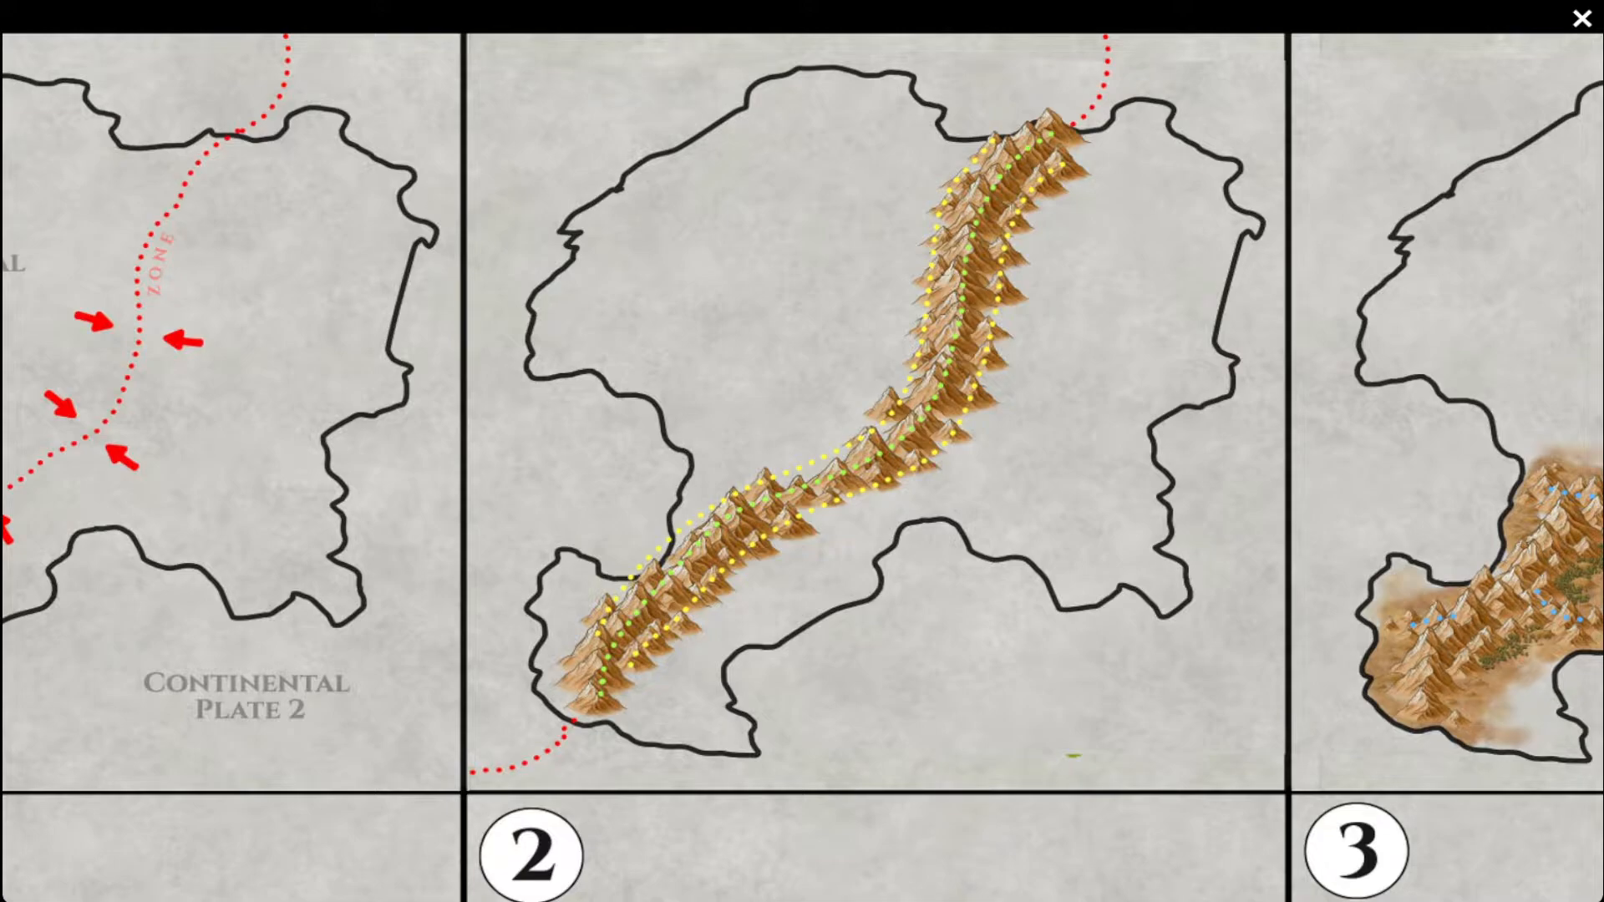
- Examine panels 2 and 3 of the mountain range guide, including a close-up of the branching mountains and forests
left_click_drag(1069, 451, 537, 459)
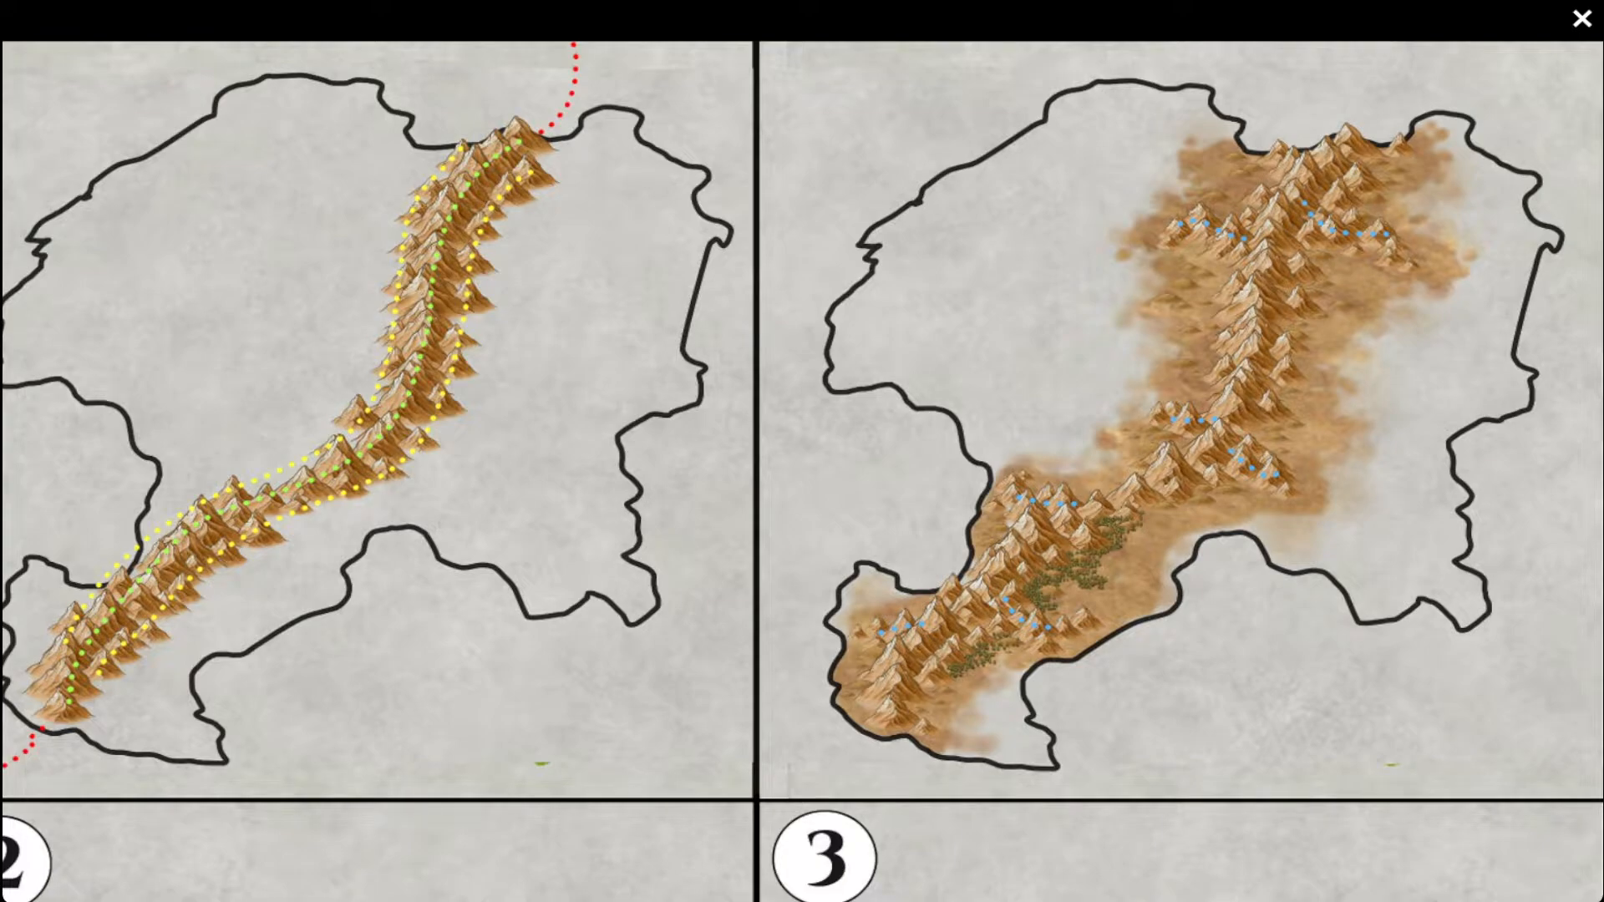
scroll(1220, 413, "up", 3)
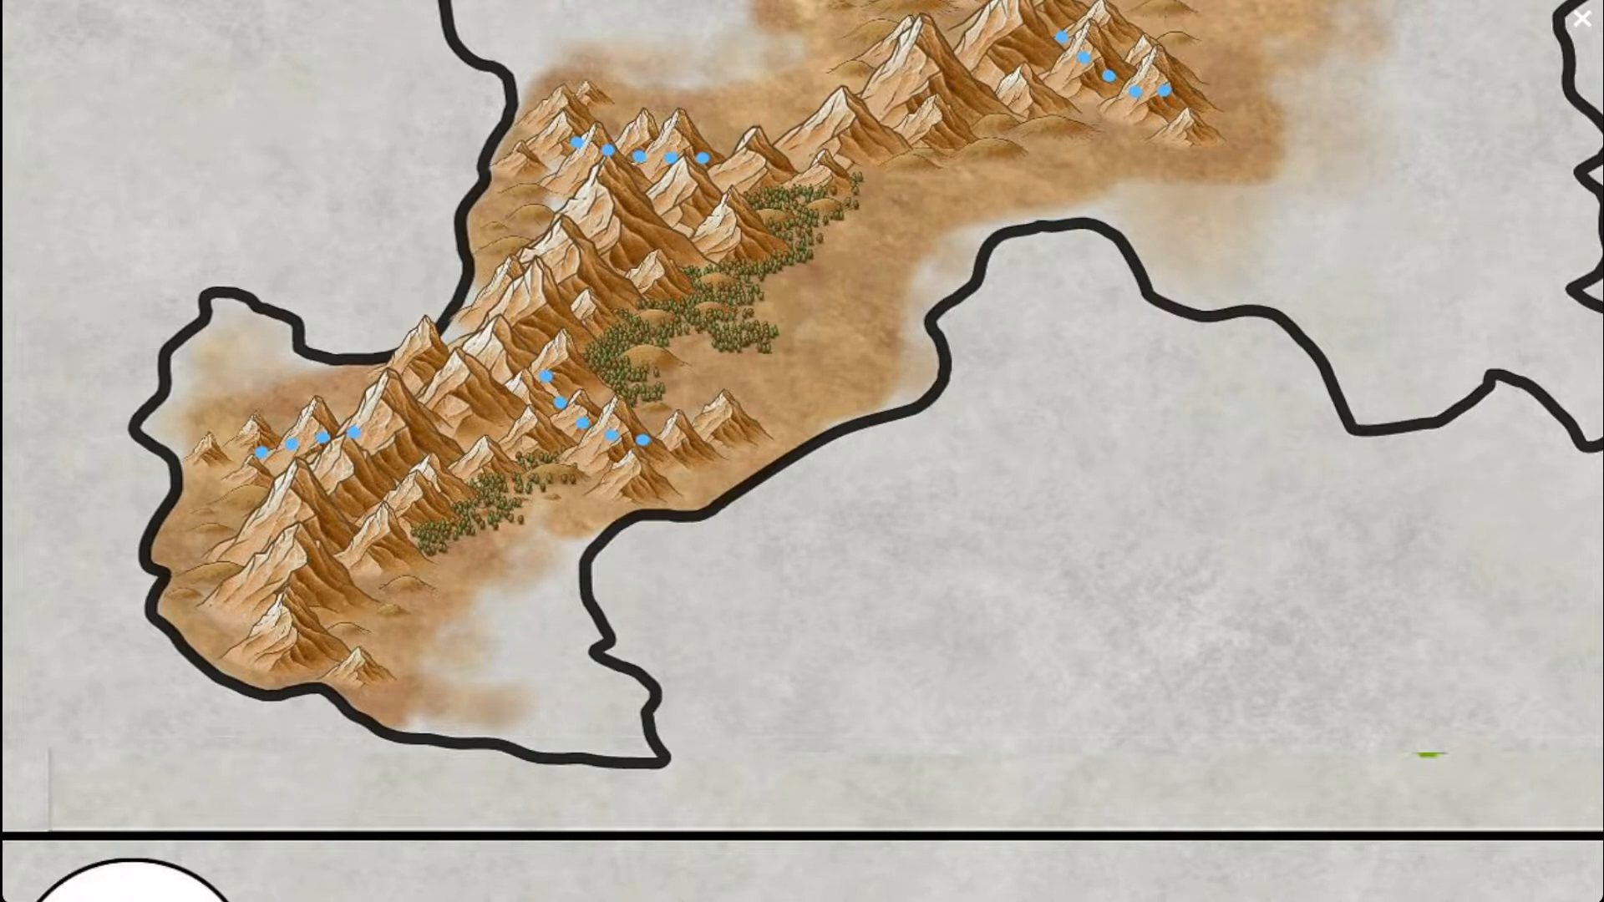
scroll(802, 451, "down", 5)
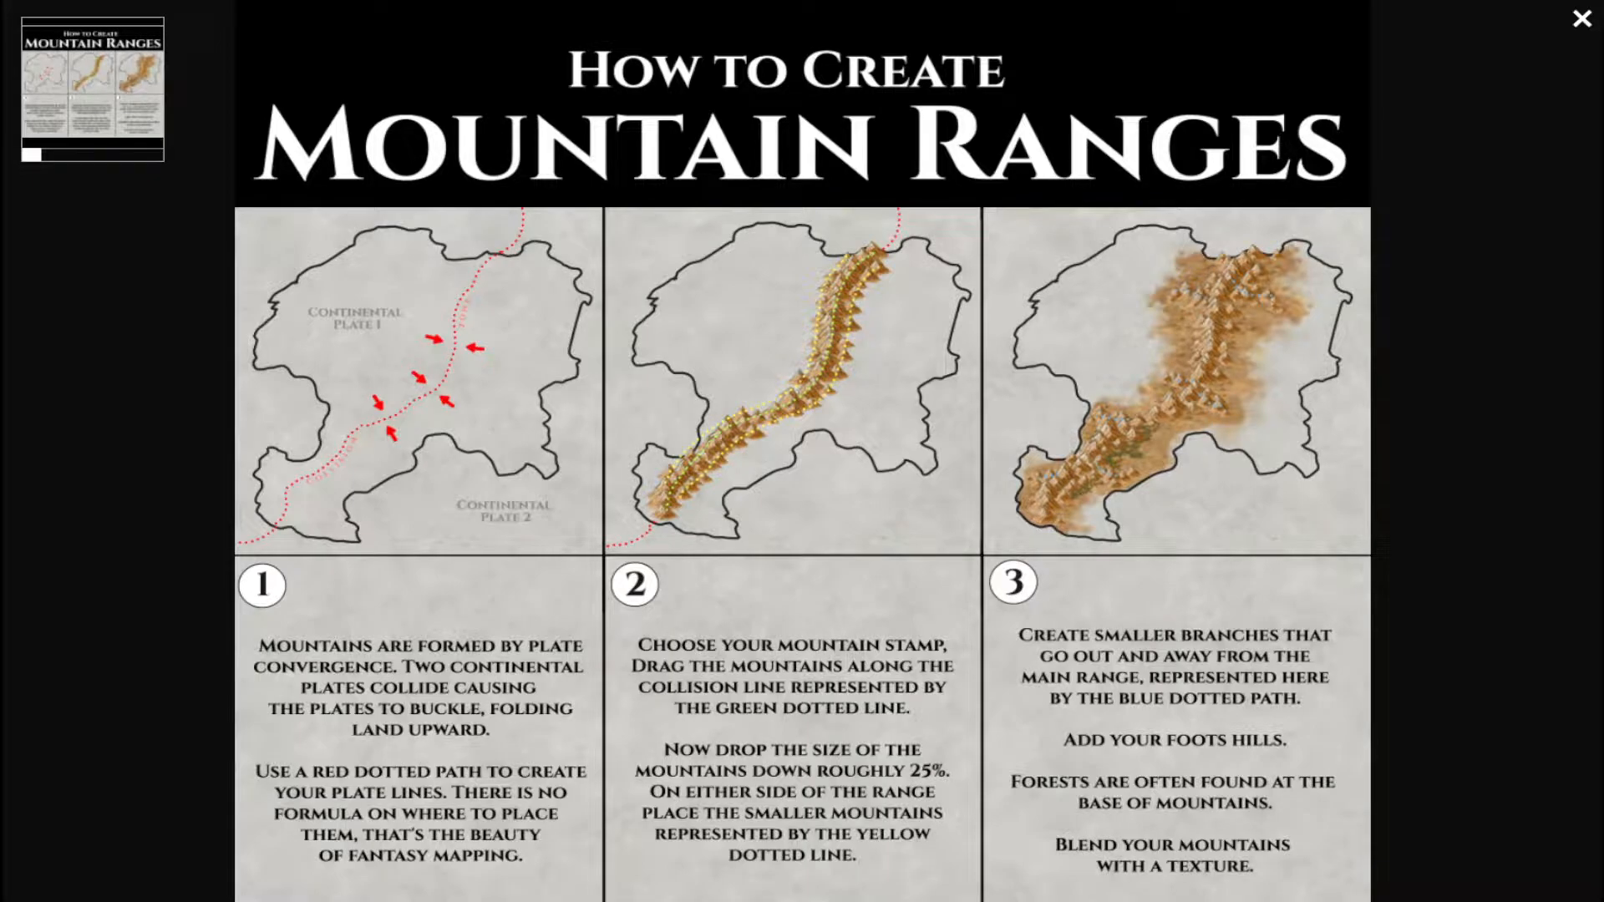
- Close the mountain range guide and open the Mountains map for editing from My Maps
key("Escape")
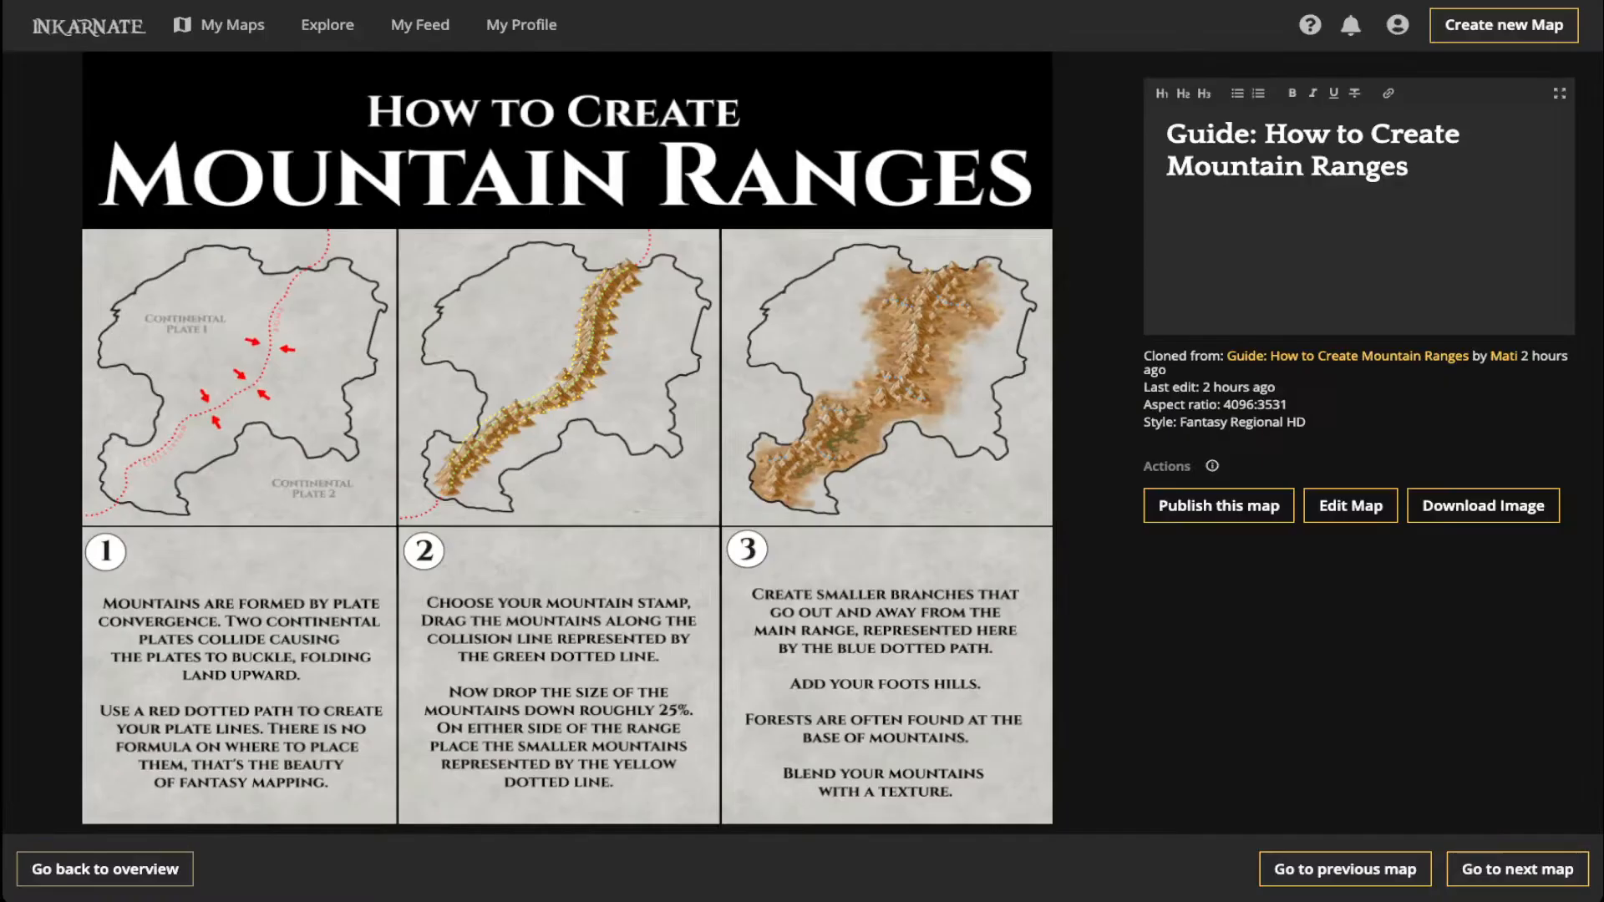
key("alt+Left")
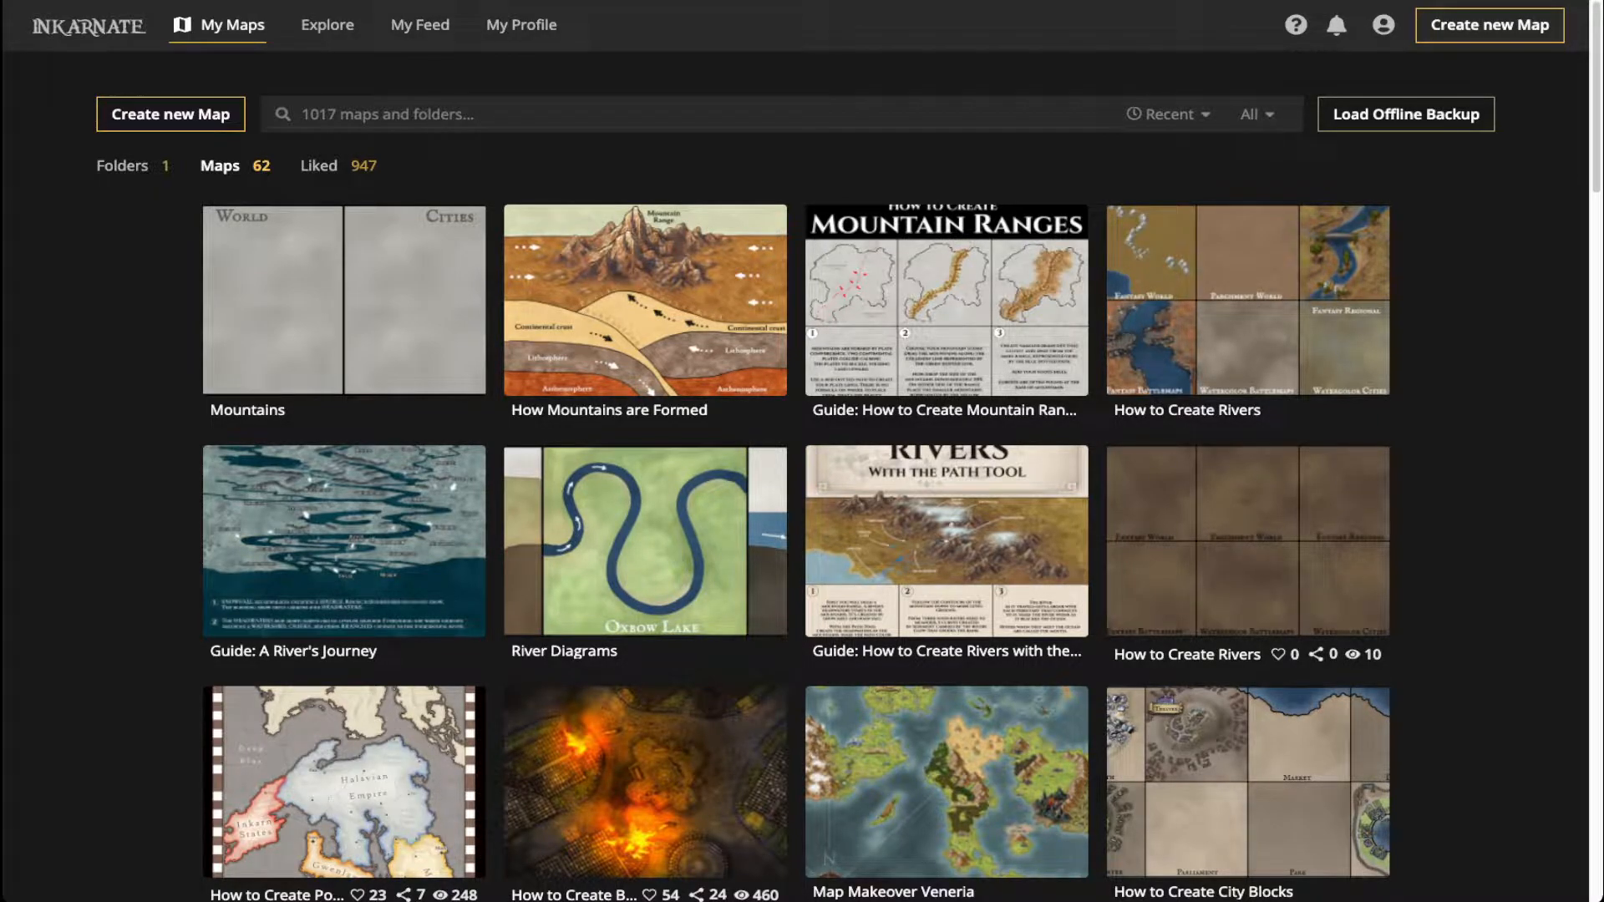
mouse_move(343, 302)
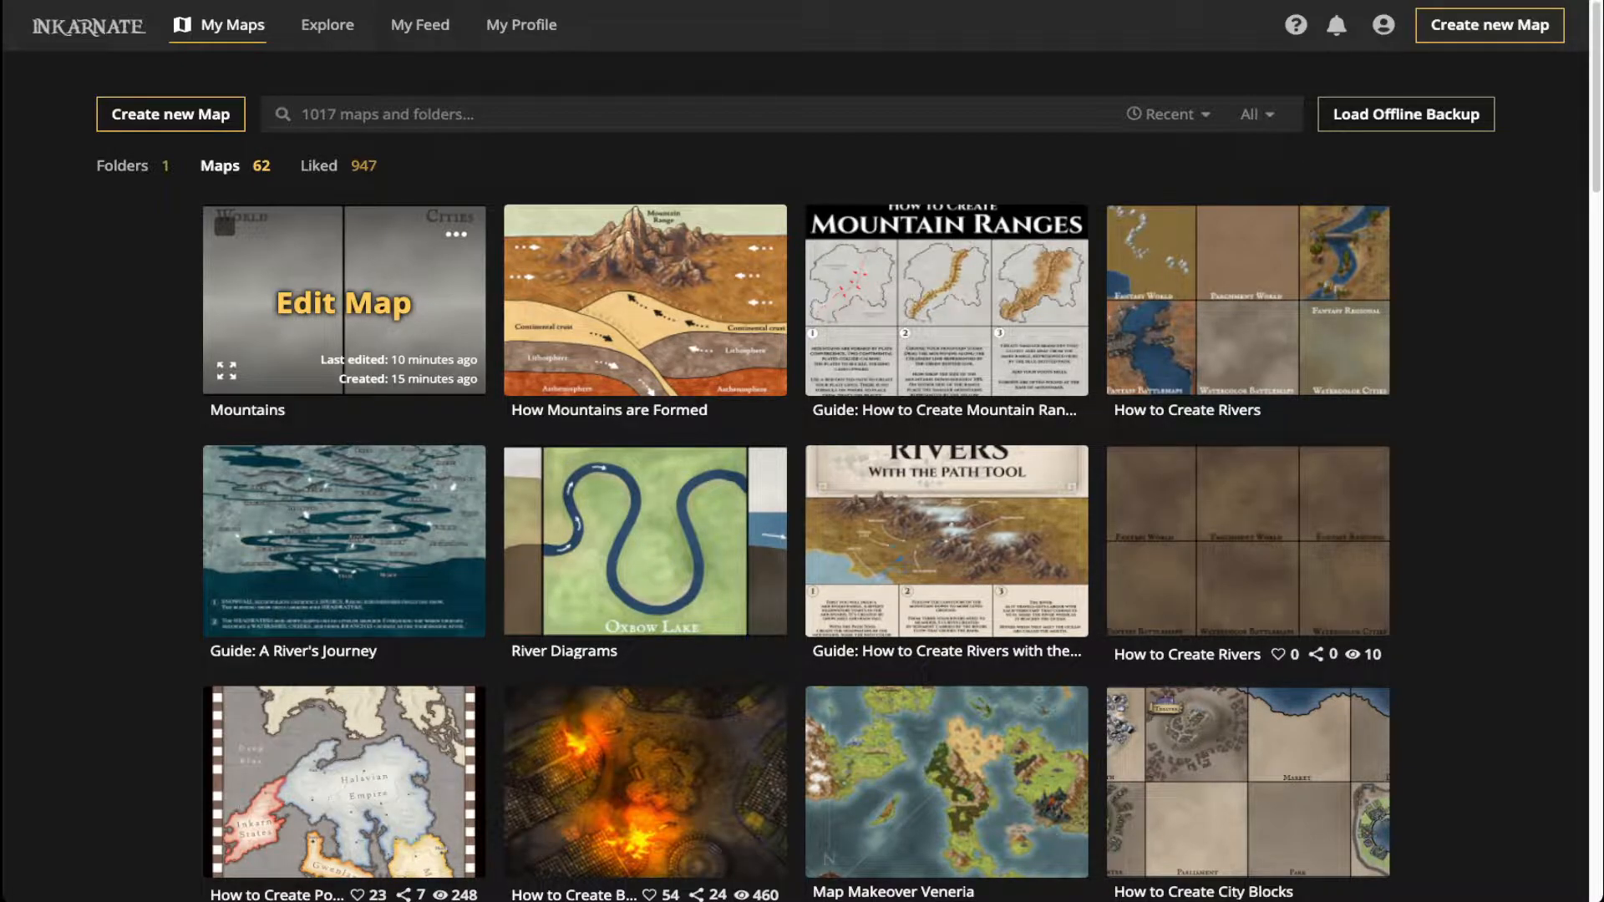
left_click(344, 302)
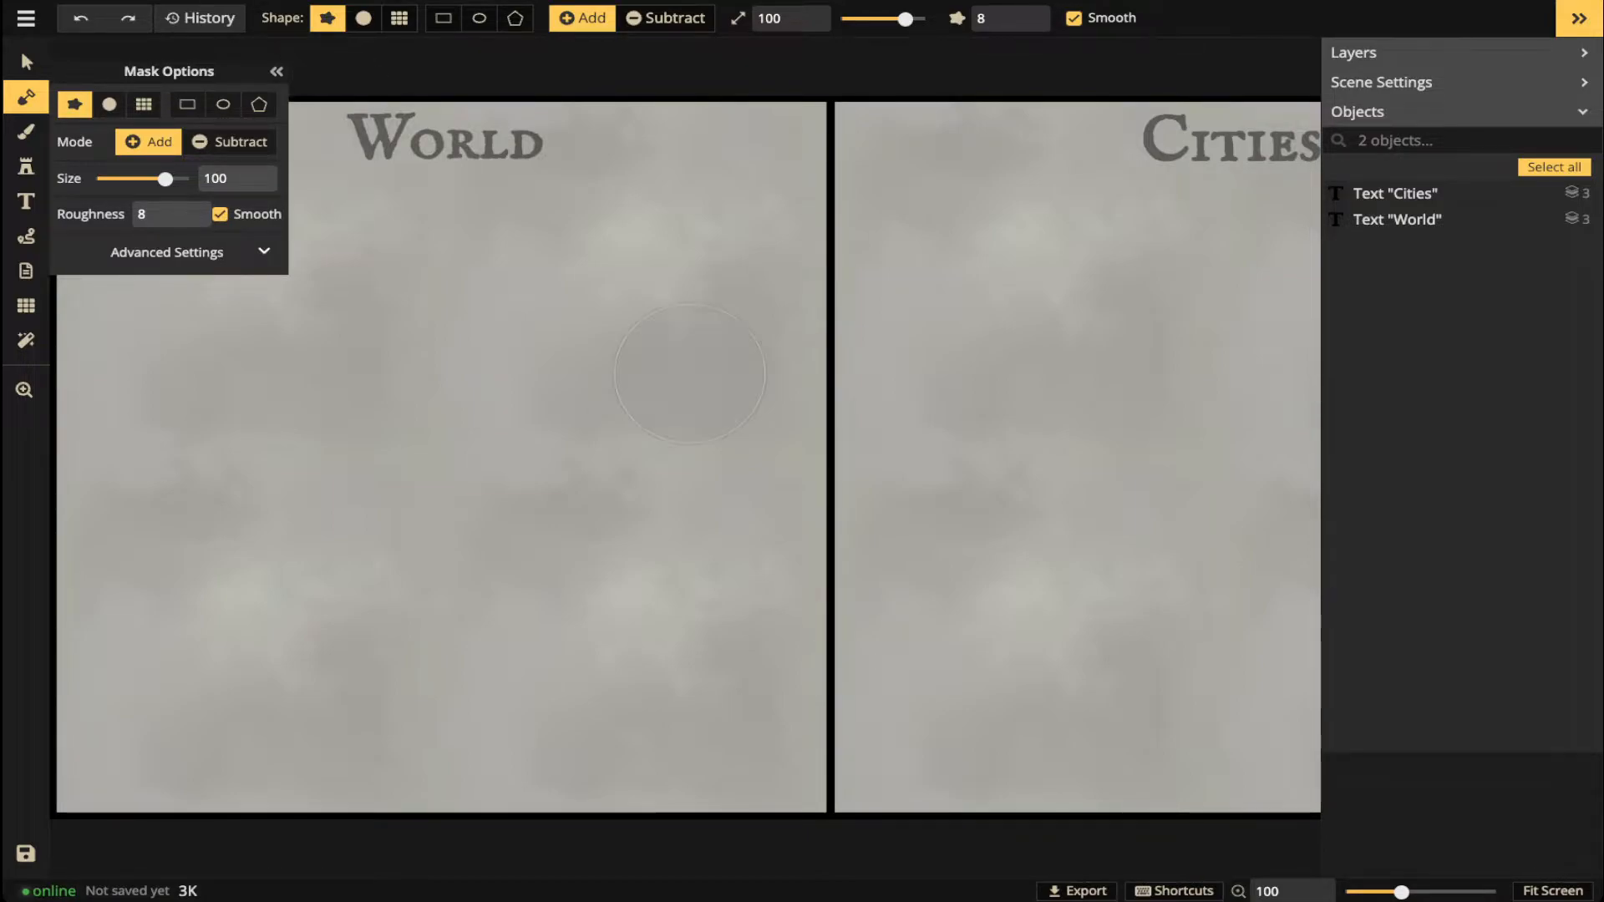
- Free-draw an S-shaped test path in the middle of the World panel
left_click(25, 61)
scroll(681, 213, "down", 2)
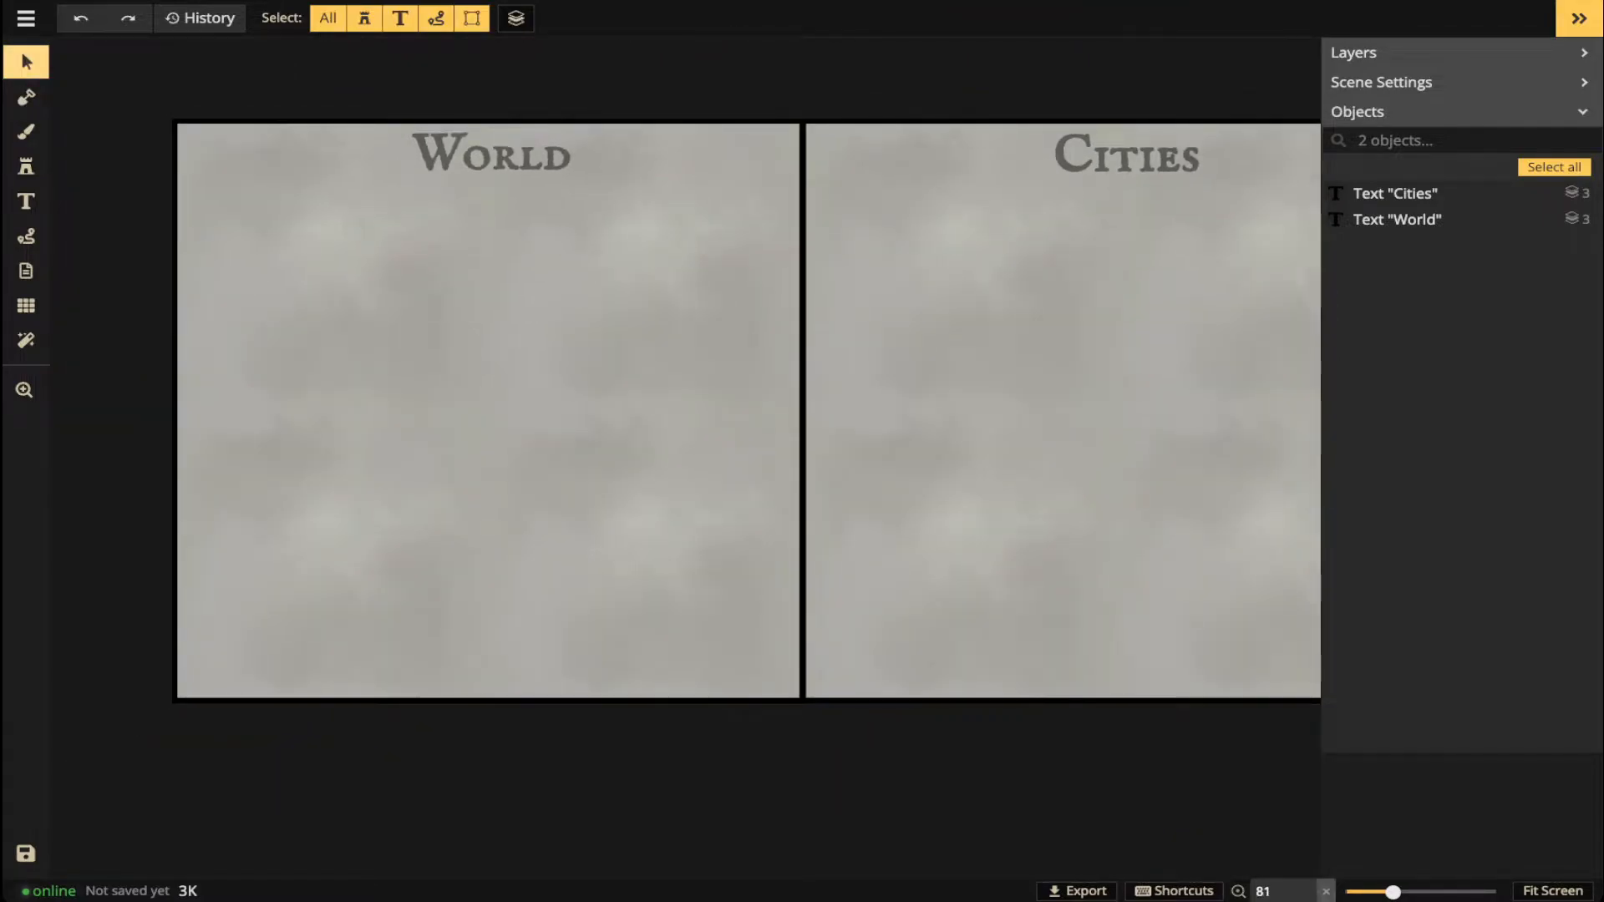
left_click_drag(681, 213, 574, 311)
scroll(723, 311, "down", 1)
left_click_drag(724, 311, 730, 224)
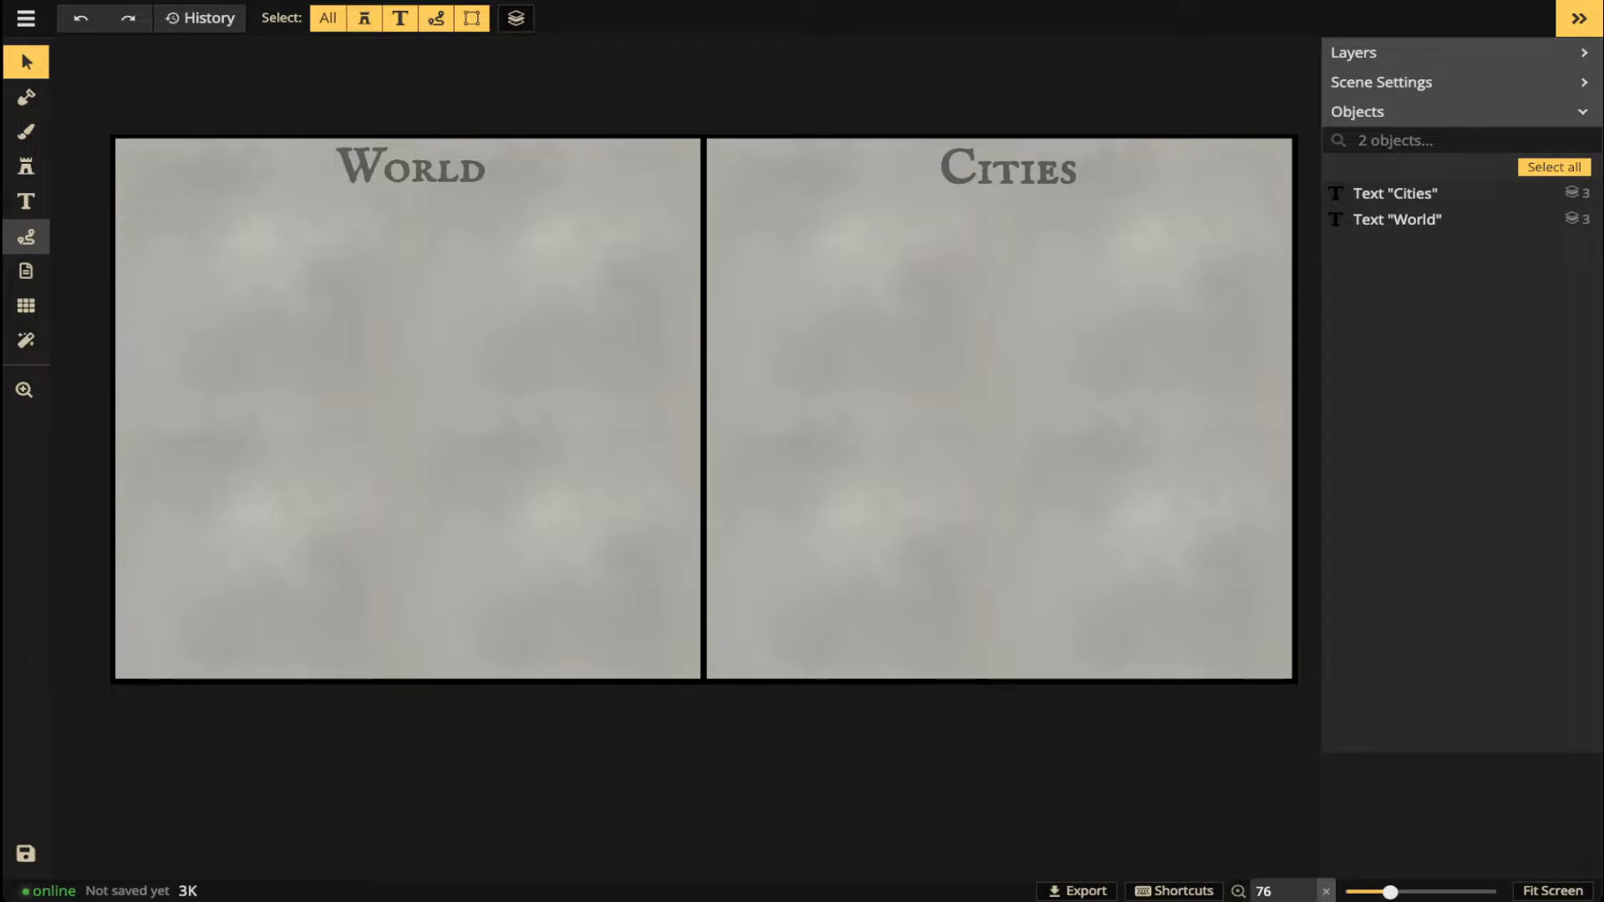
left_click(26, 237)
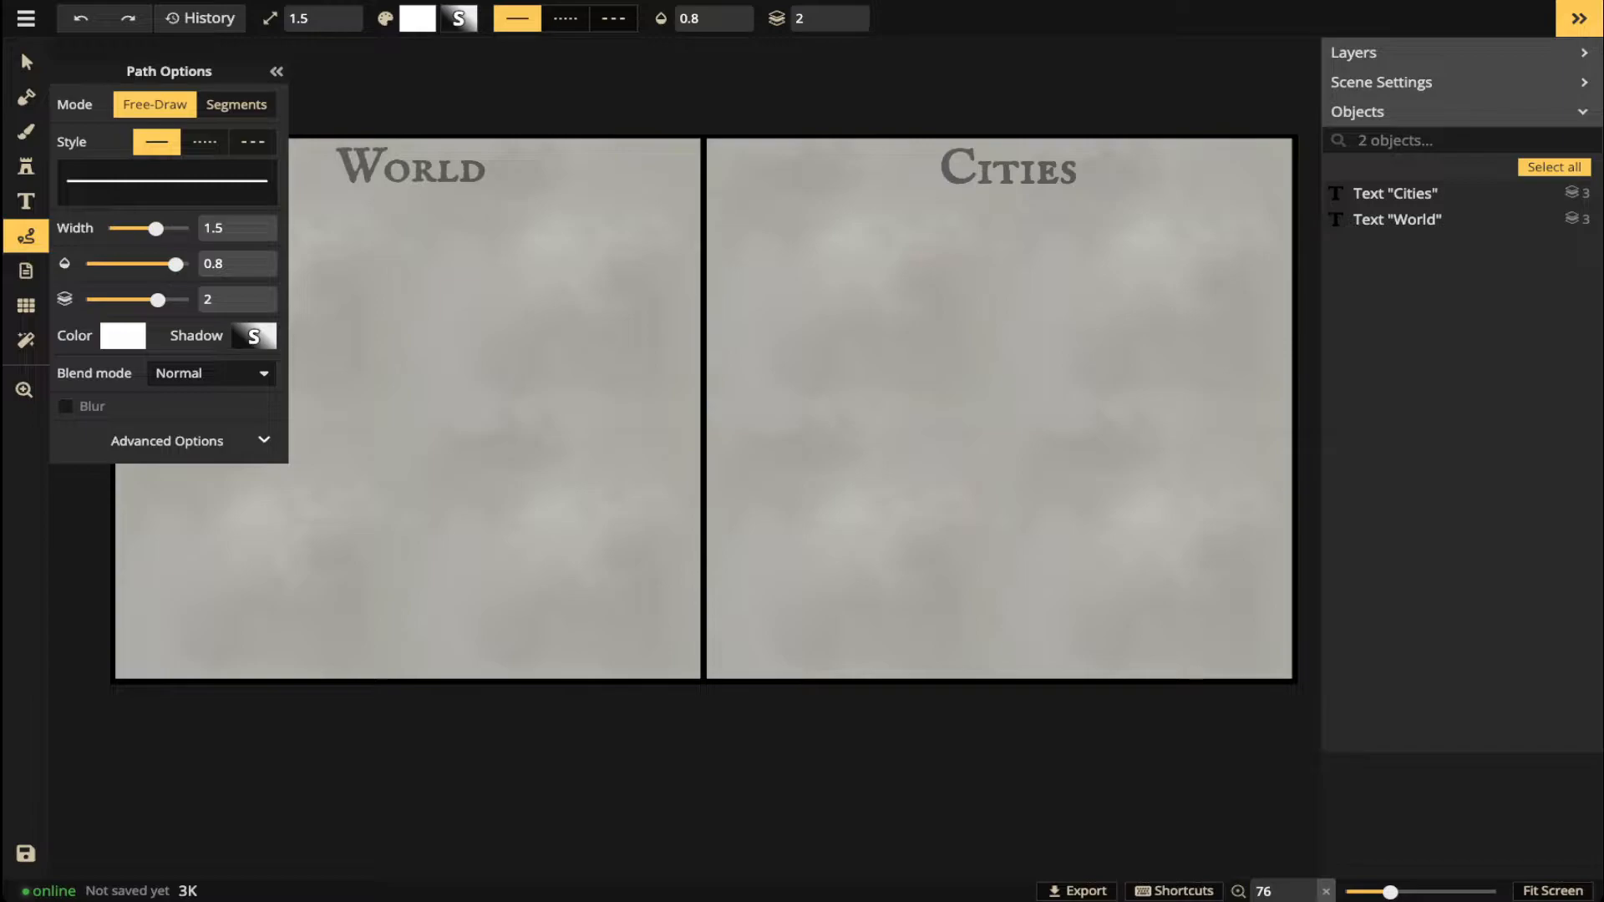
mouse_move(420, 288)
left_mouse_down()
mouse_move(435, 378)
mouse_move(510, 418)
mouse_move(432, 507)
left_mouse_up()
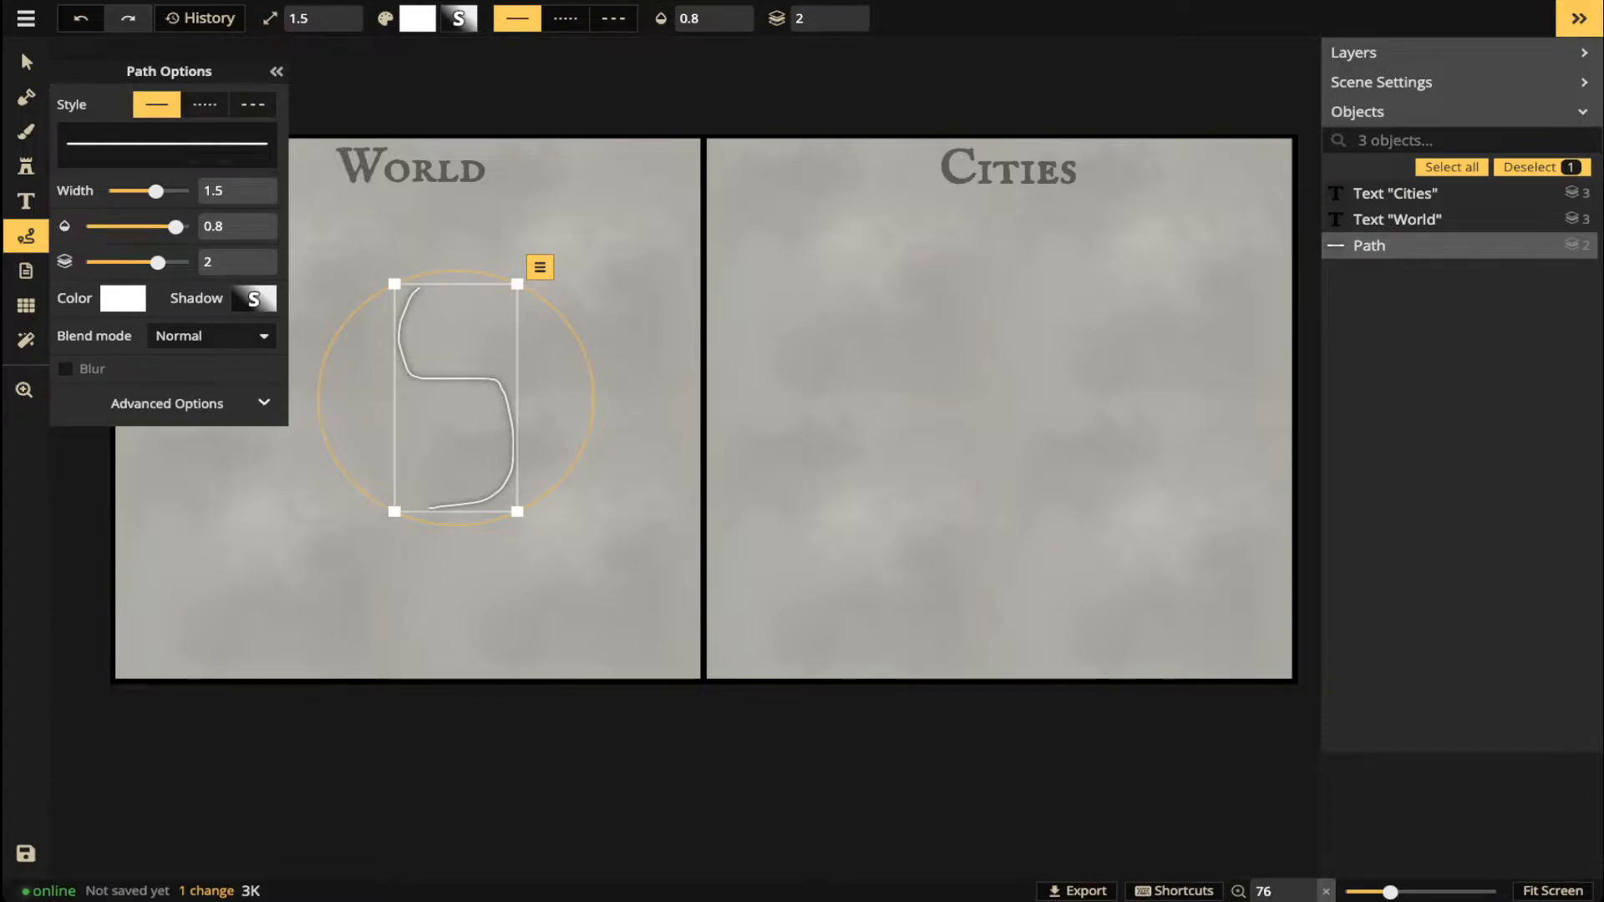
- Style the test path in black with shadow blur 0, a fully transparent shadow and a width of 1.8
left_click(123, 298)
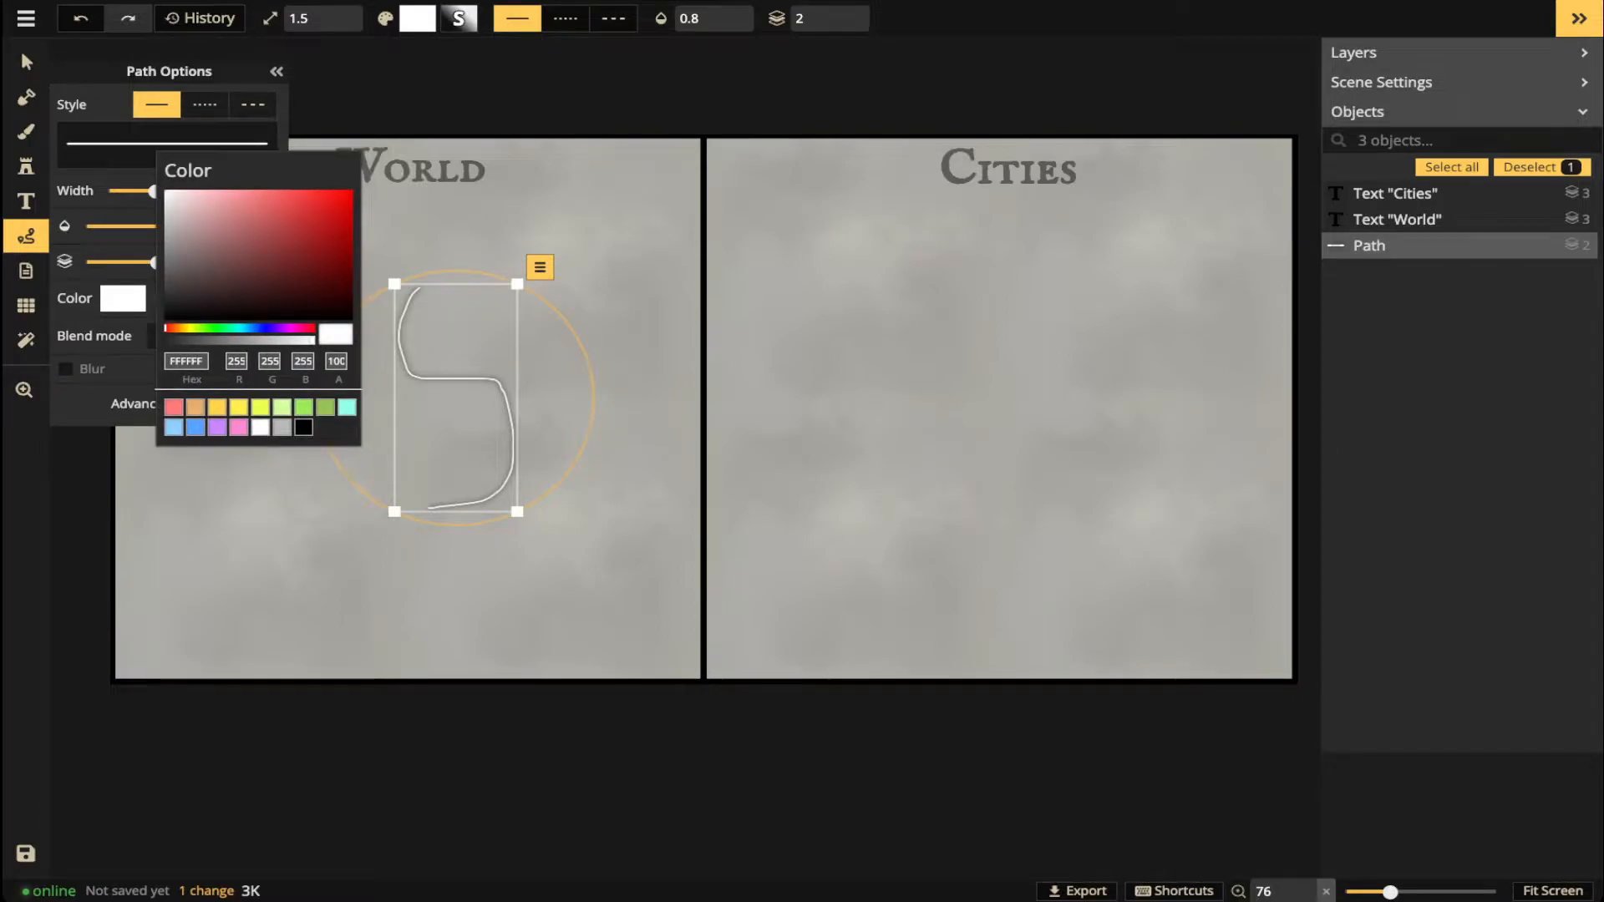
left_click(303, 426)
left_click(123, 298)
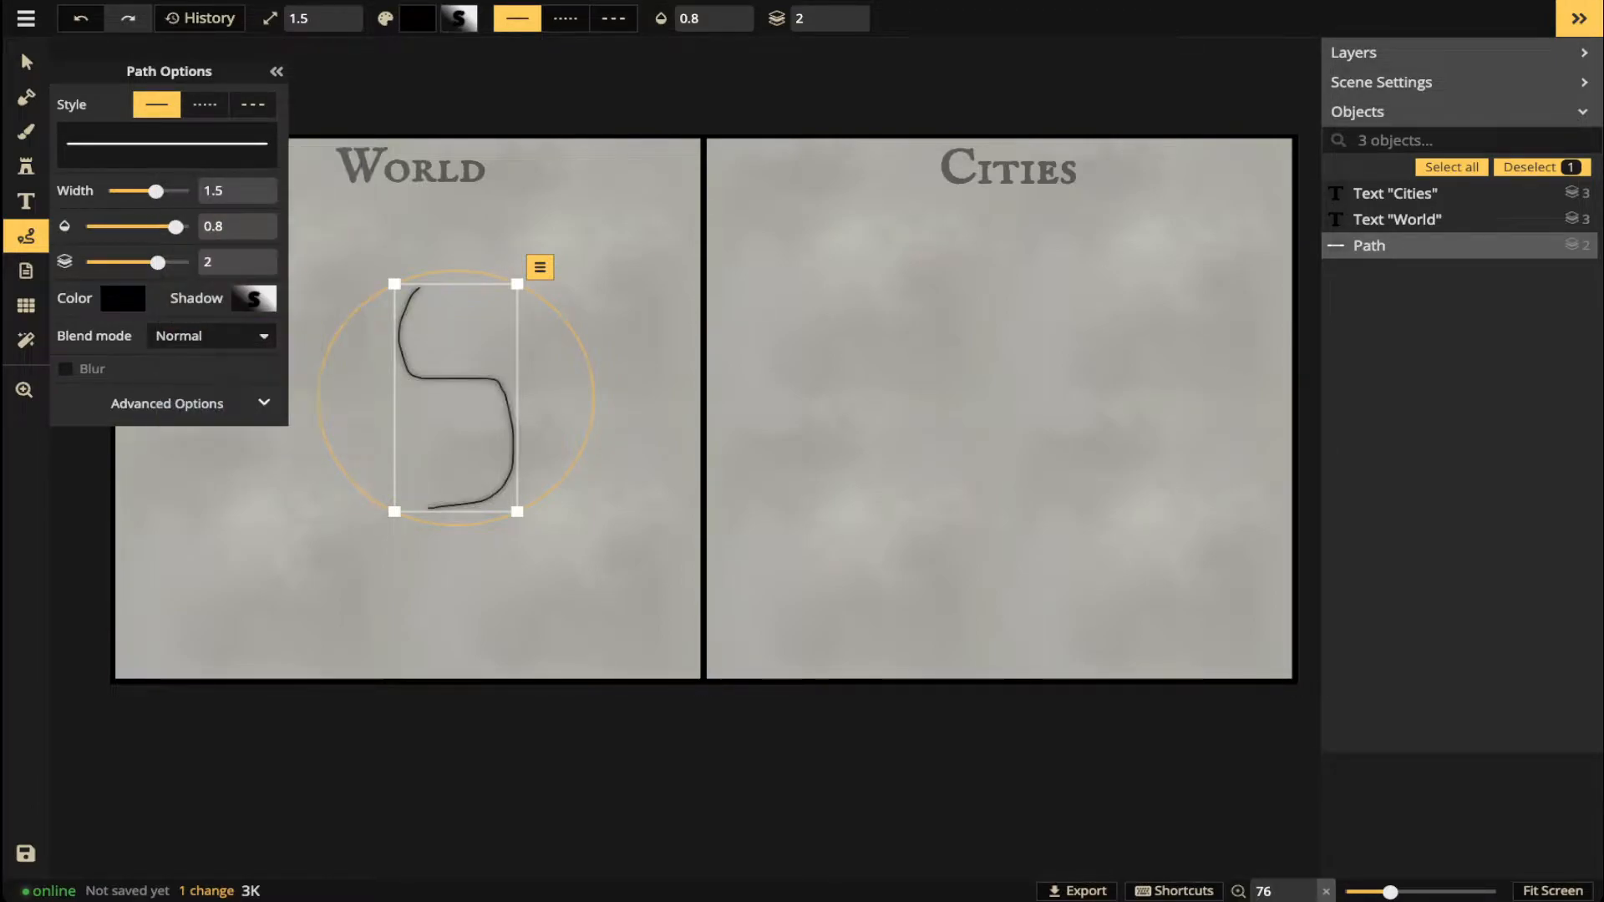
left_click(253, 299)
left_click_drag(380, 187, 304, 187)
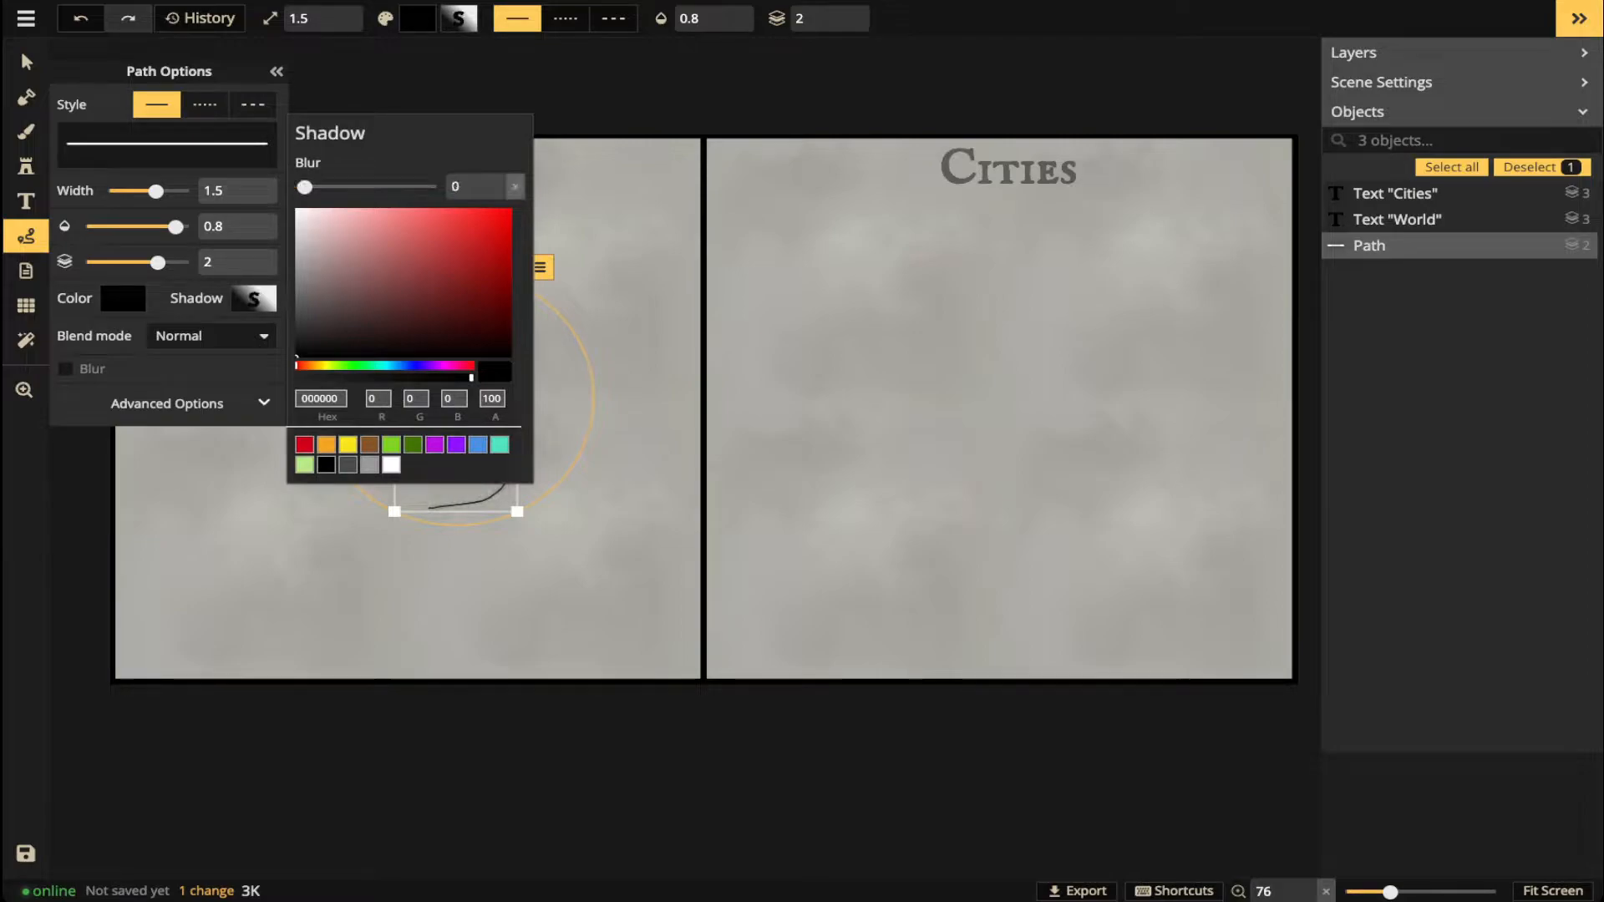
left_click(297, 377)
left_click(253, 299)
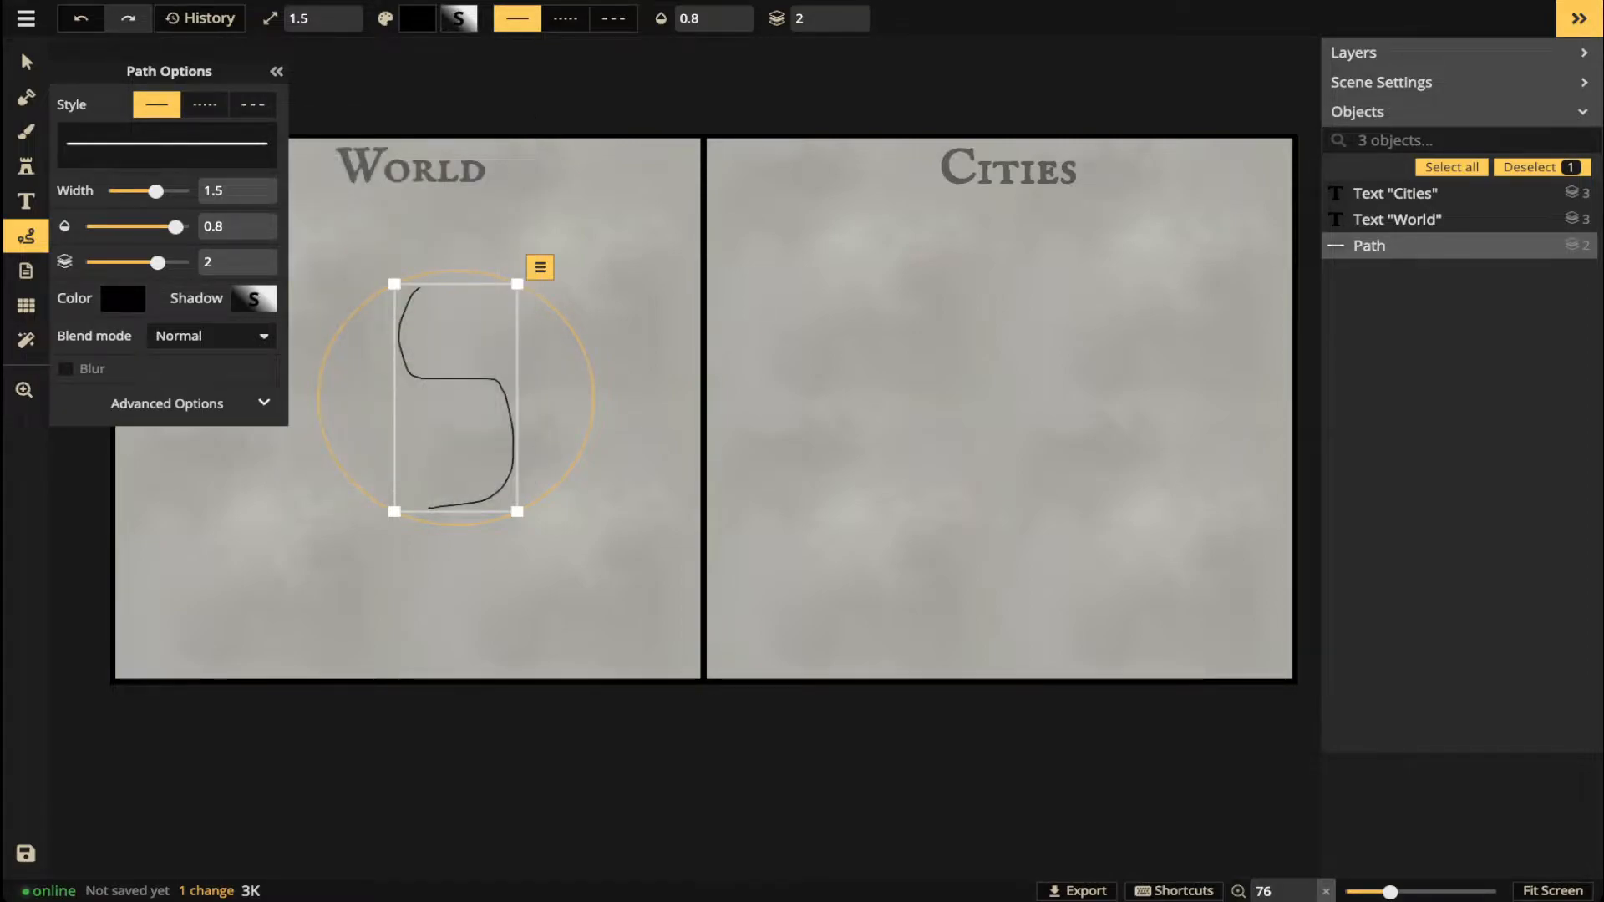
left_click_drag(155, 191, 161, 192)
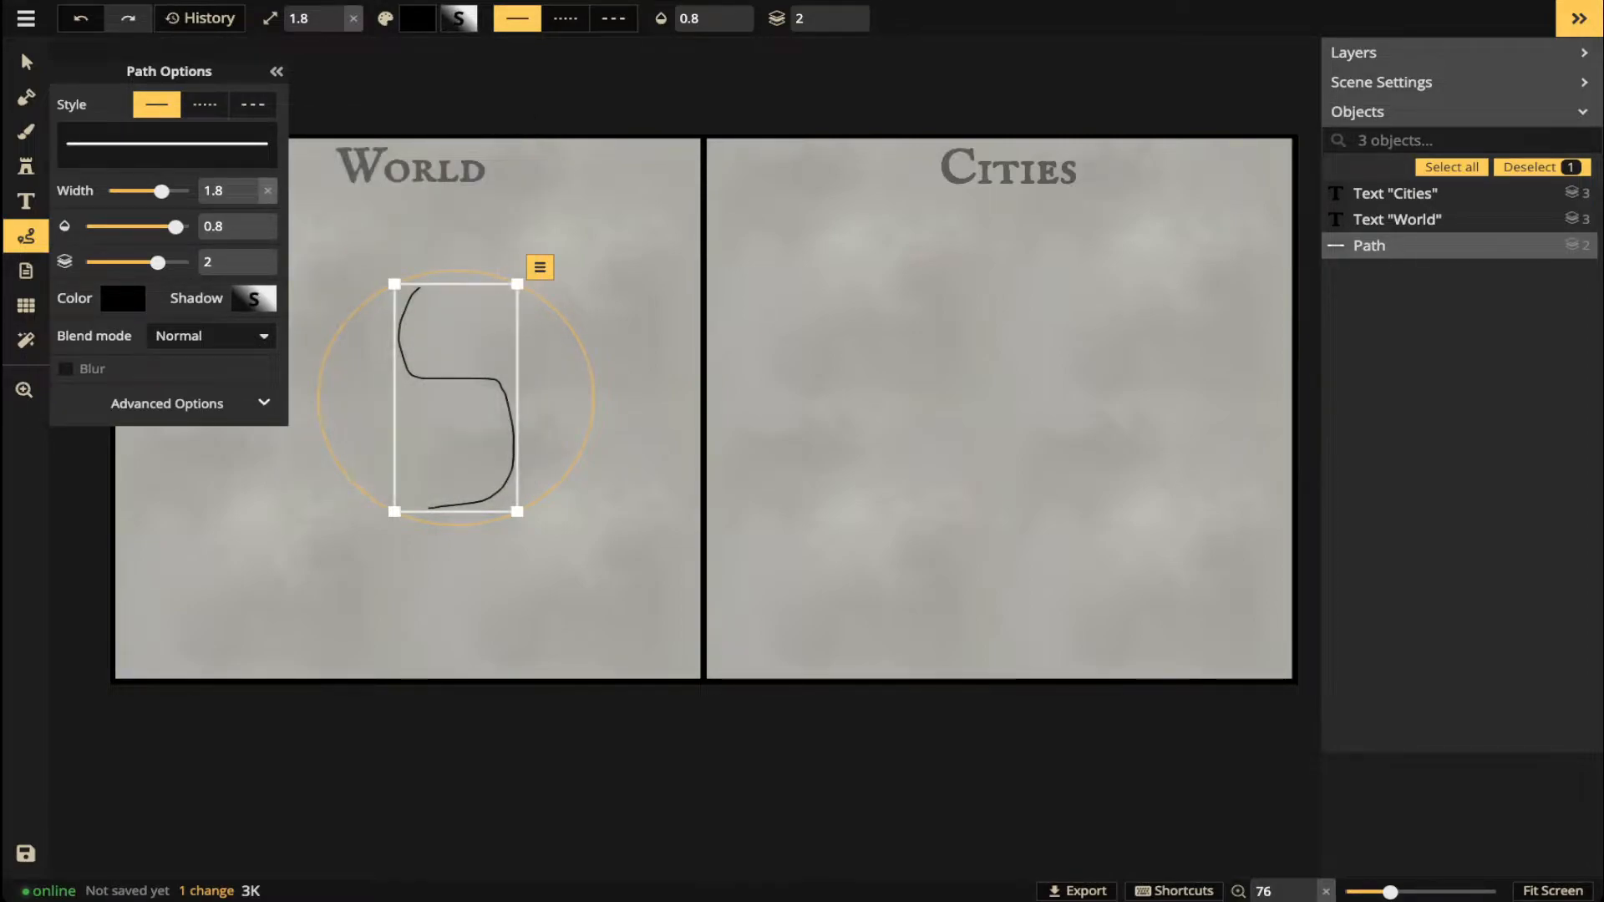
- Delete the test path and free-draw a large, closed continent coastline in the western half of the World panel
key("Delete")
scroll(527, 395, "up", 1)
left_click_drag(526, 395, 894, 396)
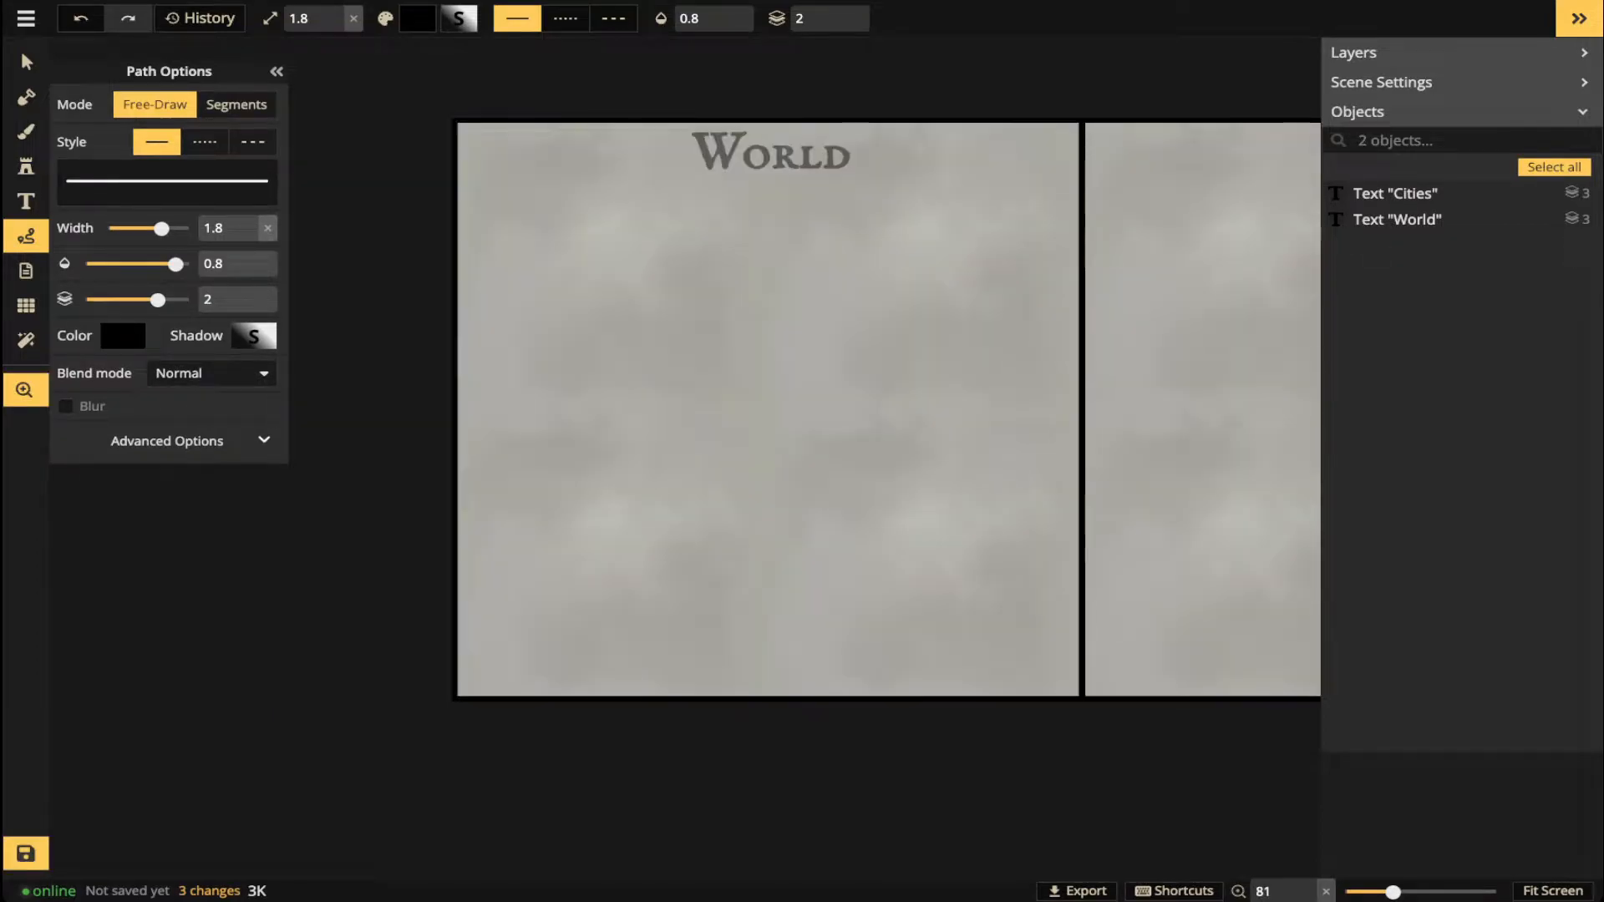
left_click(26, 236)
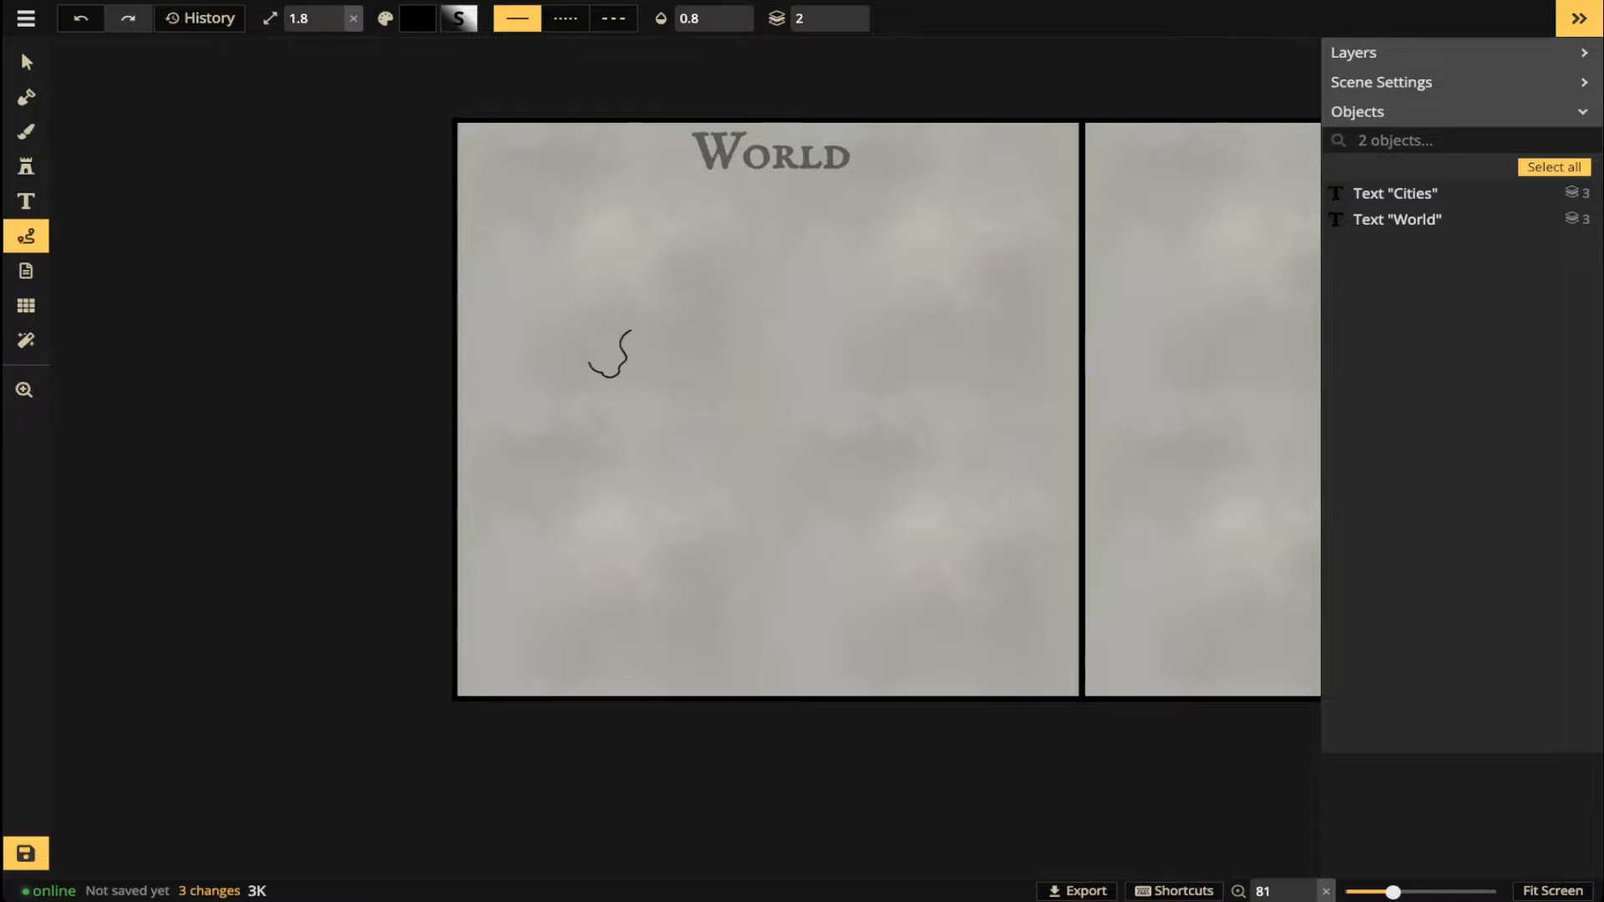
mouse_move(572, 382)
left_mouse_down()
mouse_move(554, 427)
mouse_move(617, 460)
left_mouse_up()
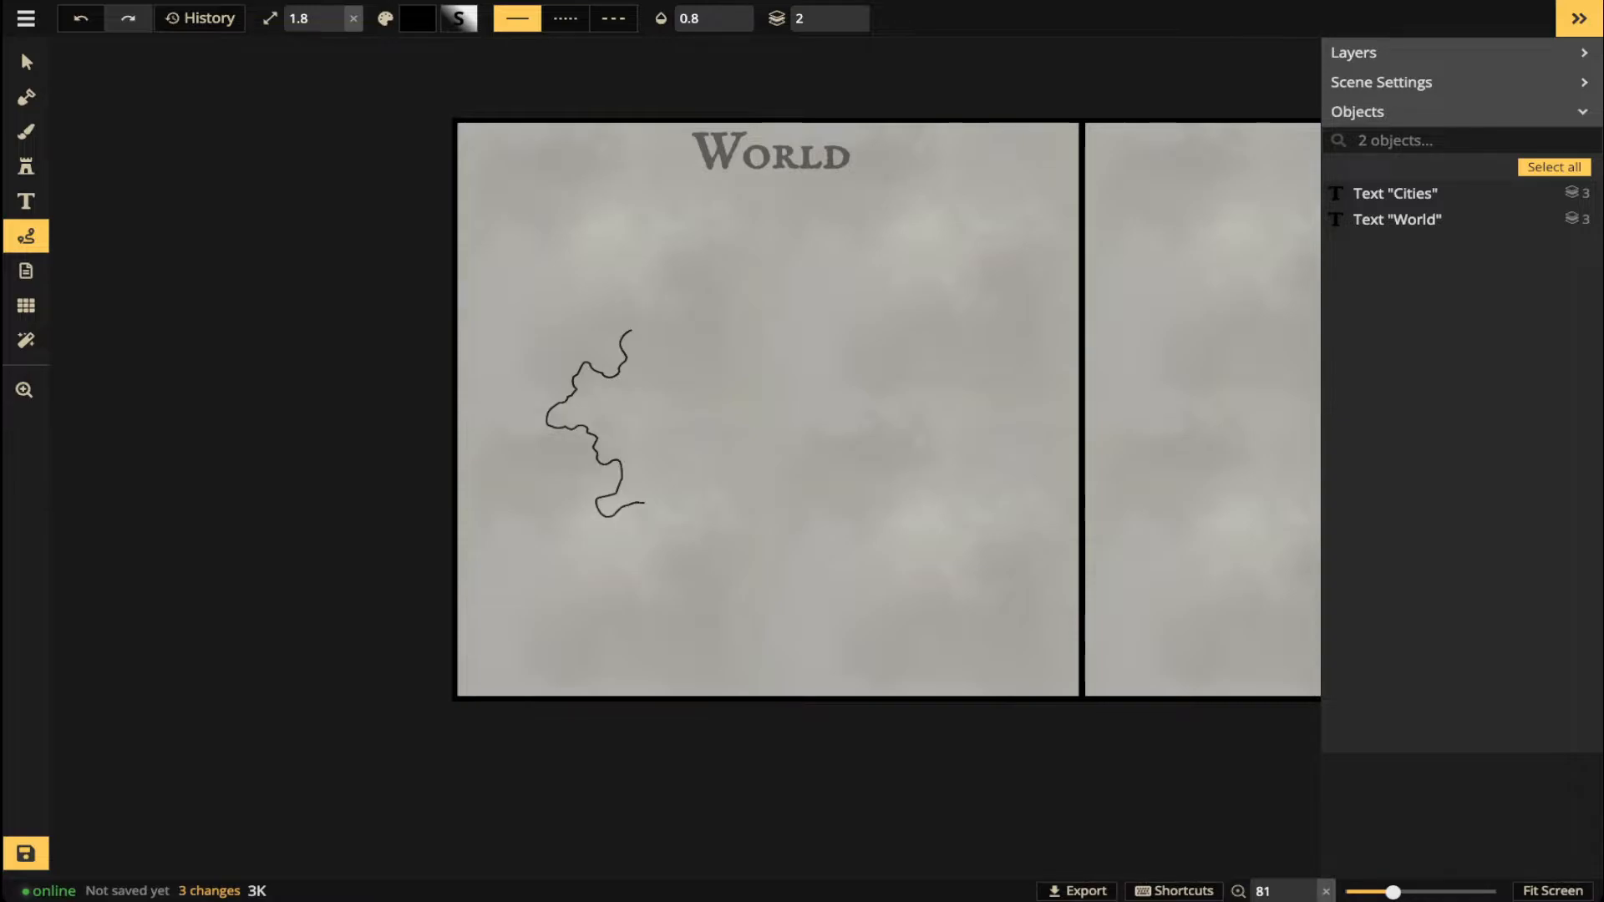
mouse_move(685, 498)
left_mouse_down()
mouse_move(713, 442)
mouse_move(668, 423)
mouse_move(671, 402)
mouse_move(769, 387)
mouse_move(745, 393)
mouse_move(737, 344)
mouse_move(684, 319)
mouse_move(628, 334)
left_mouse_up()
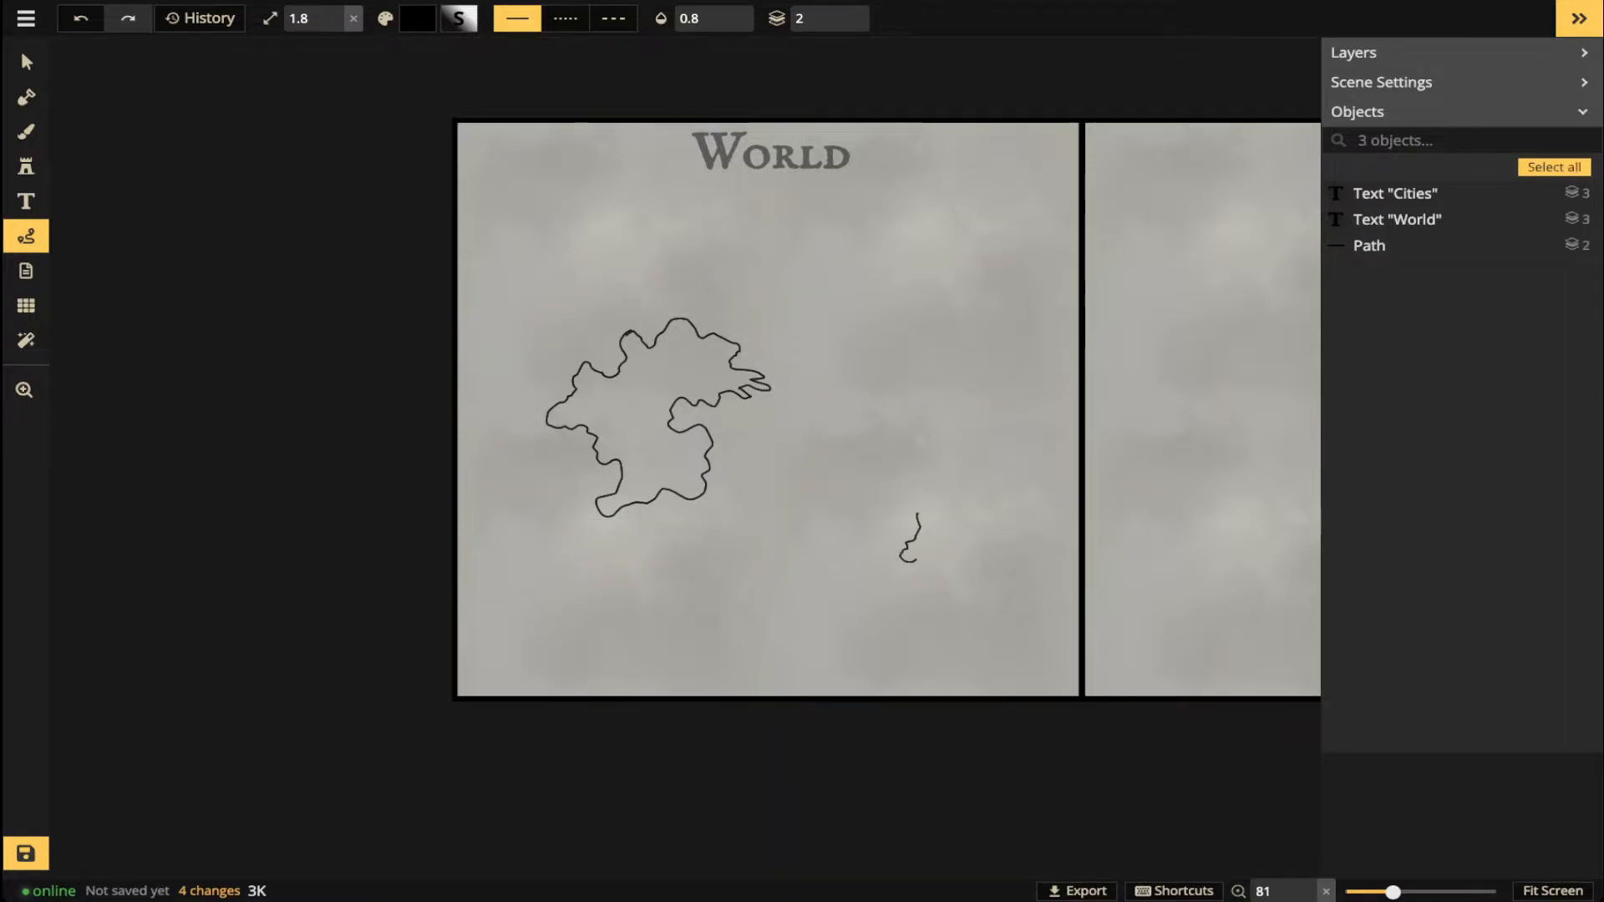
- Free-draw a narrow landmass outline with a tapering northern tip, east of the large continent
left_click_drag(928, 568, 948, 557)
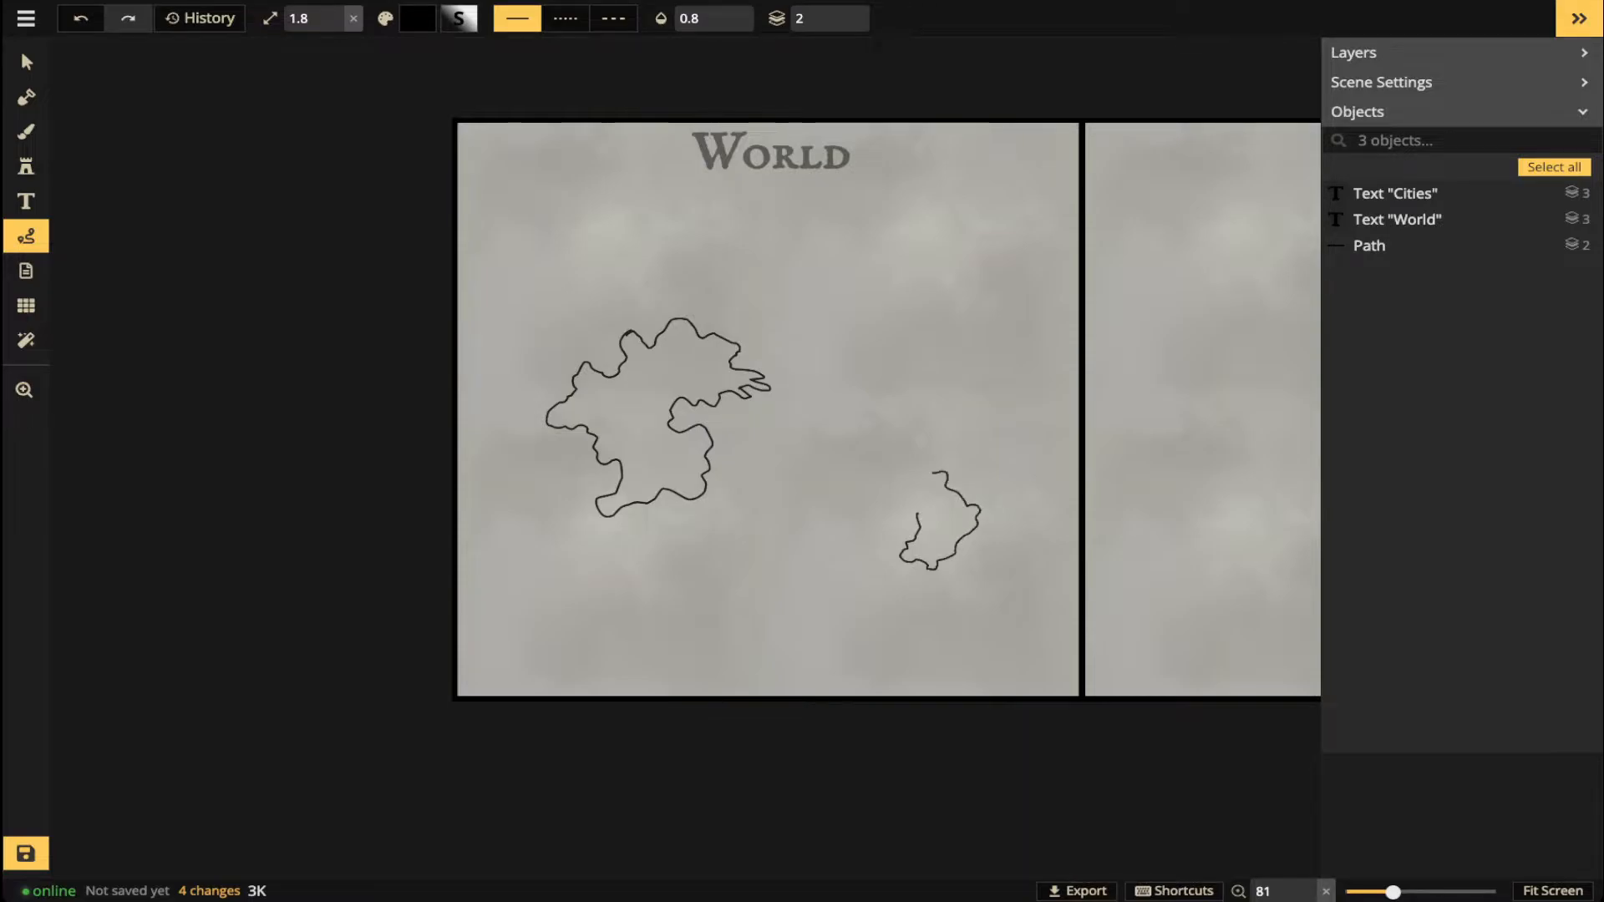
mouse_move(929, 458)
left_mouse_down()
mouse_move(912, 436)
mouse_move(917, 509)
left_mouse_up()
key("Escape")
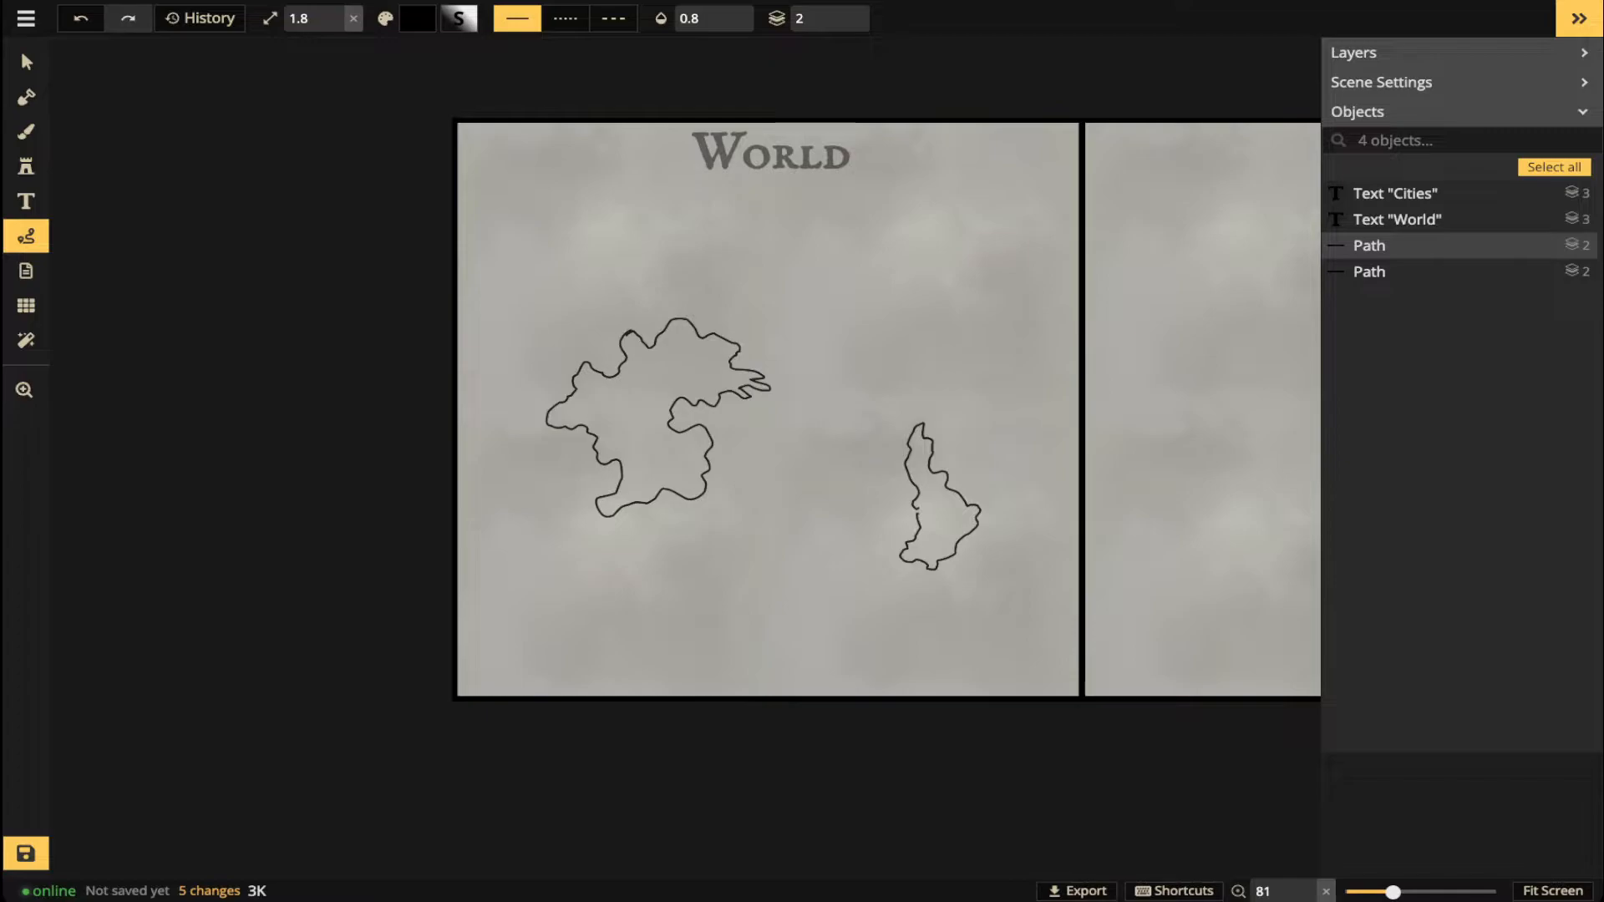
- Free-draw a crescent-shaped landmass outline near the southern edge of the World panel
mouse_move(788, 587)
left_mouse_down()
mouse_move(806, 582)
mouse_move(755, 608)
left_mouse_up()
mouse_move(761, 677)
left_mouse_down()
mouse_move(862, 635)
mouse_move(864, 669)
mouse_move(898, 639)
left_mouse_up()
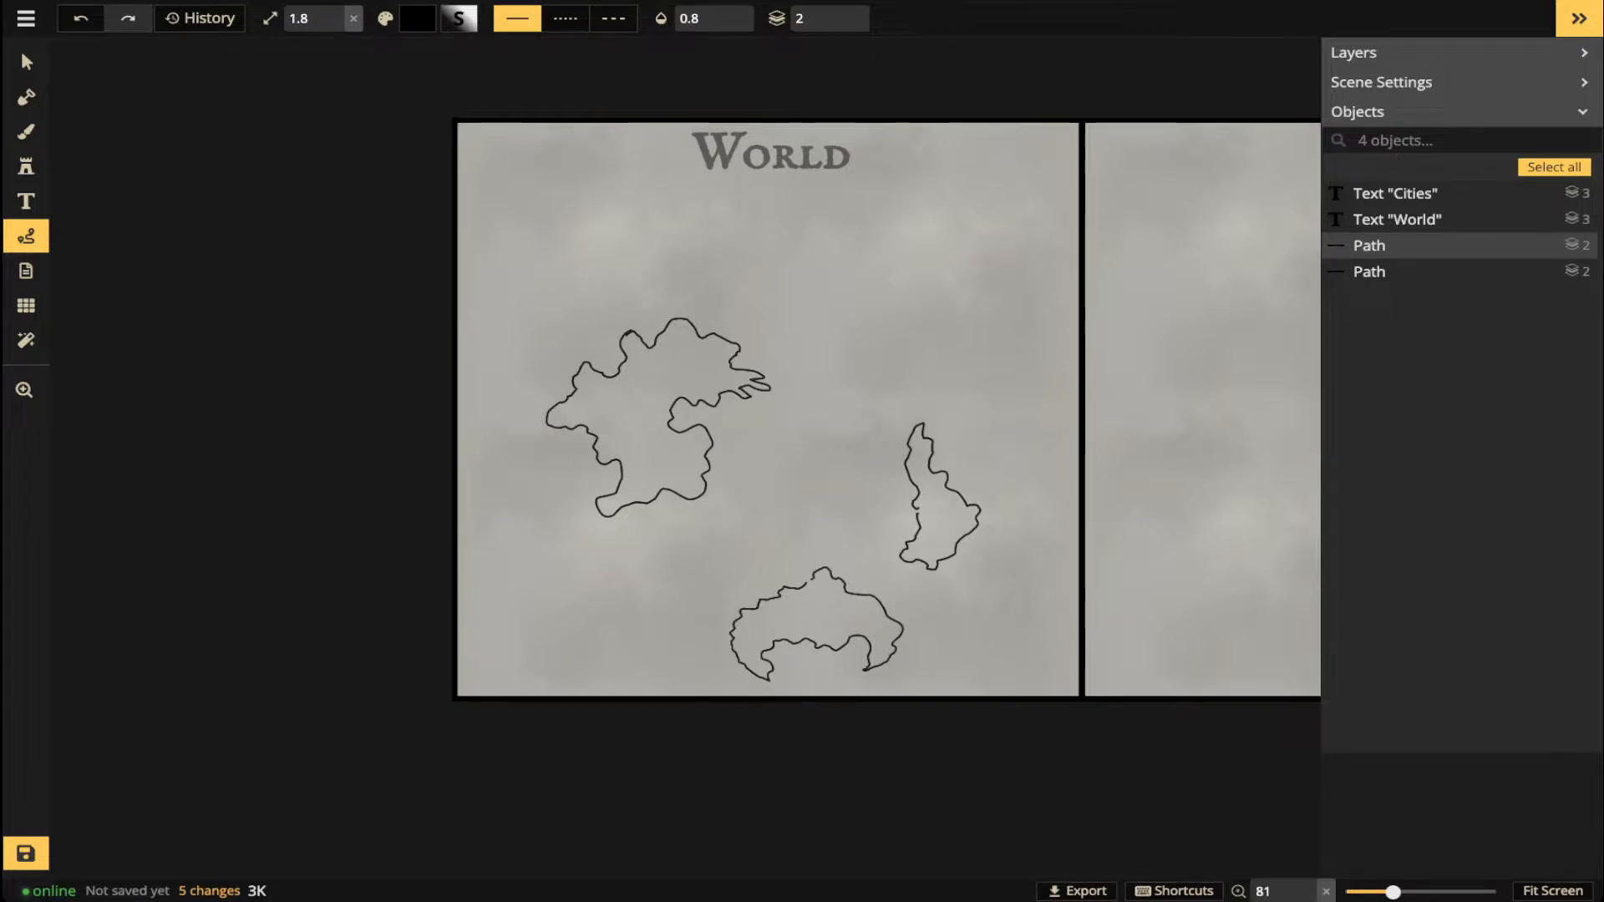
key("Escape")
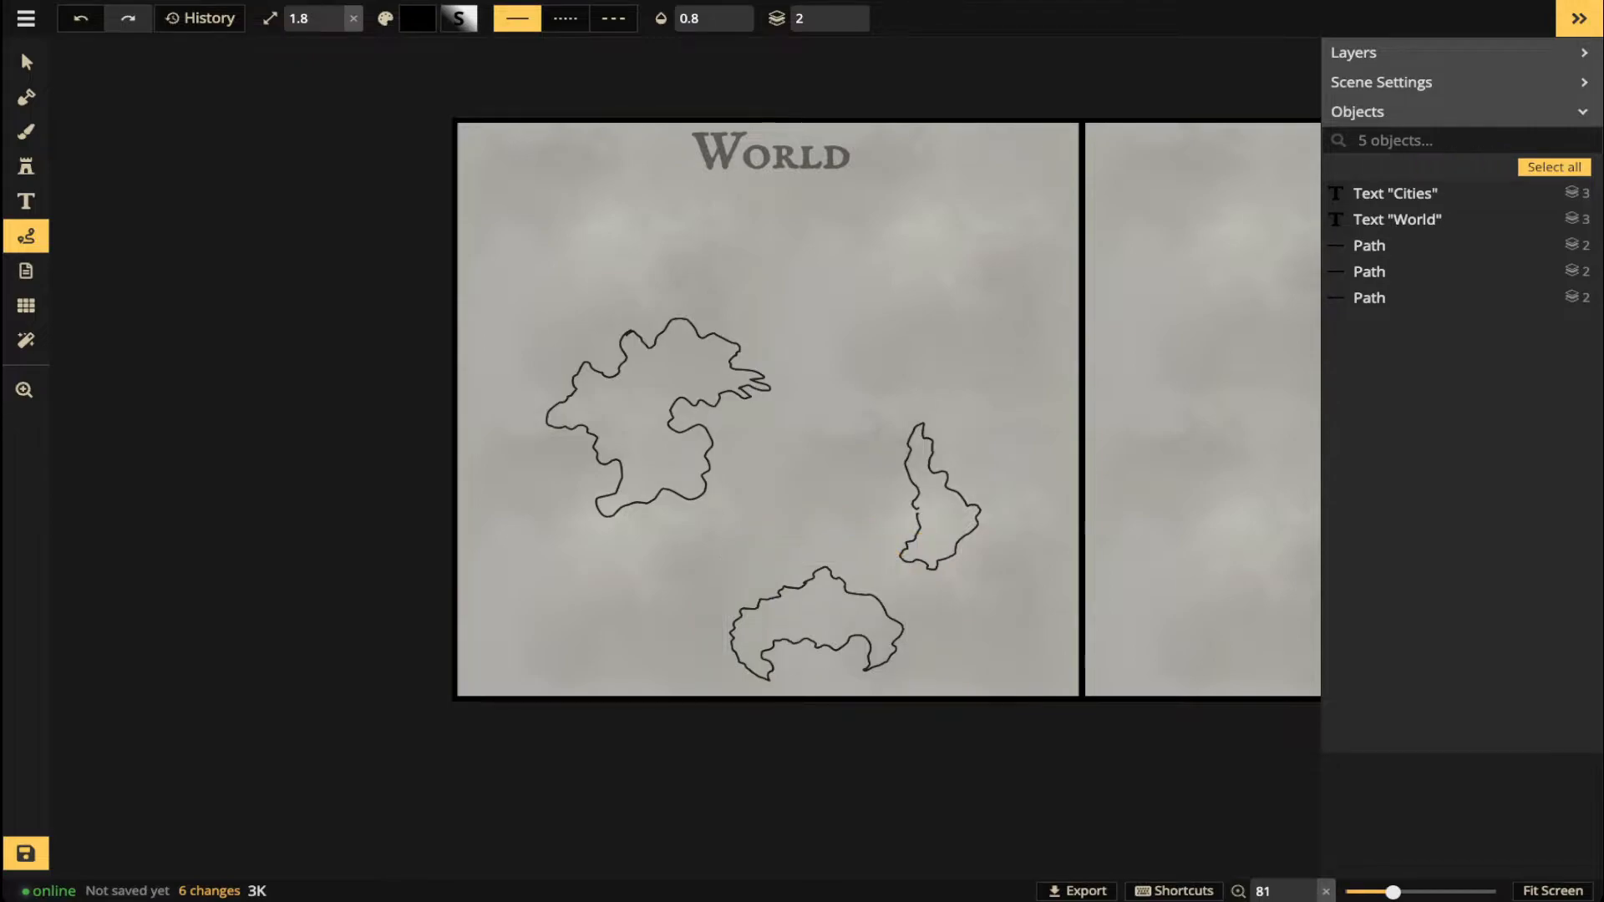
- Free-draw a small elongated island outline in the northeast of the World panel, deleting the first attempt
mouse_move(914, 296)
left_mouse_down()
mouse_move(902, 315)
mouse_move(927, 328)
mouse_move(967, 311)
mouse_move(947, 285)
mouse_move(959, 259)
left_mouse_up()
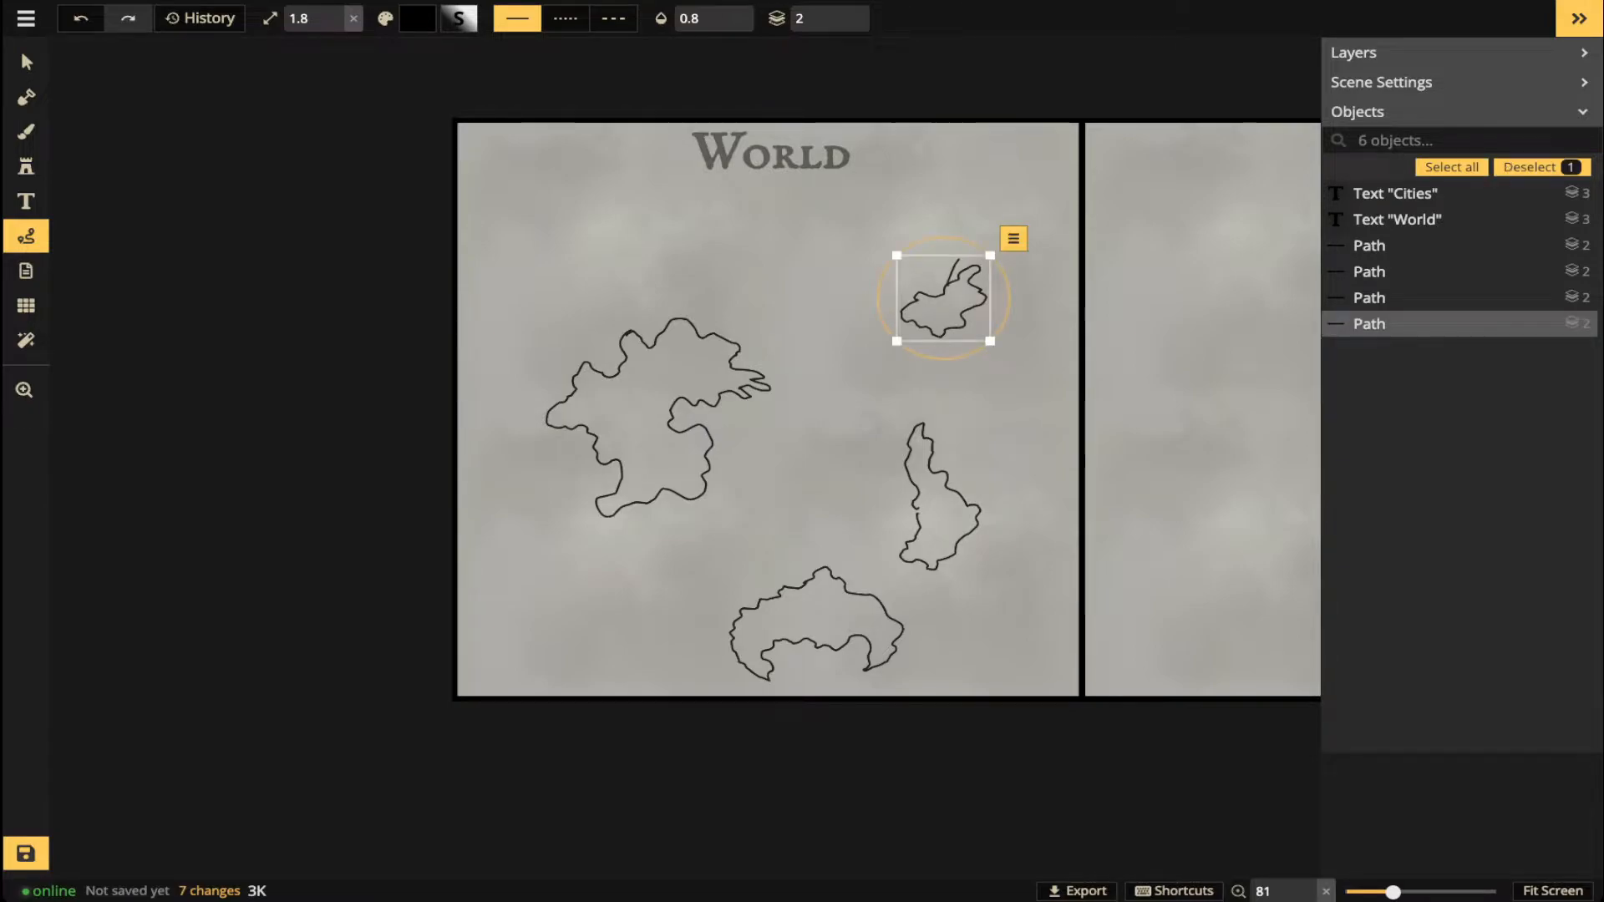
key("Delete")
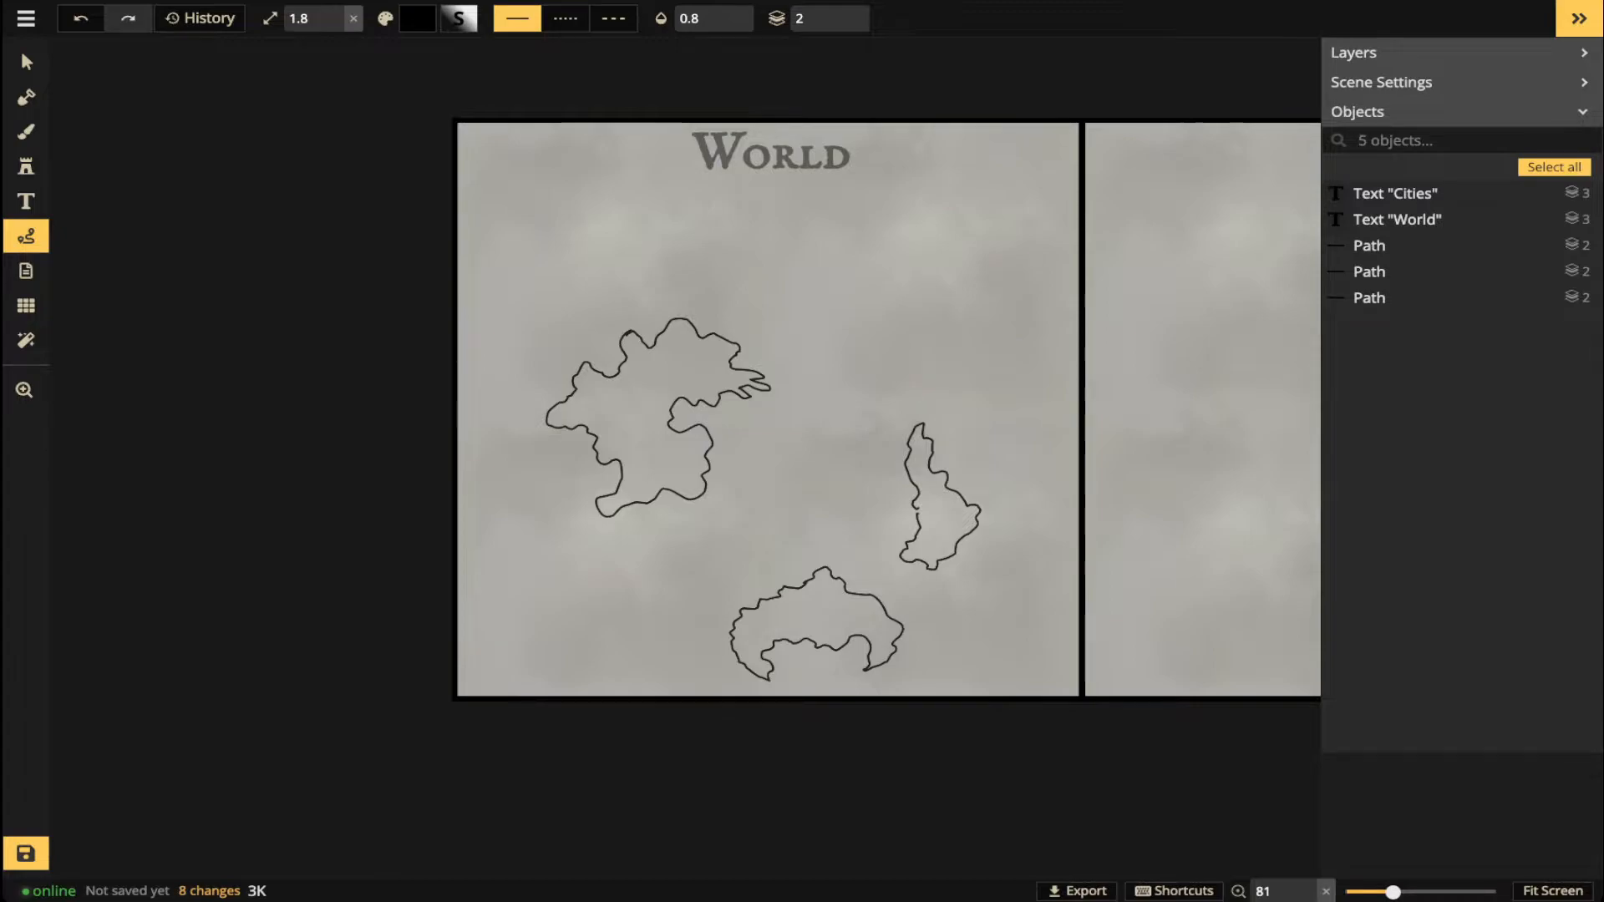
mouse_move(901, 331)
left_mouse_down()
mouse_move(979, 318)
mouse_move(969, 299)
mouse_move(923, 311)
left_mouse_up()
key("Escape")
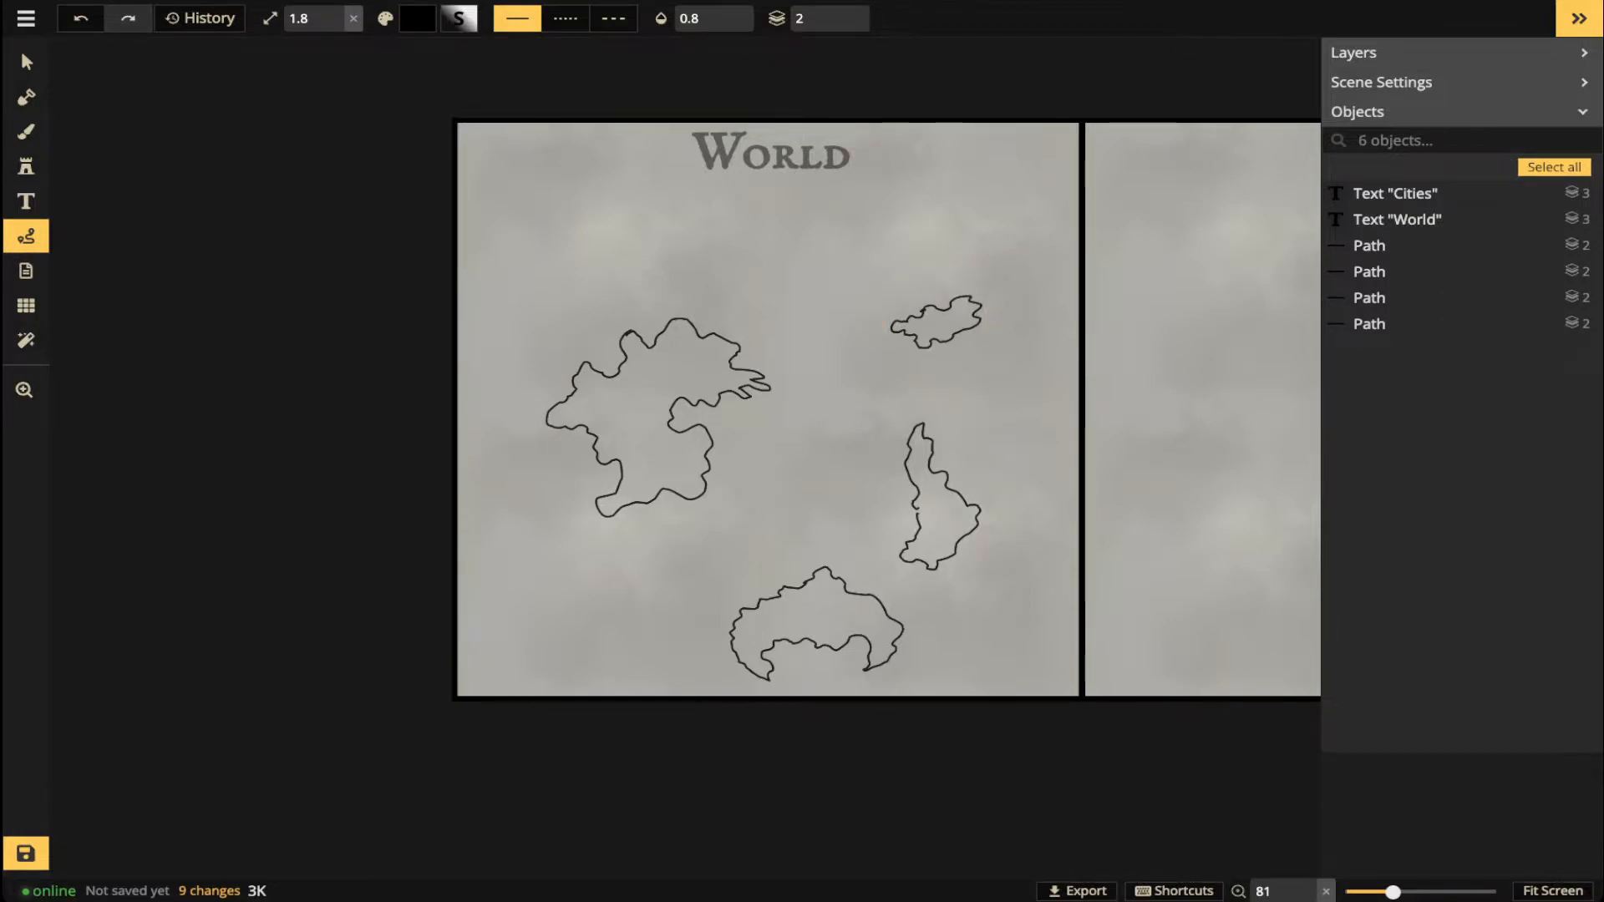
- Move the large continent outline north in the World panel and enlarge it
left_click(26, 61)
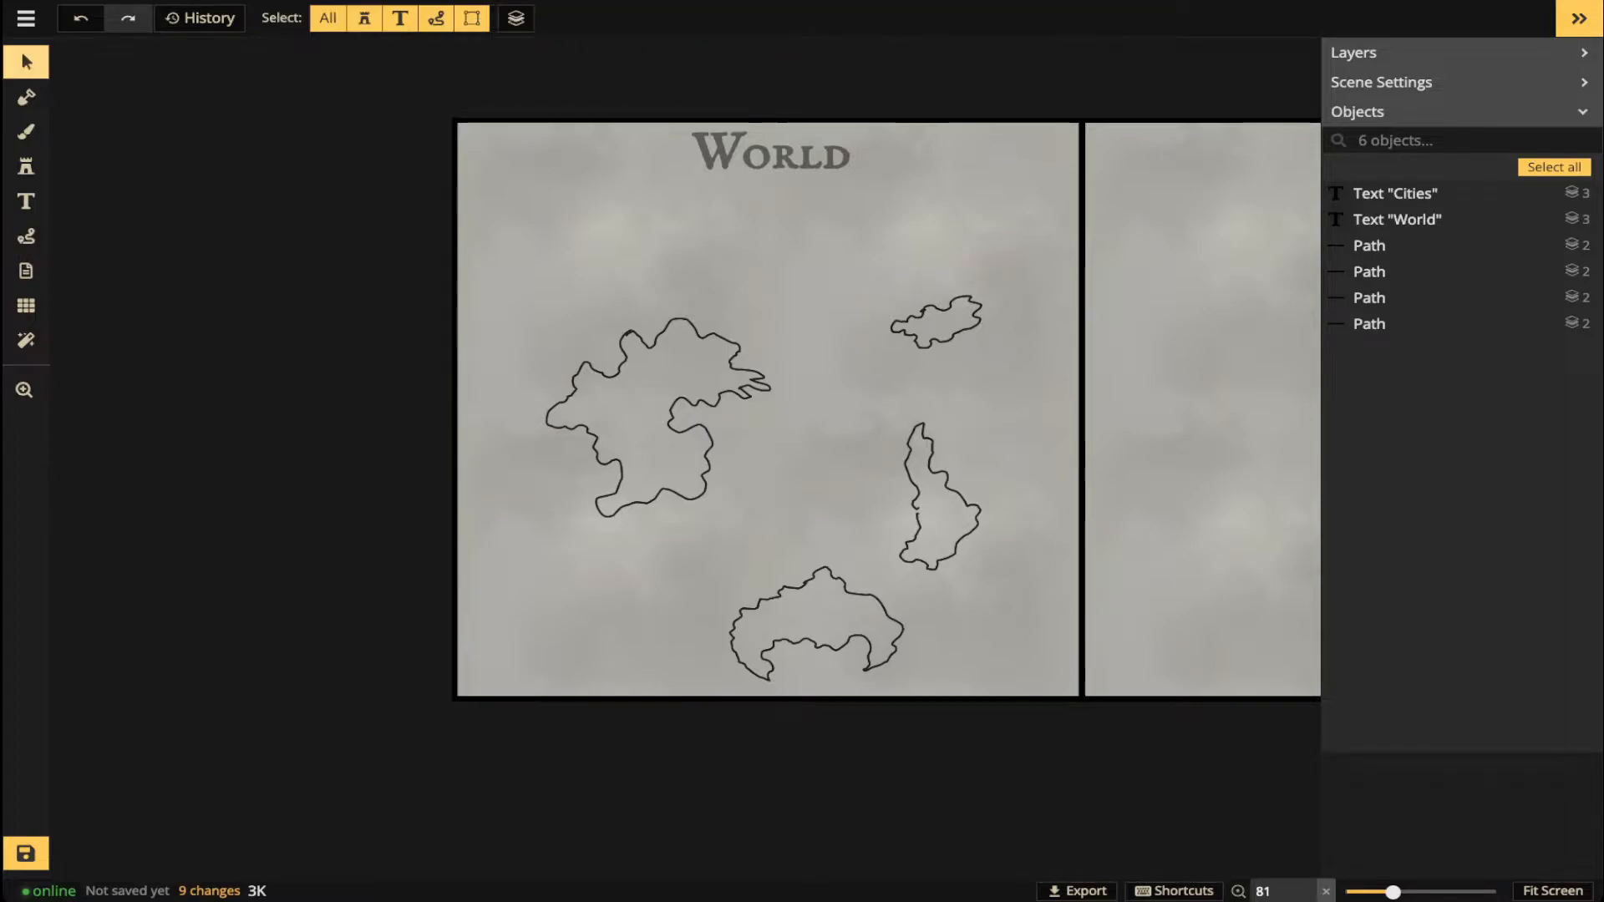
left_click_drag(657, 416, 678, 323)
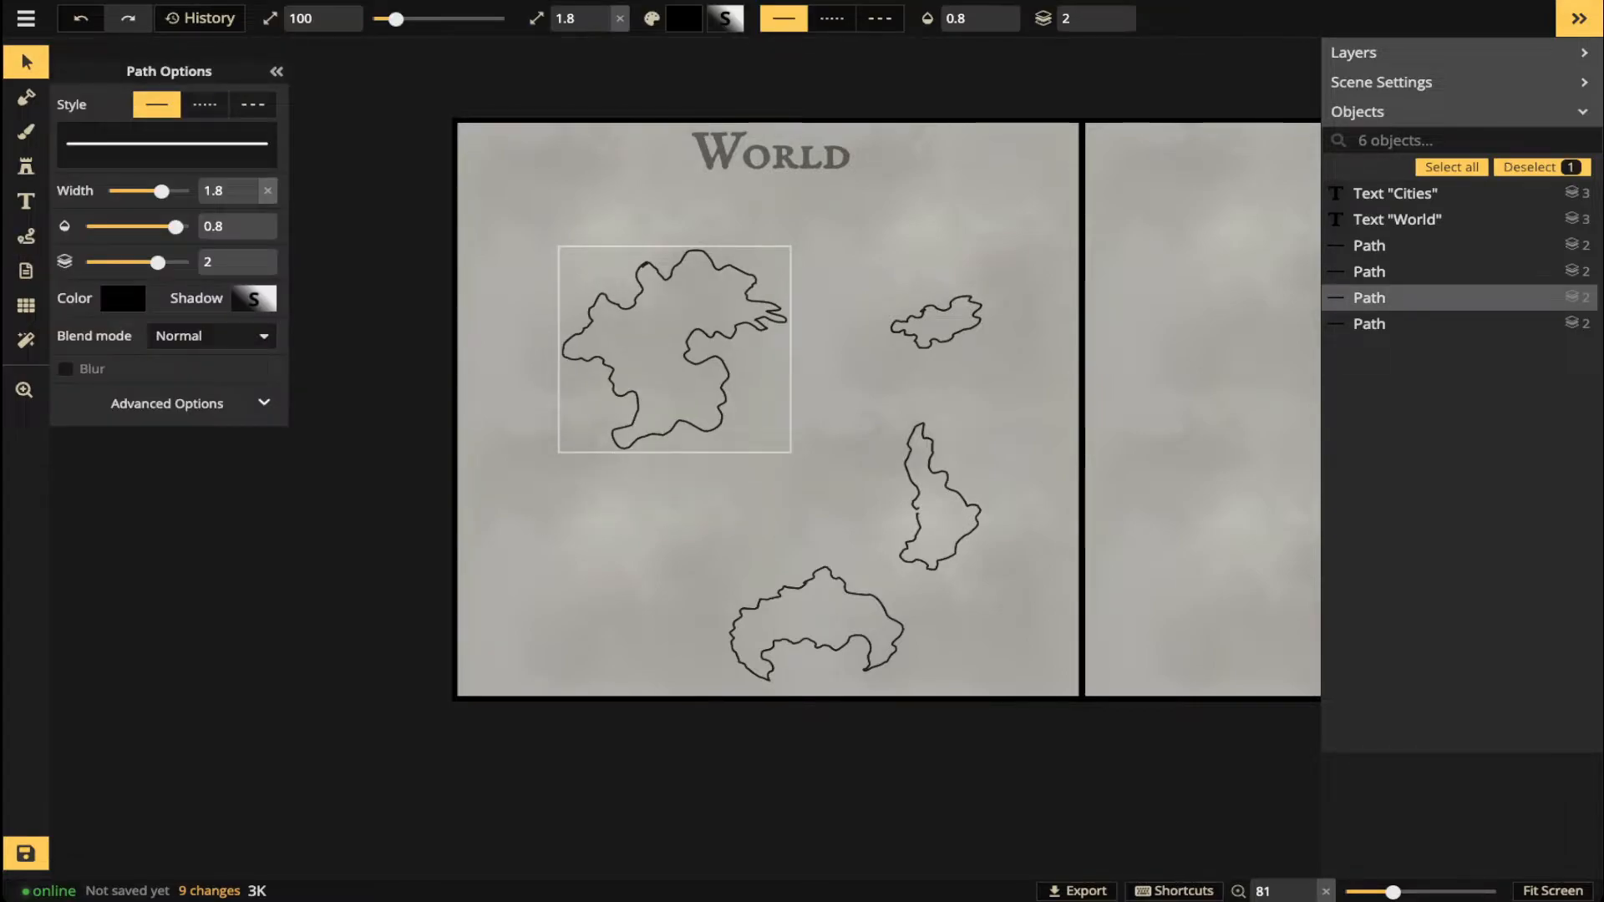
left_click_drag(558, 254, 532, 155)
- Scale the small northeastern island to 170, rotate it and move it to overlap the large continent's northeastern coast
left_click(936, 322)
left_click_drag(984, 351, 1009, 365)
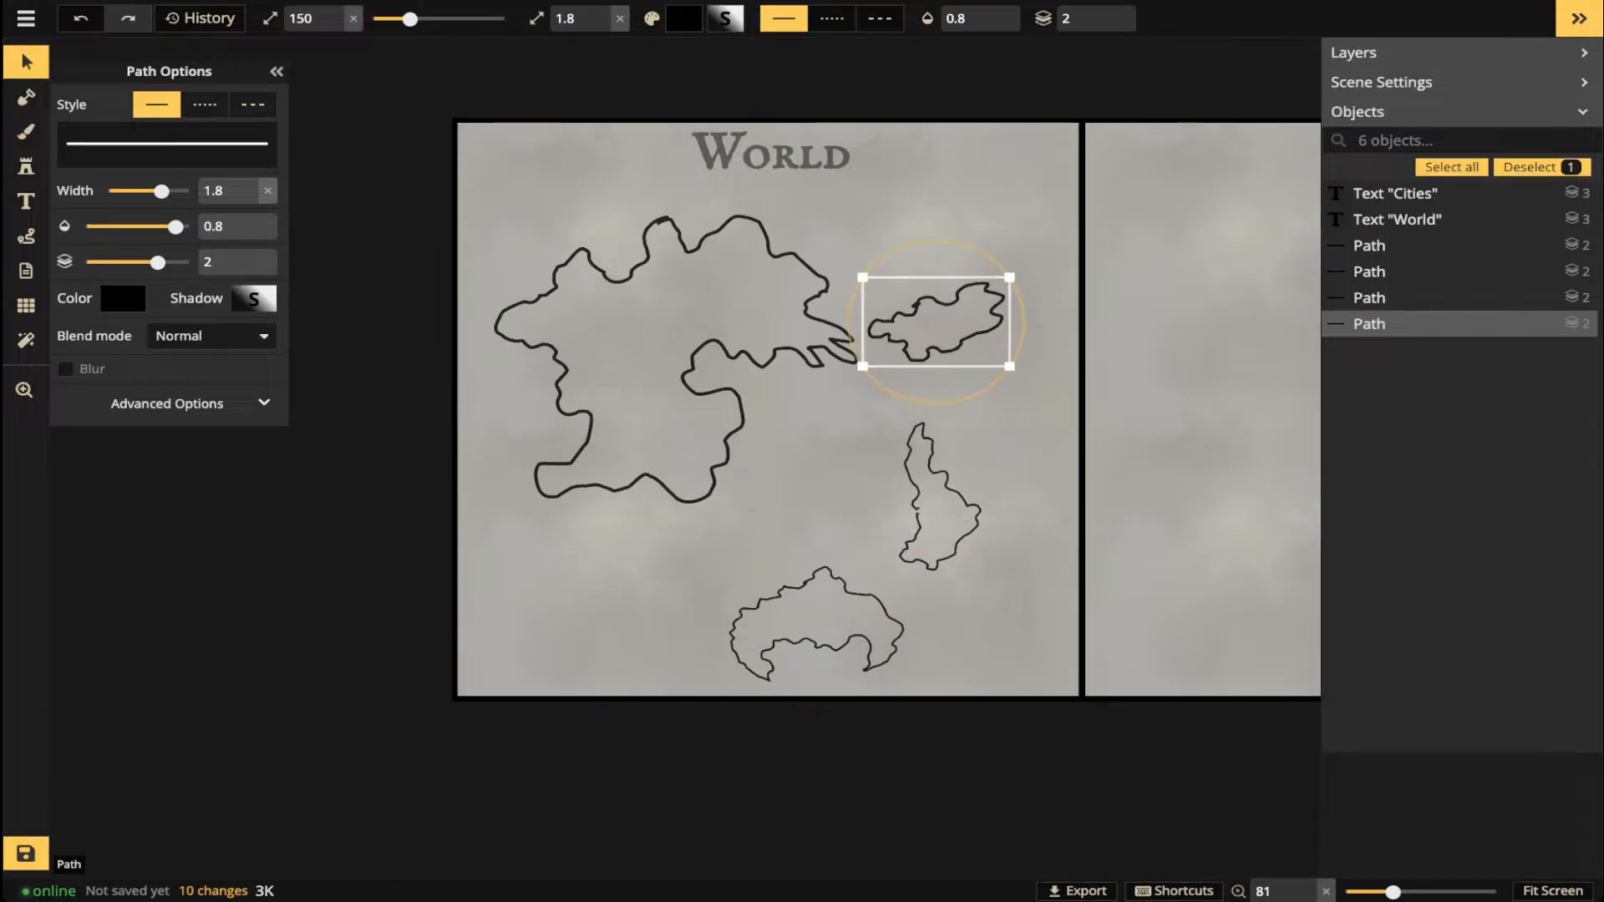
left_click_drag(935, 322, 883, 320)
left_click_drag(958, 365, 966, 368)
left_click_drag(884, 320, 876, 278)
left_click_drag(946, 205, 974, 296)
left_click_drag(876, 276, 823, 281)
left_click_drag(921, 300, 893, 209)
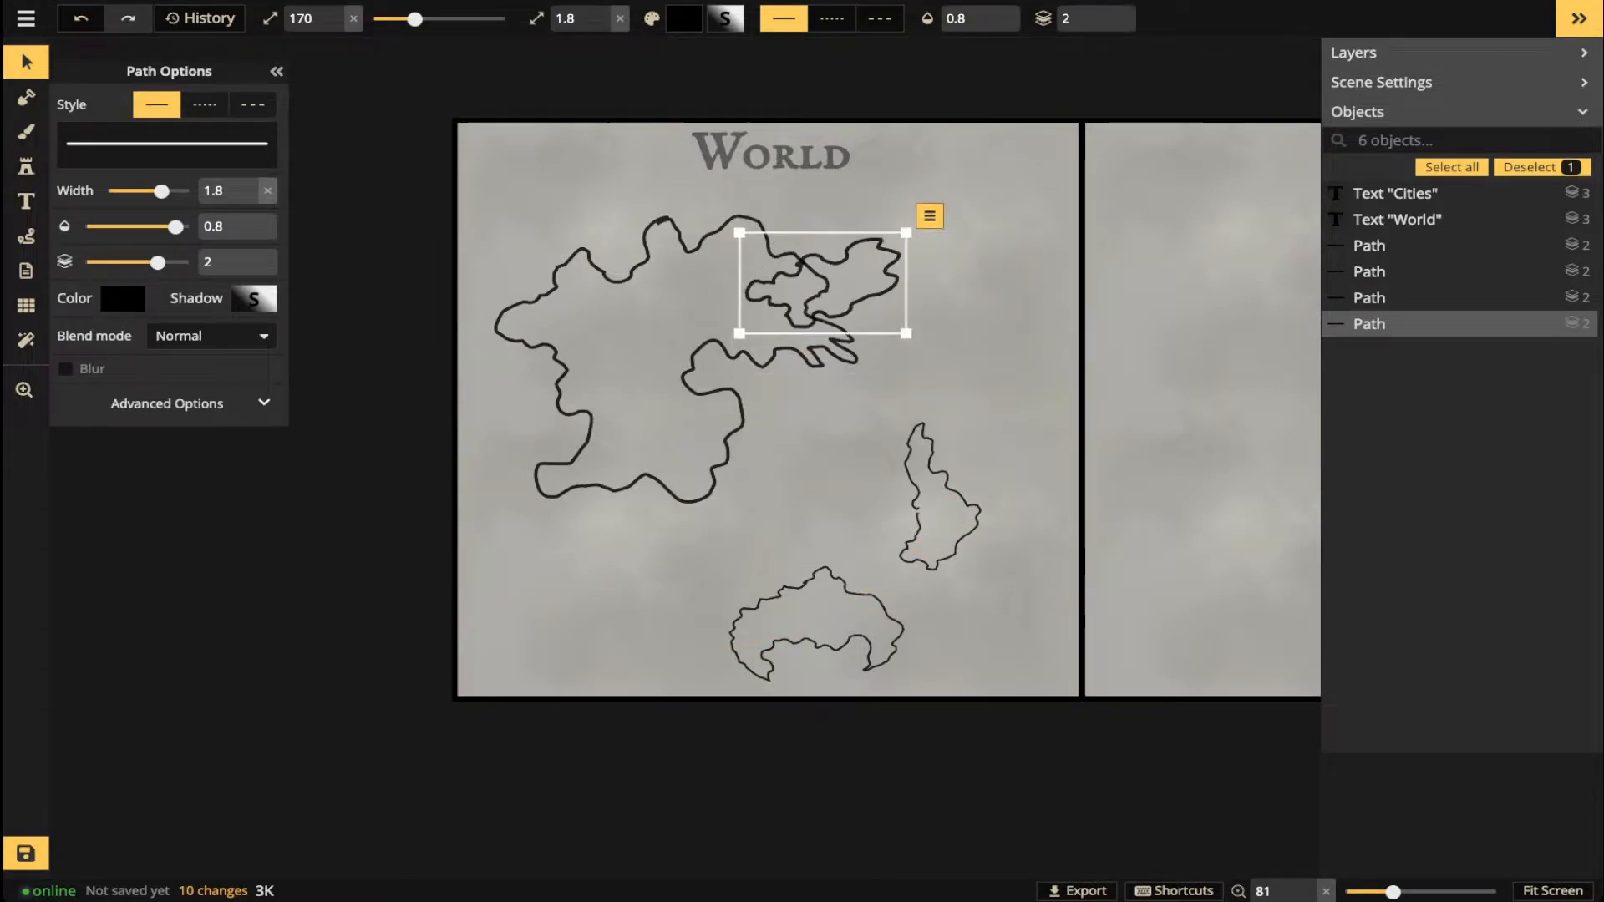
left_click_drag(821, 283, 835, 254)
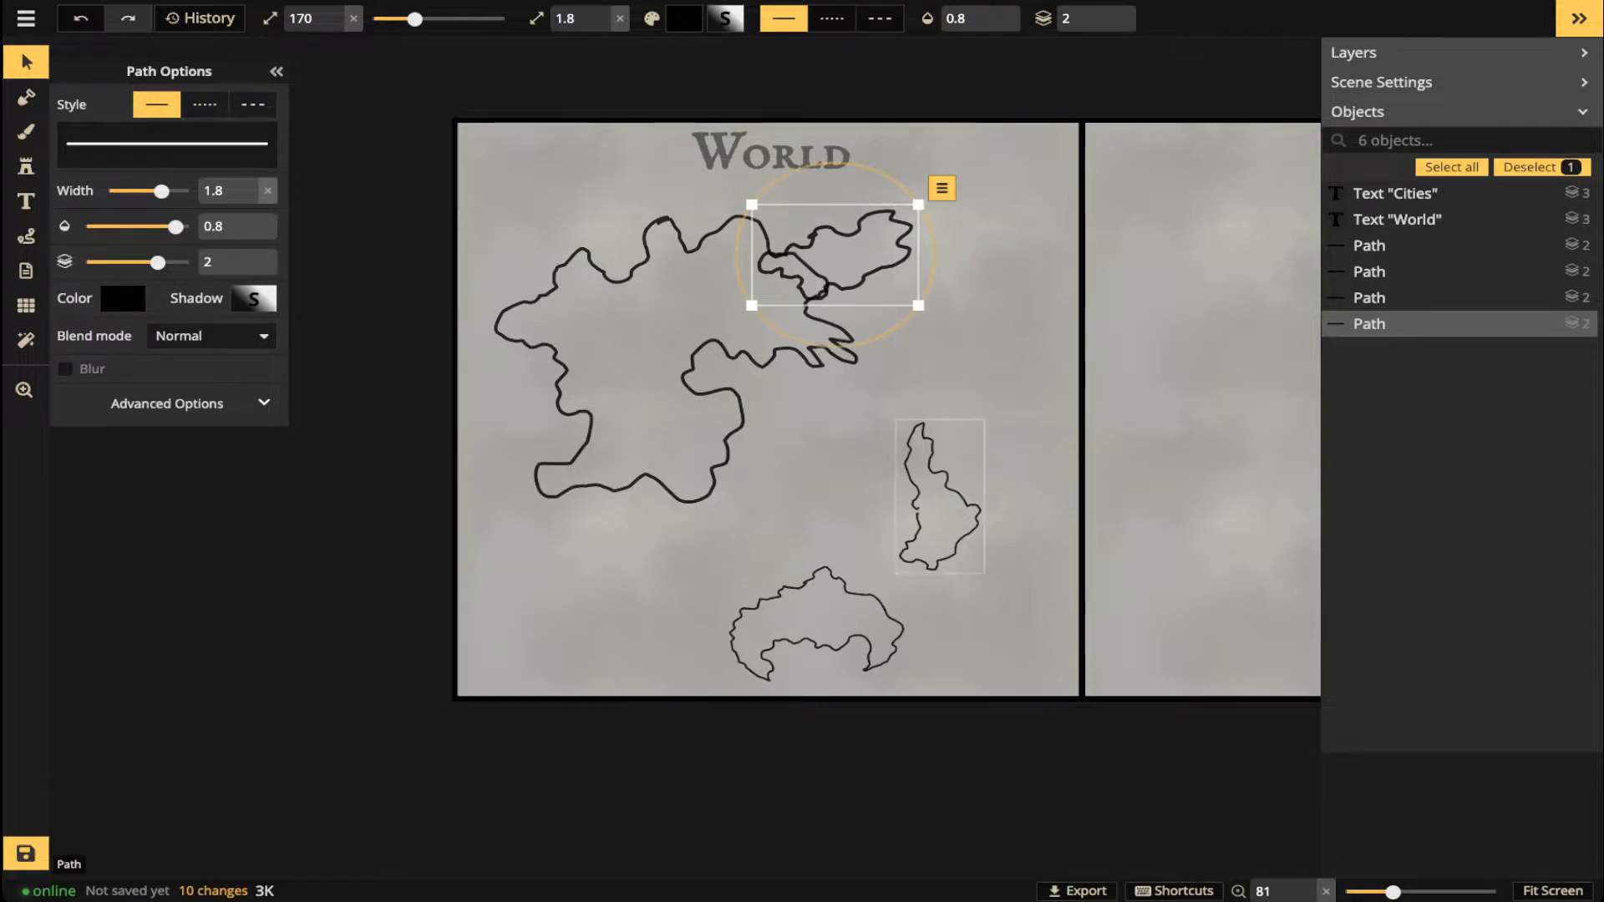
- Scale the narrow eastern landmass to 190, turn it upside down and move it over the continent's southwestern coast
left_click(939, 497)
left_click_drag(984, 569, 1023, 645)
left_click_drag(939, 499, 689, 565)
left_click_drag(795, 404, 584, 727)
left_click_drag(689, 566, 623, 547)
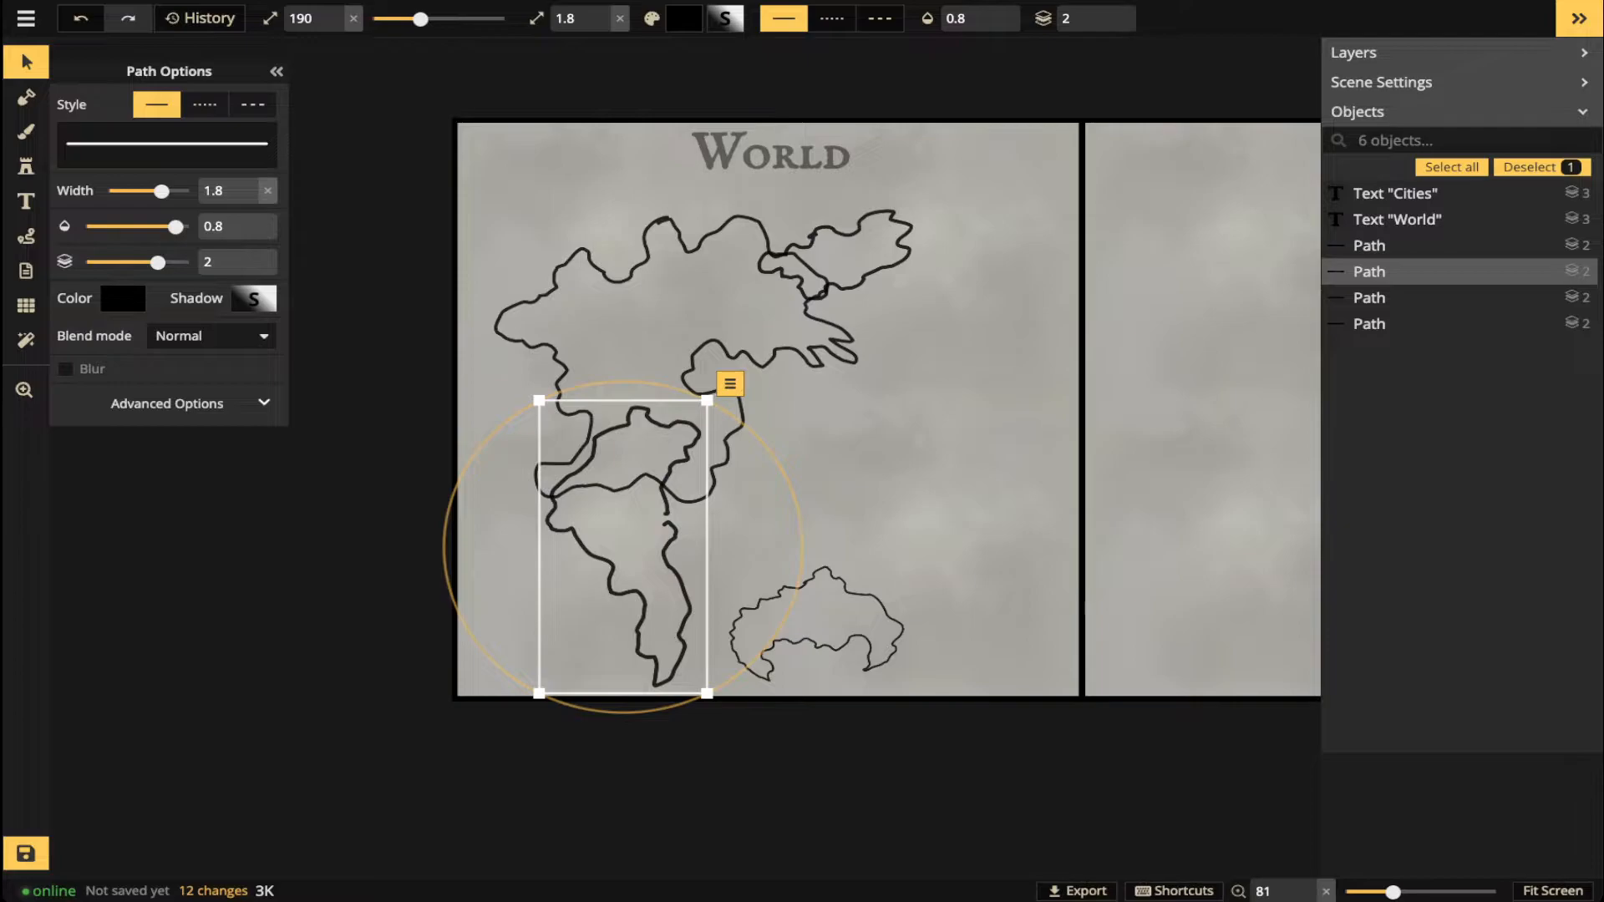
left_click_drag(682, 601, 630, 559)
- Scale the crescent landmass to 150, rotate it and position it overlapping the large continent's southeastern coast
left_click(817, 623)
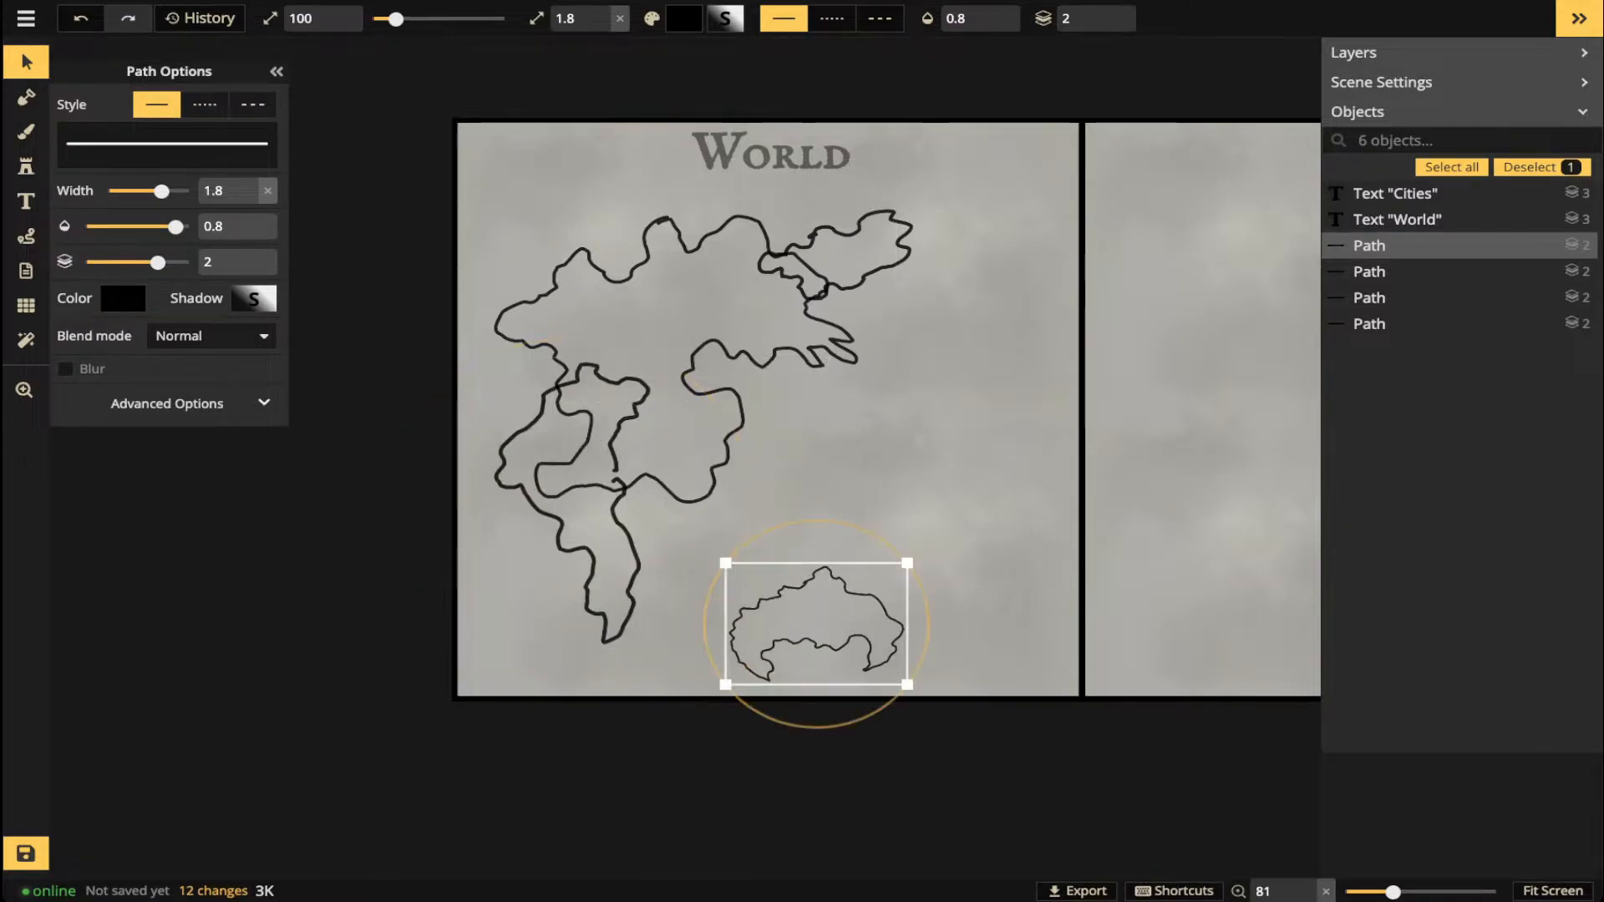
left_click_drag(817, 623, 827, 509)
left_click_drag(917, 569, 967, 485)
left_click_drag(825, 511, 790, 486)
left_click_drag(918, 328, 923, 638)
left_click_drag(792, 483, 784, 484)
left_click_drag(974, 486, 948, 391)
left_click_drag(784, 485, 821, 495)
left_click_drag(966, 620, 1038, 464)
left_click_drag(804, 500, 754, 483)
scroll(755, 483, "up", 2)
scroll(752, 478, "up", 3)
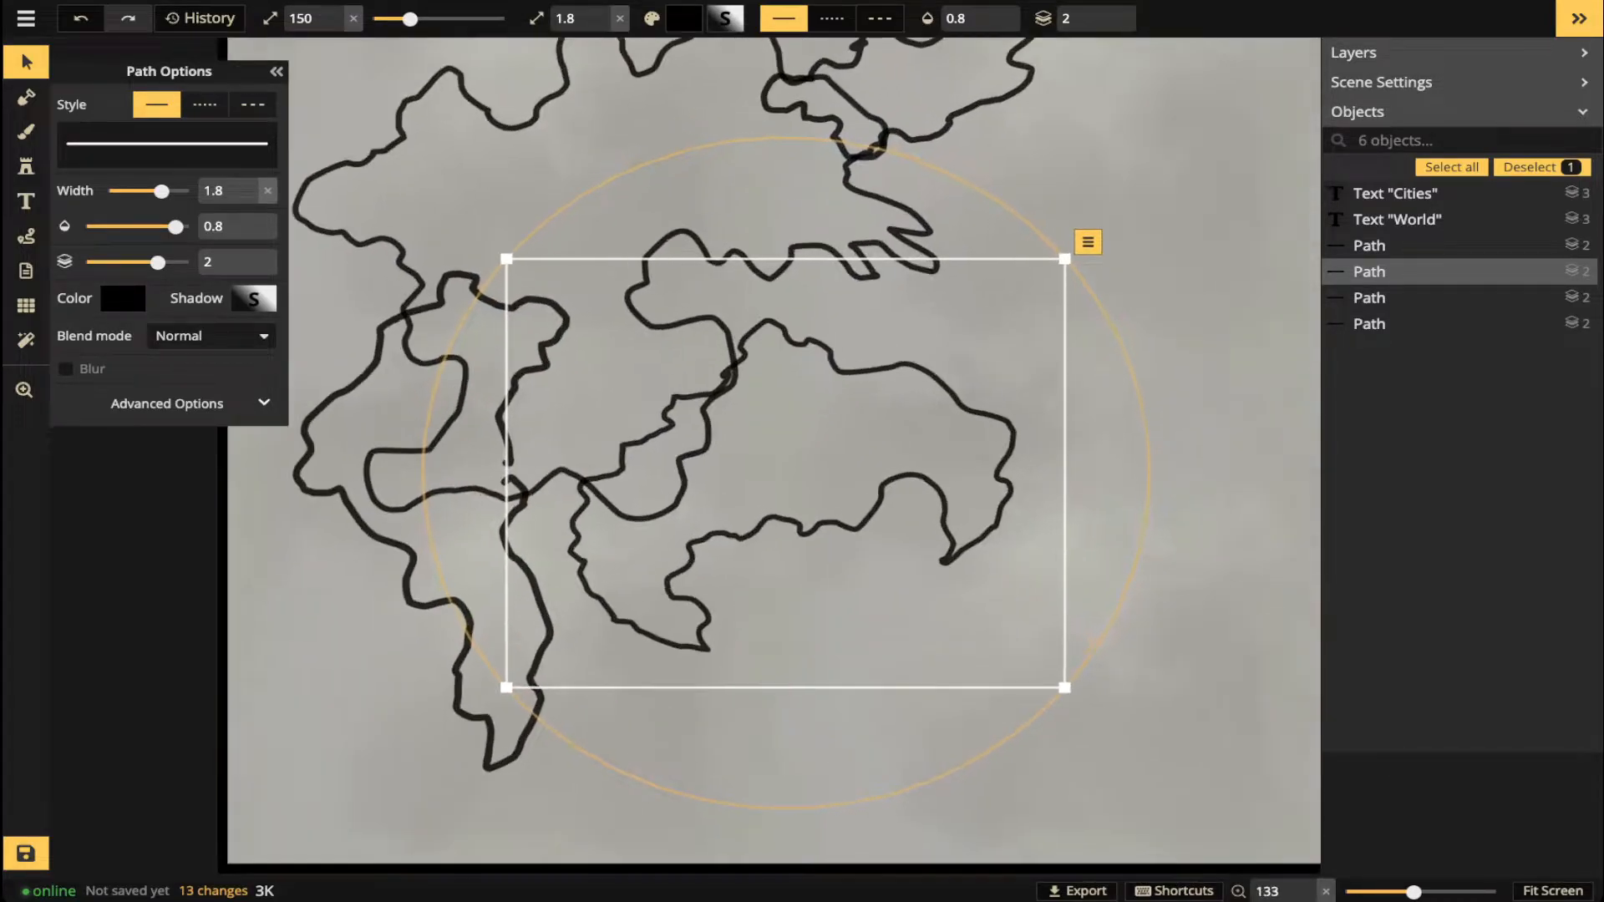
- Rotate the crescent landmass so its hollow side faces south and move it southeast, clear of the large continent
left_click_drag(1144, 429, 1143, 516)
left_click_drag(784, 472, 818, 477)
scroll(727, 472, "up", 2)
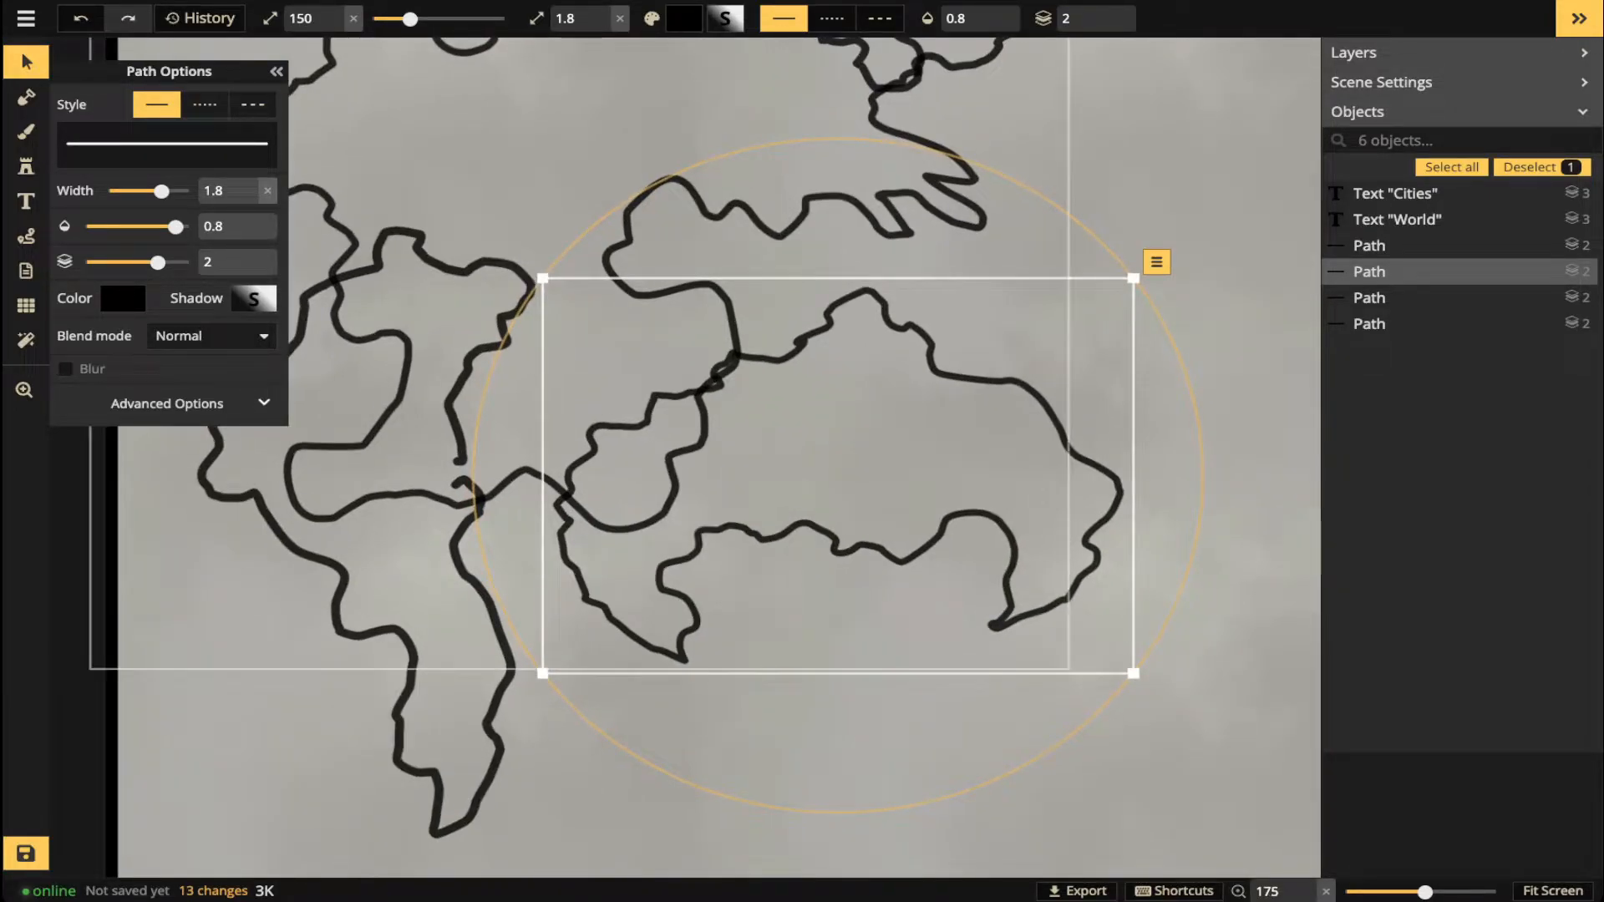
left_click_drag(771, 457, 931, 539)
scroll(931, 538, "down", 2)
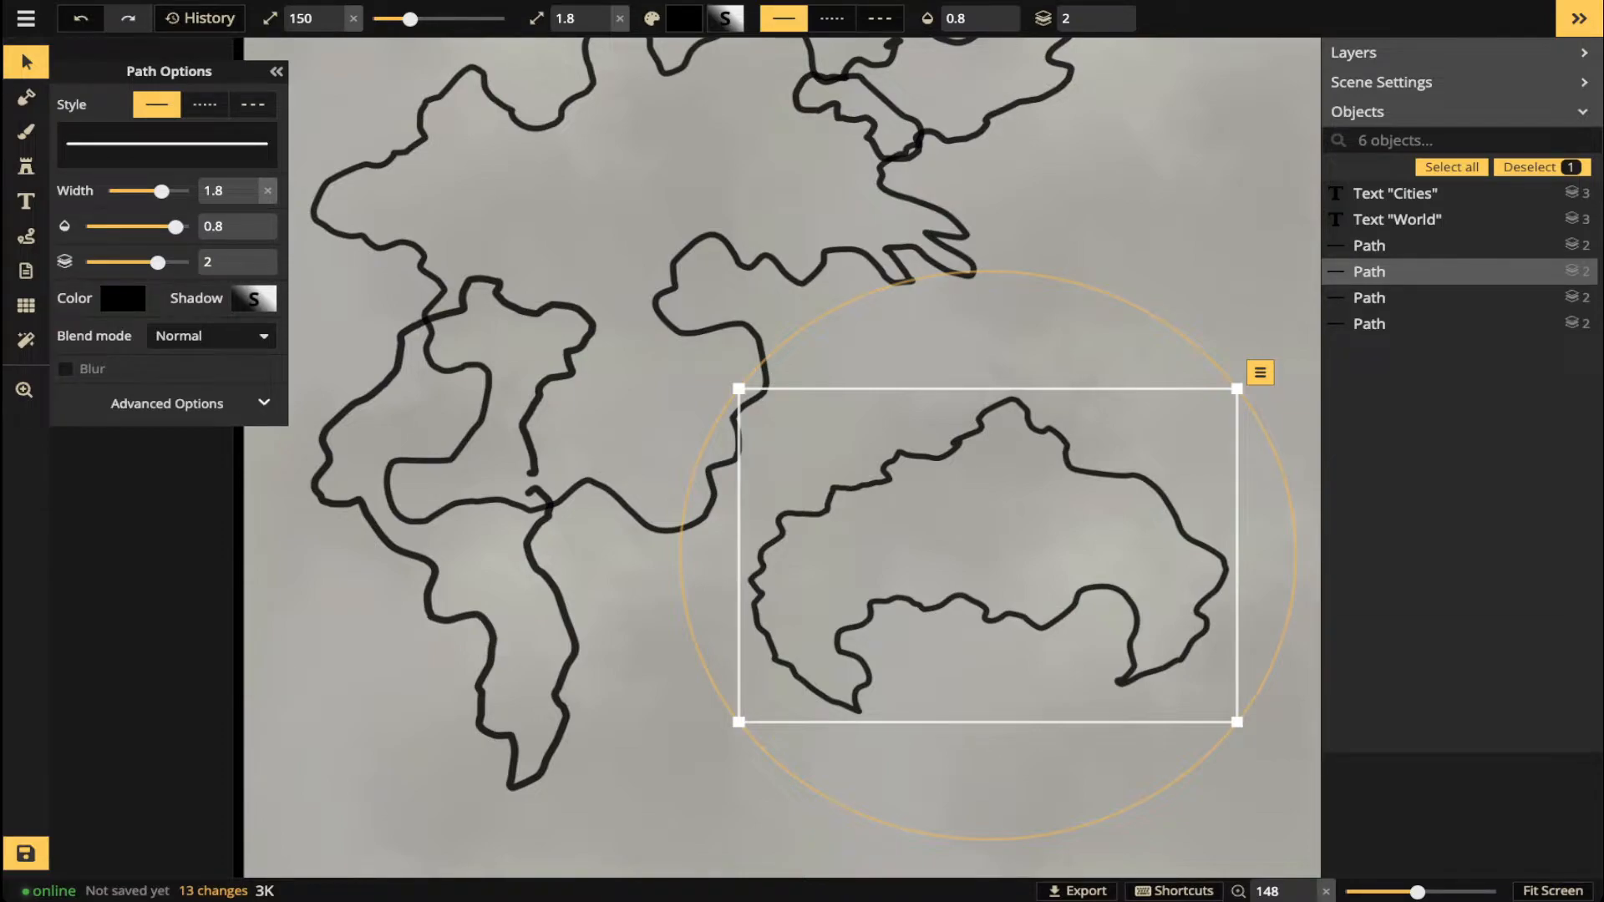
- Move the narrow landmass farther south and shift the large continent slightly northwest in the World panel
left_click_drag(540, 349, 574, 467)
scroll(574, 467, "down", 2)
left_click_drag(575, 393, 558, 369)
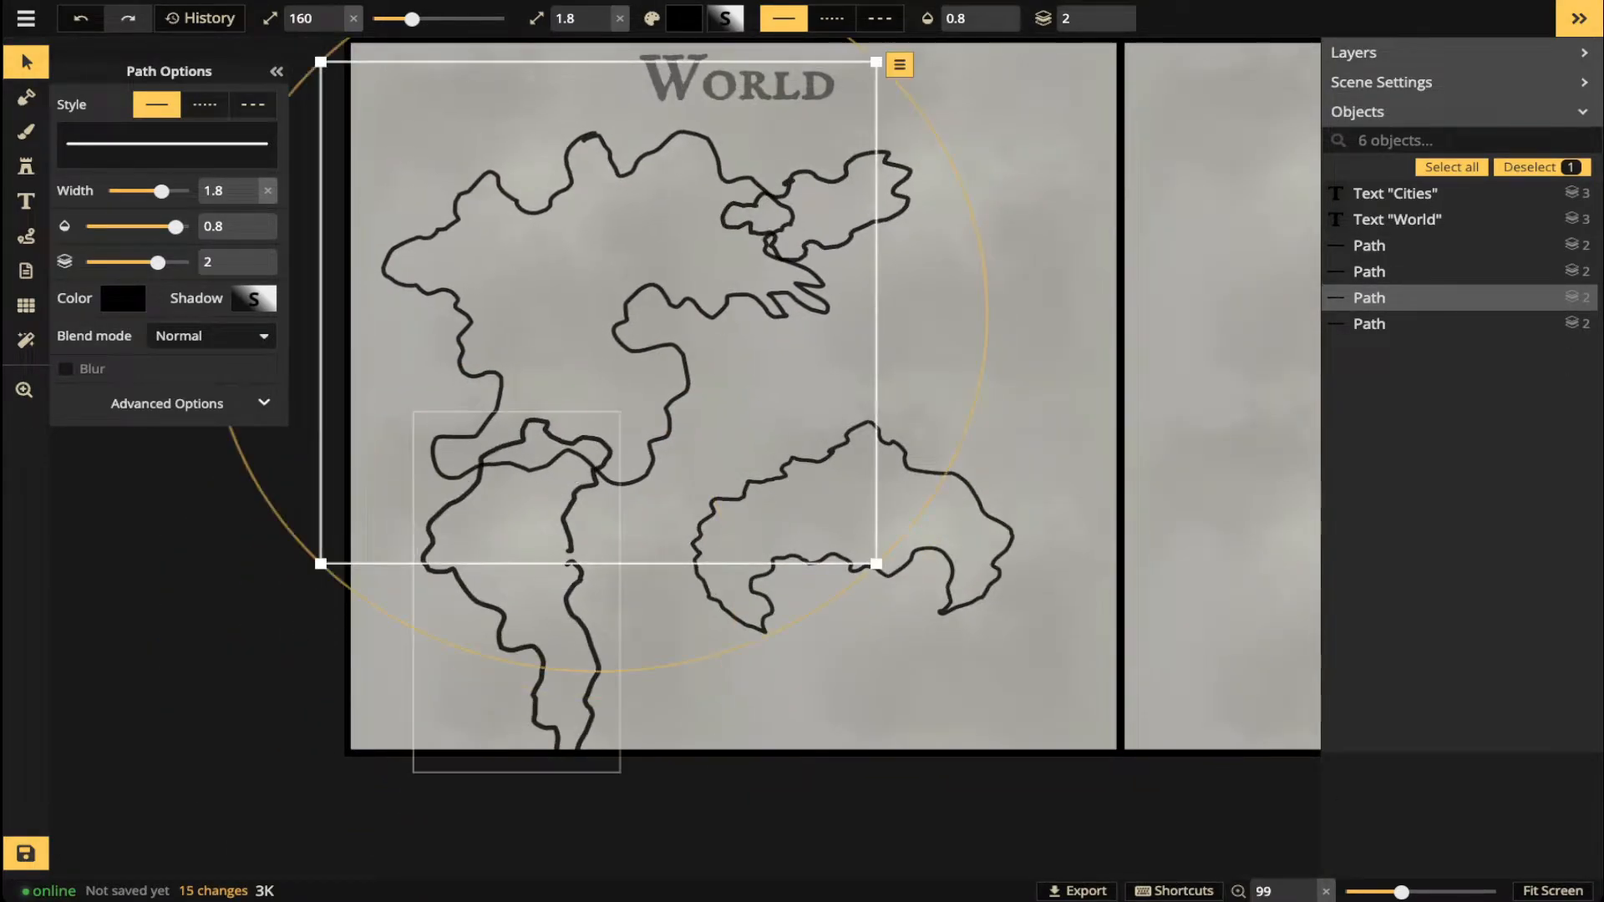
- Rotate the narrow landmass so its tip points southeast and place it just south of the large continent
left_click_drag(526, 585, 558, 638)
scroll(592, 622, "down", 1)
left_click_drag(757, 645, 676, 479)
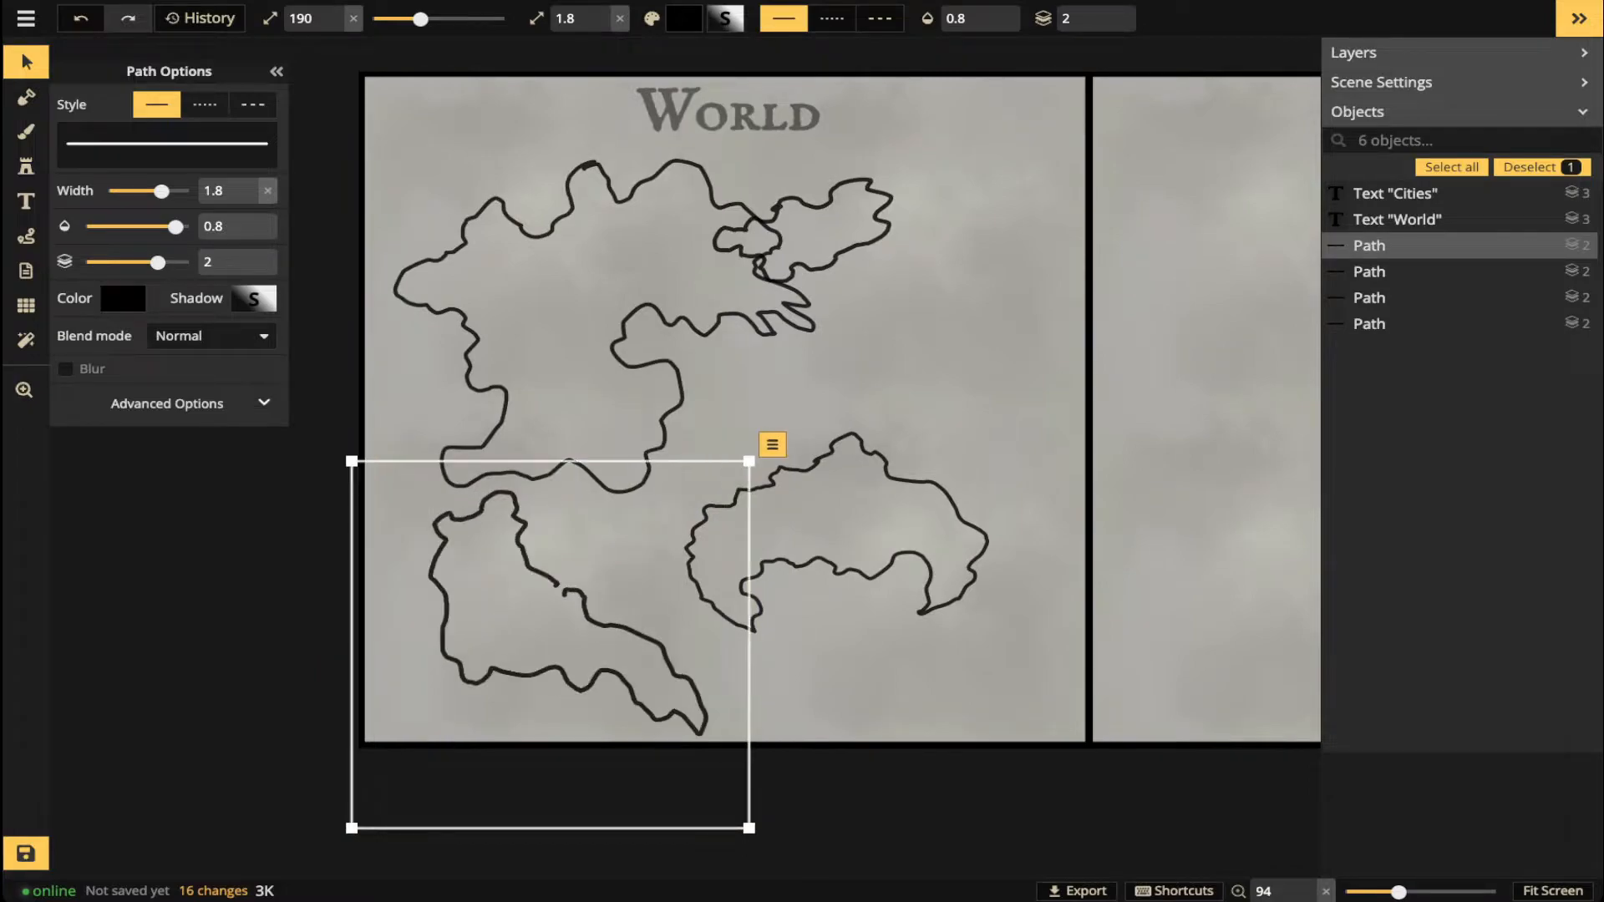
left_click_drag(585, 627, 594, 630)
- Rotate the crescent landmass so it opens northwest and place it in the World panel's southeastern corner
left_click_drag(835, 534, 931, 560)
left_click_drag(1103, 456, 872, 748)
left_click_drag(927, 568, 936, 620)
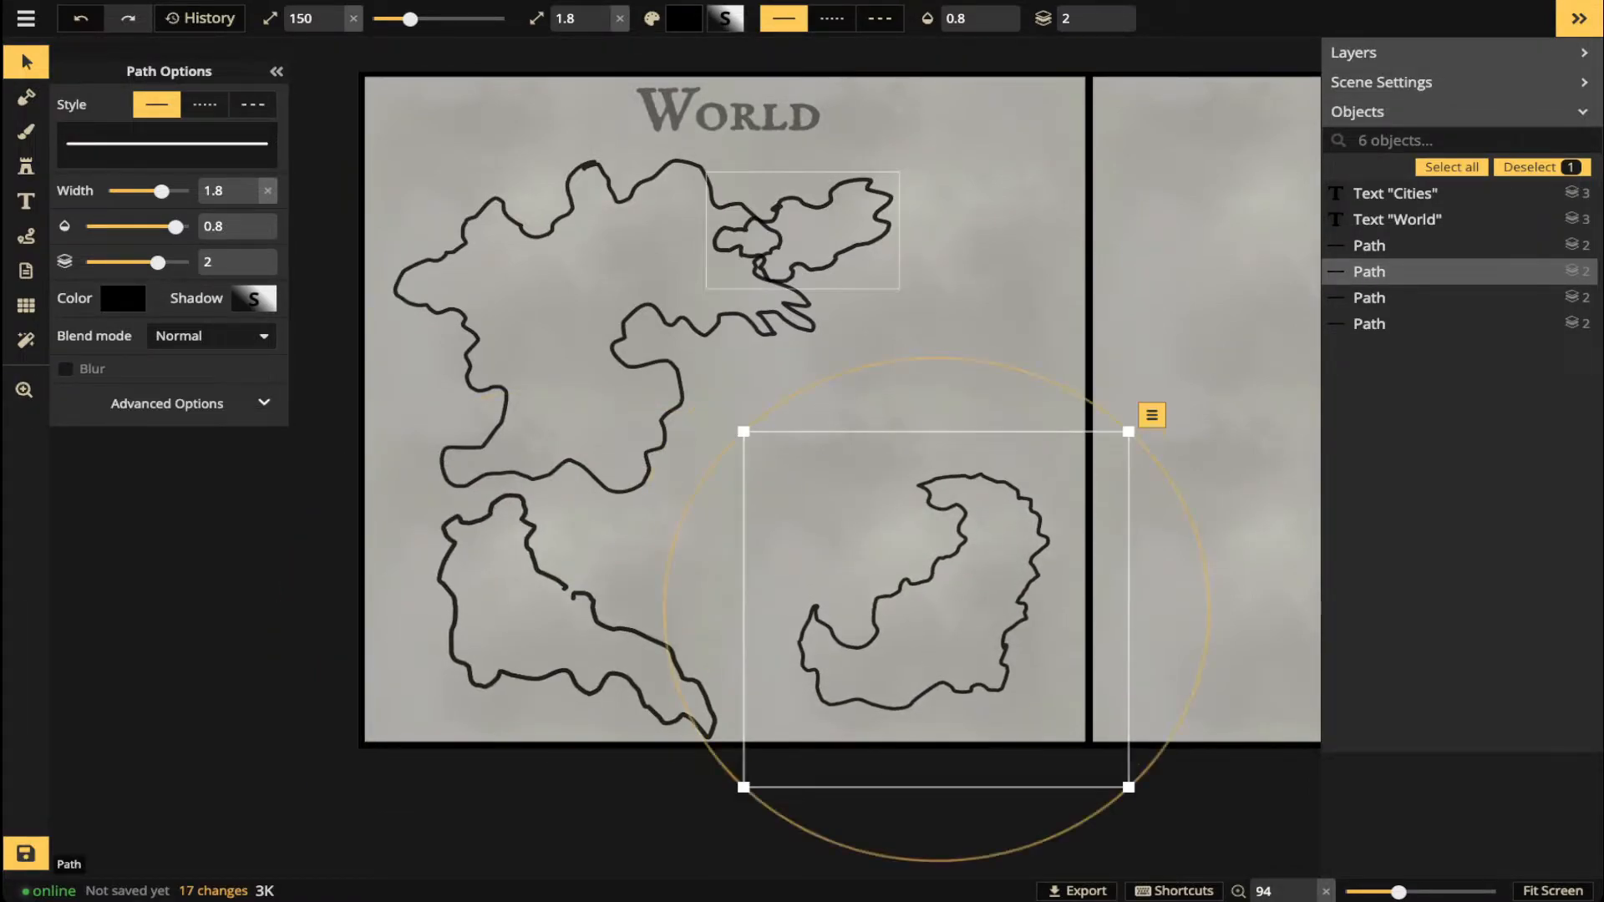
- Scale the small island to 130, rotate it and move it into the World panel's northwestern corner, above the large continent
left_click_drag(827, 234, 892, 159)
left_click_drag(963, 93, 940, 107)
left_click_drag(887, 150, 518, 148)
left_click_drag(595, 86, 391, 188)
left_click_drag(499, 148, 453, 139)
left_click_drag(558, 65, 508, 33)
left_click_drag(453, 140, 470, 146)
key("Escape")
scroll(699, 468, "down", 1)
scroll(690, 452, "down", 1)
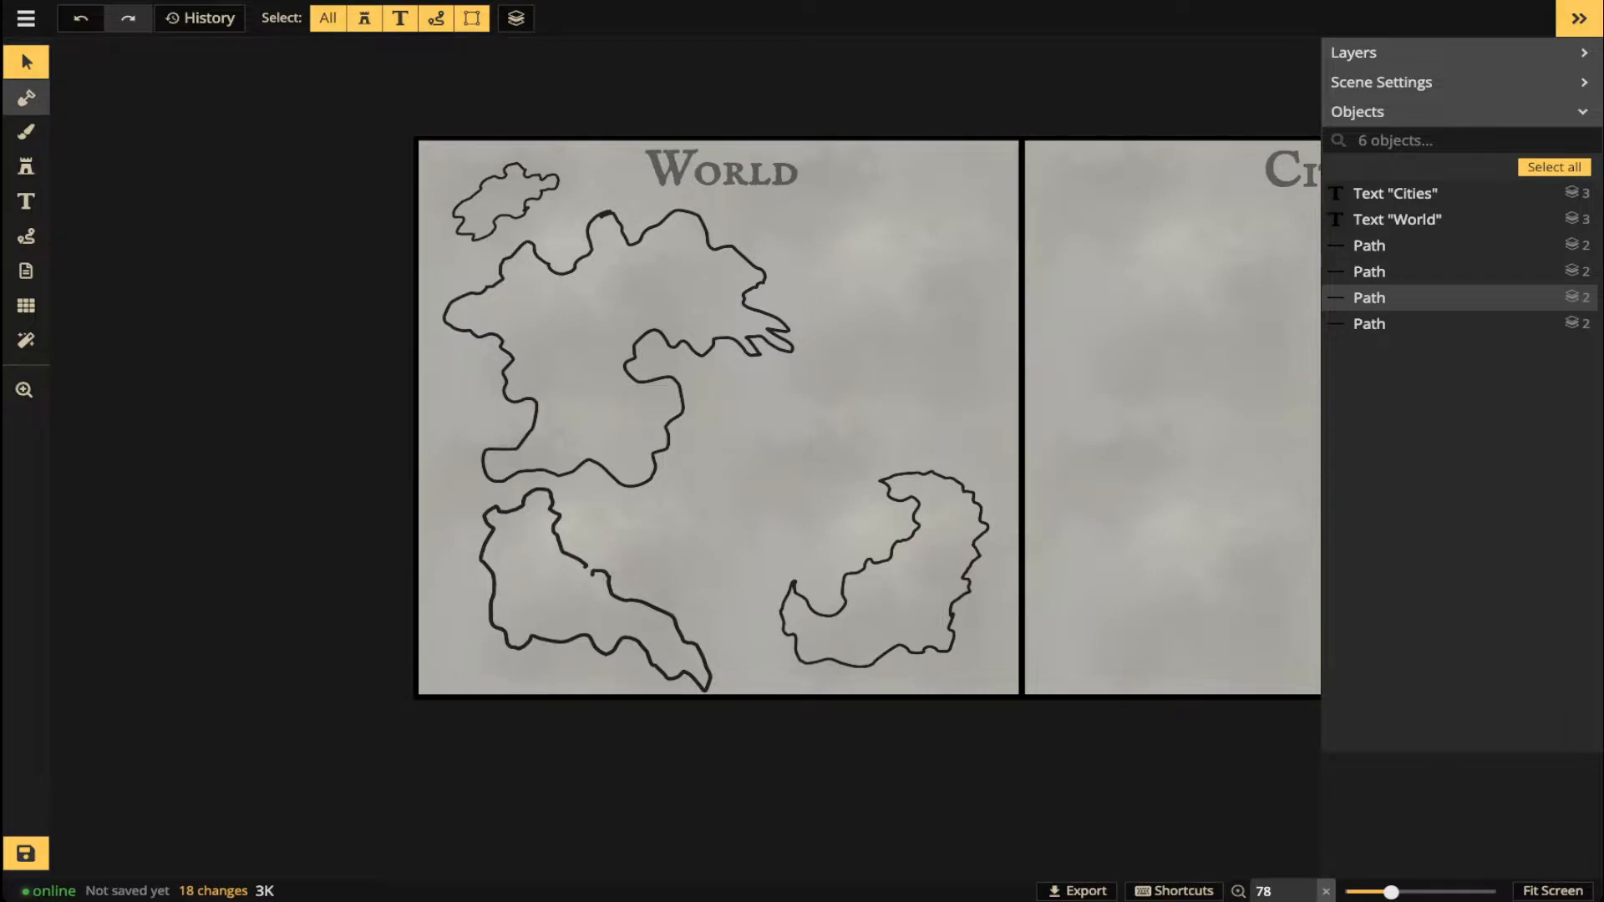
- Activate the Mask tool with the rough brush in Add mode at size 40 and dab once inside the large continent
left_click(26, 97)
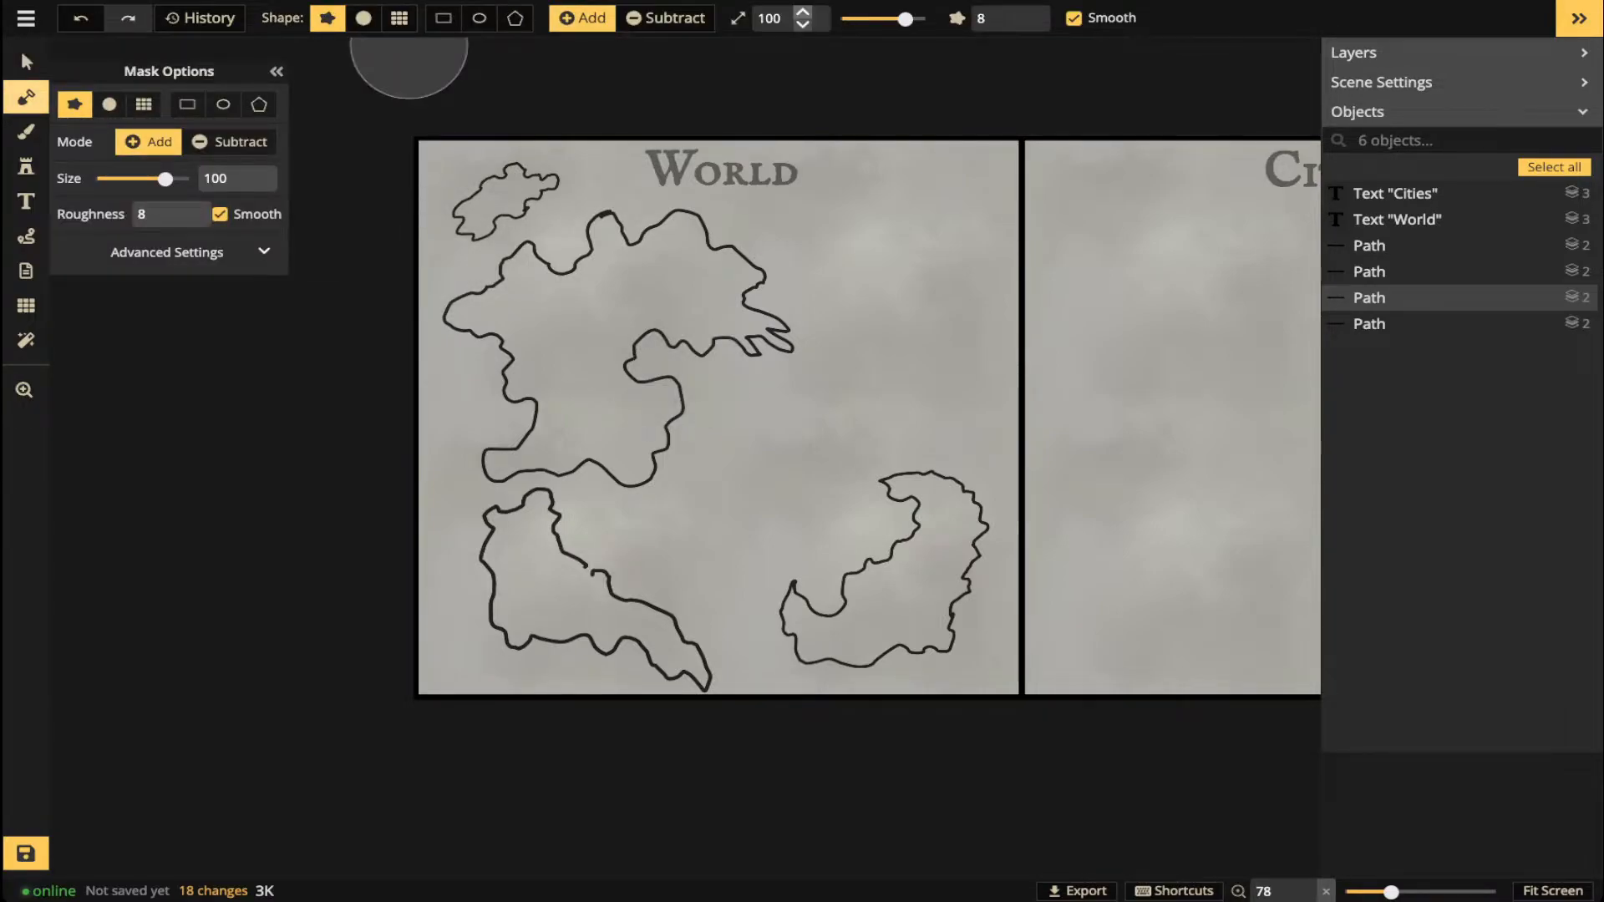
left_click(363, 18)
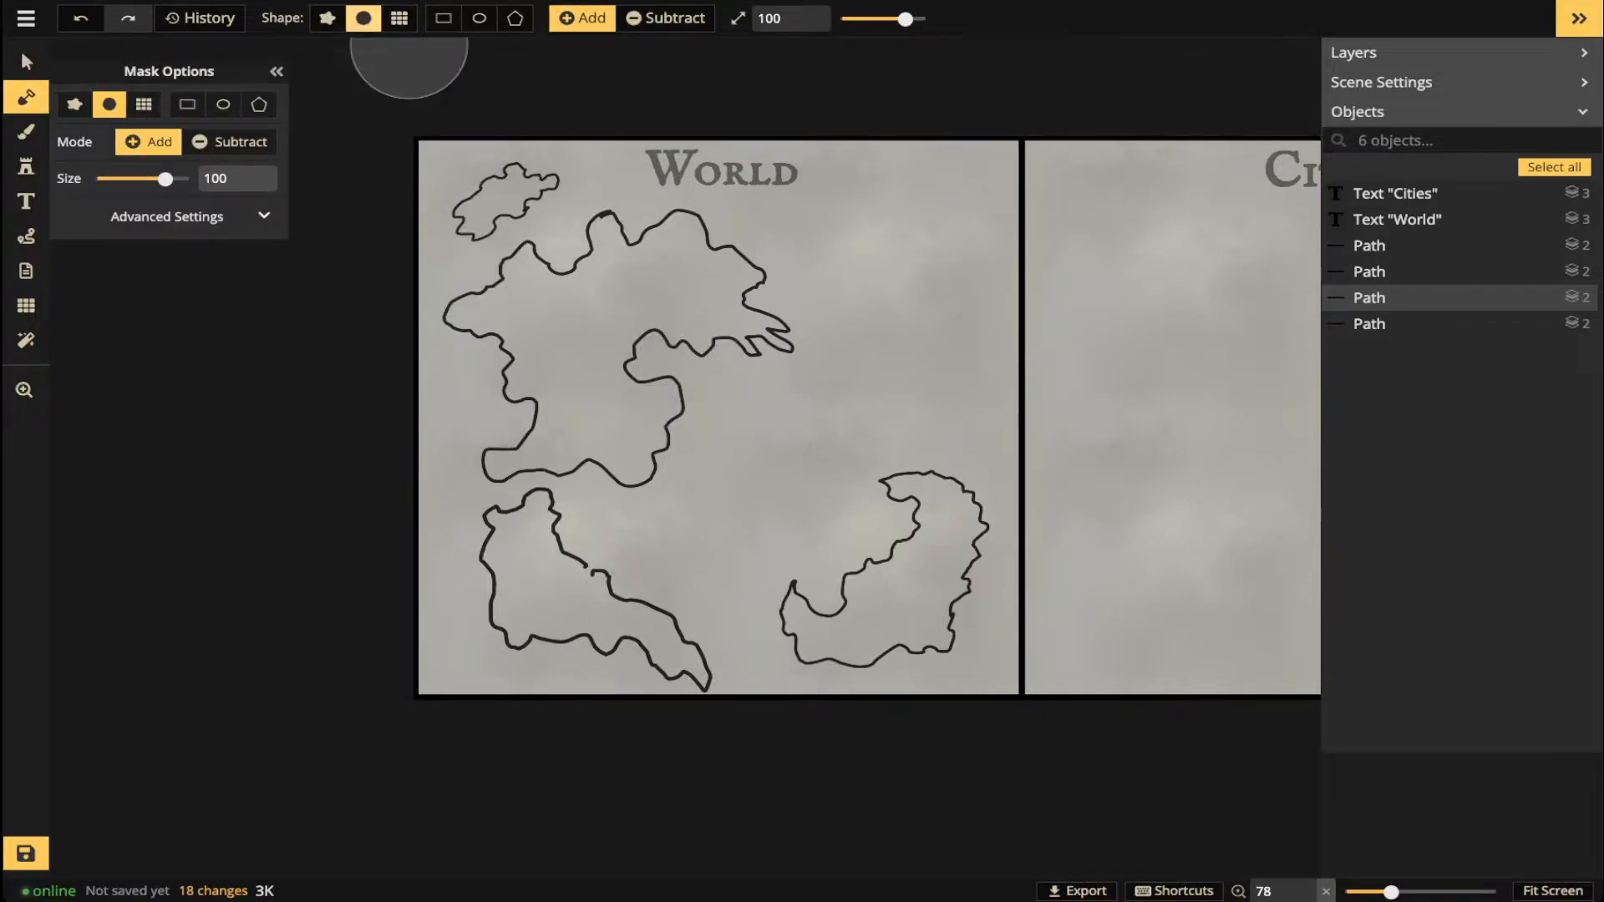
left_click(326, 18)
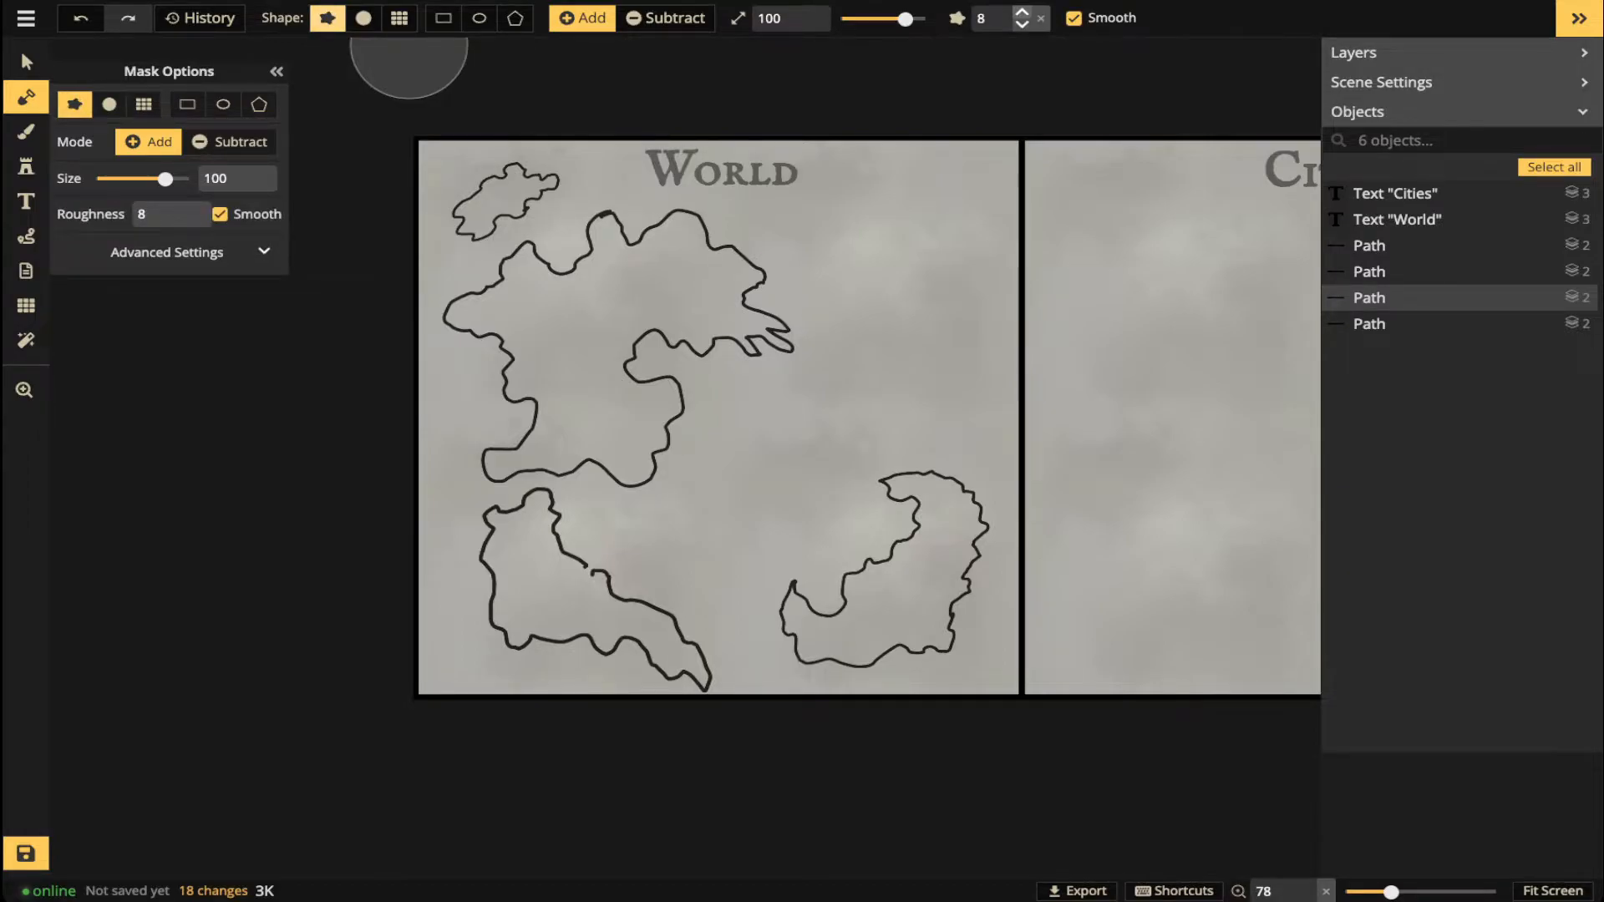
scroll(560, 254, "up", 4)
key("bracketleft")
key("bracketleft")
key("bracketleft")
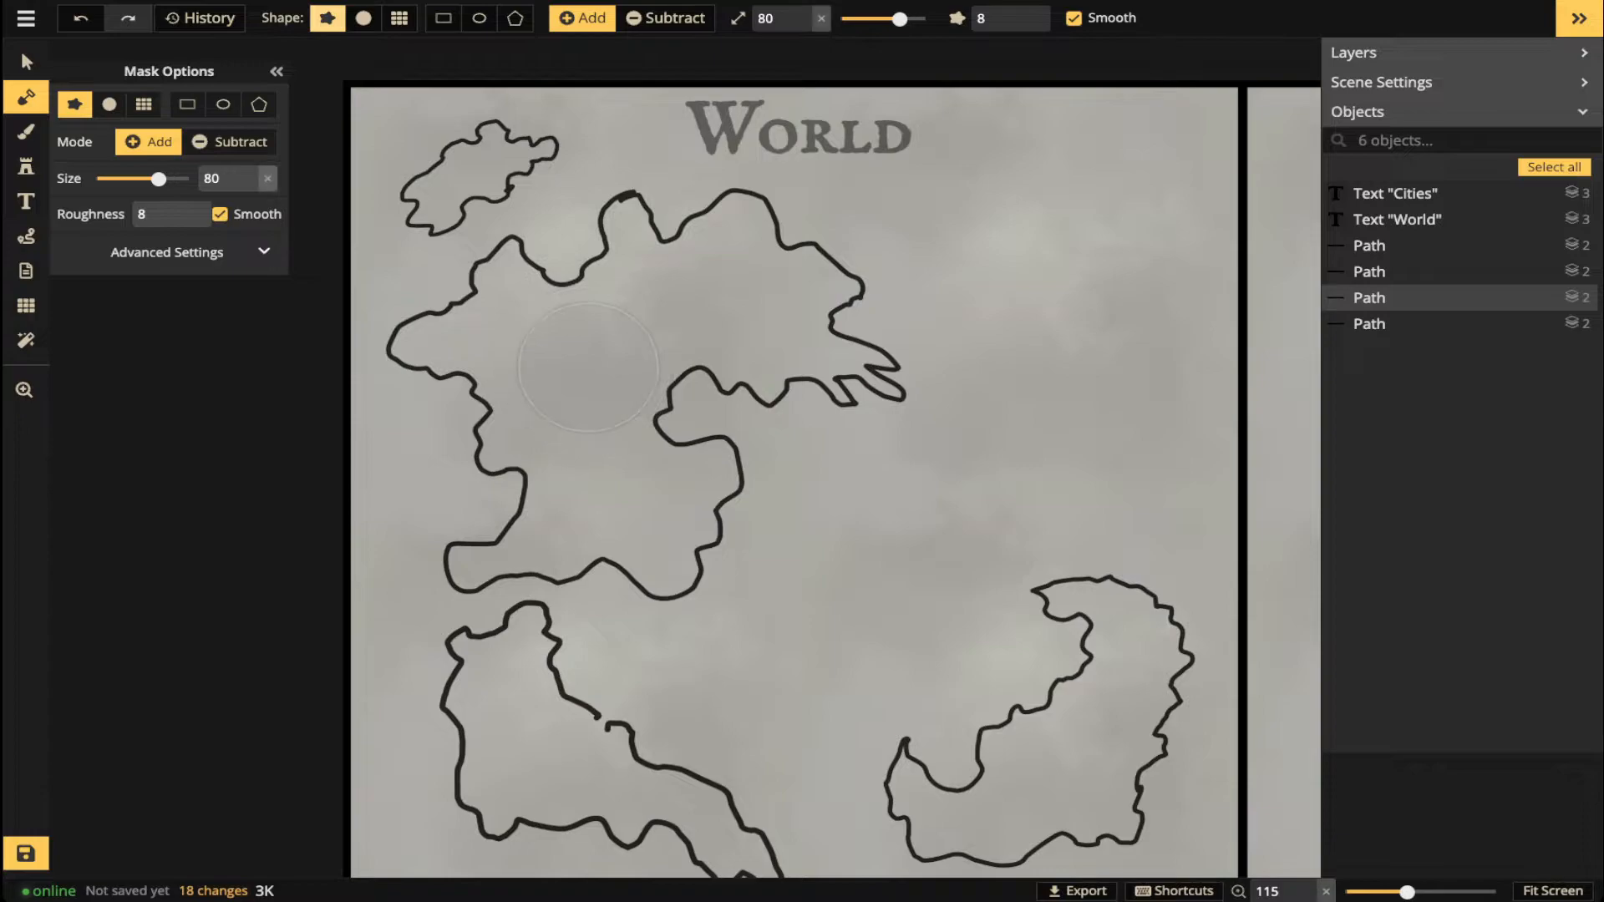
key("bracketleft")
key("bracketleft")
key("bracketleft")
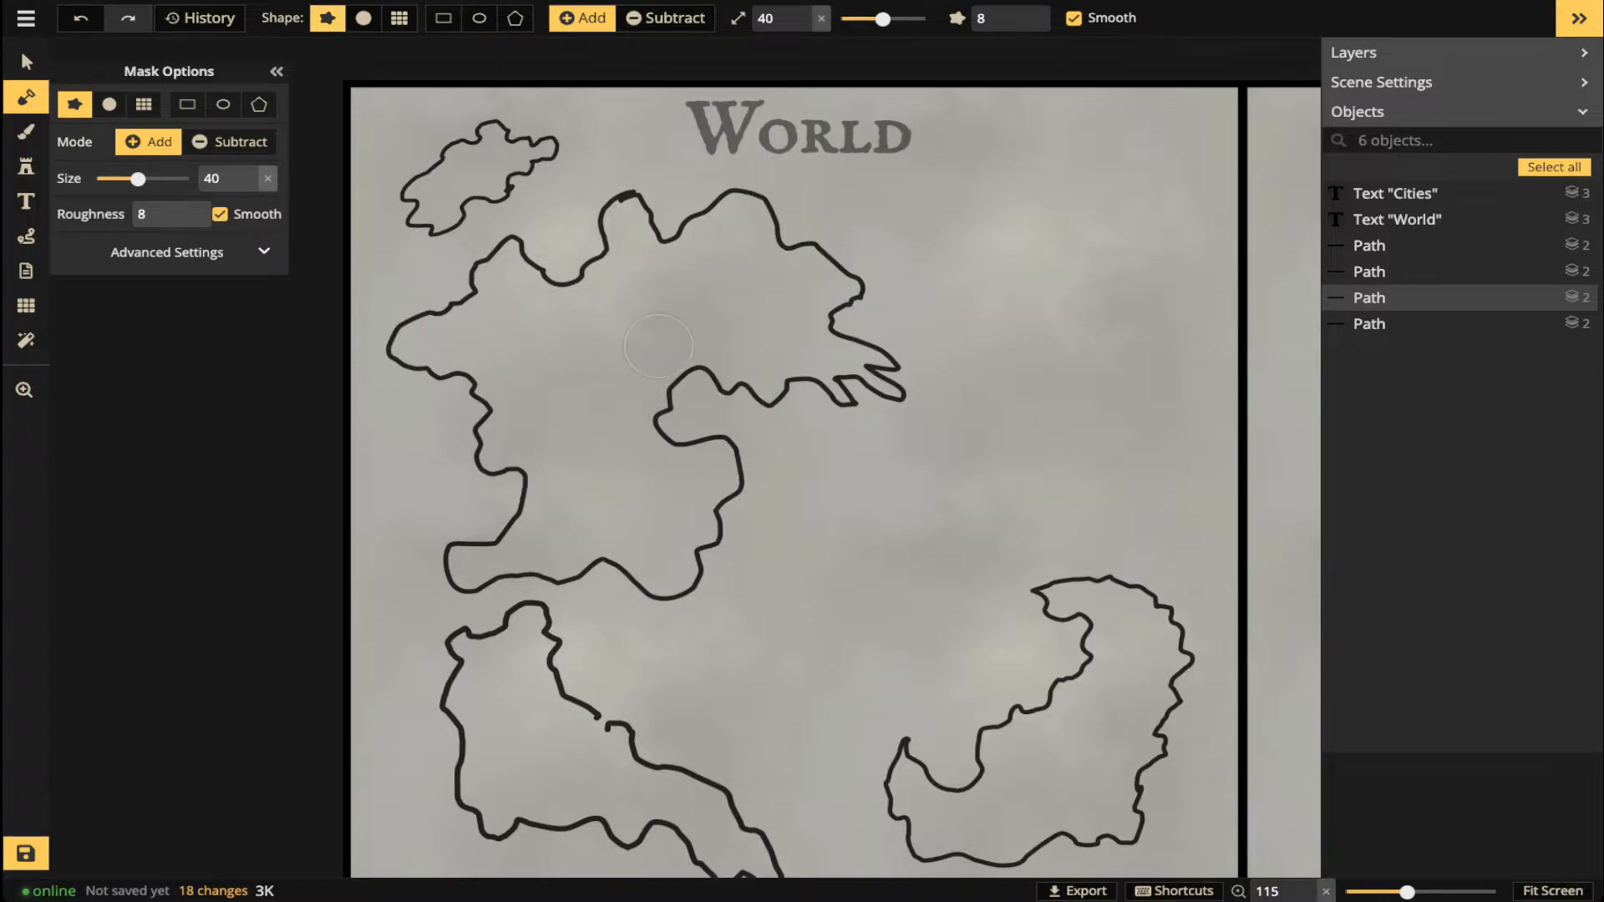
left_click(696, 321)
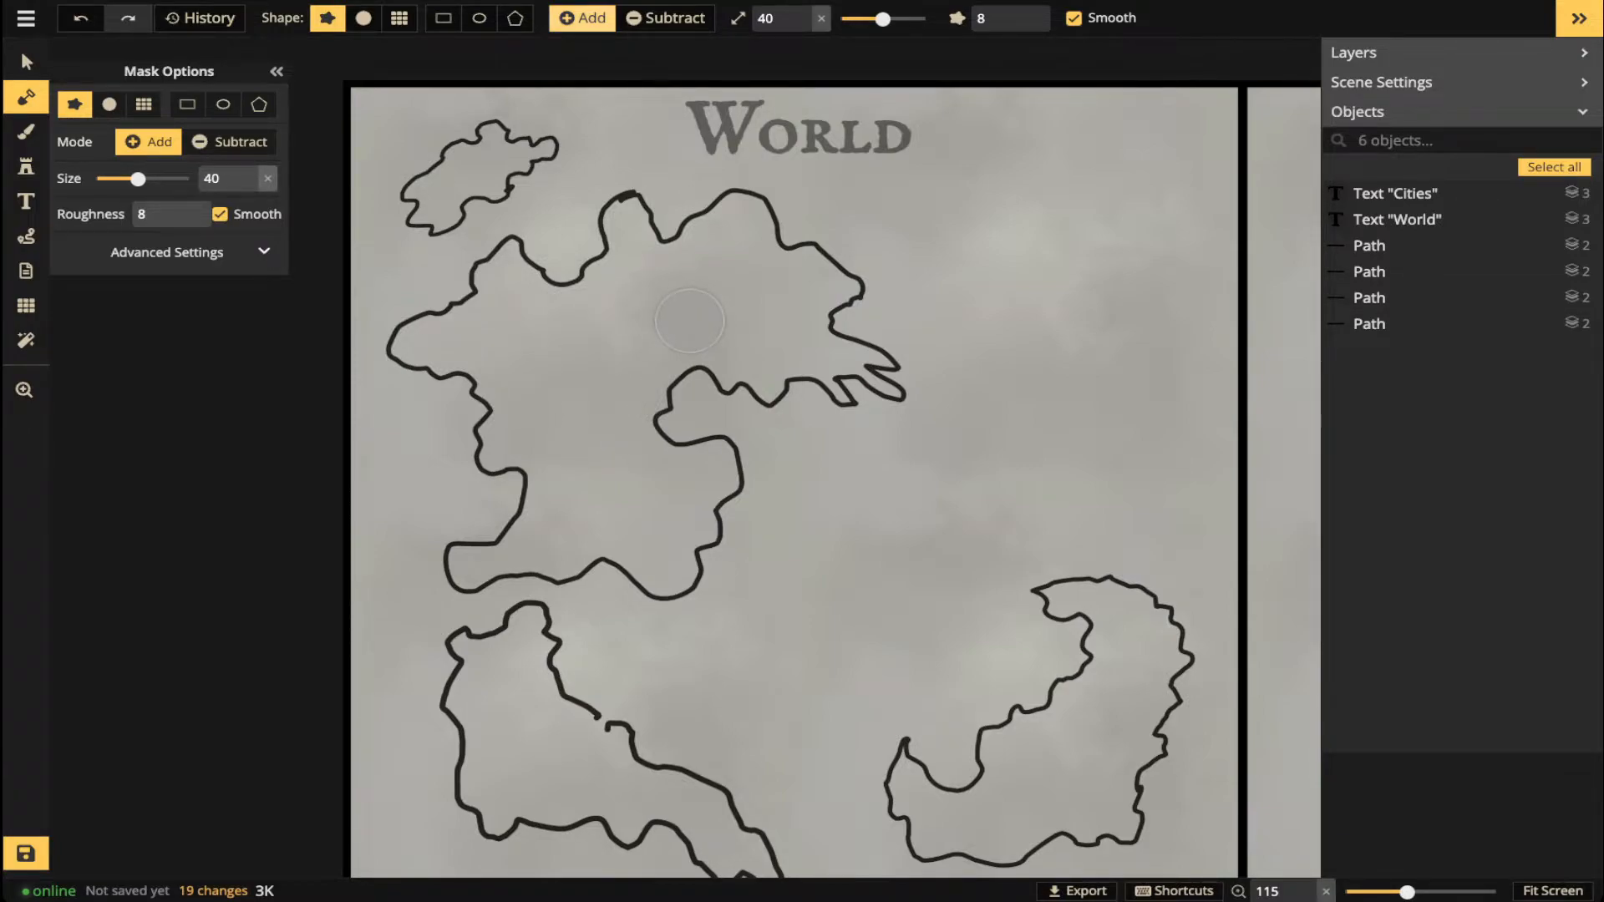
- Try carving a small lake into the large continent with the rough brush in Subtract mode at size 30, and undo it
left_click(665, 17)
mouse_move(665, 292)
left_mouse_down()
mouse_move(566, 315)
mouse_move(637, 301)
left_mouse_up()
scroll(569, 323, "down", 1)
scroll(569, 323, "down", 3)
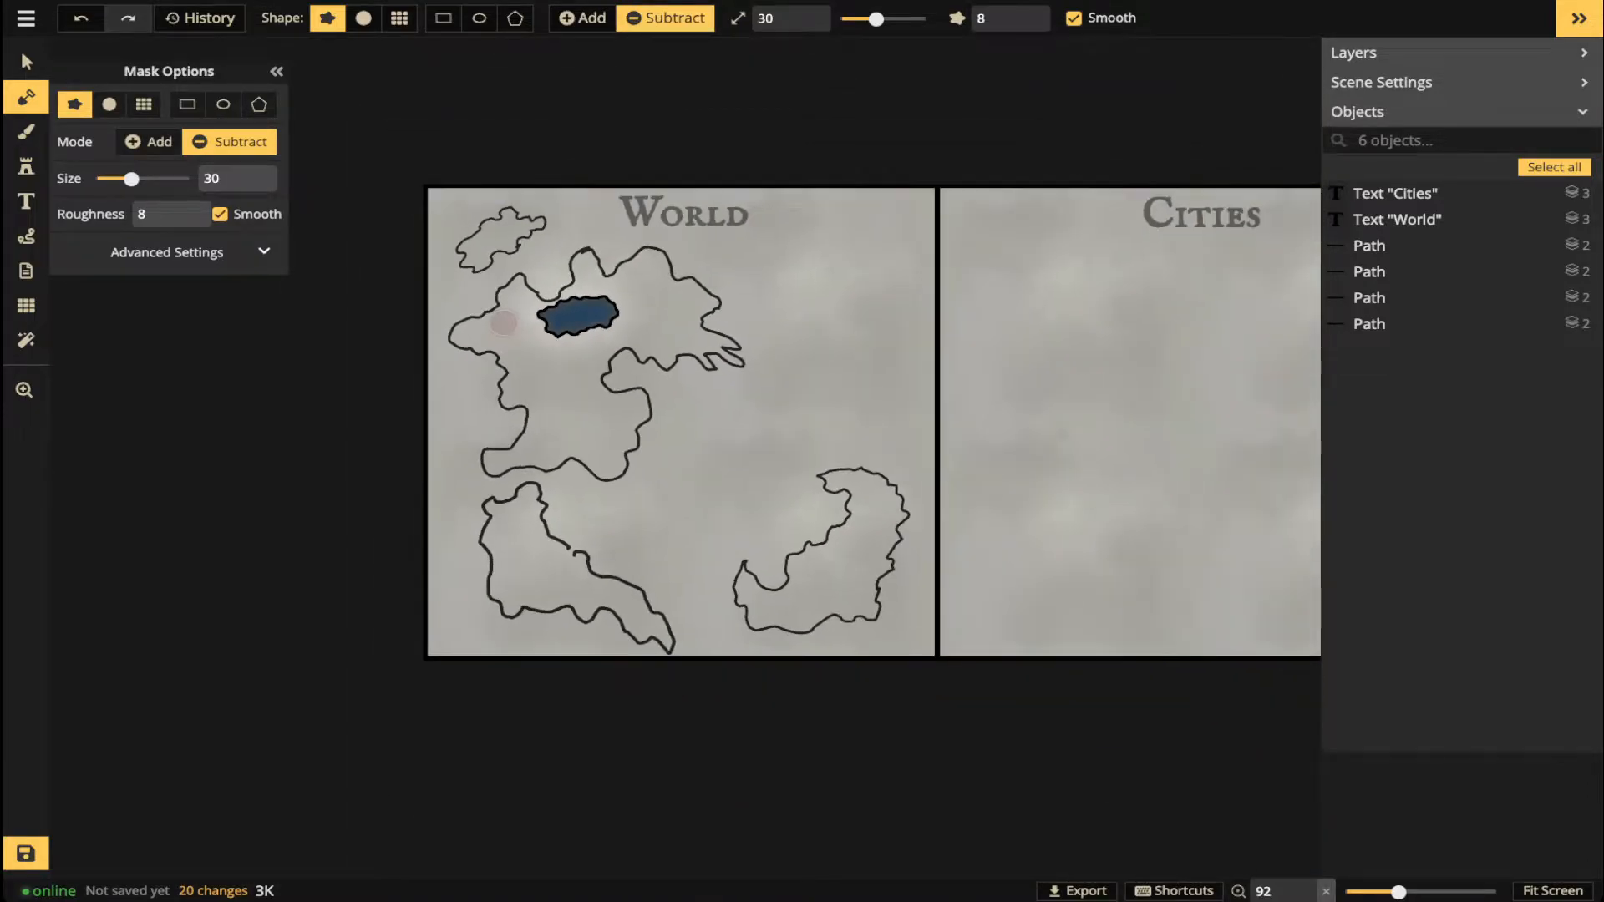
key("ctrl+z")
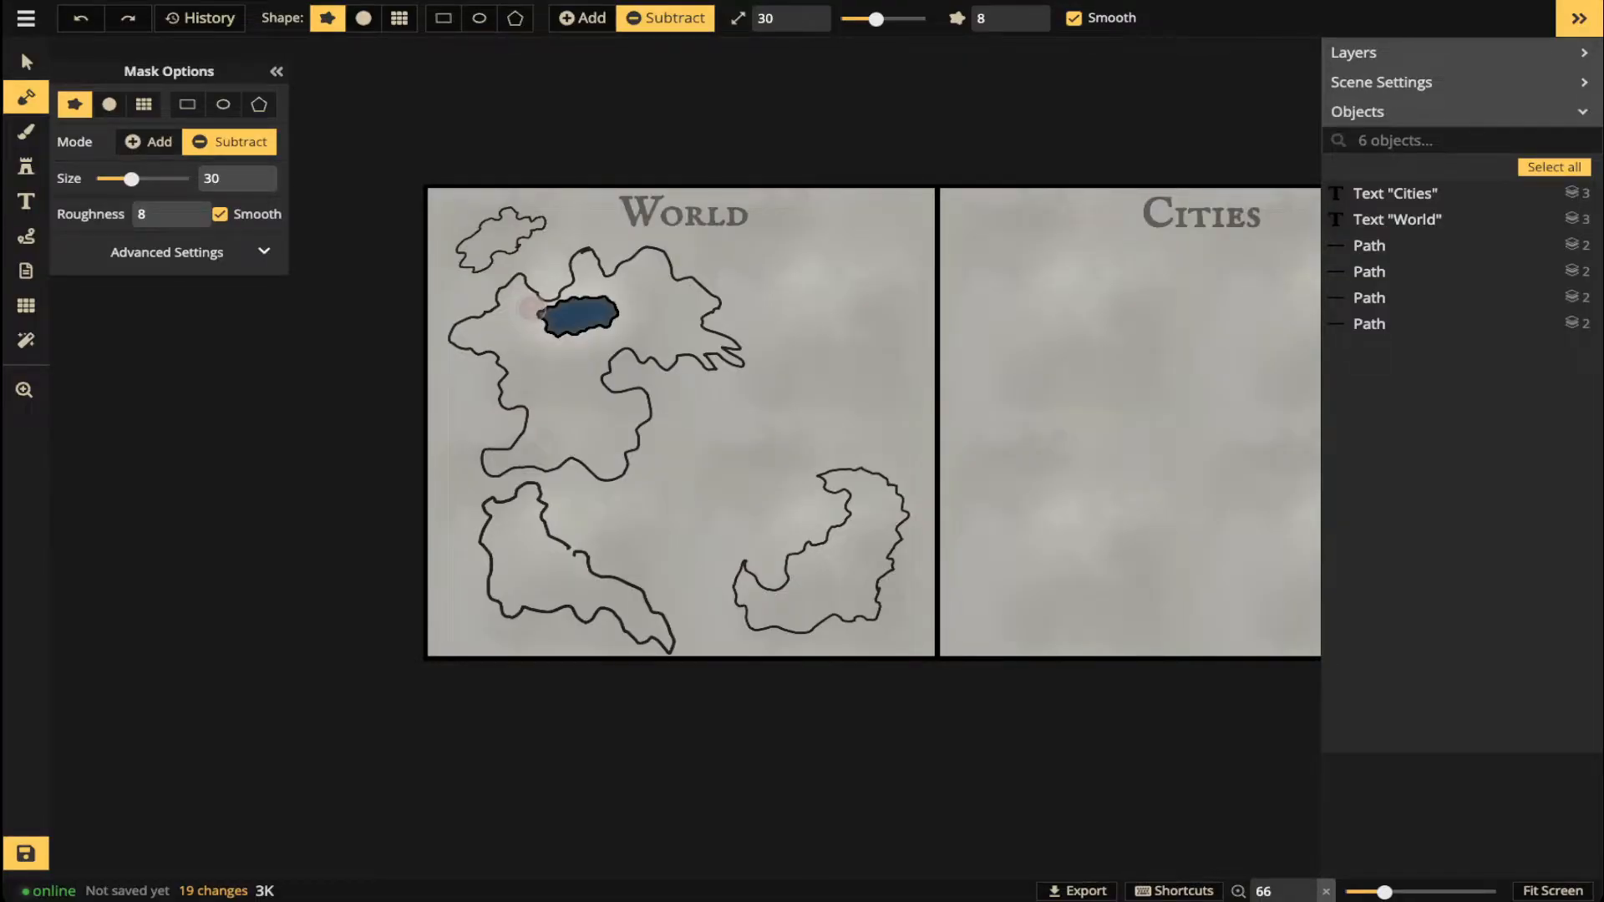
- Subtract all land from the World and Cities panels with one rectangular mask covering the whole map
scroll(430, 190, "down", 3)
left_click(187, 104)
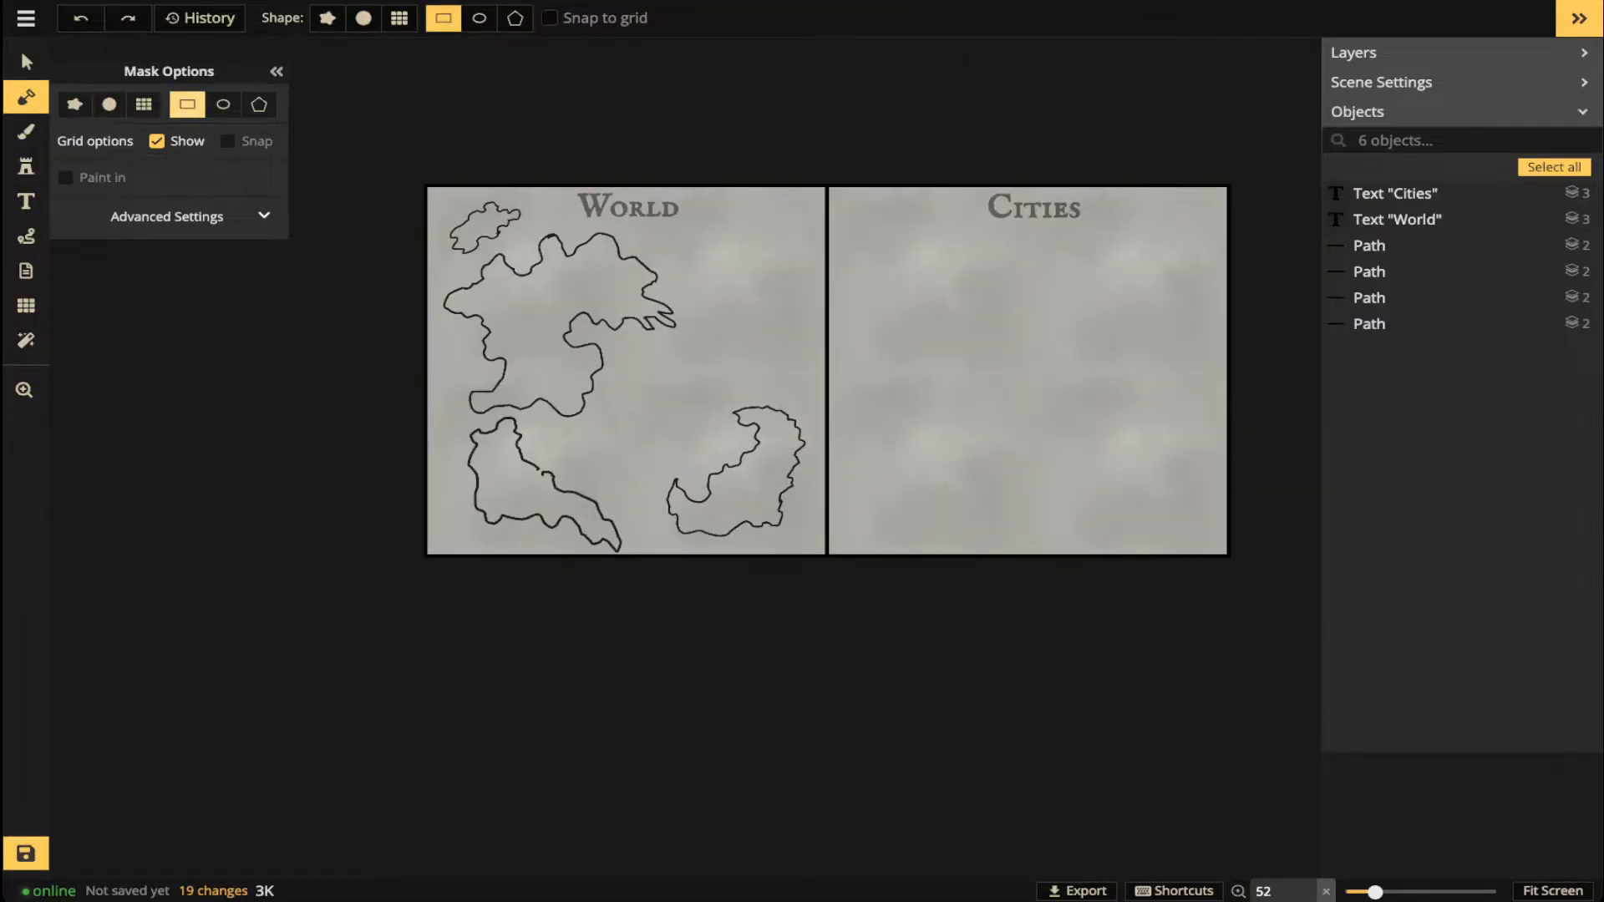
left_click_drag(335, 124, 1319, 639)
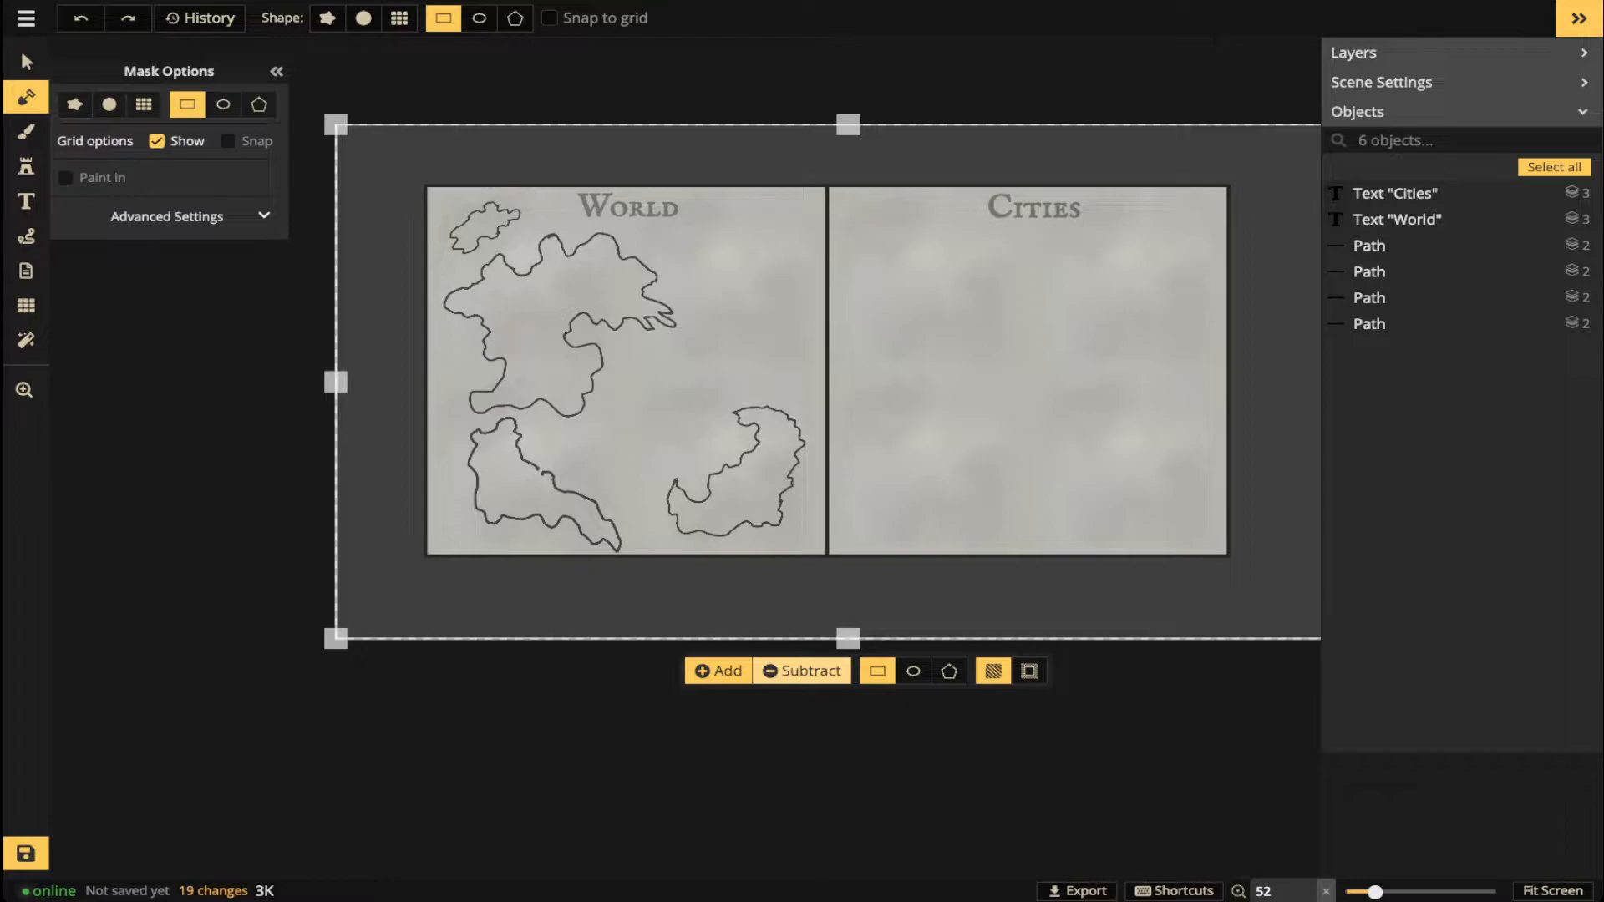
left_click(800, 671)
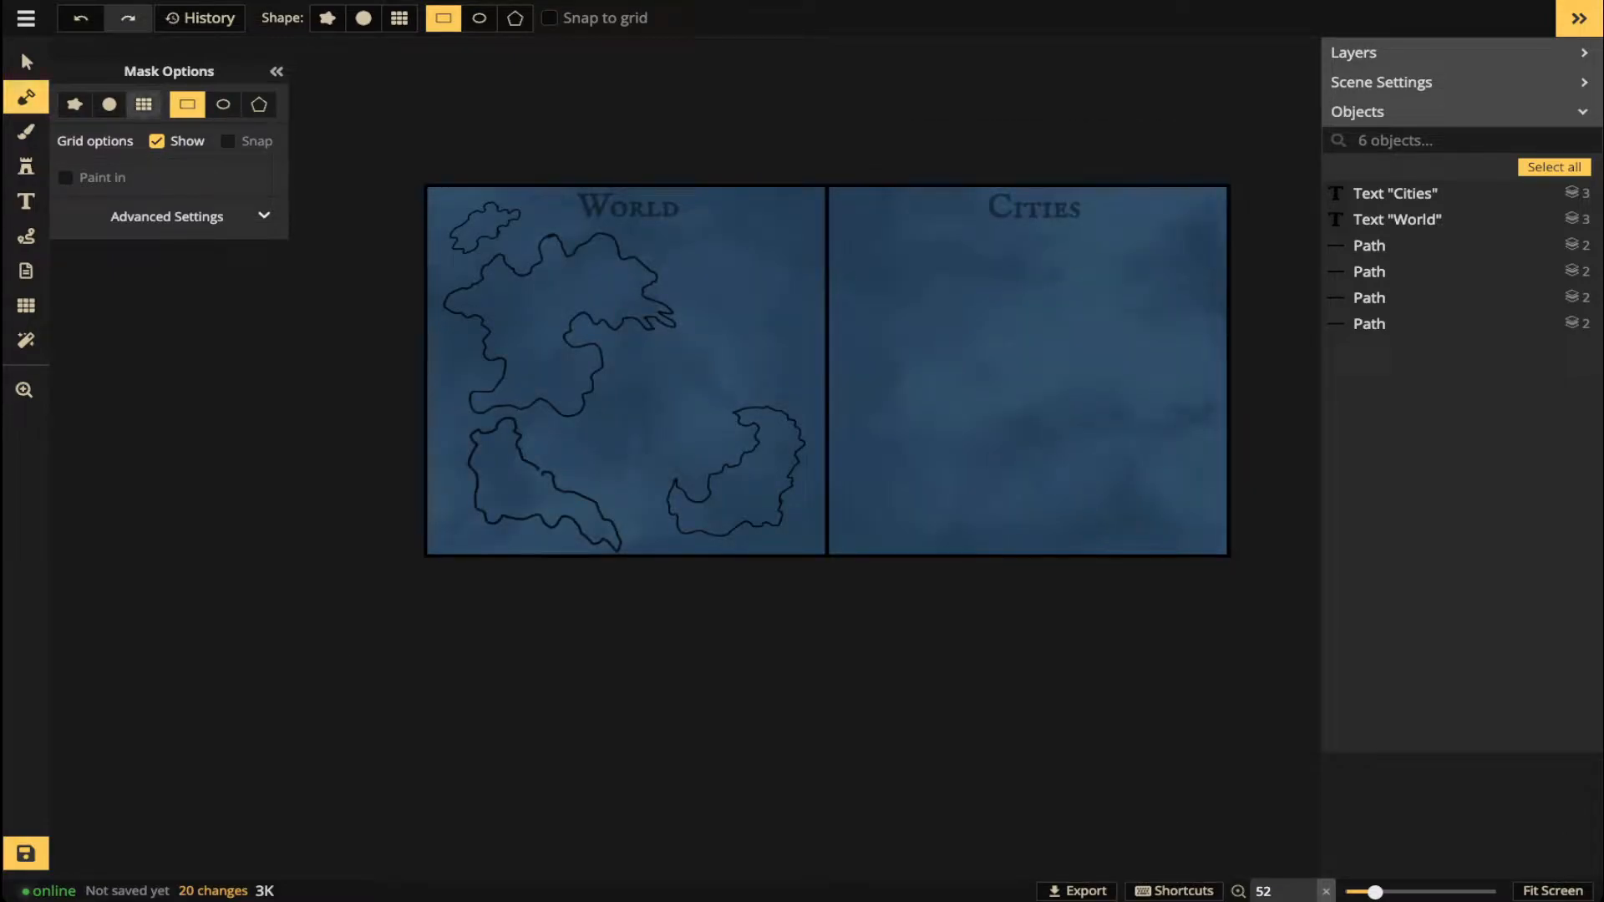
- Switch back to the rough mask brush and set it to Add mode at size 40
left_click(75, 104)
scroll(482, 246, "up", 5)
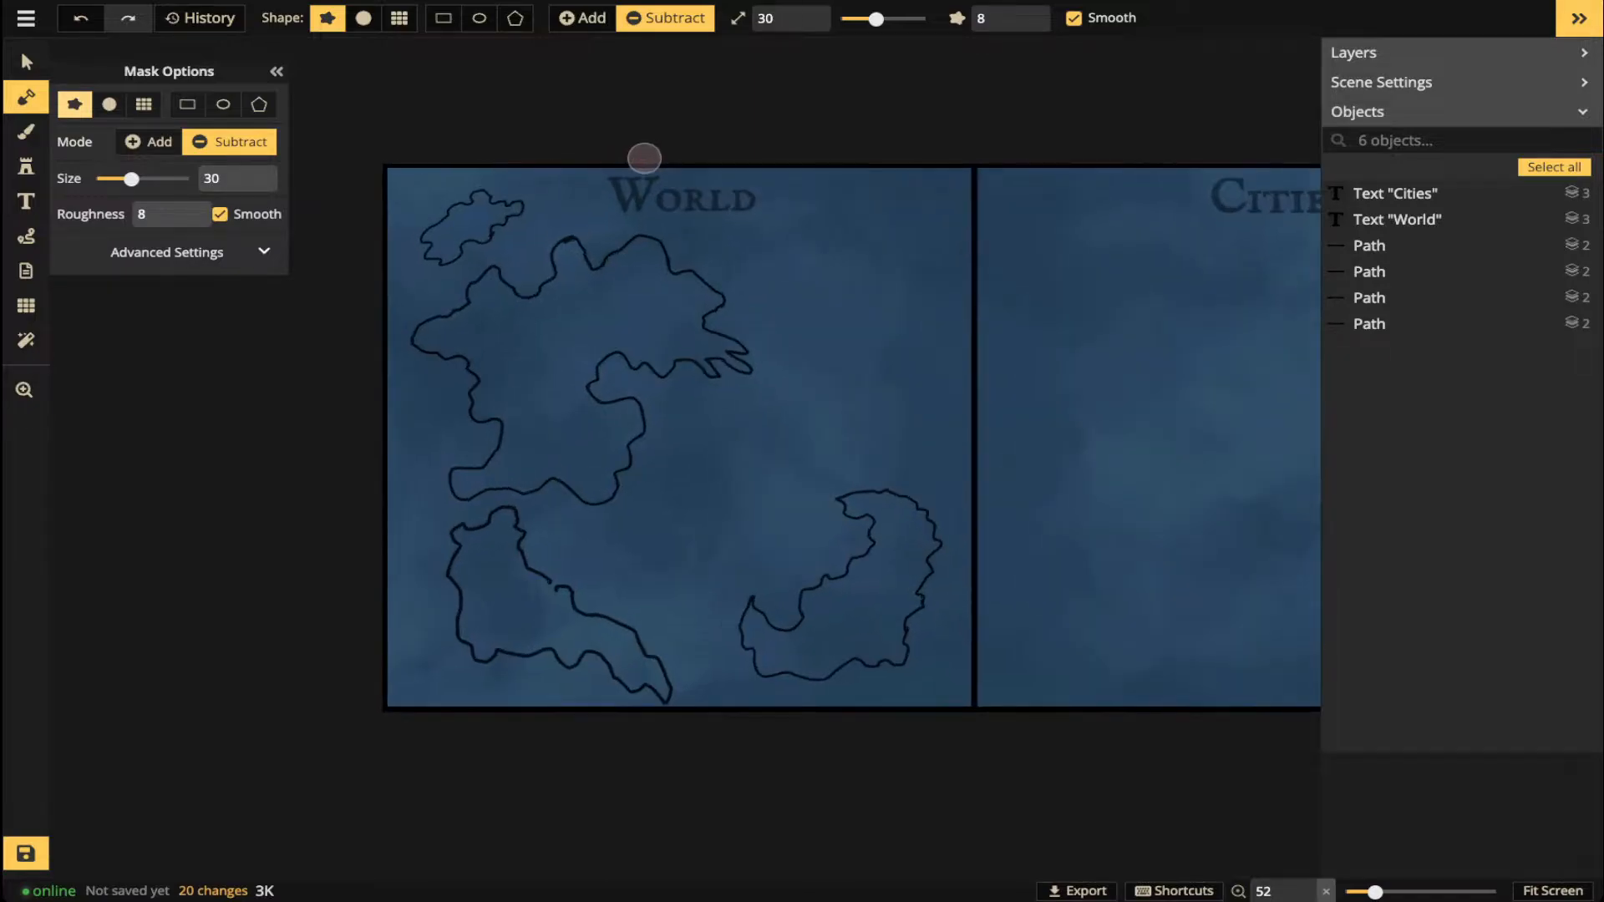
scroll(413, 302, "up", 1)
key("bracketleft")
key("bracketleft")
key("bracketleft")
key("bracketright")
key("bracketright")
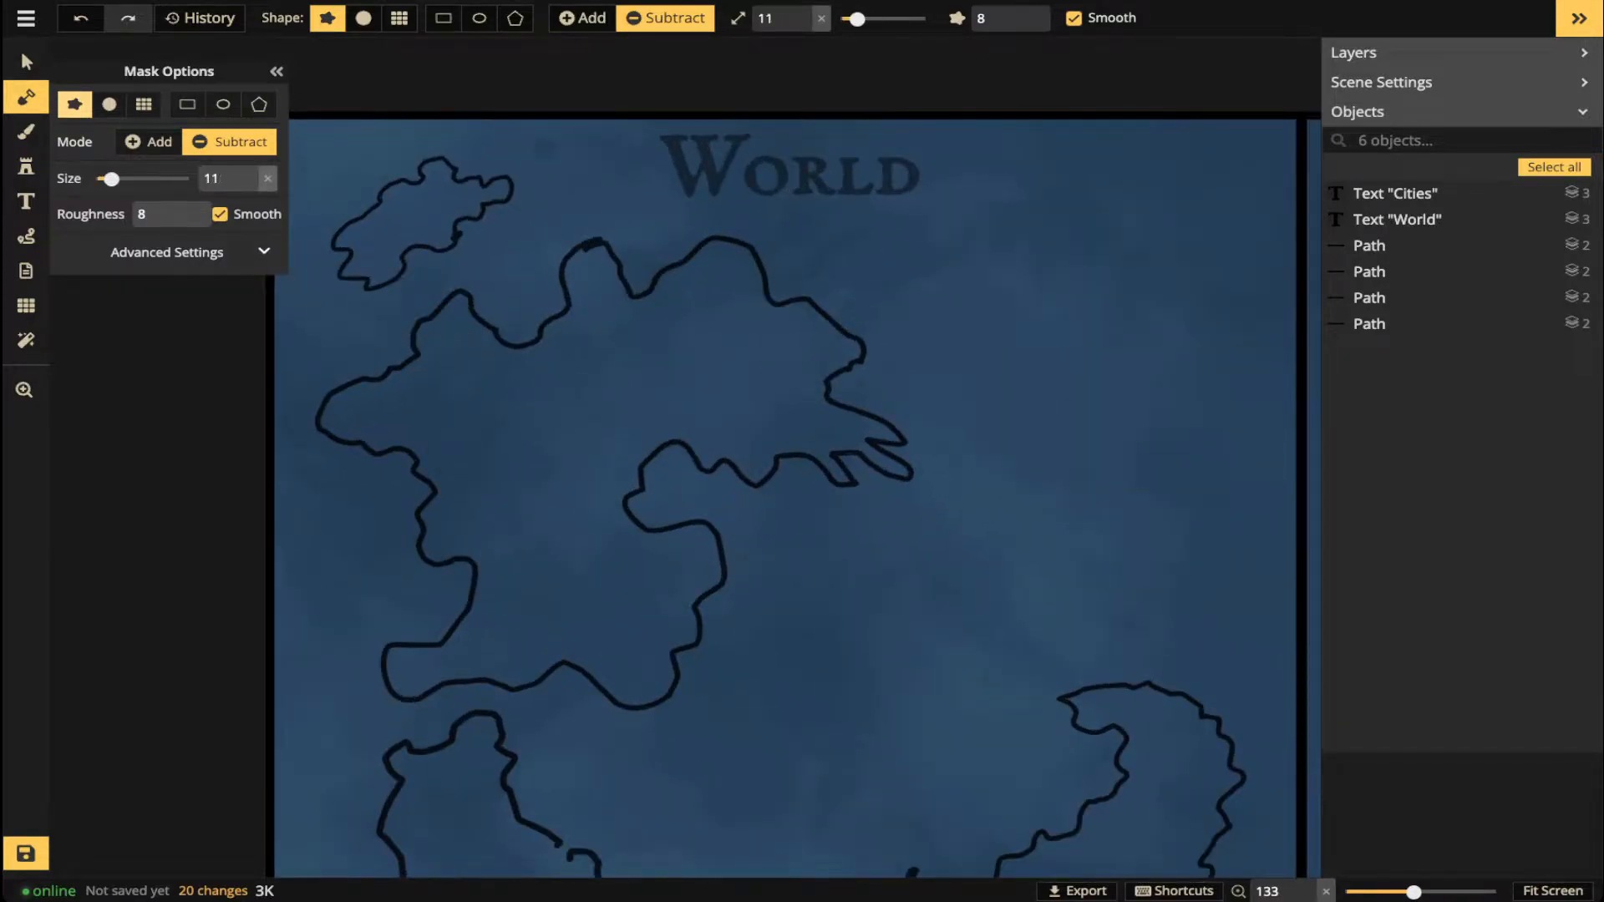
left_click(585, 18)
key("bracketright")
key("bracketright")
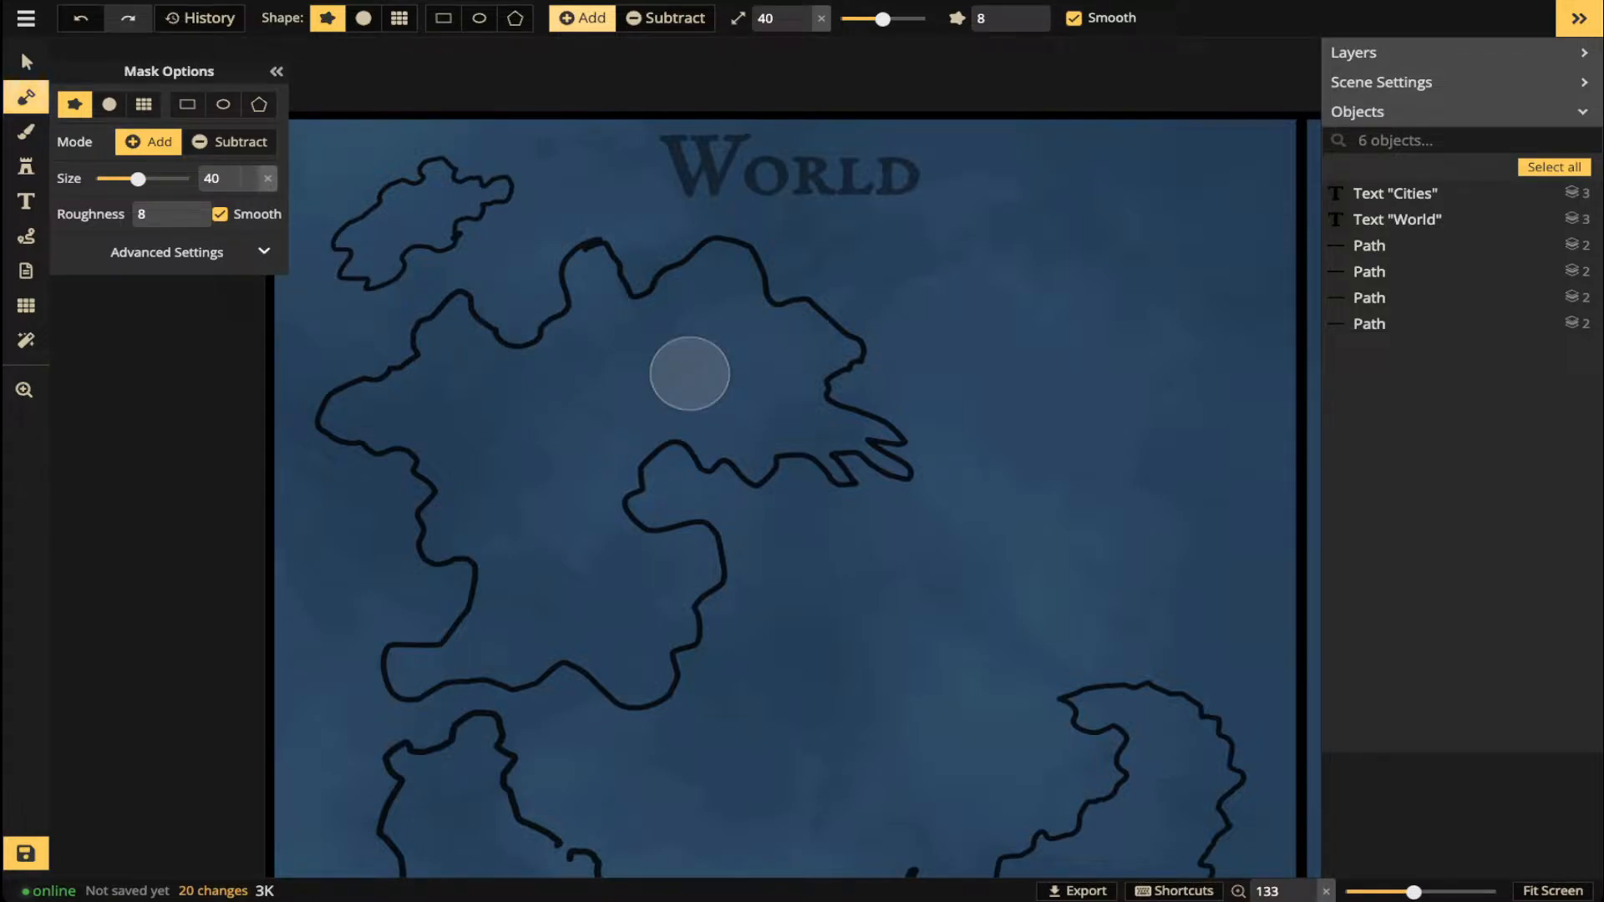
left_click(26, 62)
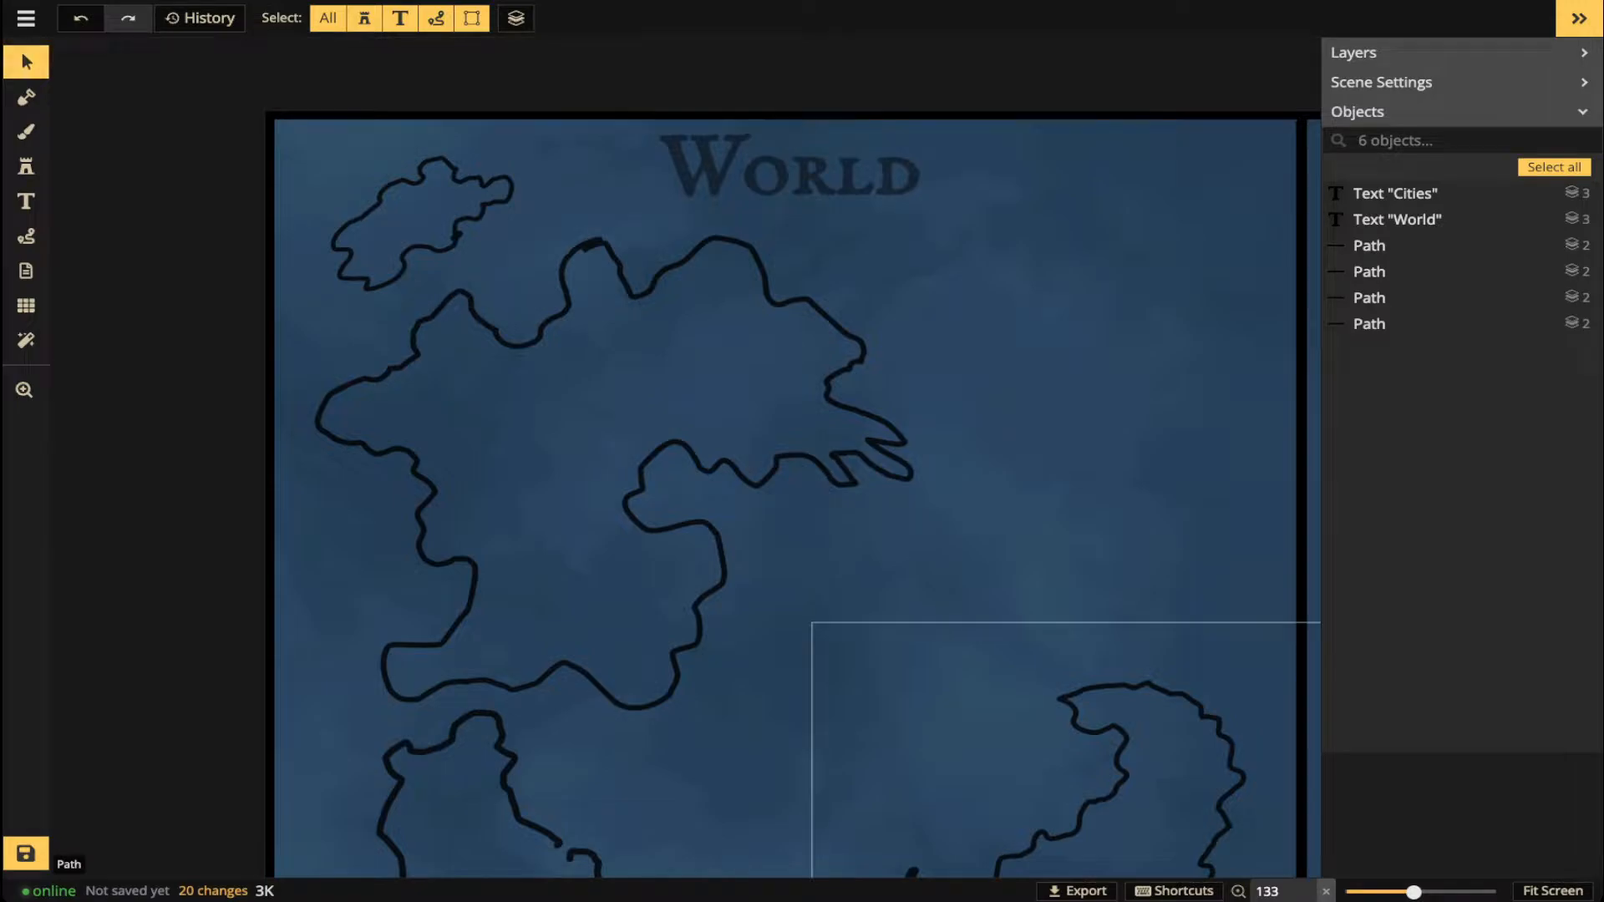
left_click(1086, 752)
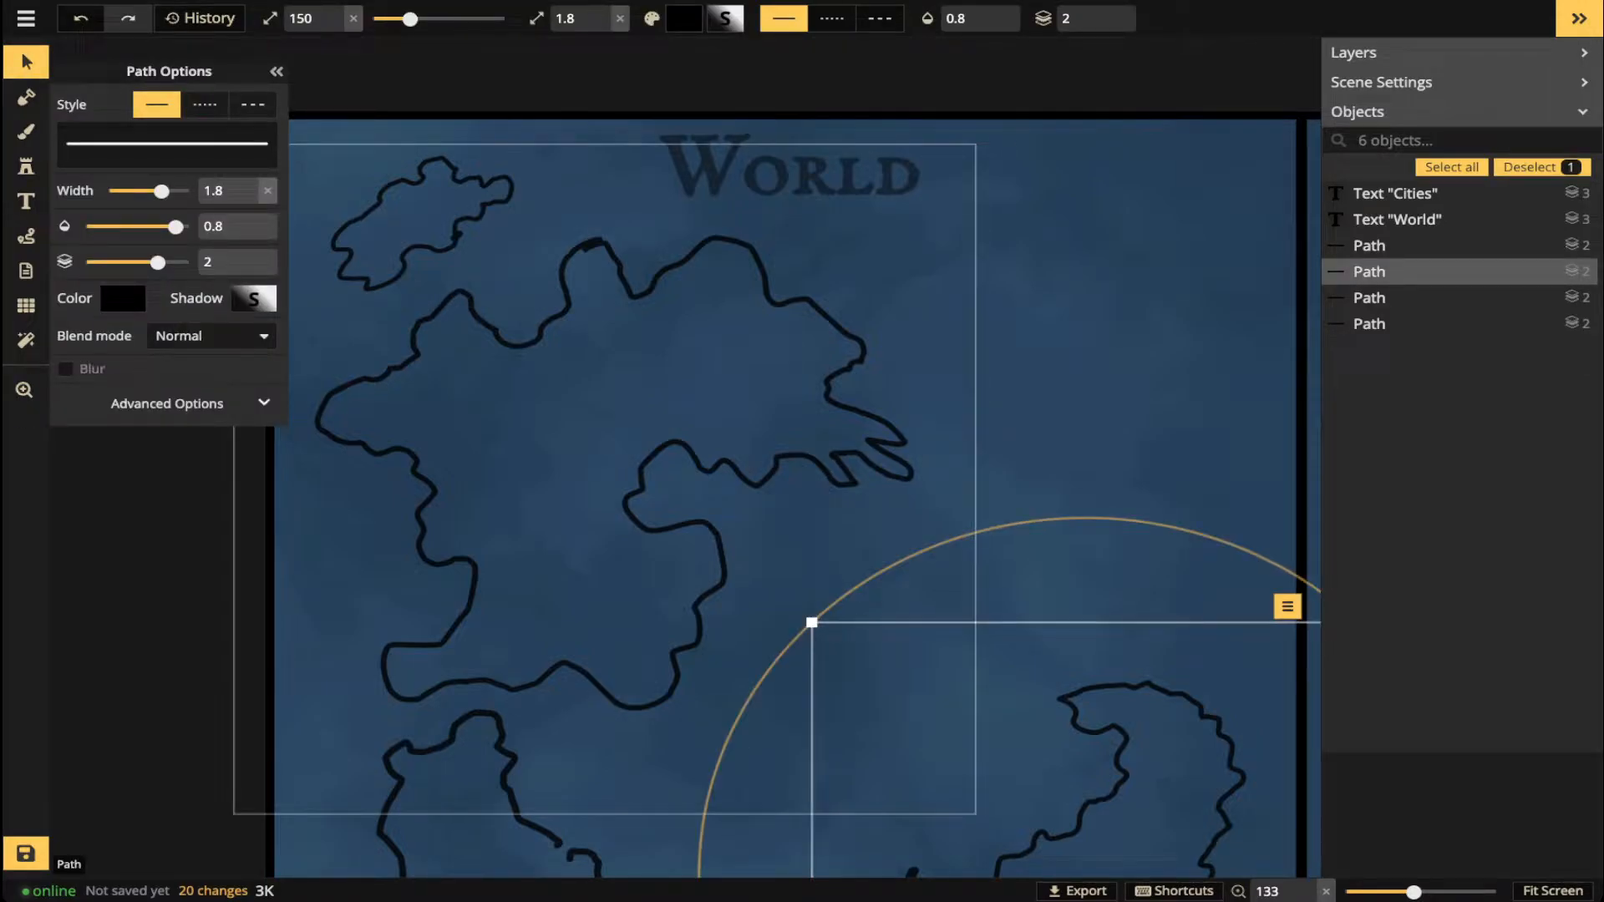
scroll(898, 491, "down", 4)
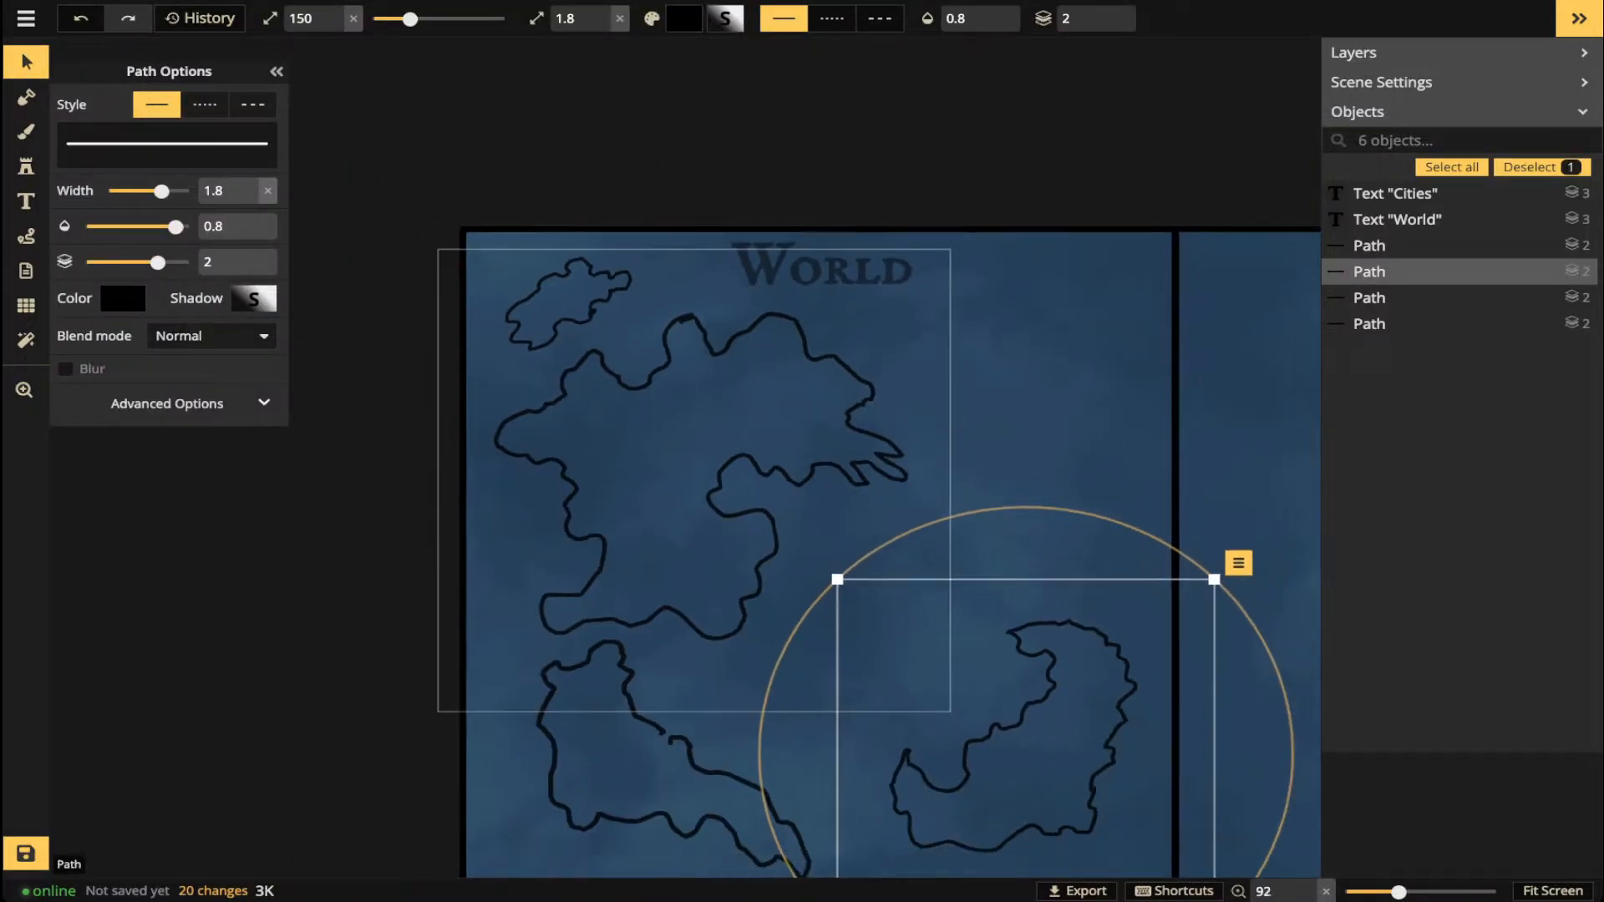
key("Escape")
scroll(823, 482, "down", 1)
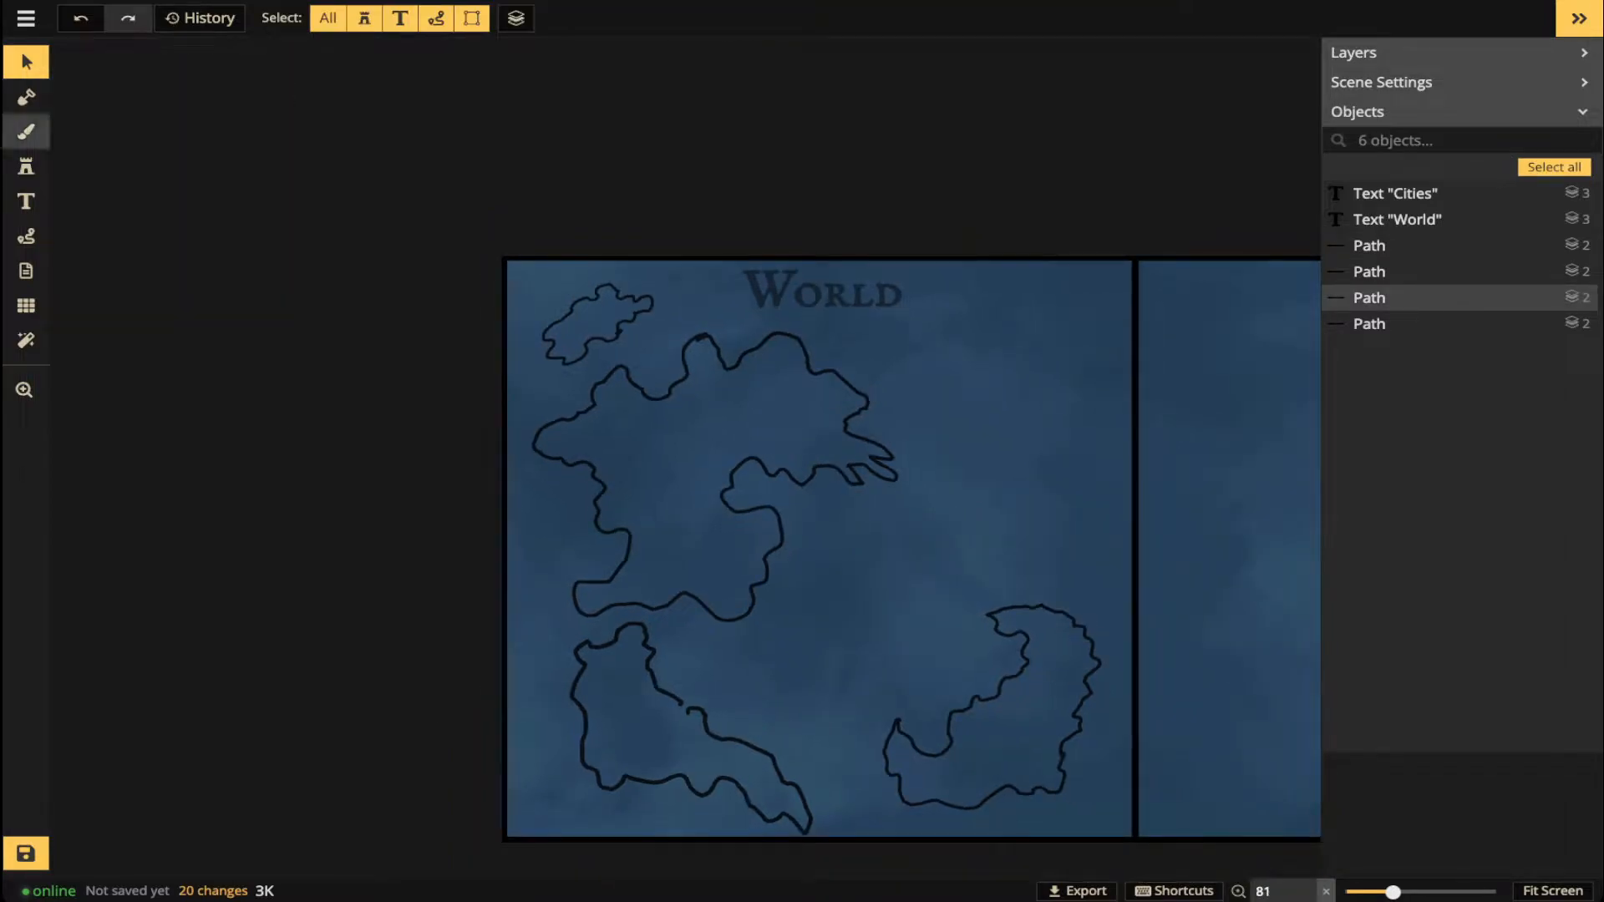
- Fill the small northwestern island's outline with land using the rough Add mask brush at size 10
left_click(25, 98)
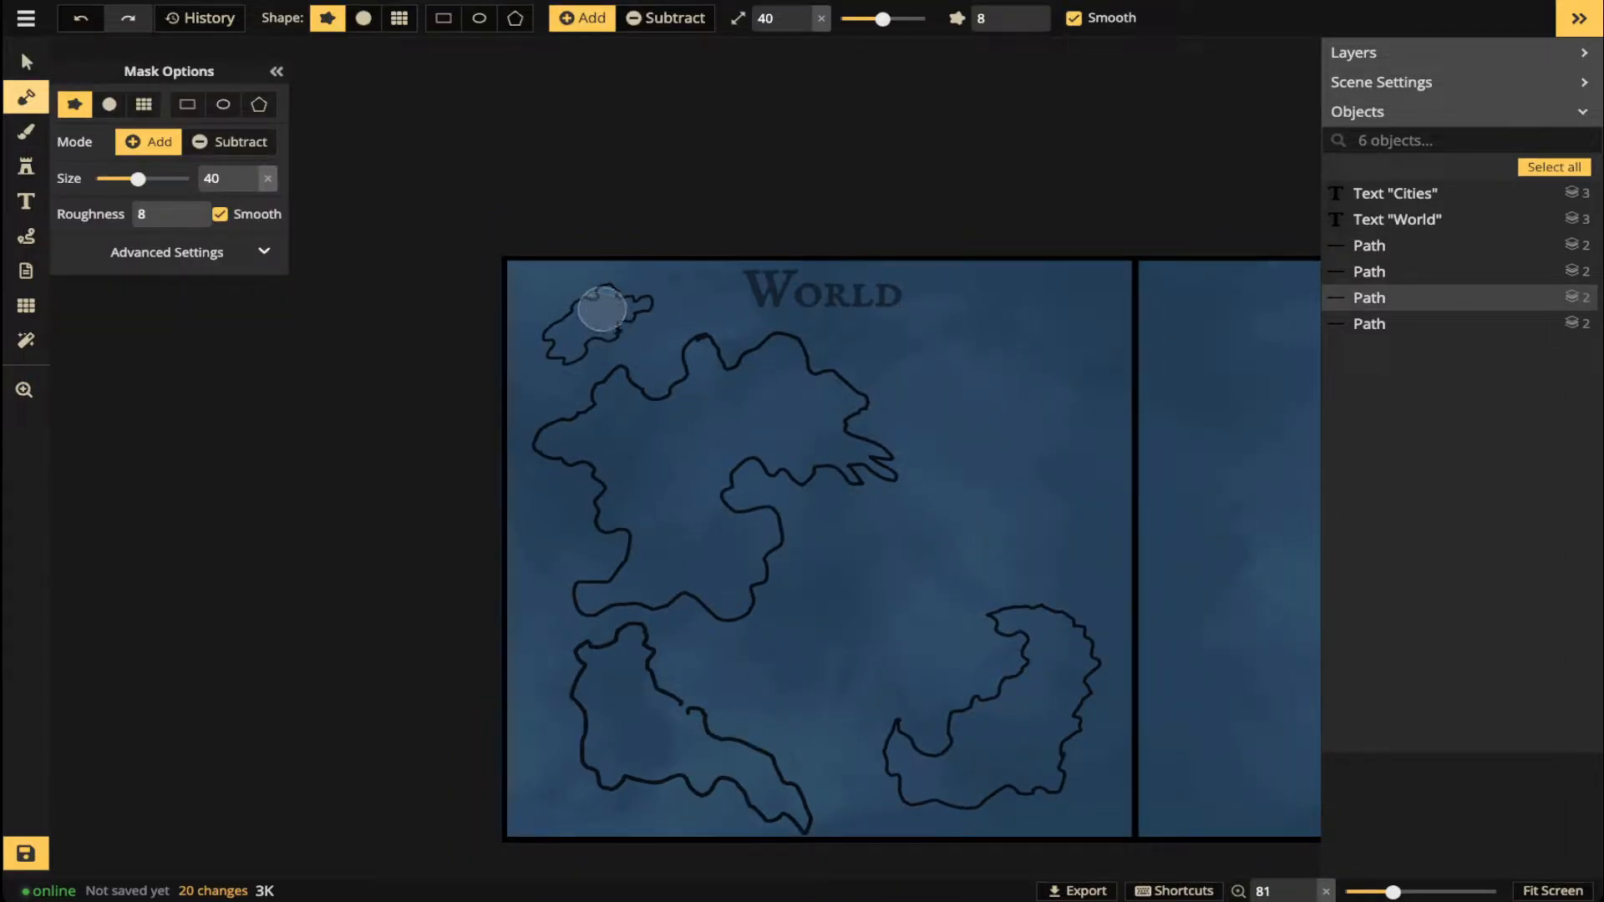
key("bracketleft")
key("bracketleft")
key("bracketleft")
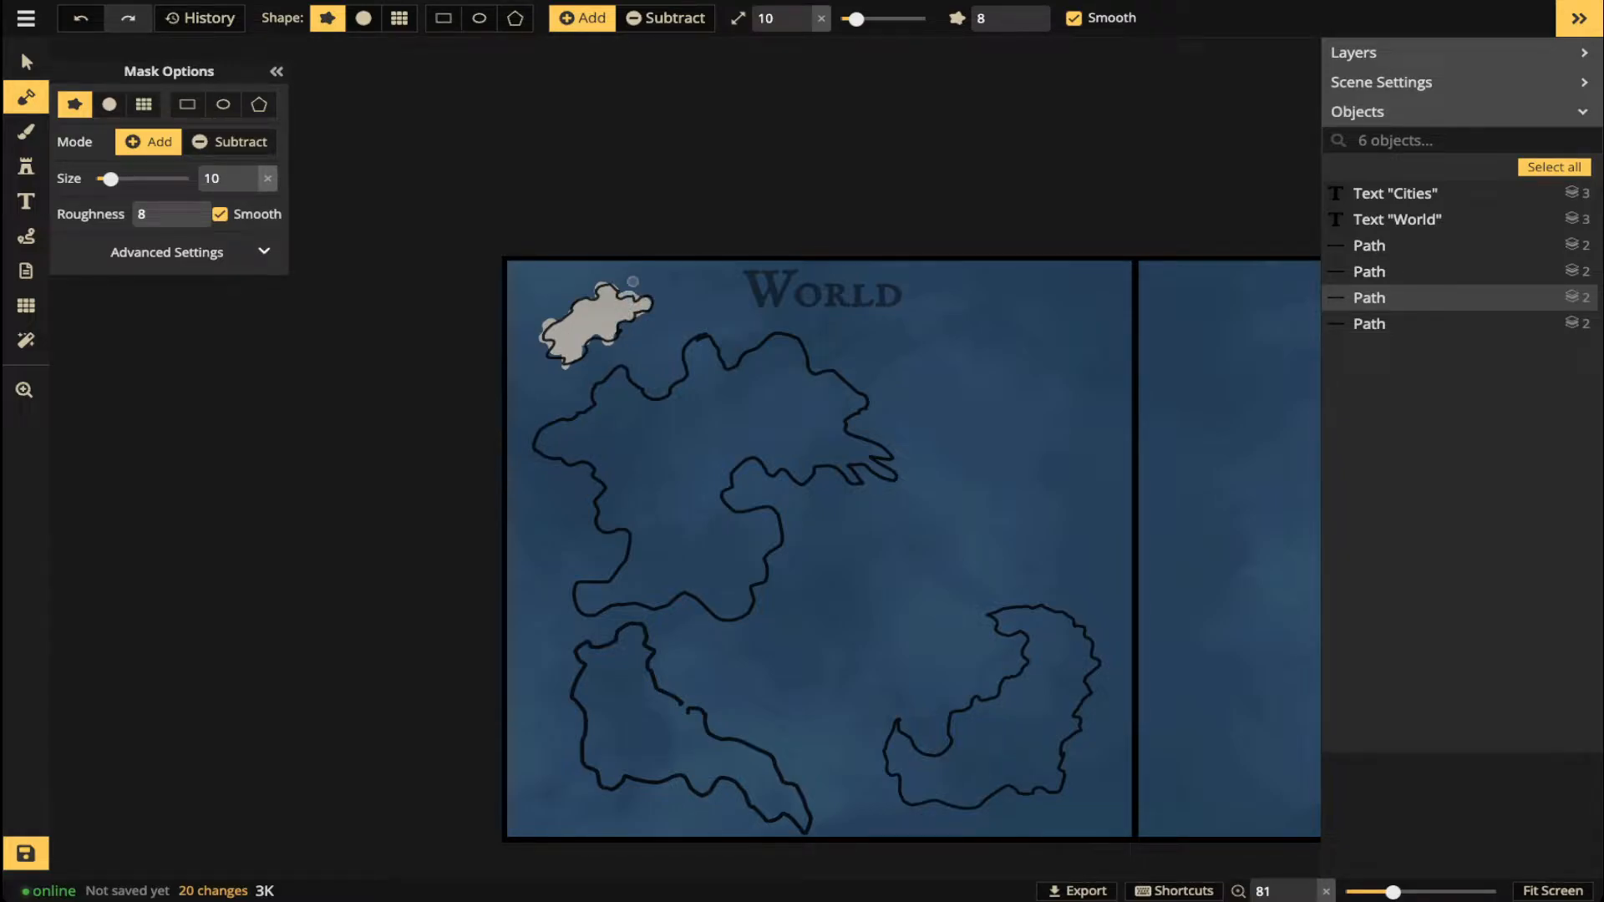
- Fill the large continent, the narrow southwestern landmass and the southeastern crescent with land using mask brush size 27
left_click(873, 19)
mouse_move(702, 353)
left_mouse_down()
mouse_move(698, 386)
mouse_move(669, 407)
mouse_move(631, 405)
mouse_move(619, 374)
mouse_move(601, 413)
mouse_move(542, 448)
mouse_move(619, 465)
mouse_move(612, 520)
mouse_move(645, 542)
mouse_move(627, 580)
mouse_move(589, 599)
mouse_move(685, 569)
mouse_move(654, 593)
mouse_move(696, 581)
mouse_move(721, 607)
mouse_move(746, 589)
mouse_move(764, 522)
mouse_move(714, 518)
mouse_move(748, 446)
mouse_move(809, 465)
mouse_move(847, 451)
mouse_move(852, 470)
mouse_move(878, 449)
mouse_move(888, 465)
mouse_move(782, 343)
mouse_move(637, 428)
mouse_move(659, 518)
mouse_move(711, 567)
mouse_move(727, 560)
mouse_move(689, 522)
mouse_move(660, 438)
mouse_move(700, 524)
mouse_move(710, 434)
mouse_move(744, 401)
mouse_move(772, 393)
mouse_move(806, 440)
left_mouse_up()
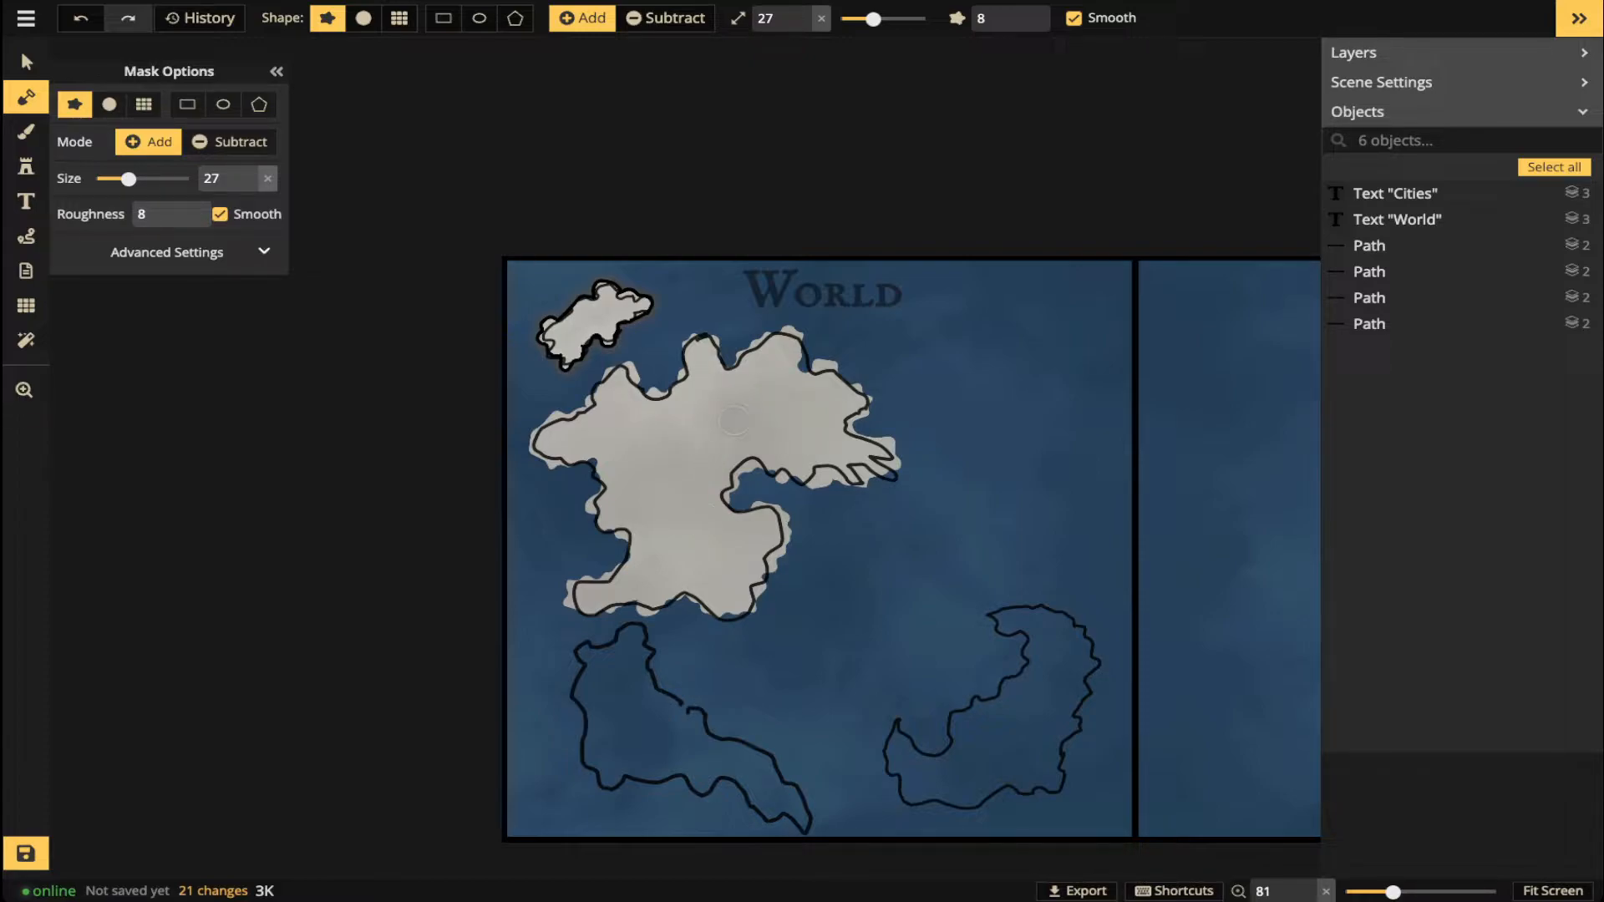
left_click_drag(733, 420, 733, 420)
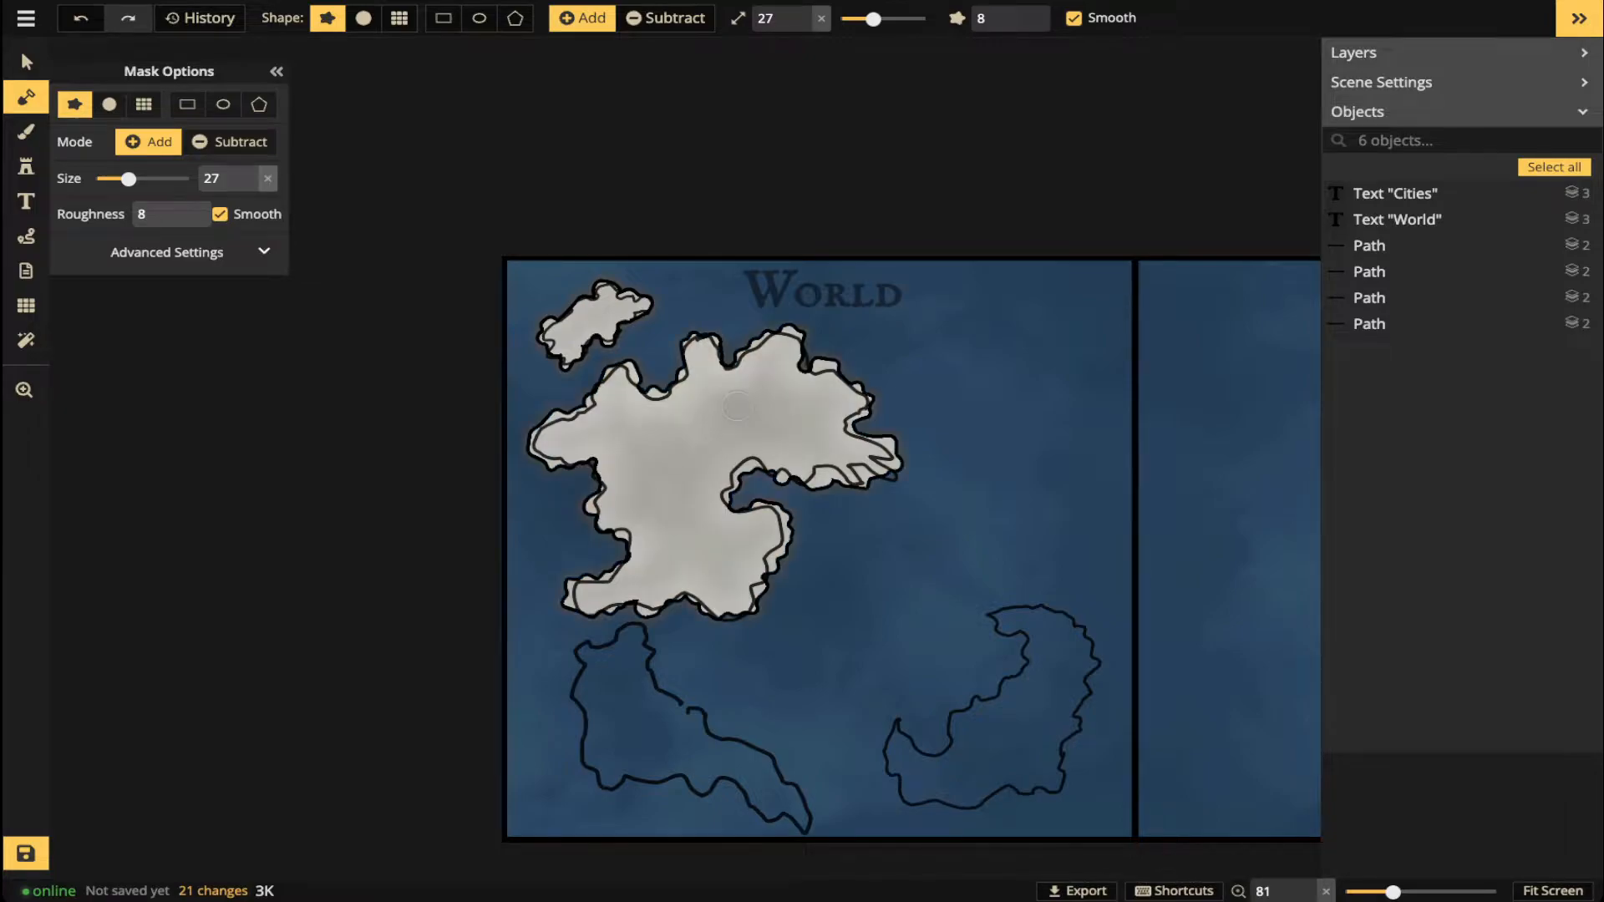
mouse_move(608, 655)
left_mouse_down()
mouse_move(631, 659)
mouse_move(595, 681)
mouse_move(593, 714)
mouse_move(622, 777)
mouse_move(710, 769)
mouse_move(798, 810)
mouse_move(736, 747)
mouse_move(676, 723)
mouse_move(625, 636)
mouse_move(585, 660)
mouse_move(647, 734)
left_mouse_up()
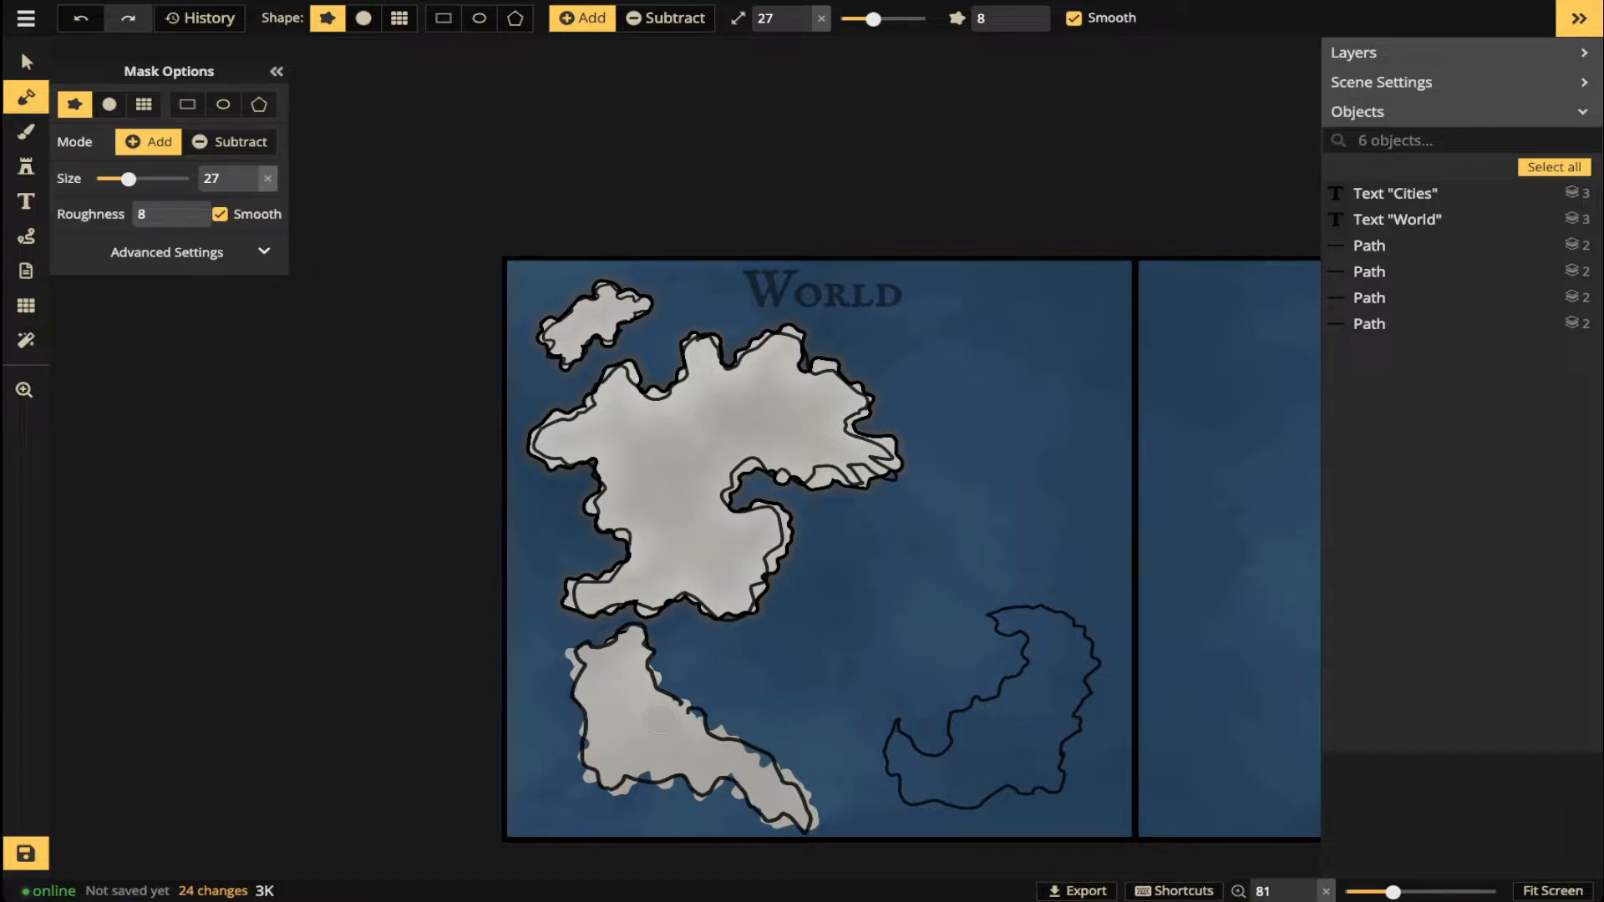
mouse_move(1020, 619)
left_mouse_down()
mouse_move(1080, 666)
mouse_move(1044, 747)
mouse_move(1049, 781)
mouse_move(904, 785)
mouse_move(895, 732)
mouse_move(939, 758)
mouse_move(969, 710)
mouse_move(998, 707)
mouse_move(1039, 663)
mouse_move(1039, 704)
mouse_move(988, 760)
left_mouse_up()
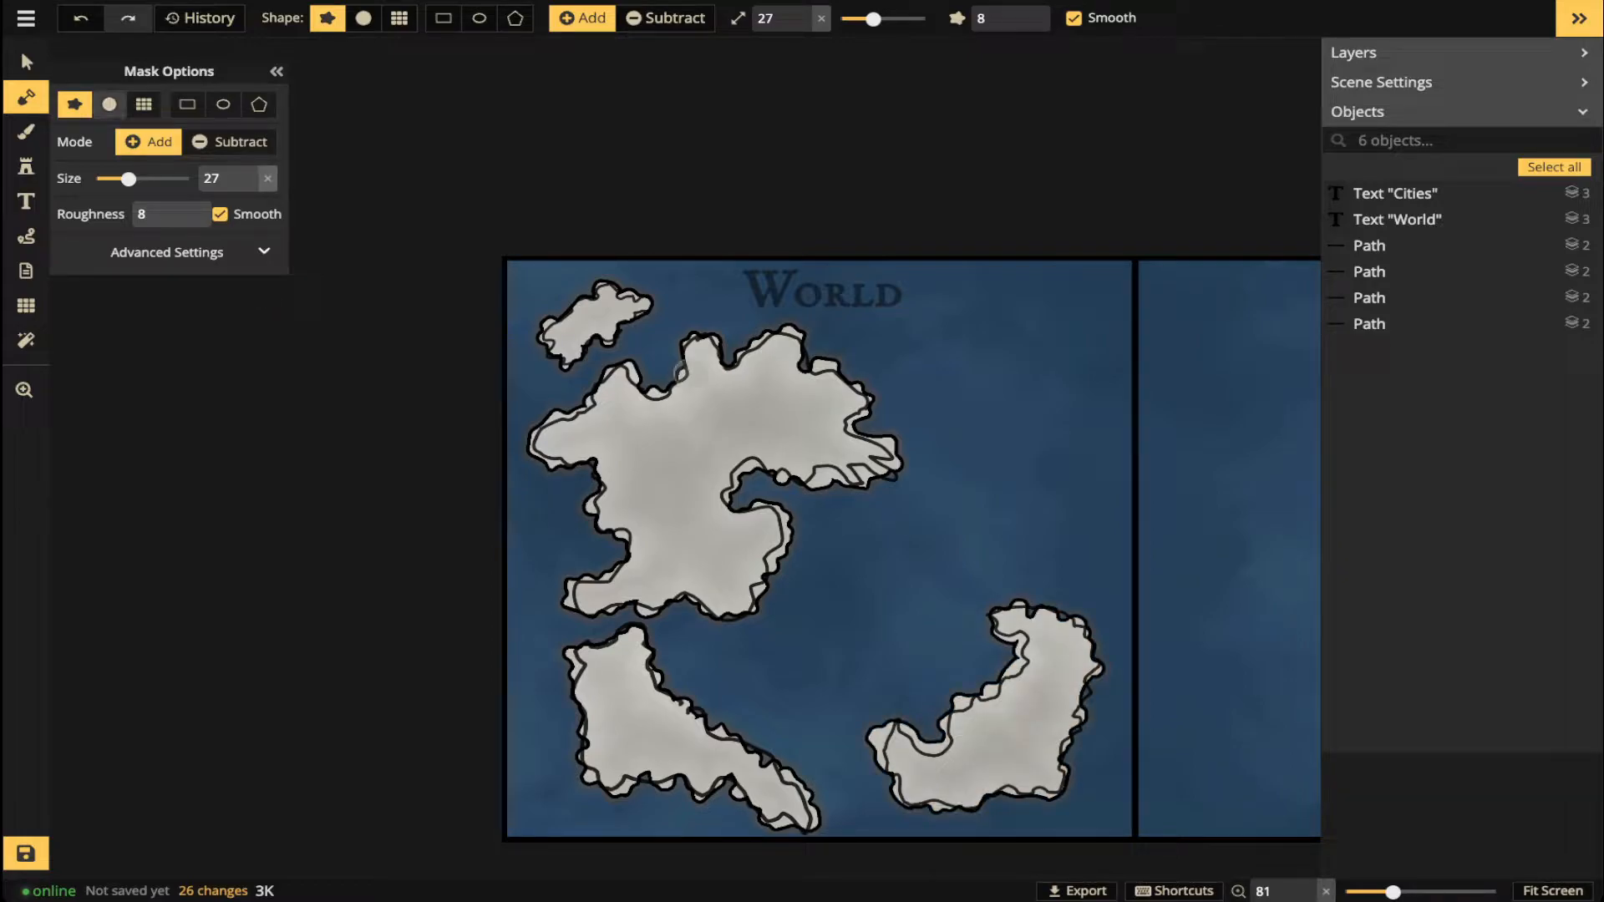
- Paste a copy of the crescent outline, rotate it to open north and overlap it with the large continent's northeastern coast
left_click(26, 61)
scroll(507, 386, "up", 3)
left_click(548, 343)
scroll(535, 368, "up", 2)
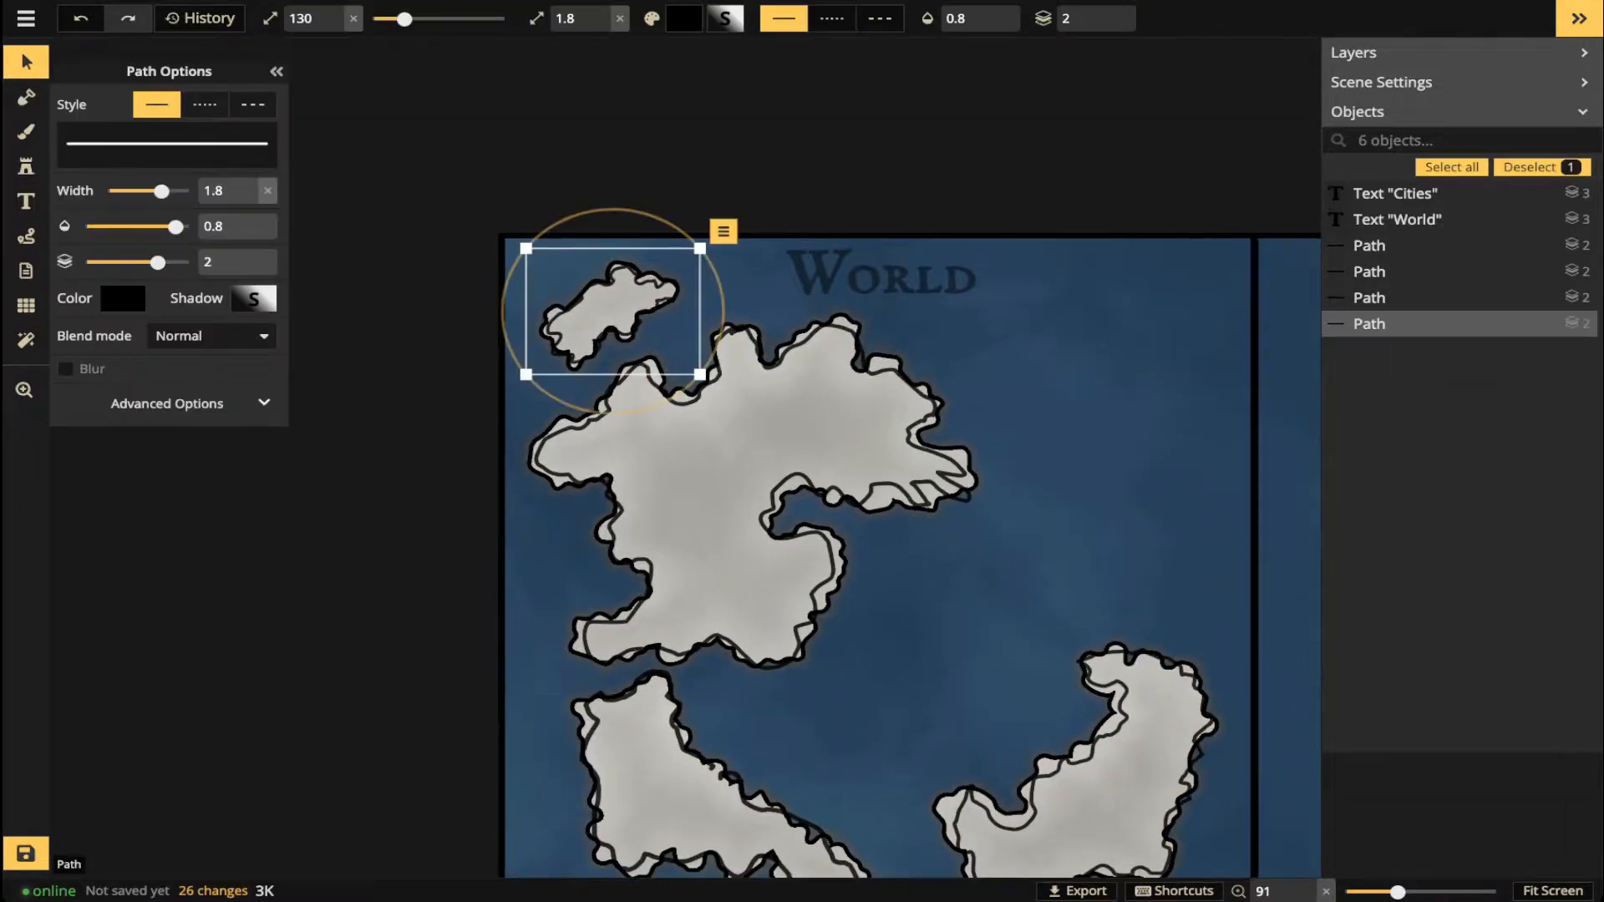
scroll(534, 368, "down", 1)
key("ctrl+v")
left_click_drag(916, 497, 956, 525)
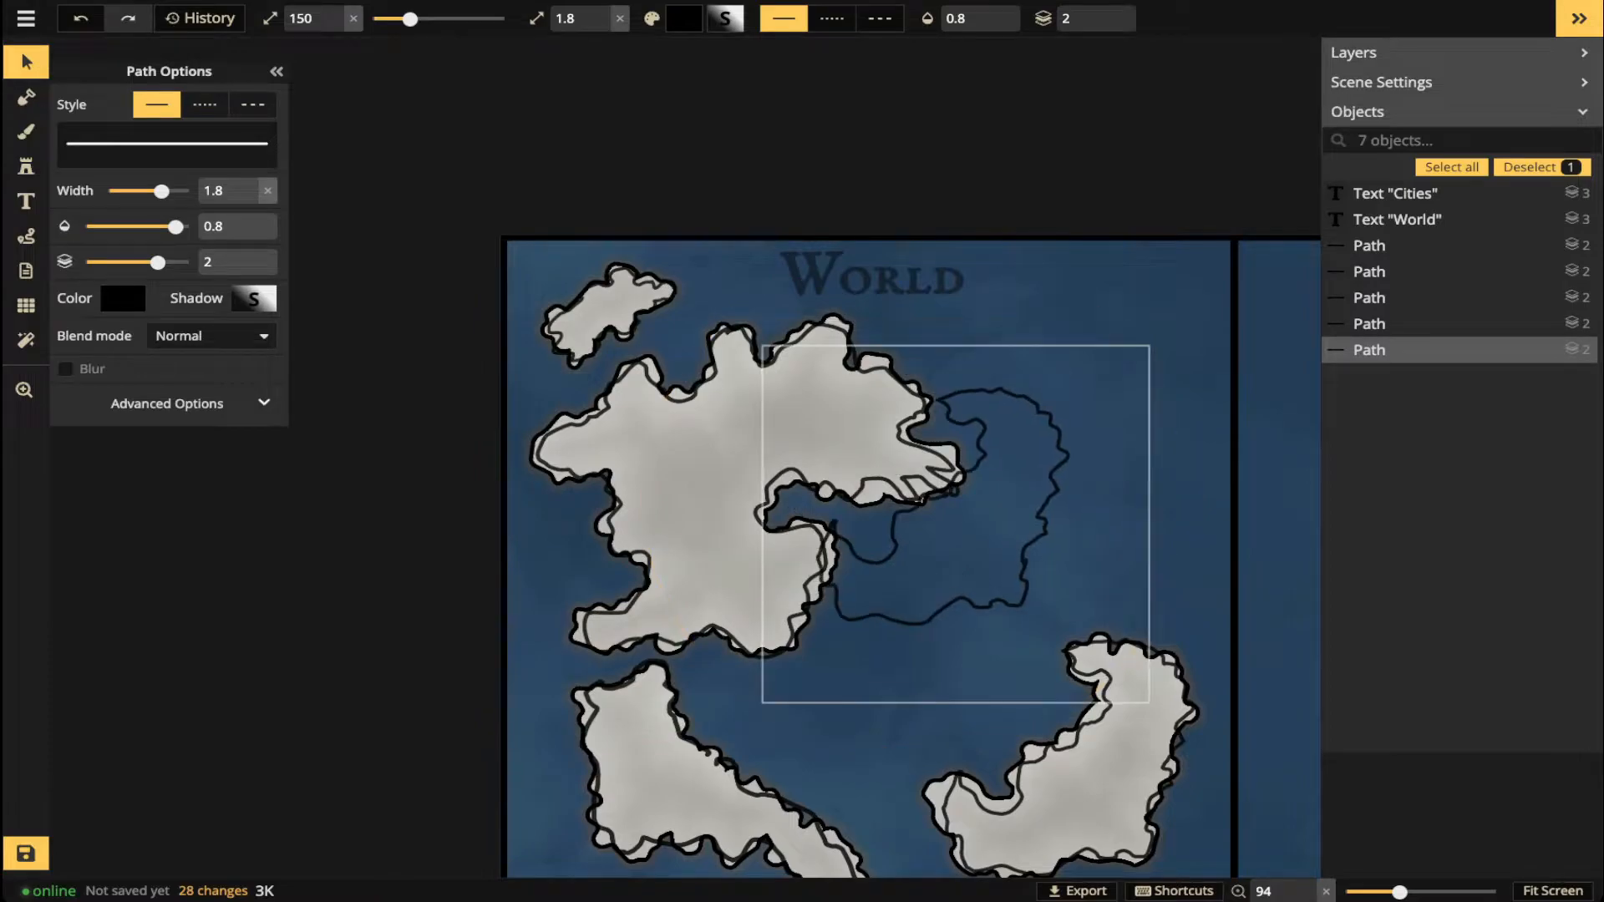
left_click_drag(787, 407, 870, 336)
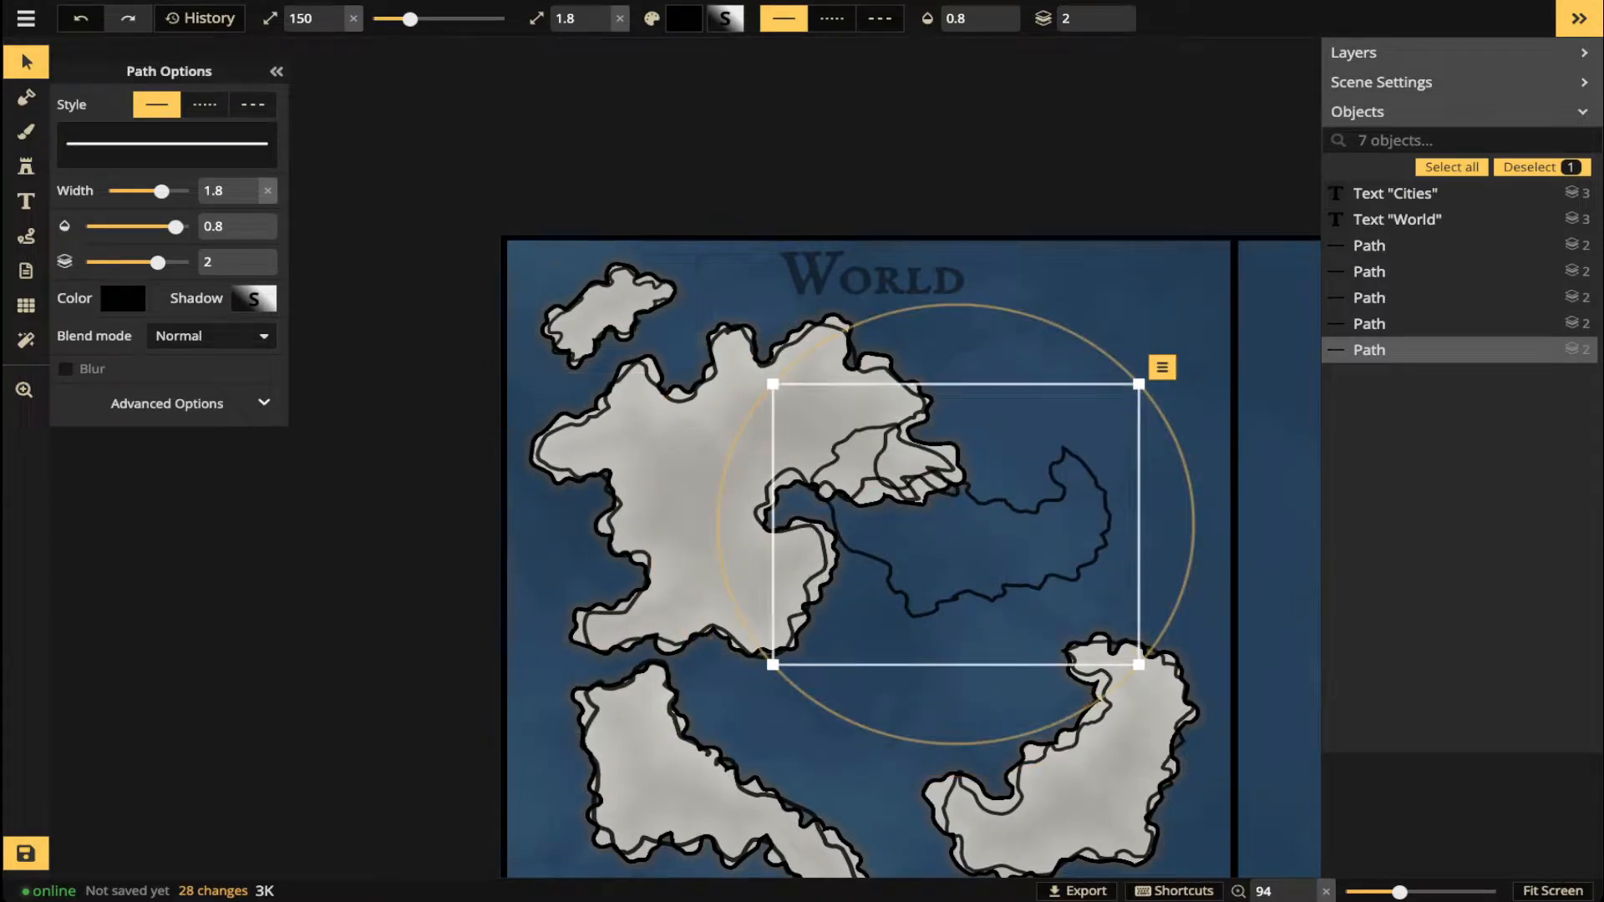
left_click_drag(956, 524, 903, 423)
- Fill the open part of the overlapping northeastern crescent outline with land using the rough Add mask brush at size 27
scroll(931, 424, "up", 5)
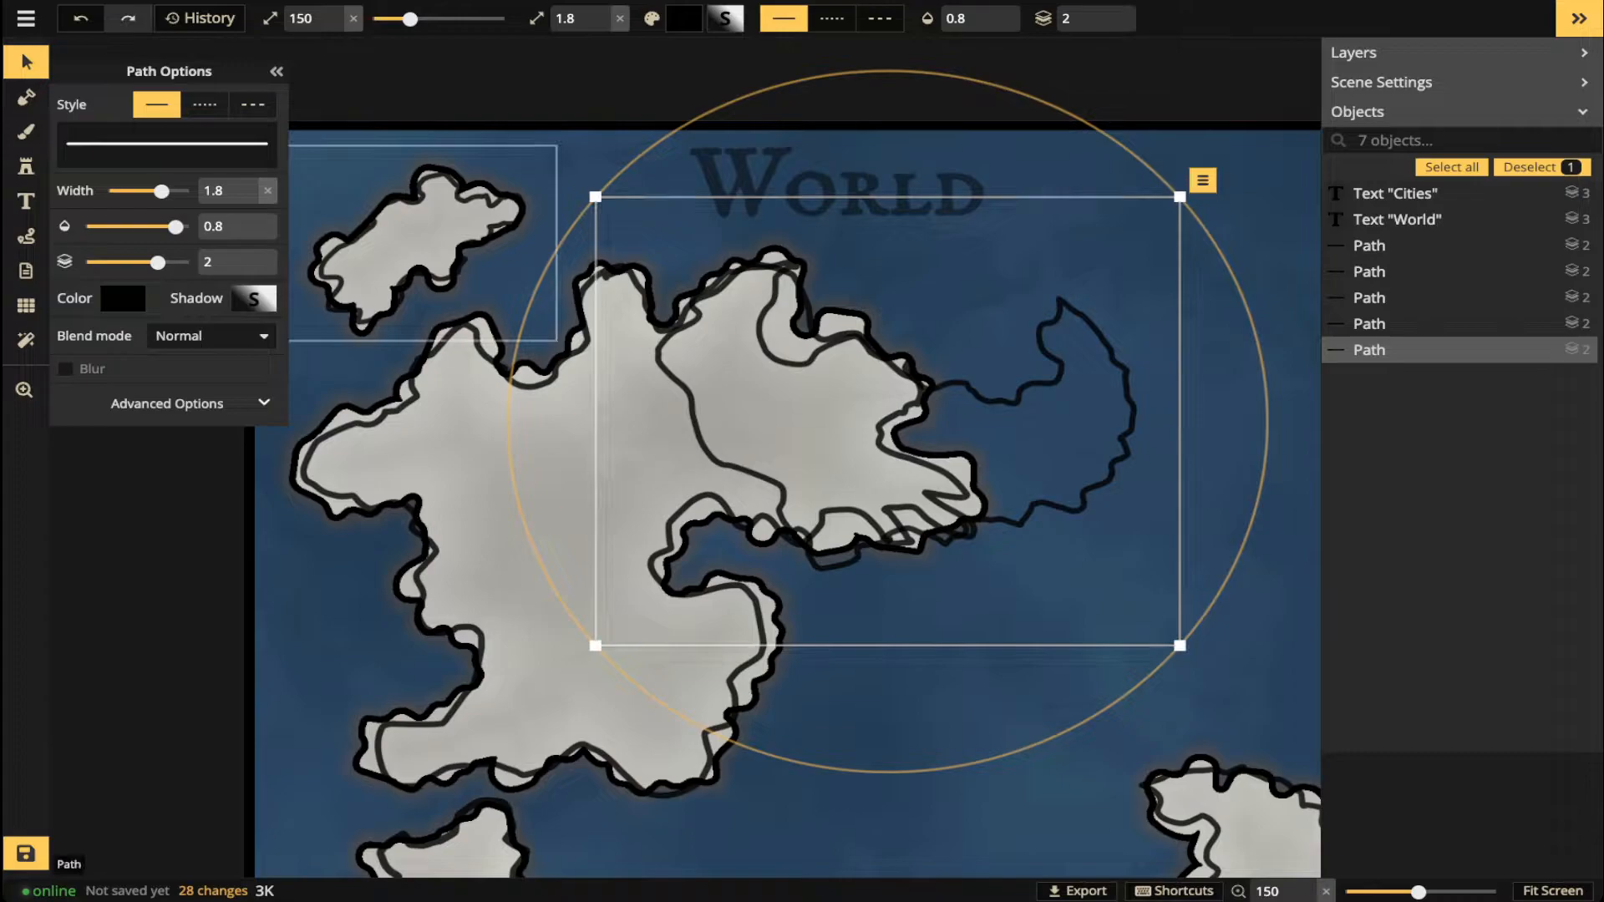
left_click(26, 97)
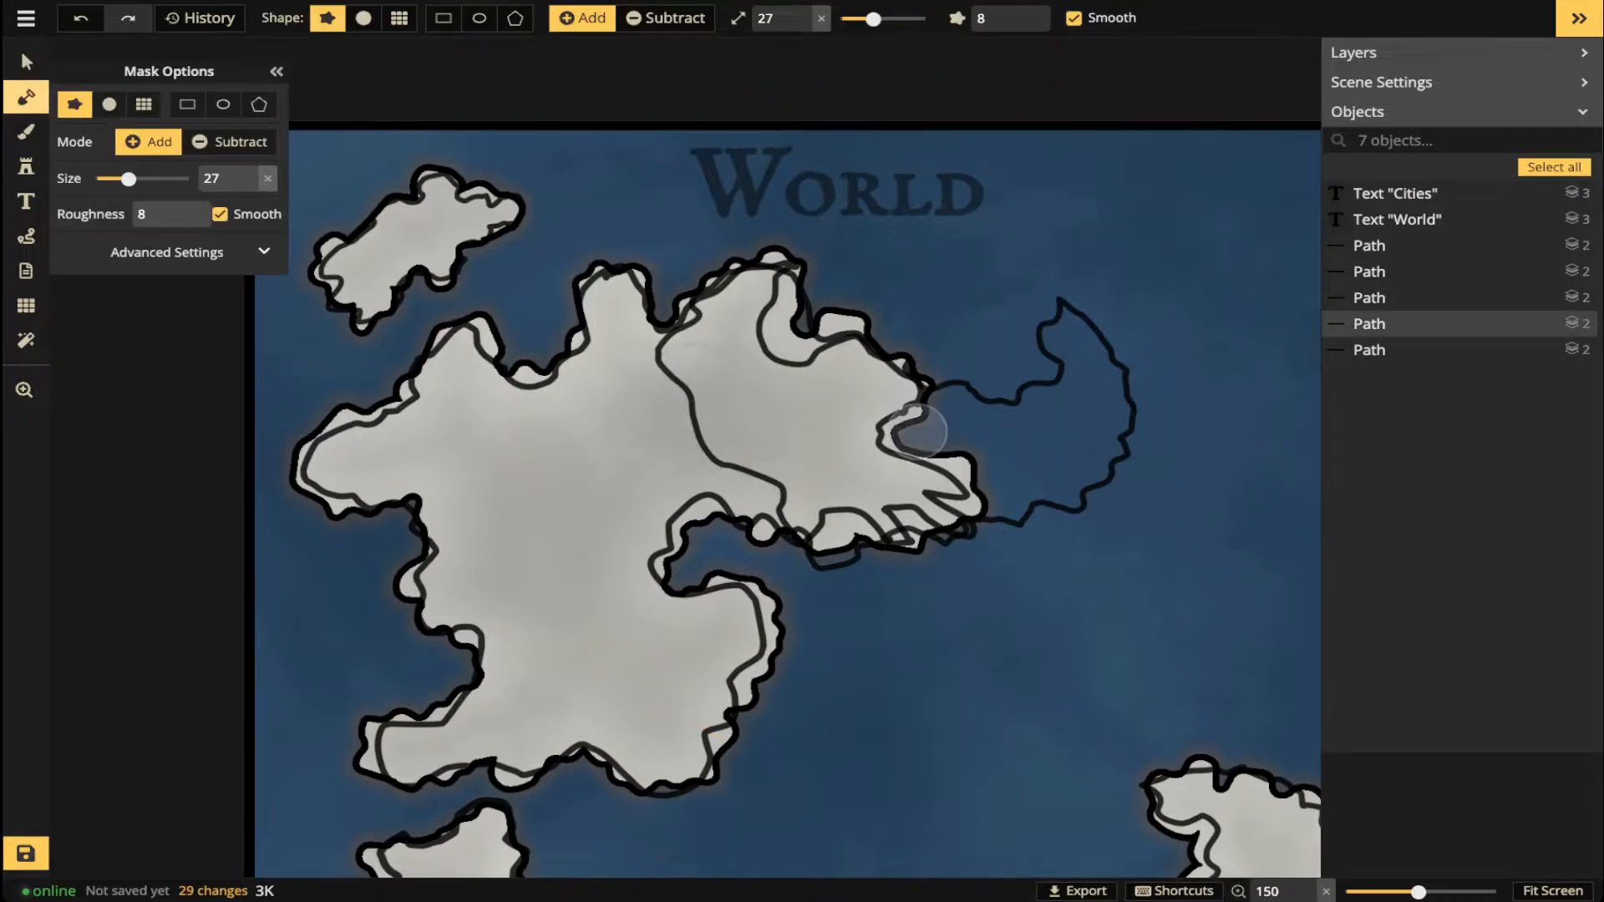
mouse_move(889, 438)
left_mouse_down()
mouse_move(969, 411)
mouse_move(1035, 418)
mouse_move(1069, 392)
mouse_move(1086, 346)
mouse_move(1107, 393)
mouse_move(1098, 450)
mouse_move(992, 522)
left_mouse_up()
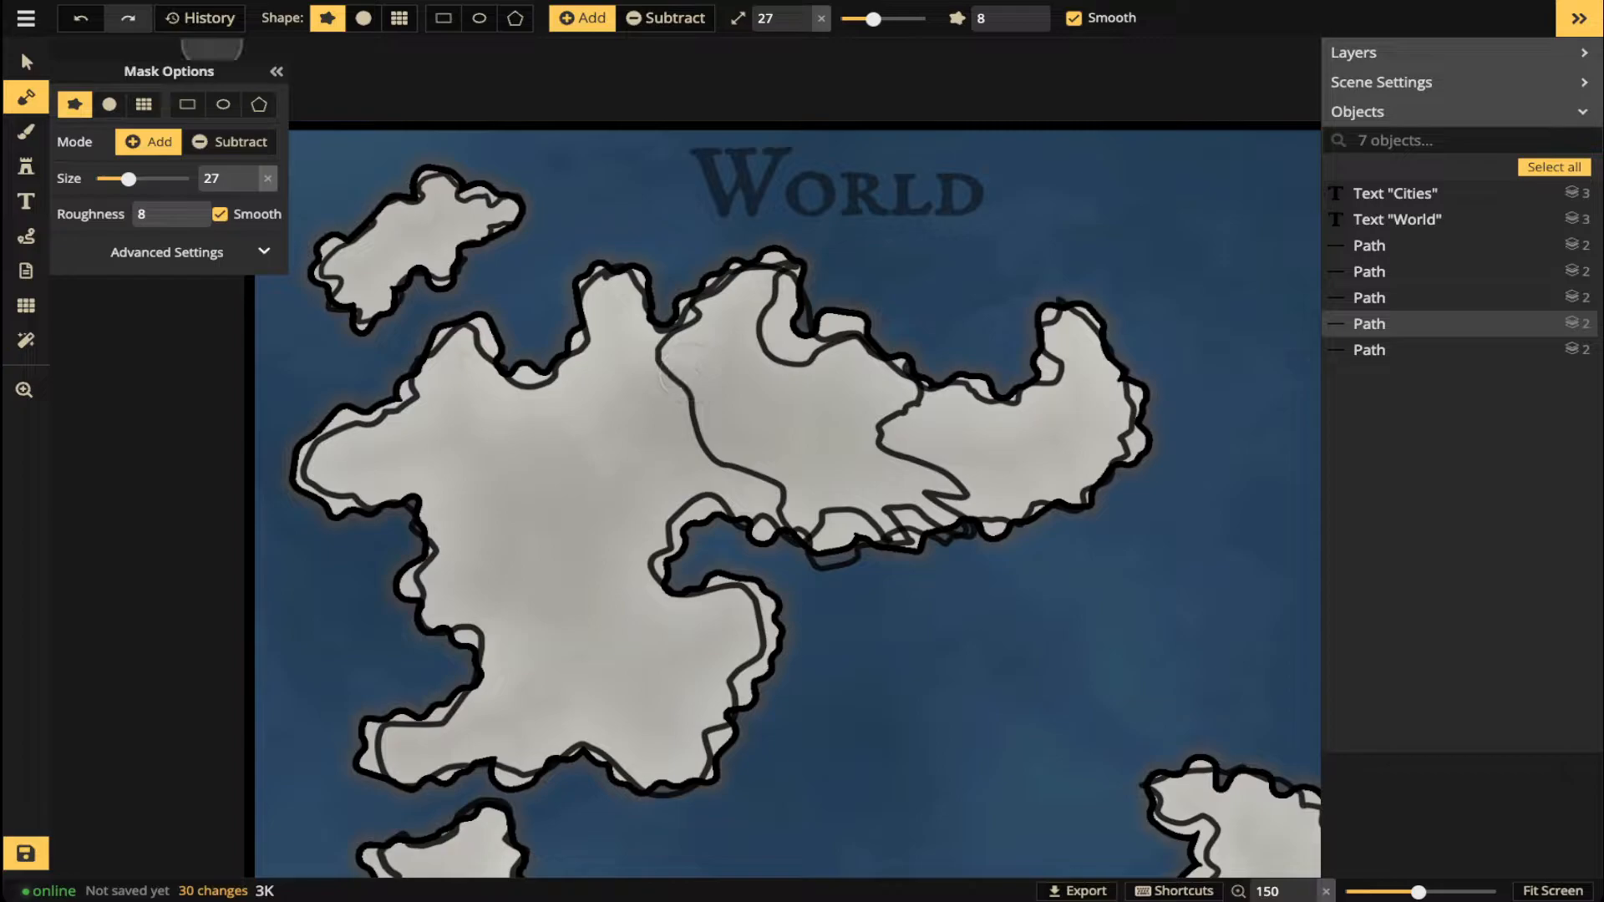
- Nudge the northeastern crescent outline slightly east and turn off mask effects
left_click(26, 62)
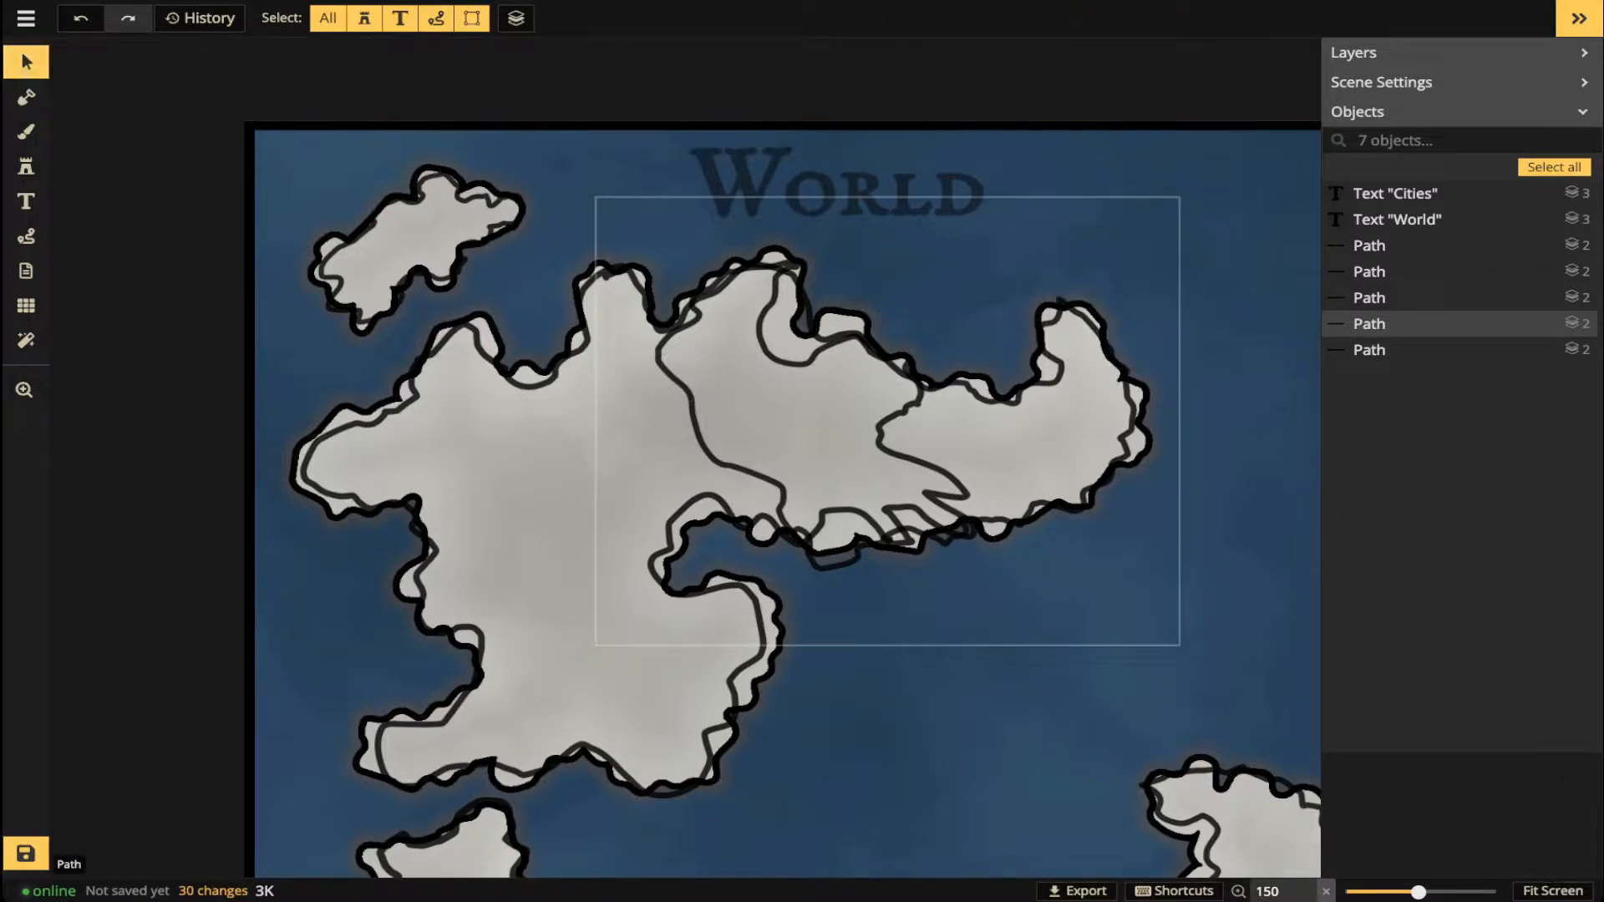
left_click_drag(693, 418, 699, 418)
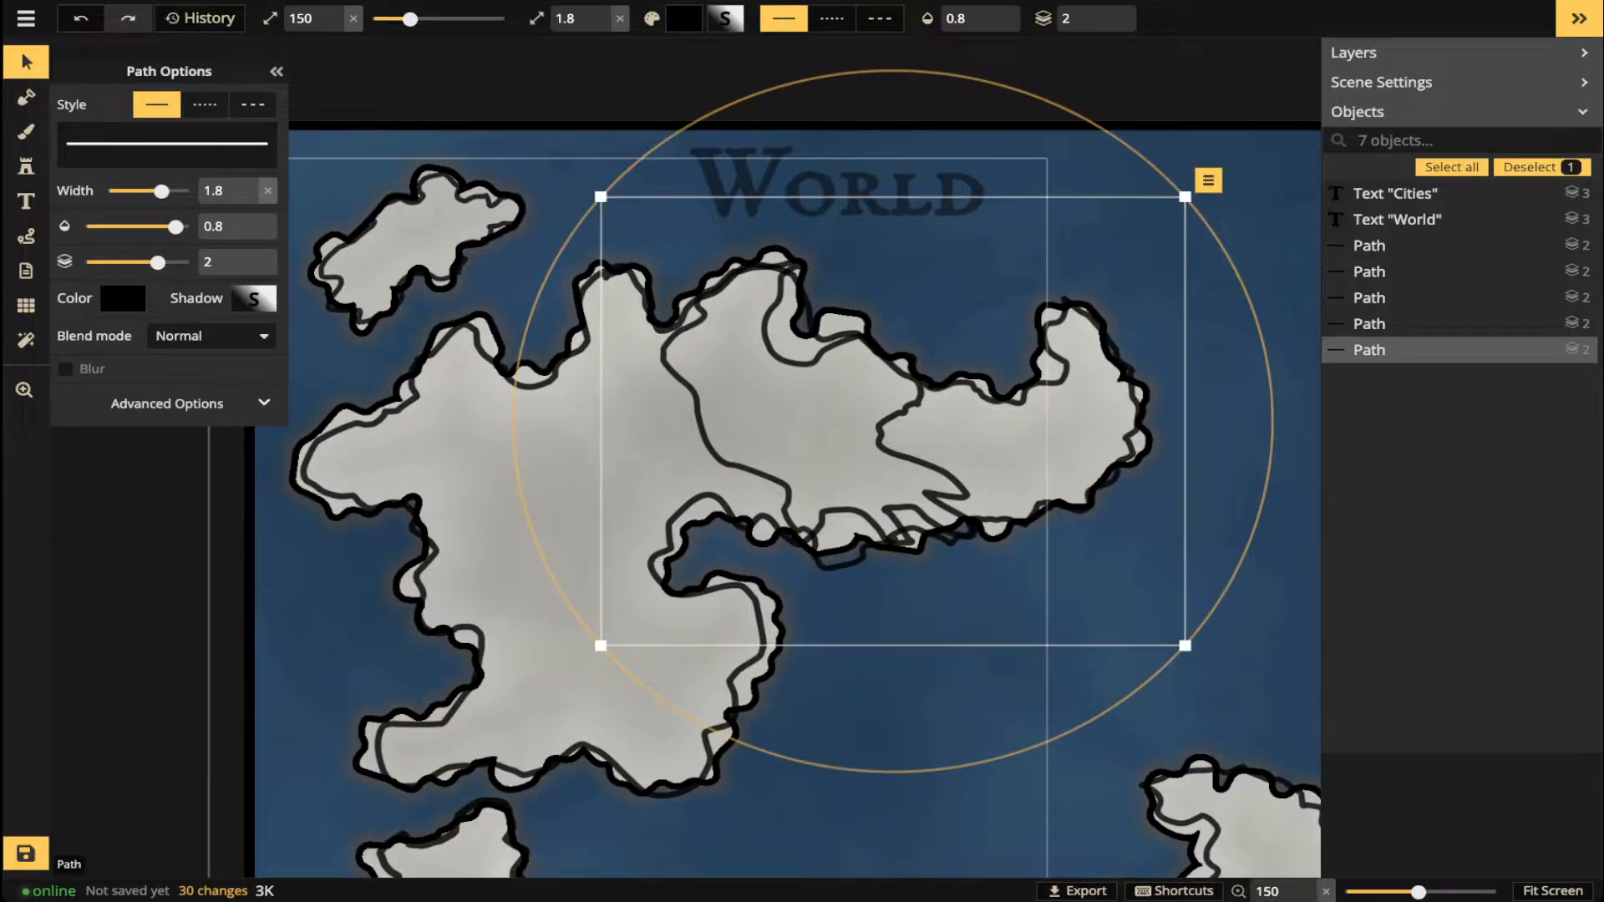
left_click(167, 404)
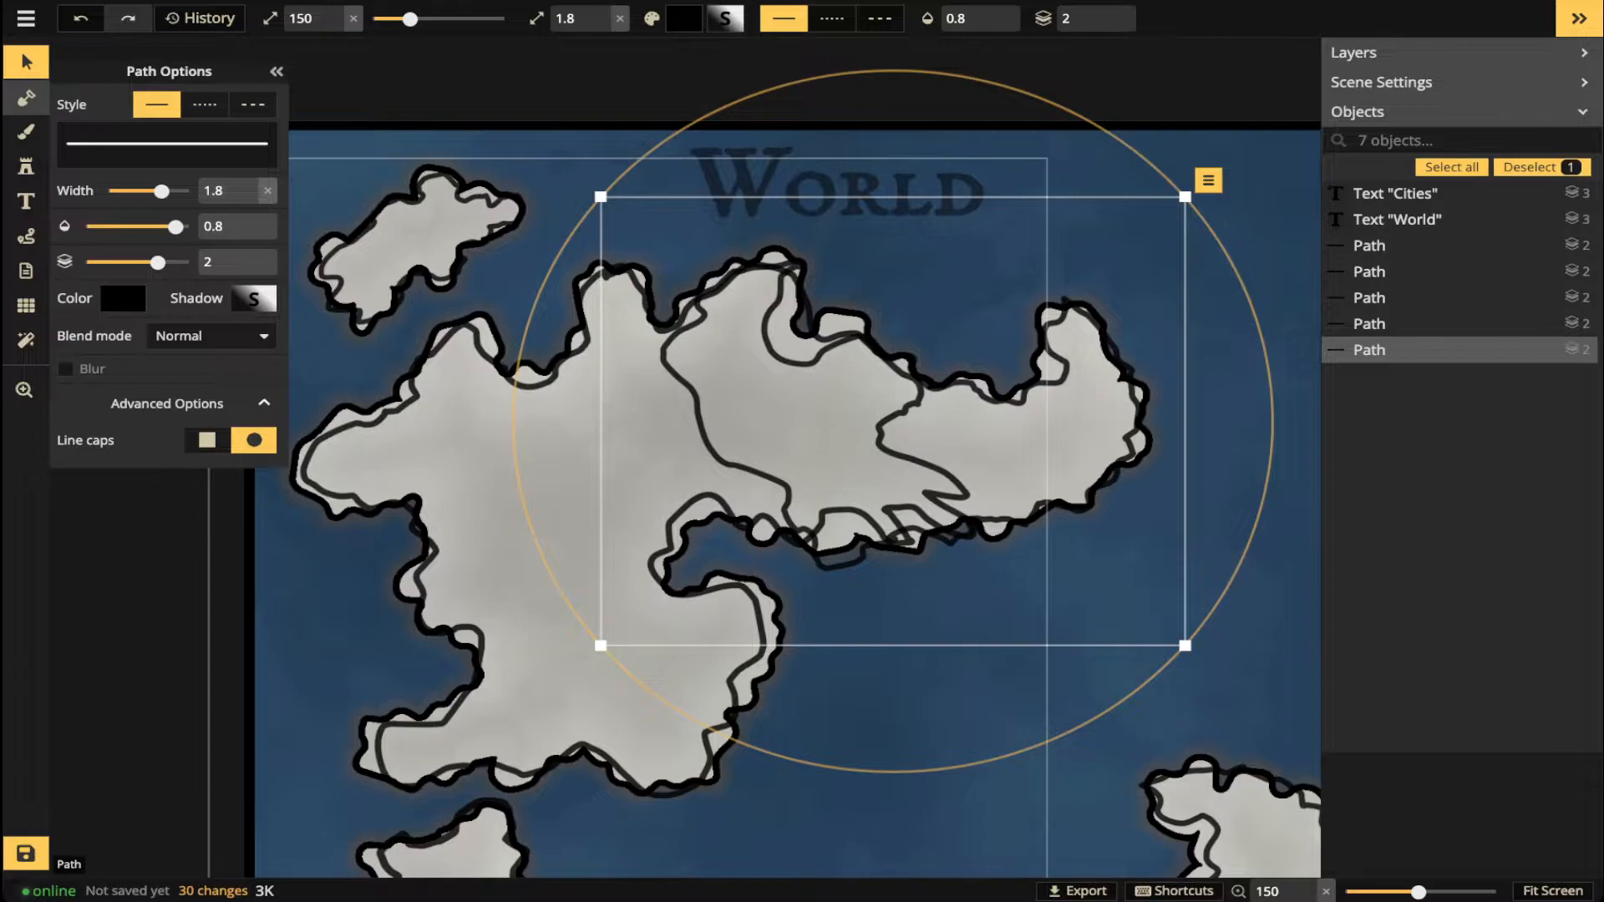
left_click(26, 98)
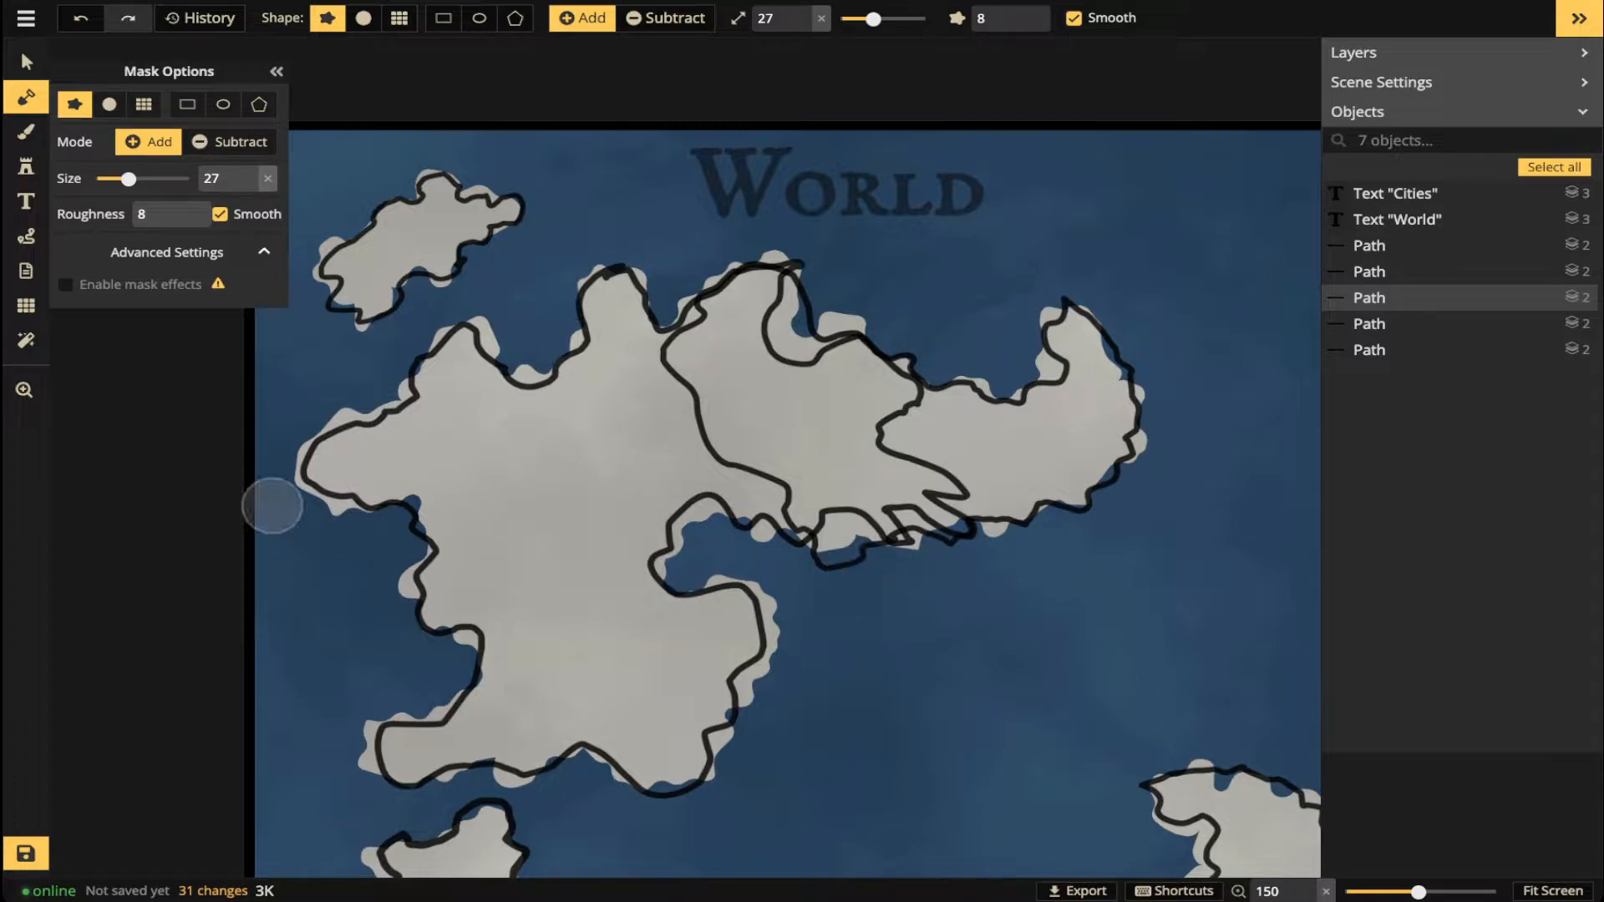
left_click(25, 61)
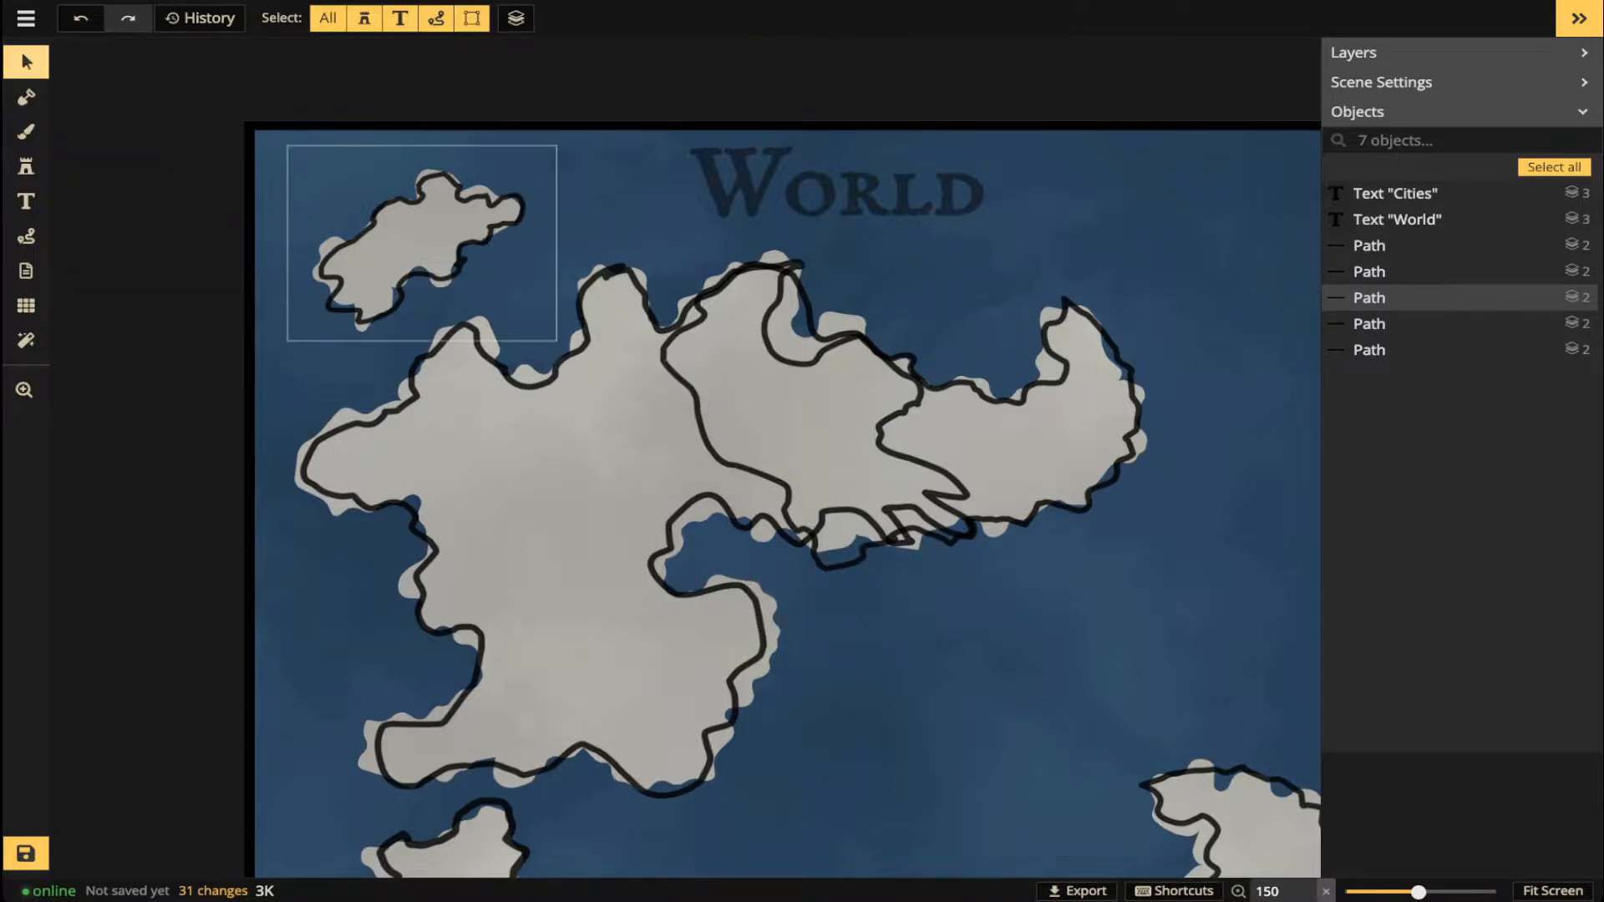
- Paste a copy of the northwestern island outline, rotate it over the large continent's west coast and fill its protruding part with land
scroll(603, 361, "down", 2)
scroll(841, 380, "up", 2)
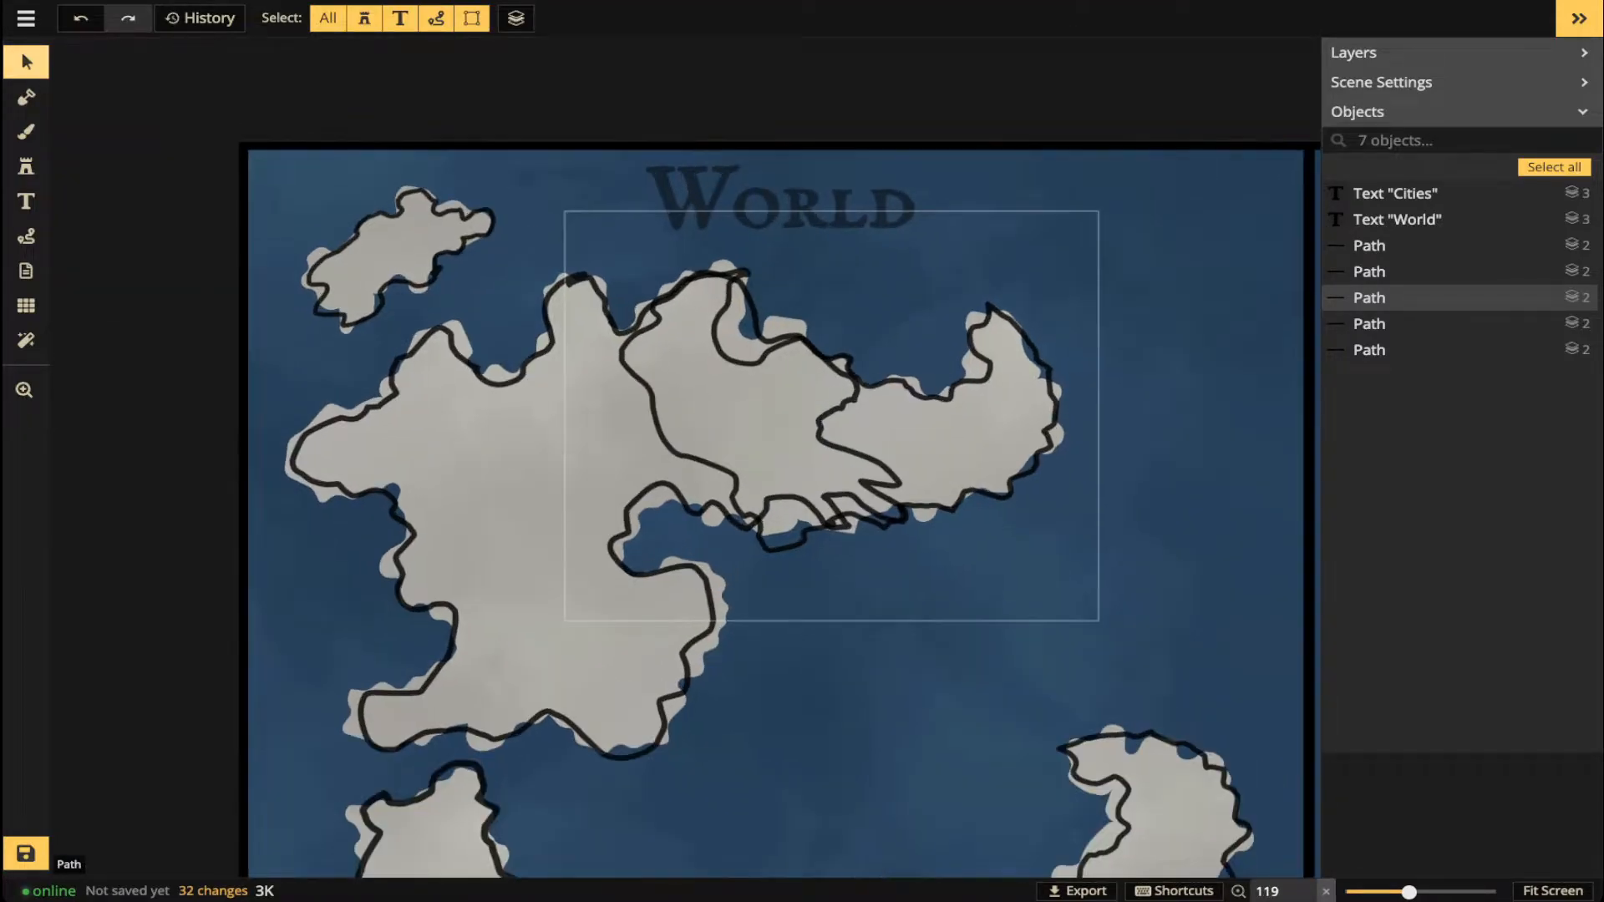
scroll(829, 388, "up", 3)
left_click(242, 203)
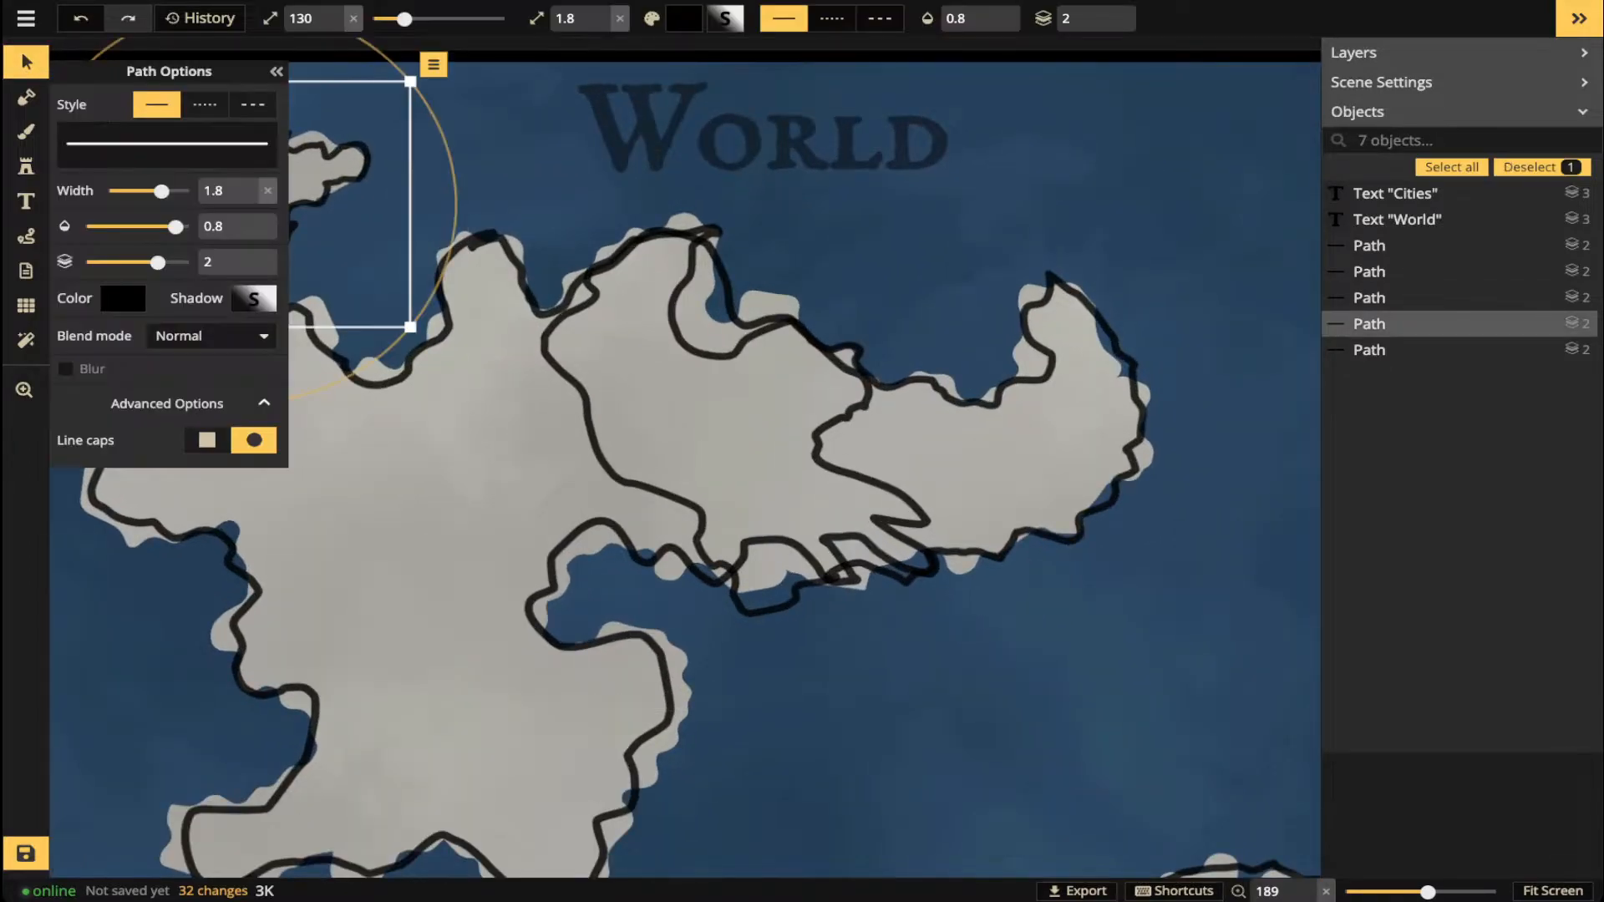
key("ctrl+c")
key("ctrl+v")
mouse_move(743, 562)
left_mouse_down()
mouse_move(961, 298)
mouse_move(864, 556)
mouse_move(656, 449)
mouse_move(586, 377)
mouse_move(619, 363)
mouse_move(583, 337)
mouse_move(526, 362)
mouse_move(522, 386)
mouse_move(422, 397)
mouse_move(417, 380)
mouse_move(434, 443)
mouse_move(455, 426)
left_mouse_up()
key("bracketright")
key("bracketright")
key("period")
key("comma")
key("period")
left_click(26, 98)
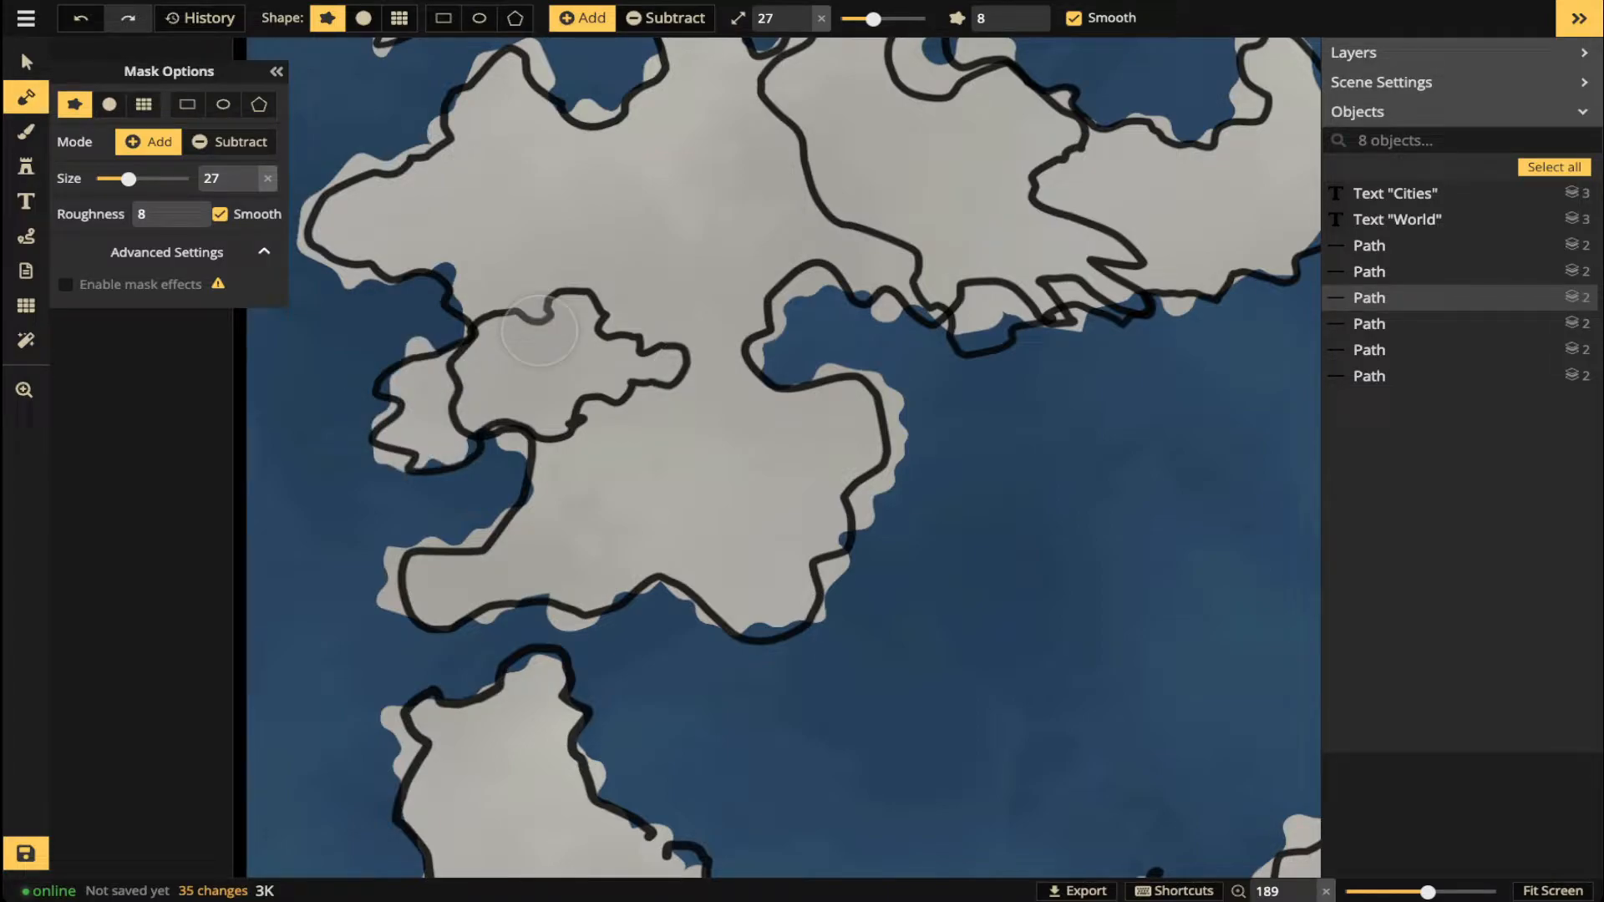
- Set the free-draw path to dotted style, red FF0000 and layer 4 using a trial arc in the ocean, and delete that arc
left_click(26, 237)
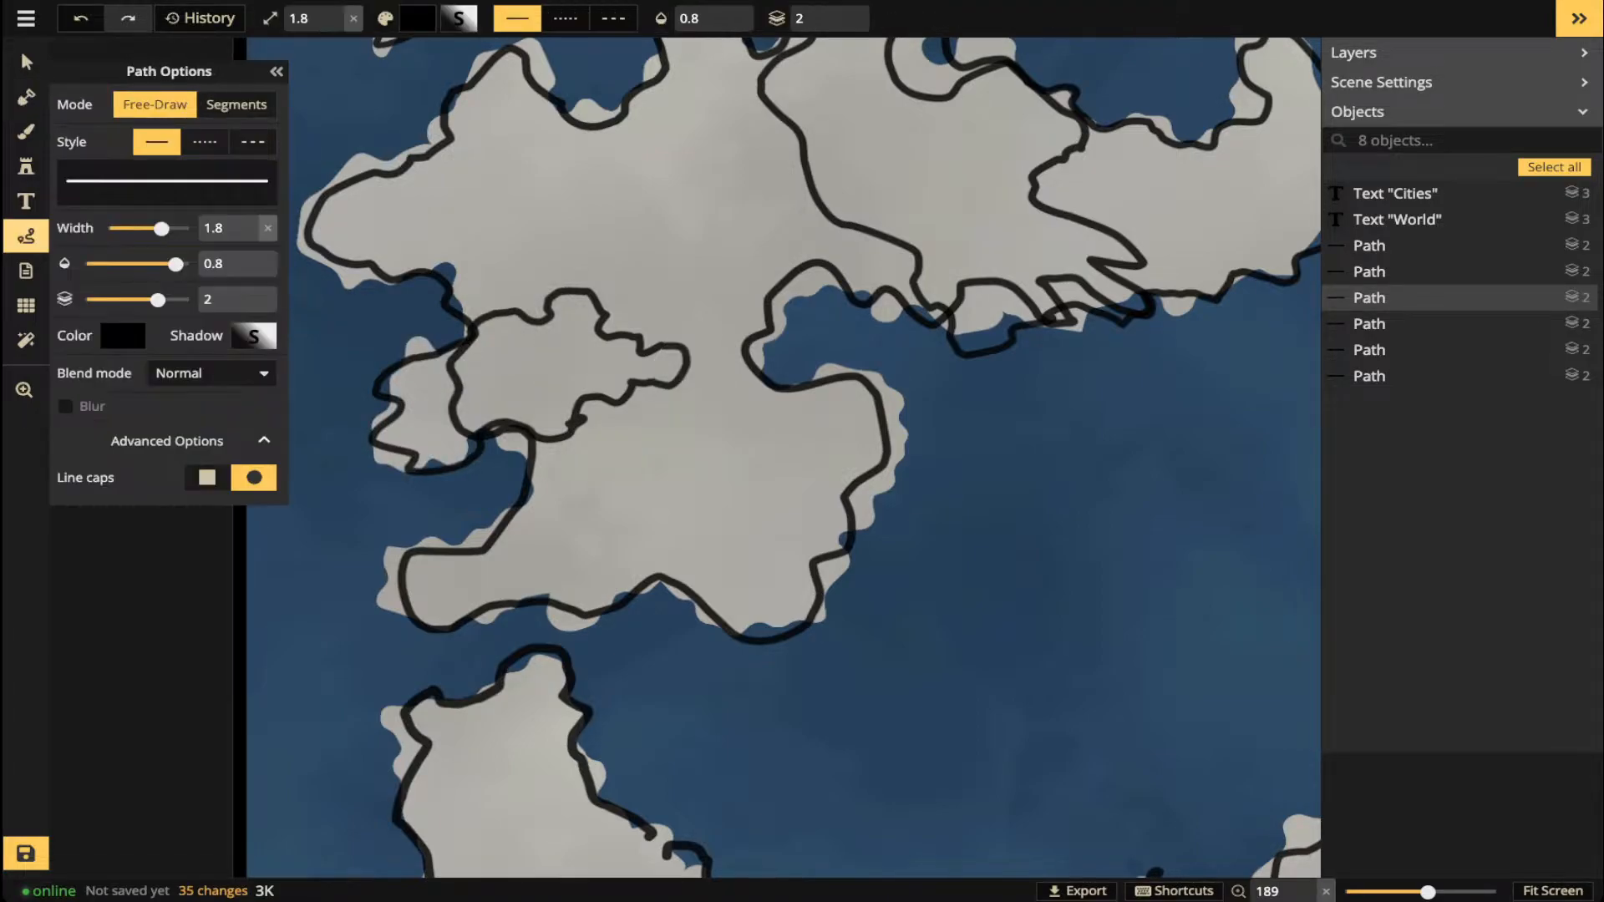
left_click(204, 142)
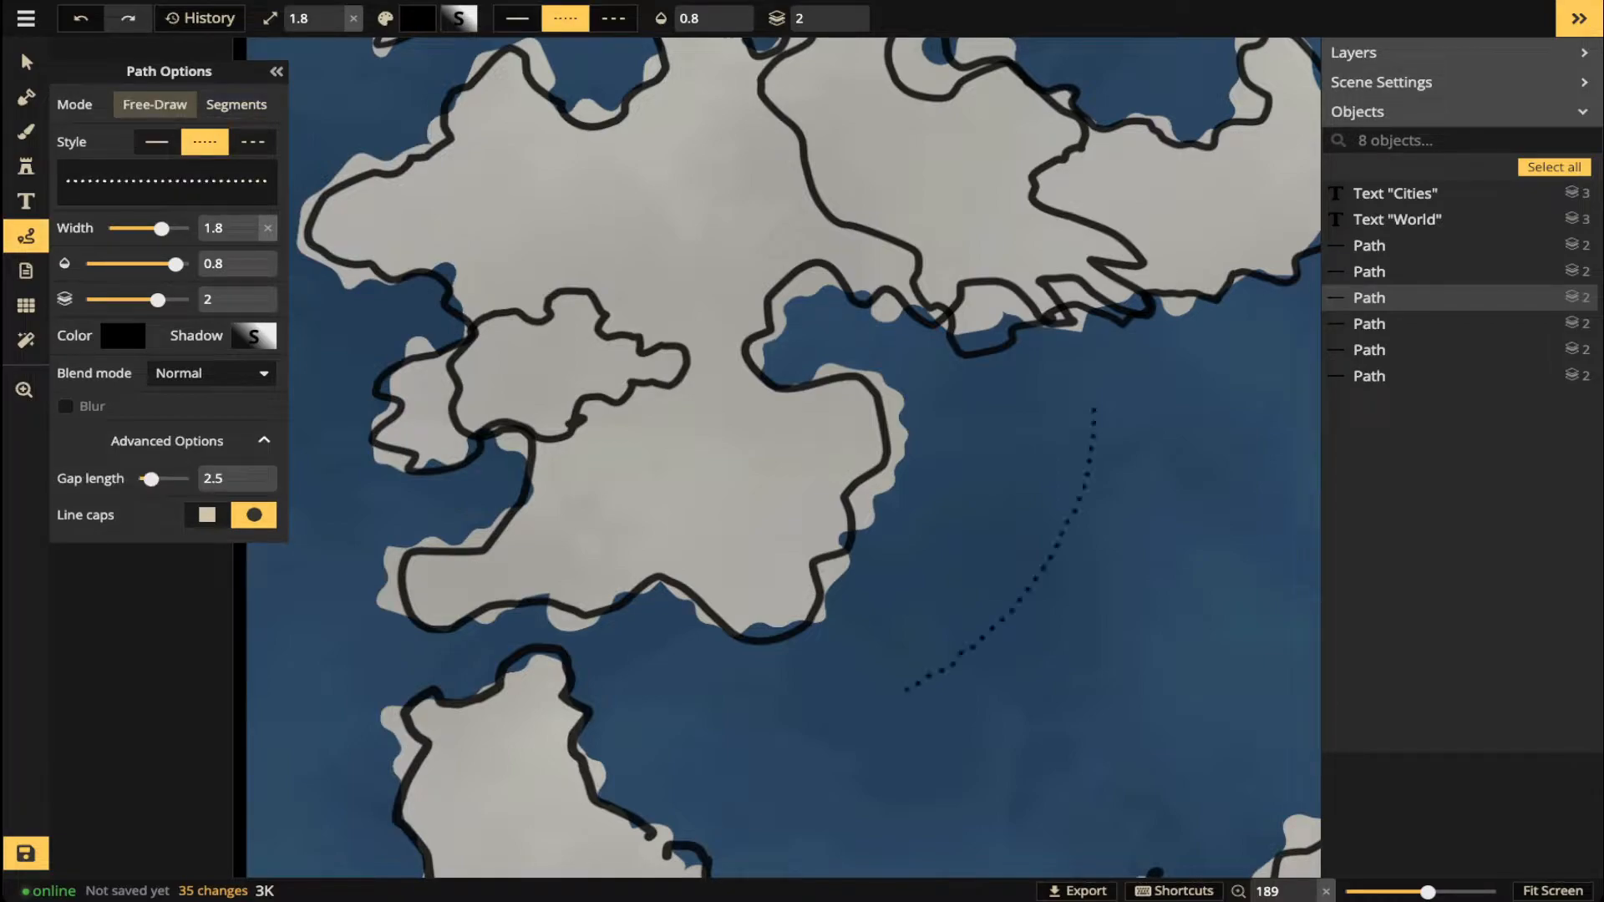
left_click(122, 298)
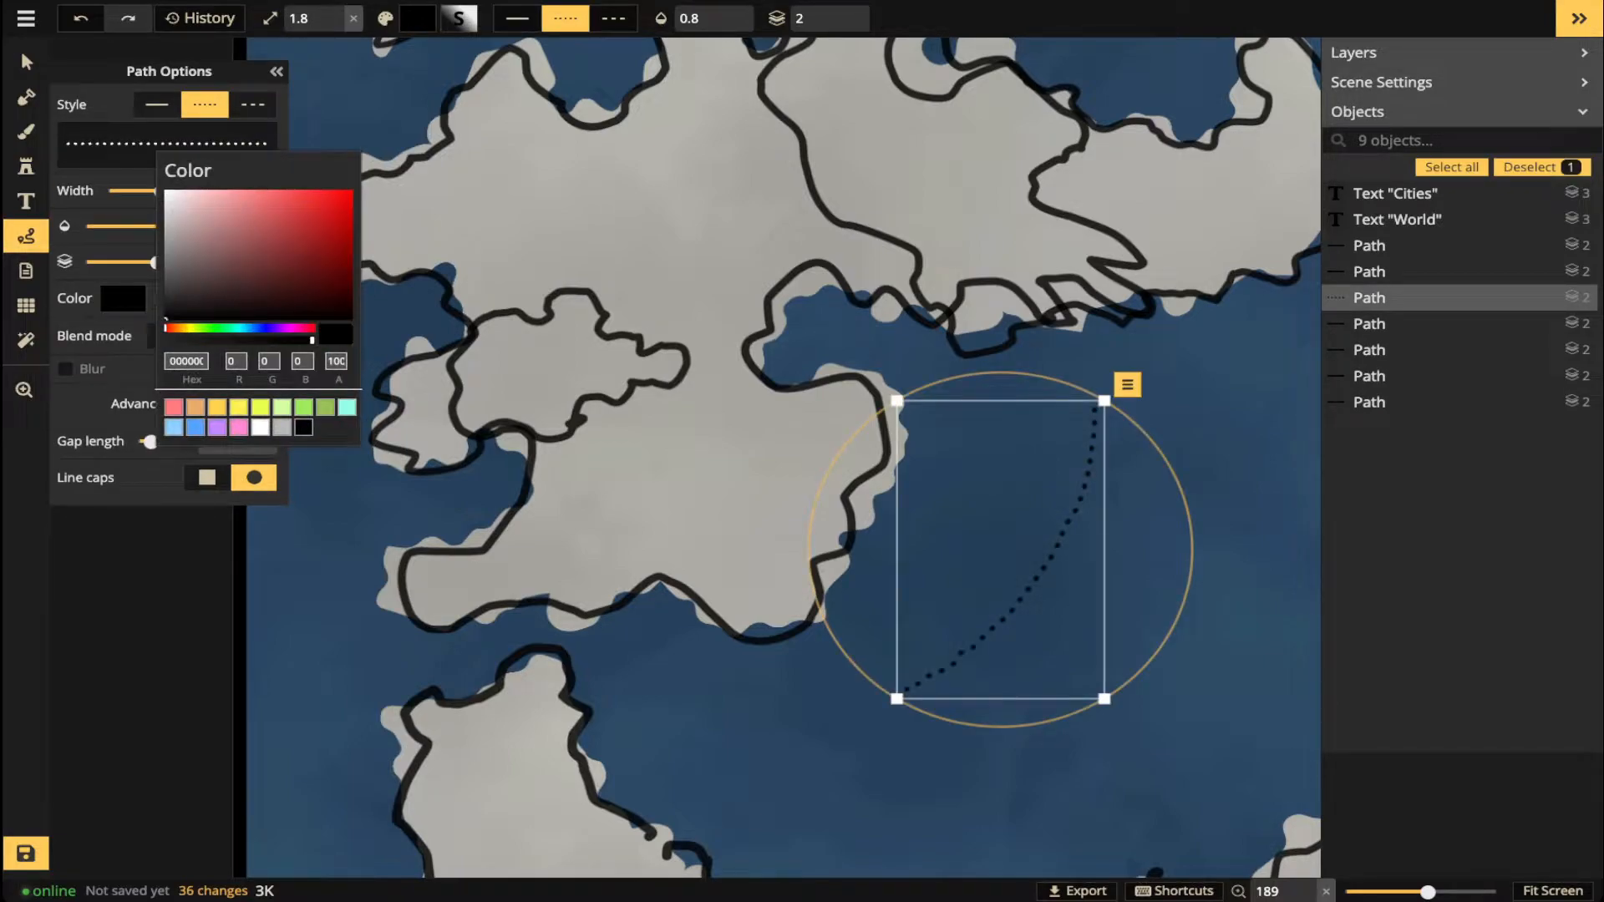
left_click(174, 407)
left_click(351, 192)
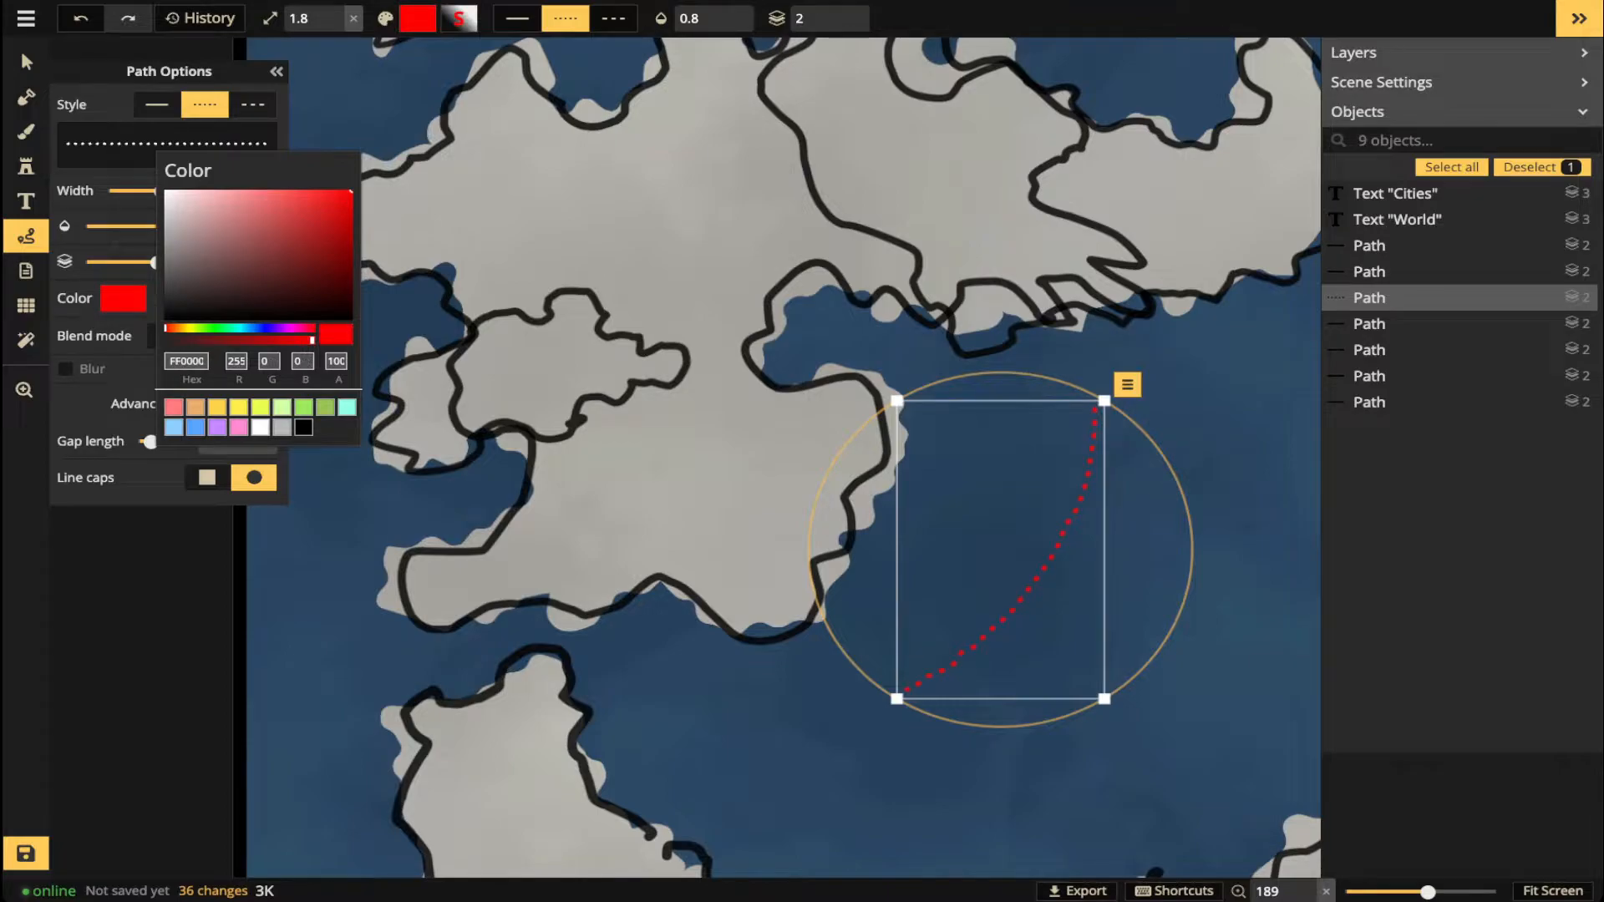
left_click(842, 10)
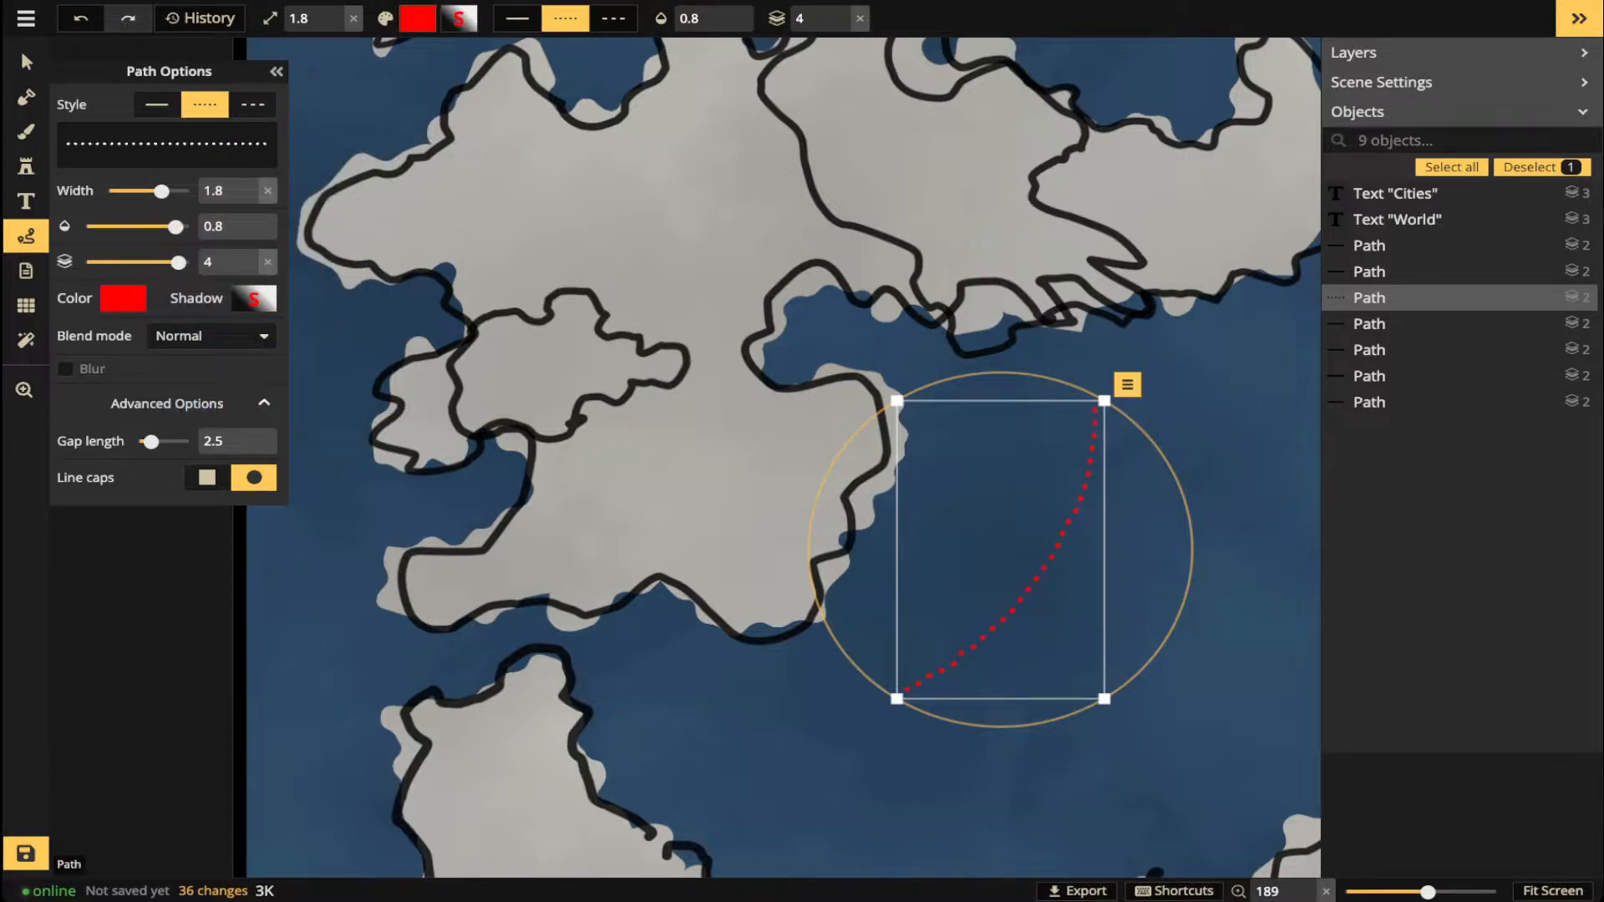
key("Delete")
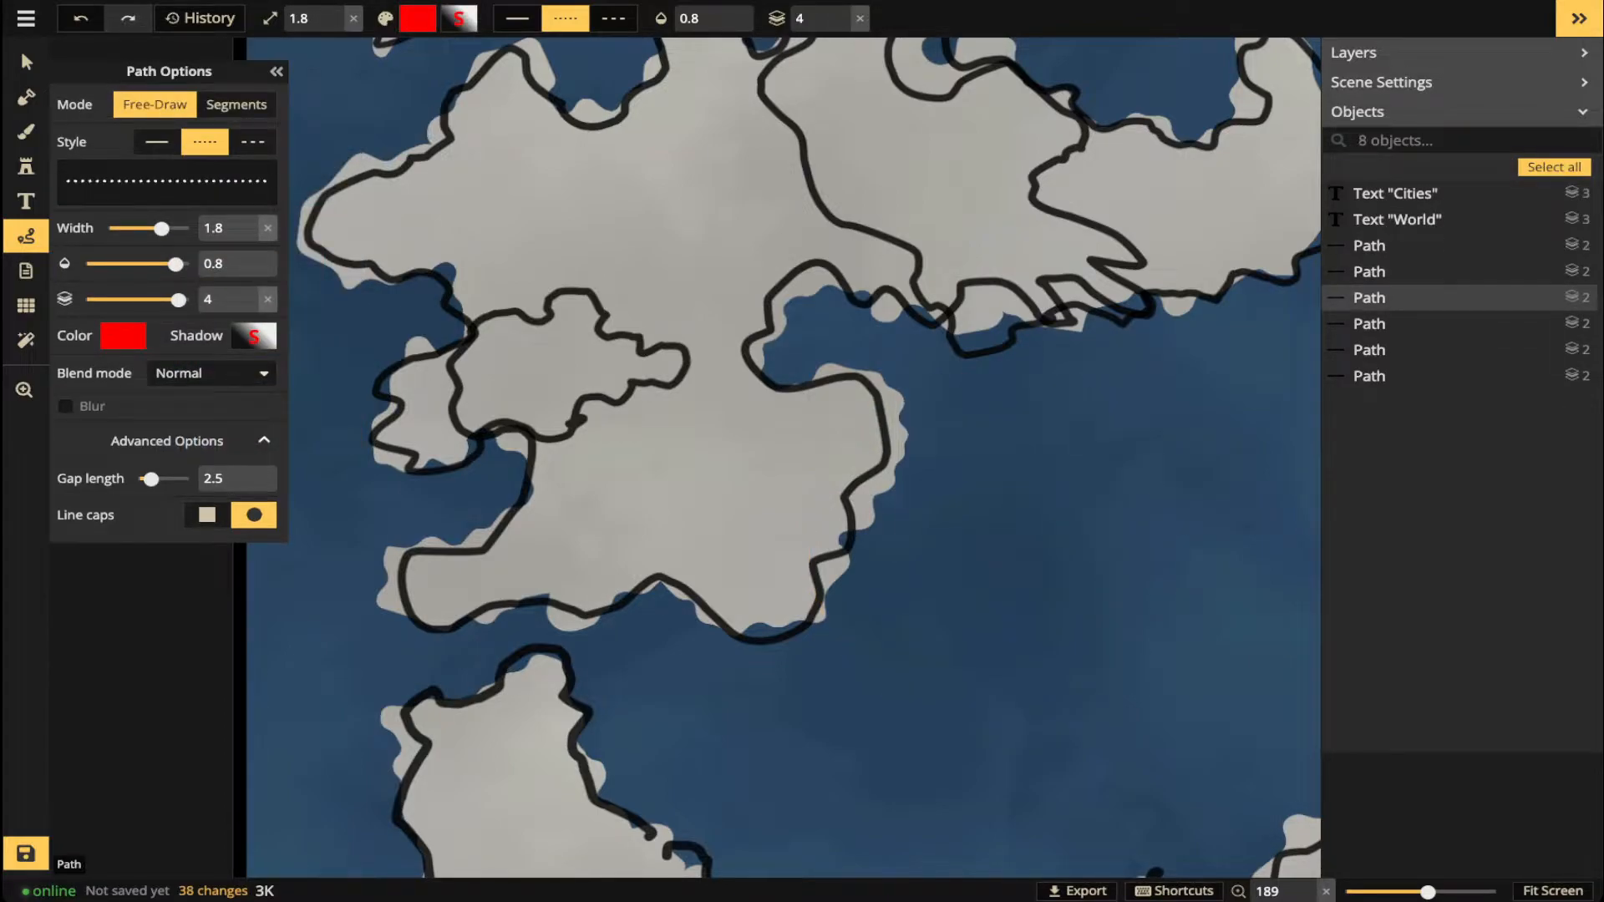
- Trace red dotted lines along the large continent's central overlap seam and along the seam with its western overlapping outline
left_click_drag(784, 385, 820, 537)
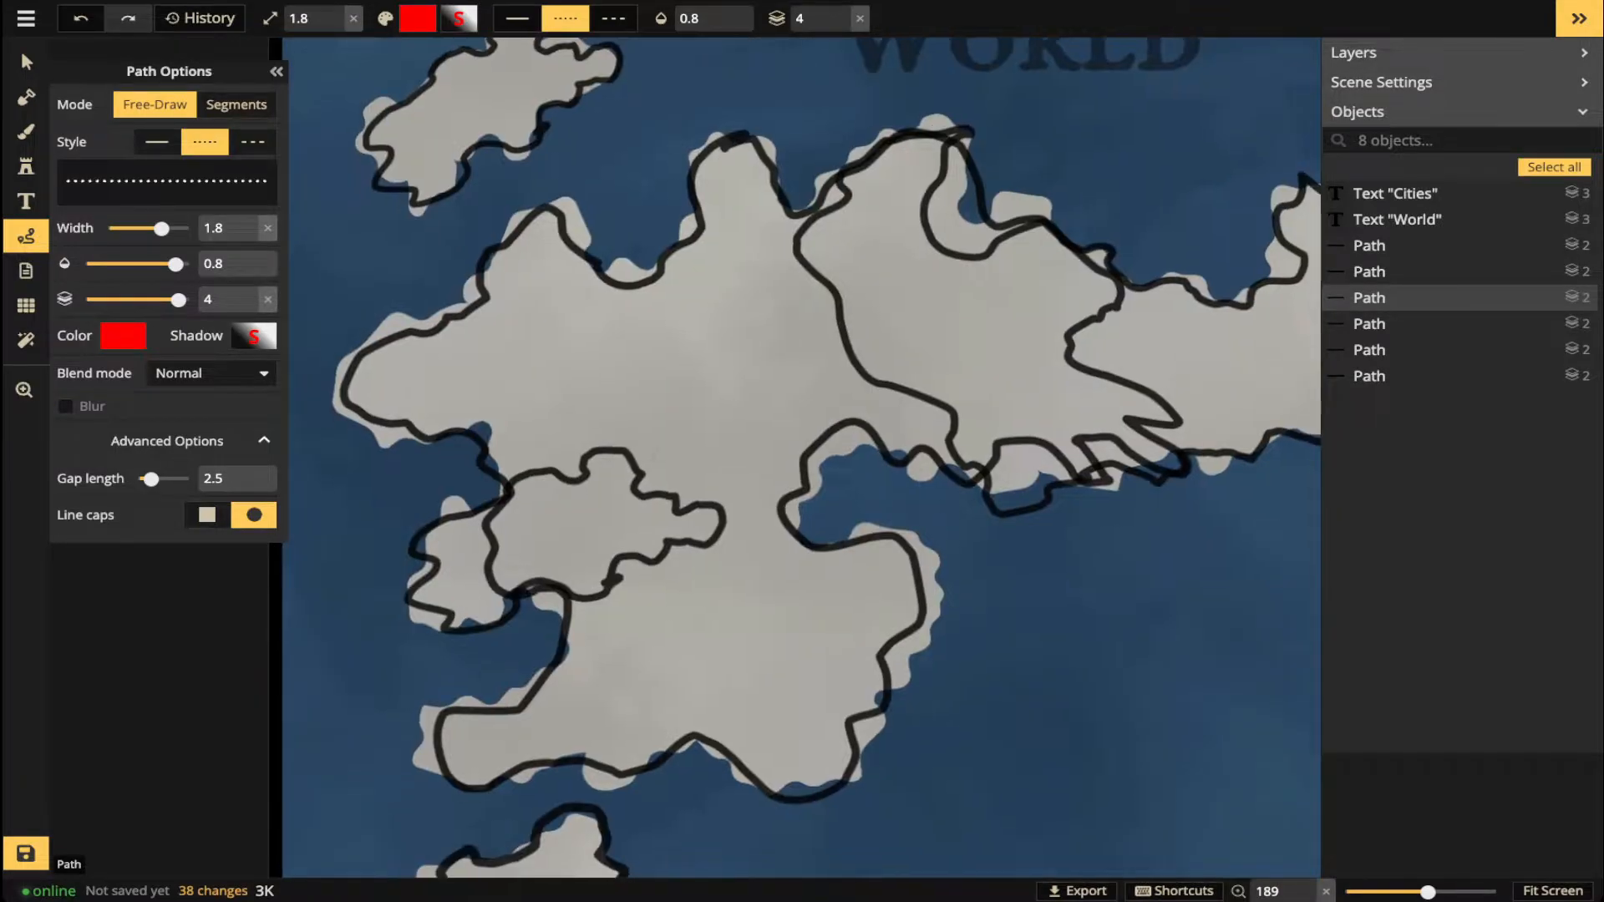
left_click_drag(839, 183, 837, 206)
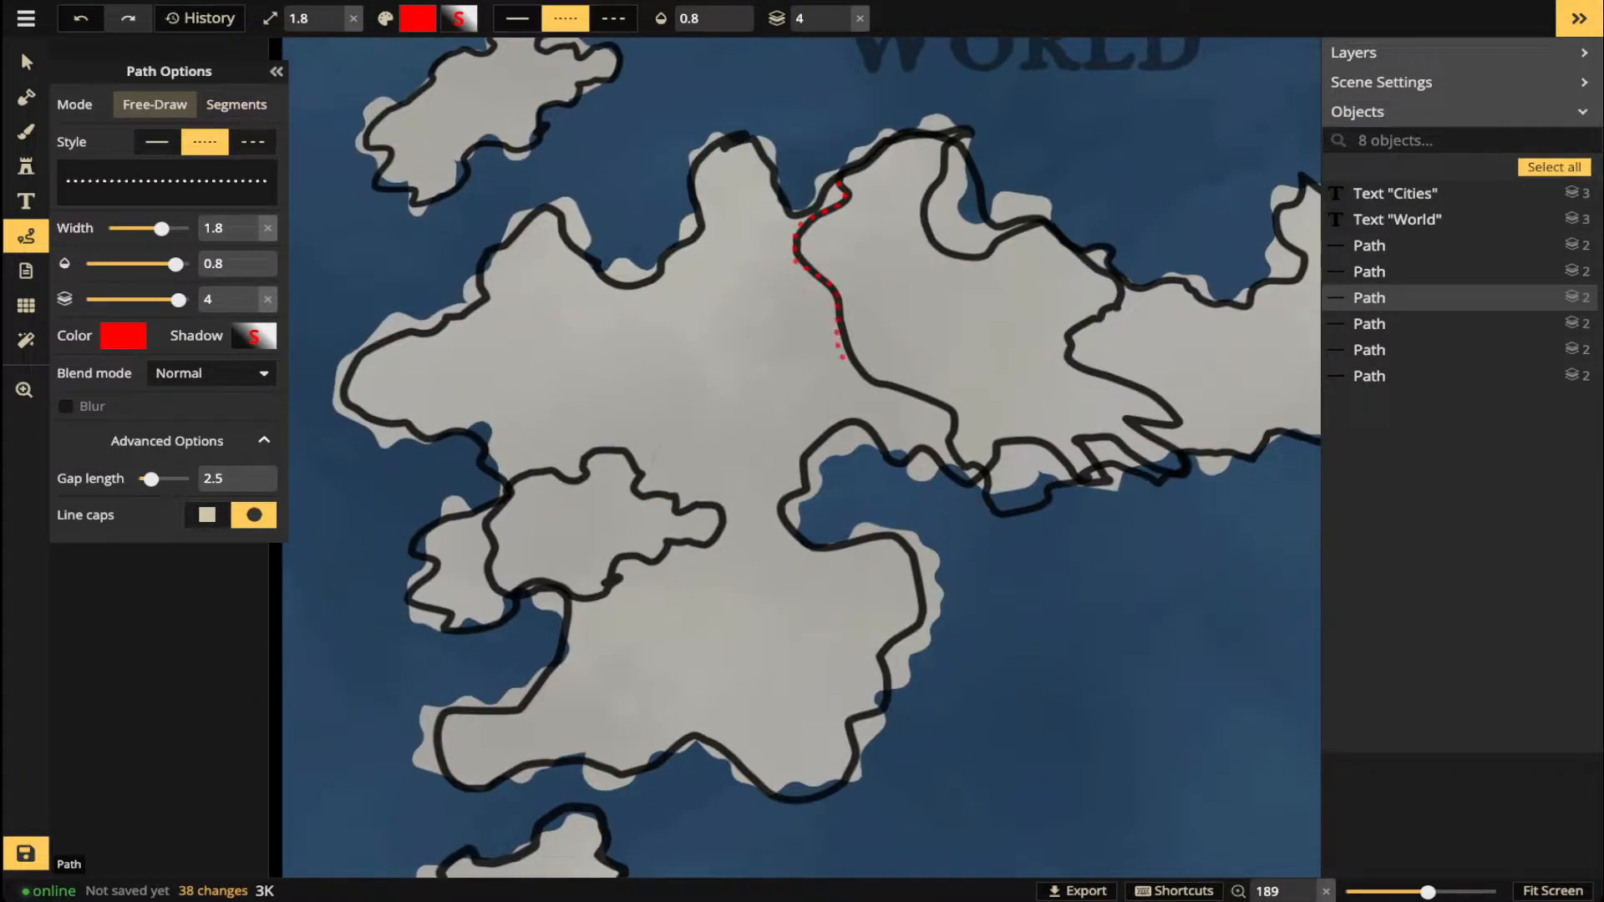
left_click_drag(959, 474, 960, 476)
left_click(503, 501)
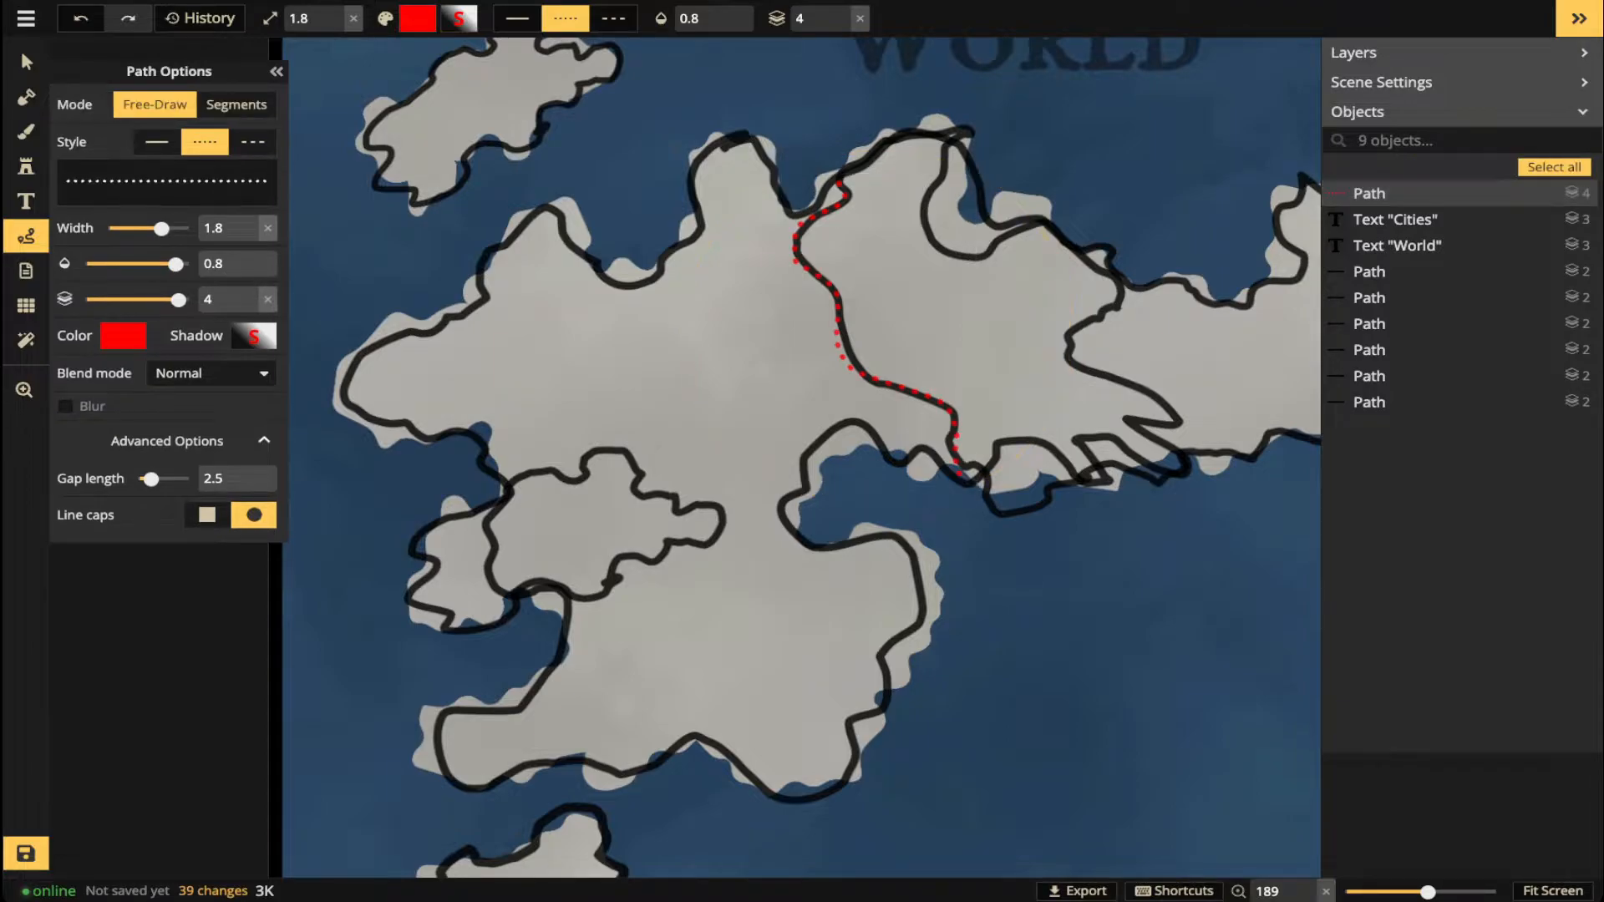
mouse_move(503, 502)
left_mouse_down()
mouse_move(489, 524)
mouse_move(512, 589)
left_mouse_up()
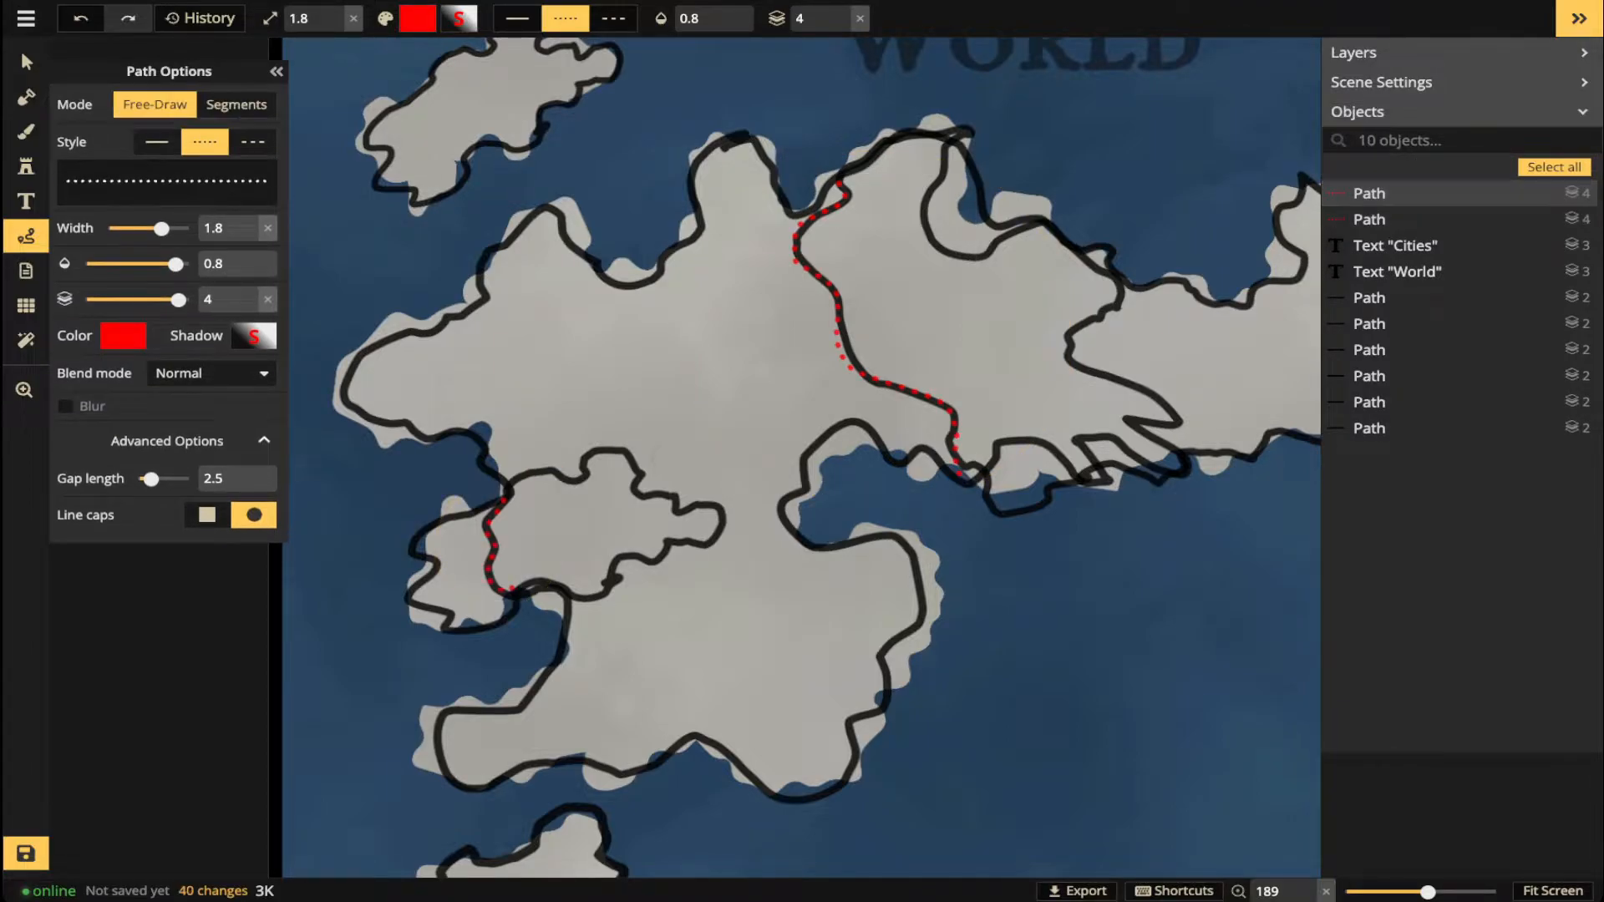
- Try a red dotted line across the southwestern landmass from its northeast coast to its southwest corner, and delete it
scroll(511, 589, "down", 2)
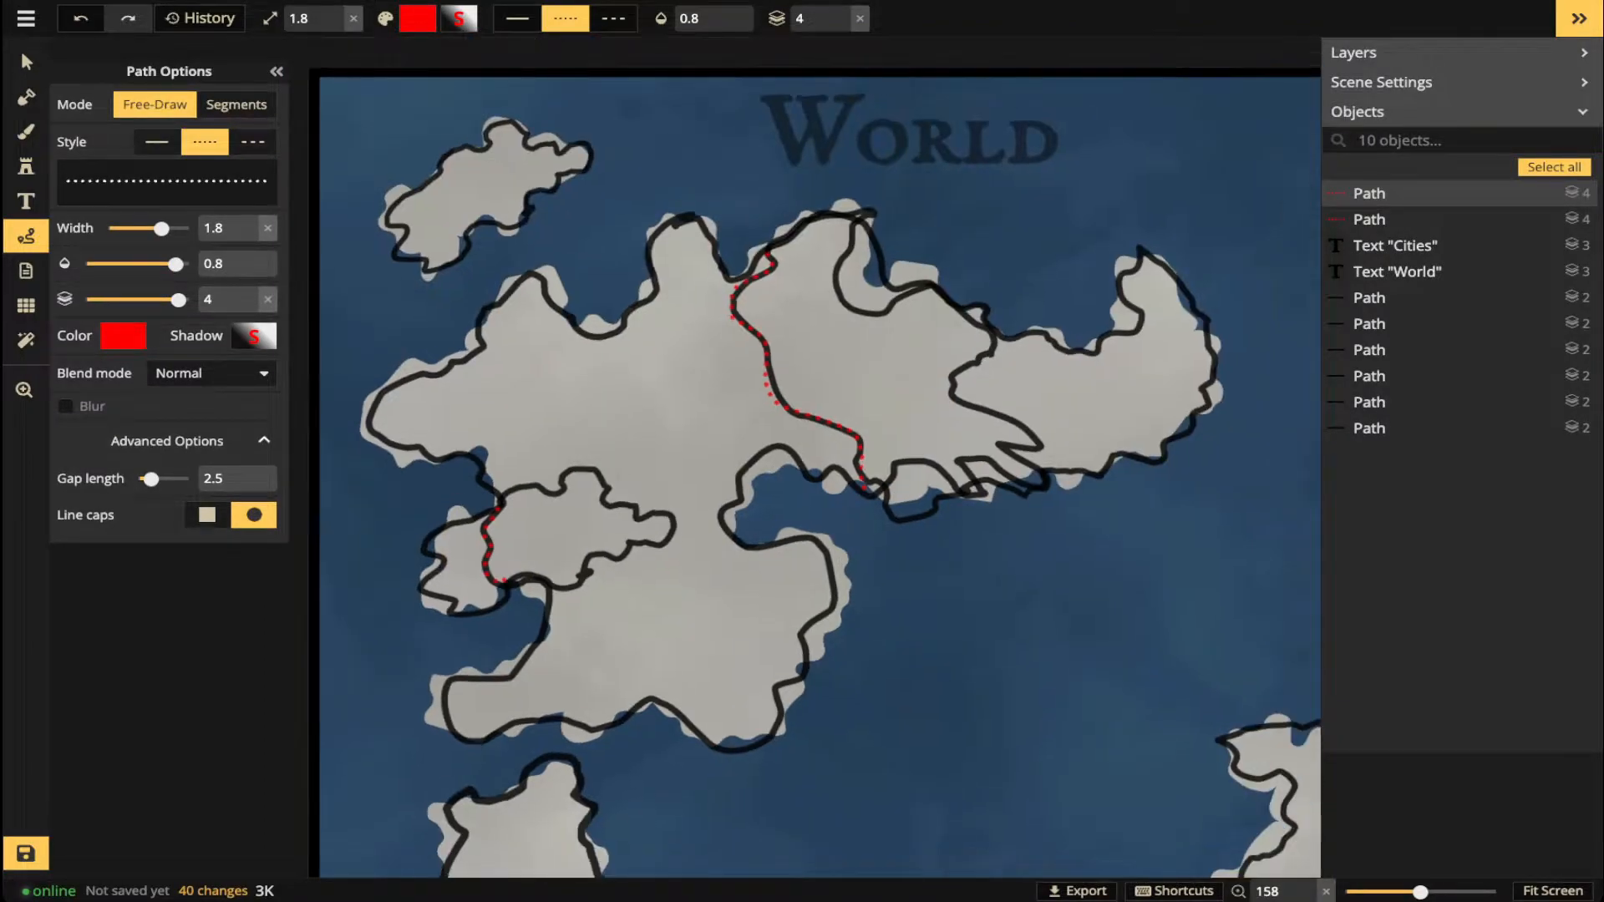
left_click_drag(511, 589, 489, 257)
left_click_drag(572, 528, 570, 549)
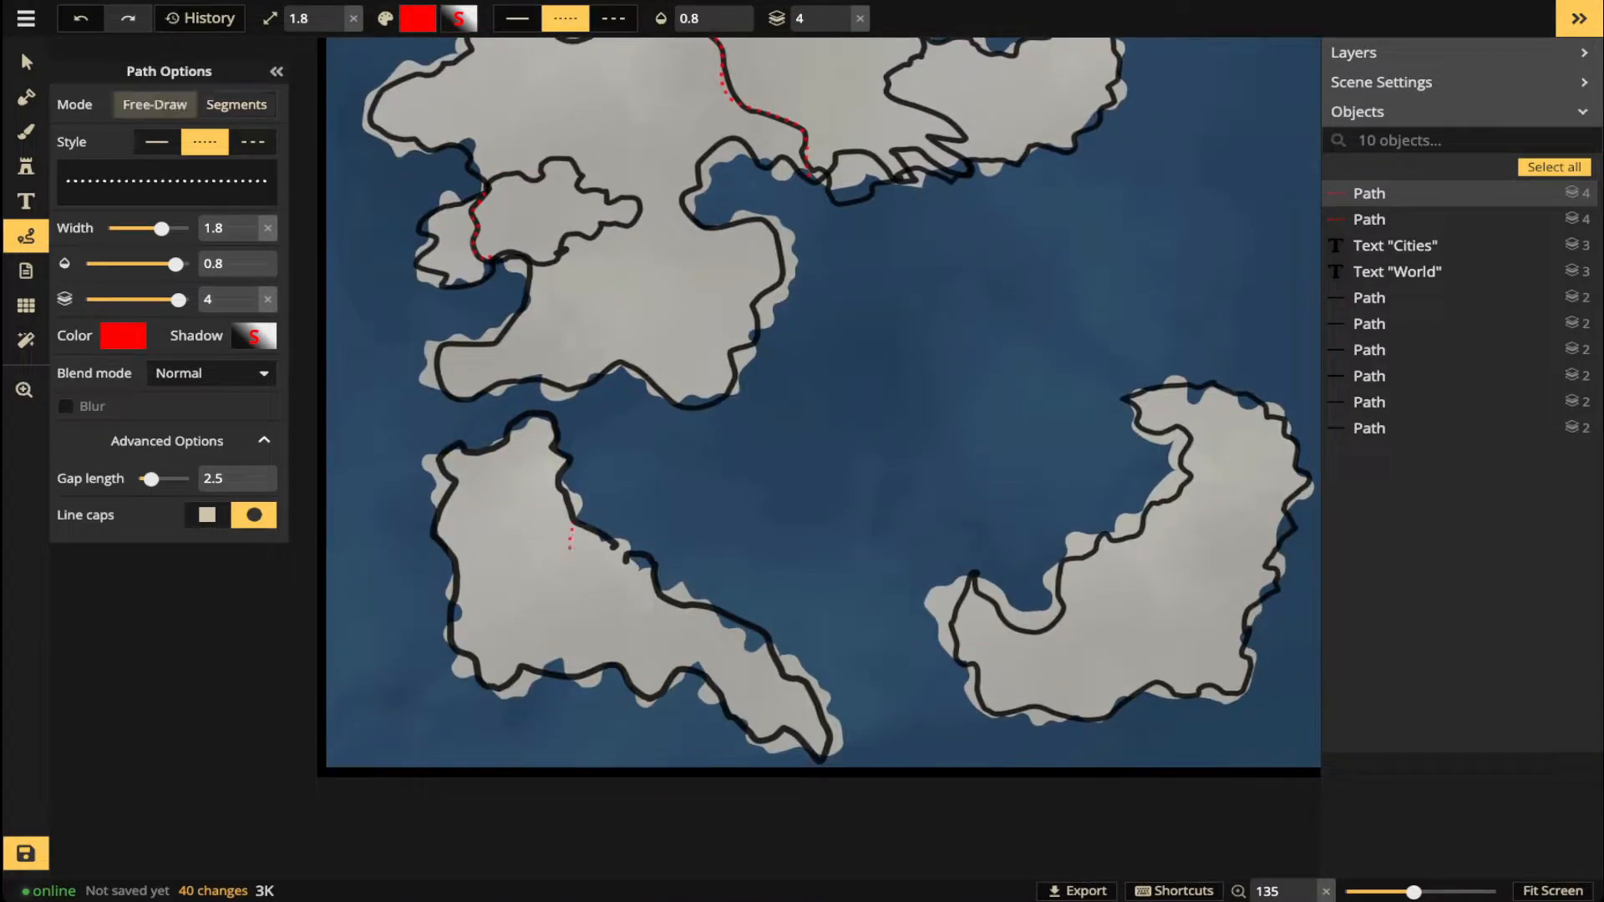
left_click_drag(483, 637, 483, 637)
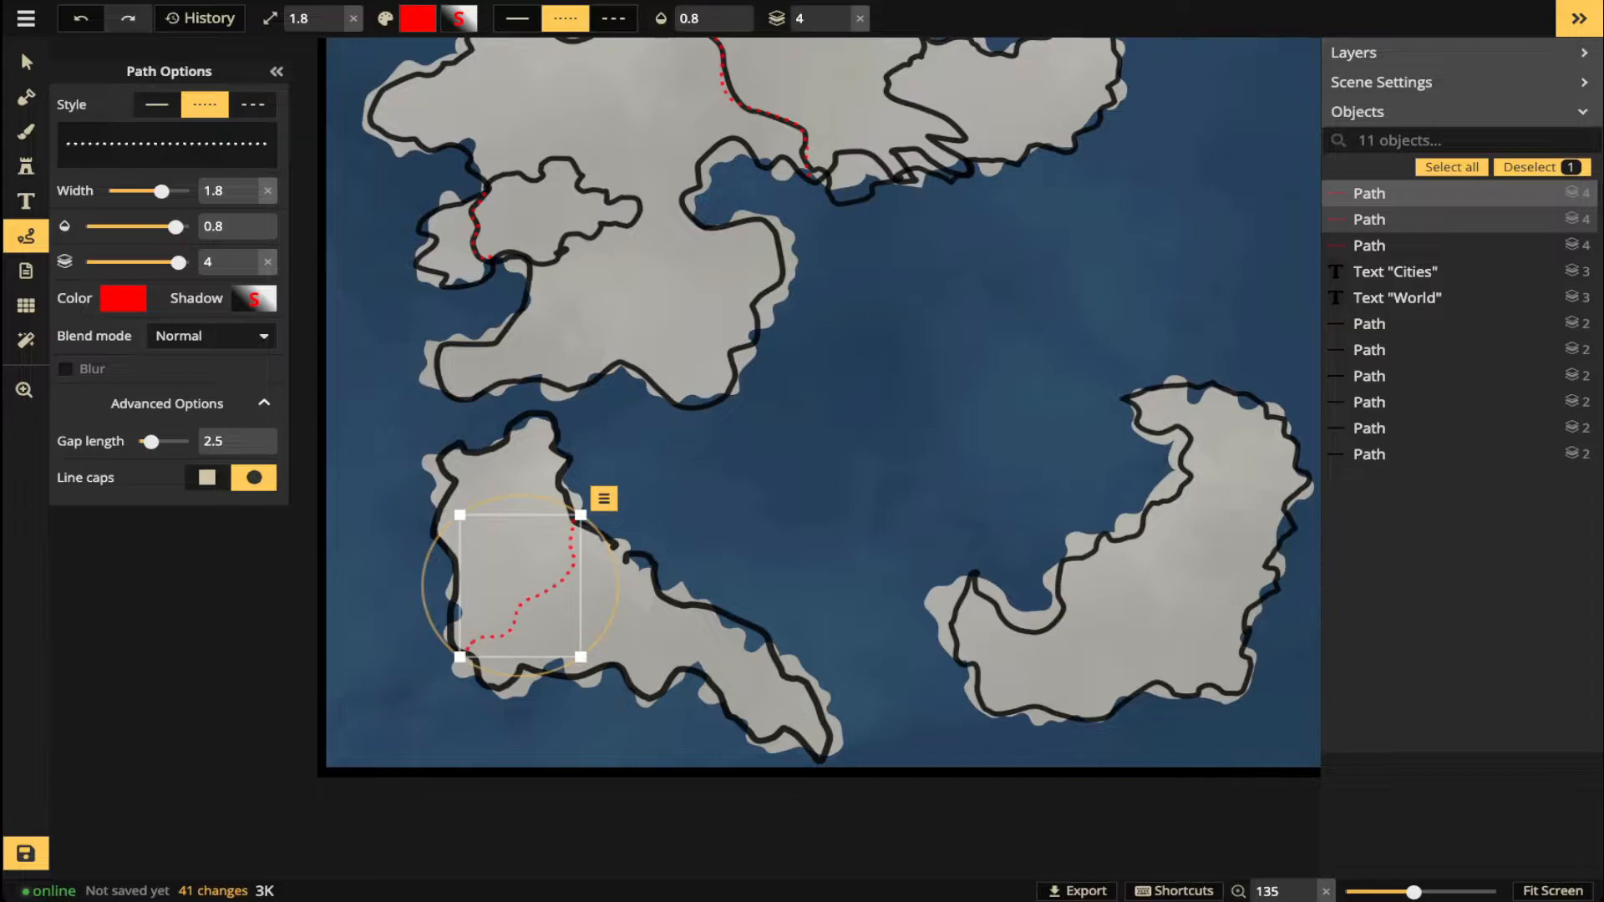
scroll(418, 489, "down", 1)
key("Delete")
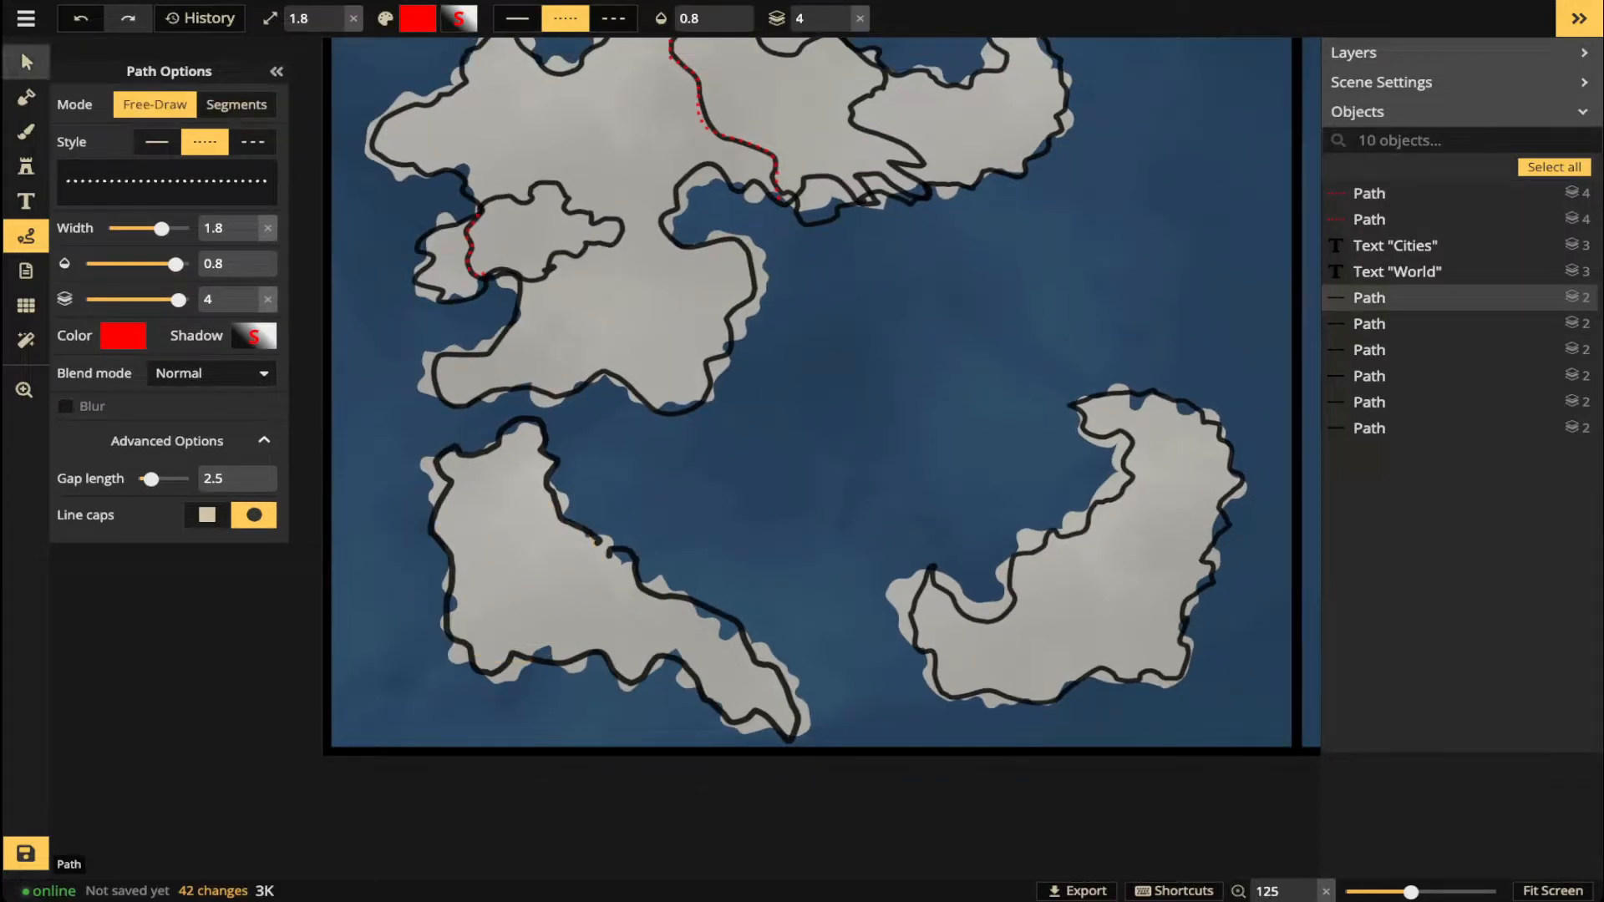
- Delete the two red dotted seam lines from the large continent
left_click(26, 62)
key("Delete")
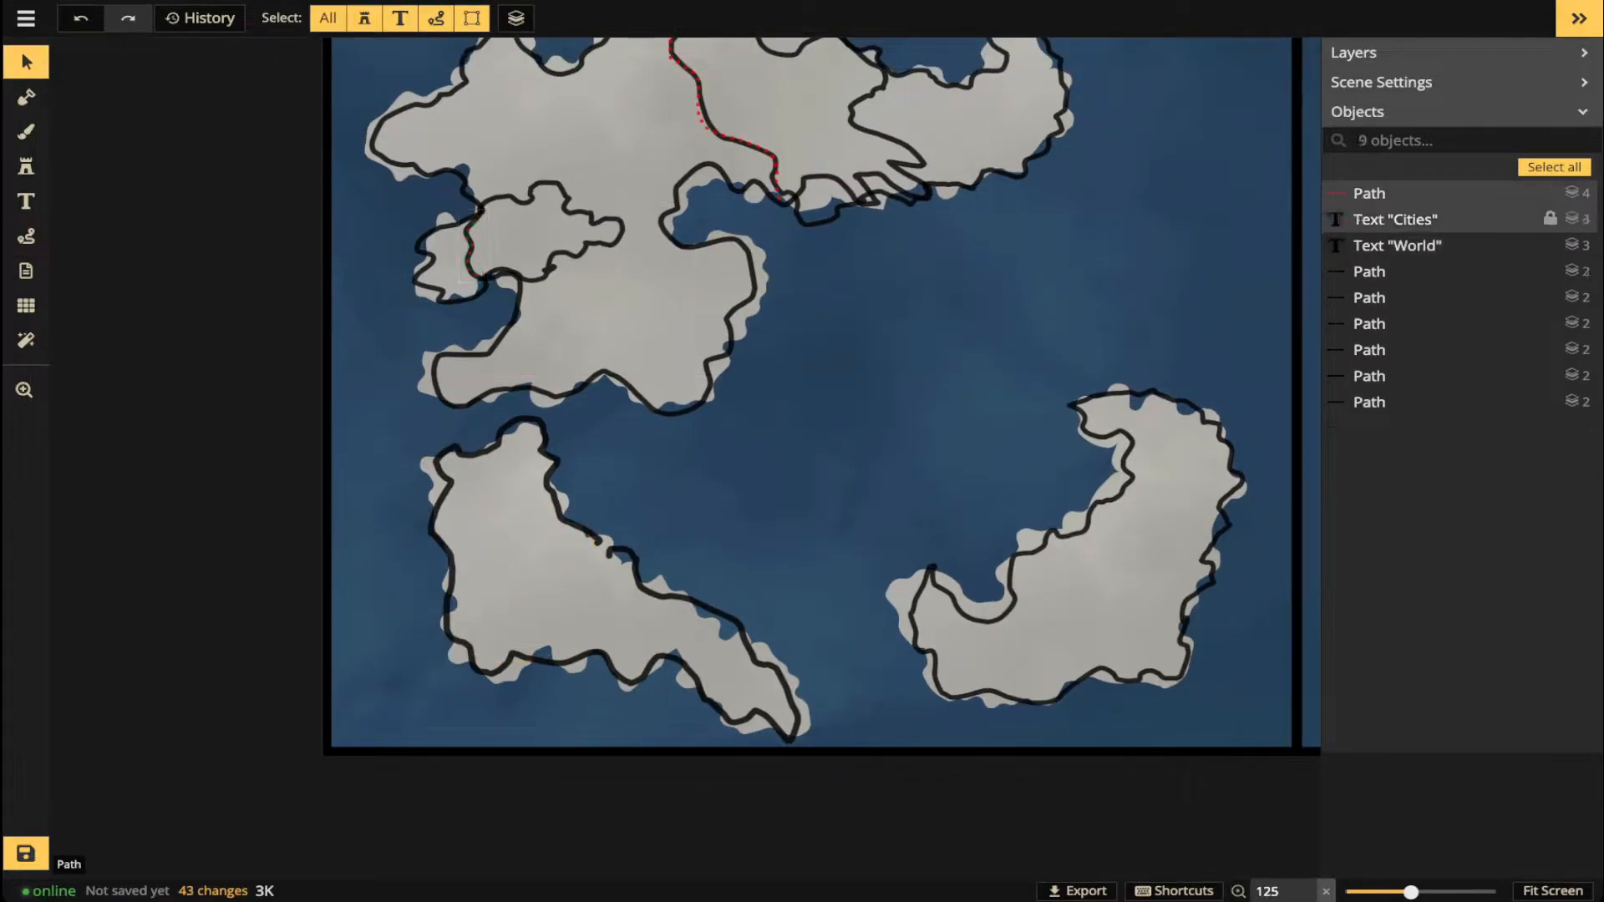
left_click(1420, 219)
left_click(1420, 193)
key("Delete")
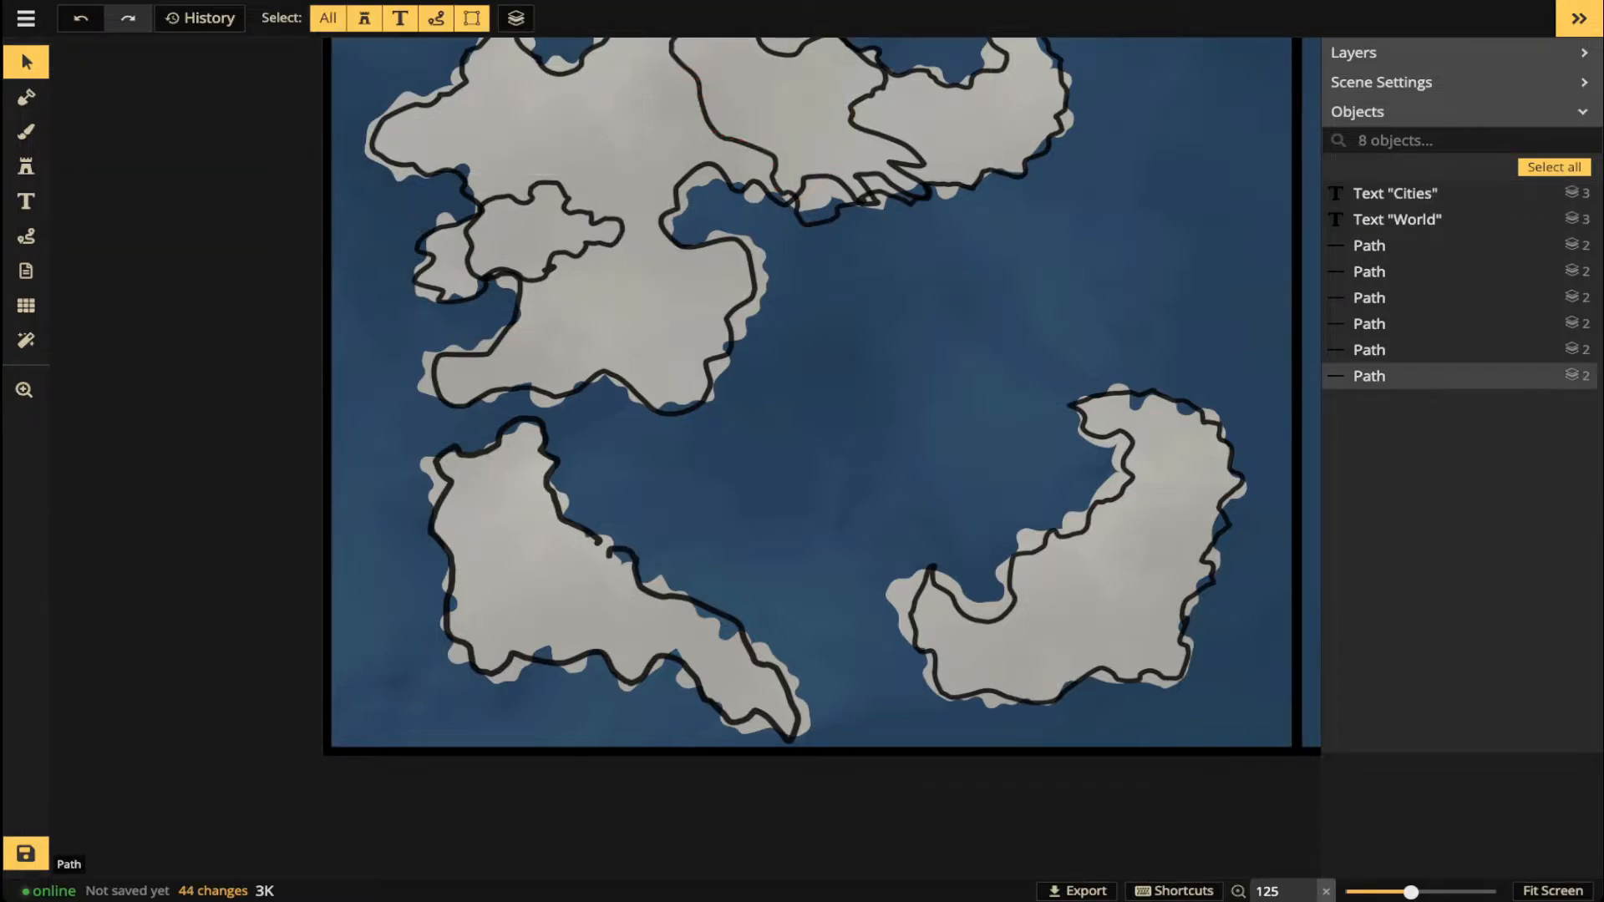
- Draw a red dotted line down the large continent's central seam, across the ocean and southeastern crescent's northern end, to the map's east edge
key("p")
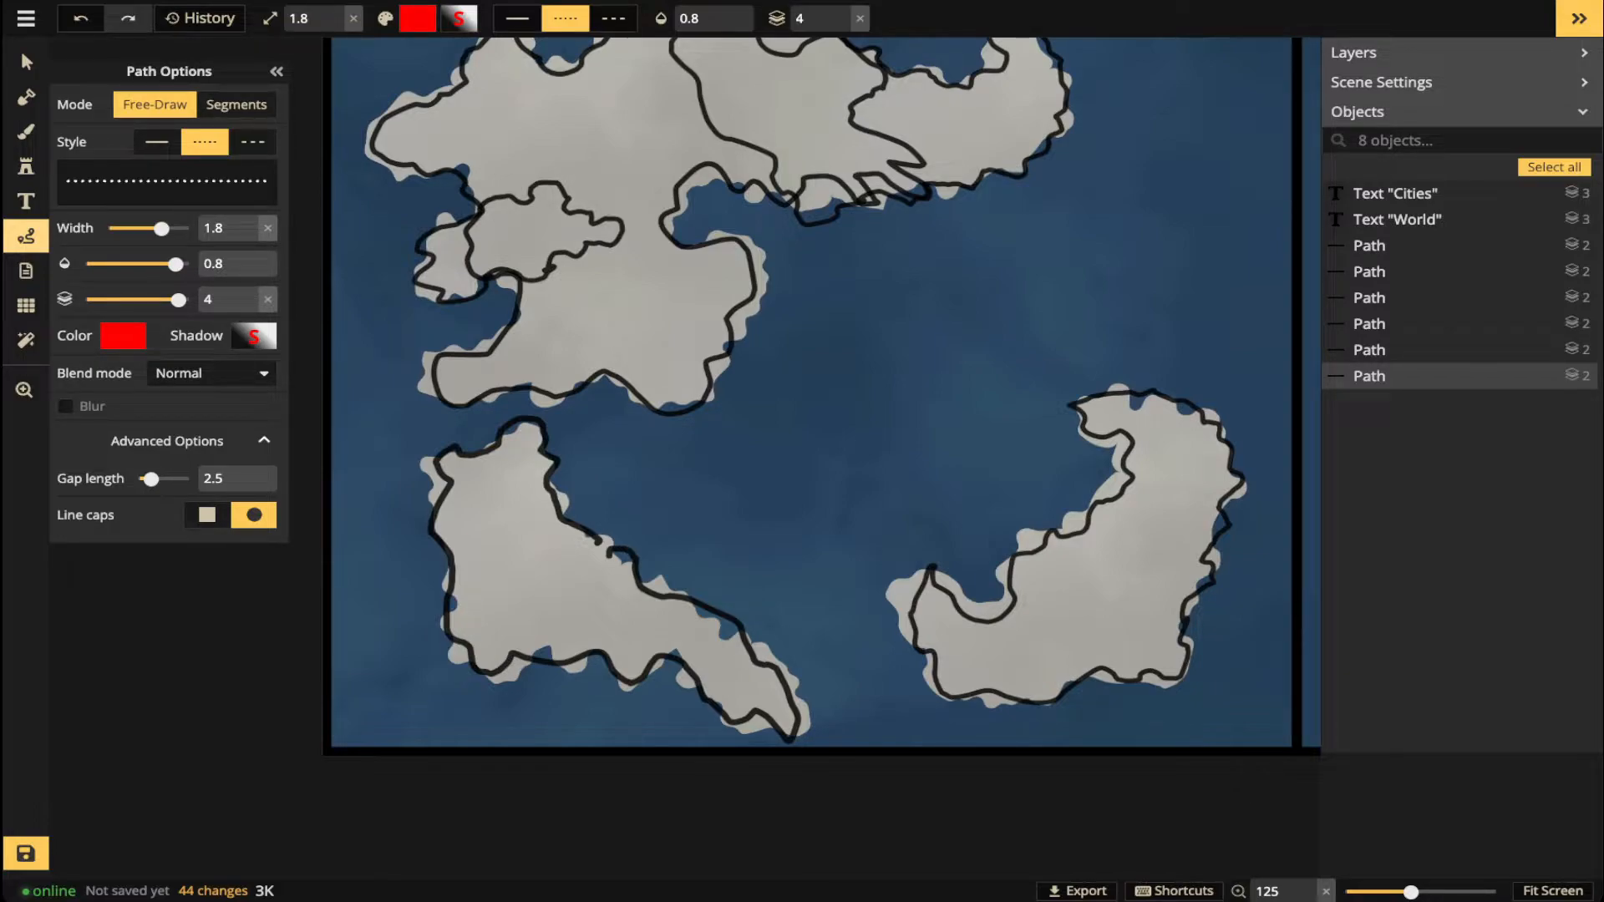
key("space")
left_click_drag(822, 401, 854, 552)
left_click_drag(734, 152, 701, 185)
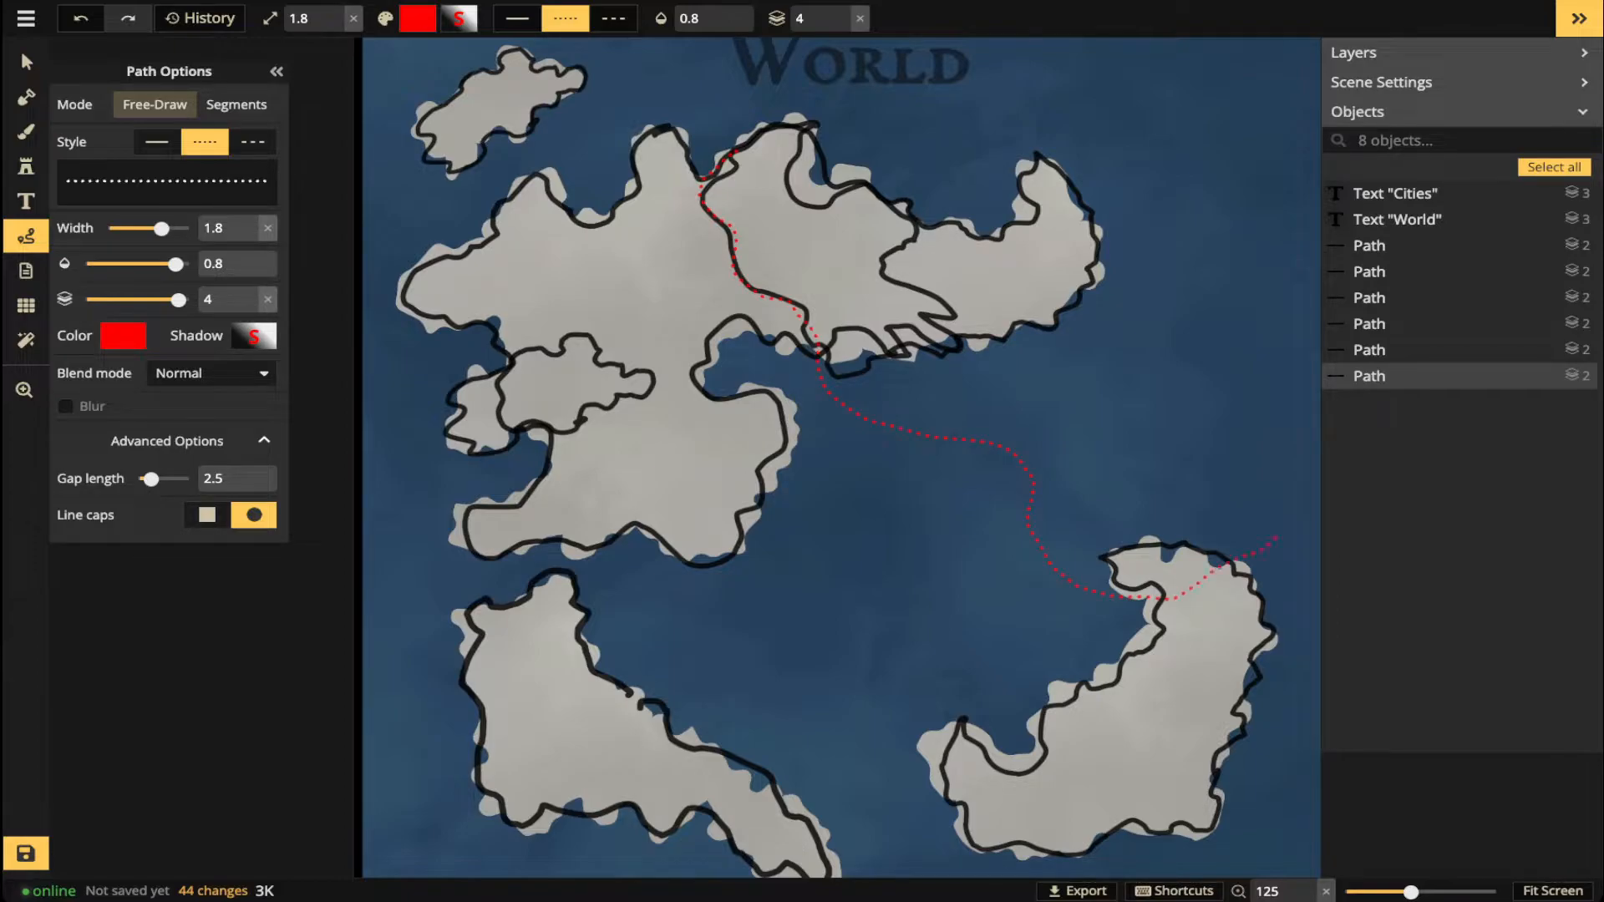
left_click_drag(1318, 404, 1345, 383)
- Extend the boundary with a red dotted line from the central seam's northern end to the map's north edge
key("space")
mouse_move(835, 418)
left_mouse_down()
mouse_move(843, 618)
mouse_move(606, 528)
mouse_move(639, 543)
left_mouse_up()
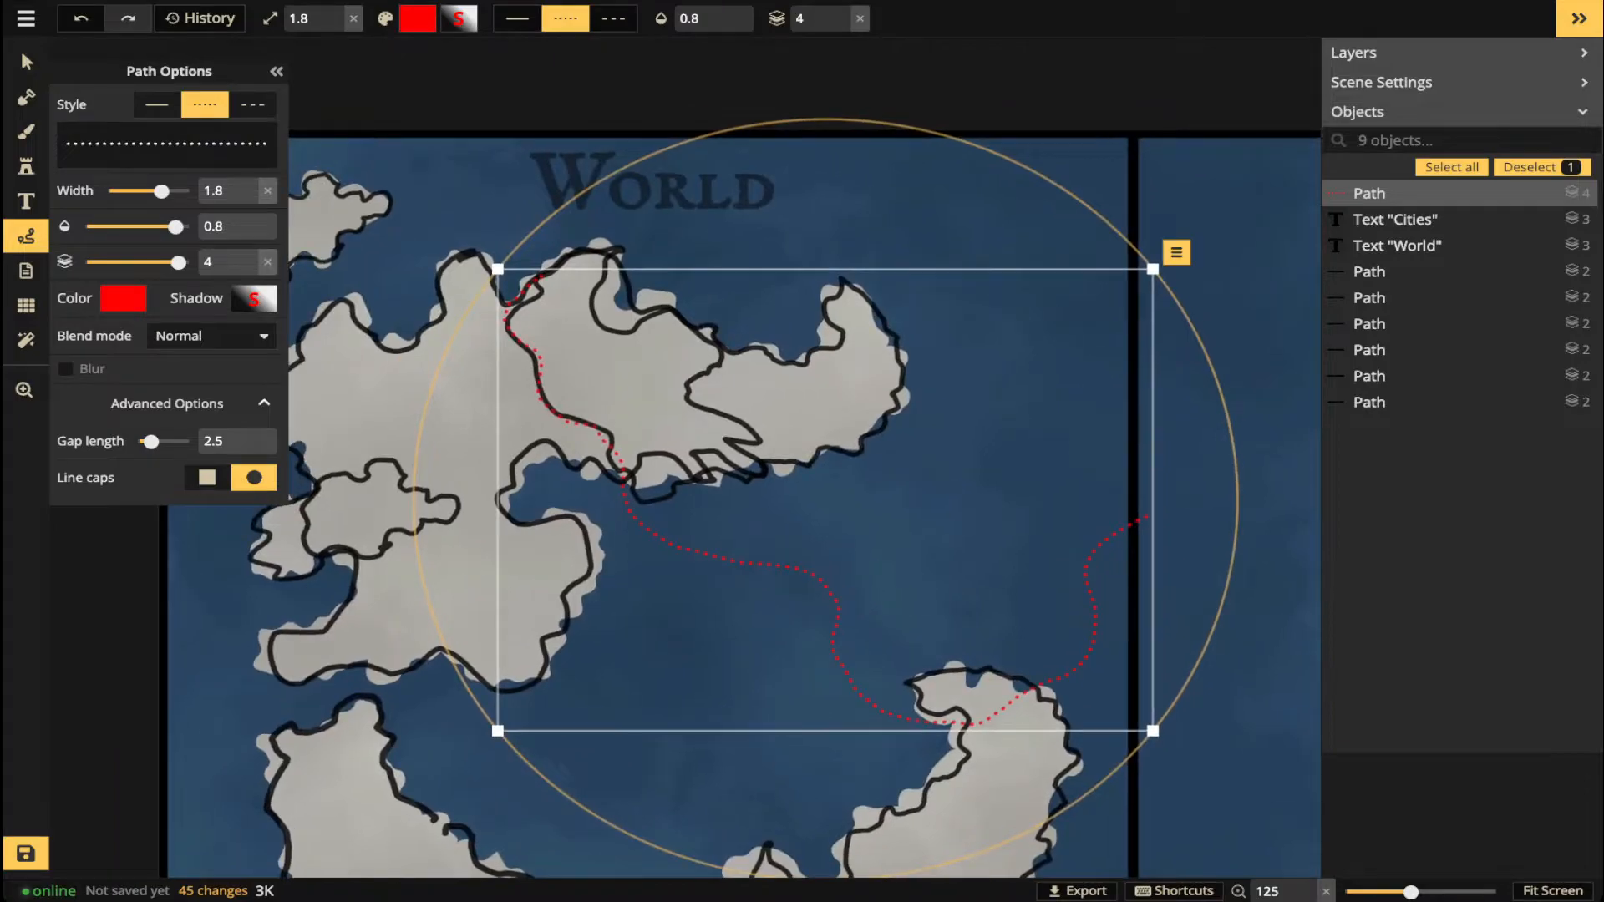
key("Escape")
left_click(236, 104)
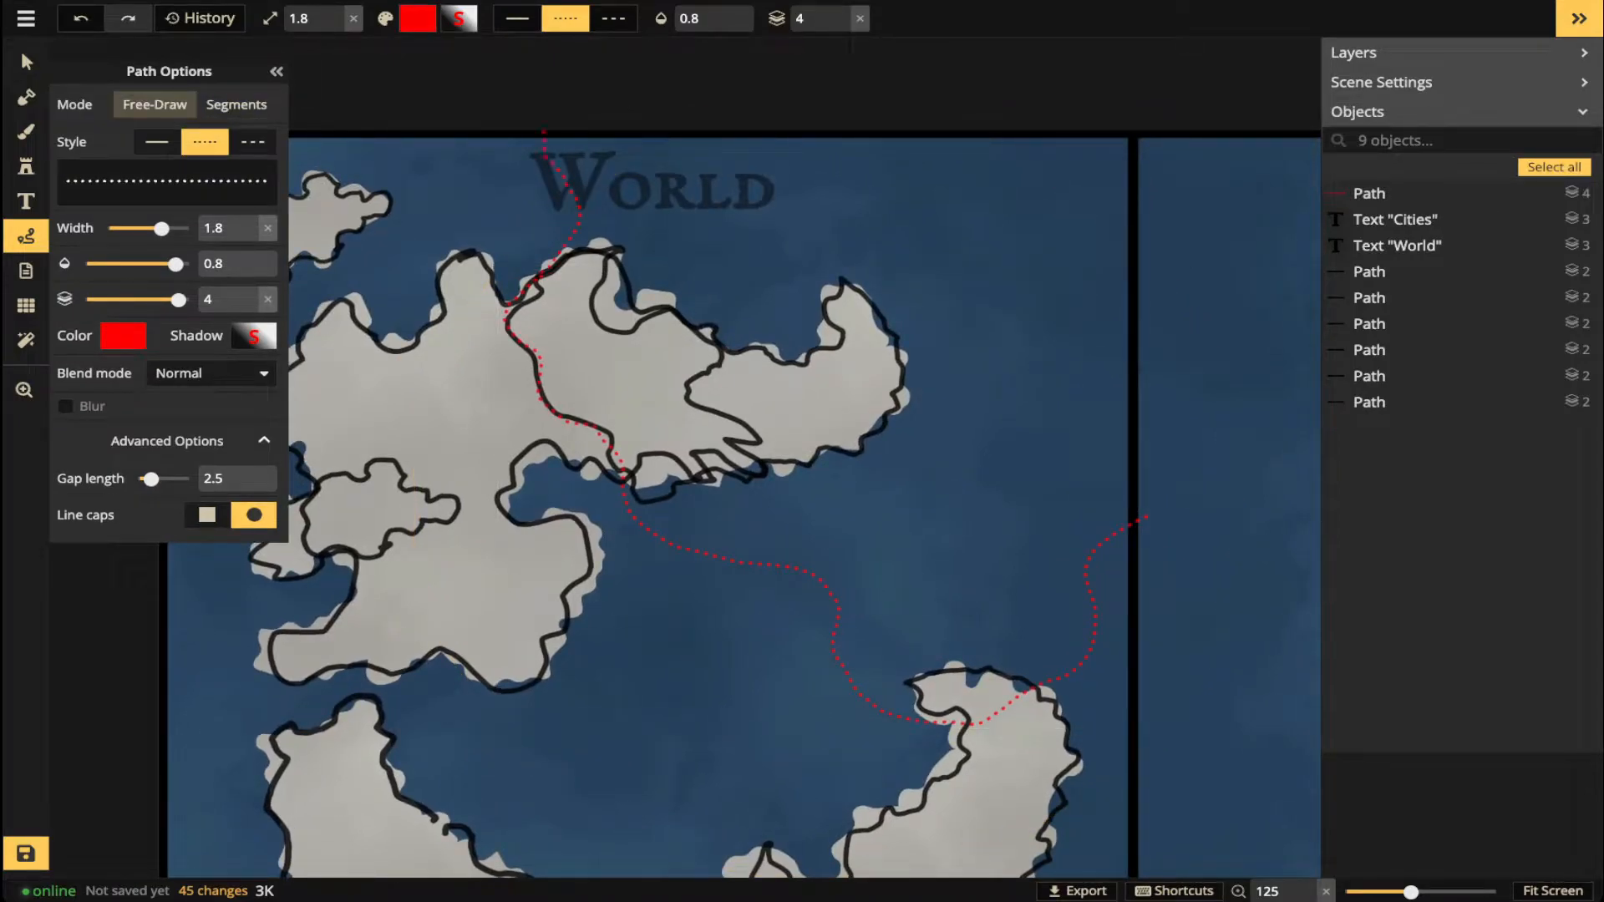
left_click_drag(544, 132, 543, 128)
key("Escape")
- Draw a red dotted line from the western overlap's eastern tip, around the southwest coast and across the southwestern landmass to the map's south edge
key("space")
left_click_drag(584, 584, 830, 321)
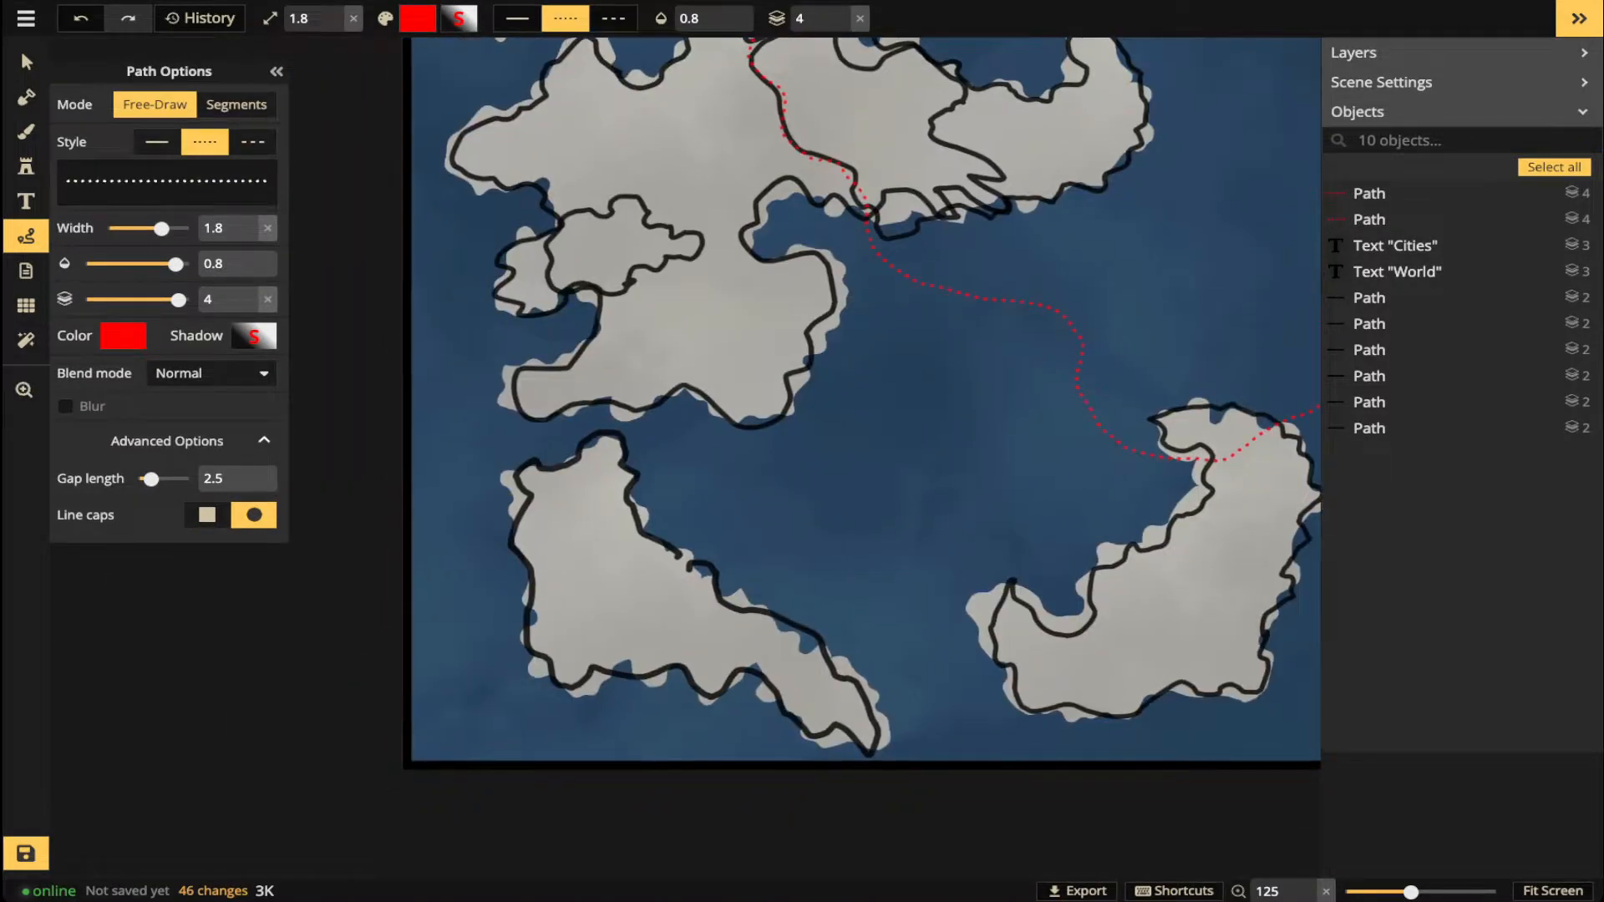
left_click_drag(694, 255, 692, 254)
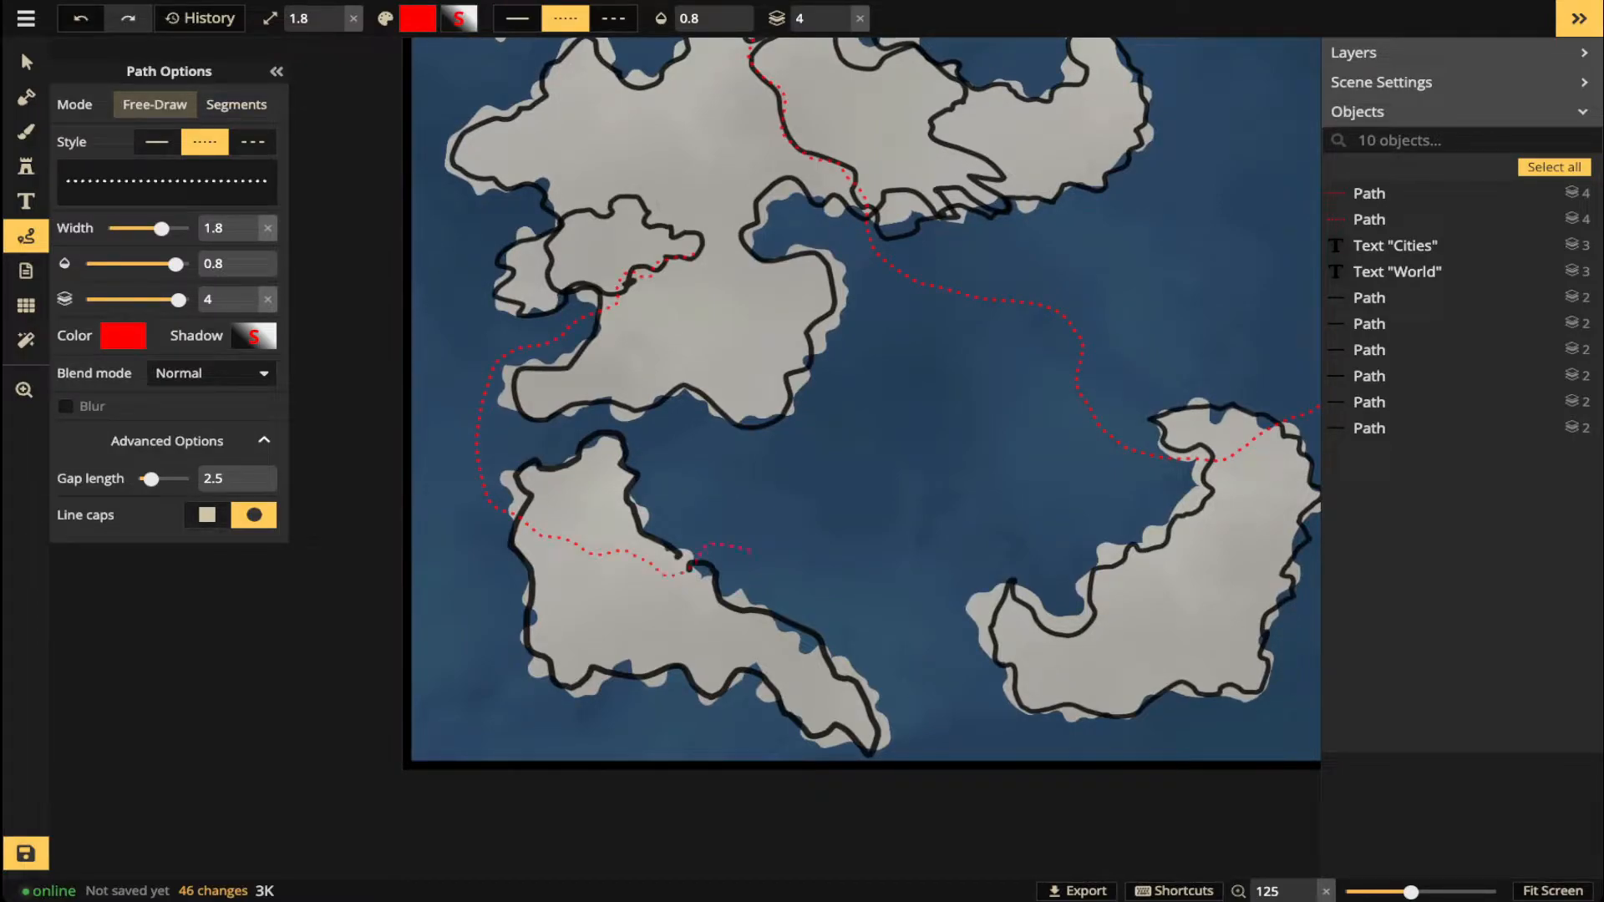
left_click_drag(700, 731, 709, 779)
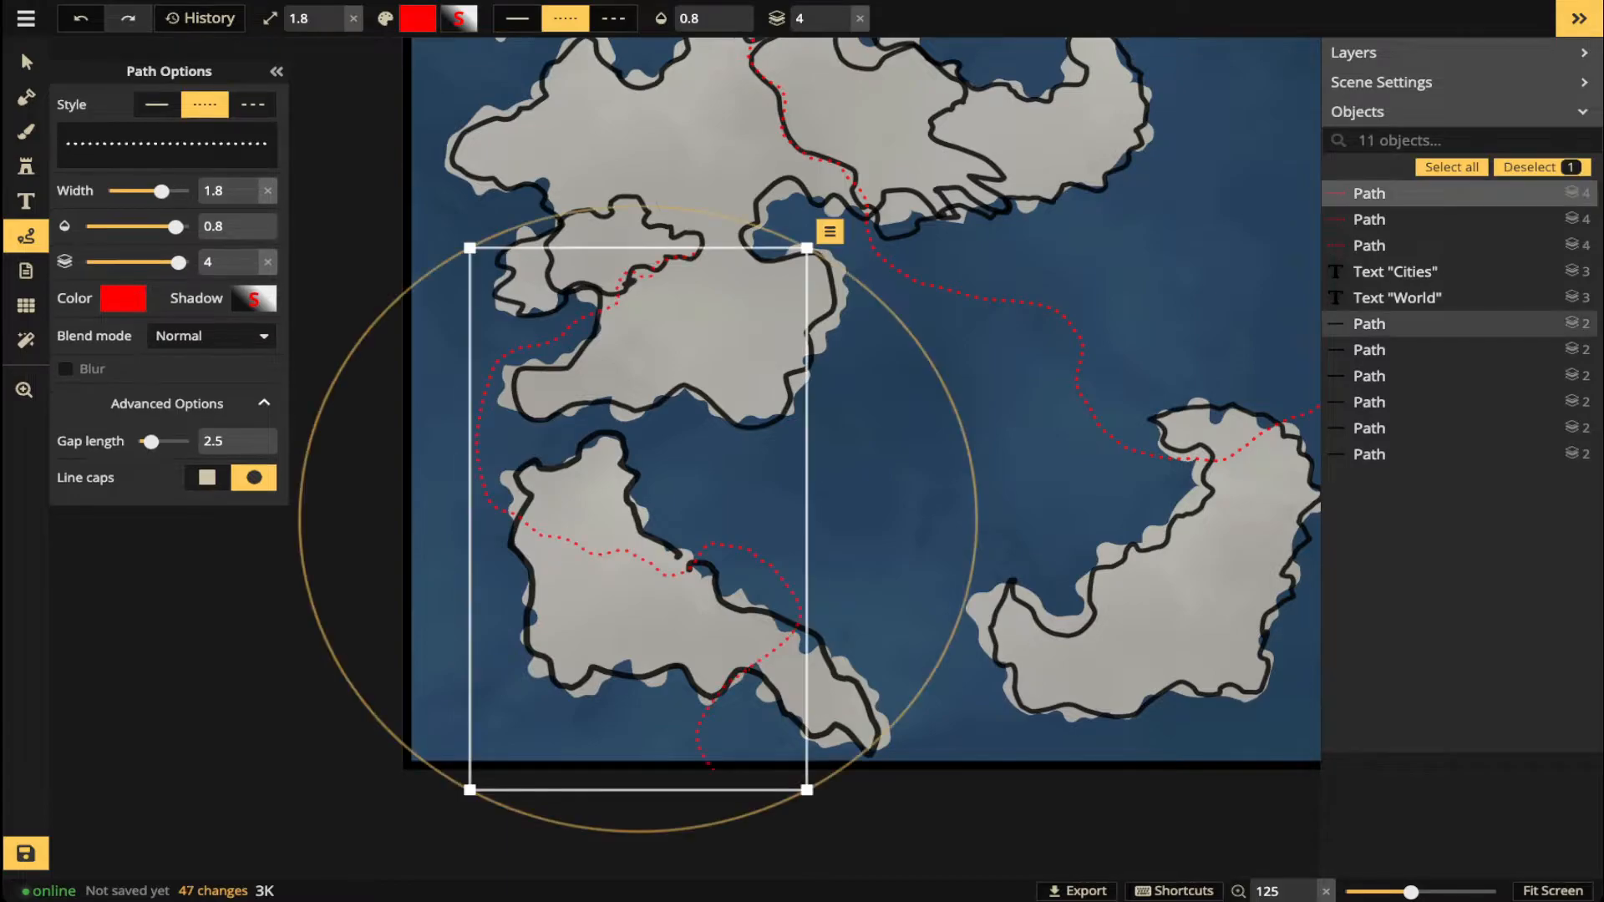
key("space")
left_click_drag(622, 329, 630, 554)
key("Escape")
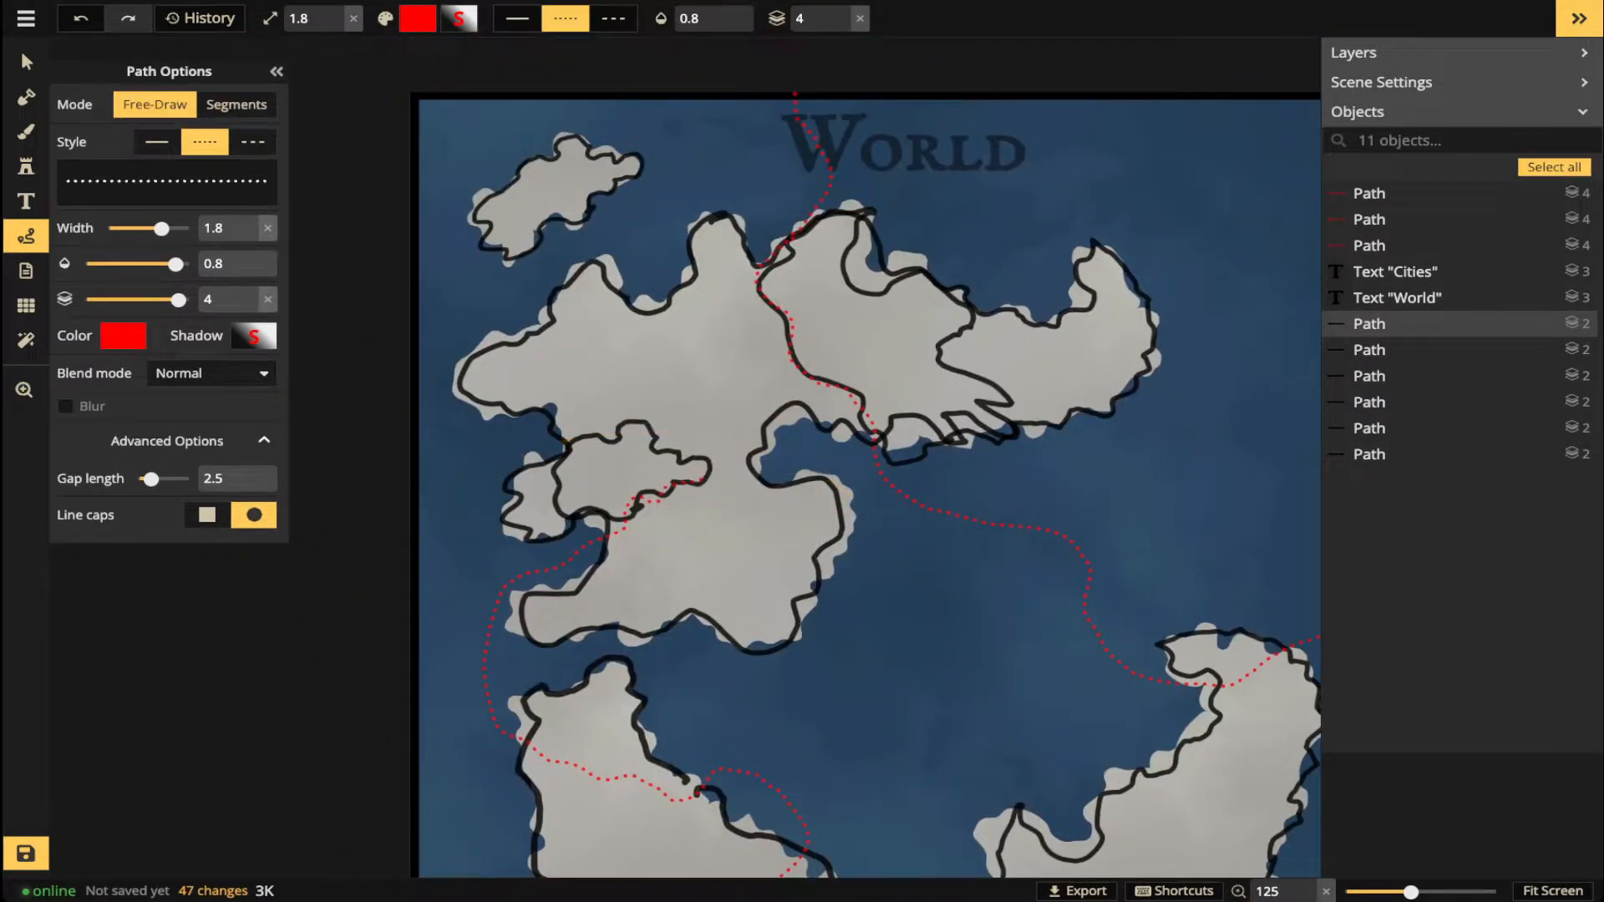
- Draw a red dotted line from the western overlap's eastern tip along its northern outline to the map's west edge
left_click_drag(704, 452, 695, 457)
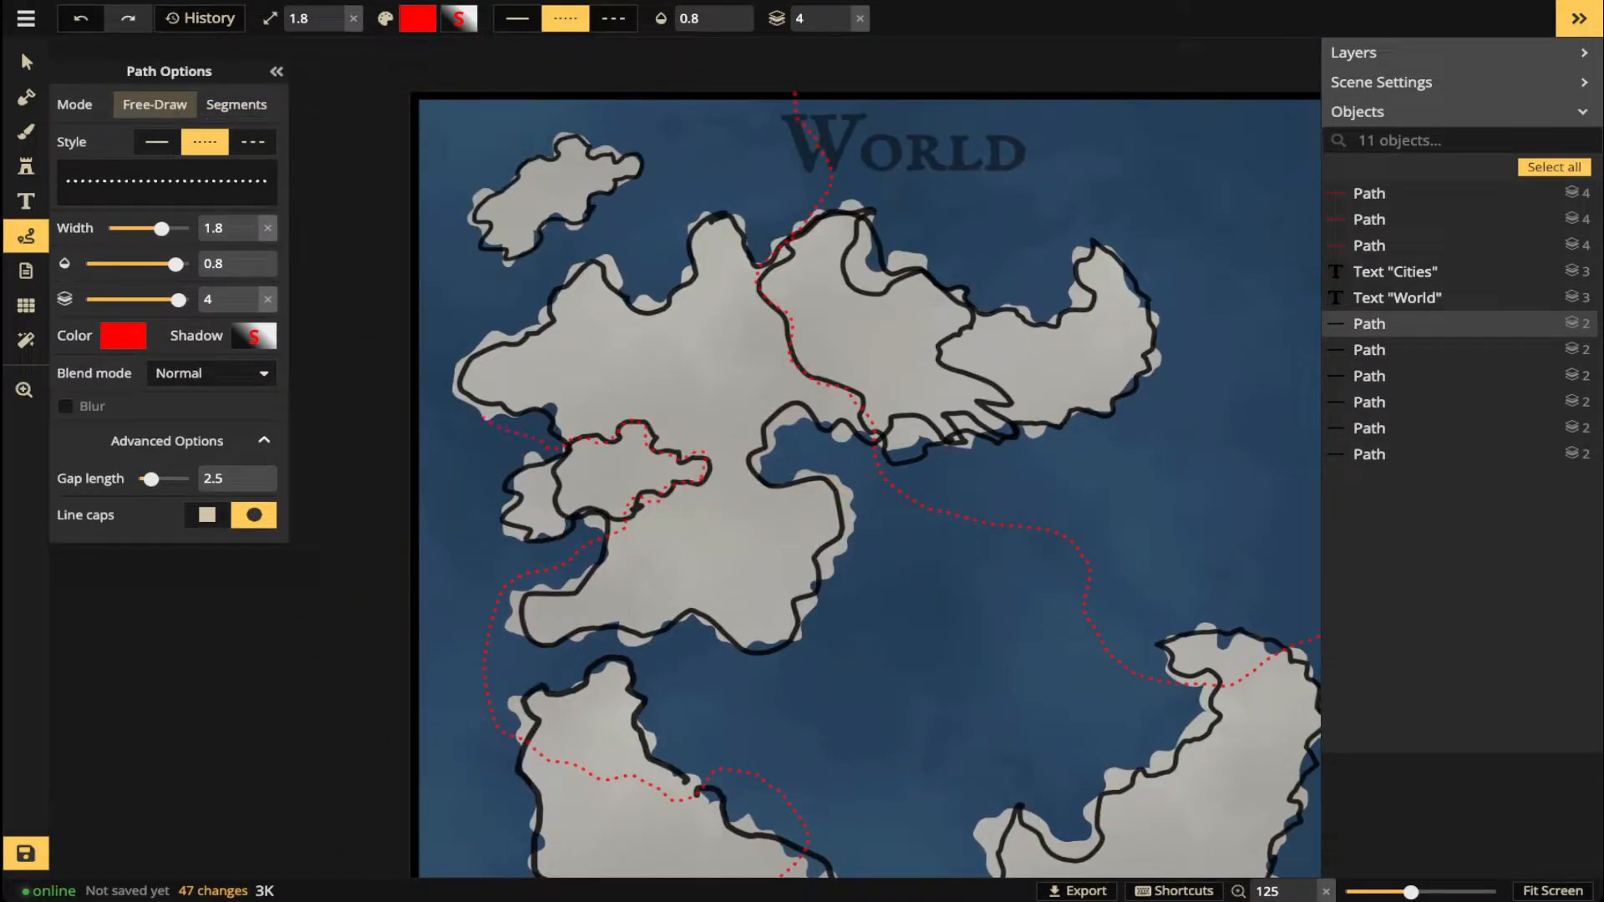
left_click_drag(412, 354, 411, 349)
- Draw a solid red arrow at 0.88 opacity on the large continent, pointing at the central seam from the east
key("space")
left_click_drag(634, 501, 635, 316)
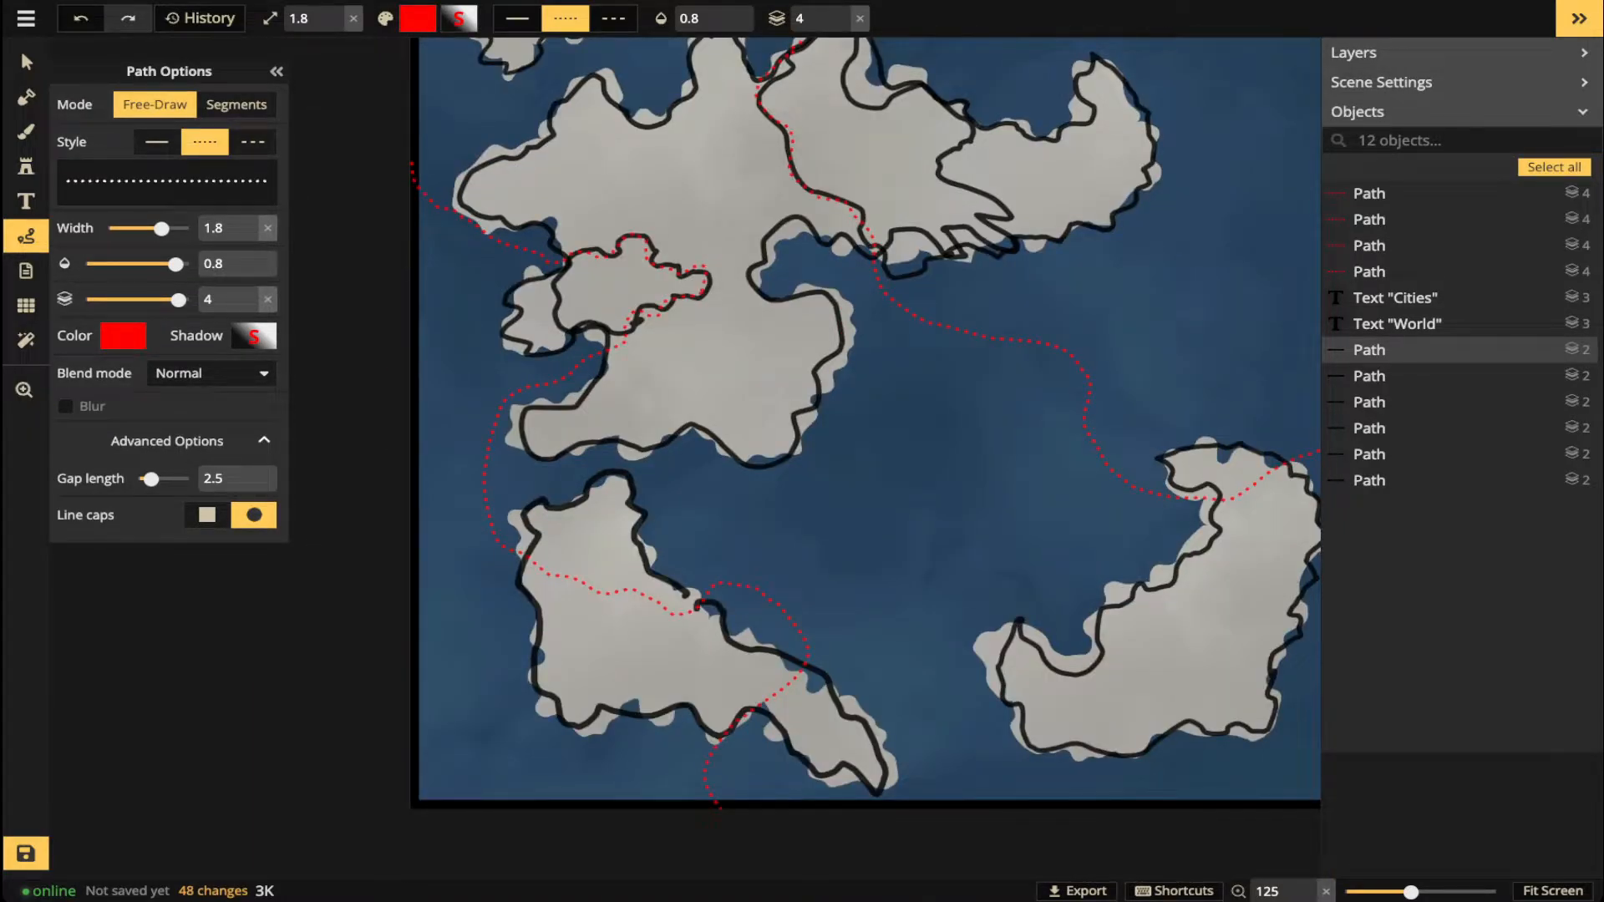
left_click(157, 142)
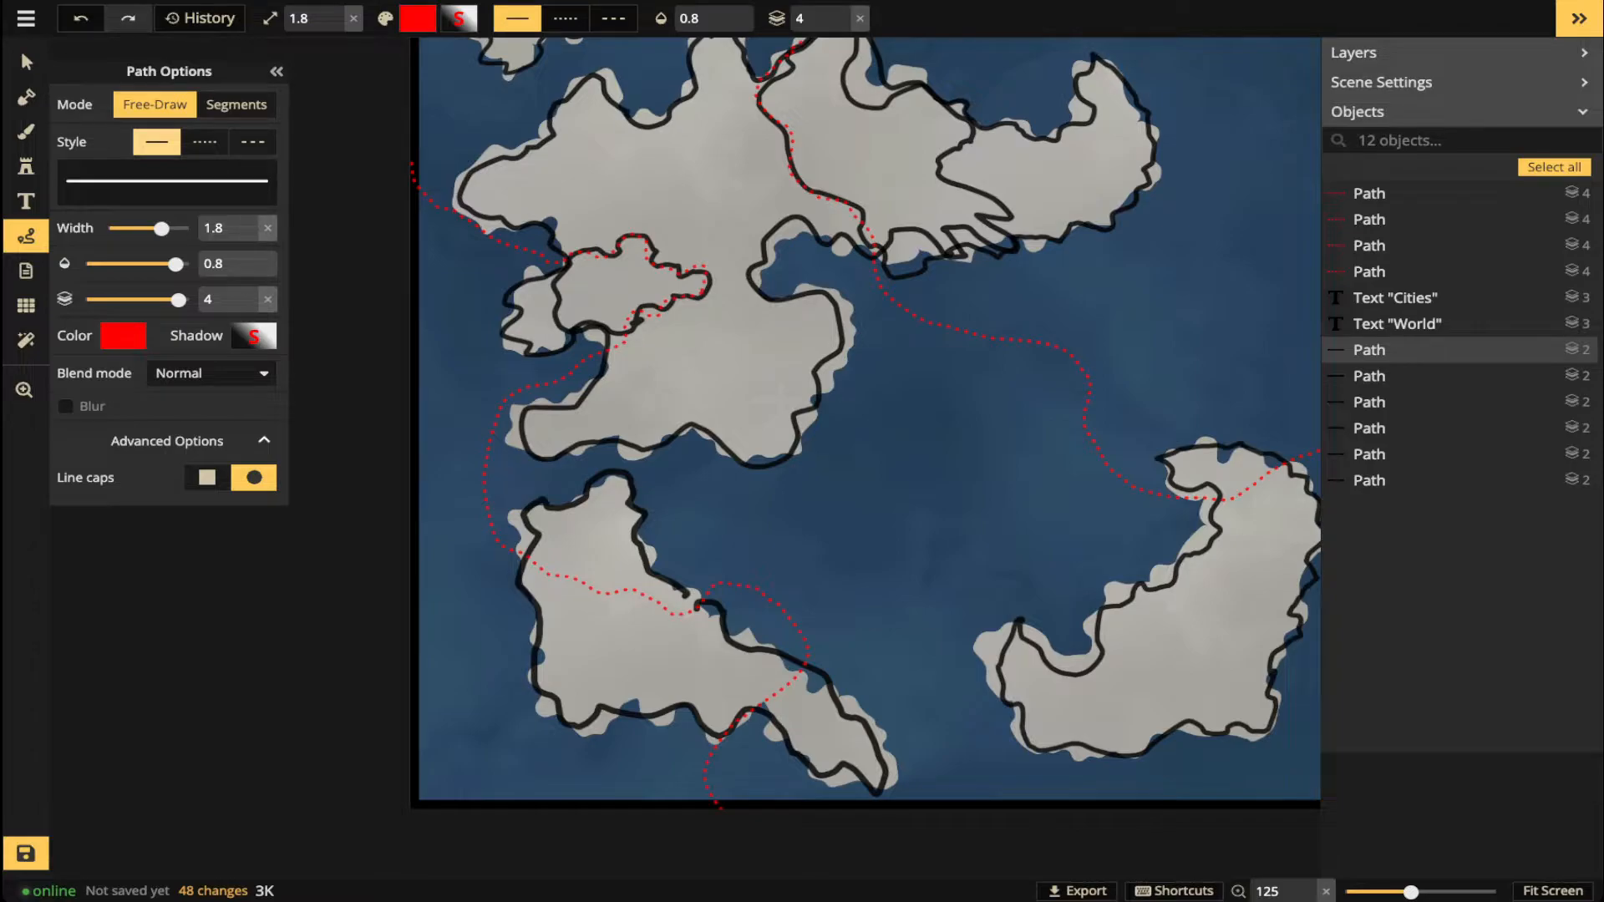
left_click_drag(175, 264, 181, 264)
mouse_move(1018, 294)
left_mouse_down()
mouse_move(1005, 326)
mouse_move(1016, 316)
mouse_move(882, 185)
mouse_move(877, 145)
mouse_move(816, 152)
left_mouse_up()
- Duplicate the arrow to add one more east of the central seam and two rotated ones pointing at it from the west
key("ctrl+c")
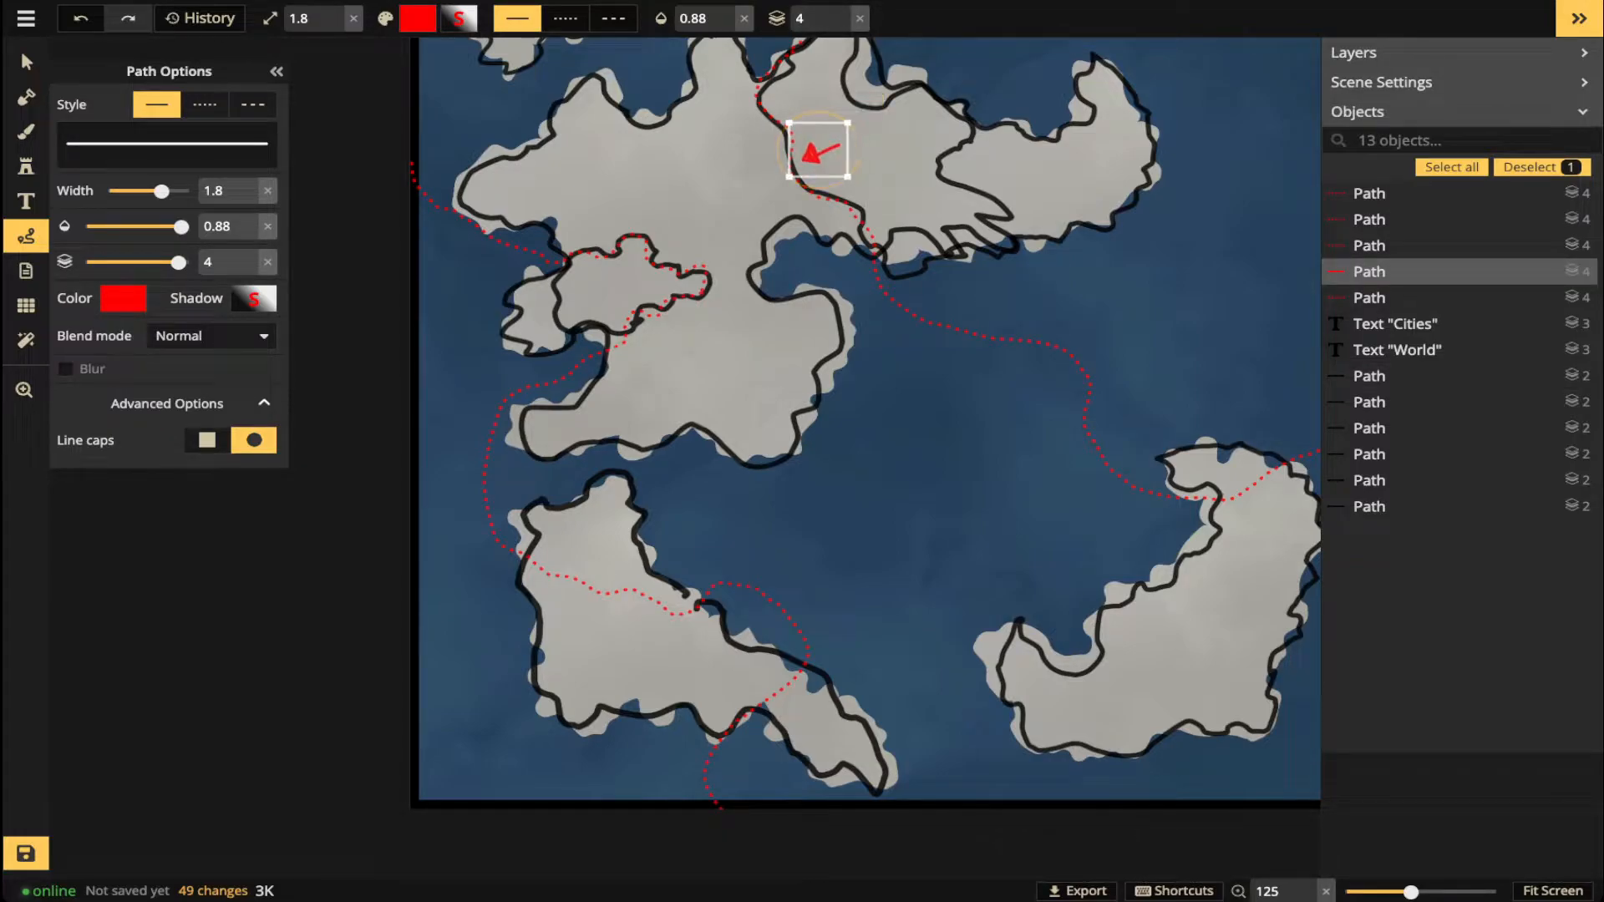
key("ctrl+v")
scroll(823, 85, "up", 1)
left_click_drag(823, 85, 732, 116)
key("ctrl+c")
key("ctrl+v")
scroll(723, 121, "up", 3)
scroll(724, 121, "up", 3)
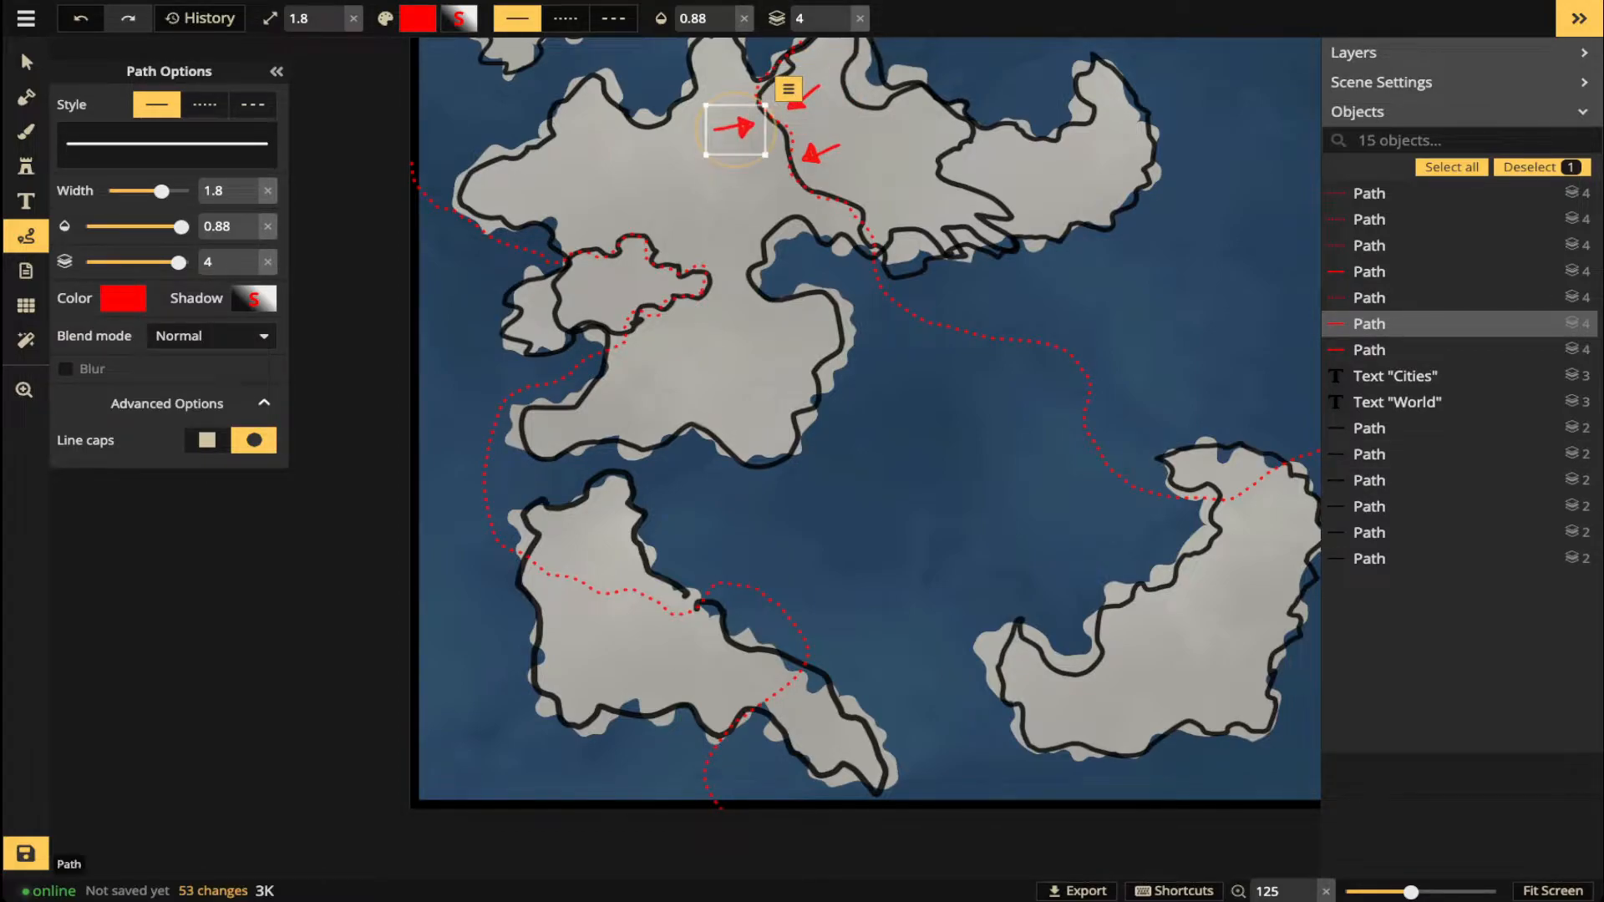
key("ctrl+v")
left_click_drag(783, 239, 762, 194)
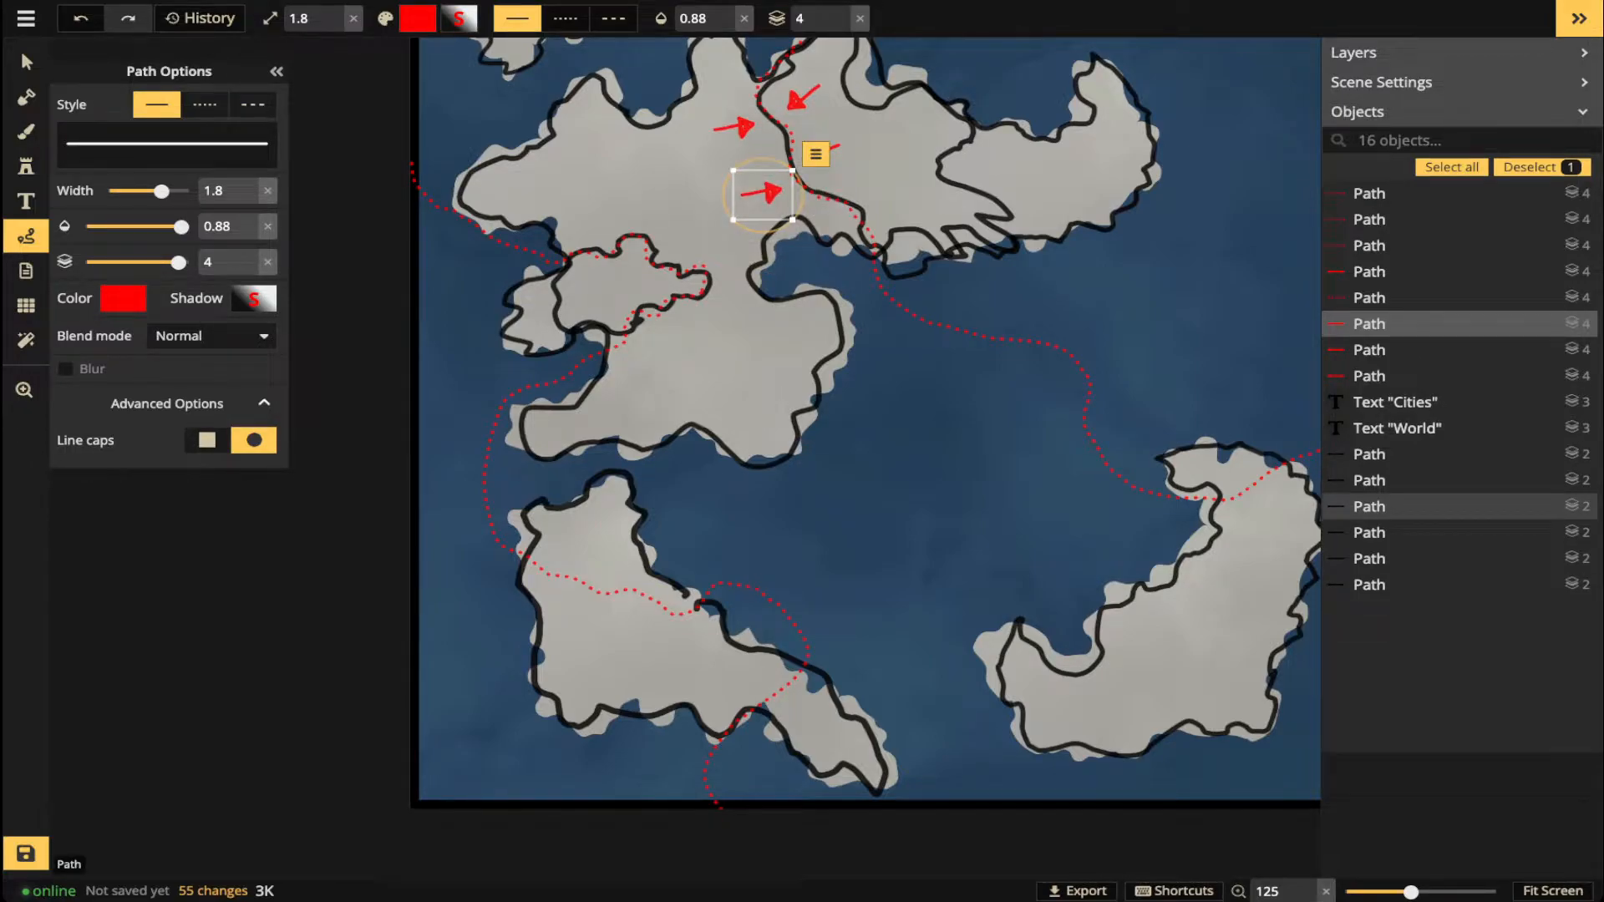
scroll(792, 234, "up", 5)
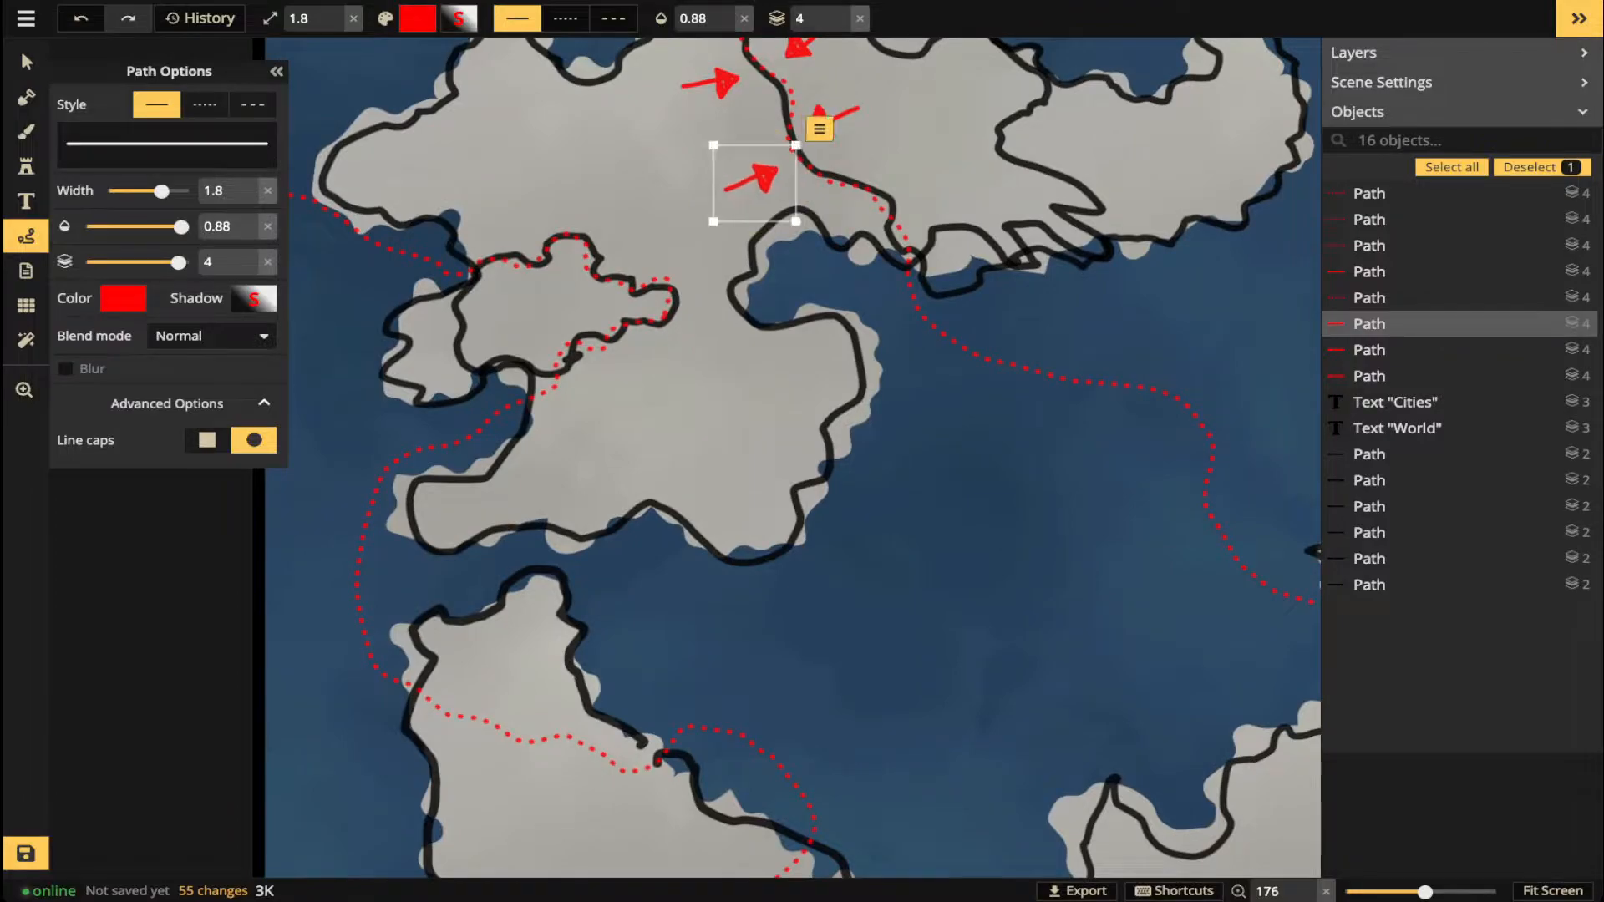
scroll(733, 182, "down", 5)
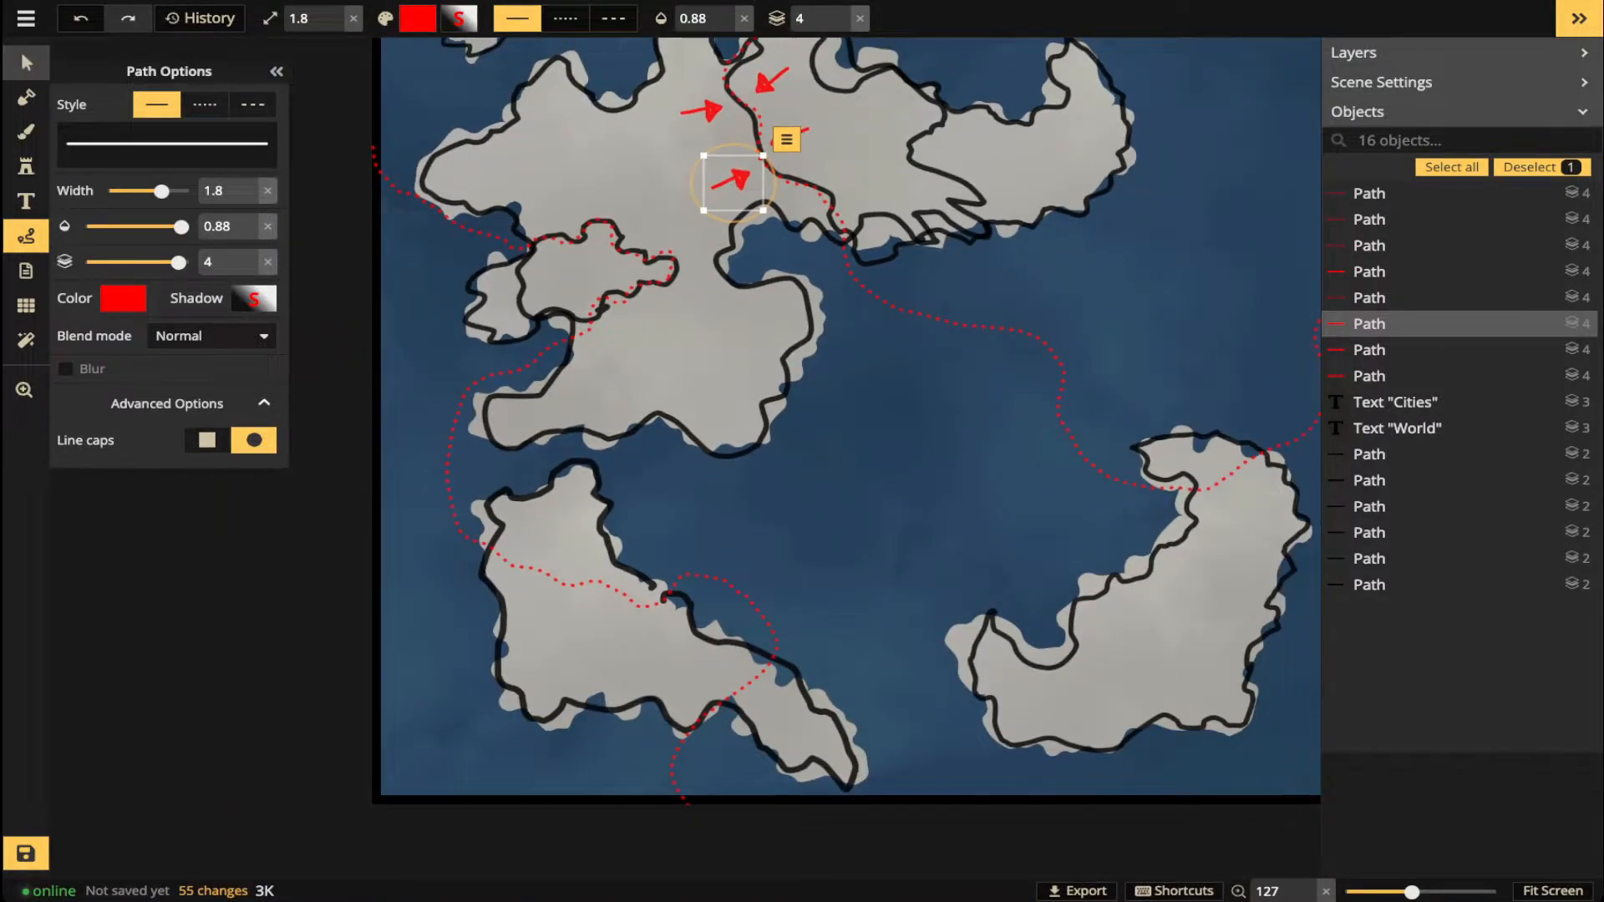
- Delete the six black landmass outline paths
left_click(26, 62)
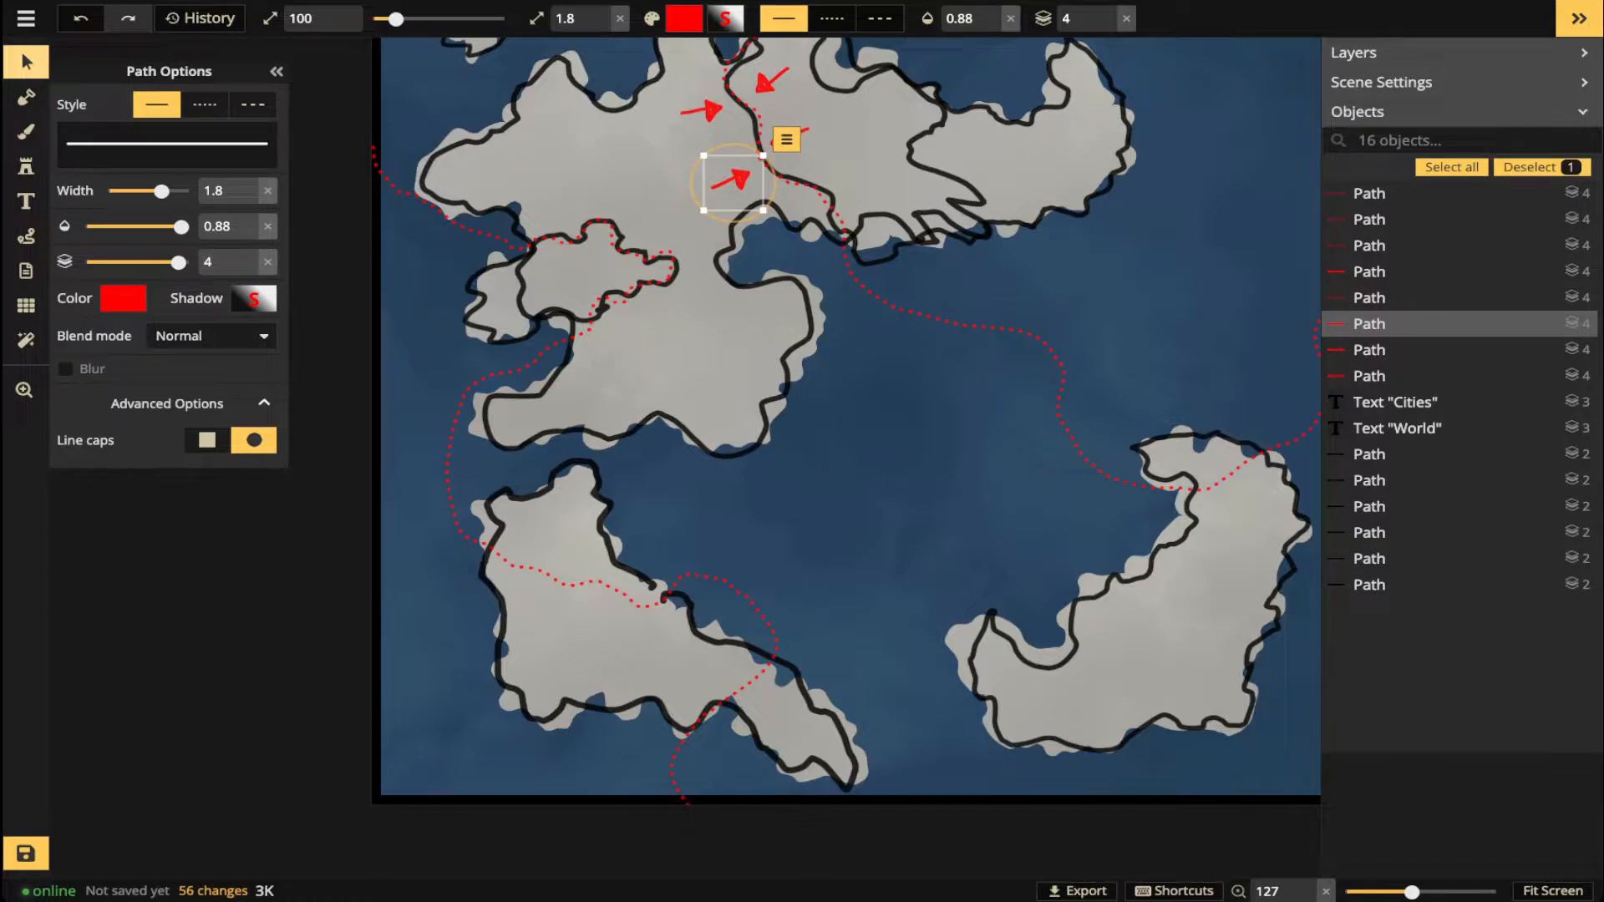
left_click(1387, 453)
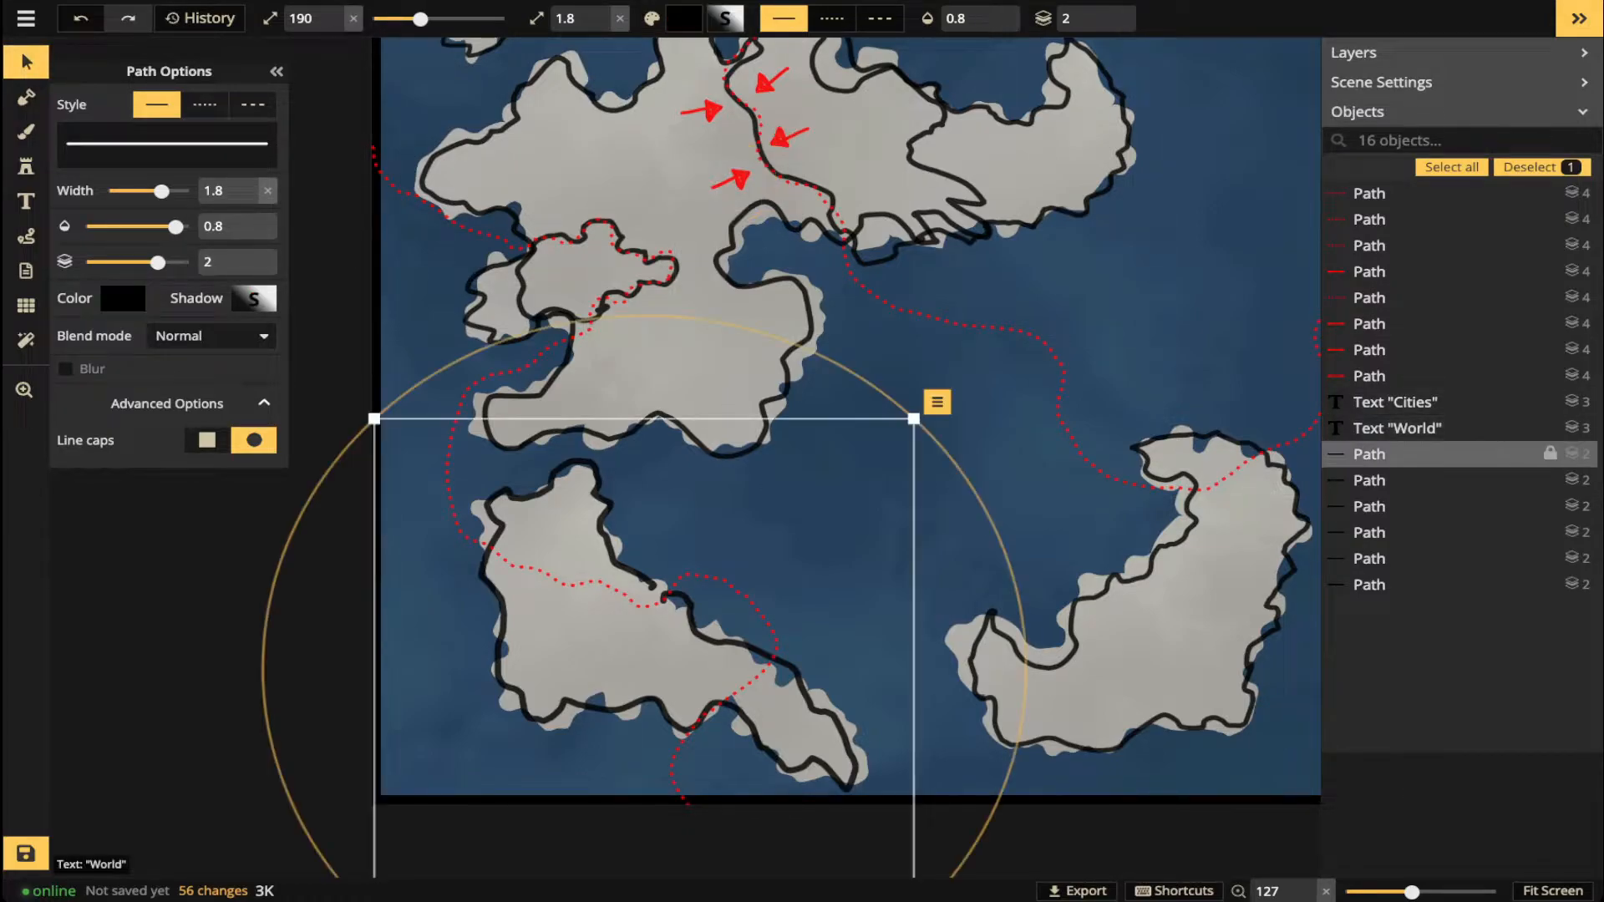
left_click(1387, 584, "shift")
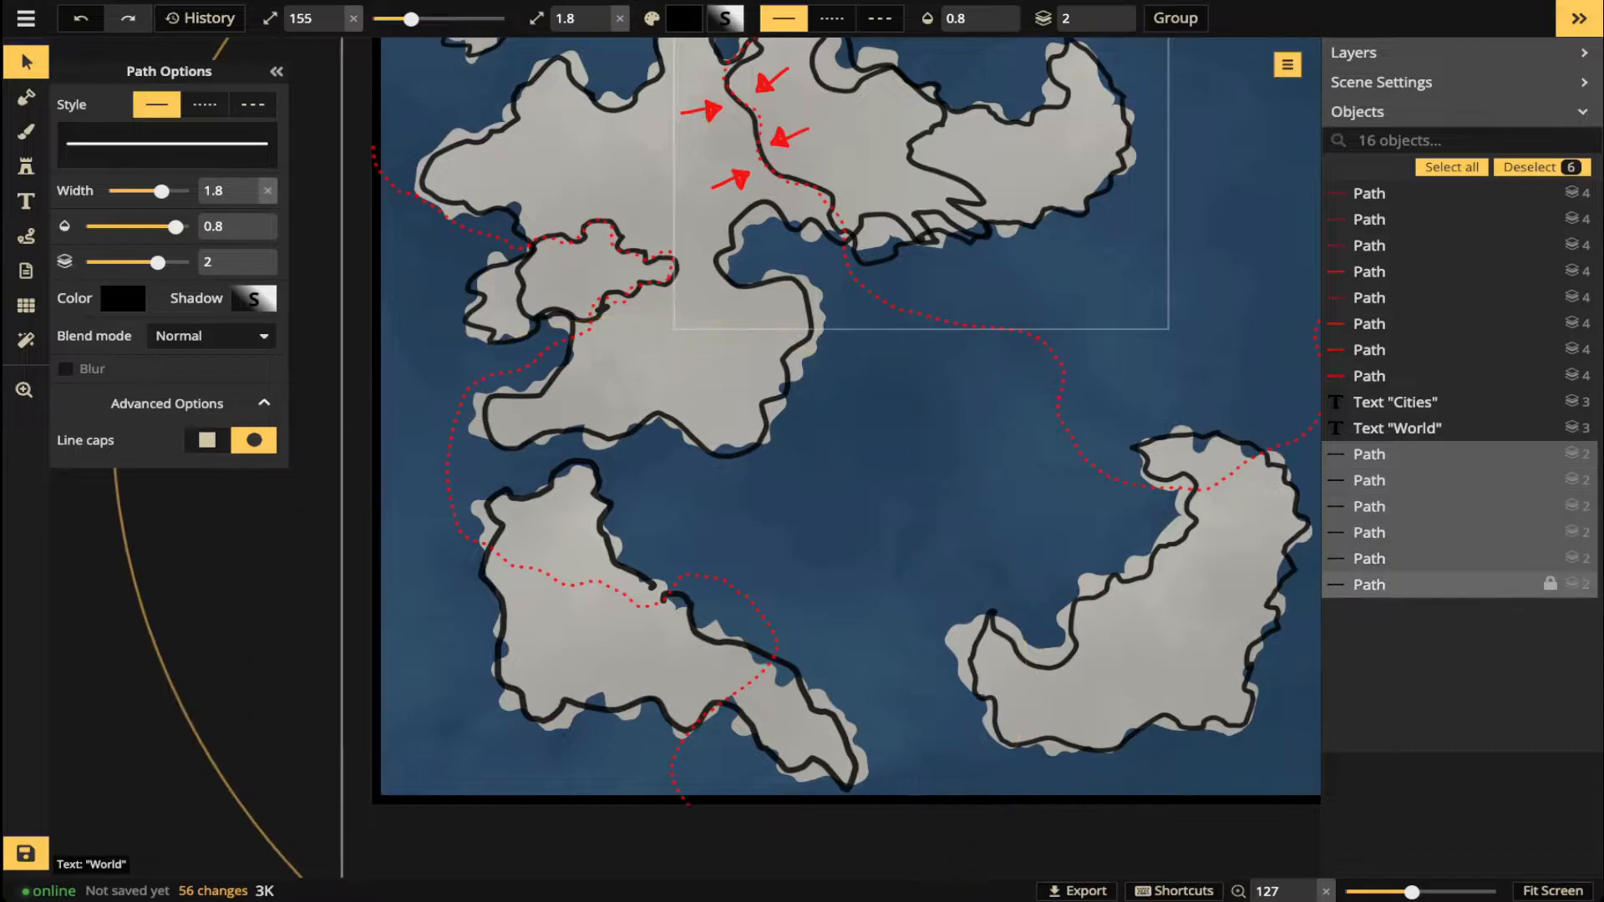
scroll(835, 417, "down", 2)
key("Delete")
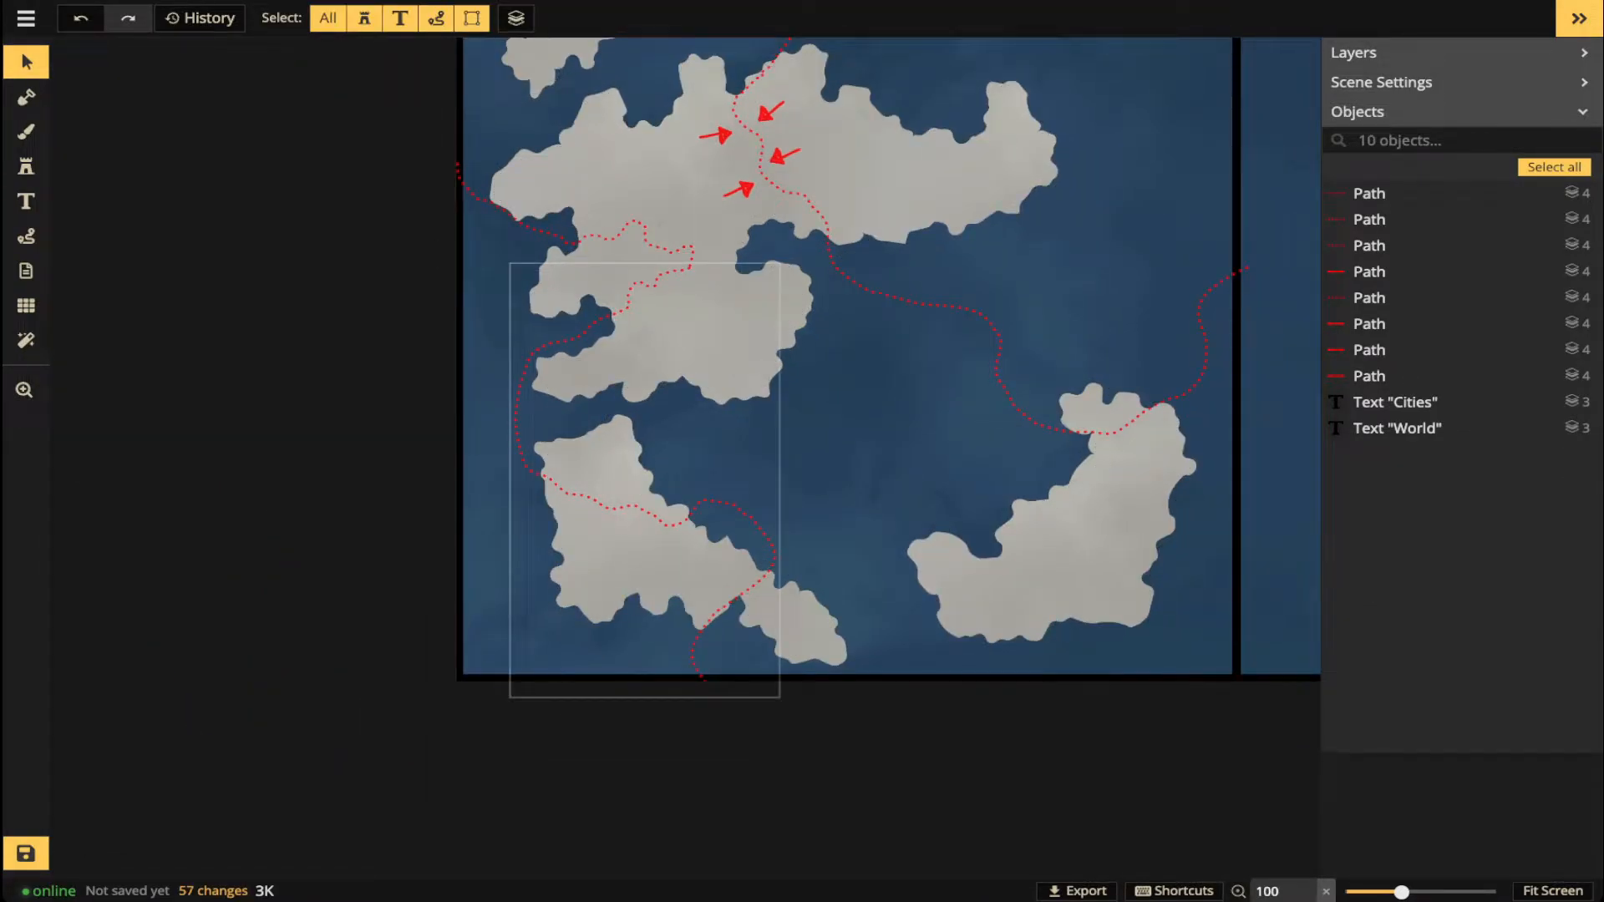
- Delete the four red arrows around the large continent's central seam
scroll(869, 308, "down", 1)
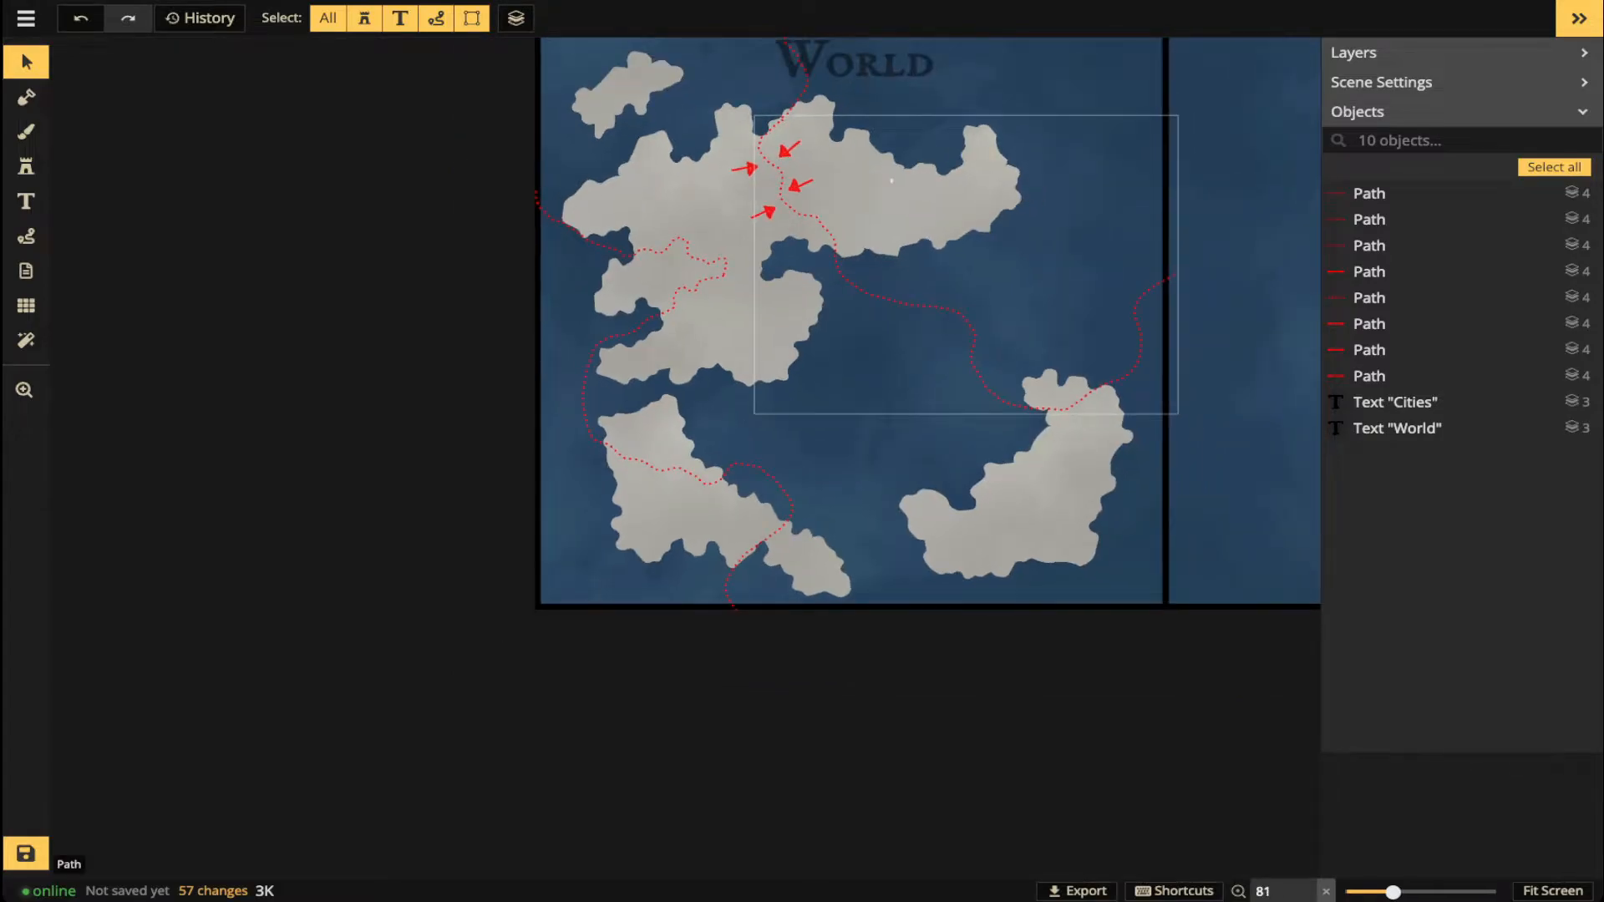
left_click(891, 180)
left_click_drag(891, 180, 879, 264)
left_click_drag(407, 211, 1164, 703)
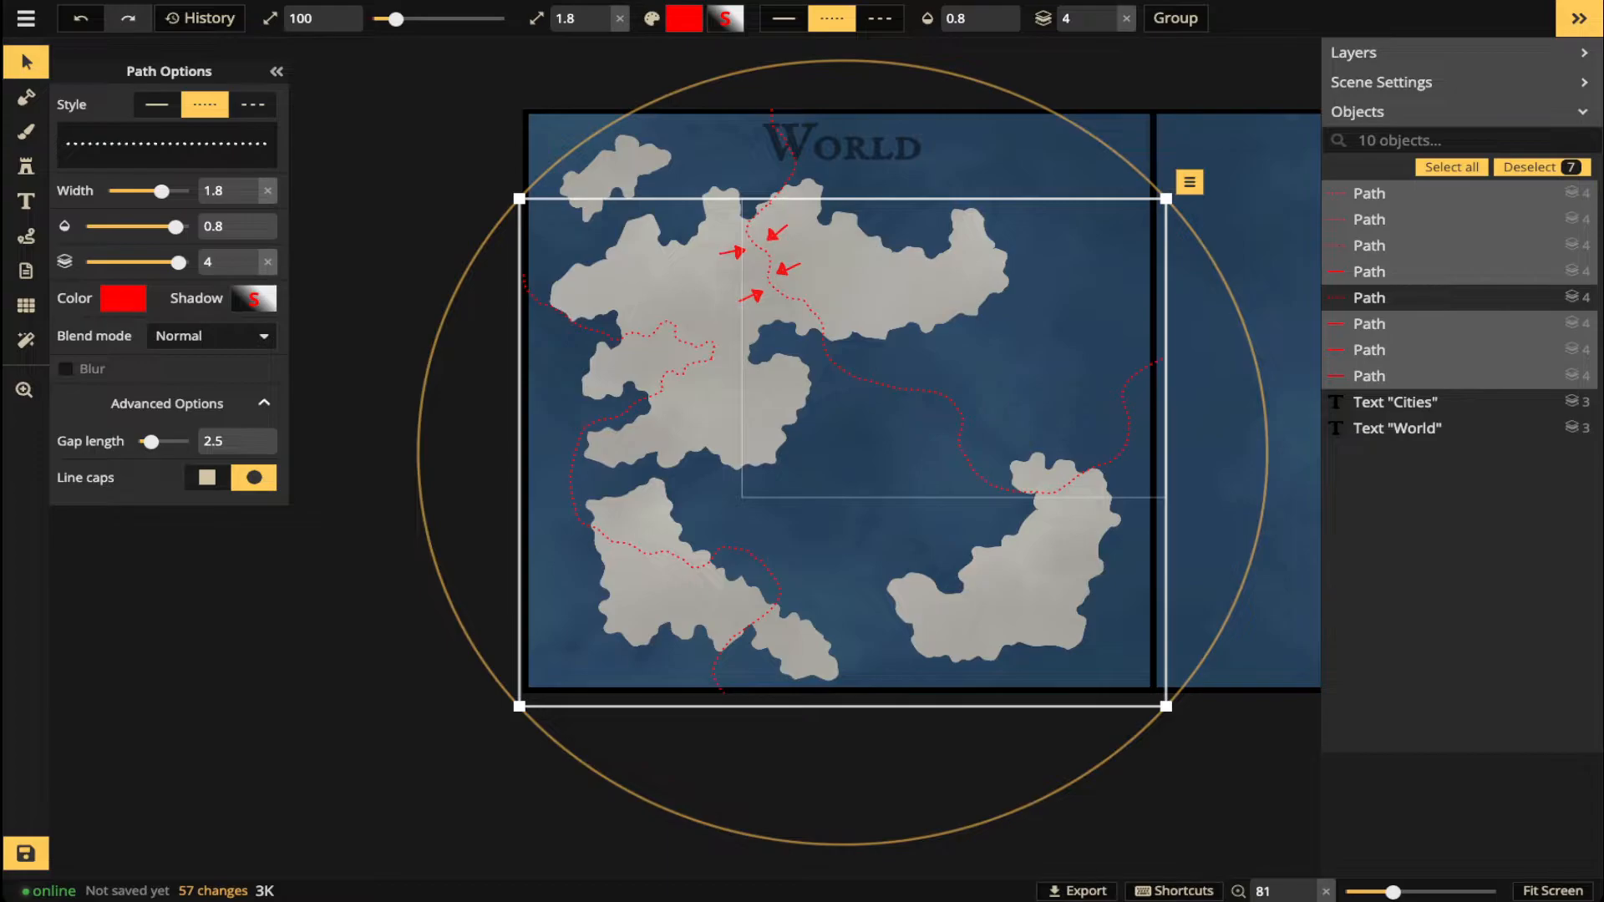
left_click(733, 253)
key("Delete")
left_click(751, 296)
key("Delete")
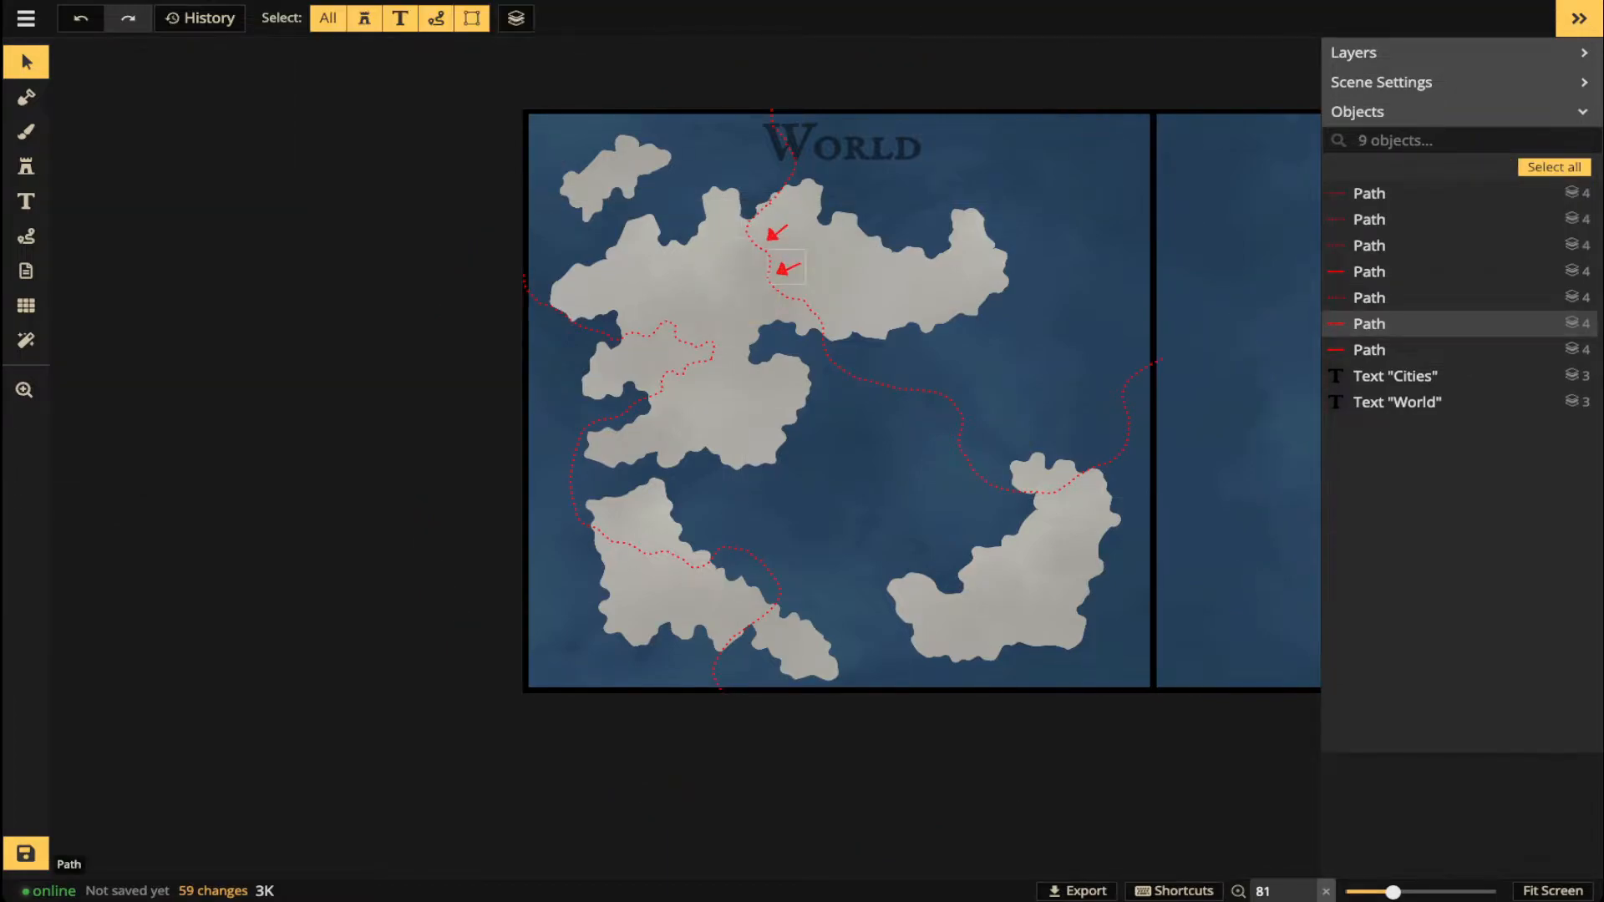
left_click(787, 267)
key("Delete")
left_click(775, 234)
key("Delete")
left_click(775, 233)
key("Delete")
- Group the red dotted boundary lines except the northern extension and name the group Lines
left_click_drag(355, 233, 1136, 702)
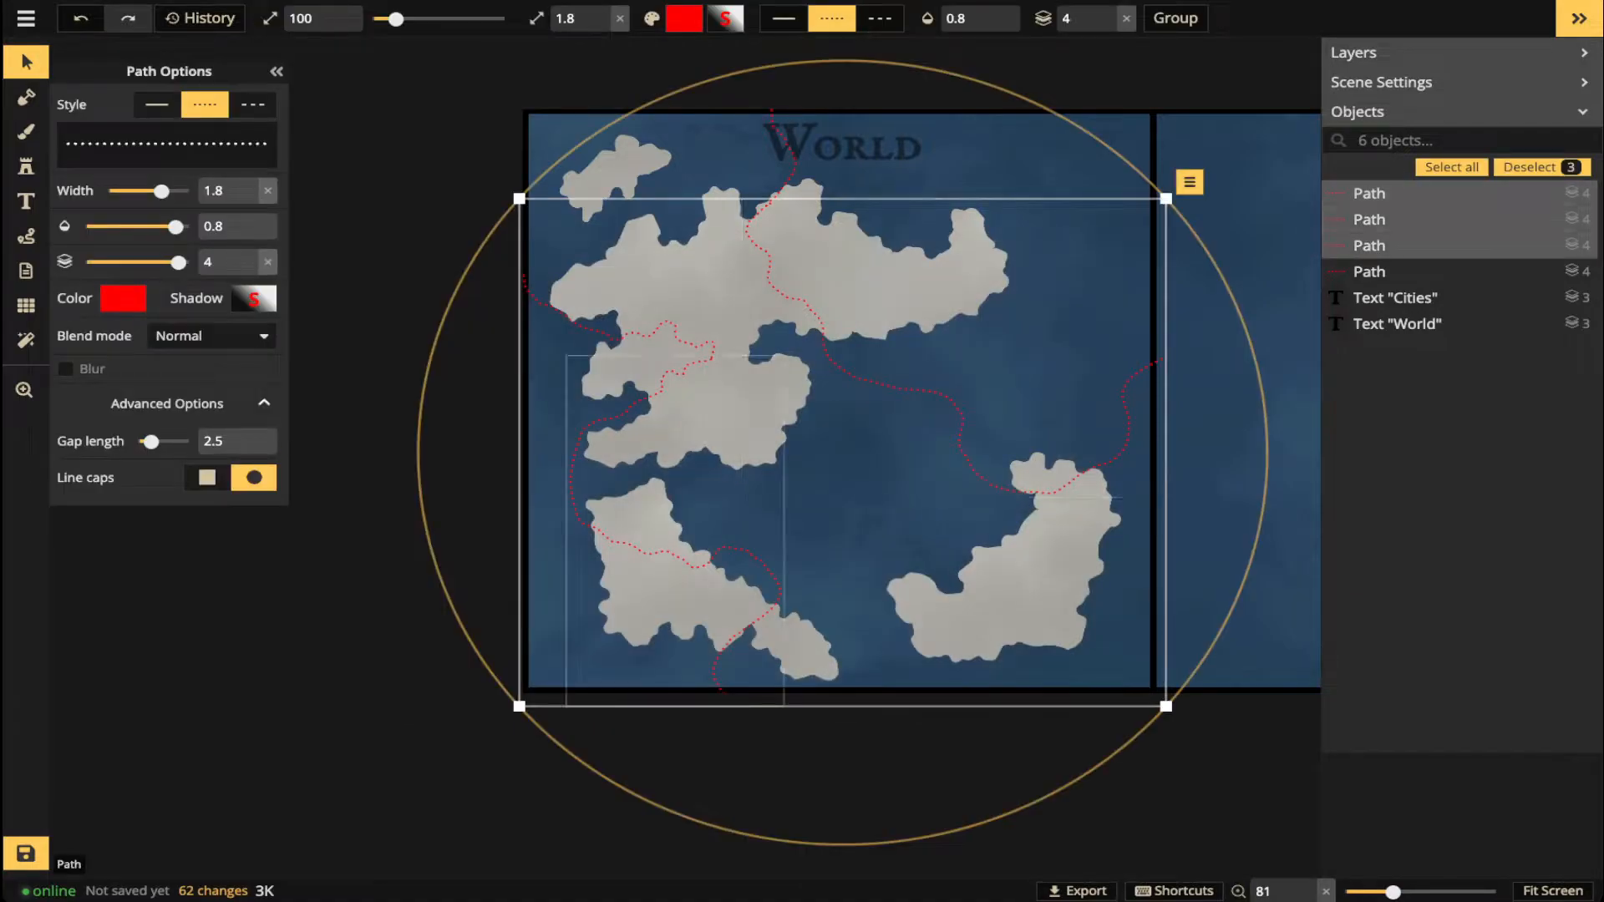
left_click(1175, 17)
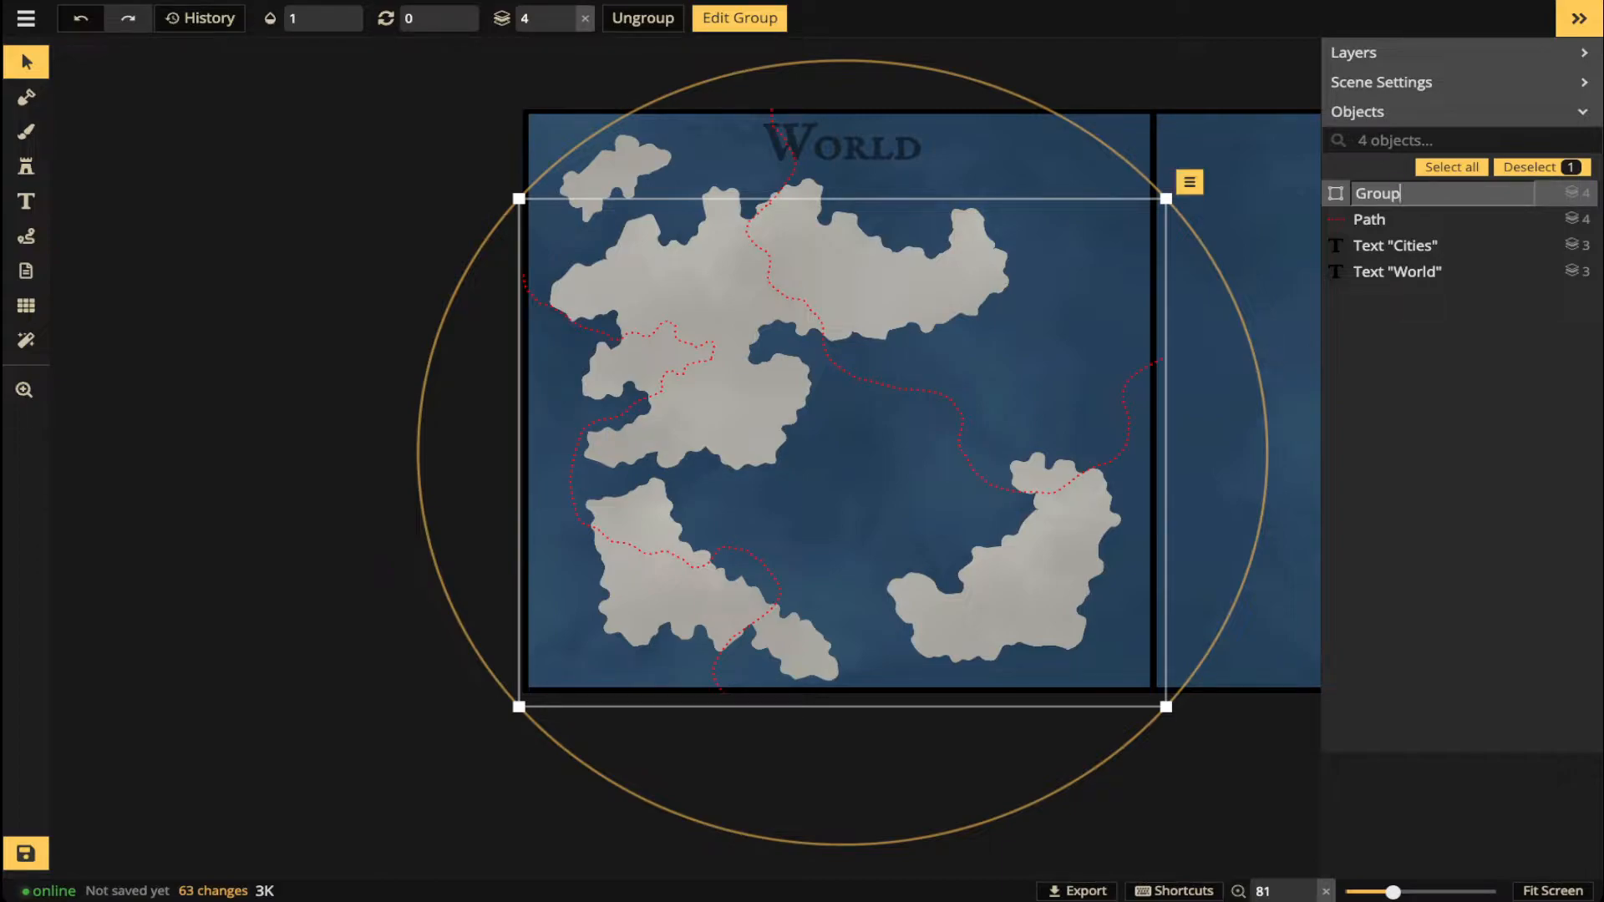
type("Conet")
key("BackSpace")
key("BackSpace")
key("BackSpace")
key("BackSpace")
key("BackSpace")
key("BackSpace")
key("BackSpace")
key("BackSpace")
key("BackSpace")
key("BackSpace")
type("Lines")
key("Return")
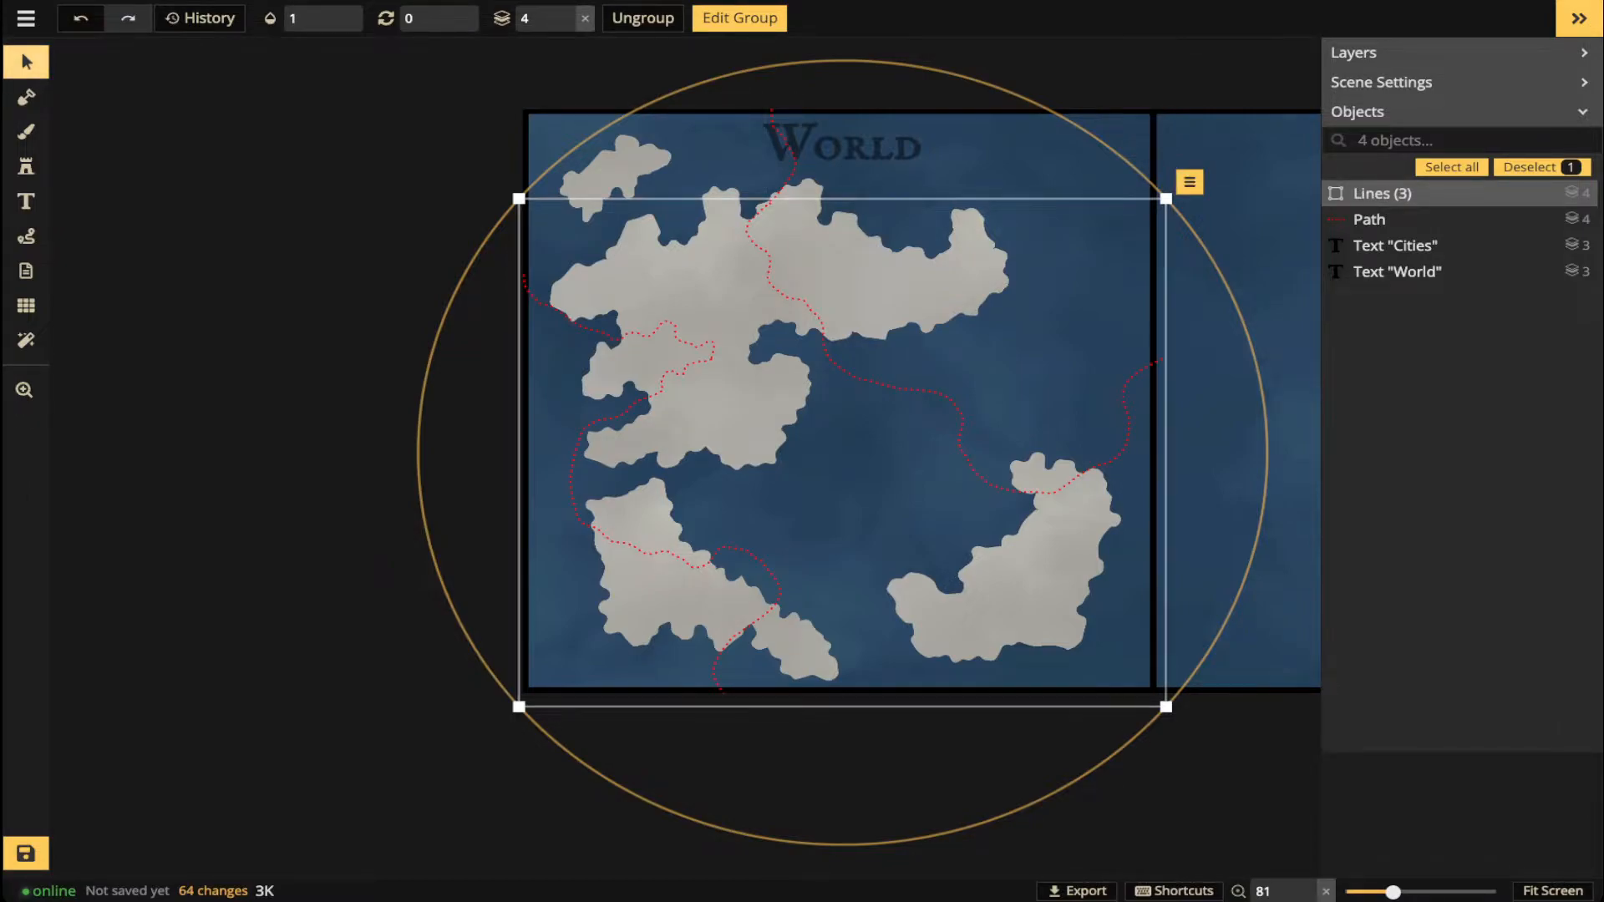
- Set the Lines group's opacity to 0.49 and its layer to -5
left_click(308, 17)
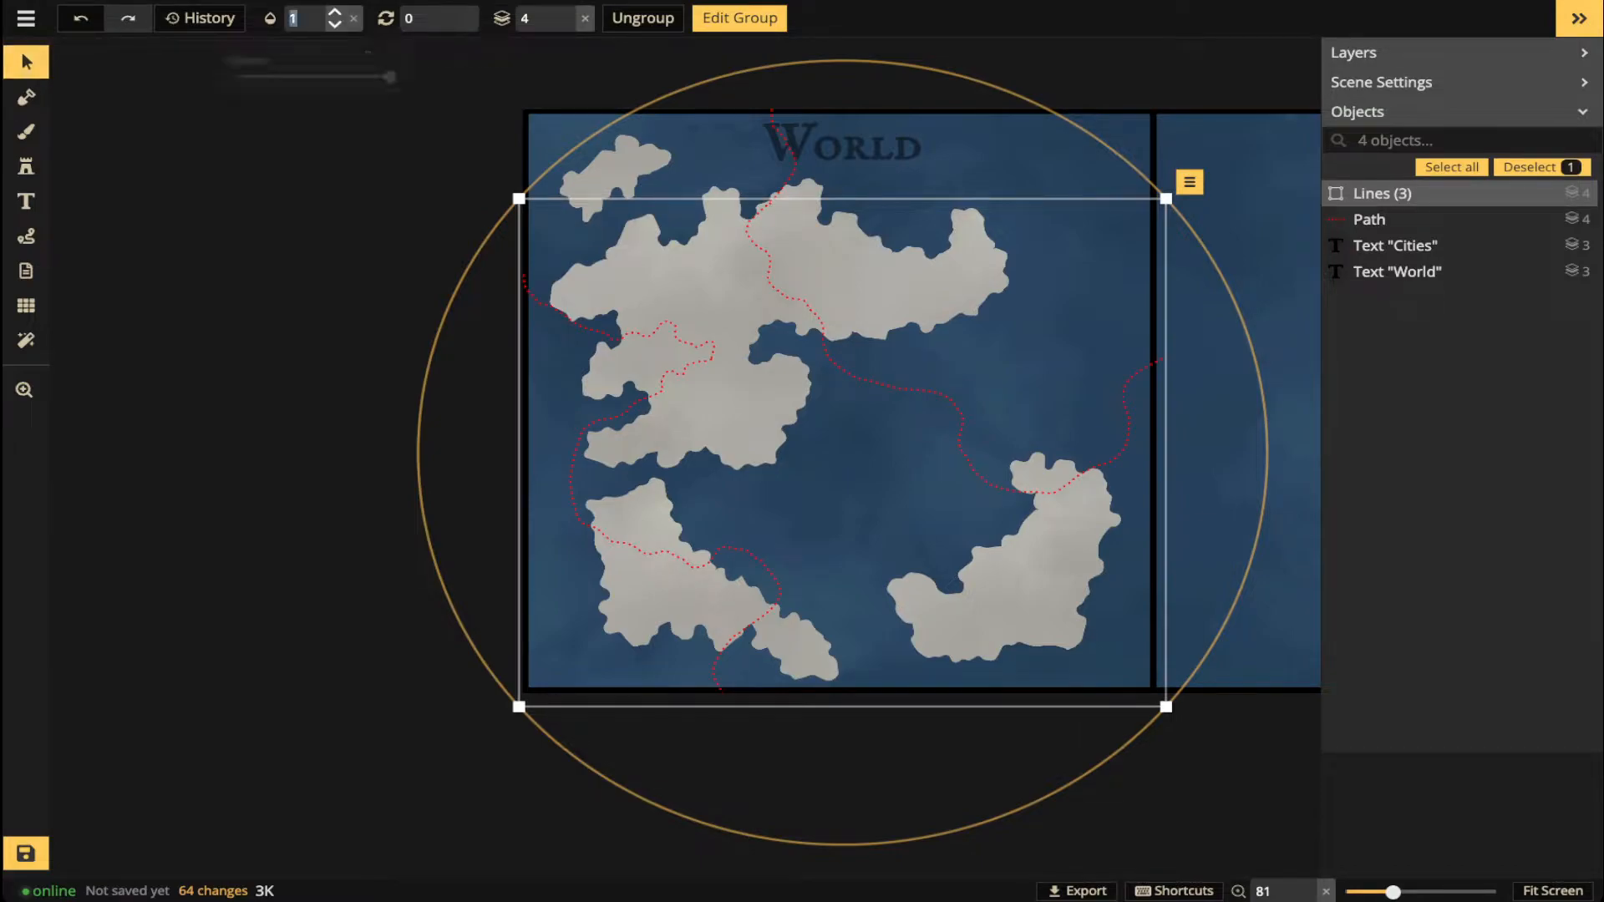
left_click(312, 85)
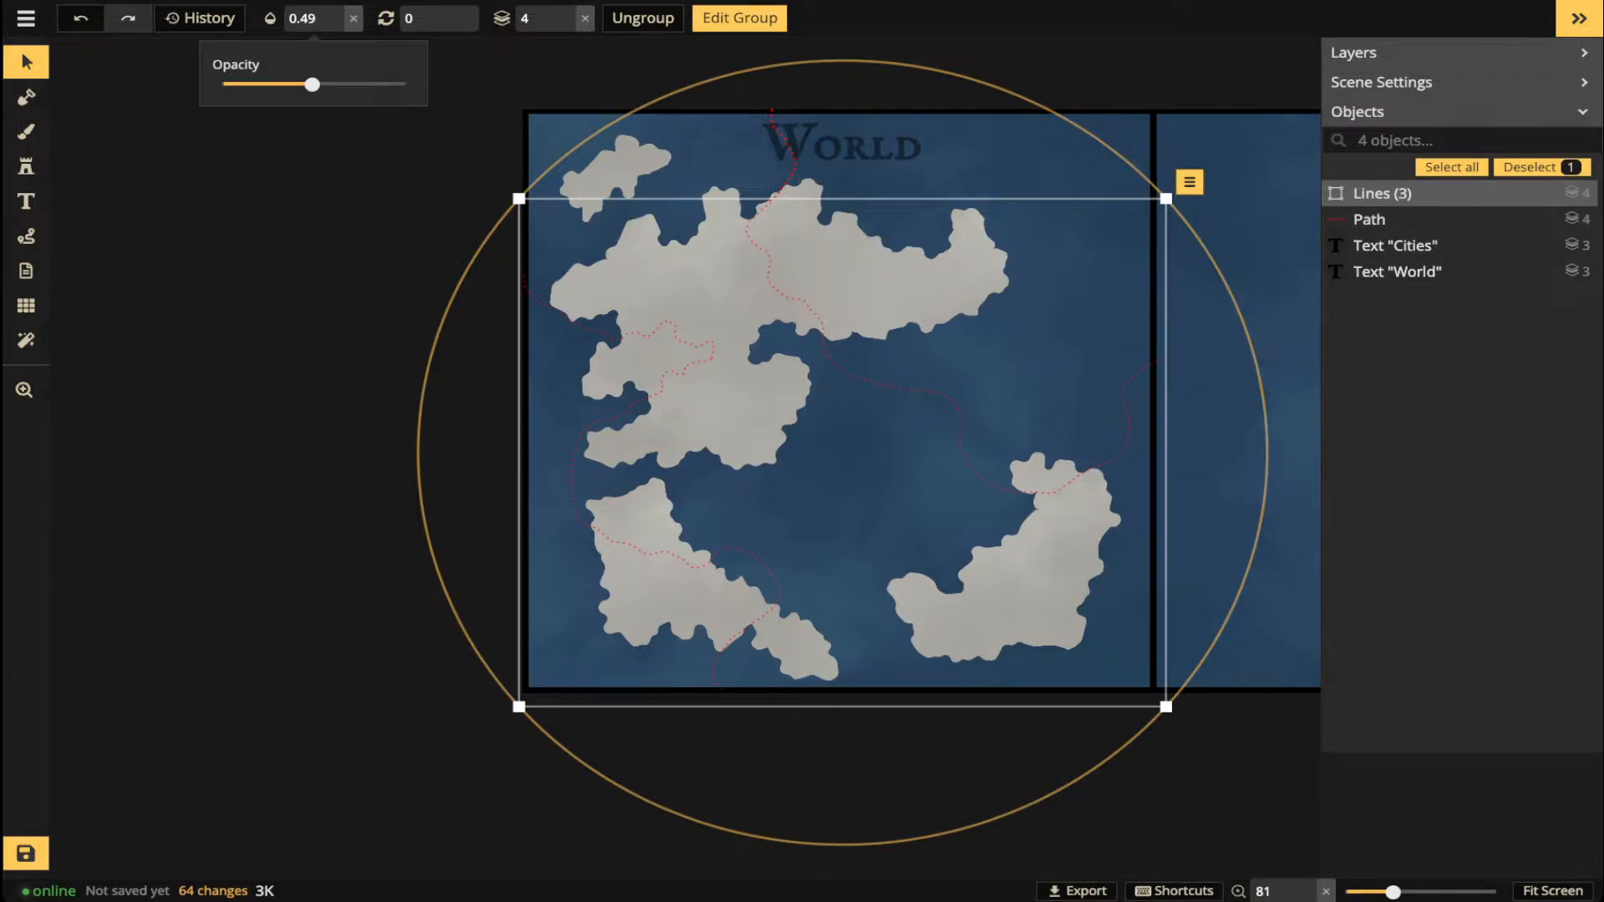
left_click(566, 26)
left_click(567, 26)
left_click(567, 26)
left_click(566, 26)
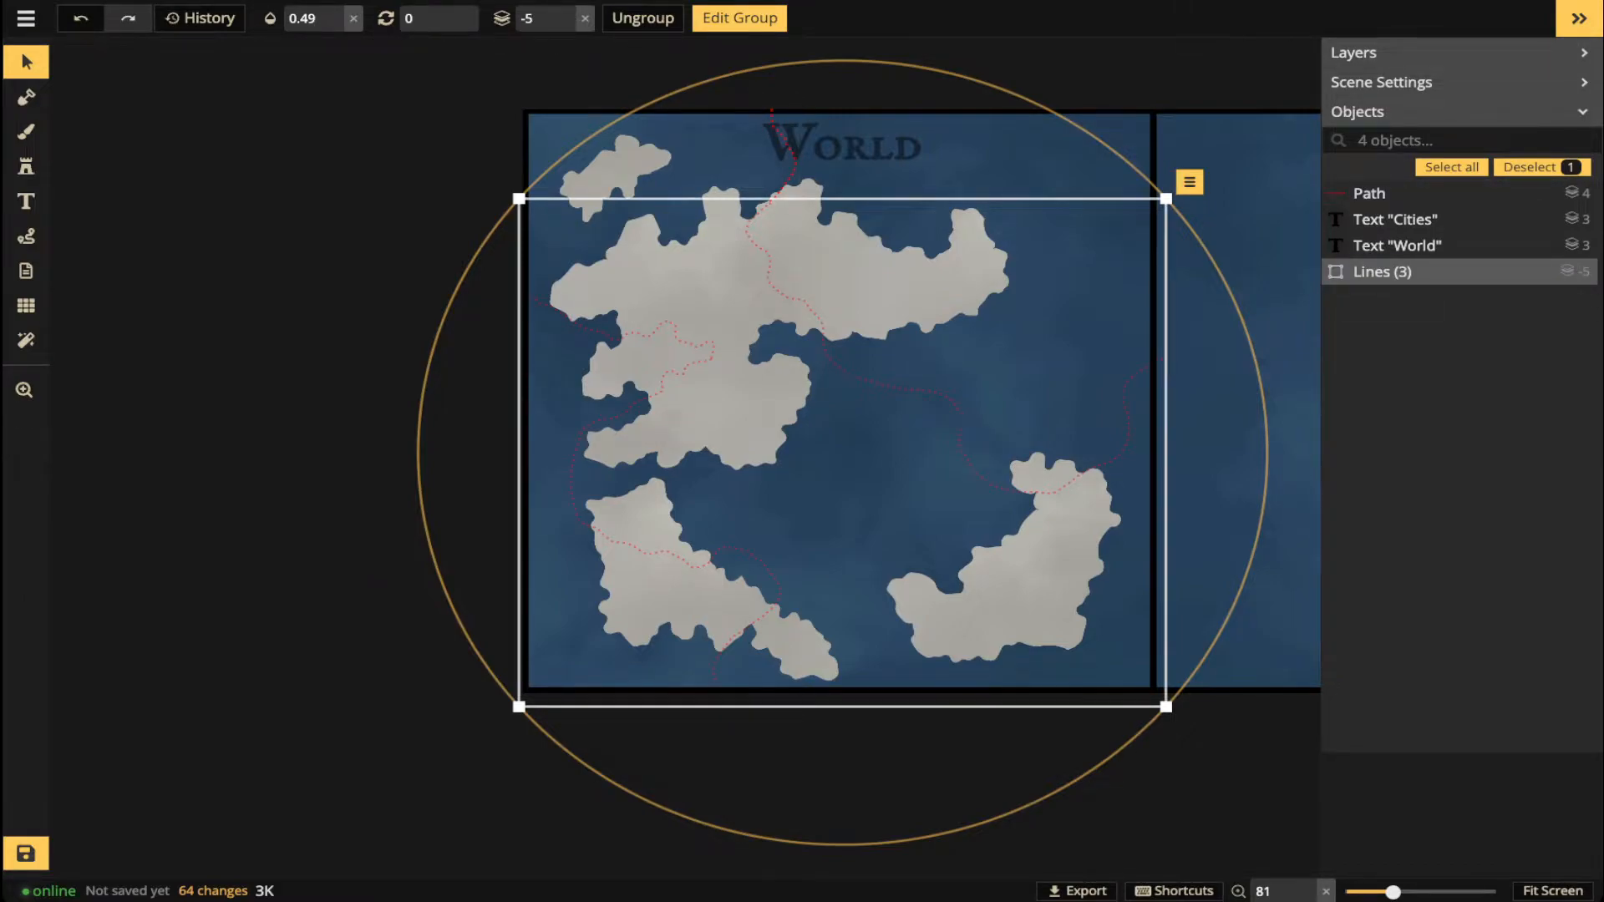
key("Escape")
- Limit the stamp catalog to the Fantasy World style and choose the first brown mountain set
scroll(773, 324, "up", 2)
scroll(755, 275, "up", 5)
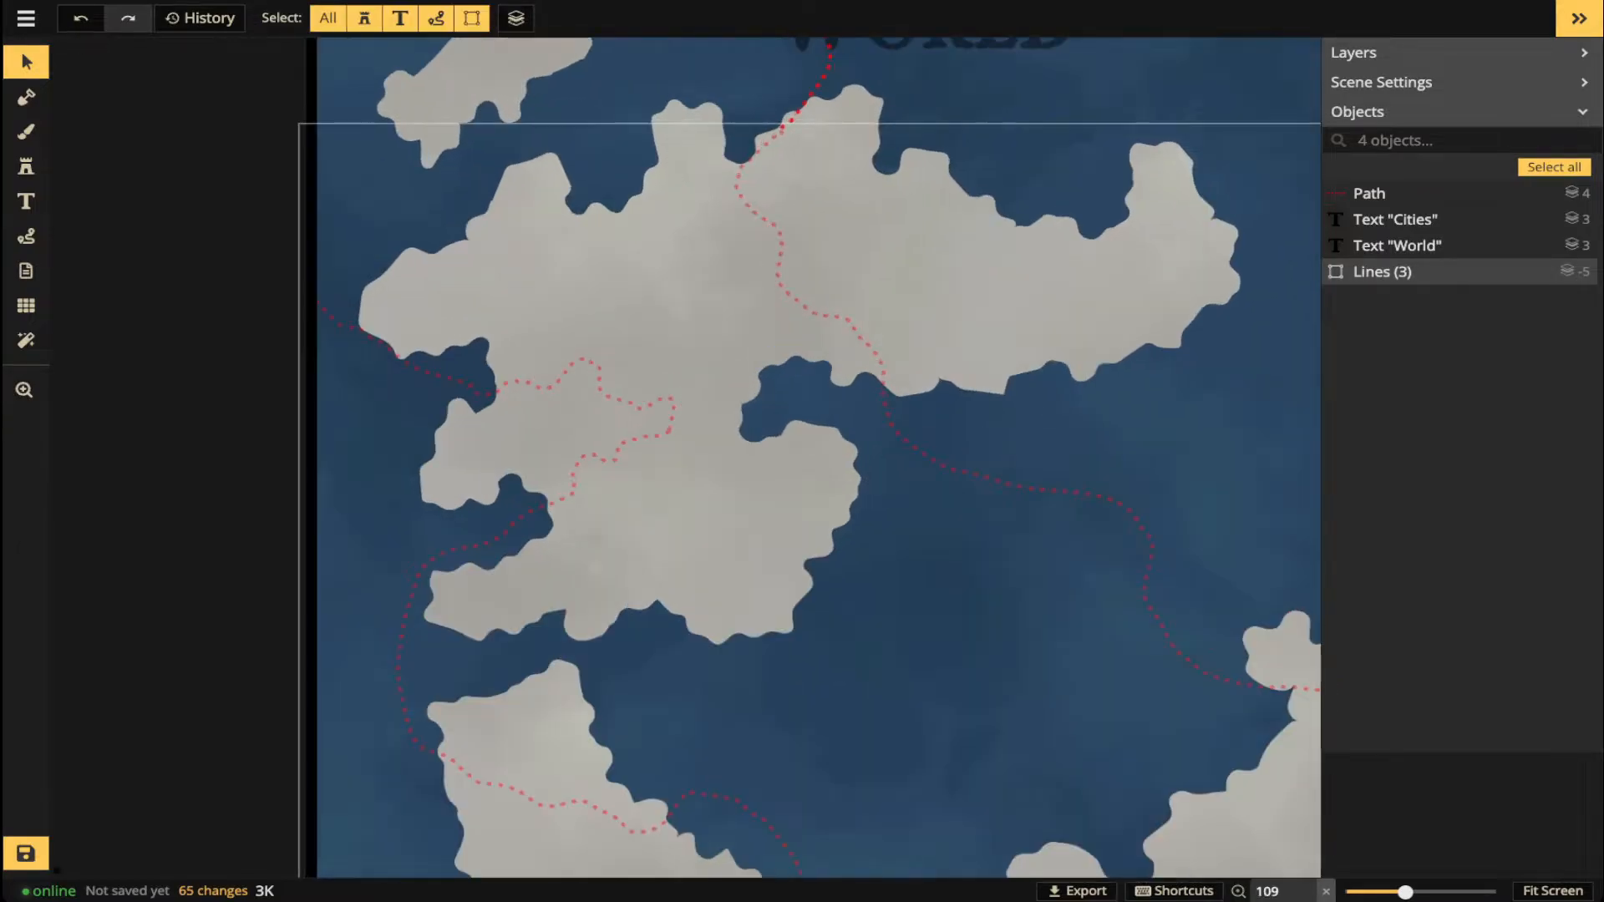
left_click_drag(754, 275, 689, 532)
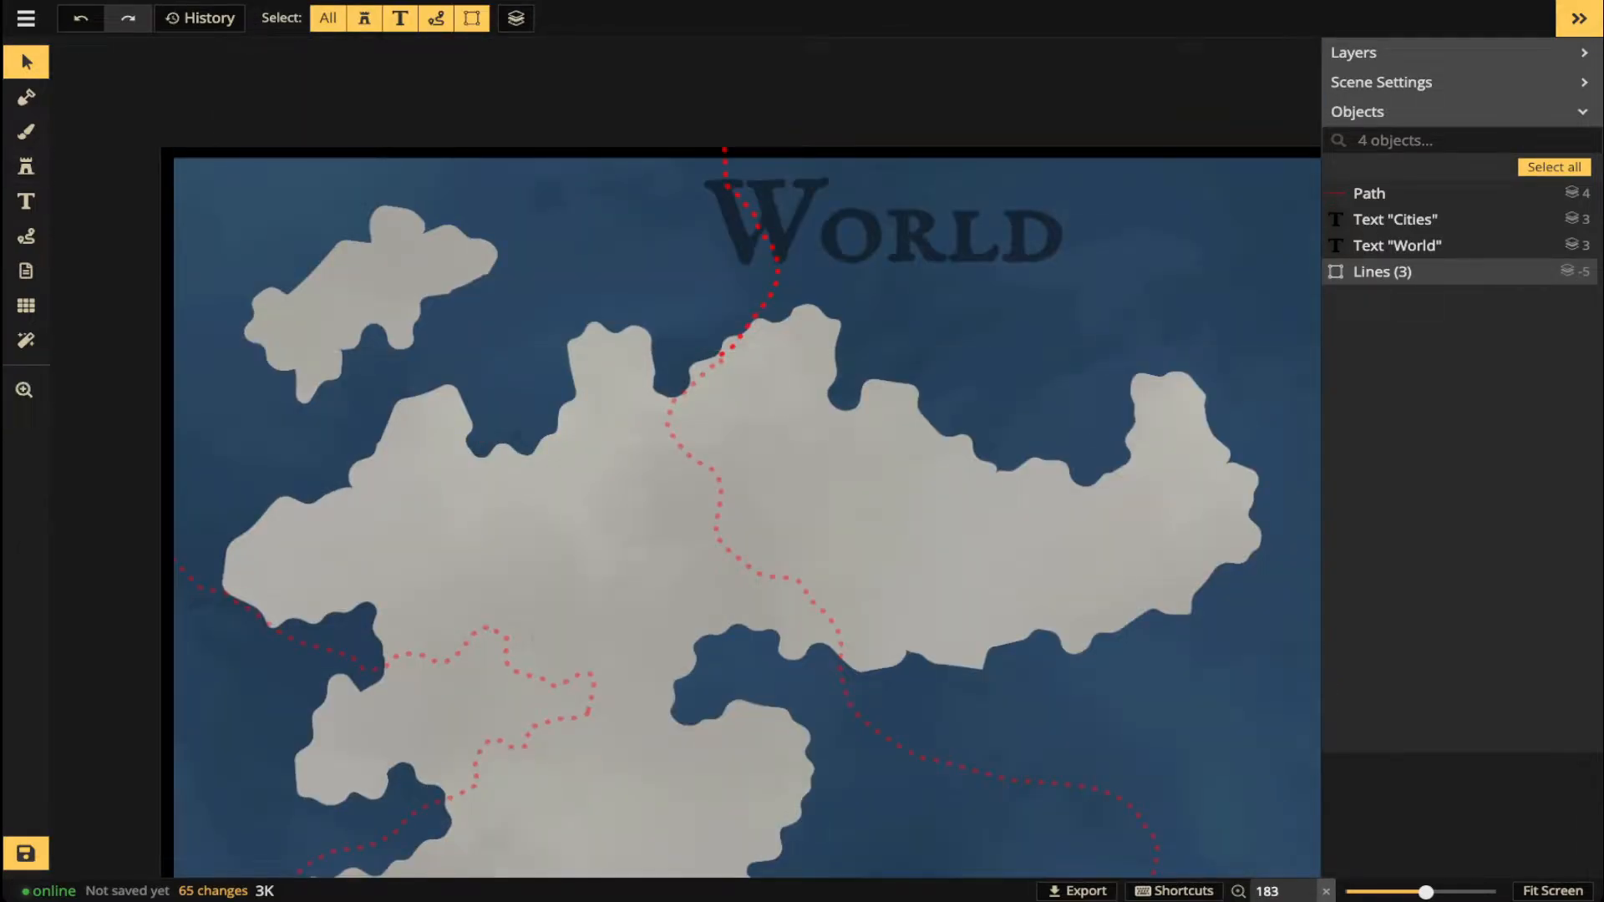
left_click(26, 166)
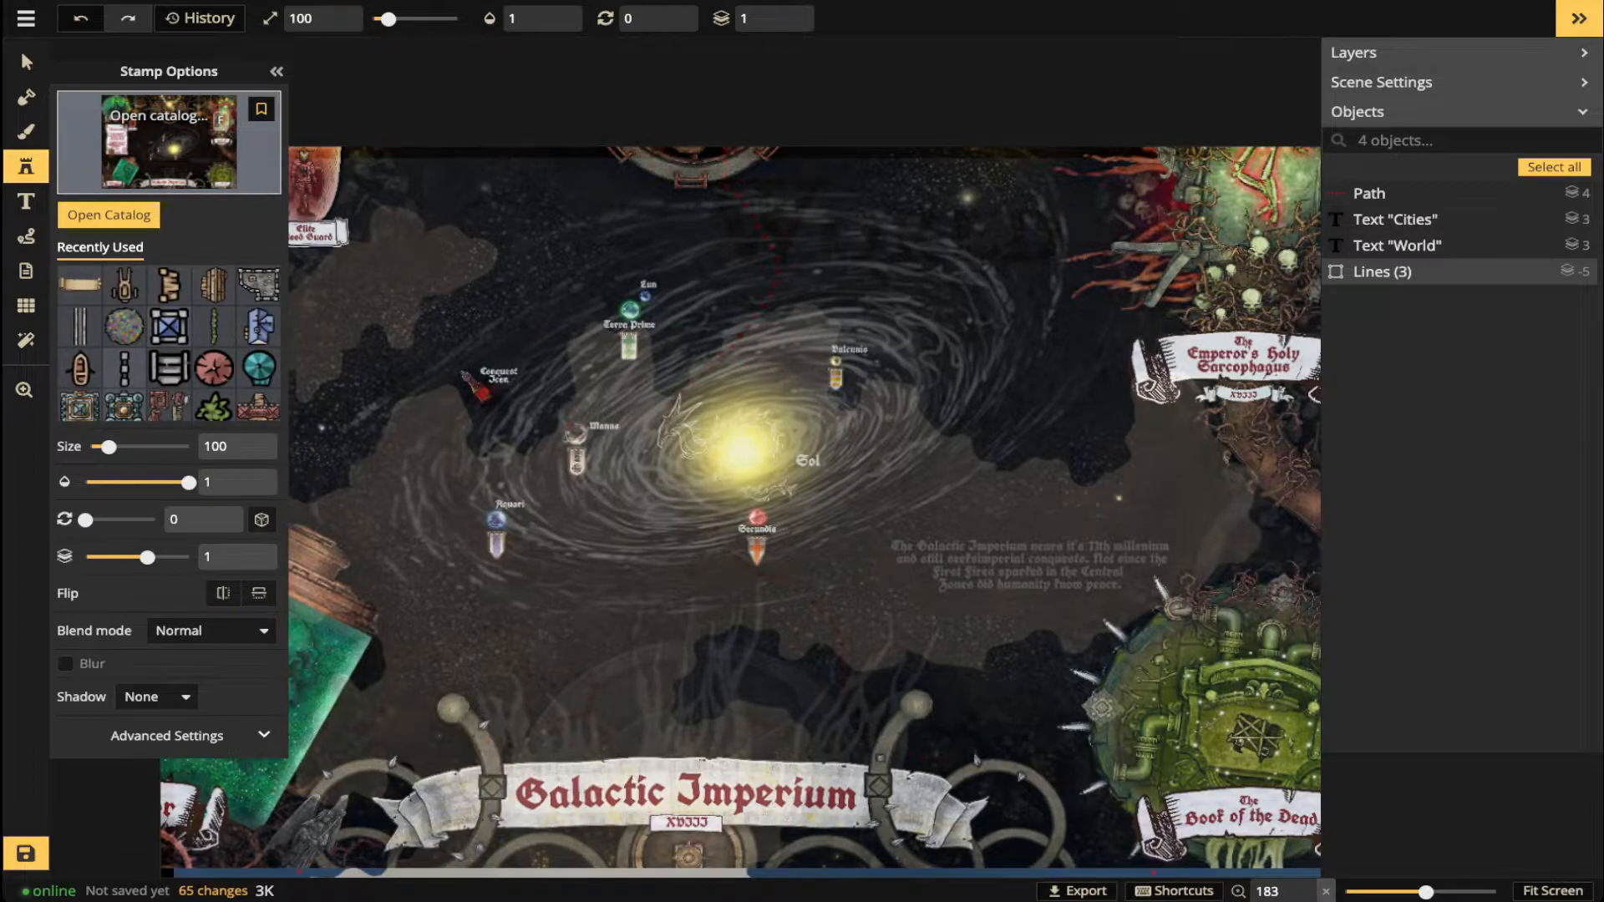
key("f")
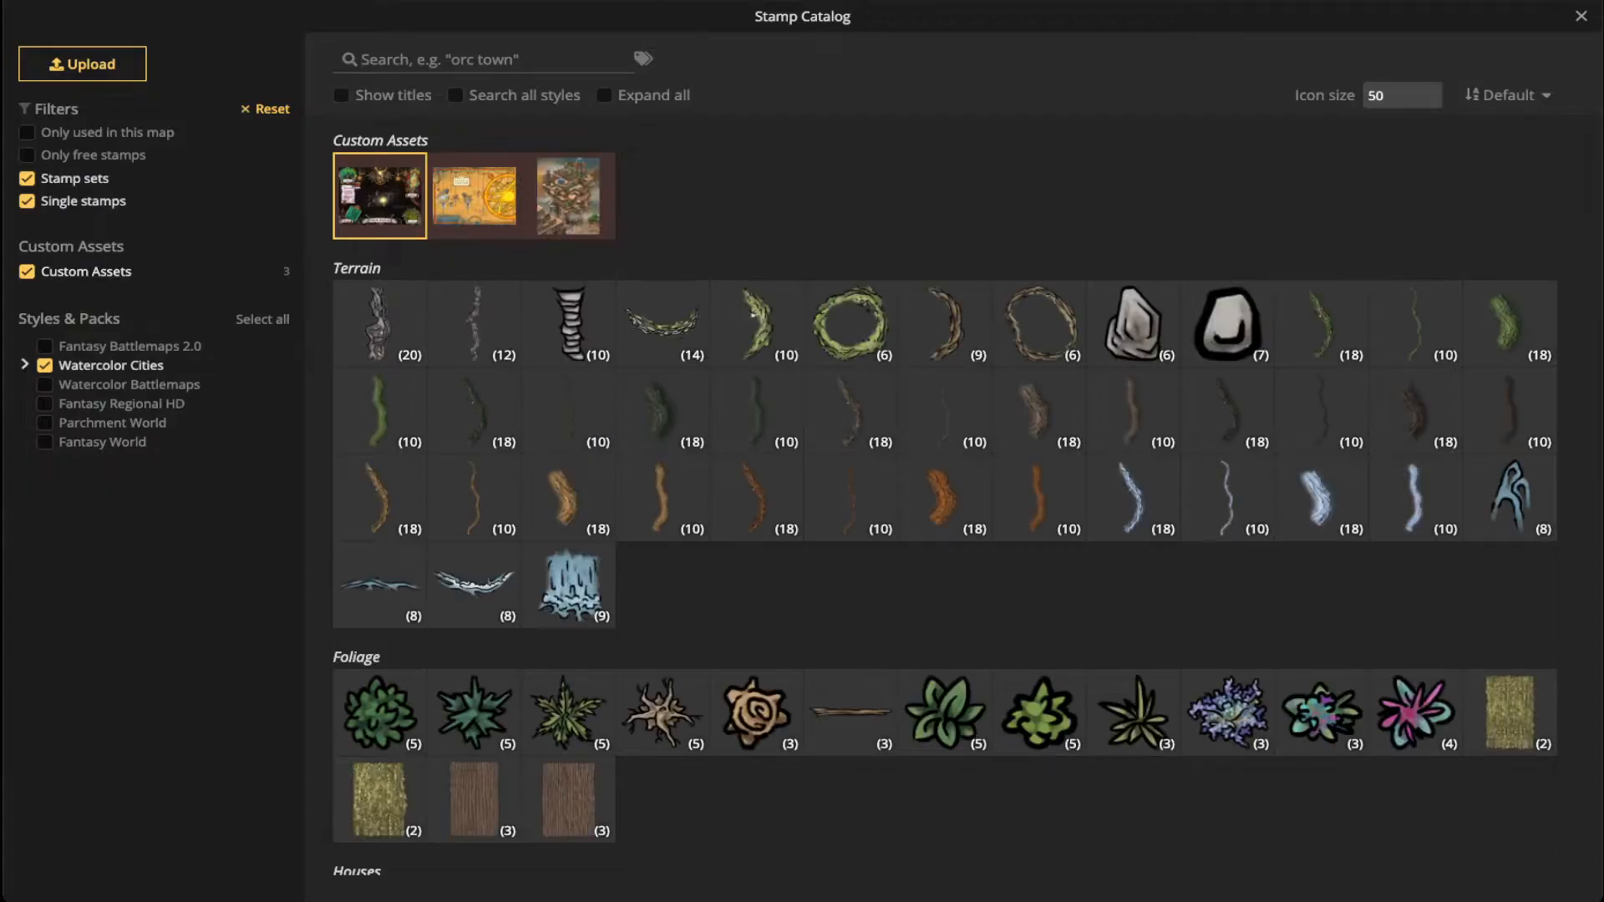
left_click(45, 365)
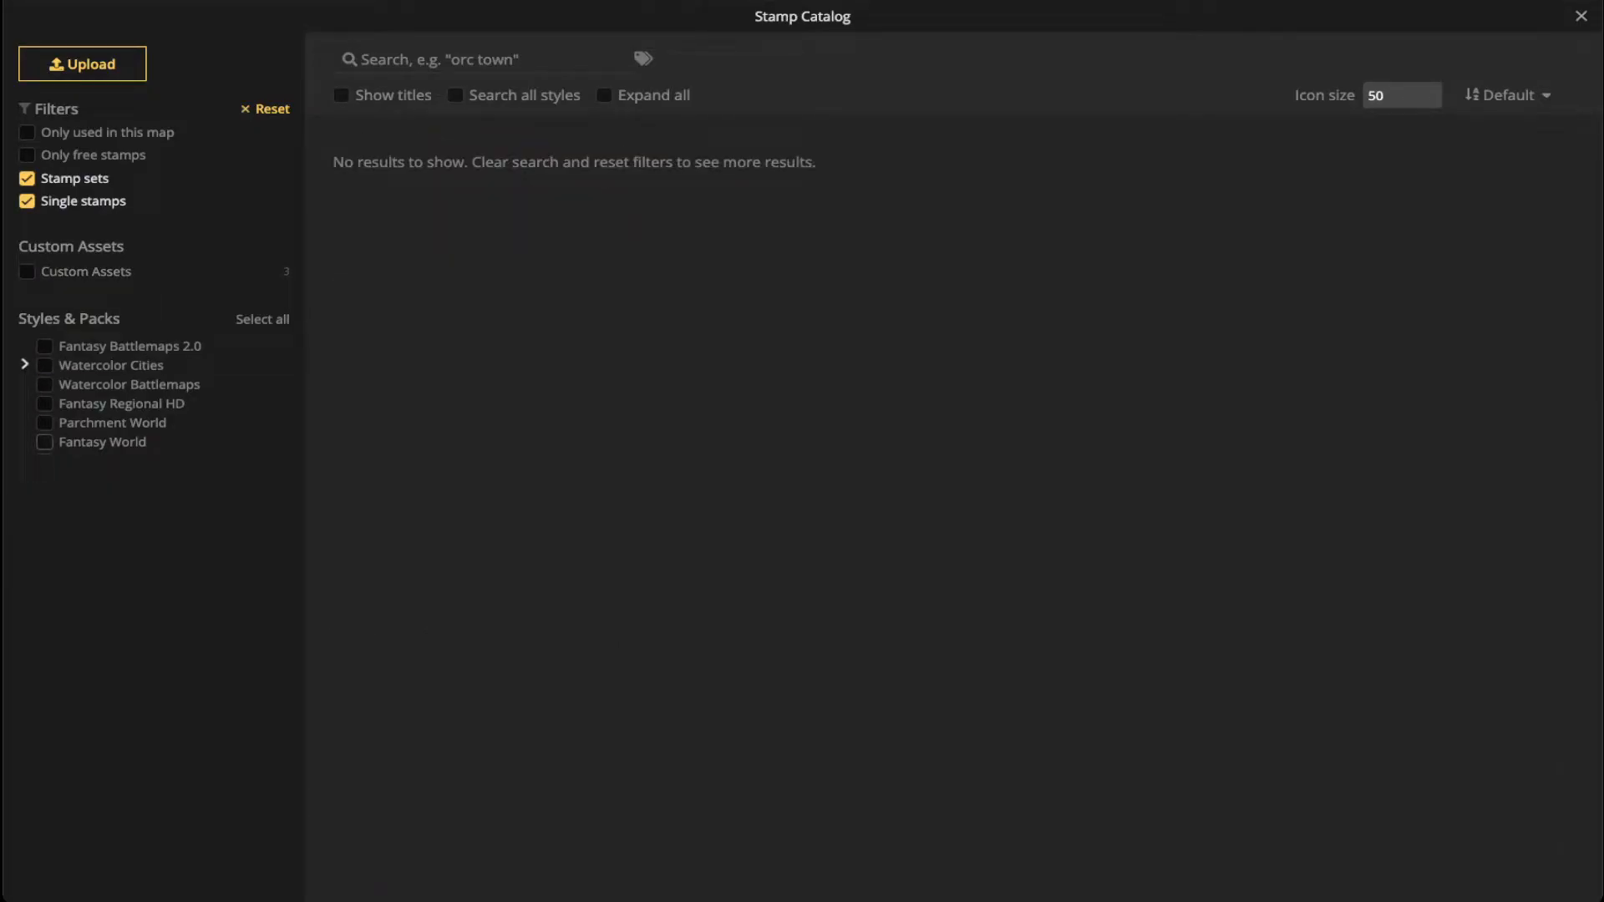
left_click(45, 442)
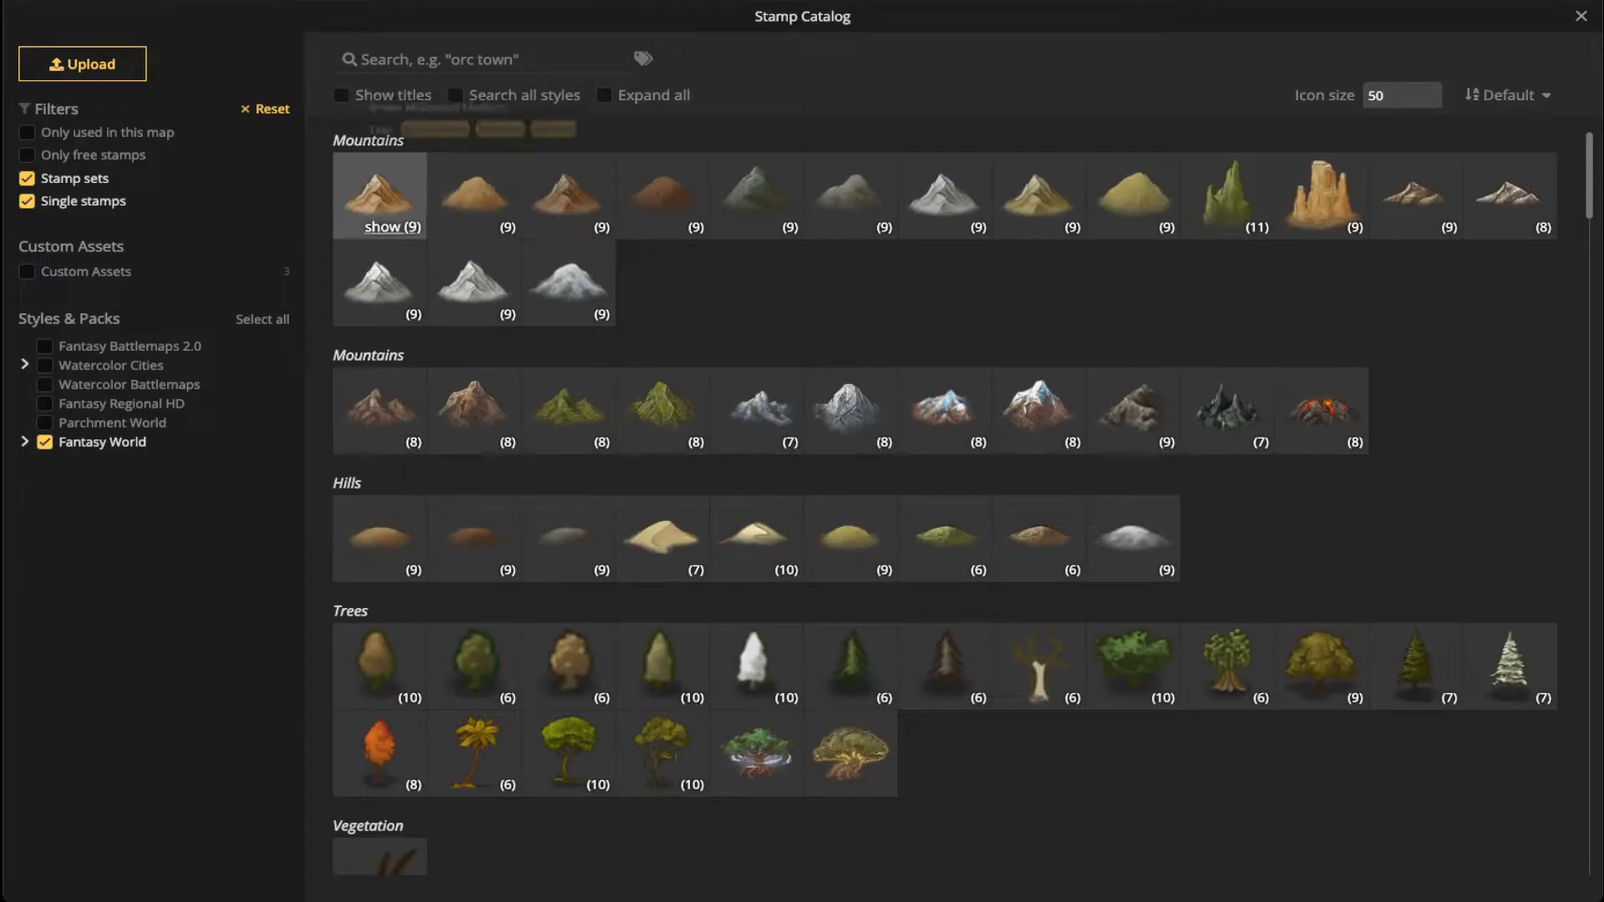
left_click(380, 201)
- Set the mountain stamp size to 40 and paint a trial run of brown mountains on the northern continent, west of the dotted line
scroll(708, 390, "up", 3)
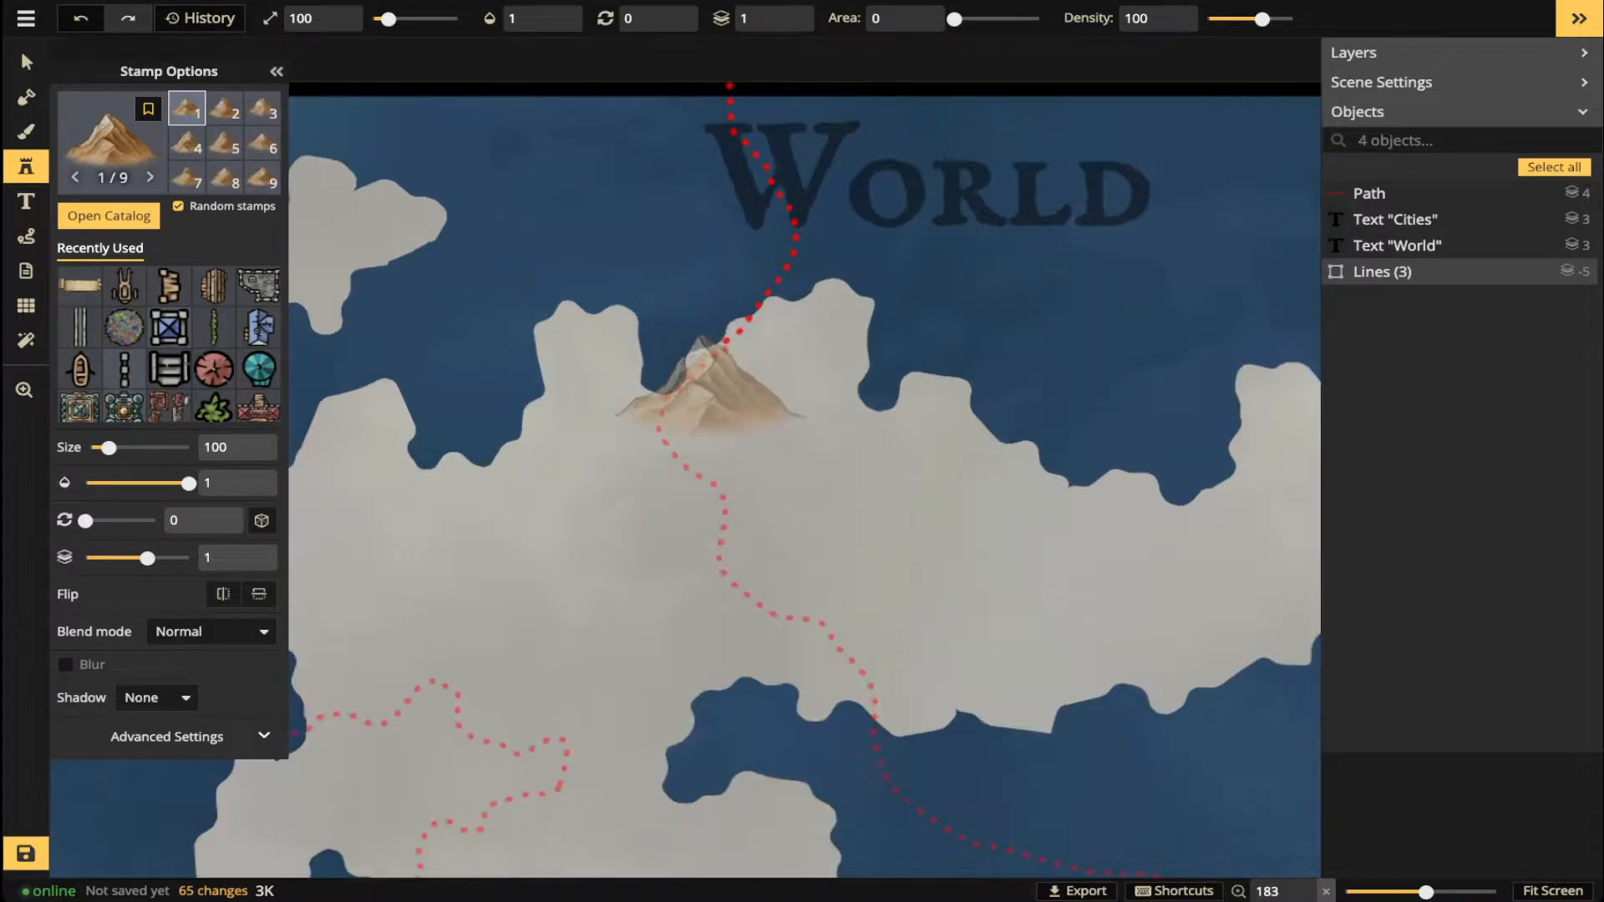
scroll(685, 376, "up", 3)
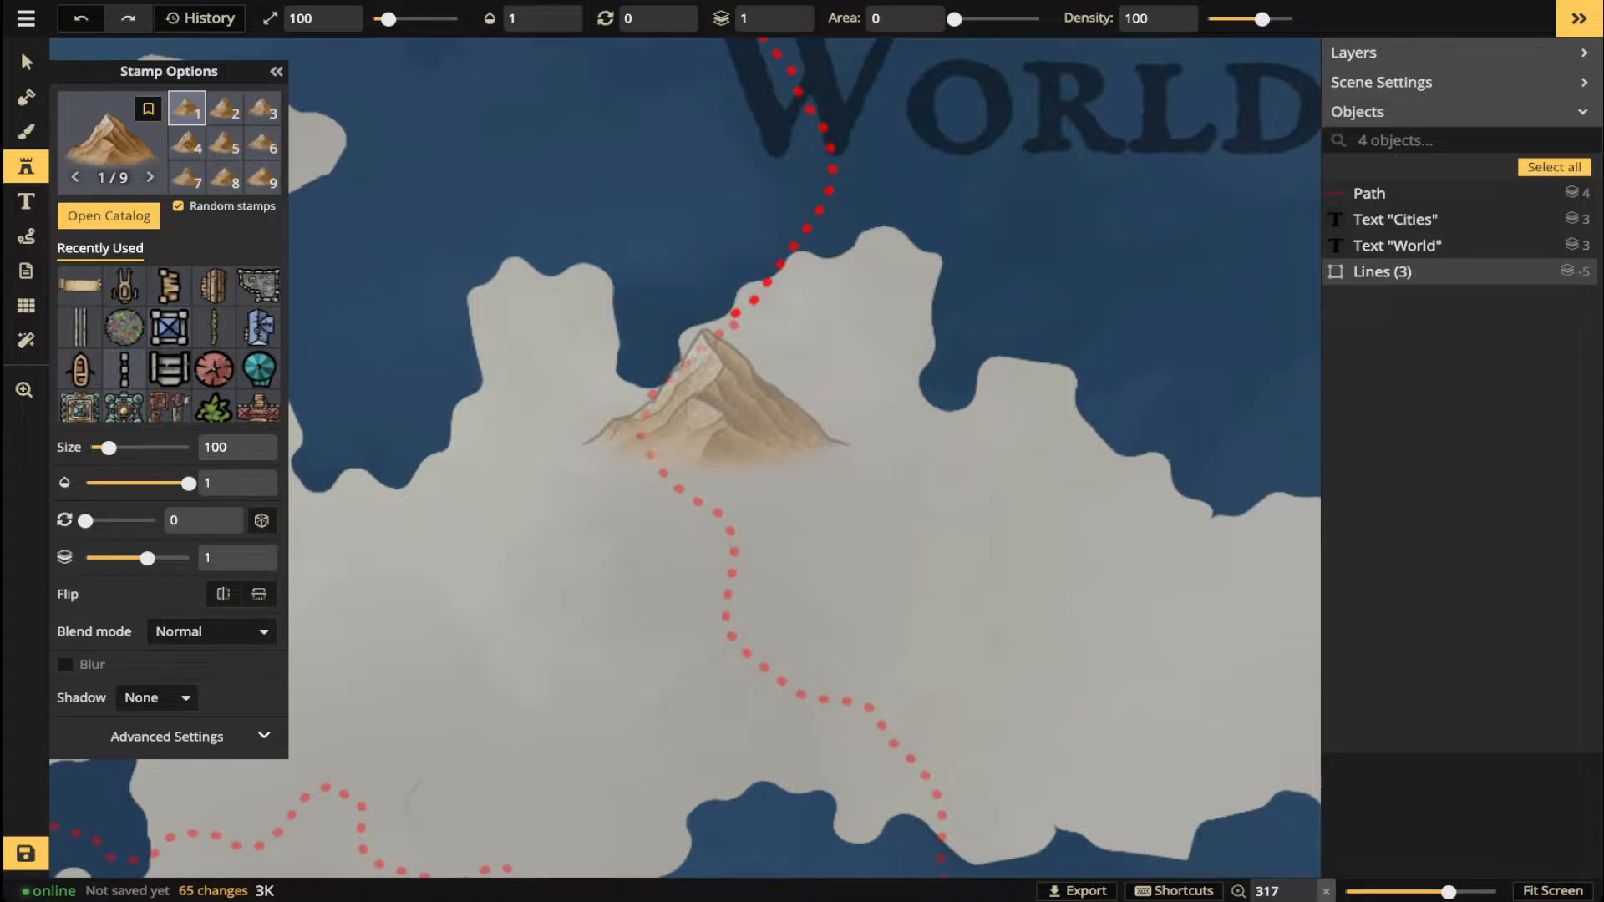
left_click_drag(637, 365, 669, 294)
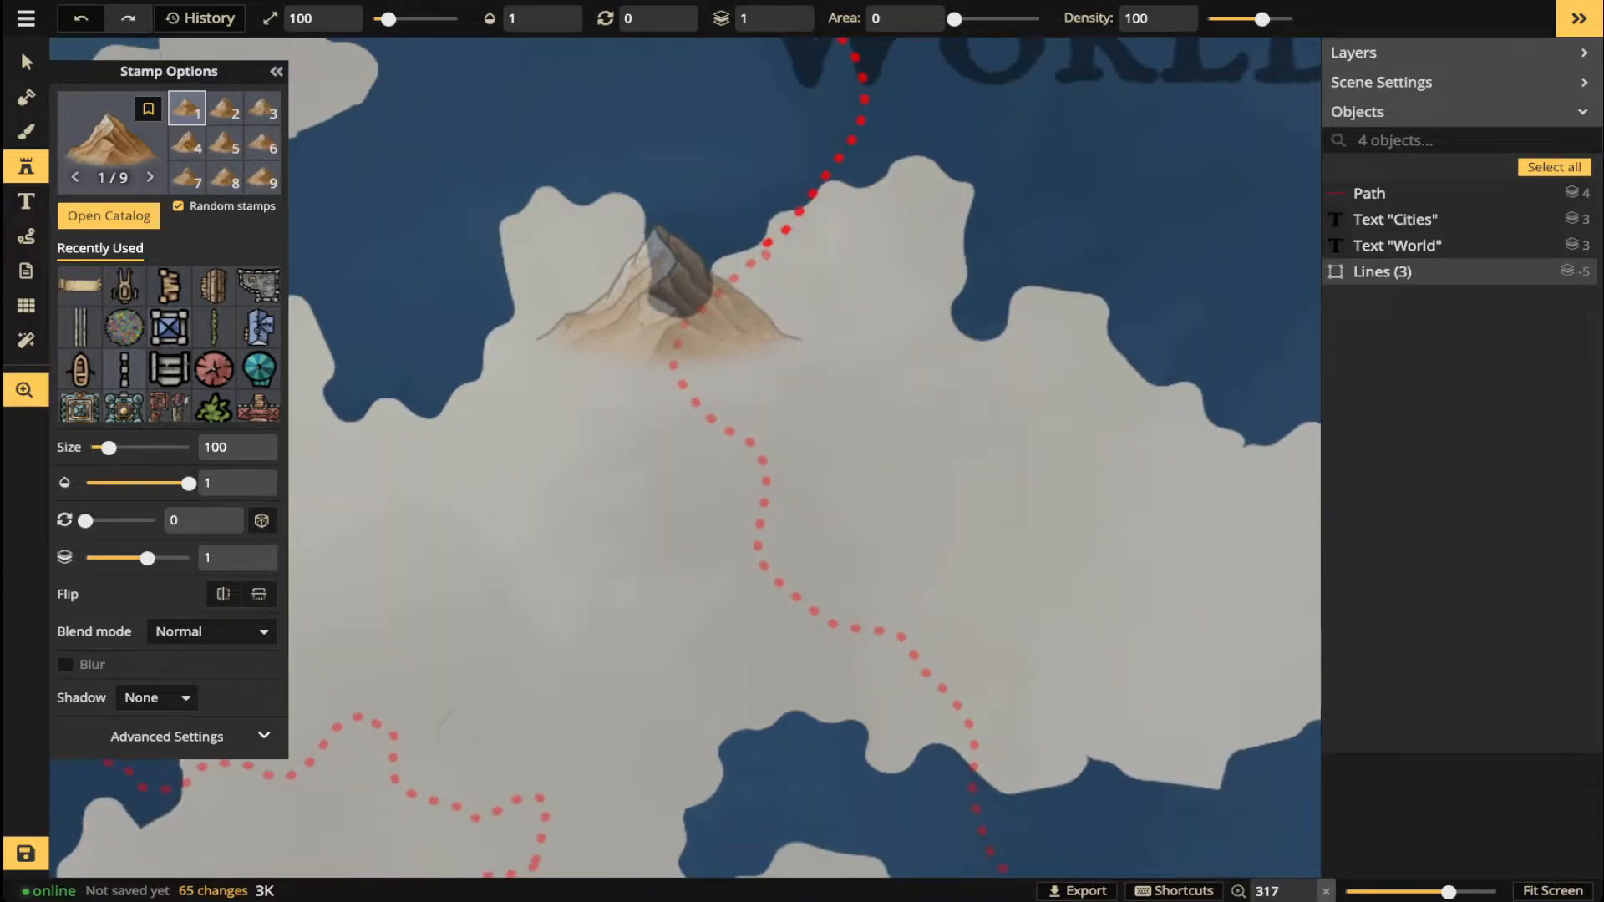
scroll(861, 635, "down", 1)
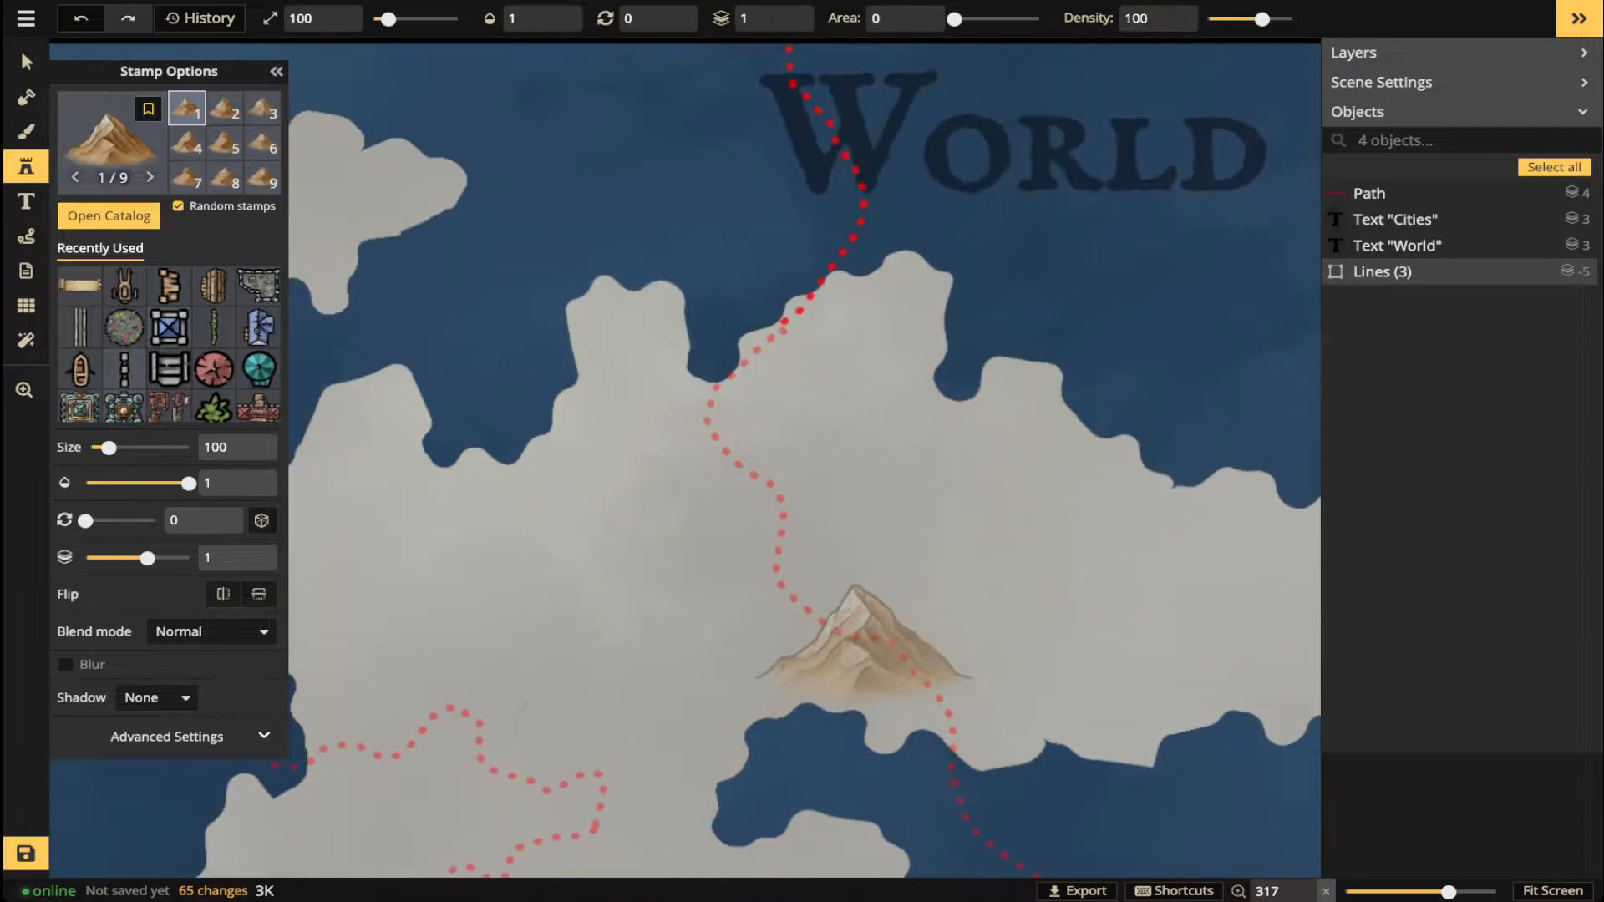
scroll(861, 635, "down", 2)
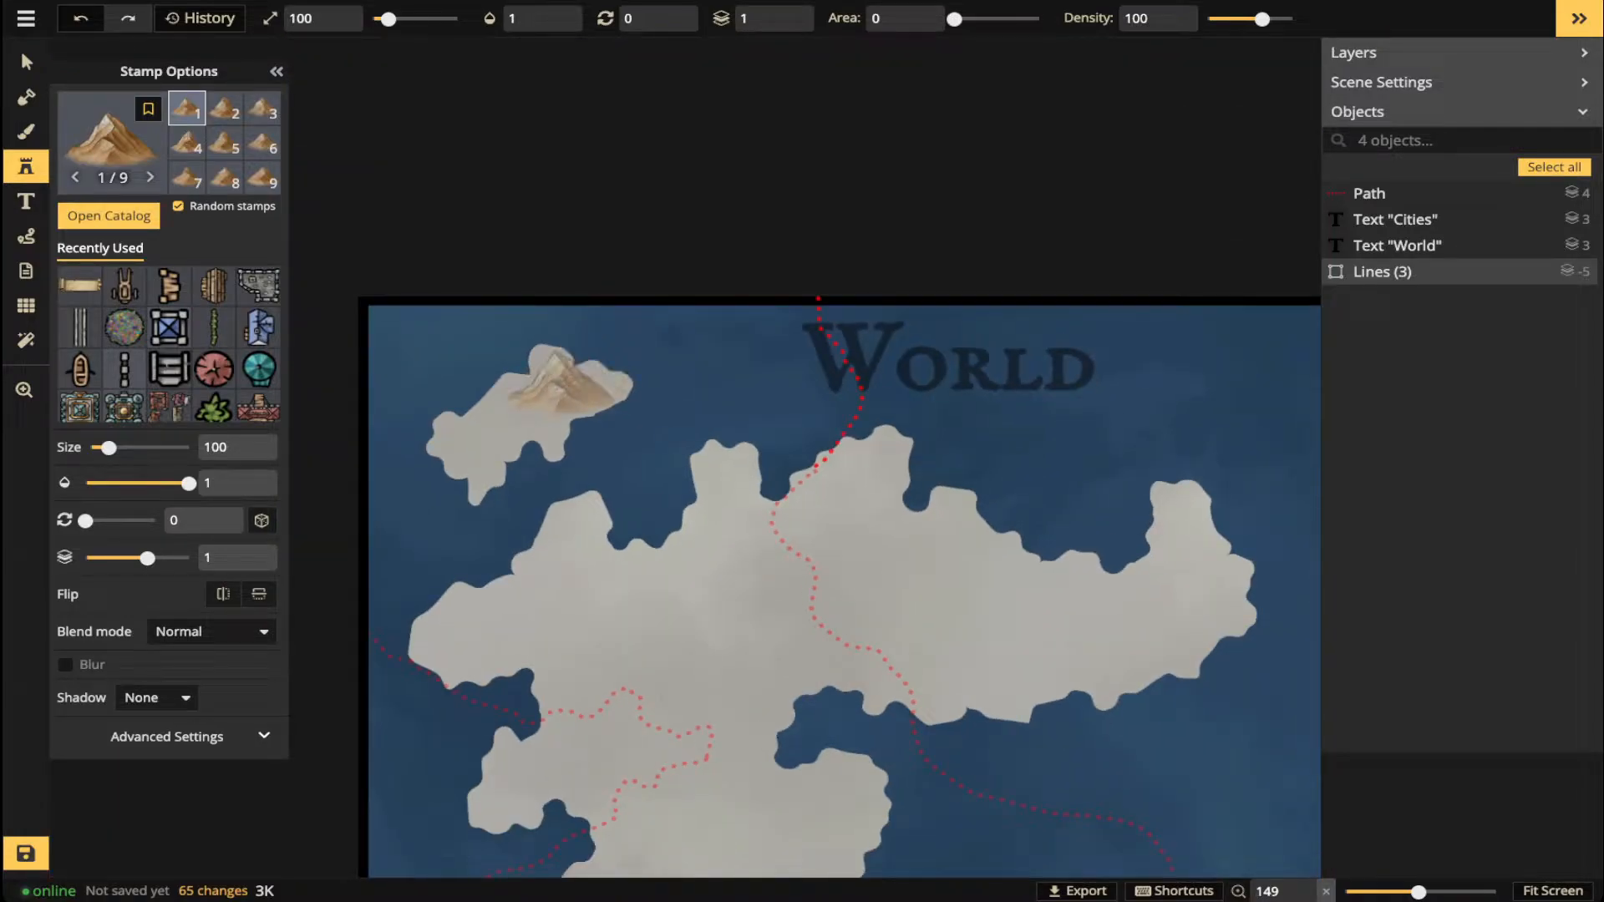
scroll(806, 543, "up", 1)
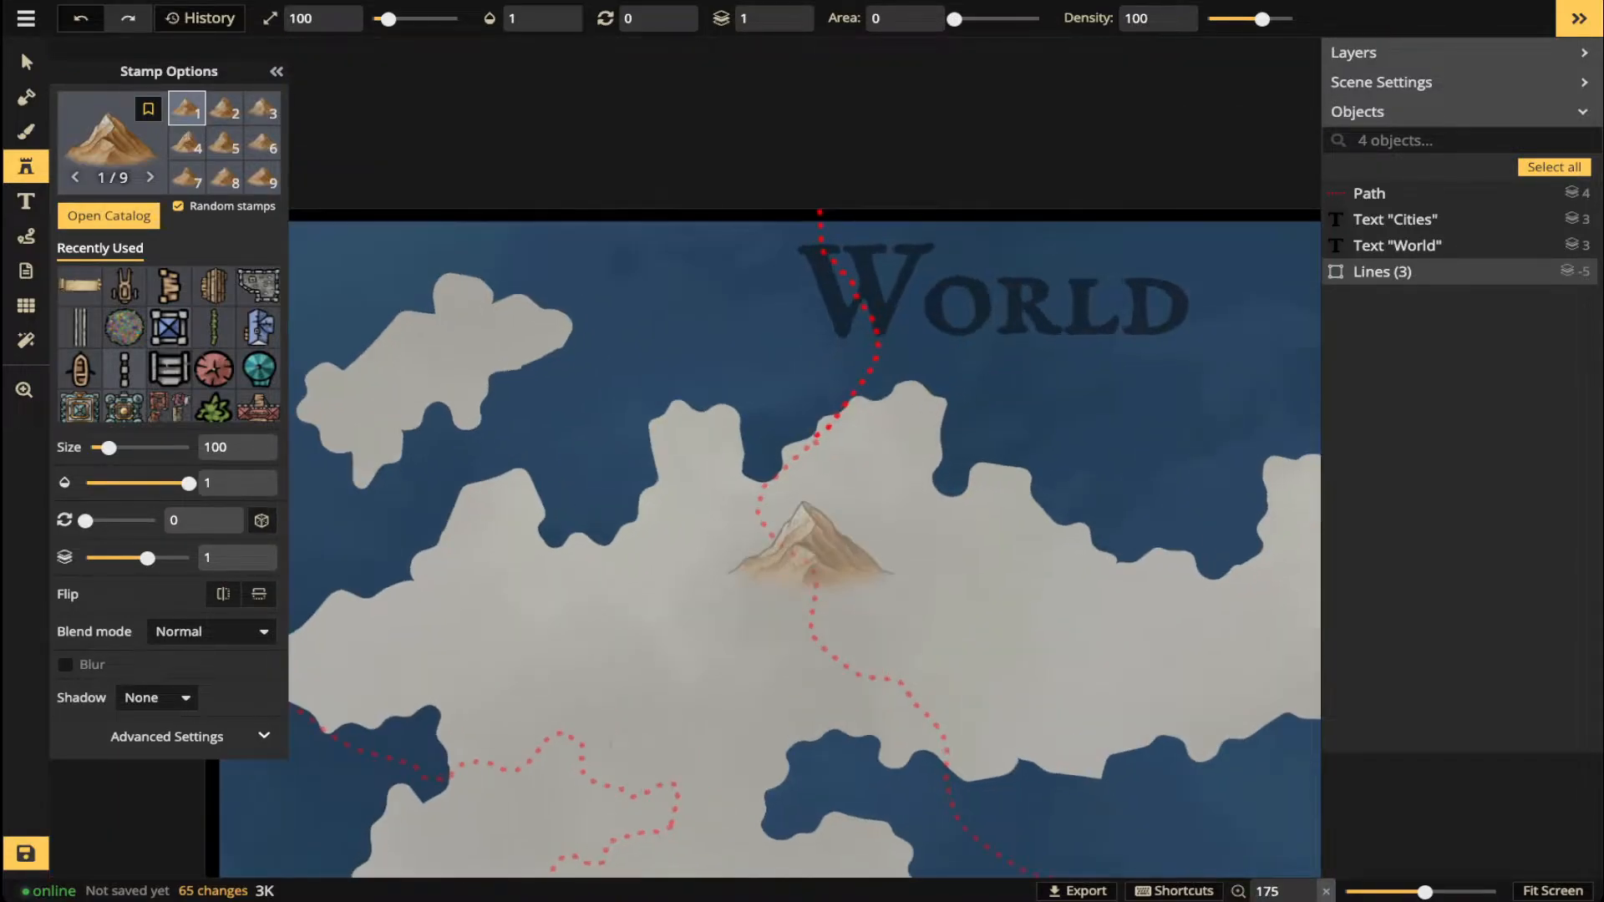
scroll(802, 539, "up", 2)
scroll(773, 473, "up", 1)
scroll(768, 461, "down", 3)
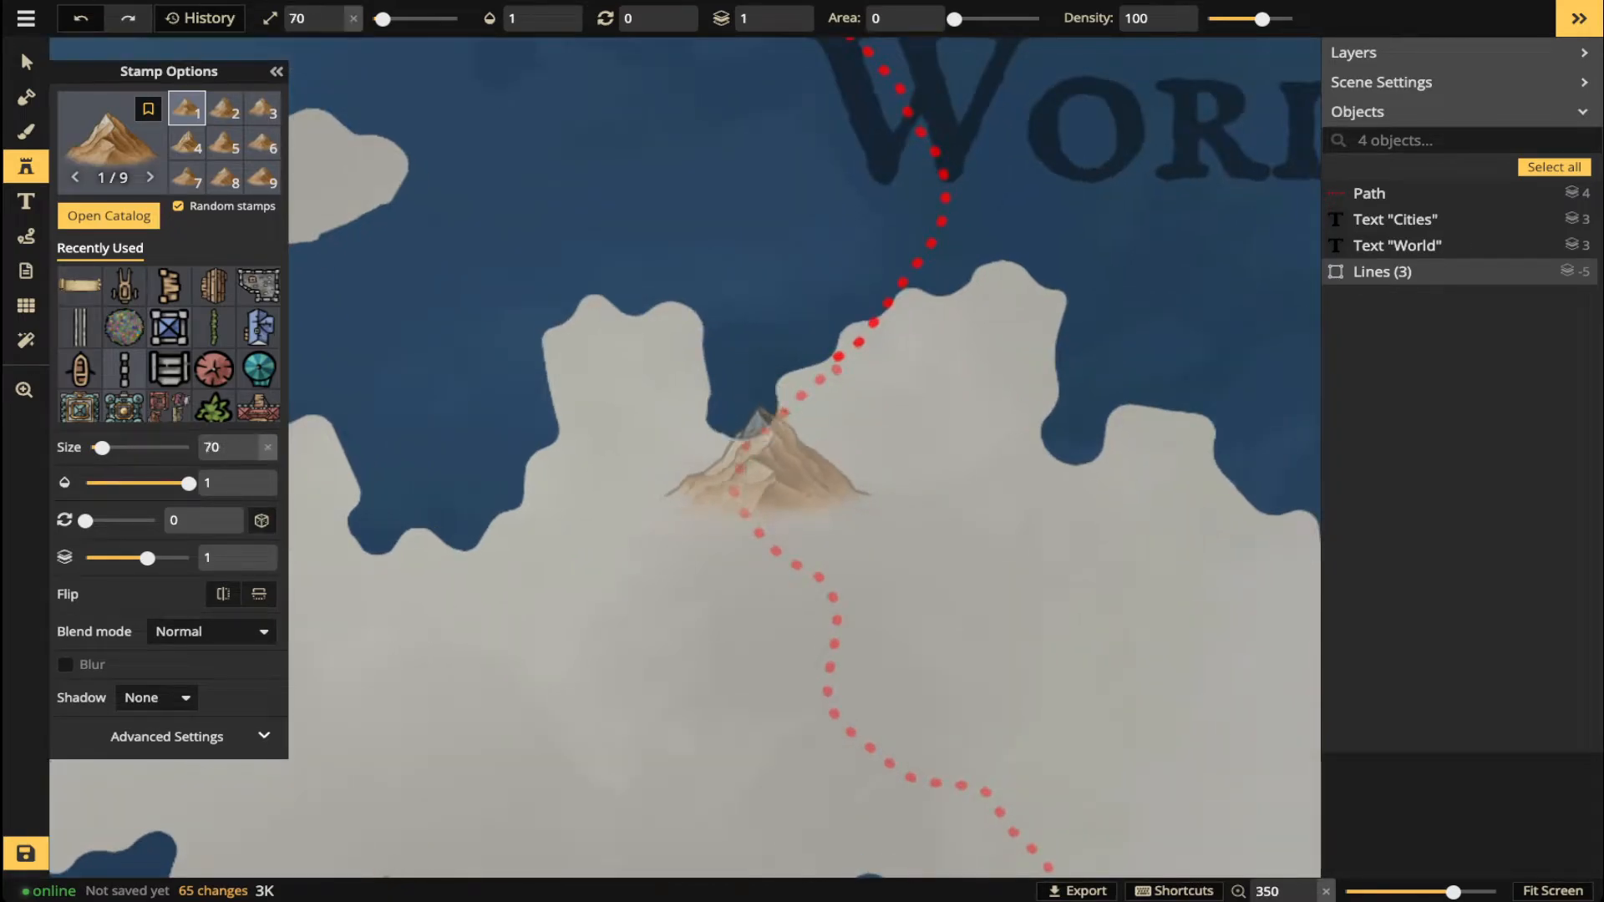
scroll(762, 455, "down", 3)
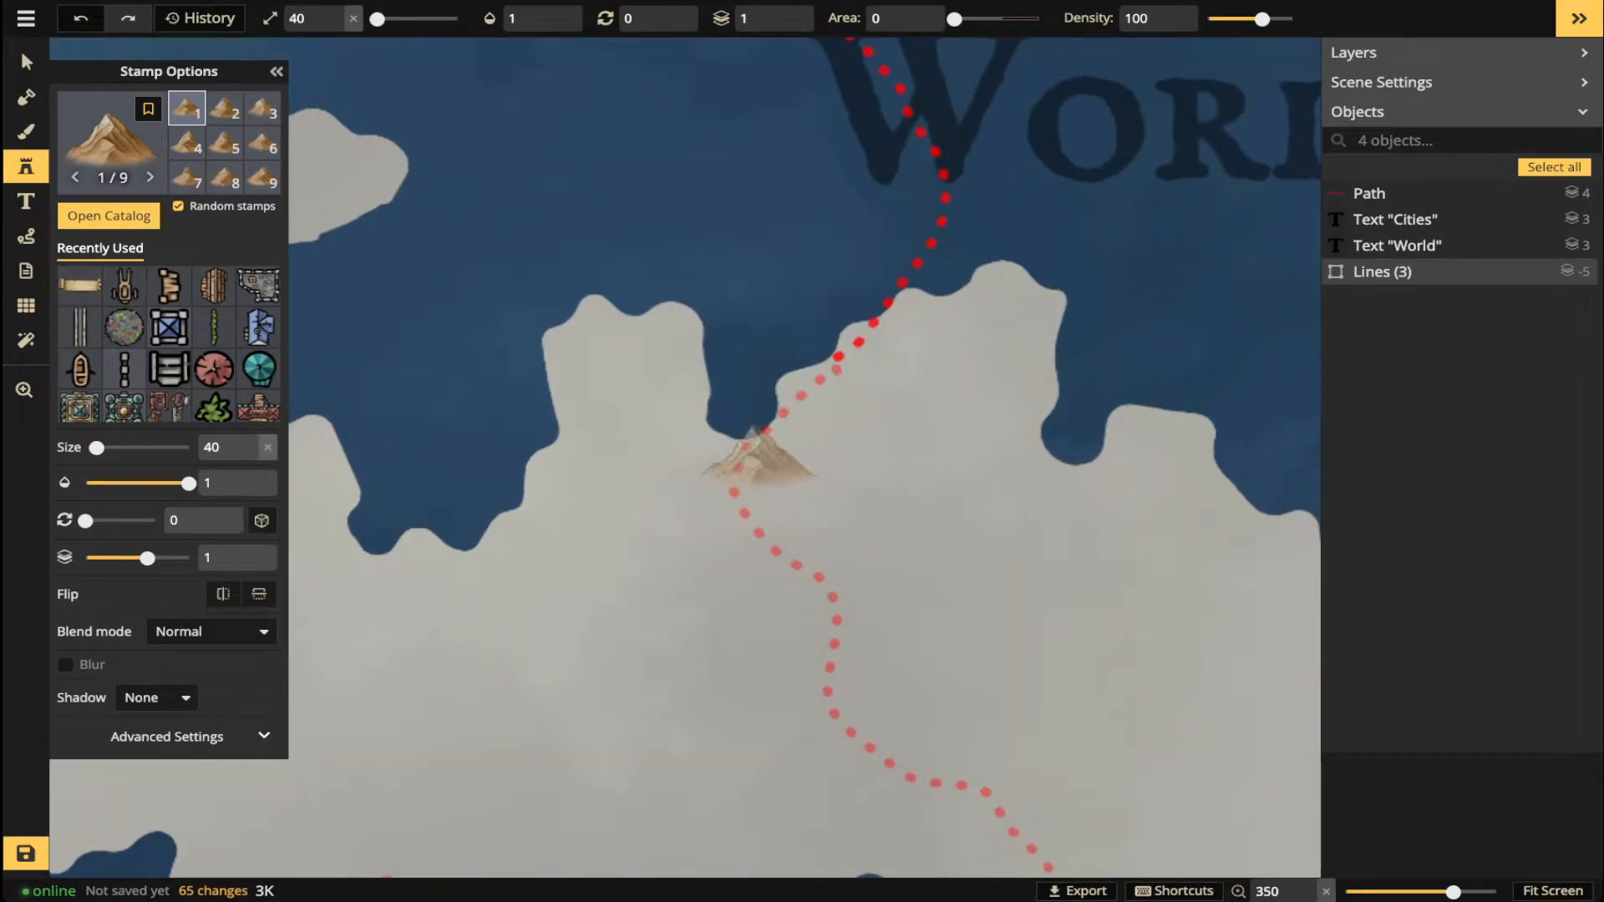
scroll(756, 455, "down", 4)
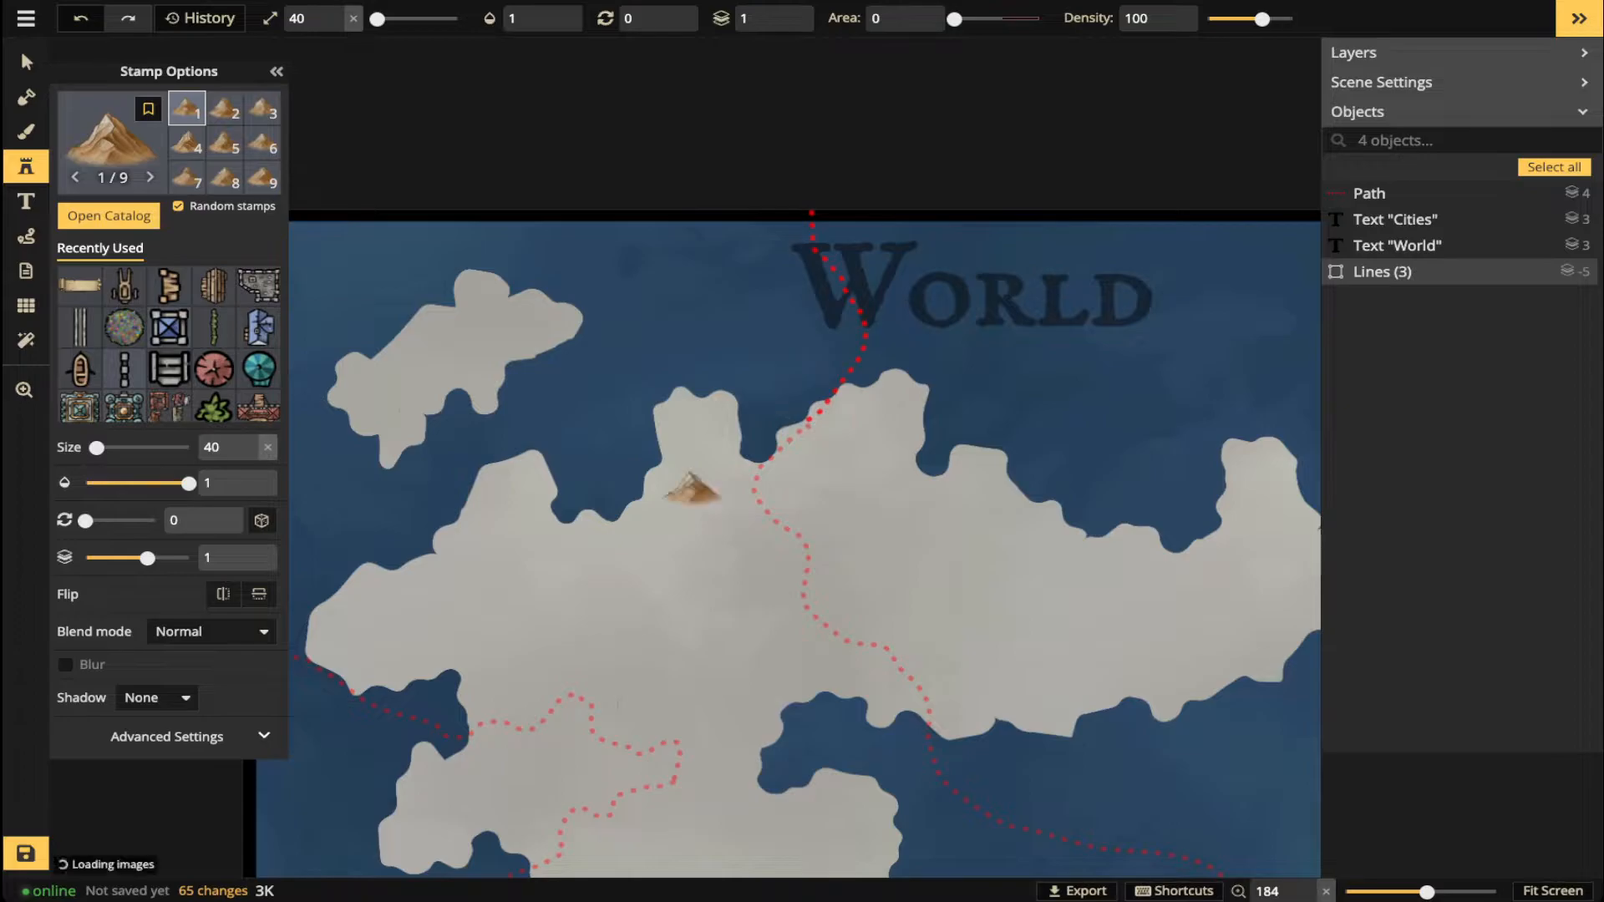
mouse_move(690, 489)
left_mouse_down()
mouse_move(727, 558)
mouse_move(661, 644)
mouse_move(719, 673)
left_mouse_up()
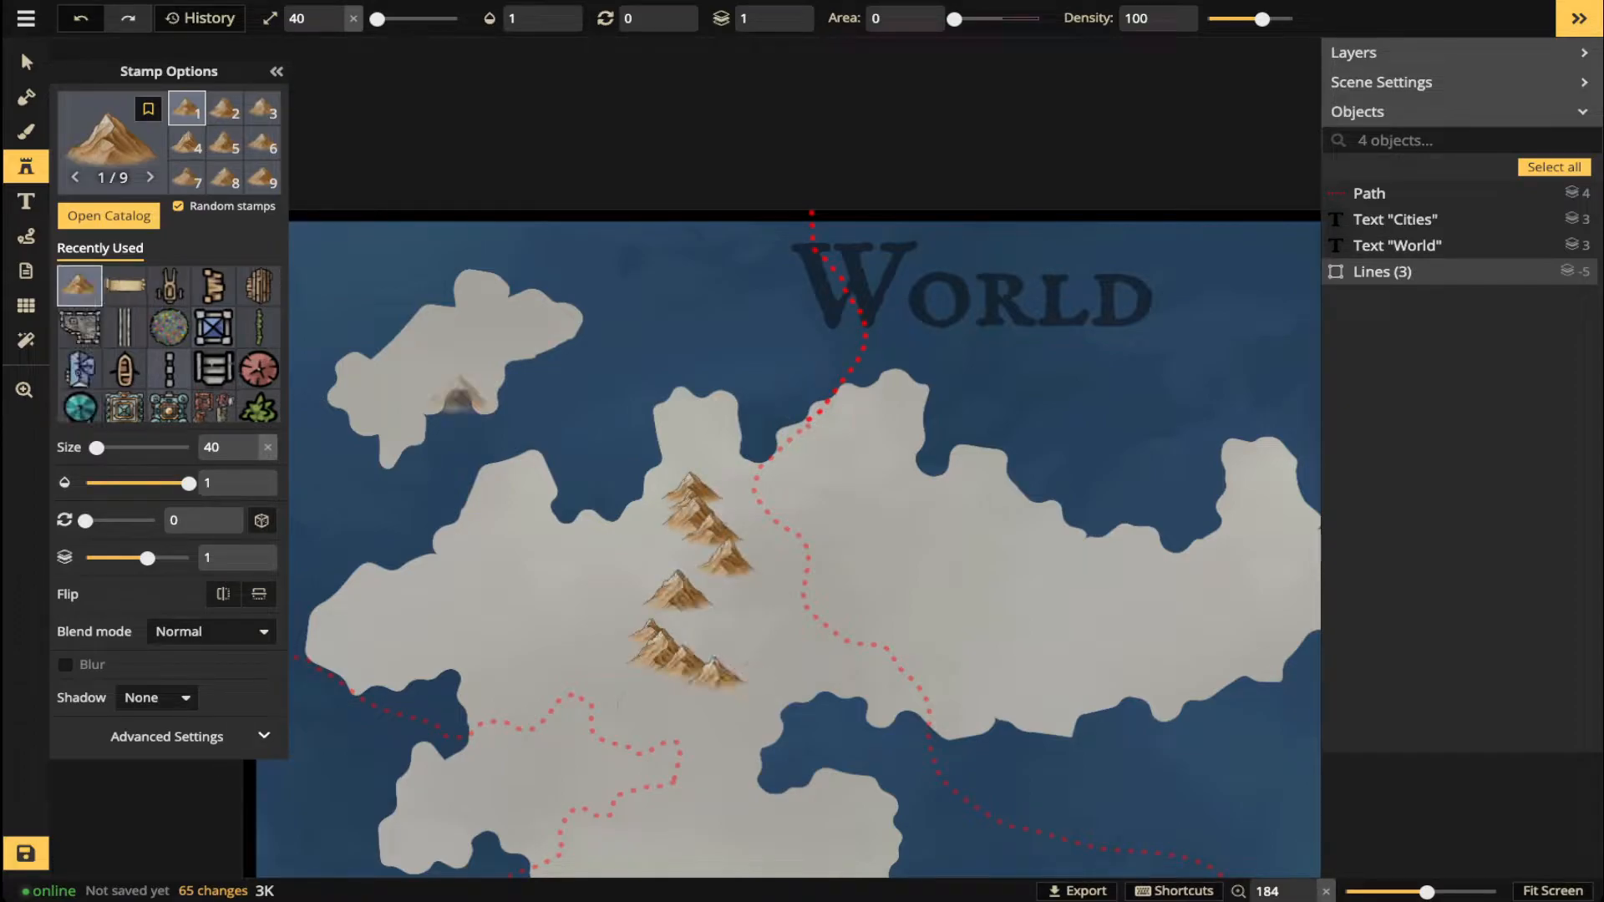
- Shift the trial mountains toward the dotted line at size 35 and delete them
left_click(26, 61)
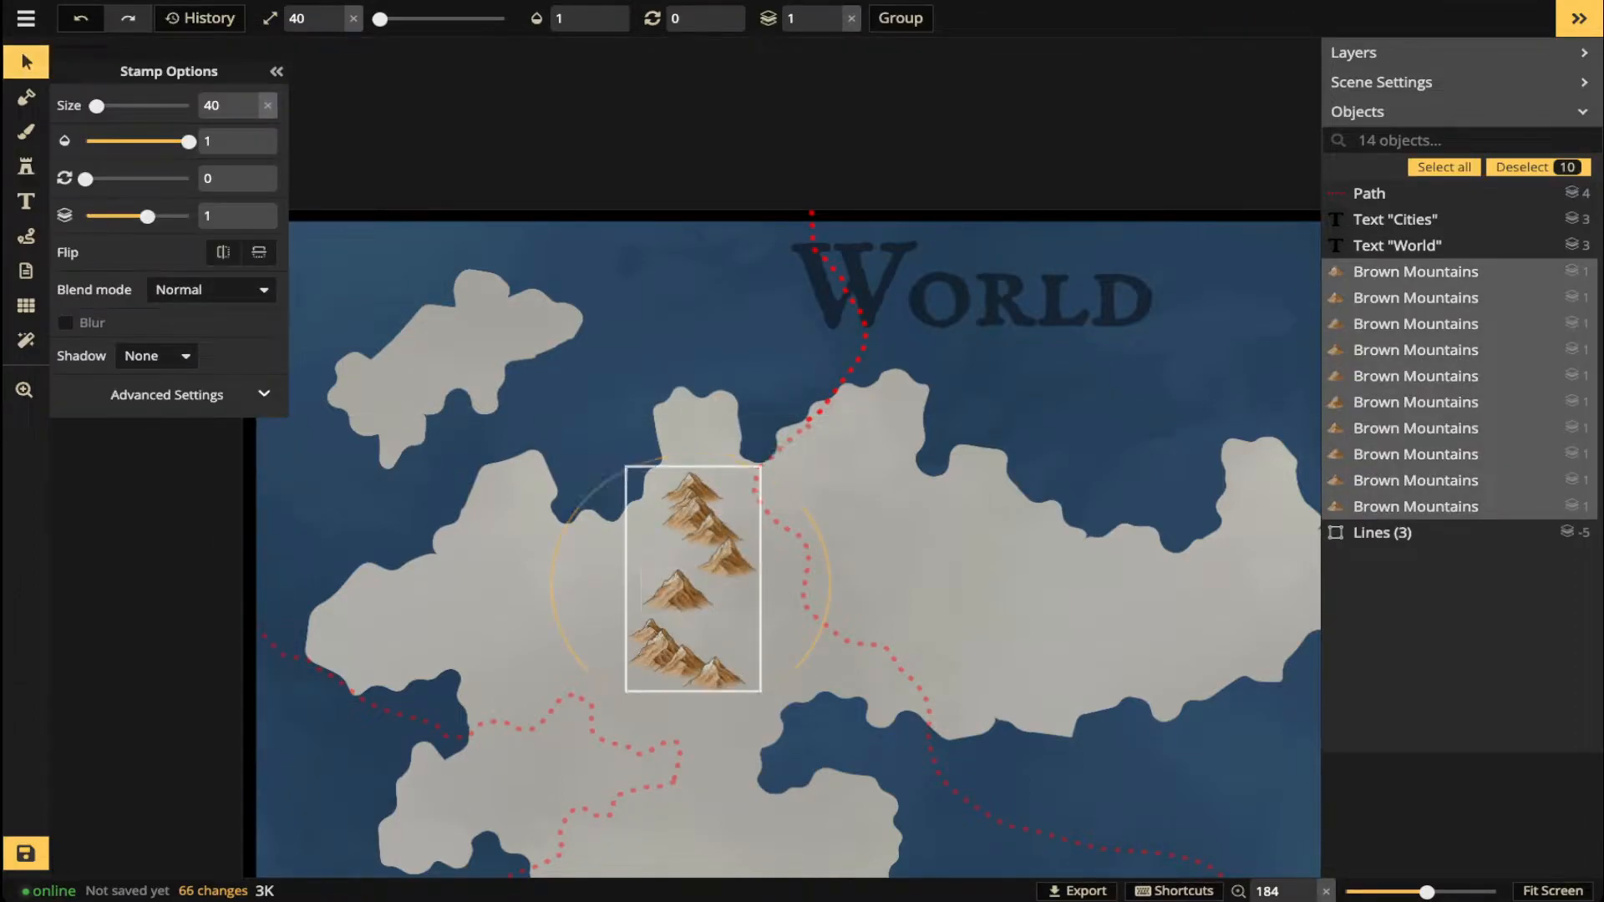
left_click_drag(693, 579, 742, 559)
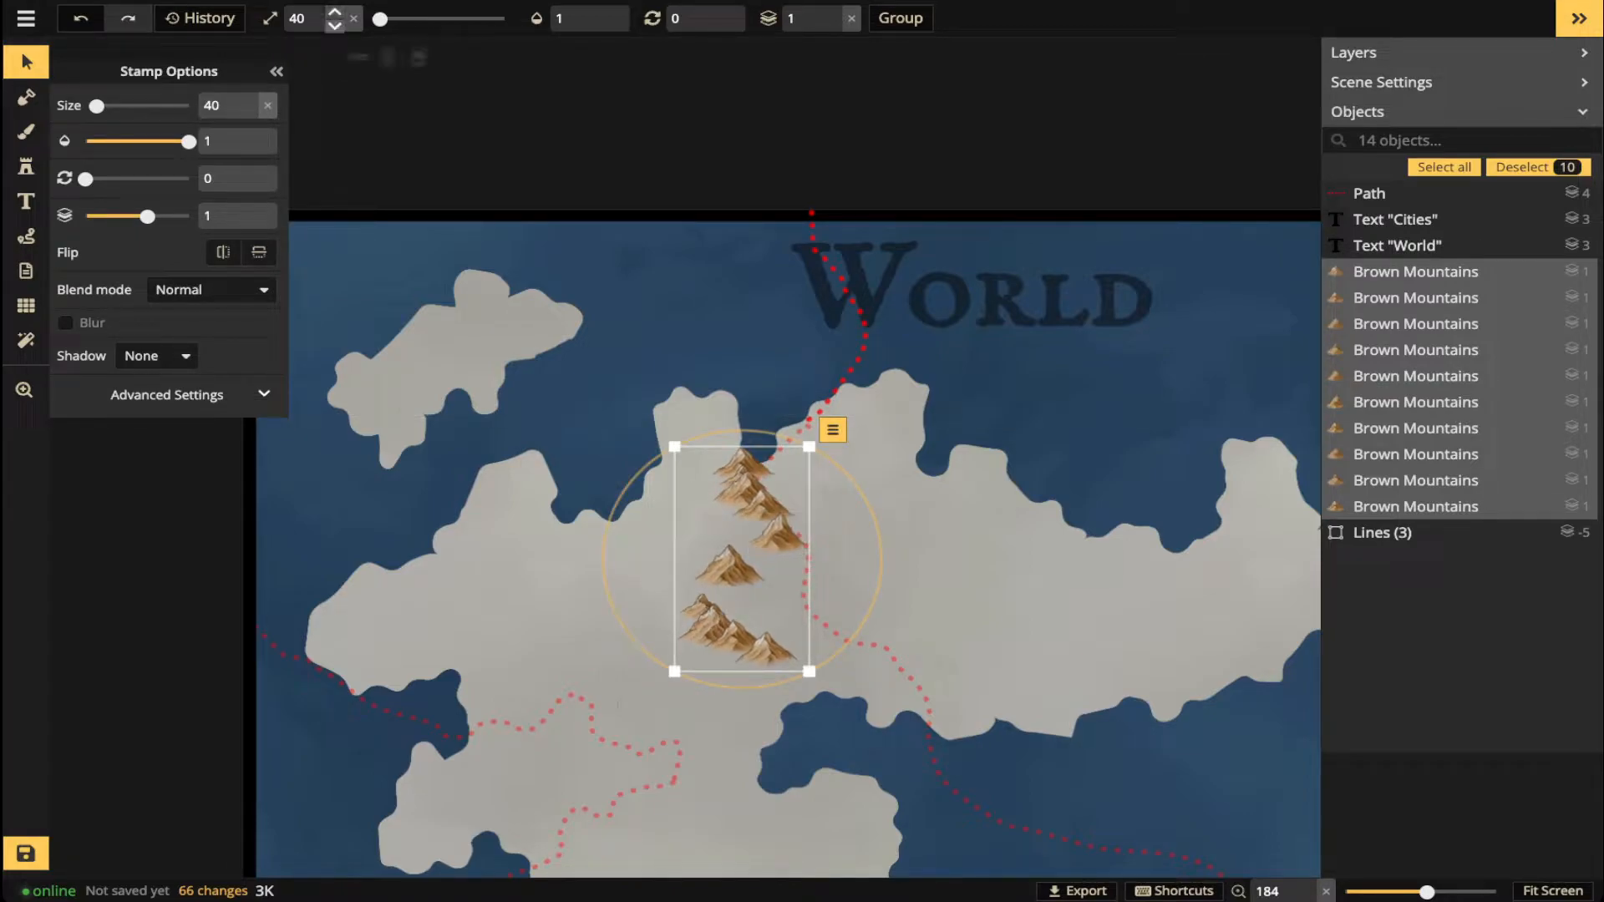
left_click(335, 26)
left_click(334, 26)
left_click(334, 26)
left_click(335, 26)
left_click(334, 26)
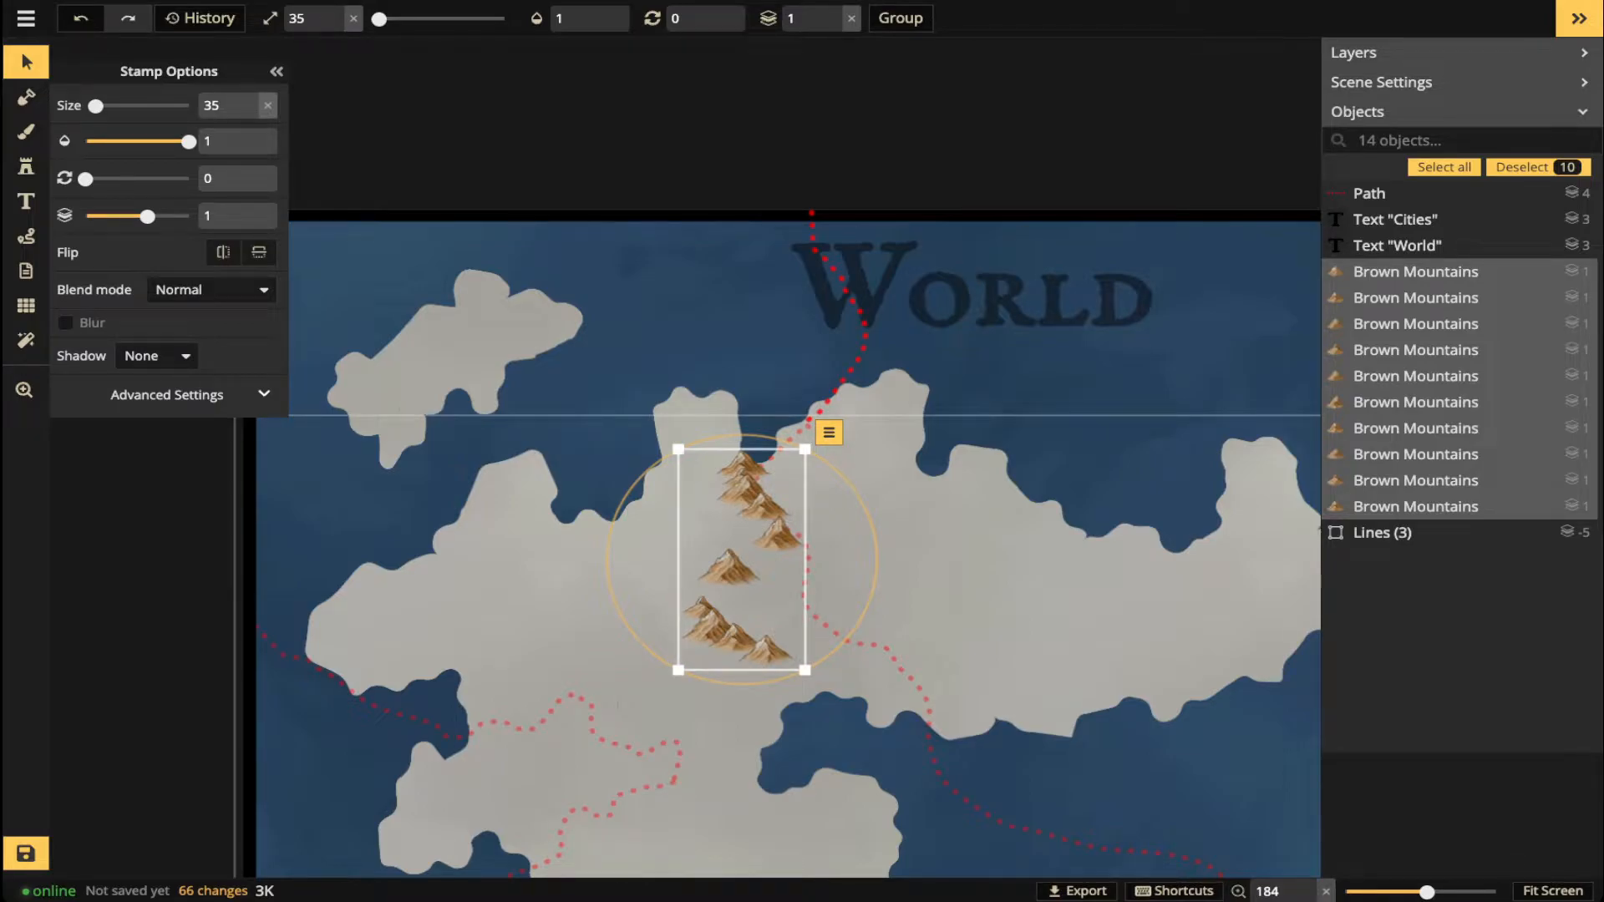
key("Delete")
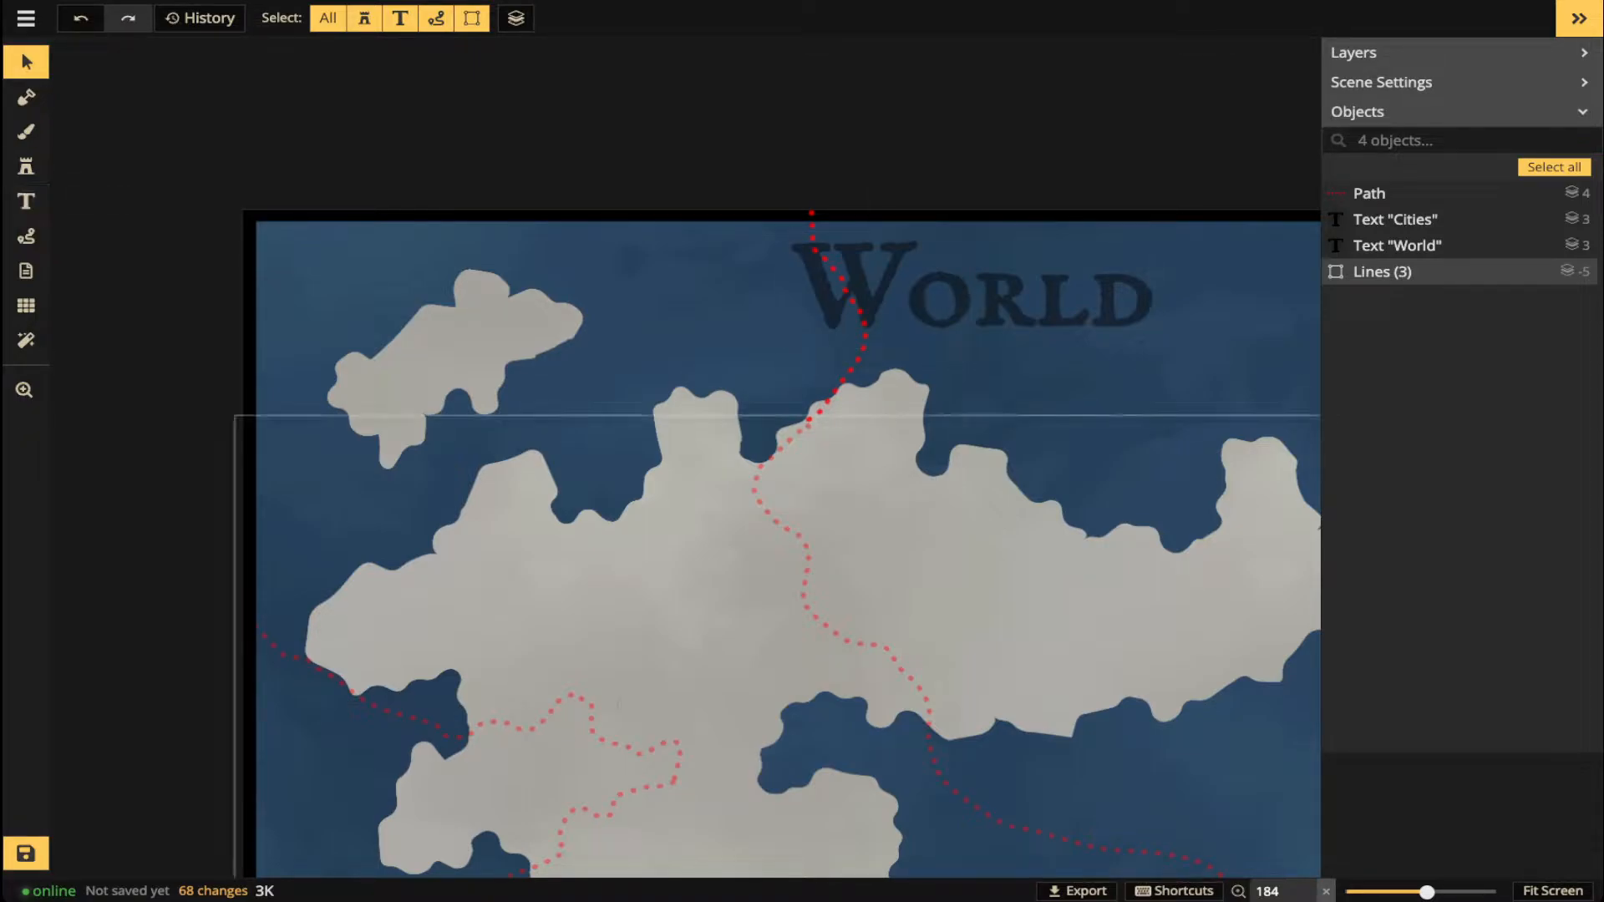
- Paint a dense brown mountain range at size 35 along the dotted line, from the northern coast toward the southern bay
scroll(827, 386, "up", 3)
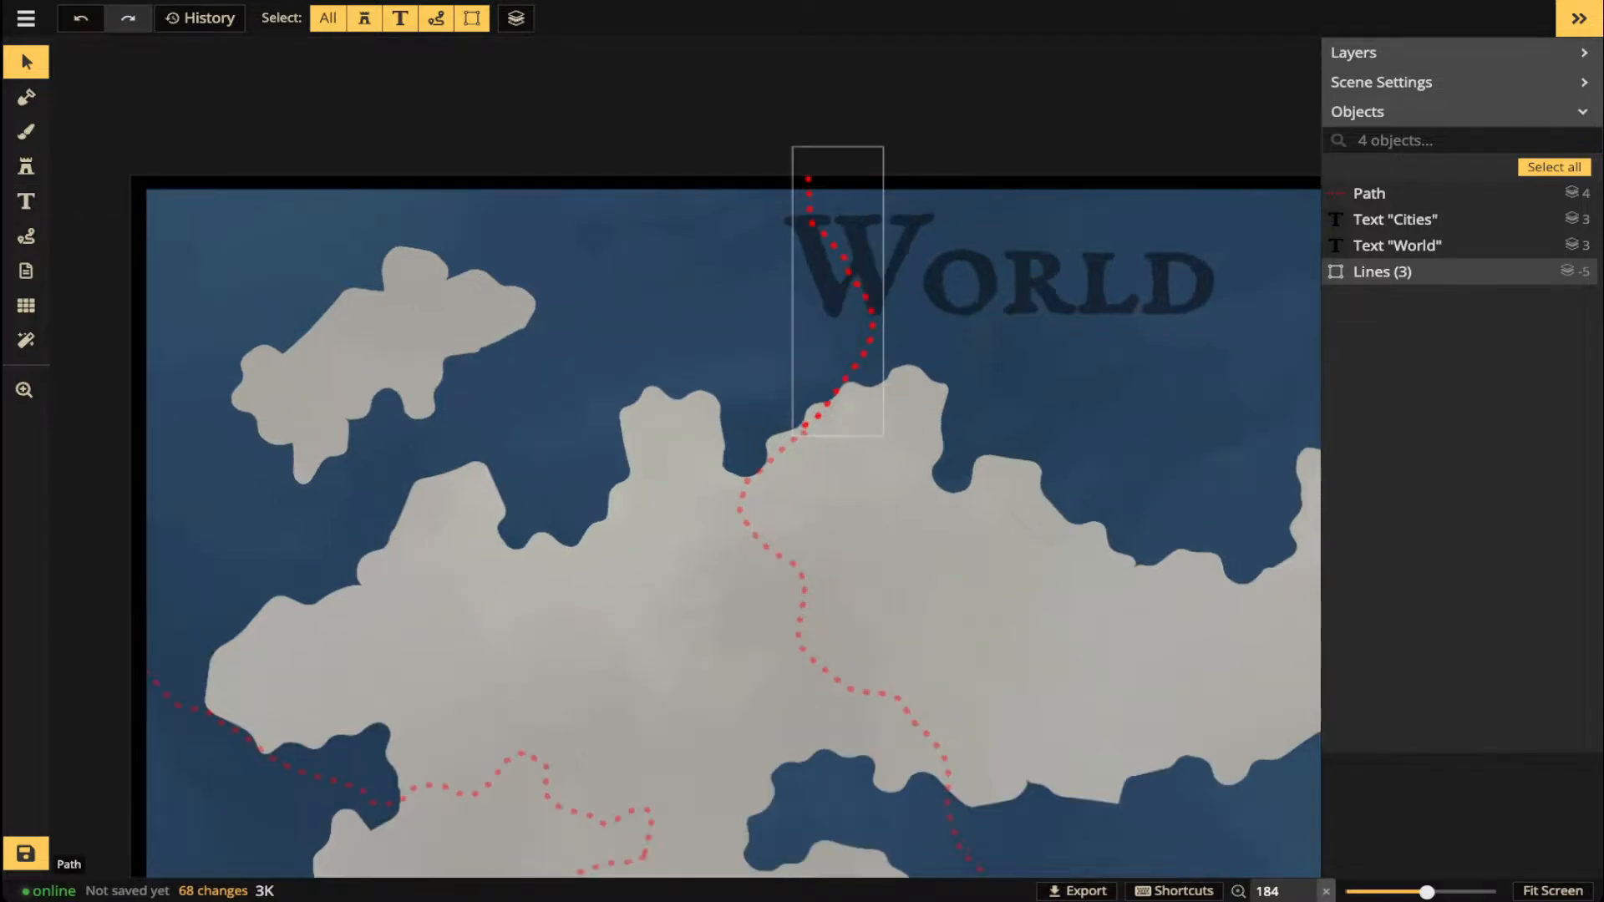
left_click_drag(827, 387, 628, 344)
left_click(26, 168)
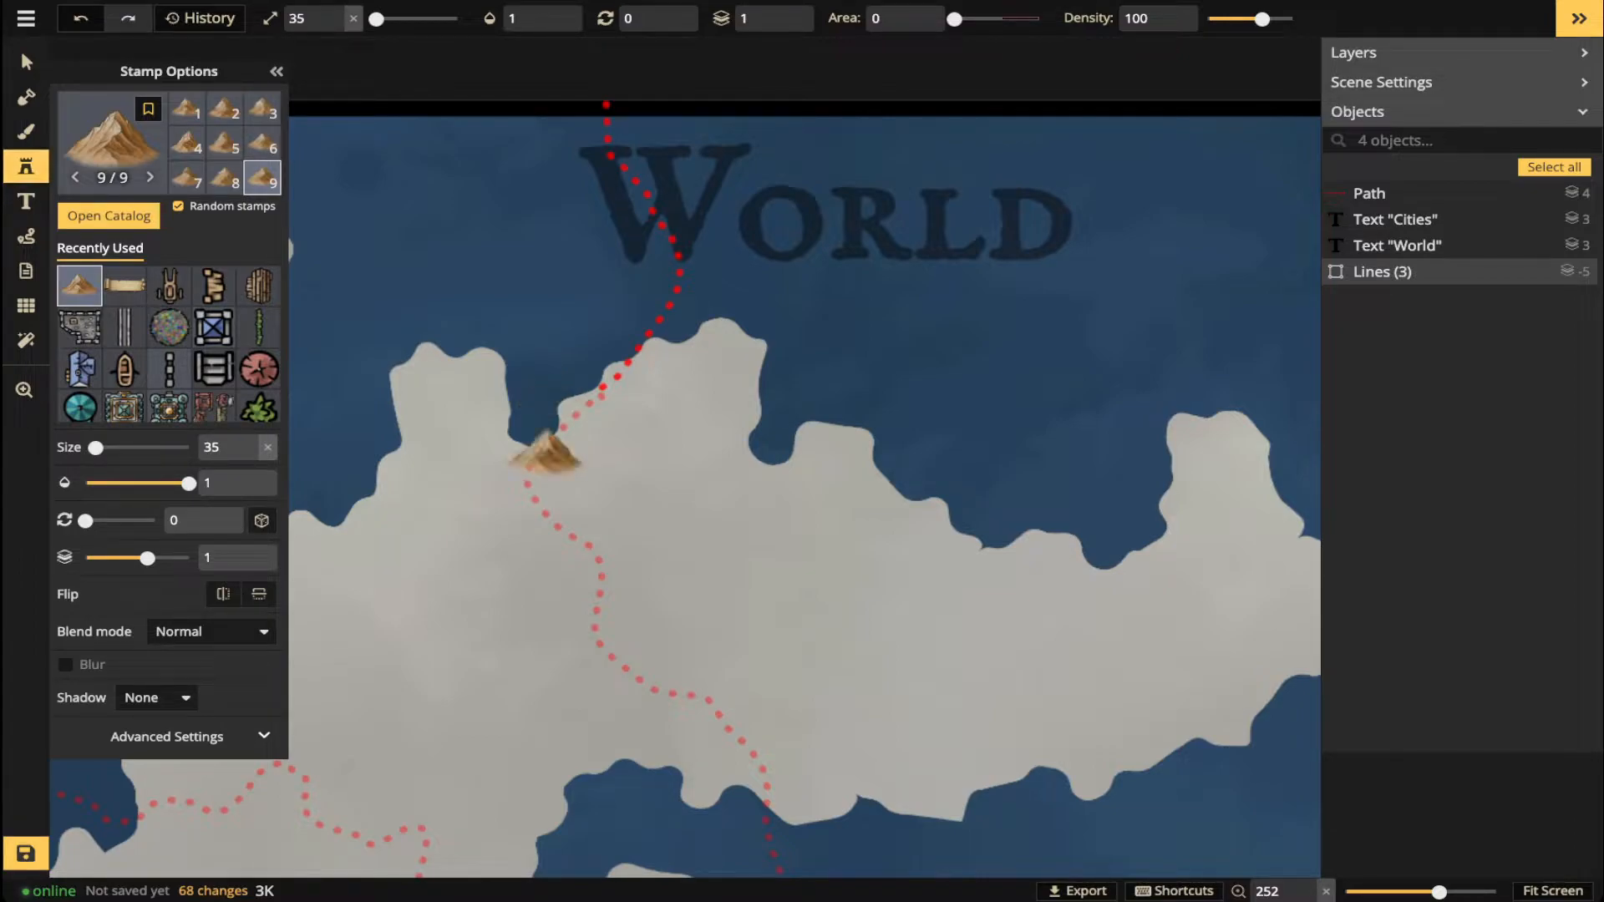
mouse_move(543, 457)
left_mouse_down()
mouse_move(545, 501)
mouse_move(595, 544)
mouse_move(639, 672)
mouse_move(710, 693)
mouse_move(777, 765)
left_mouse_up()
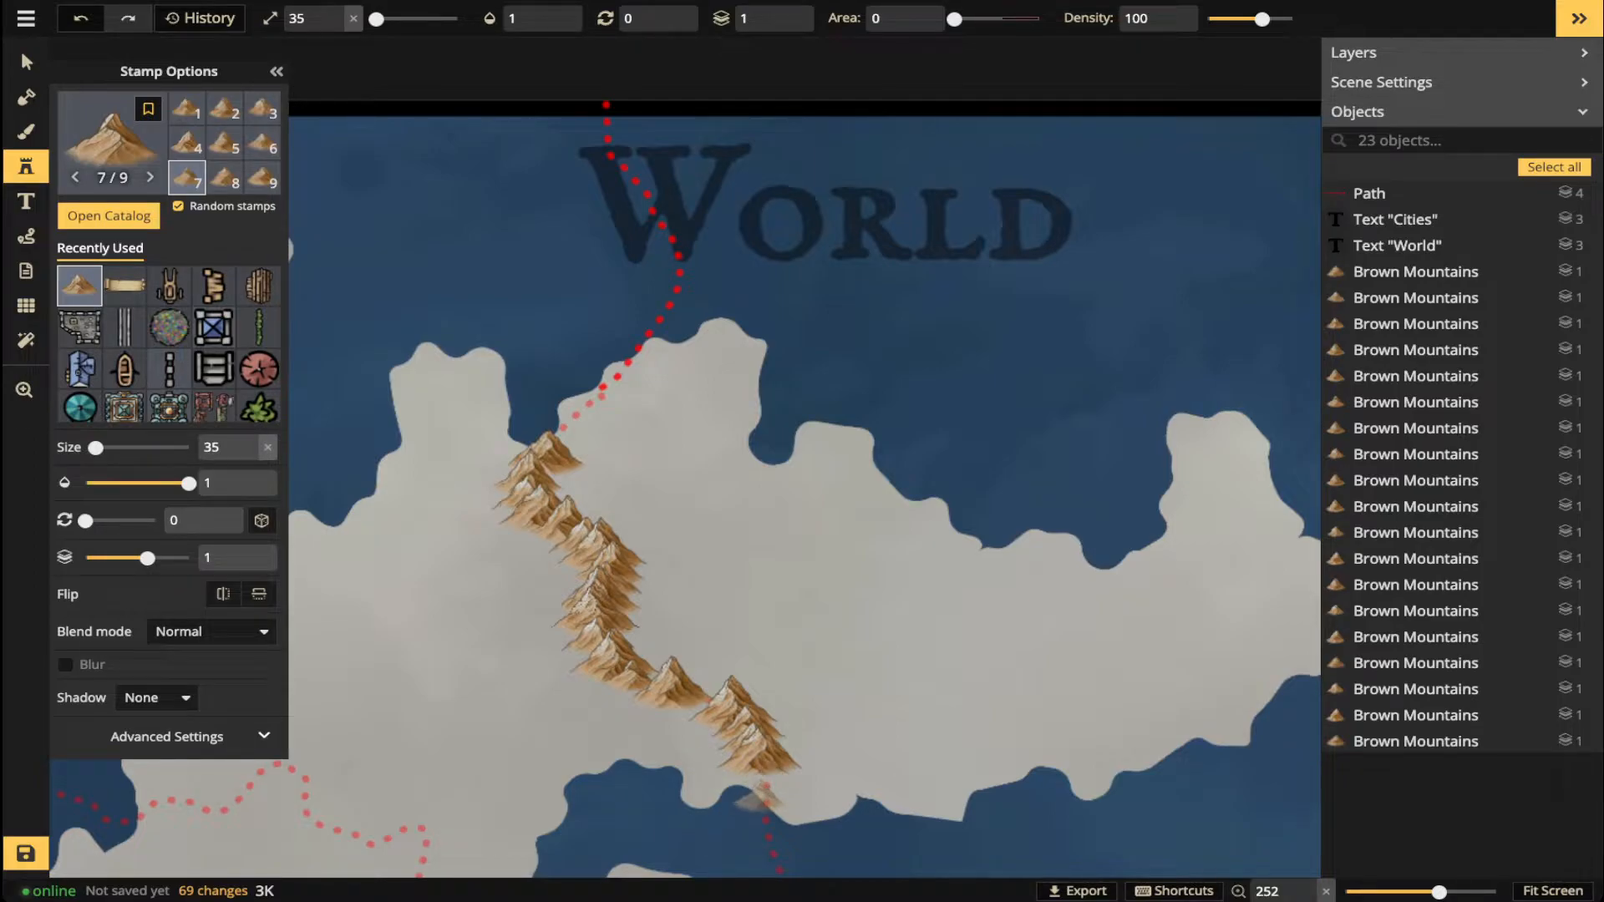
- Reposition the range's northernmost mountain slightly west so it sits at the edge of the coastal inlet
scroll(610, 434, "up", 2)
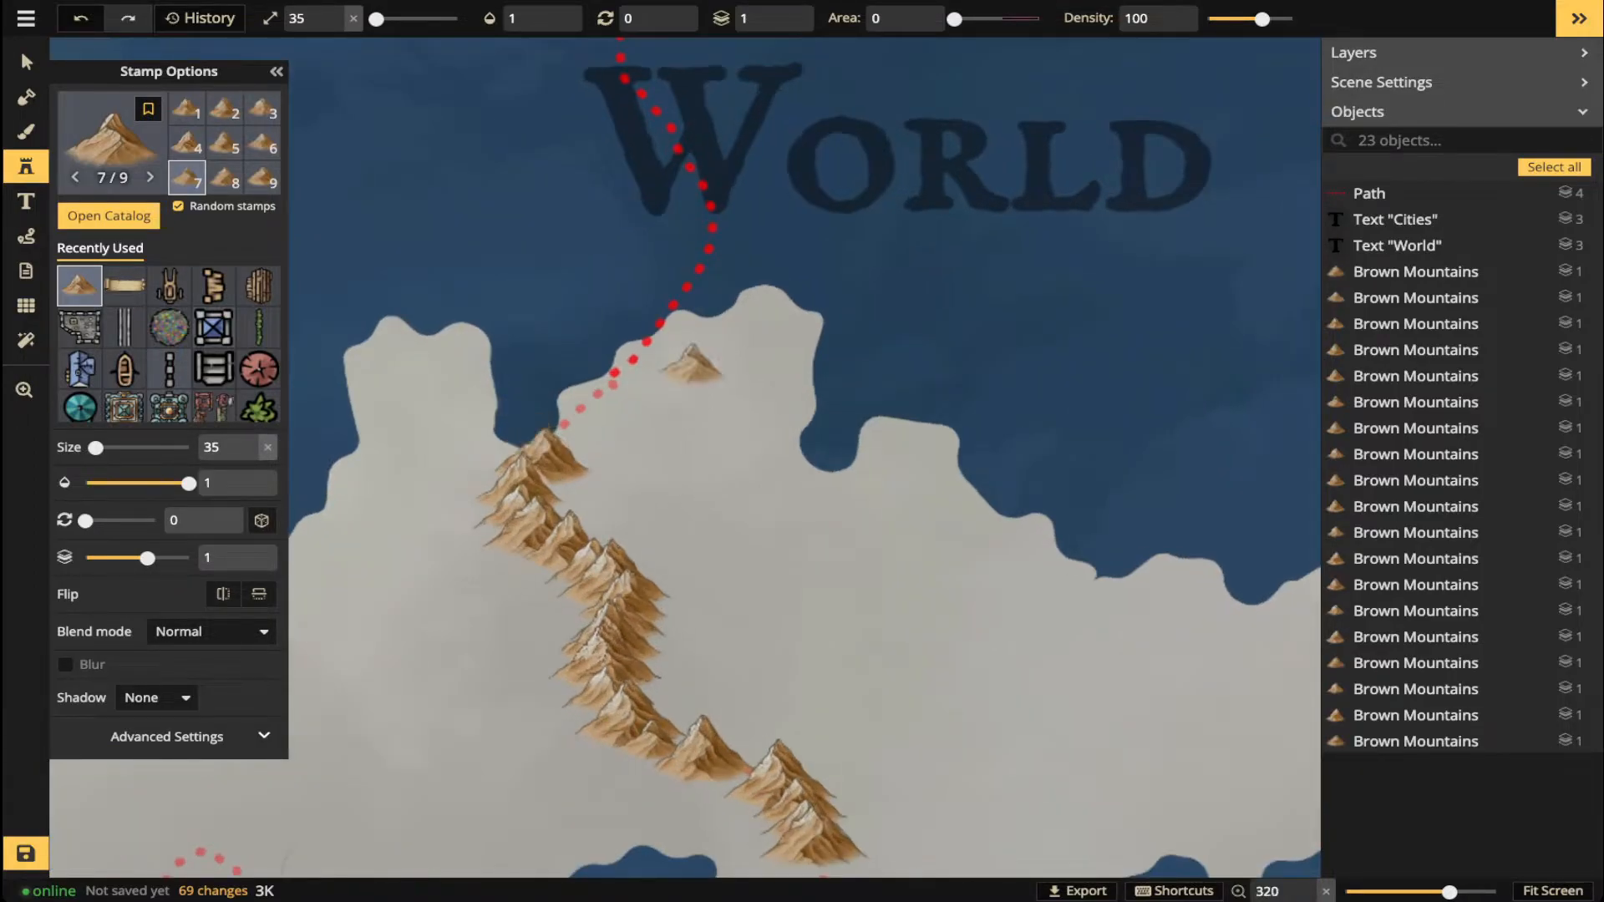
left_click(26, 62)
scroll(555, 496, "up", 2)
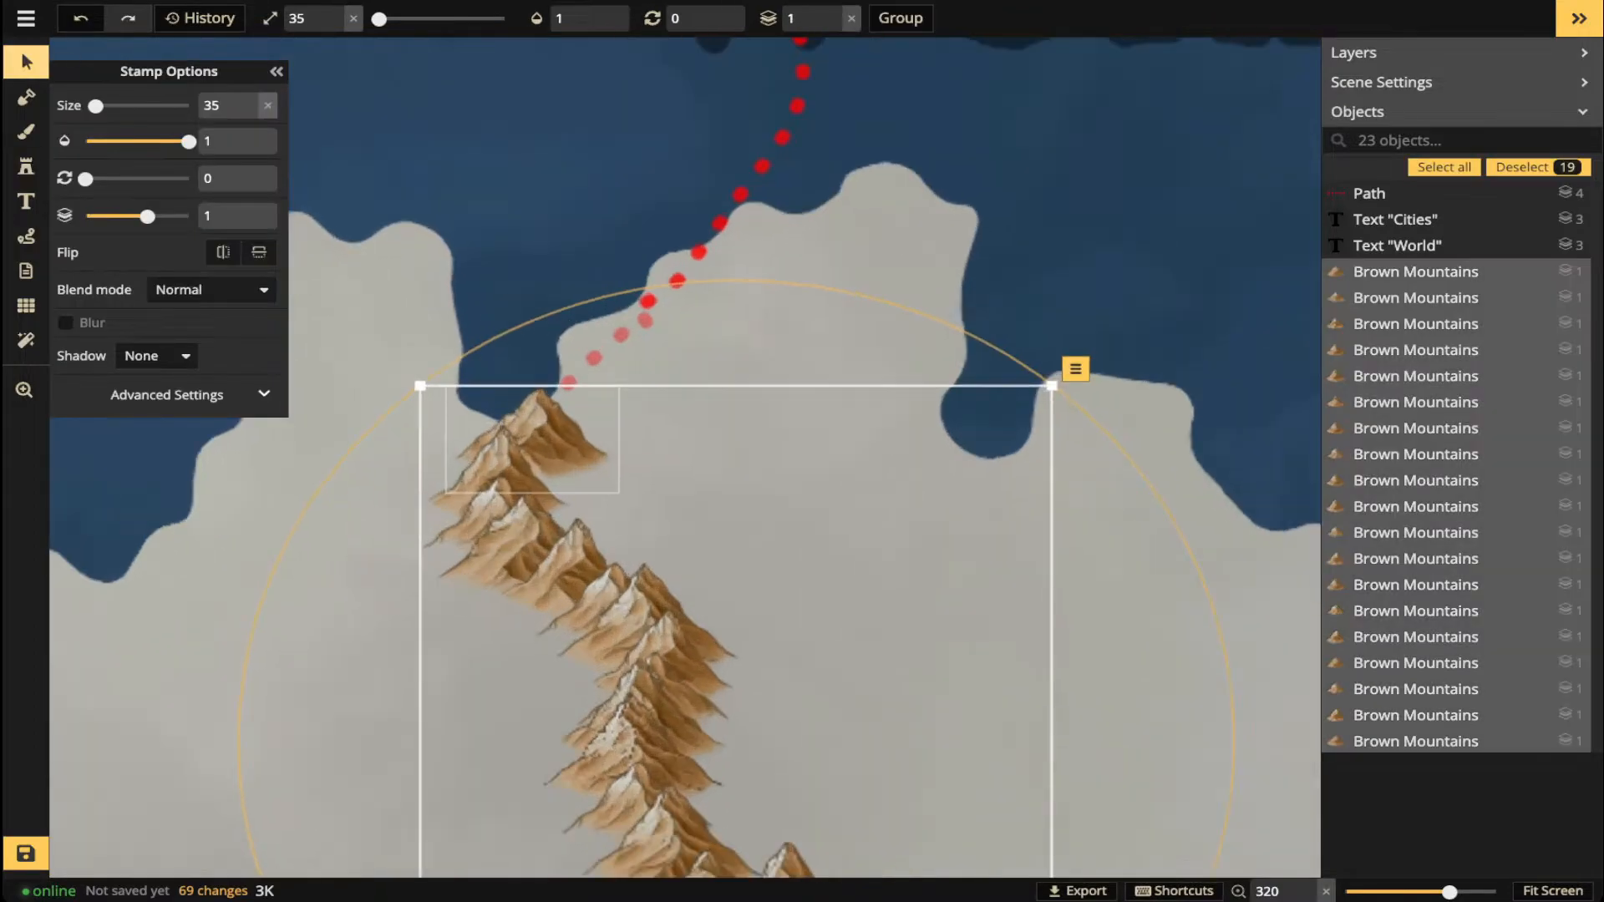
left_click_drag(534, 438, 522, 429)
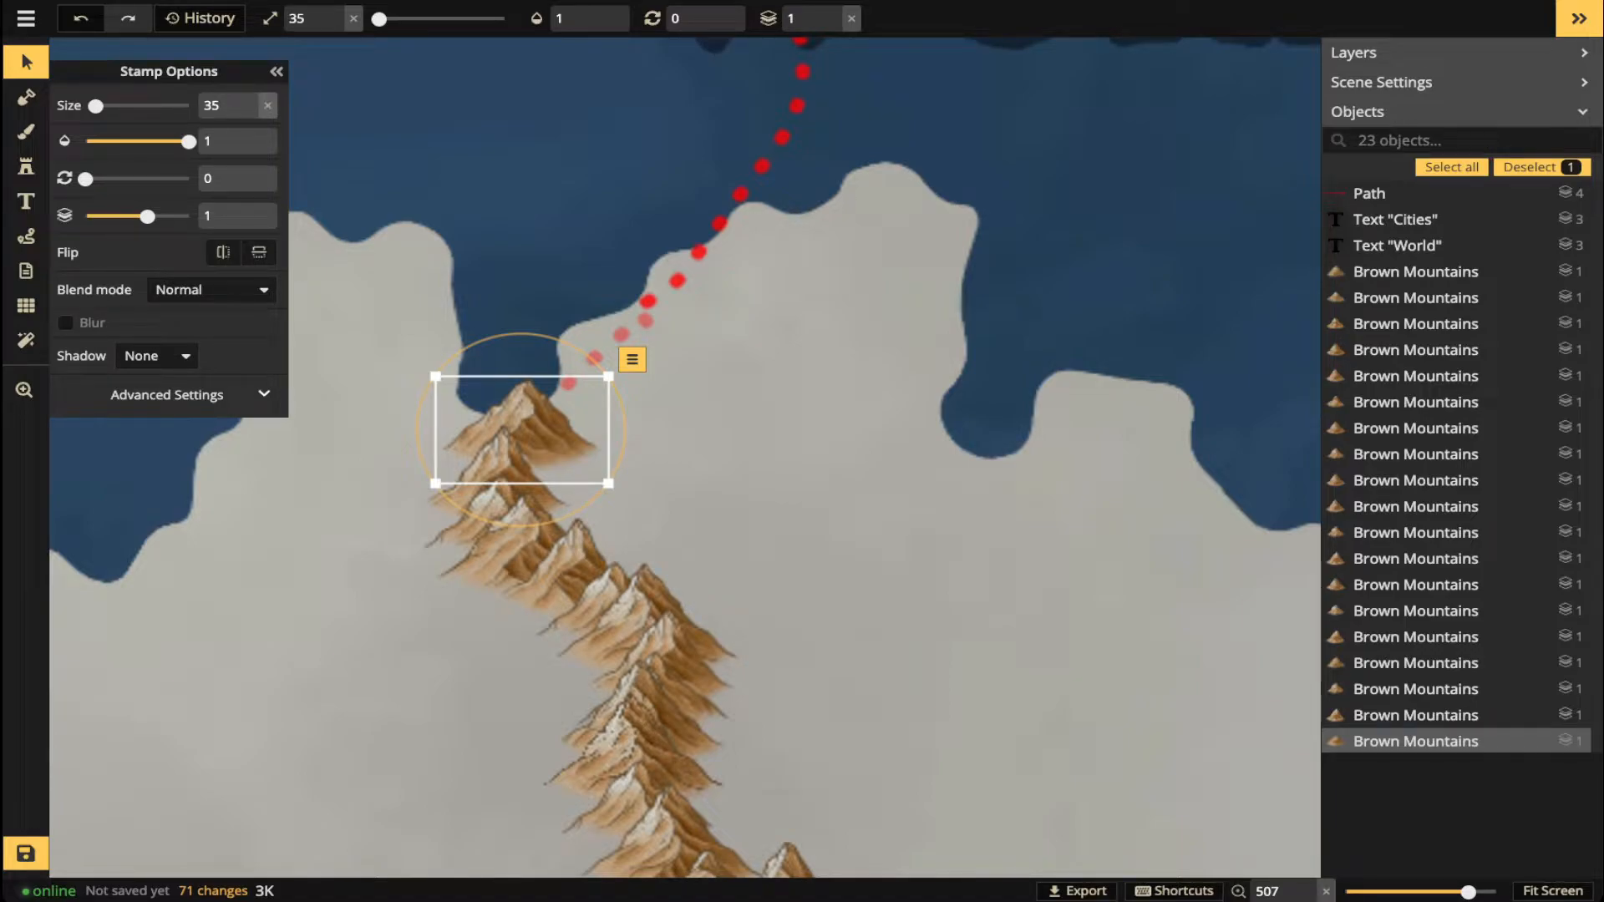
left_click_drag(521, 429, 565, 451)
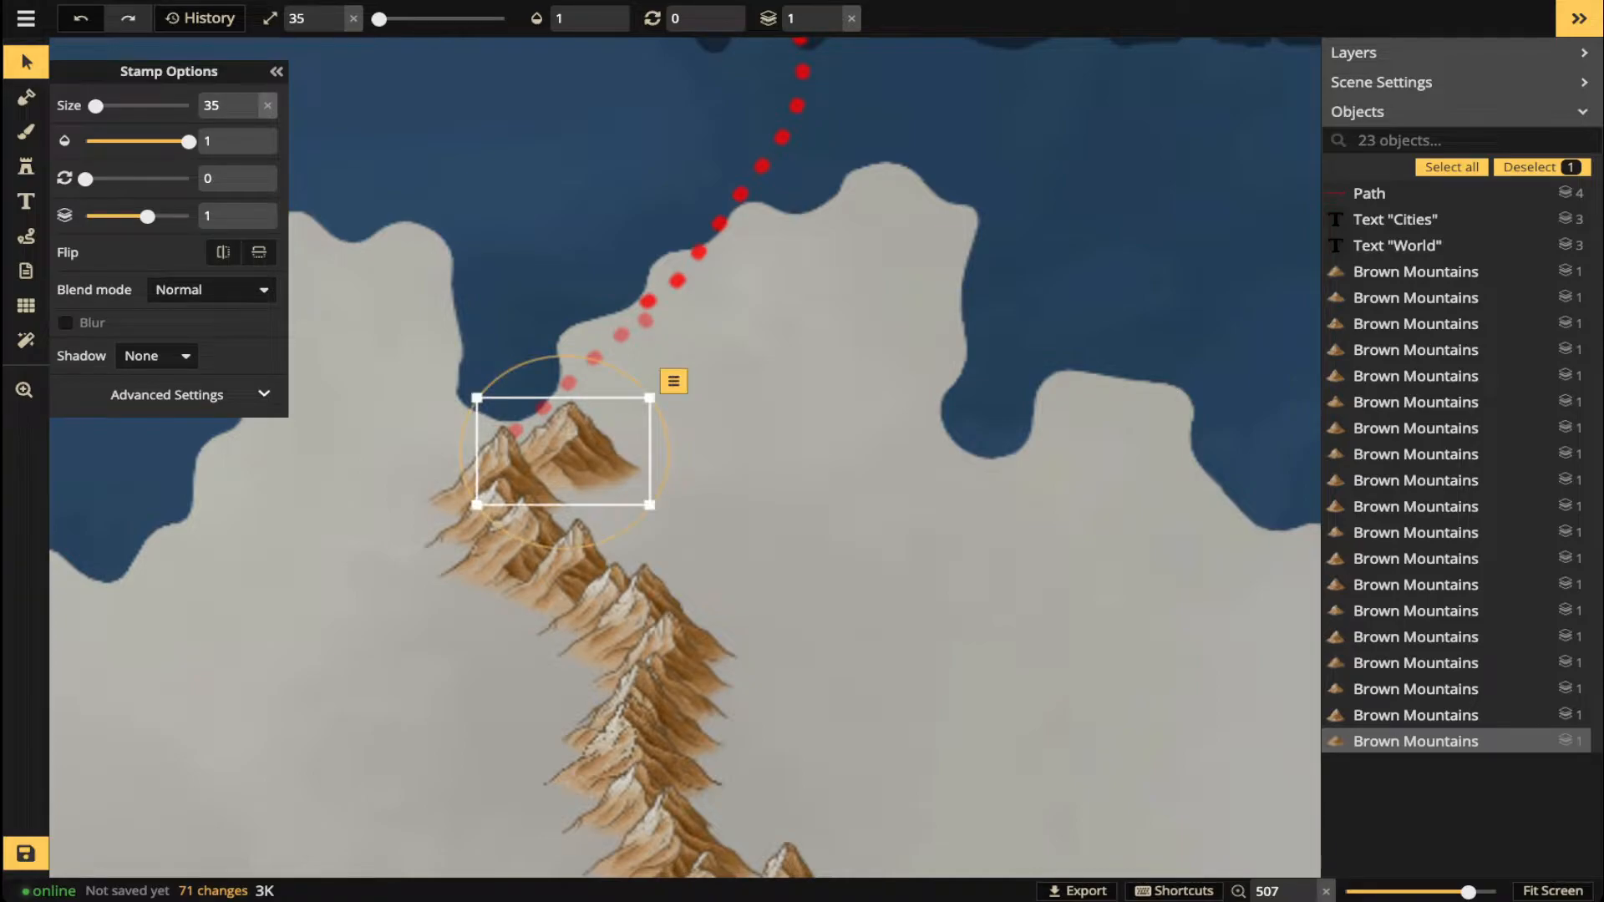
left_click_drag(563, 451, 509, 434)
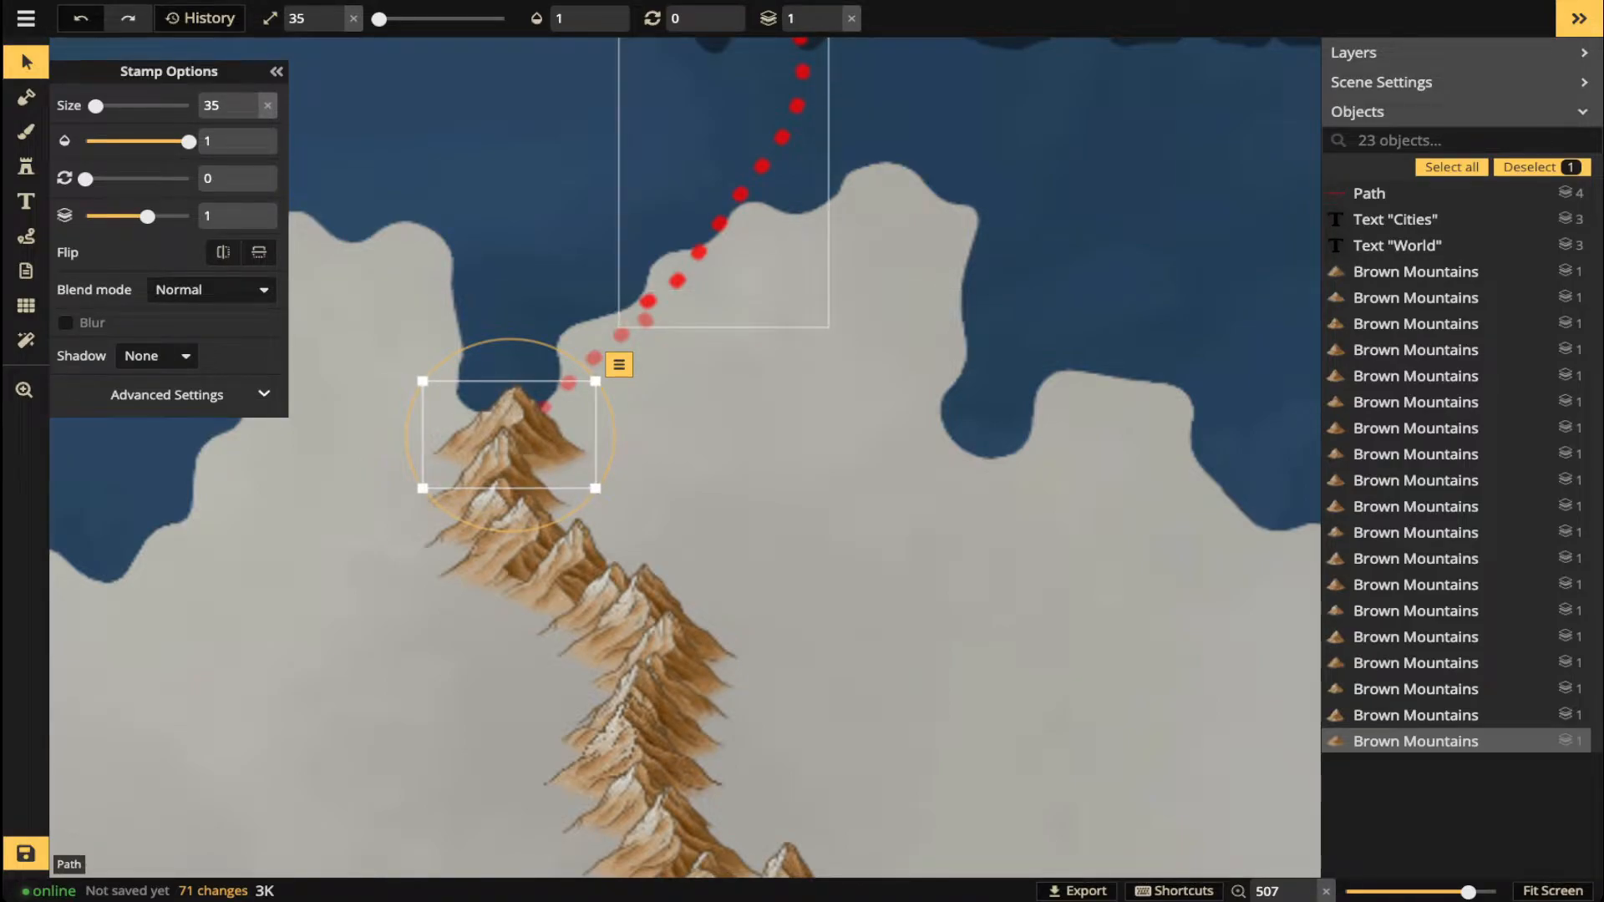
key("Escape")
scroll(514, 459, "down", 3)
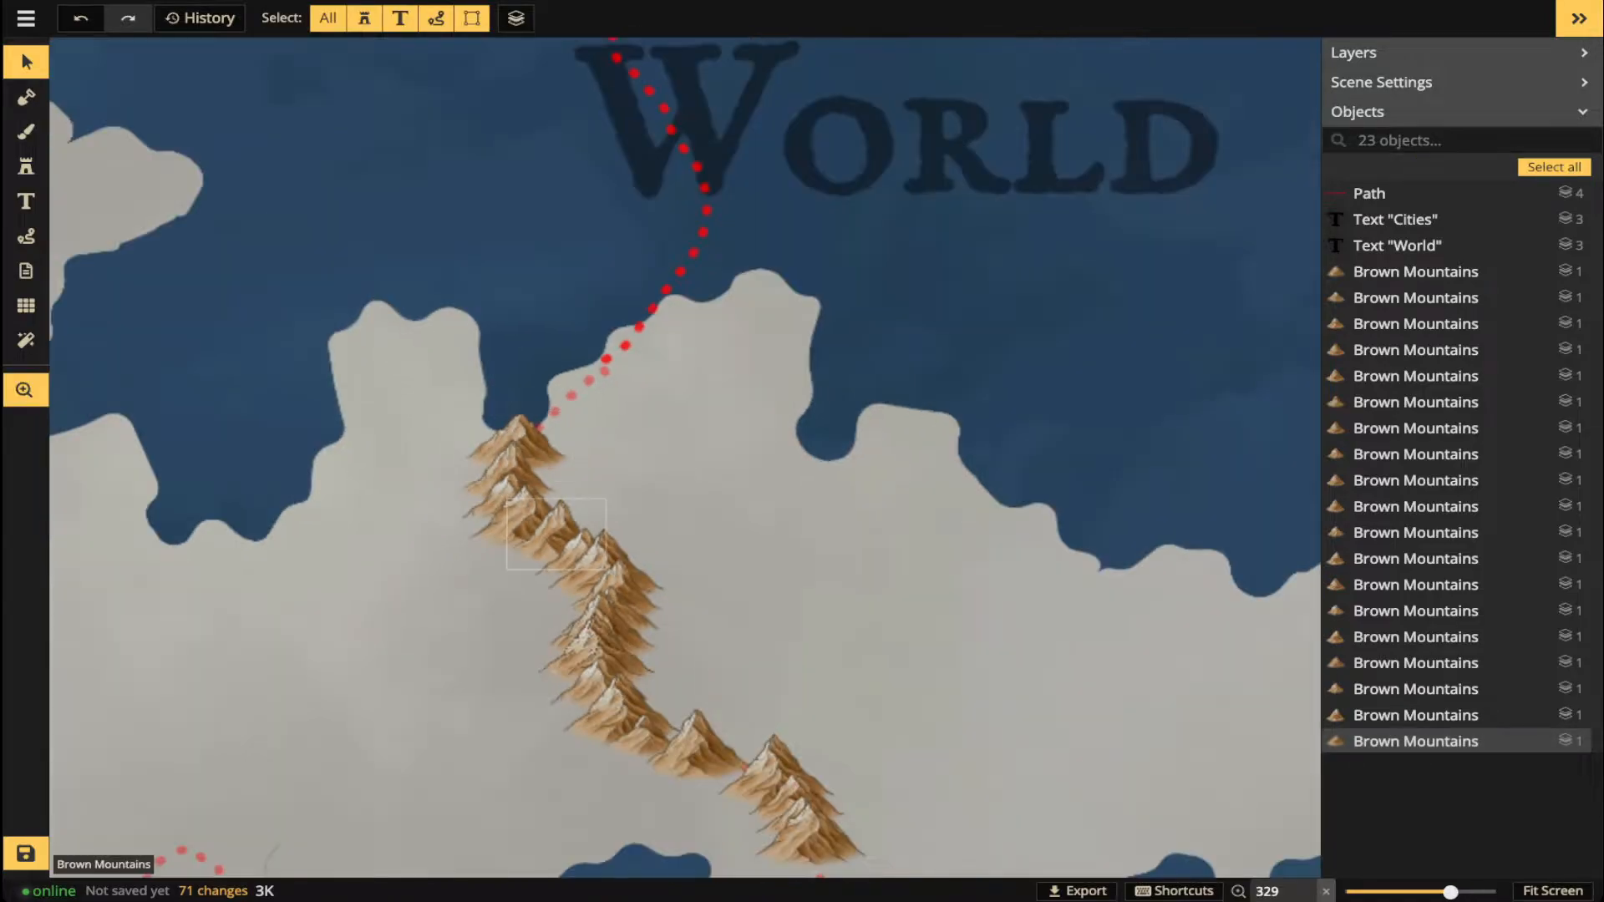
- Nudge individual mountains at the range's southern end, middle and upper bend to make its outline less uniform
left_click_drag(517, 476, 510, 353)
left_click(752, 652)
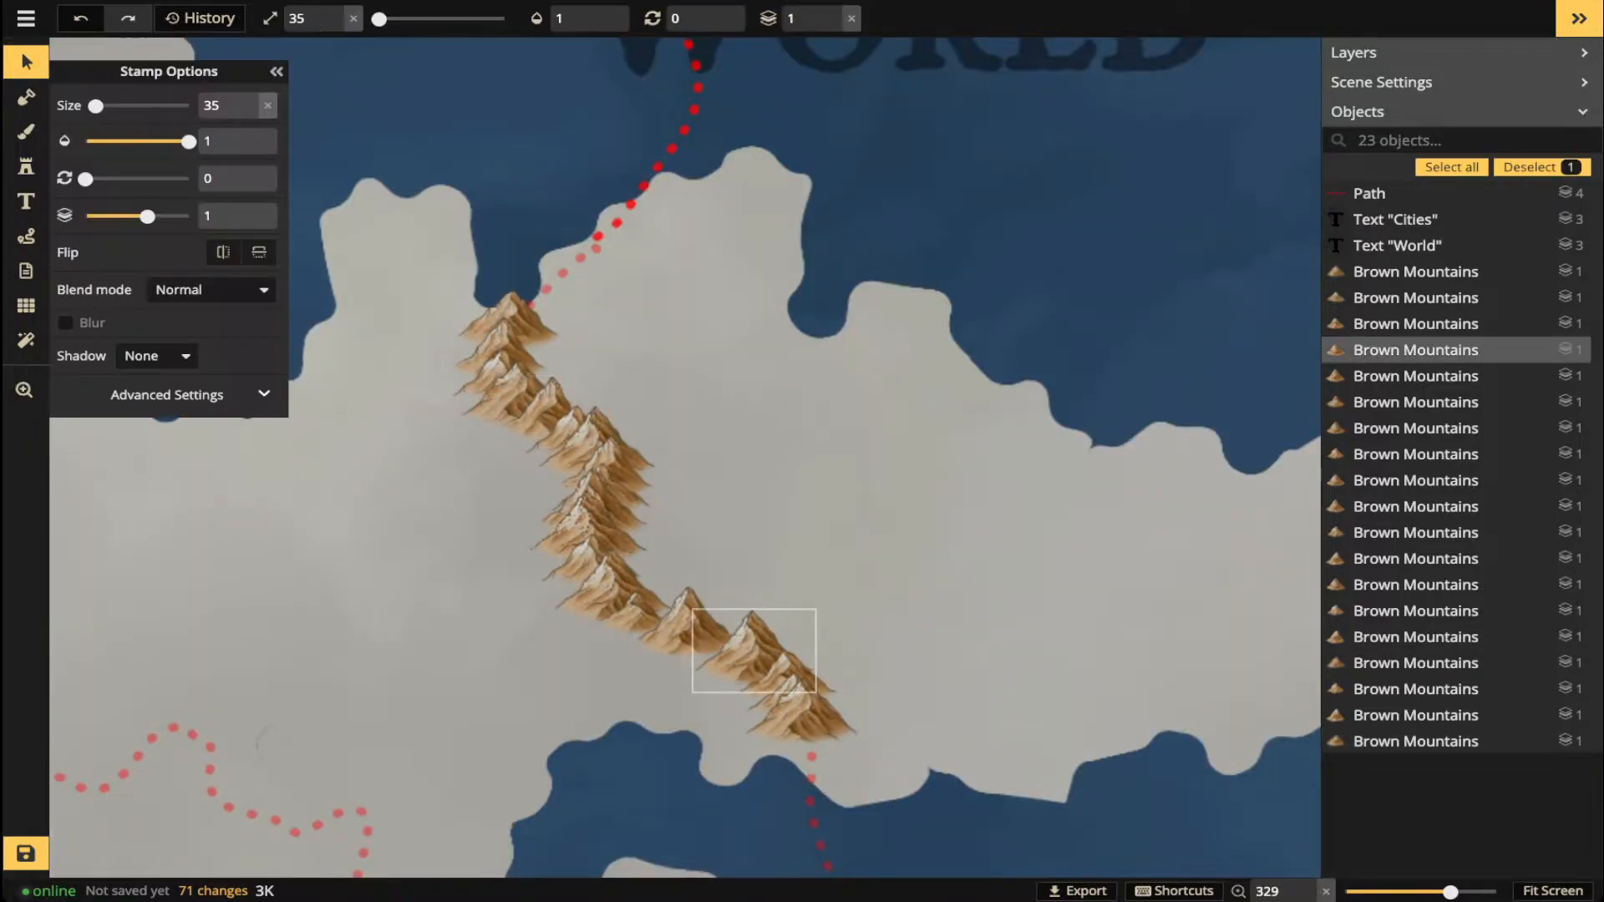
left_click_drag(797, 709, 807, 714)
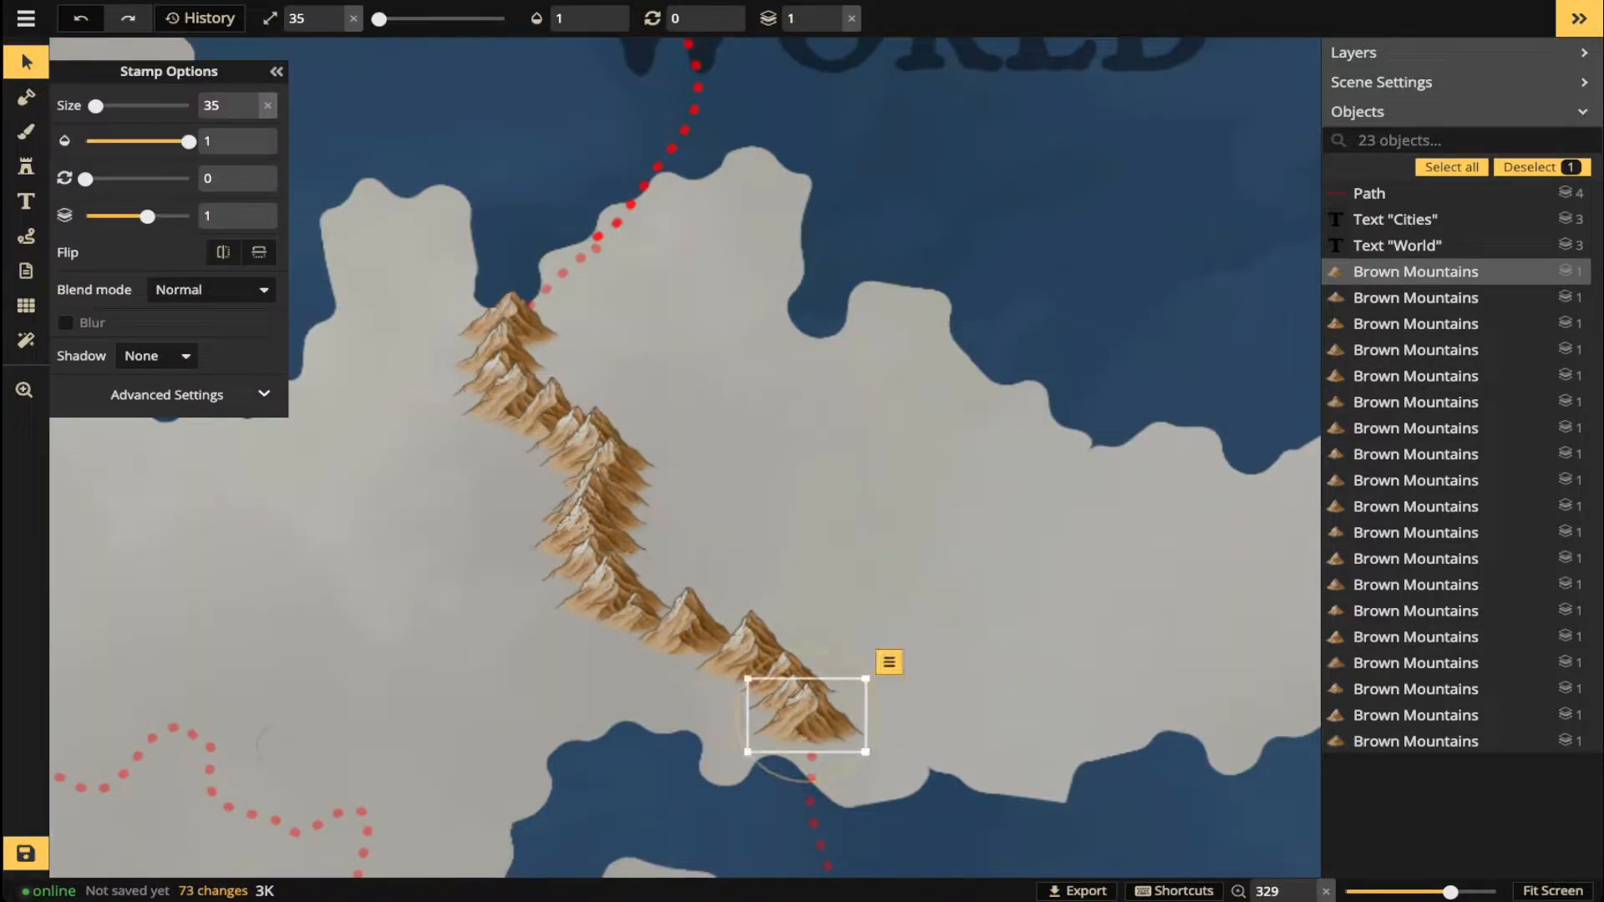
left_click(512, 323)
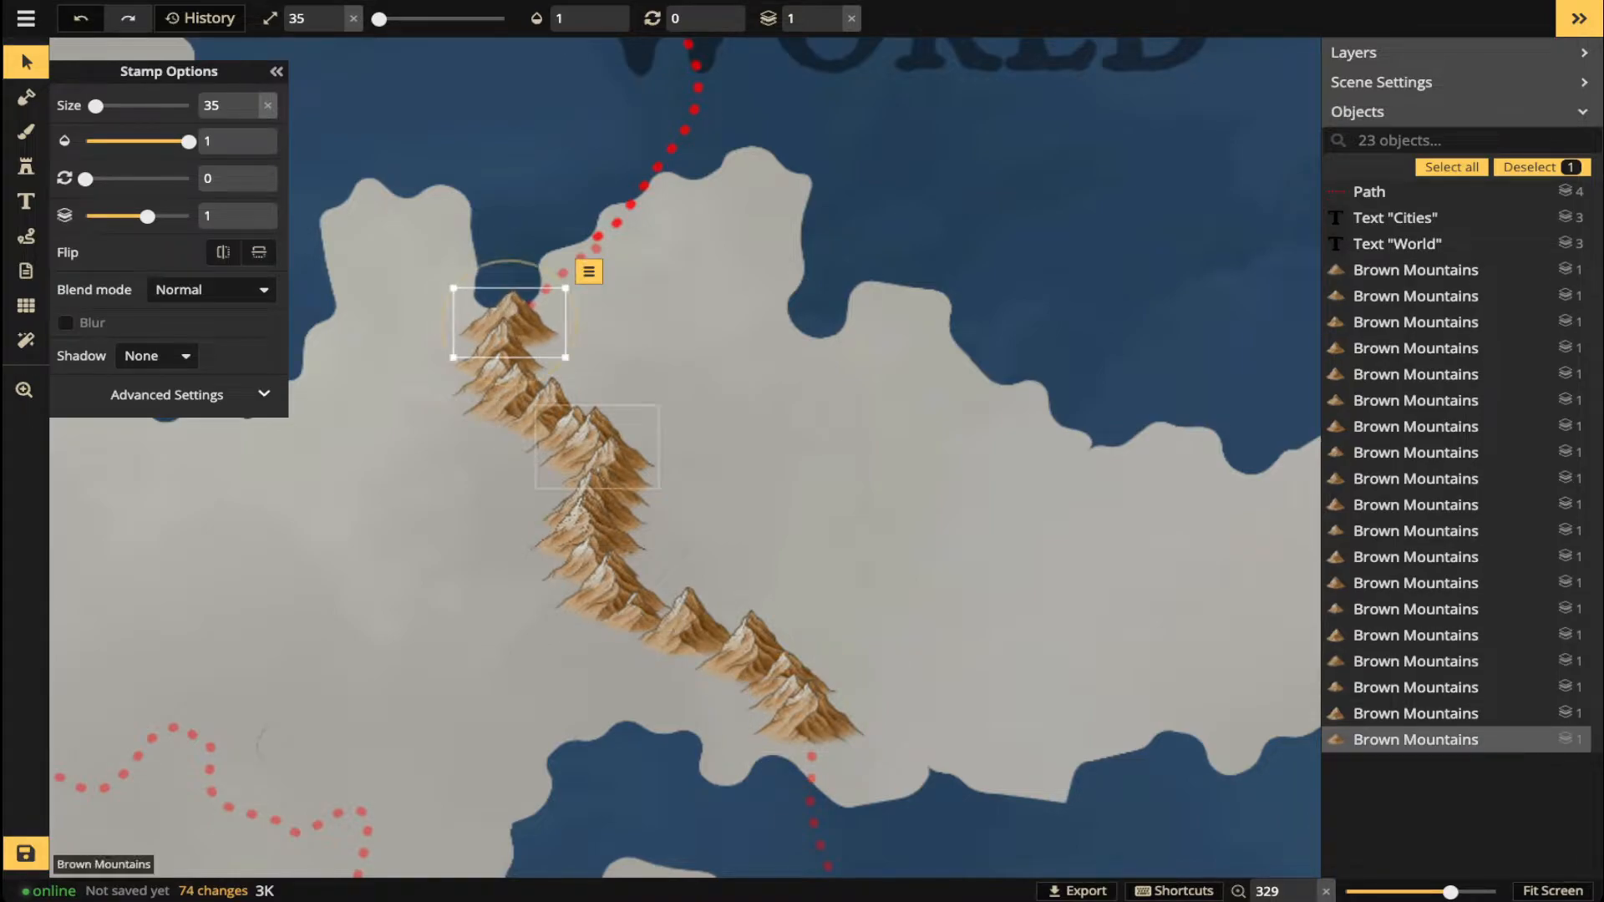
left_click(601, 447)
left_click_drag(601, 447, 607, 445)
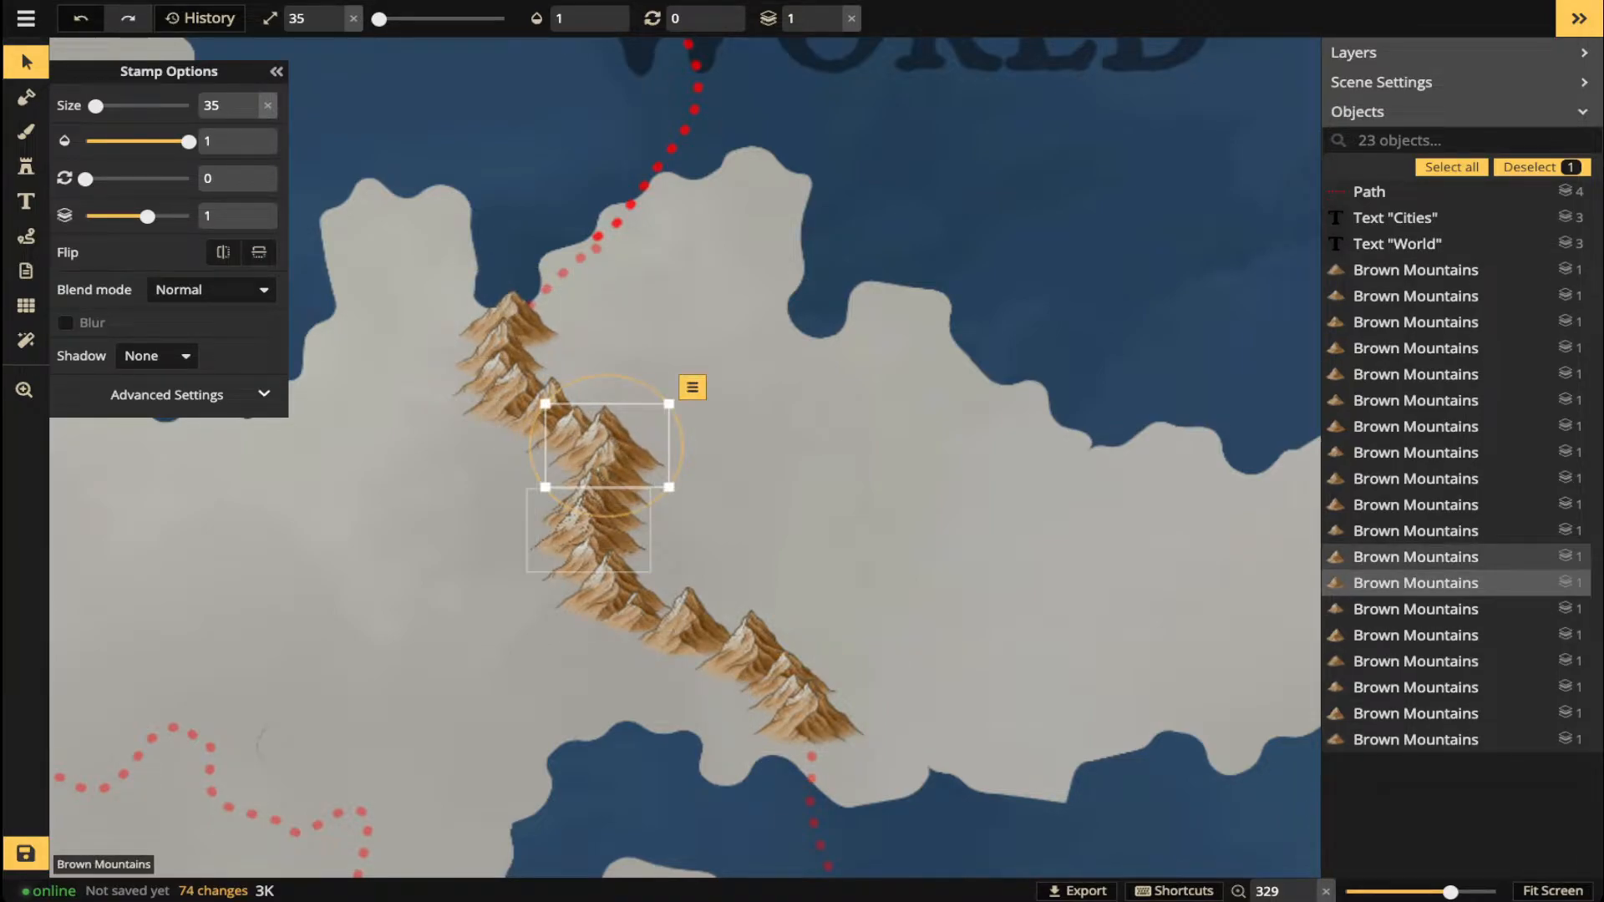
left_click(583, 531)
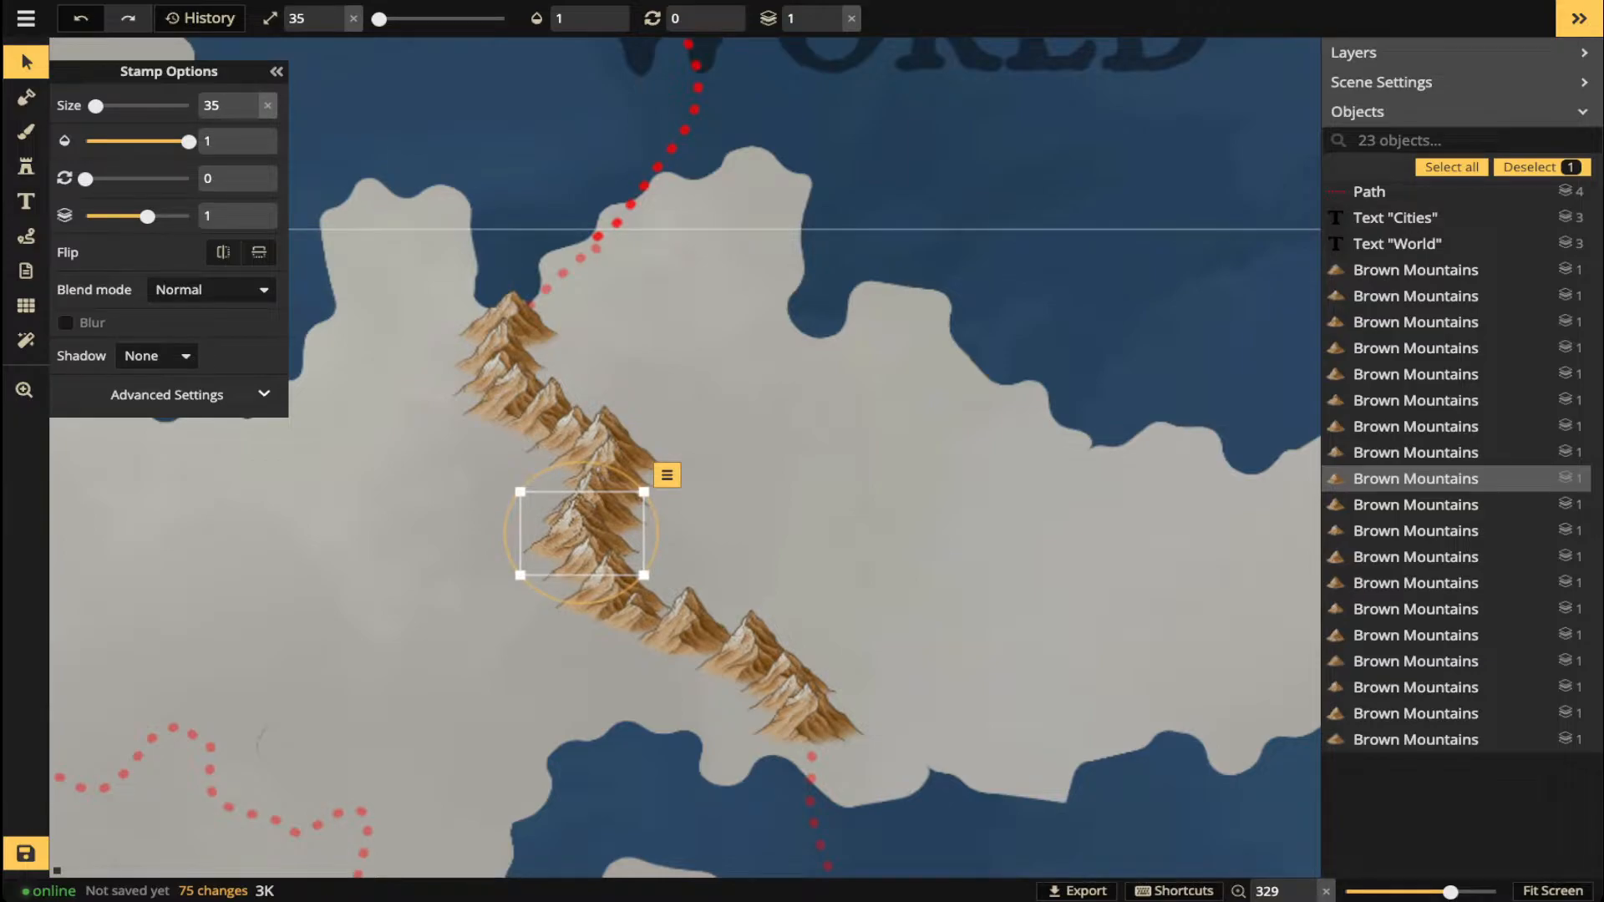
left_click(516, 395)
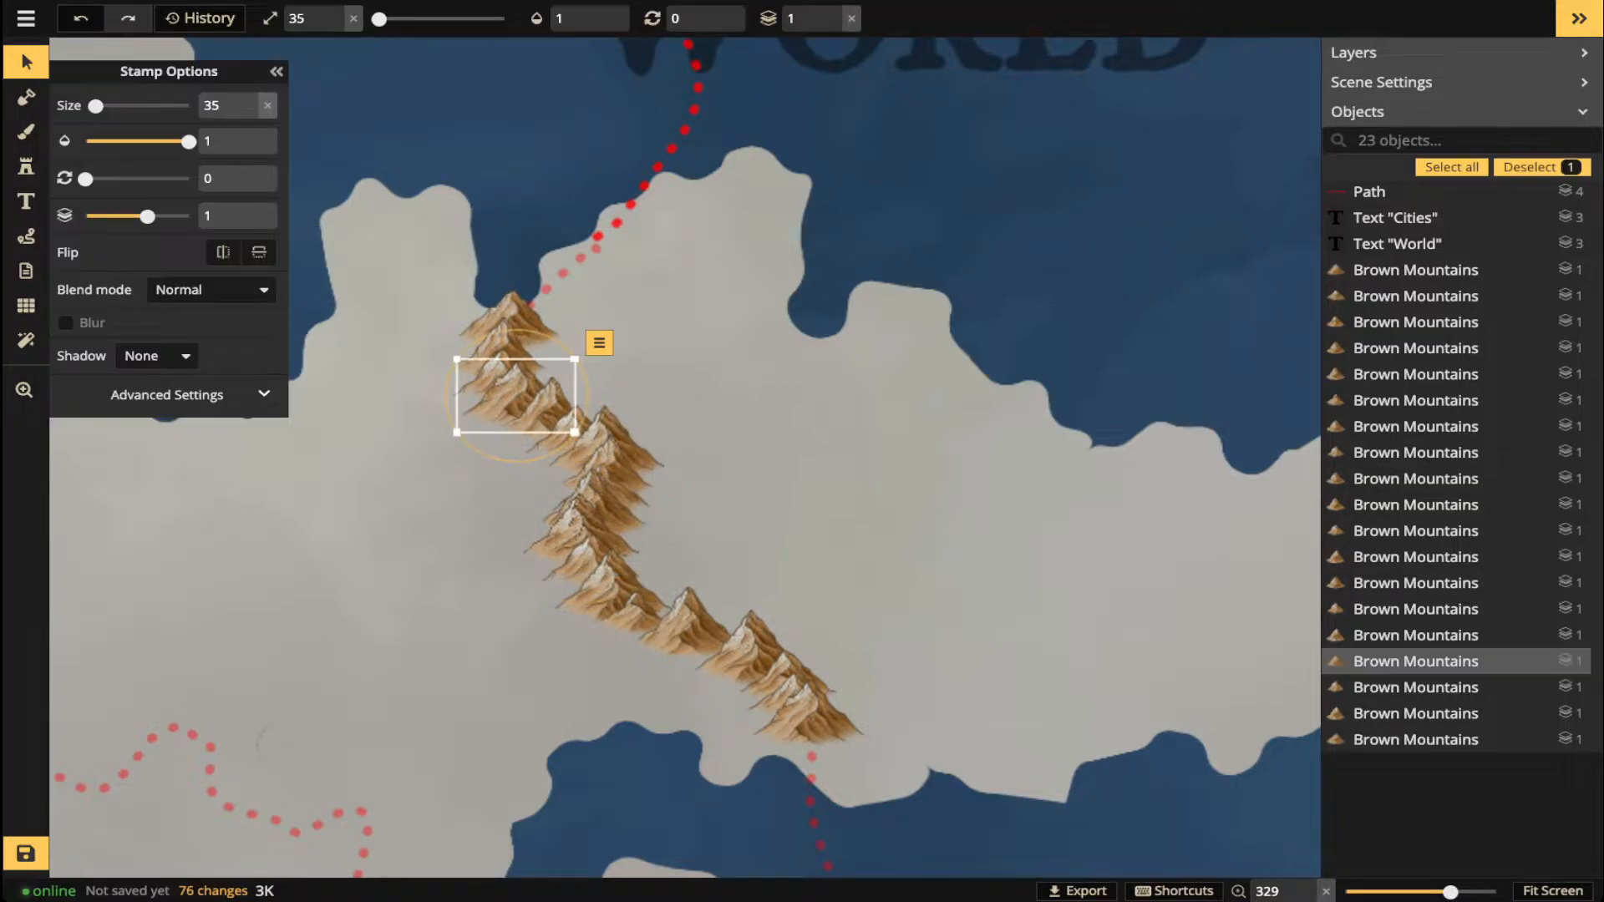
- Paint a sparse line of smaller brown mountains west of the main range with stamp size 20 and density 54
left_click(26, 165)
left_click_drag(547, 324, 731, 317)
scroll(660, 410, "up", 3)
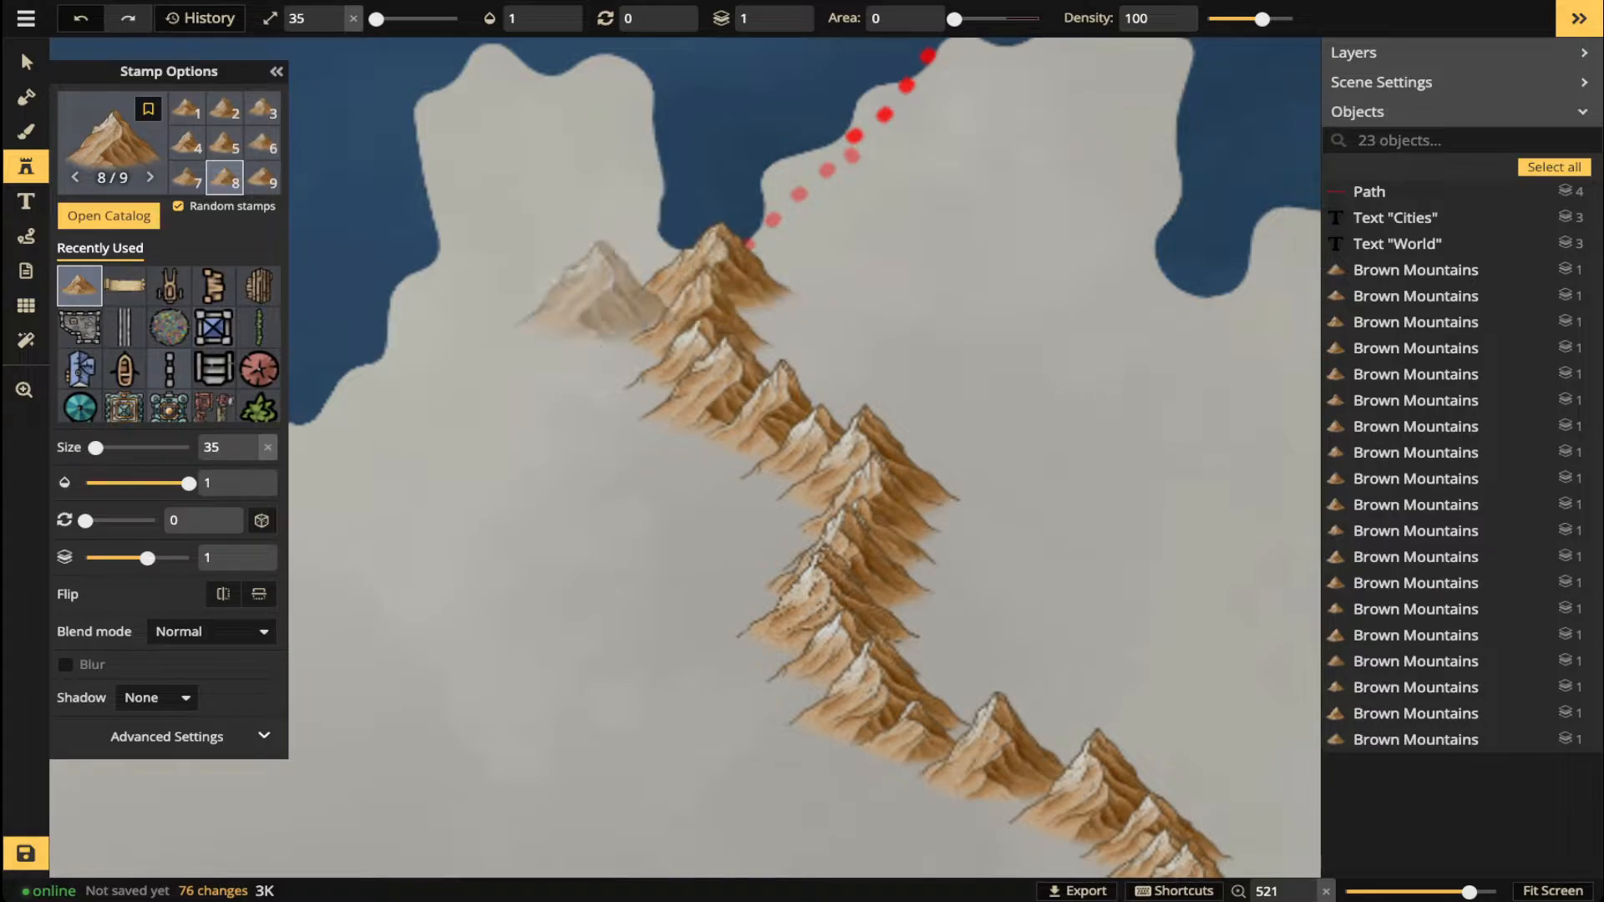
key("bracketleft")
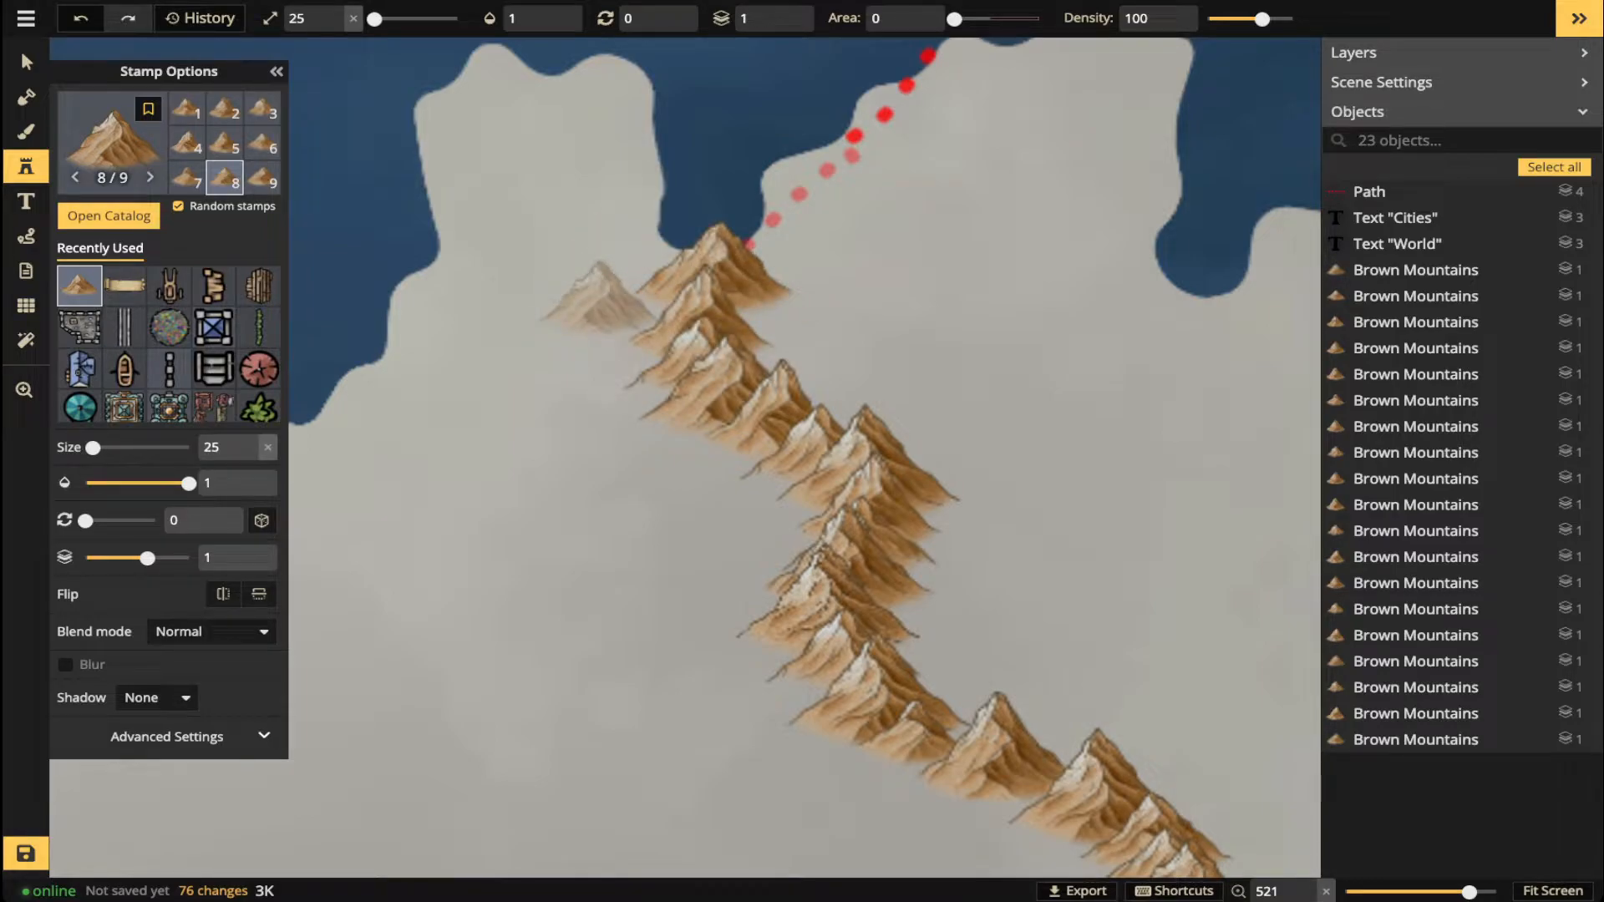
key("bracketleft")
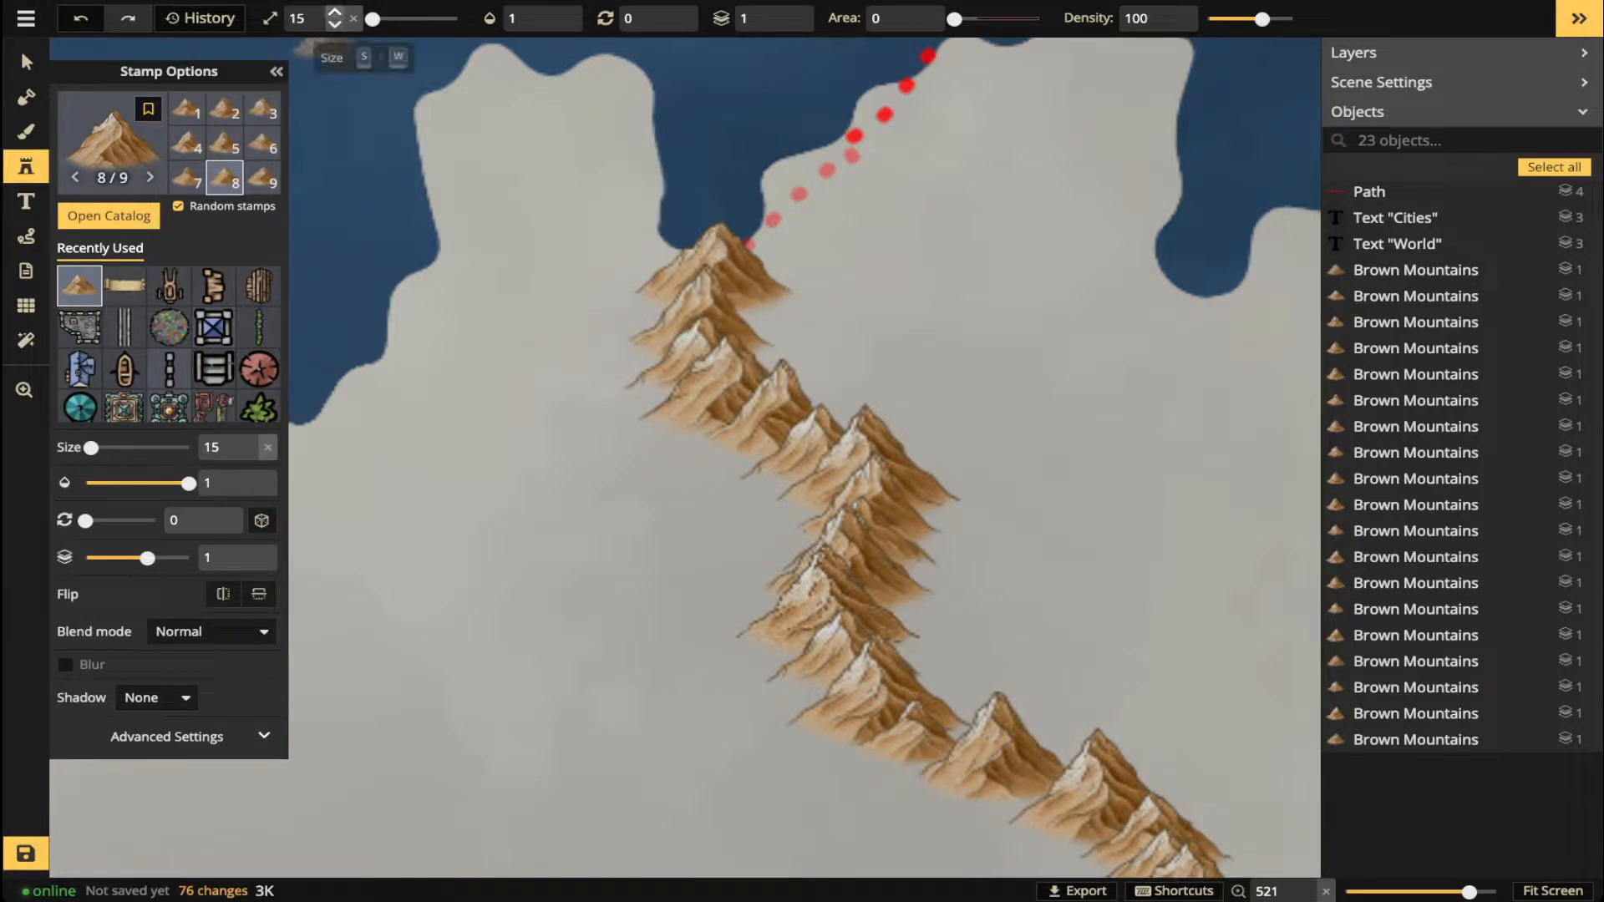
left_click(334, 11)
left_click(334, 10)
left_click(334, 11)
left_click(334, 10)
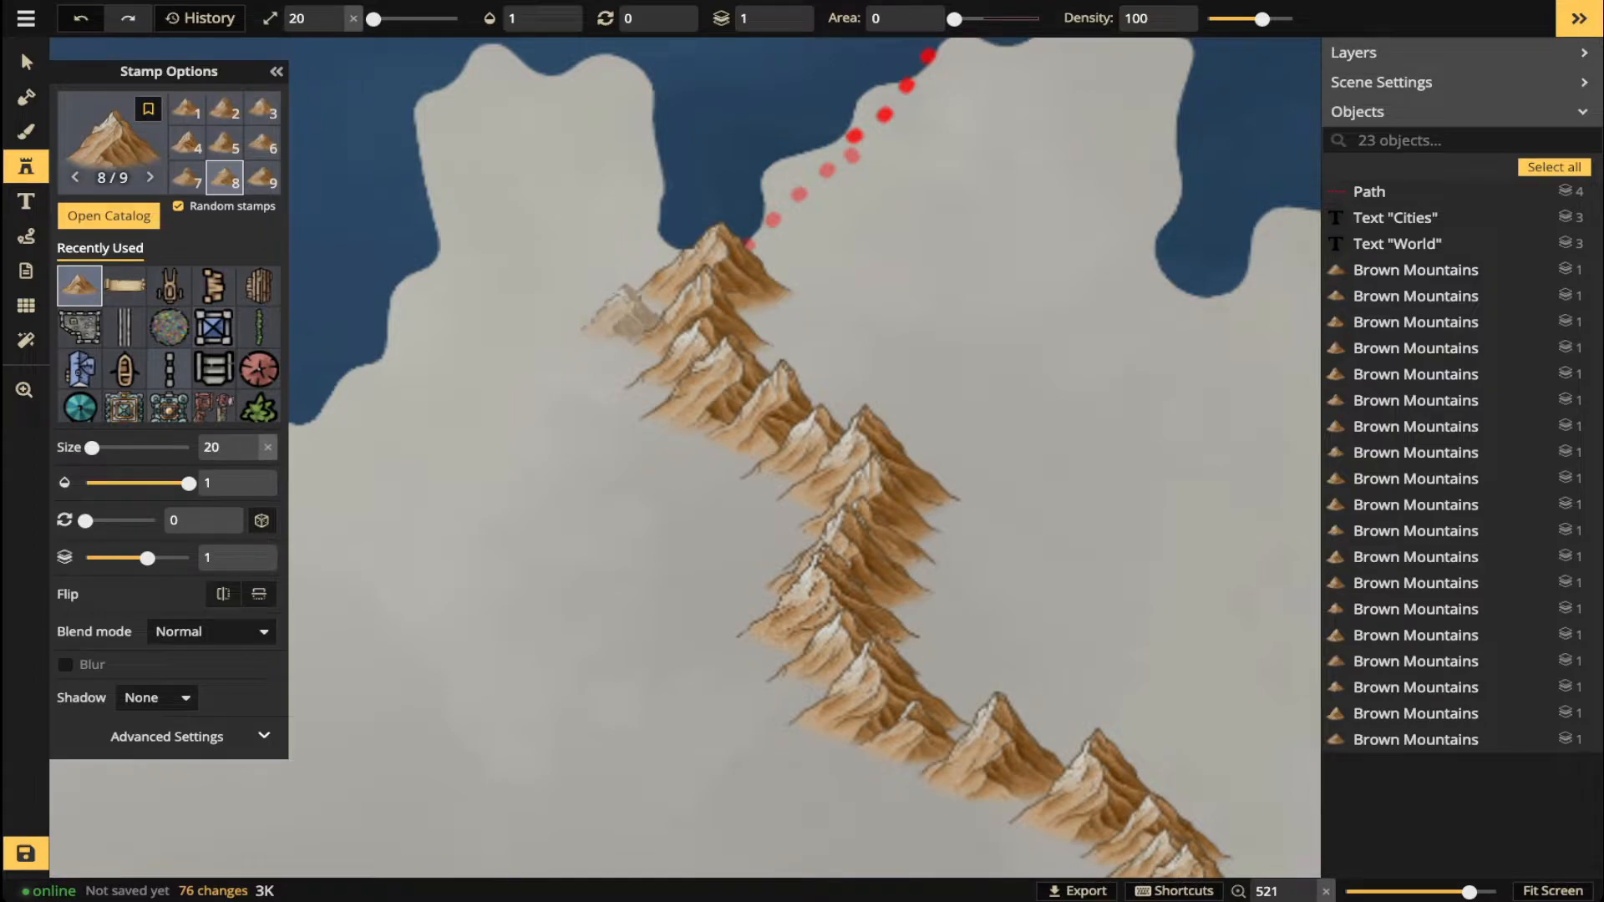
scroll(753, 415, "down", 3)
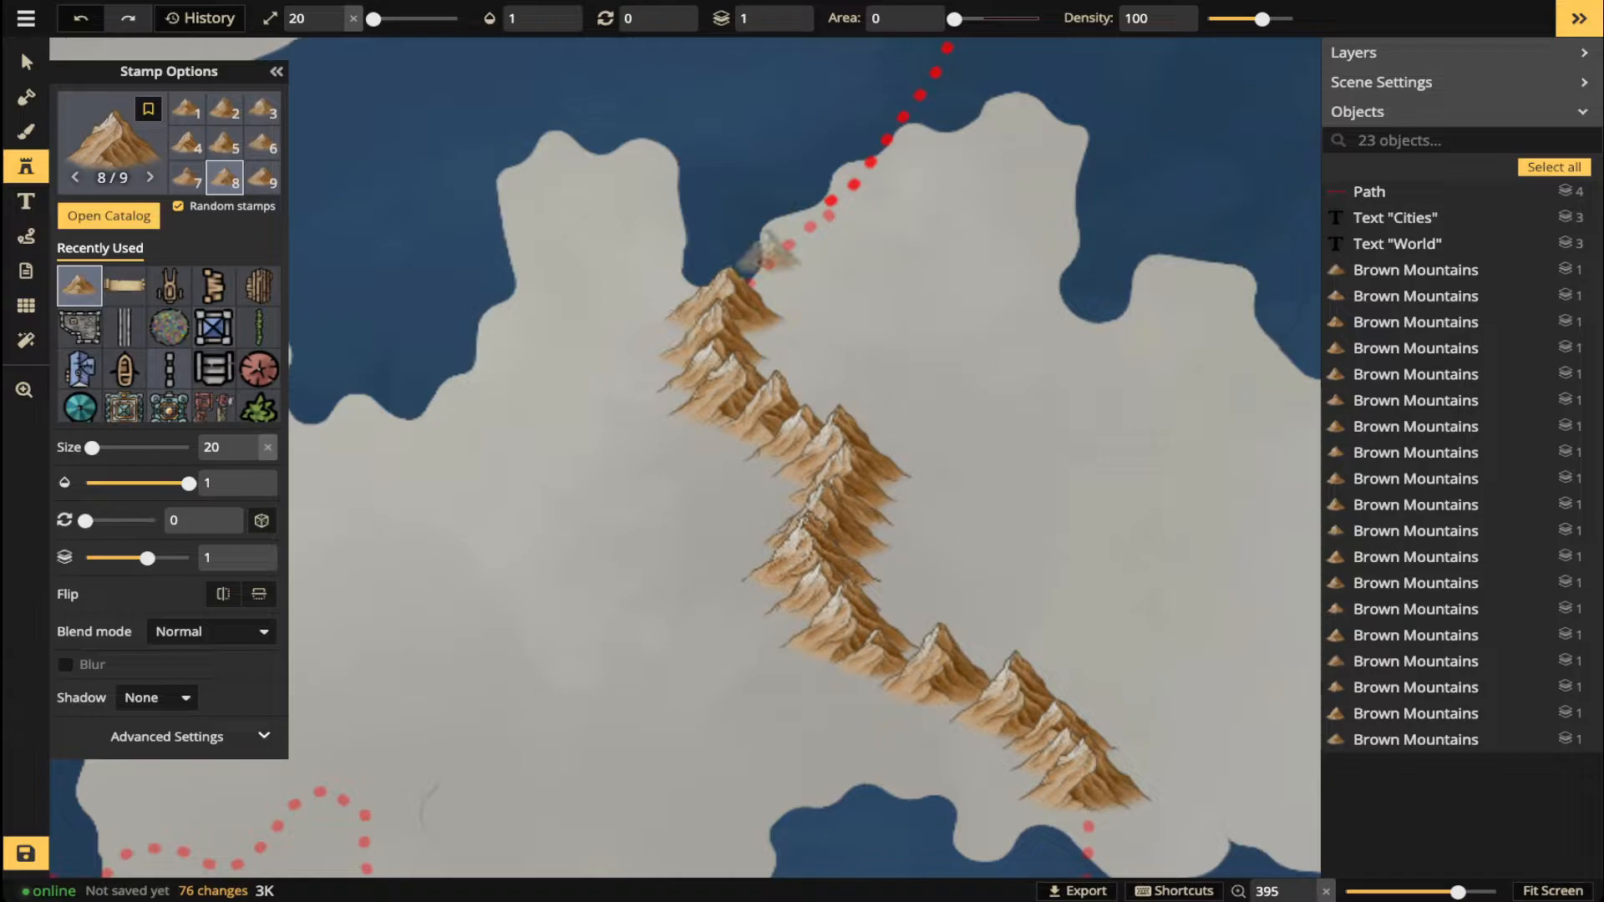
left_click_drag(1262, 19, 1234, 19)
mouse_move(568, 415)
left_mouse_down()
mouse_move(593, 528)
mouse_move(547, 632)
mouse_move(689, 692)
left_mouse_up()
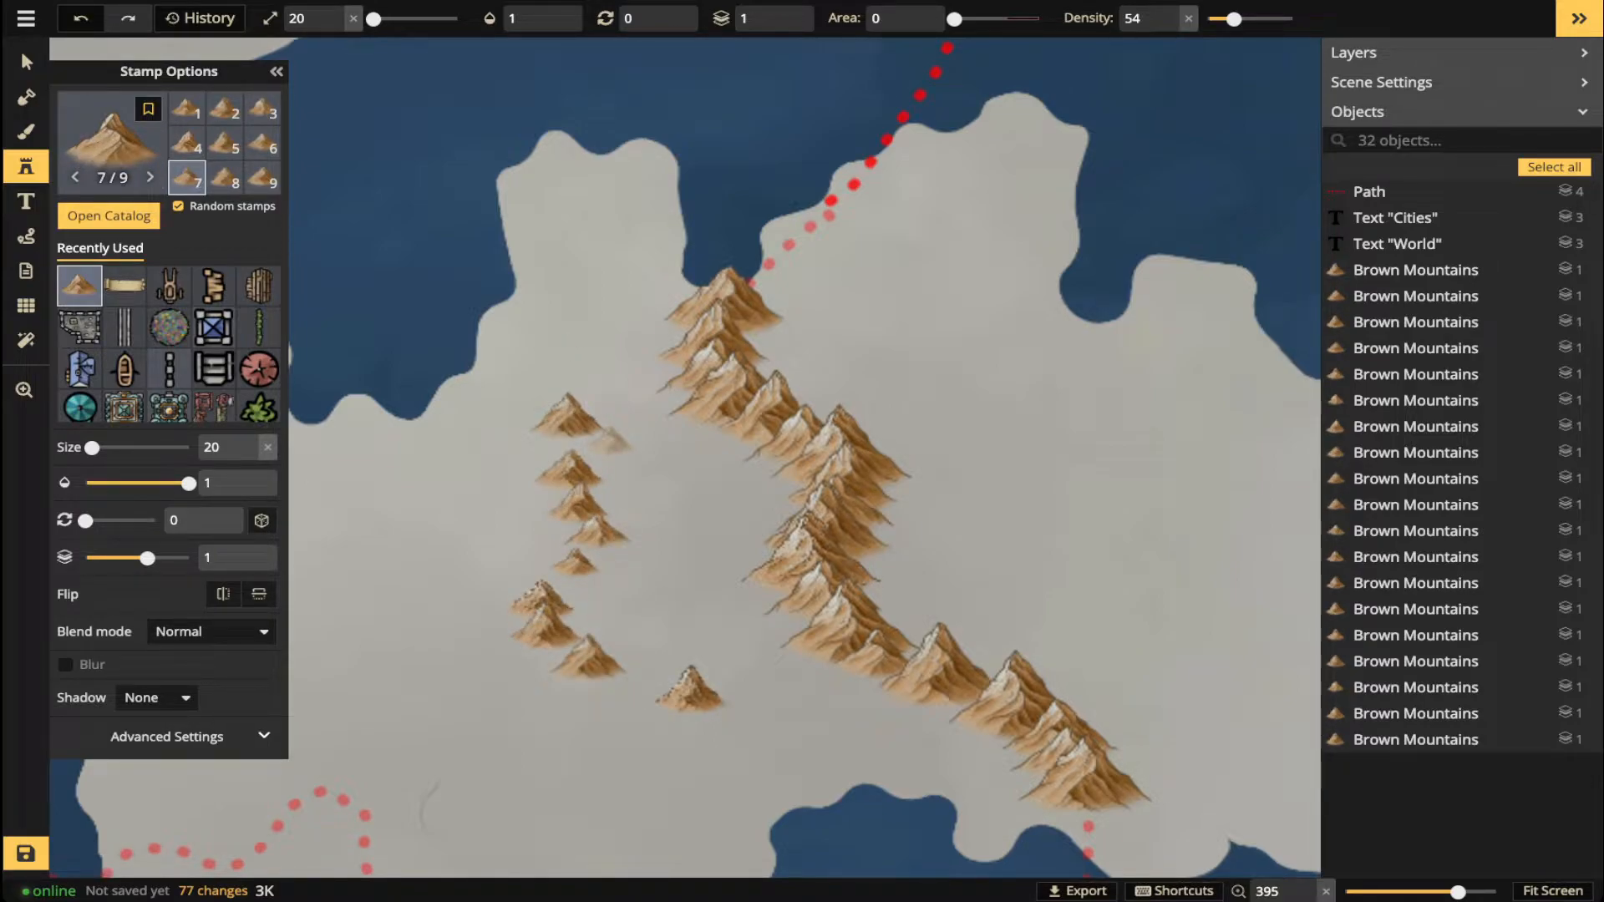
- Undo the sparse line of smaller brown mountains west of the main range
key("ctrl+z")
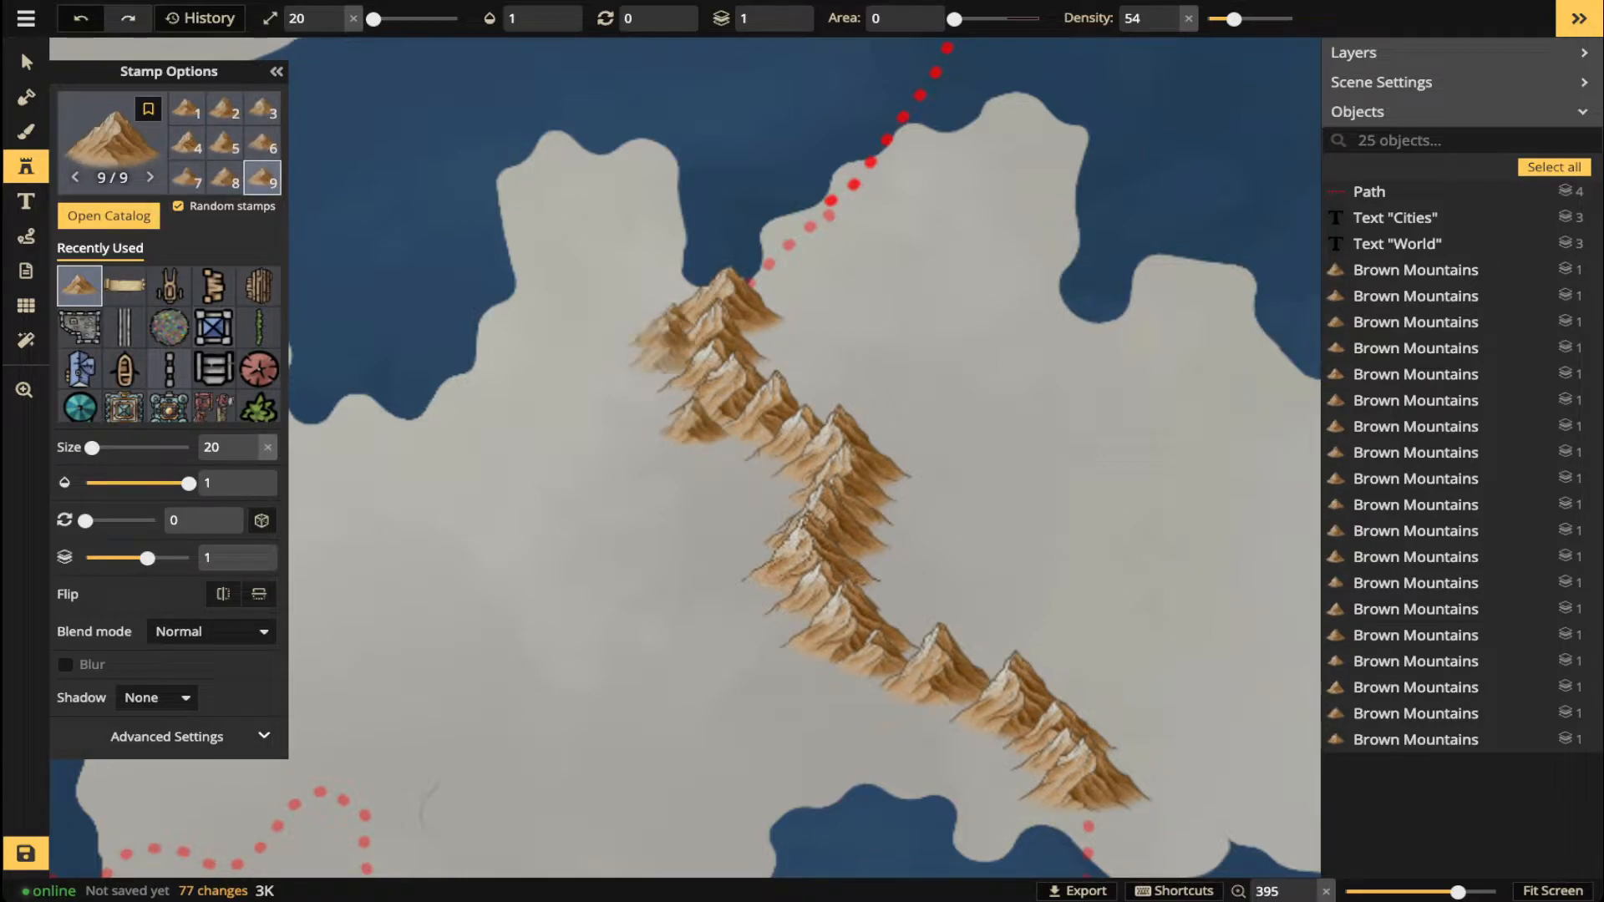
left_click_drag(662, 334, 663, 397)
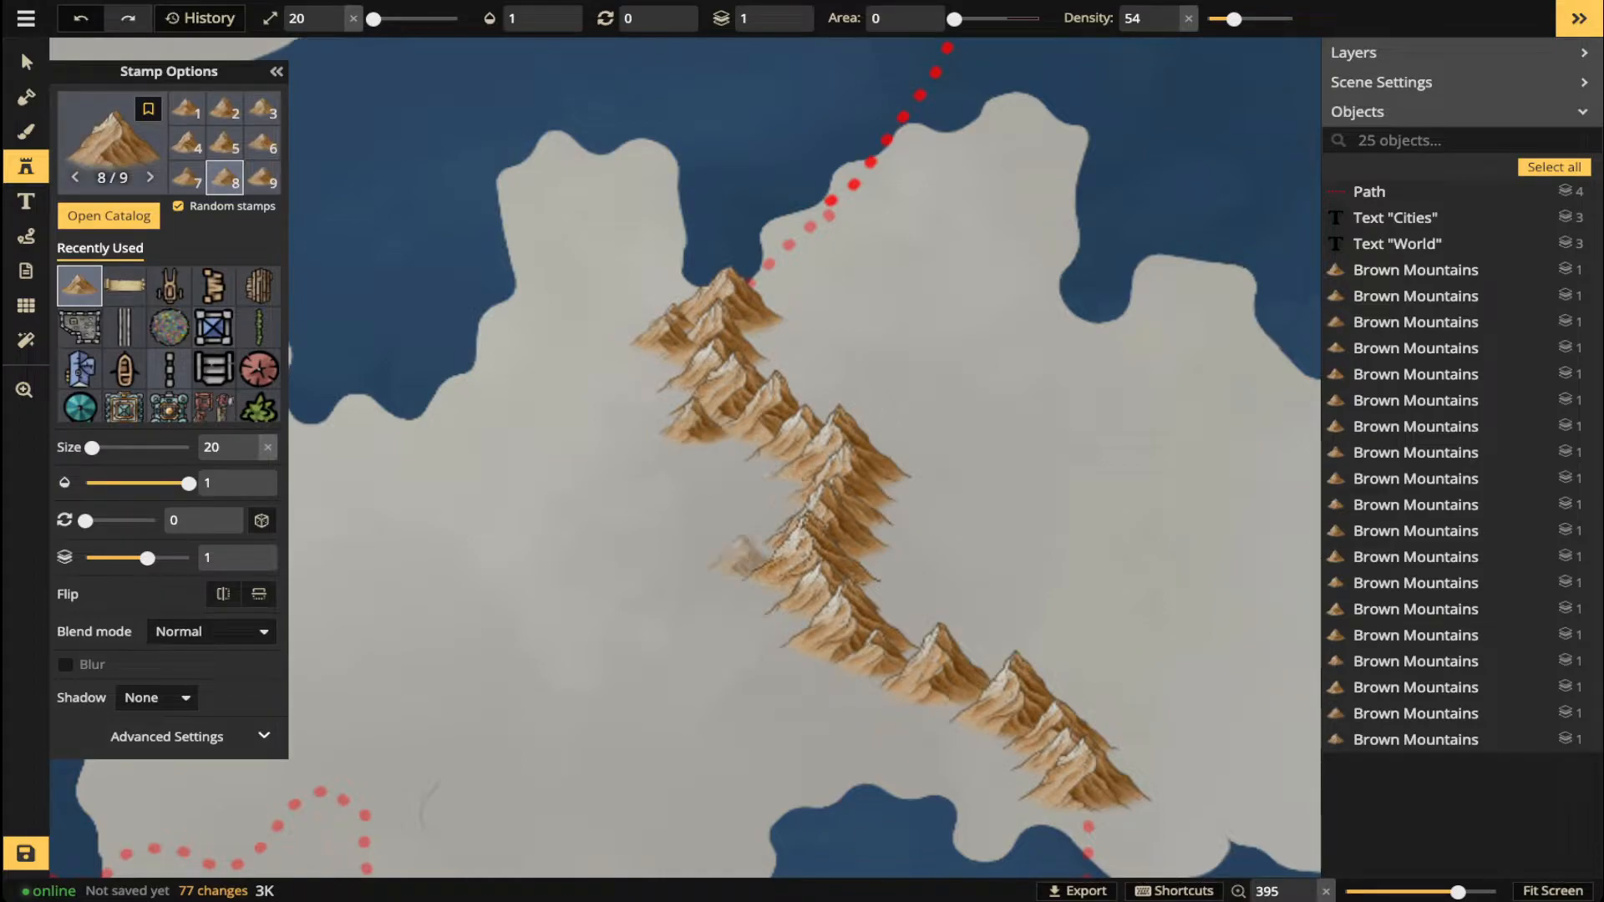
left_click(739, 556)
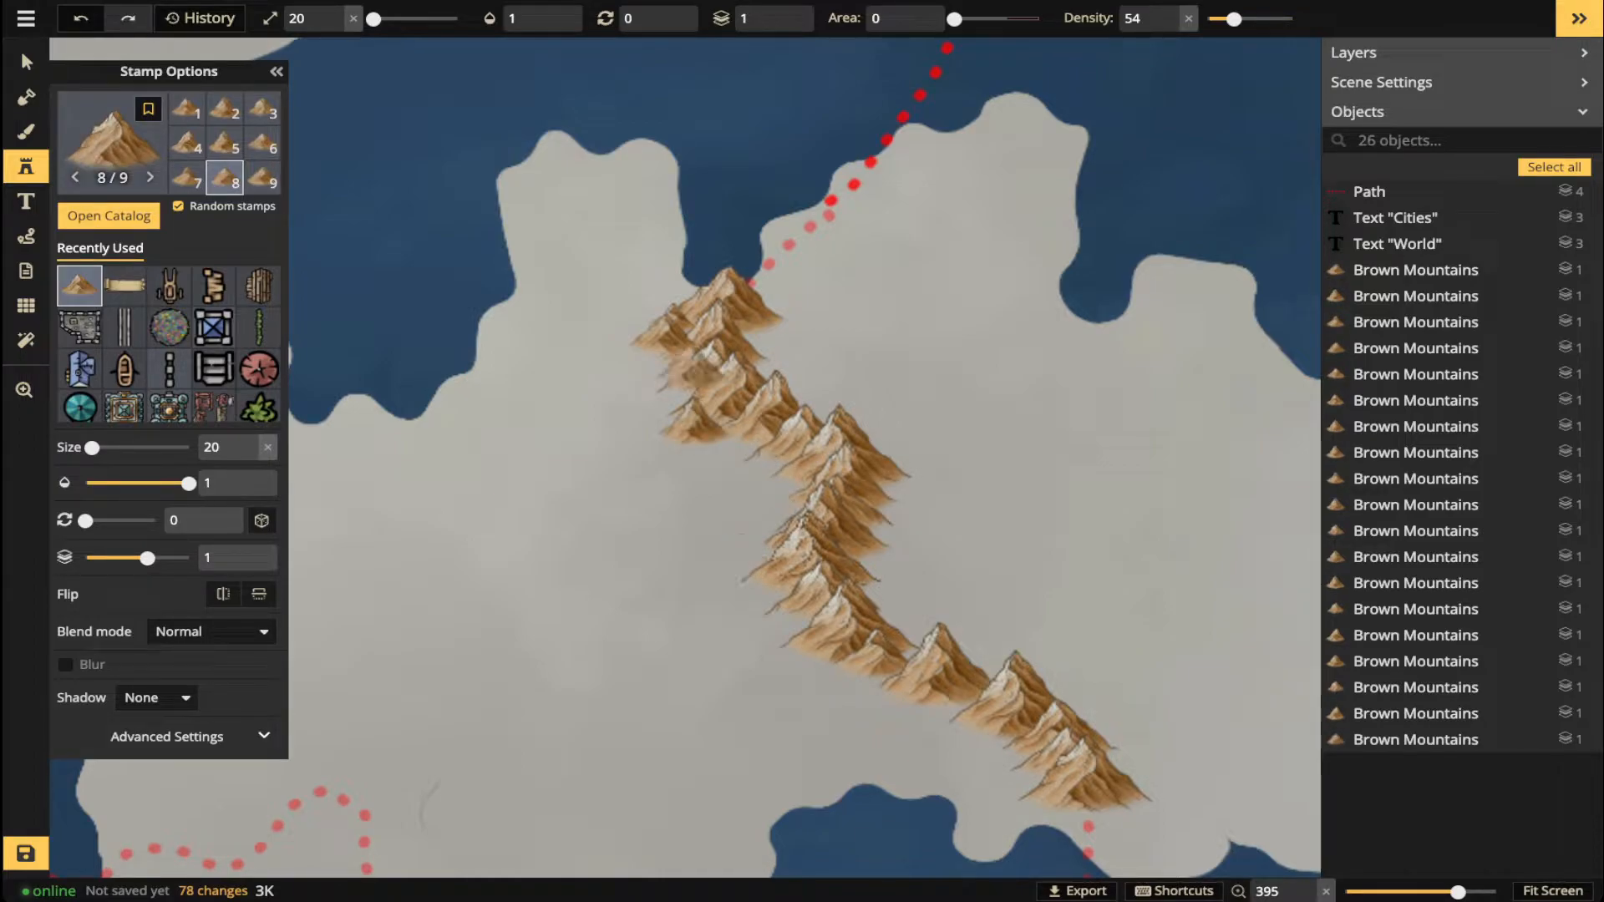
left_click(25, 60)
left_click(664, 337)
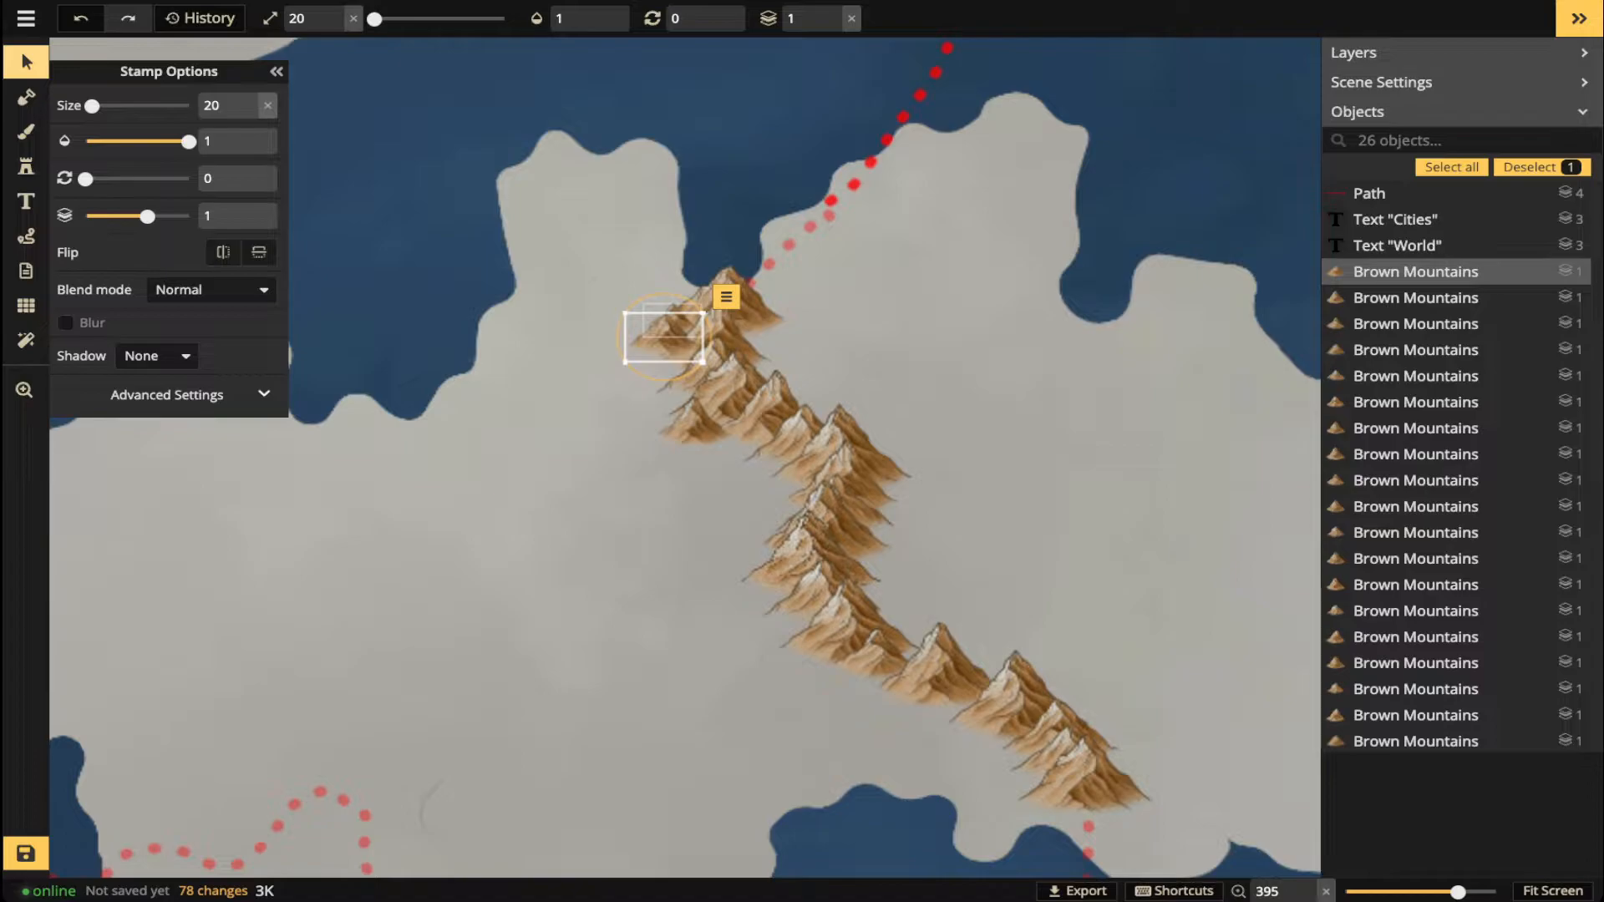
key("ctrl+z")
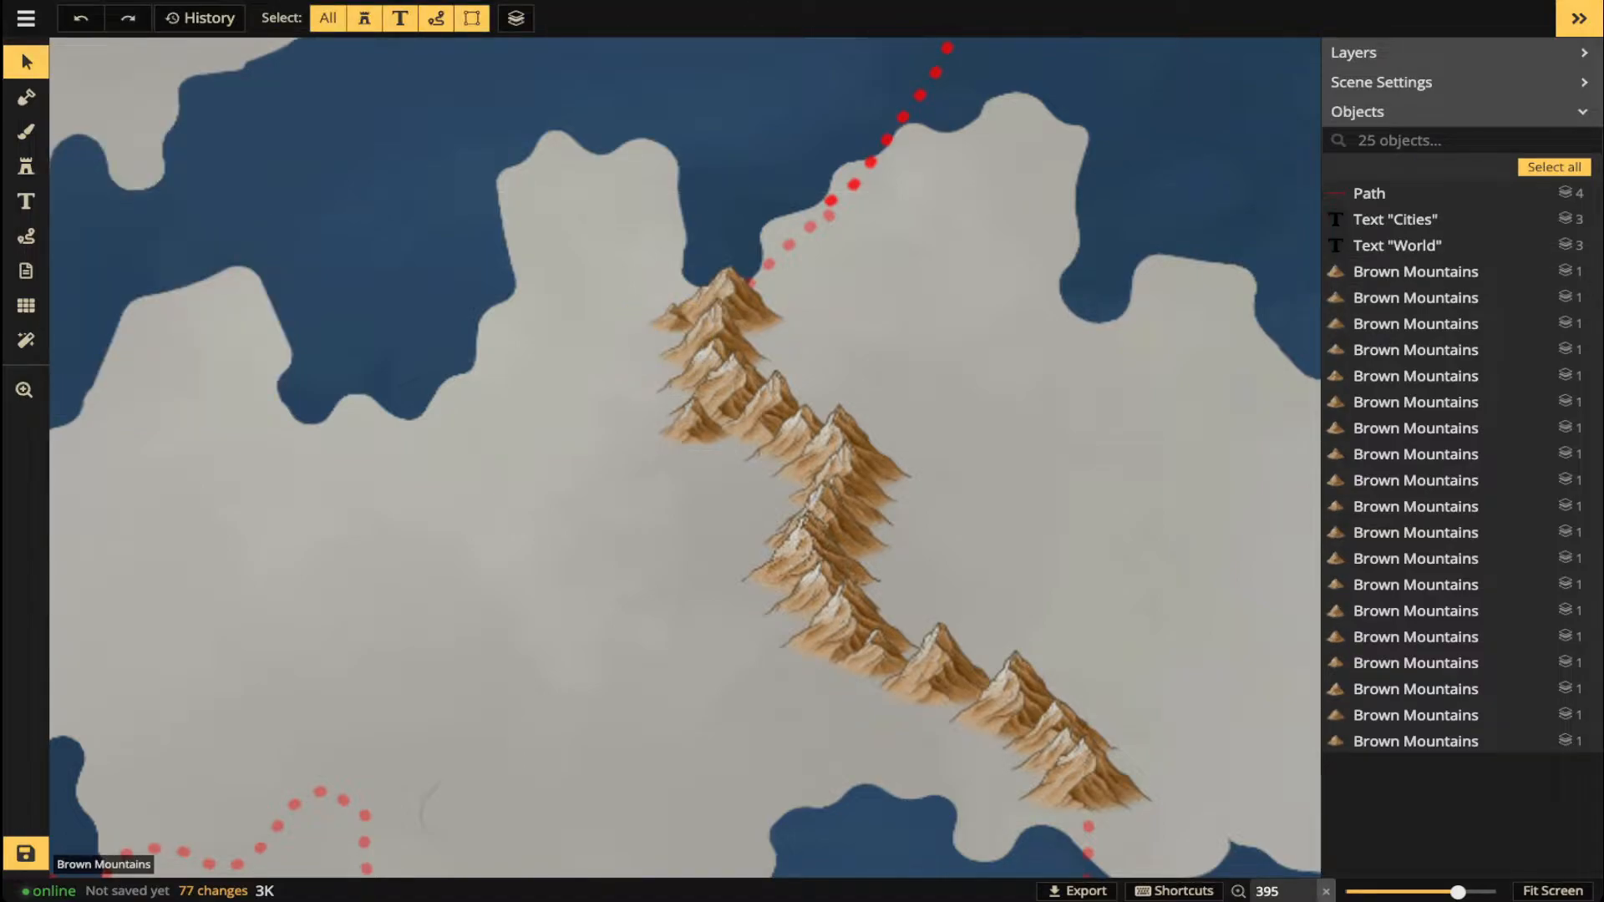
left_click(671, 317)
key("Delete")
left_click(692, 425)
key("Delete")
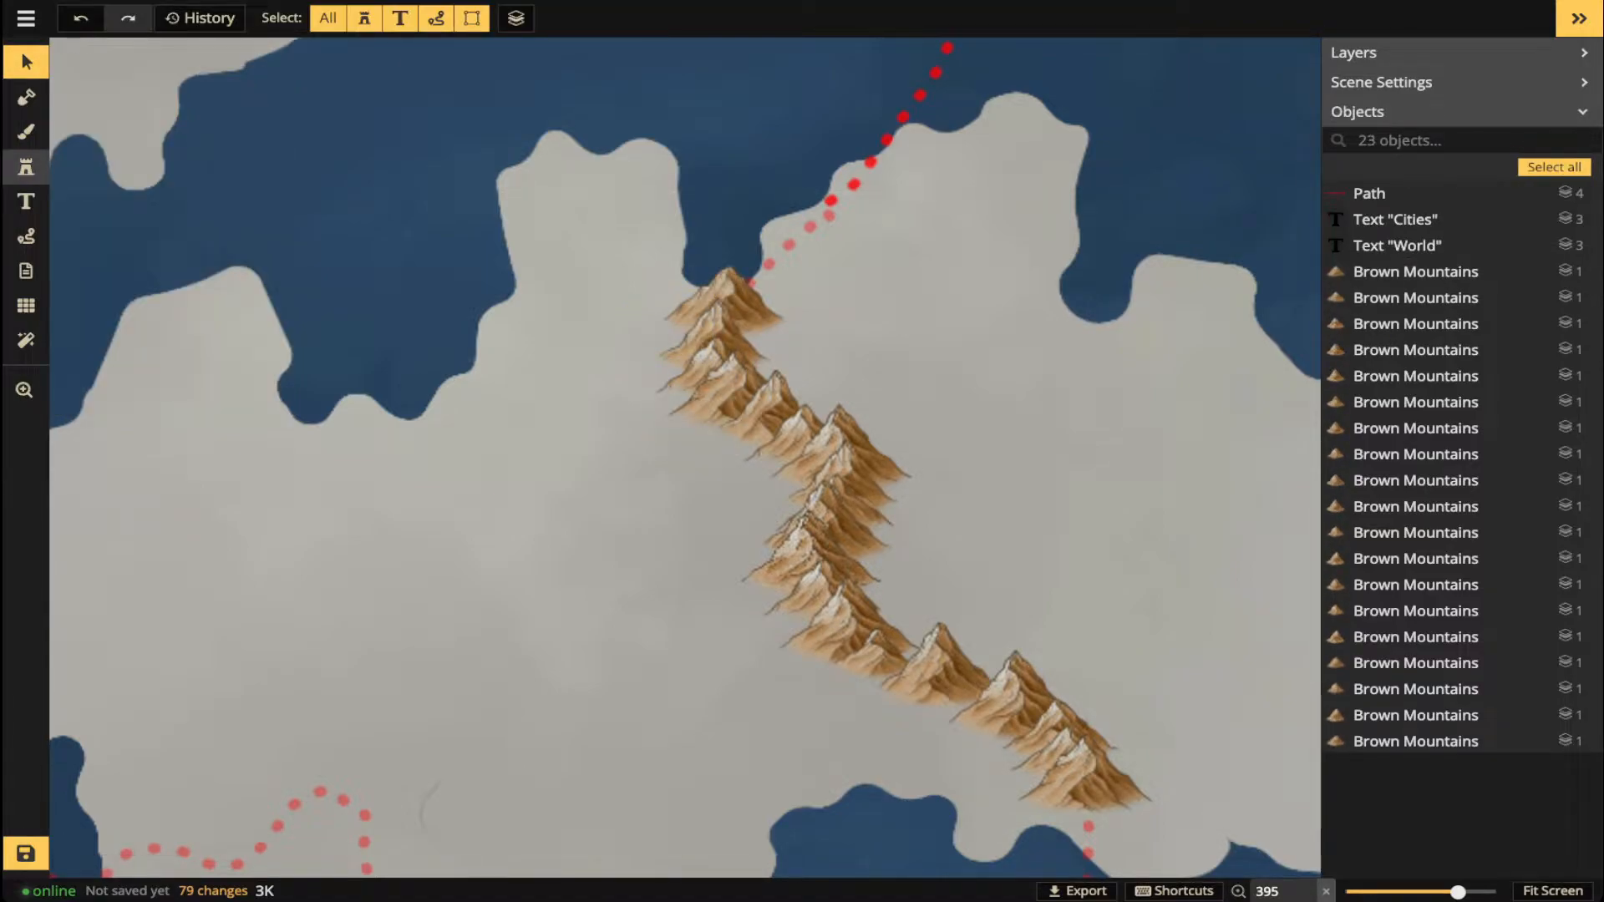
- Stamp individual size 20 brown mountains along the main range's western edge from north to south, with the density reset to 100
left_click(26, 166)
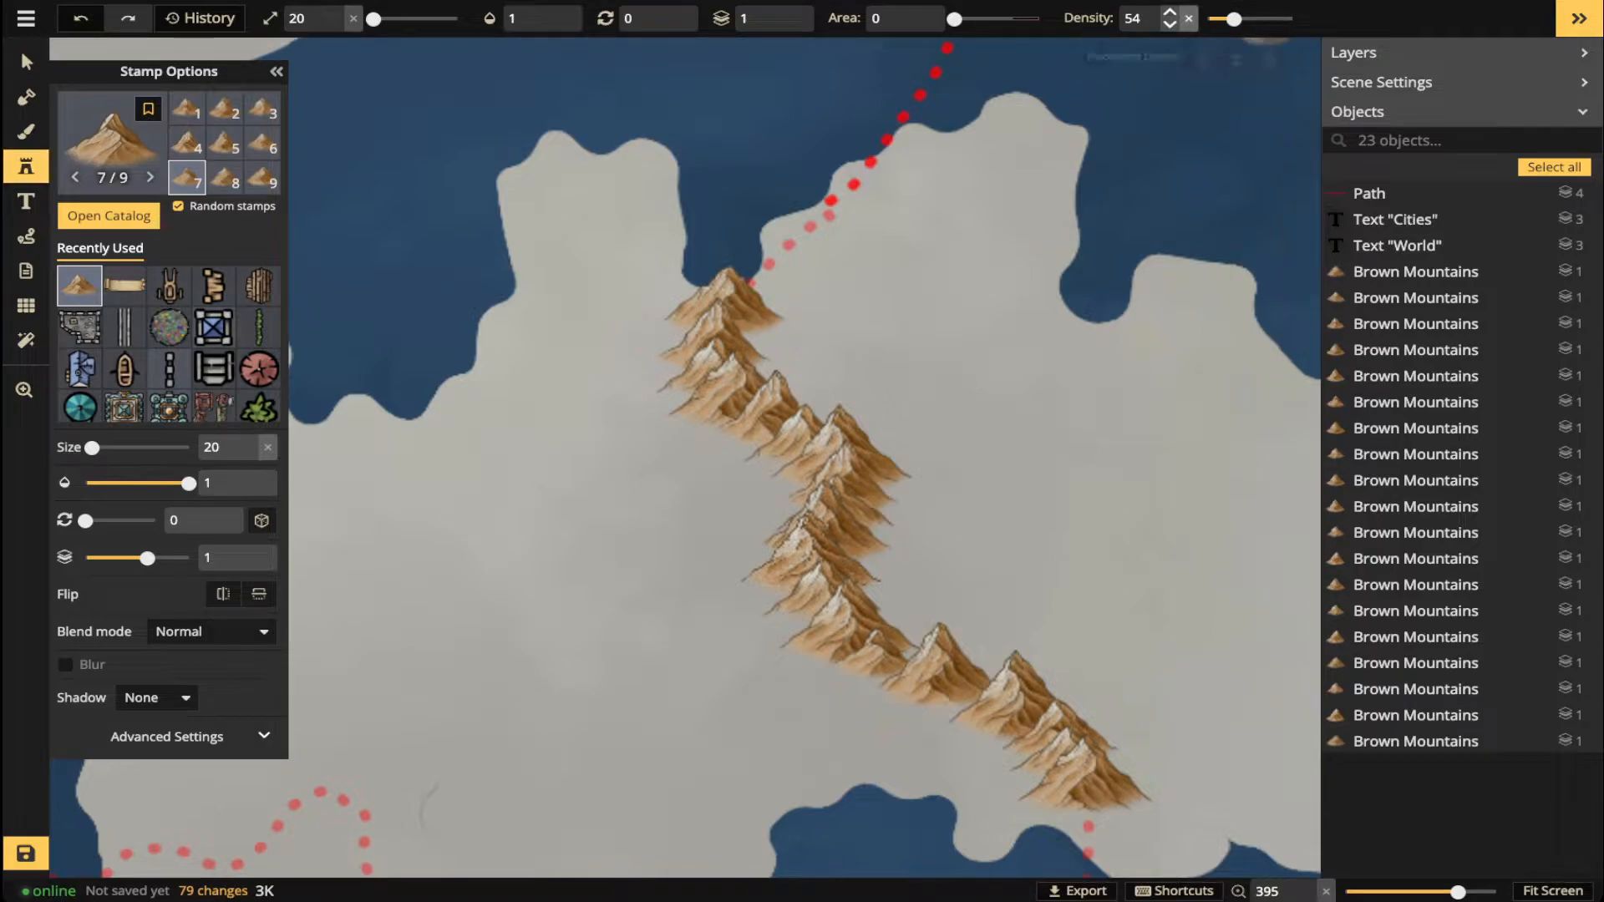
left_click(1188, 19)
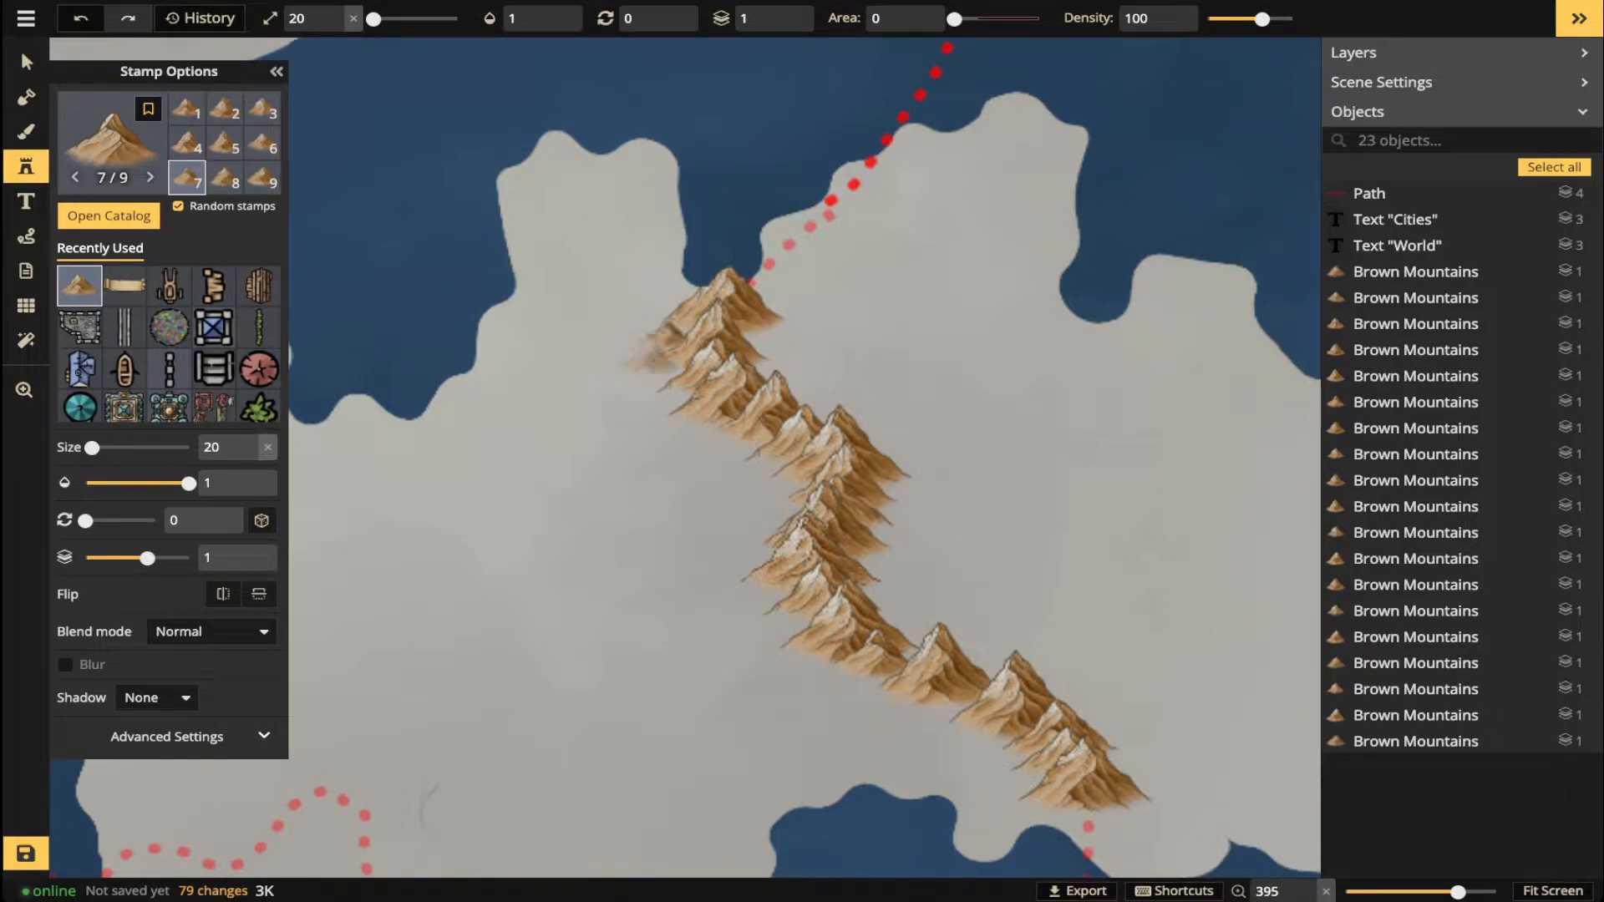
key("4")
left_click(650, 368)
left_click(746, 433)
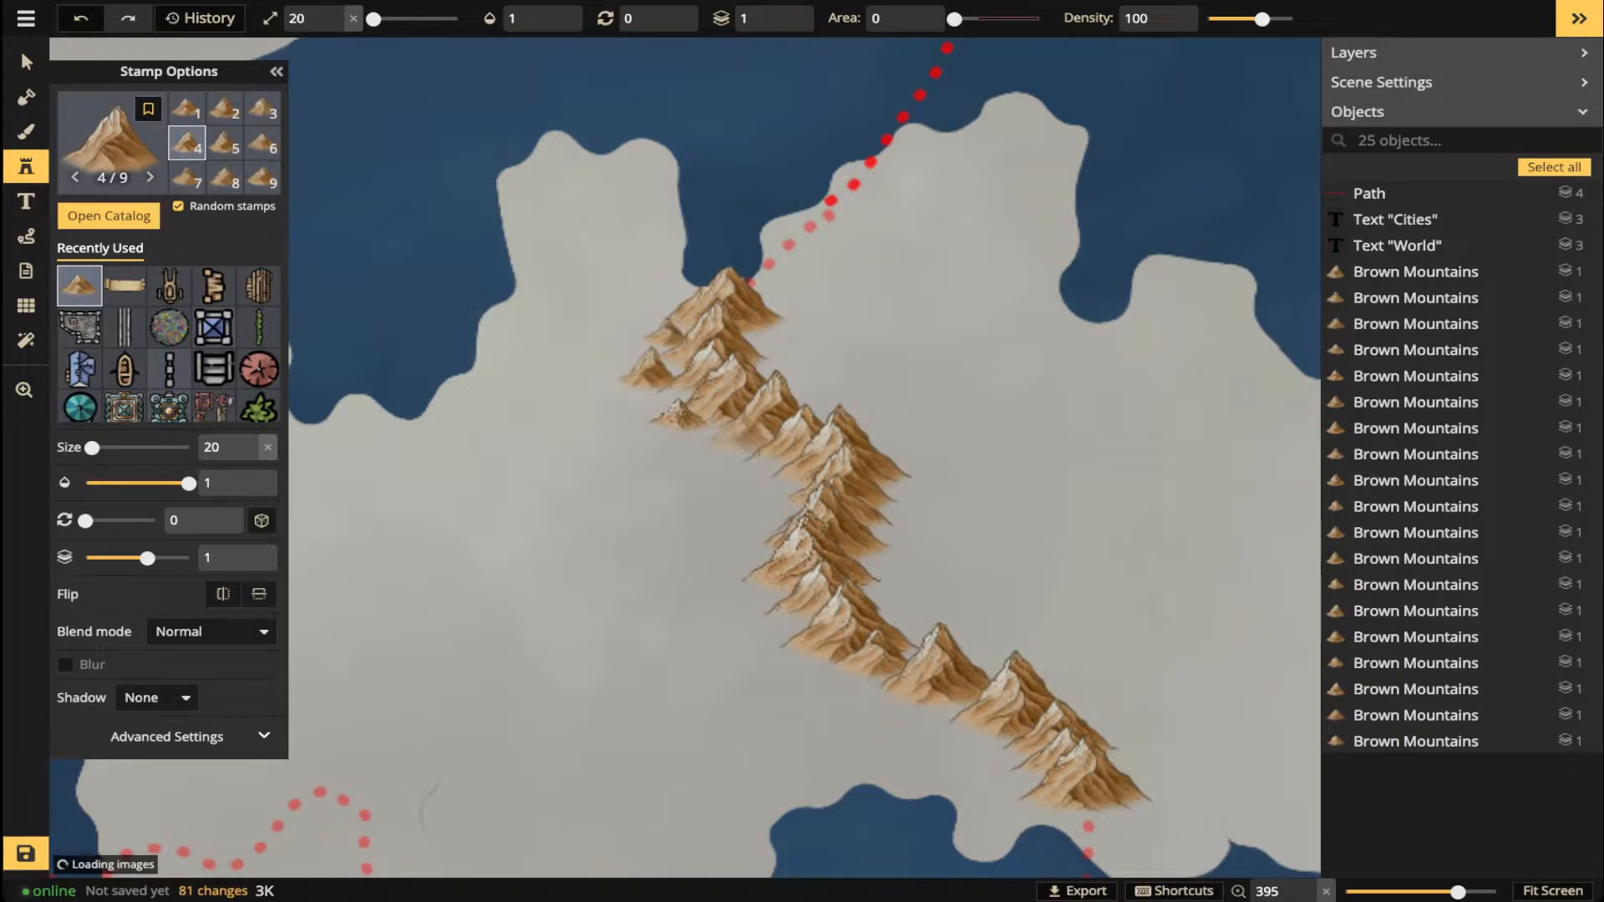
left_click(788, 472)
left_click(781, 545)
left_click(735, 589)
left_click(781, 638)
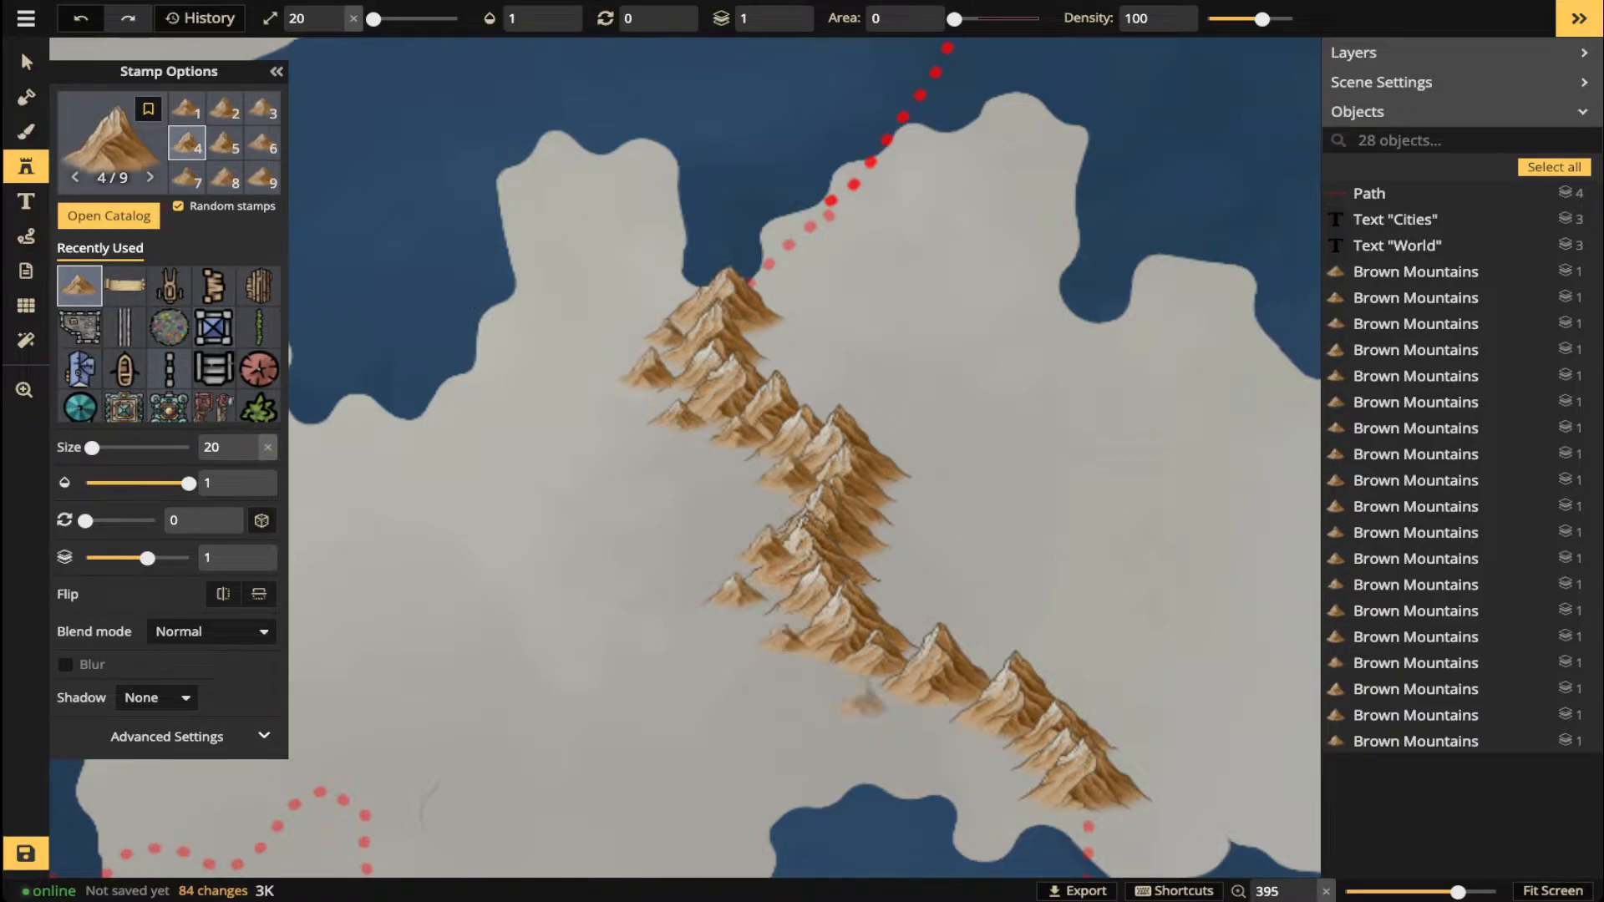
left_click(844, 670)
left_click(919, 710)
left_click(1021, 771)
left_click(1002, 745)
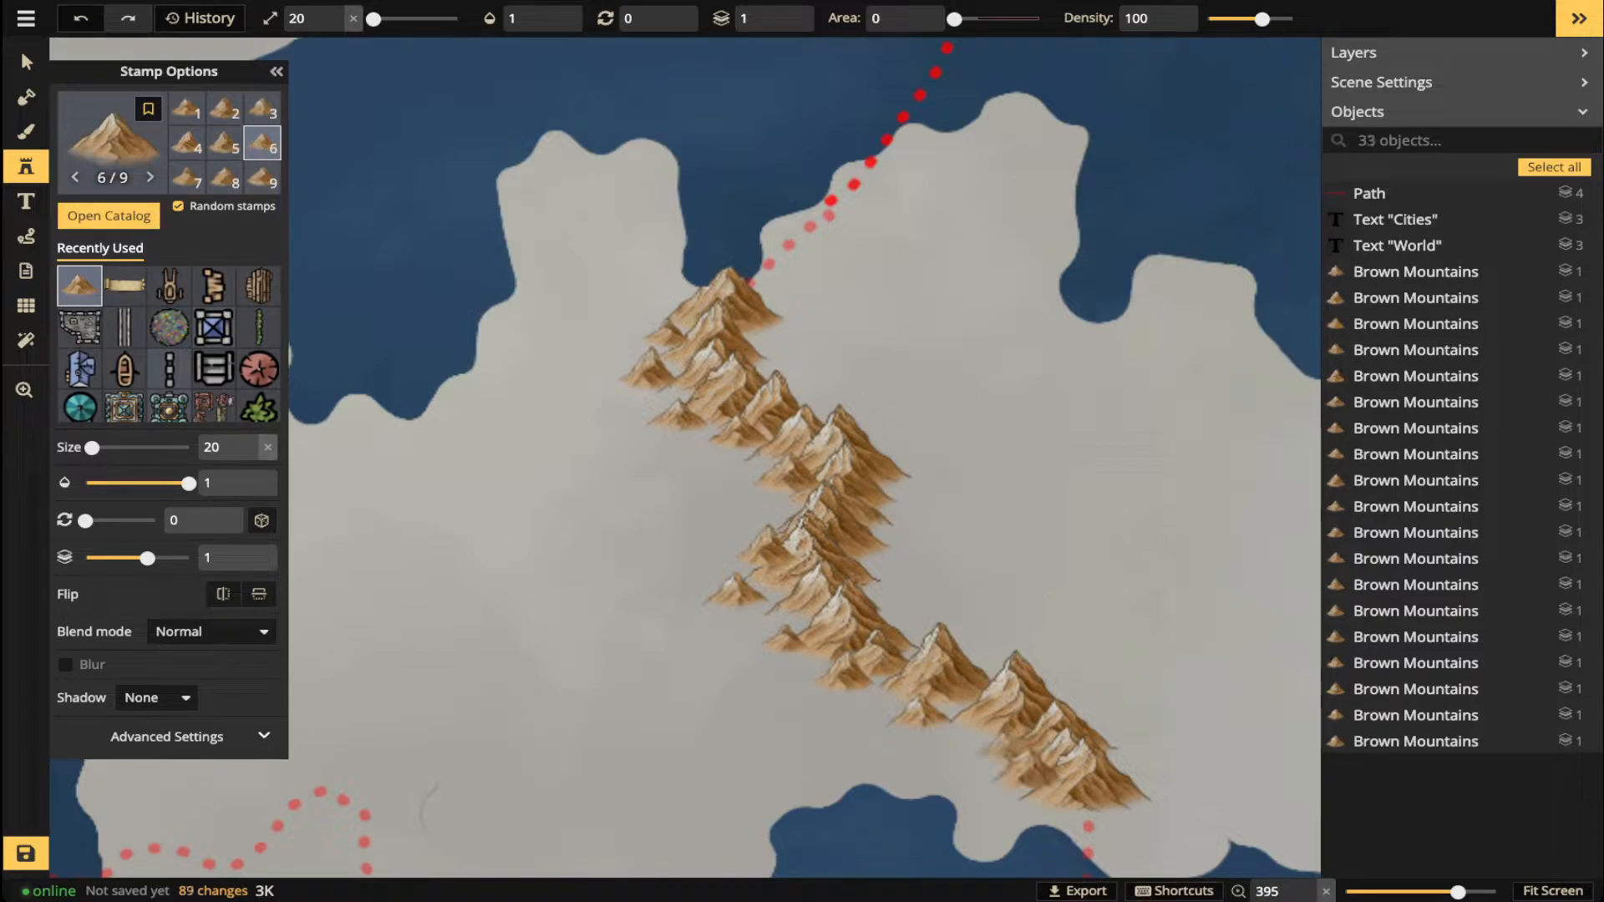
- Stamp several size 20 brown mountains along the range's eastern edge, from its middle bend toward the southern stretch
left_click(882, 490)
left_click(892, 506)
left_click(873, 571)
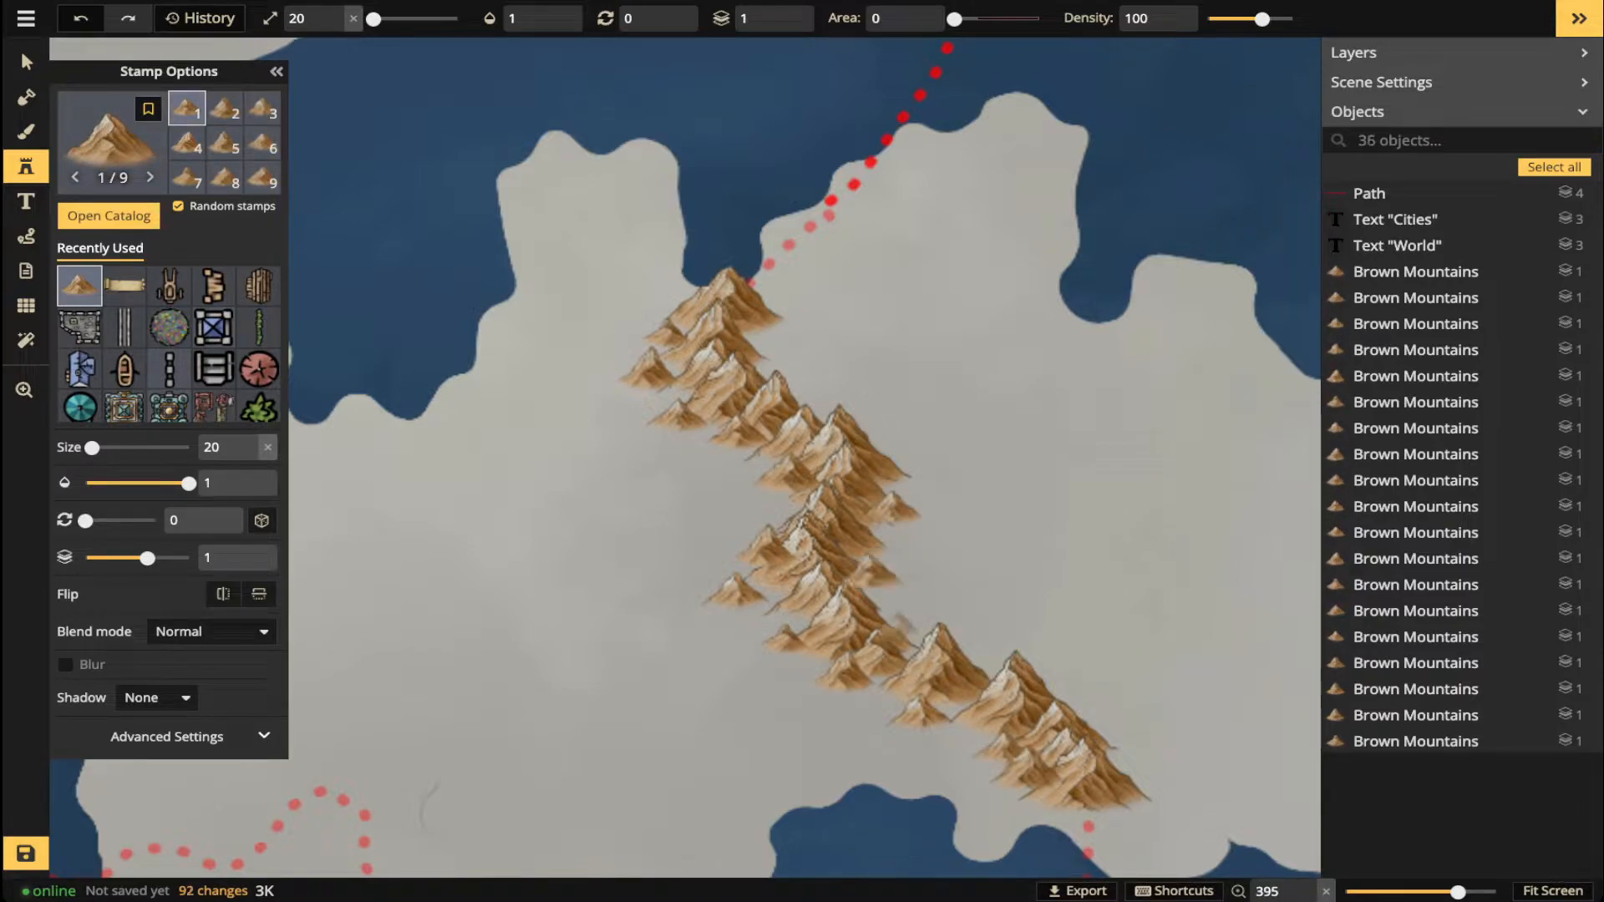
left_click(897, 619)
left_click(975, 654)
left_click(978, 654)
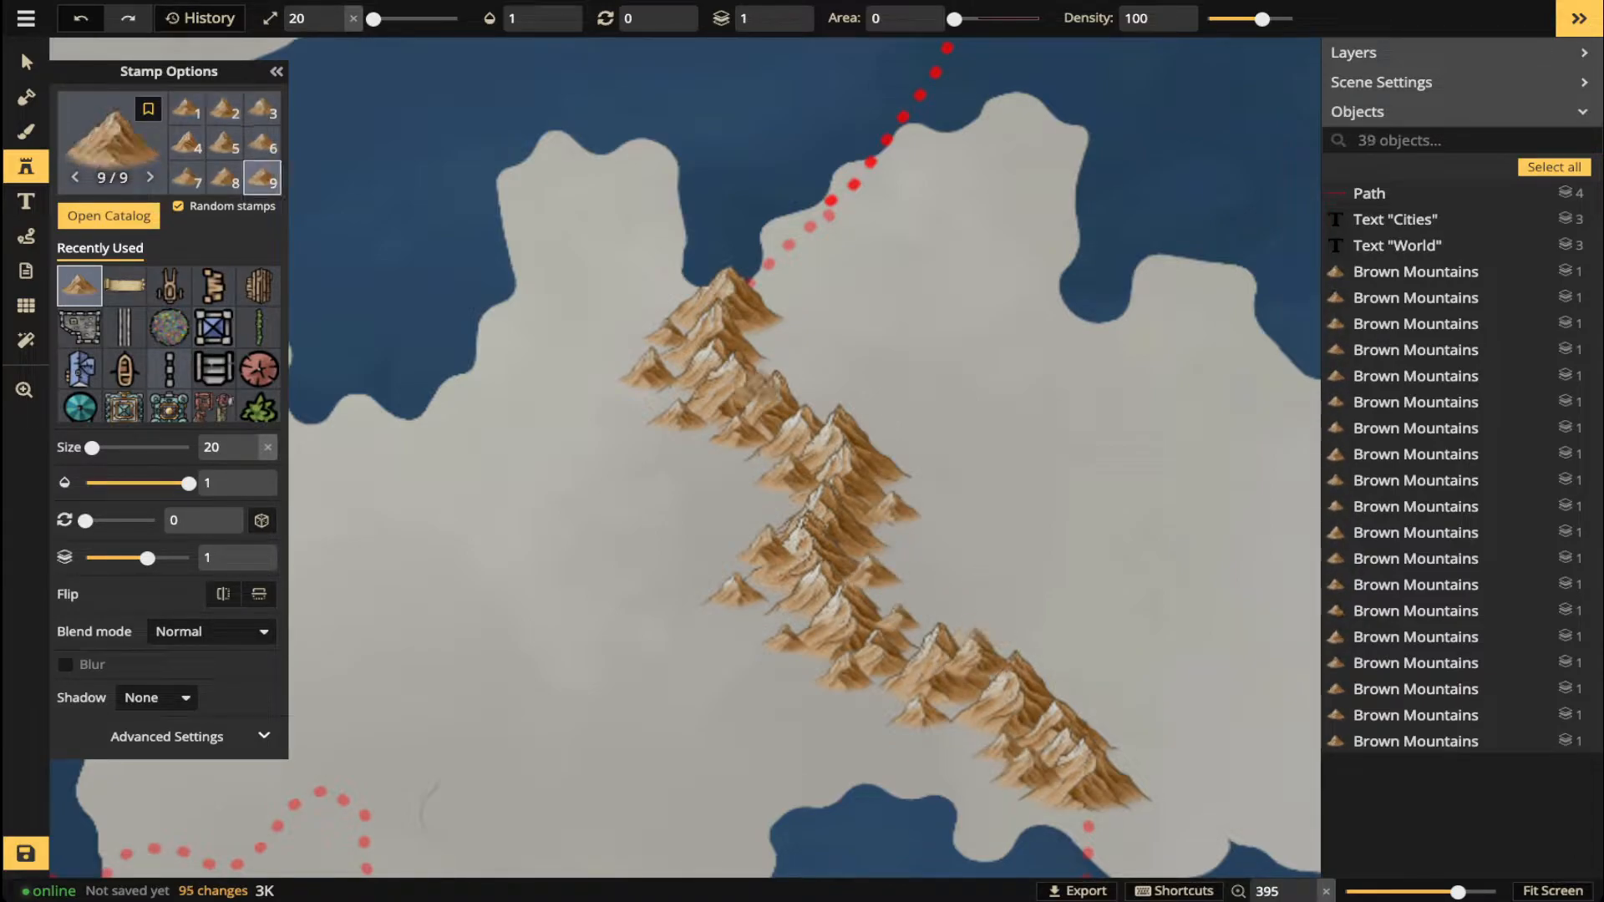
- Shift the small mountain on the eastern edge of the middle bend slightly northeast, away from the larger peaks
left_click(26, 62)
scroll(813, 442, "up", 1)
scroll(887, 583, "up", 1)
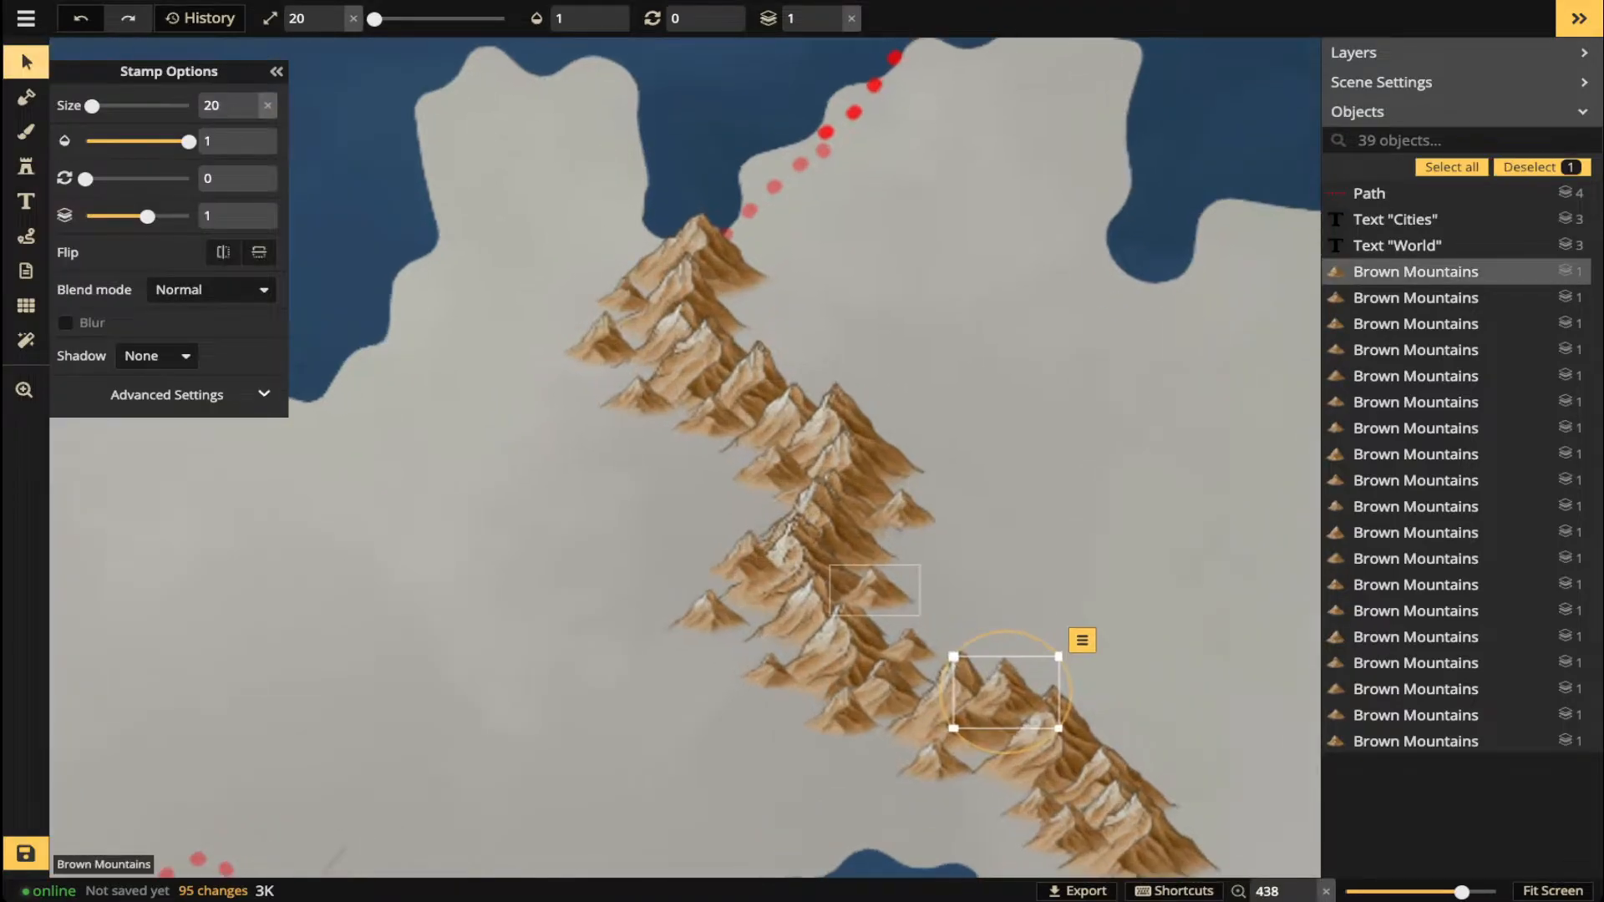
left_click_drag(873, 590, 907, 569)
left_click(838, 441)
scroll(695, 517, "down", 3)
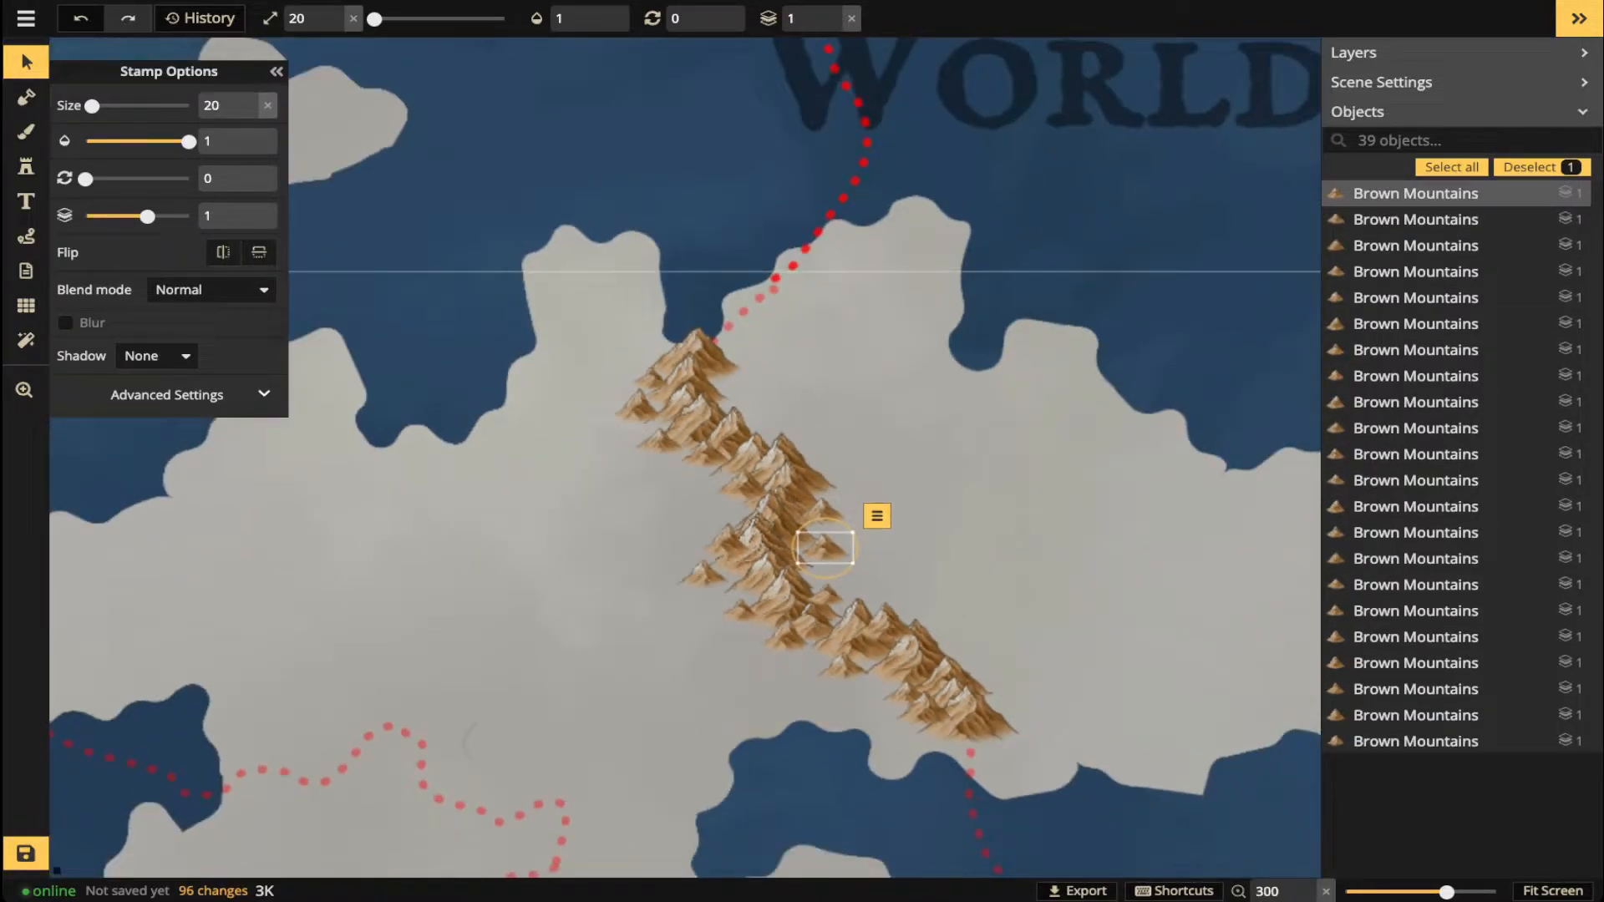
left_click(824, 547)
left_click_drag(824, 547, 822, 548)
- Move a small mountain from the range's southwestern edge to its southern tip, just above the dotted line
left_click(916, 656)
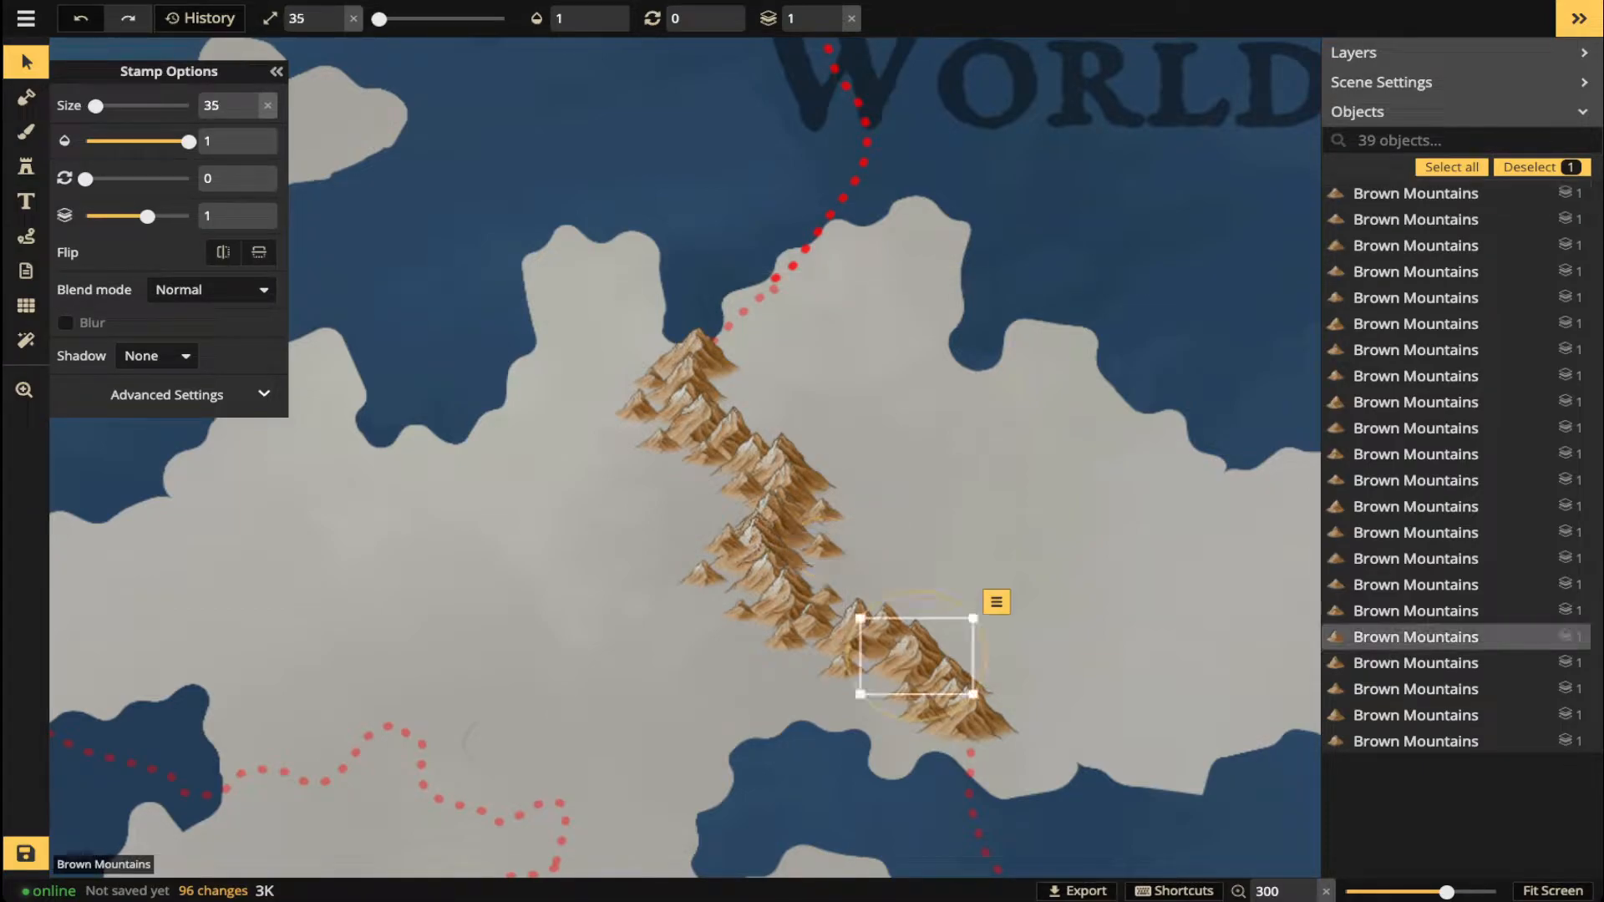
left_click(924, 710)
left_click_drag(924, 709, 979, 746)
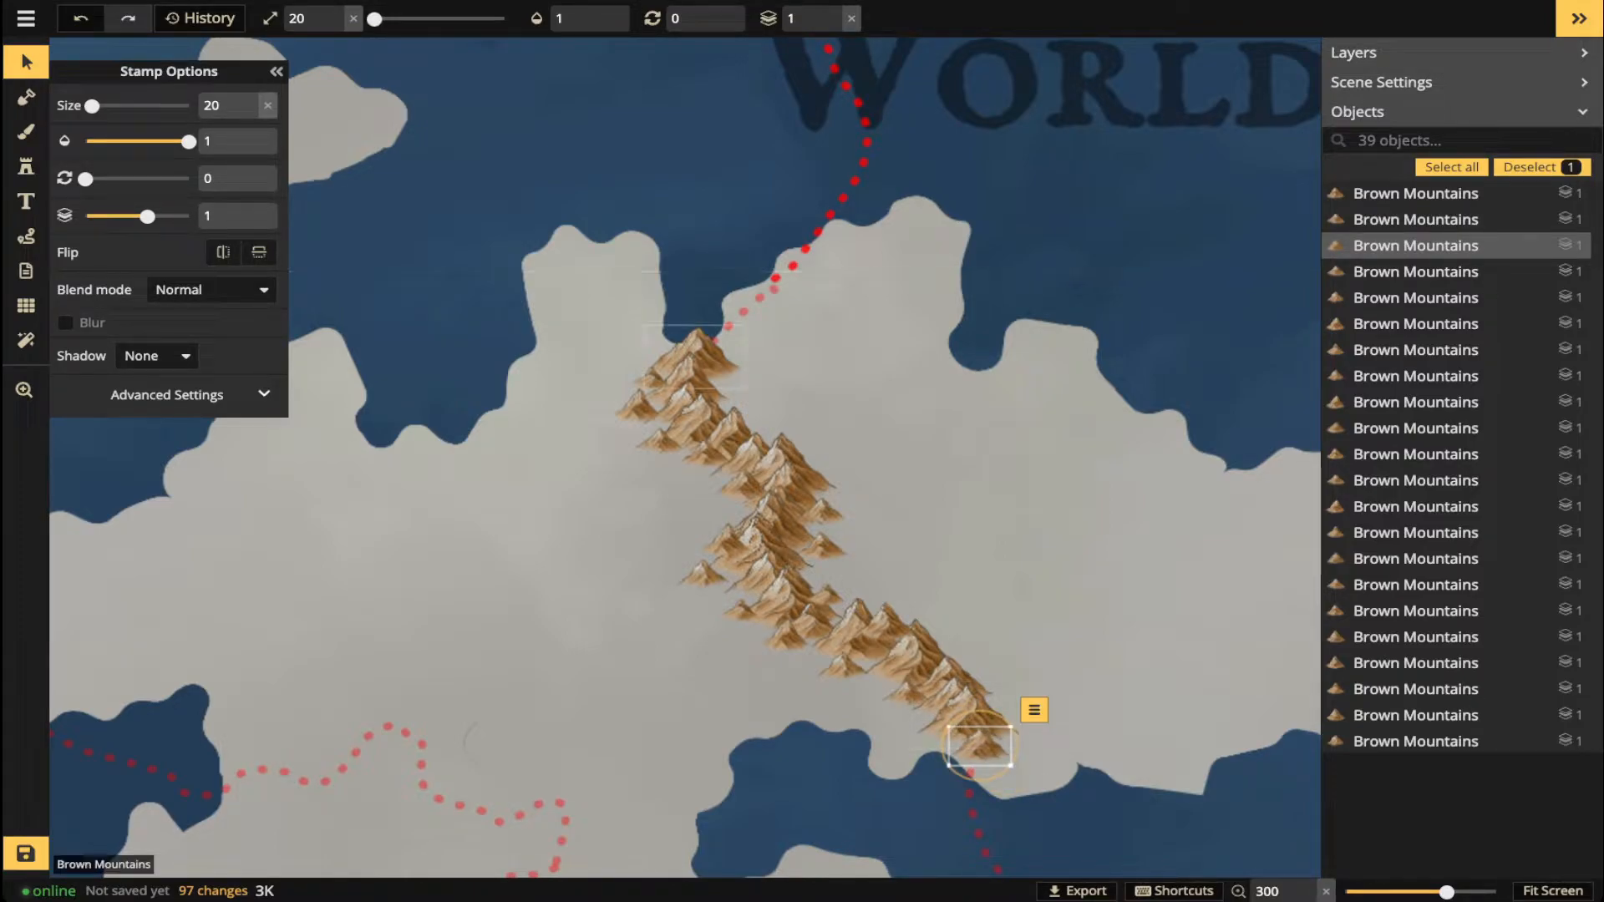
- Adjust mountains at the range's northern end and stamp one more size 20 mountain on the eastern side of the top peak
left_click_drag(695, 358, 694, 351)
key("Escape")
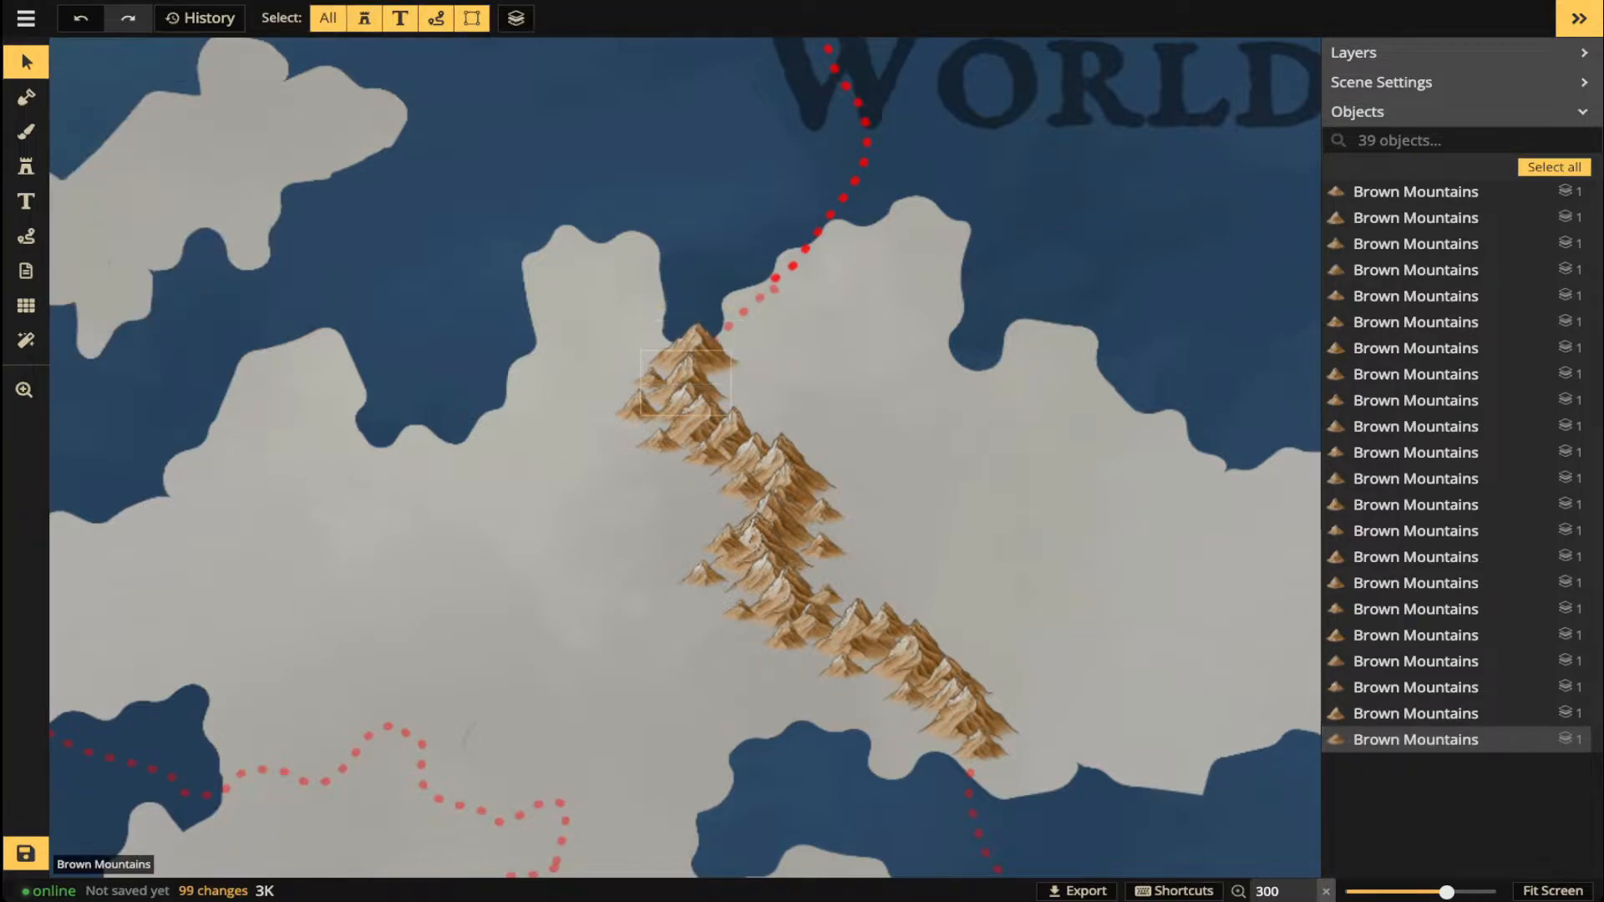
left_click(687, 379)
key("Escape")
scroll(647, 329, "down", 3)
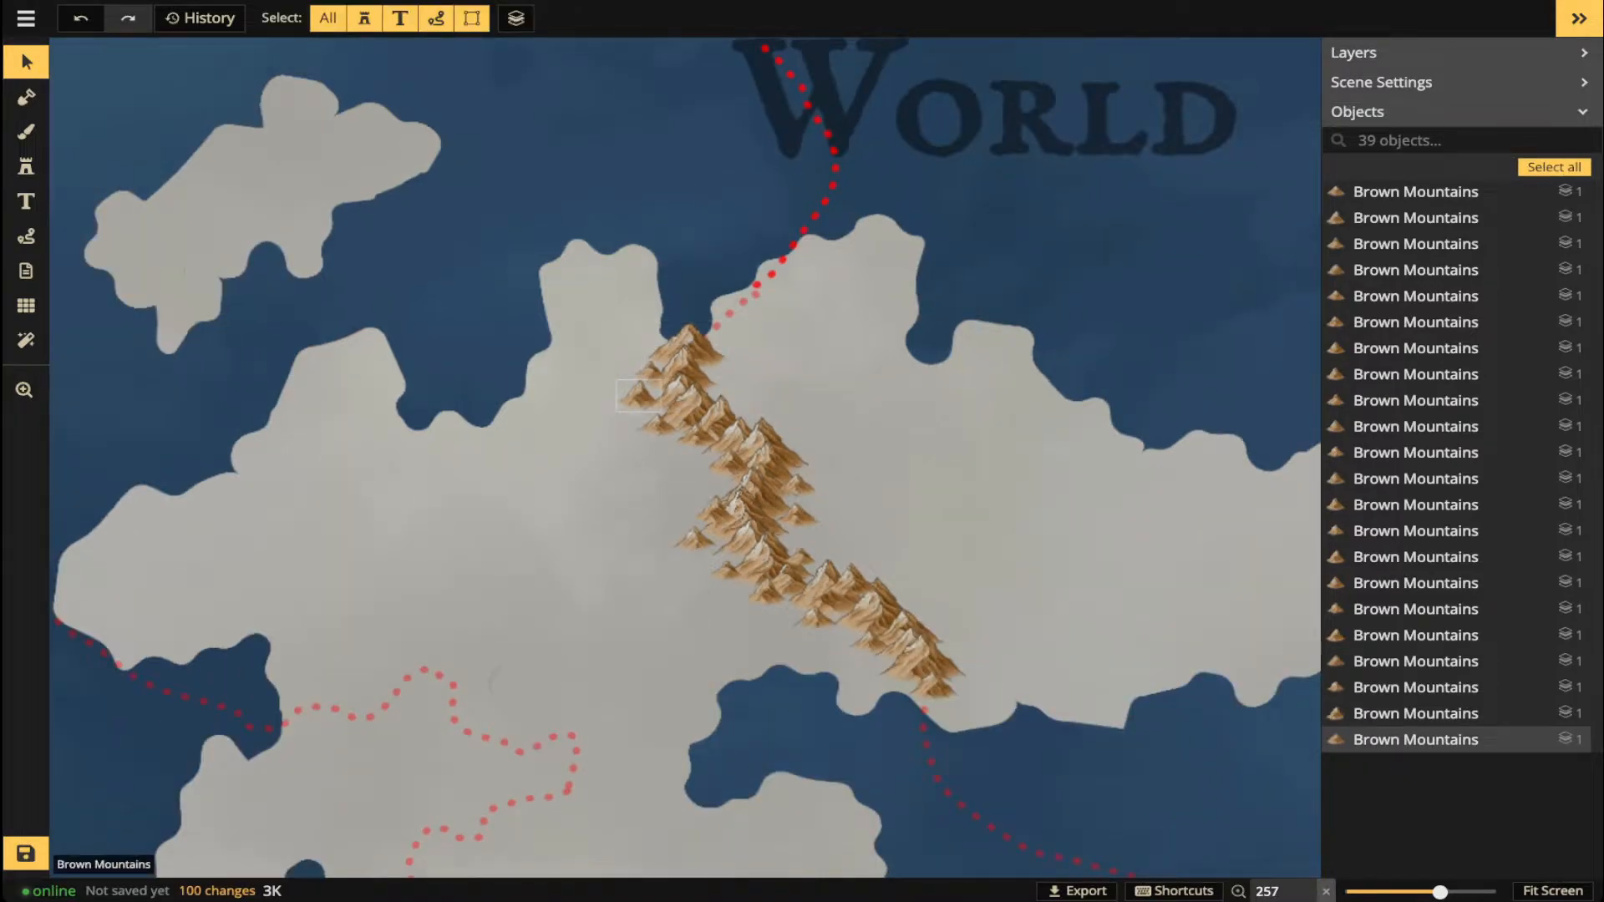
left_click(639, 395)
scroll(642, 393, "up", 2)
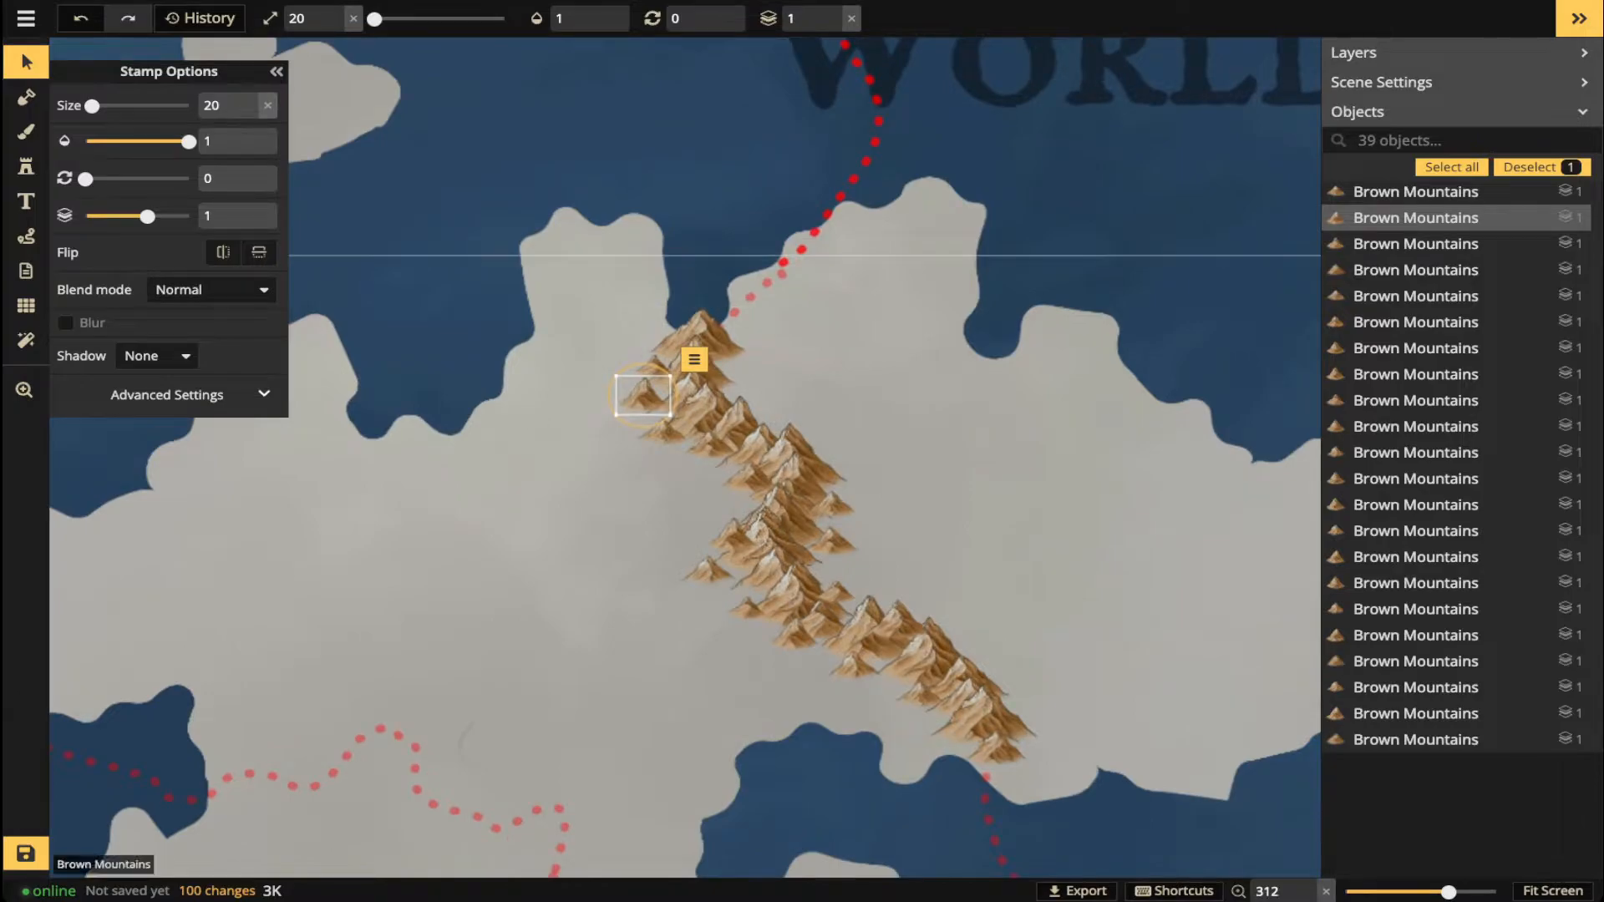
key("s")
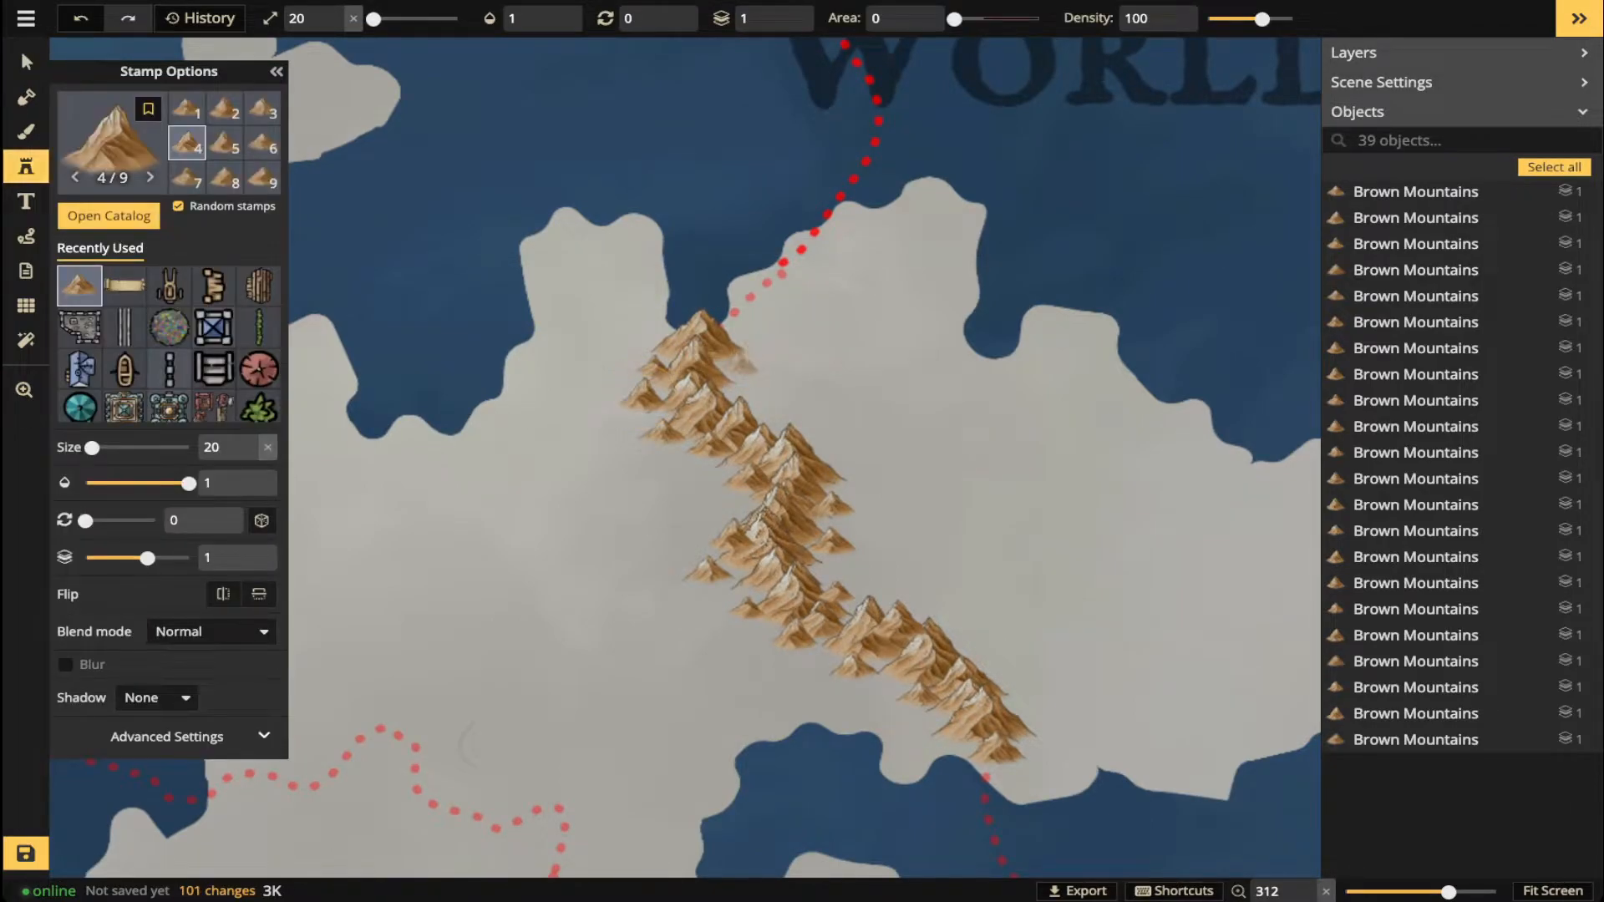
left_click(740, 359)
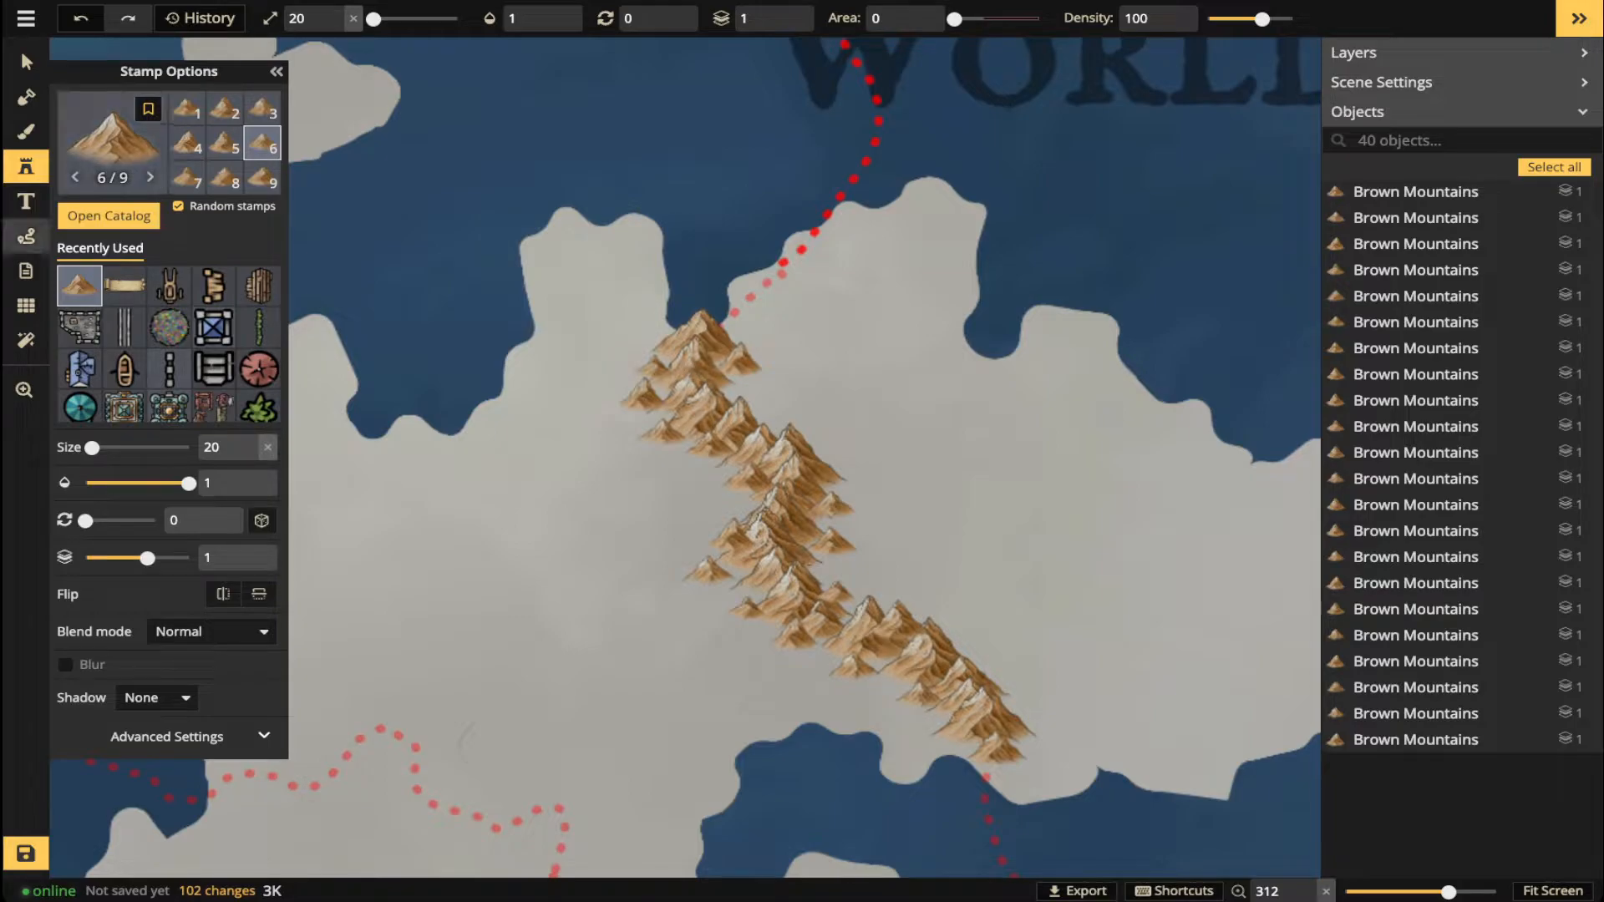
- Set the path colour to yellow on a freehand trial stroke west of the range and delete the stroke
left_click(26, 236)
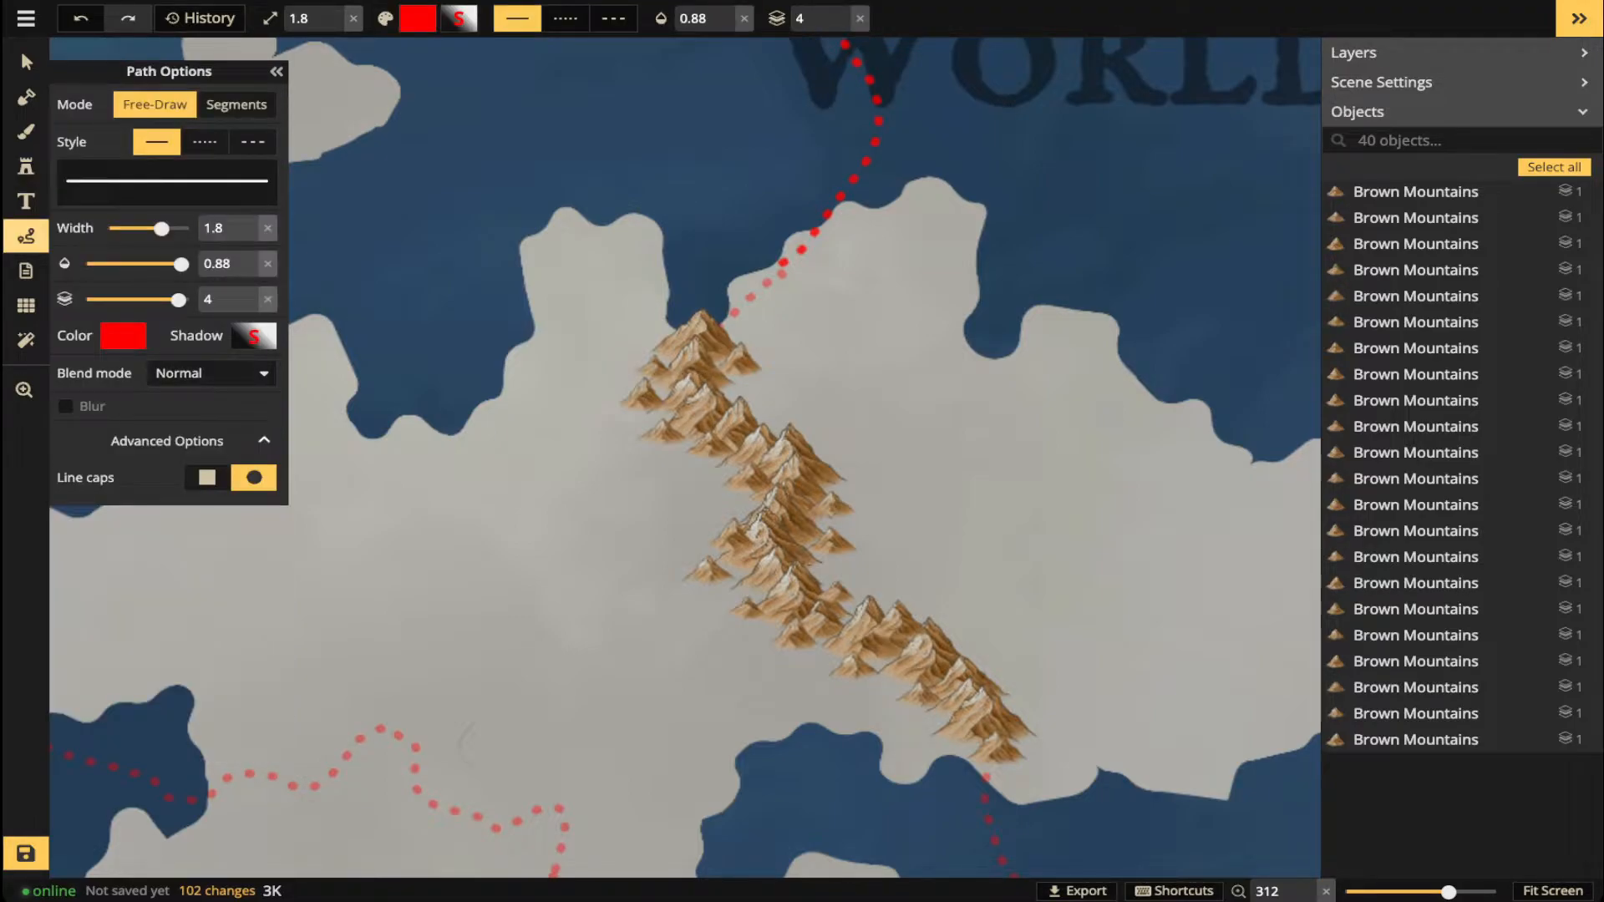
mouse_move(431, 482)
left_mouse_down()
mouse_move(449, 552)
mouse_move(565, 630)
left_mouse_up()
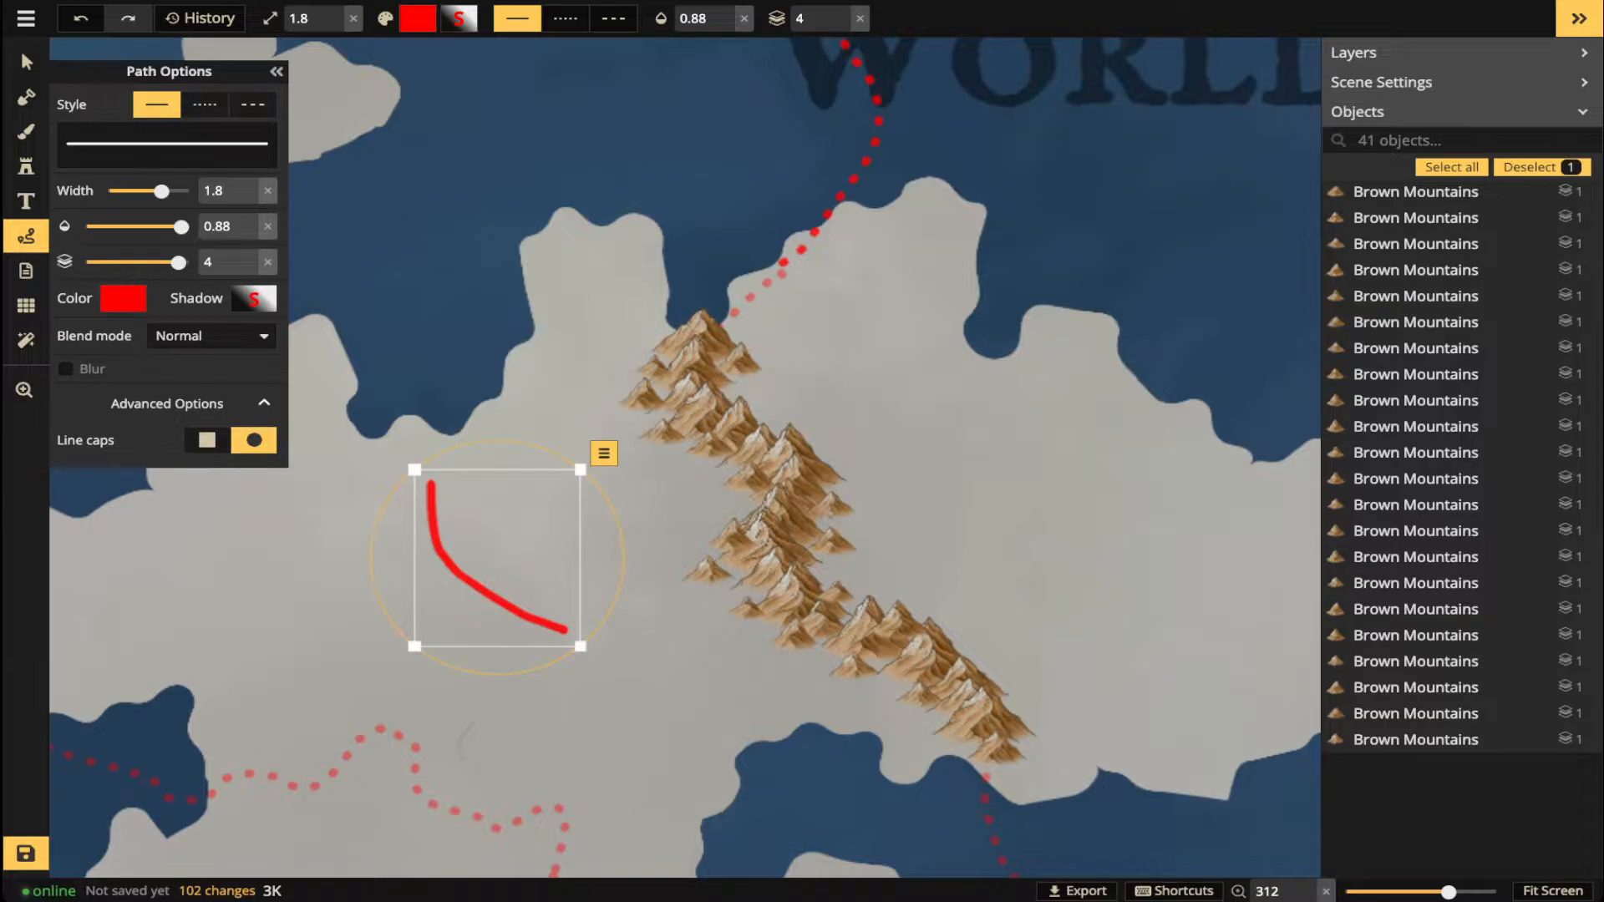
left_click(123, 299)
left_click(217, 407)
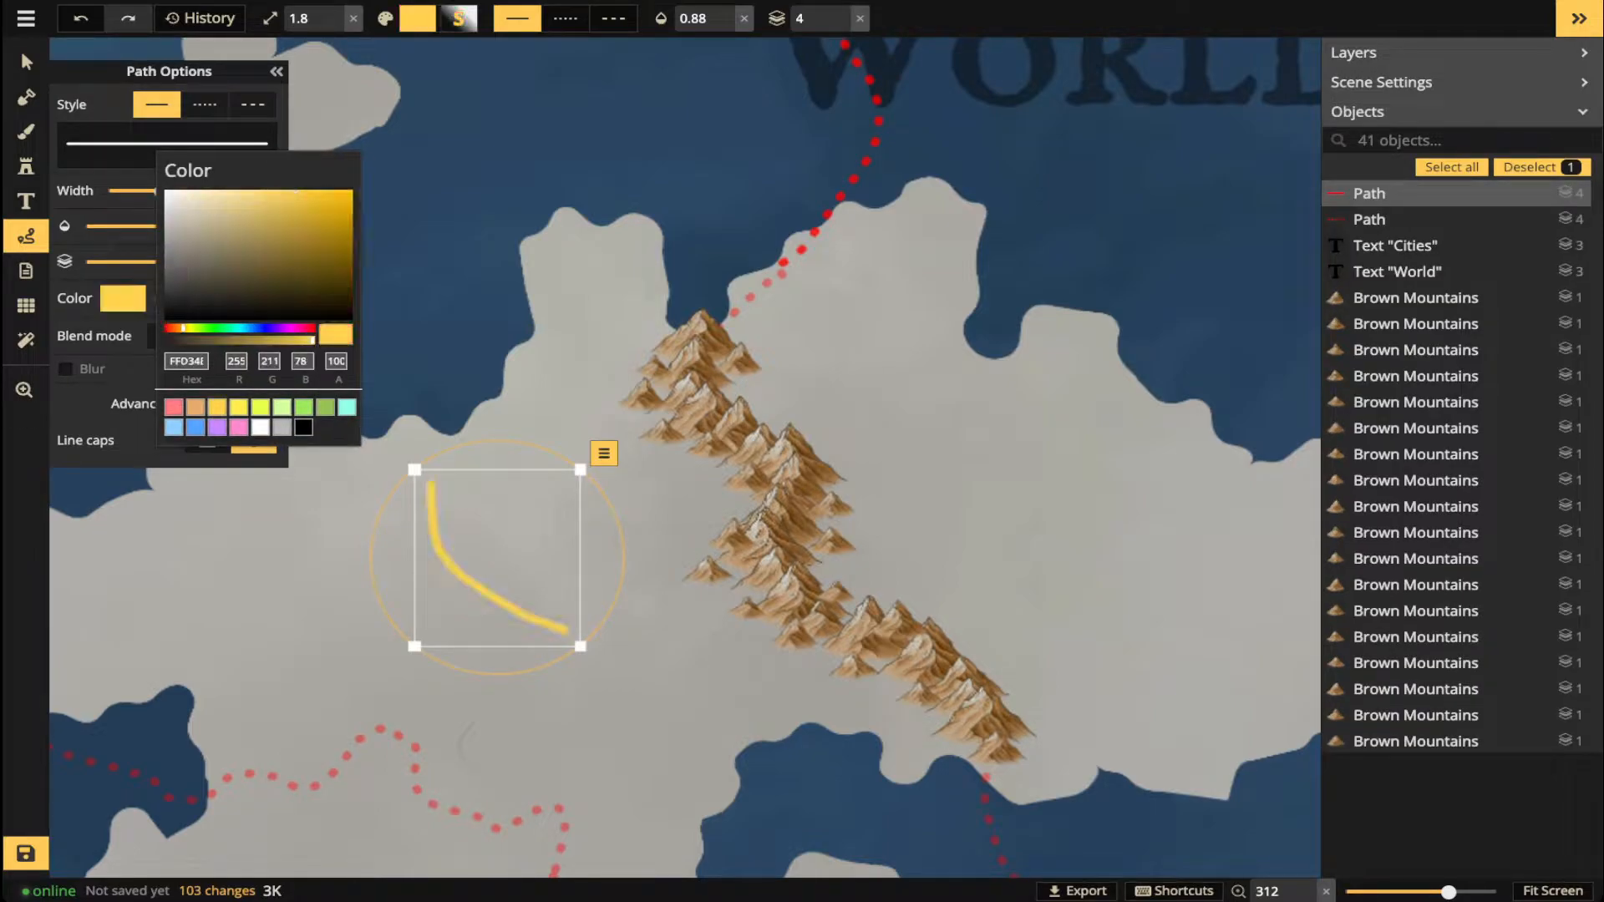
key("Delete")
- Draw a yellow dotted freehand path along the range's crest, from the northern peak to the southern tip
left_click(237, 104)
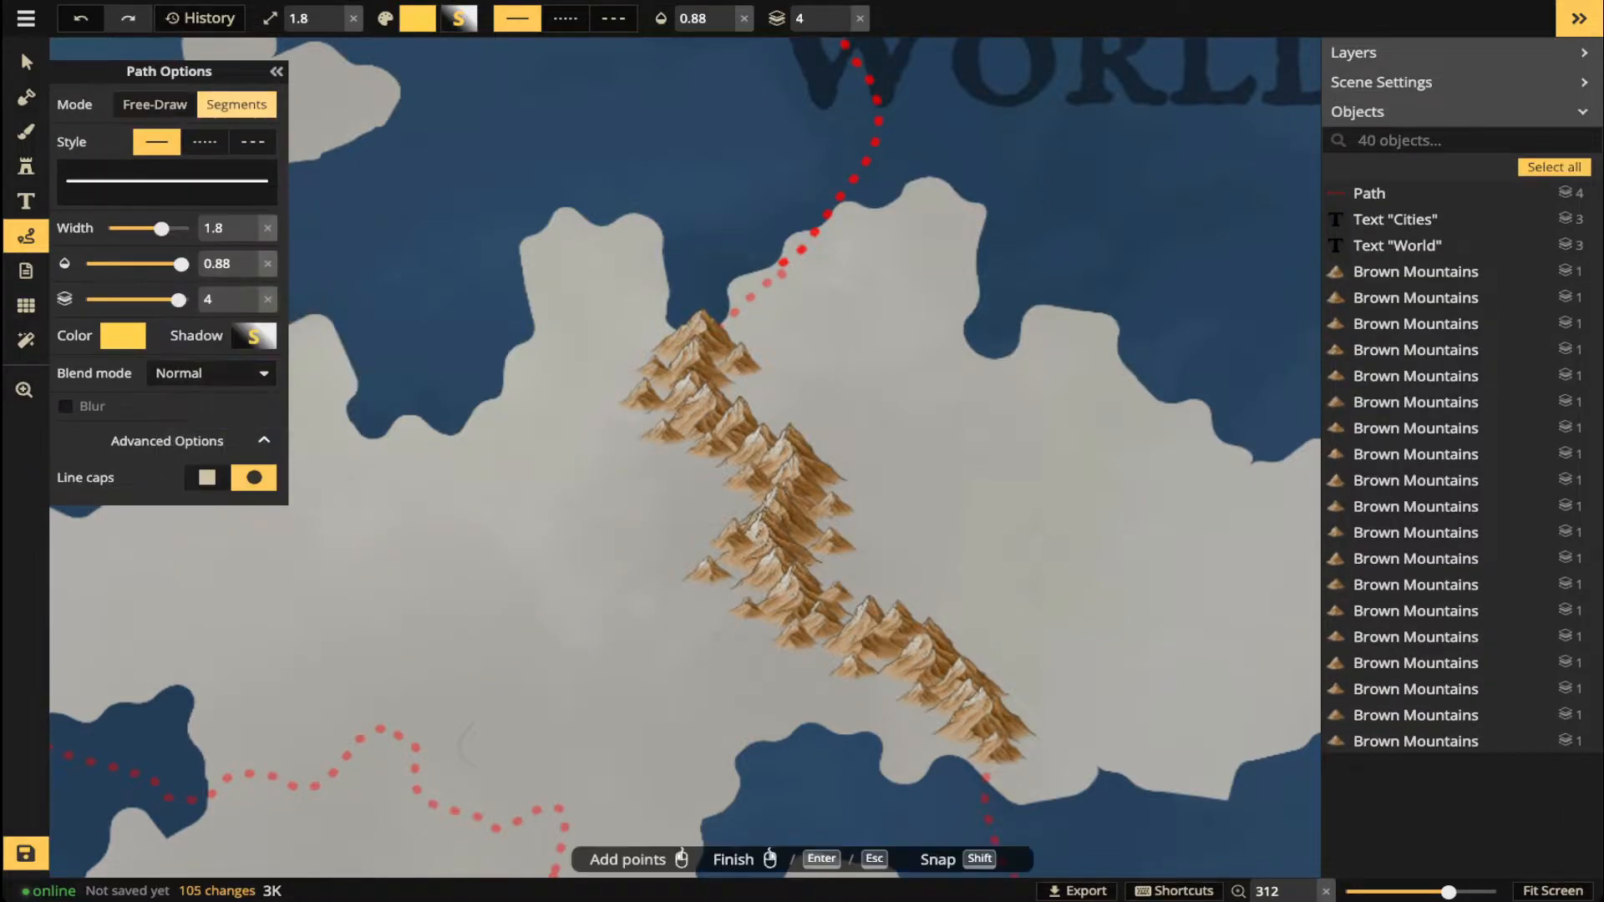
left_click(204, 142)
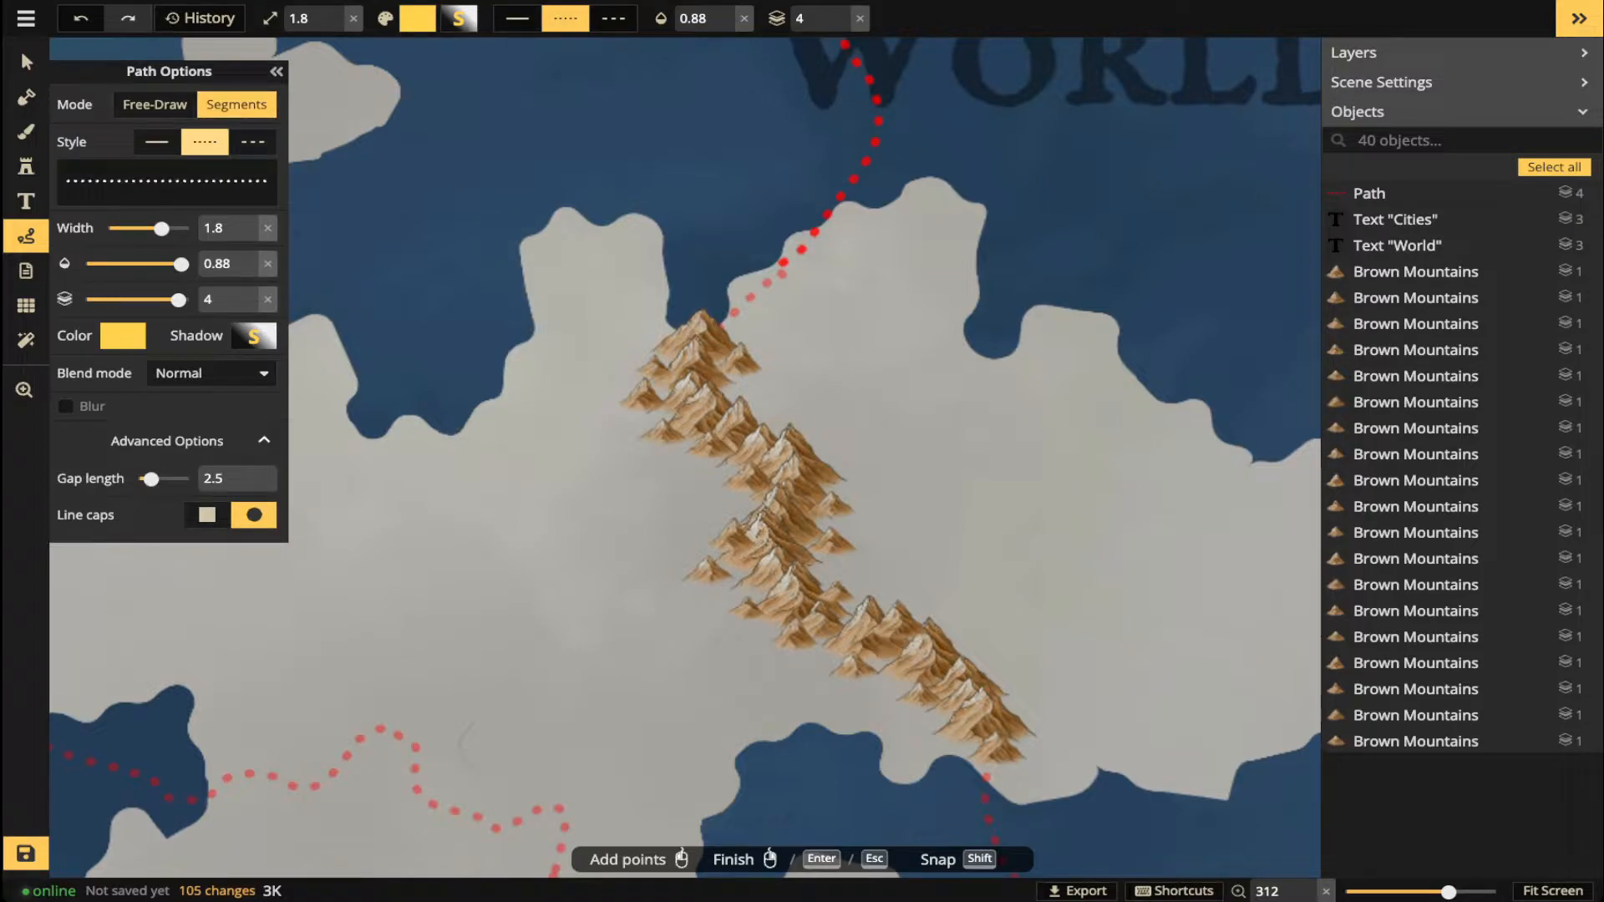
left_click(700, 328)
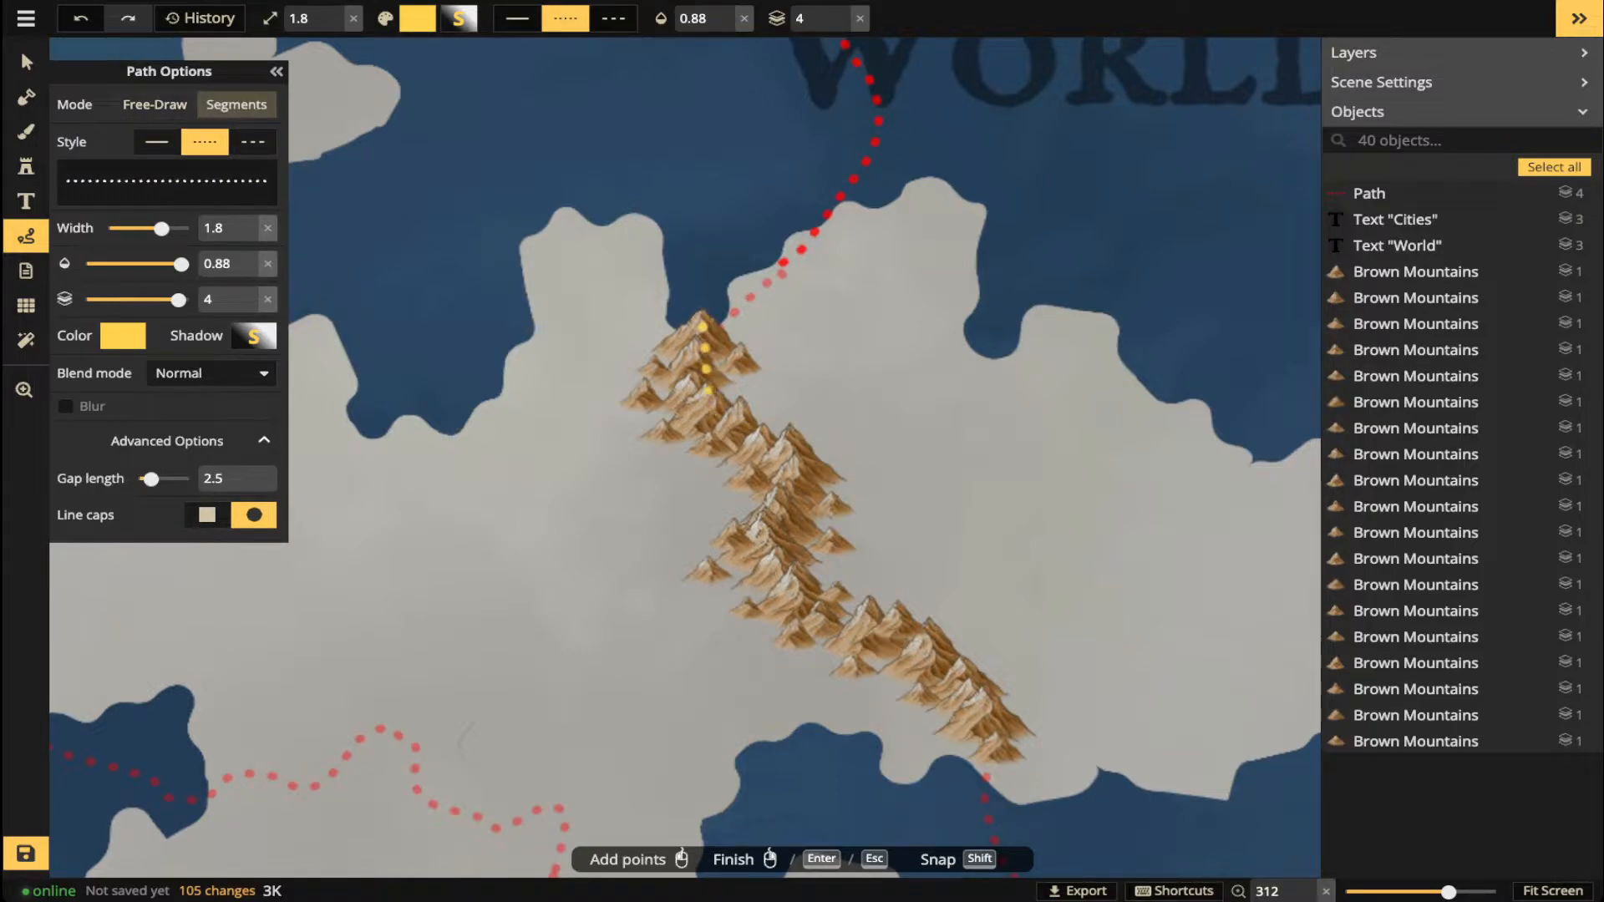
key("Escape")
left_click(154, 104)
mouse_move(701, 328)
left_mouse_down()
mouse_move(695, 369)
mouse_move(746, 431)
mouse_move(766, 529)
mouse_move(830, 606)
mouse_move(930, 659)
mouse_move(994, 720)
left_mouse_up()
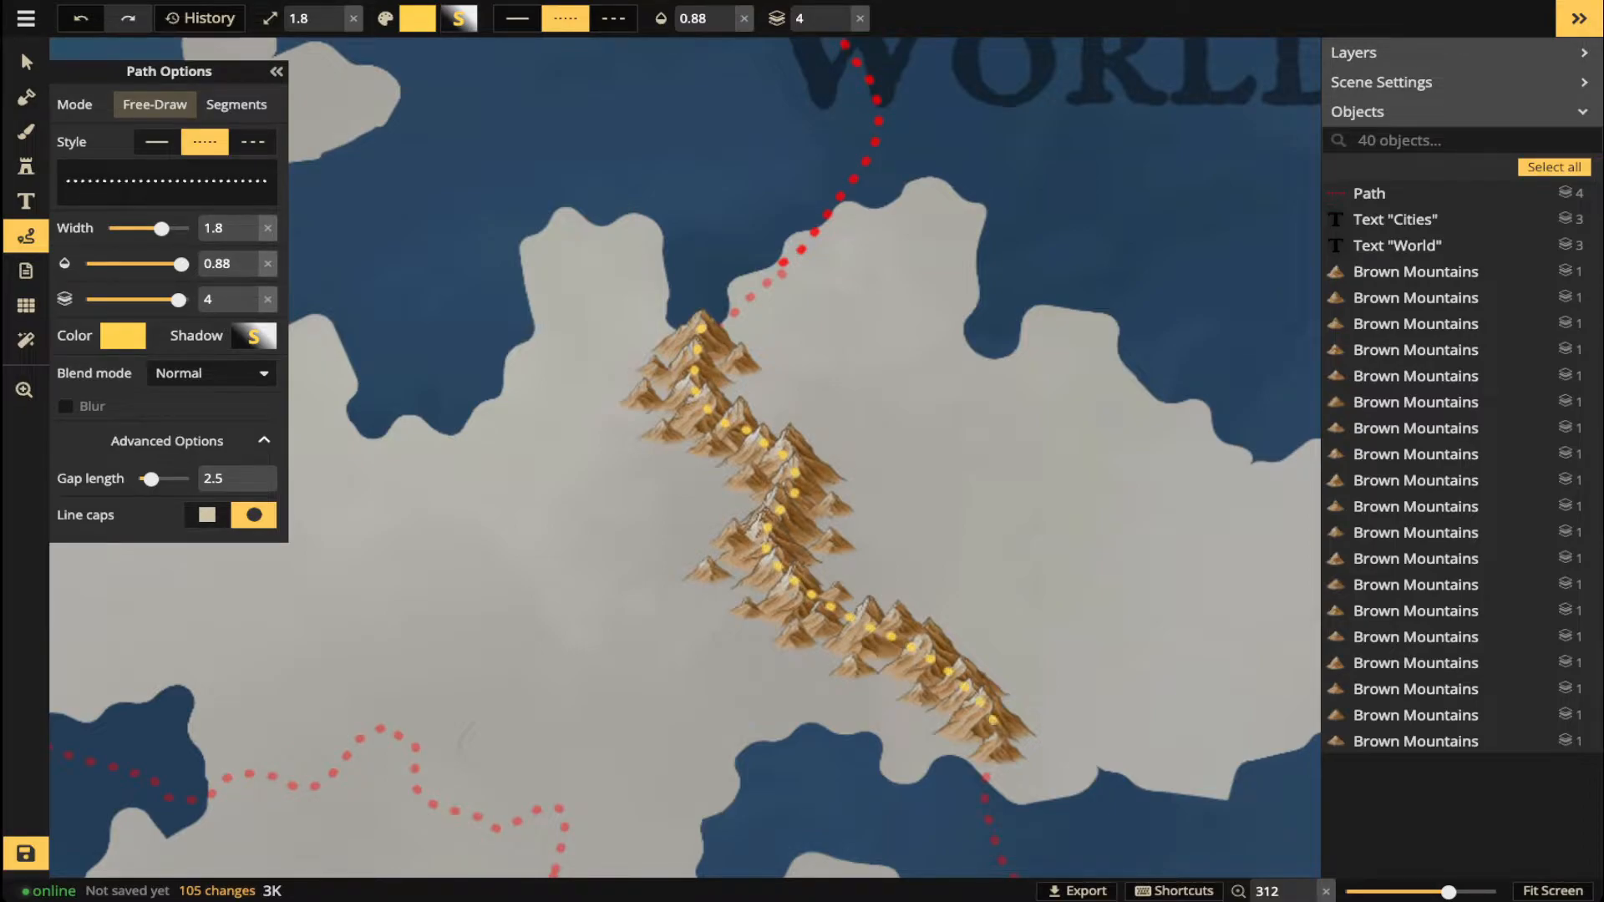
key("Escape")
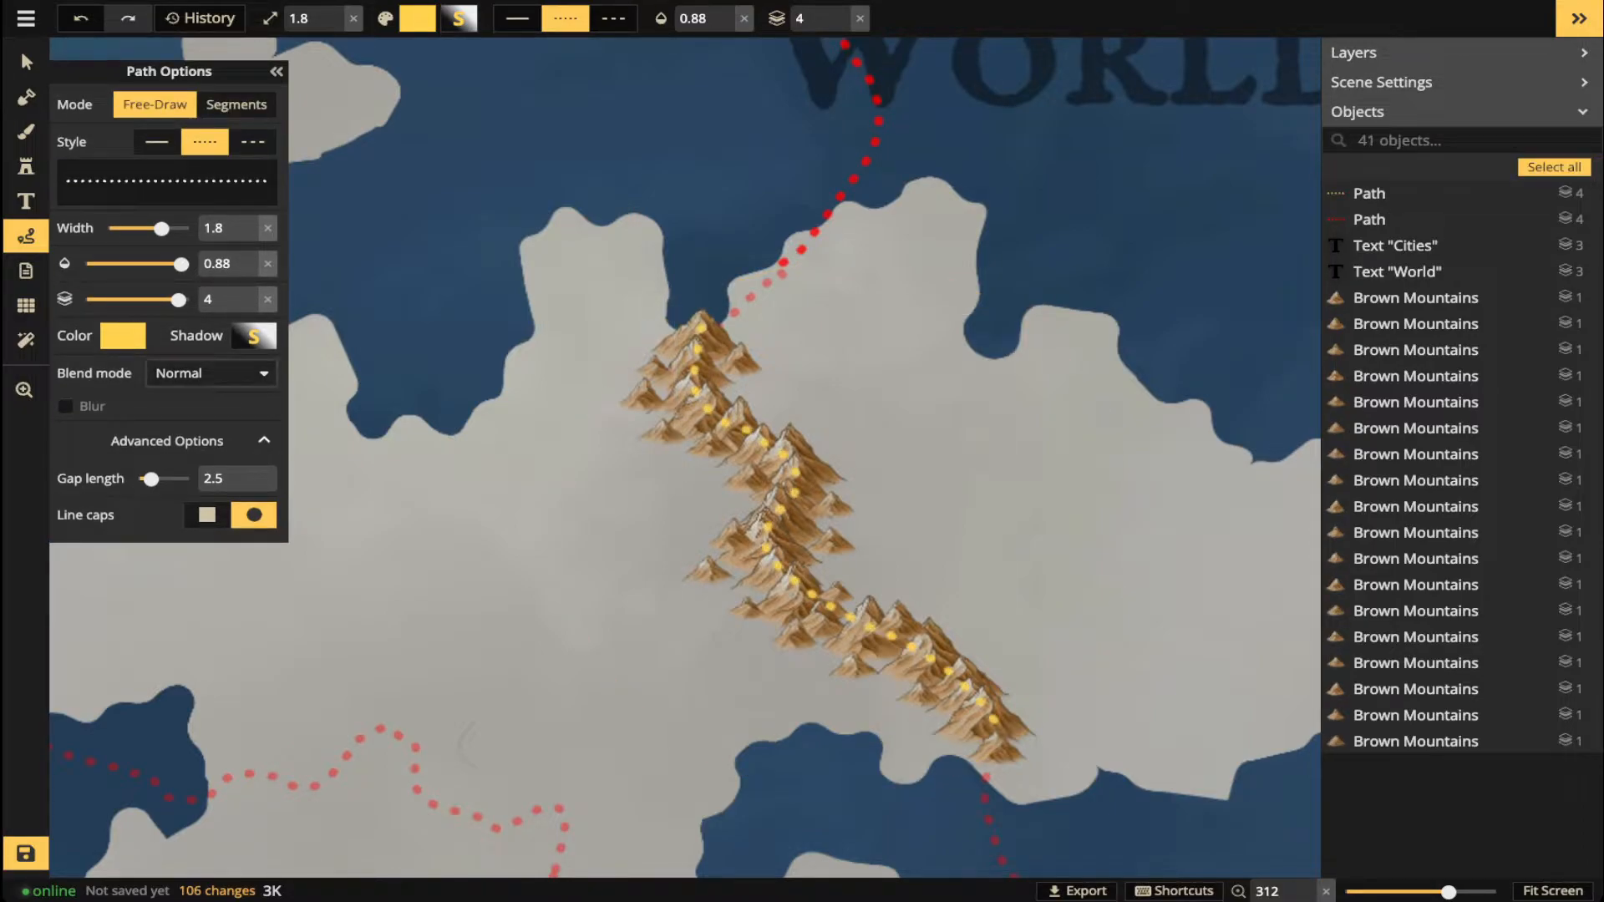
- Draw purple dotted freehand paths along the western and eastern edges of the mountain range
left_click(123, 335)
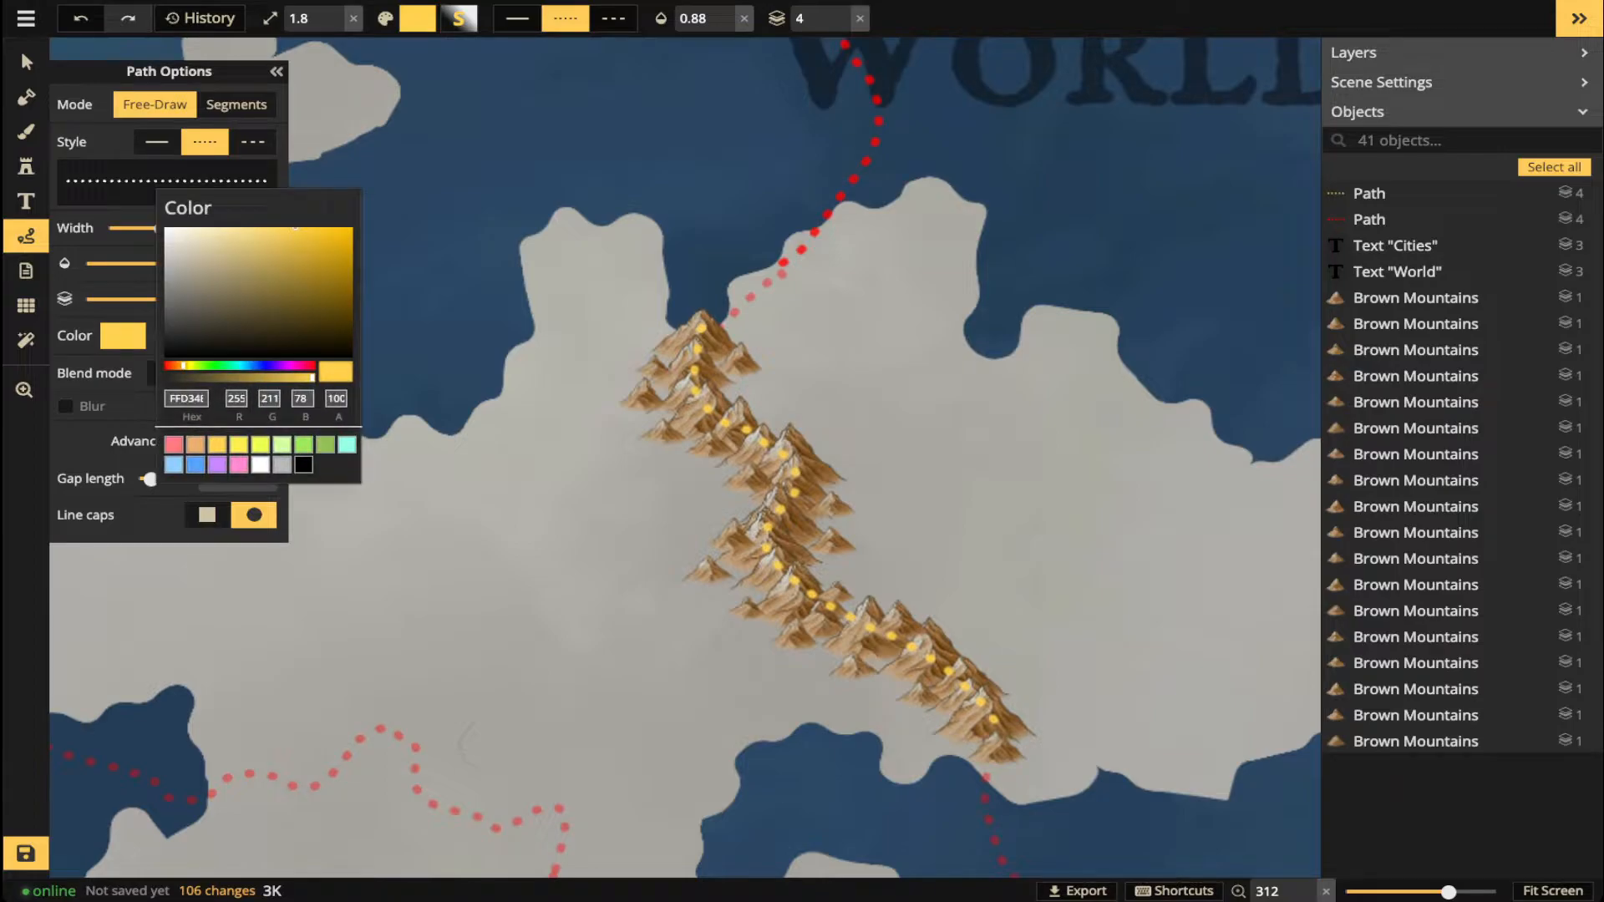
left_click(217, 465)
left_click_drag(659, 355, 644, 415)
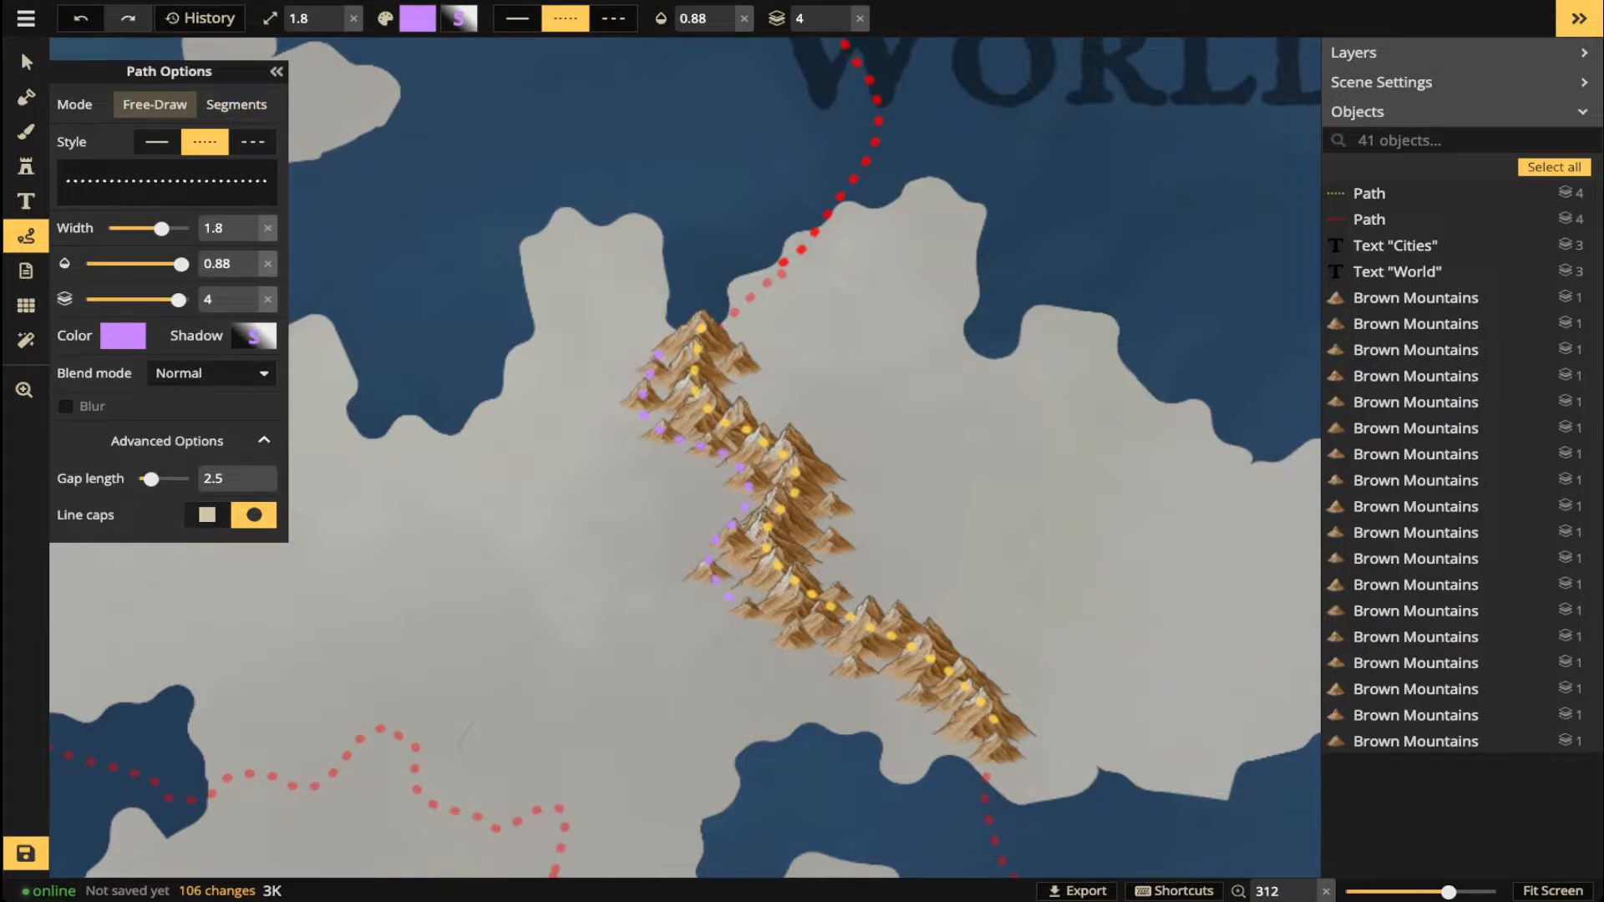
left_click_drag(783, 637, 956, 741)
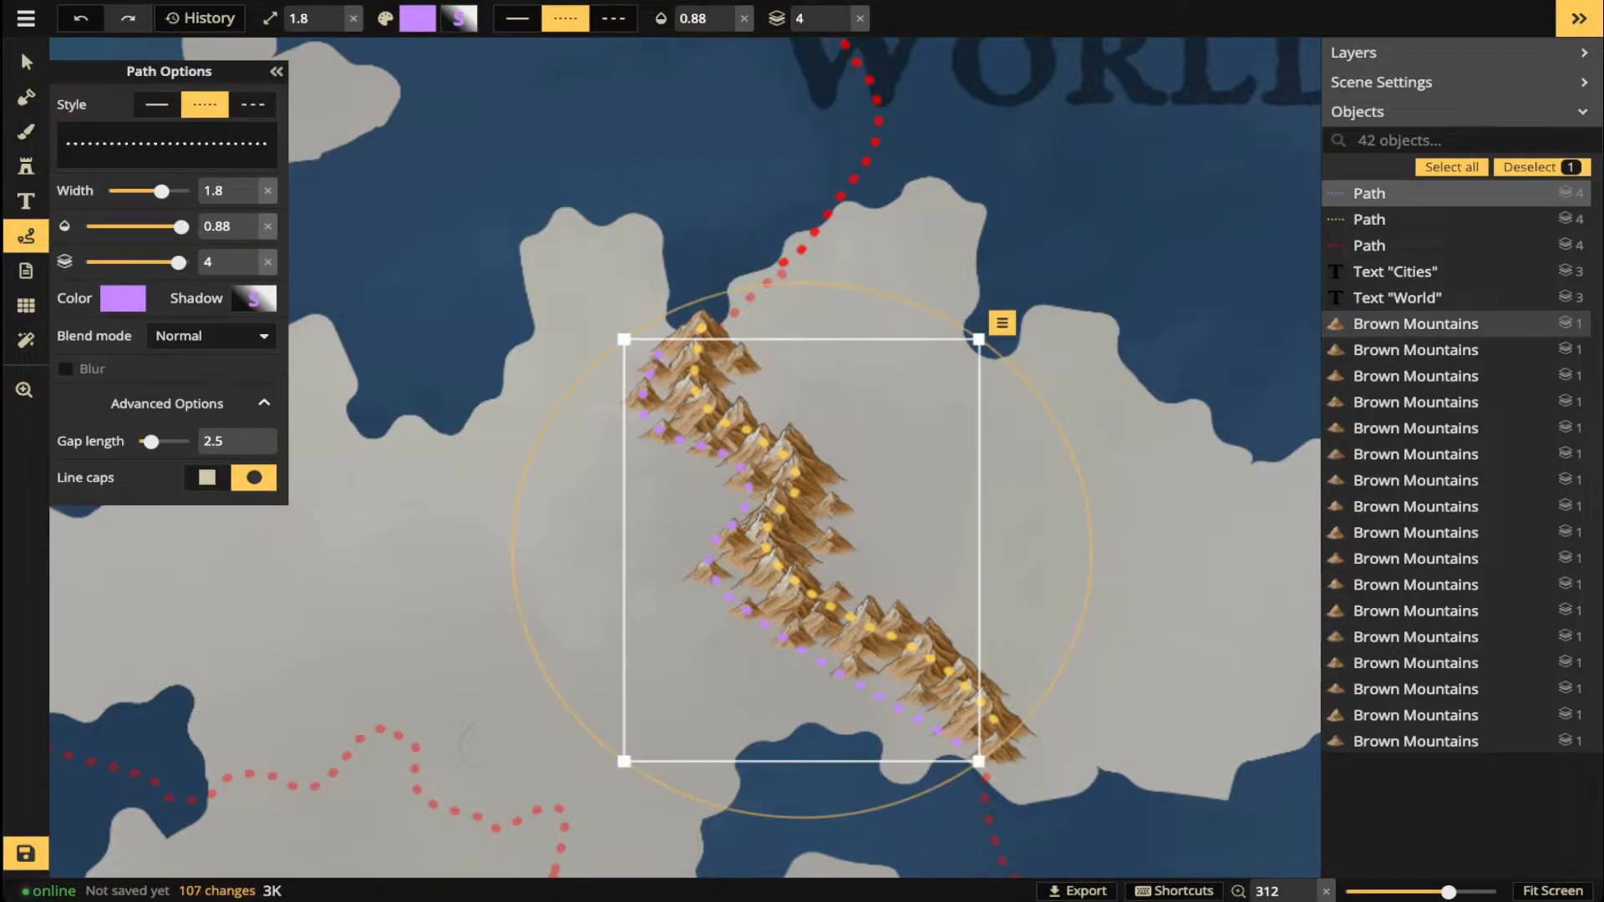
key("Escape")
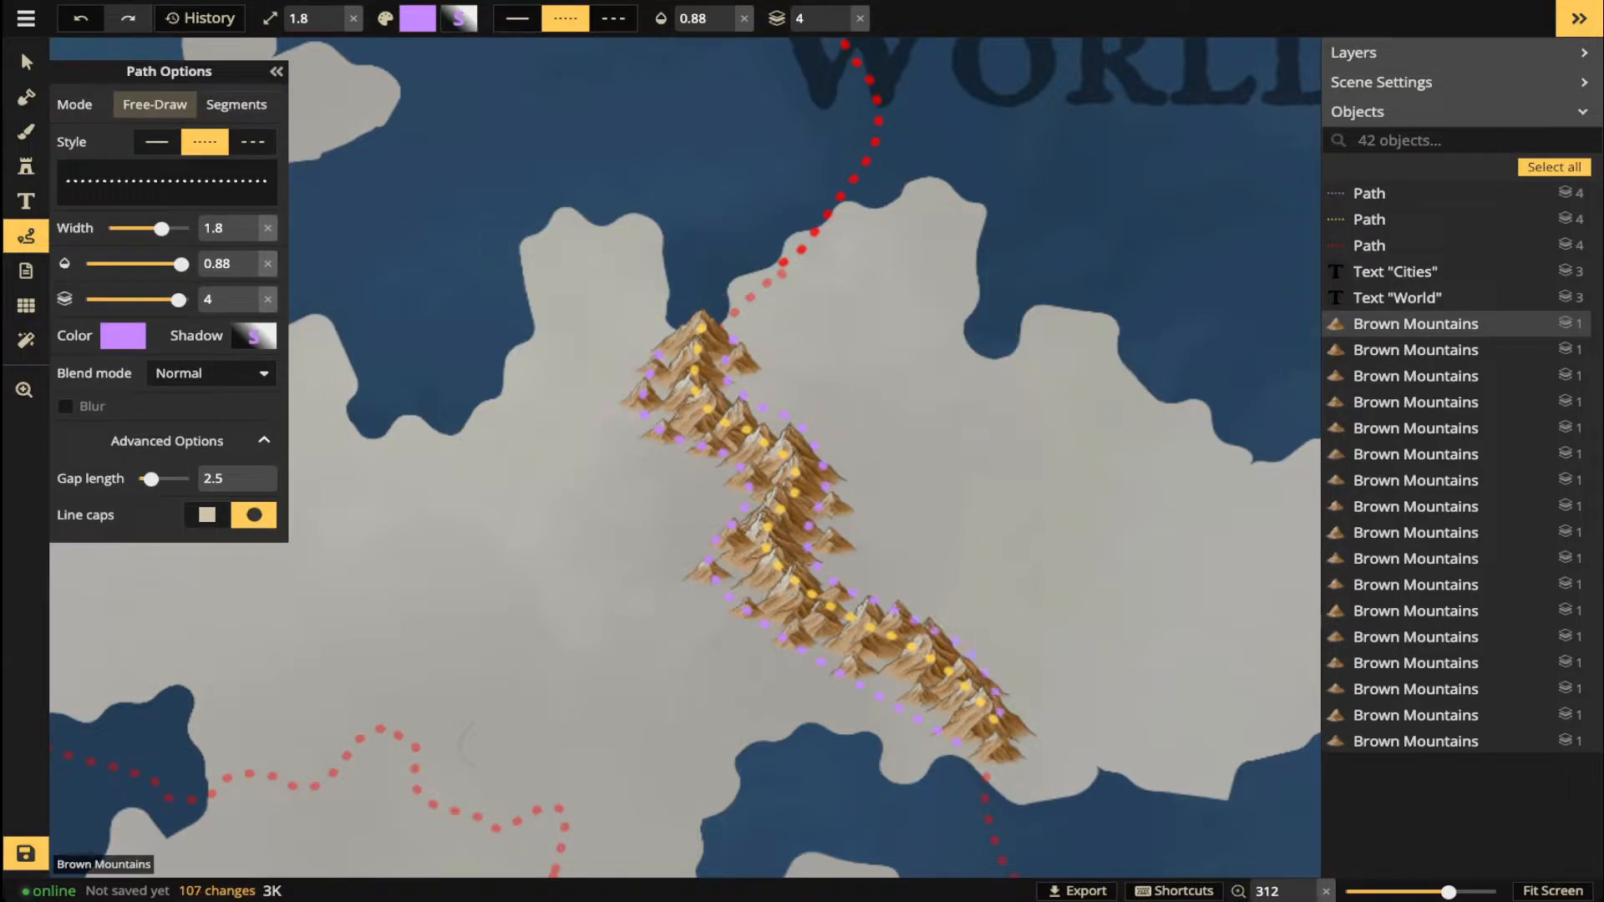
left_click_drag(1000, 711, 999, 719)
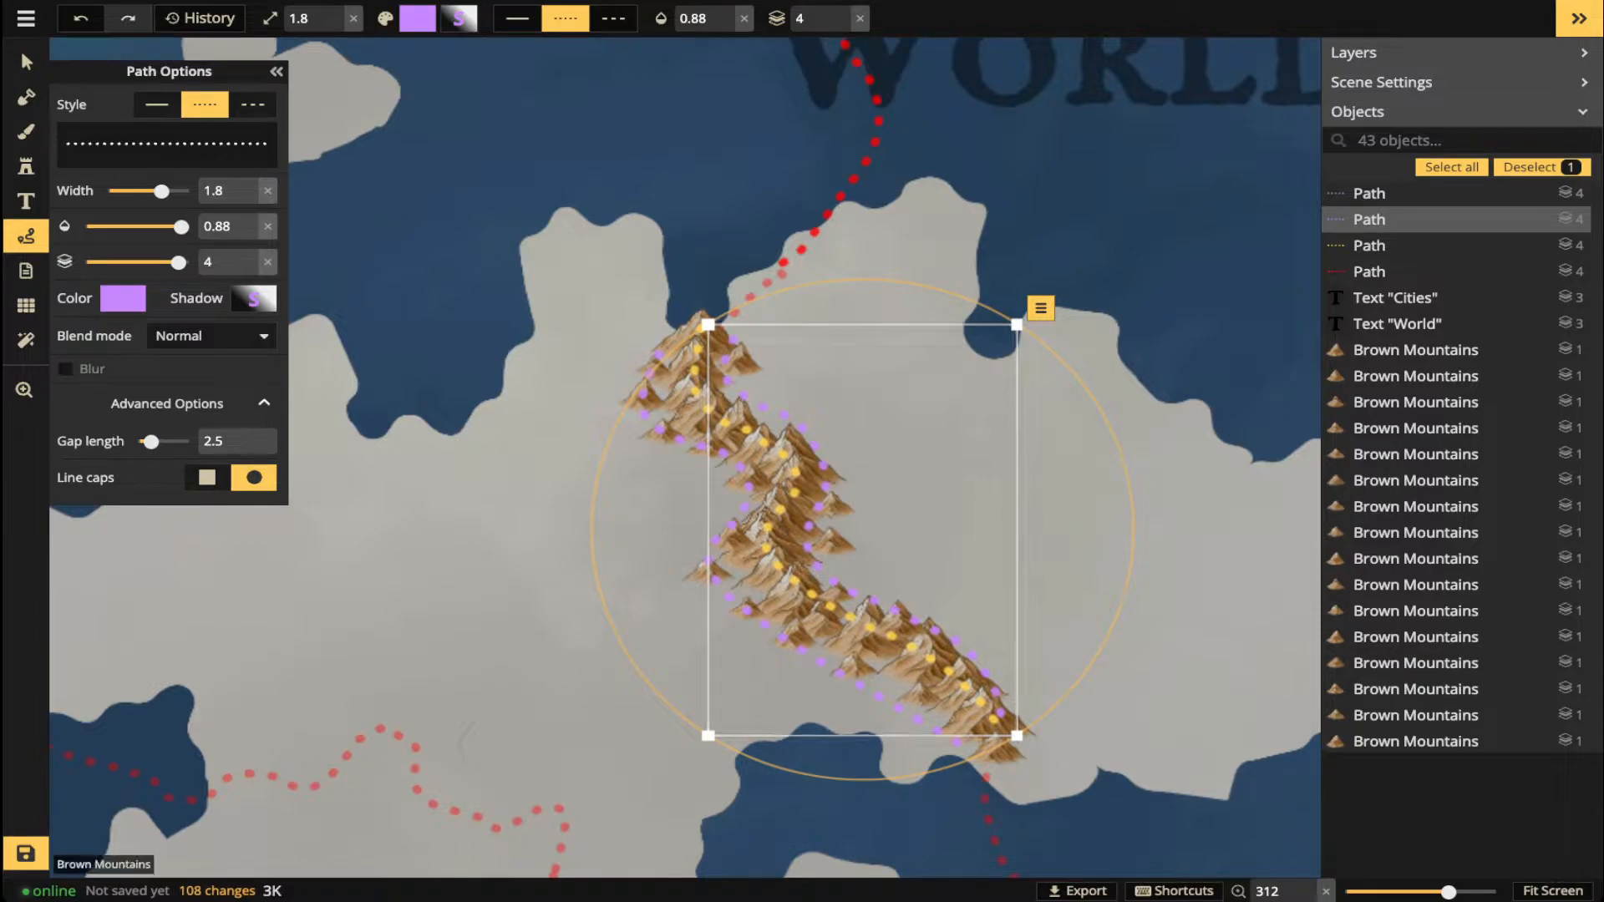
- Delete the two purple dotted edge paths and the yellow dotted crest path from the mountain range
left_click(1420, 193)
key("Delete")
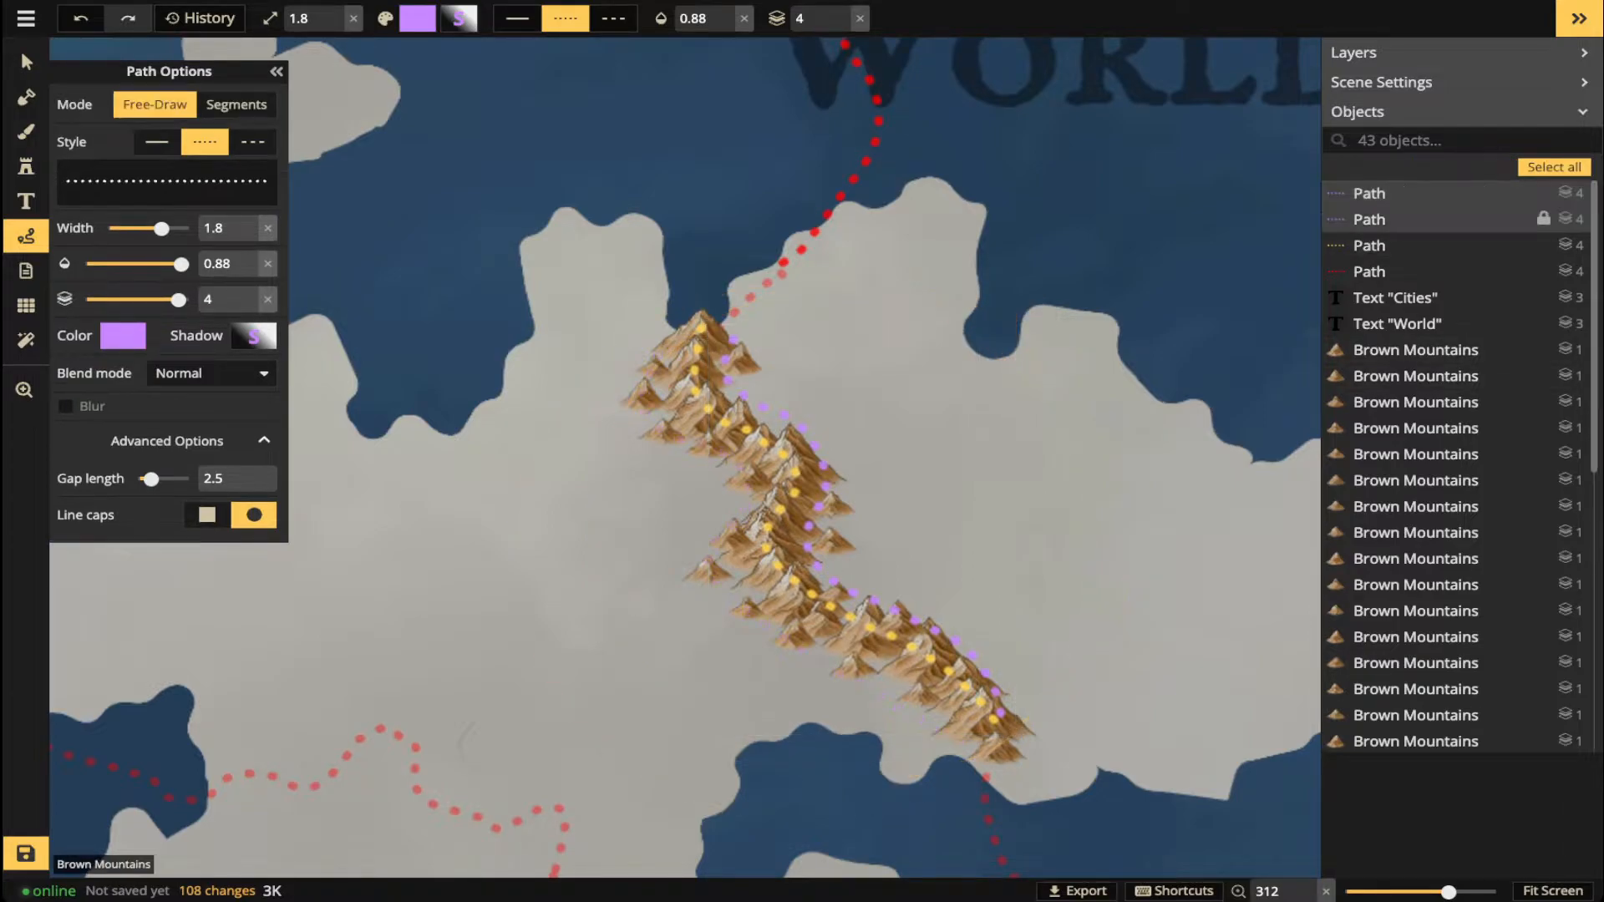
left_click(1420, 193)
key("Delete")
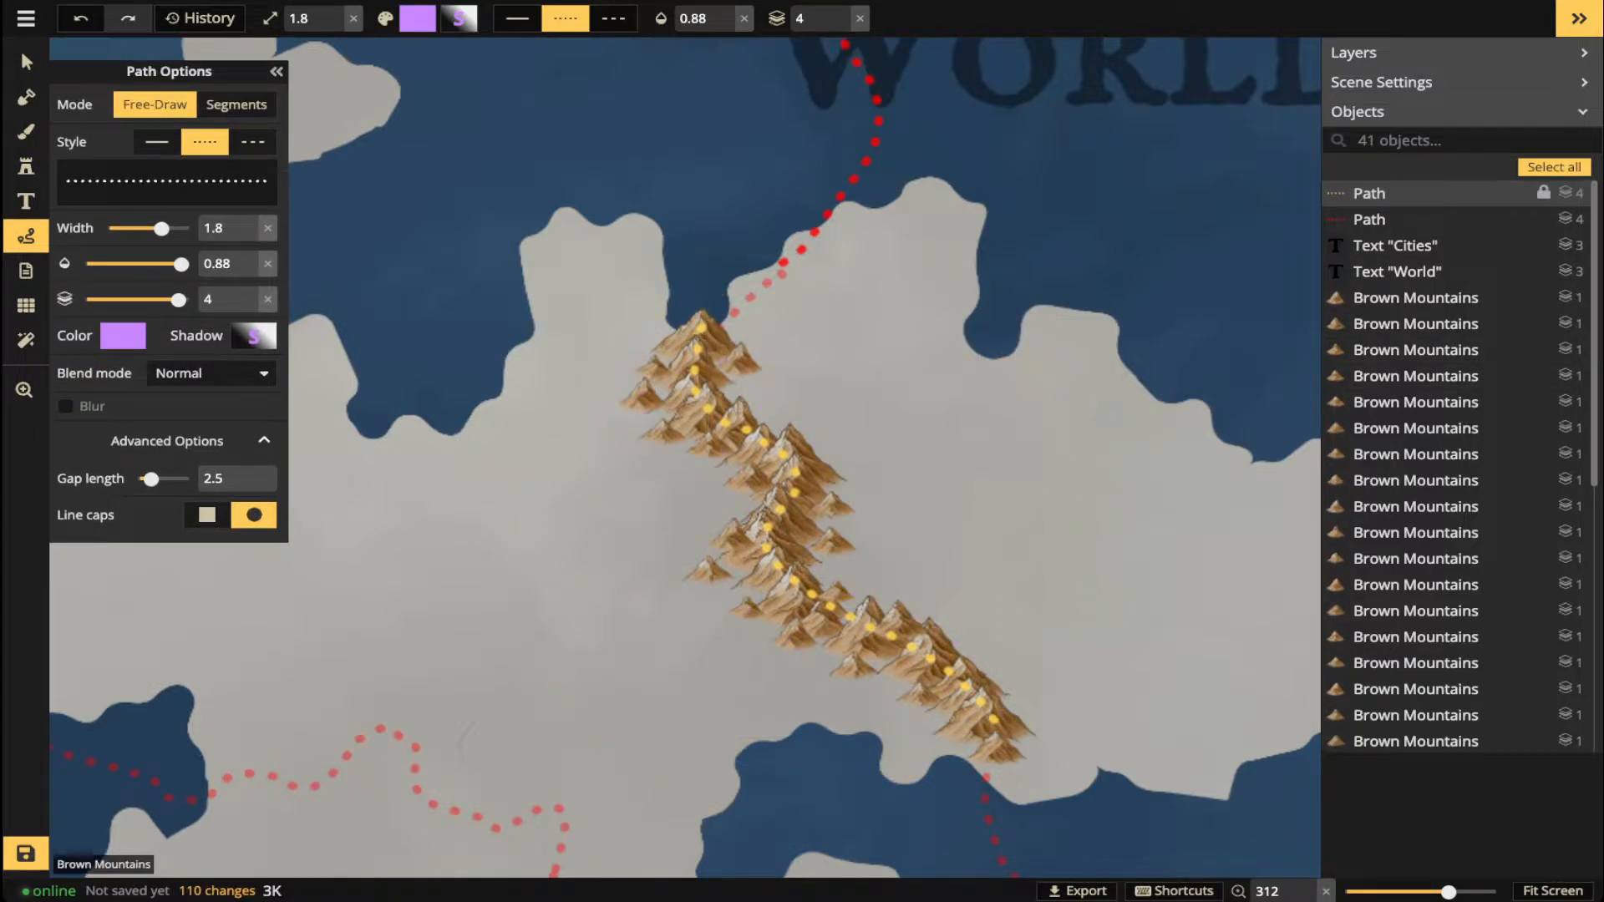
left_click(1420, 193)
key("Delete")
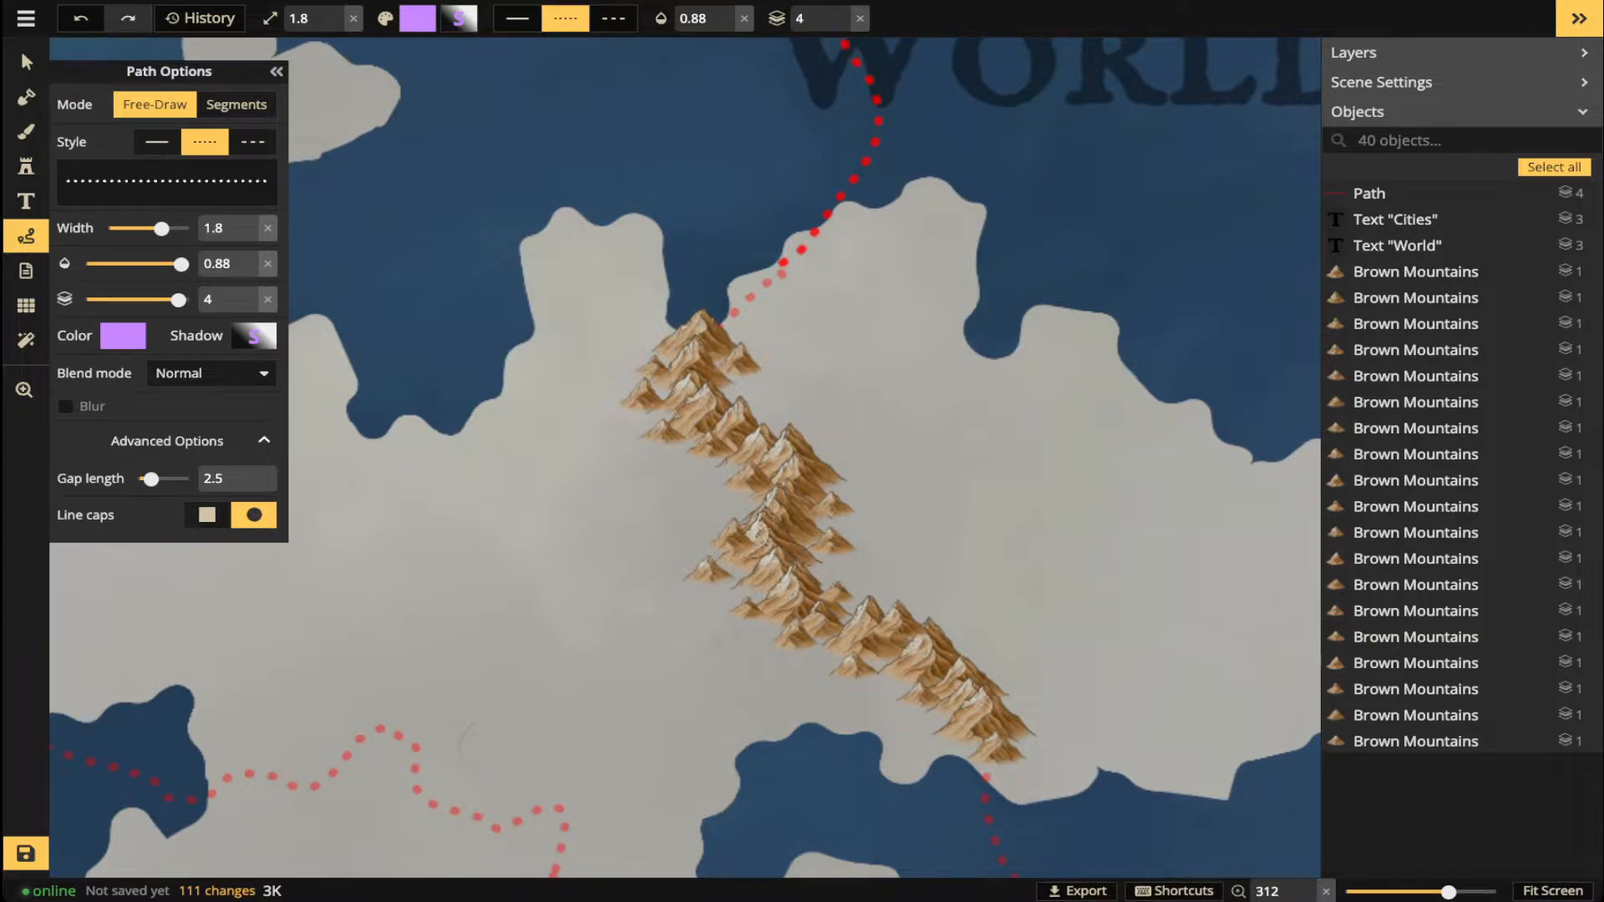
- Draw a solid purple freehand path of width 1.8 along the range's crest, from the northern peak to the southern tip
scroll(911, 600, "up", 1)
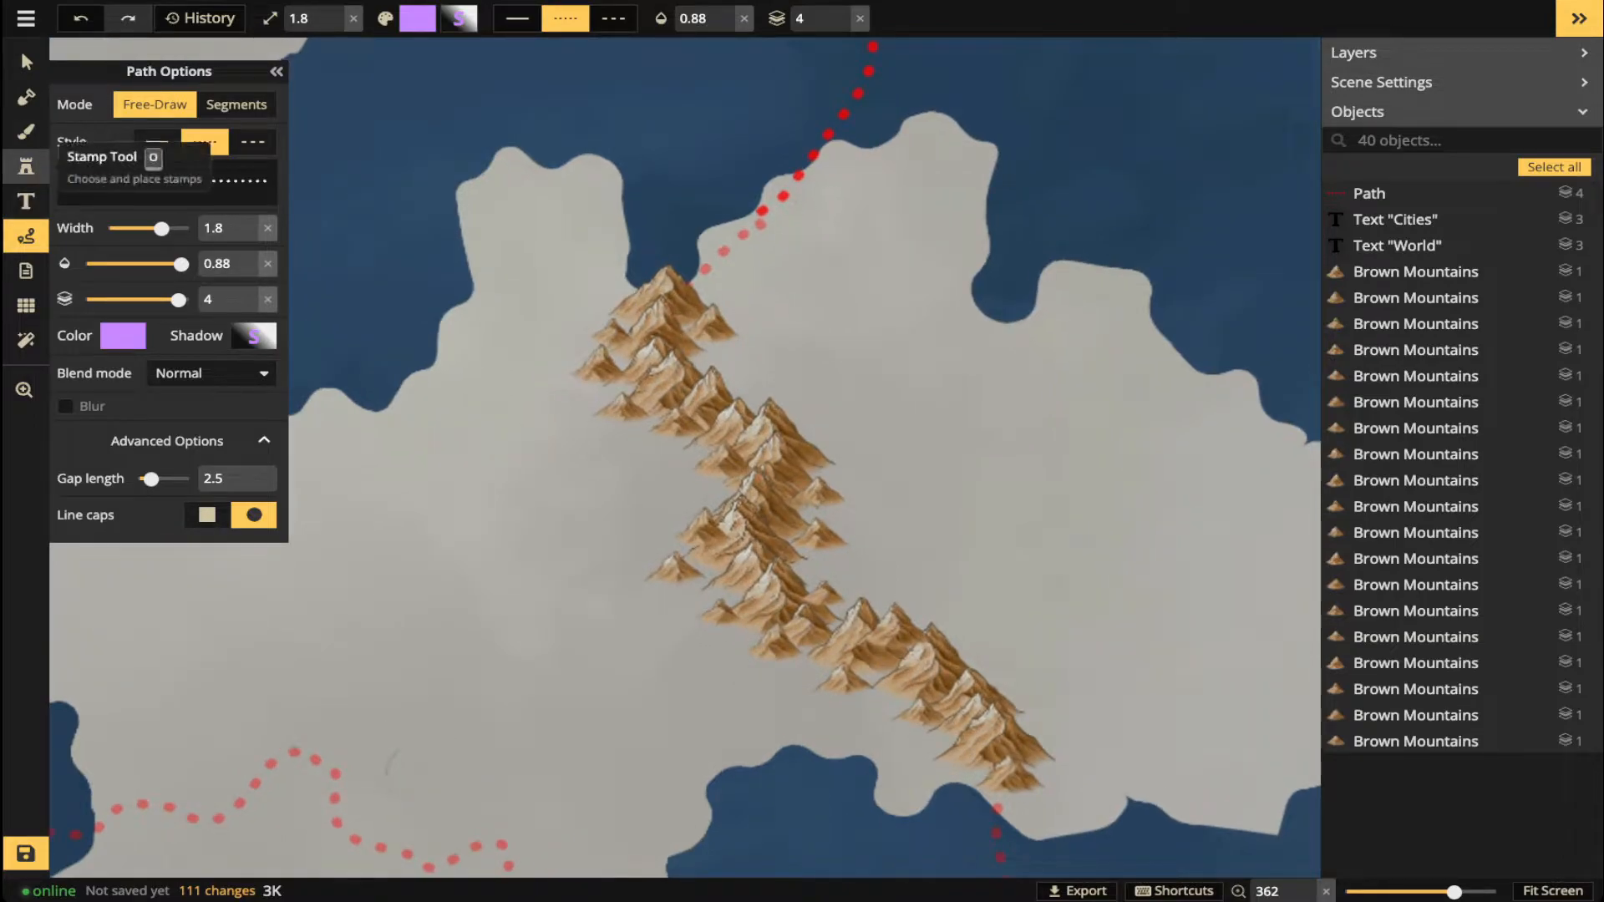
left_click(156, 141)
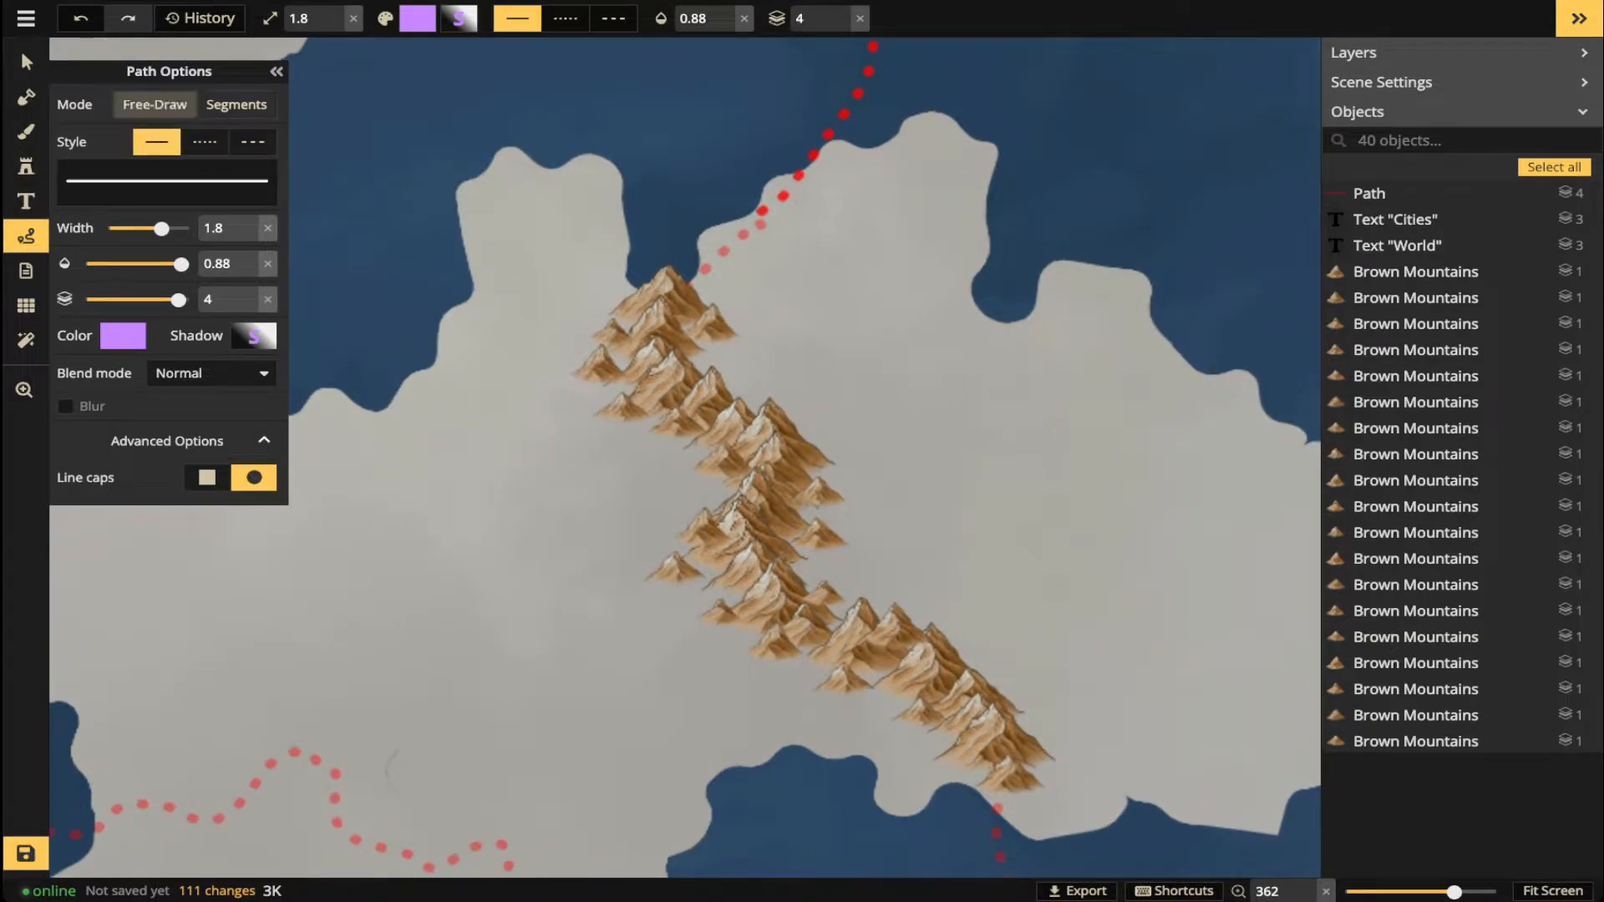
mouse_move(672, 290)
left_mouse_down()
mouse_move(650, 377)
mouse_move(756, 436)
mouse_move(752, 554)
mouse_move(877, 633)
mouse_move(1015, 762)
left_mouse_up()
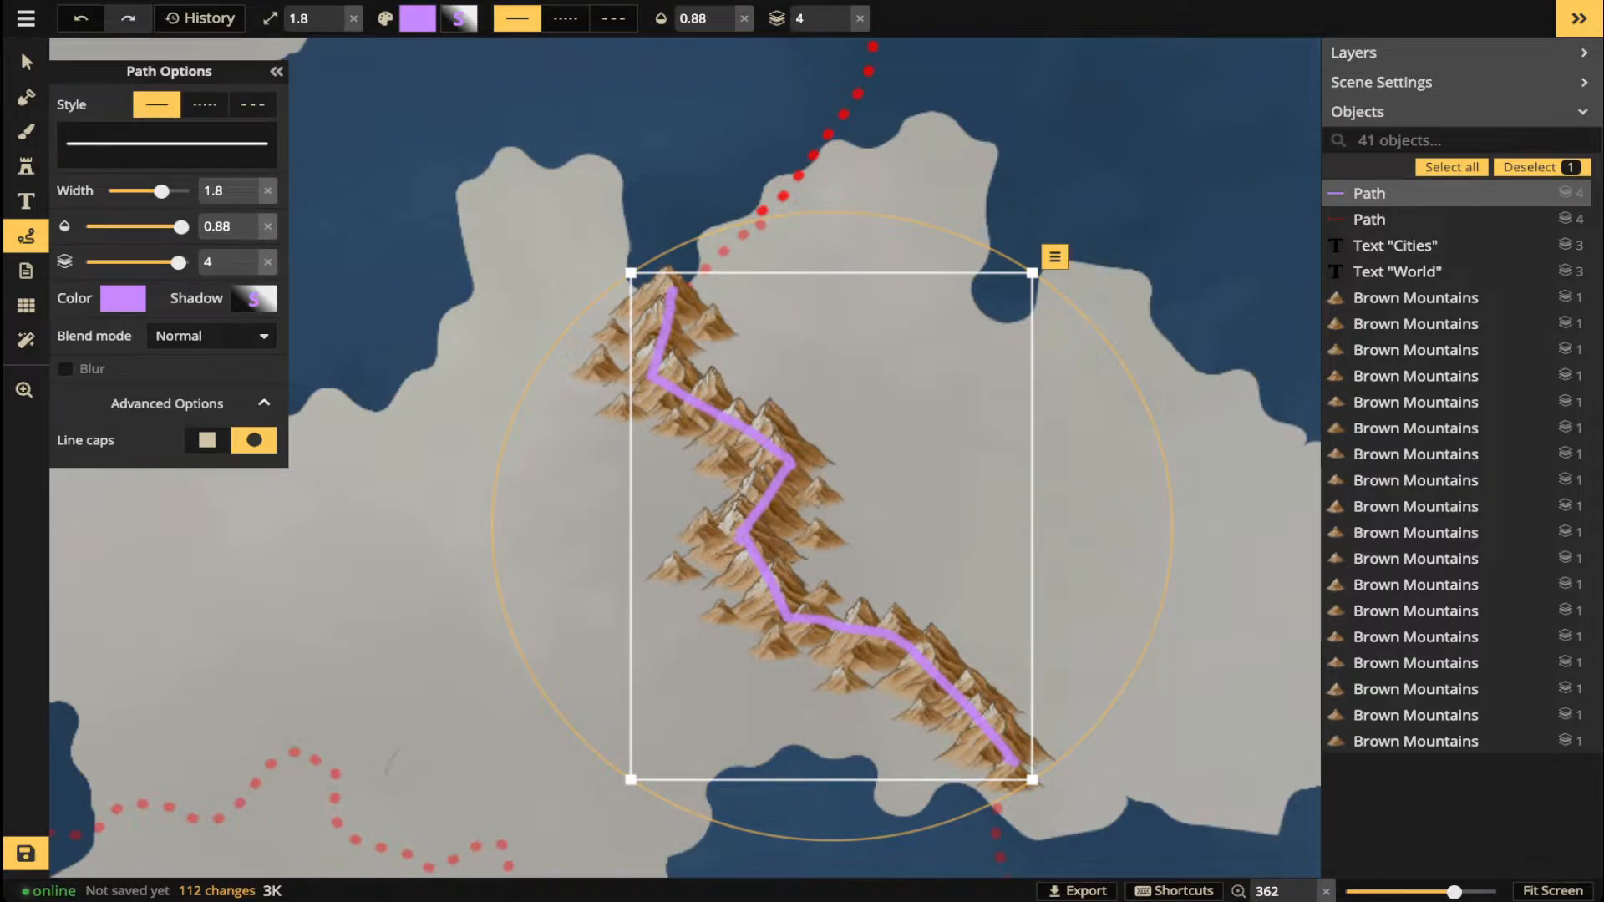
key("Escape")
- Draw five short purple dotted freehand paths branching outward from the bends of the solid crest line, on both sides of the range
left_click(205, 141)
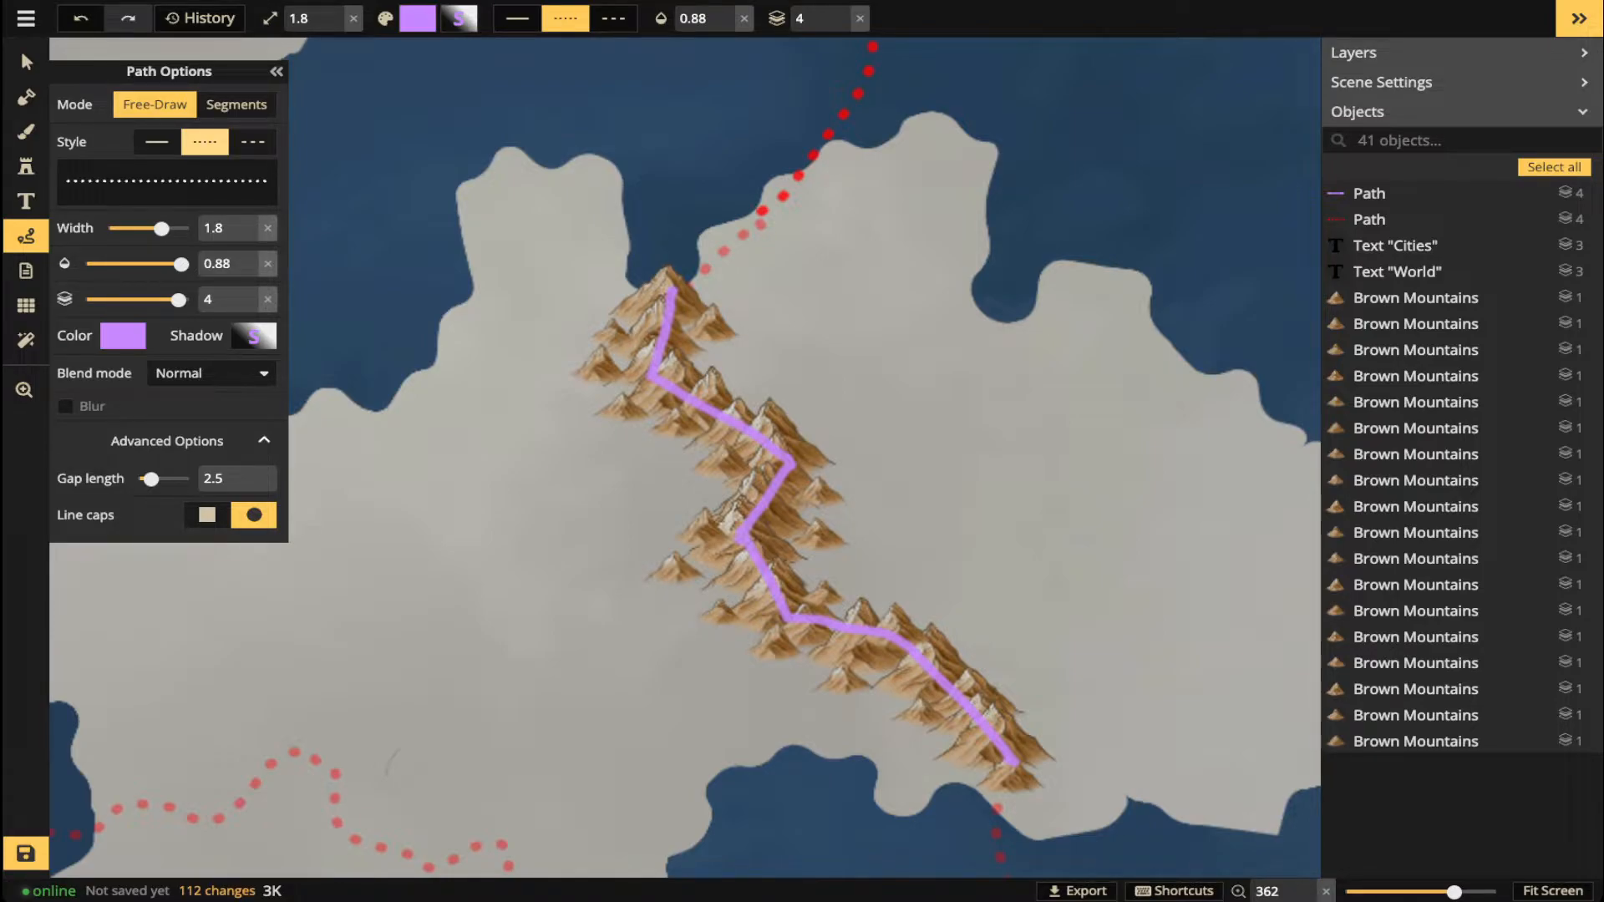
left_click(235, 105)
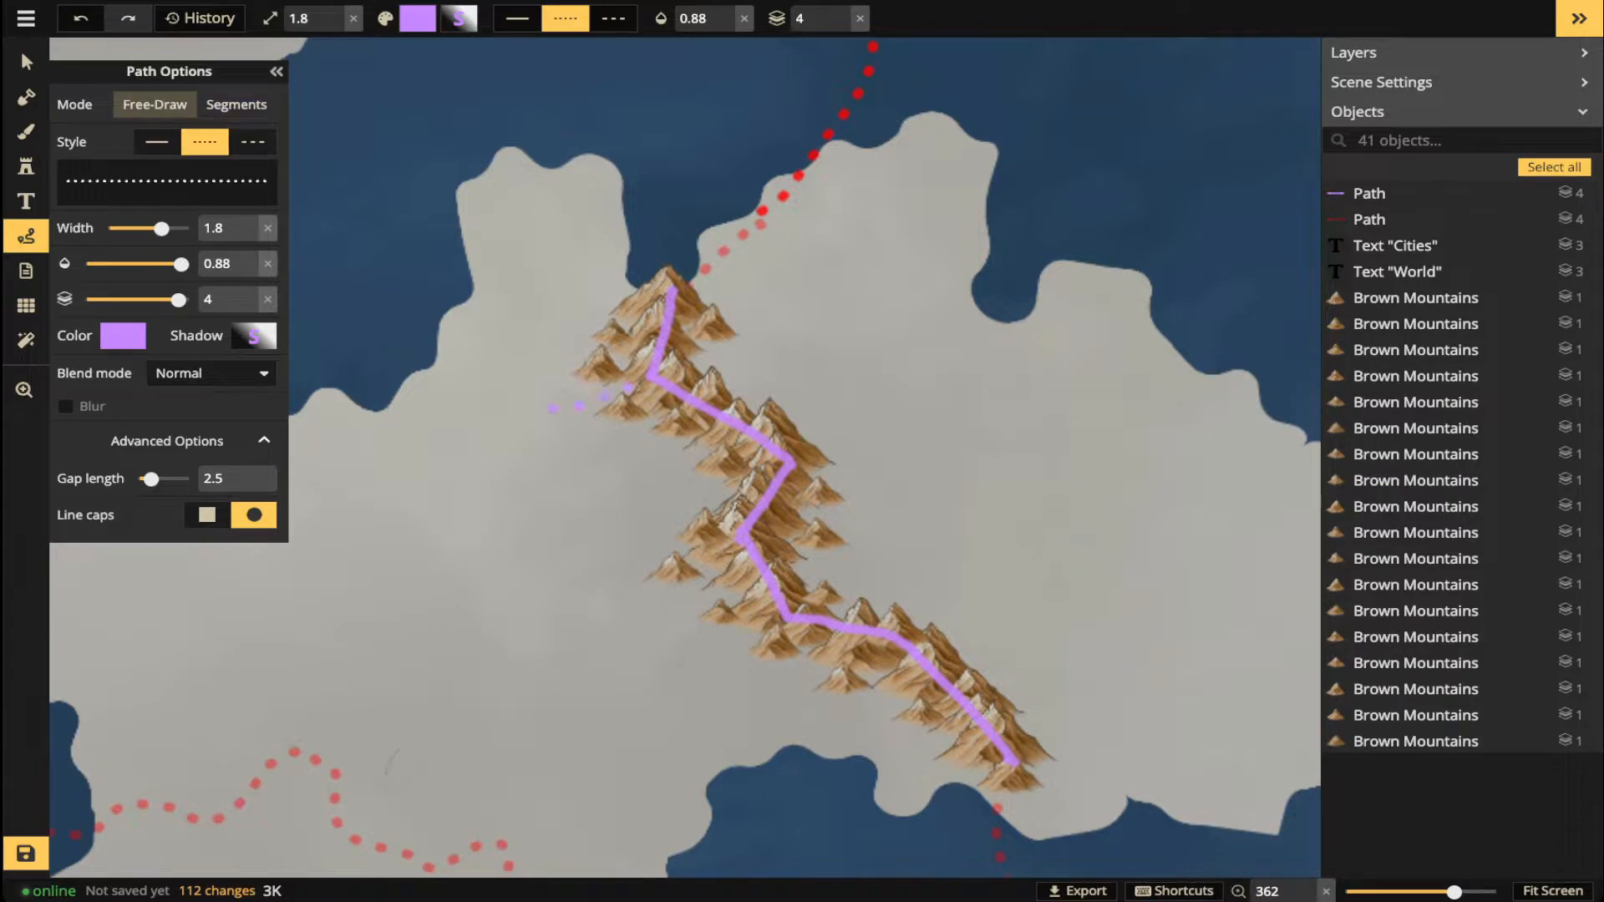
left_click_drag(552, 409, 541, 409)
key("Escape")
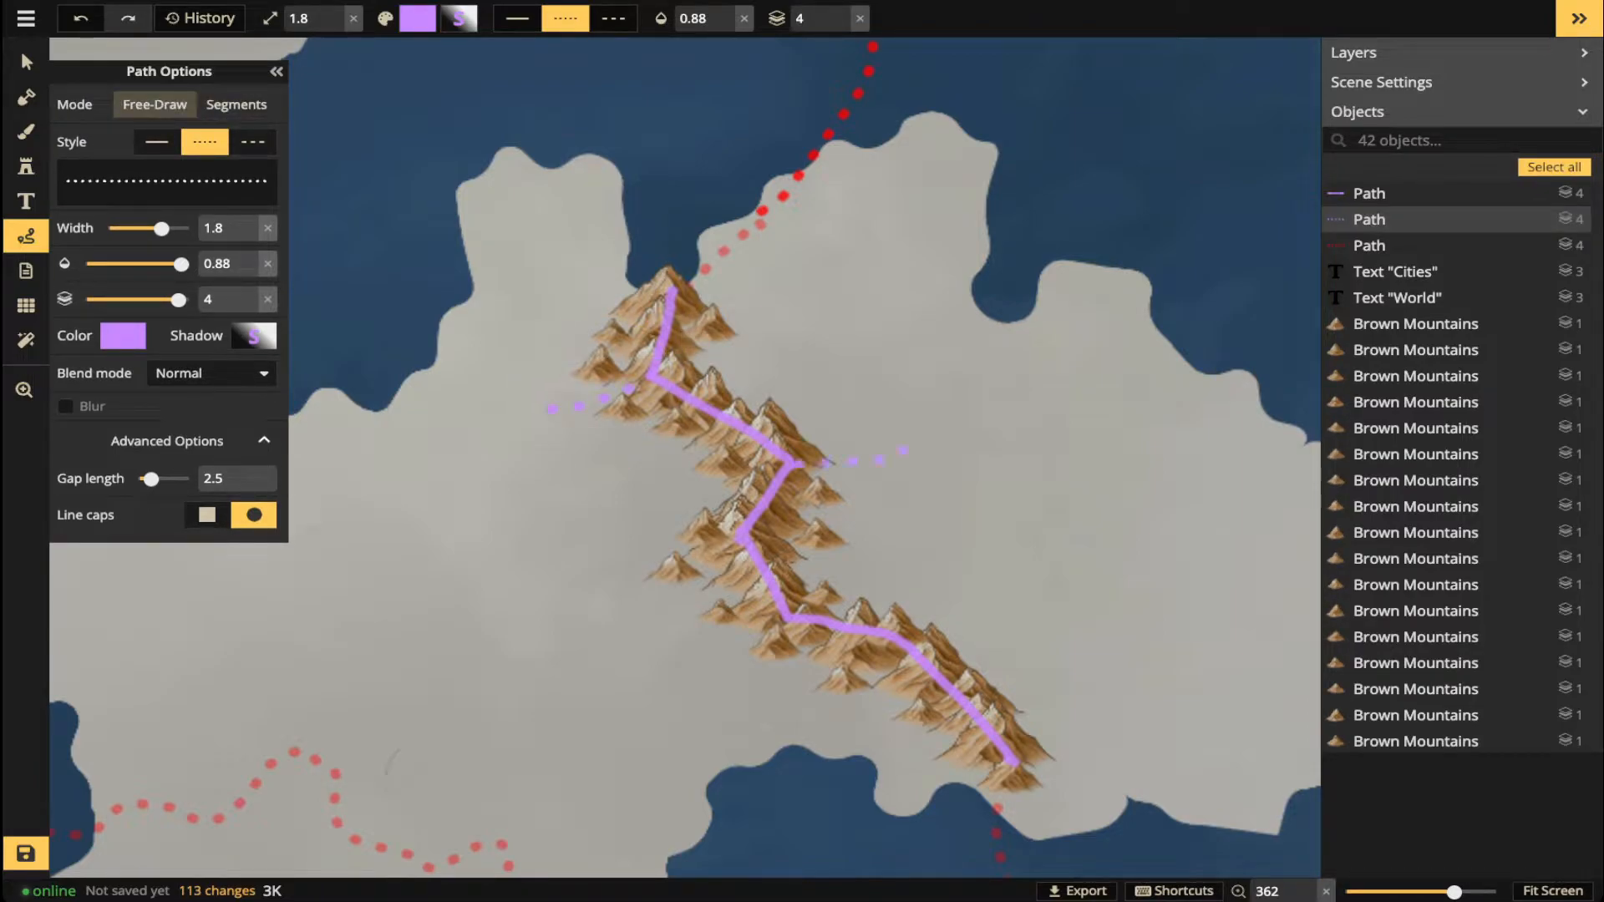
left_click_drag(903, 451, 918, 441)
key("Escape")
left_click_drag(740, 533, 603, 567)
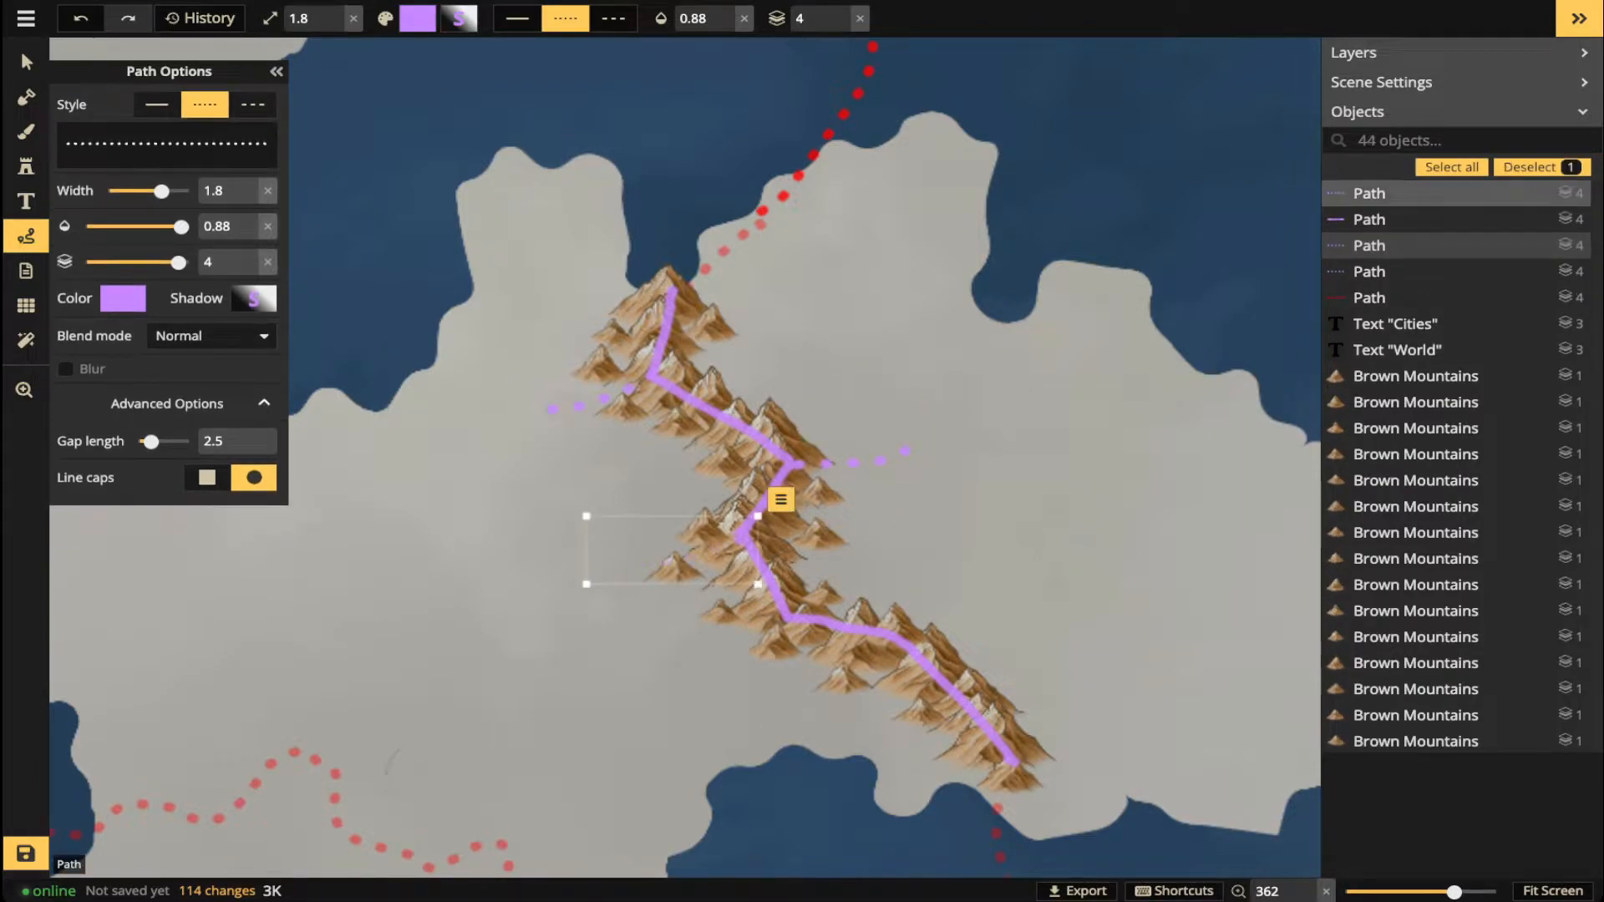
key("Escape")
left_click_drag(785, 617, 732, 673)
key("Escape")
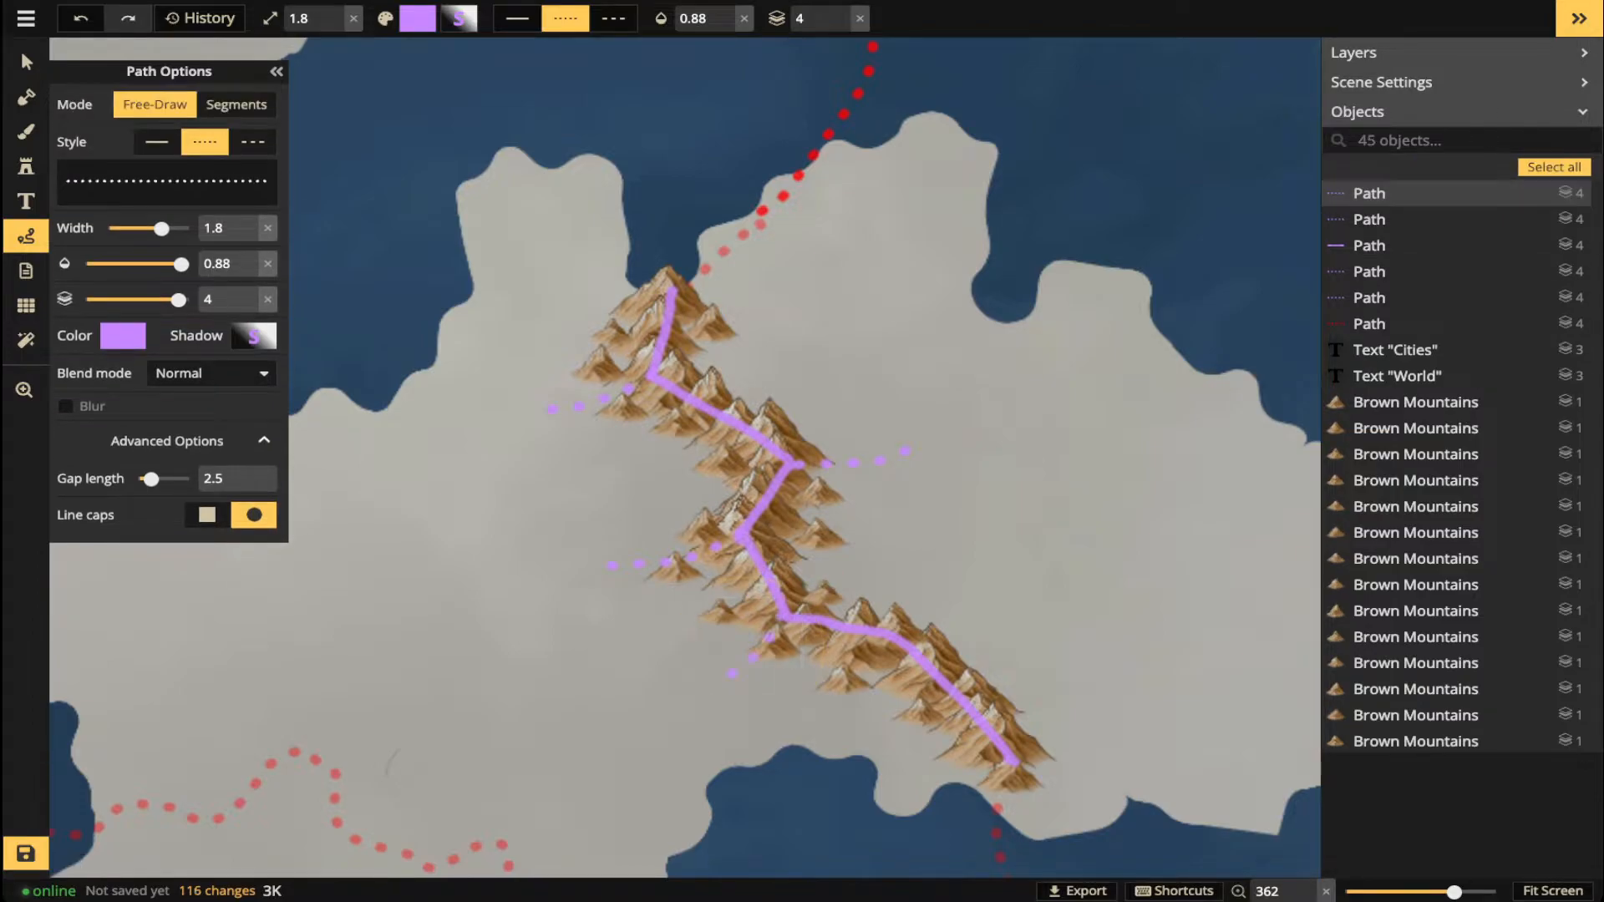
left_click_drag(917, 622, 965, 599)
key("Escape")
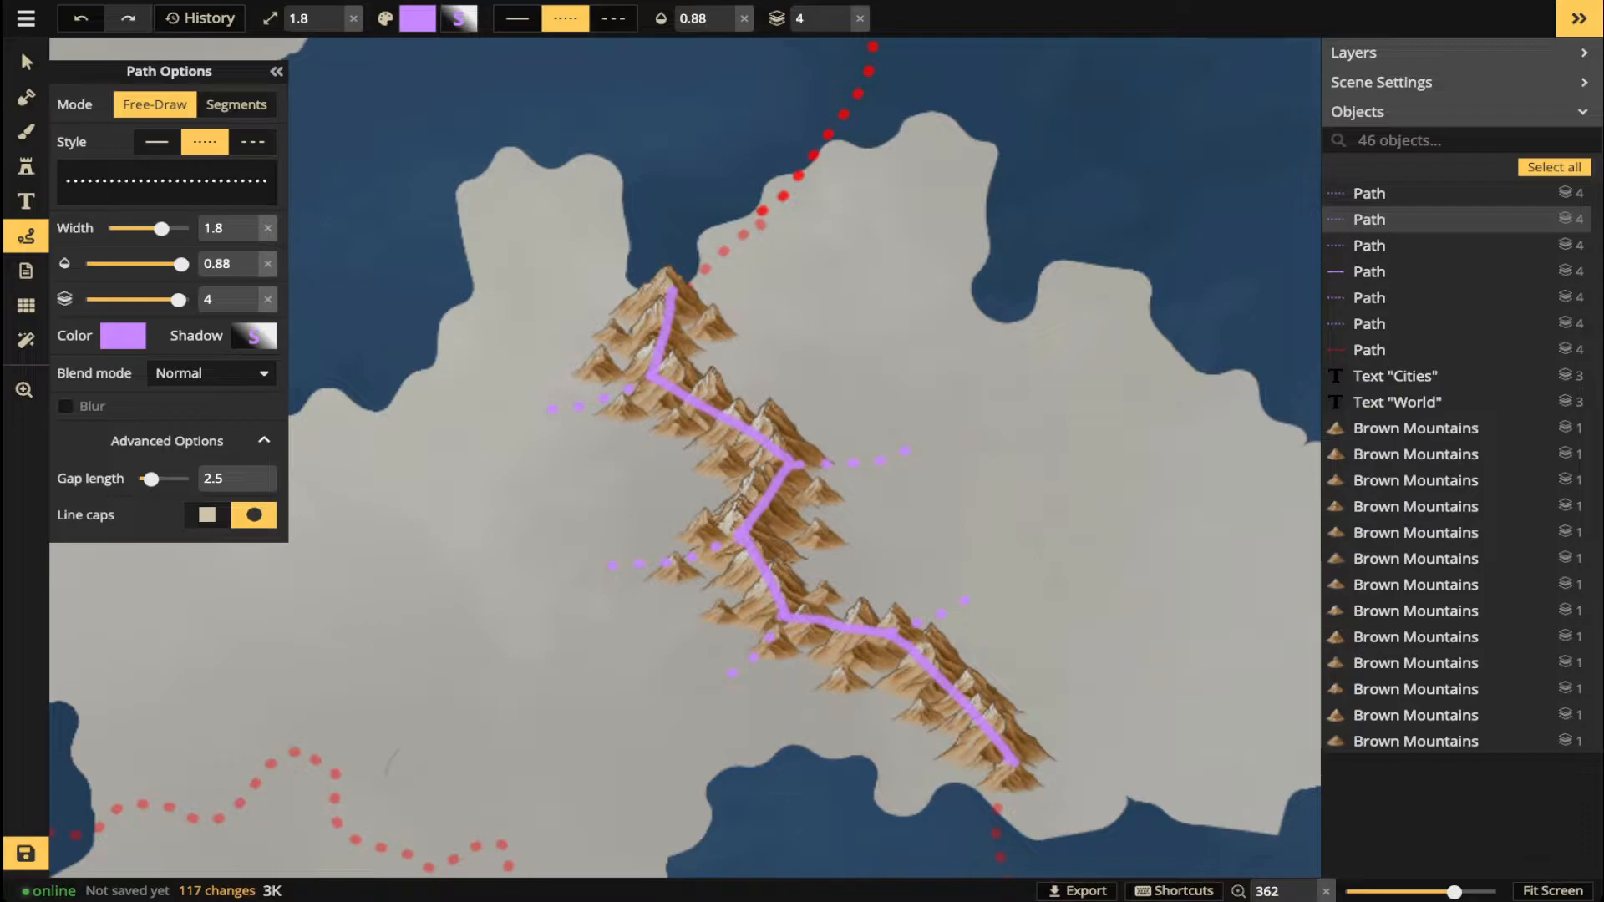
- Delete the solid purple crest line and all the purple dotted branch paths
left_click(26, 61)
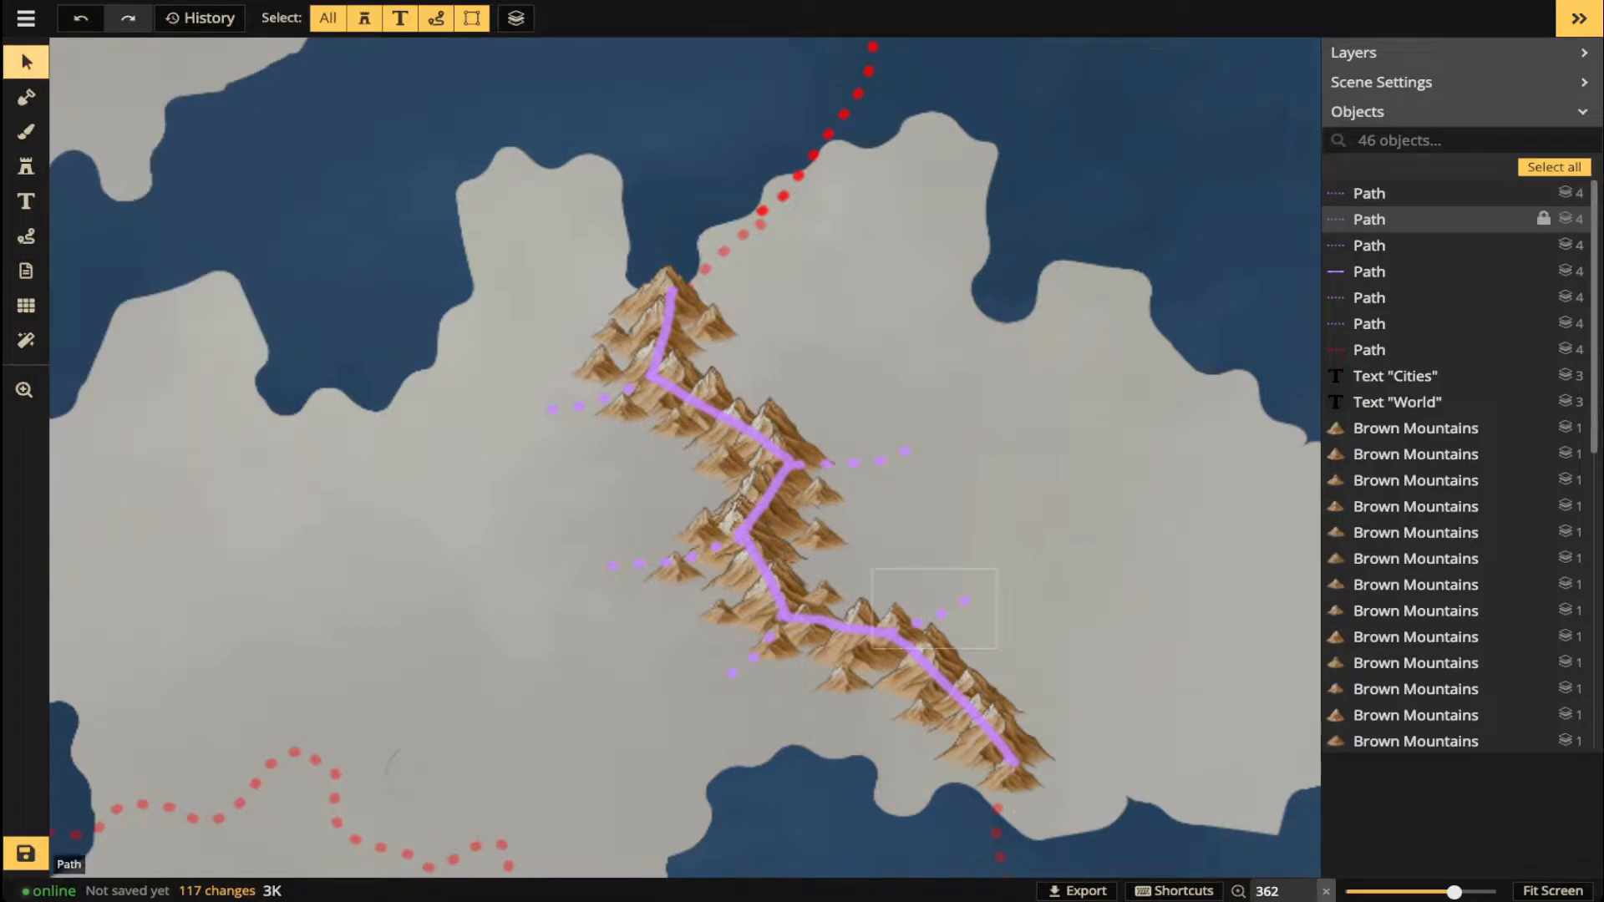
left_click(753, 657)
key("Delete")
left_click(940, 613)
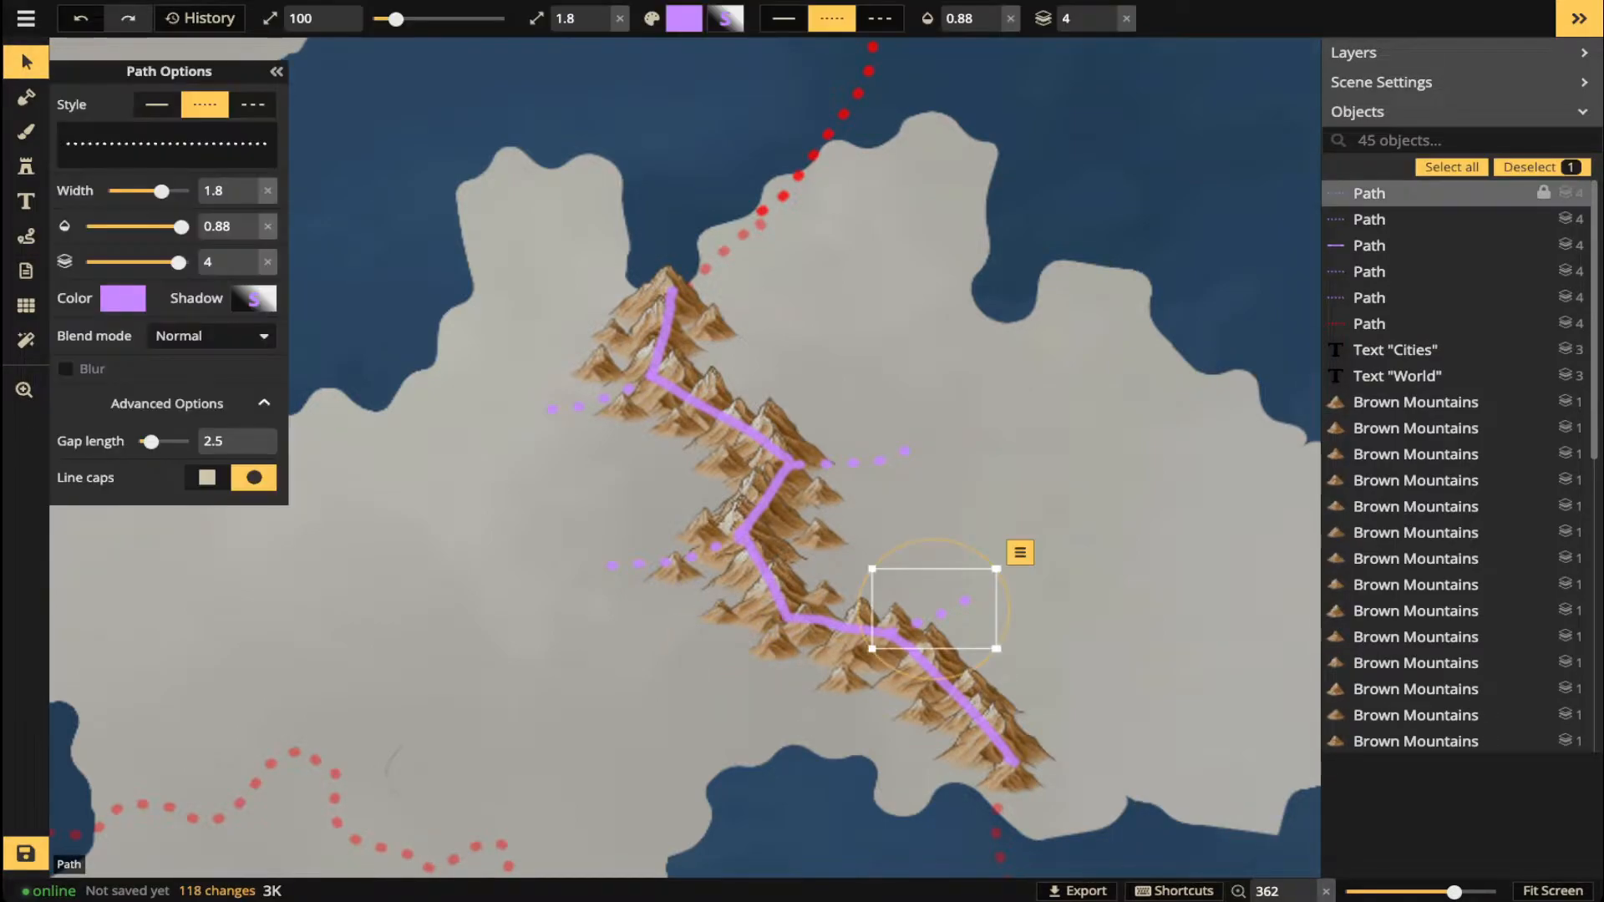
key("Delete")
left_click(666, 562)
key("Delete")
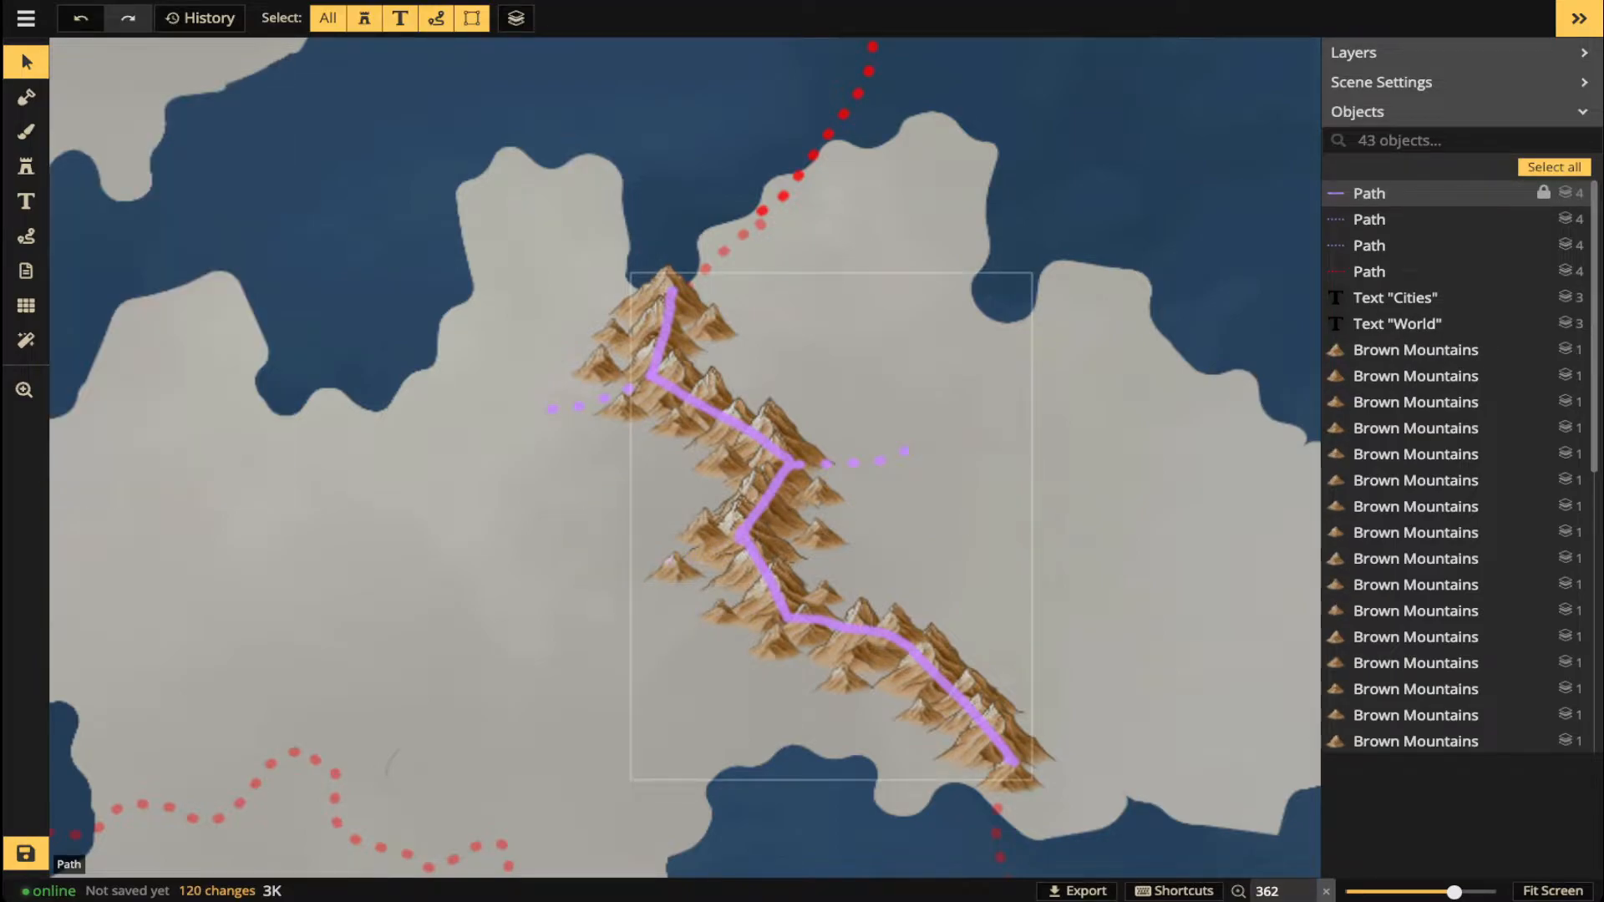
key("Delete")
key("Delete")
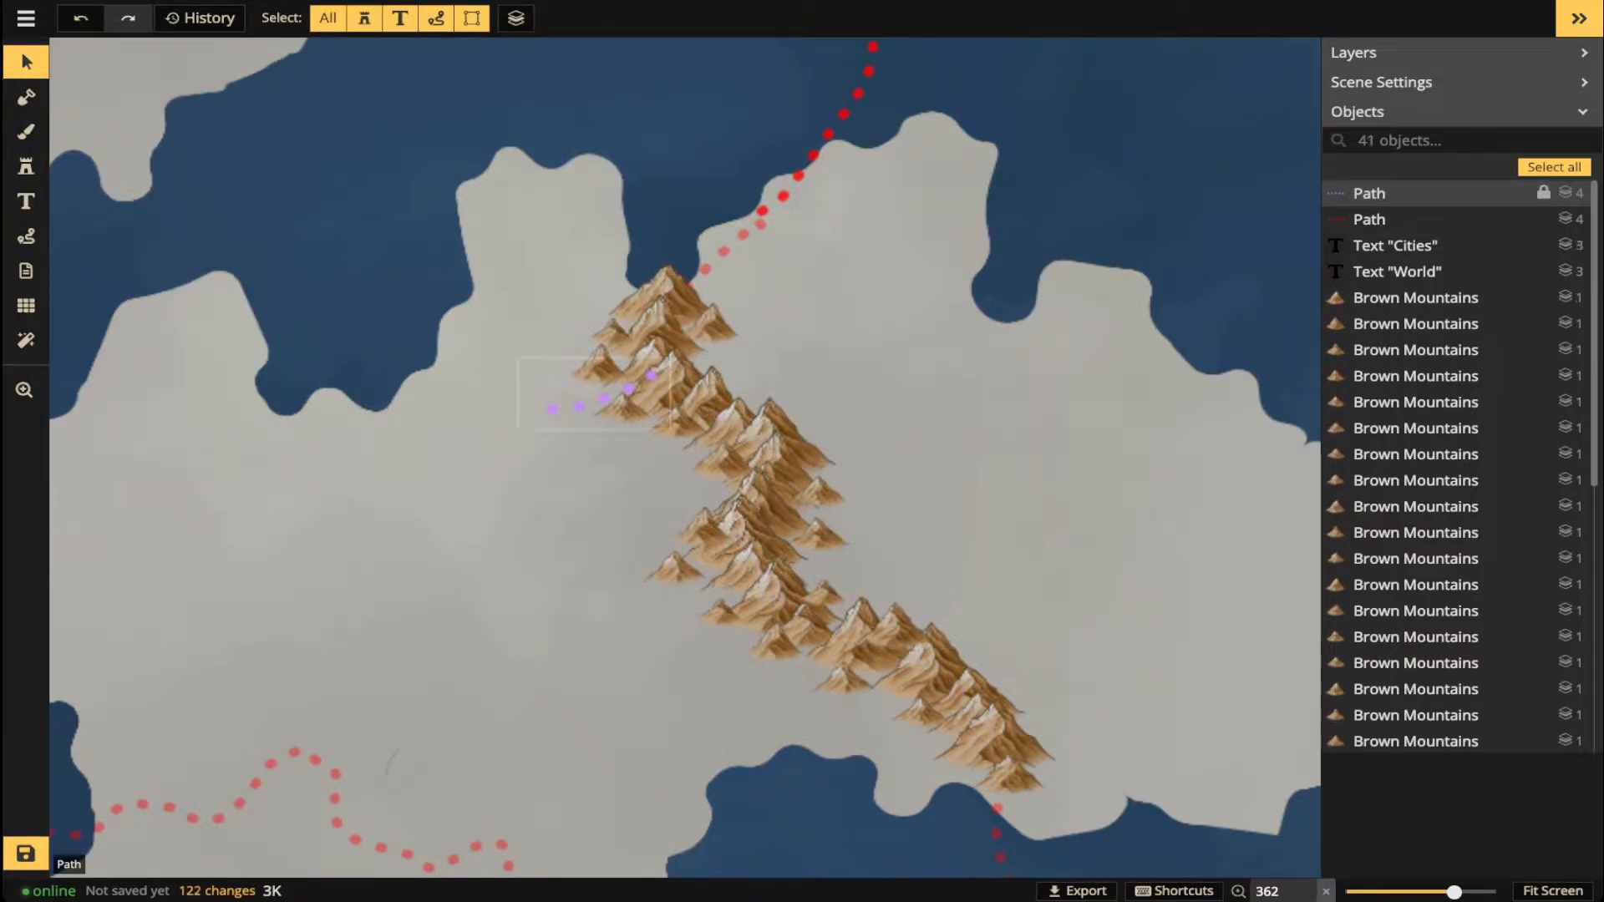
key("Delete")
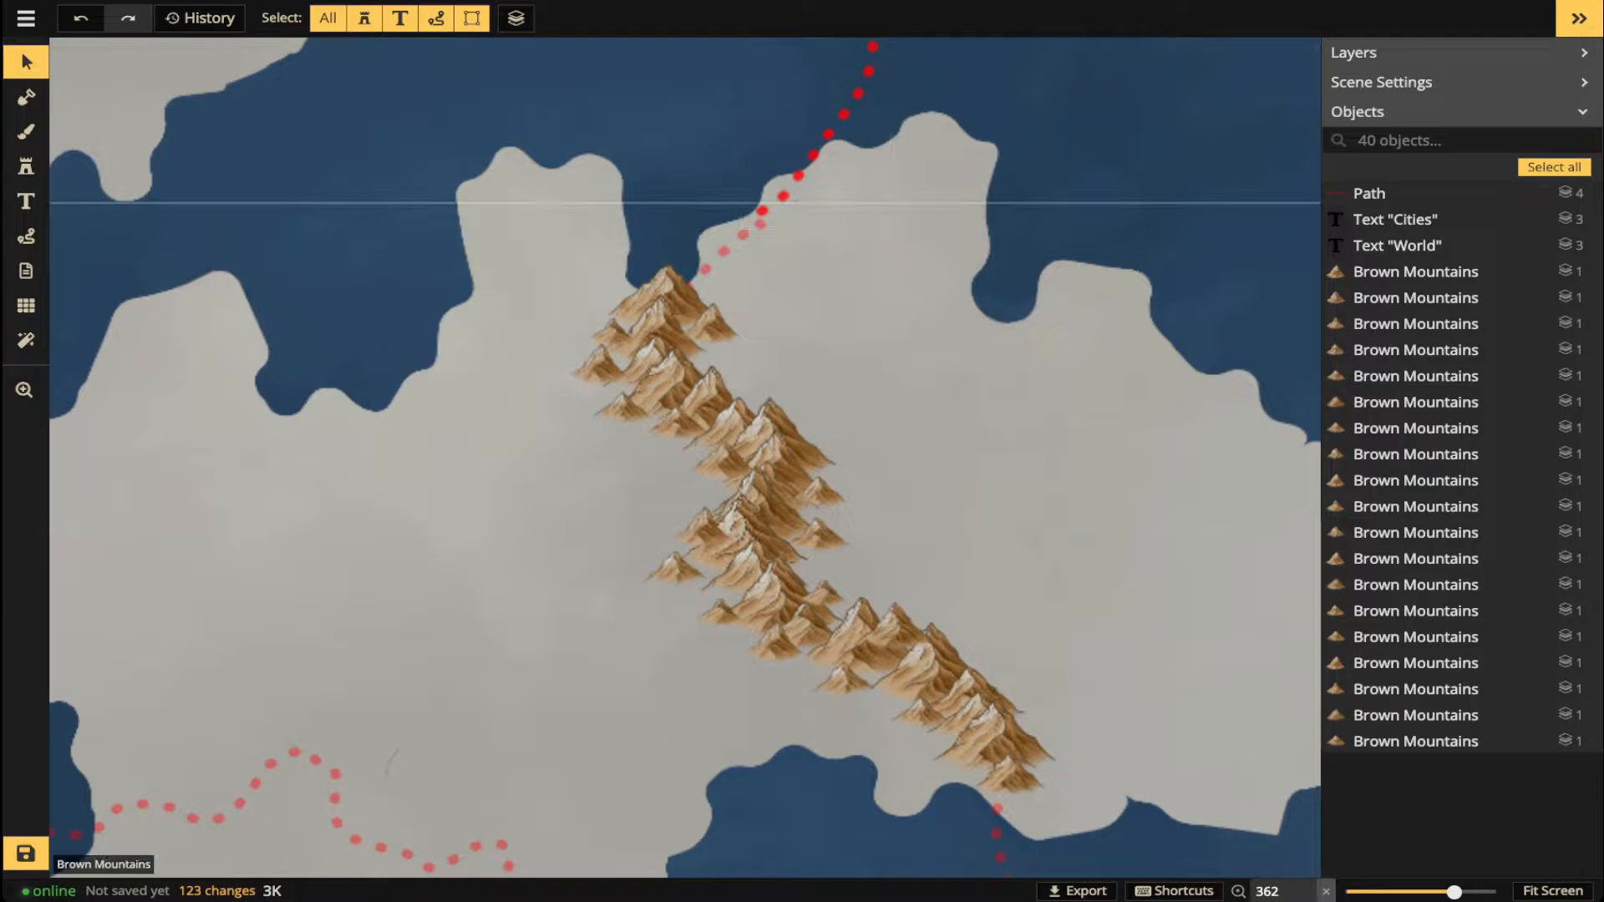
- Stamp two size 20 brown mountains running southwest from the western side of the range's northern end
left_click(598, 365)
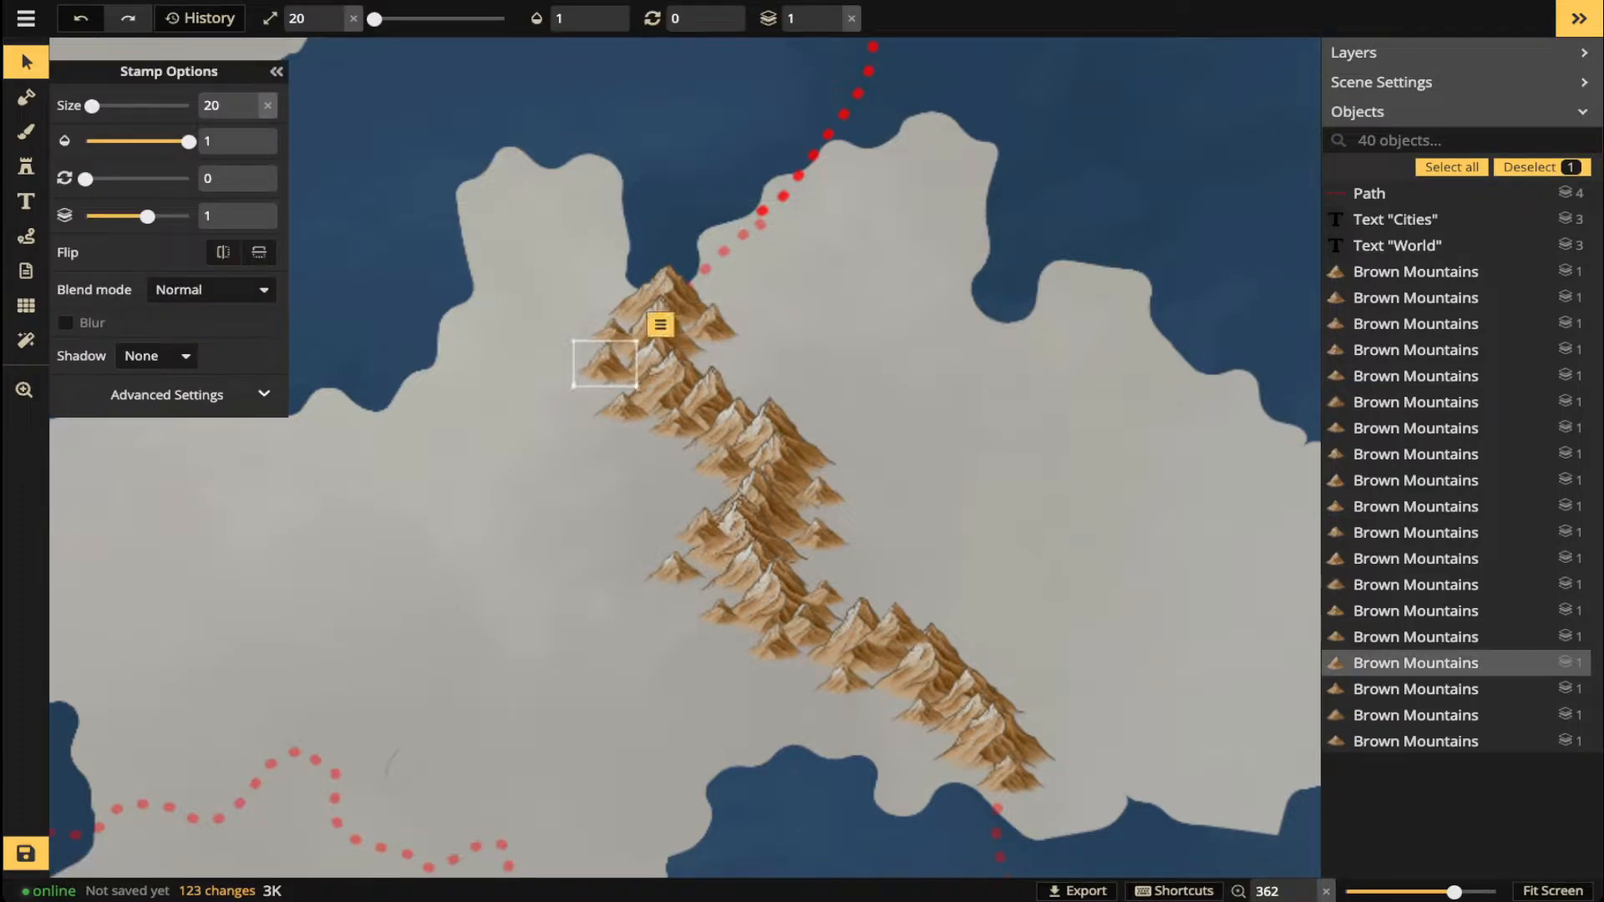
scroll(557, 369, "up", 2)
left_click(26, 166)
scroll(589, 384, "up", 3)
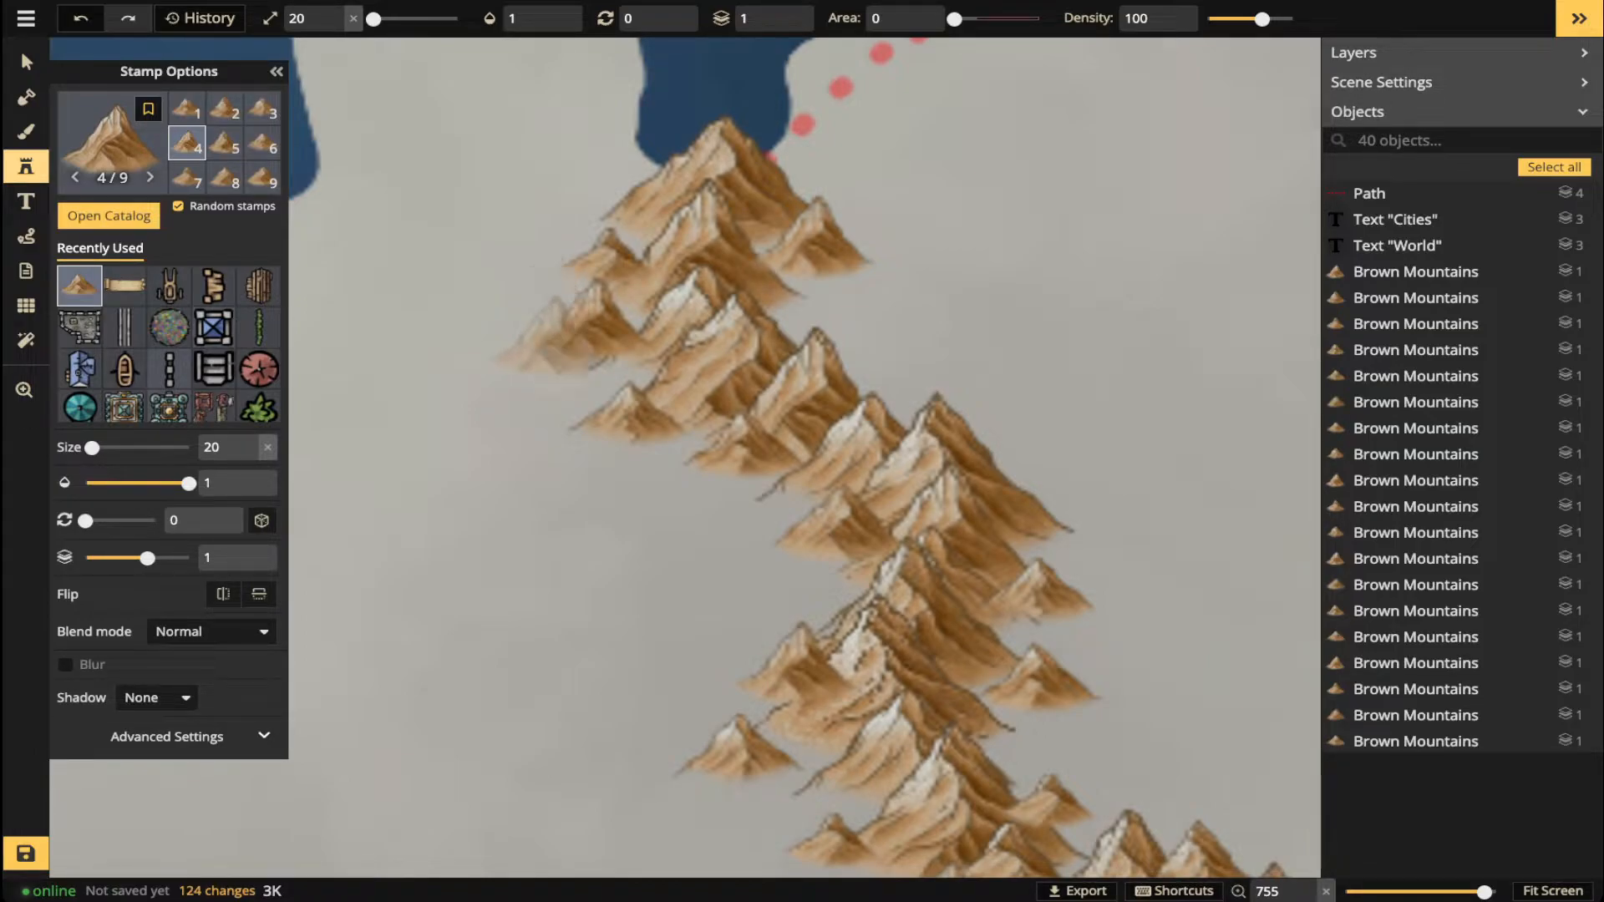
left_click(543, 418)
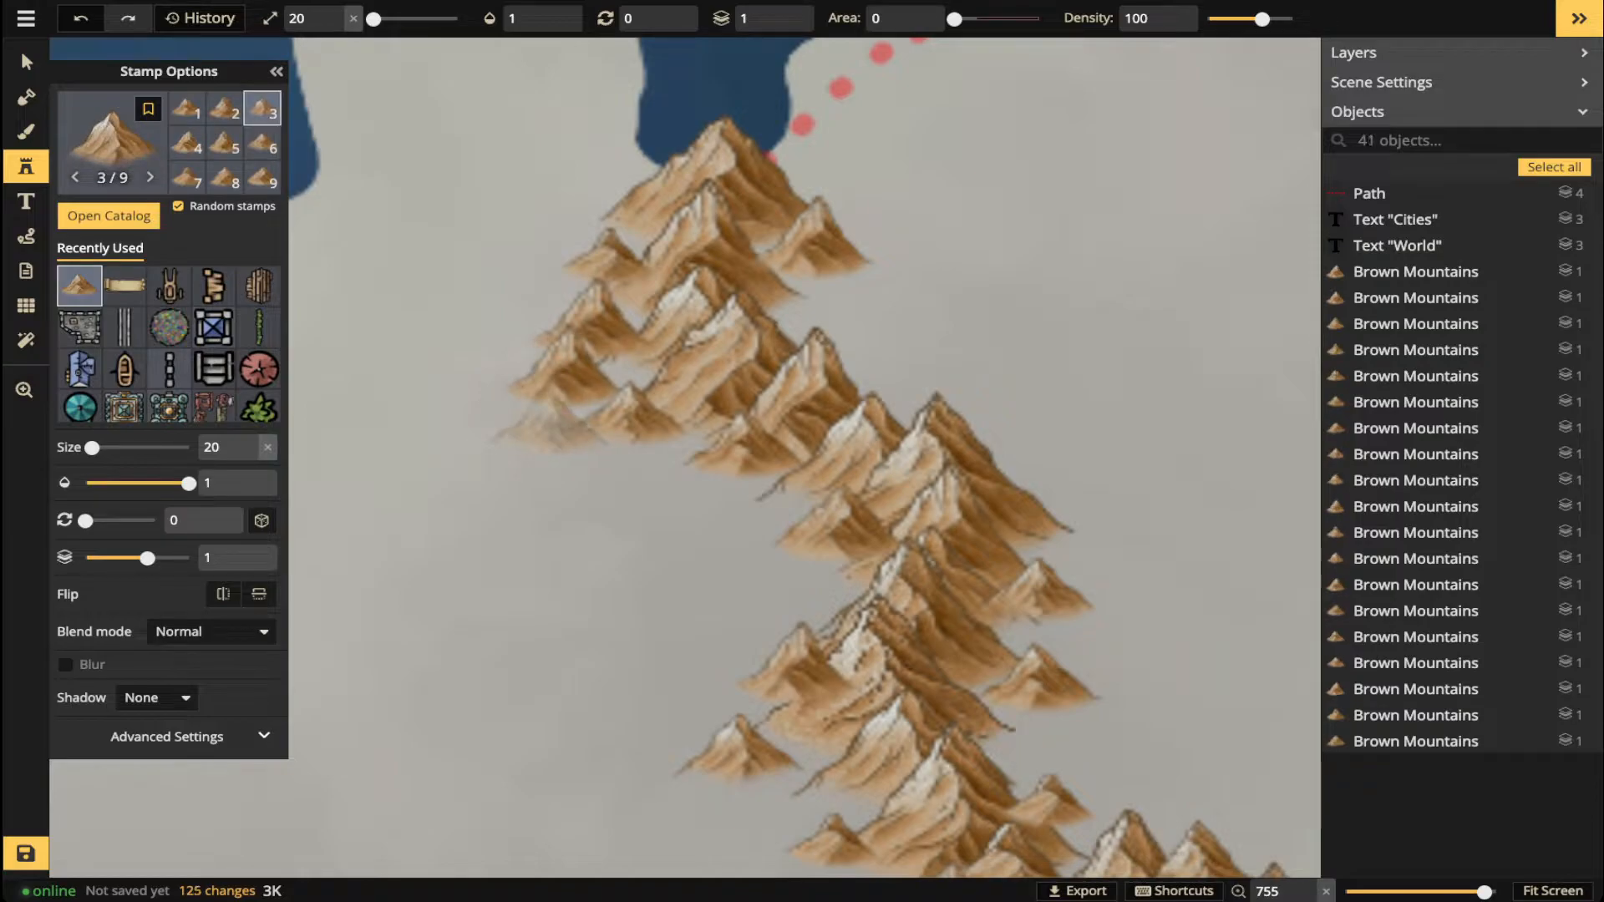
- Extend the western spur with two size 16 mountains and one size 10 mountain at its outer tip
key("s")
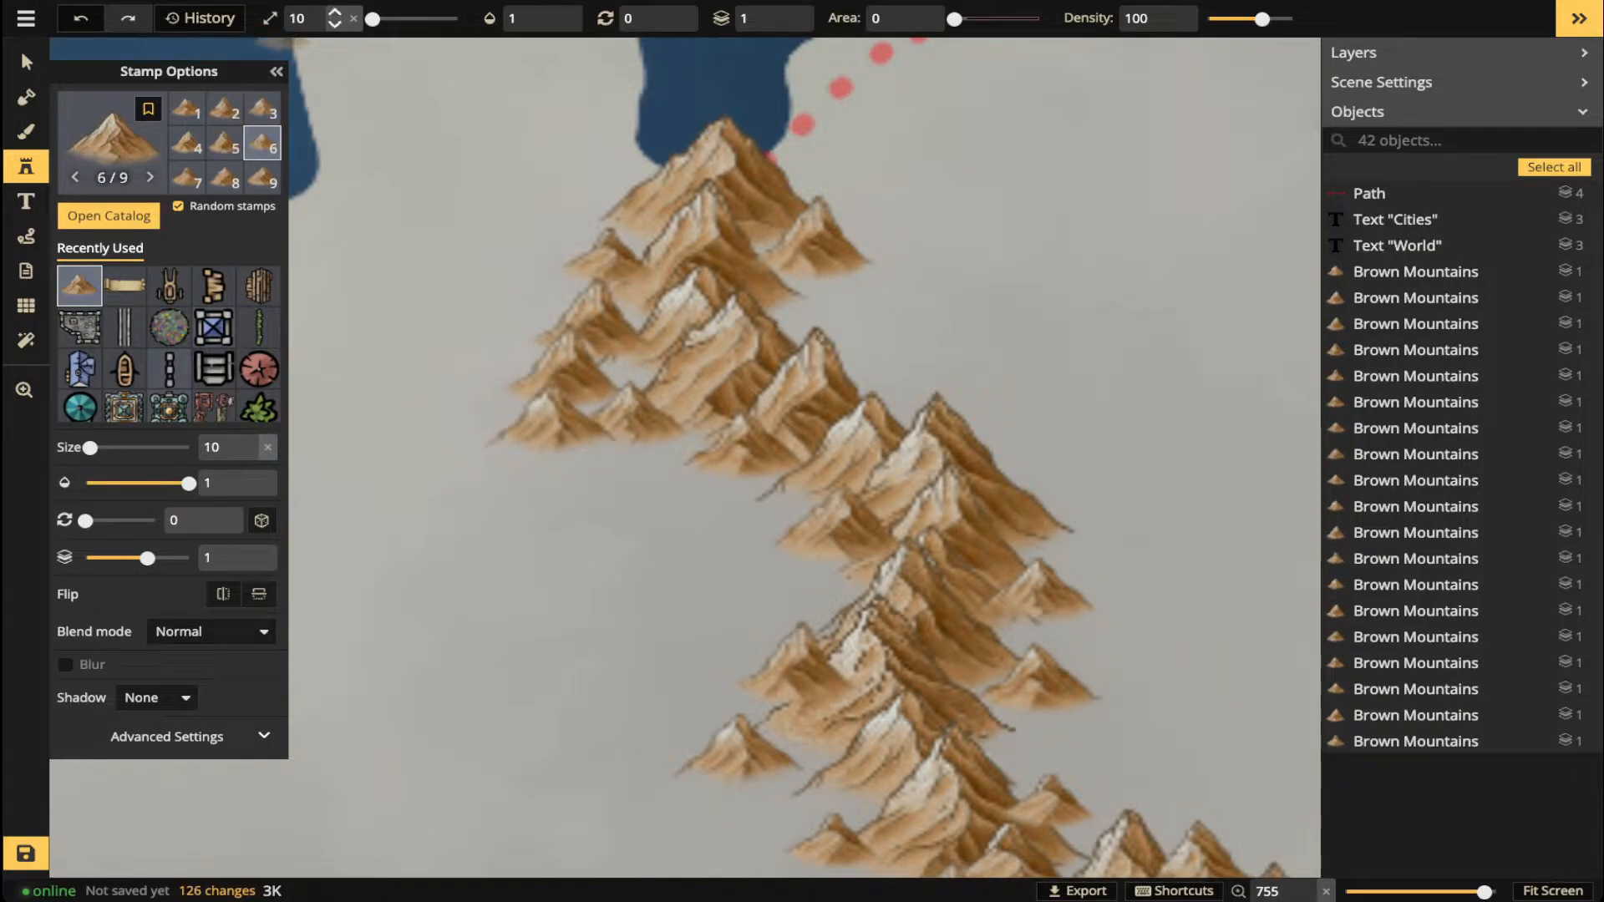
left_click(334, 11)
left_click(334, 11)
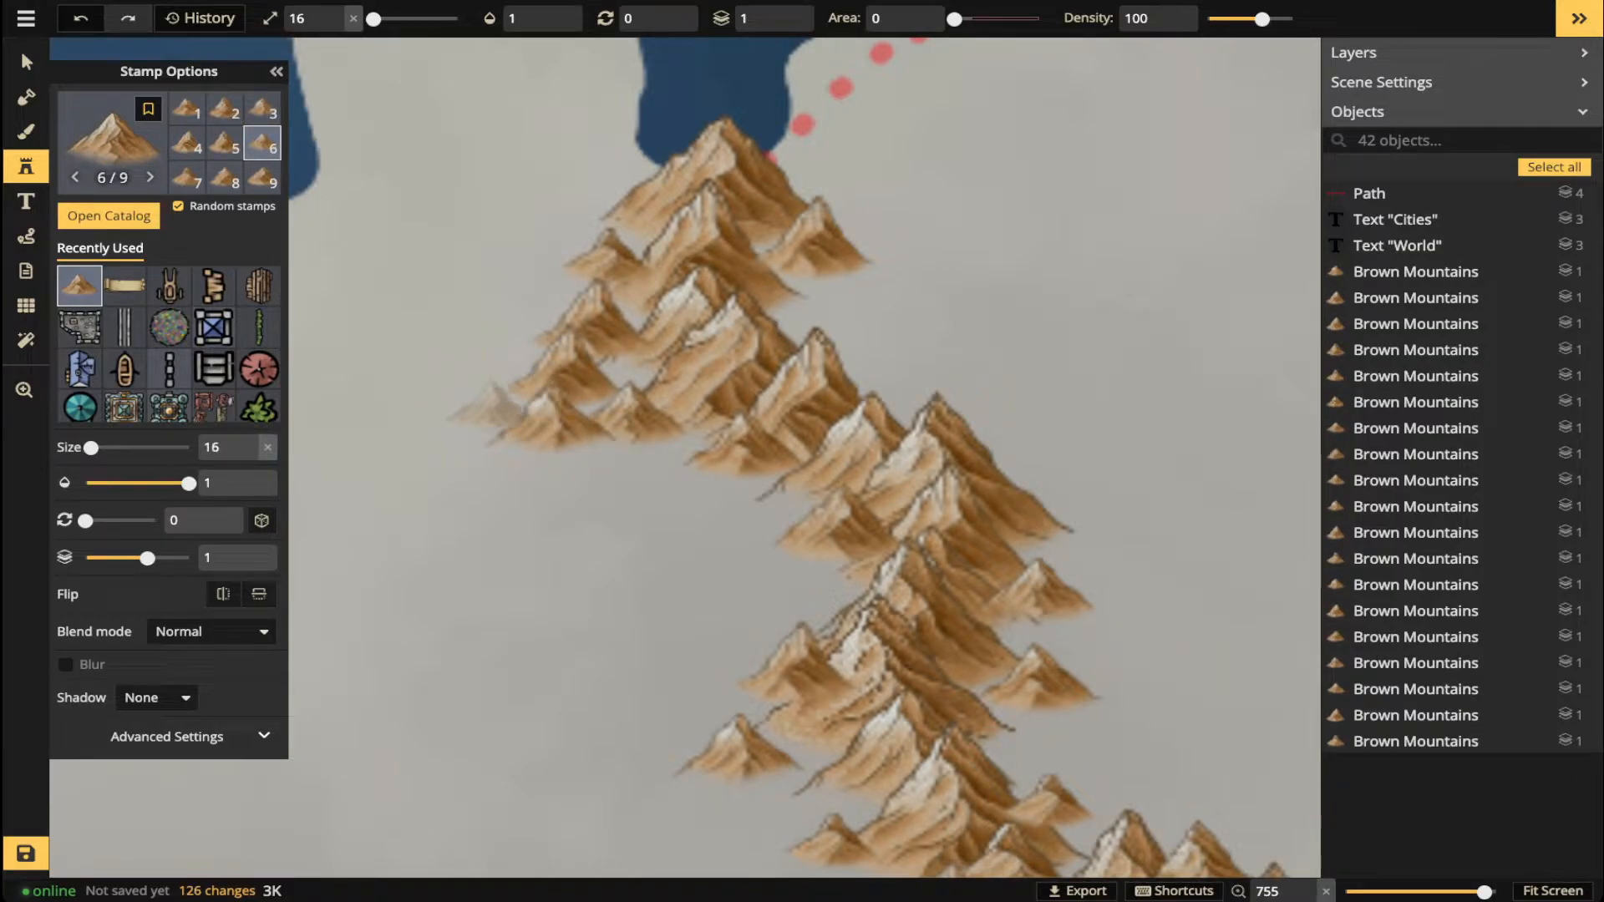
left_click(480, 443)
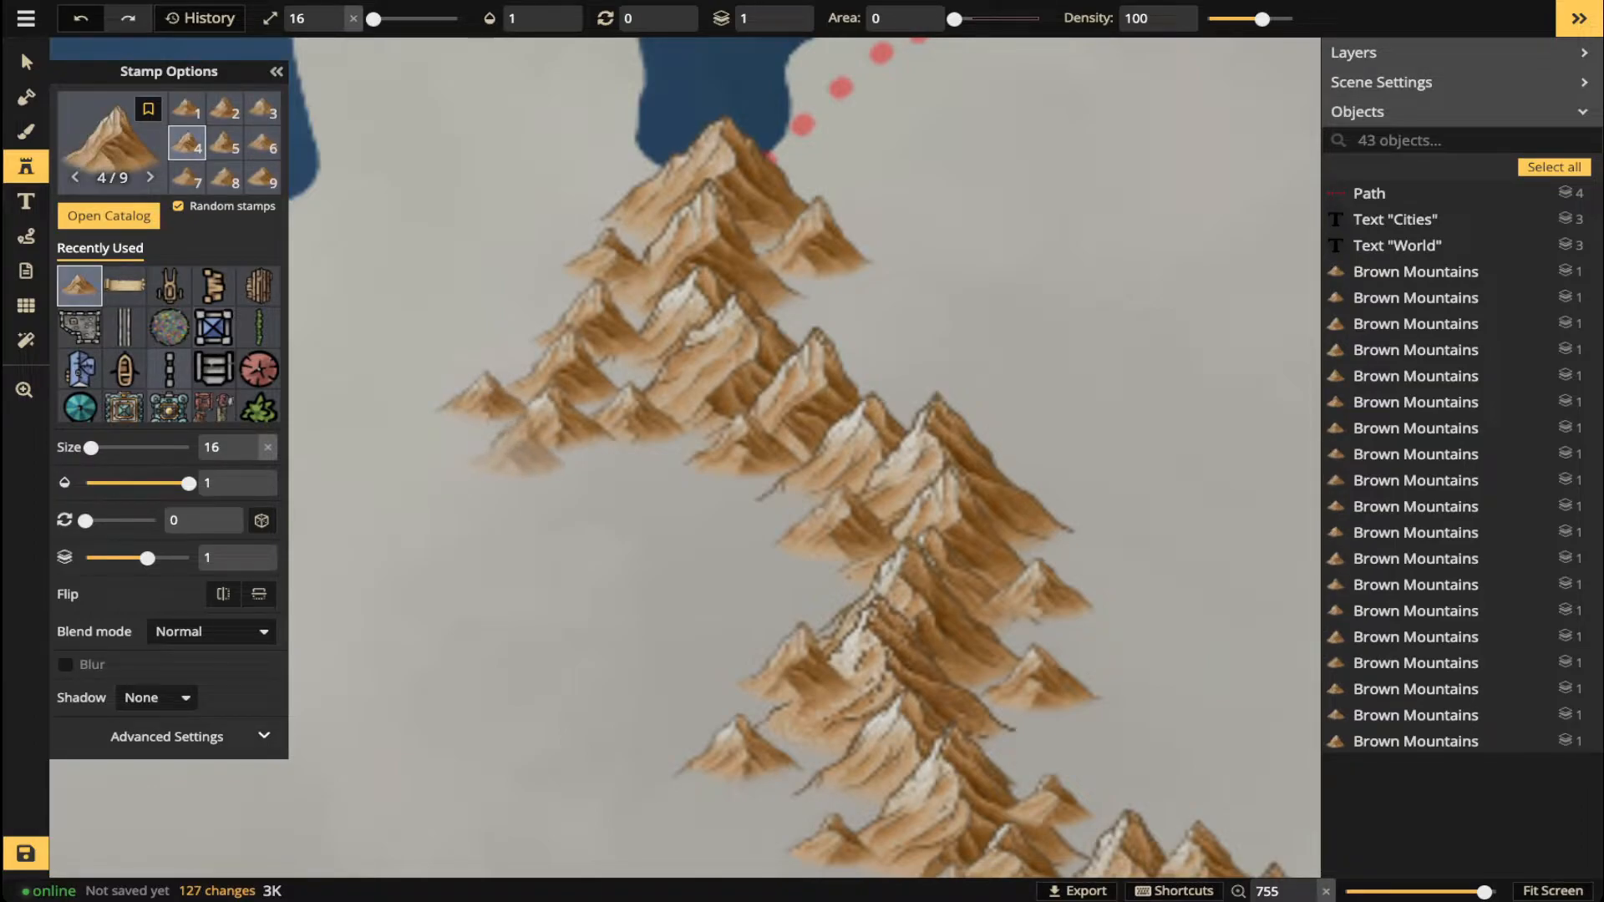
key("a")
key("d")
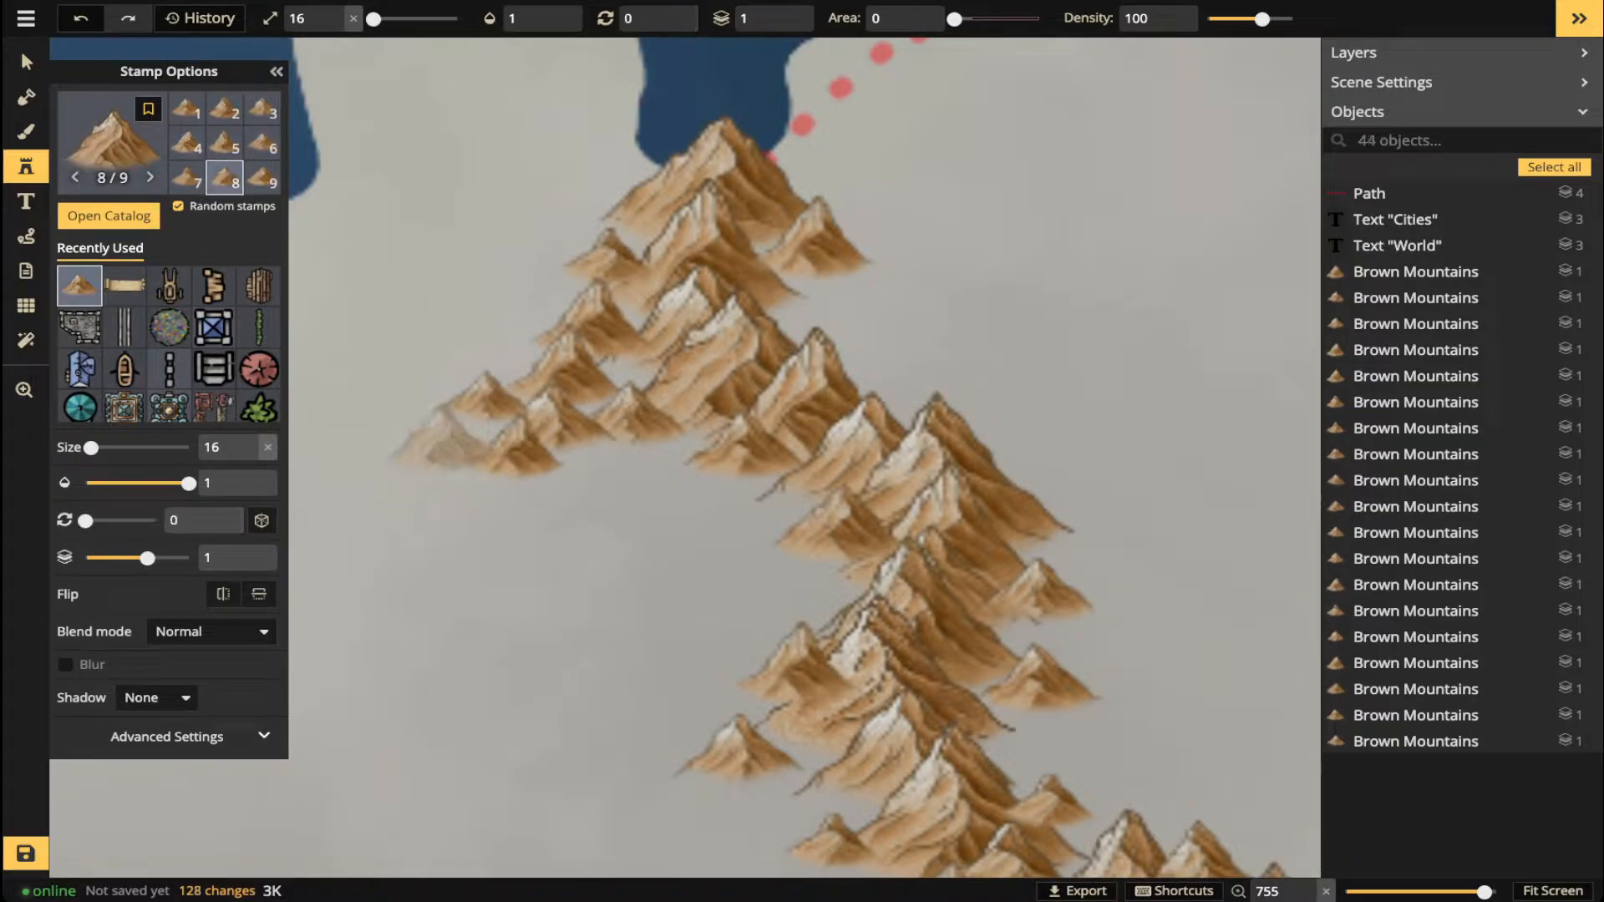
key("[")
key("[")
left_click(445, 432)
left_click(446, 432)
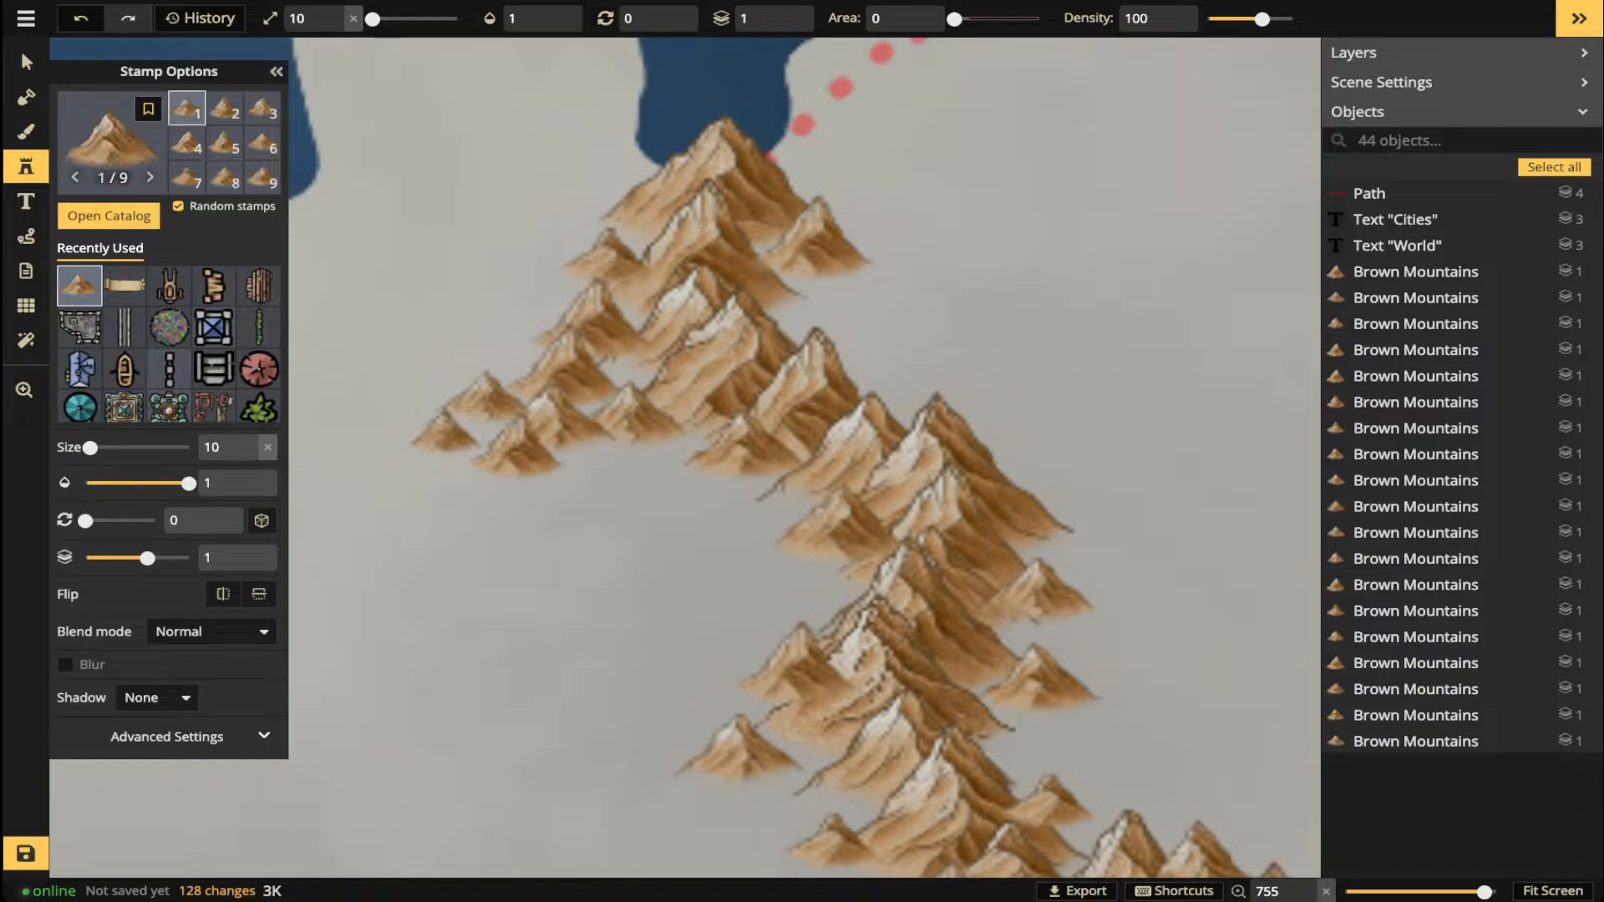
- Move the size 10 mountain at the western spur's tip closer to its neighbouring peaks
left_click(27, 62)
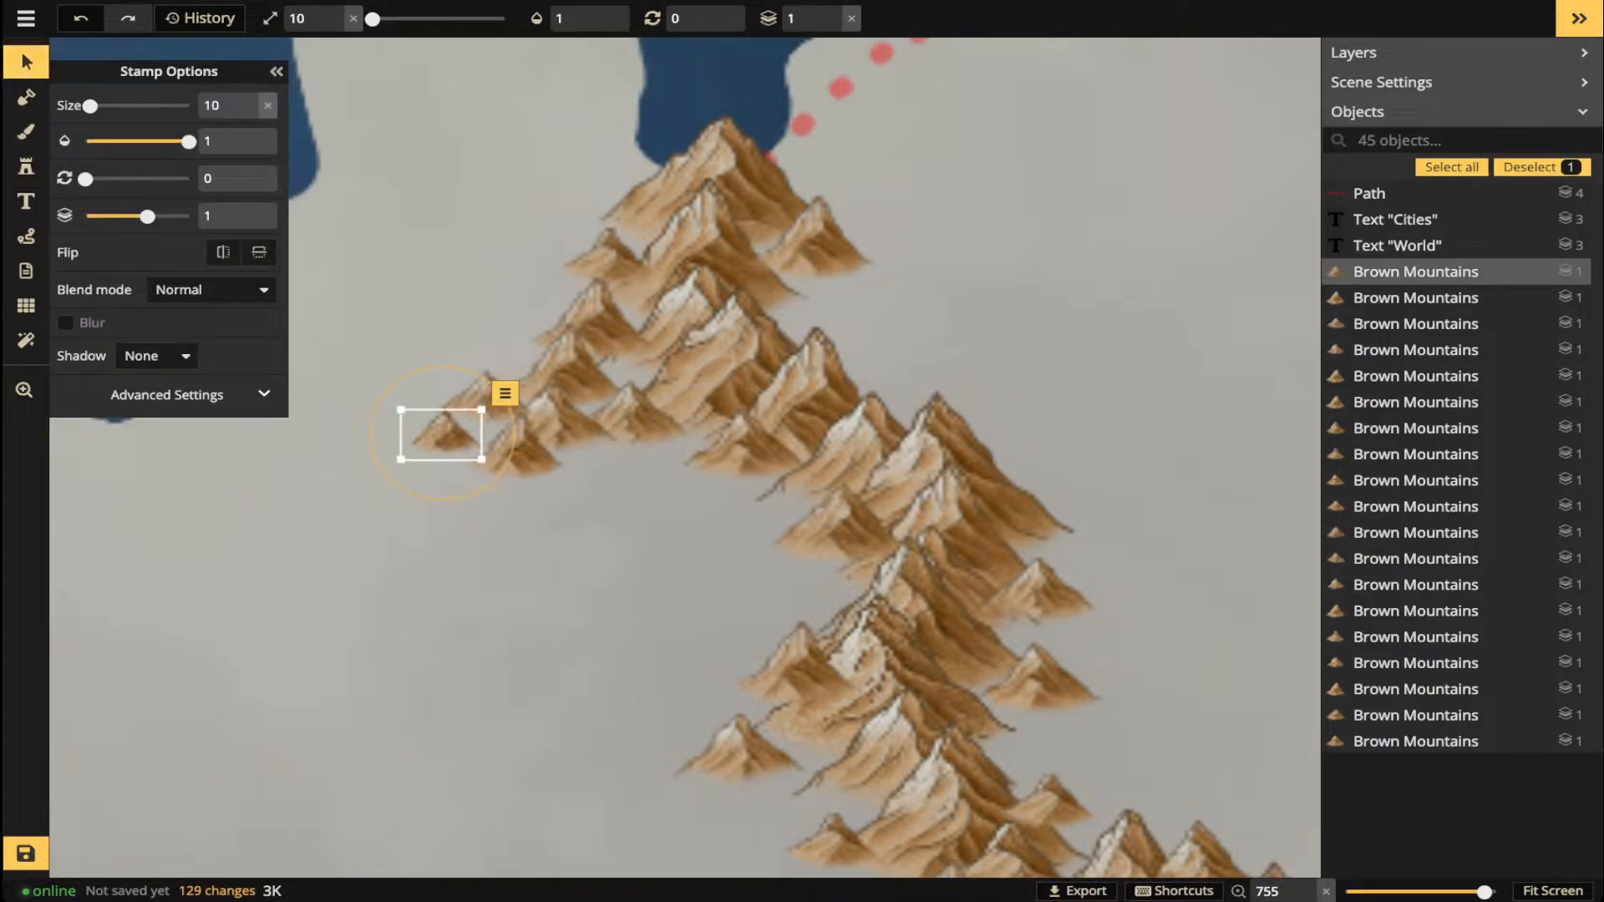
left_click_drag(441, 435, 460, 428)
key("Escape")
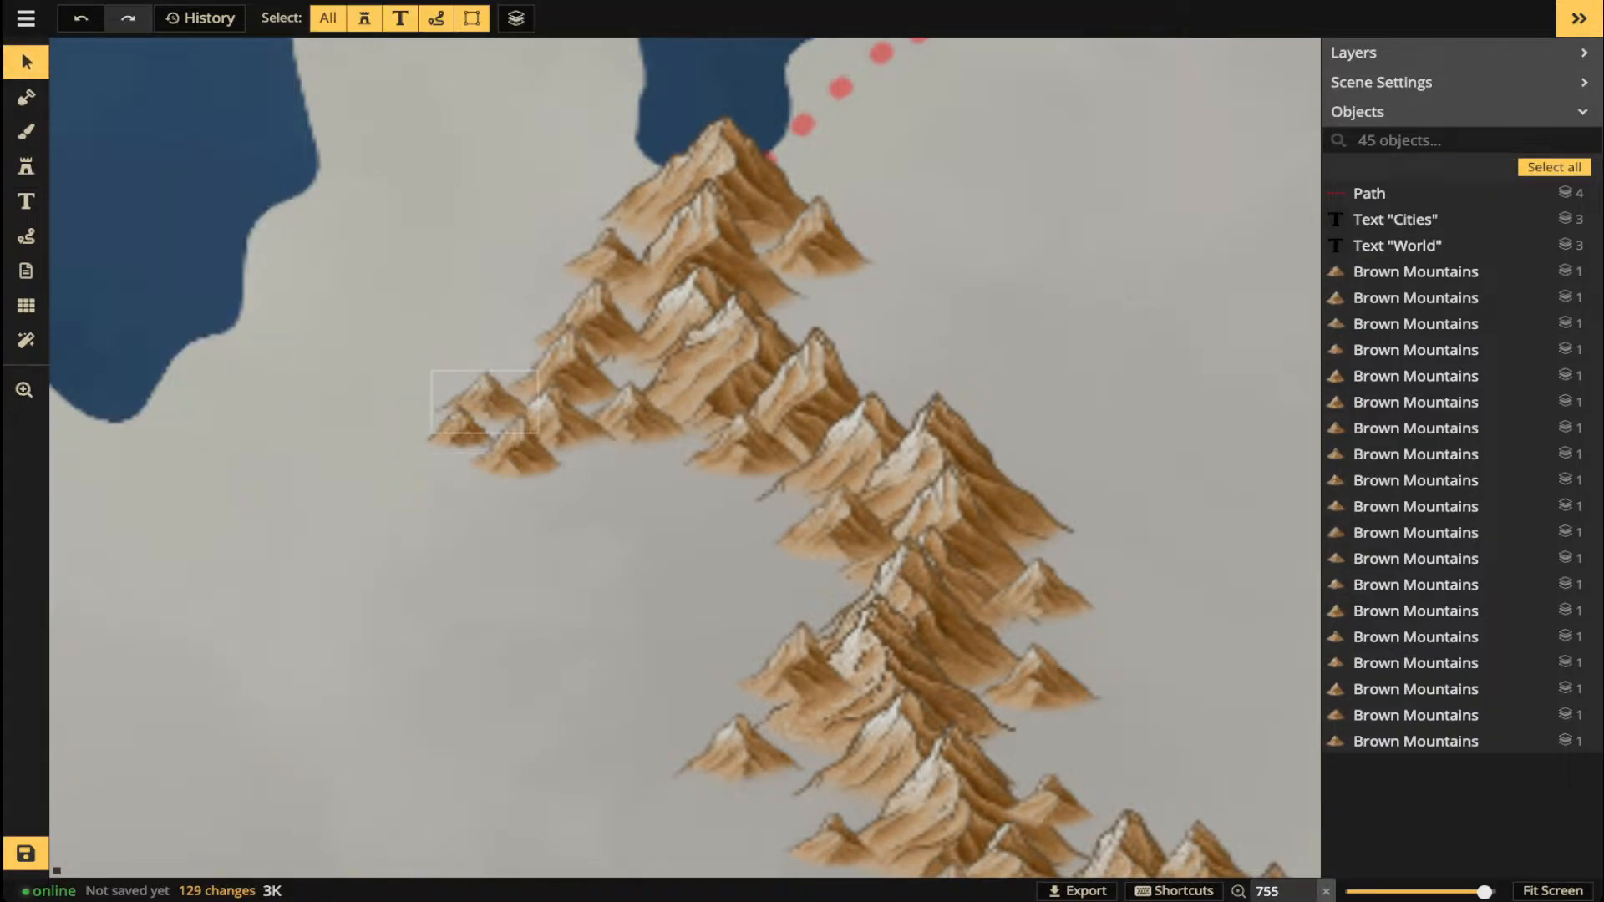
- Stamp three size 20 mountains as a spur running northeast from the range's eastern bend, shifting the first one slightly east
left_click(552, 423)
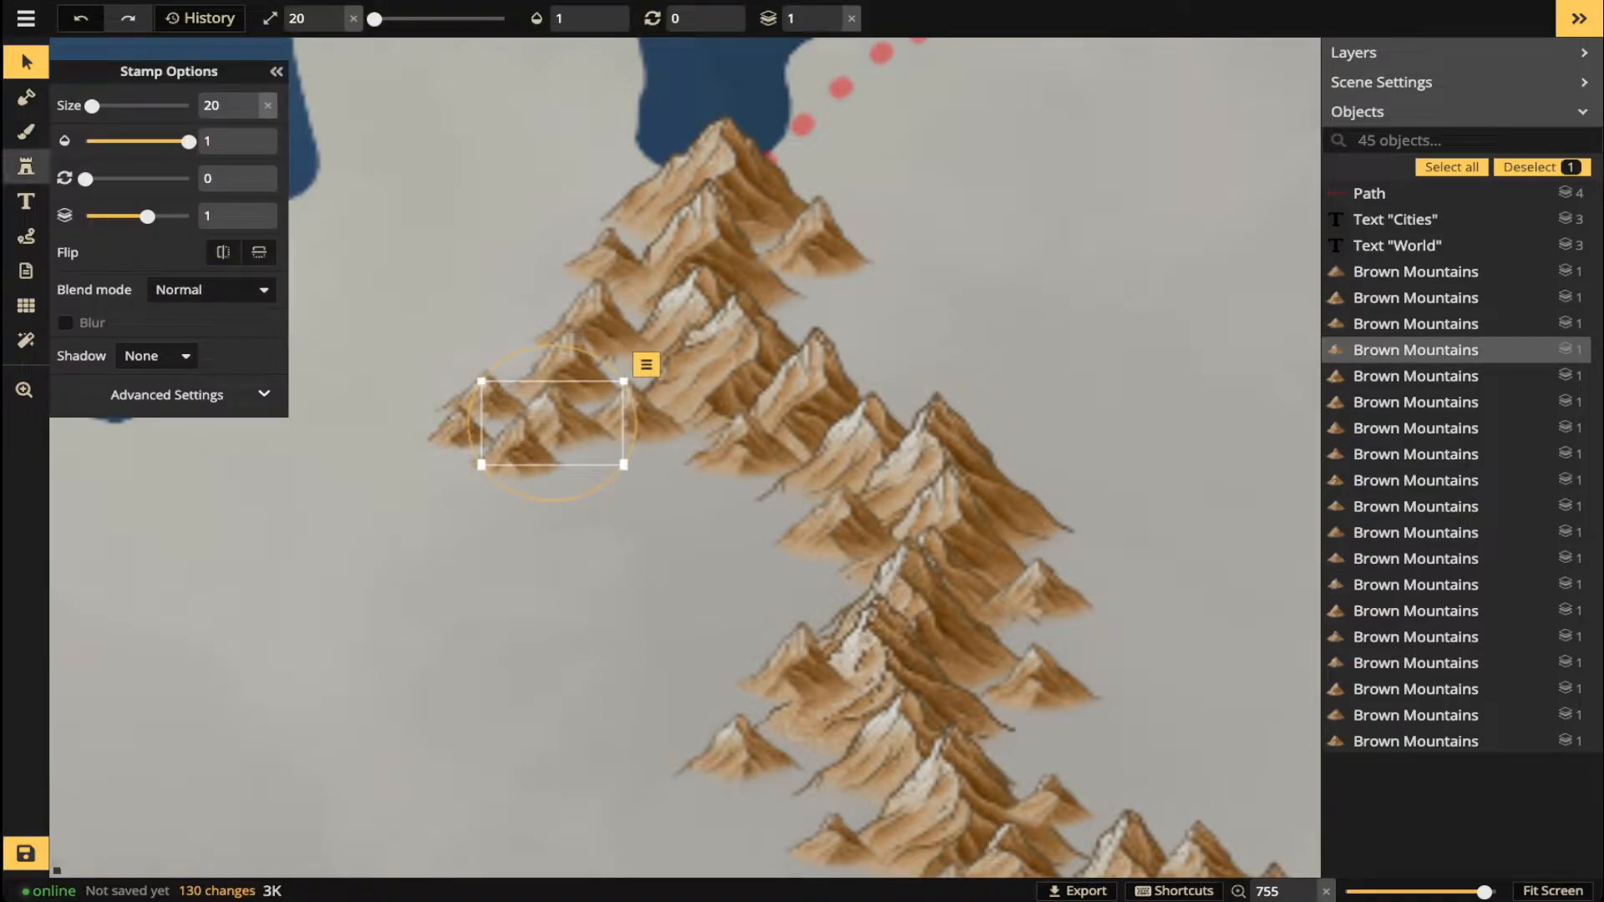
left_click(26, 166)
left_click_drag(1033, 557, 744, 351)
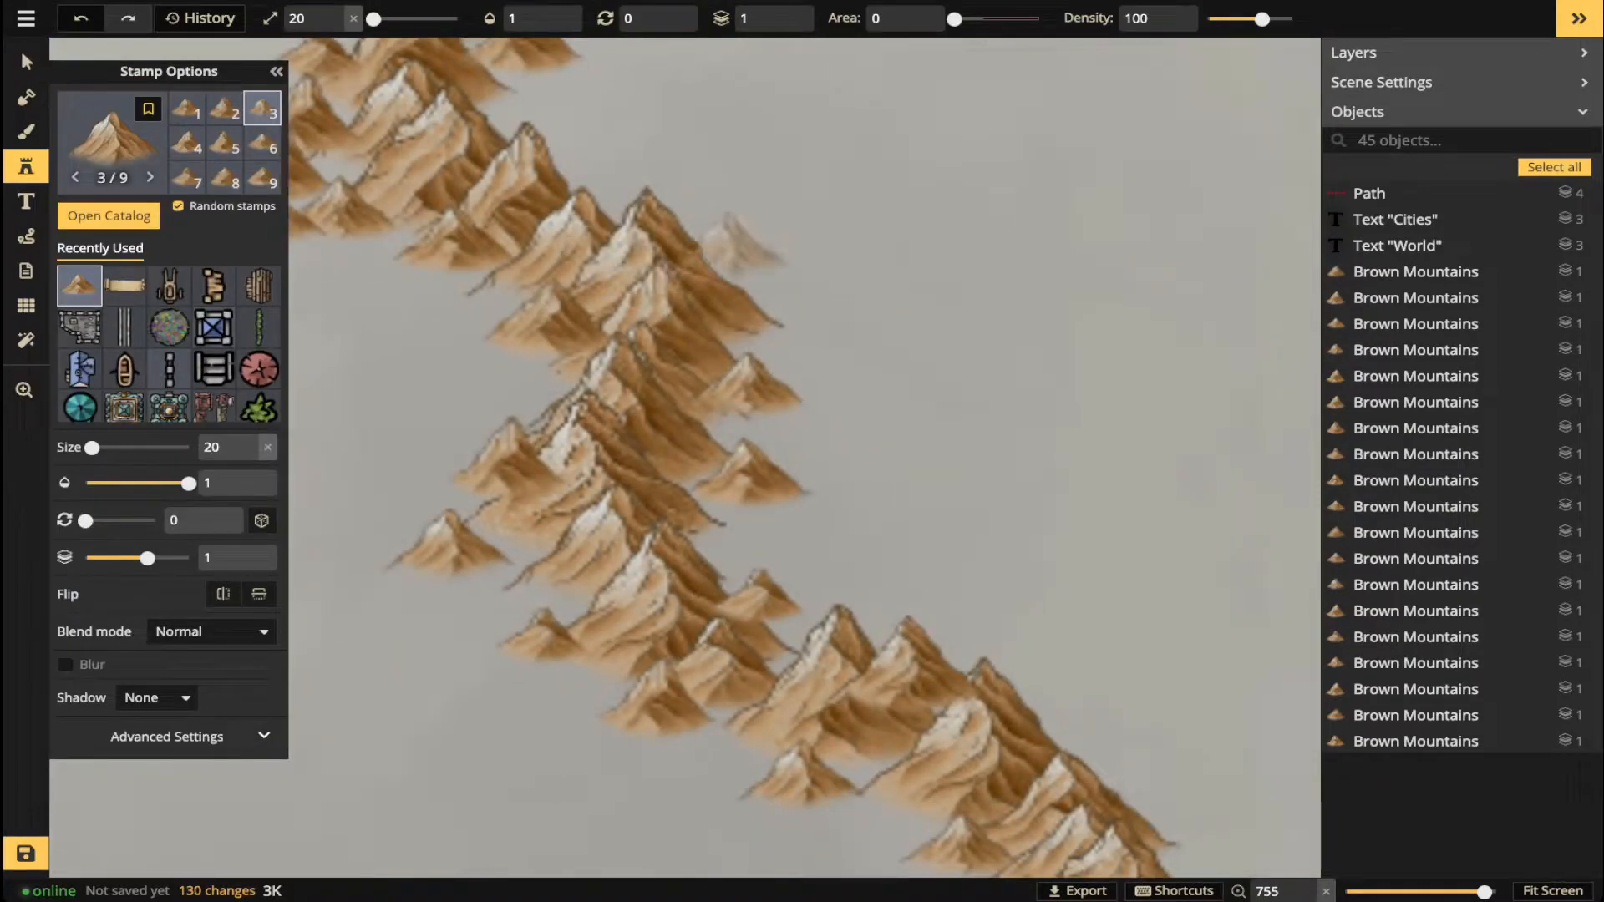
left_click(740, 241)
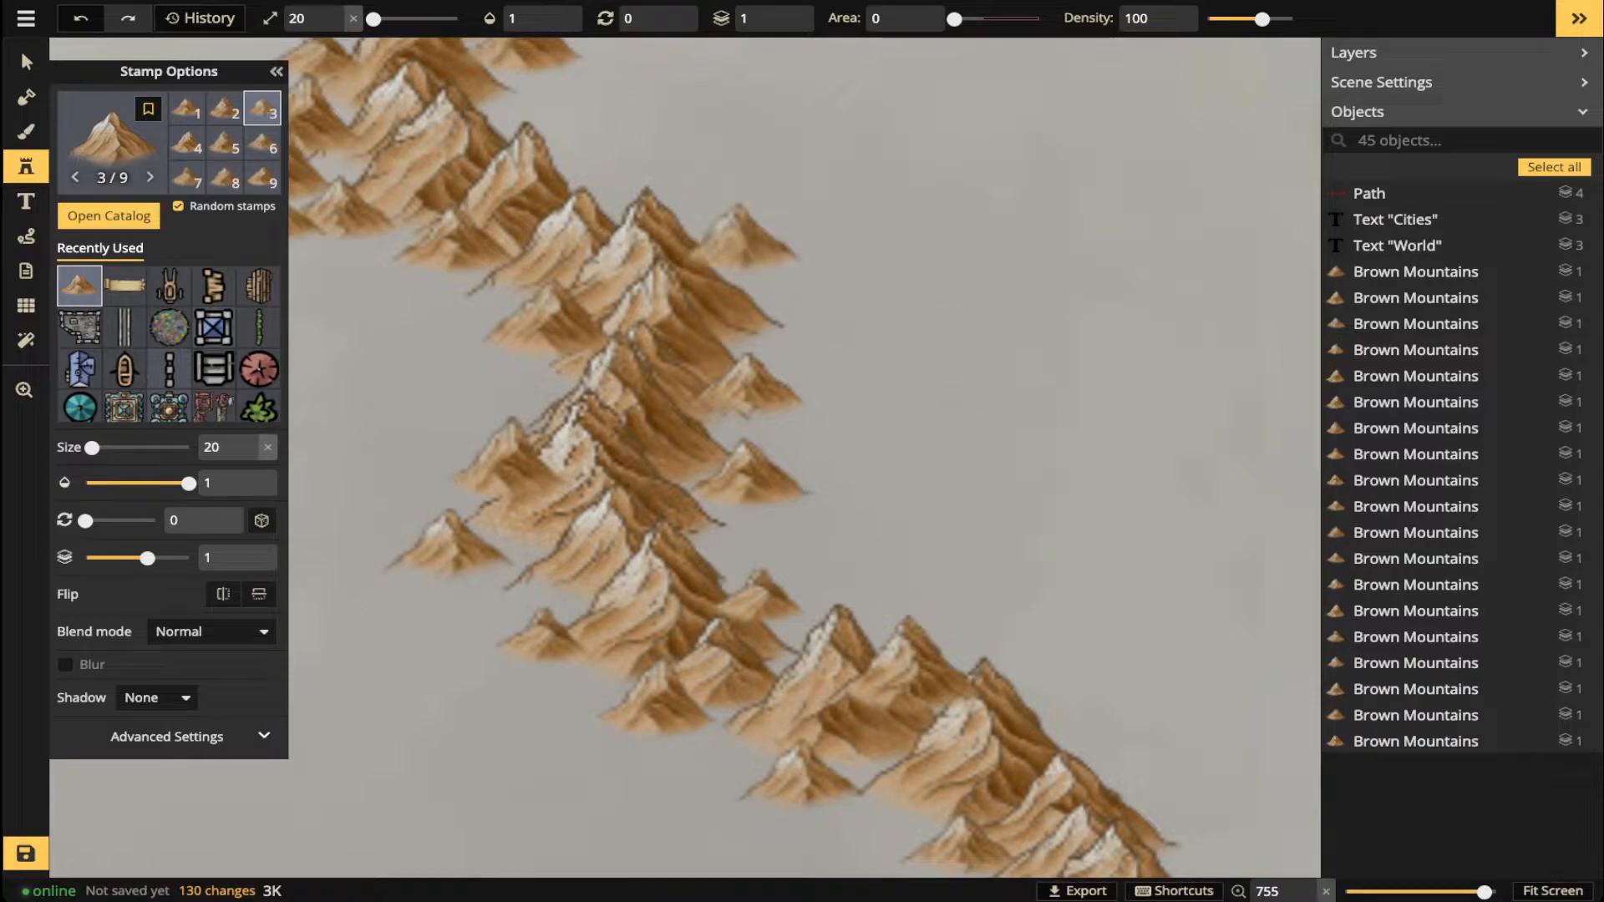
key("Escape")
left_click_drag(739, 242, 785, 246)
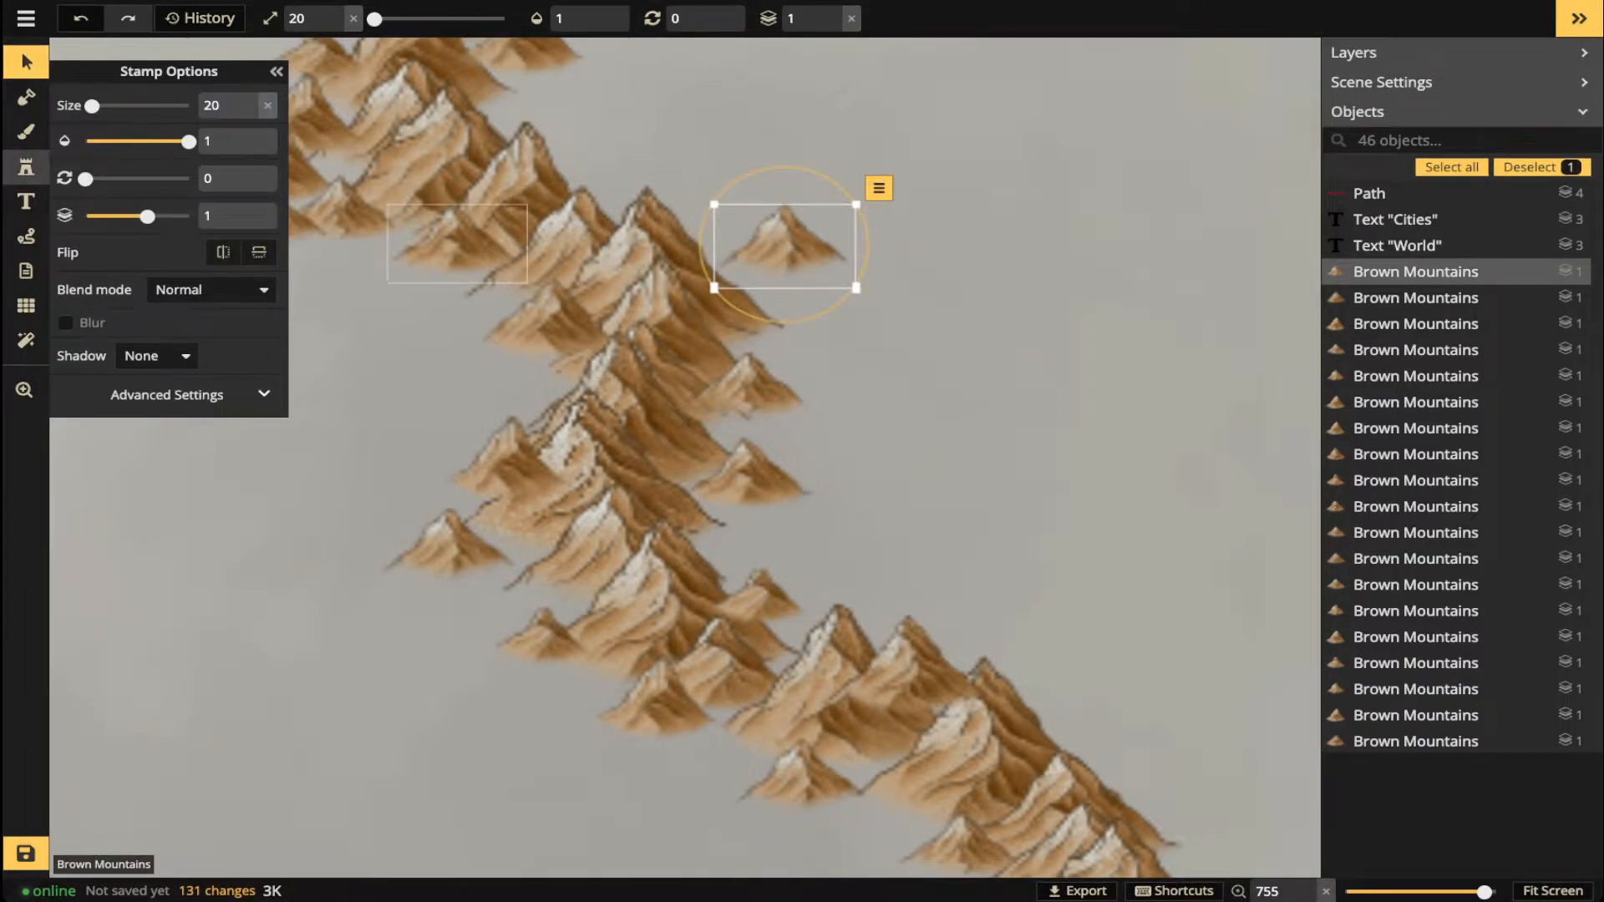
left_click(26, 167)
left_click(831, 268)
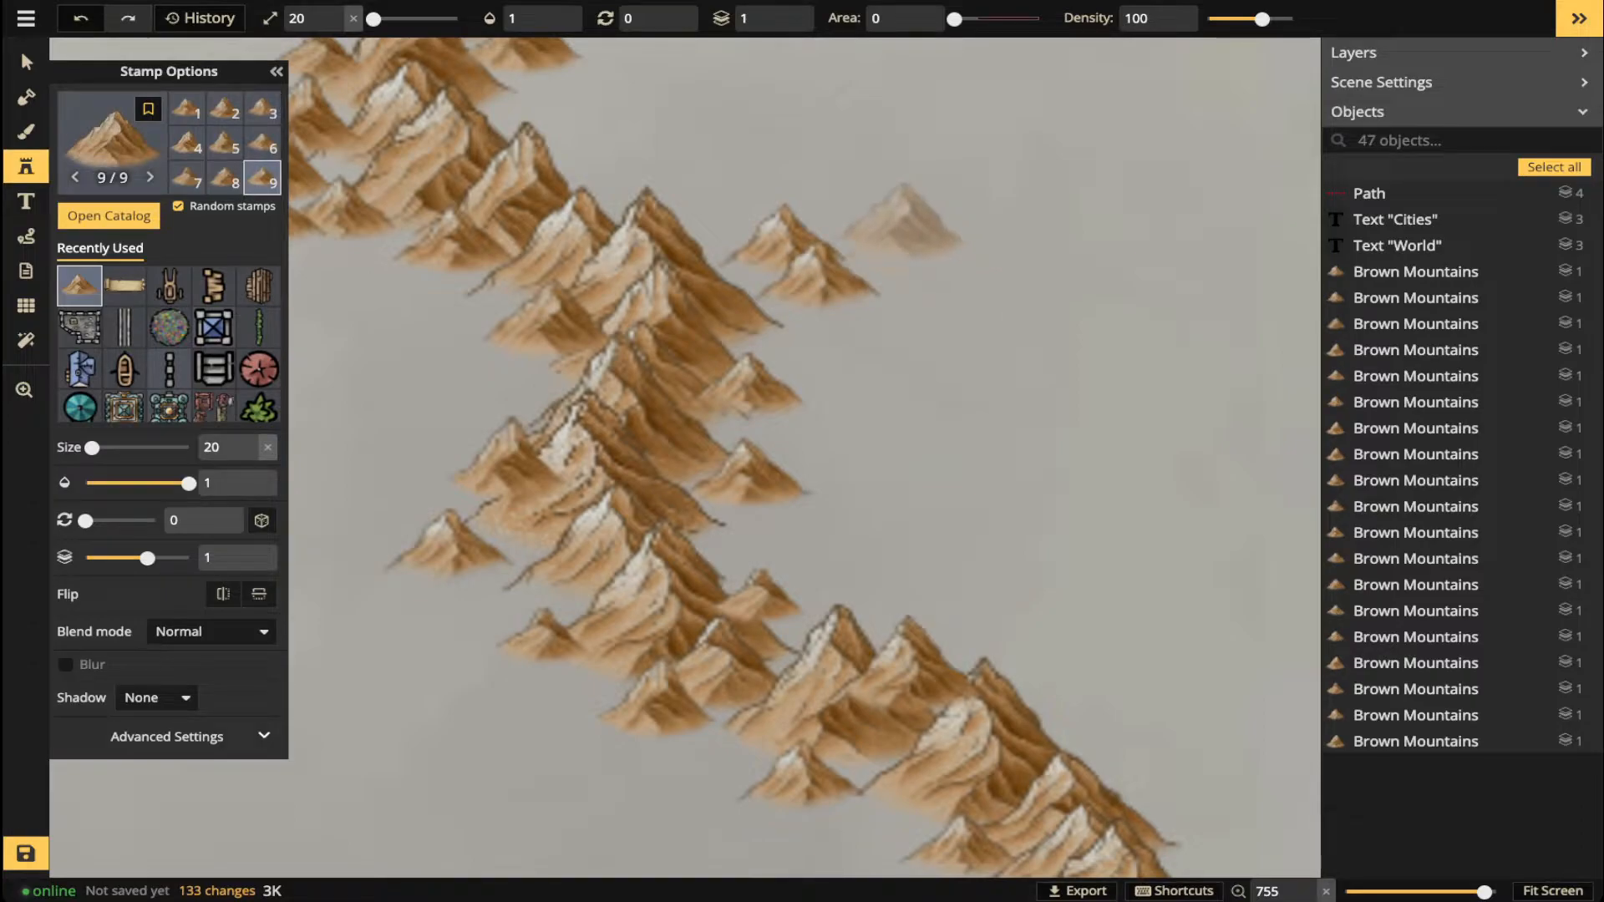
left_click(892, 216)
- Stamp size 10 mountains around the northeastern spur's outer peak and in the gap between the spur and the main range
key("[")
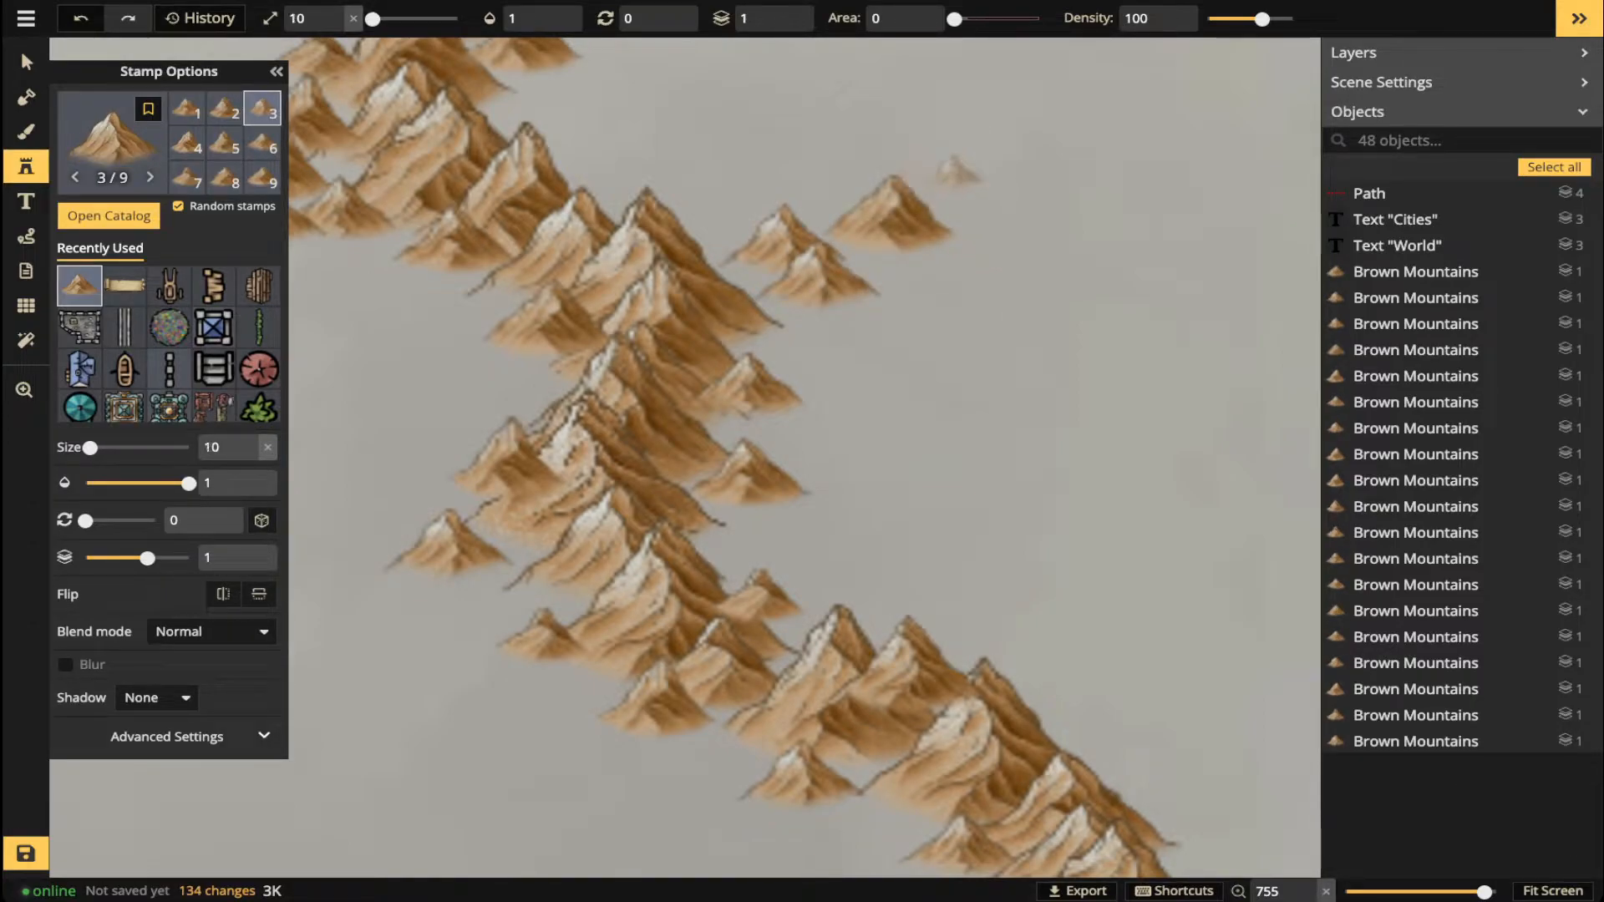
left_click(941, 190)
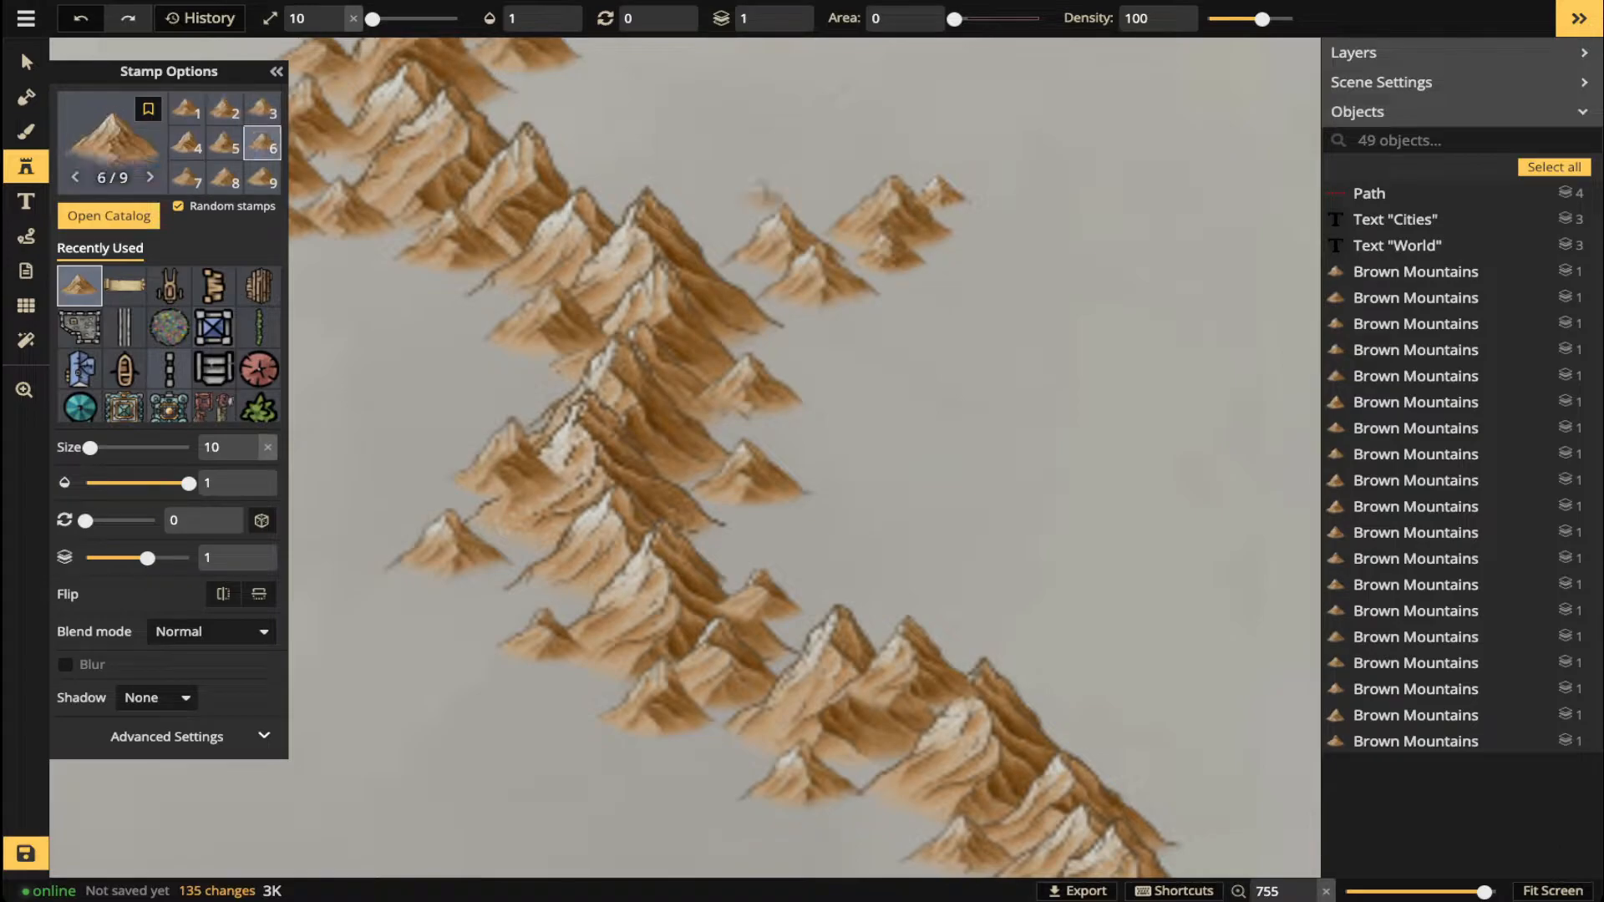
left_click(744, 217)
left_click(723, 221)
scroll(501, 376, "down", 1)
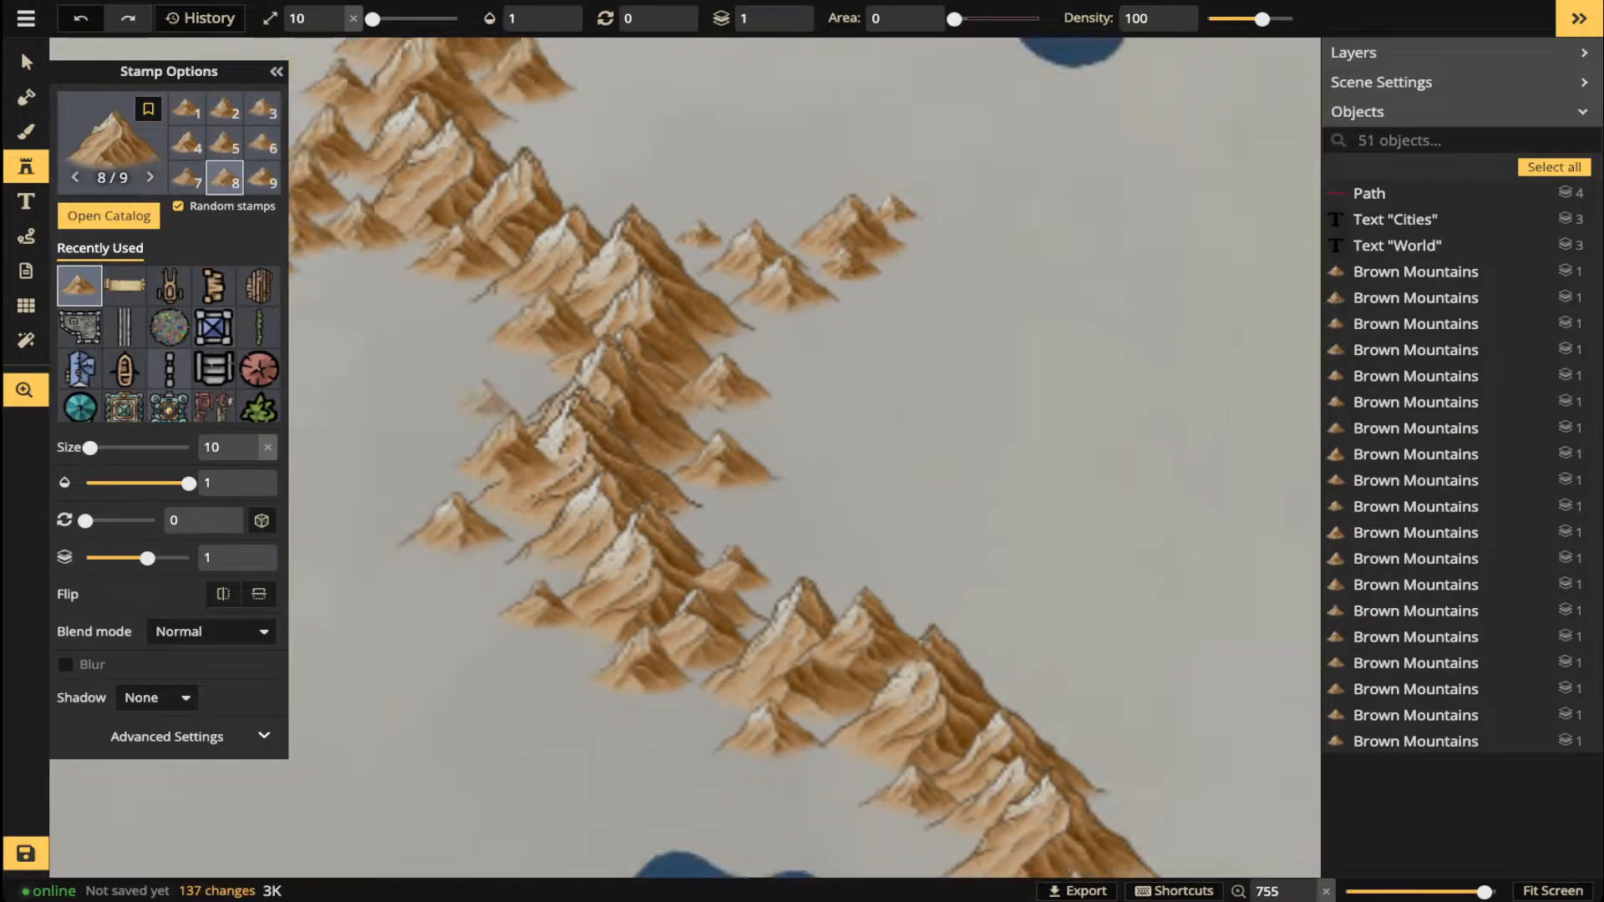
- Enlarge the isolated peak west of the range's middle to size 30 and place a new size 20 mountain against its southwestern side
key("bracketright")
scroll(693, 392, "down", 1)
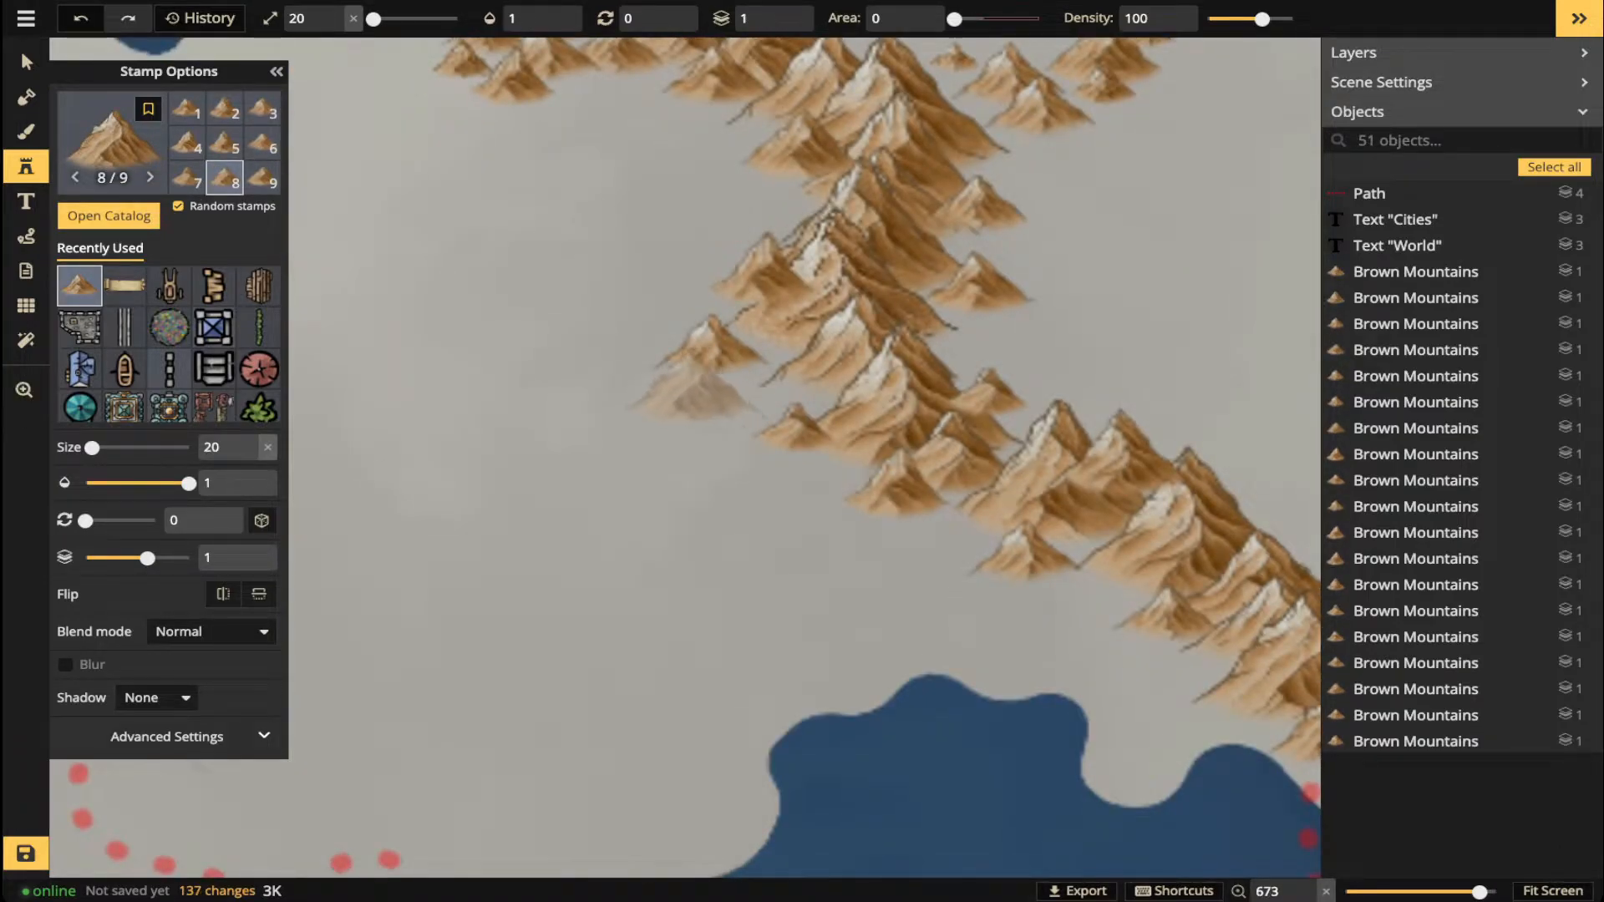
left_click(572, 350)
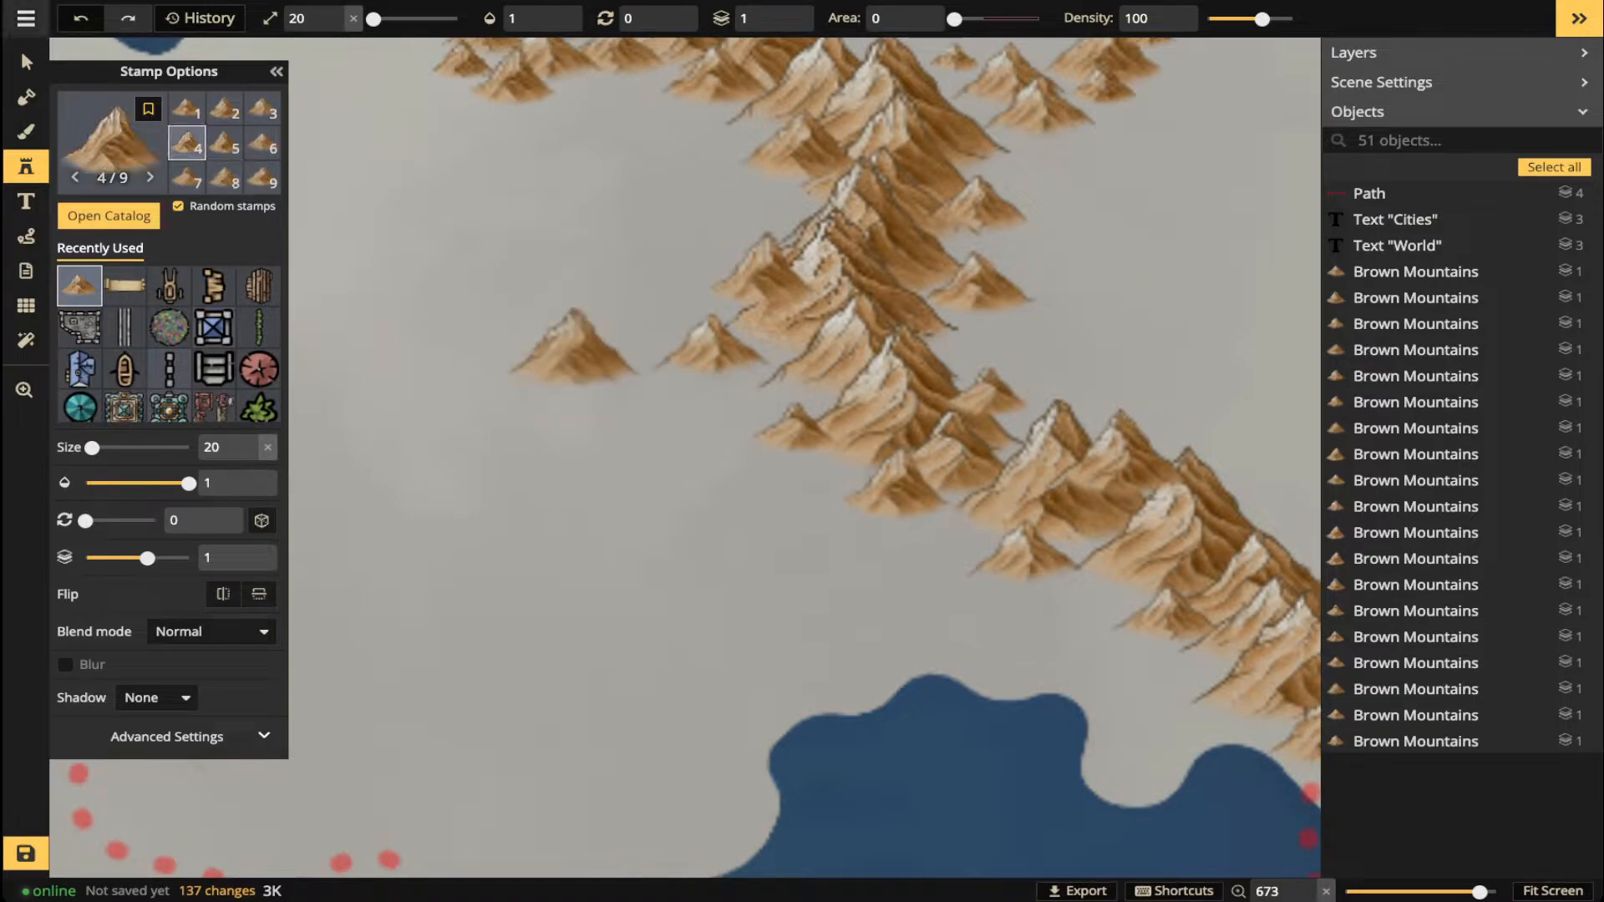
key("s")
left_click(572, 351)
left_click(711, 347)
key("bracketright")
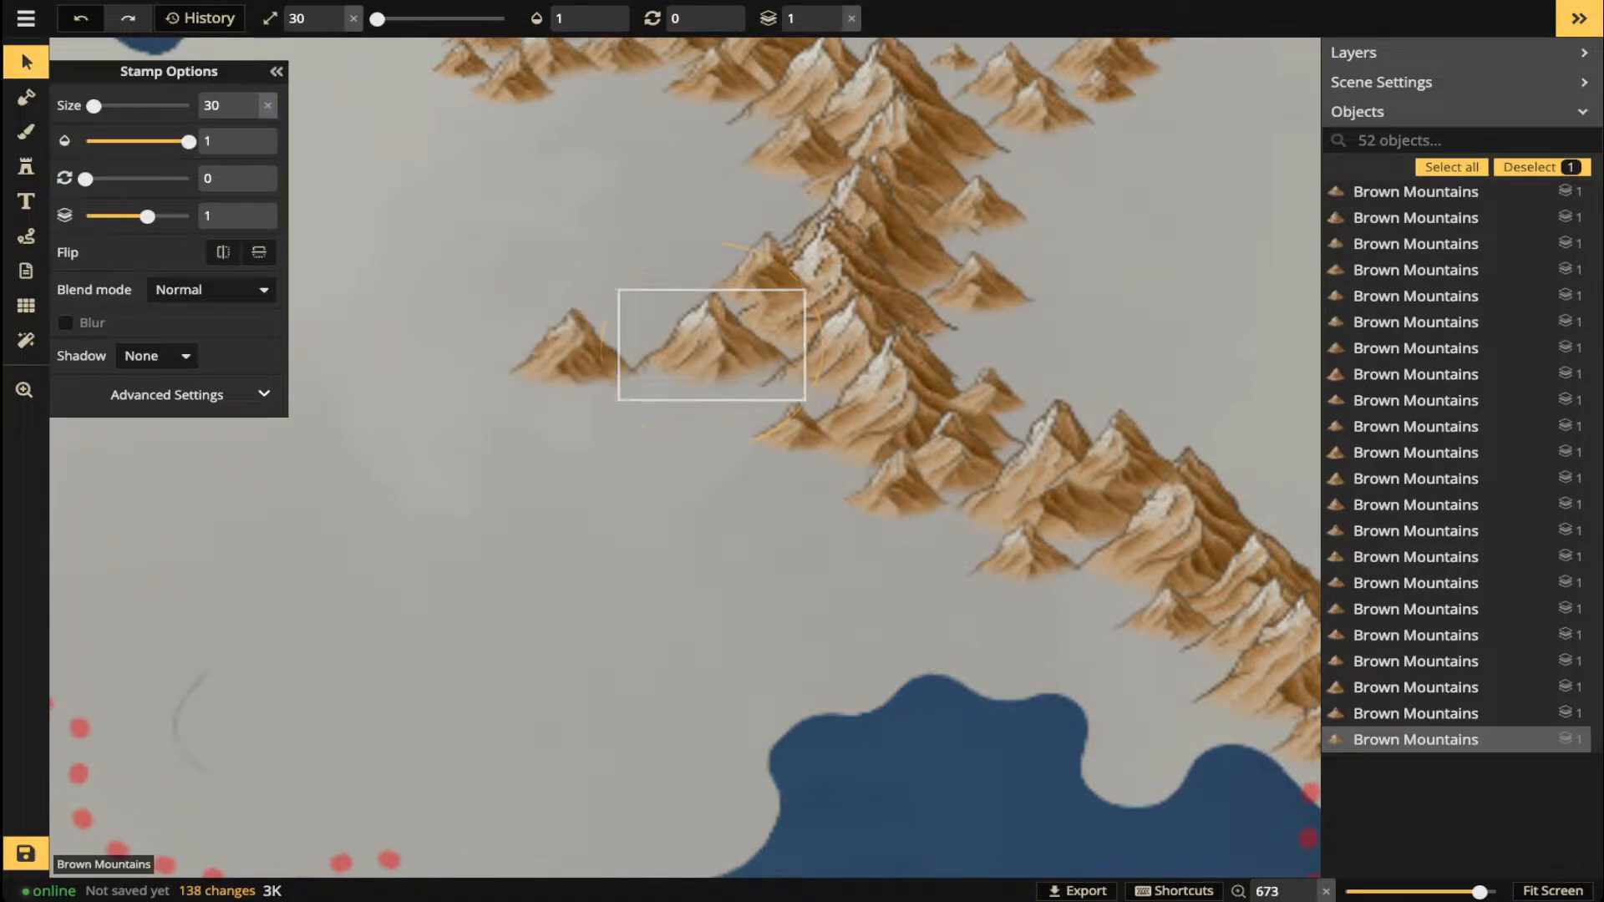
left_click_drag(572, 352, 682, 381)
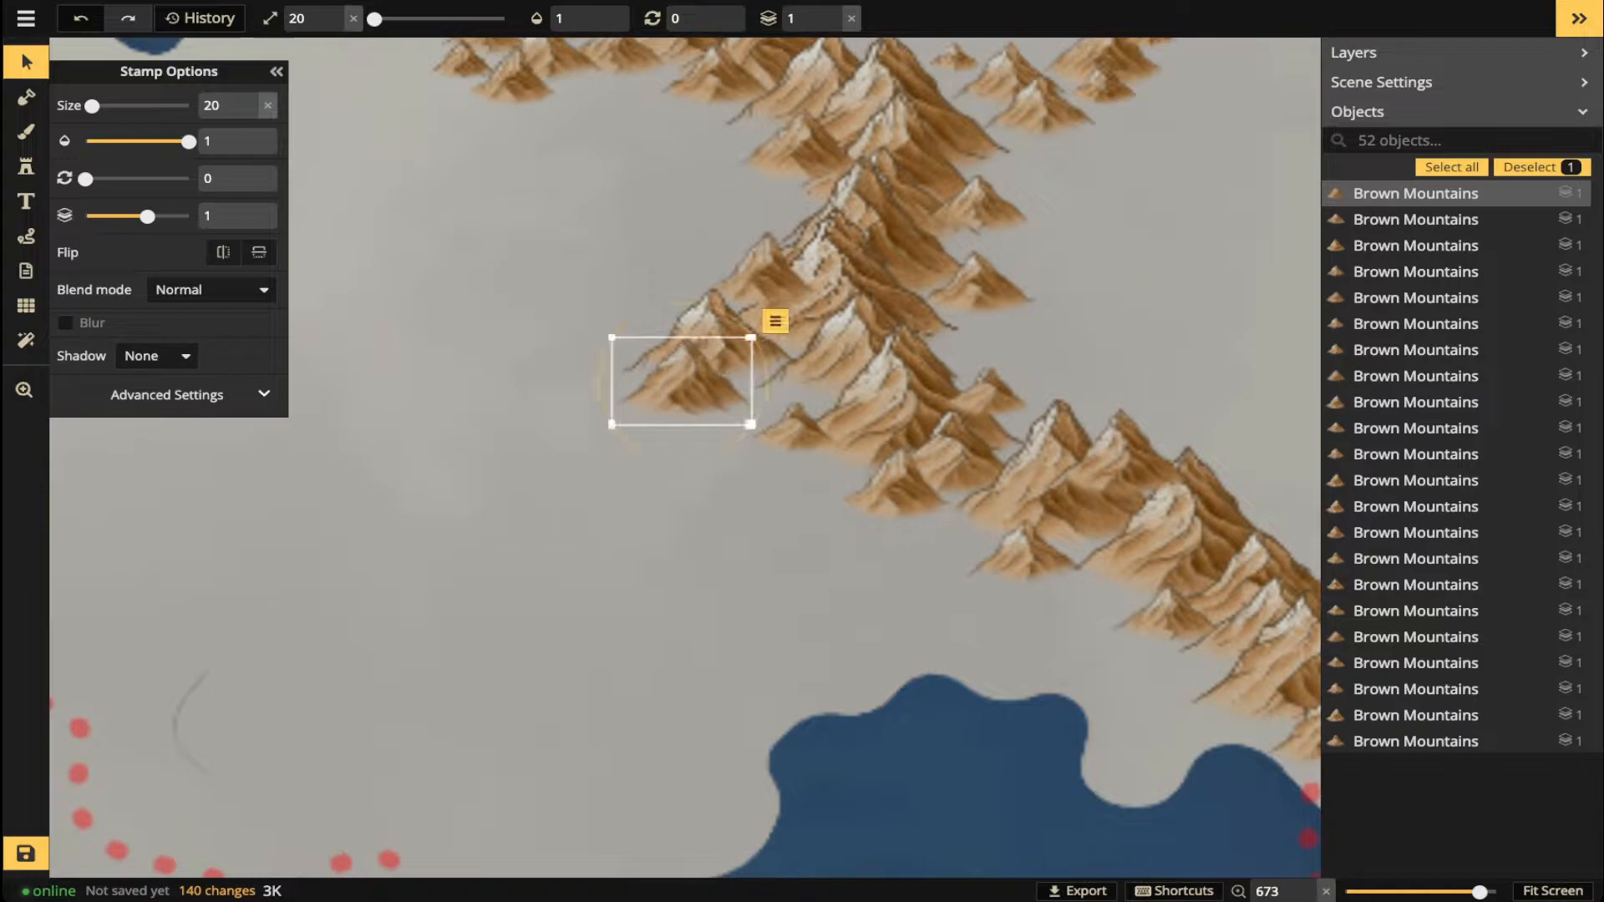
- Stamp three size 10 mountains around the outer tip of the southwestern spur and adjust the upper one's position
left_click(26, 166)
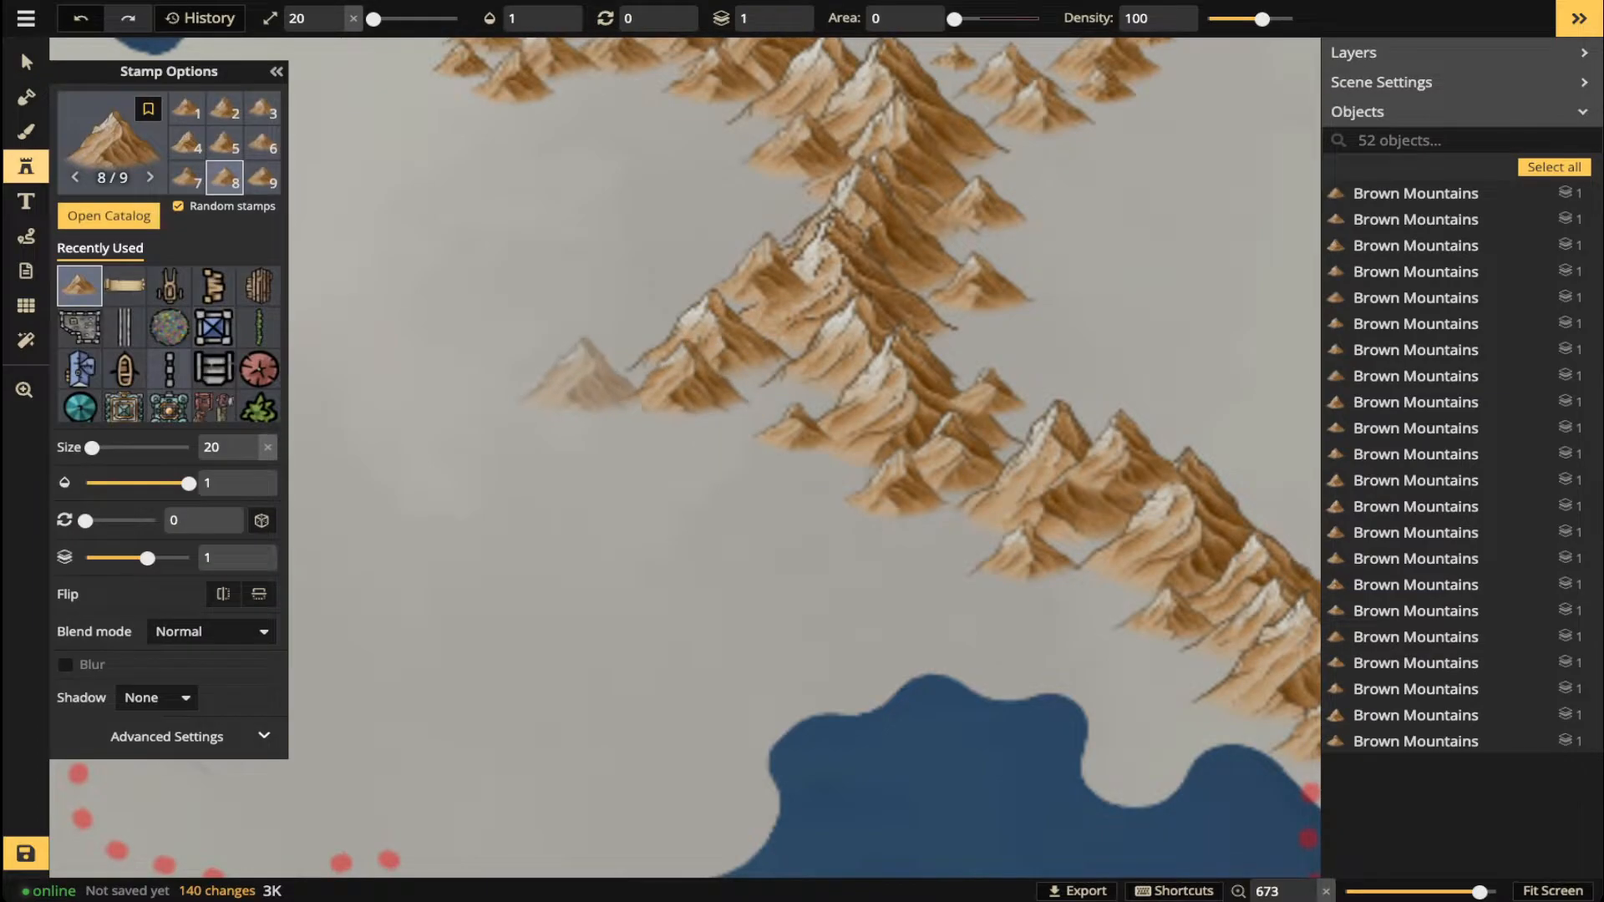
key("bracketleft")
left_click(606, 376)
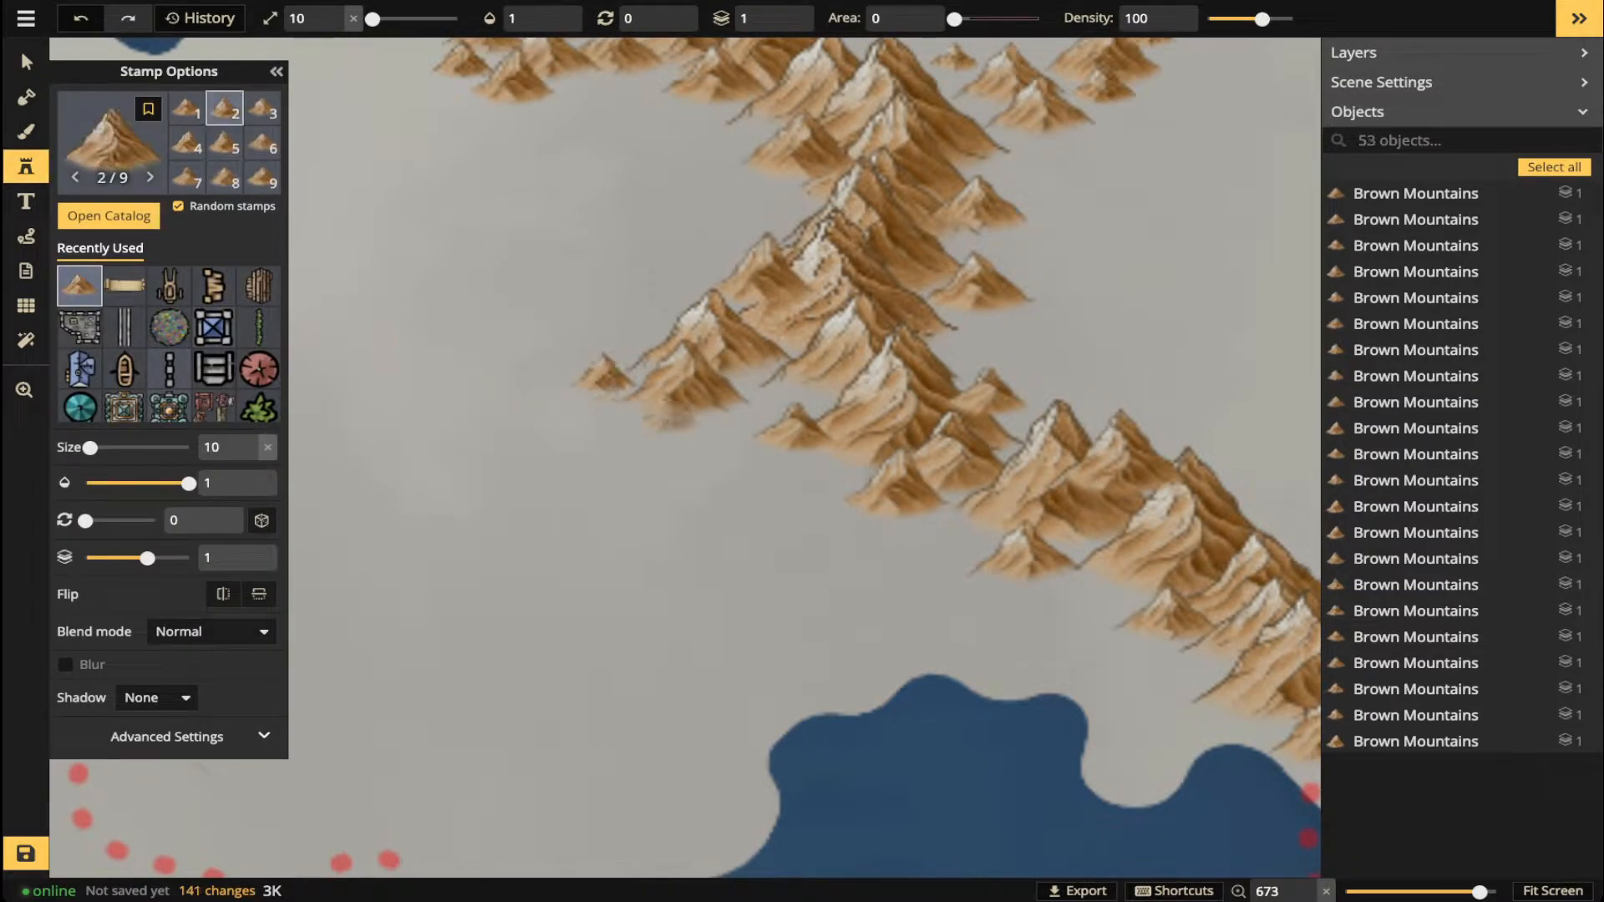
left_click(601, 414)
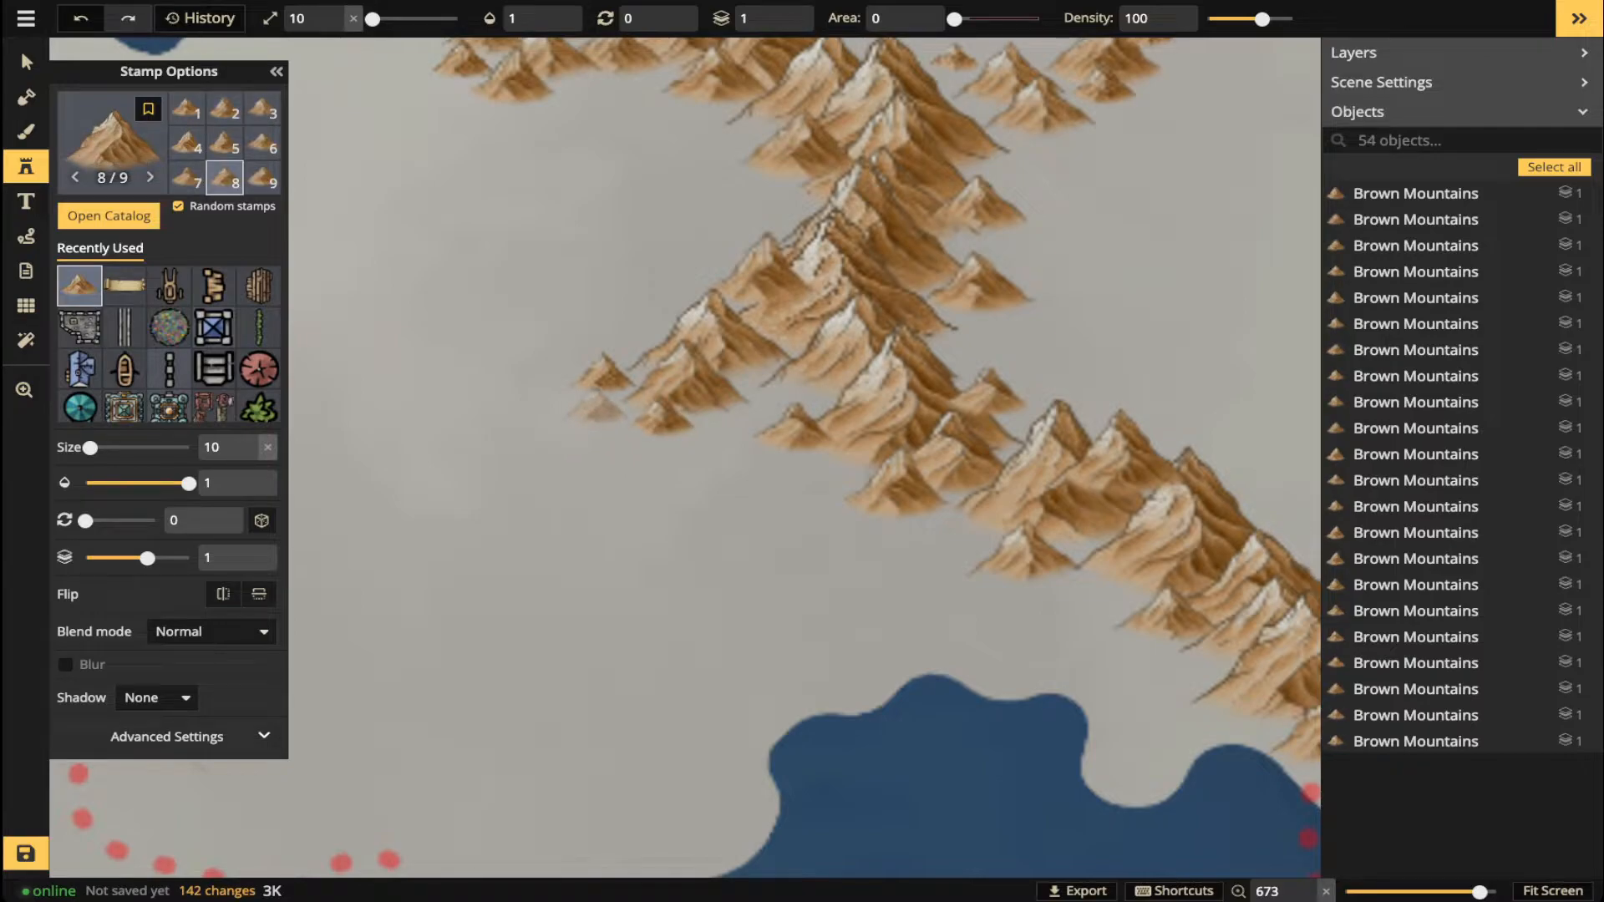
left_click(598, 403)
scroll(765, 366, "down", 2)
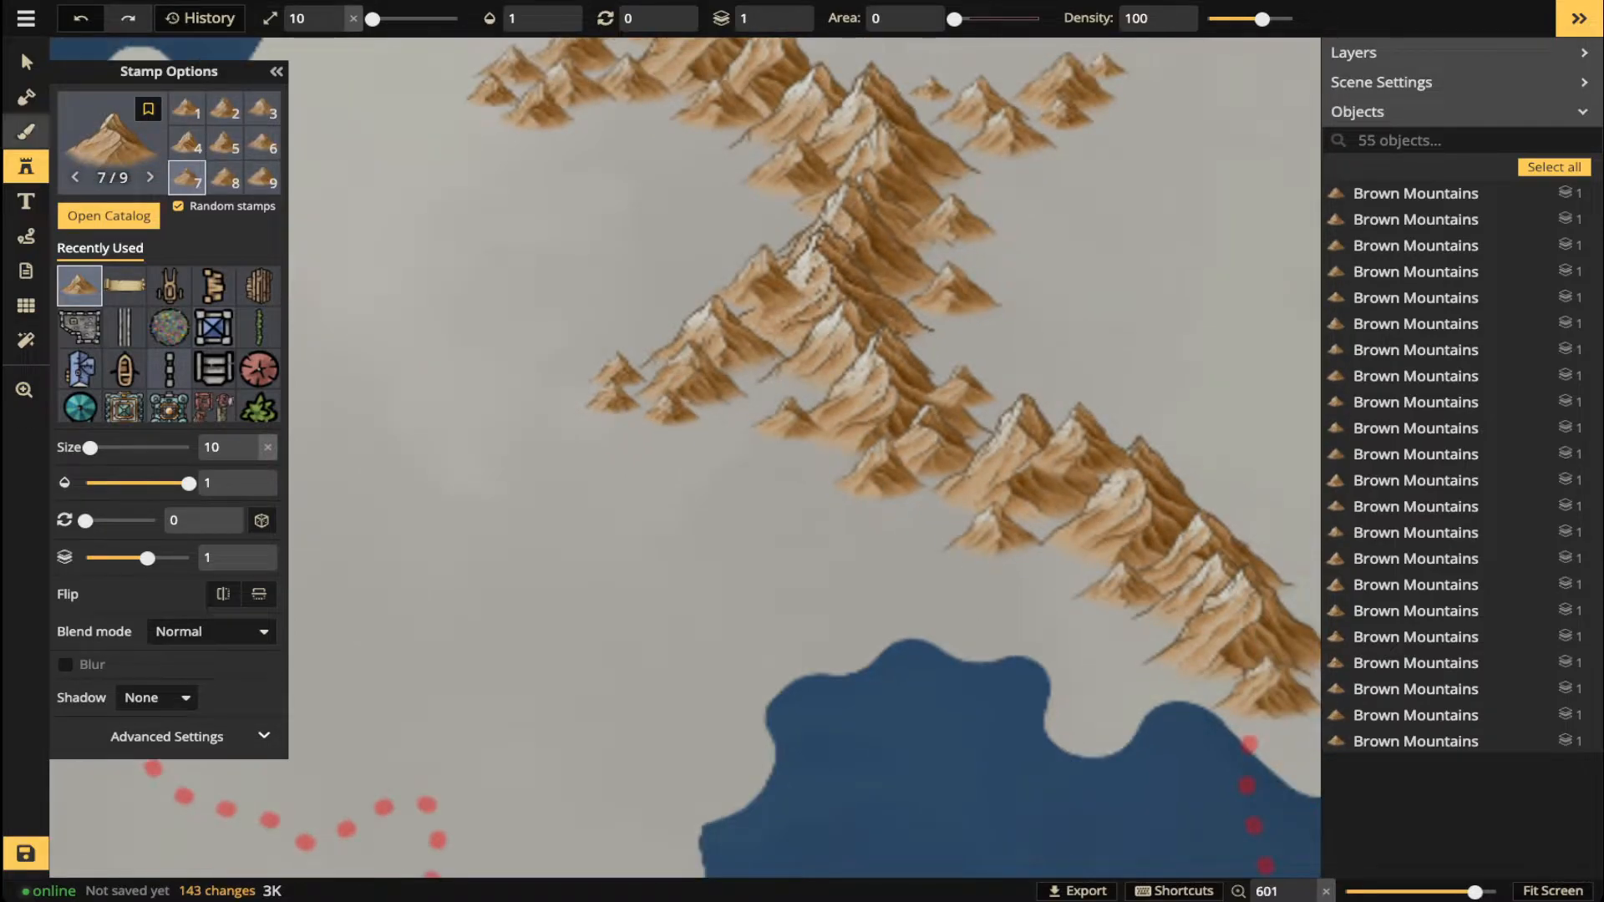
left_click(26, 63)
left_click(615, 372)
scroll(612, 372, "up", 2)
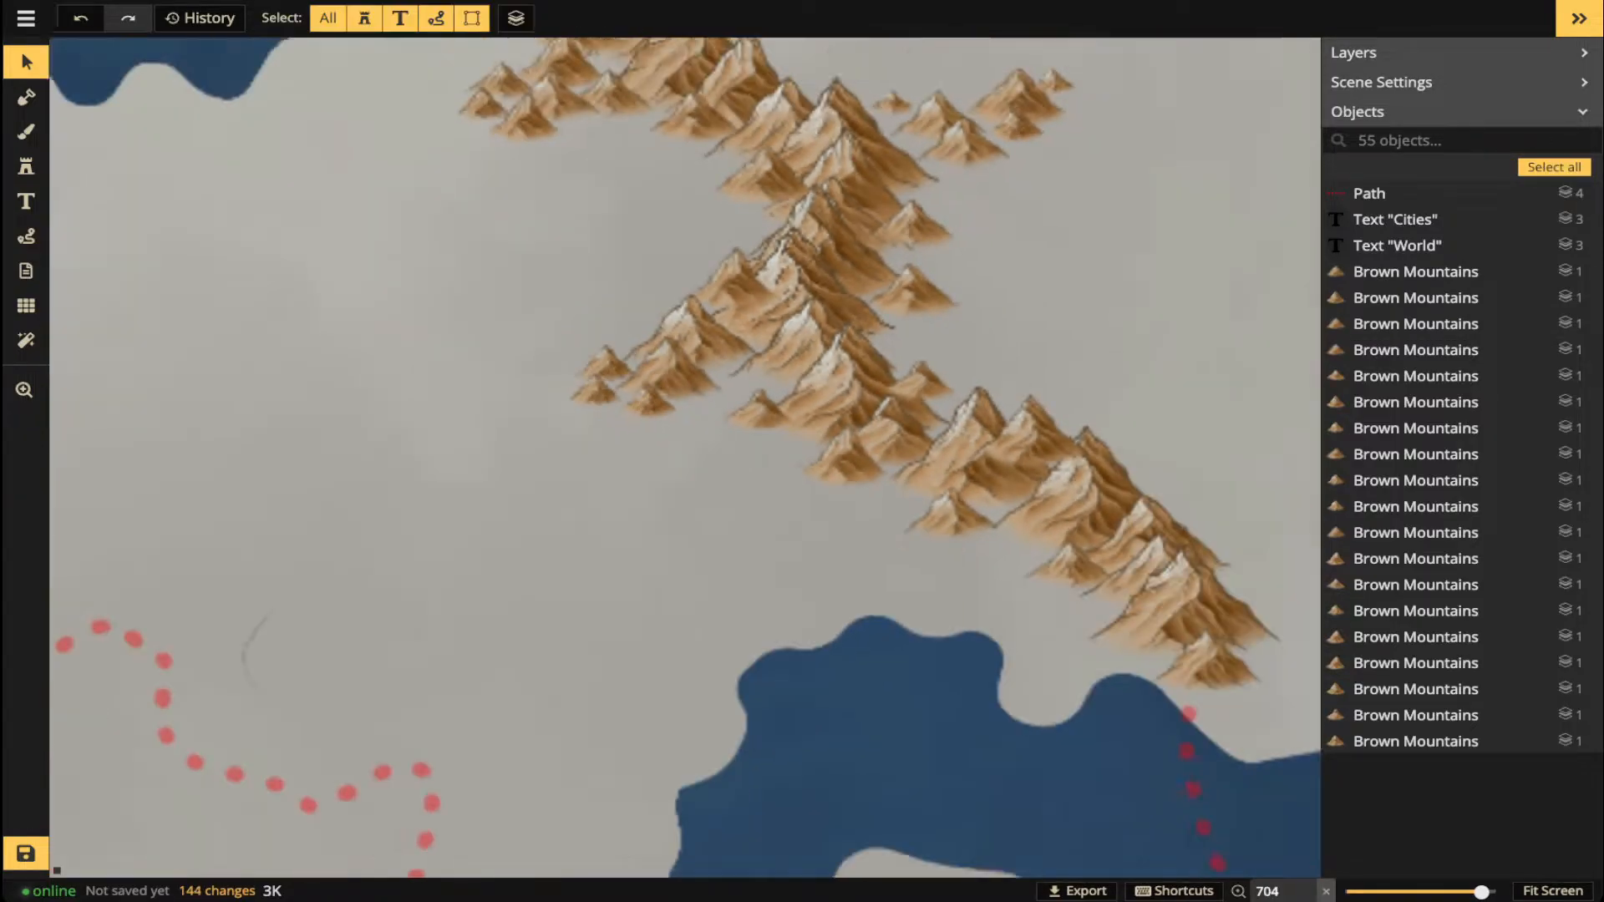
scroll(684, 456, "down", 3)
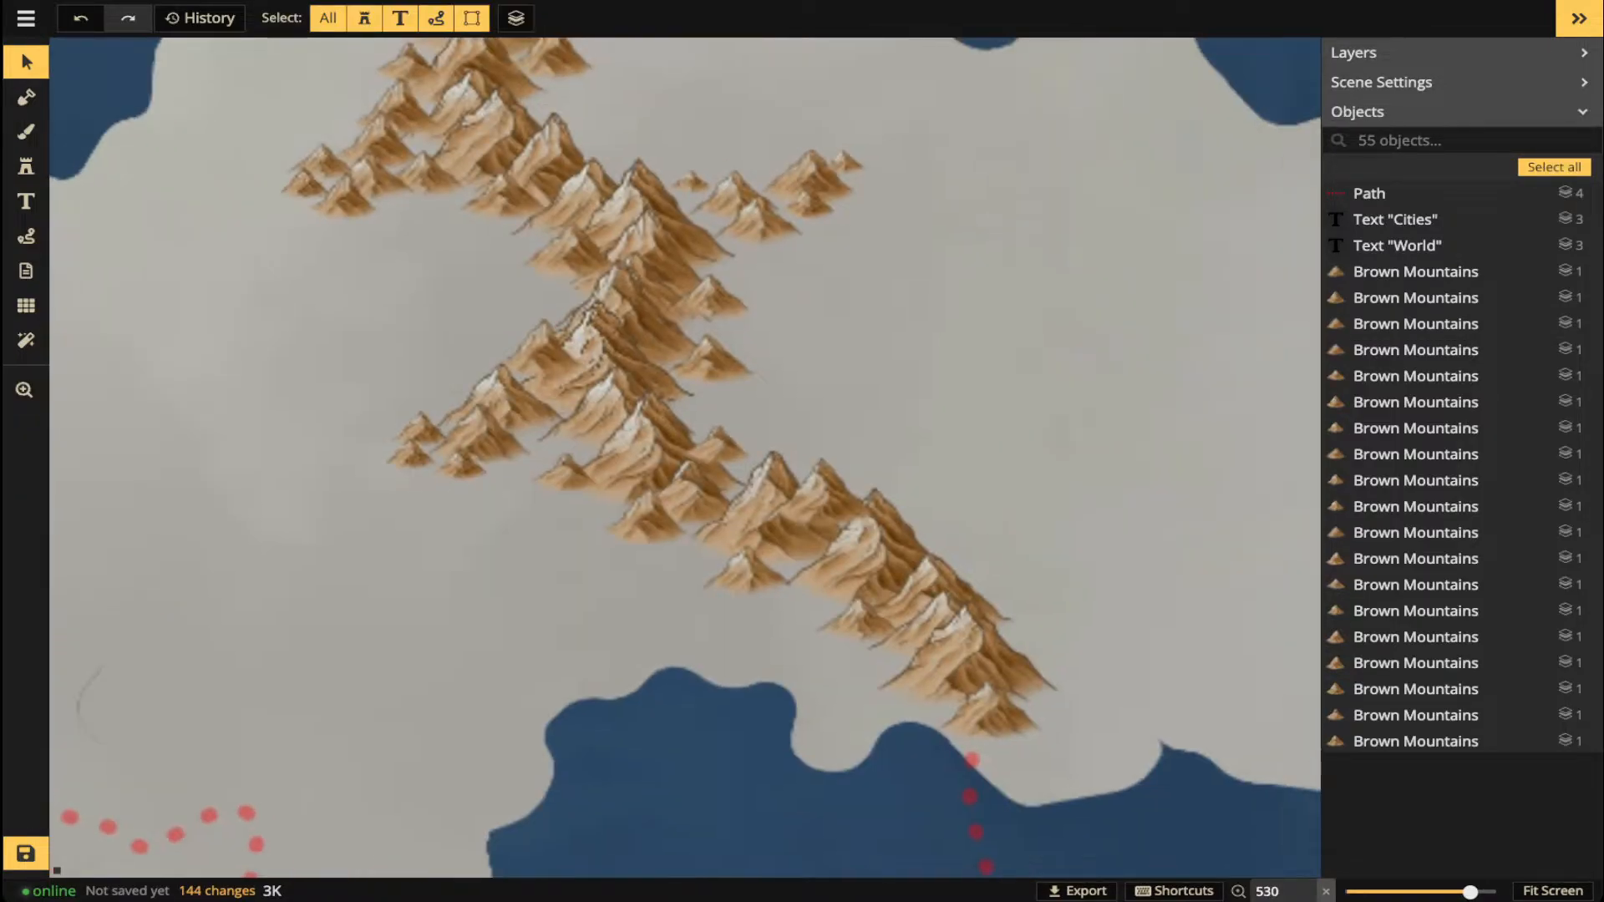
- Stamp a size 21 mountain on the northeastern side of the range's lower section and set its layer to 0
left_click(25, 167)
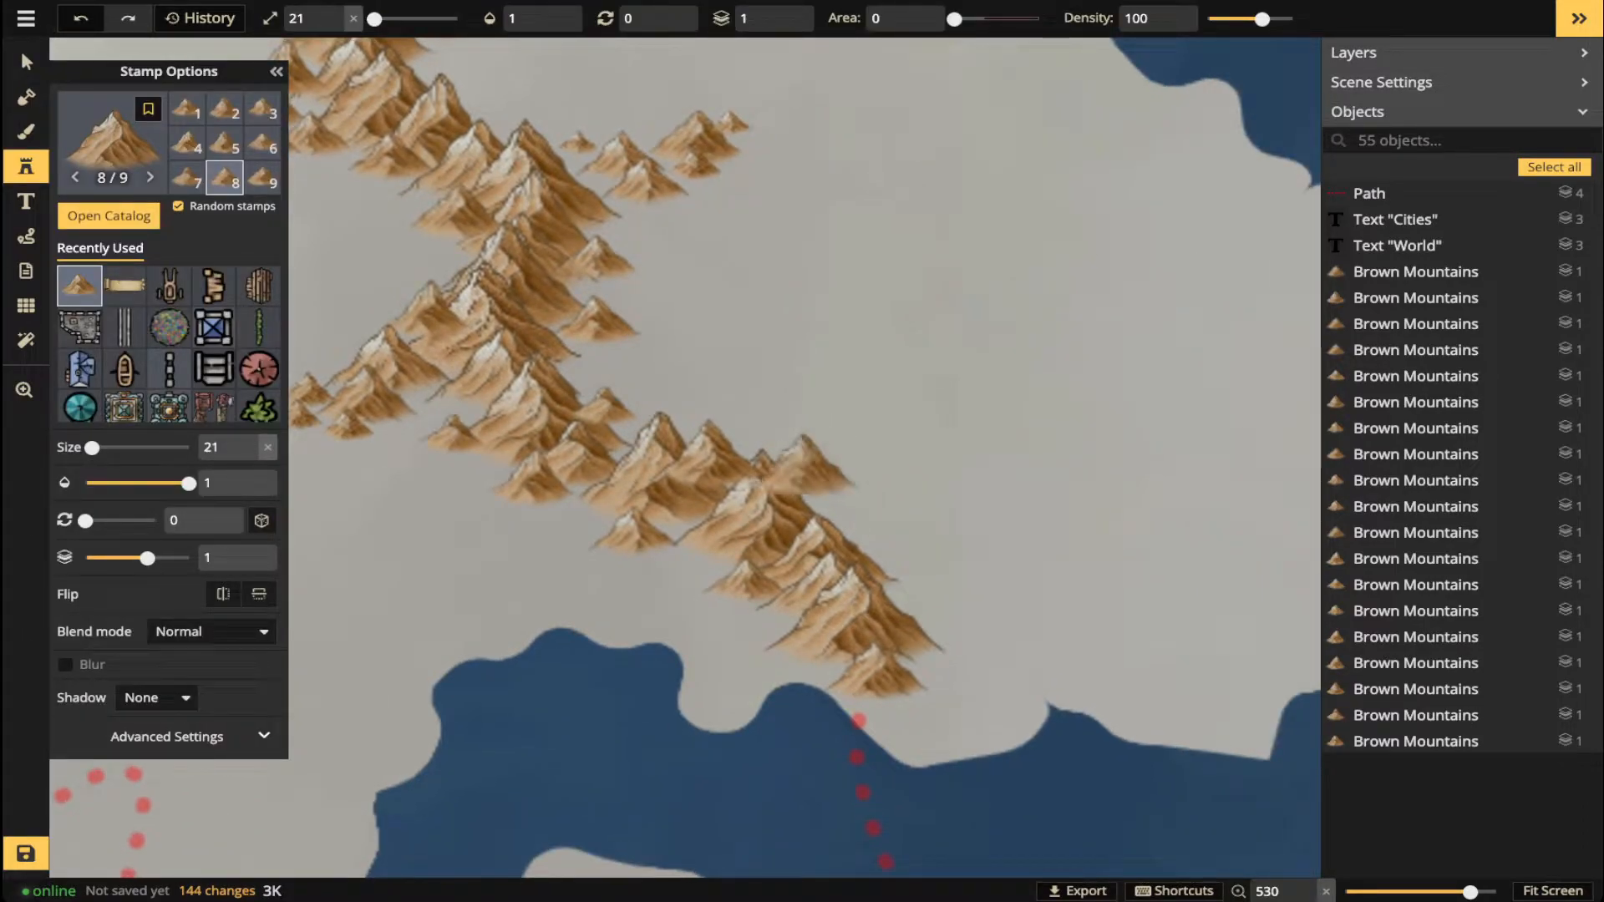
left_click(802, 456)
left_click(25, 61)
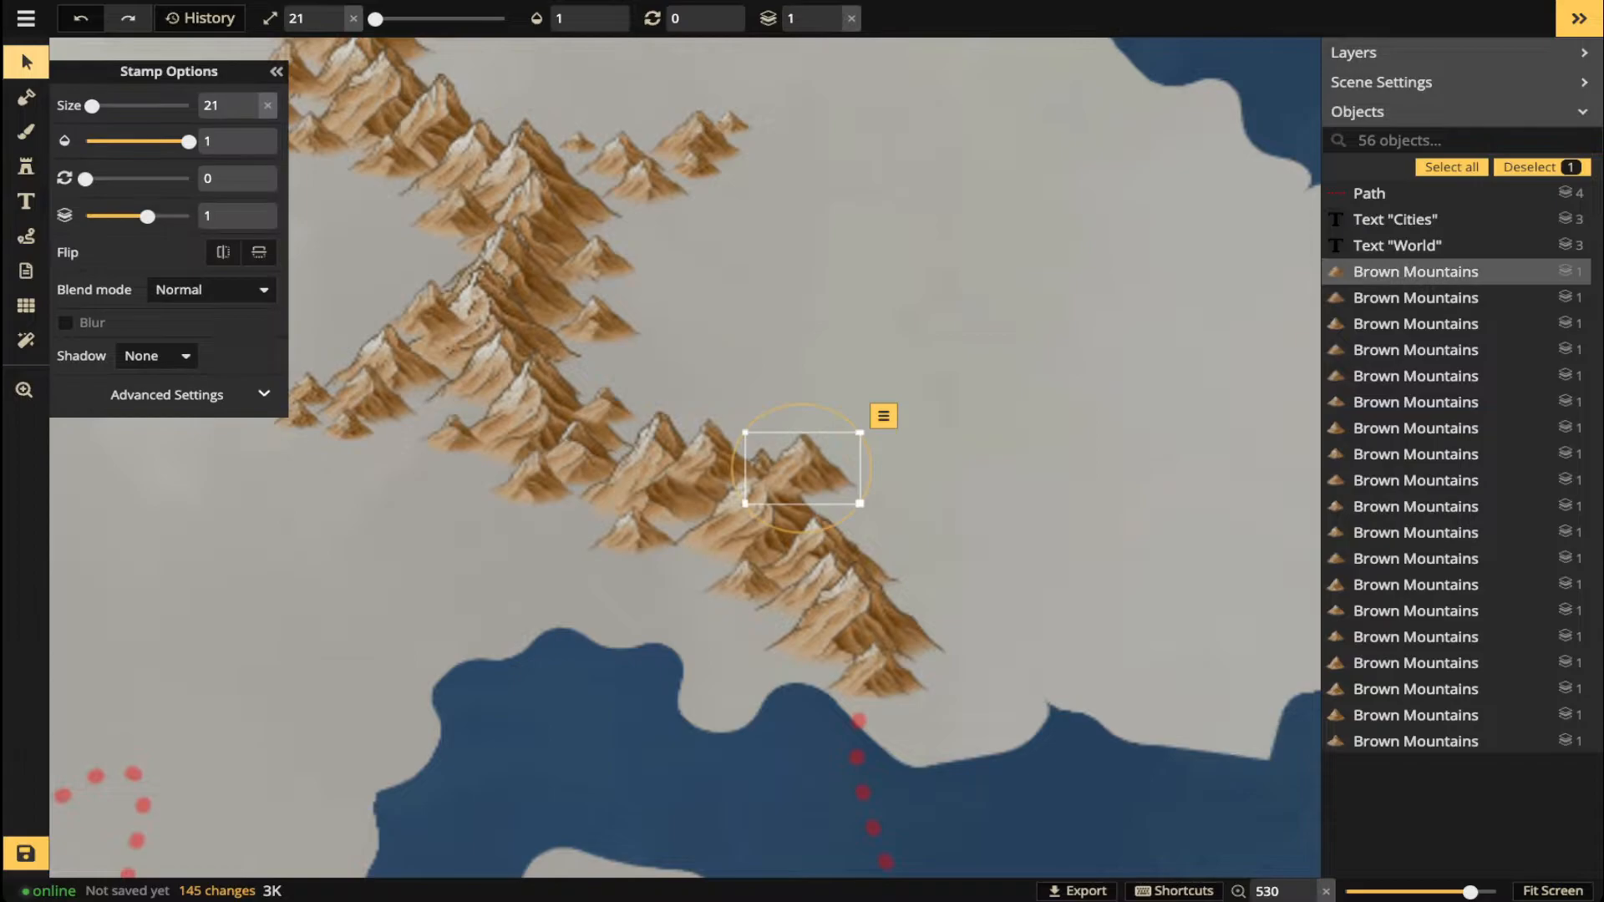
left_click(832, 25)
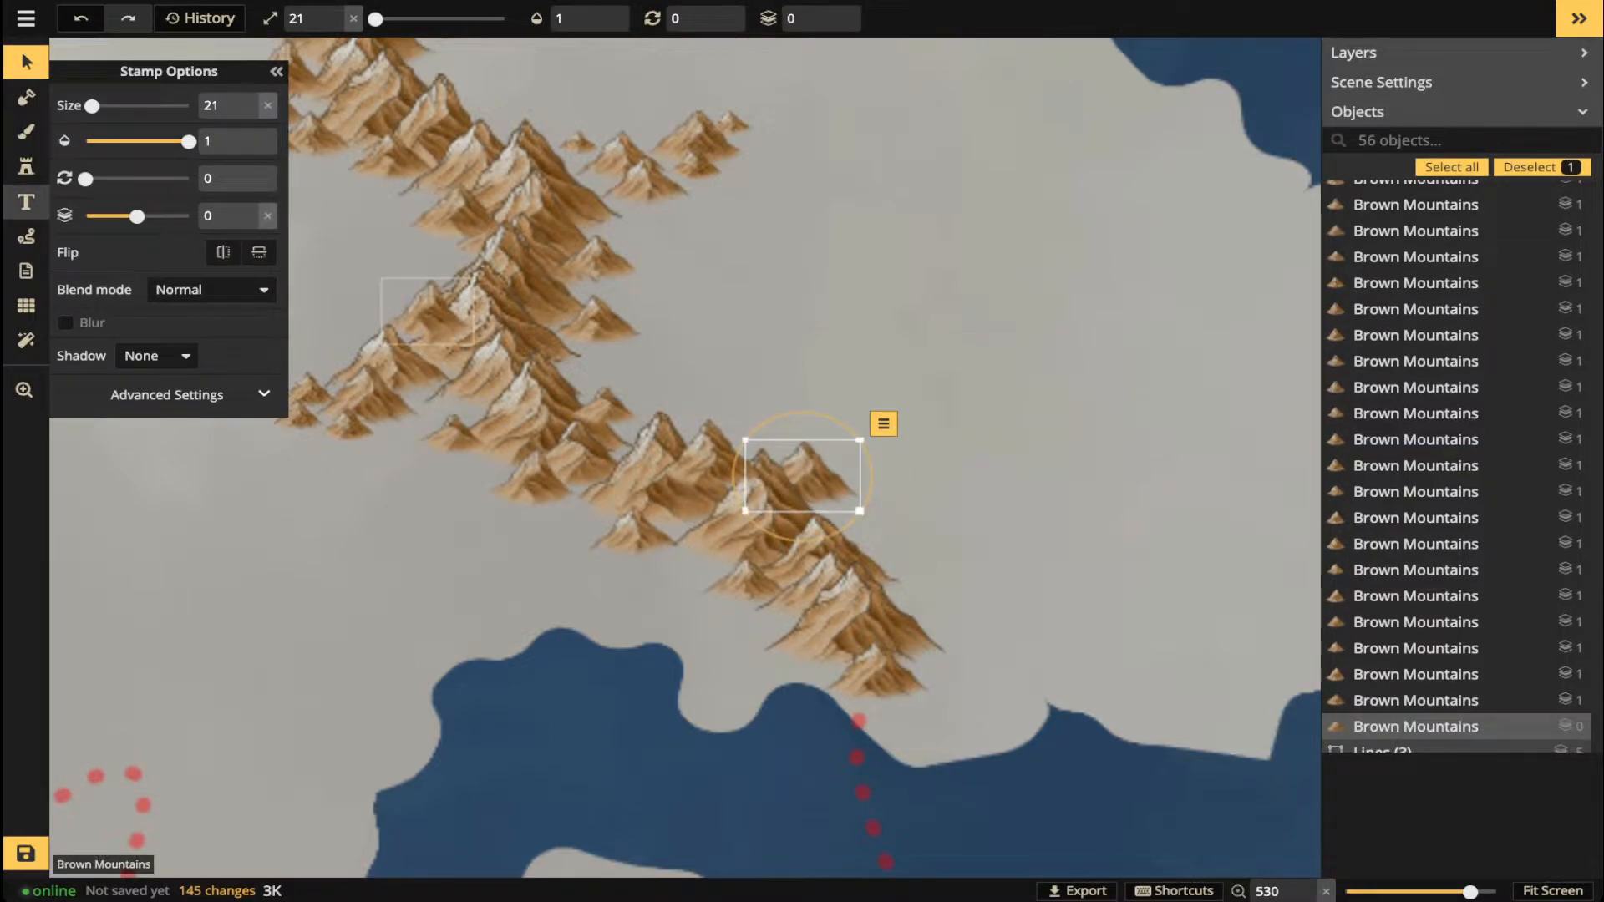
- Extend the lower eastern spur on layer 0 with a size 21 mountain, adding size 11 mountains around it and along the crest
left_click(26, 167)
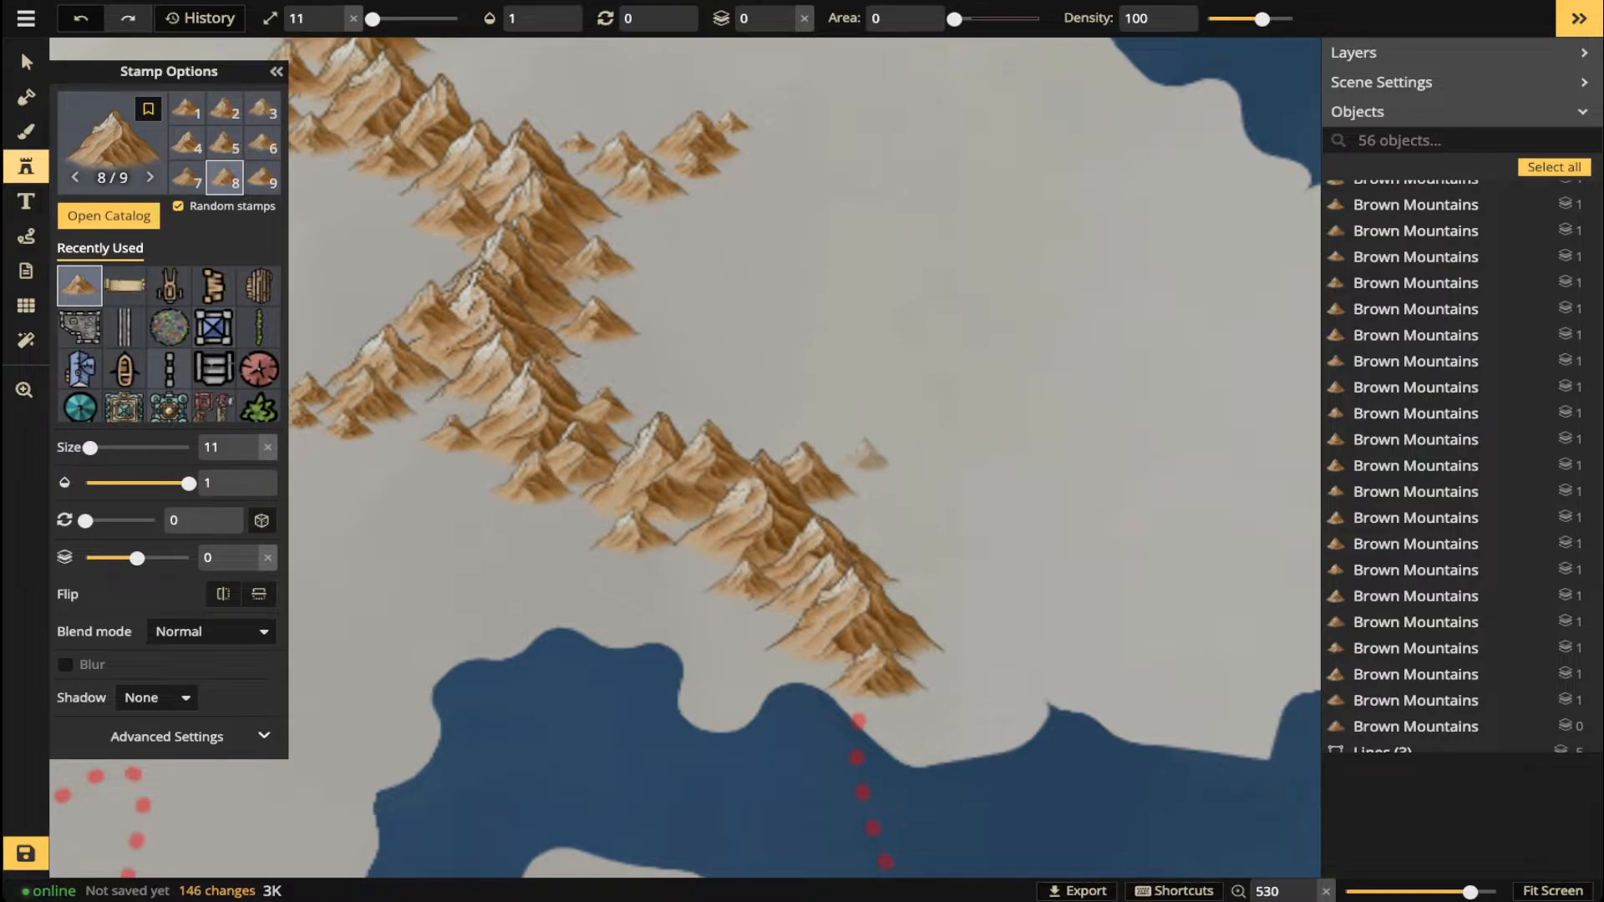
left_click(884, 474)
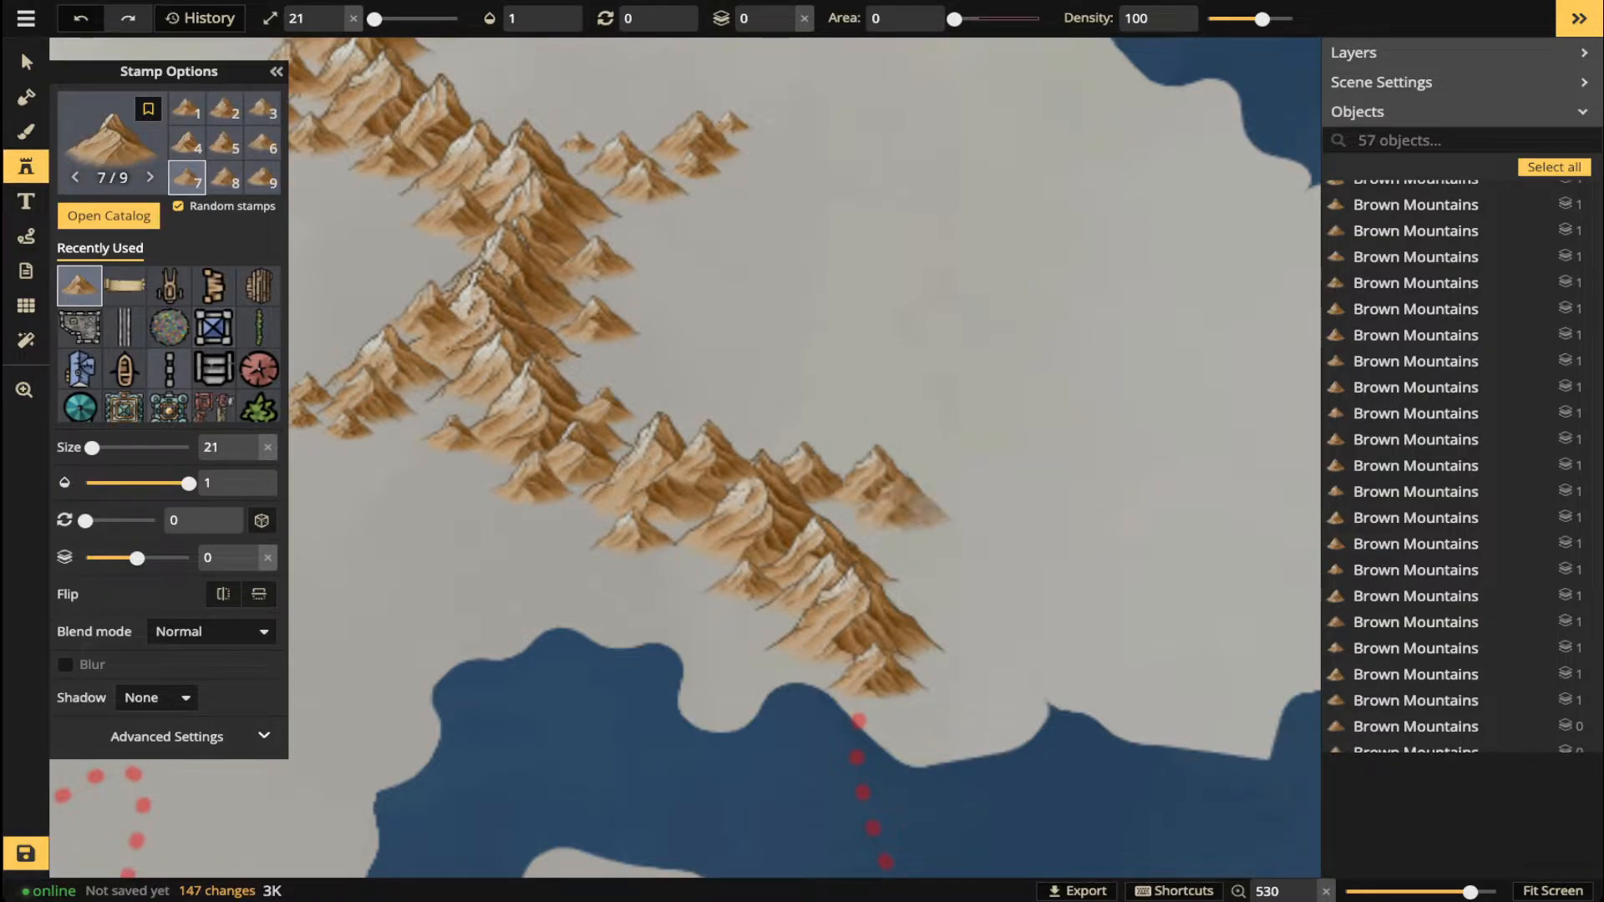
left_click(887, 497)
left_click(904, 458)
left_click(759, 429)
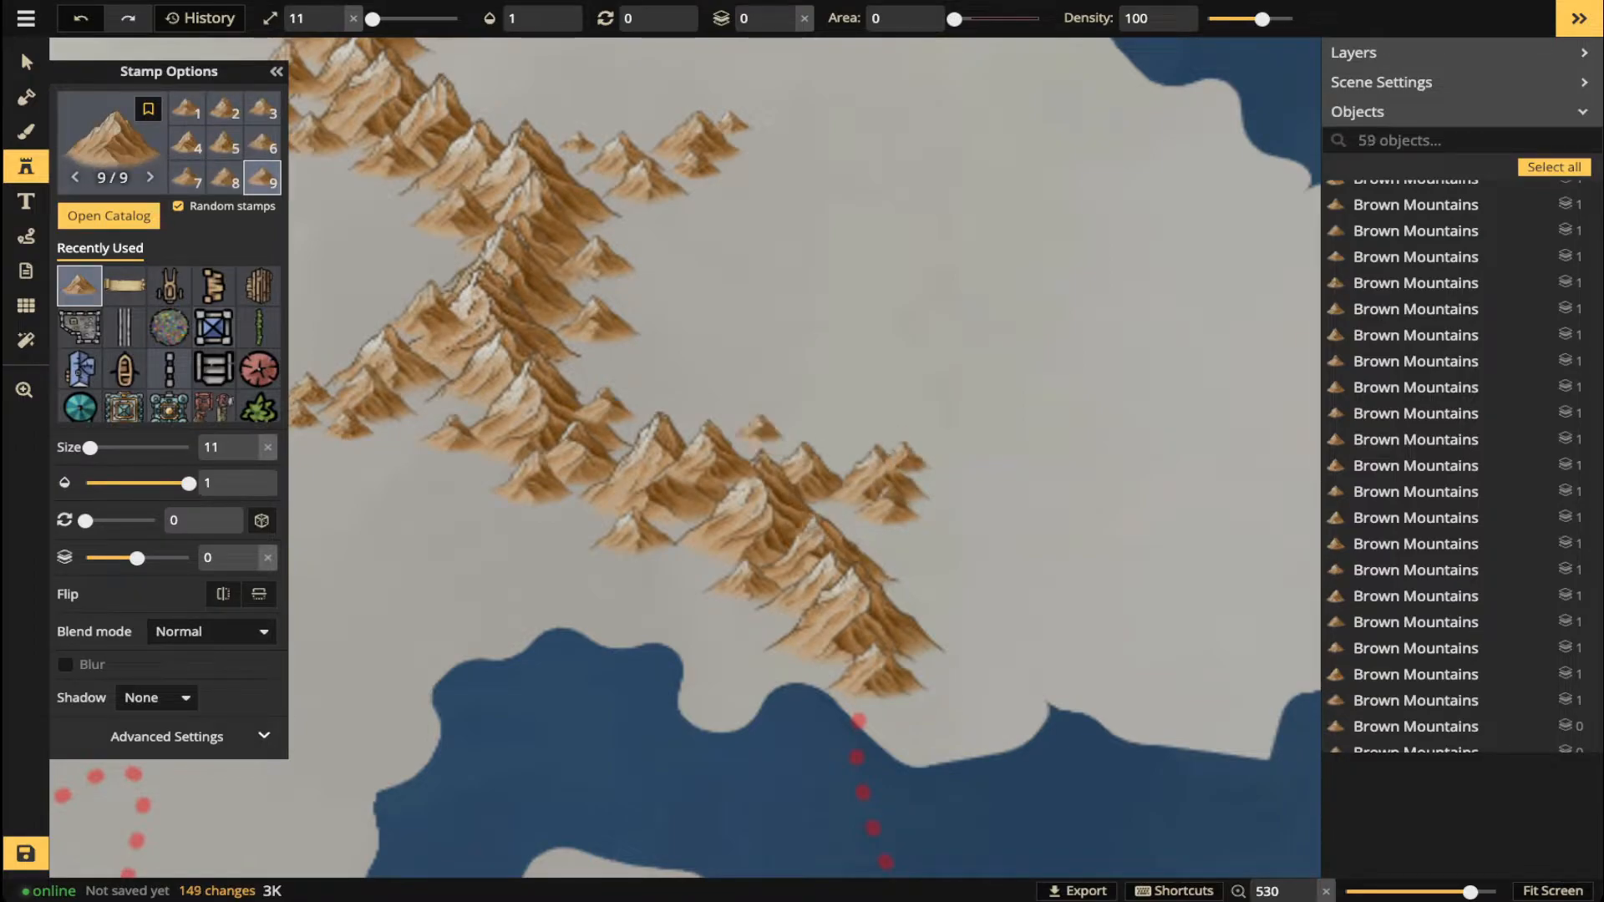
left_click(844, 502)
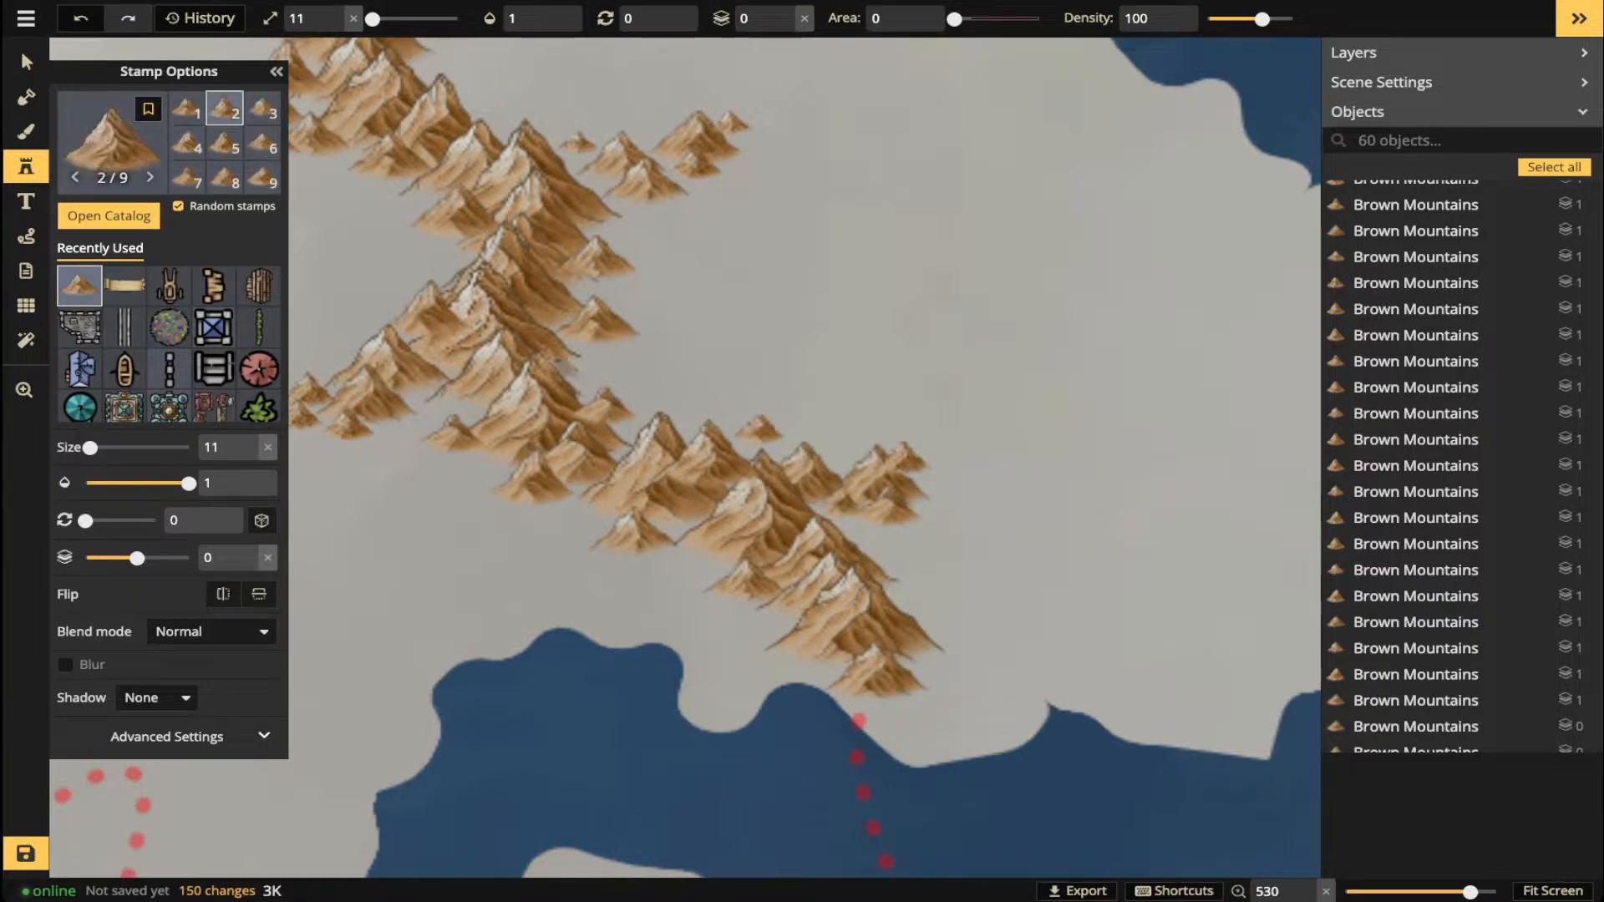
left_click(950, 465)
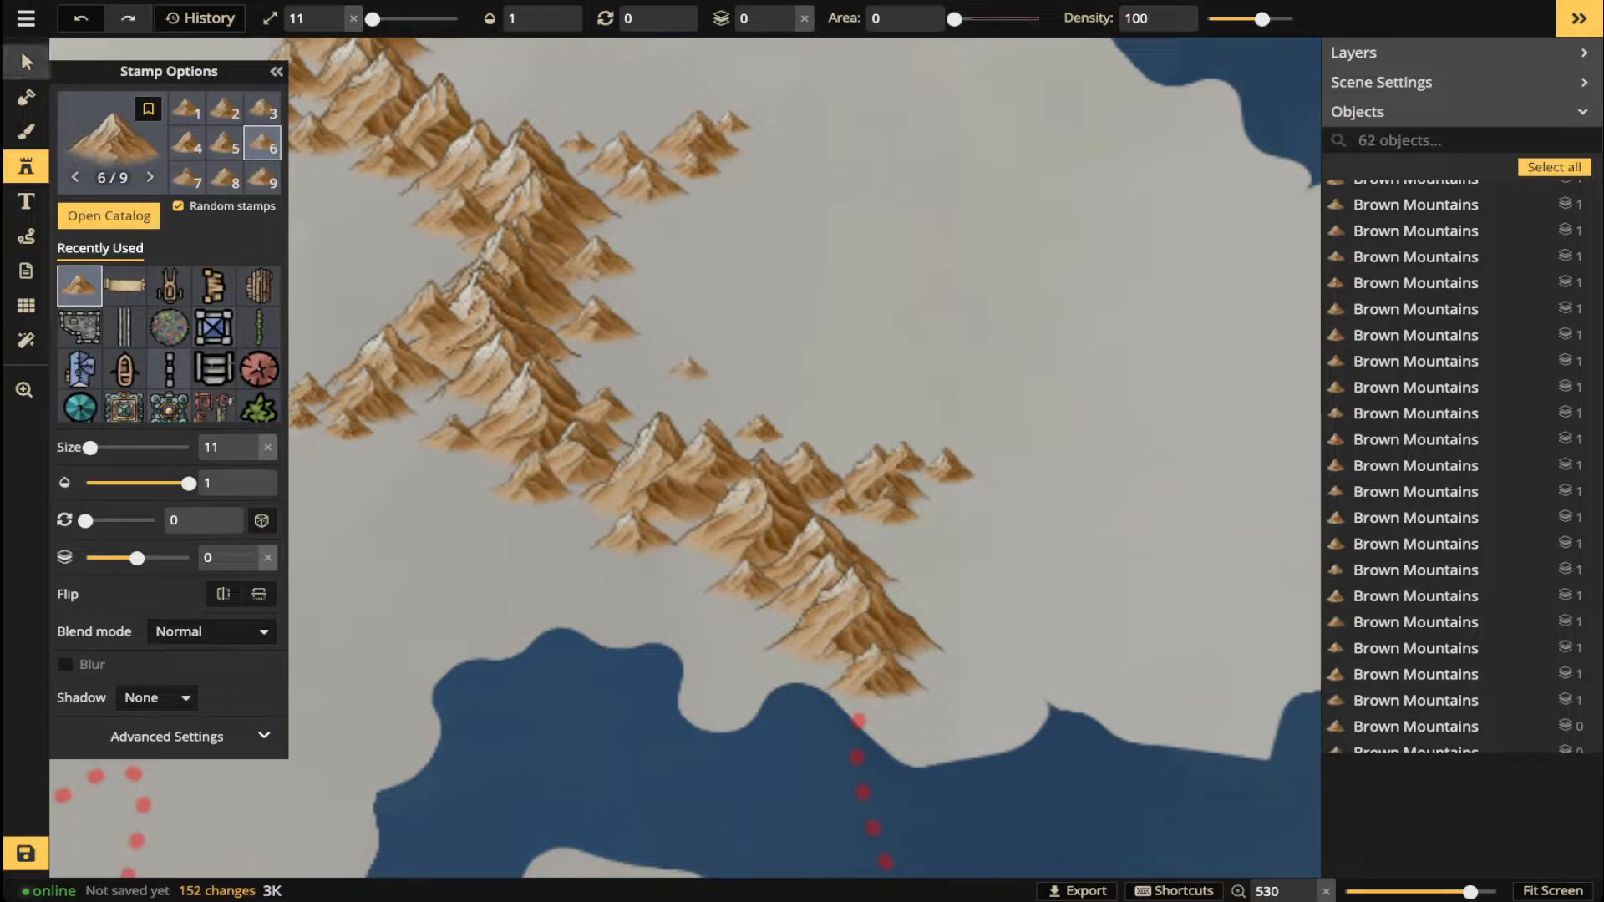
key("Escape")
- Select the whole mountain range without the Lines group and place a copy of it to the east on the same continent
scroll(592, 501, "down", 5)
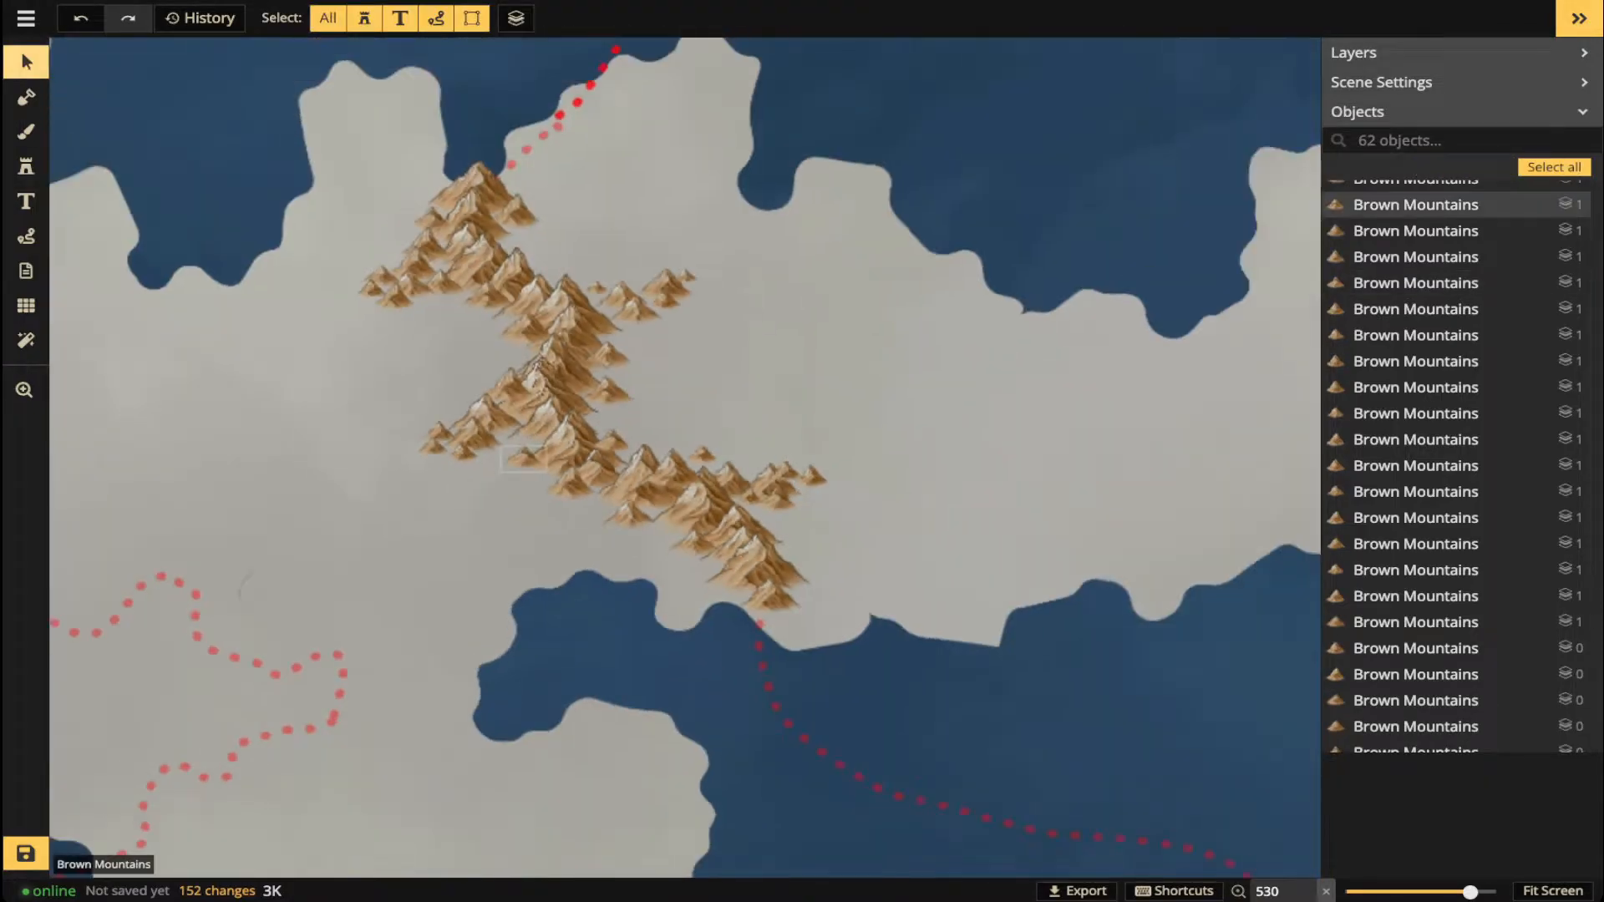
left_click_drag(591, 501, 786, 582)
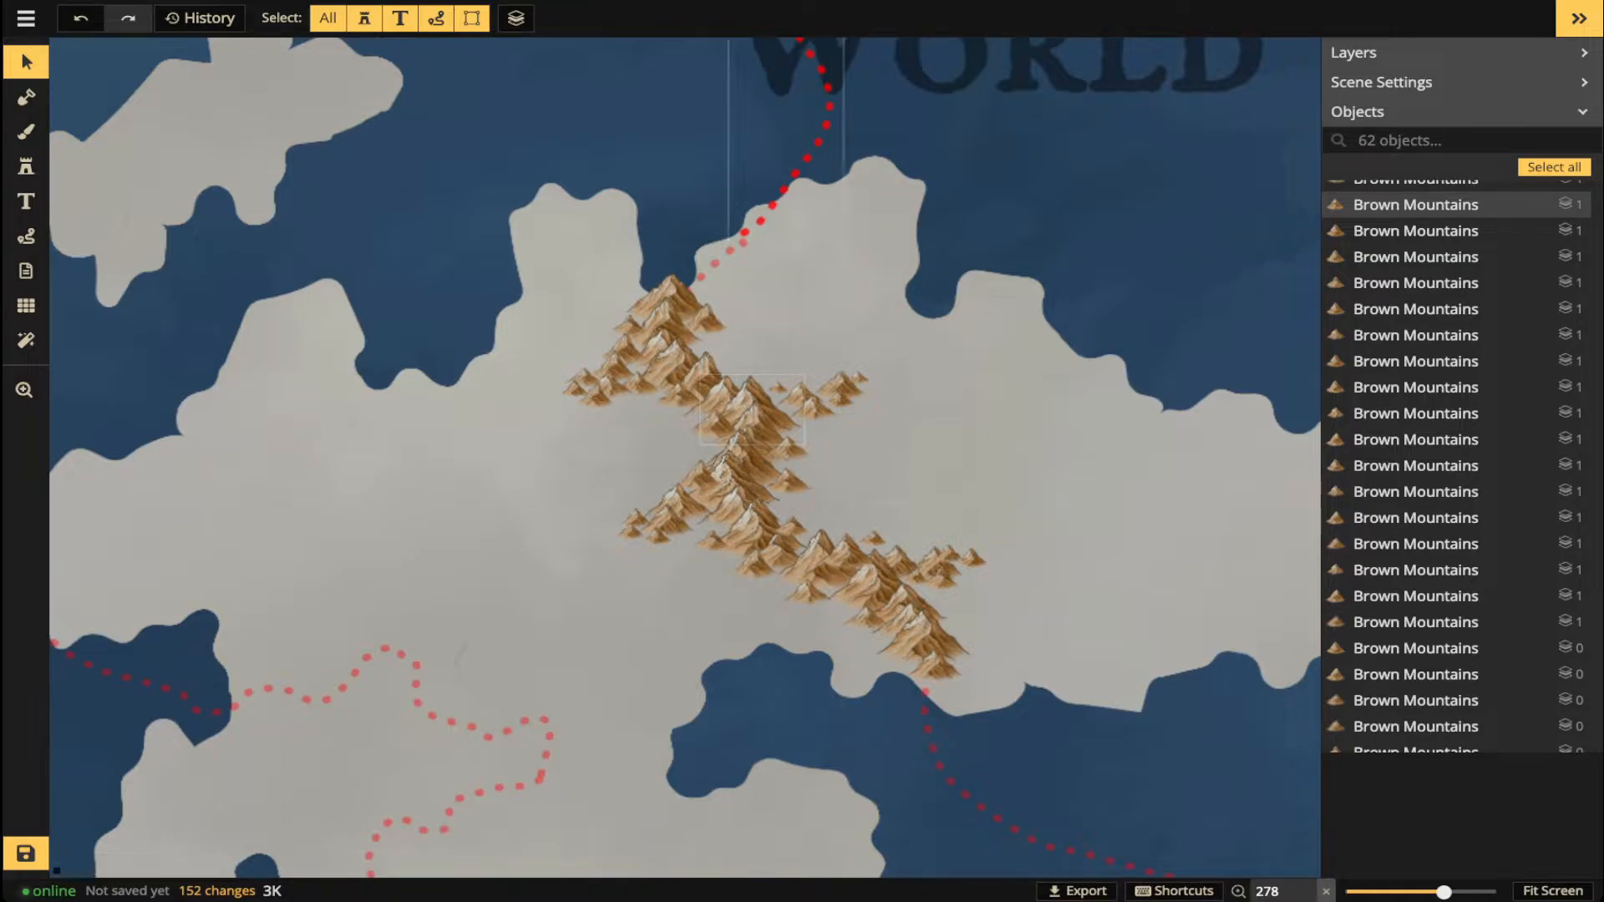
scroll(456, 439, "down", 4)
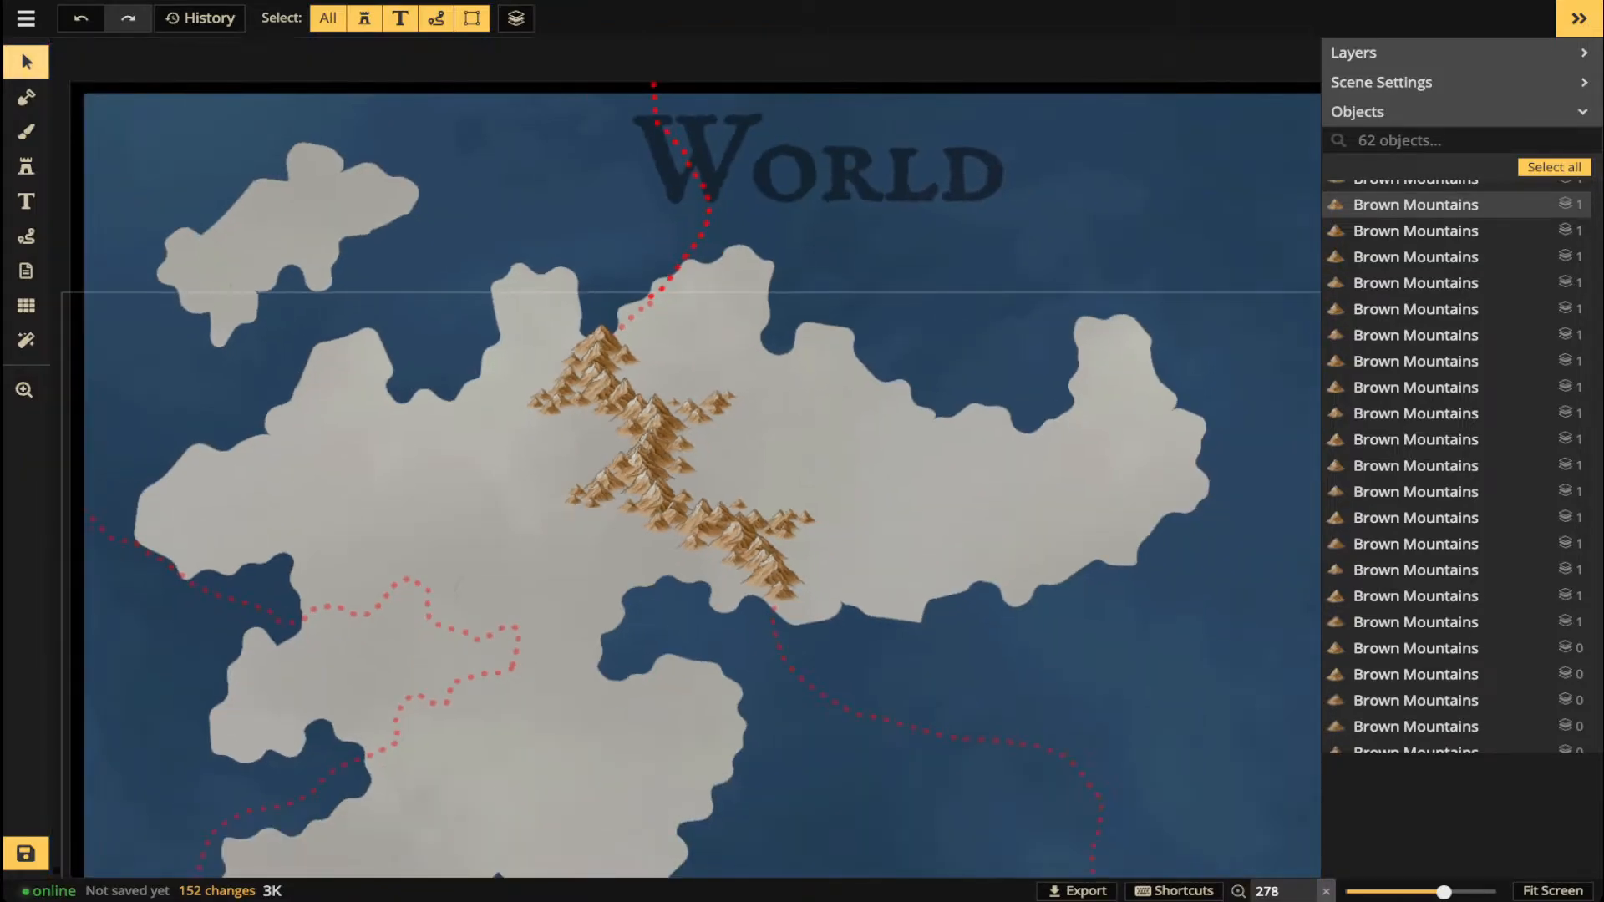
left_click_drag(456, 438, 421, 482)
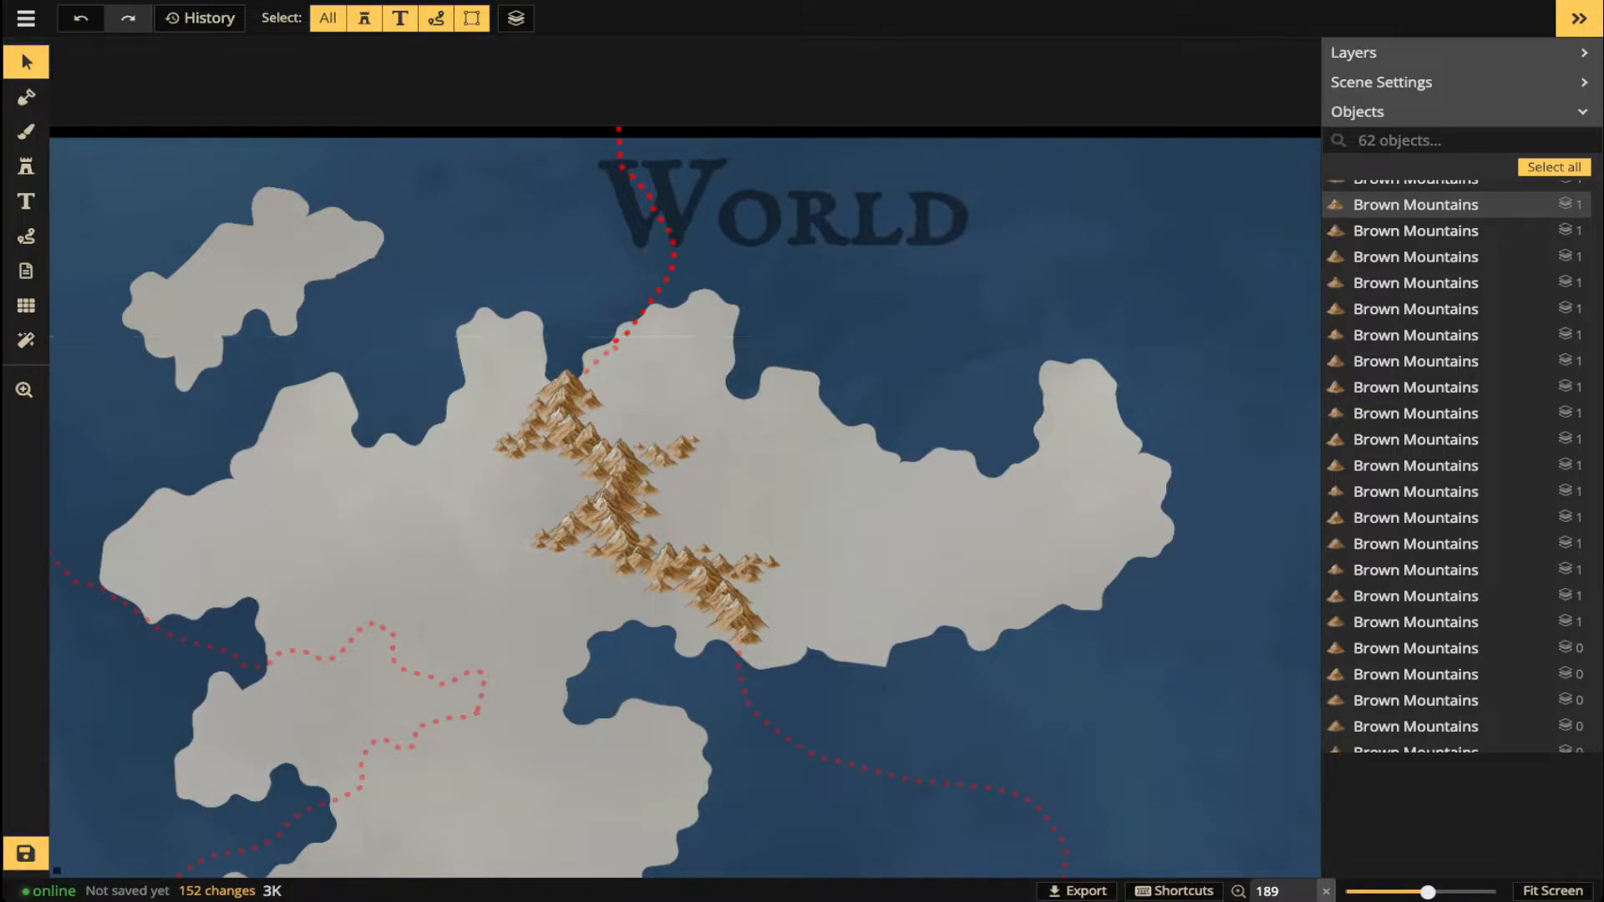
left_click_drag(509, 404, 812, 672)
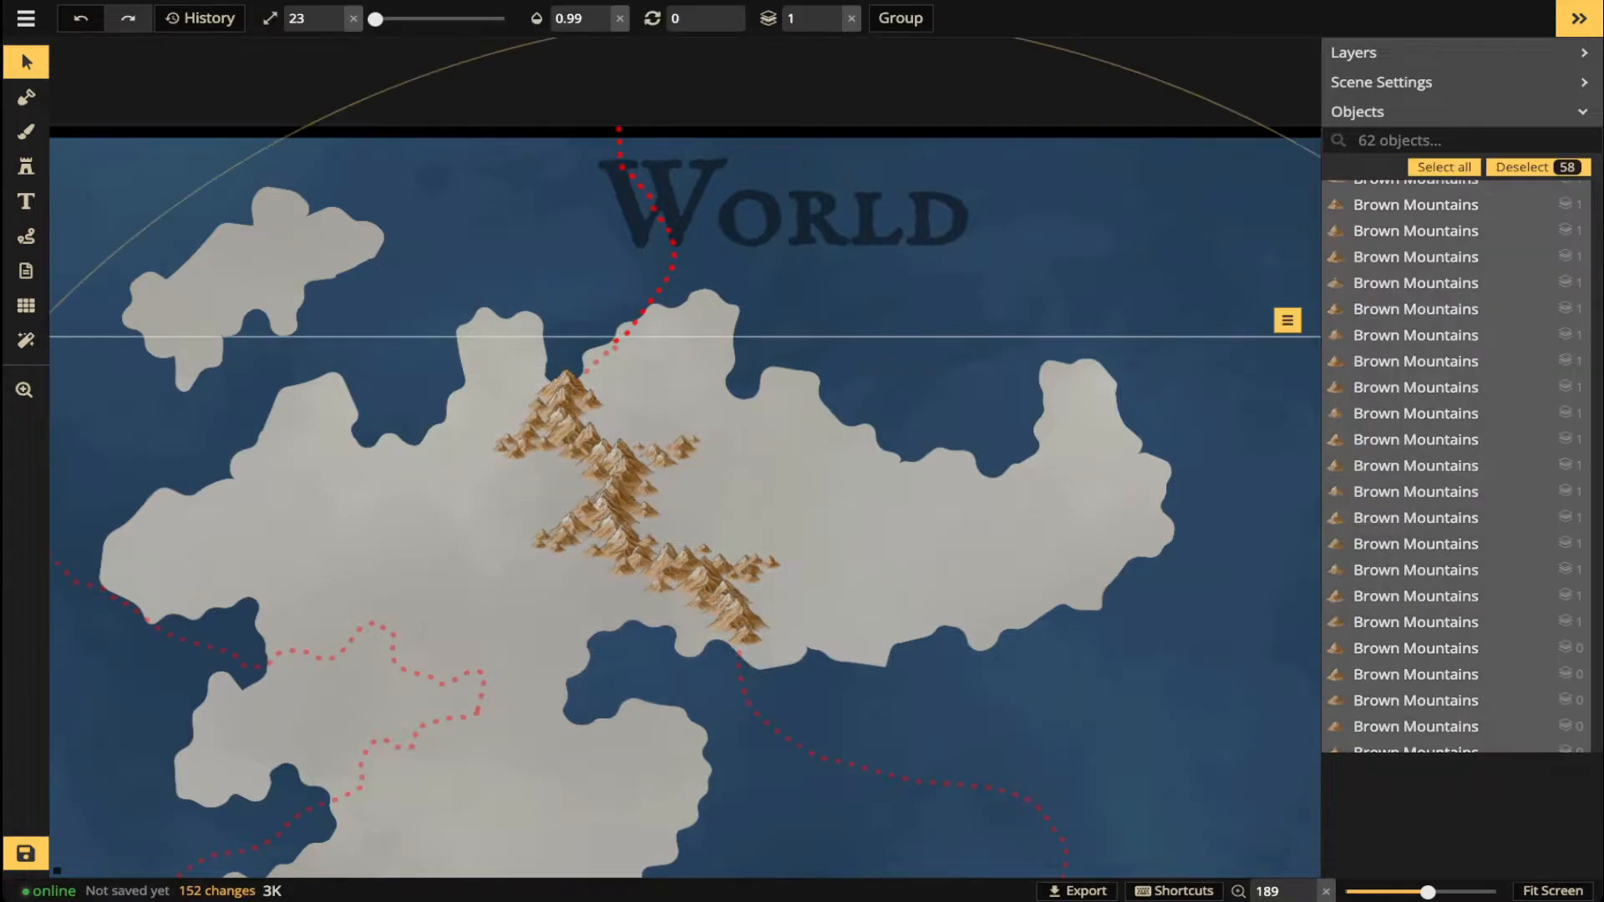
left_click(626, 334, "shift")
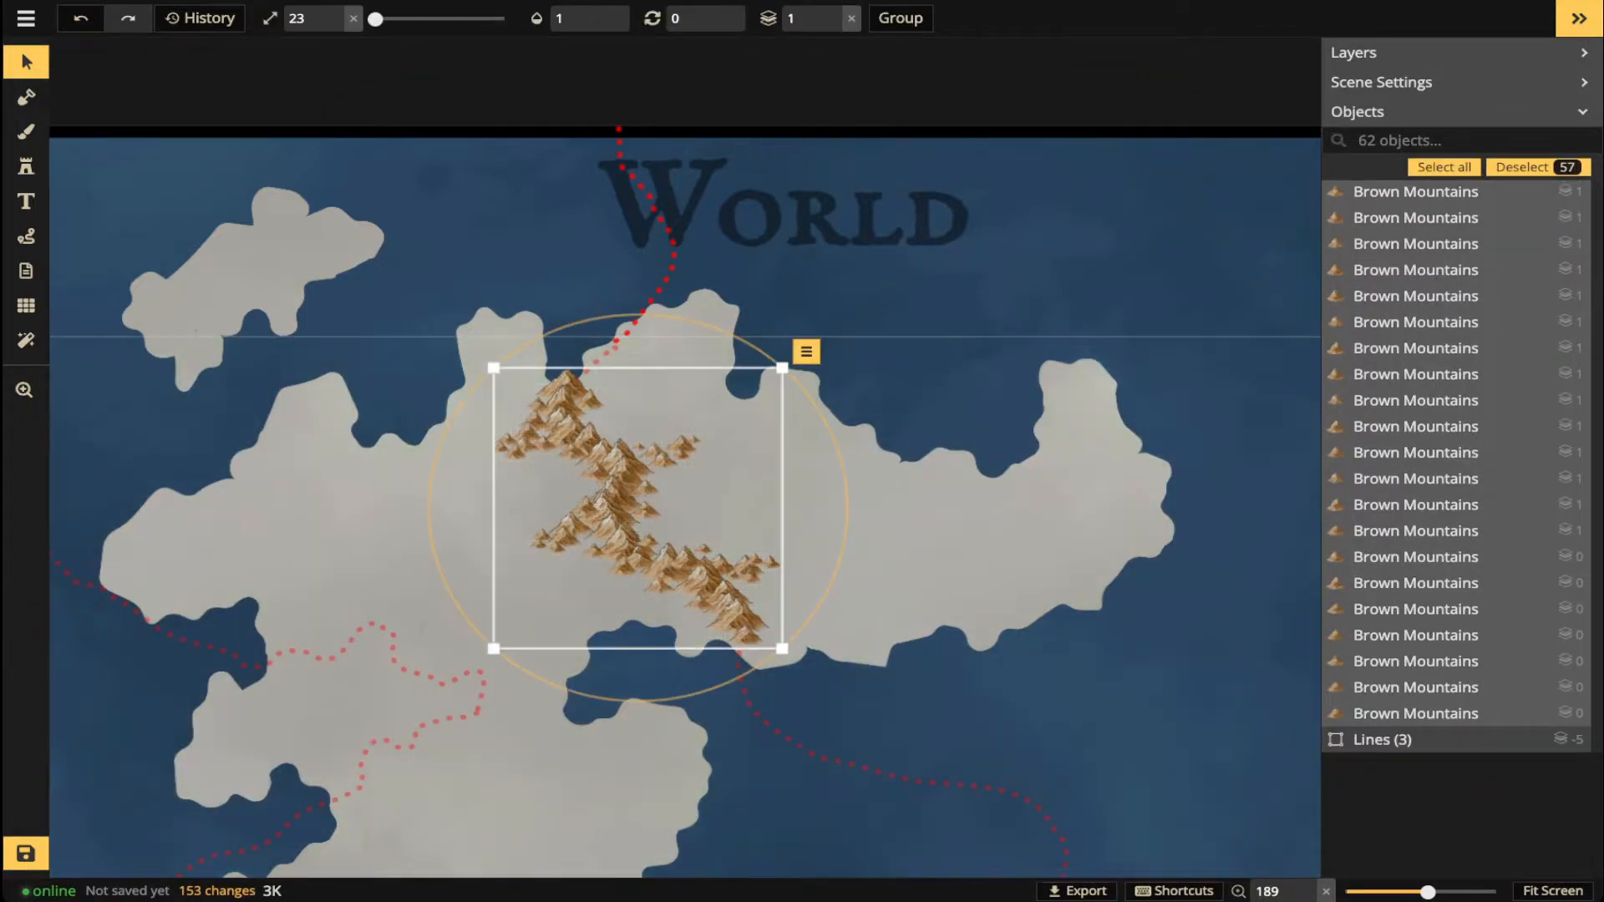
key("ctrl+v")
left_click_drag(1029, 550, 858, 496)
- Delete the mountains at the outer tip of the copied range's northeastern spur where it runs into the sea
left_click(896, 426)
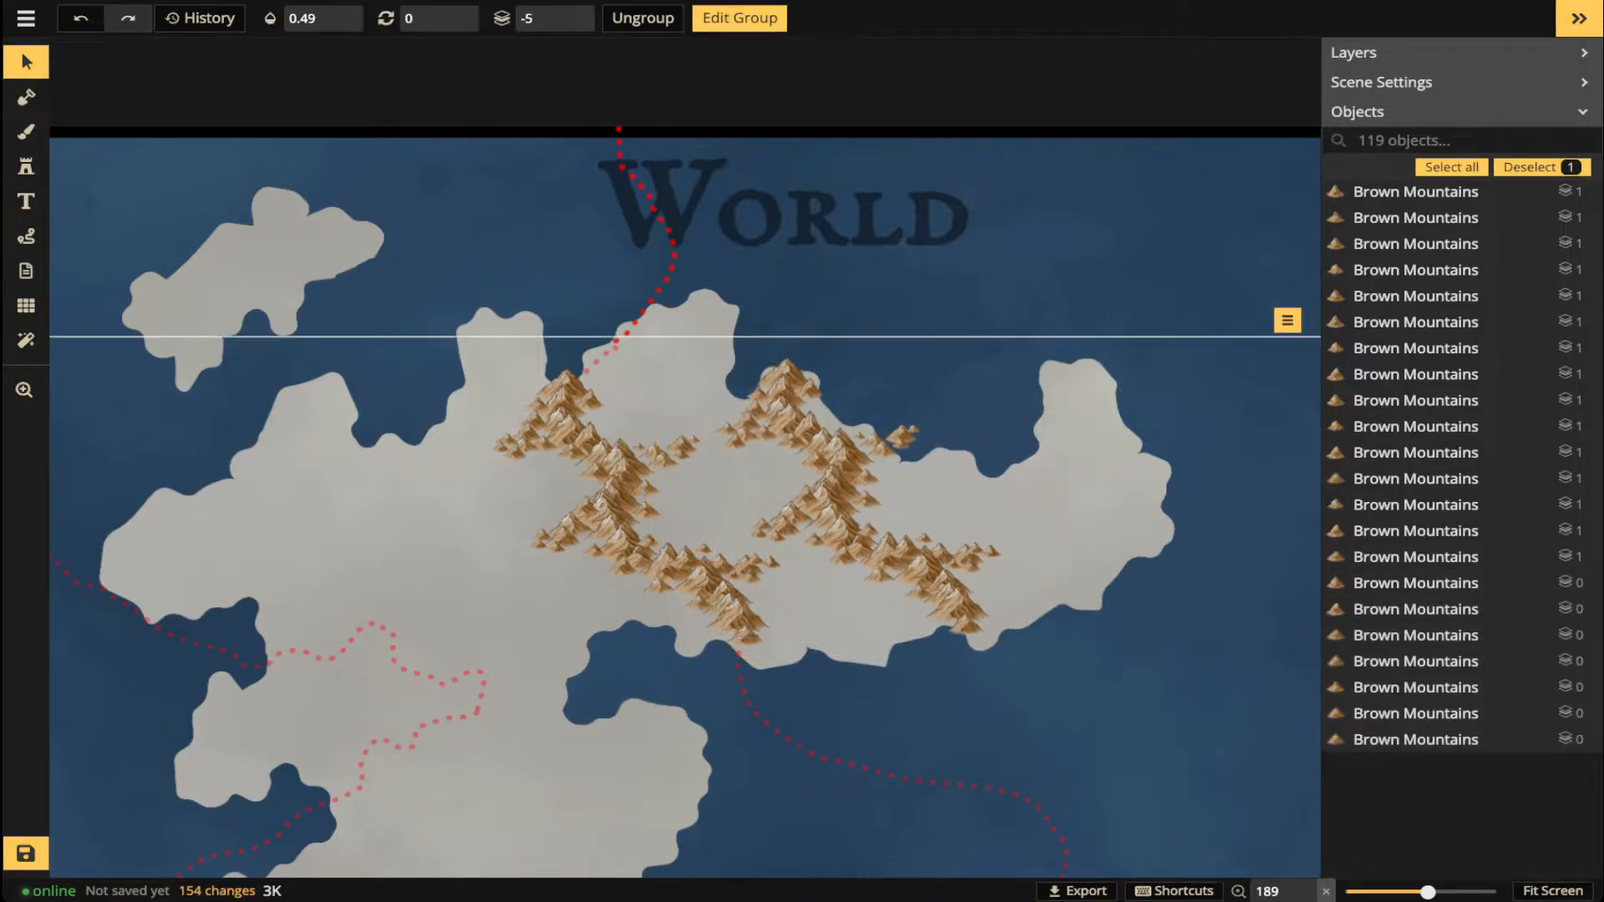
scroll(896, 426, "up", 1)
key("Escape")
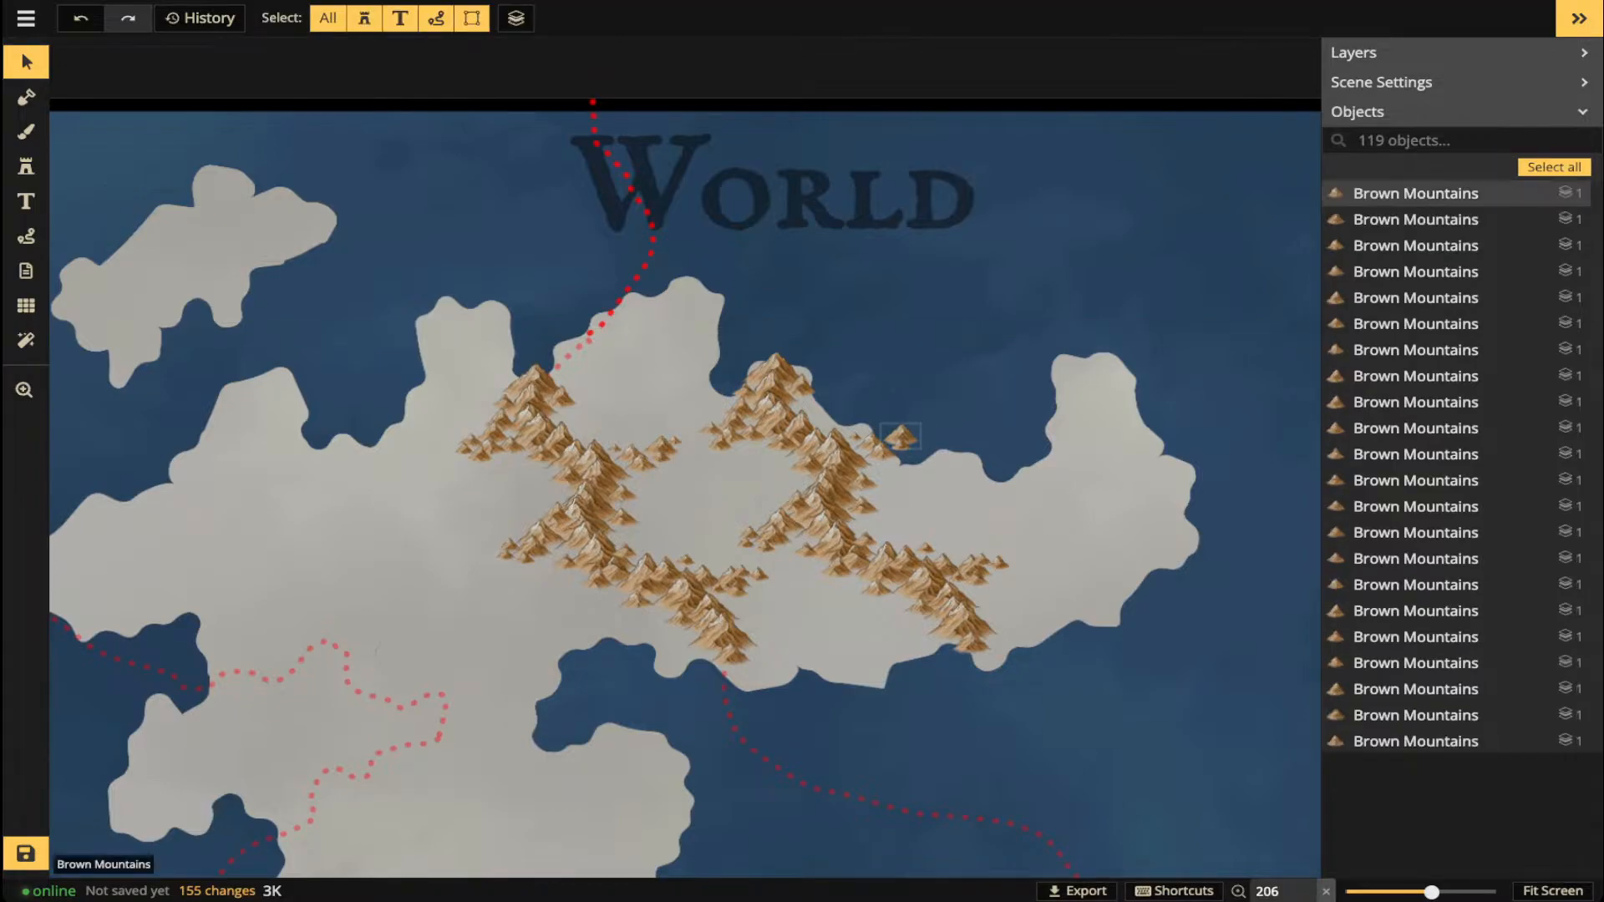
left_click(900, 437)
key("Delete")
left_click(899, 444)
key("Delete")
key("Delete")
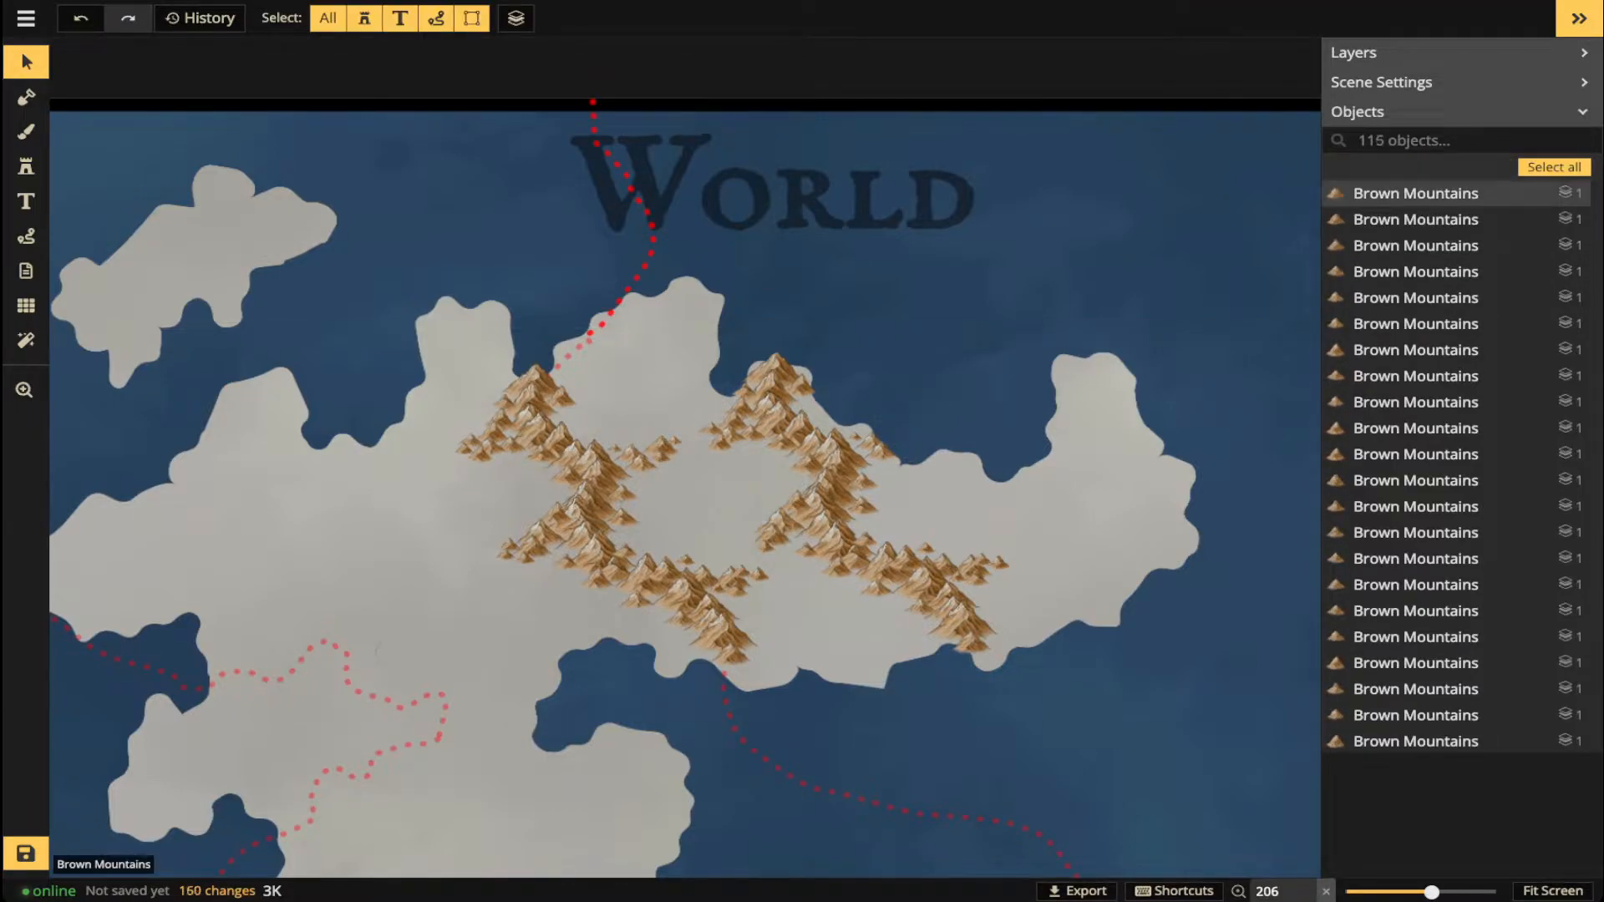
- Delete the remaining outer mountains of the copied range's southwestern spur
left_click(773, 531)
key("Delete")
left_click(778, 526)
key("Delete")
left_click(765, 547)
key("Delete")
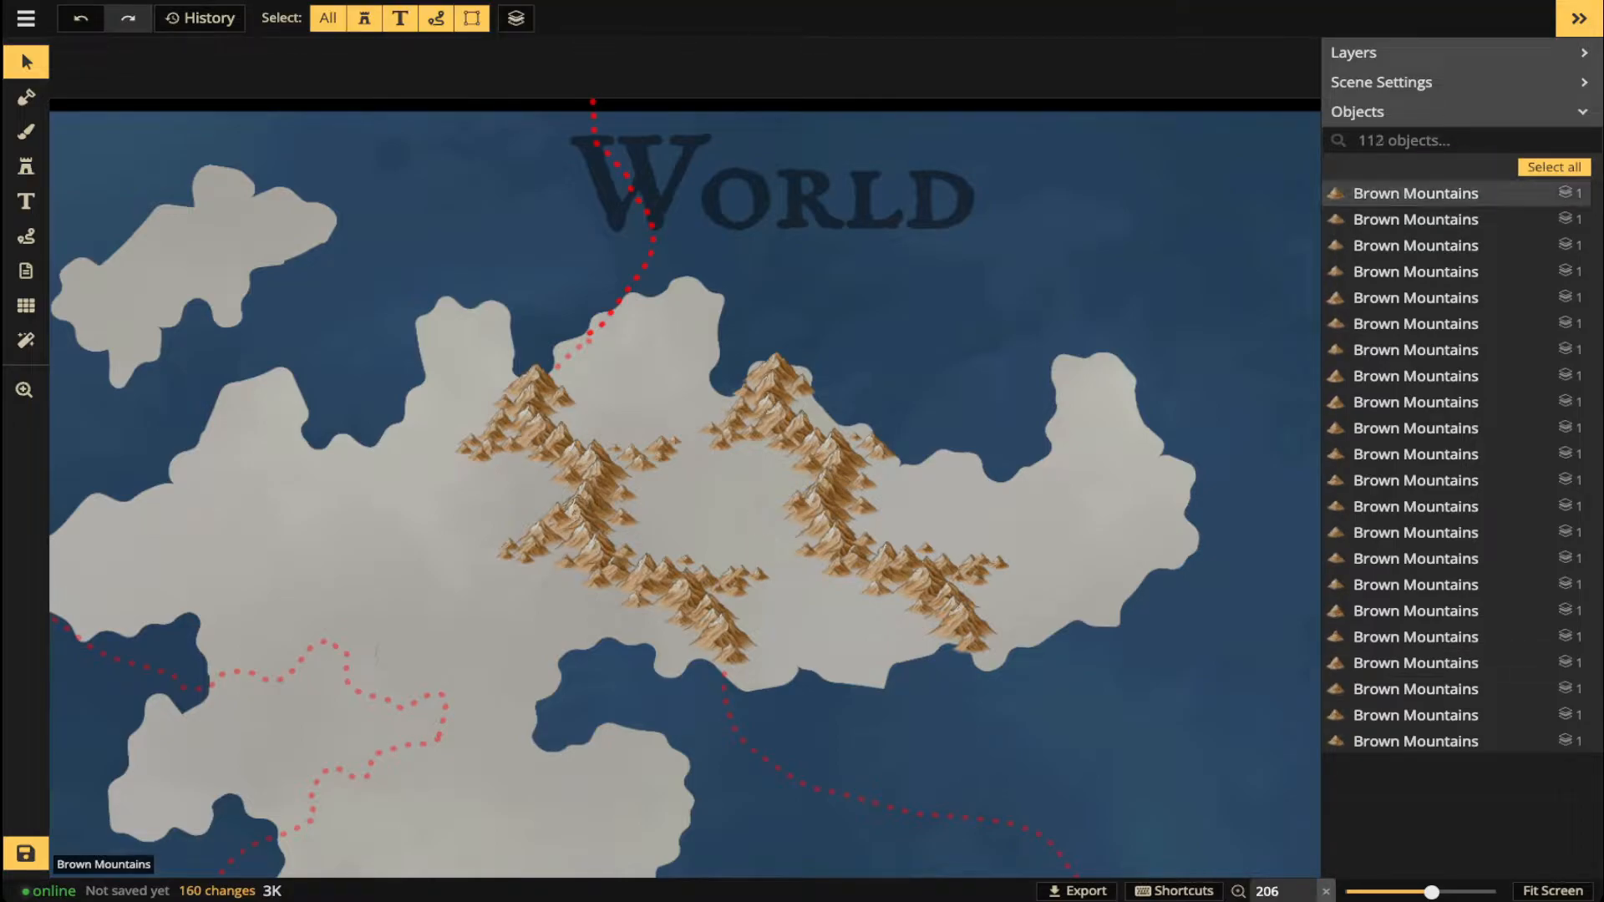
- Delete the small mountains at the outer tip of the copied range's northwestern spur
left_click(710, 431)
key("Delete")
left_click(720, 442)
key("Delete")
left_click(729, 435)
key("Delete")
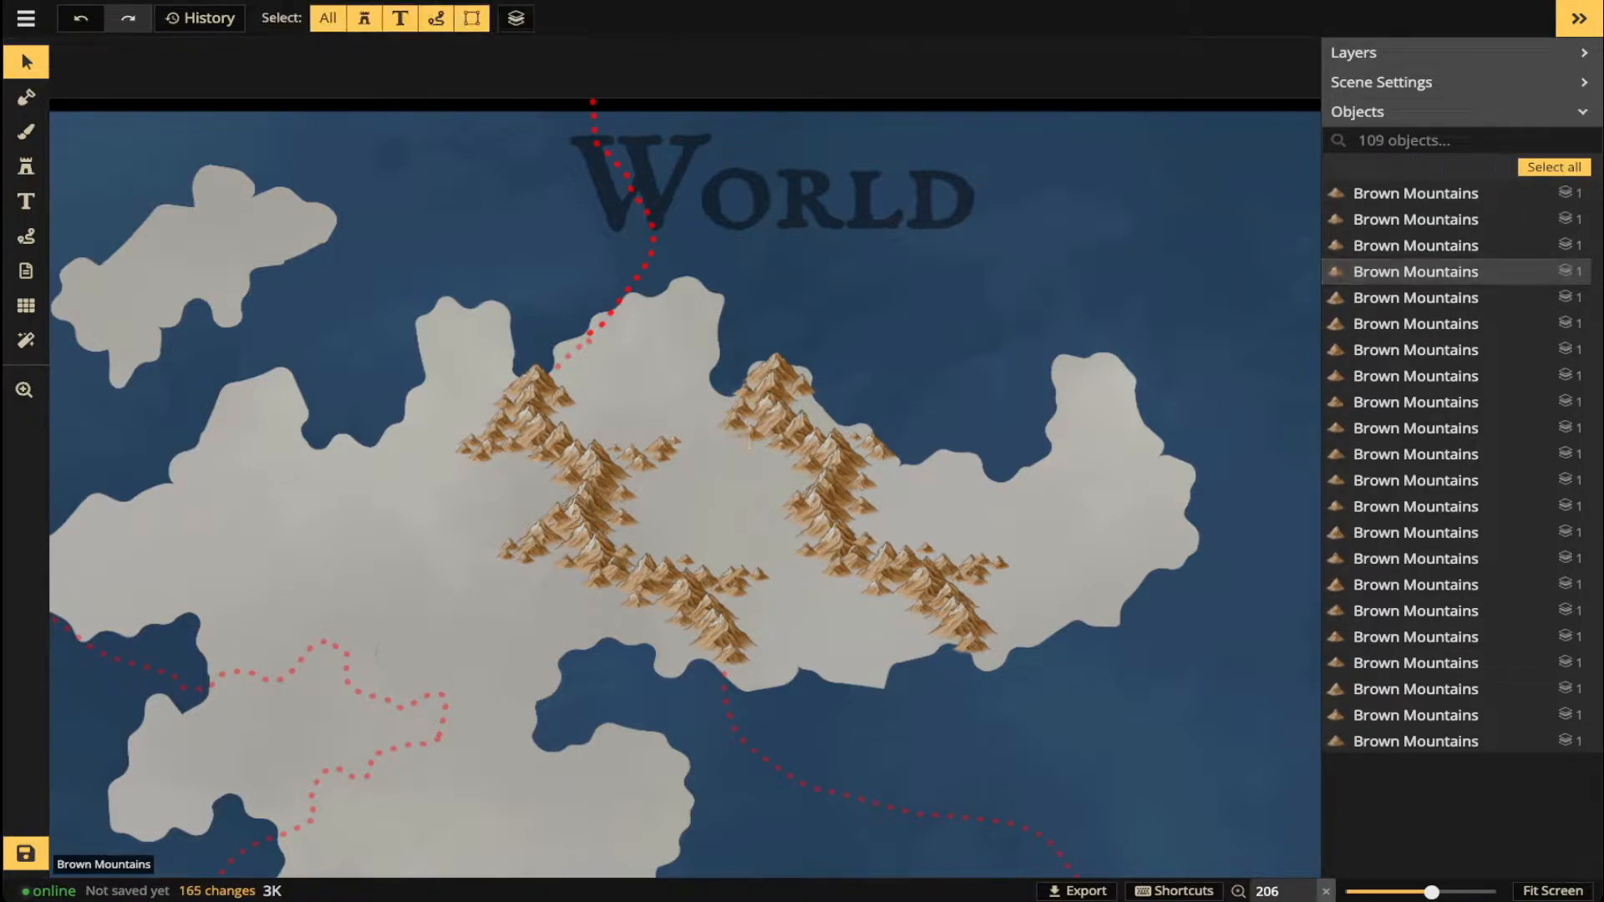
- Delete the outer mountains of the original range's northeastern spur
left_click(666, 446)
key("Delete")
left_click(673, 443)
key("Delete")
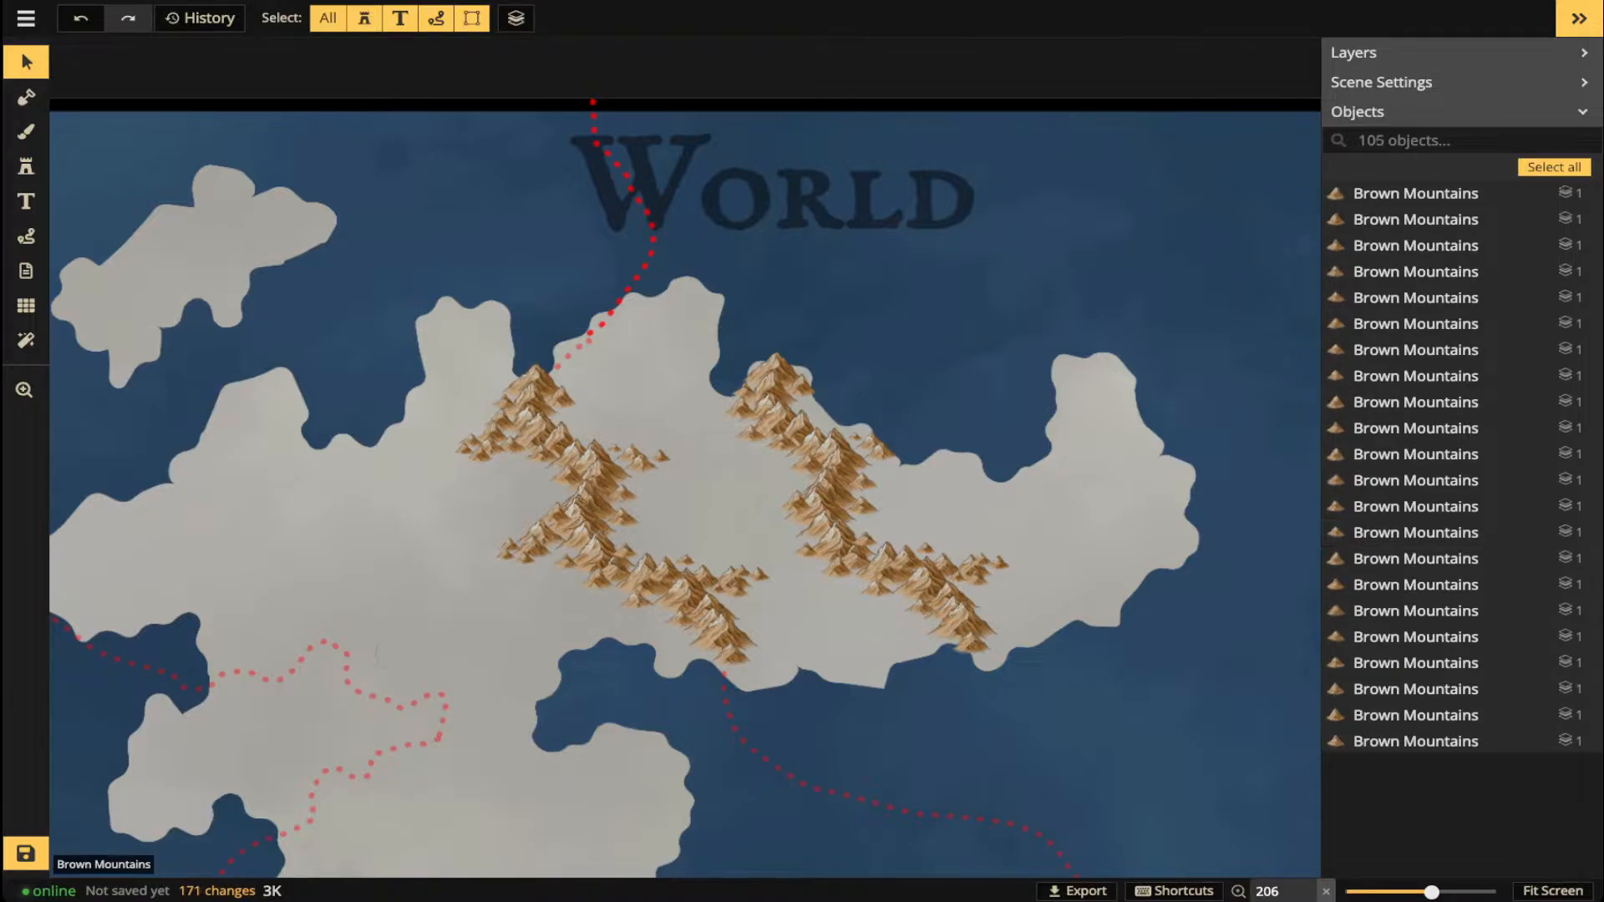
- Delete the outer mountains of the original range's lower eastern spur and the last small peak at its northeastern spur's tip
left_click(758, 574)
key("Delete")
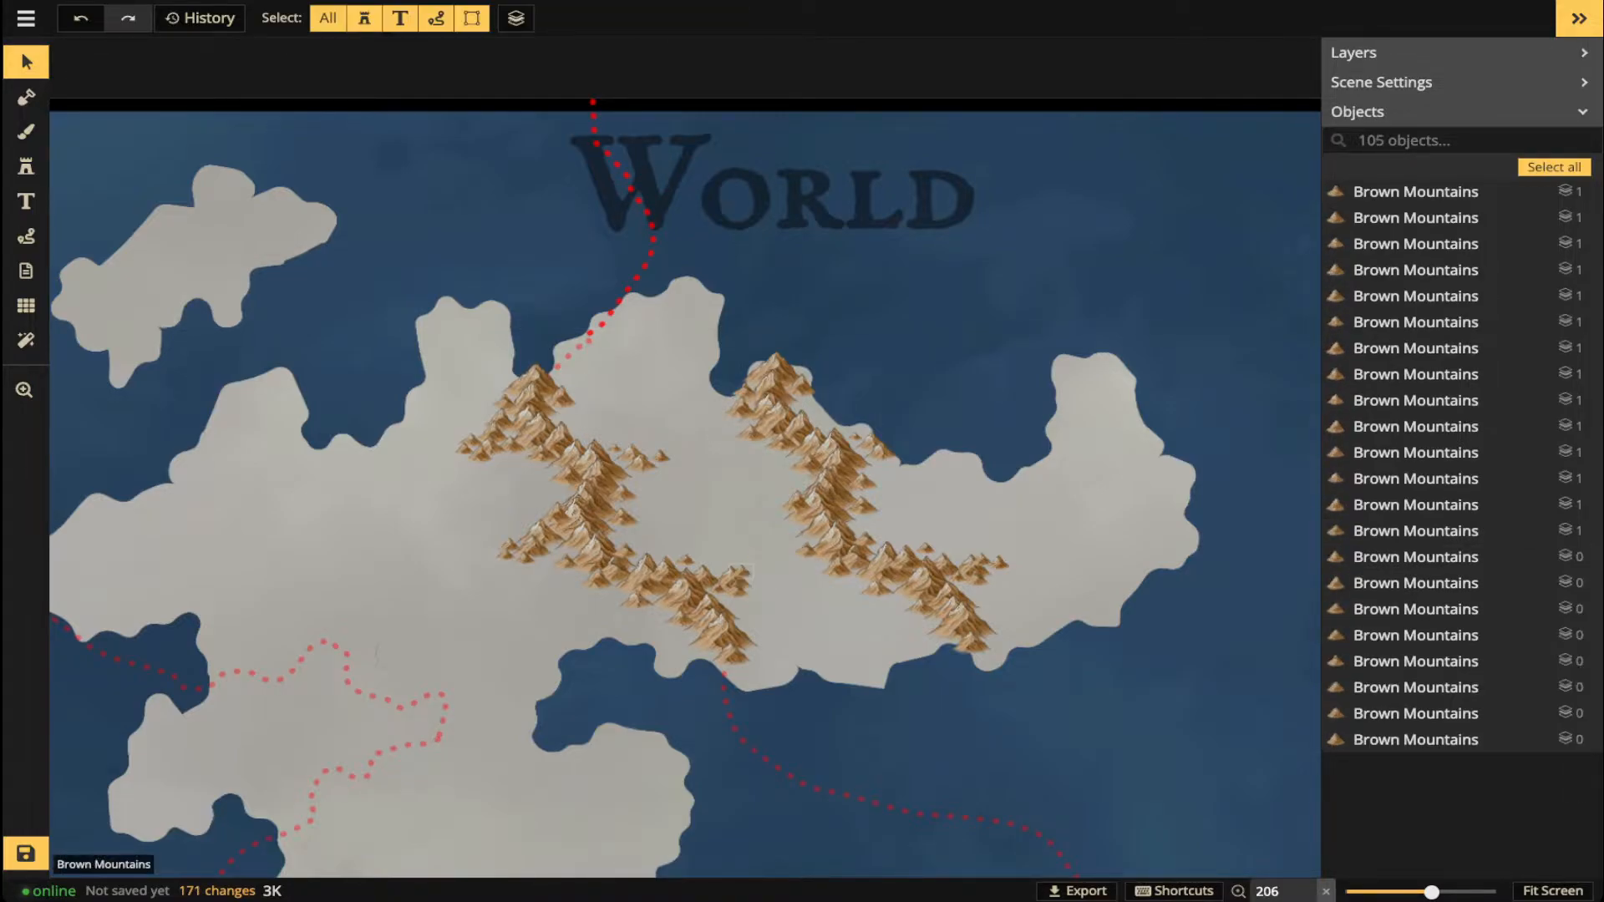
left_click(738, 578)
key("Delete")
left_click(731, 588)
key("Delete")
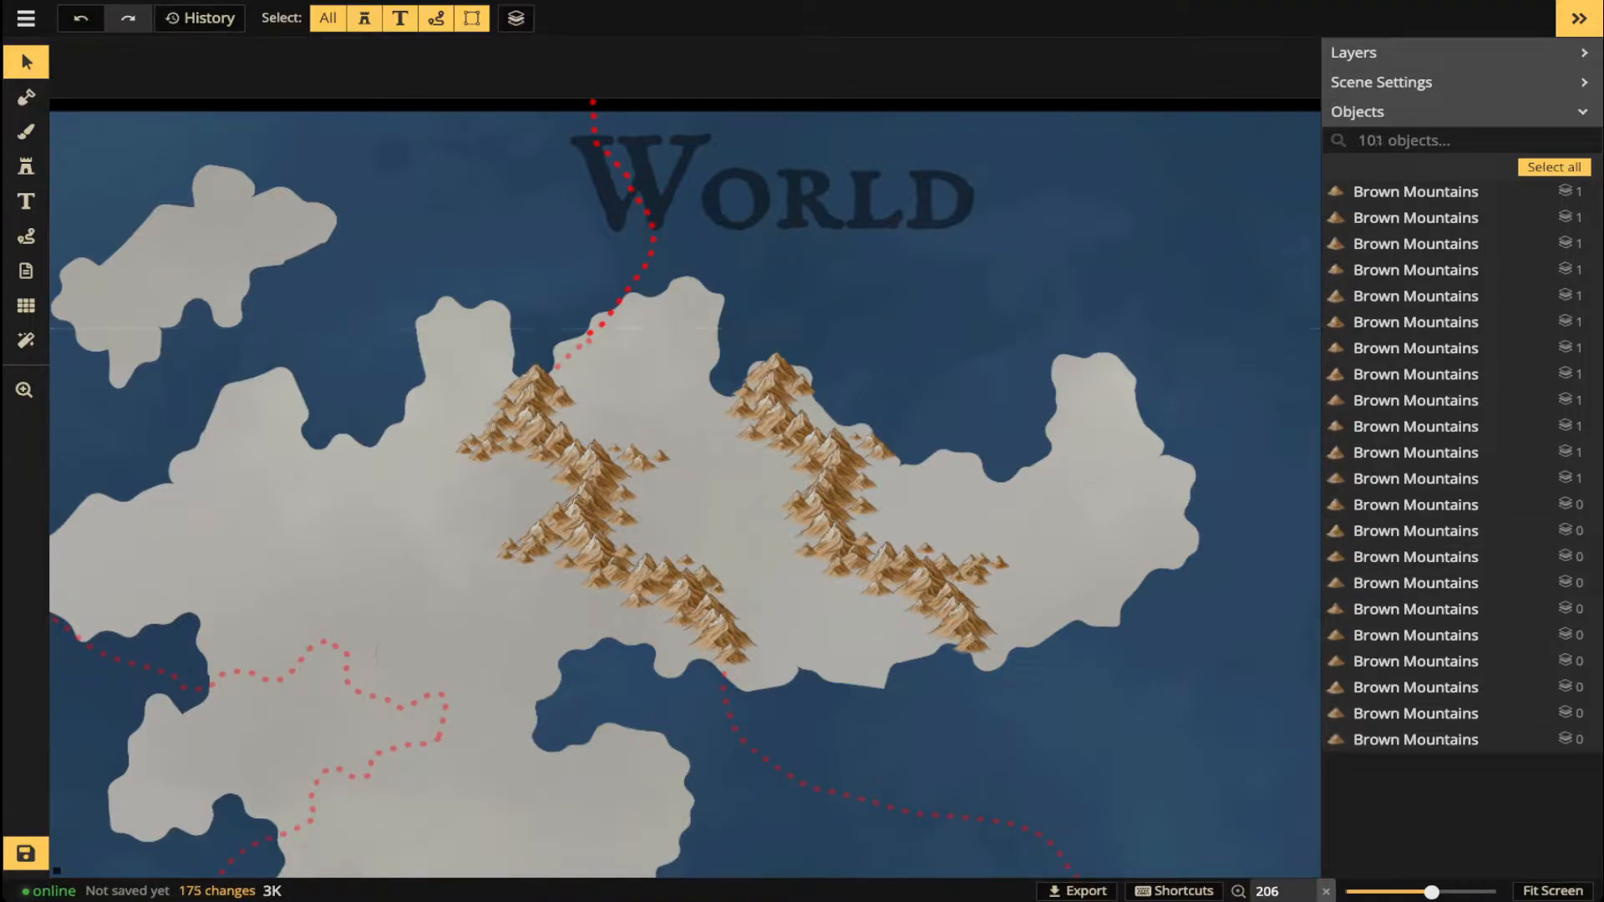
left_click(658, 458)
key("Delete")
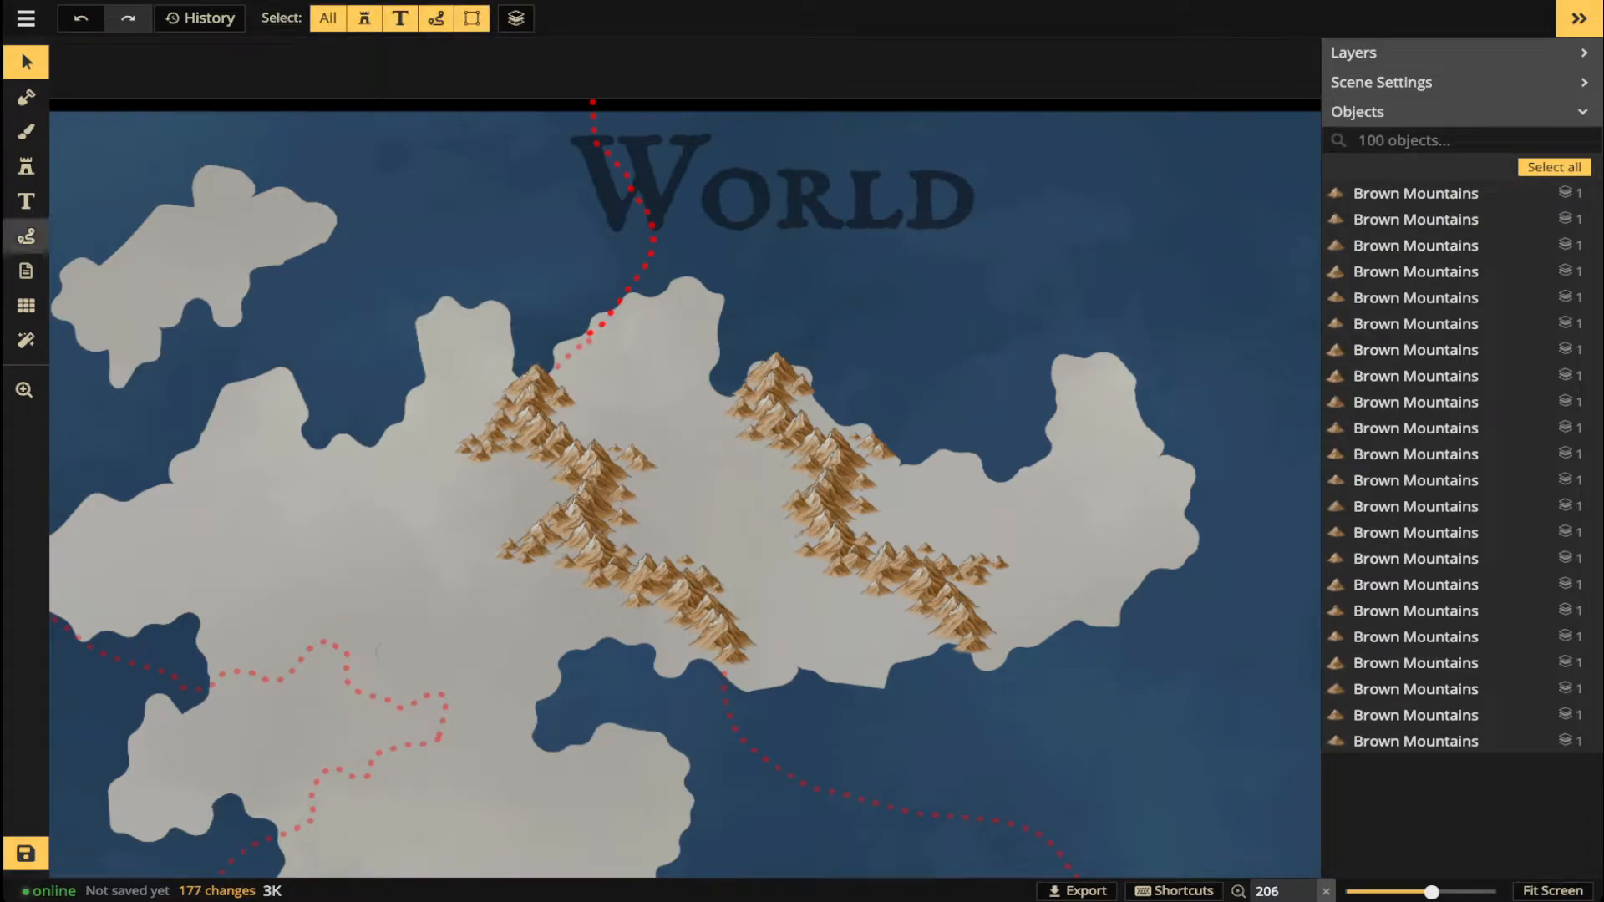
- Draw a closed purple dotted path of width 1.8 around the land between the two ranges, following the northern and southern coasts
left_click(26, 237)
left_click_drag(573, 369, 648, 304)
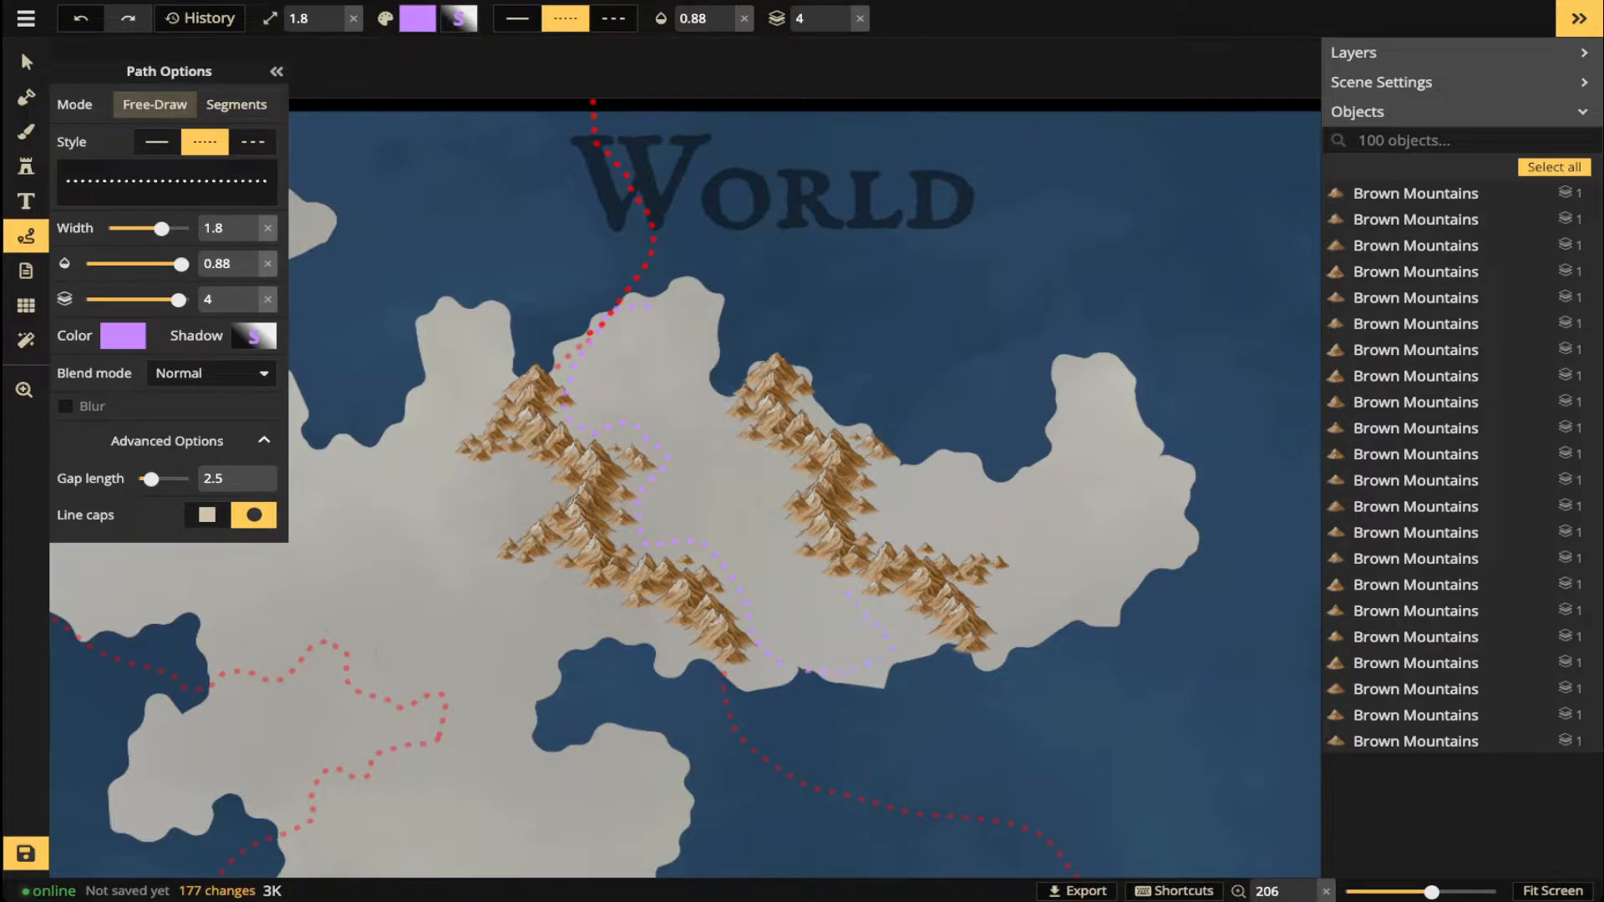
left_click_drag(673, 287, 648, 305)
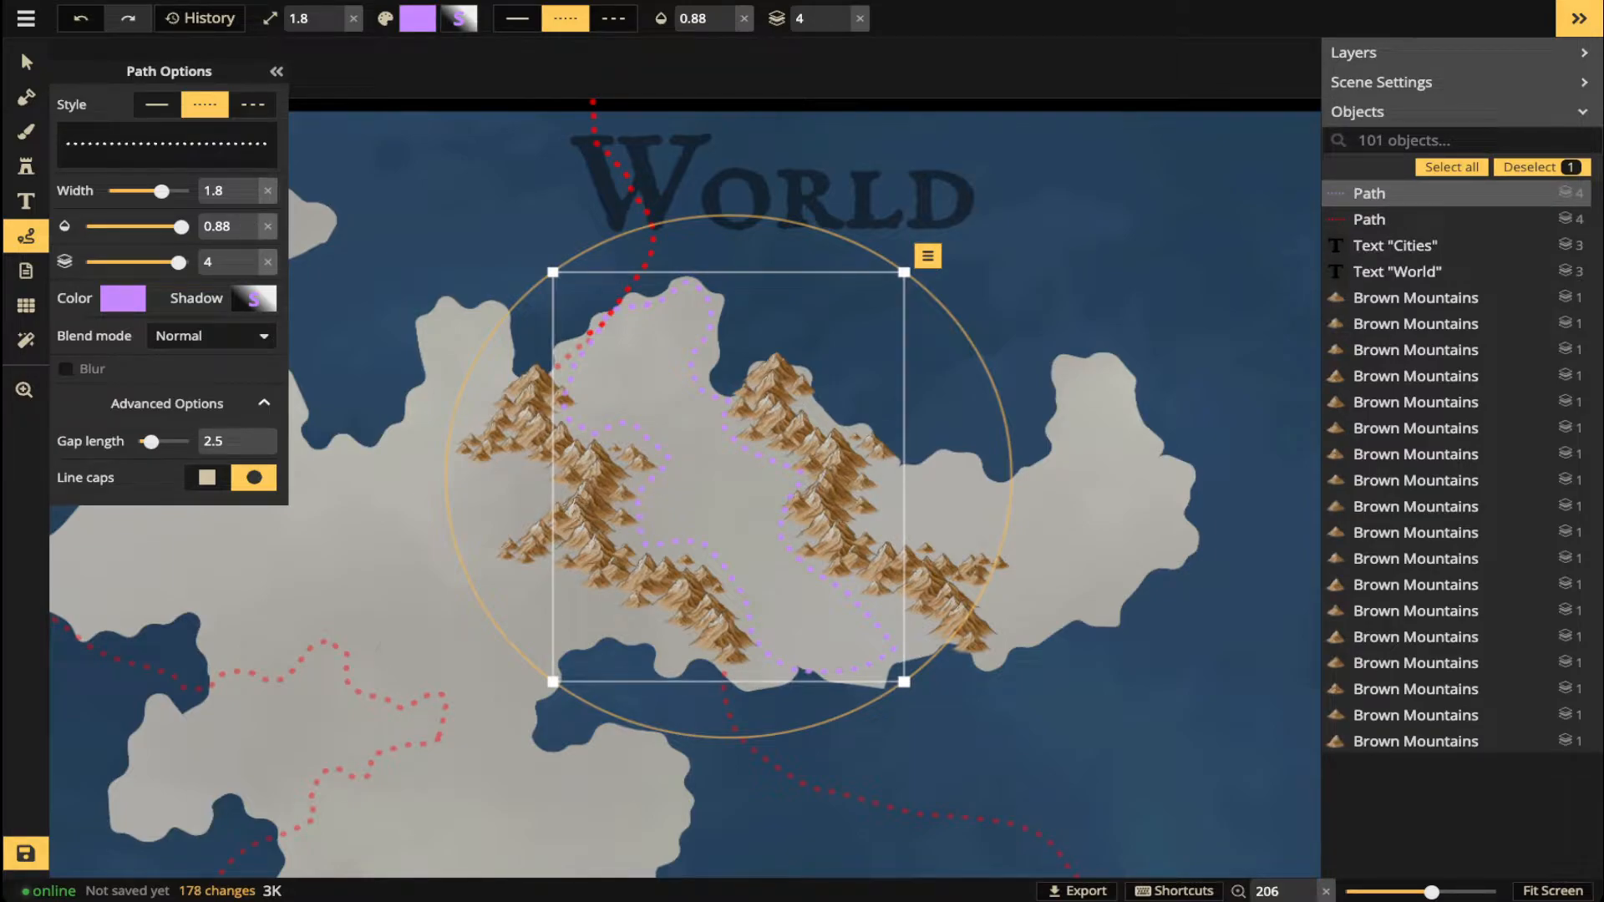
- Recolour the purple dotted territory path to the saturated blue 0072FF
left_click(123, 298)
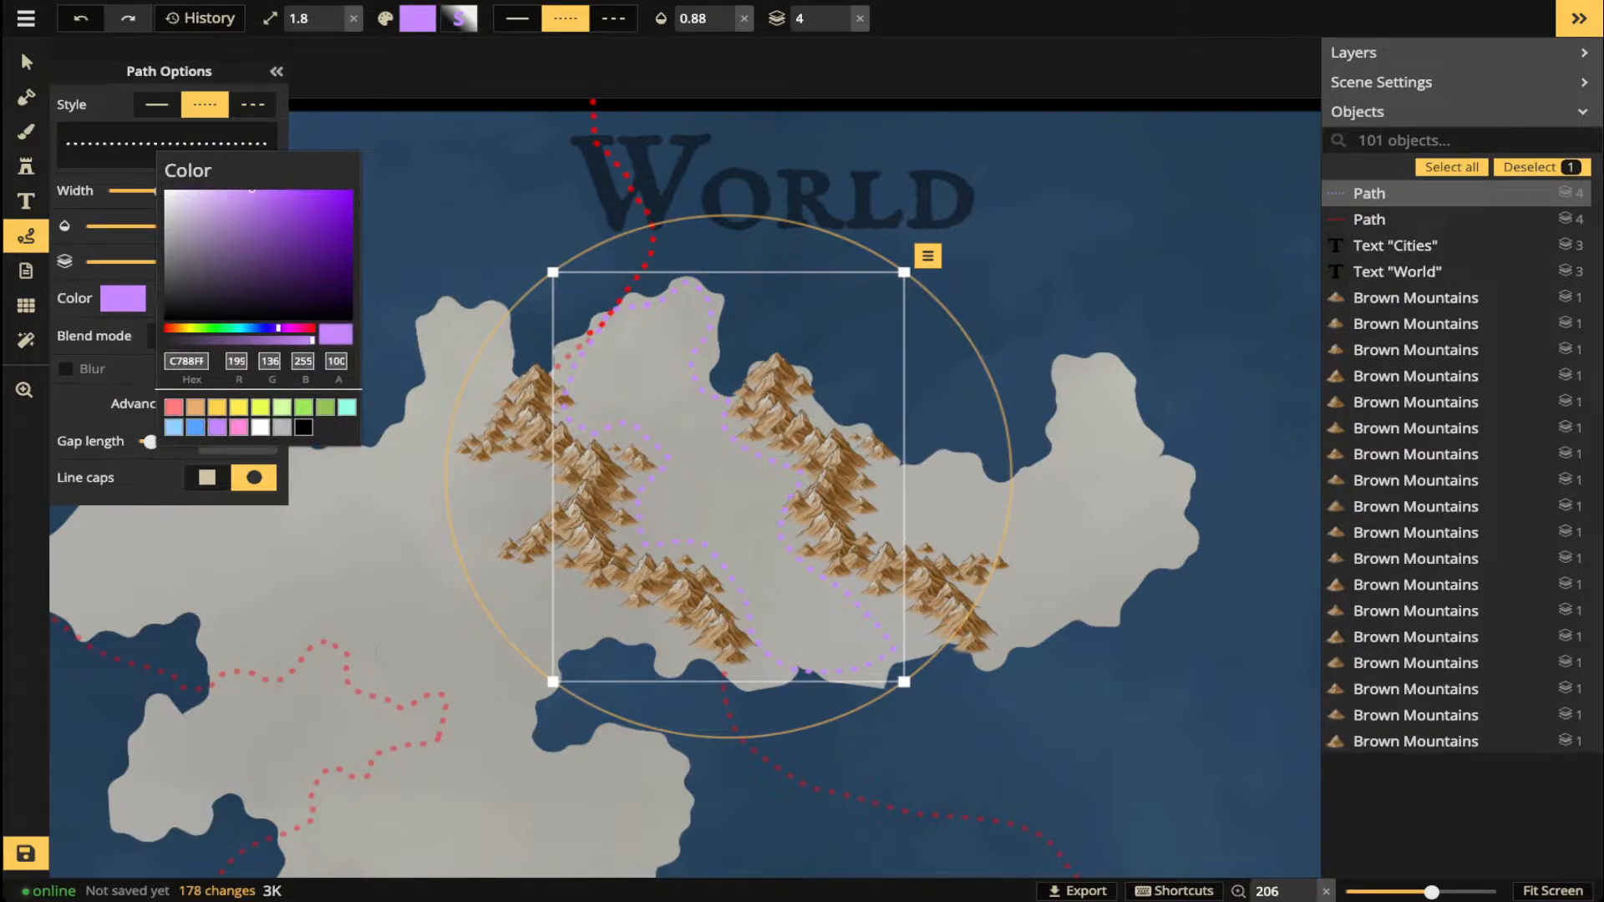
left_click(195, 427)
left_click_drag(287, 191, 352, 190)
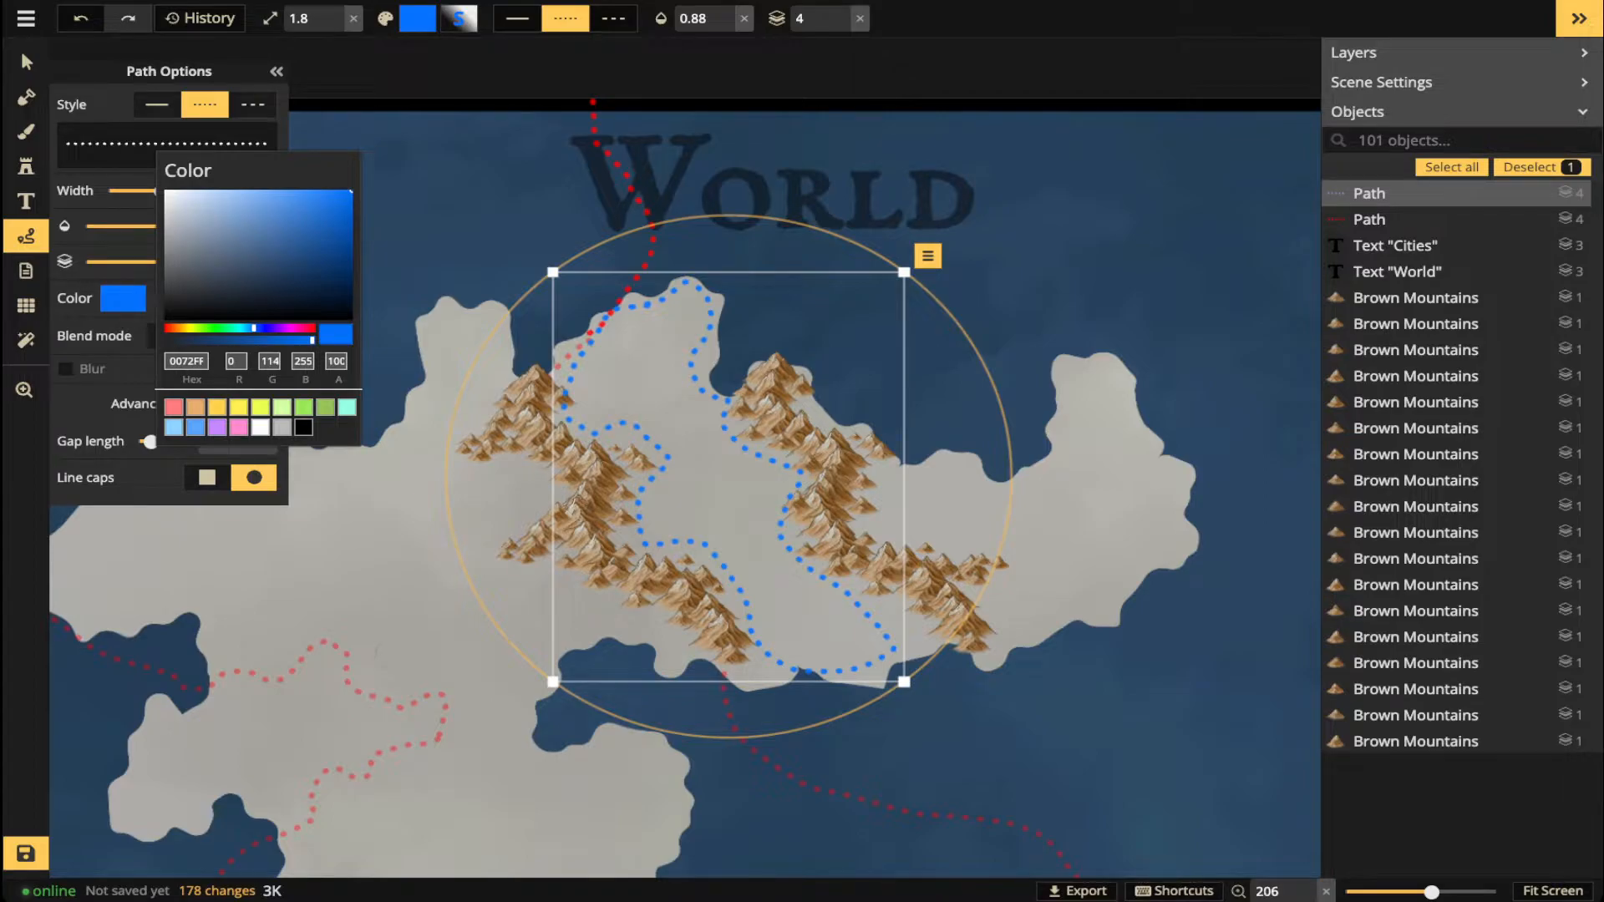
- Delete the closed blue dotted path between the two mountain ranges
key("Delete")
left_click(26, 62)
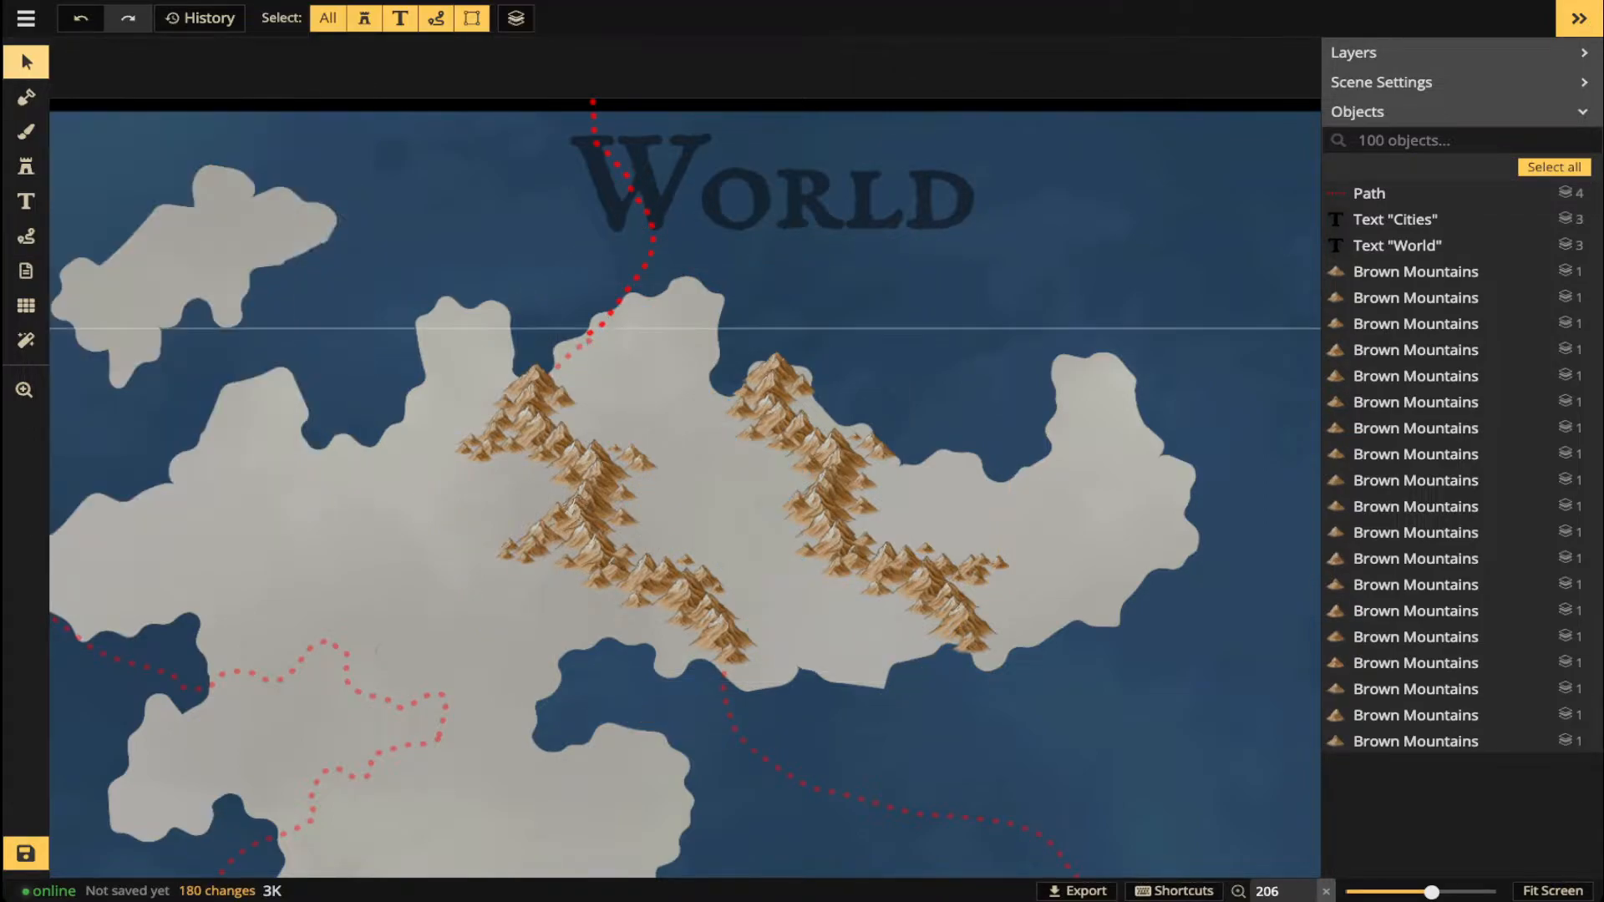
- Lock the Lines (3) group so that it cannot be selected on the map
scroll(763, 475, "up", 2)
left_click_drag(588, 459, 668, 543)
scroll(689, 597, "down", 2)
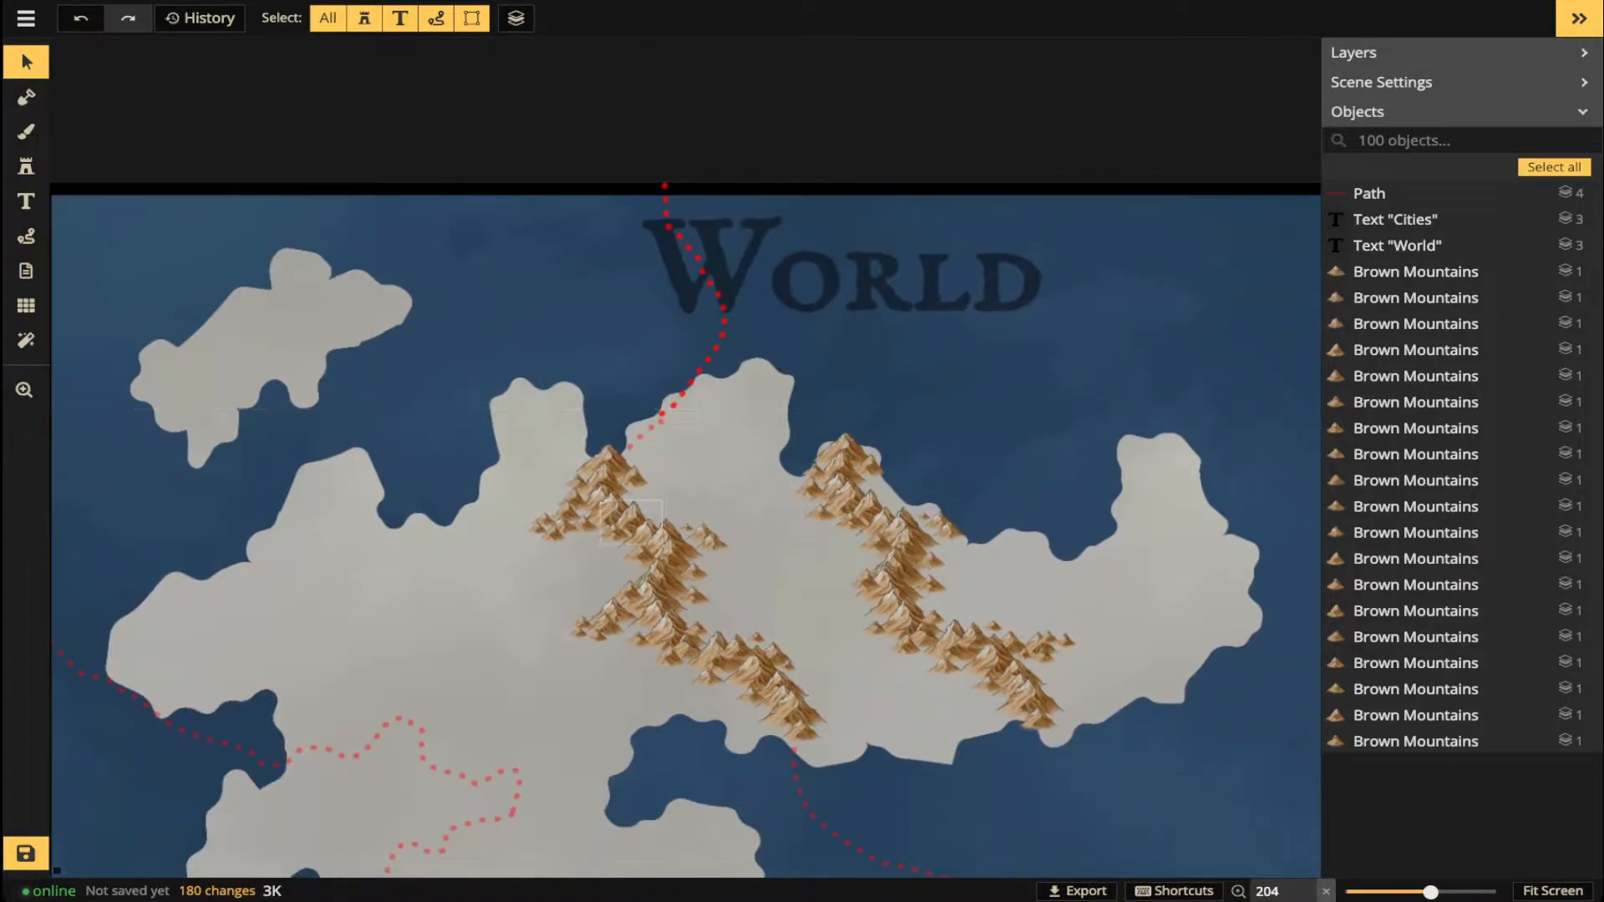
left_click(673, 409)
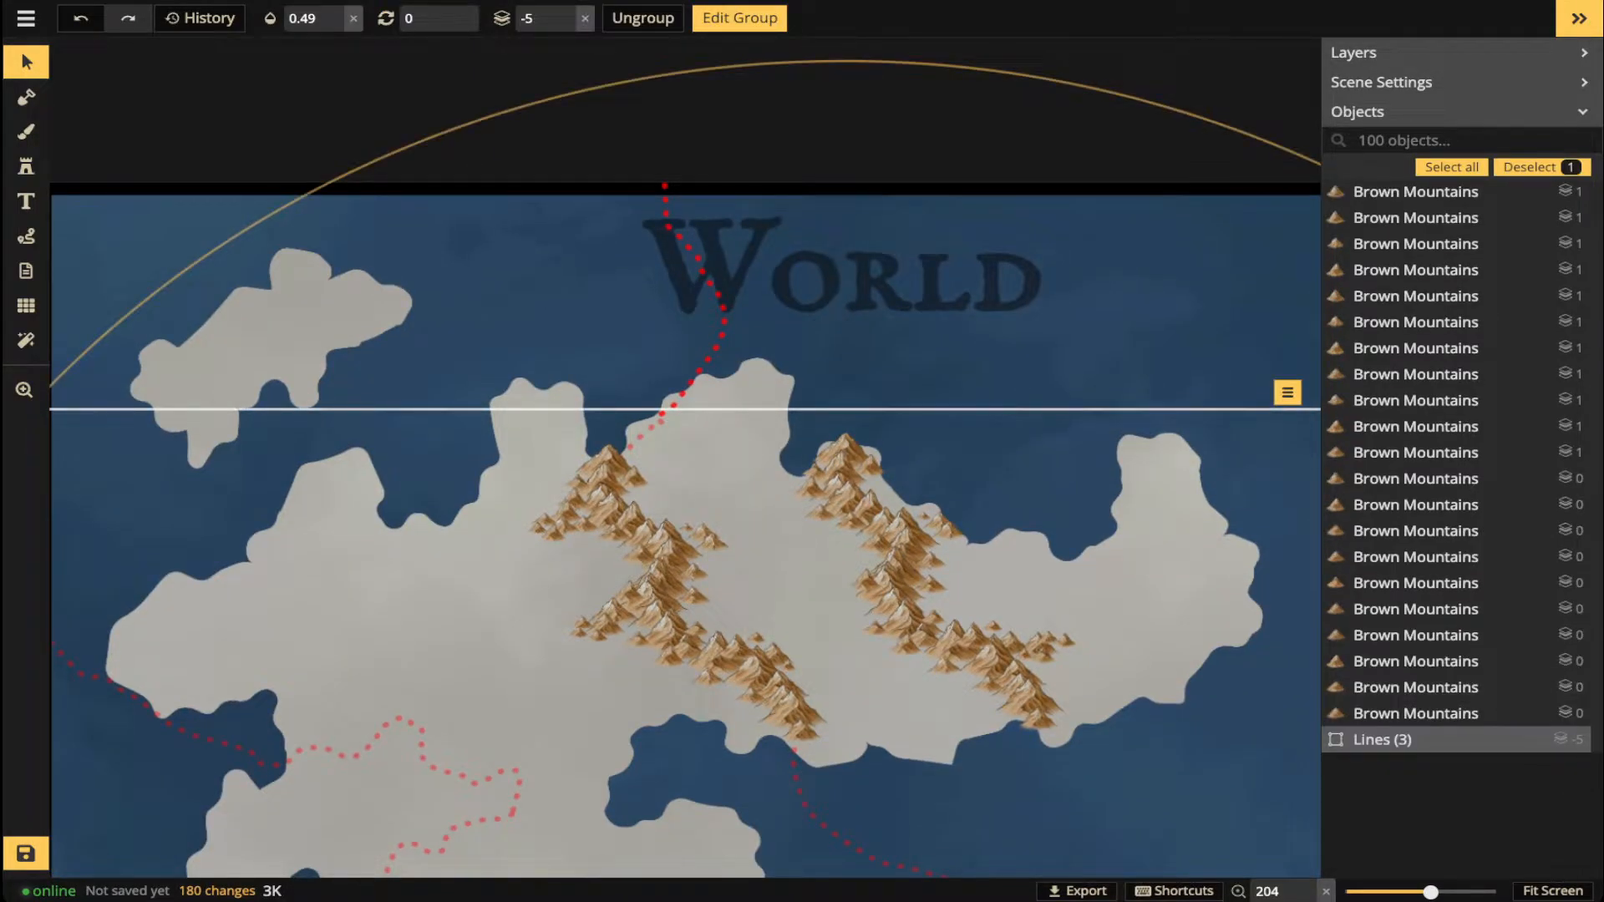
left_click(1538, 738)
key("Escape")
scroll(685, 457, "down", 3)
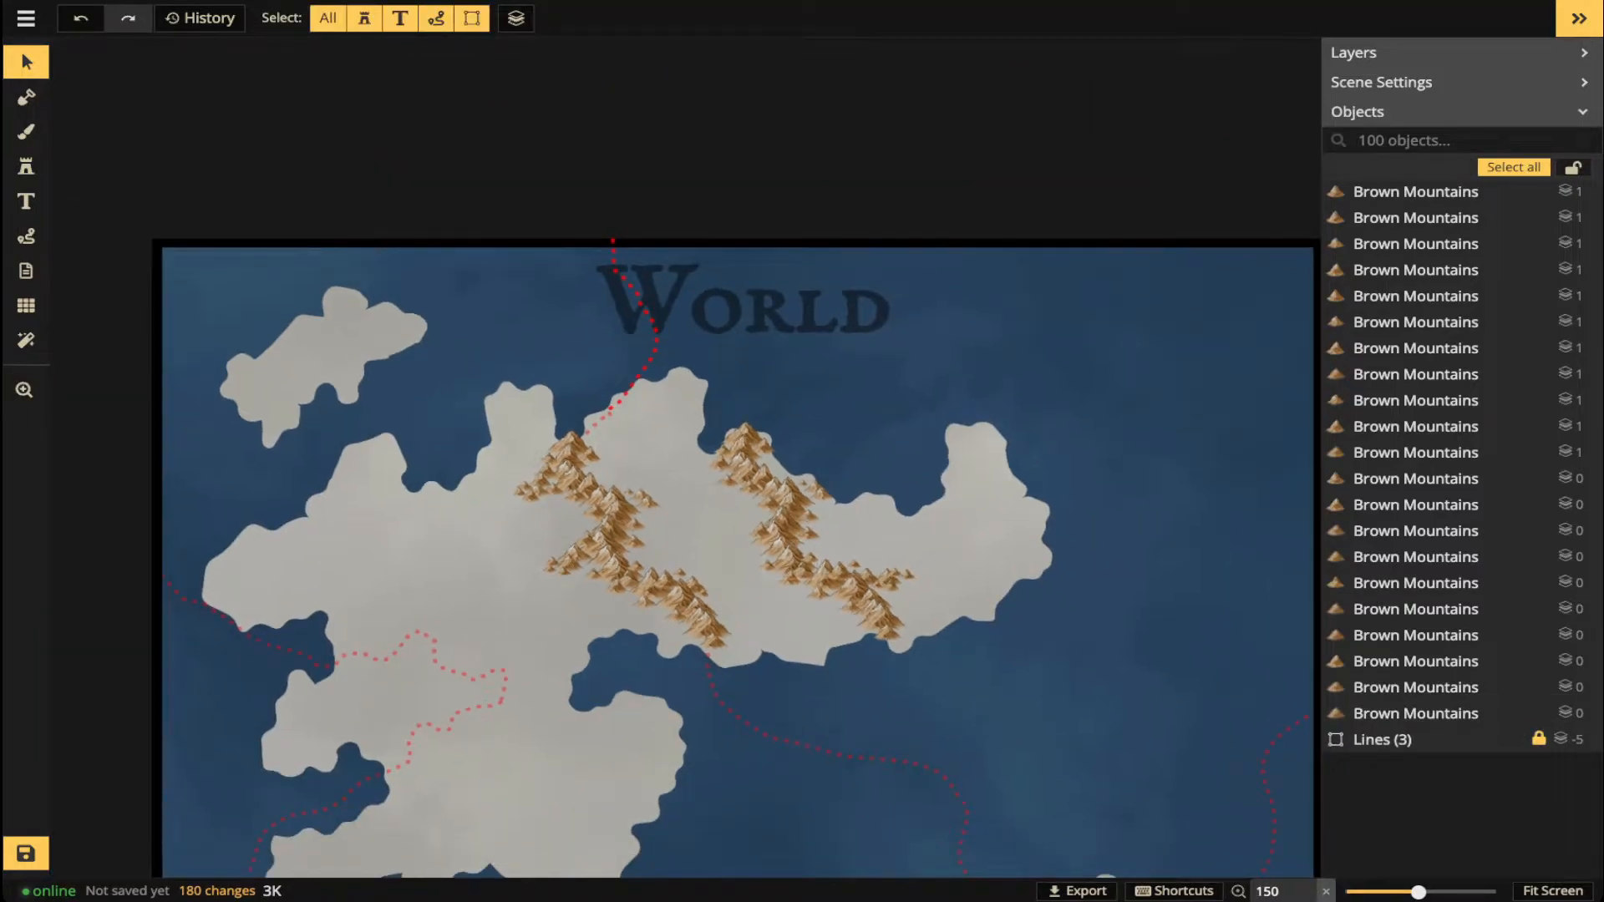
- Copy the nine mountains at the eastern range's northern end and paste them beside the western bay, over the red dotted border
scroll(752, 436, "up", 1)
left_click_drag(704, 417, 785, 500)
key("ctrl+c")
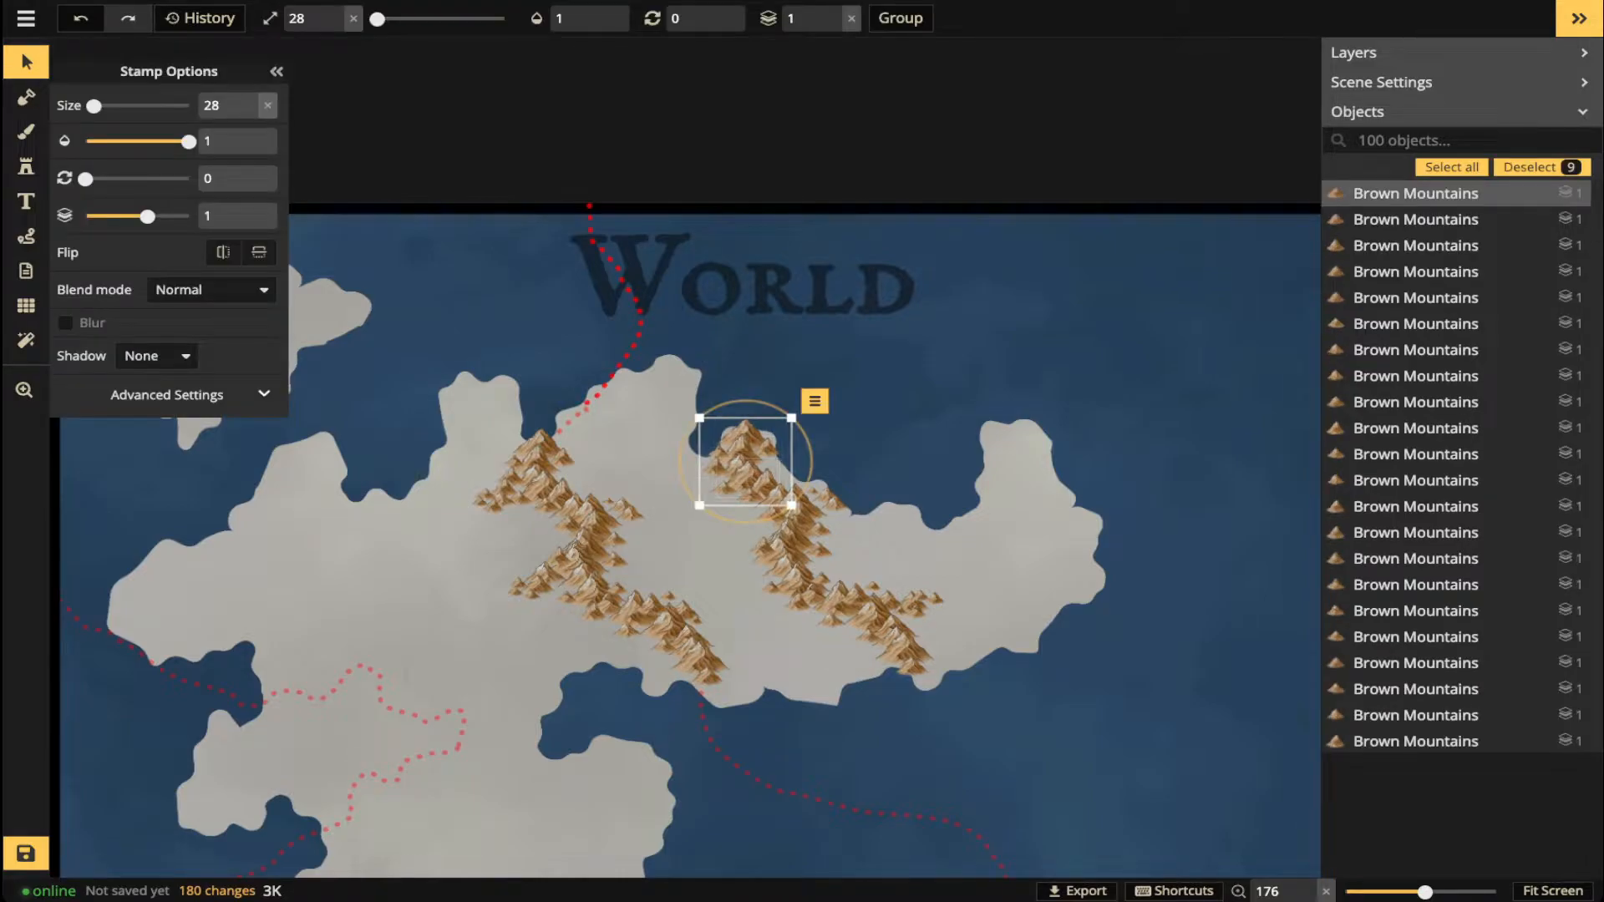
key("ctrl+v")
left_click_drag(443, 767, 408, 657)
scroll(295, 738, "up", 3)
key("Escape")
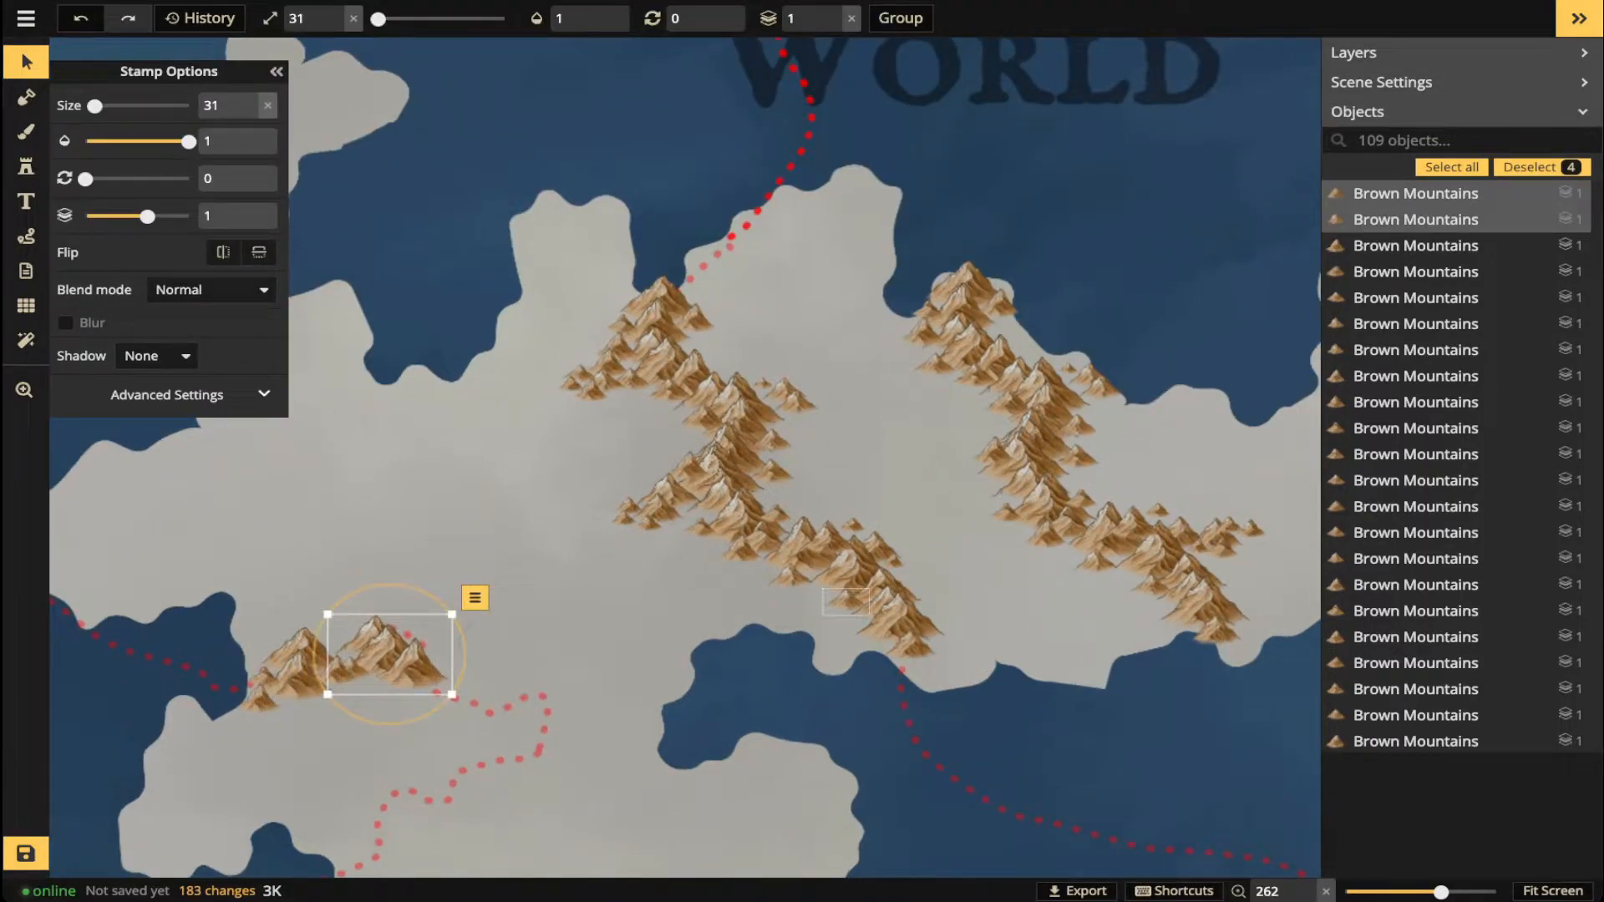
- Copy four mountains from the original range's southeastern stretch and paste them at the eastern end of the new range by the western bay
left_click(877, 561)
key("ctrl+c")
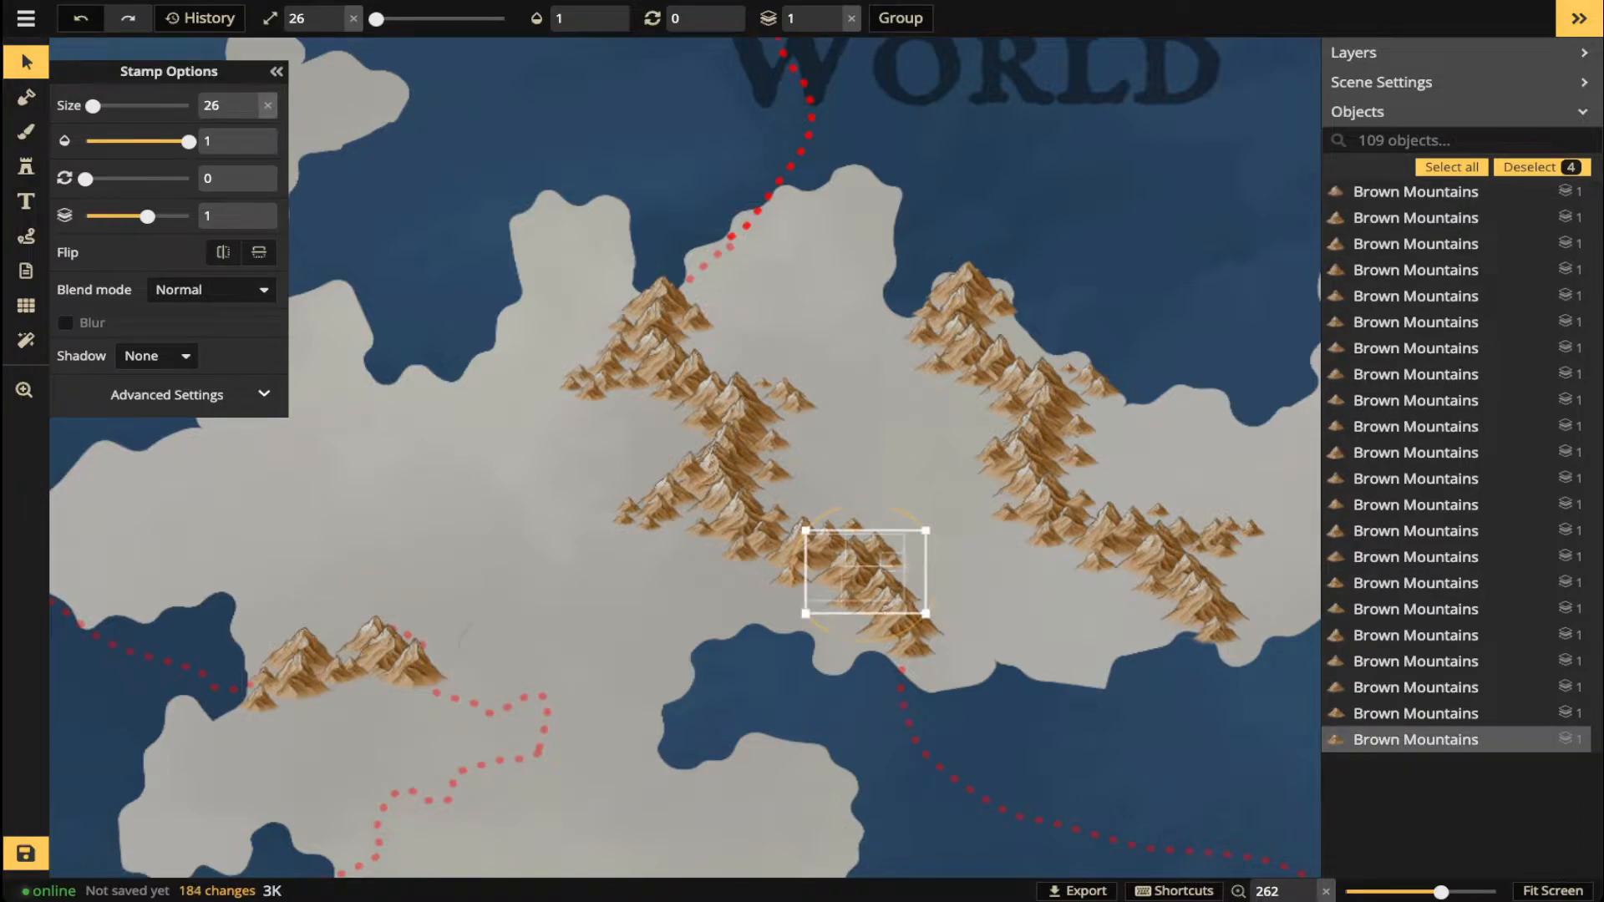
key("ctrl+v")
left_click_drag(587, 744, 488, 648)
scroll(450, 675, "down", 1)
scroll(394, 656, "down", 1)
key("Escape")
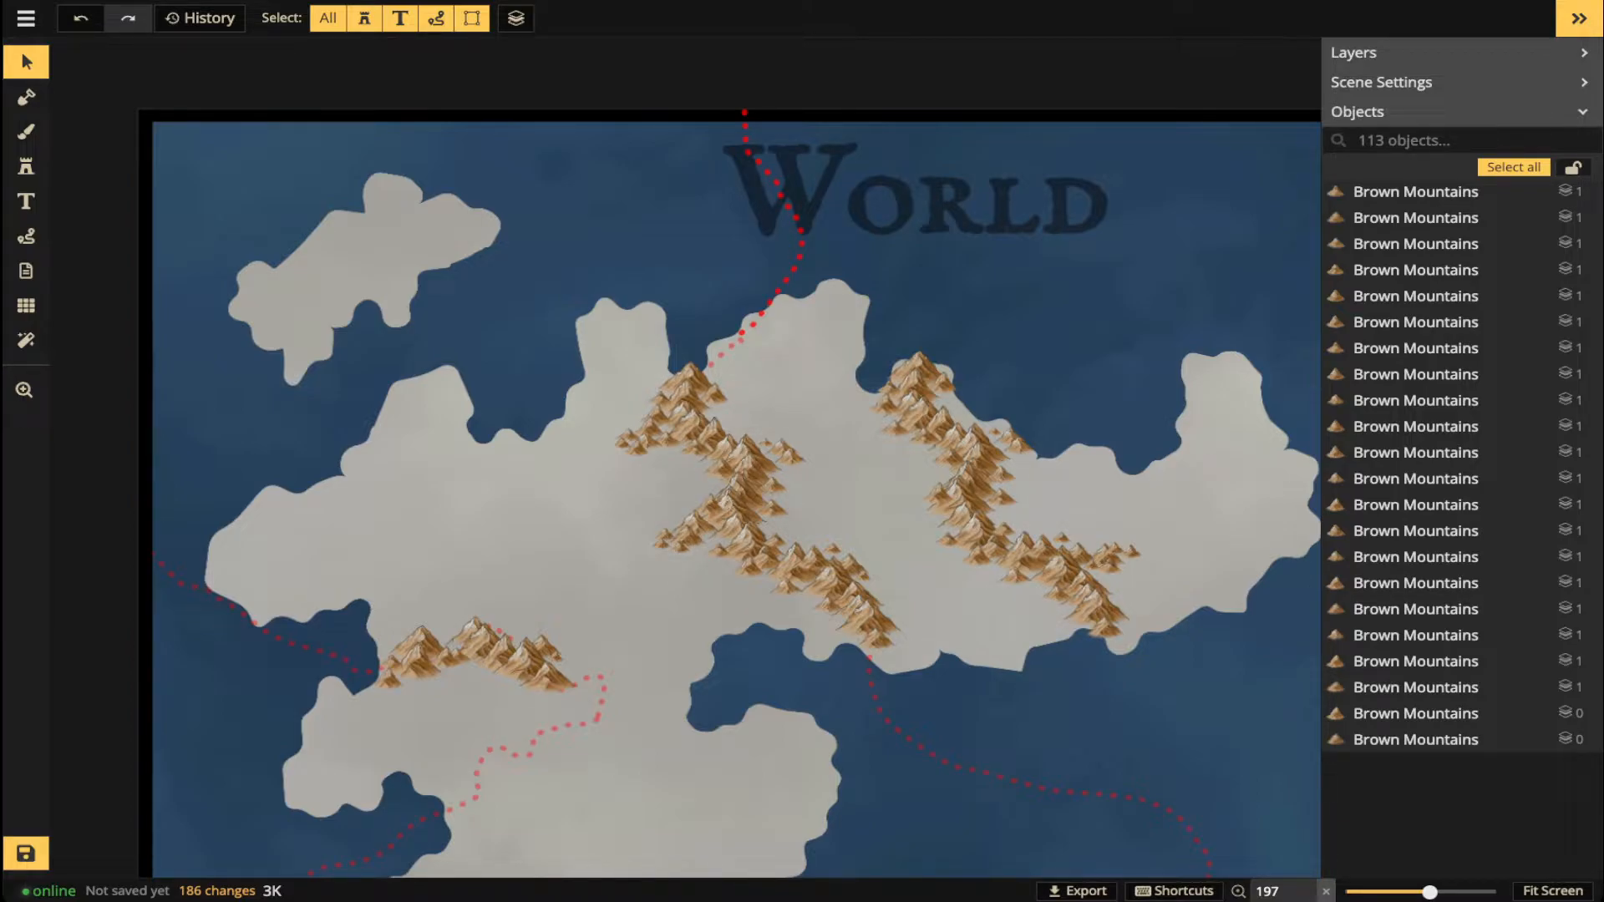
- Move the mountain beside the eastern range's northern peak to the tip of its northeastern spur and set its size to 20
scroll(963, 420, "up", 1)
key("space")
left_click_drag(941, 377, 916, 476)
left_click(781, 382)
key("bracketleft")
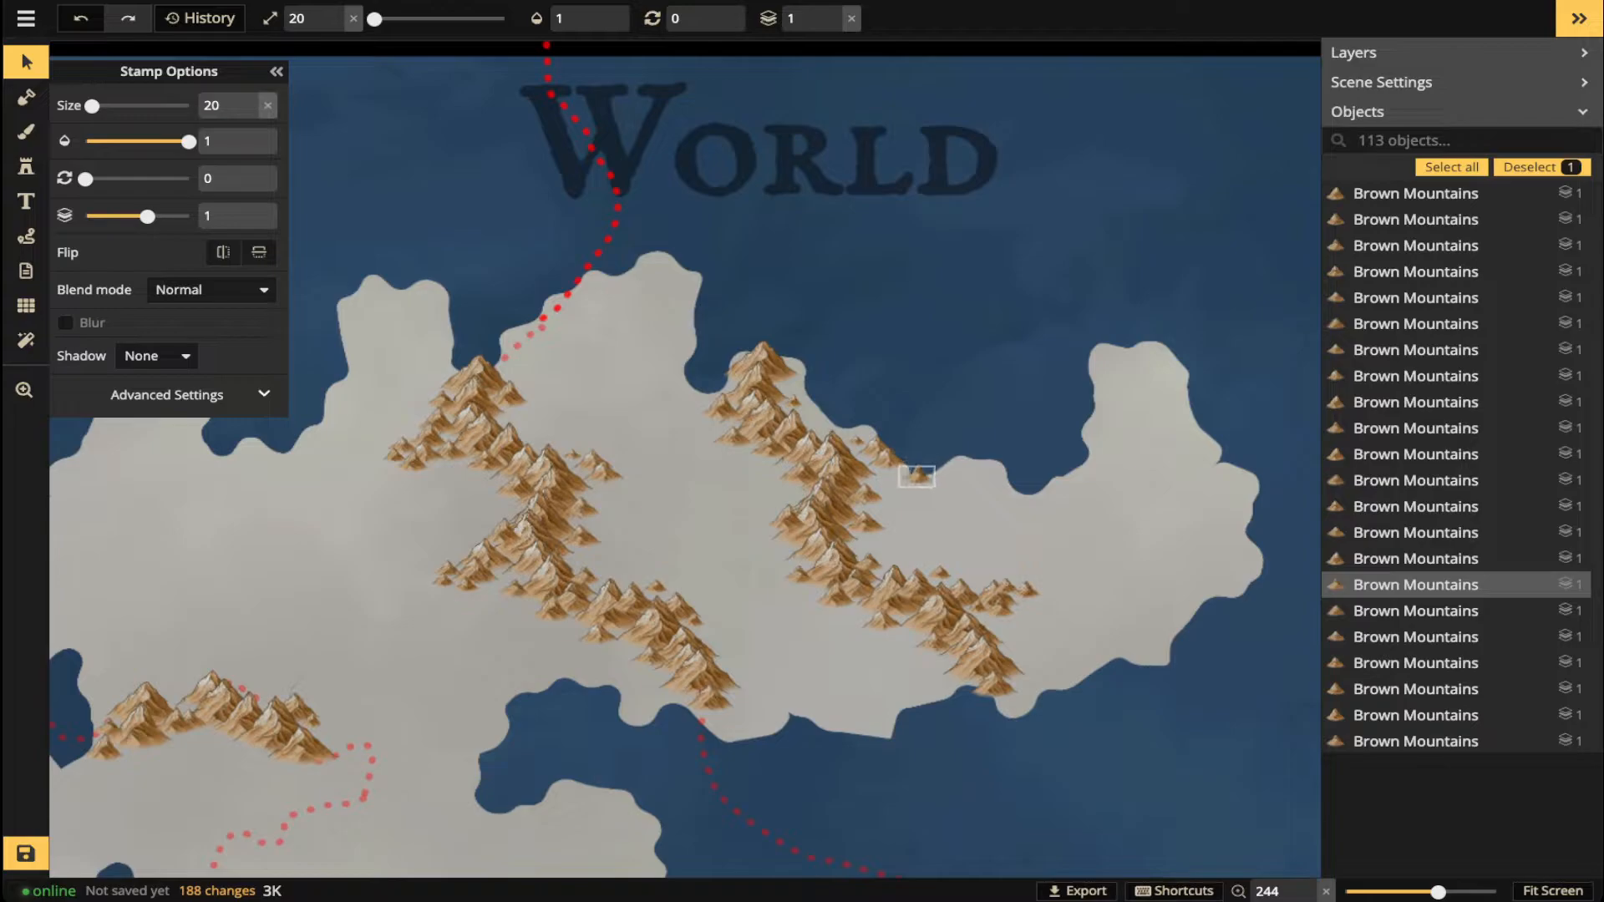
key("Escape")
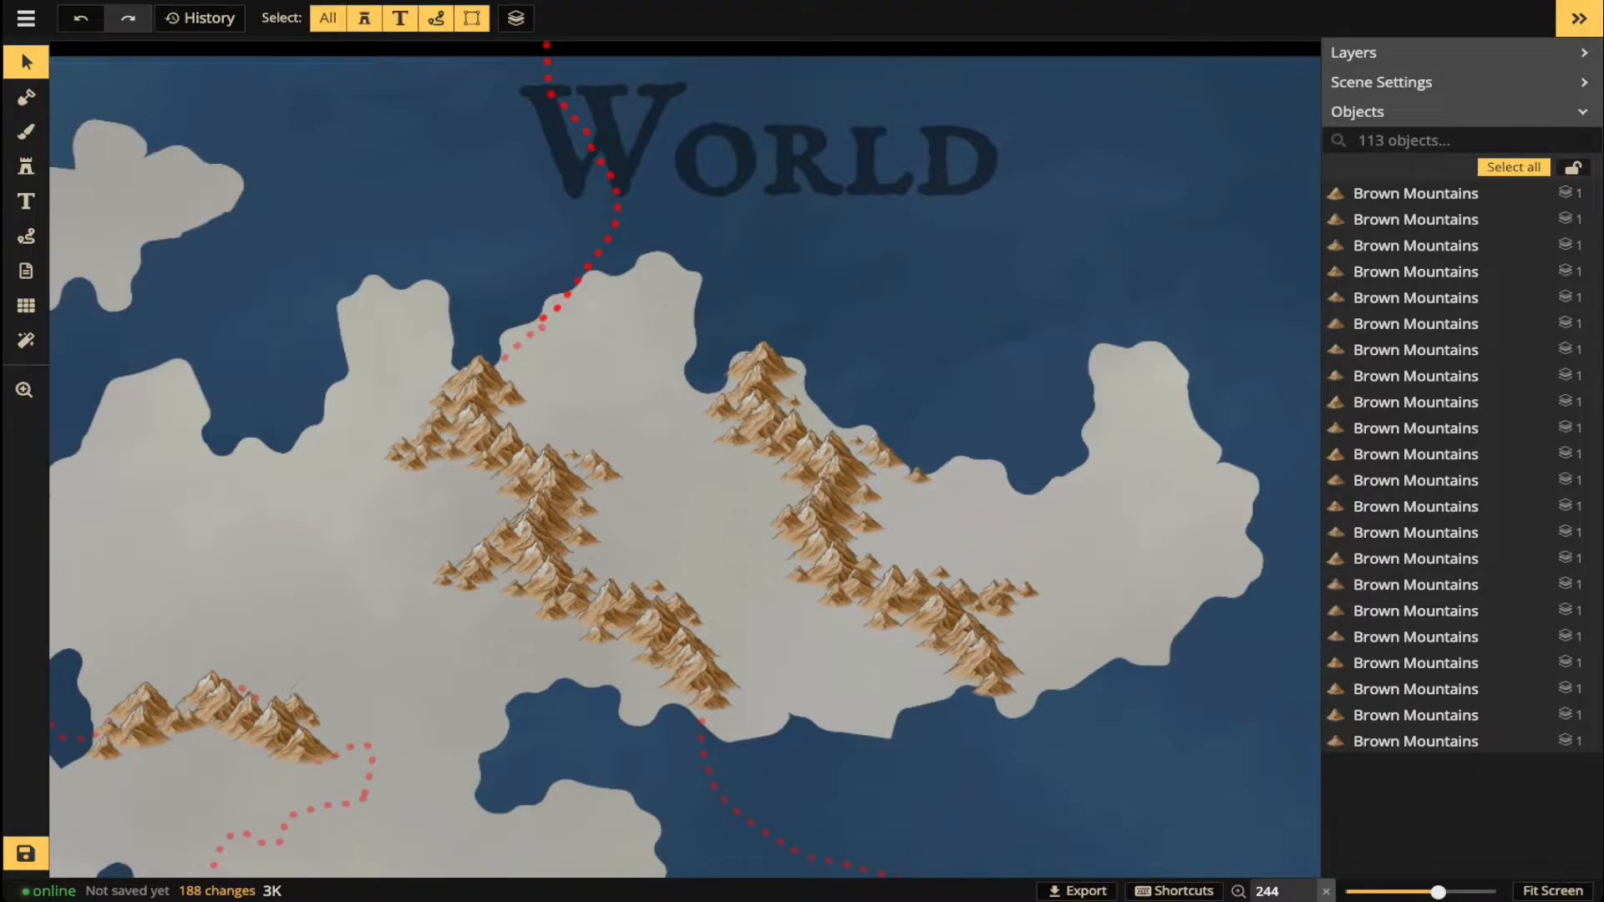
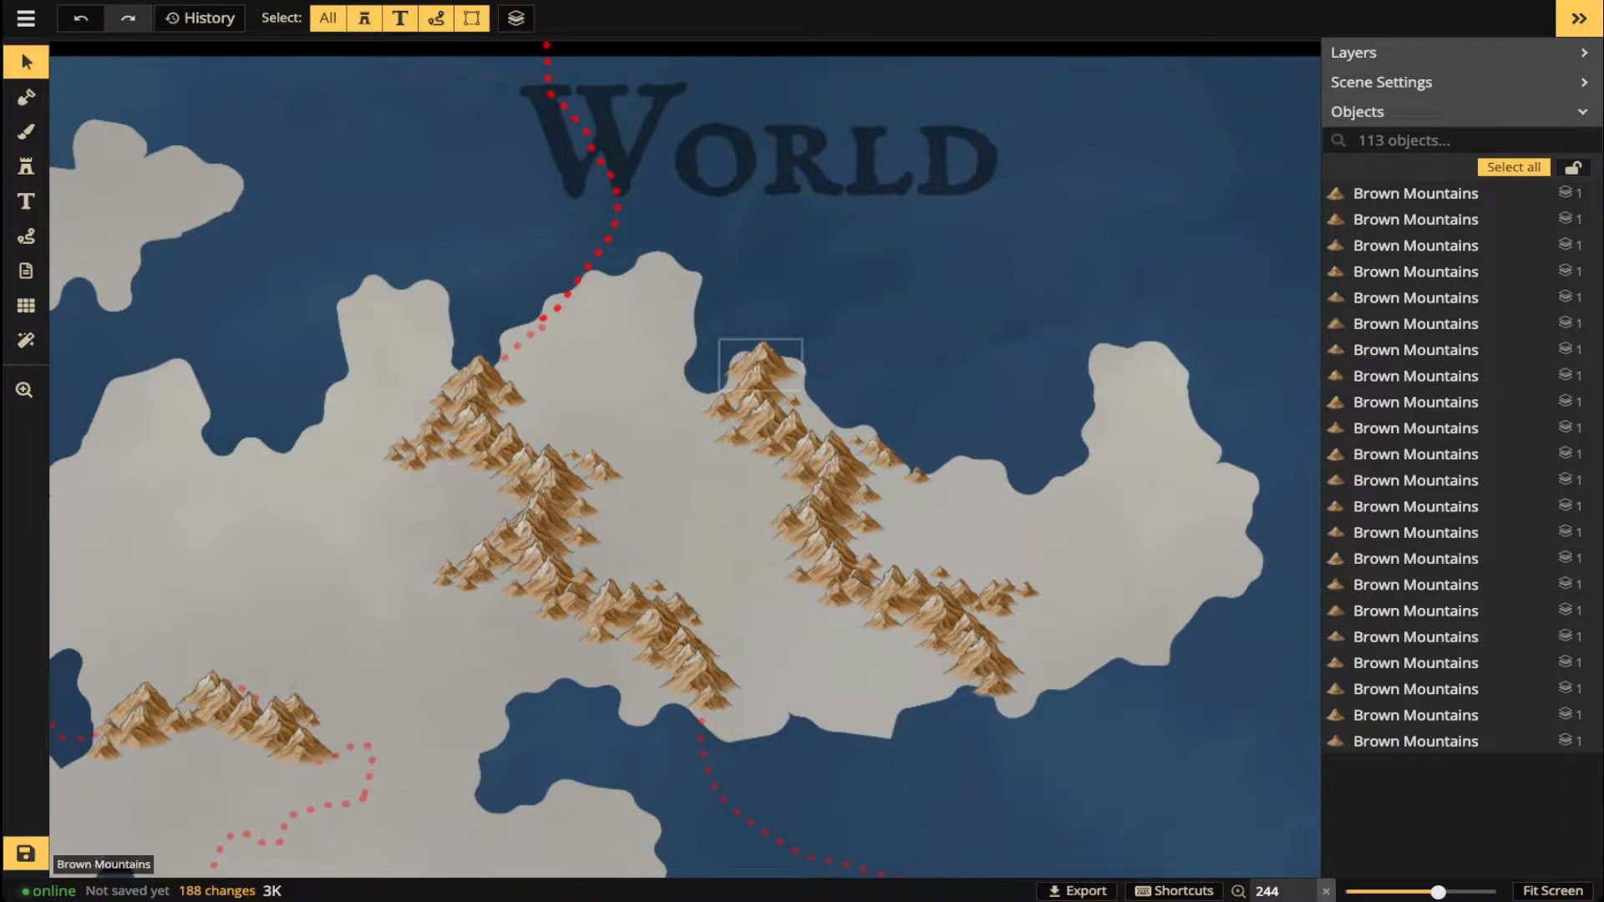
- Shift the eastern range's northernmost peak slightly to the northeast and set its size to 31
left_click(760, 366)
left_click_drag(720, 390, 766, 364)
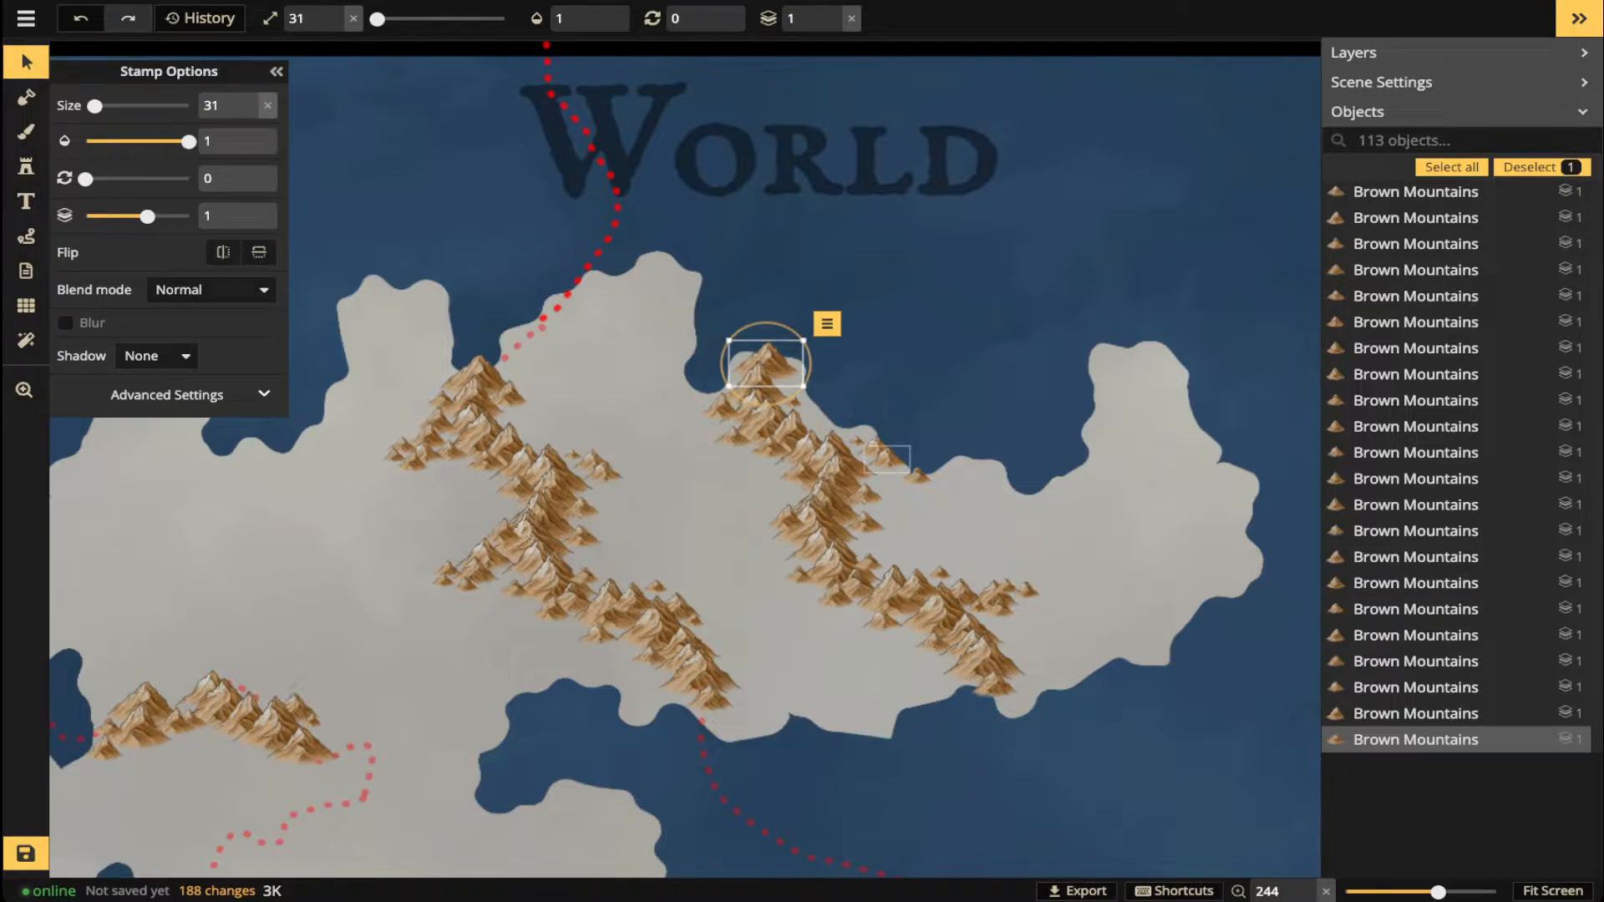
left_click(887, 459)
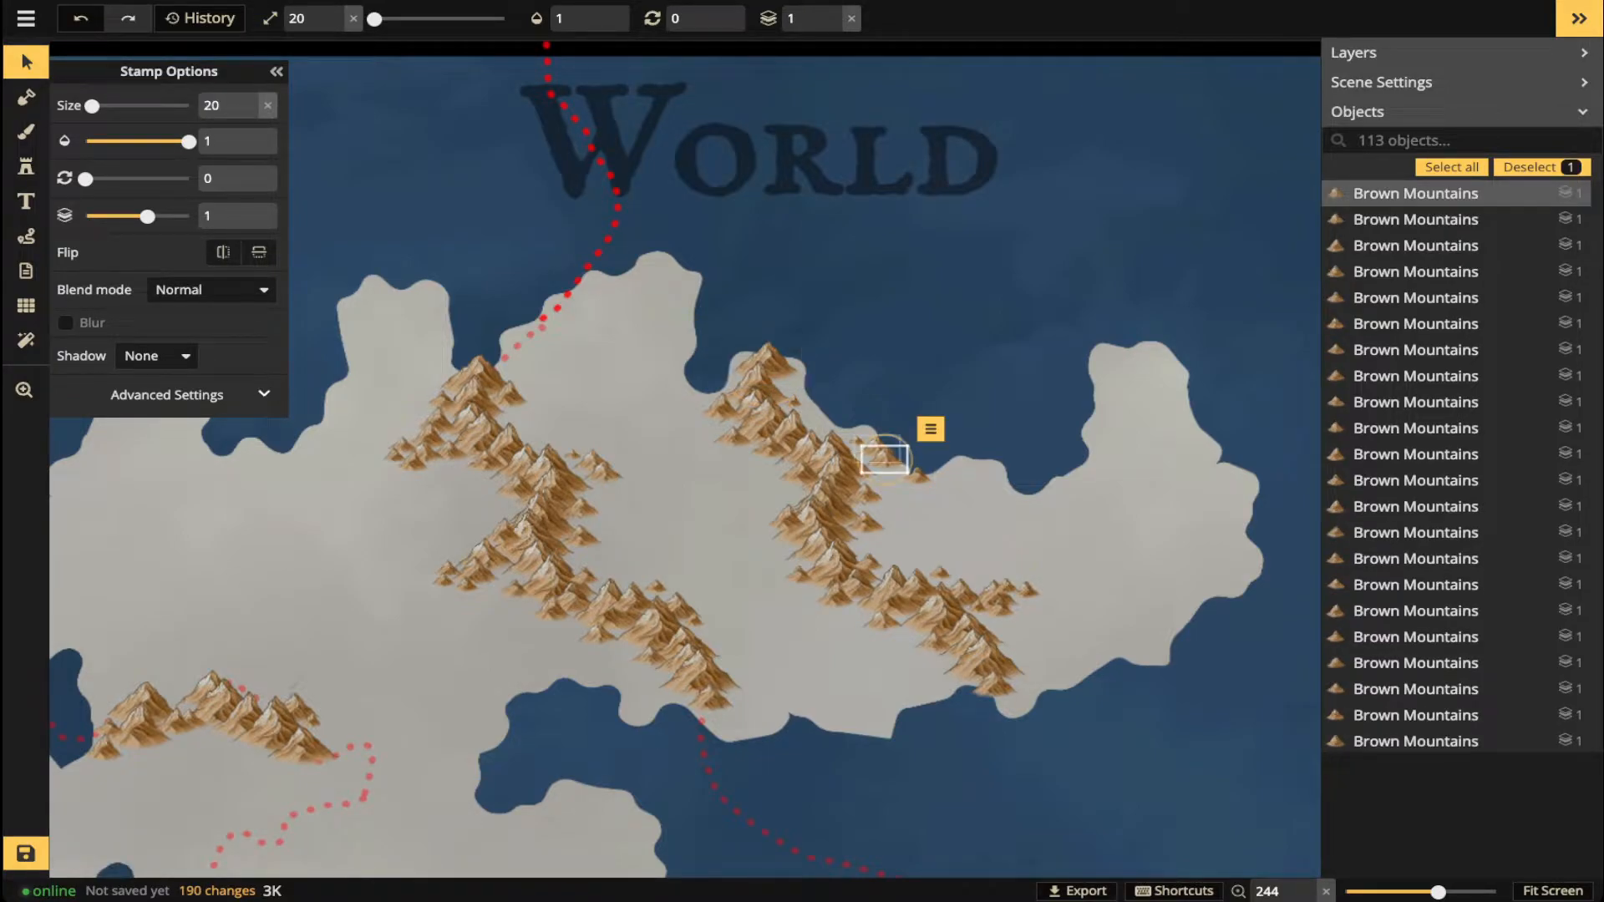
key("Escape")
- Choose the first brown set of nine hills from the stamp catalog and set the stamp size to 40
scroll(653, 441, "down", 2)
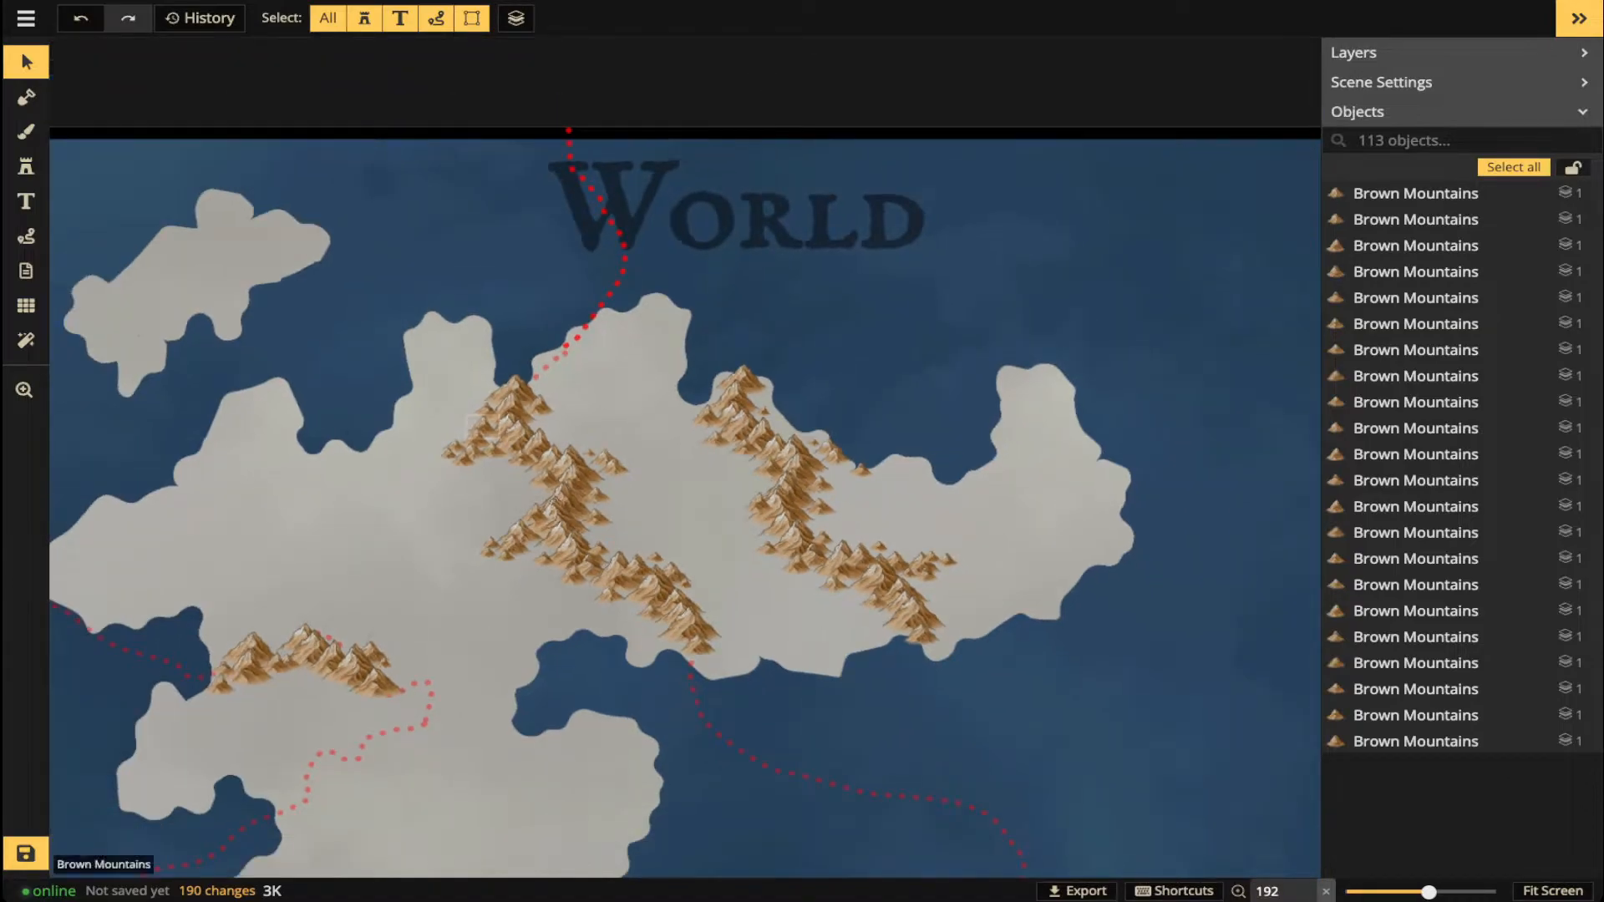
scroll(257, 478, "up", 1)
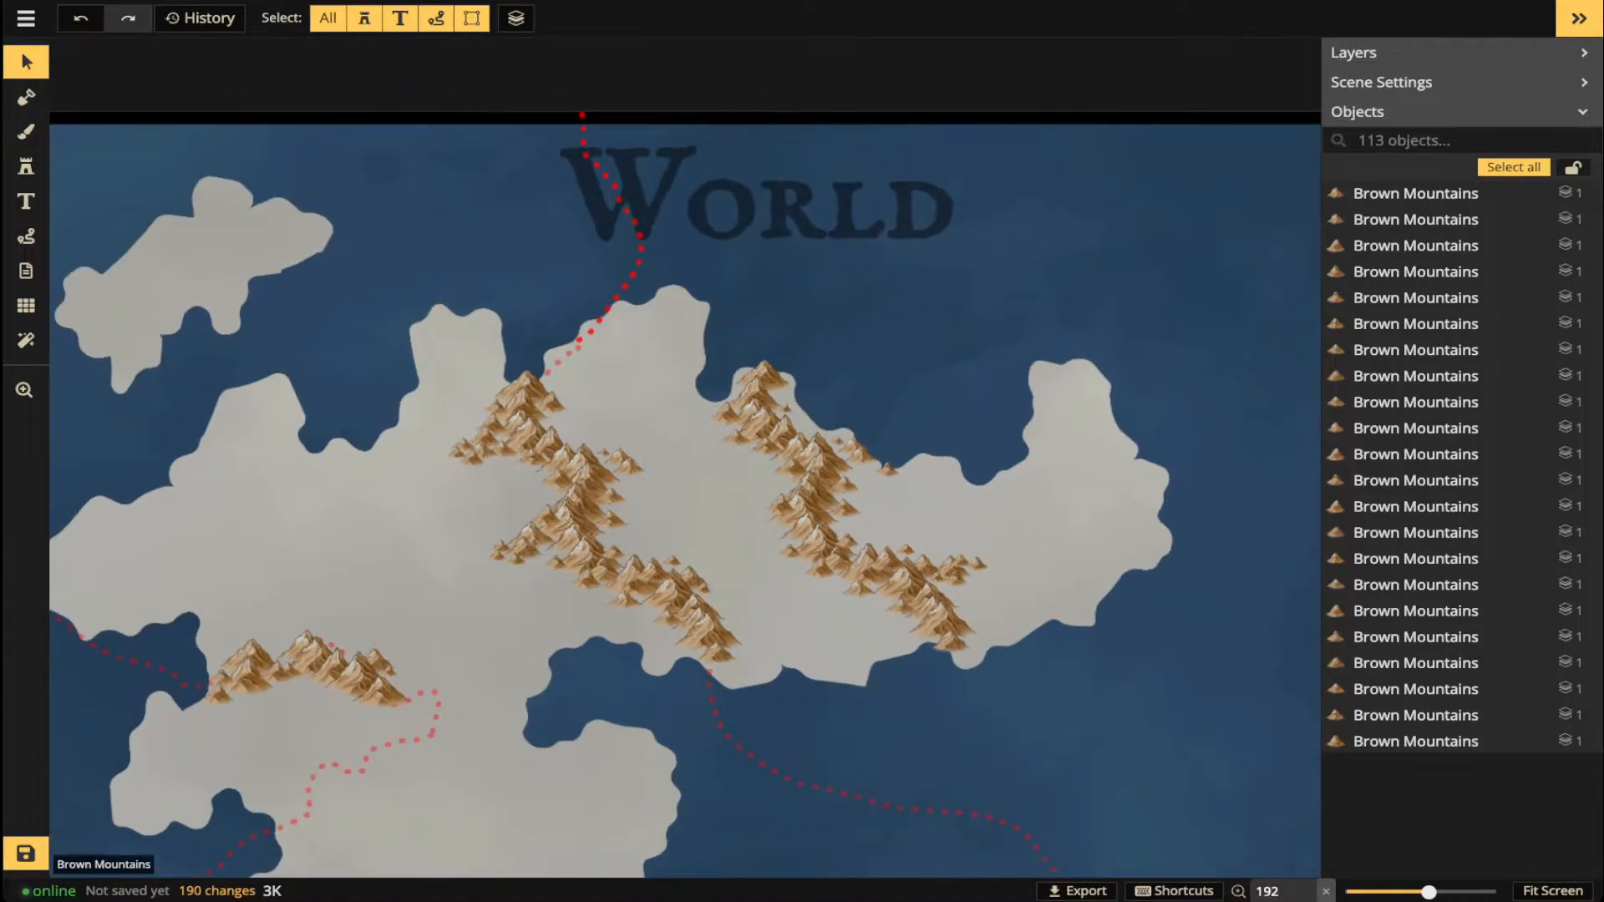
left_click(26, 166)
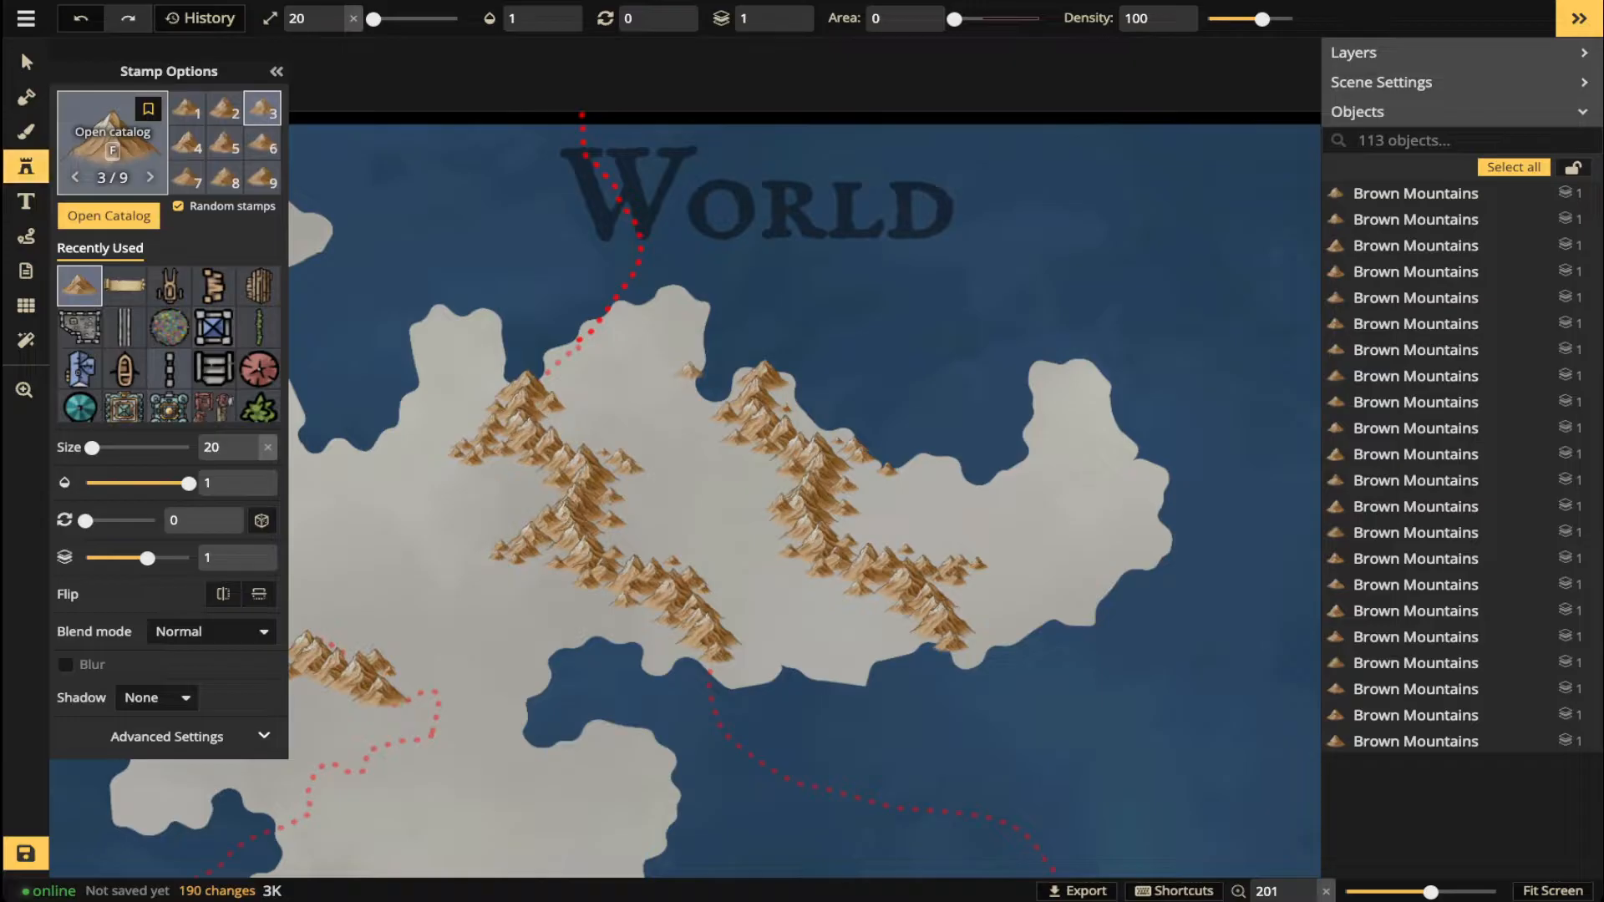
left_click(109, 216)
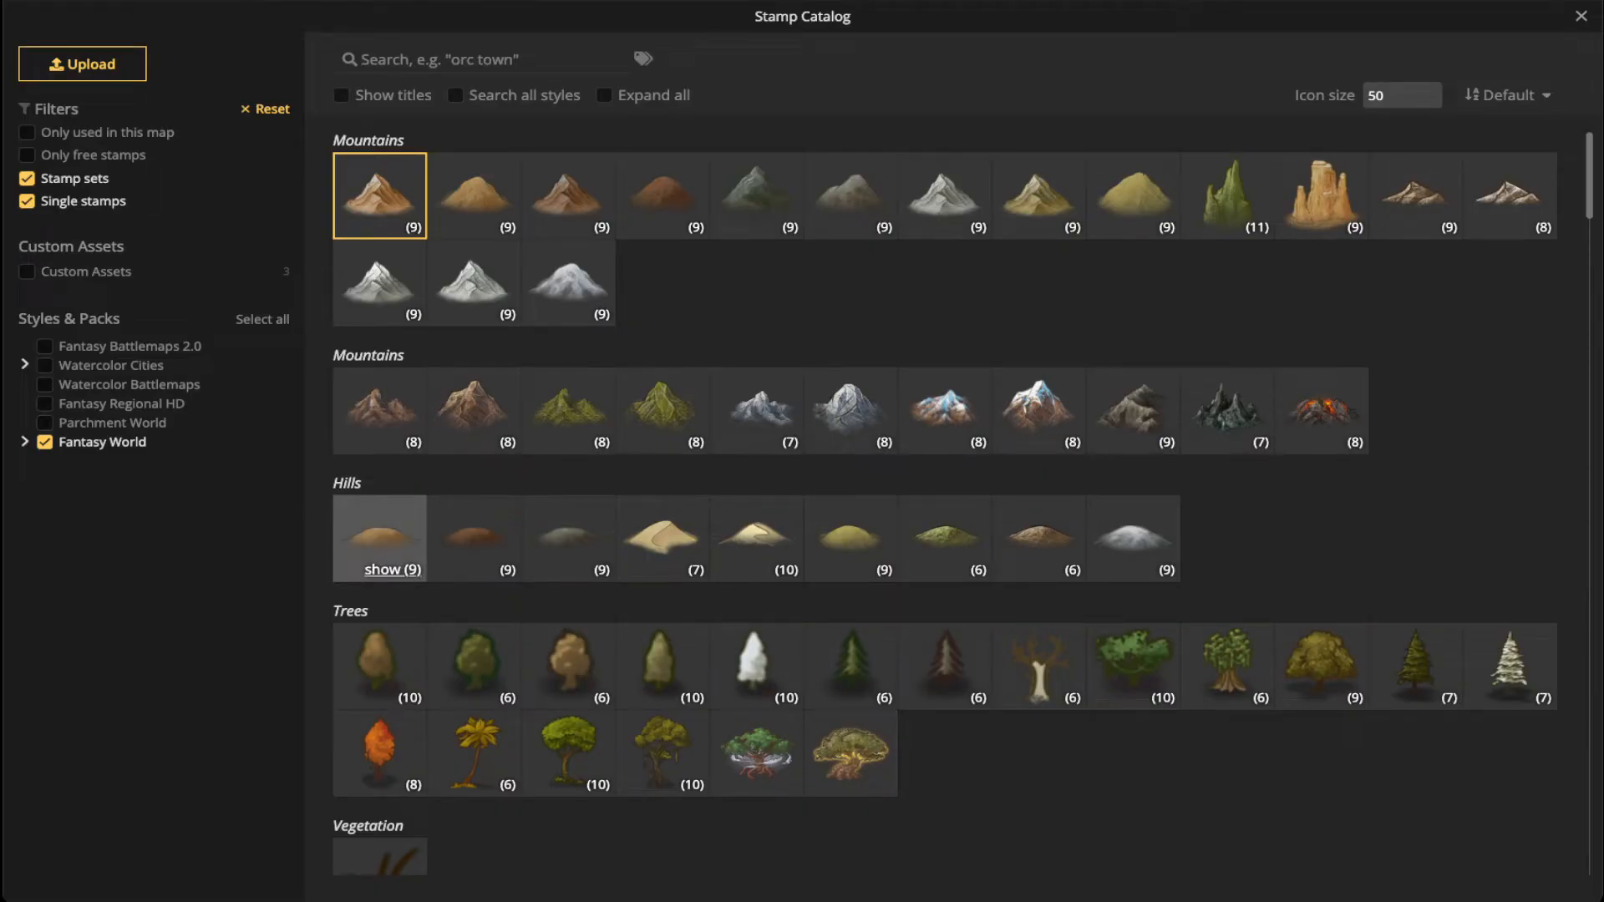
left_click(393, 569)
left_click(380, 535)
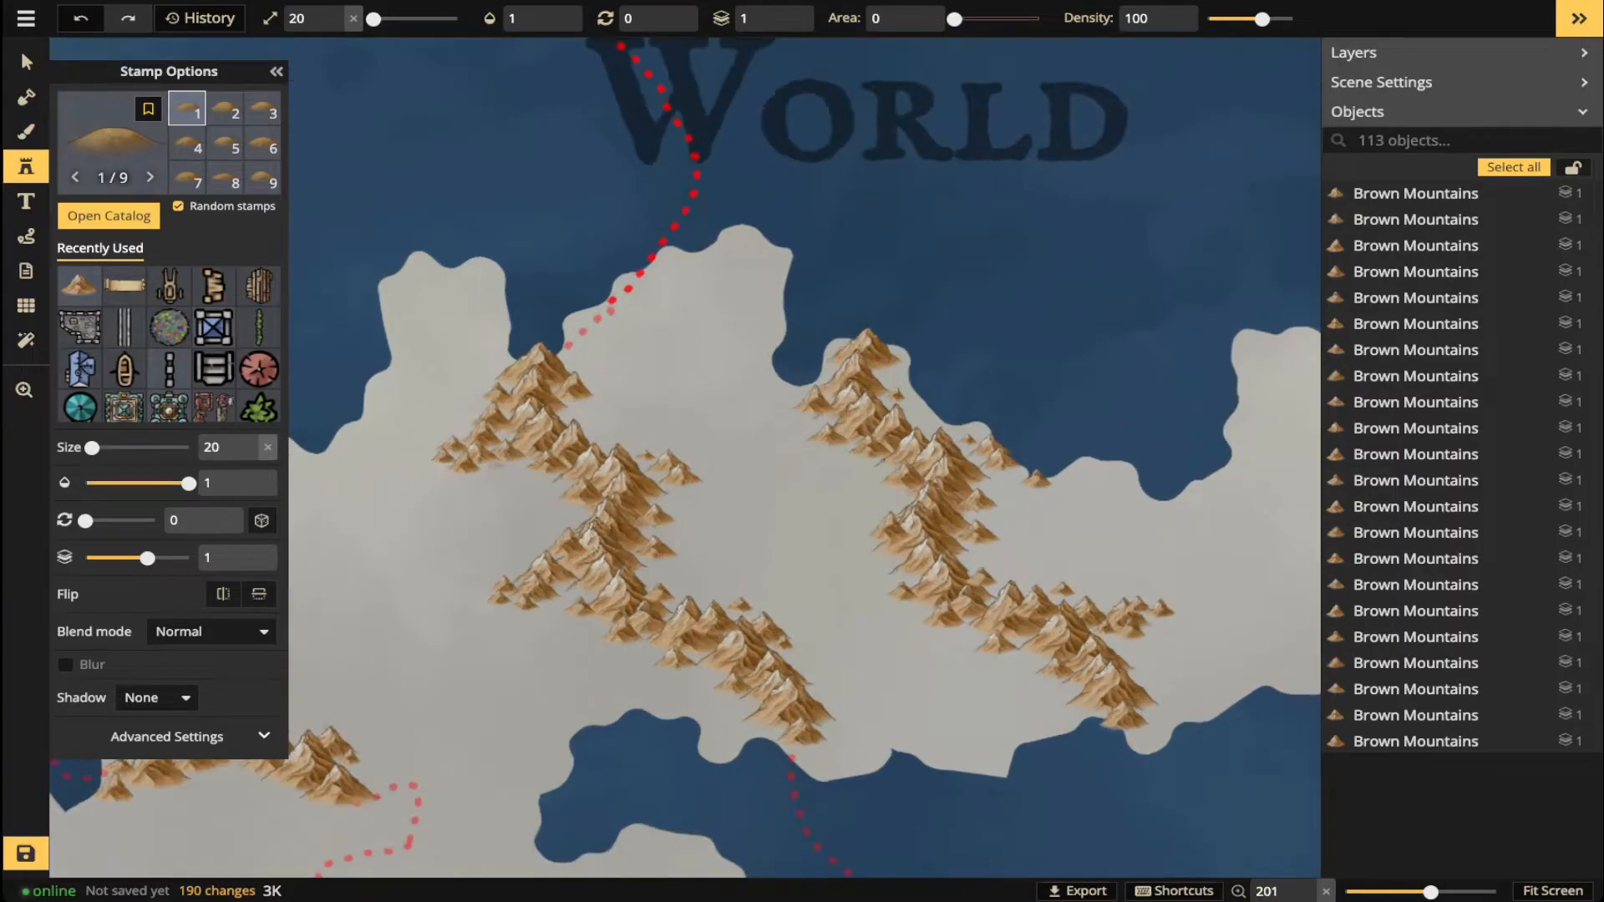
scroll(506, 469, "up", 5)
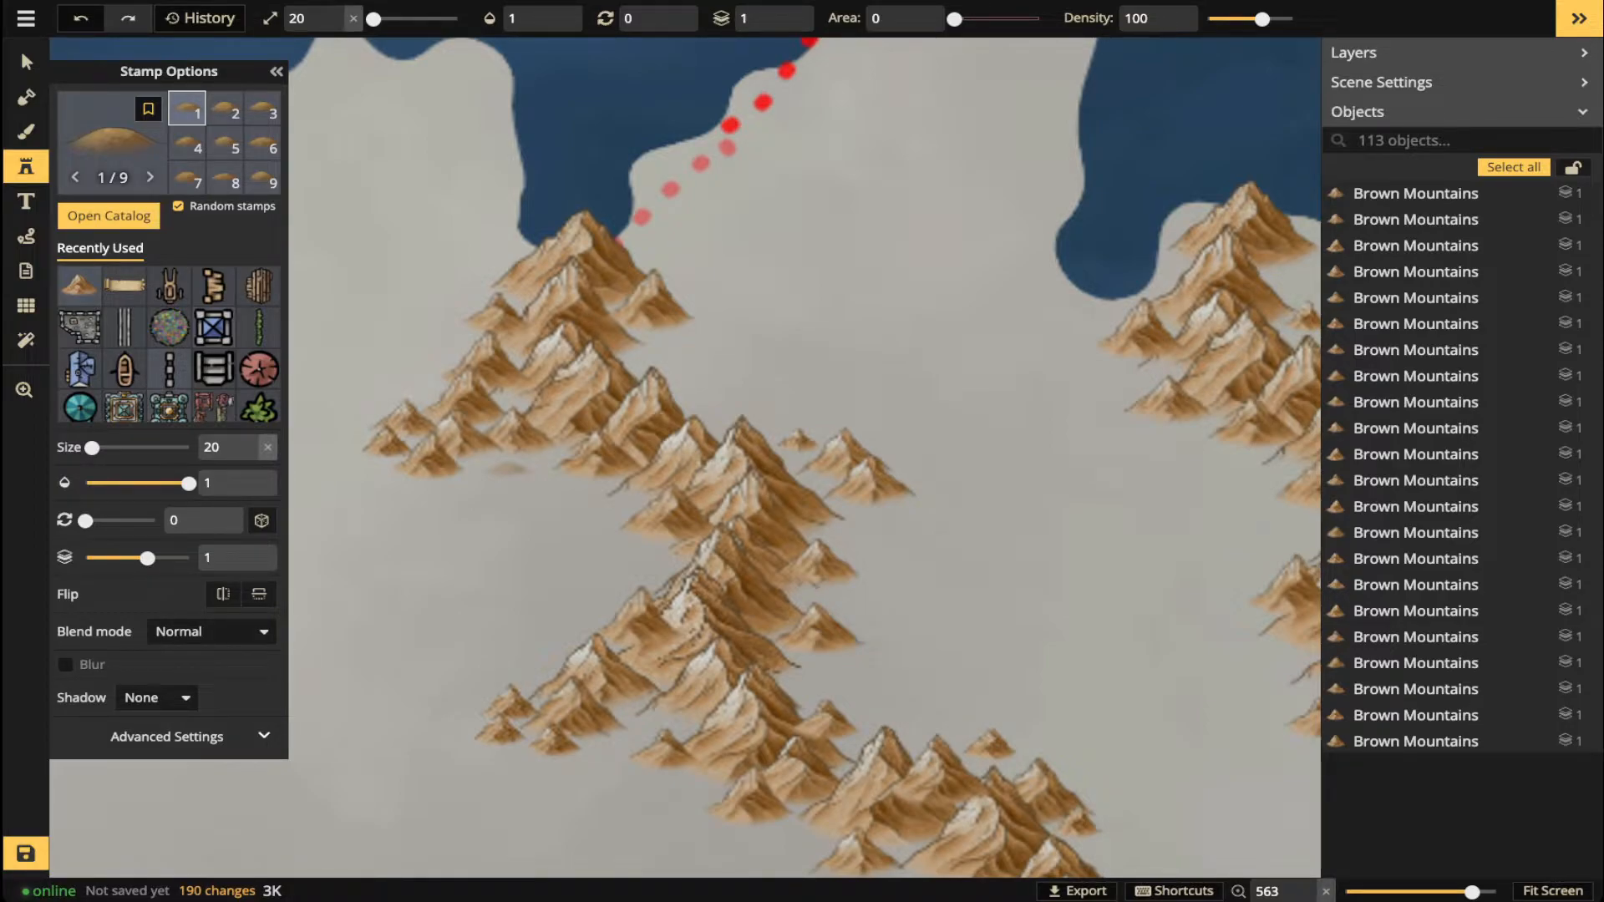
scroll(514, 472, "up", 3)
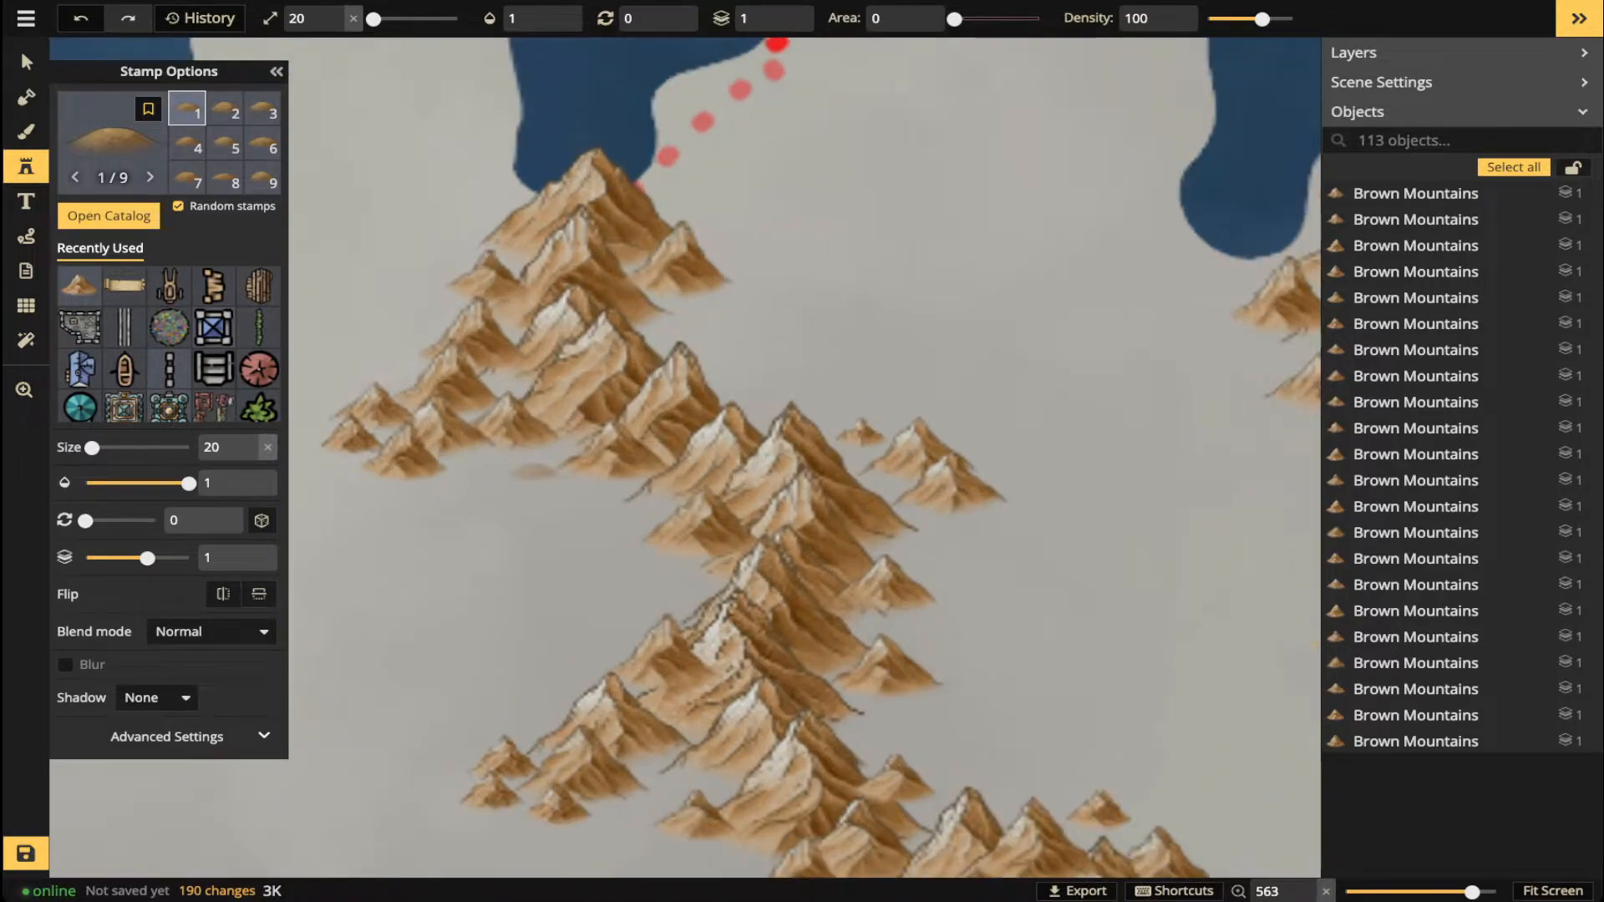
key("]")
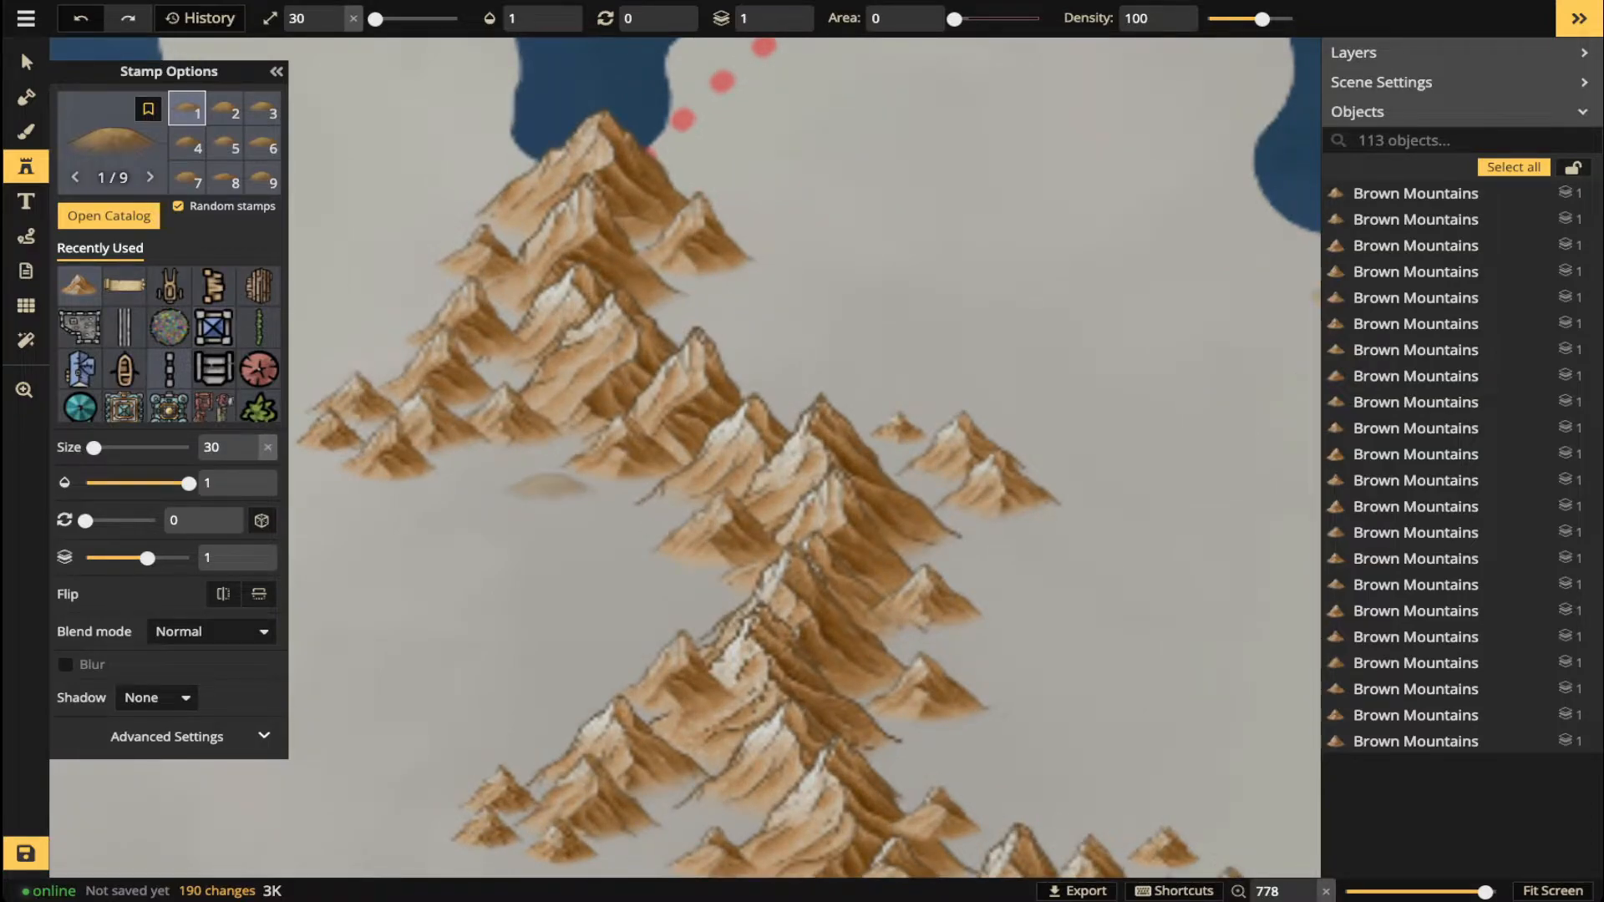
key("]")
scroll(548, 487, "down", 2)
scroll(547, 484, "down", 4)
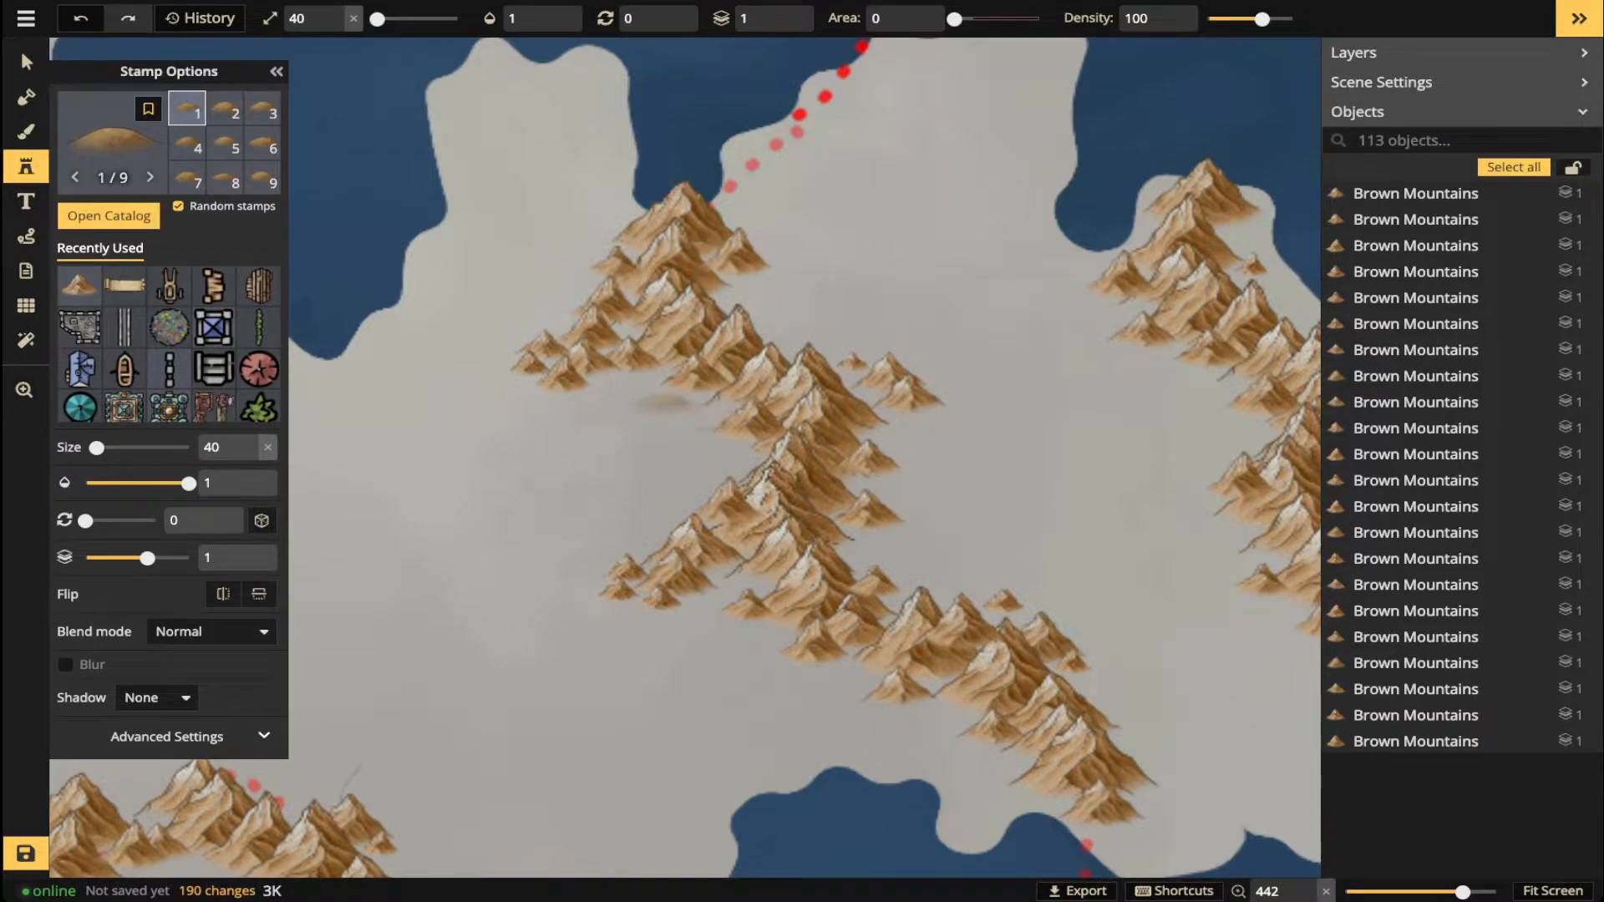
scroll(622, 400, "up", 4)
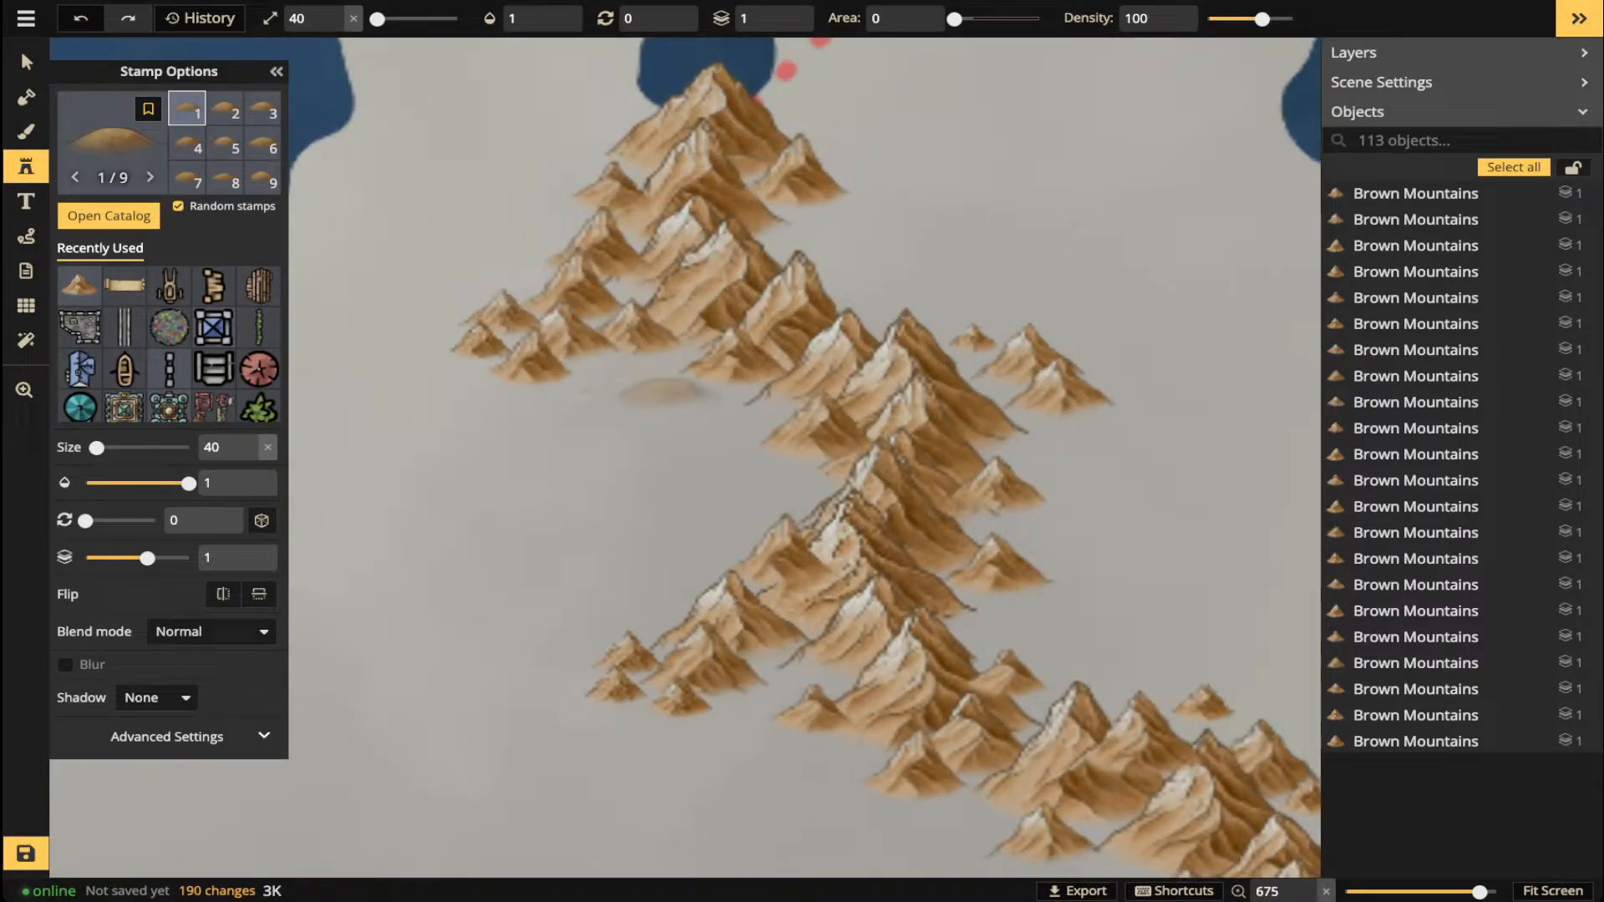
- Stamp one hill in the original range's upper western hollow and two hills along its eastern flank
left_click(678, 391)
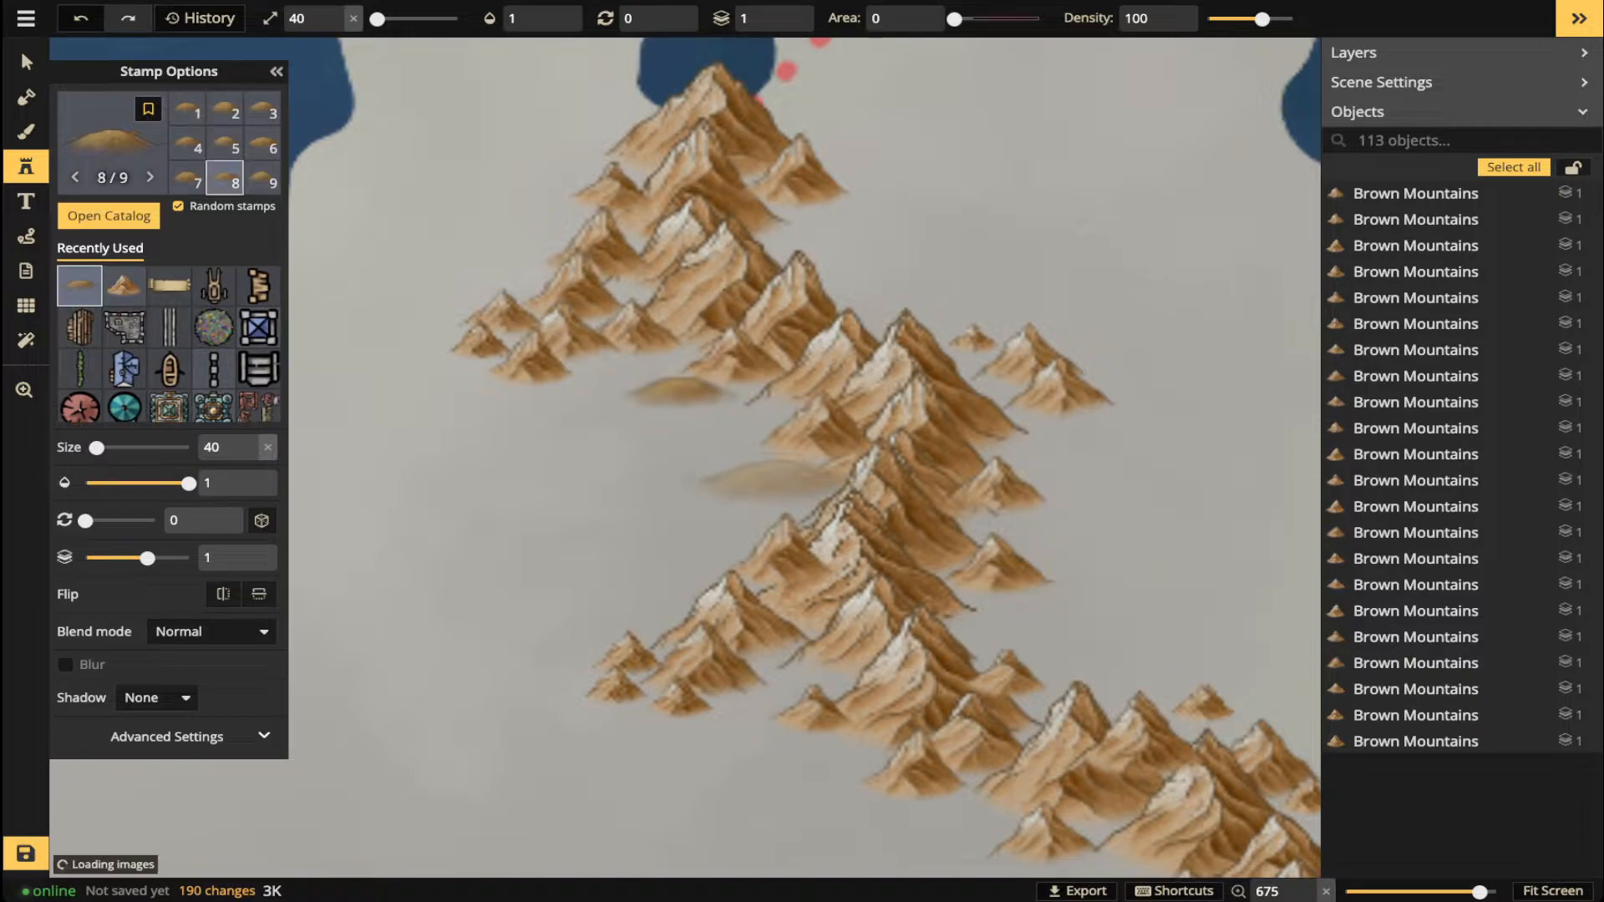
left_click(1102, 456)
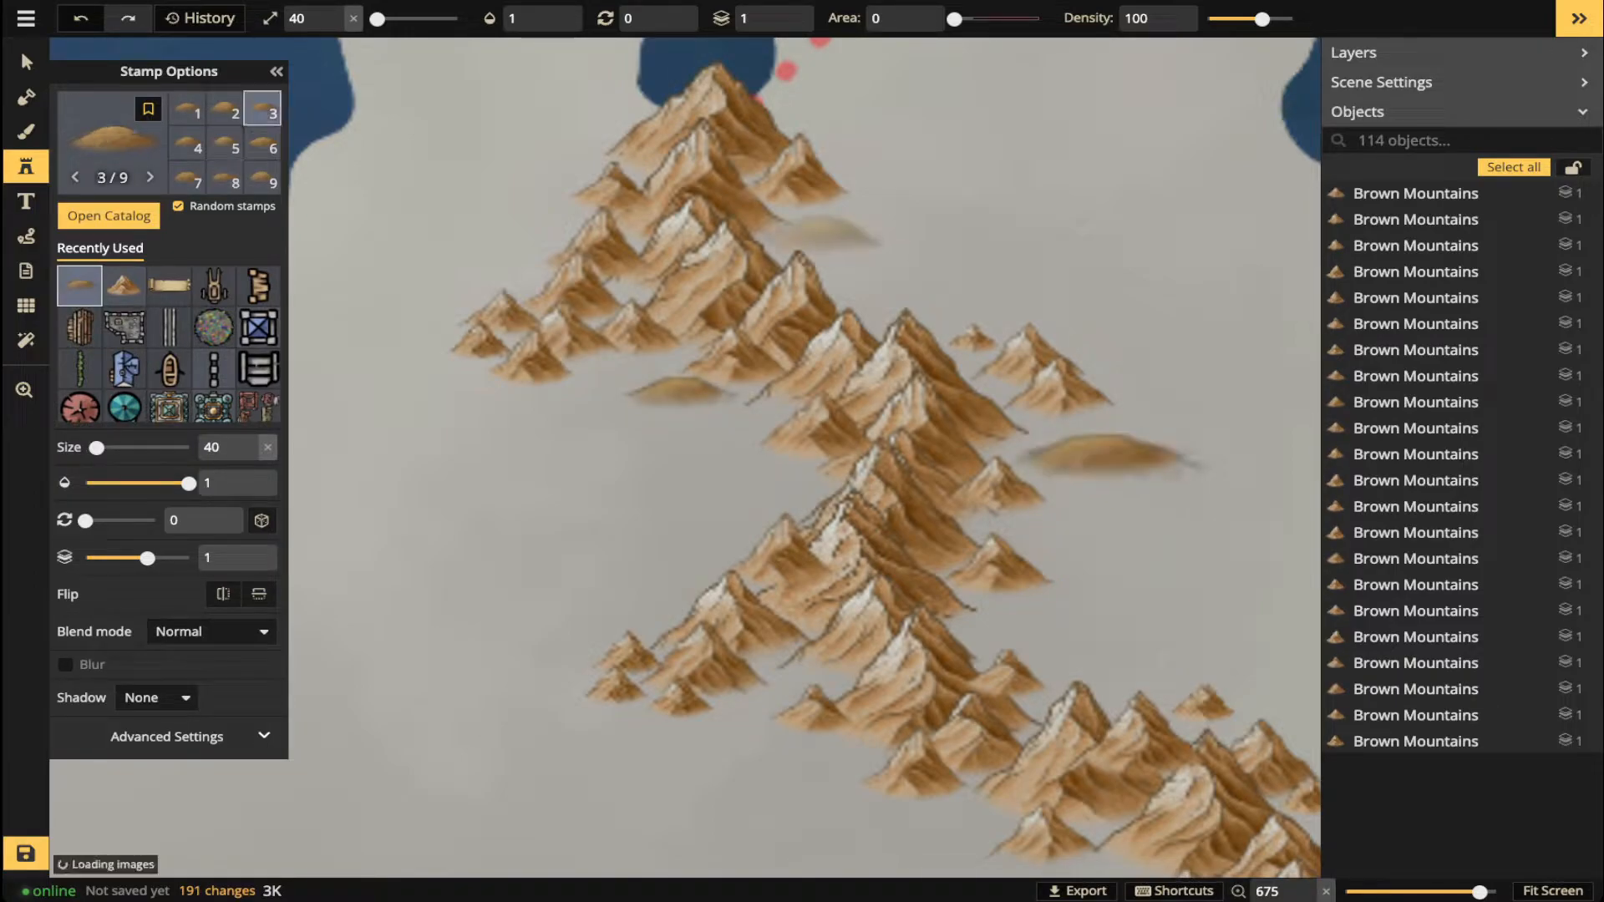
left_click_drag(799, 489, 677, 332)
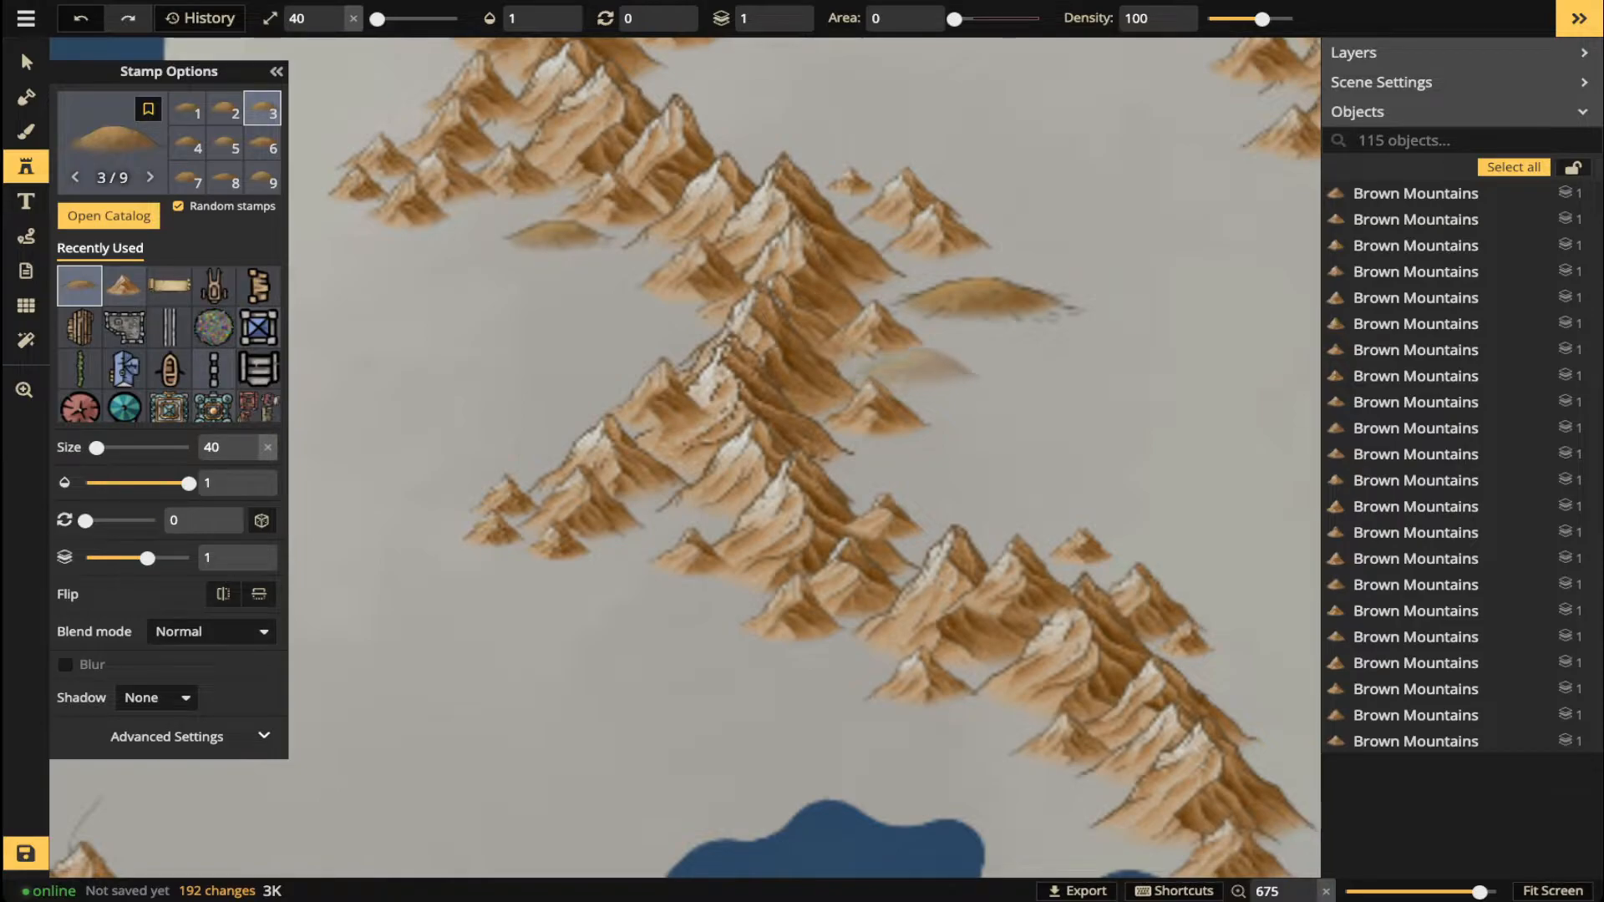
left_click(914, 359)
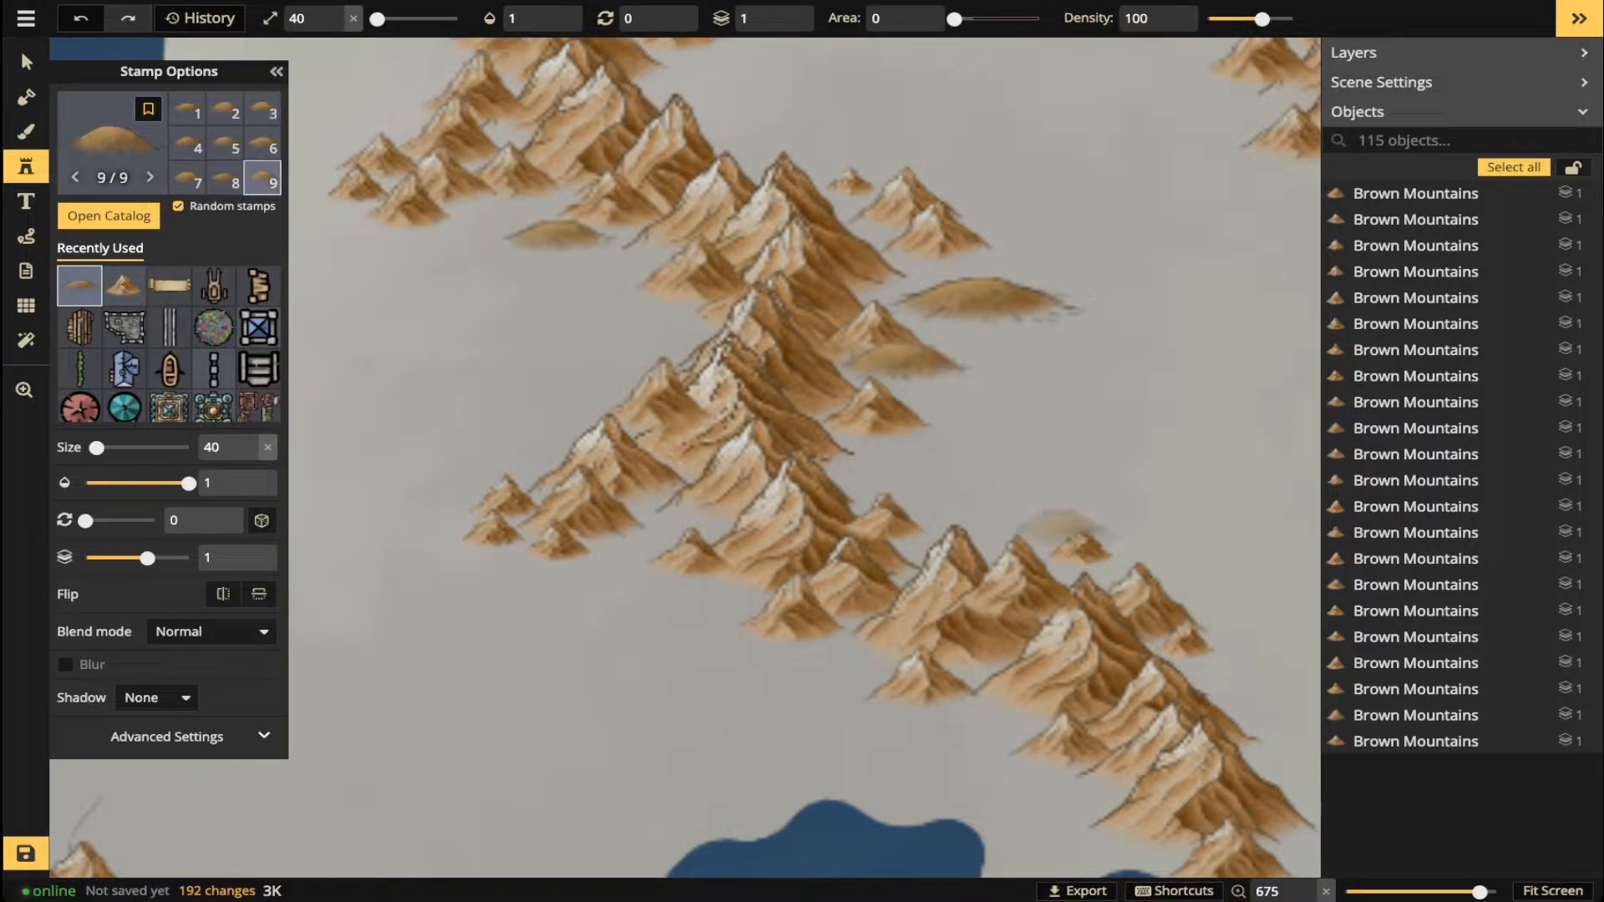
- Stamp hills along the southwestern foot of the original range's lower stretch and beside its southeastern tip
left_click(973, 700)
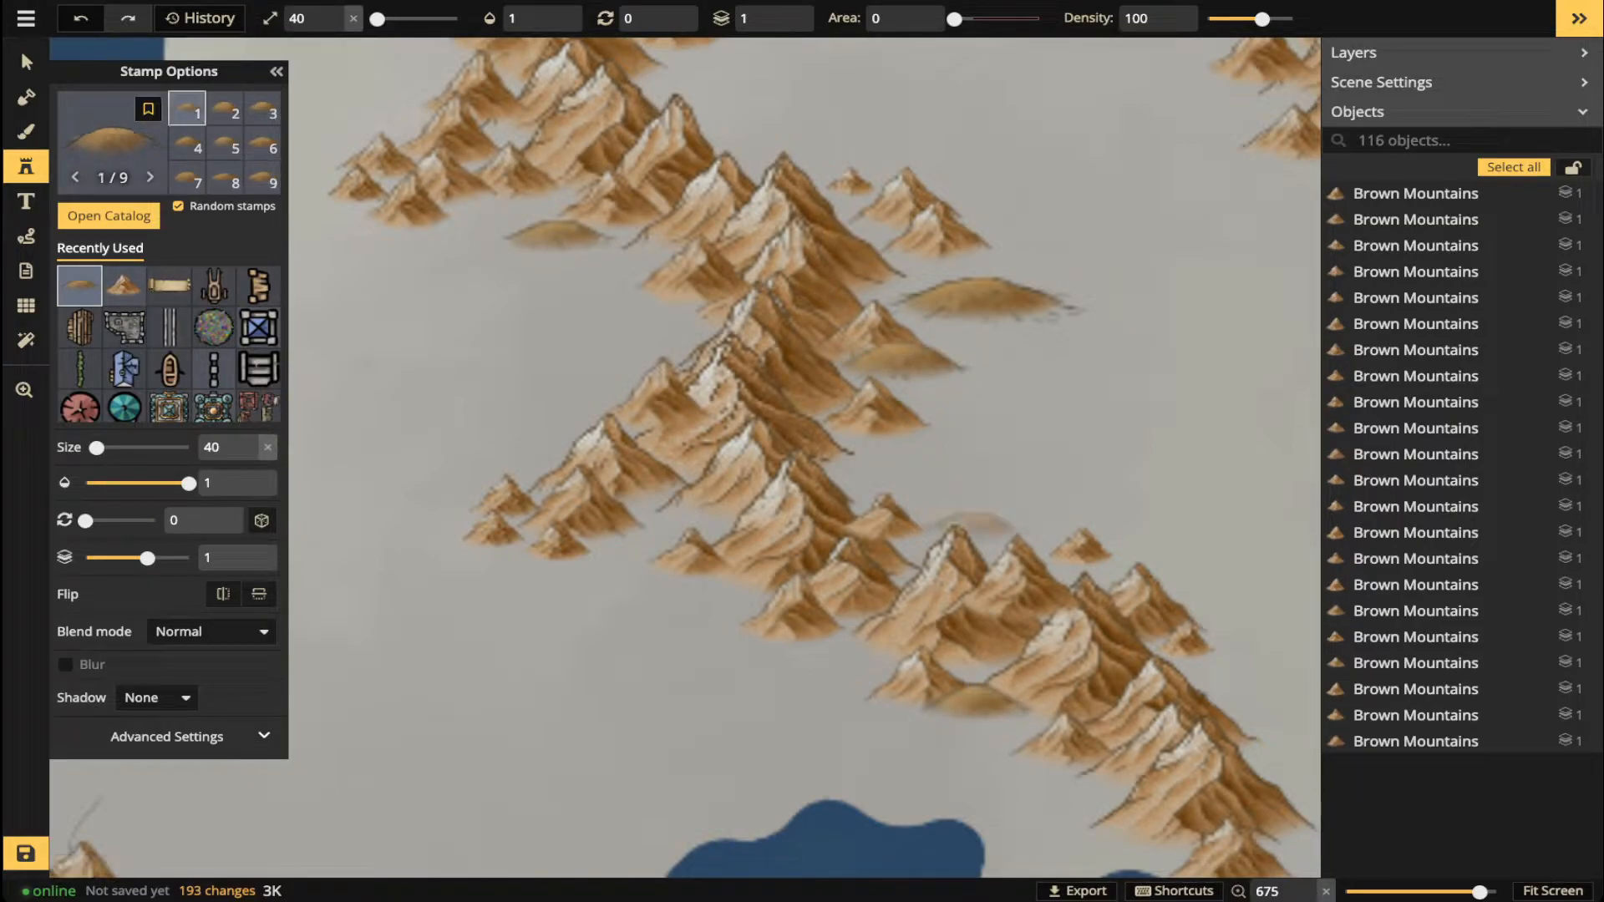
left_click_drag(973, 528, 833, 342)
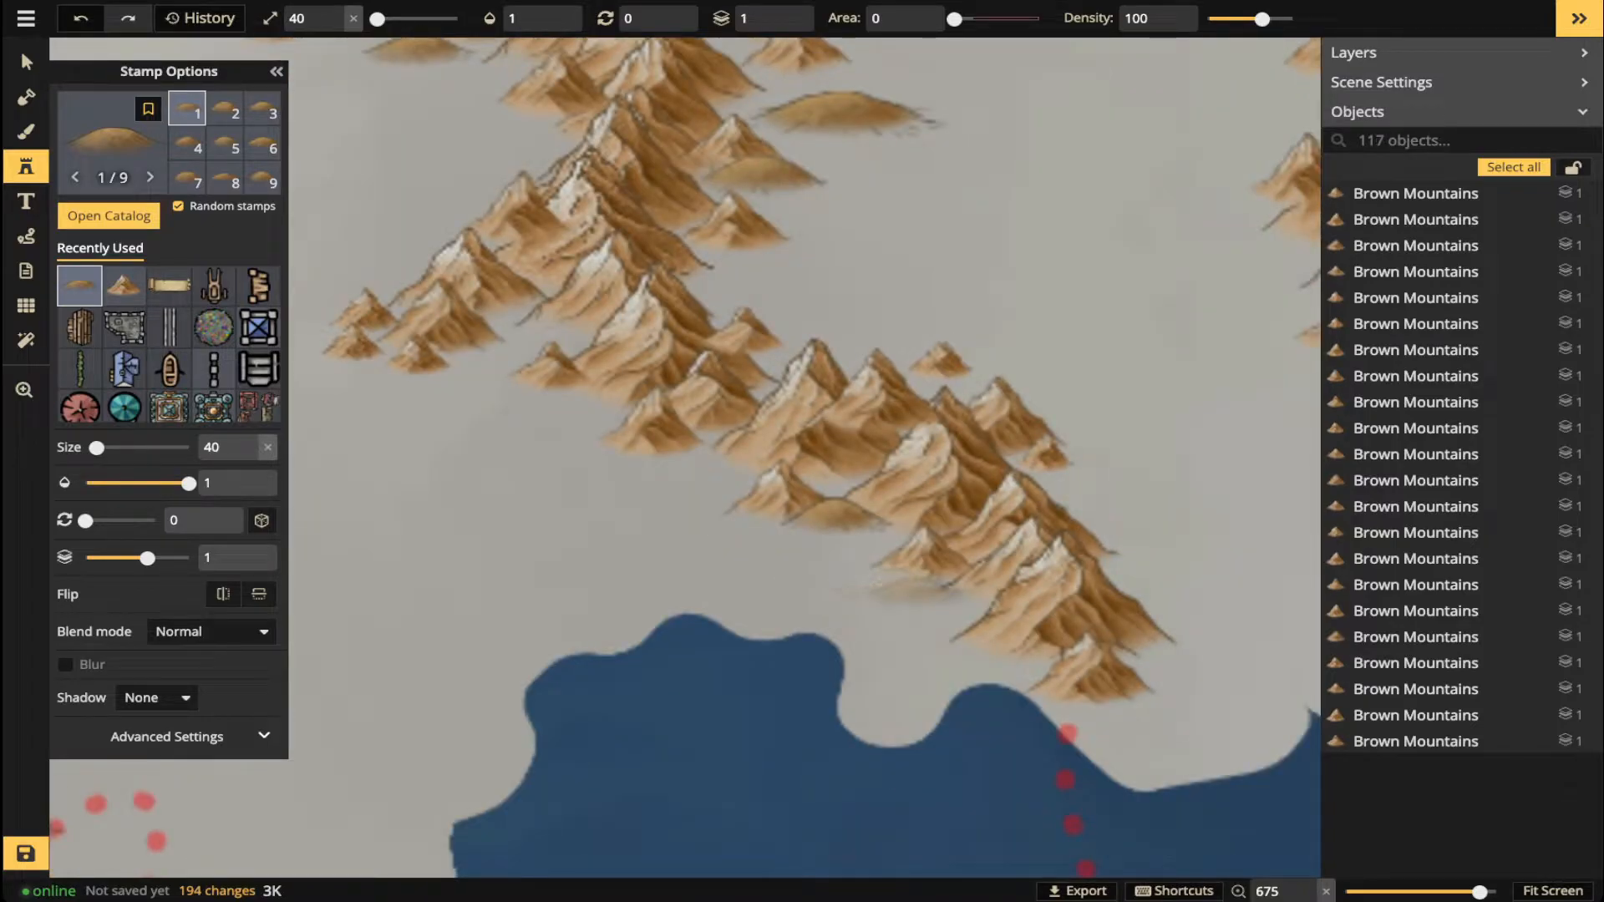
left_click(926, 586)
left_click(1157, 664)
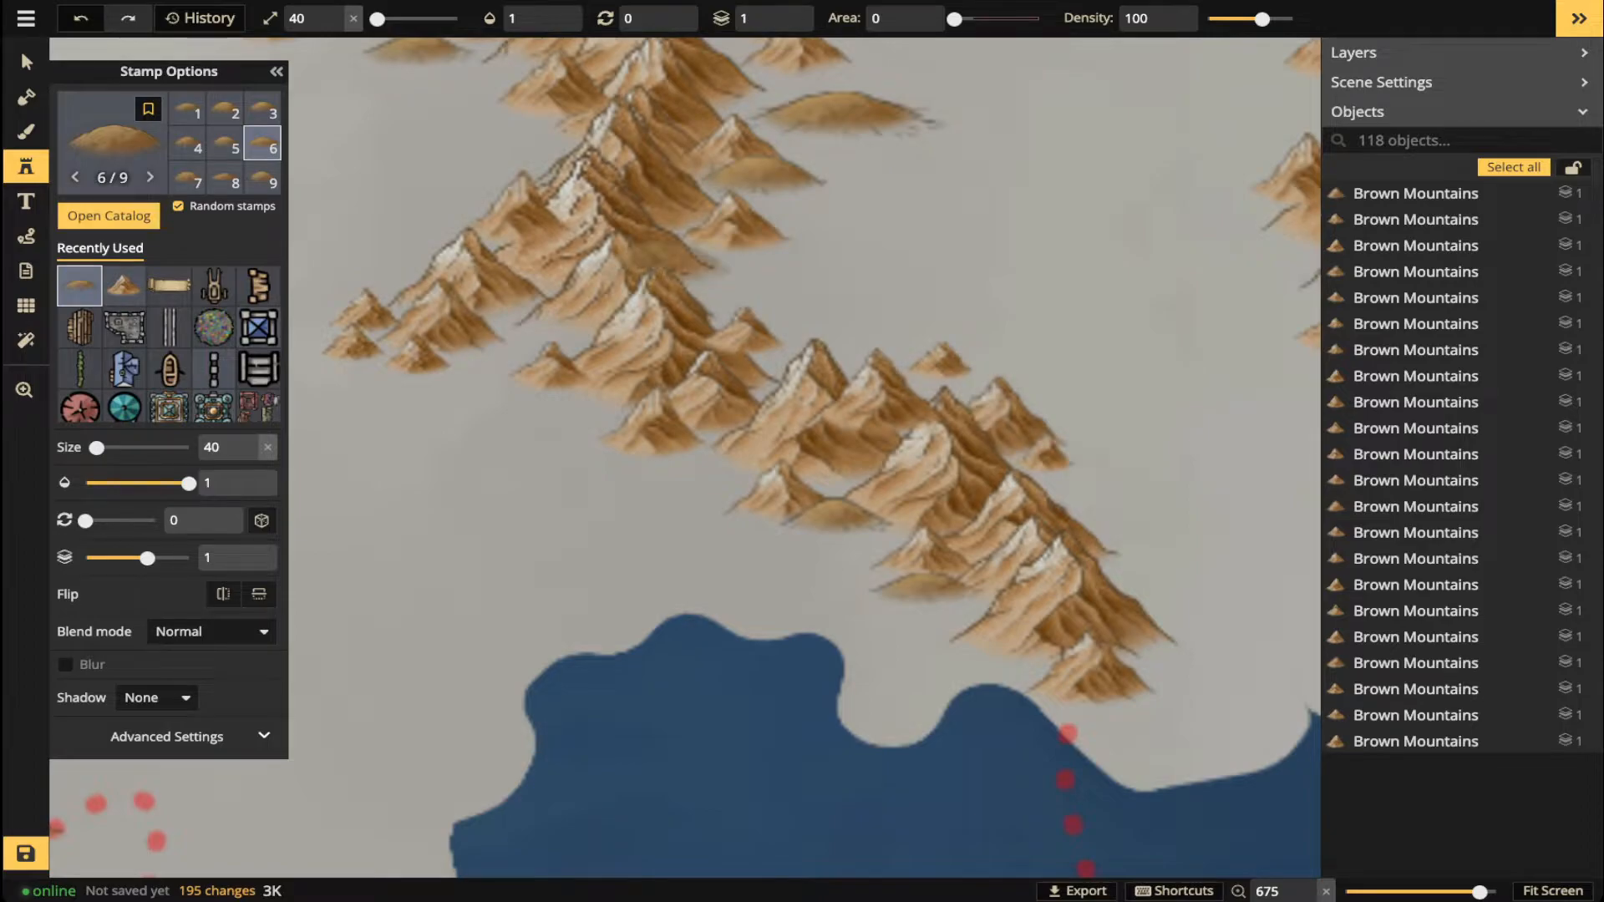
- Set the hill stamp's layer to 0 and place hills behind the original range's northern peak and its lower western spur
left_click_drag(684, 264, 700, 477)
left_click(786, 25)
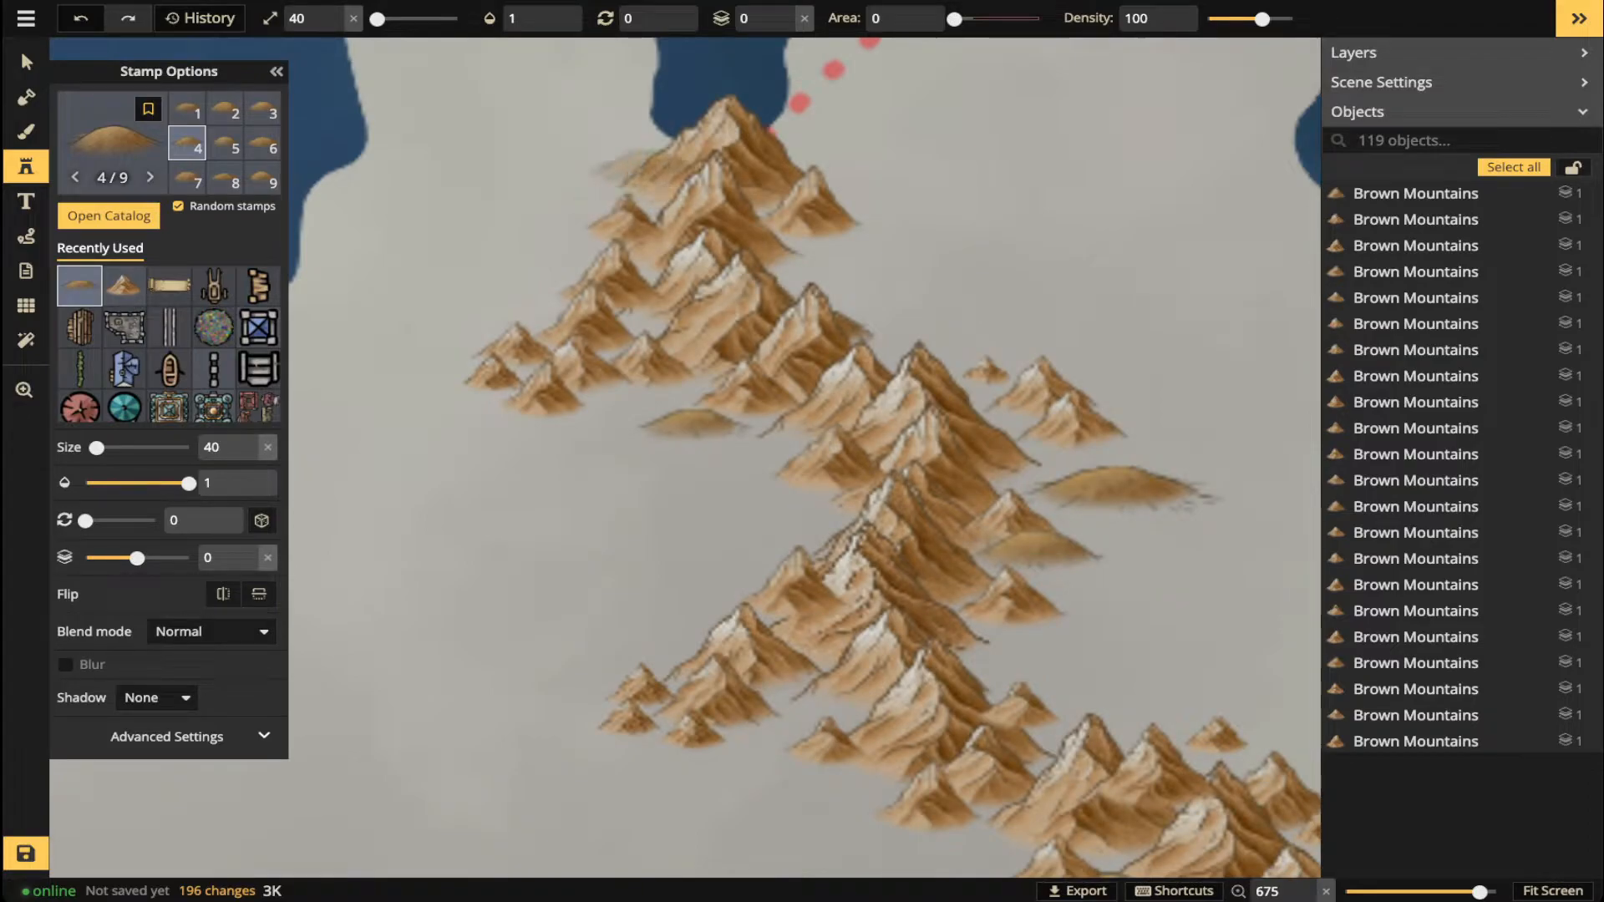
left_click(658, 155)
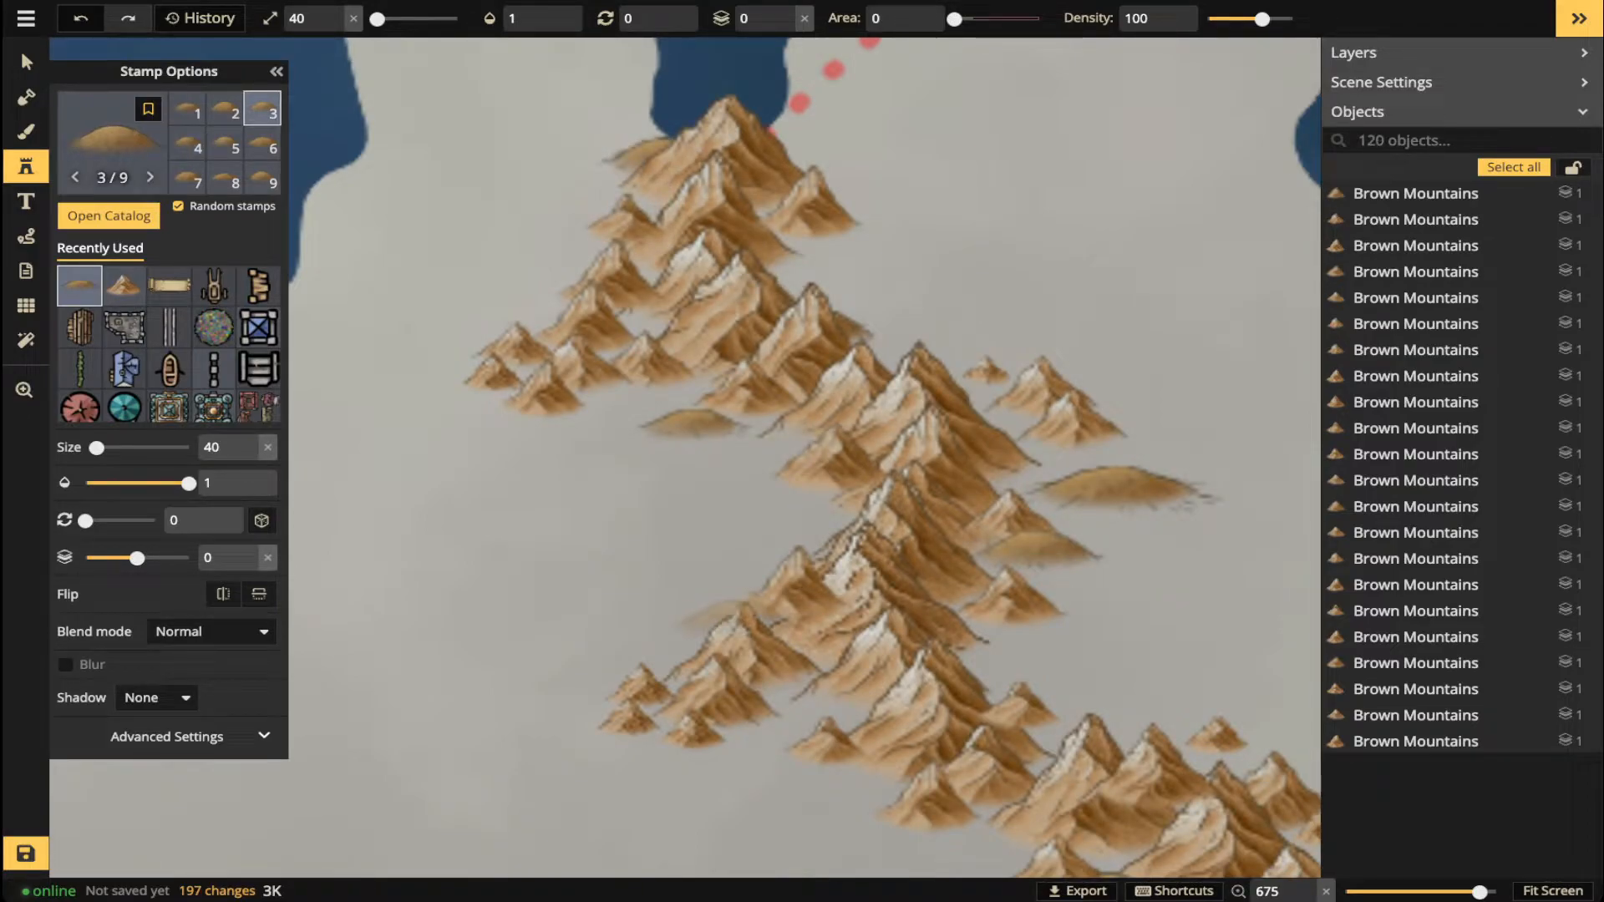
left_click(714, 639)
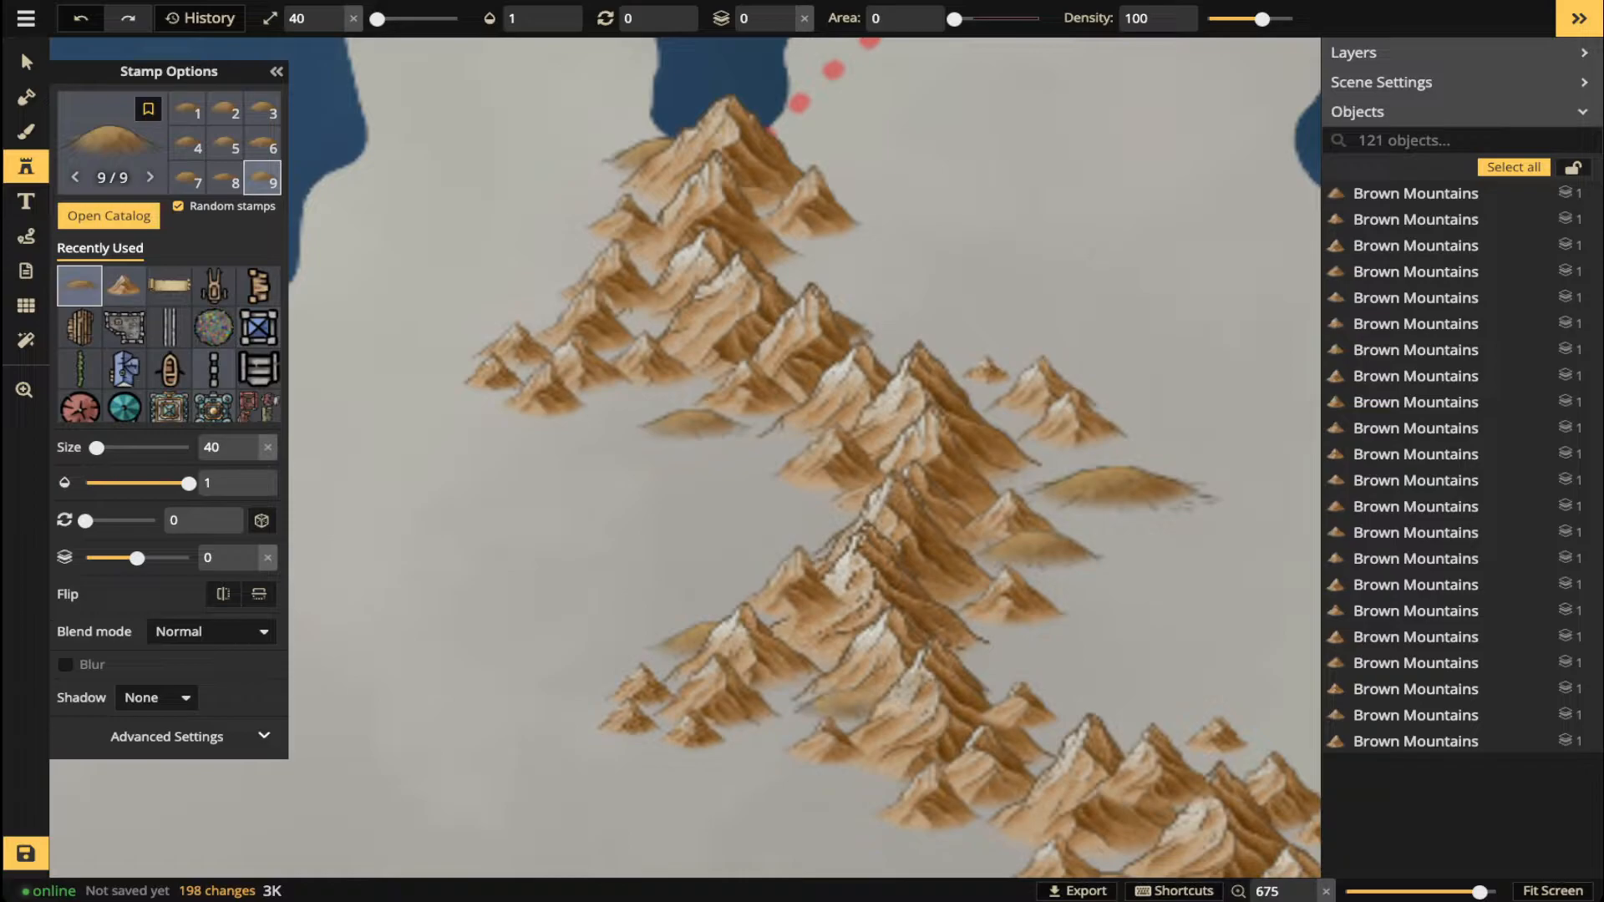
- Stamp more size-40 hills behind the original range's lower eastern flank, its western spur tip and both sides of its northern stretch
left_click(992, 653)
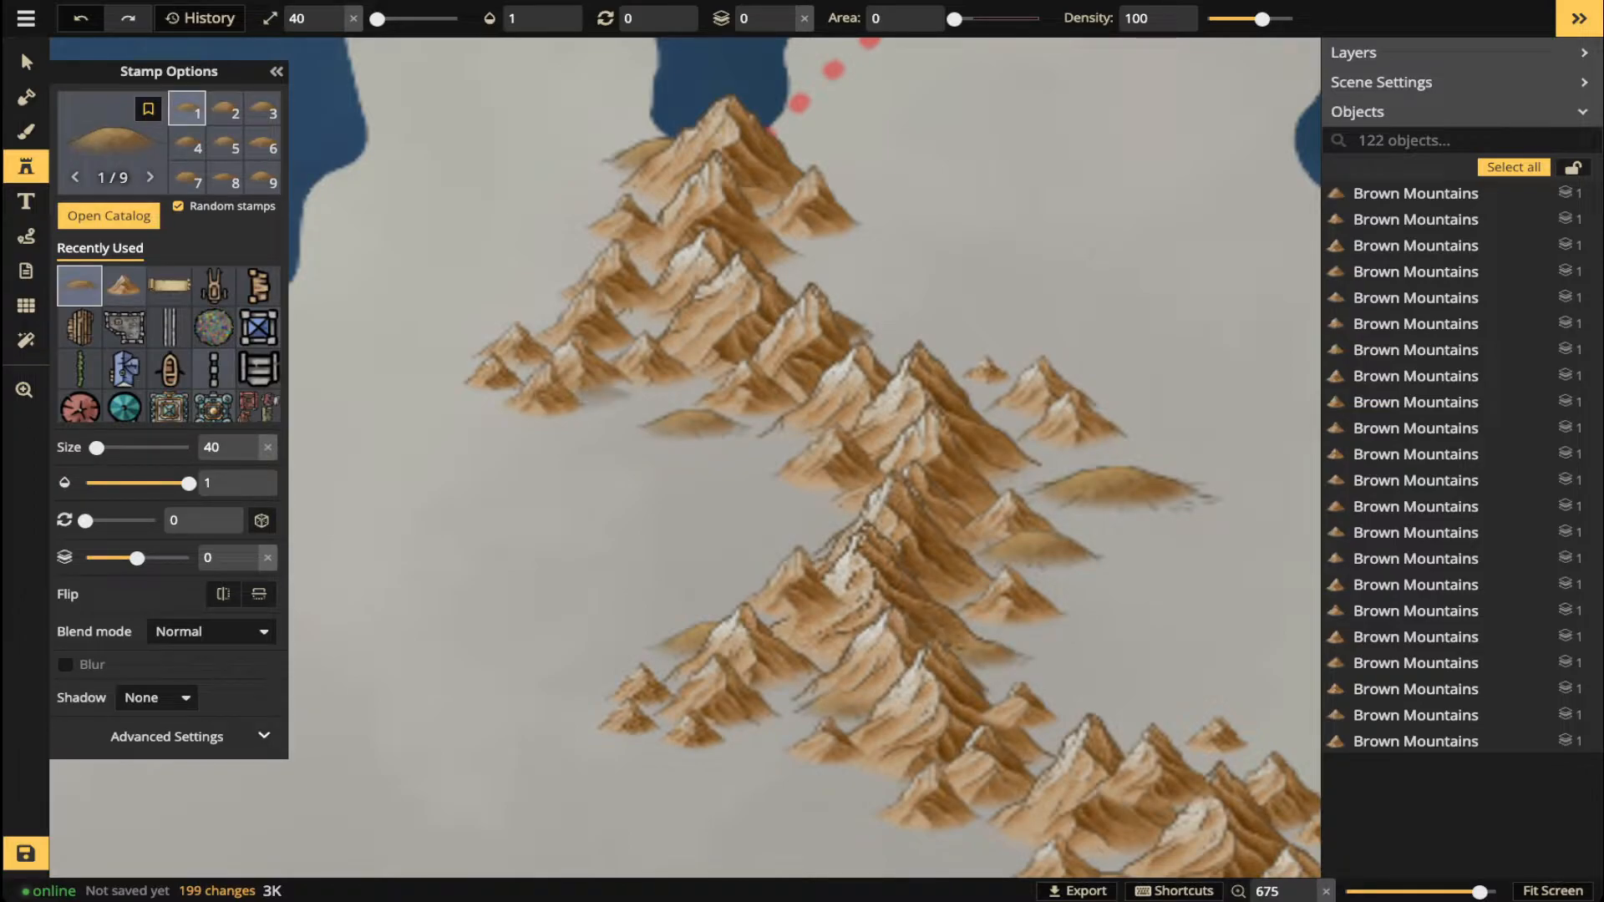
left_click(614, 397)
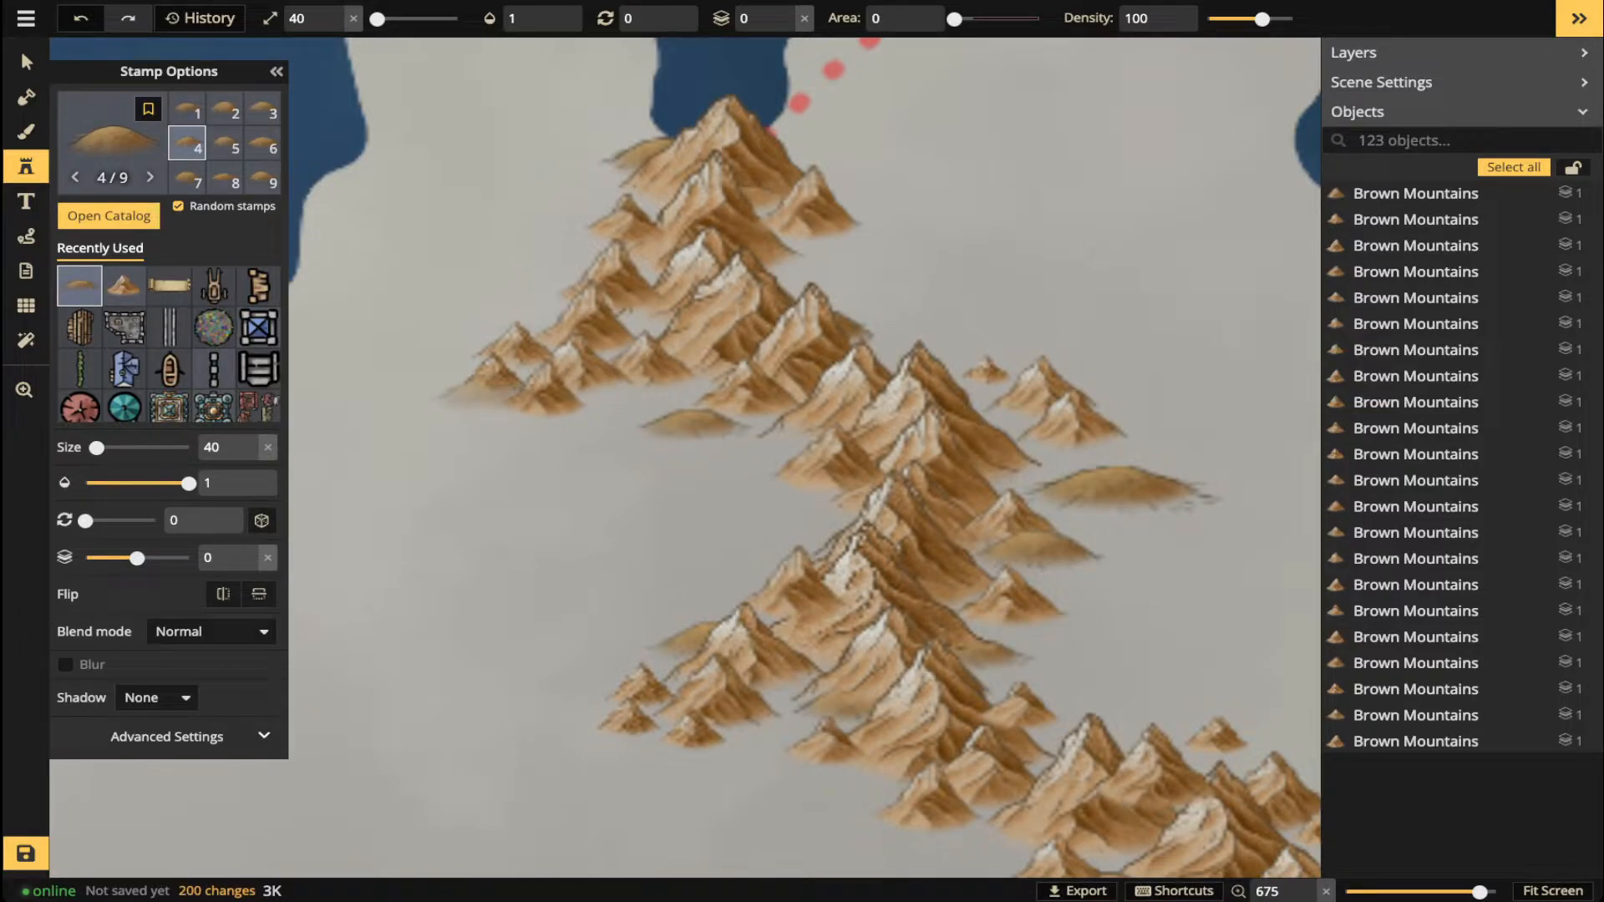
left_click(832, 238)
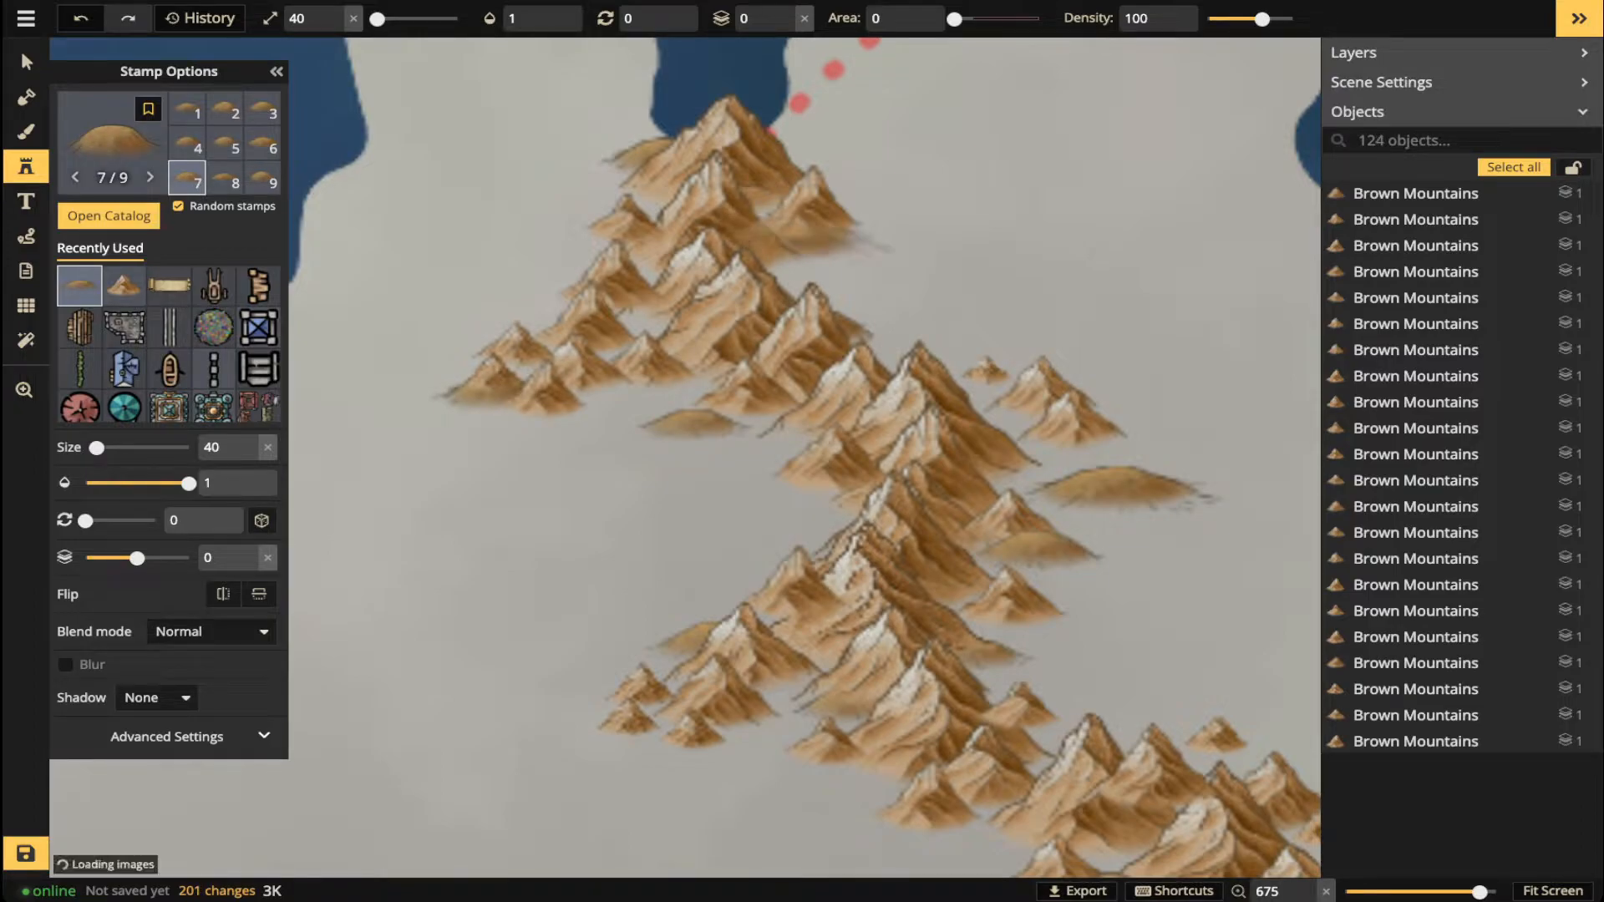
left_click(820, 276)
left_click(805, 275)
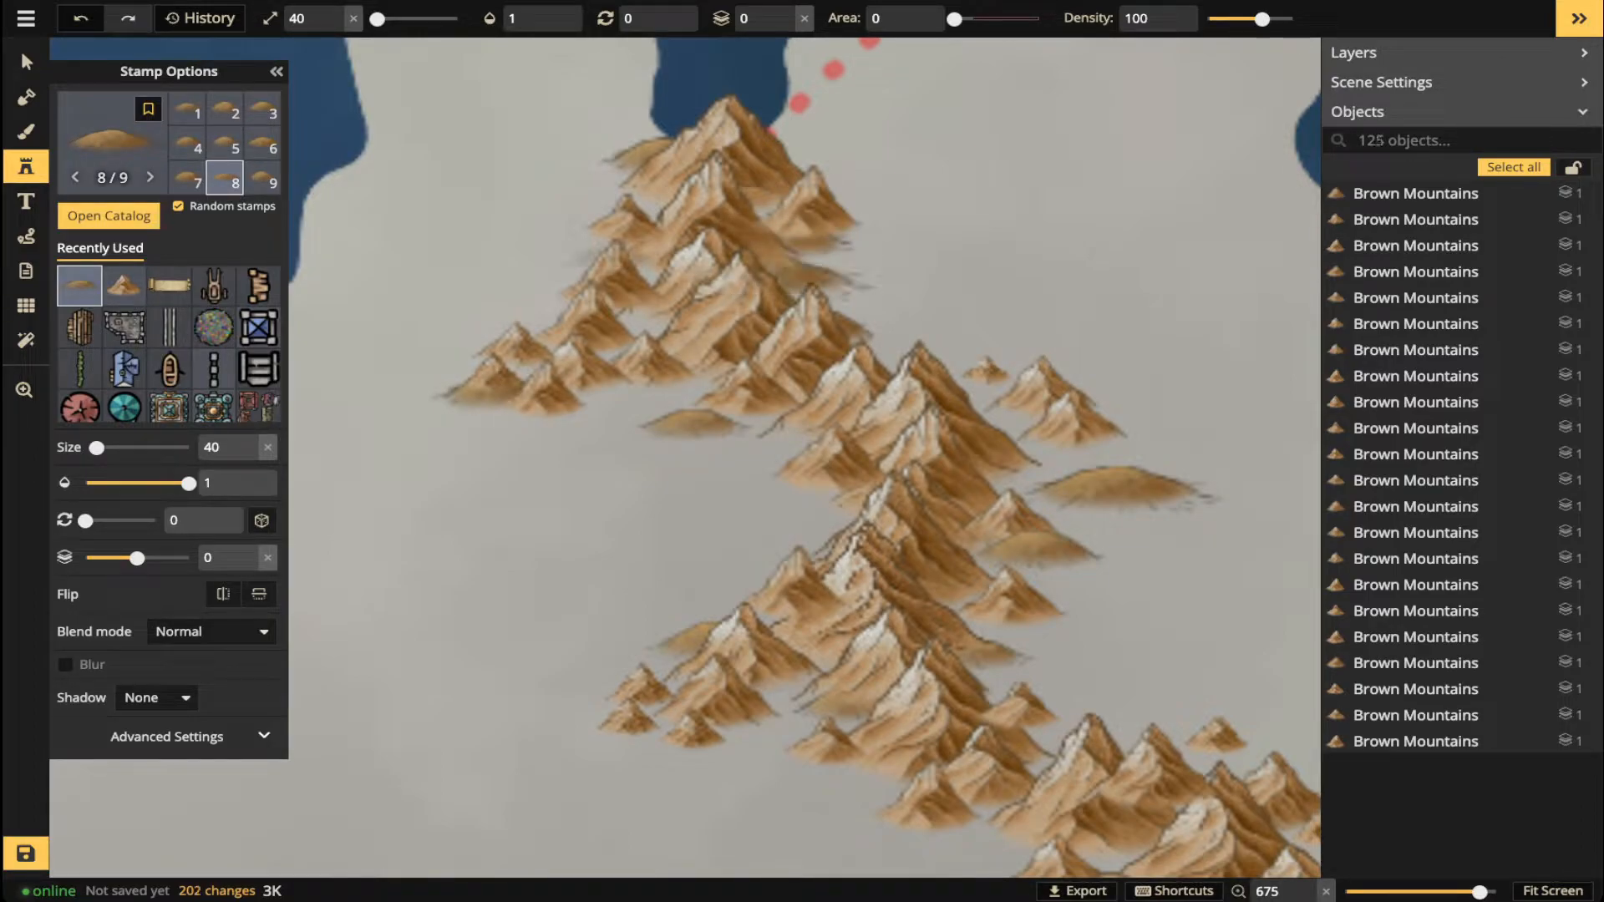
left_click(608, 249)
- Stamp hills behind the foothill peaks on both sides of the original range's lower stretch, just above its southeastern bend
left_click_drag(839, 518, 778, 331)
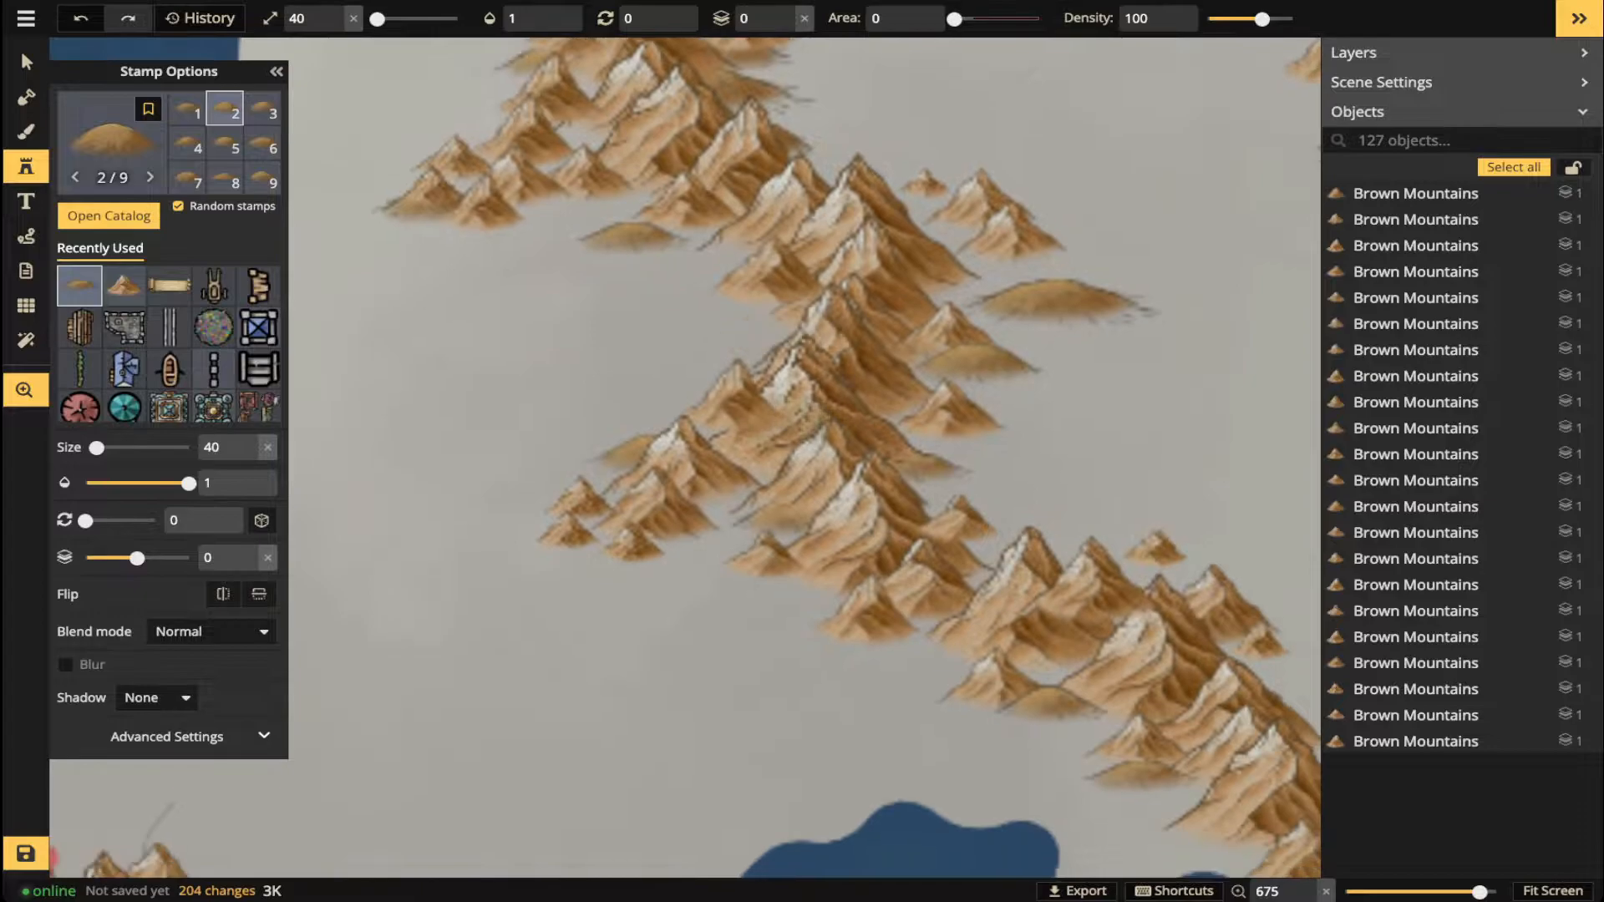
left_click(764, 576)
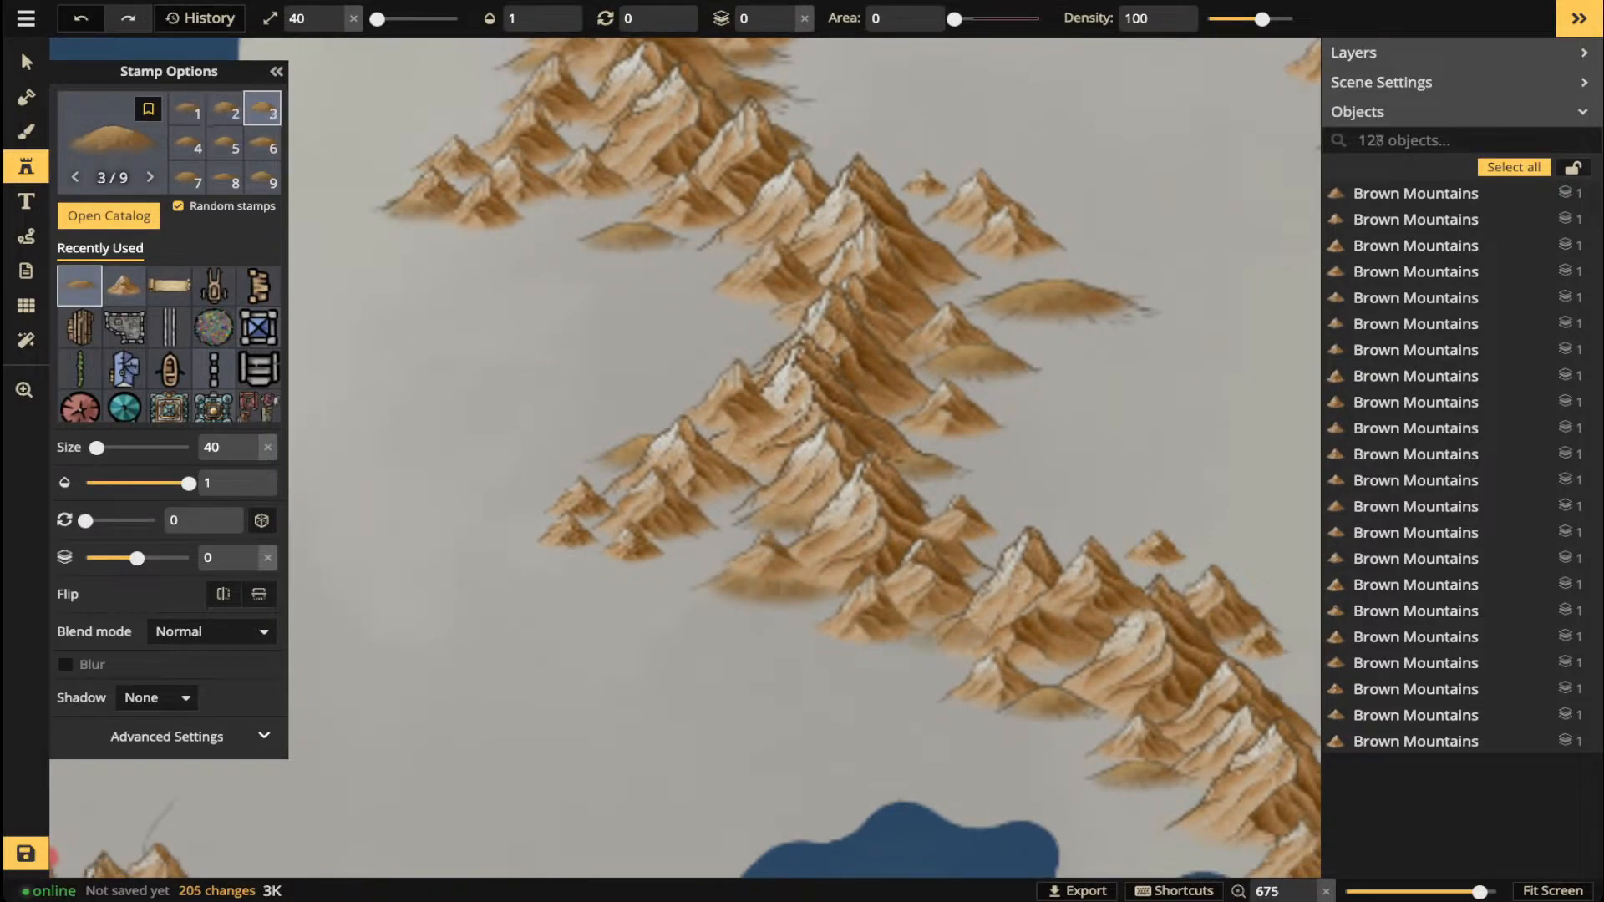
left_click(938, 612)
left_click(965, 543)
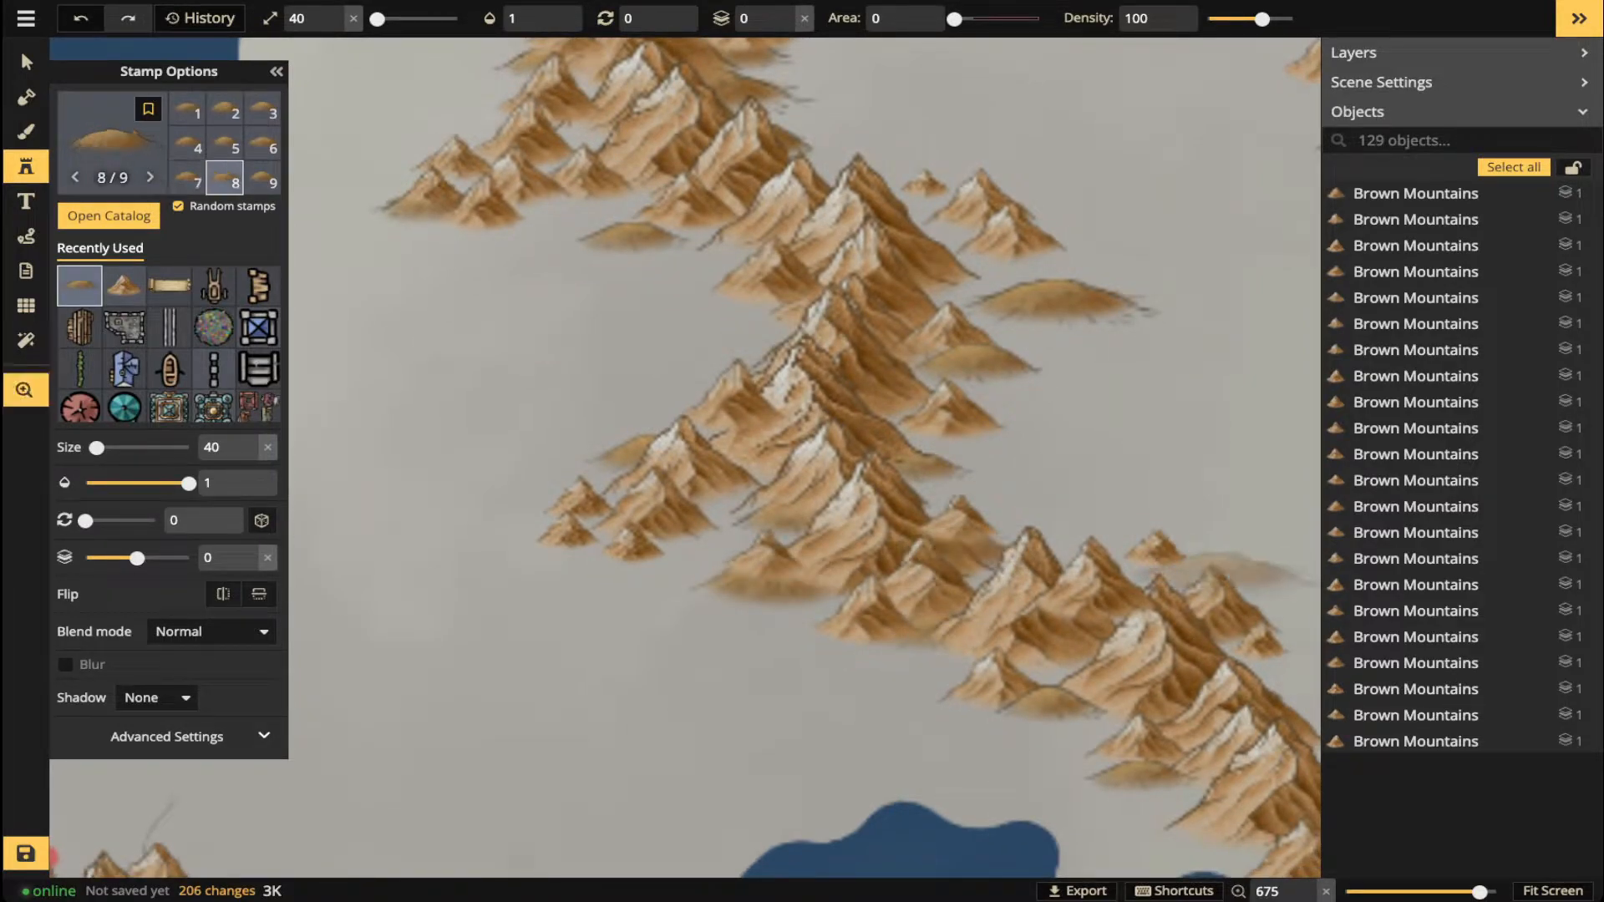
- Stamp hills behind the eastern slopes and the last peak at the original range's southeastern tip
left_click_drag(1311, 742, 922, 530)
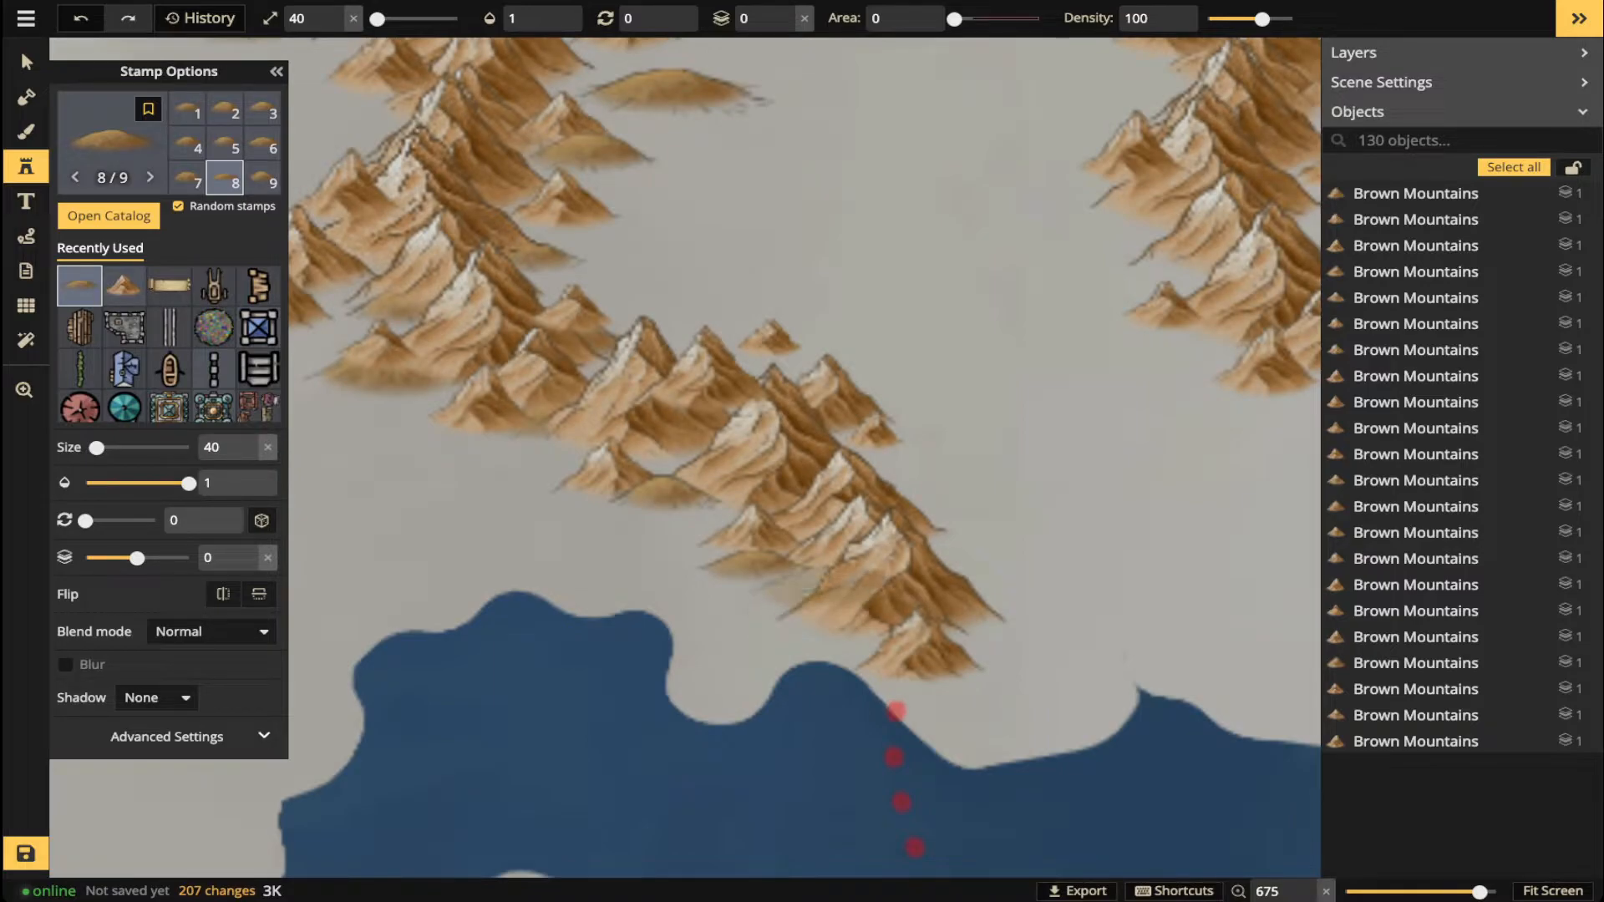
left_click(960, 545)
left_click(986, 632)
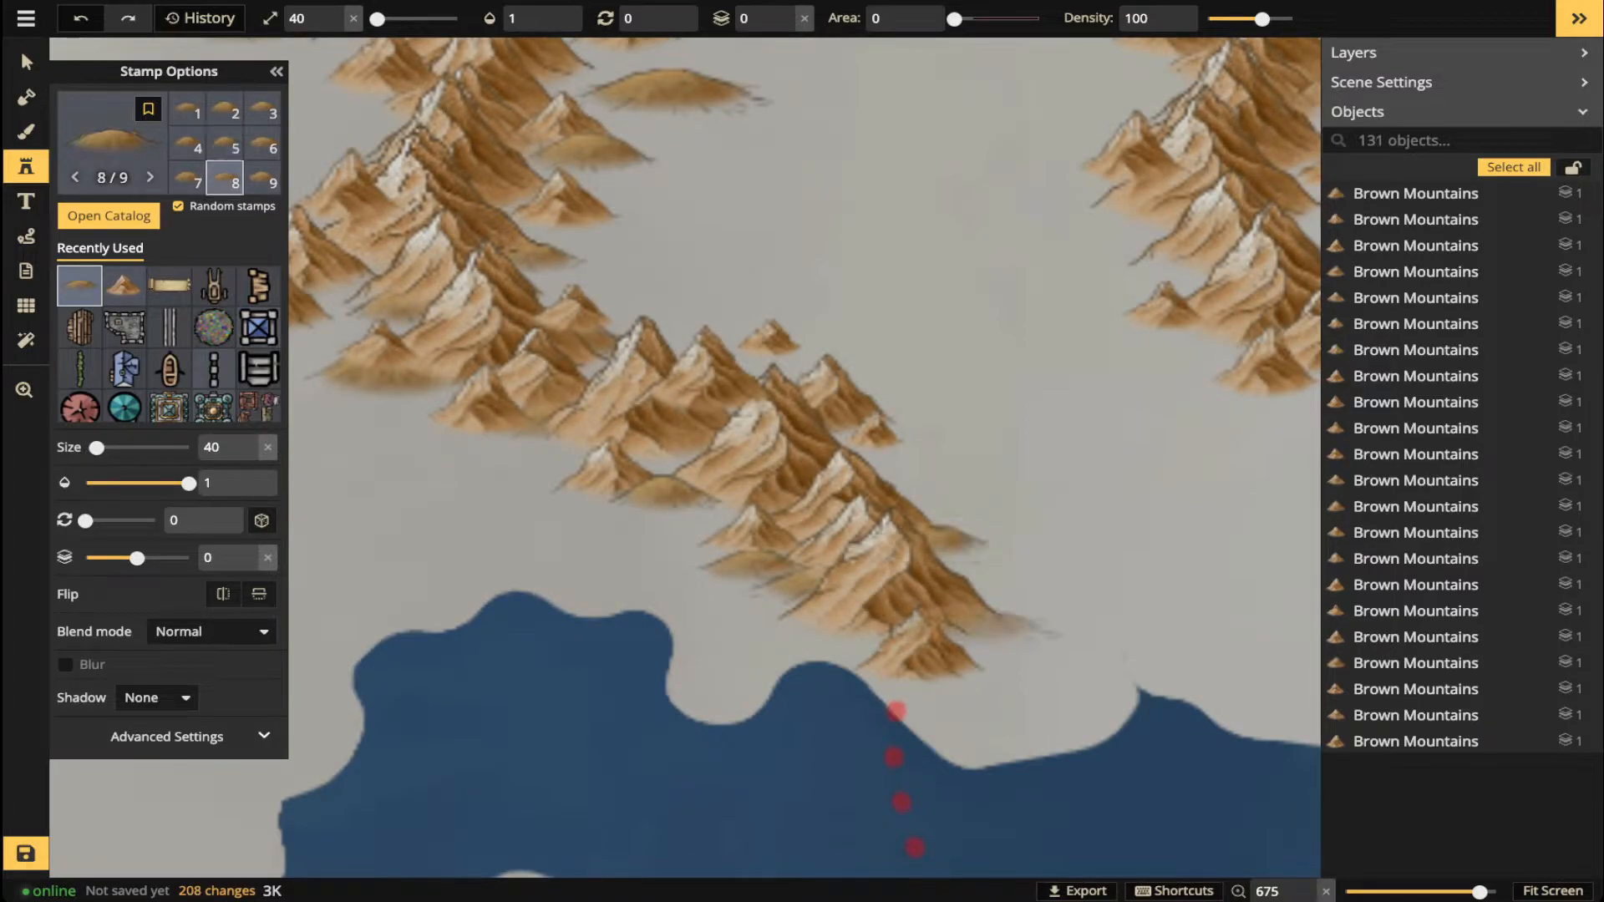
left_click(943, 642)
scroll(944, 639, "down", 1)
left_click(675, 487)
- Set the stamp size to 20 and stamp small hills in the original range's western hollow and along its middle eastern flank
scroll(718, 459, "down", 2)
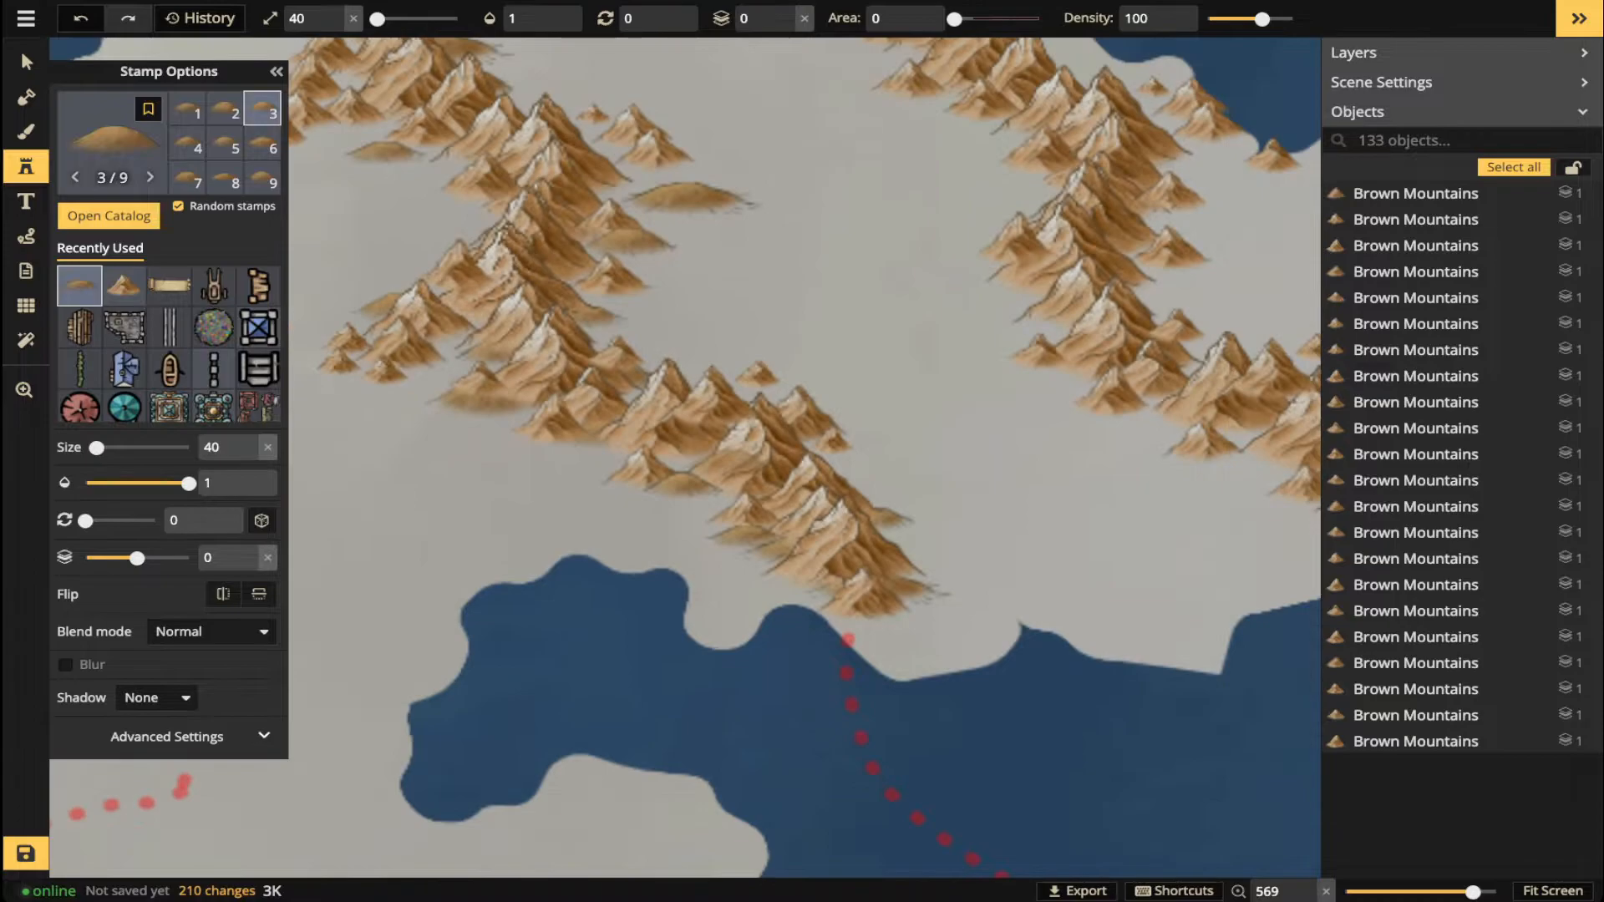
left_click_drag(713, 279, 915, 490)
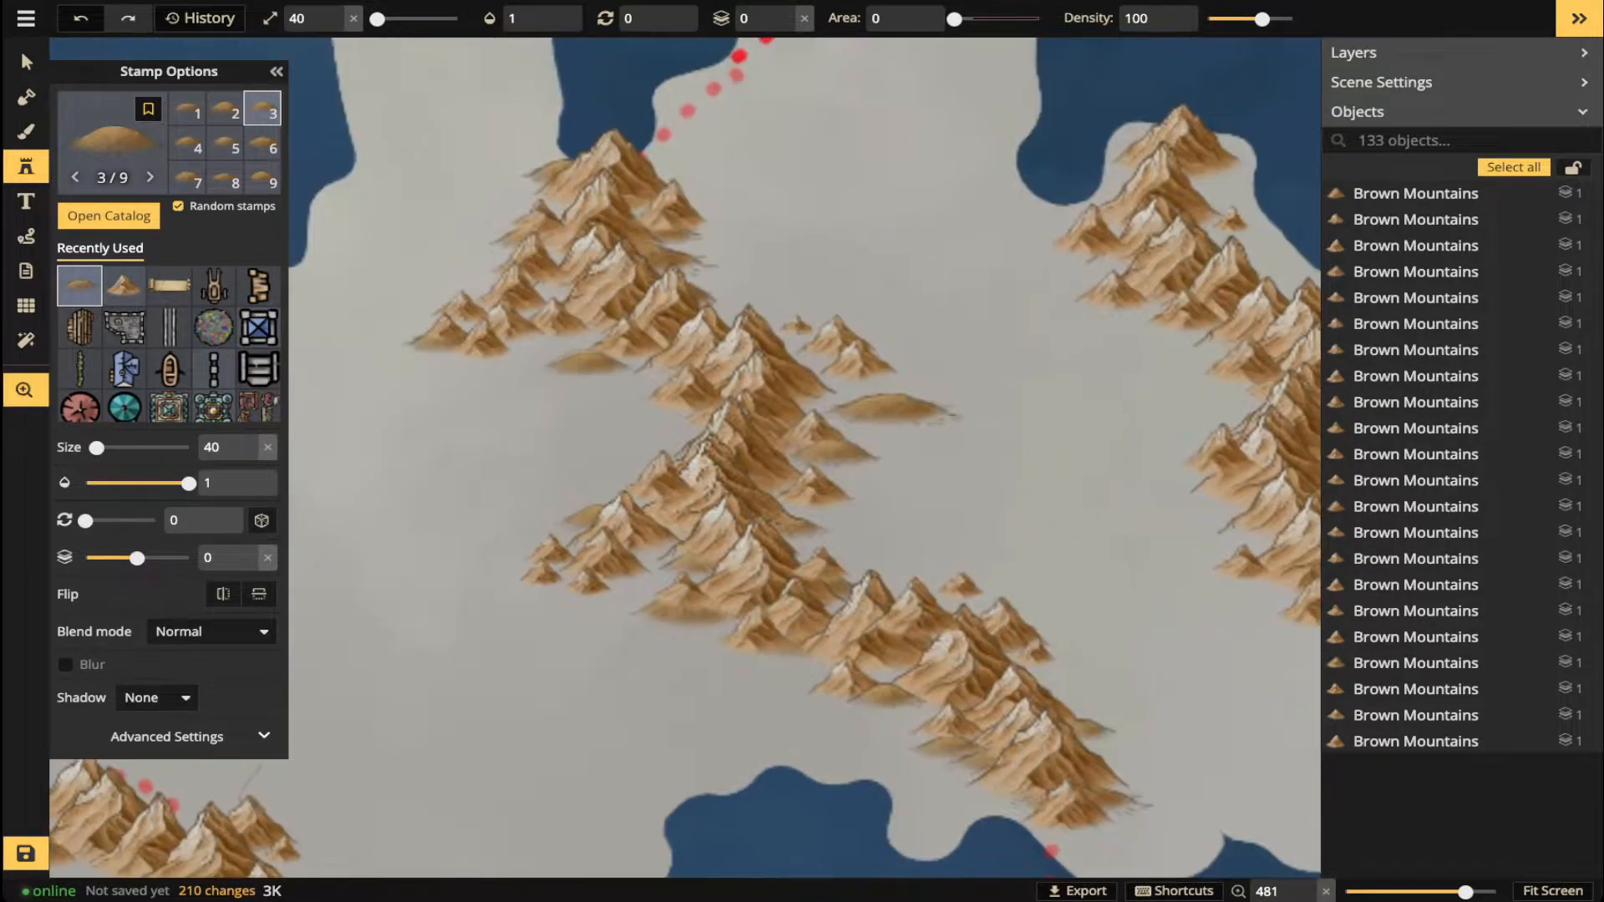
scroll(572, 424, "up", 1)
scroll(577, 424, "up", 4)
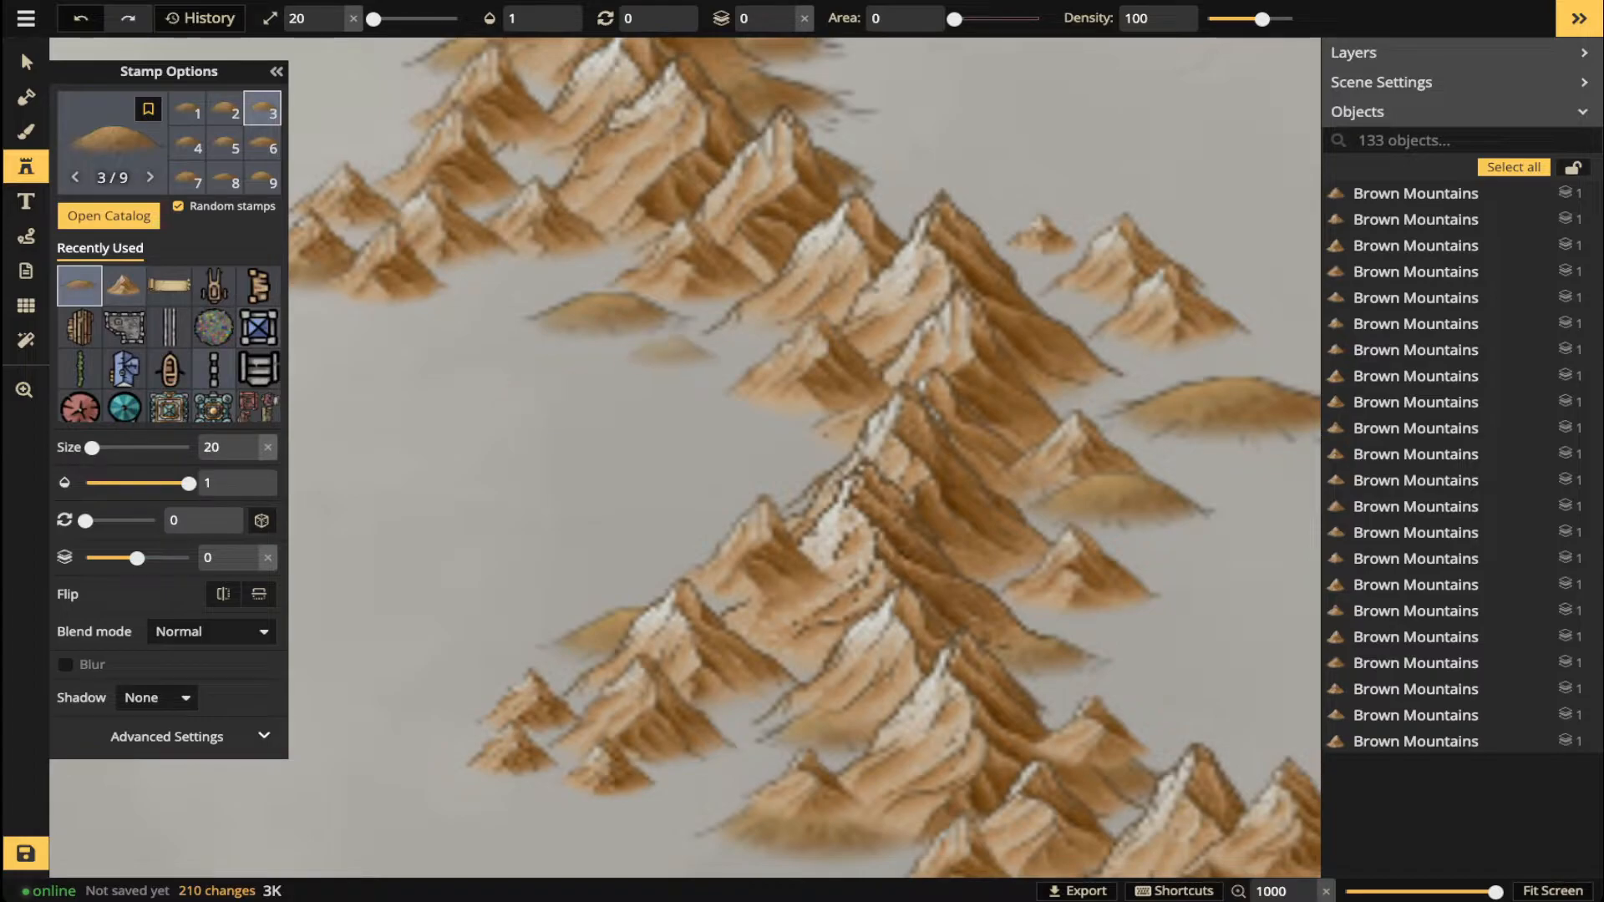
left_click(680, 354)
left_click(512, 272)
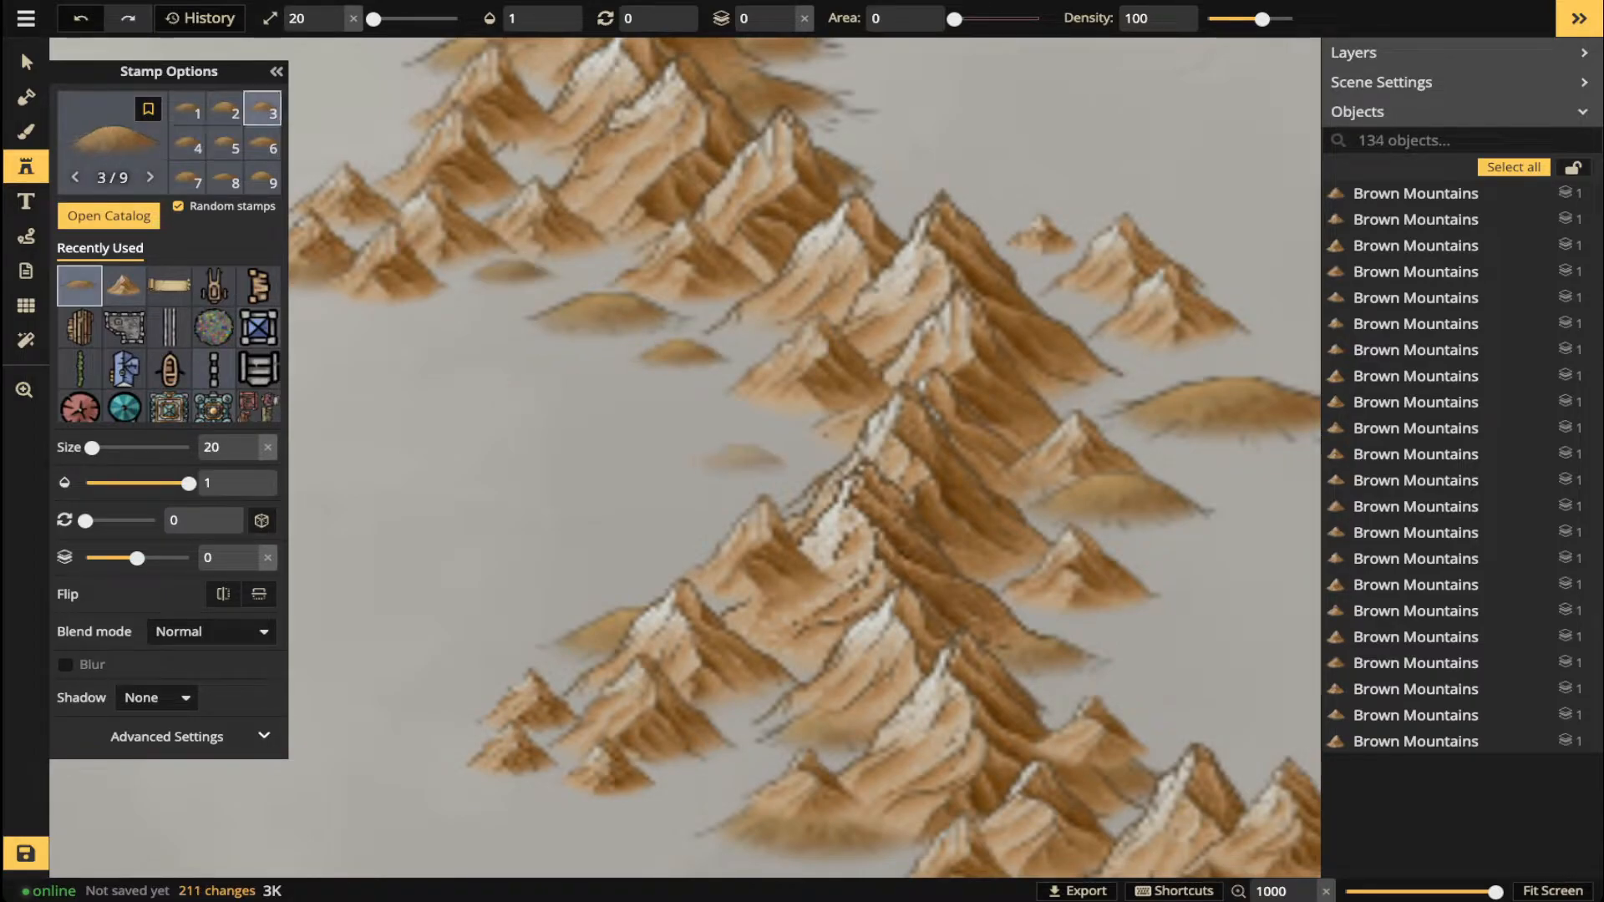
left_click(751, 454)
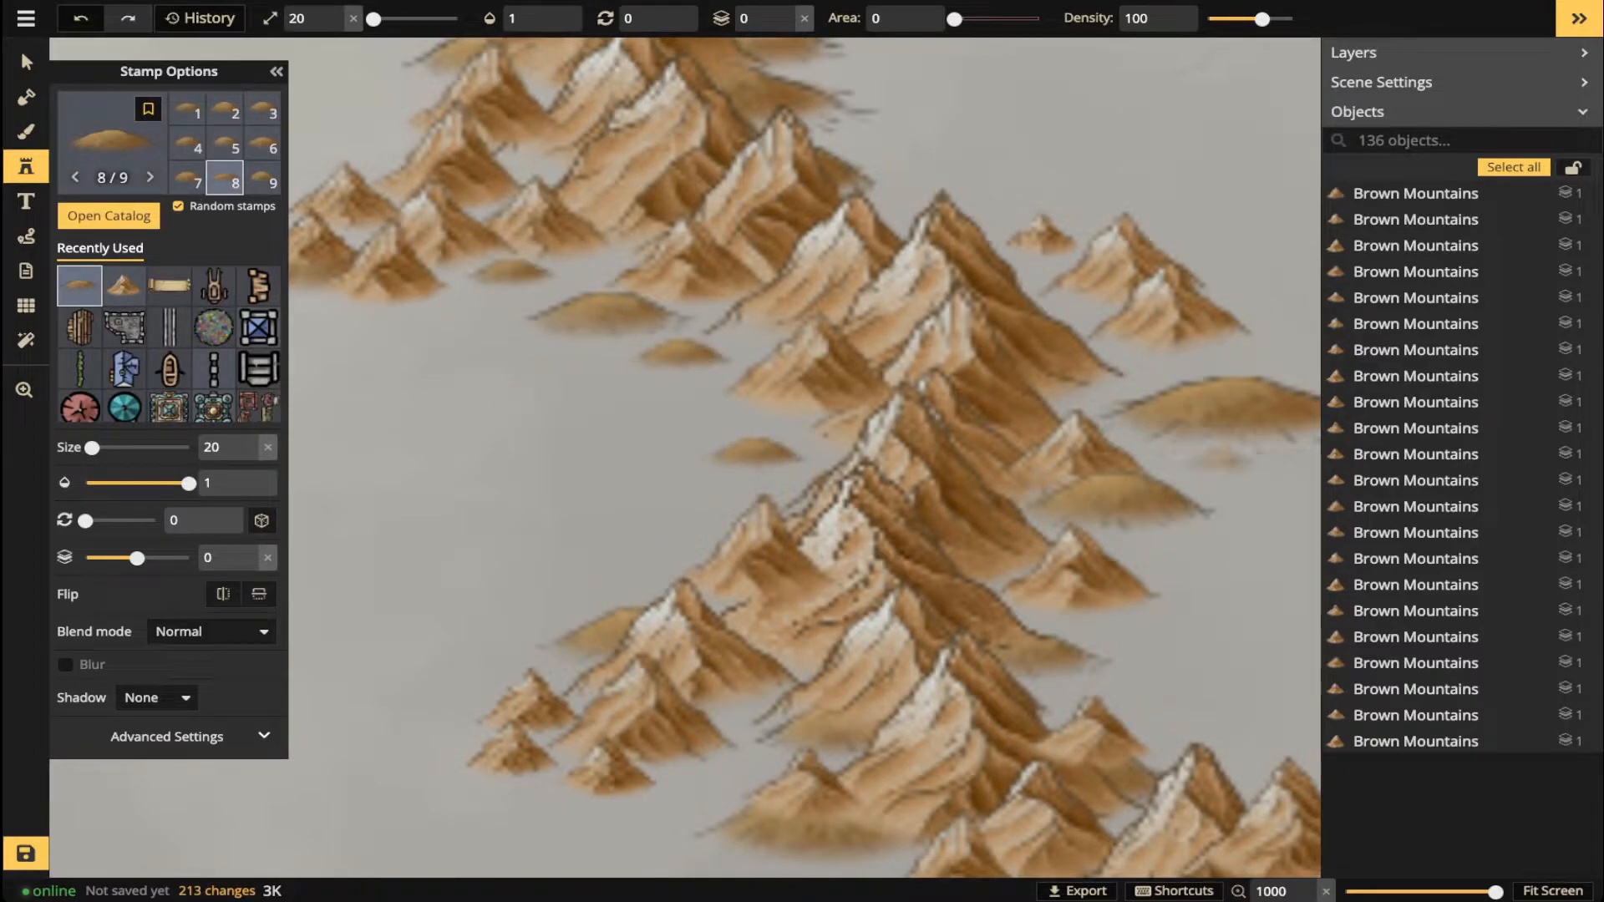
left_click(1223, 459)
left_click(1127, 629)
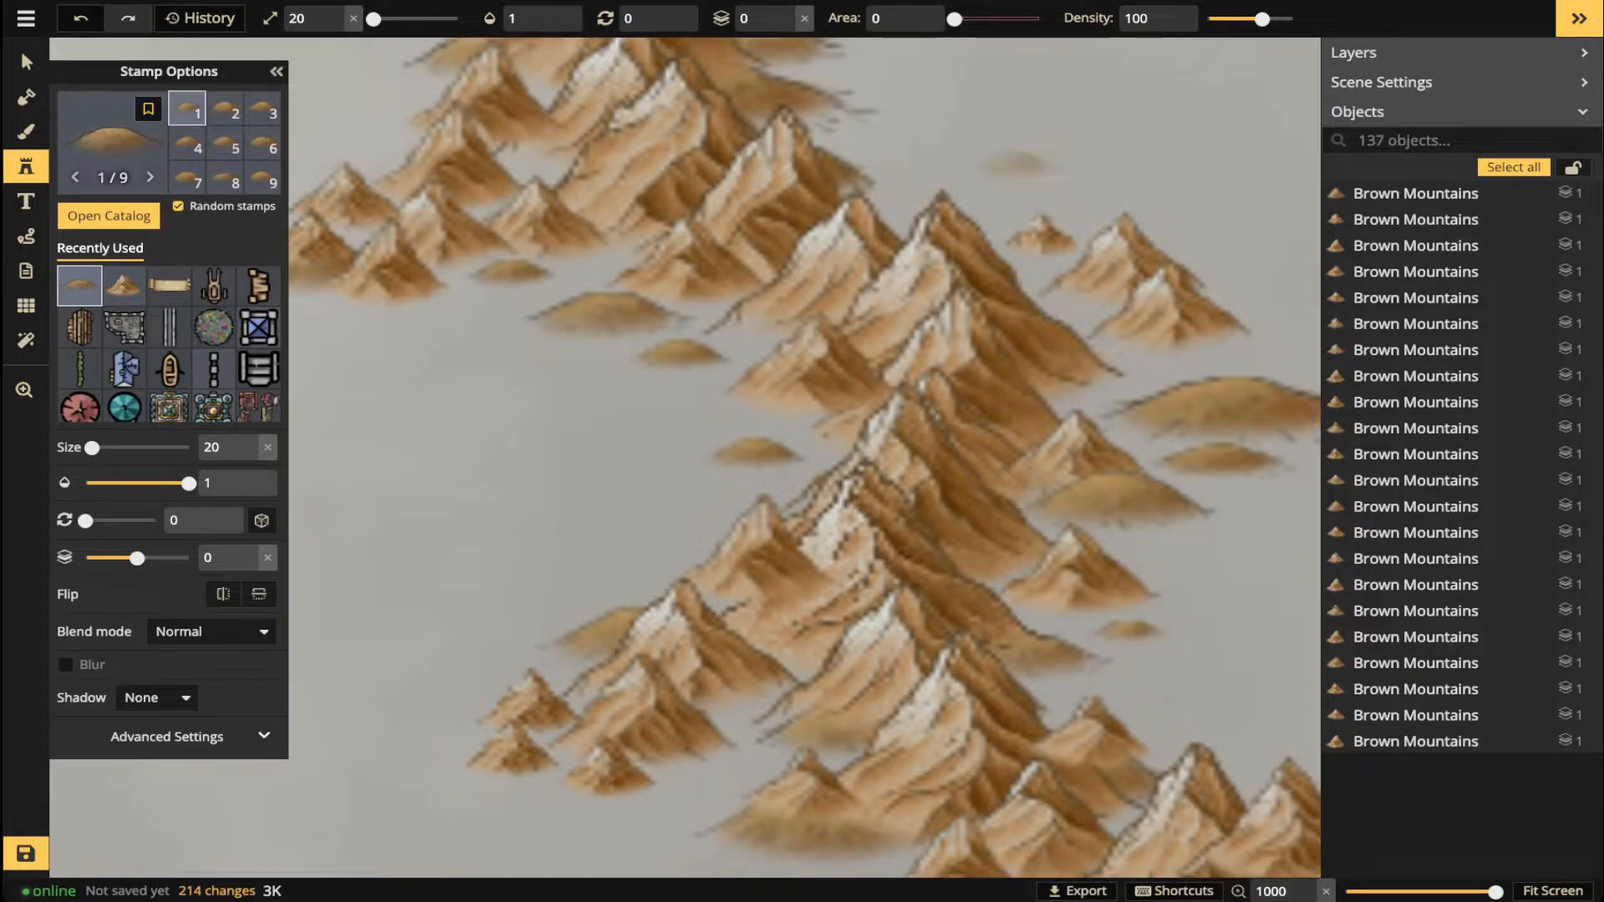
- Stamp size-20 hills off the original range's upper eastern slope and on both sides of its northern peak
left_click(846, 128)
left_click(781, 144)
scroll(678, 167, "down", 1)
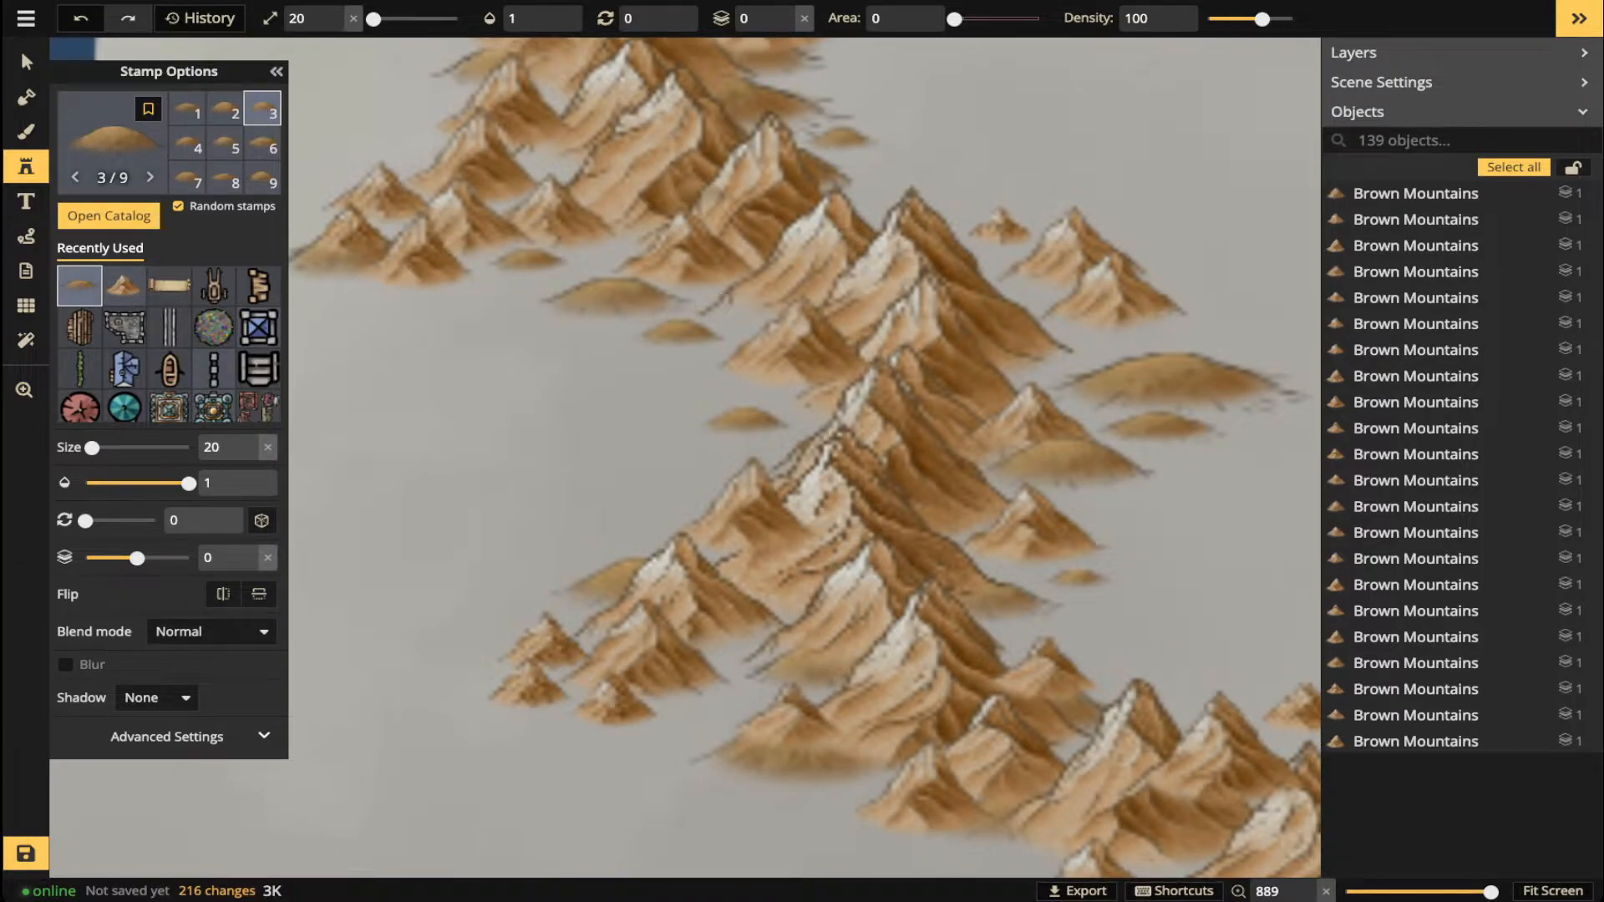
left_click_drag(718, 193, 739, 393)
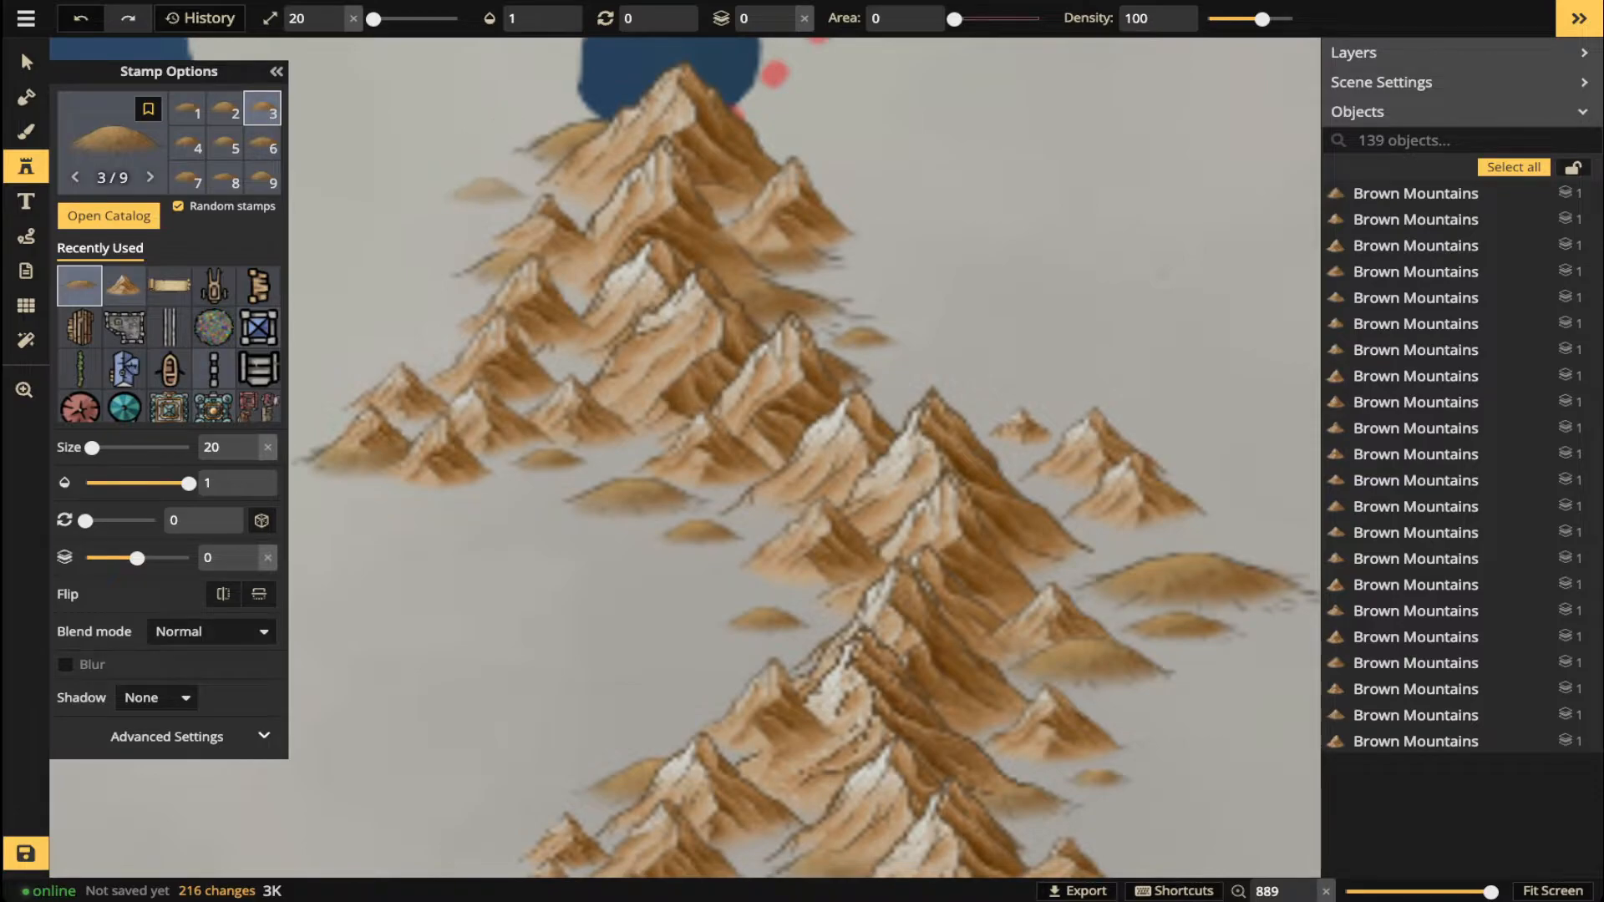
left_click(815, 113)
left_click(428, 294)
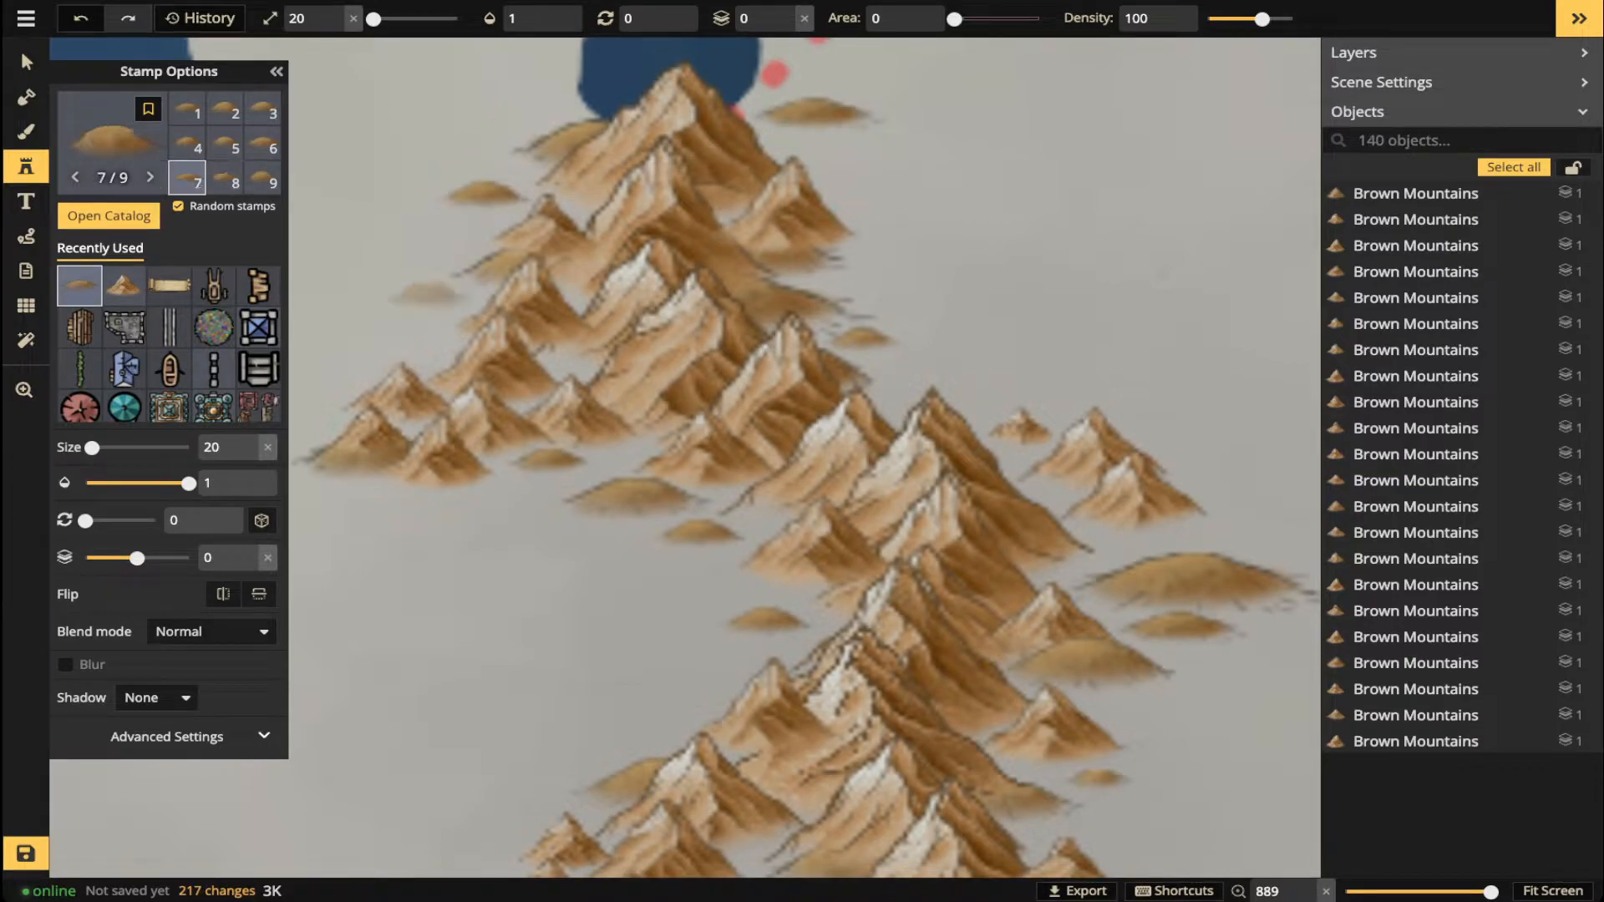
- Stamp a string of size-20 hills along the southwestern foot of the original range's lower stretch
left_click_drag(784, 752, 747, 482)
left_click(681, 651)
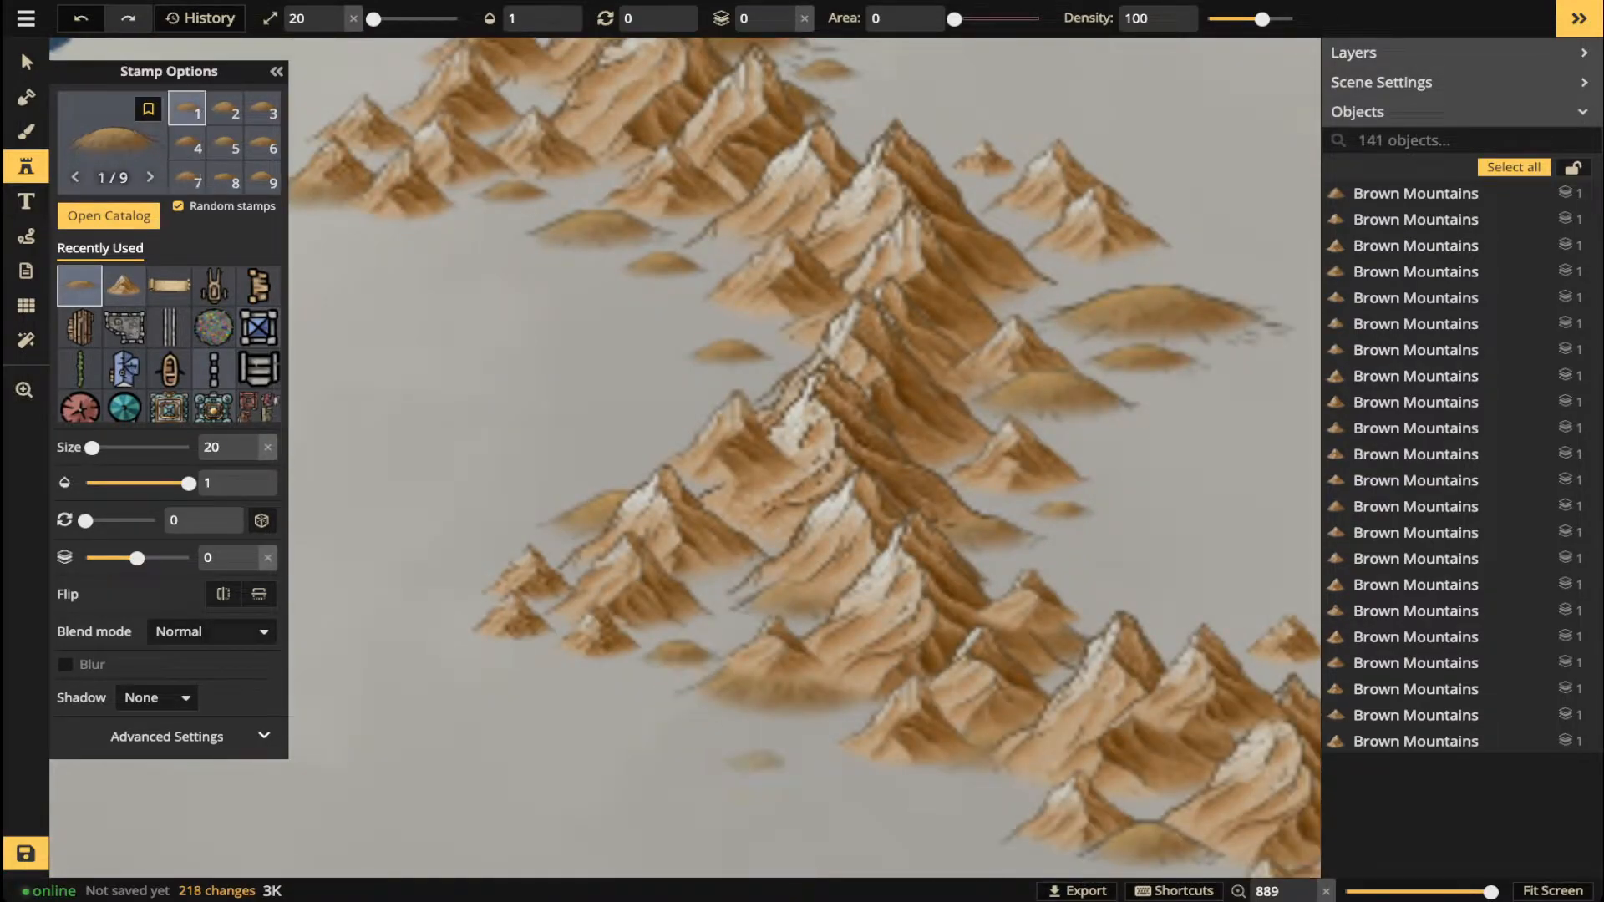
left_click(766, 749)
left_click(968, 787)
left_click_drag(968, 788, 797, 608)
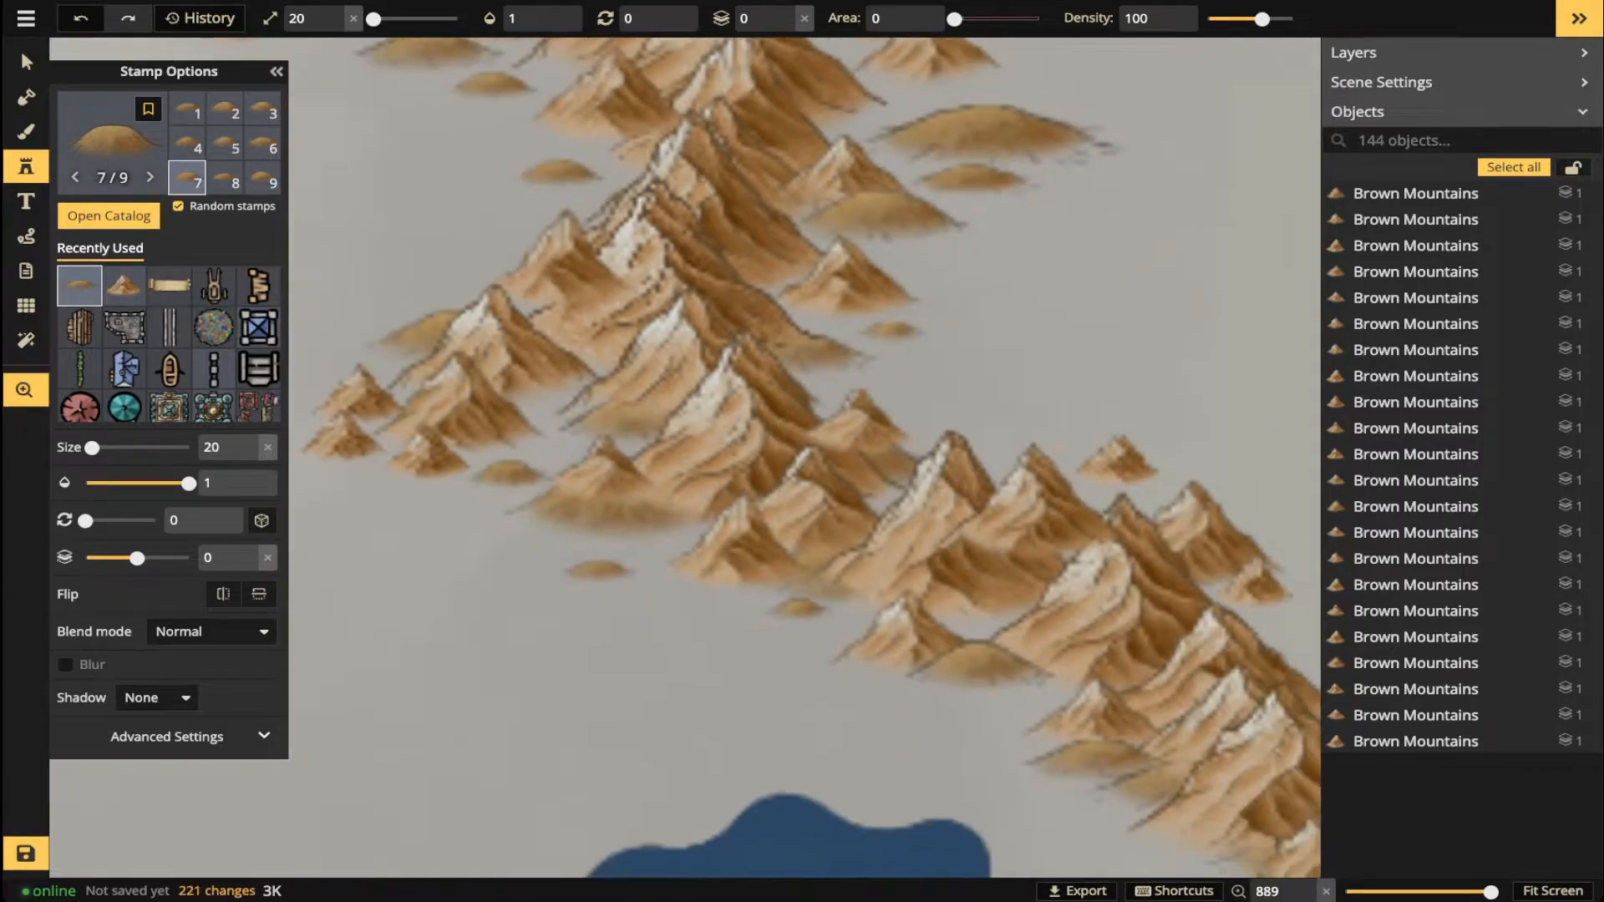
left_click(978, 711)
- Set the stamp size to 10 and scatter tiny hills among the small ones along the lower stretch's southwestern foot
key("bracketleft")
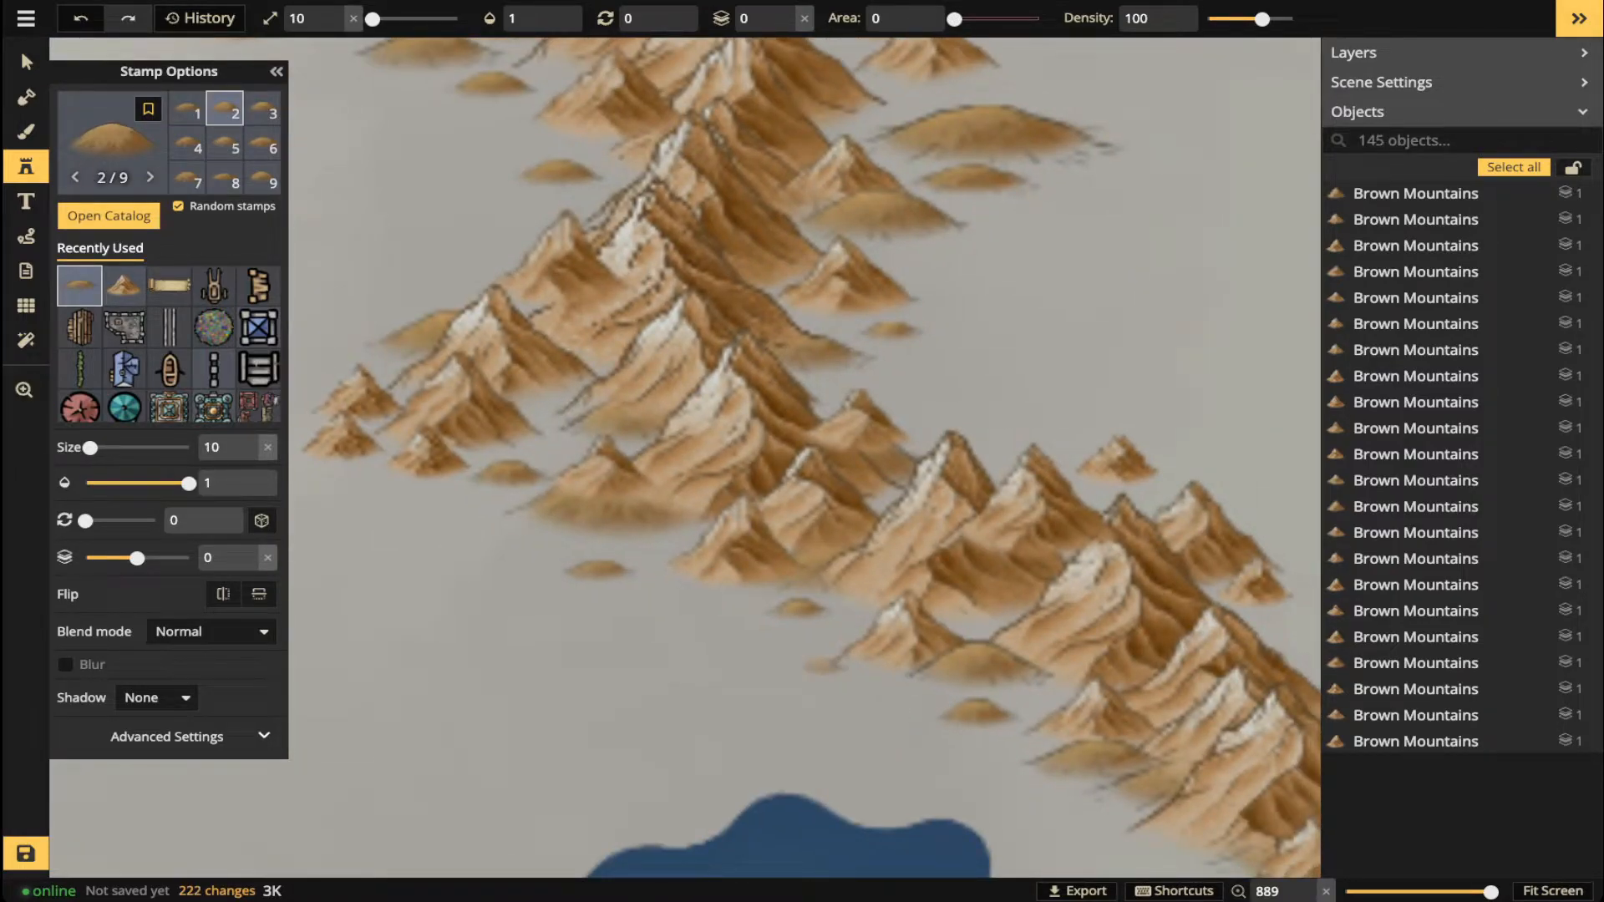
left_click(815, 639)
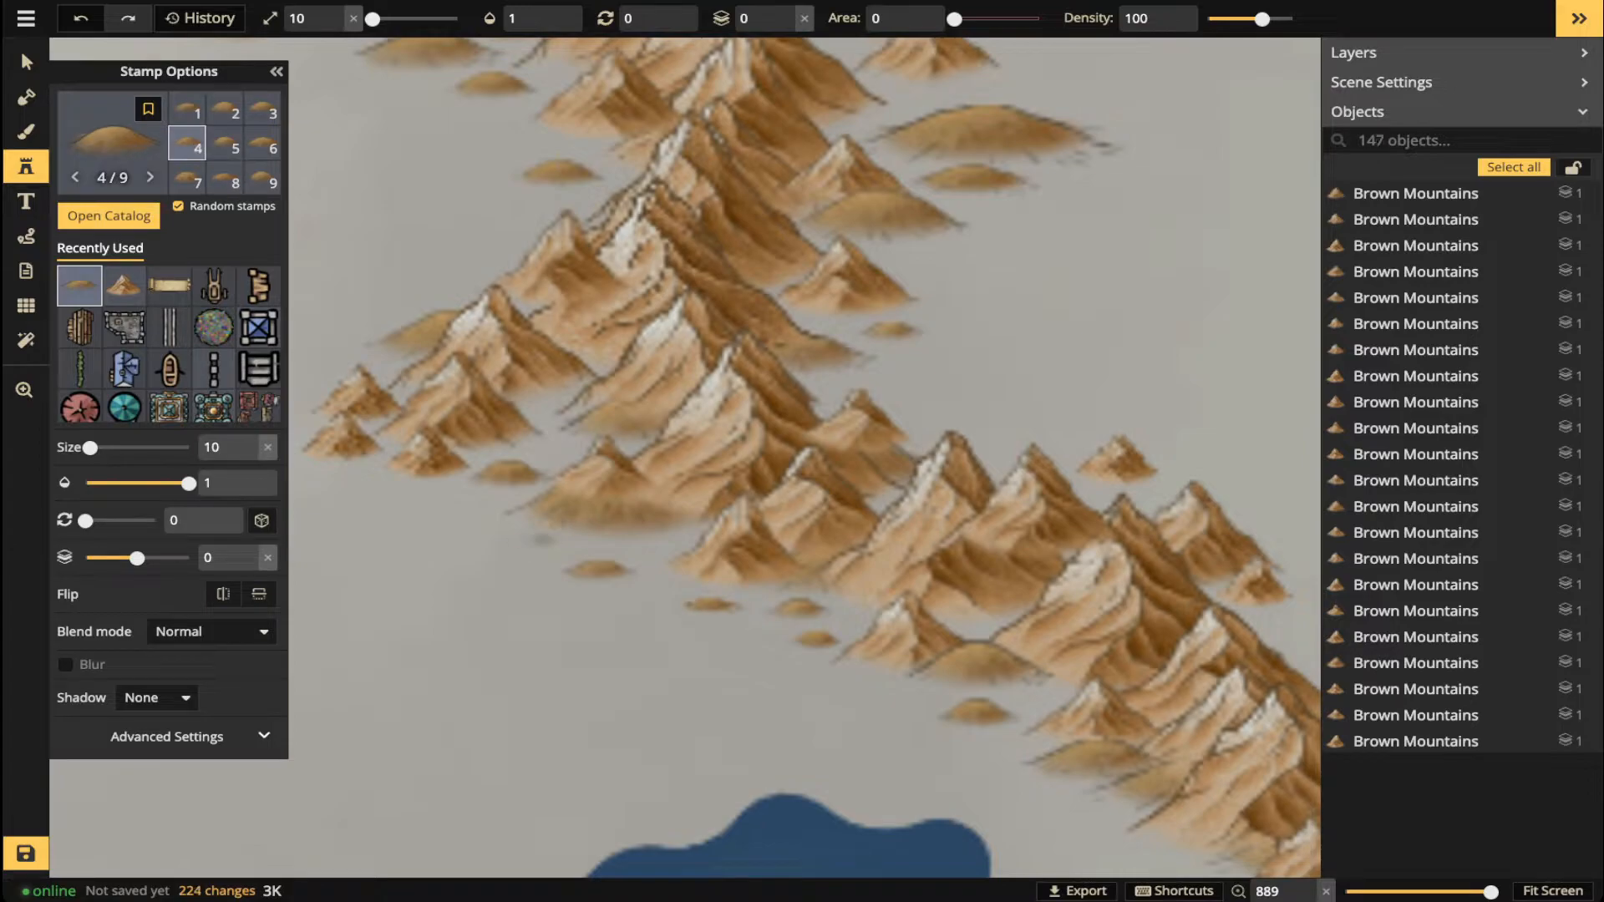
left_click(533, 537)
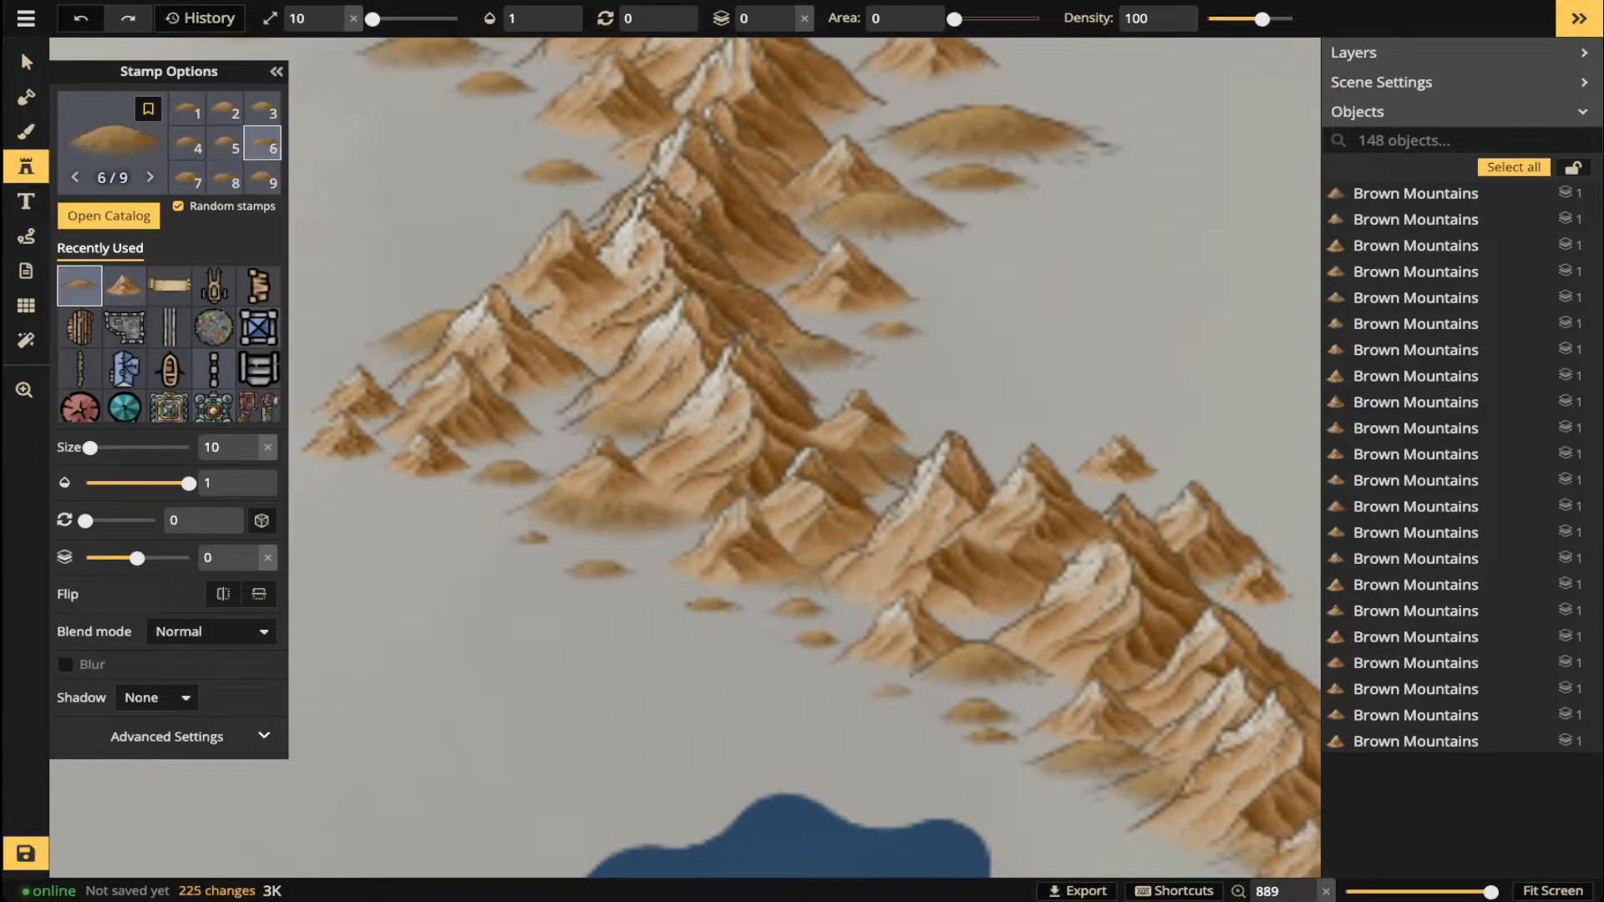
left_click(887, 692)
- Scatter size-10 hills around the larger hills in the original range's western hollow
left_click_drag(555, 175, 695, 459)
left_click(698, 457)
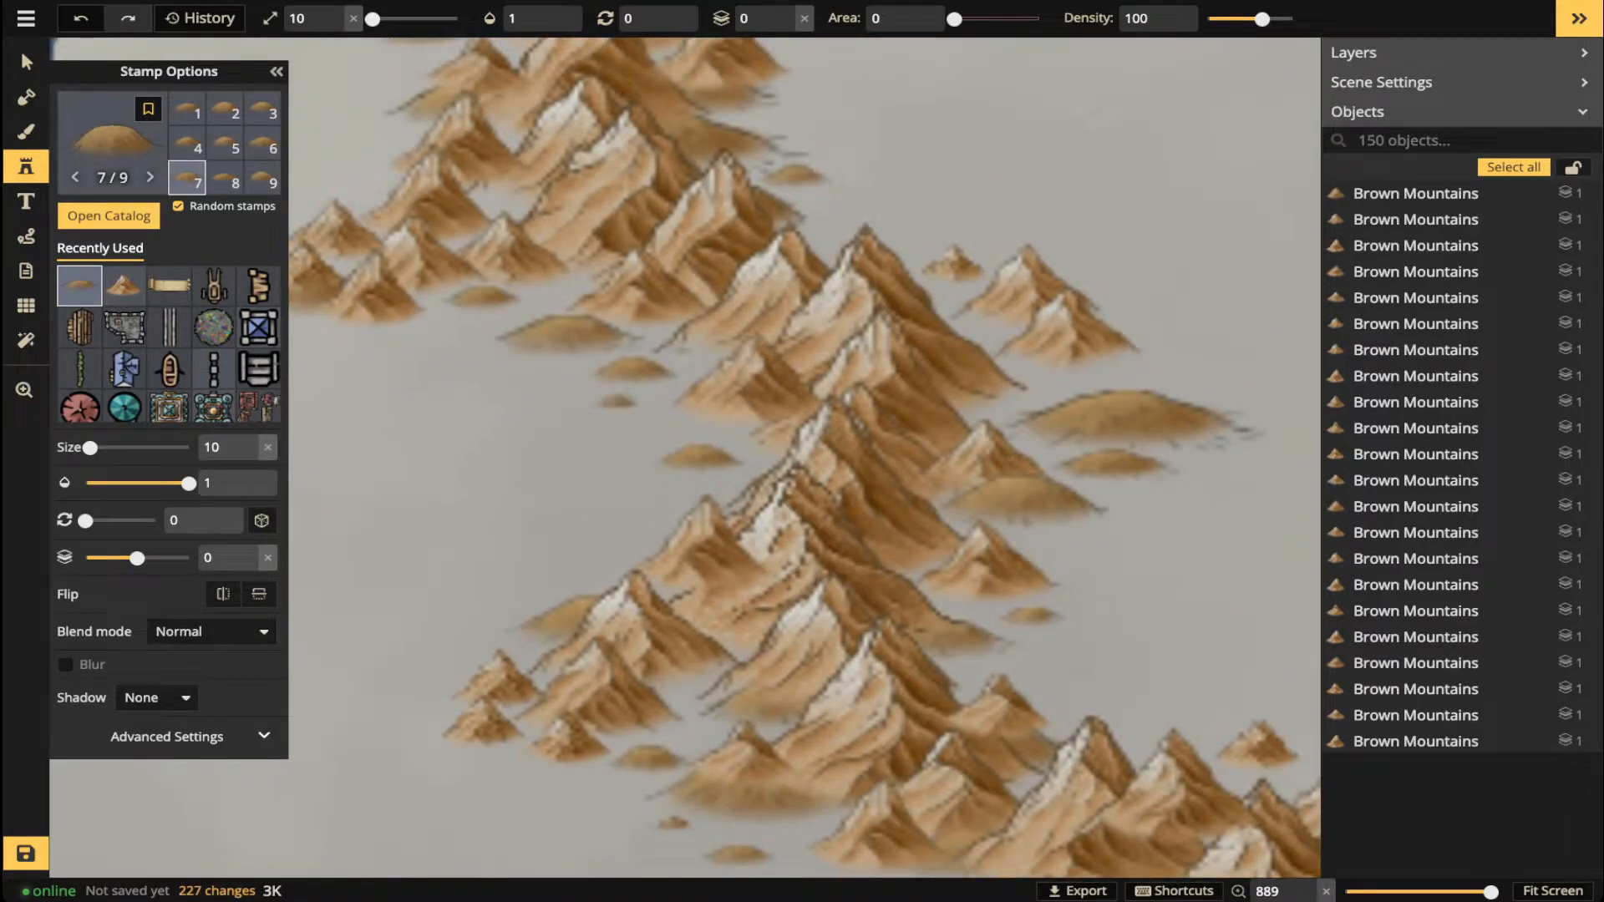
left_click(483, 296)
left_click(470, 324)
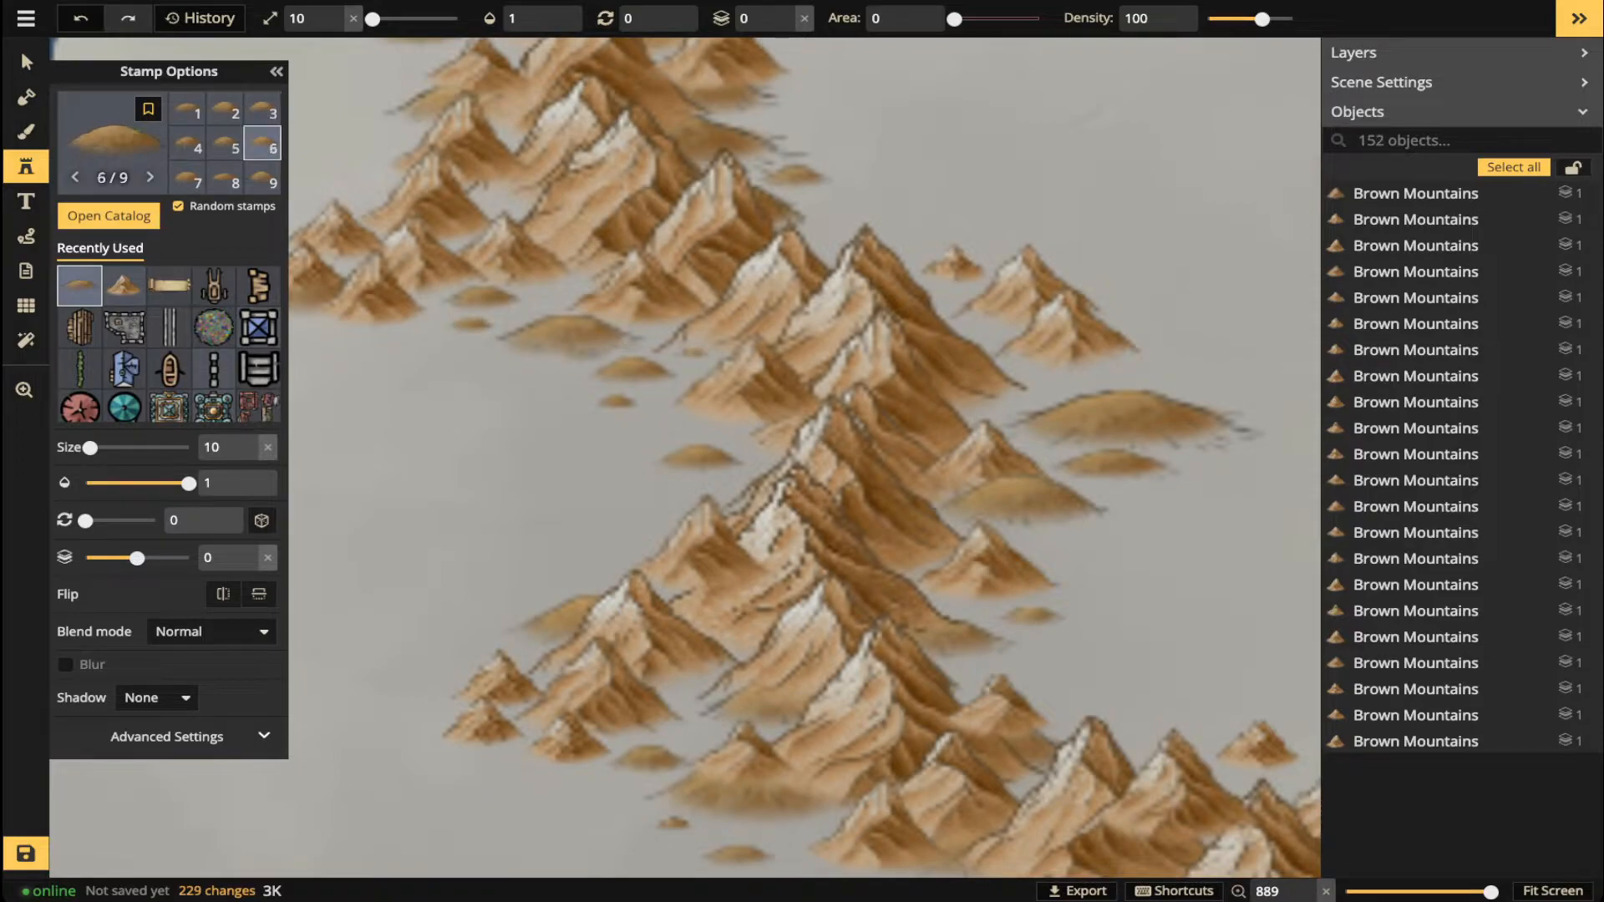
left_click(656, 483)
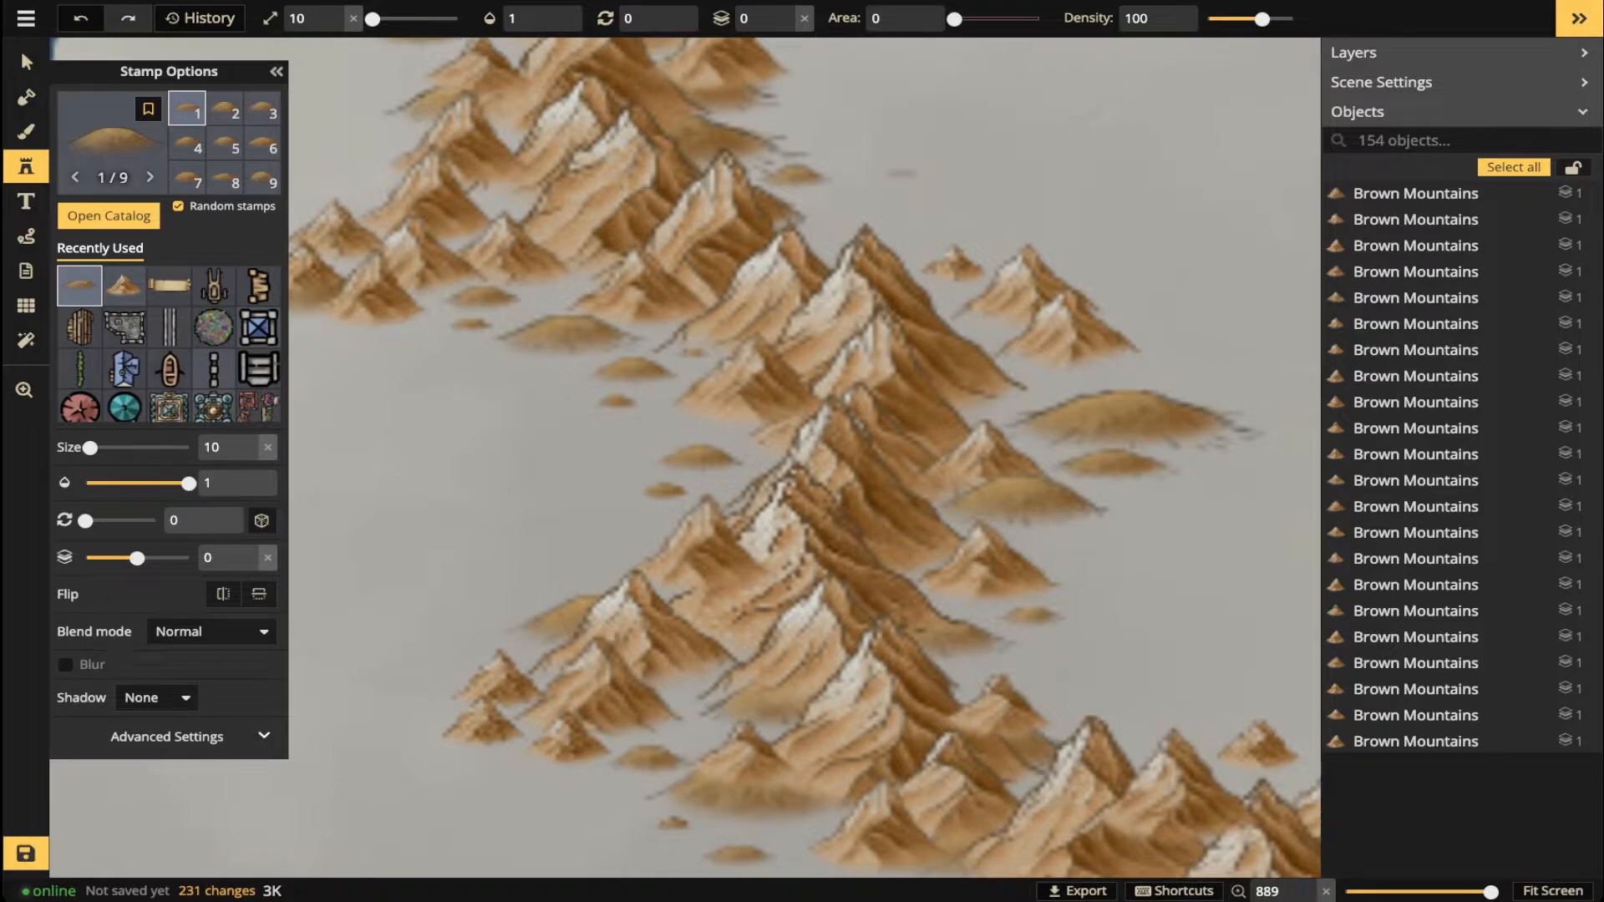
- Scatter size-10 hills along the original range's eastern flank, including beside the large outlying hill
left_click(940, 285)
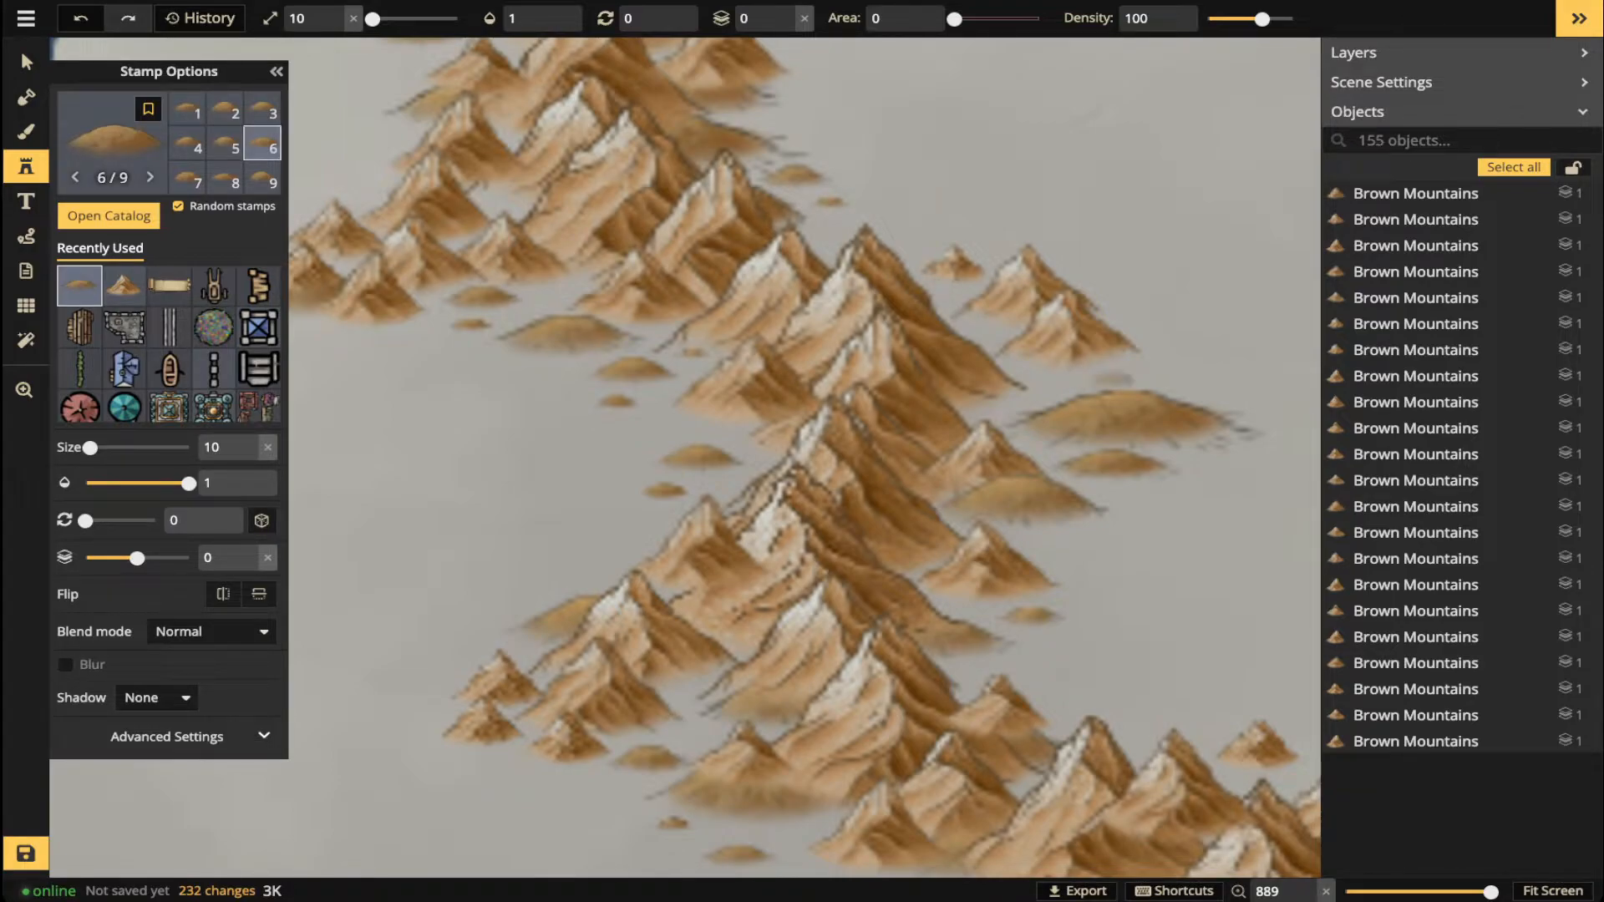
left_click(1065, 561)
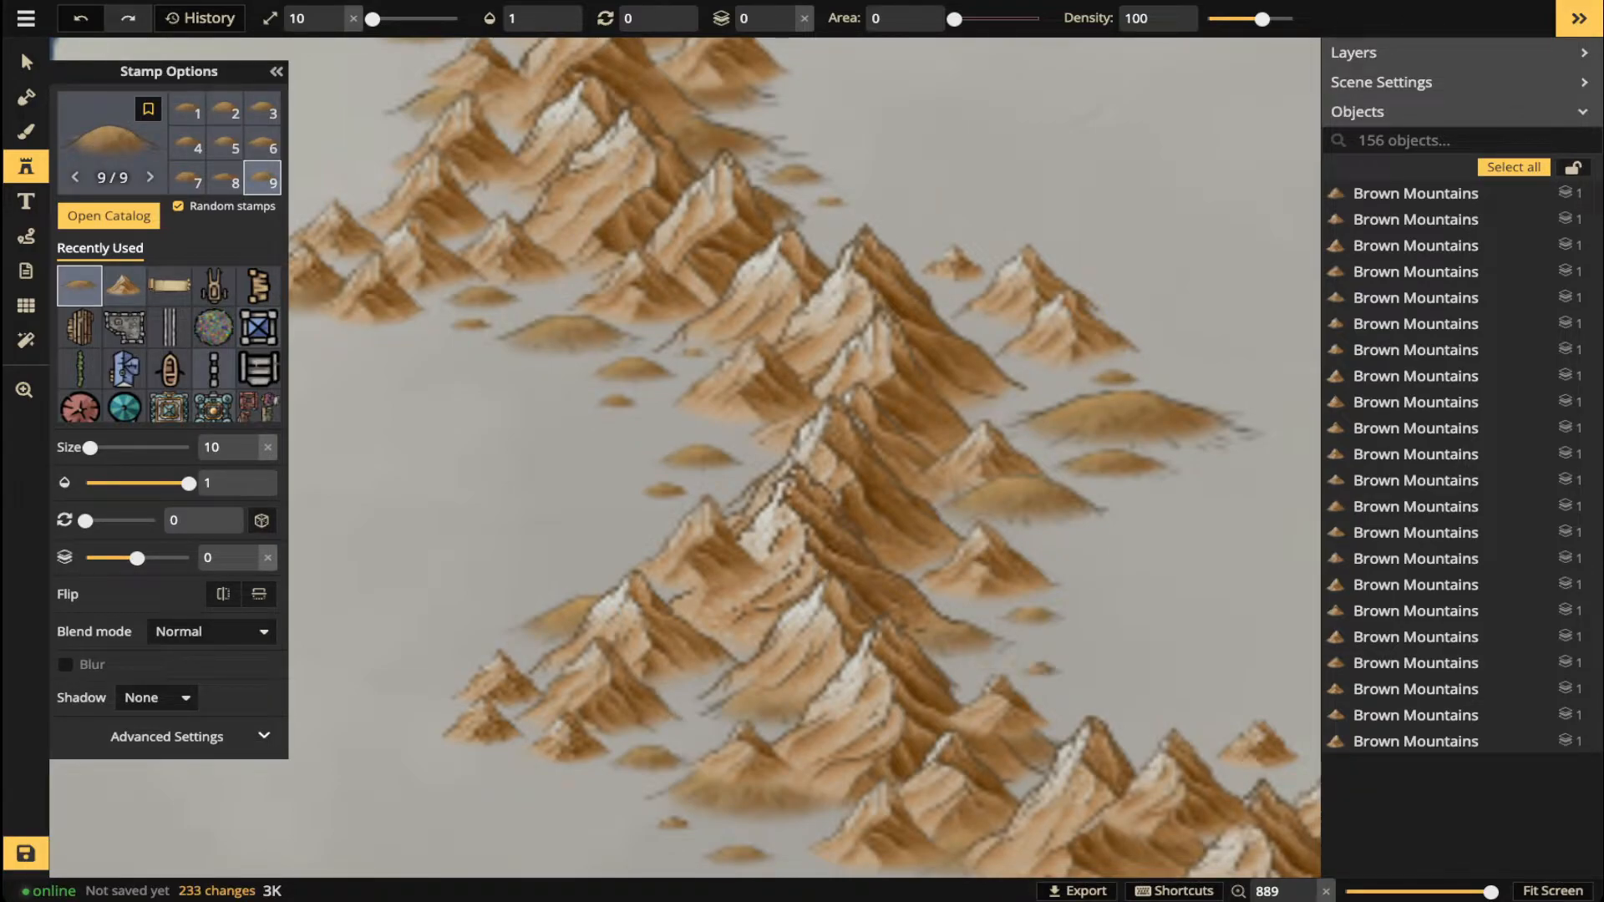
left_click(1040, 668)
- Scatter size-10 hills on both sides of the original range's northern peak and below its western spur tip
scroll(370, 130, "down", 2)
left_click_drag(370, 130, 585, 379)
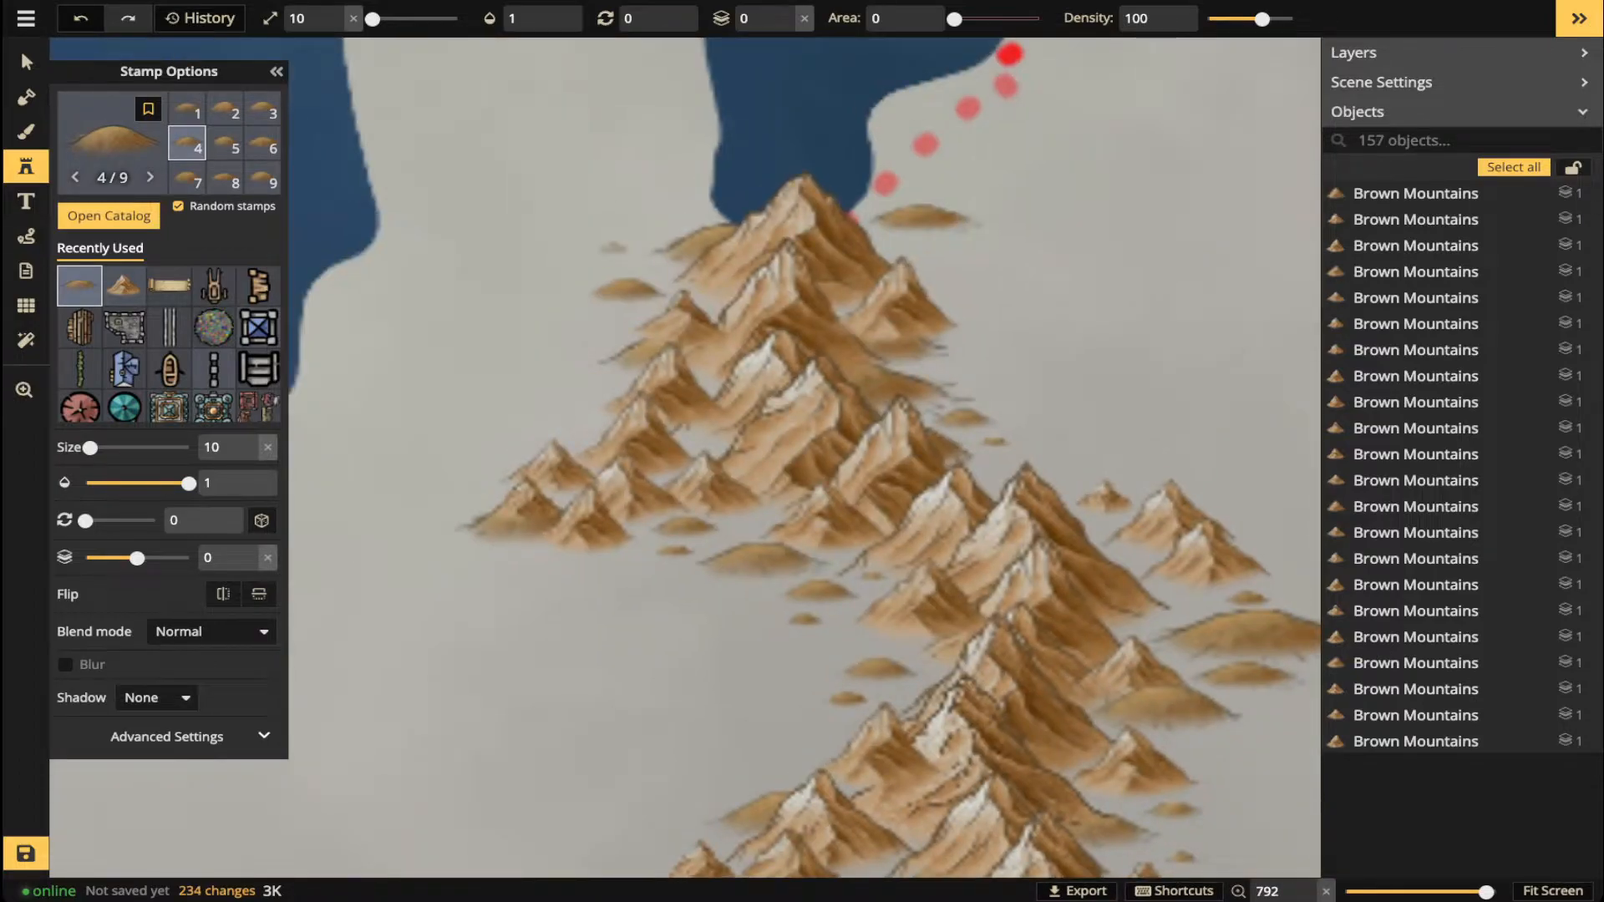
left_click(634, 261)
left_click(624, 321)
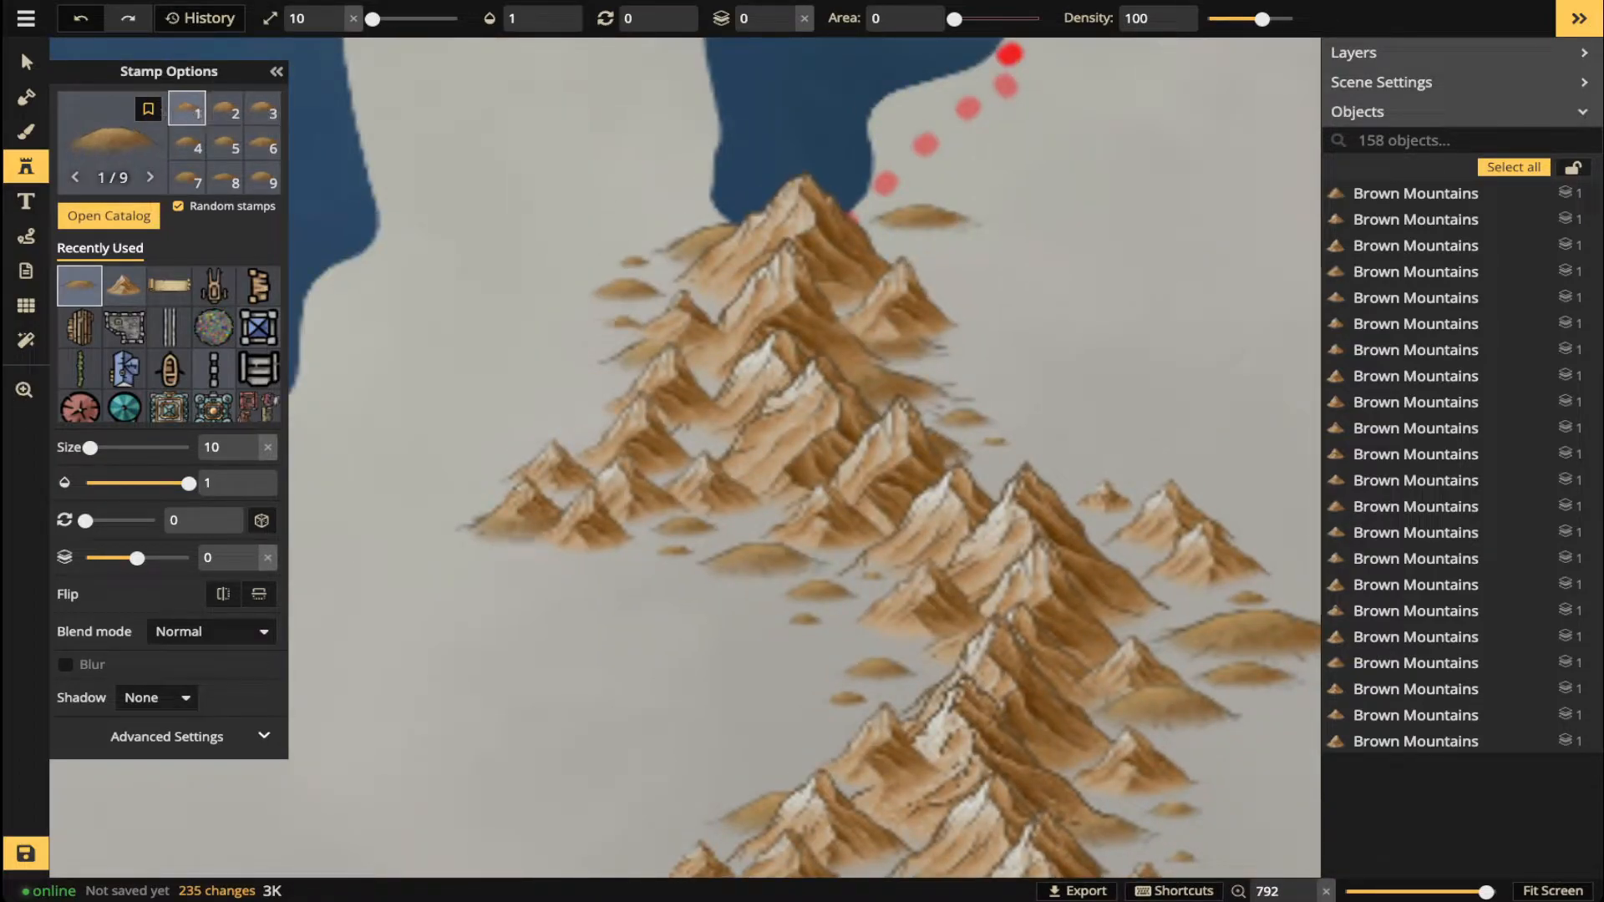
left_click(520, 554)
left_click(931, 253)
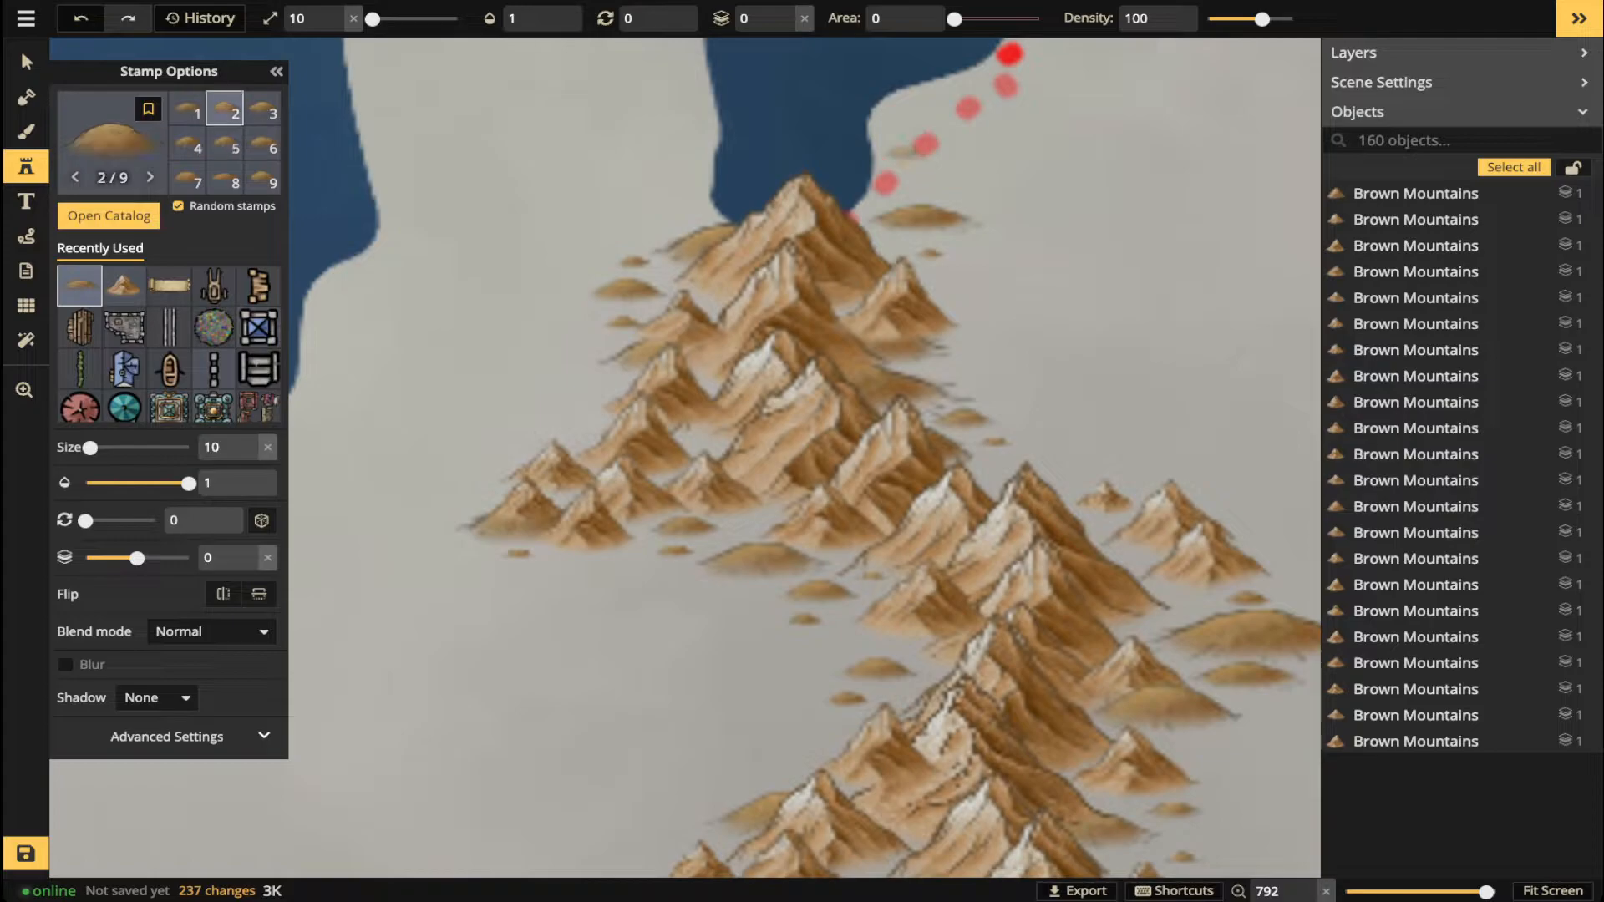
left_click(902, 122)
- Set the stamp size to 30 and stamp one hill below the original range's southeastern tip and another off its southwestern foot
left_click_drag(1003, 827, 599, 98)
left_click_drag(770, 445, 611, 446)
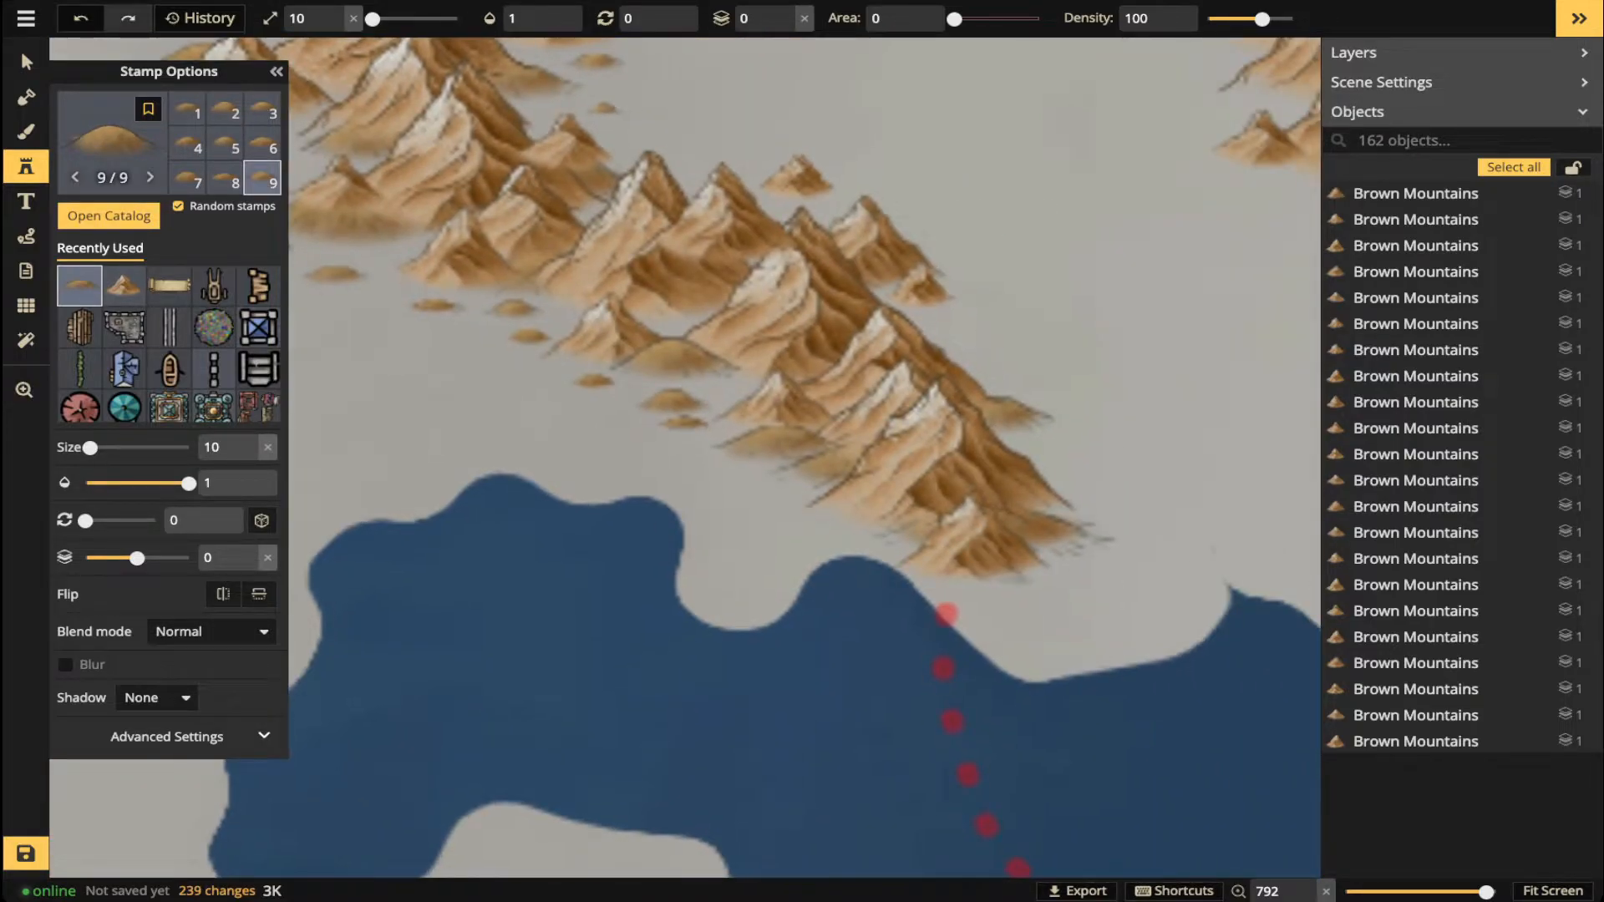
scroll(1016, 605, "up", 2)
left_click(1021, 596)
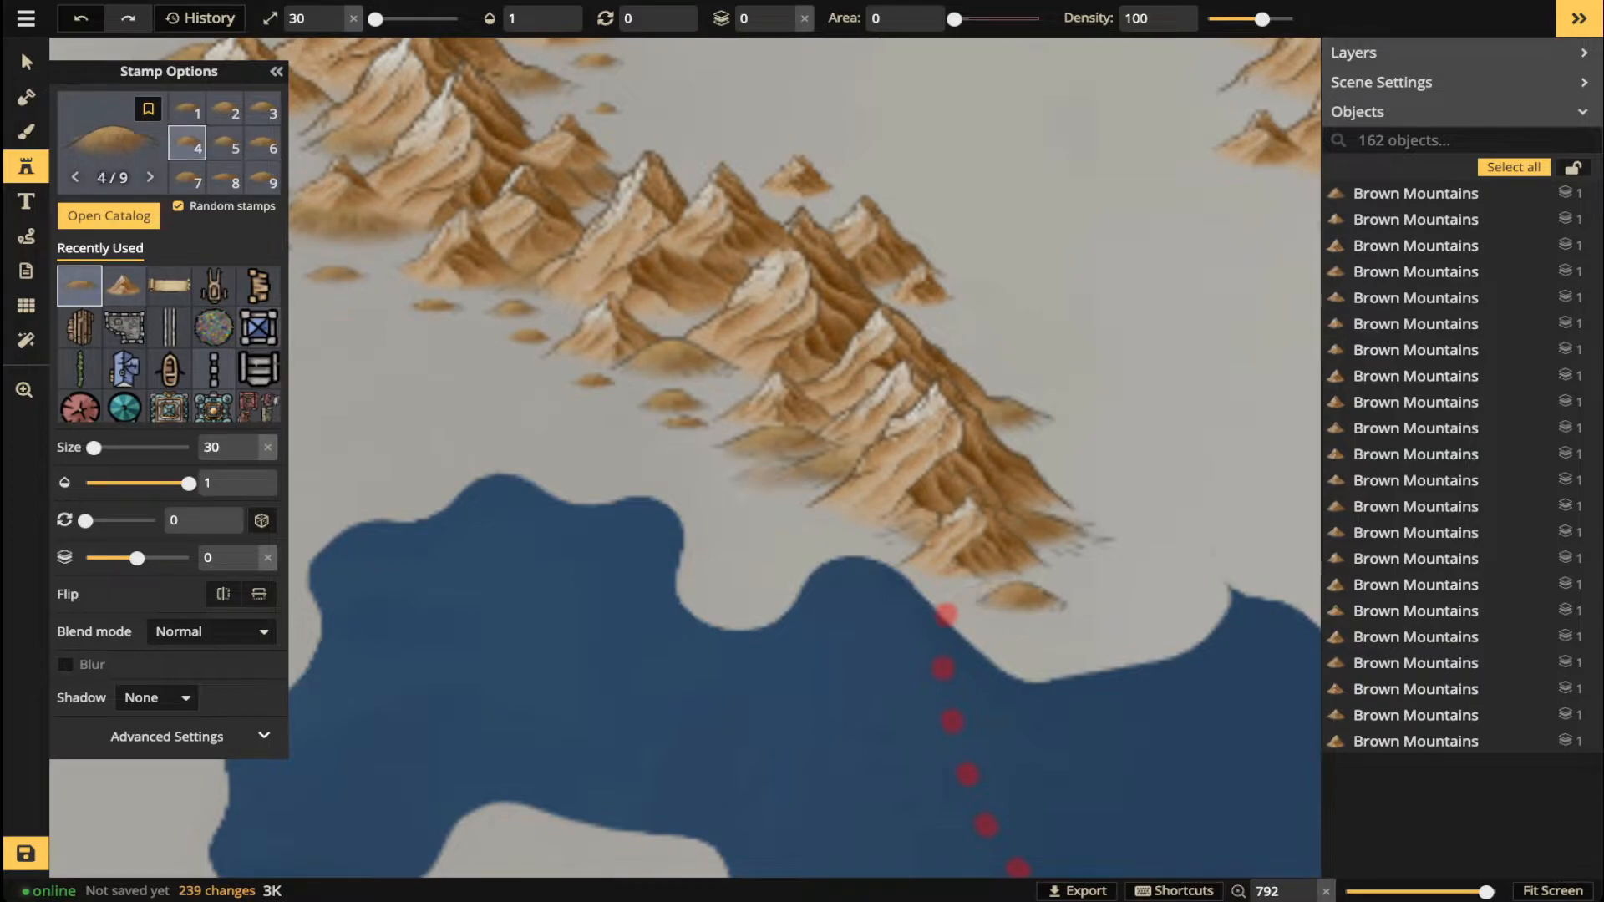
left_click(757, 486)
- Set the stamp size to 20 and add hills near the coast southwest of the southeastern tip and along its northeastern side
scroll(835, 539, "down", 1)
left_click(832, 534)
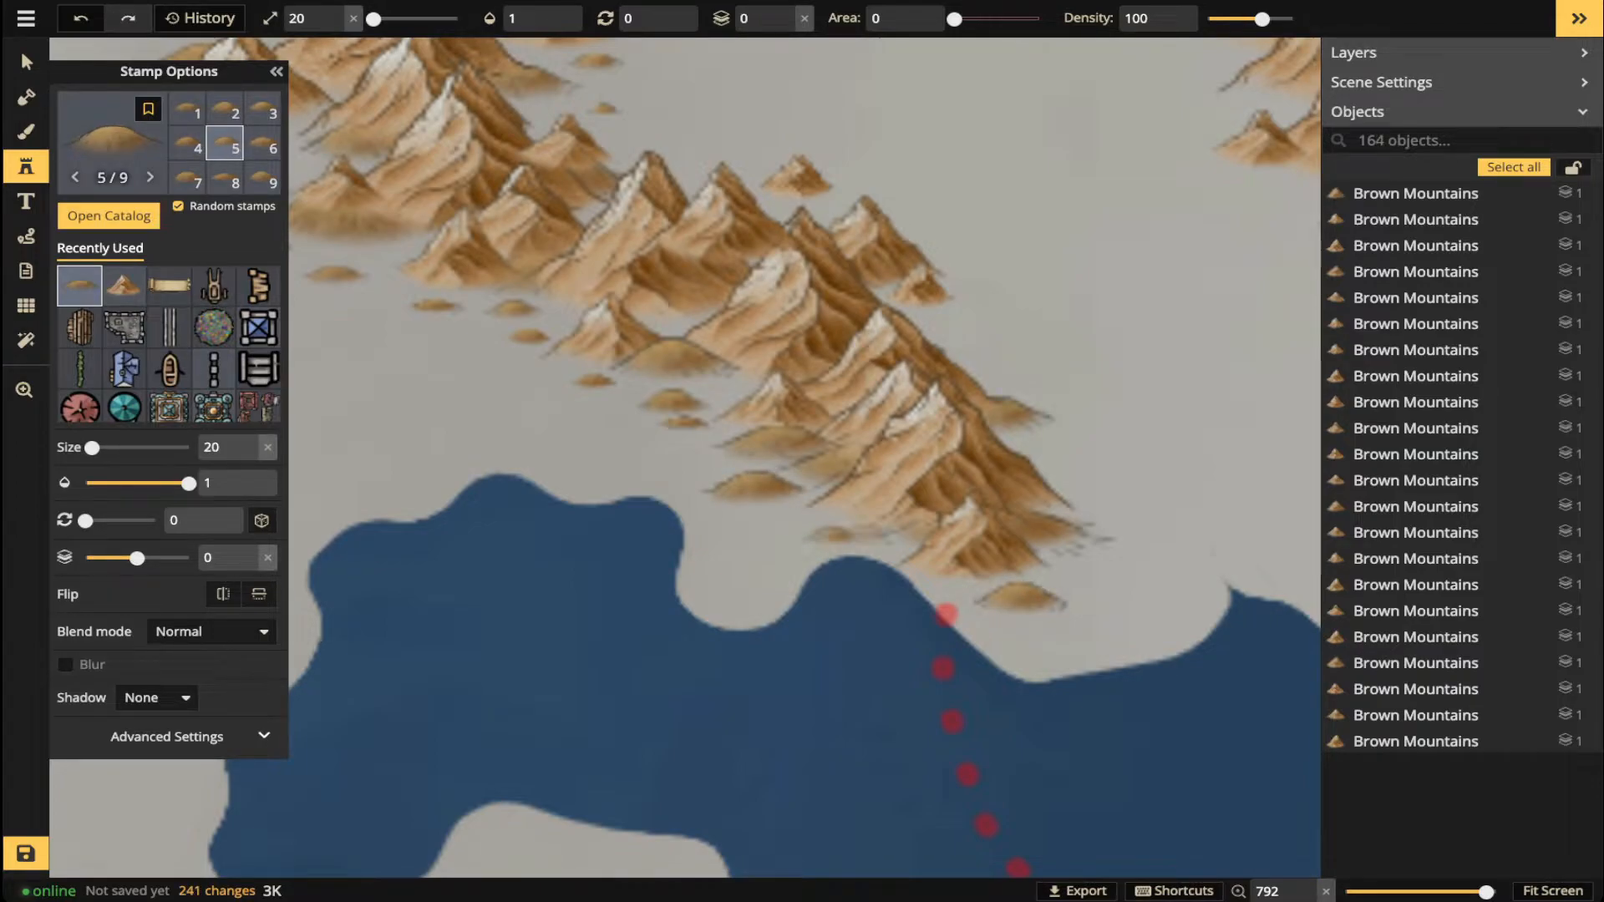
left_click(1060, 449)
left_click(953, 305)
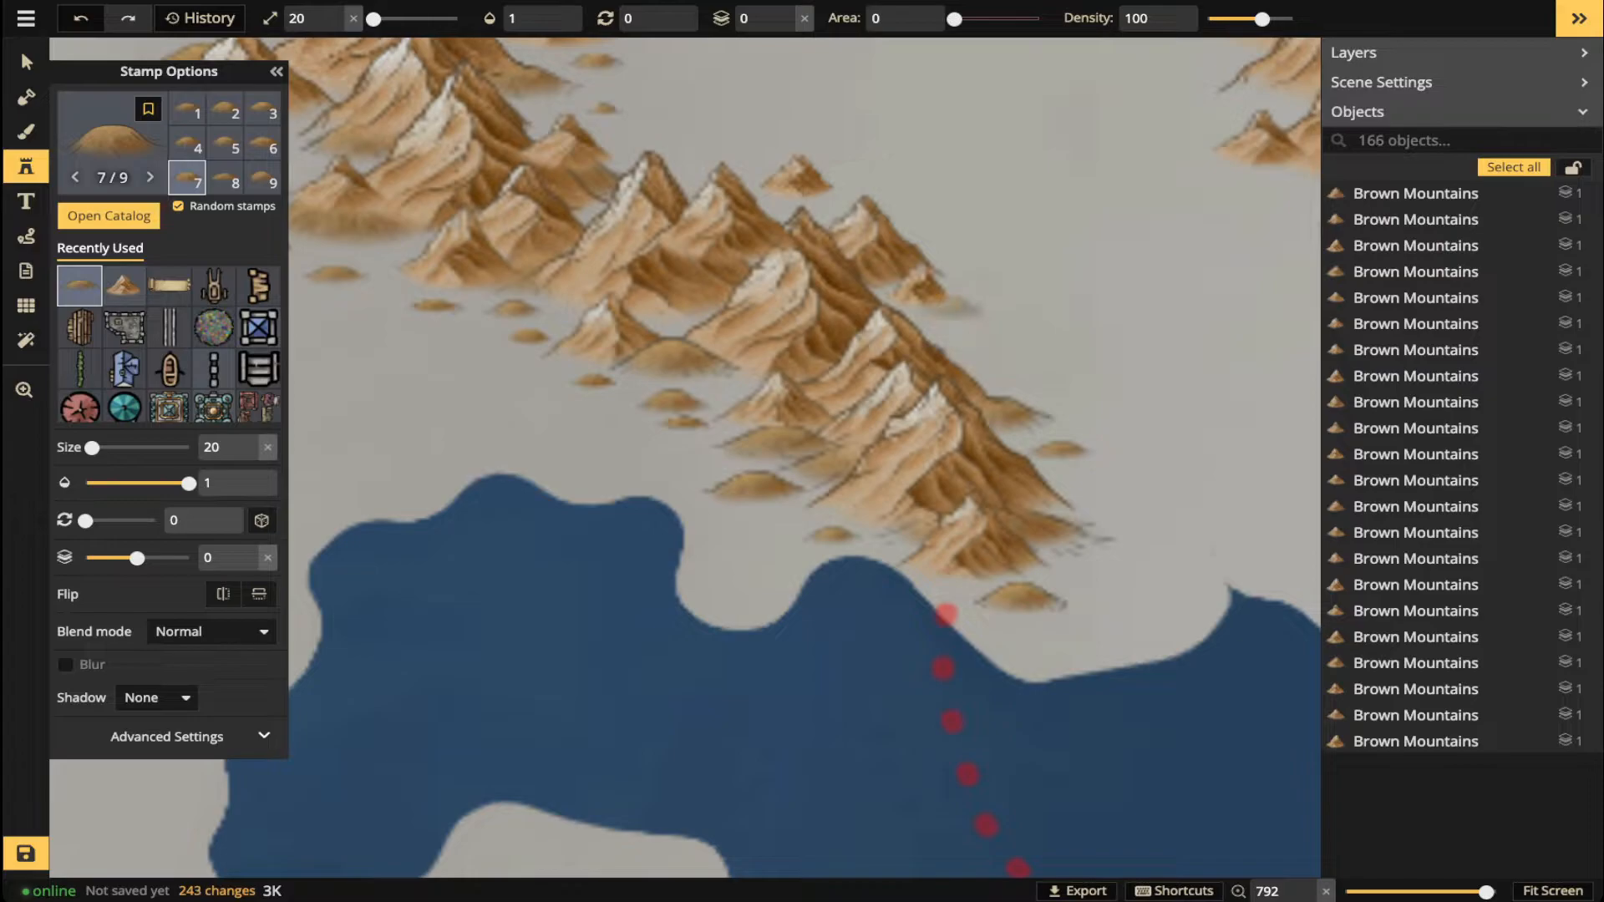
- Stamp one more size-20 hill at the foot of the small peaks northeast of the original range's southeastern arm
left_click(953, 305)
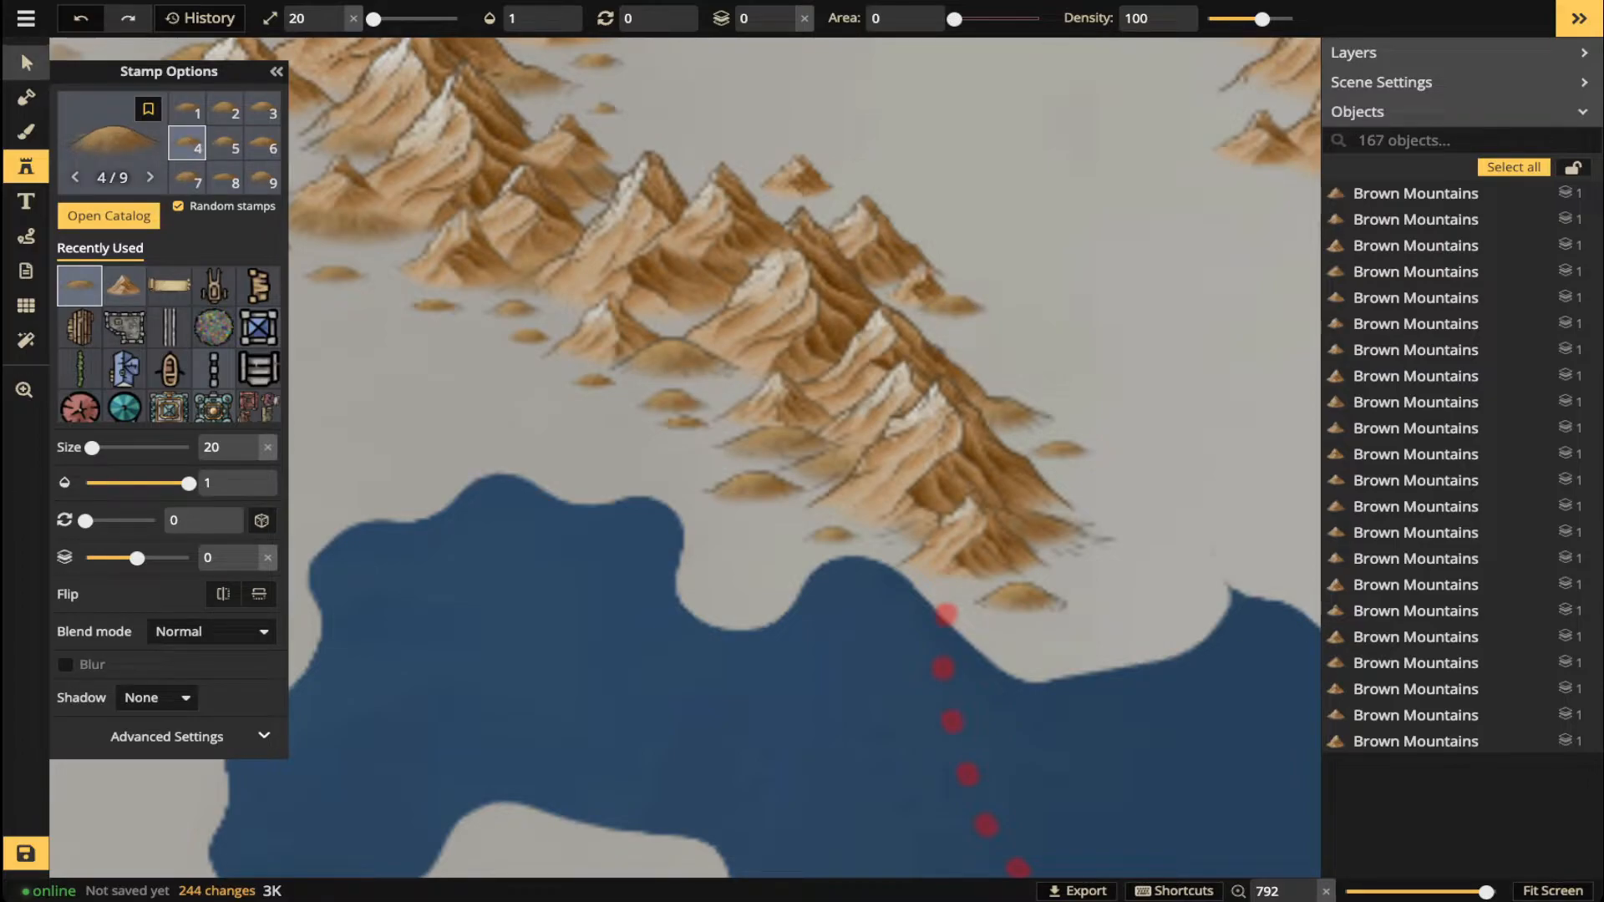
left_click(26, 62)
scroll(764, 351, "down", 3)
left_click_drag(603, 260, 668, 585)
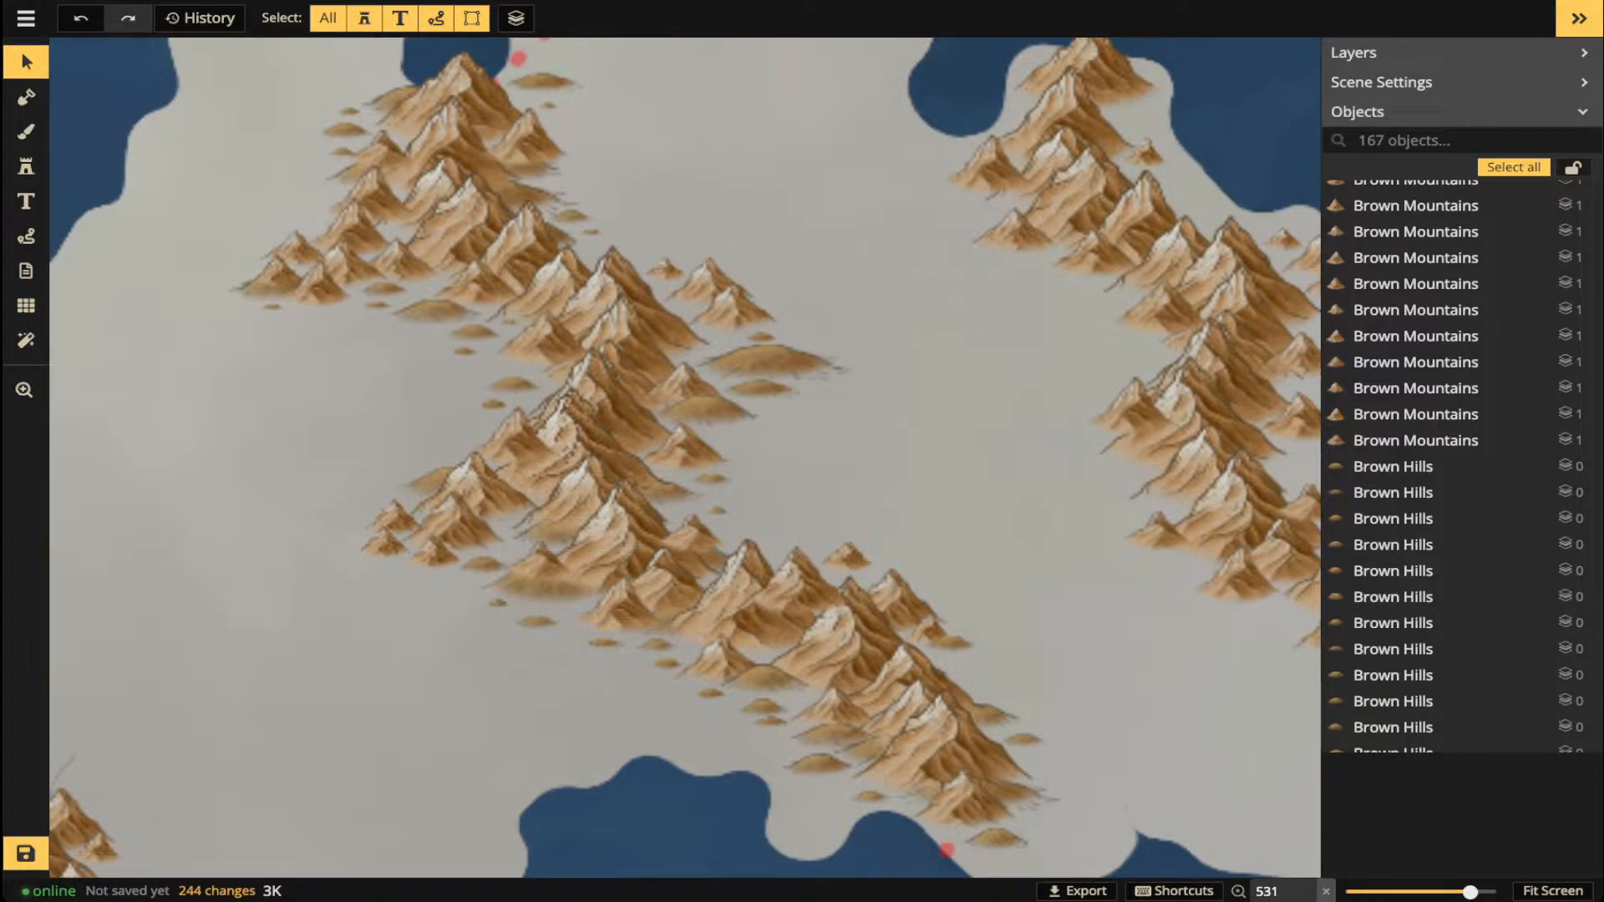
- Enable the mask effects with a black coastline stroke of 0.8 and no outer or inner shadows
left_click(26, 96)
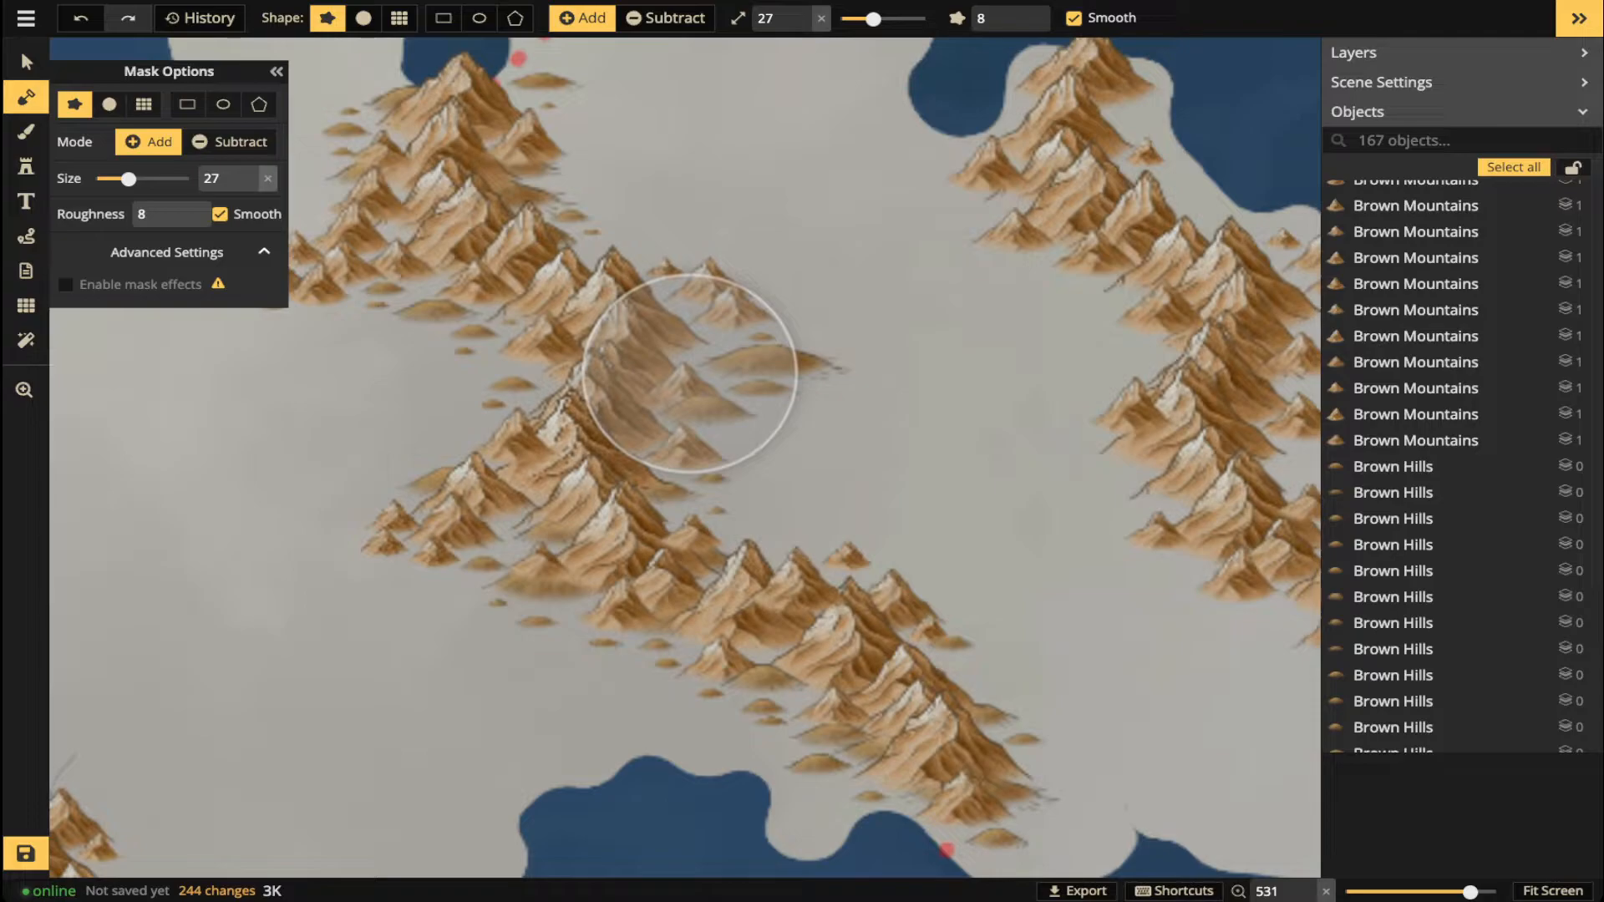
left_click(65, 284)
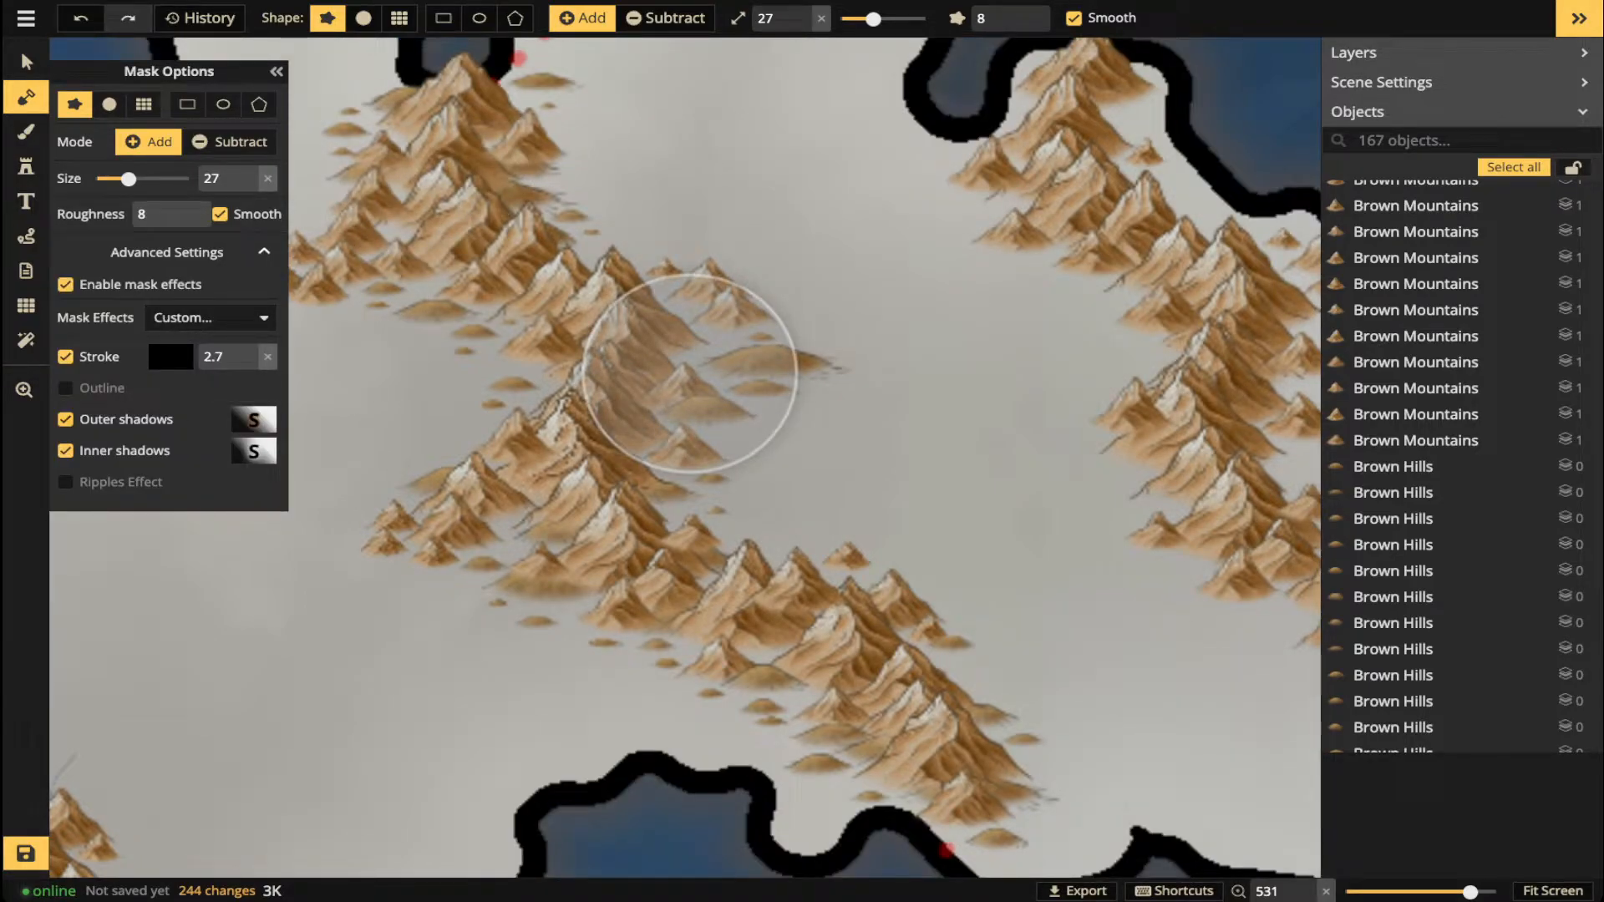
left_click(268, 357)
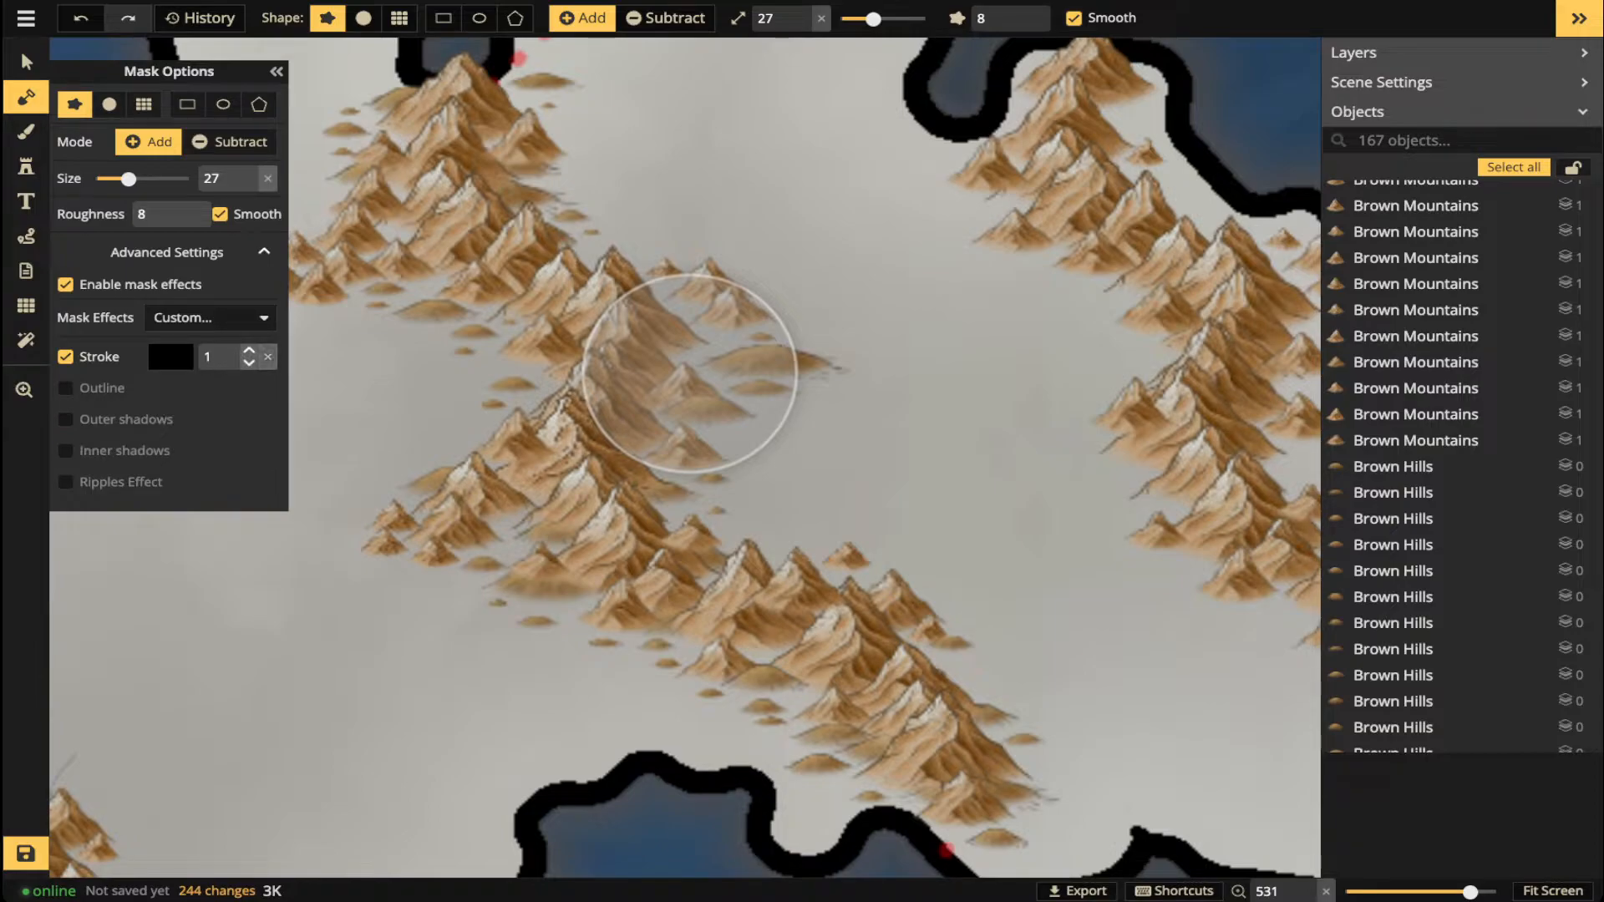
key("ctrl+z")
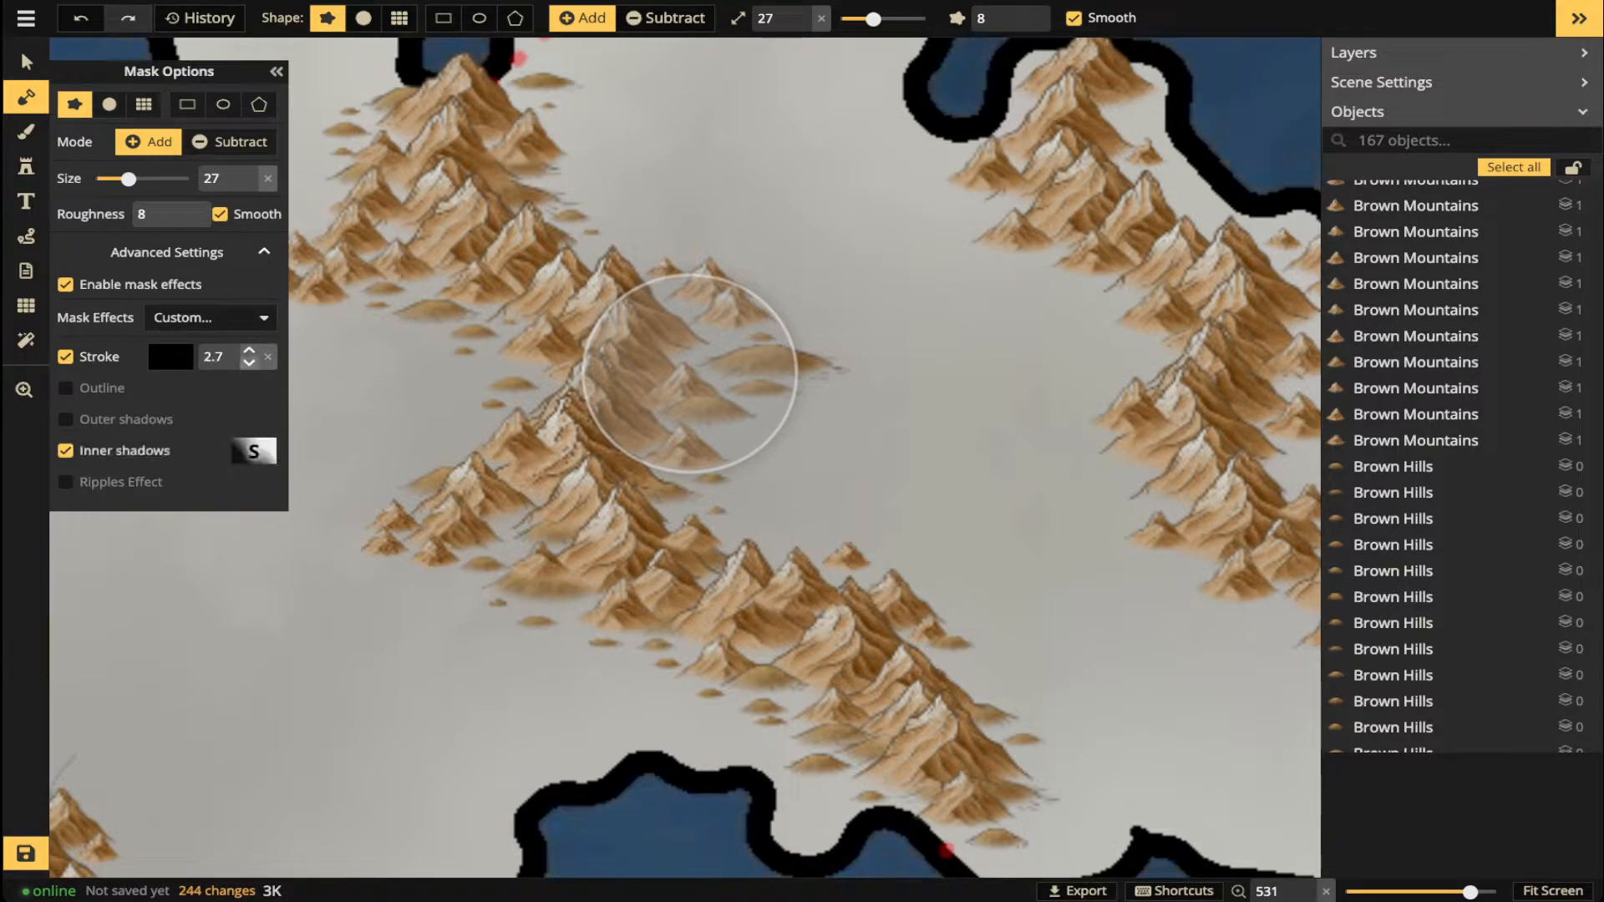
key("ctrl+z")
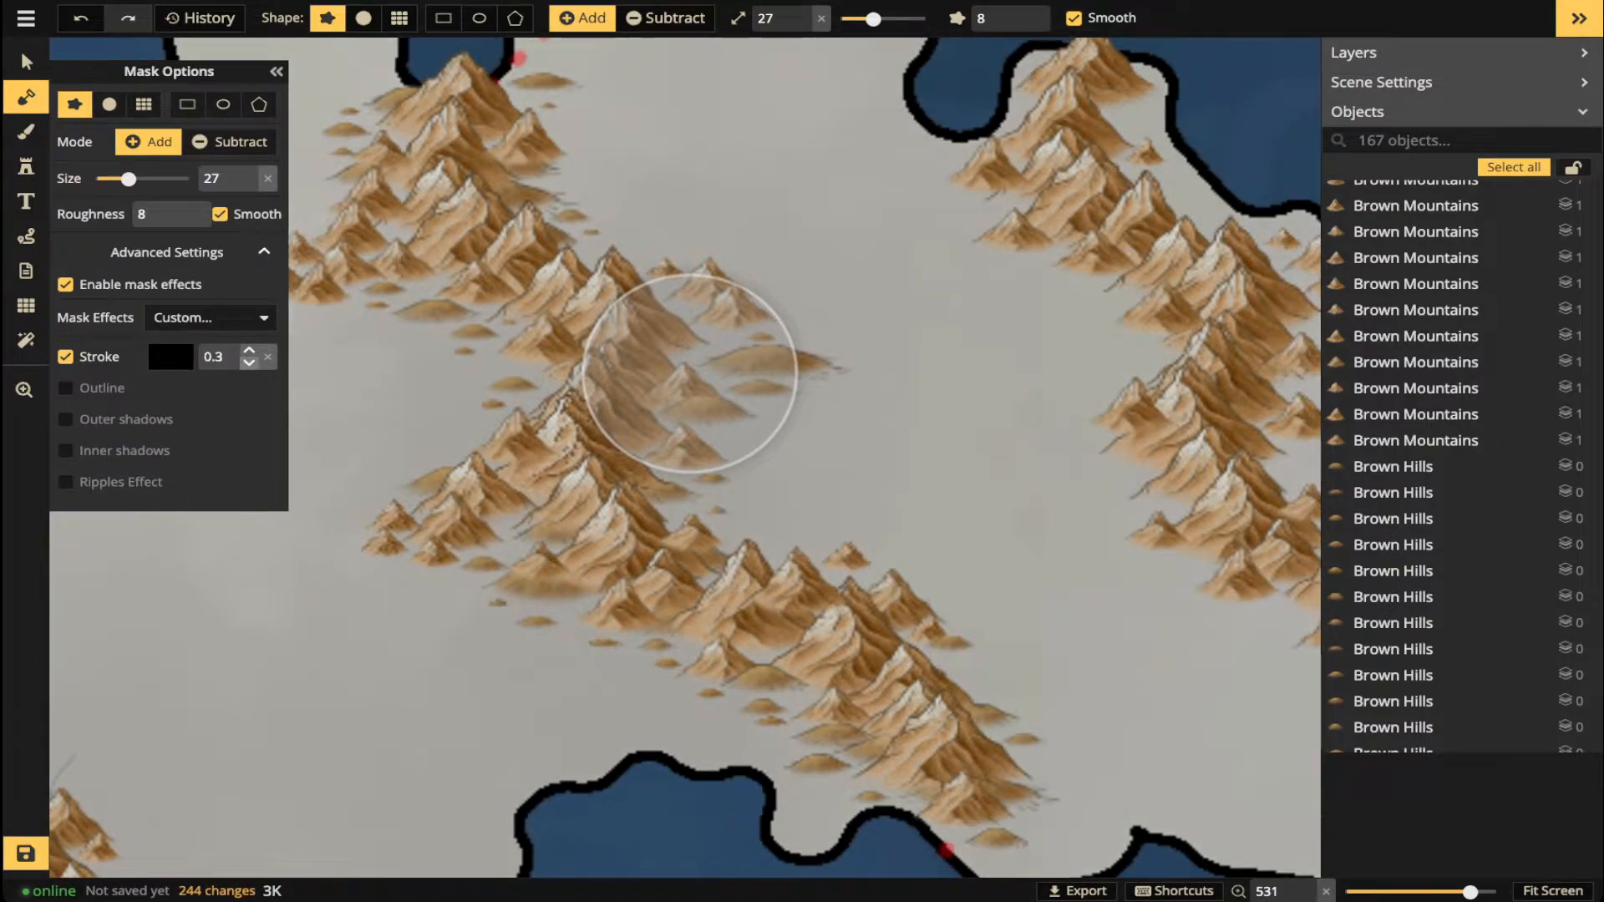
key("ctrl+z")
key("ctrl+z")
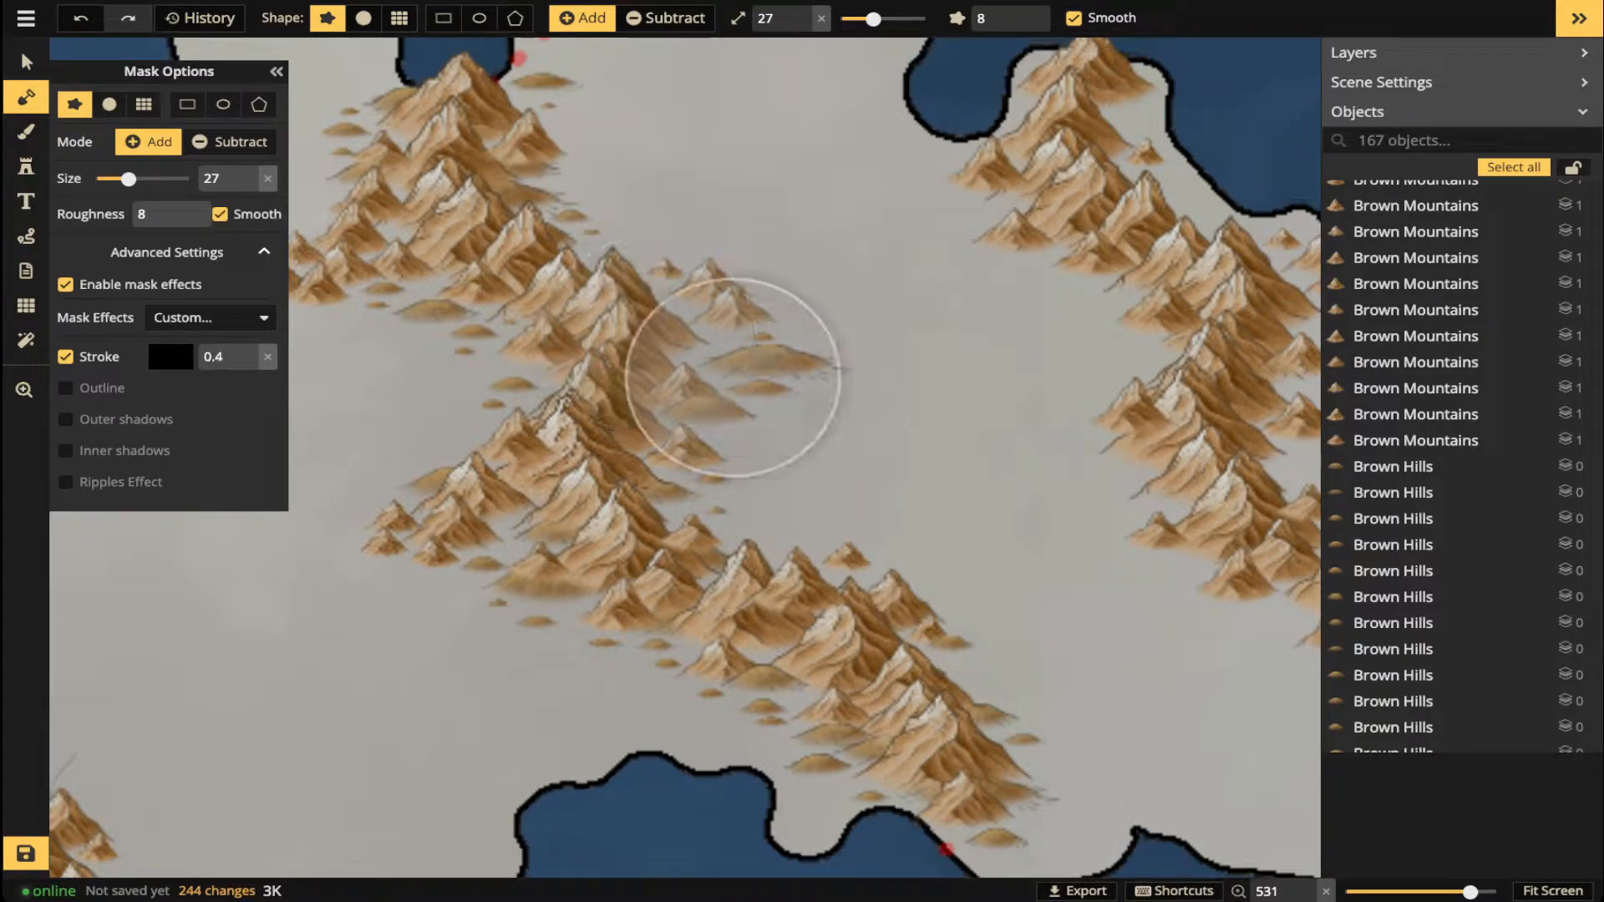
key("ctrl+z")
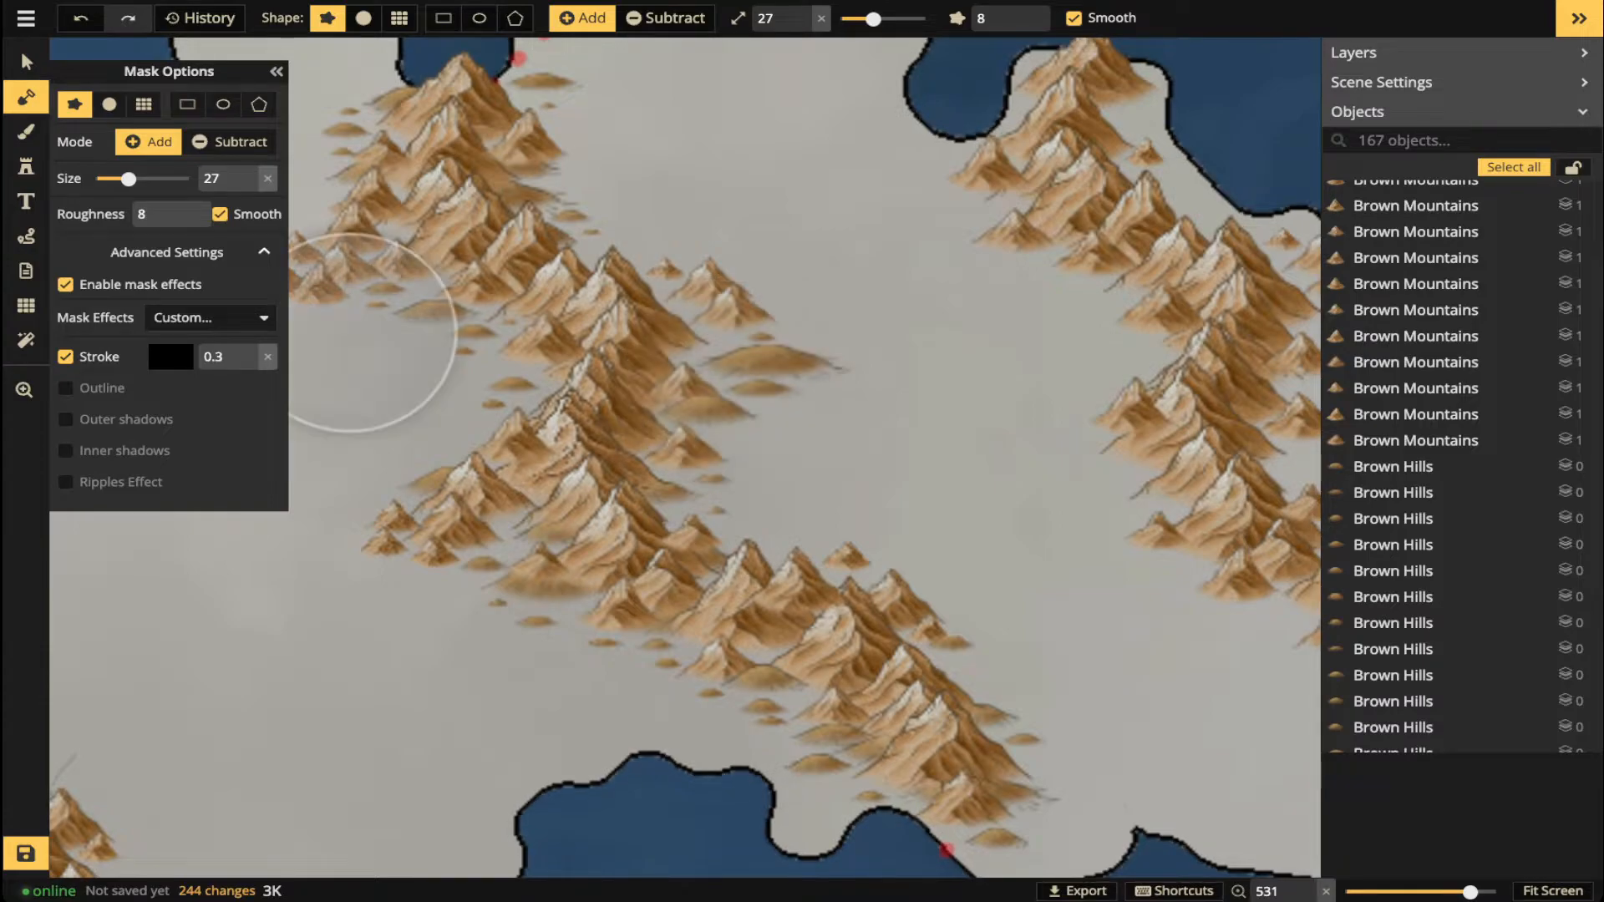
key("BackSpace")
type("8")
left_click(26, 61)
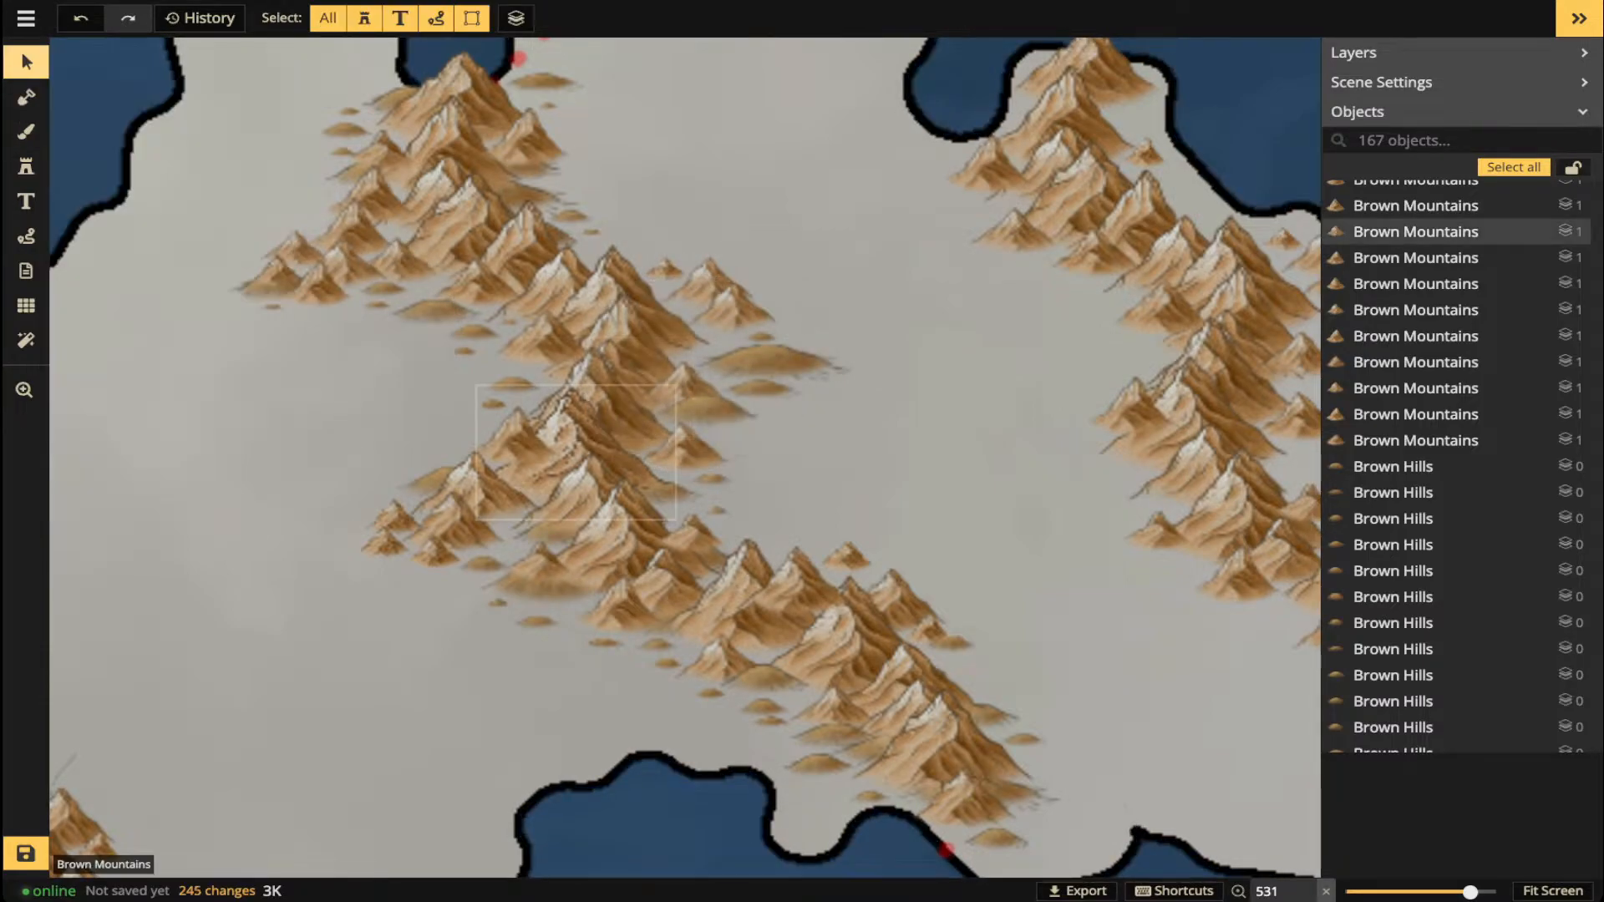
- Open the brush texture catalog and filter it to the Fantasy Regional HD pack, excluding custom assets and Watercolor Cities
scroll(527, 478, "down", 5)
scroll(498, 470, "down", 3)
left_click_drag(498, 470, 439, 557)
scroll(523, 546, "up", 5)
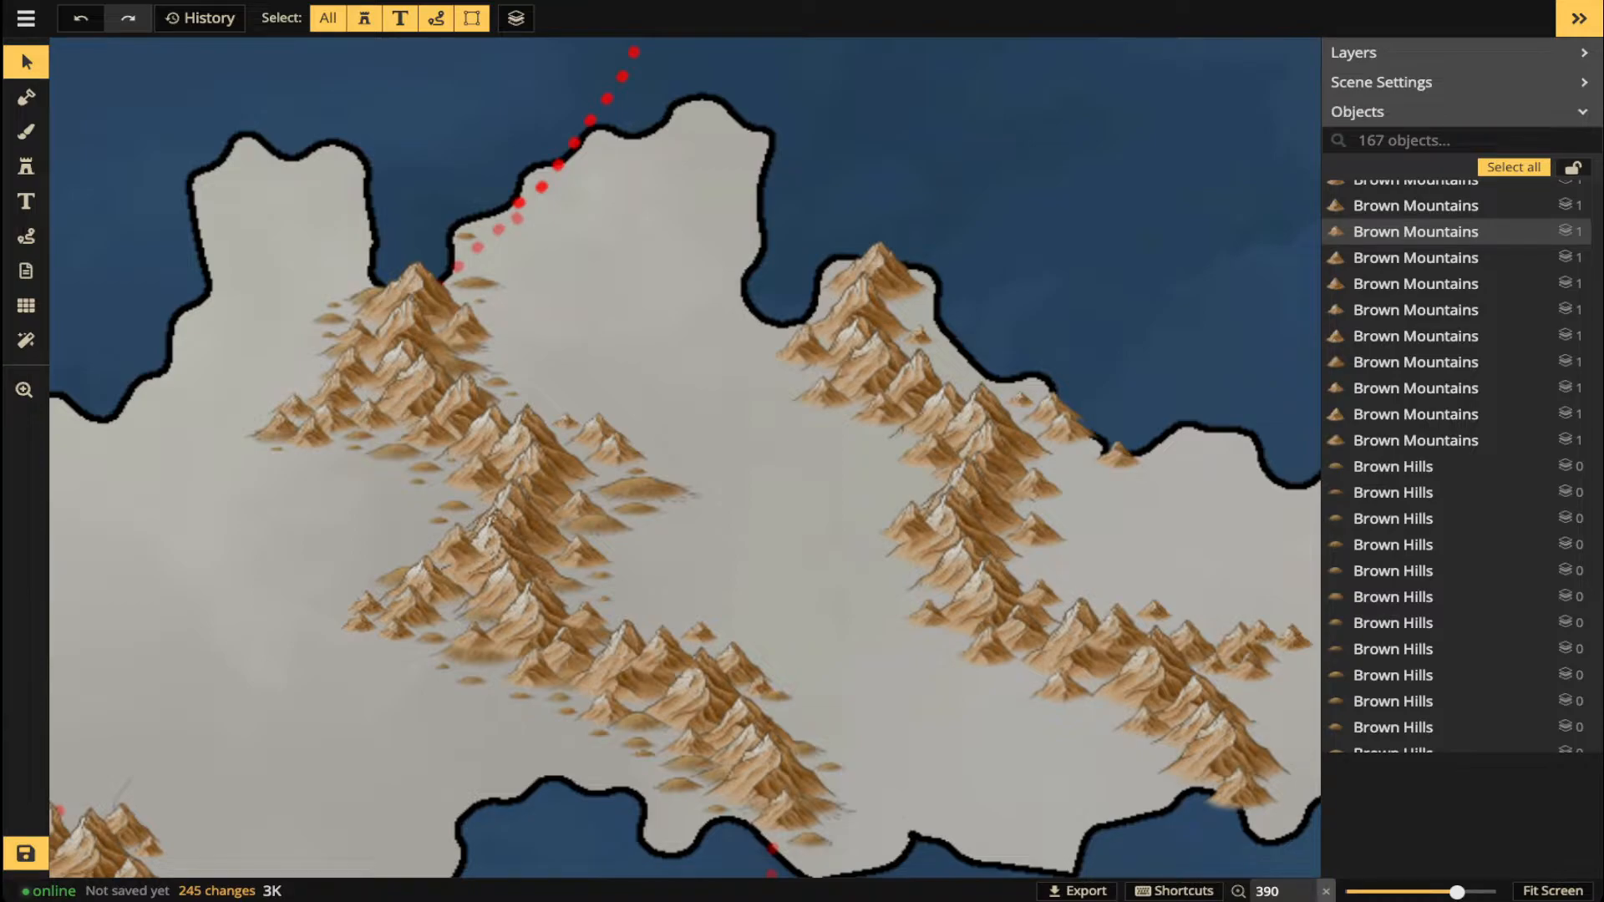
left_click(26, 131)
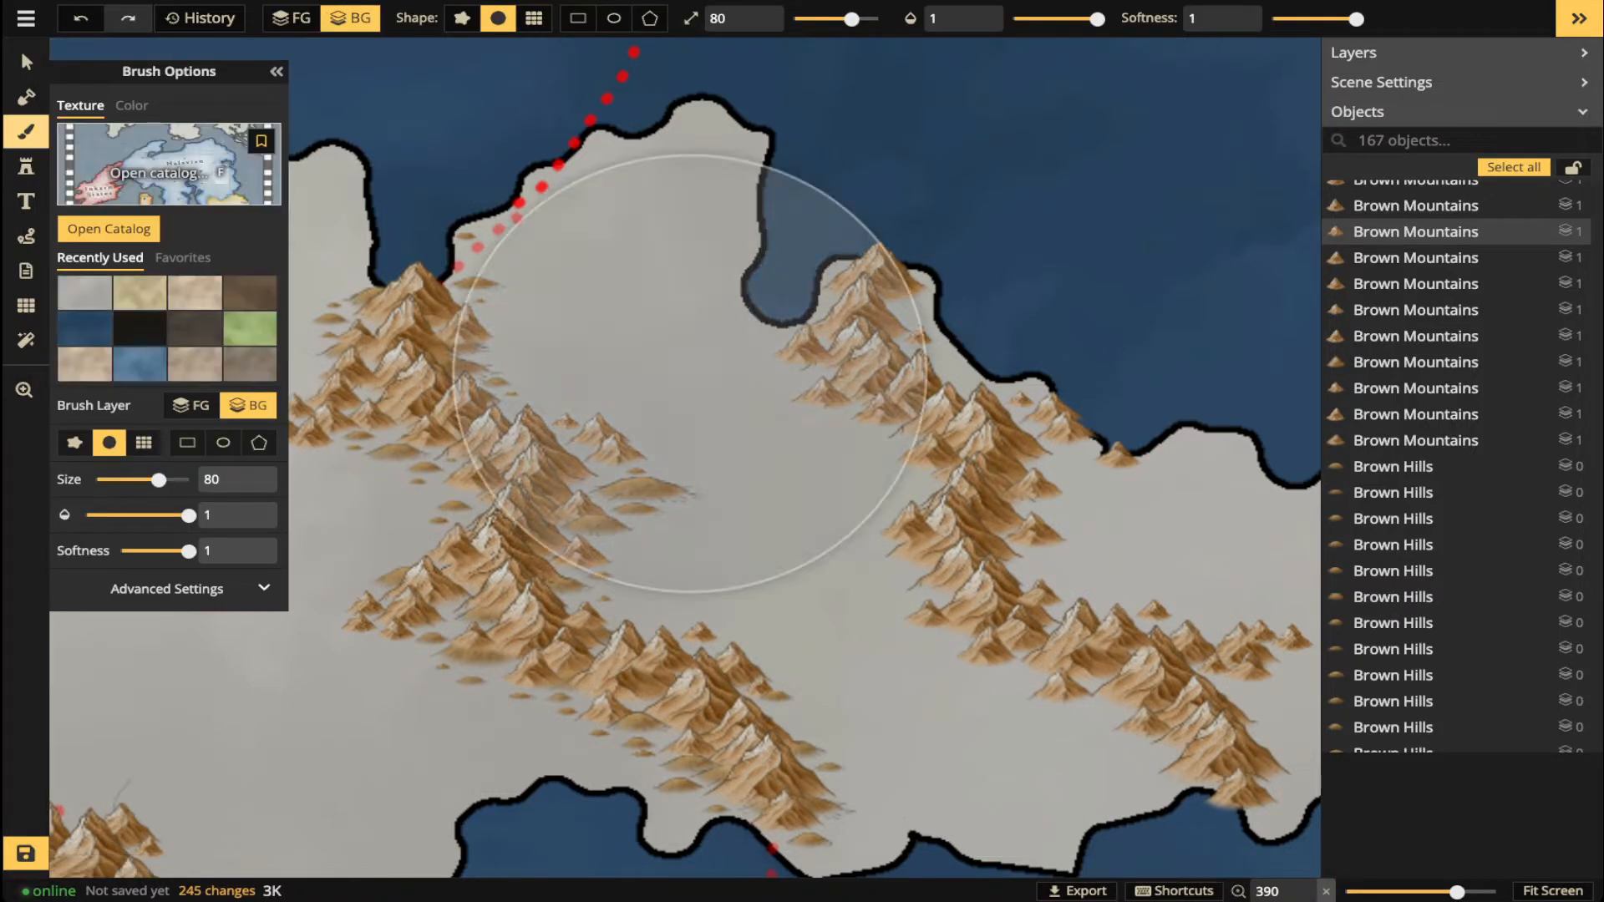
key("f")
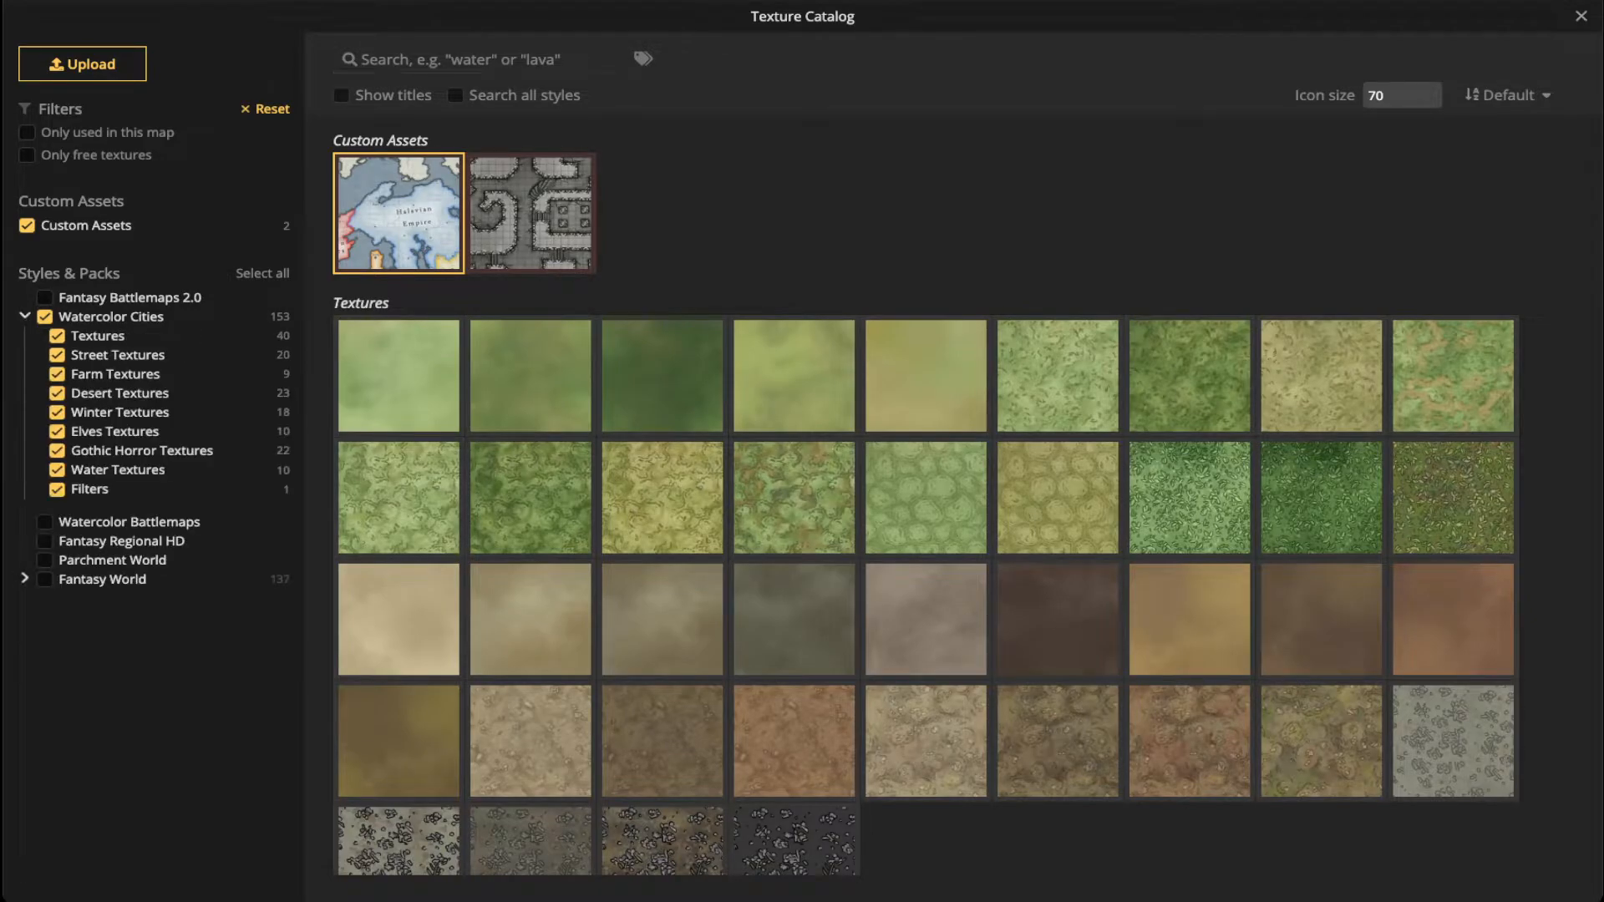
left_click(27, 226)
left_click(45, 317)
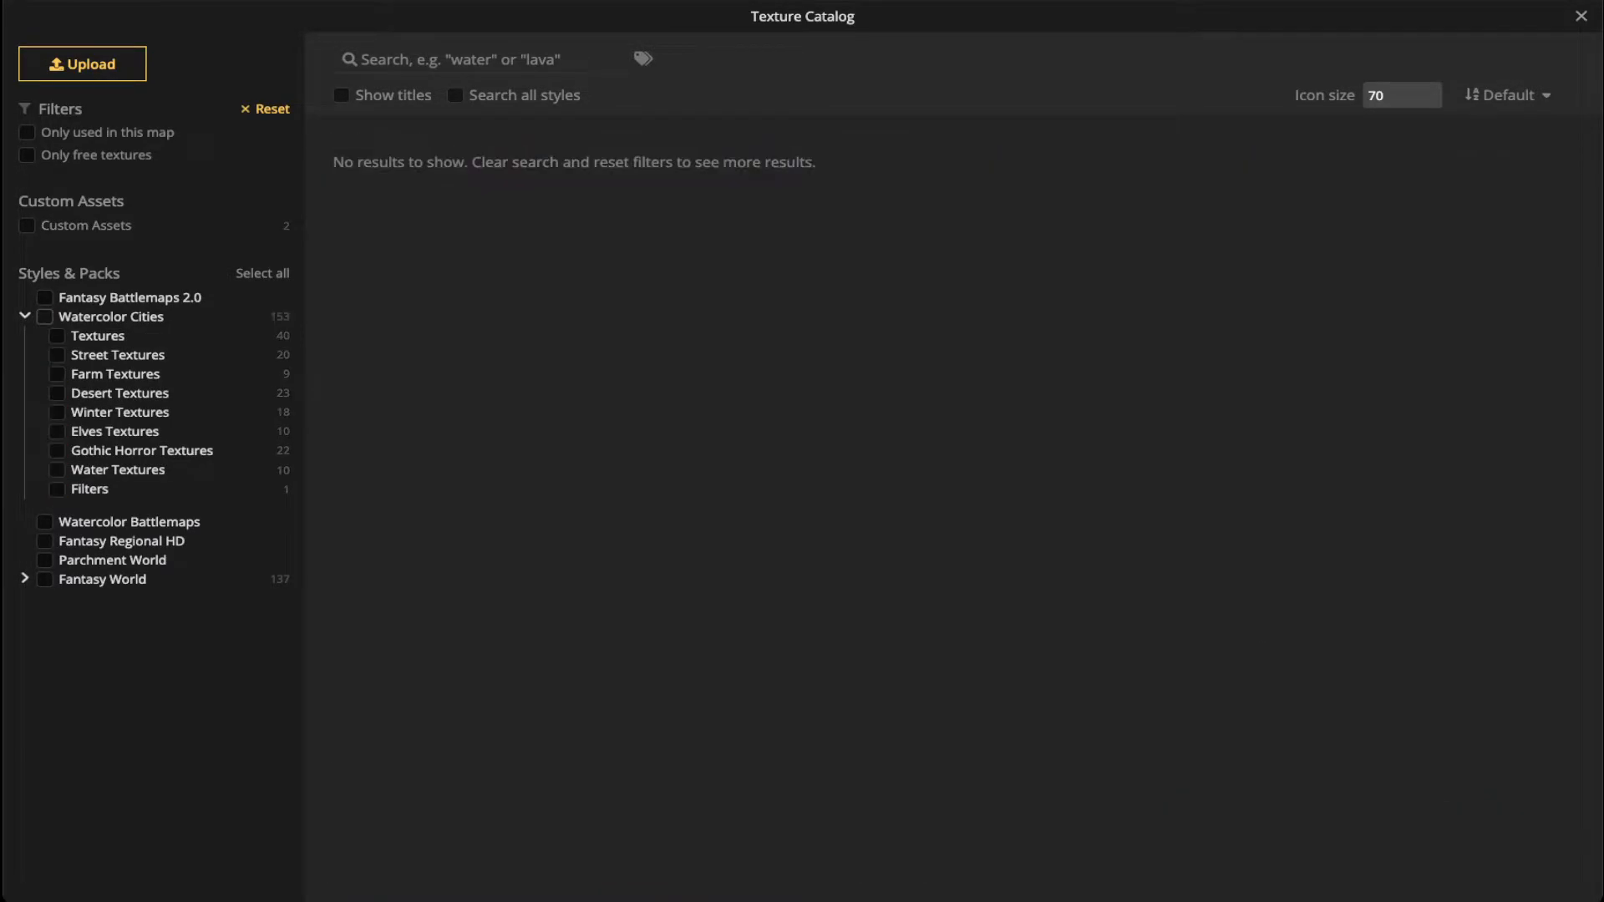
left_click(45, 316)
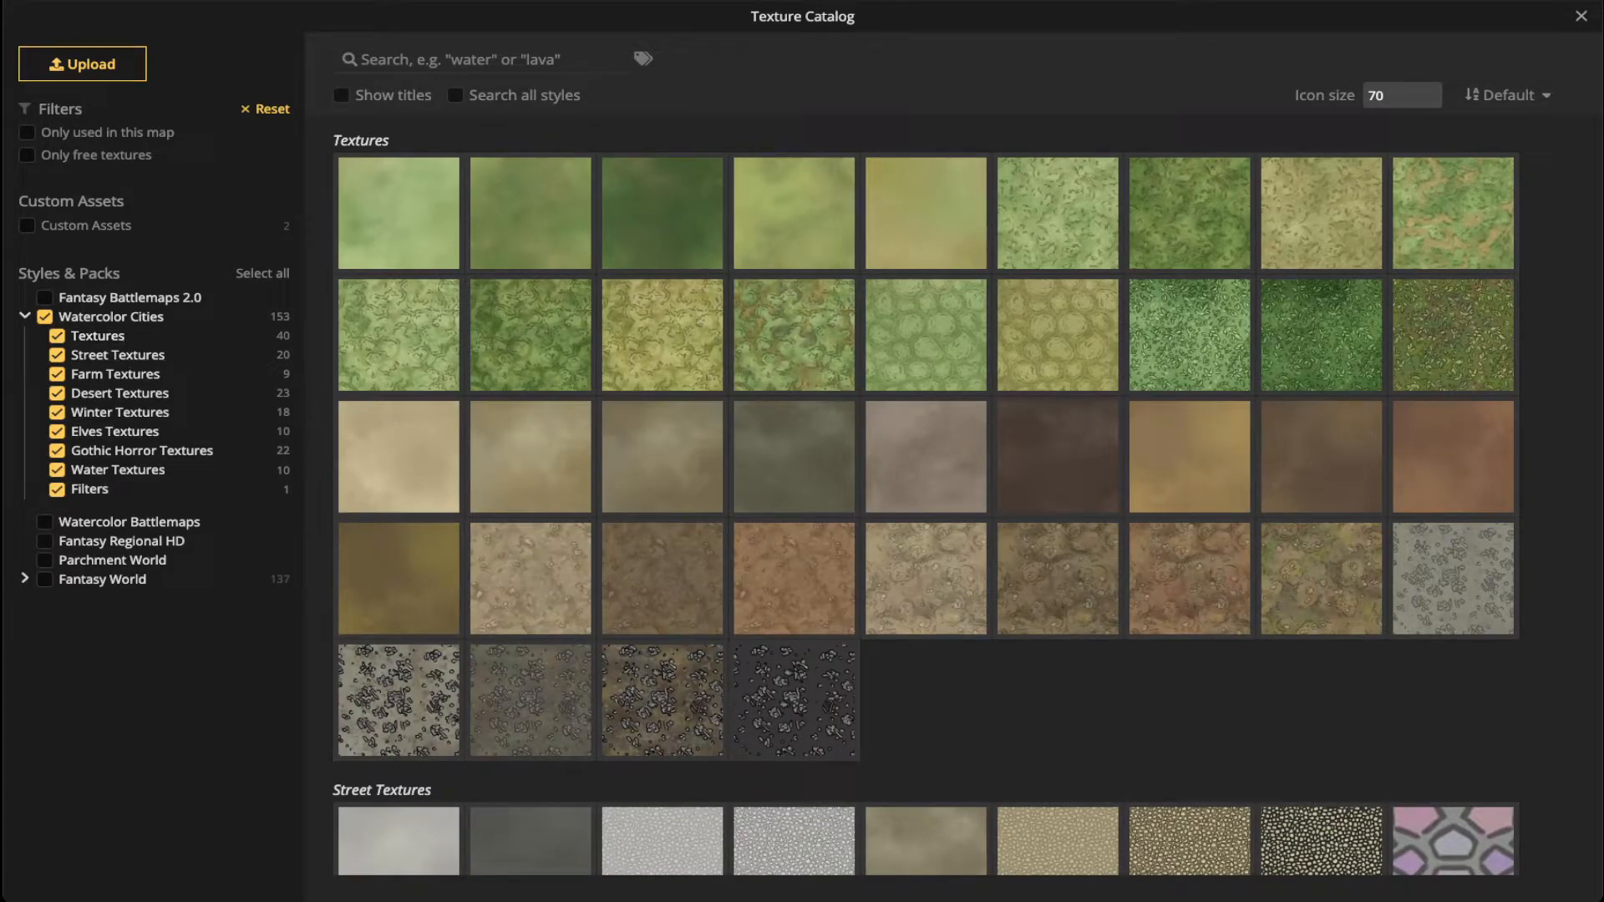
left_click(24, 316)
left_click(45, 317)
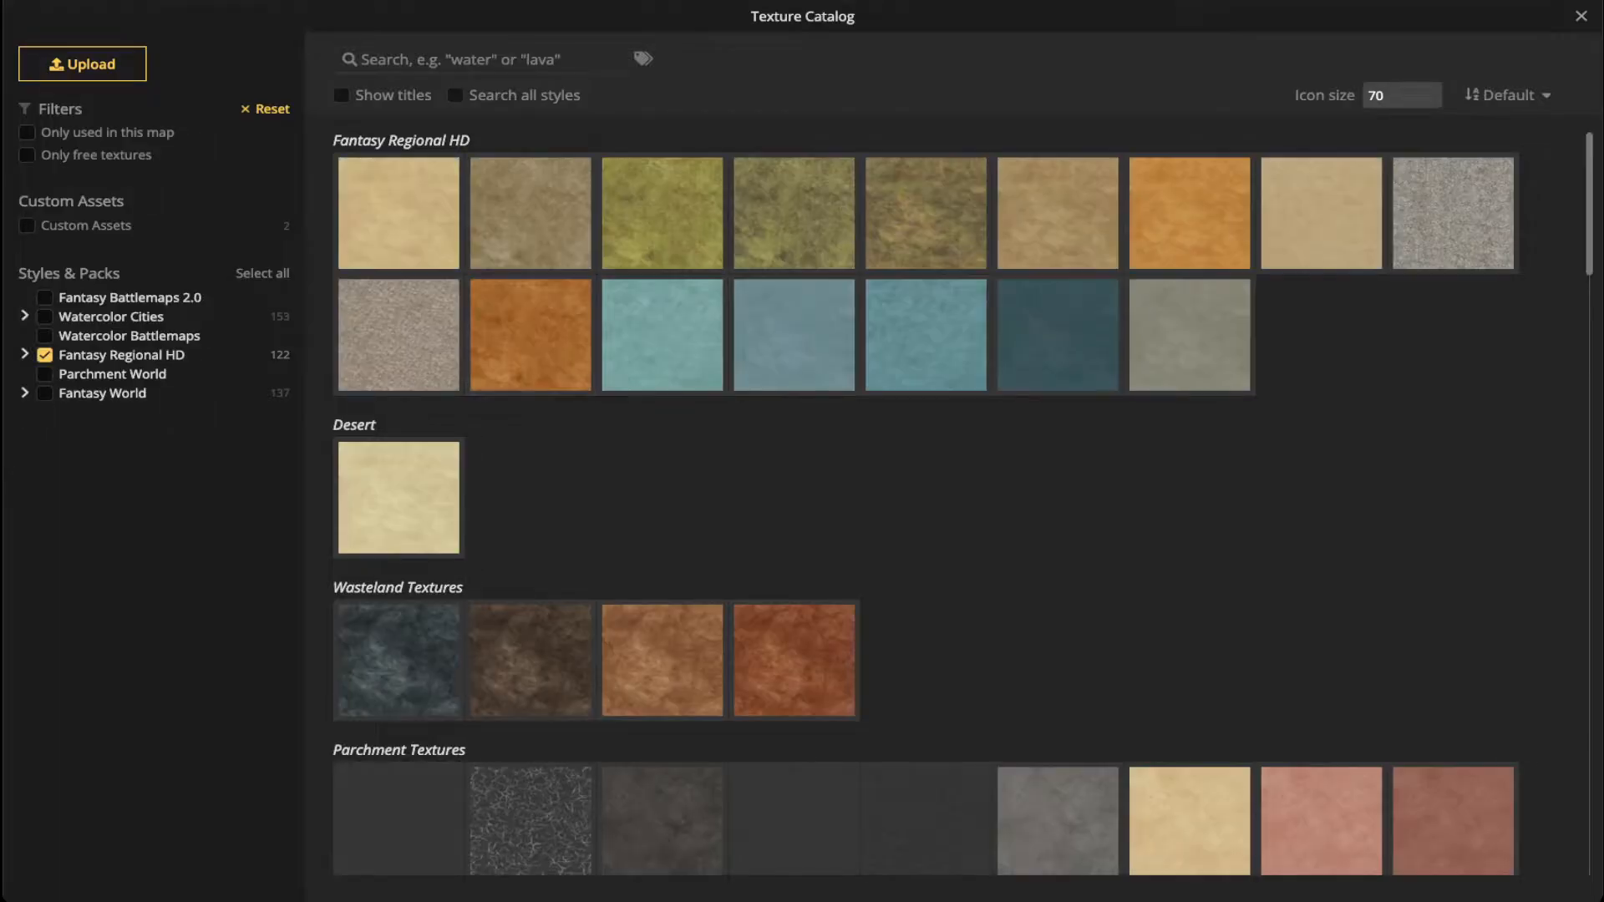
- Choose the second, lighter brown Grass texture and set the brush to size 20 on the foreground layer
scroll(924, 503, "down", 4)
scroll(925, 503, "down", 16)
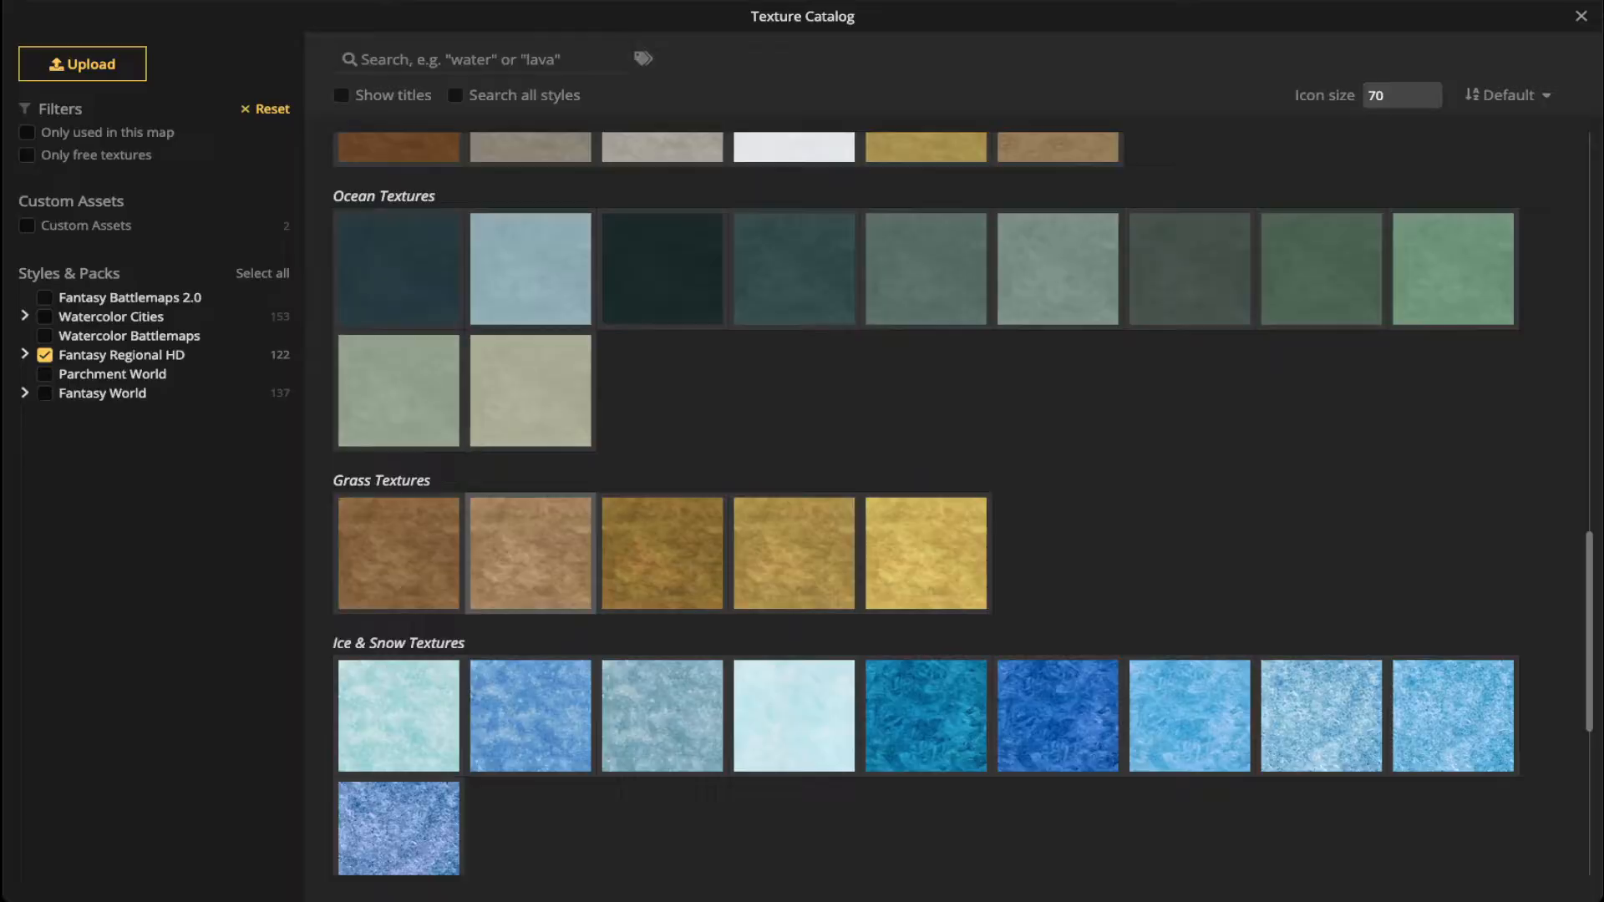
left_click(530, 553)
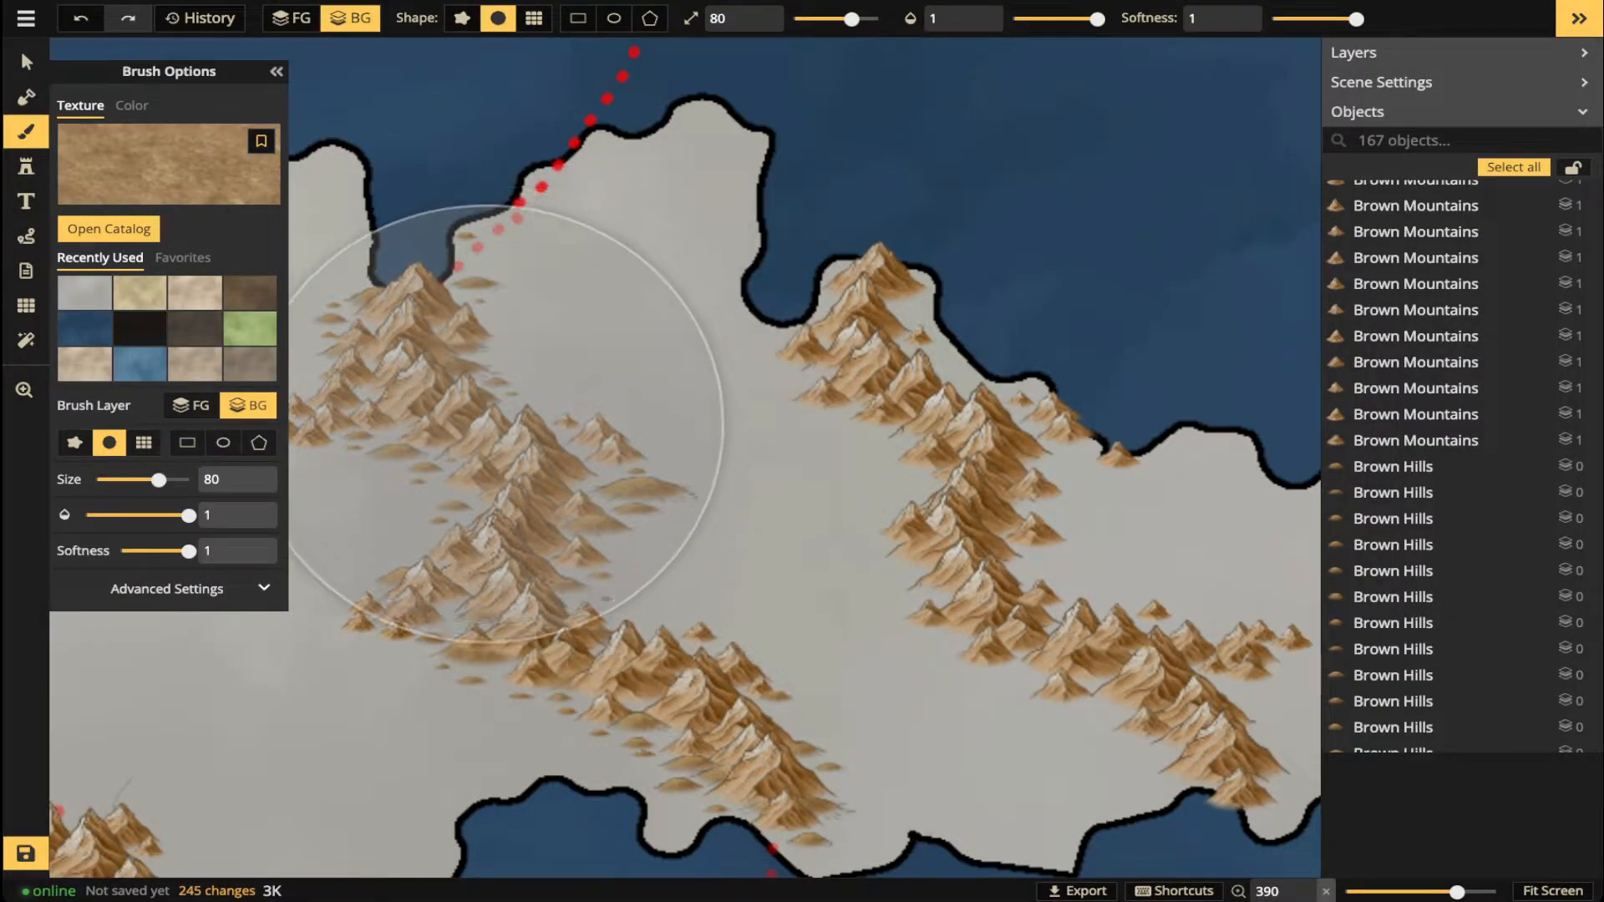
scroll(485, 425, "down", 6)
left_click(291, 18)
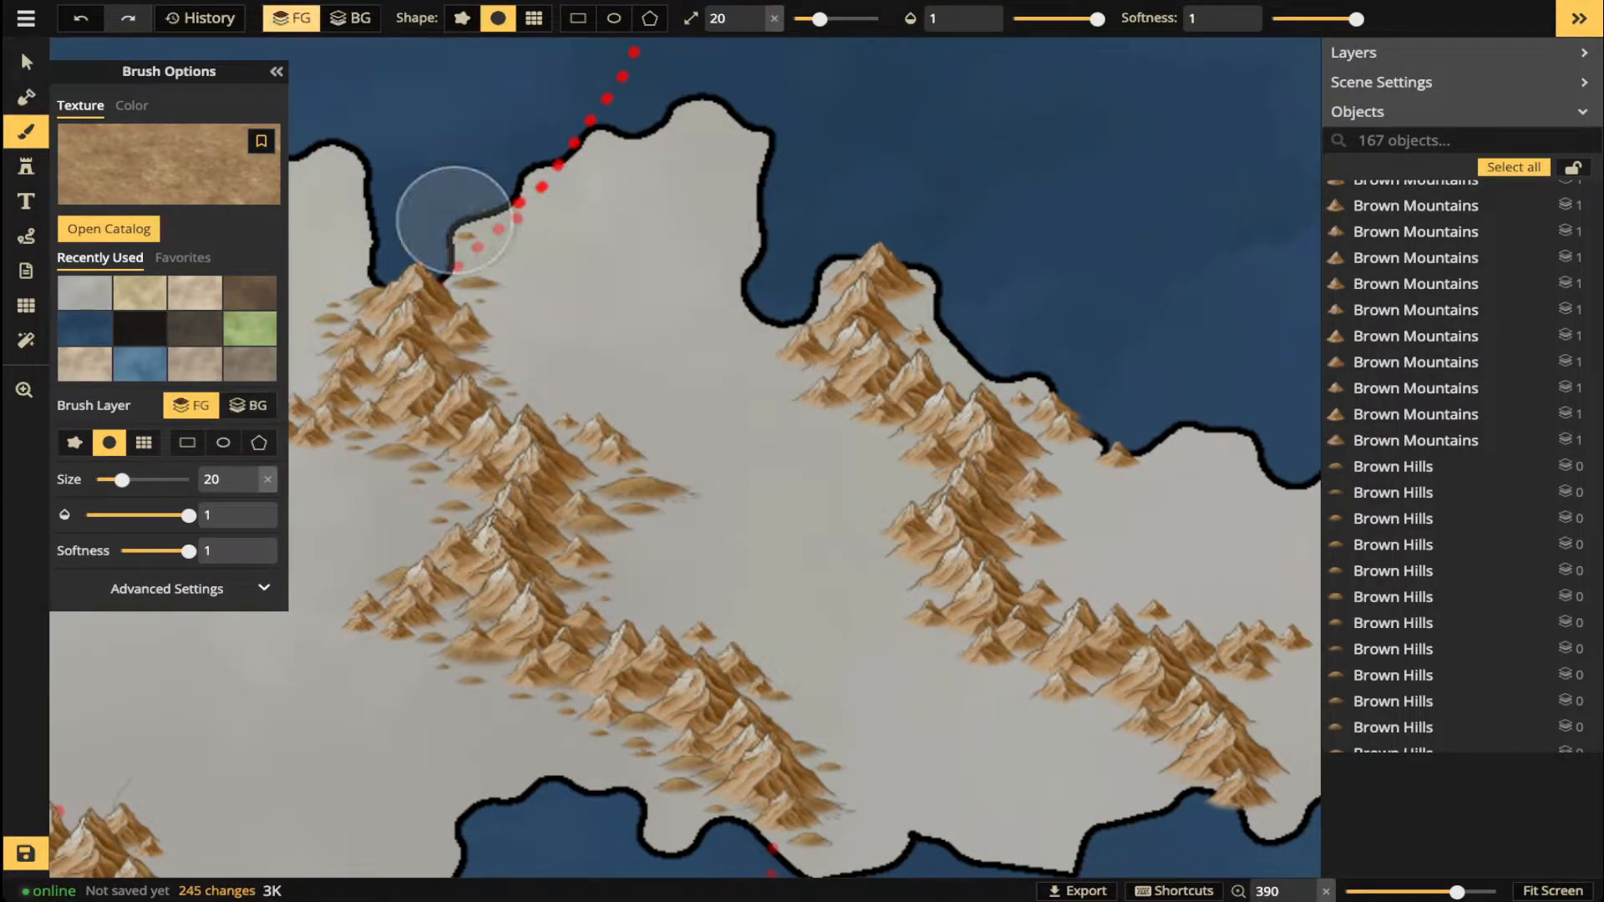
- Try painting soft brown ground around the original range, from its northern peak down to its southeastern tip
mouse_move(453, 220)
left_mouse_down()
mouse_move(454, 250)
mouse_move(401, 279)
mouse_move(480, 322)
left_mouse_up()
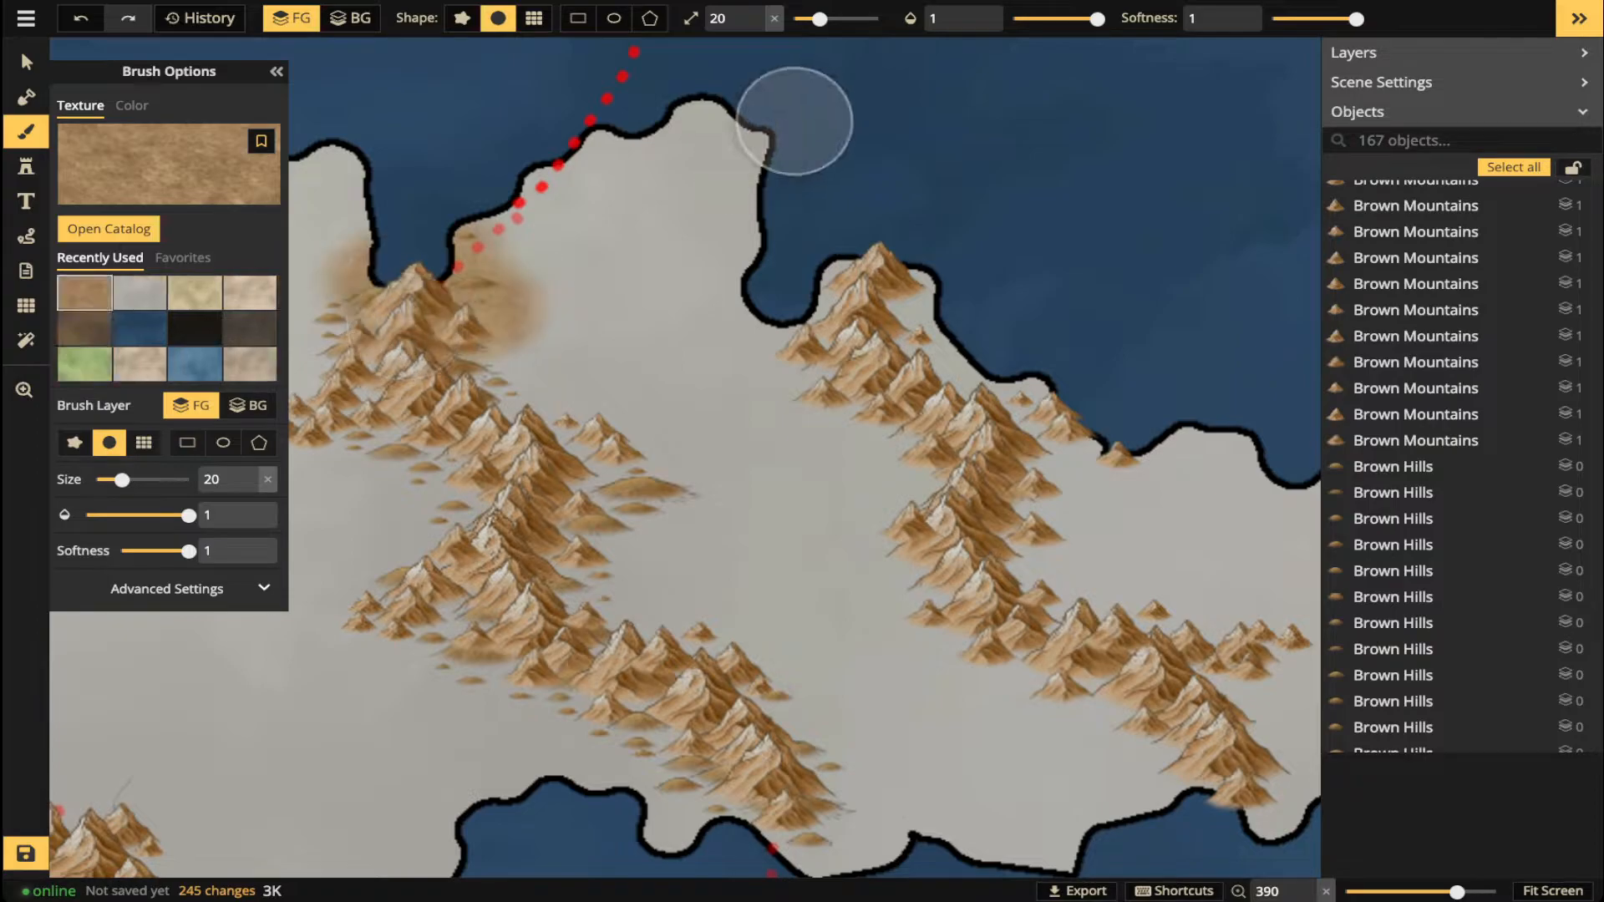
key("ctrl+z")
scroll(655, 297, "down", 4)
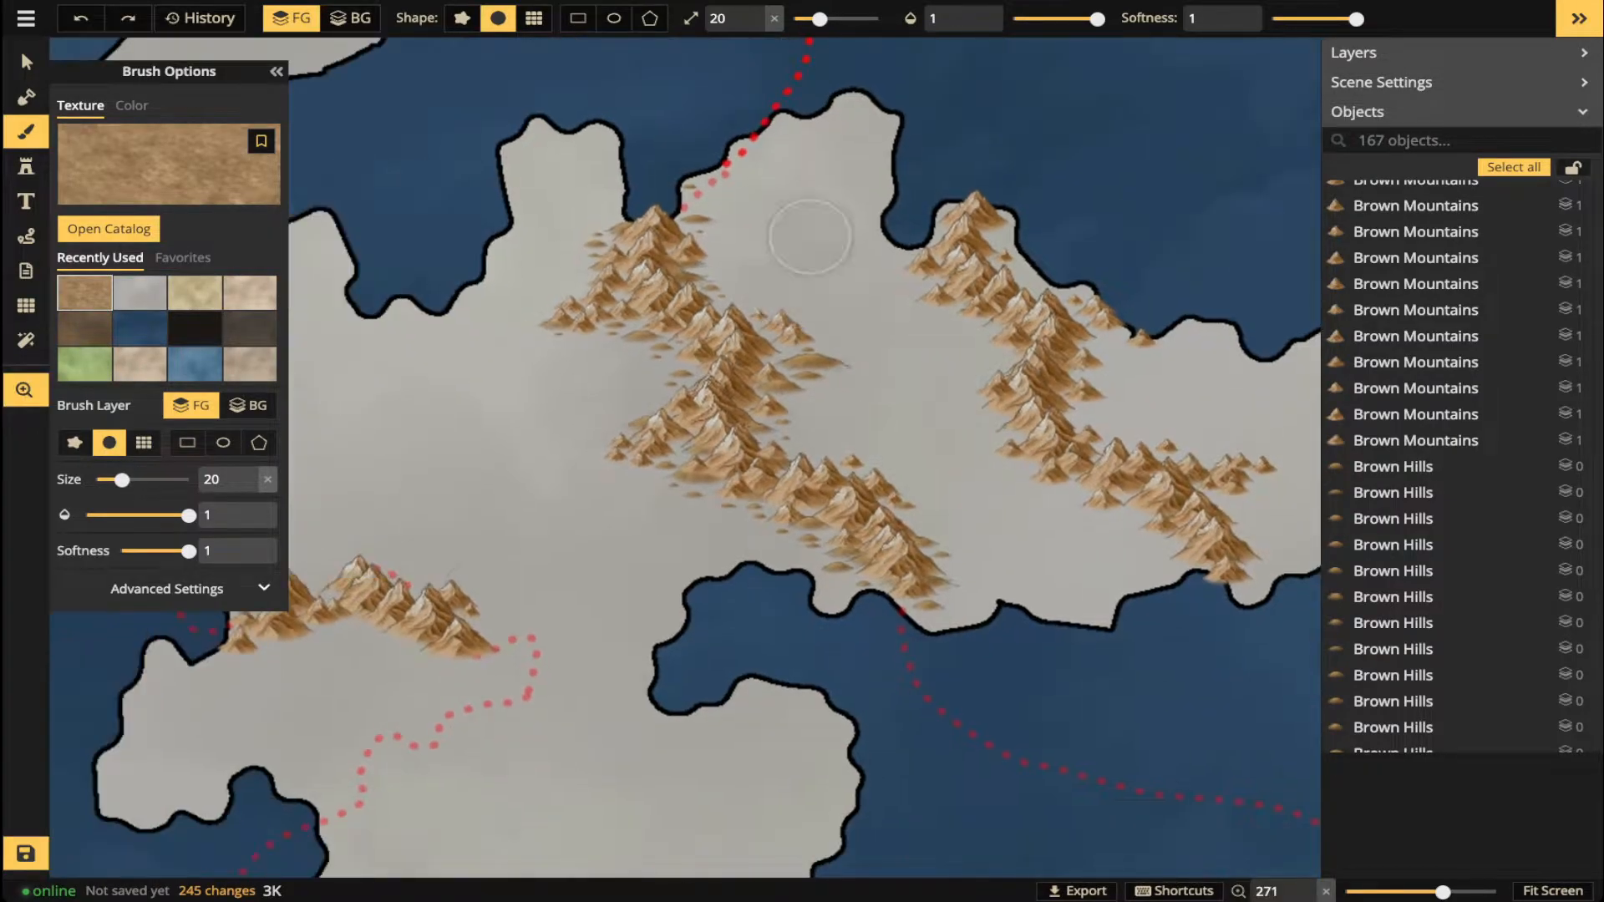
mouse_move(647, 234)
left_mouse_down()
mouse_move(586, 251)
mouse_move(698, 237)
mouse_move(605, 258)
mouse_move(572, 306)
mouse_move(725, 303)
mouse_move(677, 363)
mouse_move(756, 349)
mouse_move(775, 326)
mouse_move(805, 358)
mouse_move(780, 391)
mouse_move(753, 389)
mouse_move(823, 364)
mouse_move(708, 386)
mouse_move(635, 455)
mouse_move(748, 461)
mouse_move(729, 493)
mouse_move(784, 455)
mouse_move(831, 478)
mouse_move(783, 516)
mouse_move(891, 535)
mouse_move(836, 575)
mouse_move(933, 552)
mouse_move(940, 583)
left_mouse_up()
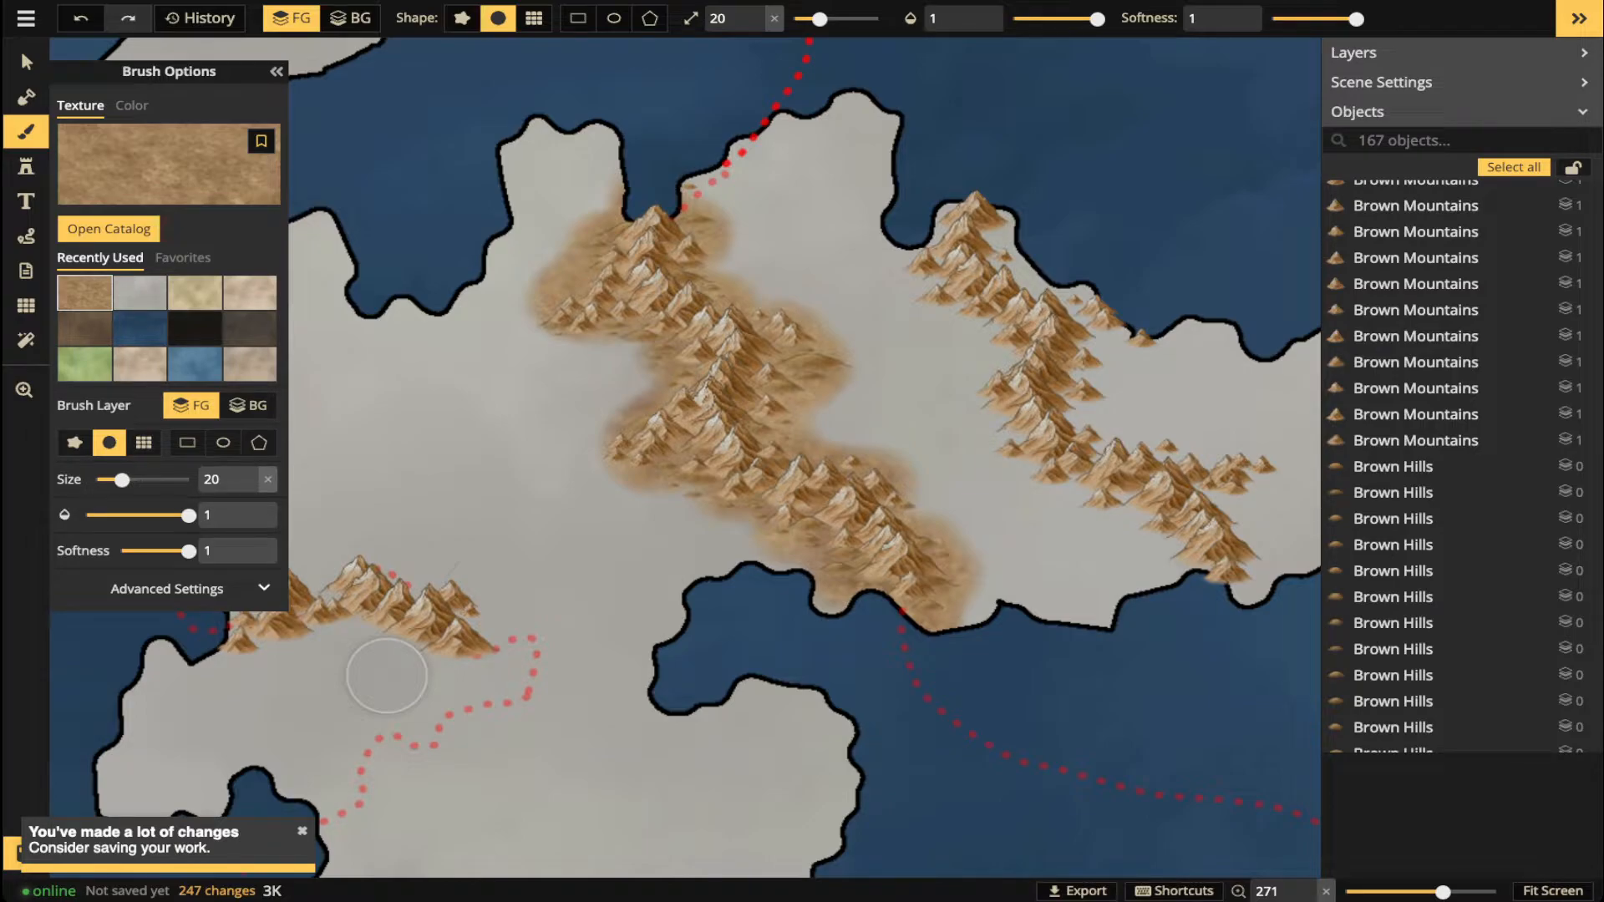
- Examine how the soft brown ground around the original range blends with the surrounding land
scroll(167, 702, "up", 2)
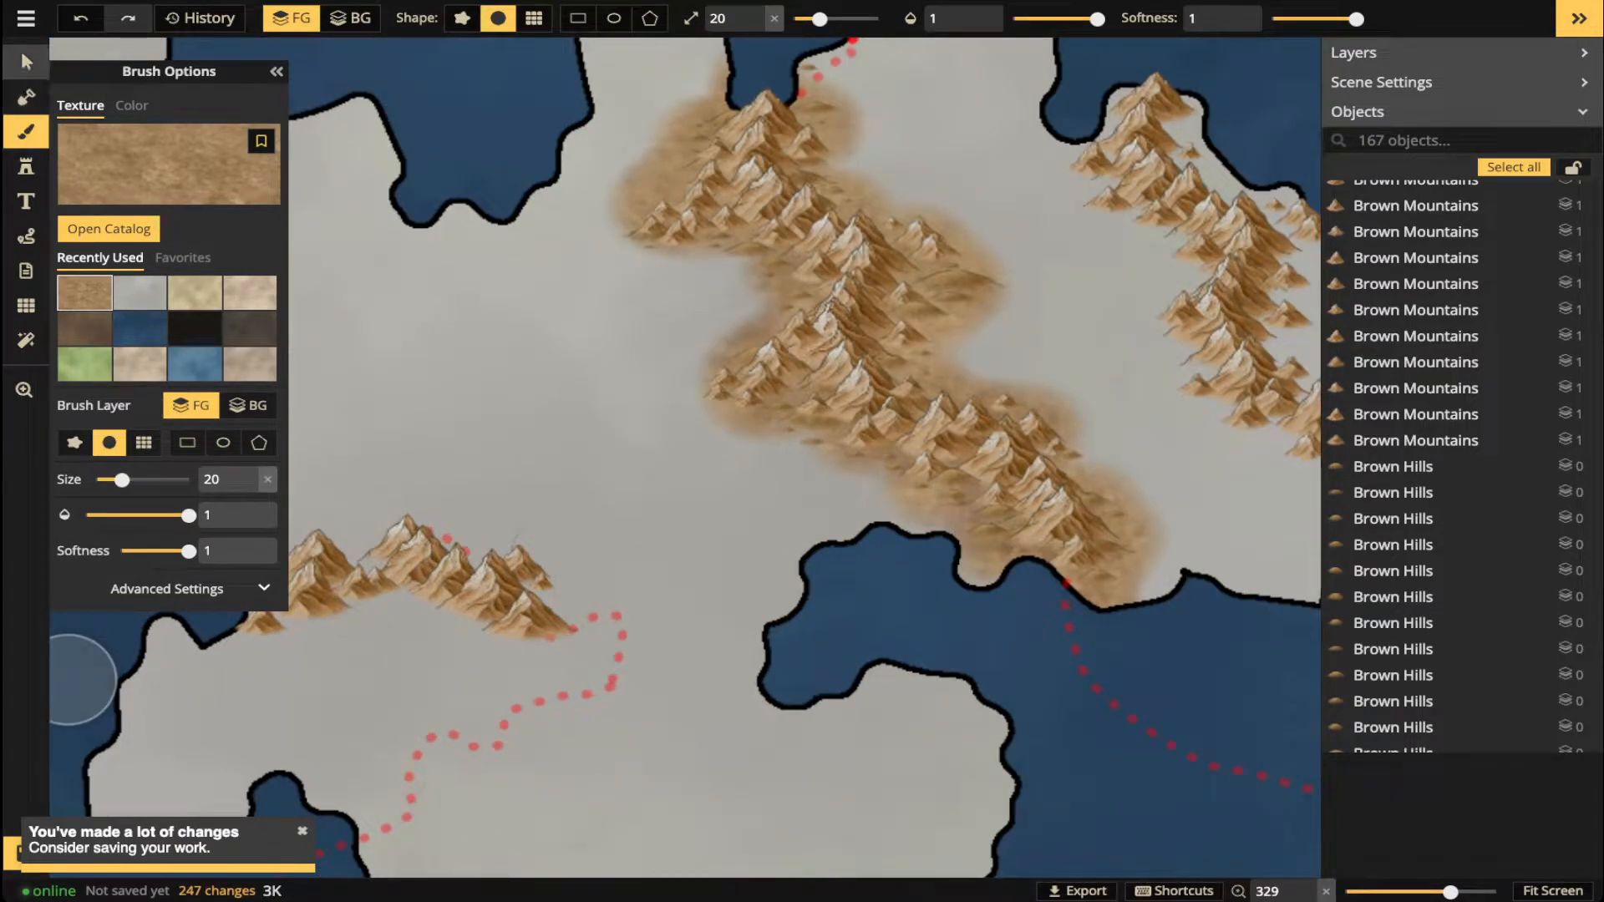
left_click(26, 61)
scroll(631, 409, "down", 1)
mouse_move(794, 343)
left_mouse_down()
mouse_move(763, 409)
mouse_move(734, 425)
left_mouse_up()
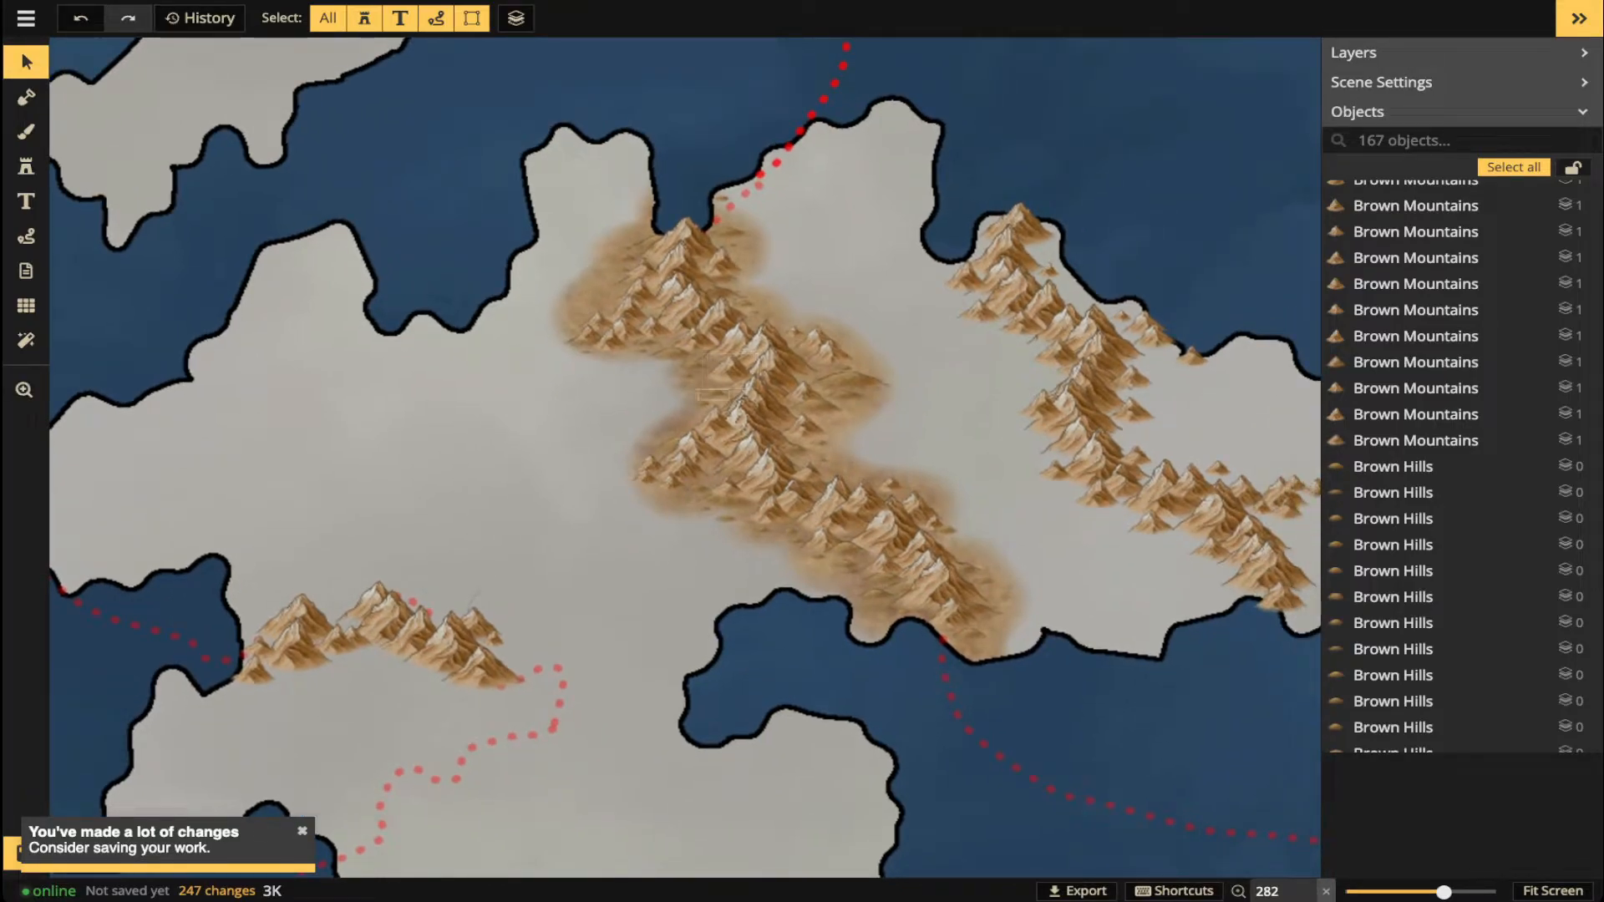
scroll(714, 394, "up", 2)
scroll(716, 394, "up", 1)
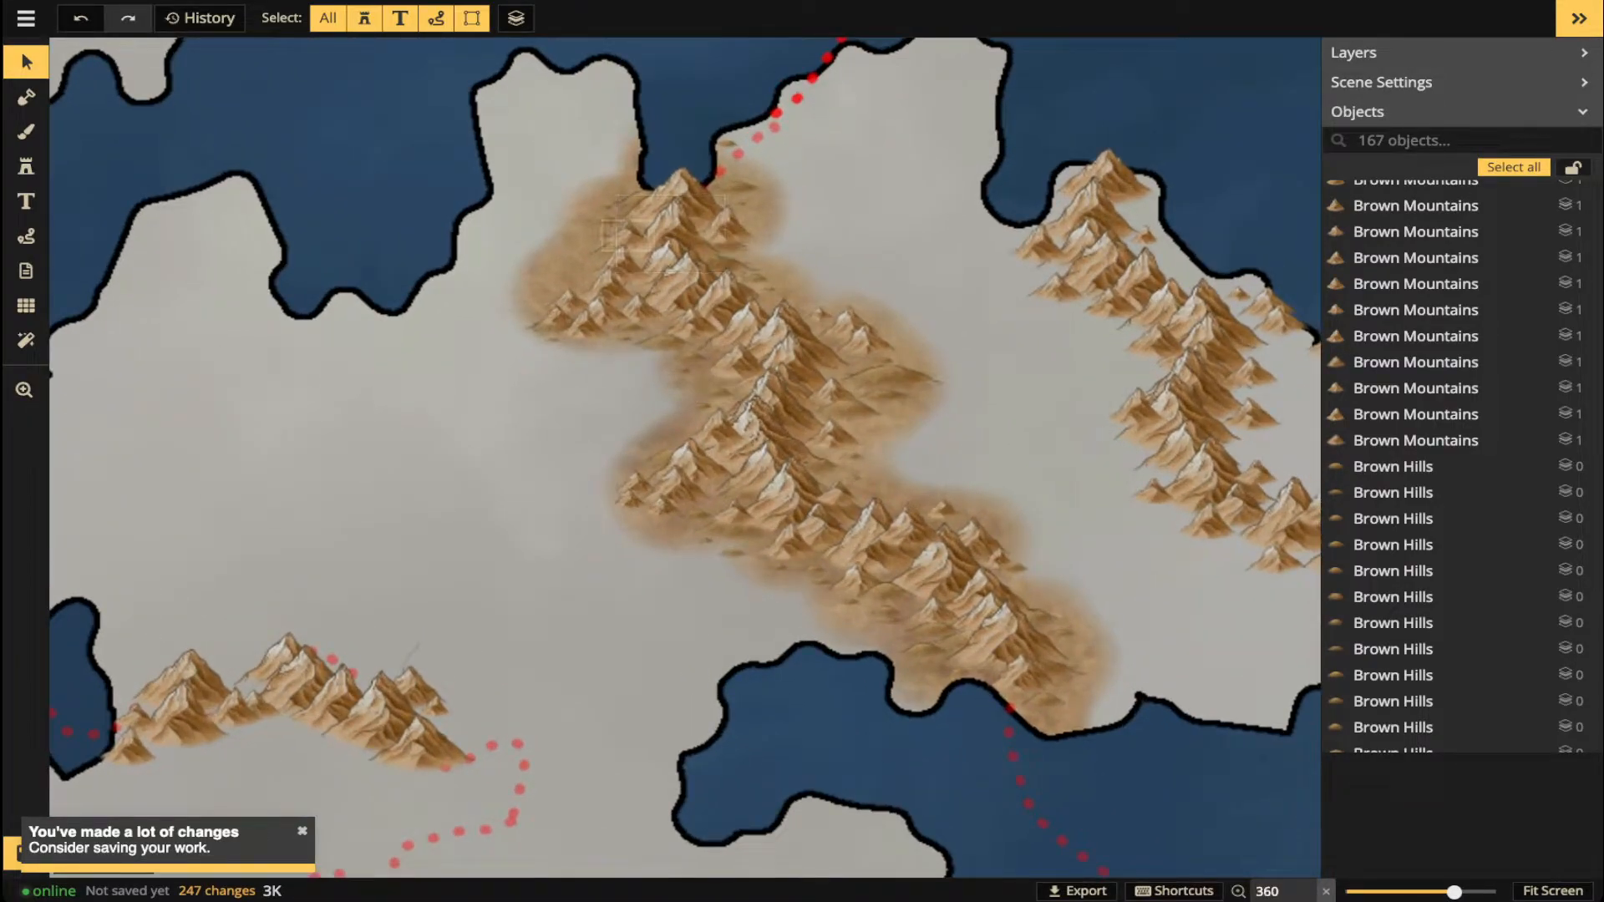
- Paint over the brown ground around the original range with the grey land texture at brush size 50
key("b")
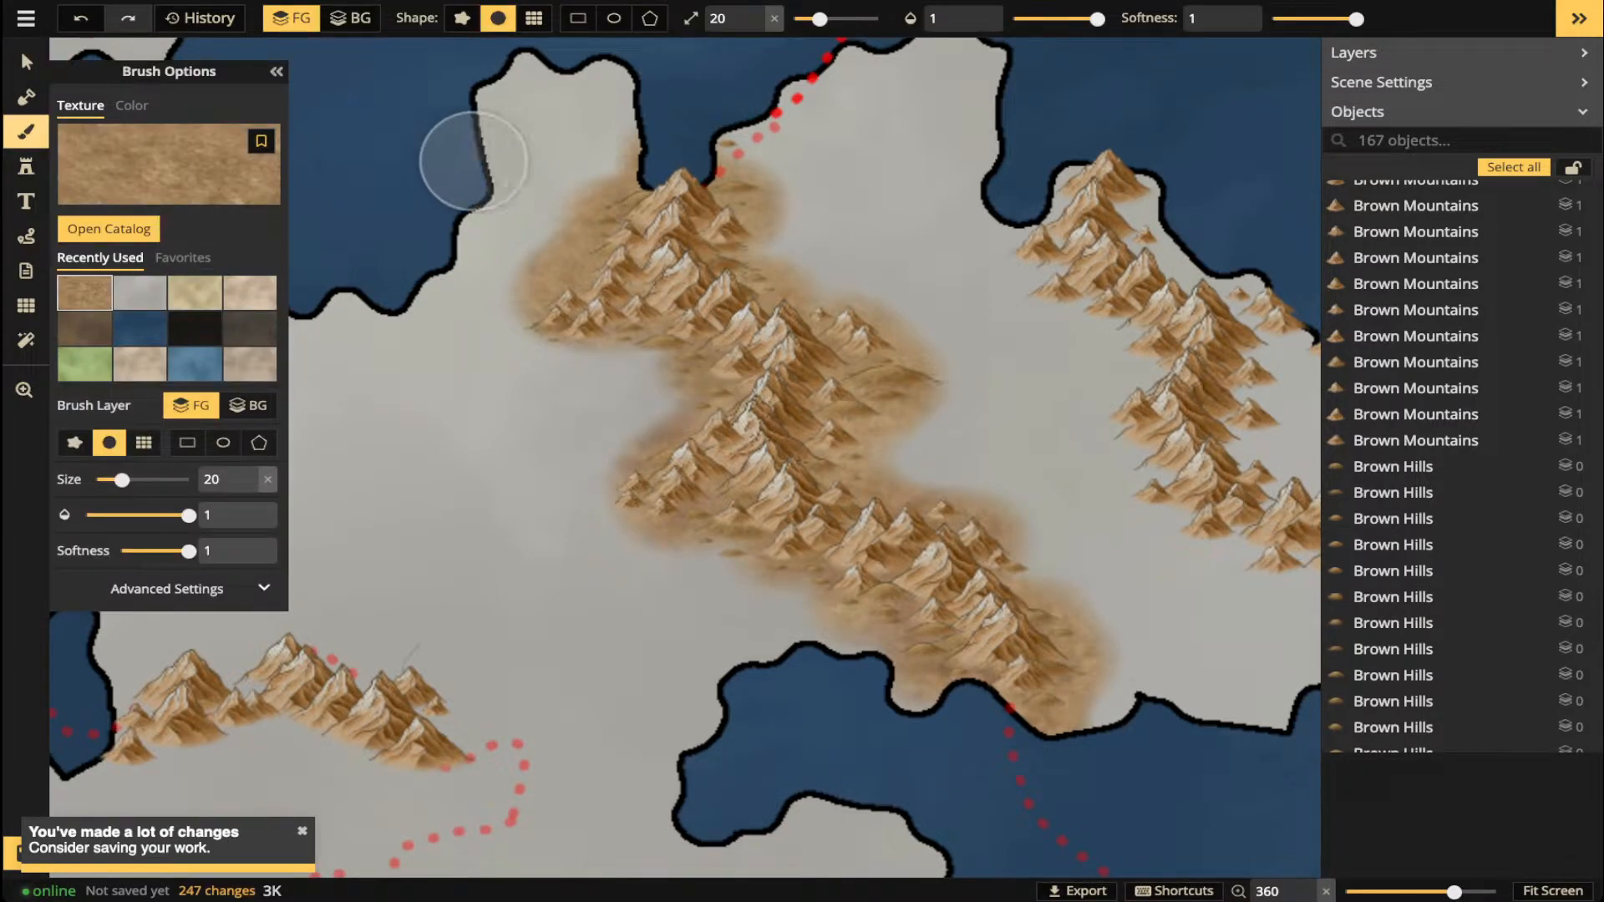
scroll(554, 251, "down", 2)
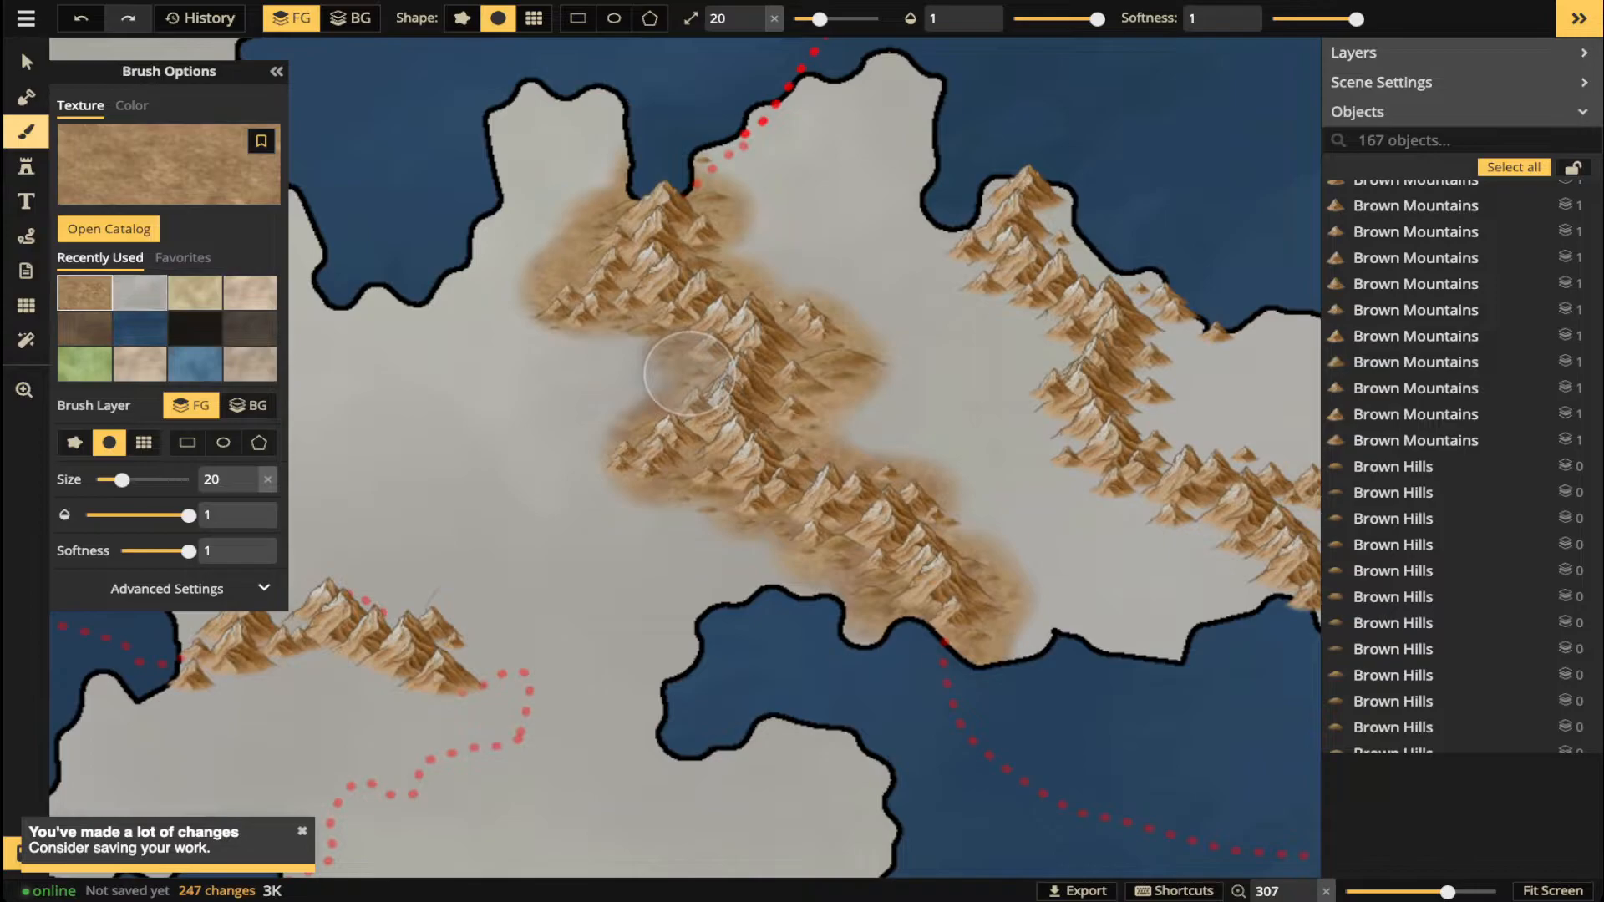
left_click(139, 292)
key("bracketright")
key("bracketright")
key("bracketright")
mouse_move(669, 244)
left_mouse_down()
mouse_move(607, 265)
mouse_move(724, 257)
mouse_move(657, 205)
mouse_move(628, 335)
mouse_move(746, 339)
mouse_move(610, 392)
mouse_move(831, 409)
mouse_move(733, 479)
mouse_move(890, 532)
mouse_move(892, 564)
mouse_move(1040, 660)
mouse_move(1044, 608)
mouse_move(1012, 524)
mouse_move(543, 172)
left_mouse_up()
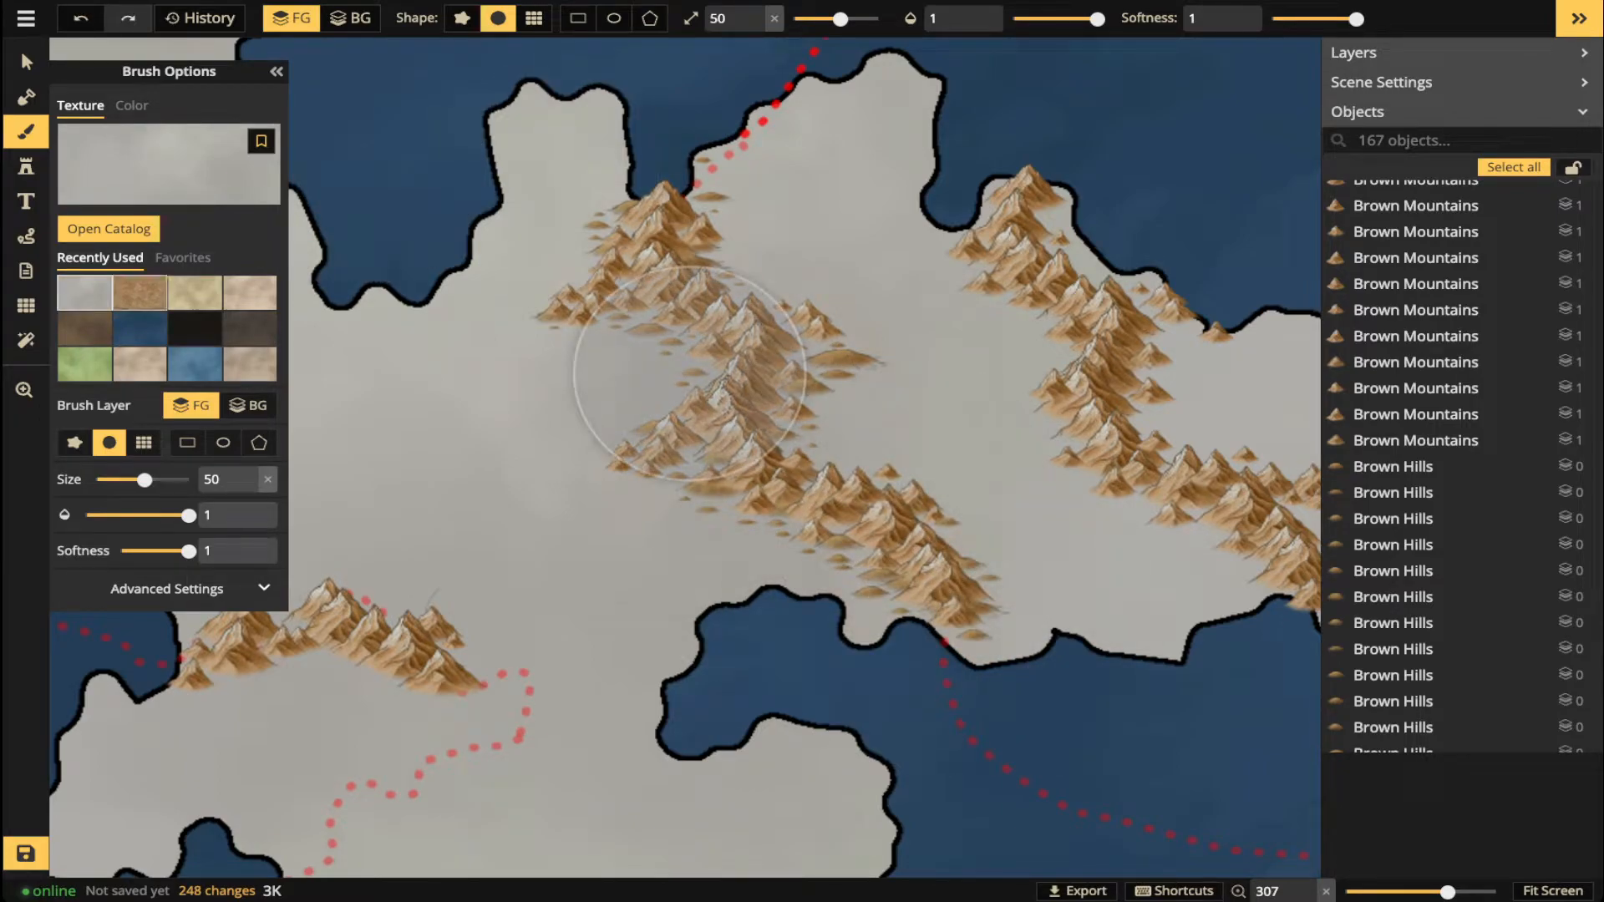
- Switch the brush to the brown texture with the rough shape, opacity 0.21 and size 28
left_click(140, 292)
left_click(462, 18)
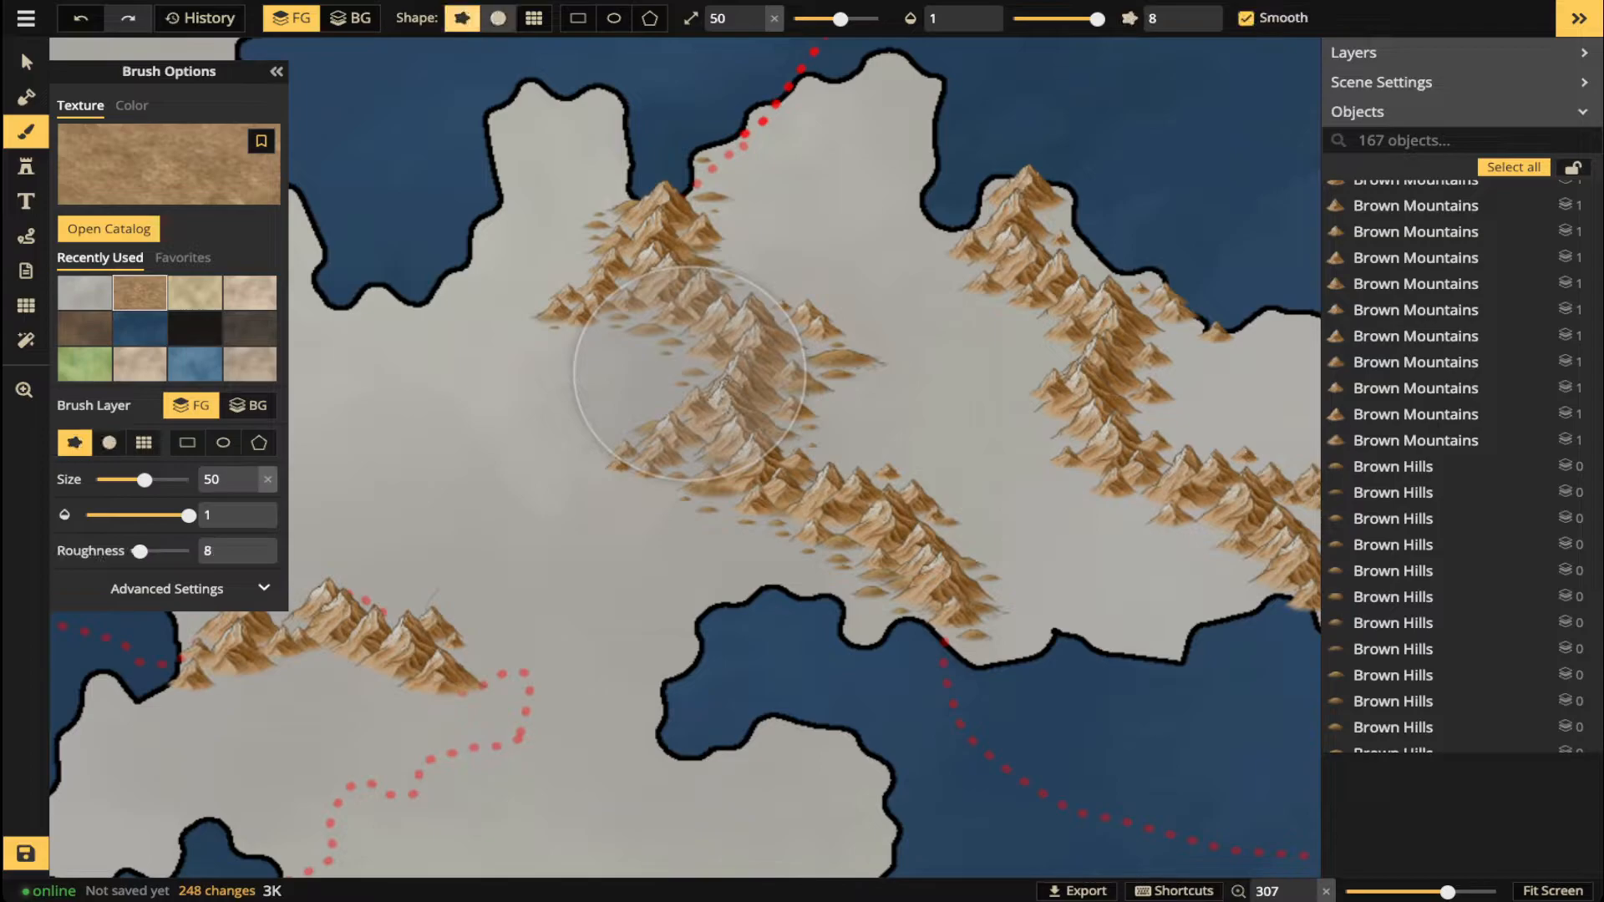
left_click(1028, 18)
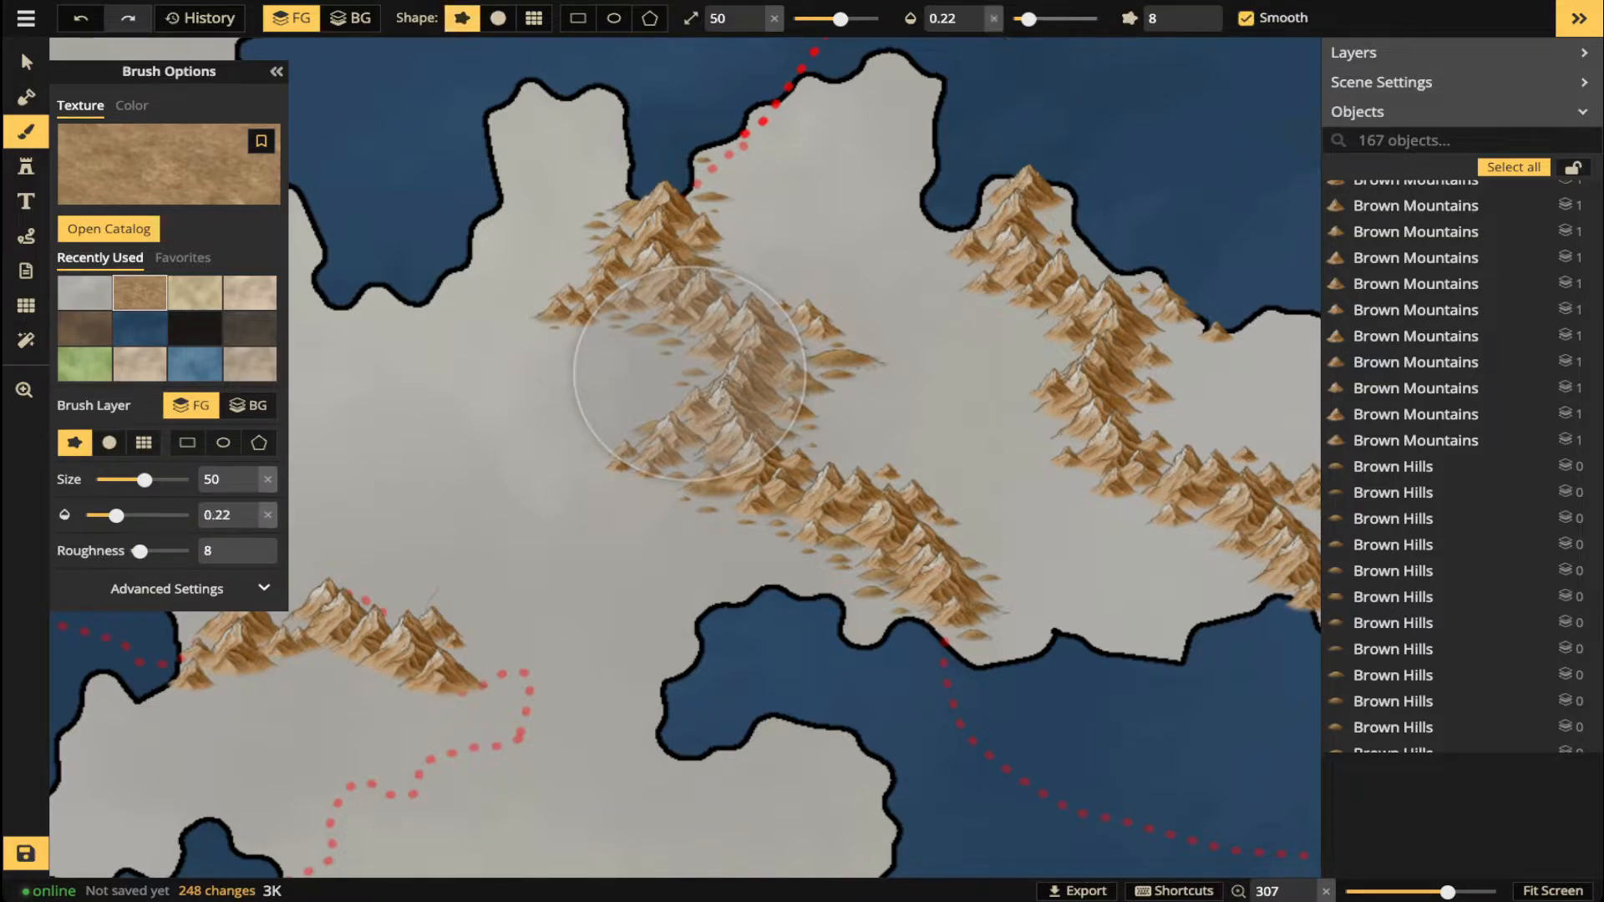
left_click_drag(1029, 19, 1026, 18)
left_click_drag(840, 18, 805, 18)
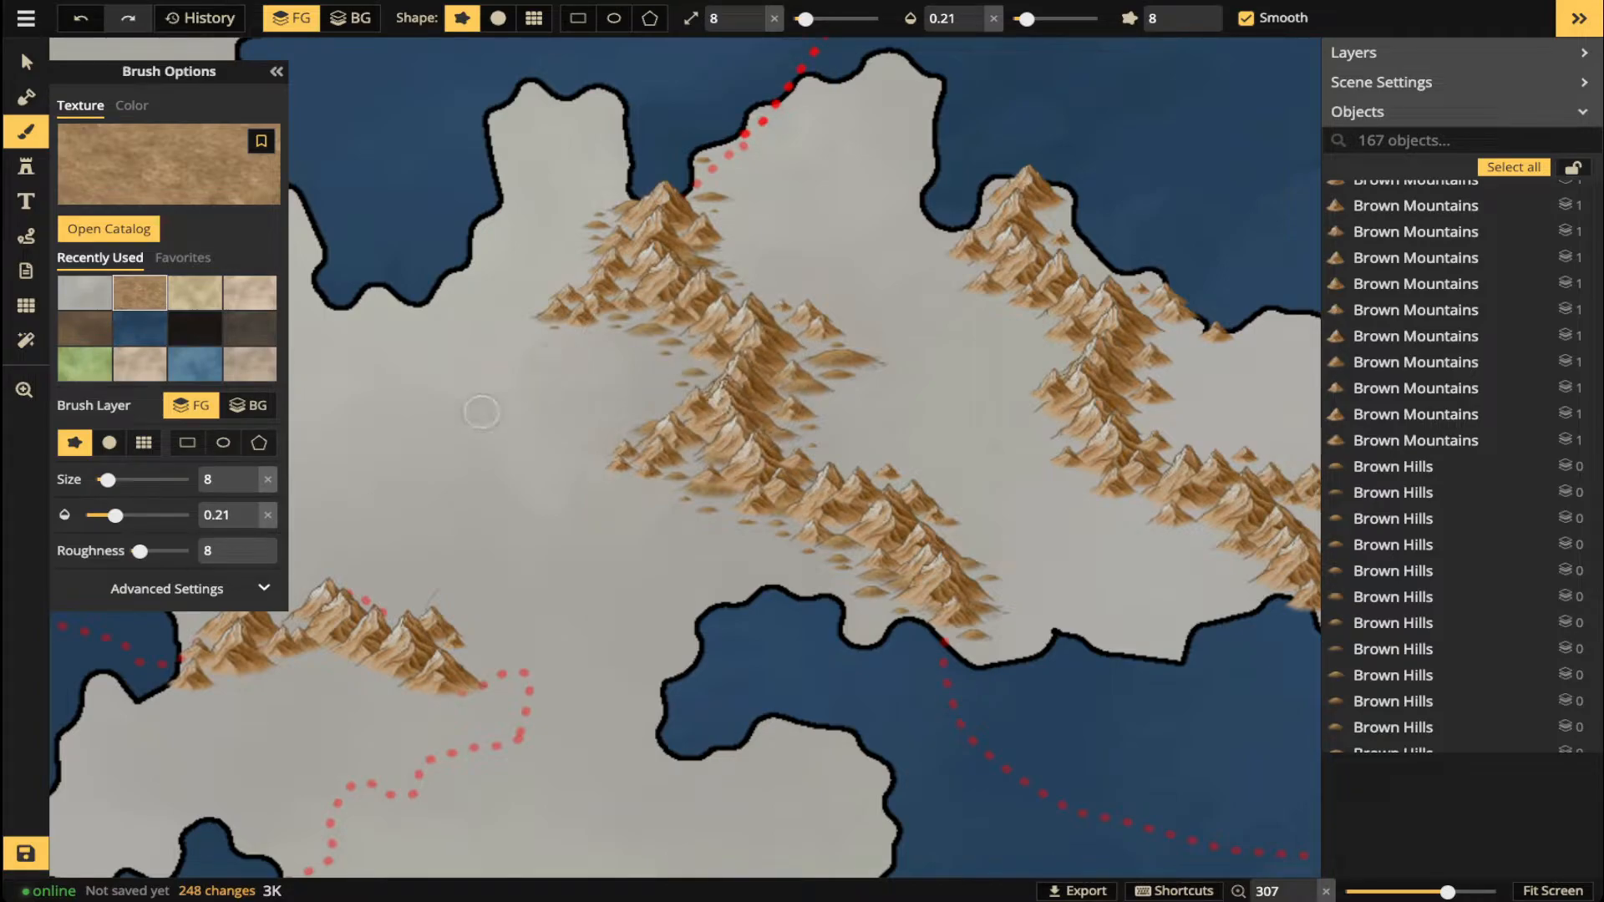
scroll(482, 412, "up", 4)
- Try rough brown patches west of the original range at opacity 0.21 and at opacity 1, and undo both
mouse_move(481, 412)
left_mouse_down()
mouse_move(524, 488)
mouse_move(677, 381)
mouse_move(715, 473)
mouse_move(515, 494)
mouse_move(652, 476)
left_mouse_up()
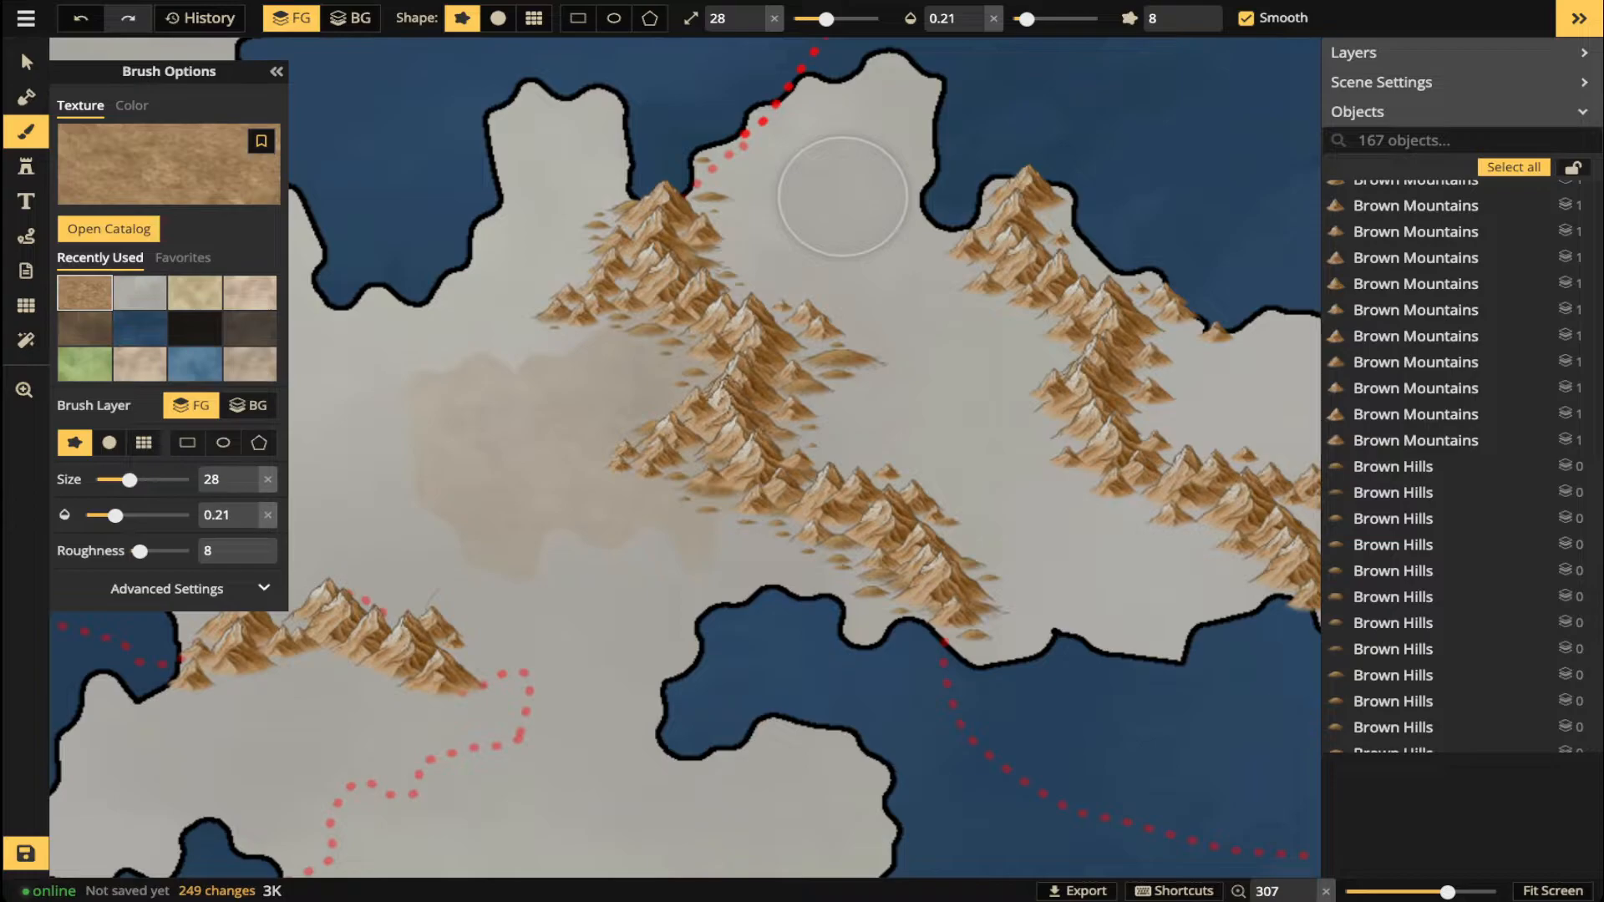
left_click_drag(1026, 19, 1098, 19)
mouse_move(365, 504)
left_mouse_down()
mouse_move(571, 476)
mouse_move(629, 393)
mouse_move(614, 399)
left_mouse_up()
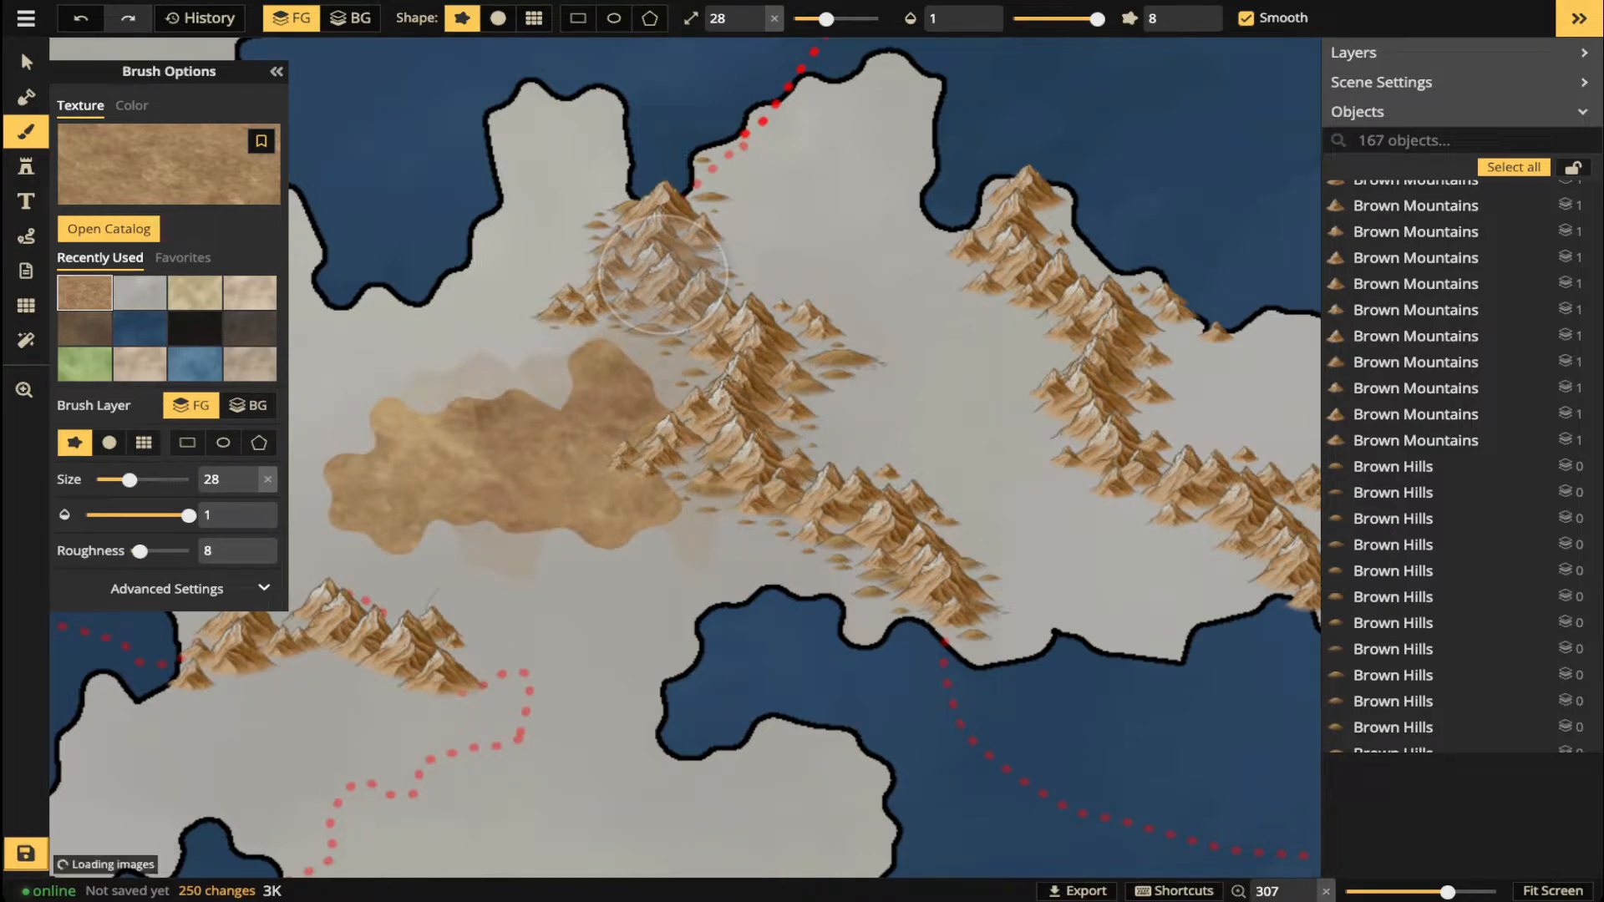
key("ctrl+z")
key("ctrl+z")
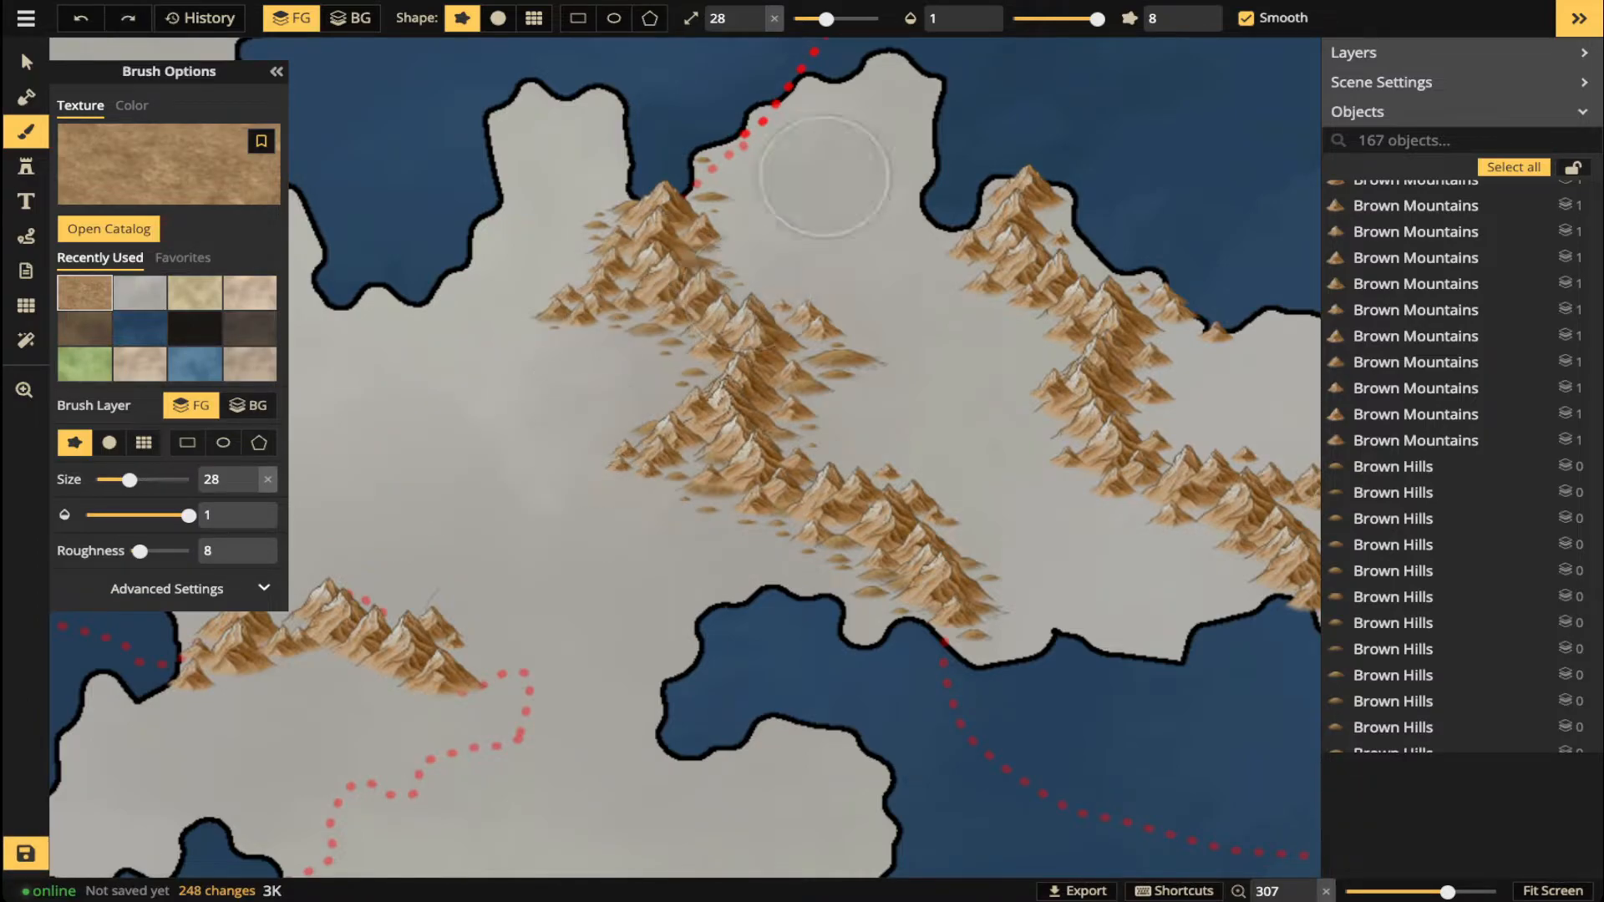
- Set the brush opacity to 0.19, the roughness to 3 and the size to 18
left_click(1025, 19)
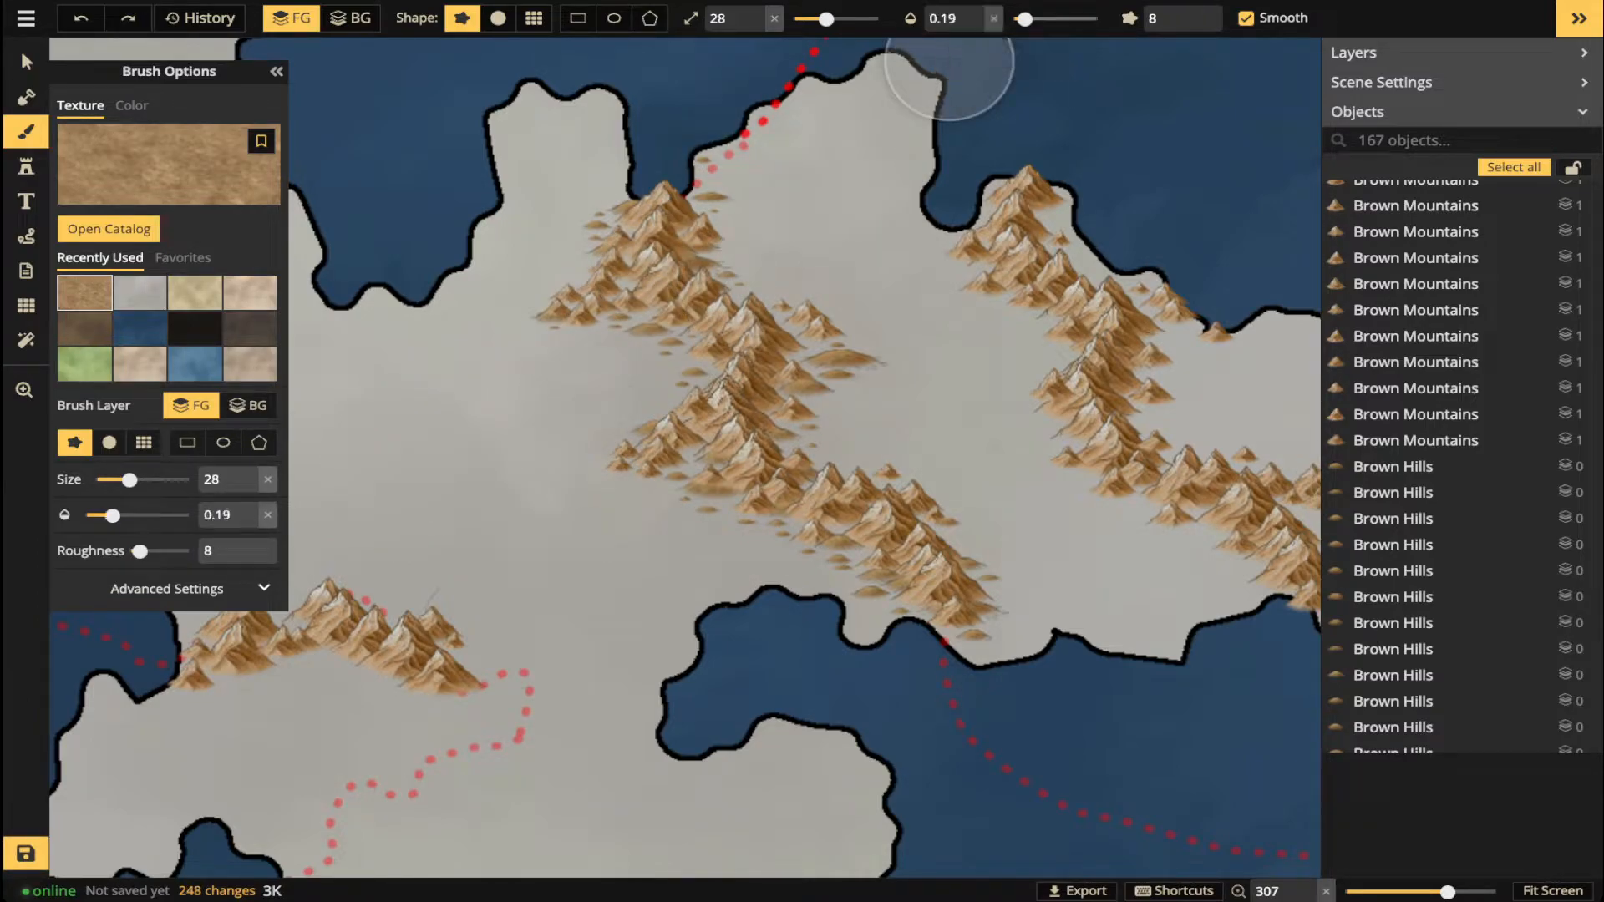
left_click(1204, 25)
left_click(1195, 25)
left_click(1194, 25)
left_click(1194, 25)
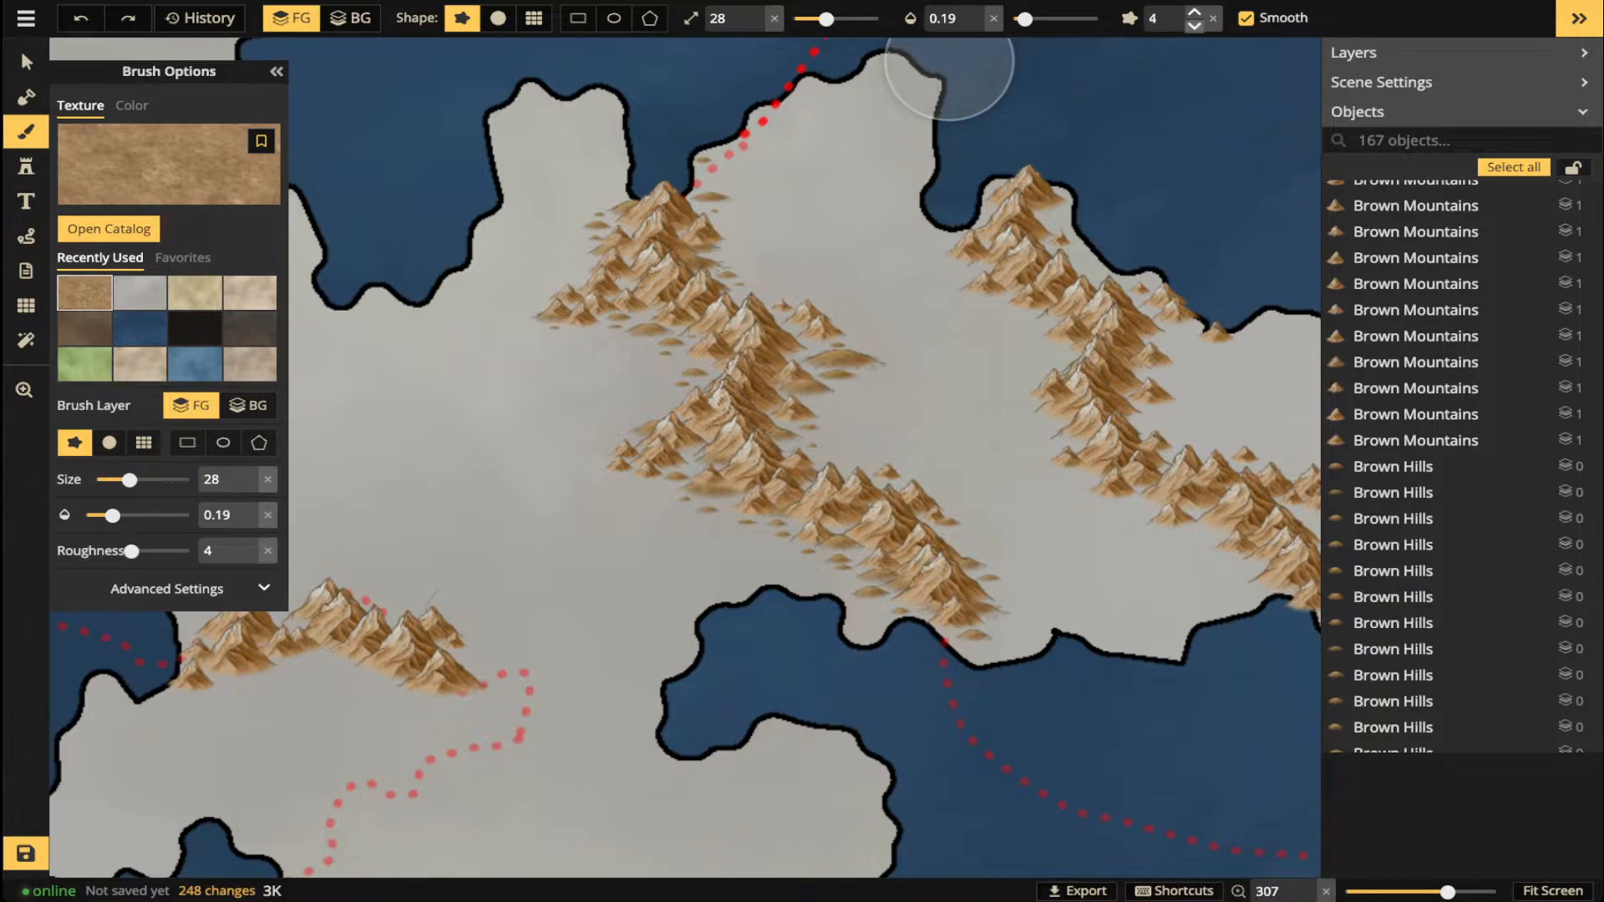
left_click(1195, 25)
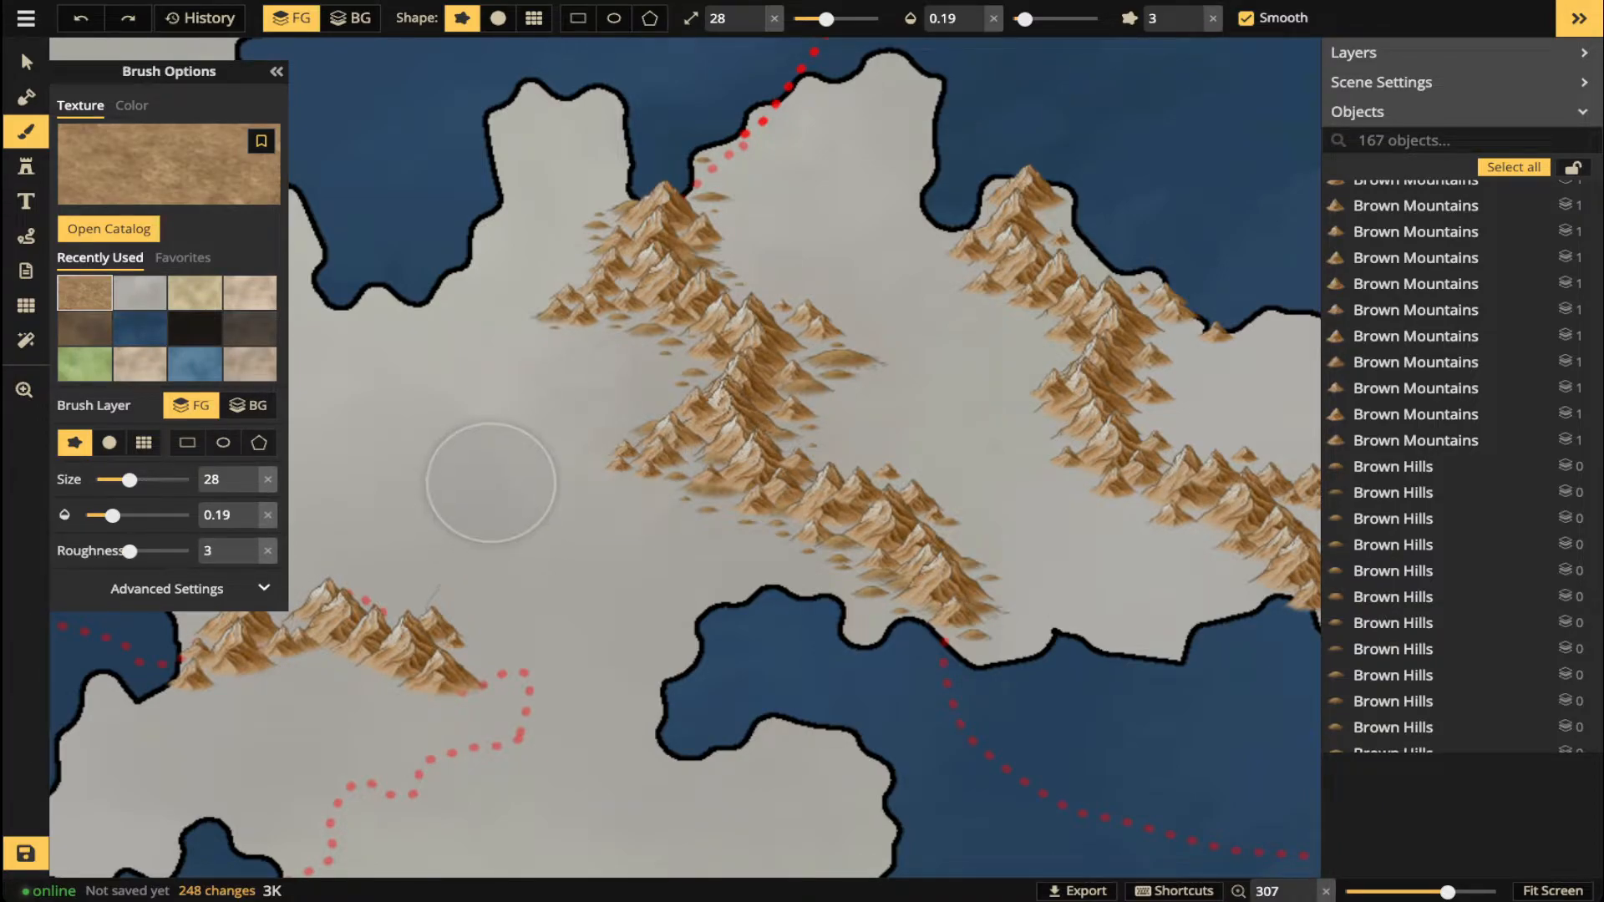
key("bracketleft")
key("bracketleft")
- Paint a faint brown patch in the hollow on the original range's western side, undoing the first attempt
mouse_move(466, 481)
left_mouse_down()
mouse_move(526, 418)
mouse_move(608, 553)
mouse_move(372, 618)
left_mouse_up()
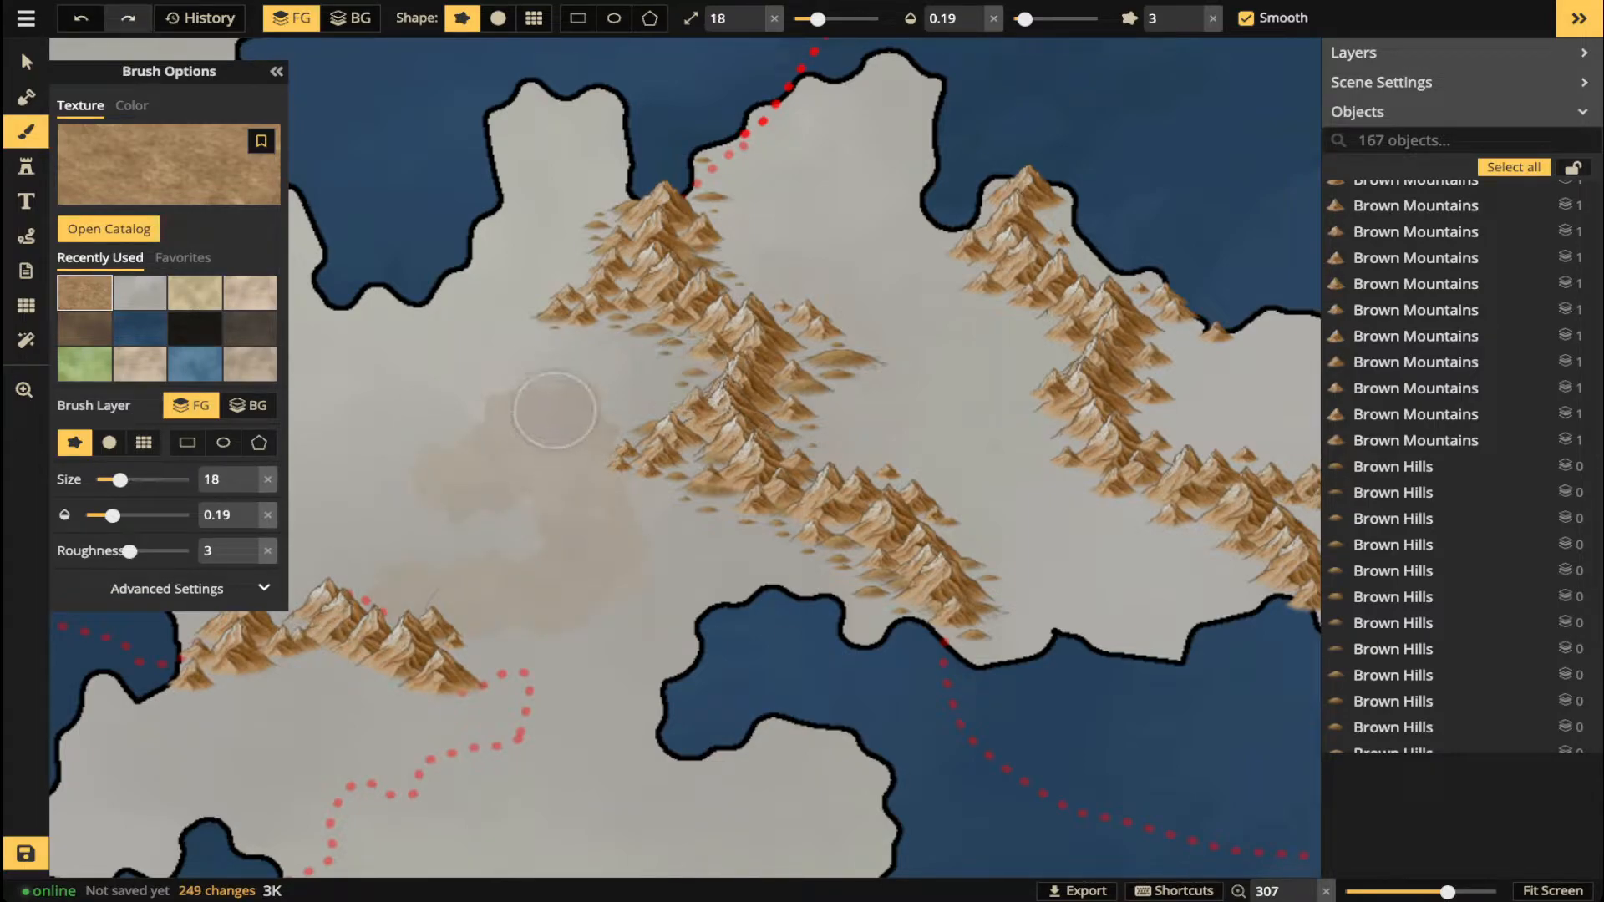
key("ctrl+z")
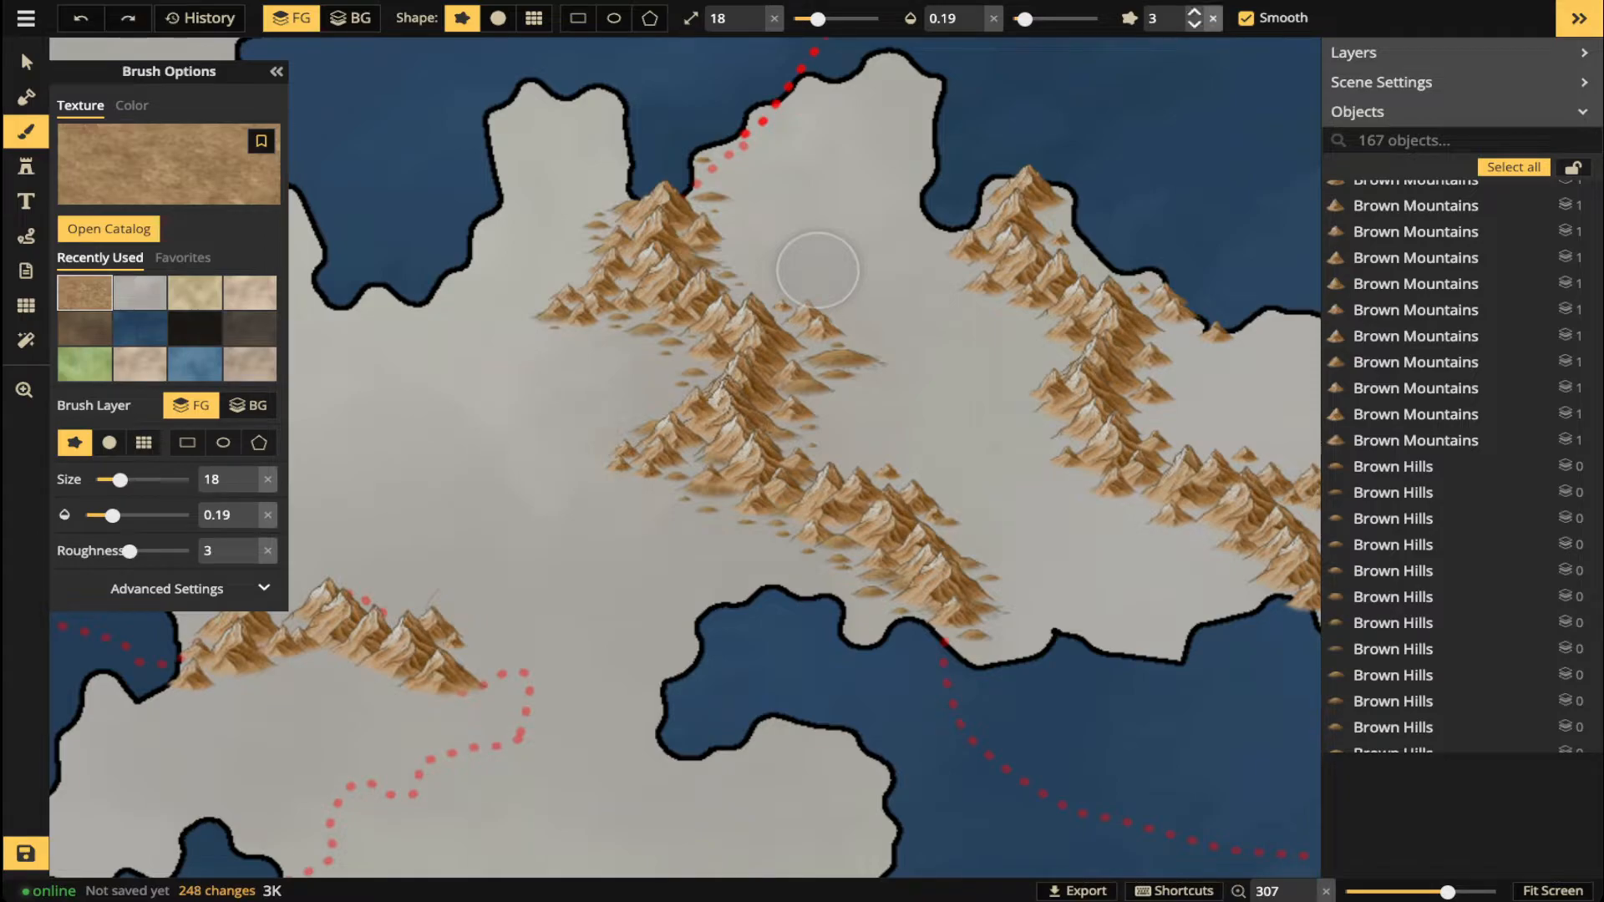
mouse_move(480, 388)
left_mouse_down()
mouse_move(449, 418)
mouse_move(562, 467)
mouse_move(599, 362)
mouse_move(669, 344)
left_mouse_up()
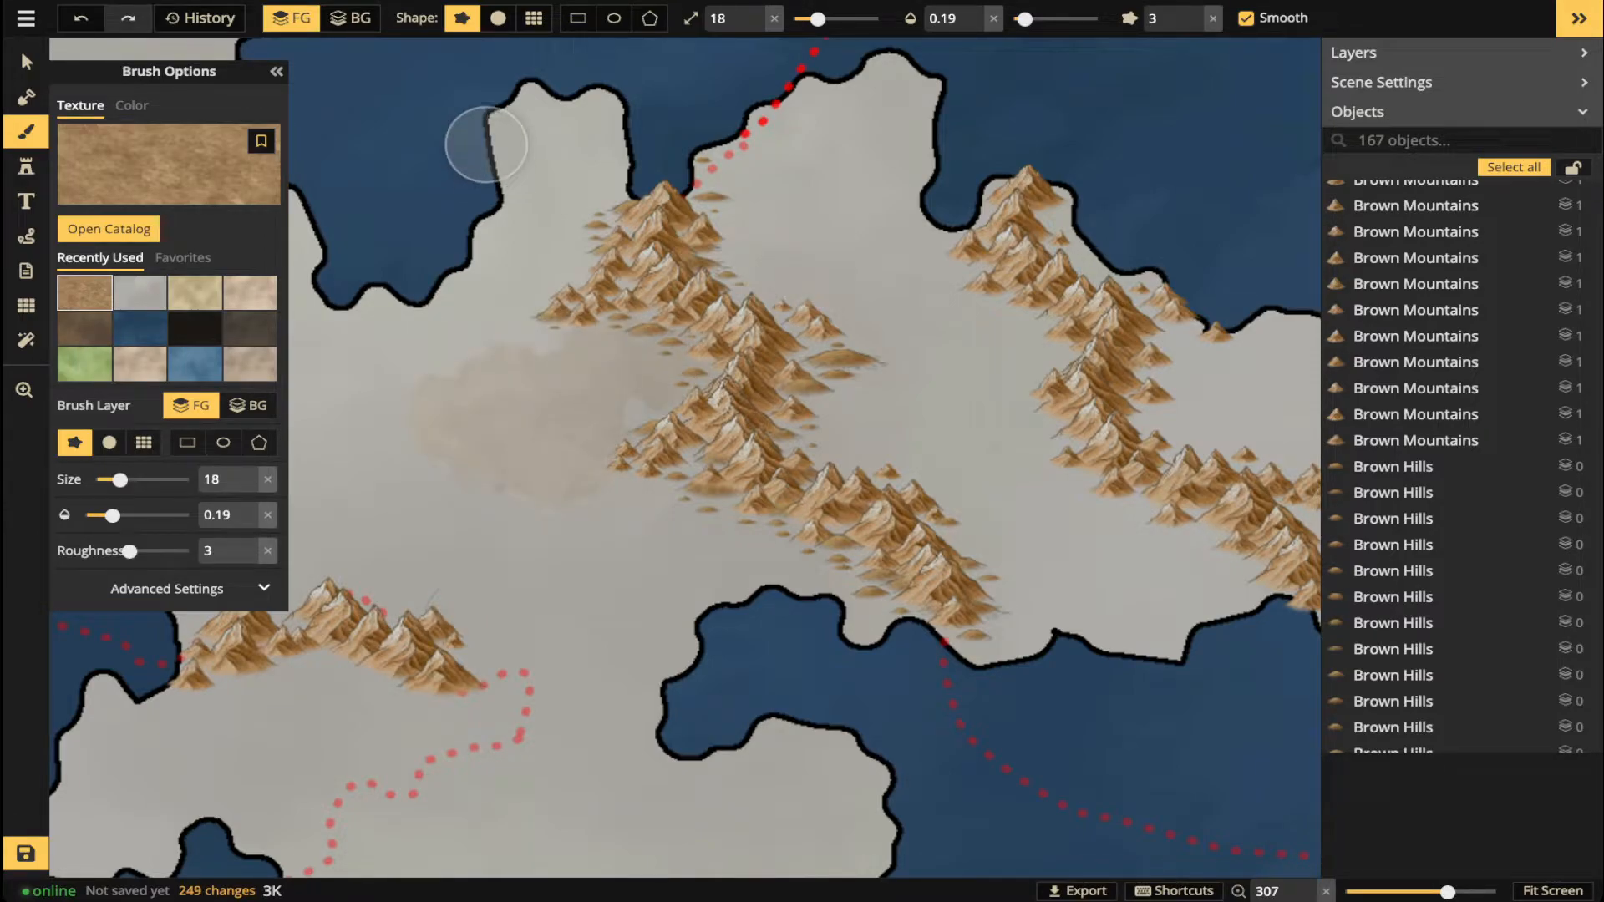
- Undo the last brush stroke, then paint brown ground texture around the central mountain range at size 18 and opacity 0.17
key("ctrl+z")
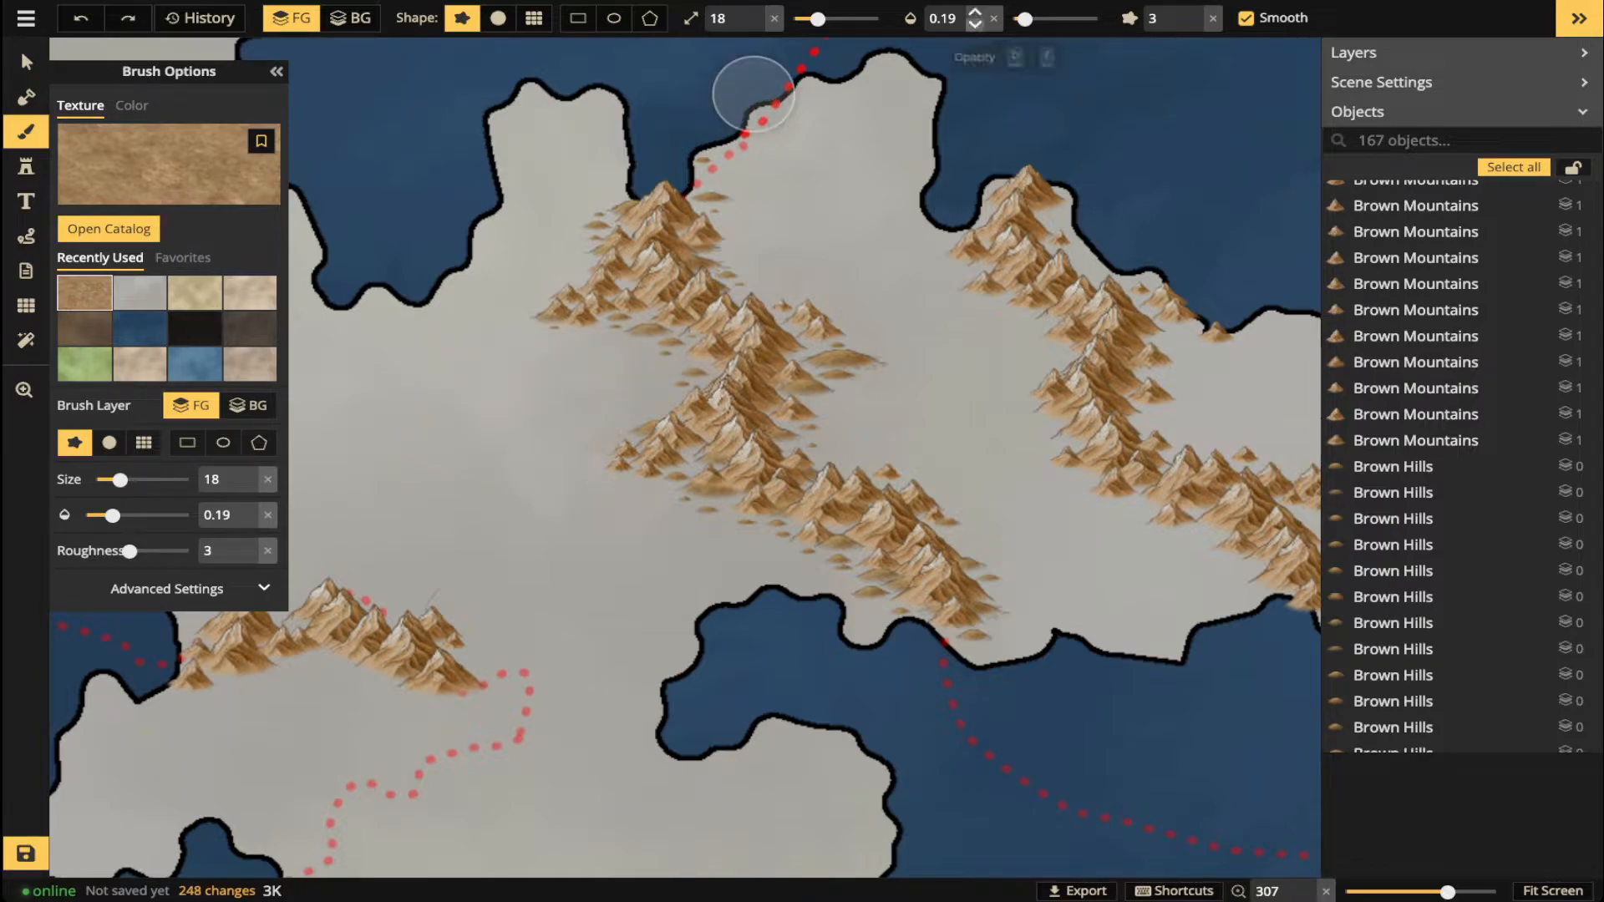
left_click(975, 24)
left_click(975, 24)
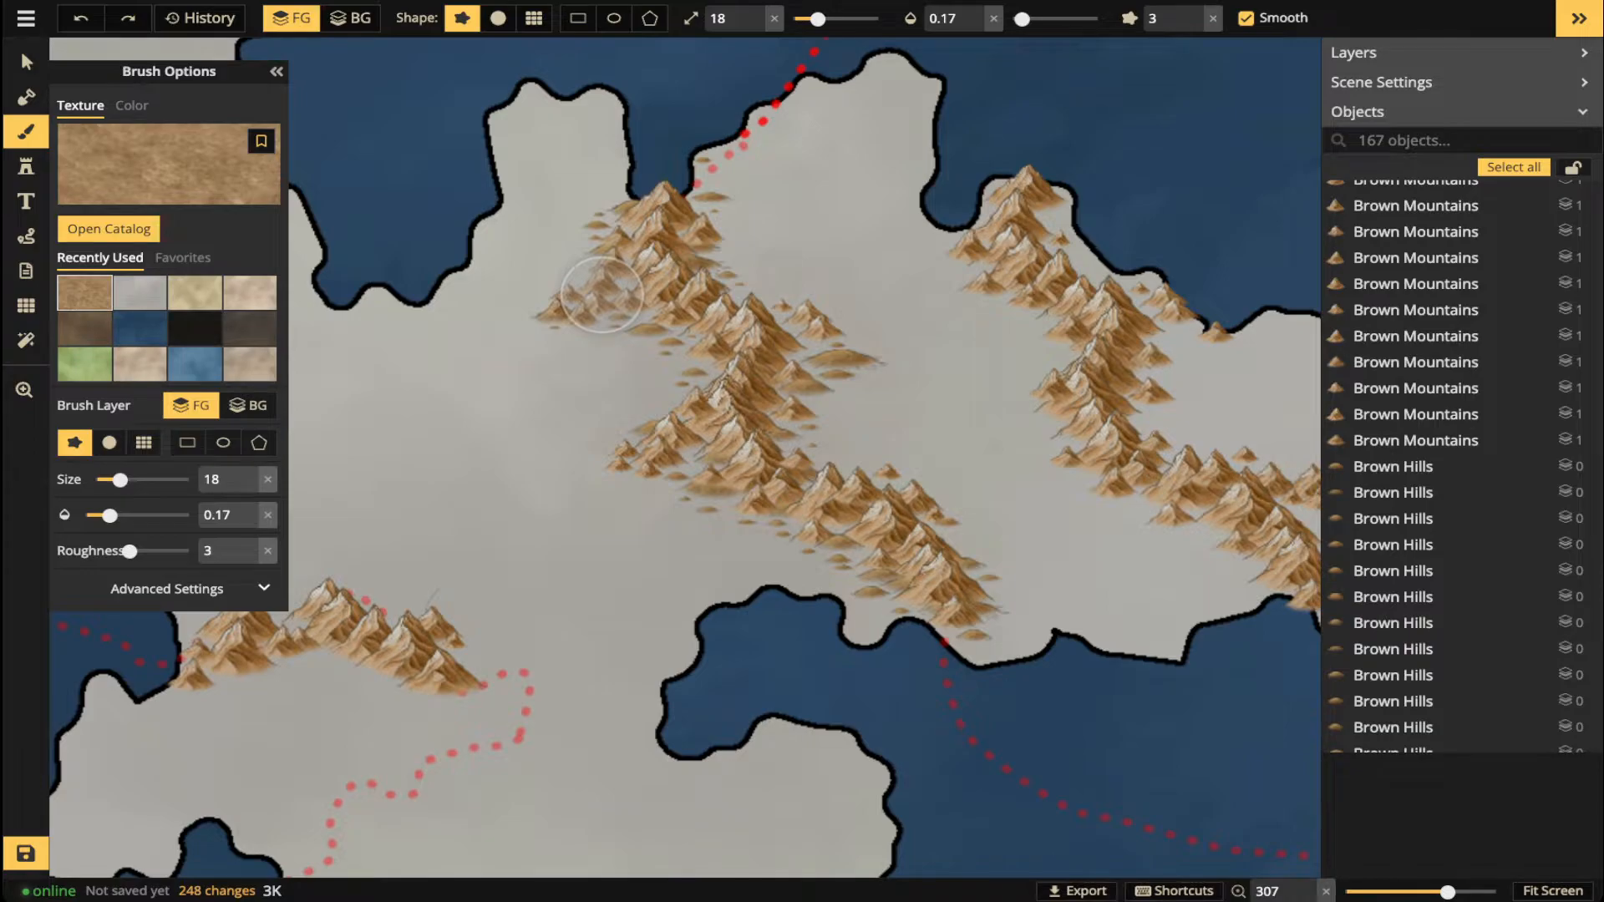
mouse_move(599, 231)
left_mouse_down()
mouse_move(709, 213)
mouse_move(545, 299)
mouse_move(709, 283)
mouse_move(658, 308)
mouse_move(752, 358)
mouse_move(680, 374)
mouse_move(846, 356)
mouse_move(819, 341)
mouse_move(845, 376)
mouse_move(790, 404)
mouse_move(683, 417)
mouse_move(616, 463)
mouse_move(746, 464)
mouse_move(774, 507)
mouse_move(843, 527)
mouse_move(861, 555)
mouse_move(848, 599)
mouse_move(982, 620)
mouse_move(1001, 583)
mouse_move(909, 542)
mouse_move(823, 457)
mouse_move(882, 369)
mouse_move(920, 357)
mouse_move(760, 316)
mouse_move(747, 185)
mouse_move(693, 225)
mouse_move(622, 185)
mouse_move(626, 266)
mouse_move(516, 308)
mouse_move(656, 331)
mouse_move(652, 400)
mouse_move(590, 471)
mouse_move(764, 464)
mouse_move(714, 521)
mouse_move(792, 525)
mouse_move(836, 558)
mouse_move(804, 603)
mouse_move(842, 651)
left_mouse_up()
- Paint a denser layer of brown texture close around the central mountain range with brush size 8 and opacity 0.25
scroll(842, 650, "down", 5)
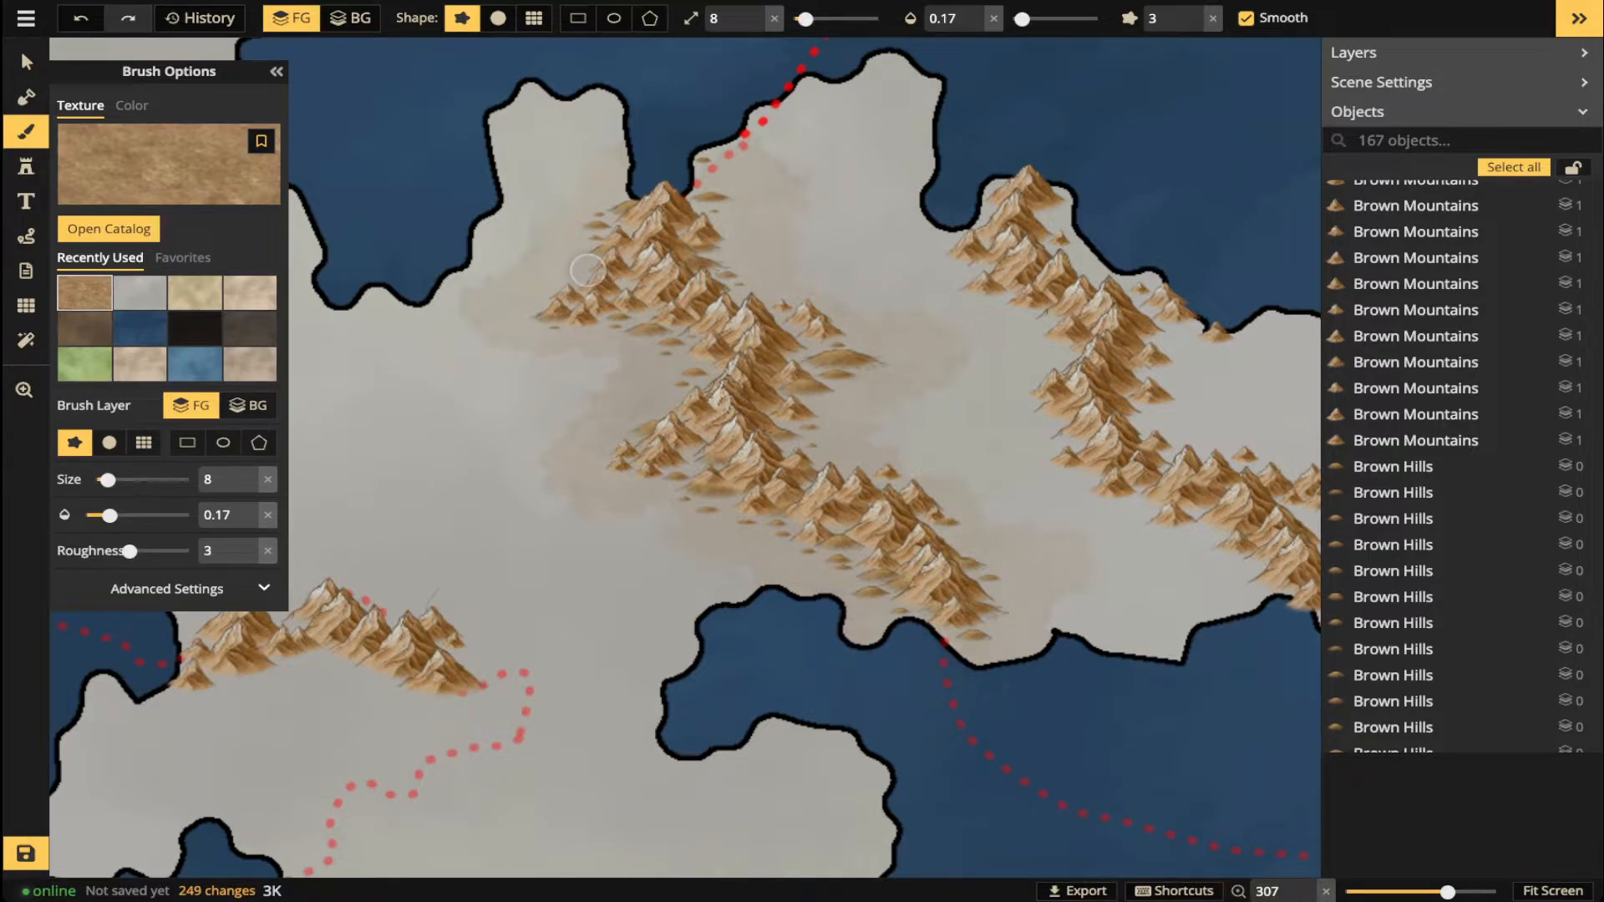
scroll(588, 270, "up", 9)
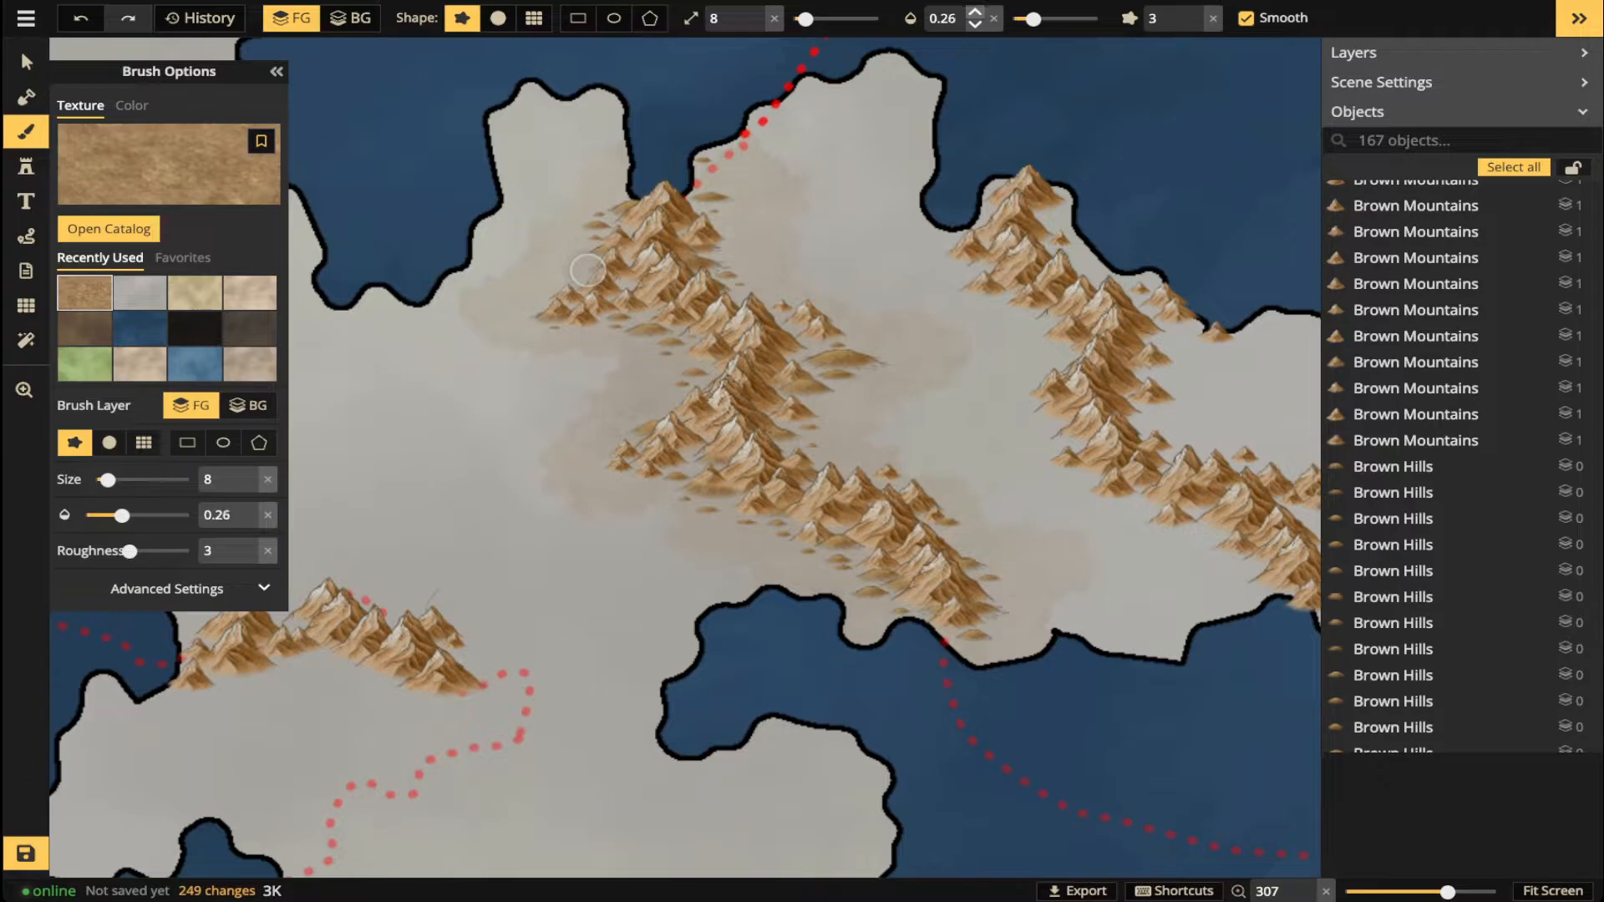
scroll(588, 270, "down", 1)
mouse_move(599, 238)
left_mouse_down()
mouse_move(522, 300)
mouse_move(611, 283)
mouse_move(602, 311)
mouse_move(701, 330)
mouse_move(700, 350)
mouse_move(736, 358)
mouse_move(682, 384)
mouse_move(617, 466)
mouse_move(677, 477)
mouse_move(708, 447)
mouse_move(699, 499)
mouse_move(758, 486)
mouse_move(813, 537)
mouse_move(790, 535)
mouse_move(794, 558)
mouse_move(869, 554)
mouse_move(876, 593)
mouse_move(979, 629)
mouse_move(994, 618)
mouse_move(967, 525)
mouse_move(923, 525)
mouse_move(945, 526)
mouse_move(929, 503)
mouse_move(781, 451)
mouse_move(777, 405)
mouse_move(810, 397)
mouse_move(855, 340)
mouse_move(822, 430)
mouse_move(841, 438)
mouse_move(783, 434)
mouse_move(815, 314)
left_mouse_up()
mouse_move(706, 247)
left_mouse_down()
mouse_move(687, 232)
mouse_move(742, 171)
left_mouse_up()
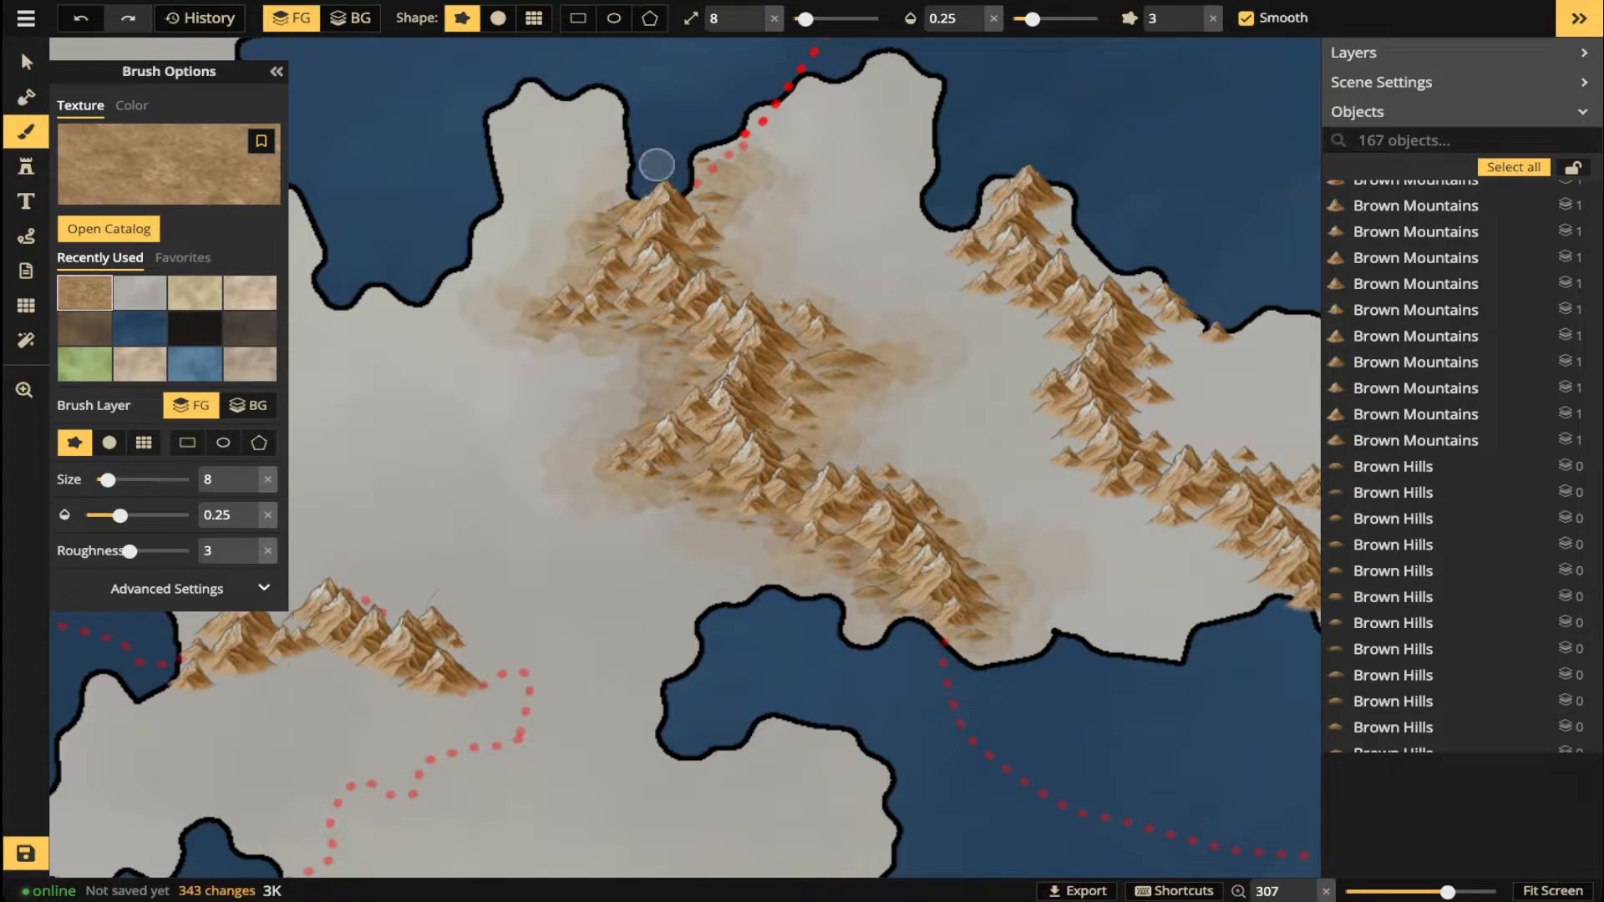
- Break up the edges of the brown ground around the central range with dabs at brush sizes 5 and 2
left_click(755, 24)
left_click(755, 24)
left_click(756, 25)
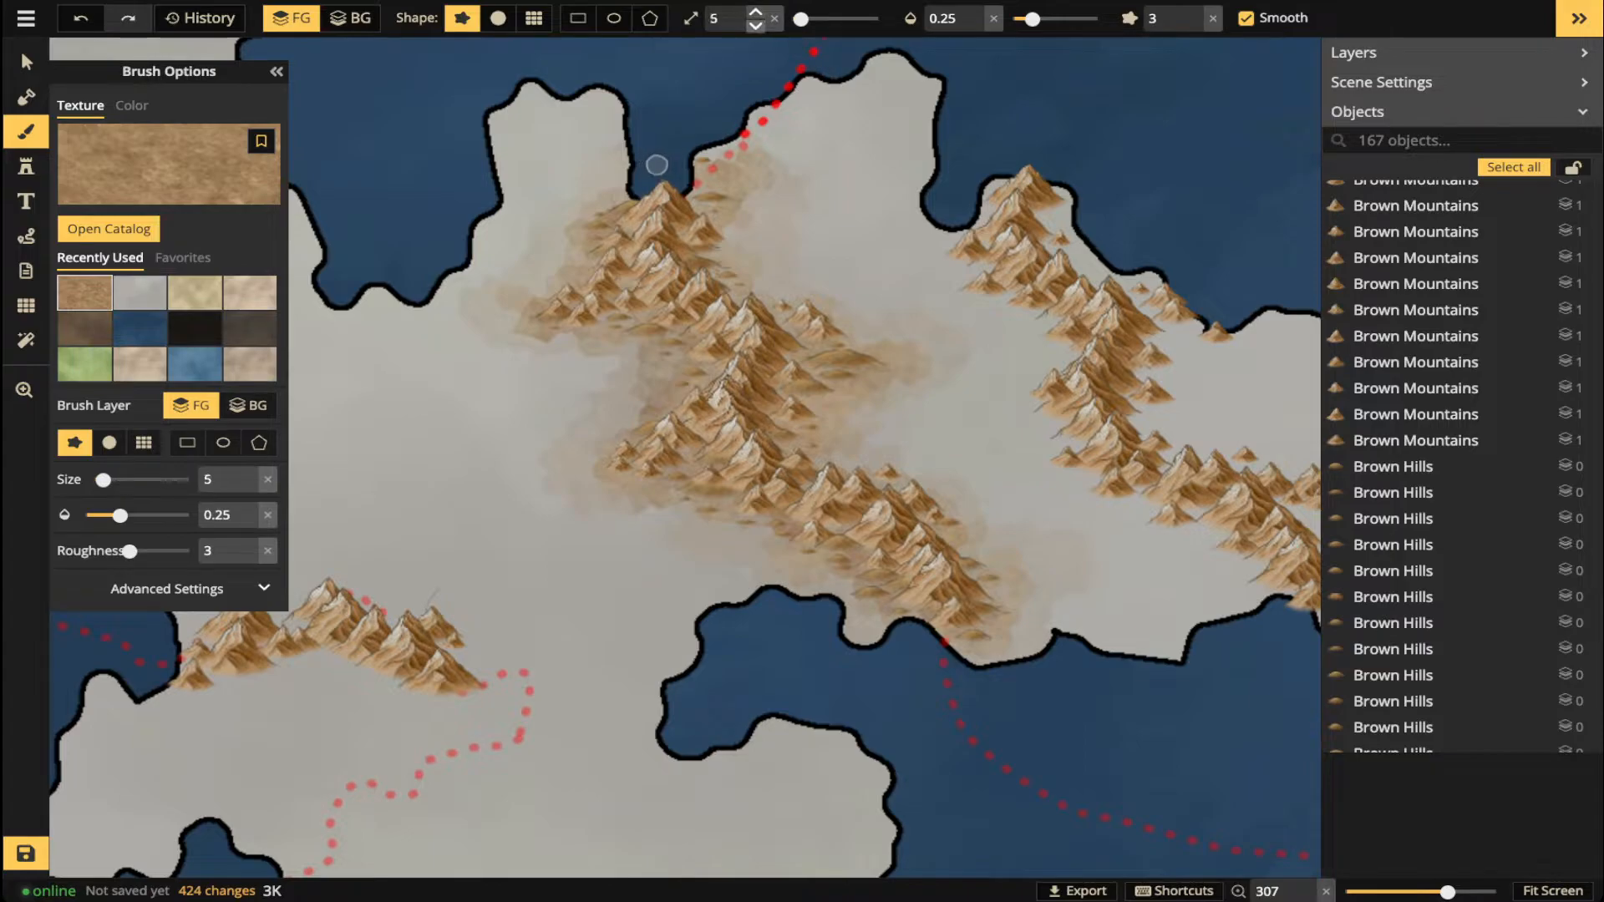
left_click(756, 24)
left_click(755, 24)
left_click(755, 24)
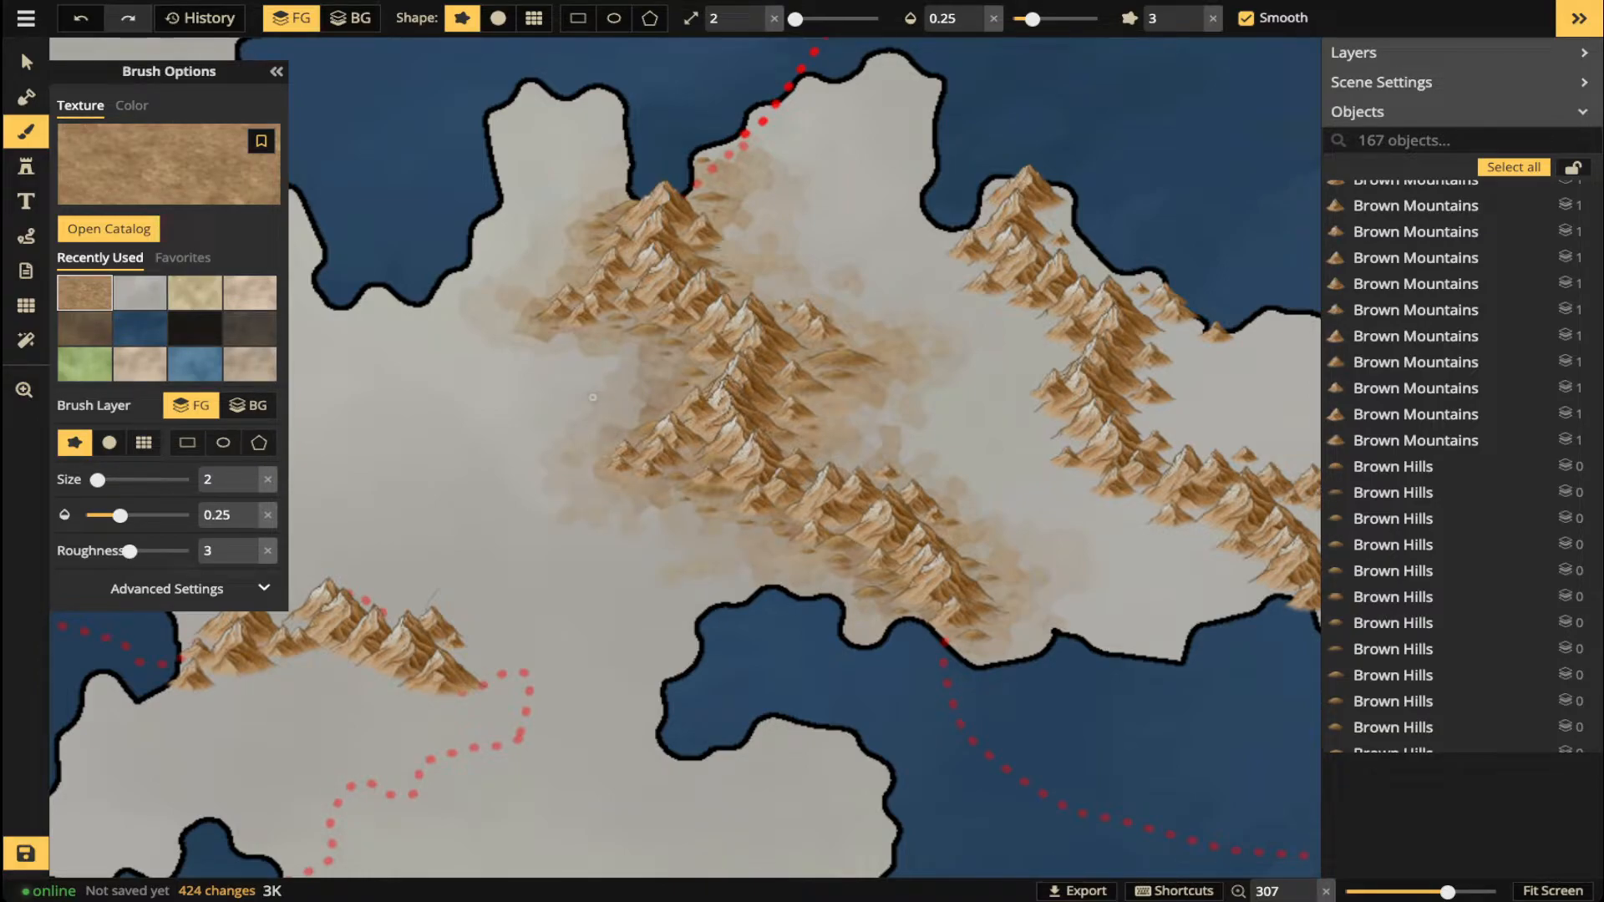
left_click_drag(517, 236, 612, 169)
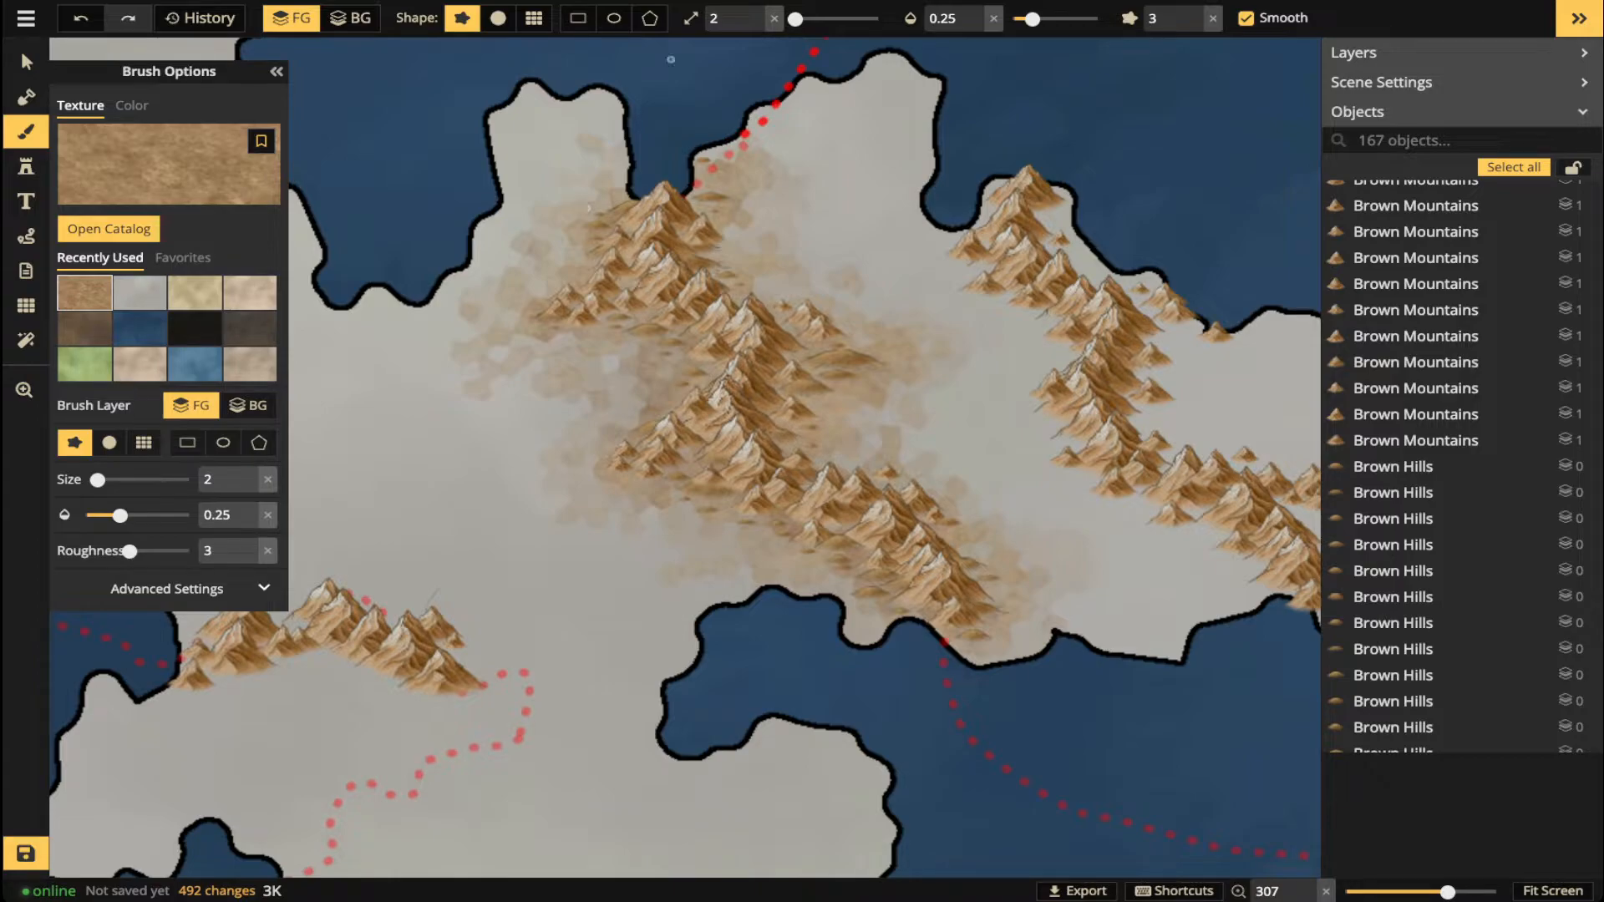
- Leave the brush for the Select tool and save the map
left_click(26, 62)
scroll(1044, 430, "down", 2)
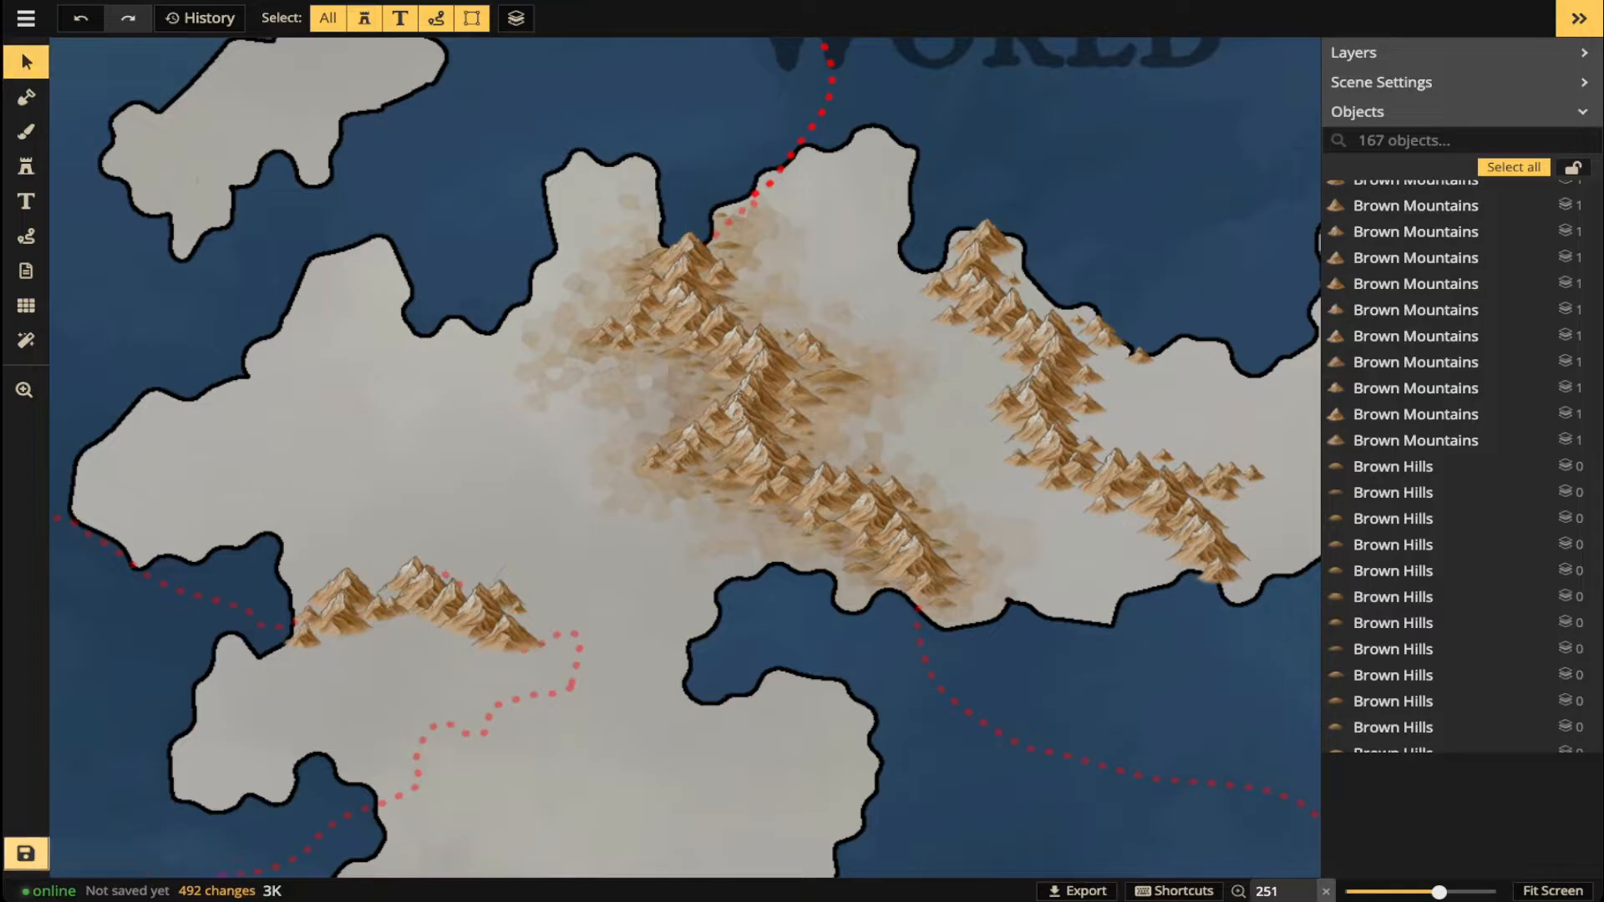
left_click(26, 853)
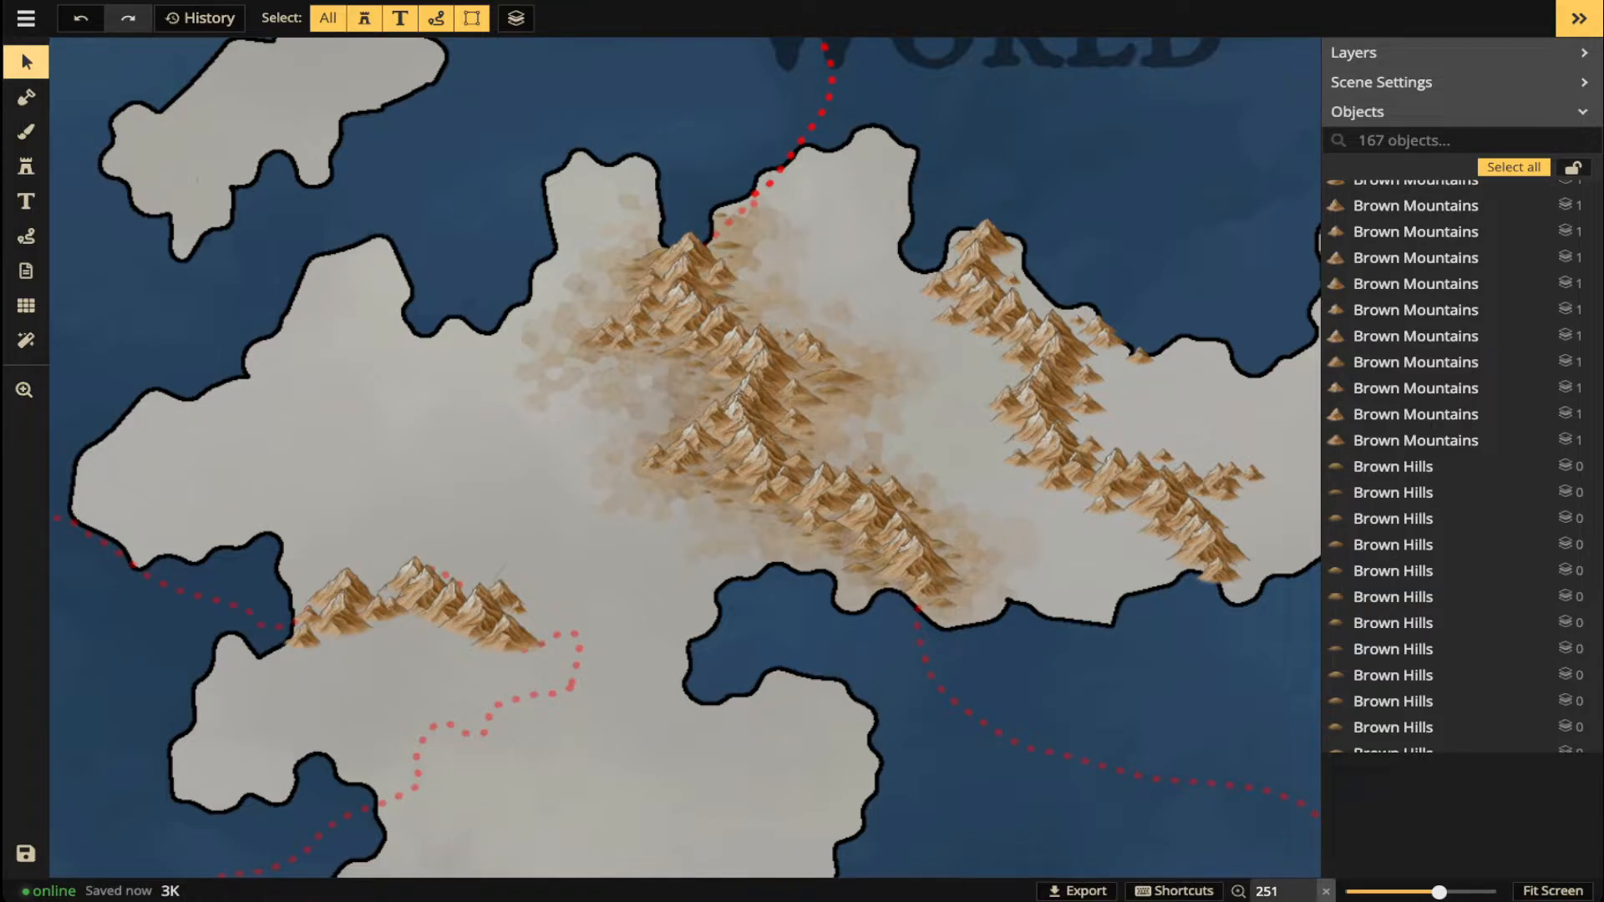
- Filter the objects by "mount", select all matching mountains and give them an Object shadow
left_click(1403, 140)
type("mount")
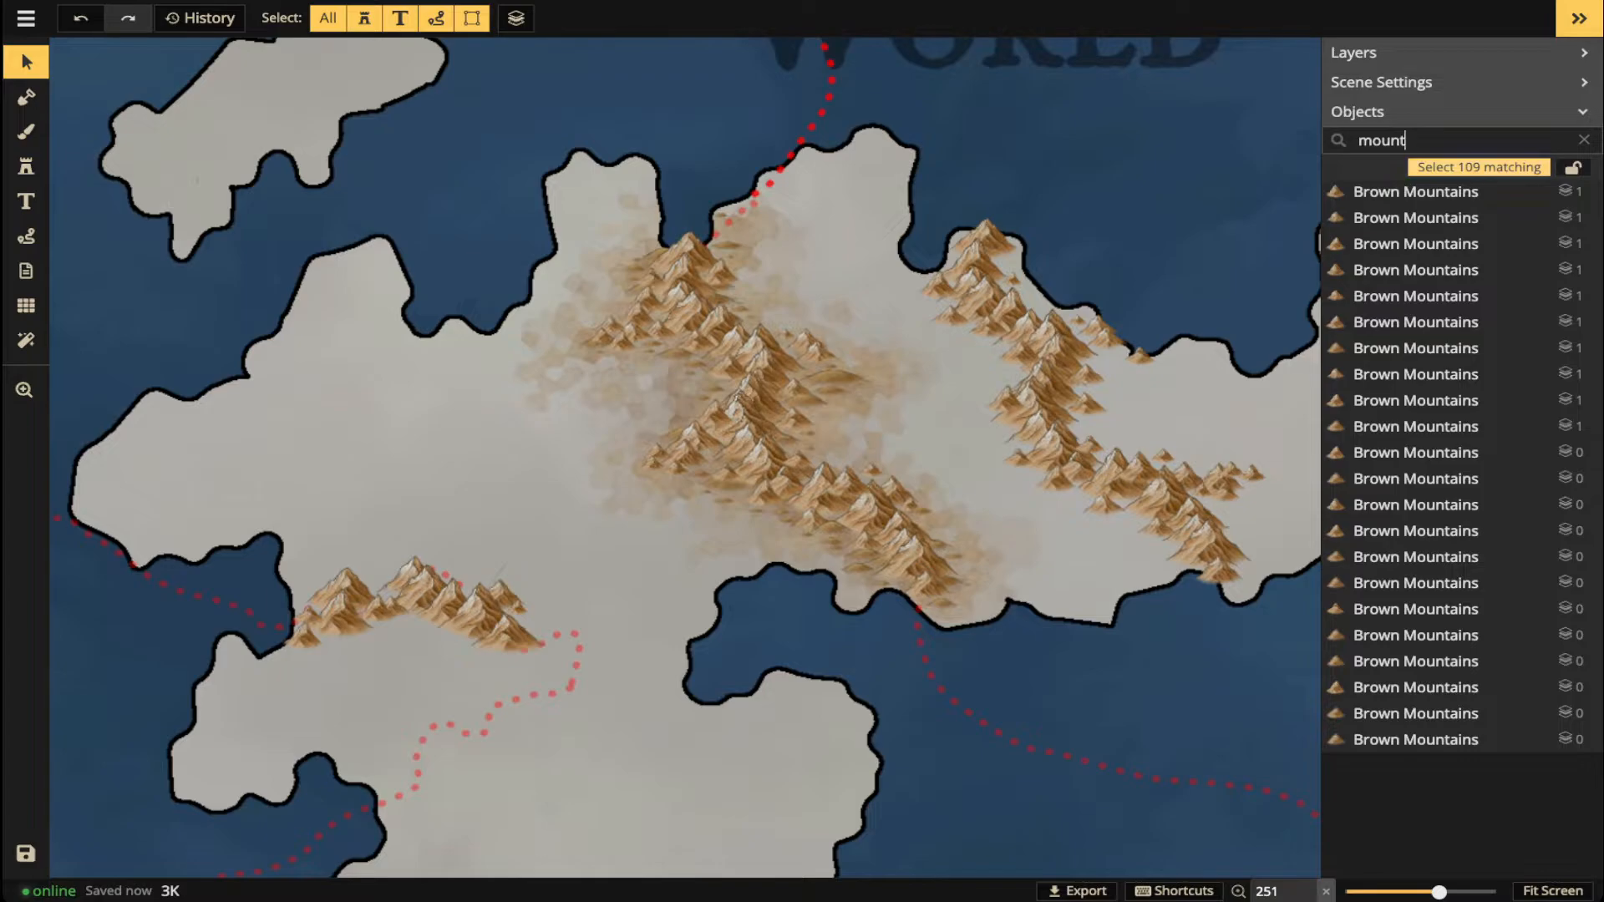
left_click(1479, 167)
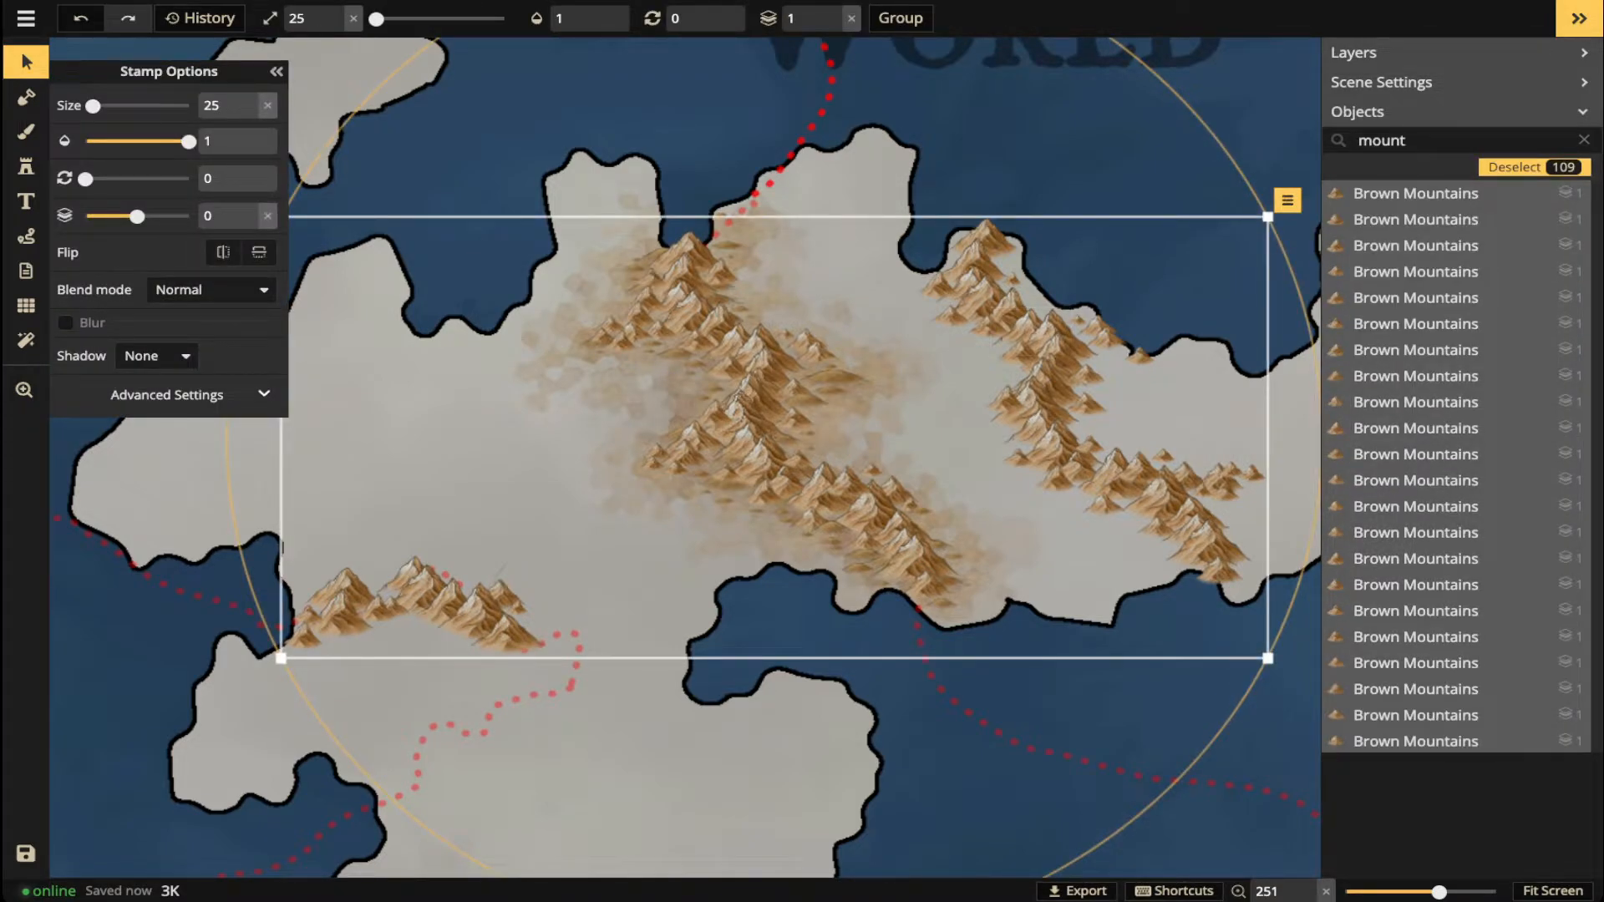
left_click(156, 356)
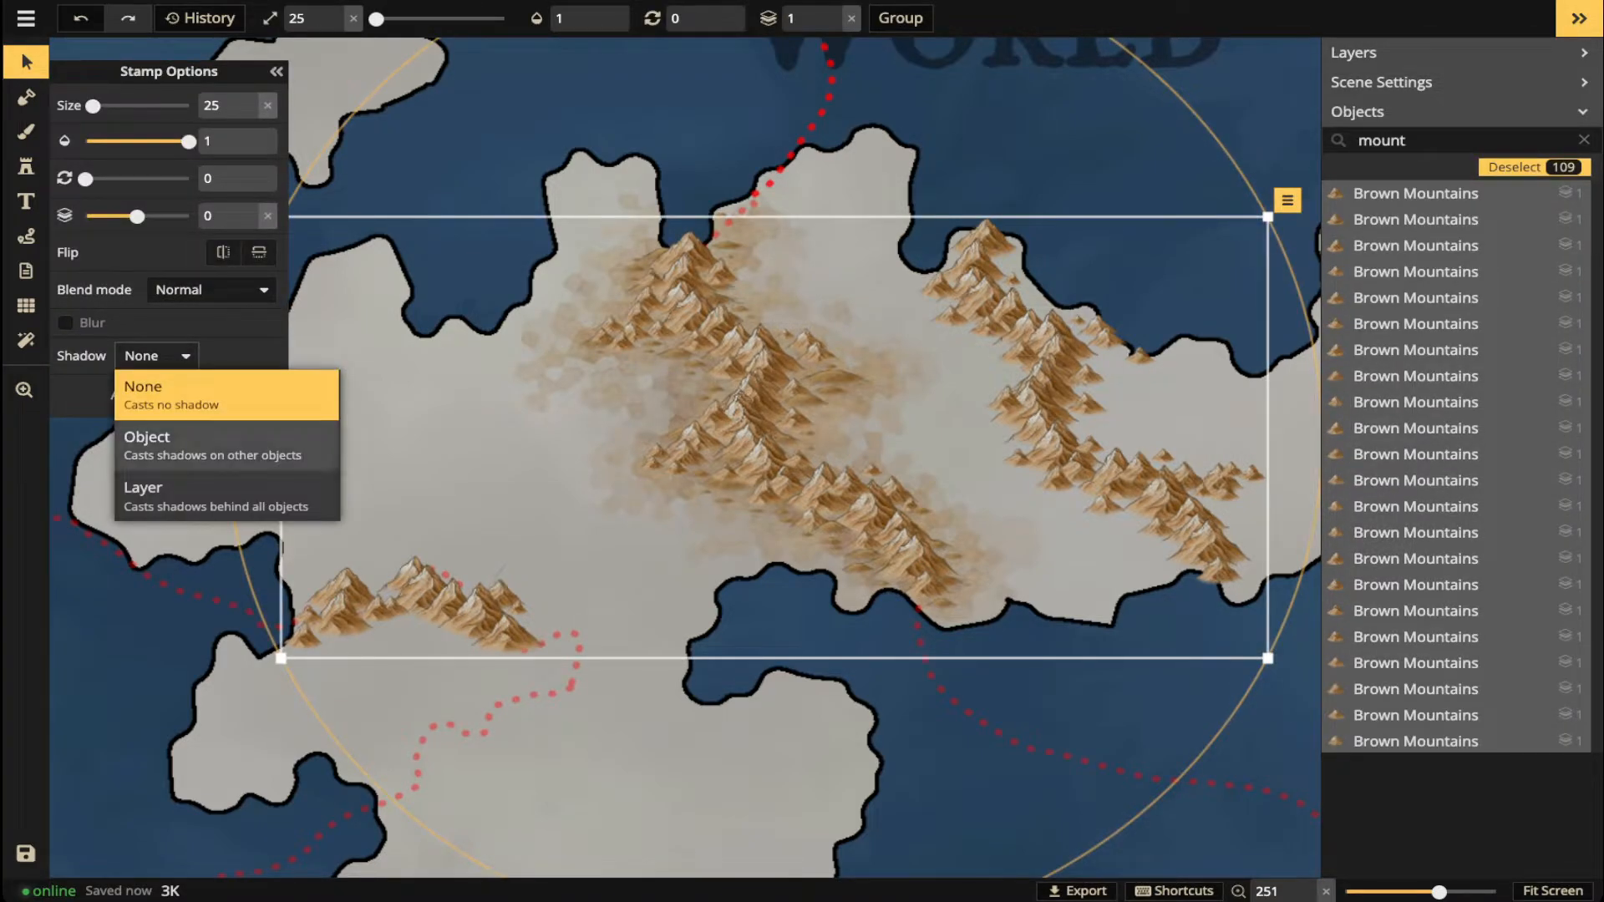
left_click(225, 445)
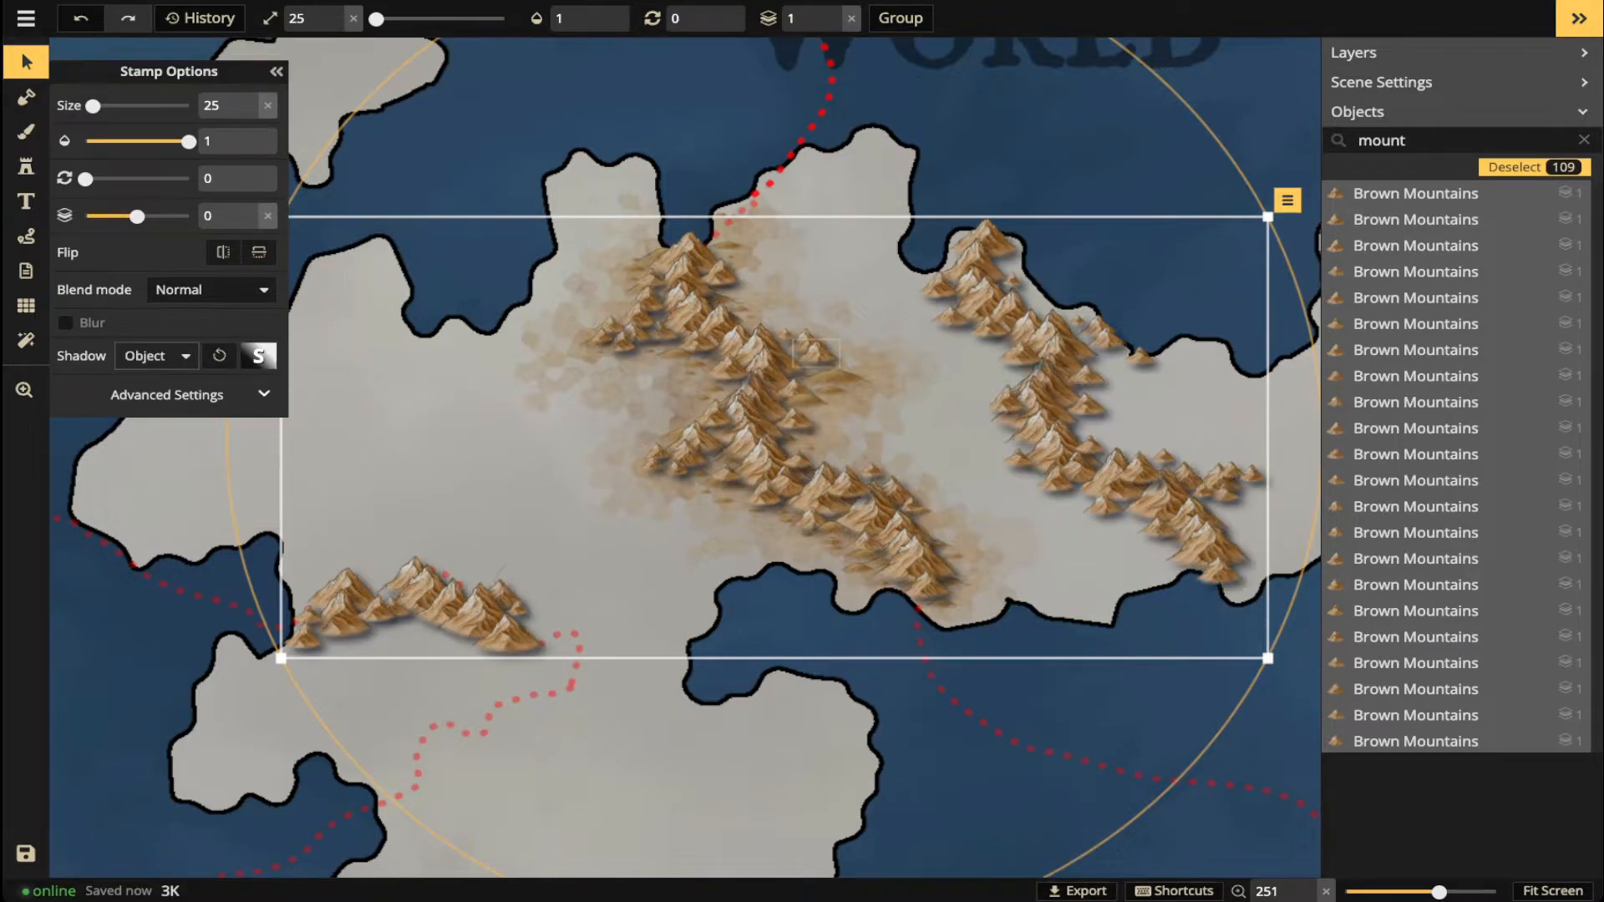
- Change the selected mountains' shadow colour to dark brown, hex 432913, at full alpha
scroll(708, 493, "up", 2)
scroll(701, 510, "up", 3)
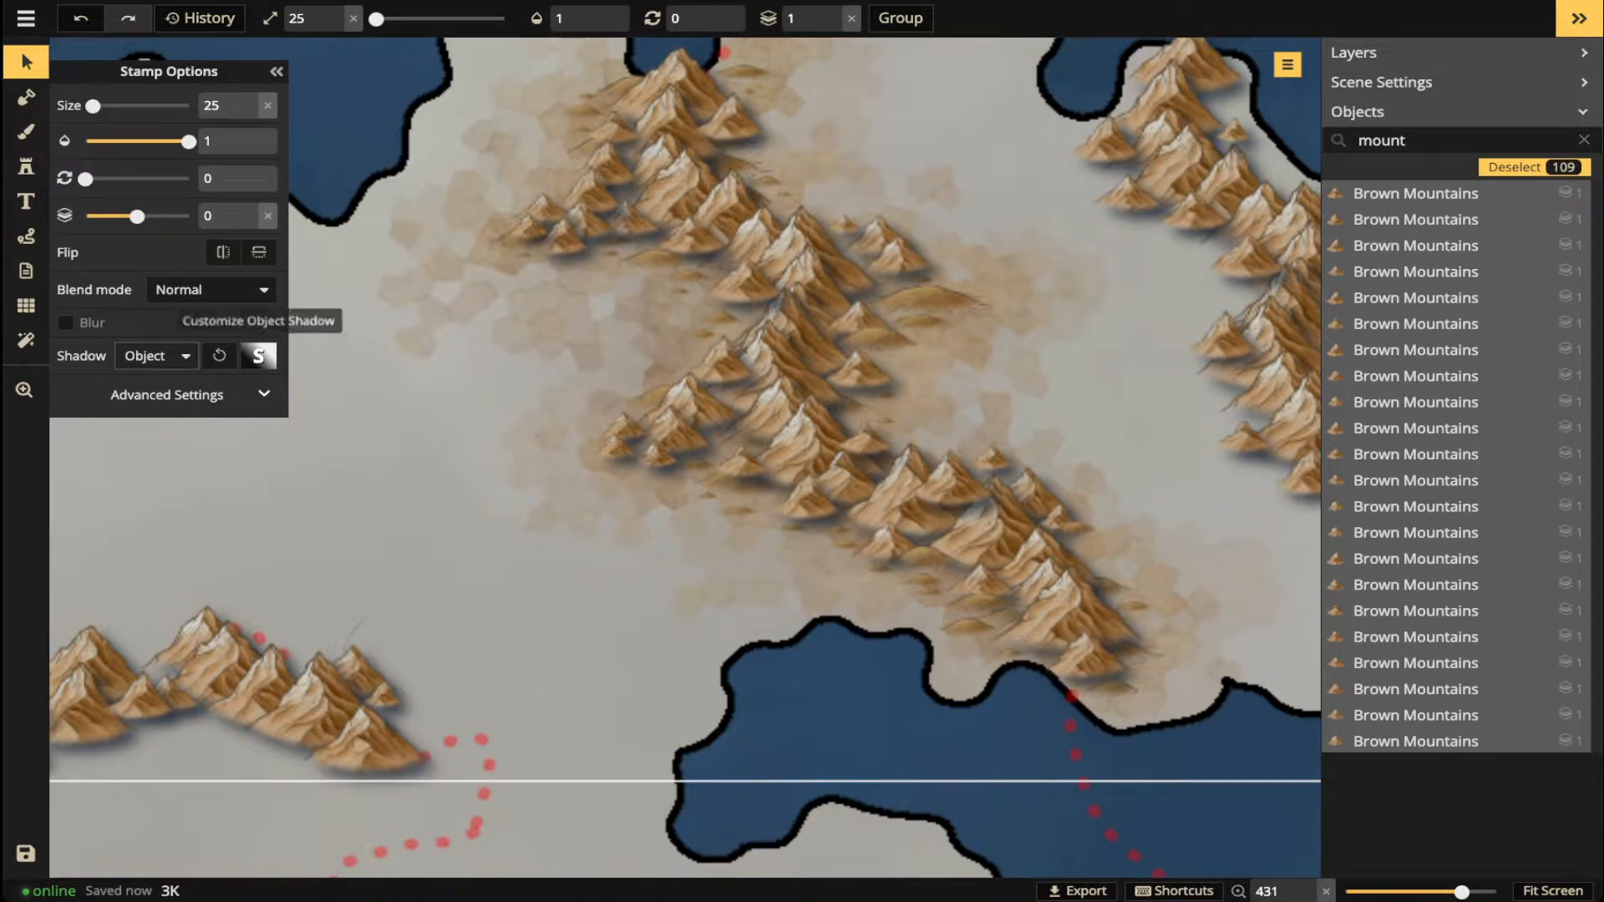
left_click(258, 356)
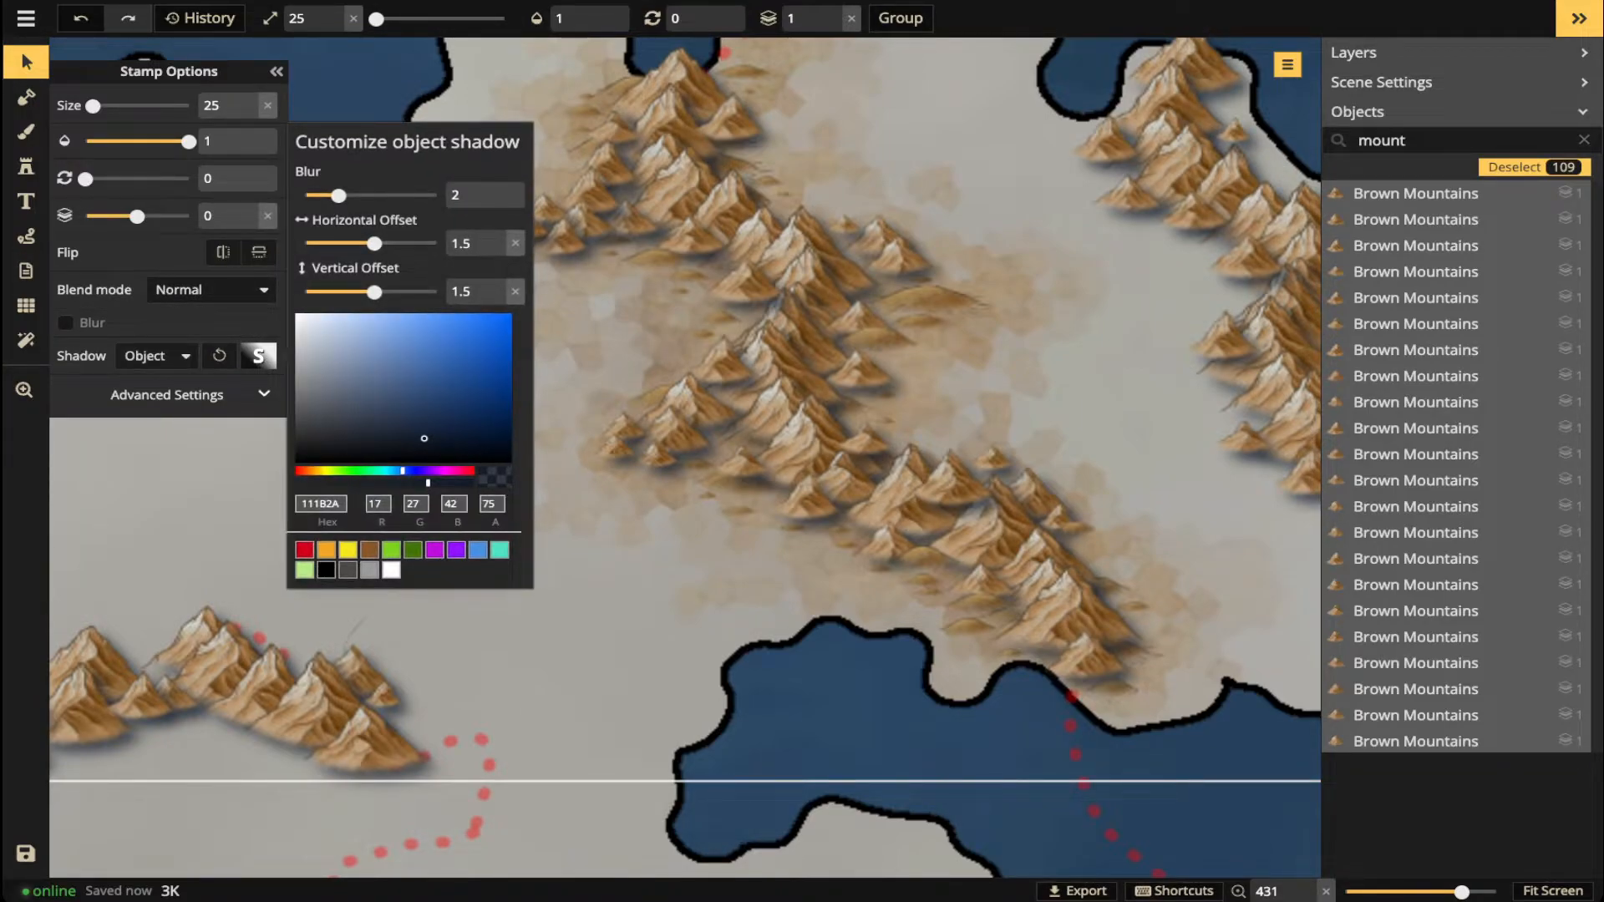
left_click(326, 570)
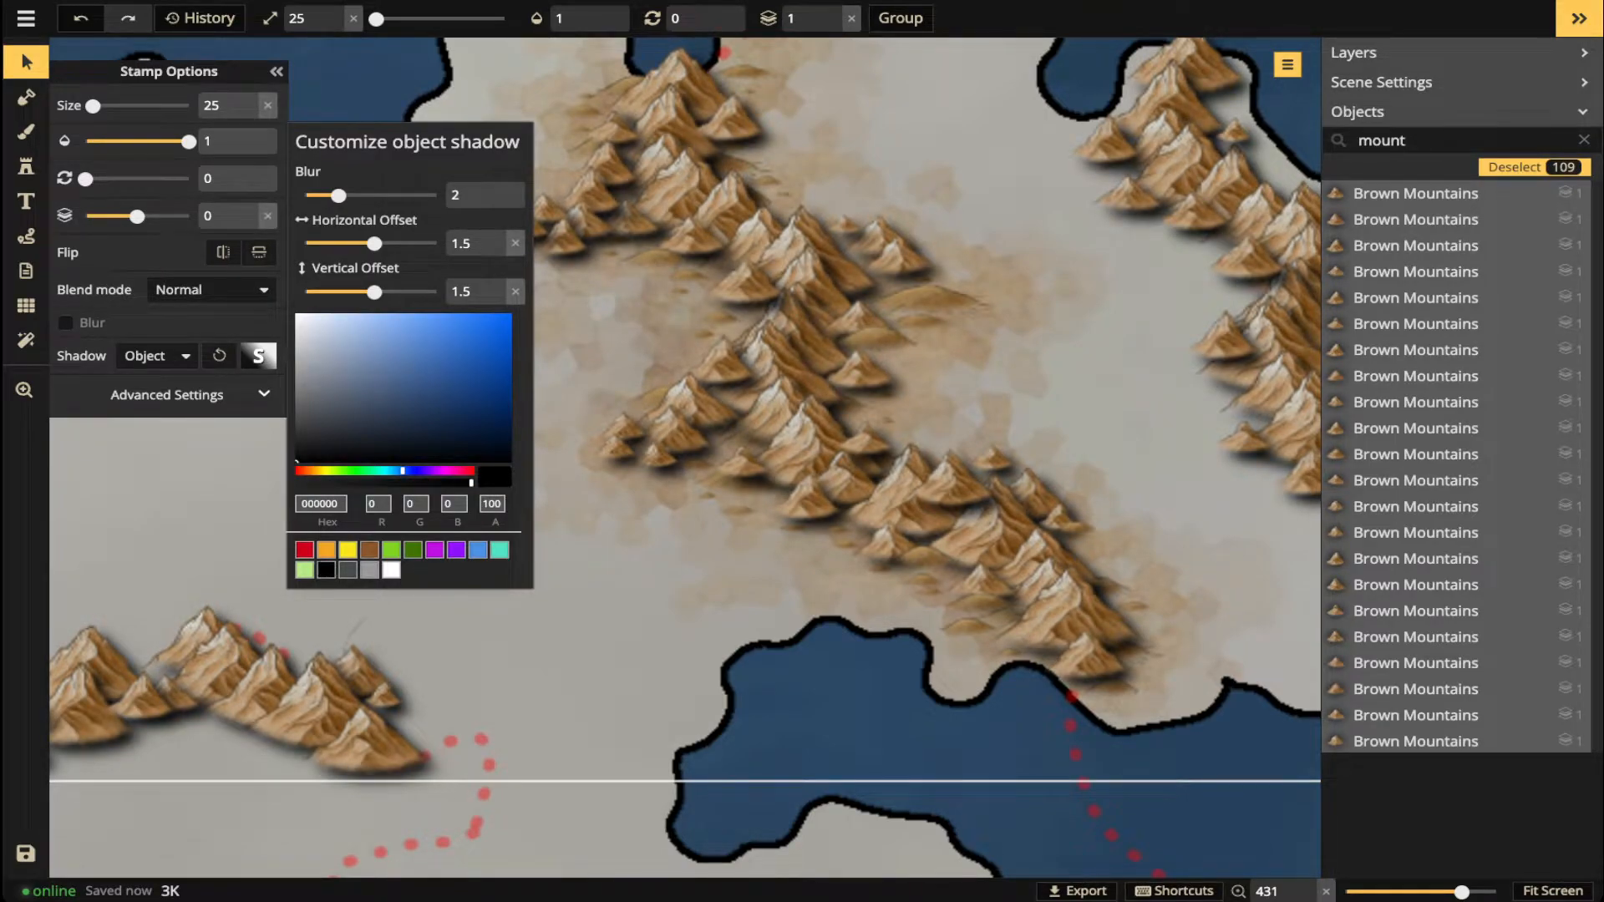
left_click(370, 549)
left_click(444, 422)
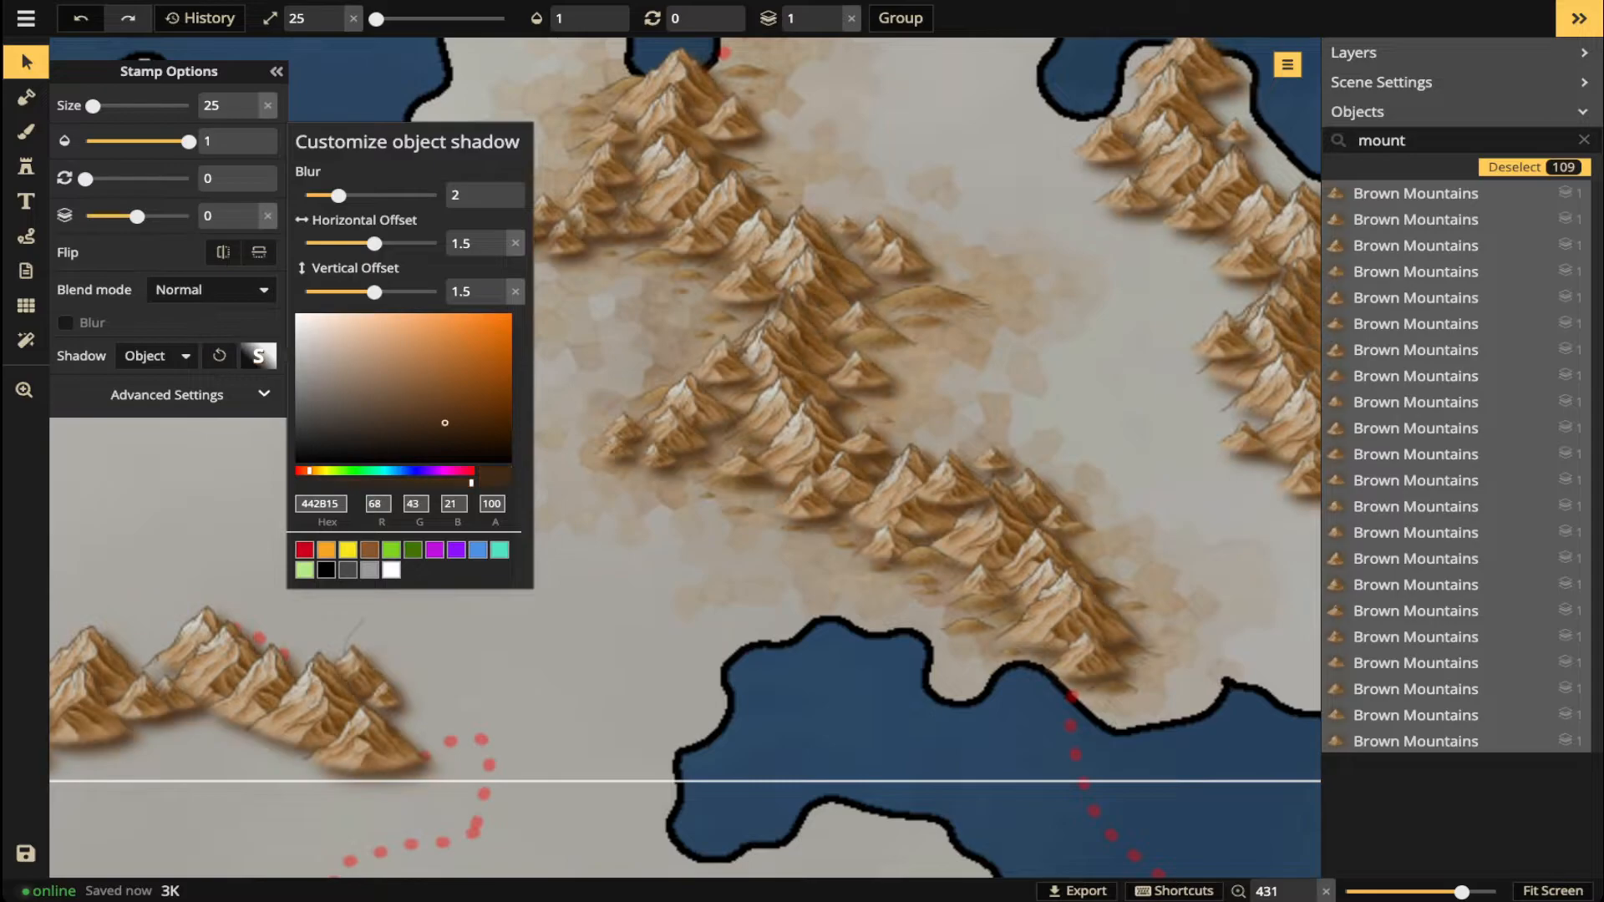
left_click_drag(444, 423, 450, 423)
- Set the mountain shadows' vertical offset to -0.6 and horizontal offset to 0
left_click_drag(374, 291, 368, 292)
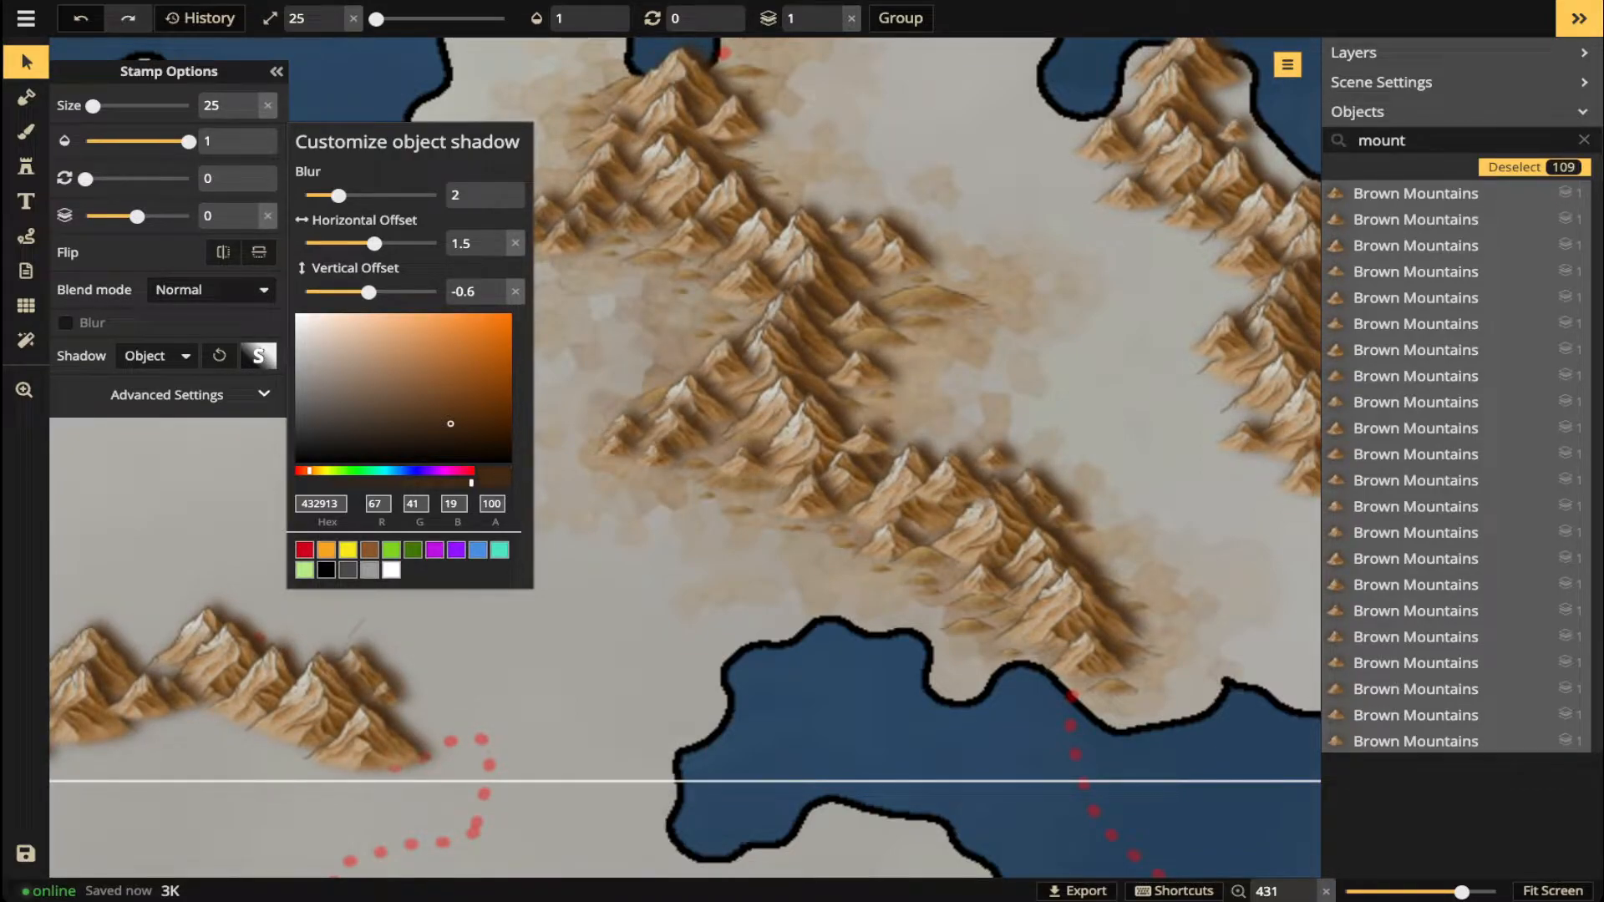
double_click(469, 243)
type("0")
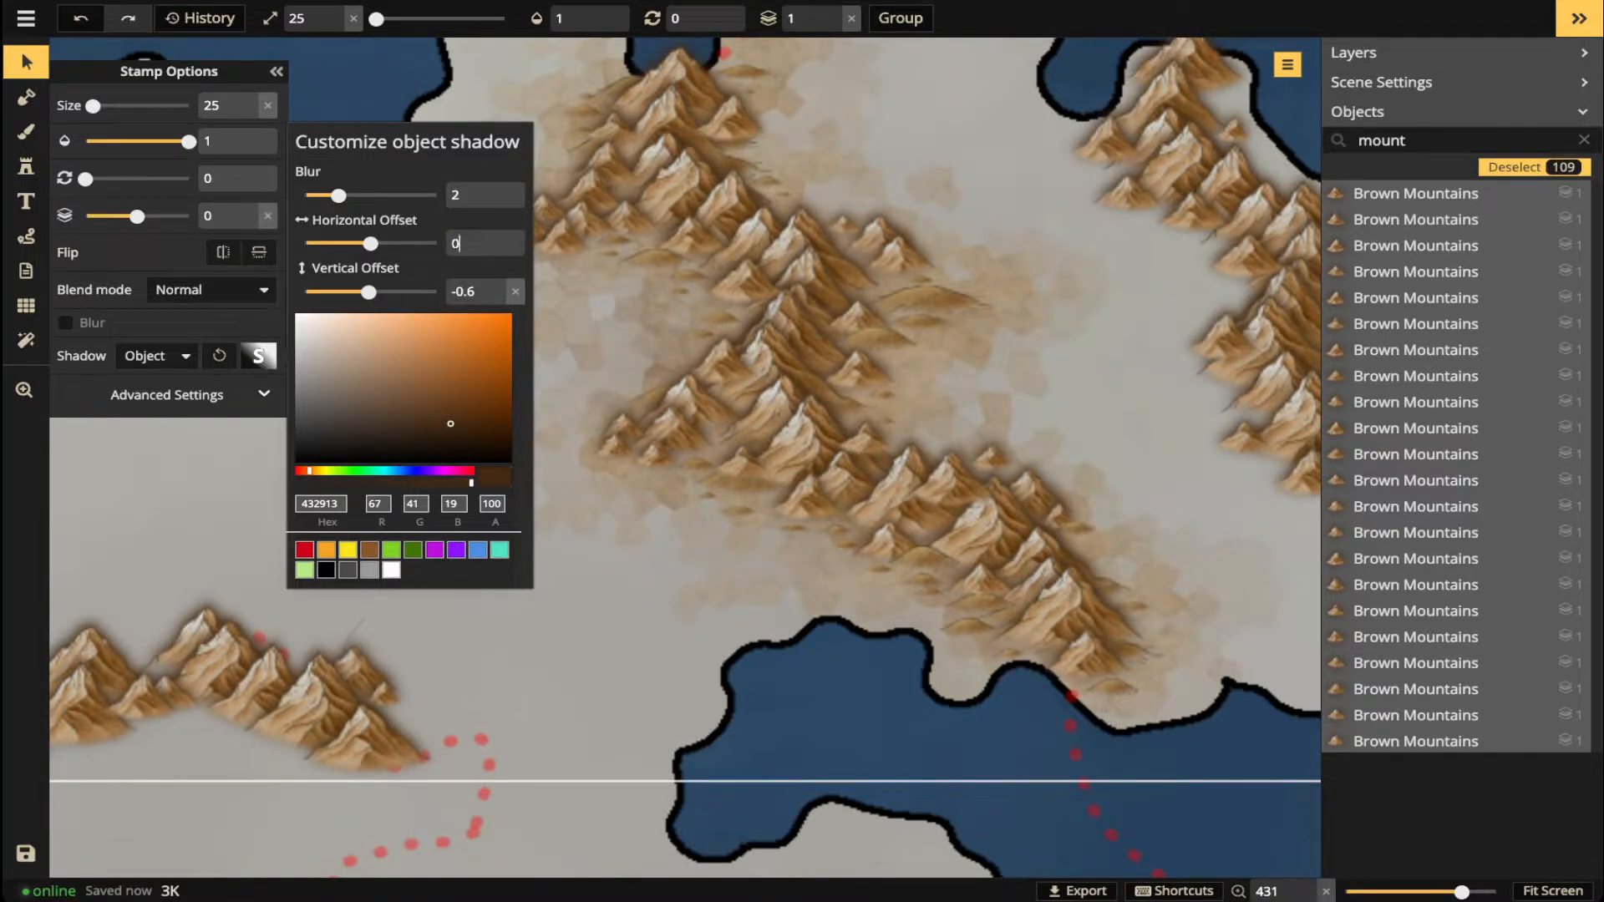
left_click(951, 480)
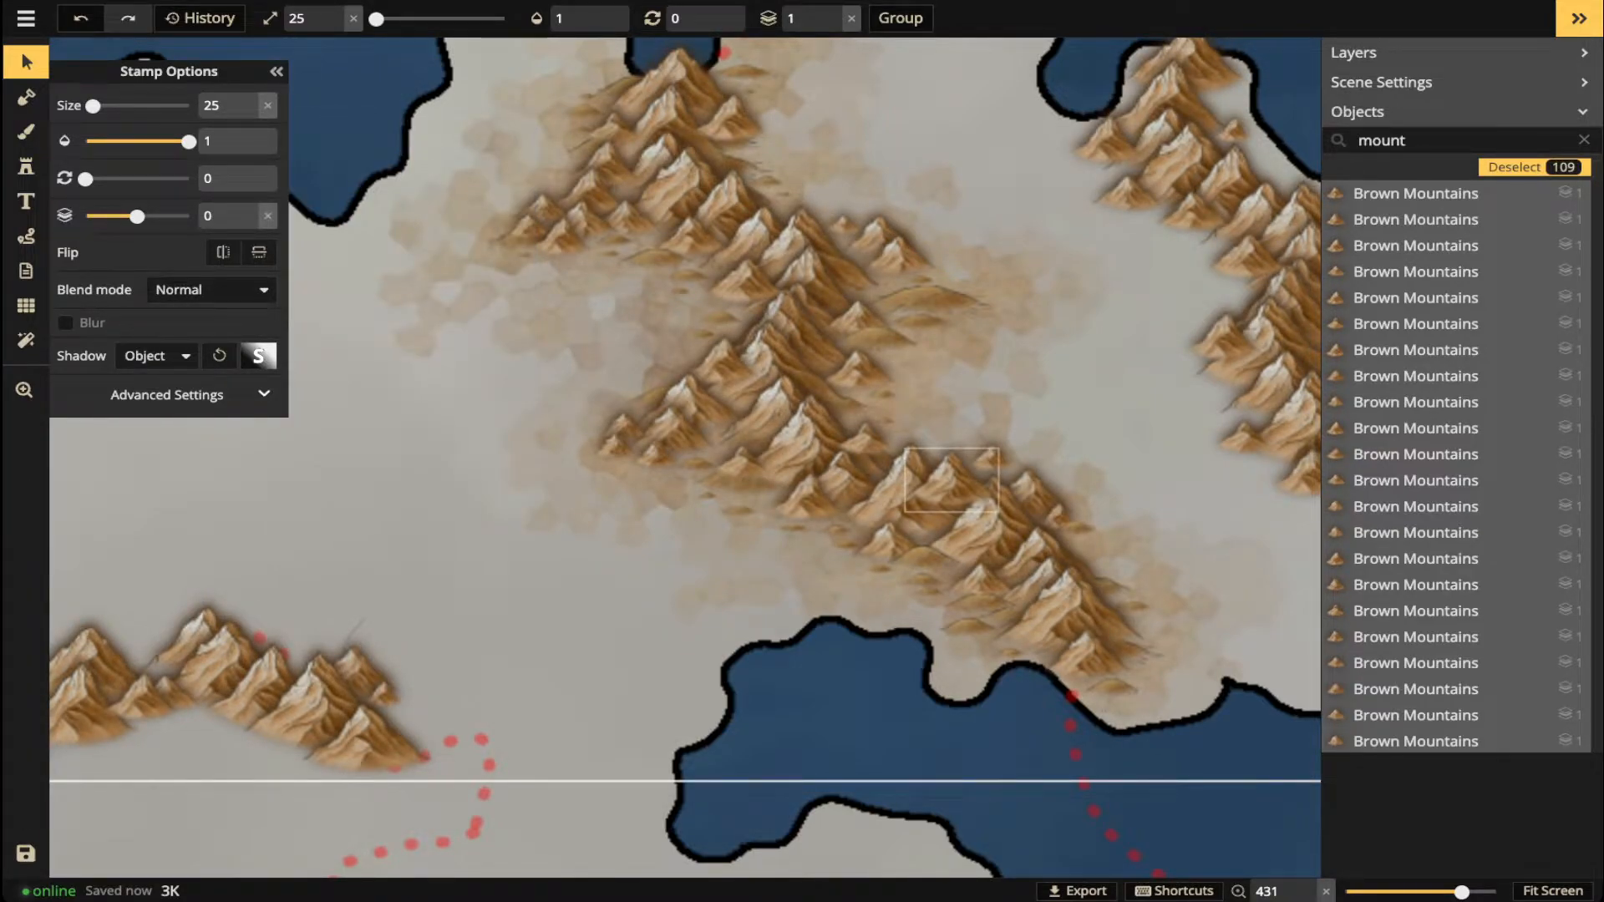
- Raise individual mountains in the central range to layer 1 and clear the selection
left_click(951, 480)
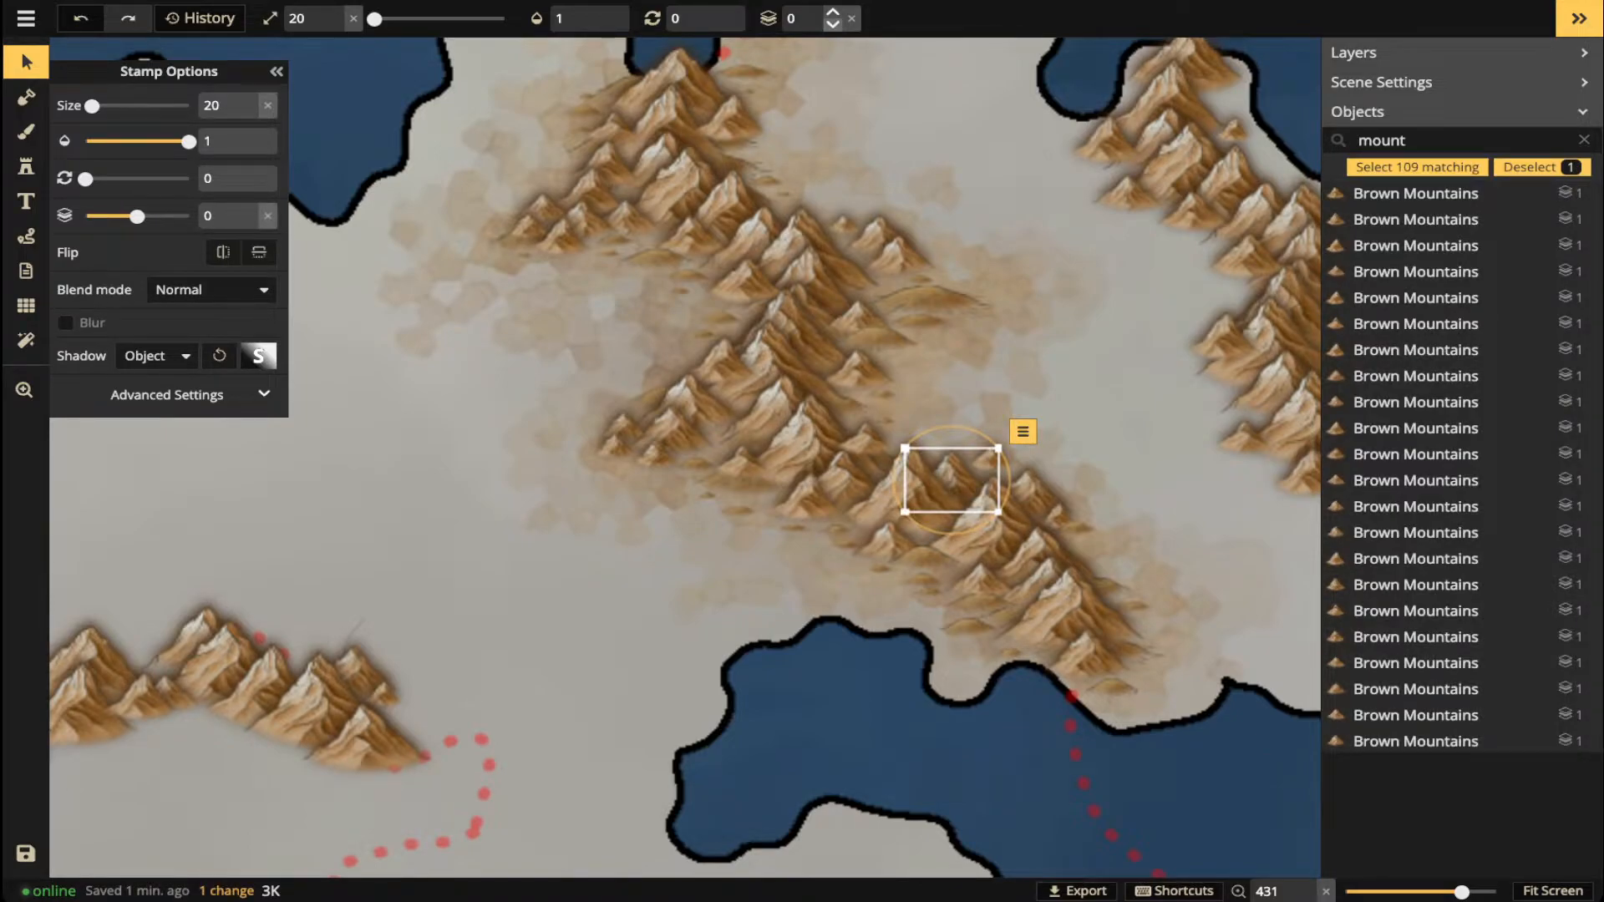
left_click(739, 284)
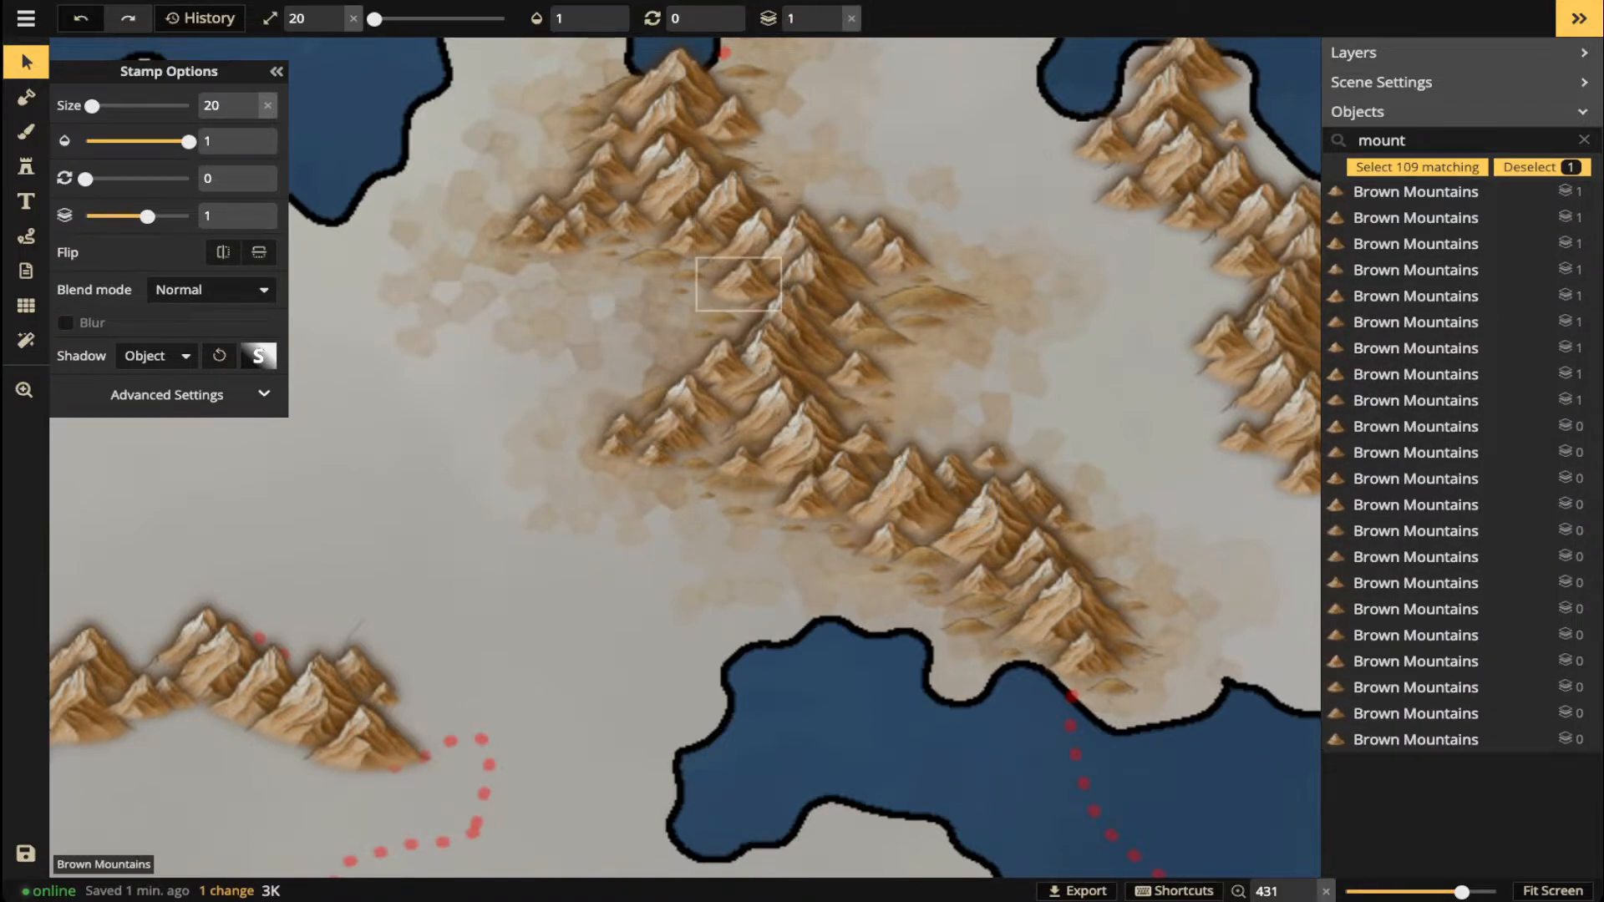
scroll(777, 275, "down", 3)
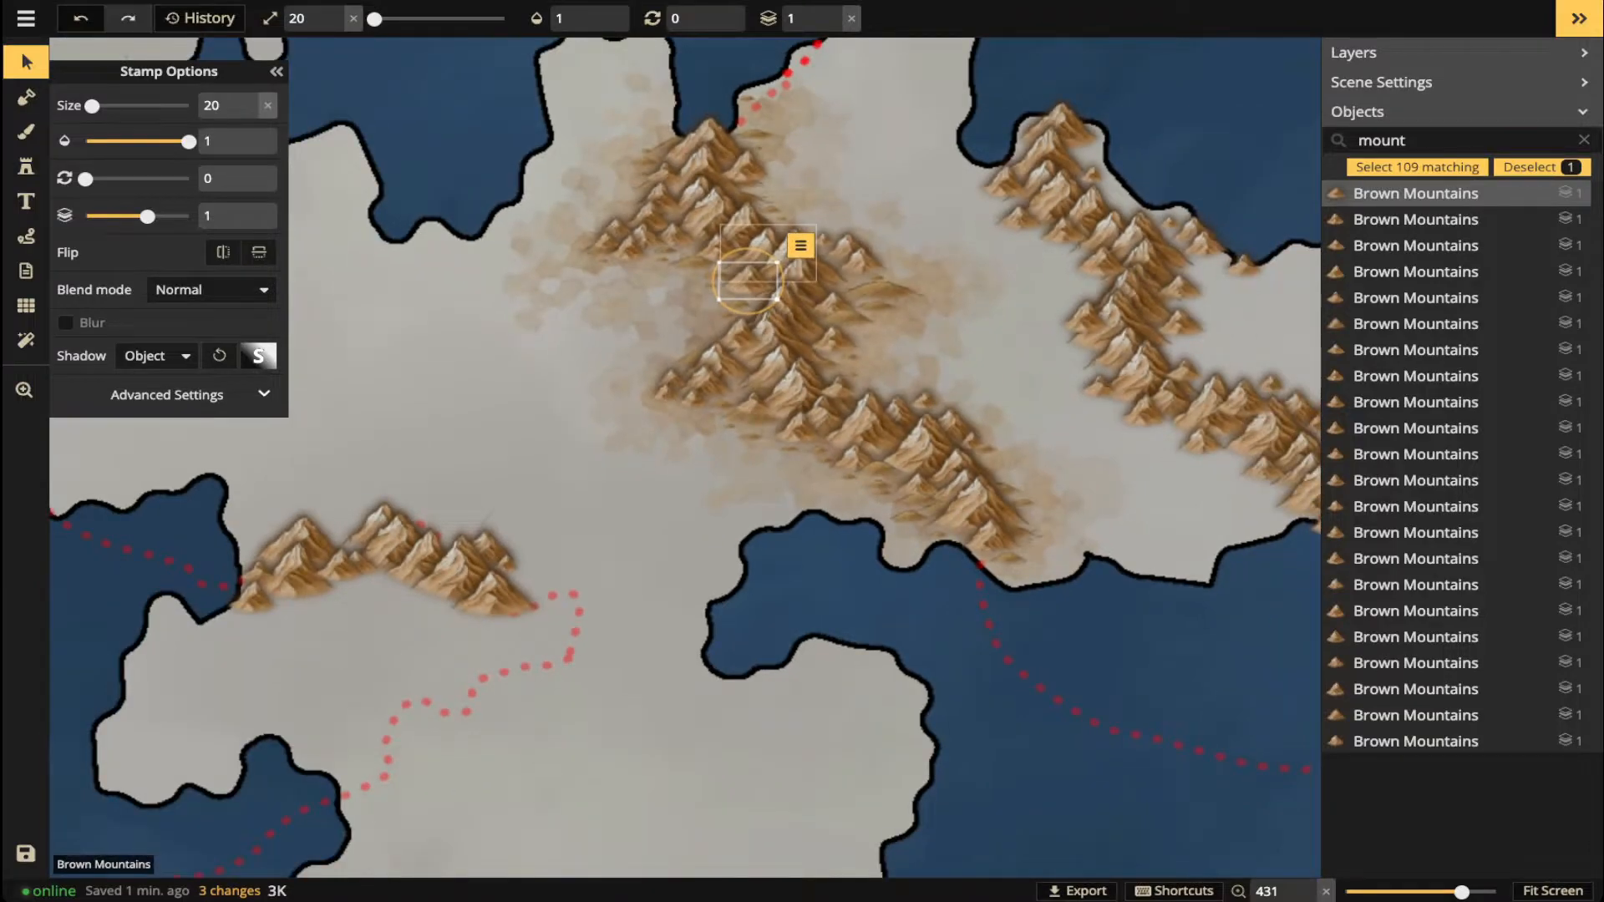
scroll(772, 370, "down", 1)
key("Escape")
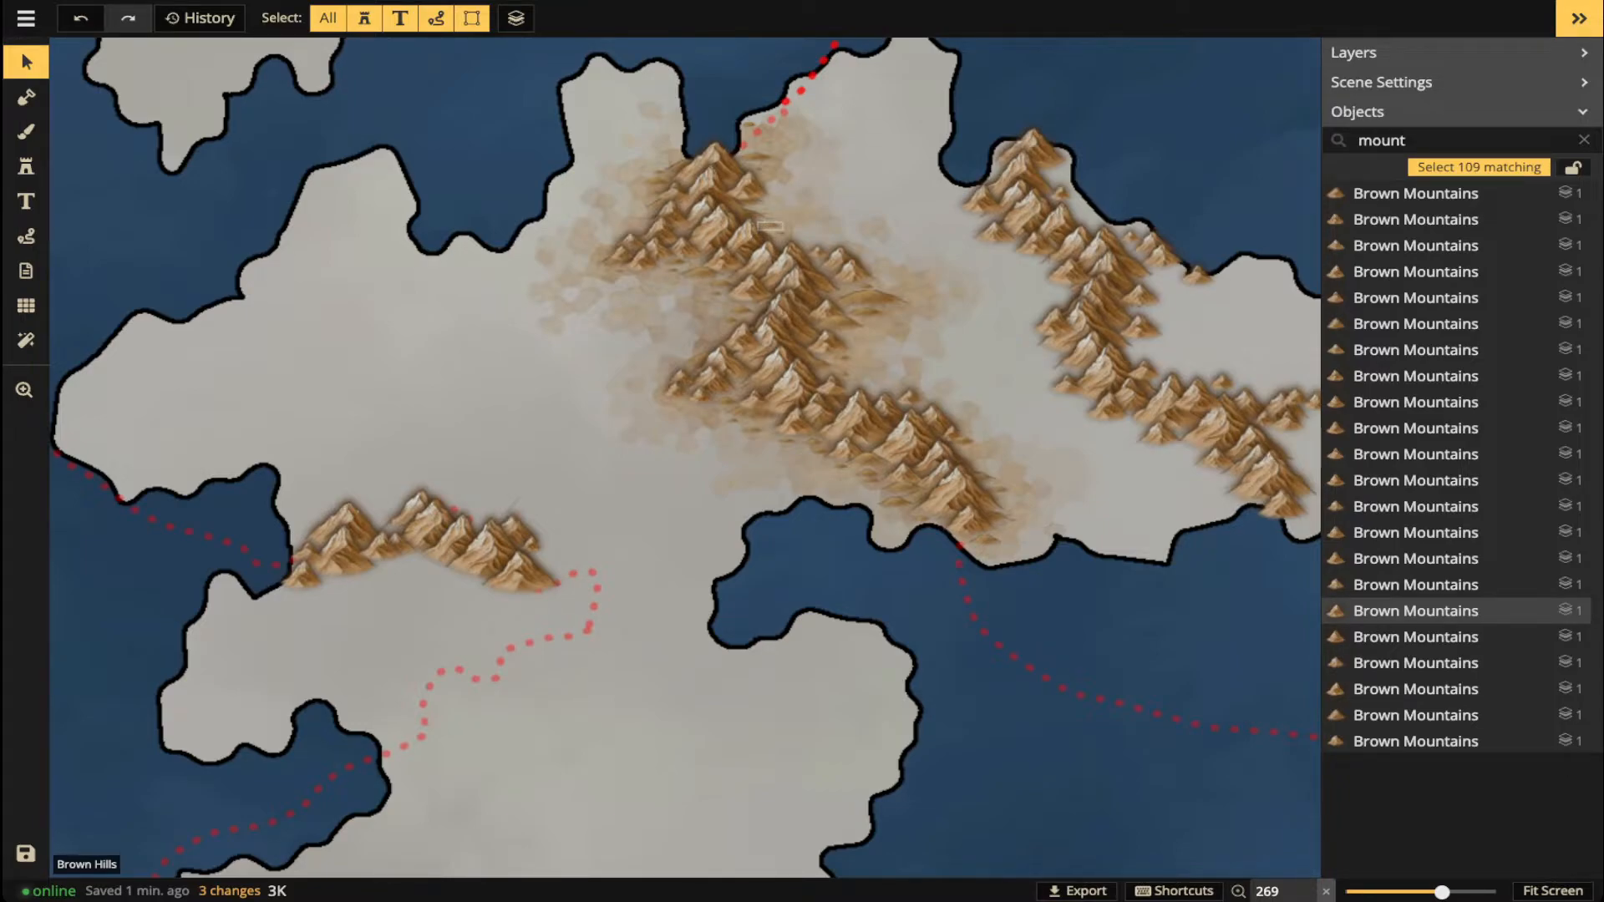
- Reselect all mountains matching "mount" and set their shadow's horizontal offset to 2.1
left_click_drag(572, 144, 985, 544)
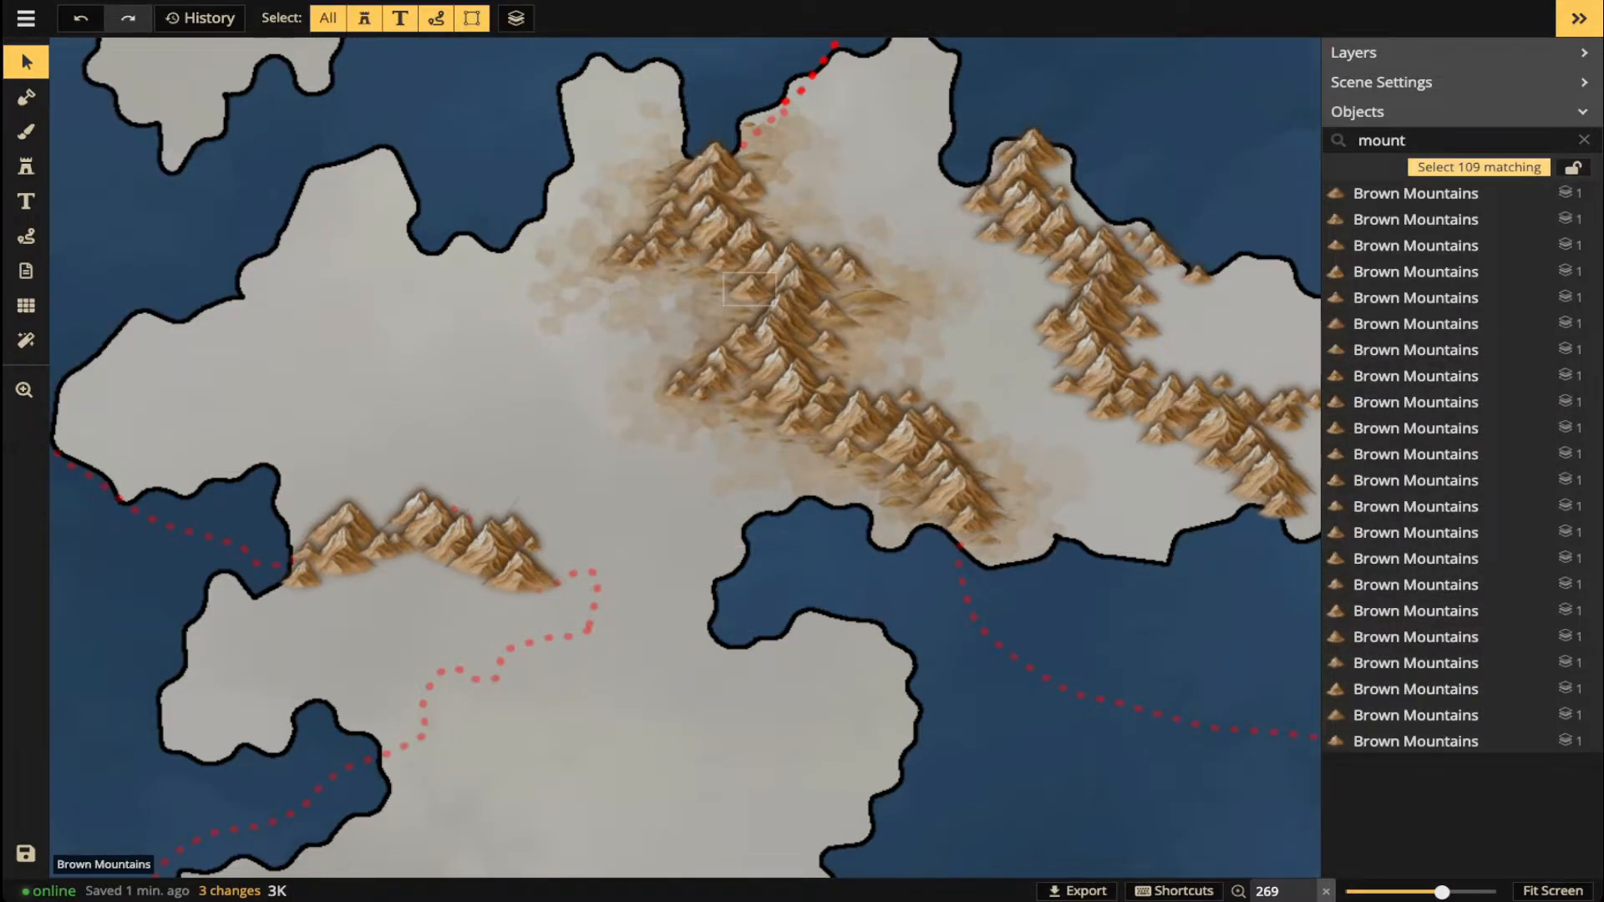
left_click(1478, 167)
scroll(817, 292, "up", 3)
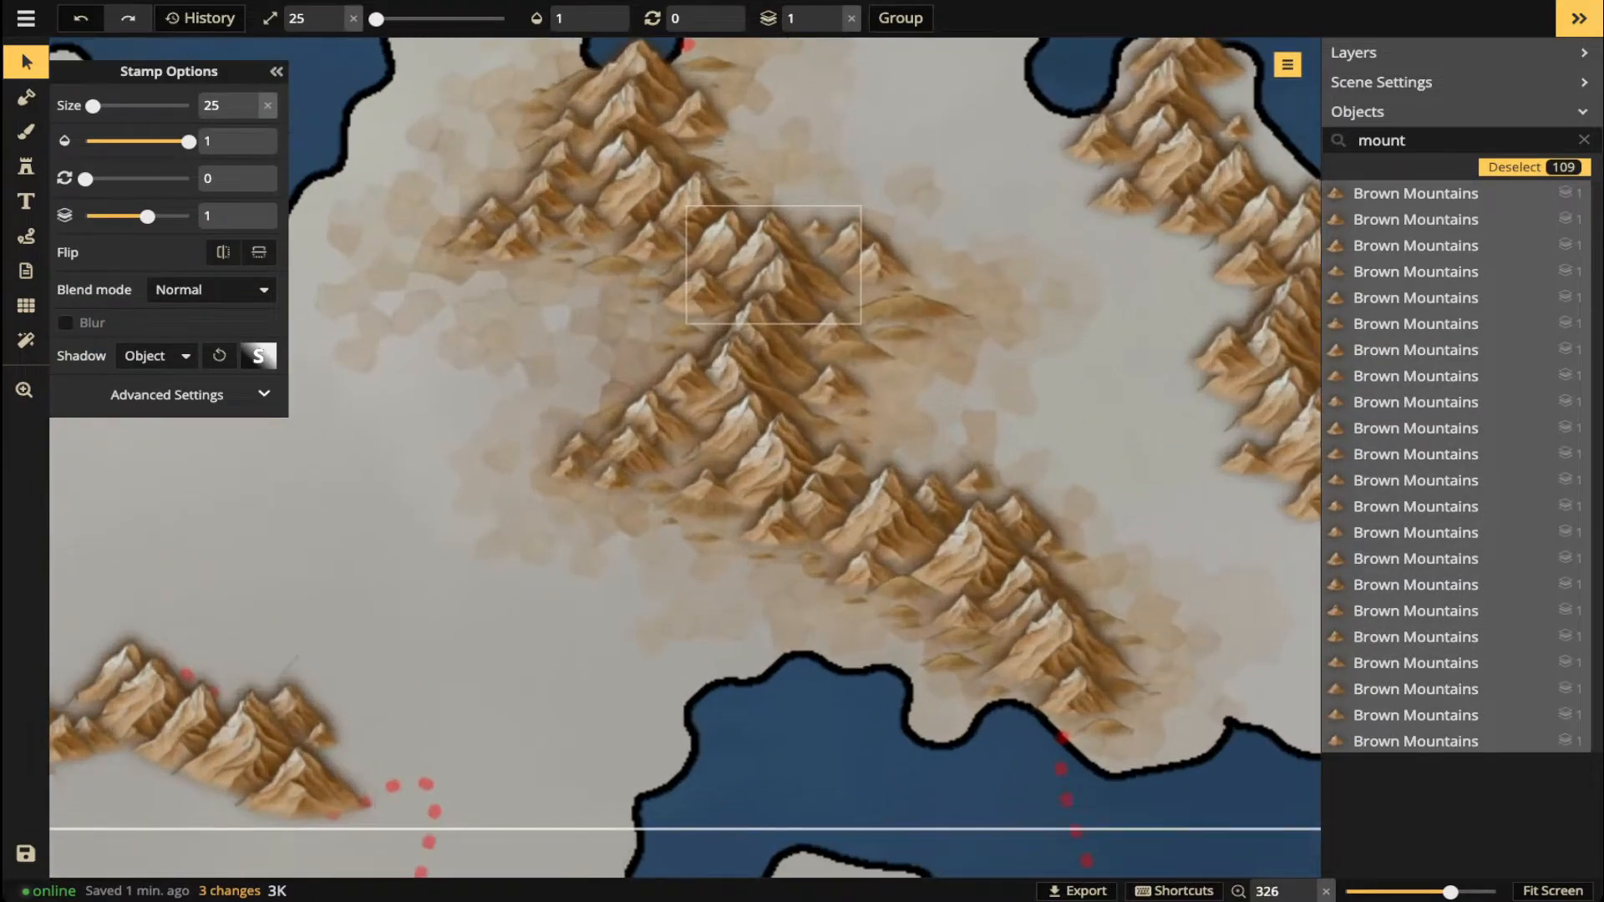
scroll(817, 292, "up", 2)
left_click(258, 356)
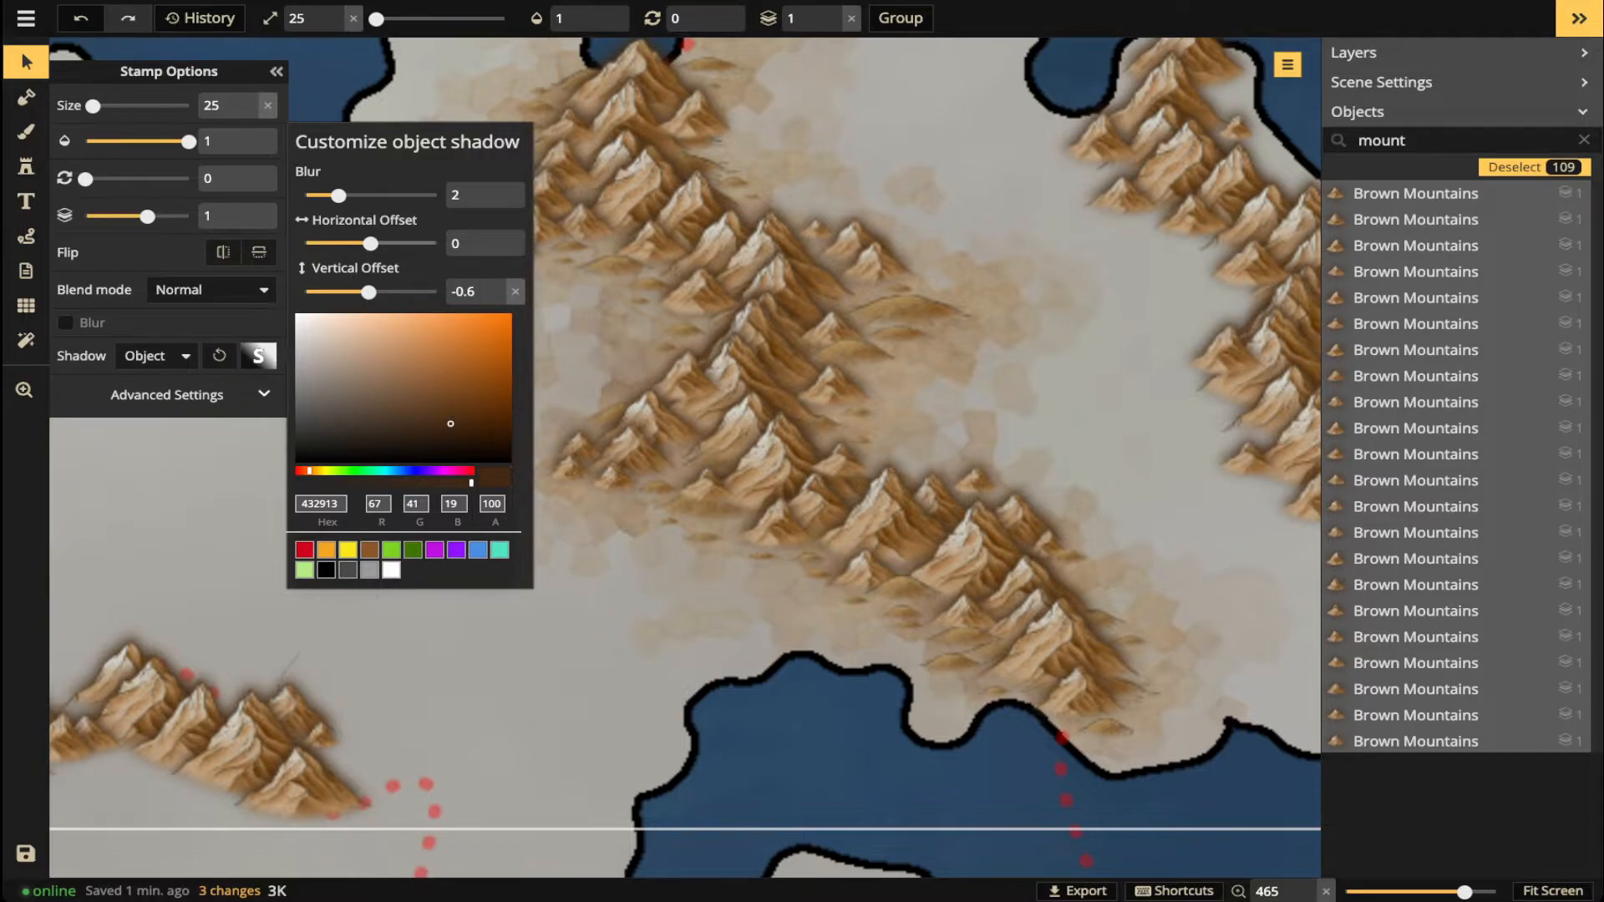
left_click_drag(370, 243, 376, 243)
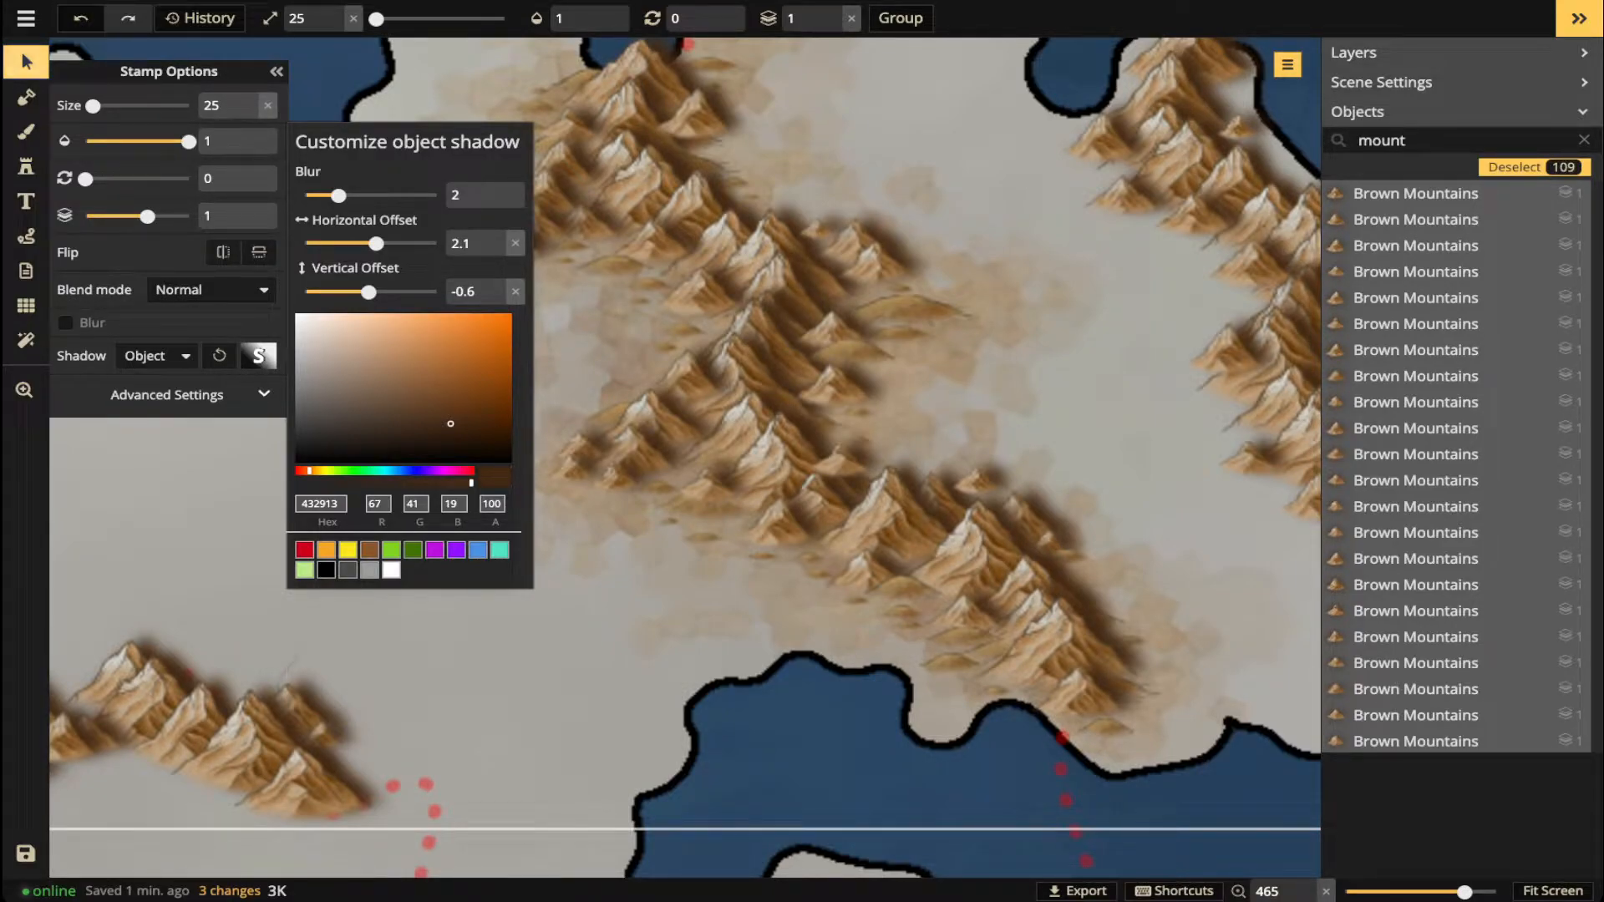
- Reposition a small mountain and a hill slightly outward on the eastern side of the central range, then clear the selection
left_click(26, 62)
left_click_drag(693, 114, 742, 136)
left_click(695, 293)
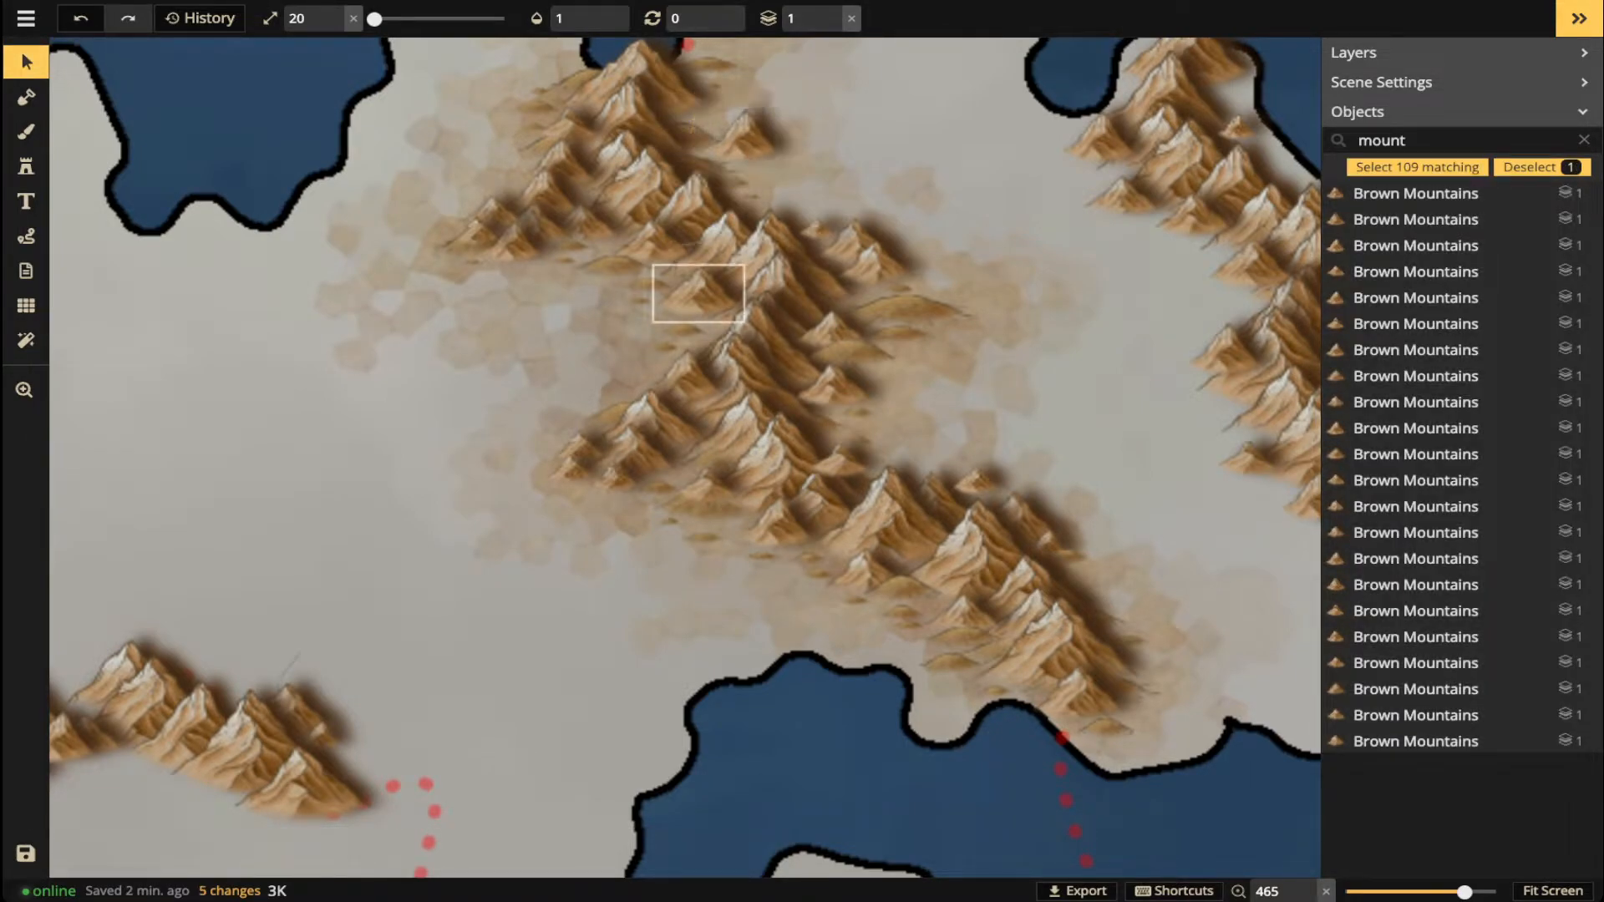
left_click_drag(833, 331, 946, 356)
left_click(851, 355)
scroll(497, 350, "down", 1)
key("Escape")
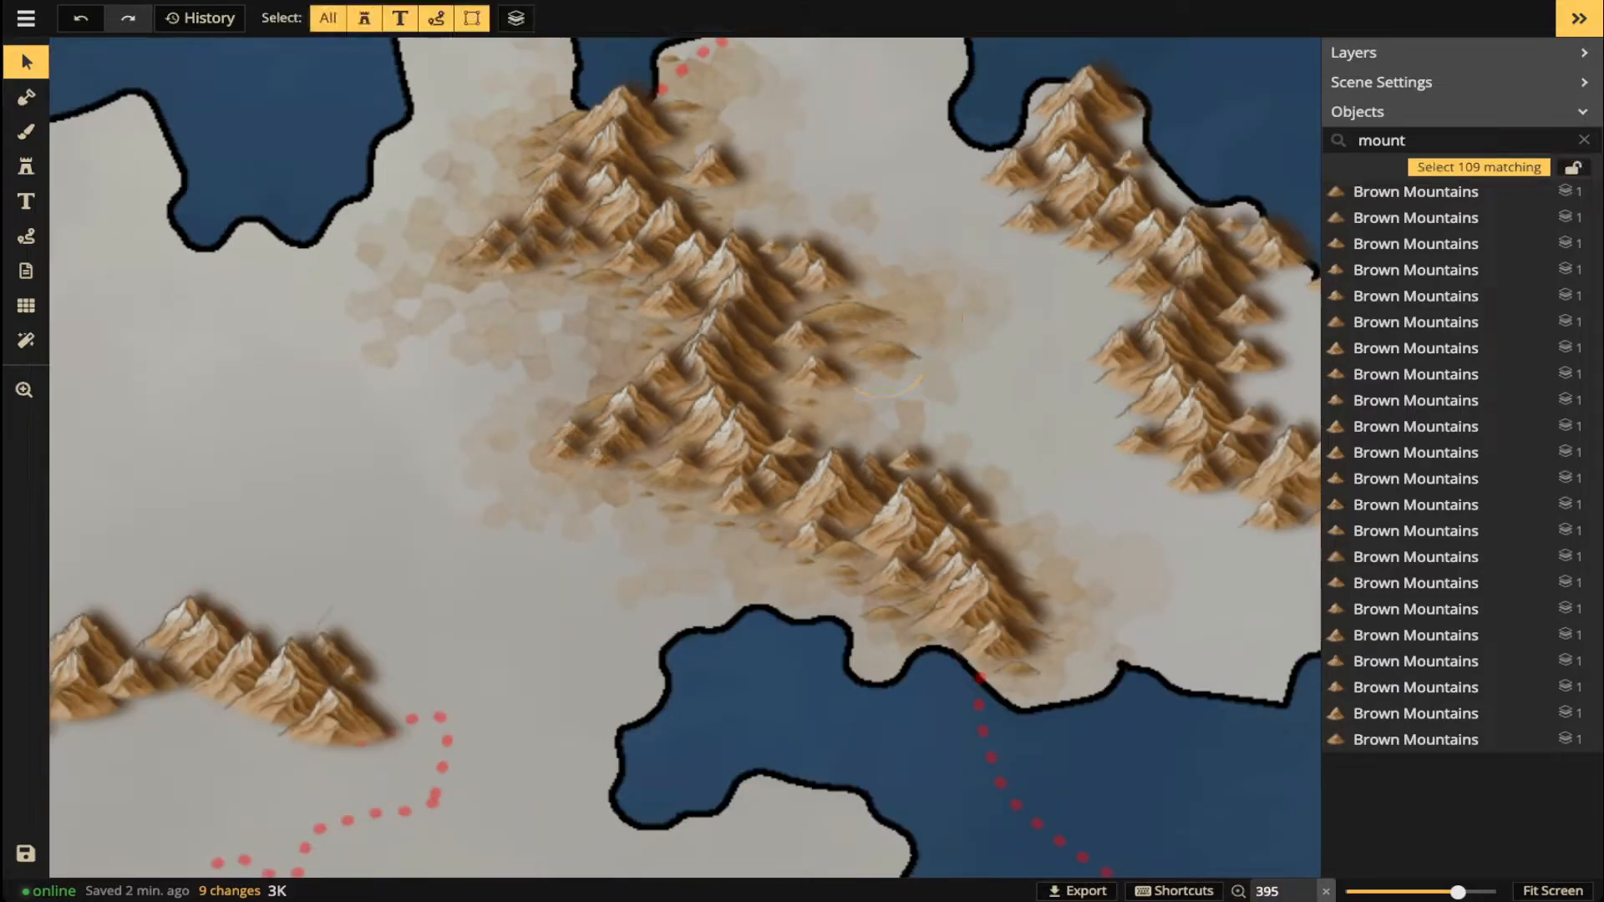
- Reselect all mountains matching "mount" and set their shadow's horizontal and vertical offsets to 0
scroll(881, 685, "down", 2)
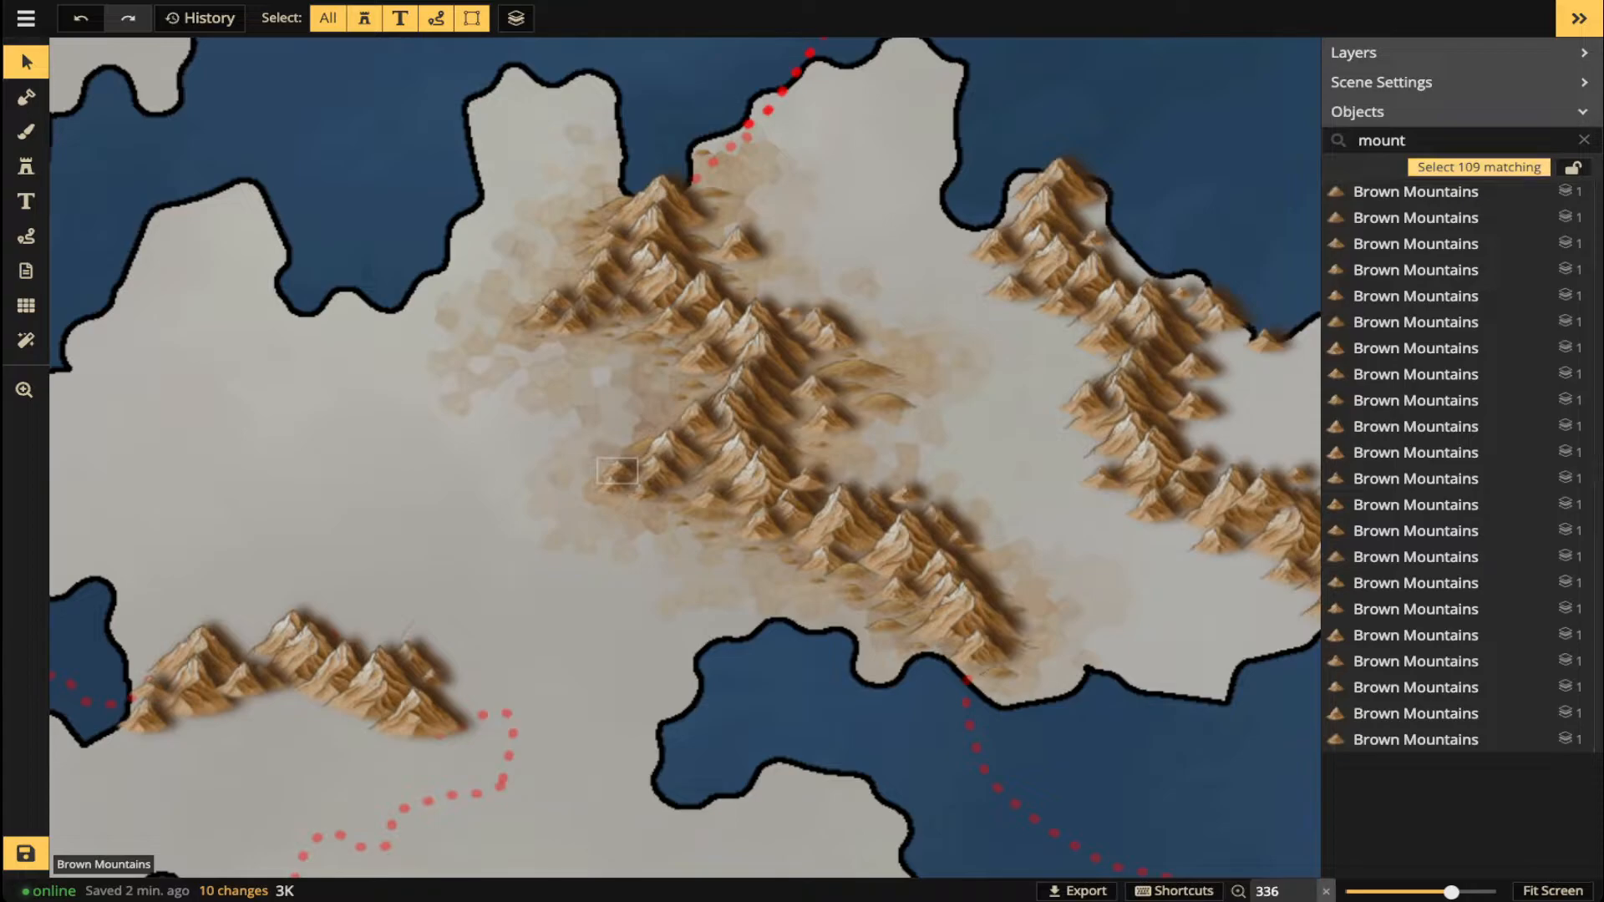
left_click(1479, 167)
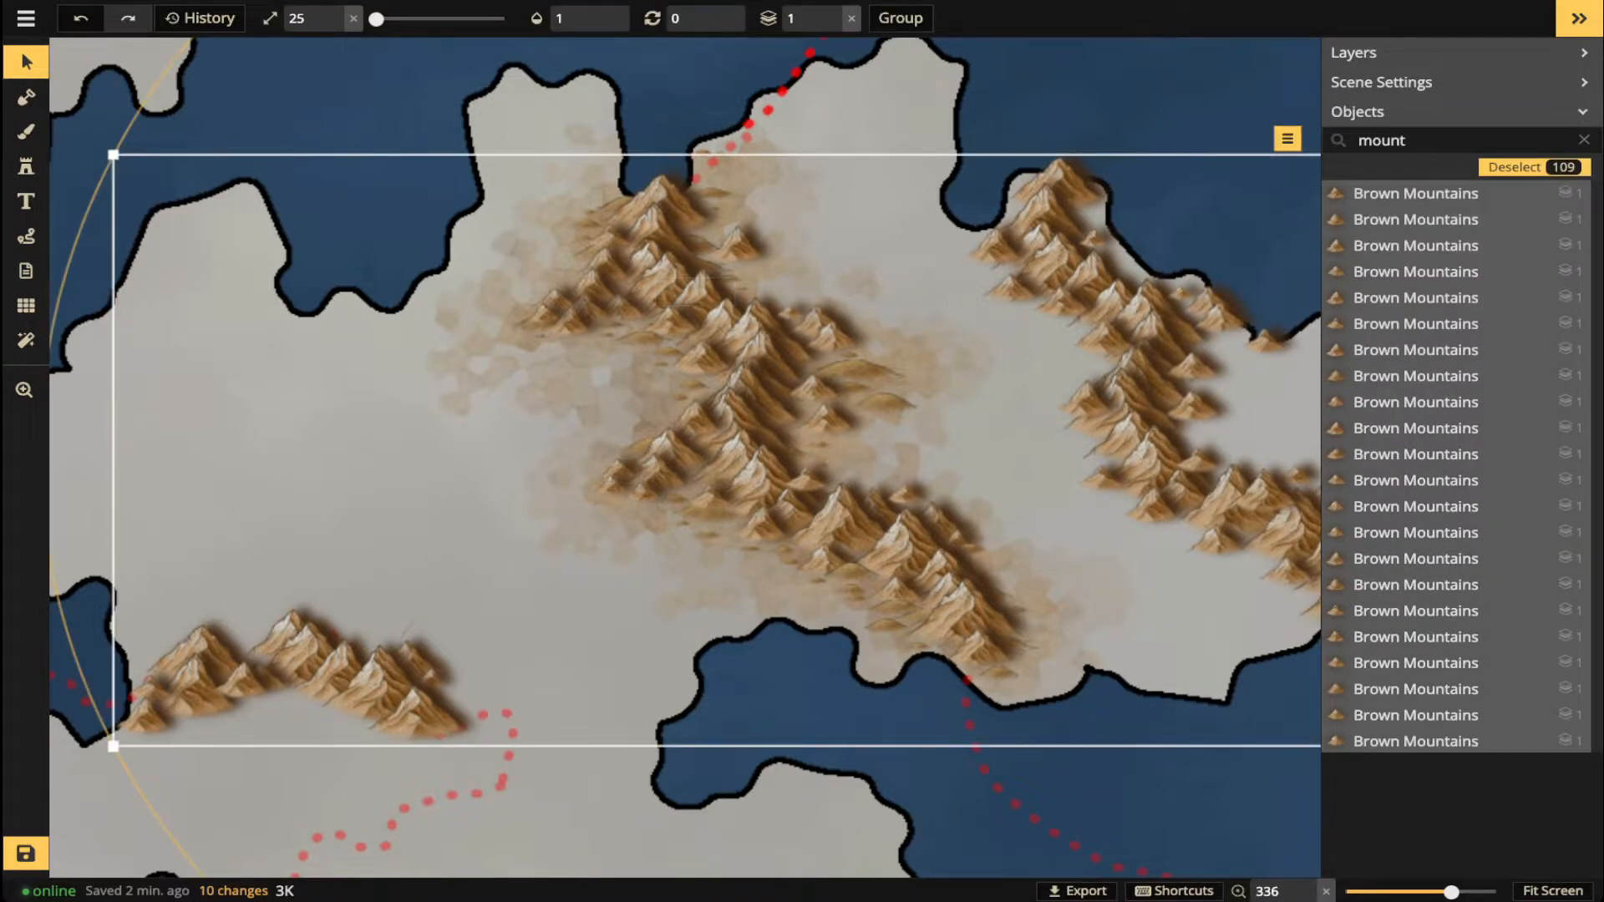
left_click(26, 62)
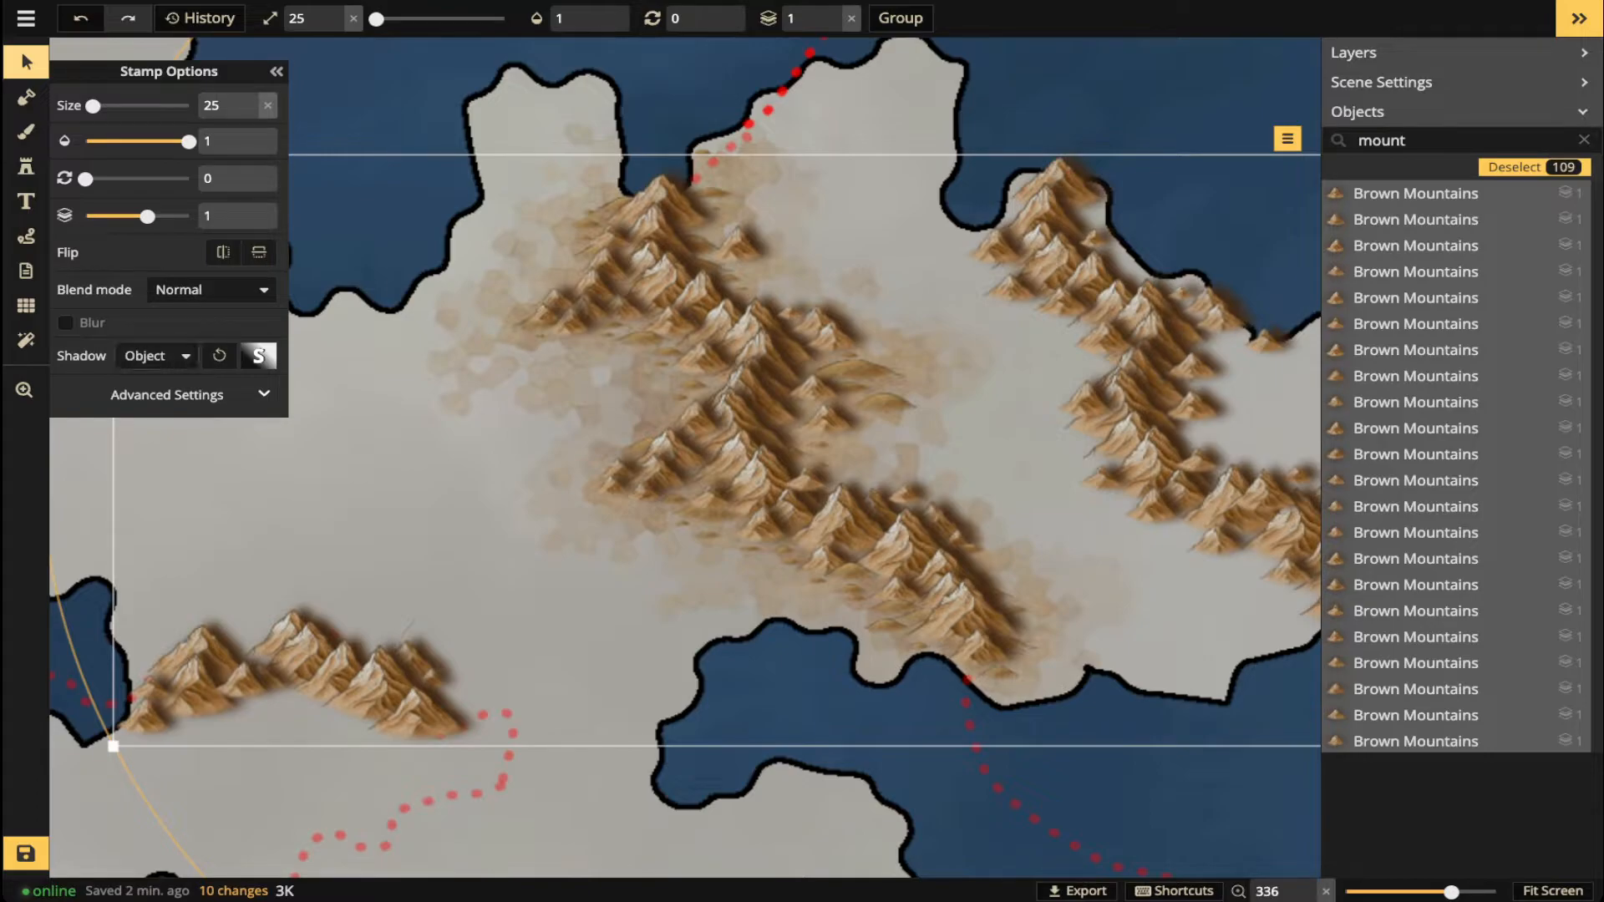
left_click(258, 355)
left_click_drag(474, 243, 422, 243)
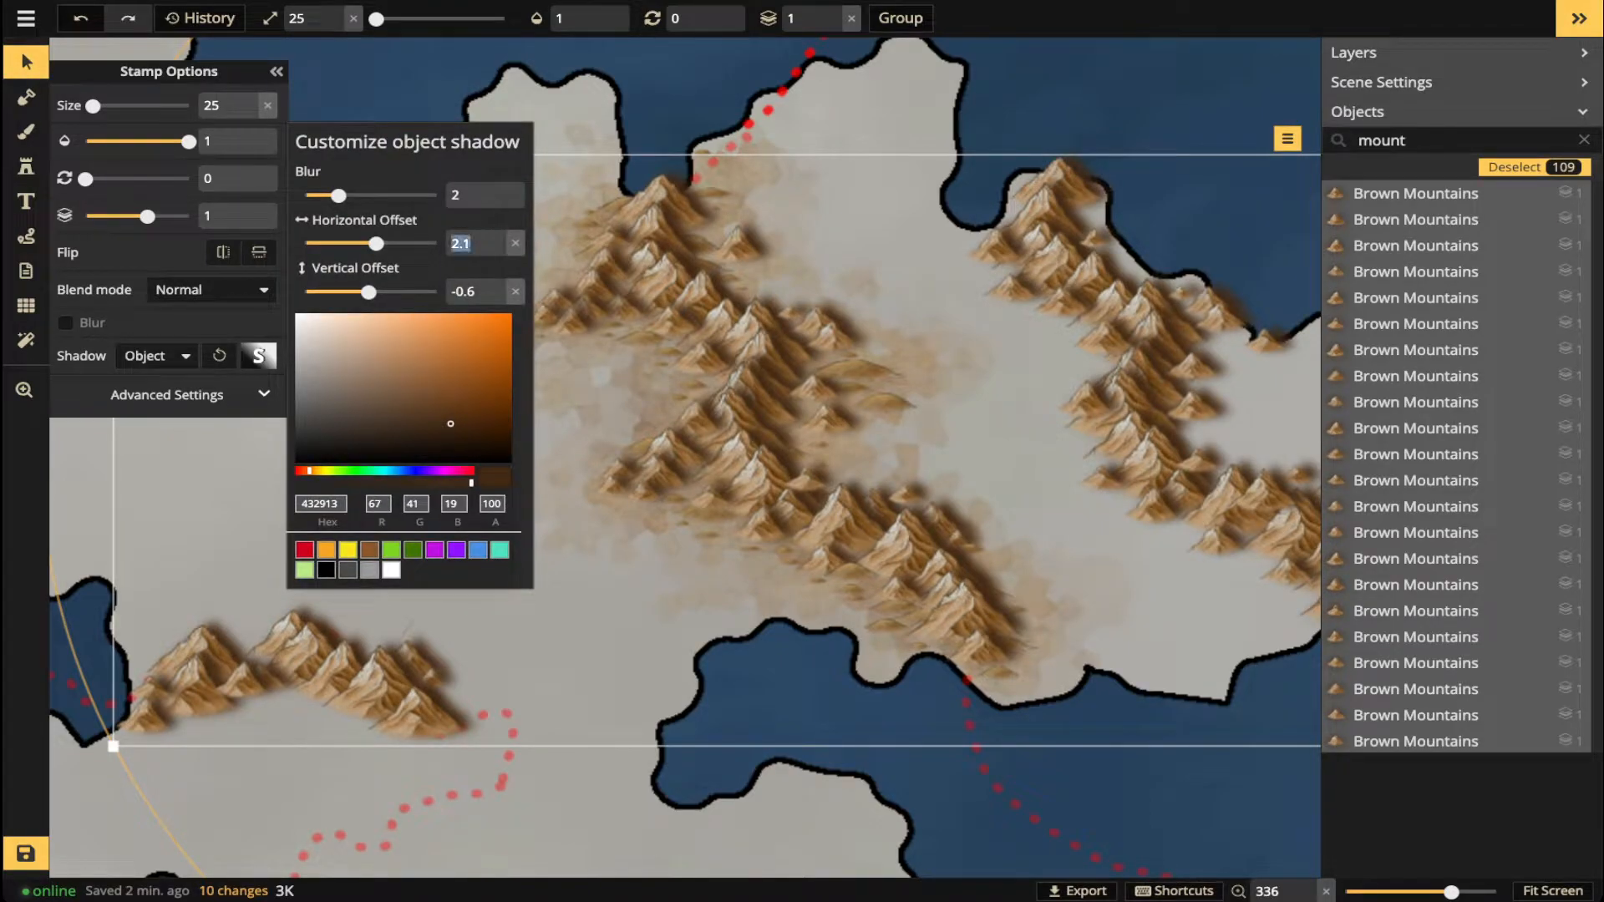
type("0")
left_click_drag(482, 292, 430, 291)
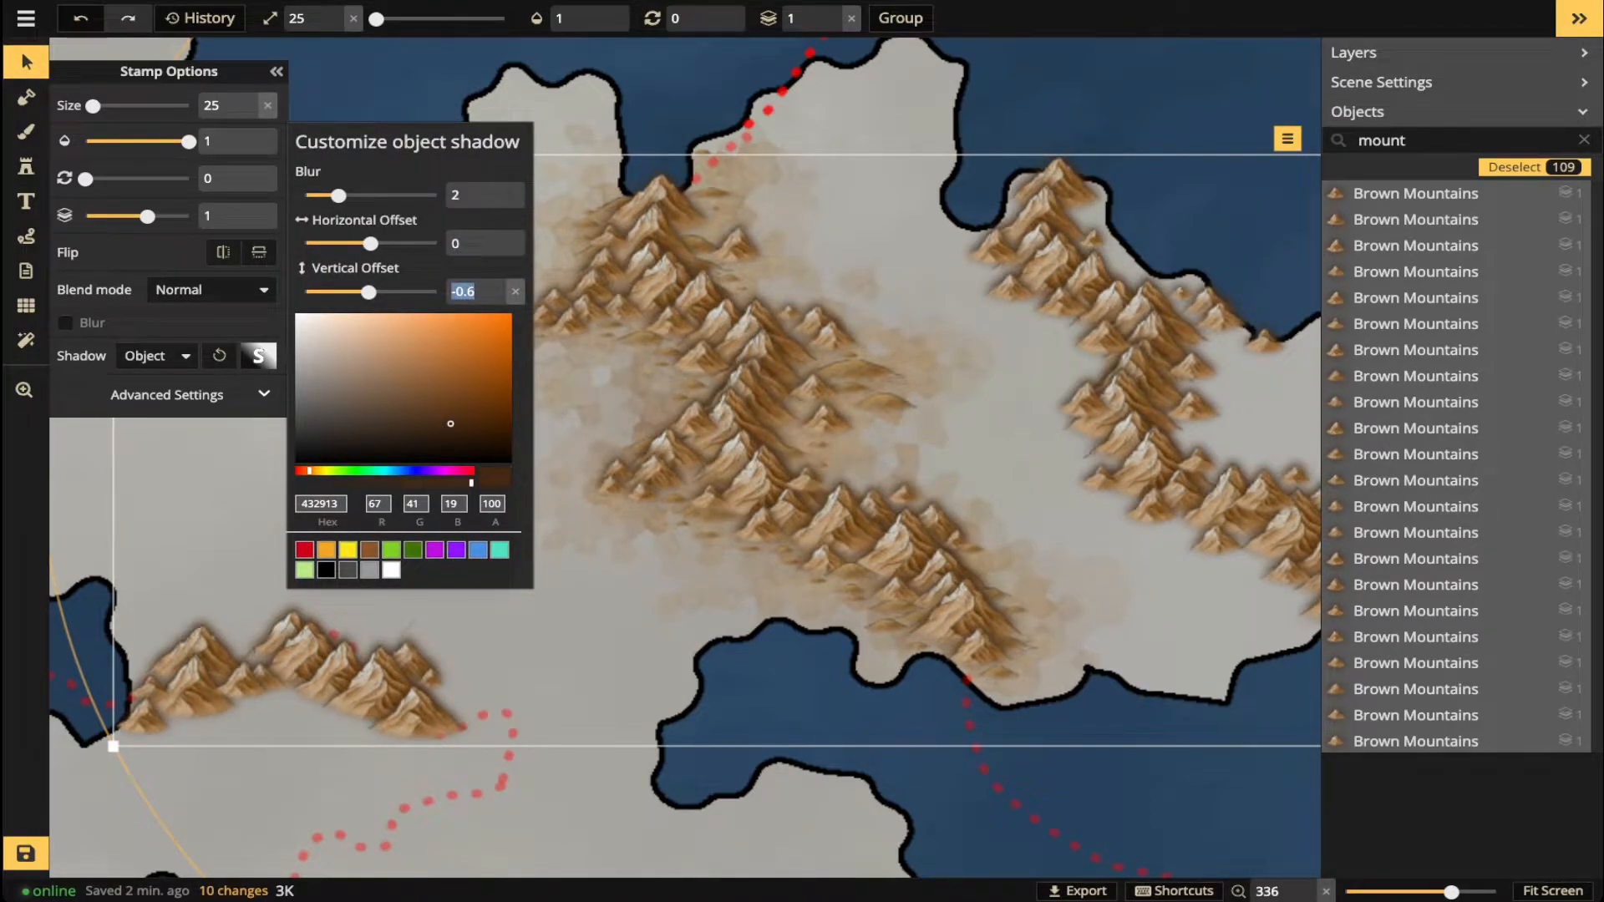
type("0")
- Give the selected mountains a white shadow with opacity 70, blur 6.8 and vertical offset -6.8, and clear the selection
left_click(391, 570)
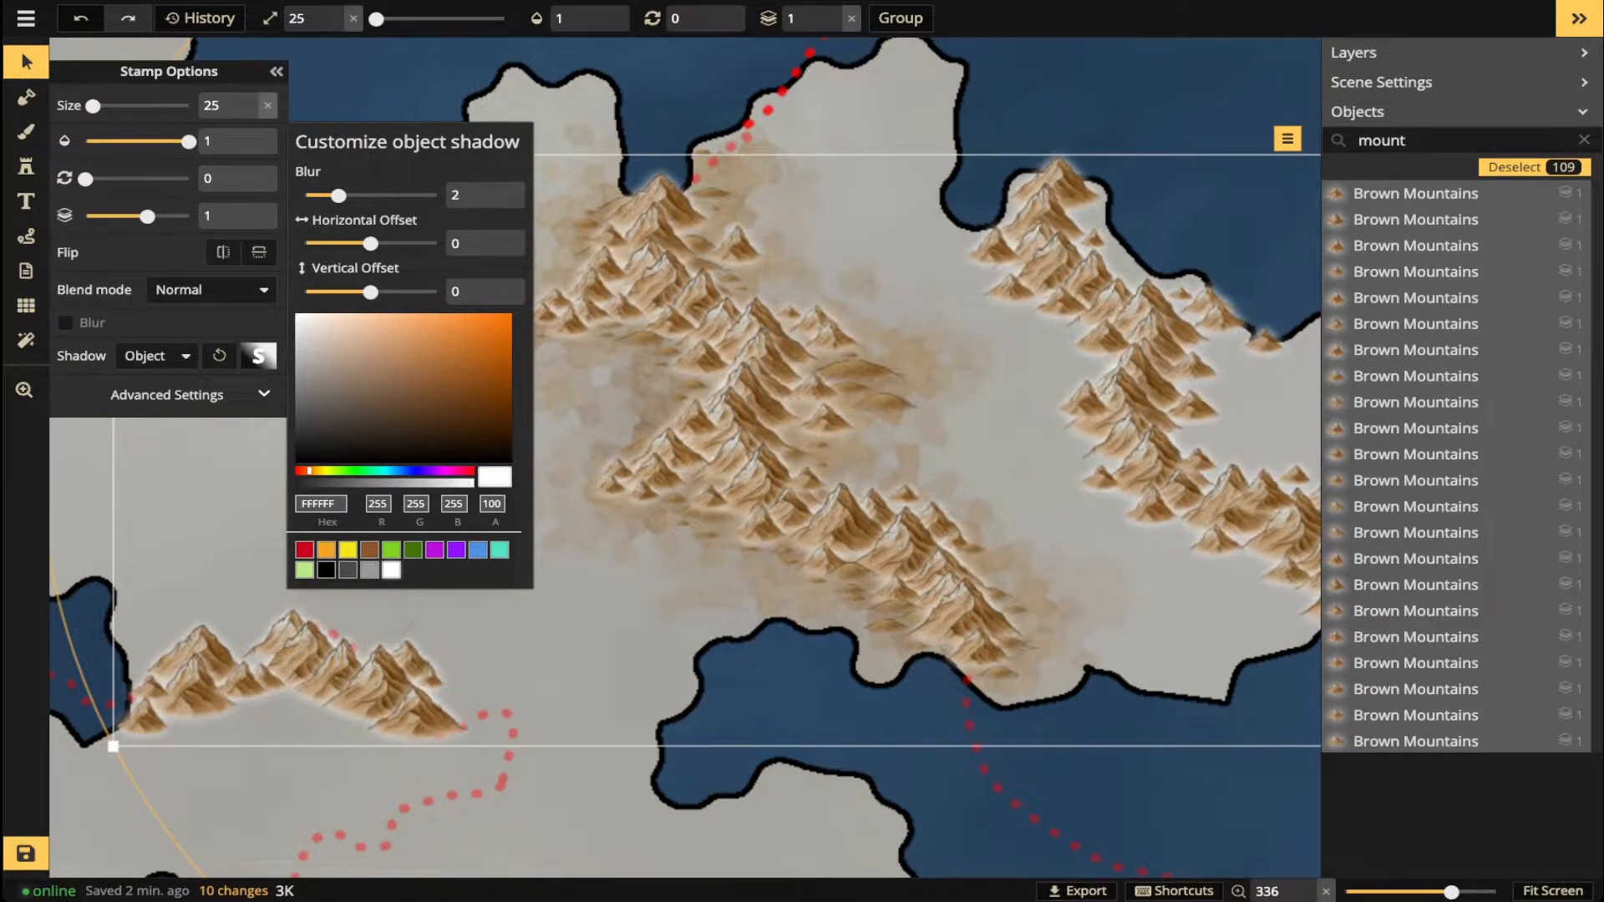
left_click_drag(338, 194, 370, 195)
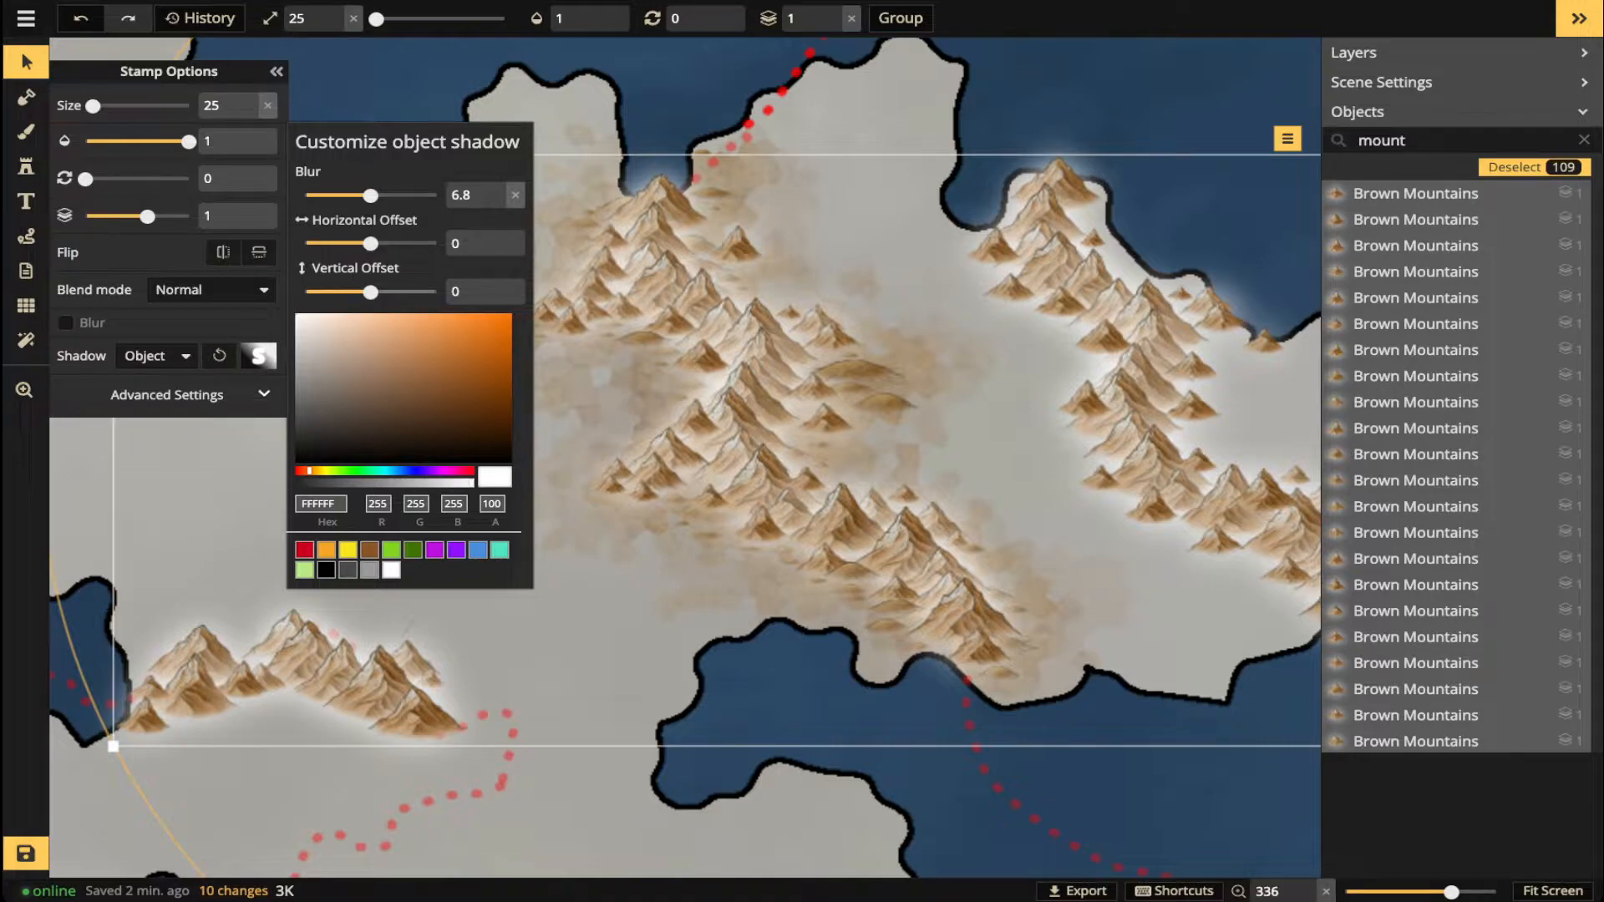
left_click_drag(370, 291, 359, 291)
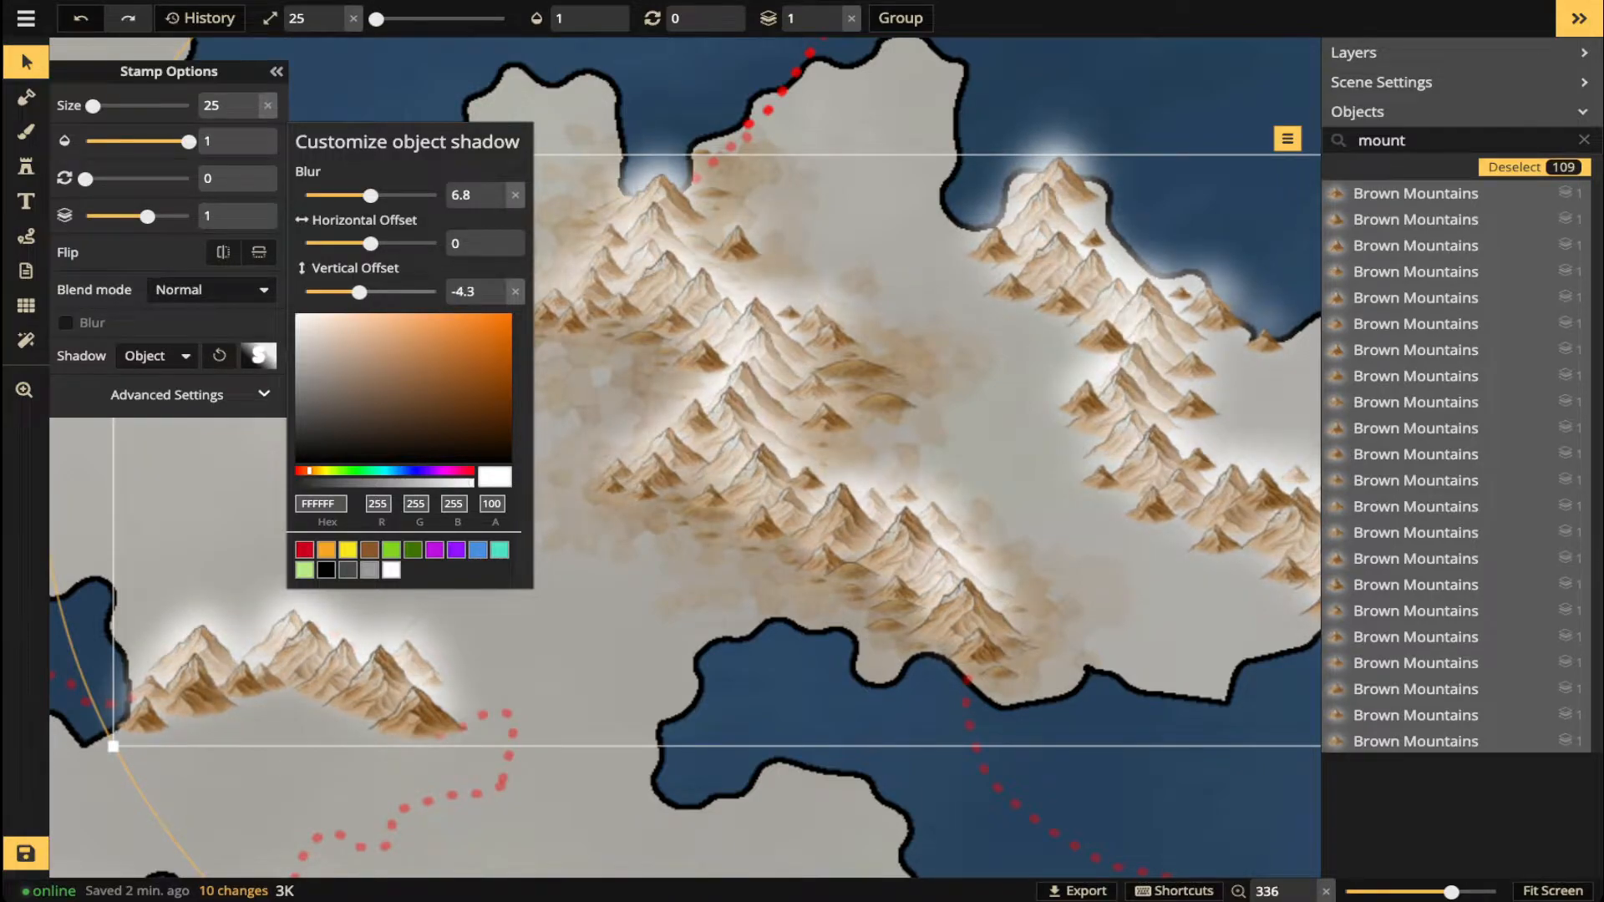
left_click(419, 483)
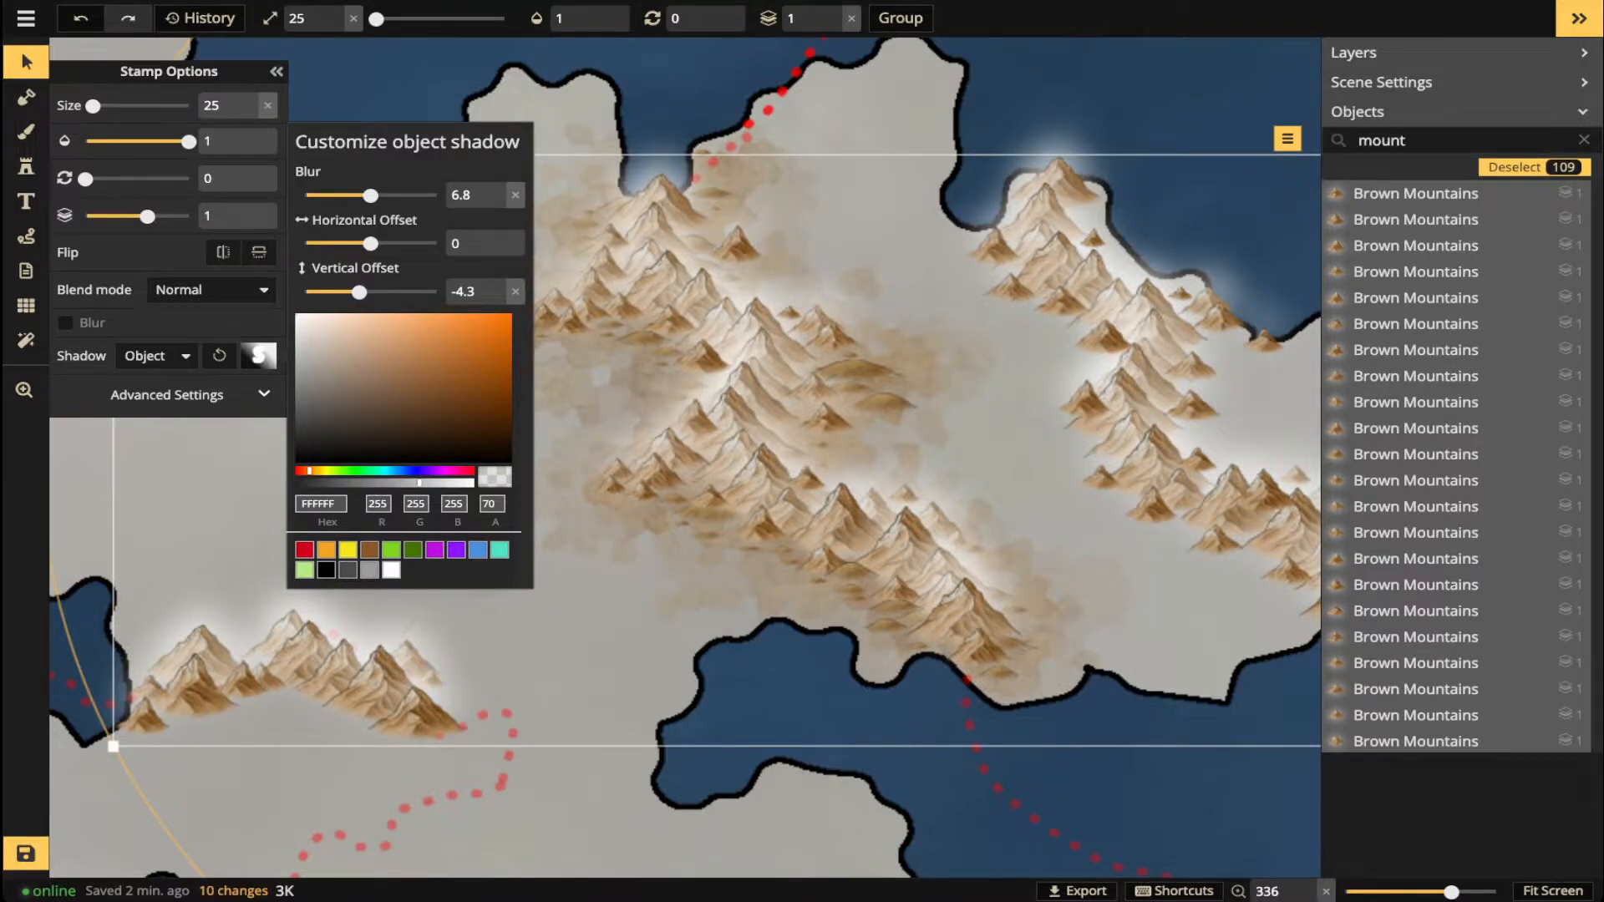
left_click_drag(359, 291, 357, 291)
key("Escape")
scroll(635, 302, "down", 1)
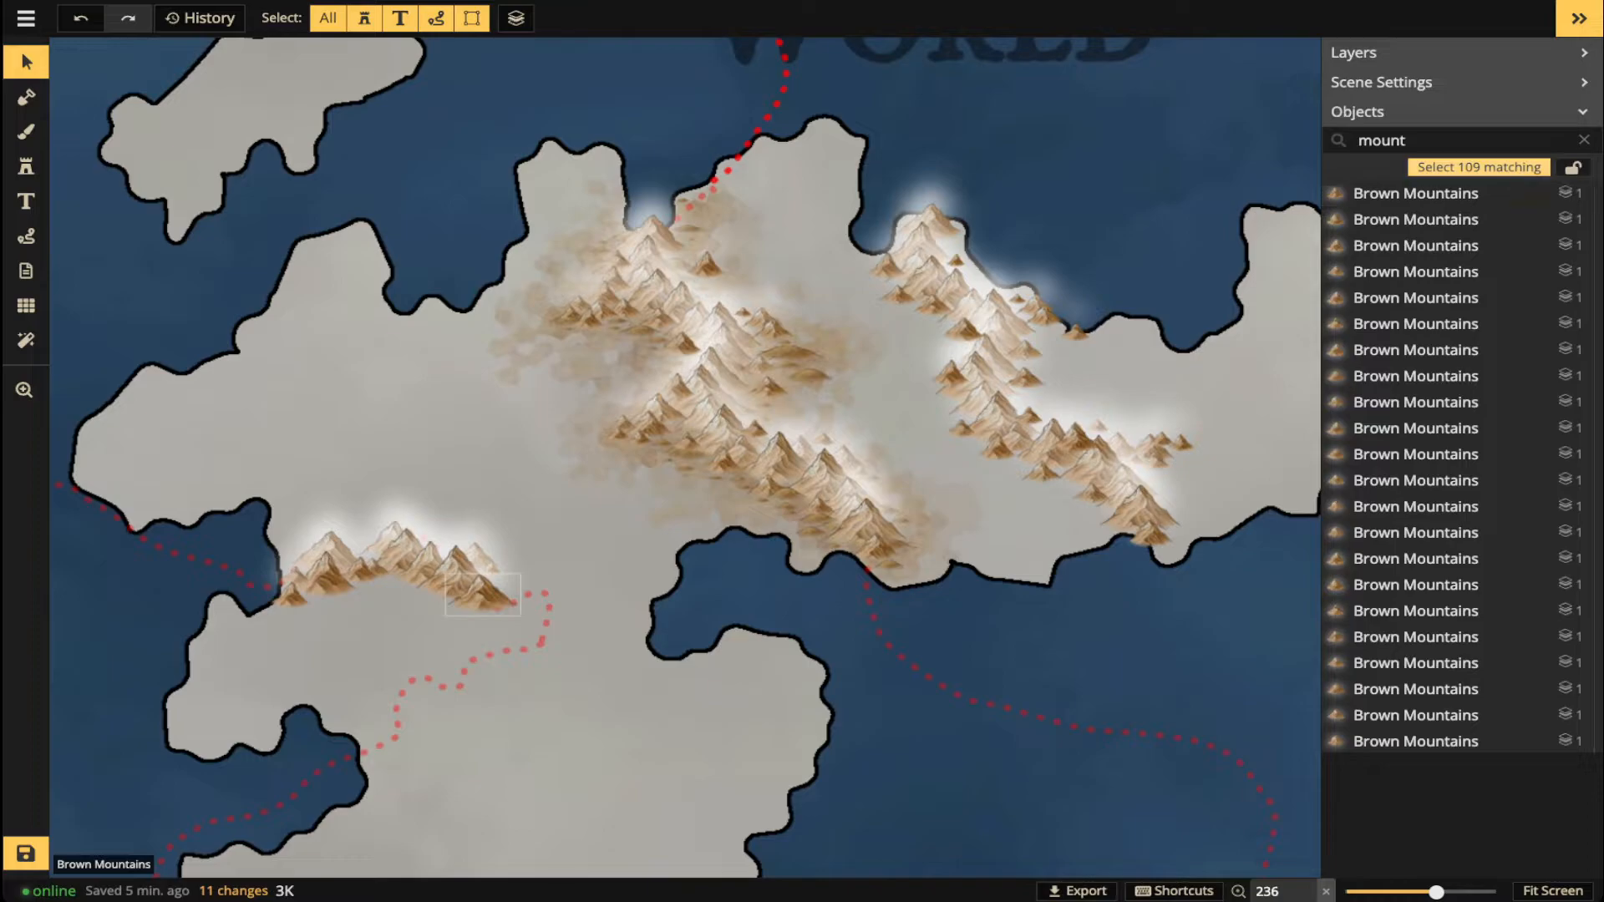
- Select all matching mountains again and change their shadow to the brown swatch 8B572A at opacity 49
left_click(1477, 168)
scroll(703, 313, "up", 3)
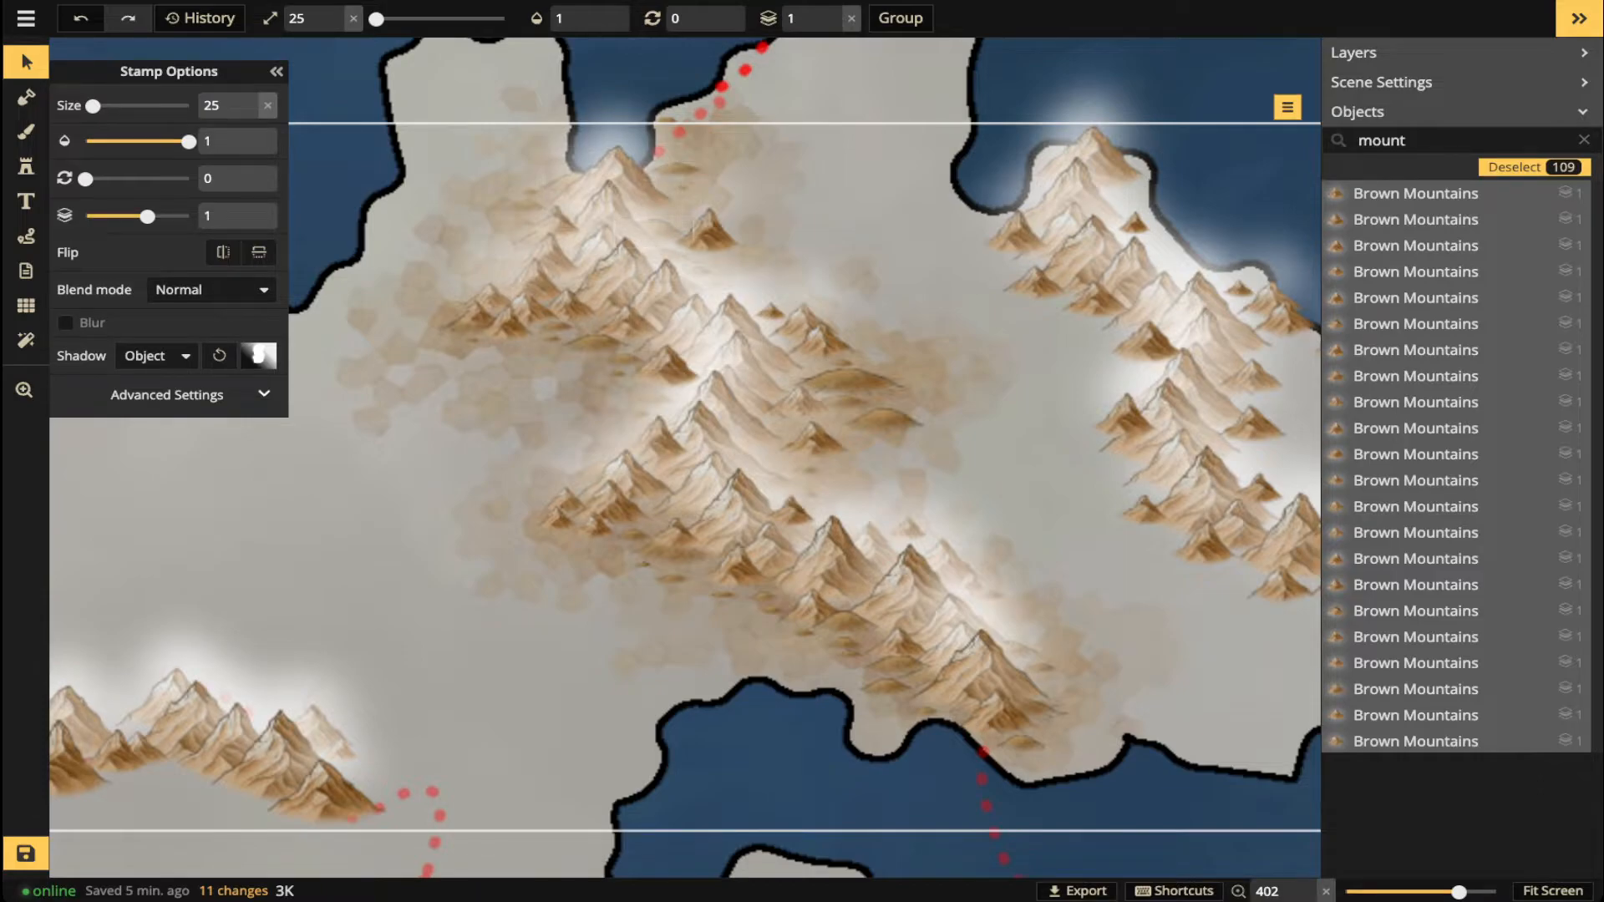
left_click(259, 355)
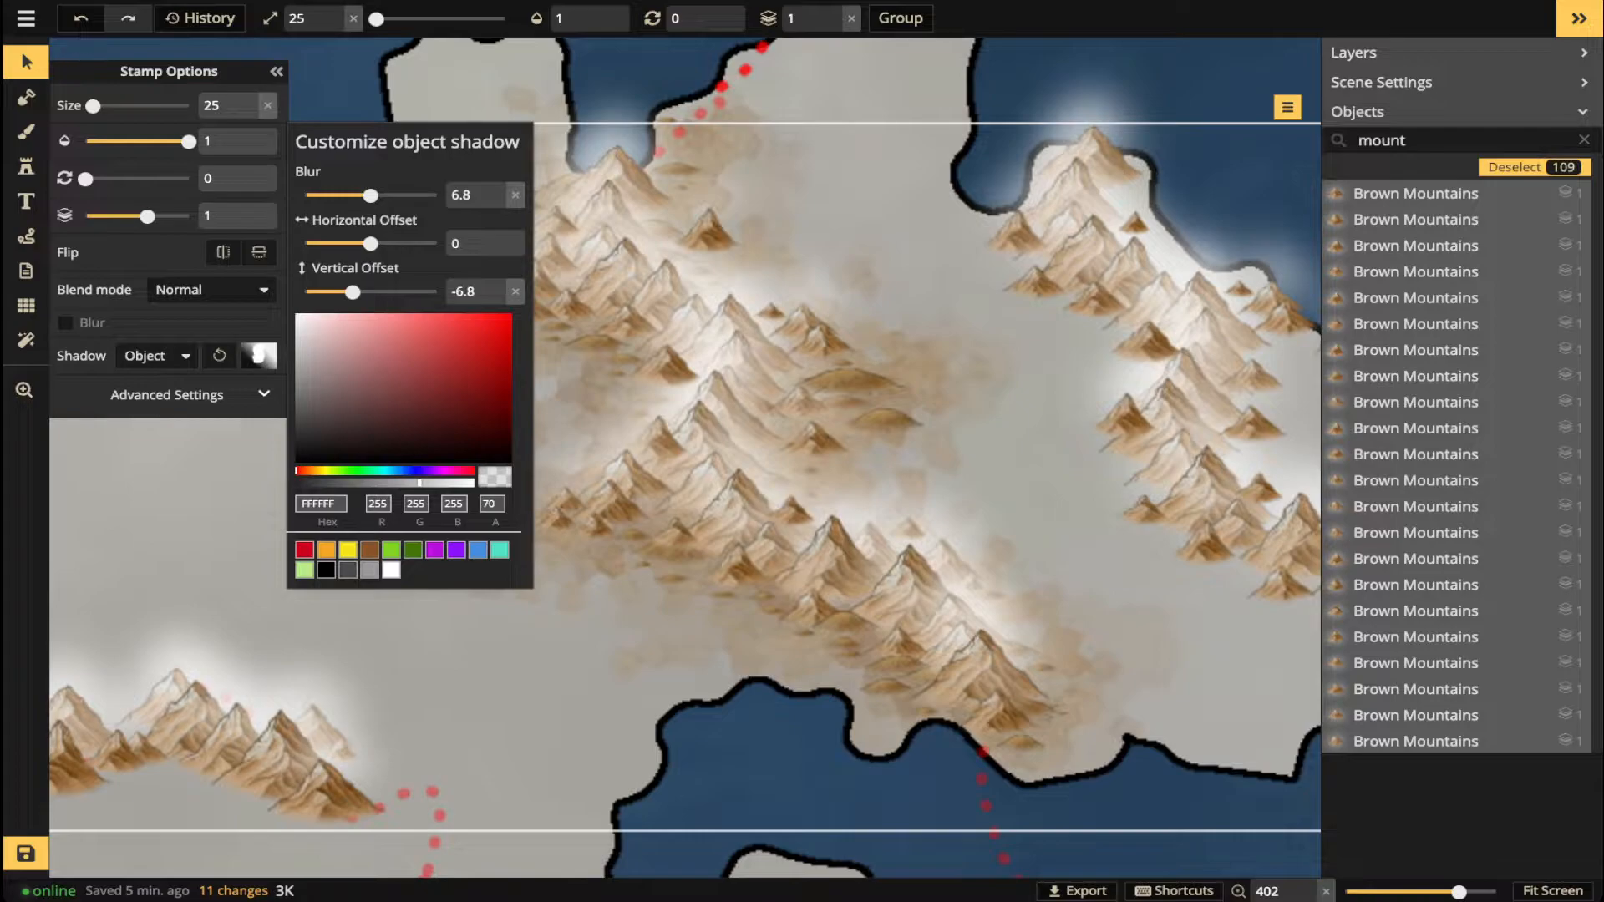
left_click(369, 550)
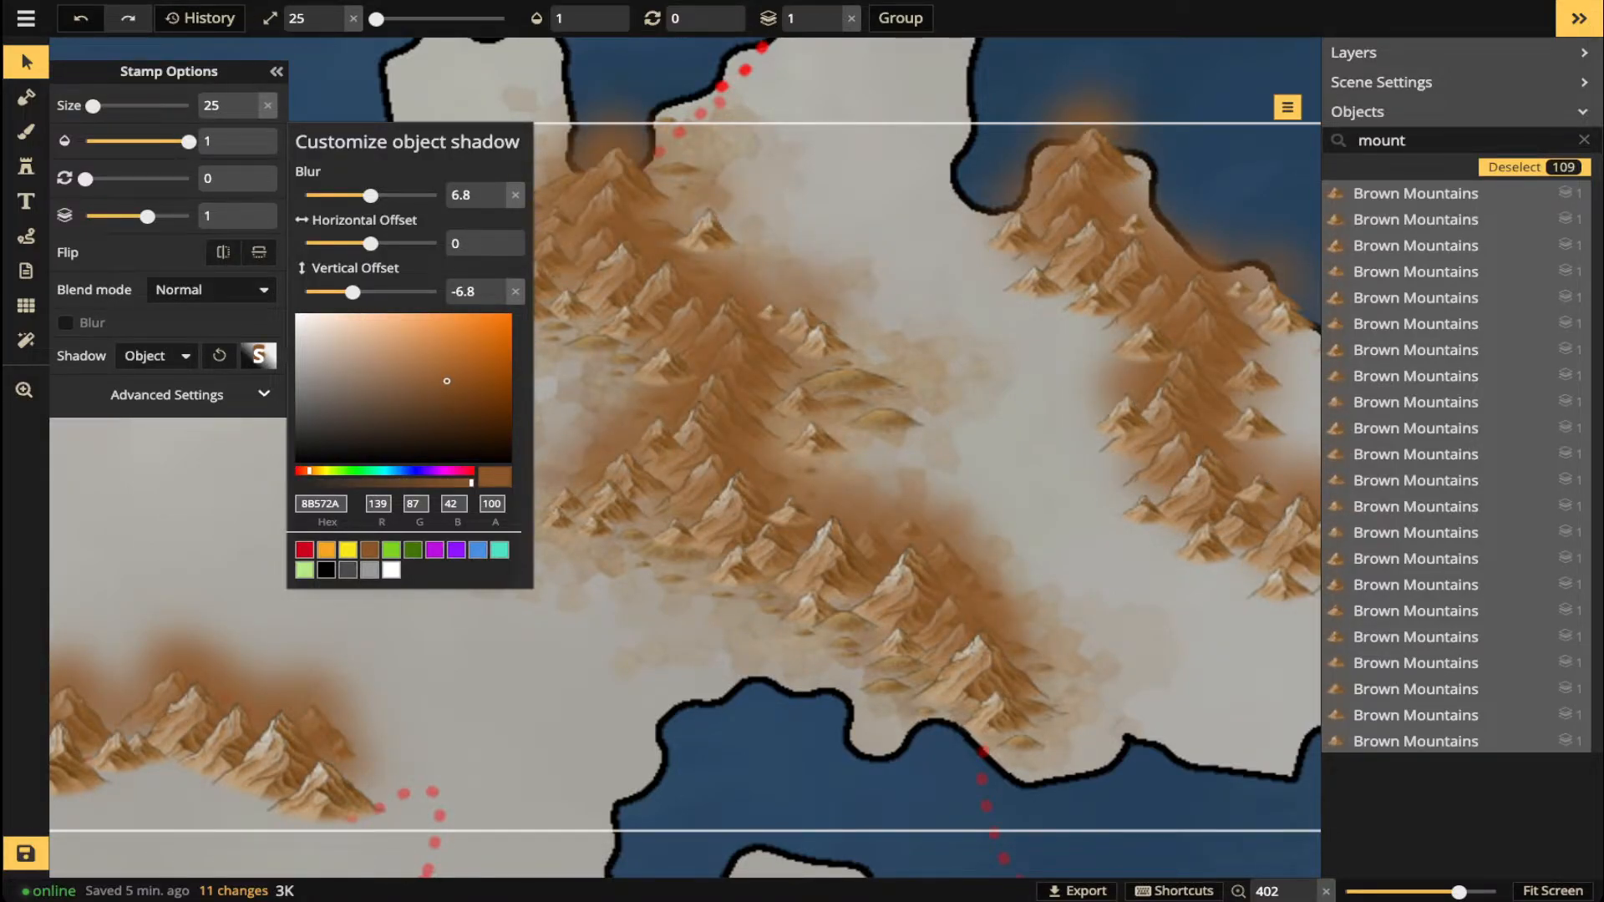
left_click(383, 482)
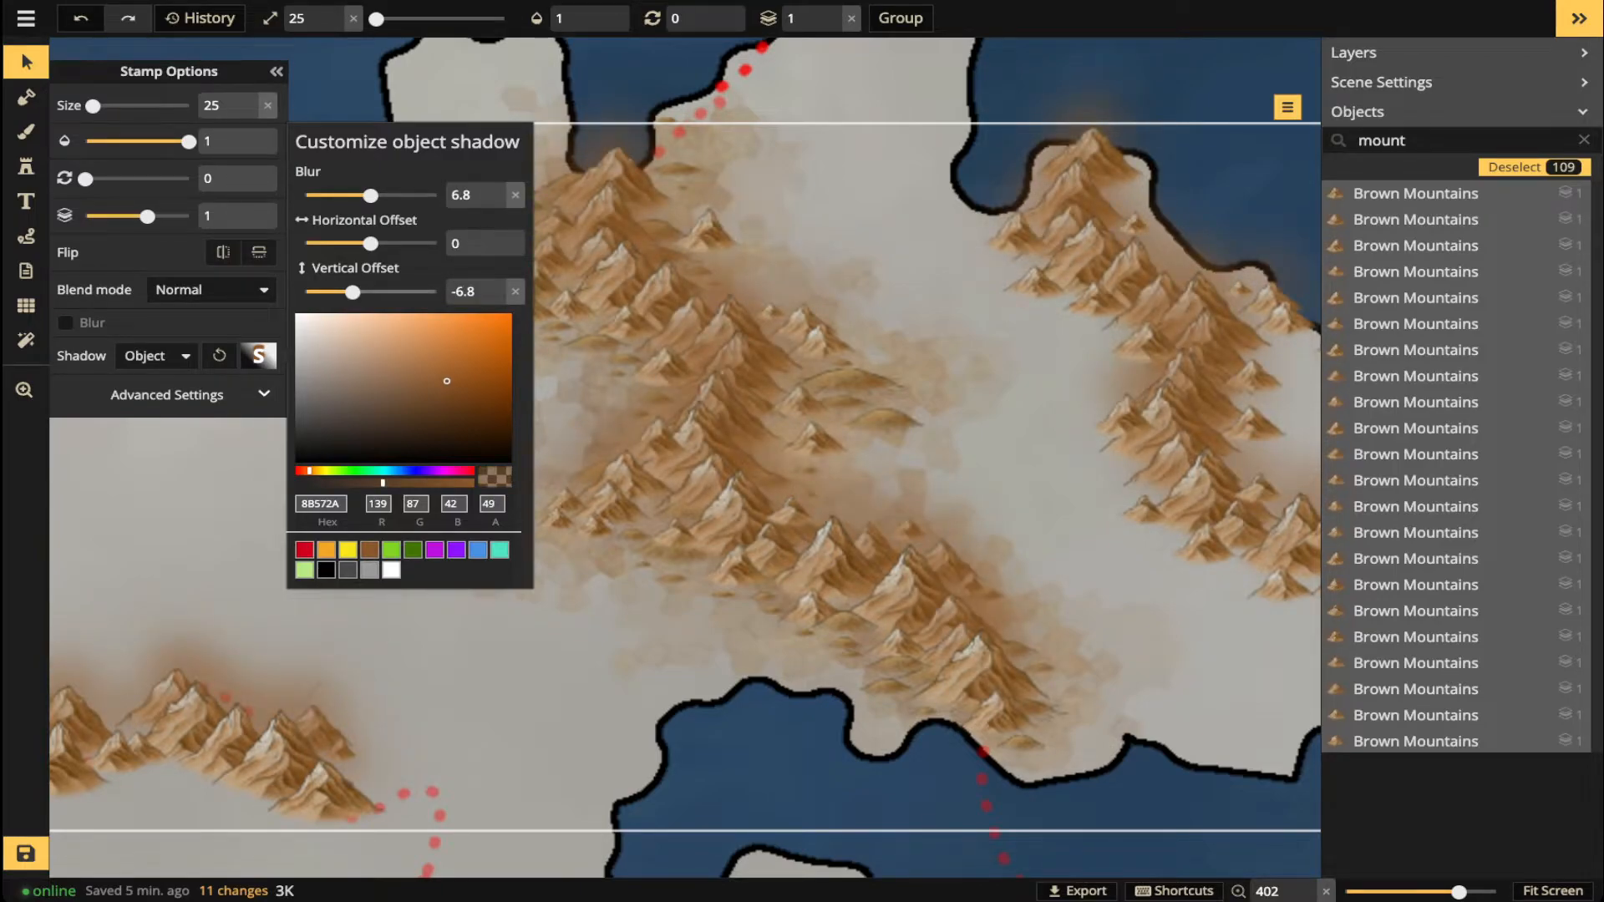
- Set the mountain shadows' vertical offset to 5.8 and opacity to 64, and clear the selection
left_click(515, 291)
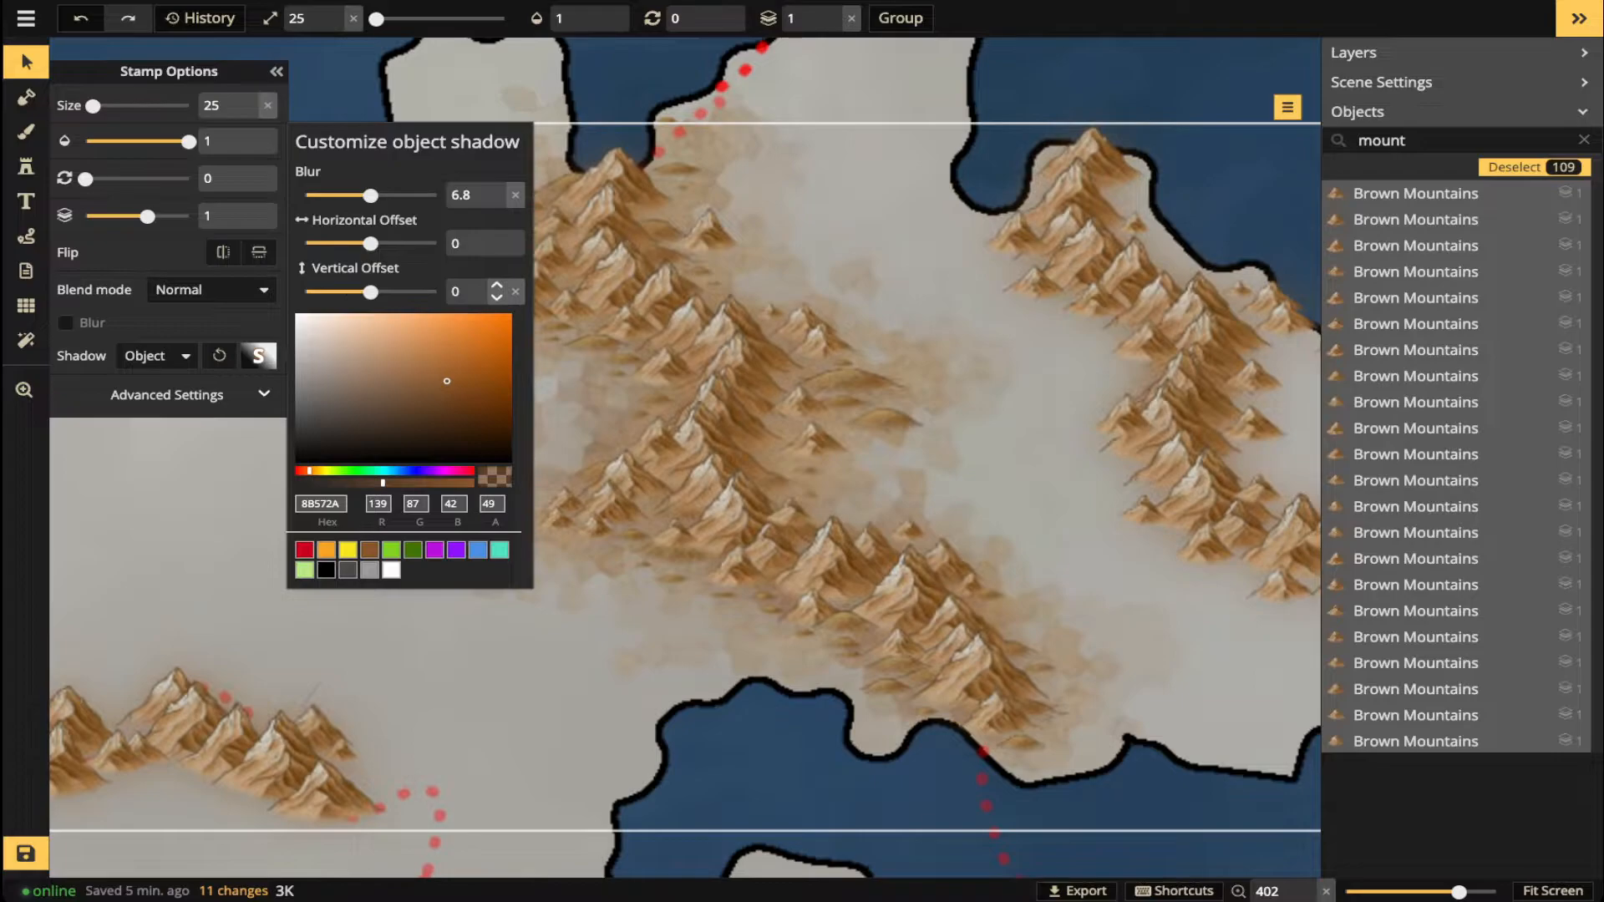
left_click_drag(370, 291, 385, 291)
left_click_drag(382, 483, 409, 483)
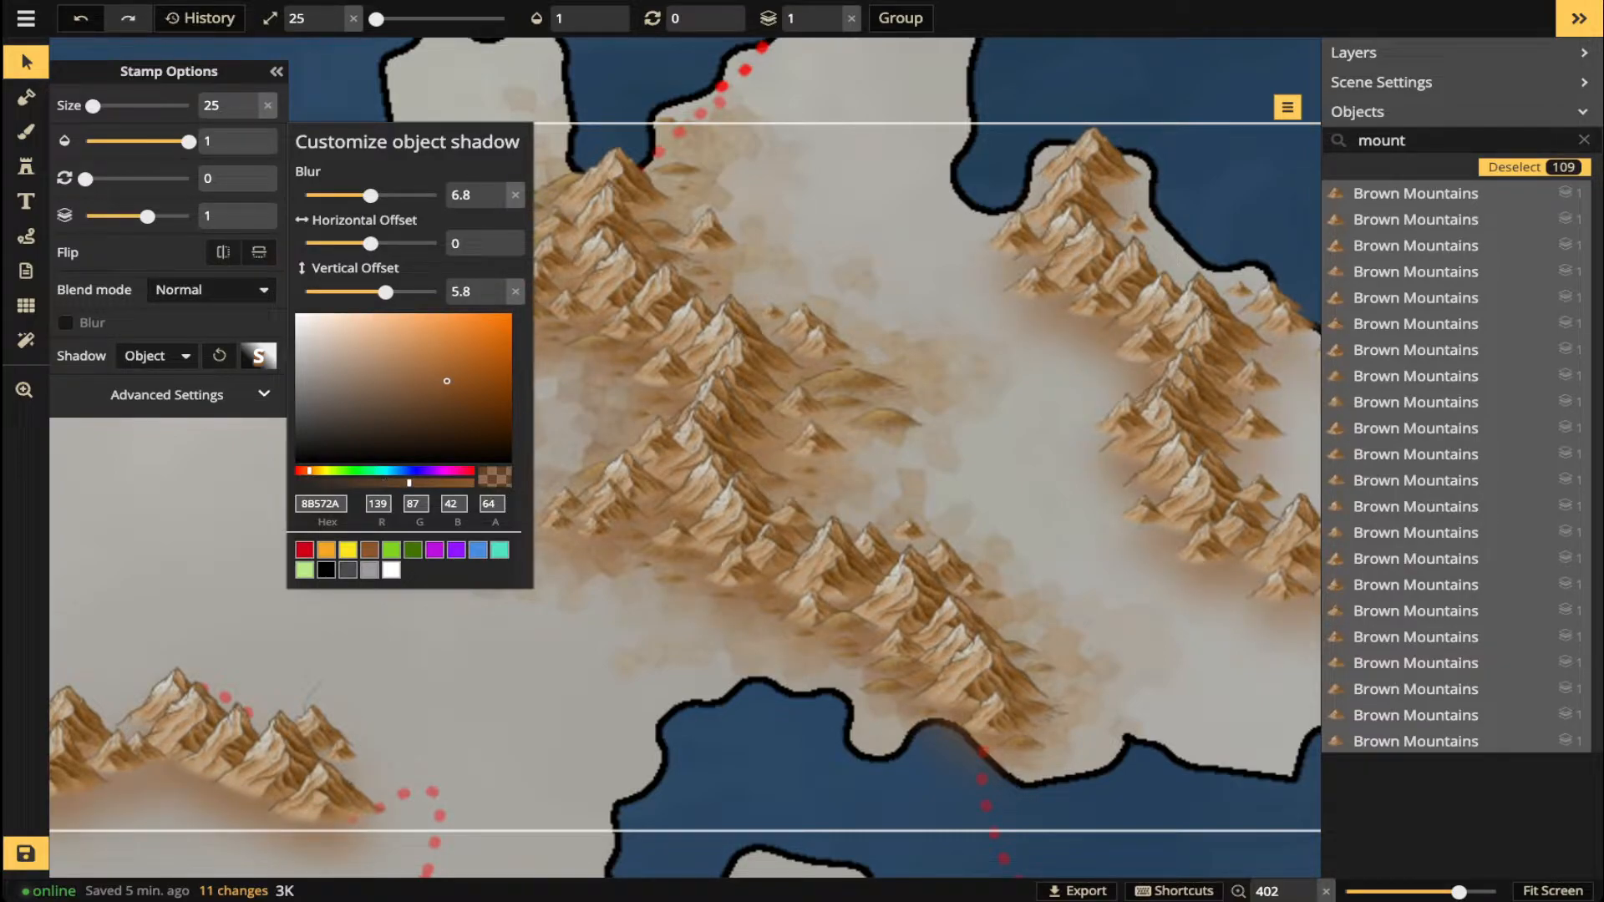
left_click(803, 324)
left_click(575, 344)
- Examine how the brown shadows blend the mountain ranges into the surrounding land, both close up and across the map
scroll(574, 344, "down", 1)
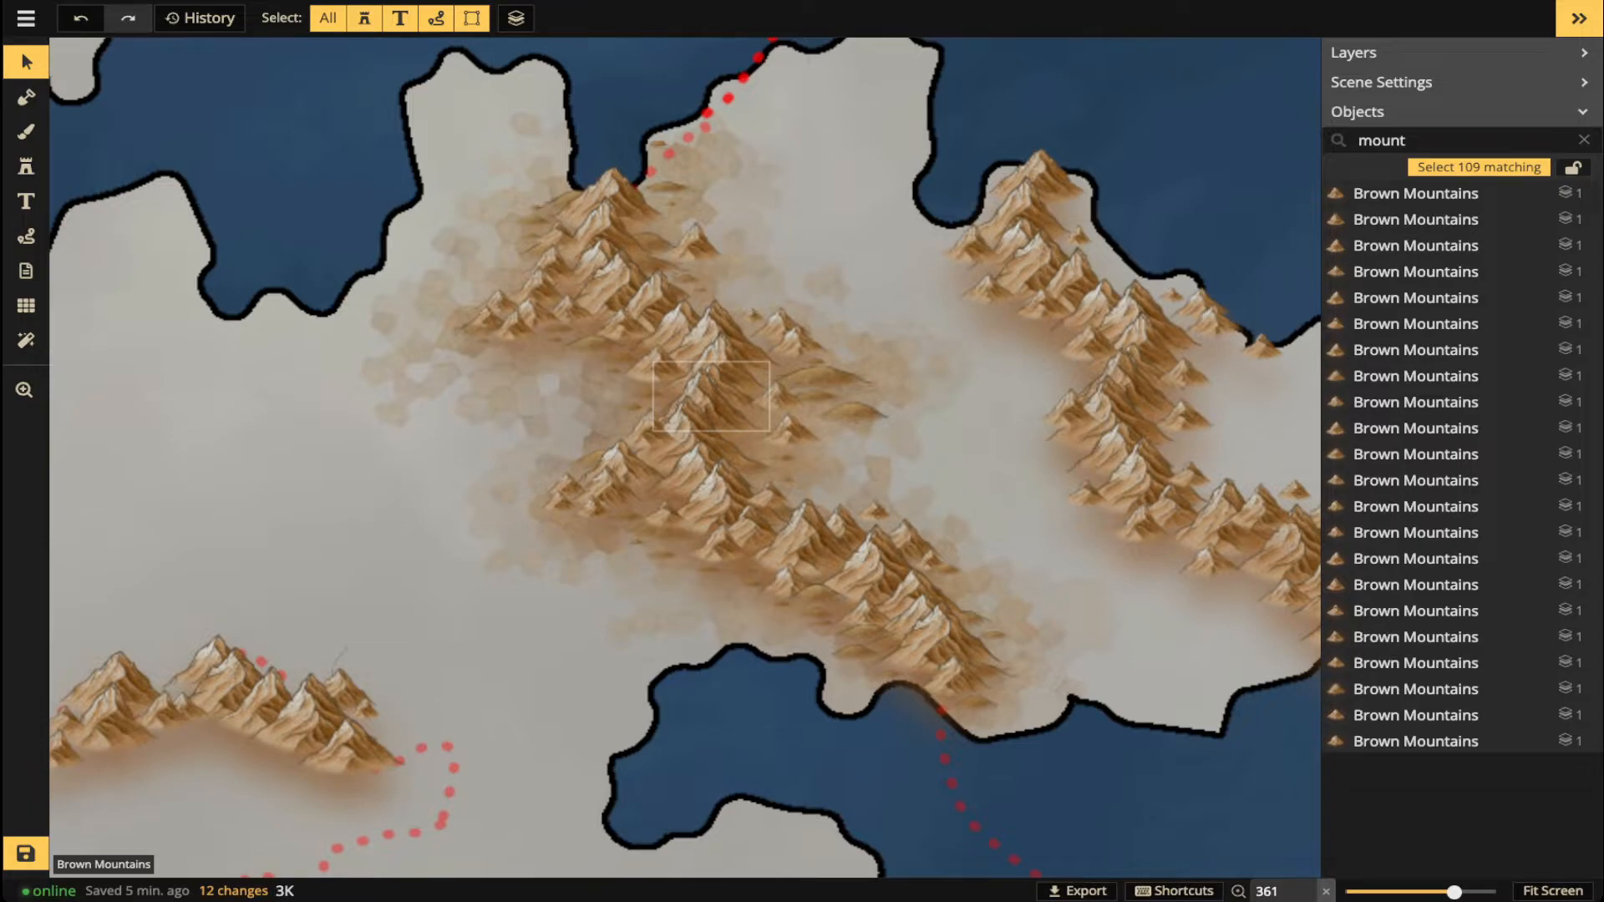
scroll(727, 335, "down", 4)
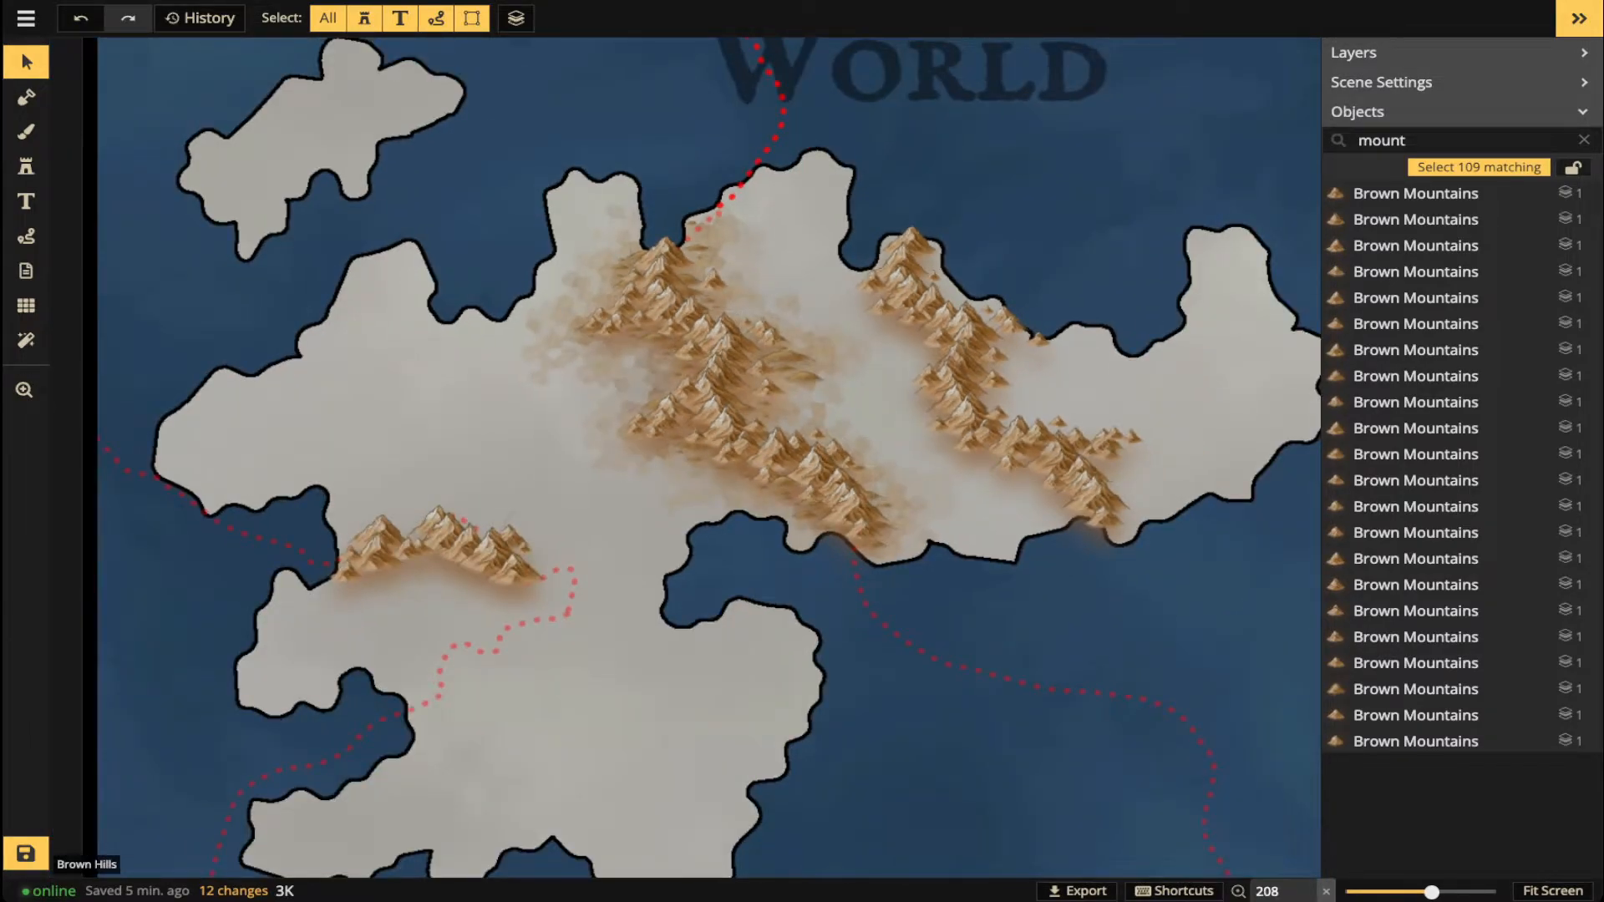
scroll(665, 407, "up", 4)
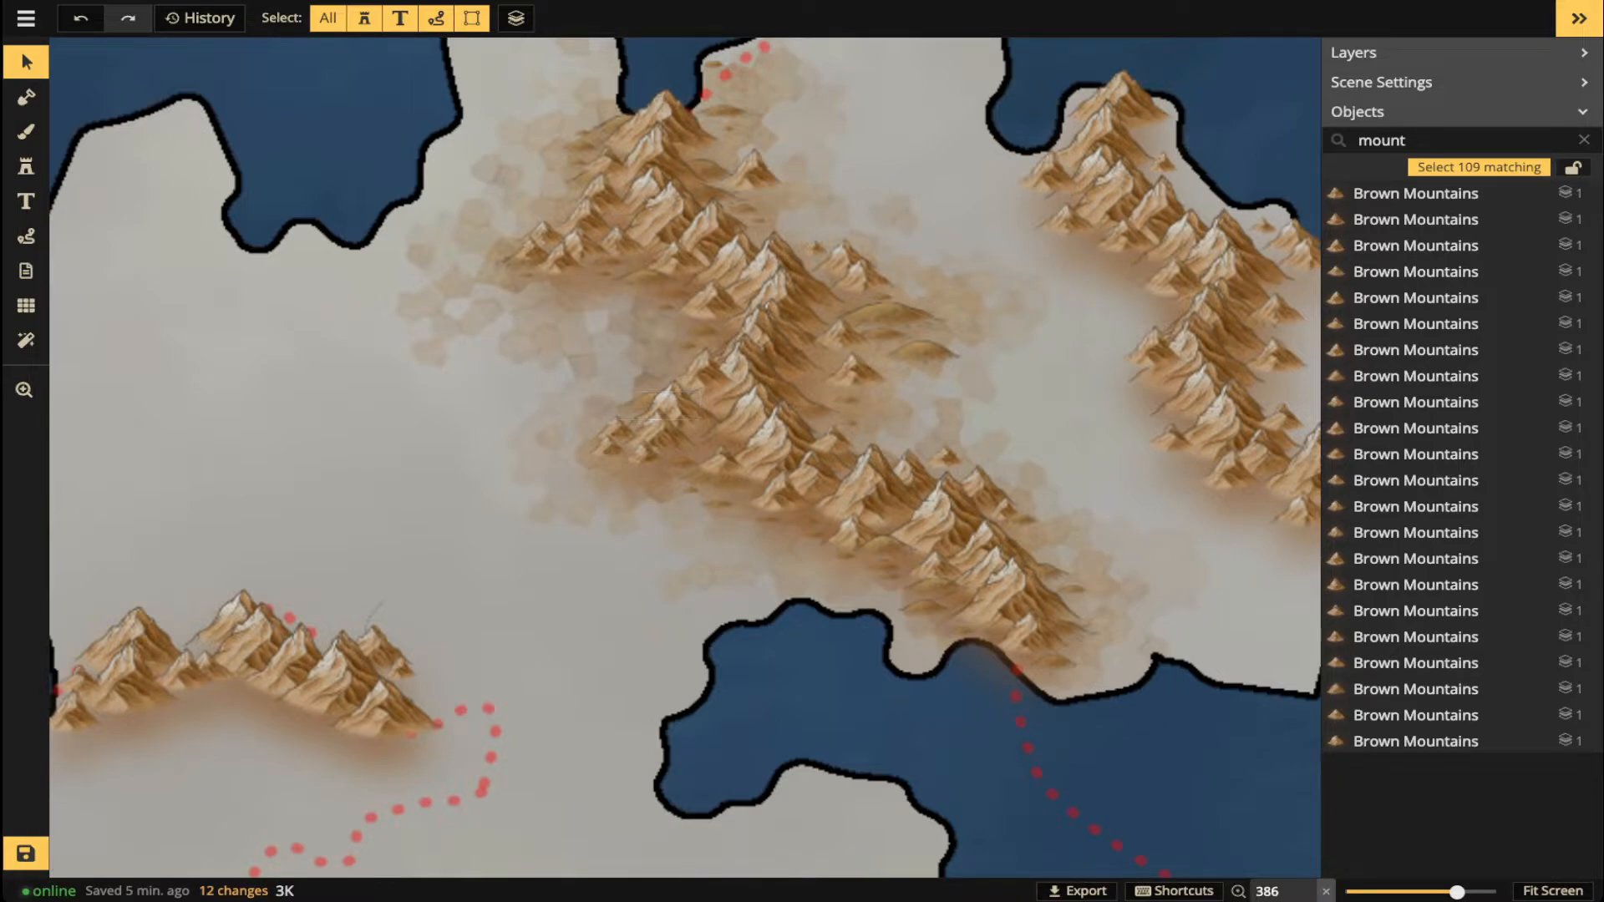
scroll(427, 140, "down", 2)
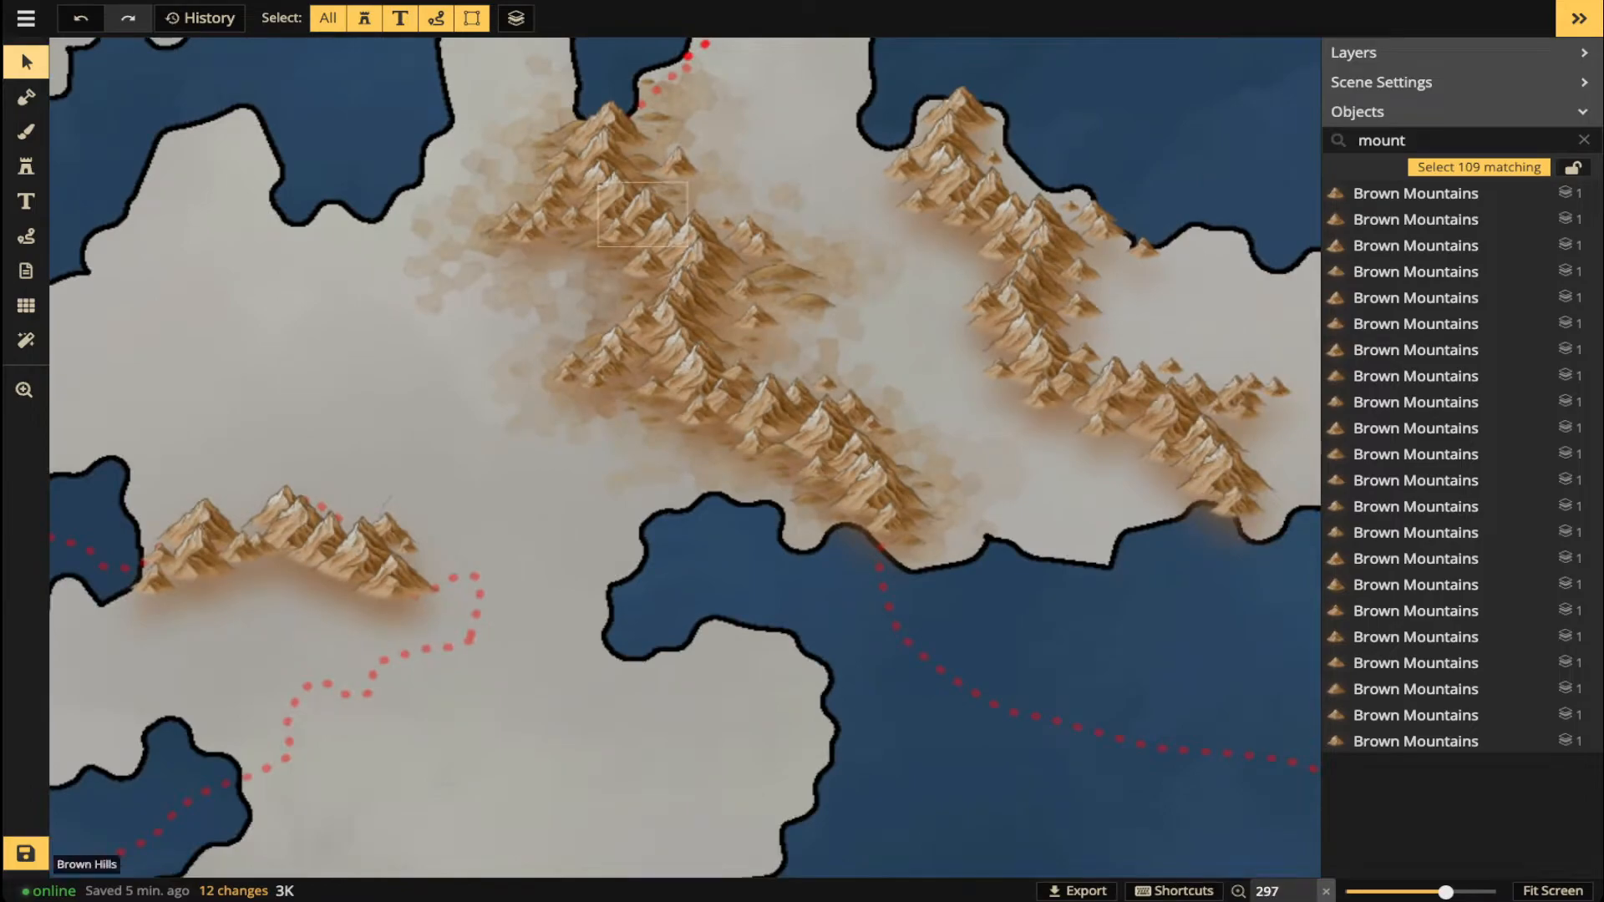
scroll(655, 224, "down", 3)
left_click_drag(655, 224, 653, 392)
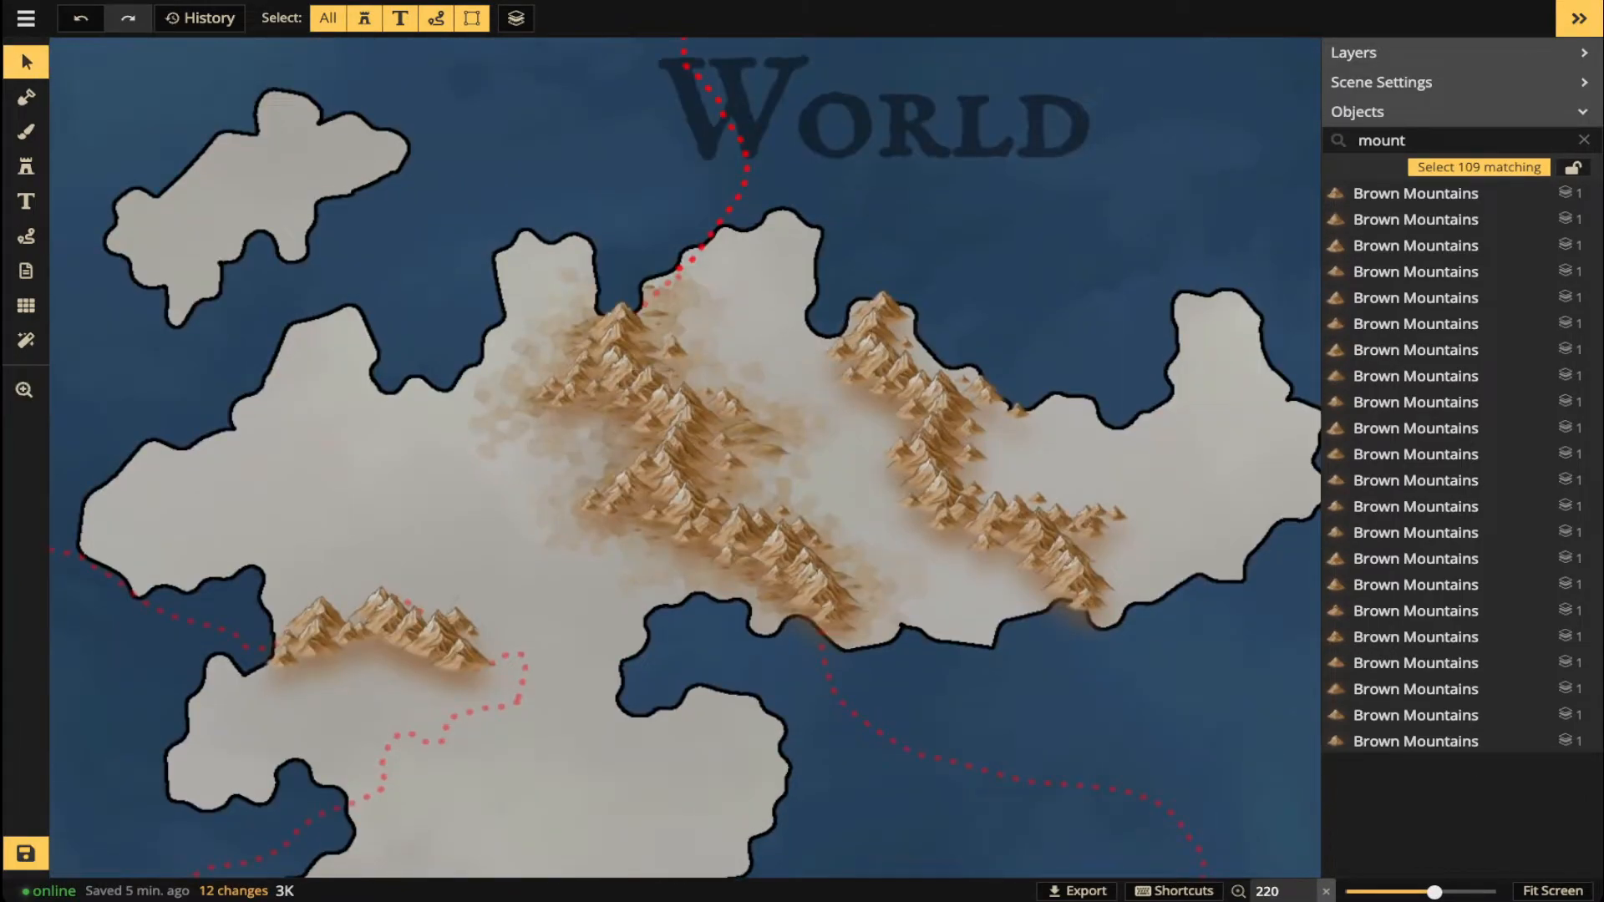
scroll(543, 292, "up", 1)
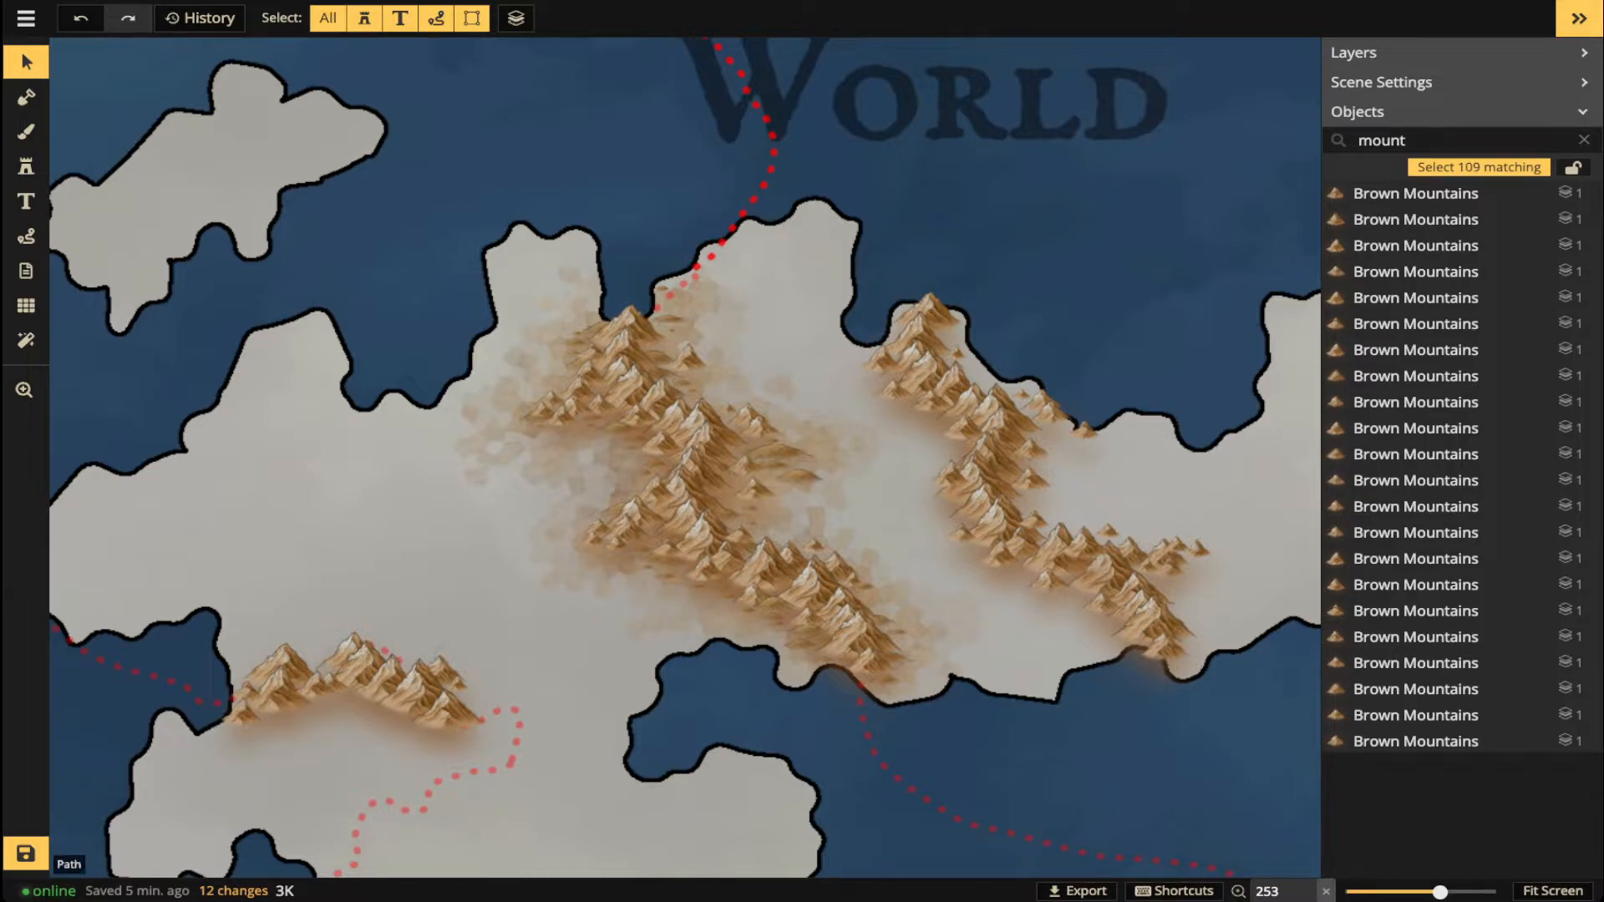
- Shift the mountains at the southern tip of the eastern range slightly outward toward the coast
left_click(1141, 610)
left_click(1151, 622)
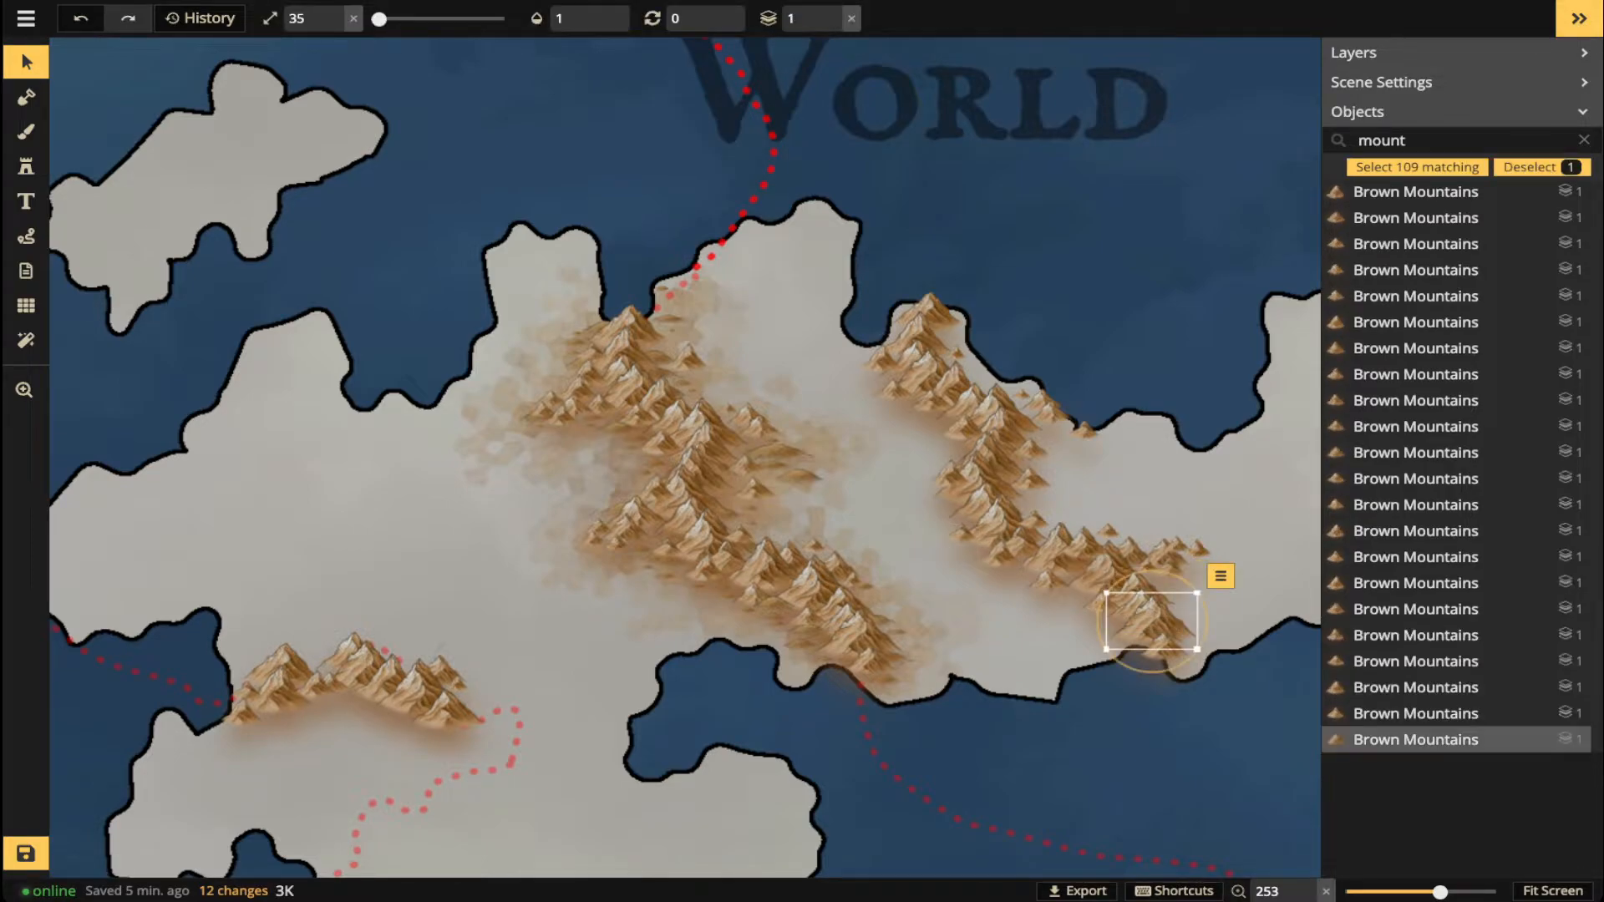
left_click_drag(1151, 623, 1188, 637)
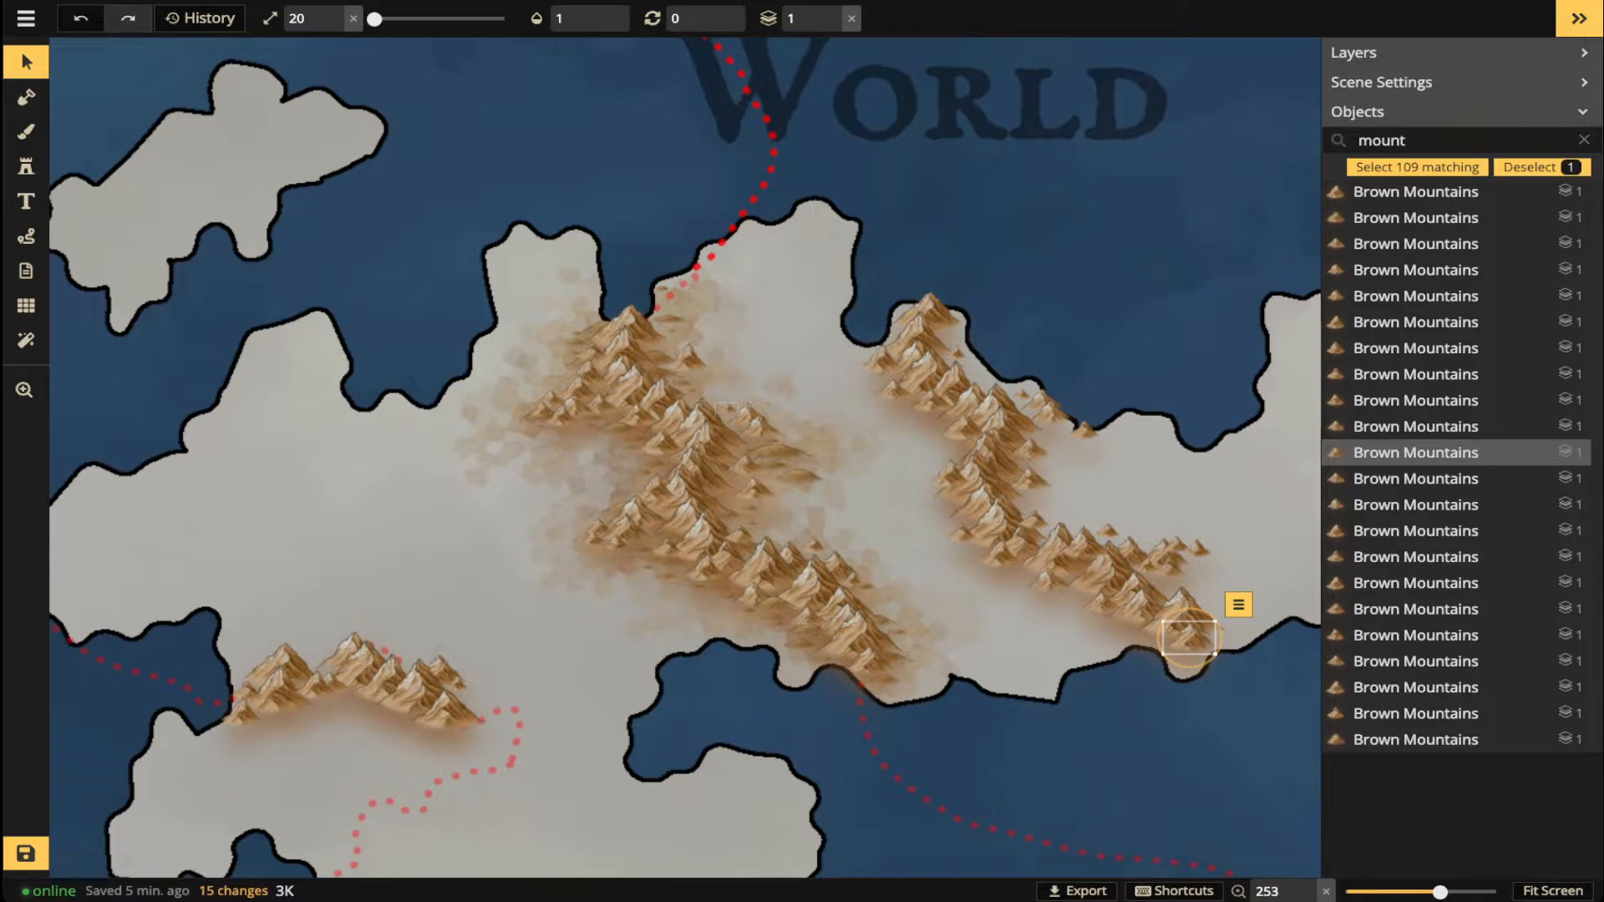
- Move a large and a small mountain from the southwestern range onto the open western land and set the small one to layer 2
left_click(26, 61)
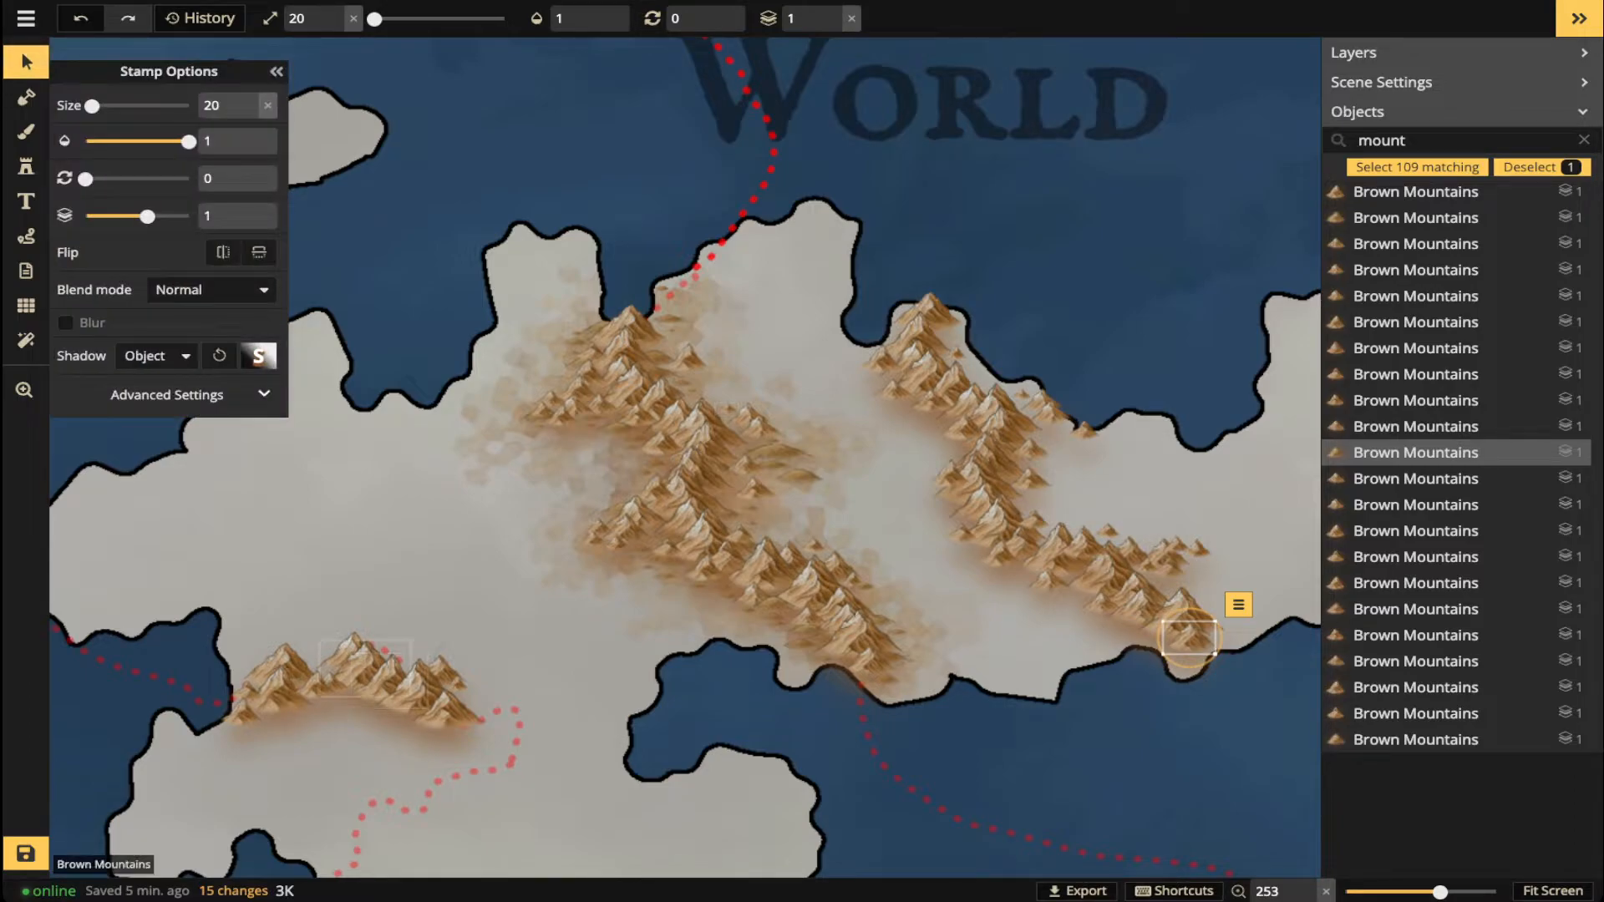
left_click_drag(365, 668, 382, 485)
scroll(351, 506, "up", 2)
scroll(351, 506, "up", 2)
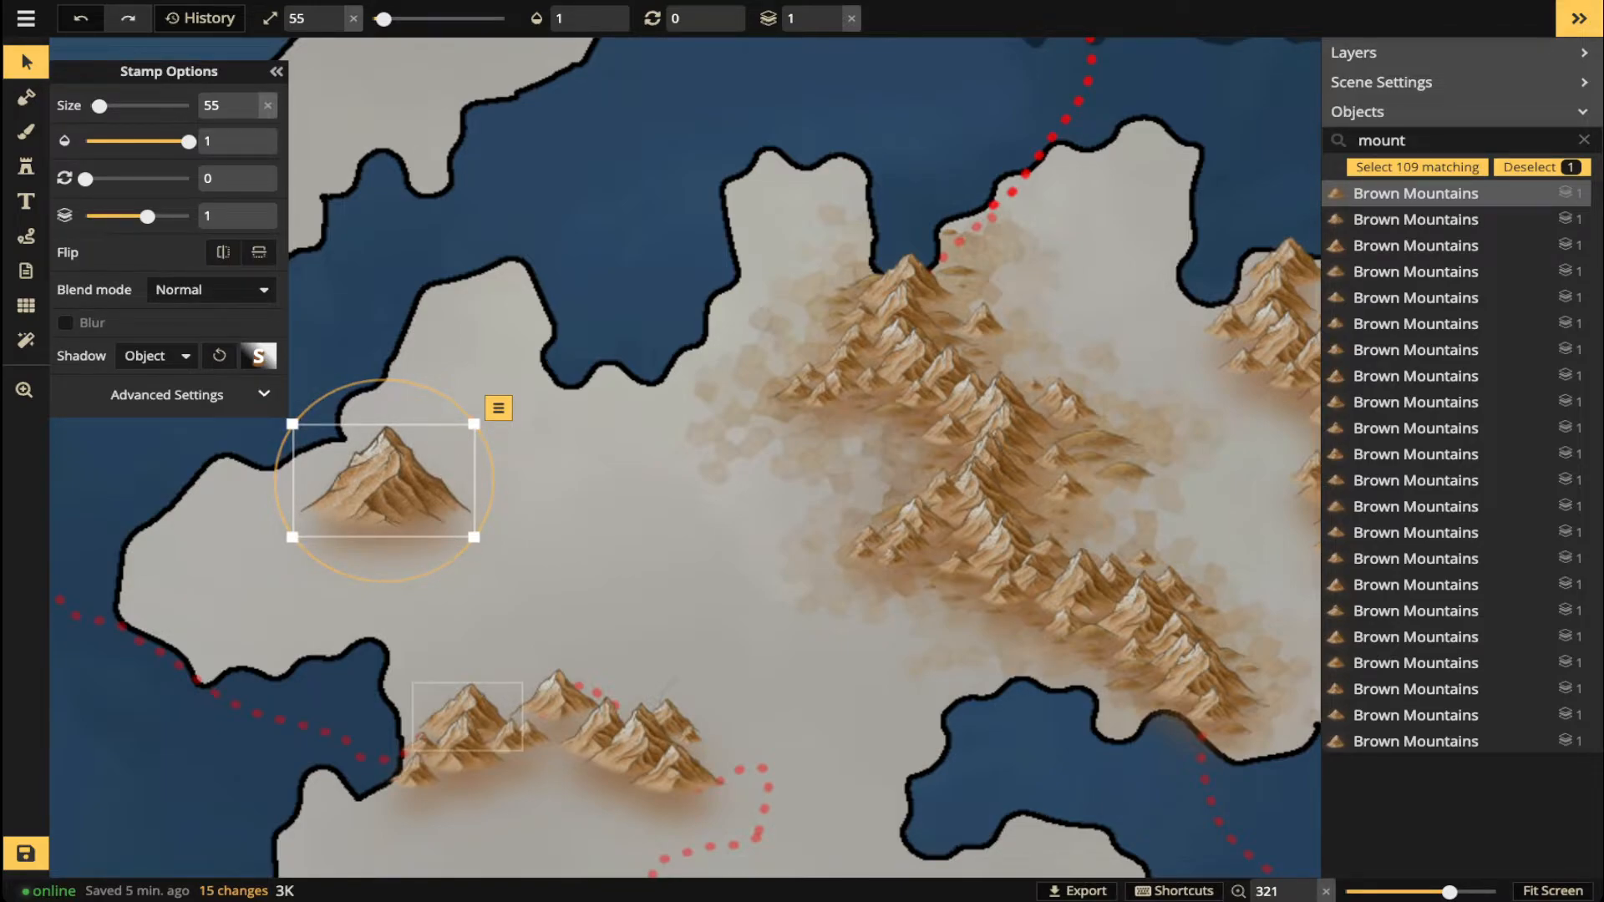
left_click_drag(467, 716, 418, 521)
key("bracketleft")
key("bracketleft")
left_click(833, 12)
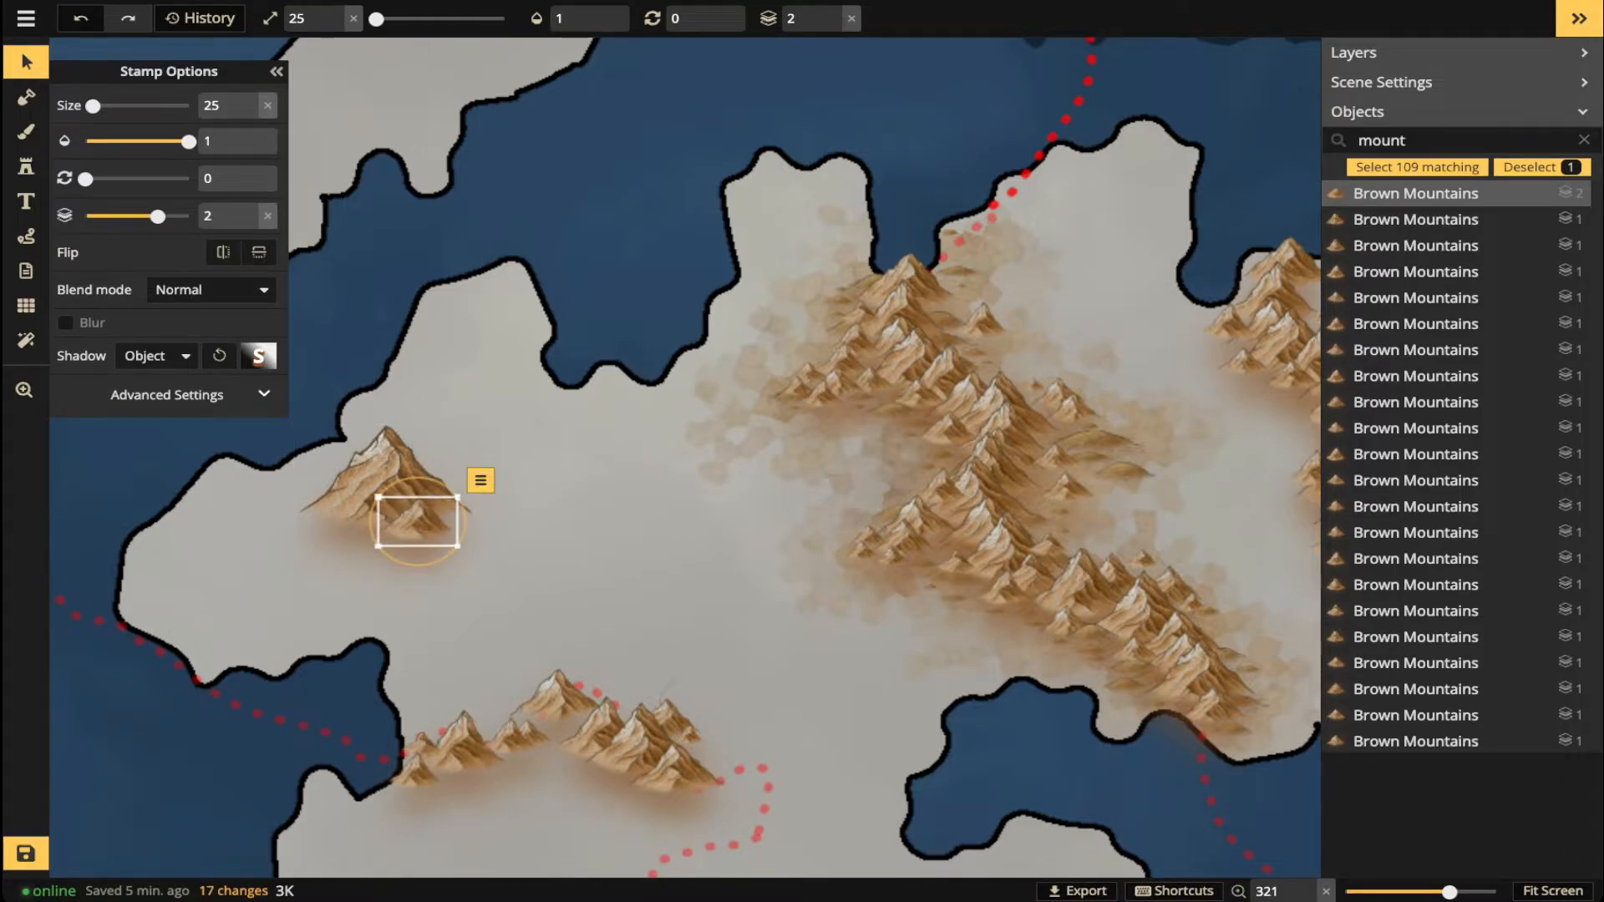
- Delete the small and the large mountain standing on the open western land
key("Delete")
left_click(408, 499)
key("Delete")
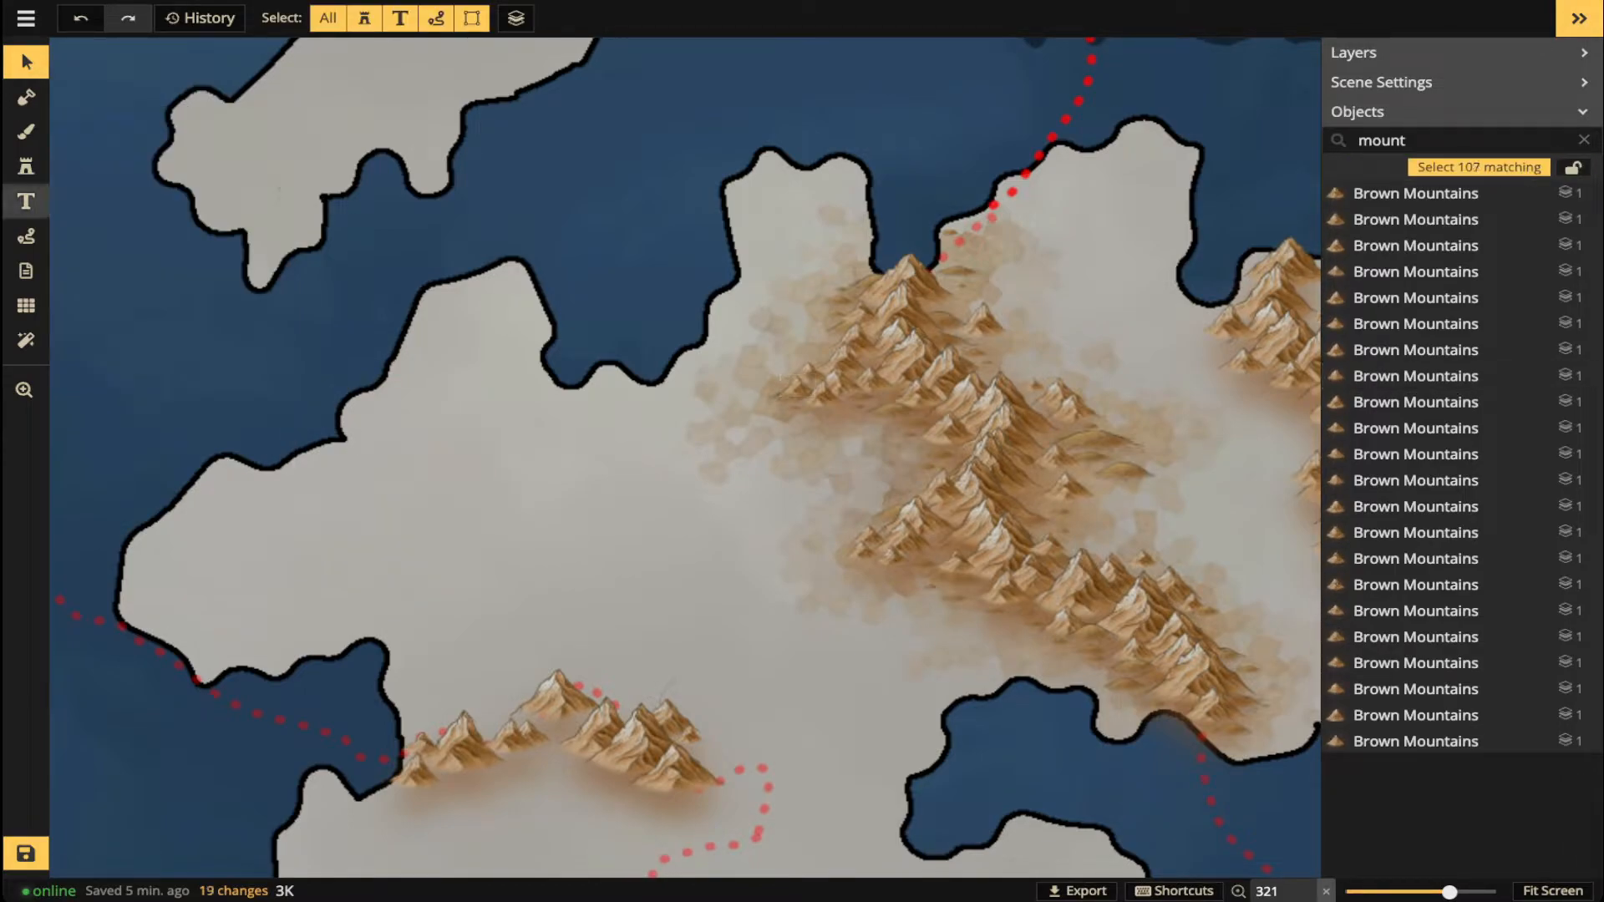
- Place a size 65 brown mountain stamp without a shadow on the open western land, and delete it again
left_click(26, 166)
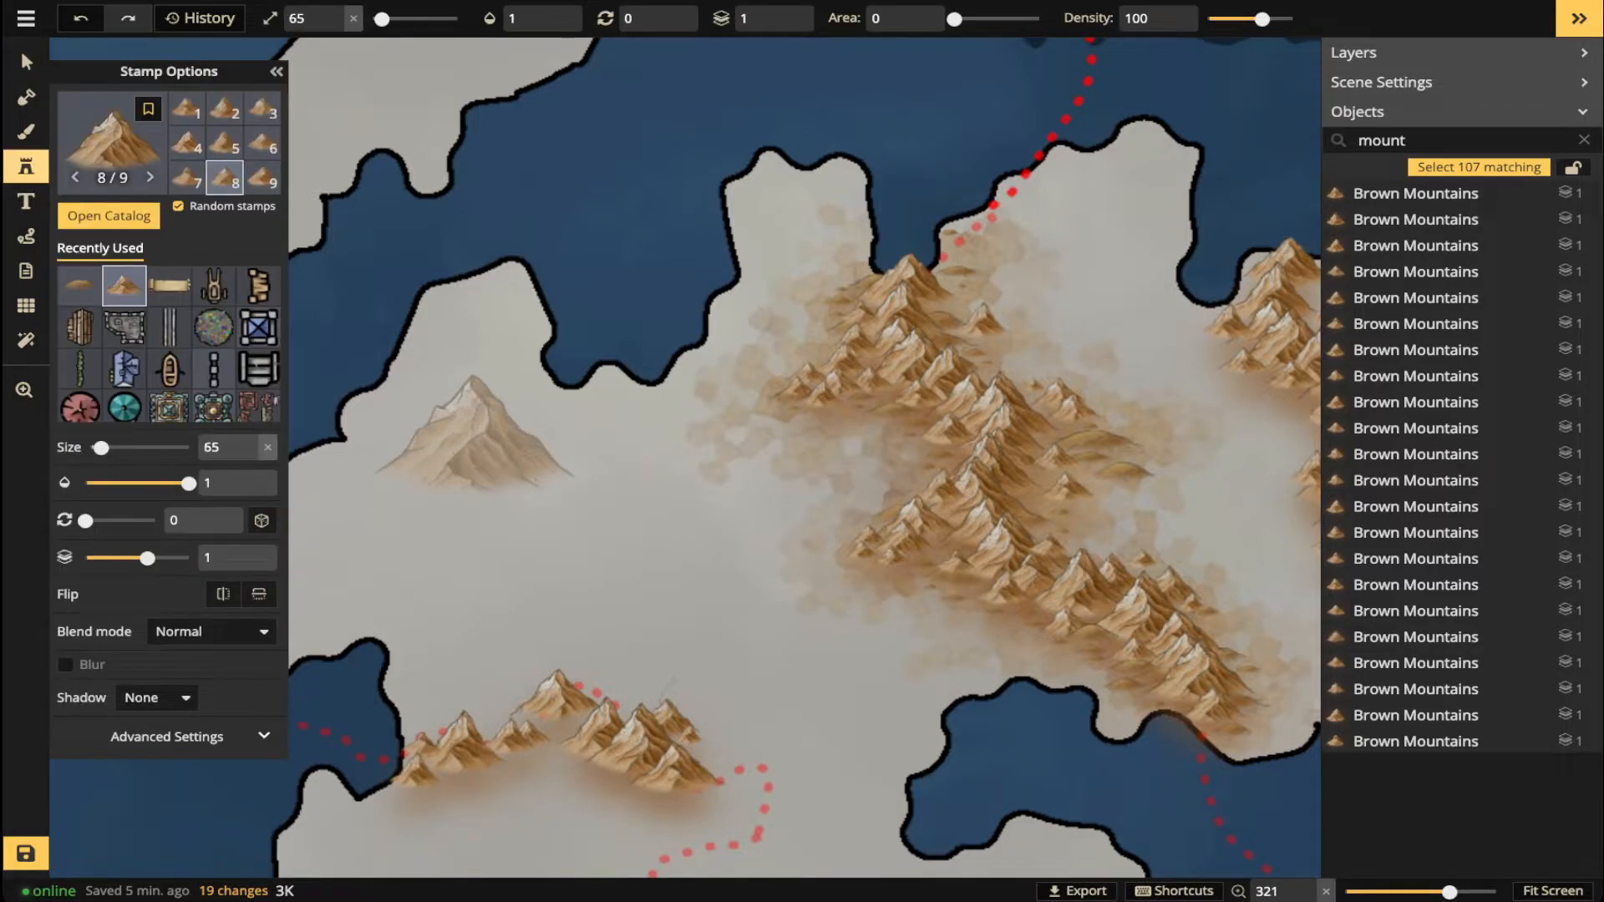
left_click(476, 427)
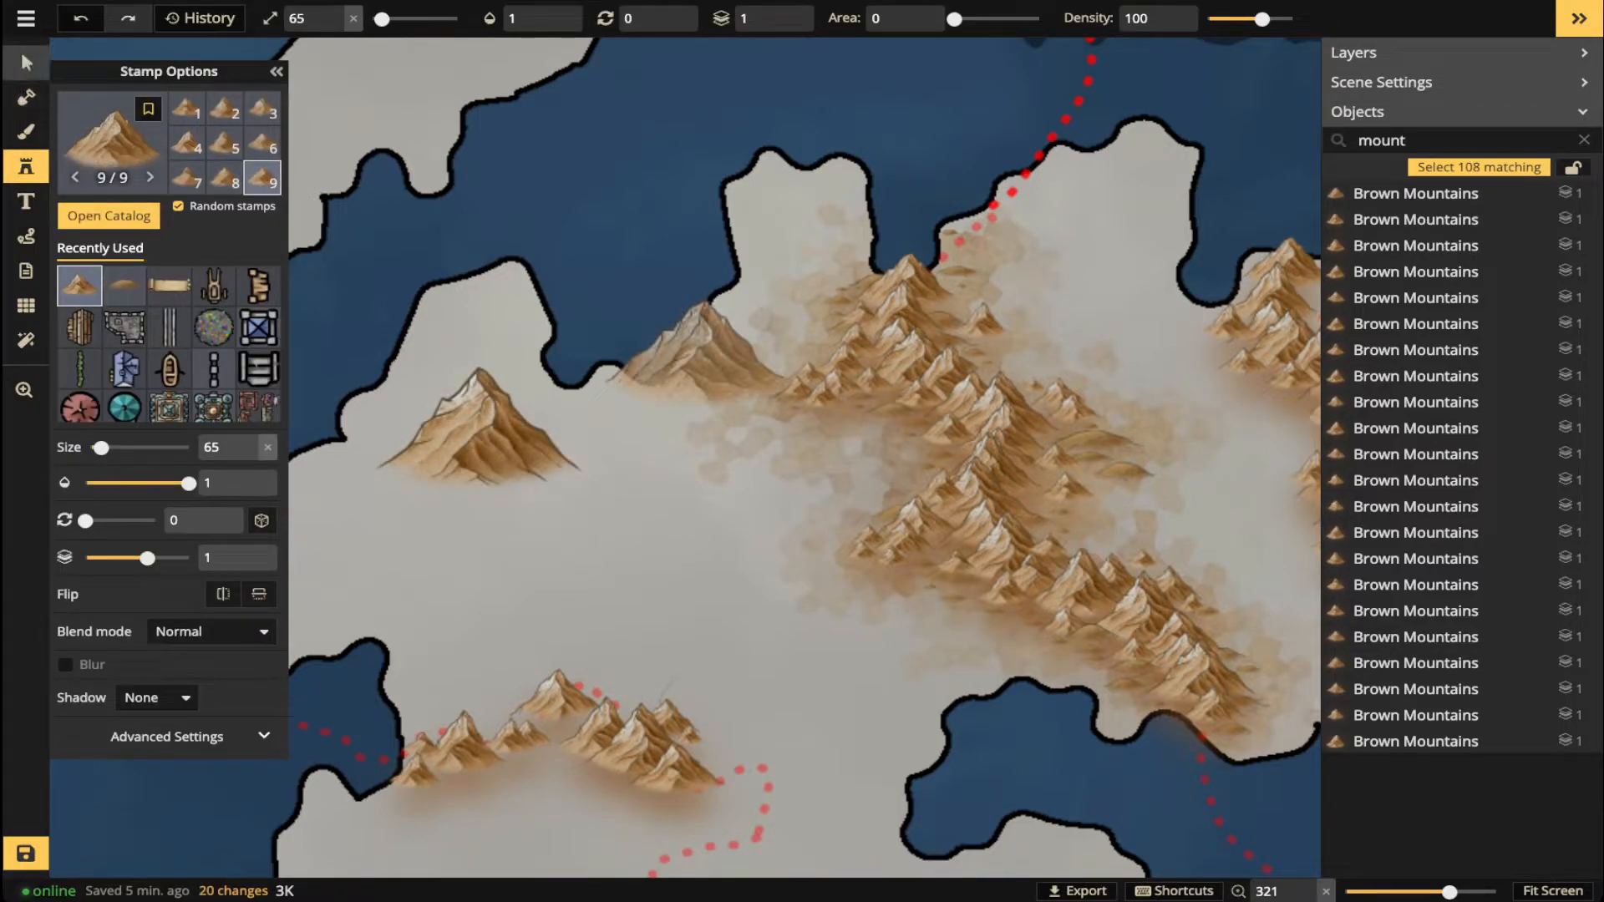
left_click(22, 52)
key("Delete")
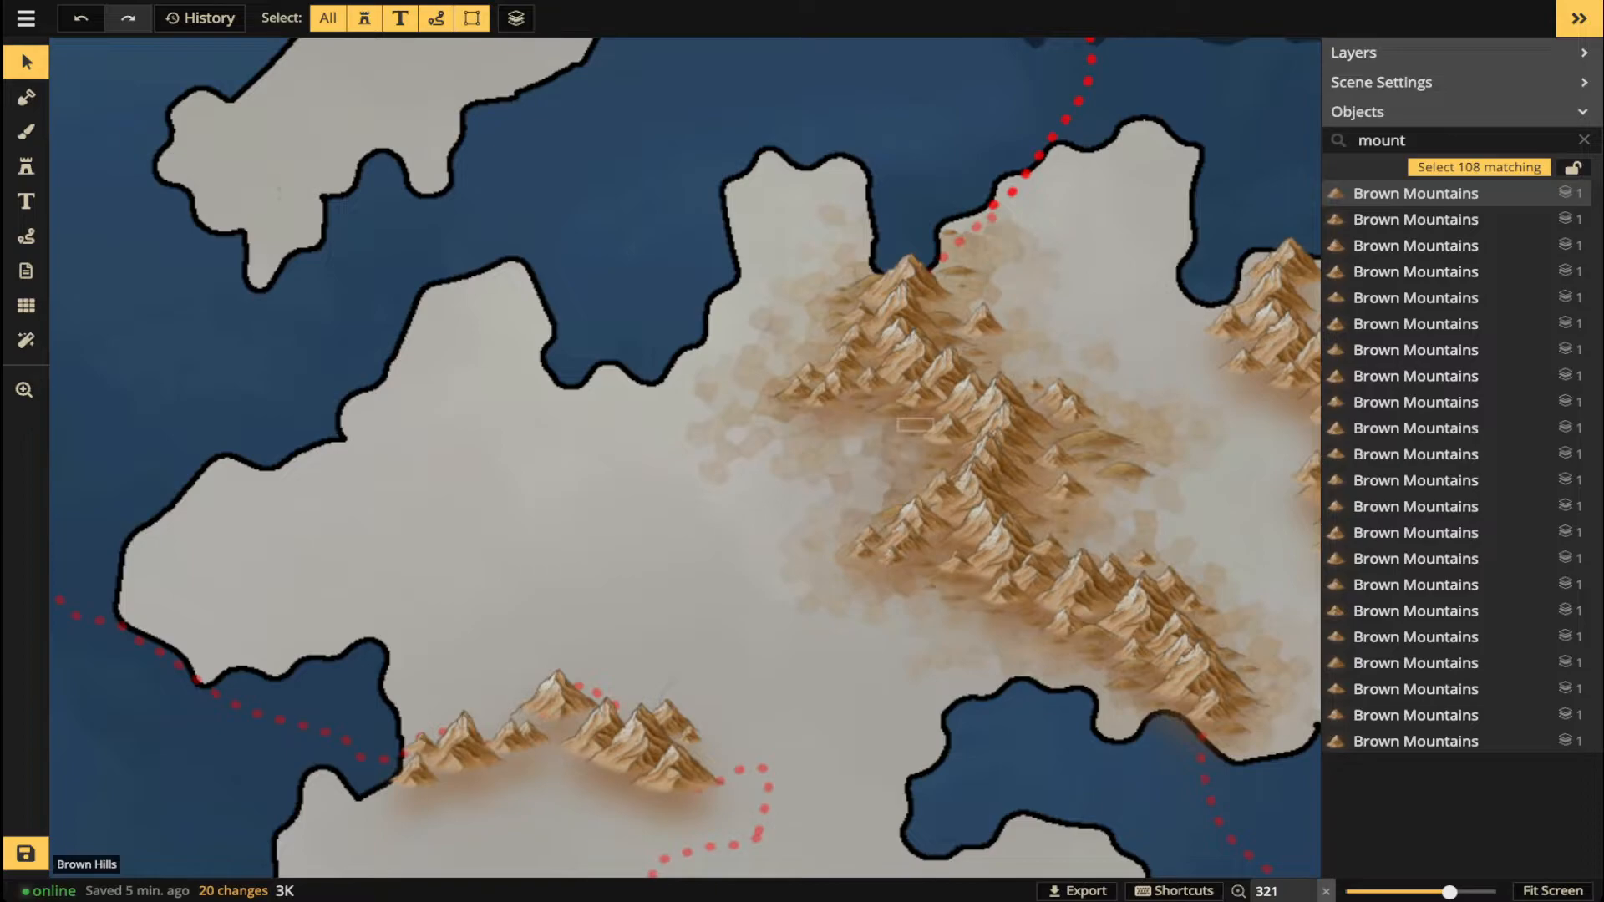
left_click(972, 399)
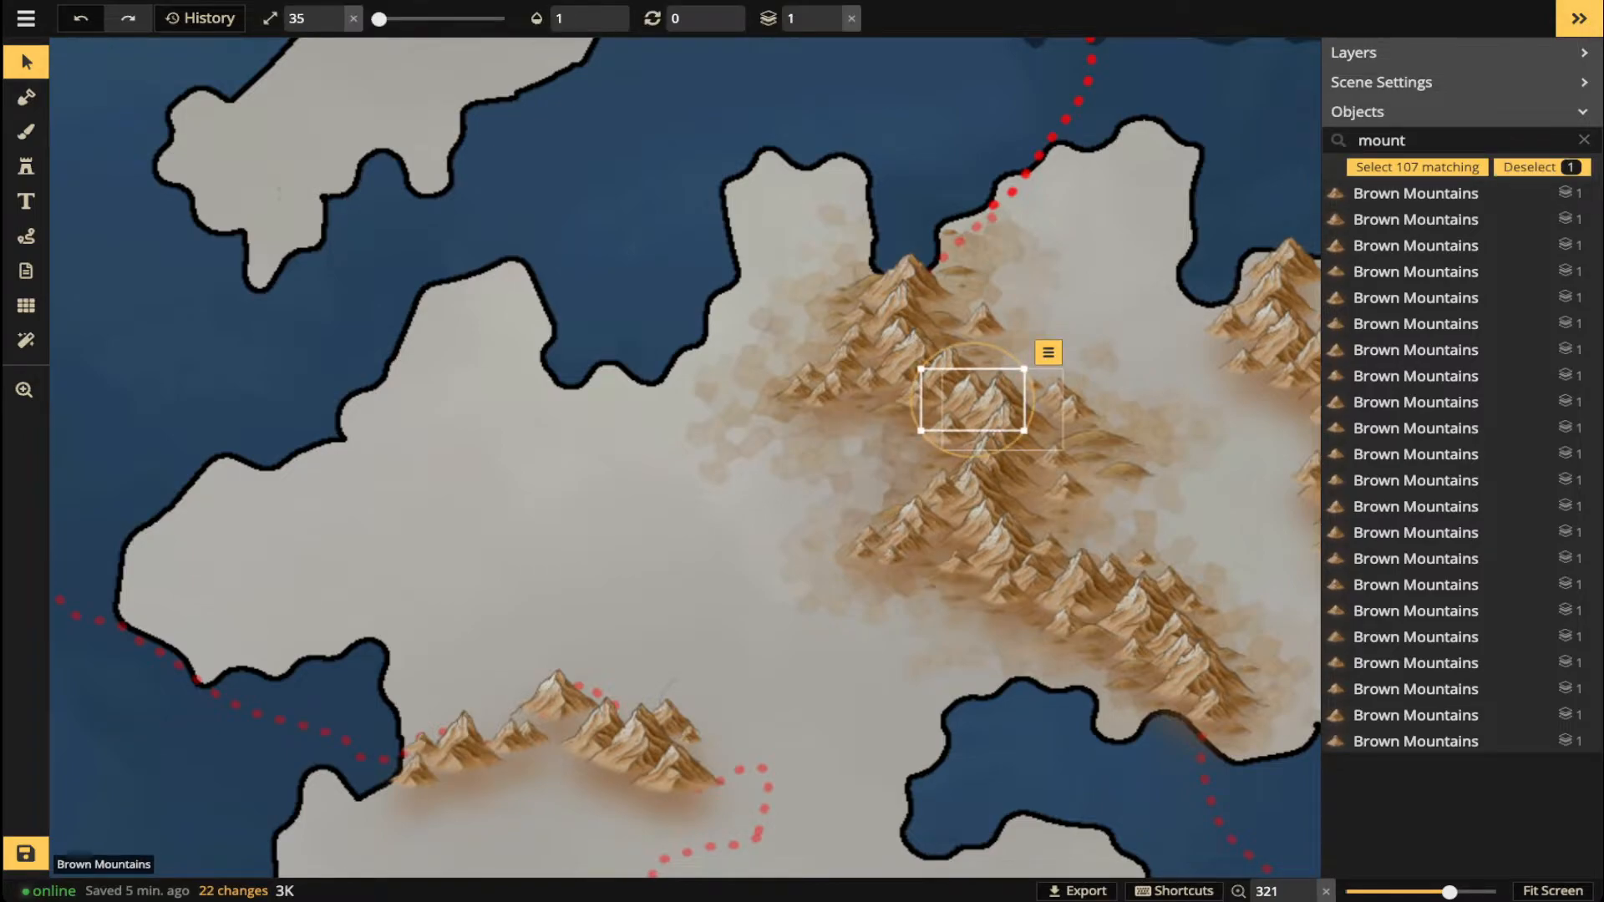
left_click(973, 400)
scroll(973, 400, "down", 3)
key("Escape")
left_click_drag(972, 399, 802, 415)
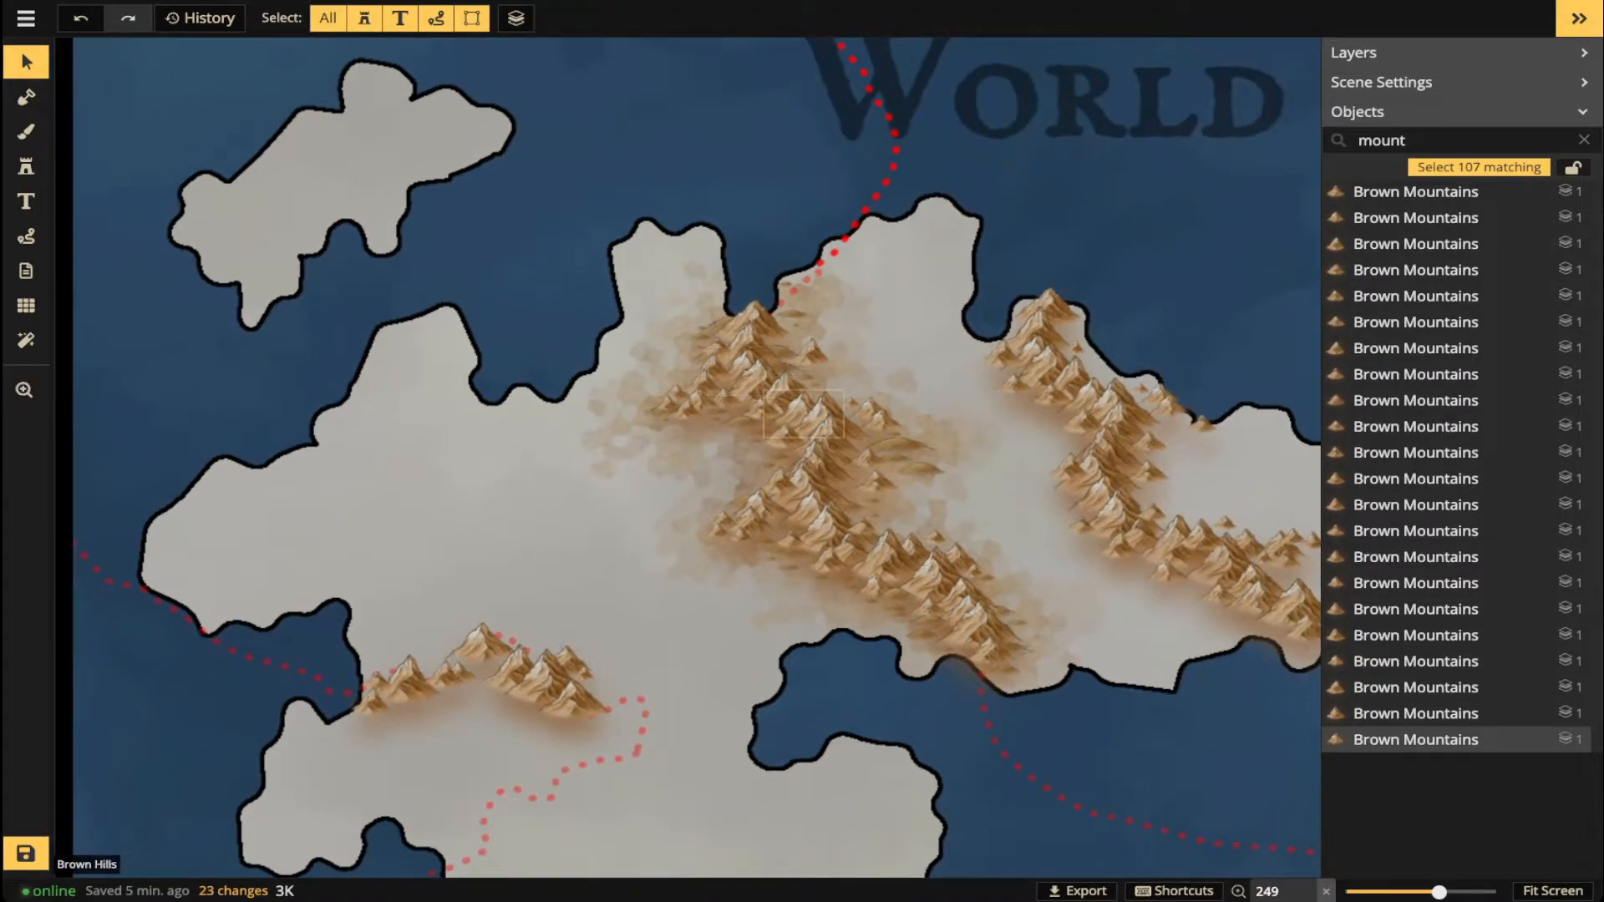
scroll(765, 361, "down", 1)
left_click(802, 413)
key("Escape")
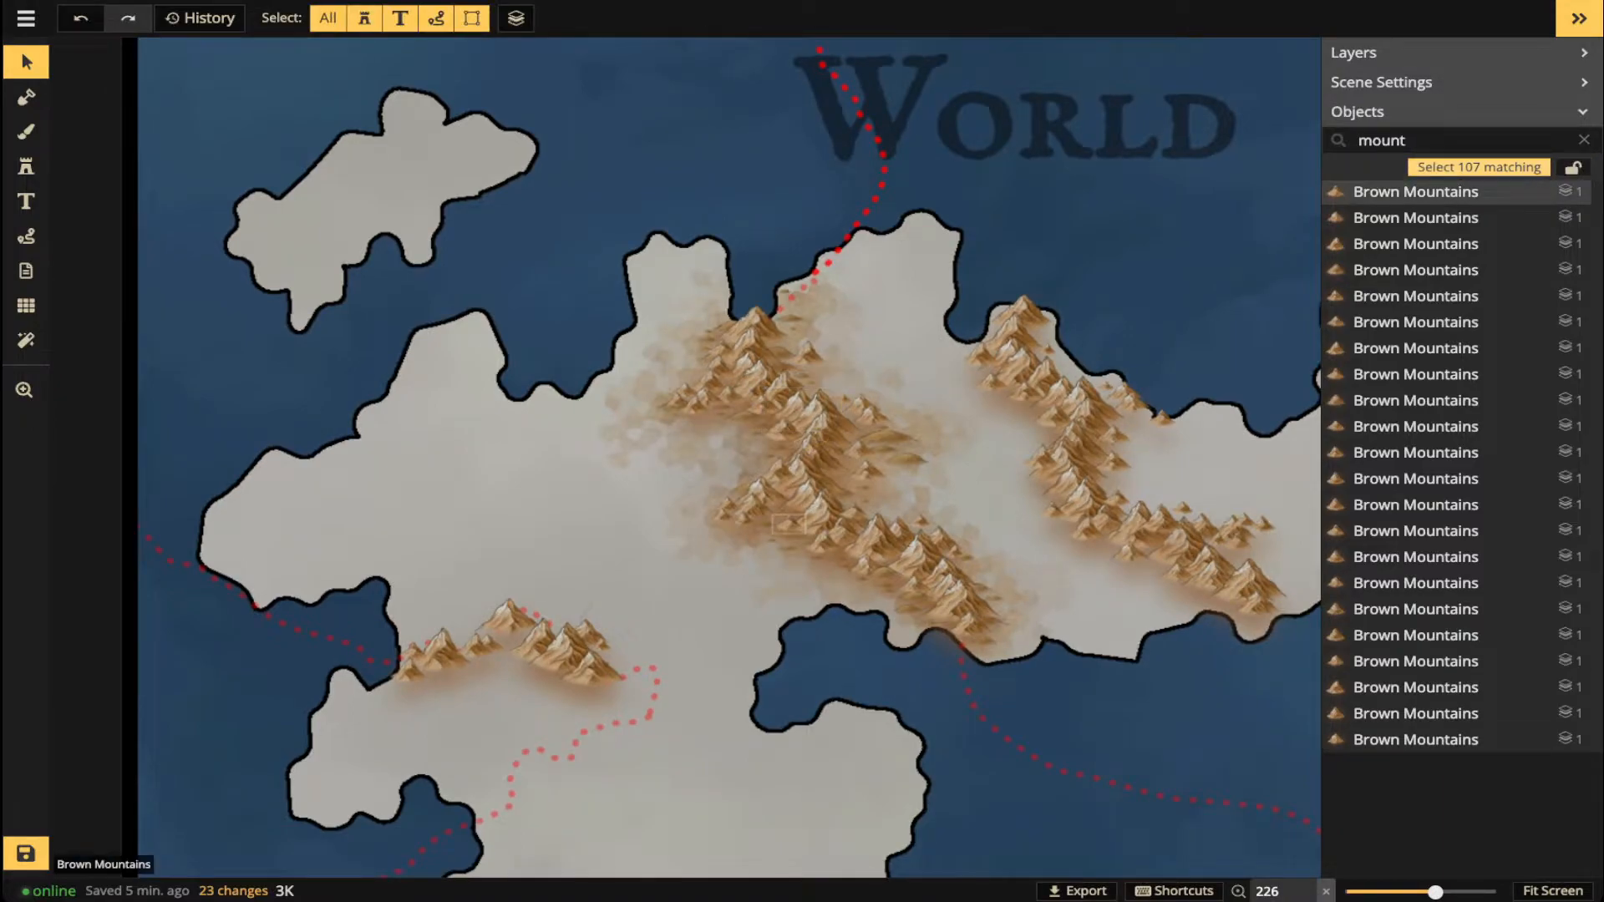
left_click(1478, 167)
scroll(842, 418, "up", 4)
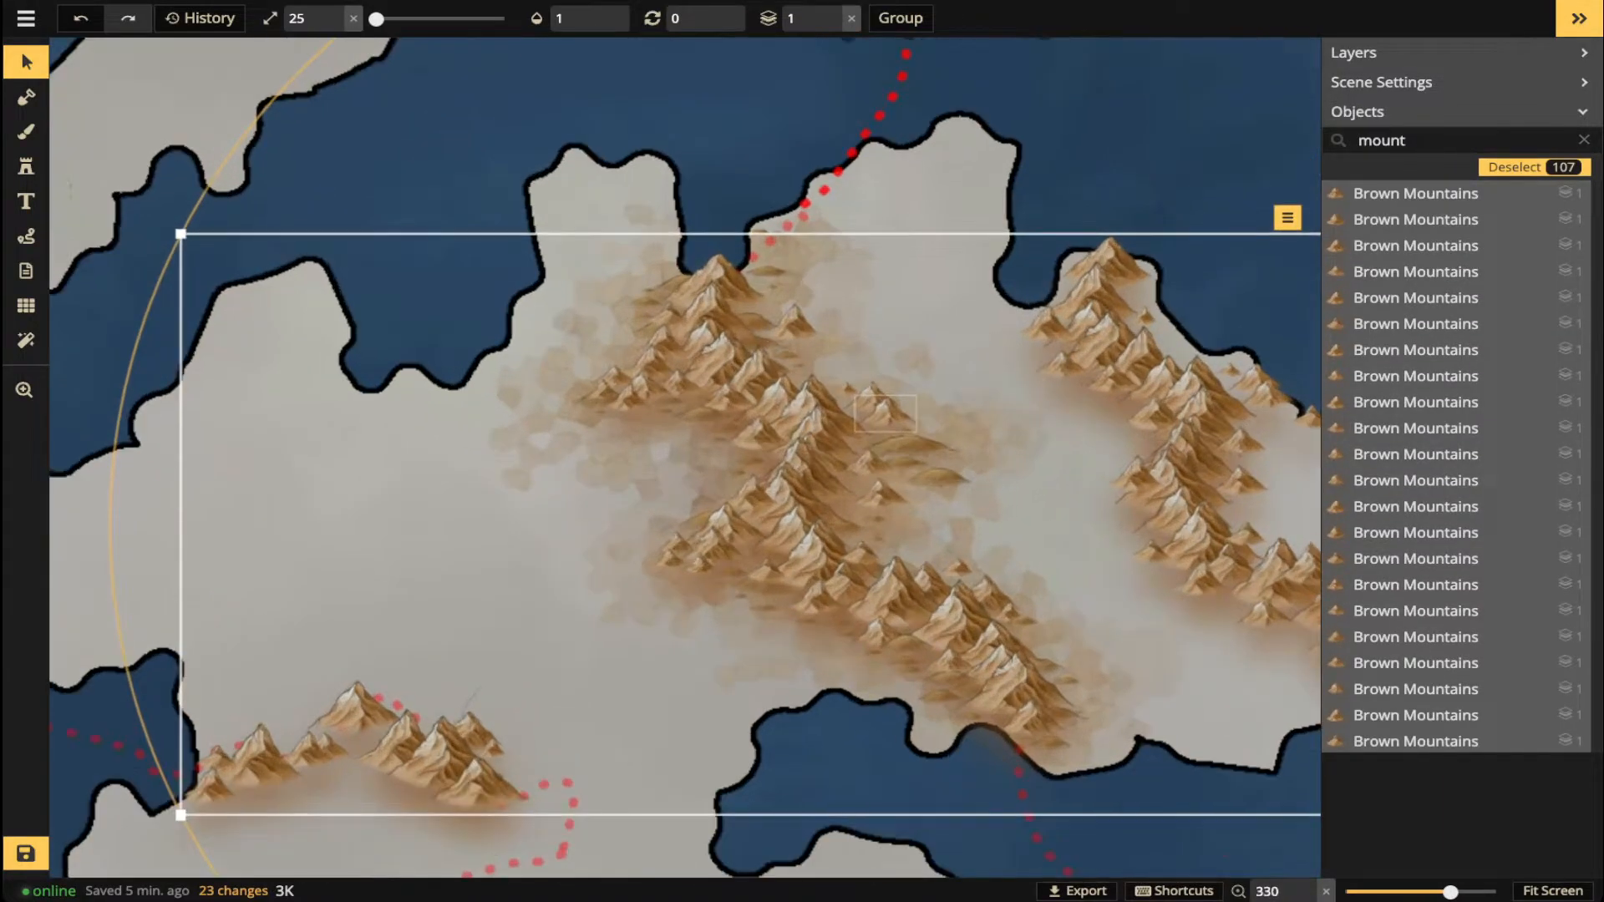
left_click_drag(842, 418, 634, 410)
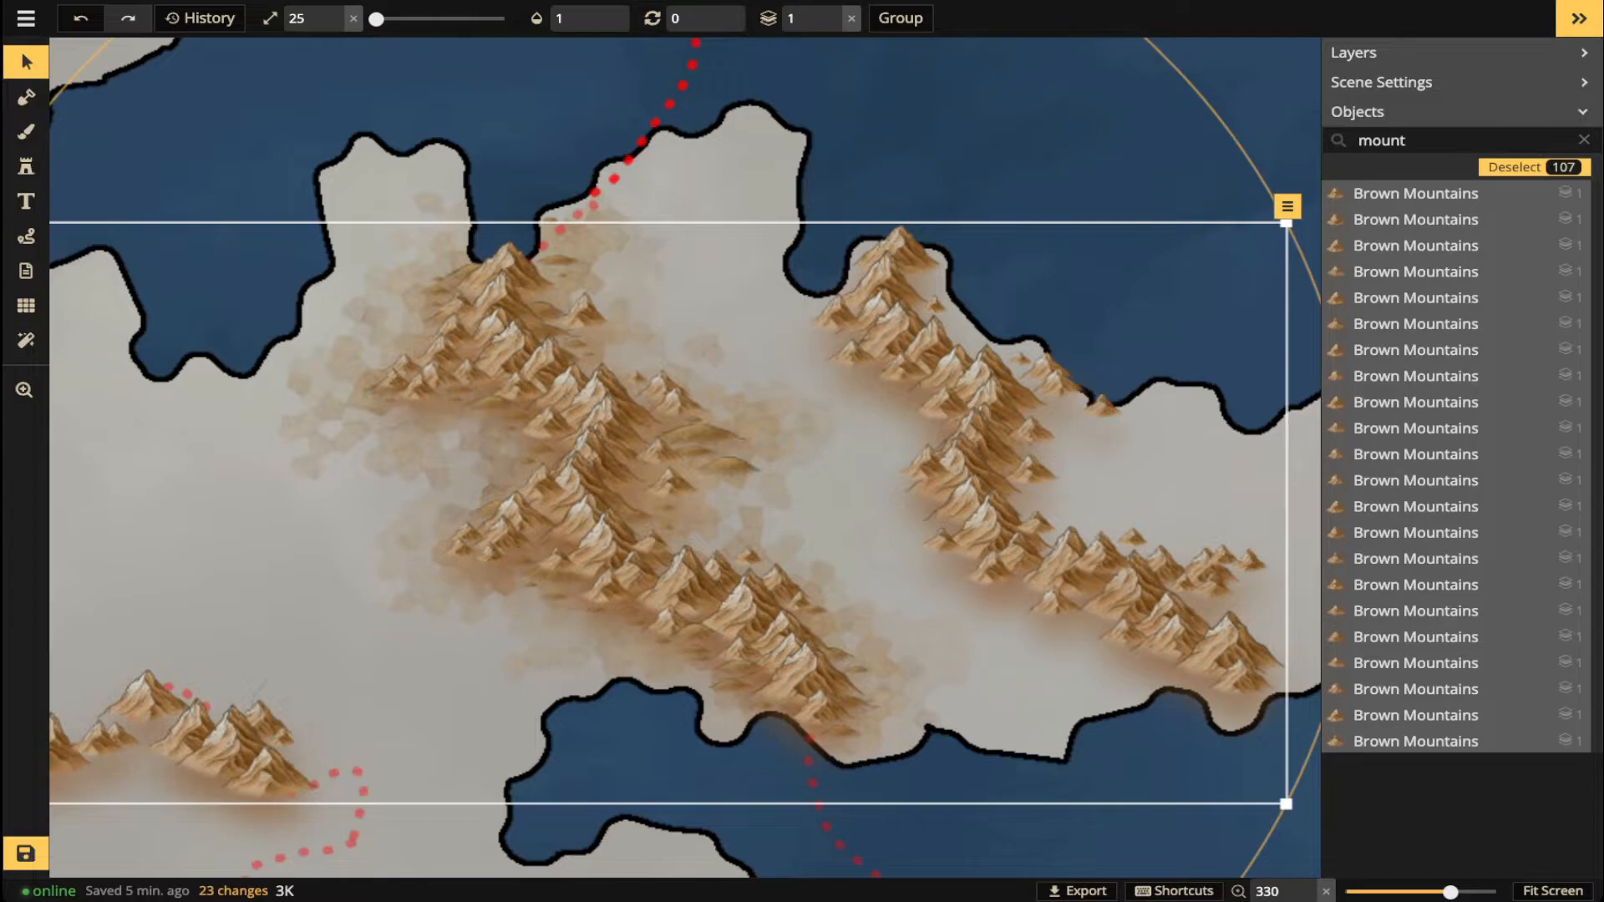
left_click(26, 62)
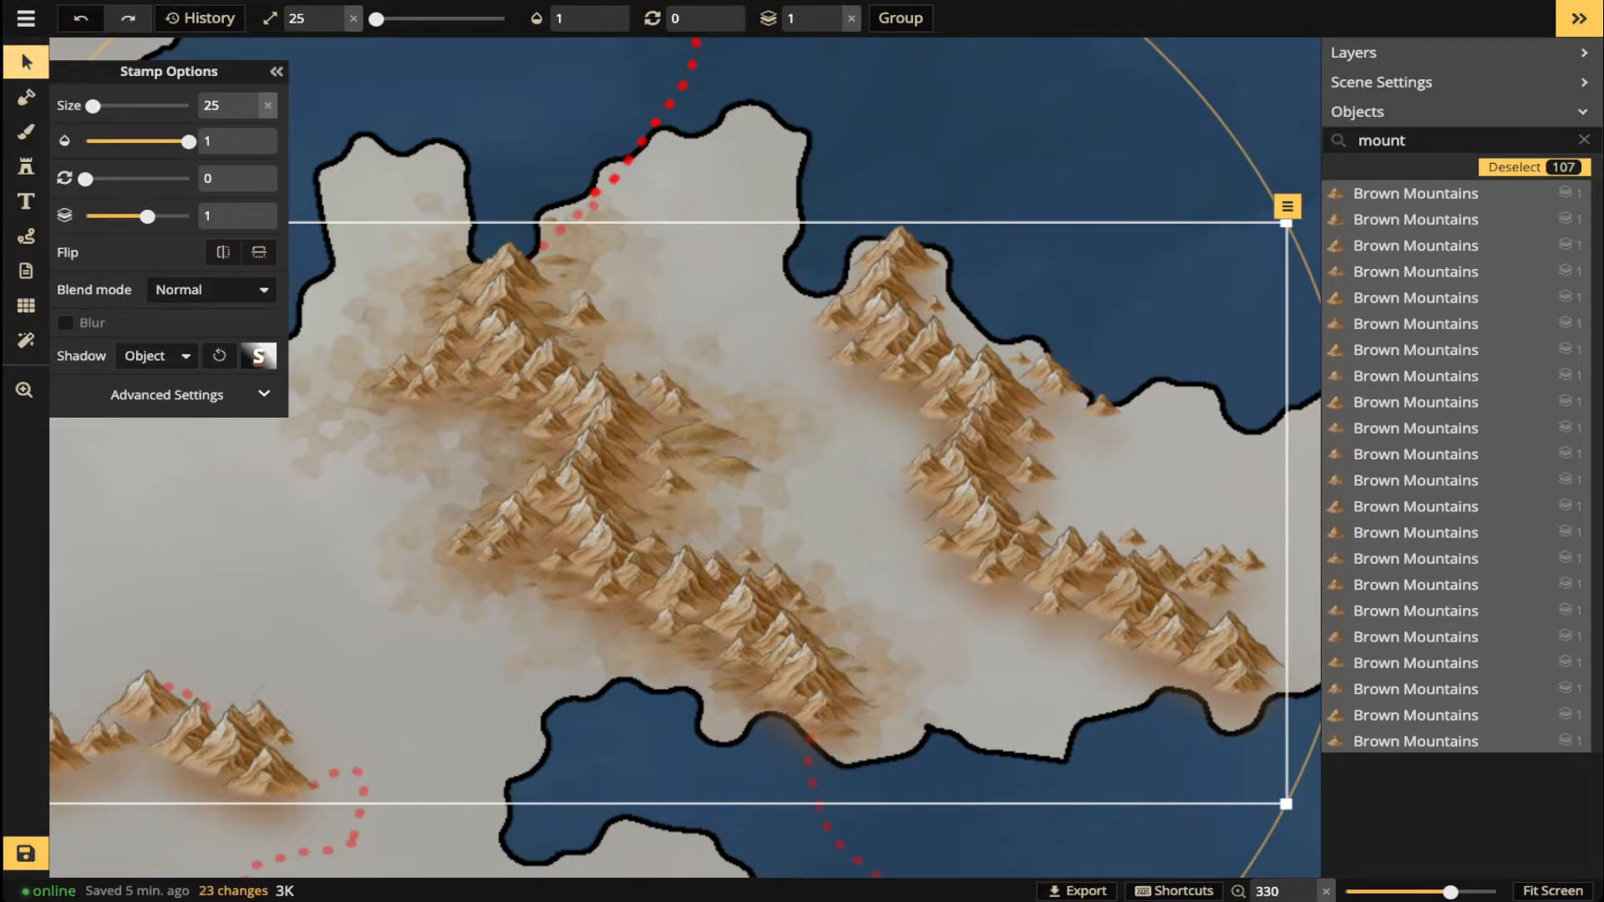
key("Escape")
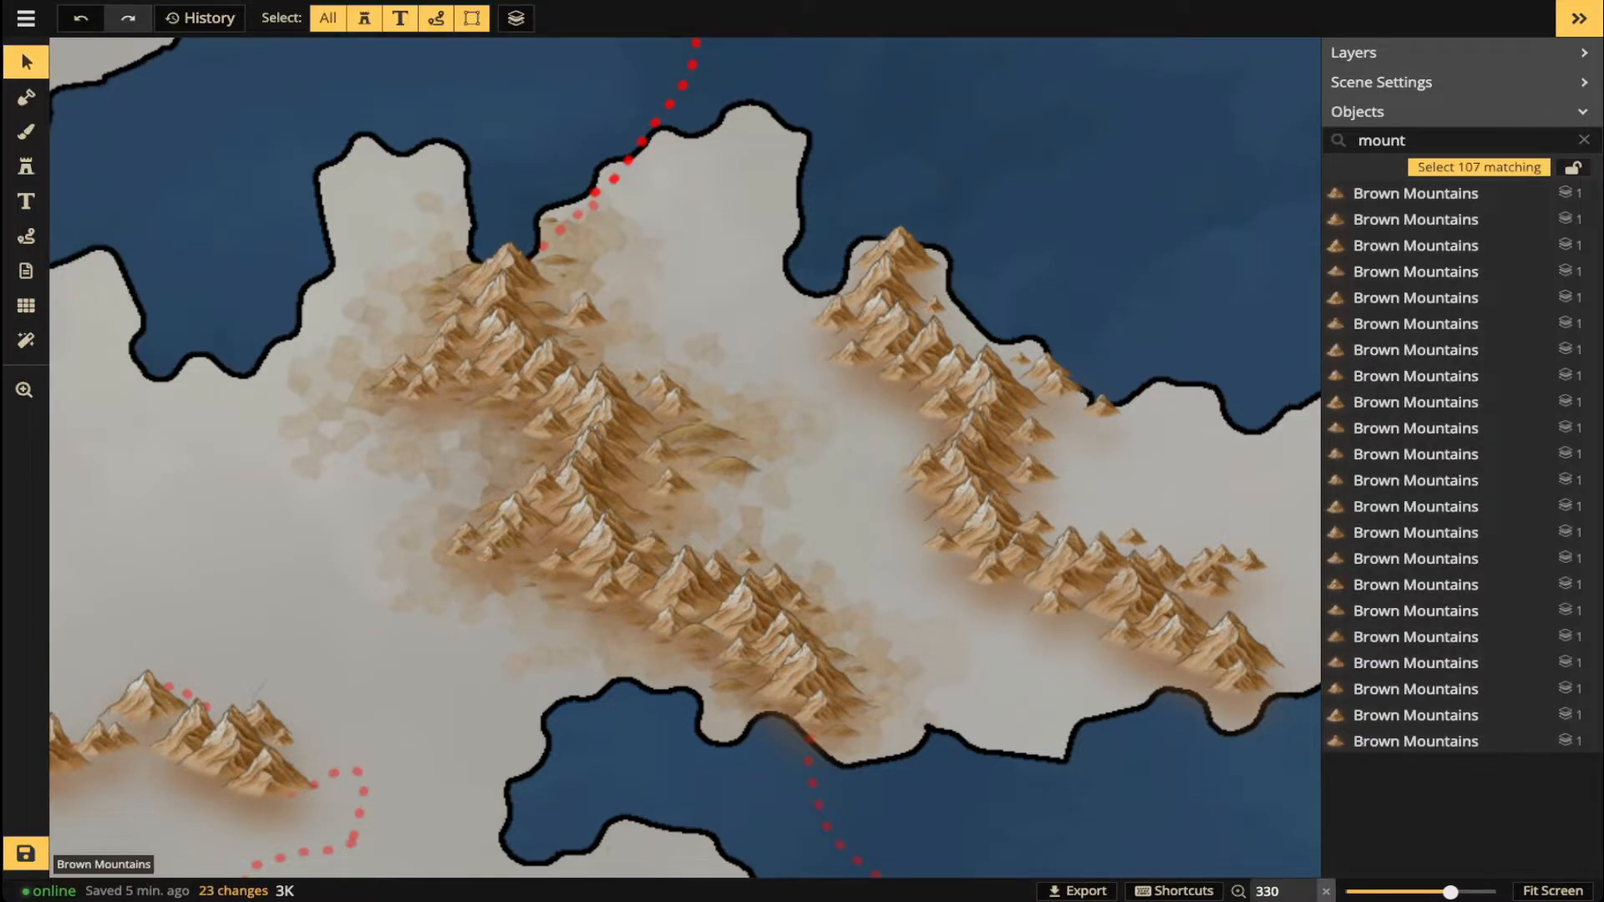
- Select all stamps identical to the northernmost mountain of the western range and increase their height to 171
left_click(505, 274)
left_click(584, 222)
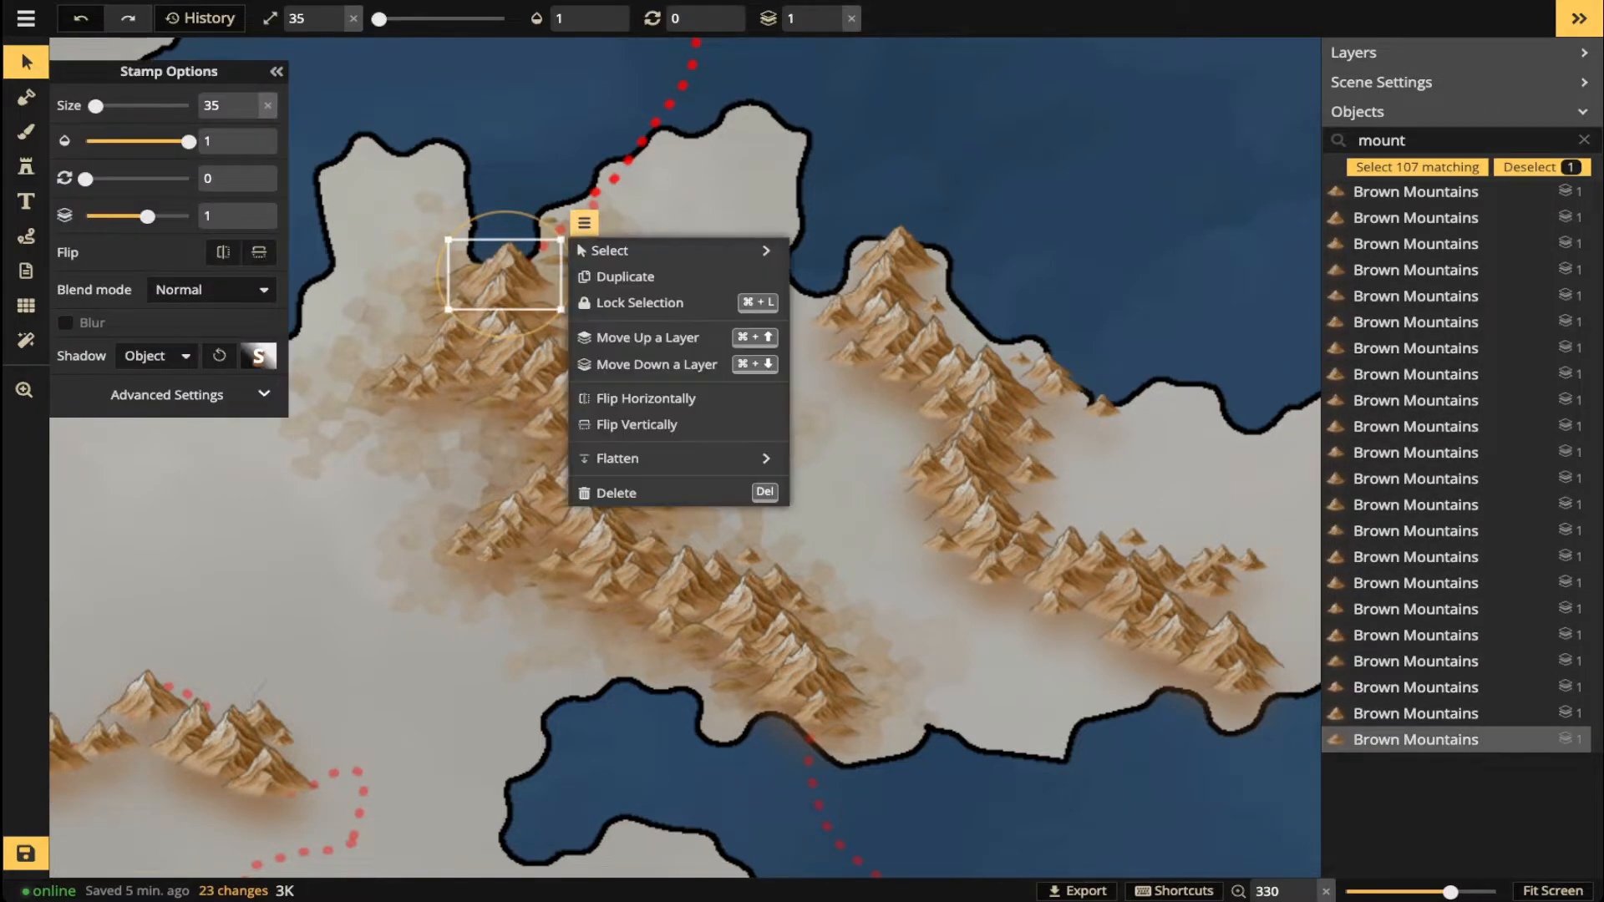
mouse_move(668, 250)
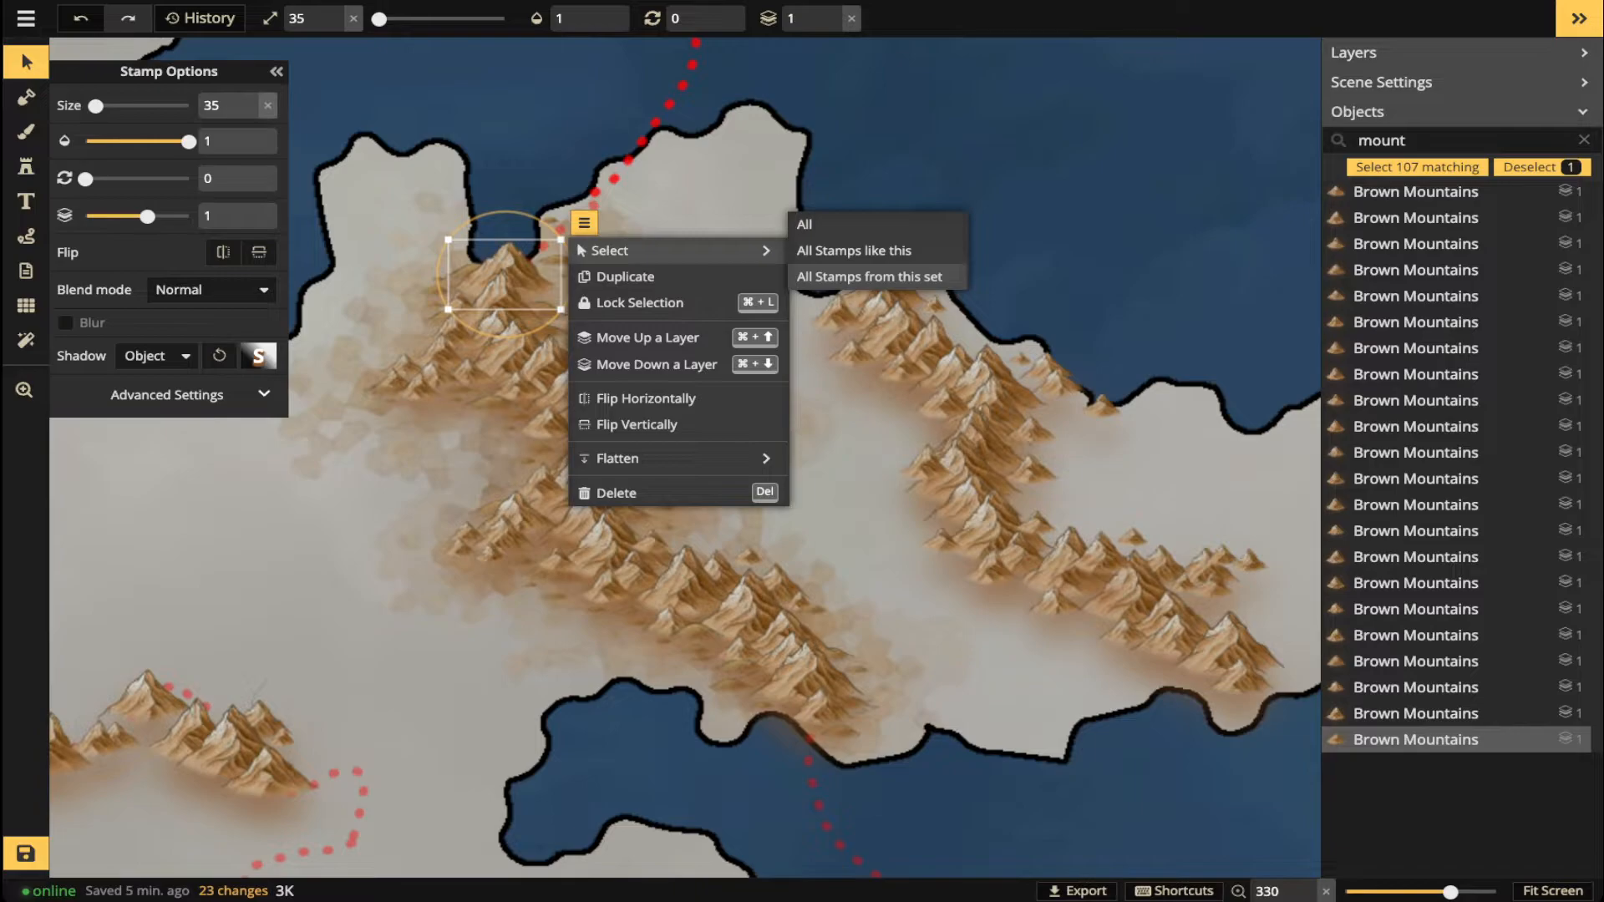
left_click(854, 251)
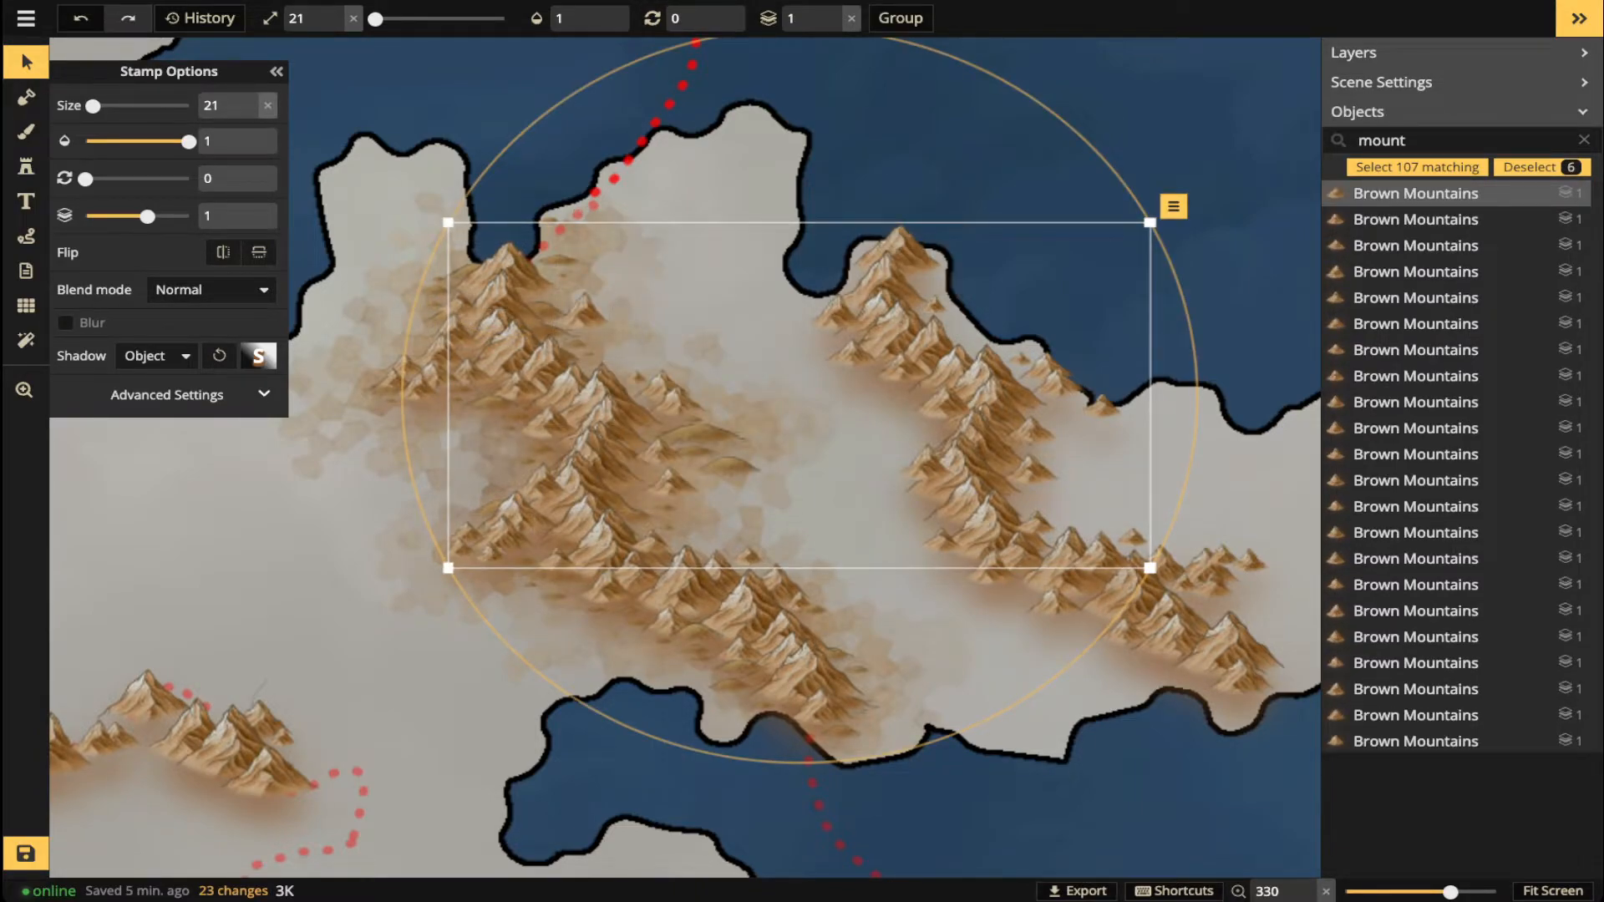
left_click(167, 394)
left_click(137, 429)
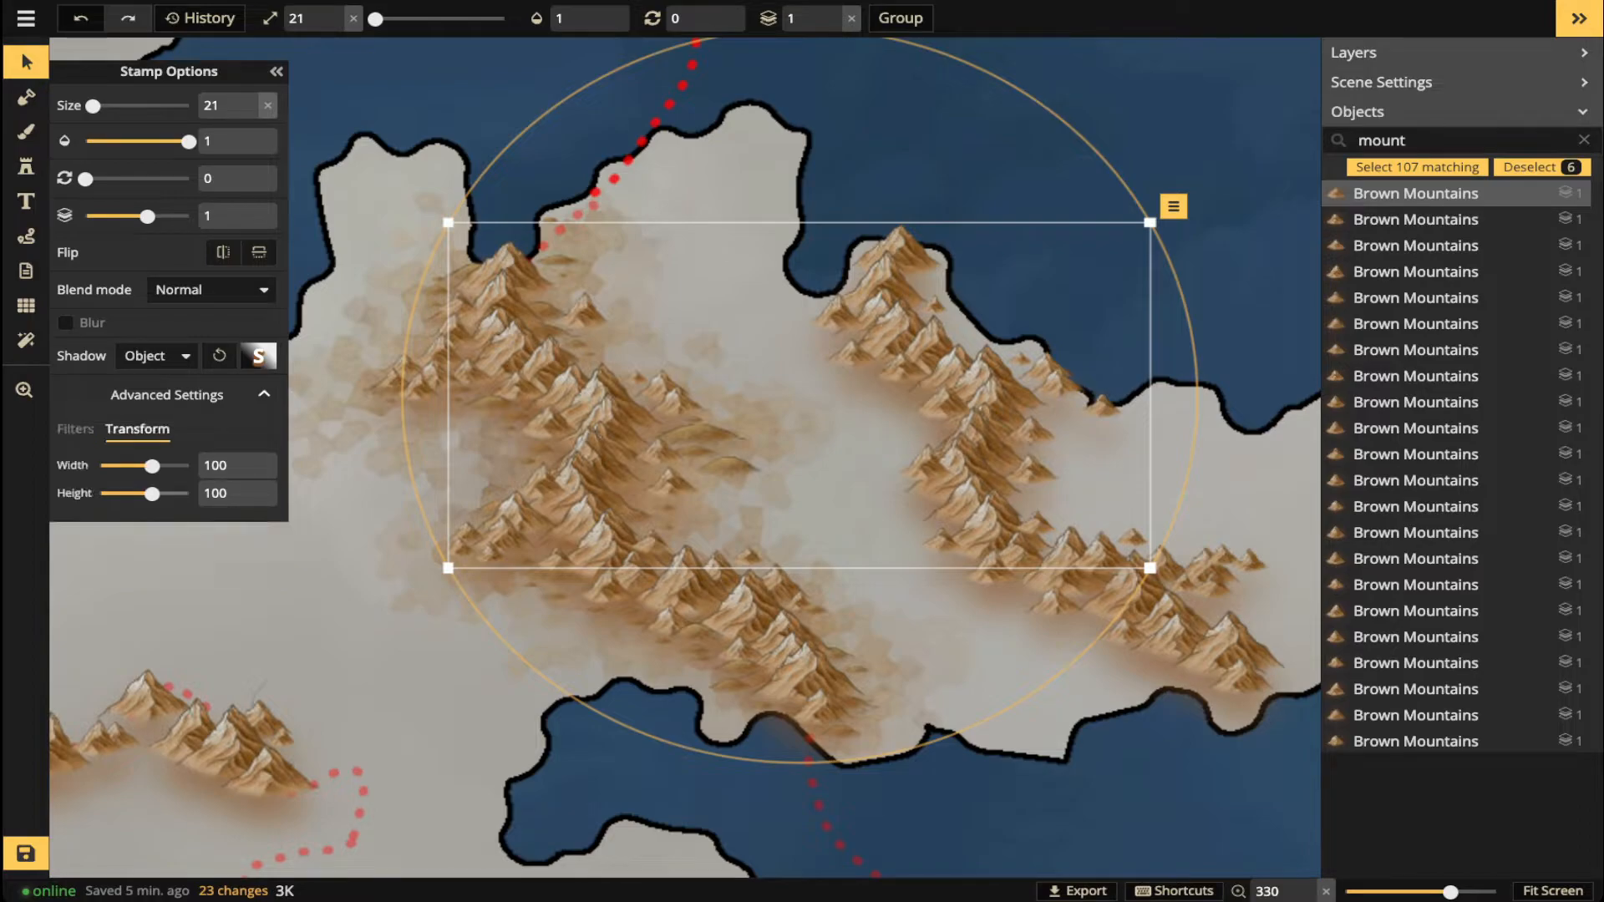
left_click_drag(152, 493, 165, 494)
key("Escape")
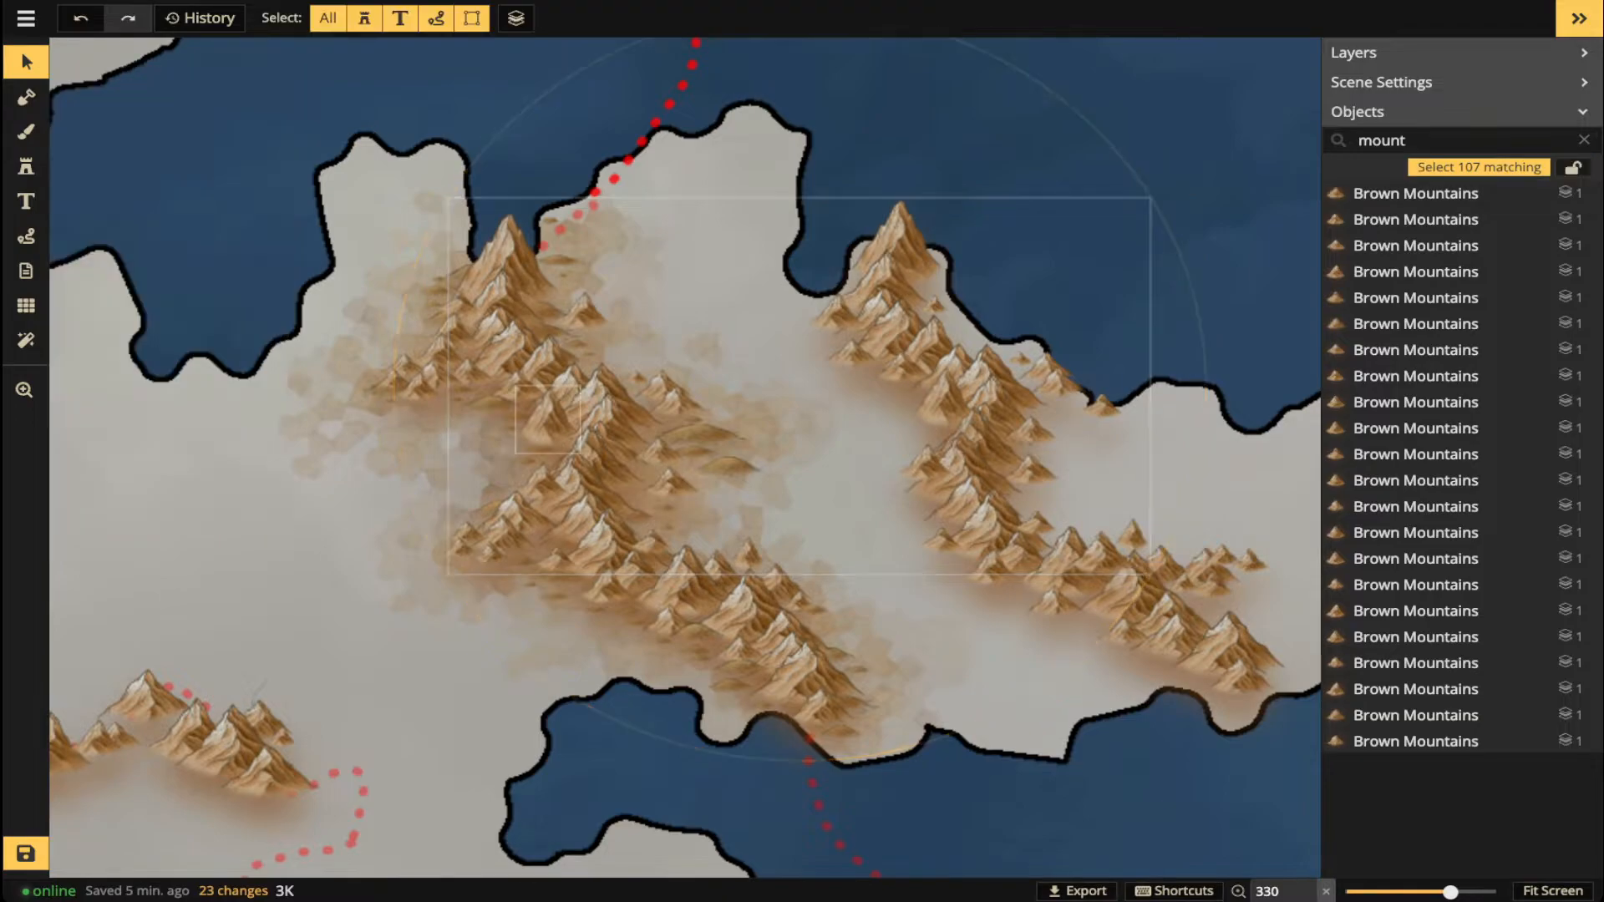
- Set the height of eight larger mountains across both ranges to 151, and shift a small mountain on the eastern range's inner edge slightly westward
left_click(604, 403)
left_click(975, 446, "shift")
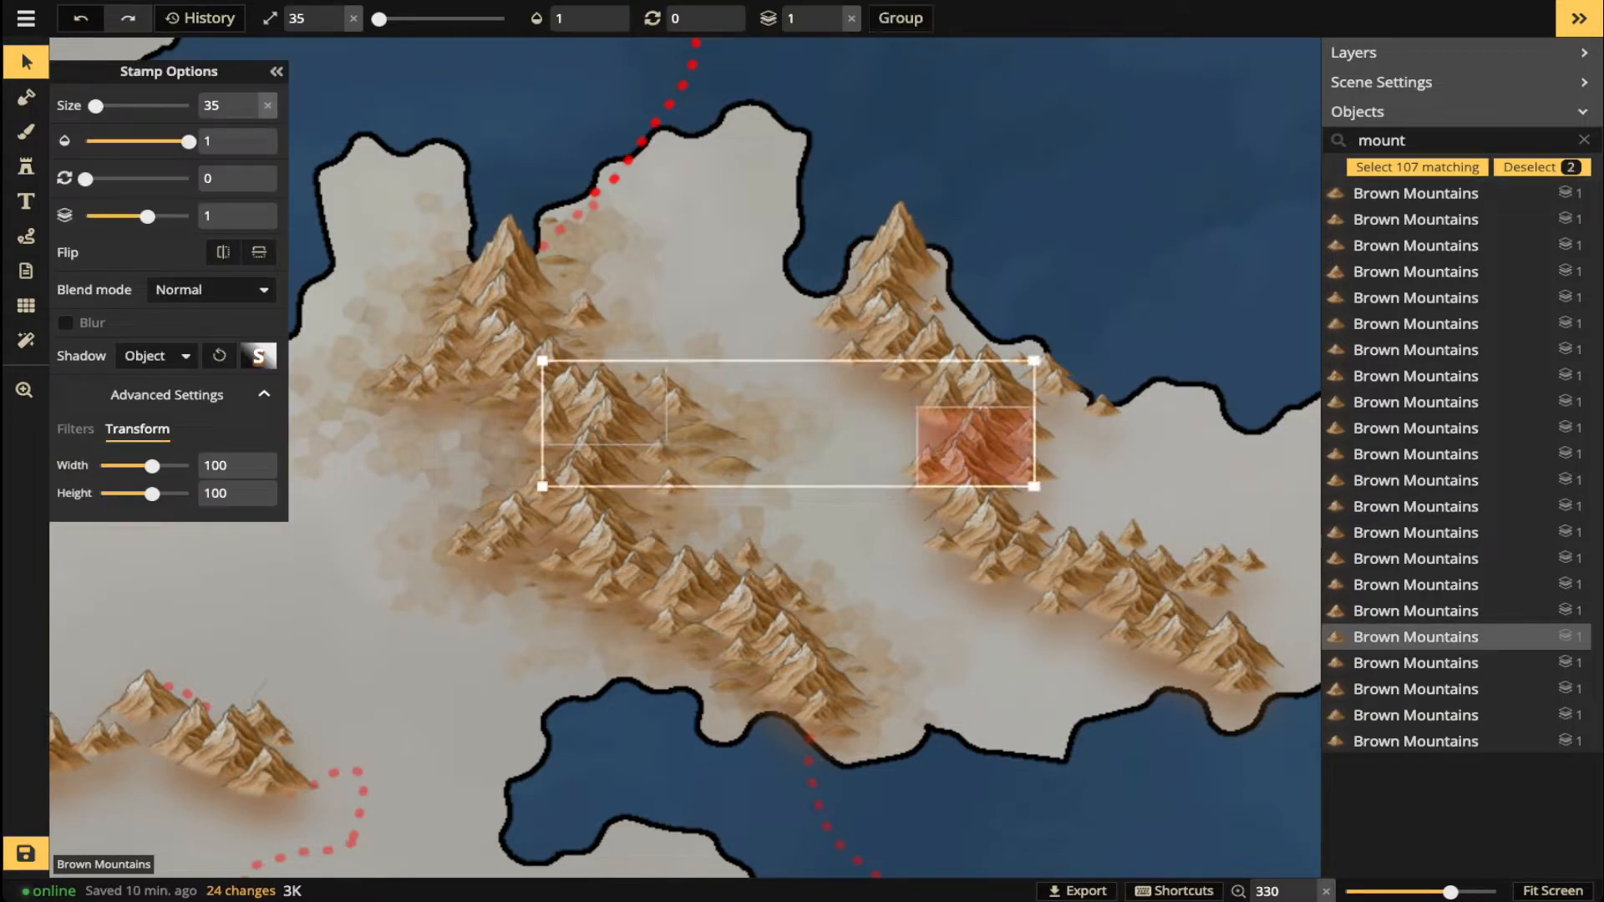
left_click(994, 528, "shift")
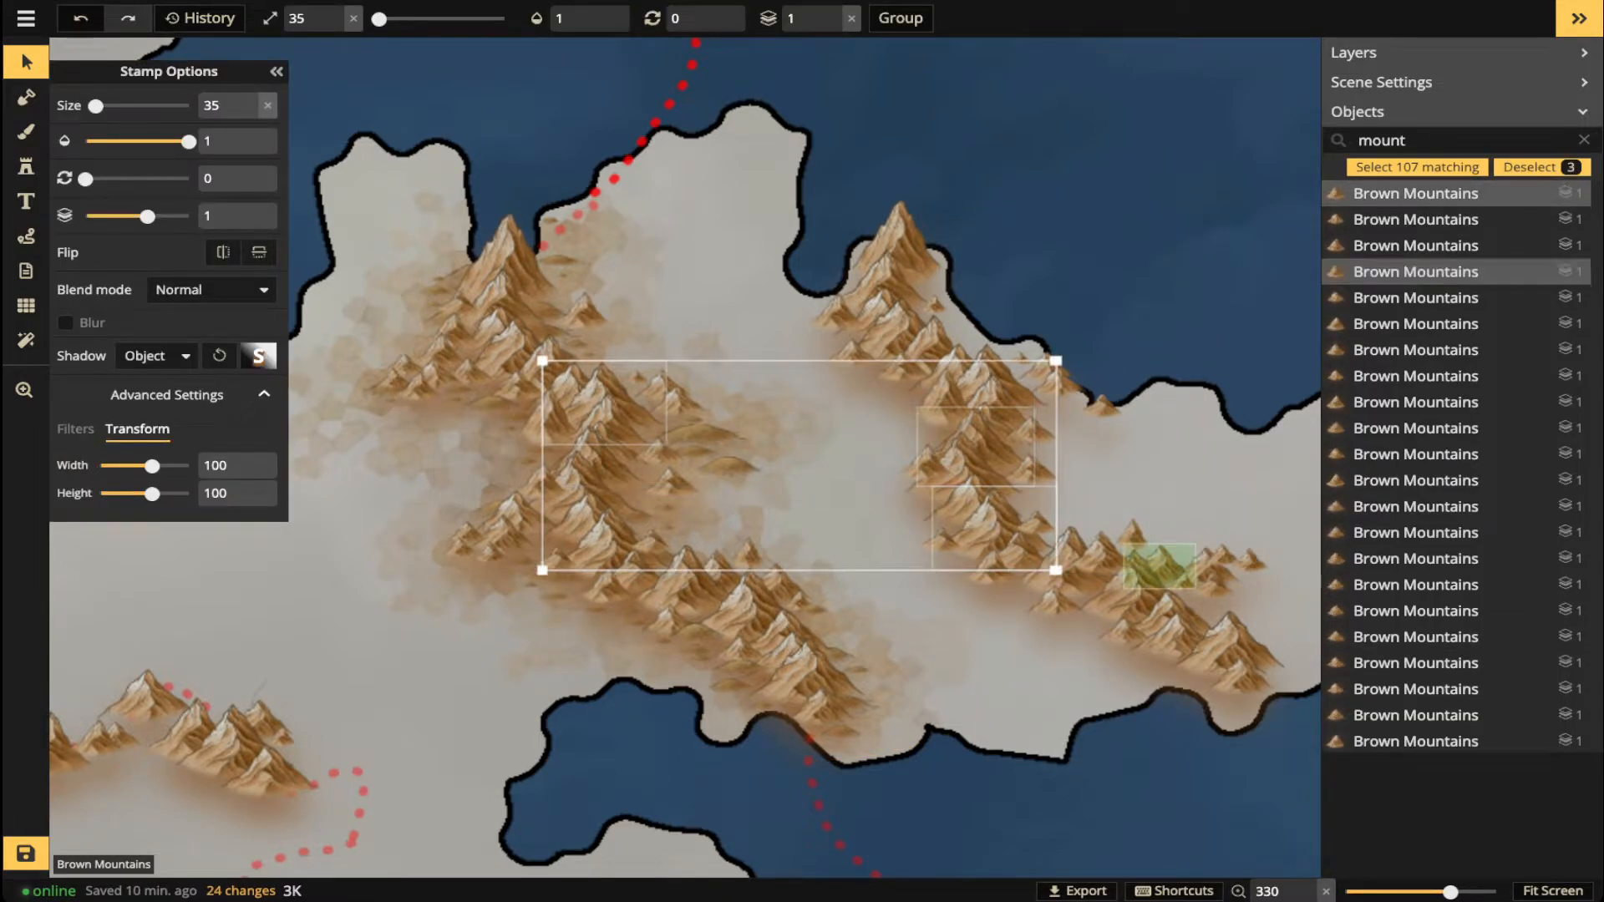
left_click(1161, 572, "shift")
left_click(693, 584, "shift")
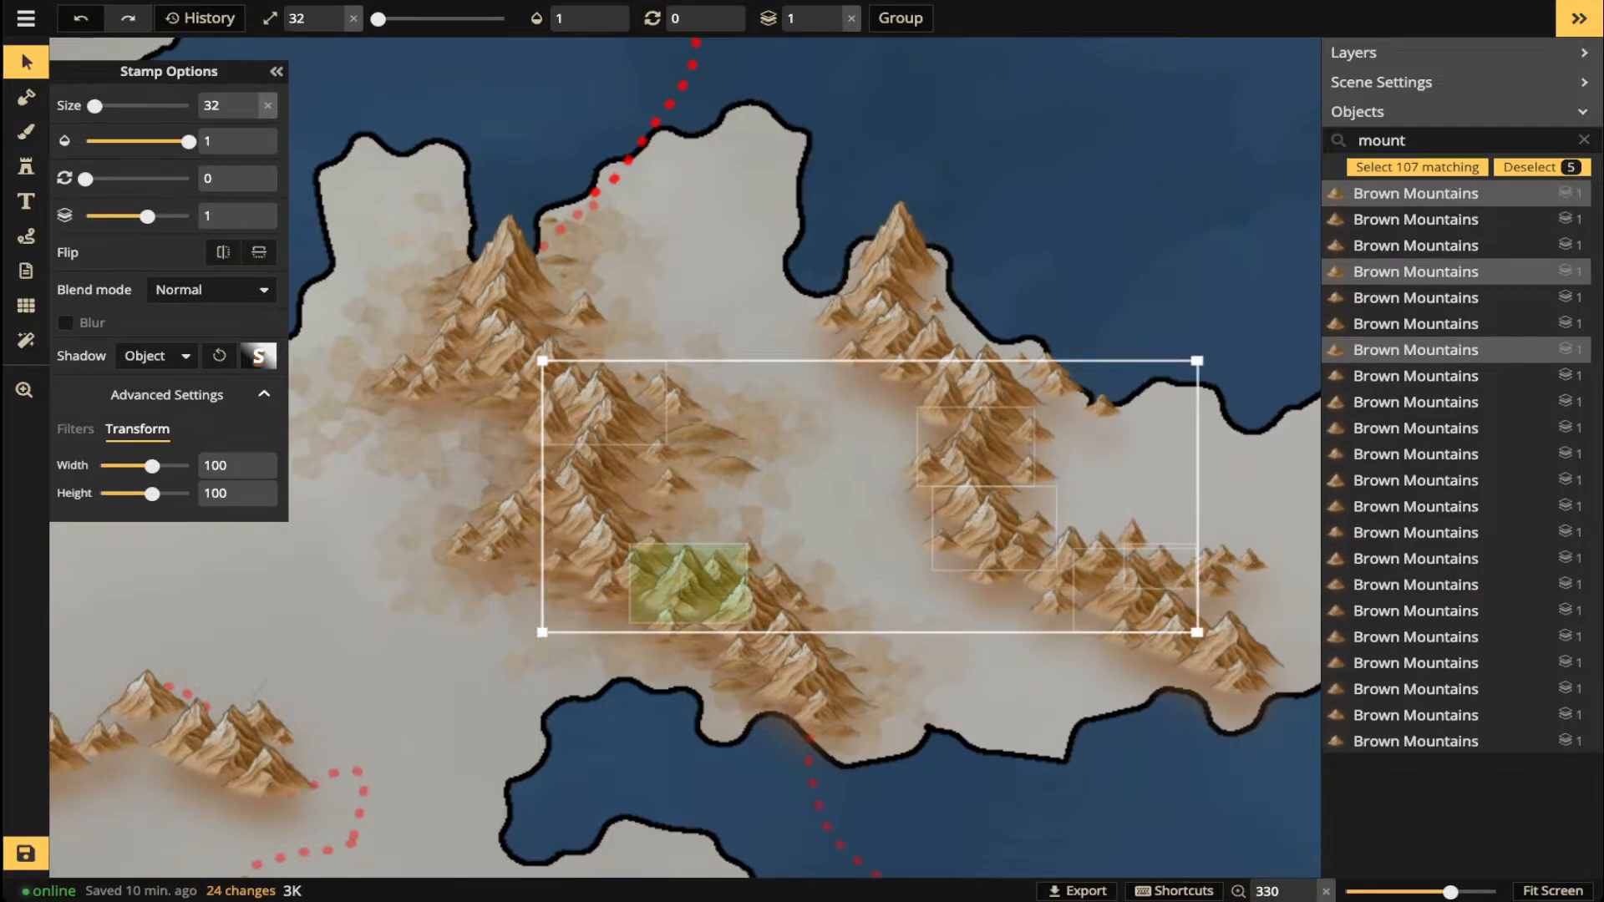
left_click(601, 543, "shift")
left_click(957, 505, "shift")
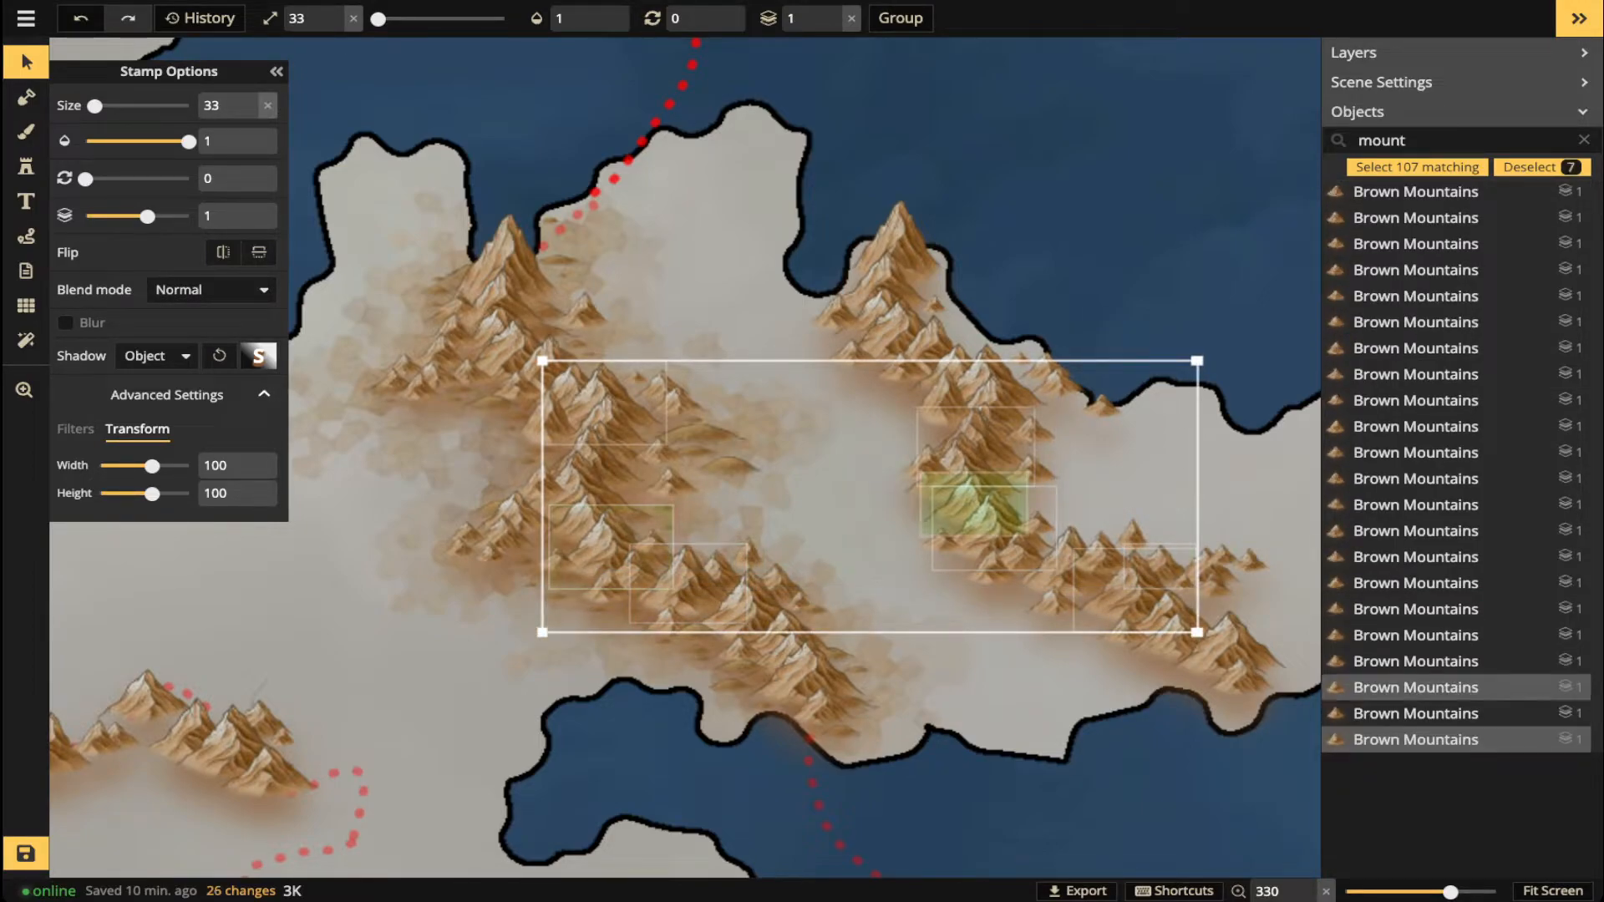
left_click(1034, 524, "shift")
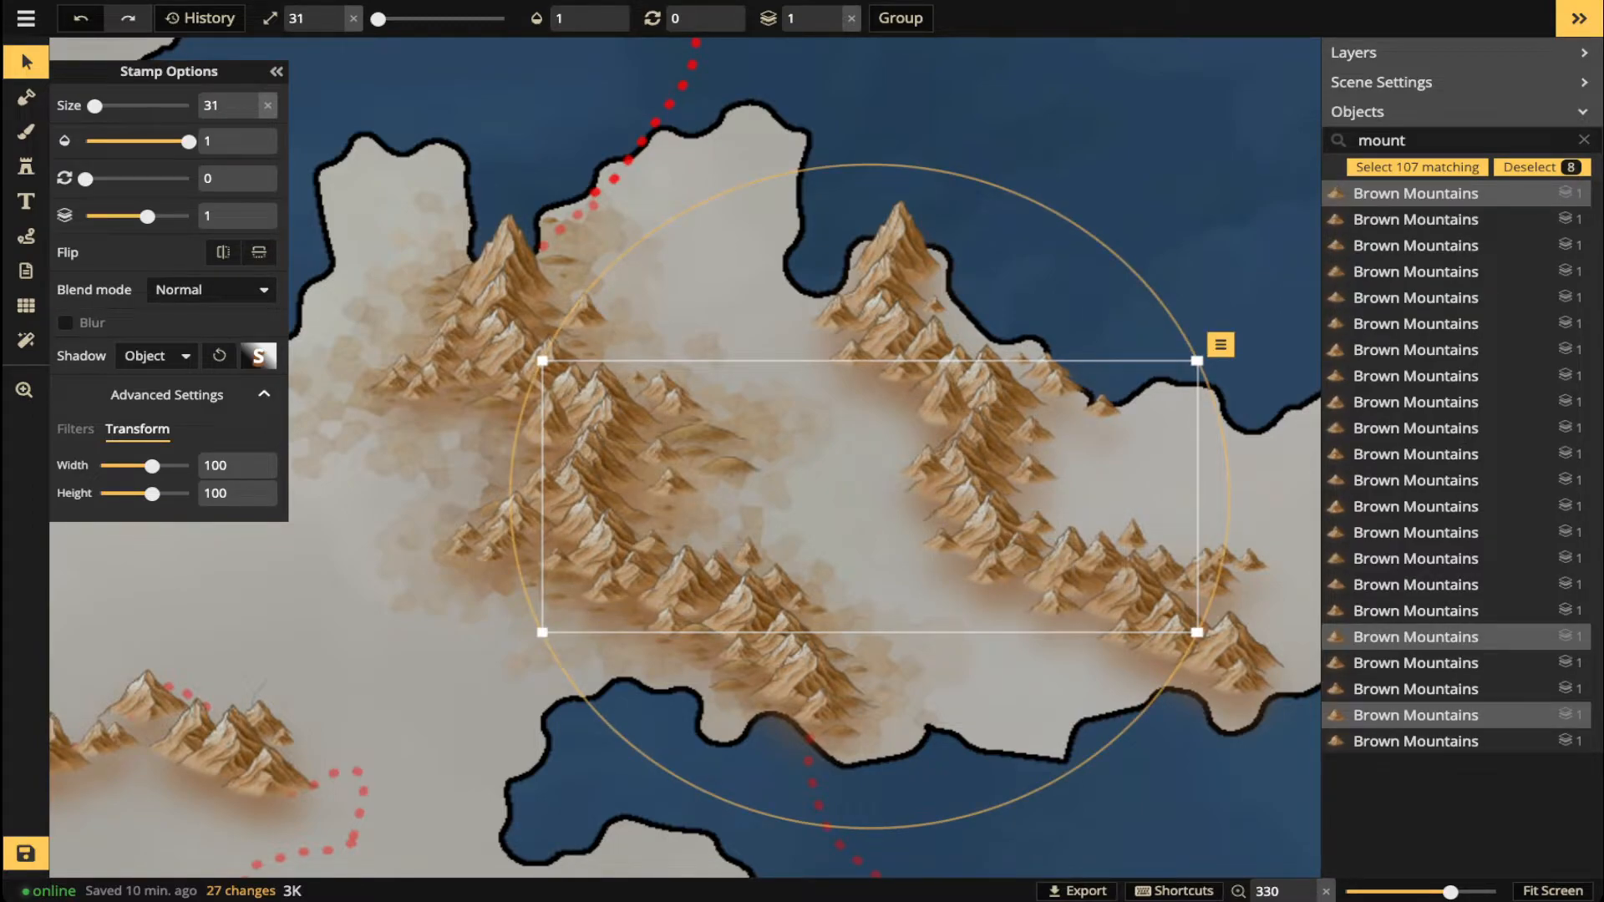
left_click_drag(152, 494, 161, 494)
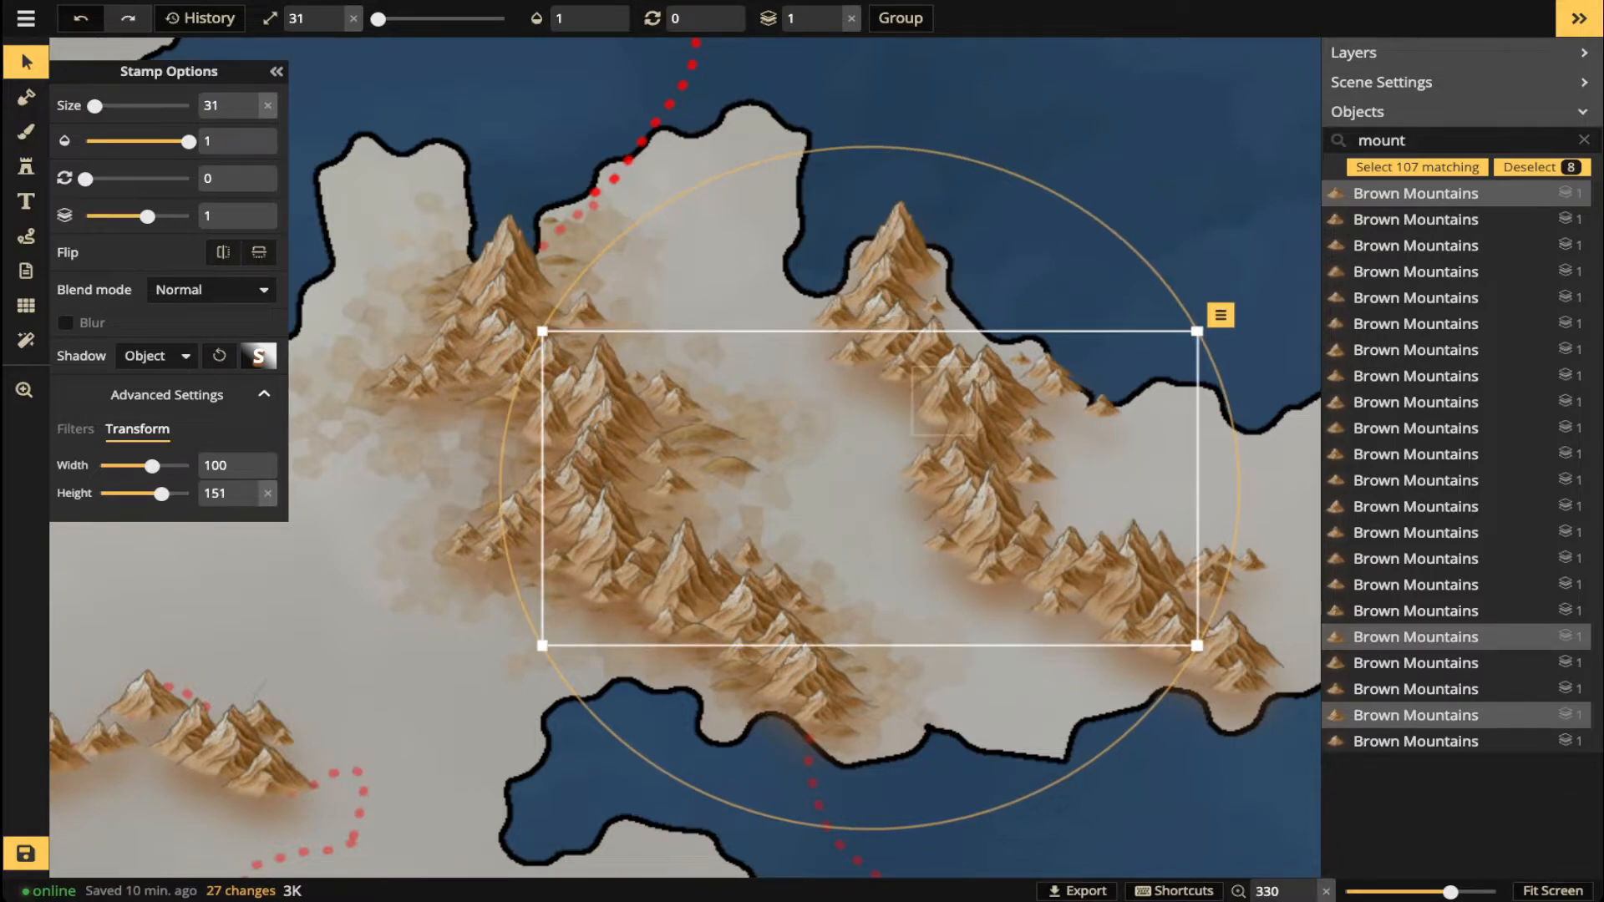
left_click(919, 401)
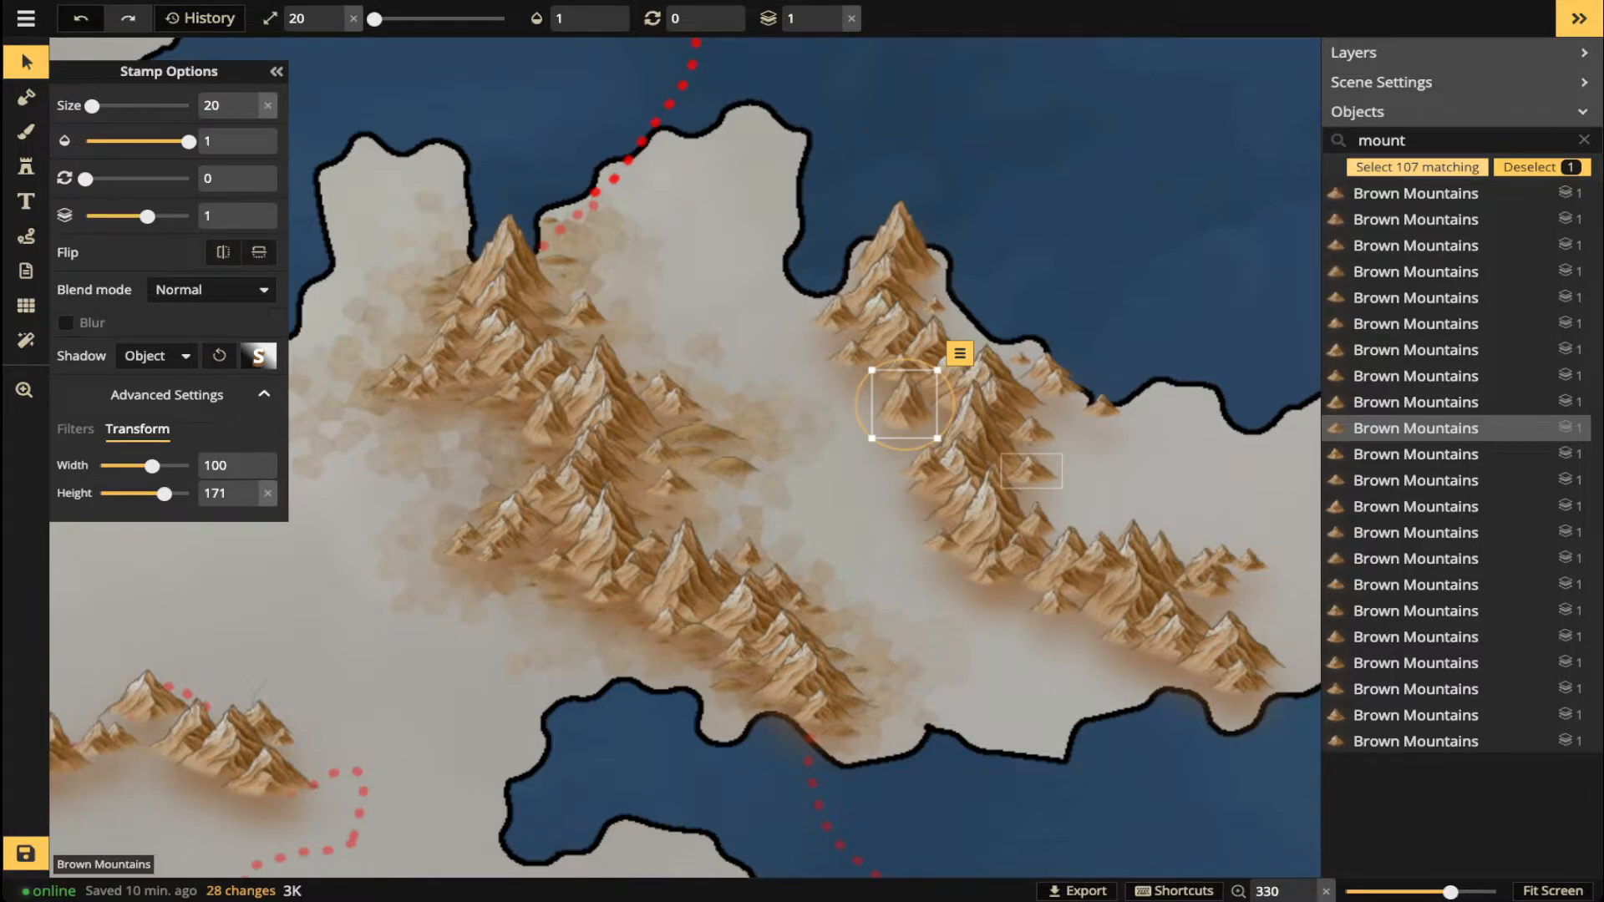
- Rotate all stamps matching "mount" to 345 degrees, and undo and redo the rotation to compare the look
left_click(1417, 167)
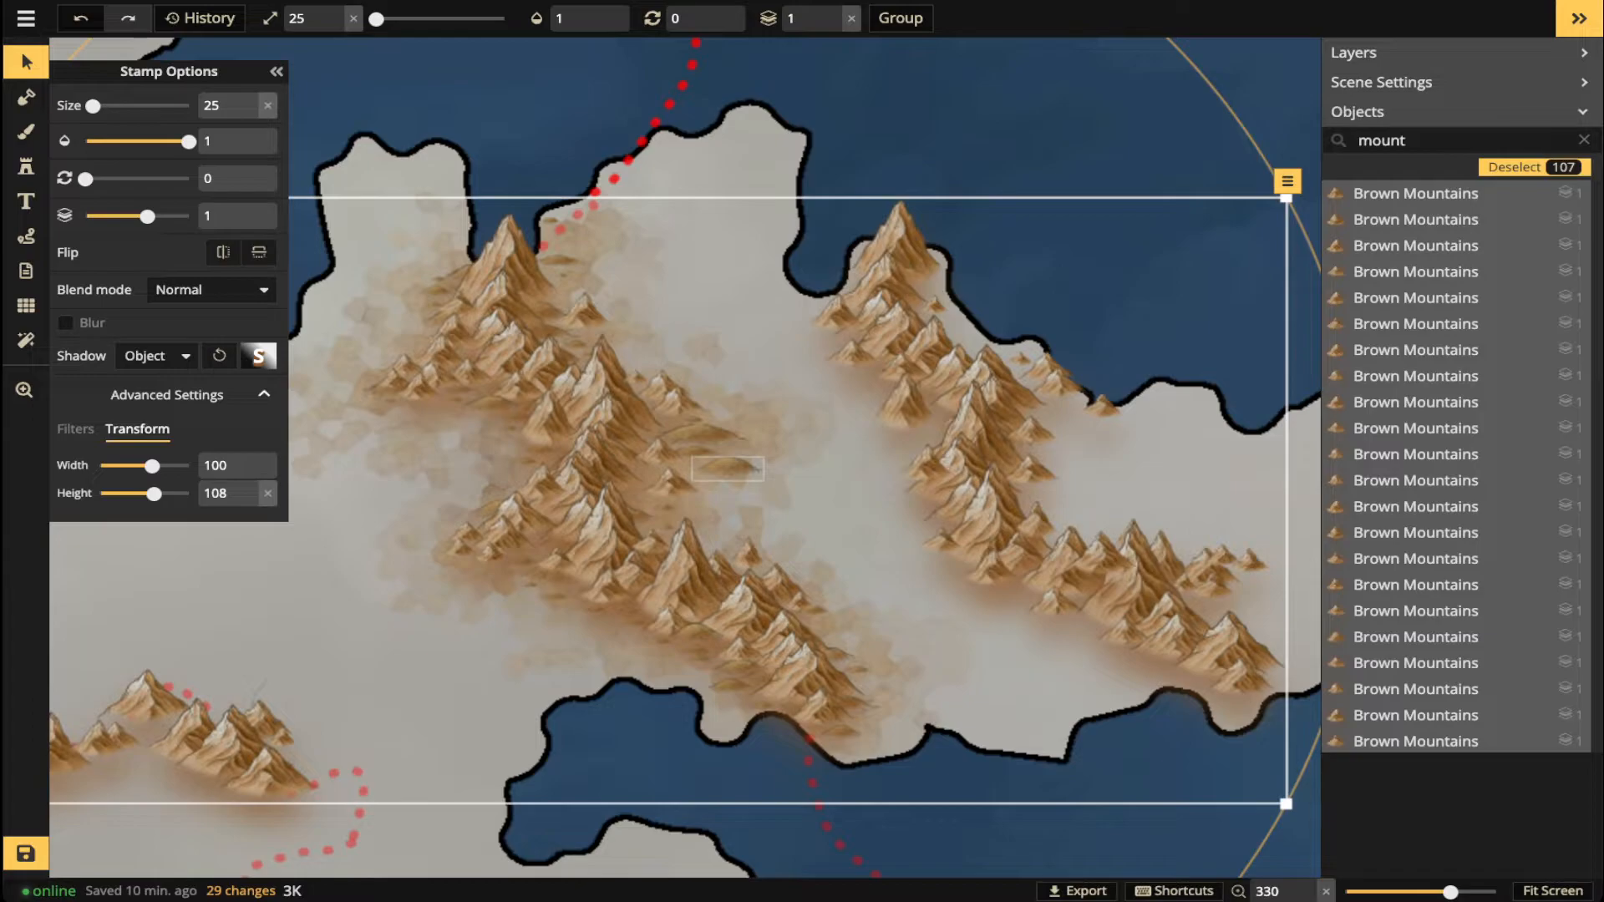
scroll(727, 469, "down", 1)
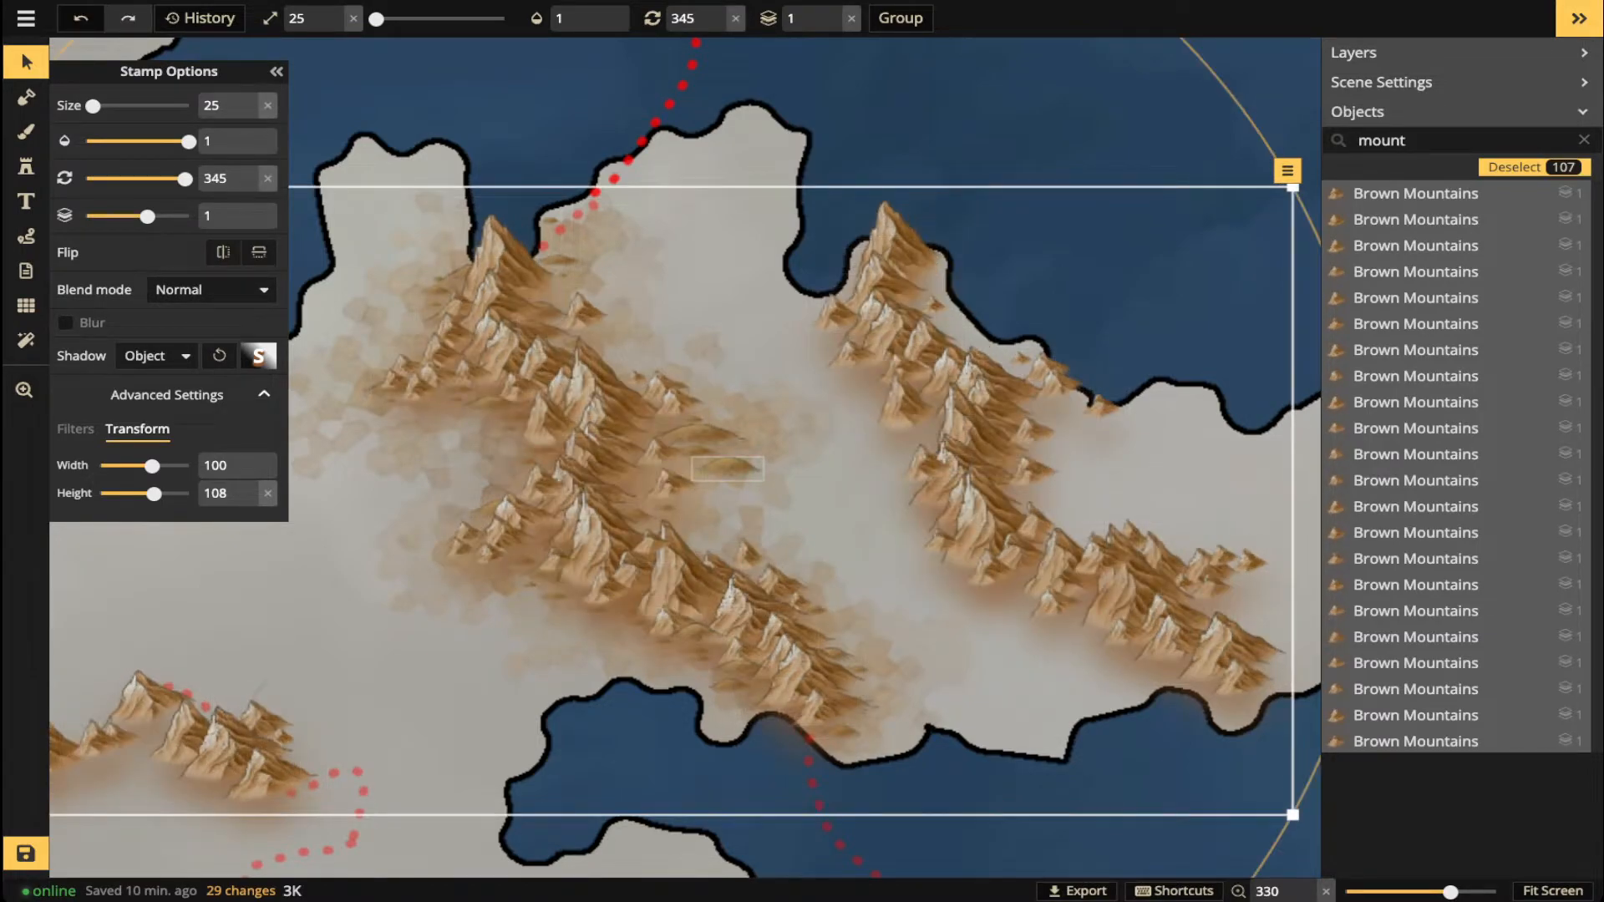
key("Escape")
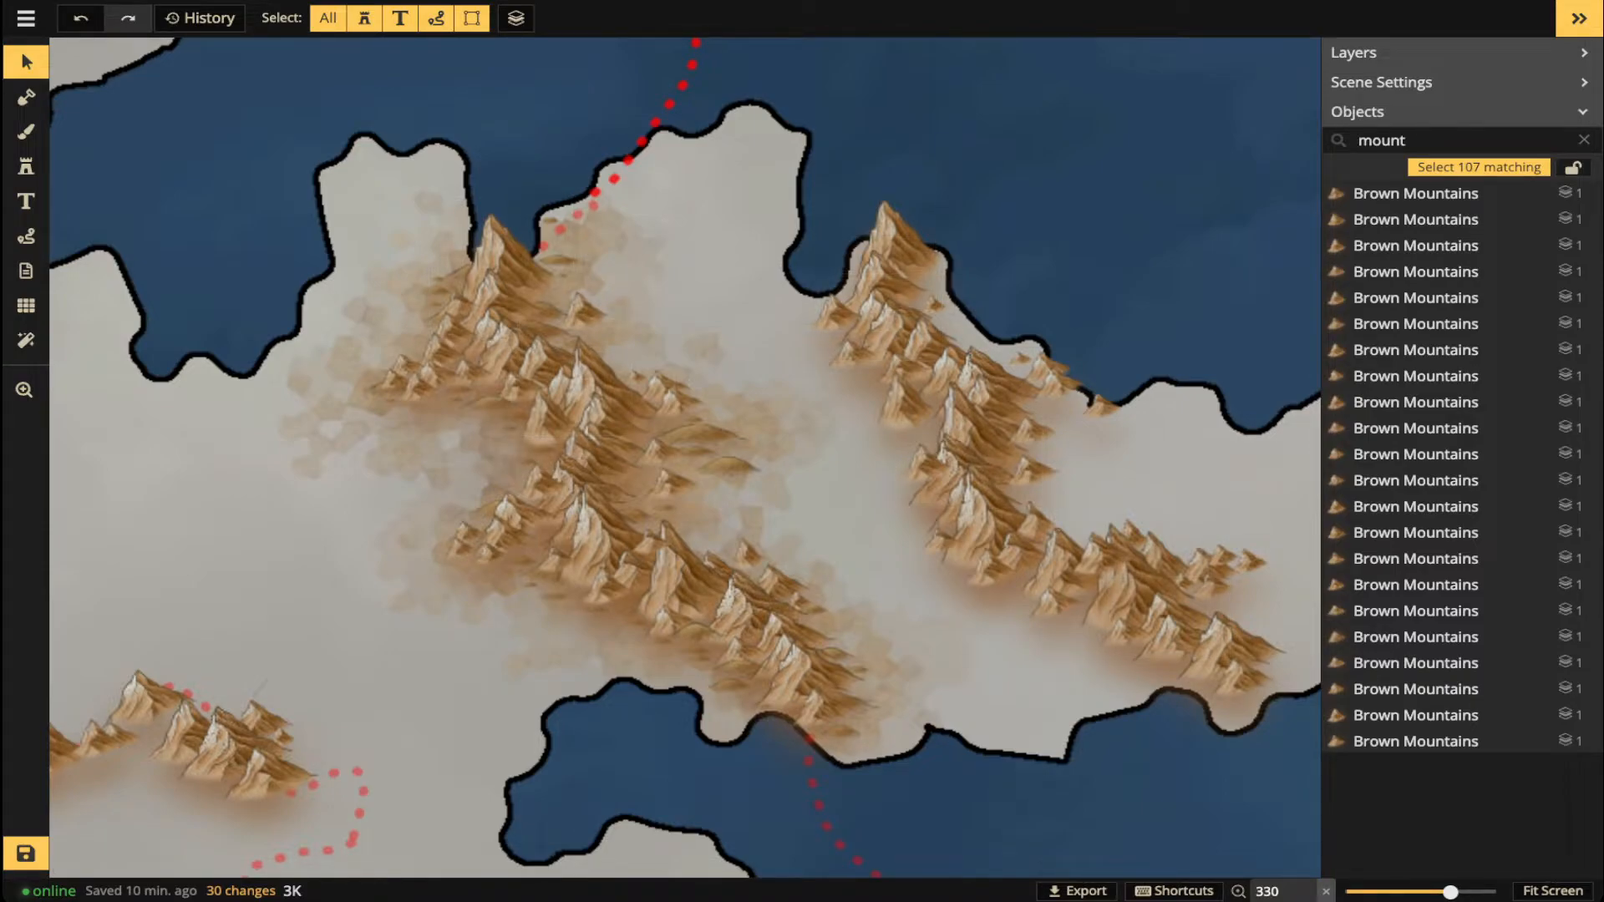
key("ctrl+z")
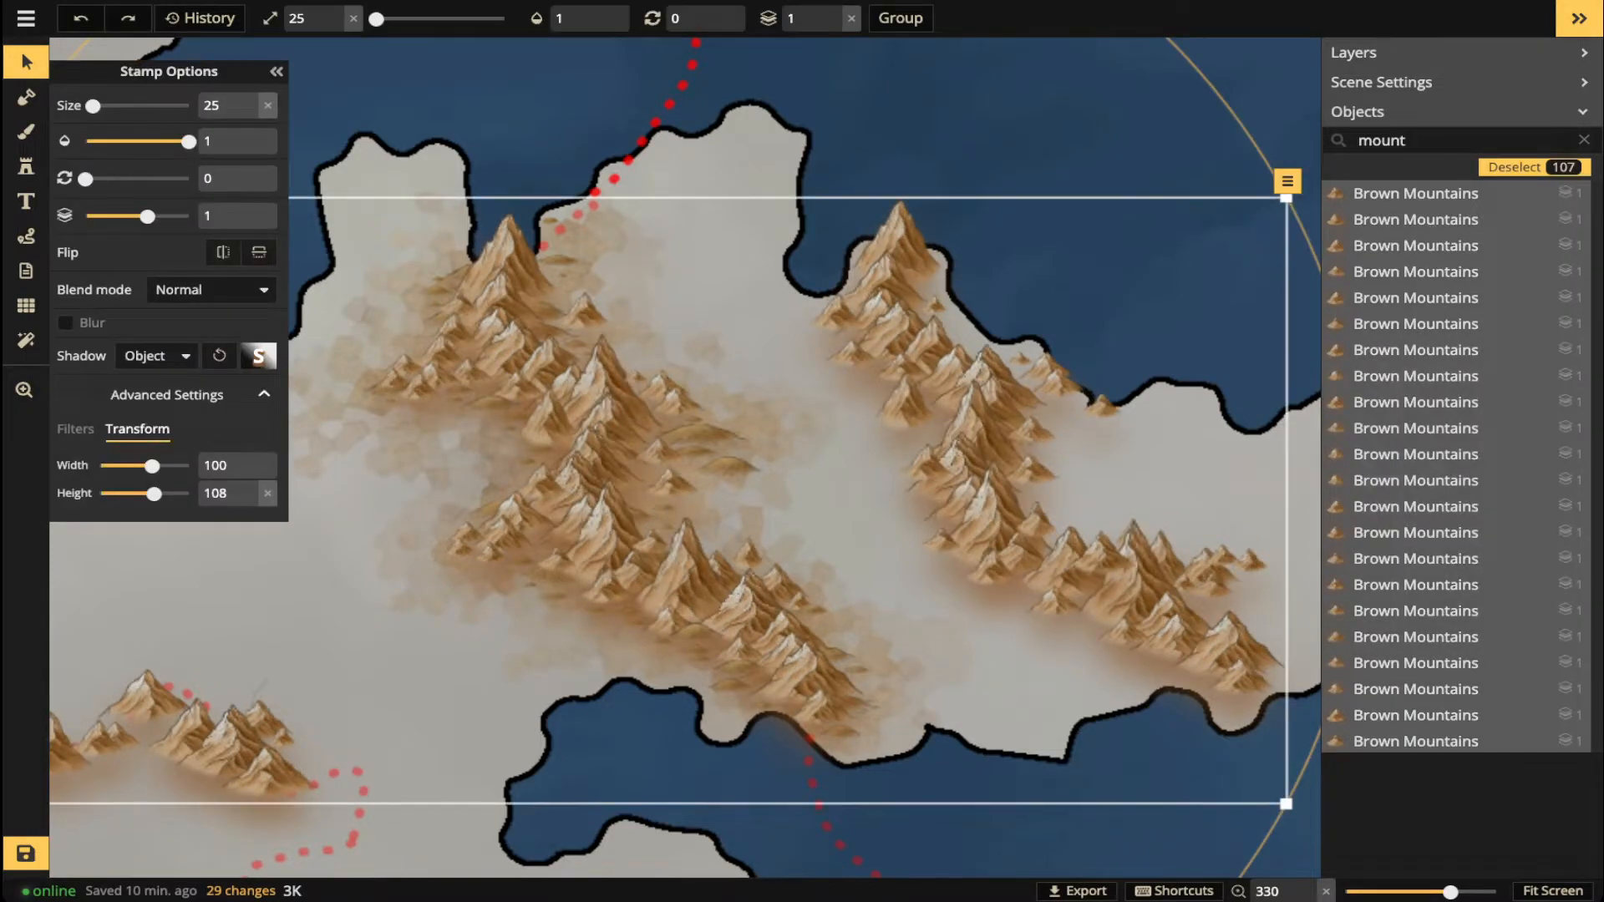
key("ctrl+y")
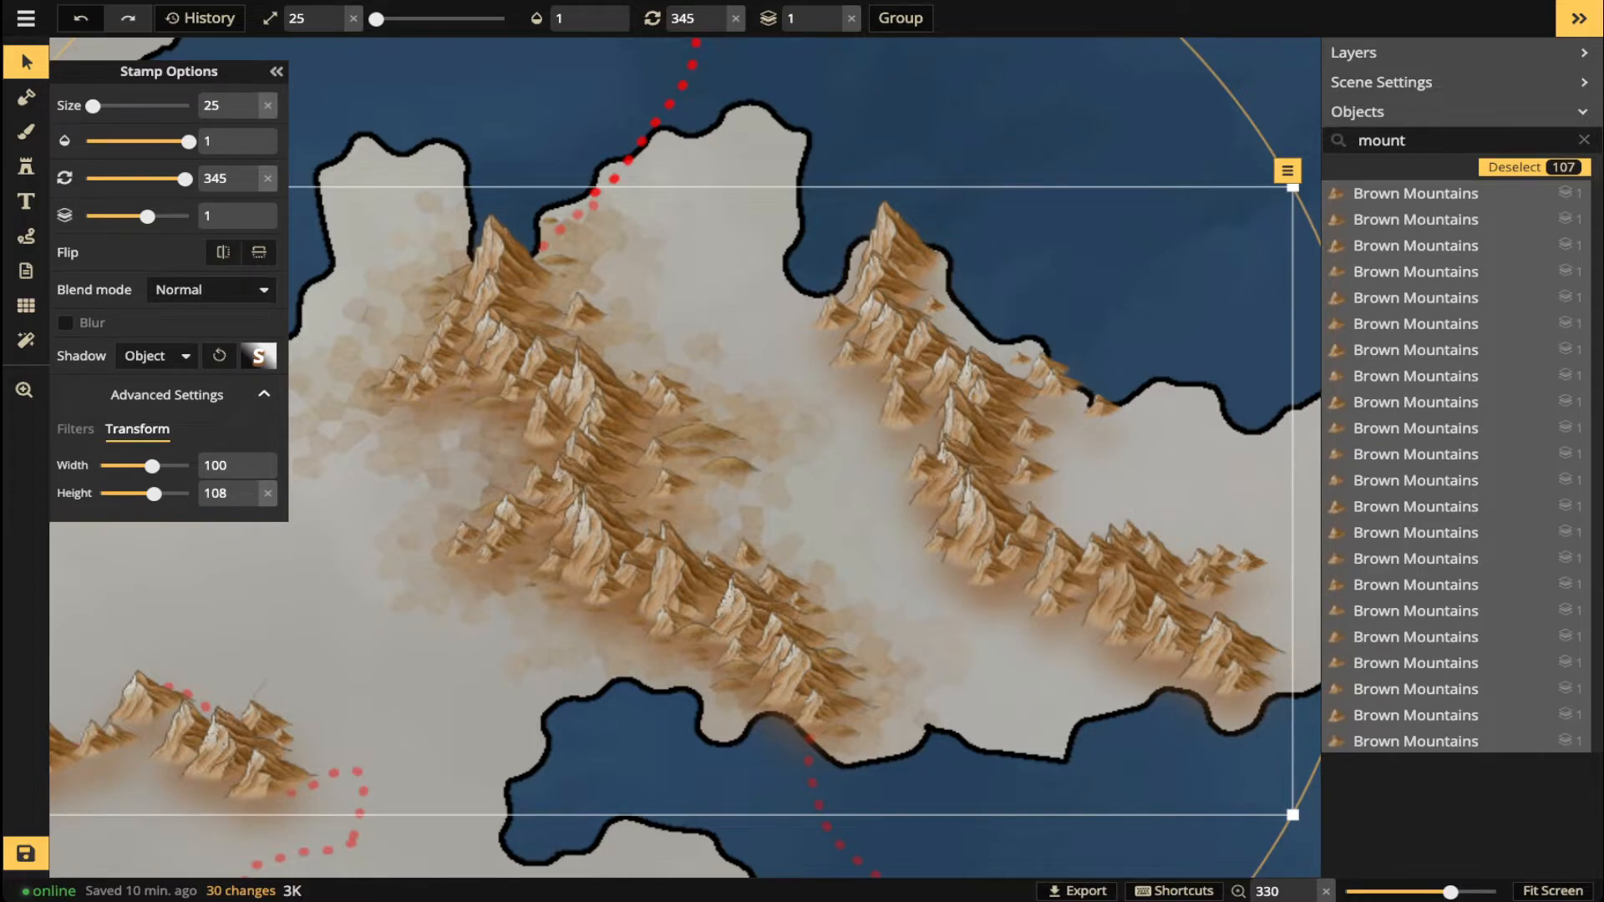
- Set the rotation of all stamps matching "mount" to 358 degrees and clear the selection
double_click(693, 18)
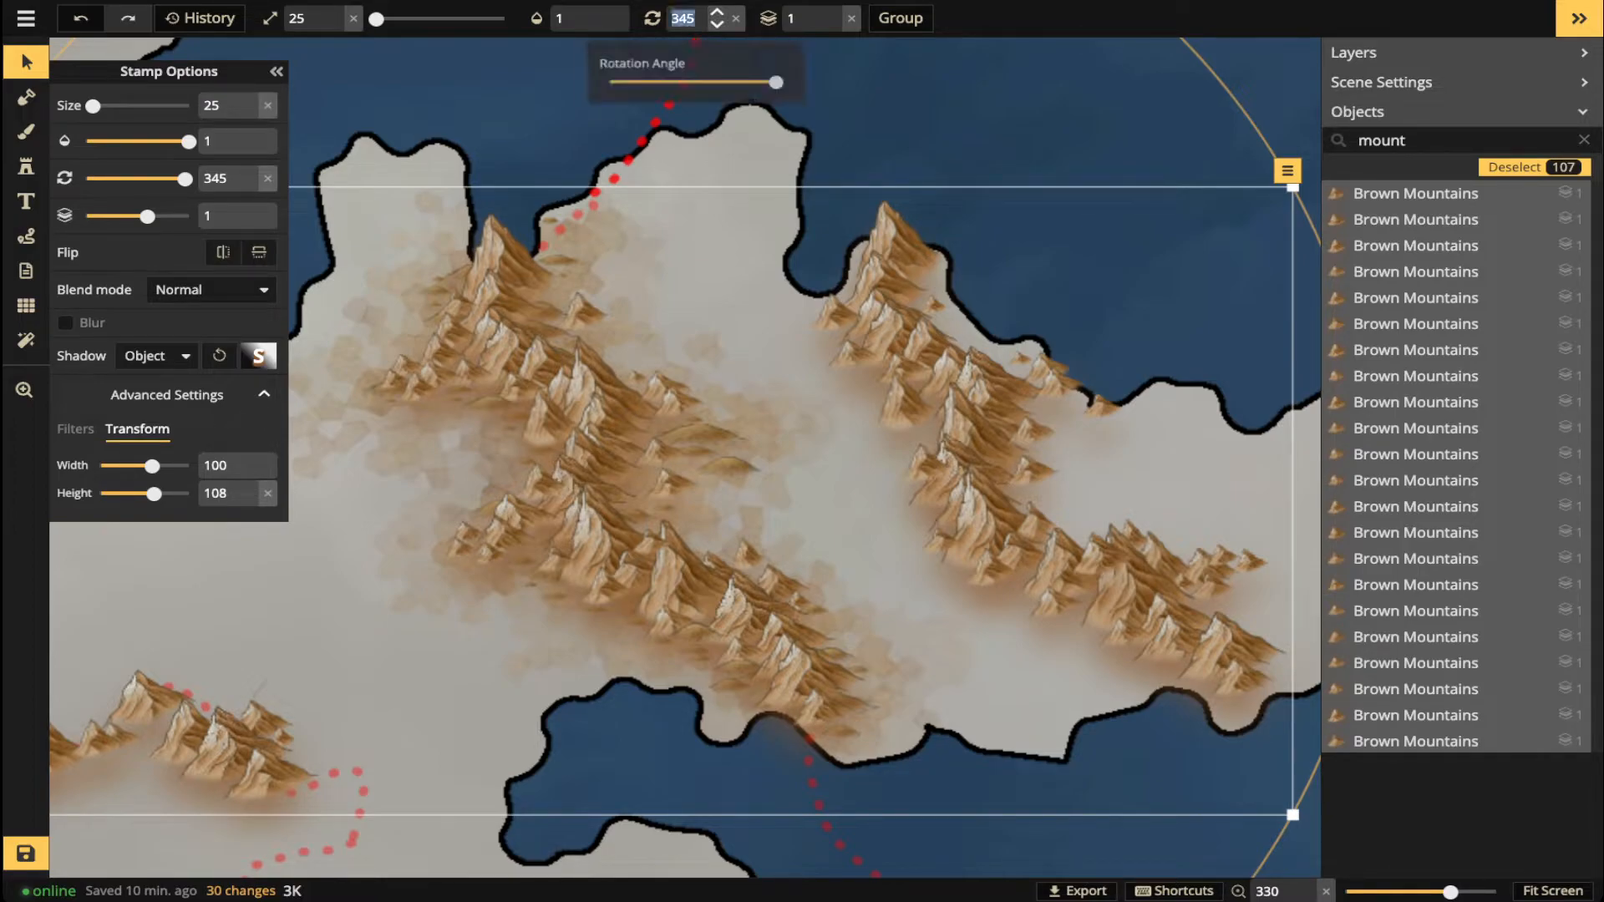
left_click_drag(780, 84, 786, 85)
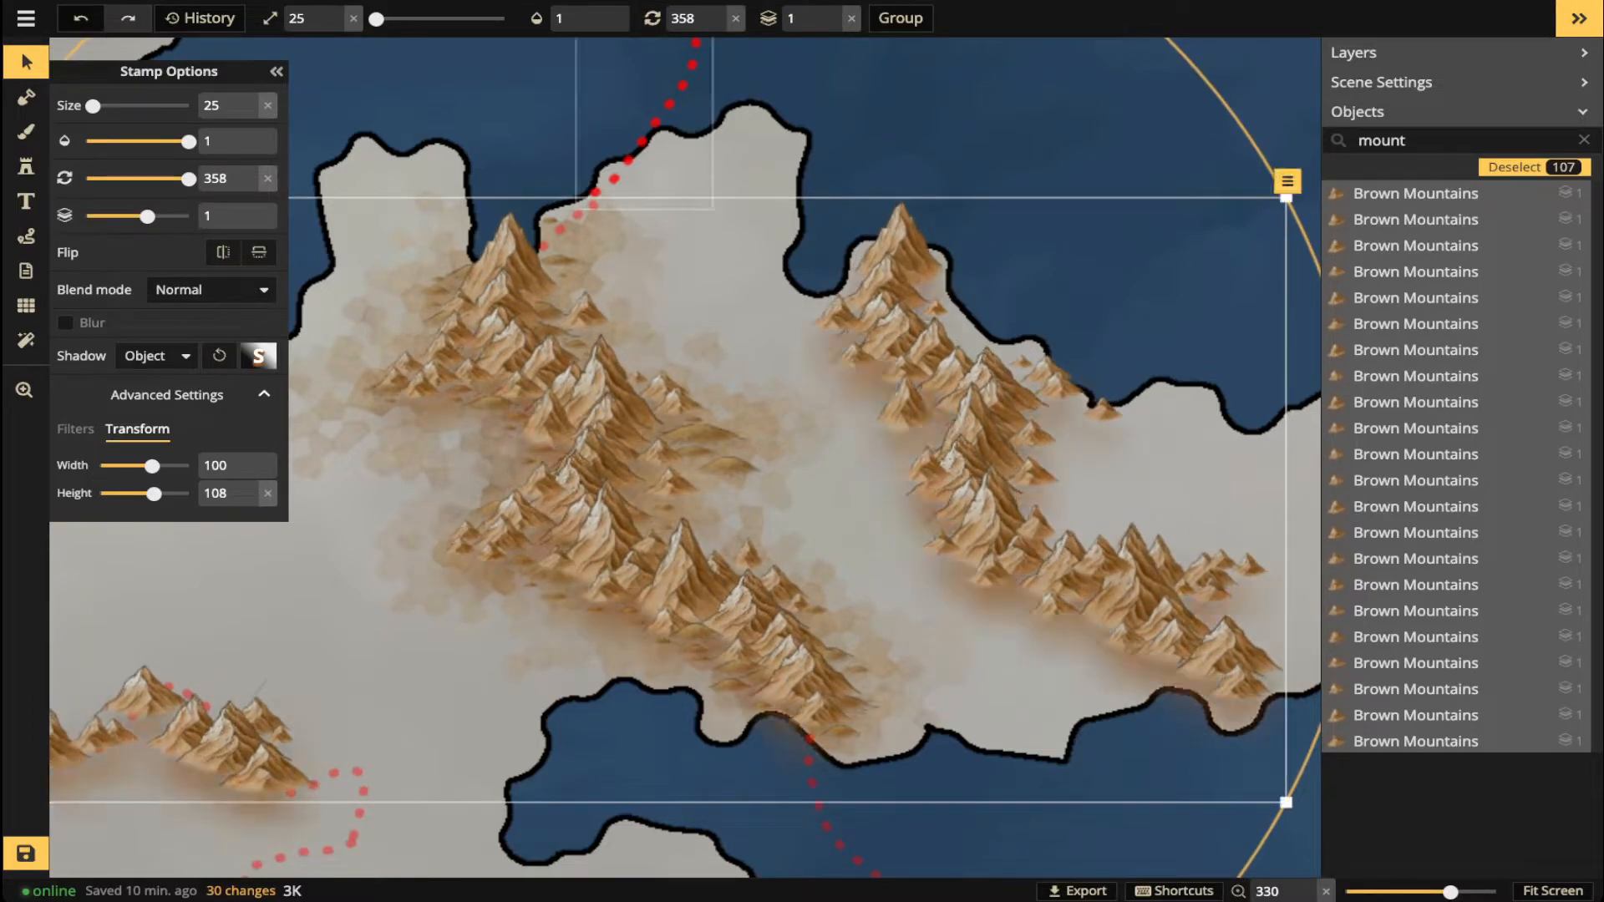
key("Escape")
- Area-select the stamps of the western and eastern ranges, try rotating them, and exclude the northern dotted route from the selection
scroll(536, 250, "down", 2)
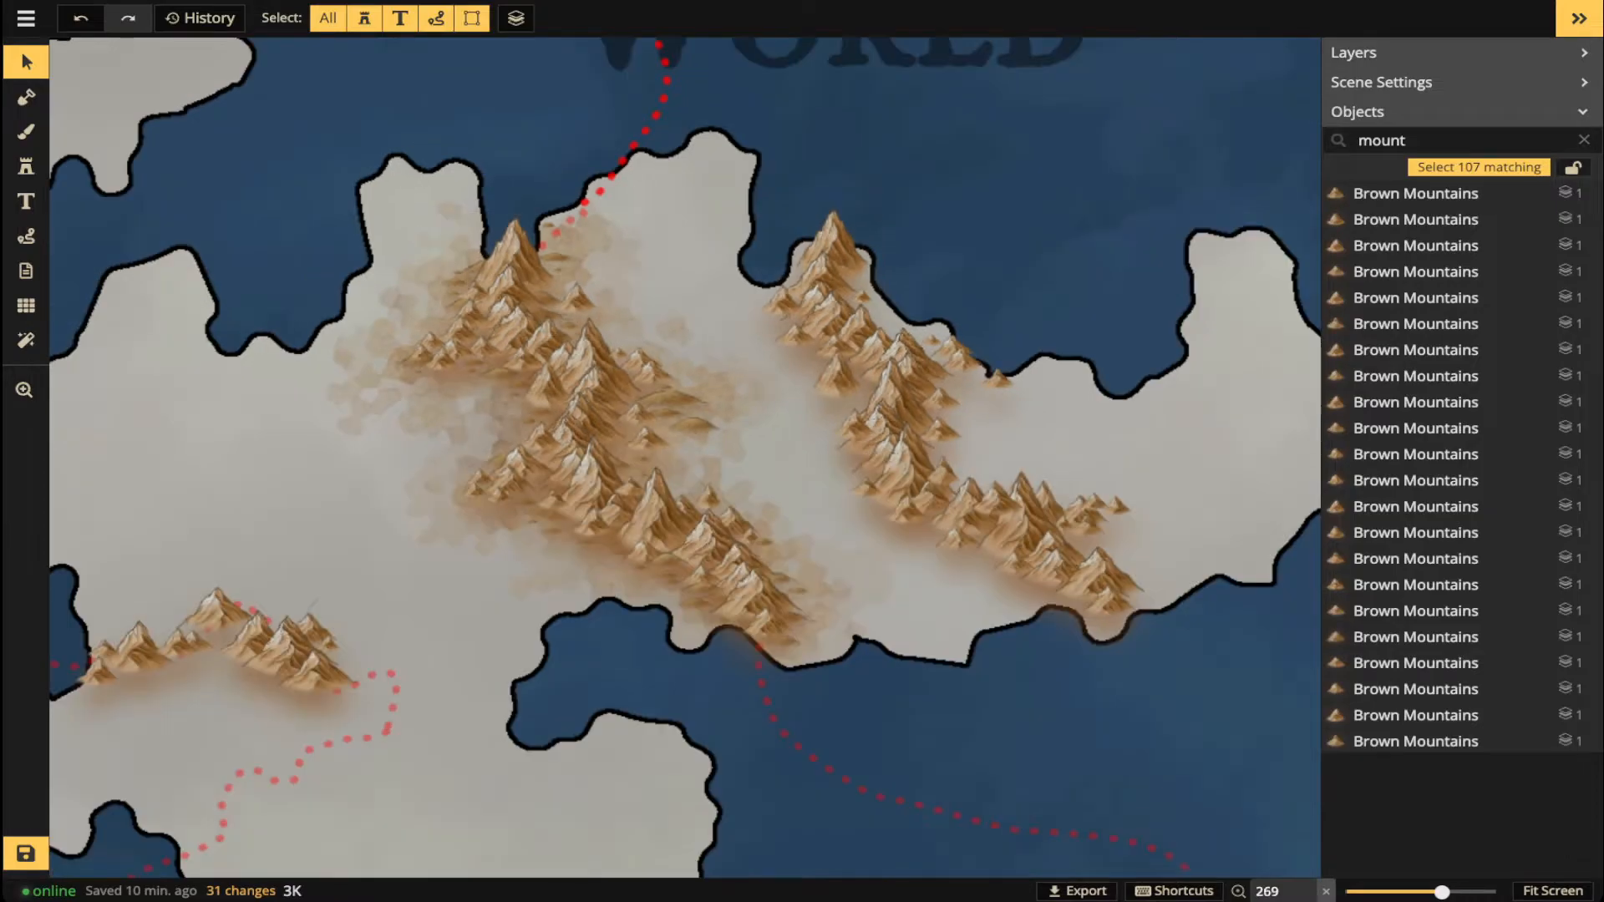
left_click_drag(341, 120, 887, 543)
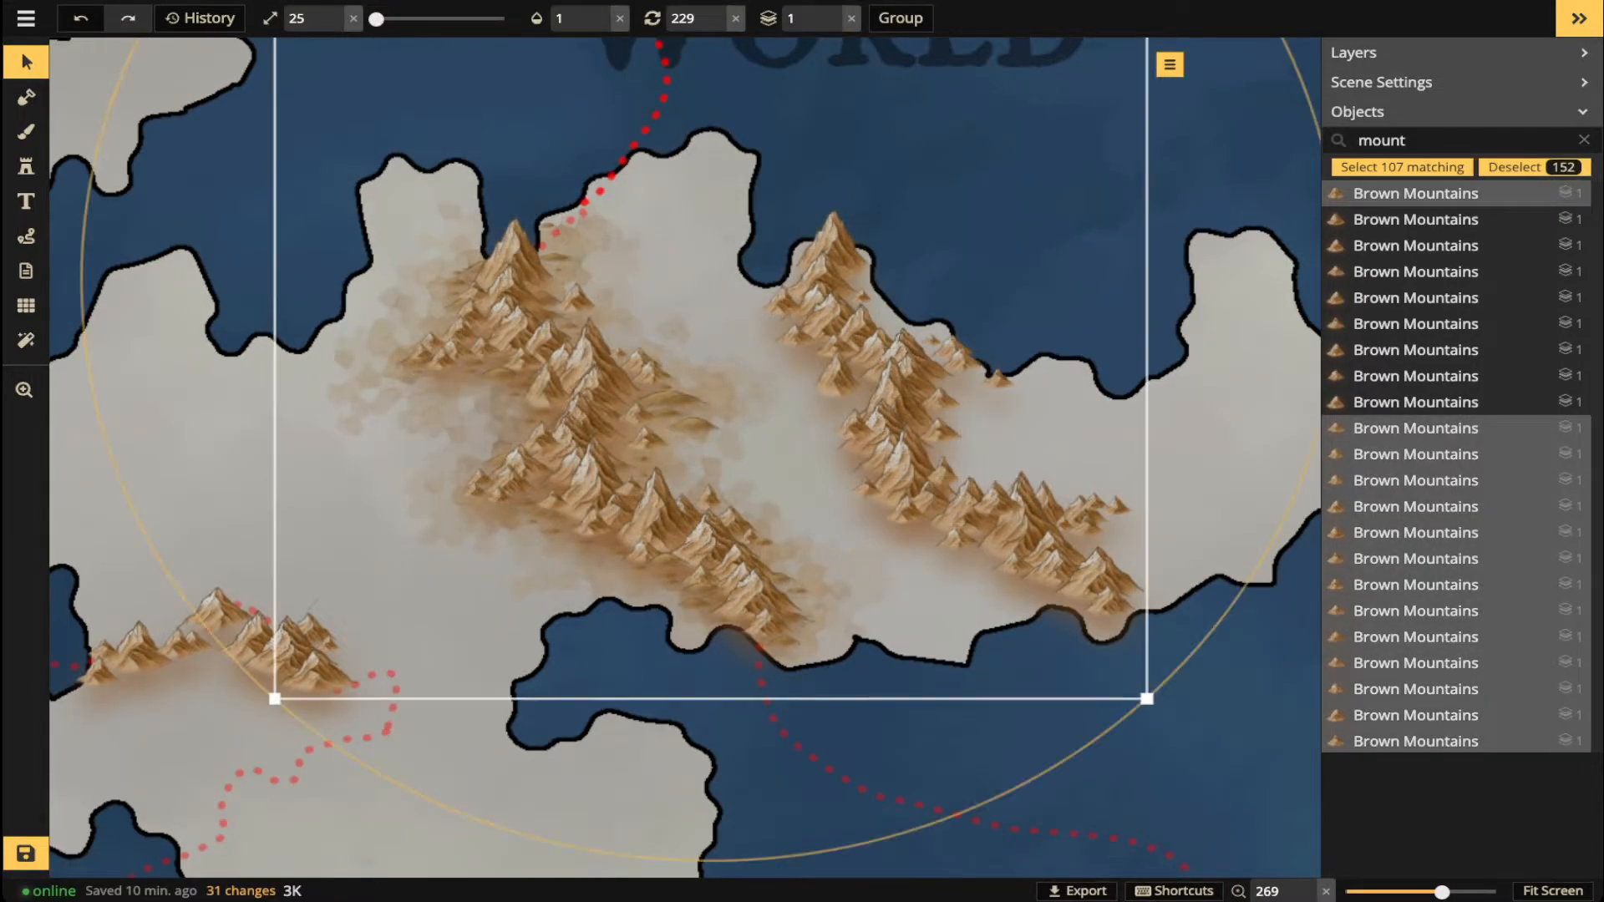
left_click_drag(375, 18, 375, 19)
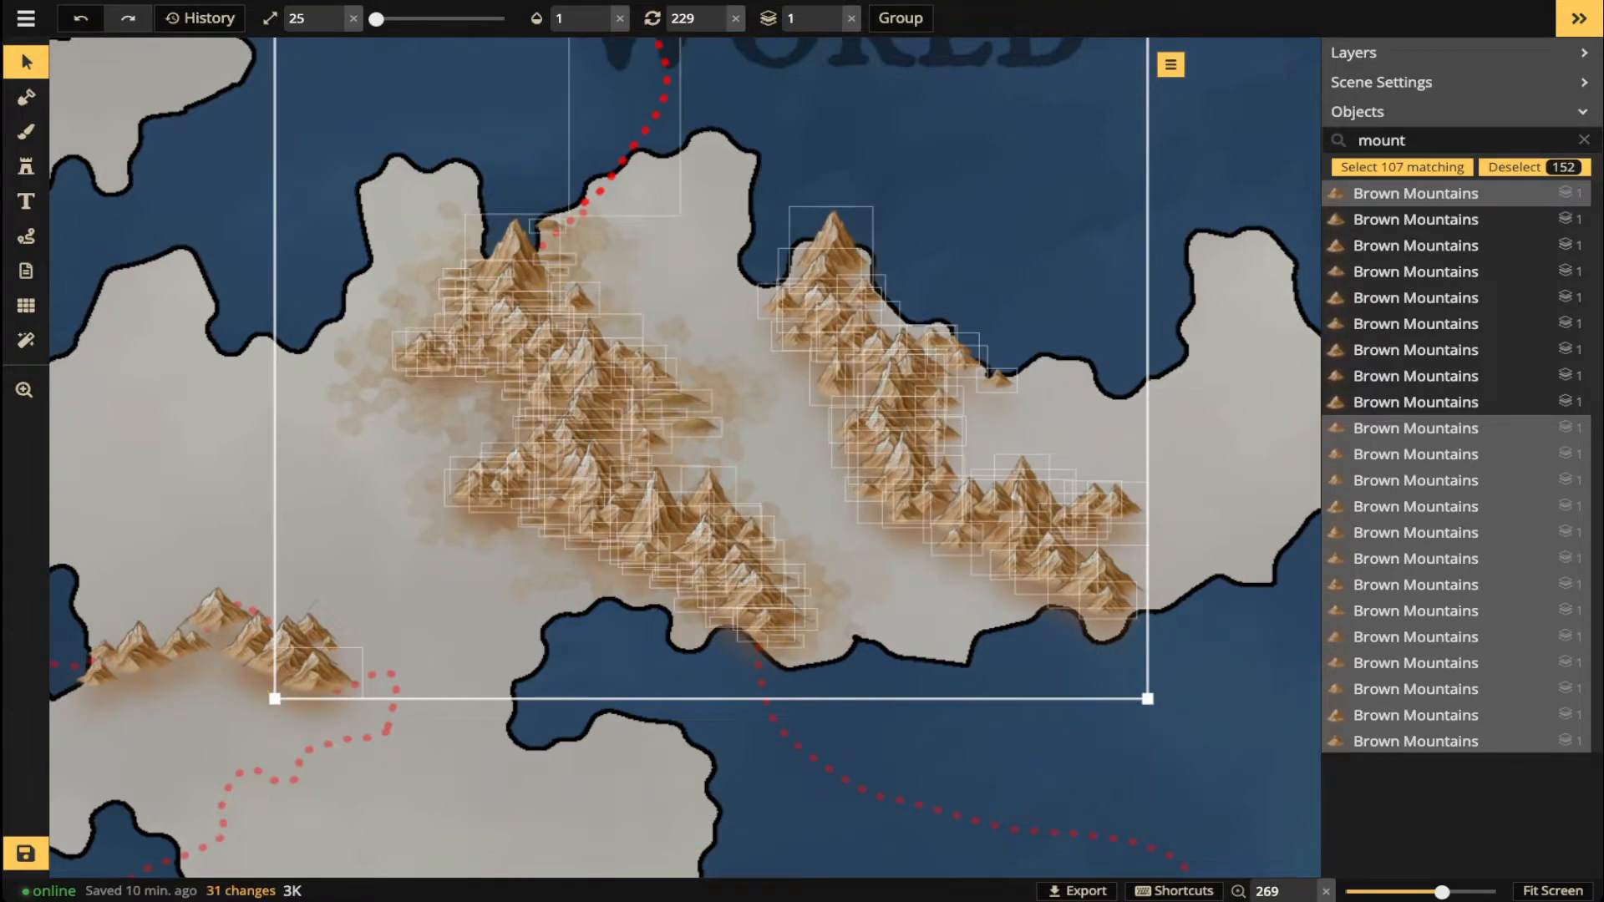
scroll(710, 368, "down", 3)
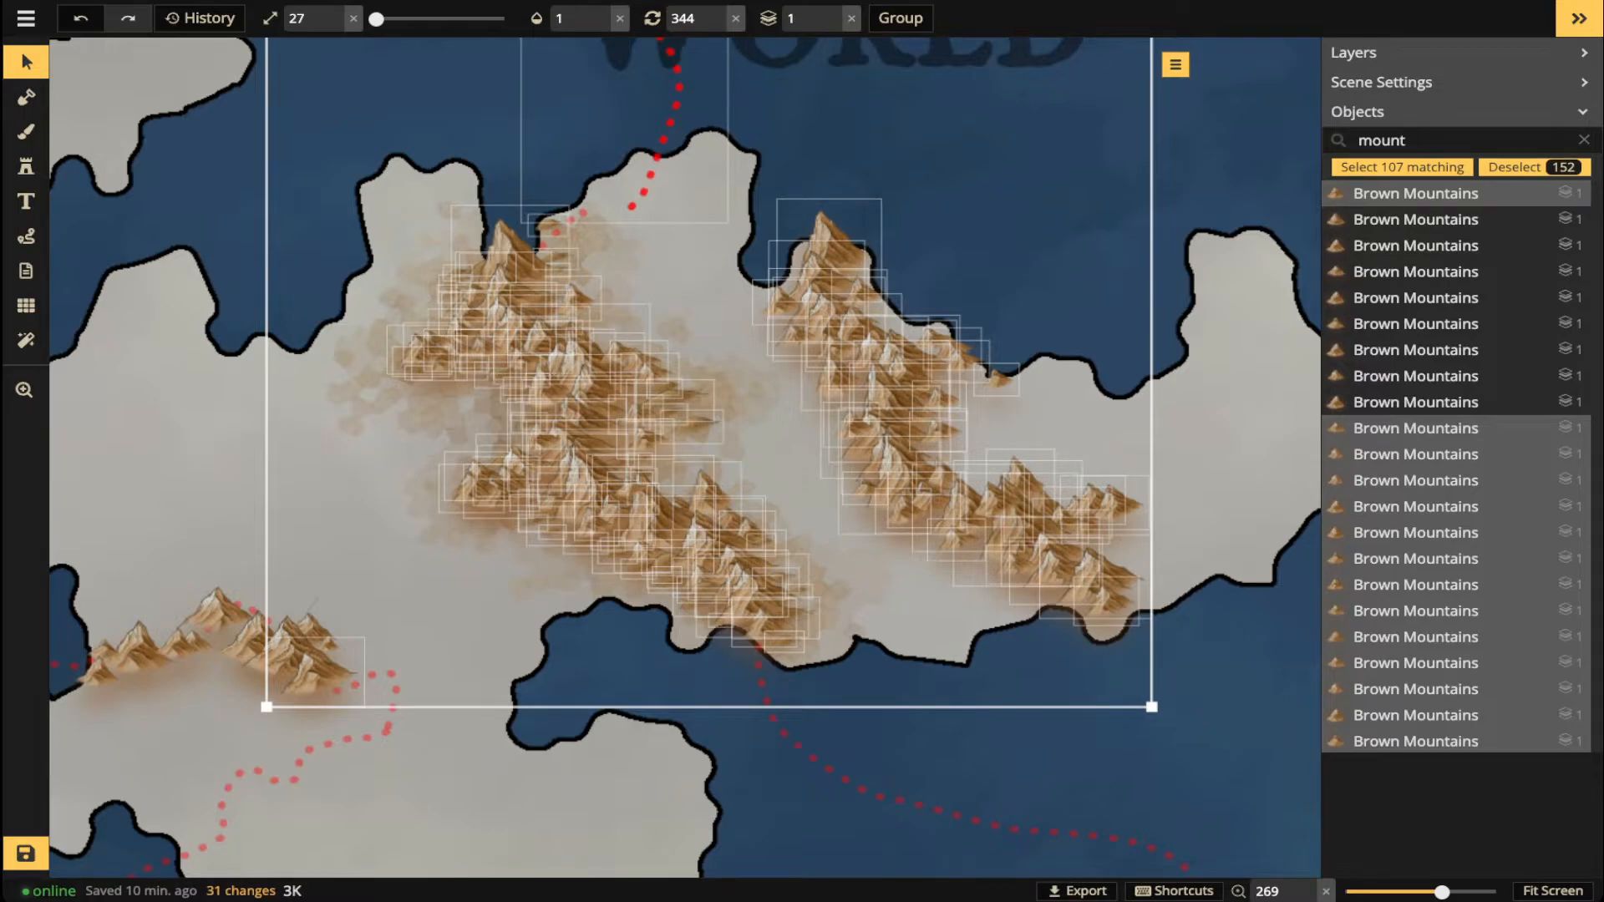
scroll(711, 368, "up", 3)
left_click(625, 125, "shift")
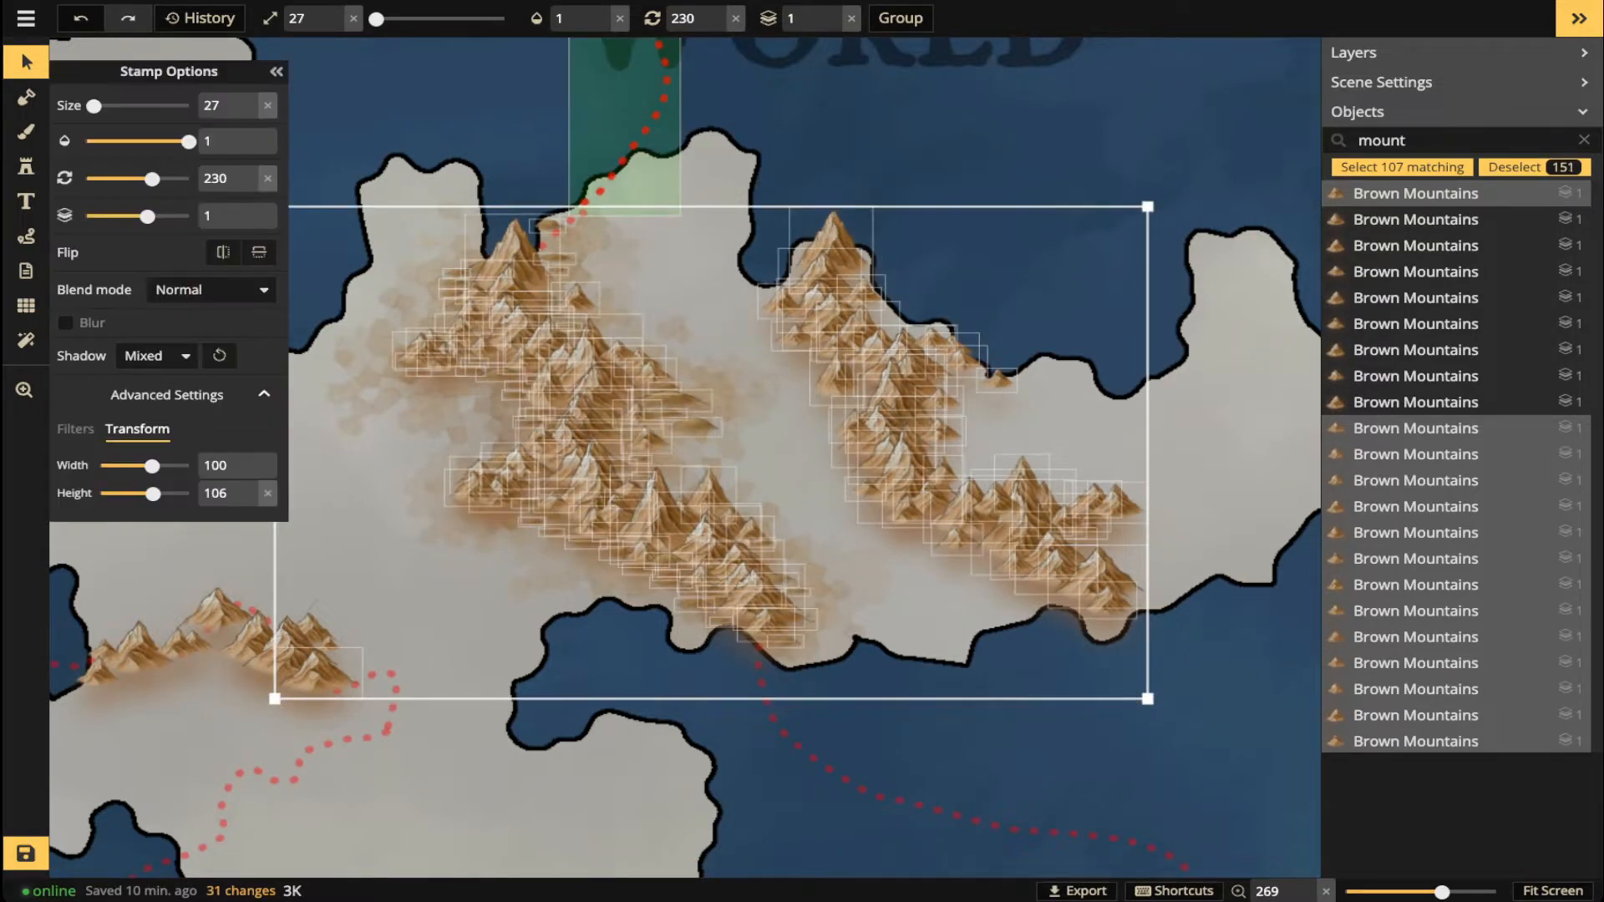
- Try rotating the selected range stamps to 29 degrees, and undo the rotation
scroll(694, 440, "up", 2)
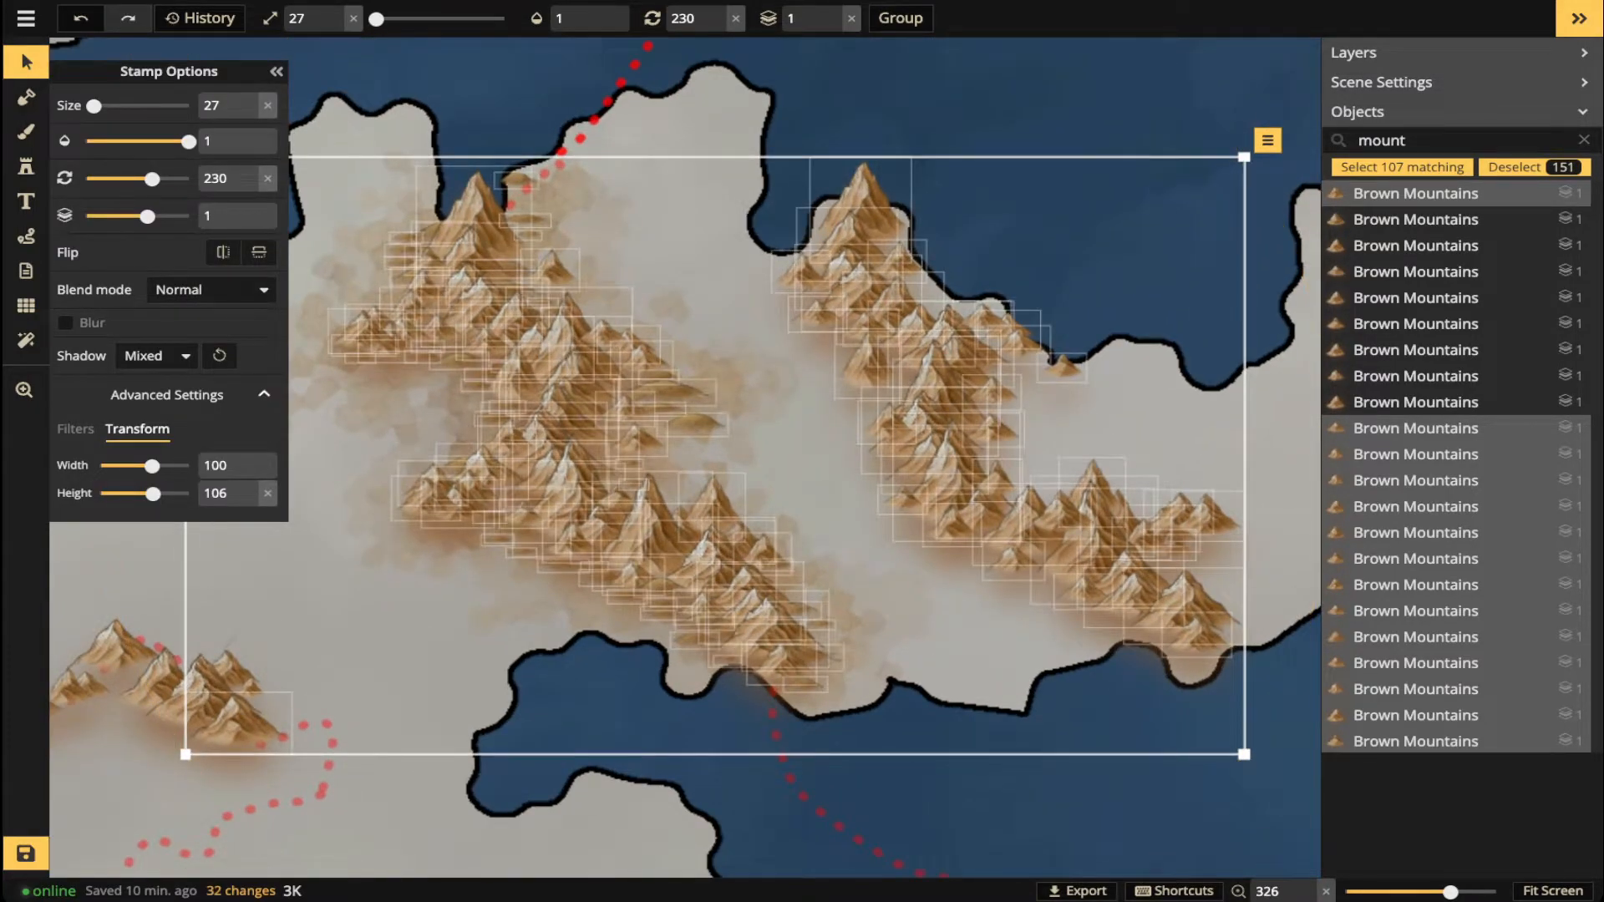
left_click_drag(152, 179, 94, 178)
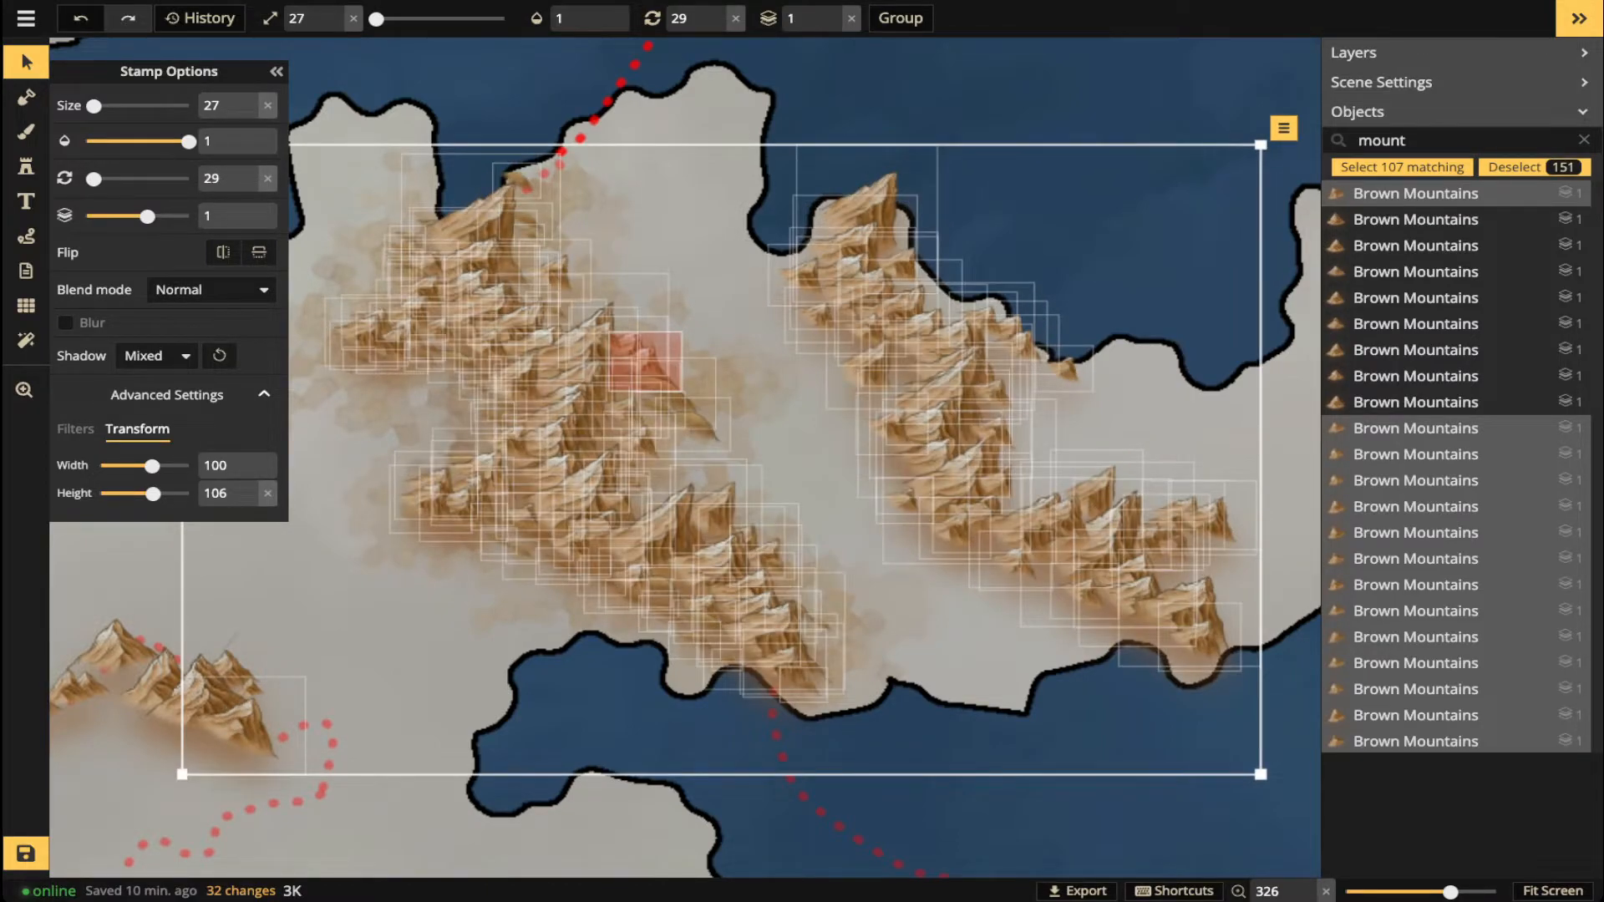
key("Escape")
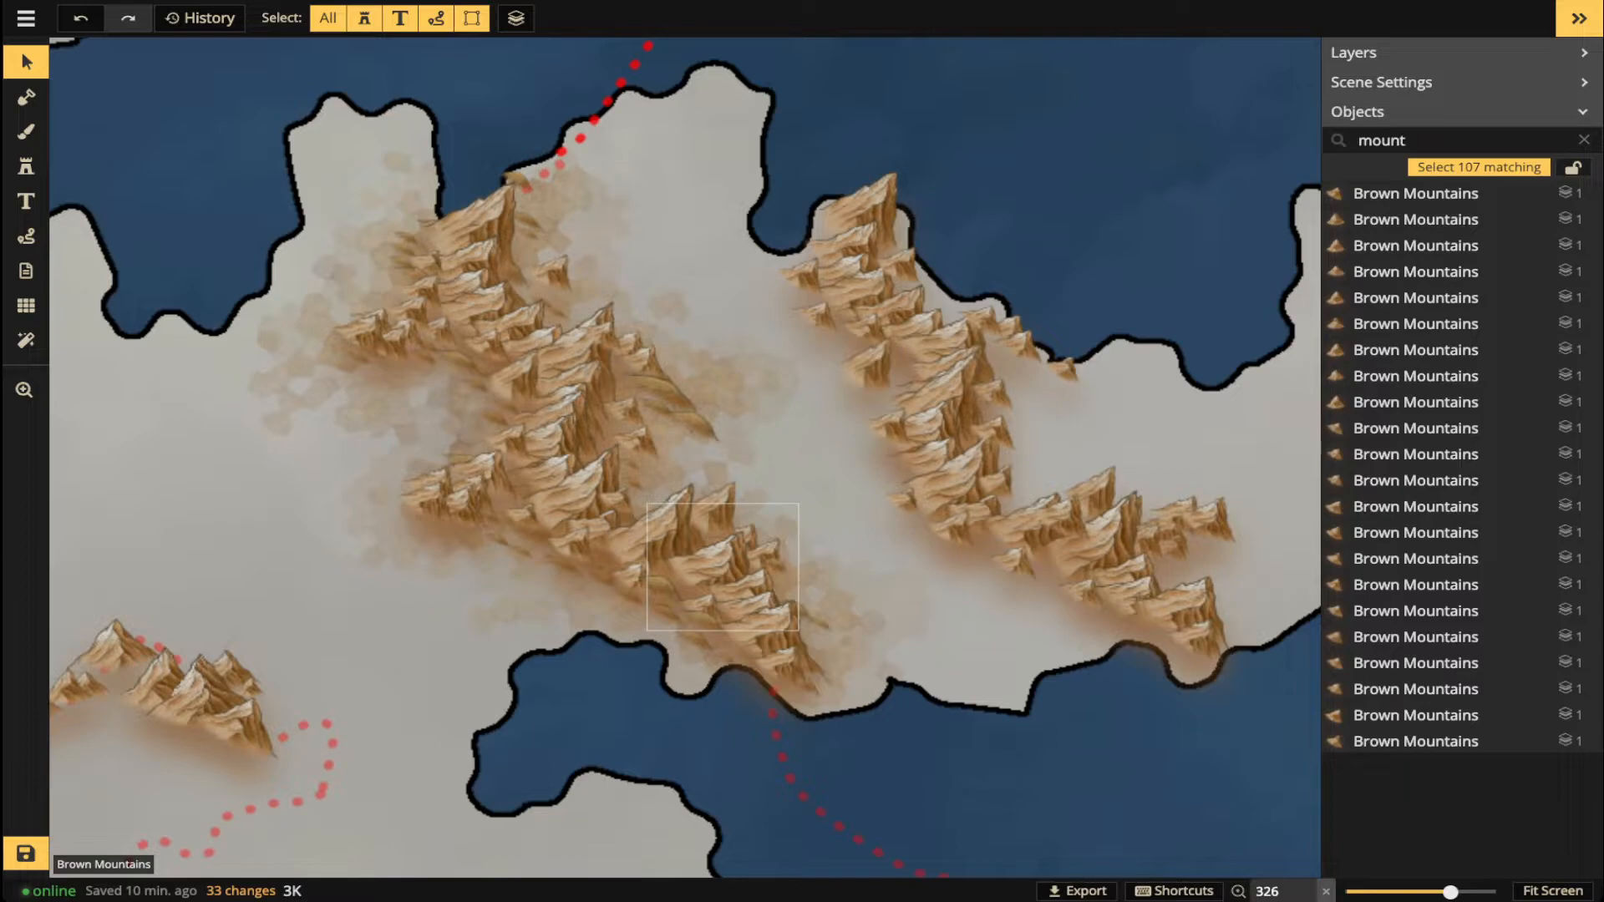
key("ctrl+z")
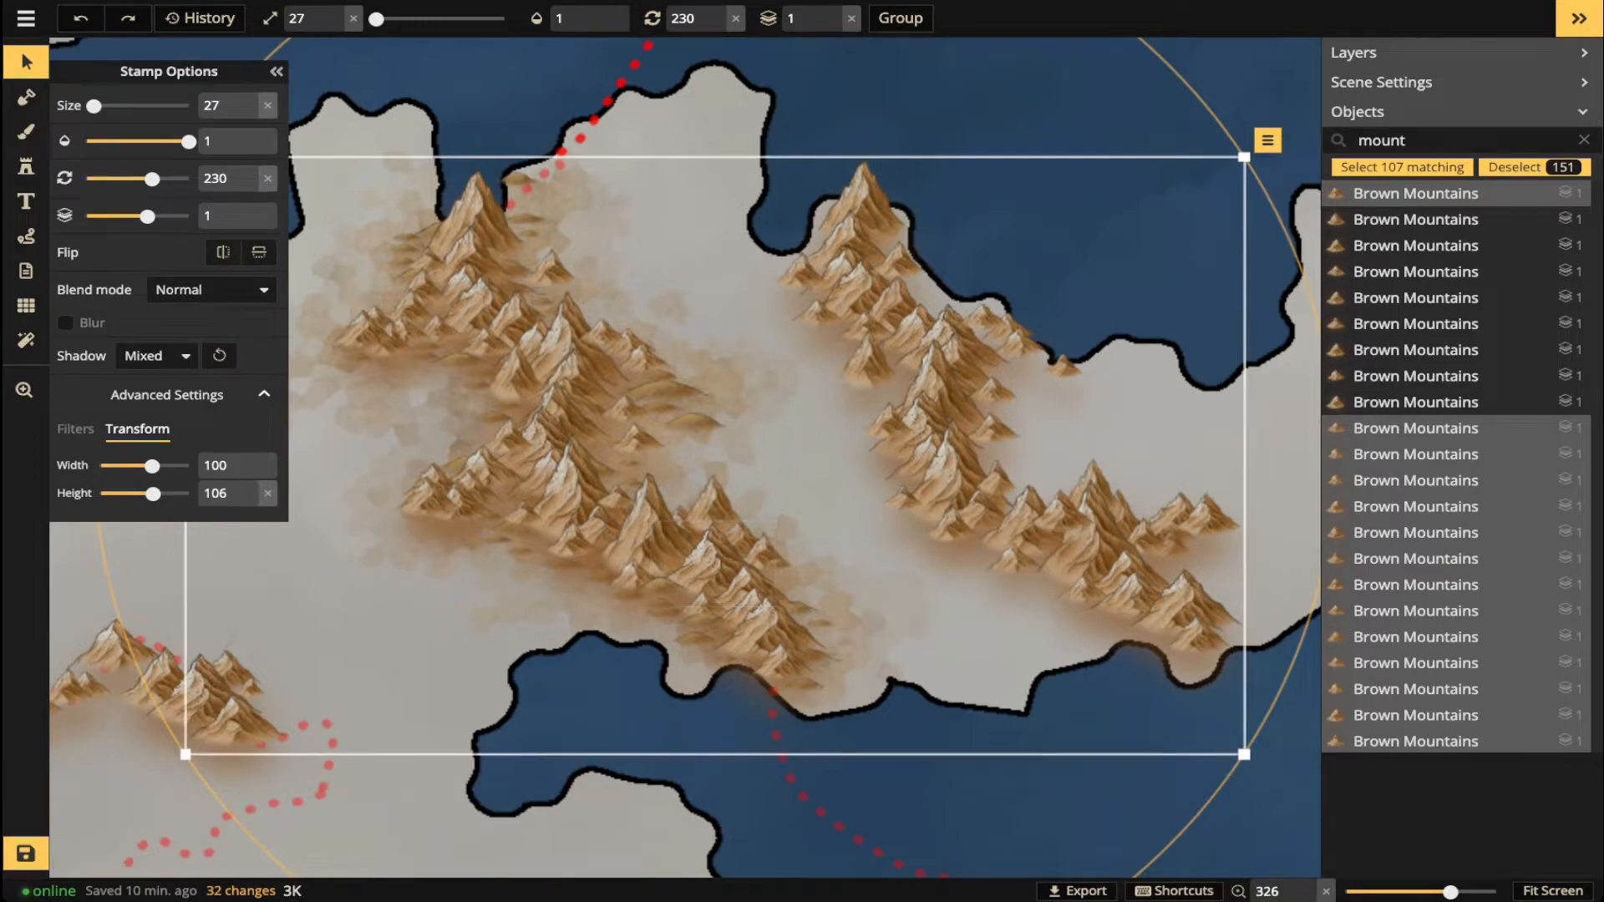
- Rotate the selected stamps of both mountain ranges to 344 degrees and clear the selection
scroll(1173, 191, "down", 2)
mouse_move(1249, 190)
left_mouse_down()
mouse_move(1229, 152)
mouse_move(1248, 183)
left_mouse_up()
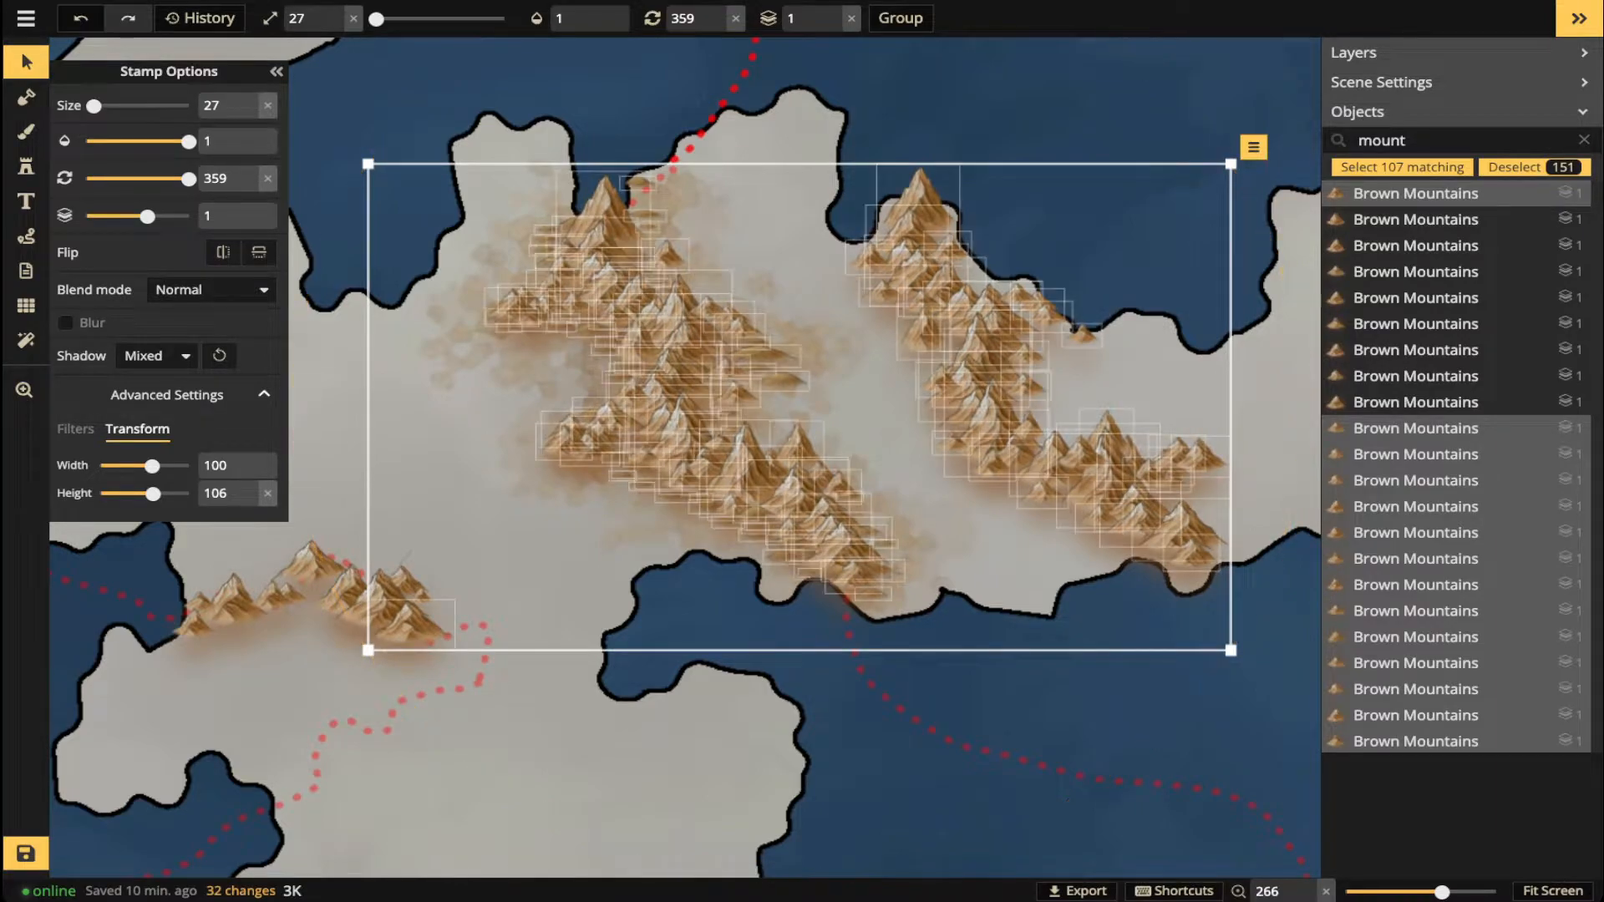
left_click_drag(189, 178, 184, 179)
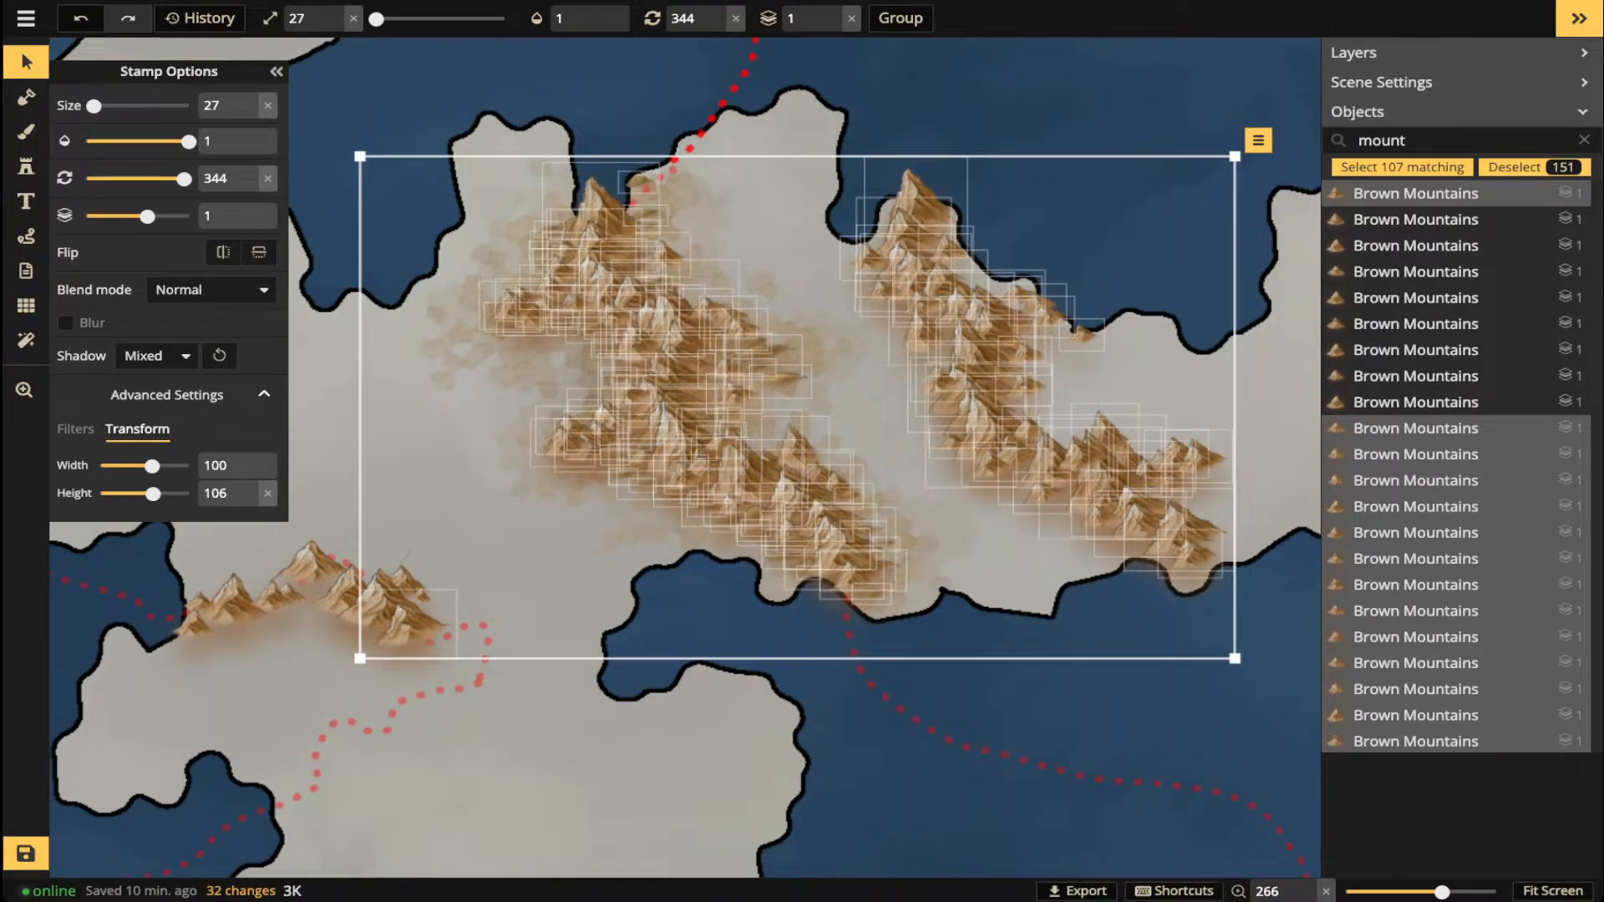
key("Escape")
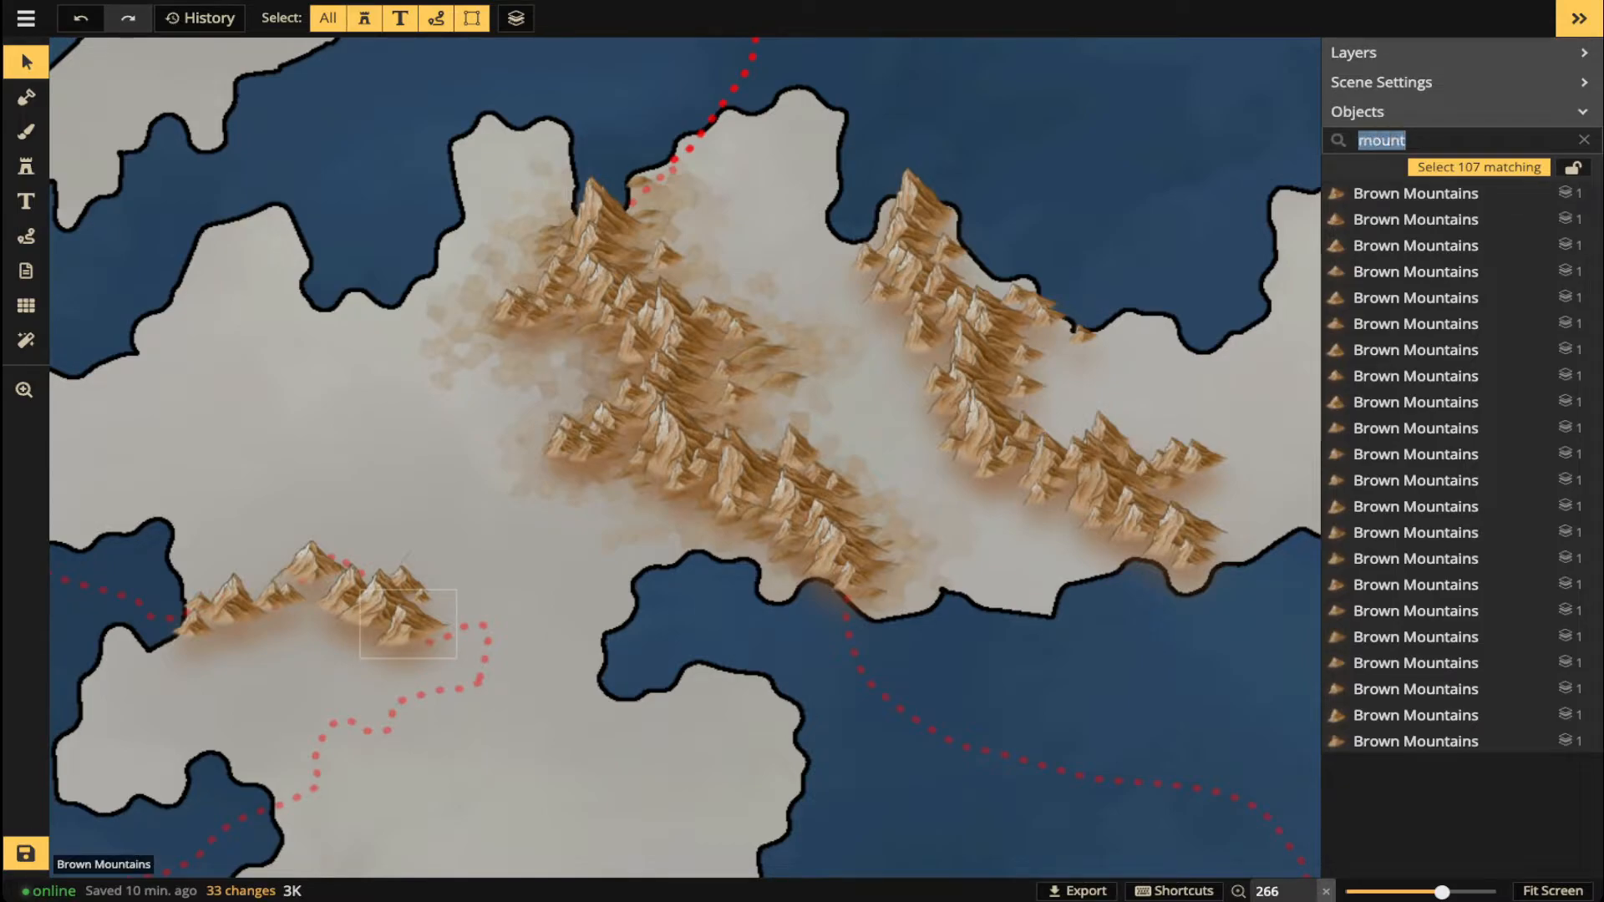
- Select all stamps matching "hill", reset their rotation to 0 degrees and clear the selection
type("hill")
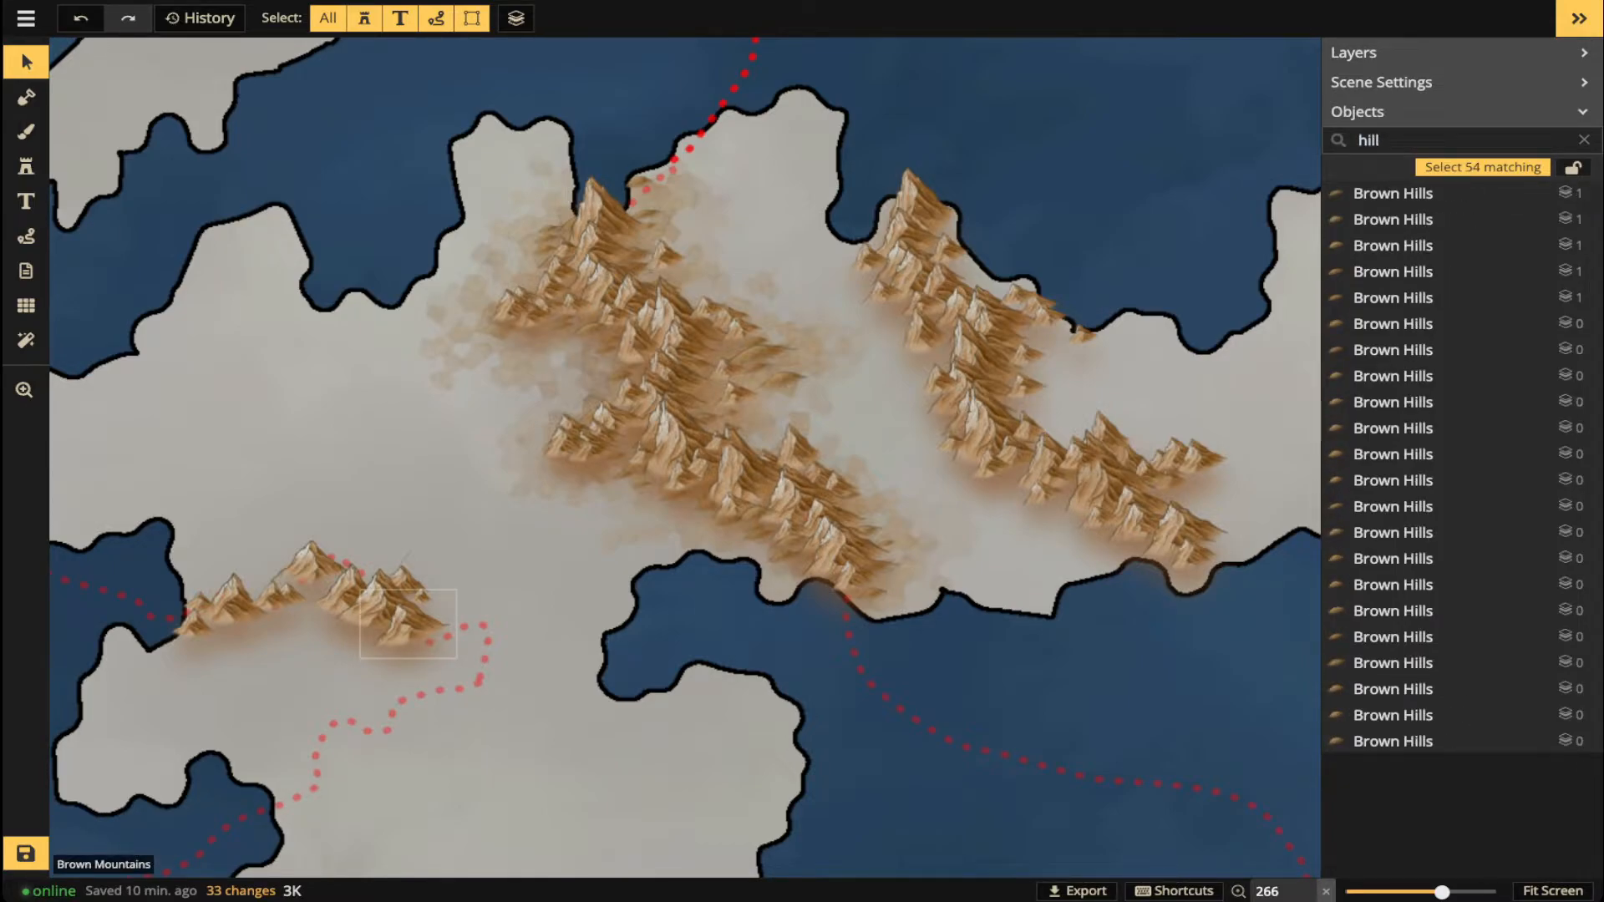
left_click(1483, 167)
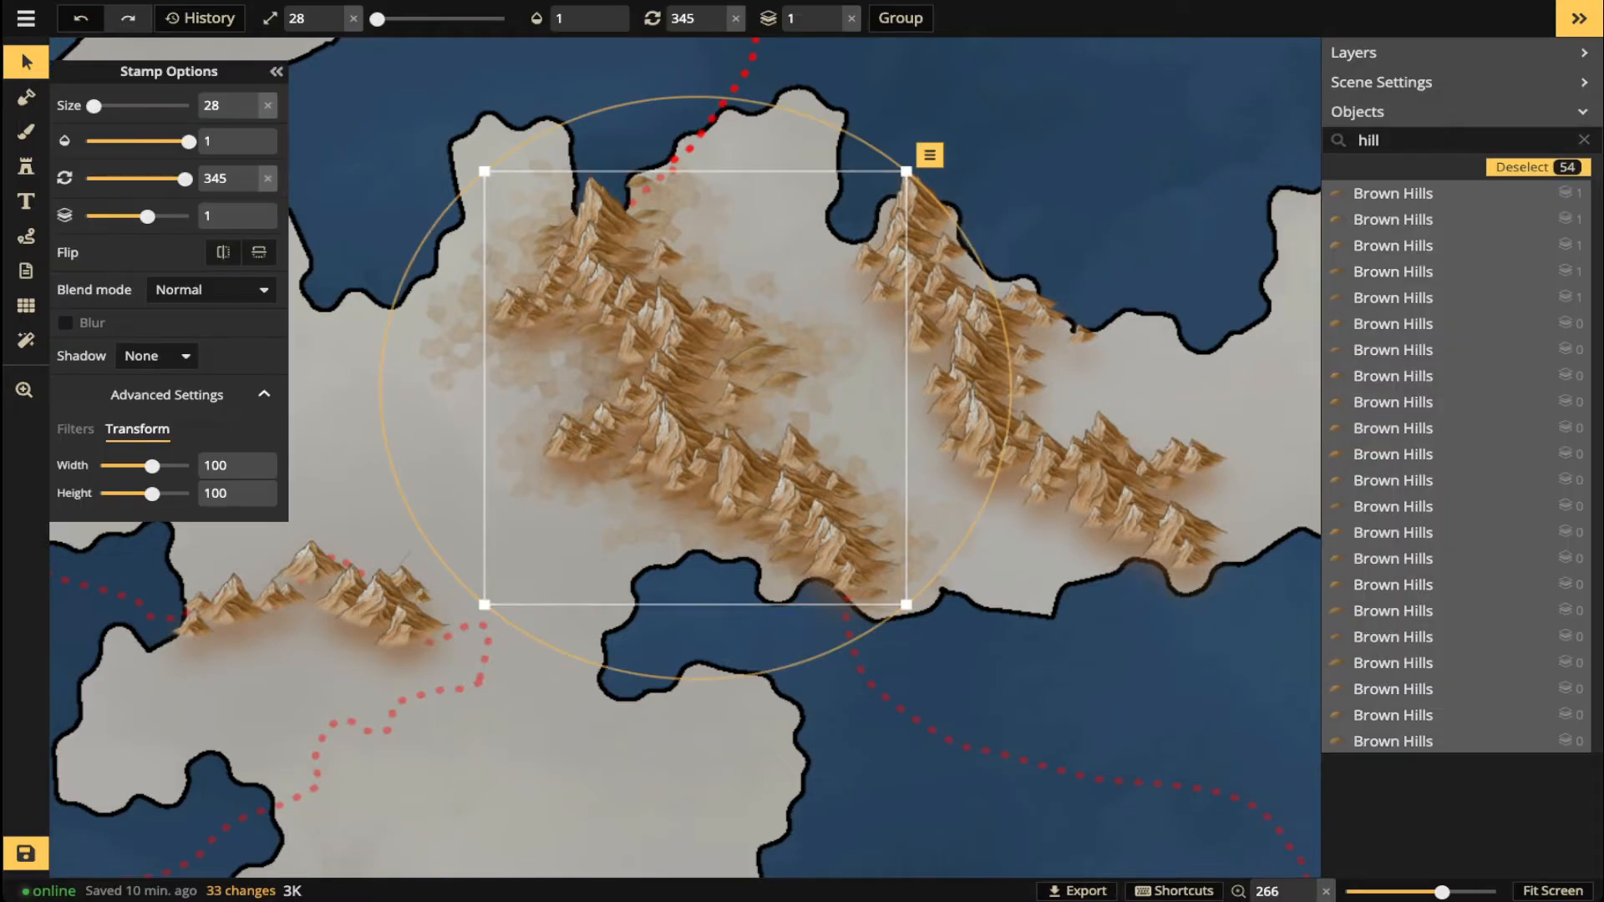
left_click(734, 19)
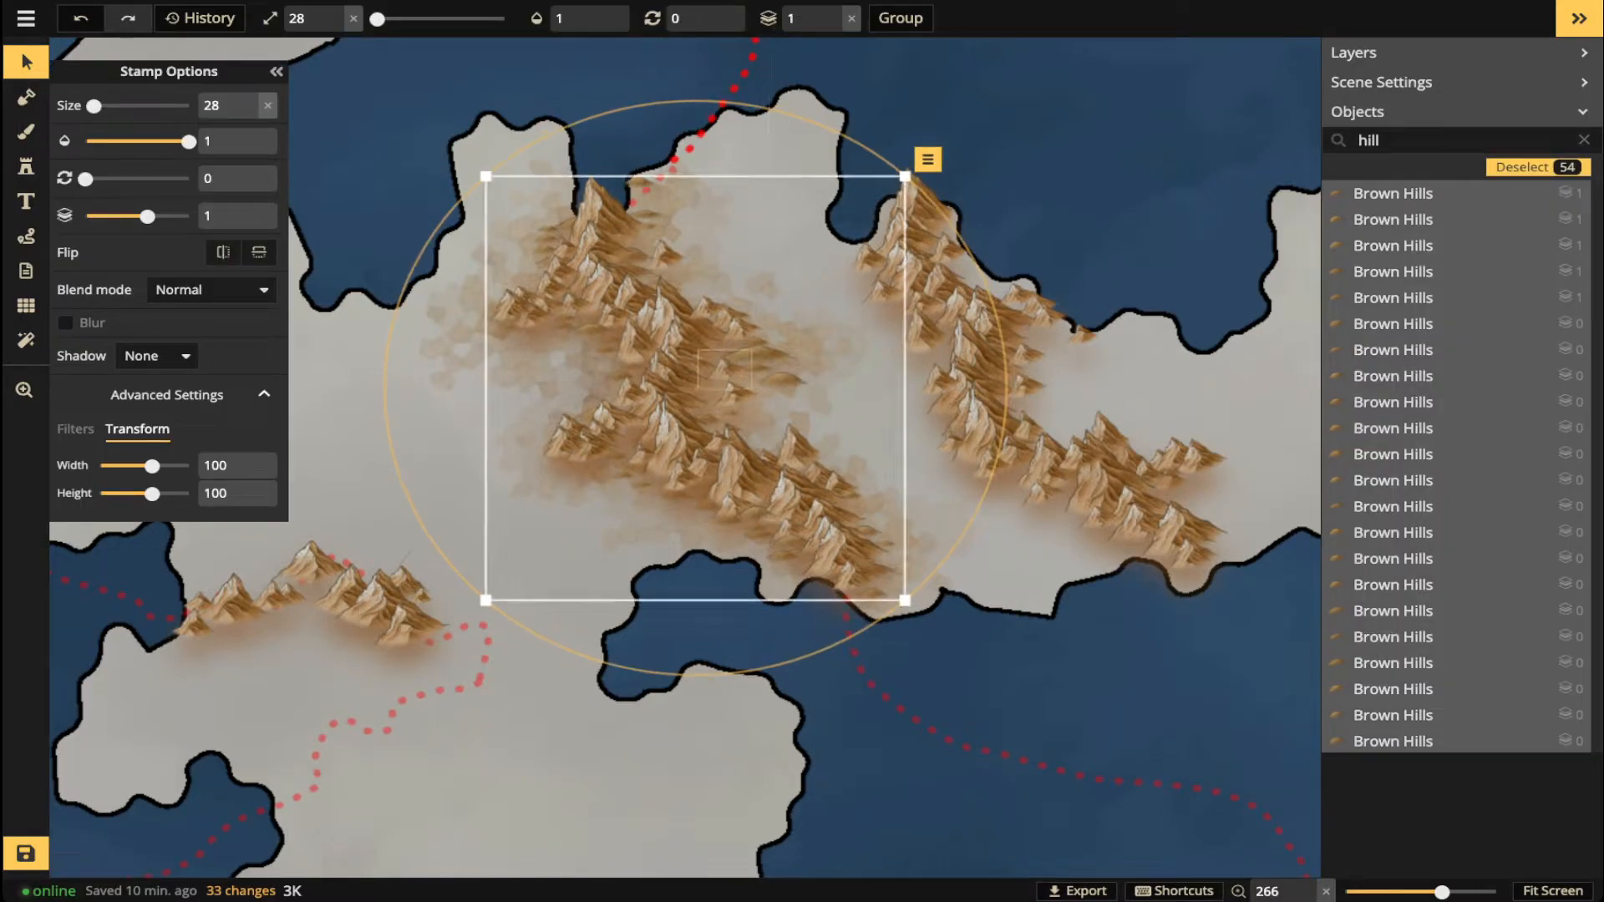
scroll(738, 376, "up", 4)
scroll(738, 371, "up", 3)
key("Escape")
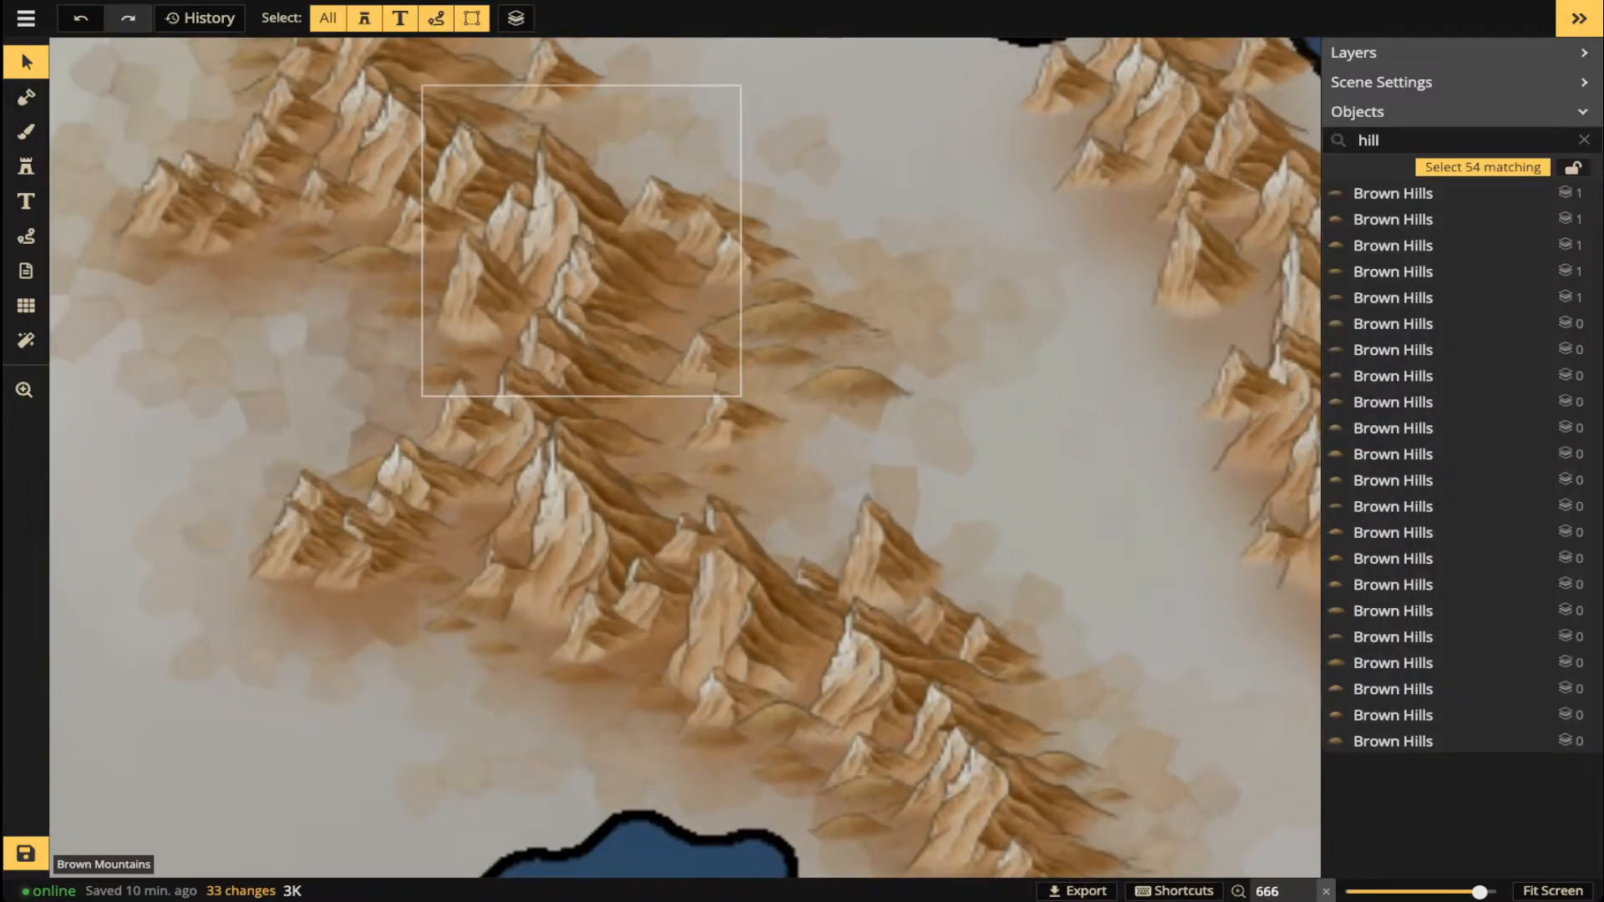
- Pull two mountain stamps out of the small southwestern range onto the empty land north of it
left_click_drag(710, 259, 936, 448)
scroll(534, 376, "down", 4)
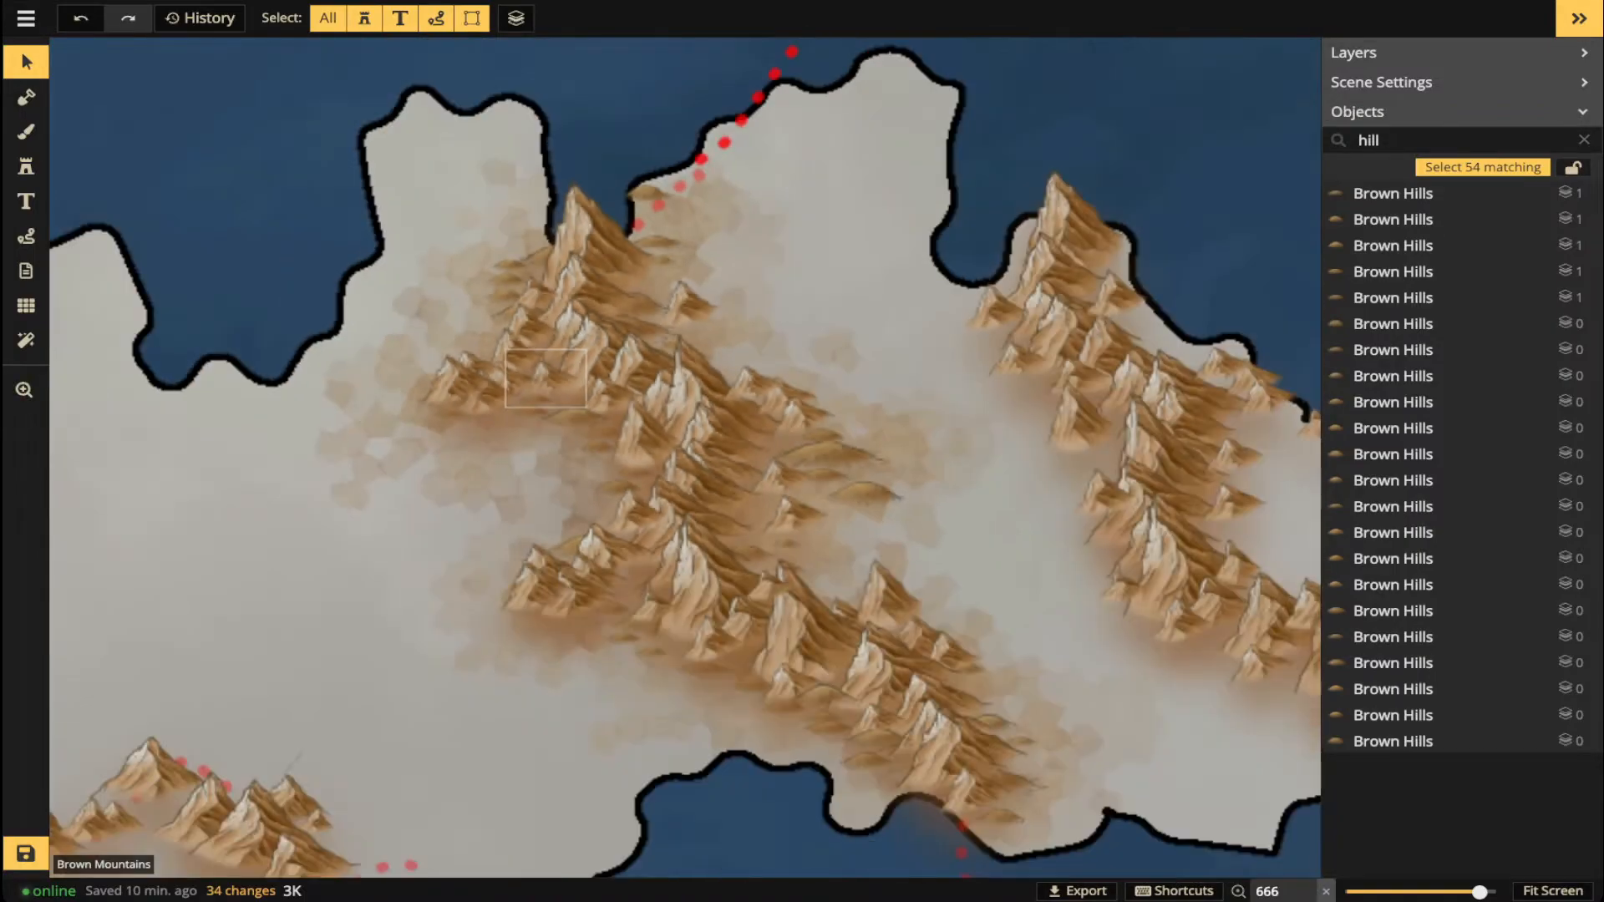
left_click_drag(501, 386, 673, 328)
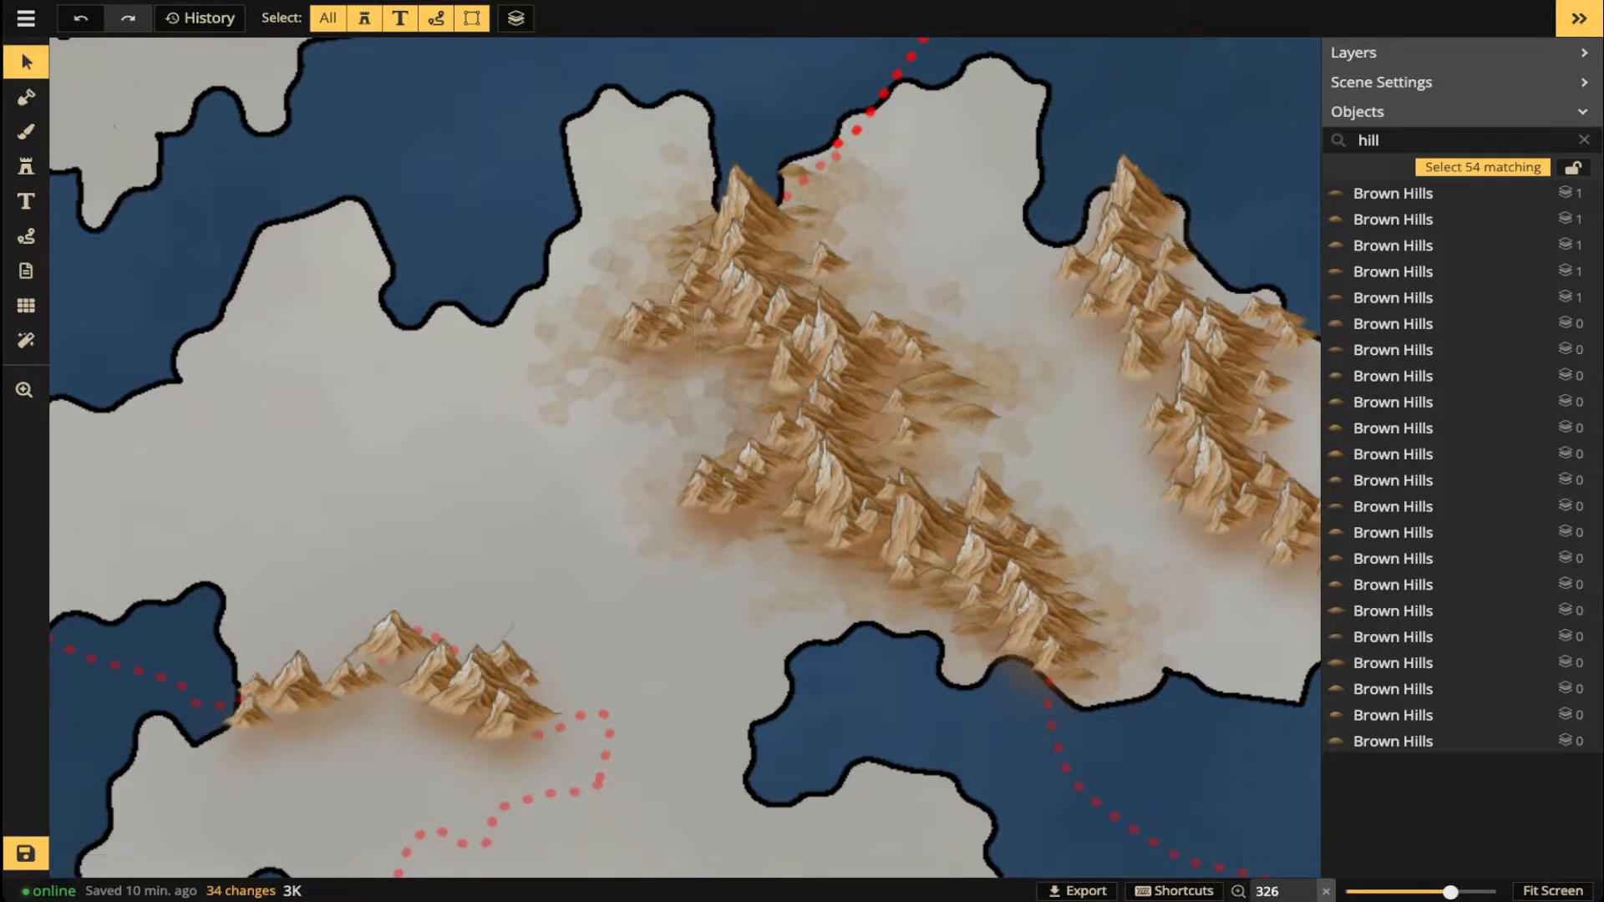
left_click_drag(392, 637, 356, 439)
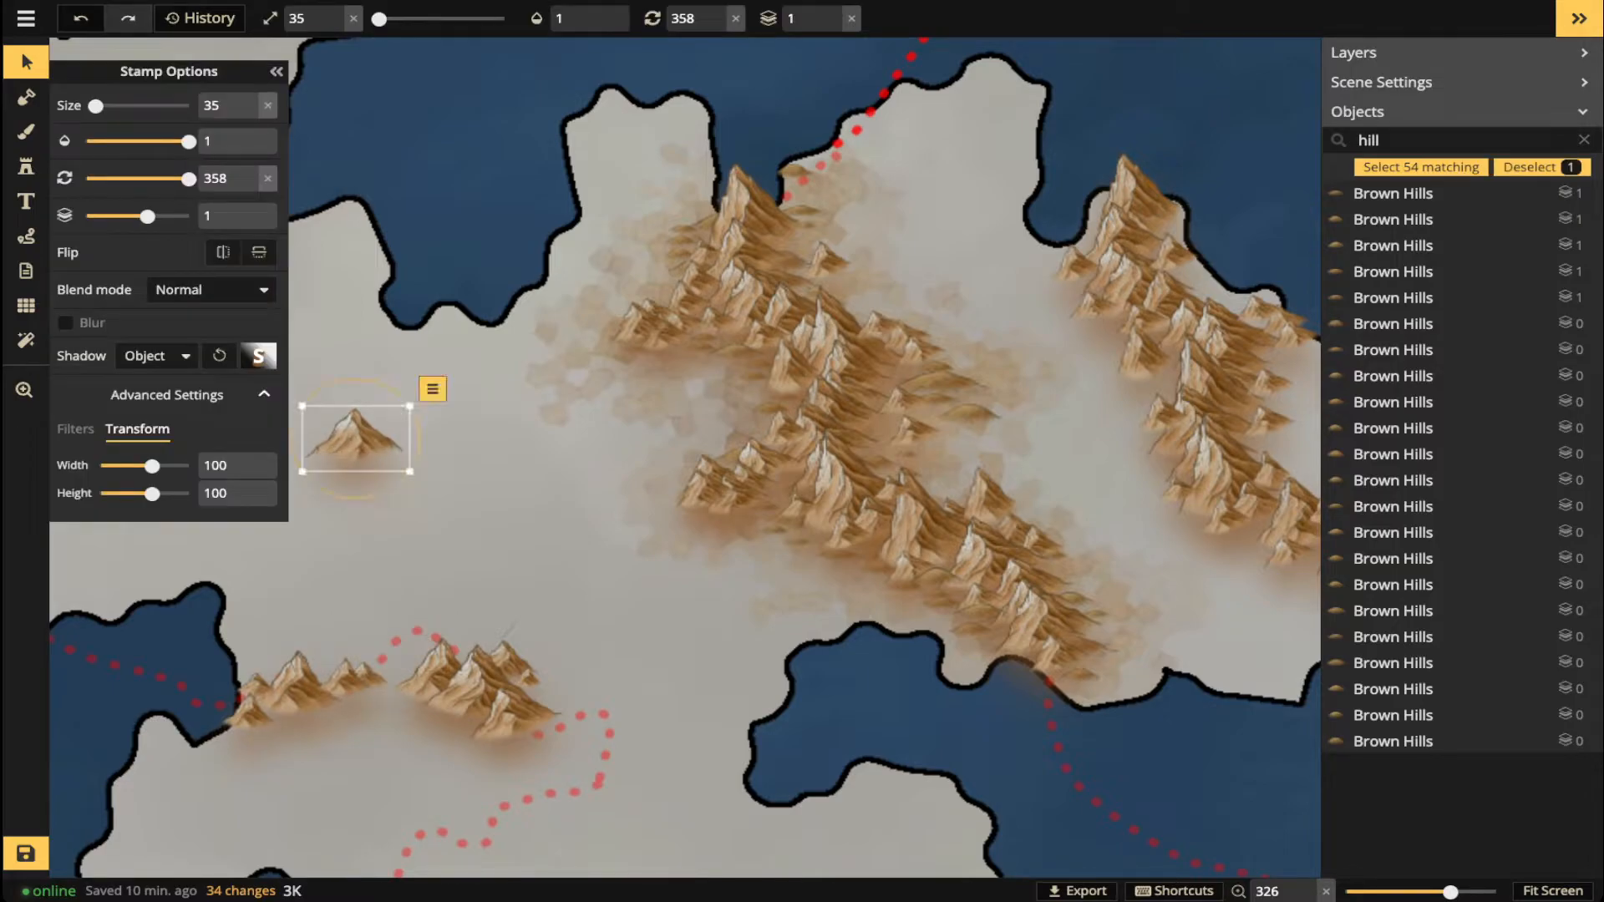
left_click_drag(472, 672, 438, 466)
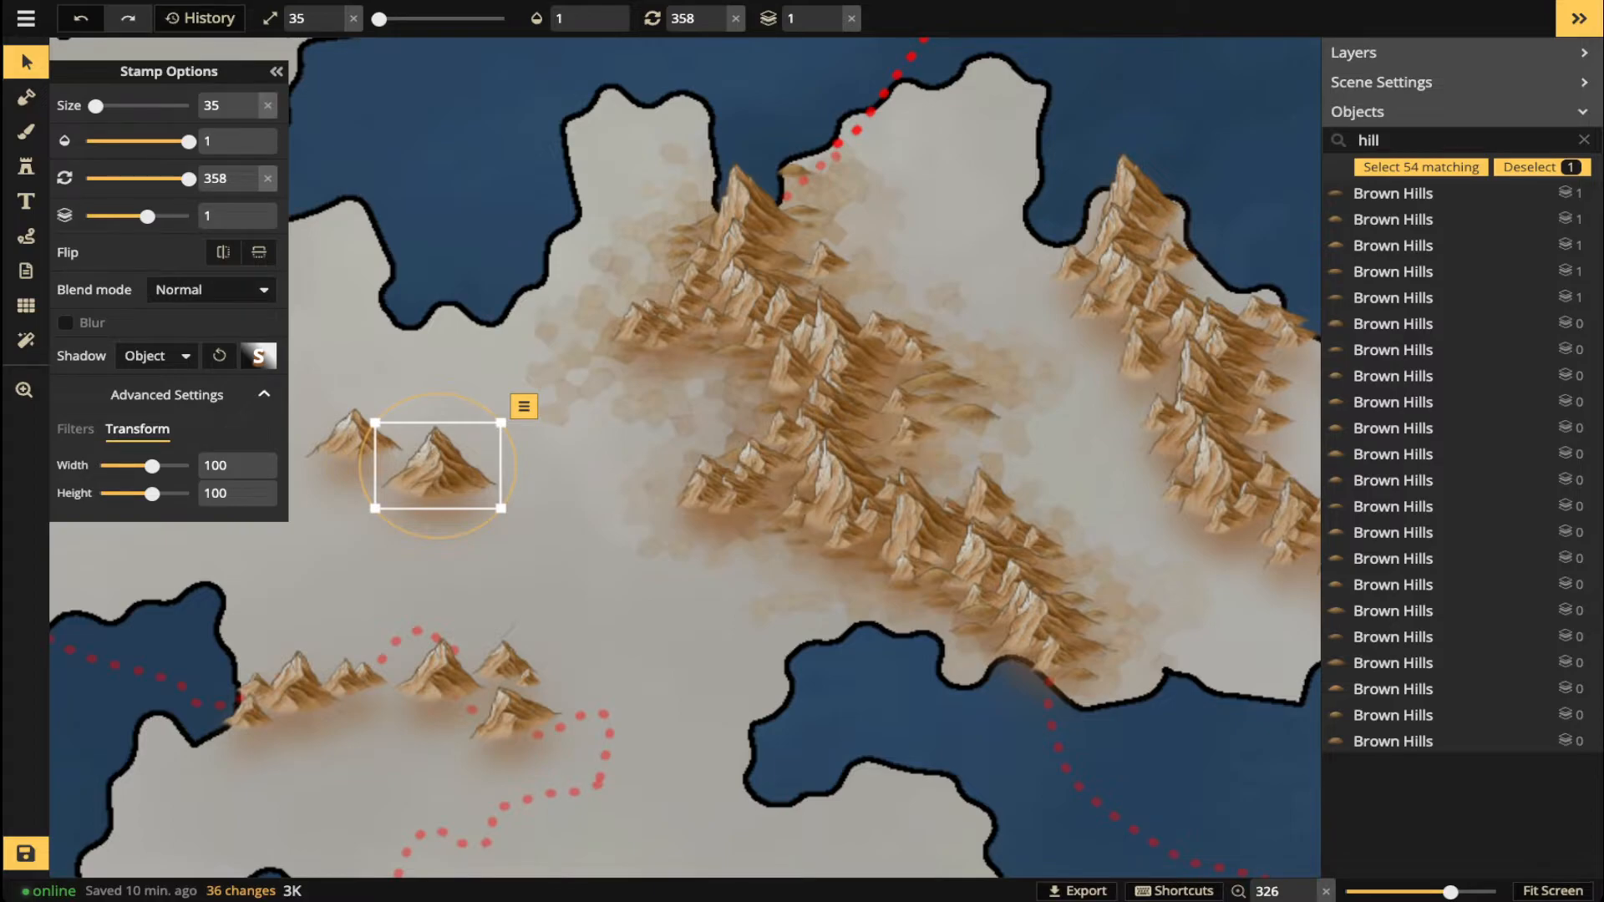
left_click_drag(346, 434, 526, 563)
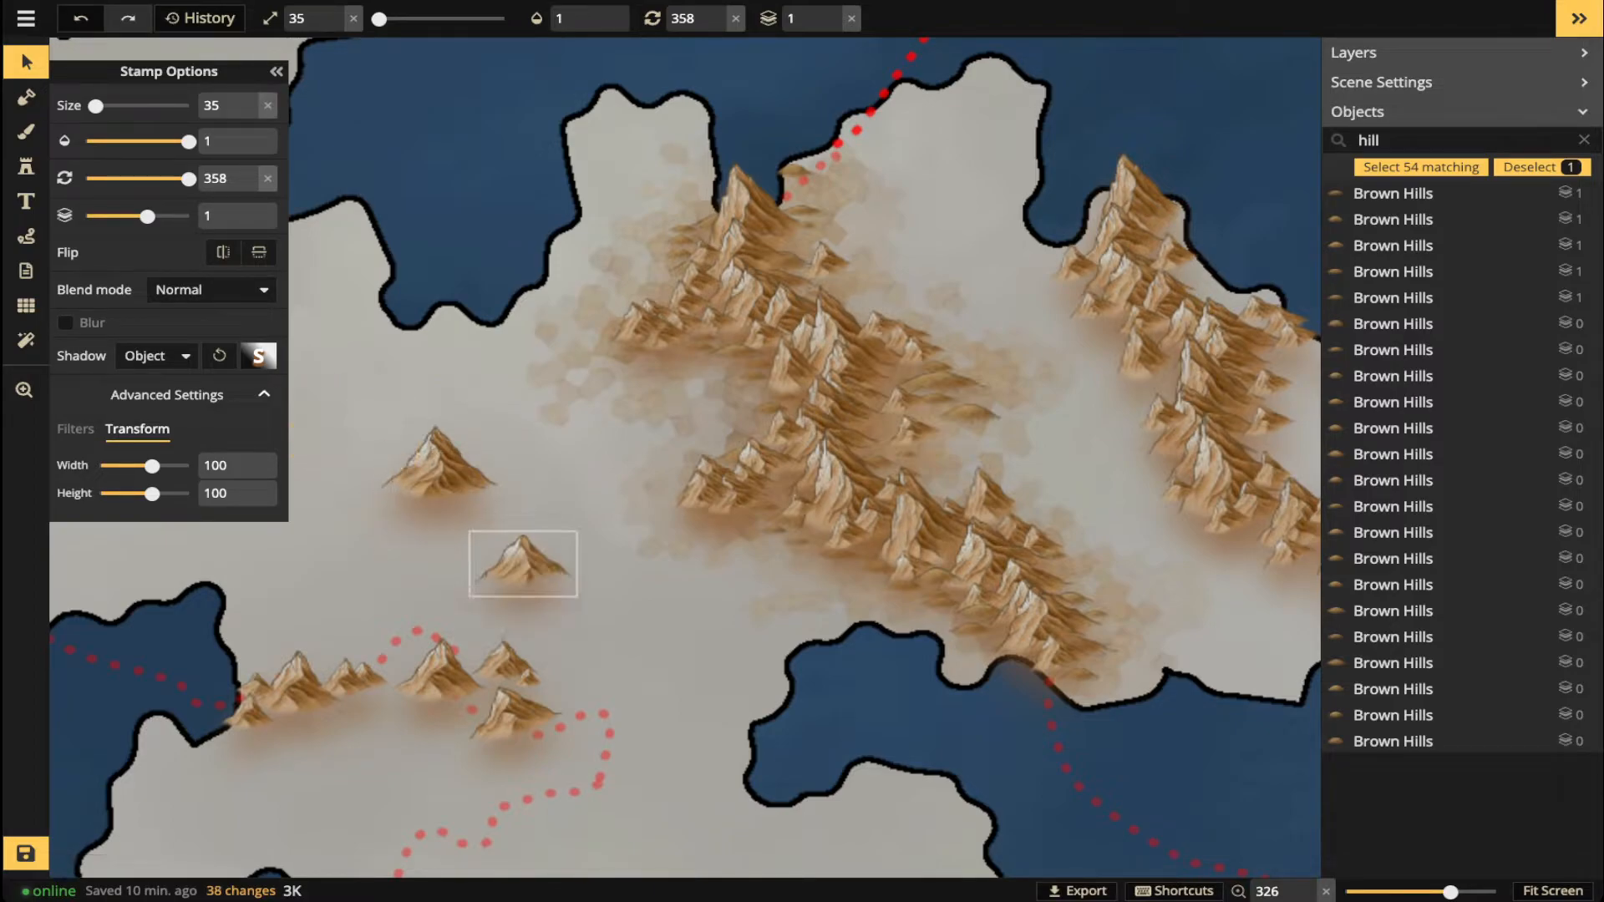
- Enlarge the bigger of the two separated mountains to size 65 and position it on the northwestern land
left_click(437, 465)
key("space")
left_click_drag(438, 465, 601, 283)
left_click_drag(466, 375, 458, 389)
left_click_drag(591, 298, 570, 314)
left_click_drag(456, 393, 450, 380)
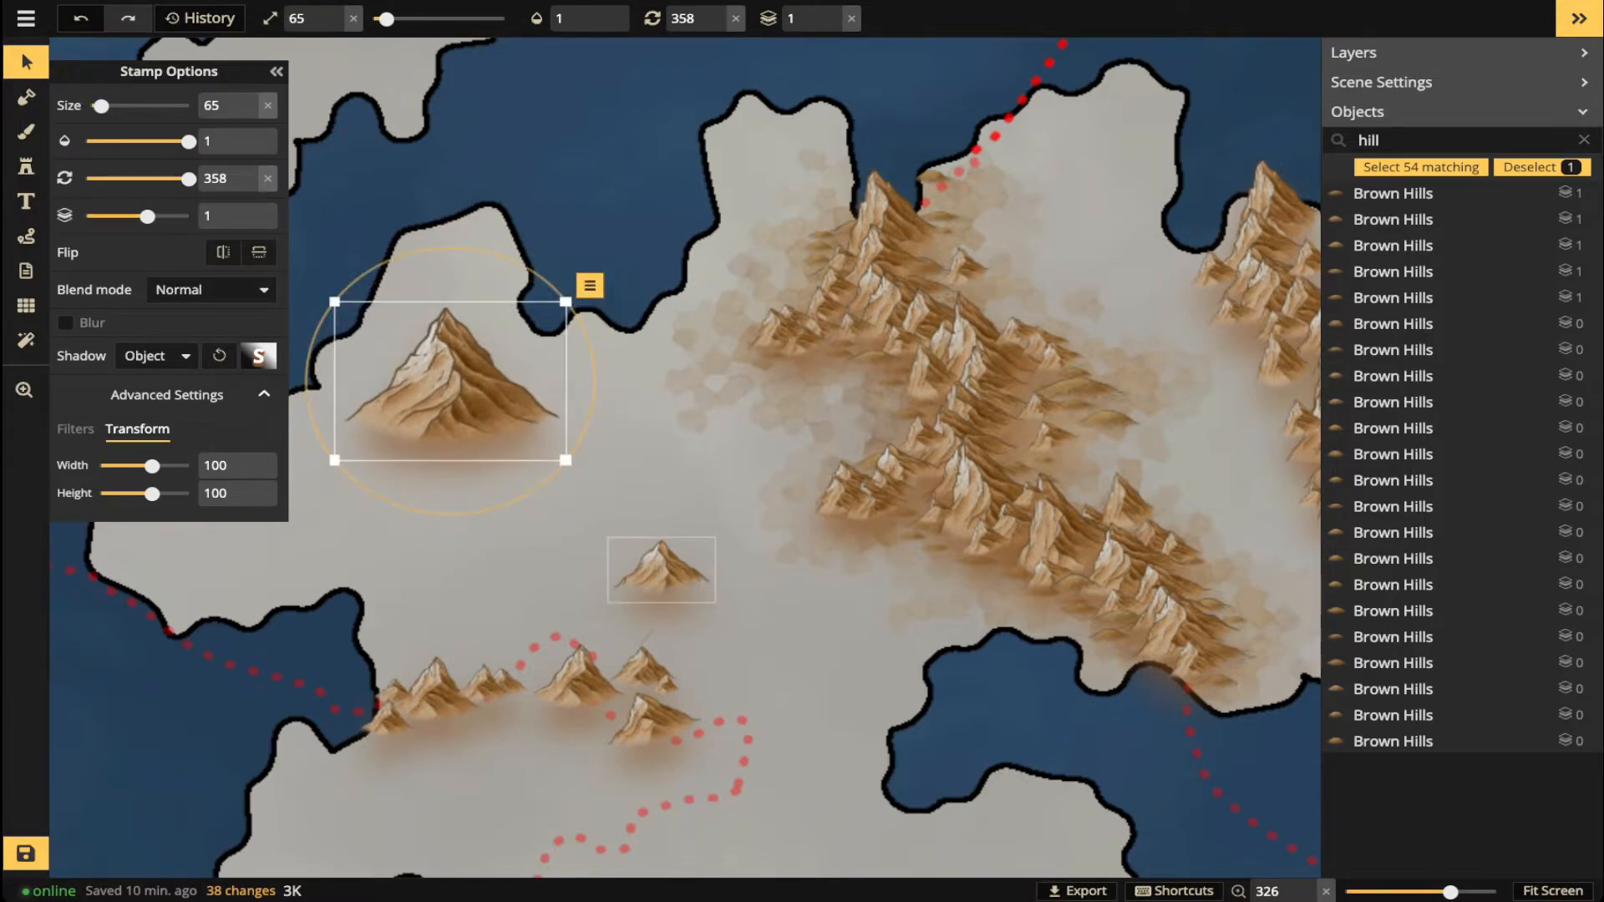
- Place the smaller separated mountain in front of the large peak on layer 2, with size 55 and rotation 4 degrees
left_click_drag(660, 569, 577, 397)
left_click_drag(507, 441, 478, 455)
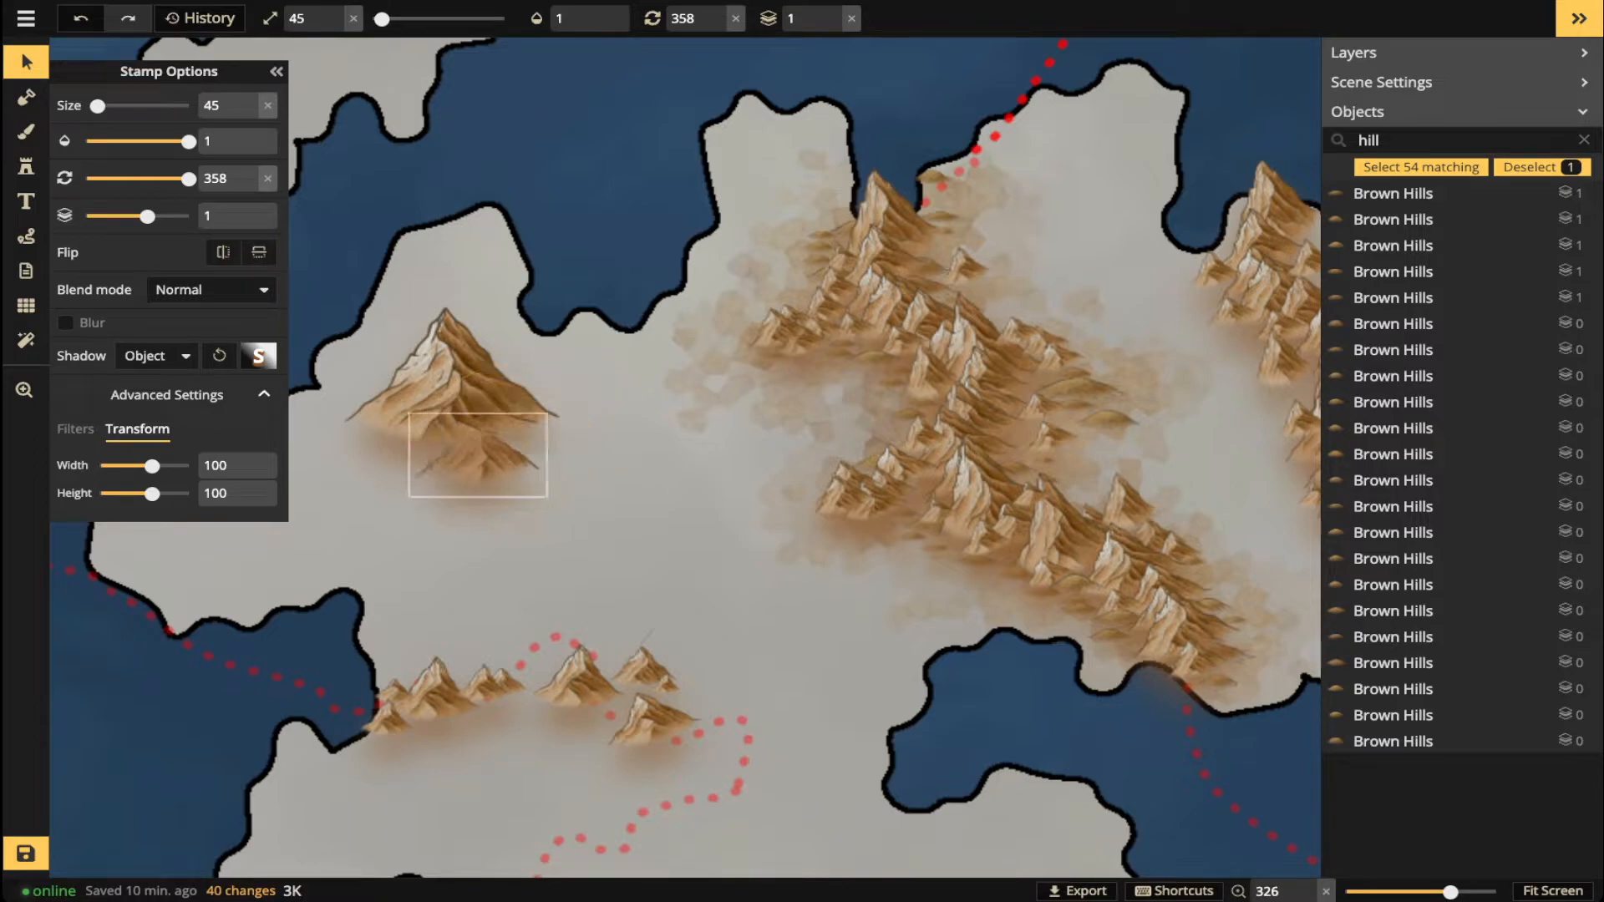
left_click(832, 11)
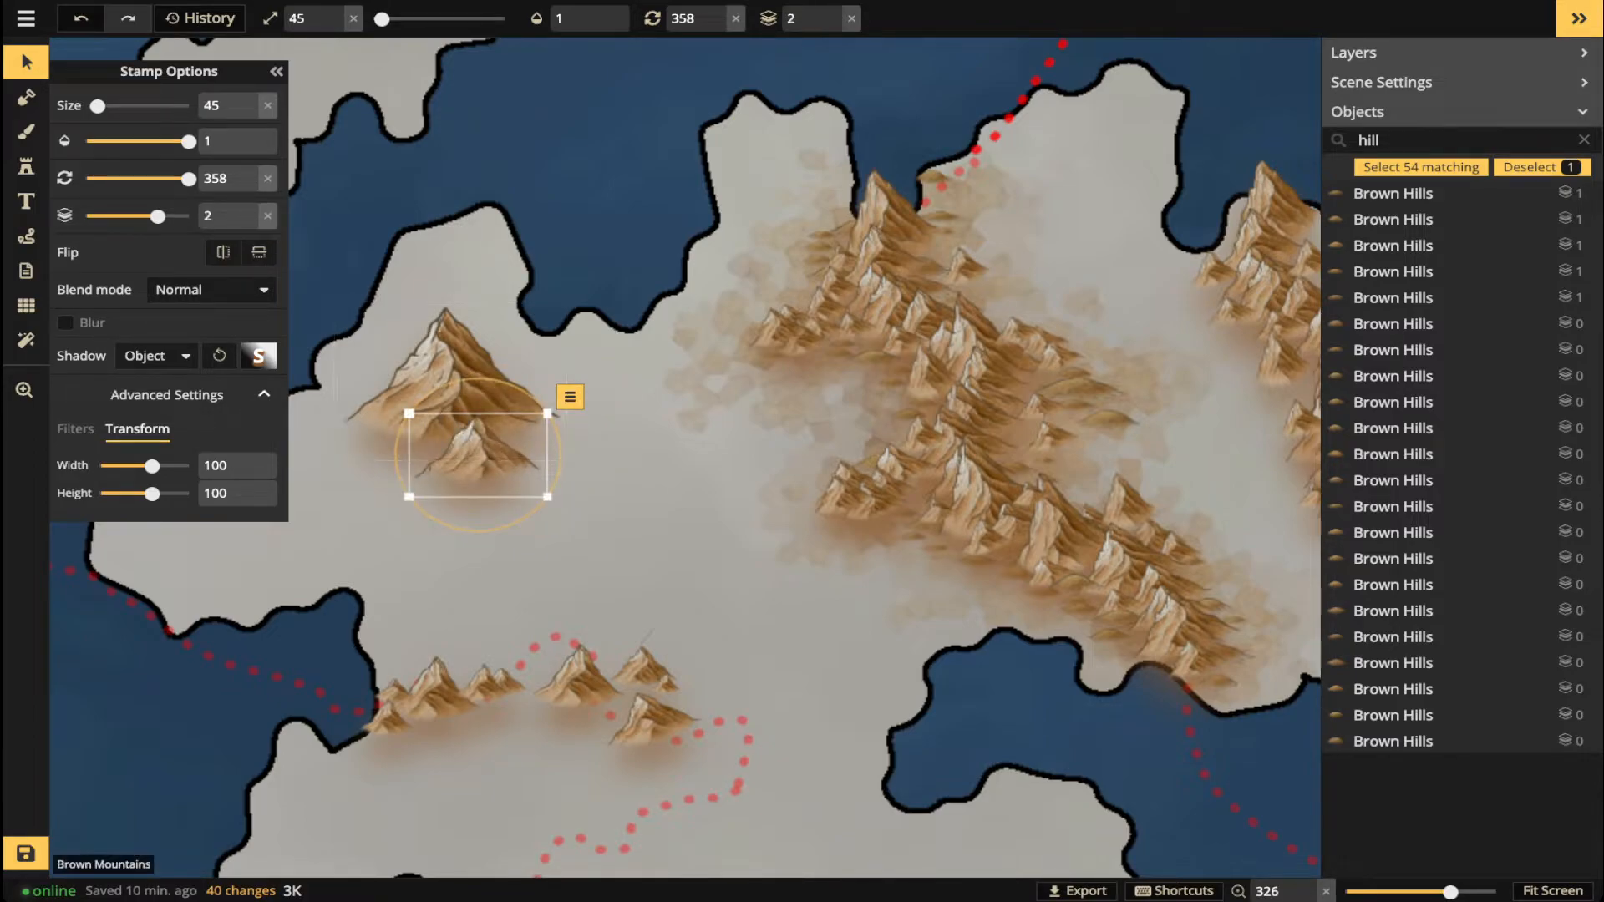
left_click_drag(501, 382, 562, 397)
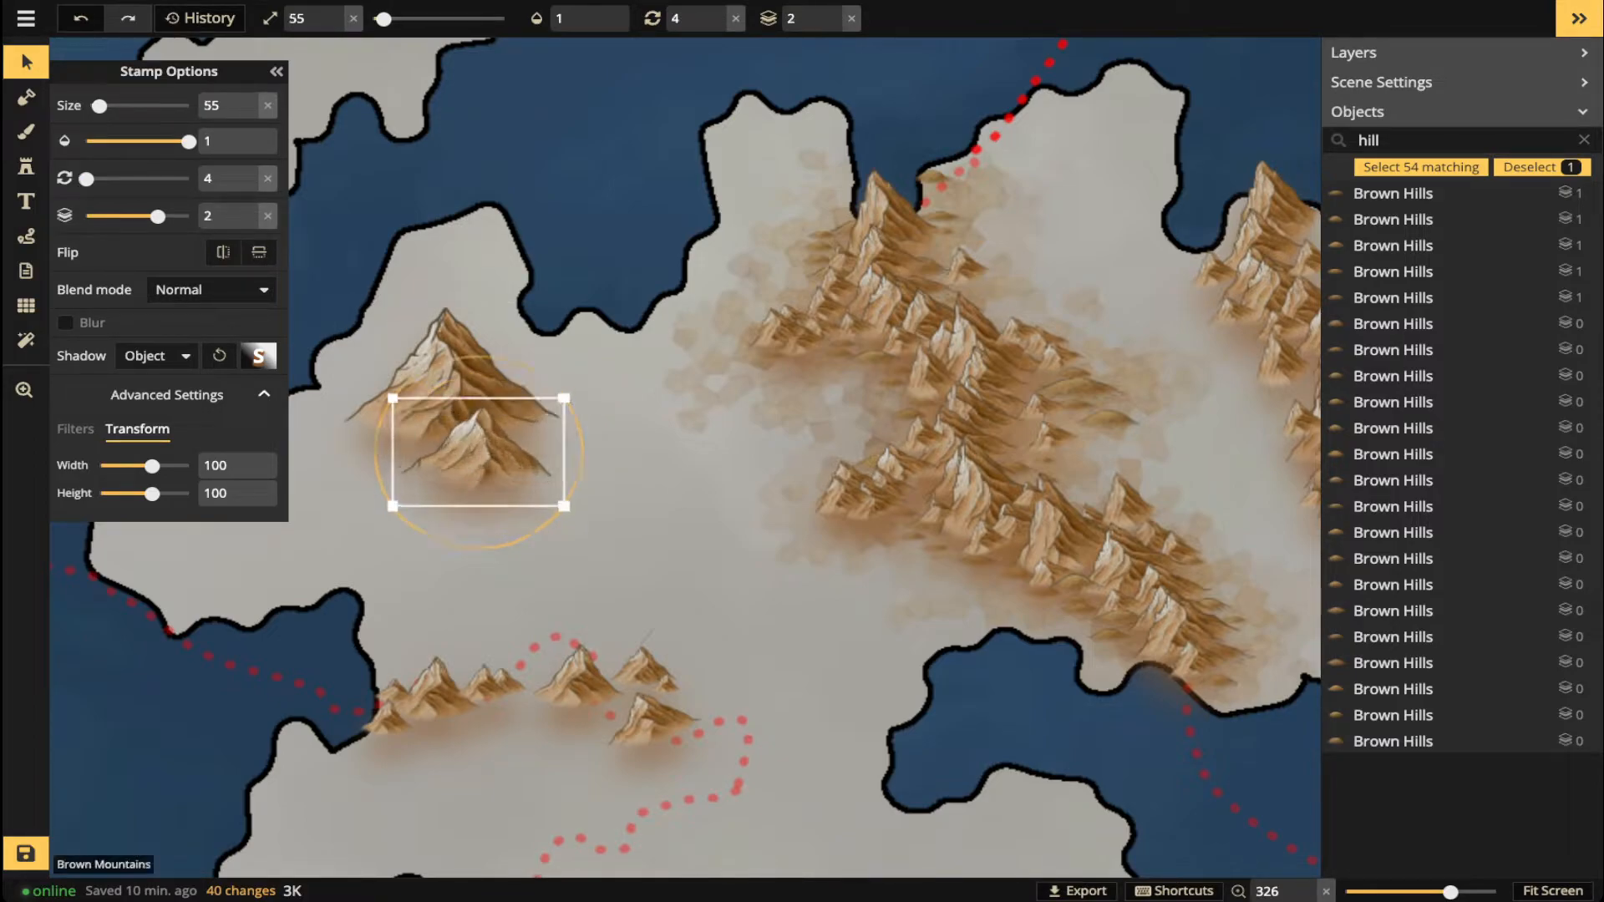
left_click_drag(476, 451, 471, 449)
- Set the shadow of both northwestern mountains to None
left_click(434, 351, "shift")
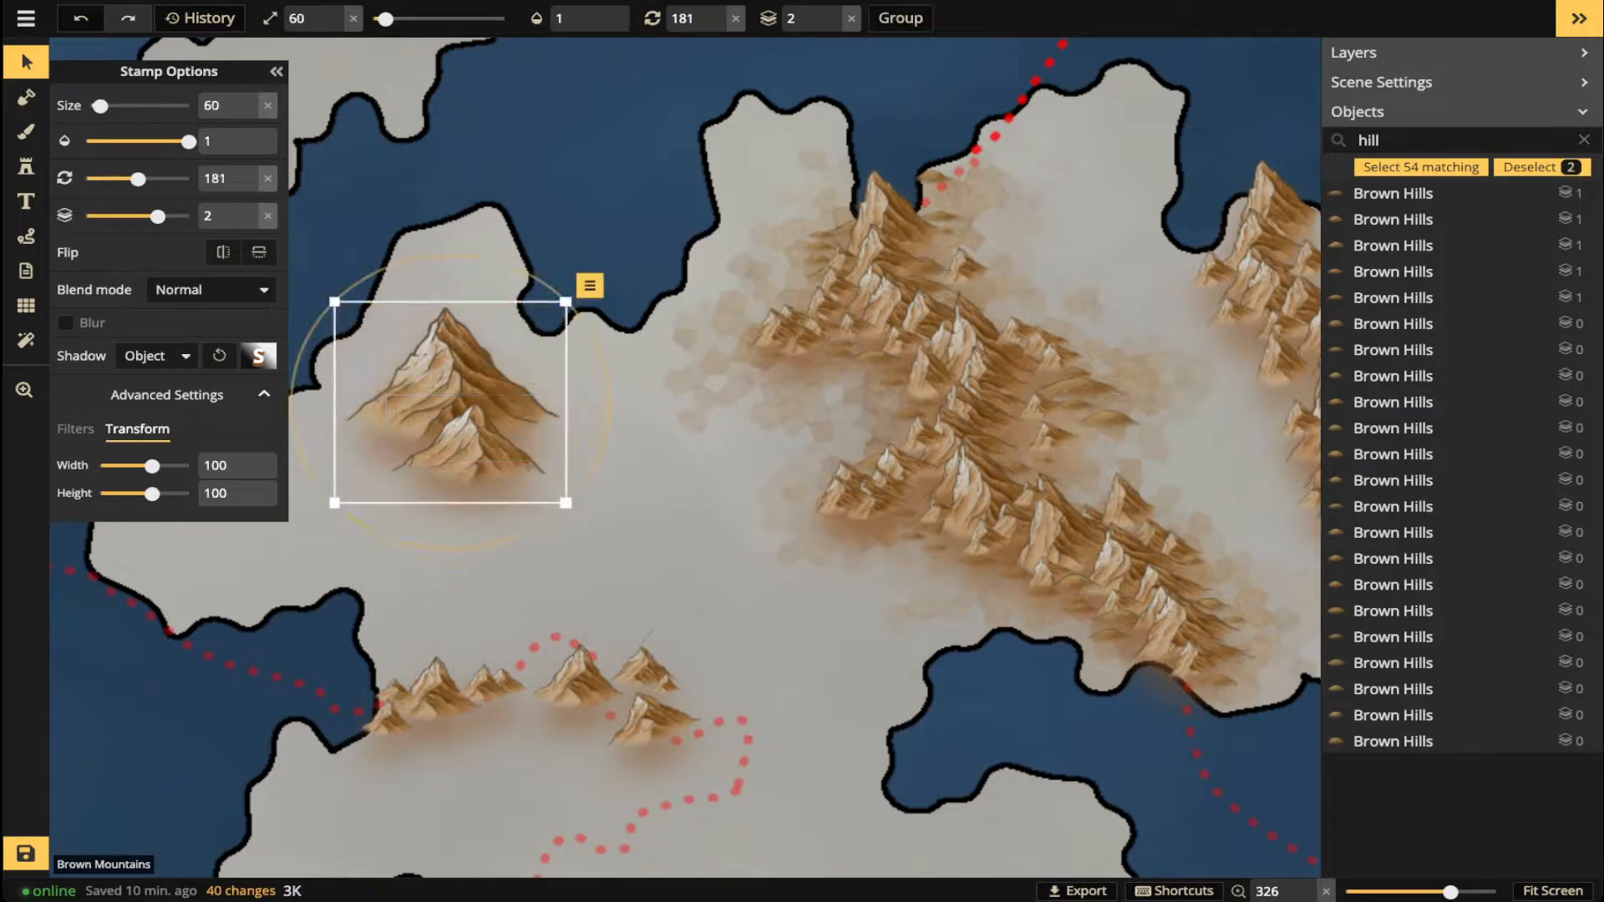
left_click(157, 355)
left_click(147, 381)
left_click(493, 456, "shift")
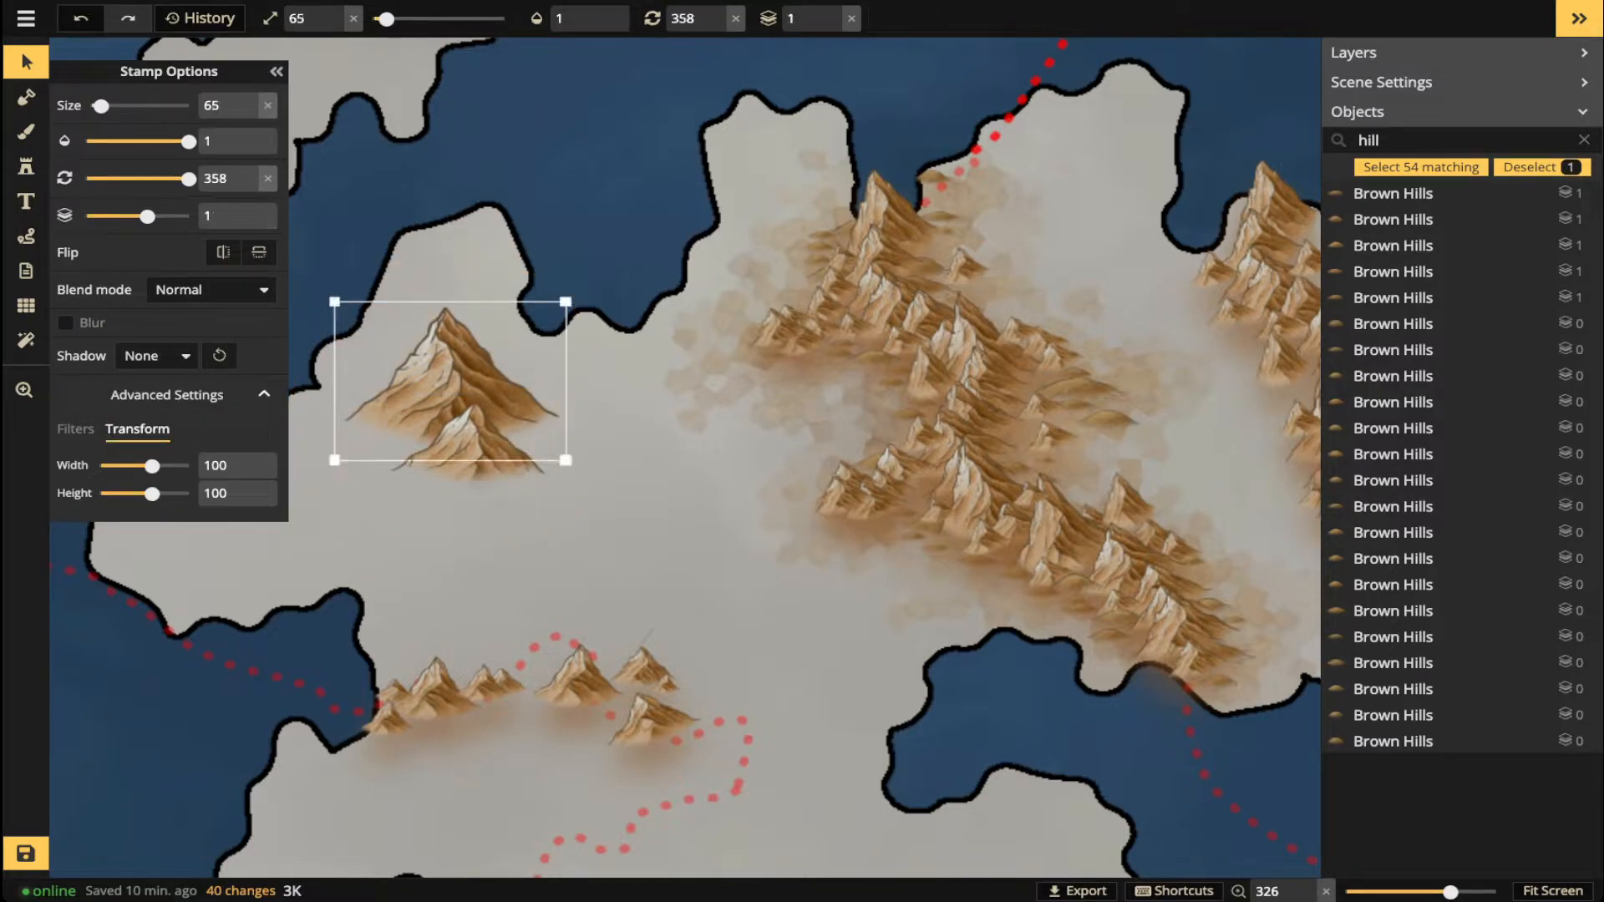
- Shift both mountains slightly west, and set the front one to size 65 in front of the large peak
left_click(493, 456, "shift")
left_click(434, 351, "shift")
left_click(451, 359, "shift")
left_click_drag(451, 359, 403, 347)
left_click(404, 348, "shift")
scroll(424, 436, "up", 4)
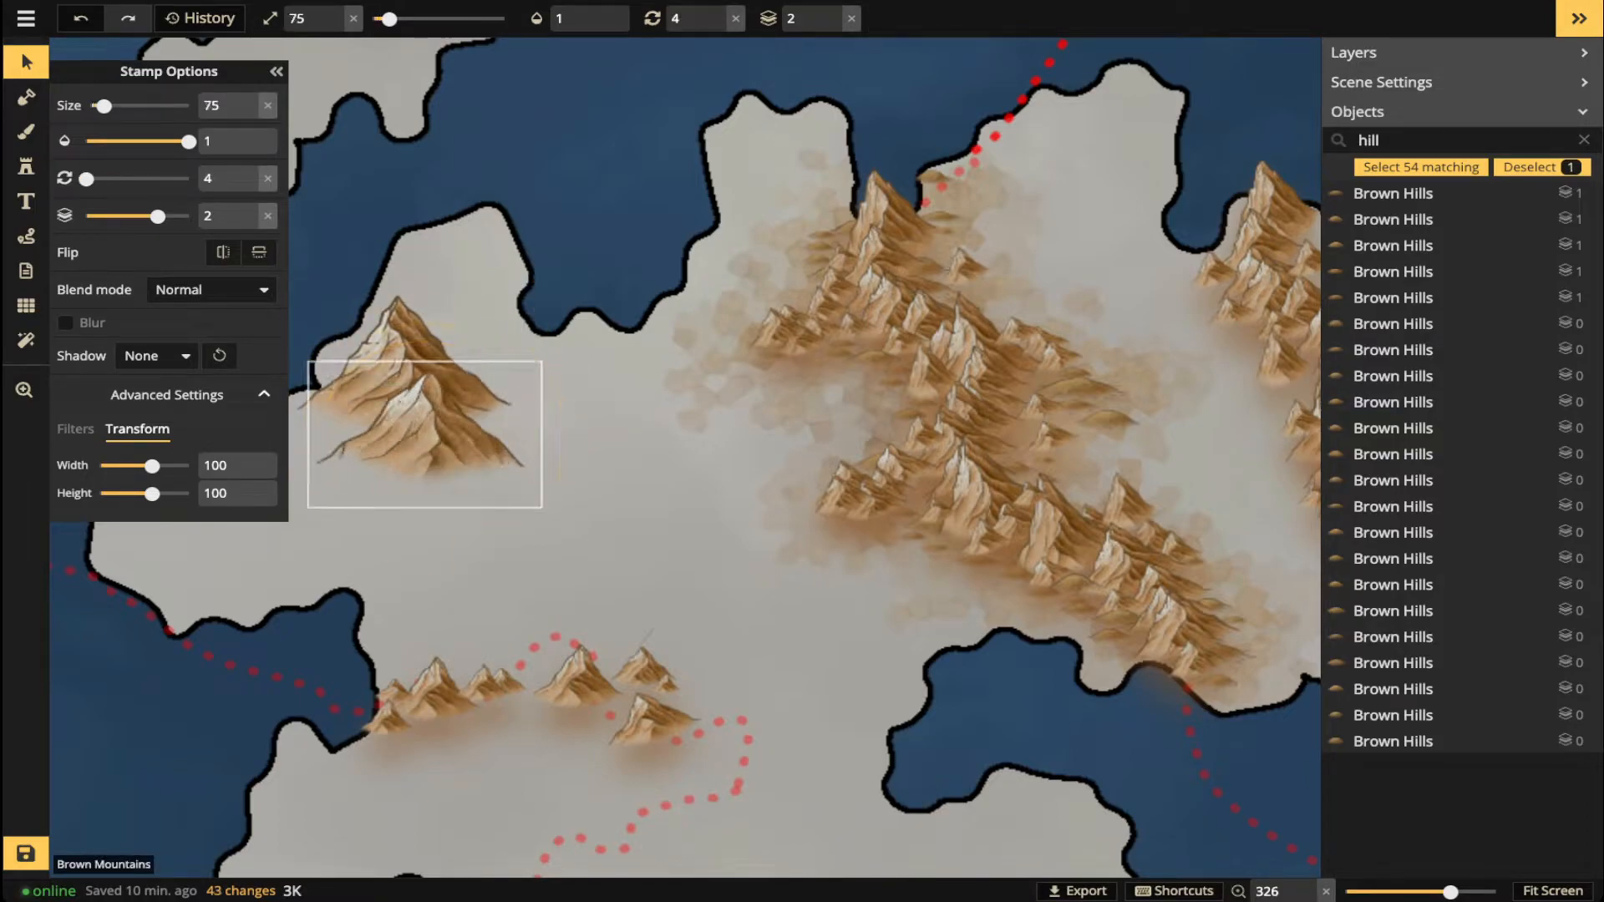
left_click_drag(424, 435, 435, 429)
scroll(431, 435, "down", 2)
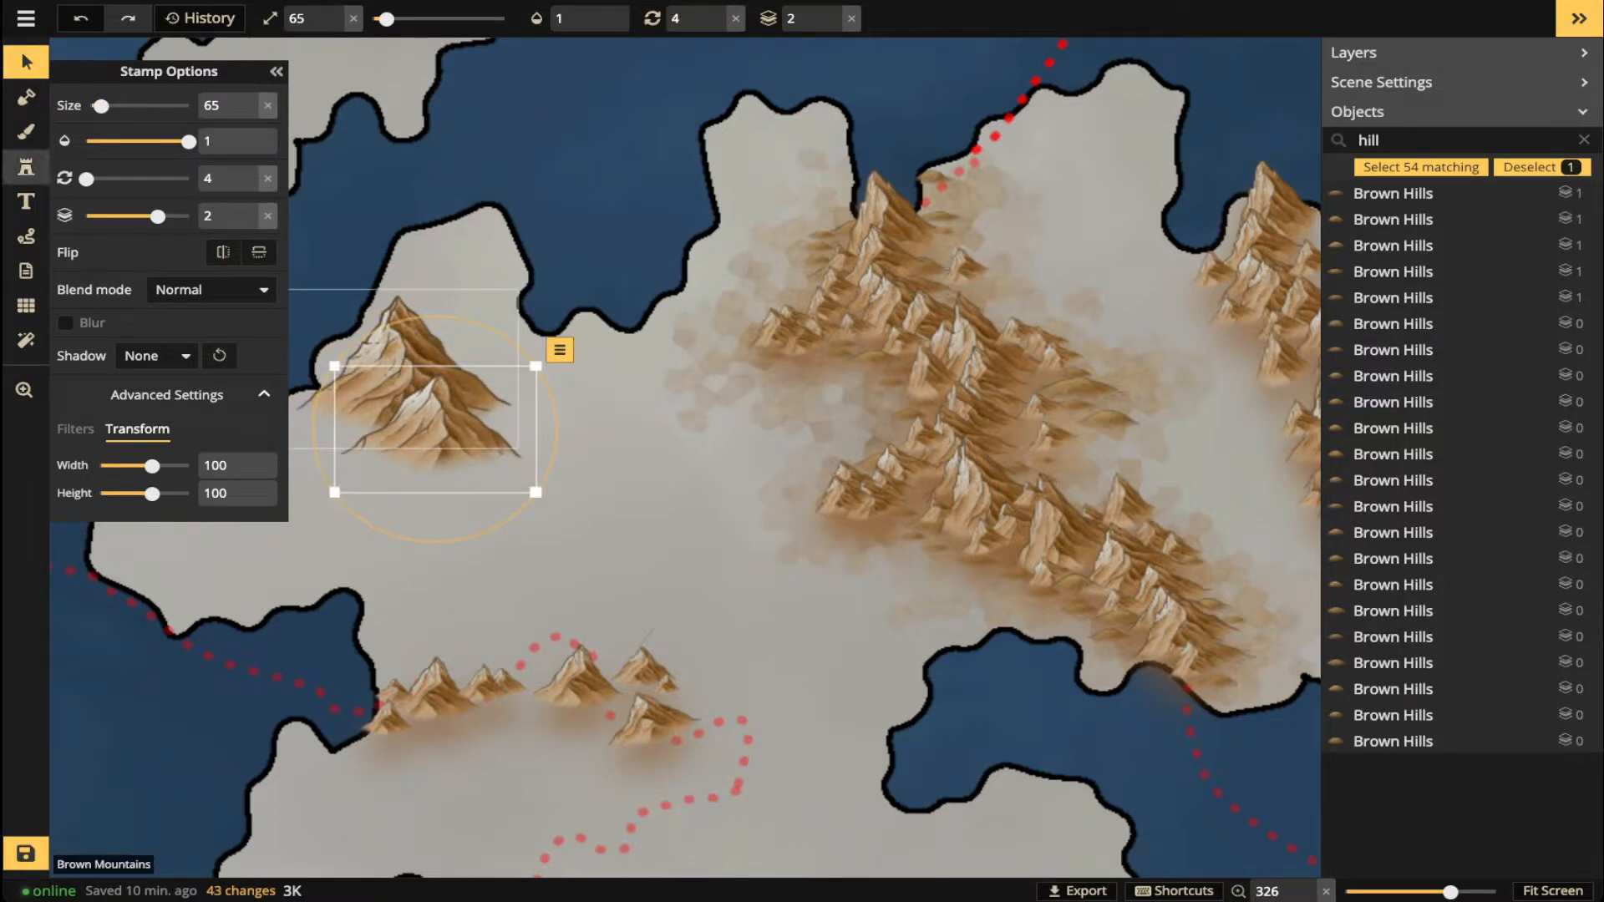
- Stamp three more brown mountains at size 65 on layer 2, extending the new range southward
left_click(26, 166)
left_click(415, 464)
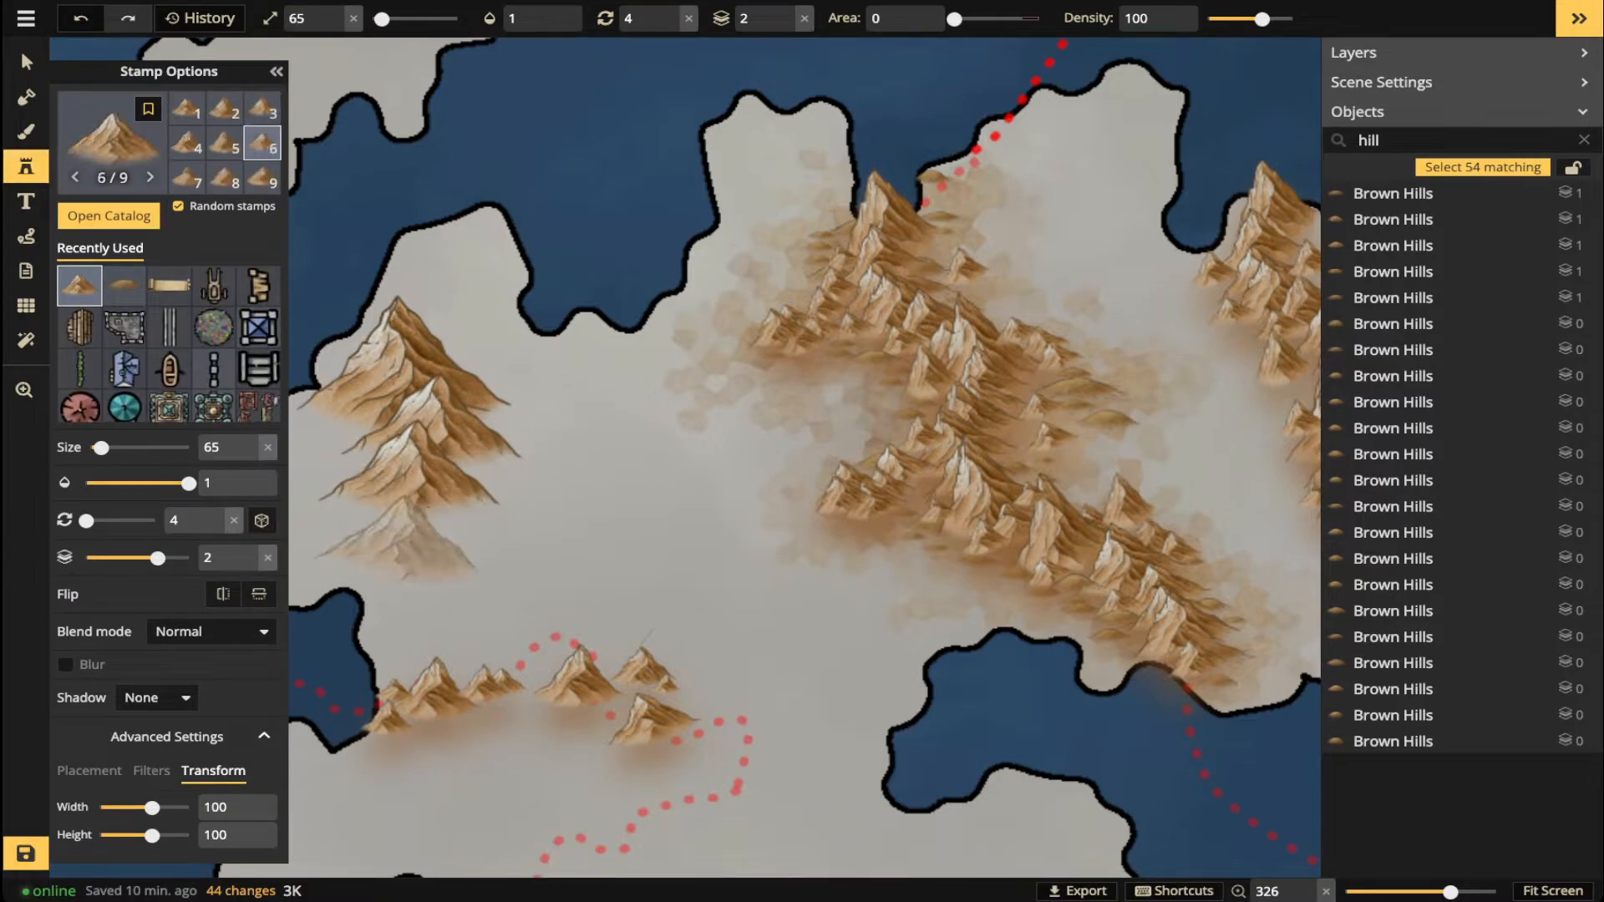
left_click(401, 524)
left_click(434, 563)
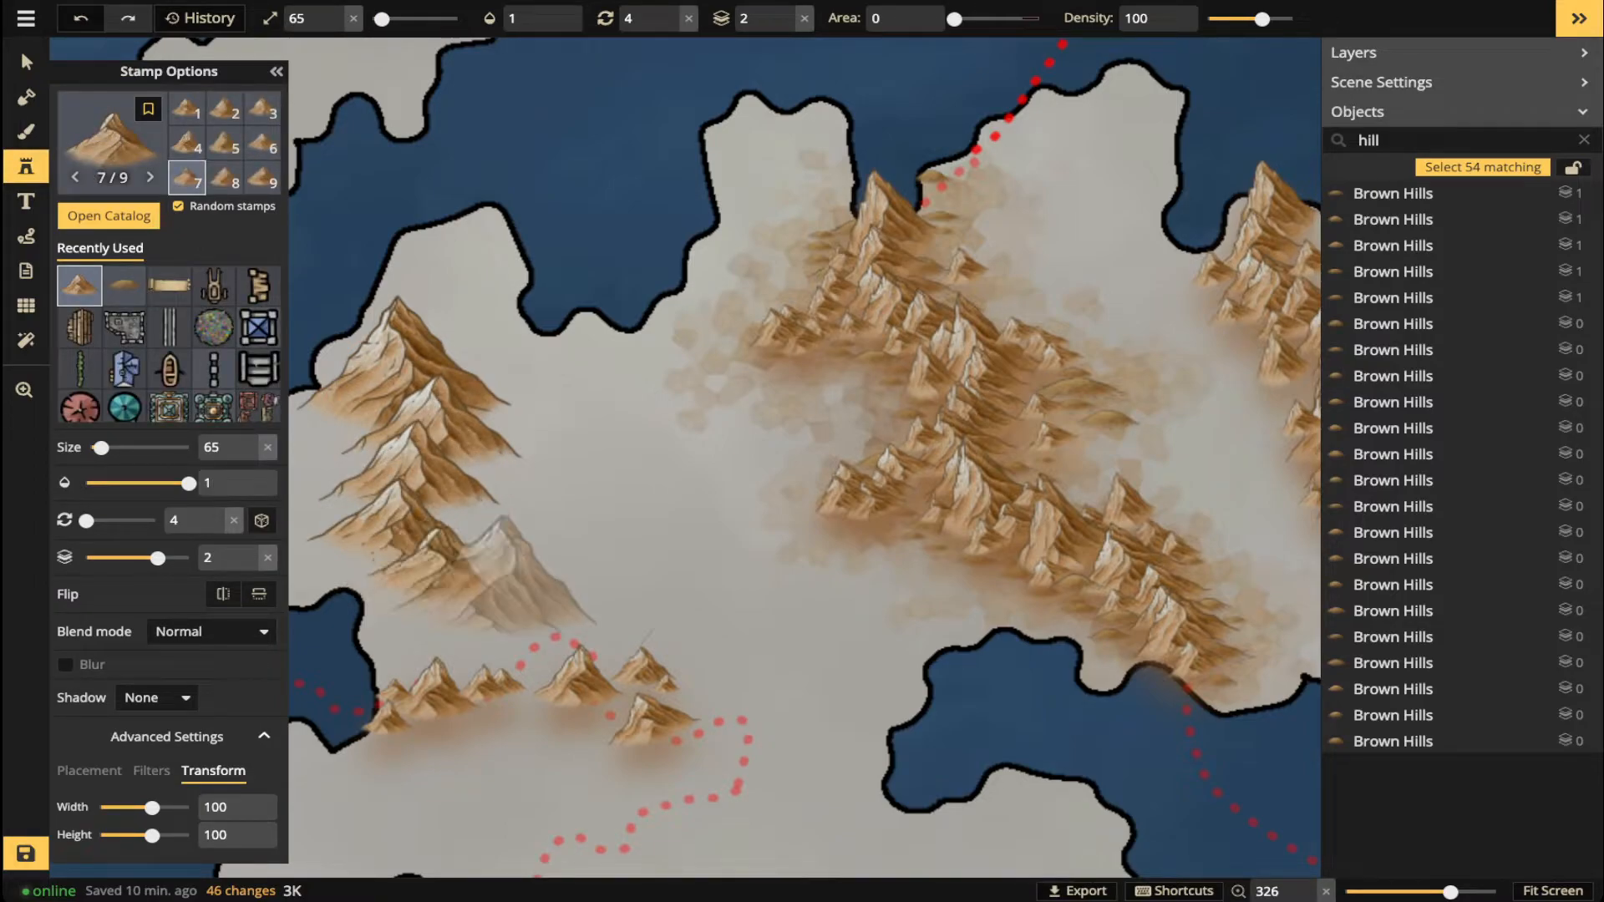
- Stamp a size 55 mountain northeast of the large peak and put it behind that peak on layer 0
key("[")
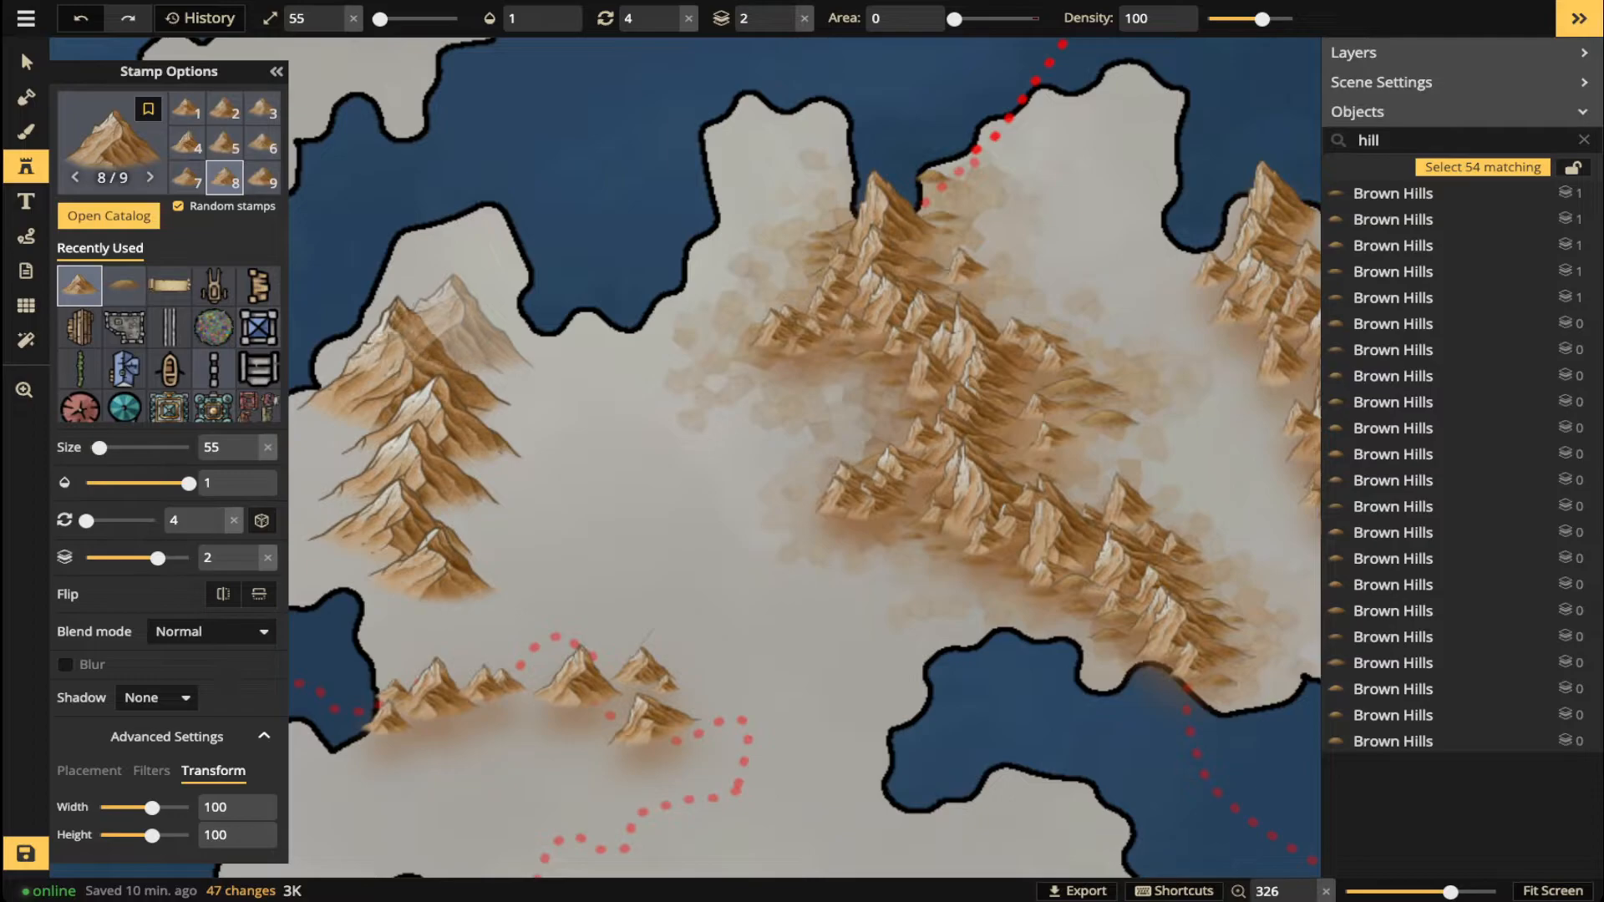
left_click(450, 321)
left_click(26, 61)
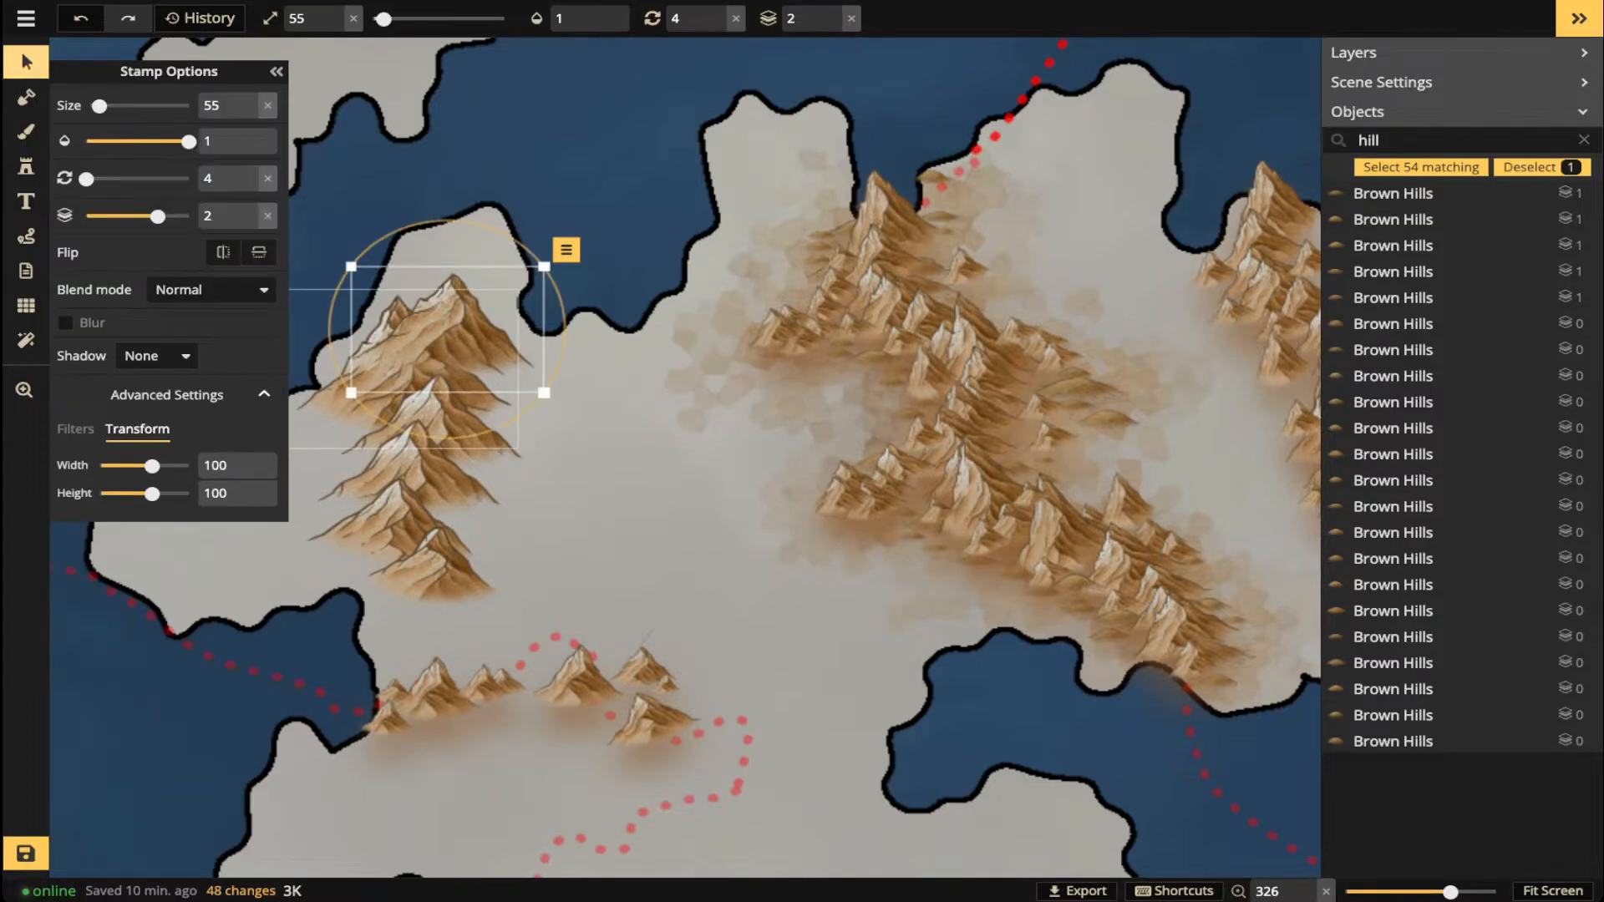
left_click(832, 24)
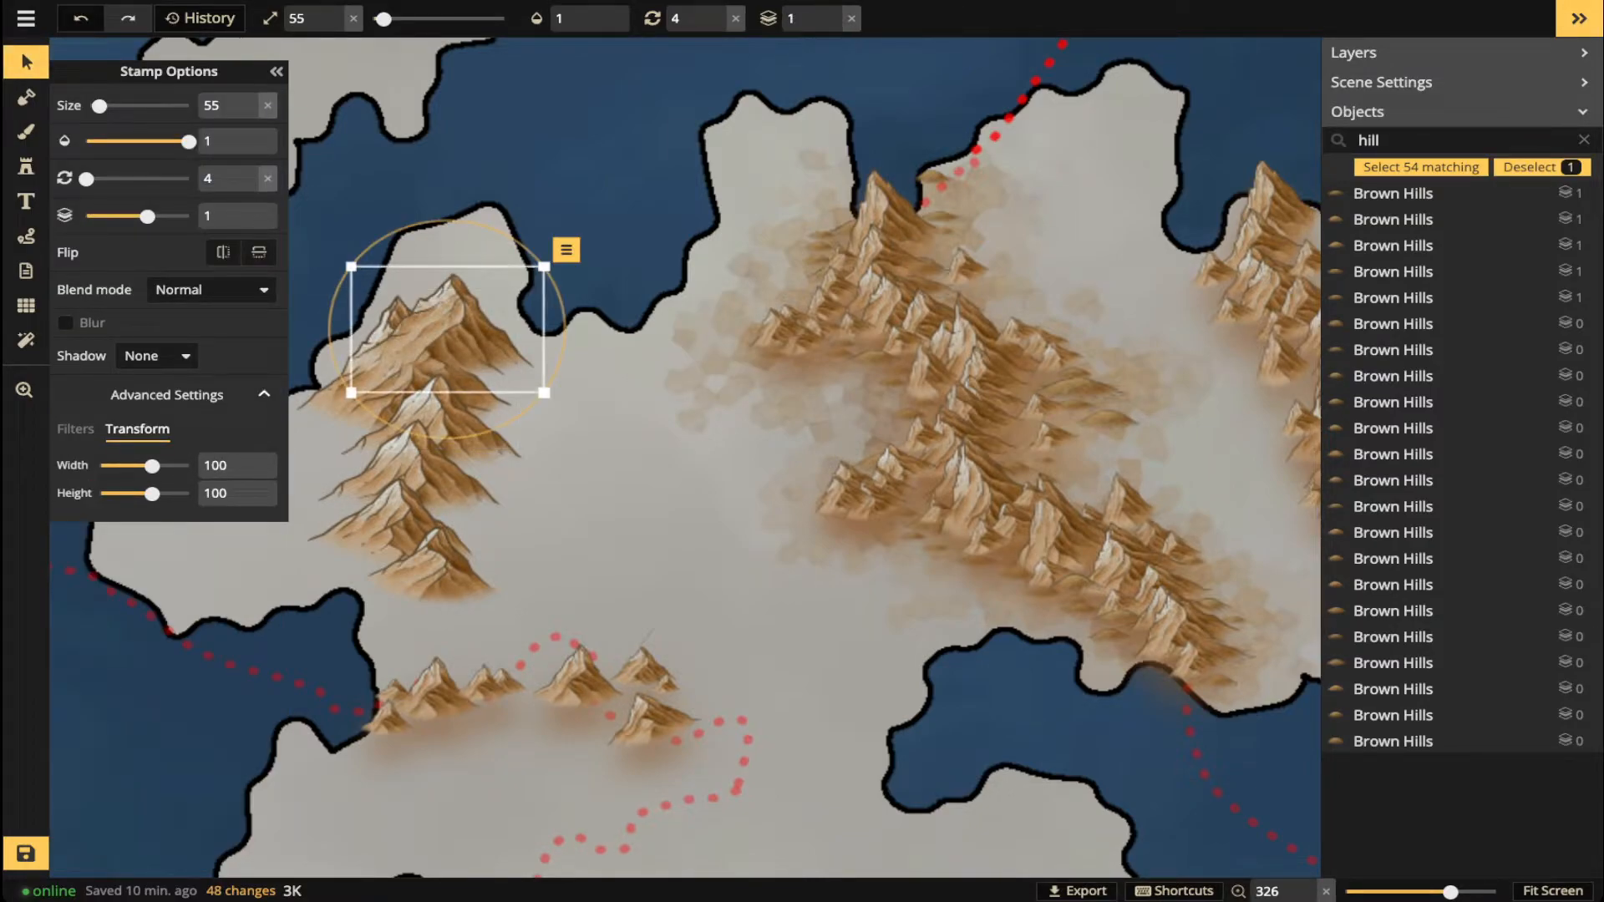
left_click(832, 25)
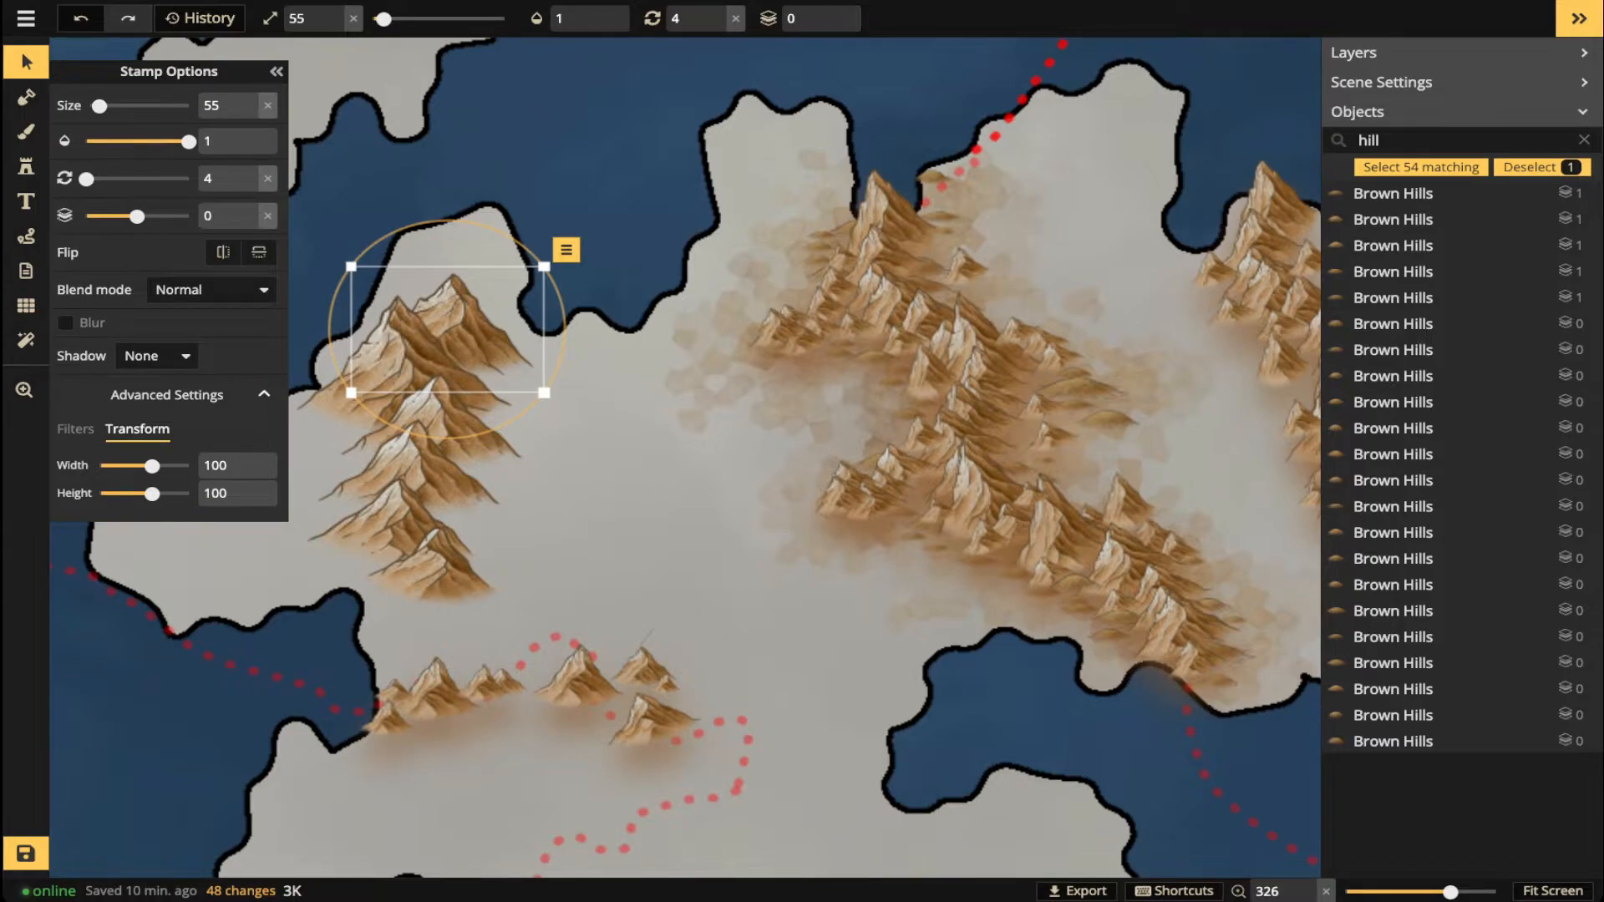
left_click_drag(444, 373, 468, 360)
- Move a mountain from the small range to the new range's southern end on layer 3 without shadow, and nudge the neighbouring peaks
left_click(434, 568)
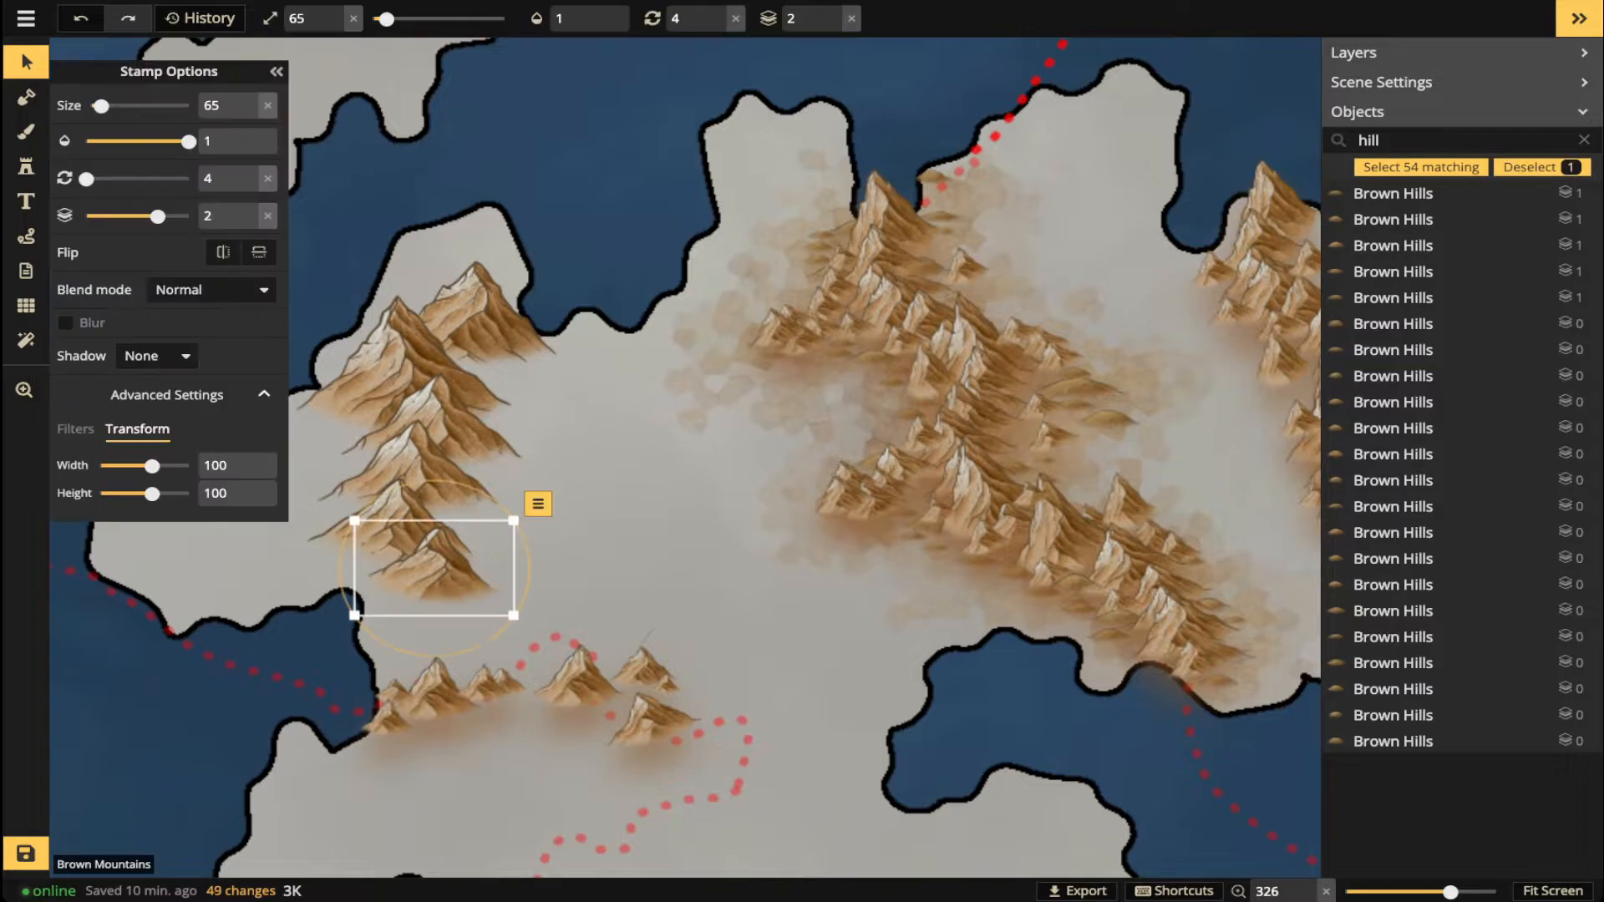
left_click_drag(434, 568, 446, 570)
left_click_drag(548, 677, 485, 599)
left_click(832, 11)
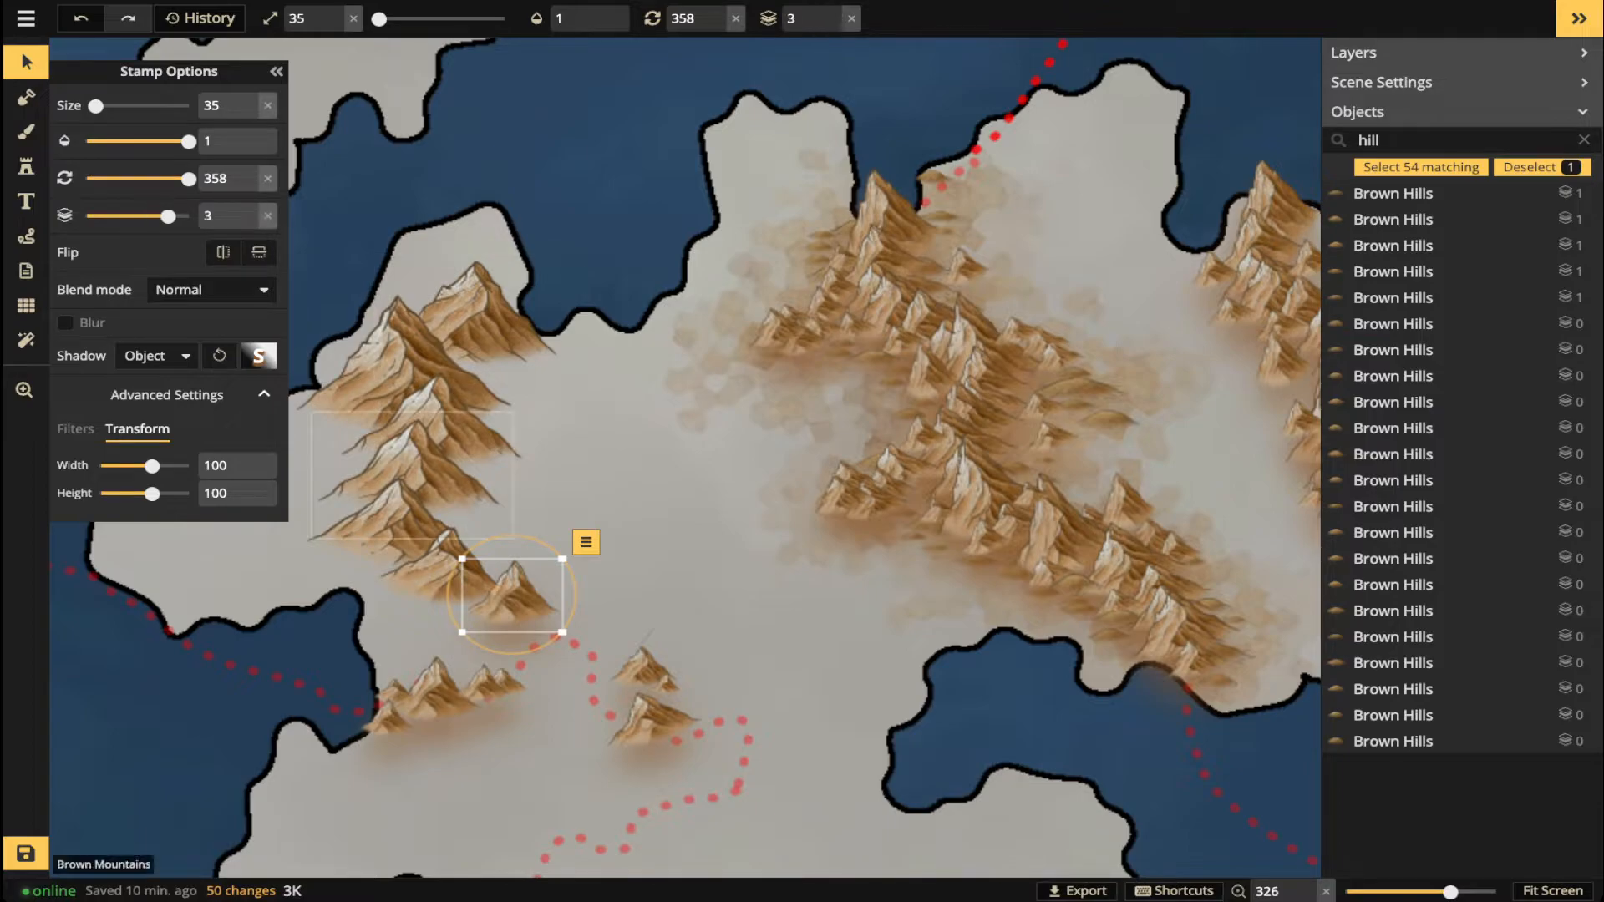
left_click(157, 355)
left_click(250, 381)
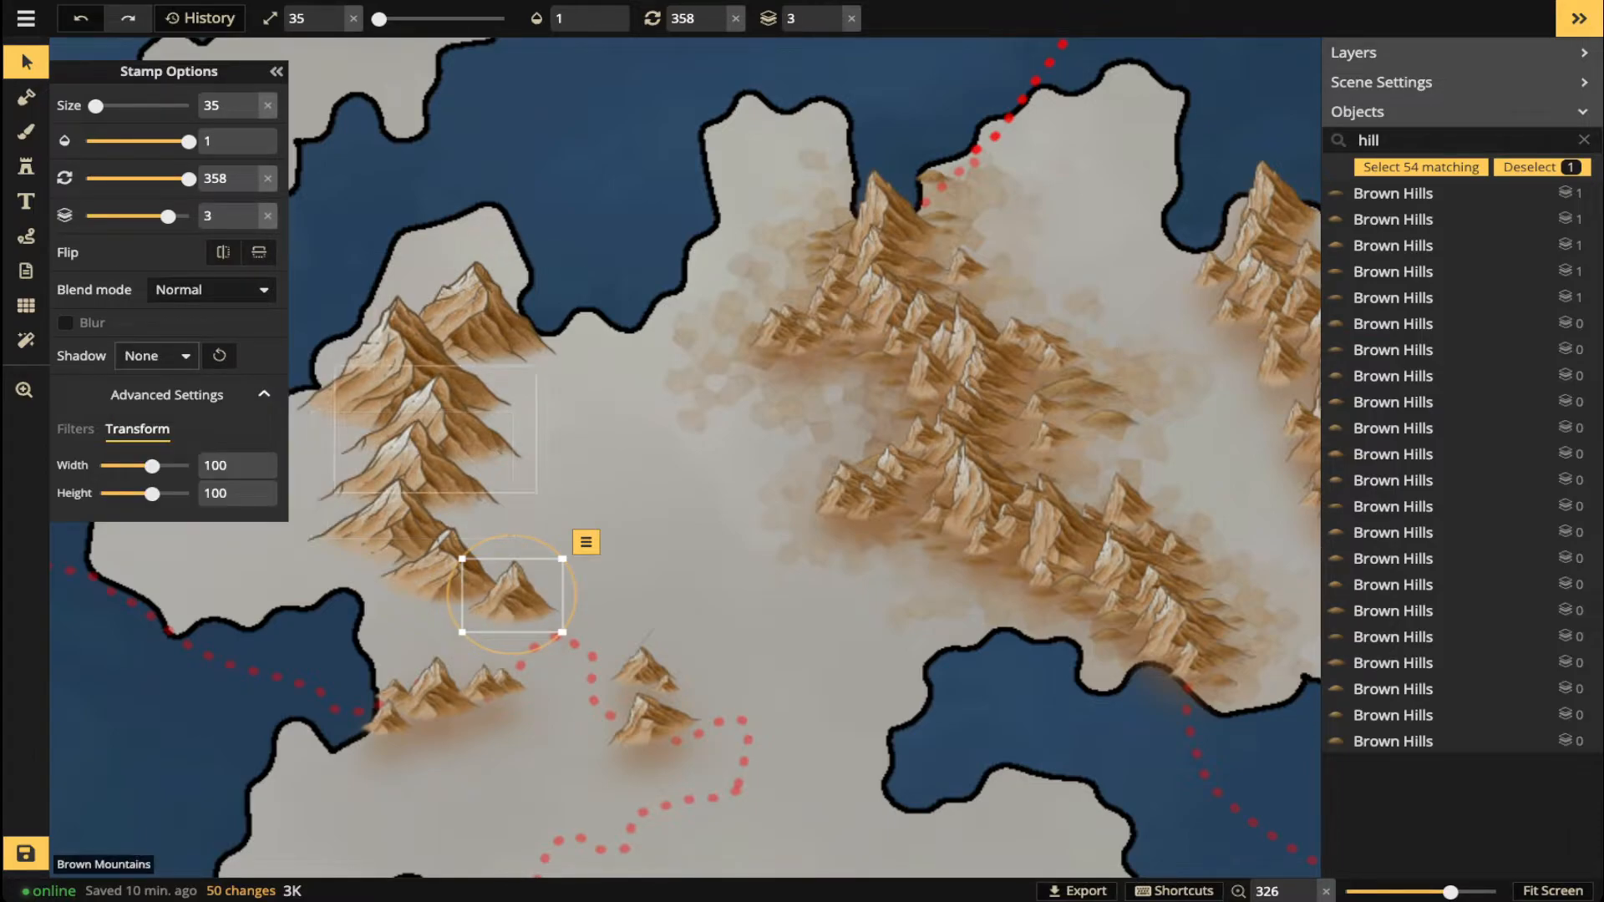
scroll(532, 635, "up", 1)
left_click(157, 355)
left_click(226, 387)
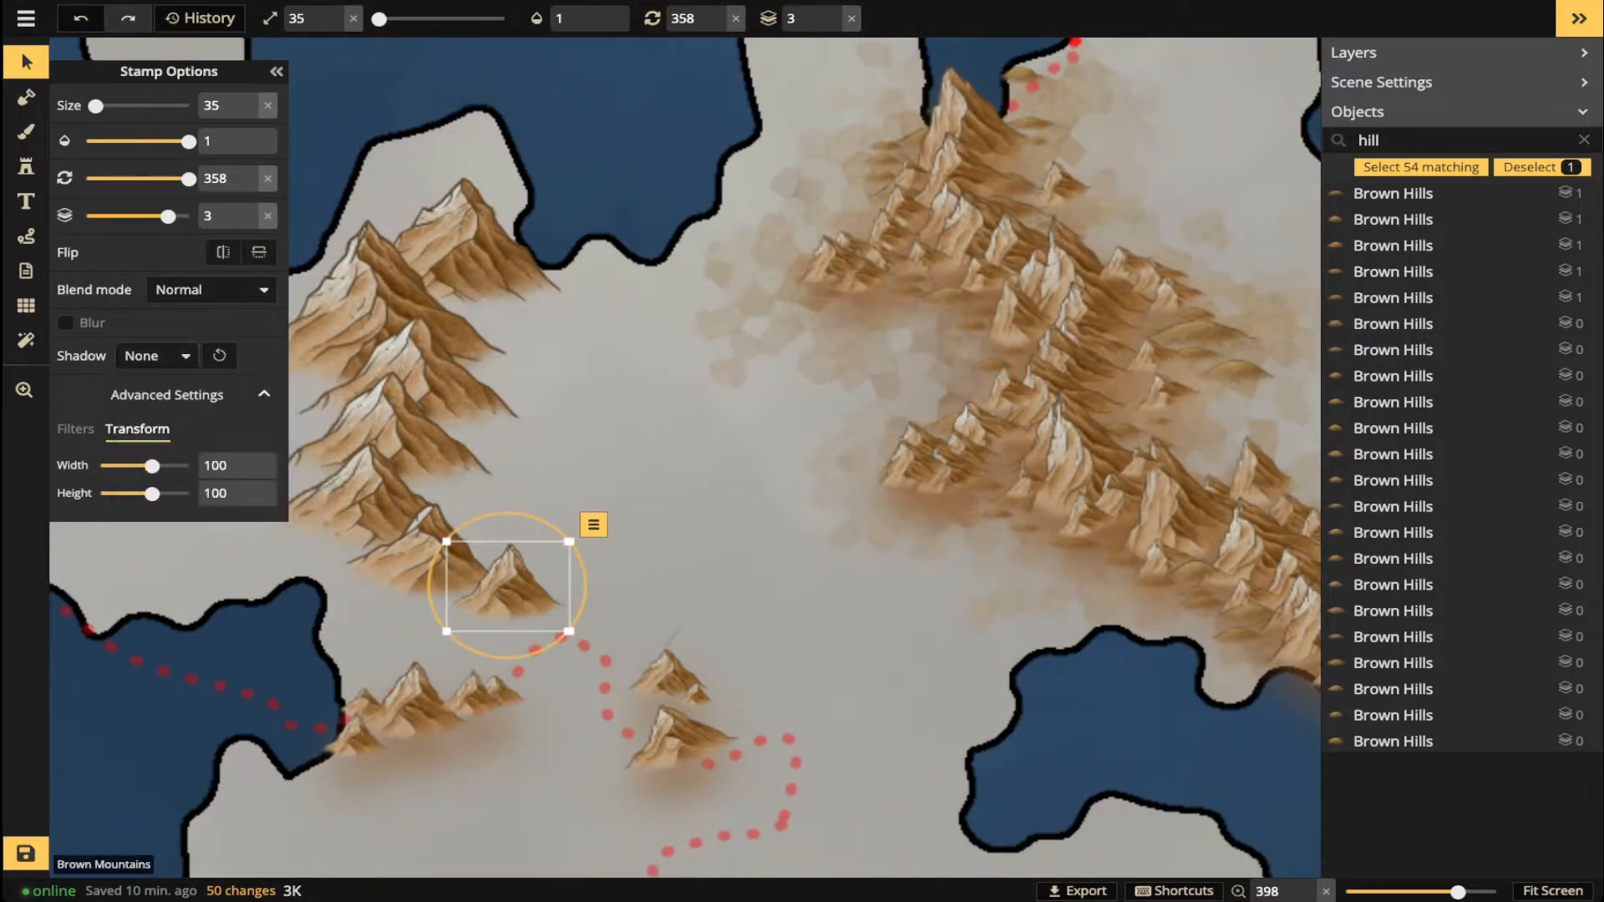
left_click_drag(465, 242, 464, 248)
- Load the first Terrain stamp set from the stamp catalog and set its size to 35
left_click_drag(556, 375, 677, 434)
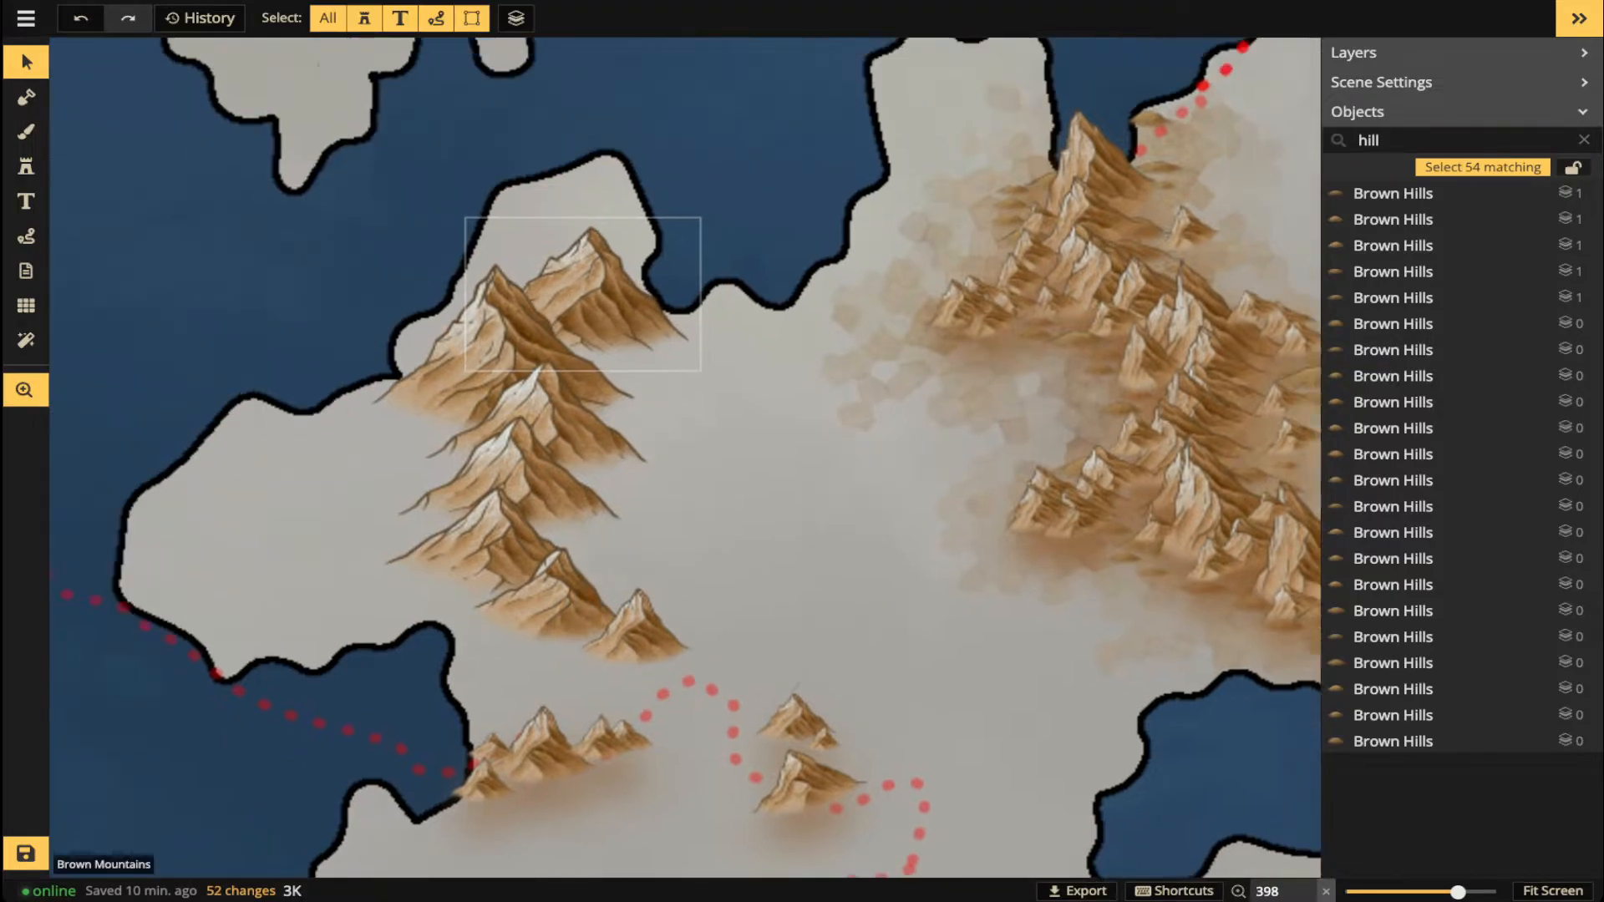
scroll(677, 434, "up", 2)
scroll(699, 379, "up", 2)
left_click_drag(699, 371, 948, 352)
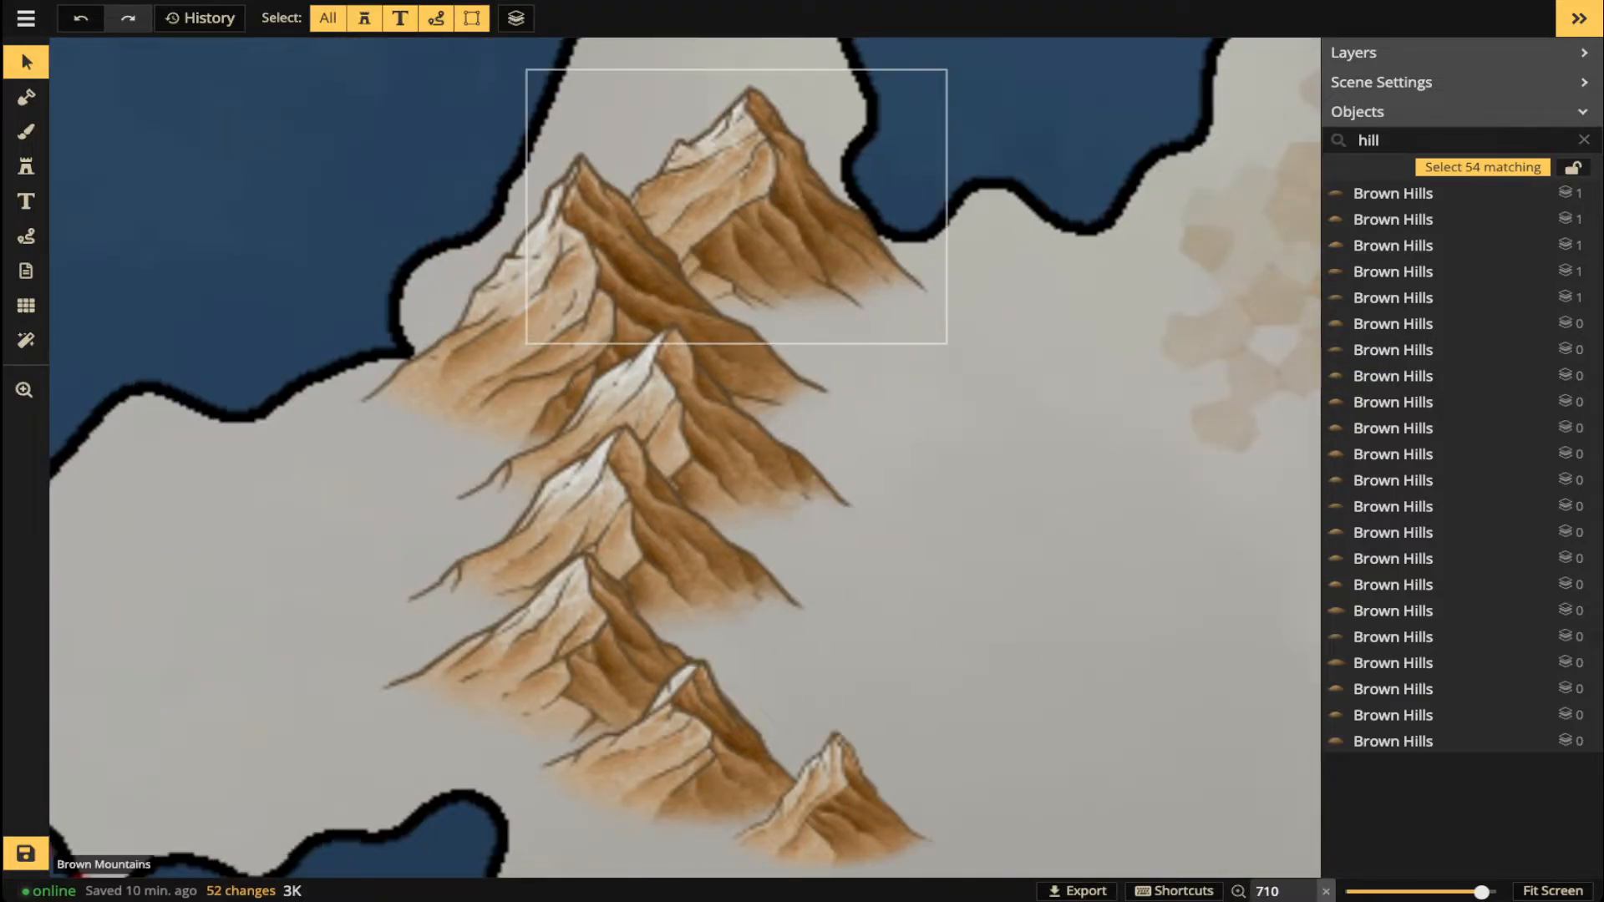
left_click(26, 167)
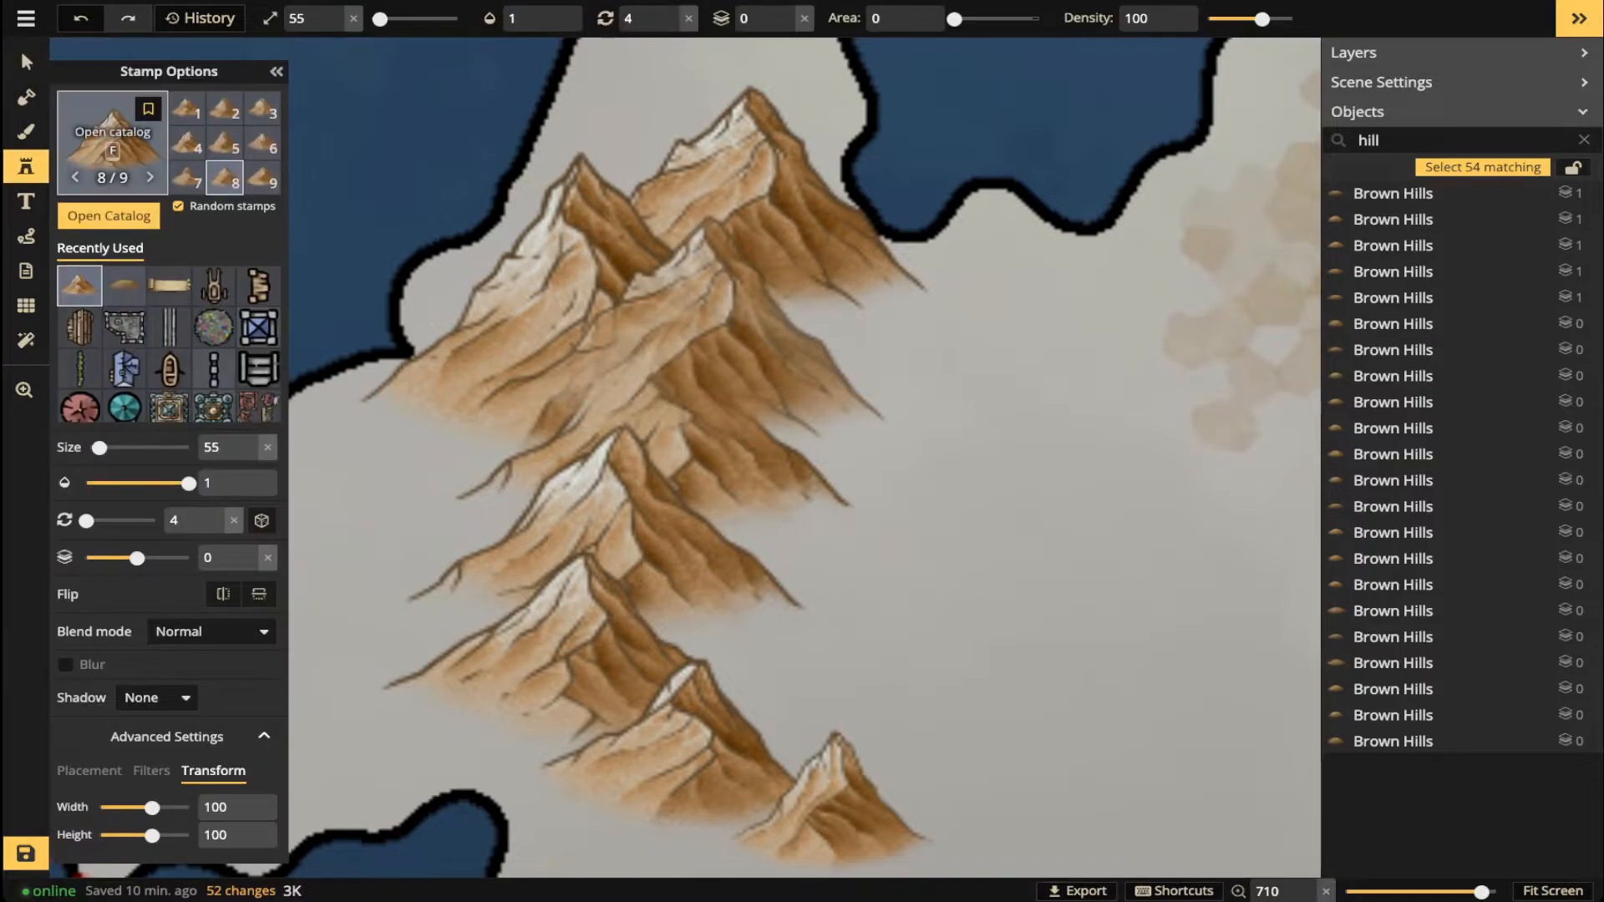
key("f")
scroll(417, 735, "down", 4)
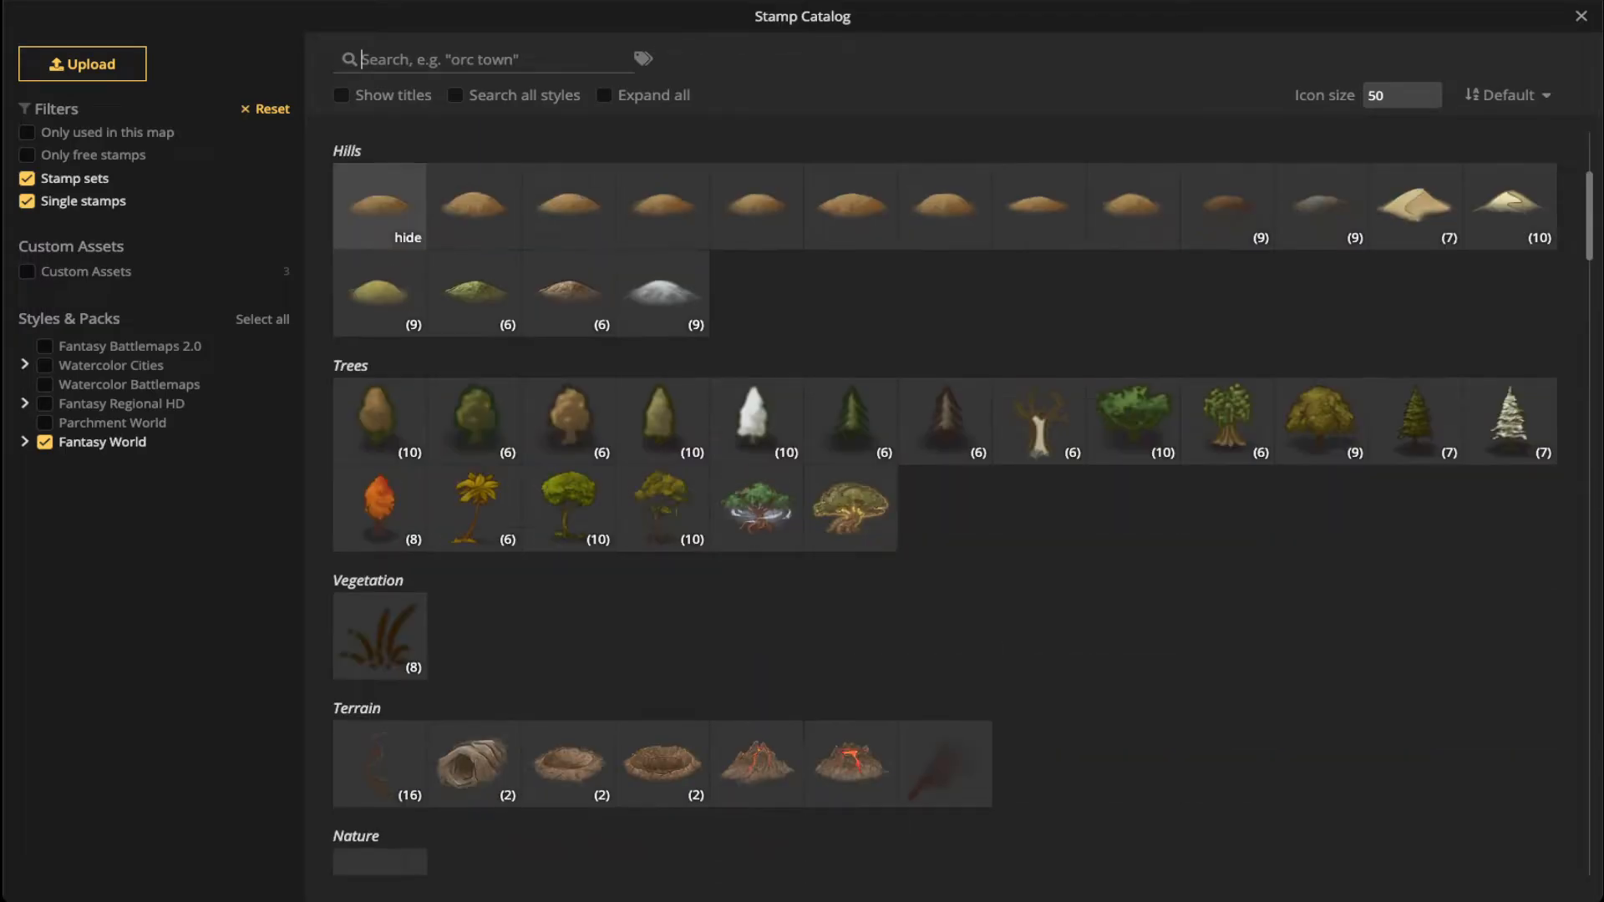
left_click(379, 731)
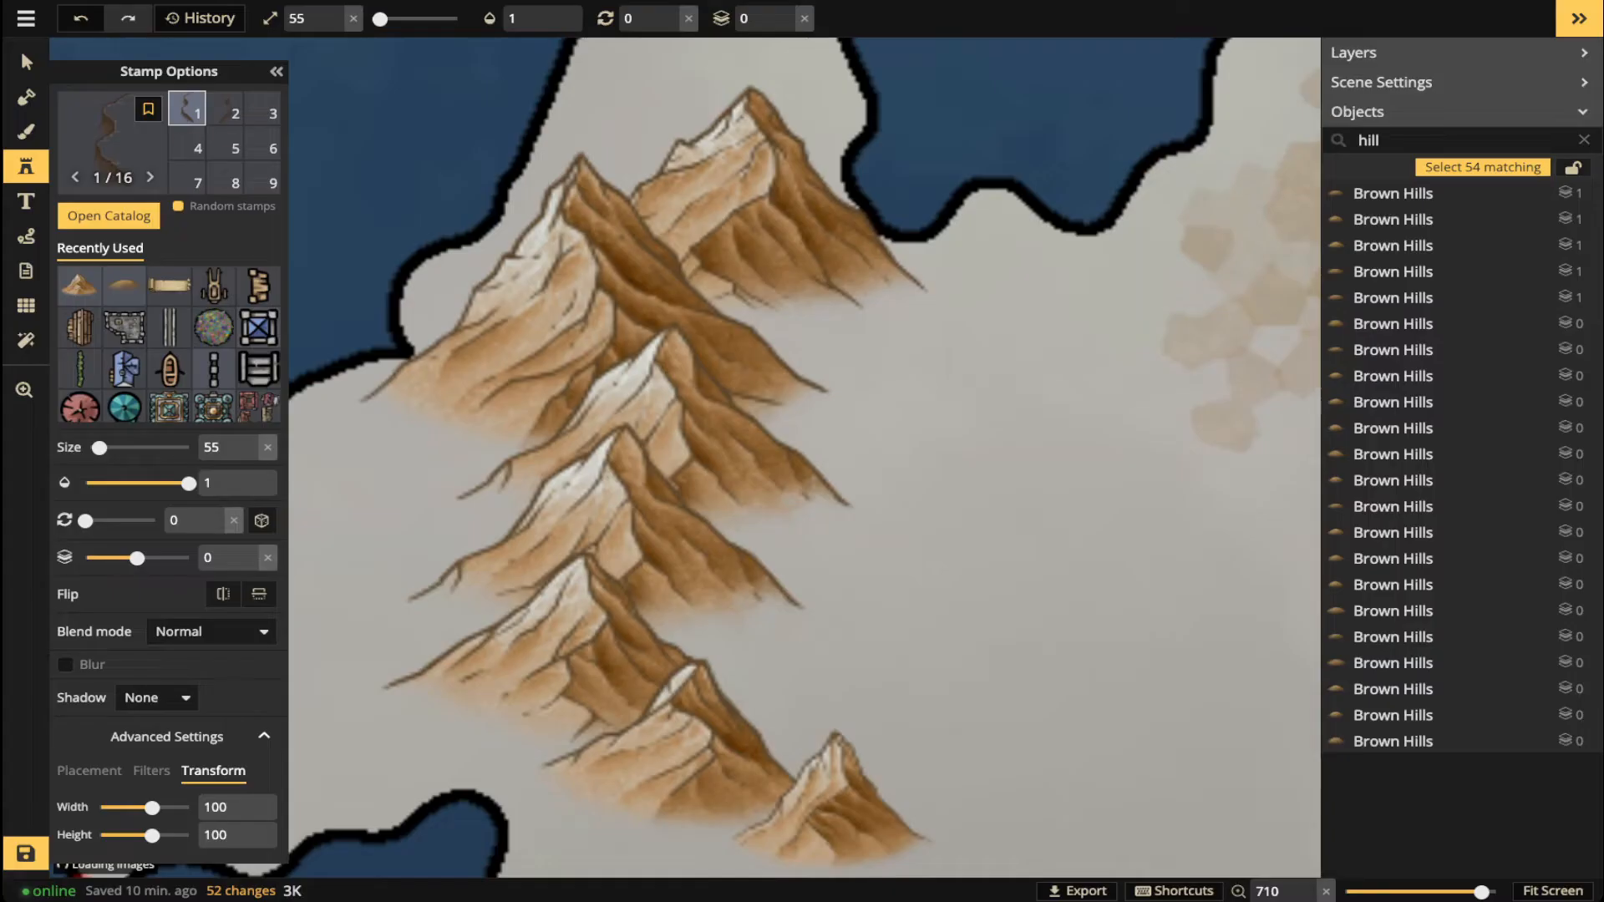
scroll(875, 441, "down", 4)
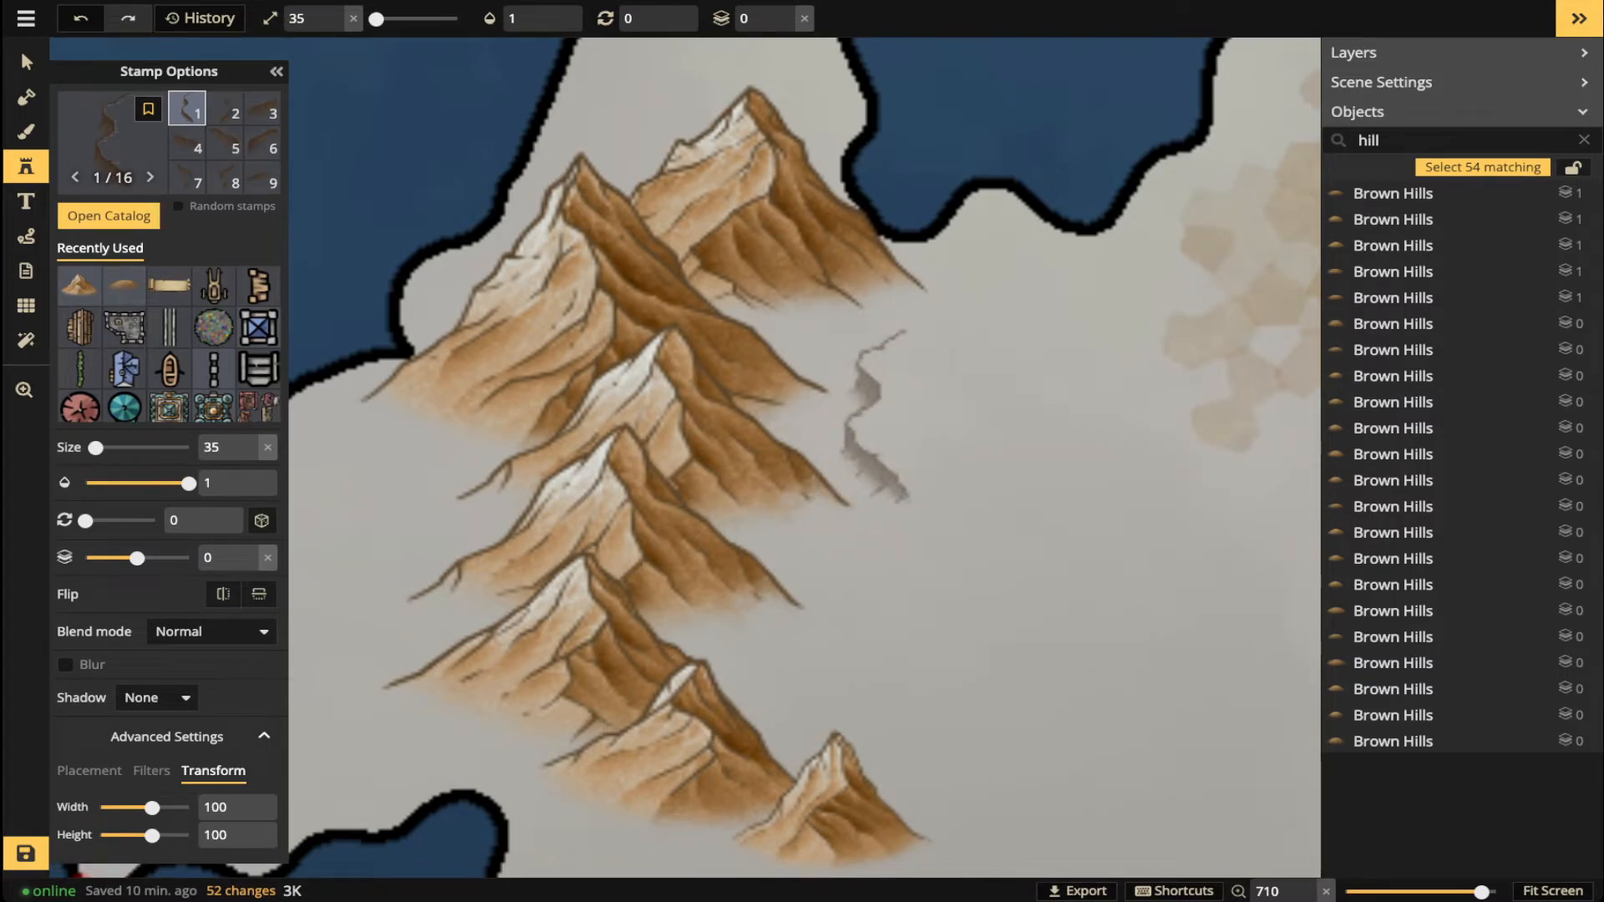
- Place cliff variant 8 at size 35, rotated 15 degrees, beside the eastern foot of the new range's northern peaks
key("2")
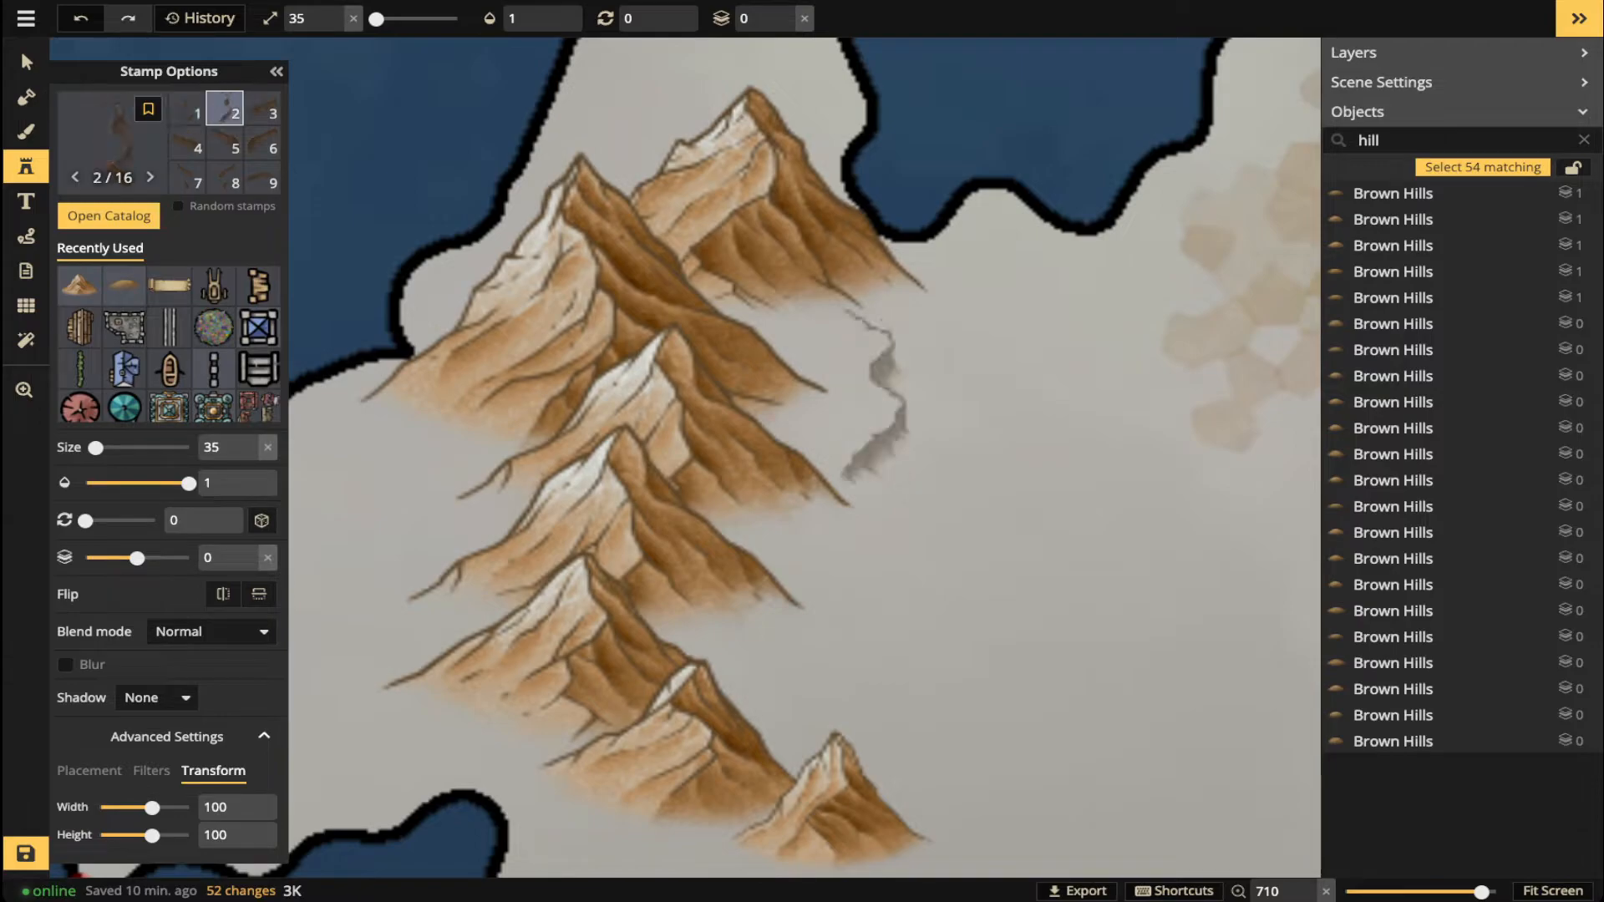
key("3")
key("4")
key("5")
key("6")
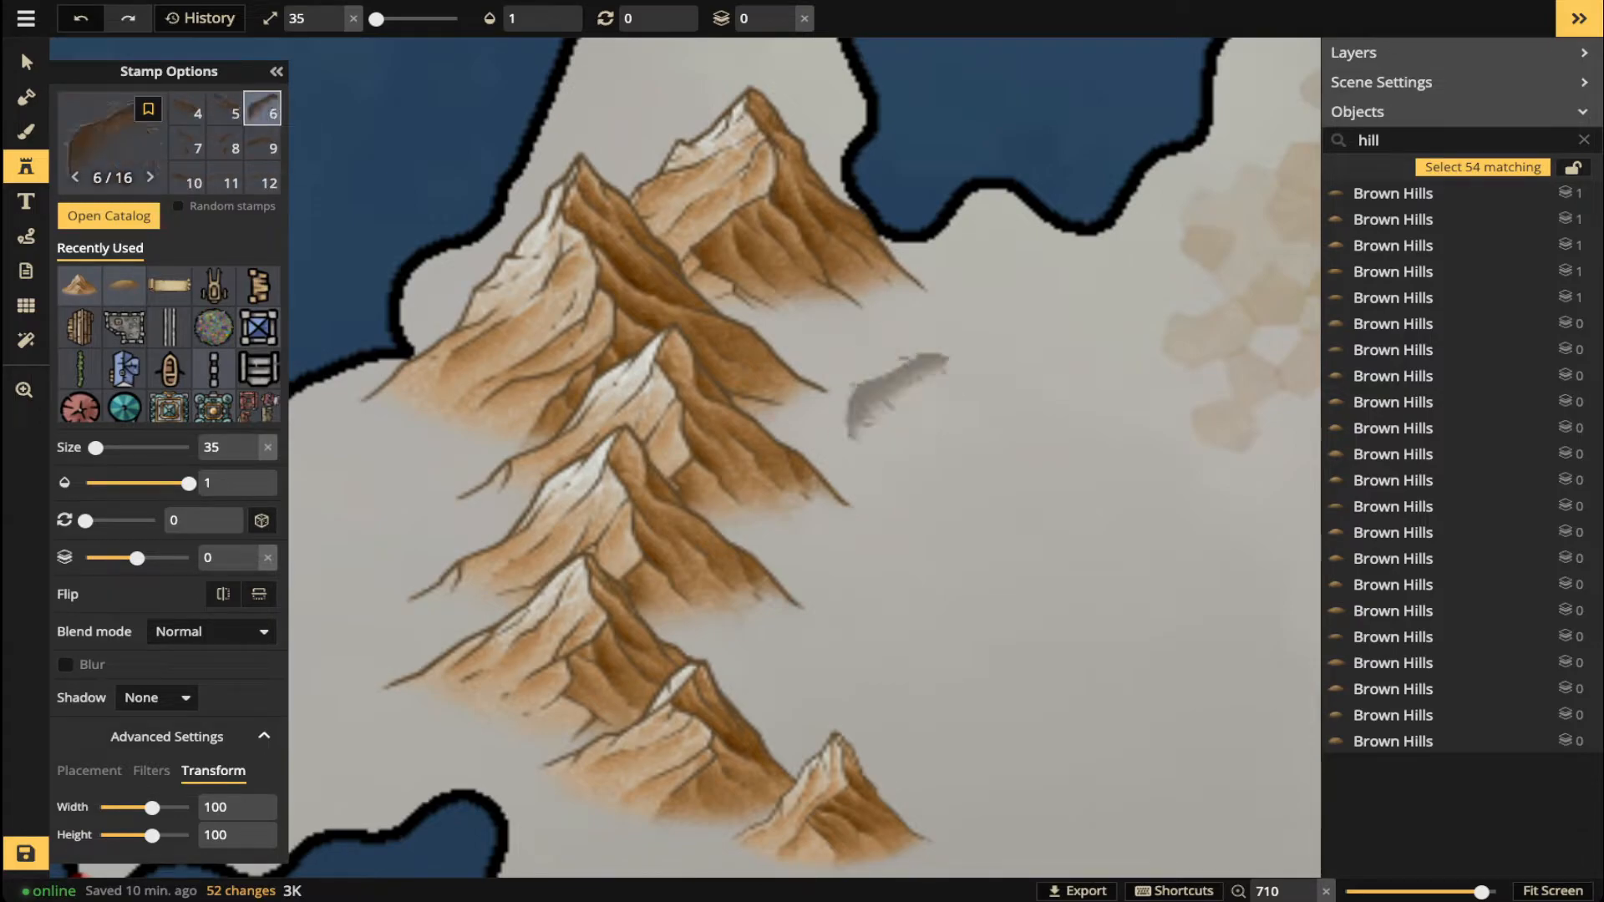
key("7")
key("8")
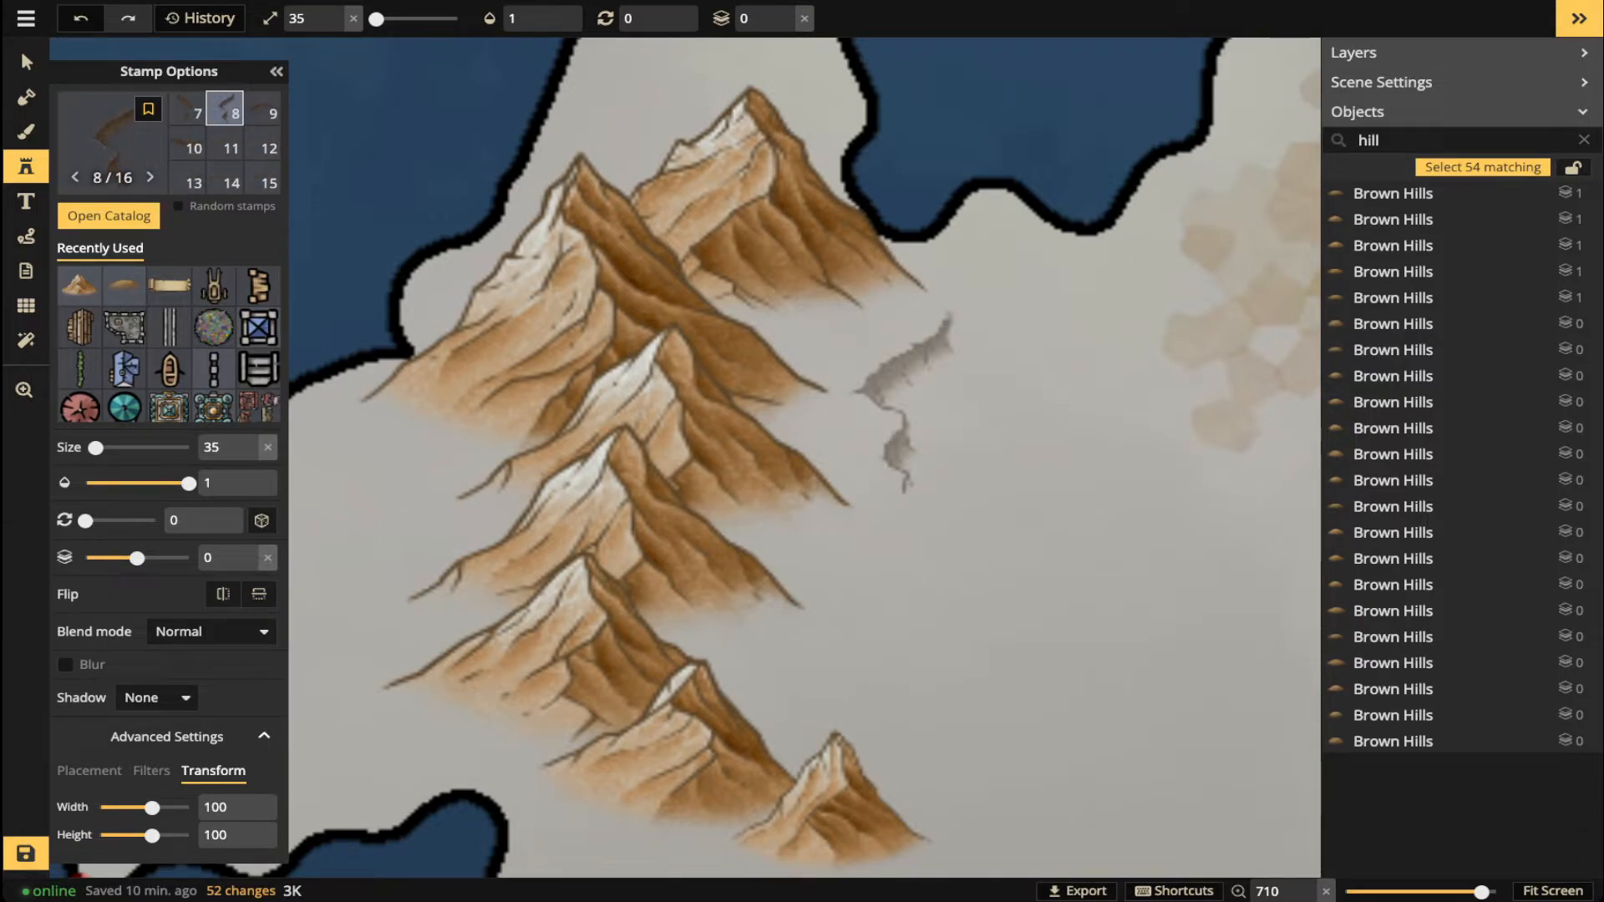
key("r")
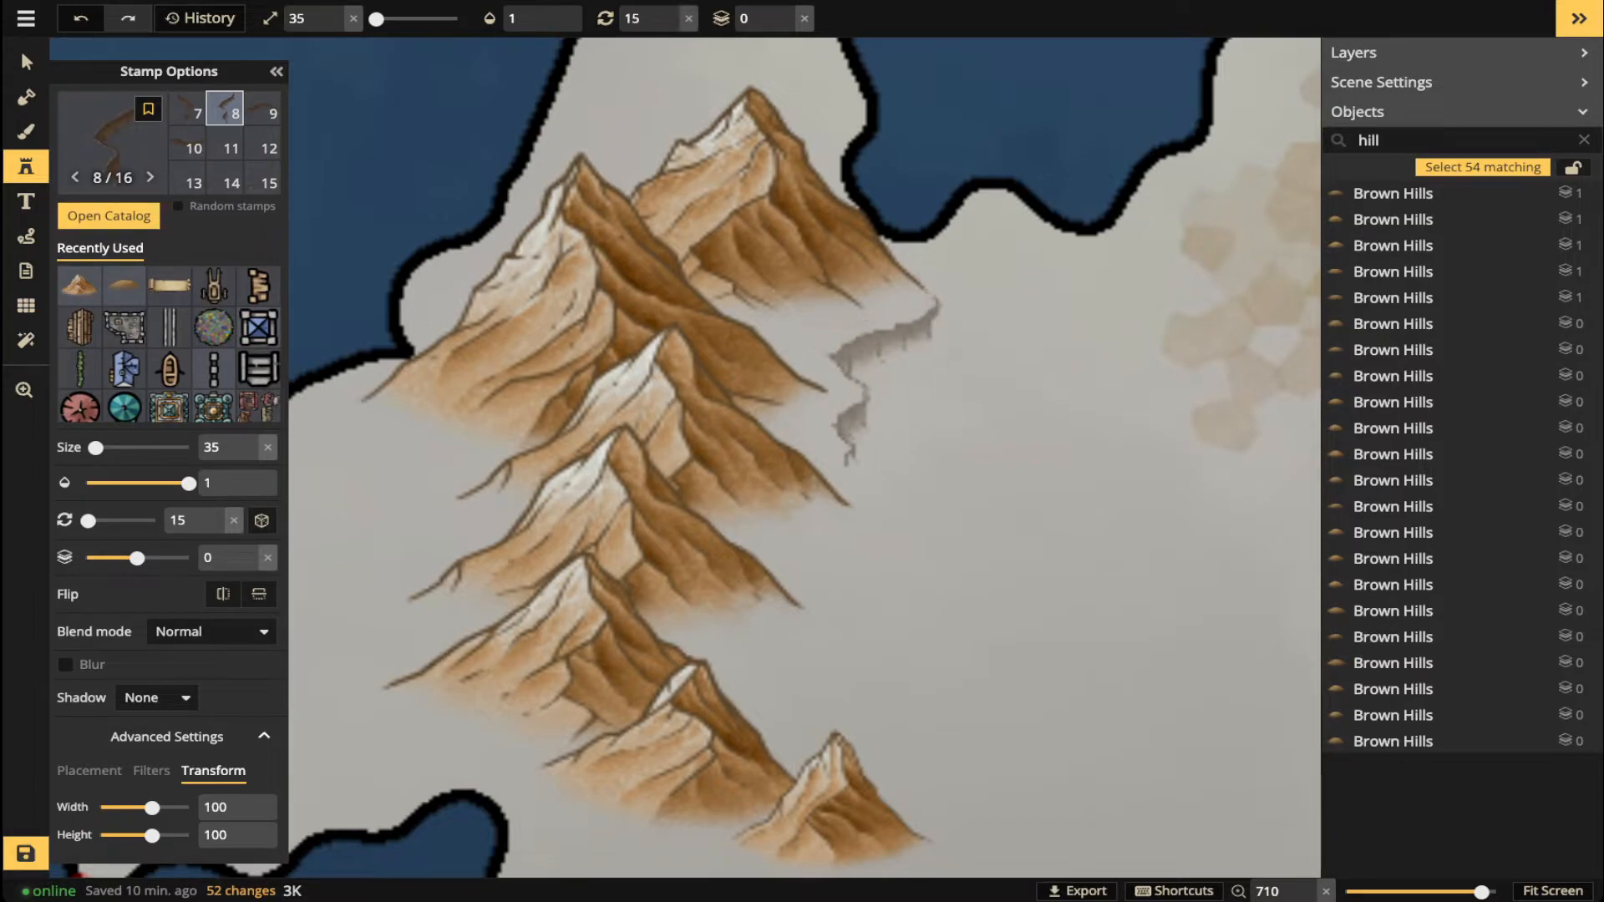
left_click(848, 362)
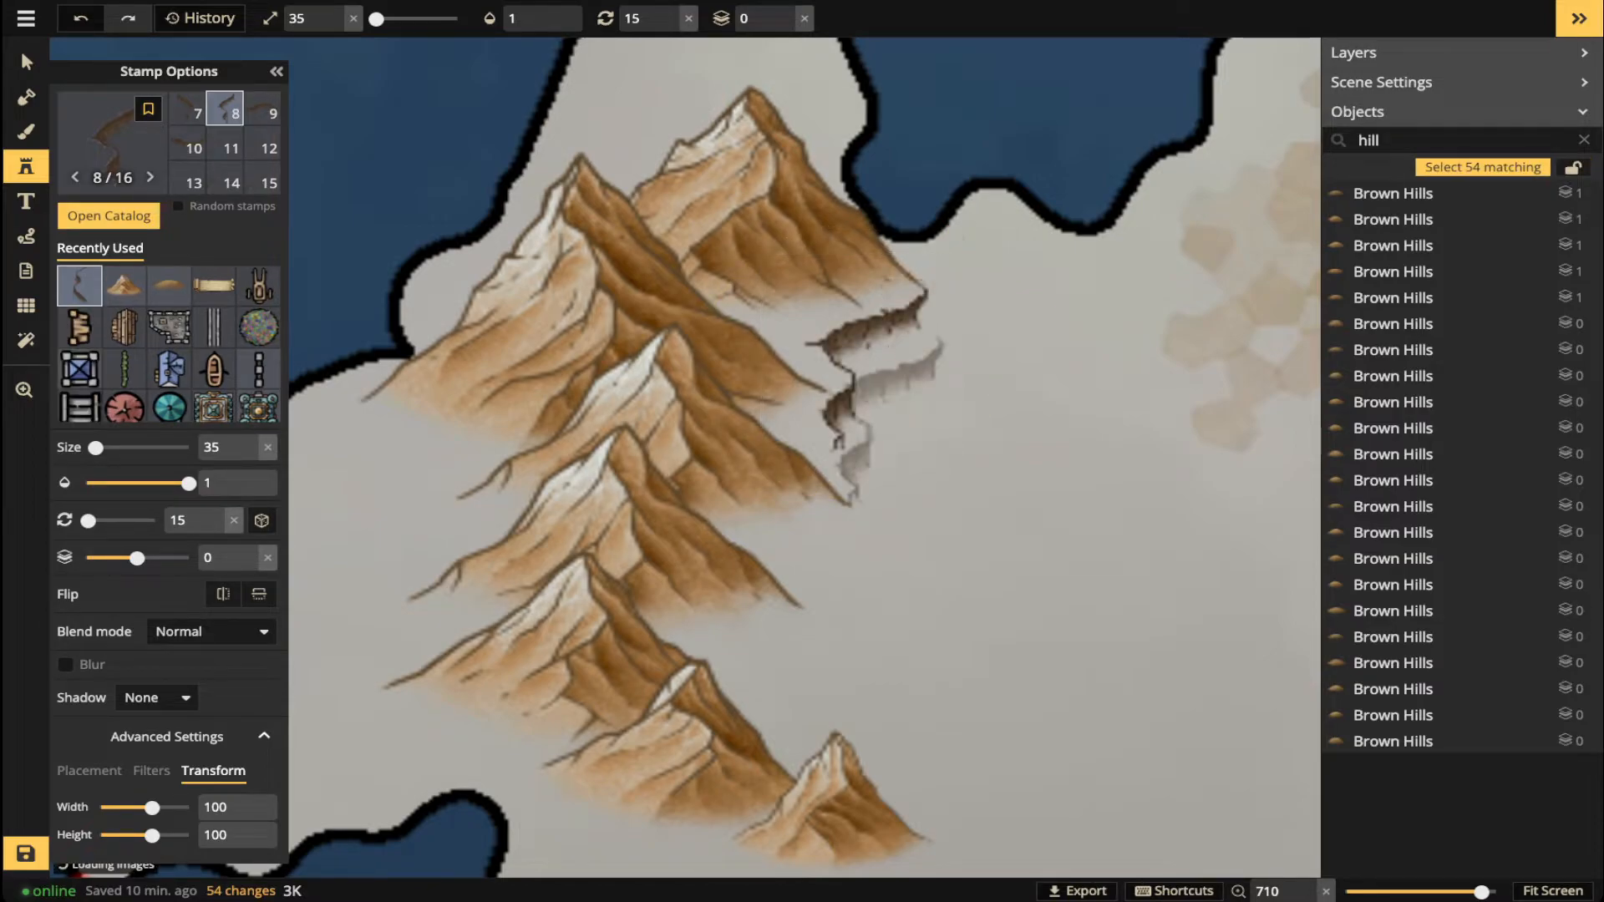
- Place cliff variant 3 rotated 345 degrees at the range's middle eastern foot and reduce it to size 25
left_click_drag(898, 494, 902, 303)
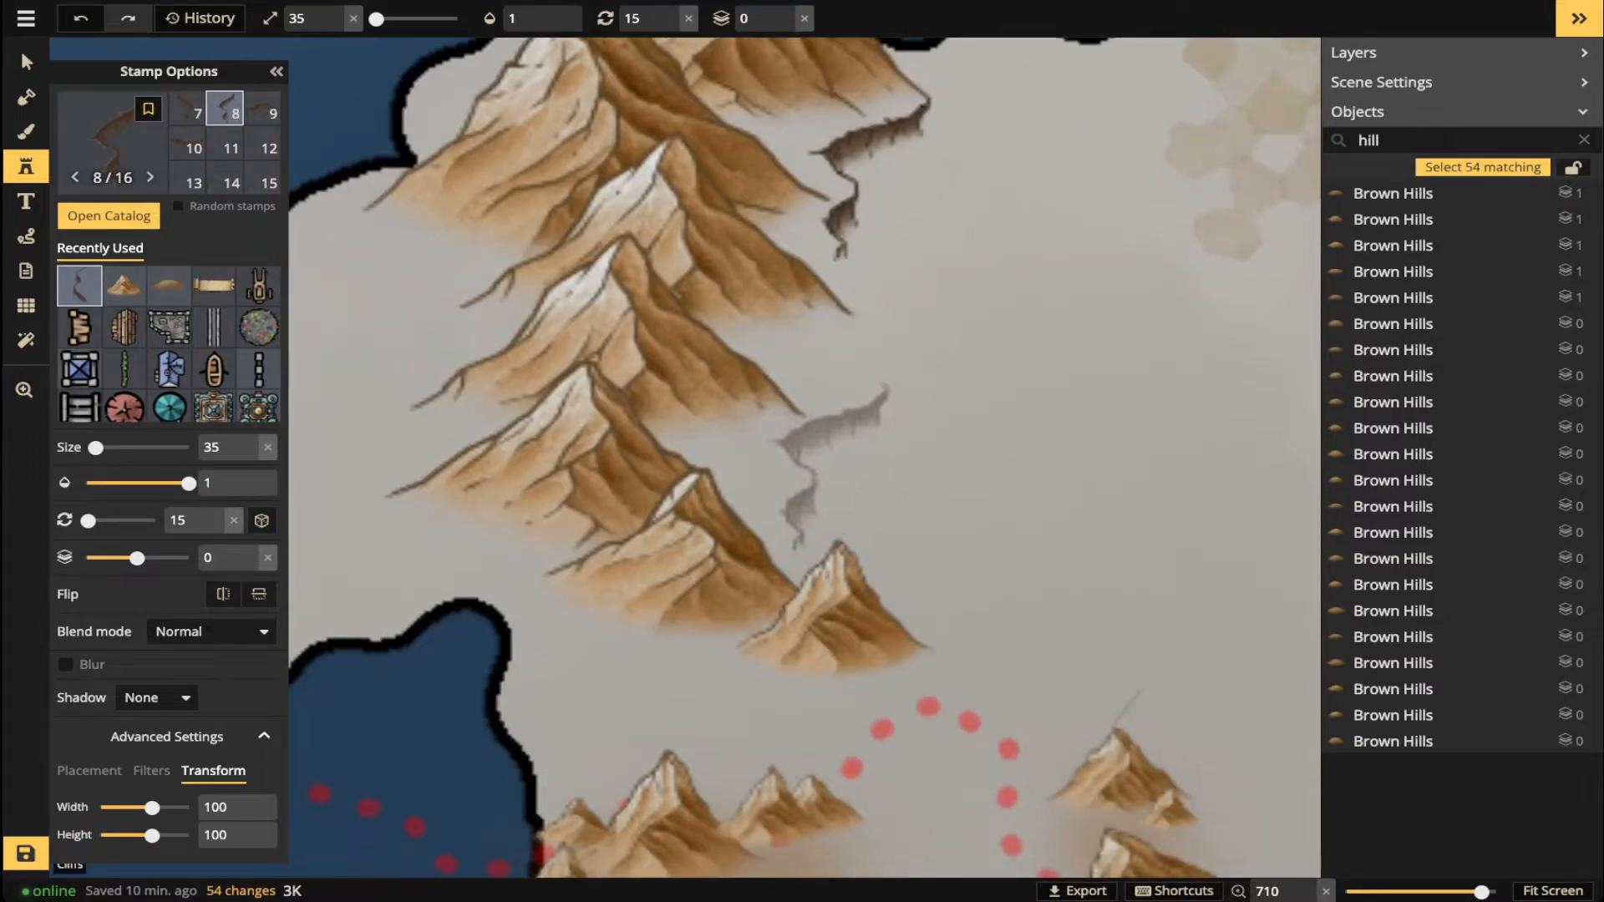
key("Left")
key("Left")
key("Left")
key("Left")
key("Left")
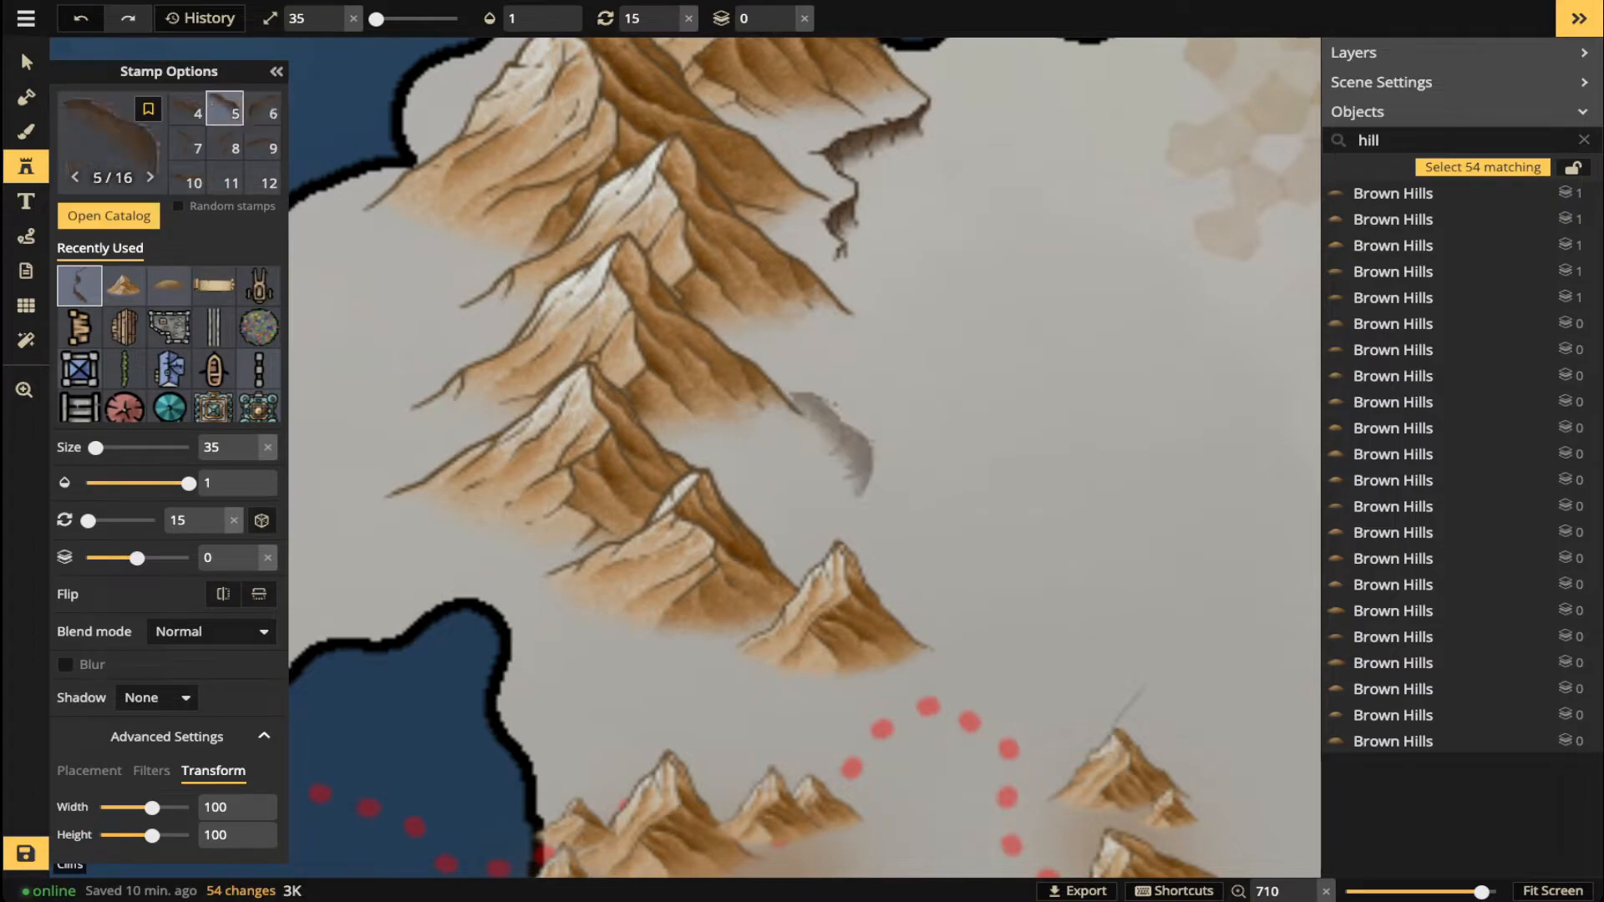
key("Down")
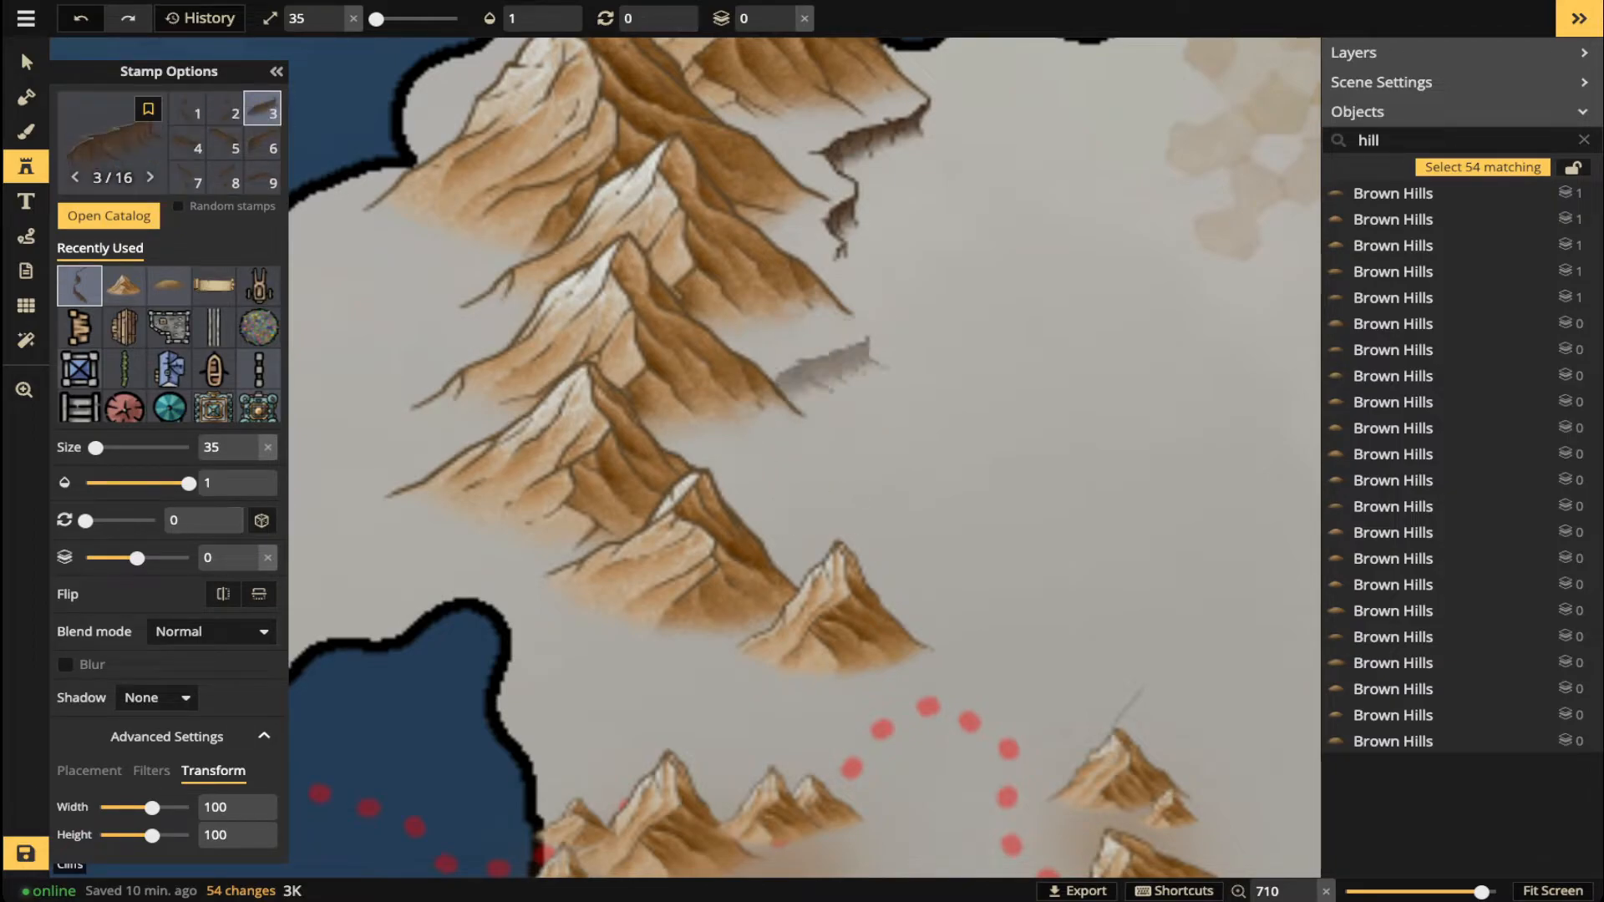
key("Down")
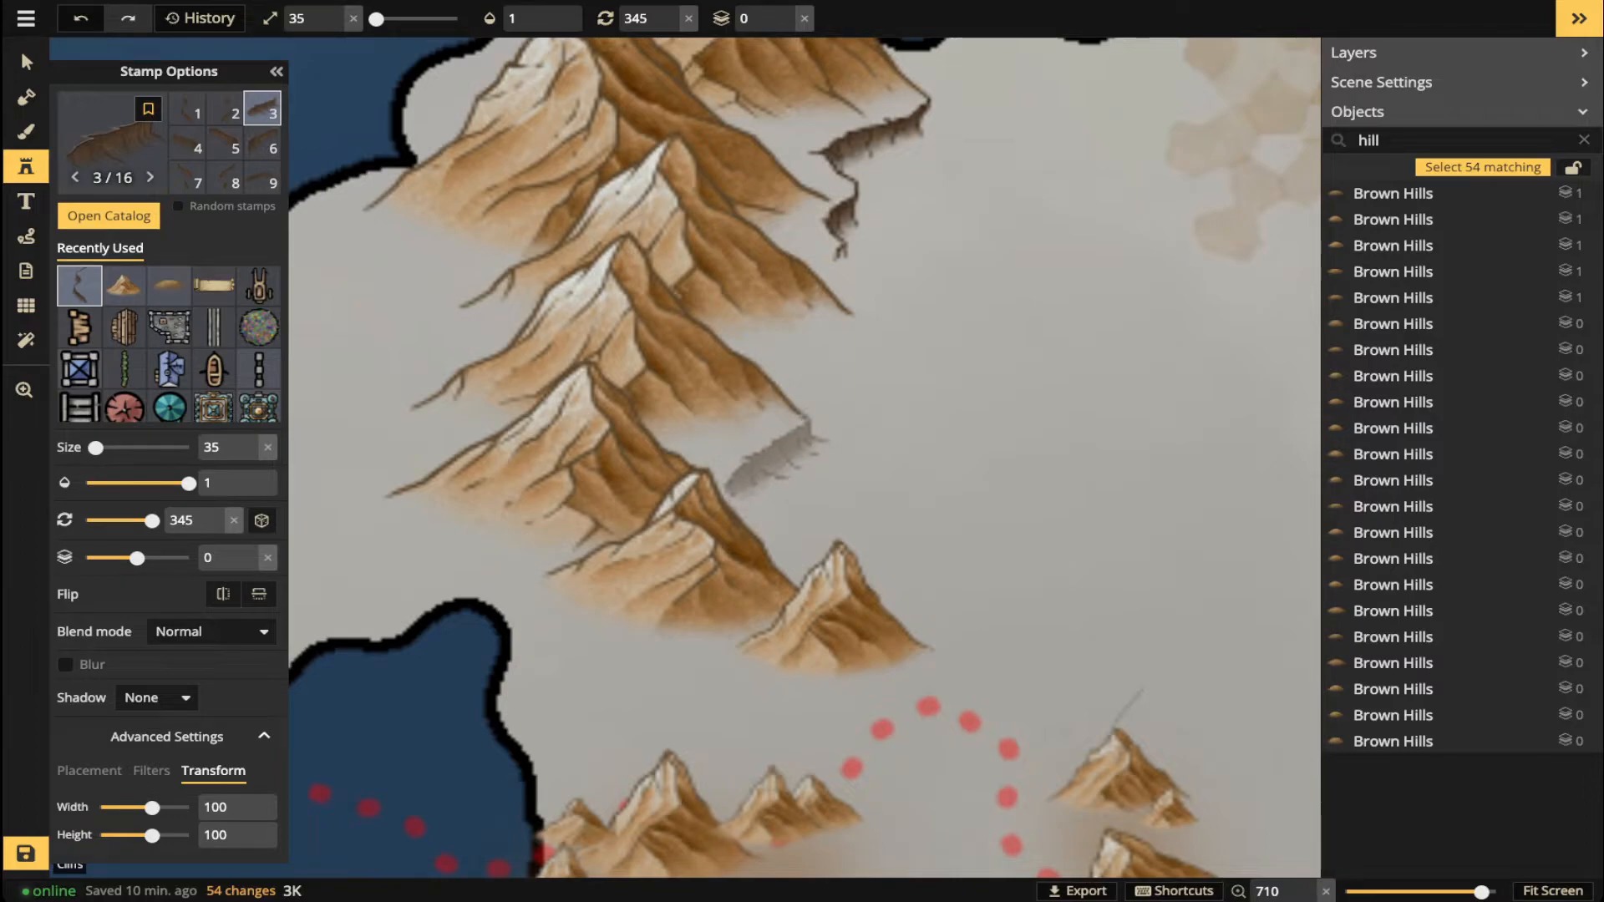
left_click(770, 460)
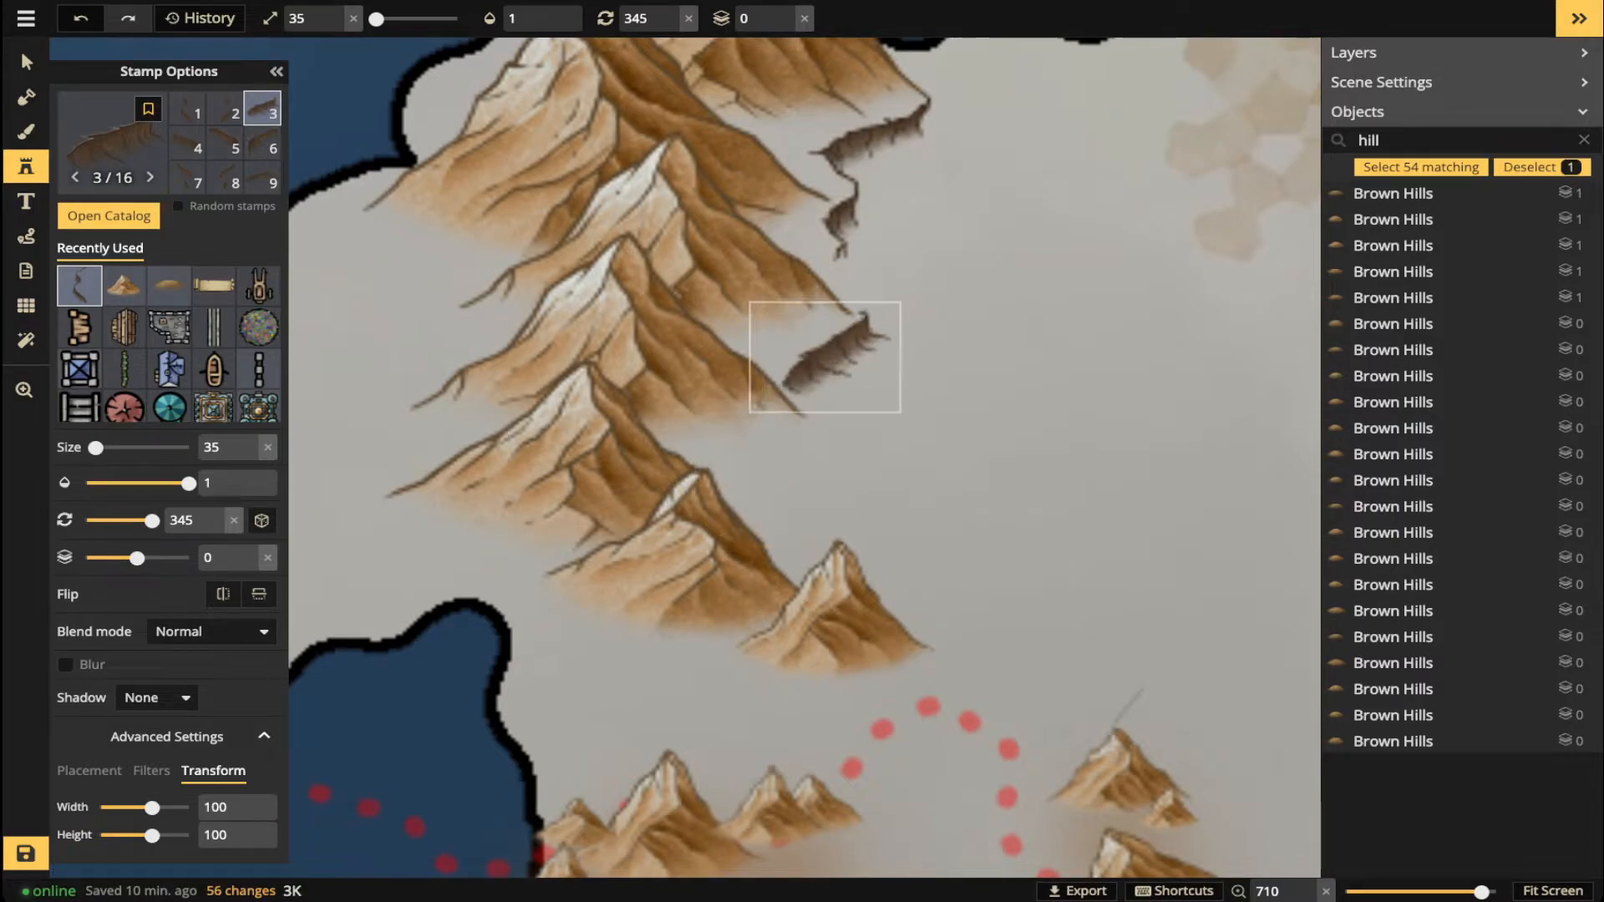
key("bracketleft")
key("bracketleft")
left_click_drag(826, 352, 826, 346)
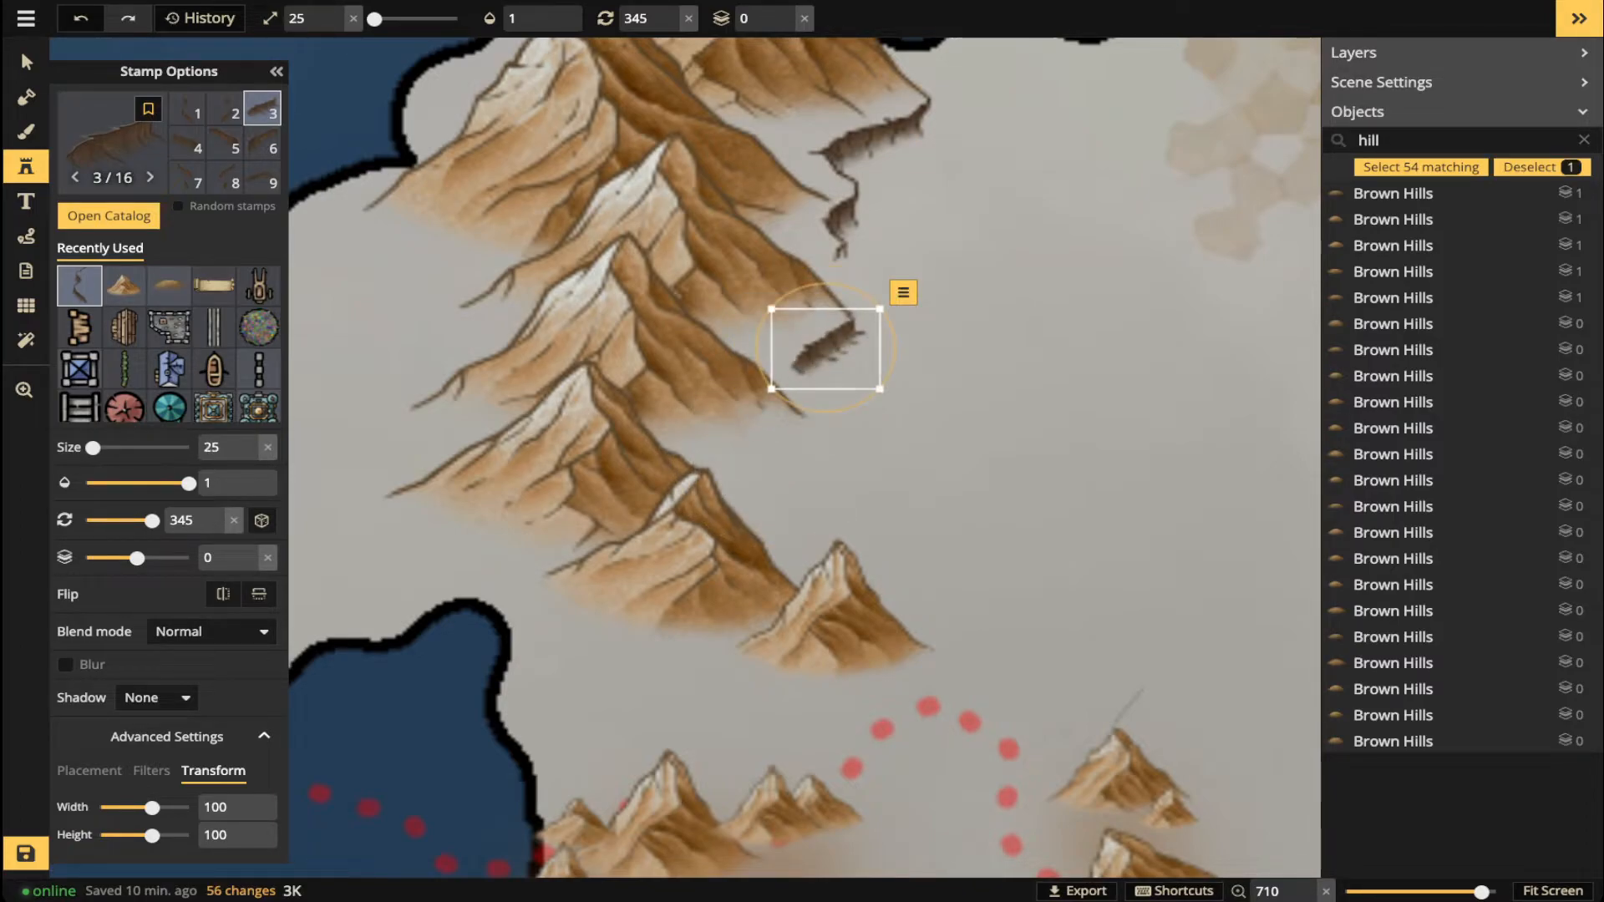
left_click(886, 459)
- Place cliff variant 2 at size 35, rotated 15 degrees, along the range's southeastern edge above the small southernmost peak
key("2")
key("1")
key("2")
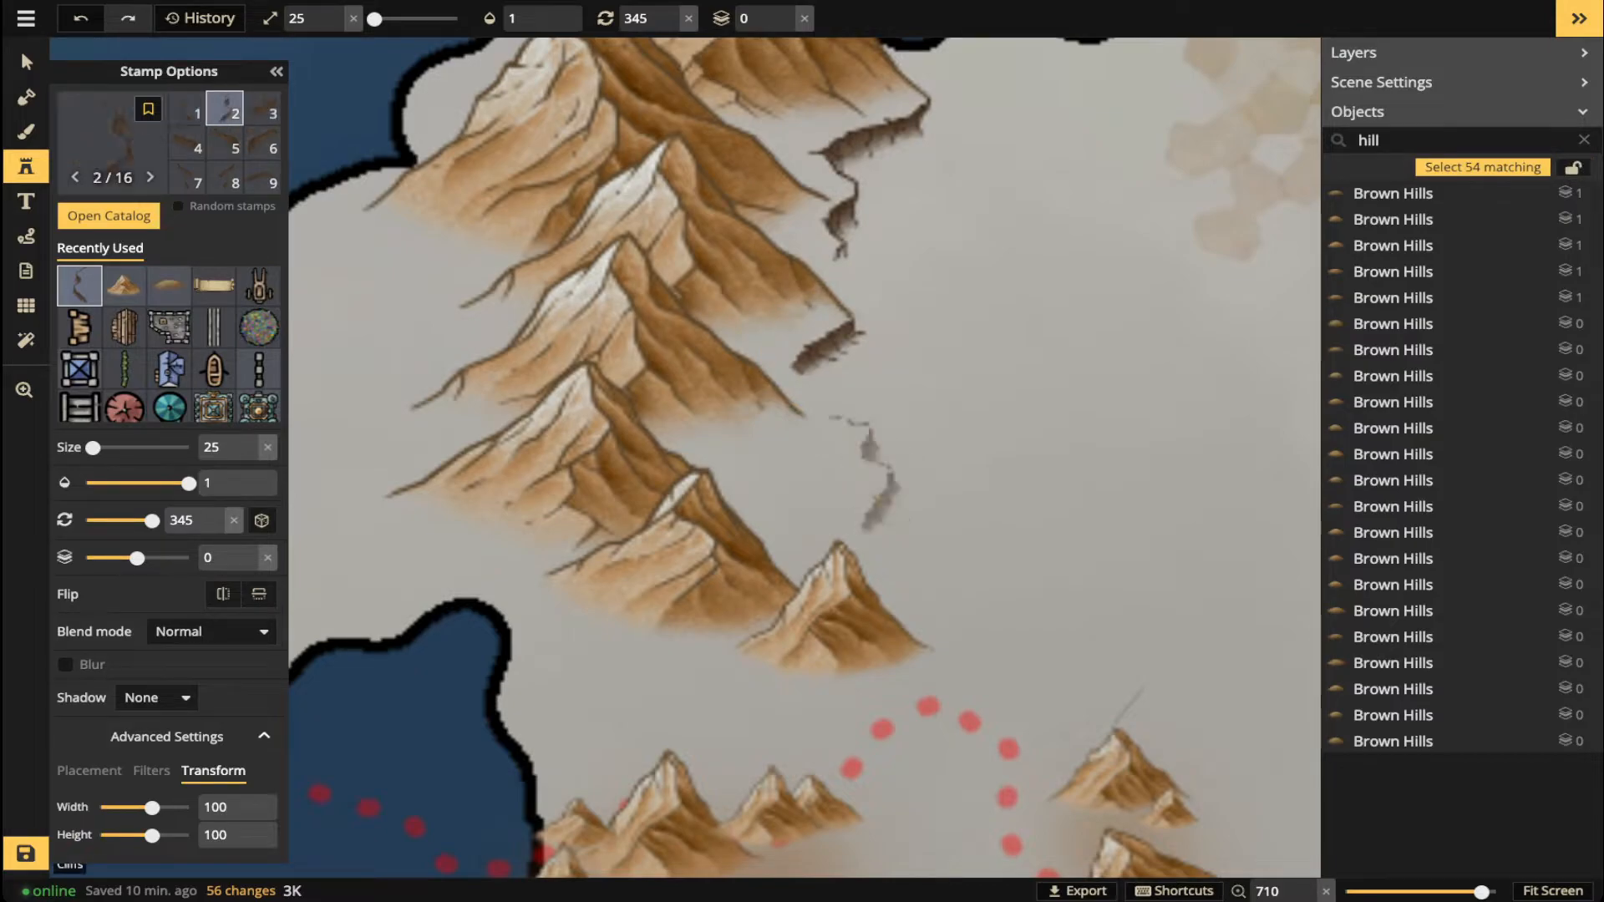
key("period")
key("period")
key("bracketright")
key("bracketright")
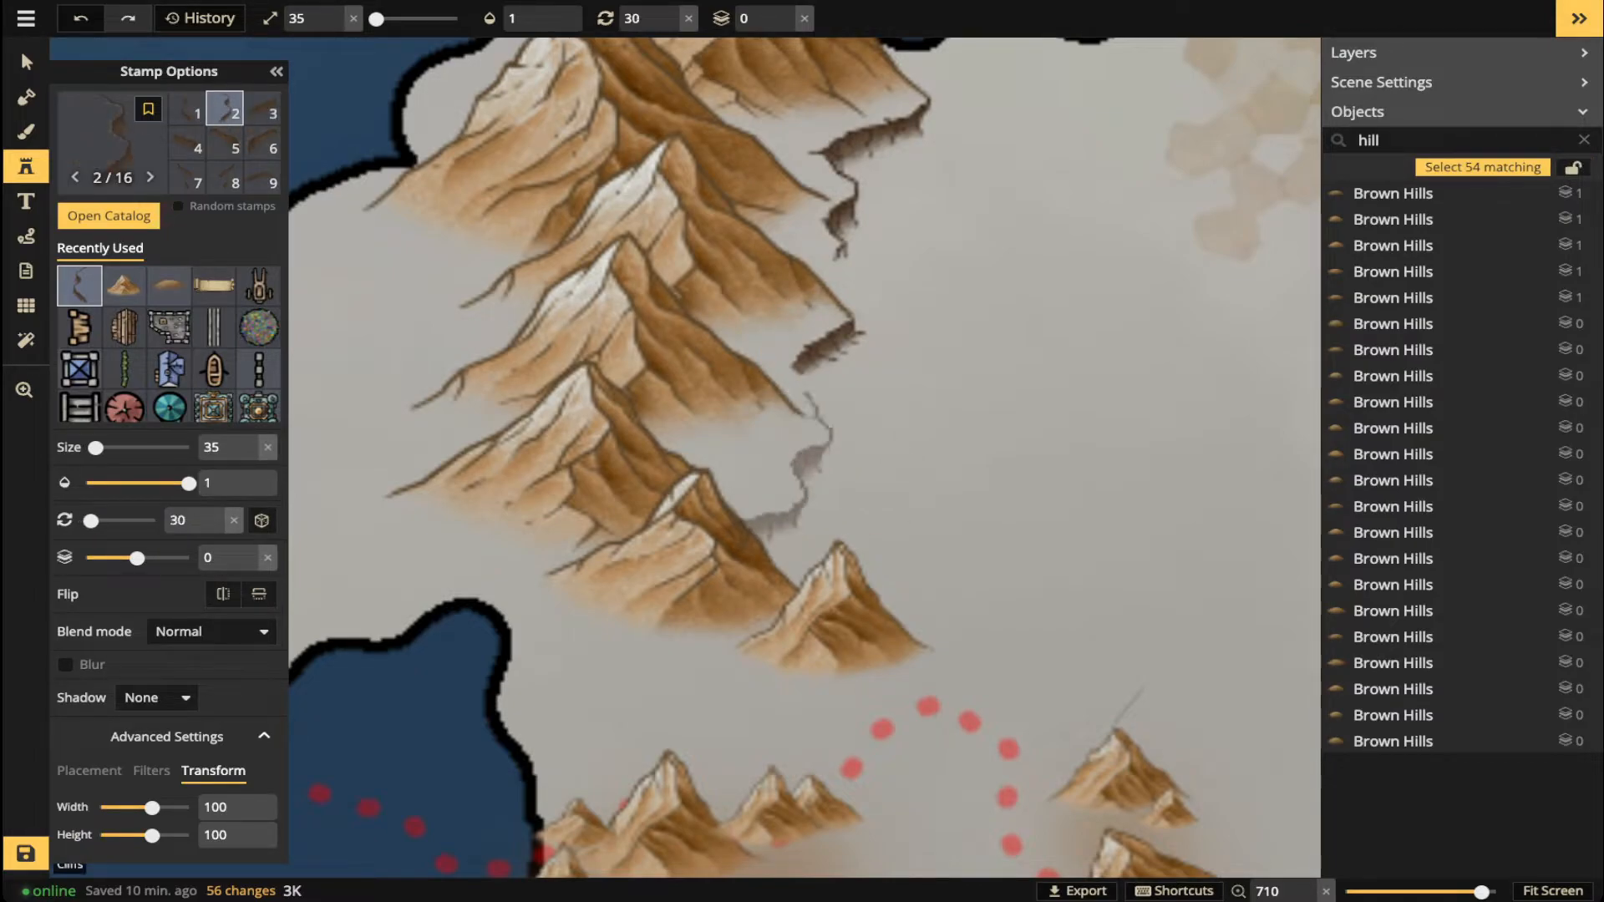
left_click(775, 481)
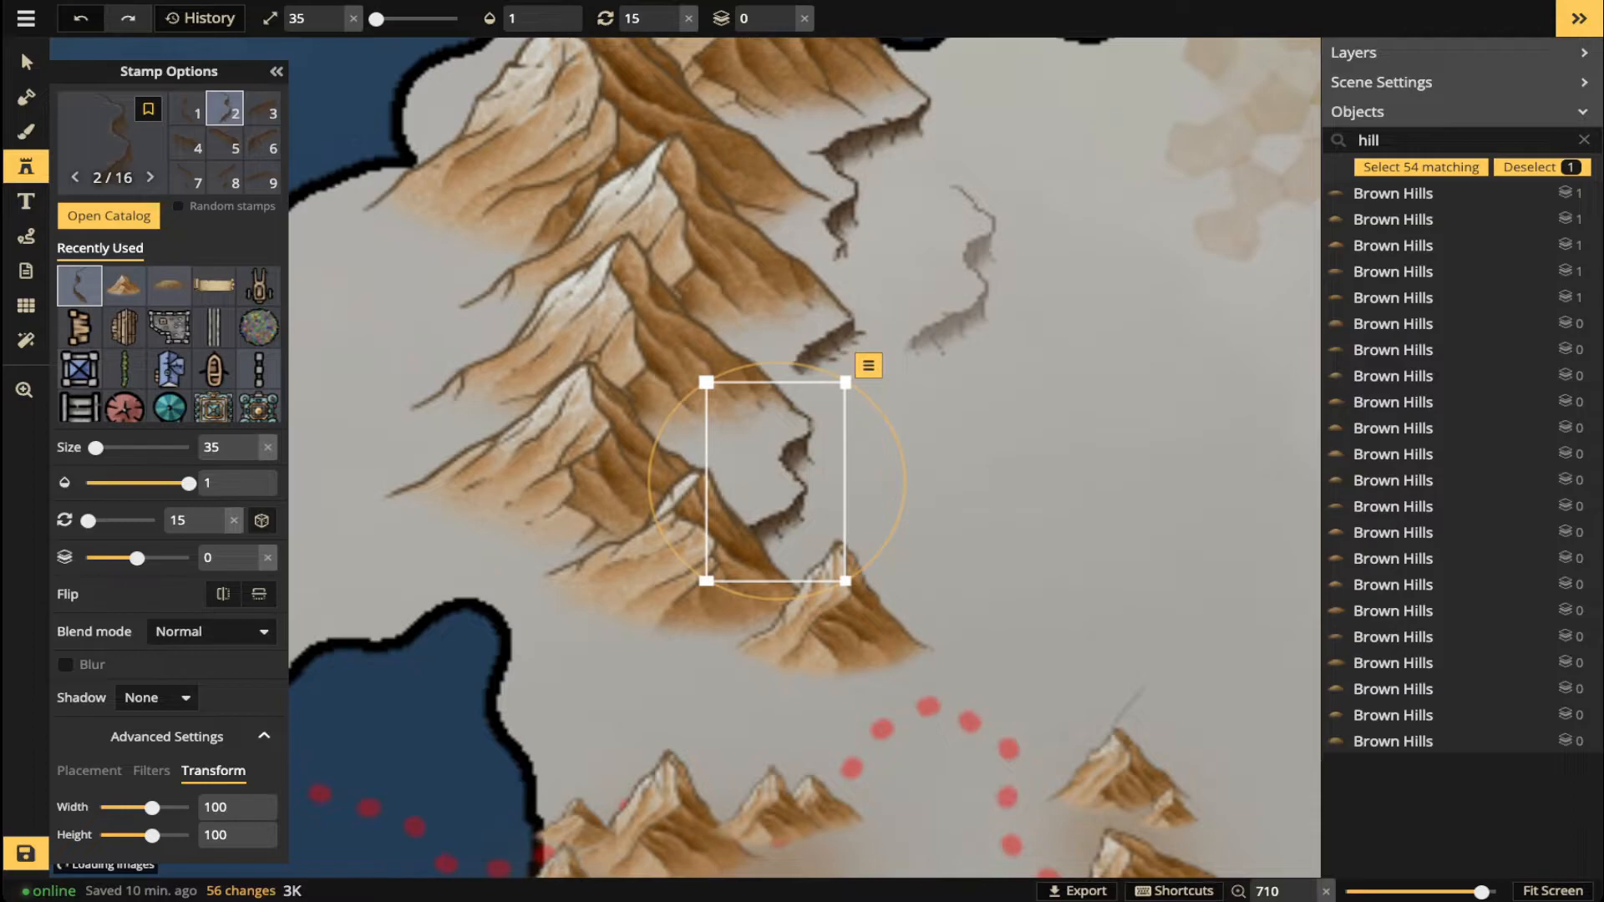
- Place cliff variant 1 at size 35, rotated 345 degrees, below the western foot of the large peak
scroll(952, 267, "down", 2)
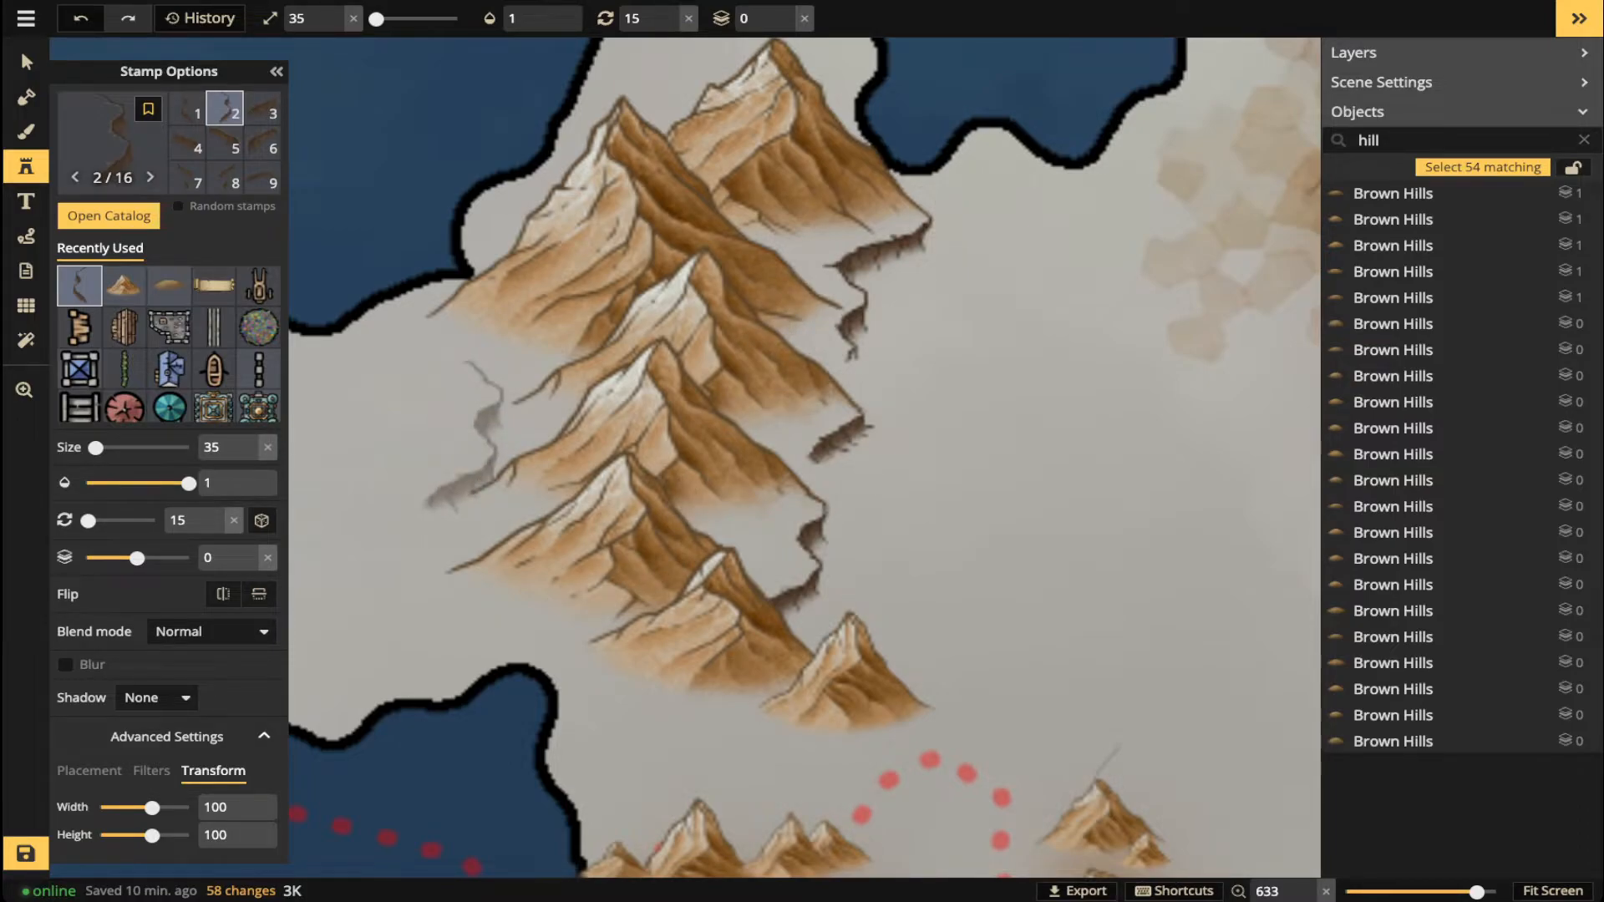
key("1")
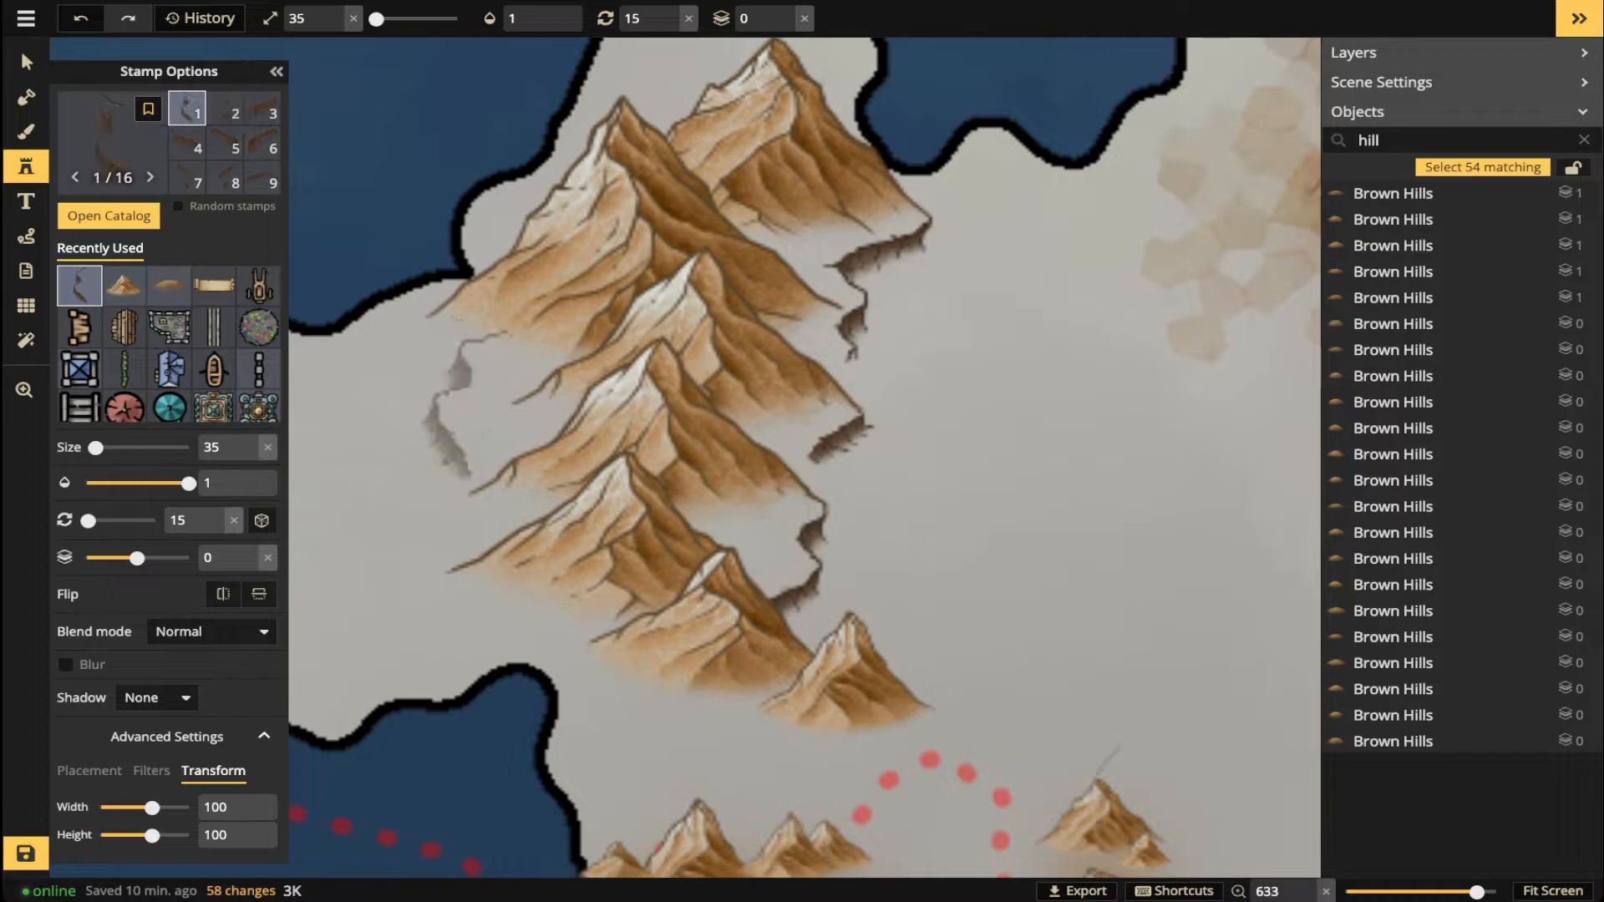
scroll(464, 406, "down", 2)
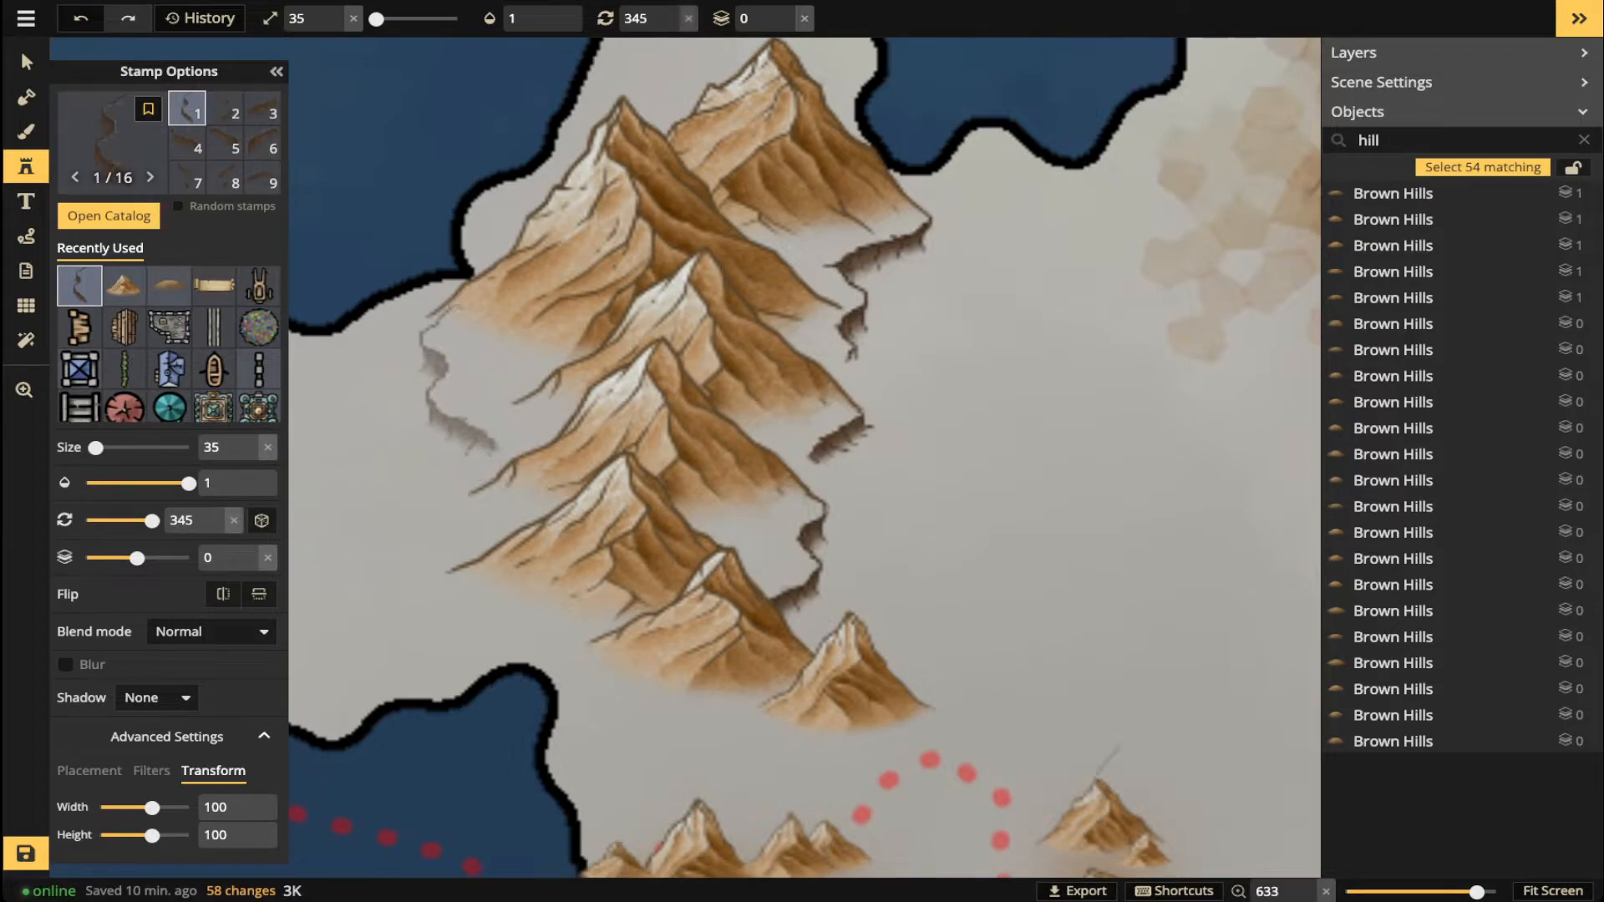
left_click(447, 384)
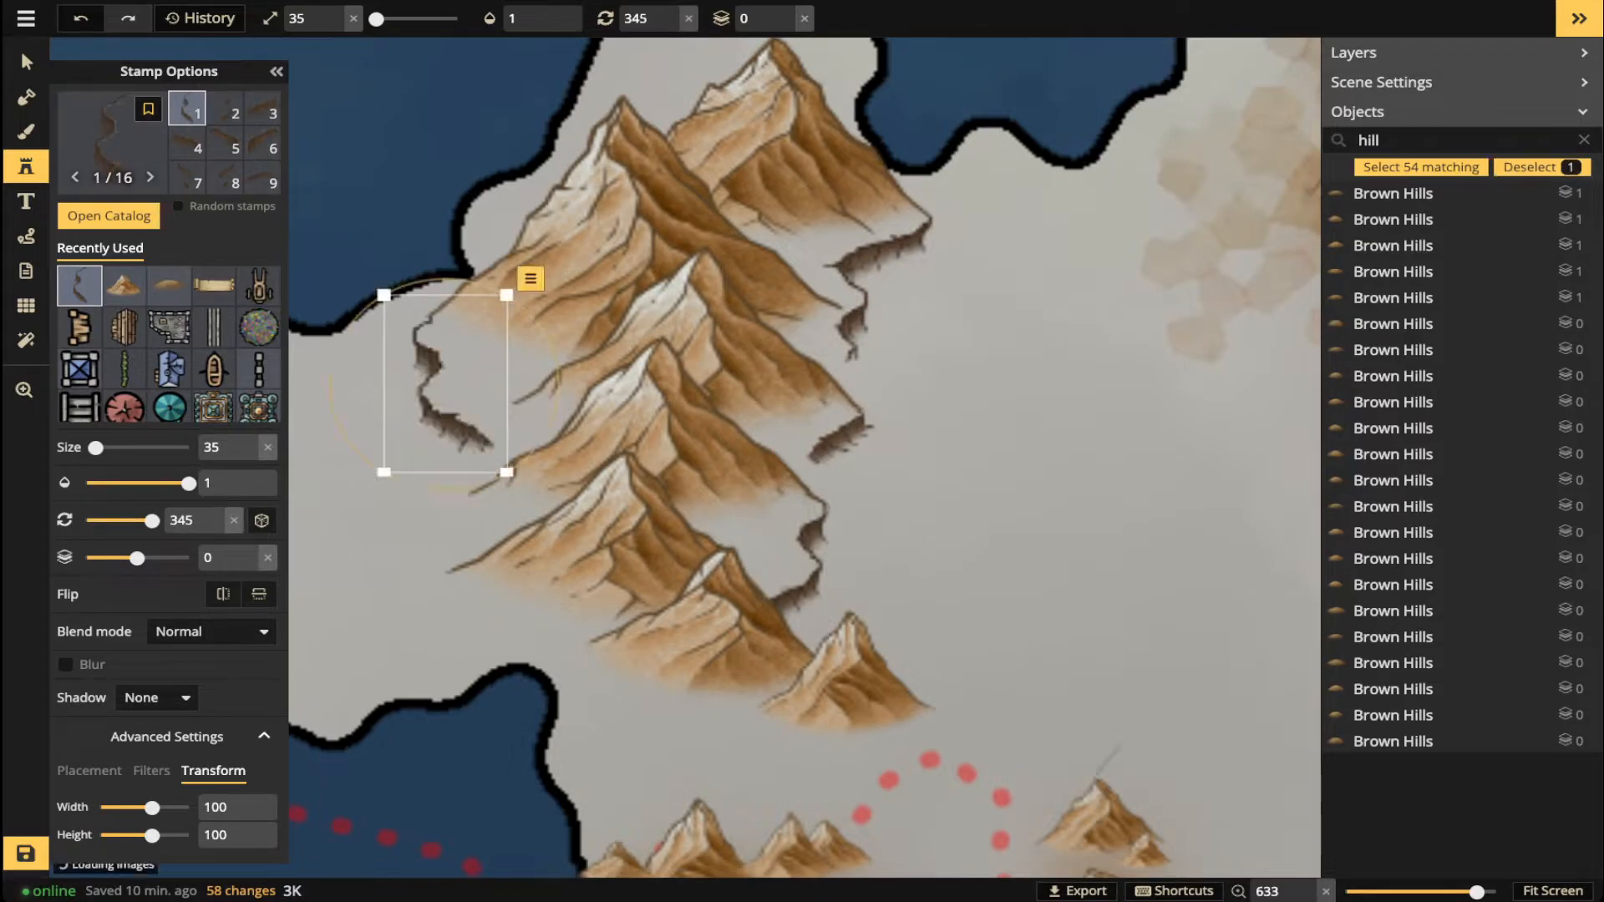
key("Escape")
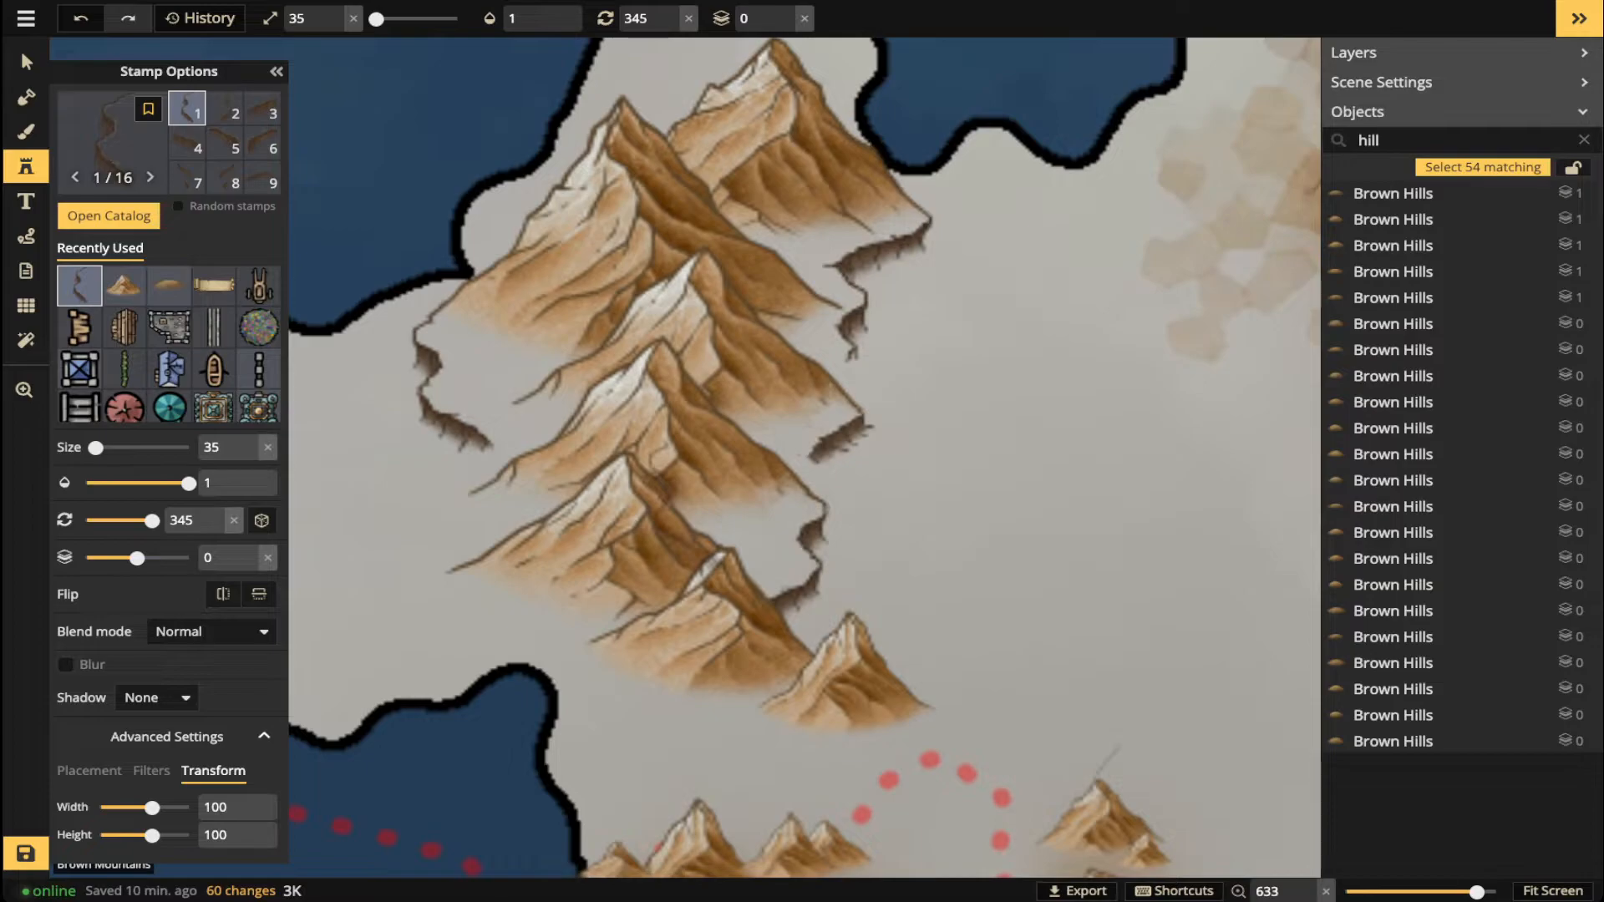
- Place cliff variant 4 at size 35, rotated 15 degrees, at the range's southwestern foot
scroll(448, 551, "up", 2)
scroll(451, 584, "up", 5)
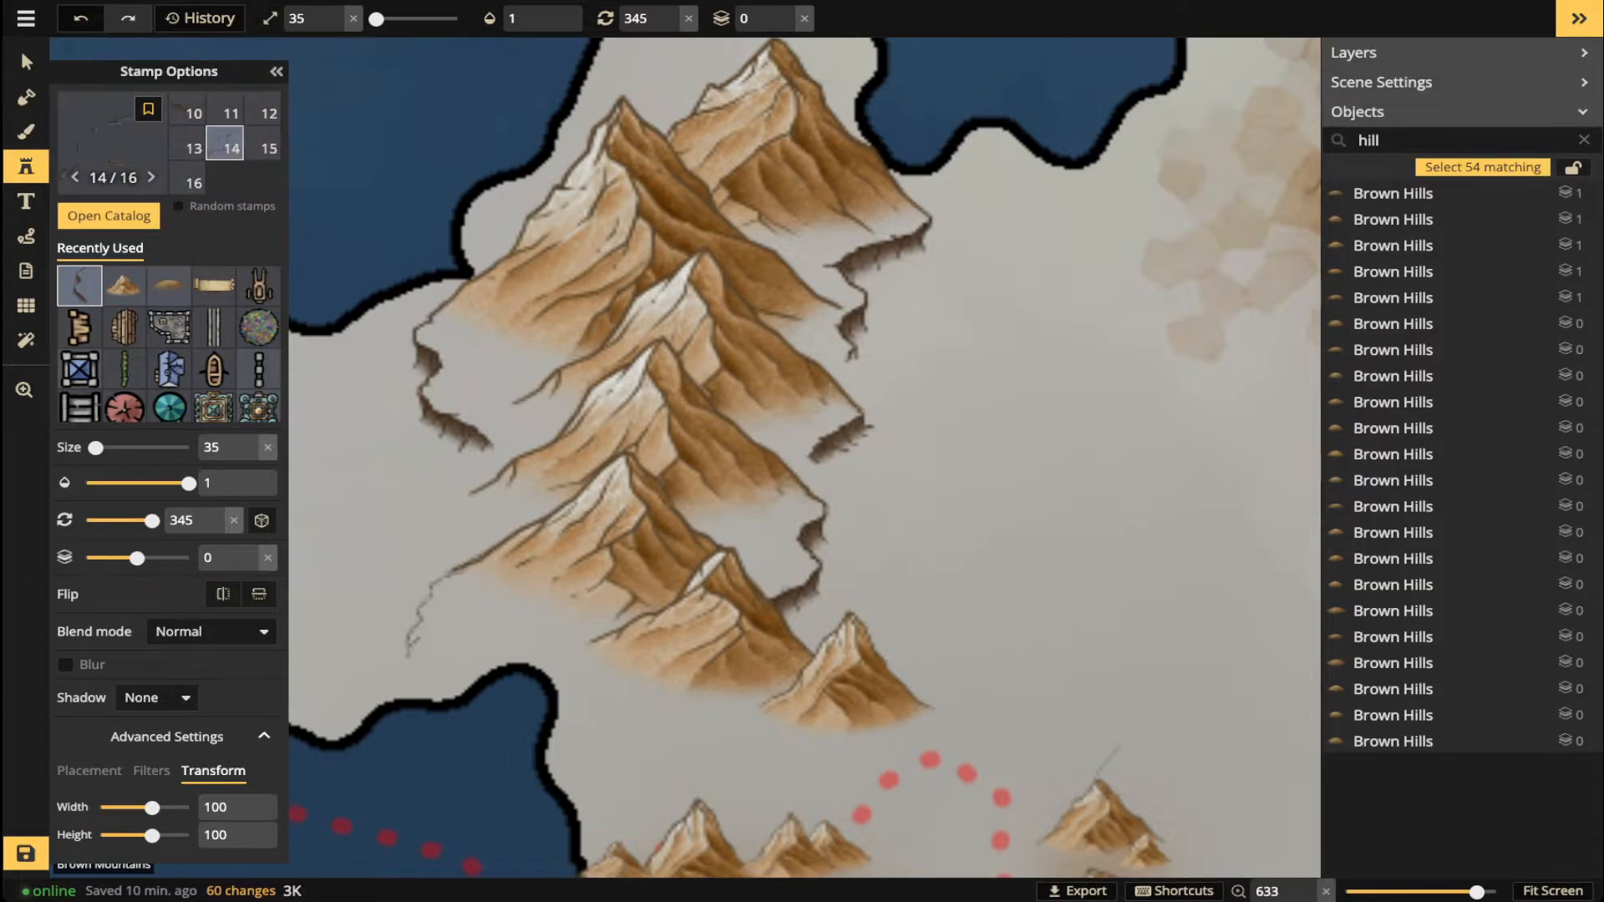
scroll(455, 597, "up", 4)
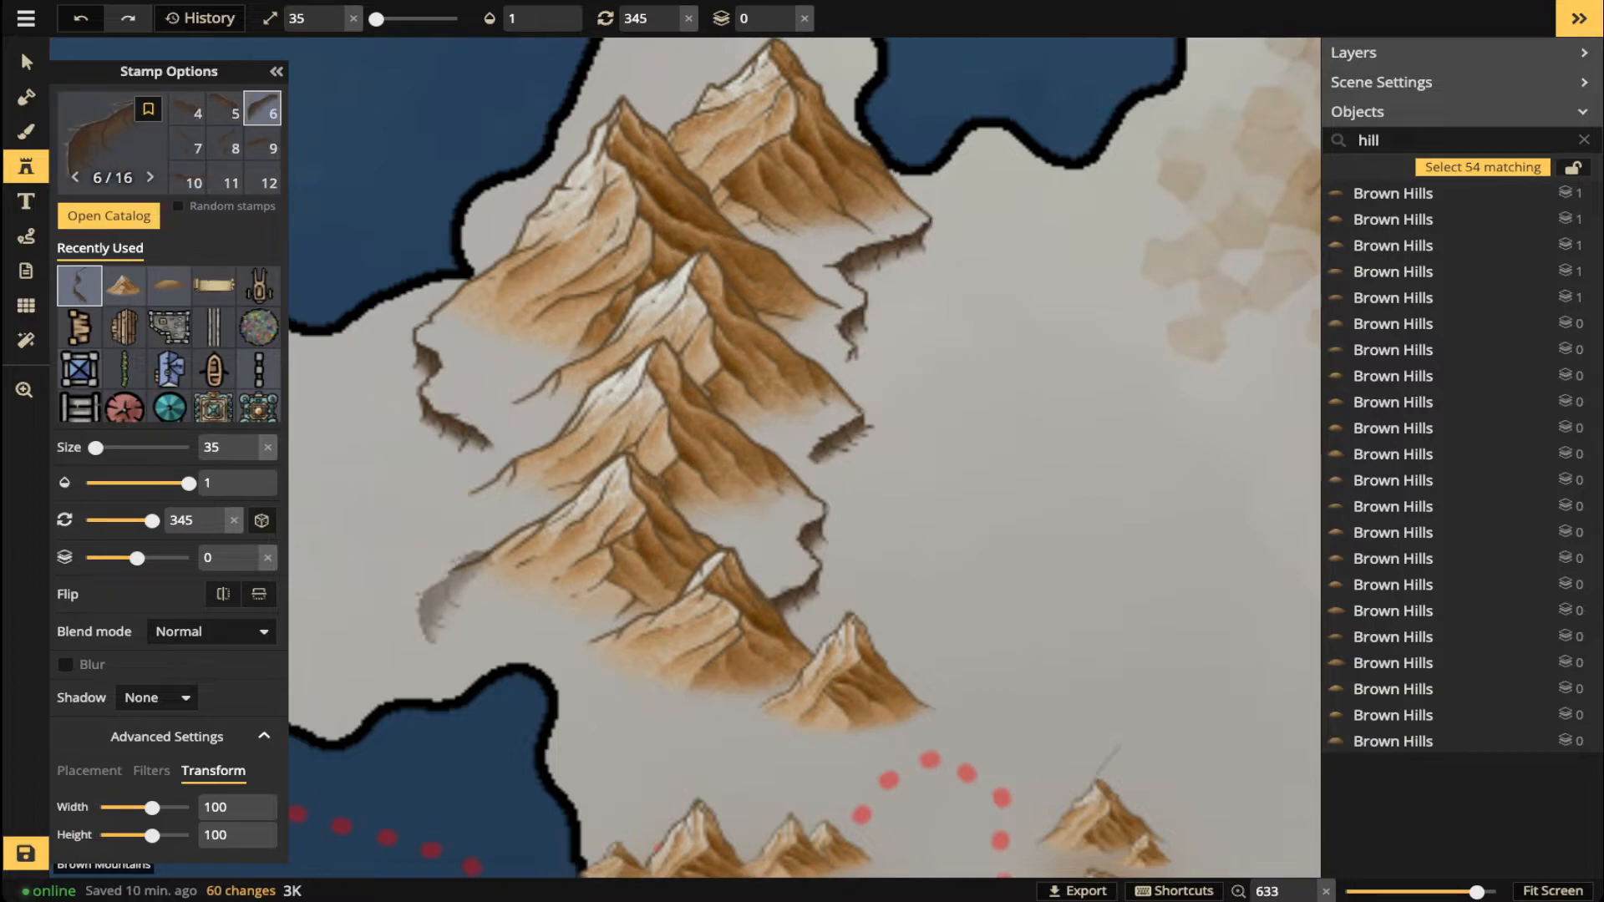
scroll(459, 597, "up", 2)
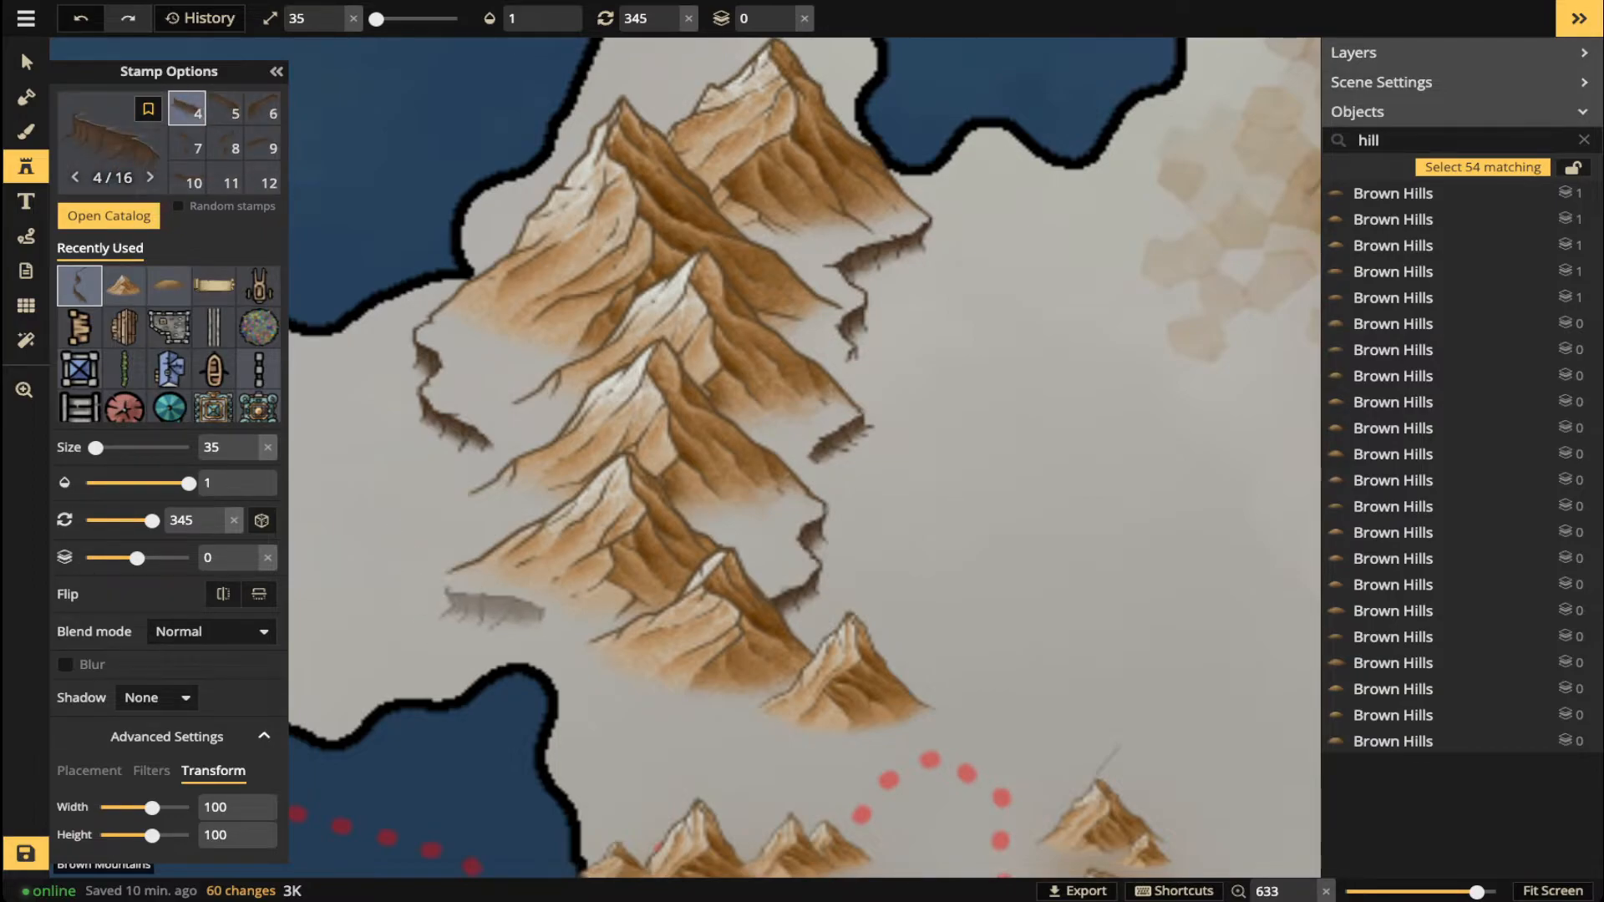
scroll(494, 606, "down", 2)
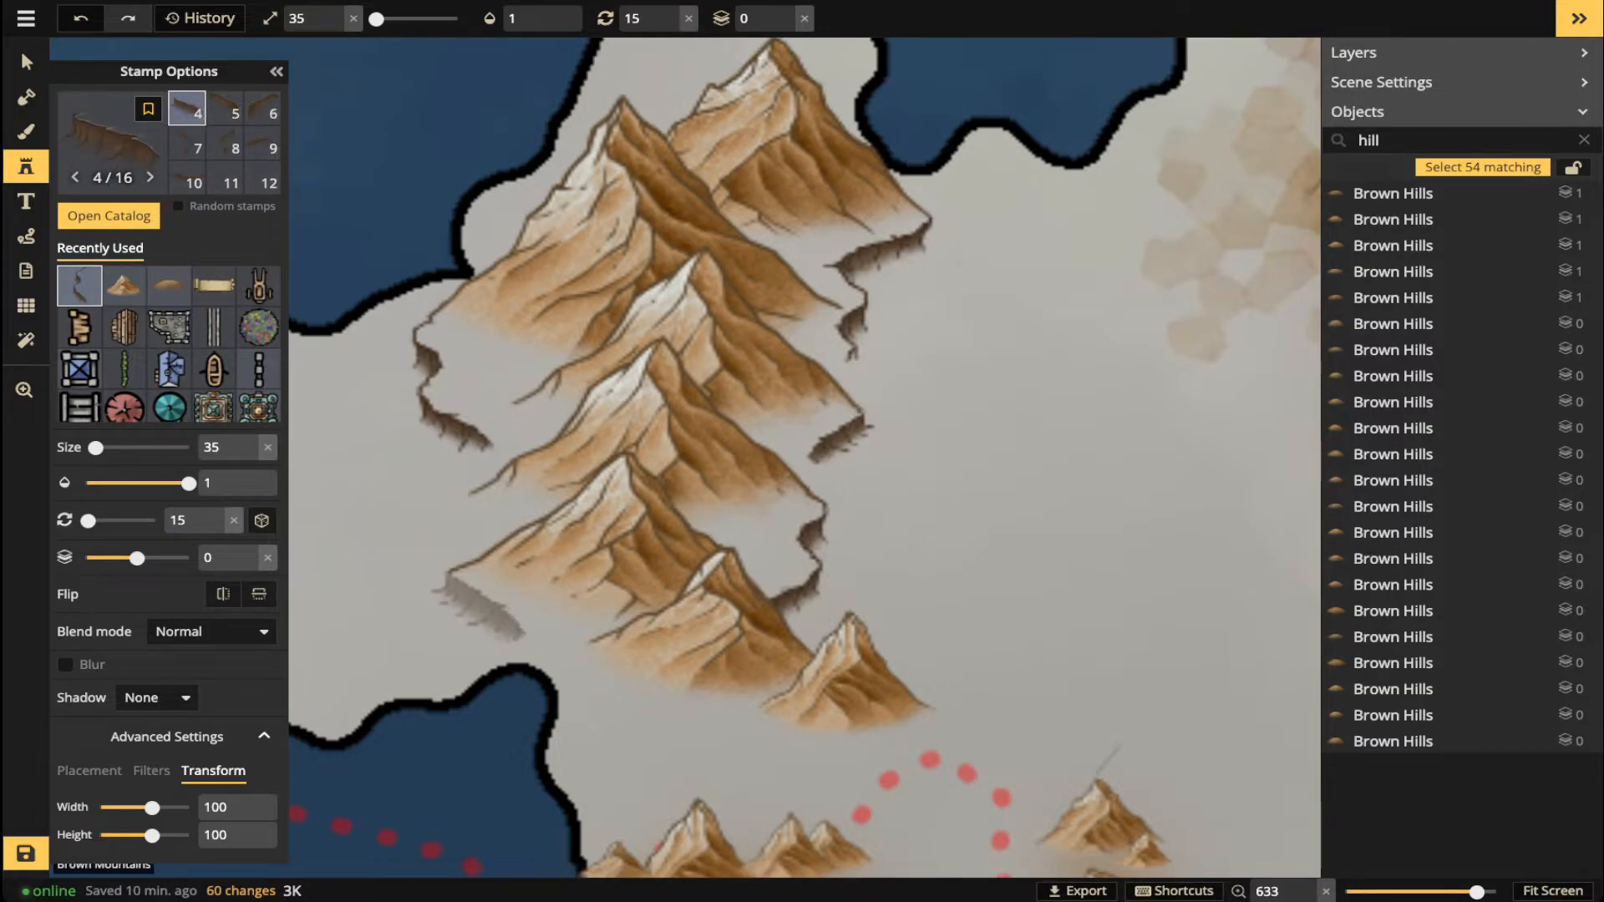
left_click(478, 606)
- Place the thin-line cliff variant 11 unrotated at size 35 on the western peninsula as a plateau's back edge
left_click_drag(410, 397, 752, 388)
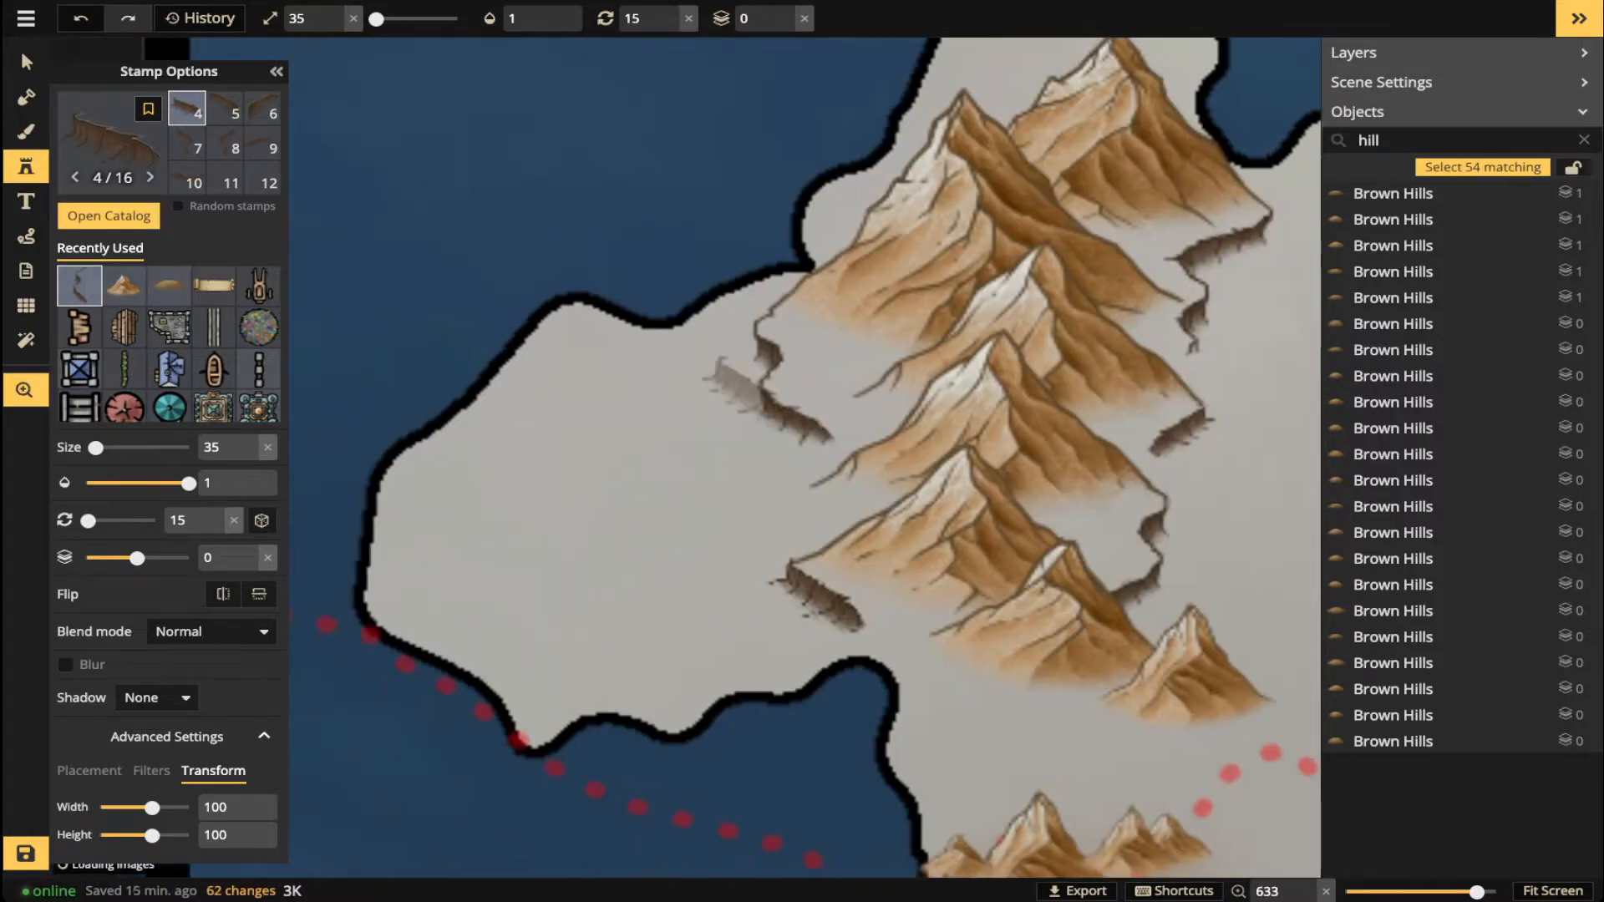
scroll(599, 476, "up", 3)
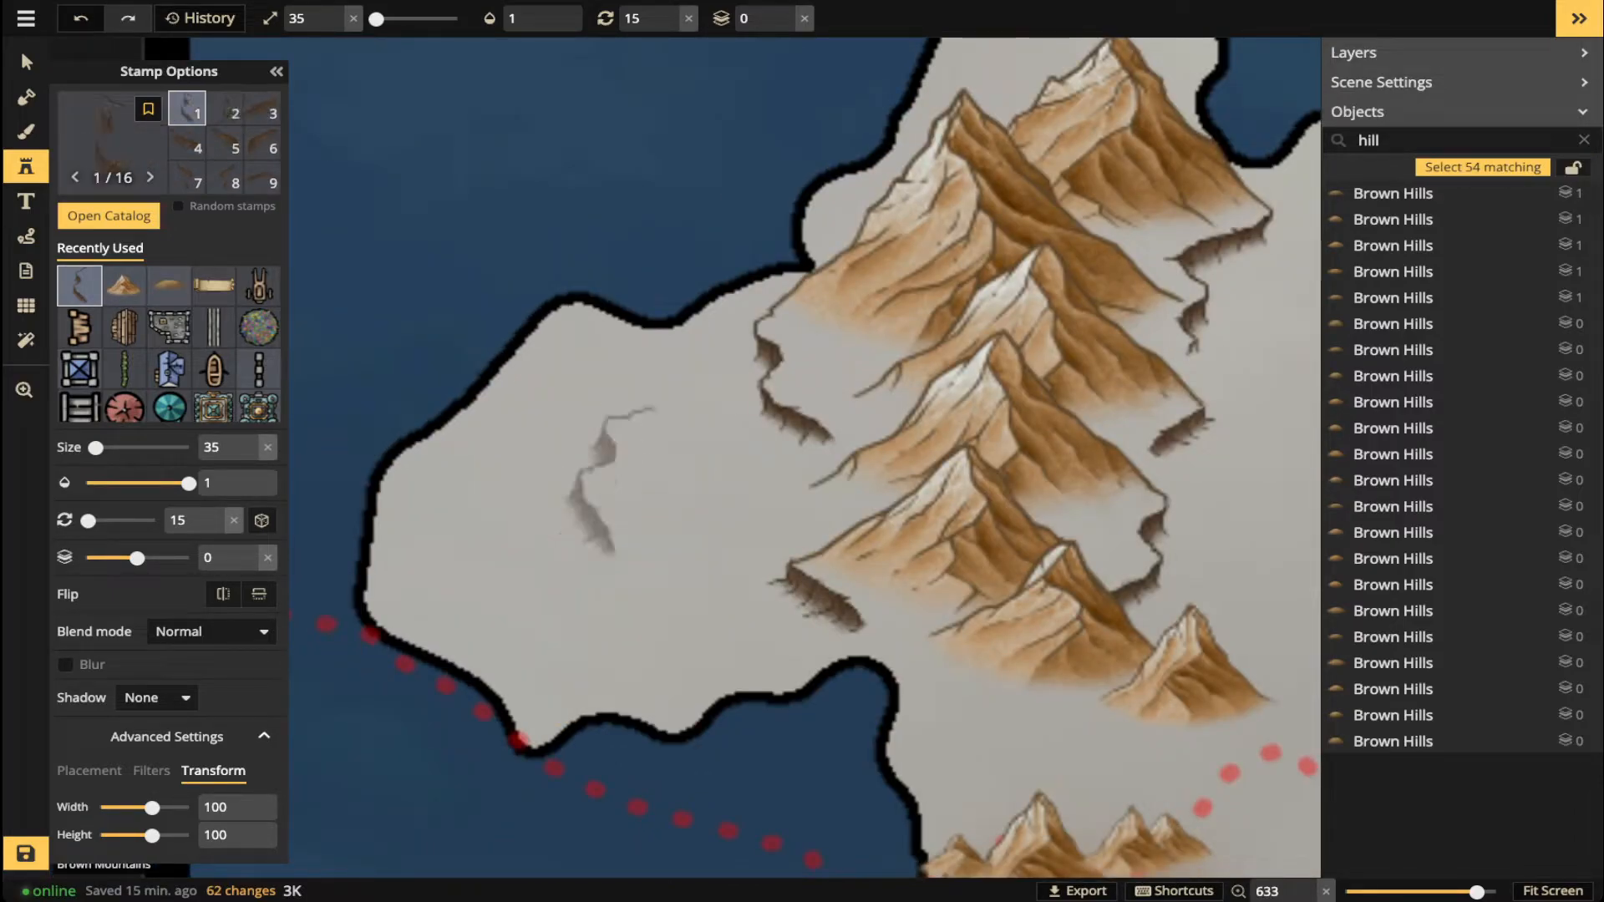
scroll(600, 480, "up", 4)
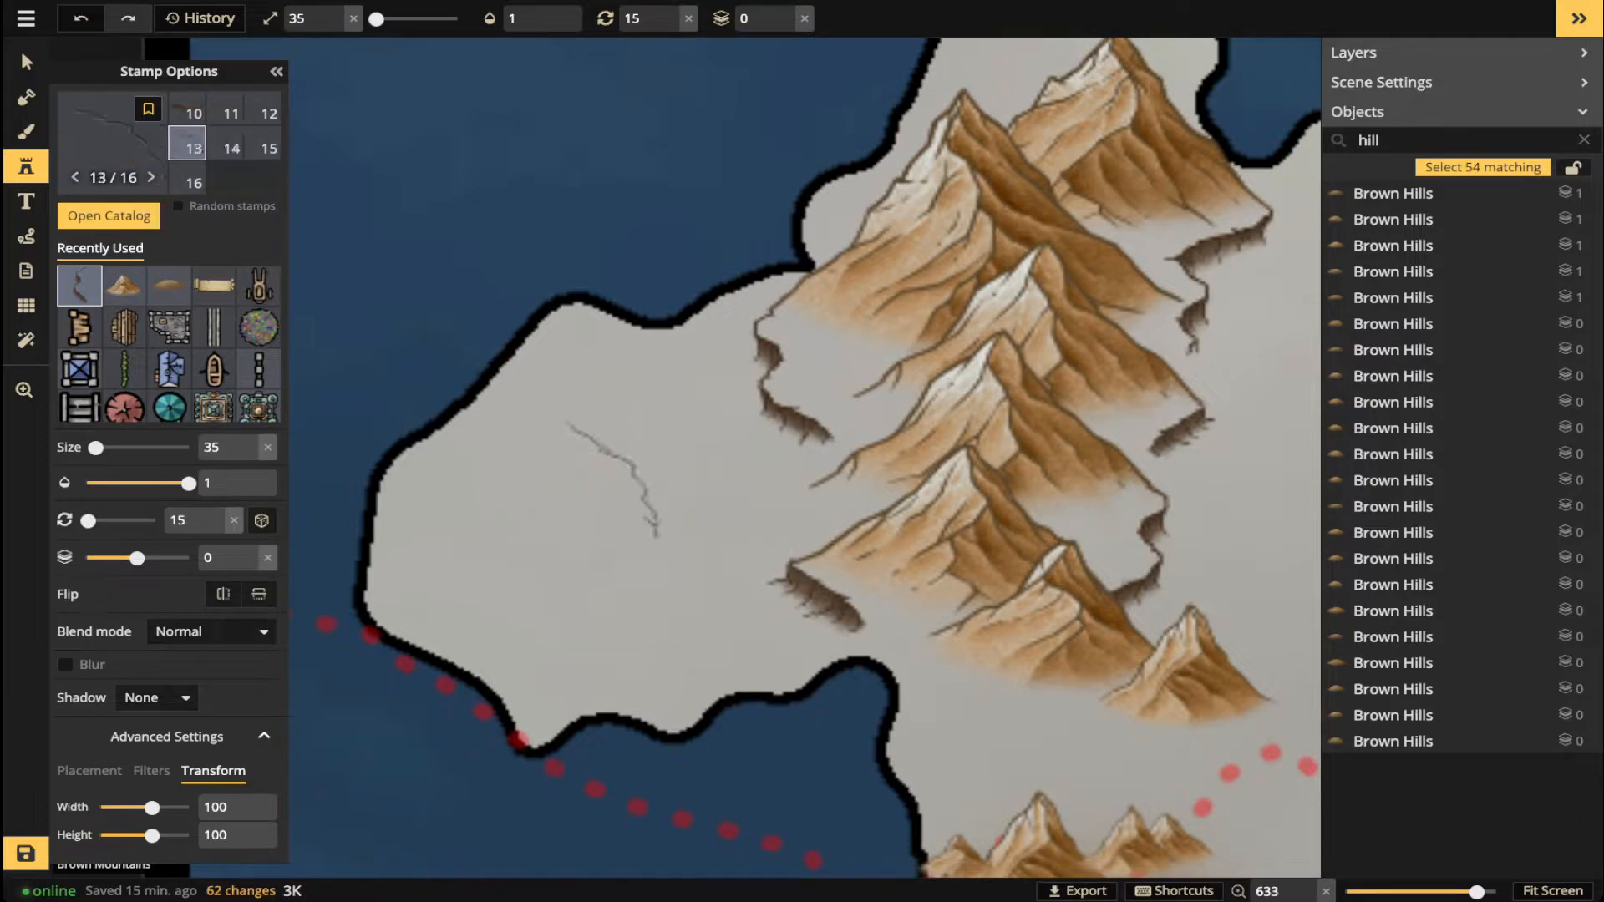
scroll(600, 481, "up", 2)
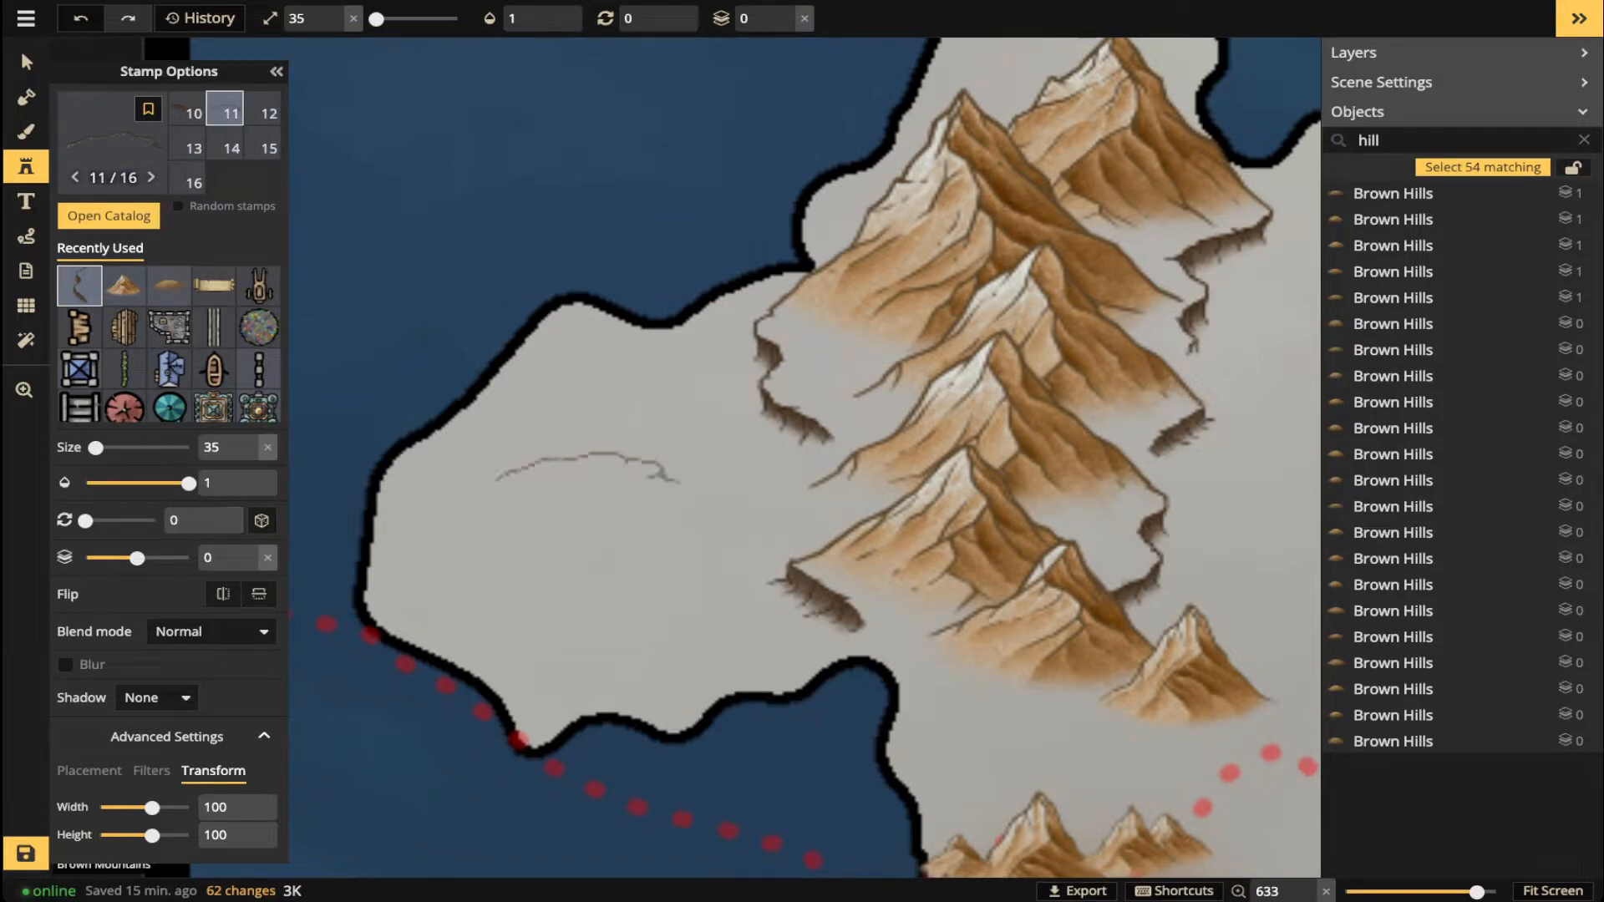
left_click(585, 467)
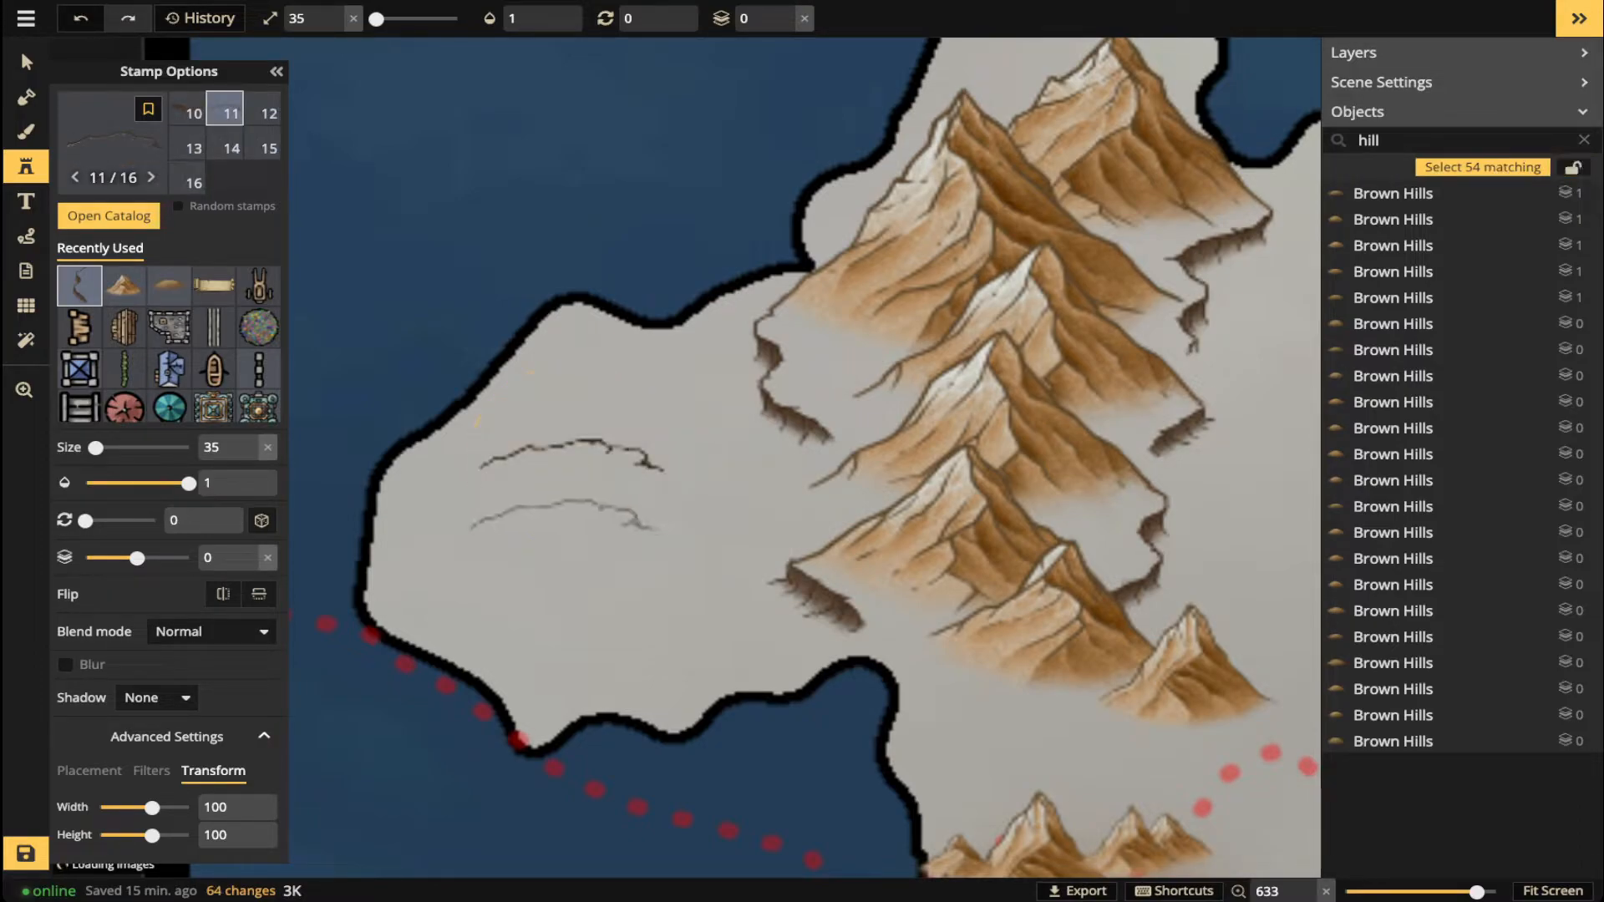
- Place cliff variant 10 beneath the thin cliff line to close the plateau, and enlarge it to size 36
scroll(565, 516, "up", 1)
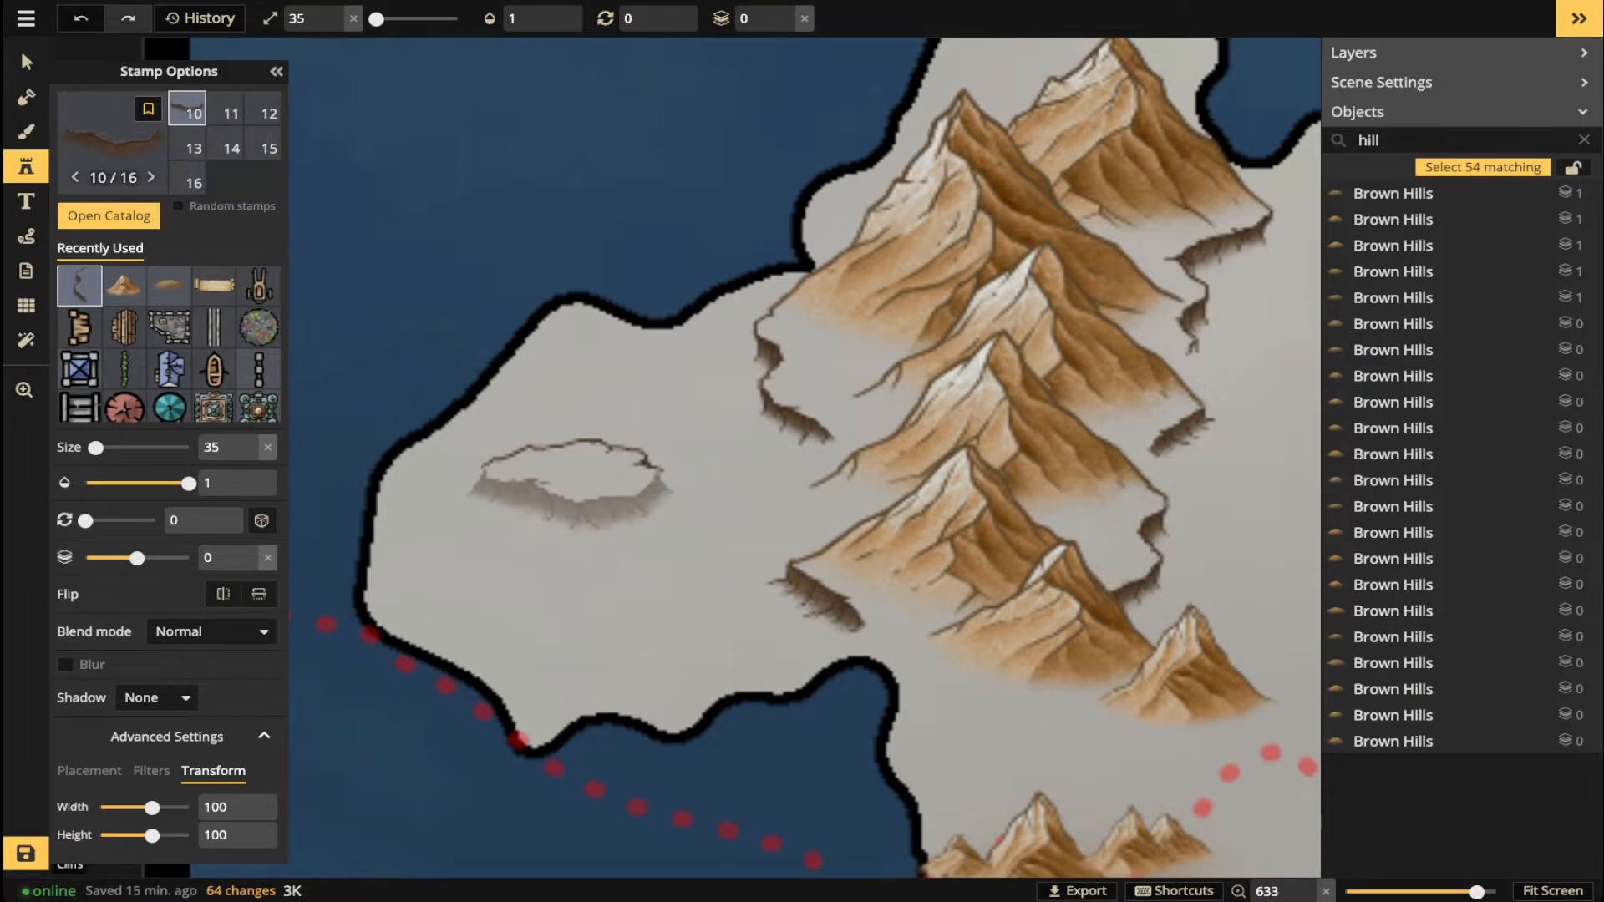
left_click(570, 498)
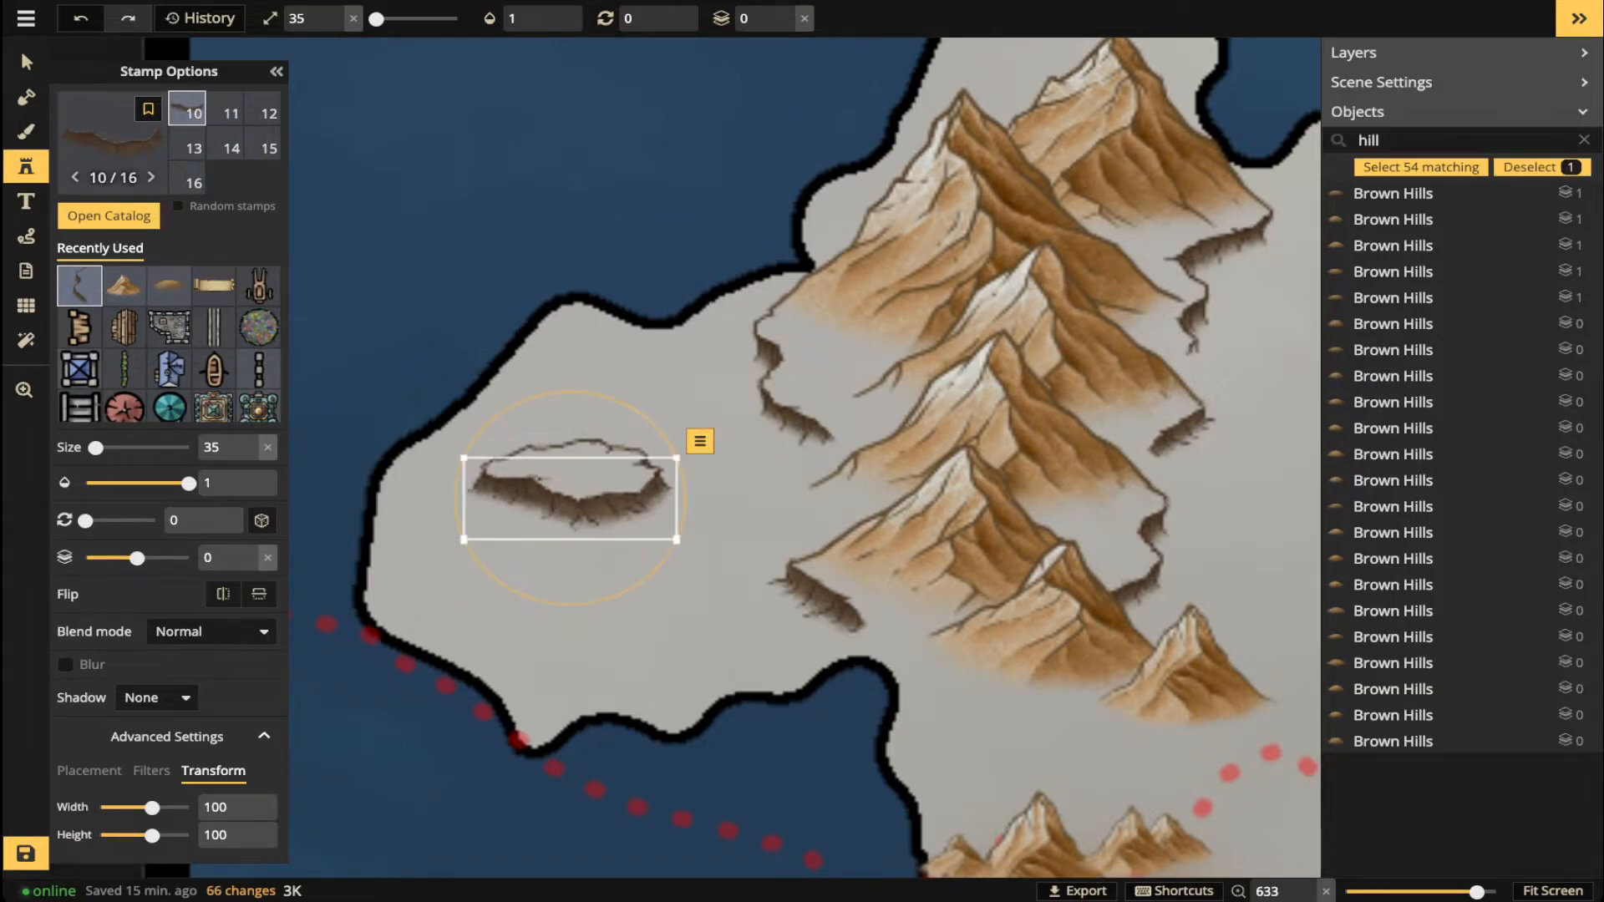
scroll(570, 499, "up", 1)
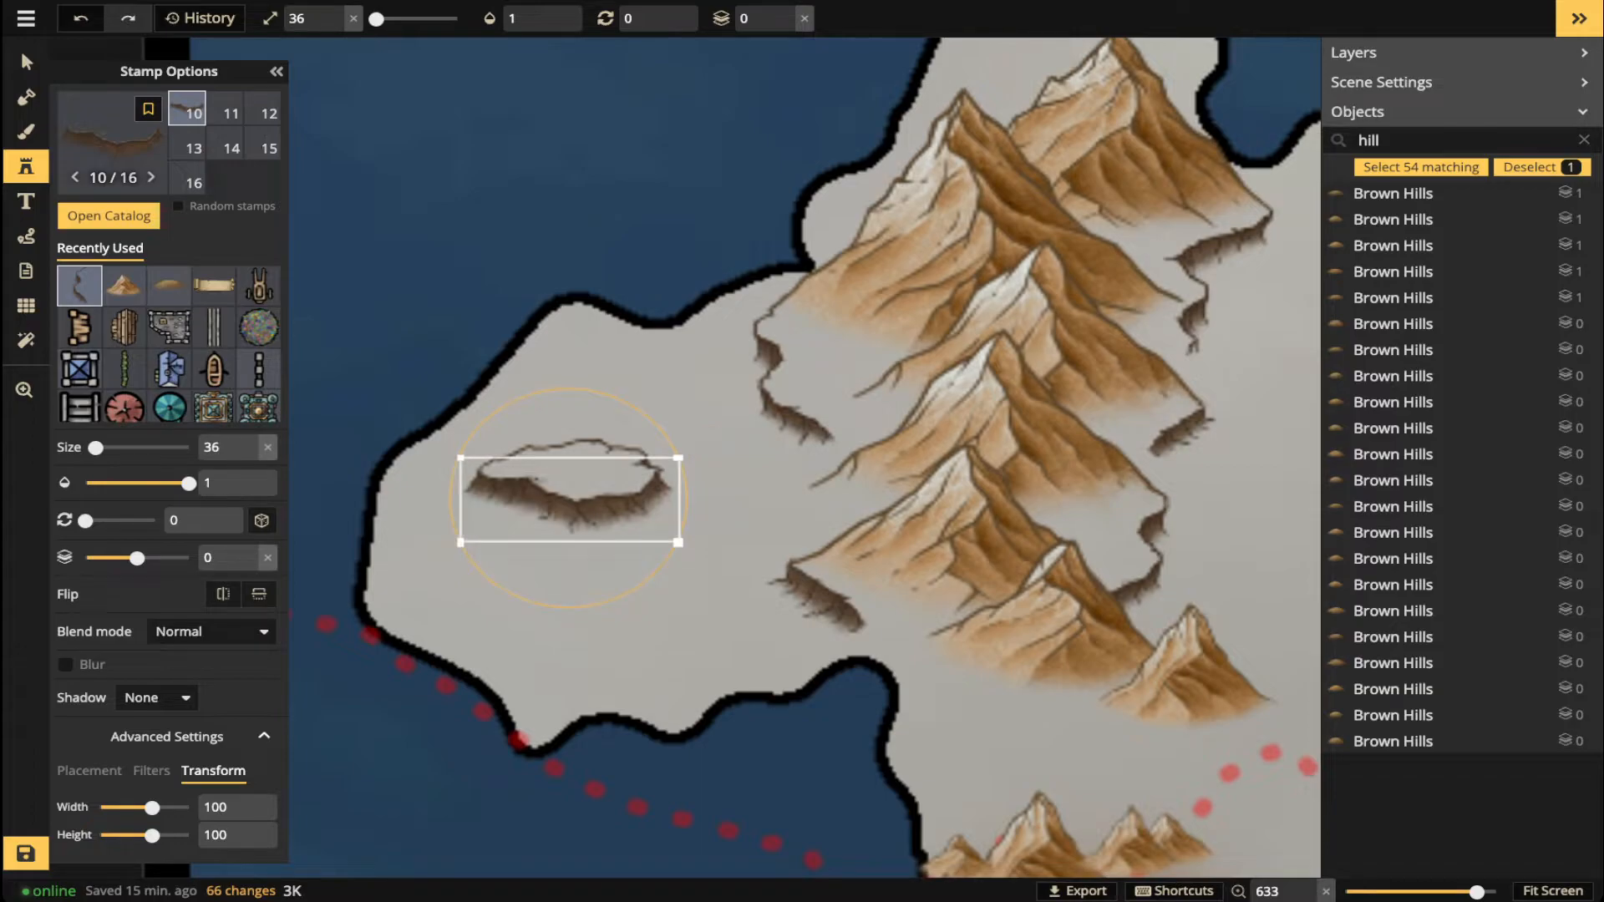
- Select both plateau cliff stamps, move them east of the range and group them
left_click(25, 60)
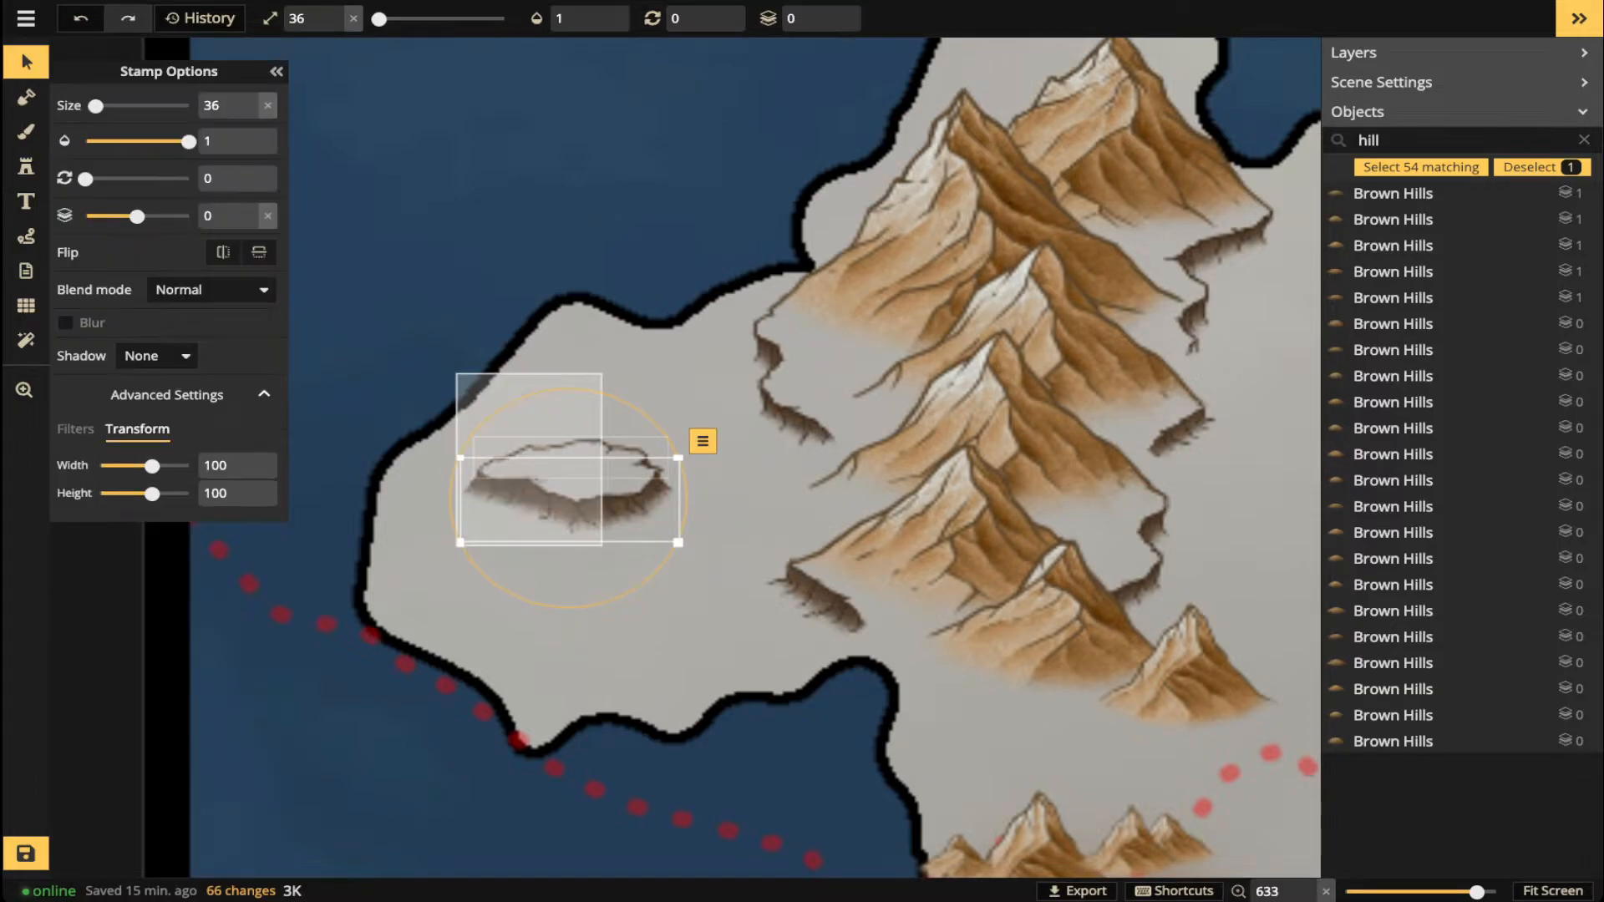
left_click_drag(601, 545, 601, 545)
scroll(569, 466, "down", 3)
left_click_drag(569, 466, 1033, 416)
left_click(900, 17)
scroll(596, 317, "down", 1)
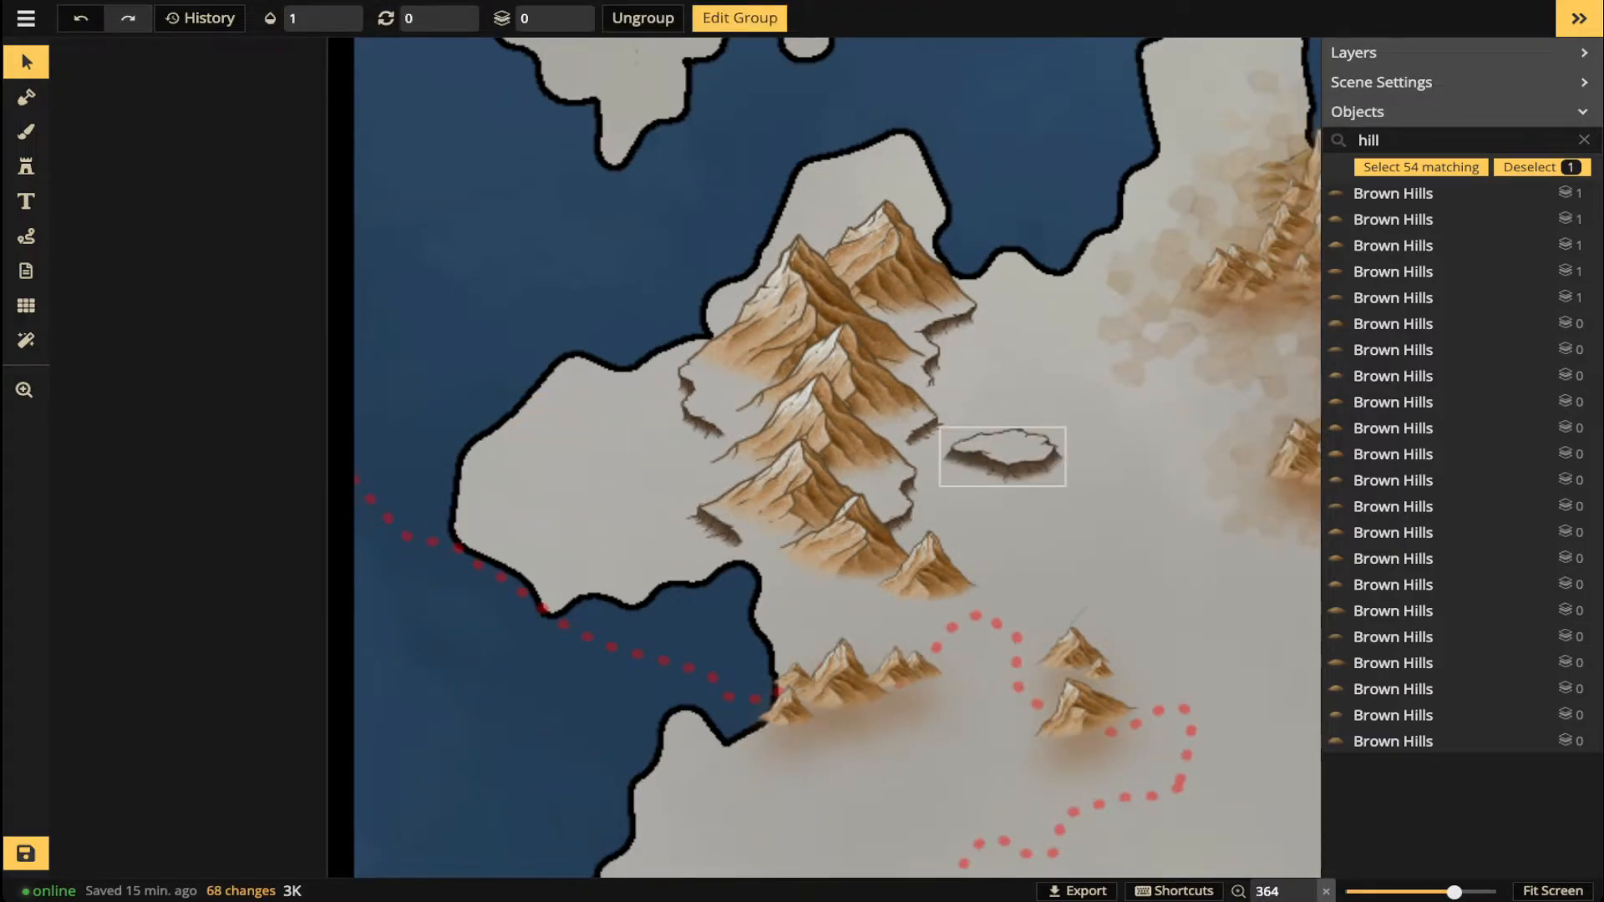
- Edit the plateau group, move both cliffs to the northern part of the western peninsula, and leave group editing
double_click(1002, 455)
left_click_drag(1002, 456, 614, 406)
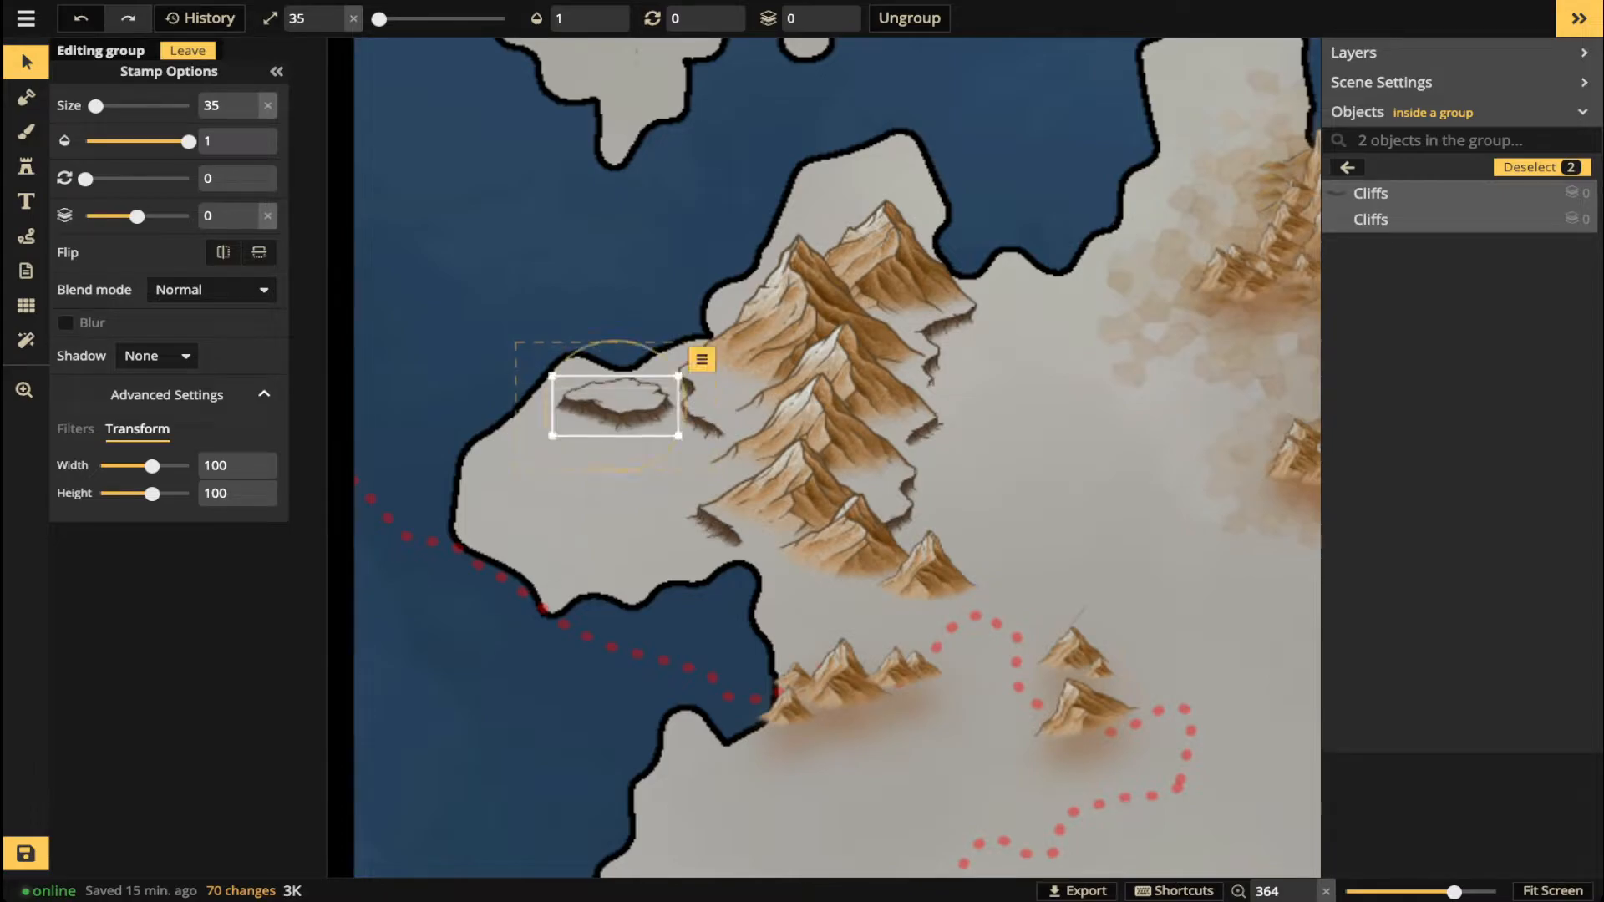
key("Escape")
key("Escape")
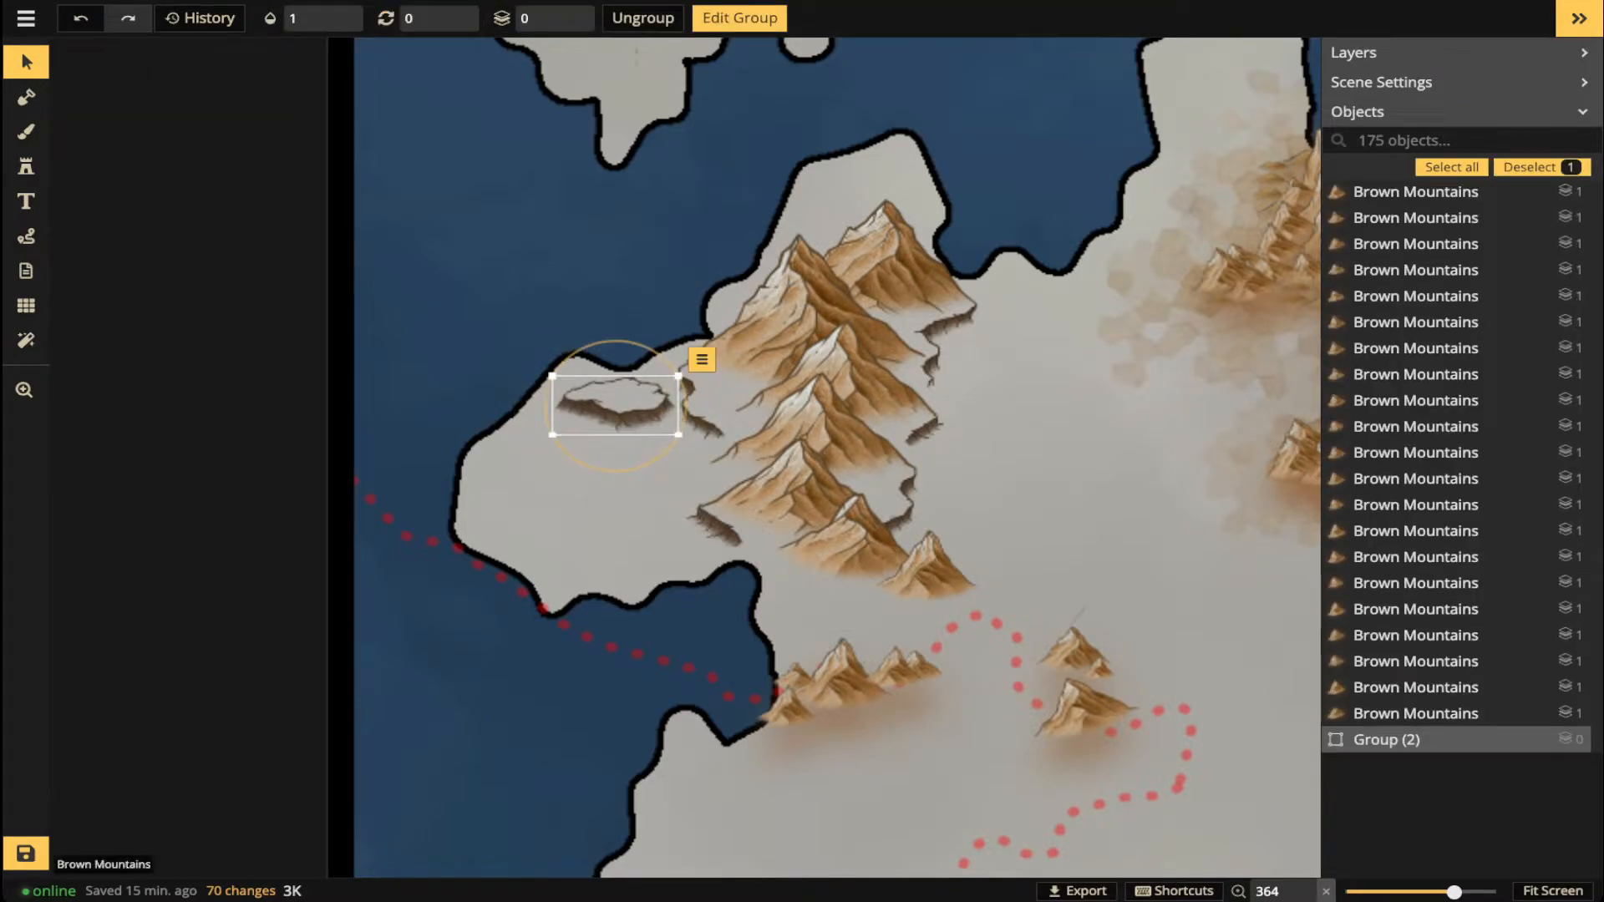
- Paste a copy of the plateau group east of the range, flip both its cliffs horizontally, and leave group editing
key("ctrl+v")
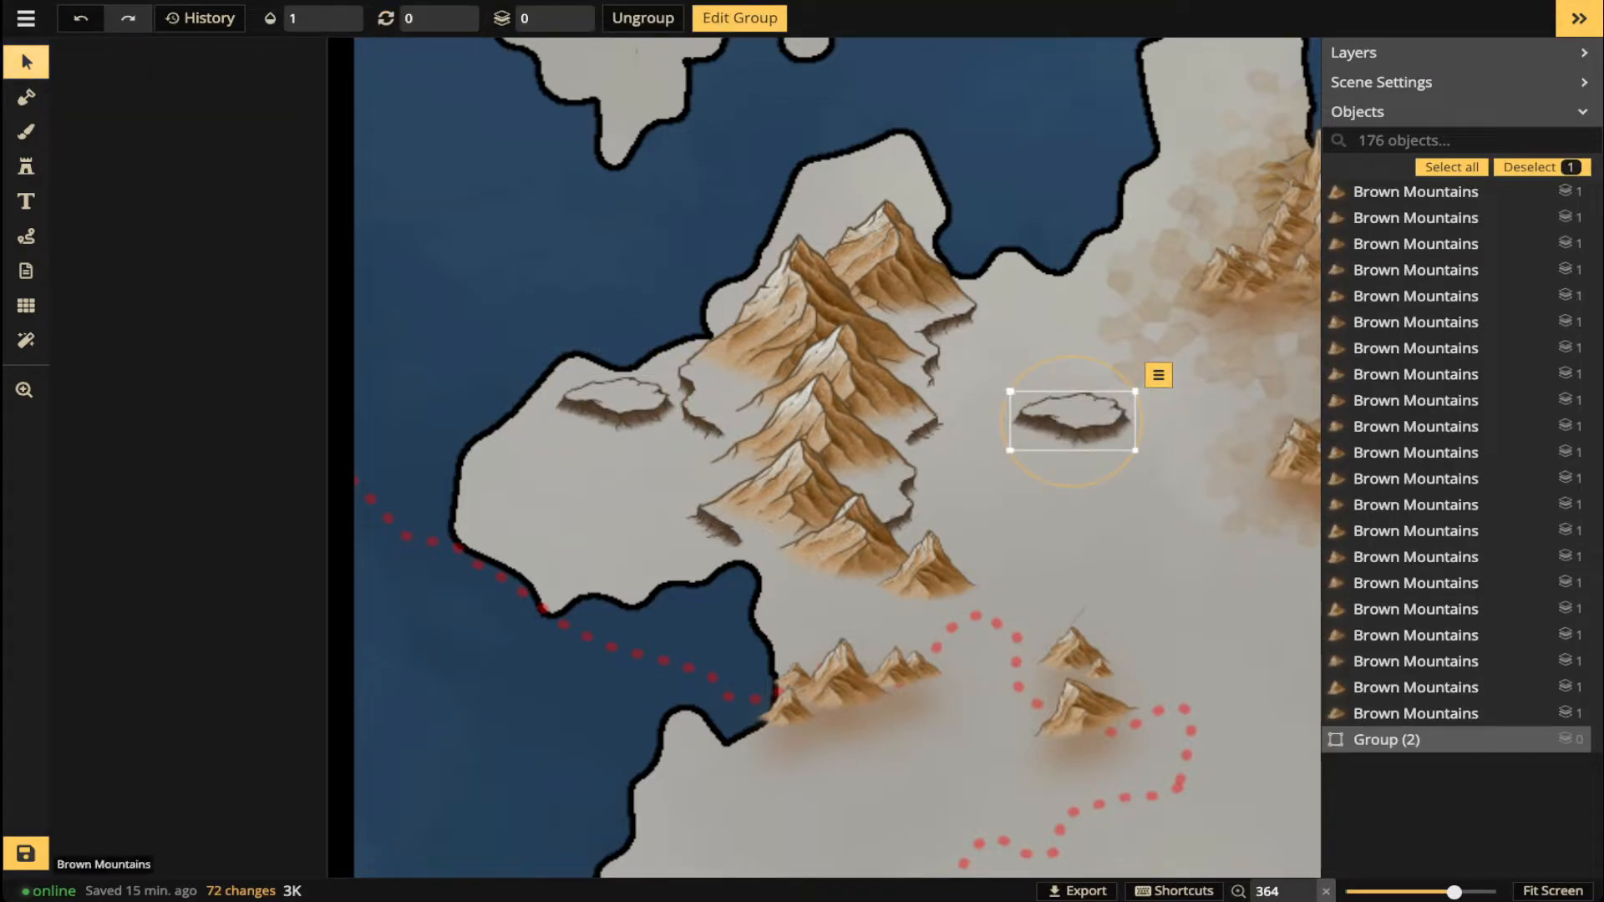
left_click(738, 17)
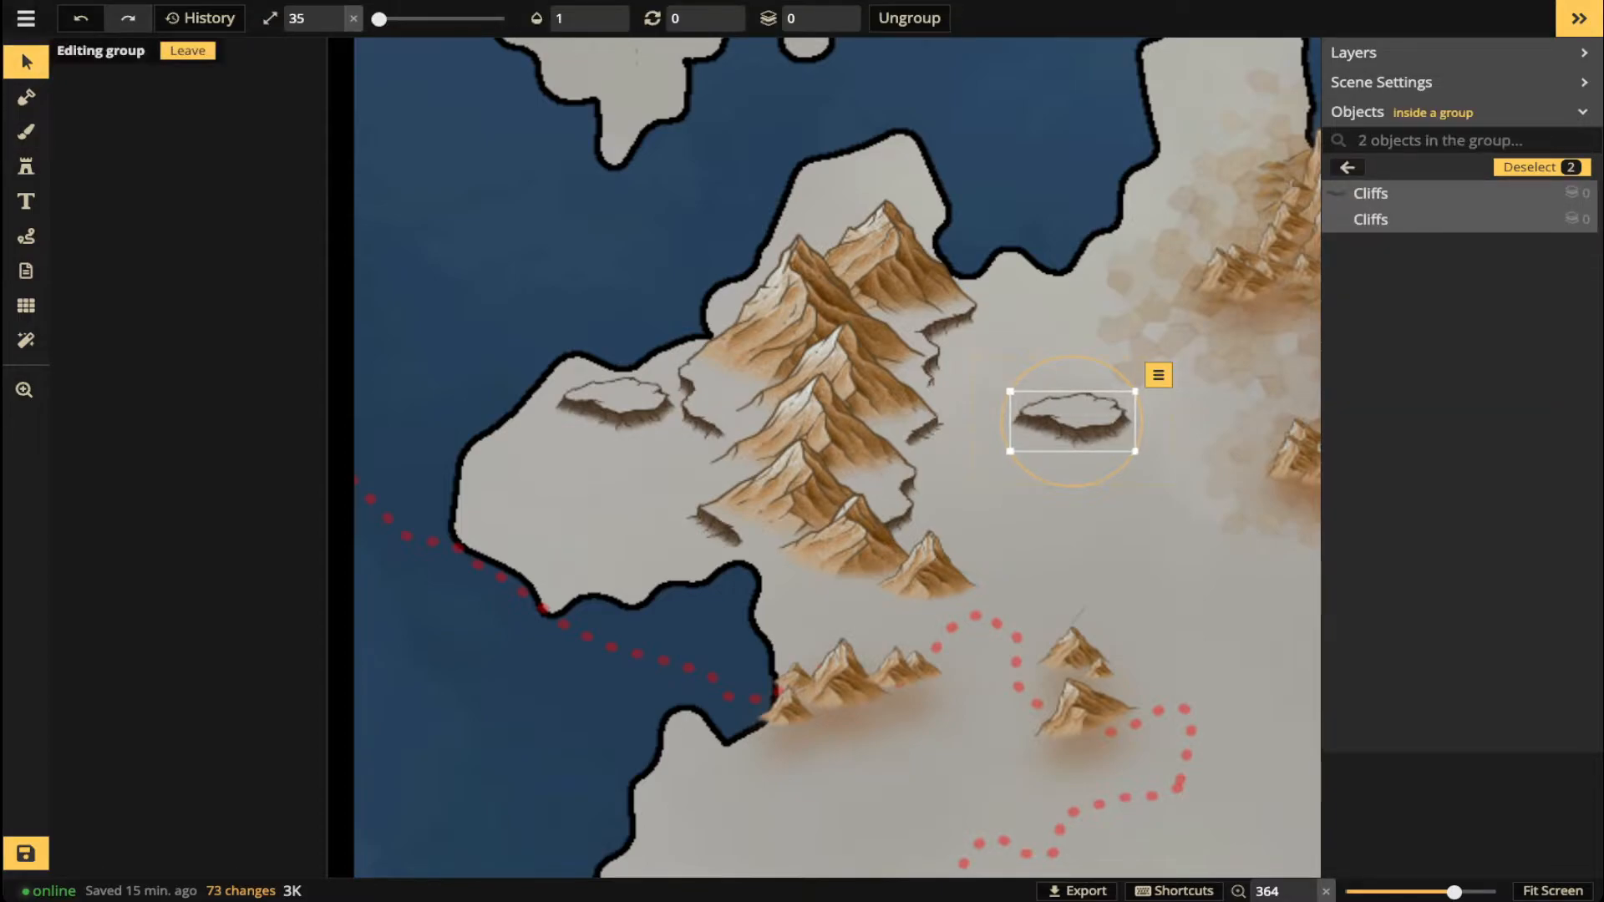
left_click(26, 61)
left_click(223, 251)
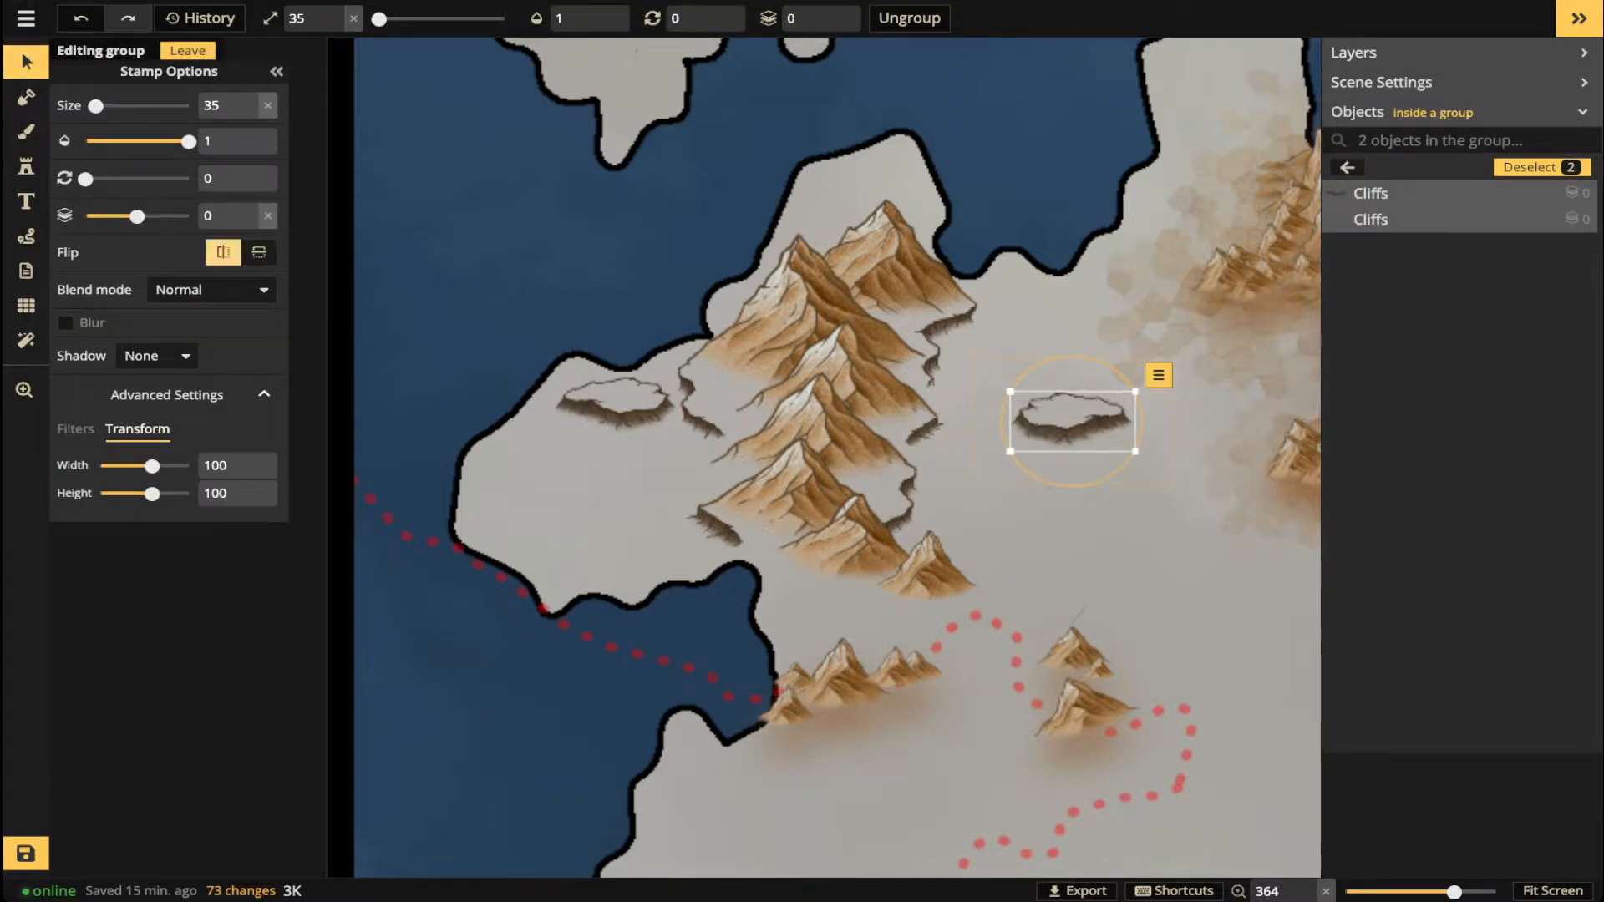
scroll(1103, 454, "up", 3)
key("Escape")
key("Escape")
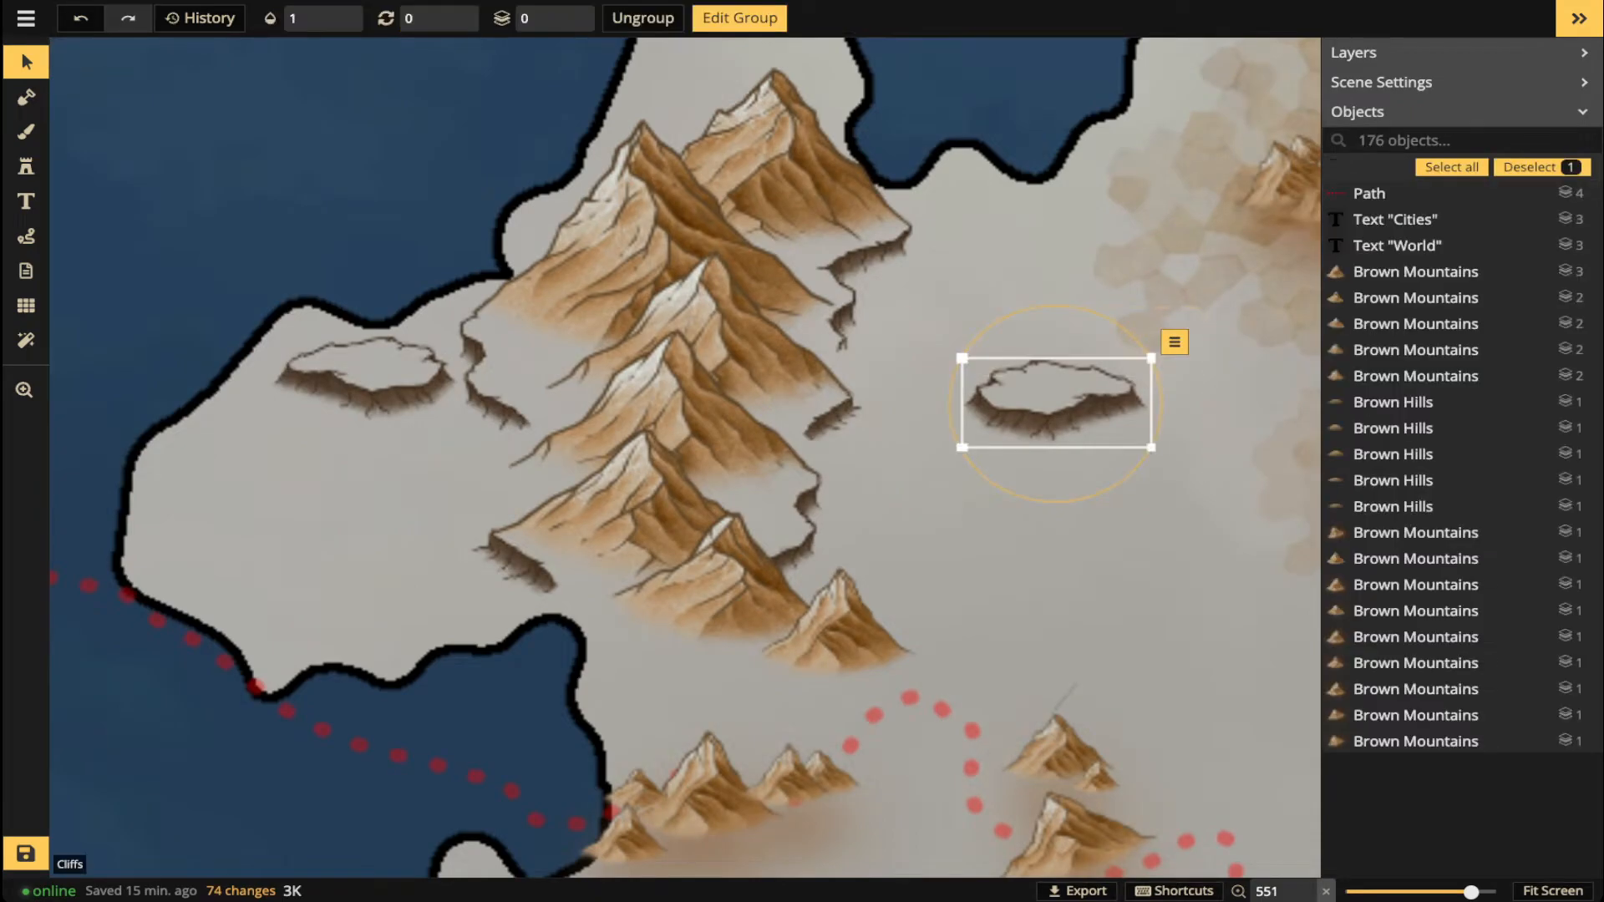
- Shrink the flipped plateau copy slightly and move it beside the cliffs on the range's northeastern side
left_click_drag(1152, 447, 1131, 438)
left_click_drag(1054, 403, 949, 288)
key("Escape")
left_click(945, 293)
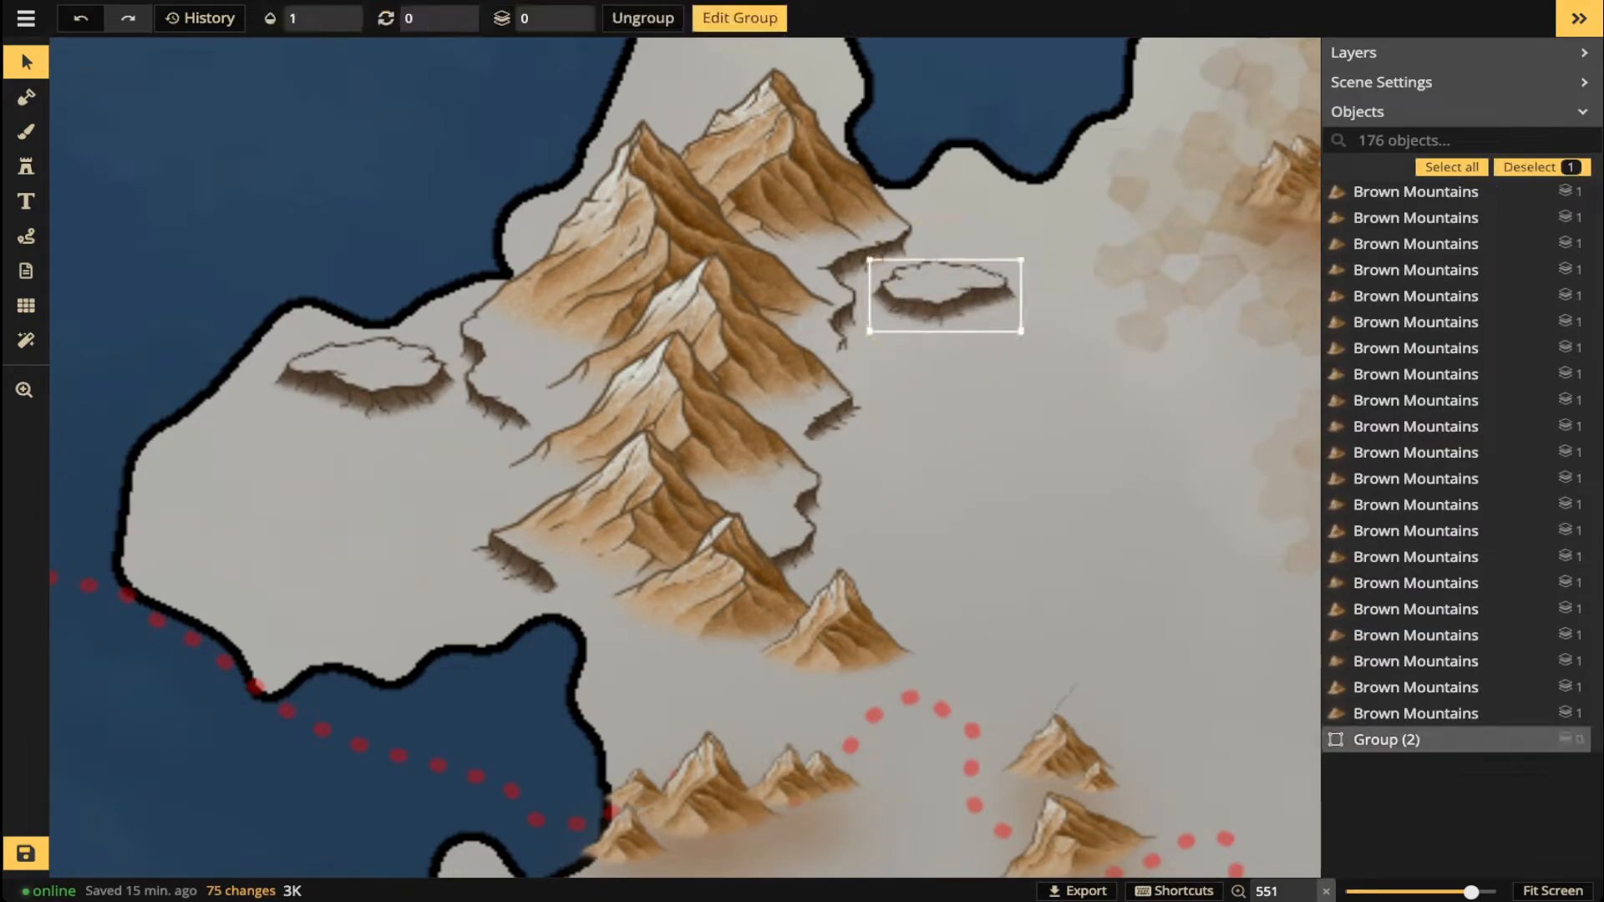
- Duplicate the shrunken plateau and place the copy near the southern coast of the western peninsula
key("ctrl+c")
key("ctrl+v")
left_click_drag(888, 541, 434, 609)
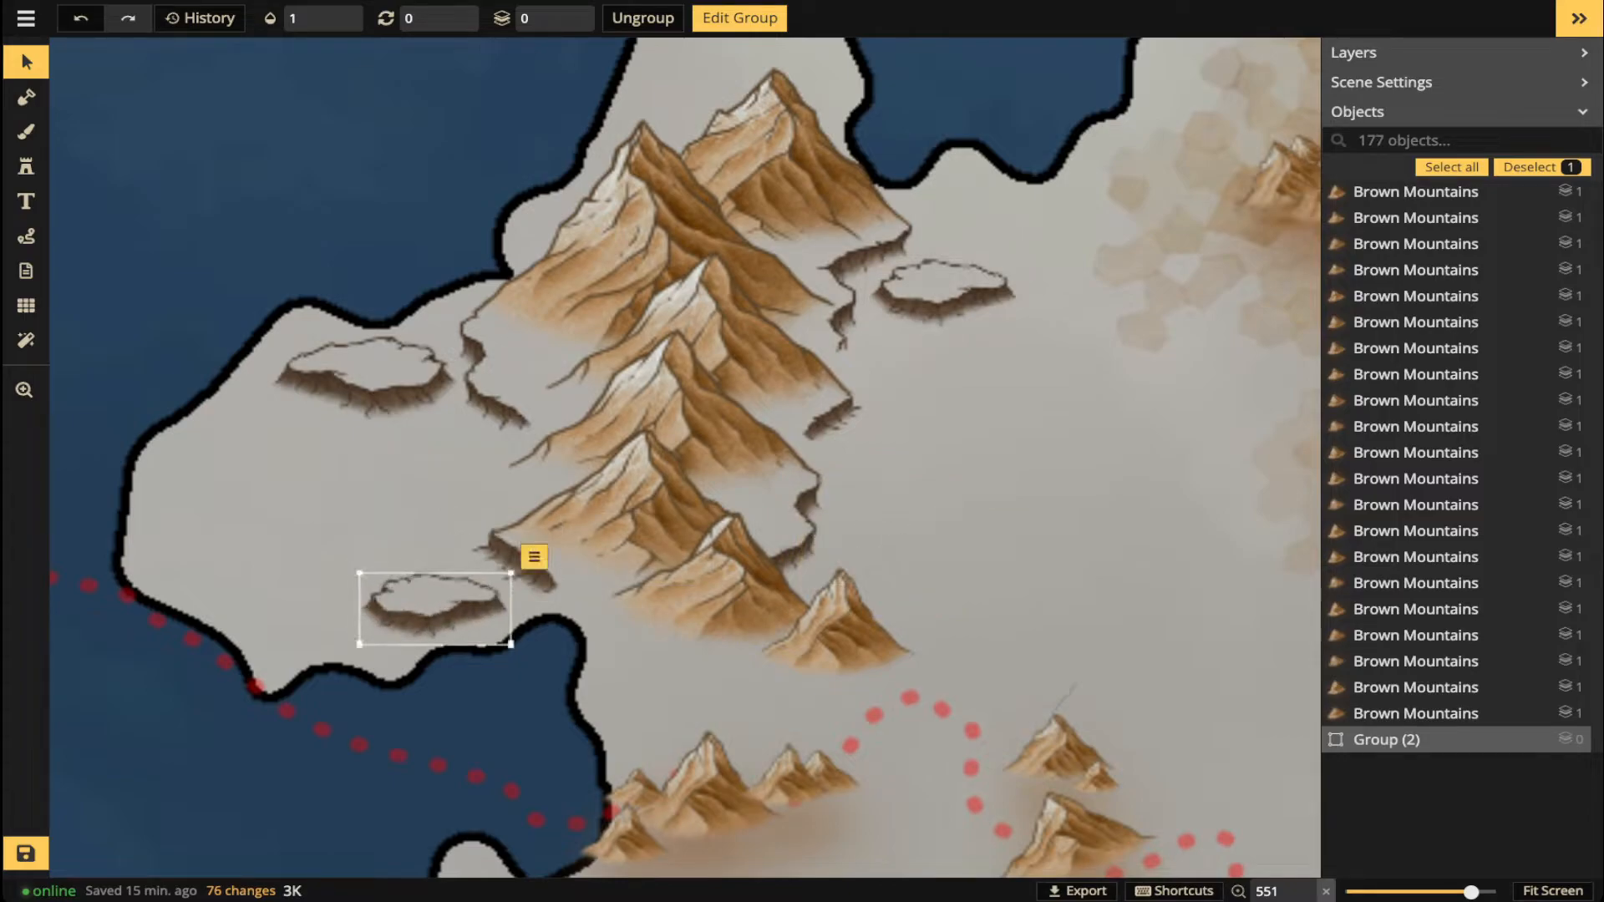
- Copy the northern peninsula plateau and place another small plateau near the northern coast, northeast of the range
left_click(365, 379)
key("ctrl+c")
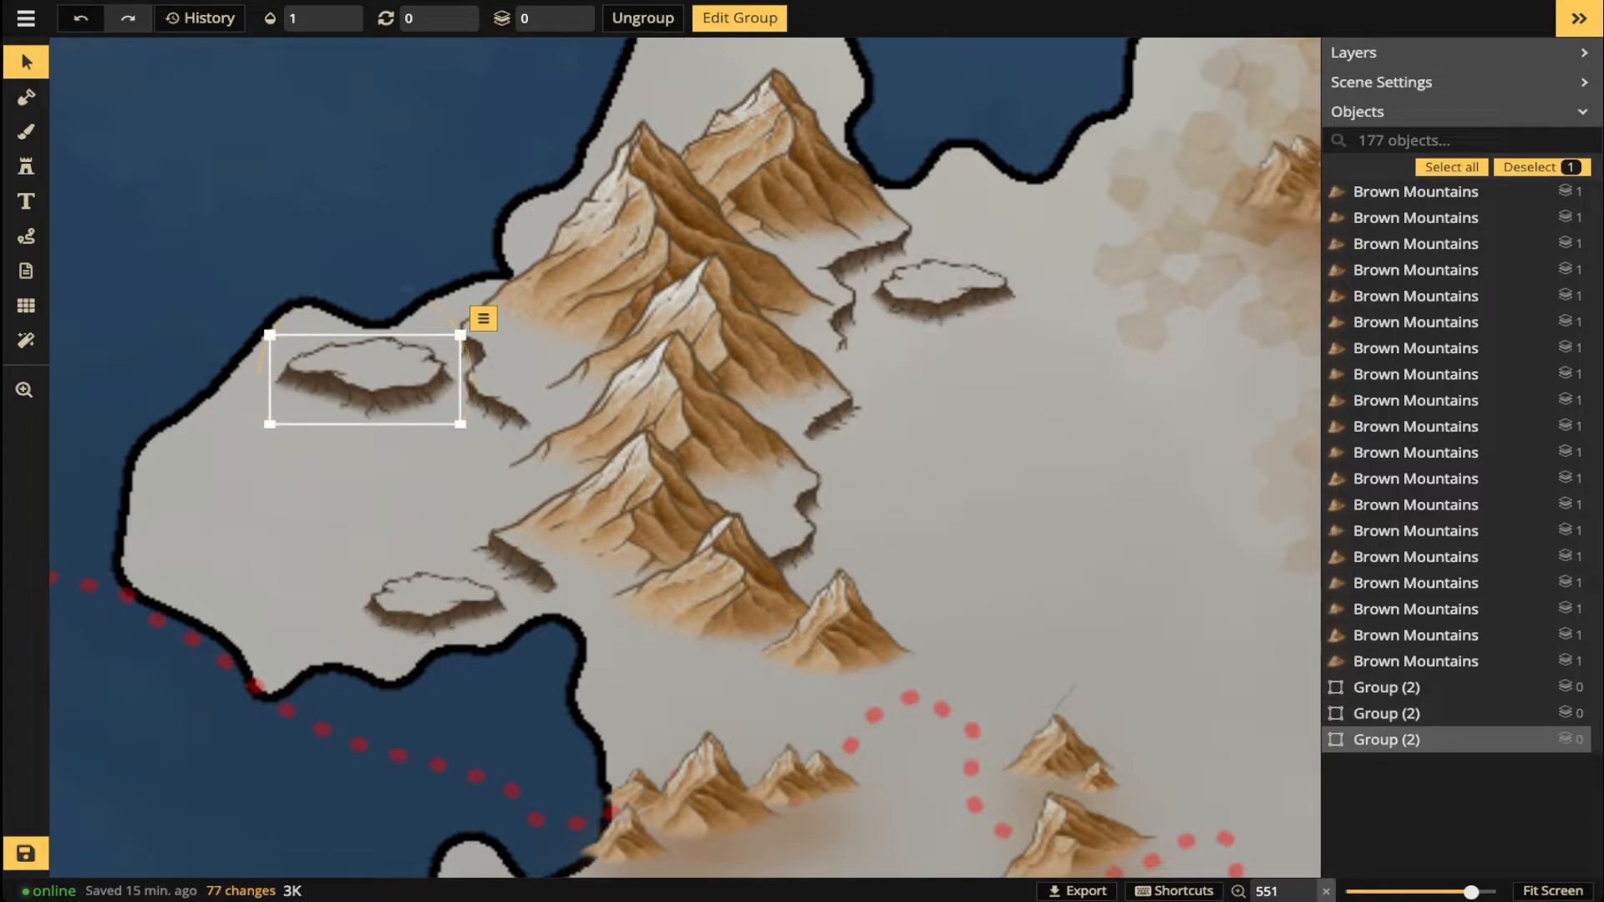
key("ctrl+v")
left_click_drag(993, 531, 1063, 228)
key("Escape")
scroll(798, 233, "down", 3)
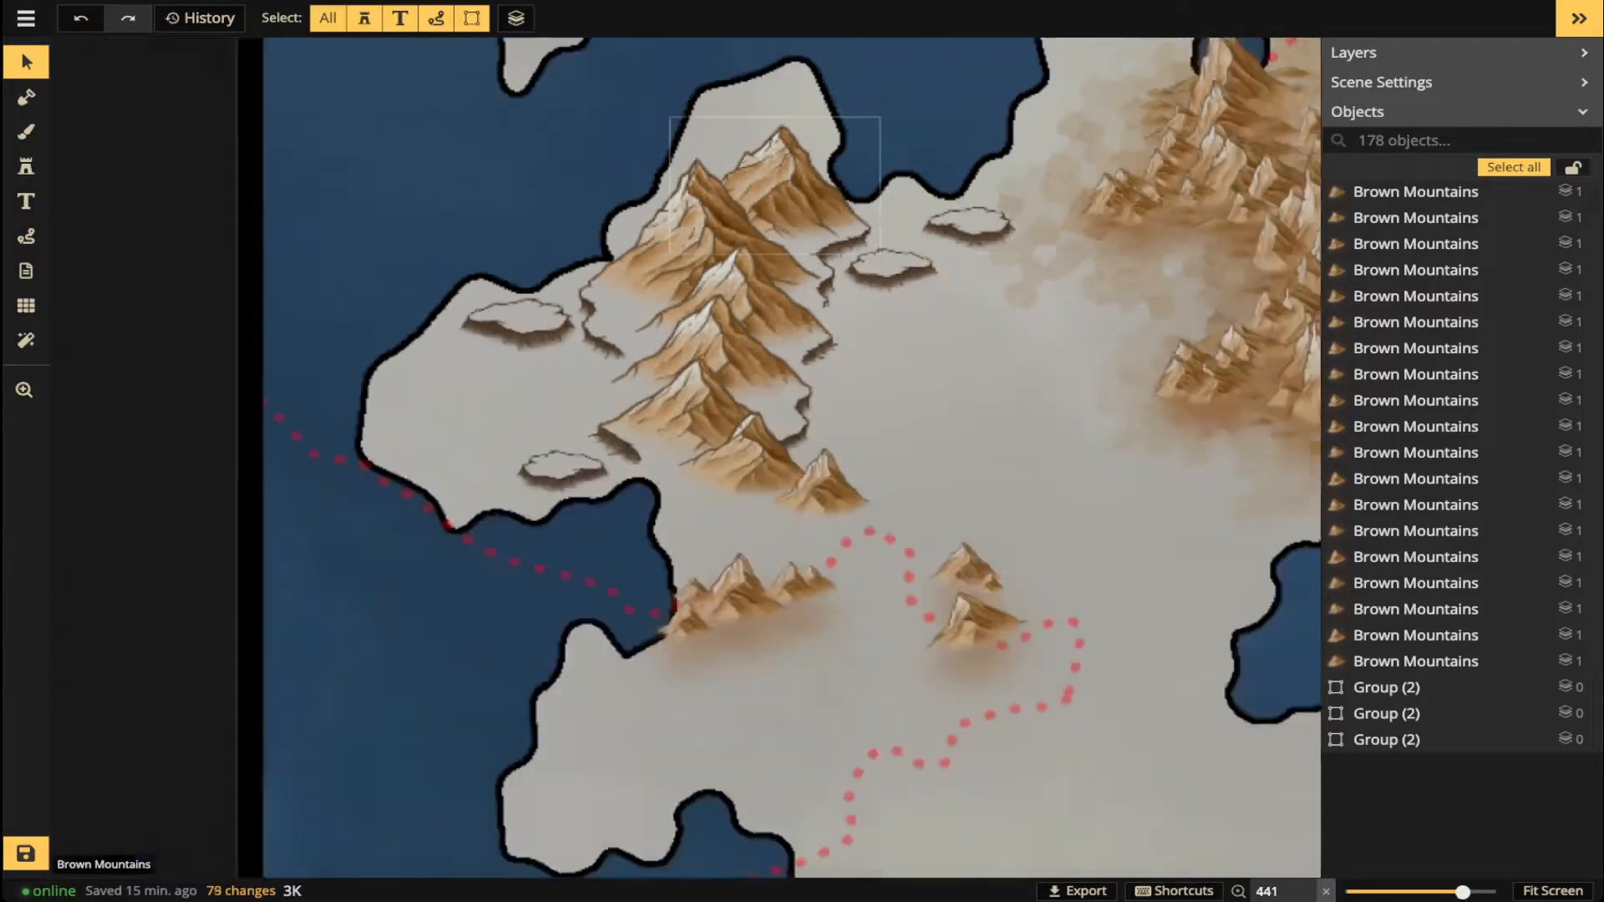
left_click_drag(798, 219, 726, 254)
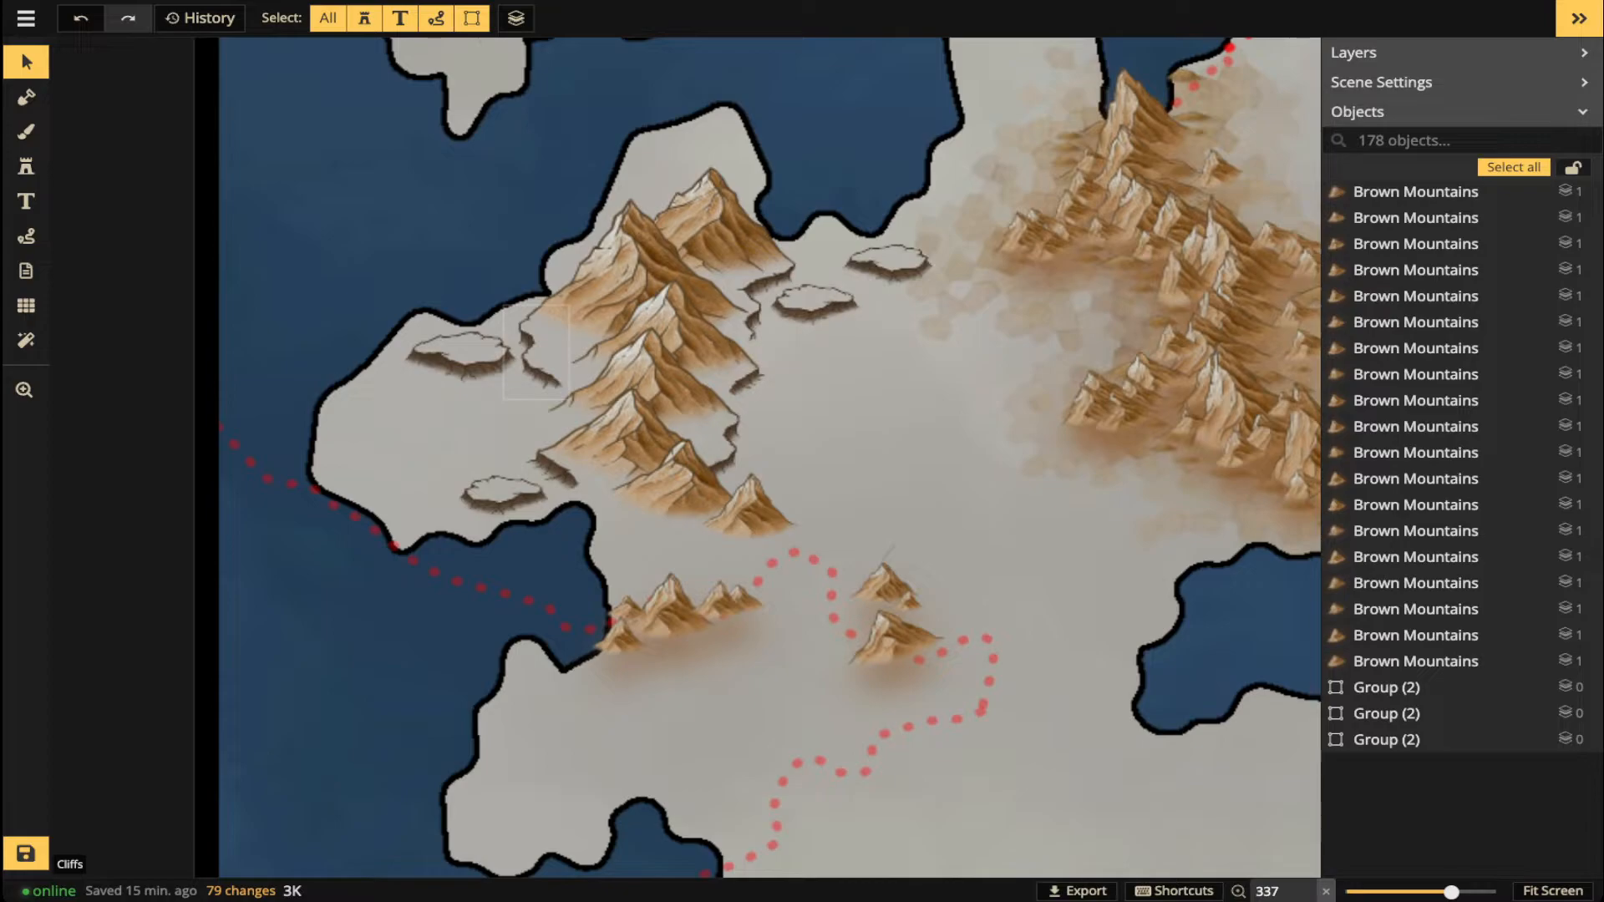
- Draw a blue dotted free-draw path of width 1.8 along the cliffs on the range's eastern side
left_click(25, 236)
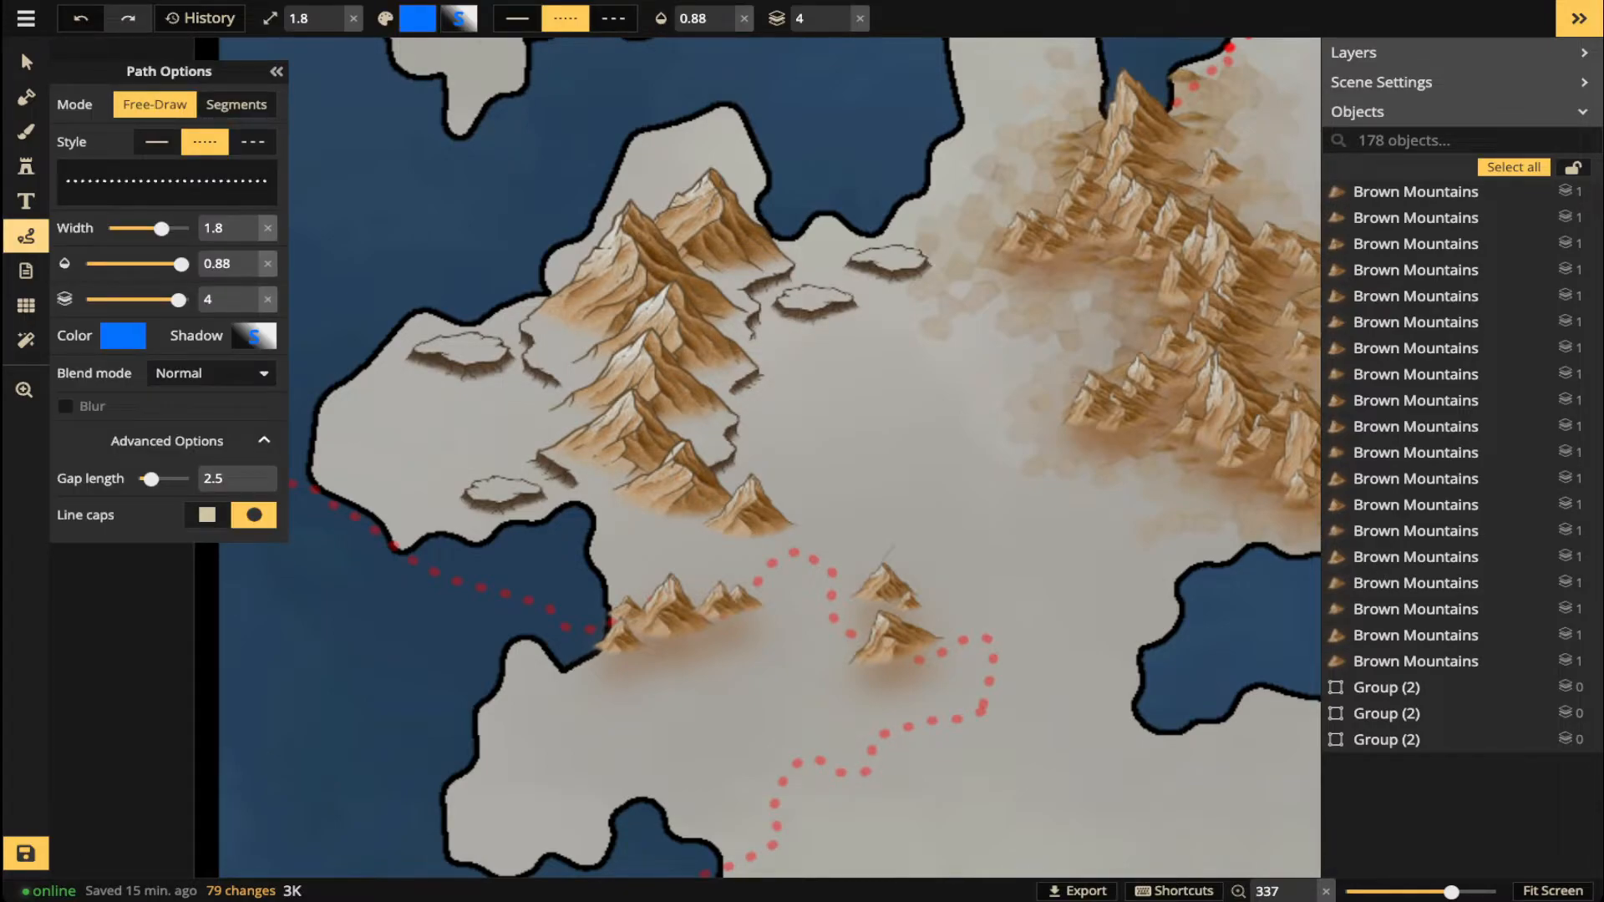
left_click_drag(785, 262, 782, 282)
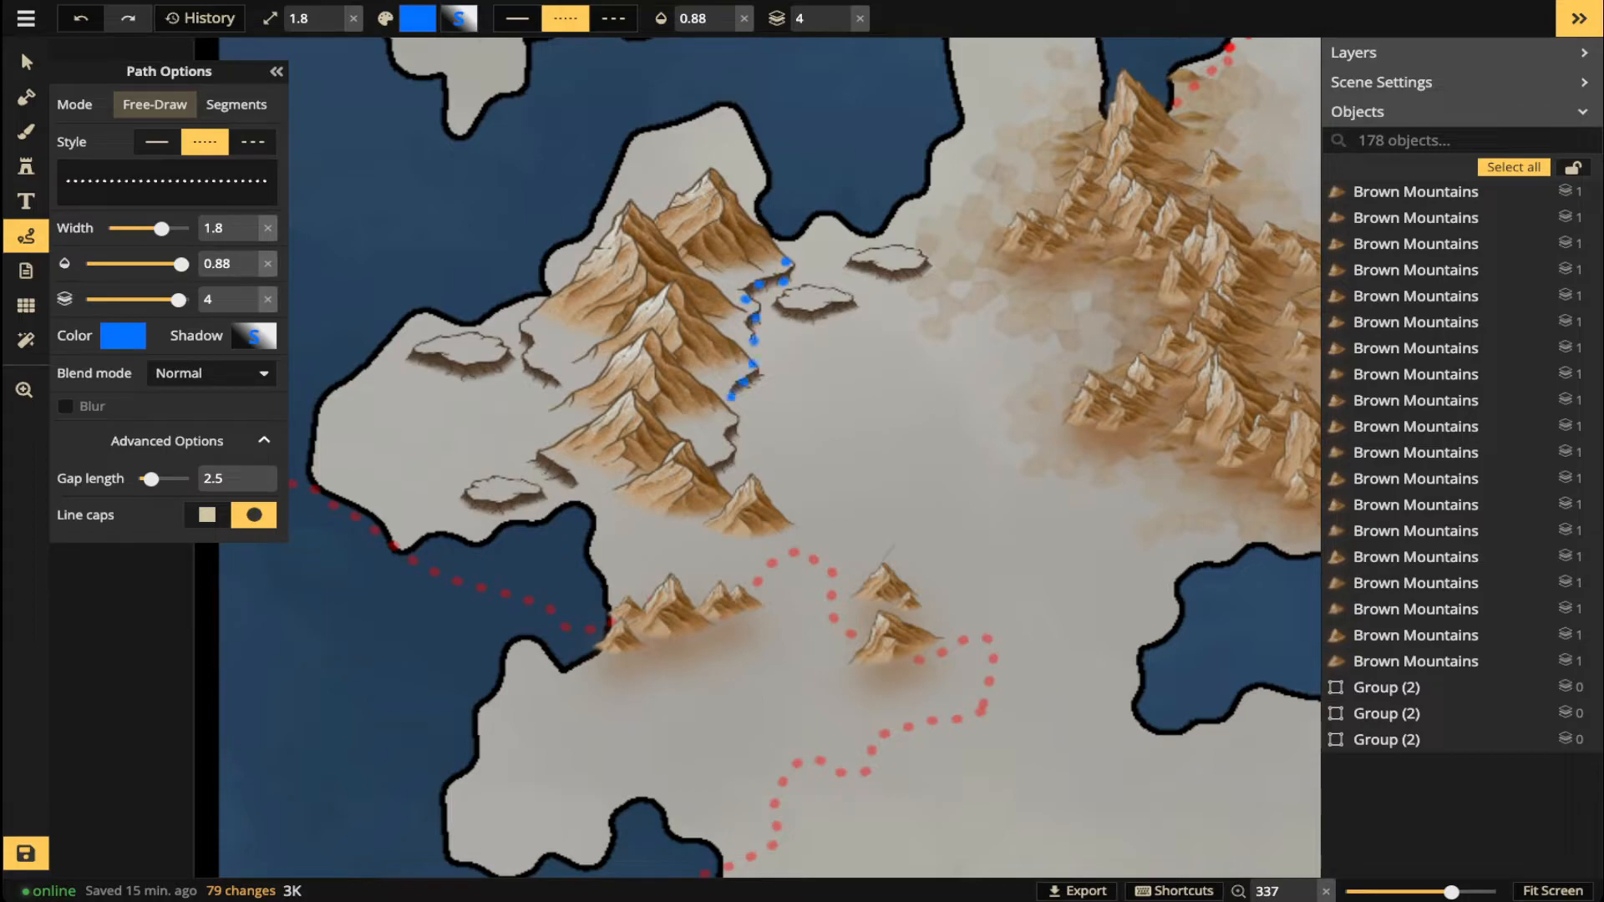
left_click_drag(732, 457, 689, 472)
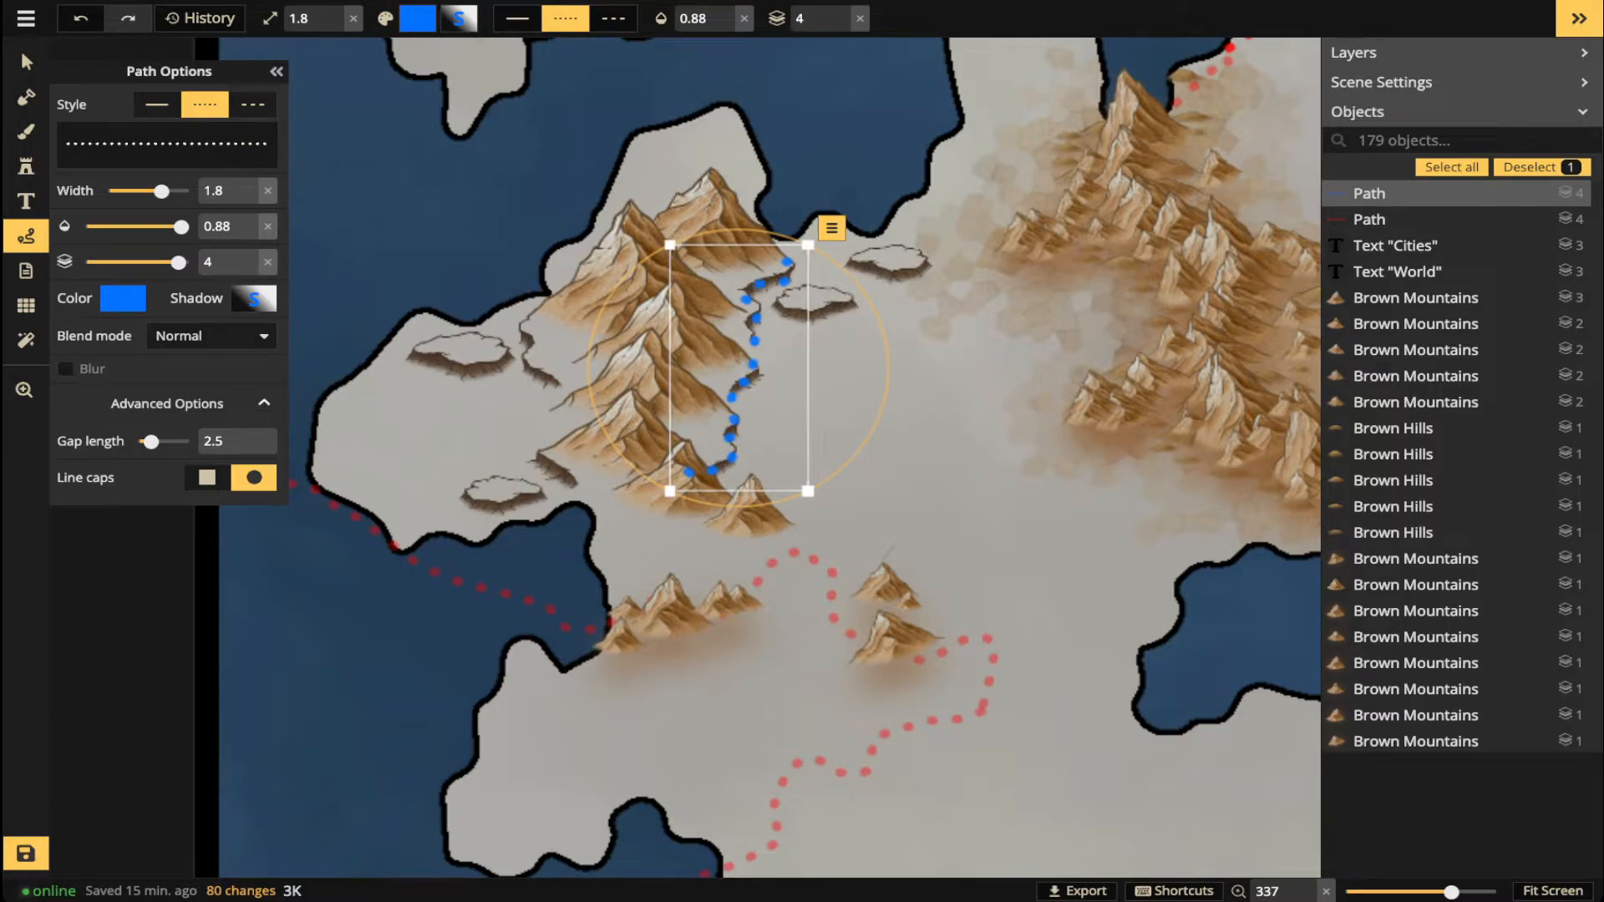
left_click(26, 63)
scroll(408, 353, "up", 3)
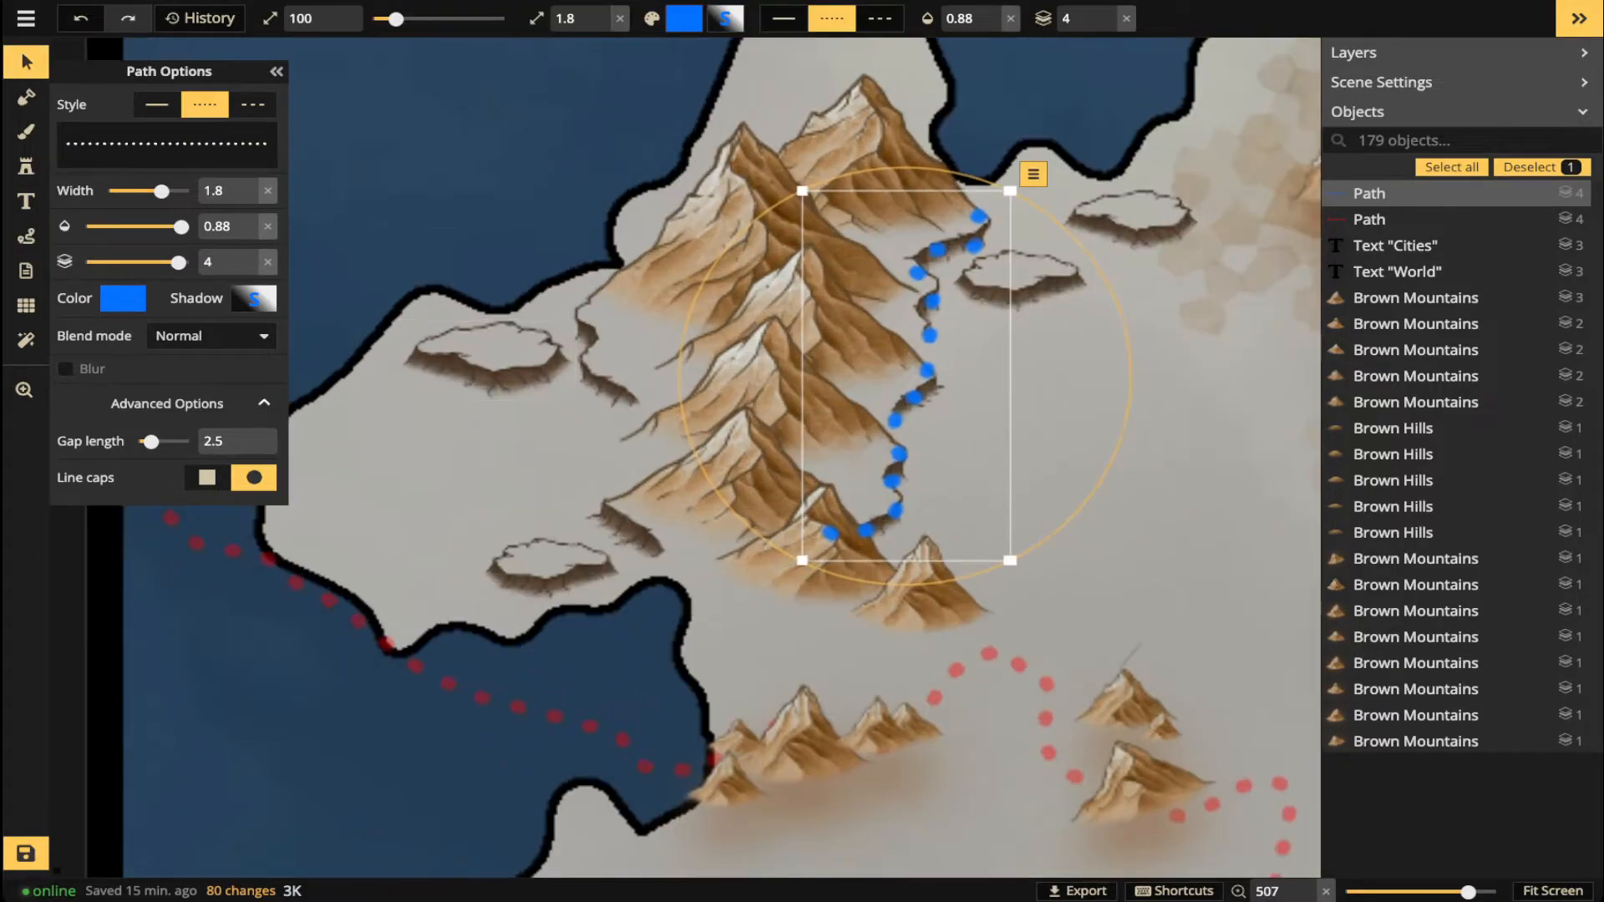
- Nudge the northern peninsula plateau slightly east and spread the two plateaus east of the range slightly farther apart
left_click(478, 355)
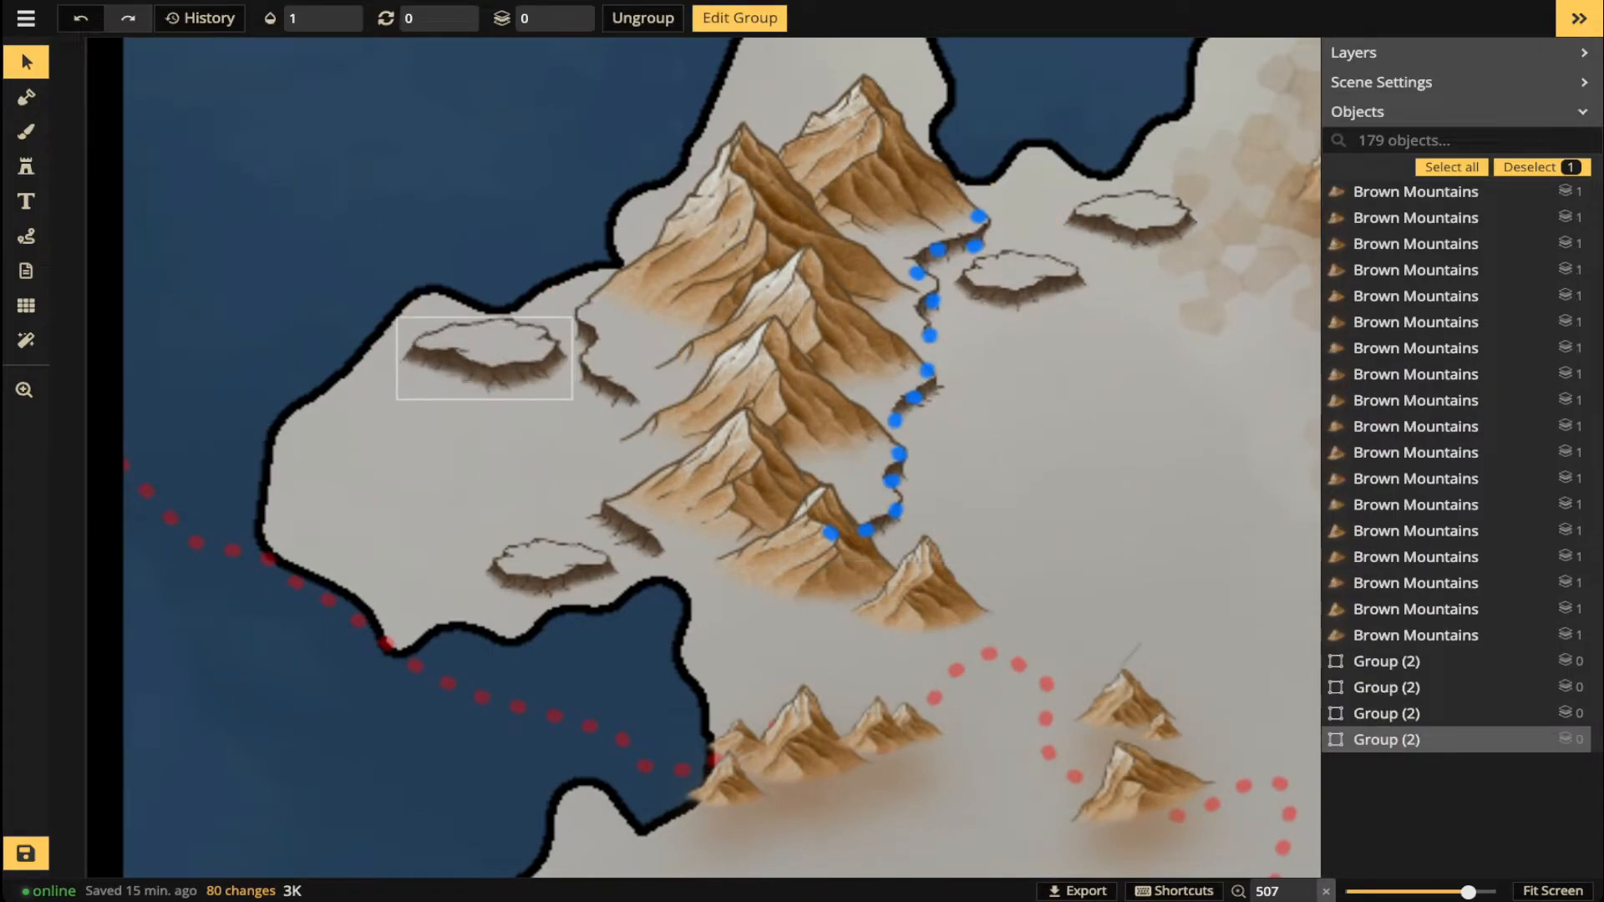
left_click_drag(478, 355, 483, 355)
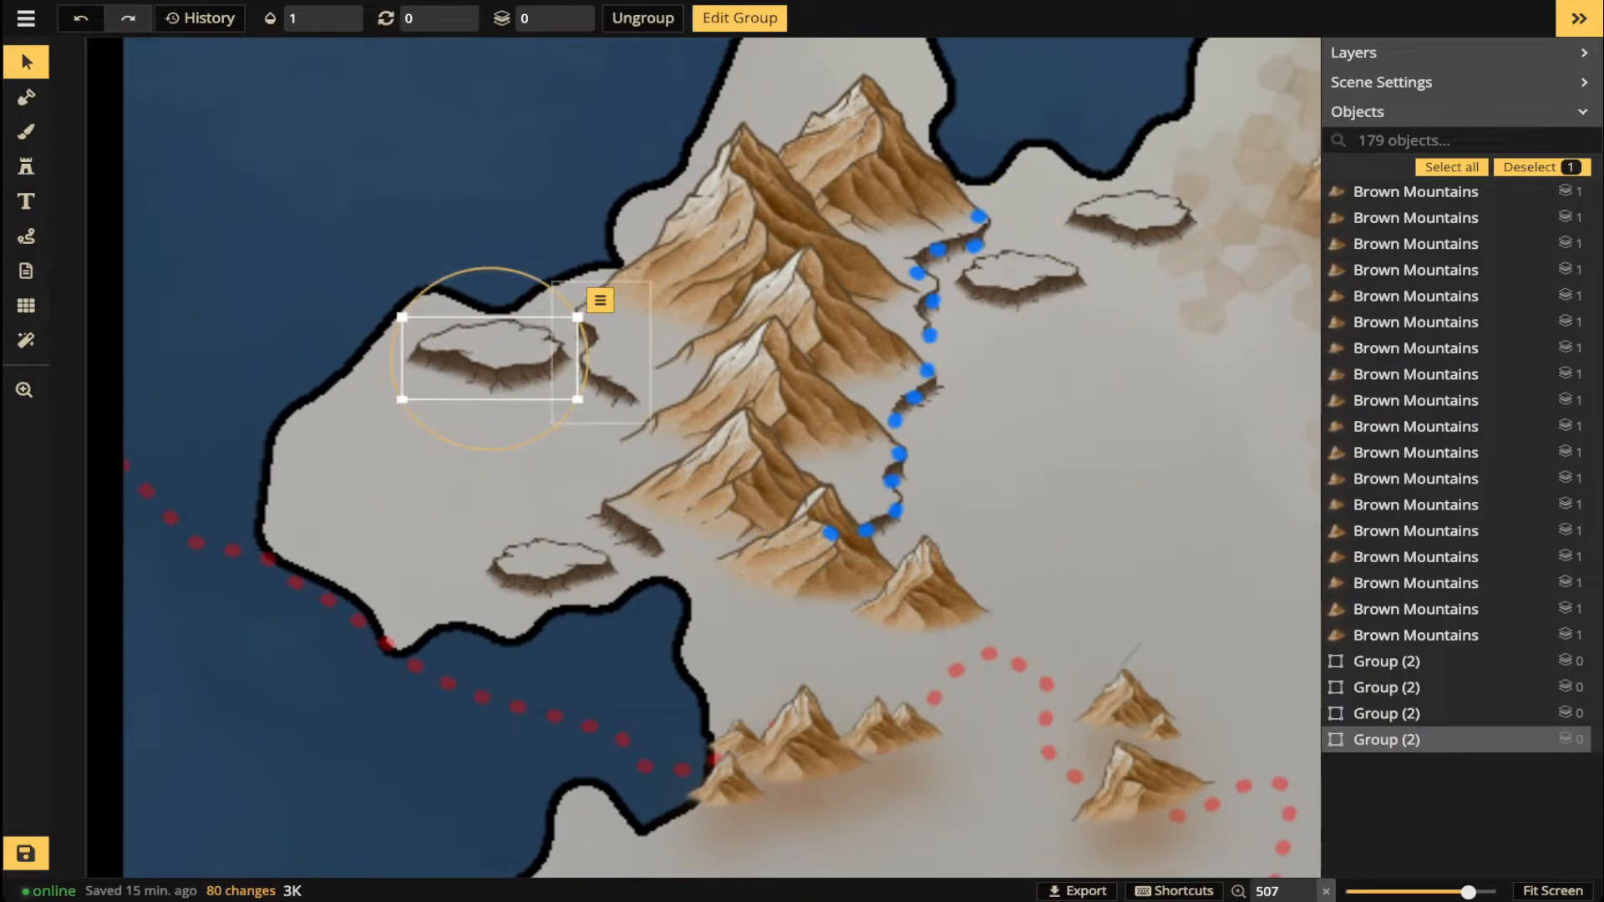
left_click(1021, 280)
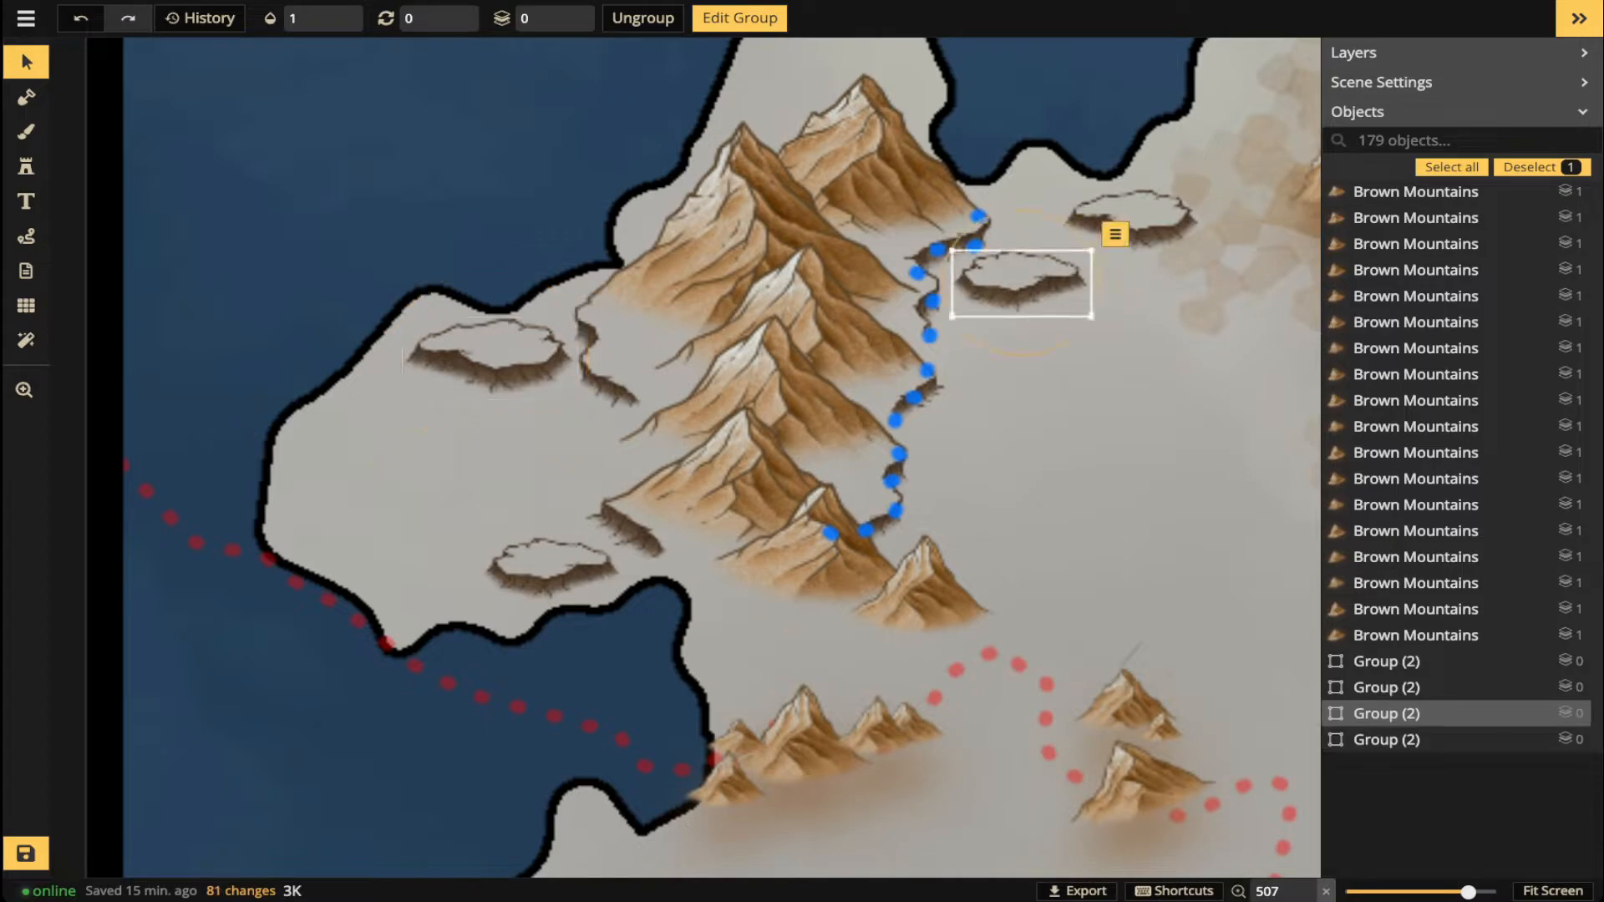
left_click_drag(1020, 281, 1015, 288)
left_click(1111, 225)
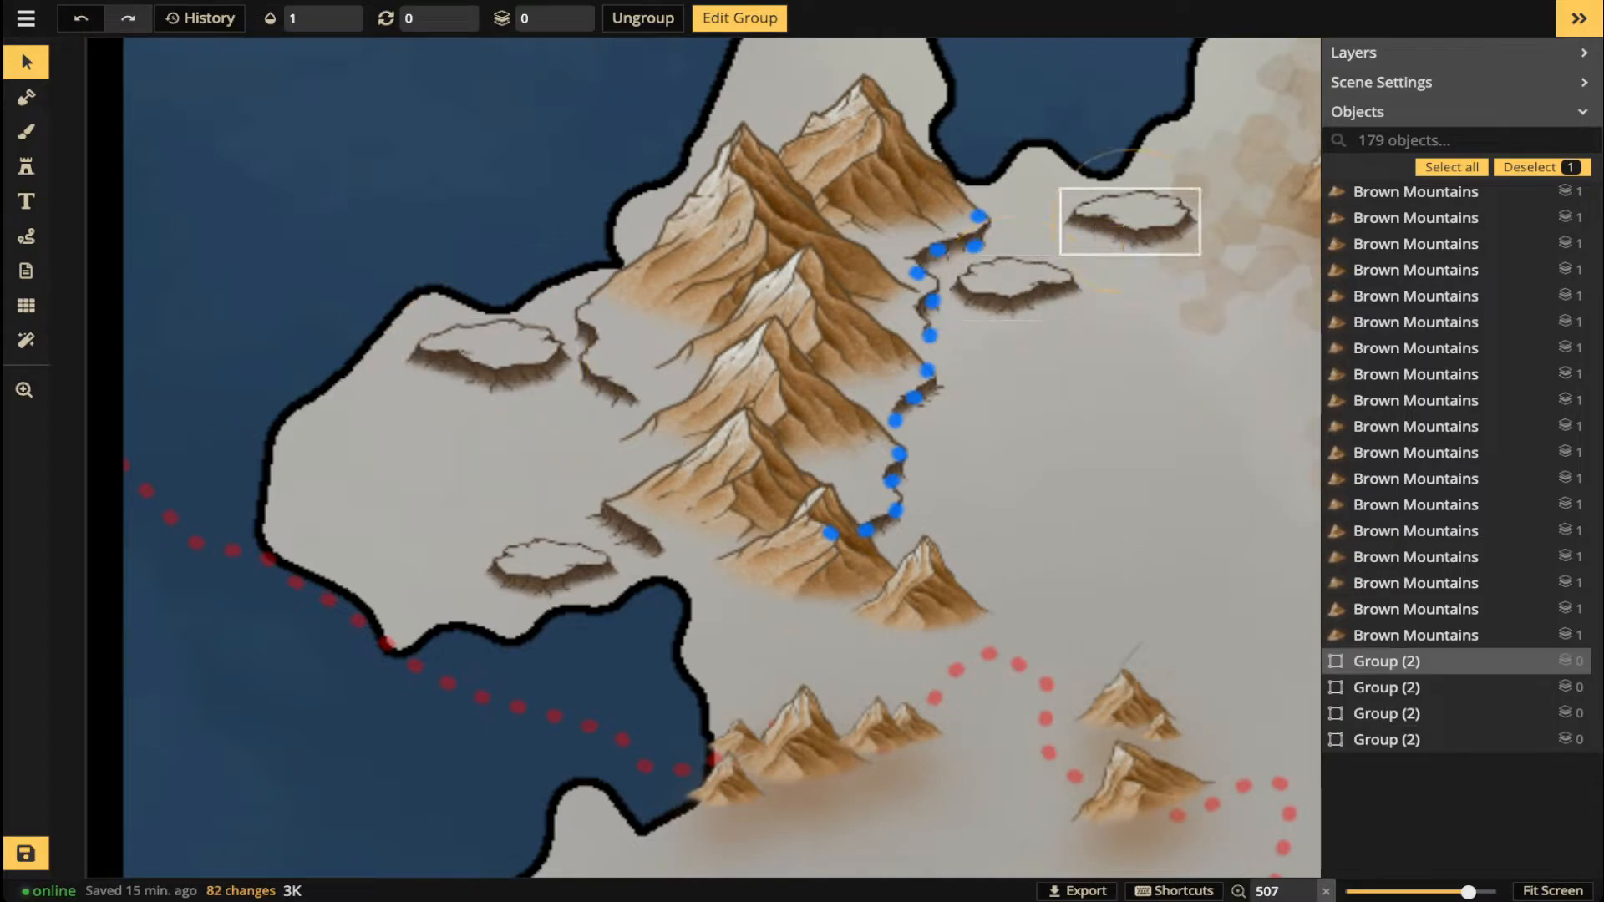
mouse_move(1111, 226)
left_mouse_down()
mouse_move(1075, 258)
mouse_move(1119, 217)
left_mouse_up()
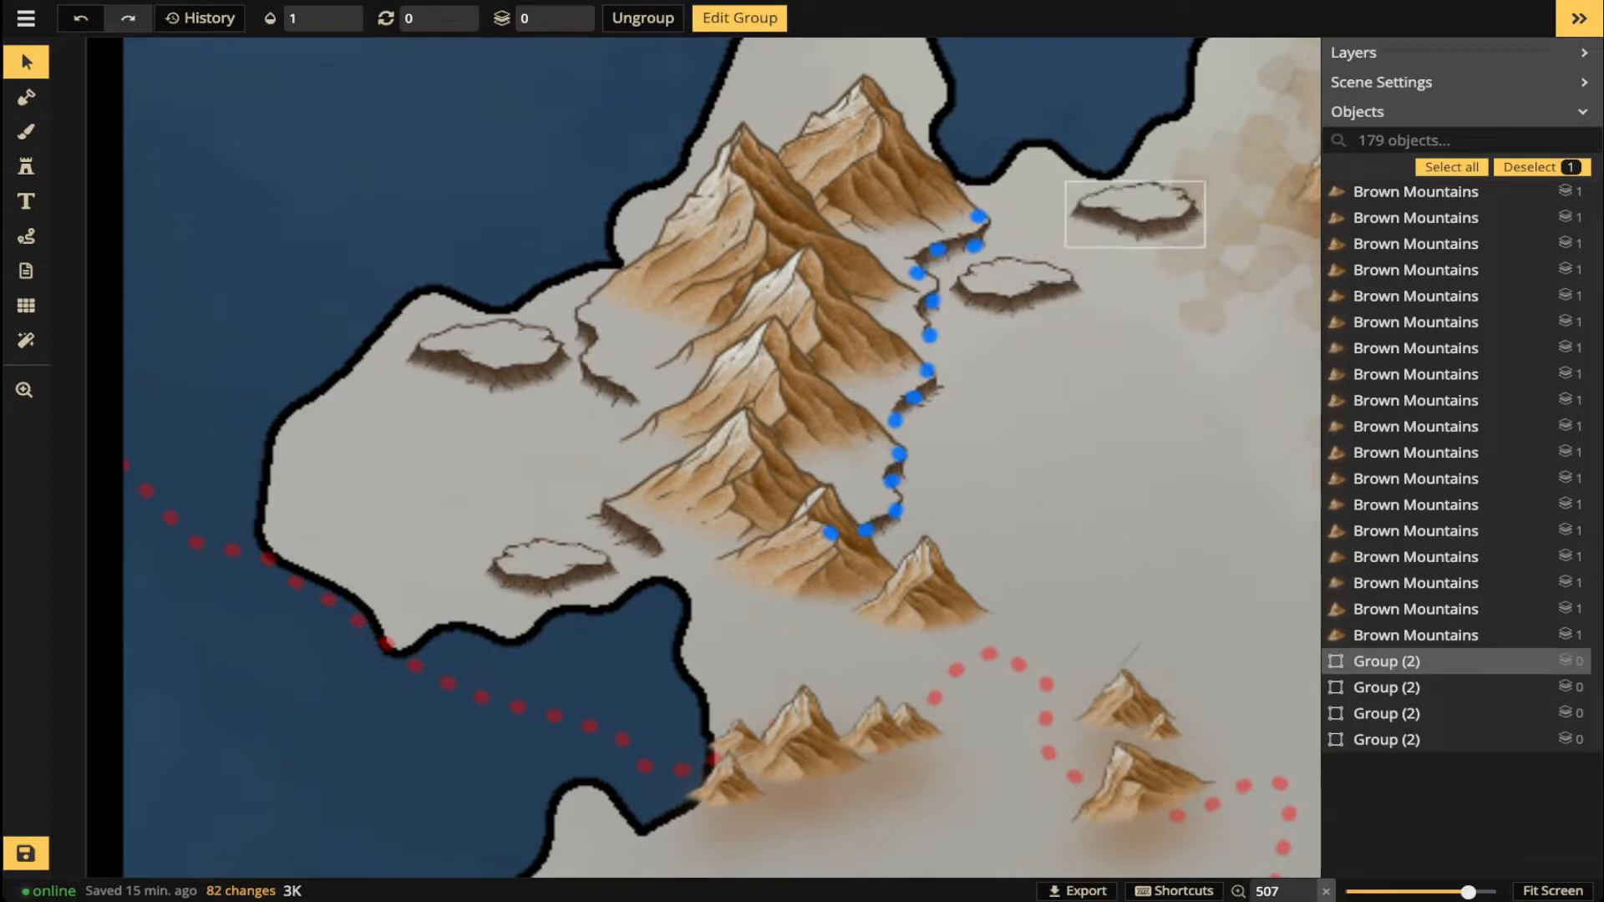
double_click(1119, 217)
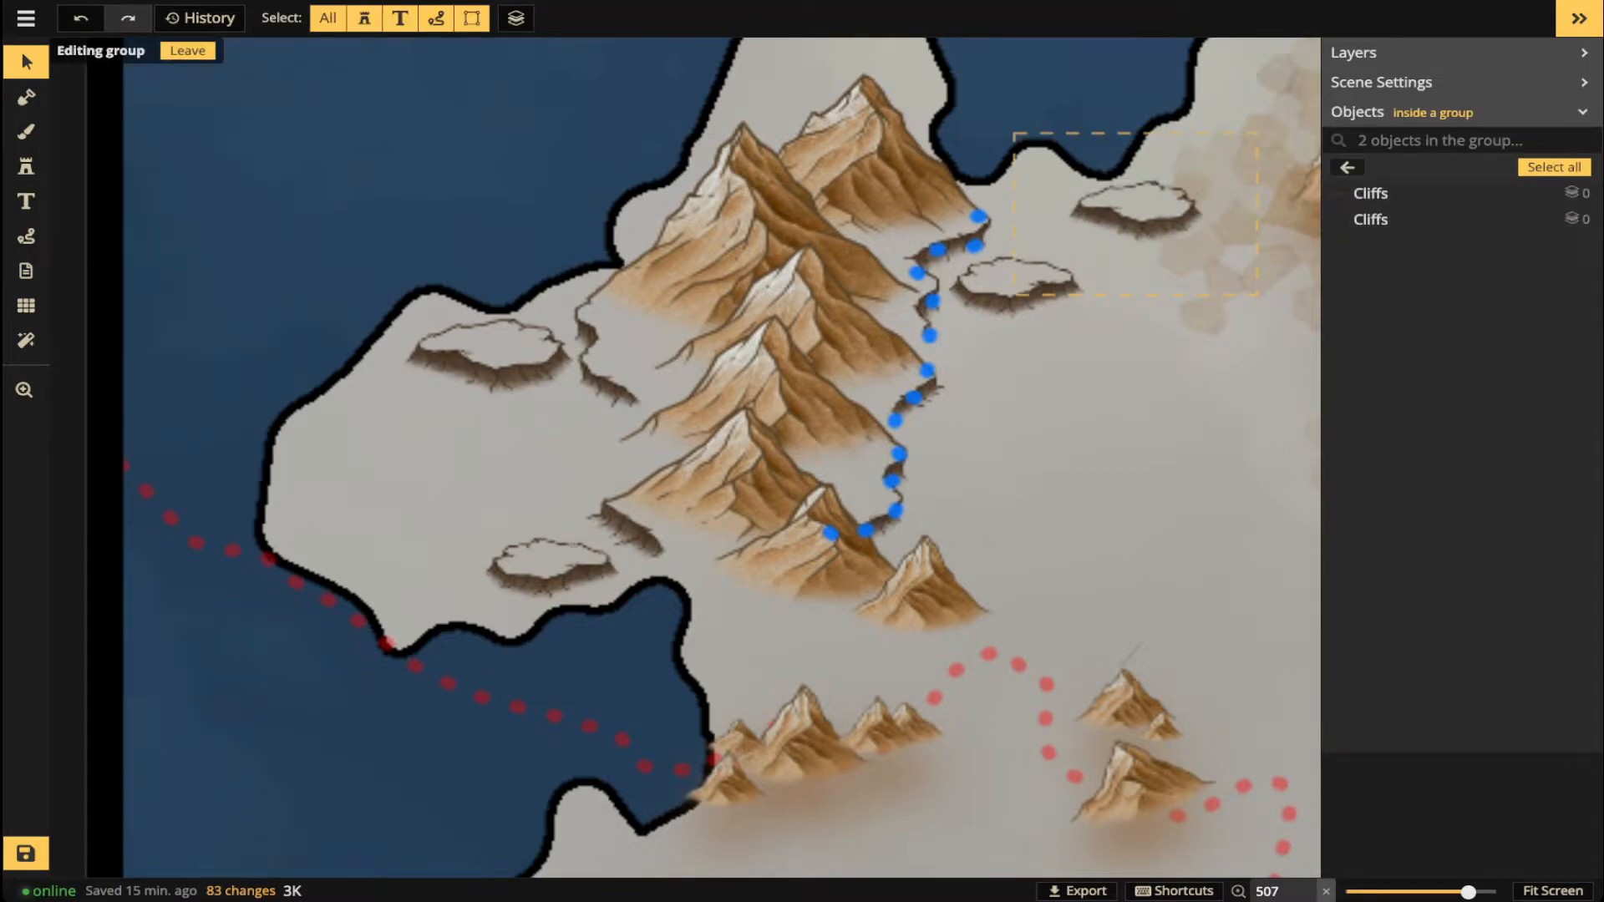
left_click(551, 568)
left_click(552, 568)
left_click(540, 516)
scroll(540, 516, "down", 2)
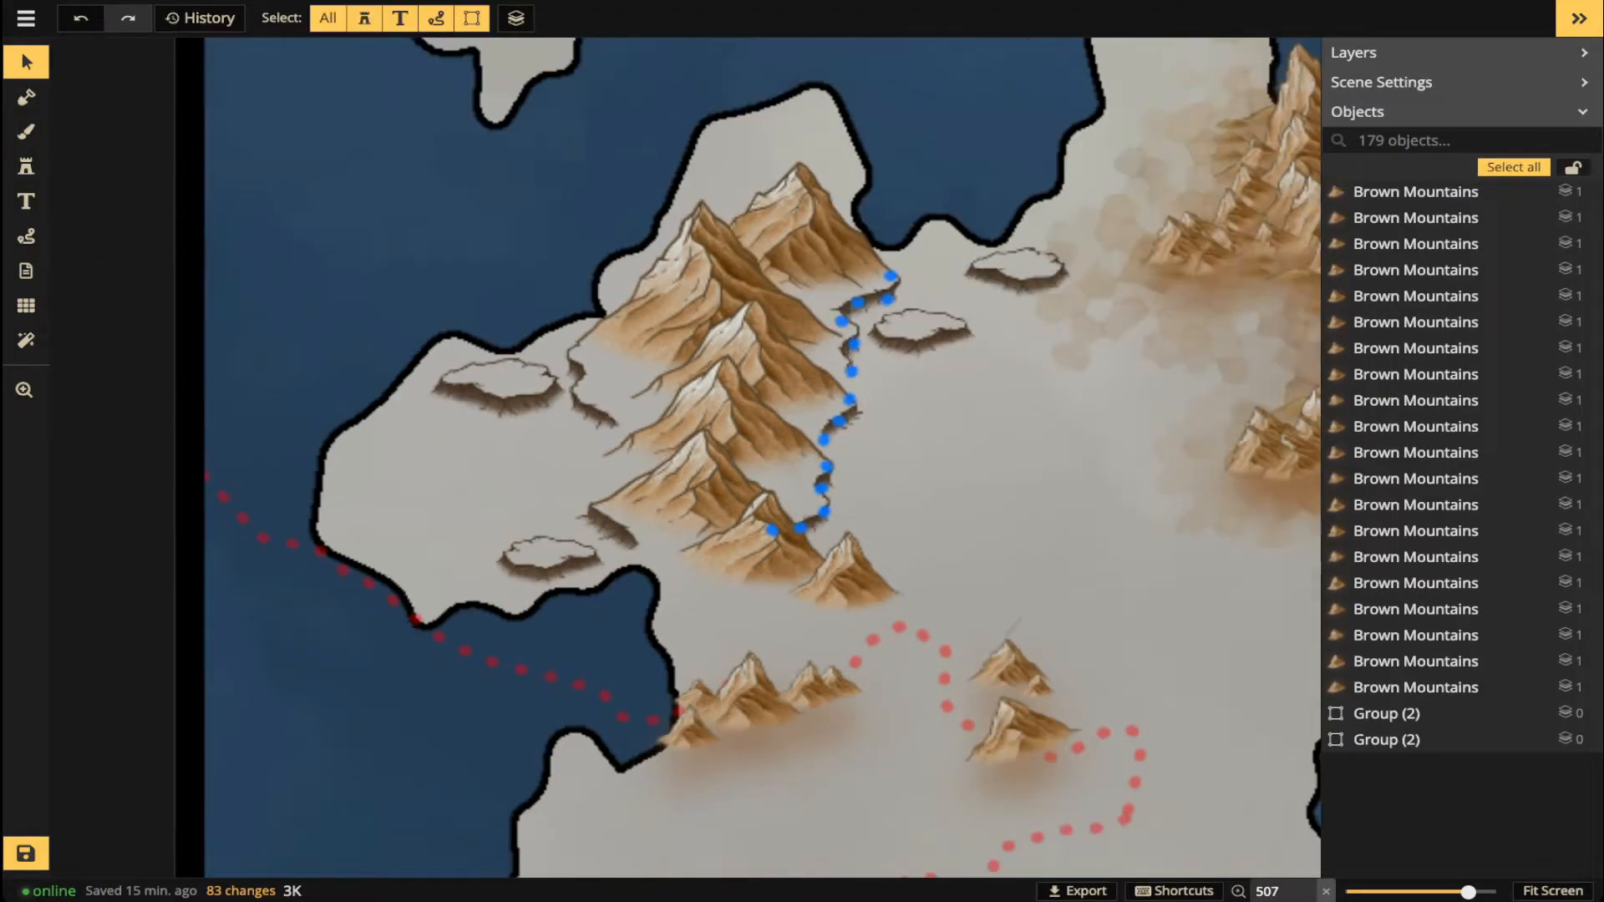
scroll(531, 501, "down", 2)
left_click_drag(537, 428, 465, 325)
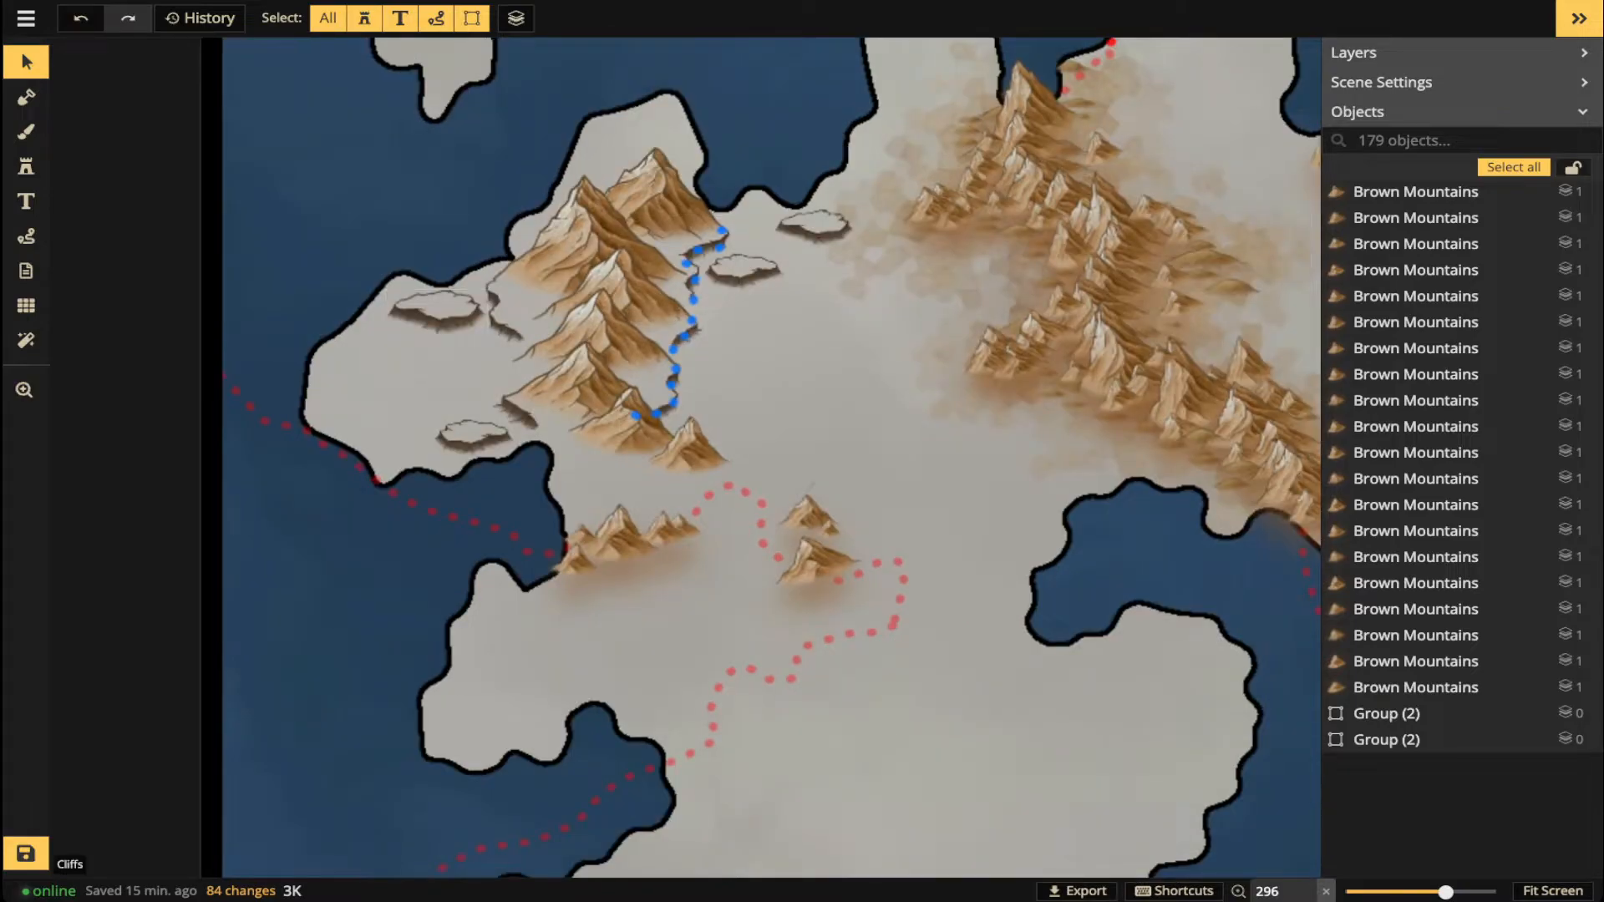
- Edit the northern peninsula plateau group, narrow both its cliffs to width 61, and leave group editing
double_click(442, 326)
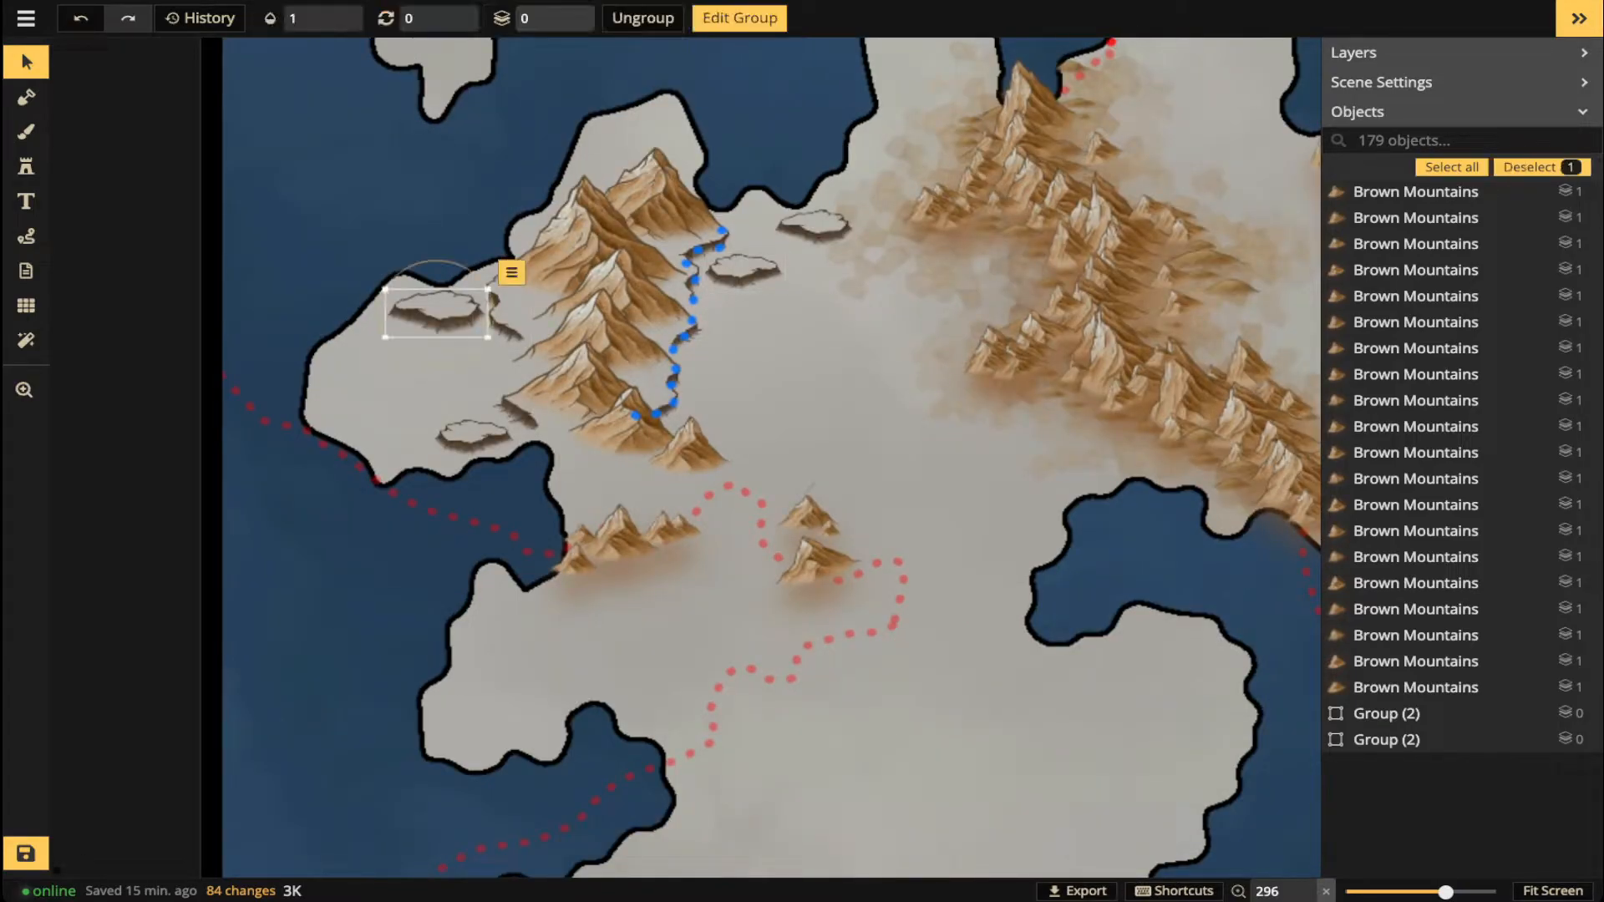
scroll(441, 327, "up", 3)
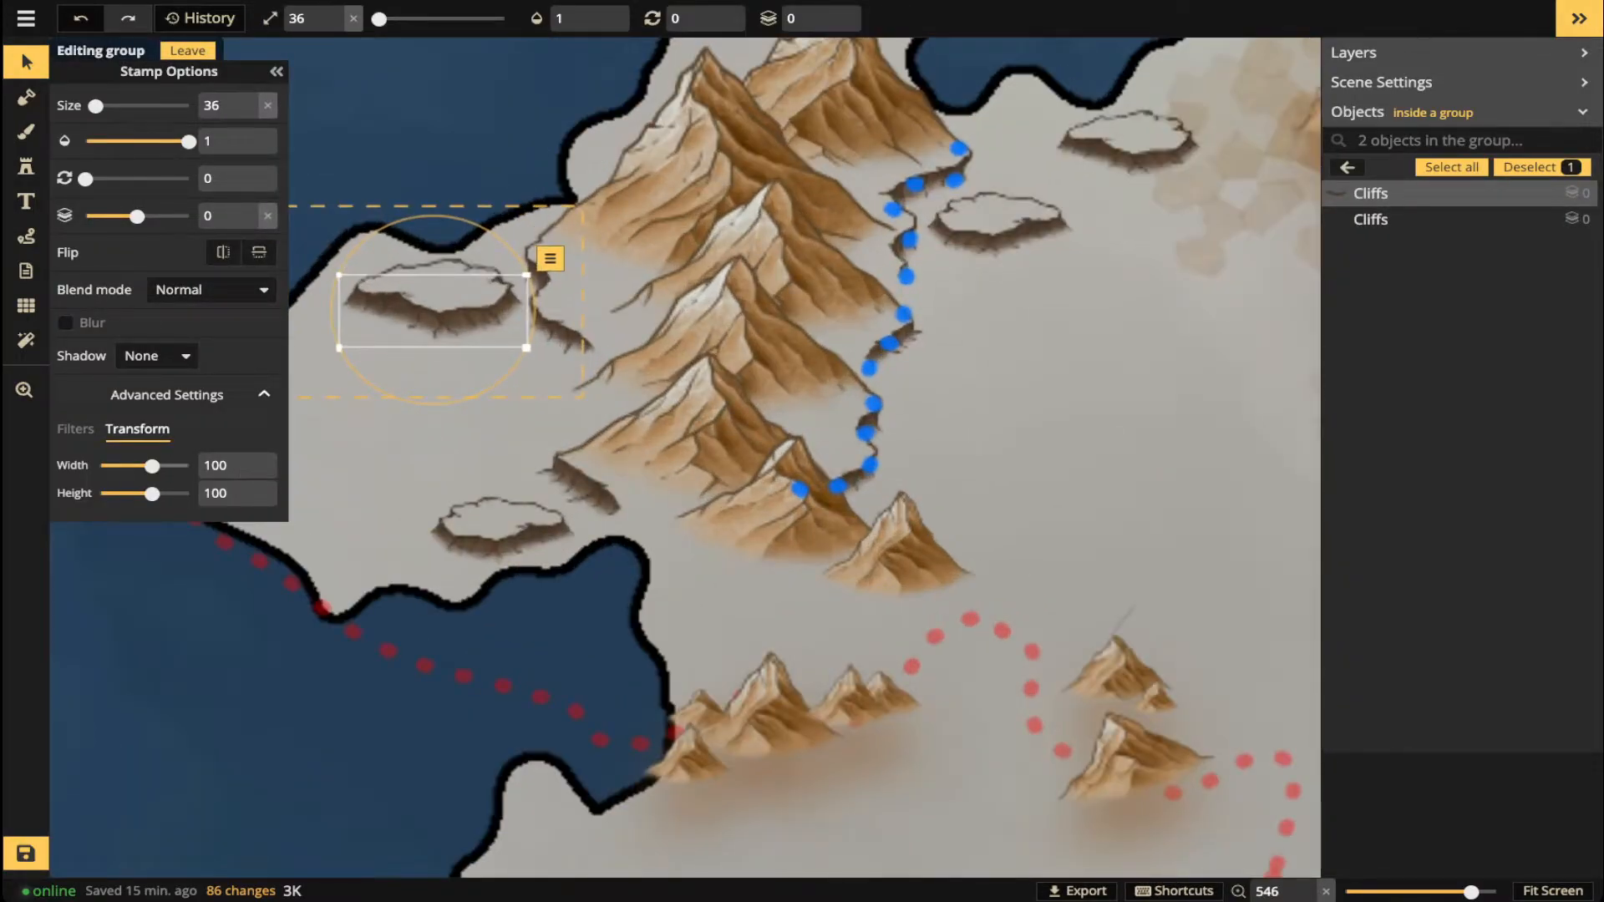
left_click_drag(152, 465, 146, 466)
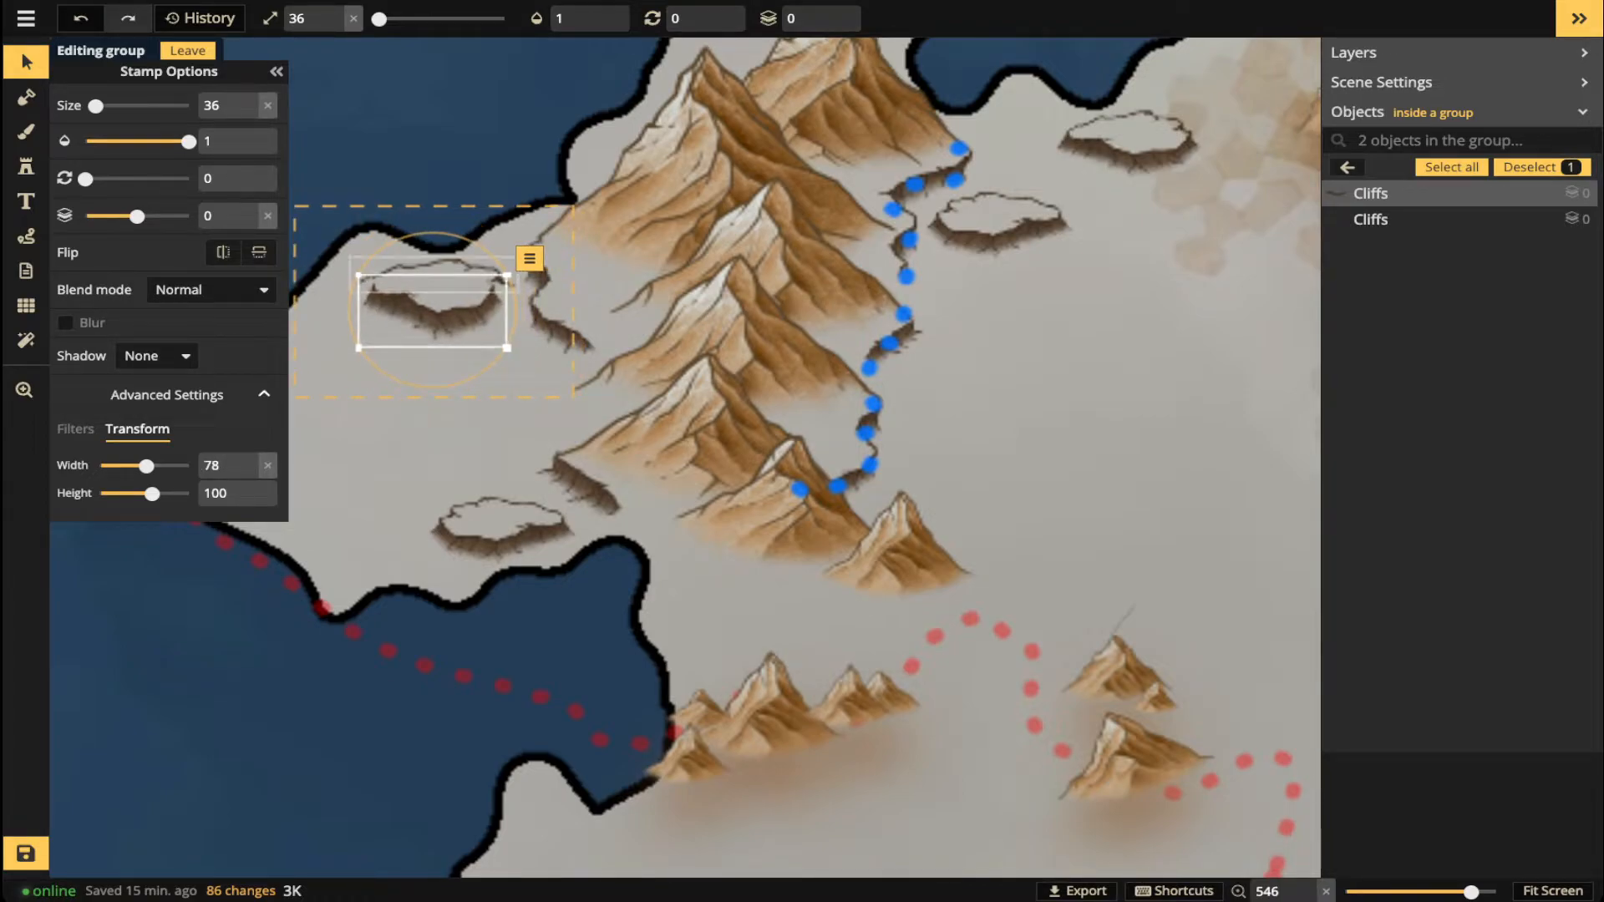
left_click(1451, 167)
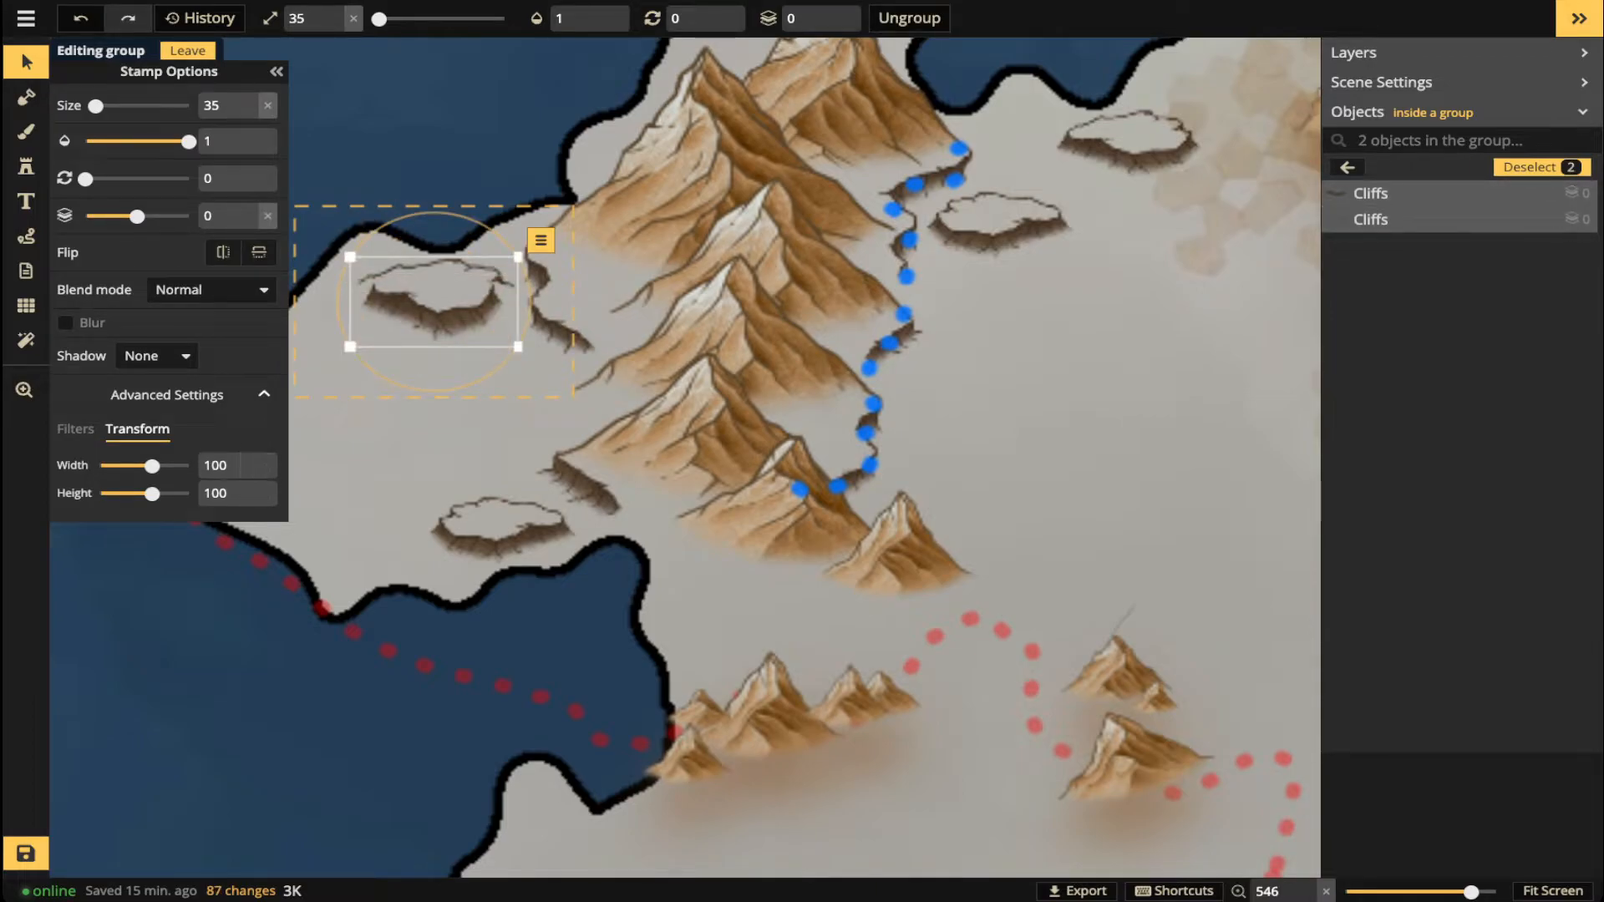
left_click_drag(152, 465, 150, 466)
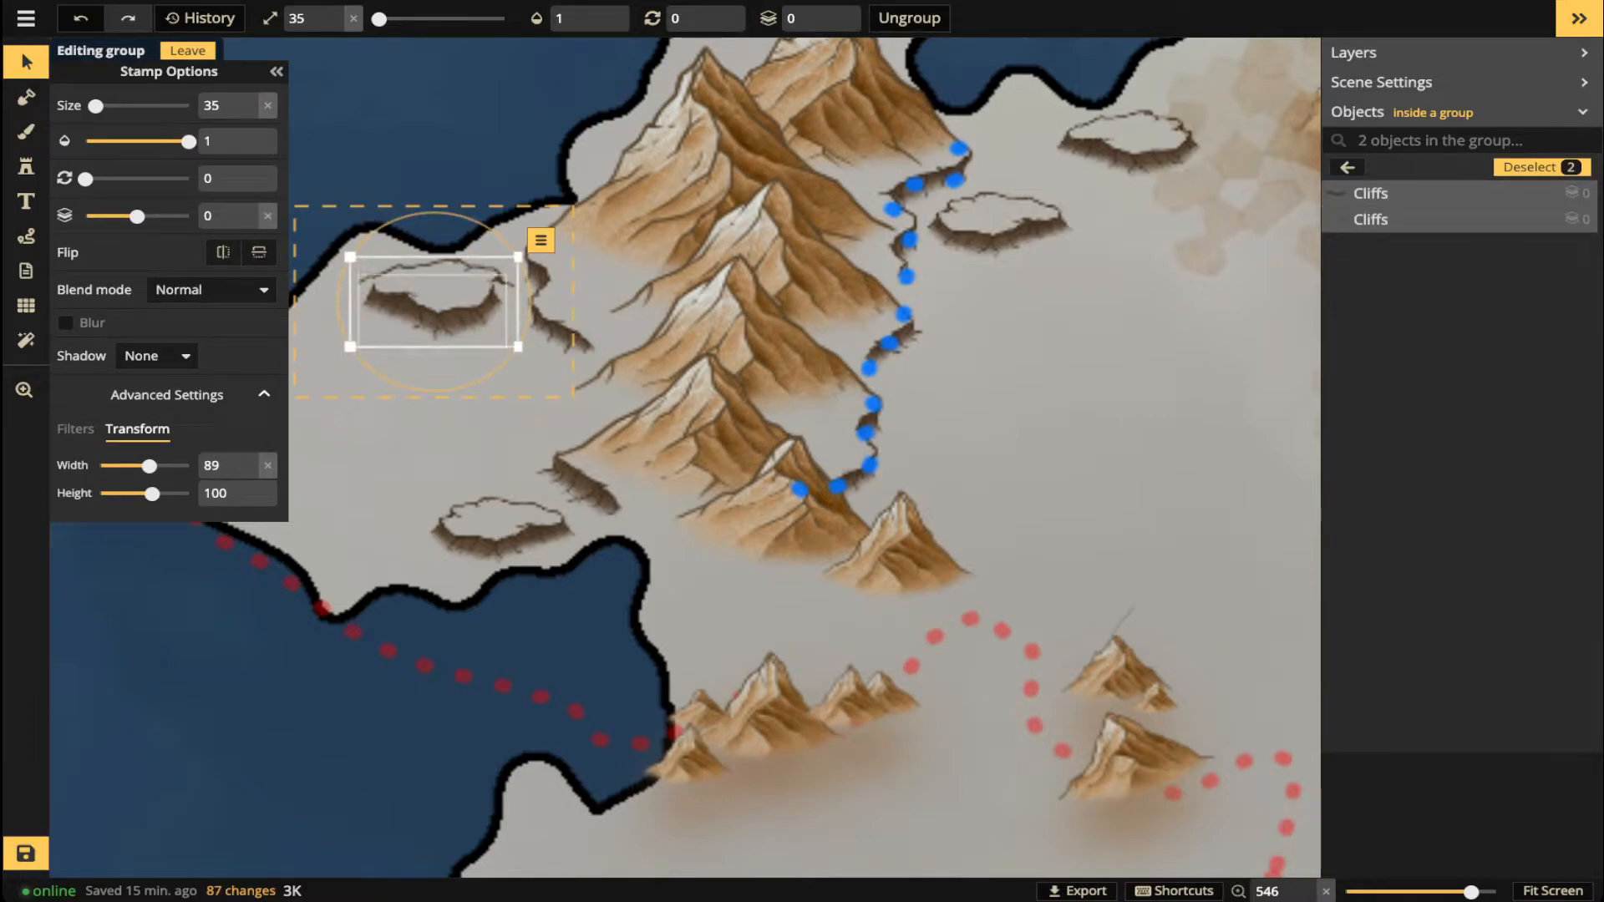
left_click(267, 466)
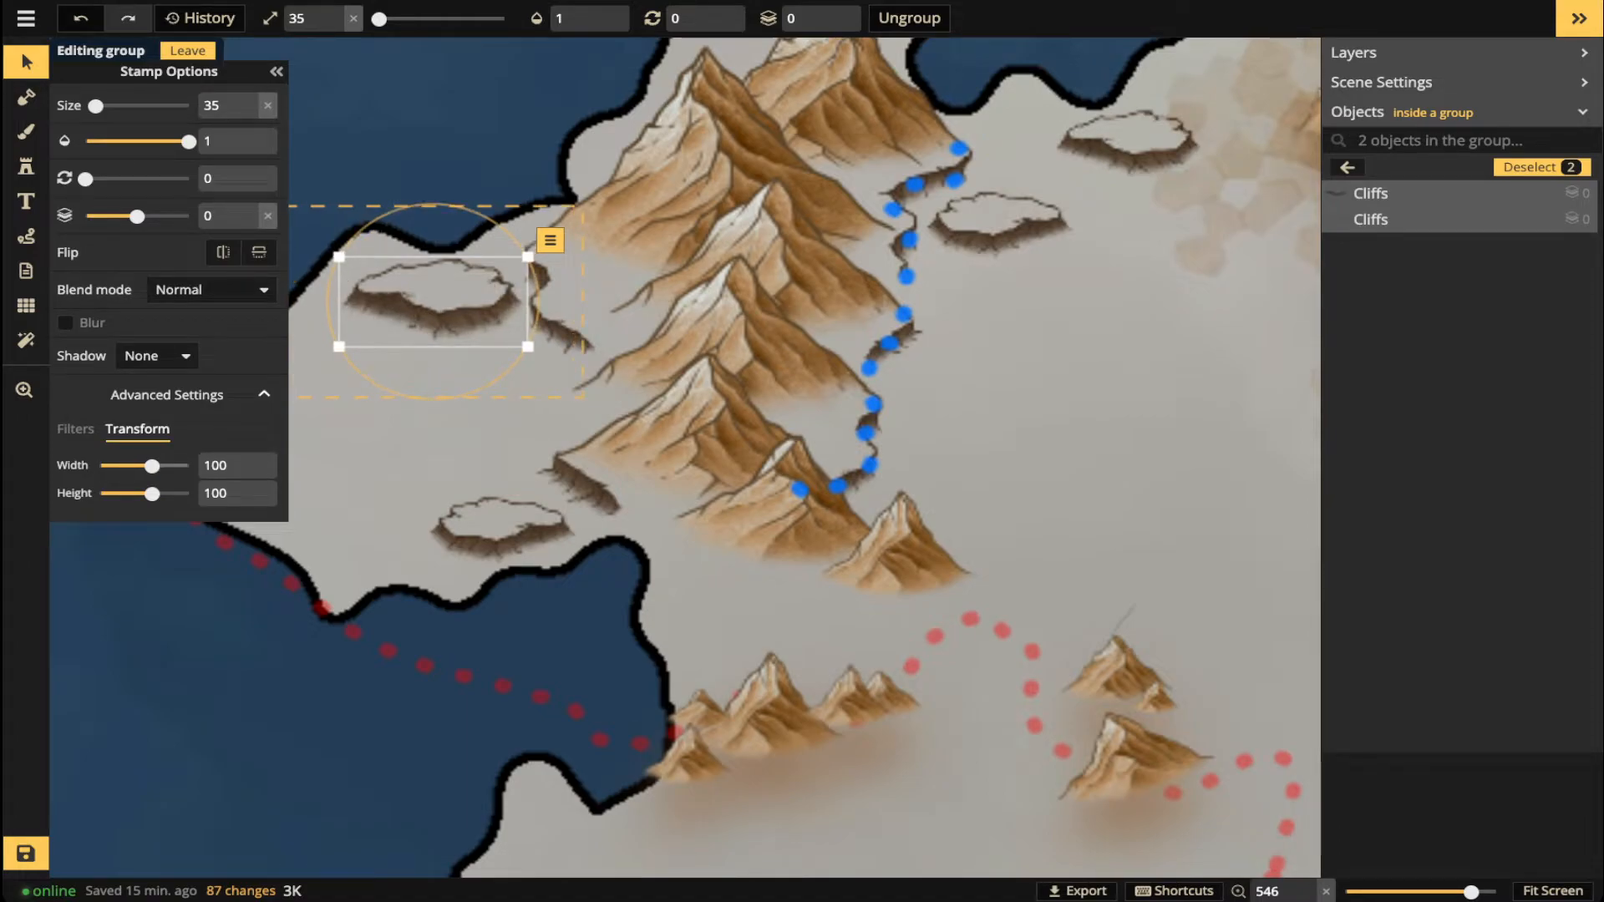
left_click_drag(152, 465, 142, 465)
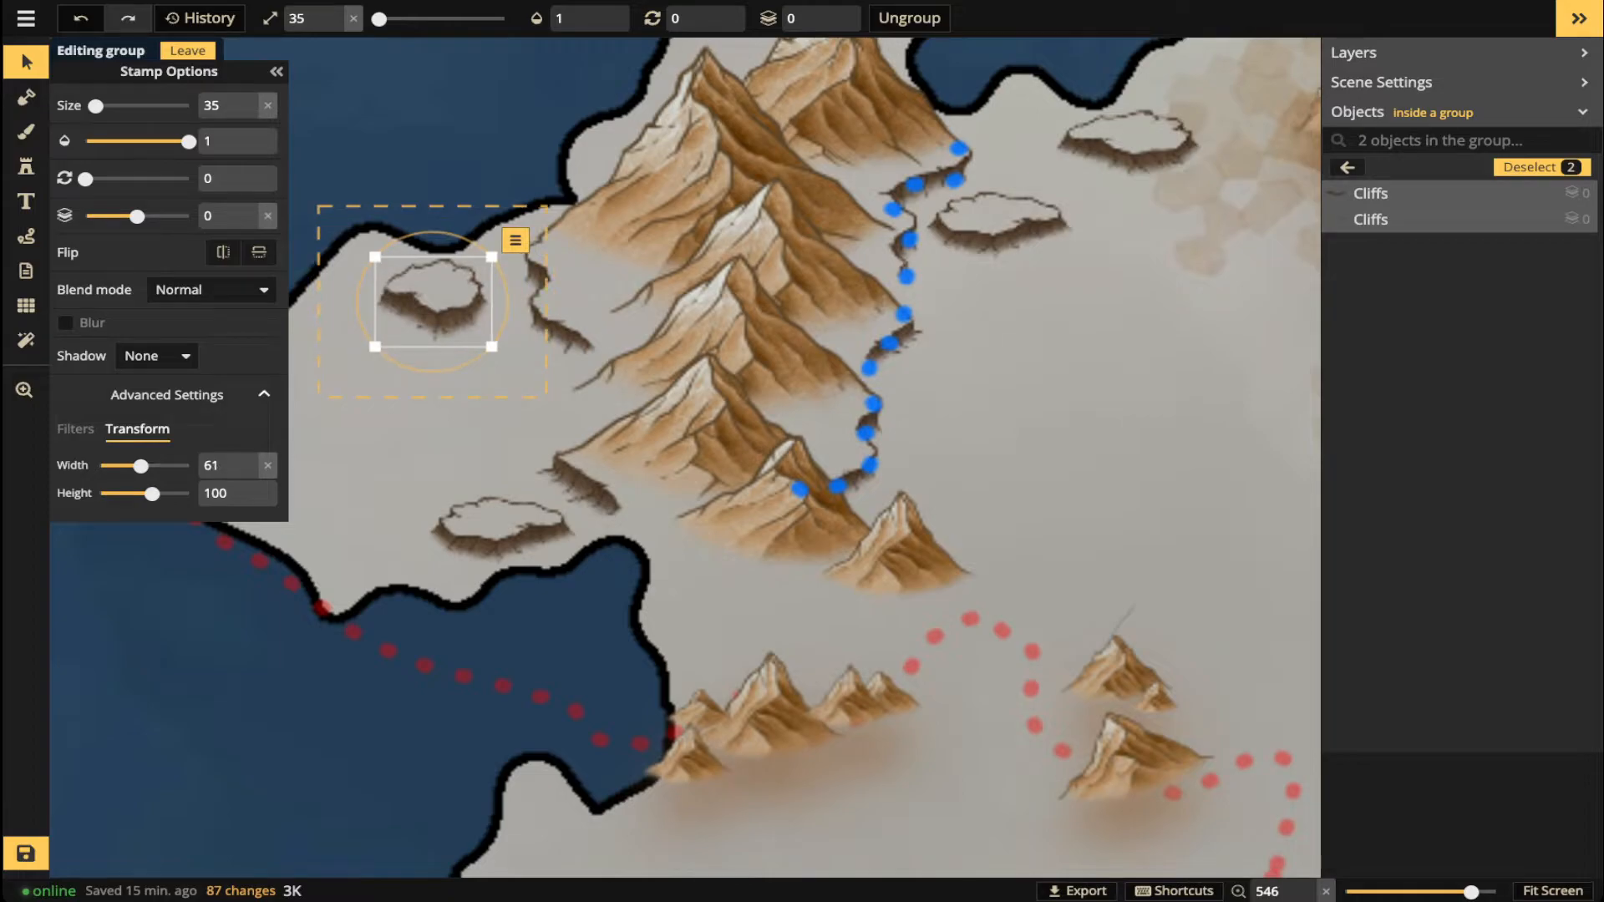
key("Escape")
key("Escape")
key("Escape")
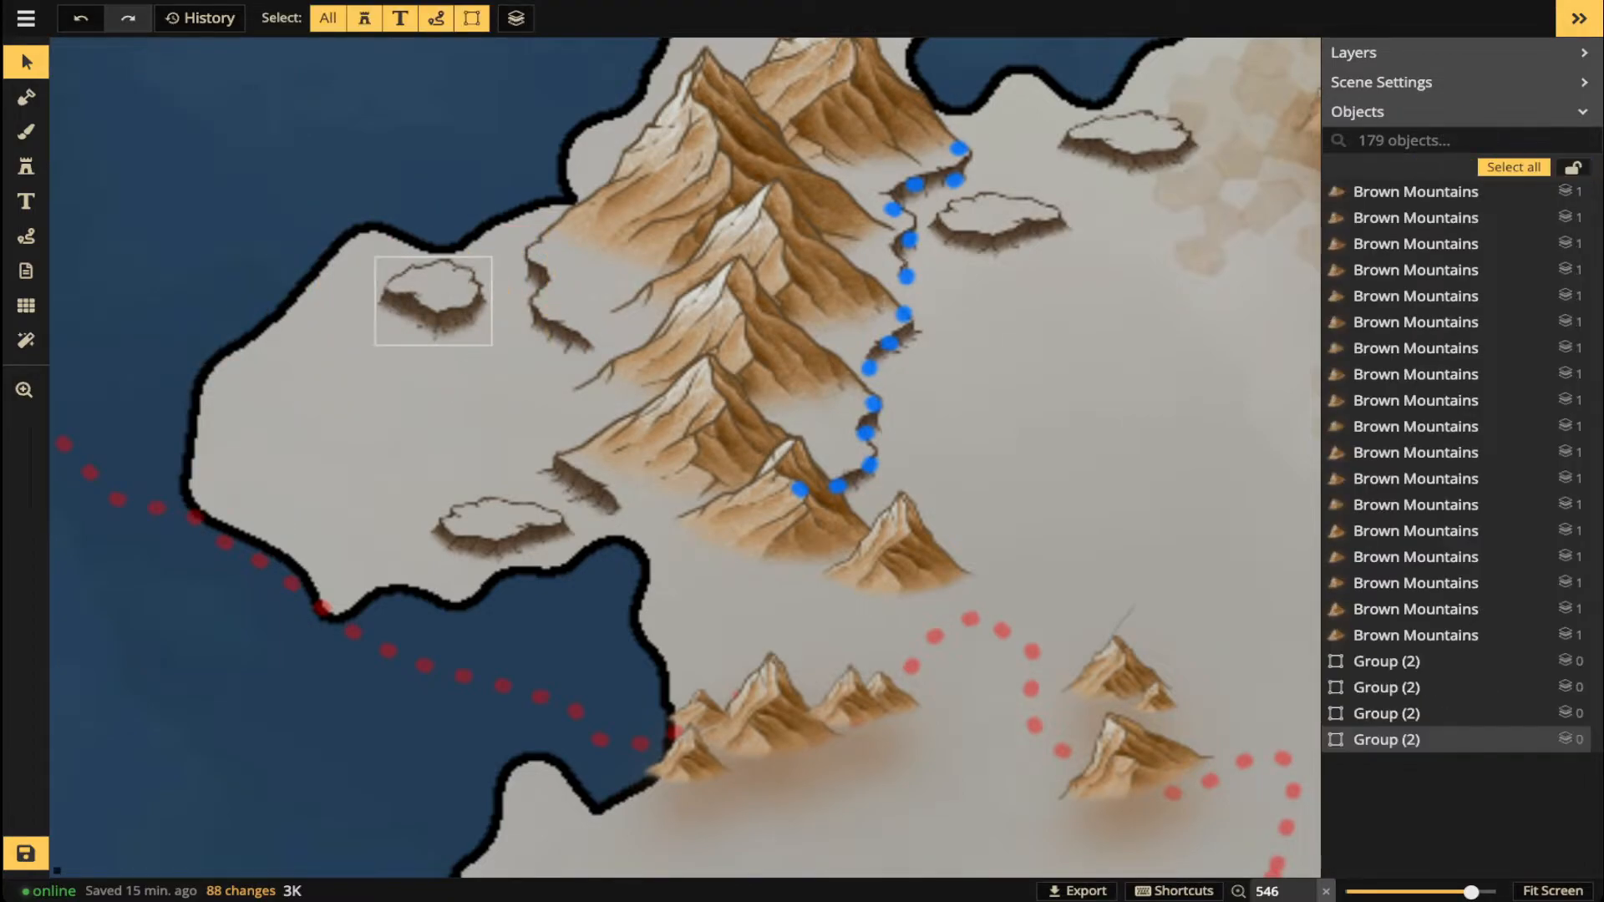
- Move the narrowed plateau slightly east toward the range and leave it with nothing selected
left_click_drag(433, 299, 454, 299)
double_click(454, 298)
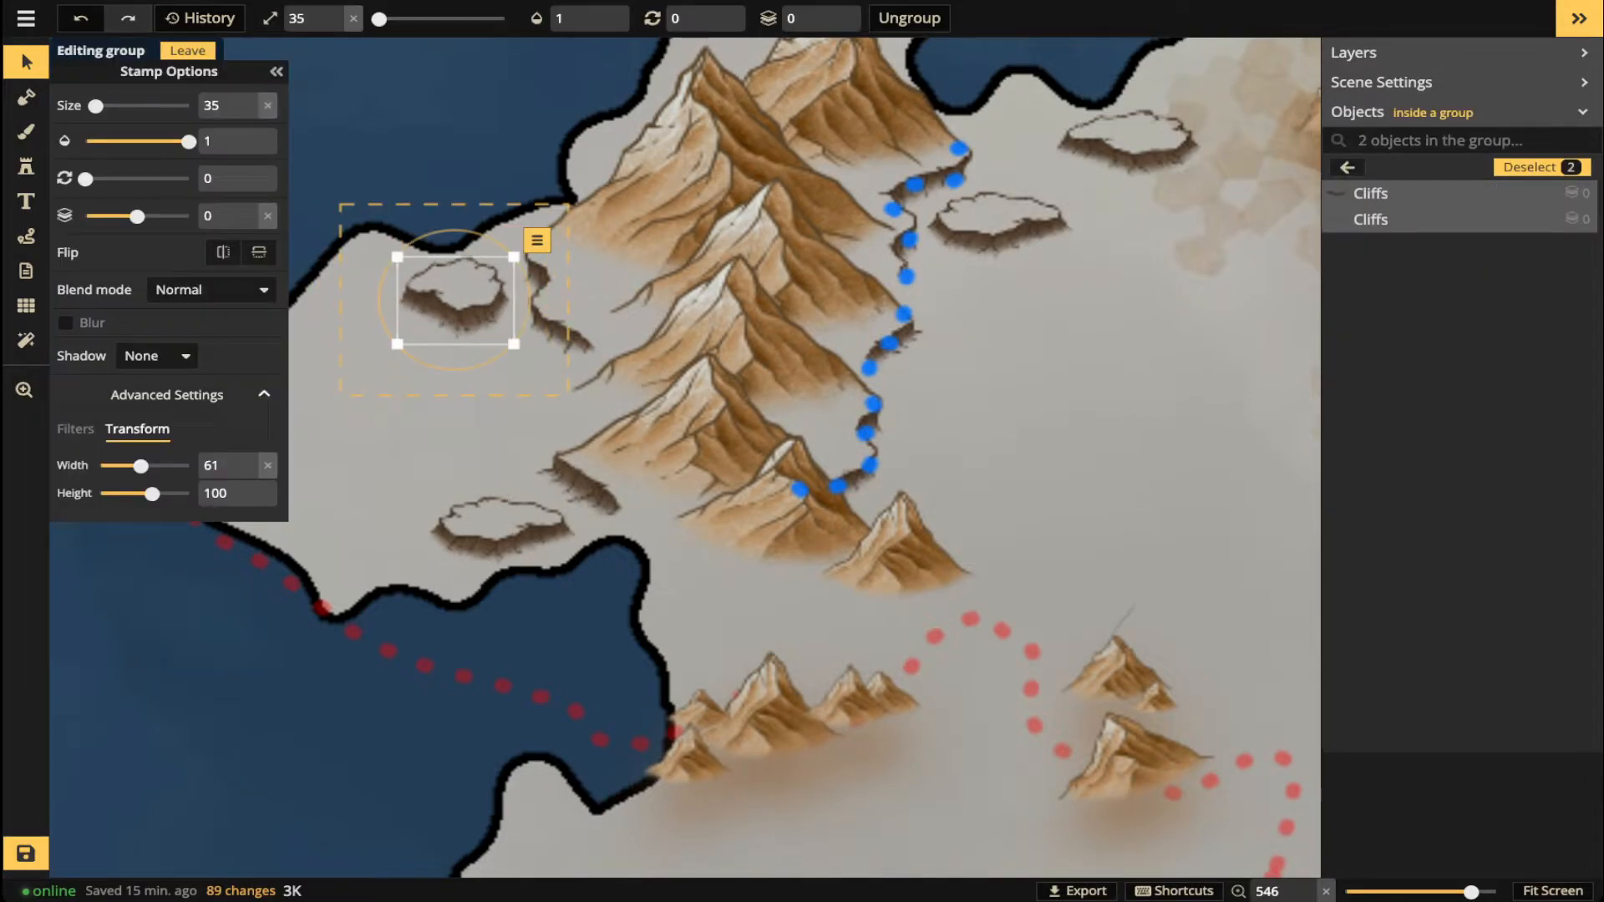
key("Escape")
scroll(806, 305, "down", 4)
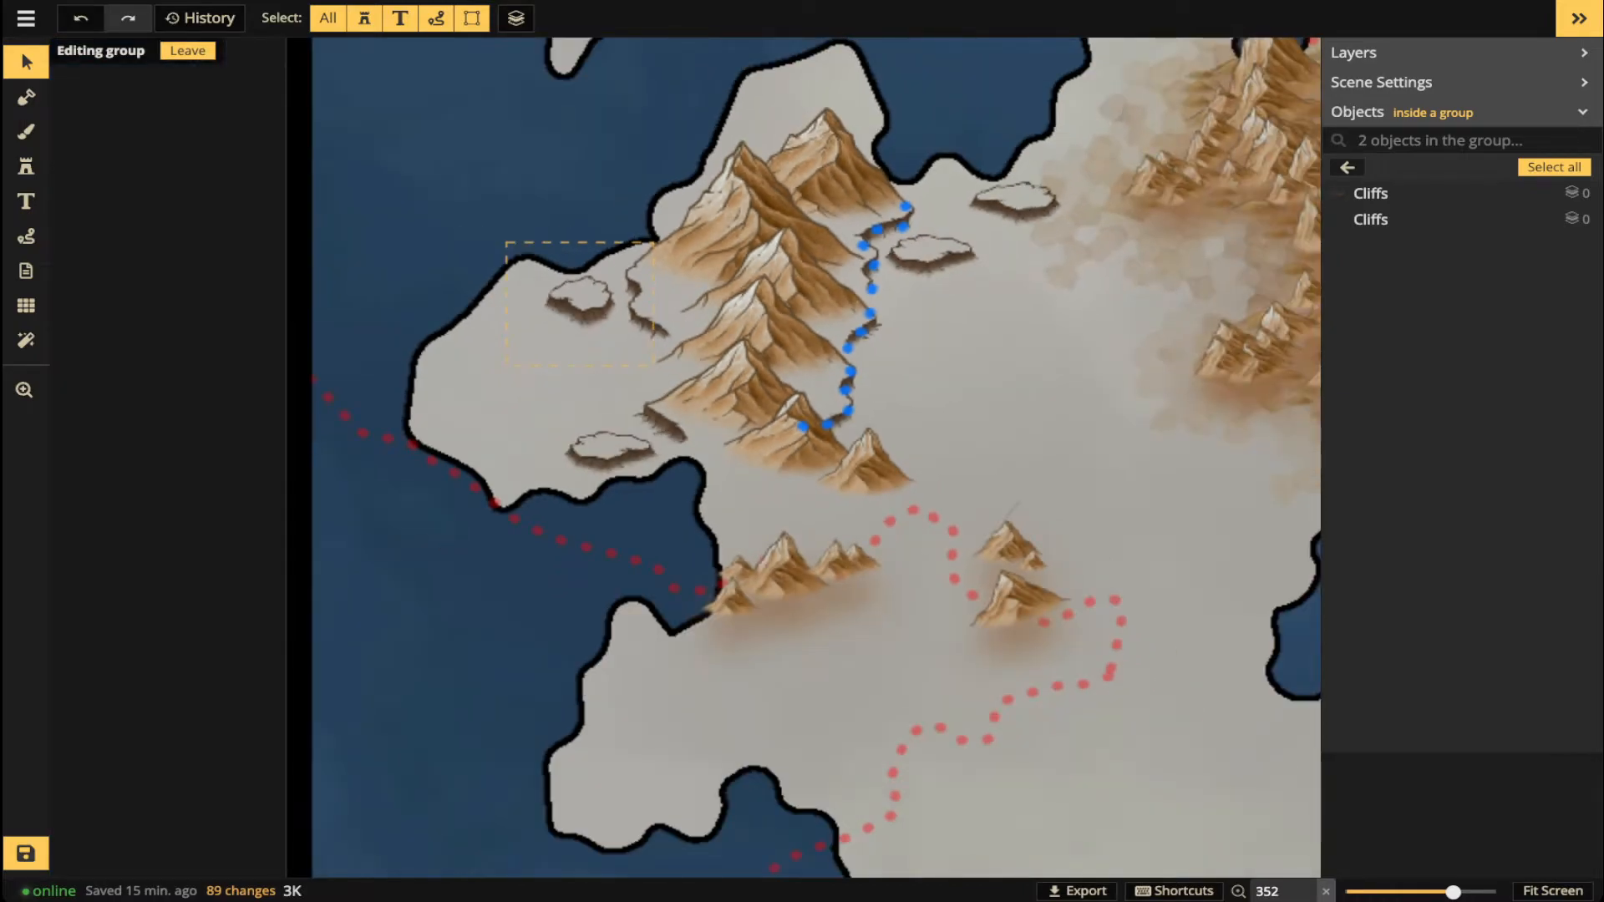
key("Escape")
scroll(1462, 468, "down", 5)
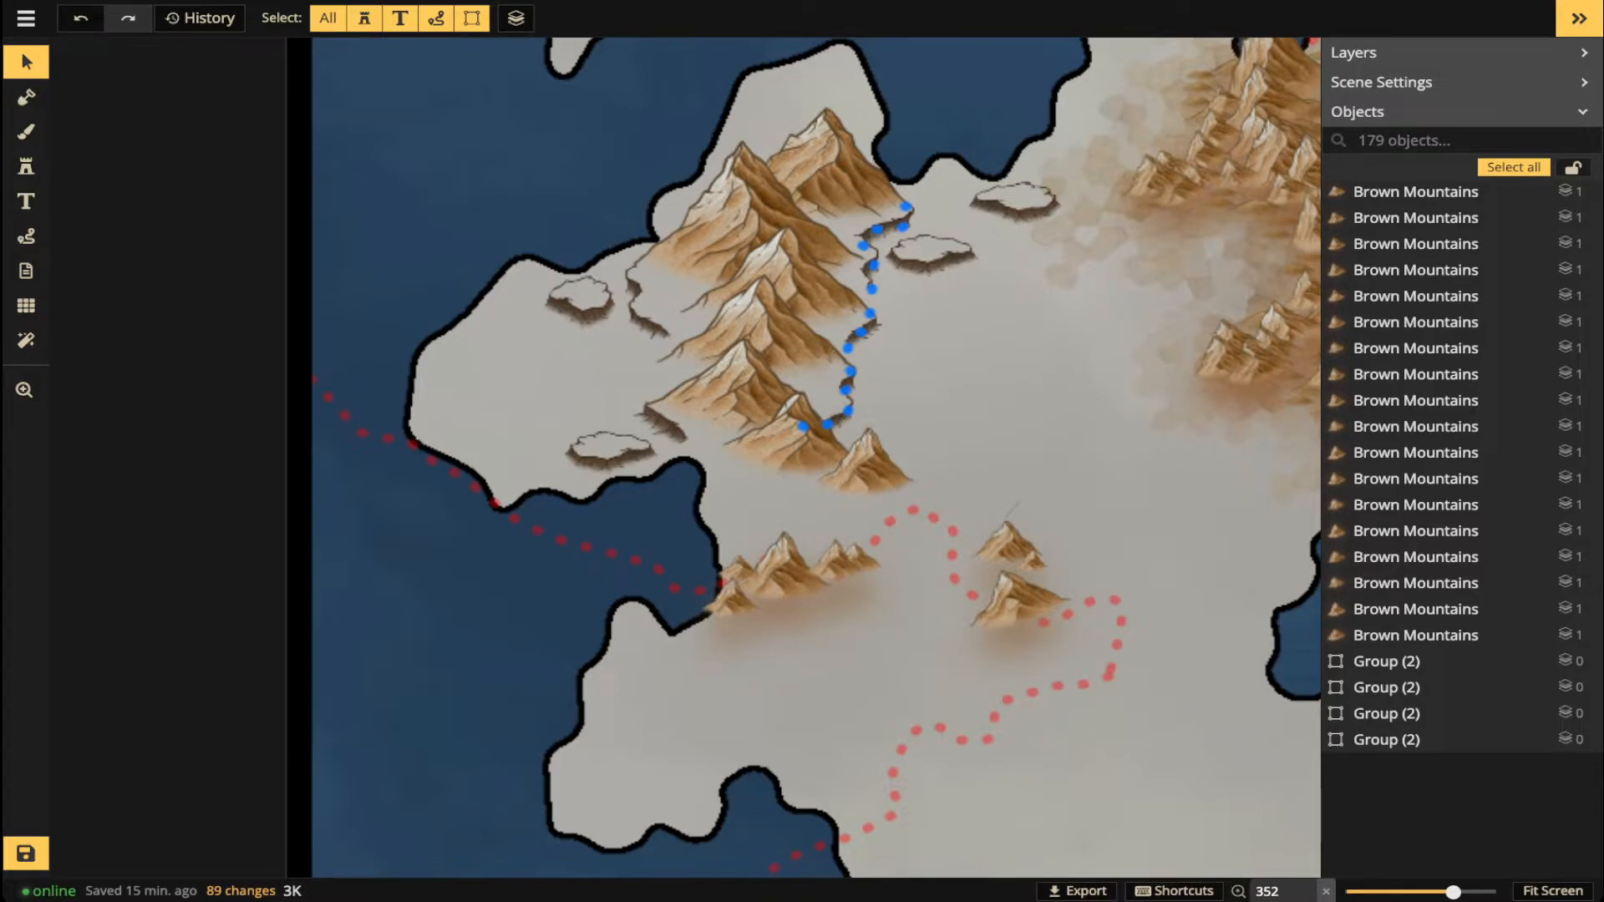
- Save the map
scroll(796, 251, "up", 1)
scroll(796, 251, "down", 2)
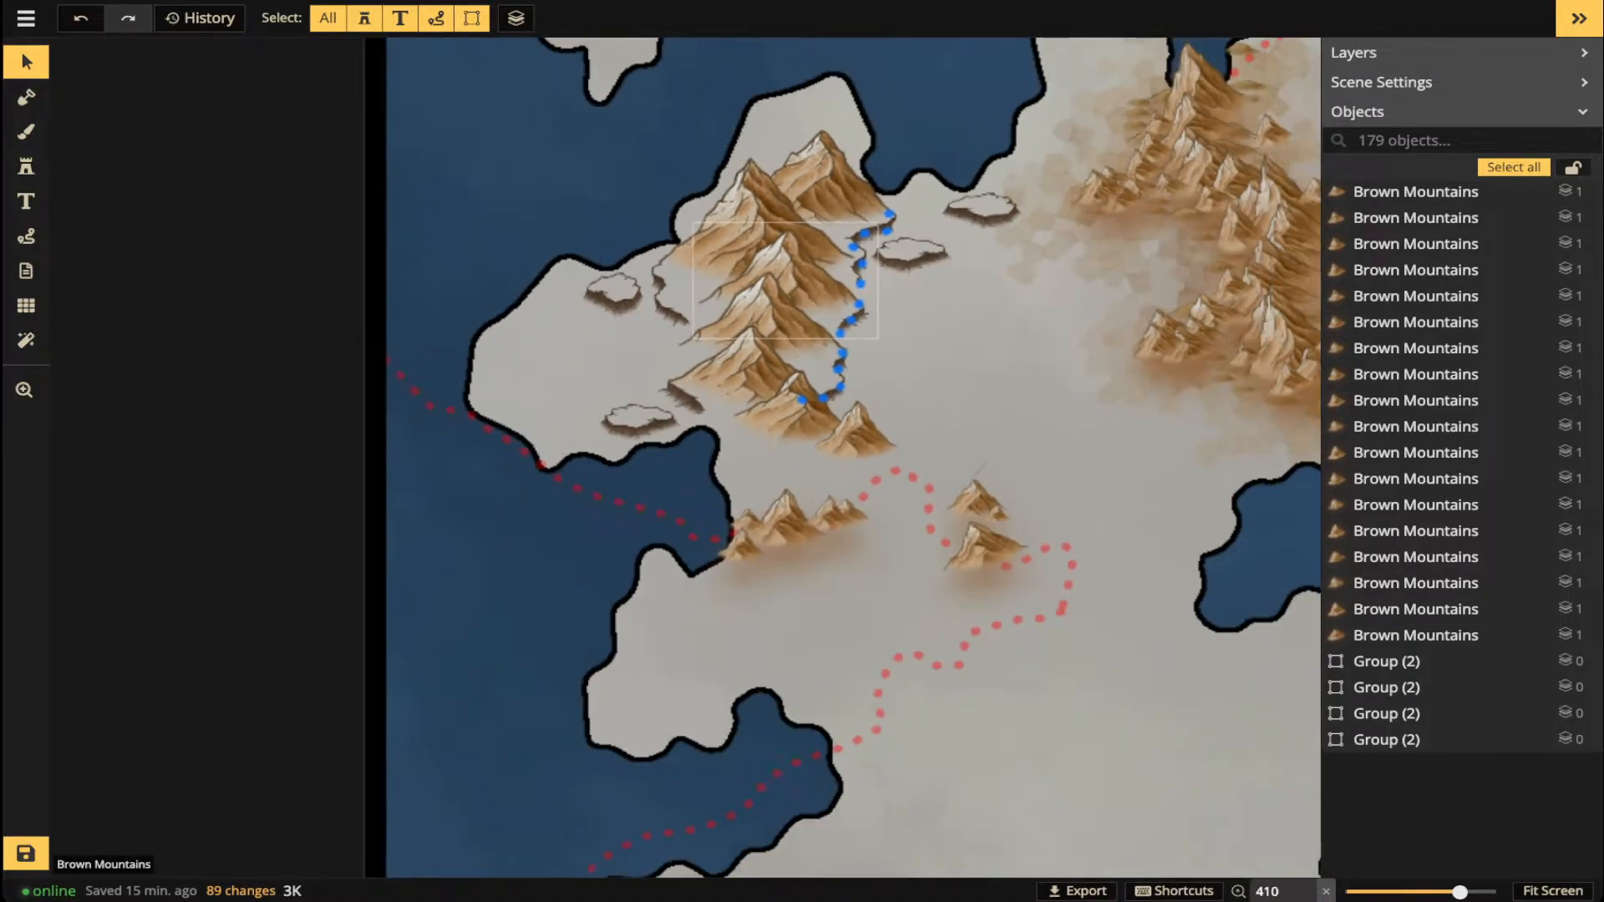
left_click_drag(796, 251, 753, 357)
left_click(26, 853)
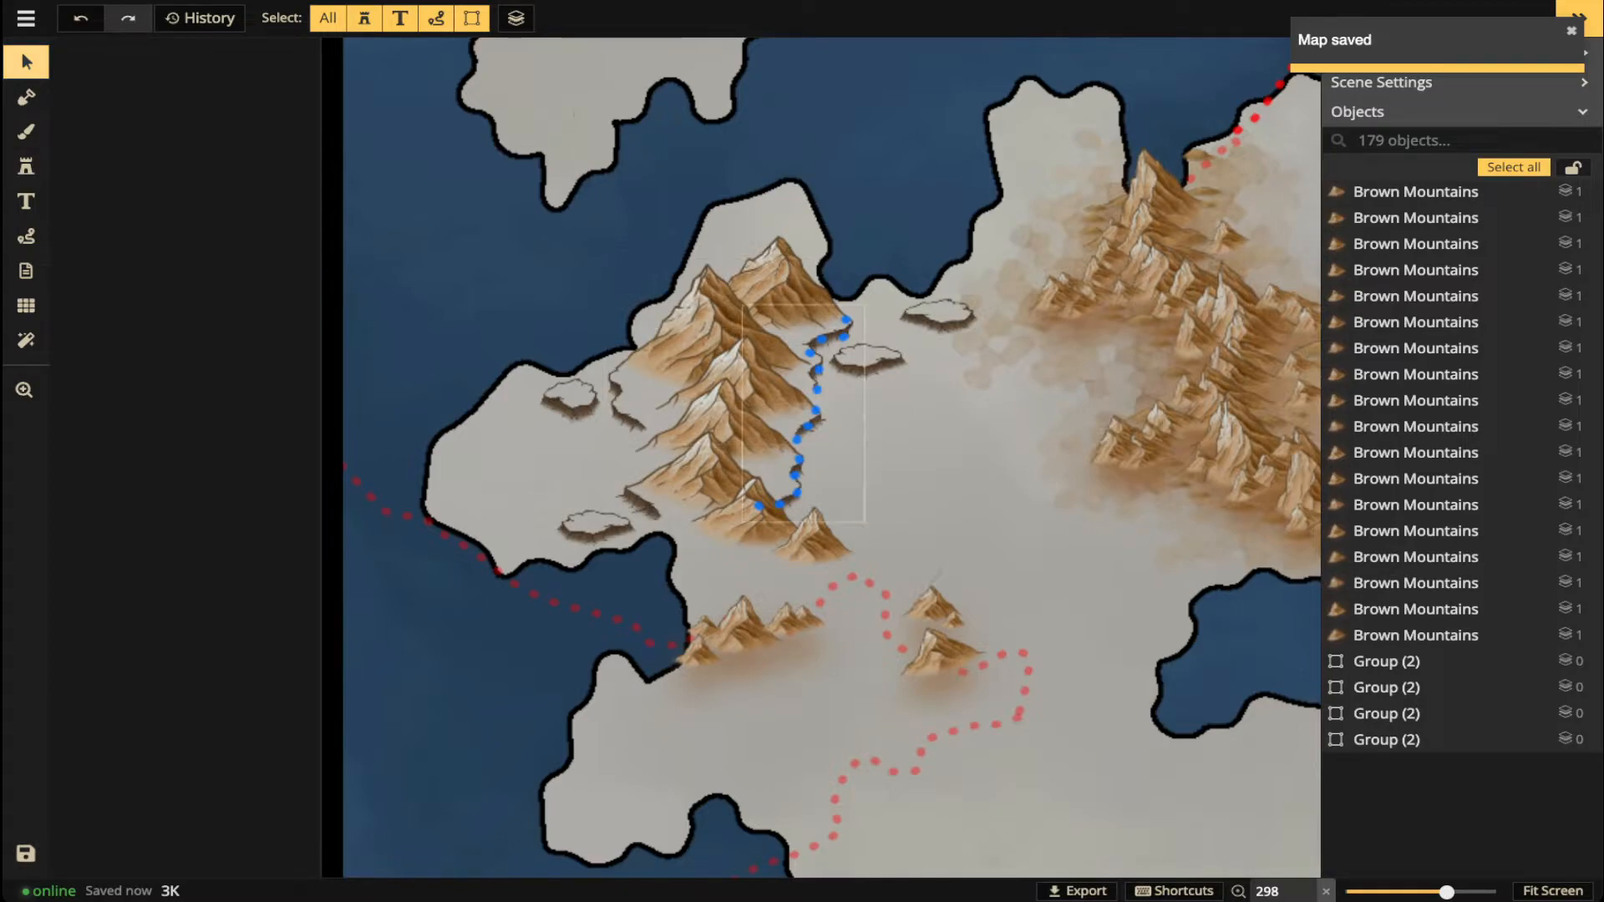
- Delete the blue dotted path along the range's eastern cliffs
left_click(816, 389)
key("Delete")
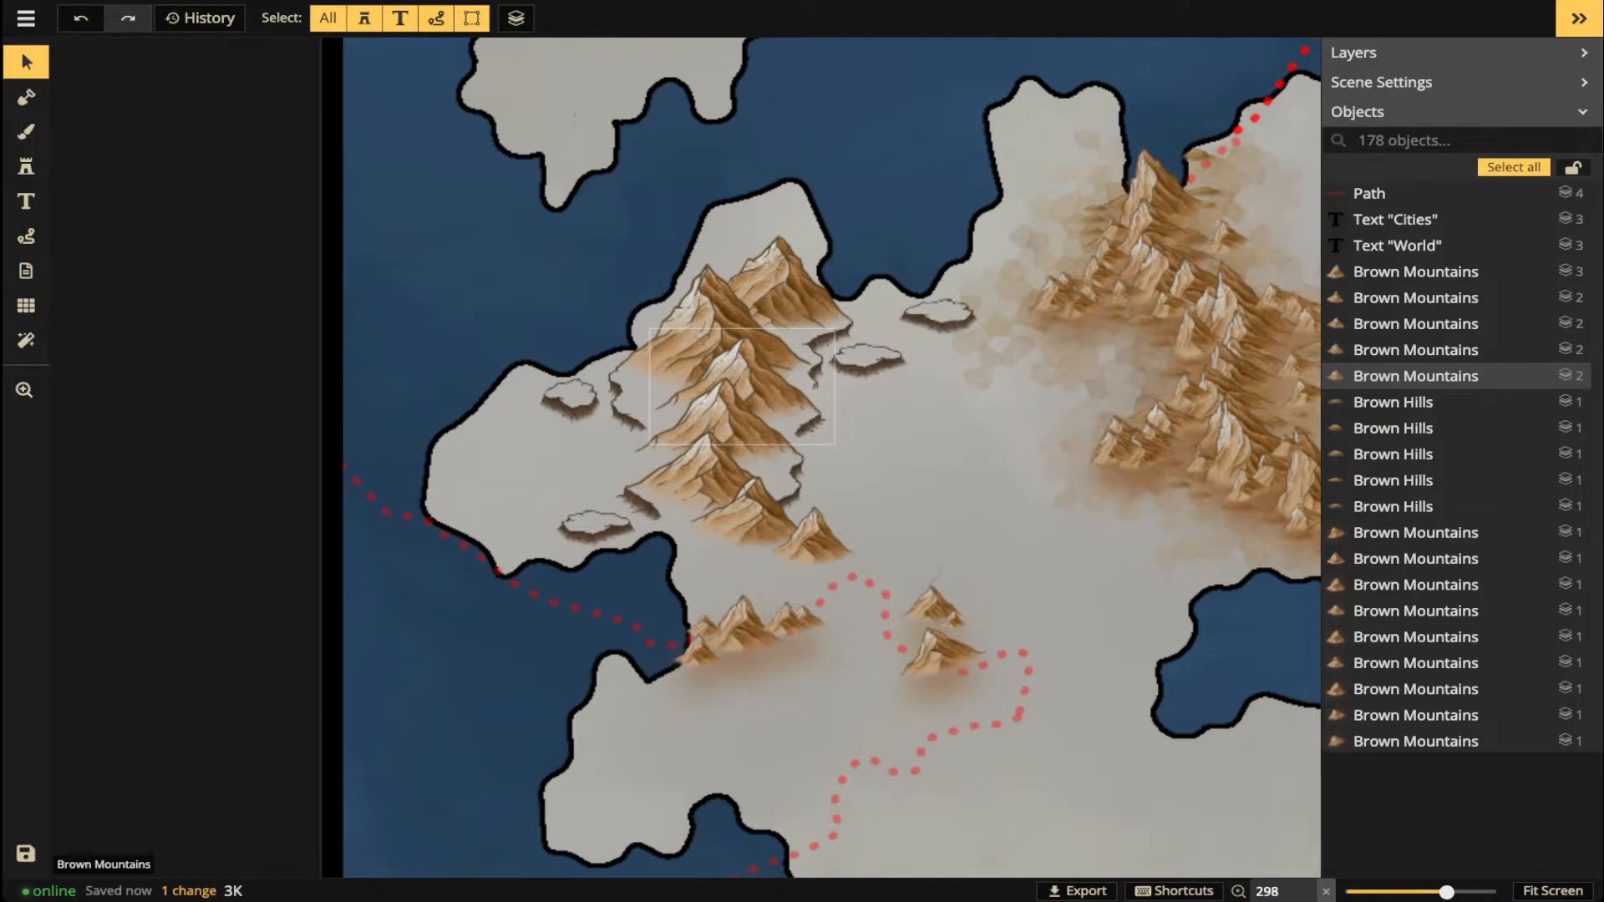
- Tilt the range's large northwestern mountain counterclockwise, then rotate the northernmost peak behind it to 8 and nudge it slightly northeast
left_click(711, 331)
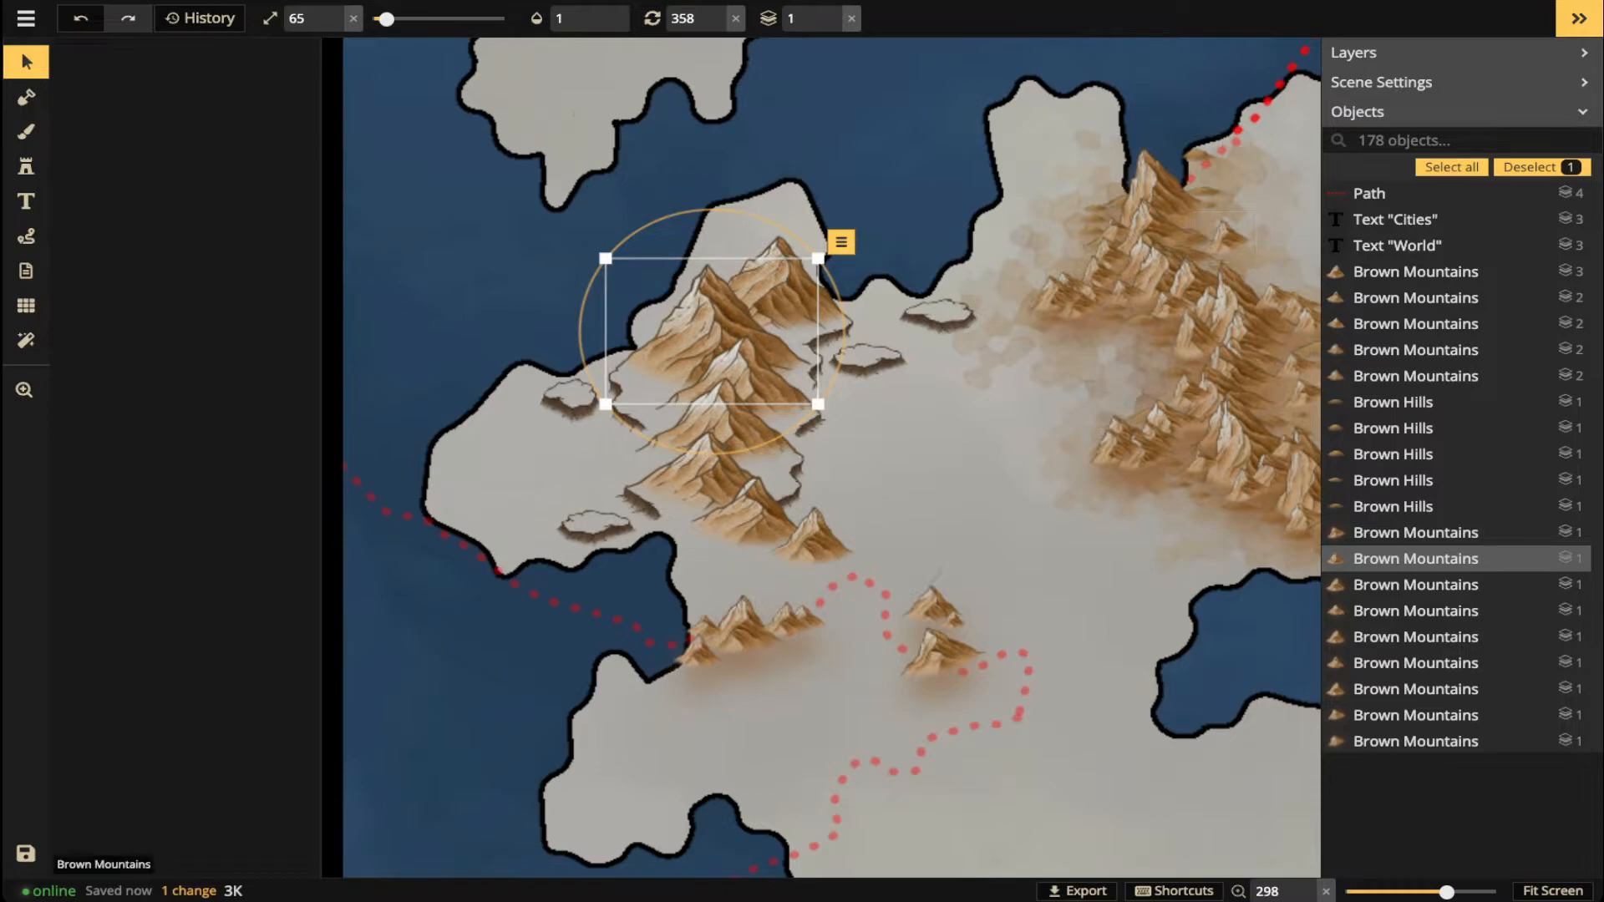
scroll(770, 338, "up", 3)
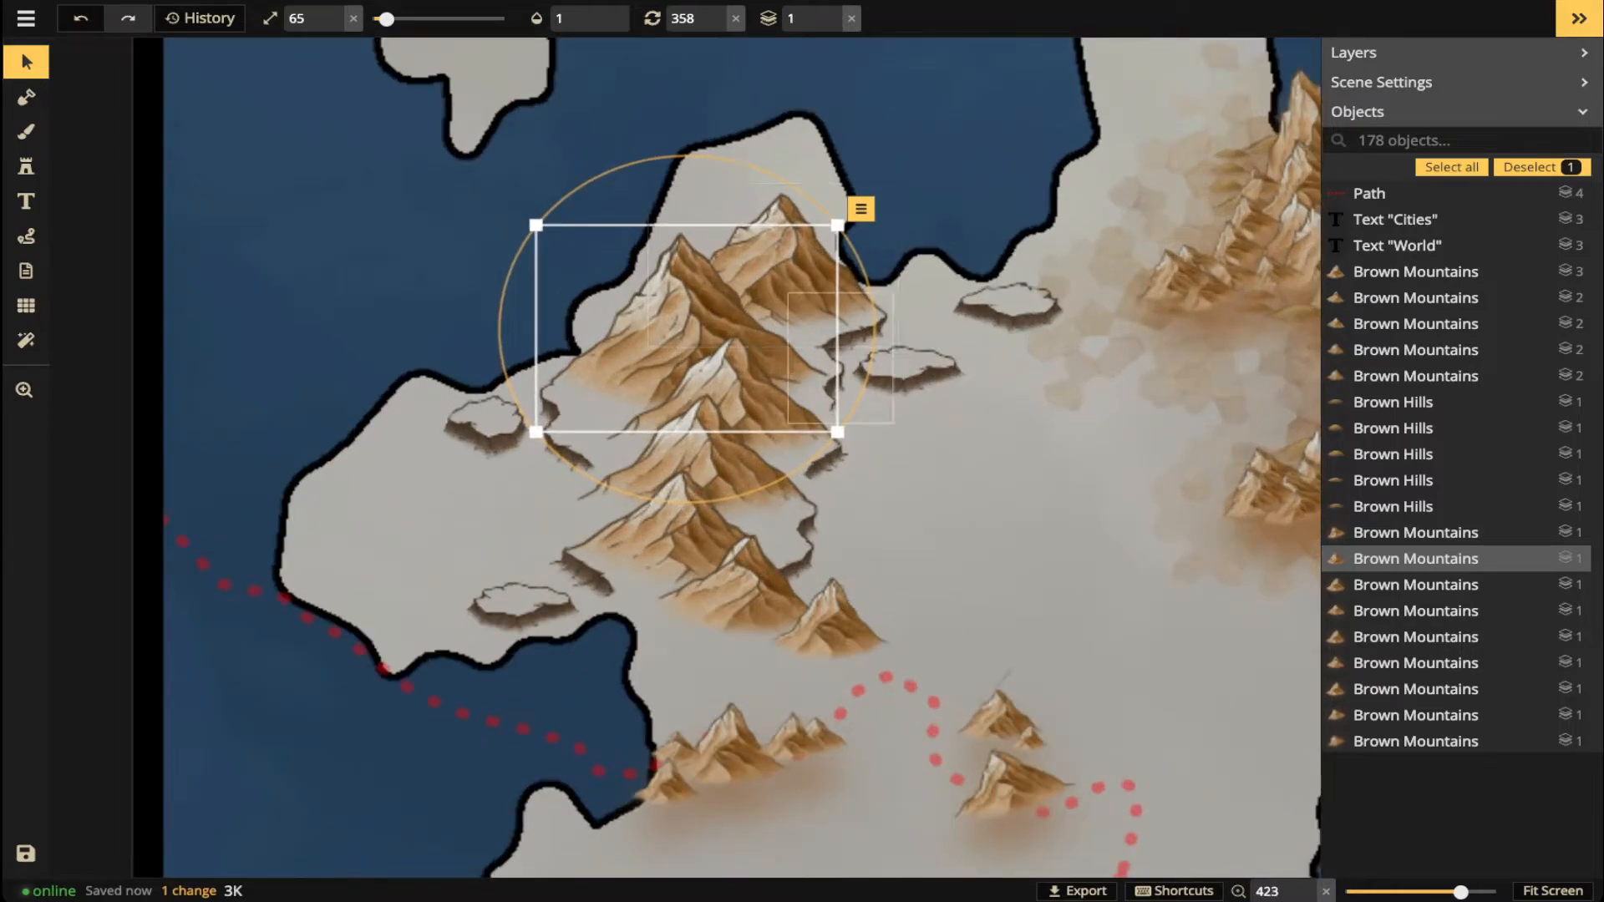
left_click_drag(874, 330, 926, 314)
left_click(858, 302)
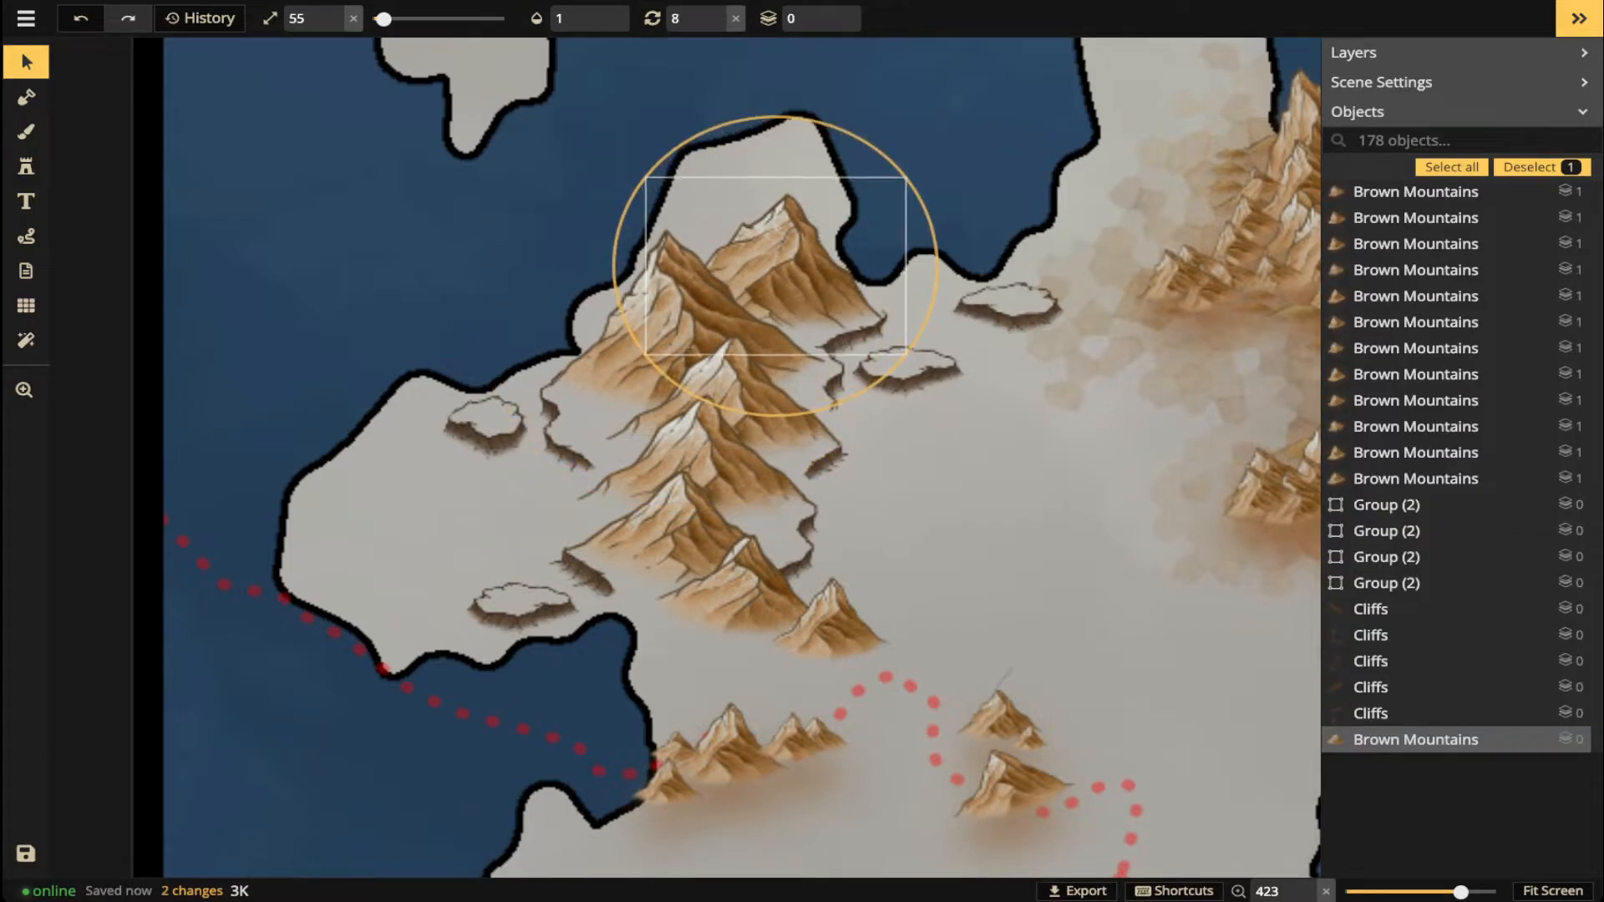
left_click_drag(776, 265, 781, 261)
- Rotate the two mountains in the middle of the range, setting the upper one to 9 and the one below it to 358
left_click(730, 406)
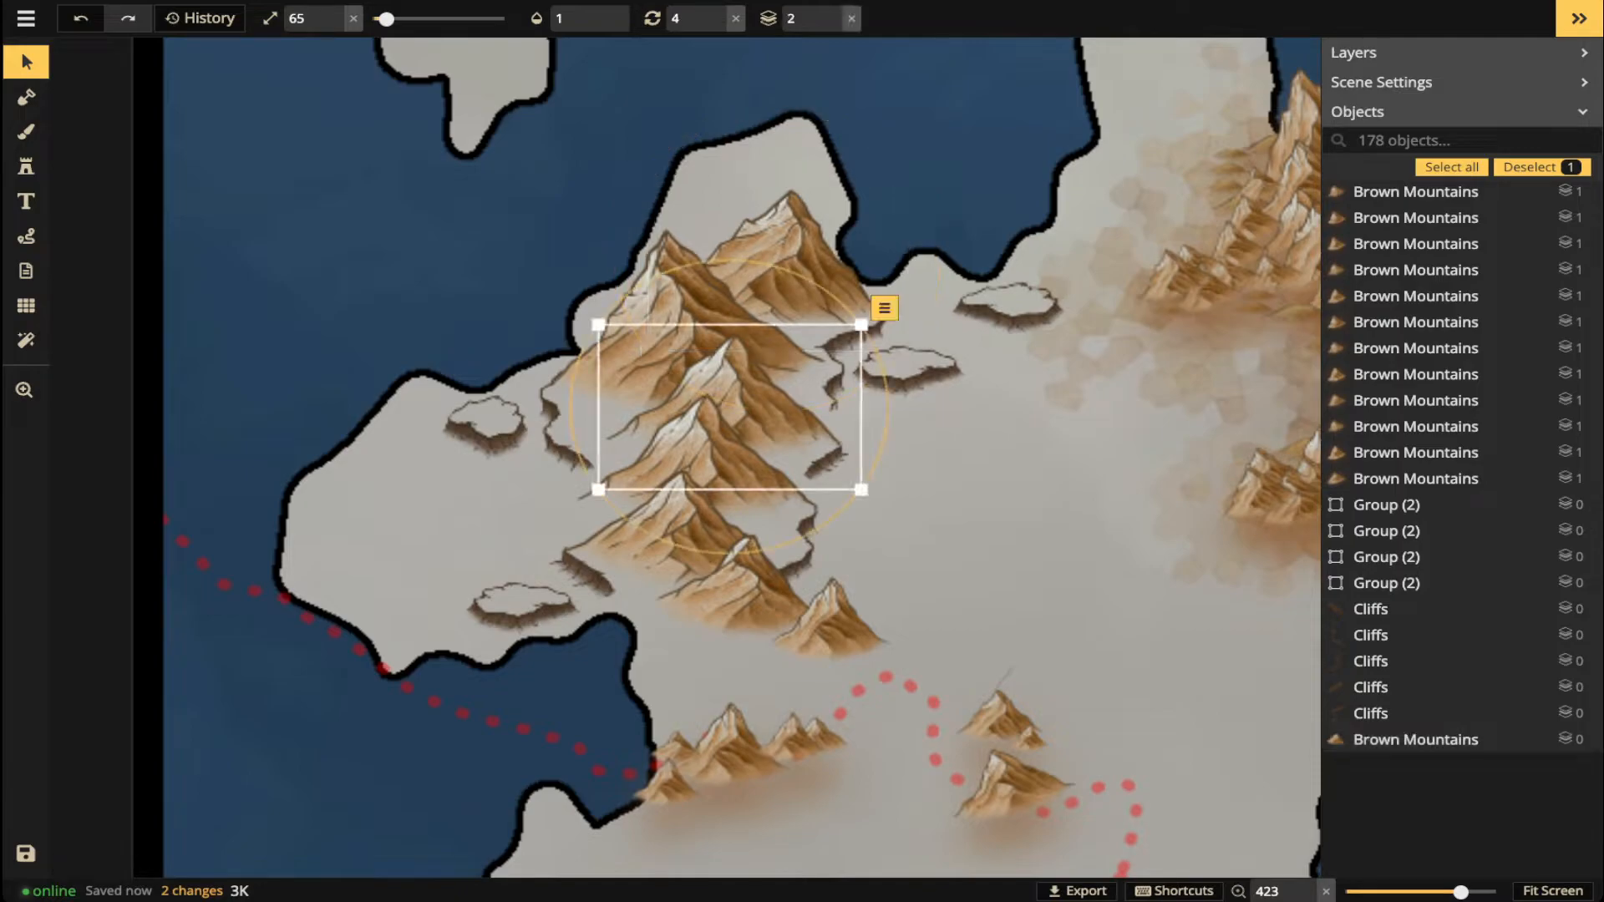
left_click_drag(882, 448, 880, 462)
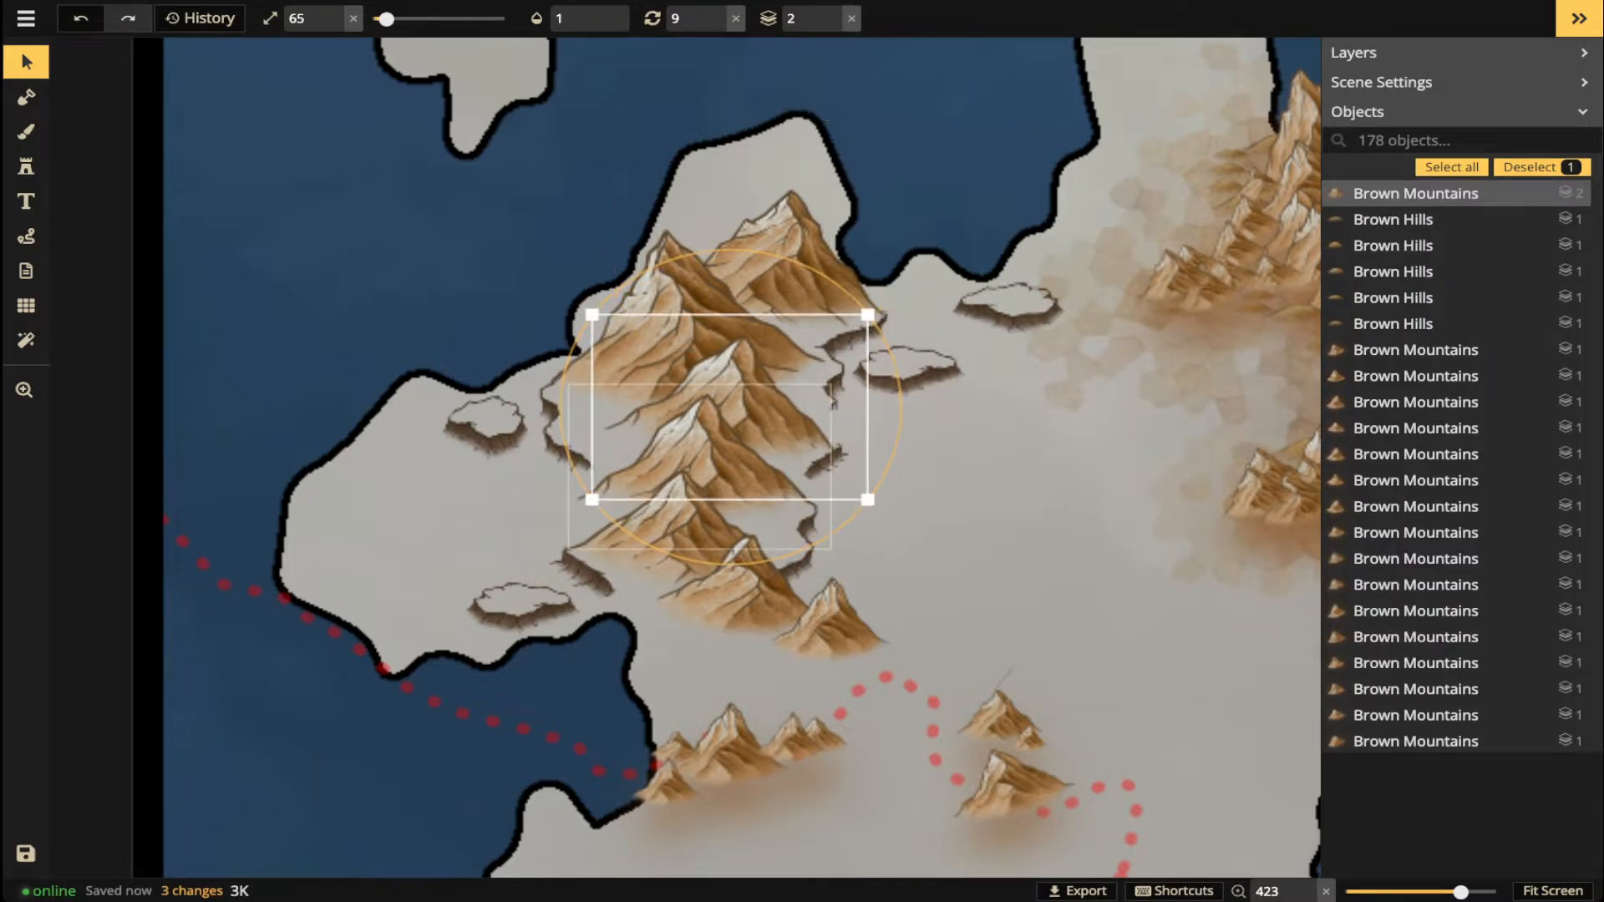
left_click(817, 451)
left_click_drag(591, 573, 602, 583)
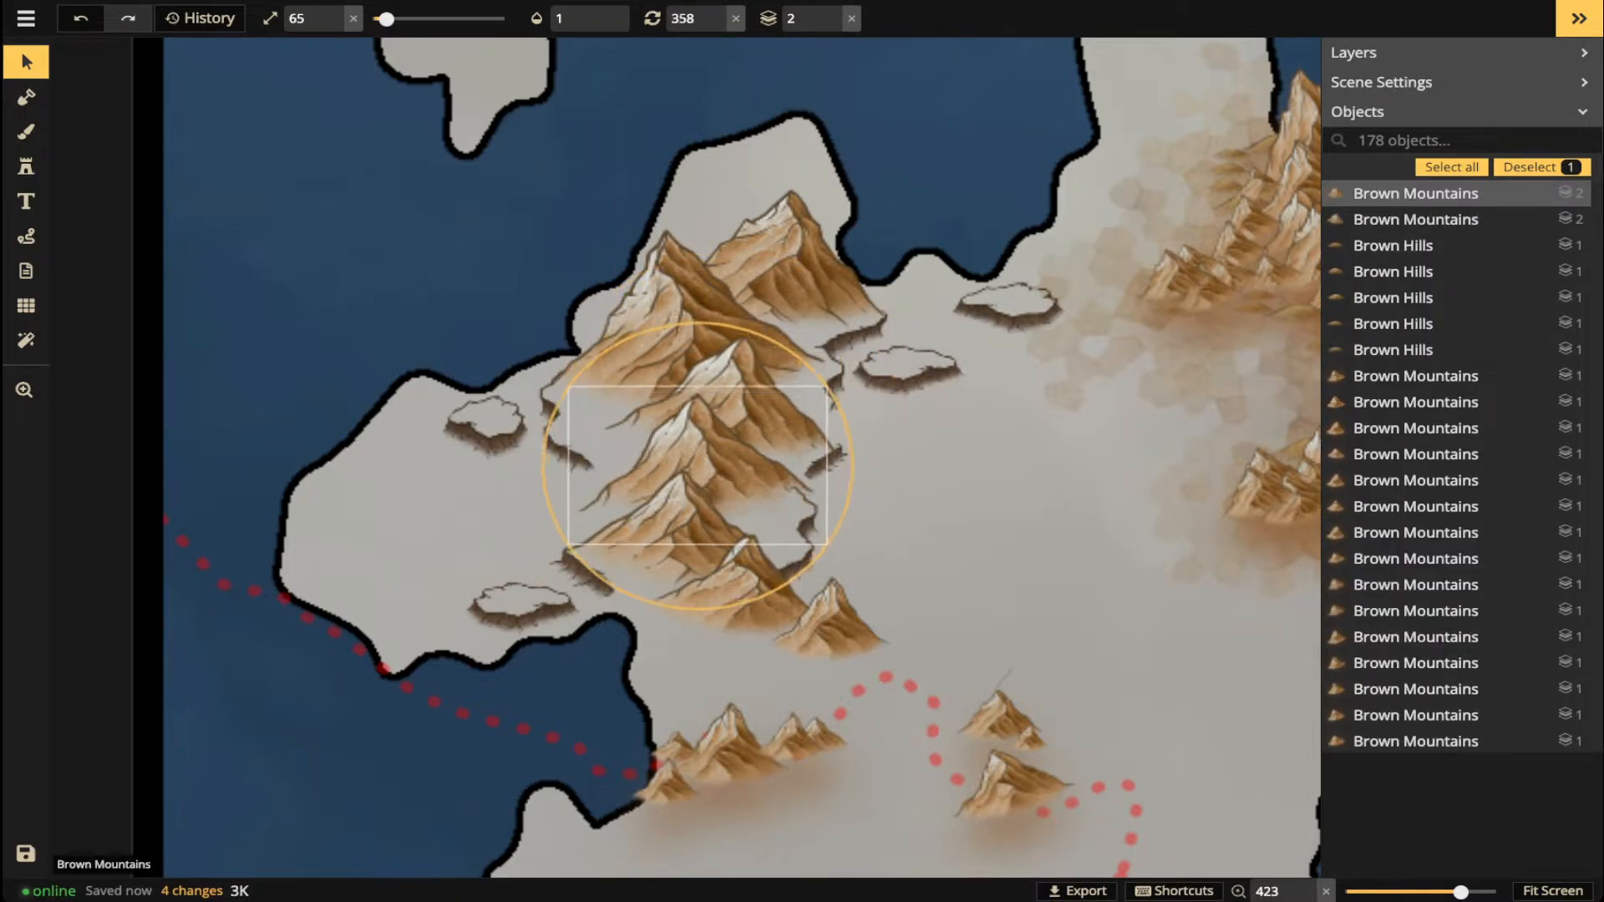
- Adjust the tilt of the range's lower mountains, rotating the second-to-last one to 348 and the small southernmost one to 4, then clear the selection
left_click(678, 534)
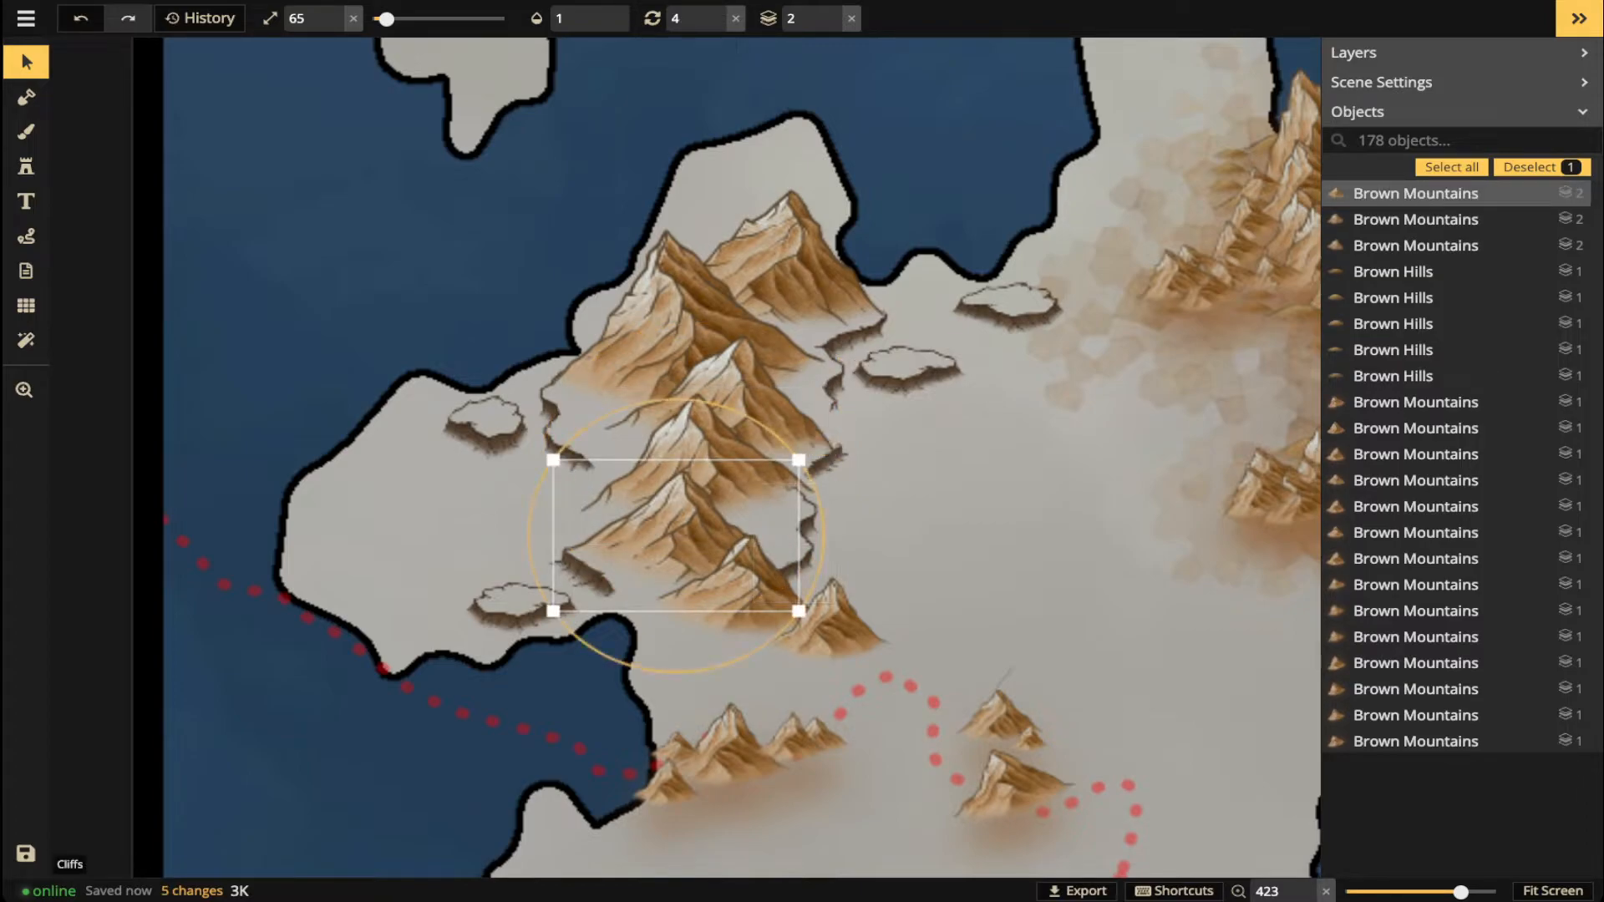
left_click_drag(823, 551, 818, 572)
left_click(747, 584)
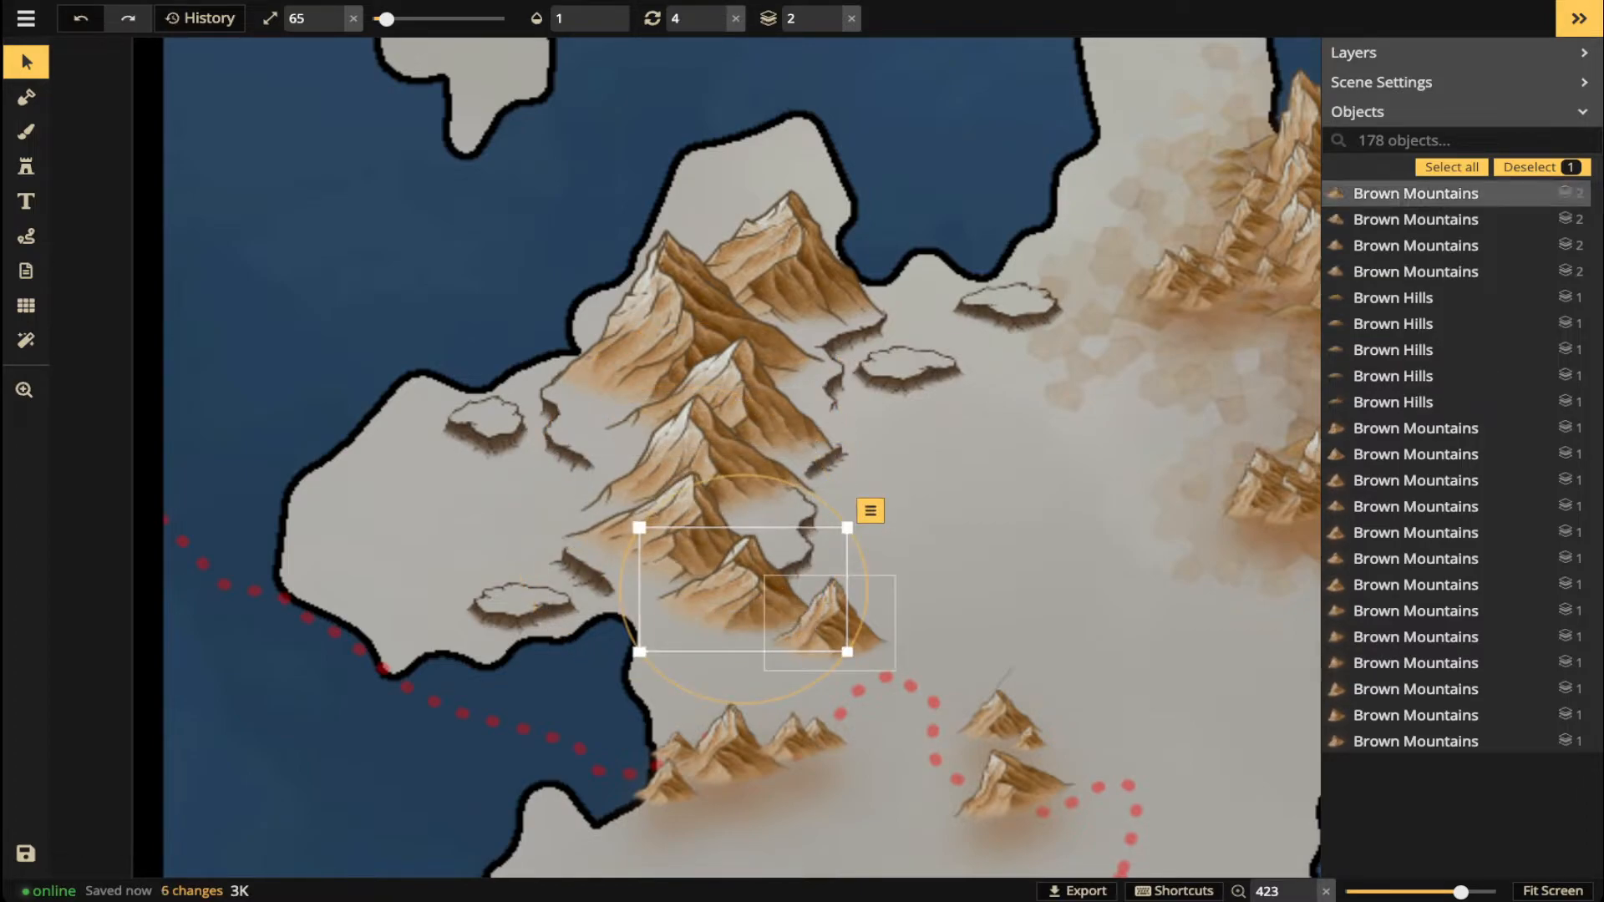
left_click_drag(860, 628, 867, 596)
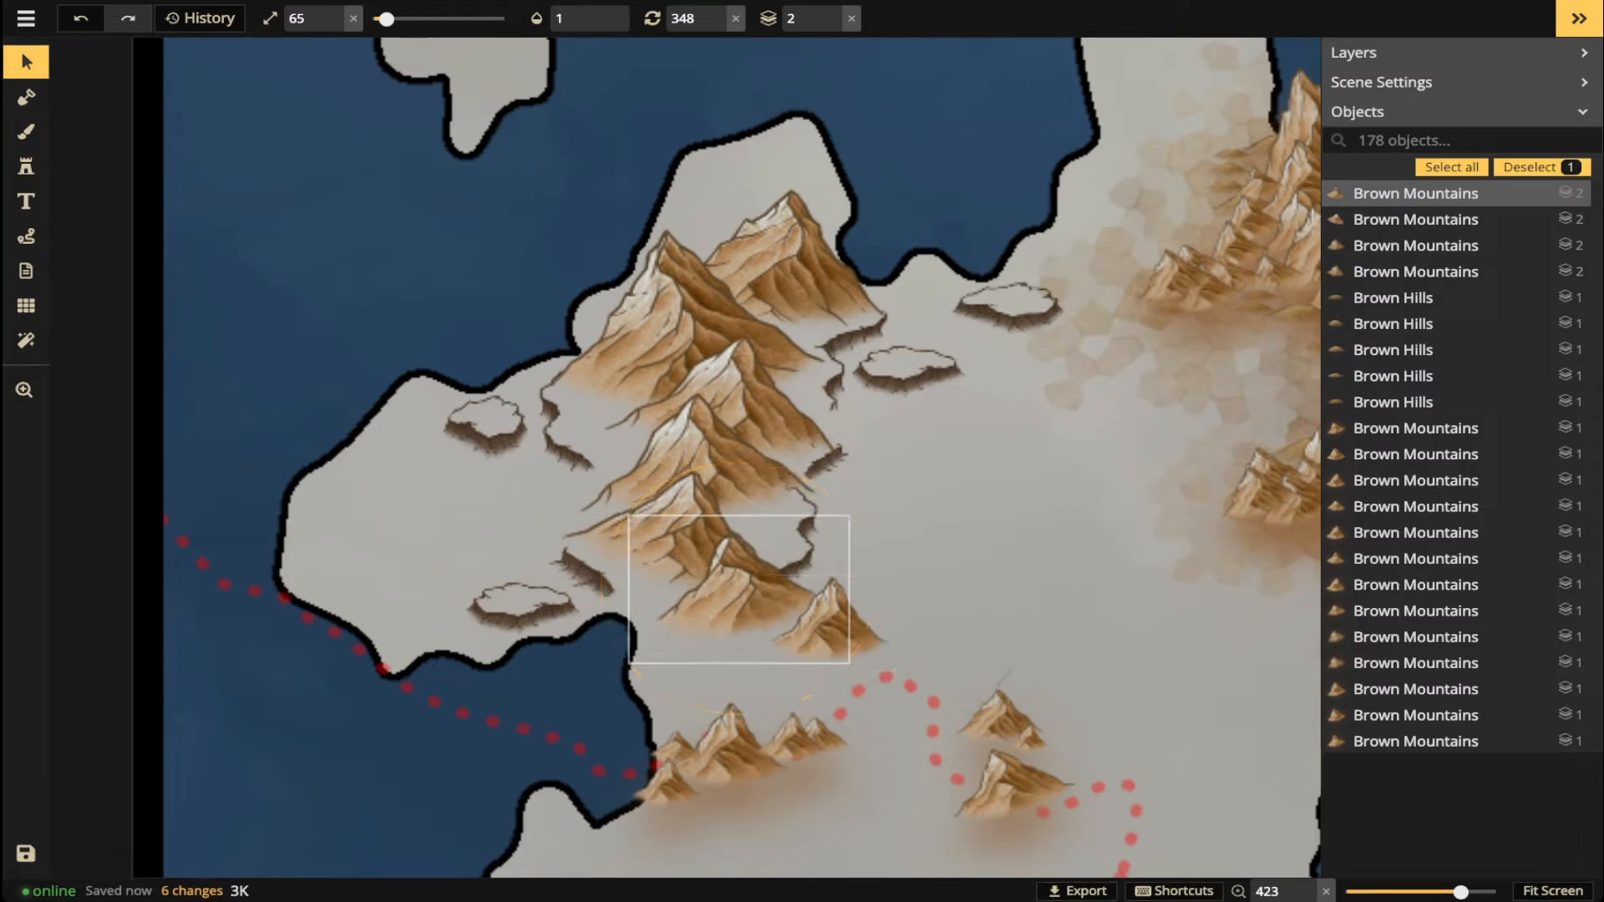
left_click(823, 625)
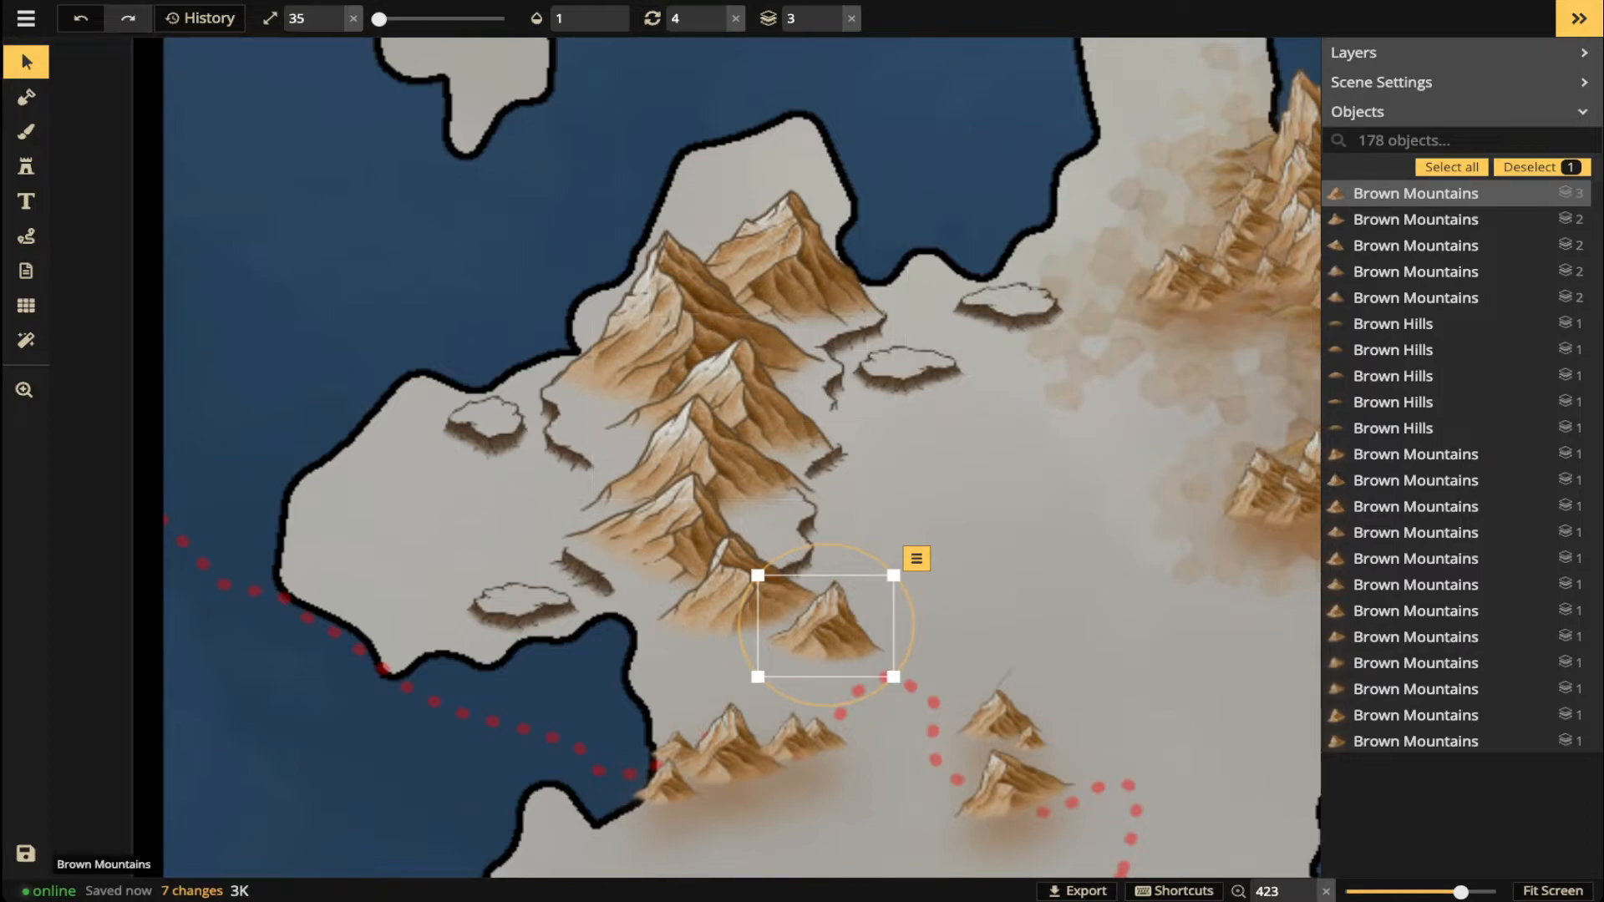
left_click(818, 464)
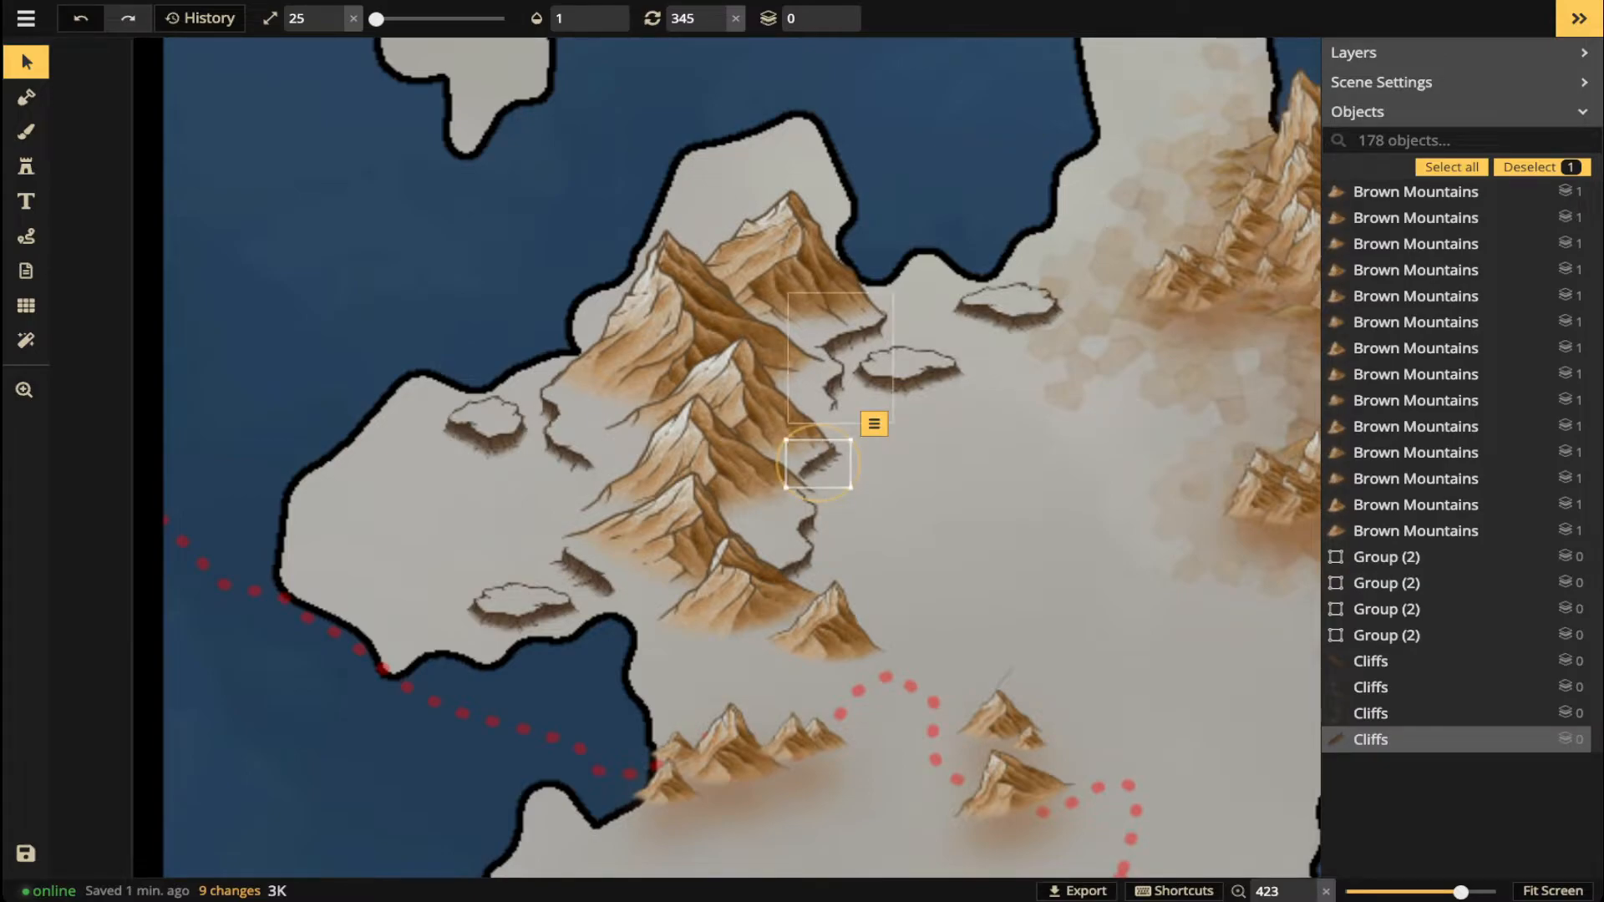
key("Escape")
- Place a Brown Mountains stamp, variant 8, at size 55 with rotation reset to 0 in the sea northwest of the range
scroll(597, 318, "down", 3)
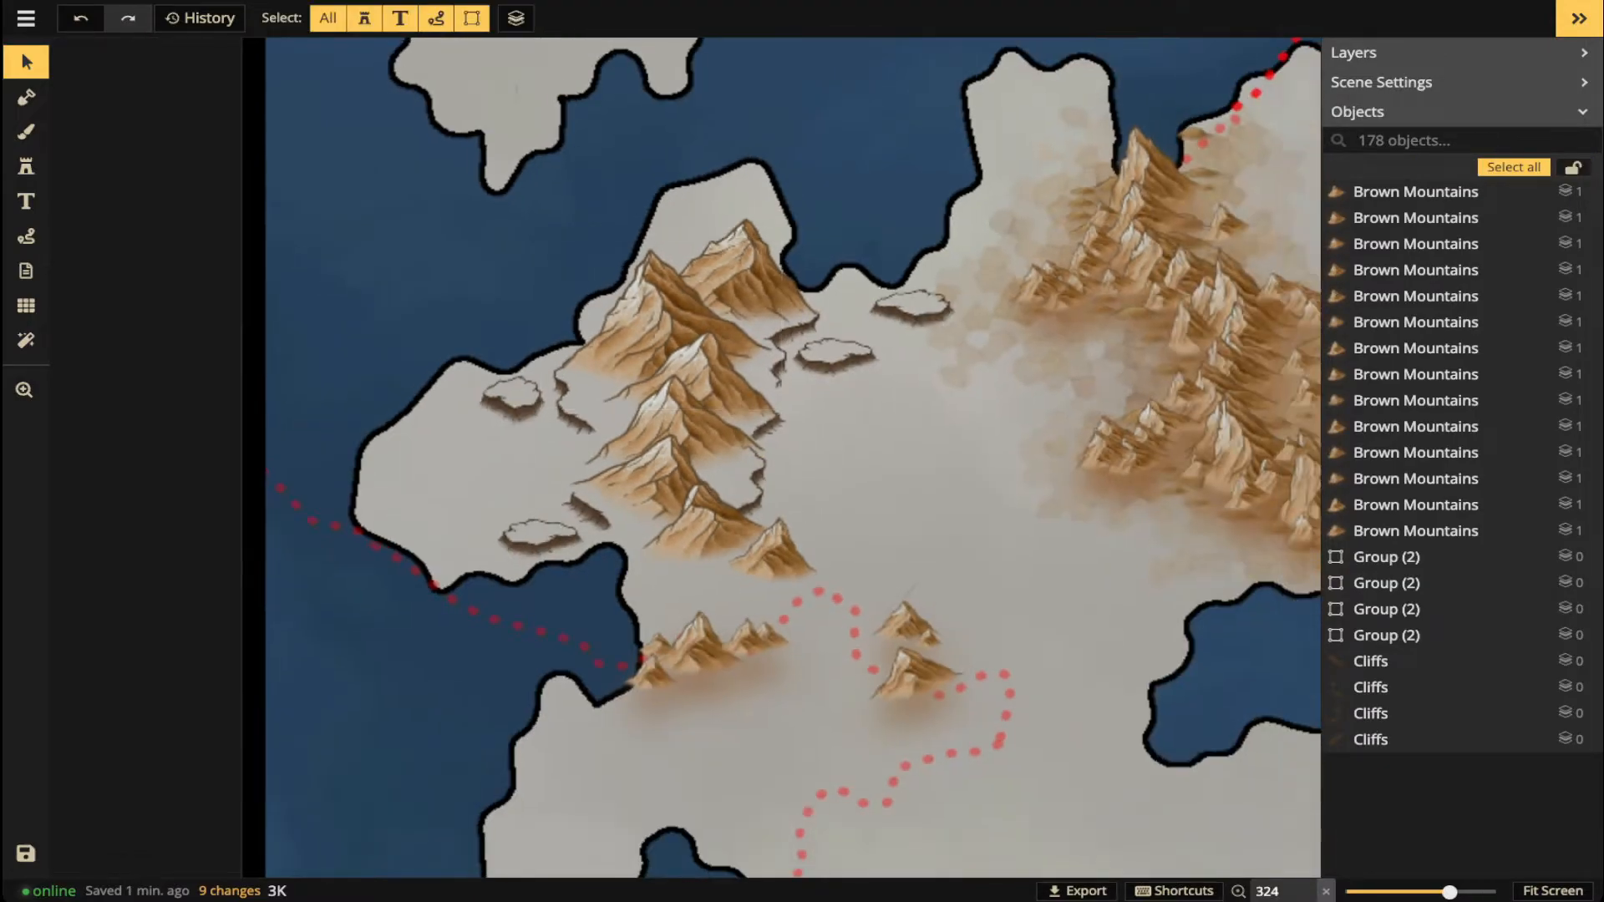
key("s")
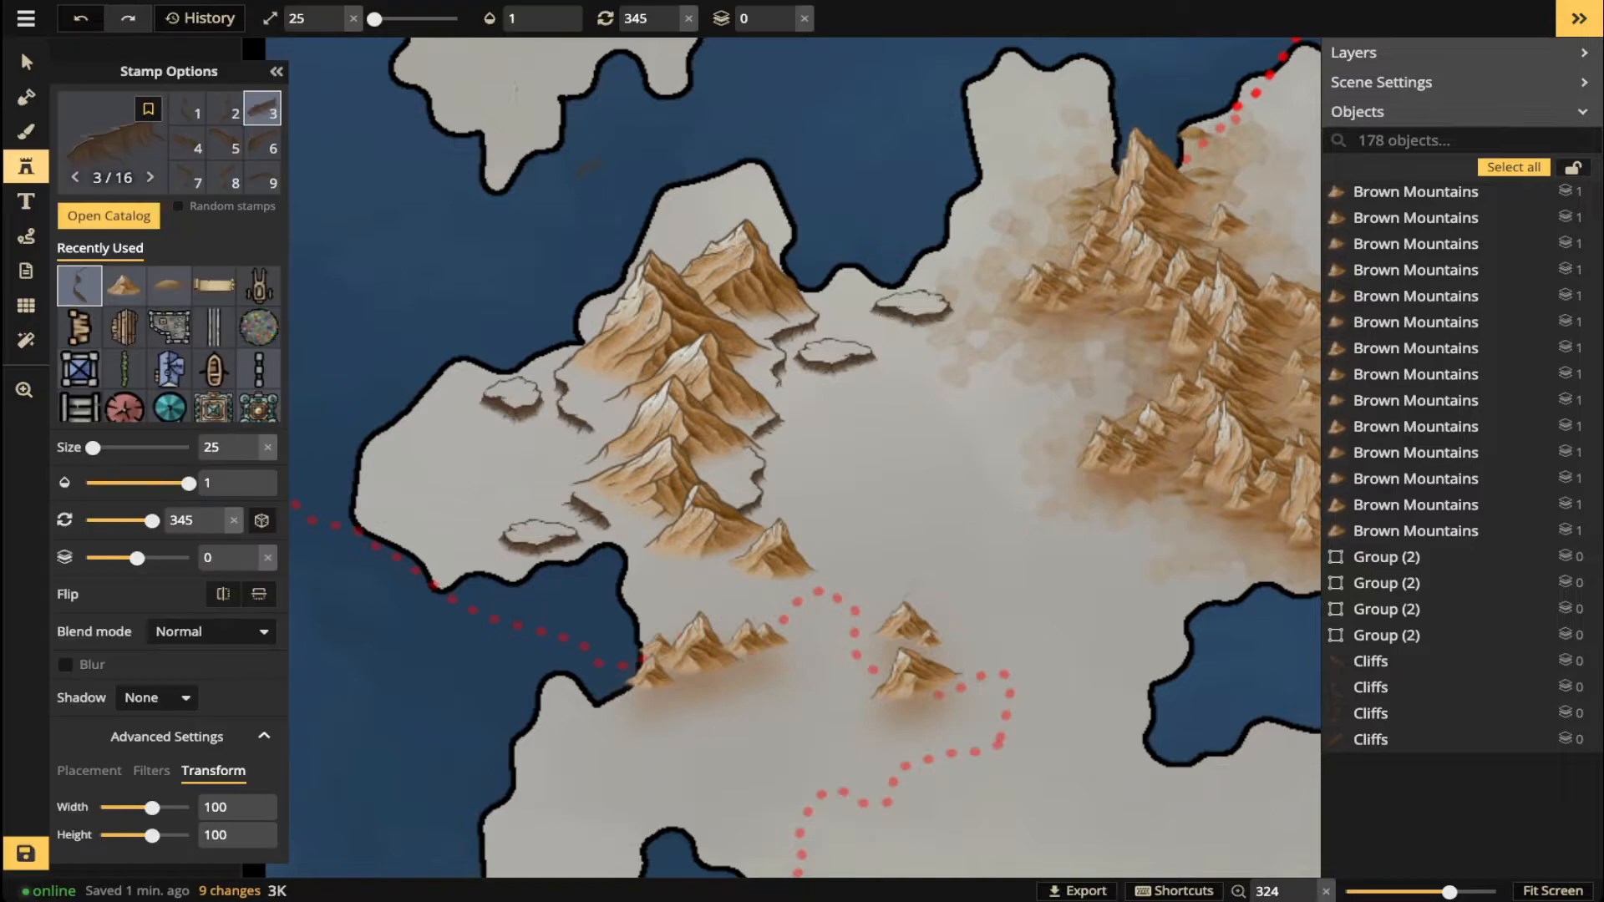
scroll(703, 283, "up", 2)
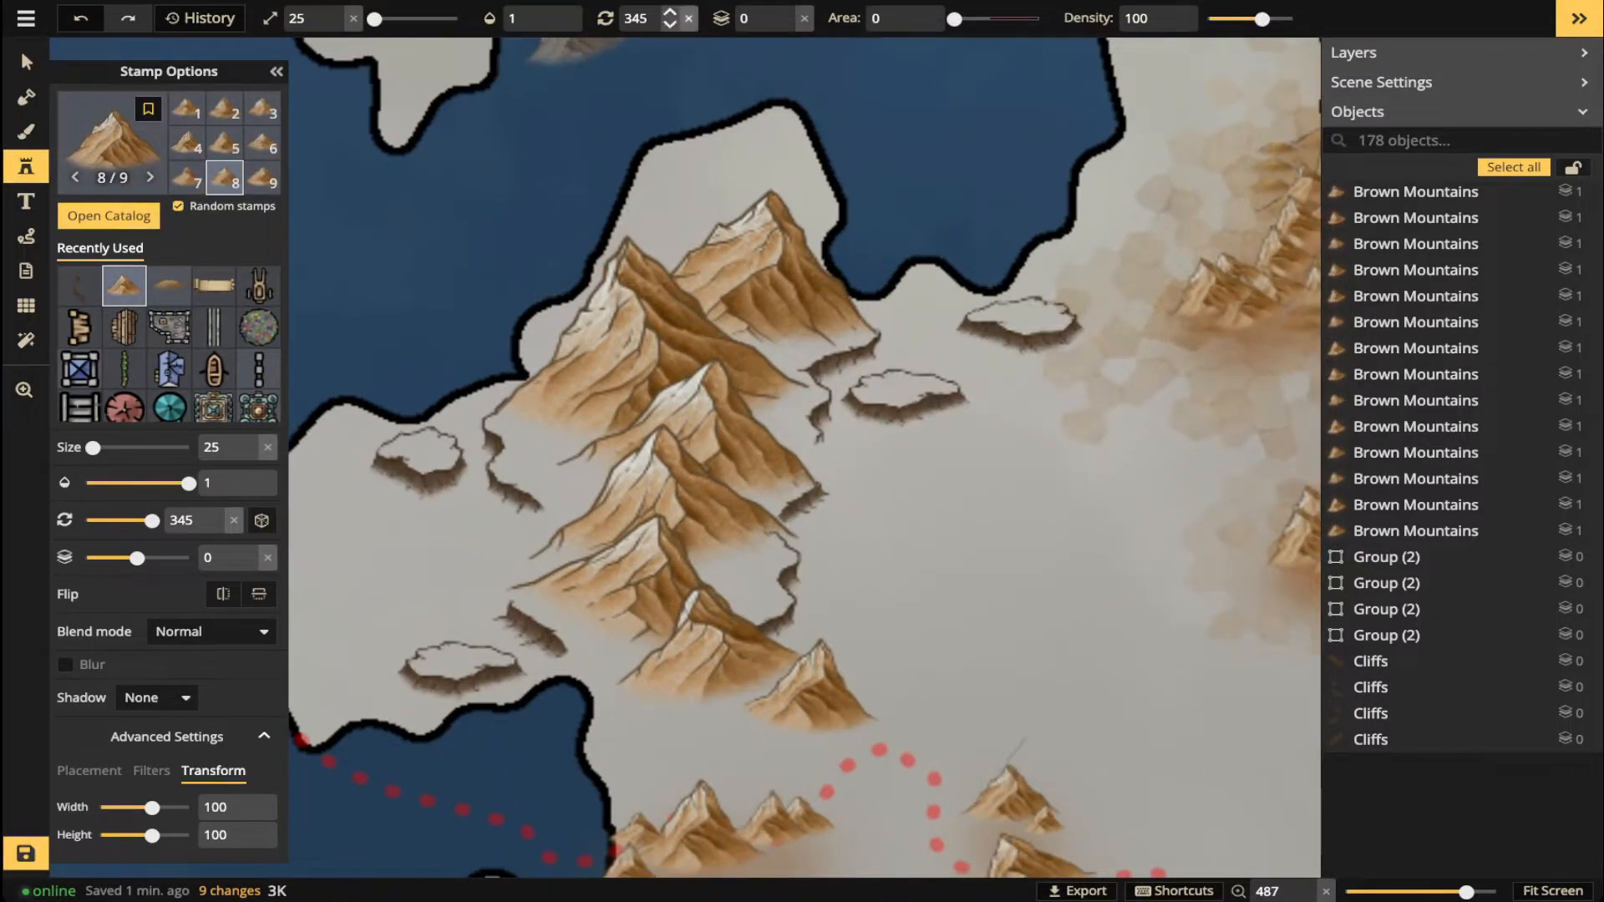
left_click(687, 19)
scroll(426, 261, "up", 4)
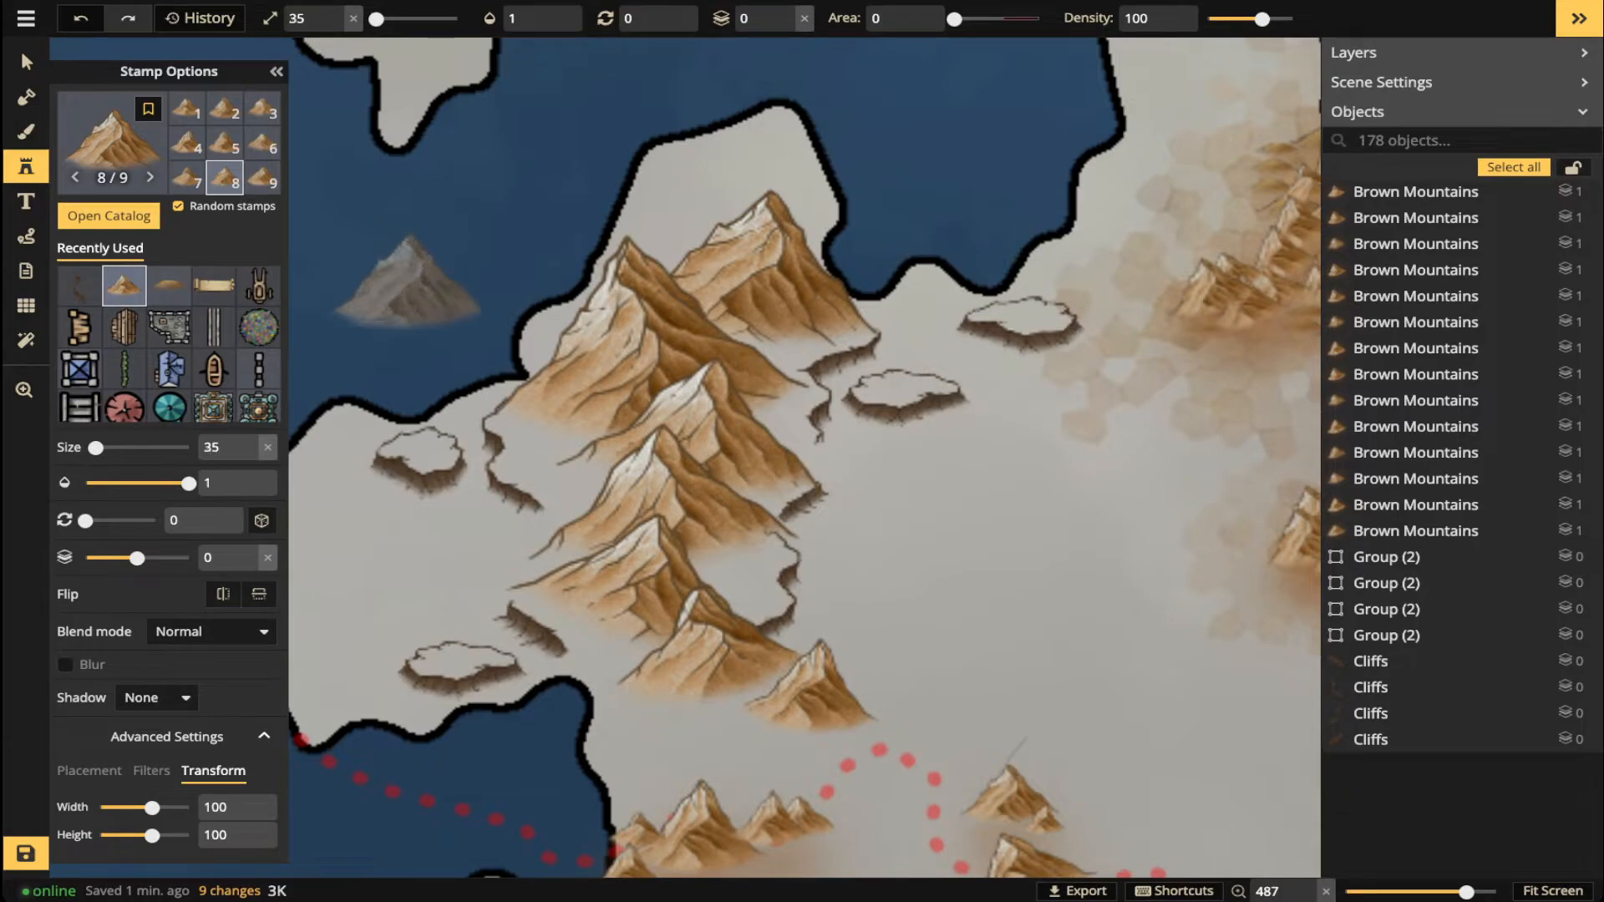
scroll(418, 257, "down", 1)
left_click(418, 257)
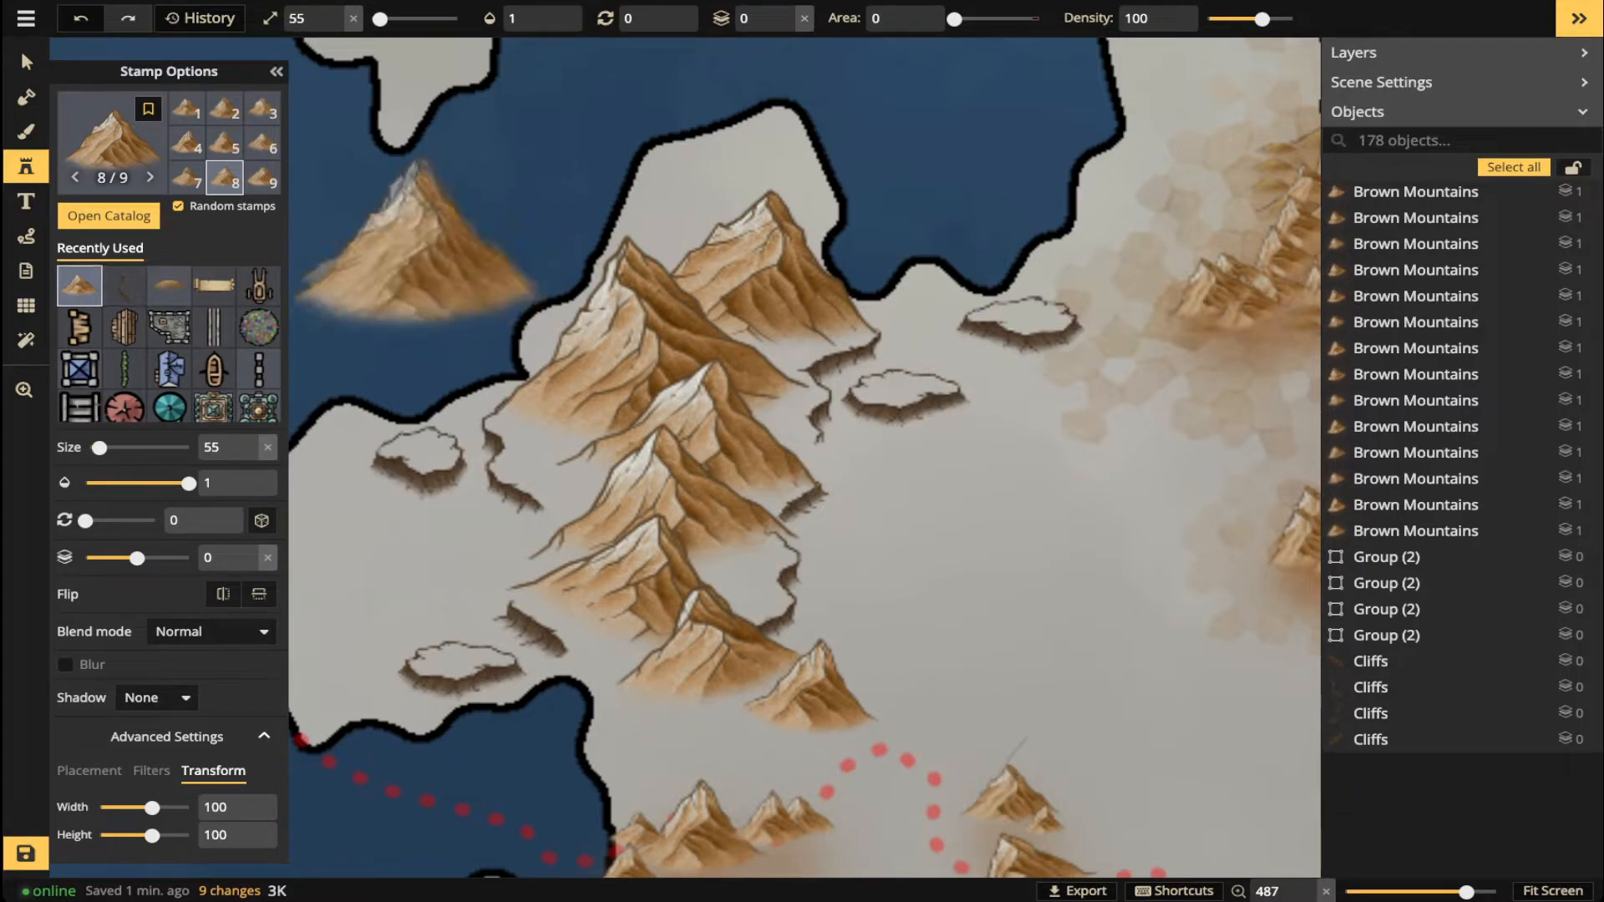
- Narrow the new sea mountain to width 33, raise it to layer 1 and move it onto the range's large northwestern peak
left_click(23, 53)
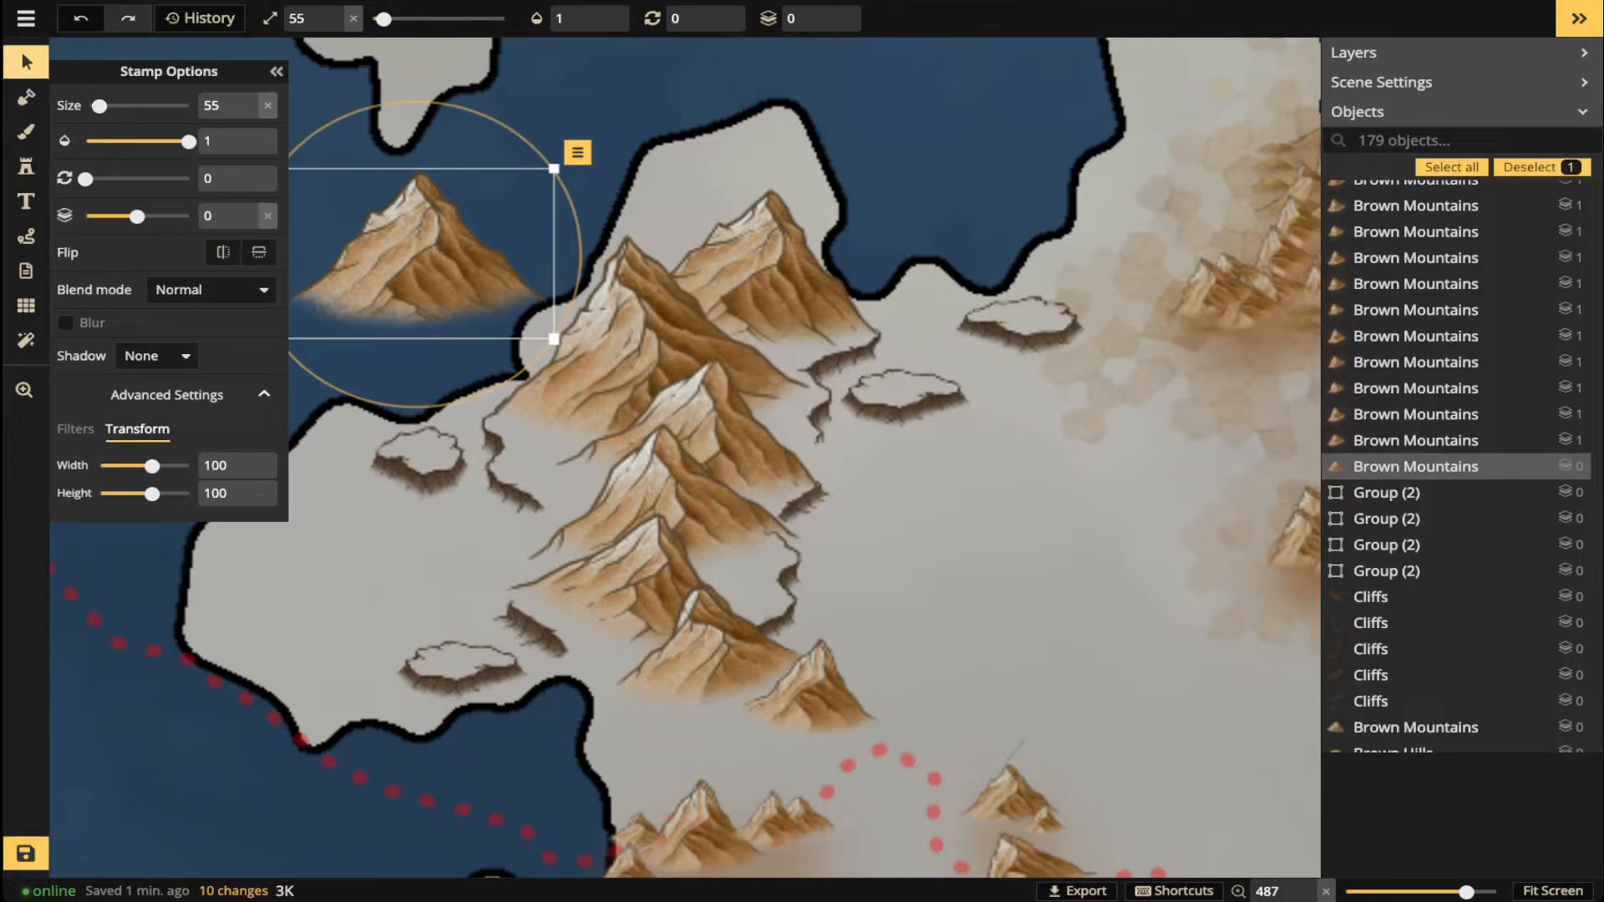
left_click_drag(152, 466, 126, 465)
mouse_move(413, 253)
left_mouse_down()
mouse_move(402, 273)
mouse_move(478, 224)
mouse_move(418, 255)
left_mouse_up()
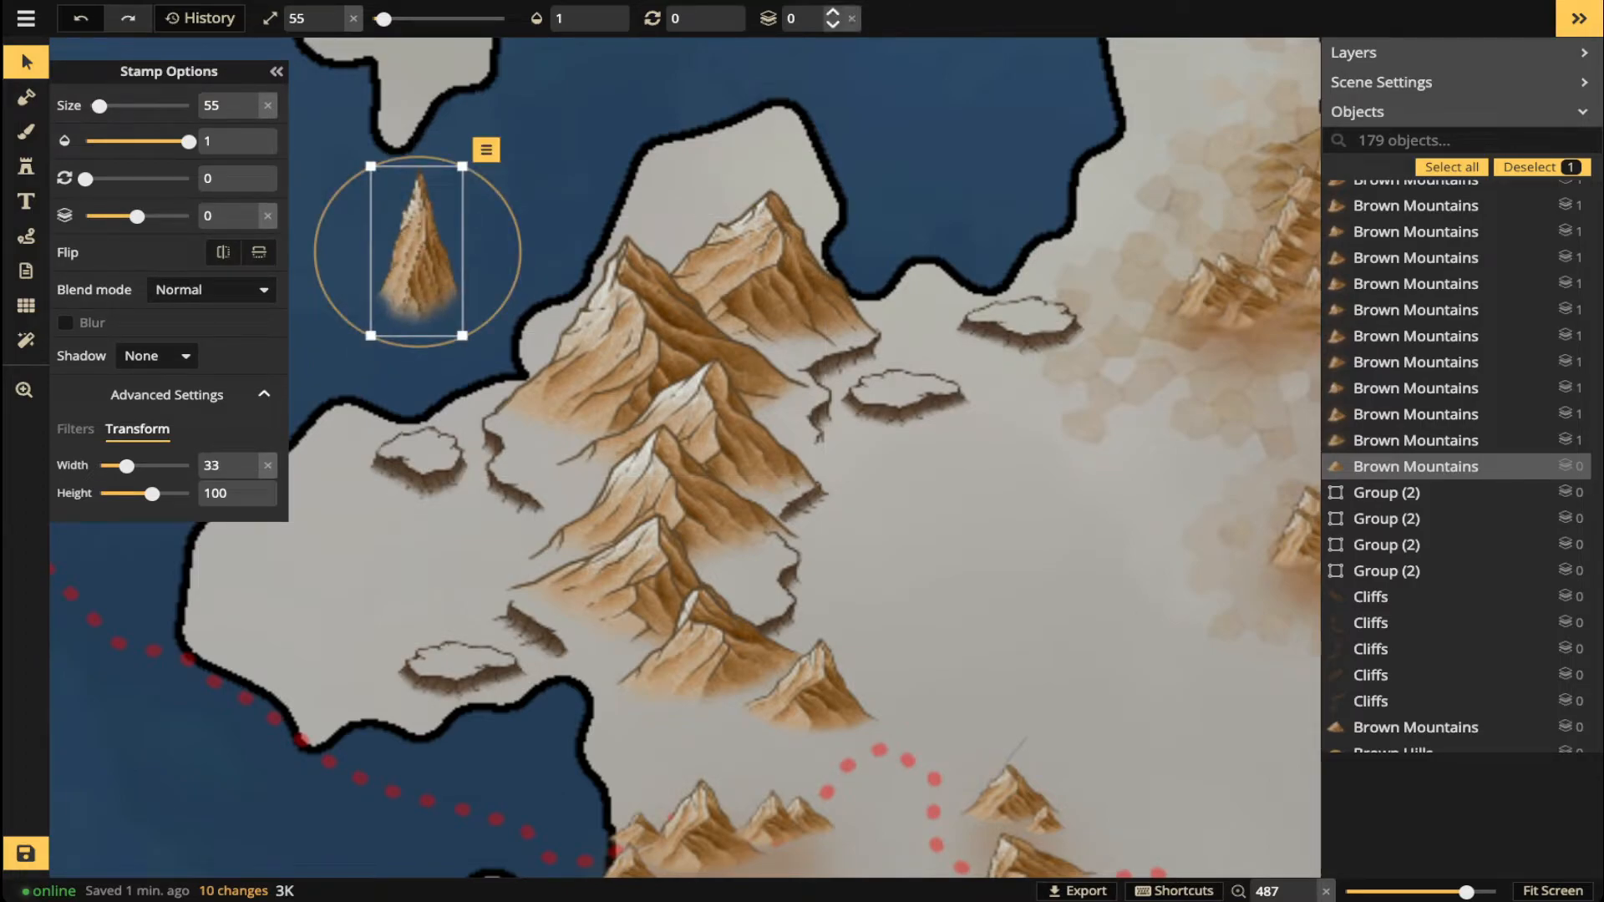
left_click(832, 10)
left_click_drag(417, 255, 633, 250)
- Enlarge the narrow spire to size 65, rotate it to 346 and align it with the large peak's slope, leaving nothing selected
scroll(631, 247, "up", 2)
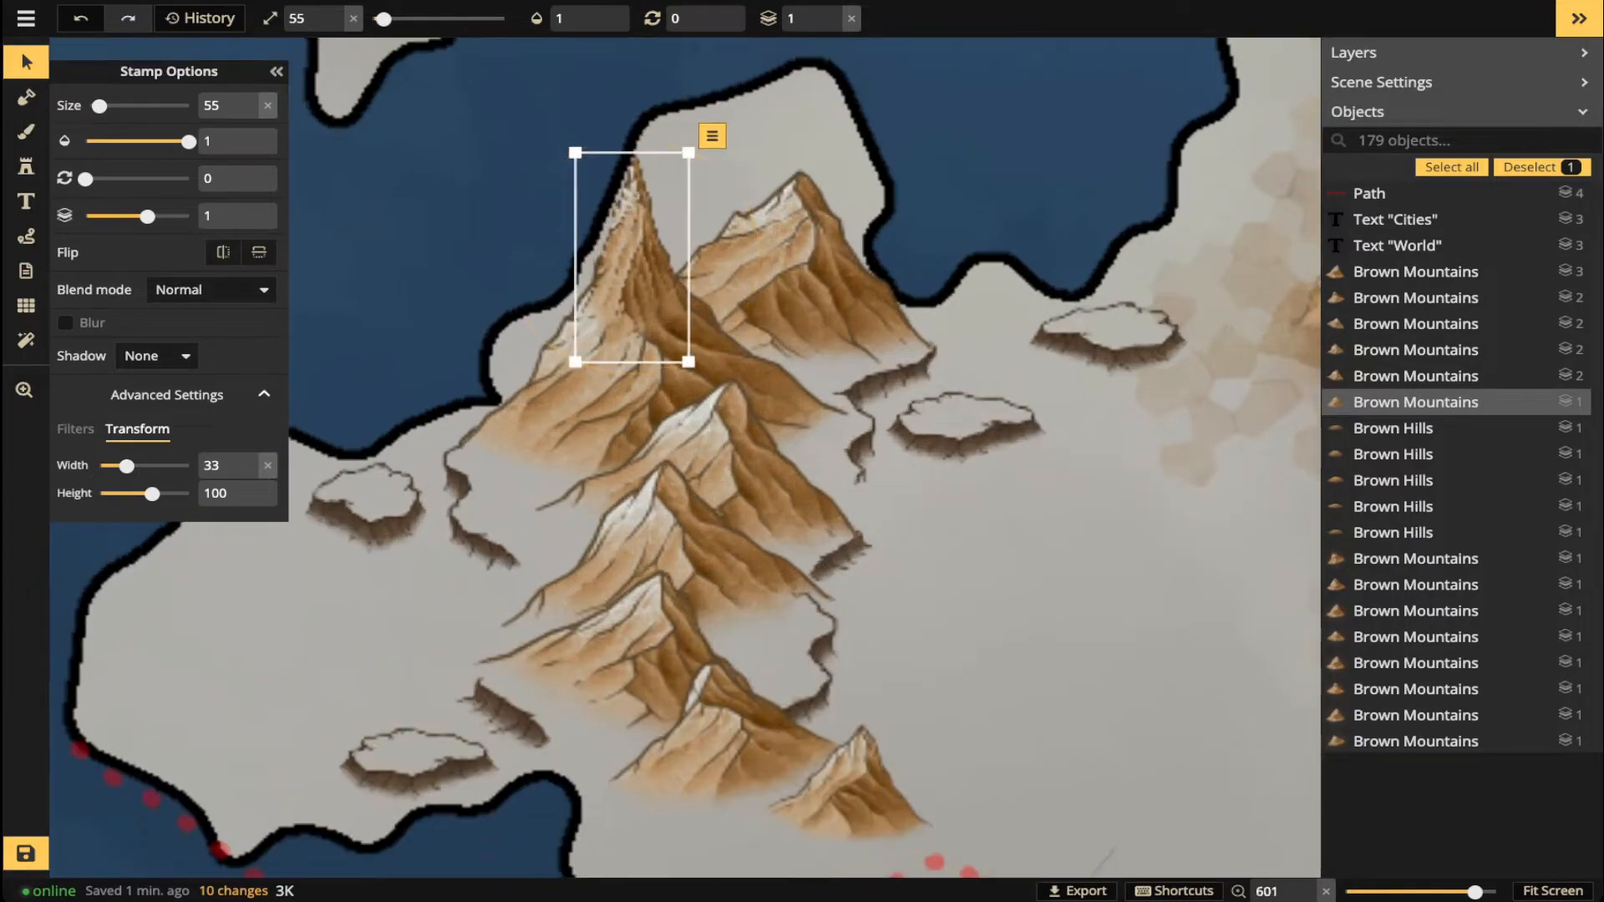
key("comma")
key("bracketright")
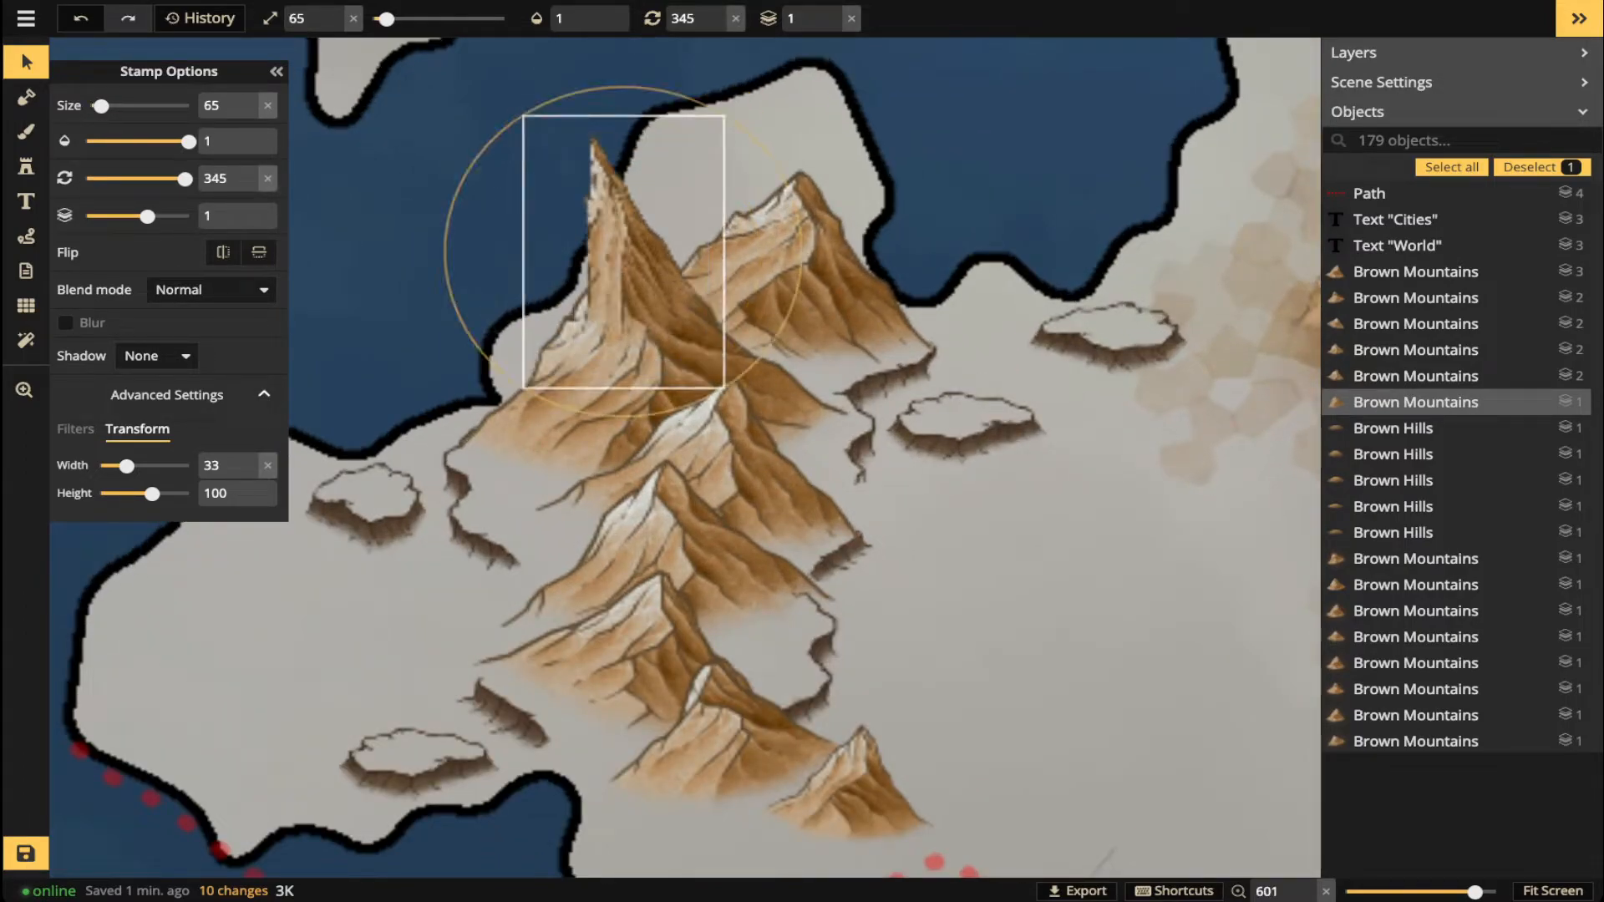
left_click_drag(627, 251, 614, 252)
left_click_drag(793, 251, 793, 254)
mouse_move(614, 252)
left_mouse_down()
mouse_move(605, 225)
mouse_move(615, 249)
left_mouse_up()
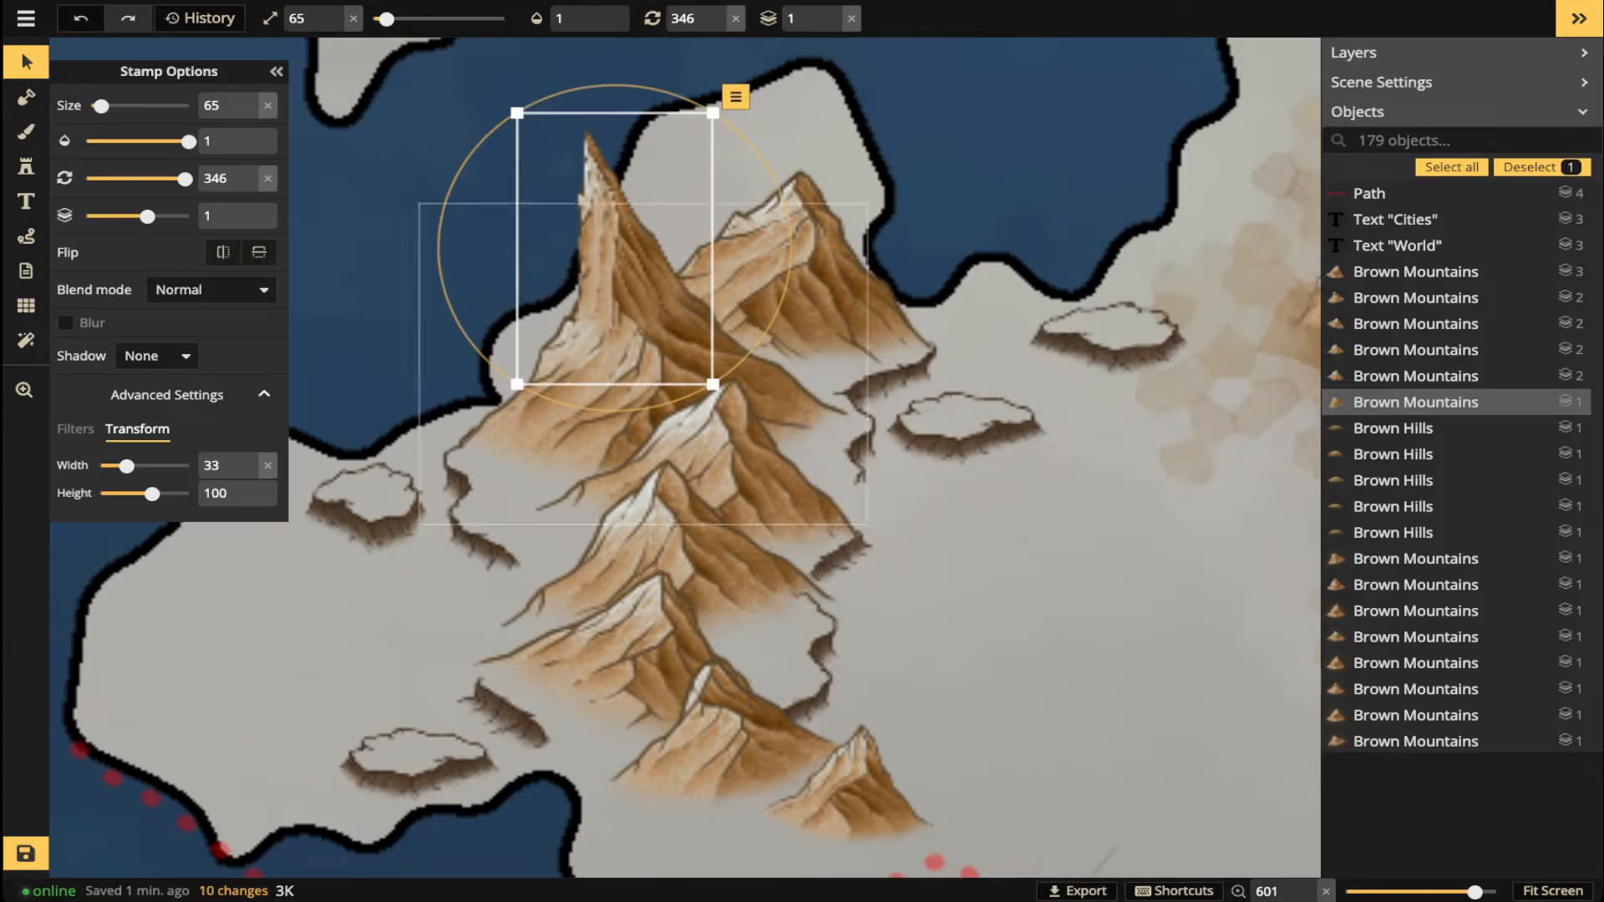
key("Escape")
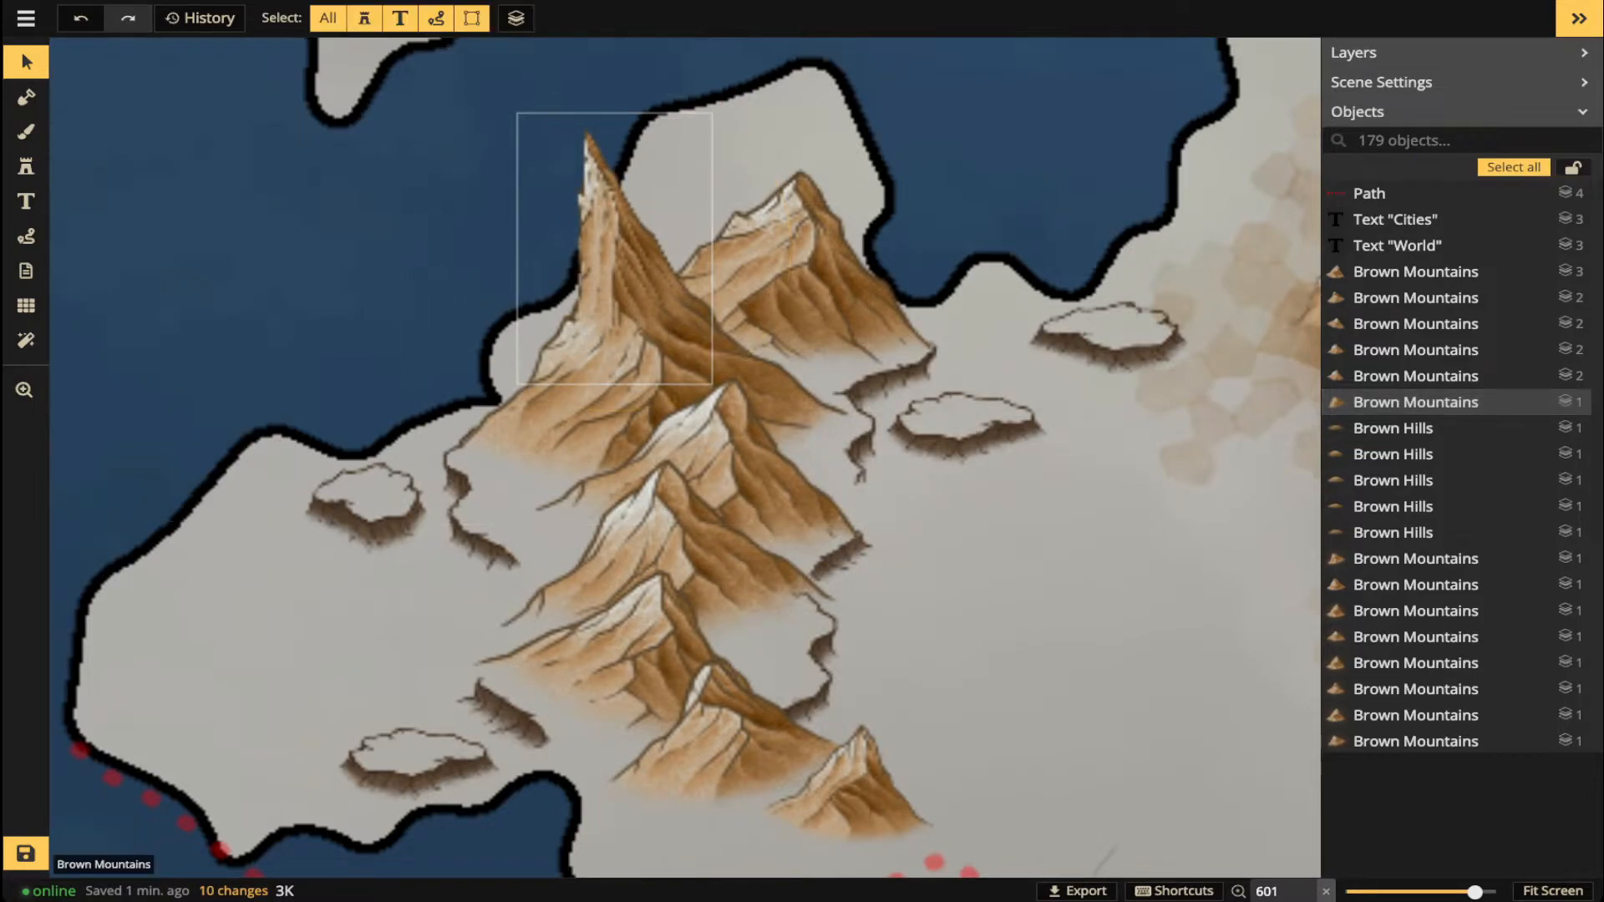
left_click(614, 249)
key("Escape")
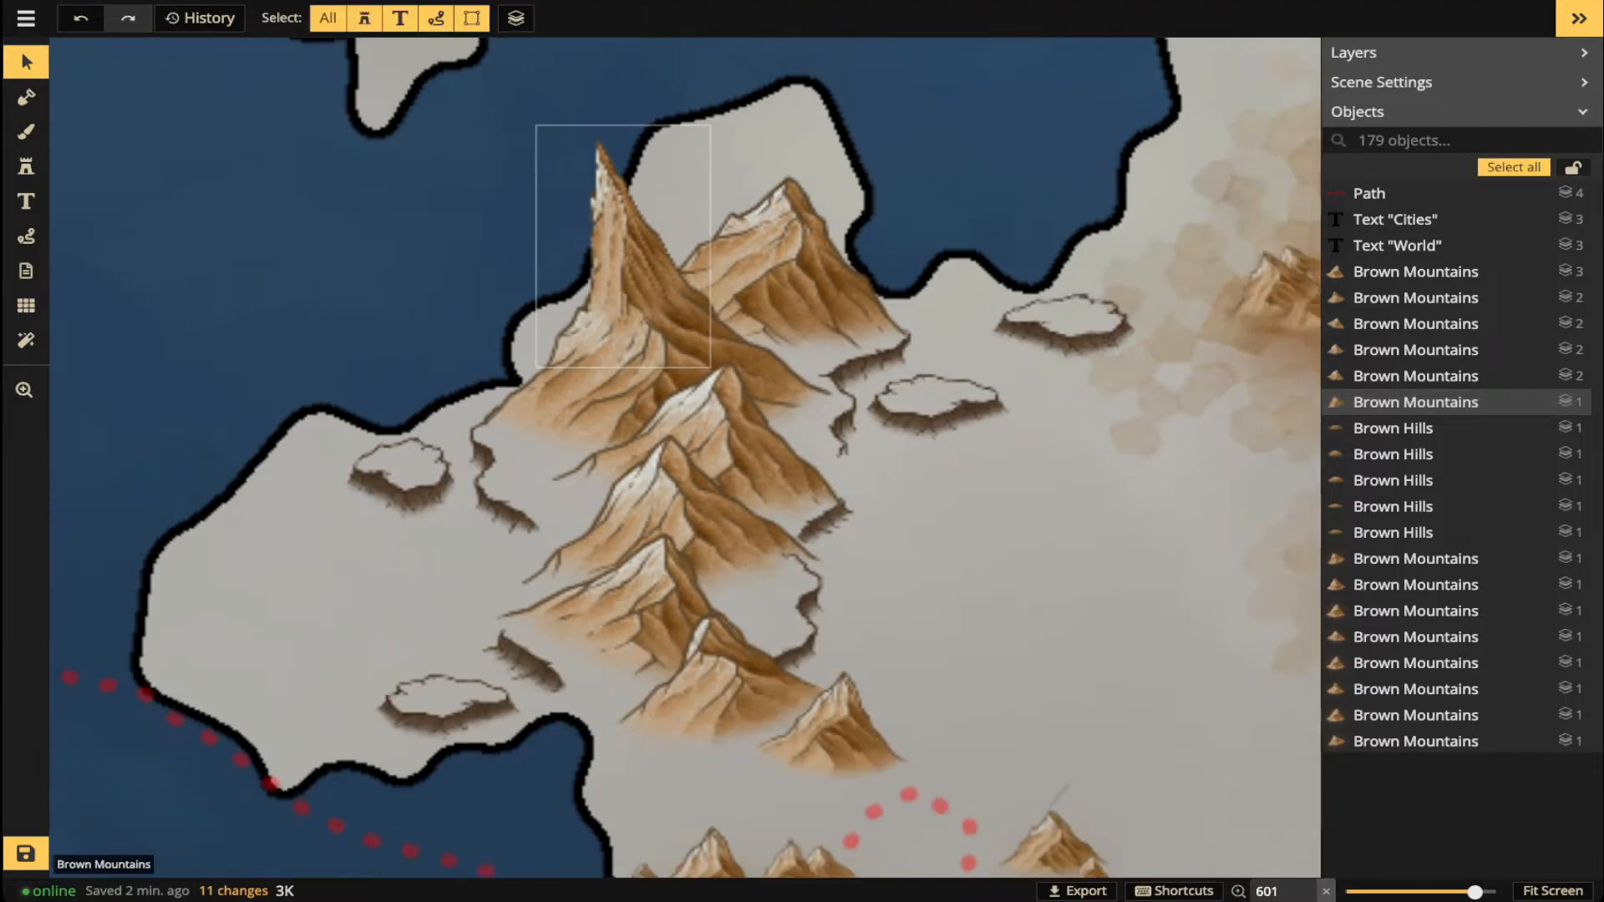
- Place a Brown Mountains stamp, variant 6, at size 65, rotation 1 and layer 1 in the sea northwest of the range
scroll(697, 226, "down", 3)
left_click(26, 167)
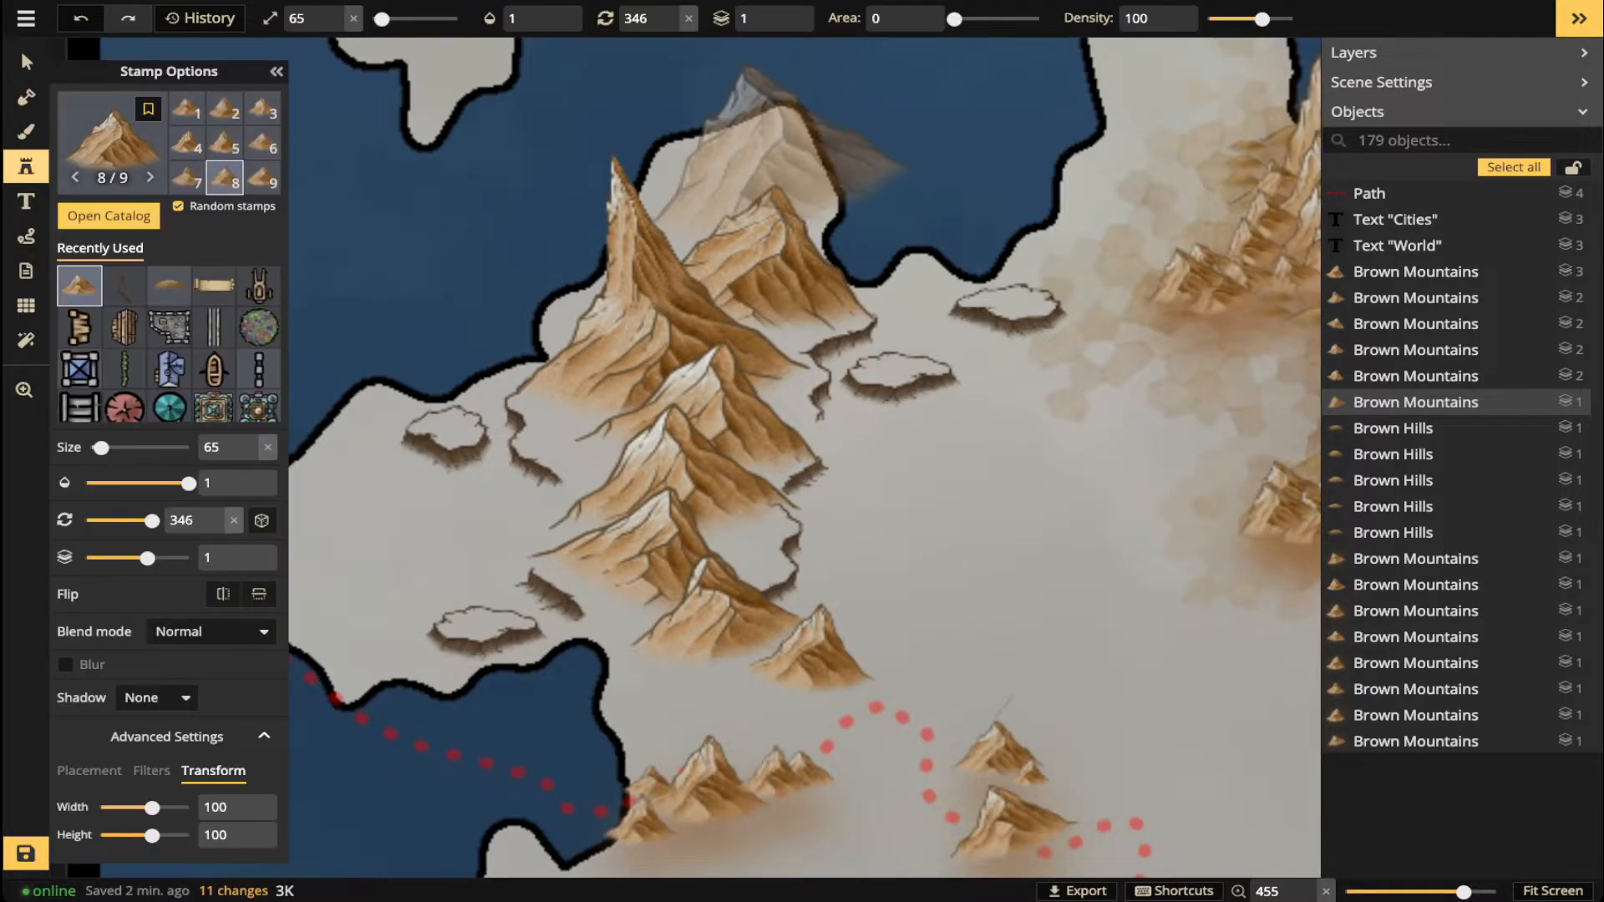
left_click_drag(436, 272, 628, 269)
key("Left")
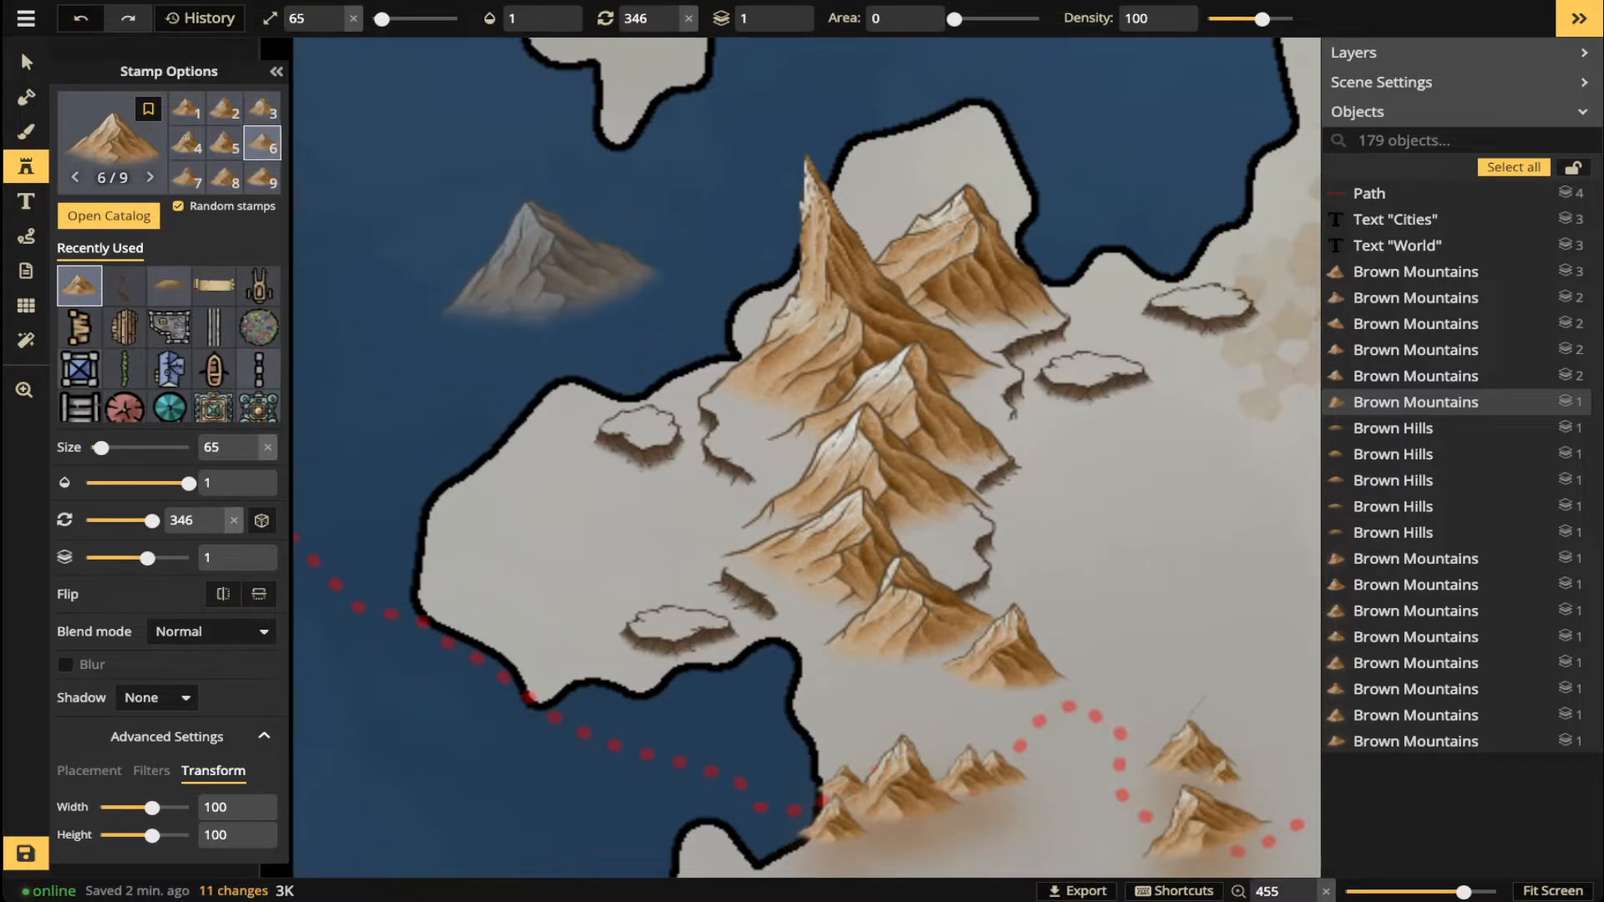
left_click(543, 259)
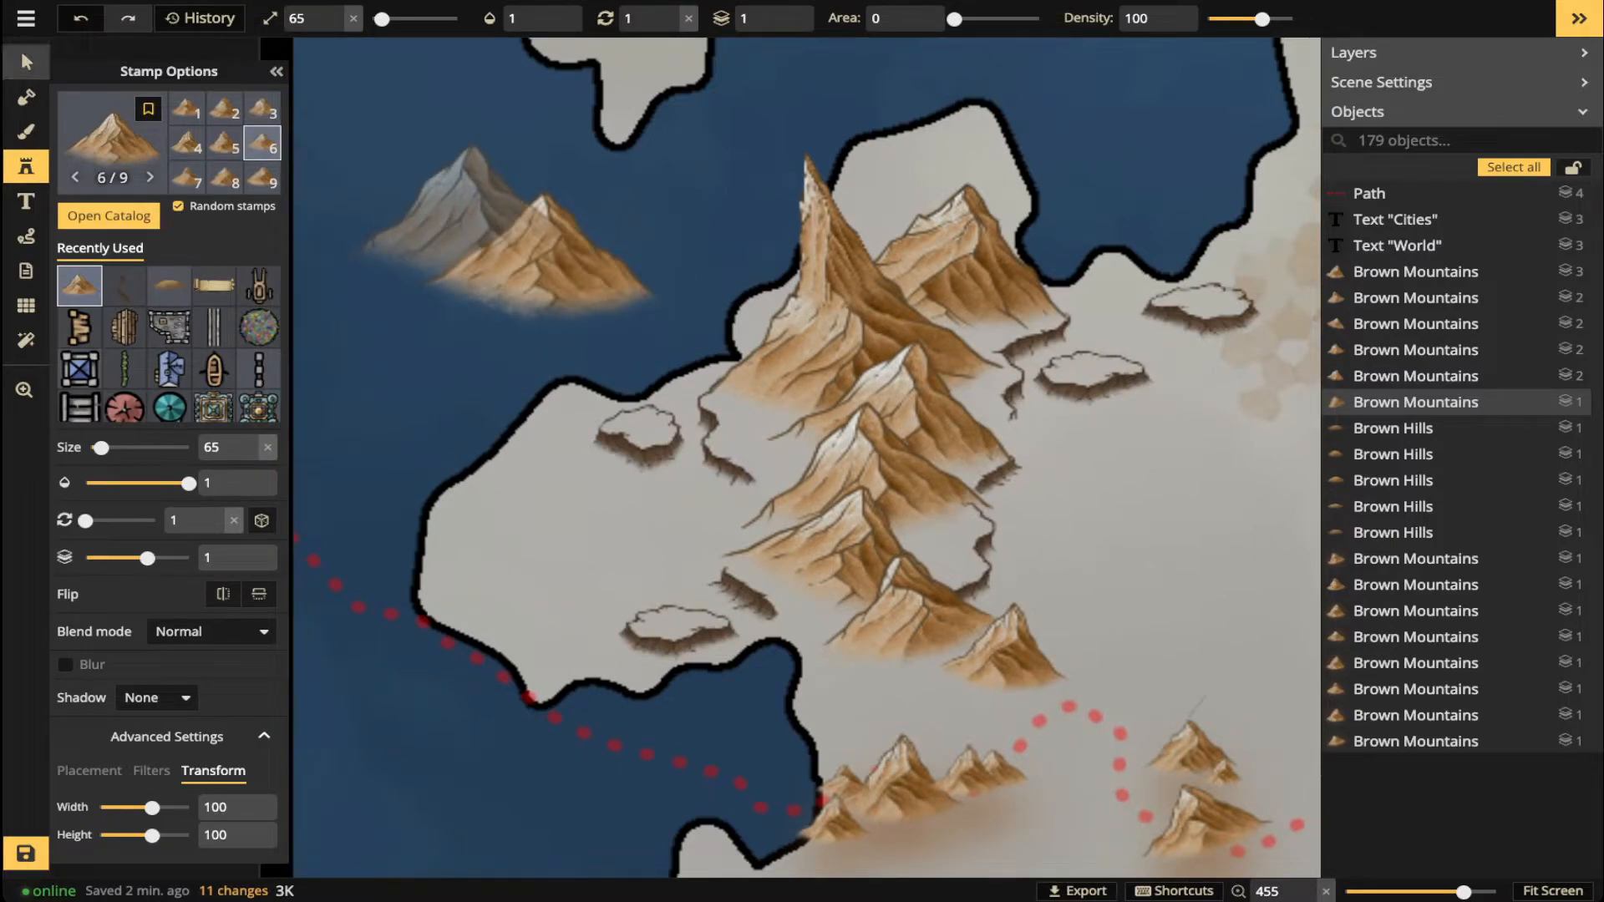
- Set the new sea mountain's width to 39 and height to 92, and move it onto the range's northernmost peak
left_click(26, 62)
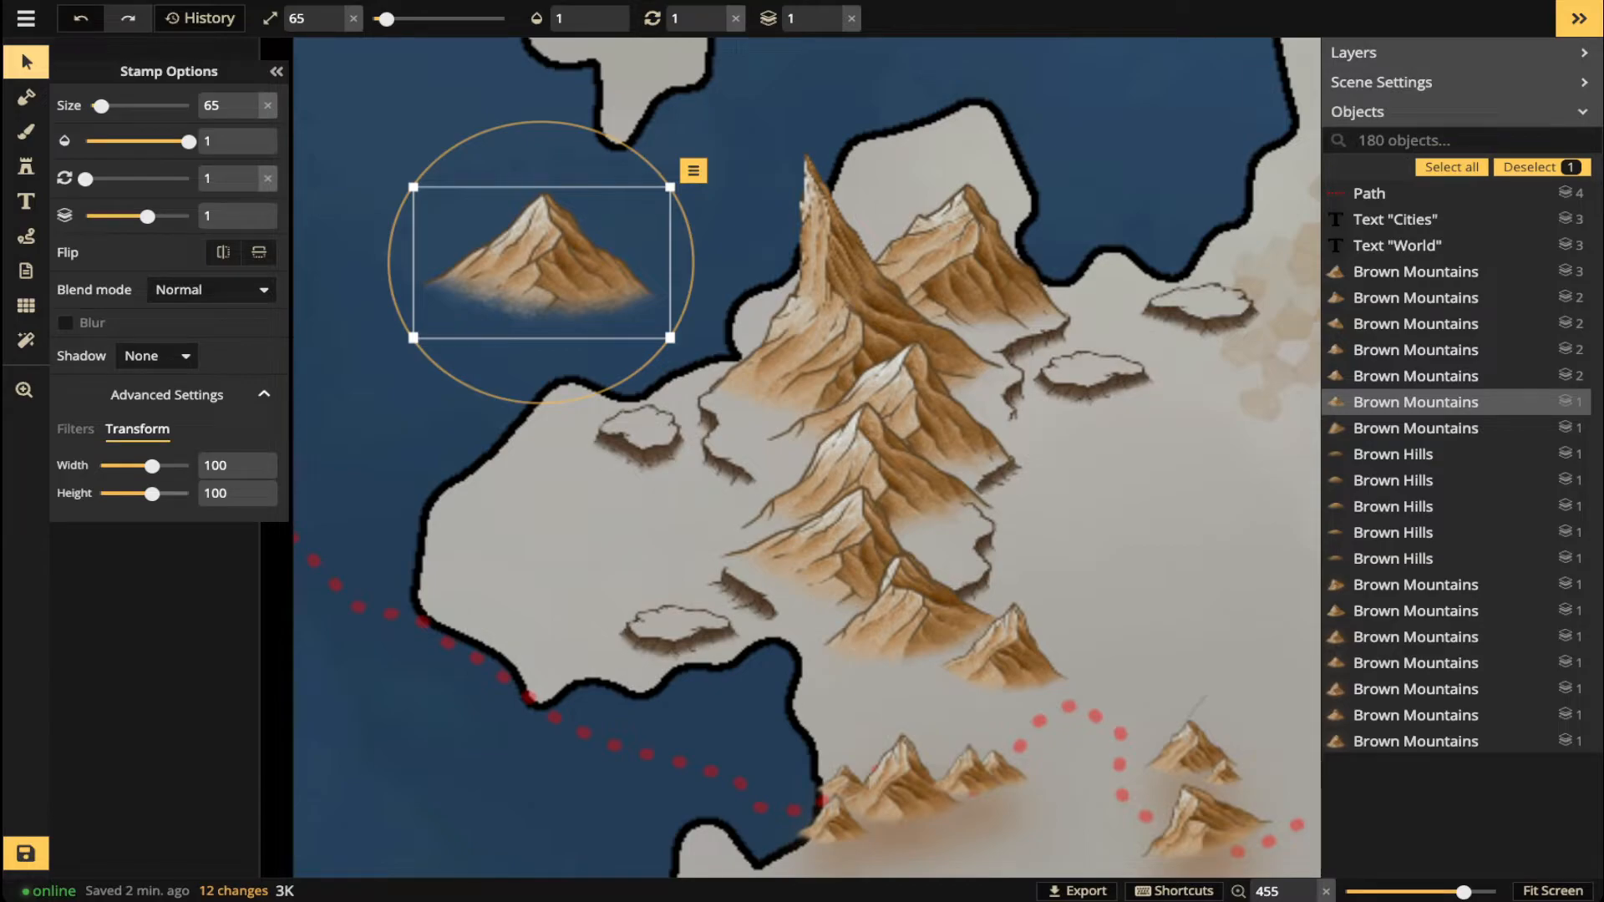
left_click_drag(152, 494, 130, 465)
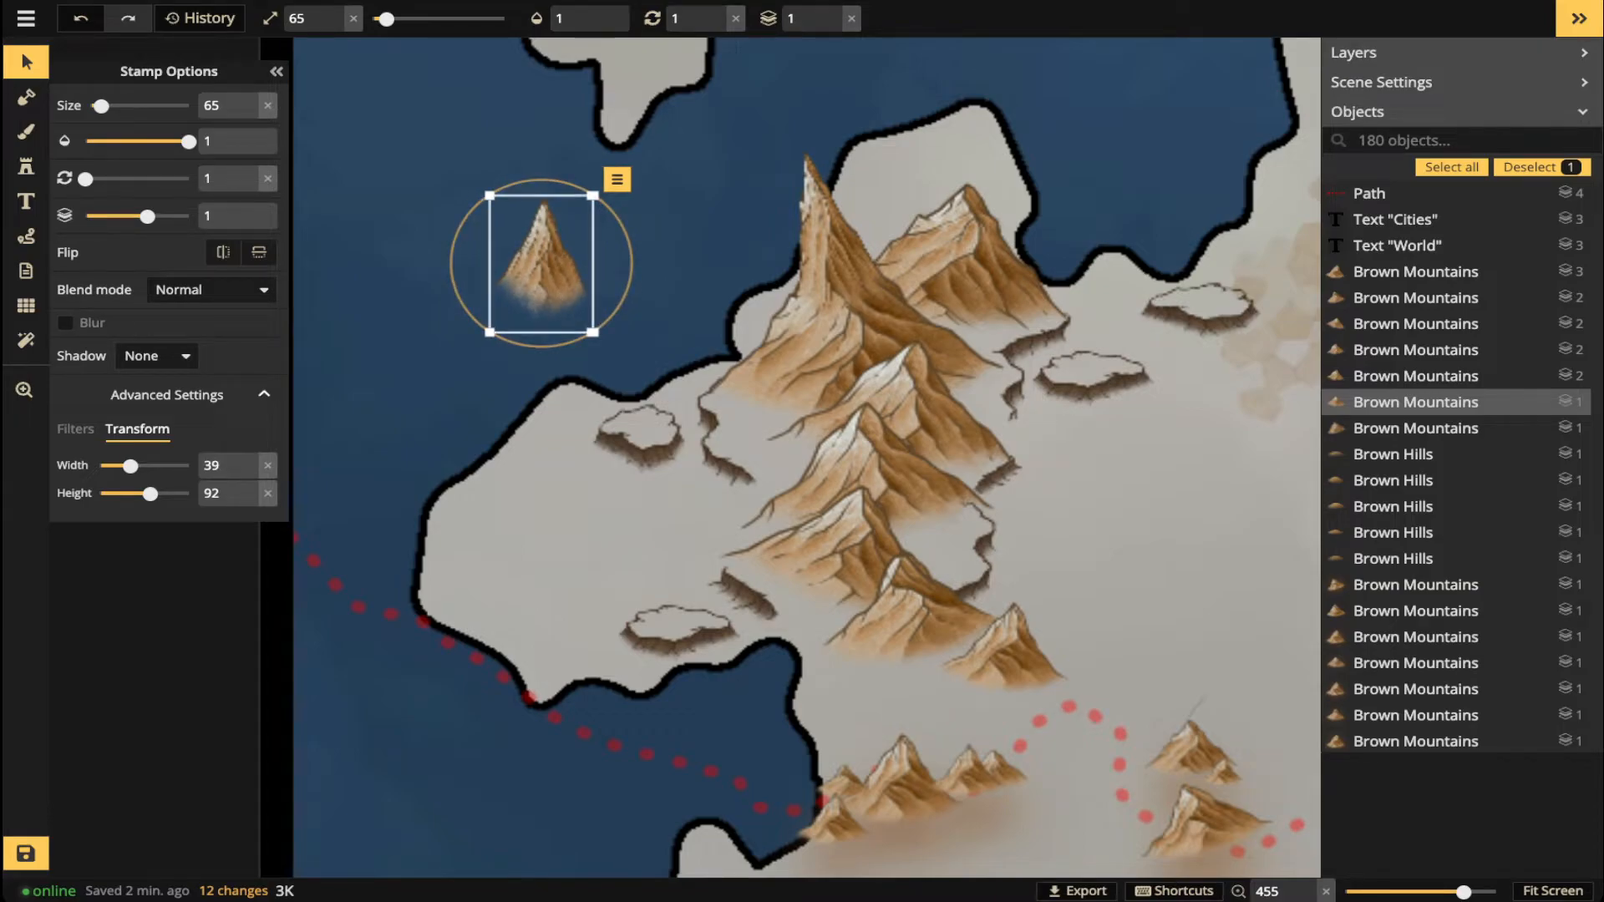
left_click_drag(542, 263, 948, 222)
- Rotate the narrow spire on the northernmost peak to 6 so it follows the mountain's slope
scroll(948, 222, "up", 2)
scroll(930, 275, "up", 2)
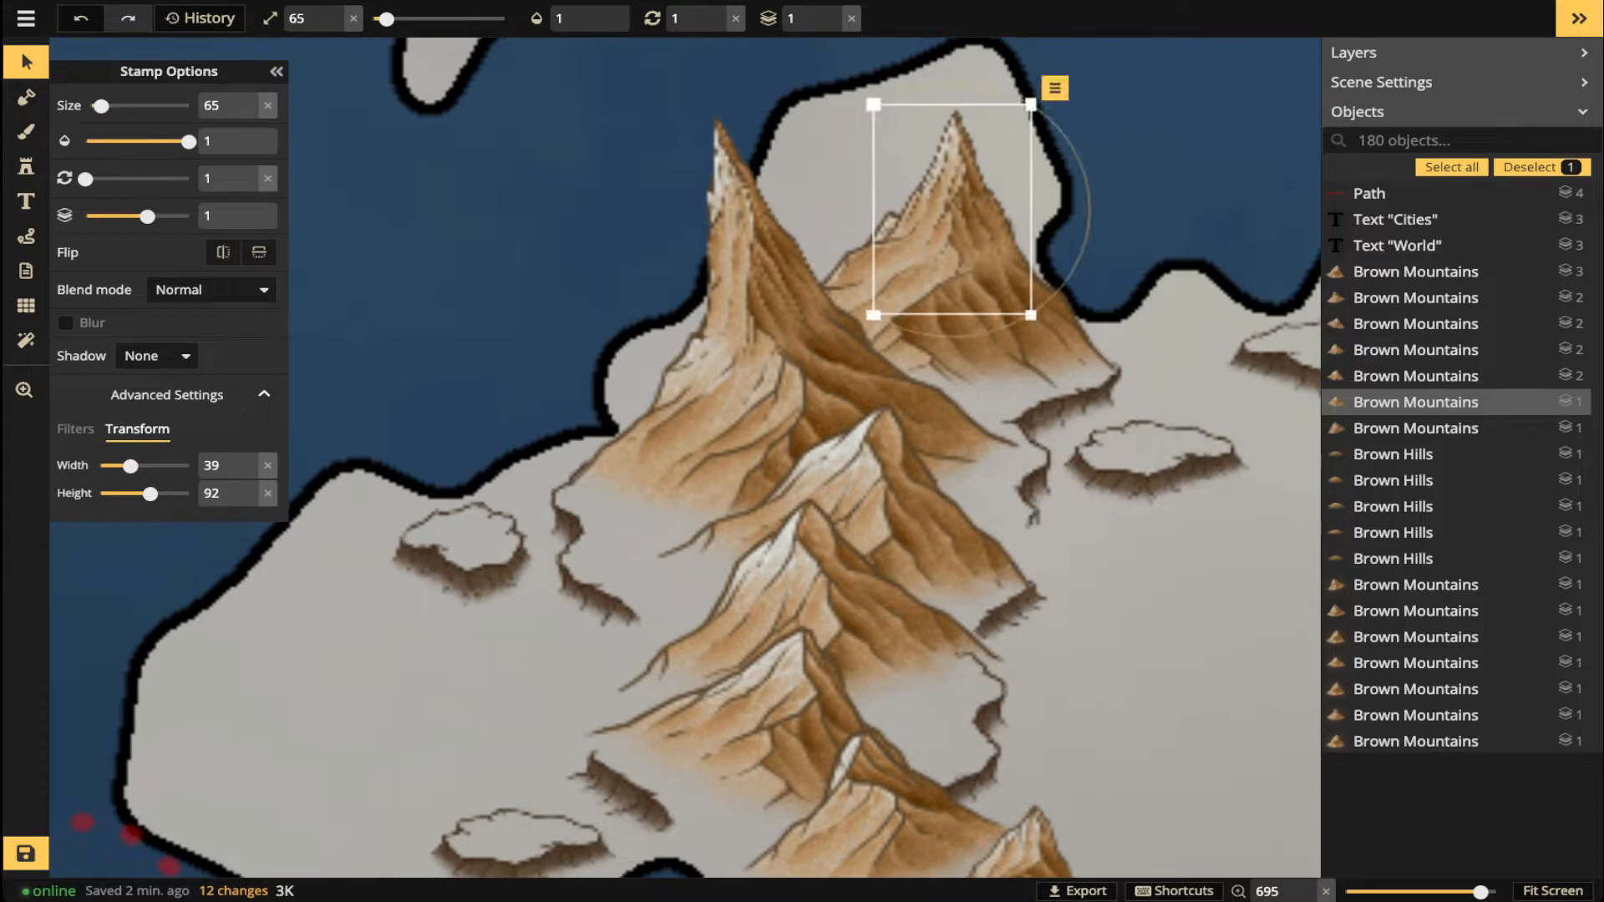
left_click_drag(952, 340, 940, 341)
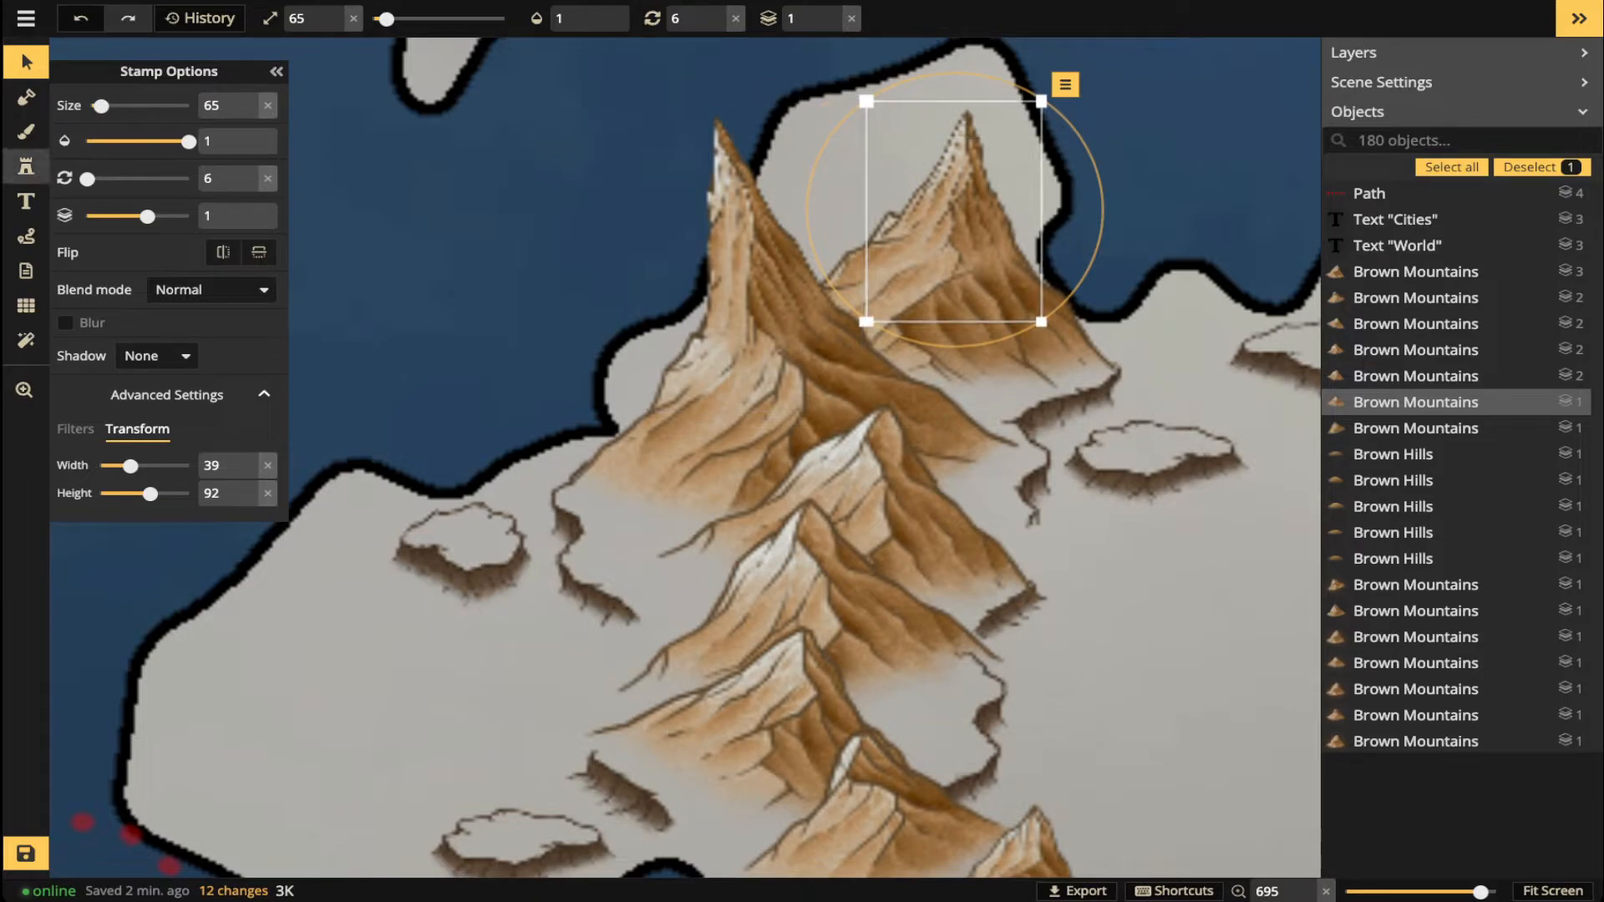
- Place a Brown Mountains stamp, variant 5, at size 65 on the open land east of the range
left_click(26, 166)
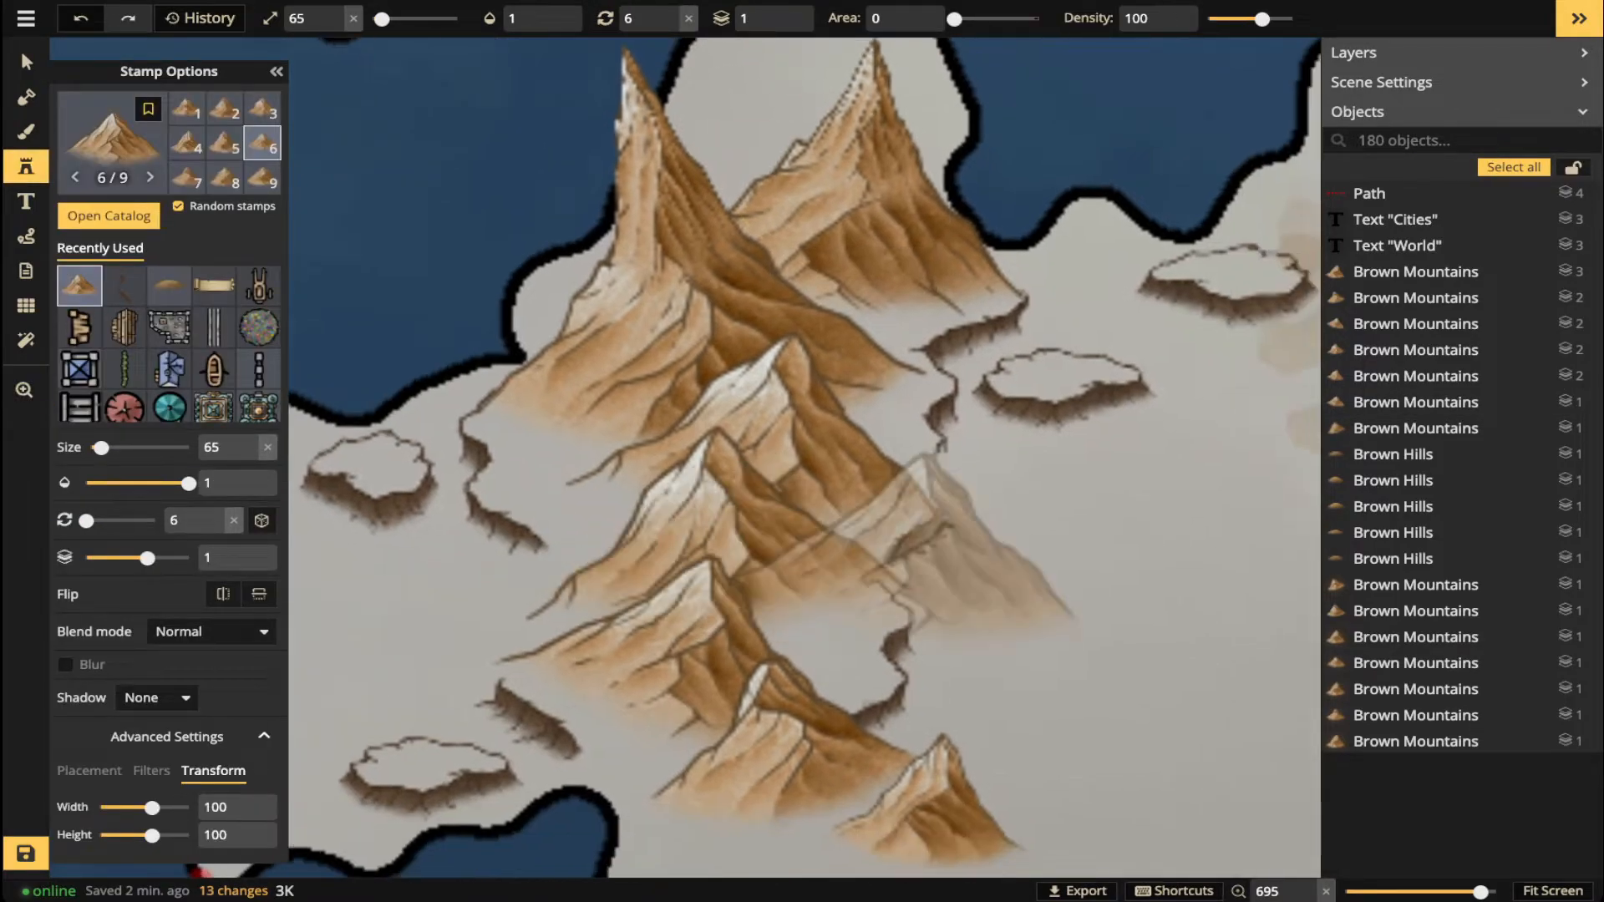
key("5")
key("7")
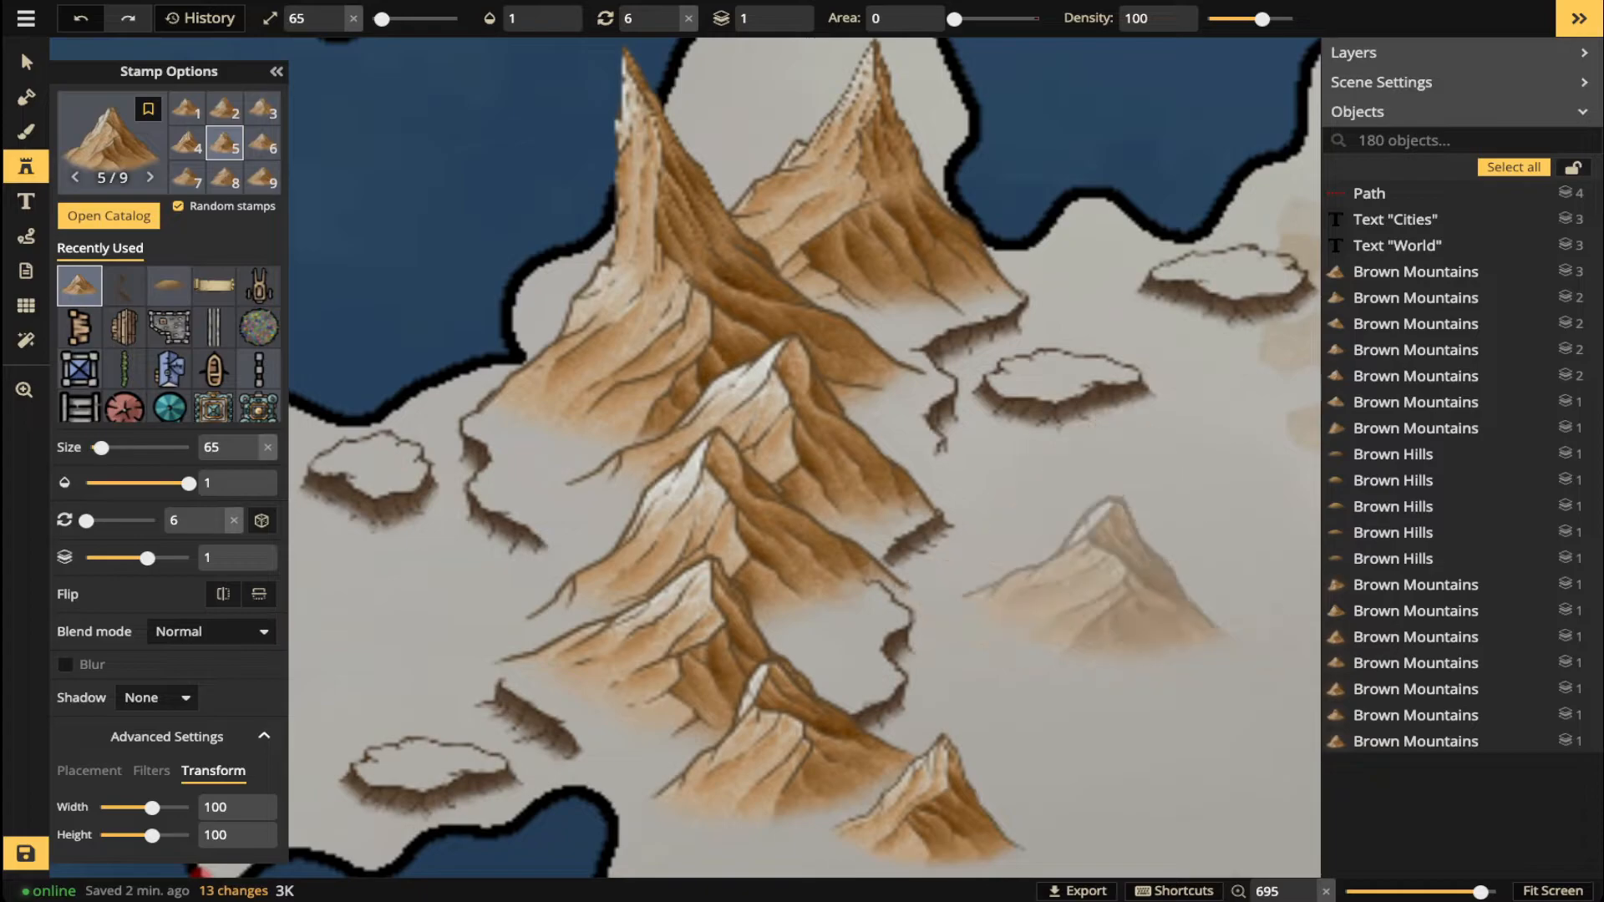
left_click(1111, 551)
- Narrow the new mountain on the eastern open land to width 33, shrink it to size 55, and move it onto the range
left_click(25, 61)
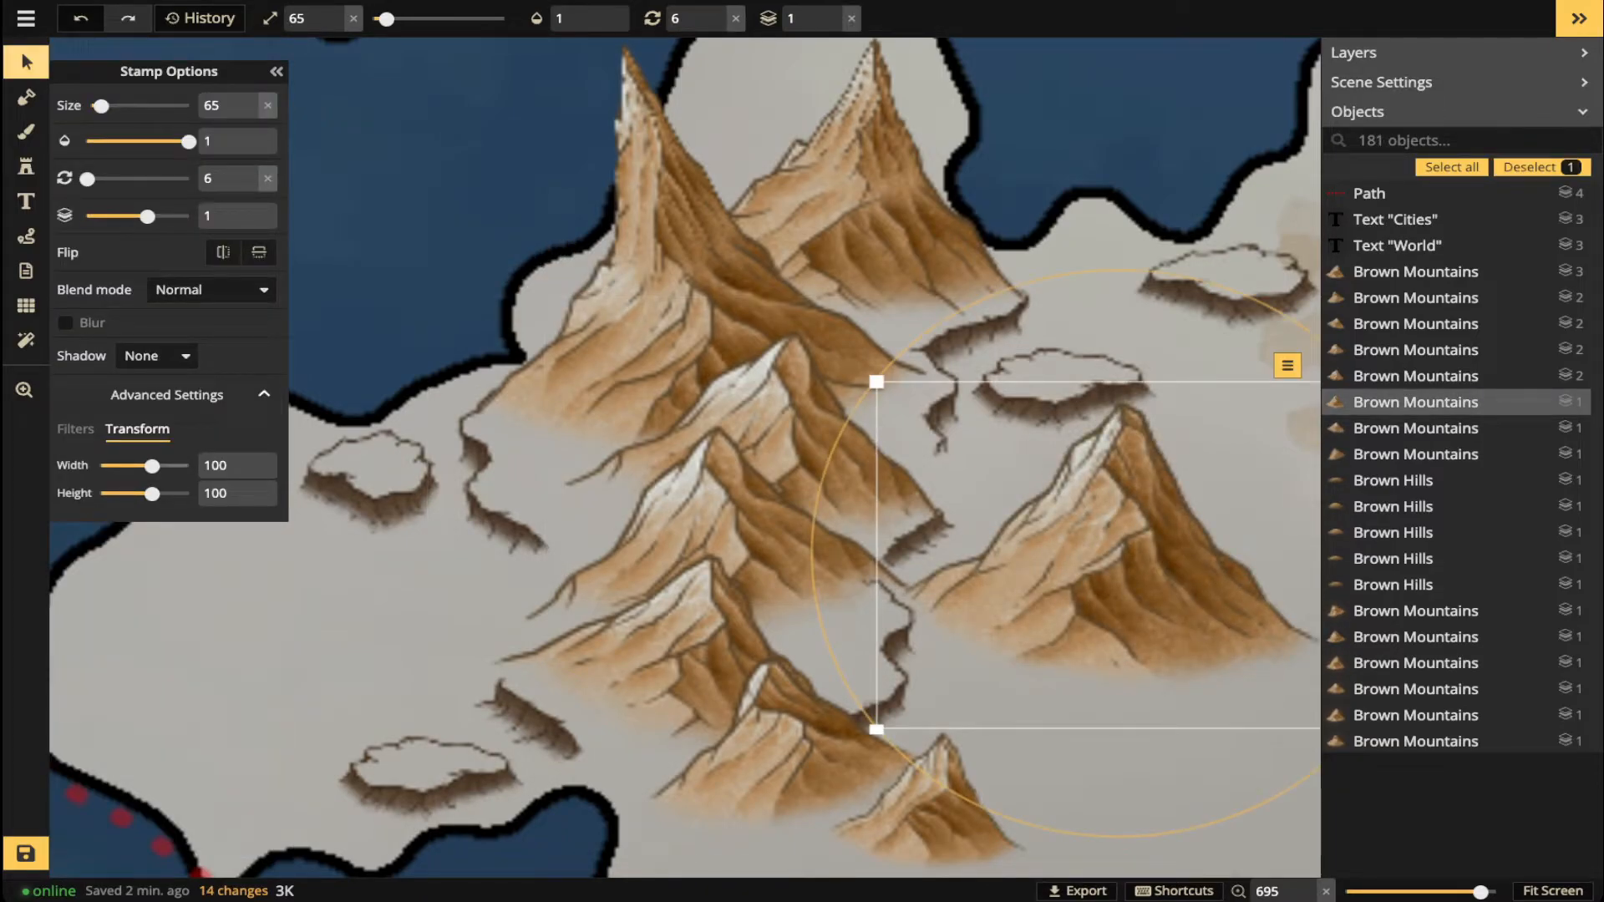
left_click_drag(152, 465, 127, 465)
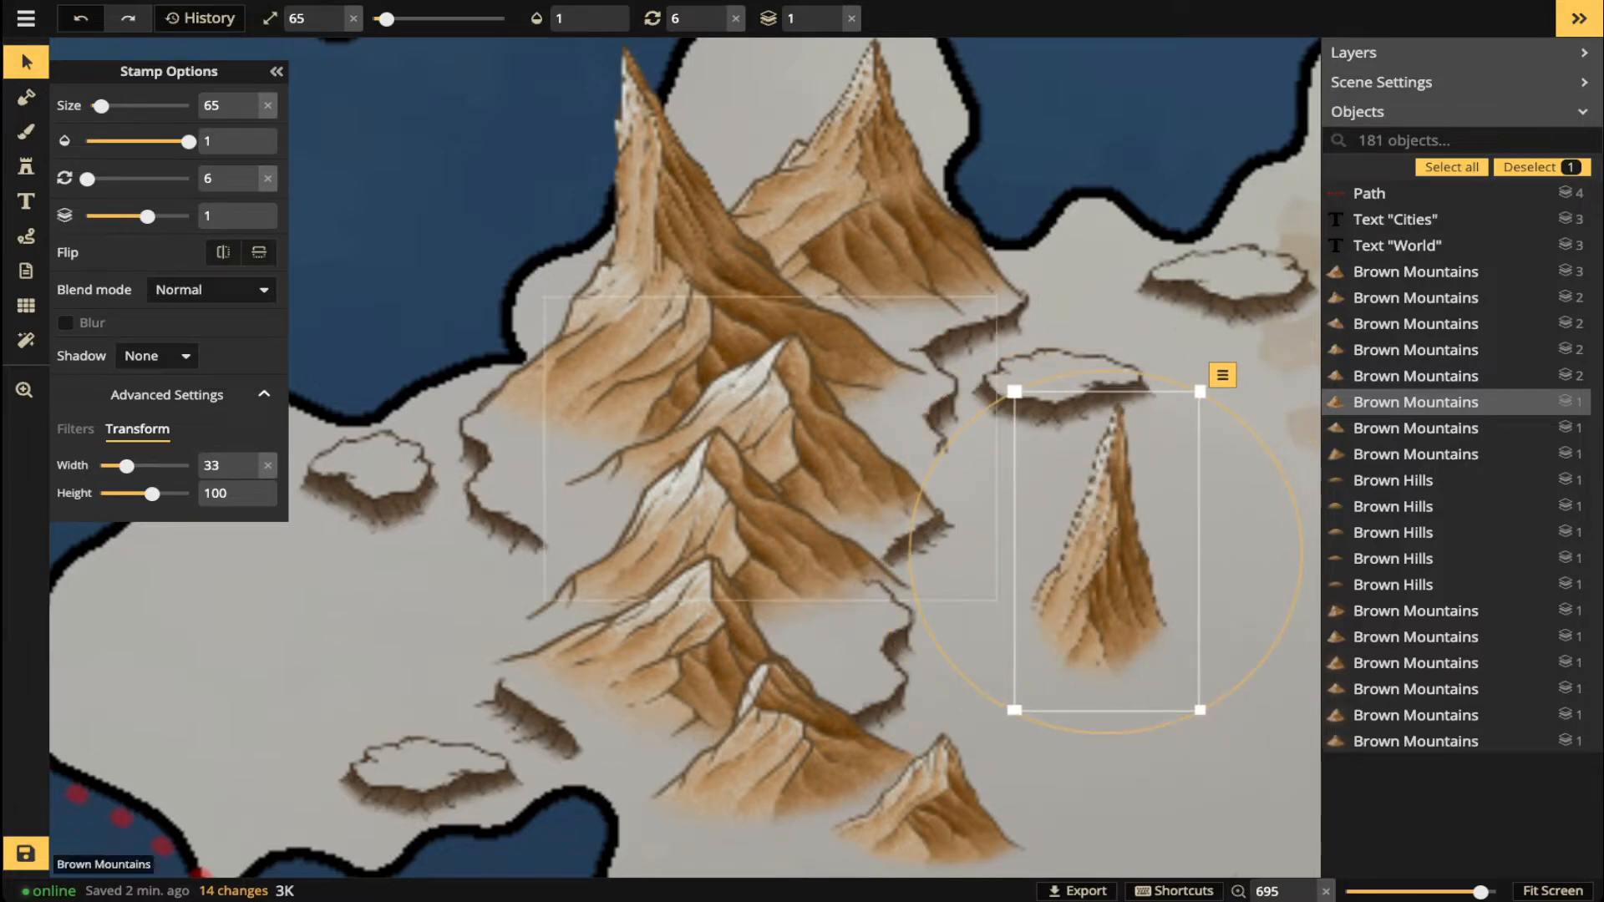
left_click_drag(1107, 550, 858, 402)
left_click_drag(768, 235, 781, 261)
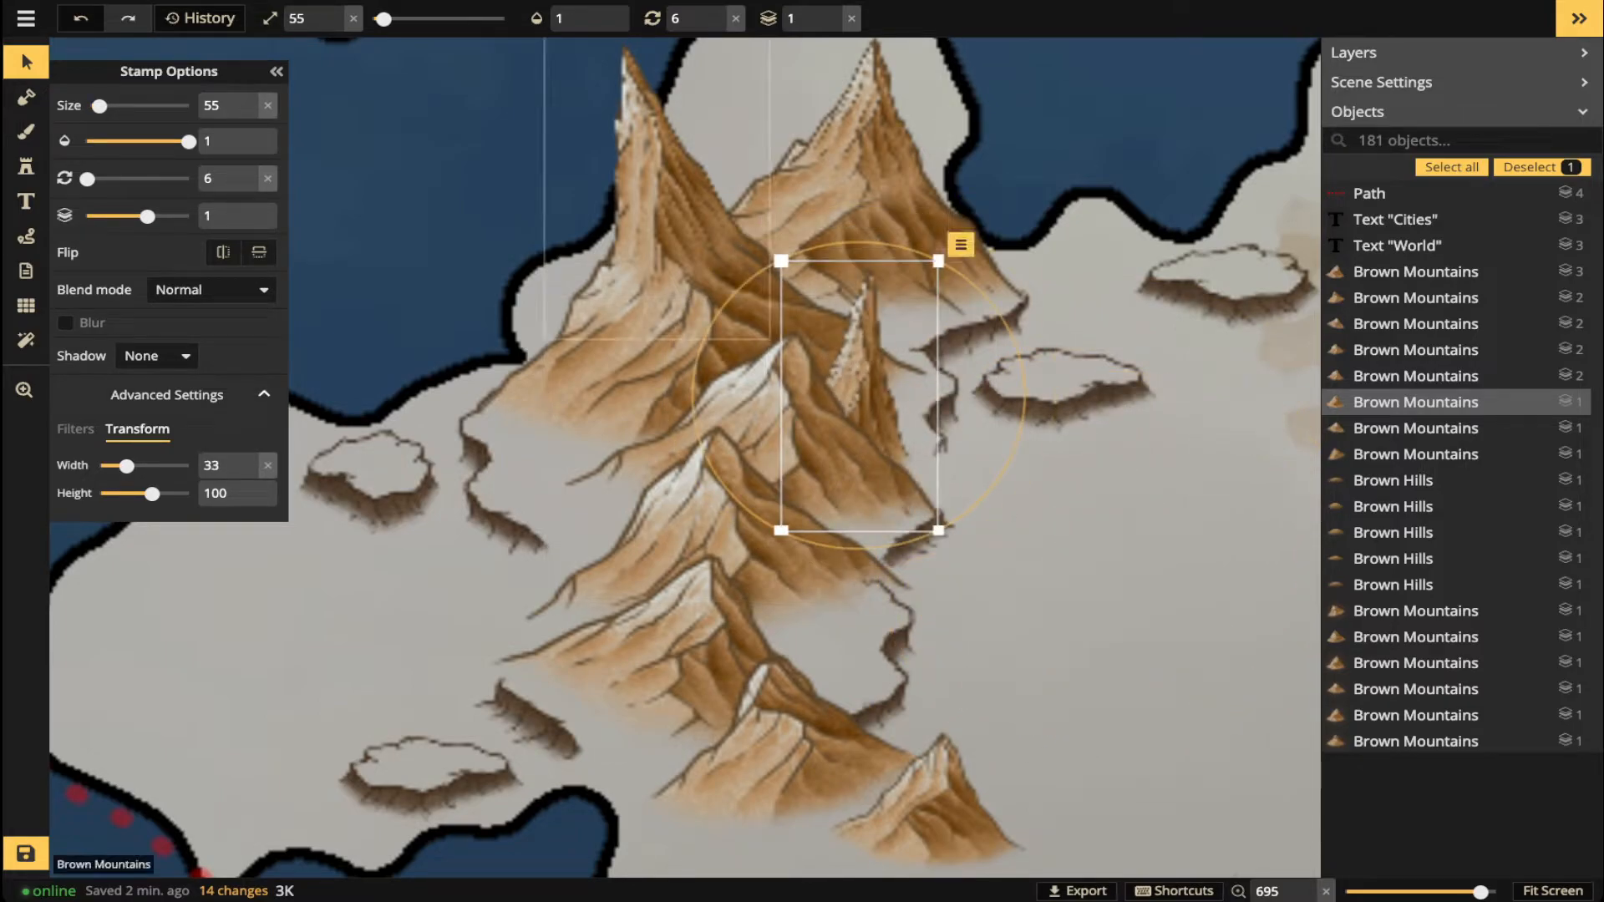
- Raise the narrow spire to layer 2, place it on the range's central peak, and rotate it to 12
left_click(832, 12)
left_click_drag(858, 403, 787, 357)
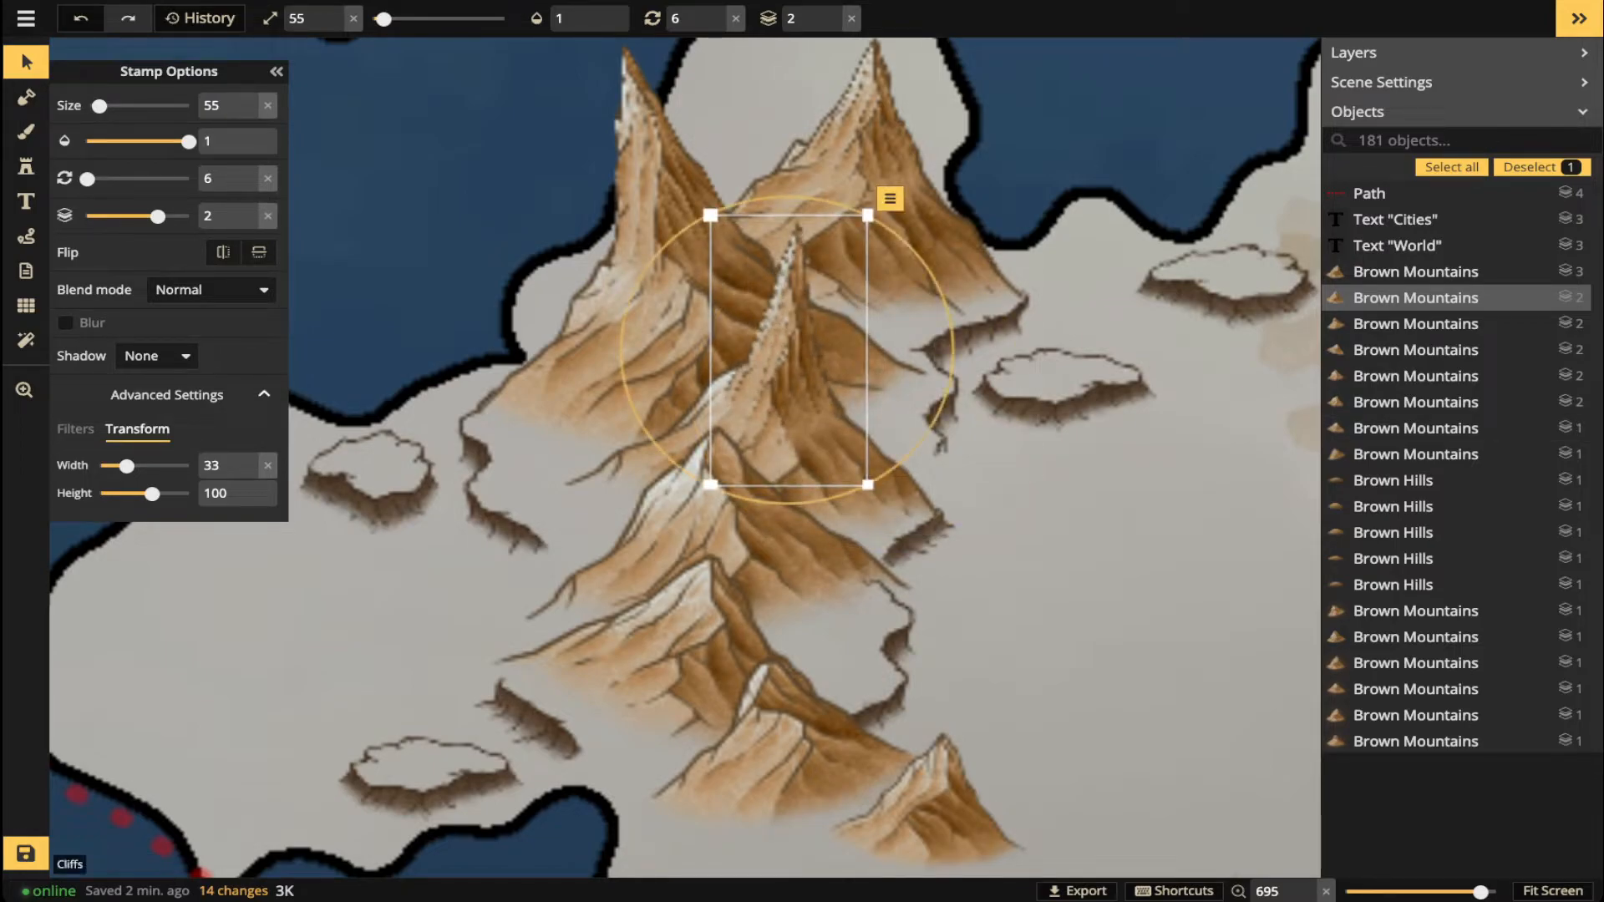
mouse_move(888, 198)
left_mouse_down()
mouse_move(907, 210)
mouse_move(908, 195)
left_mouse_up()
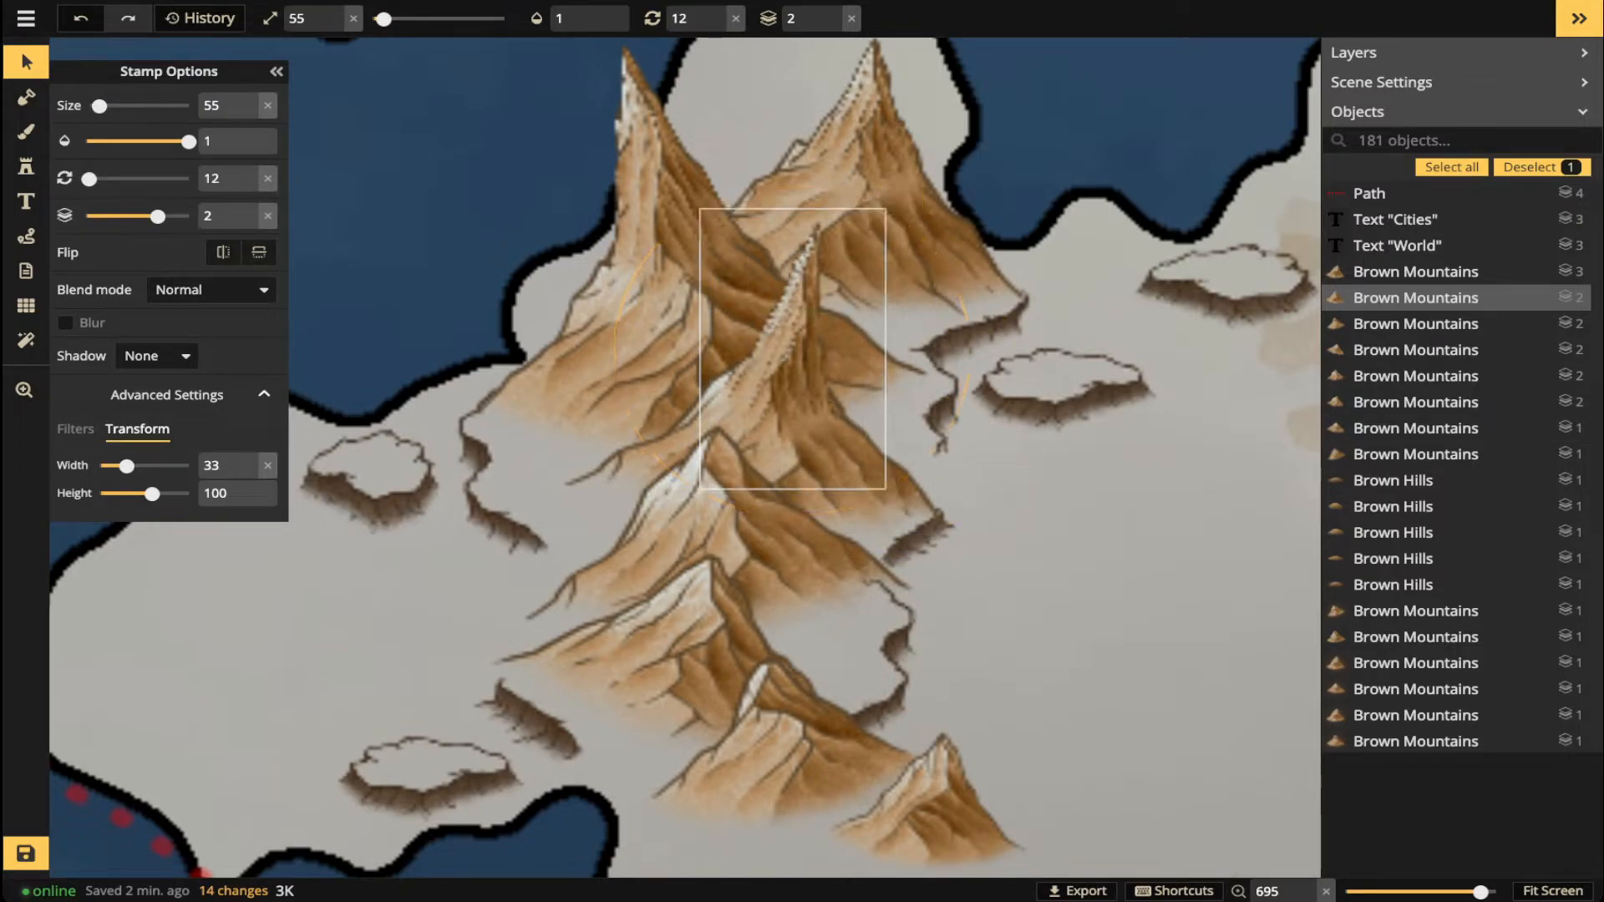
left_click_drag(793, 348, 793, 345)
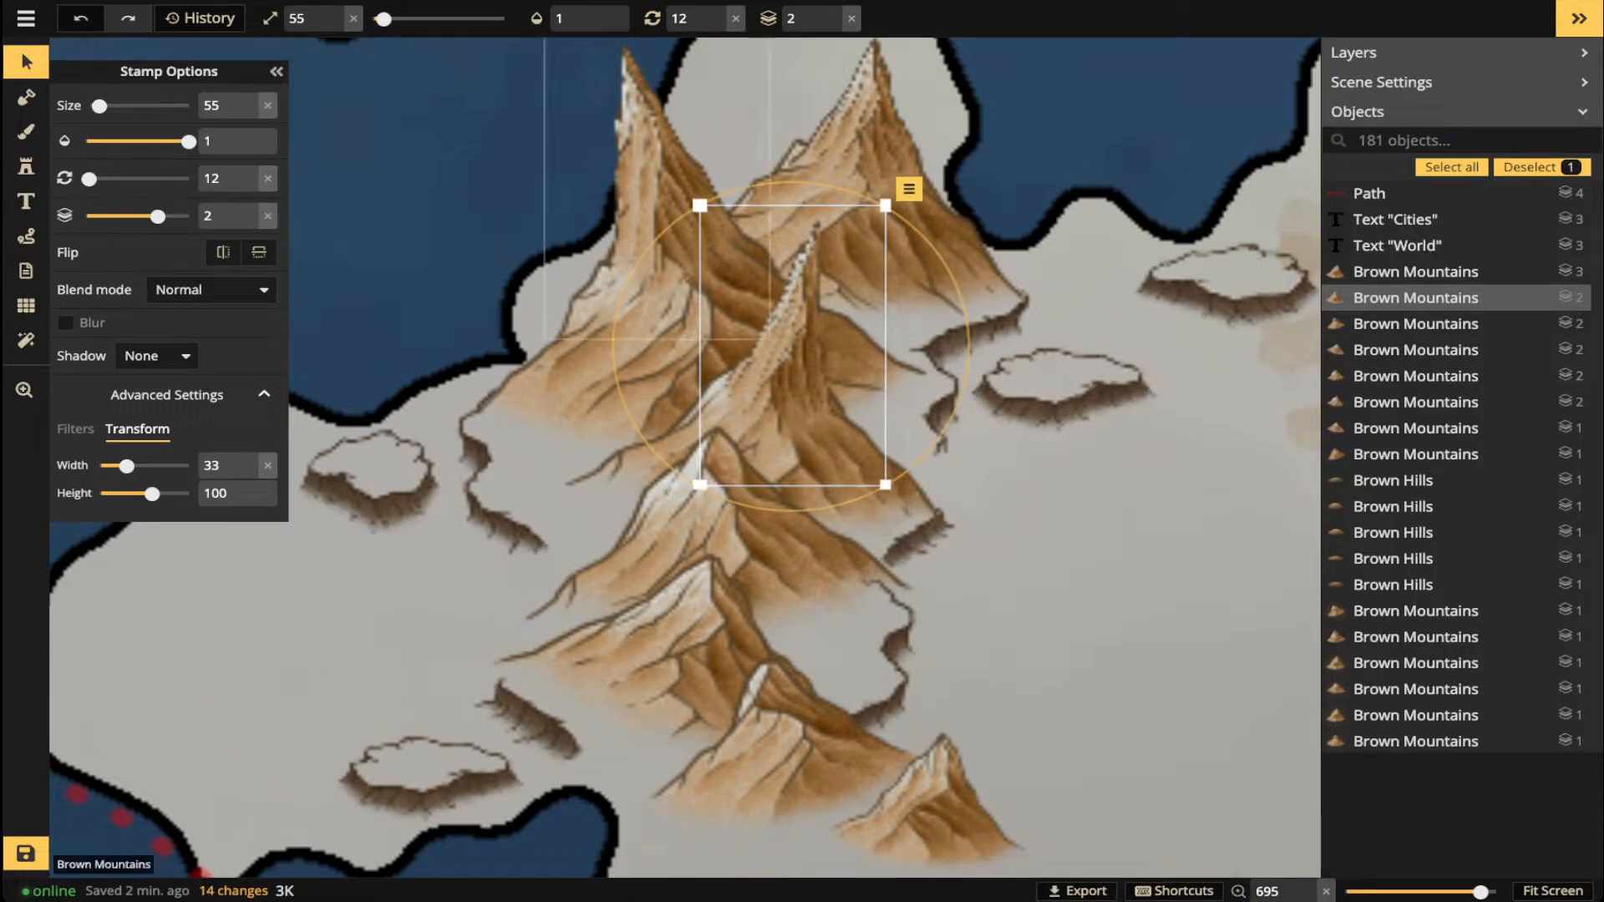
- Duplicate the tall northwestern spire at size 45 and rotation 331, and place it on that mountain's western slope
left_click(648, 209)
key("ctrl+v")
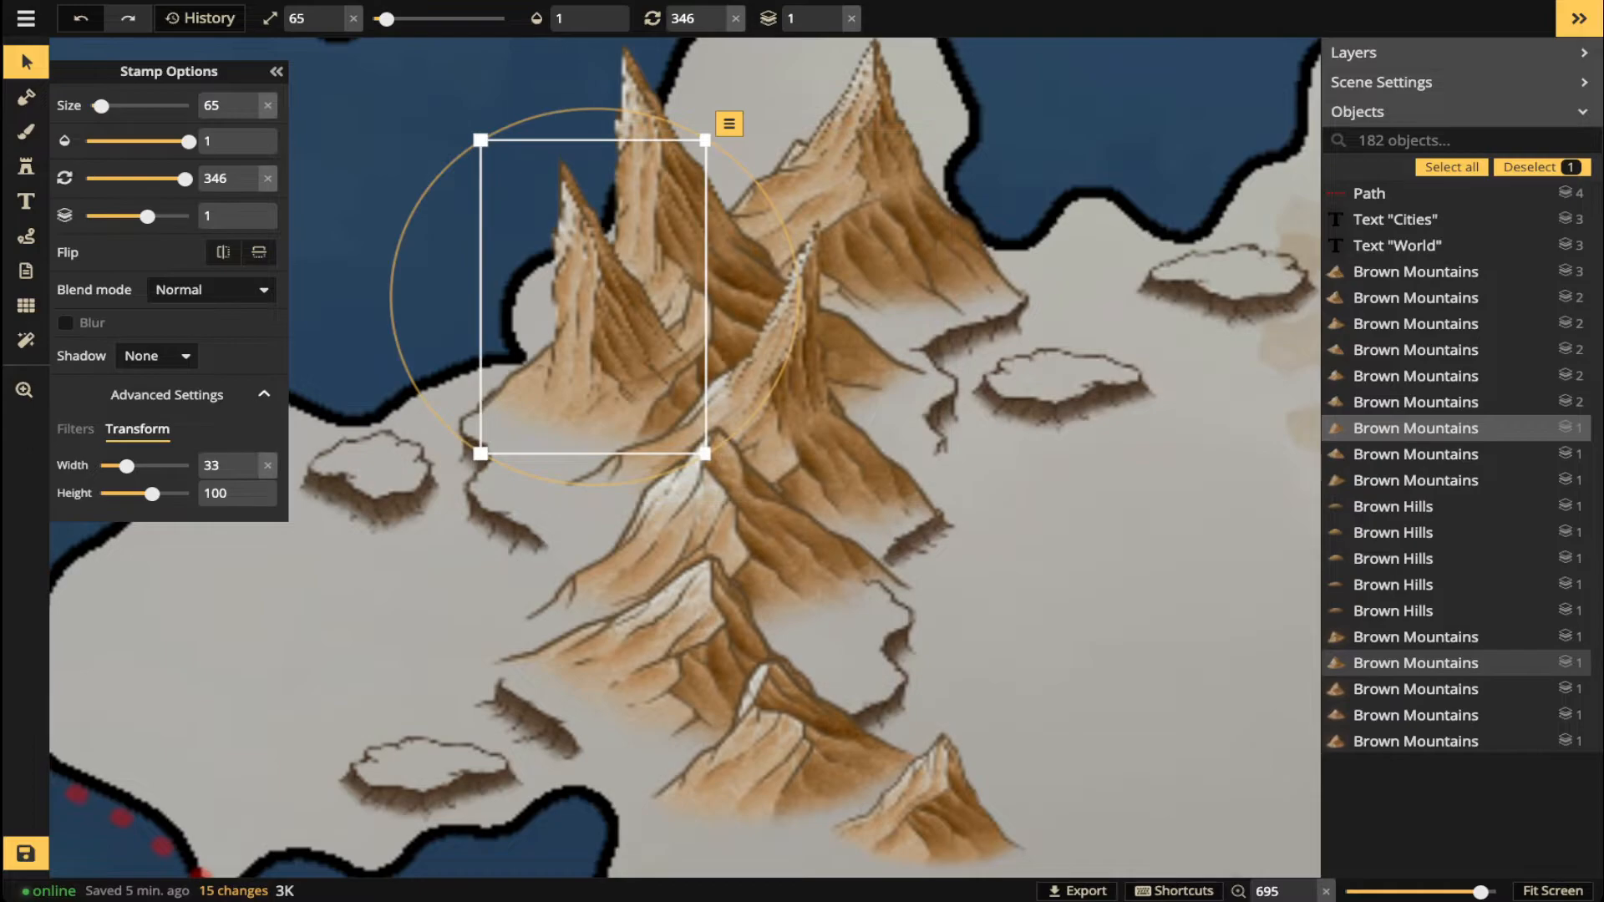
scroll(595, 302, "down", 4)
scroll(594, 303, "down", 3)
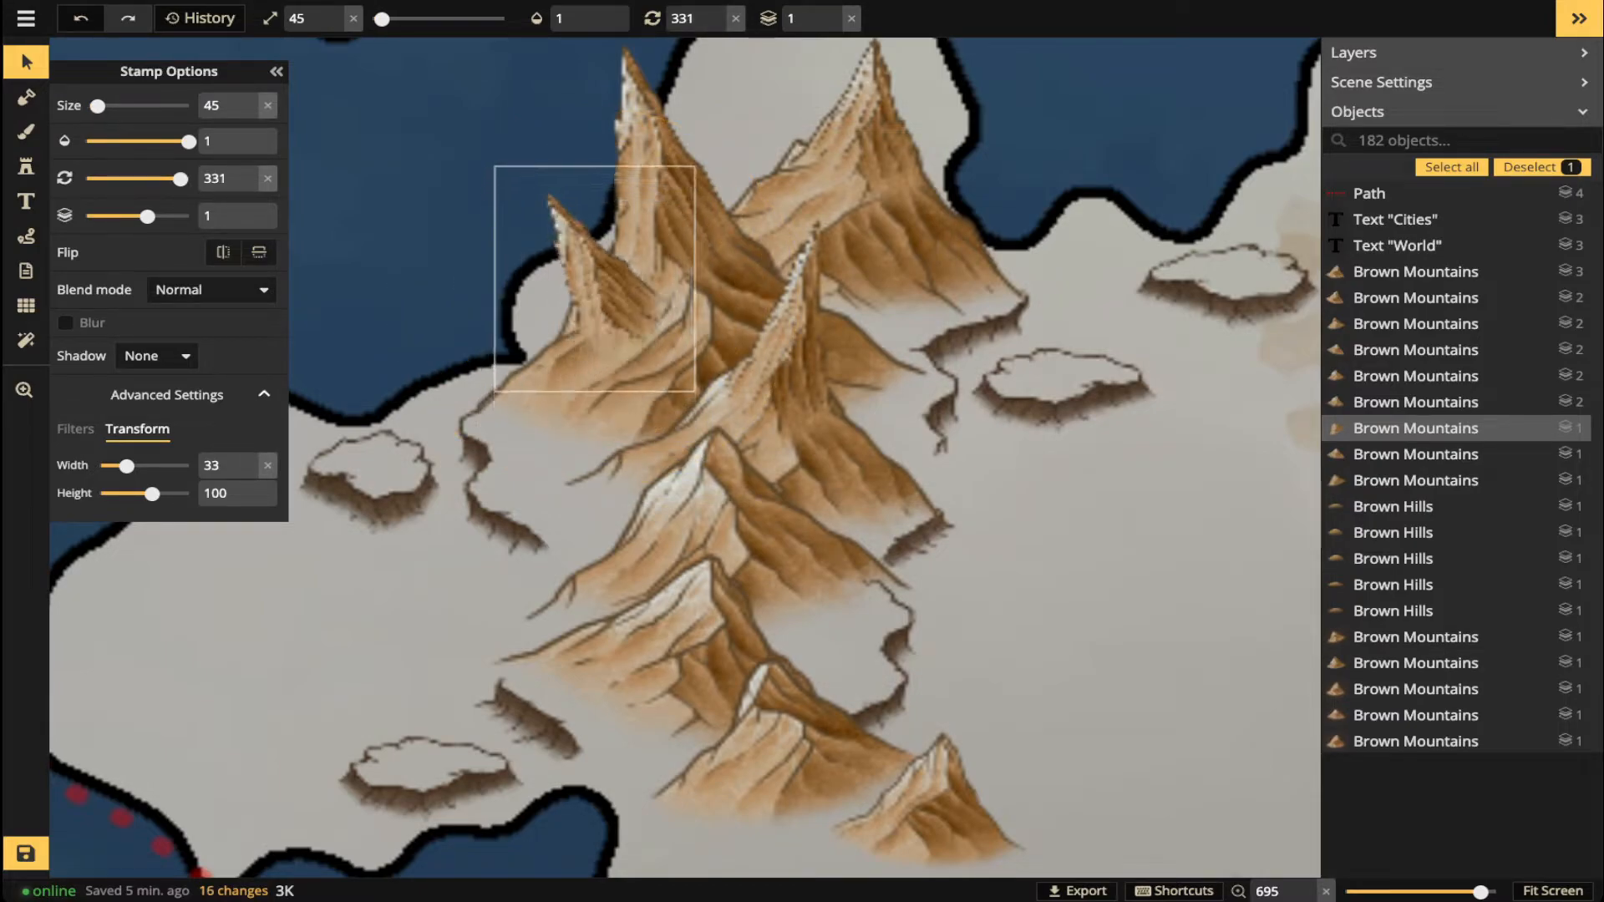
left_click(587, 266)
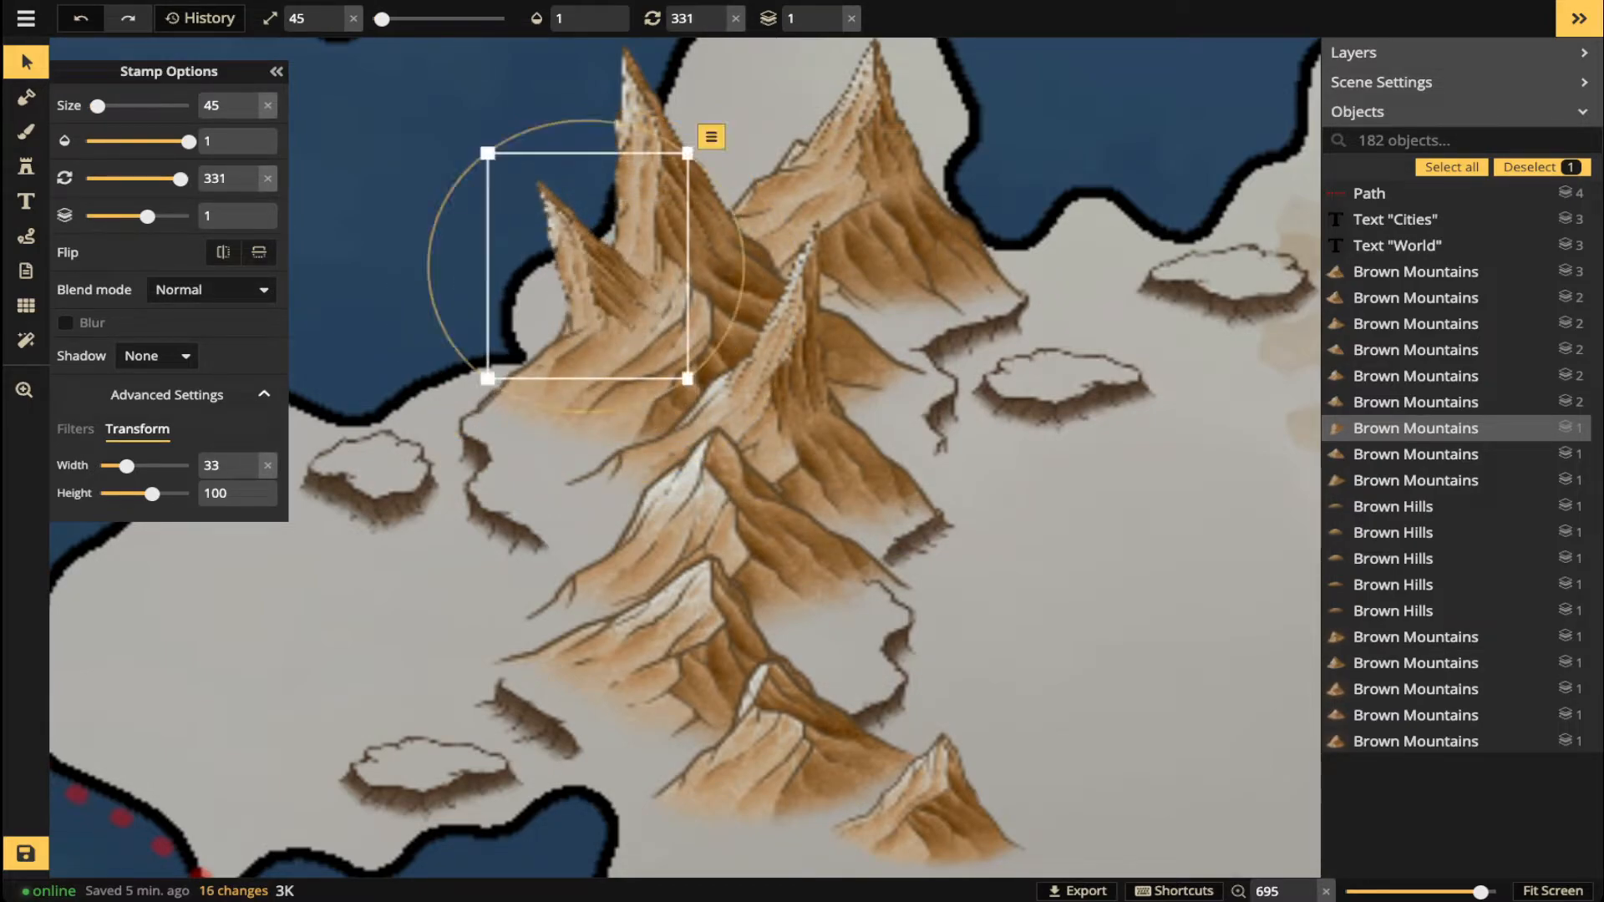
- Duplicate the central spire at size 45 and rotation 27, and place it on the northeastern mountain's eastern slope
left_click(794, 346)
key("ctrl+c")
key("ctrl+v")
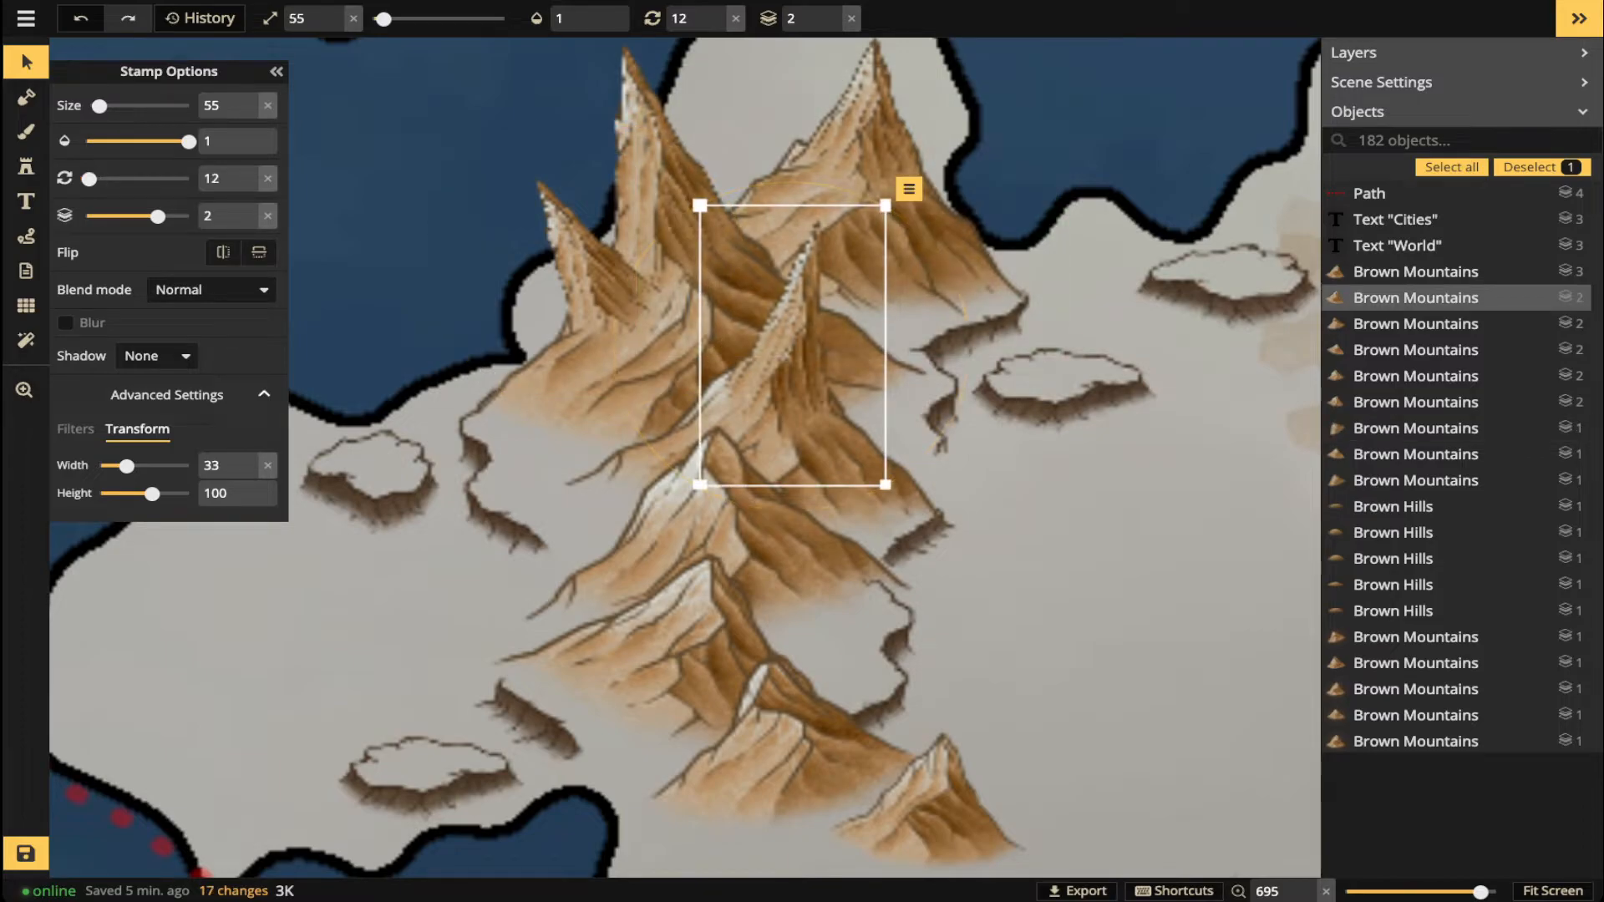
left_click_drag(803, 138, 926, 185)
scroll(941, 185, "up", 3)
scroll(942, 186, "down", 2)
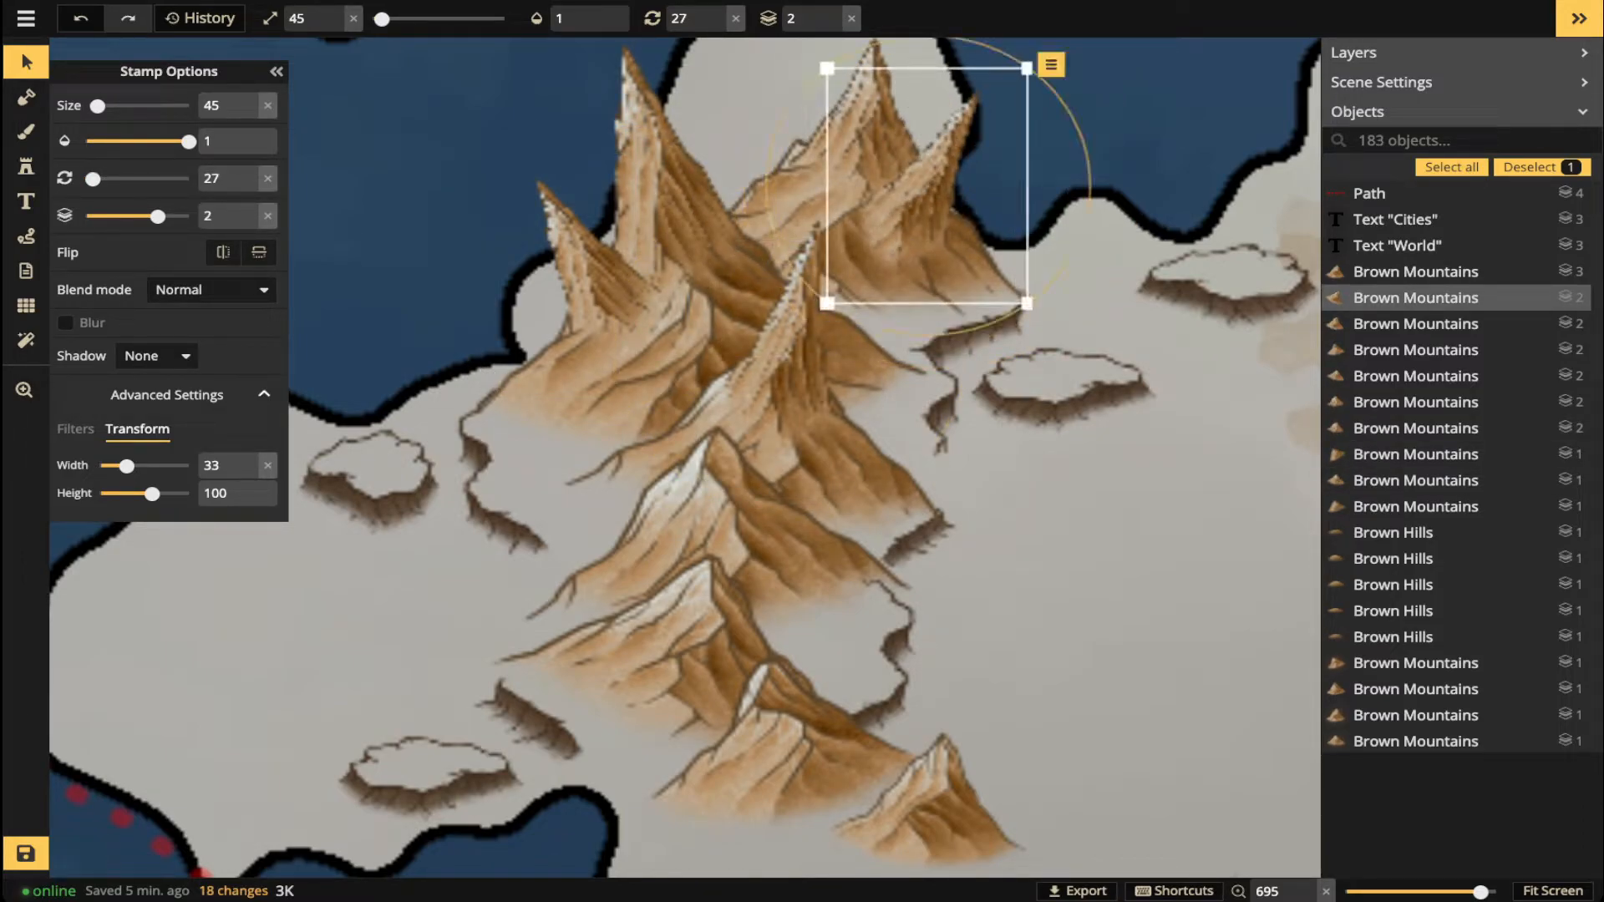
- Duplicate the northeastern slope's spire at size 35 and rotation 342, and place it just west of the central spire
key("ctrl+c")
key("ctrl+v")
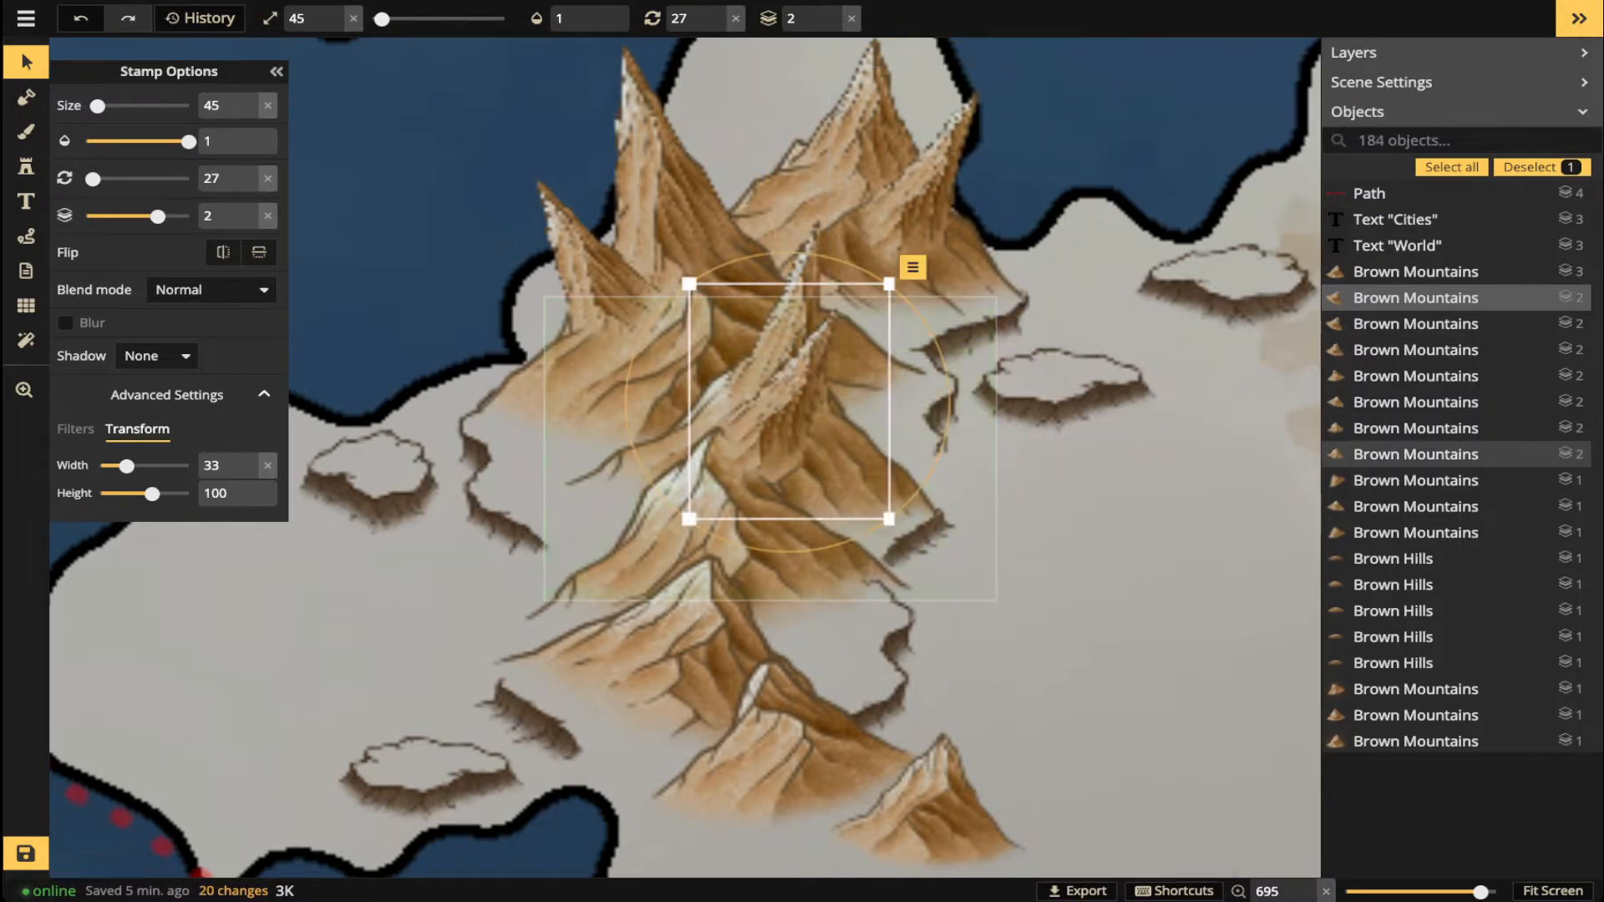
scroll(791, 401, "down", 3)
left_click_drag(777, 399, 728, 364)
scroll(782, 678, "down", 3)
scroll(804, 403, "up", 2)
scroll(880, 398, "down", 2)
scroll(697, 359, "down", 3)
scroll(683, 322, "down", 4)
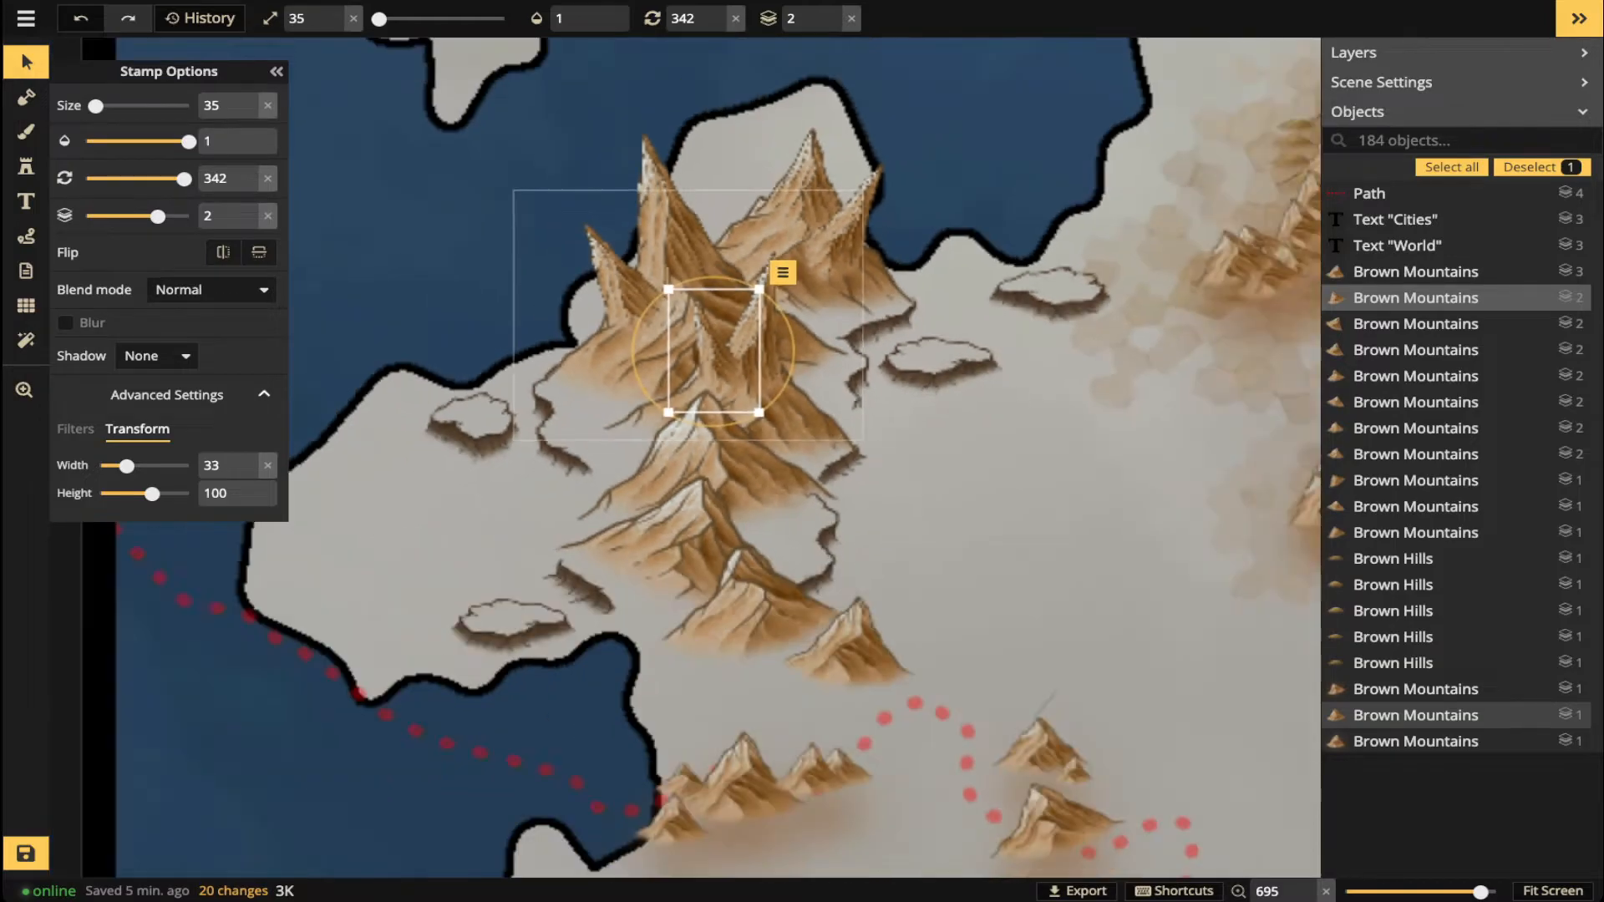
key("Escape")
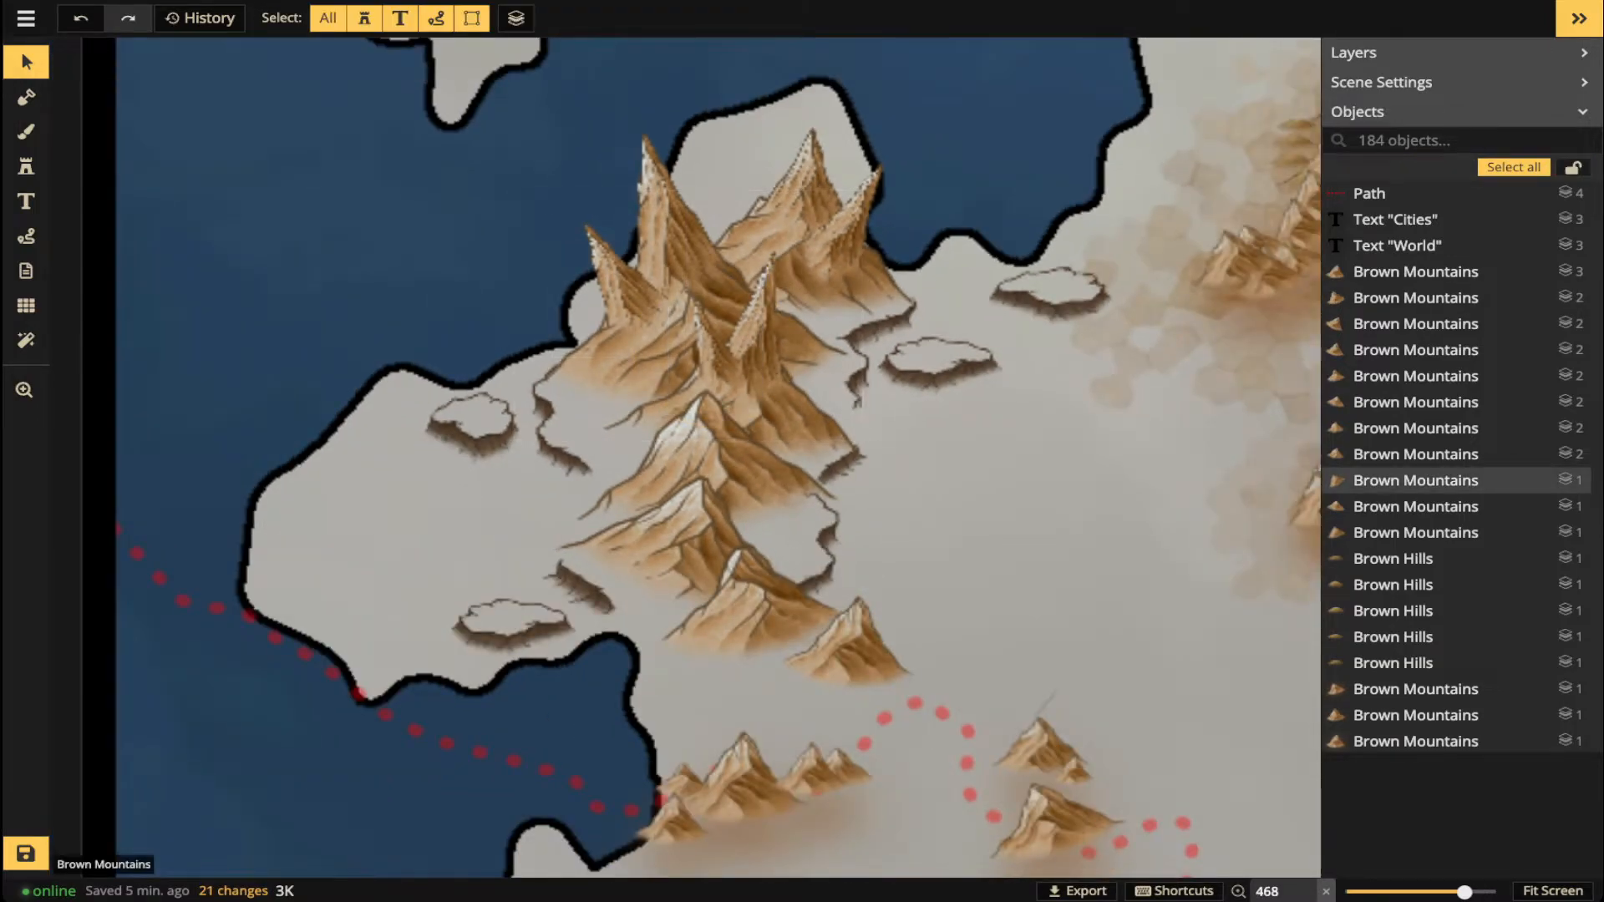
- Move the northeastern mountain's side spire to its western slope, with size 35 and rotation 342
scroll(561, 360, "down", 4)
scroll(568, 351, "down", 4)
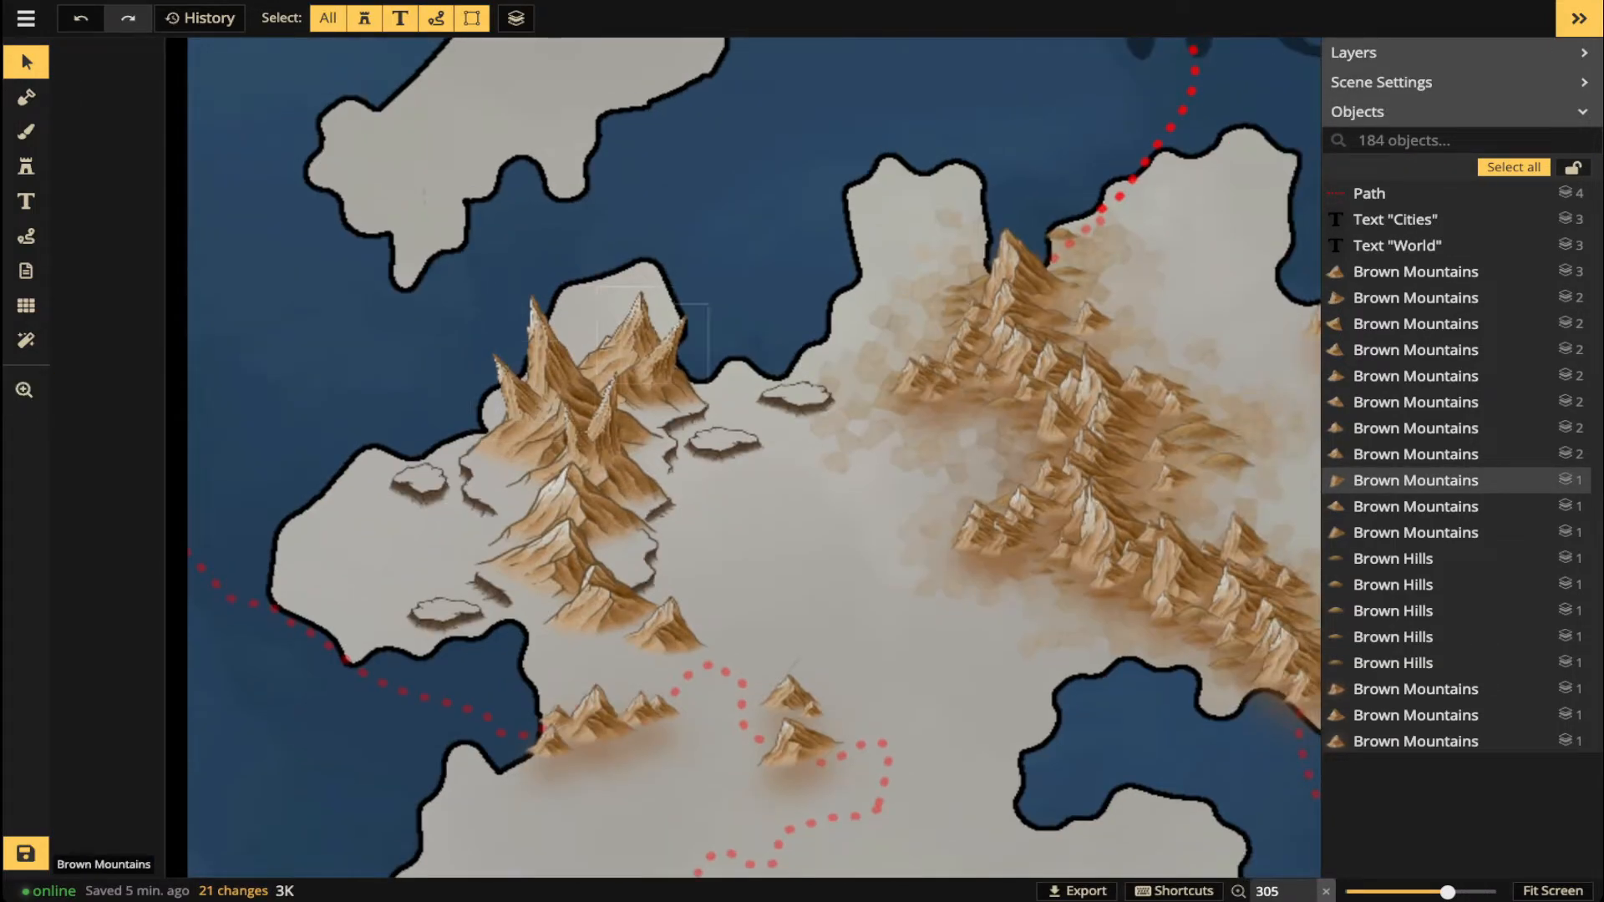
key("space")
left_click_drag(965, 369, 744, 290)
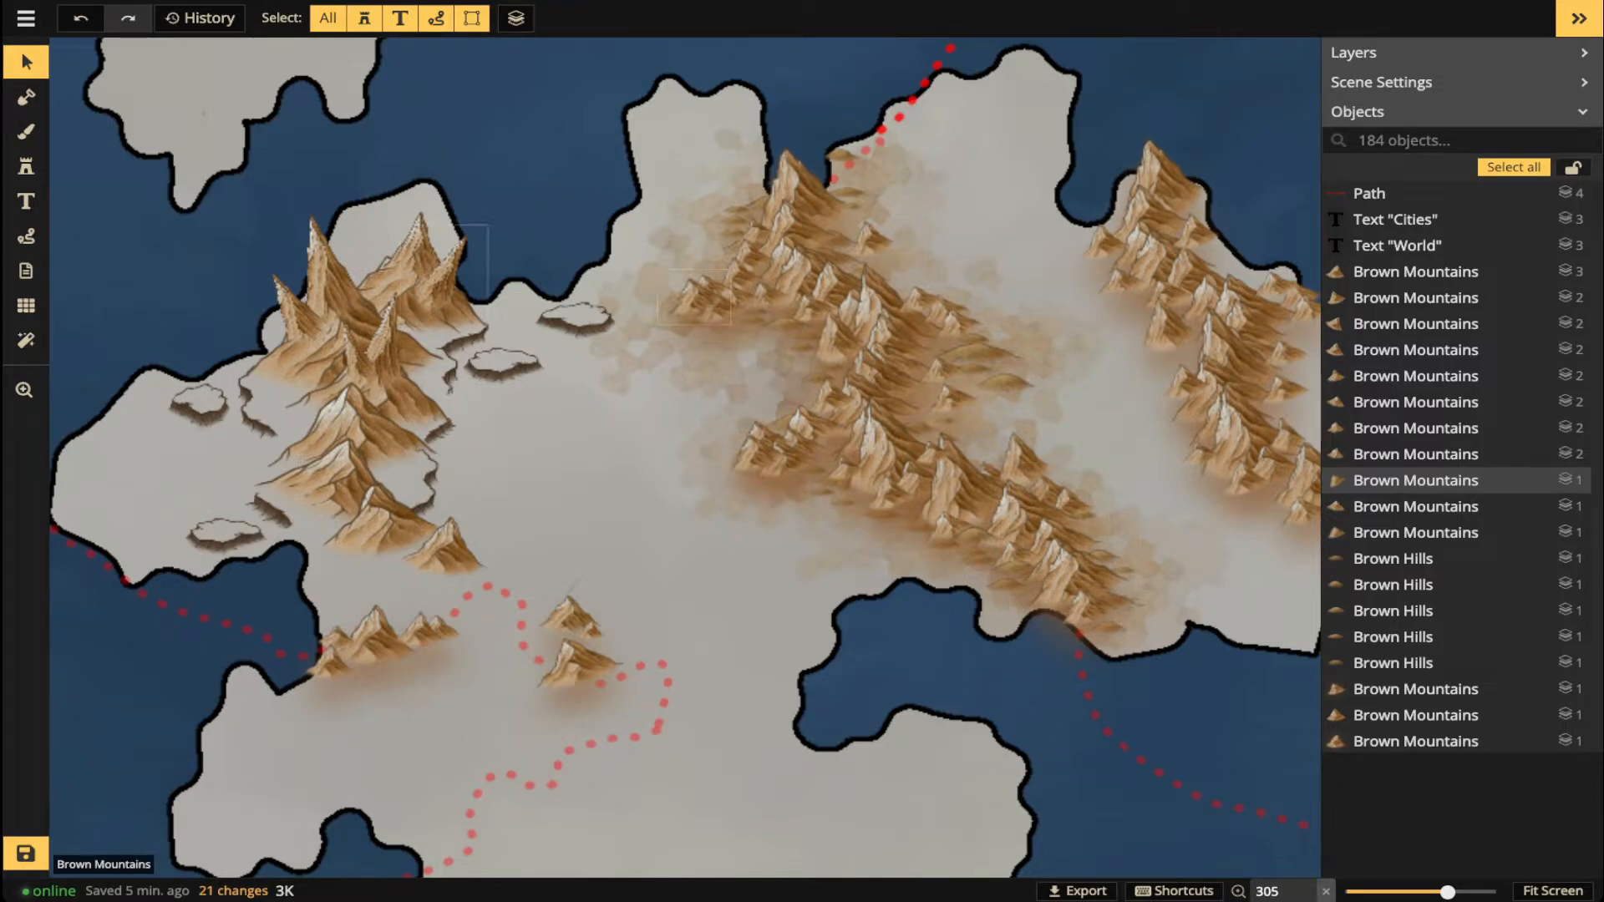
scroll(414, 351, "up", 2)
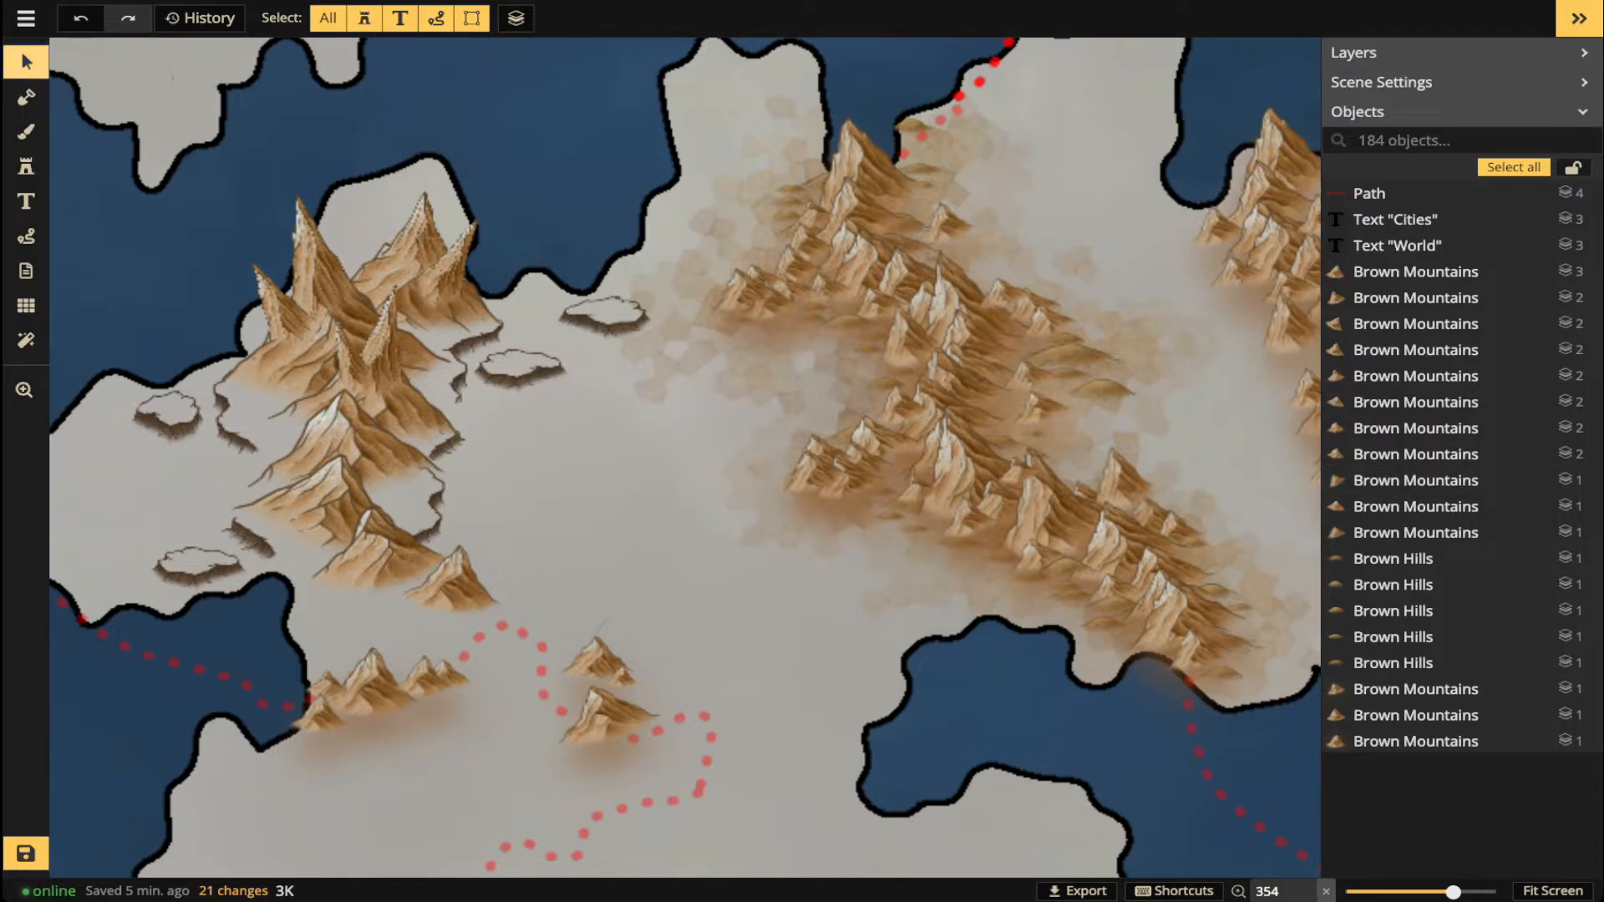
scroll(897, 363, "down", 3)
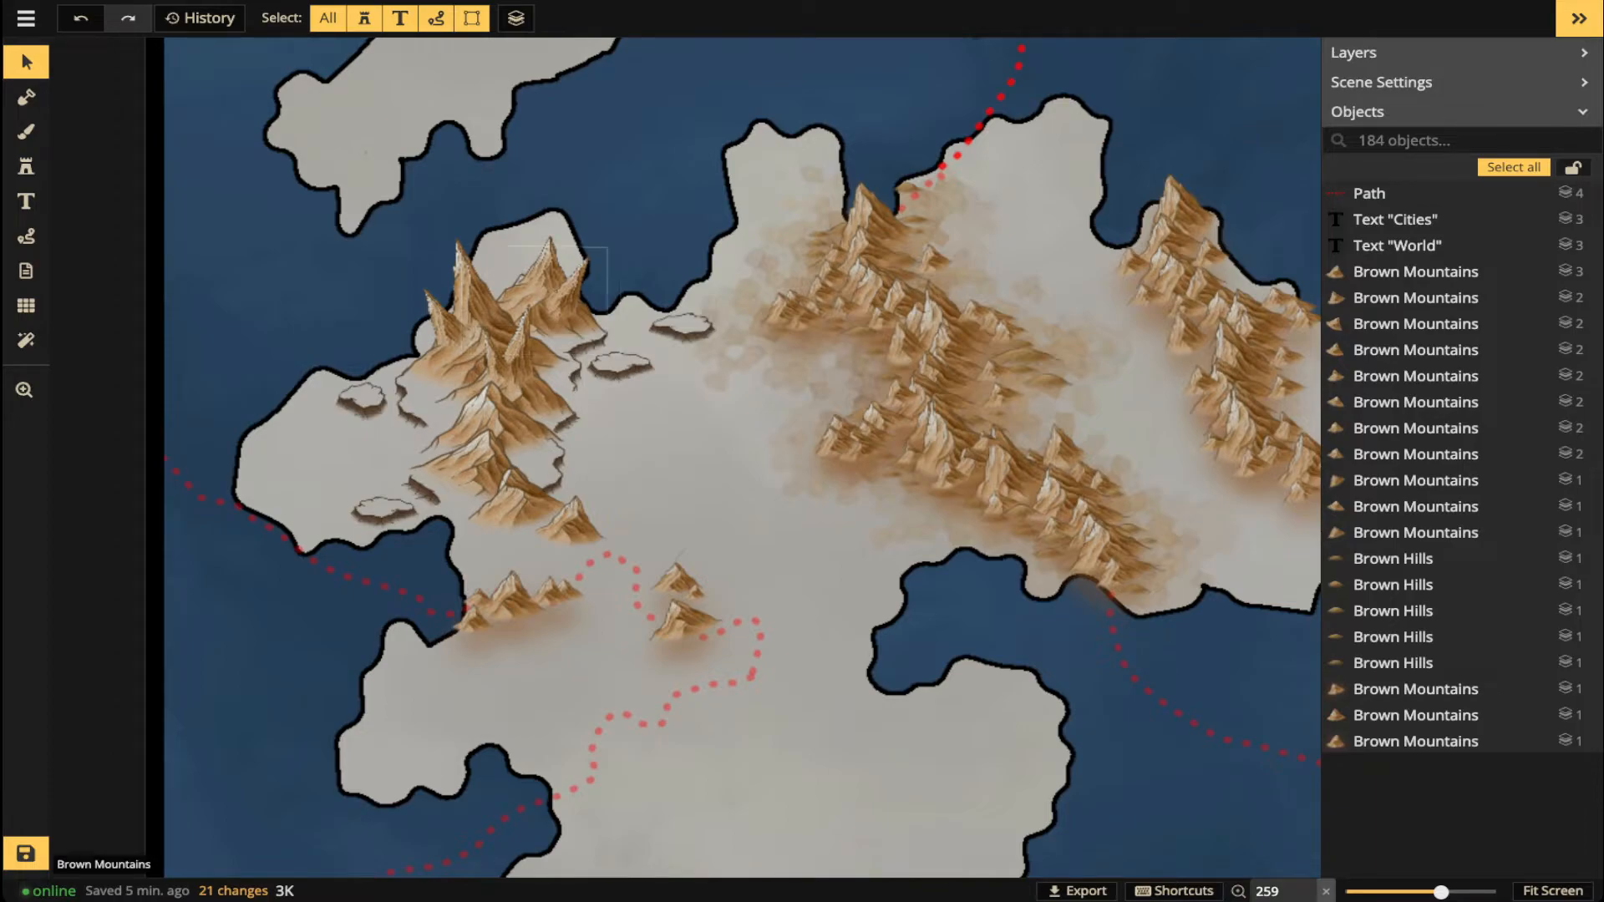
left_click(570, 288)
left_click_drag(570, 290, 536, 279)
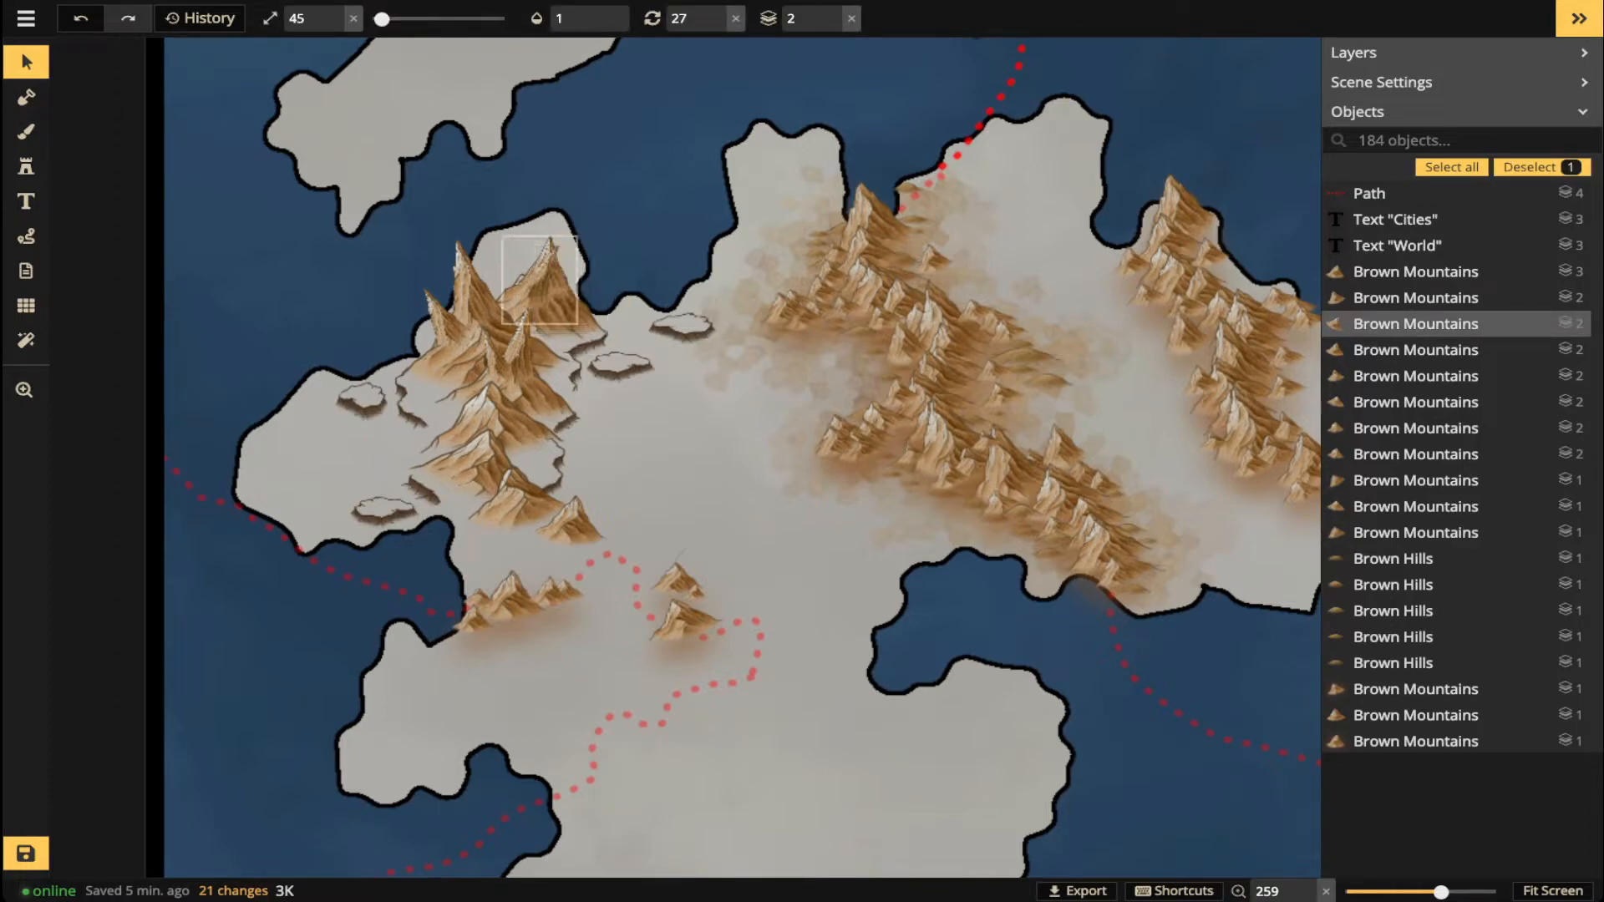
scroll(536, 279, "down", 3)
scroll(517, 280, "down", 5)
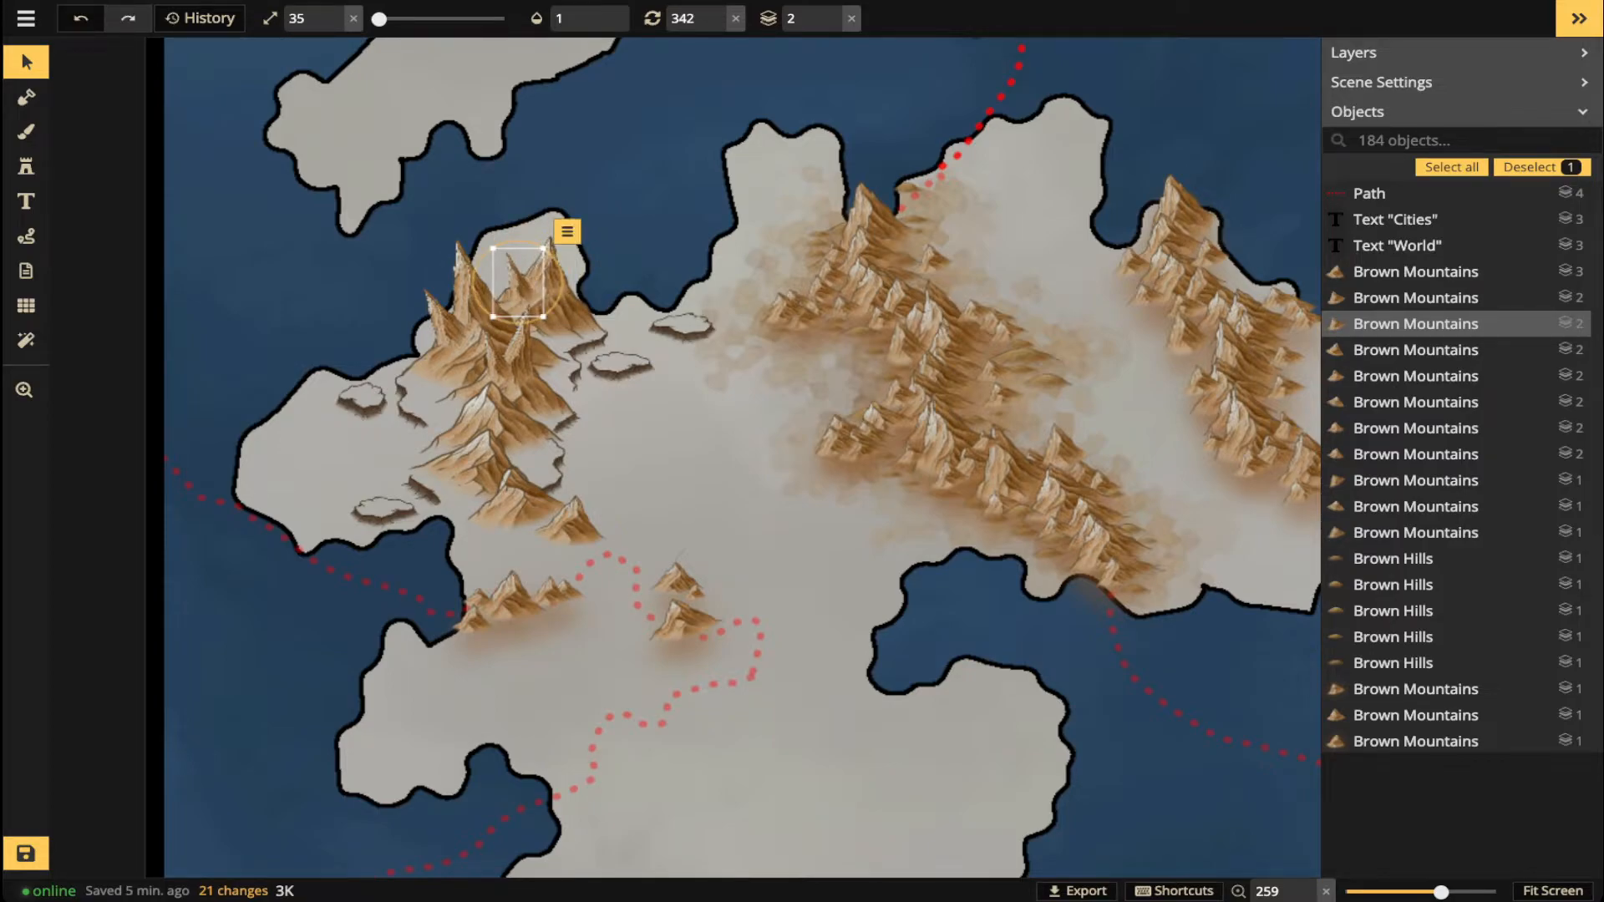
key("Escape")
- Examine the northwestern range at several scales and compare its spires with the neighbouring mountain ranges to the east
scroll(457, 271, "down", 3)
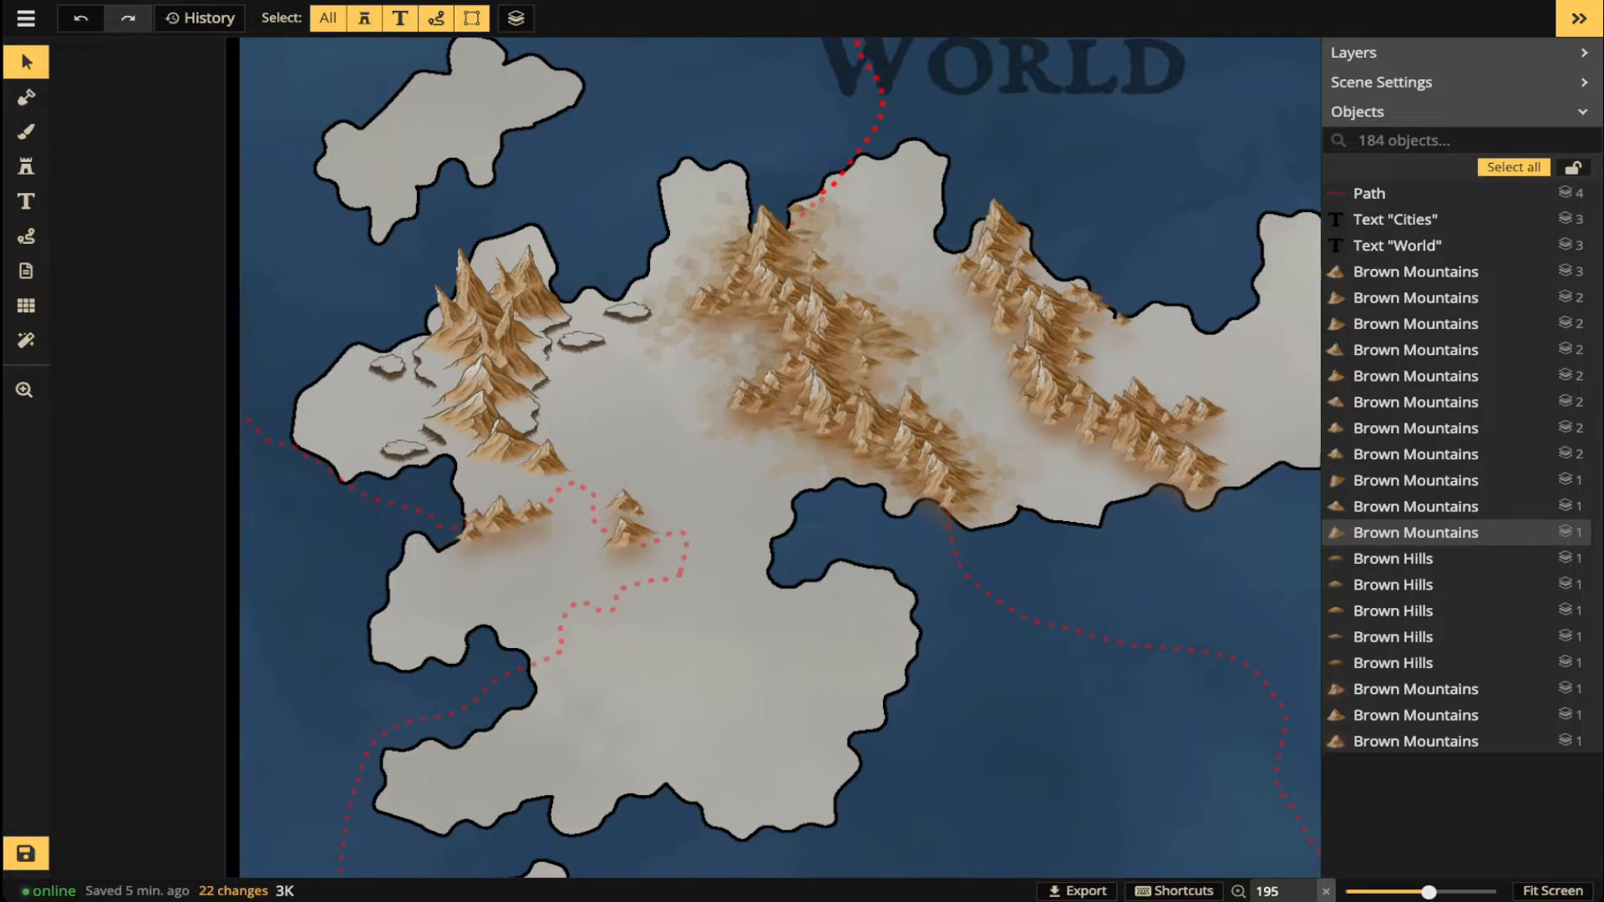
scroll(532, 402, "up", 4)
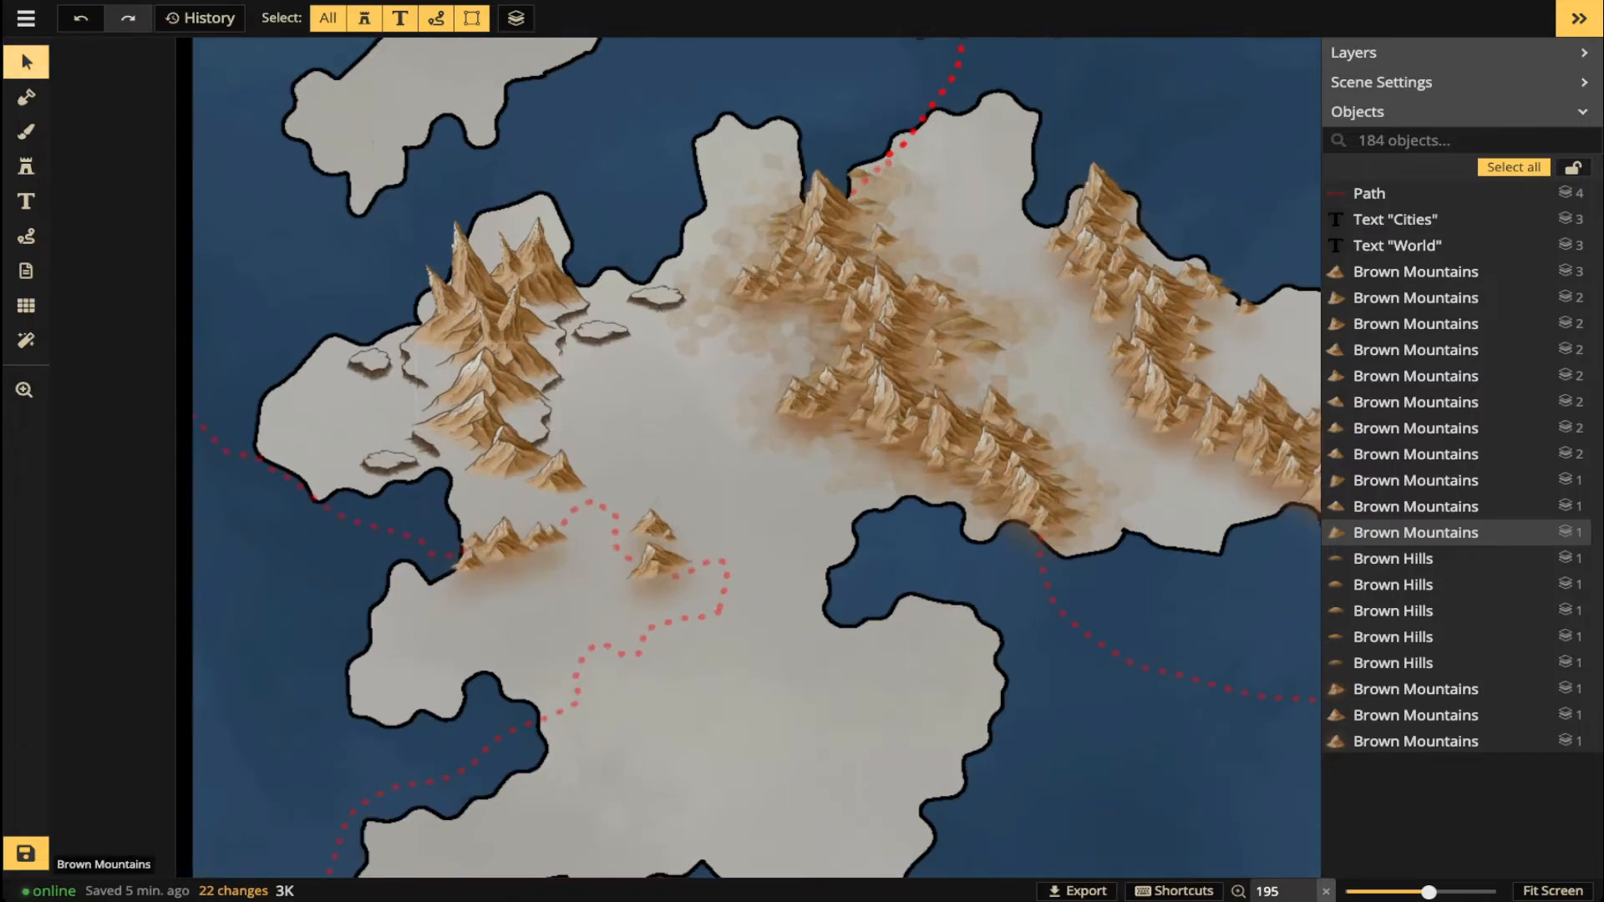
left_click_drag(531, 402, 225, 478)
scroll(491, 475, "down", 3)
left_click_drag(492, 476, 438, 475)
scroll(684, 459, "down", 3)
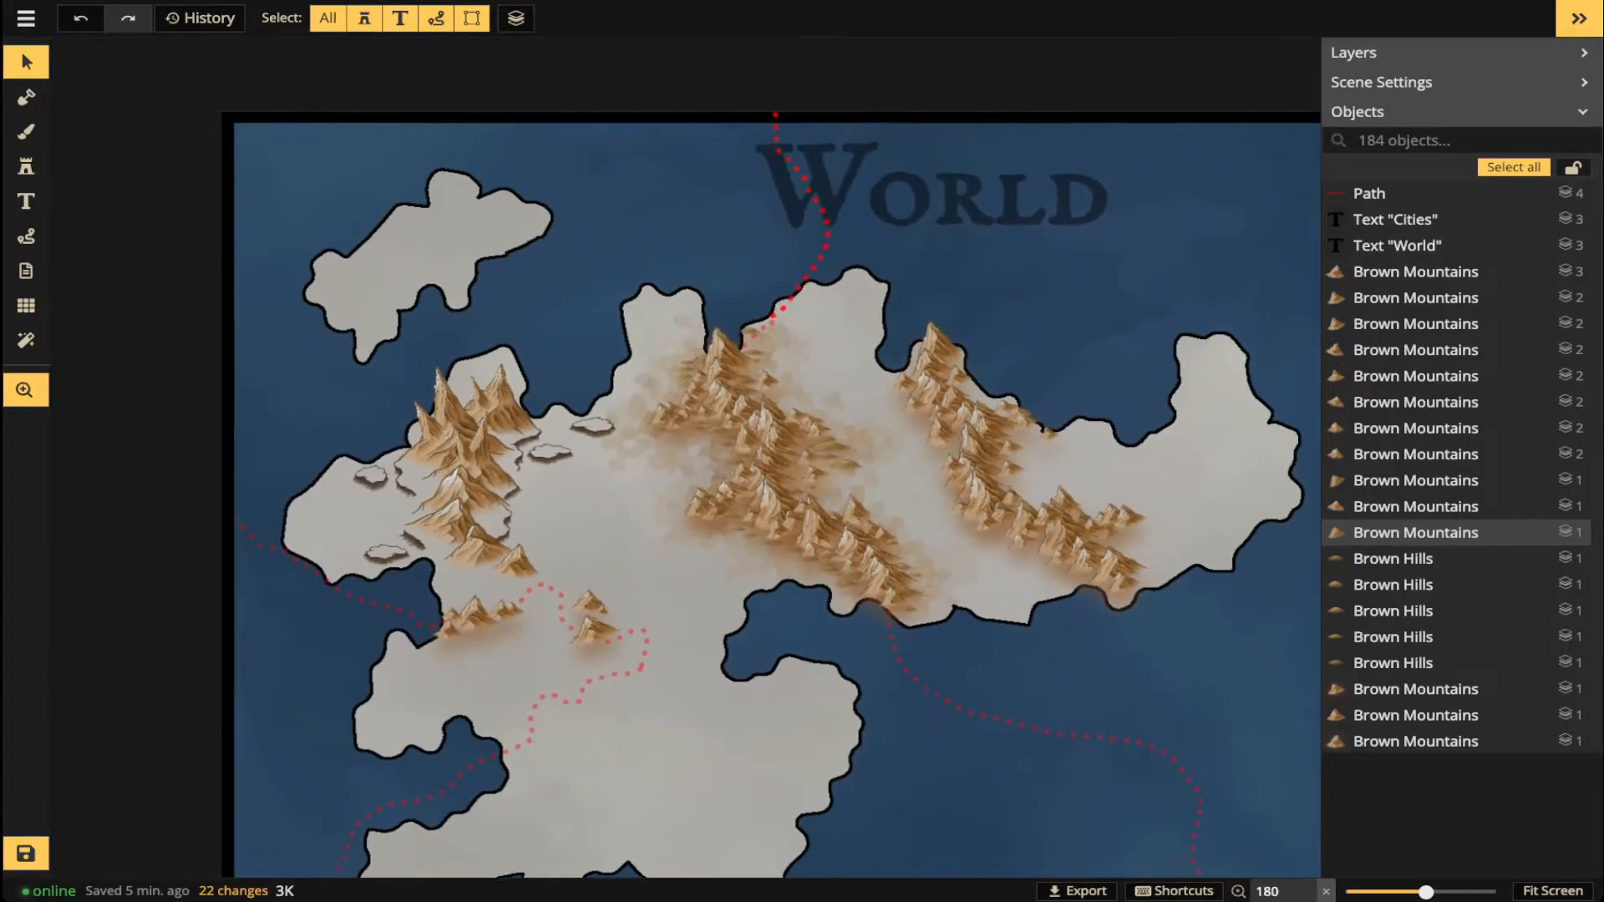
left_click_drag(623, 577, 669, 525)
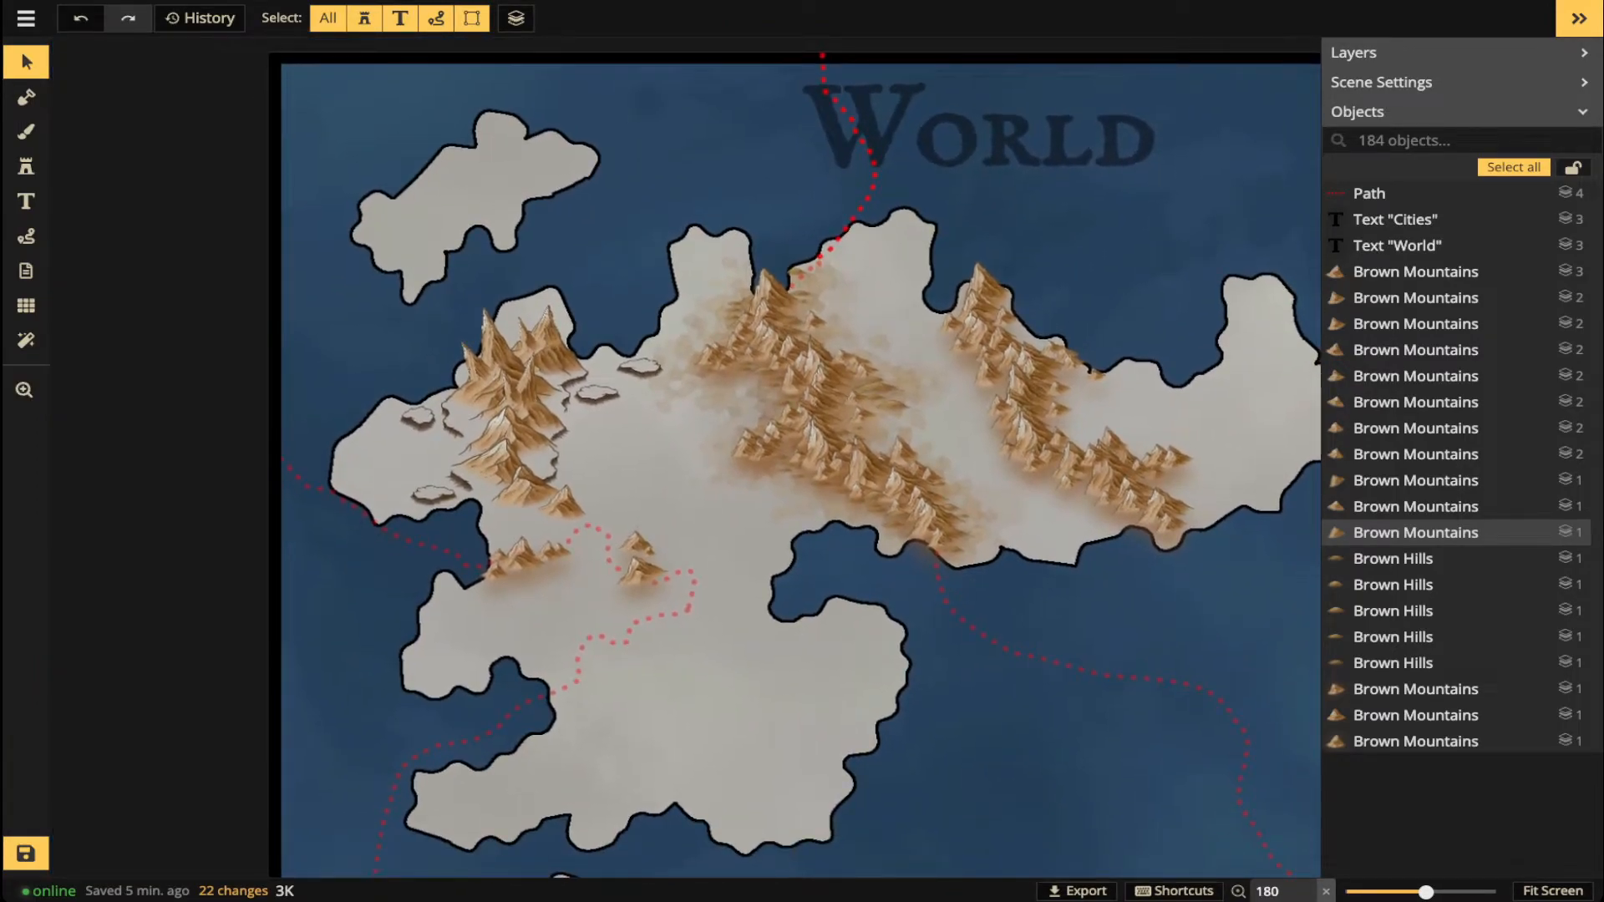
scroll(669, 525, "up", 1)
scroll(669, 525, "down", 3)
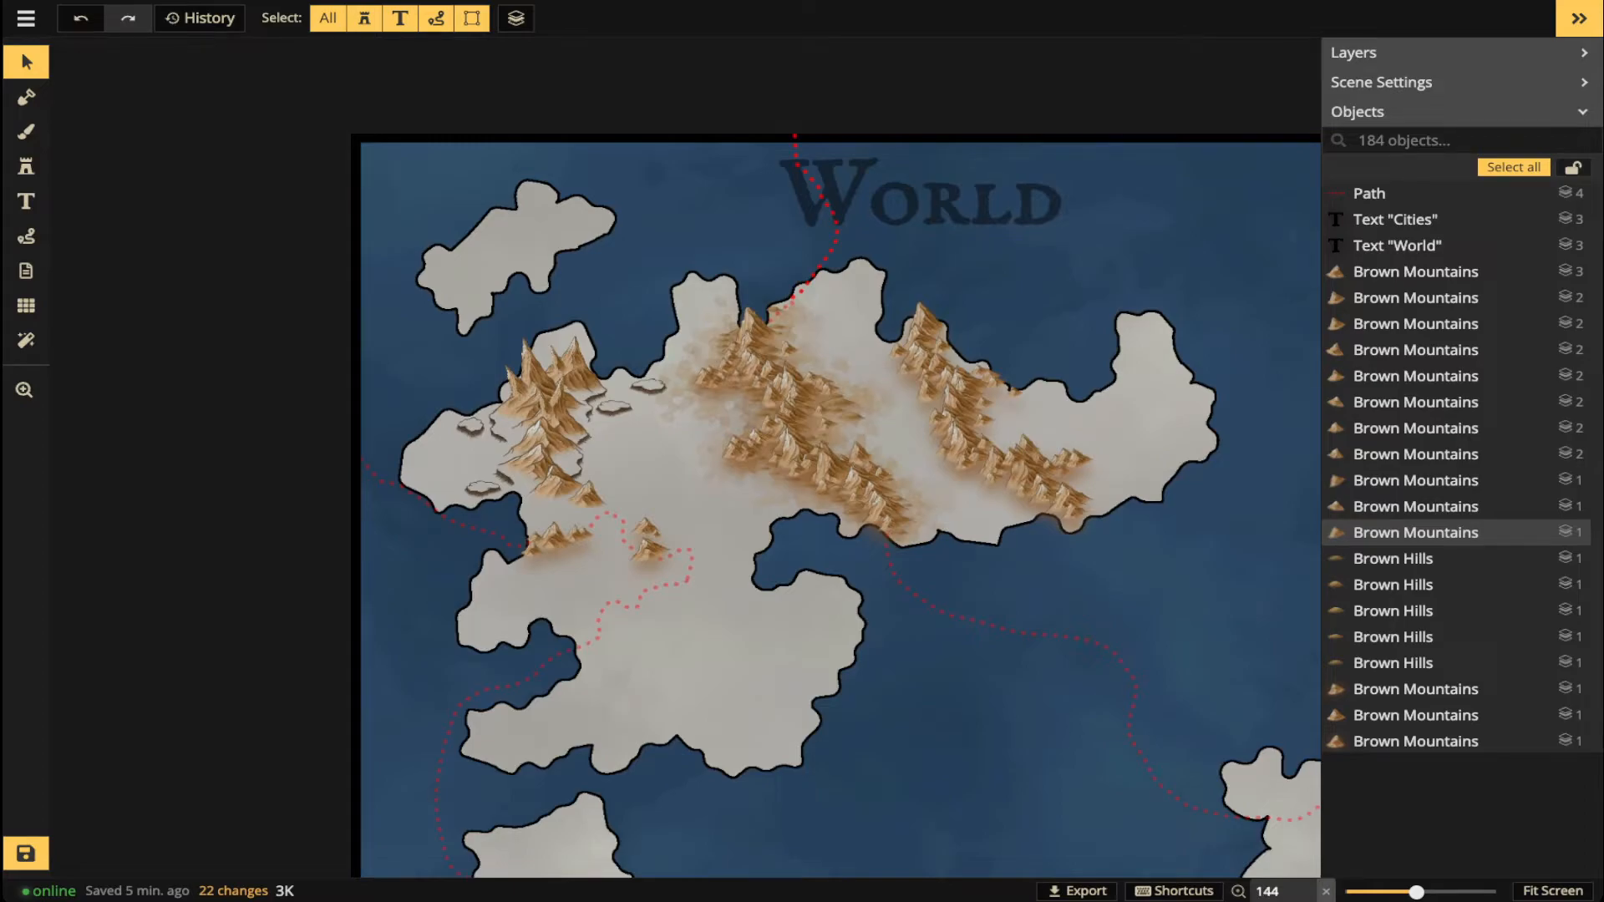
scroll(652, 441, "up", 3)
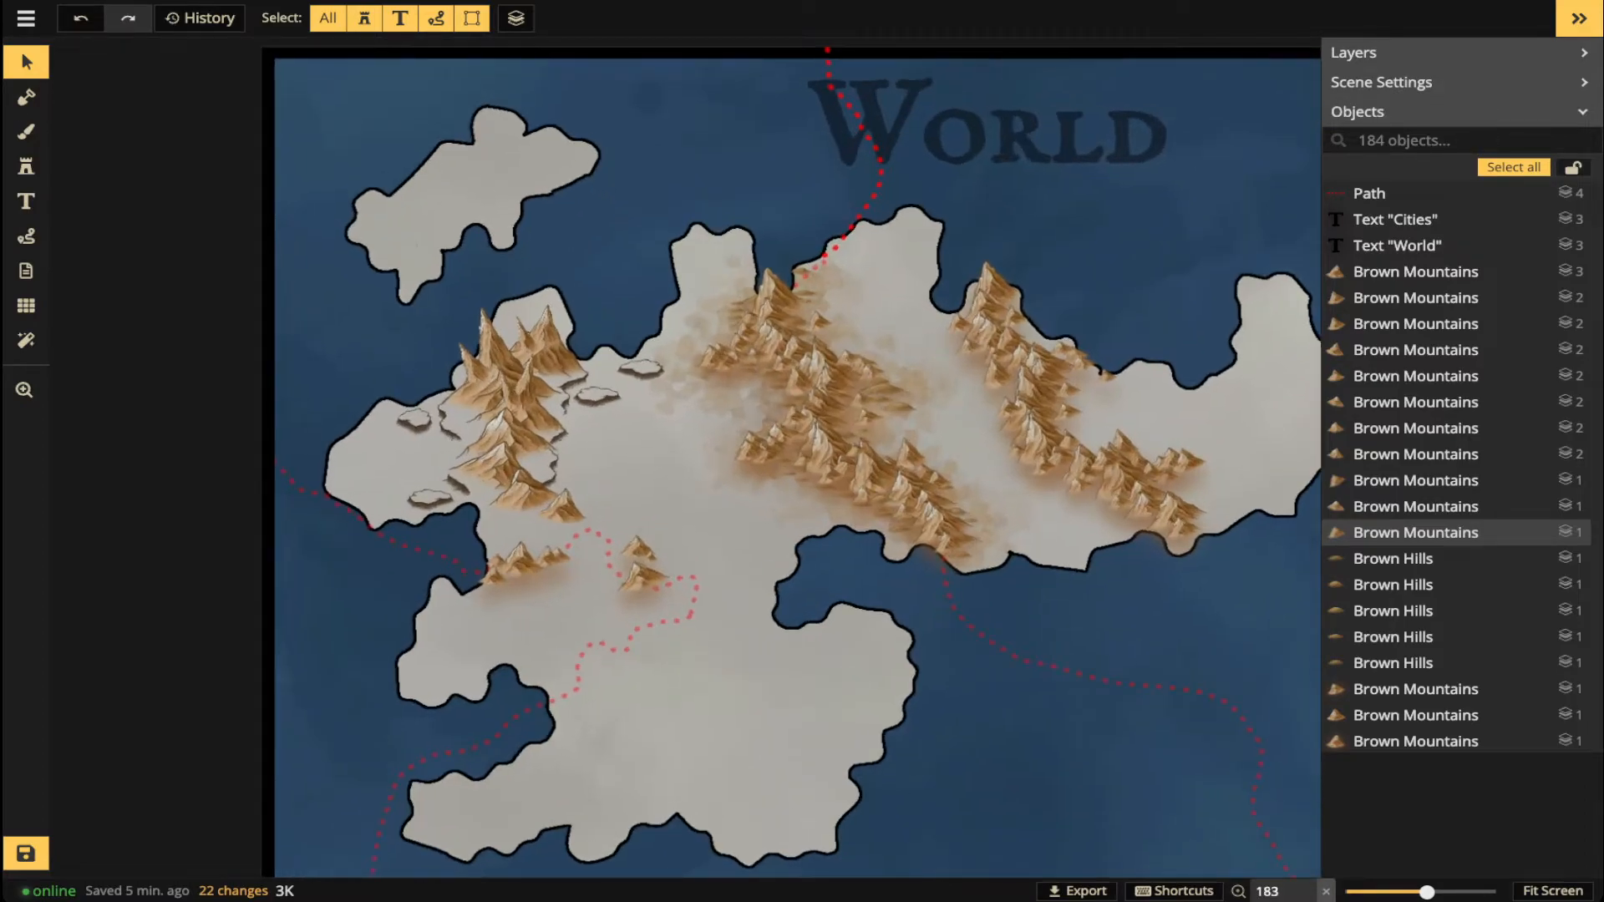
scroll(653, 441, "down", 2)
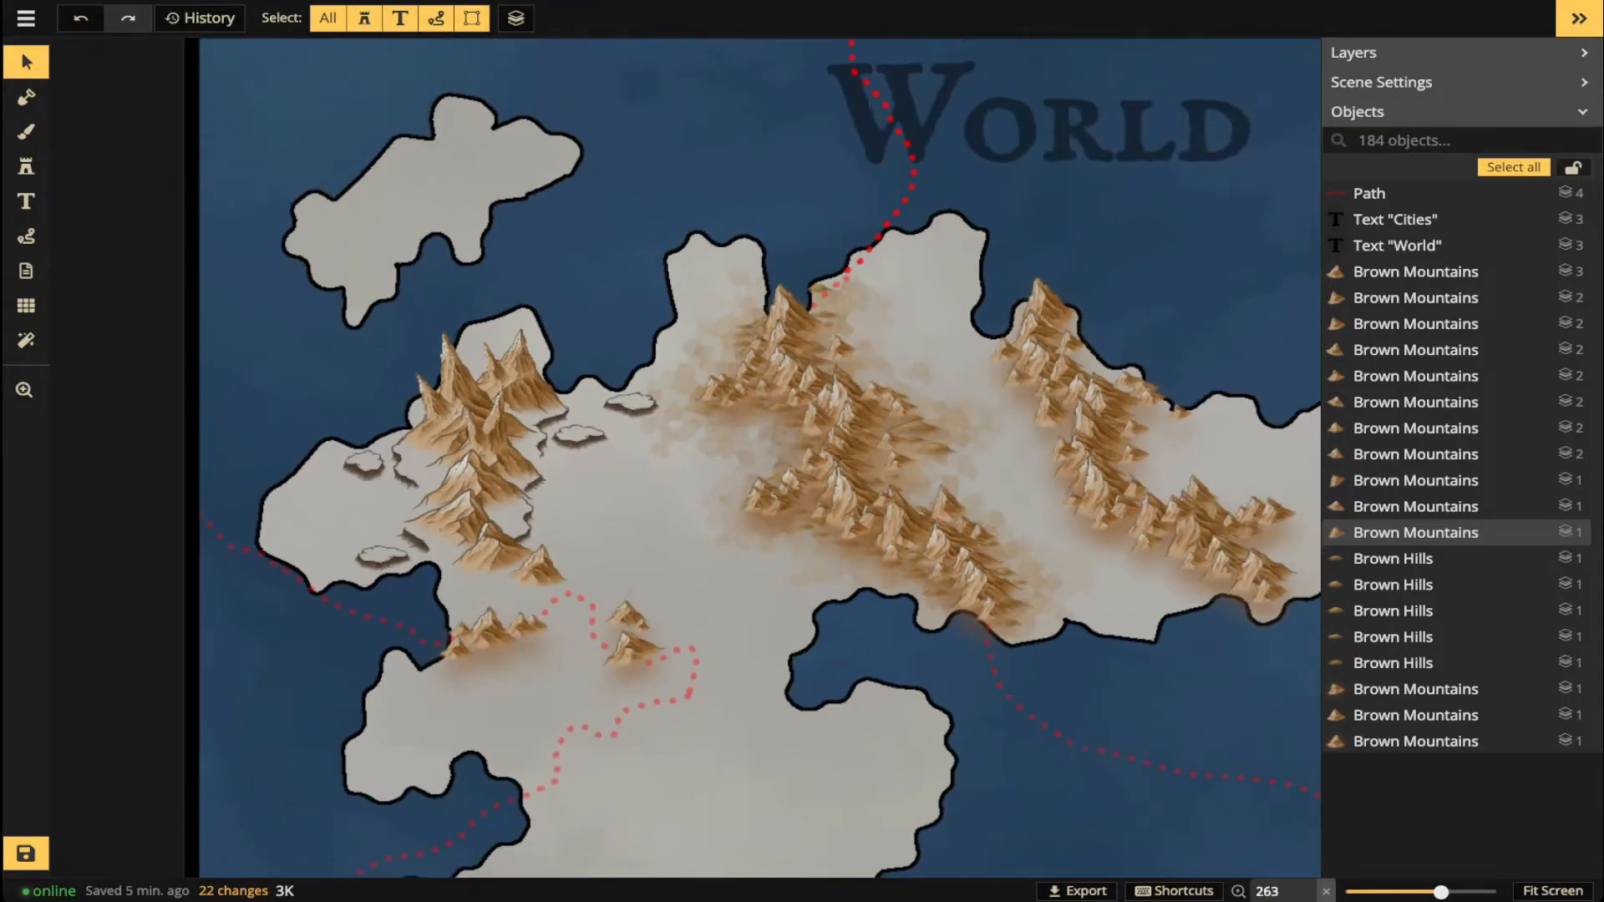
scroll(619, 451, "up", 4)
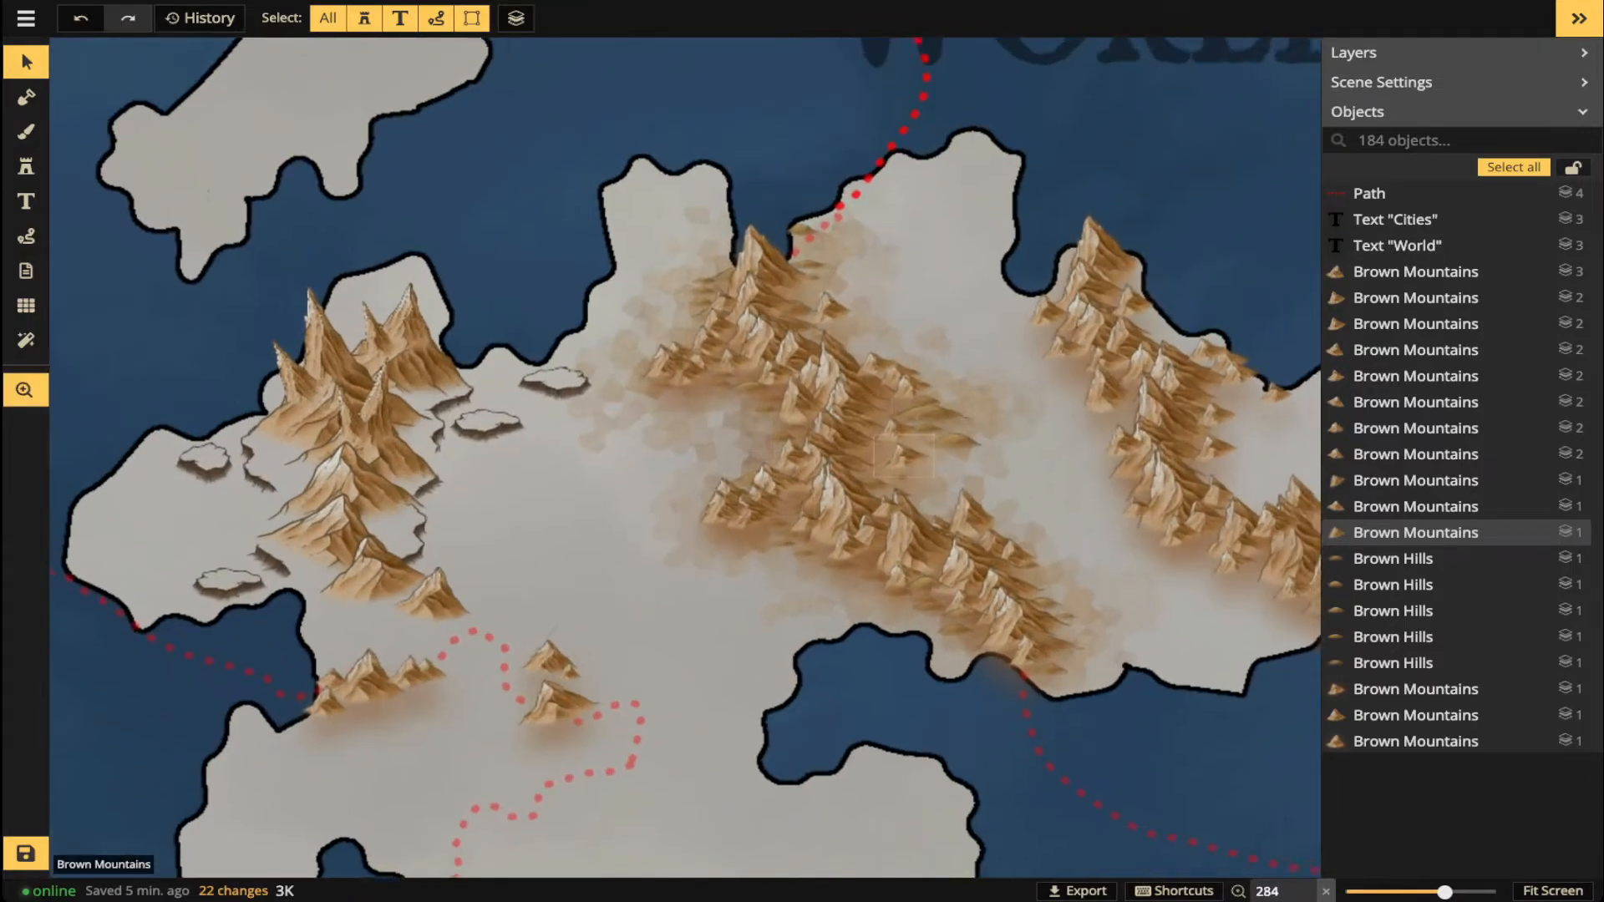
scroll(619, 451, "down", 5)
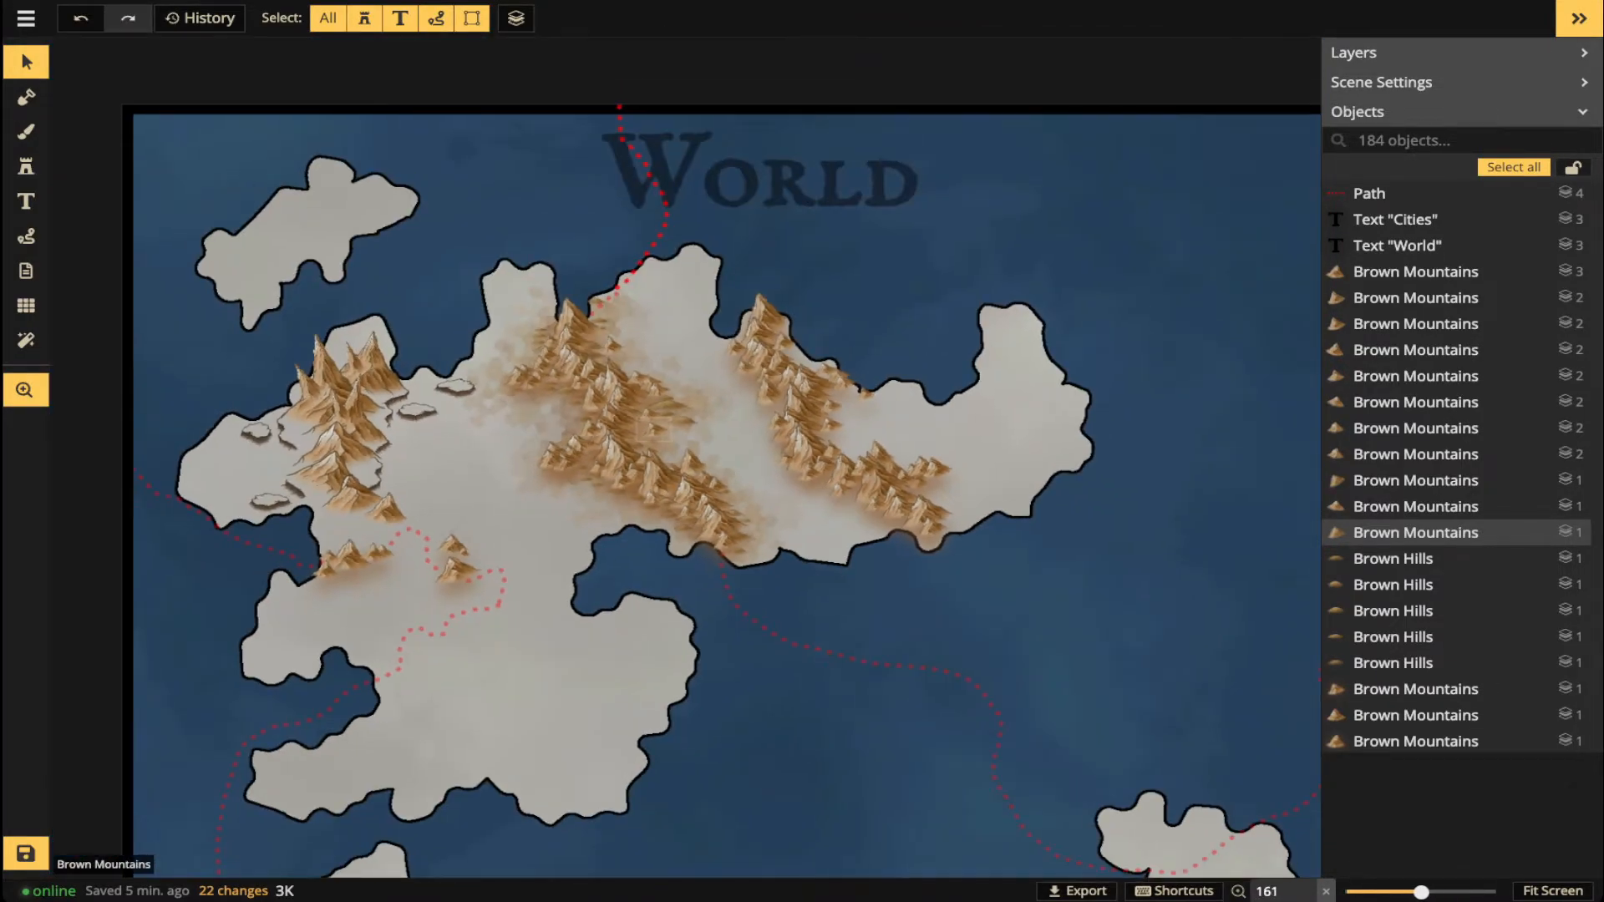
left_click_drag(654, 429, 665, 452)
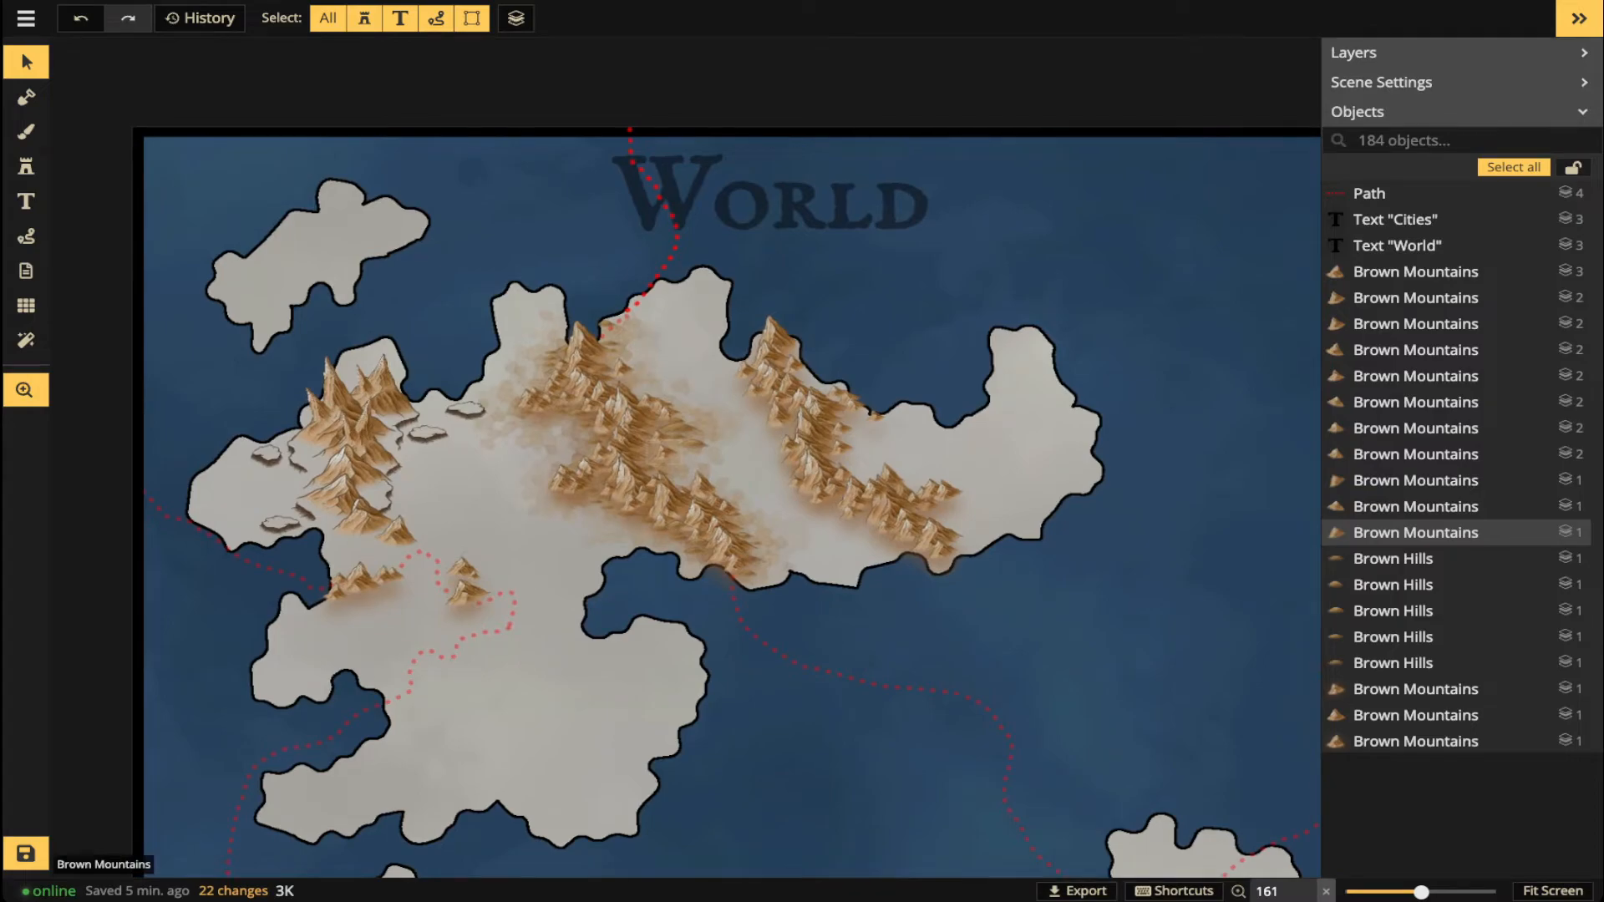
scroll(371, 474, "up", 8)
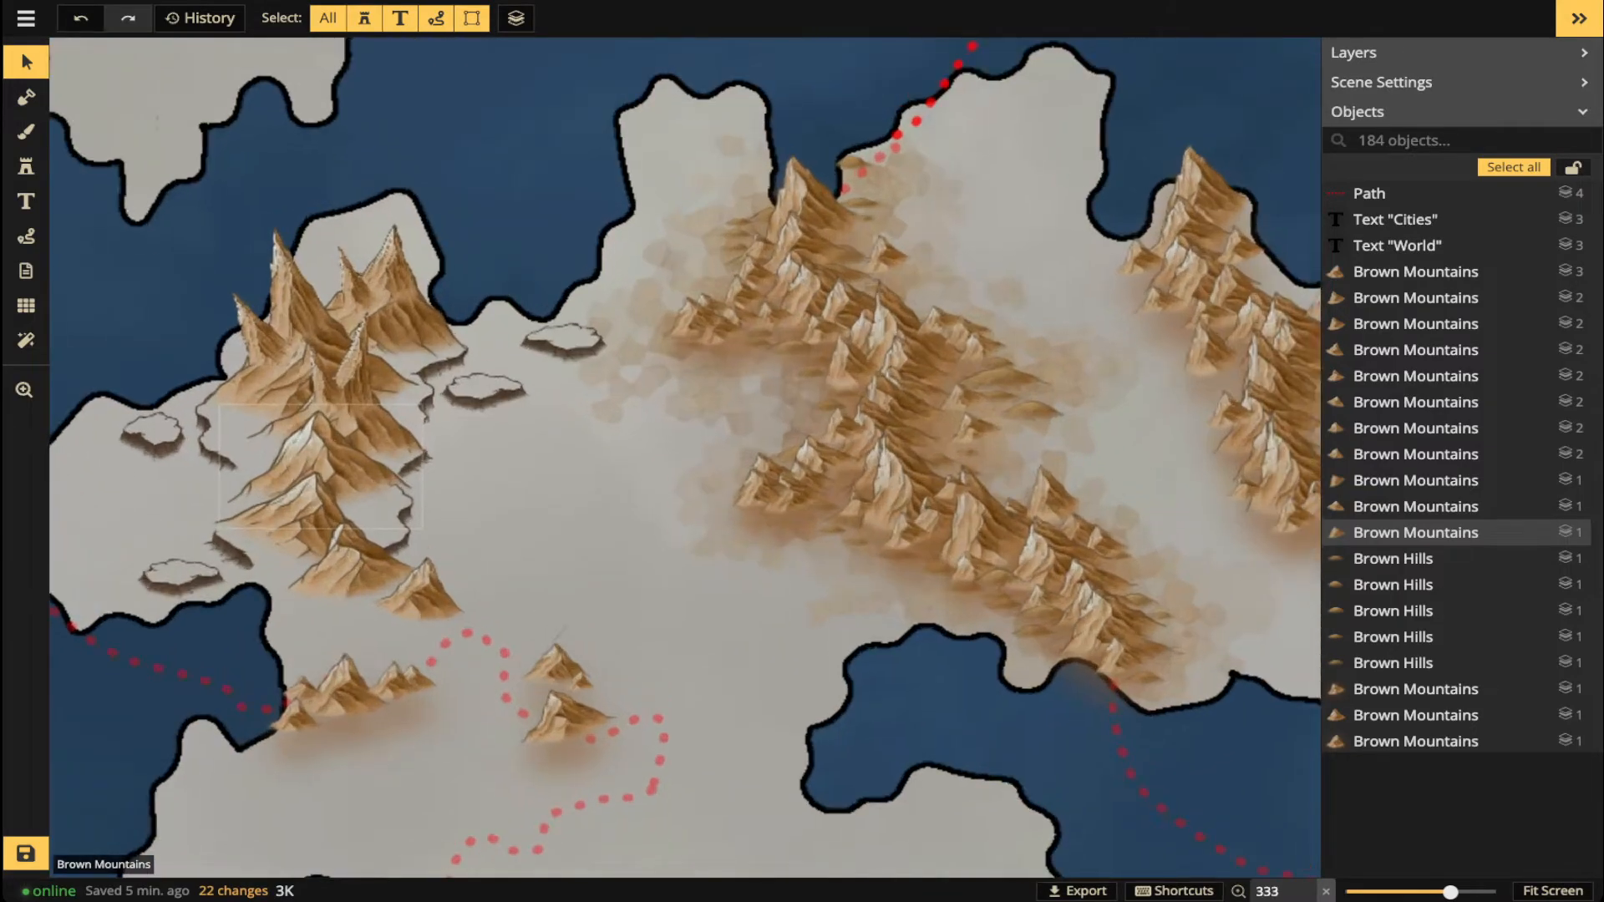
left_click(371, 474)
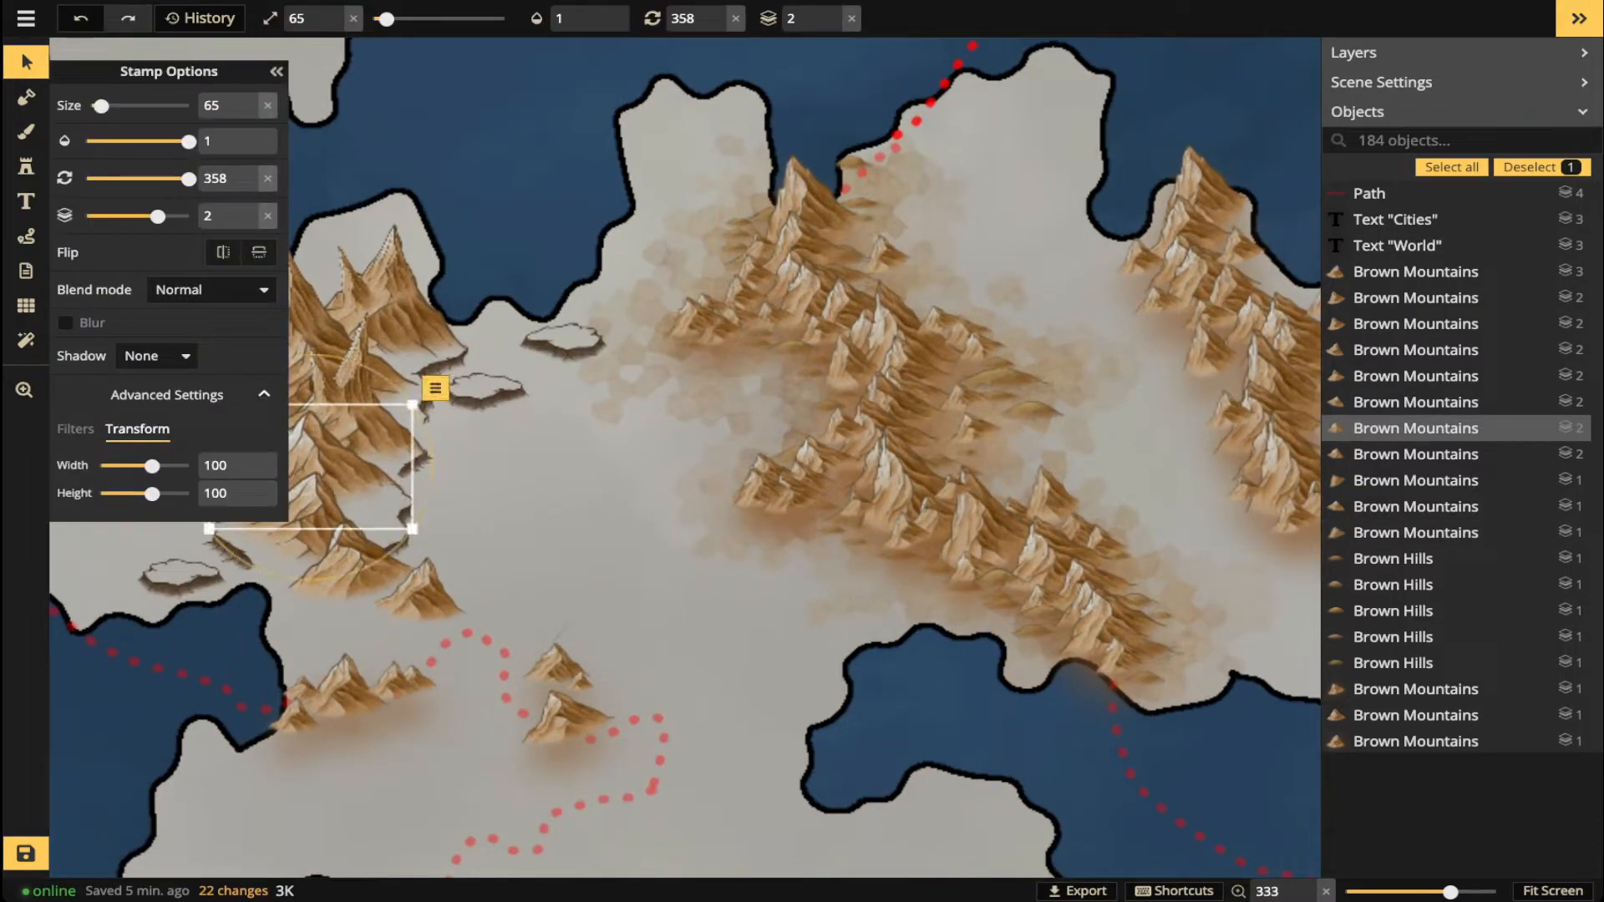
left_click_drag(371, 474, 488, 538)
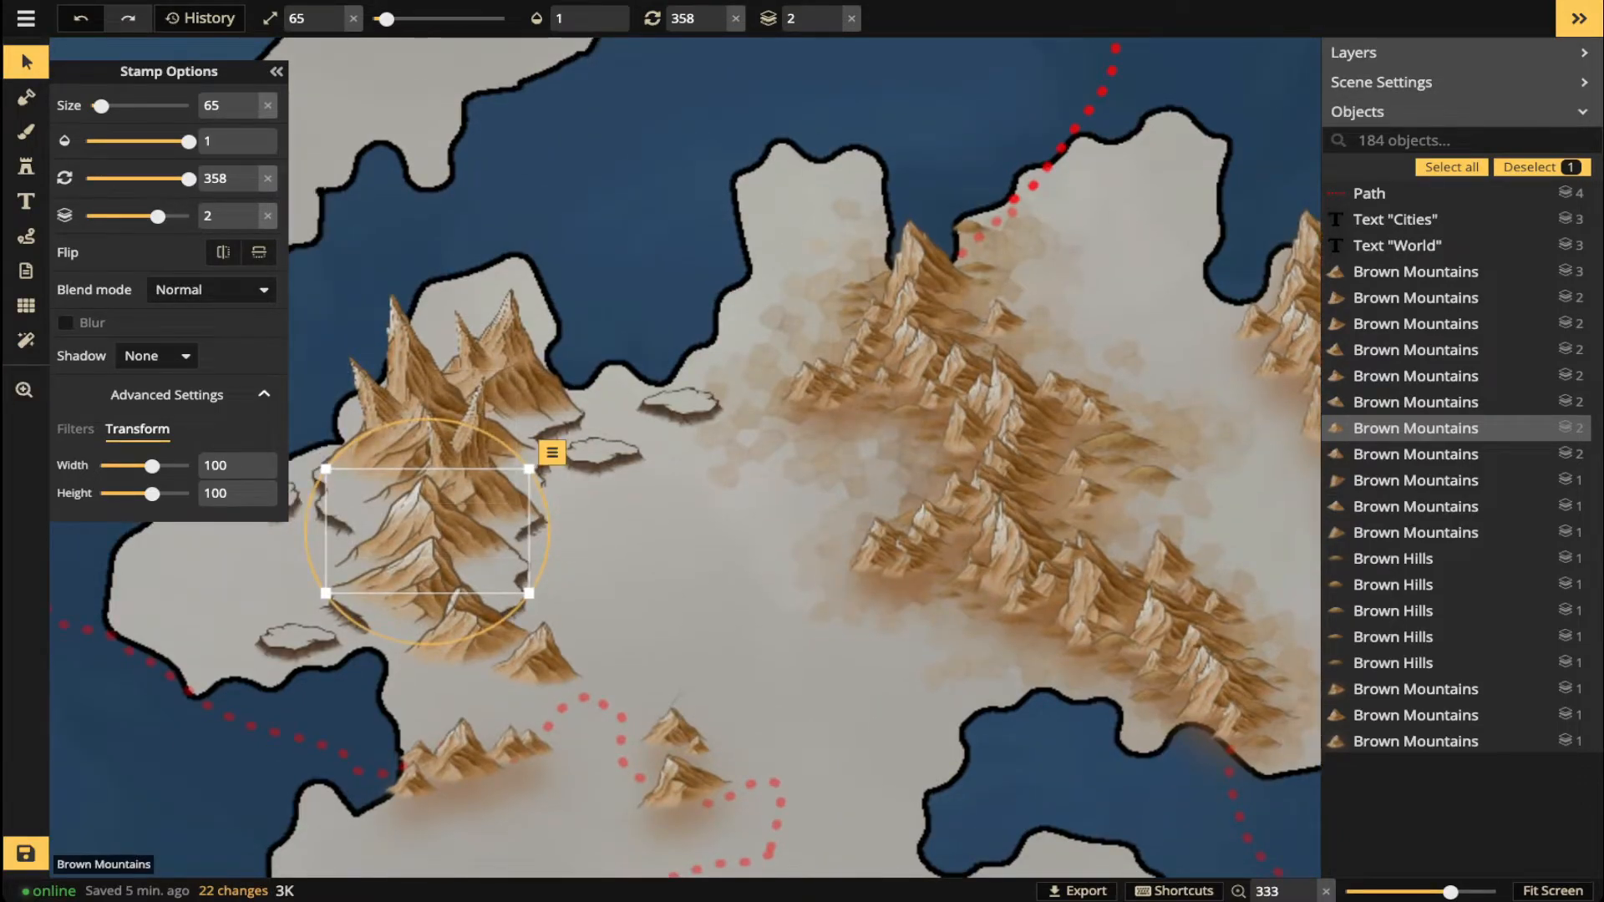
key("Escape")
scroll(687, 464, "down", 2)
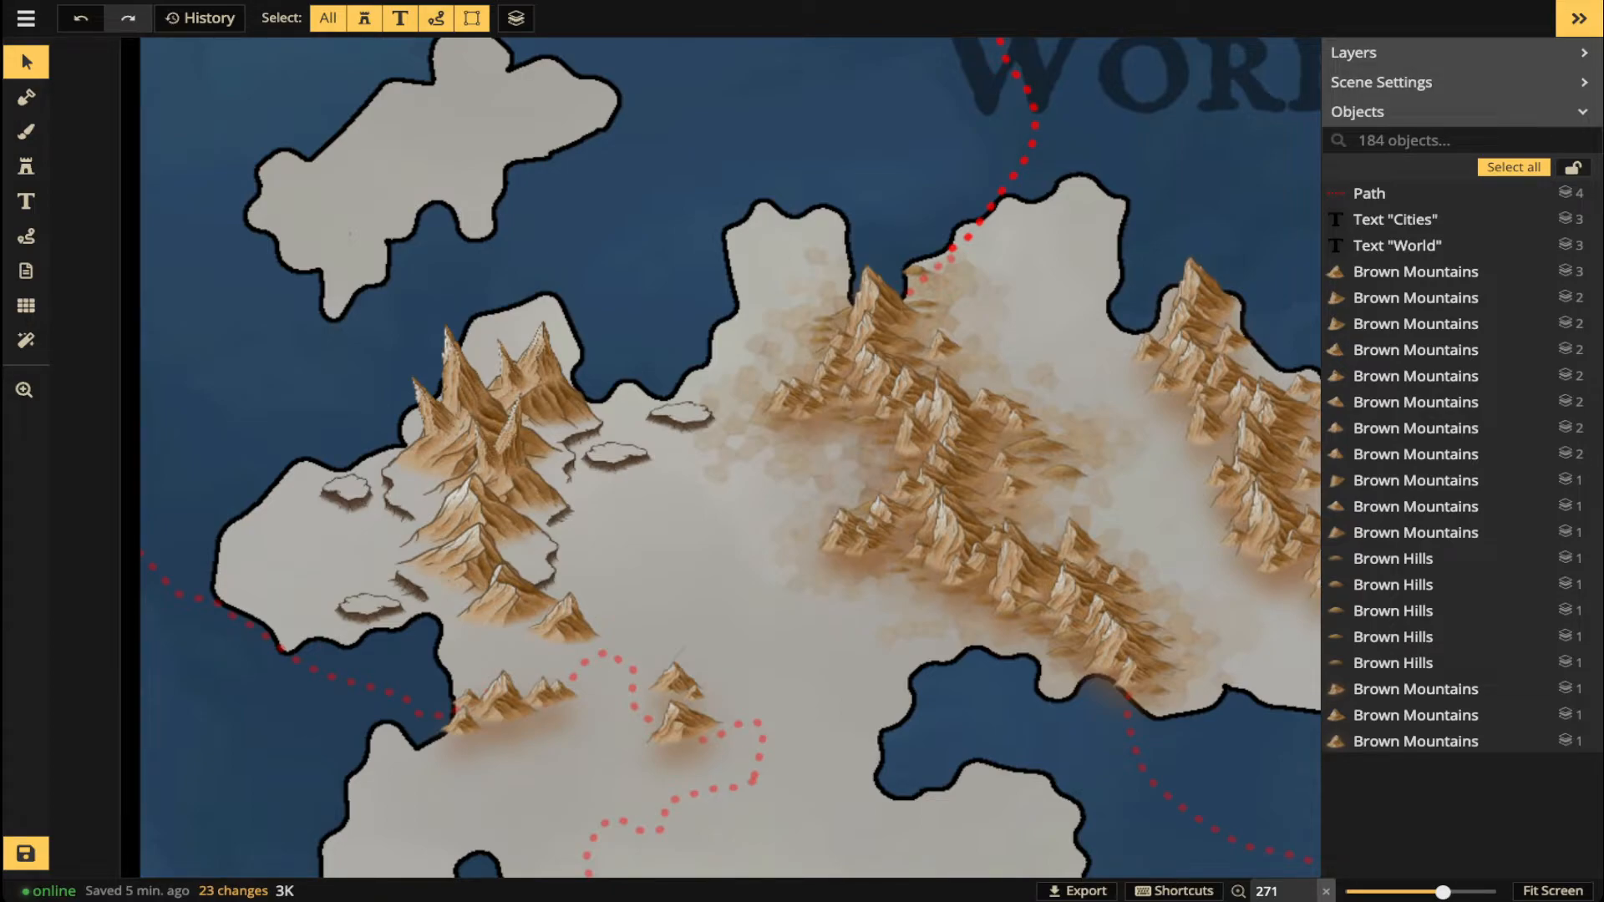
scroll(952, 392, "up", 5)
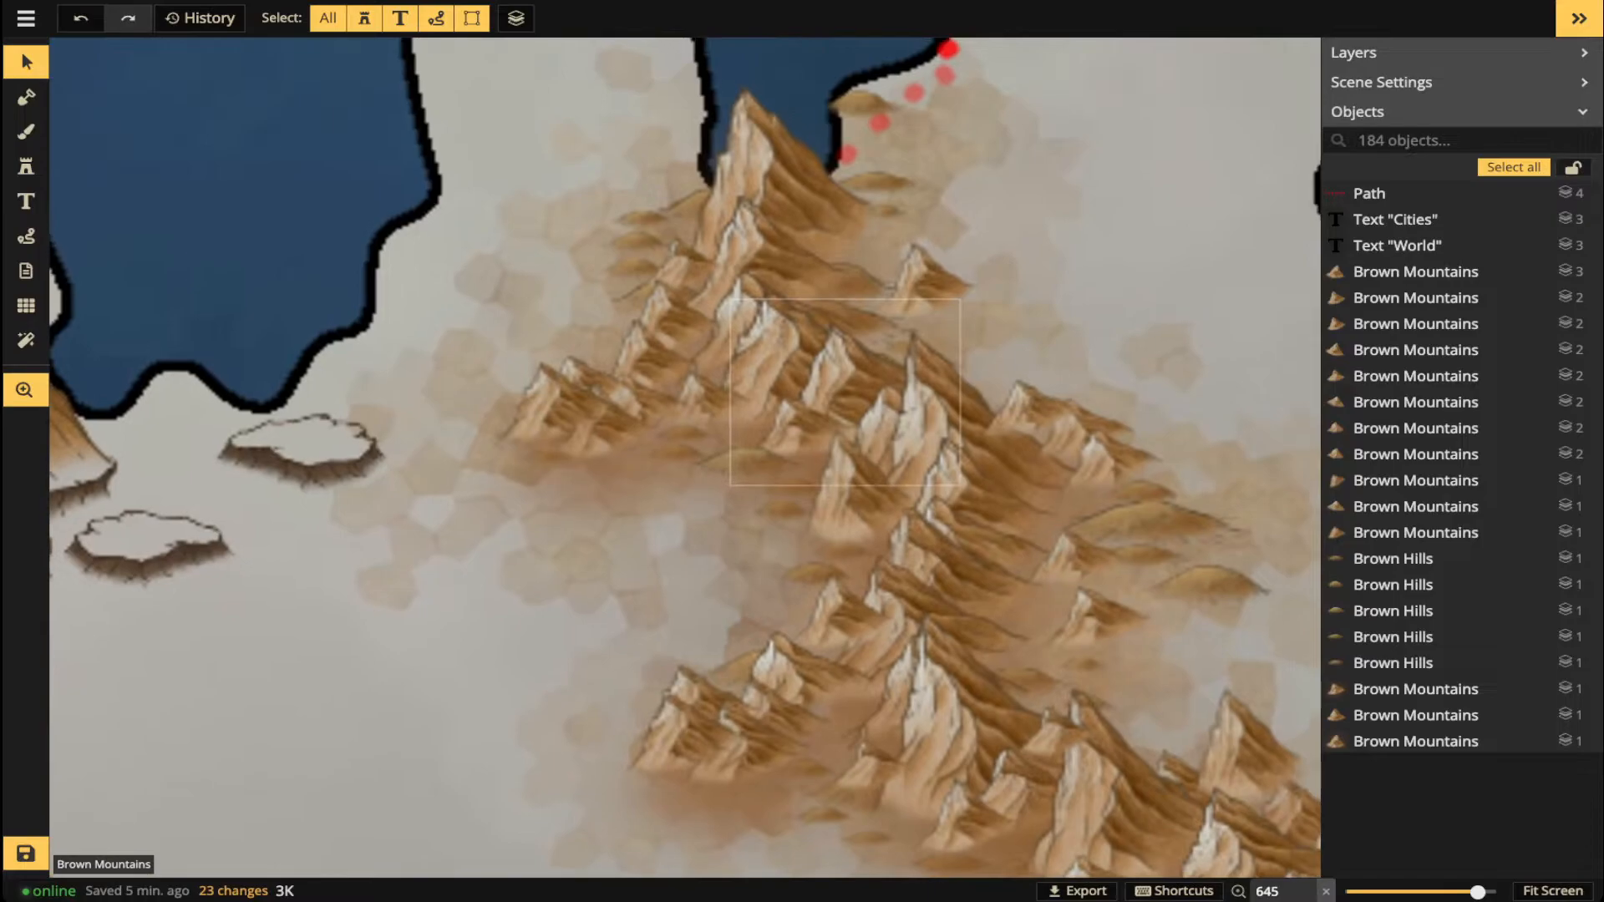
- Shrink and refit the cliff against the northwestern range's eastern foot, and move the neighbouring oval plateau further east
scroll(881, 439, "up", 3)
left_click(926, 398)
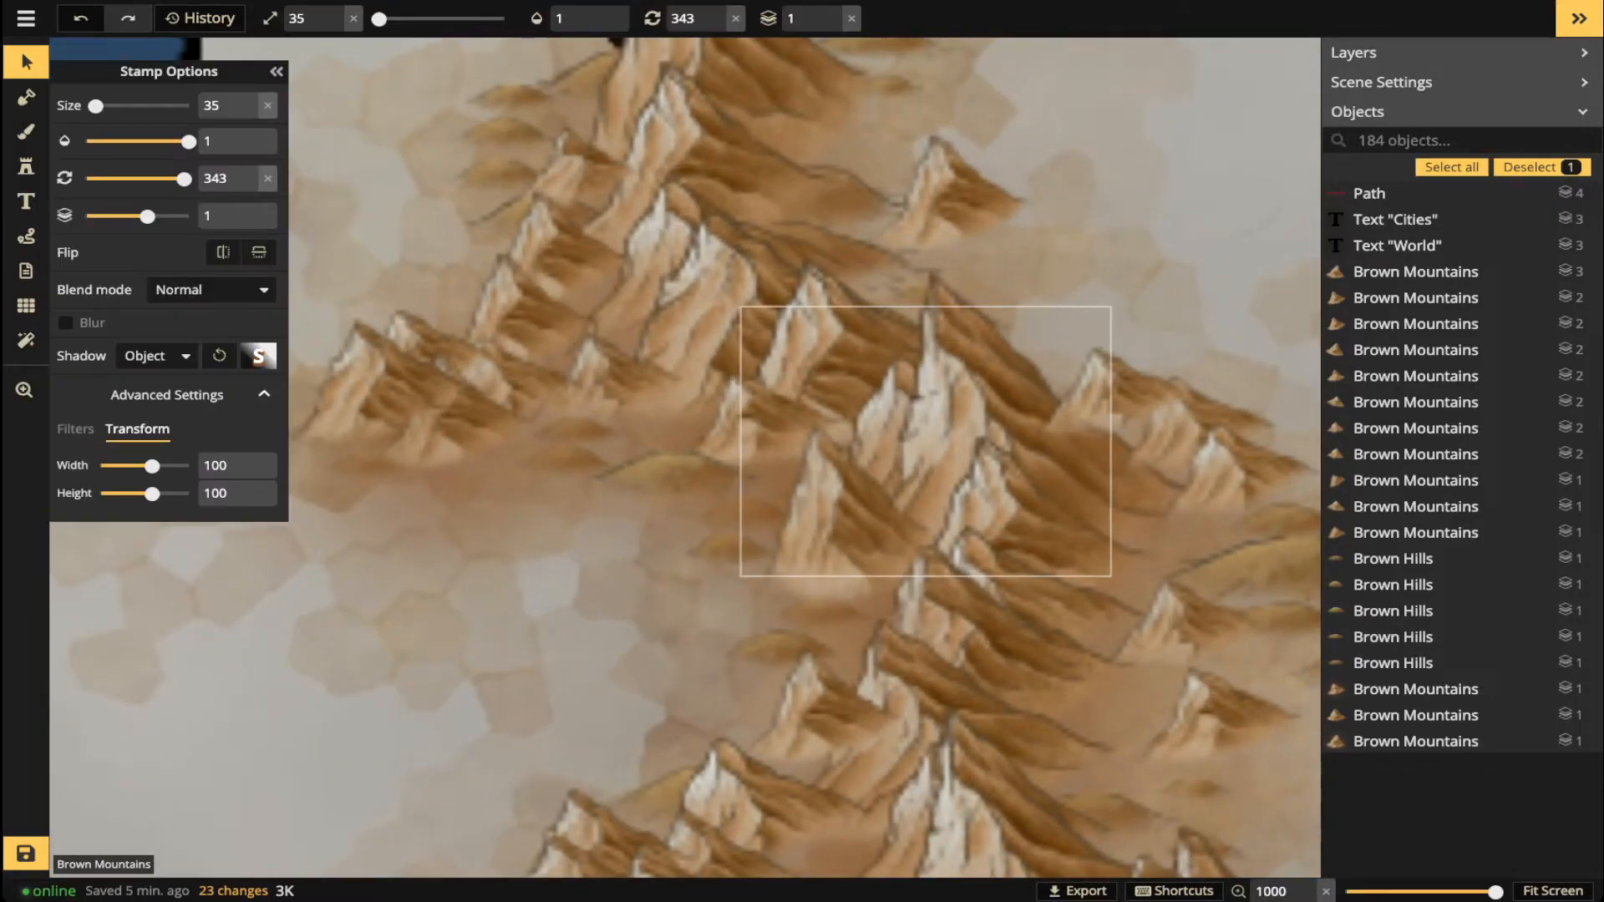
left_click_drag(435, 543, 1462, 426)
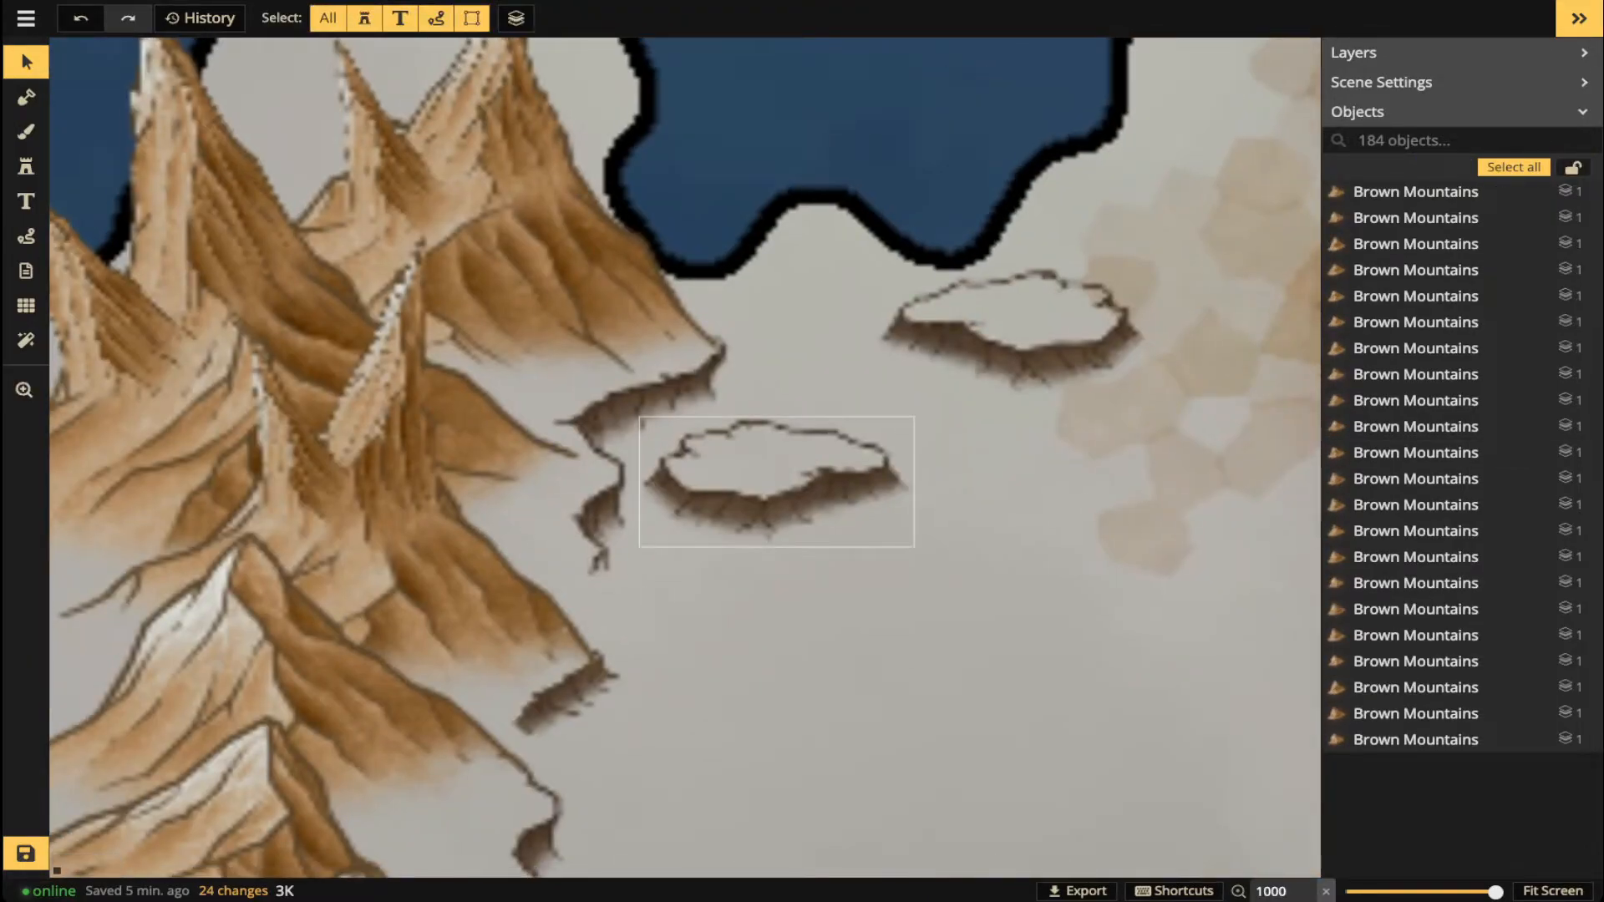
left_click(617, 448)
left_click_drag(616, 449, 651, 316)
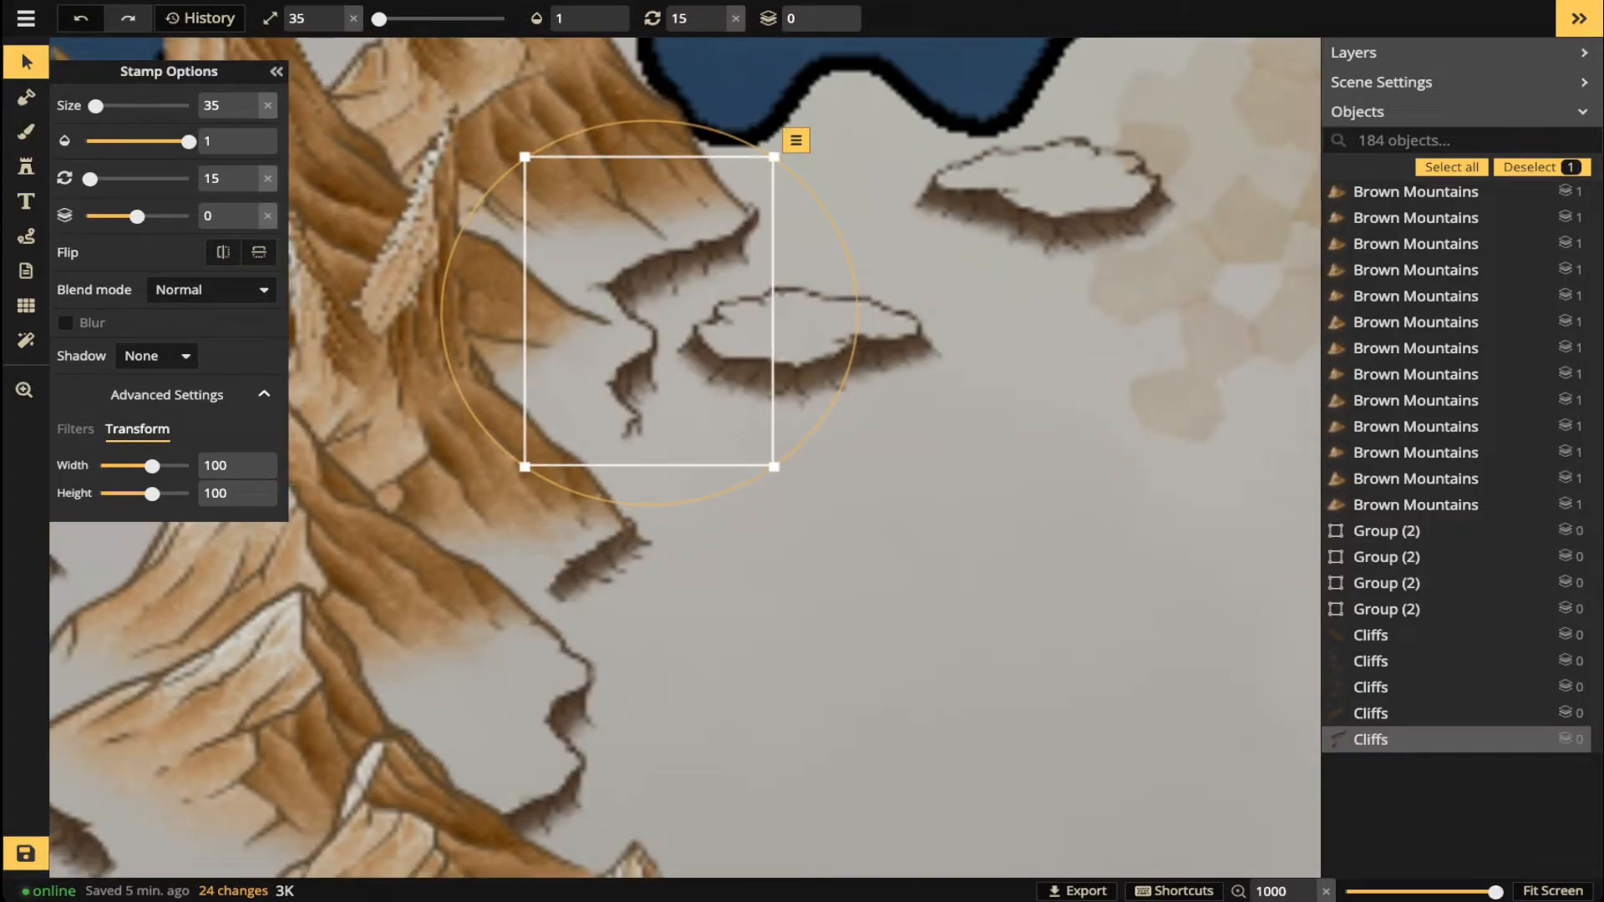
left_click_drag(774, 467, 738, 418)
left_click_drag(647, 308, 675, 295)
left_click_drag(807, 346, 911, 318)
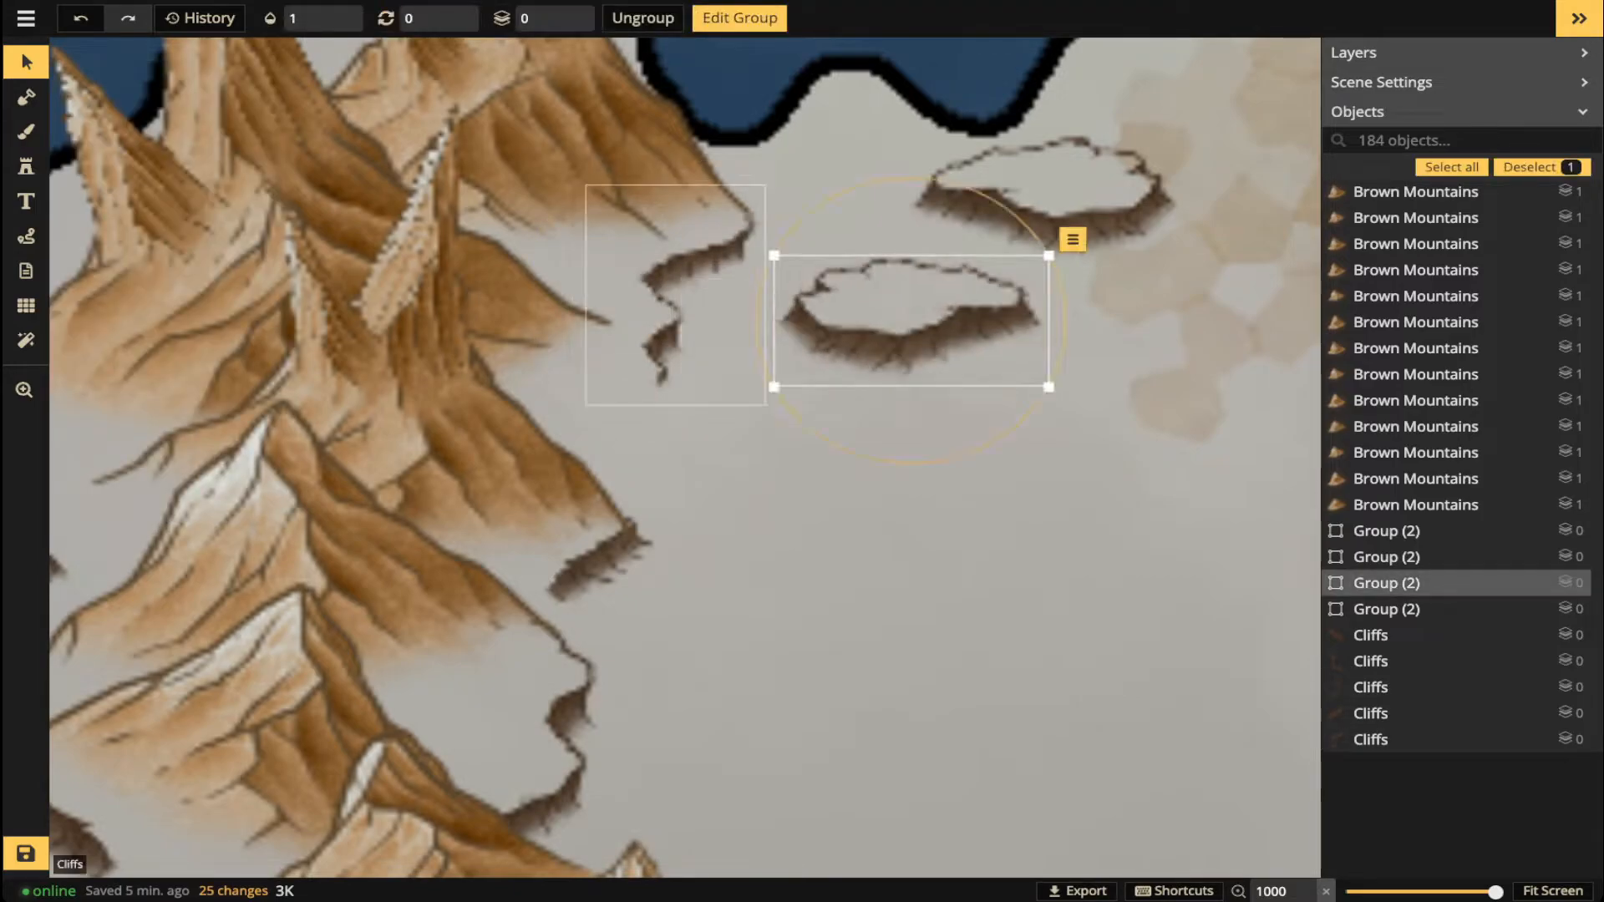
- Stamp cliff variant 10 at size 25 and rotation 345 below the shrunken eastern cliff, closing its edge back to the mountain
left_click(595, 566)
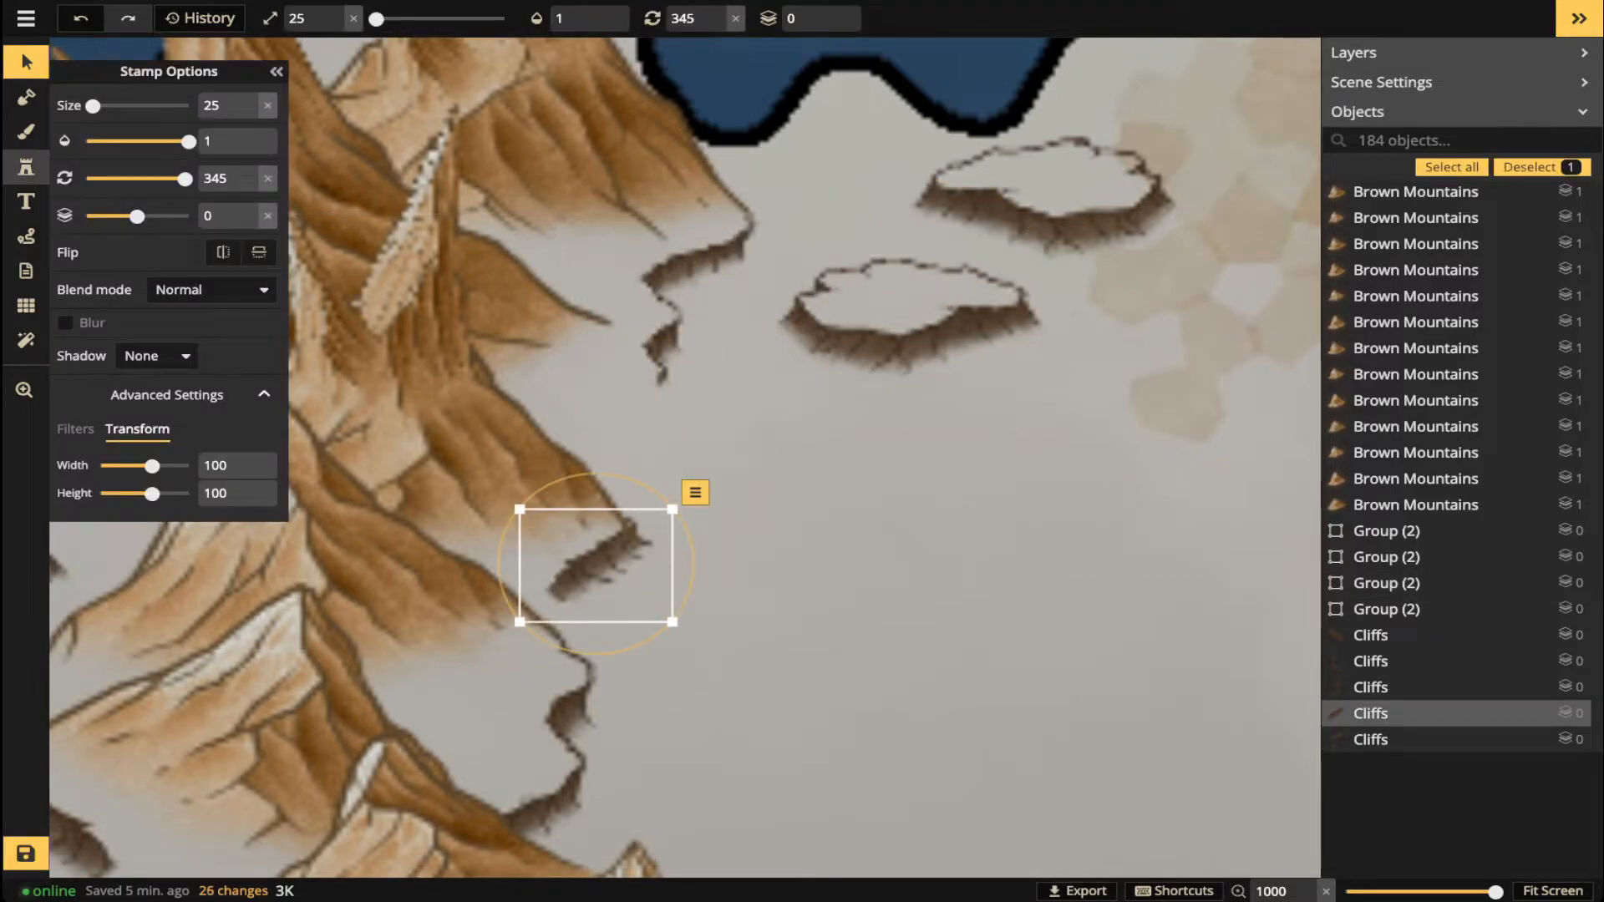
left_click(26, 166)
key("Right")
key("Right")
key("Right")
key("Right")
key("Right")
key("Right")
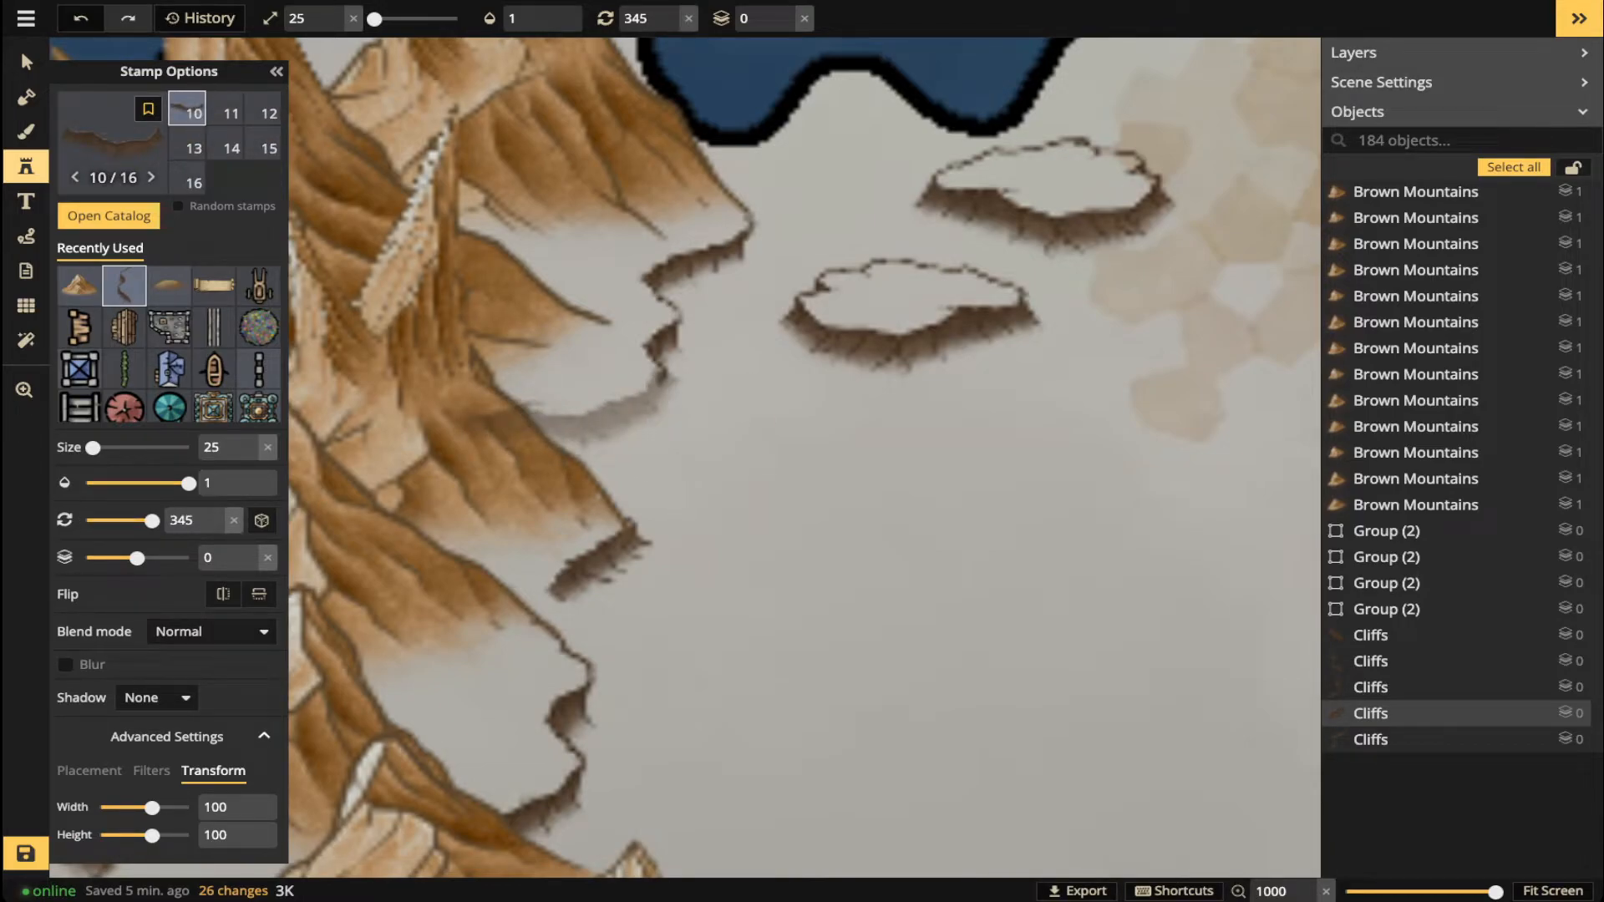
left_click(569, 415)
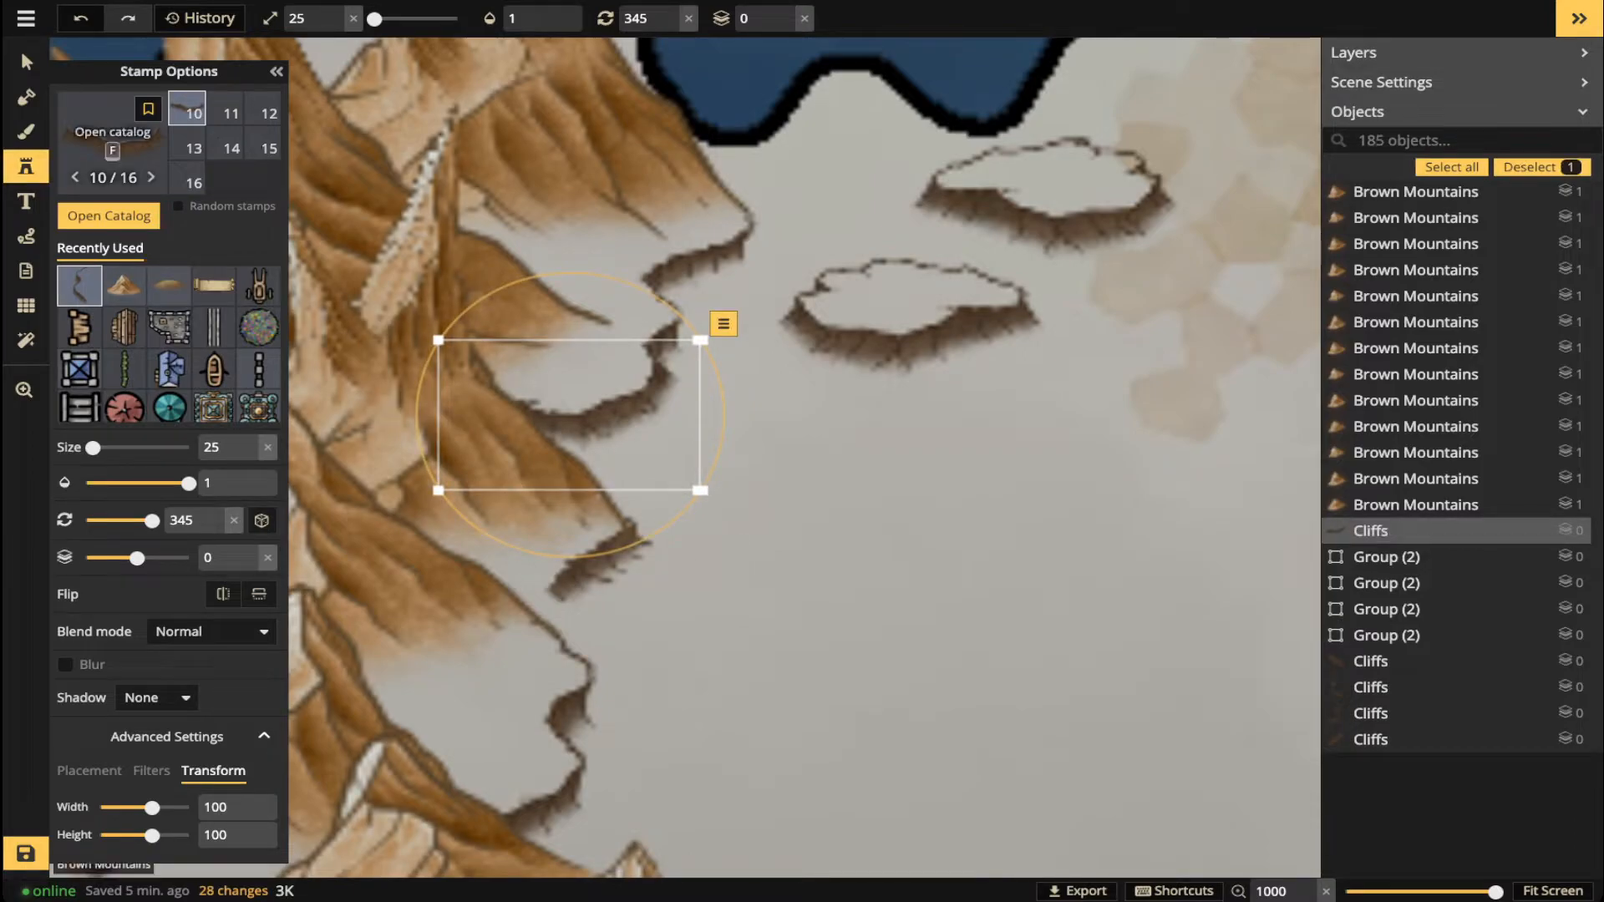
- Draw a solid blue freehand arrow, width 1.8, pointing west at the gap between the range's eastern cliffs
left_click(26, 236)
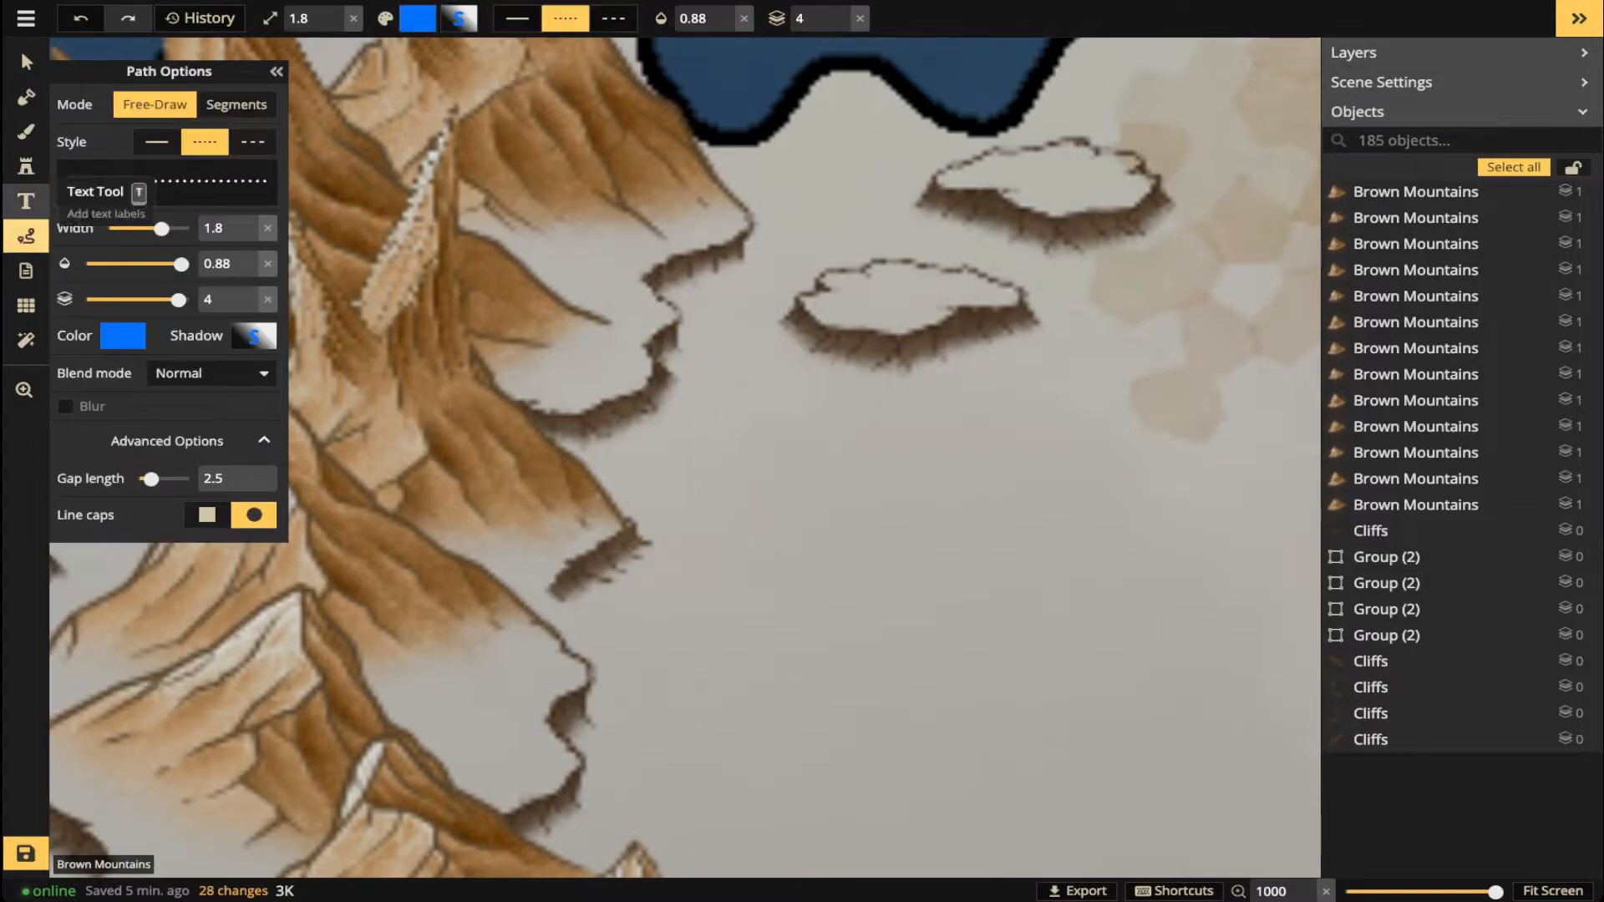
left_click(156, 141)
mouse_move(647, 468)
left_mouse_down()
mouse_move(735, 473)
mouse_move(639, 460)
left_mouse_up()
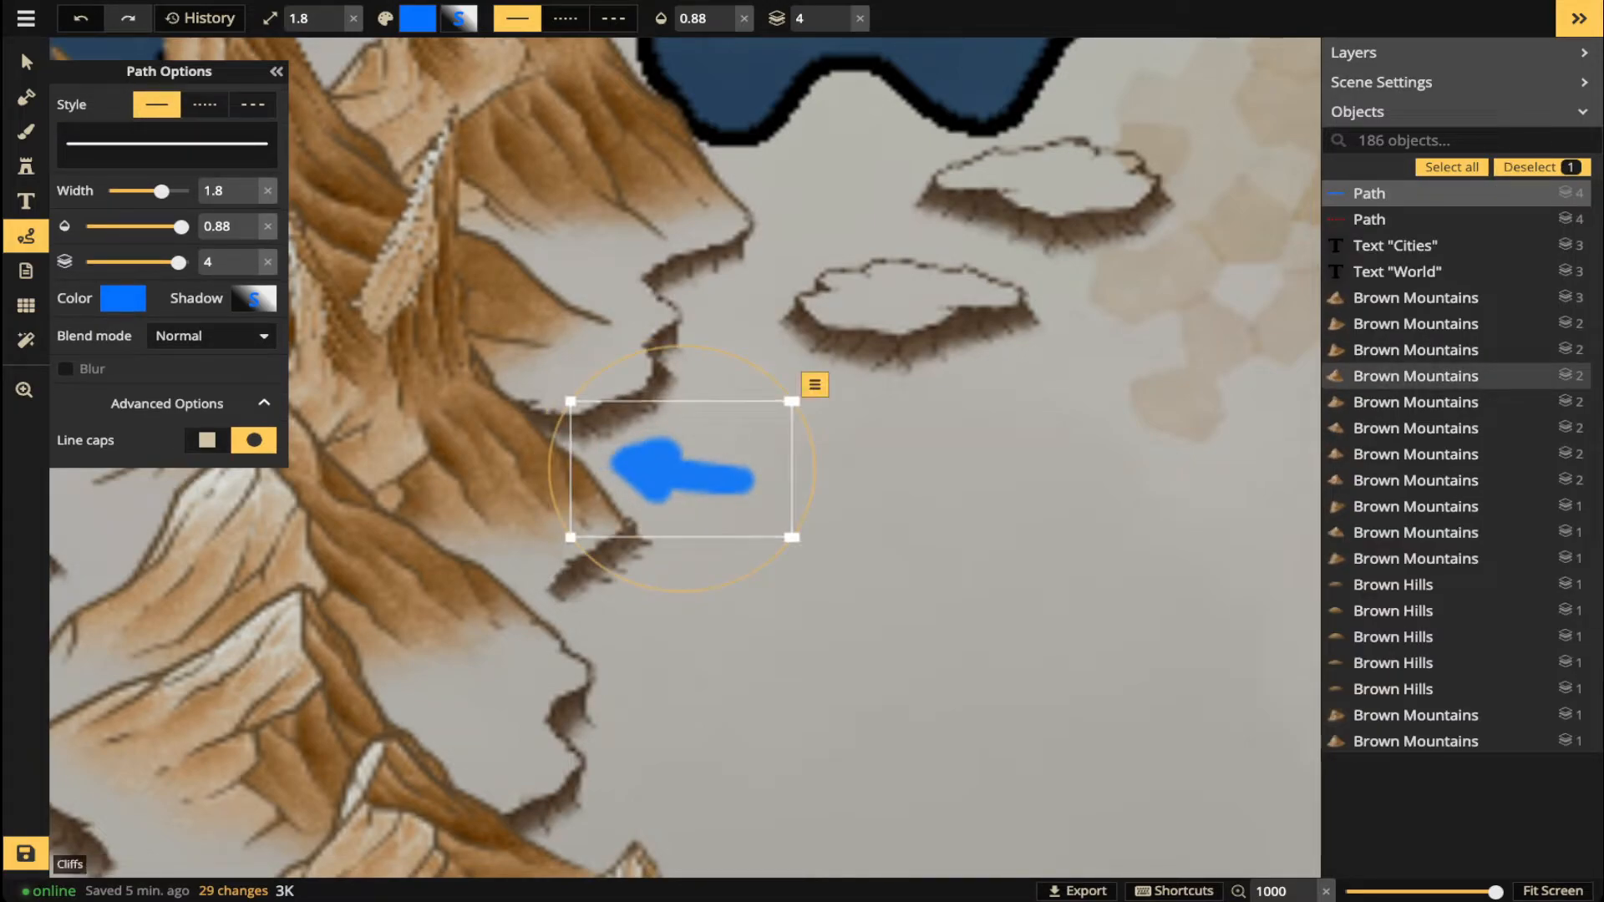
key("Escape")
- Scale down the cliff at the range's western foot and fit it against the mountain's edge
left_click_drag(682, 468, 1098, 477)
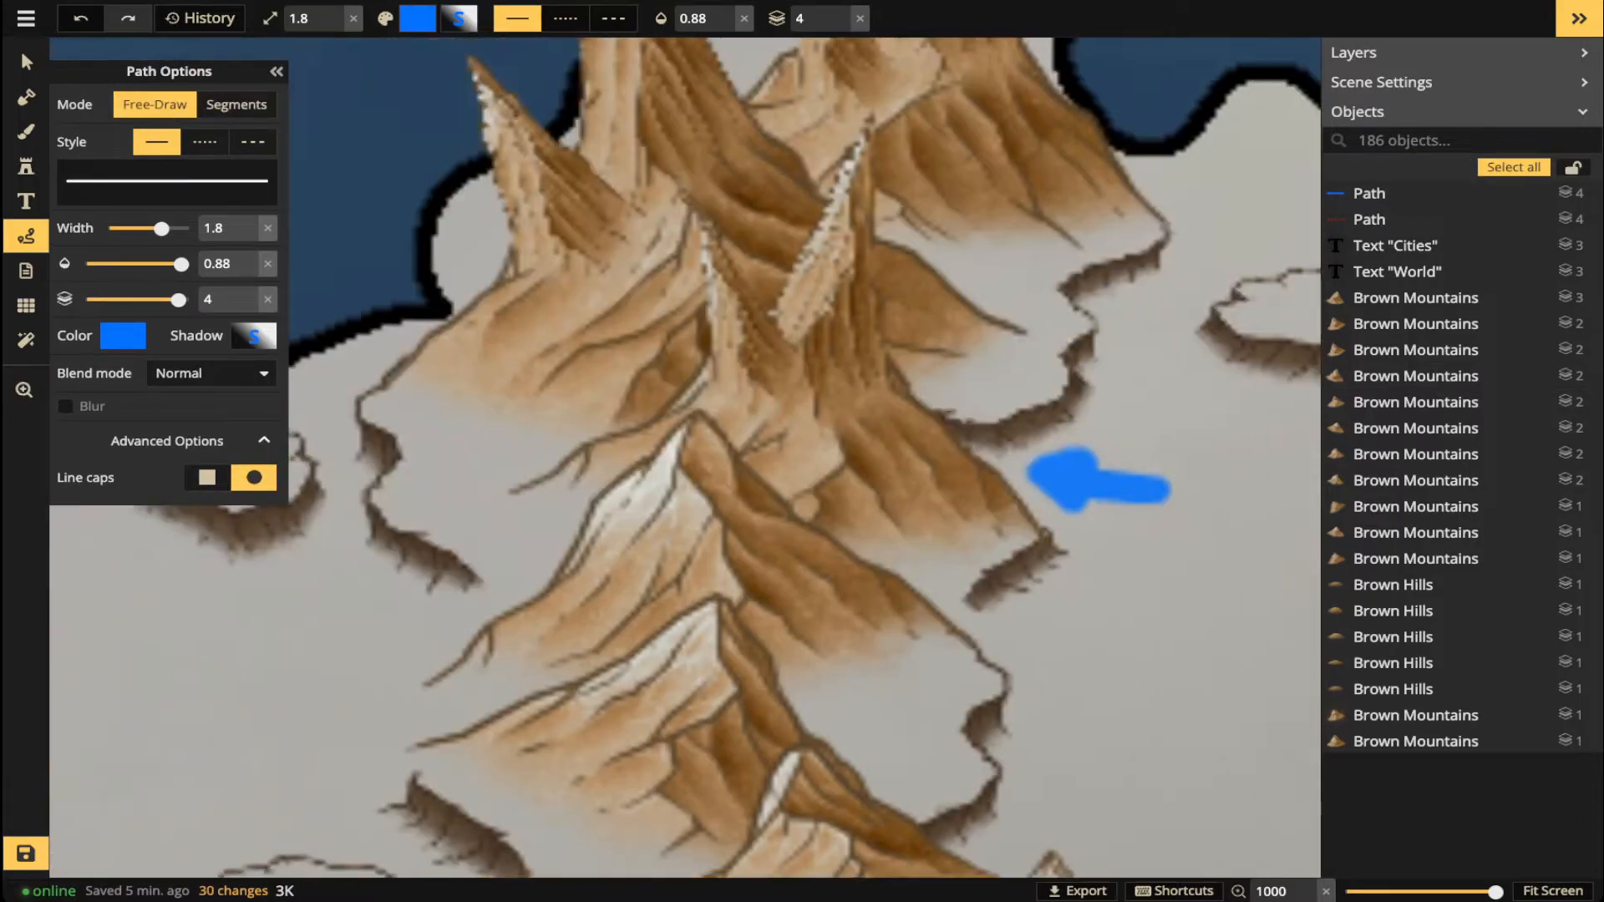
left_click(22, 51)
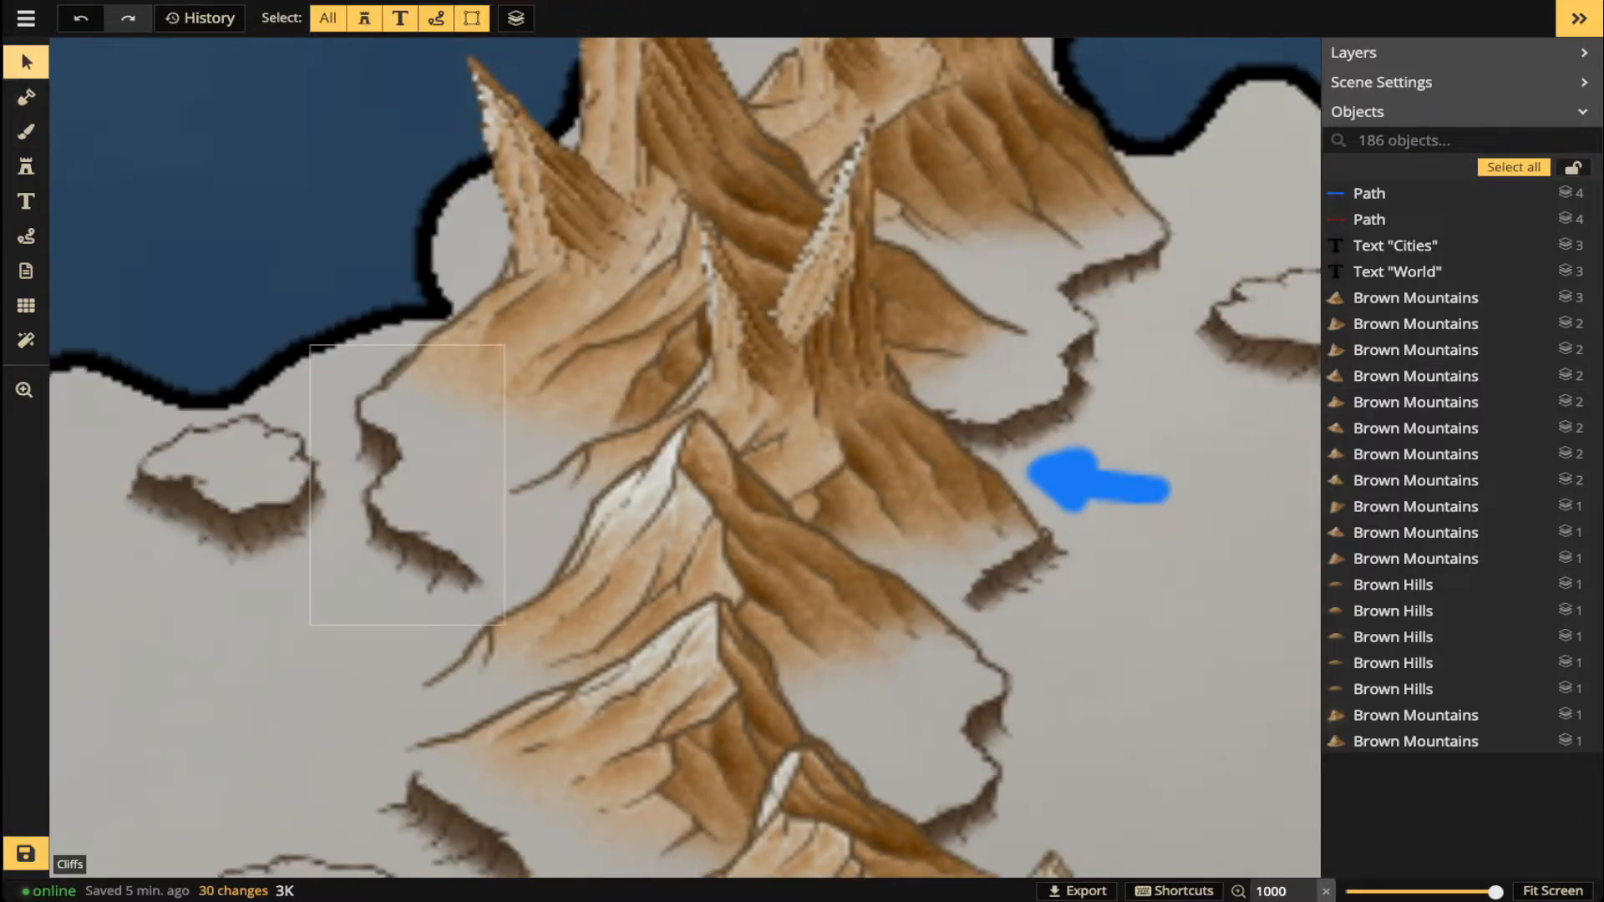
left_click(407, 476)
left_click_drag(407, 476, 390, 459)
key("bracketright")
key("bracketright")
key("Escape")
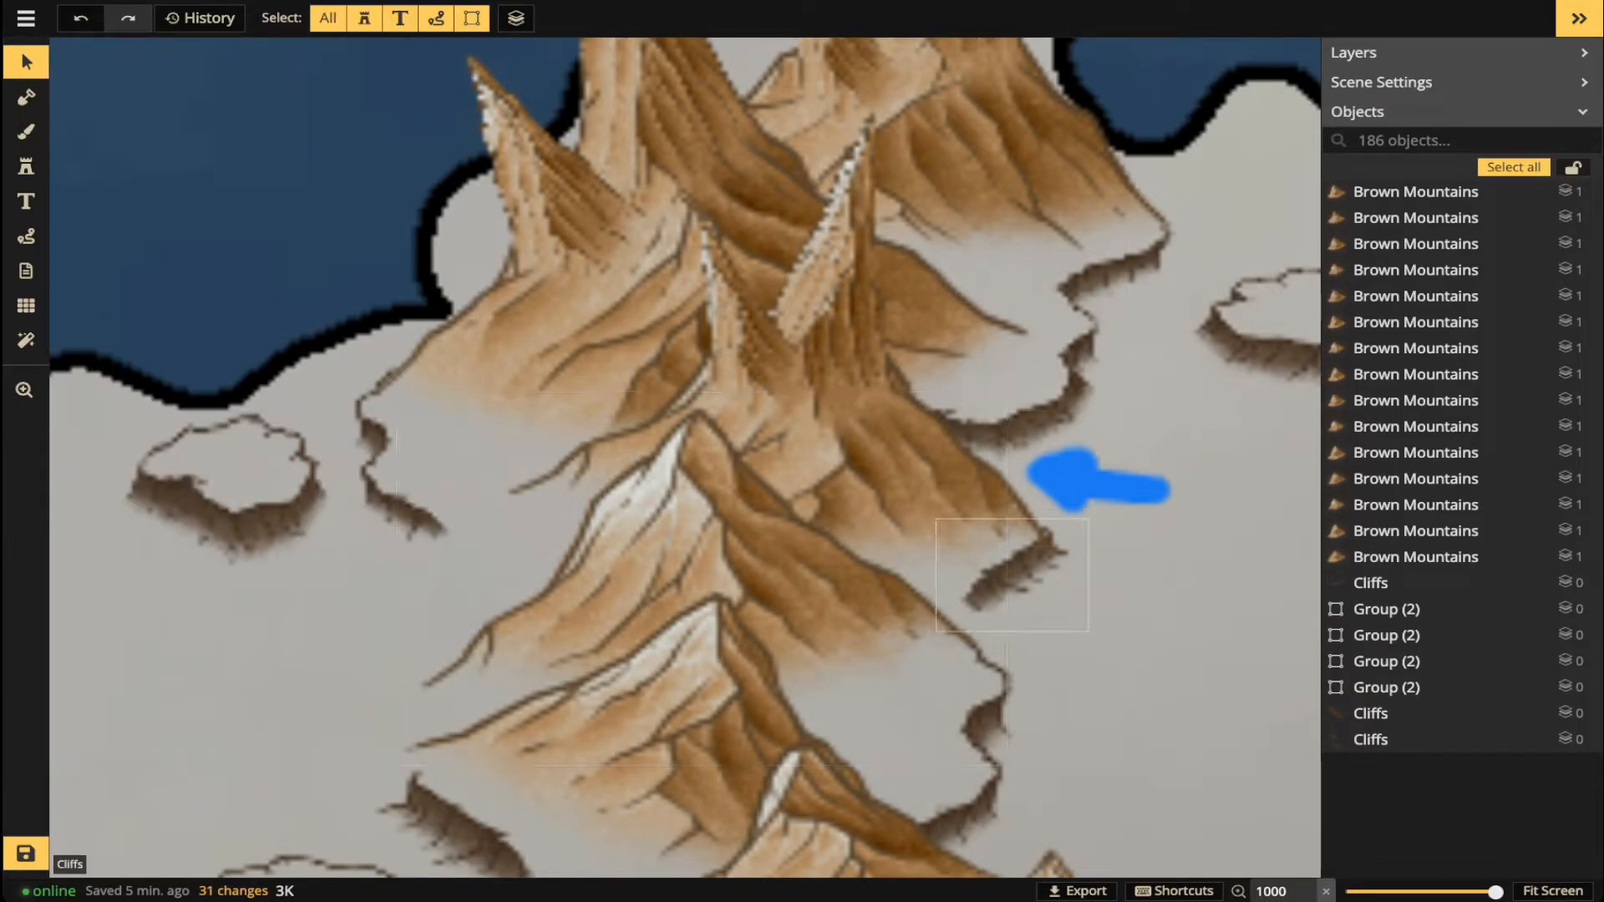
- Stamp cliff variant 4 at size 25 and rotation 15 just west of the snow-capped peak
left_click(1010, 574)
key("s")
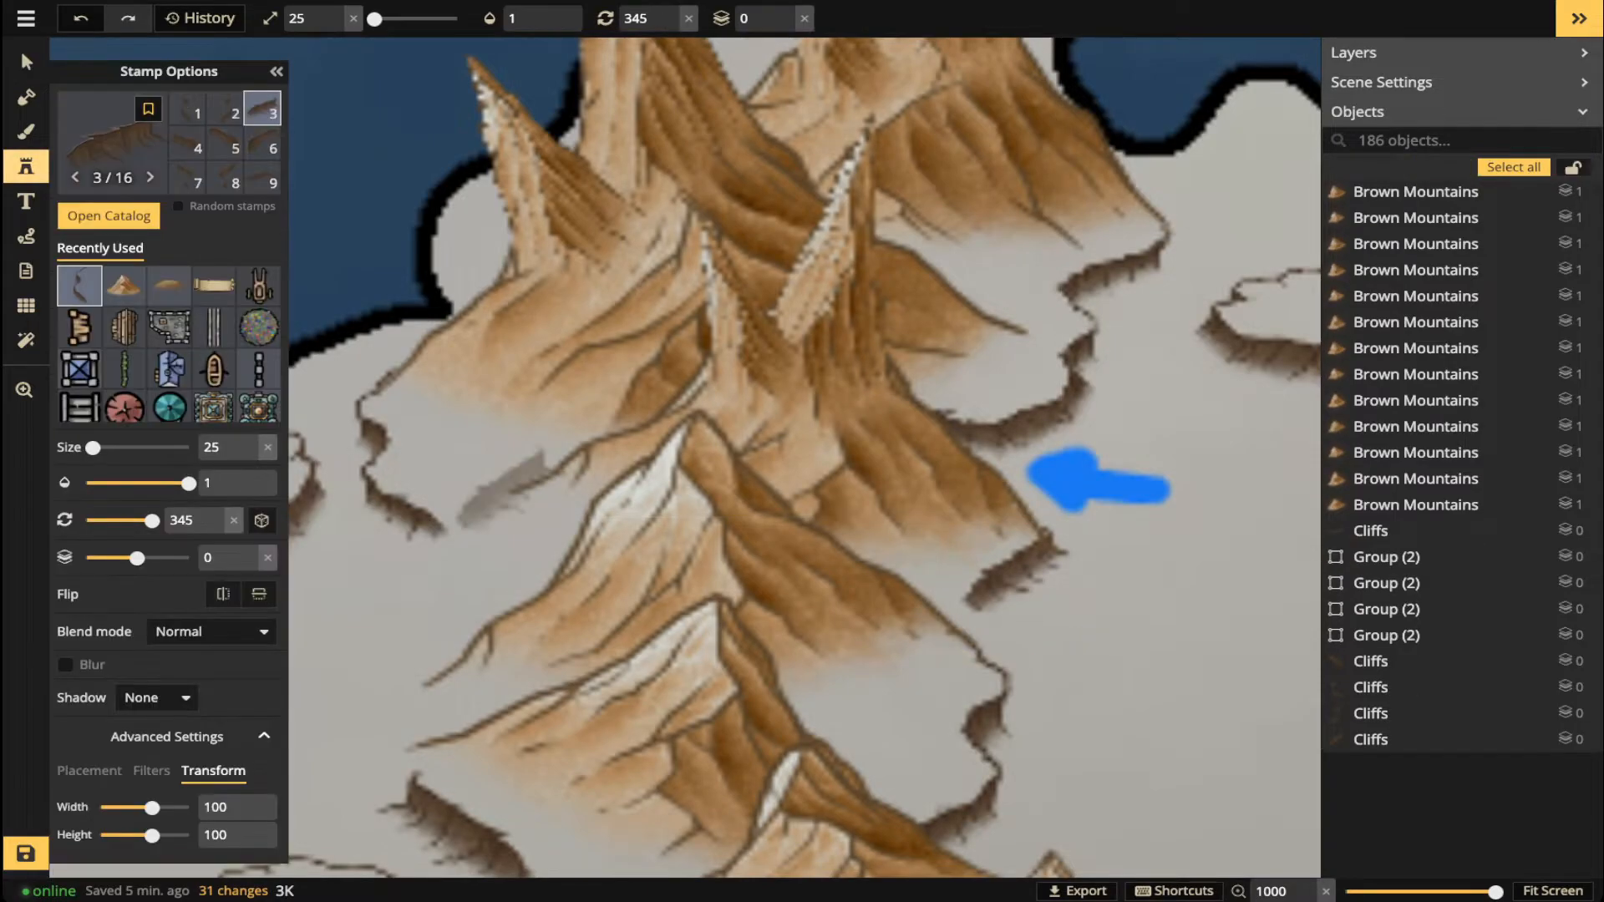
key("2")
key("3")
key("4")
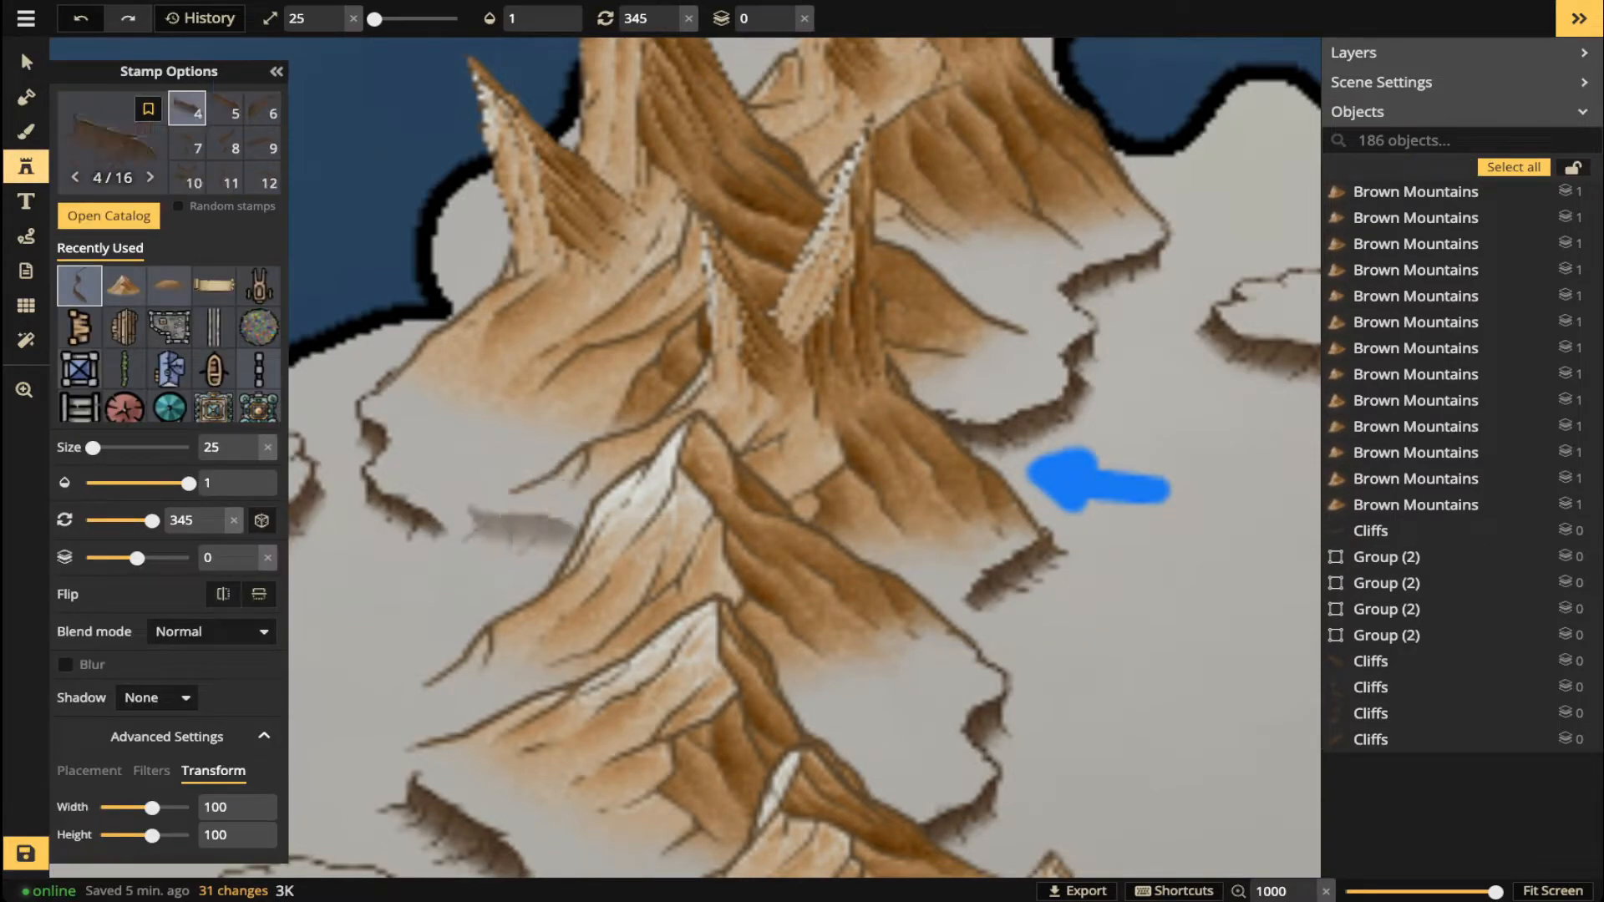
scroll(531, 518, "up", 2)
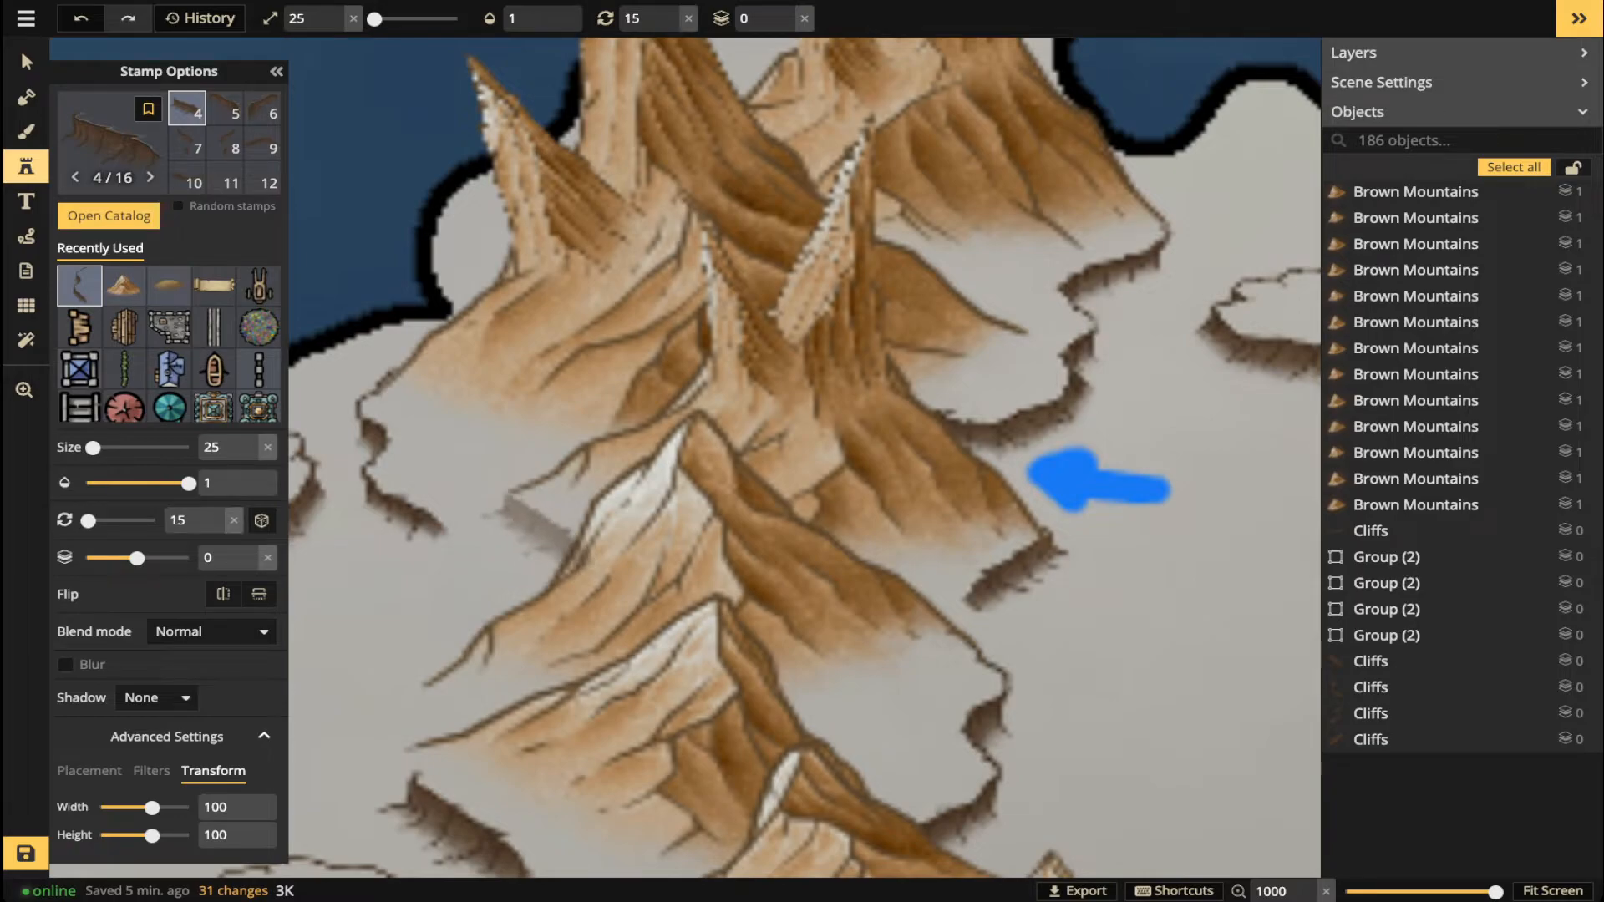
left_click(543, 532)
left_click_drag(543, 532, 554, 369)
key("v")
left_click(547, 367)
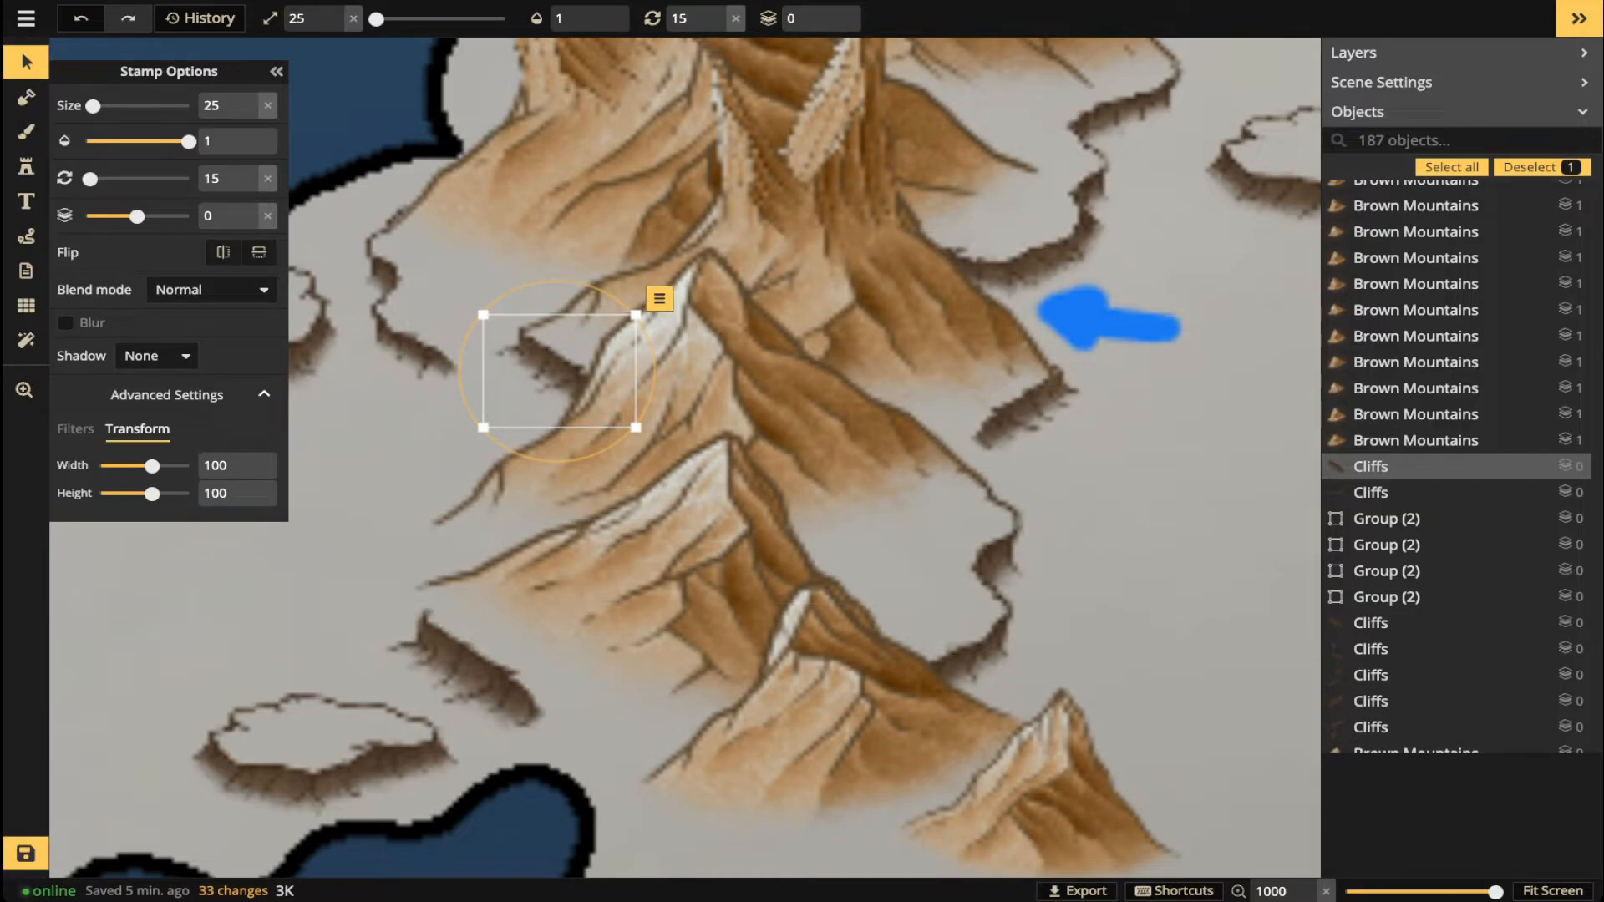
- Try a copy of the blue arrow west of the snow-capped peak, rotated to point at the mountains
left_click(1107, 317)
key("ctrl+c")
key("ctrl+v")
scroll(551, 430, "down", 7)
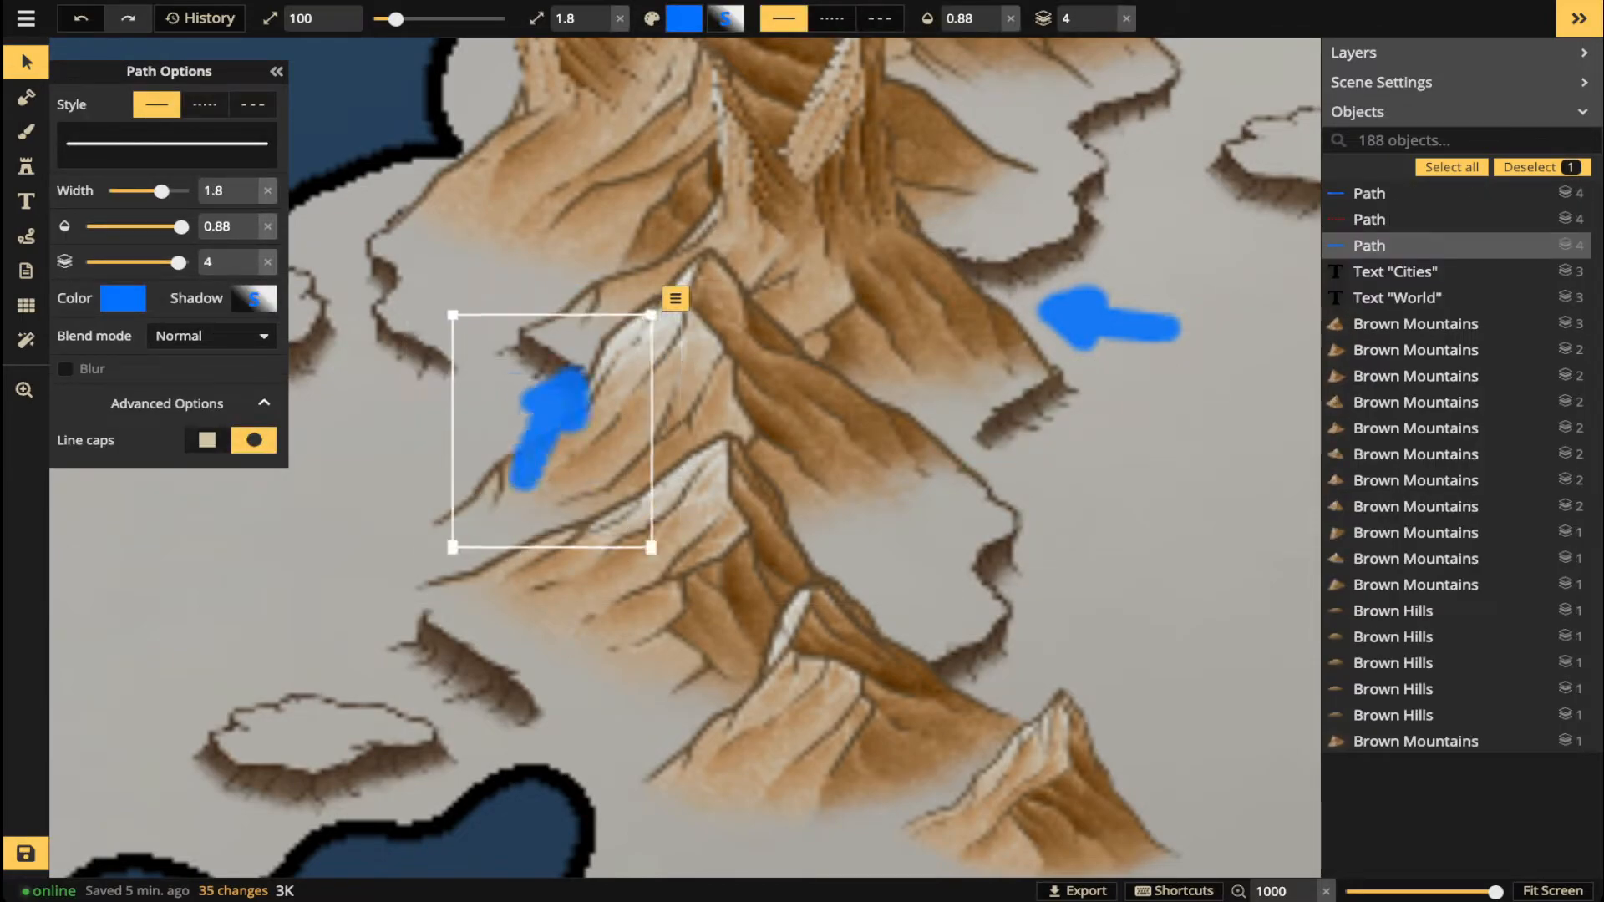
scroll(551, 430, "down", 2)
key("Escape")
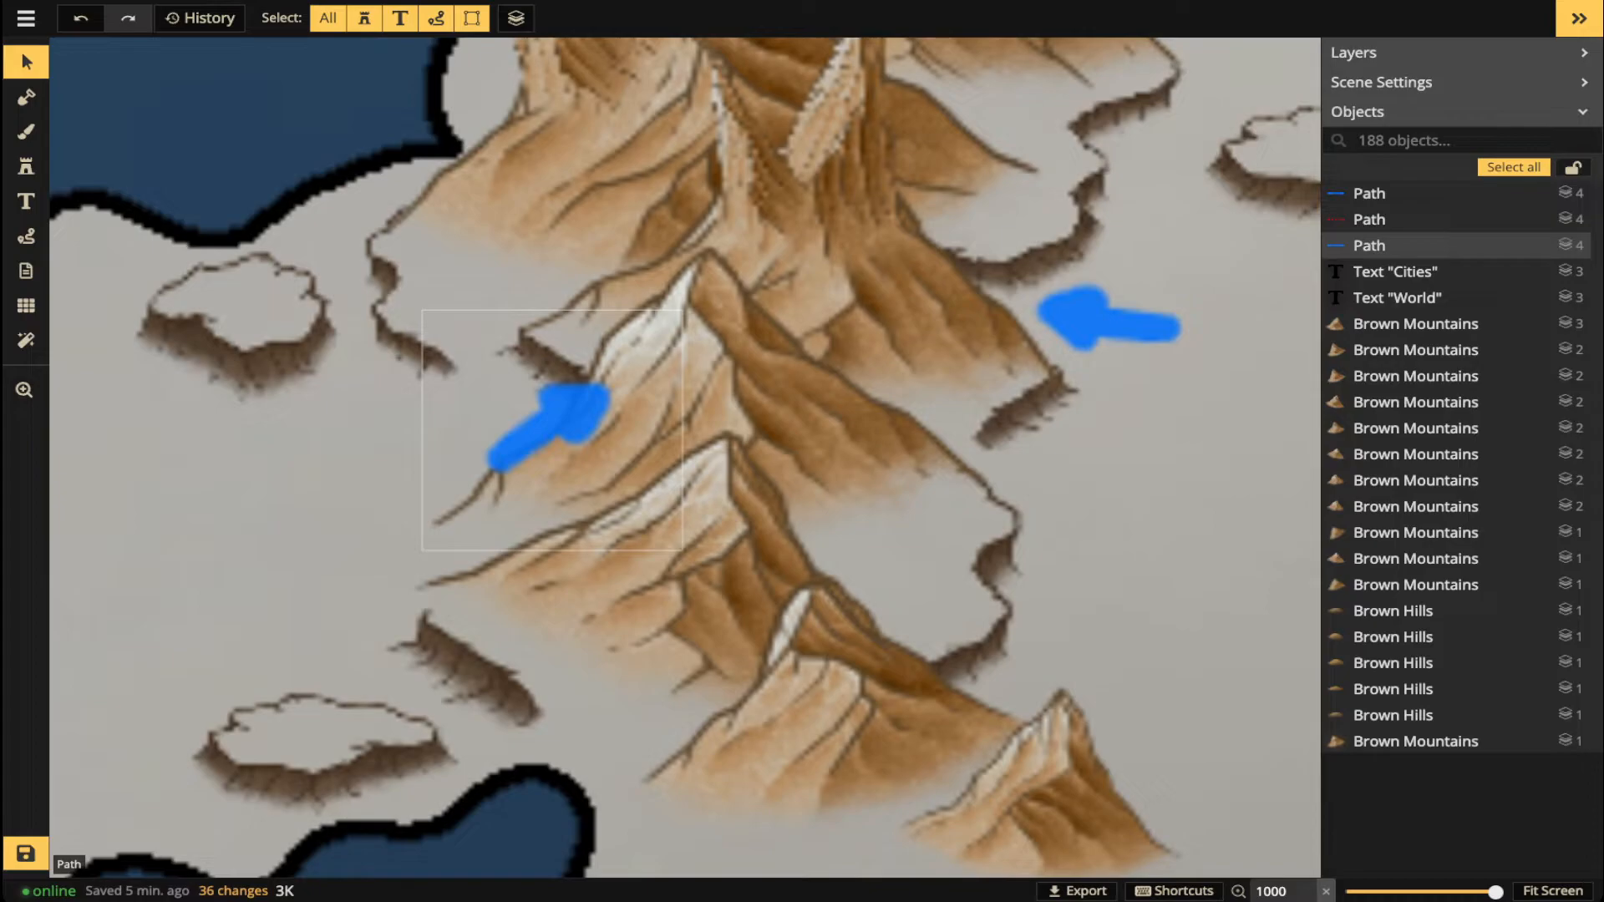
left_click(552, 426)
scroll(551, 426, "down", 2)
left_click_drag(551, 426, 391, 431)
scroll(455, 425, "up", 2)
scroll(359, 430, "down", 1)
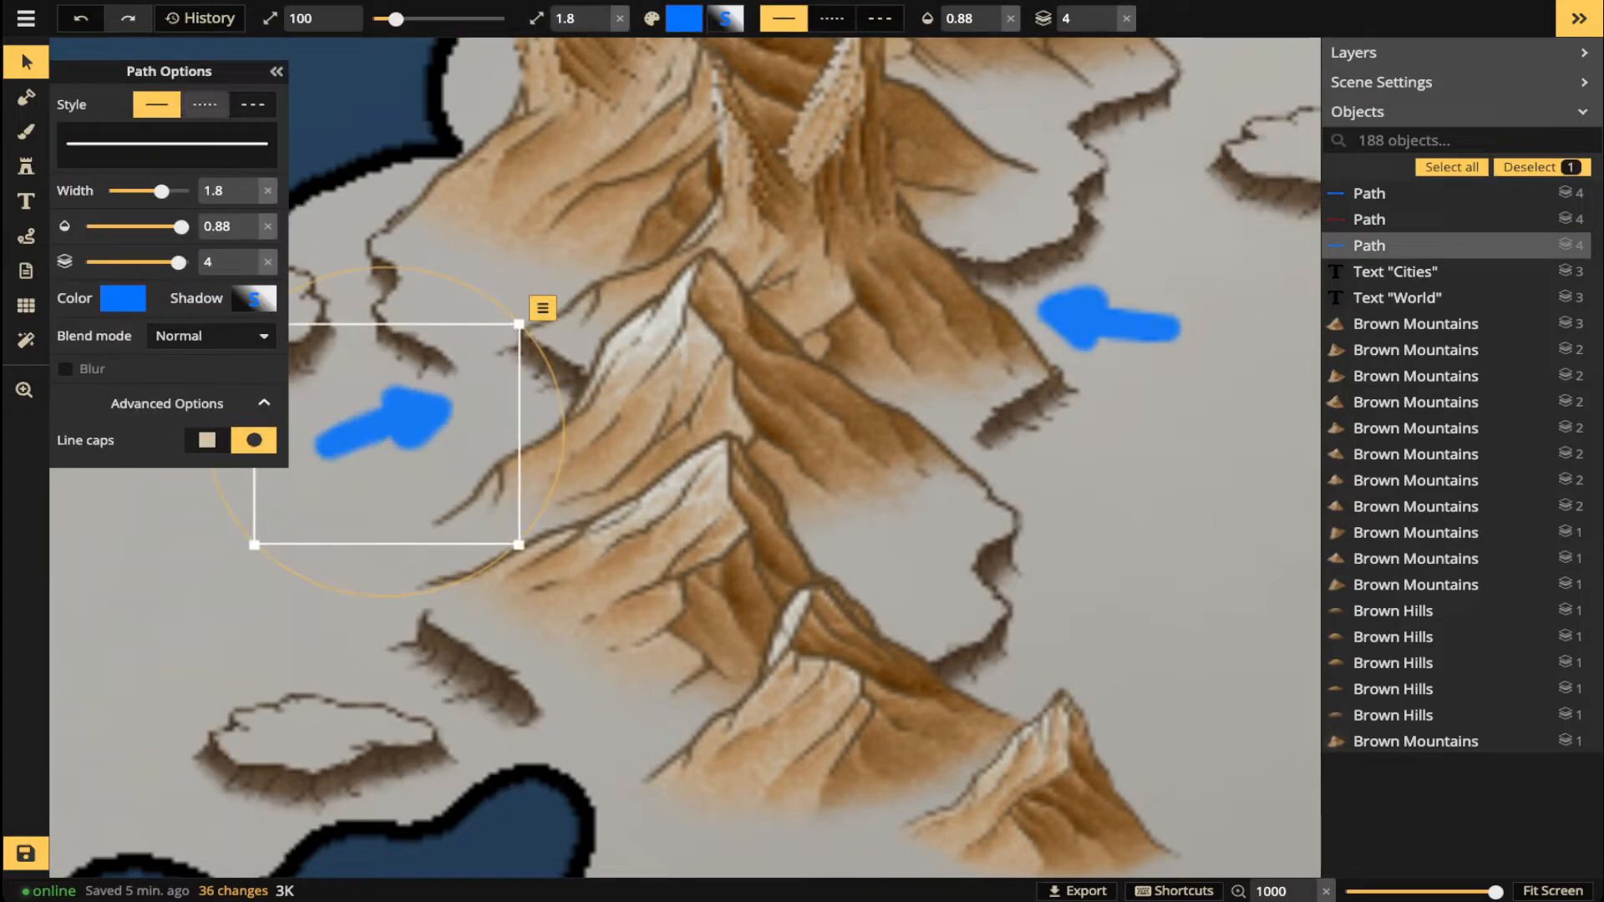
- Try the dotted line style on the western arrow copy and delete that copy
left_click(204, 104)
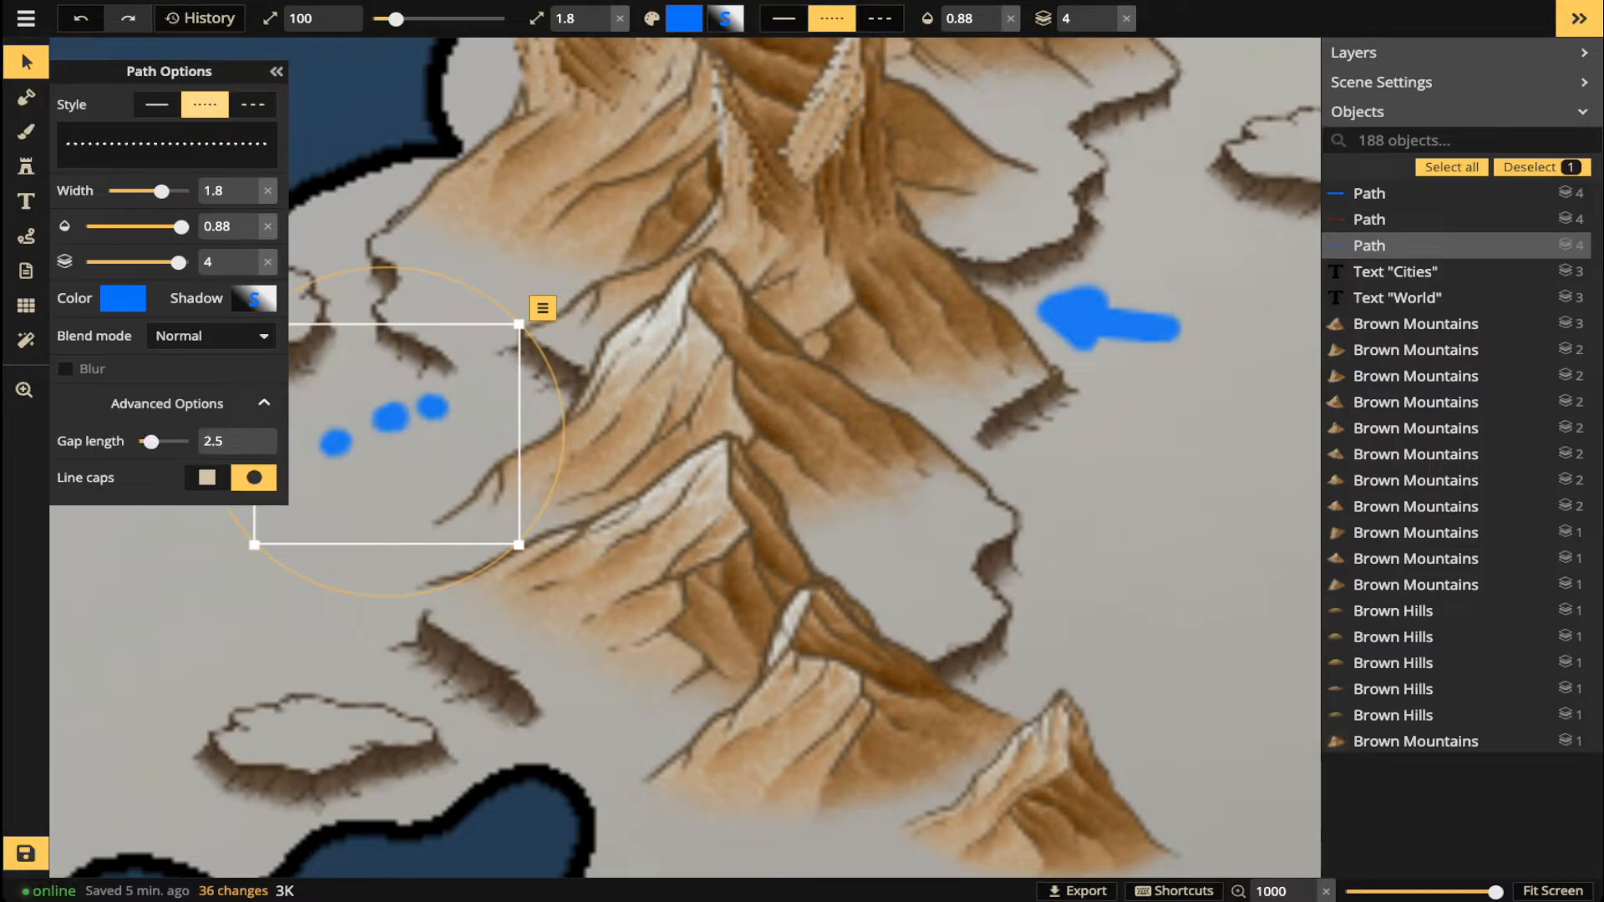
key("Escape")
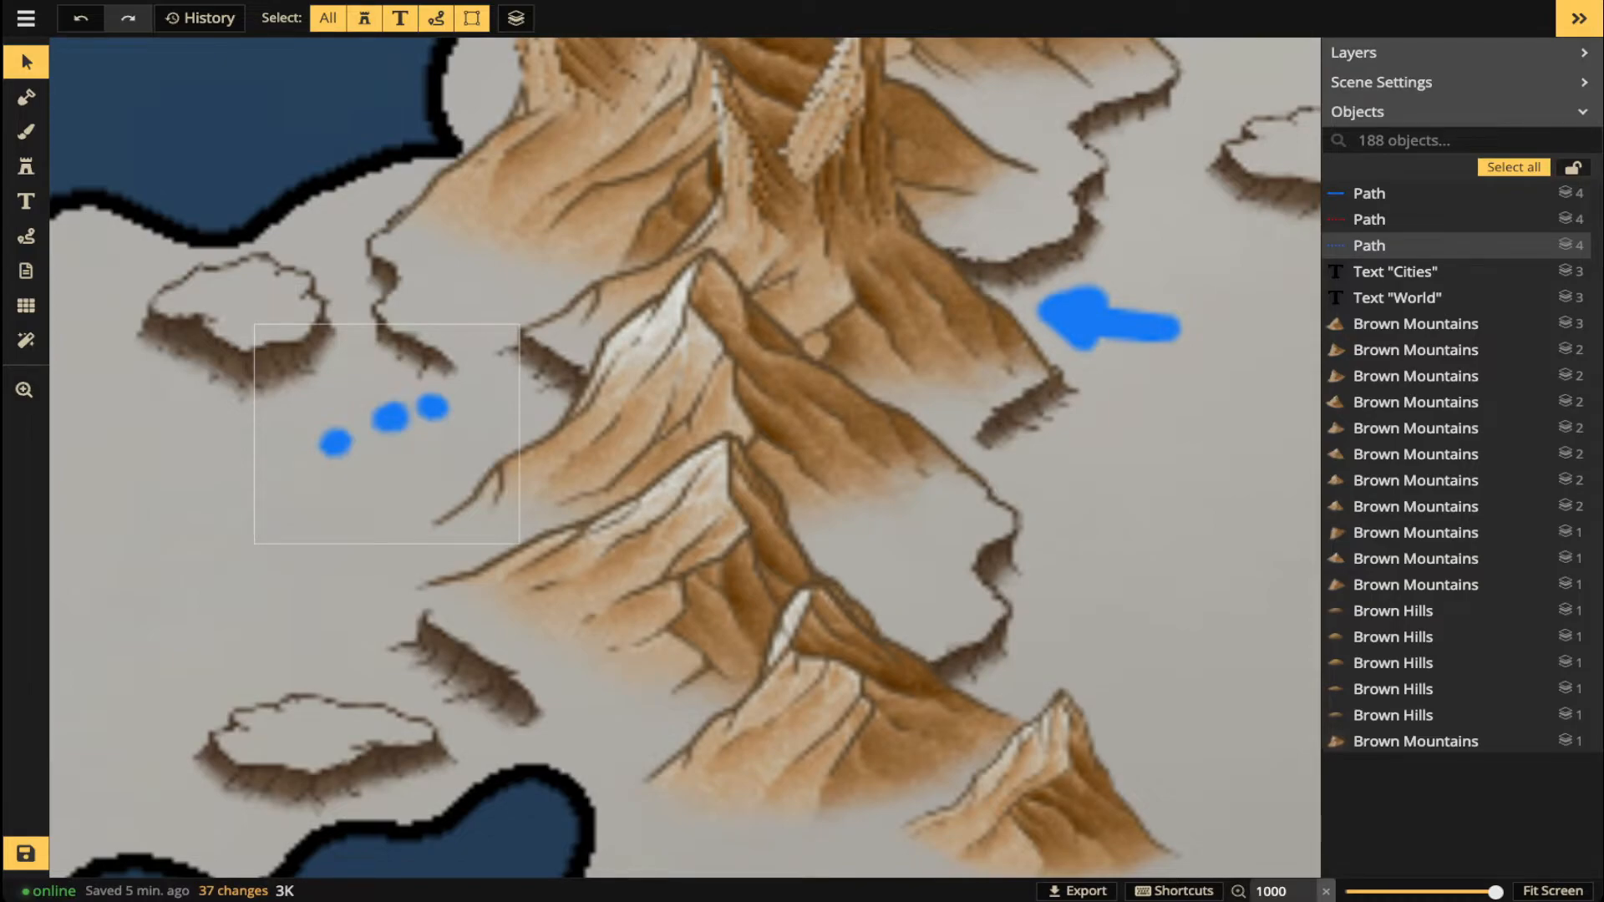
left_click(1387, 245)
key("Delete")
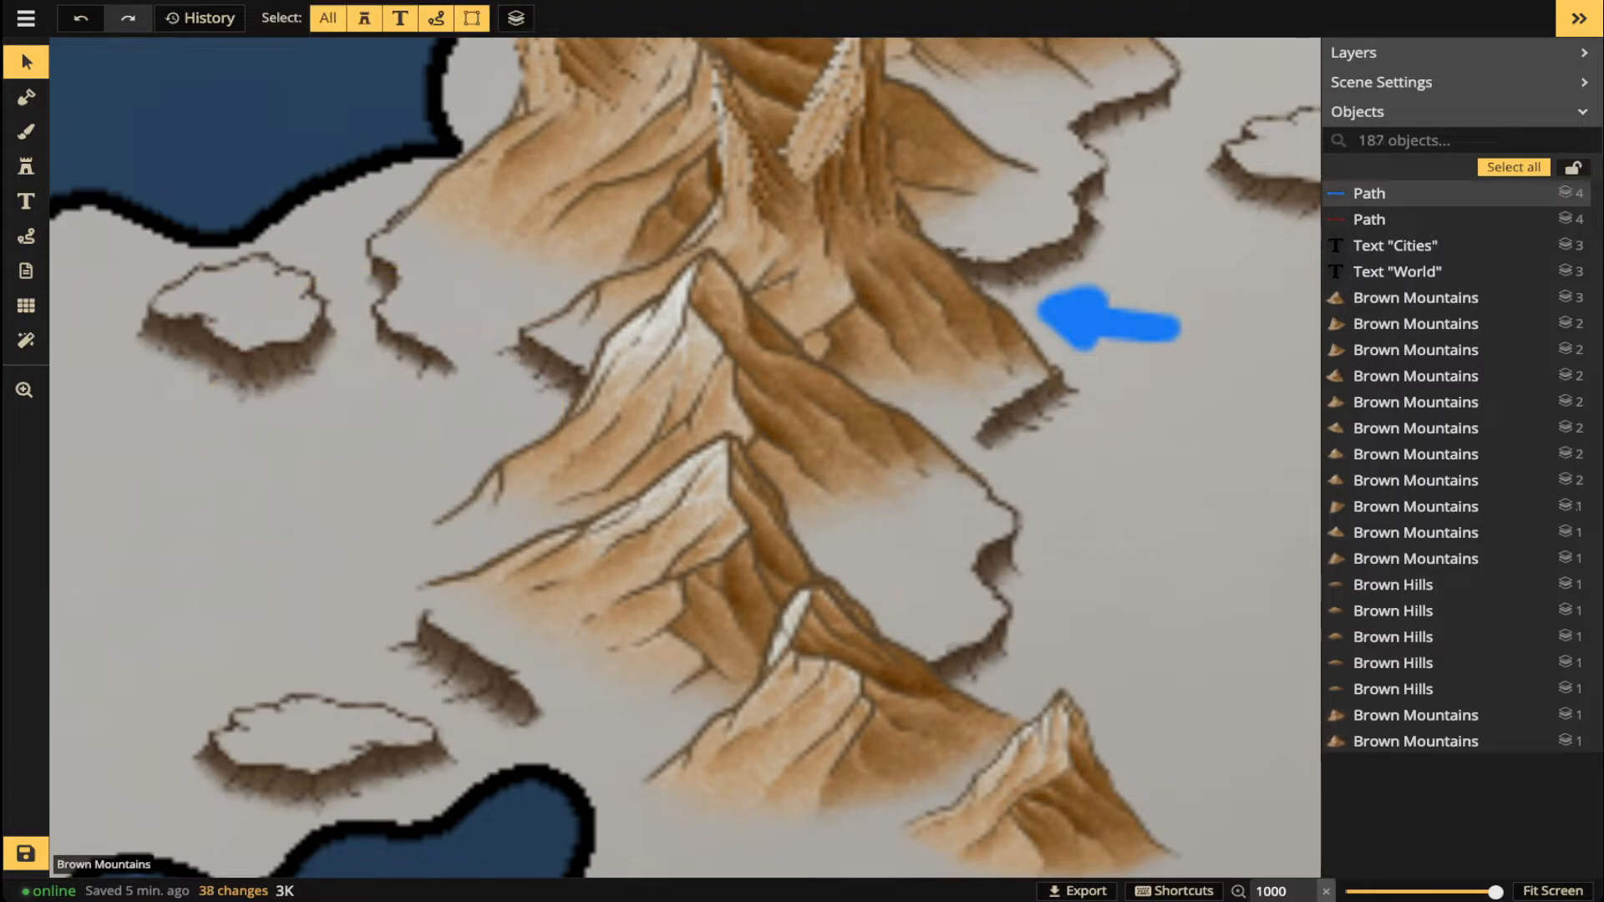
- Duplicate the solid blue arrow onto the western cliffs and rotate the copy to point southeast at the gap between them
left_click(1107, 317)
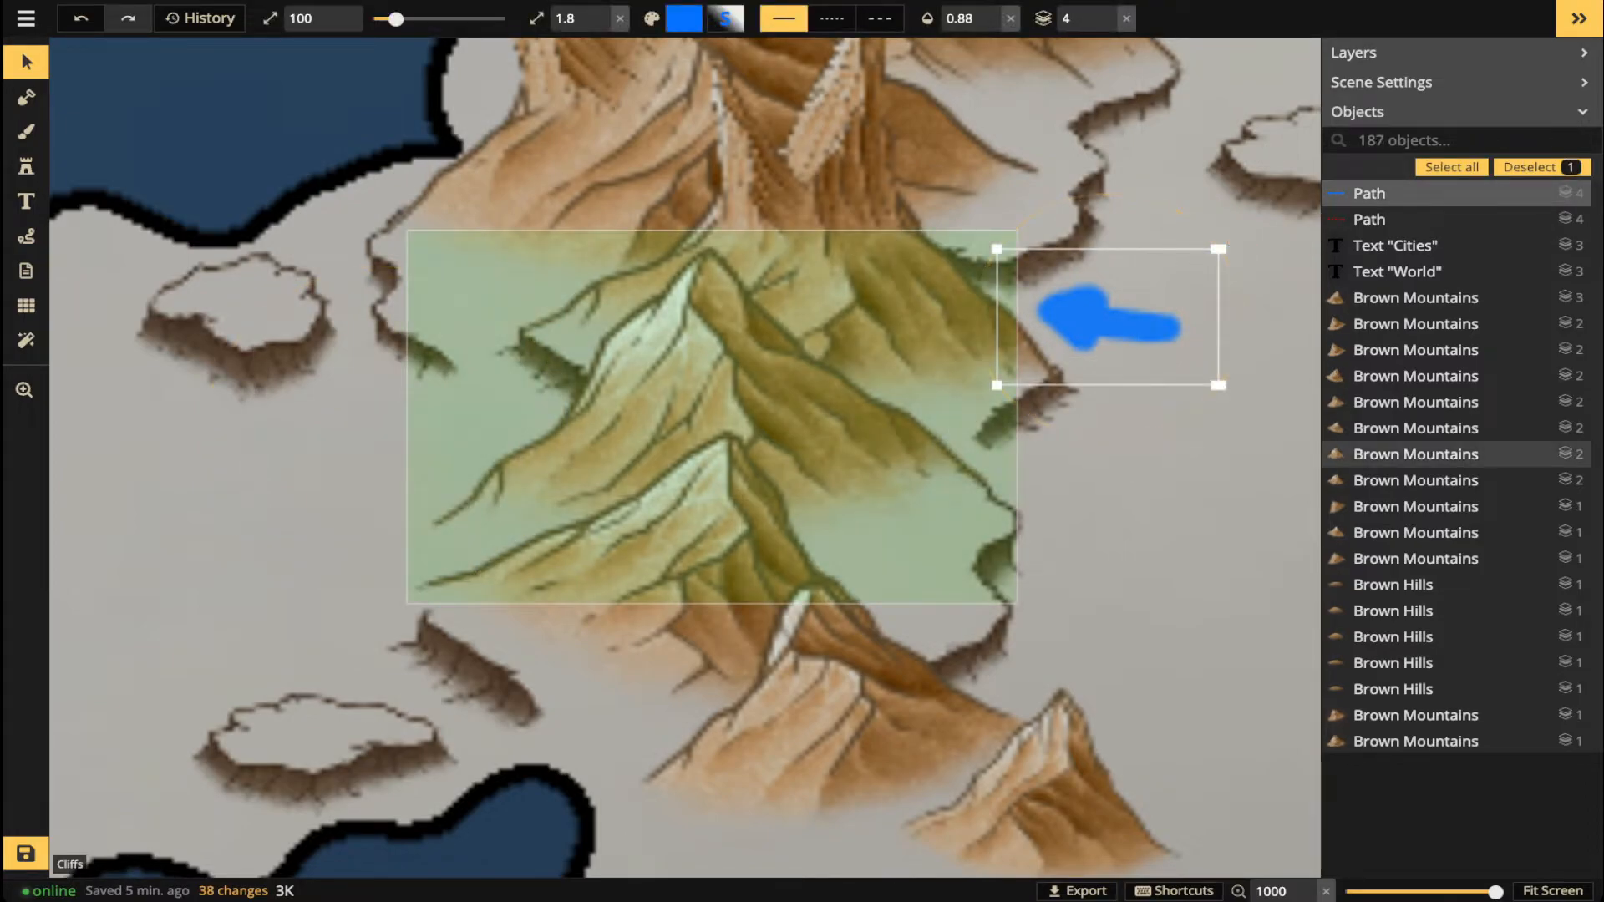
key("ctrl+v")
left_click_drag(443, 390, 711, 491)
left_click_drag(555, 448, 470, 329)
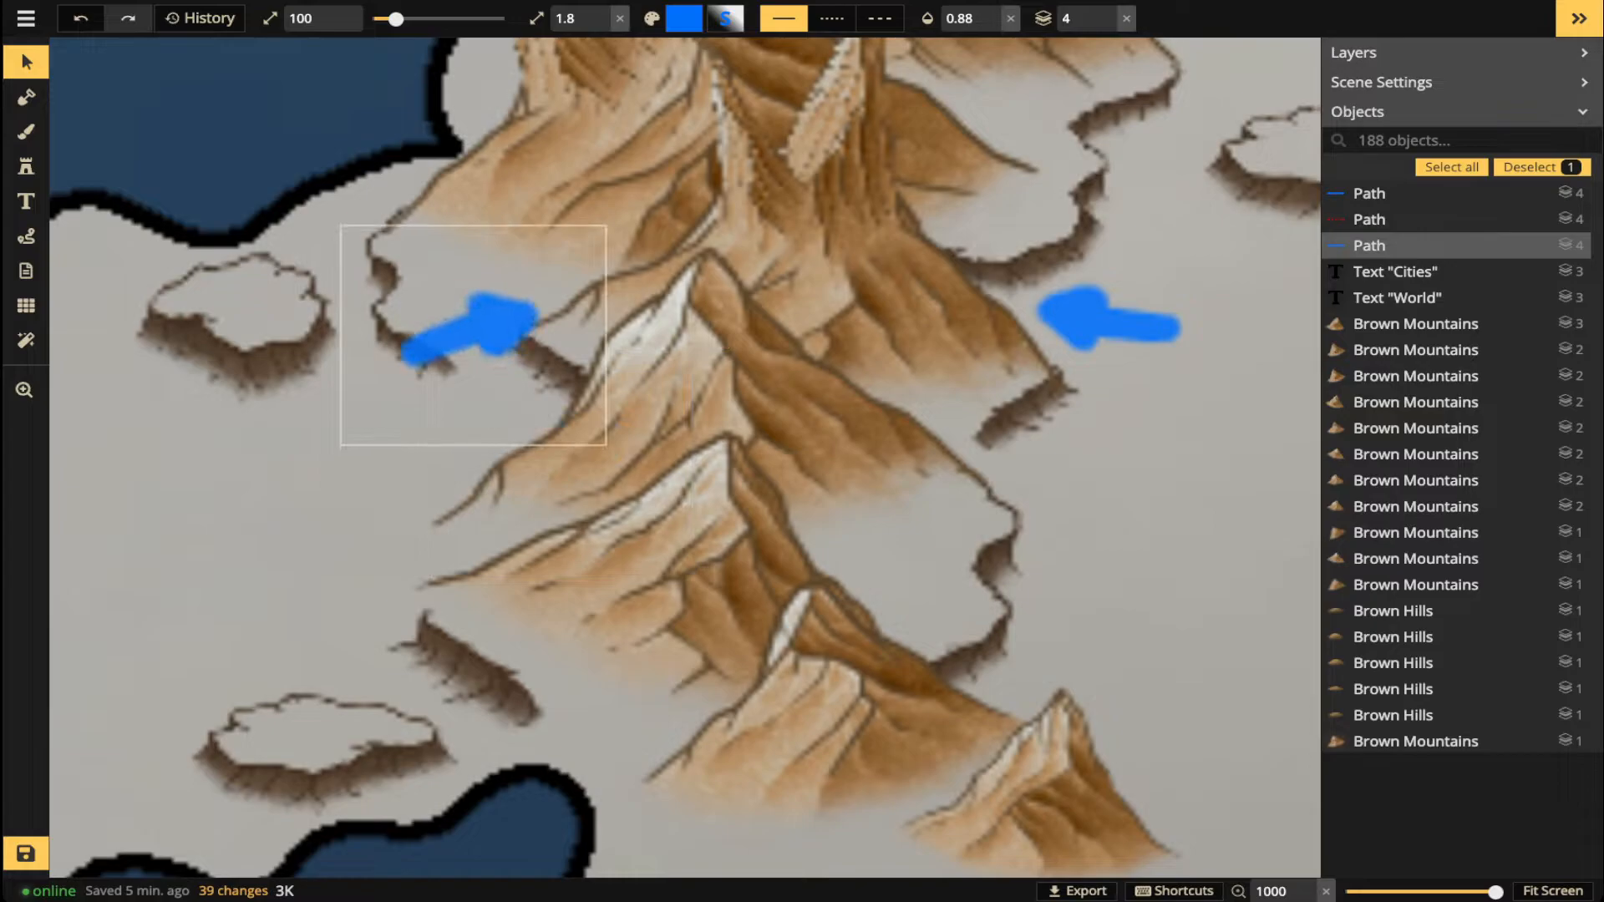
left_click_drag(638, 240, 617, 460)
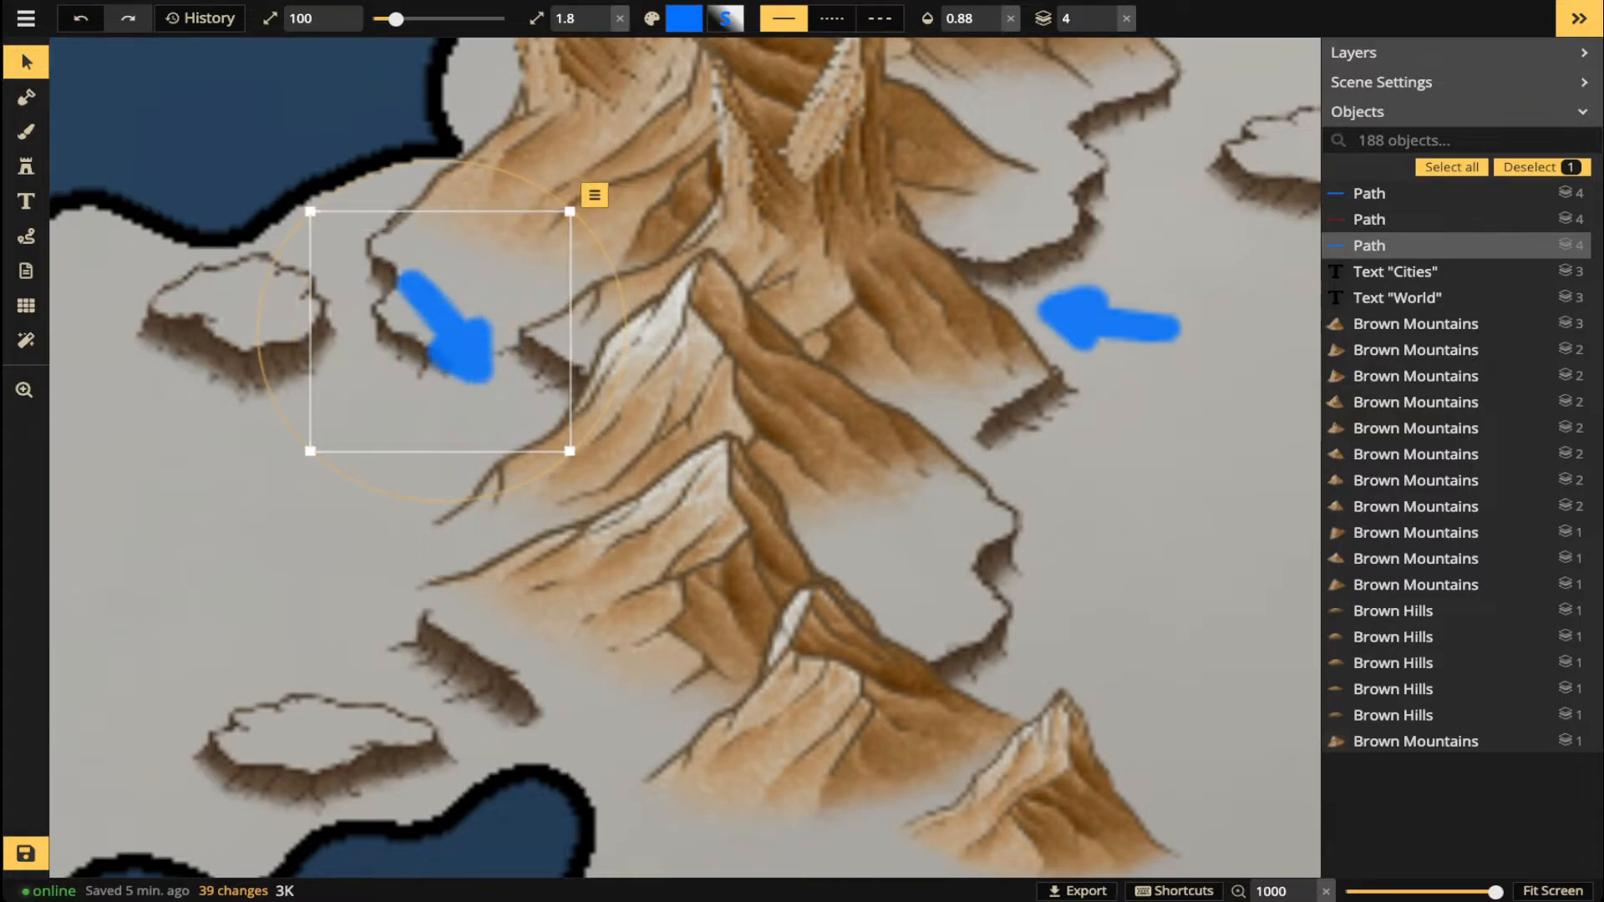
- Draw a solid red (FF0000) freehand path, width 0.7, across the range from its eastern side to its western side
left_click(26, 200)
left_click(26, 237)
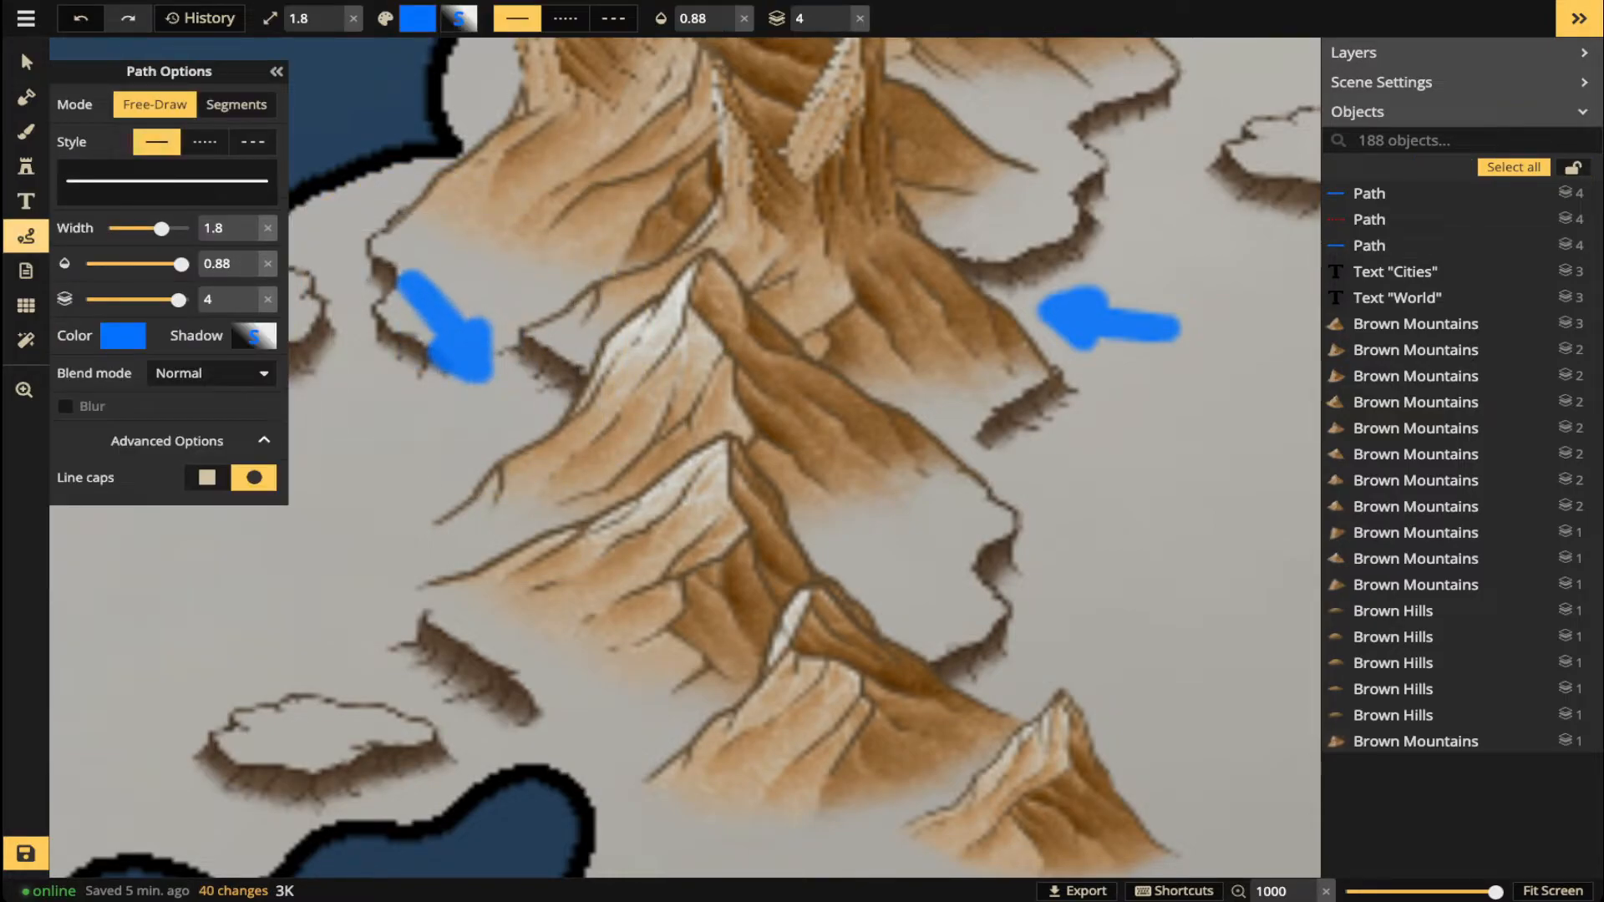
left_click_drag(162, 228, 135, 228)
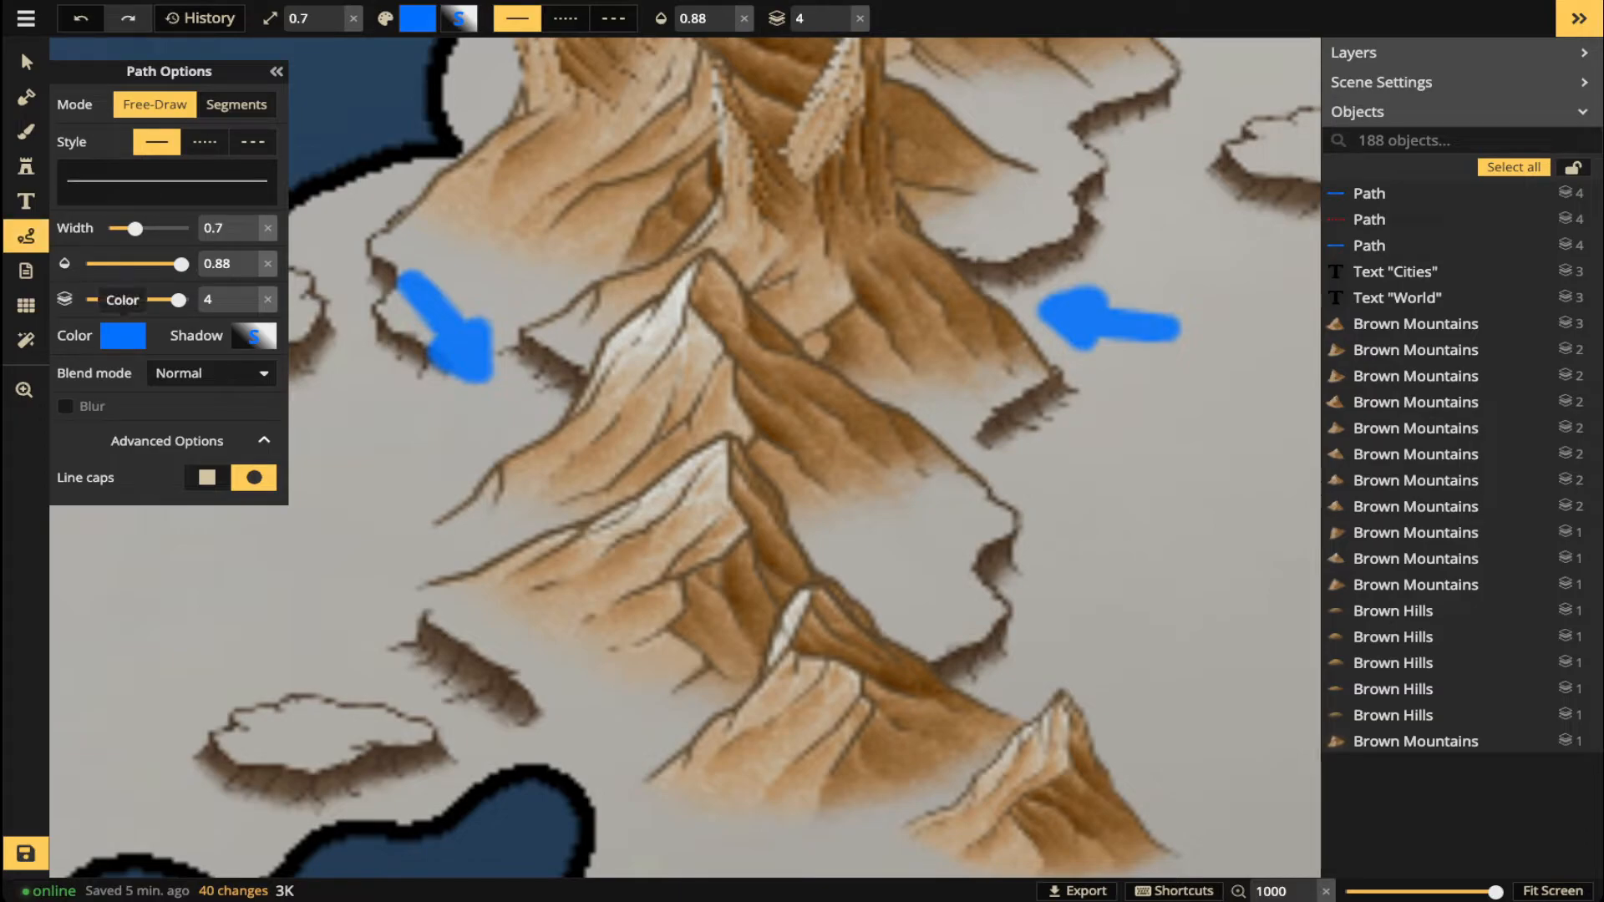
left_click(123, 335)
left_click(314, 365)
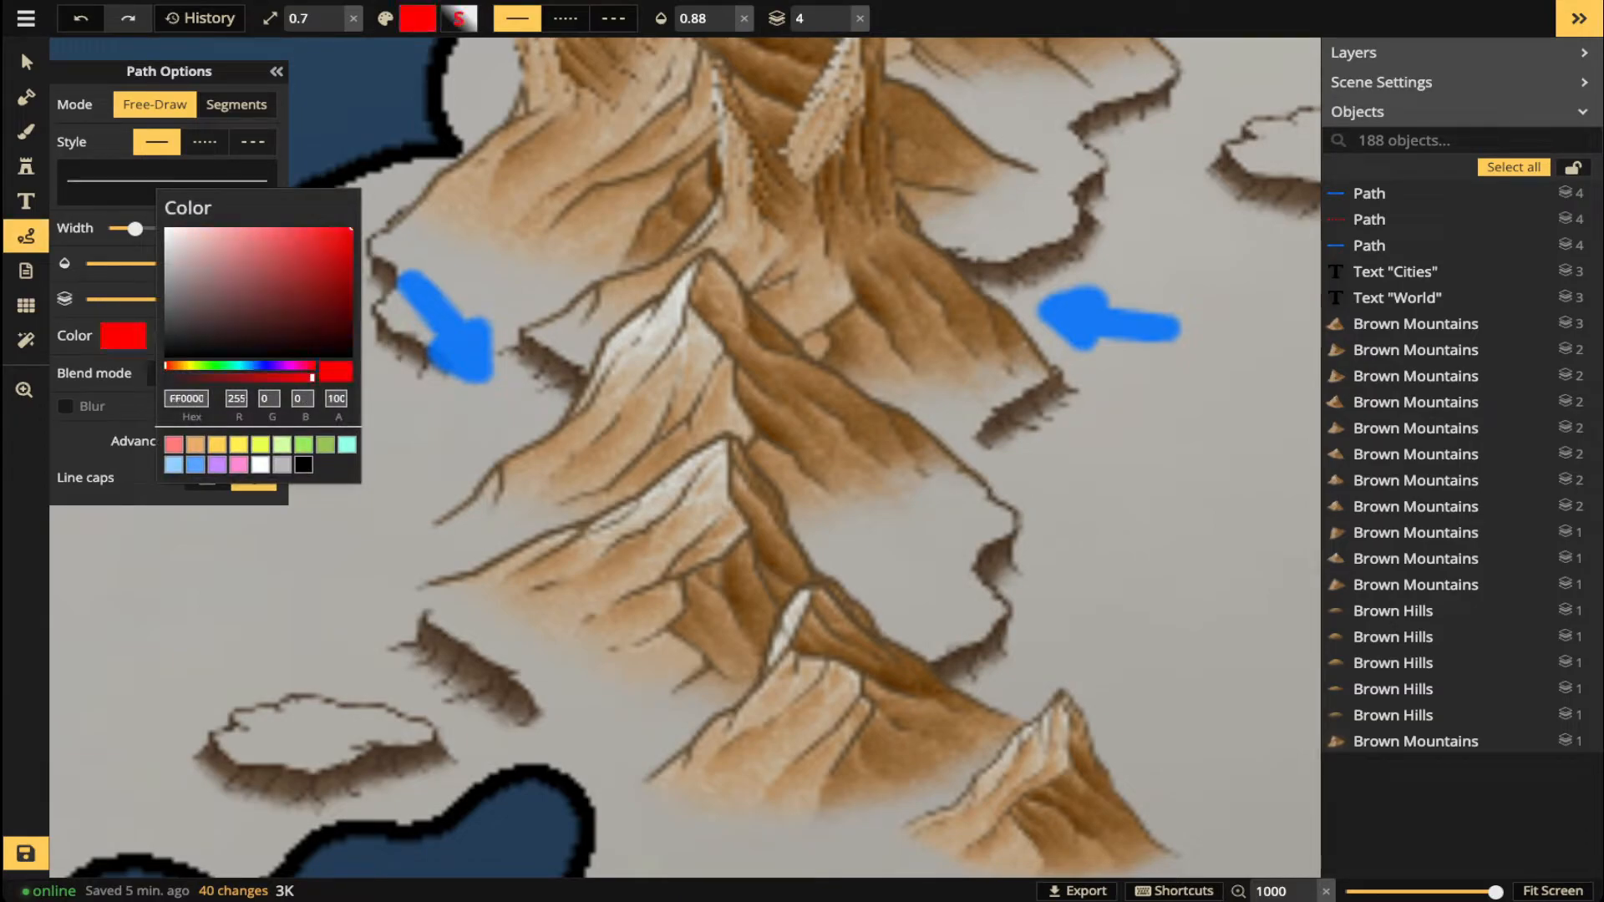
left_click(123, 335)
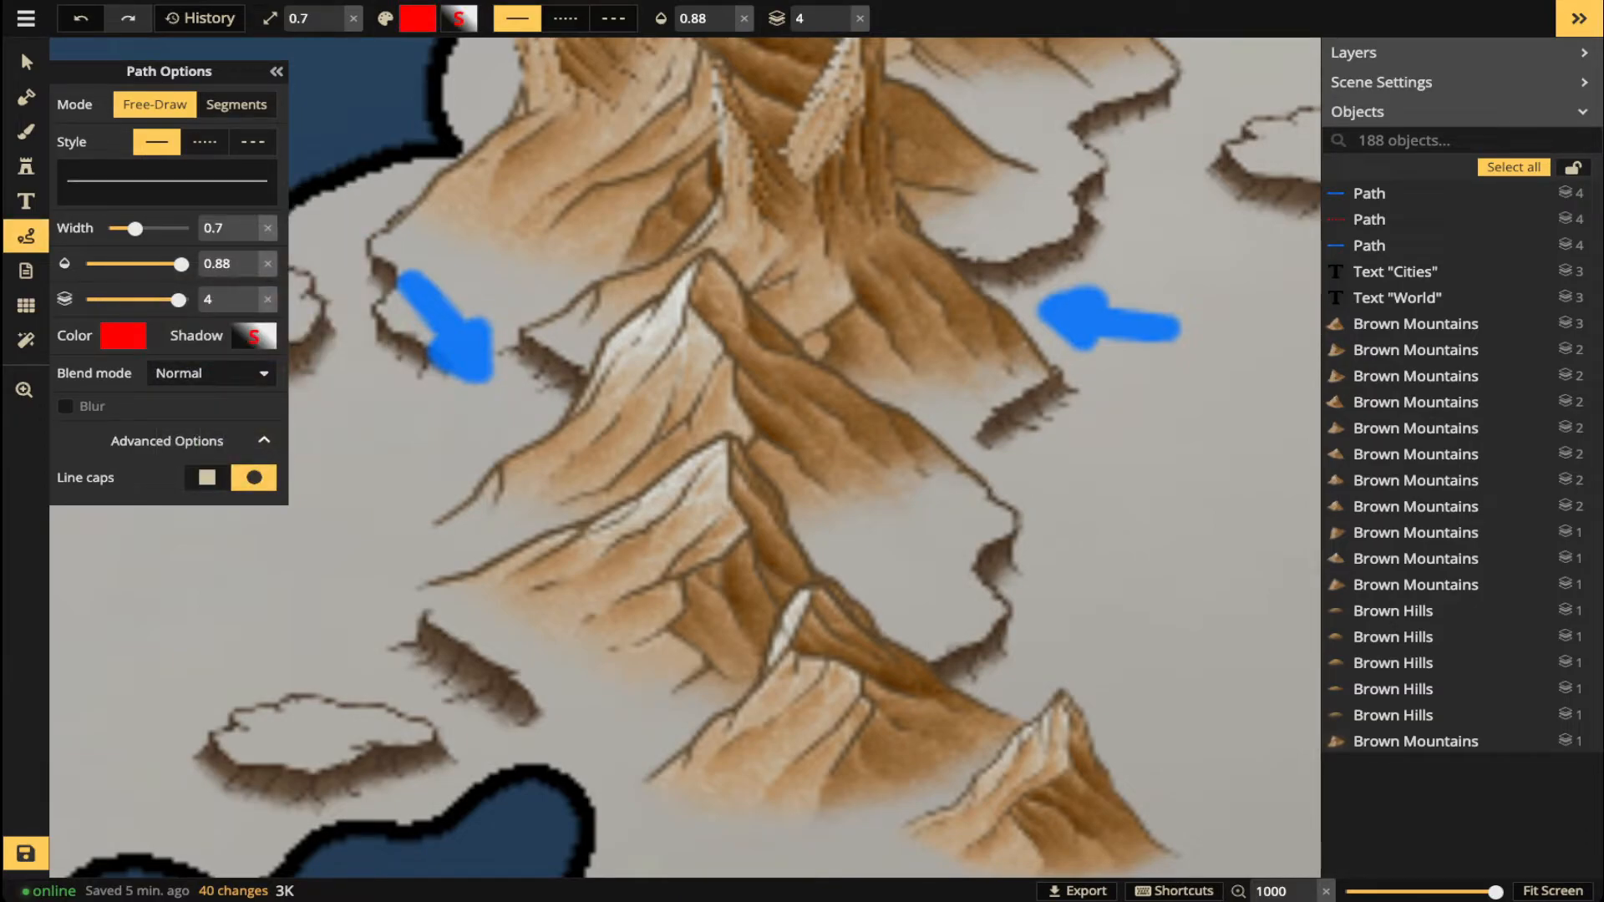
mouse_move(1084, 454)
left_mouse_down()
mouse_move(974, 445)
mouse_move(780, 369)
mouse_move(591, 375)
mouse_move(326, 509)
mouse_move(254, 527)
left_mouse_up()
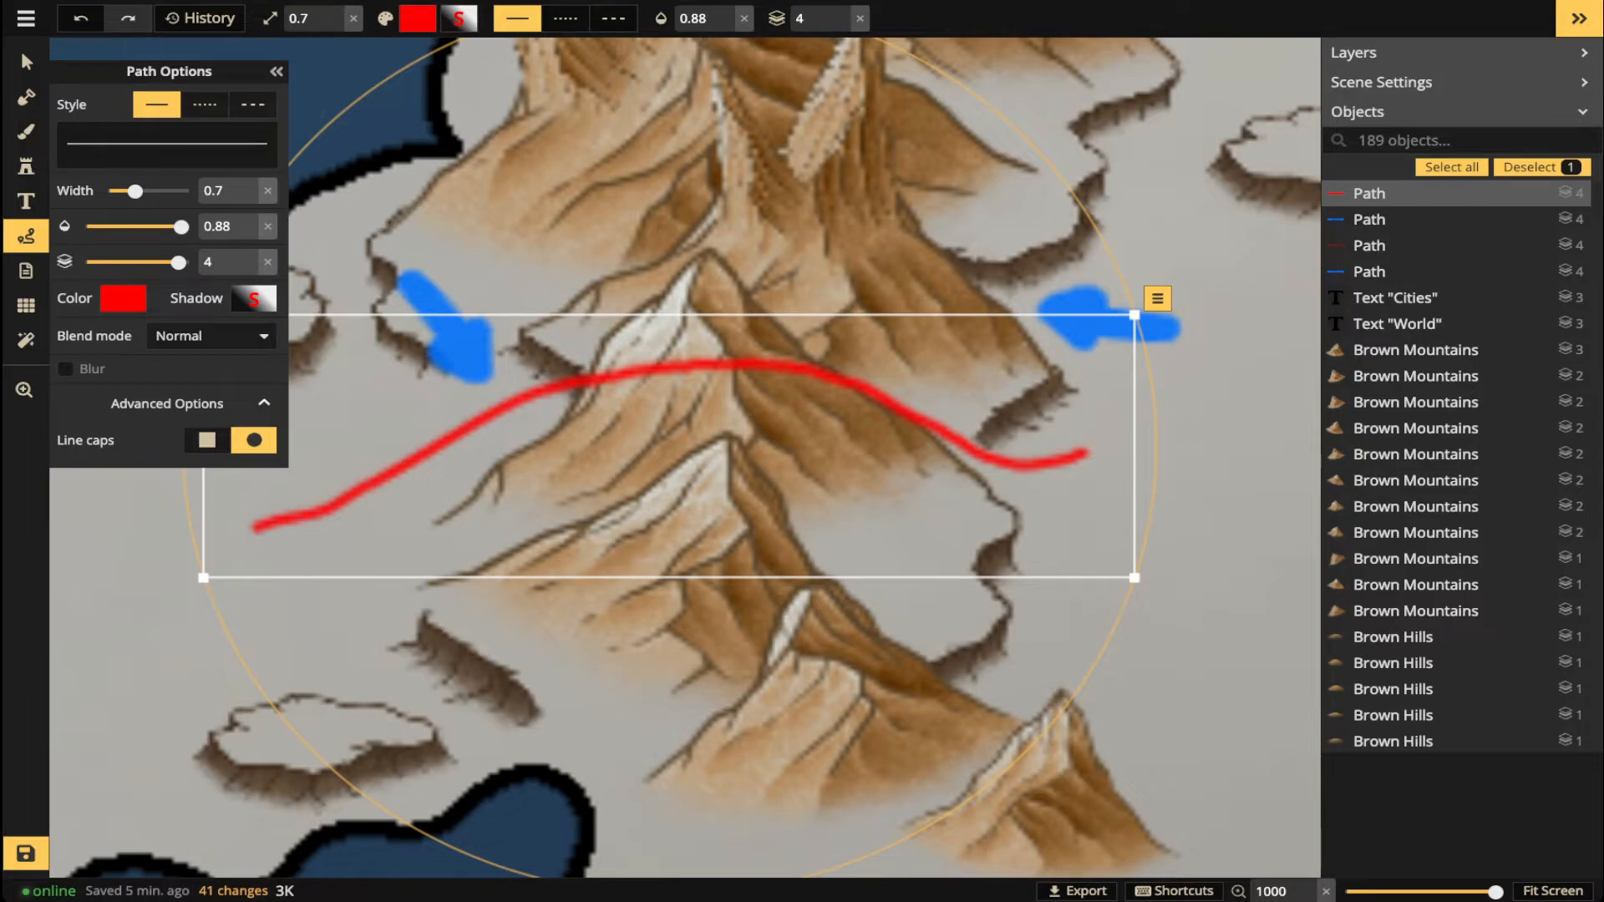
- Make the red path dotted, with opacity 0.87 and layer 0 so it runs behind the mountains
left_click(565, 17)
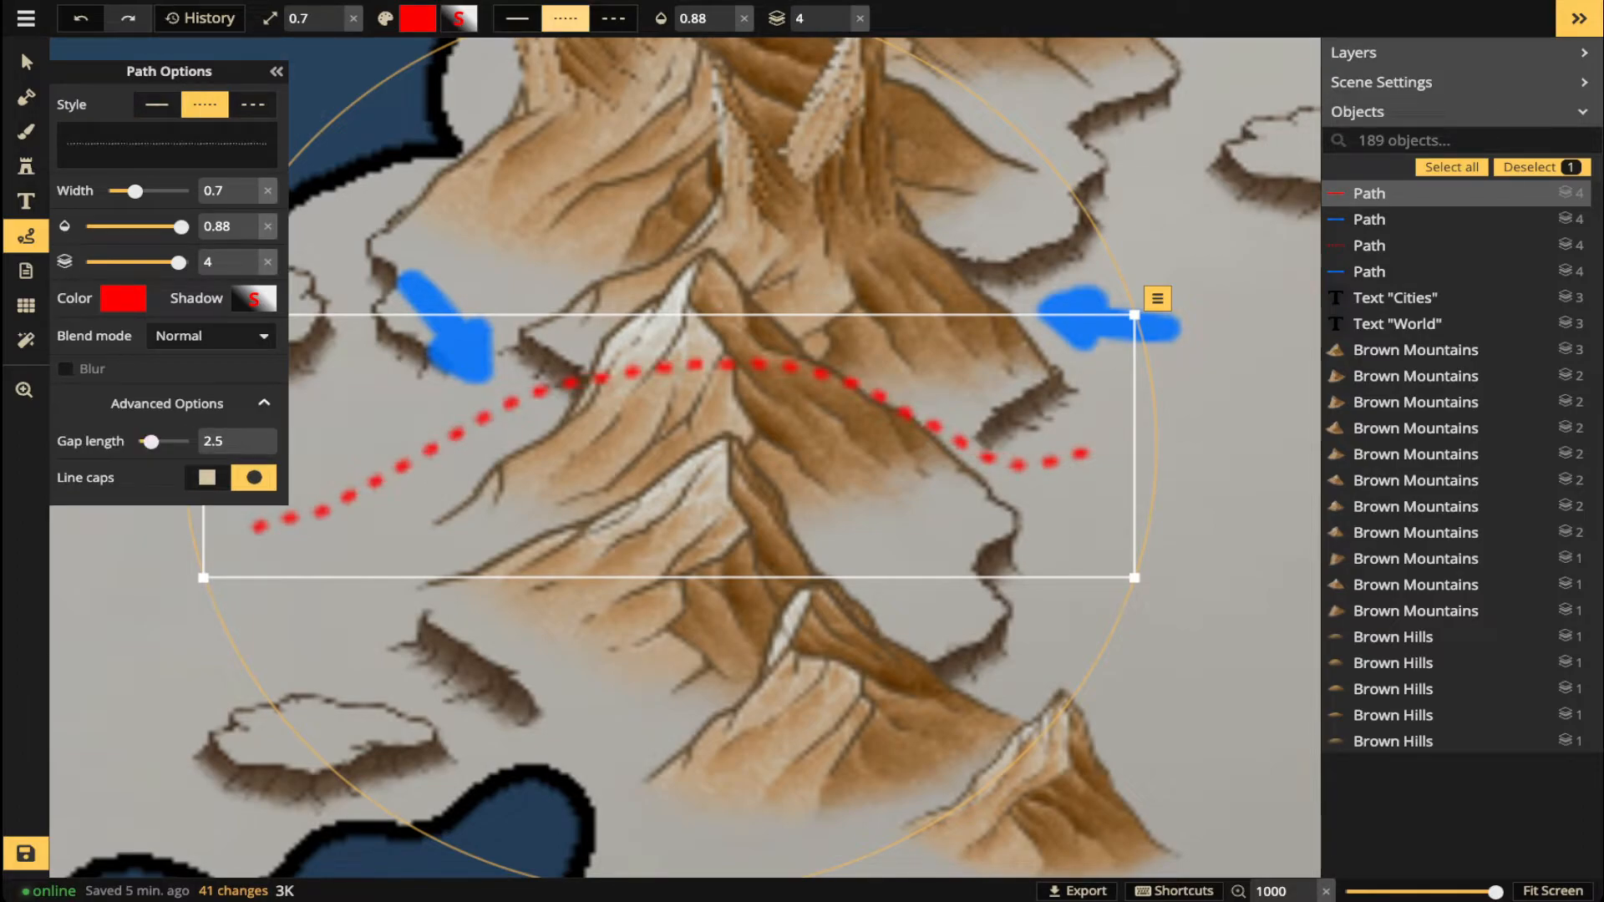
left_click(725, 24)
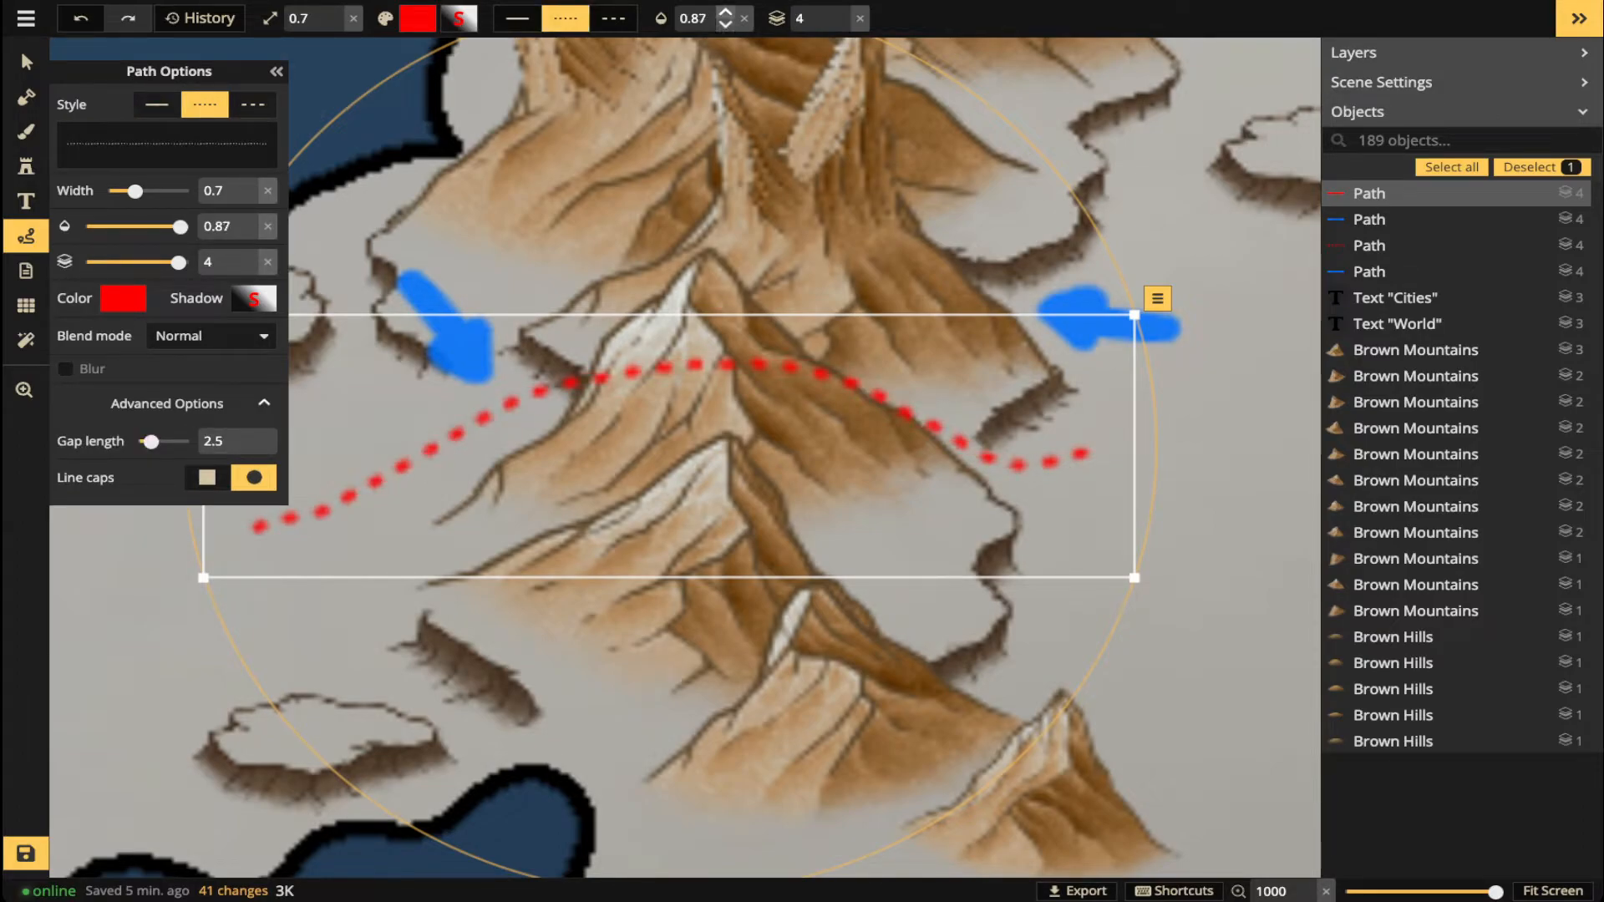
left_click(725, 24)
left_click(725, 11)
left_click(842, 25)
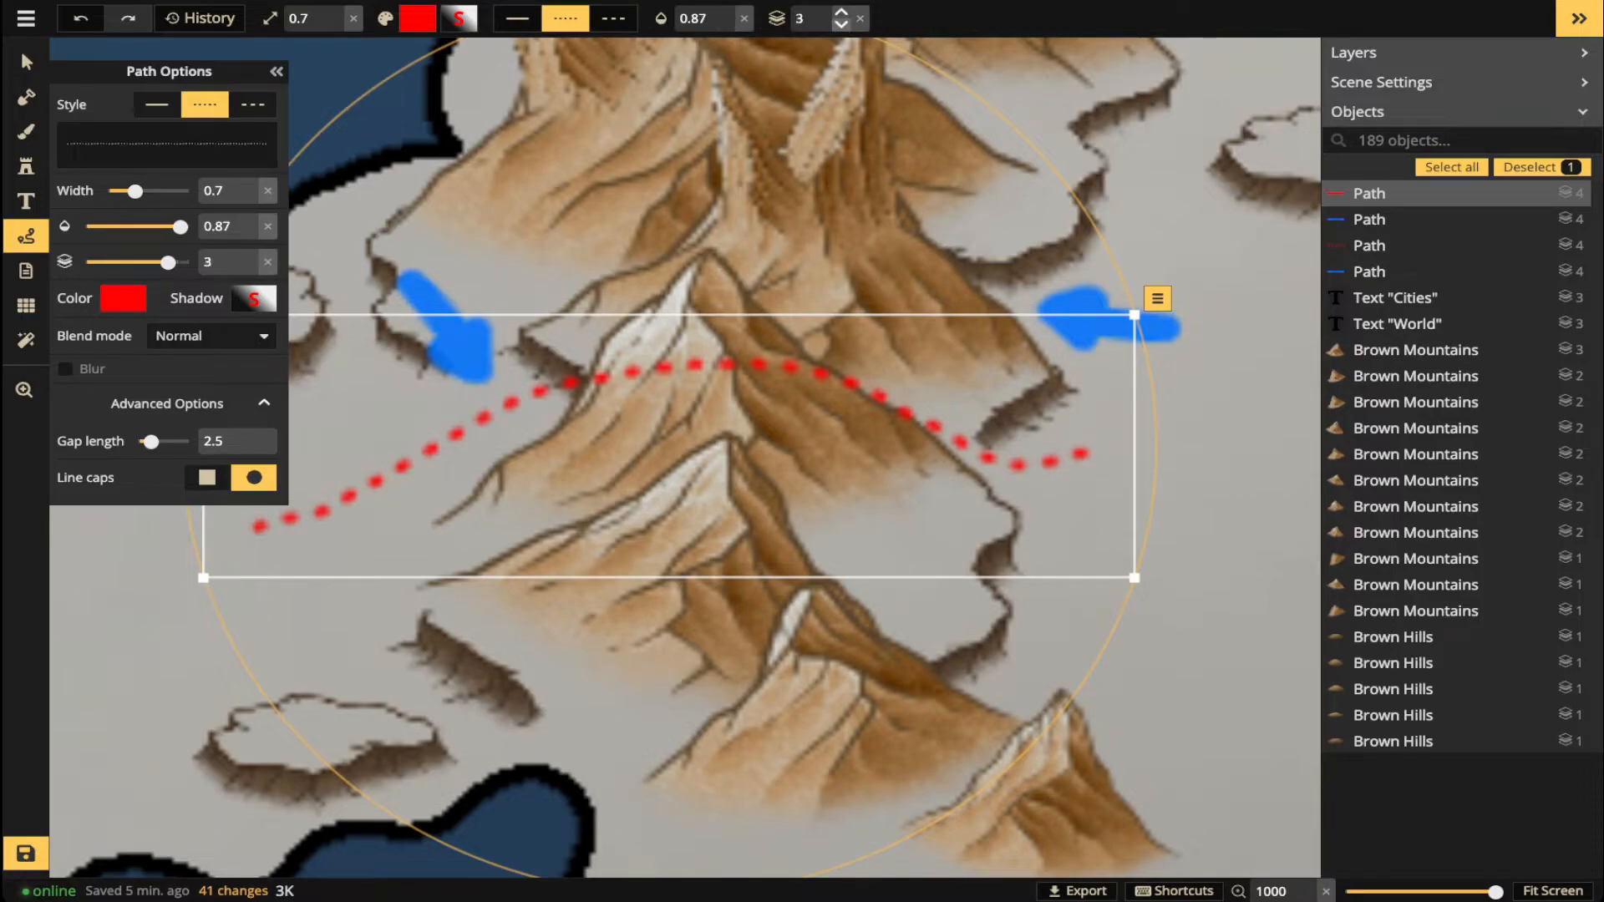
left_click(841, 24)
left_click(841, 24)
left_click(842, 24)
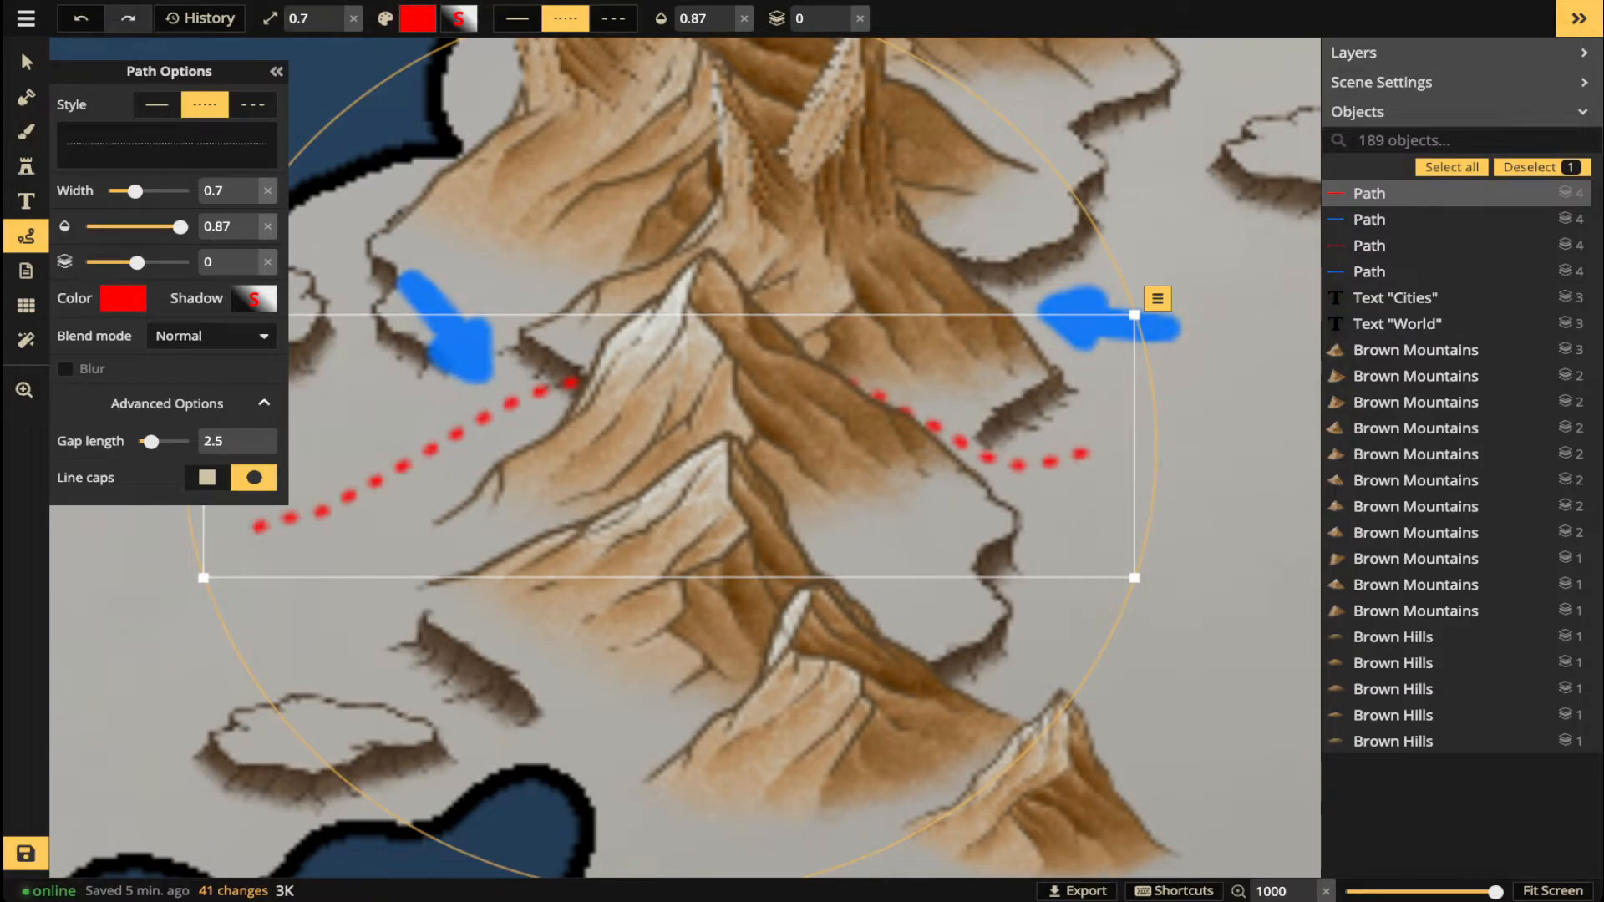
- Delete both blue arrows and the red dotted pass route from the northwestern mountain range
left_click(26, 62)
left_click(1023, 413)
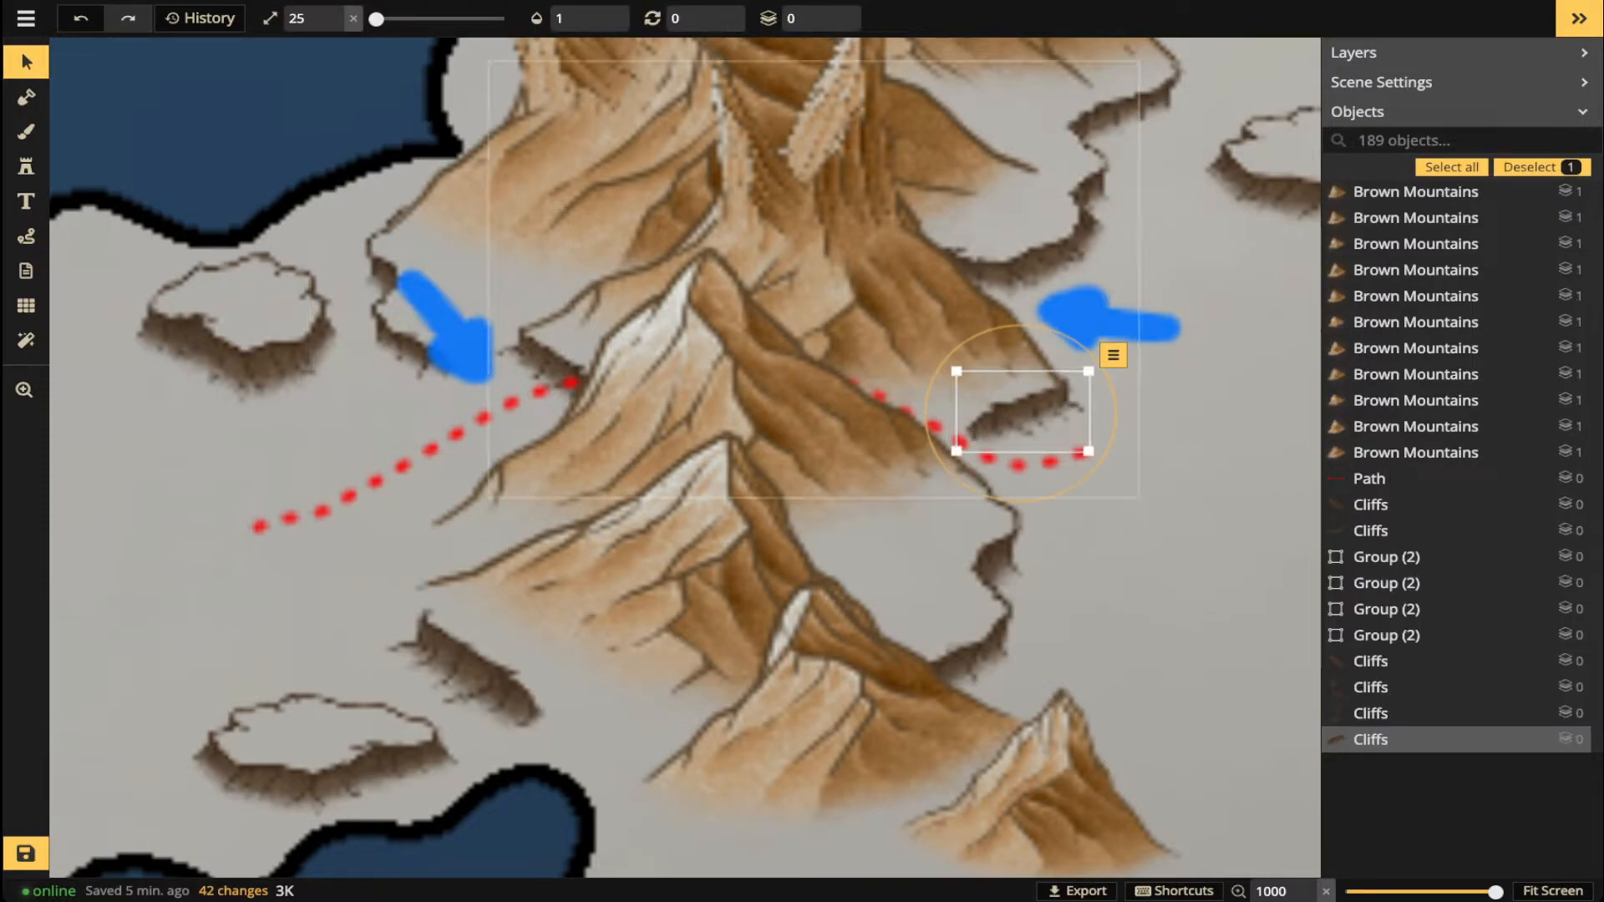
key("Escape")
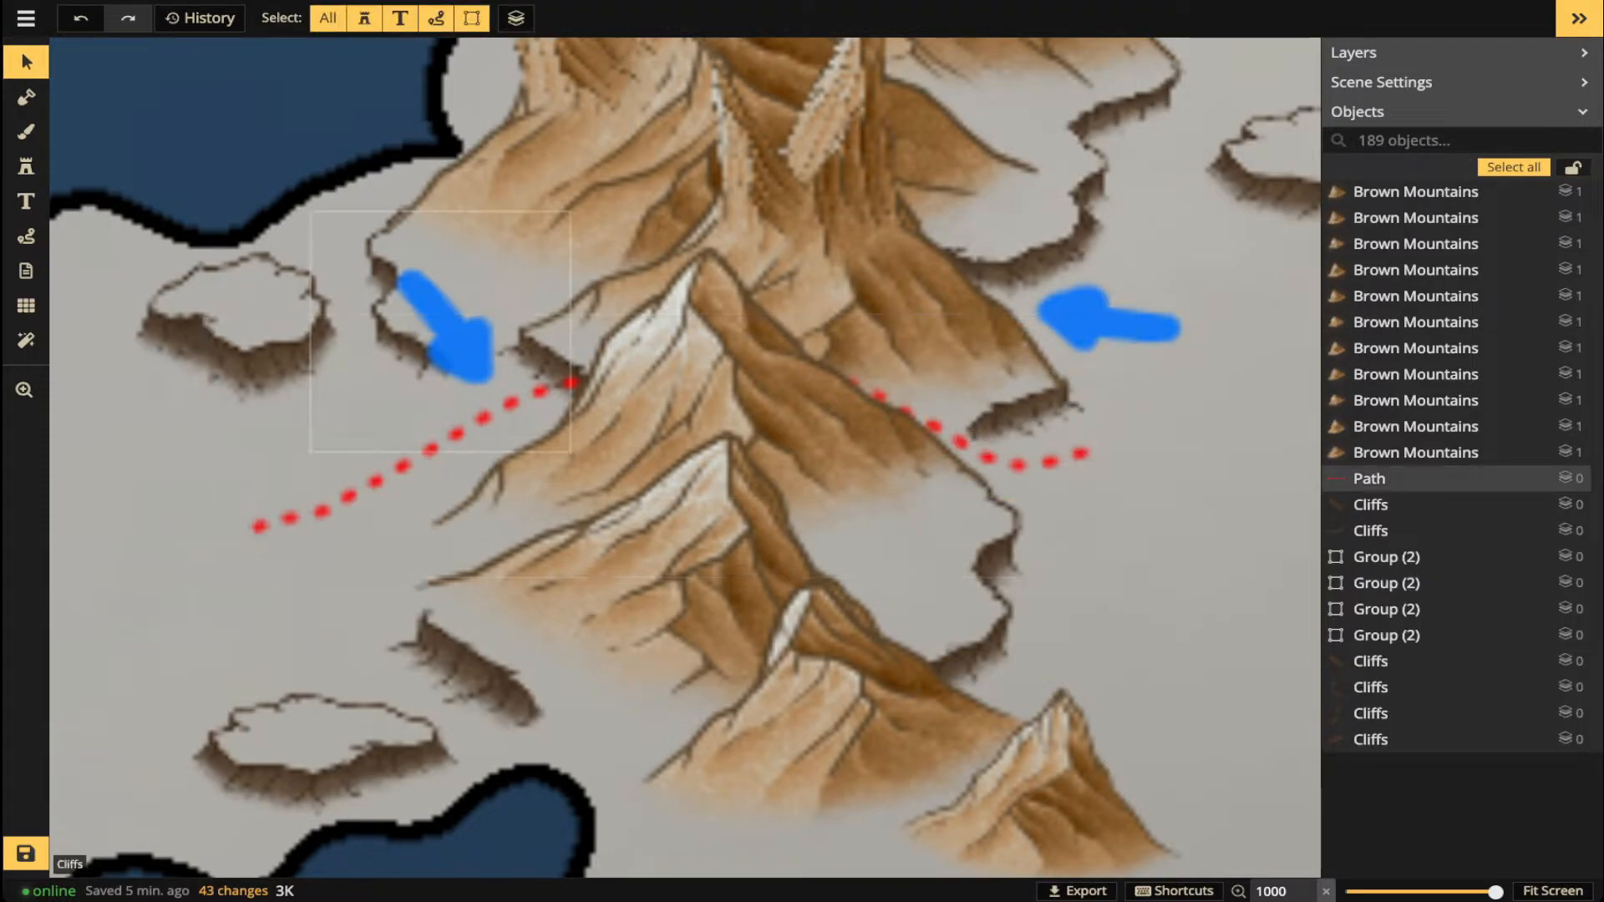
left_click(468, 351)
key("Delete")
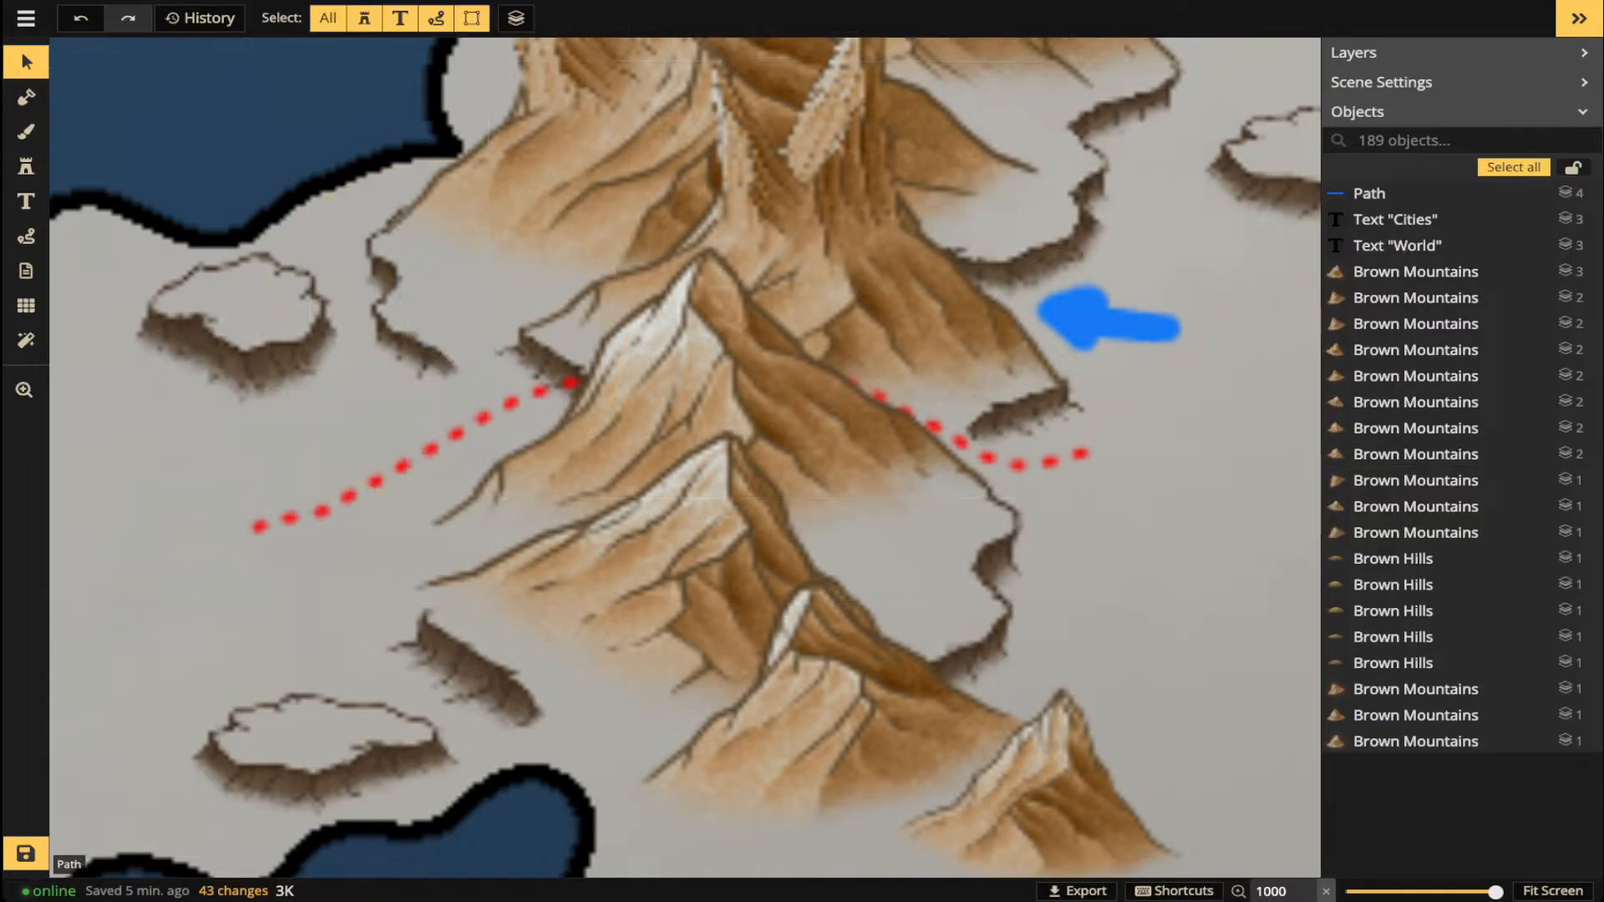
left_click(1107, 317)
key("Delete")
left_click(401, 466)
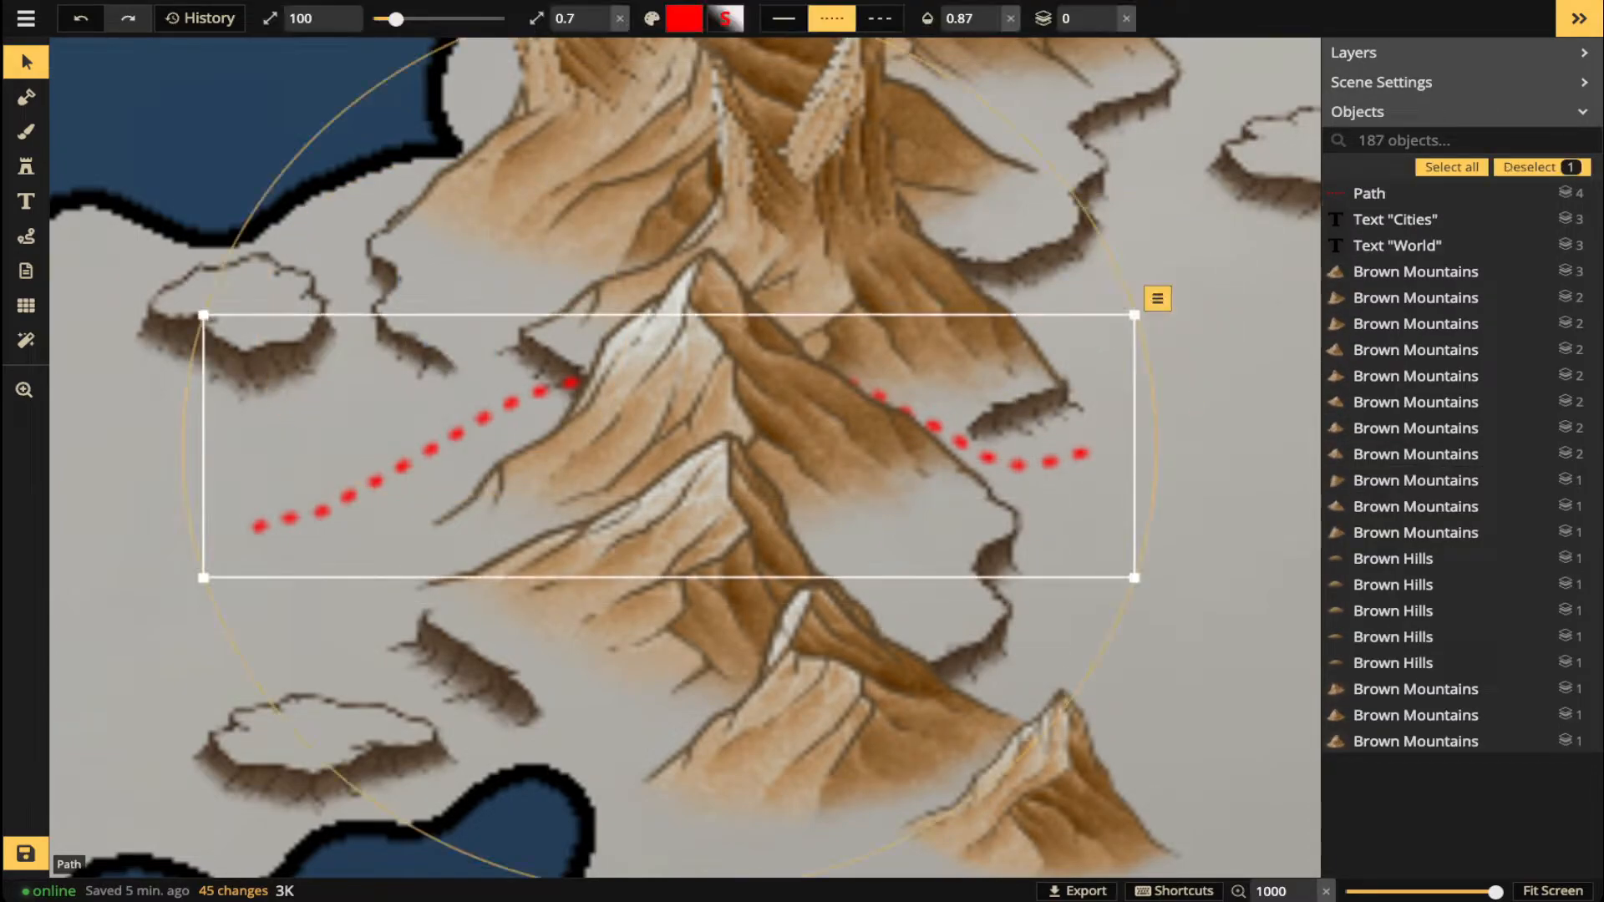
key("Delete")
- Delete the eight small brown mountains south of the northwestern range and the range's southeasternmost mountain
scroll(634, 543, "down", 3)
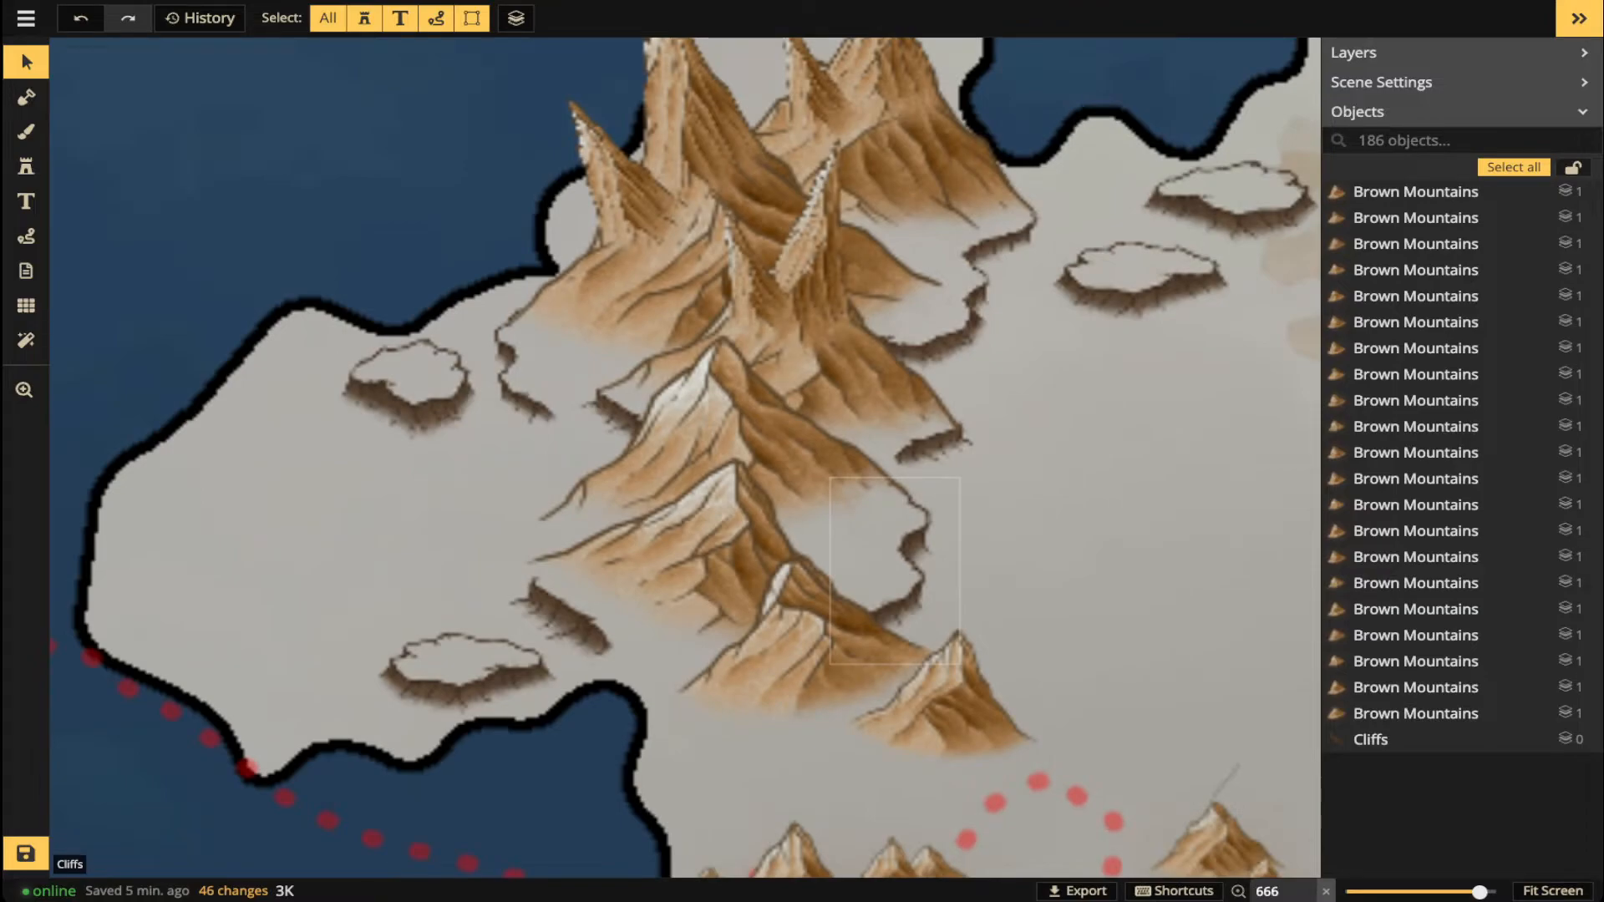
scroll(1025, 499, "down", 2)
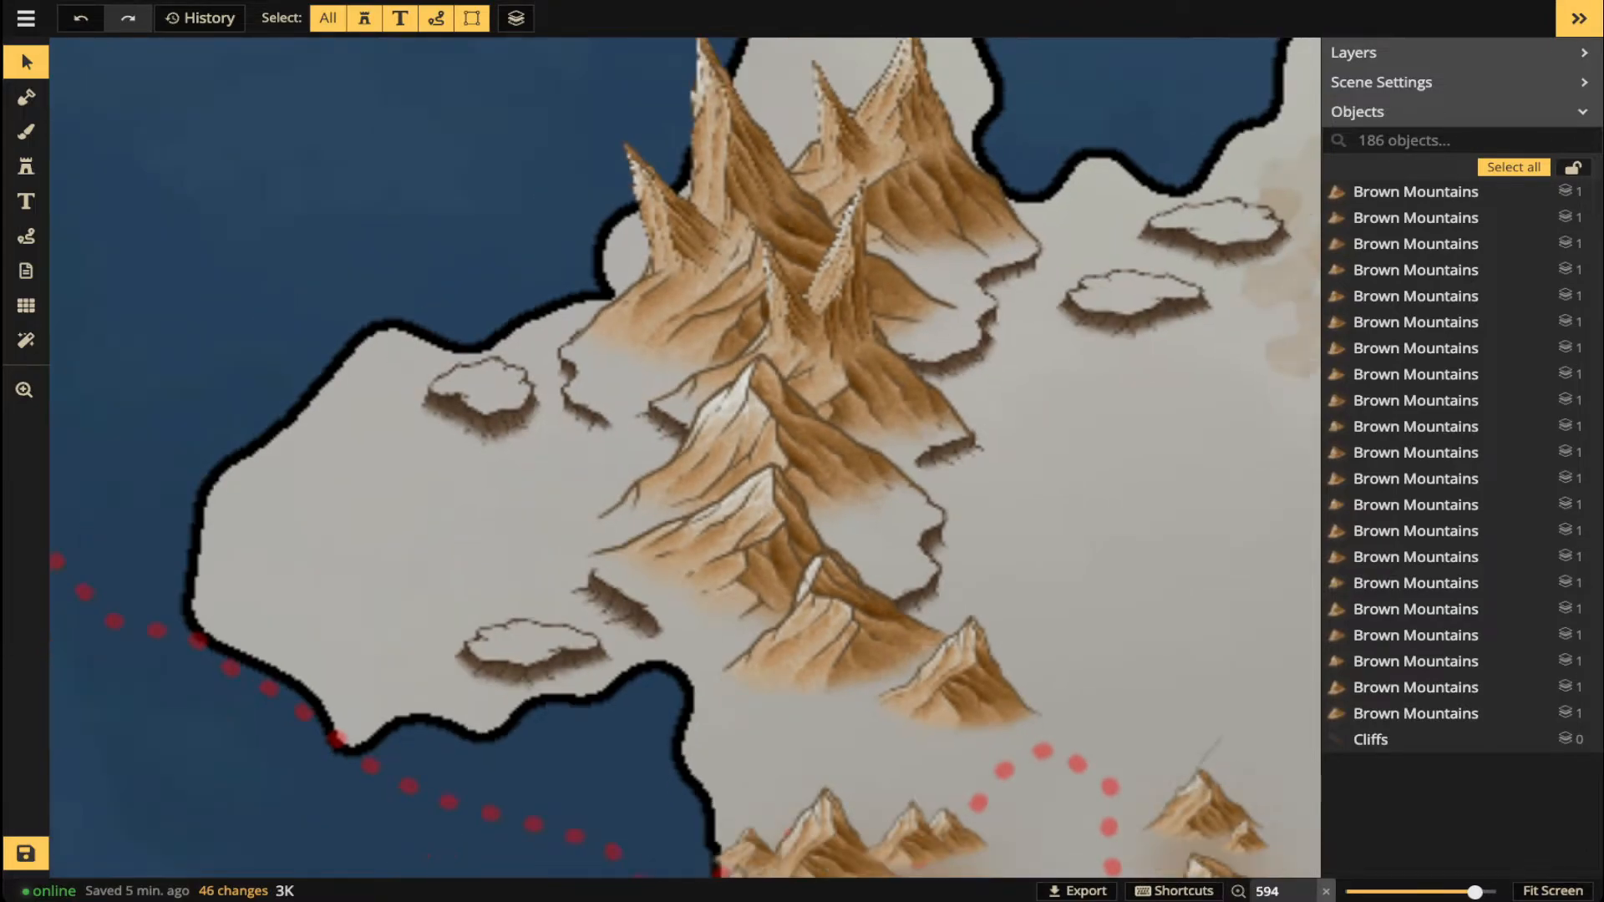
scroll(501, 293, "down", 4)
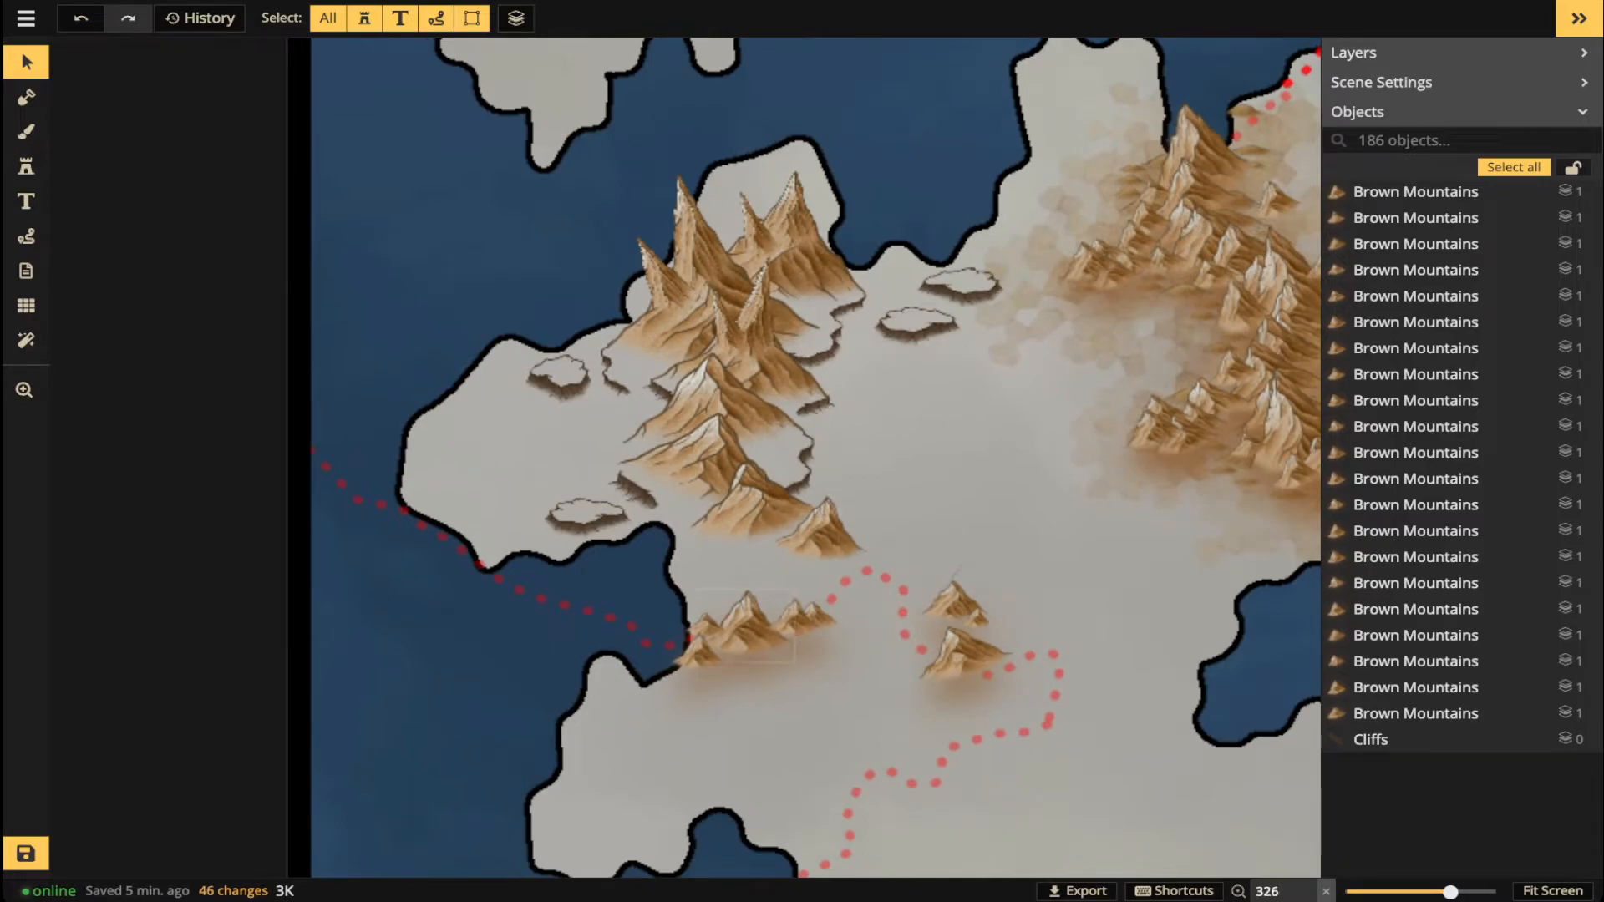
left_click_drag(667, 594, 1022, 710)
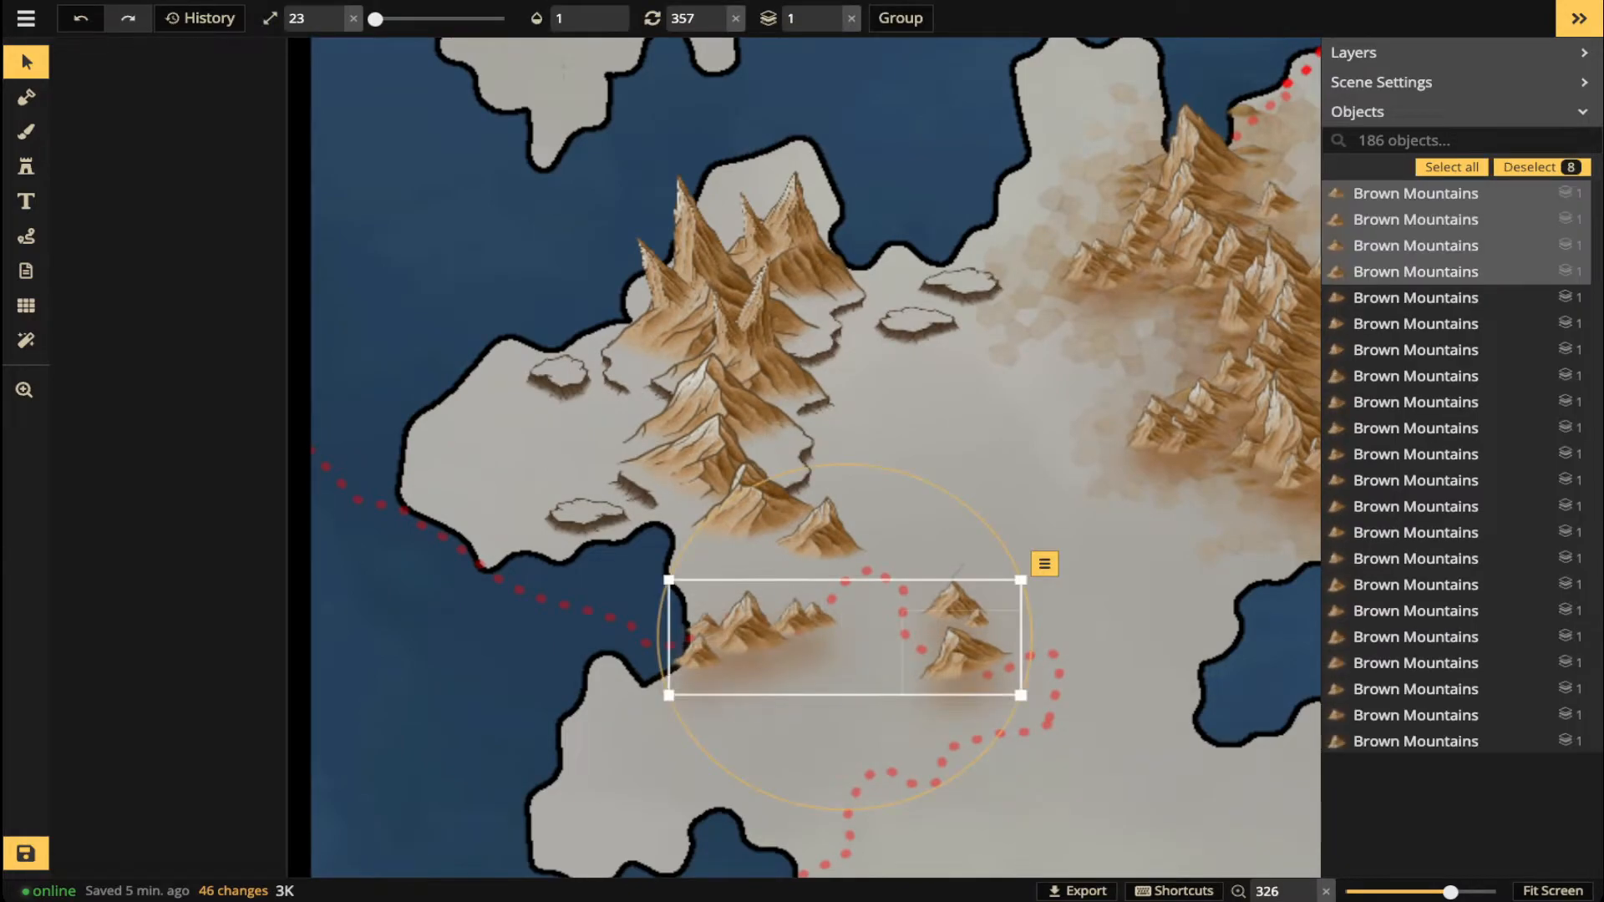
key("Delete")
scroll(806, 543, "down", 2)
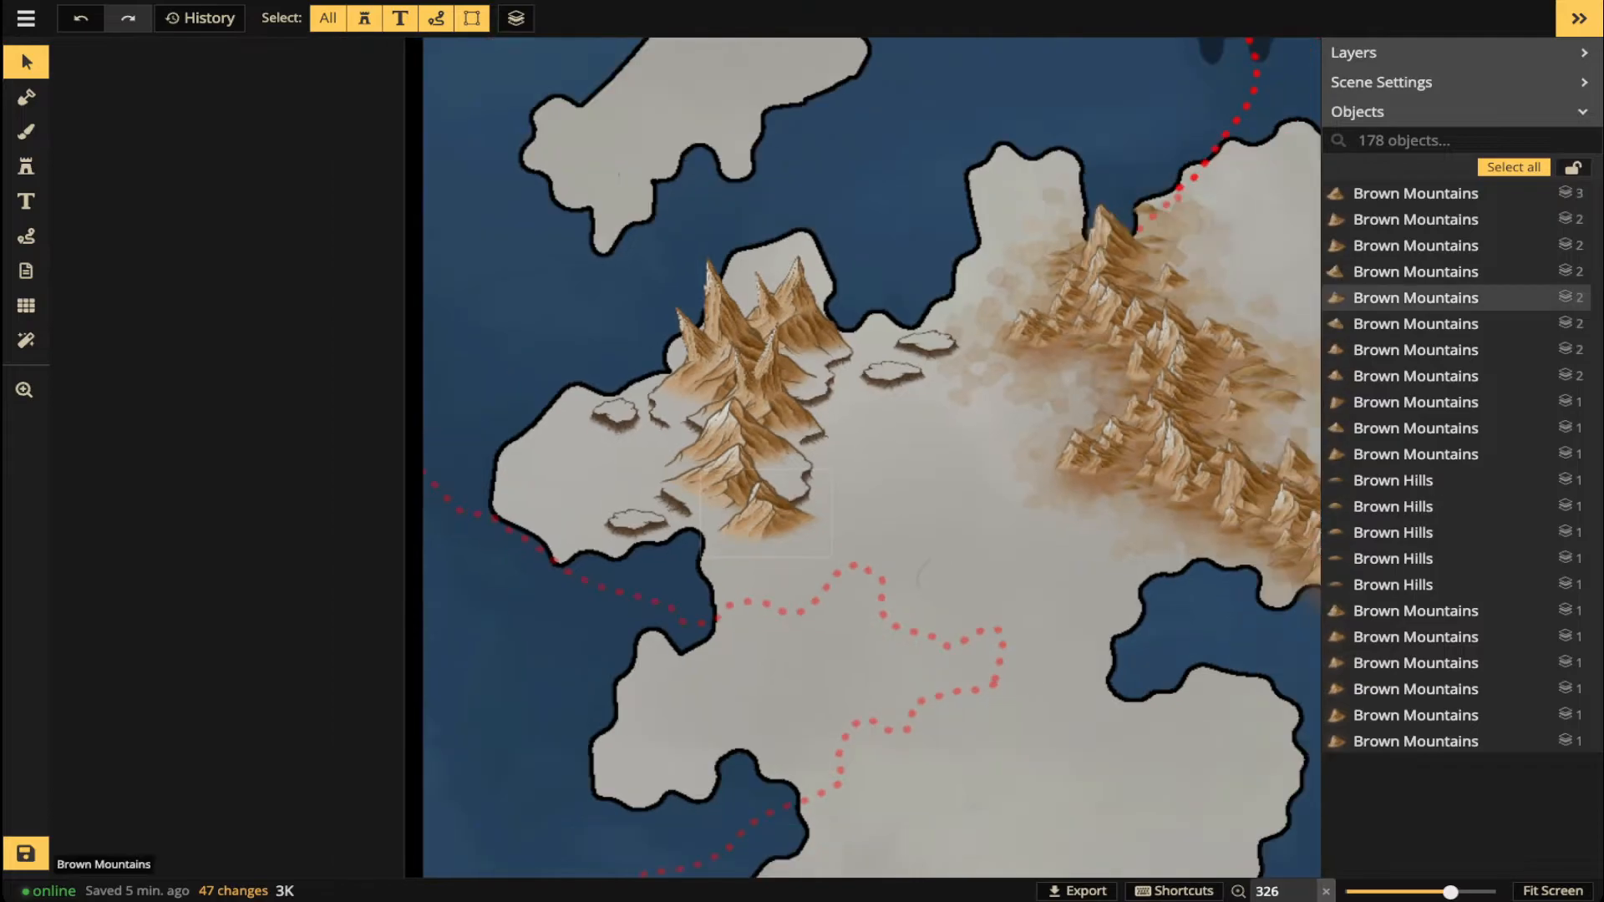
left_click_drag(766, 513, 96, 515)
- Add a rectangular land mask covering the entire Cities panel
scroll(610, 401, "down", 5)
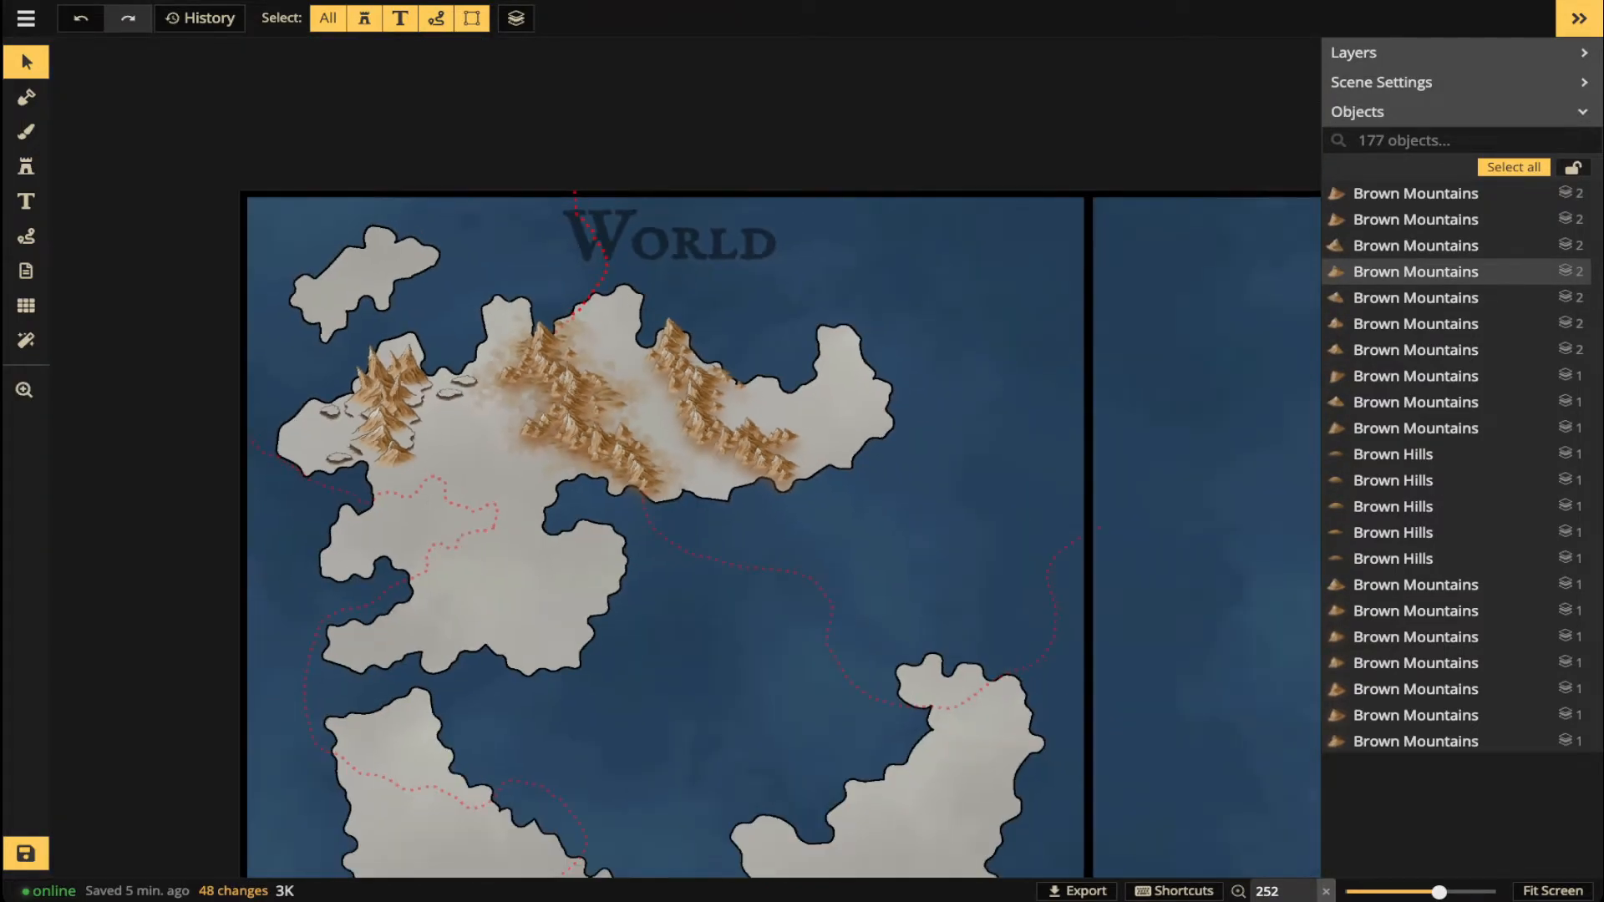
left_click_drag(610, 401, 245, 330)
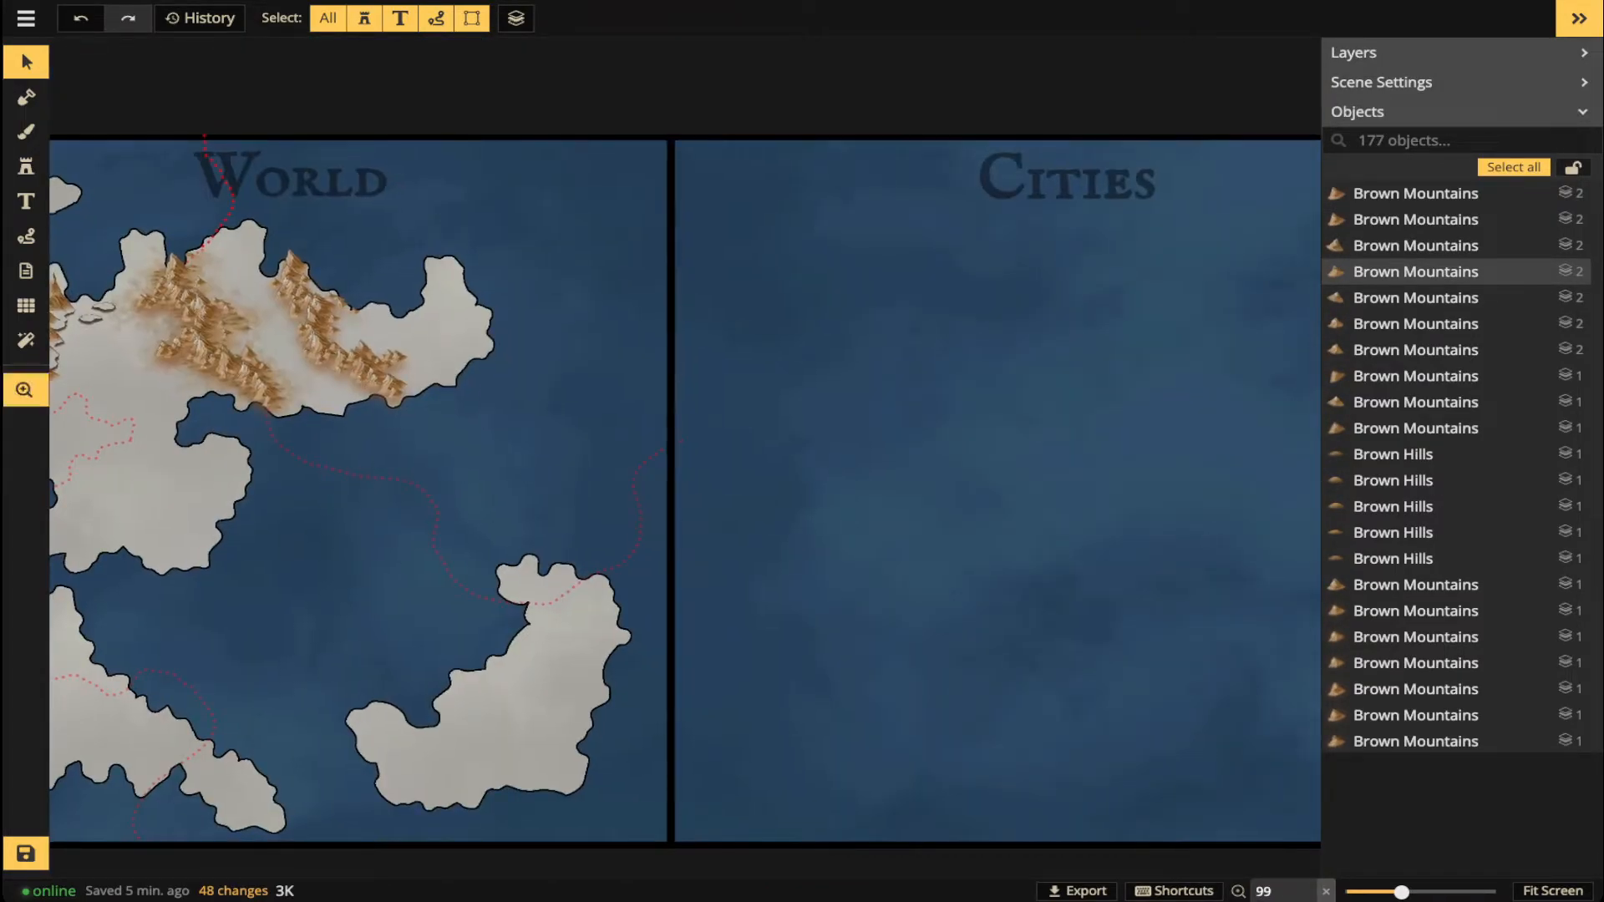
left_click_drag(685, 488, 801, 482)
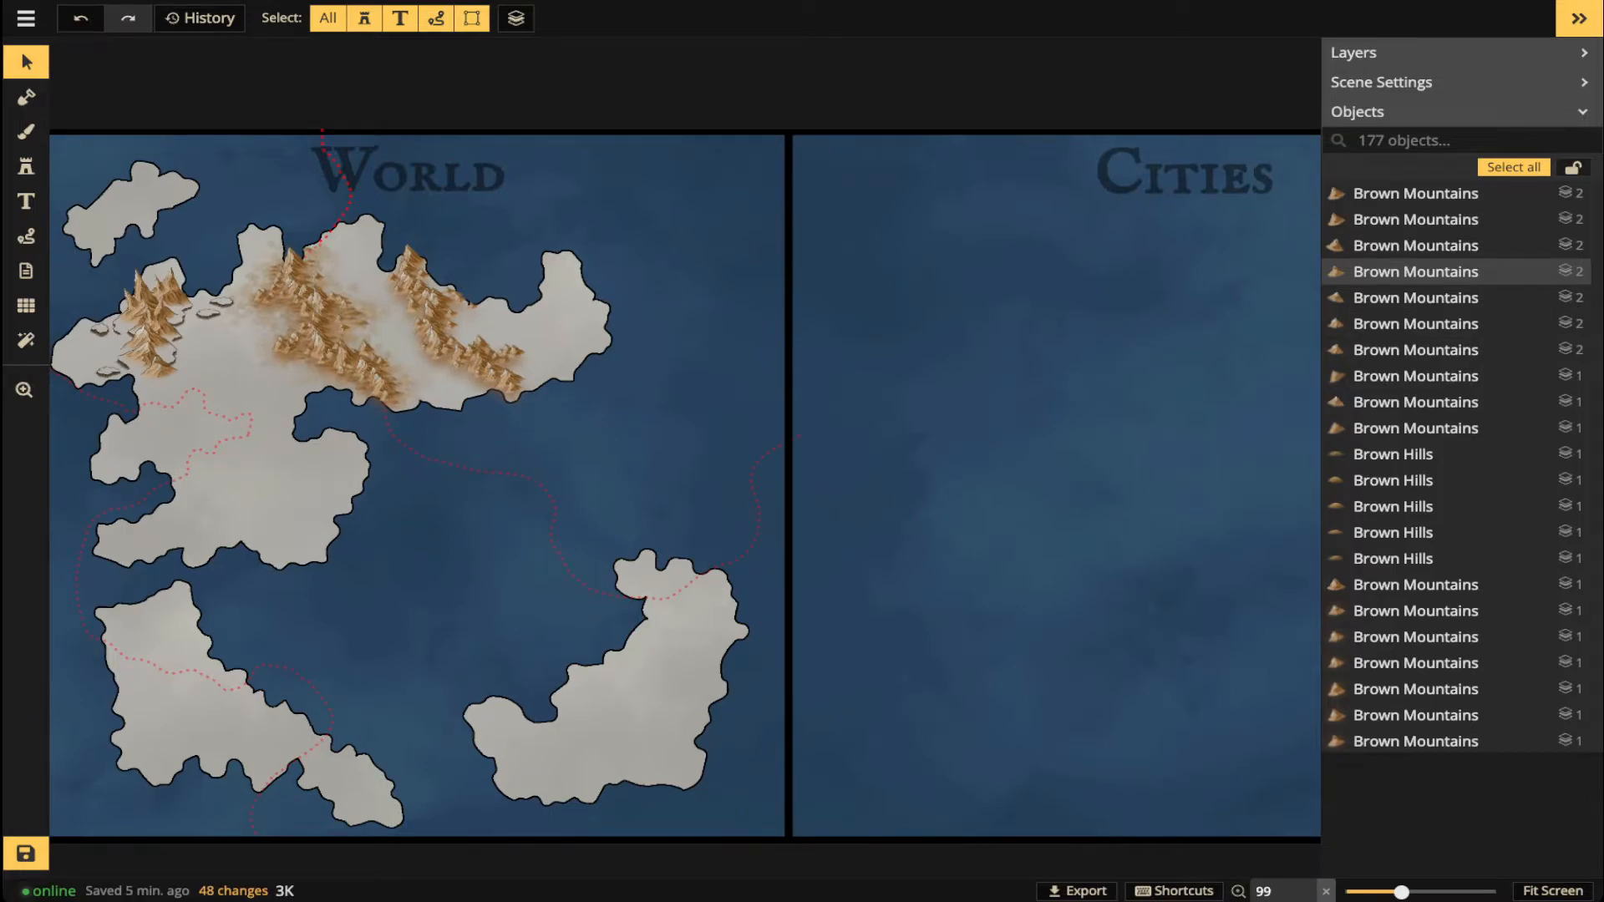
scroll(972, 399, "down", 1)
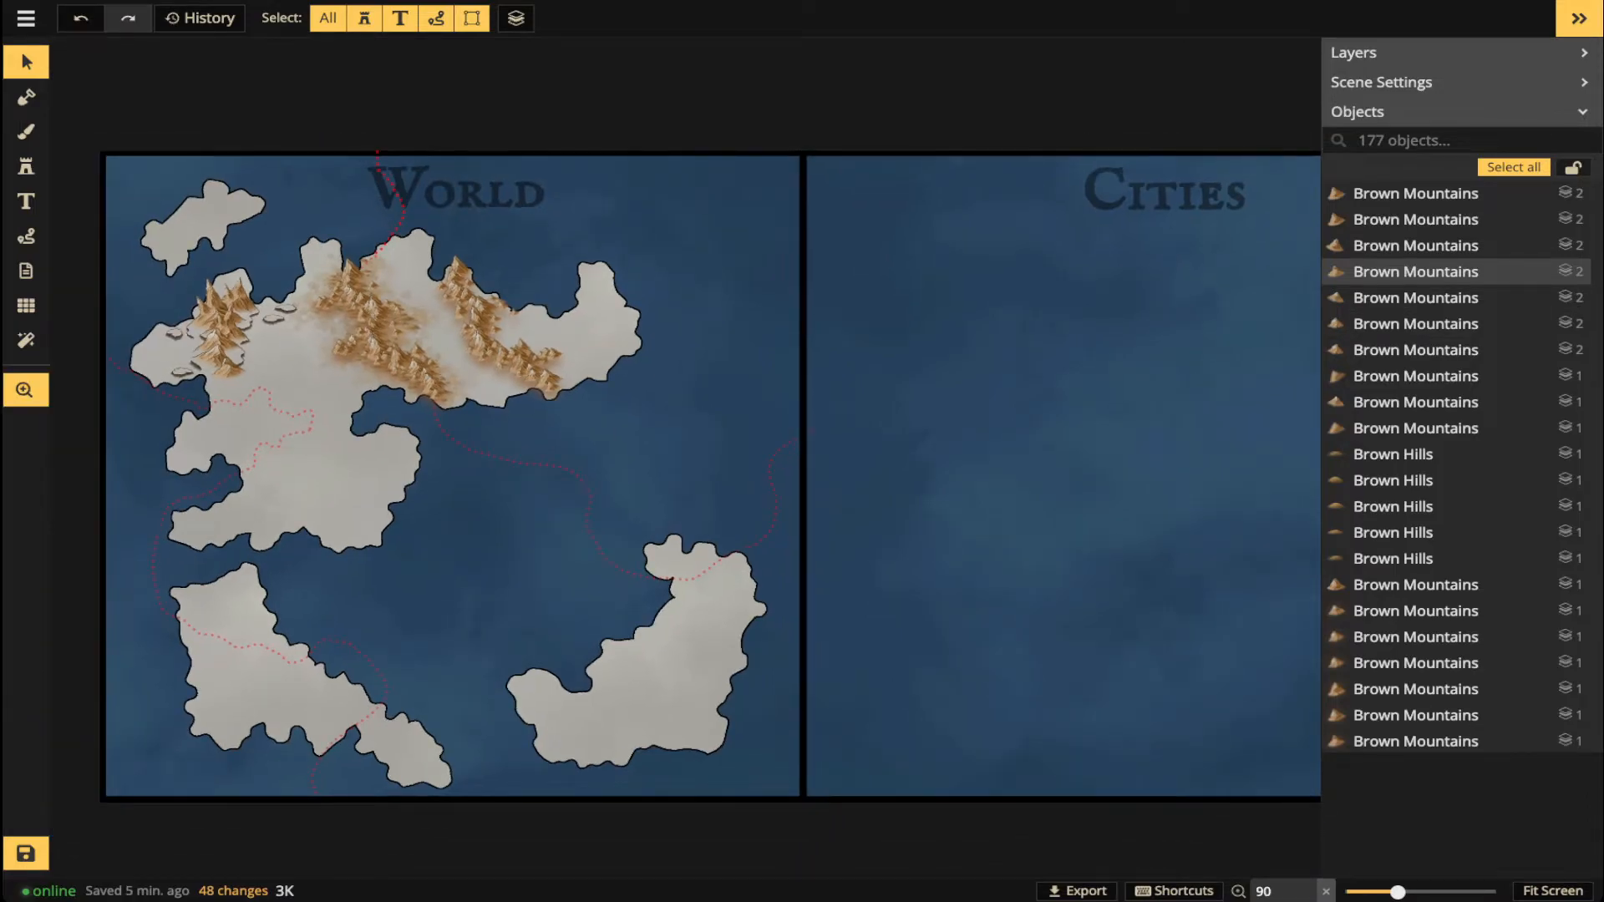
left_click_drag(973, 399, 726, 396)
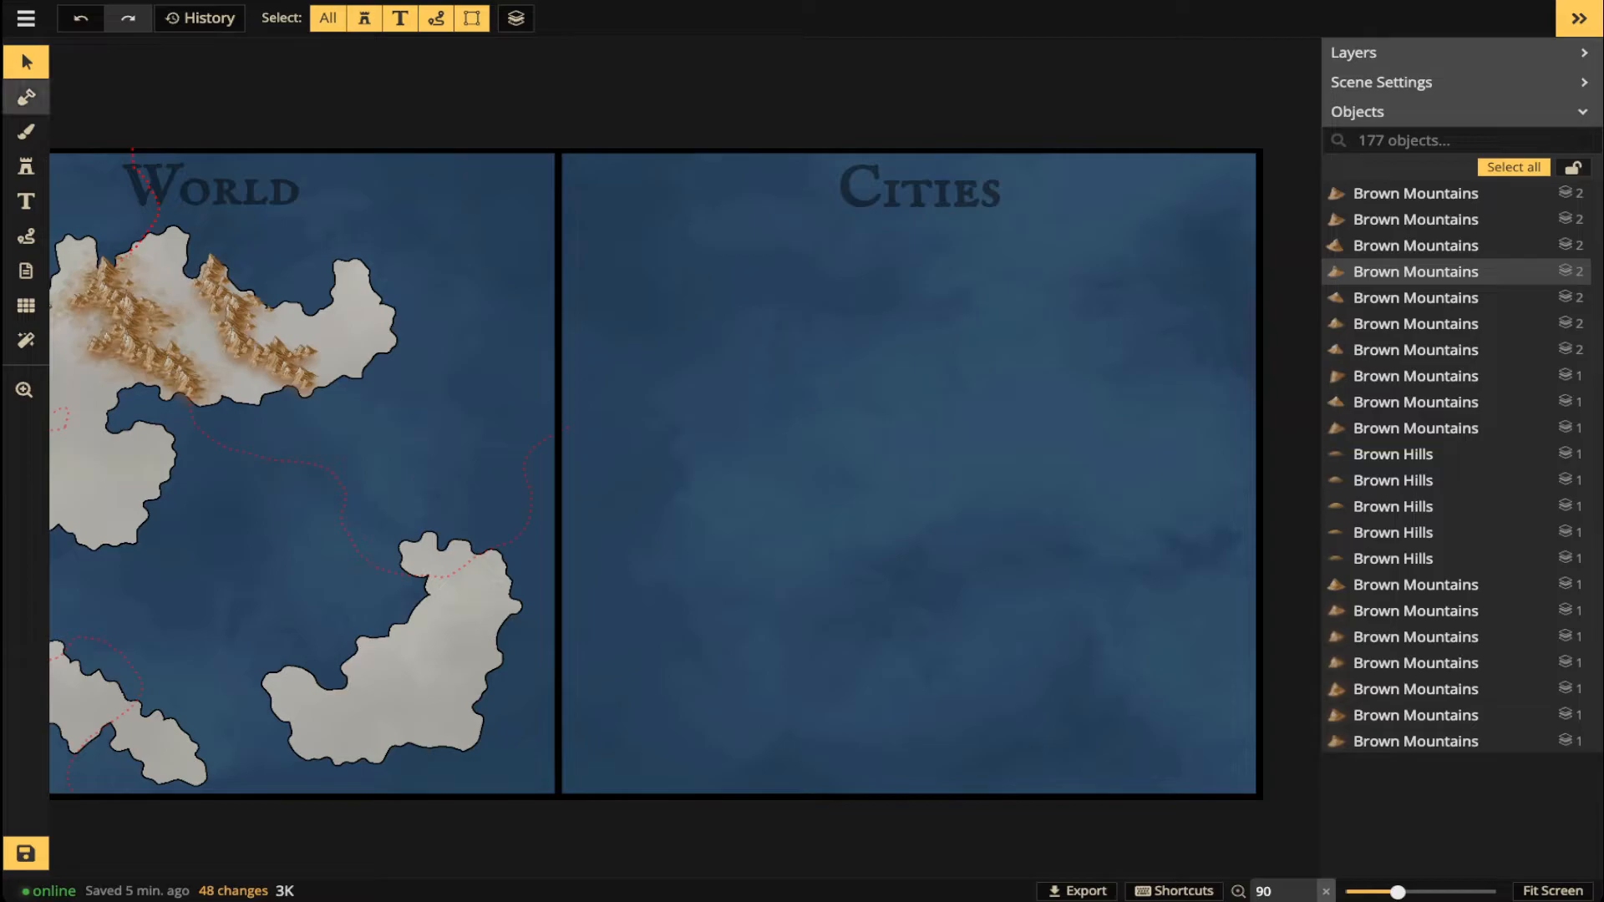
left_click(26, 97)
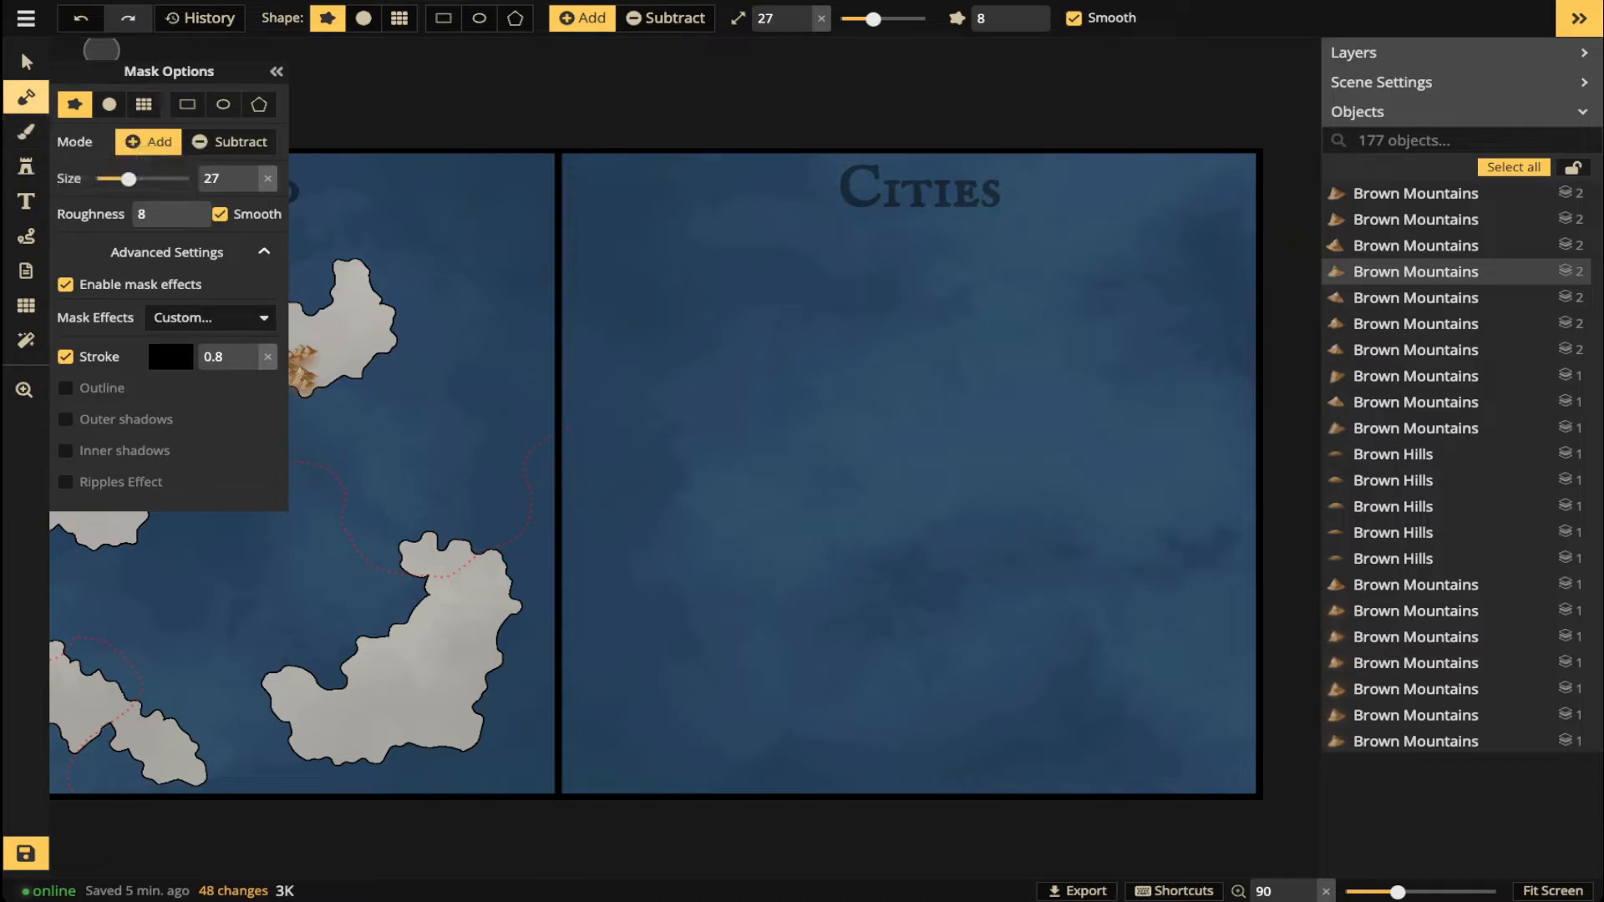
left_click(187, 104)
scroll(704, 114, "down", 1)
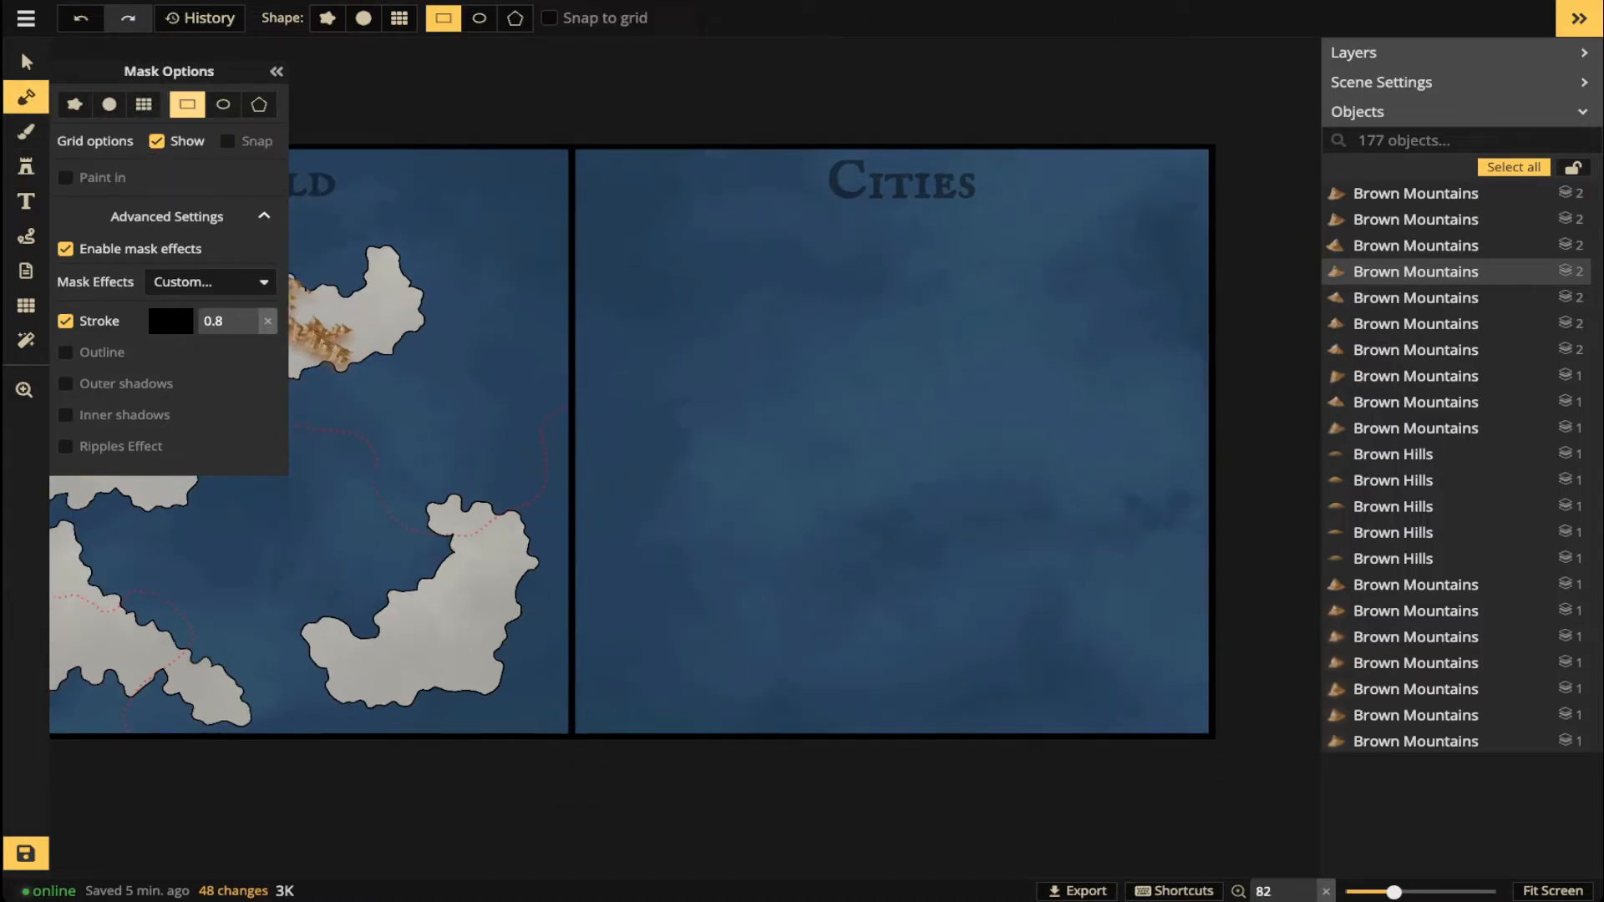
left_click_drag(572, 126, 1237, 744)
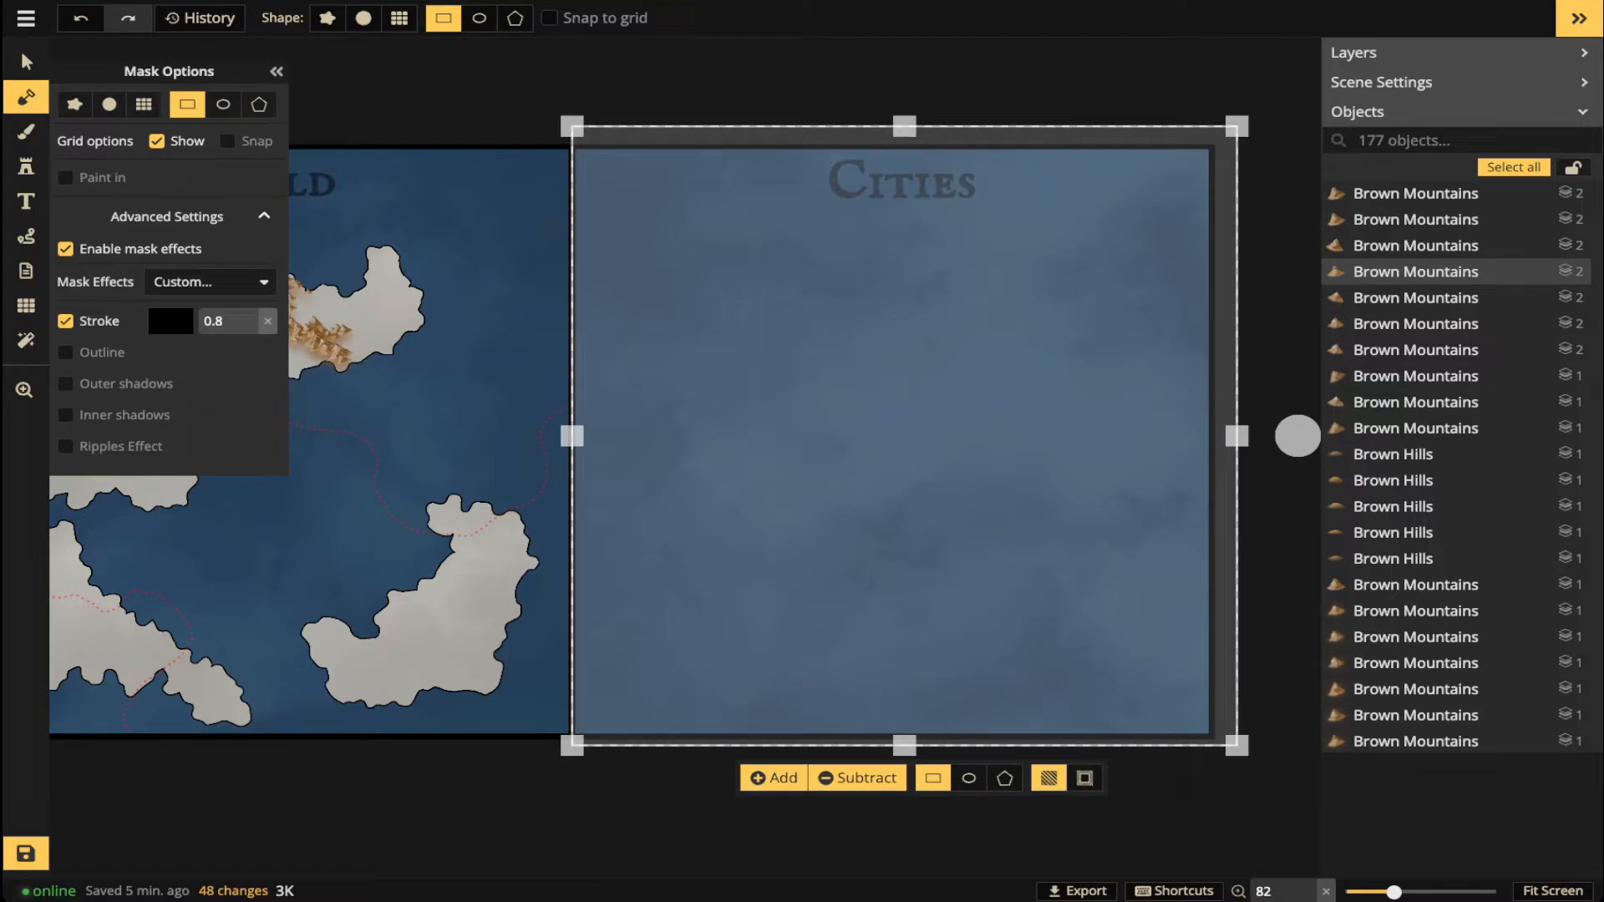
key("Return")
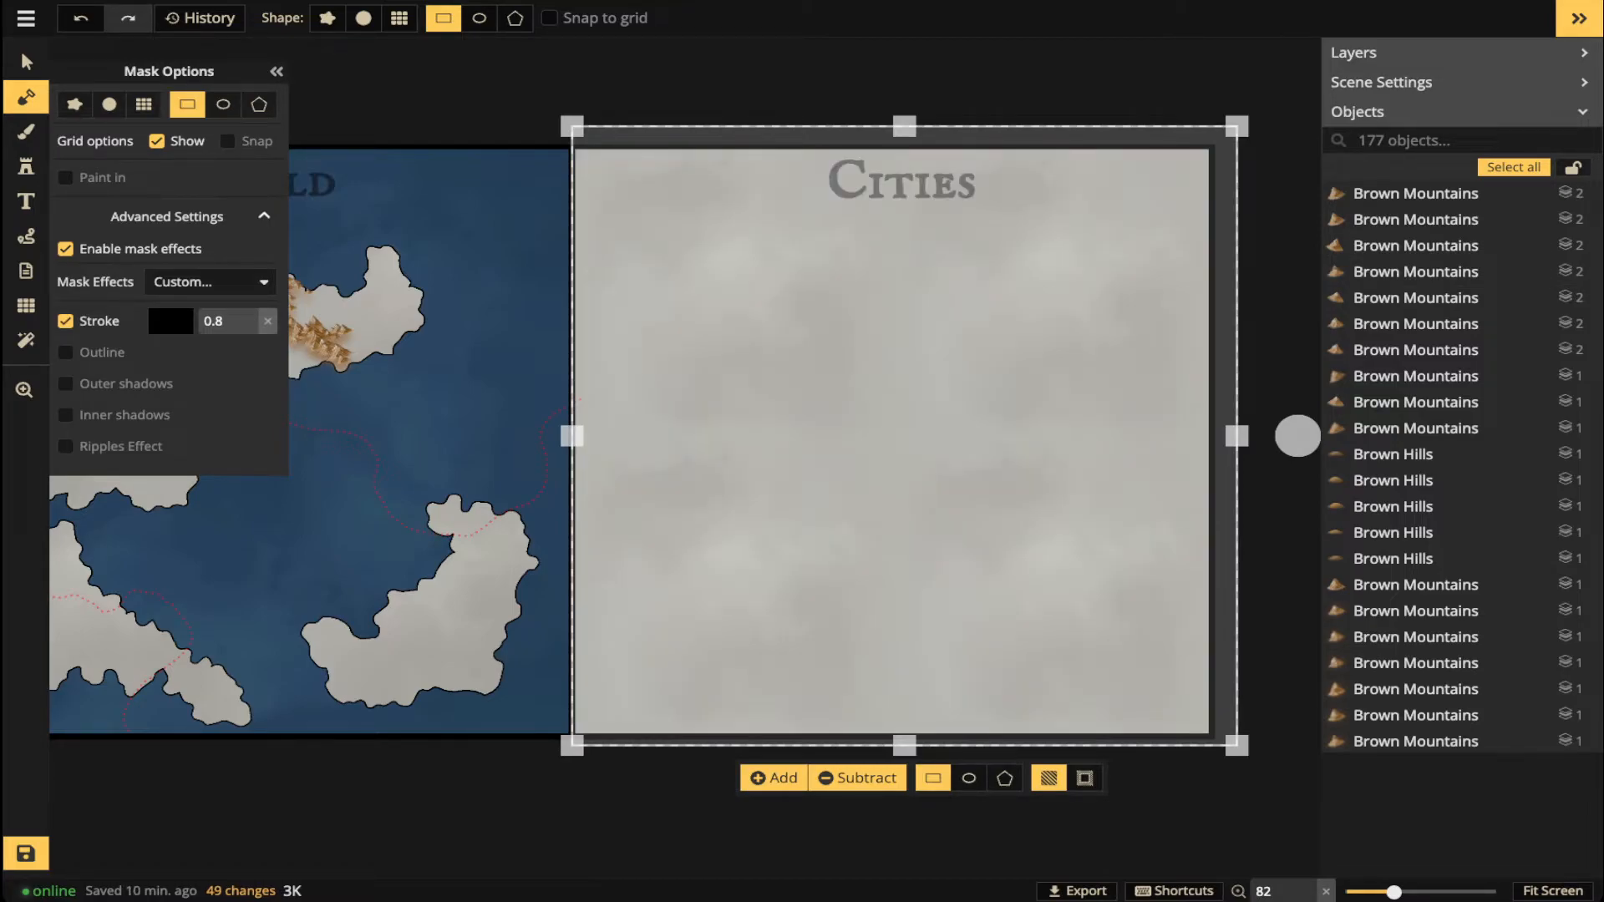
key("Escape")
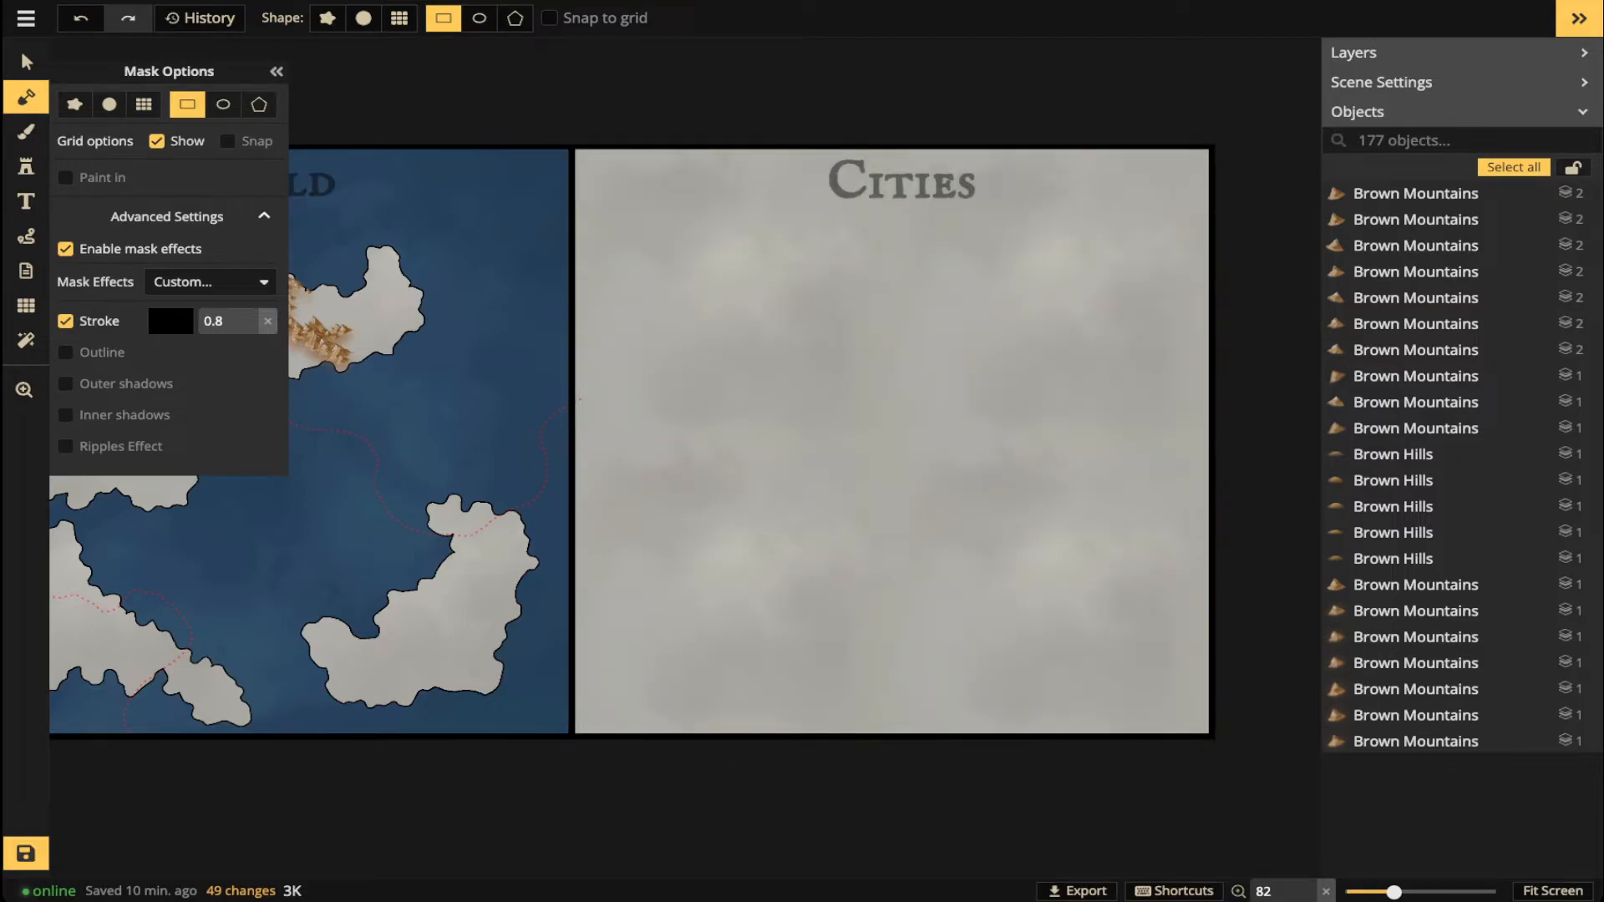
- Bring both map panels into view and save the map
left_click(26, 61)
scroll(448, 409, "down", 2)
left_click_drag(448, 409, 558, 418)
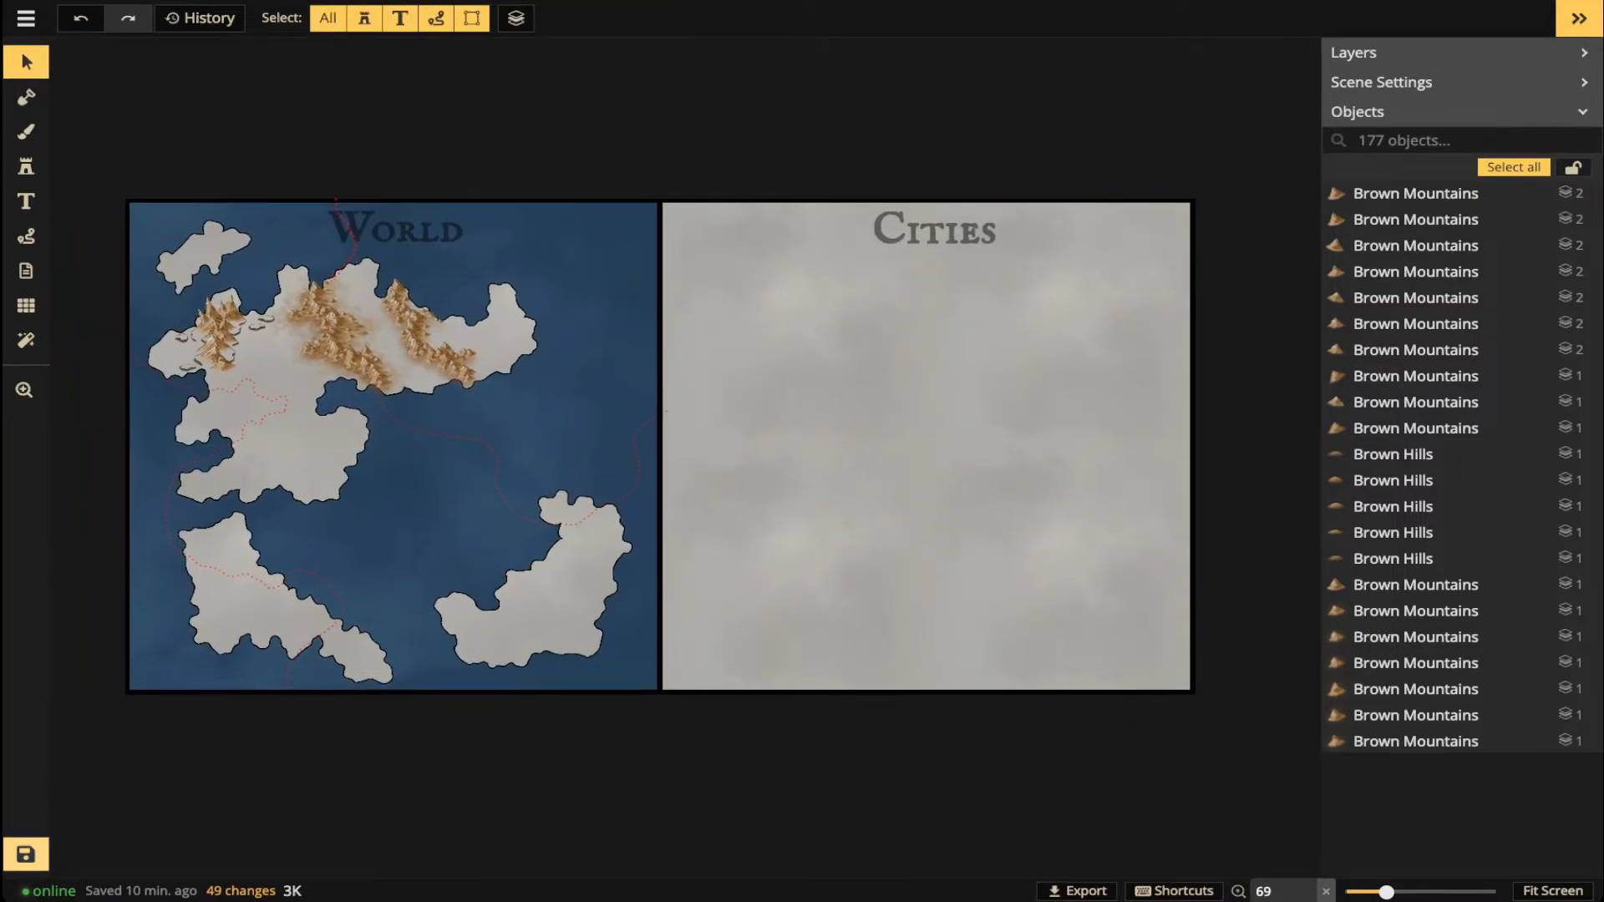
key("ctrl+s")
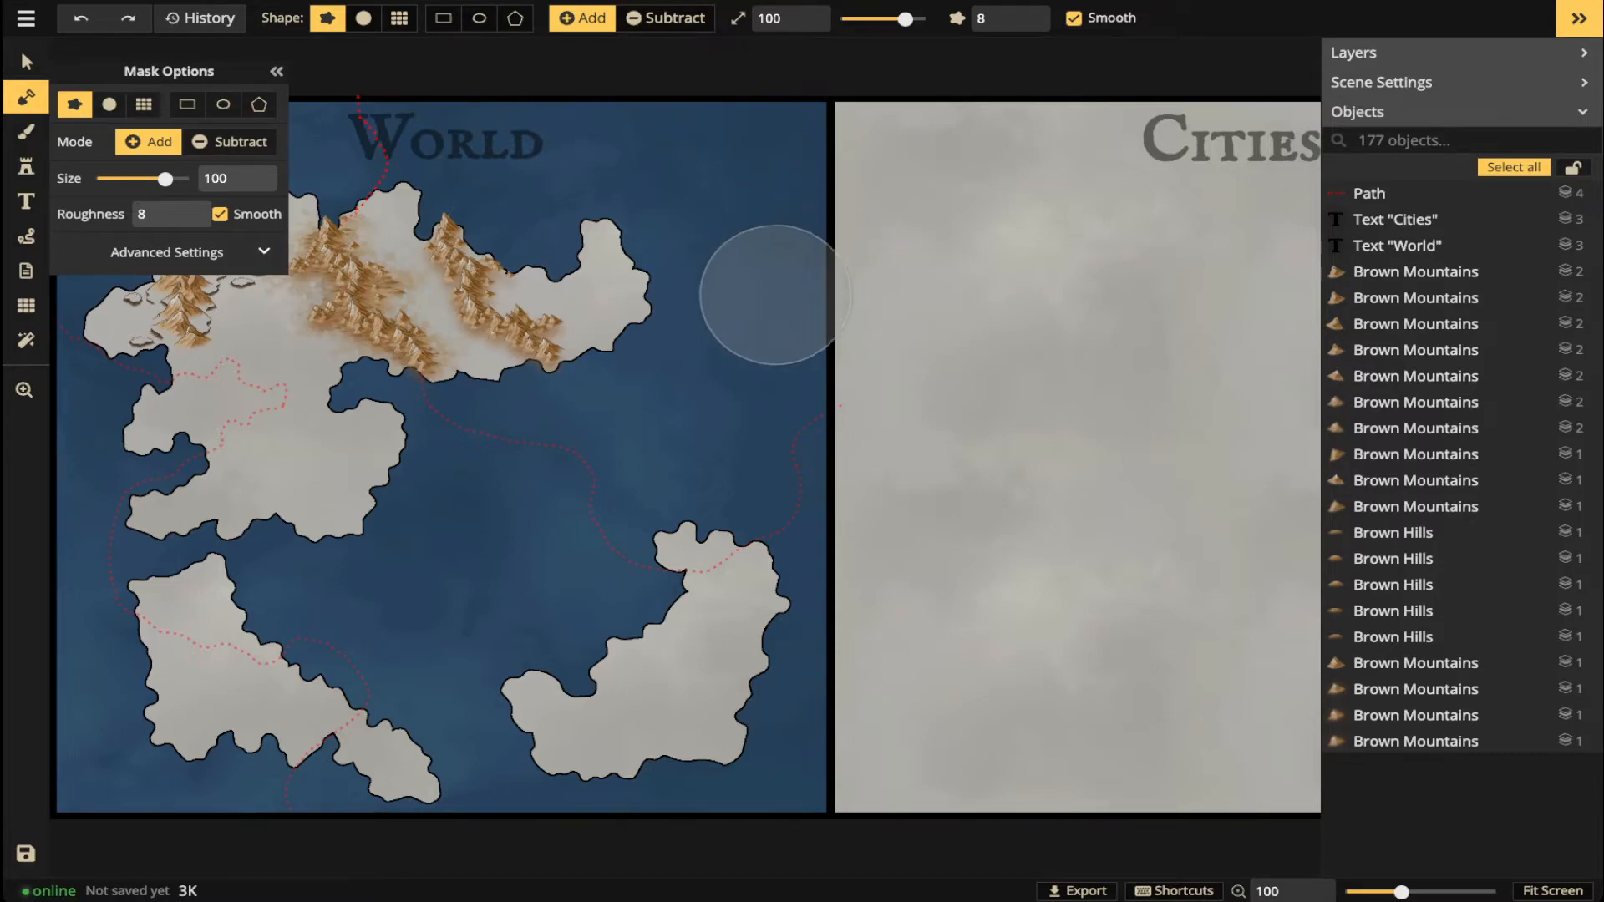
left_click(26, 62)
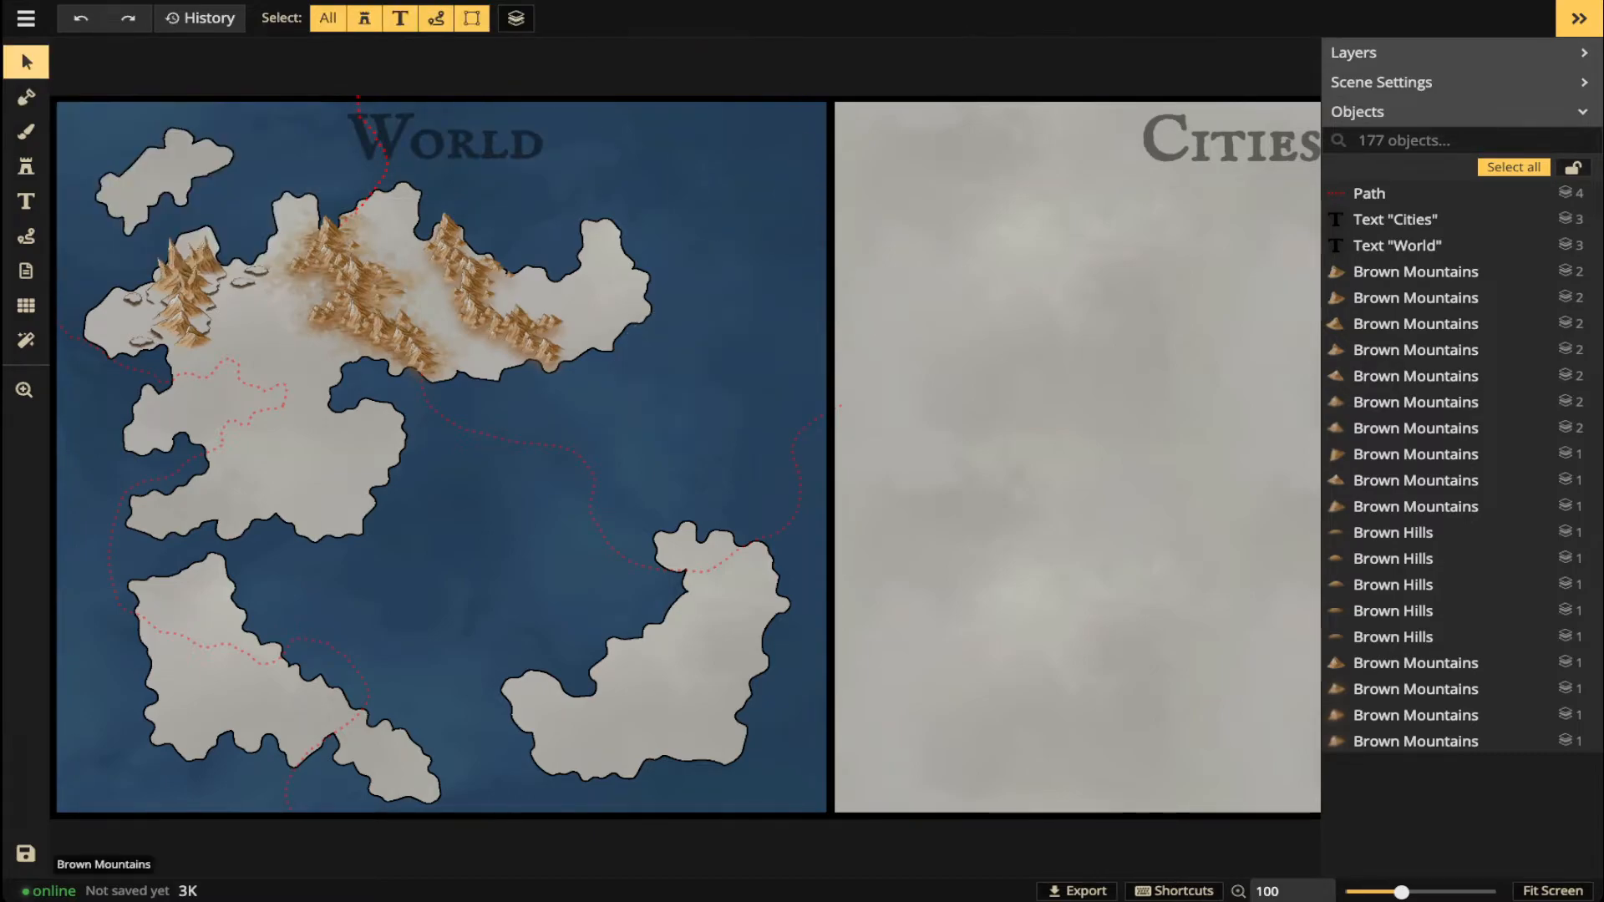
scroll(595, 380, "down", 1)
left_click_drag(869, 451, 496, 447)
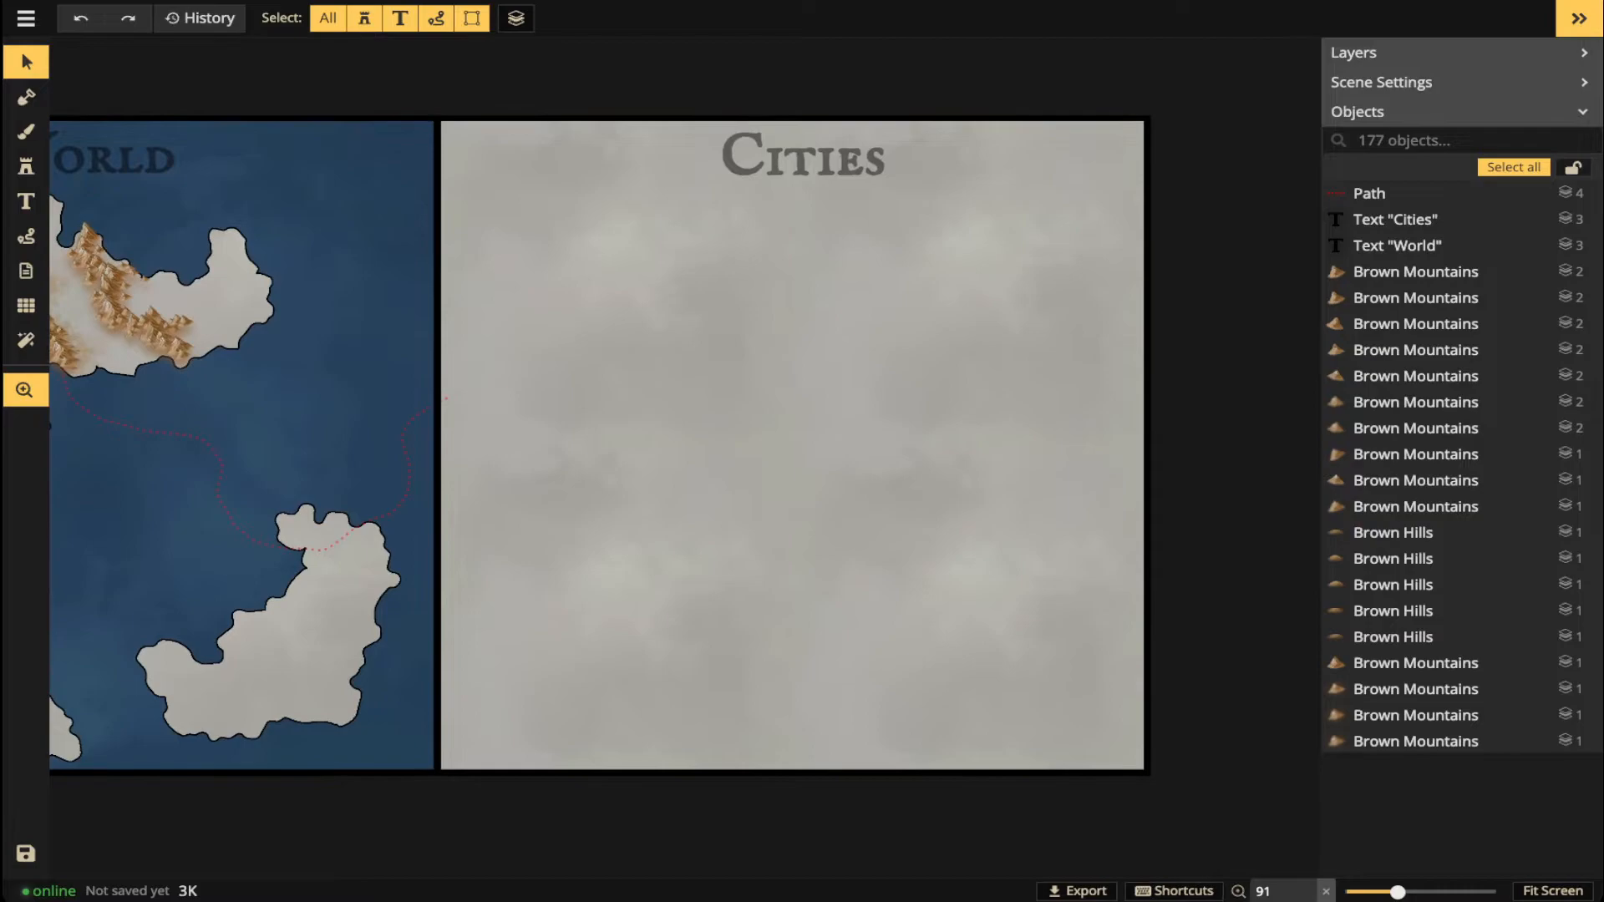
scroll(643, 380, "up", 1)
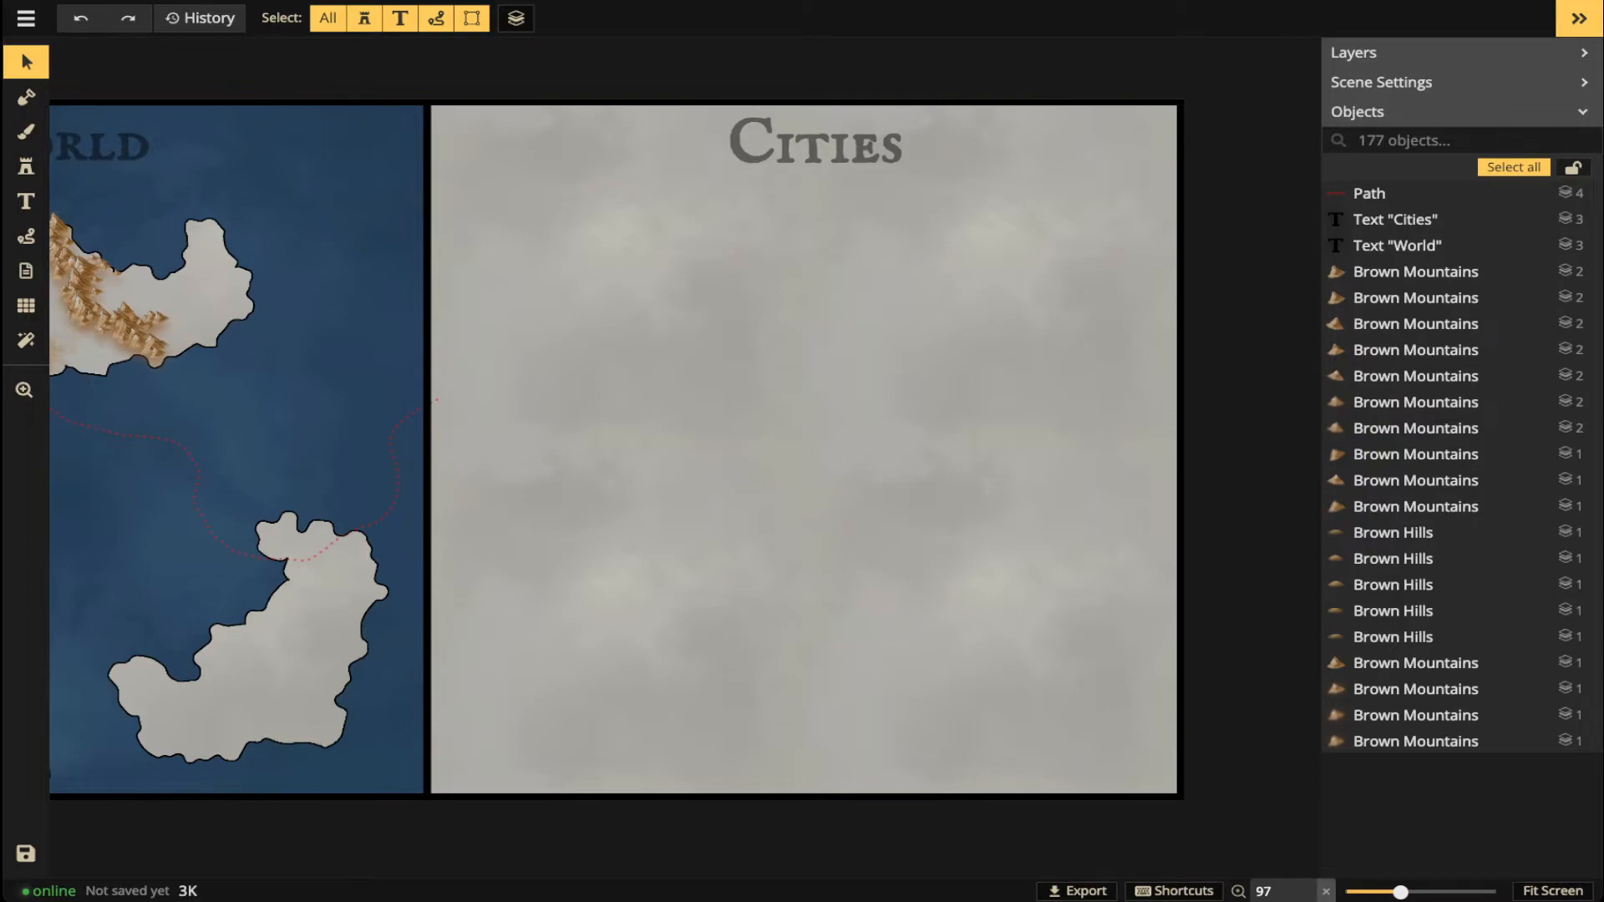
scroll(635, 342, "down", 2)
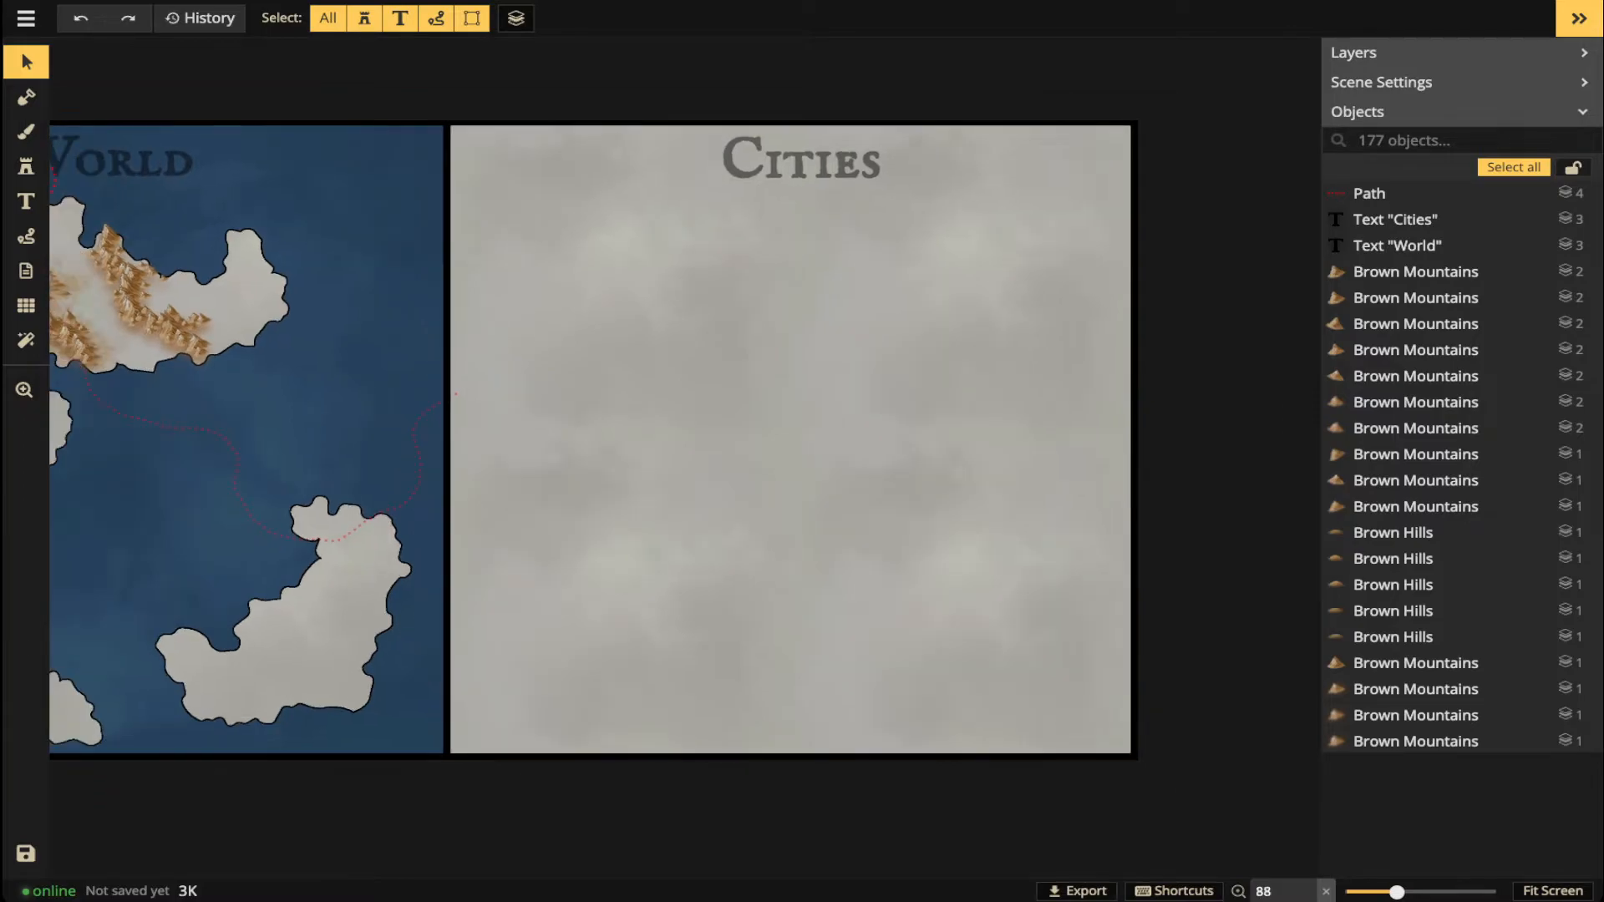
left_click_drag(635, 343, 528, 404)
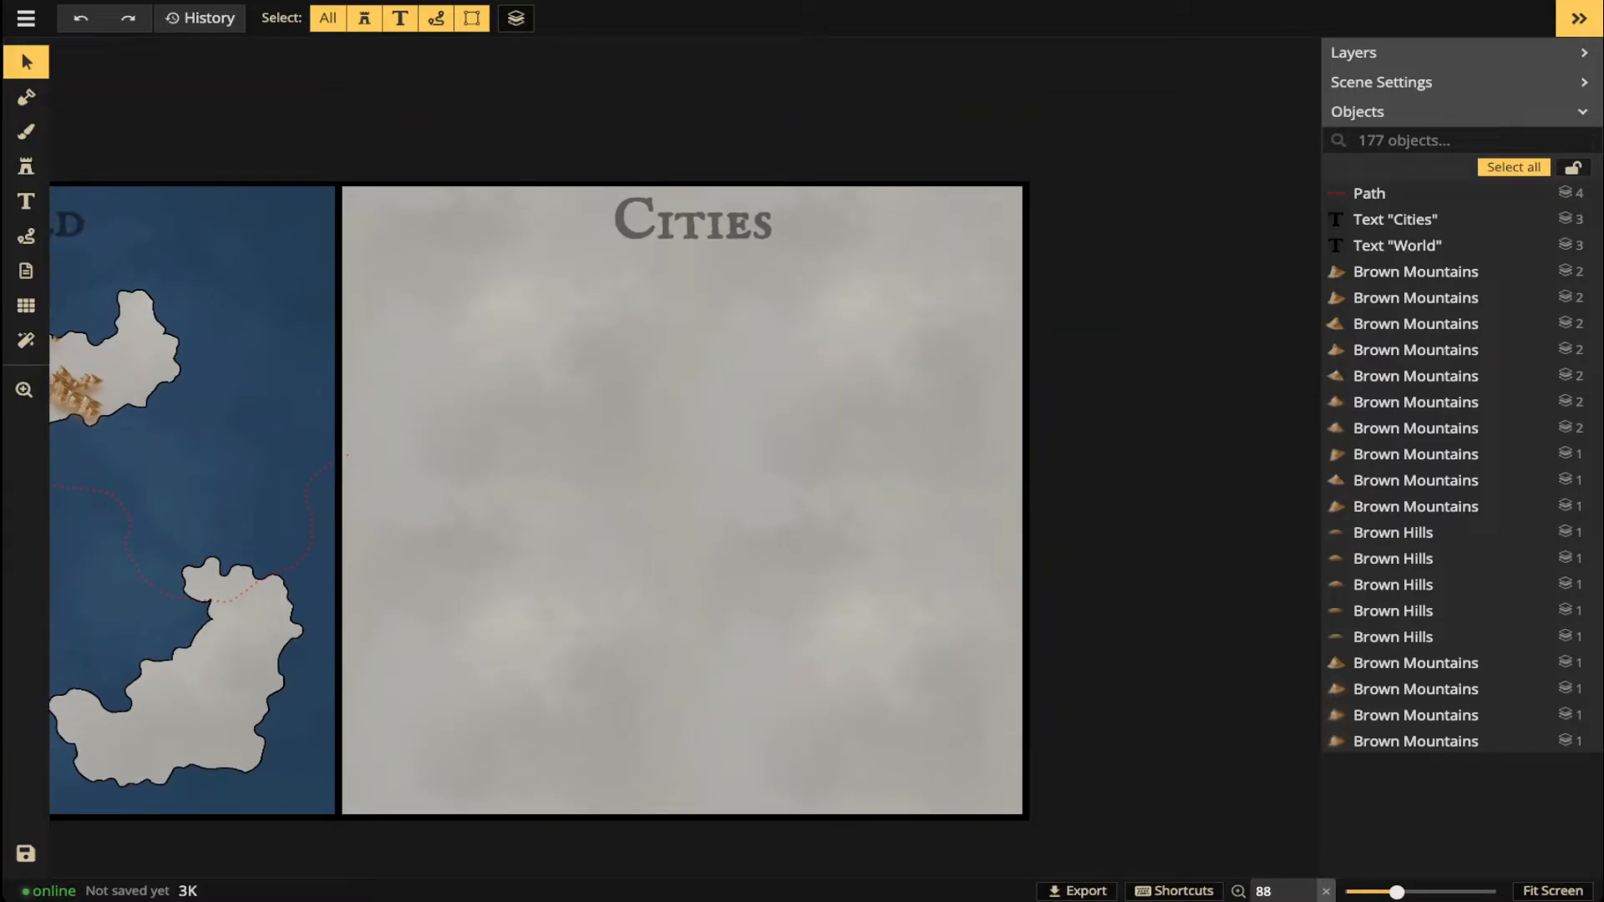
left_click(26, 167)
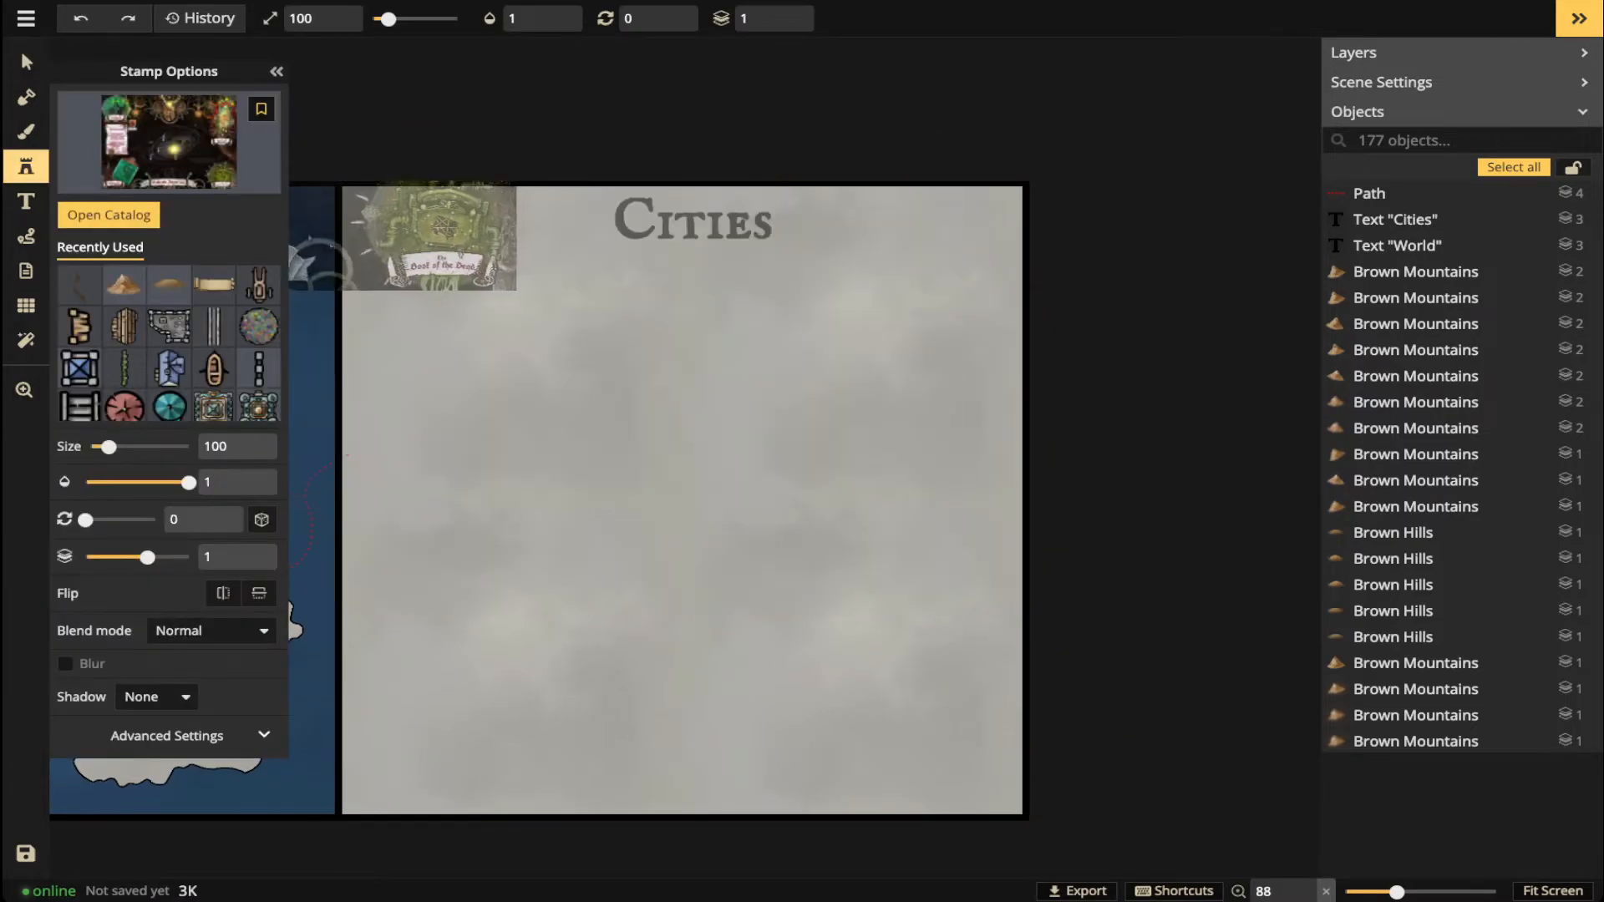
left_click(26, 61)
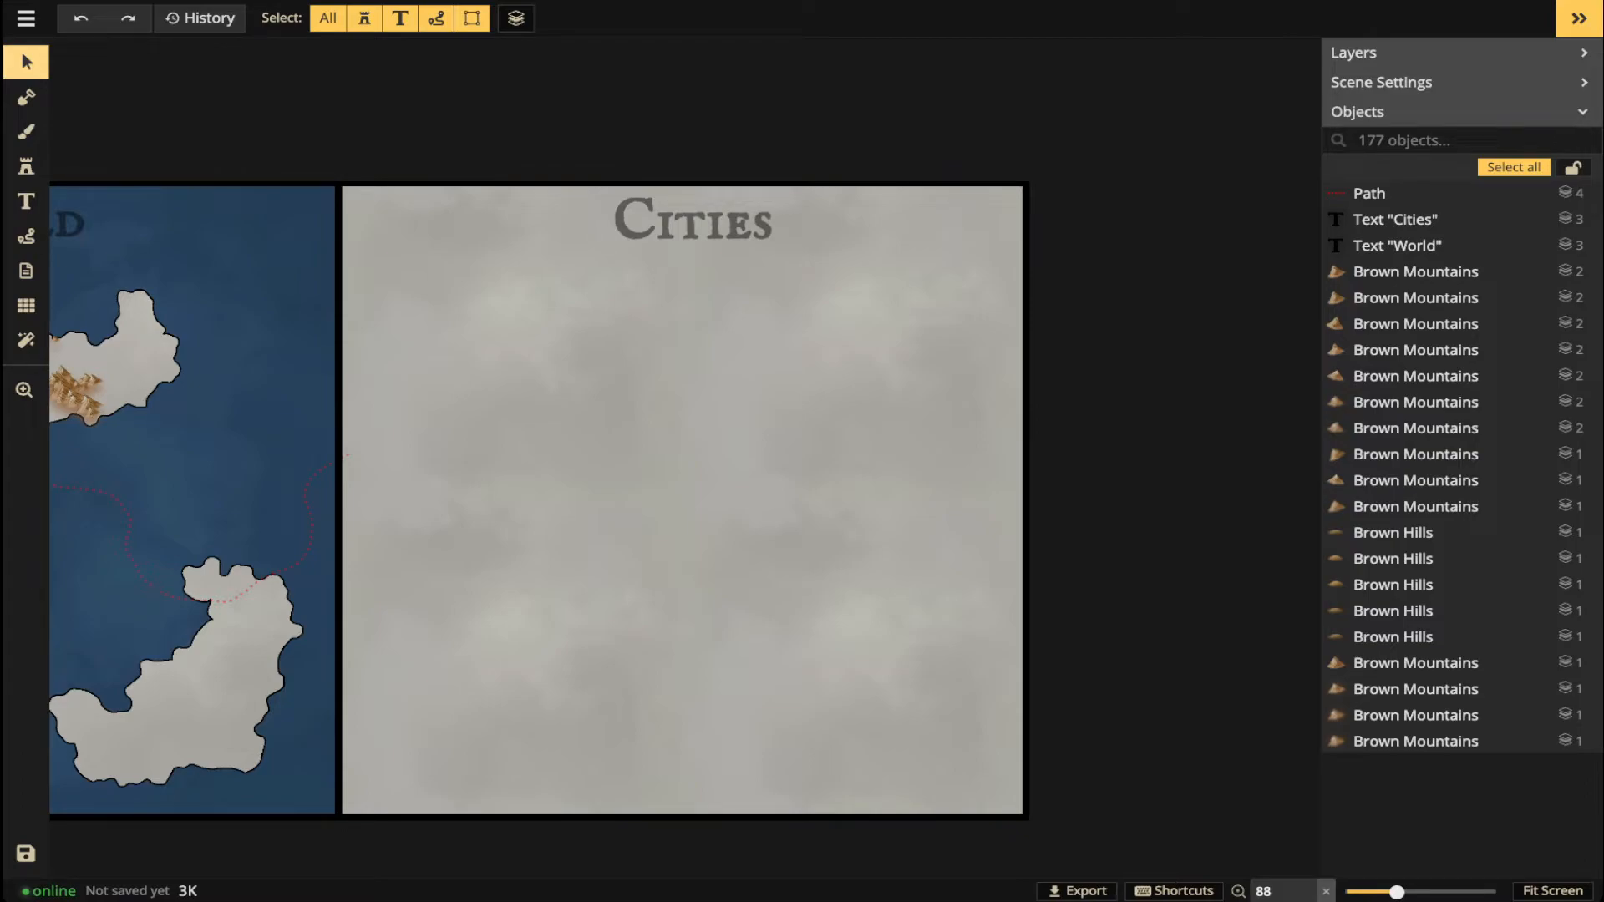
- Hide the custom assets in the stamp catalog and expand the thick brown root set under Terrain
left_click(26, 166)
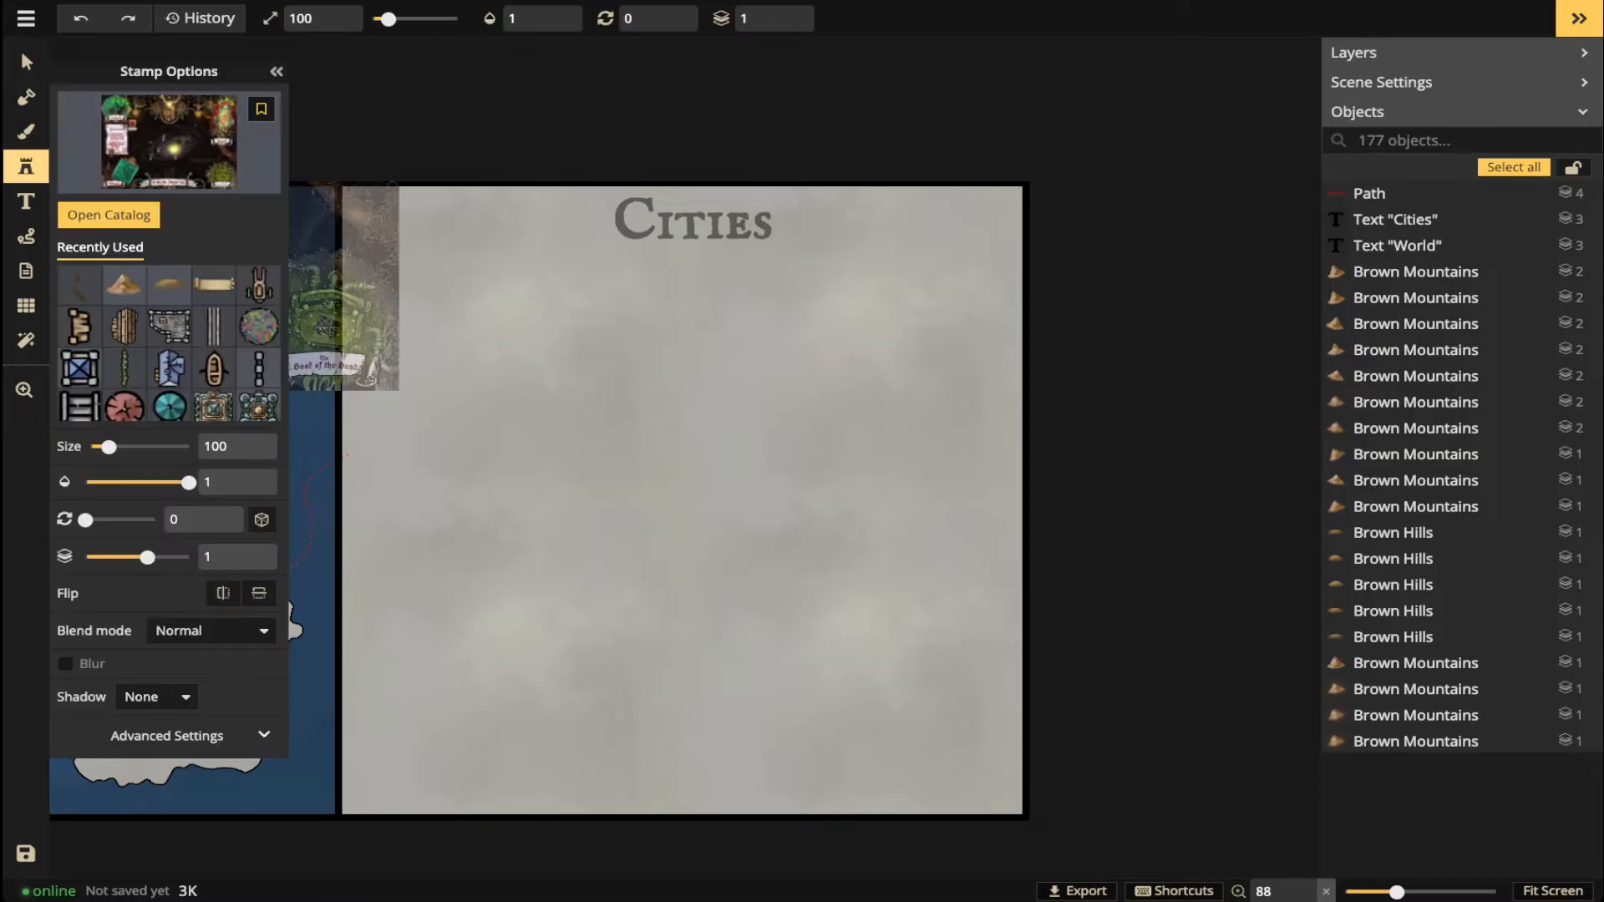
left_click(169, 142)
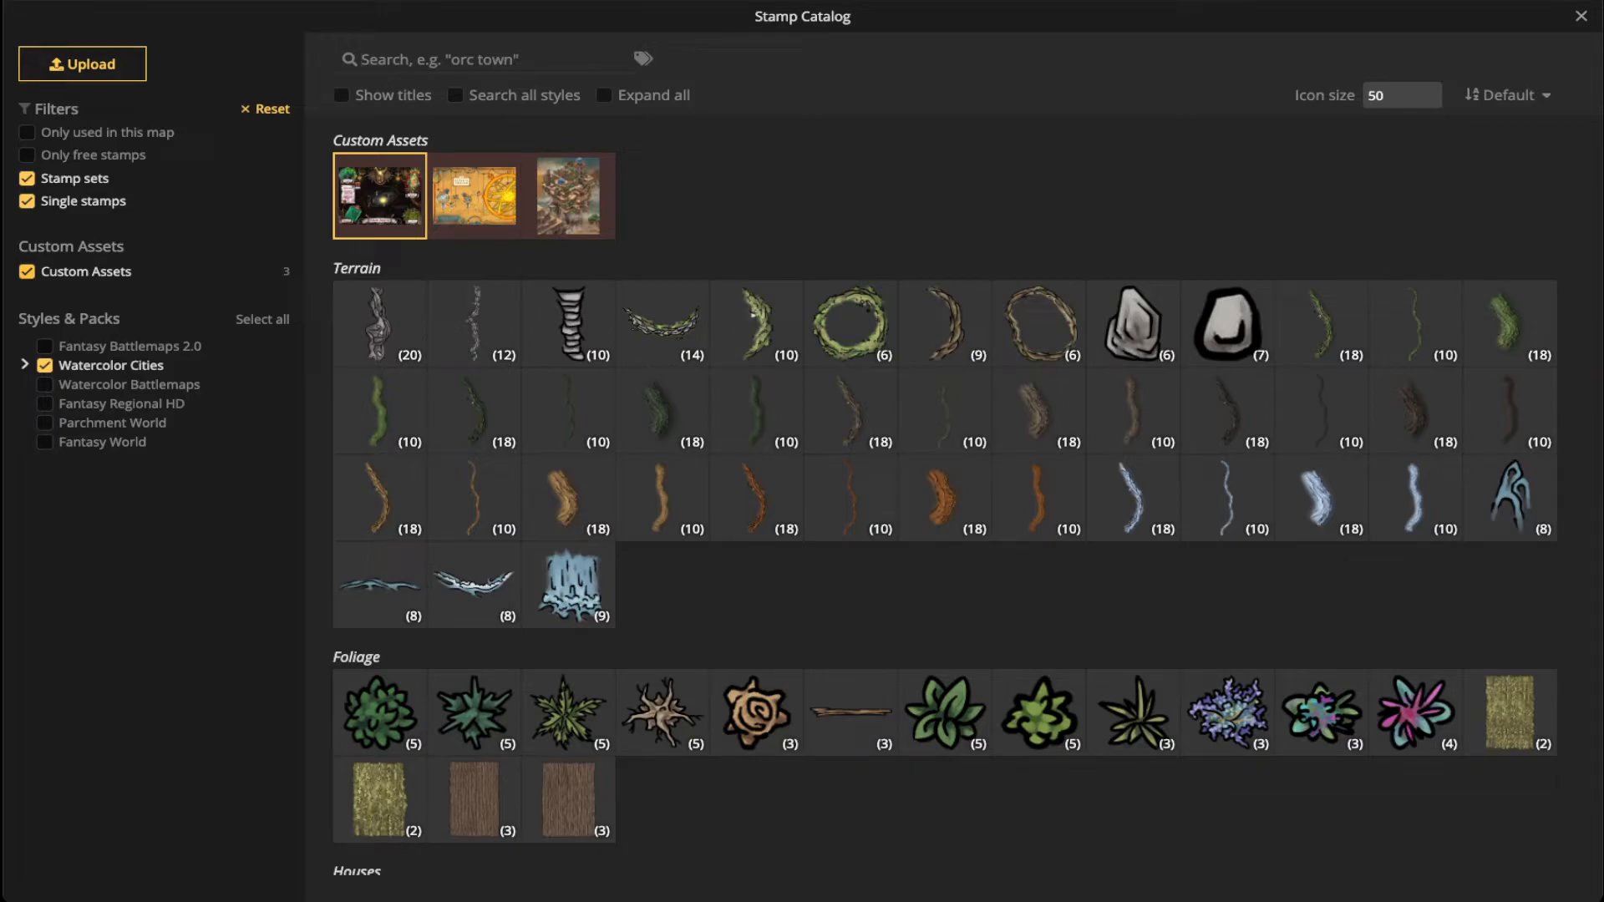
left_click(27, 271)
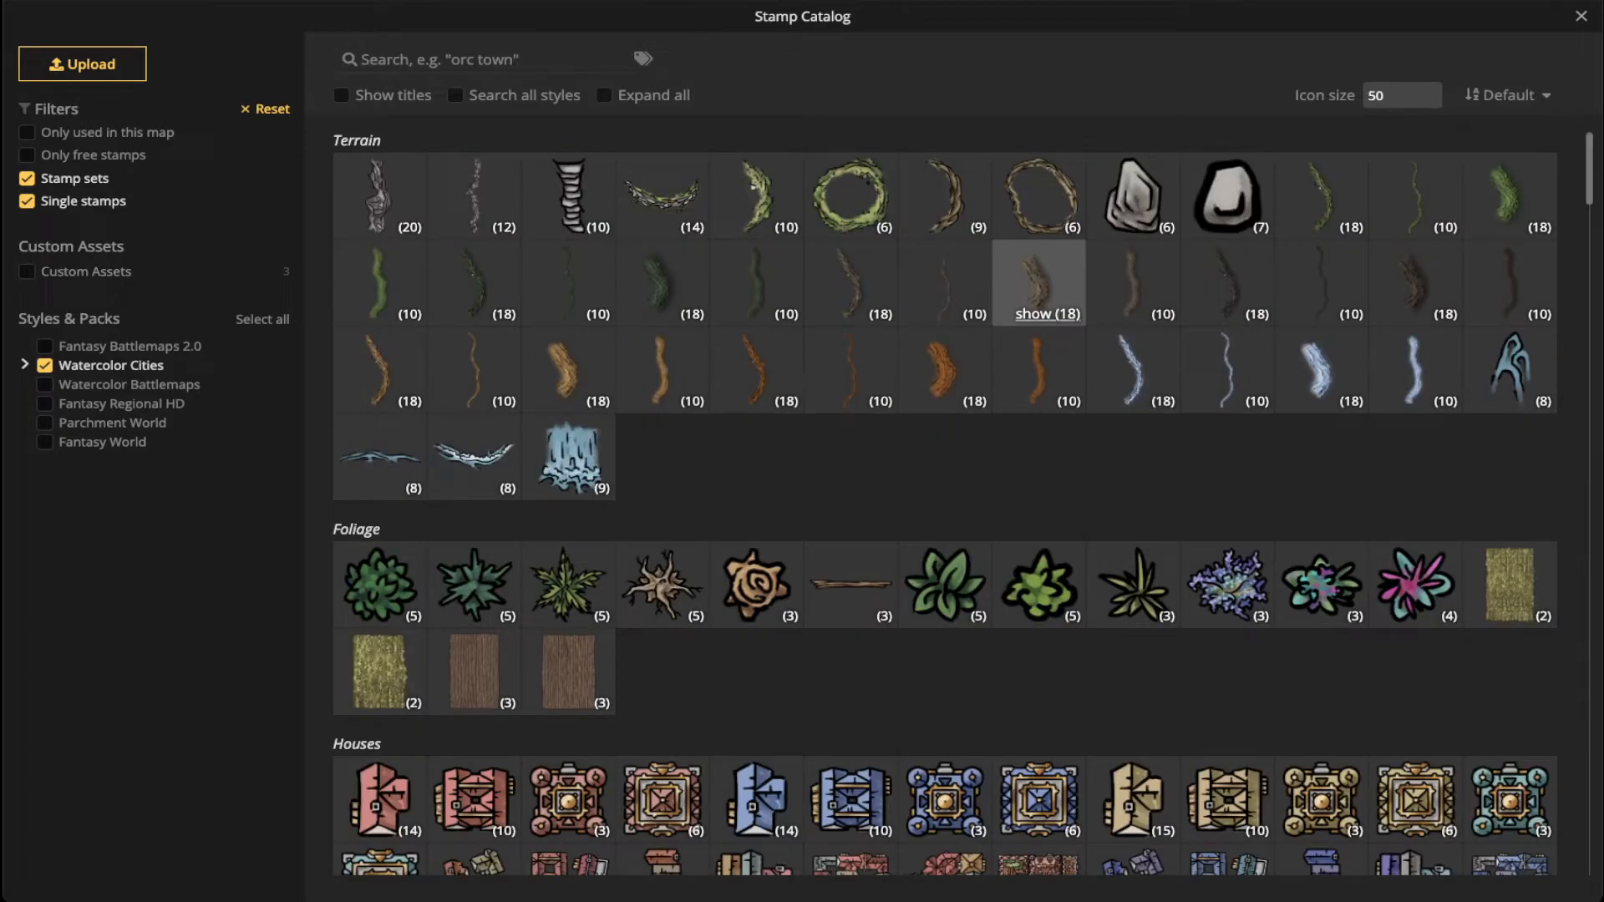
left_click(1038, 282)
key("Escape")
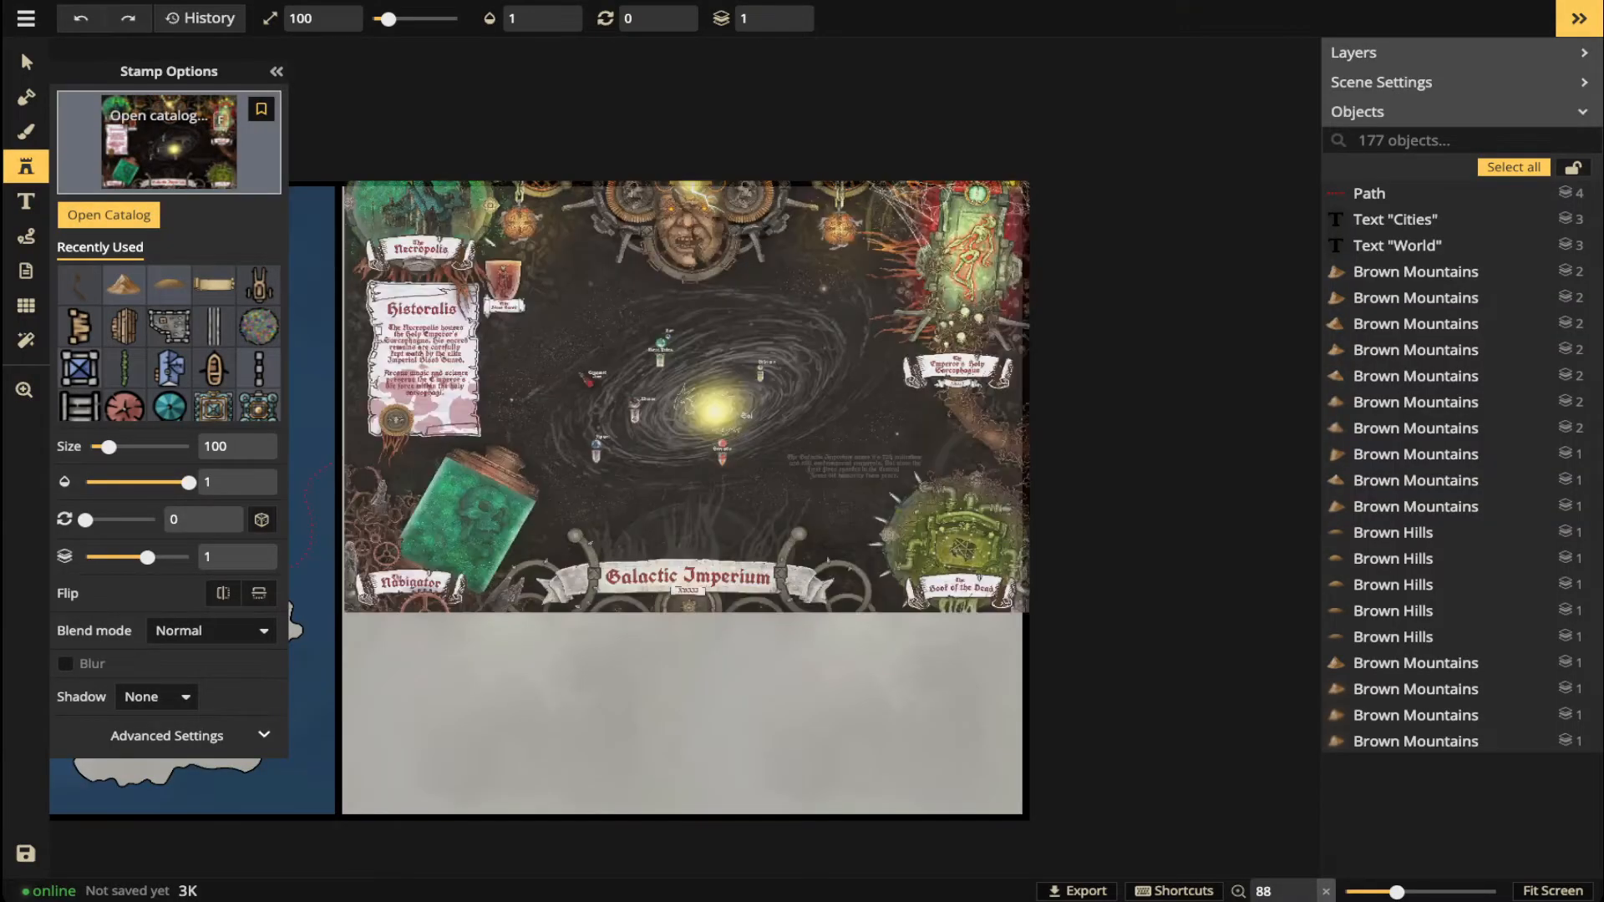
- Pick the six-variant brown hill ring set under Terrain in the stamp catalog and set its size to 140
left_click(167, 142)
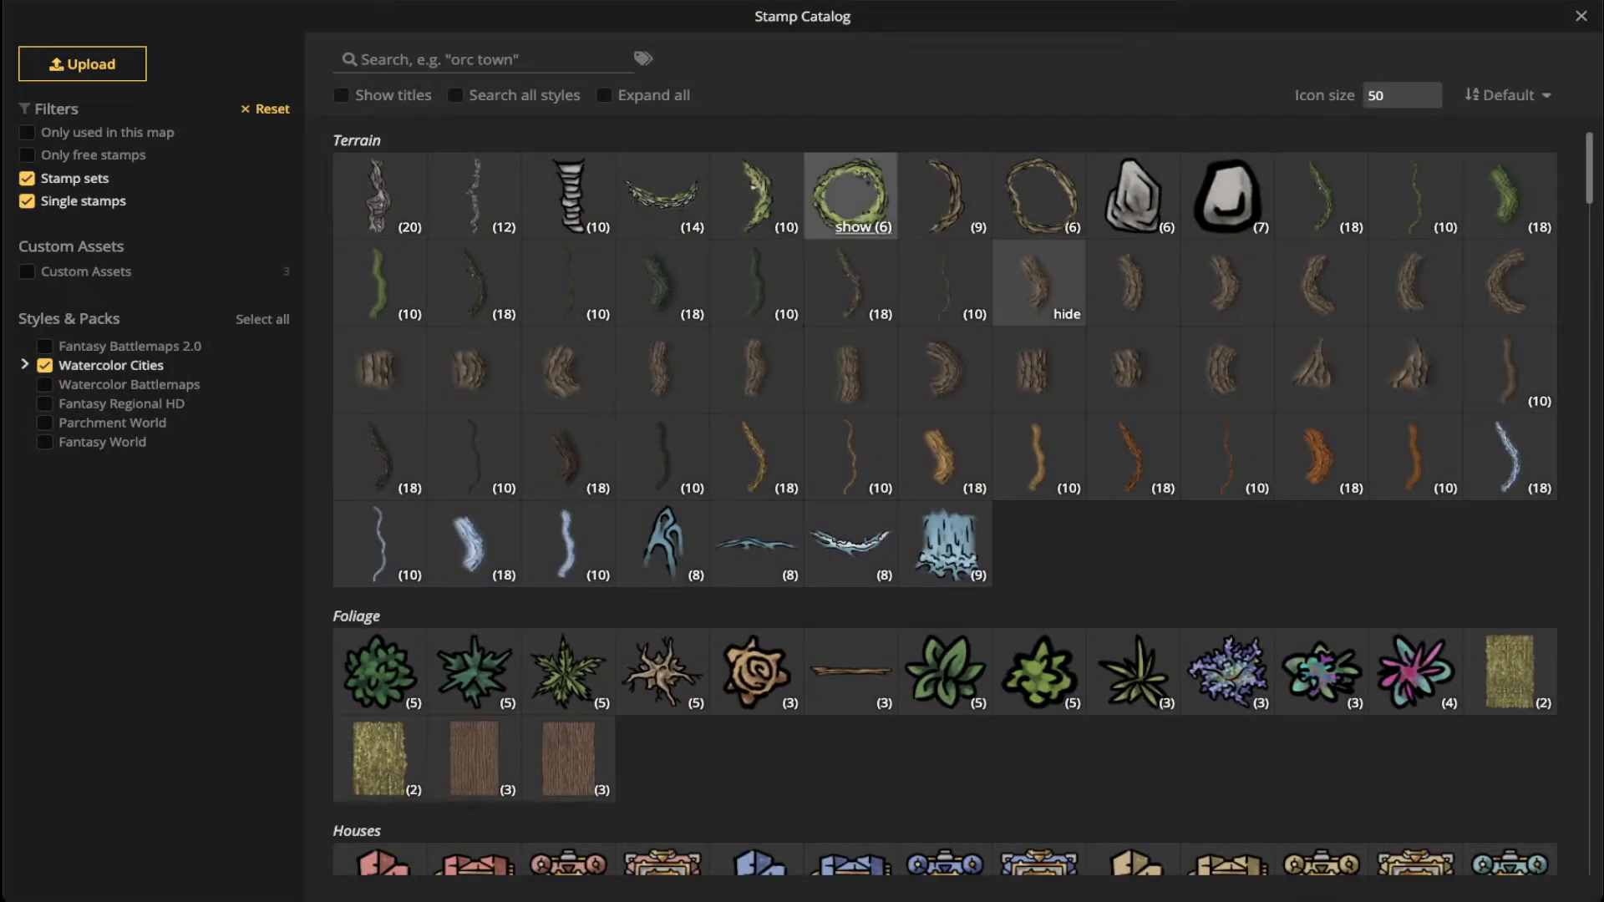
left_click(1038, 201)
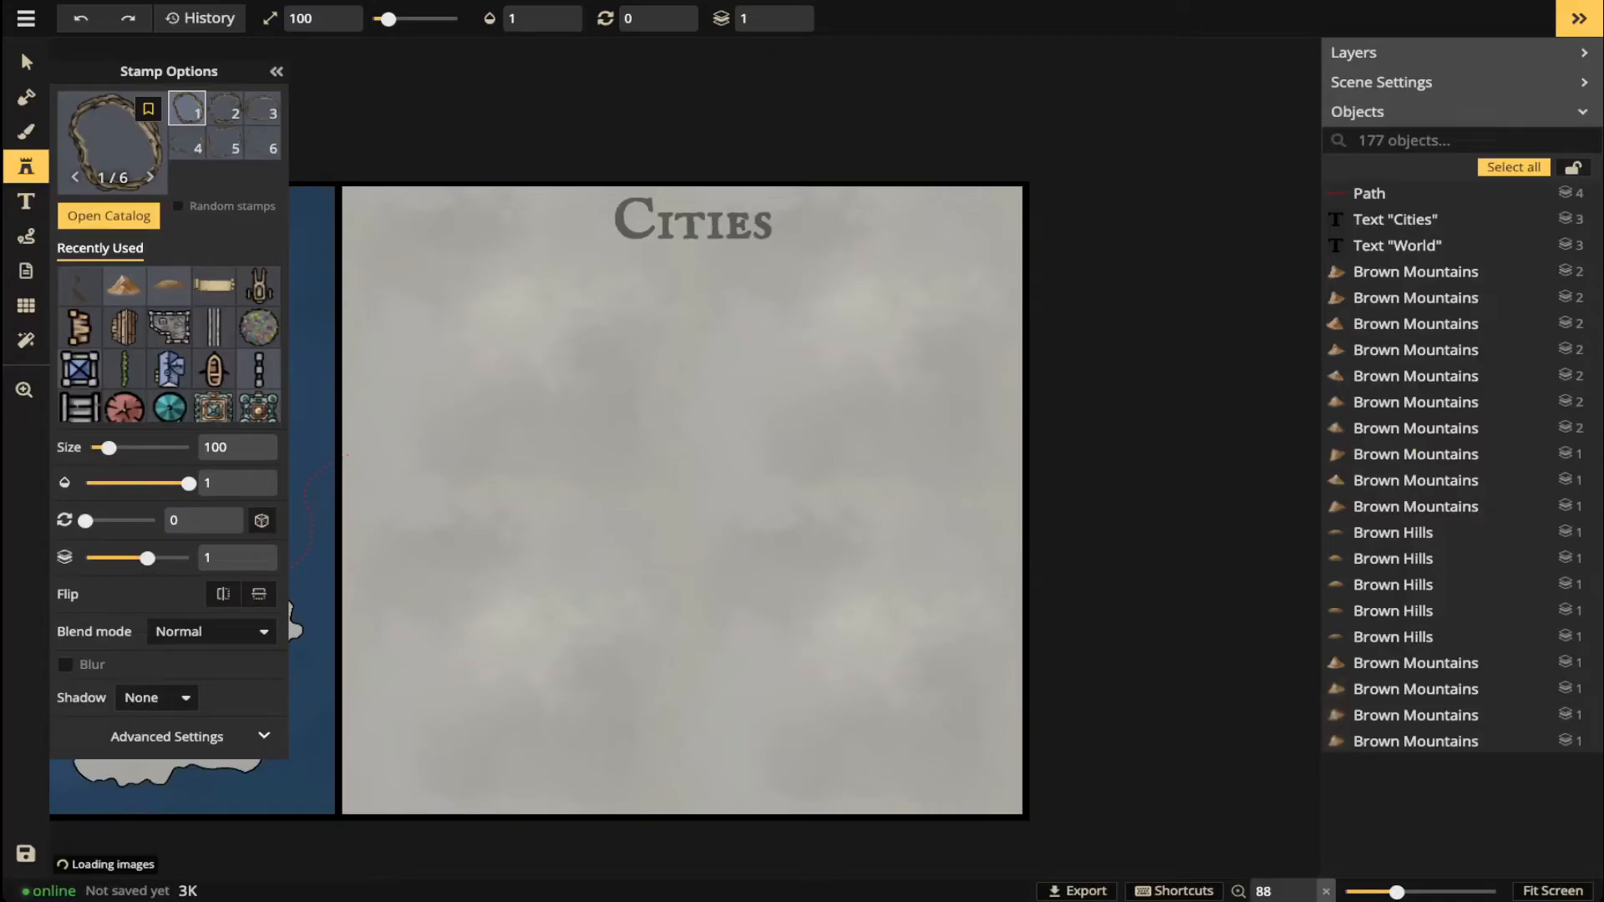
scroll(696, 413, "up", 2)
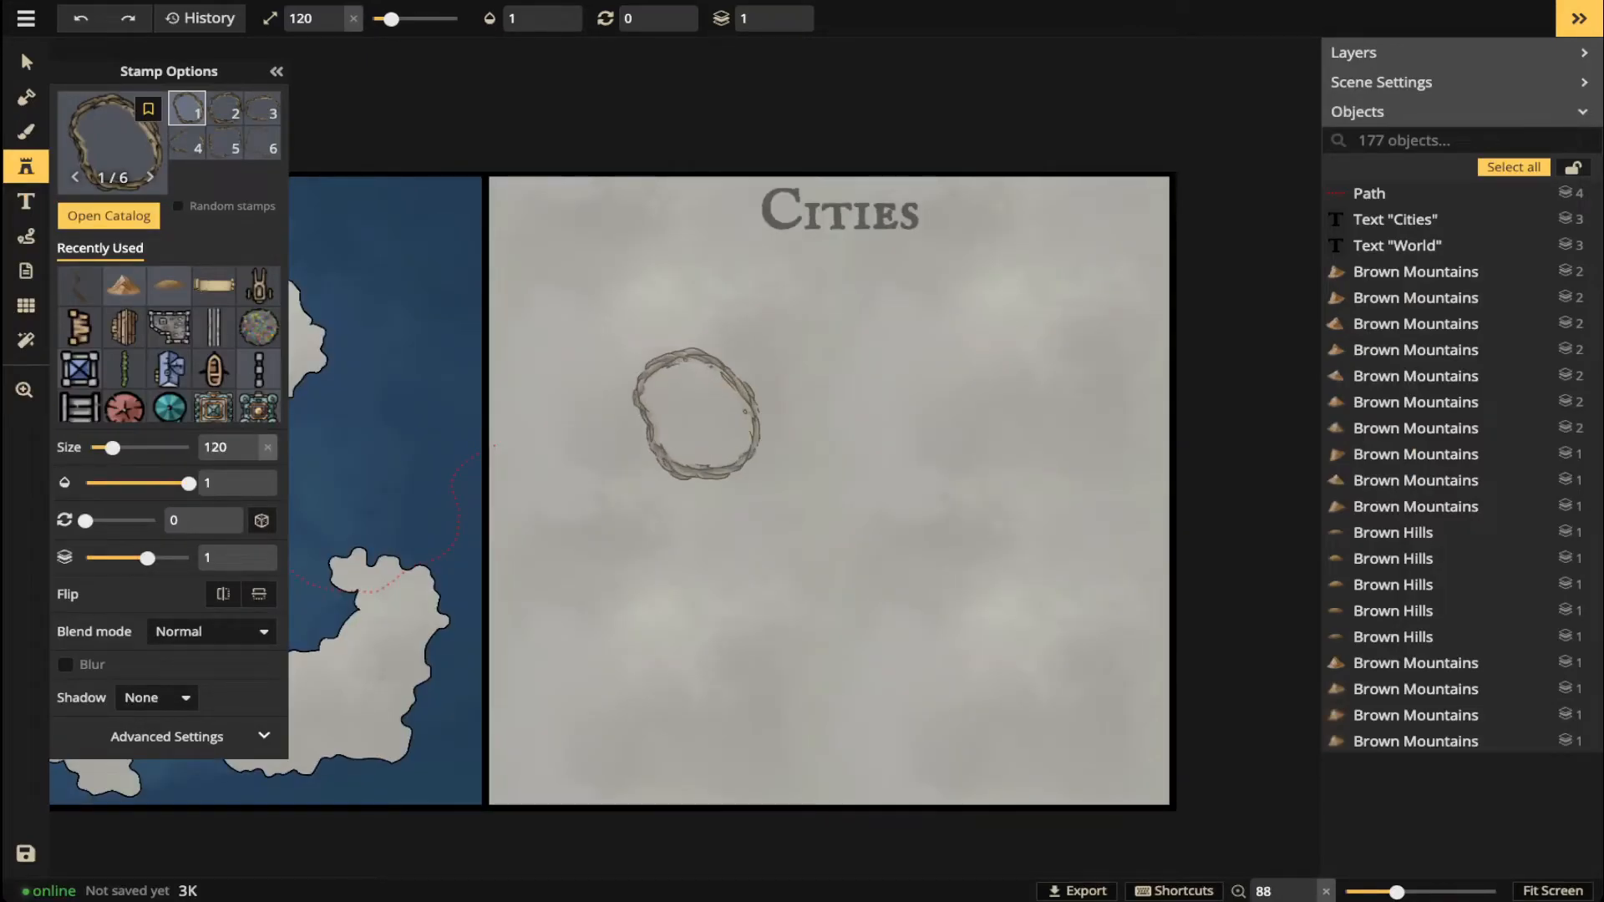
scroll(696, 414, "up", 2)
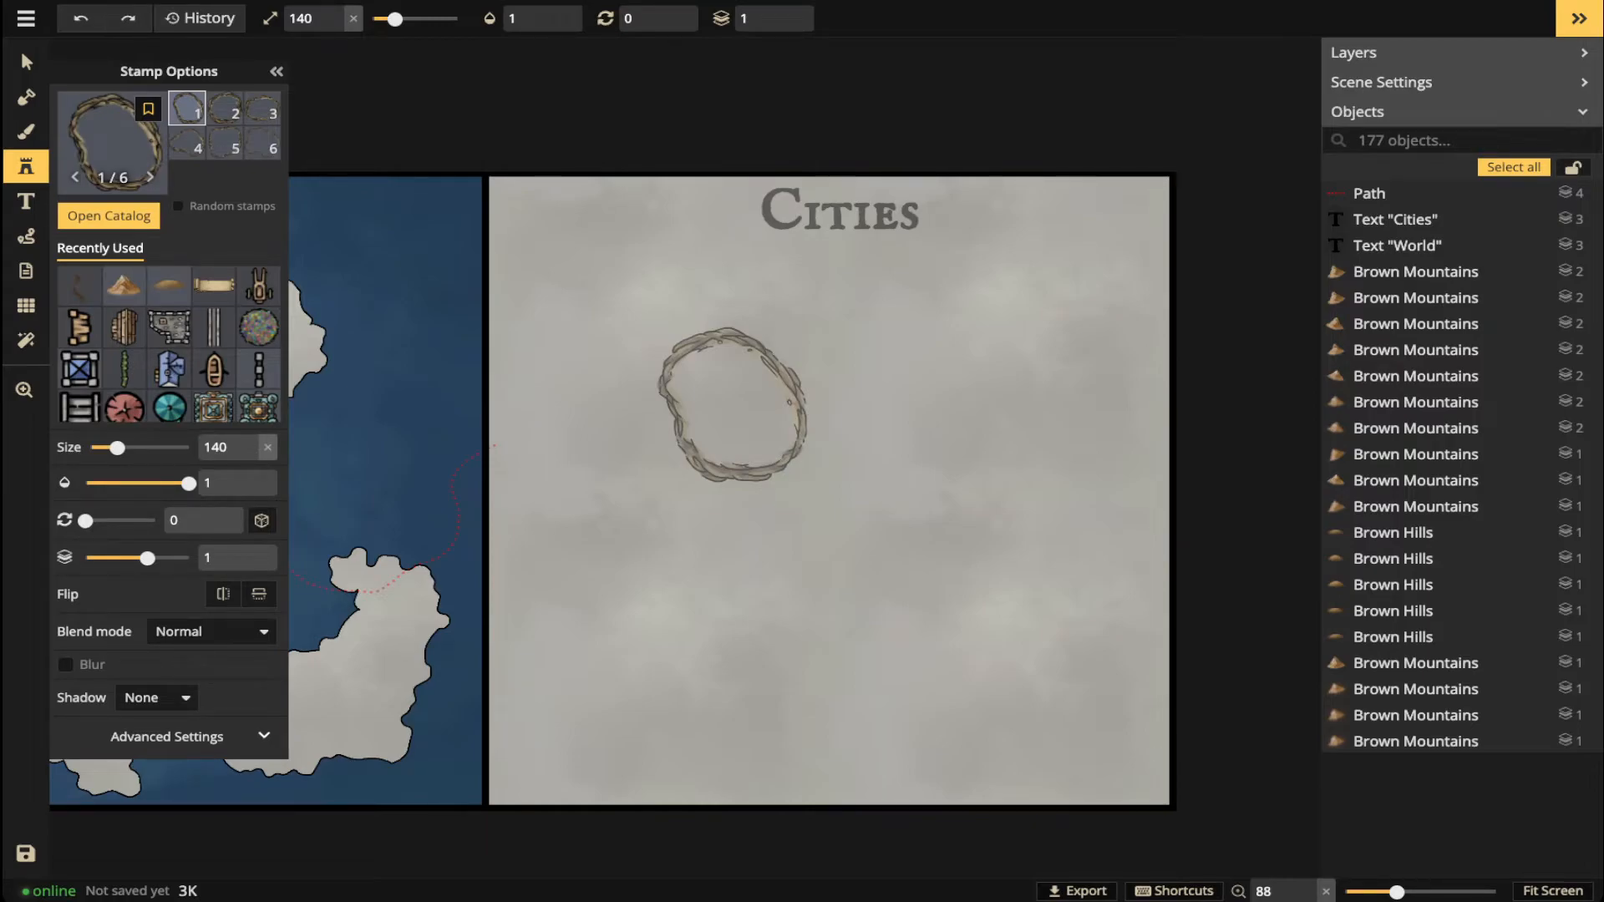
- Place the sixth brown hill ring variant, rotated to 195 degrees, in the northeastern part of the Cities panel
key("2")
key("3")
key("4")
key("5")
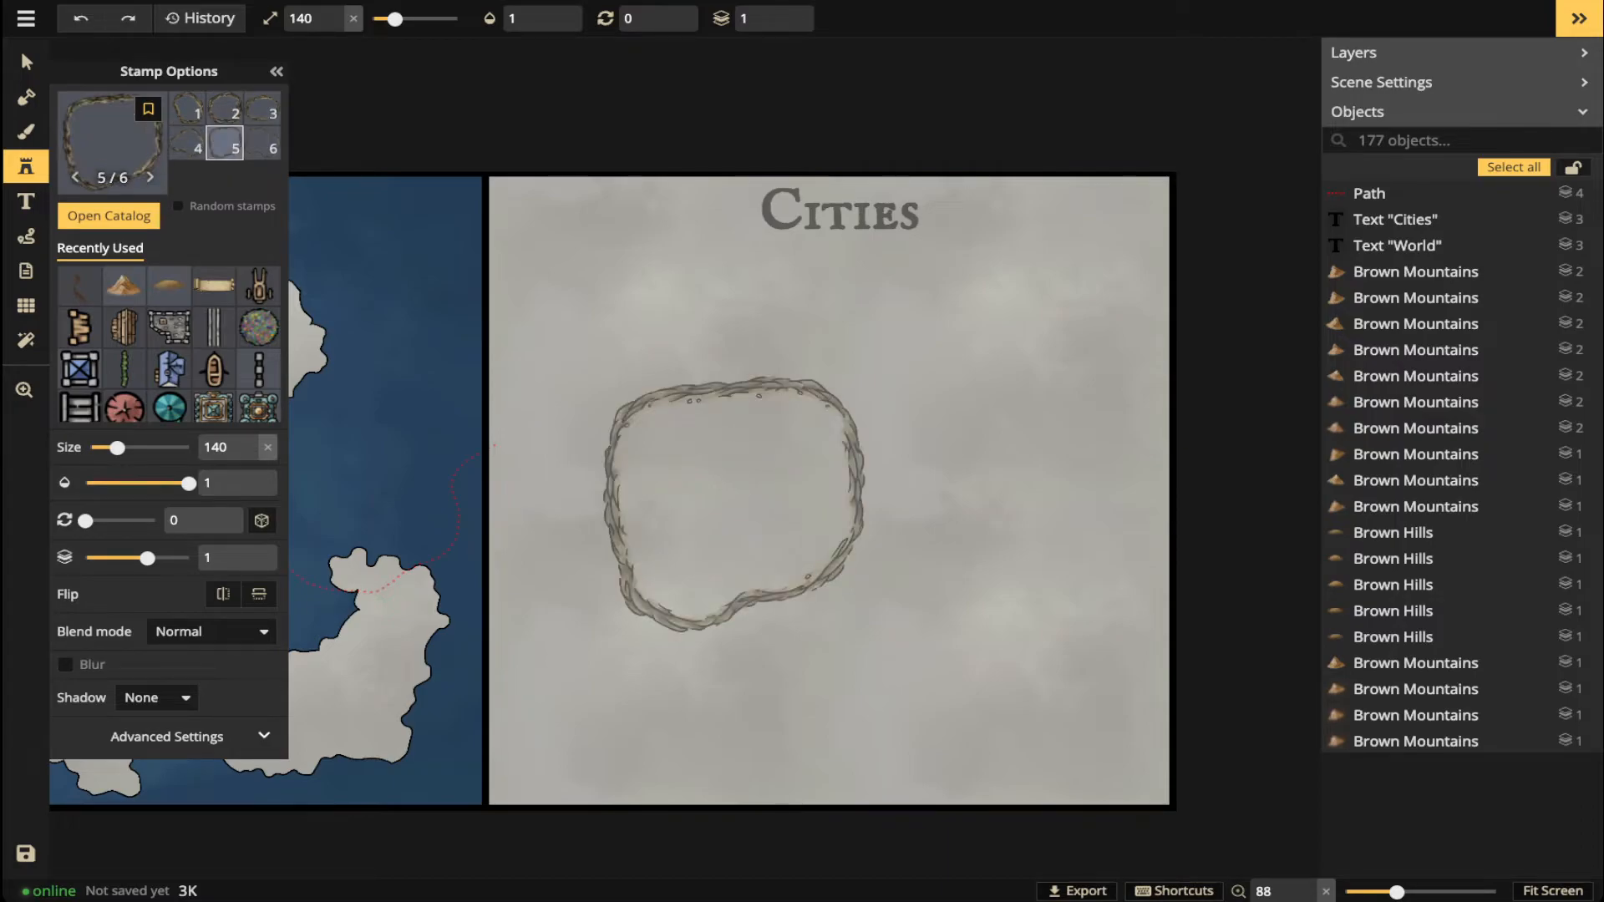
key("6")
key("1")
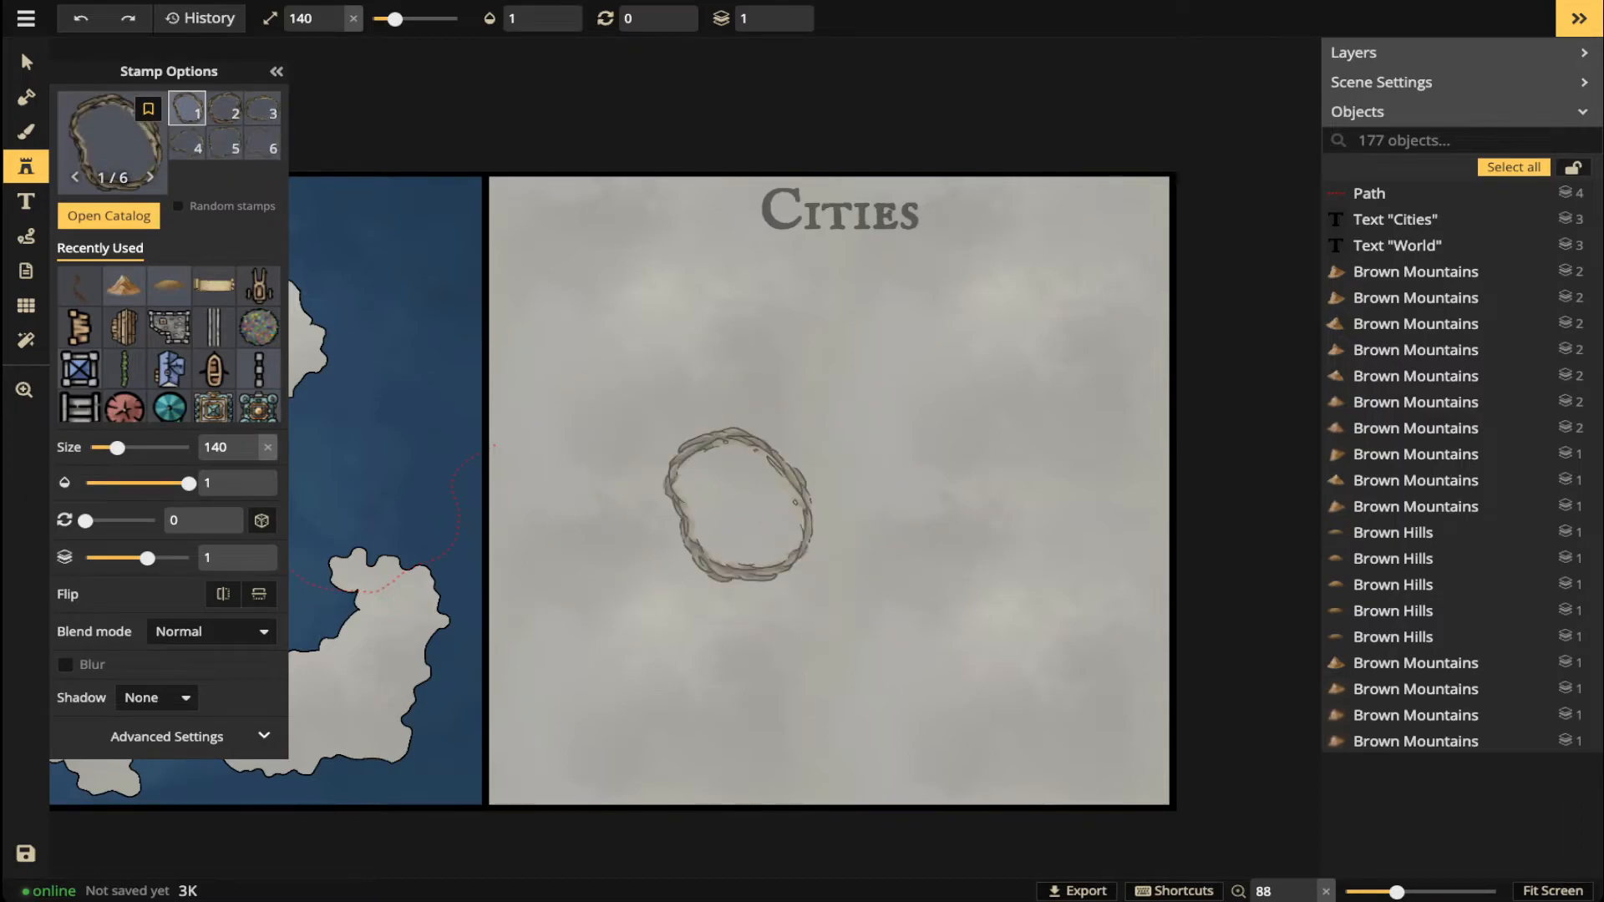
key("Left")
key("r")
key("r")
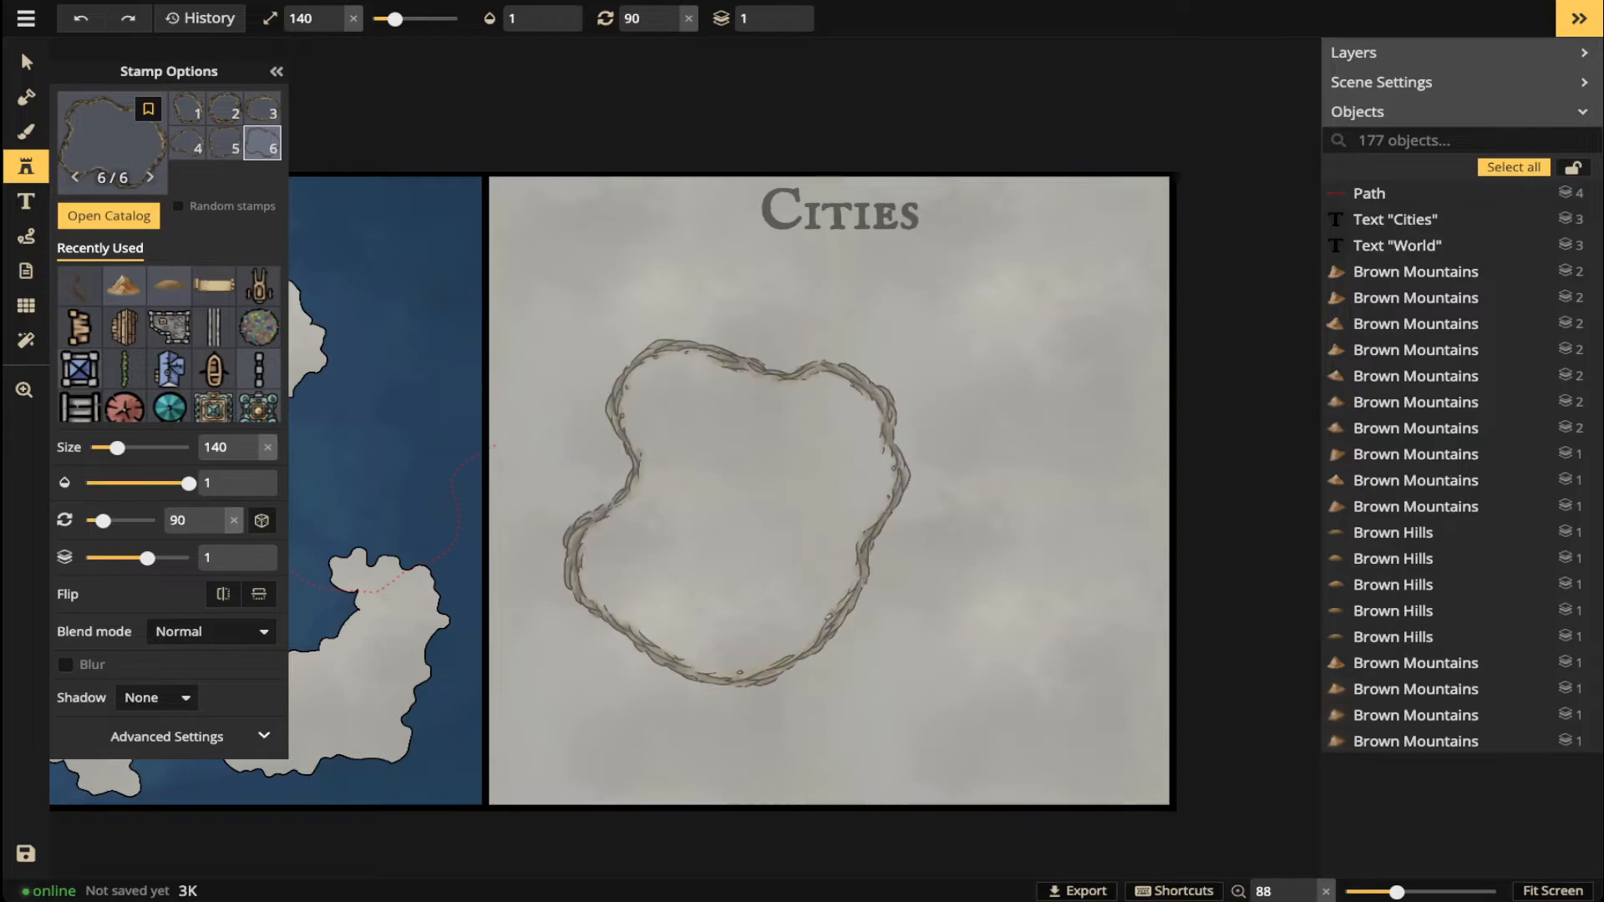
scroll(737, 513, "up", 8)
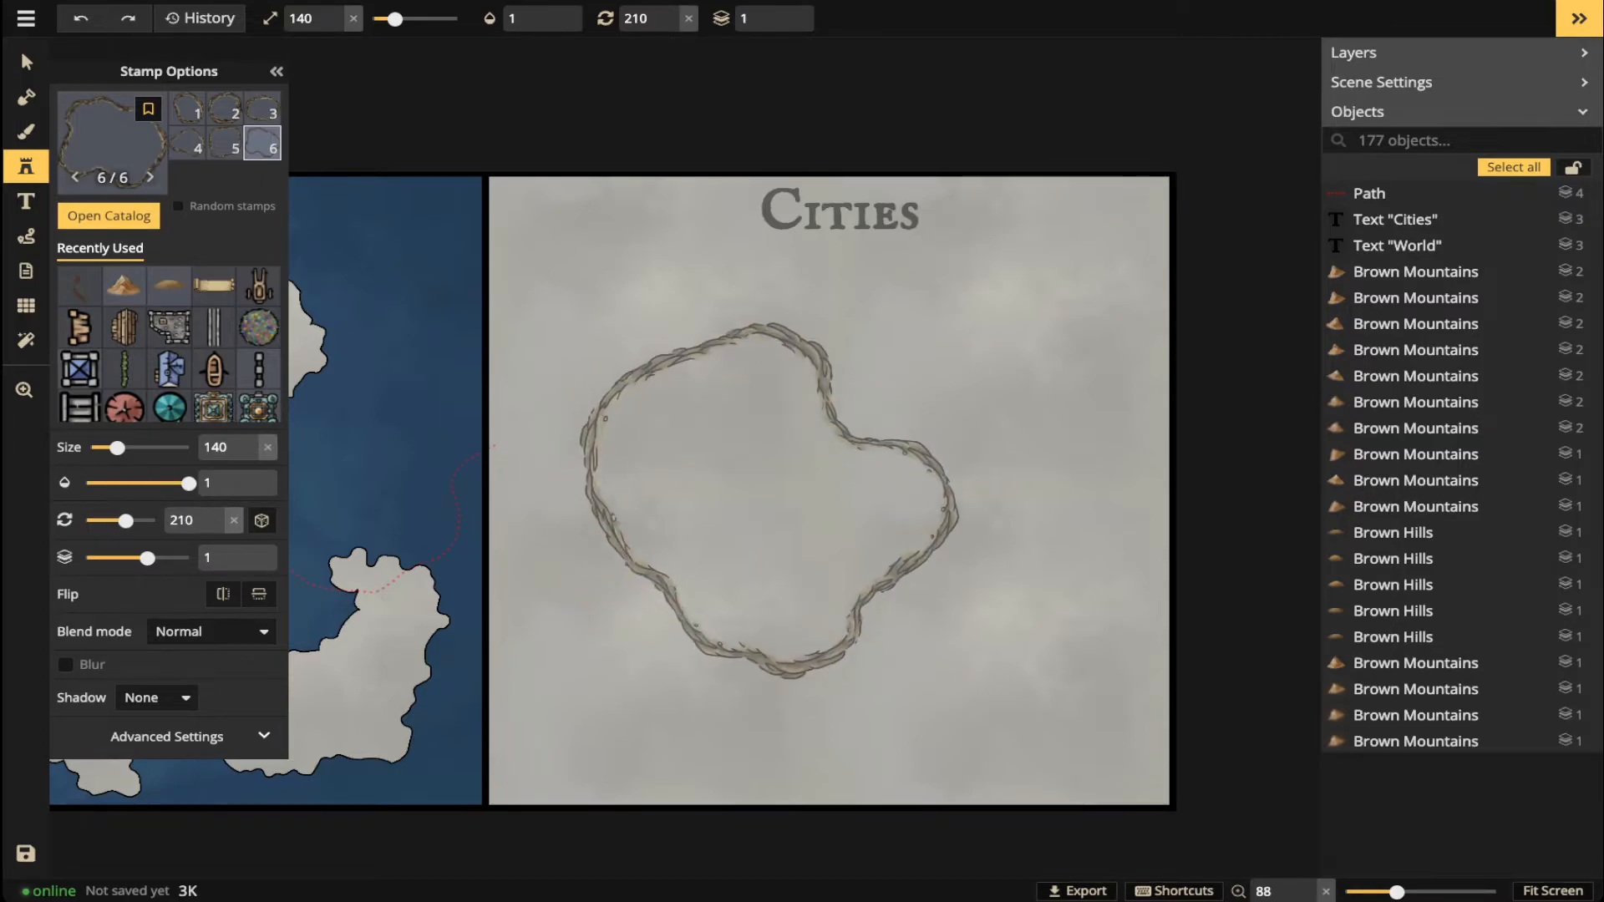
scroll(932, 432, "down", 1)
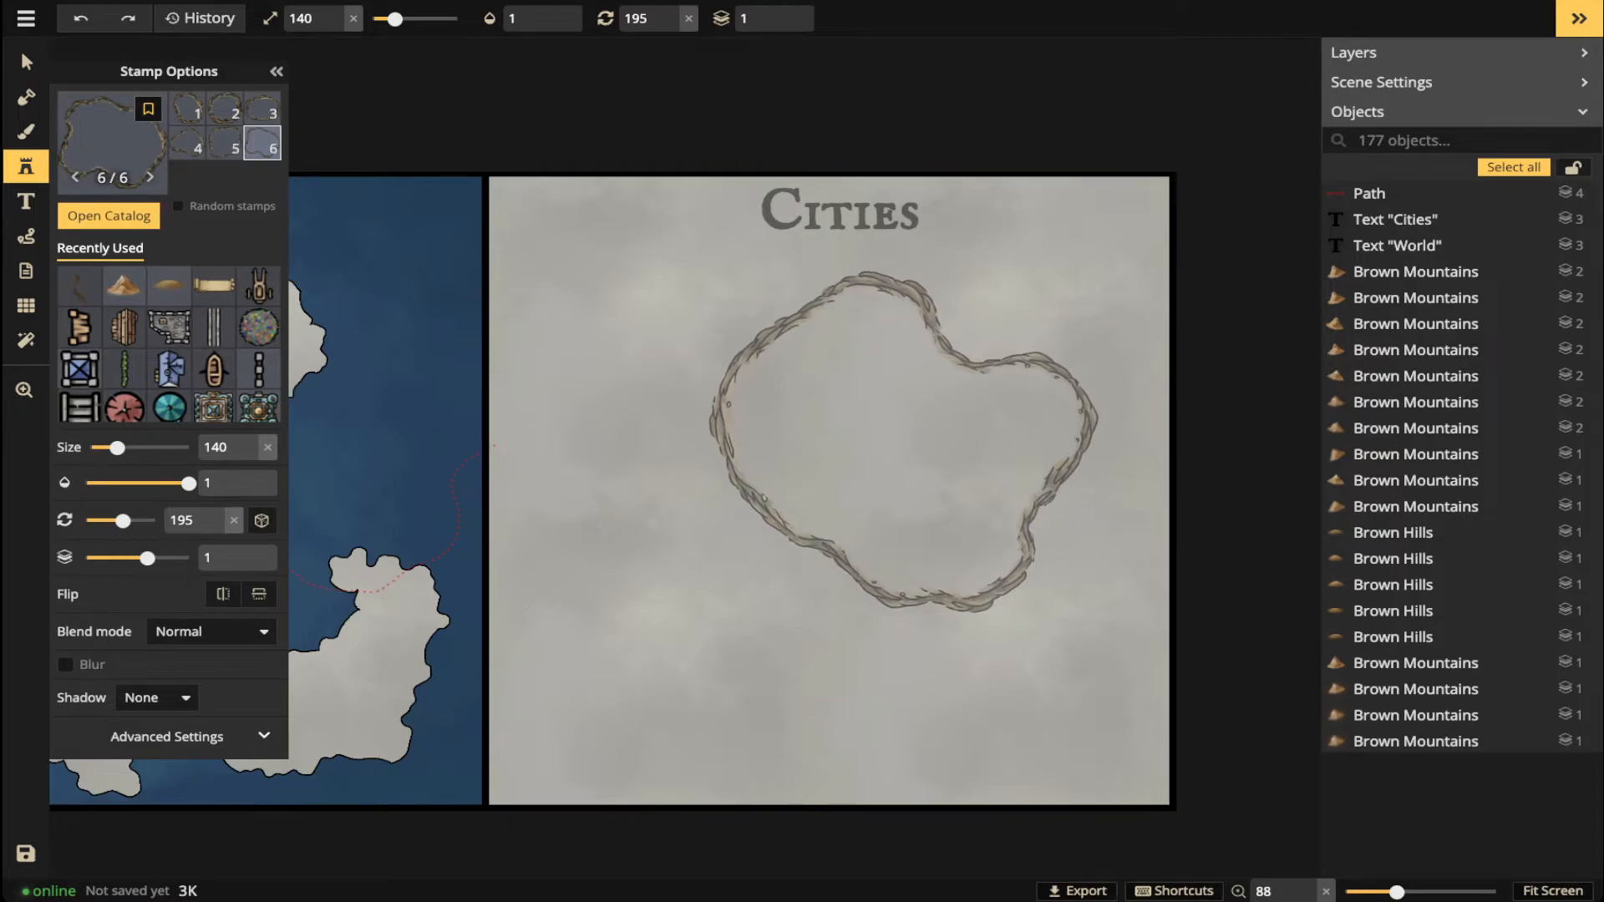
left_click(894, 443)
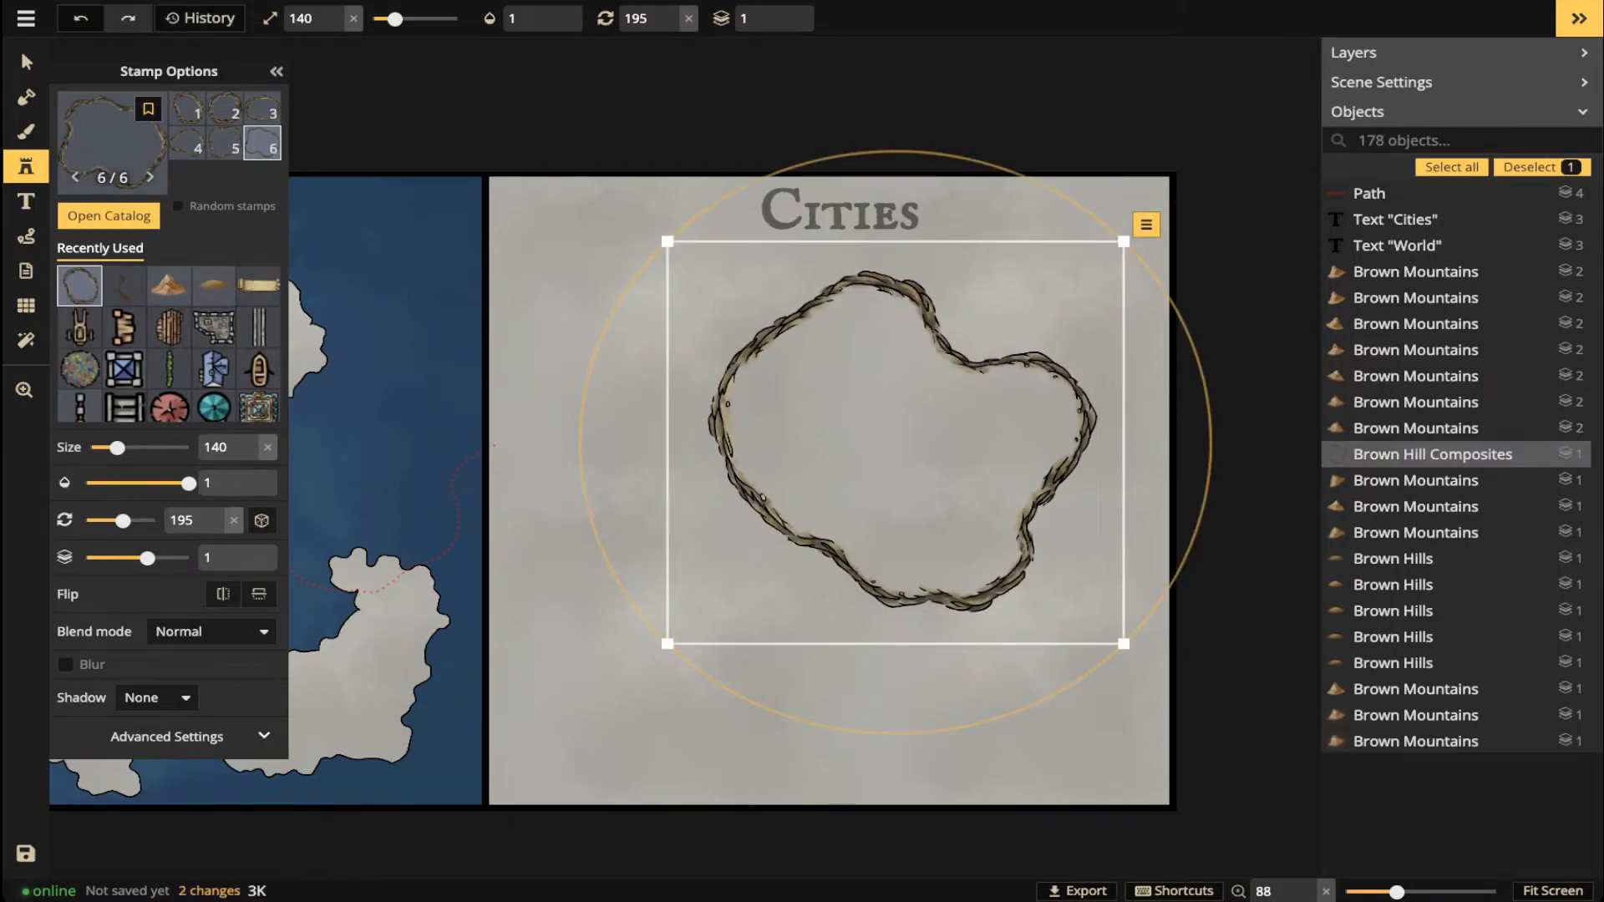
key("Escape")
- Place the fourth ring variant, rotated to 225 degrees, inside the western half of the large hill ring
key("Left")
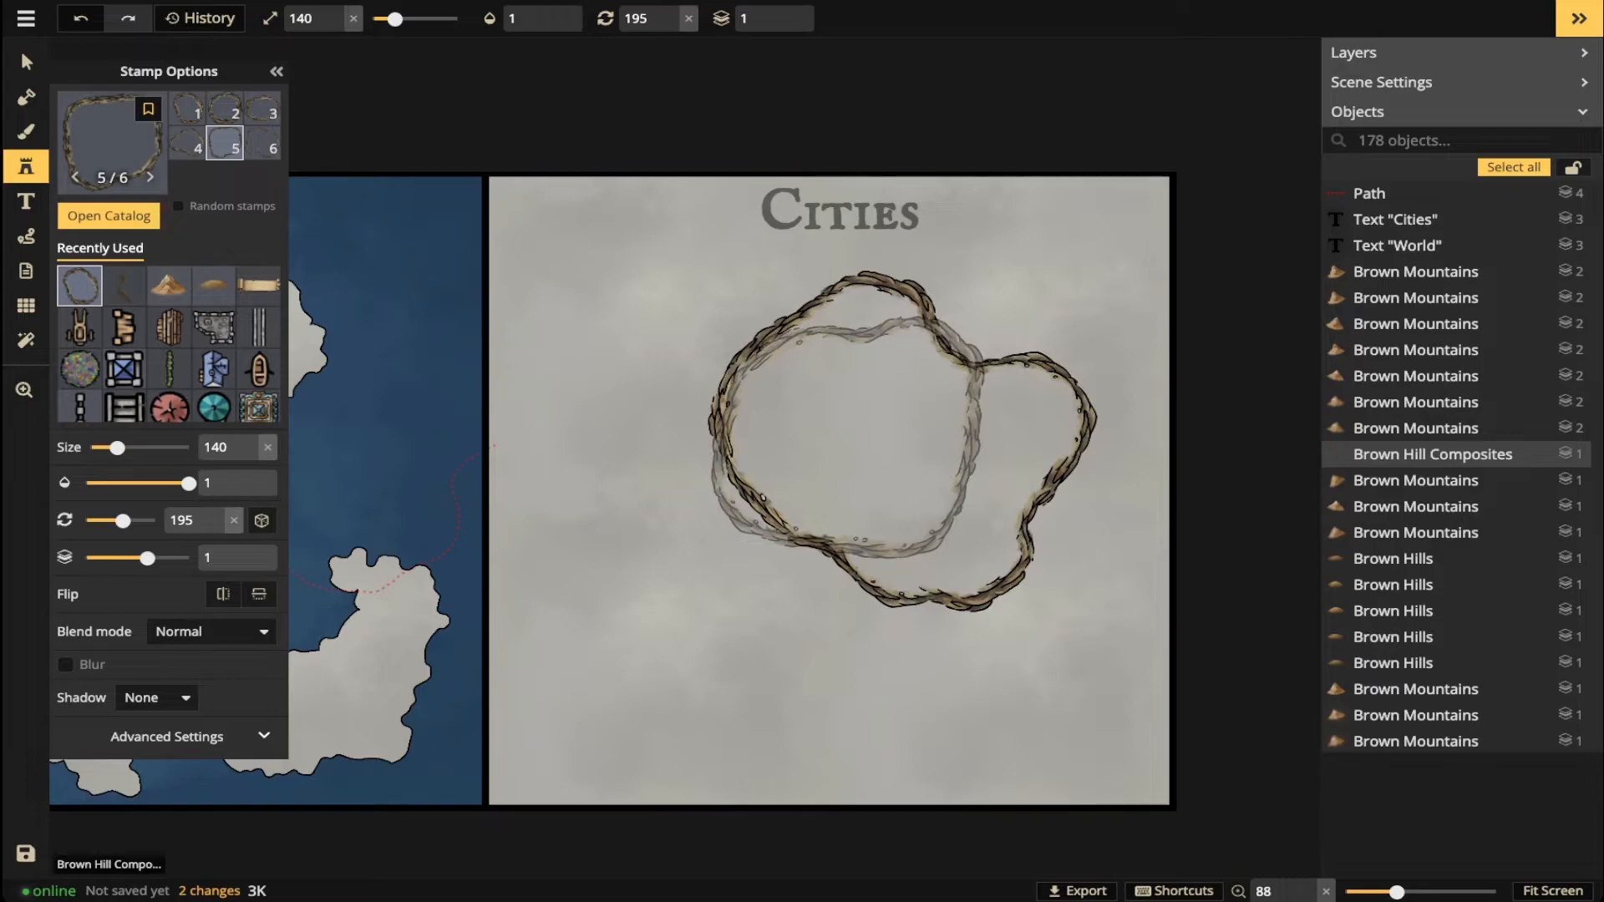
key("Left")
scroll(855, 418, "up", 3)
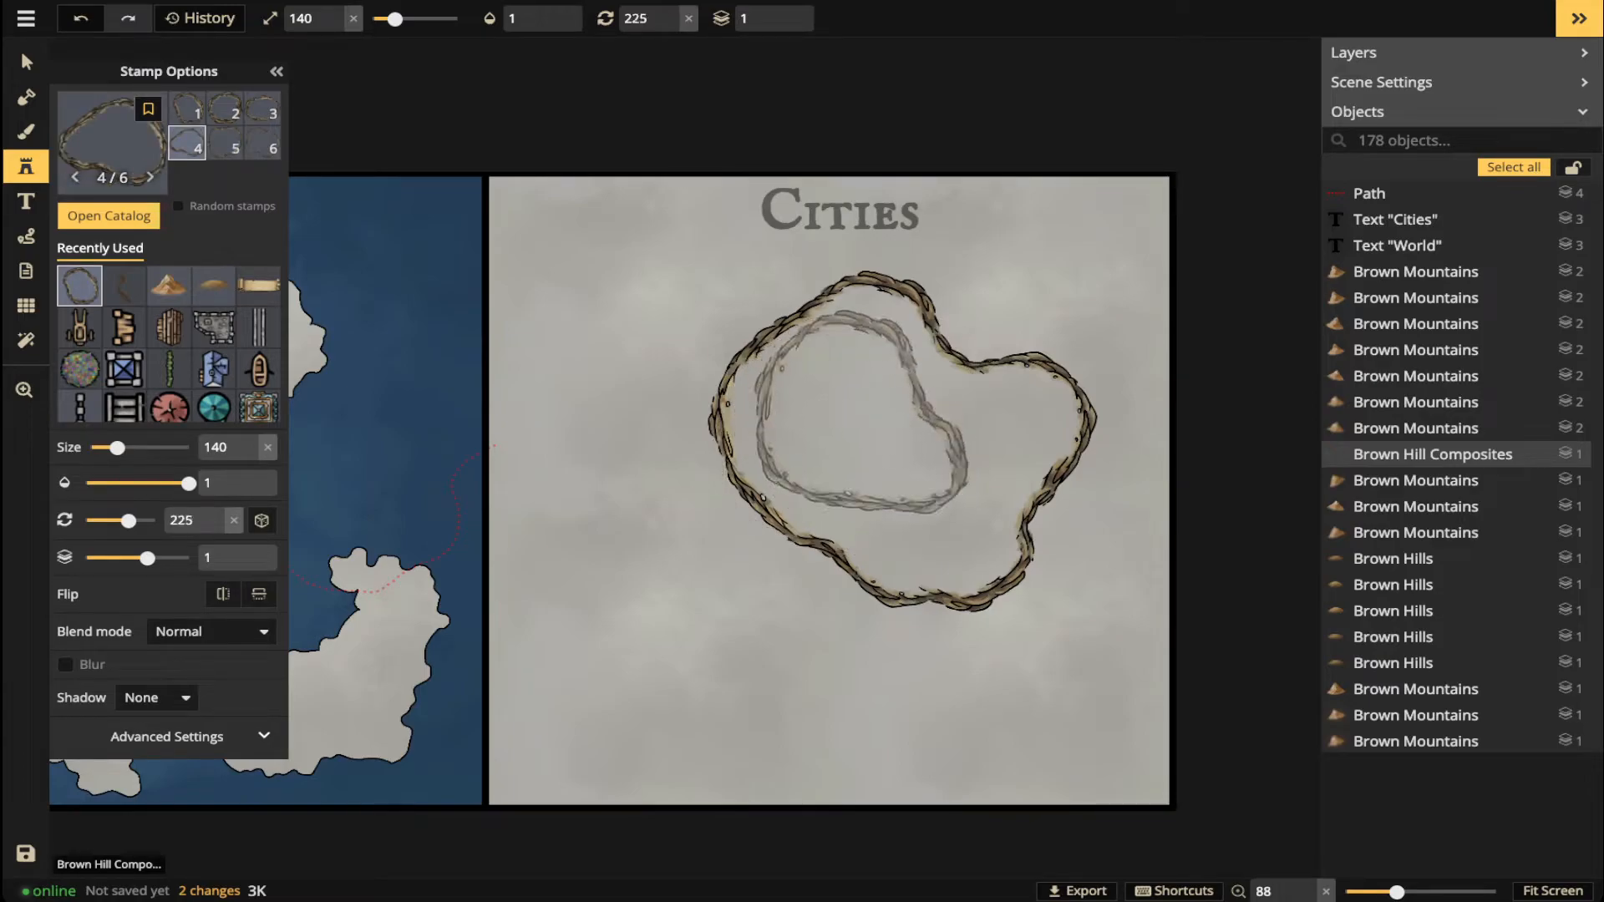
scroll(862, 428, "down", 1)
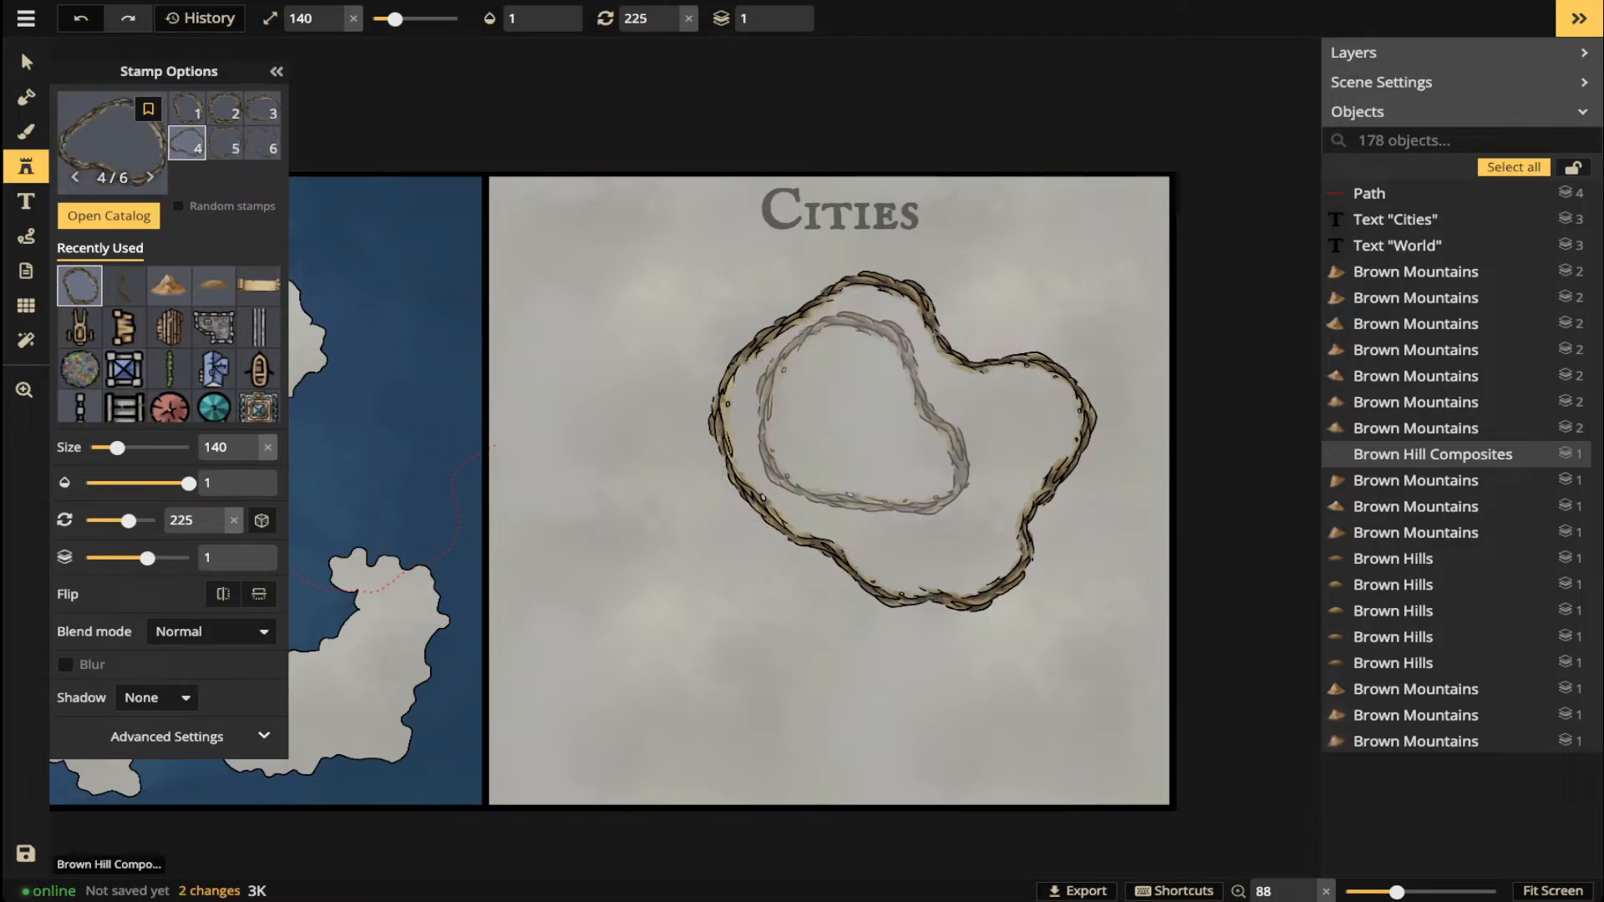
left_click(862, 429)
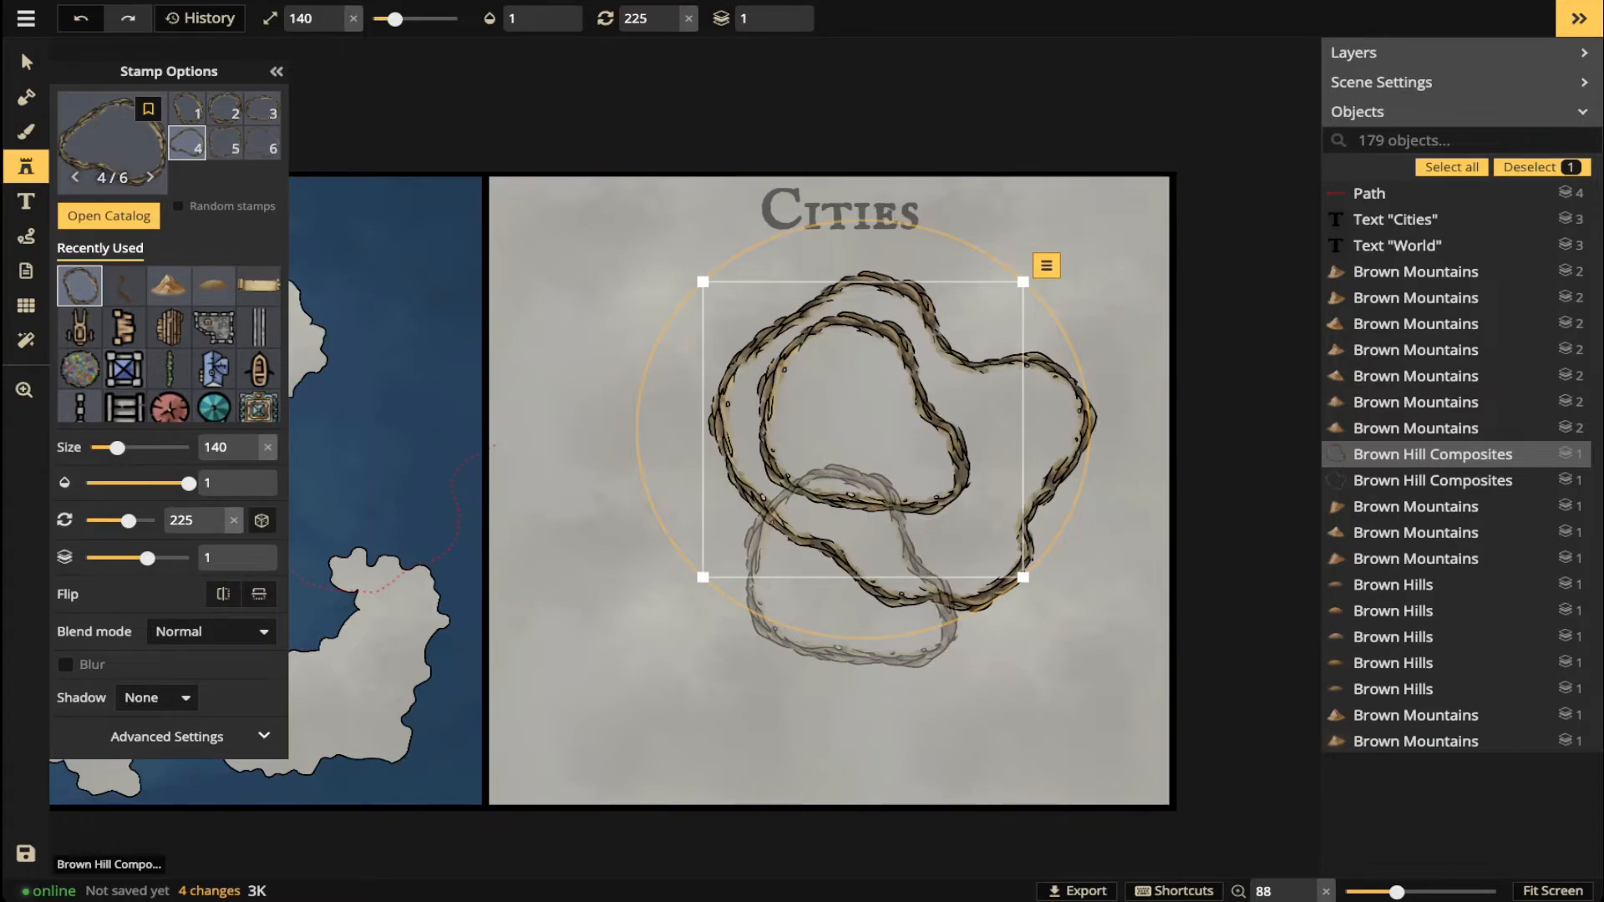
key("Escape")
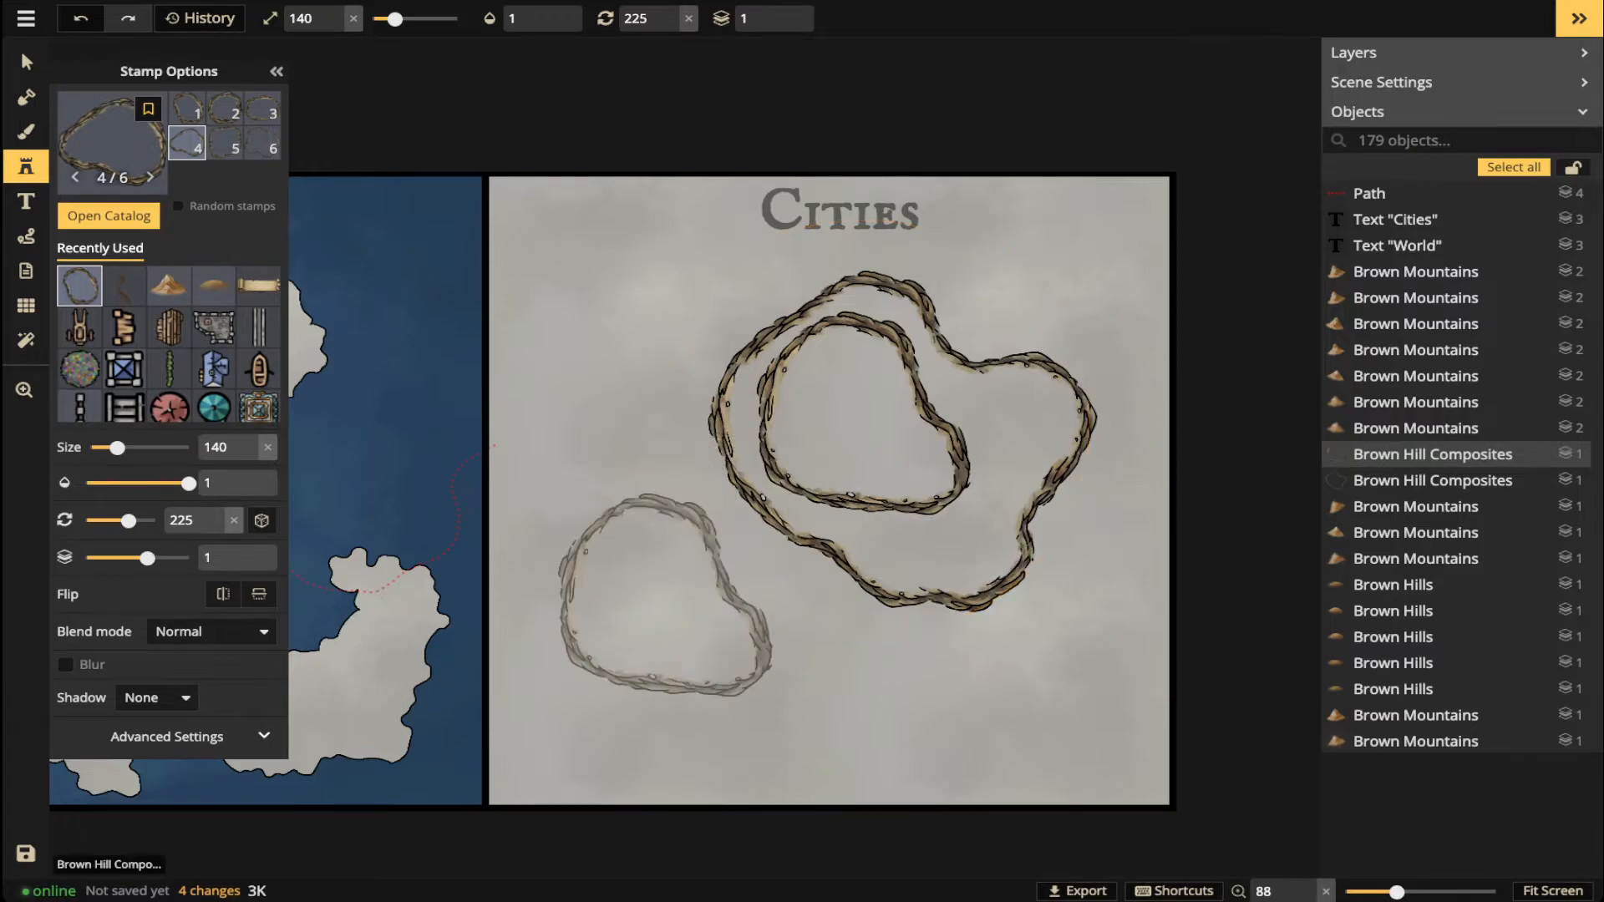
- Place the fifth ring variant, rotated to 240 degrees, in the southwestern part of the Cities panel
key("3")
key("1")
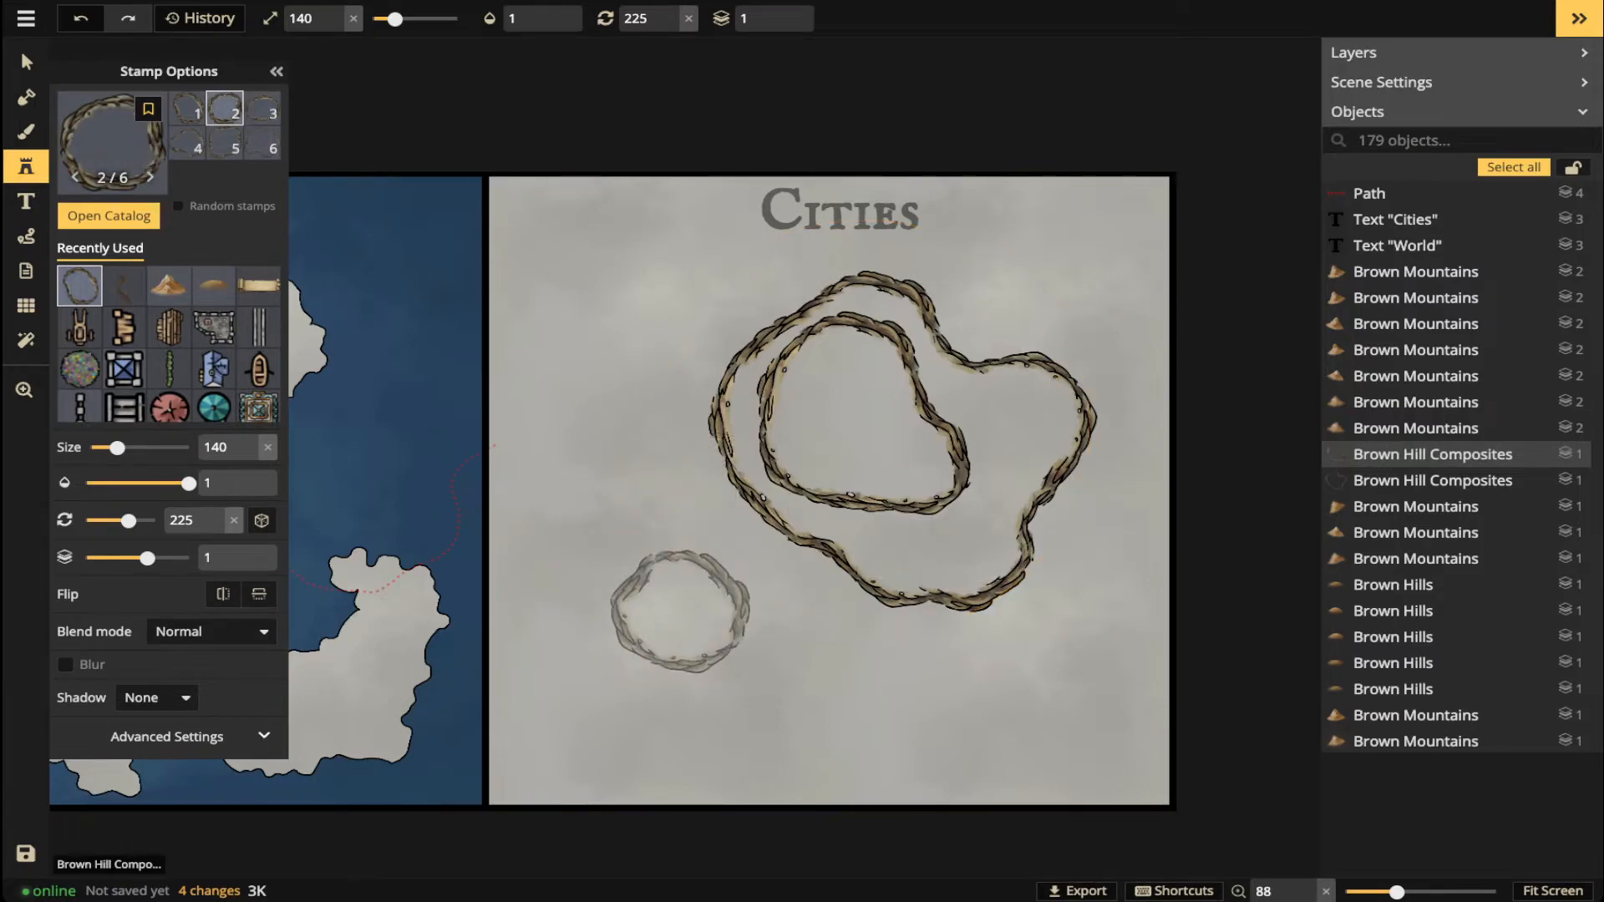
key("6")
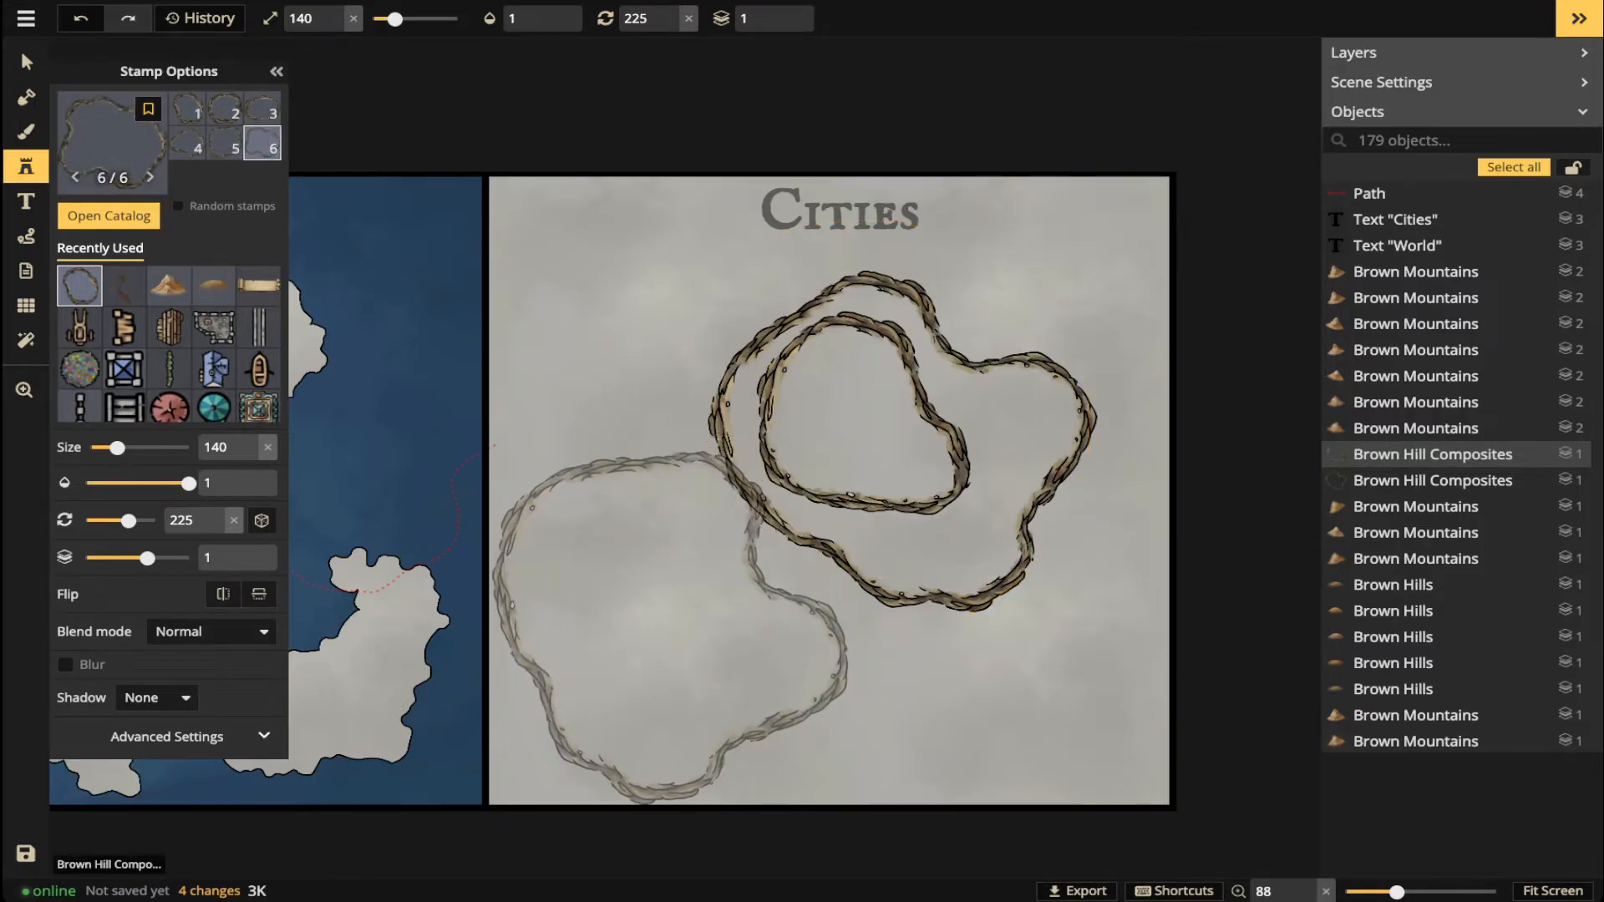
key("5")
scroll(679, 640, "up", 2)
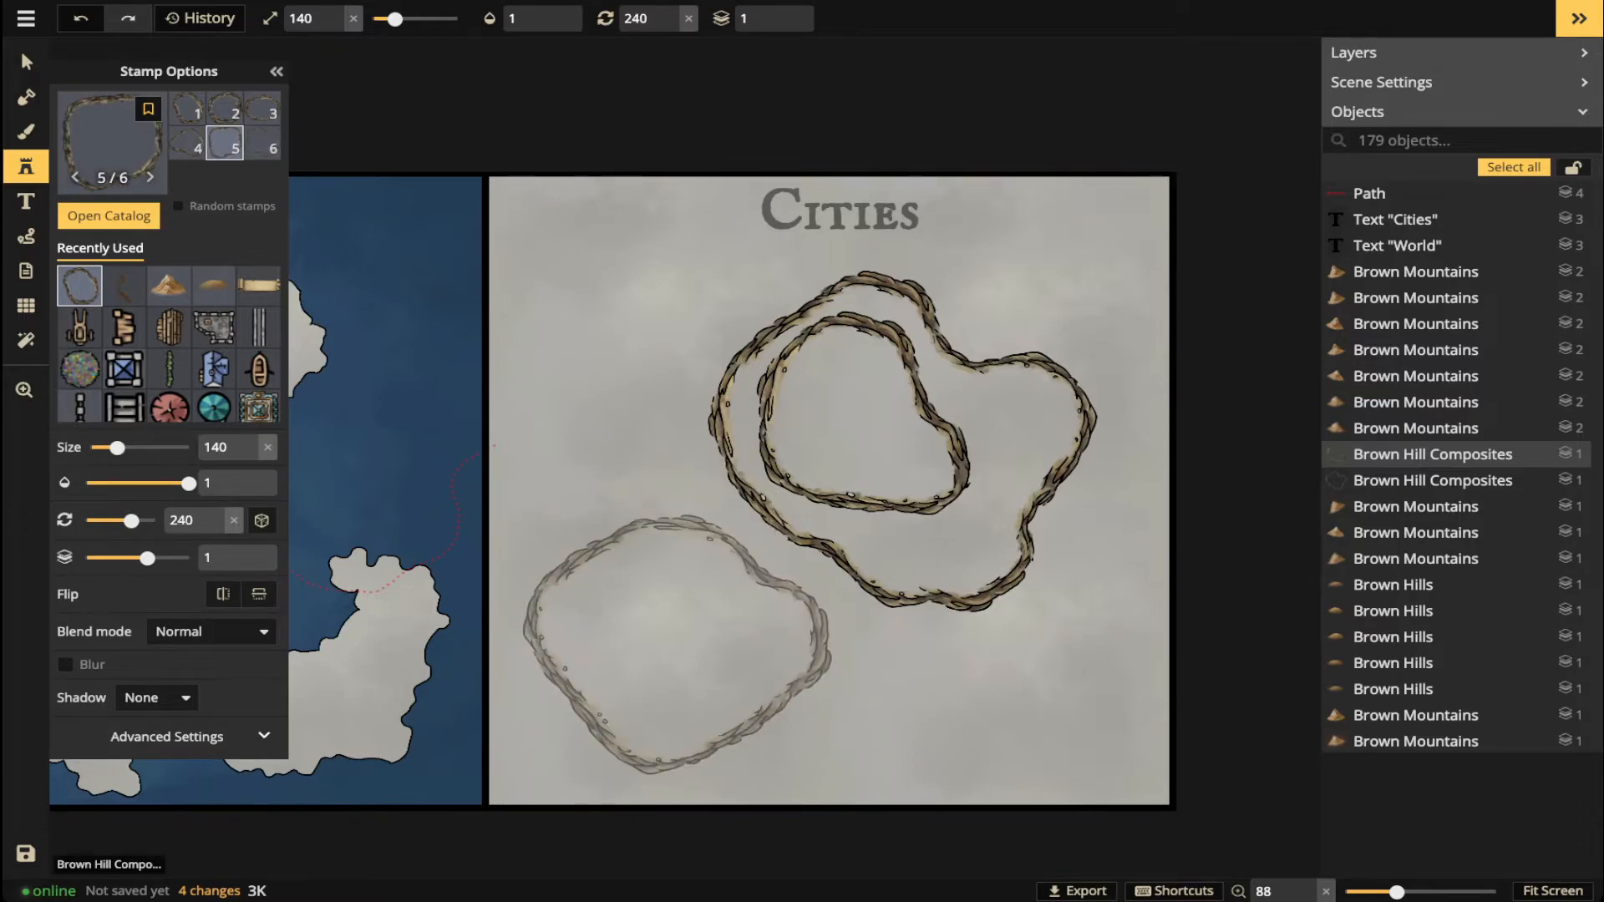
scroll(672, 643, "down", 1)
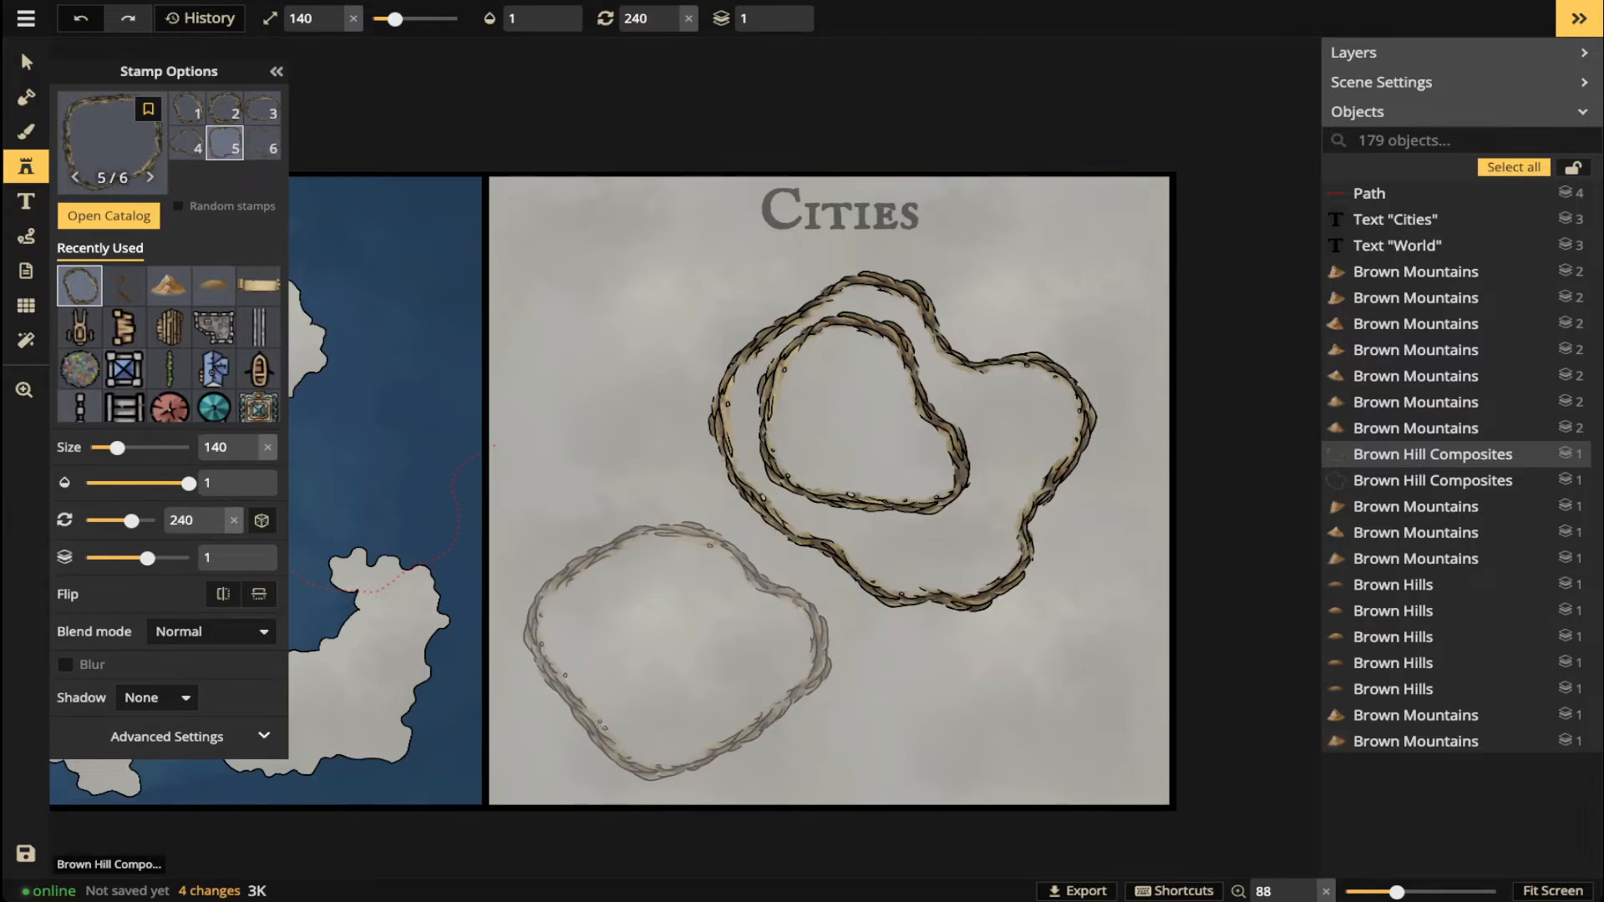
left_click(673, 638)
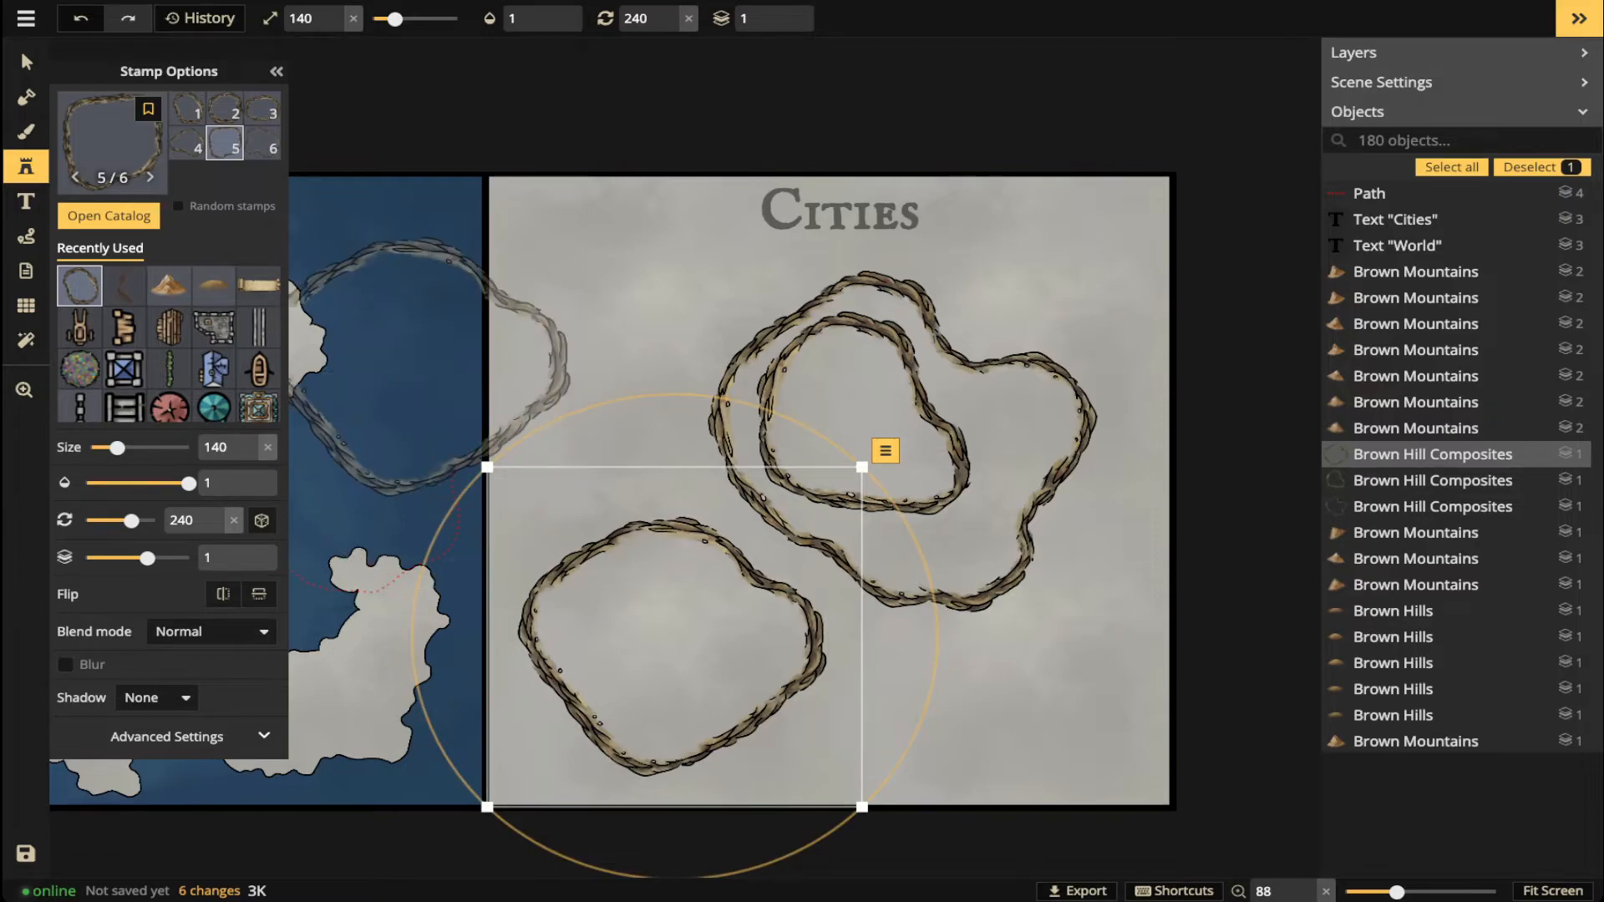
- Shift all three hill rings slightly east, and place the second ring variant at 205 degrees inside the southwestern ring's northern edge
left_click(26, 61)
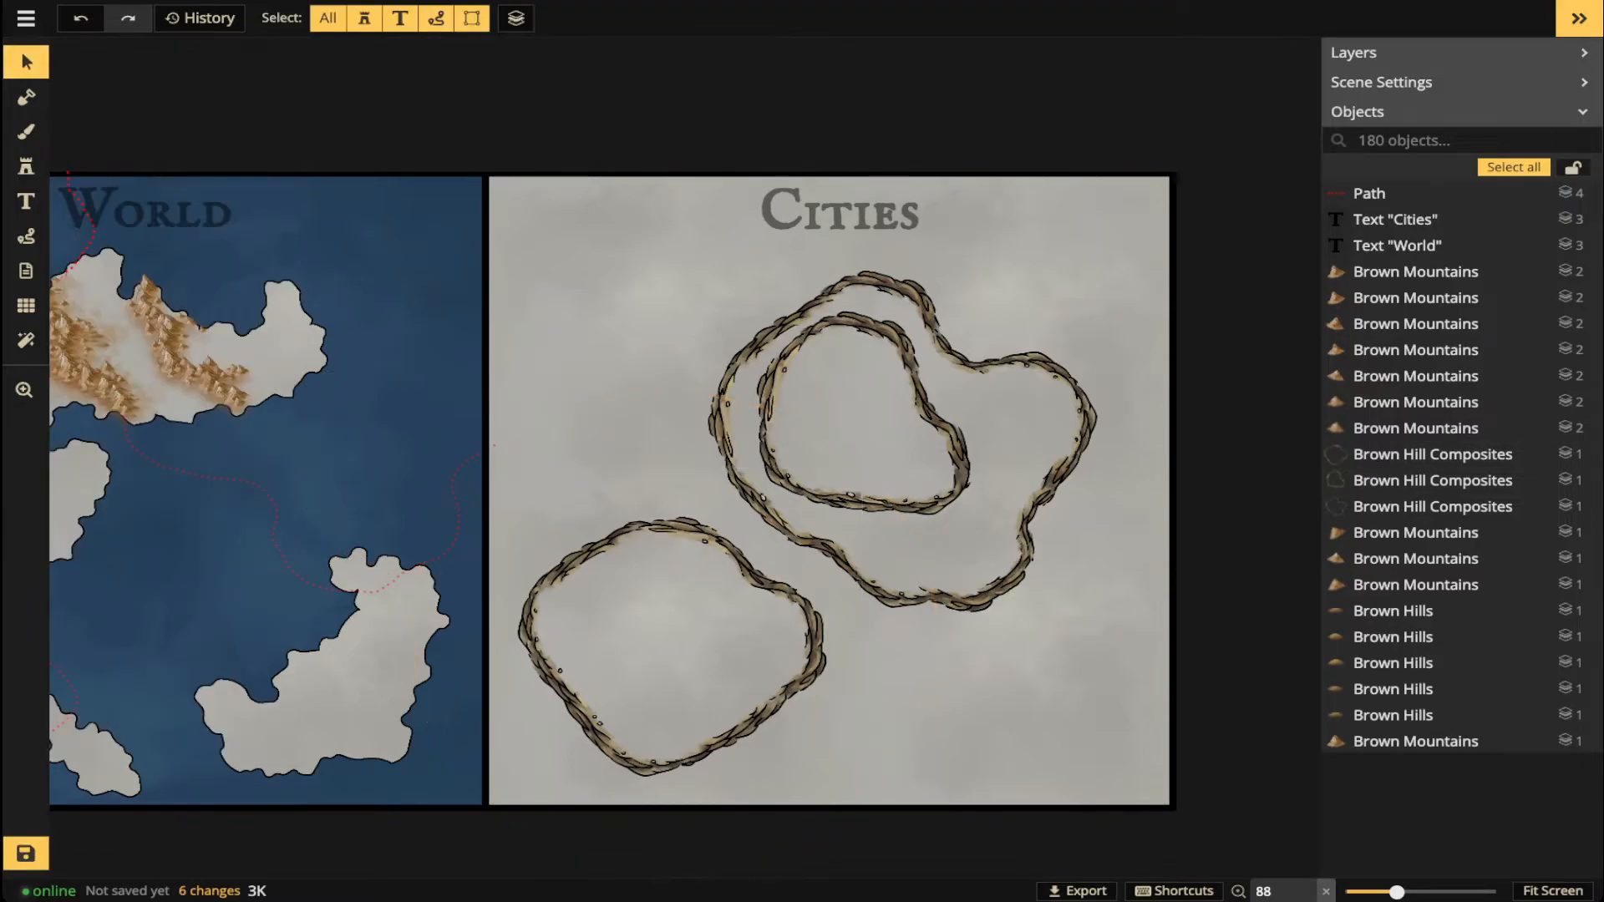
left_click_drag(668, 368, 1079, 567)
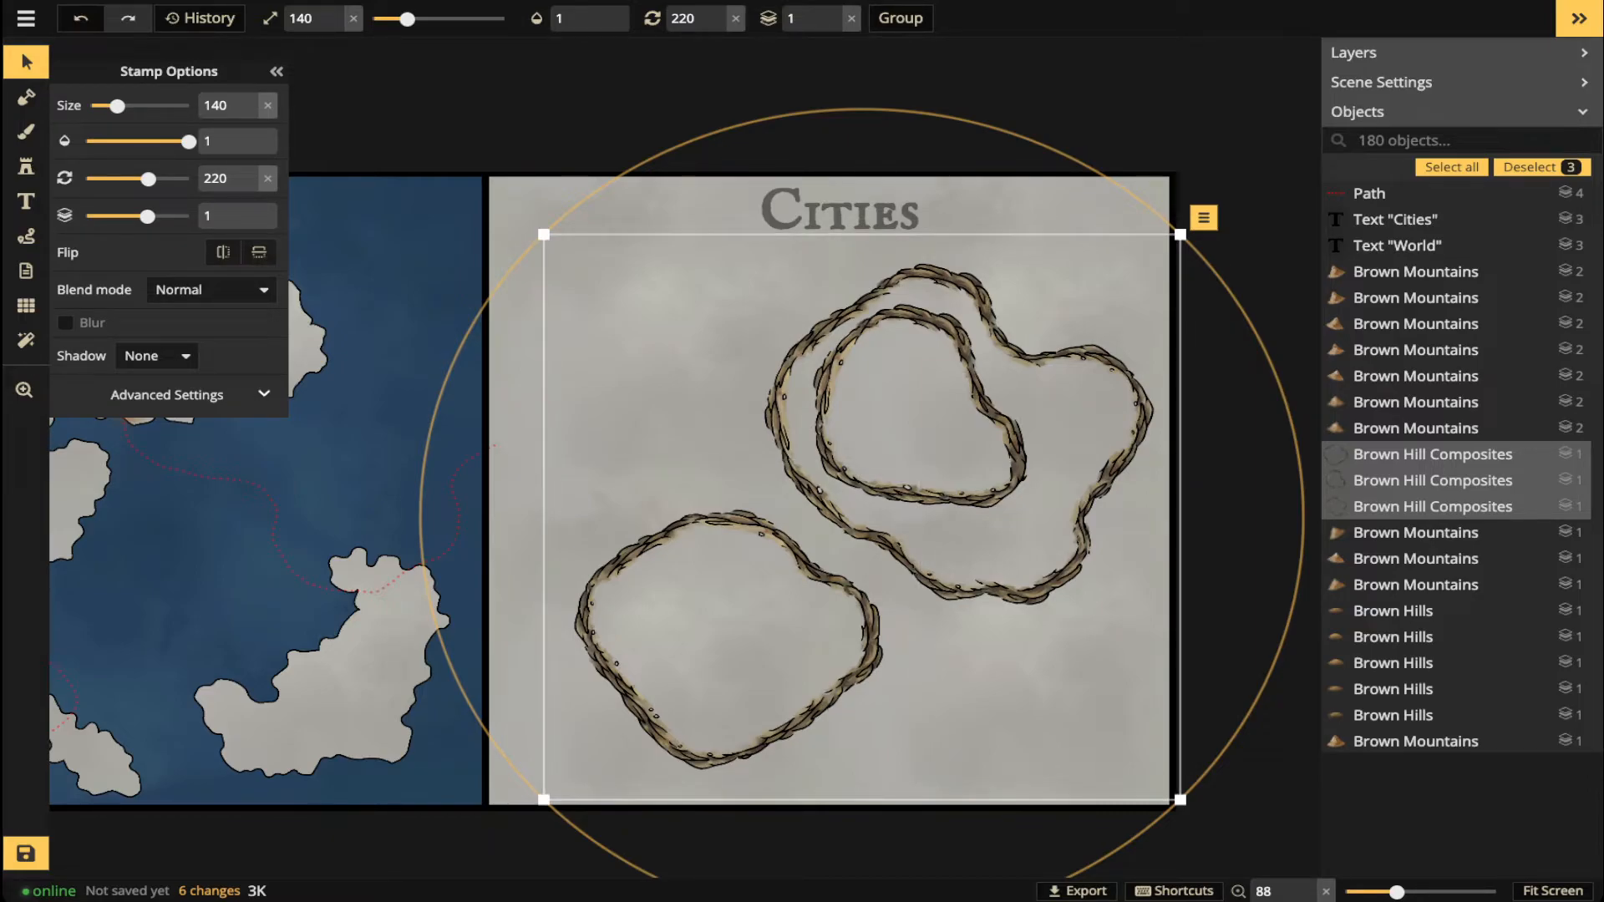
left_click(26, 167)
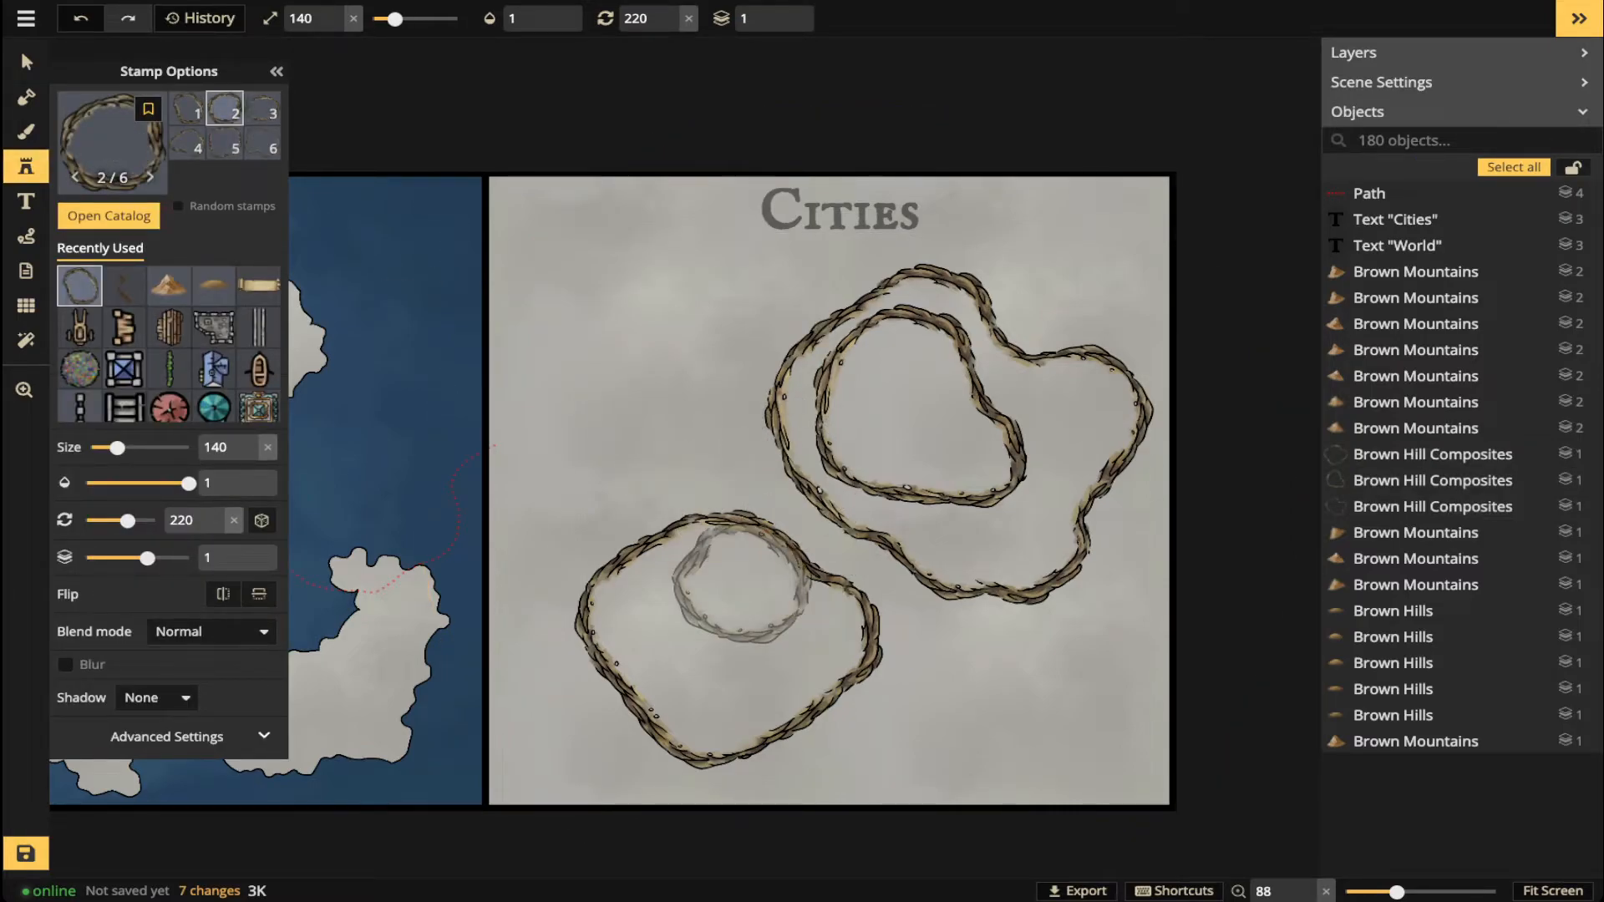
scroll(715, 584, "down", 1)
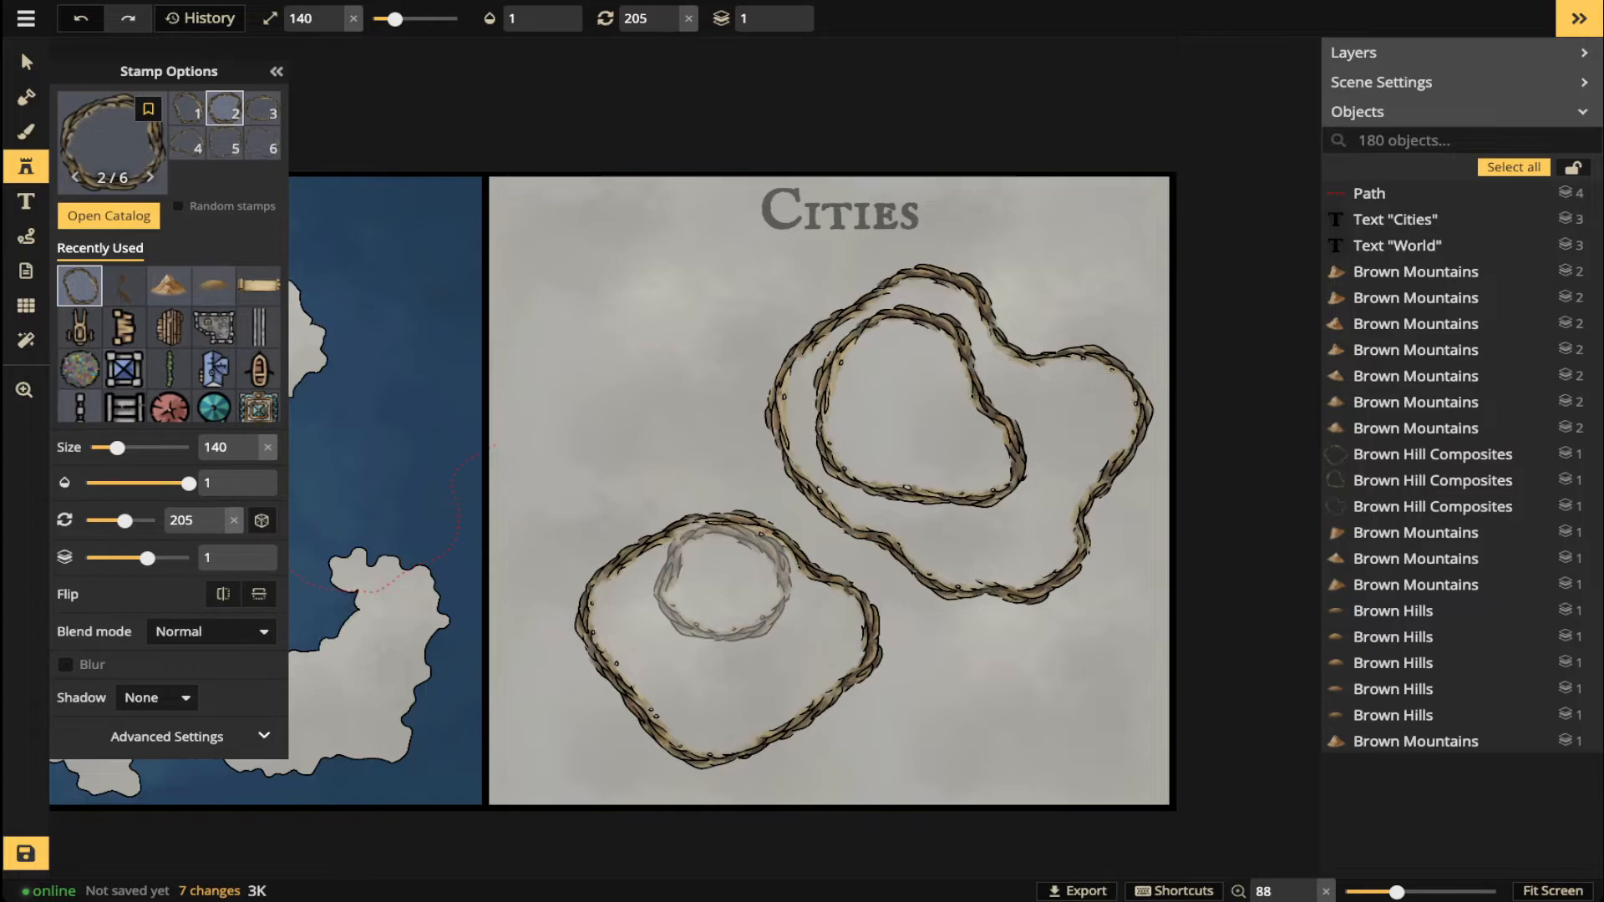
left_click(721, 583)
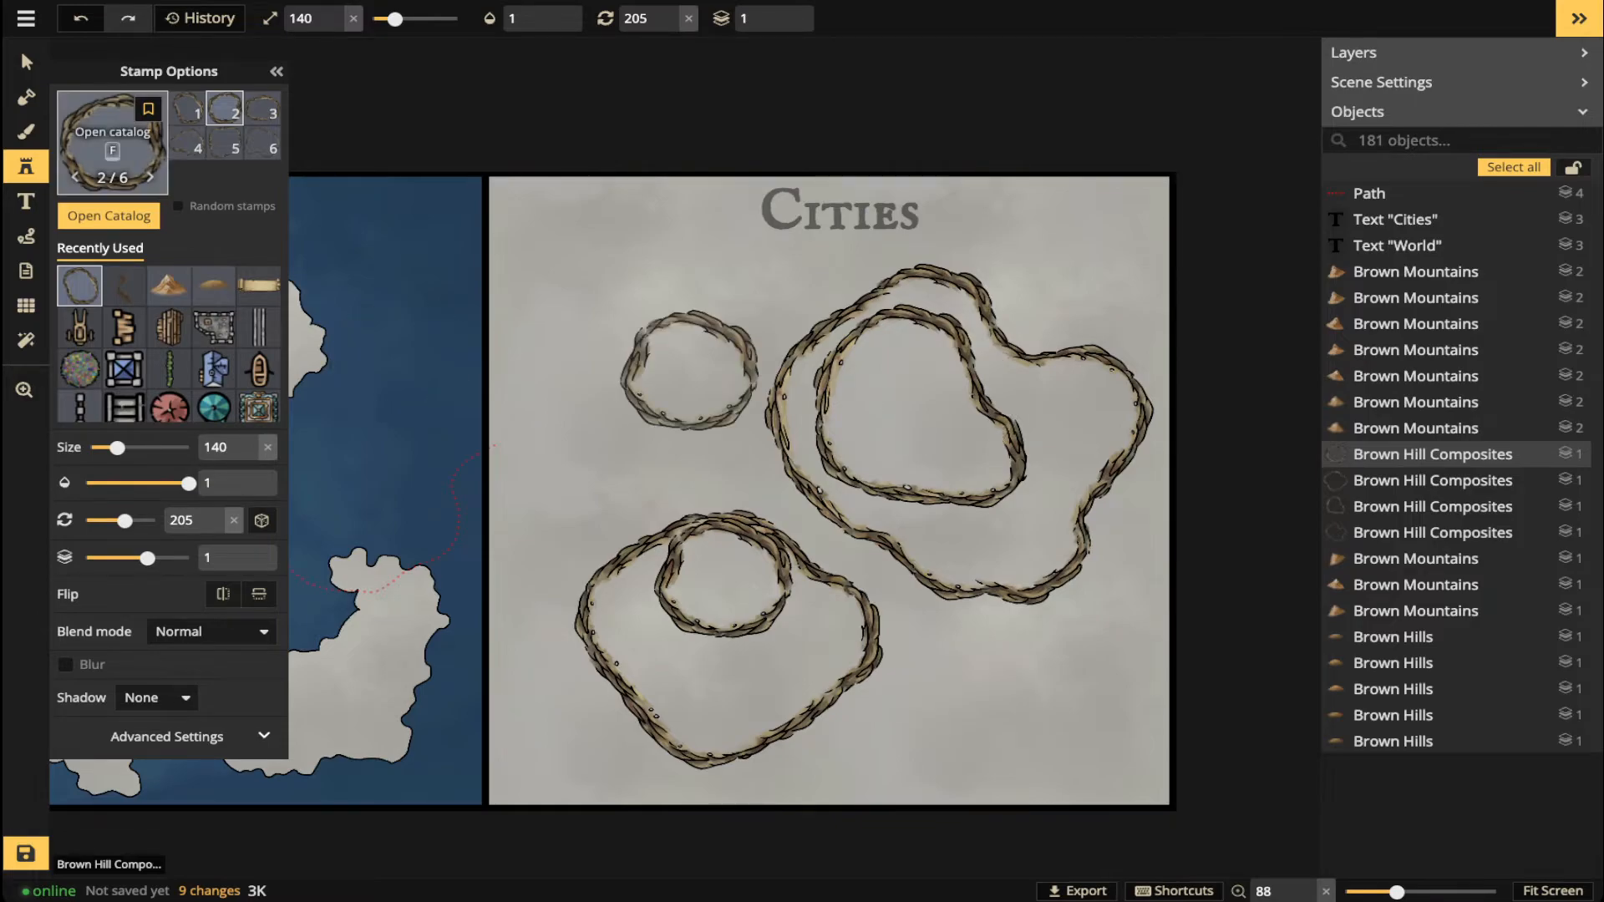
- Switch to the nine-variant open brown hill stamps under Terrain, choosing the seventh variant and layer -1
left_click(111, 142)
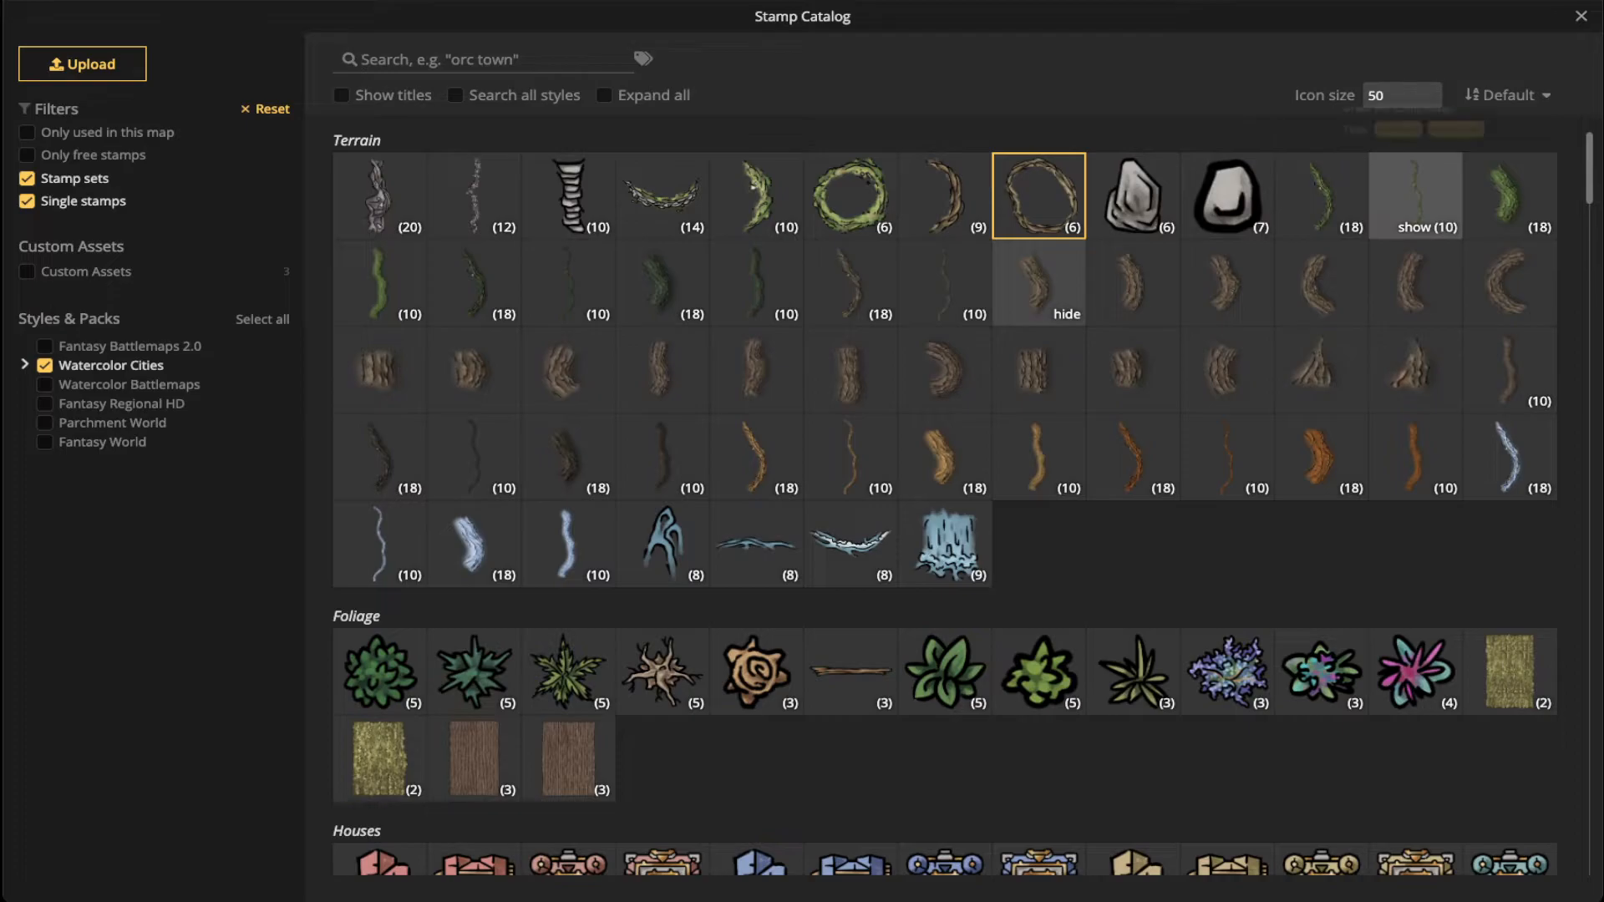
left_click(945, 195)
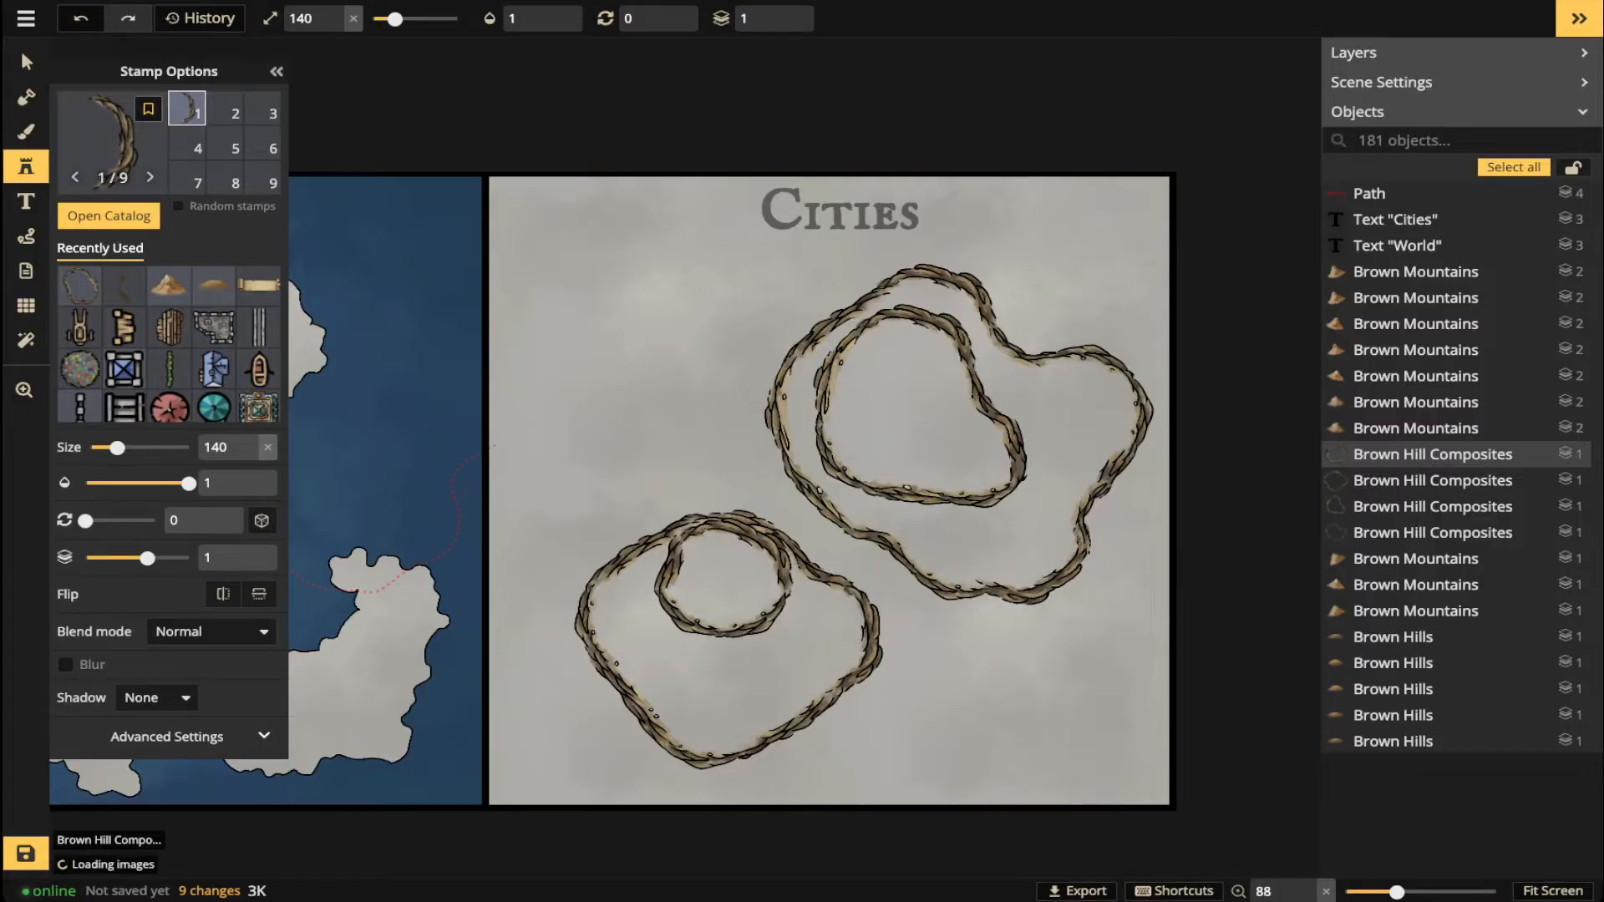
scroll(663, 476, "up", 3)
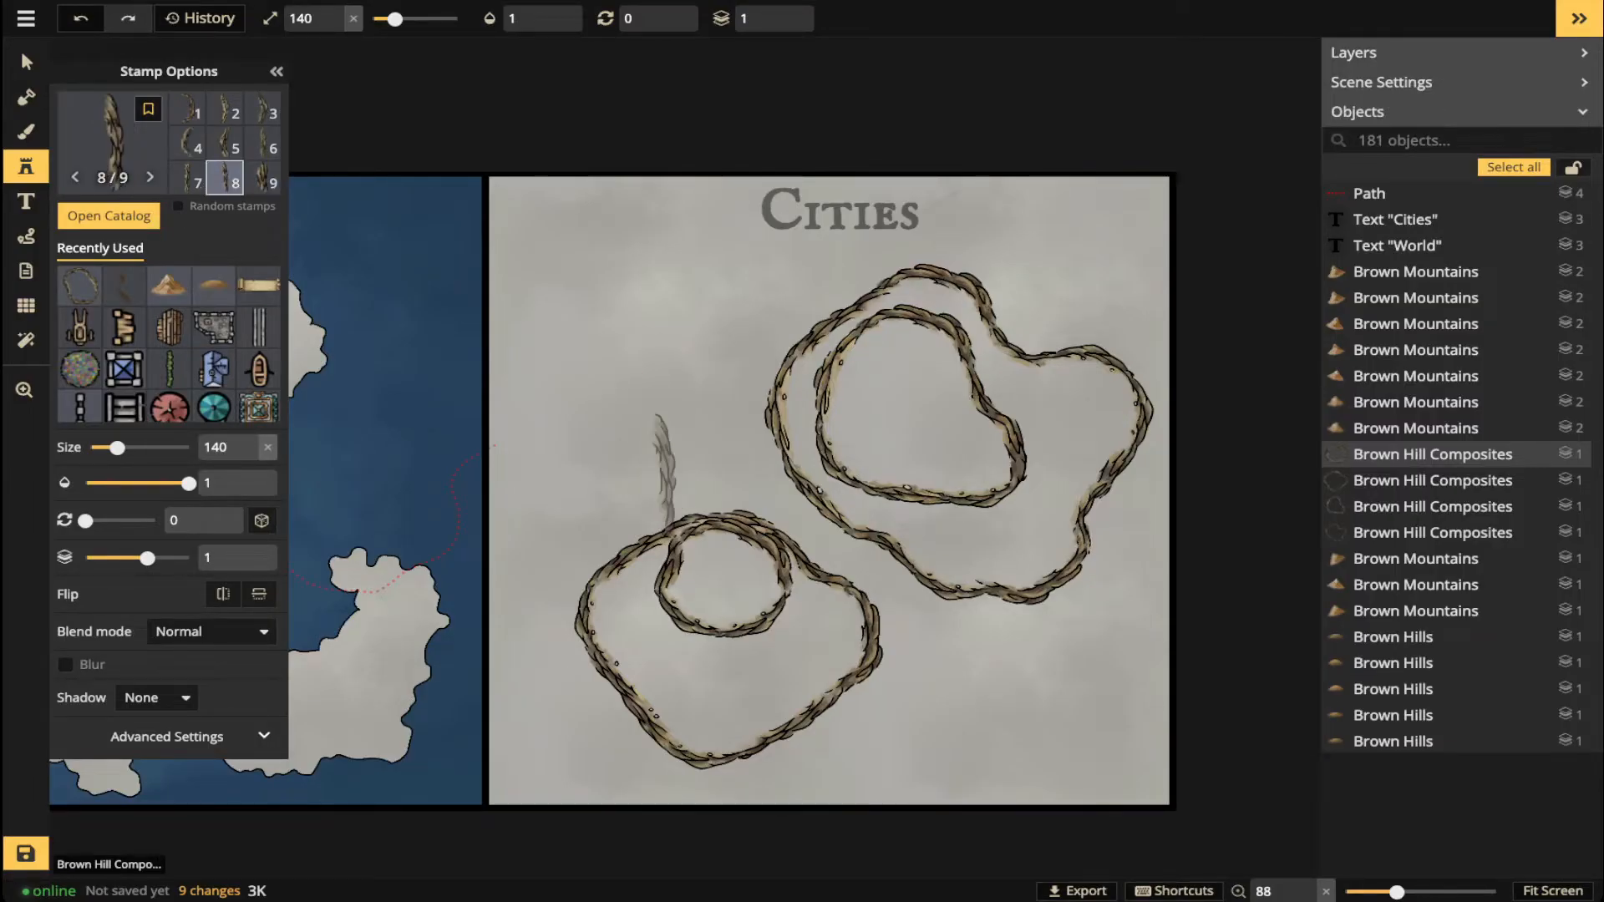
scroll(669, 463, "down", 8)
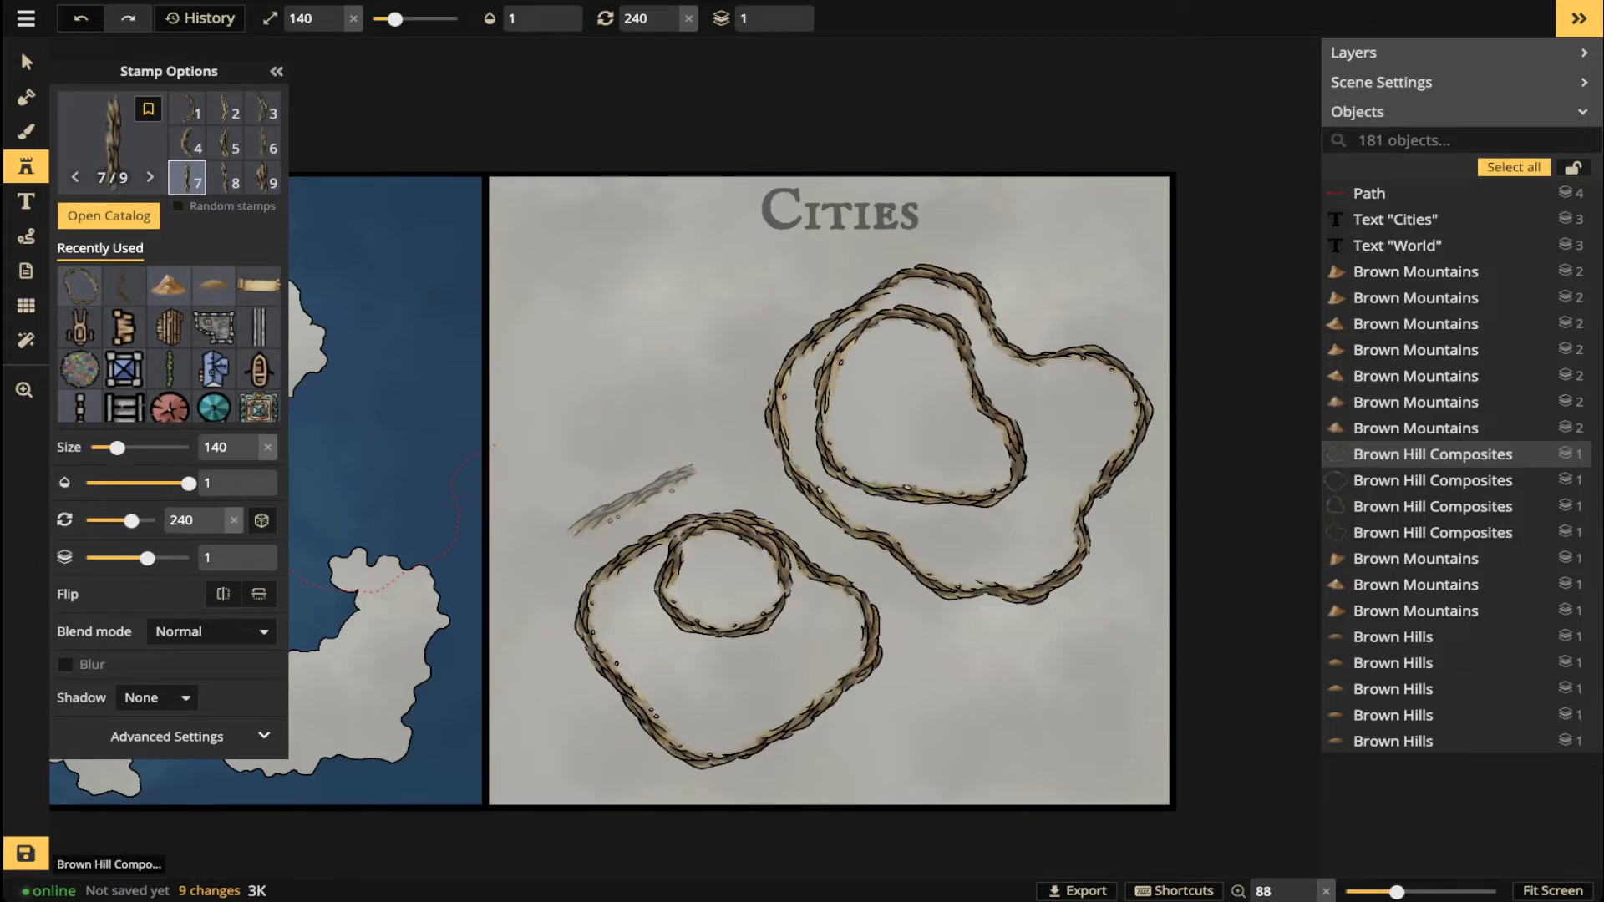
left_click(784, 24)
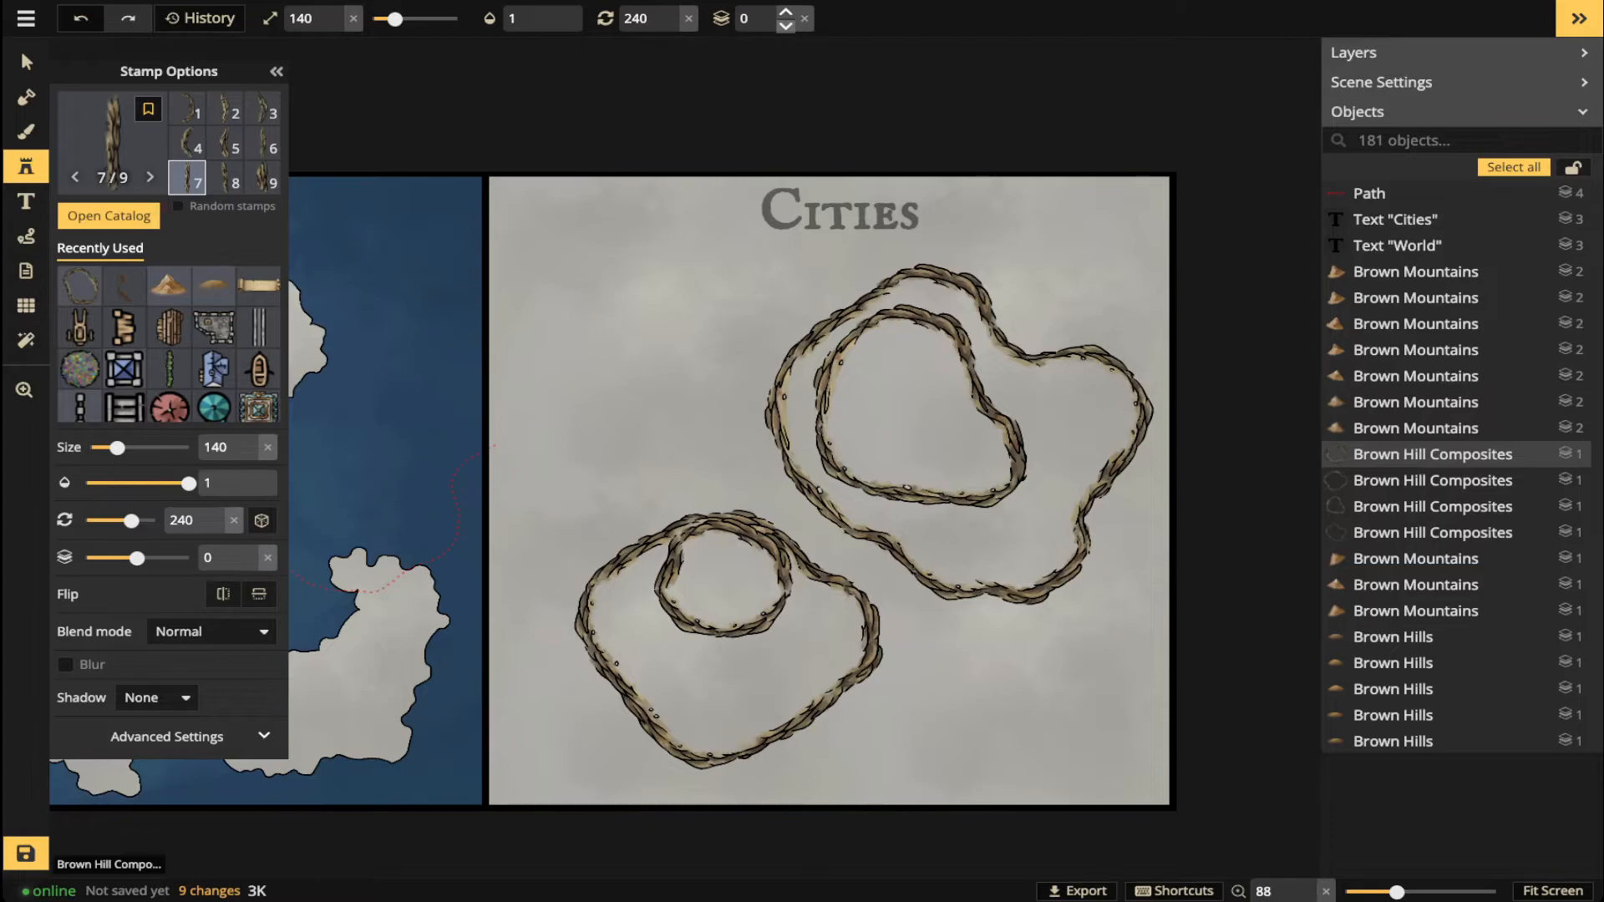
left_click(784, 25)
- Place the seventh hill variant at 240 degrees northwest of the southwestern ring, and extend it southwest with the sixth variant at 210 degrees
scroll(701, 467, "up", 2)
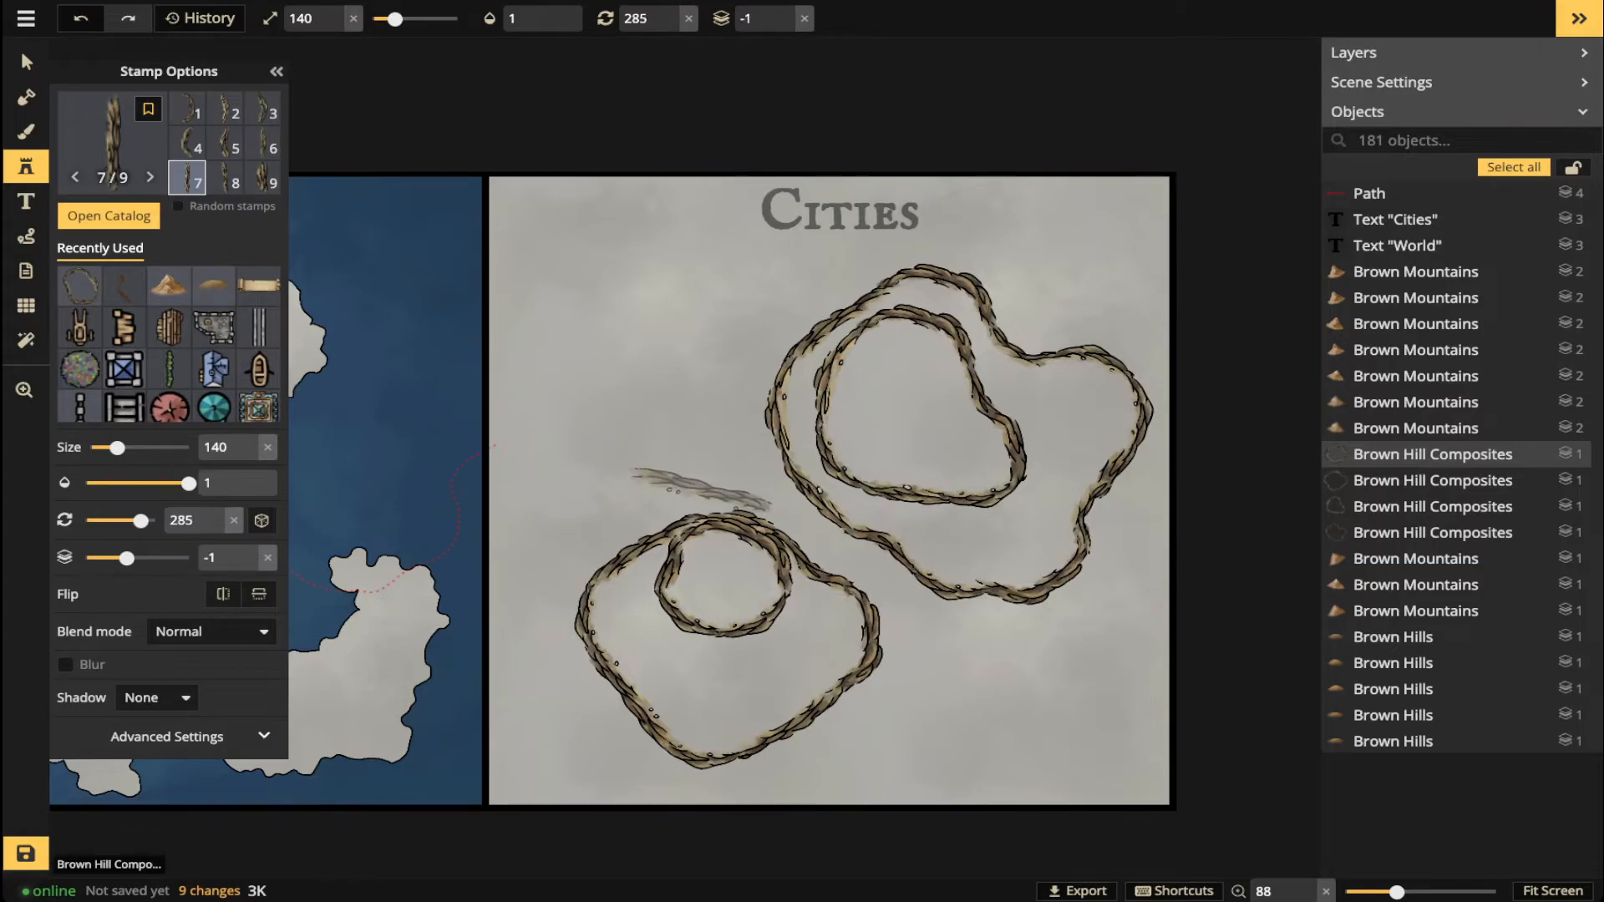
scroll(660, 467, "down", 2)
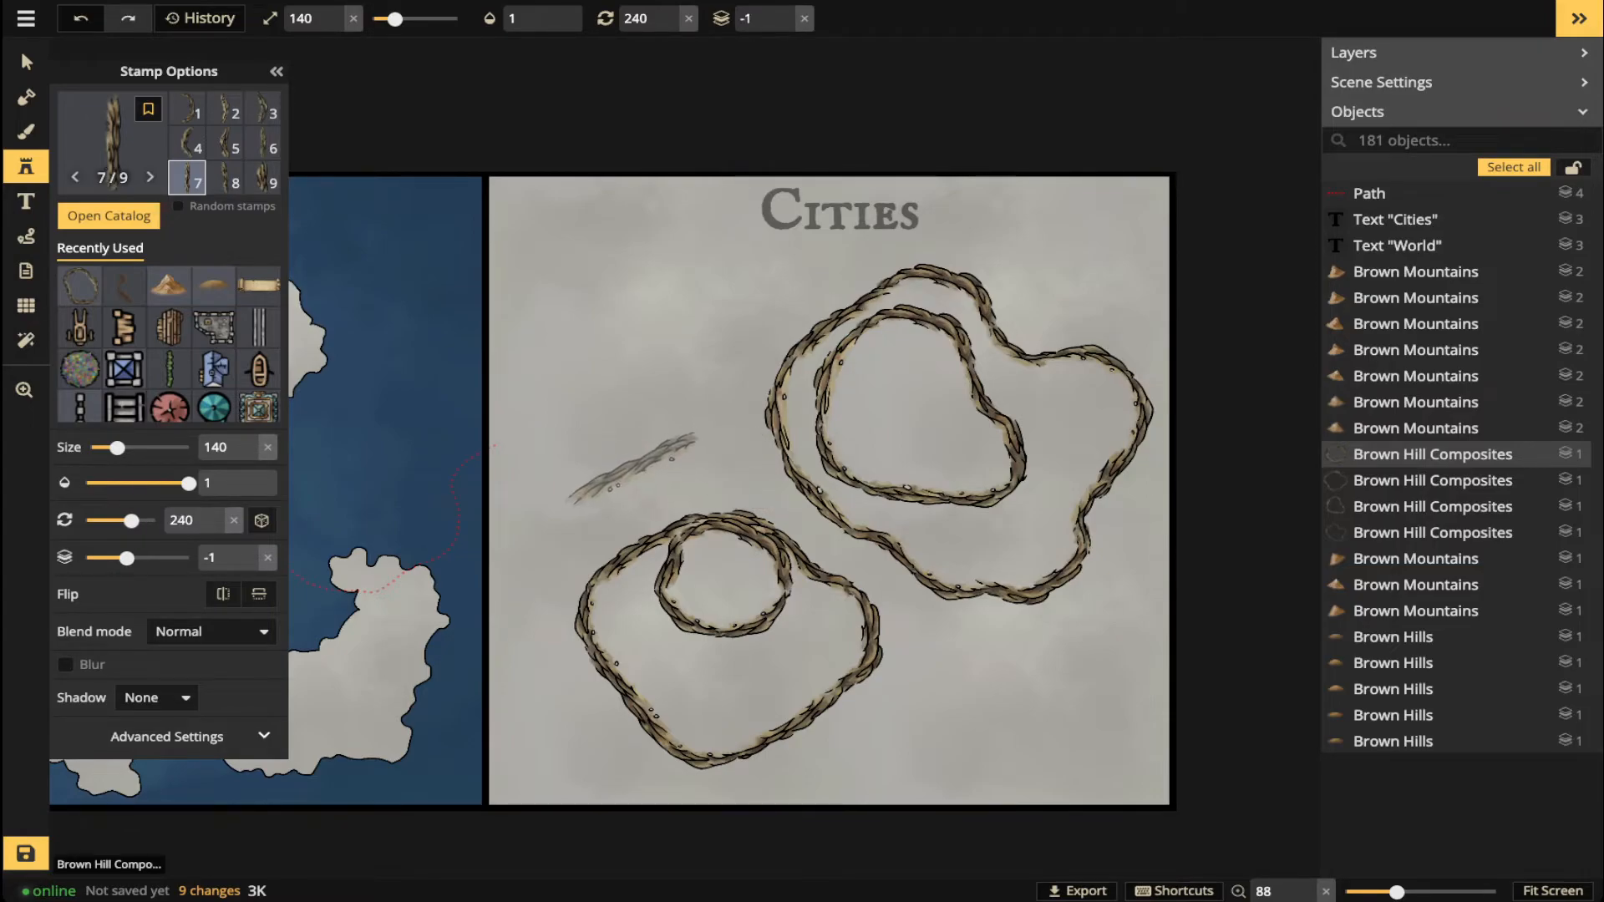
left_click(637, 482)
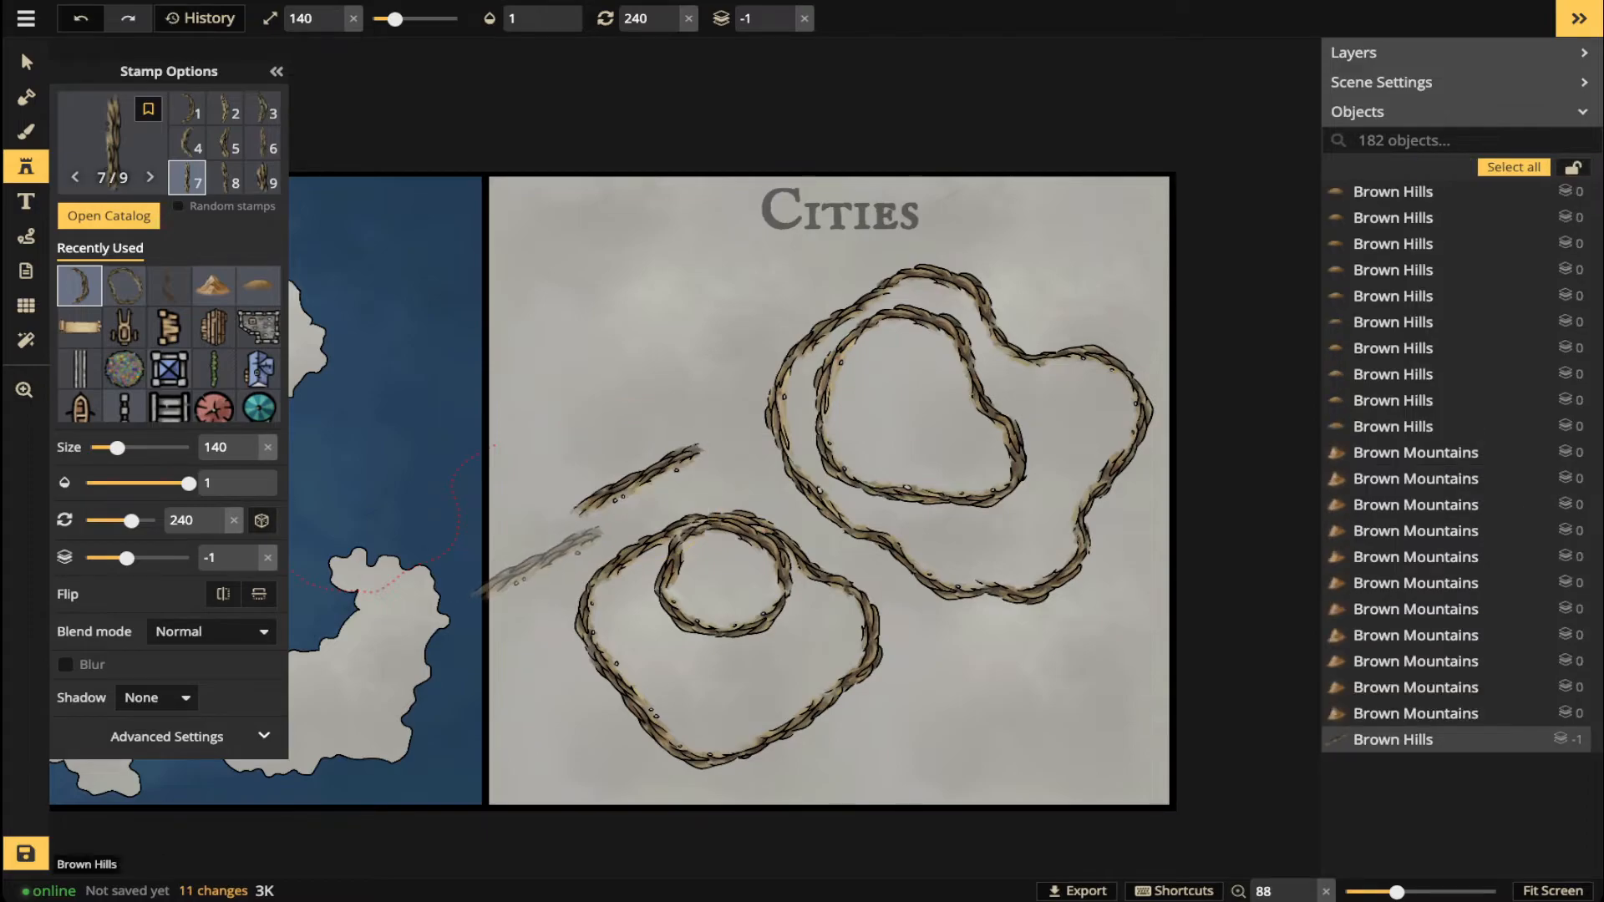
scroll(526, 555, "down", 2)
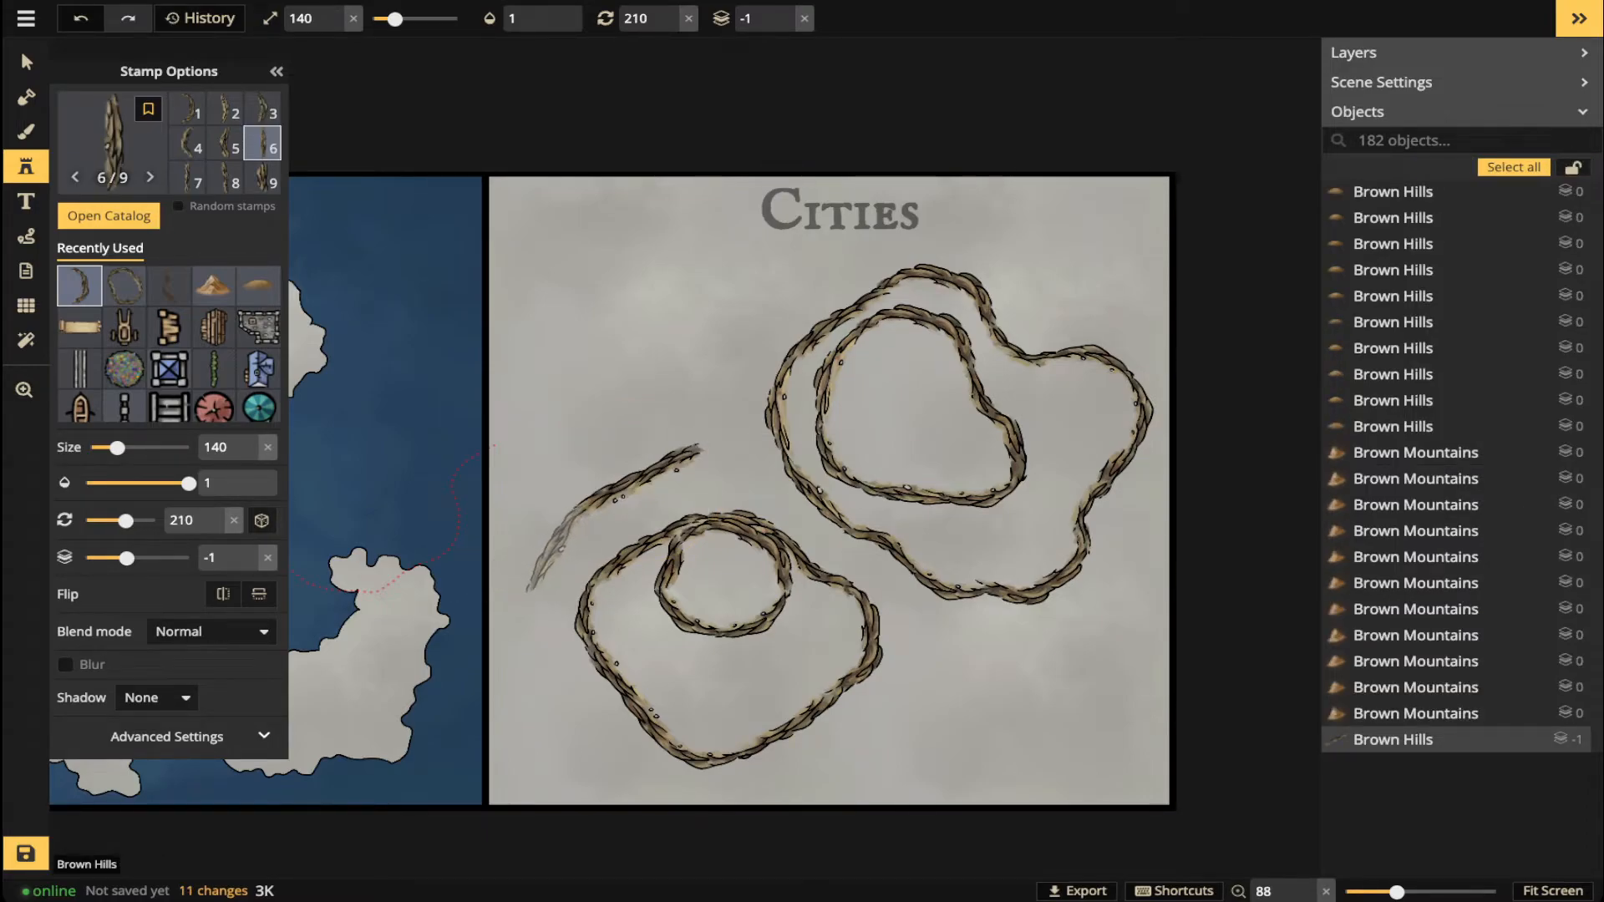
left_click(556, 549)
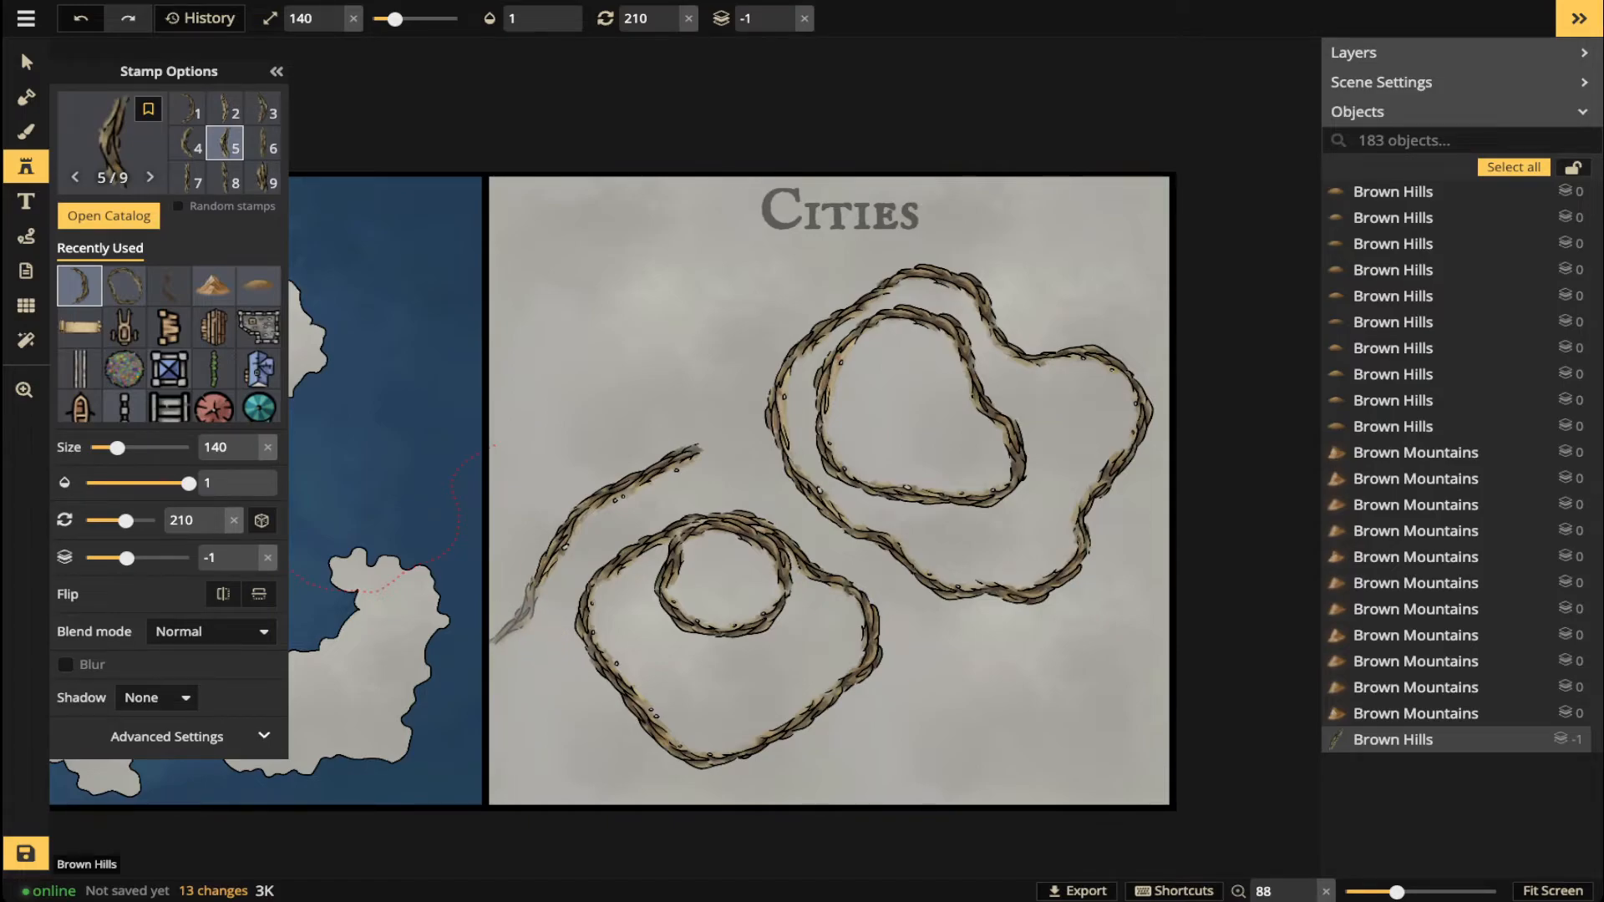
- Extend the open hill line with the fifth variant, at 225 degrees to the panel's western edge and at 195 degrees on its northeastern end
left_click(514, 610)
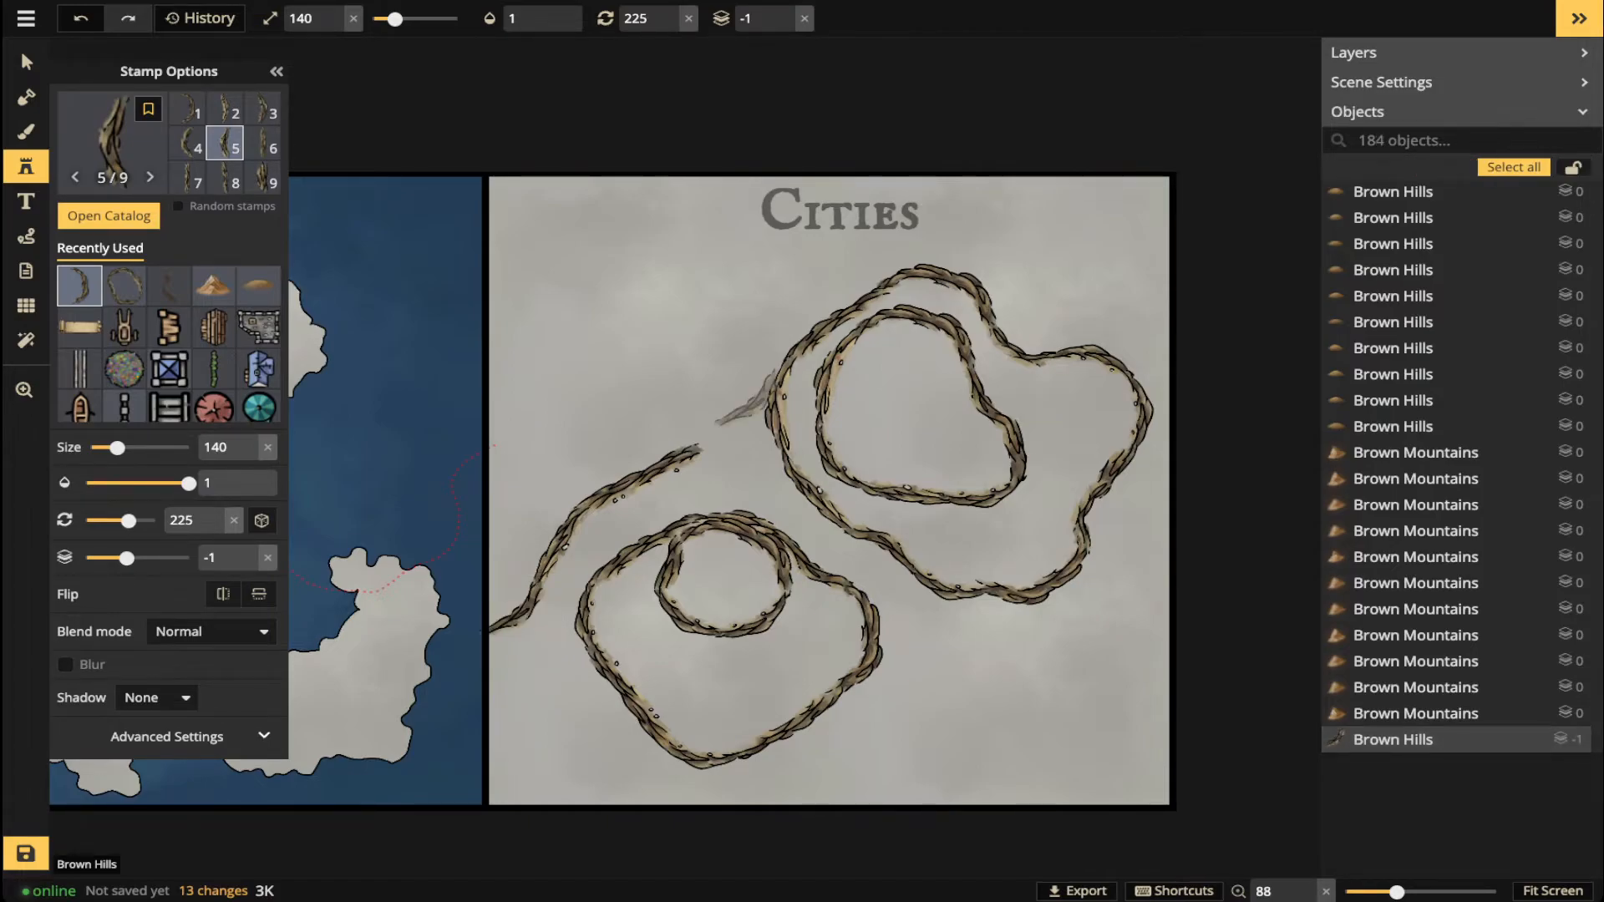
scroll(708, 414, "down", 2)
left_click(708, 414)
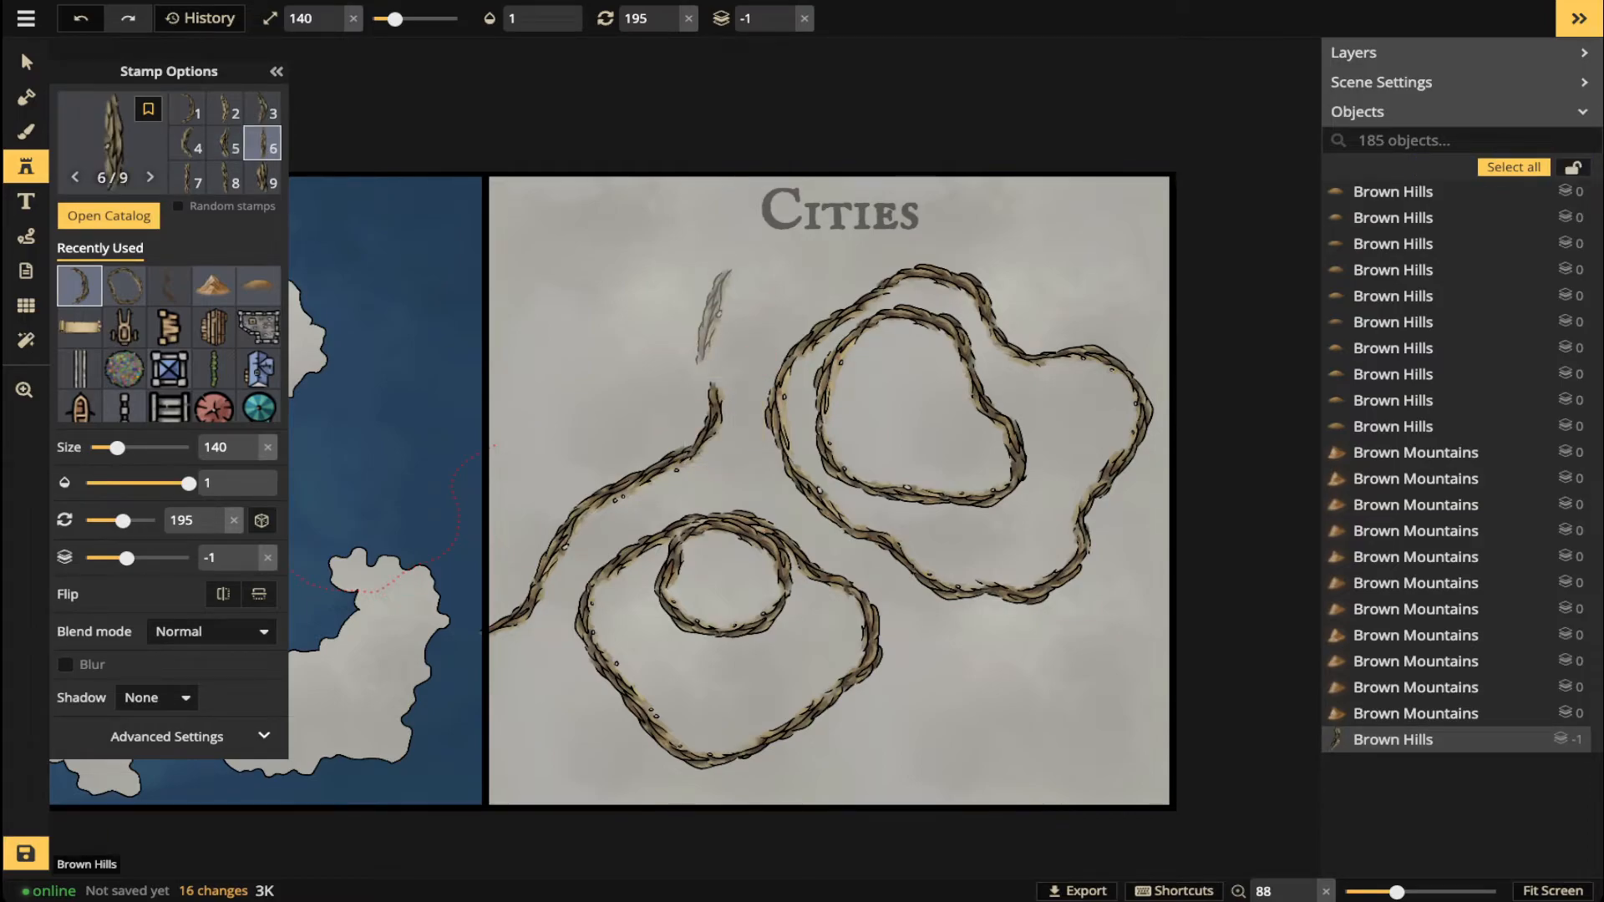
- Continue the hill line north with the sixth variant at 180 degrees, and northeast toward the Cities title with the seventh at 225 degrees
scroll(712, 330, "down", 1)
left_click(712, 342)
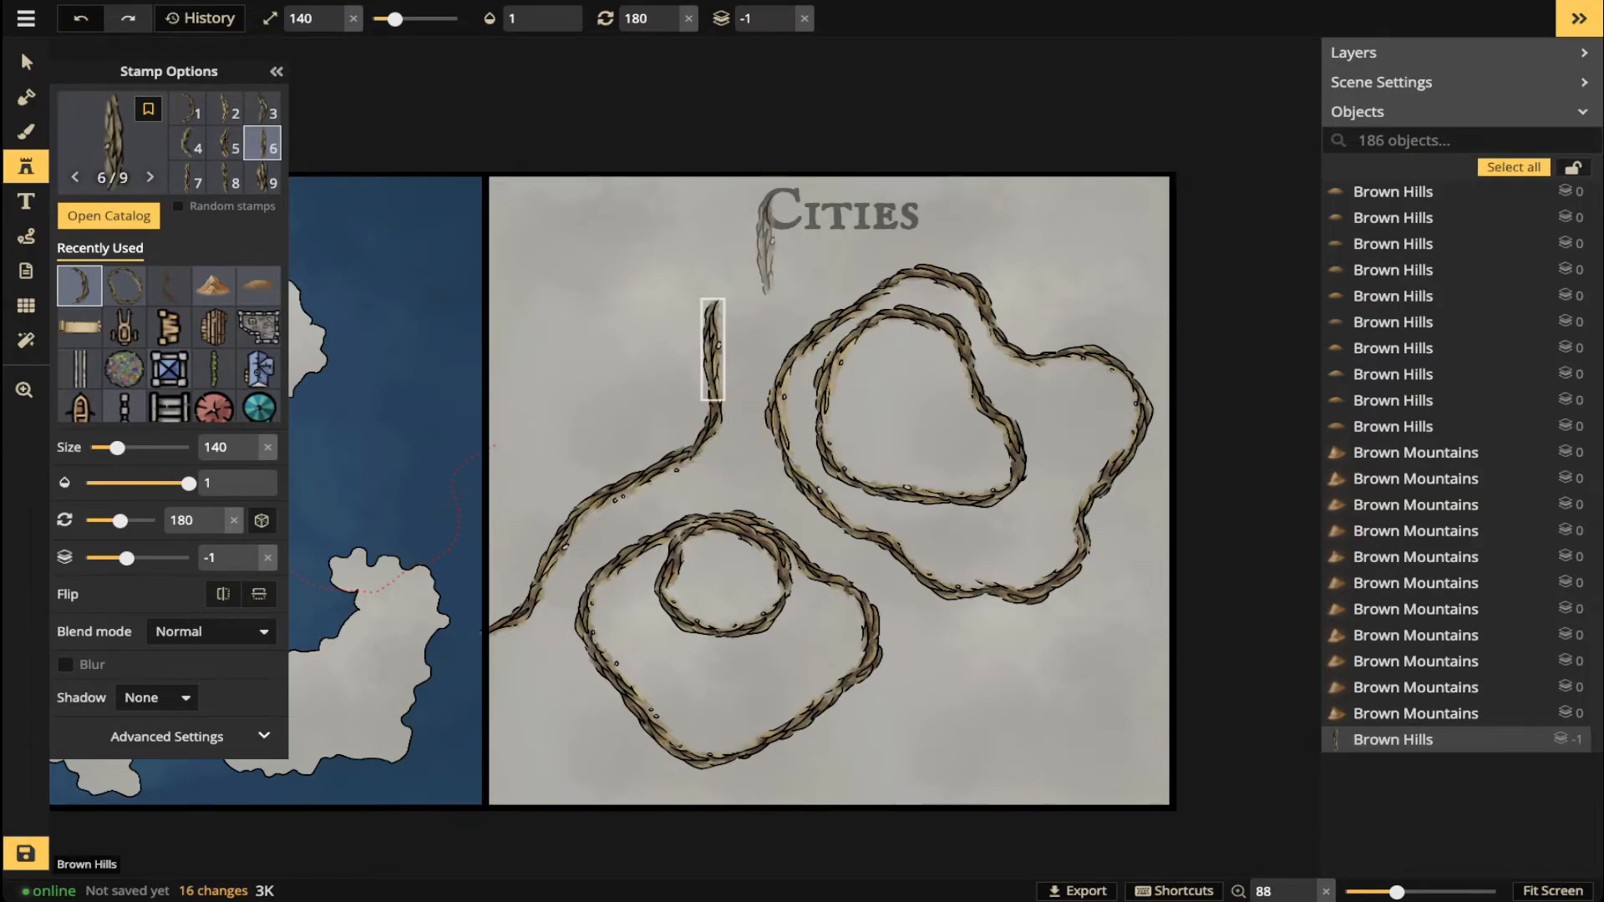
key("7")
scroll(772, 260, "up", 3)
scroll(760, 274, "up", 1)
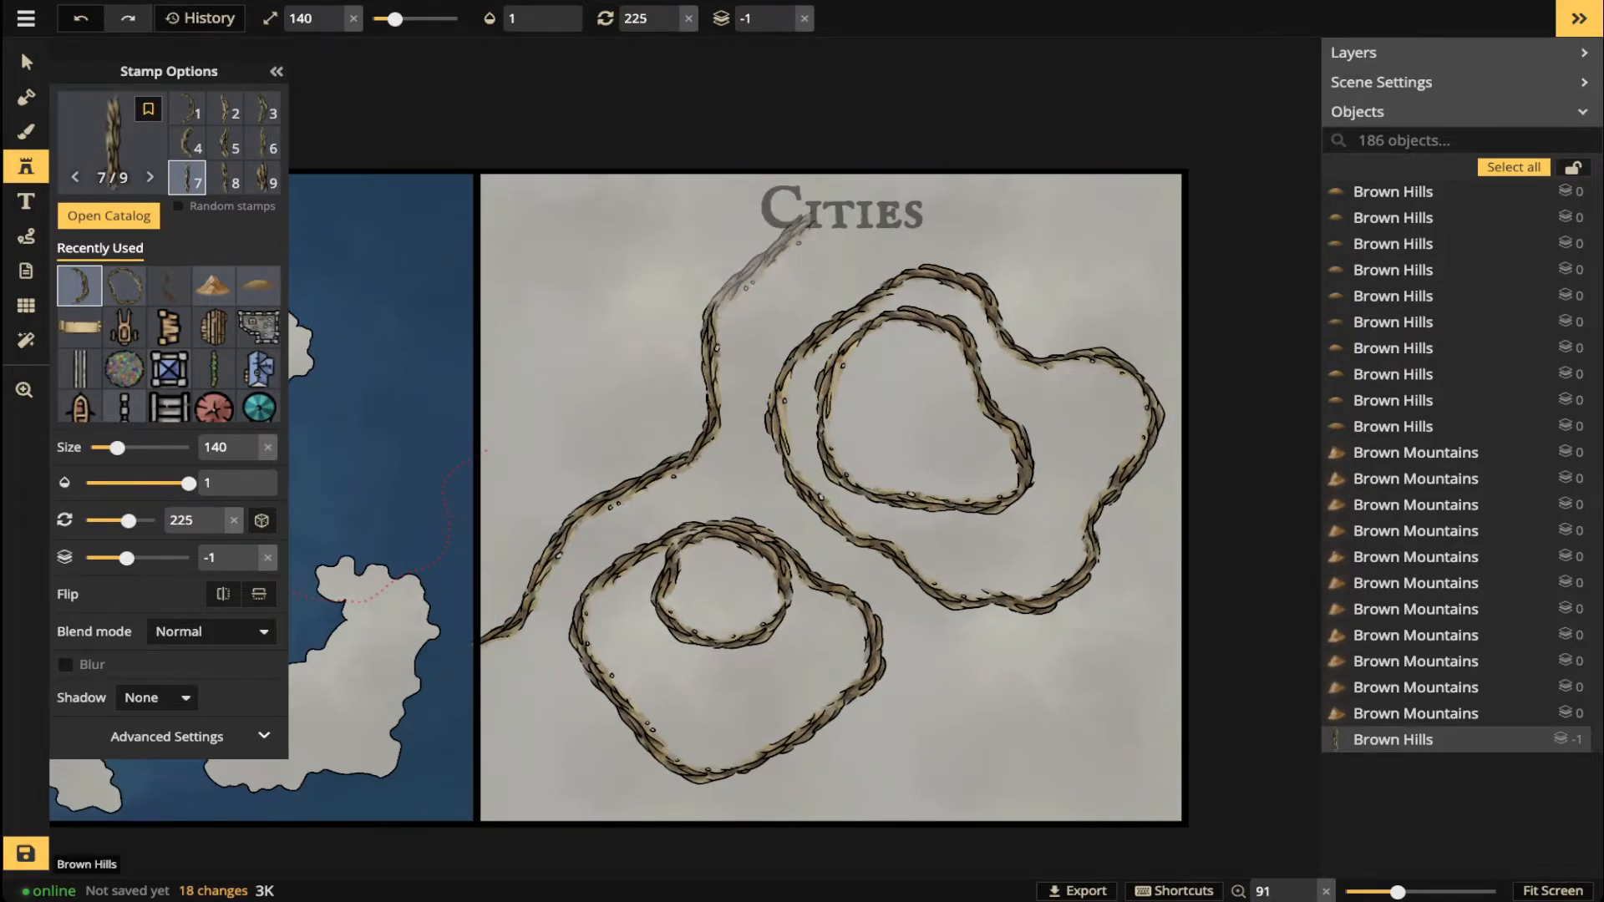
left_click(759, 270)
key("Escape")
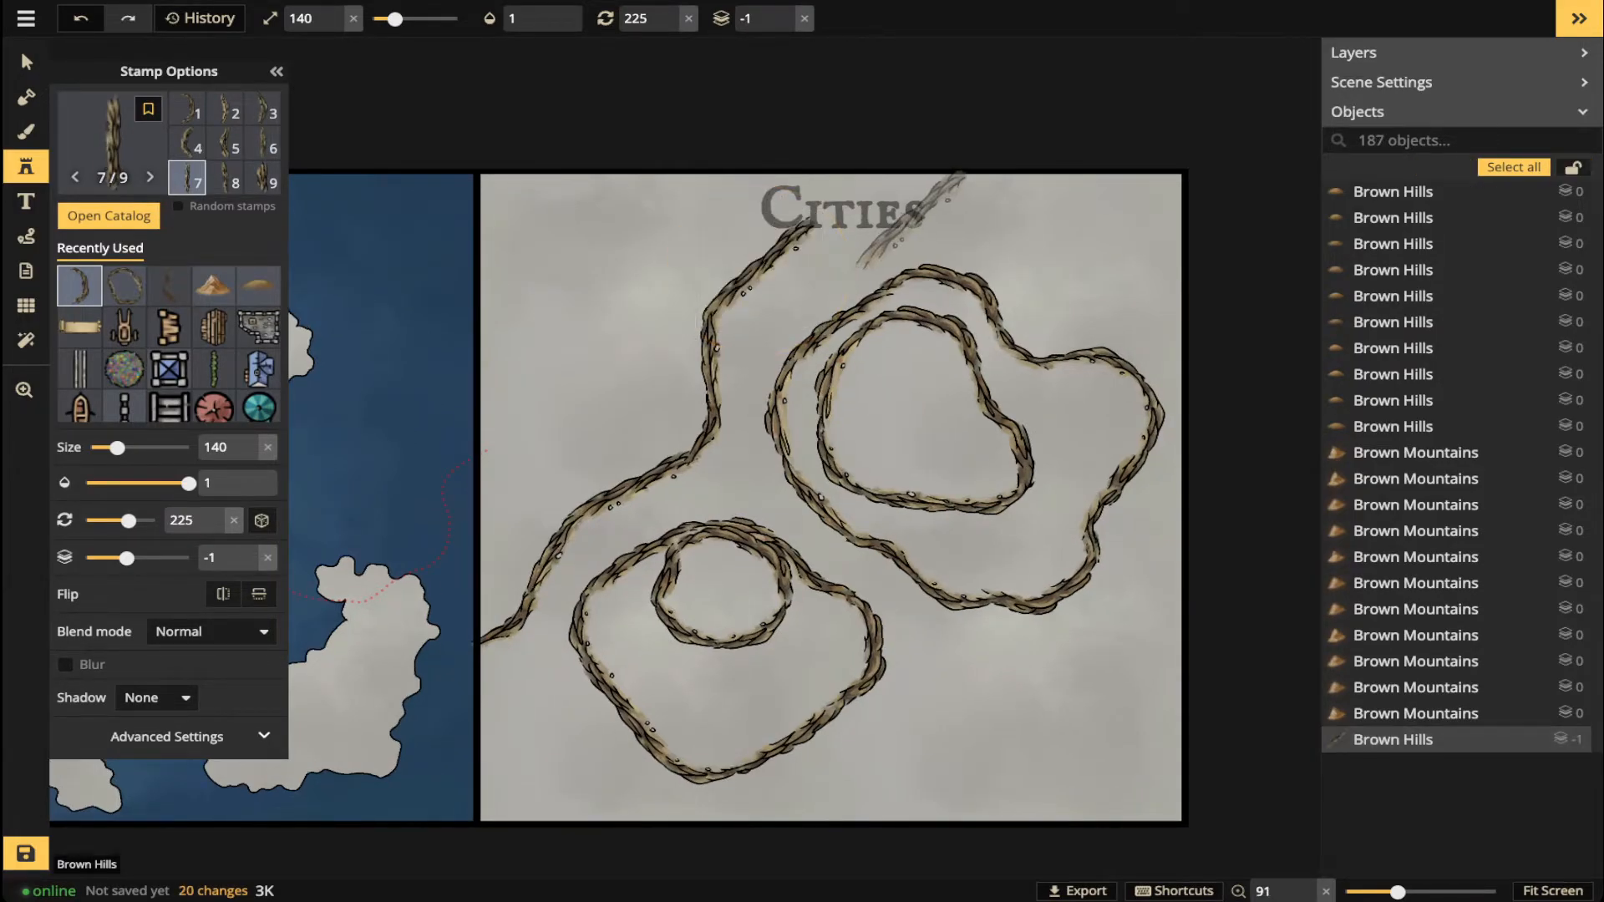
- Extend the hill line east past the Cities title with the eighth variant, first at 255 degrees and again at 270 degrees
key("8")
scroll(879, 219, "up", 1)
scroll(877, 215, "up", 1)
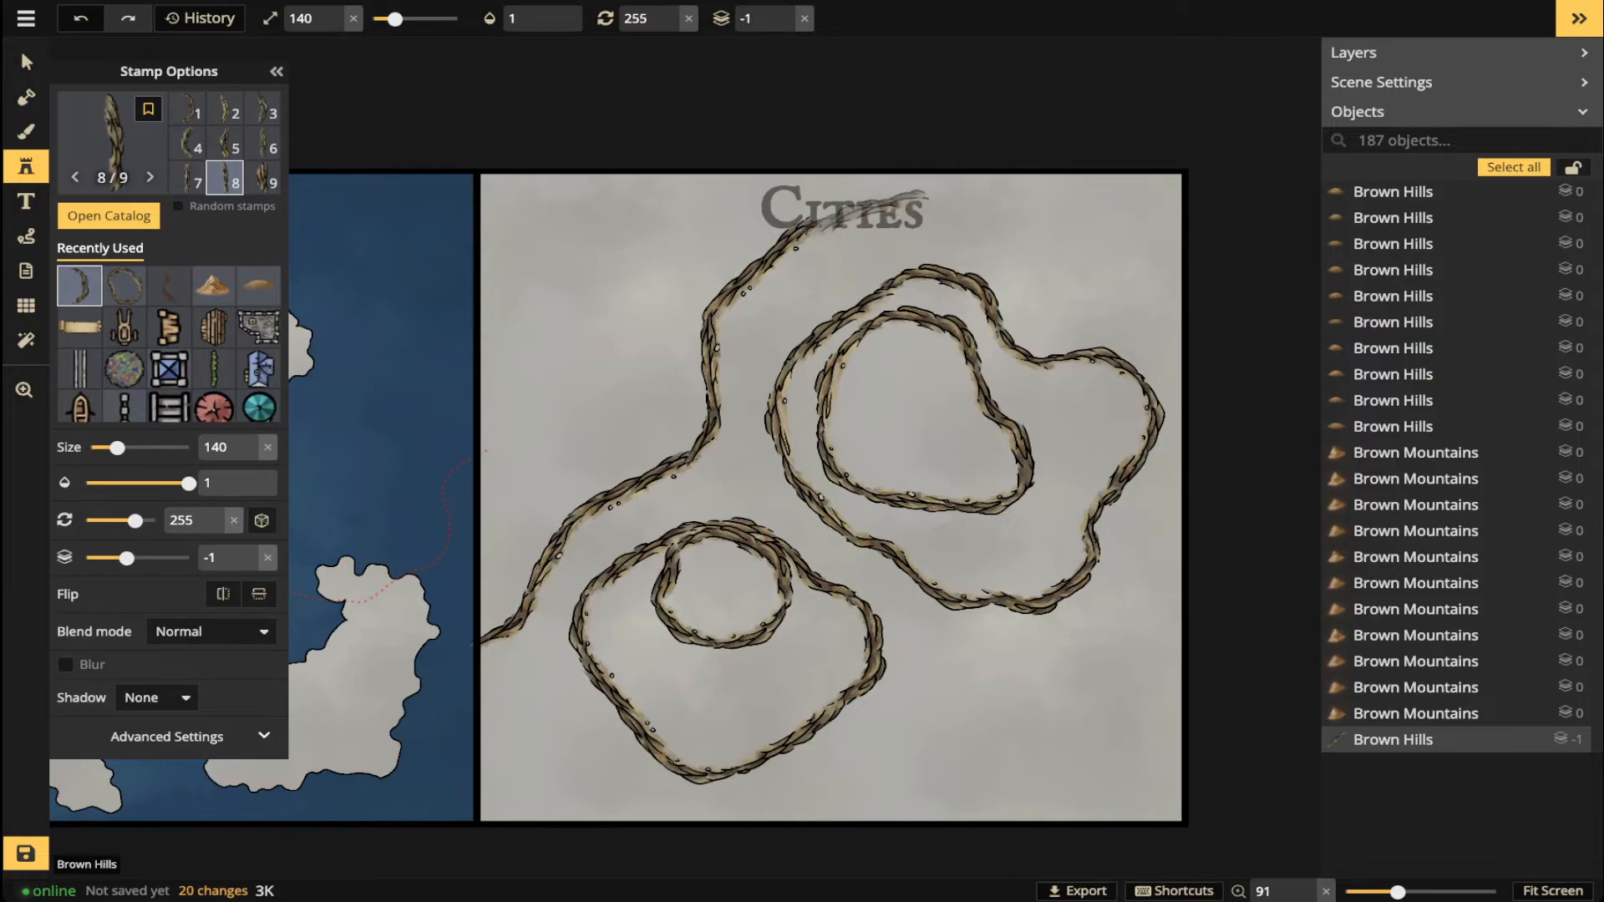
left_click(869, 208)
key("Escape")
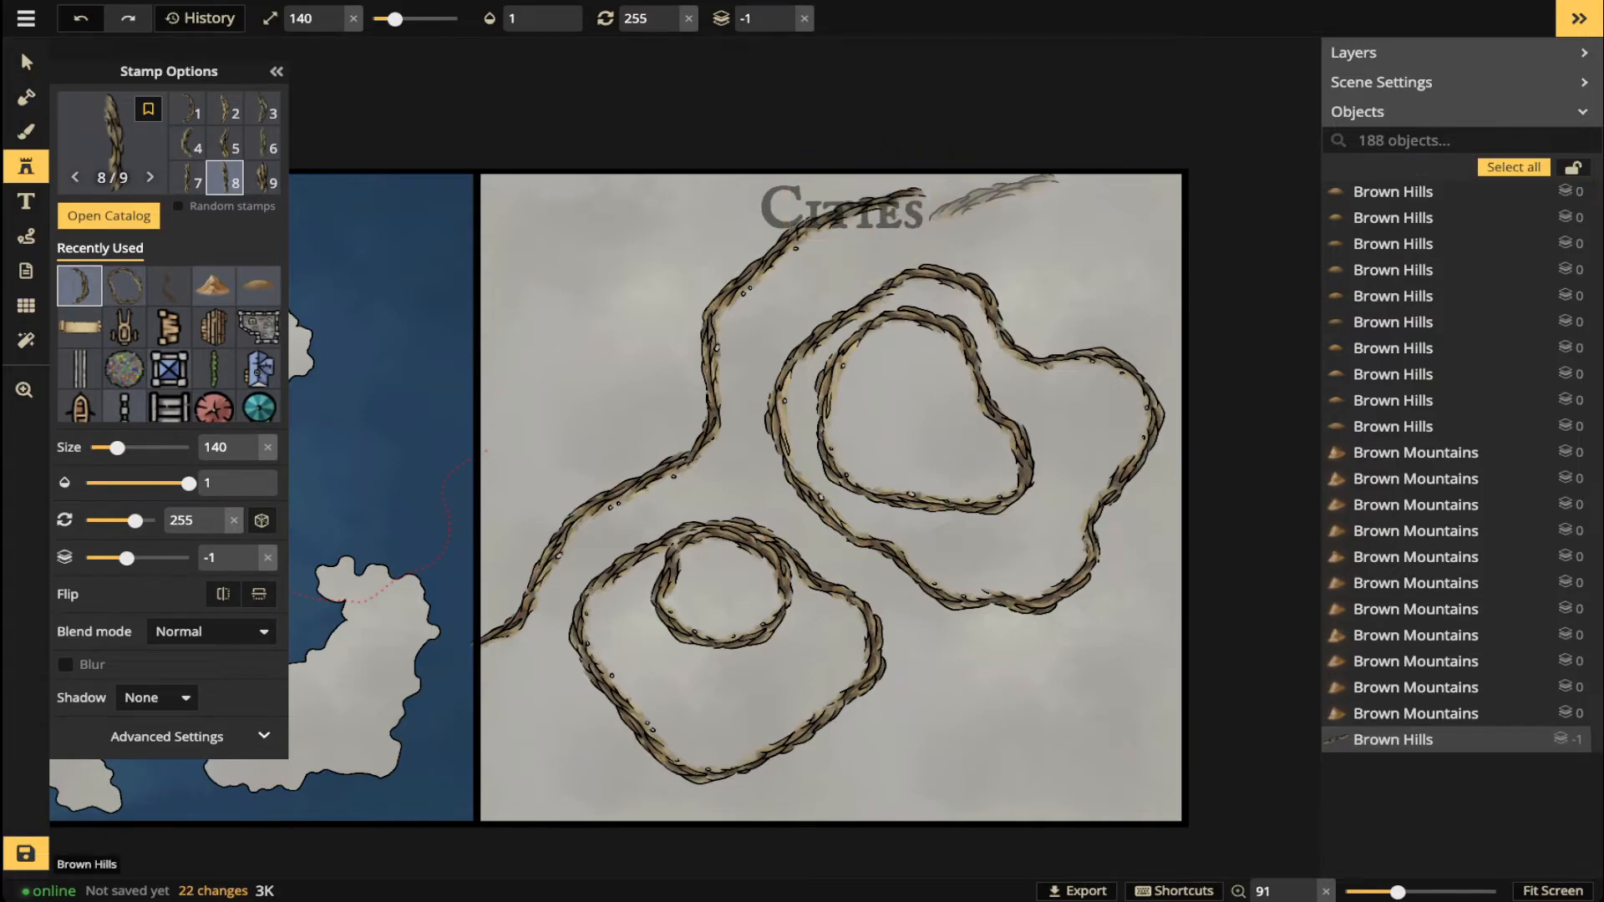
scroll(990, 193, "up", 1)
left_click(986, 188)
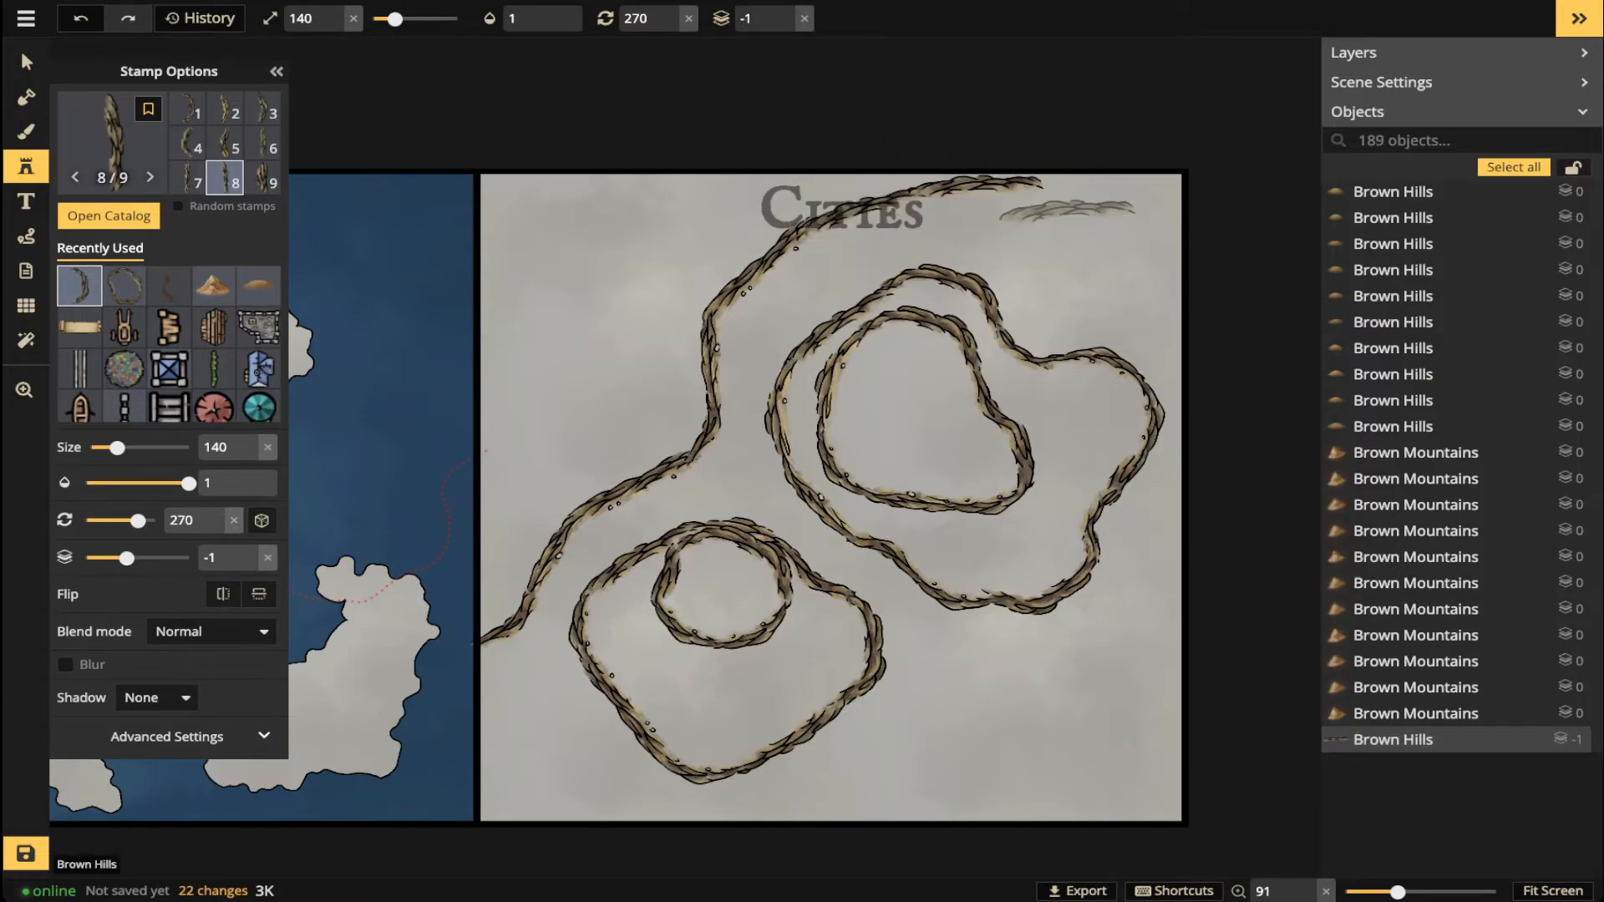
- Extend the long ridge along the Cities map's upper edge with a variant 5 Brown Hills stamp
key("5")
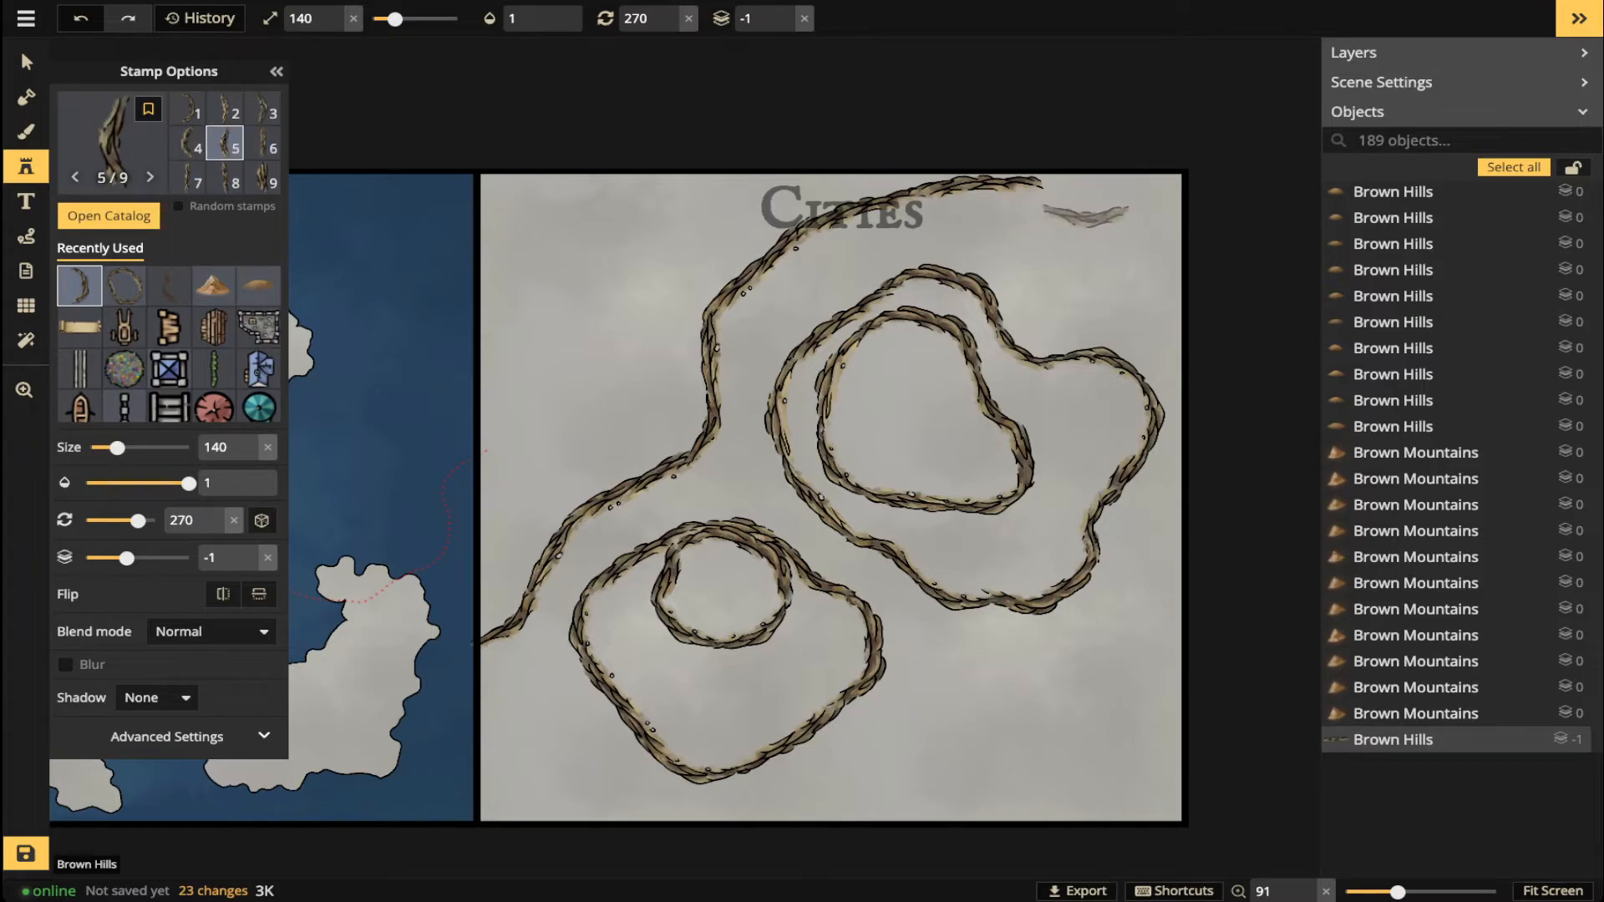
left_click(1073, 177)
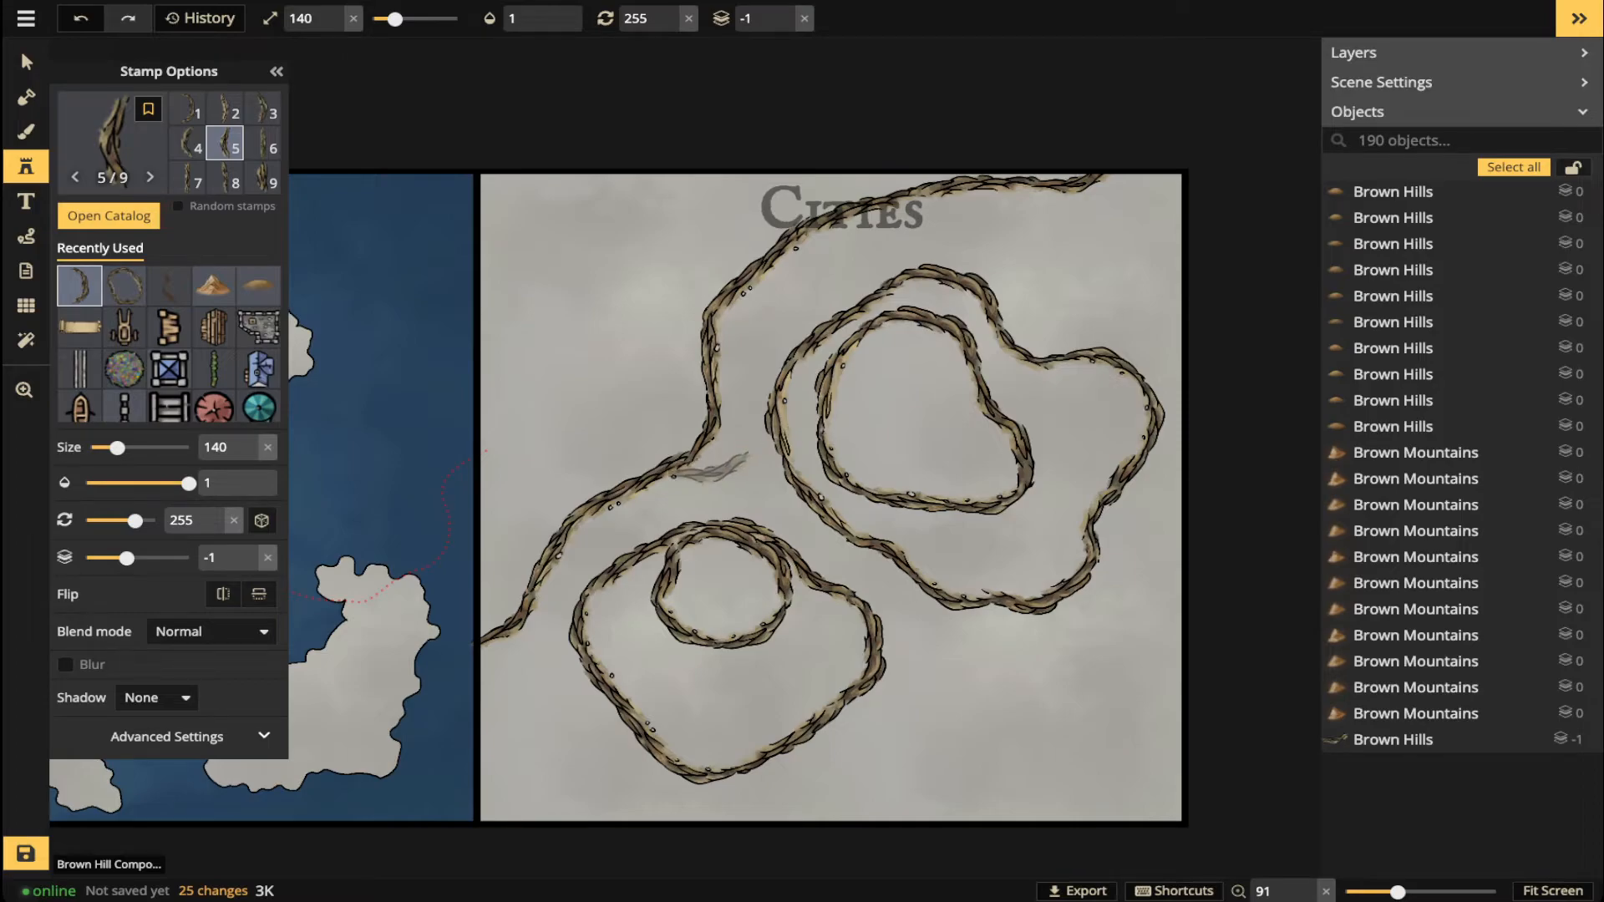
- Place a variant 3 Brown Hills segment rotated to 180 just outside the lower-left ring's western side
key("4")
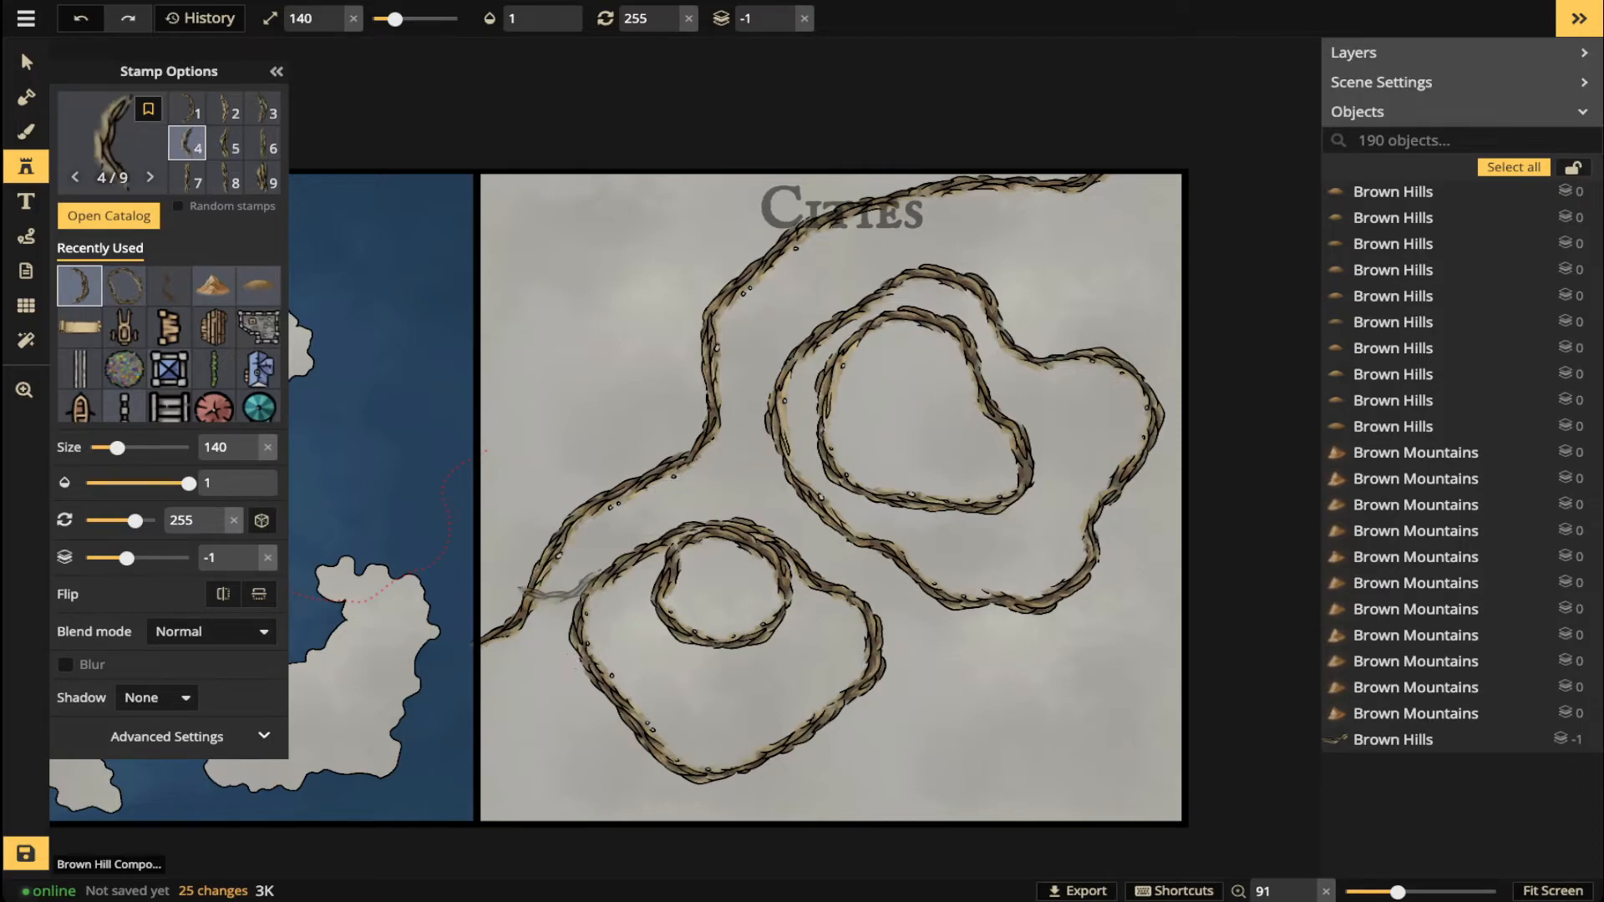
key("3")
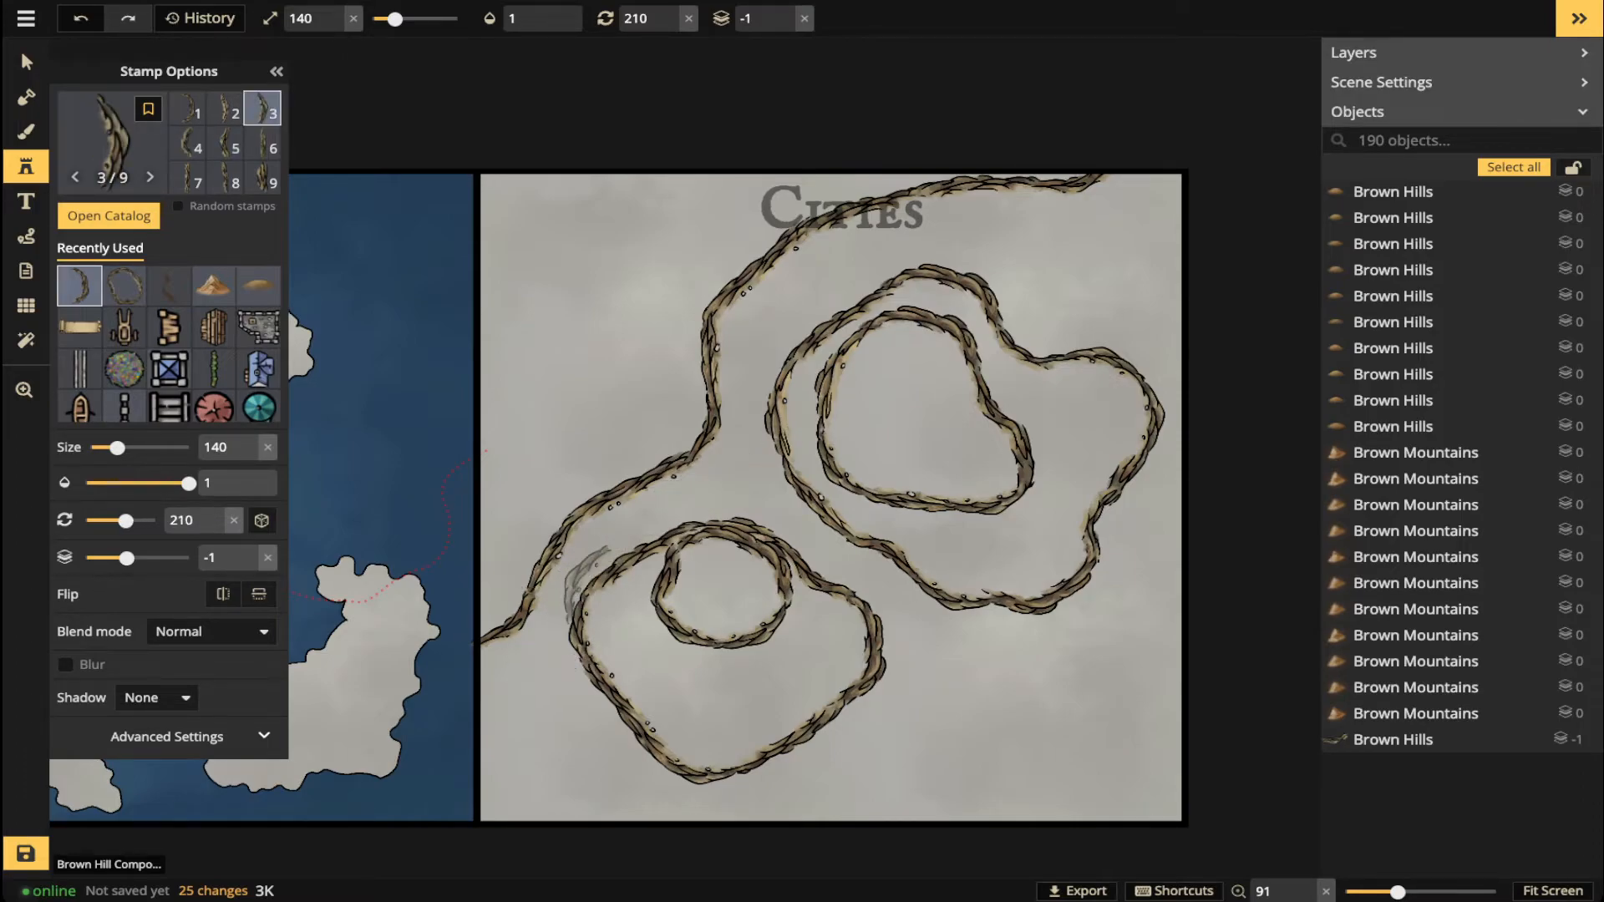
scroll(560, 630, "down", 1)
left_click(551, 644)
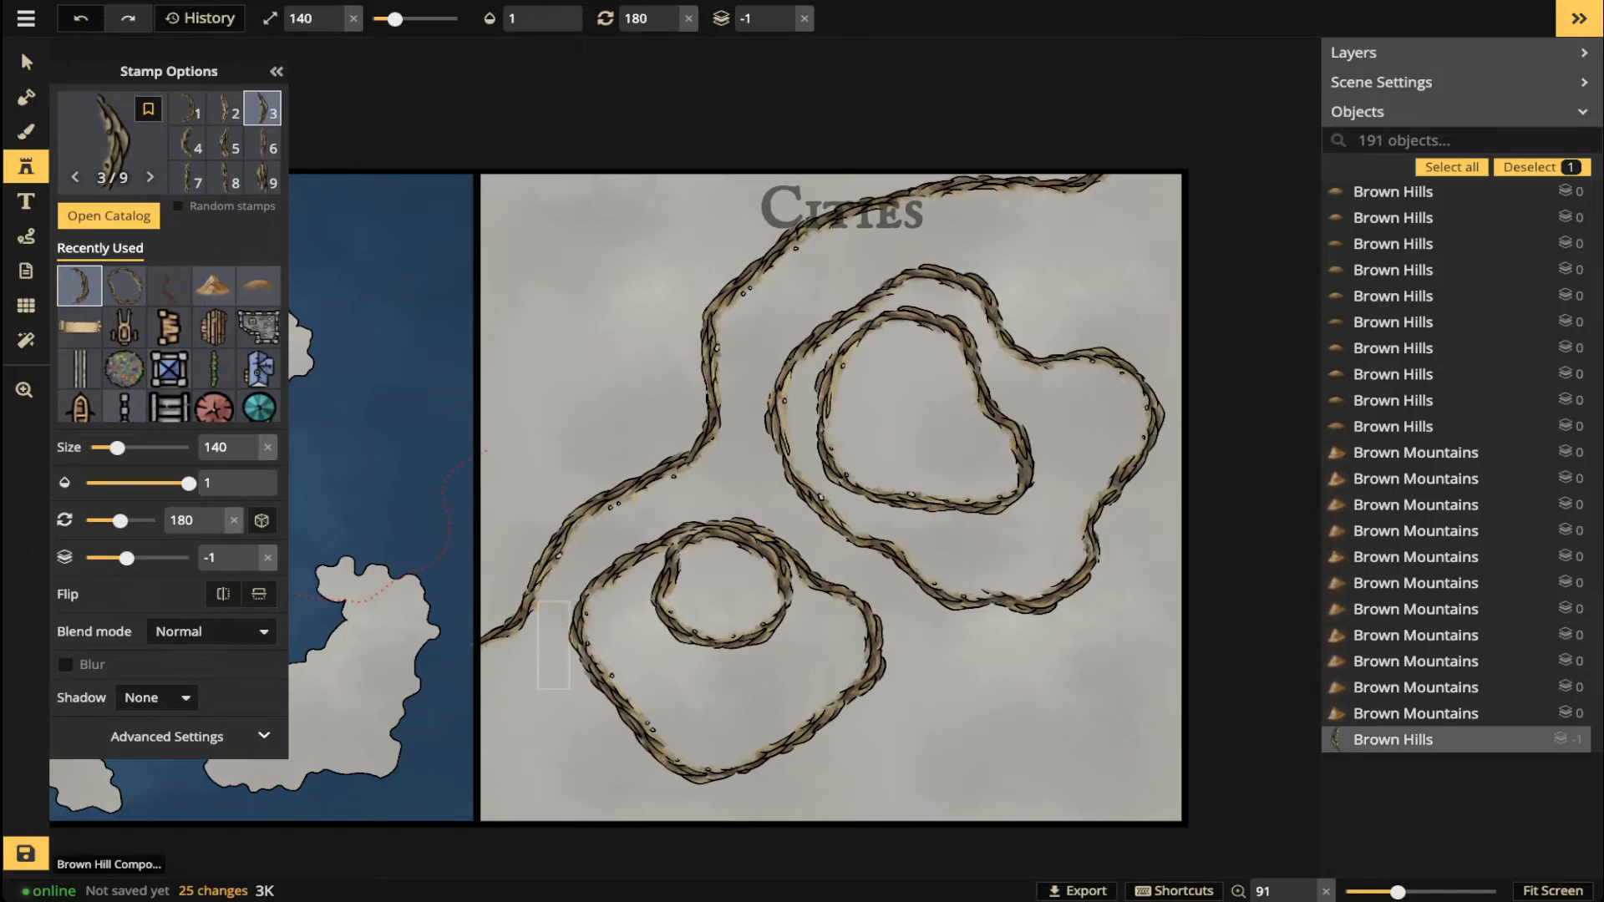
- Continue the short ridge beside the lower-left ring southward with two variant 9 Brown Hills segments, the second rotated to 195
key("2")
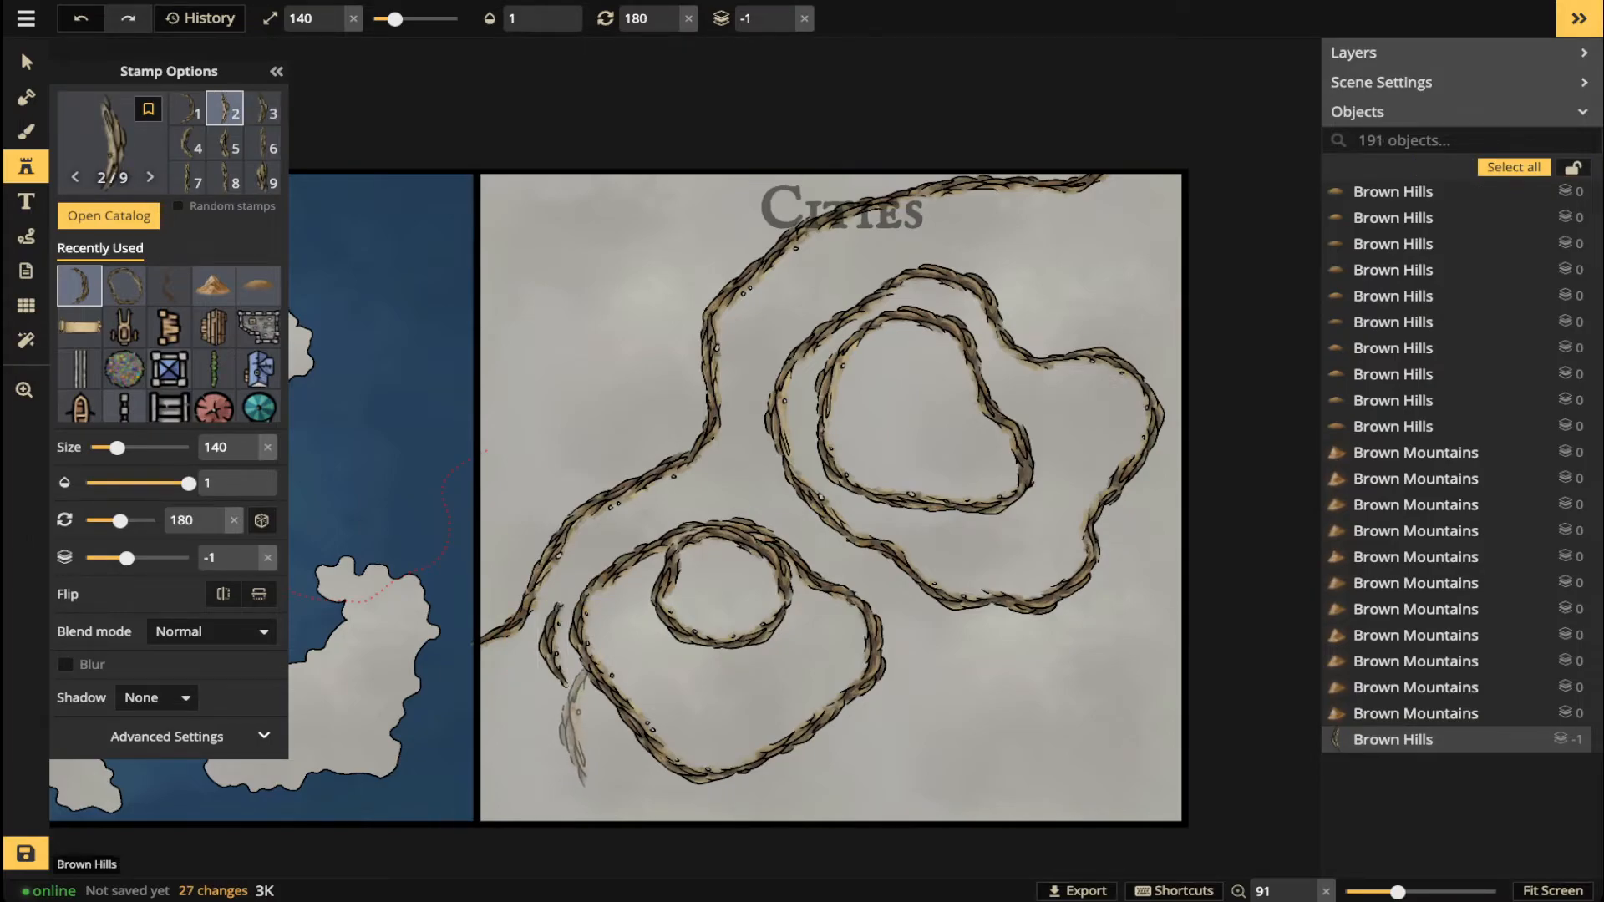
scroll(568, 718, "down", 2)
key("1")
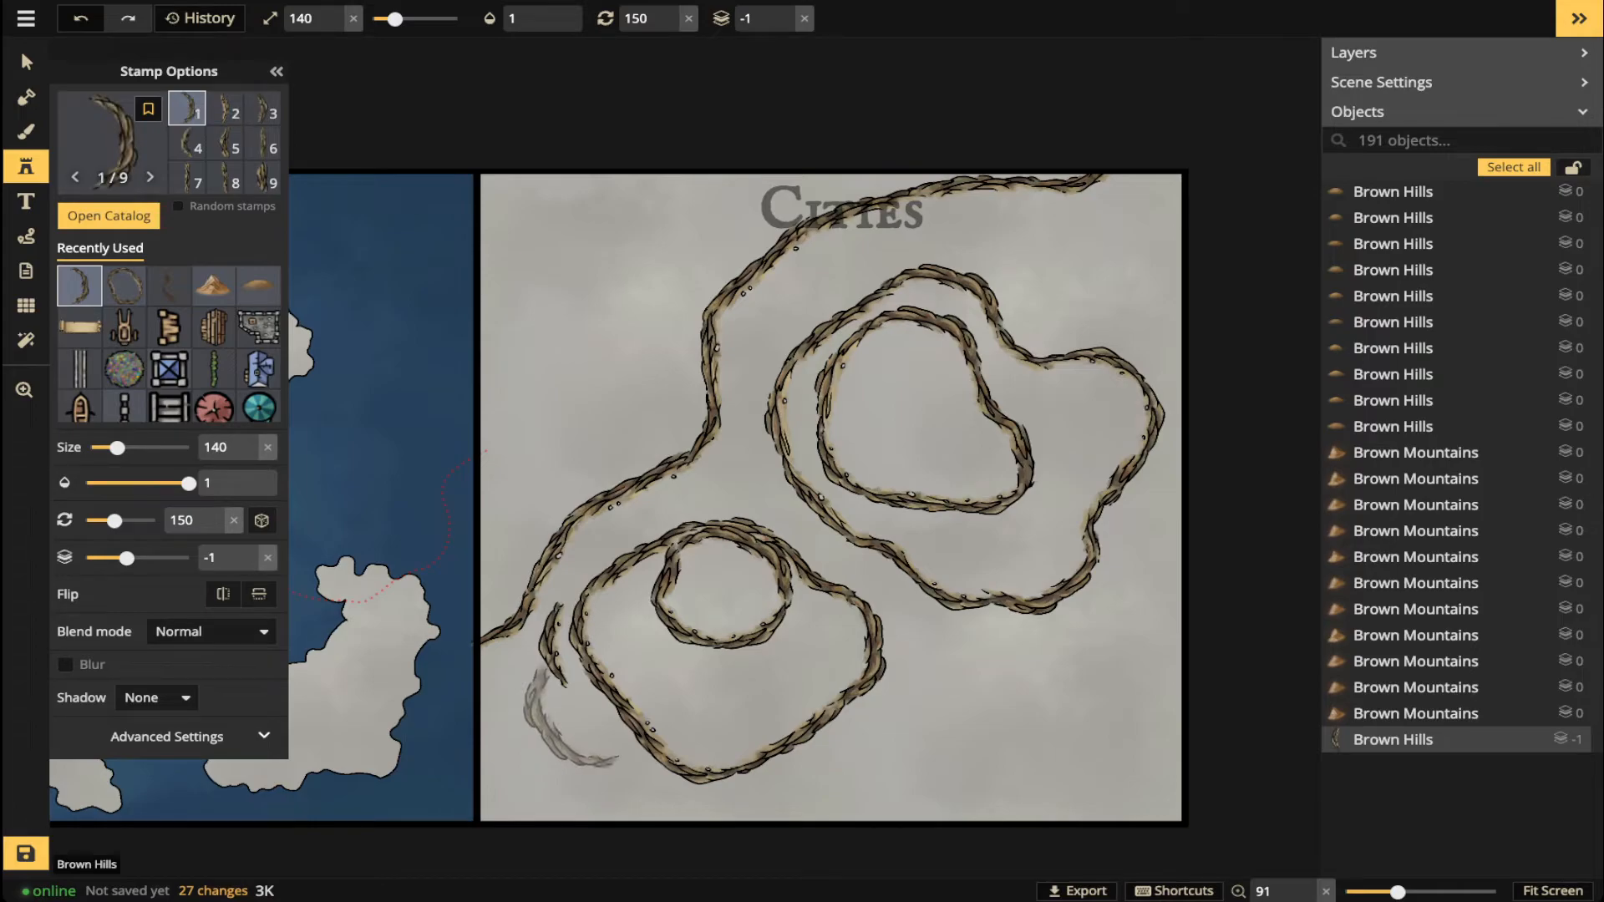
key("9")
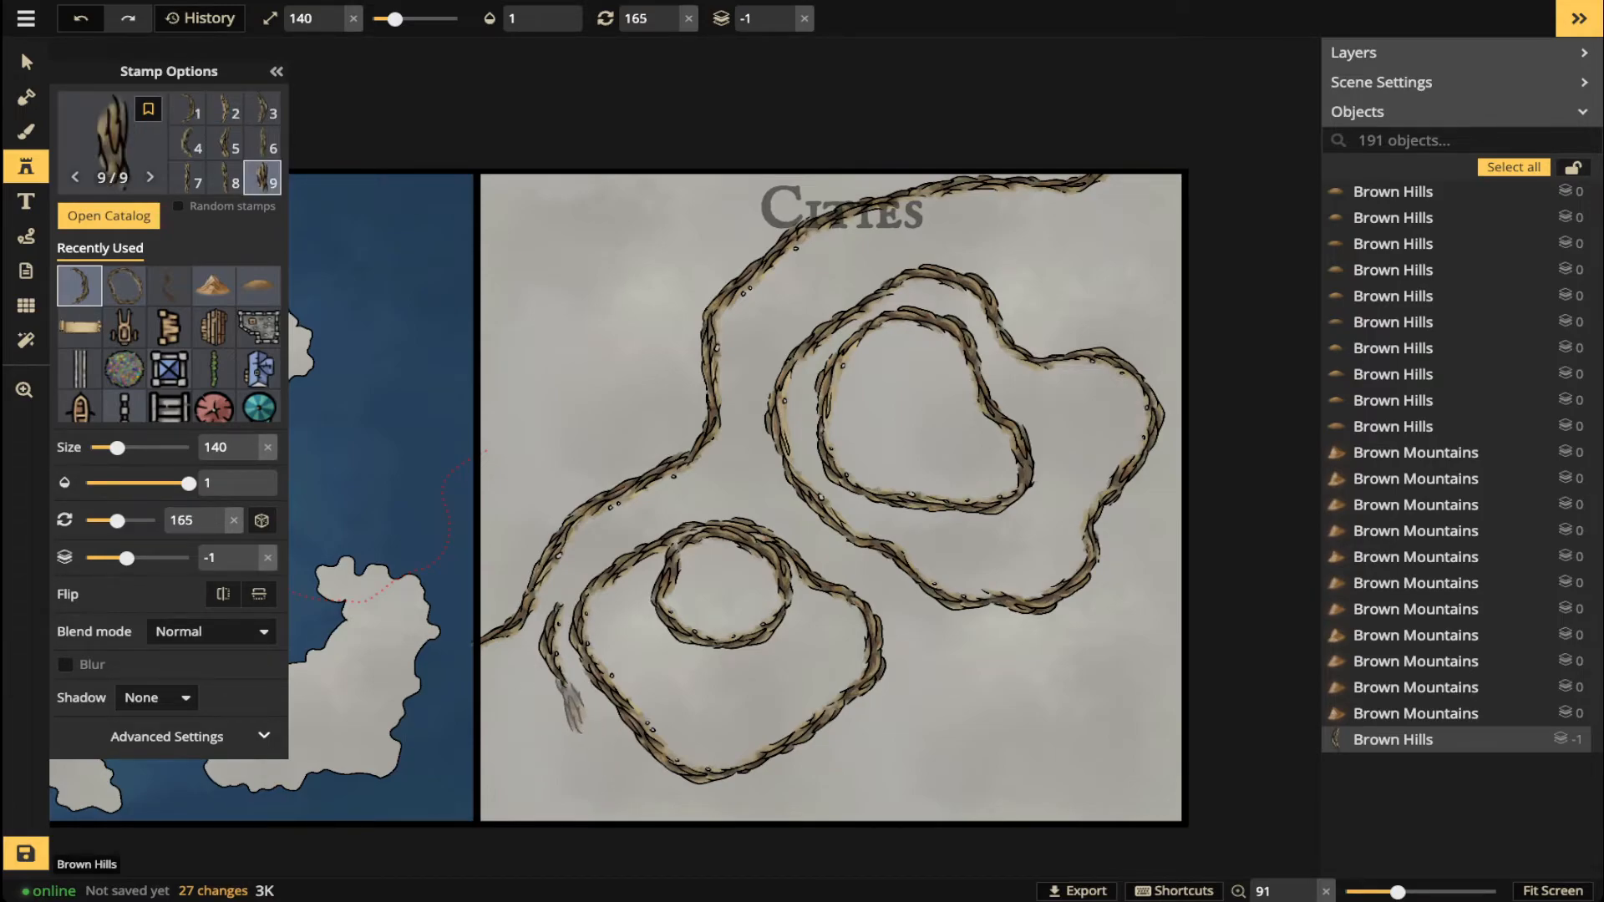
left_click(568, 700)
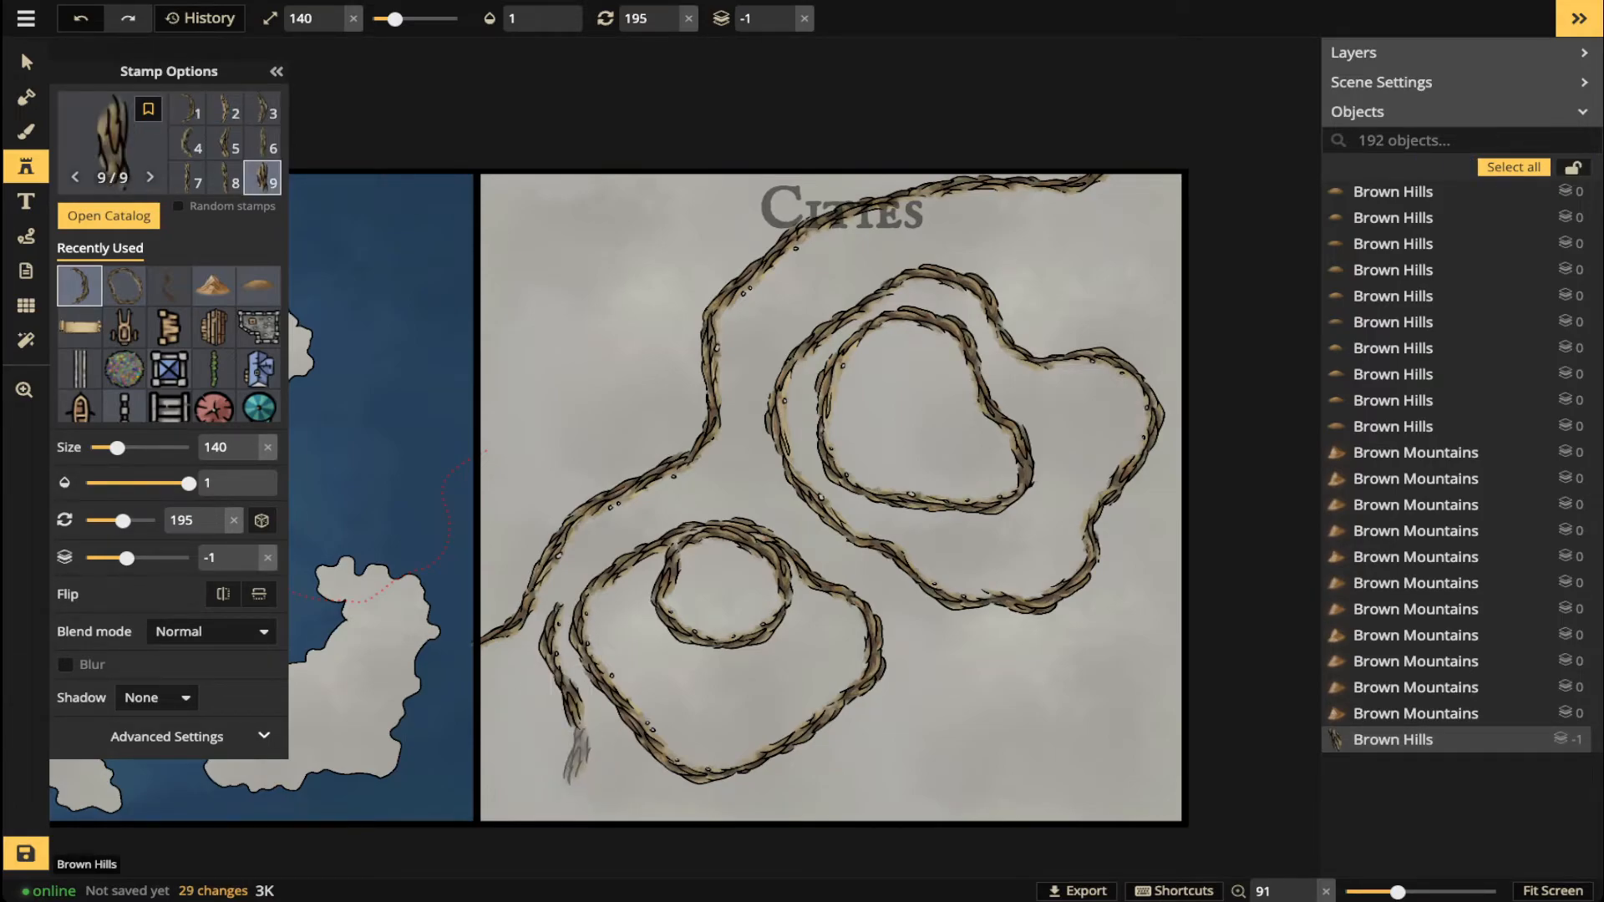
left_click(574, 743)
- Place a variant 6 Brown Hill Composites outline at size 170, rotated to 325, overlapping the Cities map's lower-right corner
left_click_drag(953, 615, 743, 641)
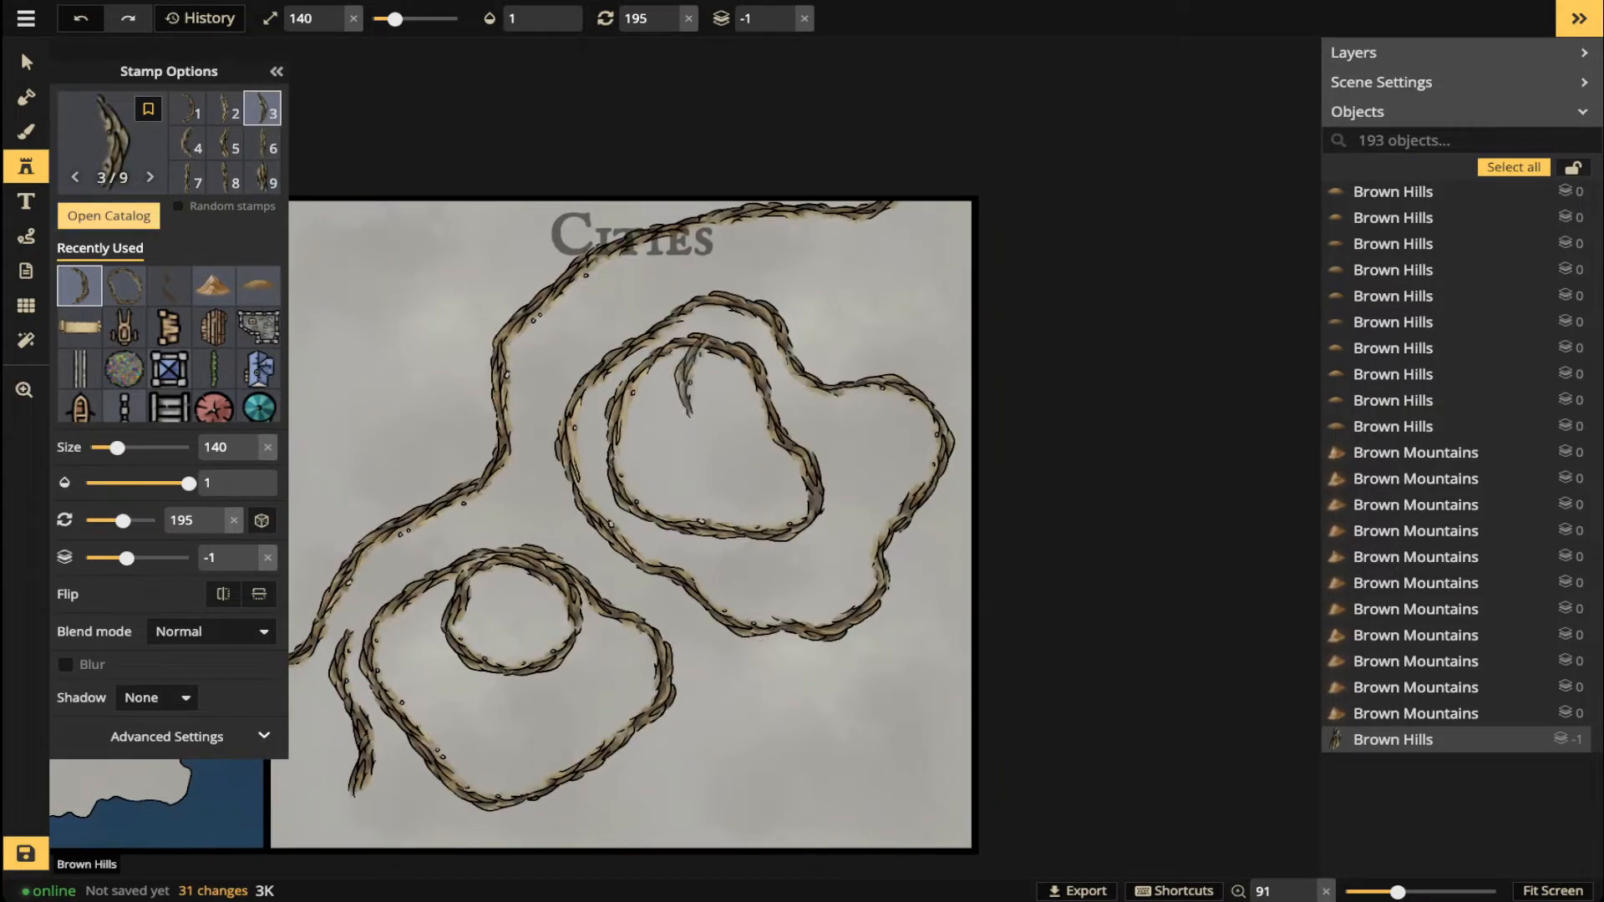
left_click(124, 286)
left_click_drag(787, 614, 829, 386)
scroll(838, 545, "up", 2)
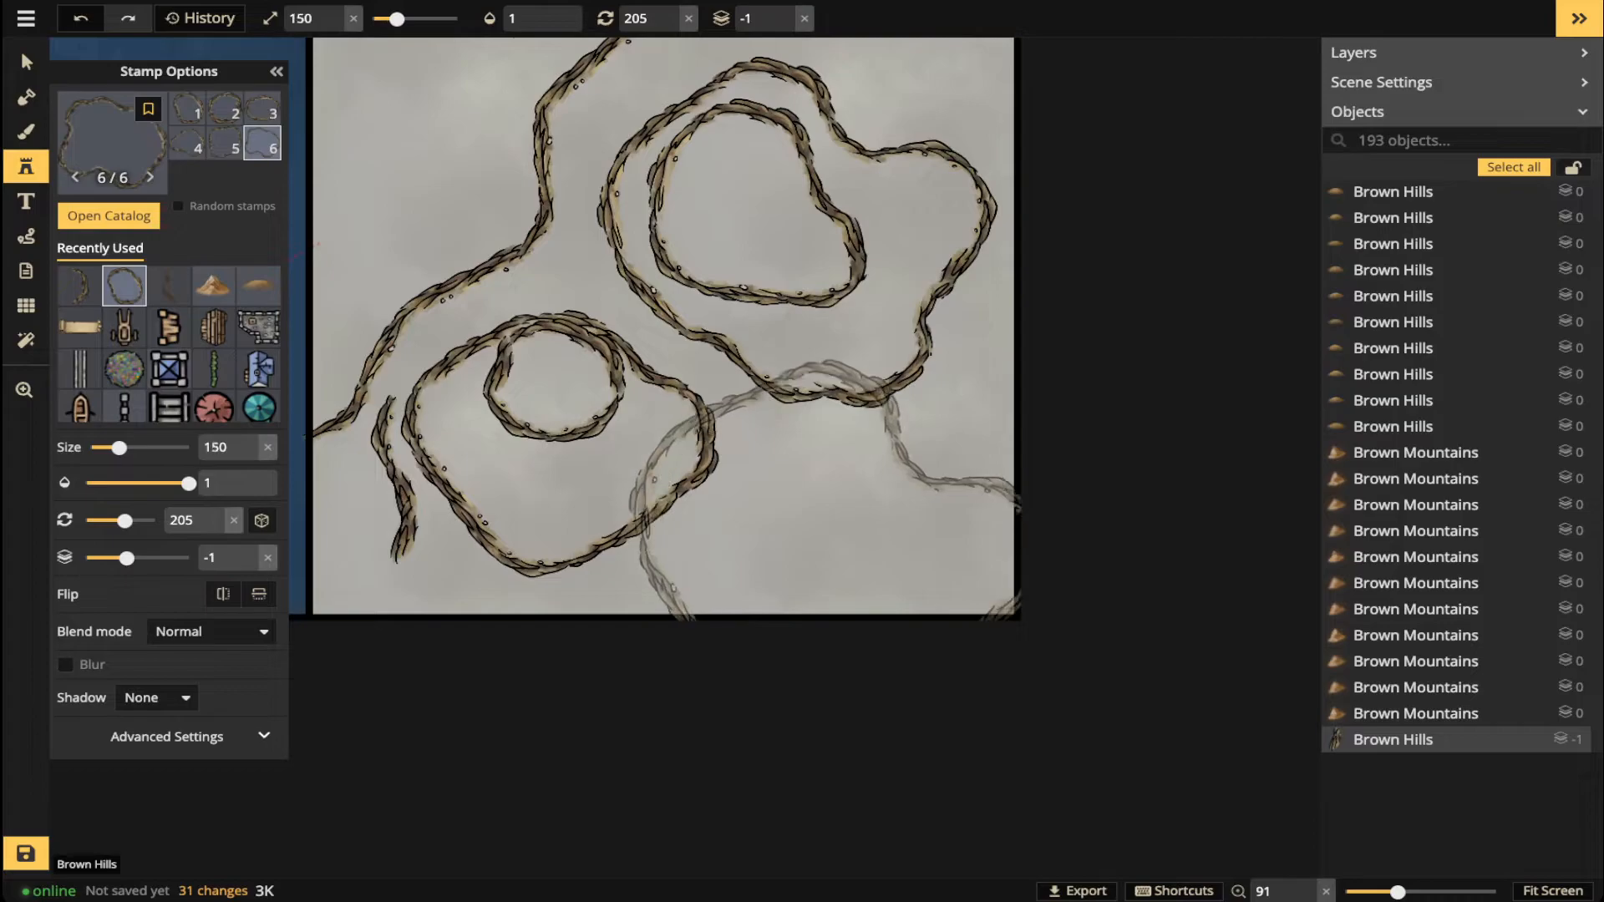
scroll(840, 560, "up", 1)
scroll(860, 585, "up", 9)
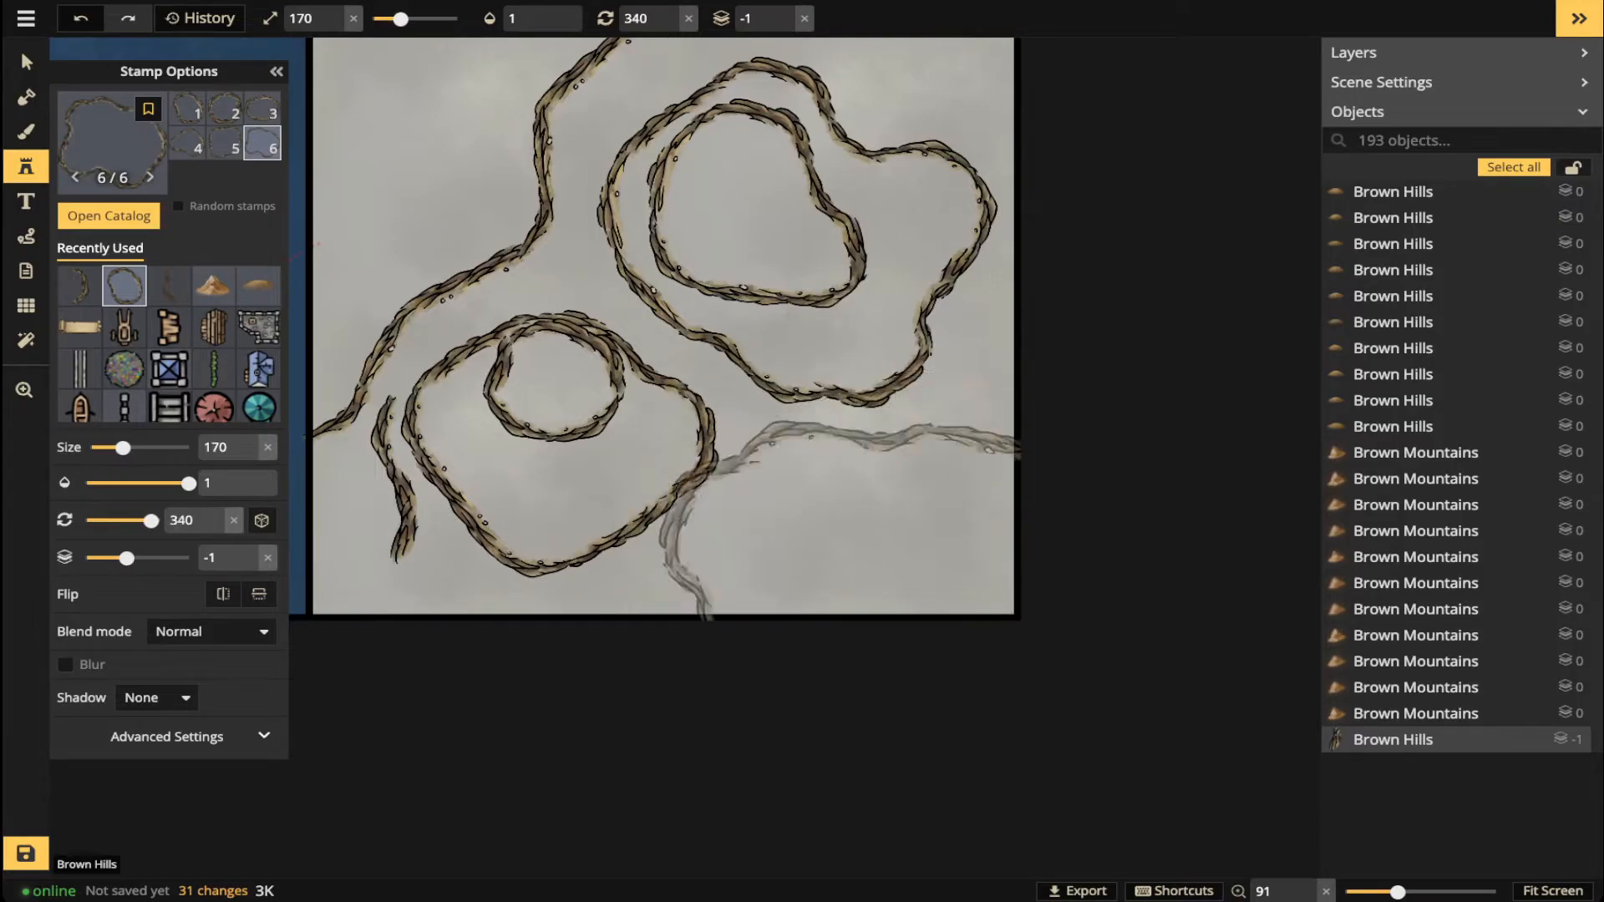
scroll(885, 605, "down", 1)
left_click(933, 582)
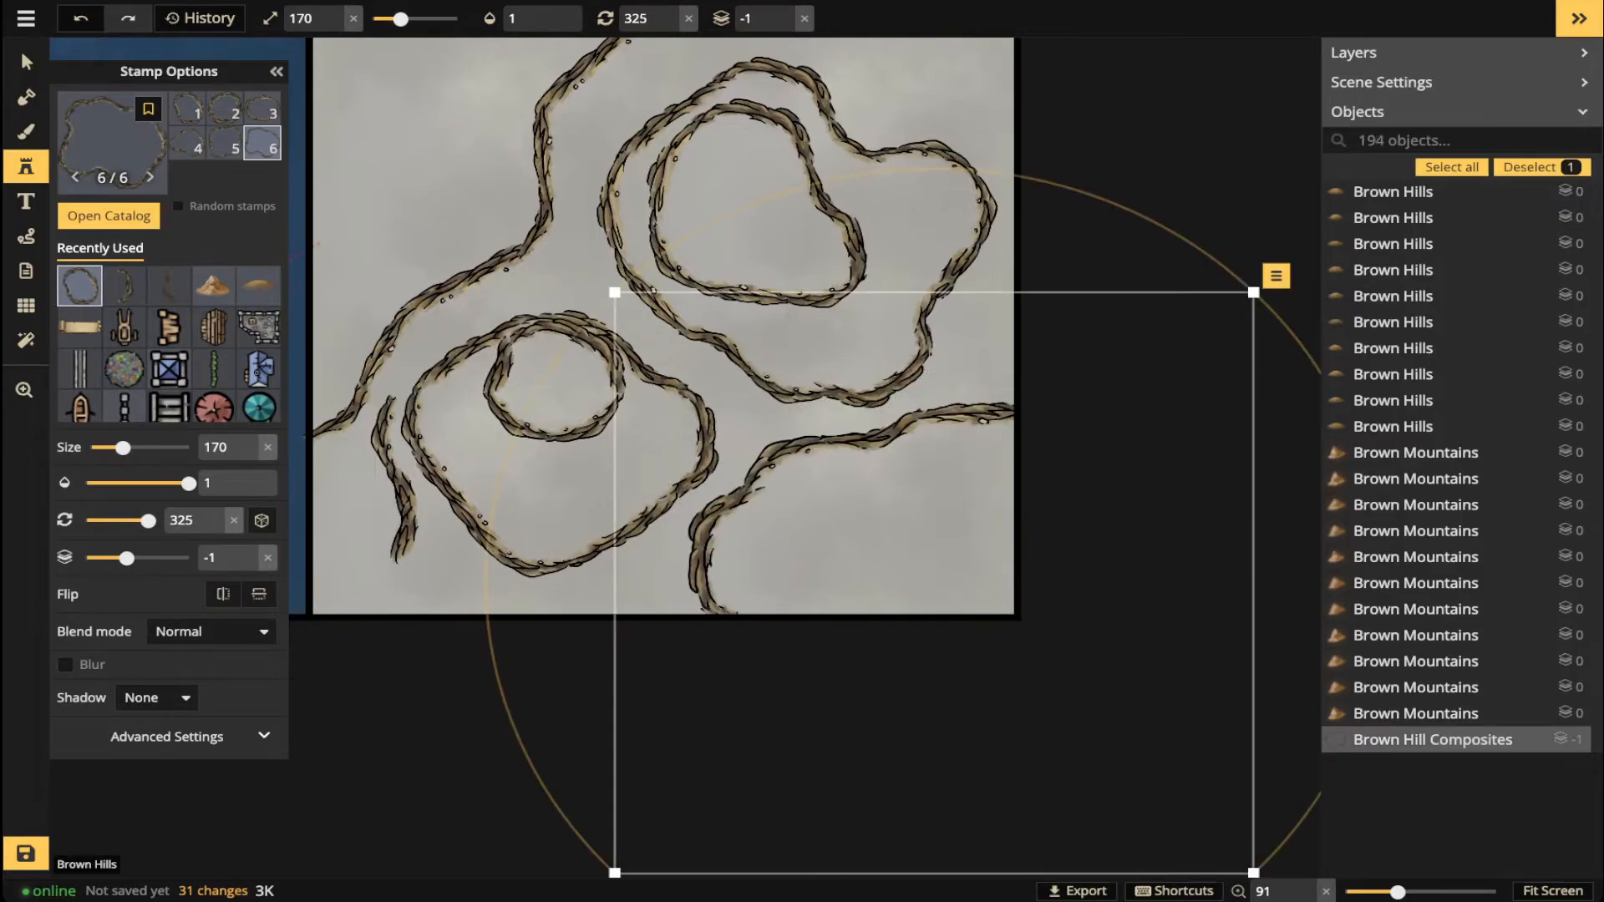
- Place a variant 4 Brown Hill Composites outline partly off the Cities map's upper-right corner
left_click_drag(929, 370, 818, 729)
key("Left")
key("Left")
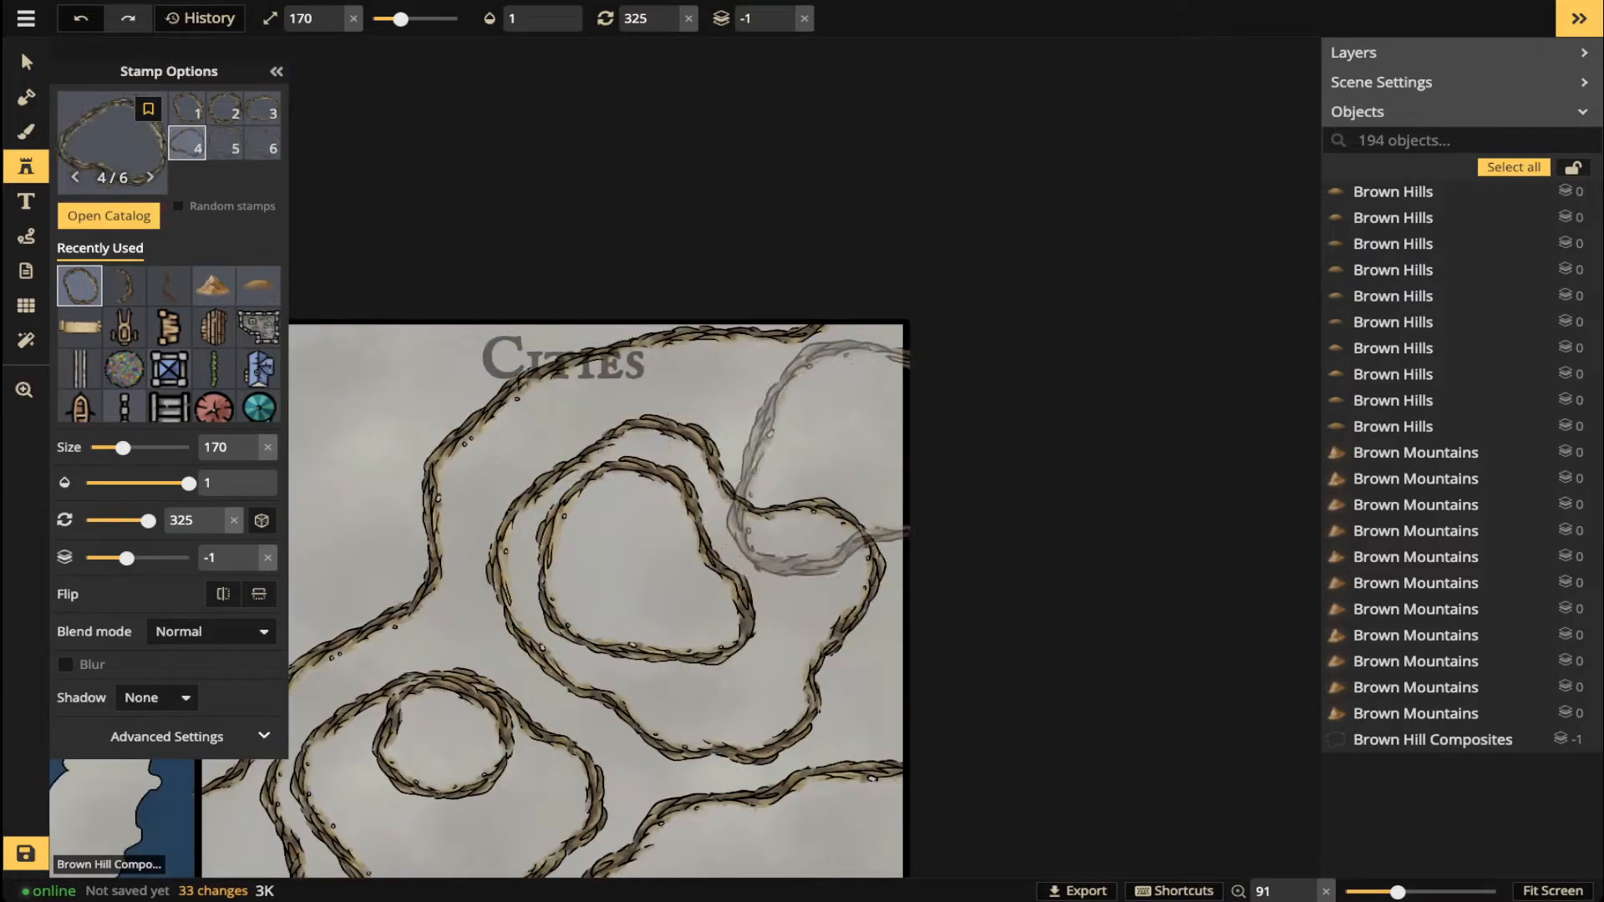
scroll(989, 364, "up", 1)
scroll(990, 363, "up", 2)
scroll(990, 363, "down", 1)
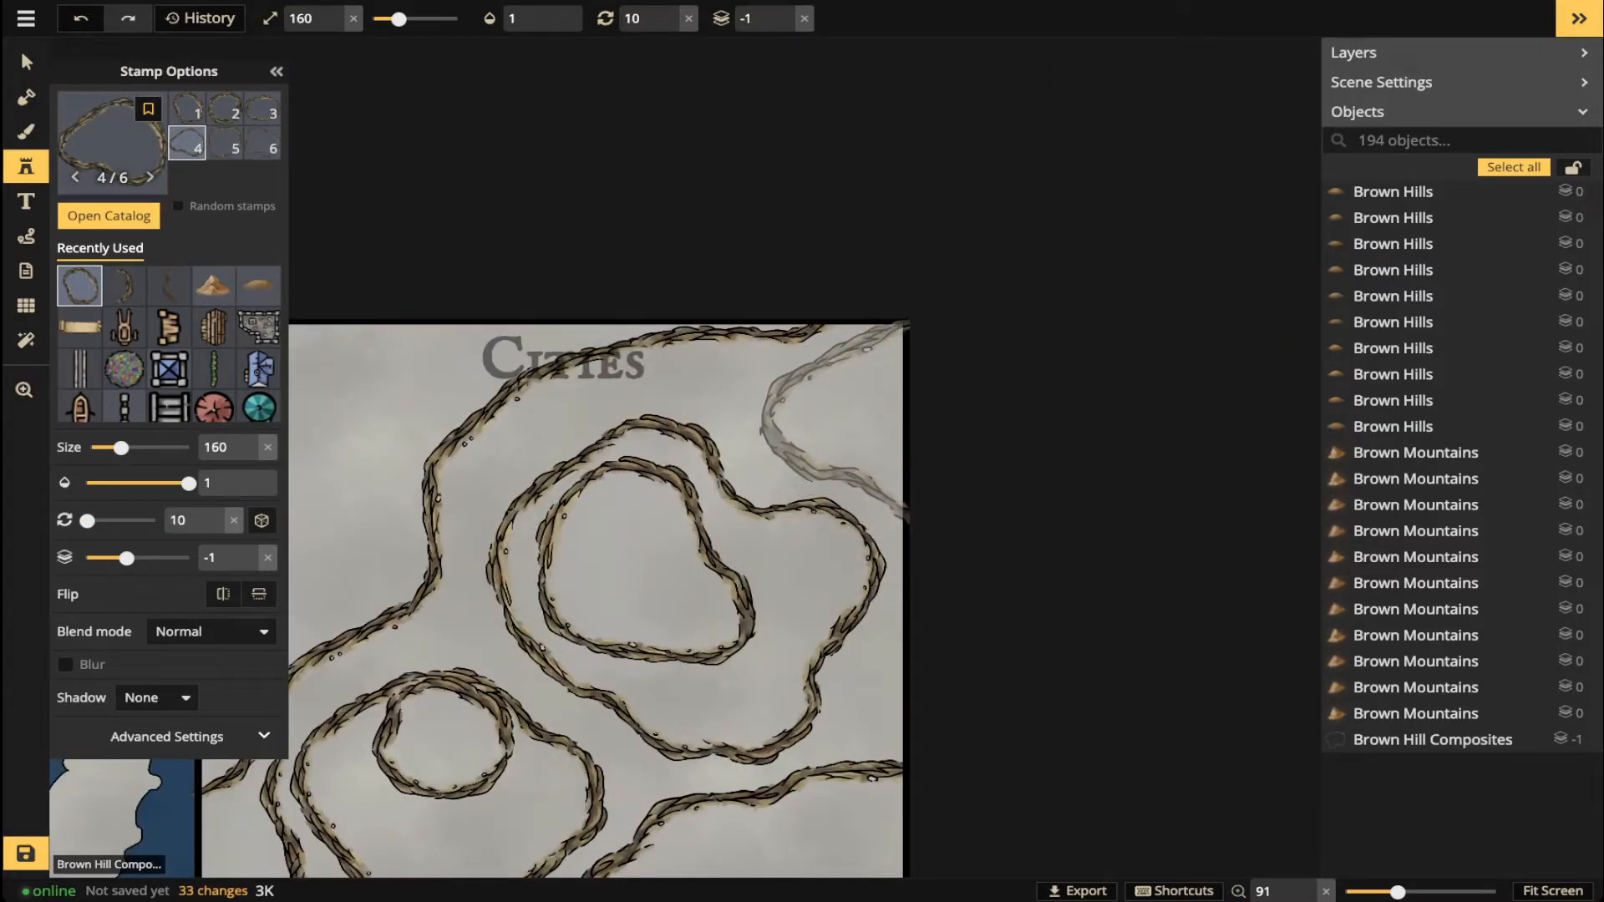
scroll(989, 363, "down", 2)
left_click(918, 413)
- Place a variant 4 Brown Hill Composites ring at size 140, rotated to 355, inside the lower-right outline
left_click_drag(640, 553, 749, 244)
scroll(836, 577, "down", 1)
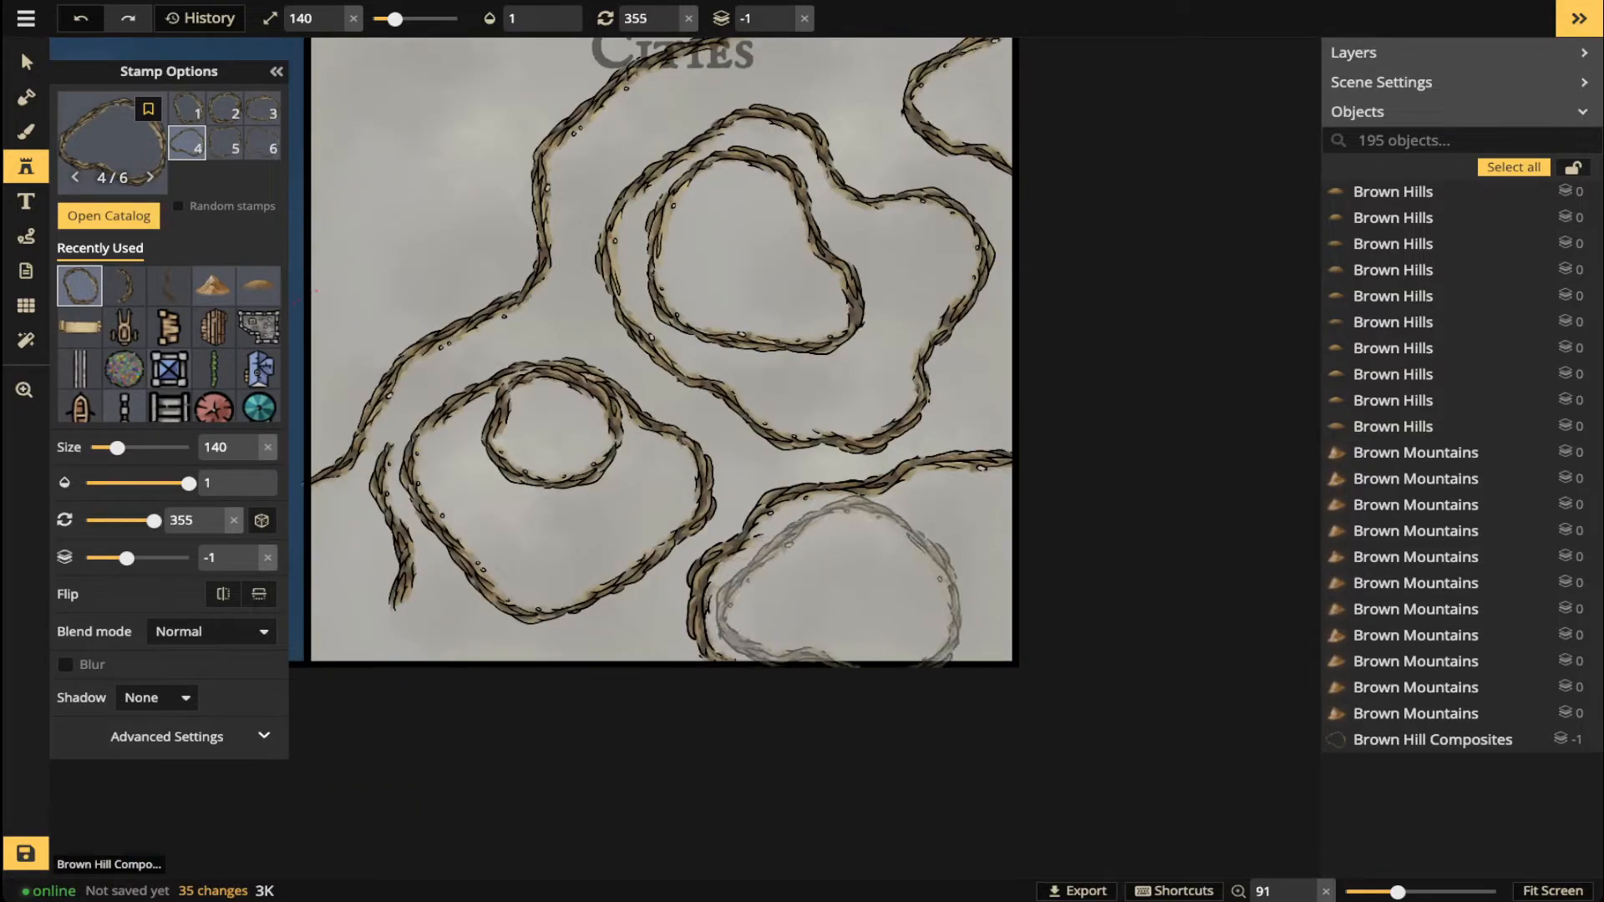
left_click(835, 581)
- Place a variant 3 Brown Hill Composites ring at size 140 partly below the Cities map's lower edge, near its left corner
scroll(585, 602, "left", 5)
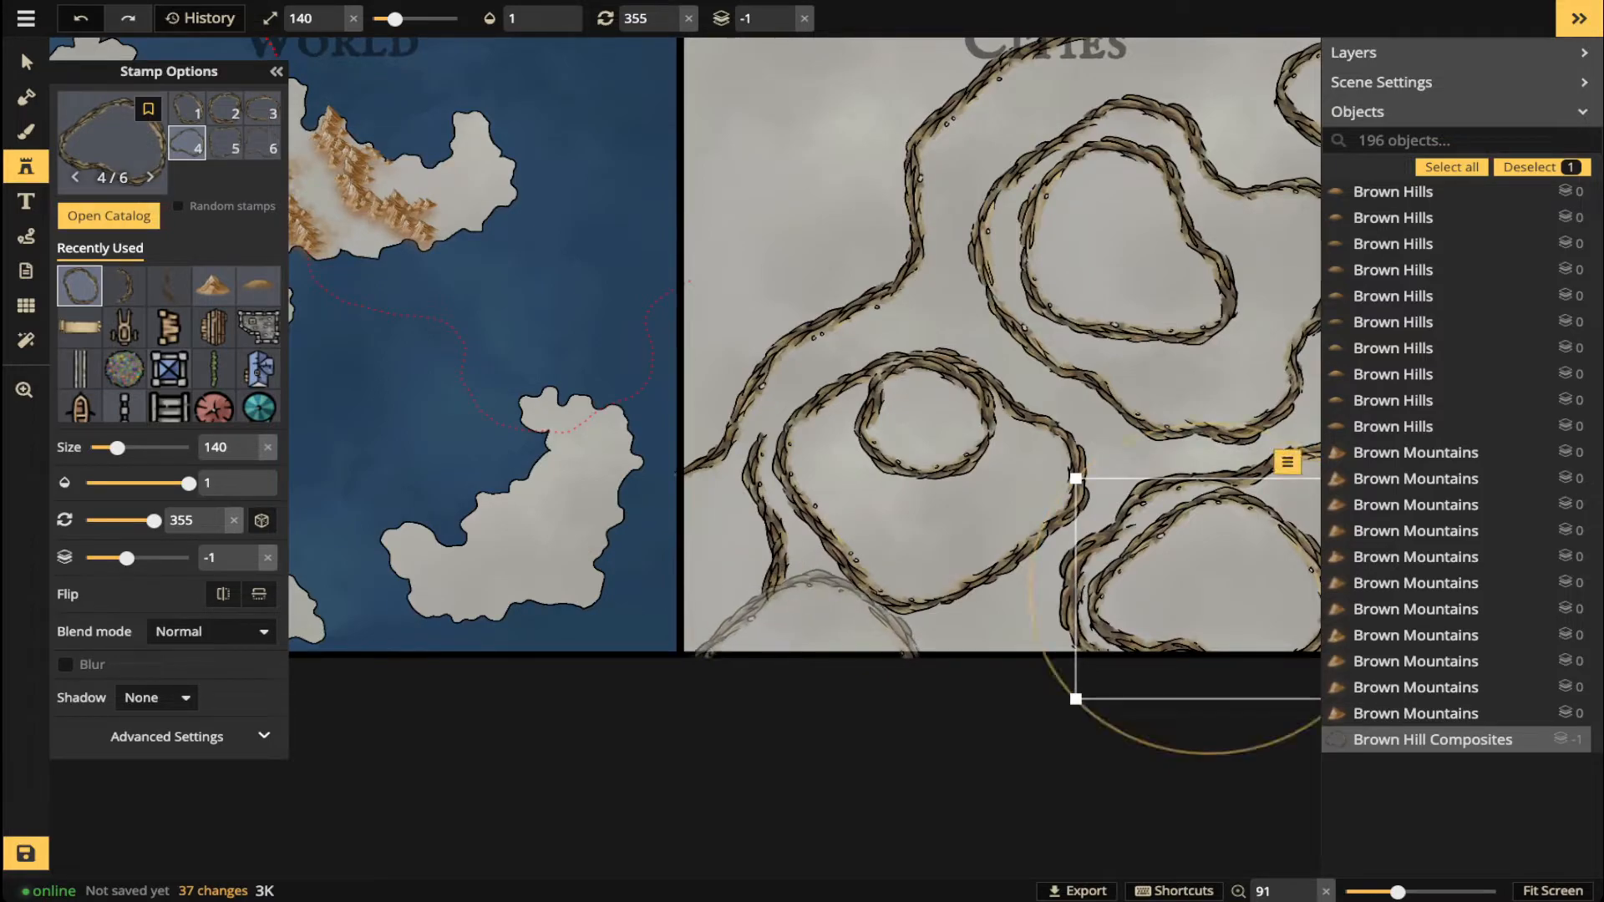
key("Escape")
key("3")
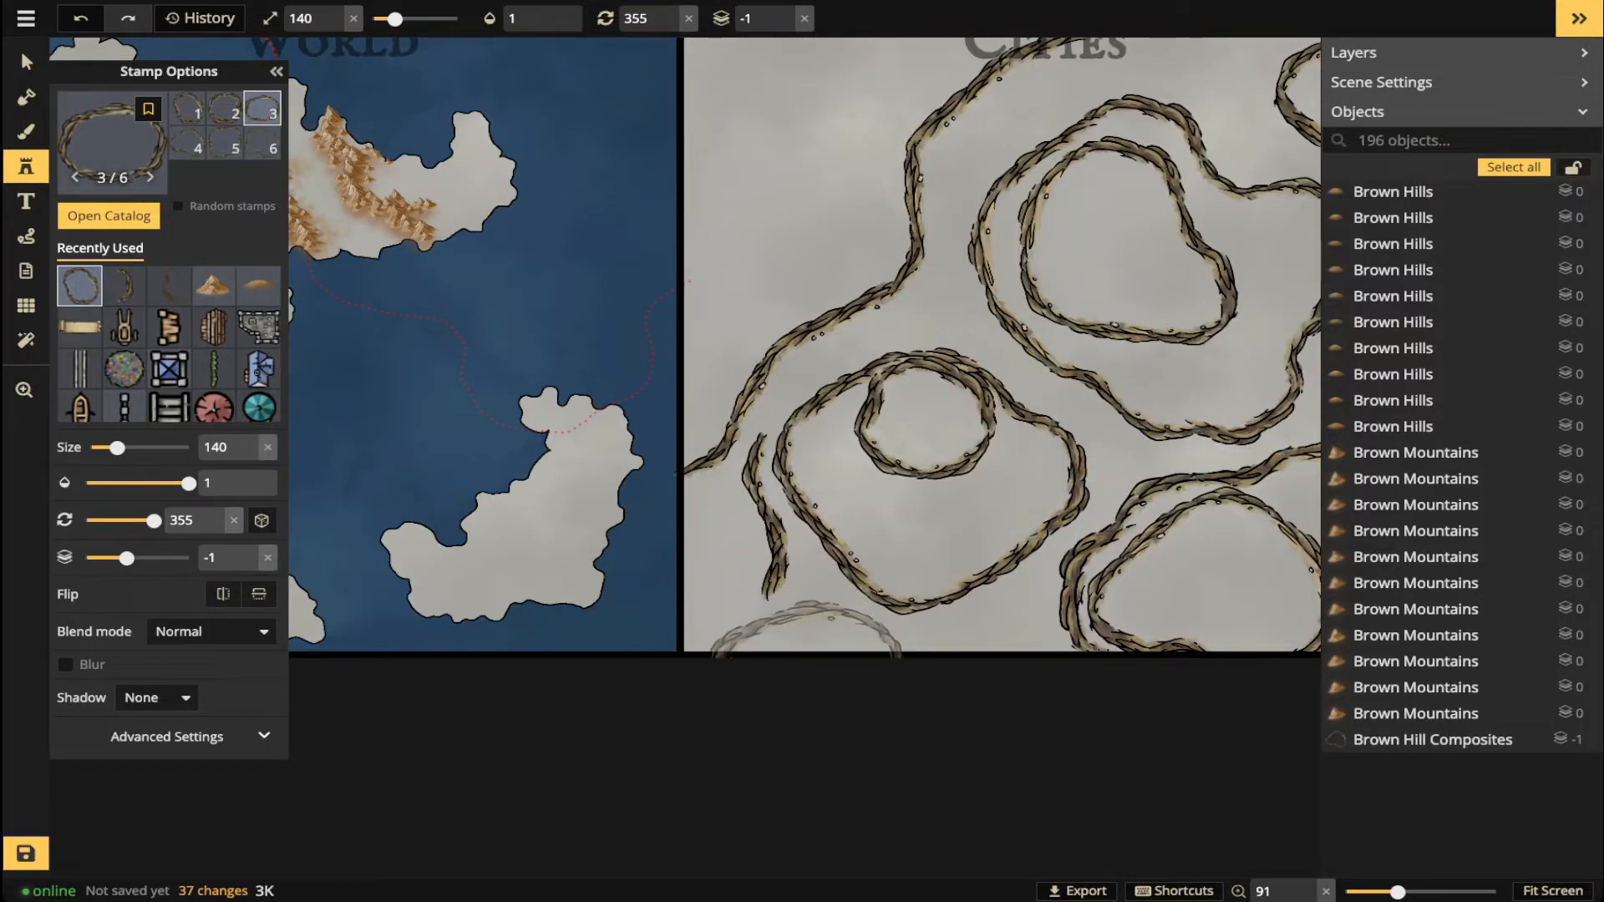
left_click(807, 679)
key("Escape")
- Place a variant 8 Brown Hills segment rotated to 240 between the long ridge and the large upper ring
left_click_drag(1026, 370, 772, 546)
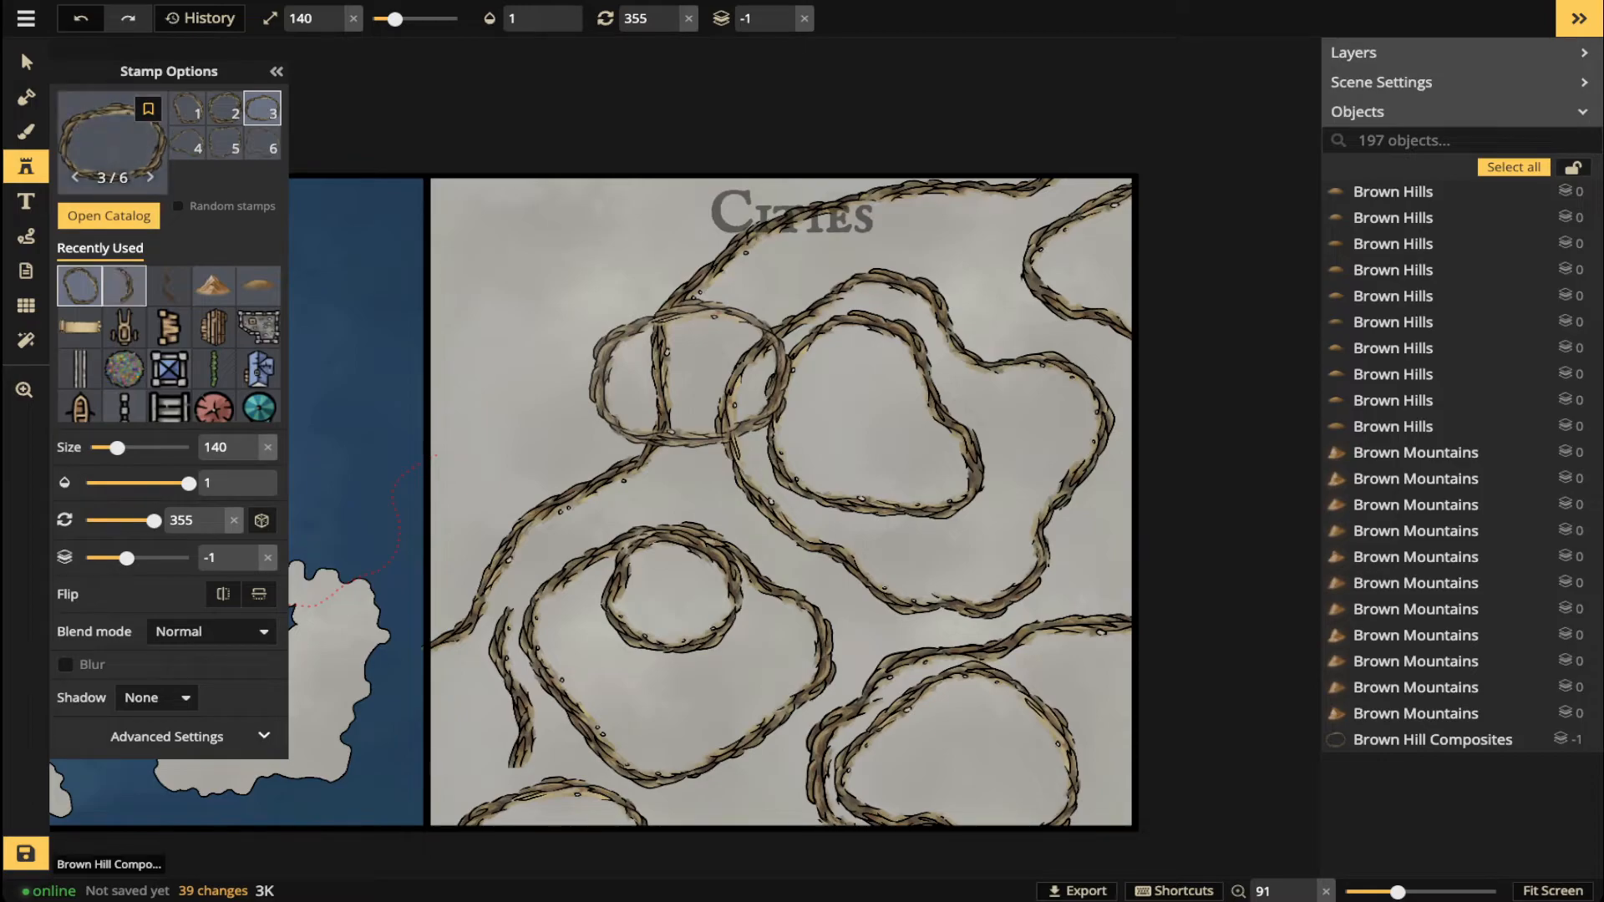
left_click(124, 286)
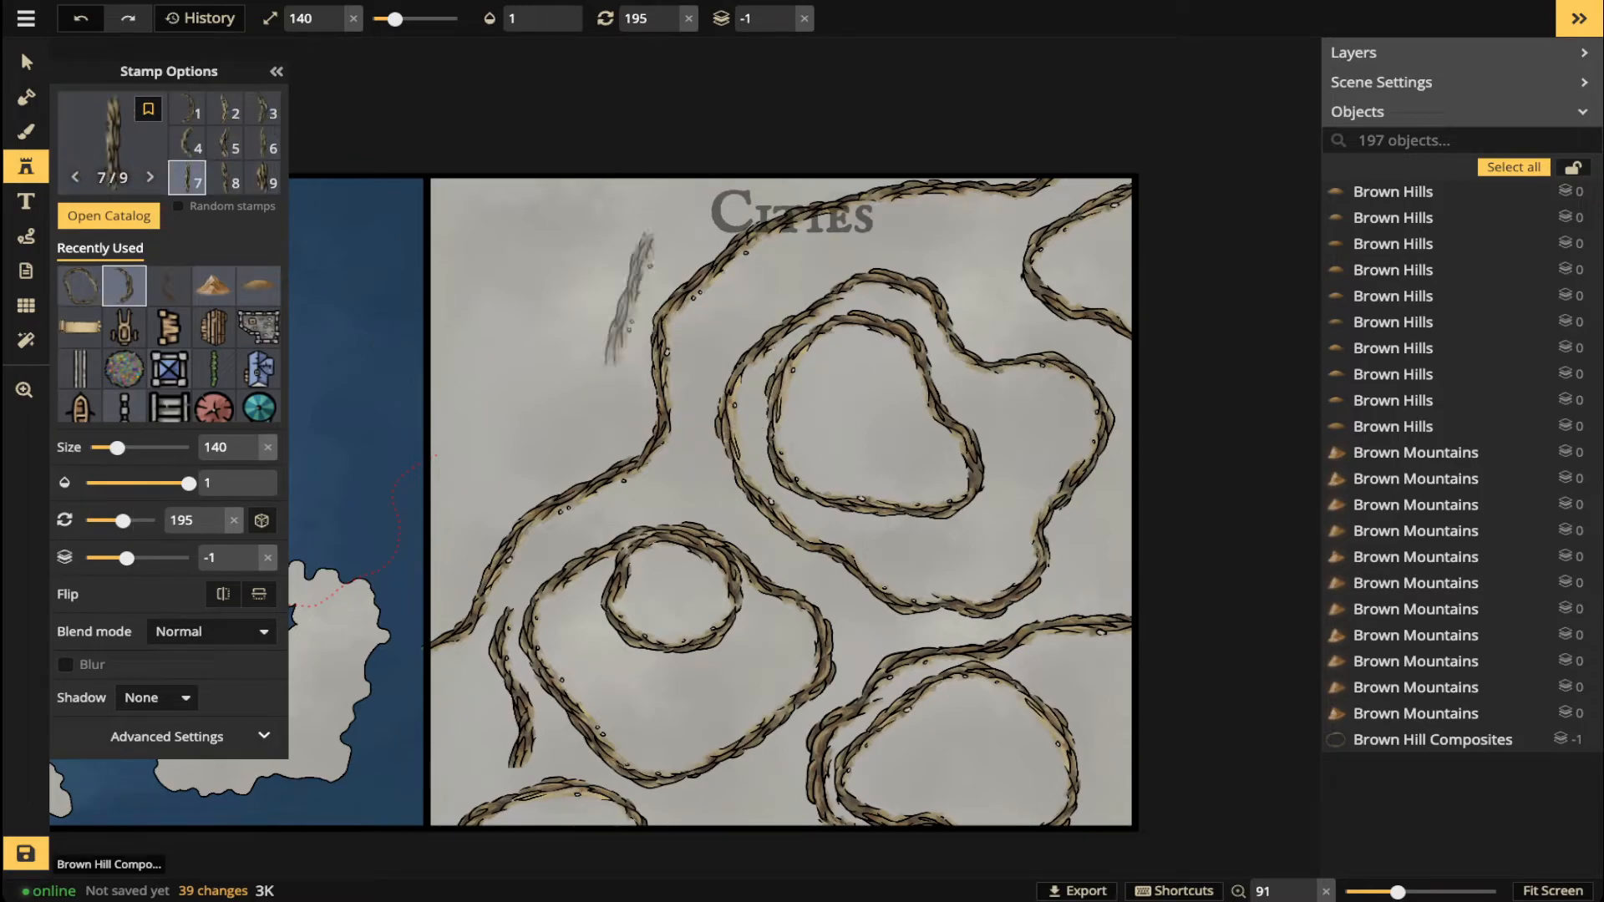
key("8")
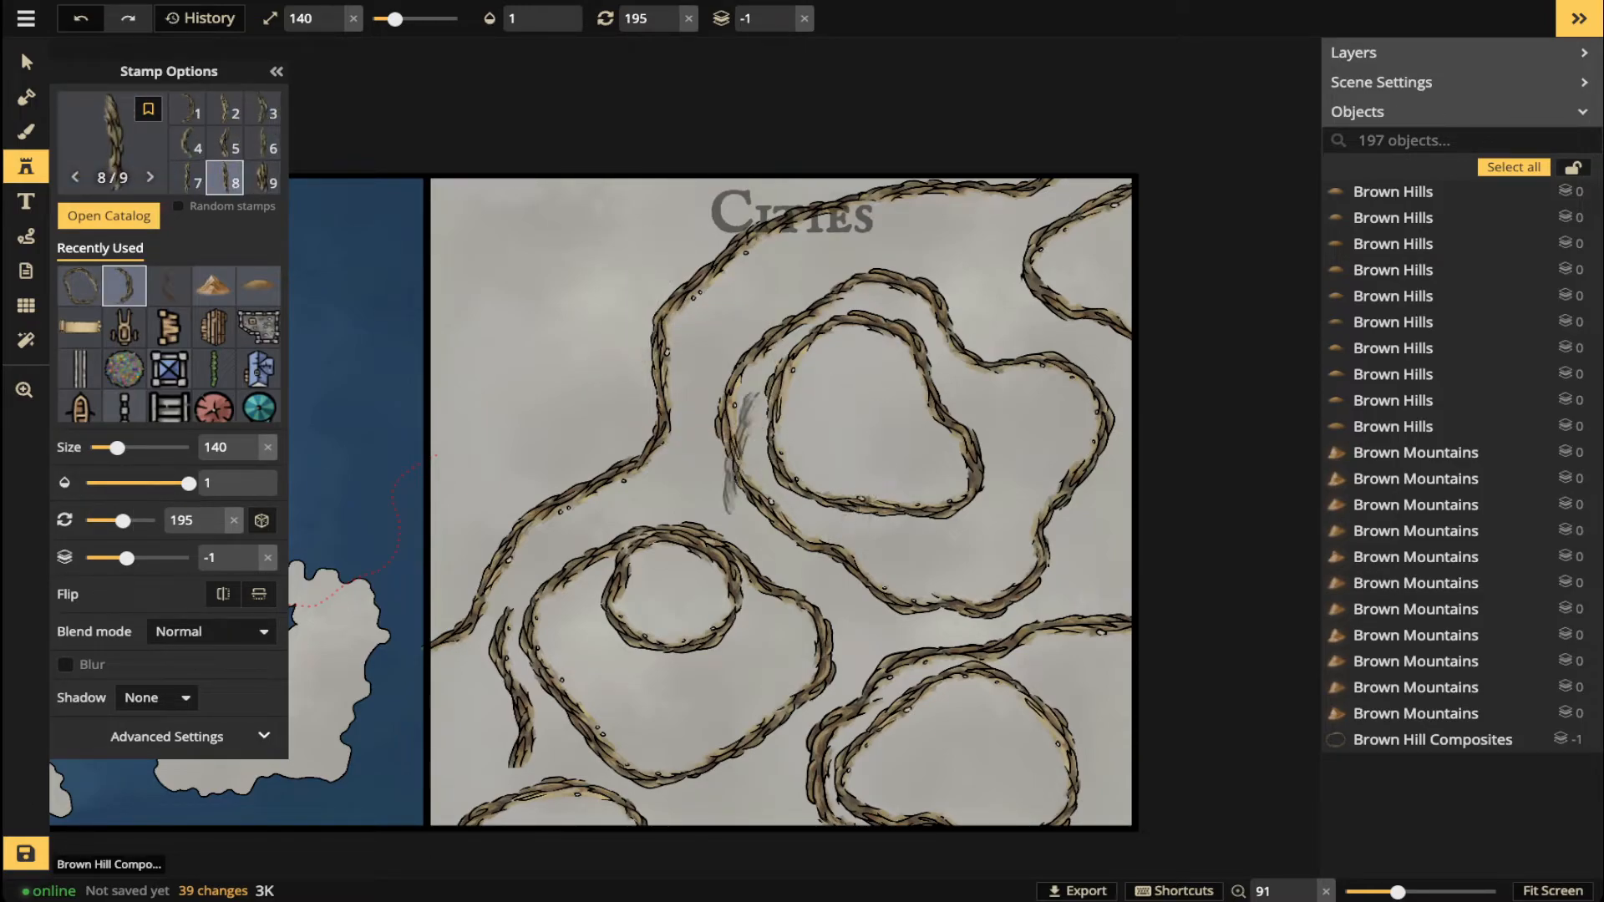
scroll(744, 324, "up", 2)
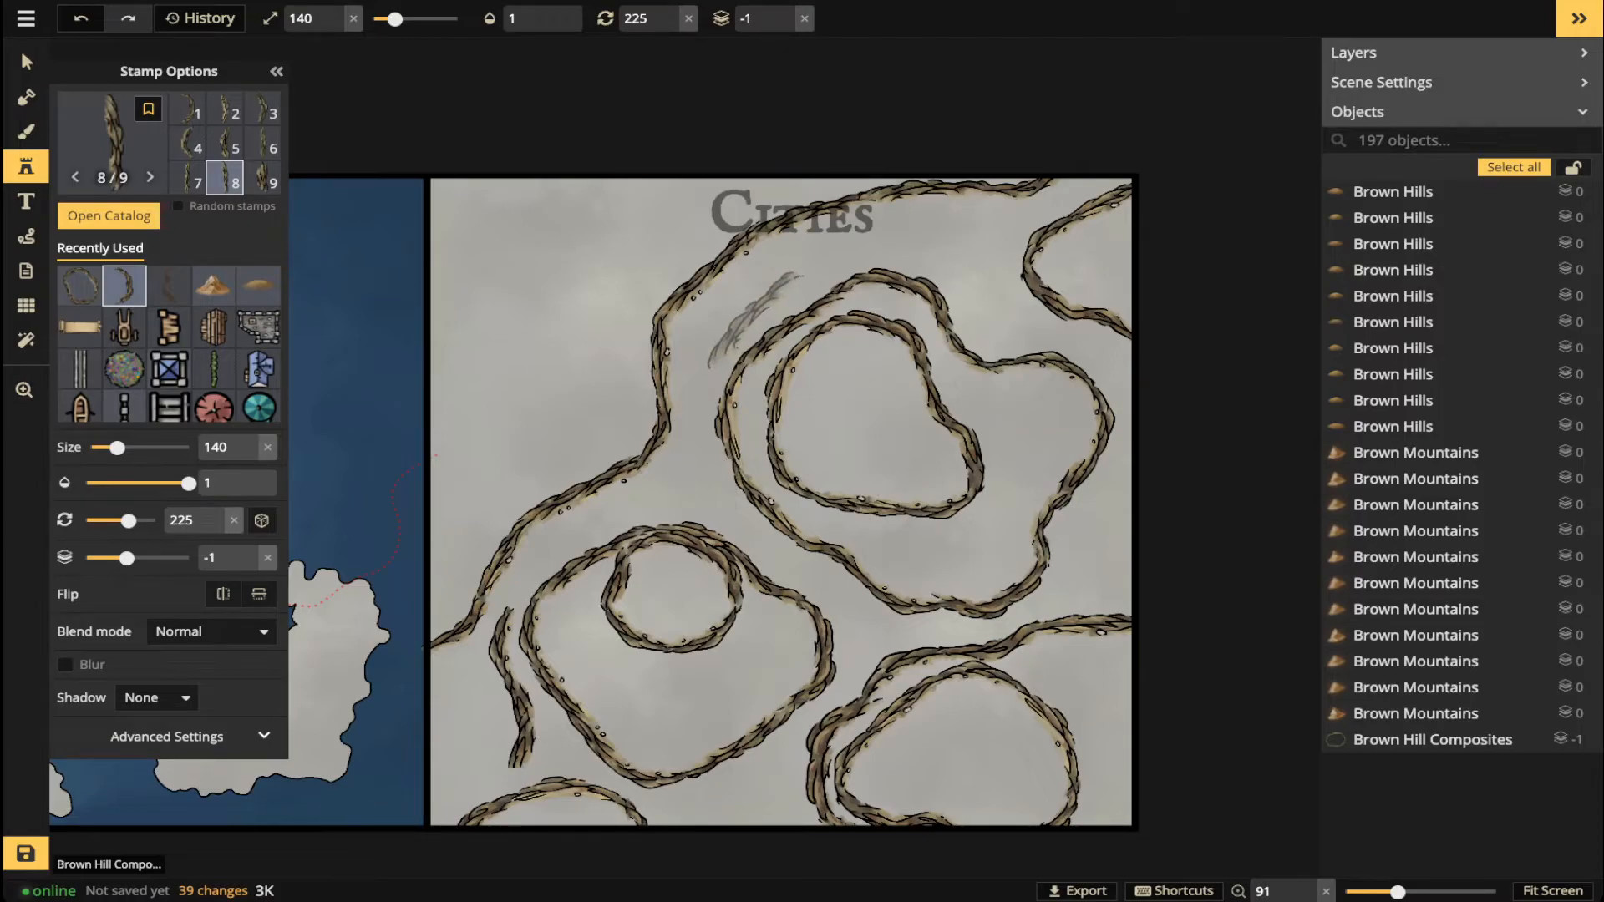
scroll(743, 324, "up", 1)
left_click(757, 311)
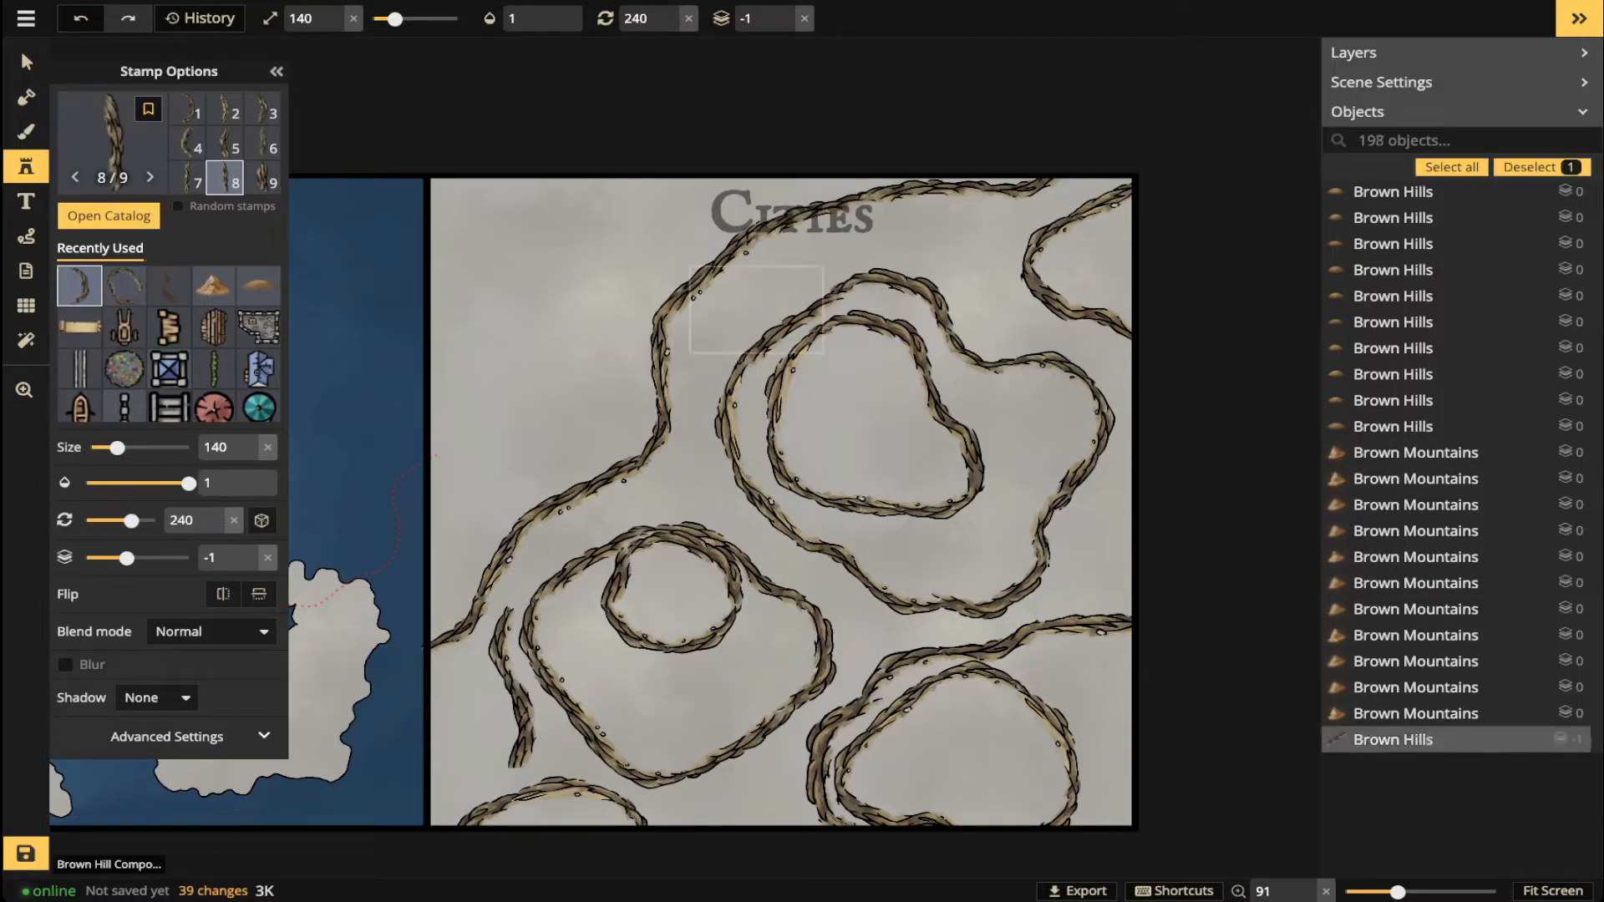
- Extend the new ridge west of the large upper ring with a variant 6 Brown Hills segment rotated to 195
key("7")
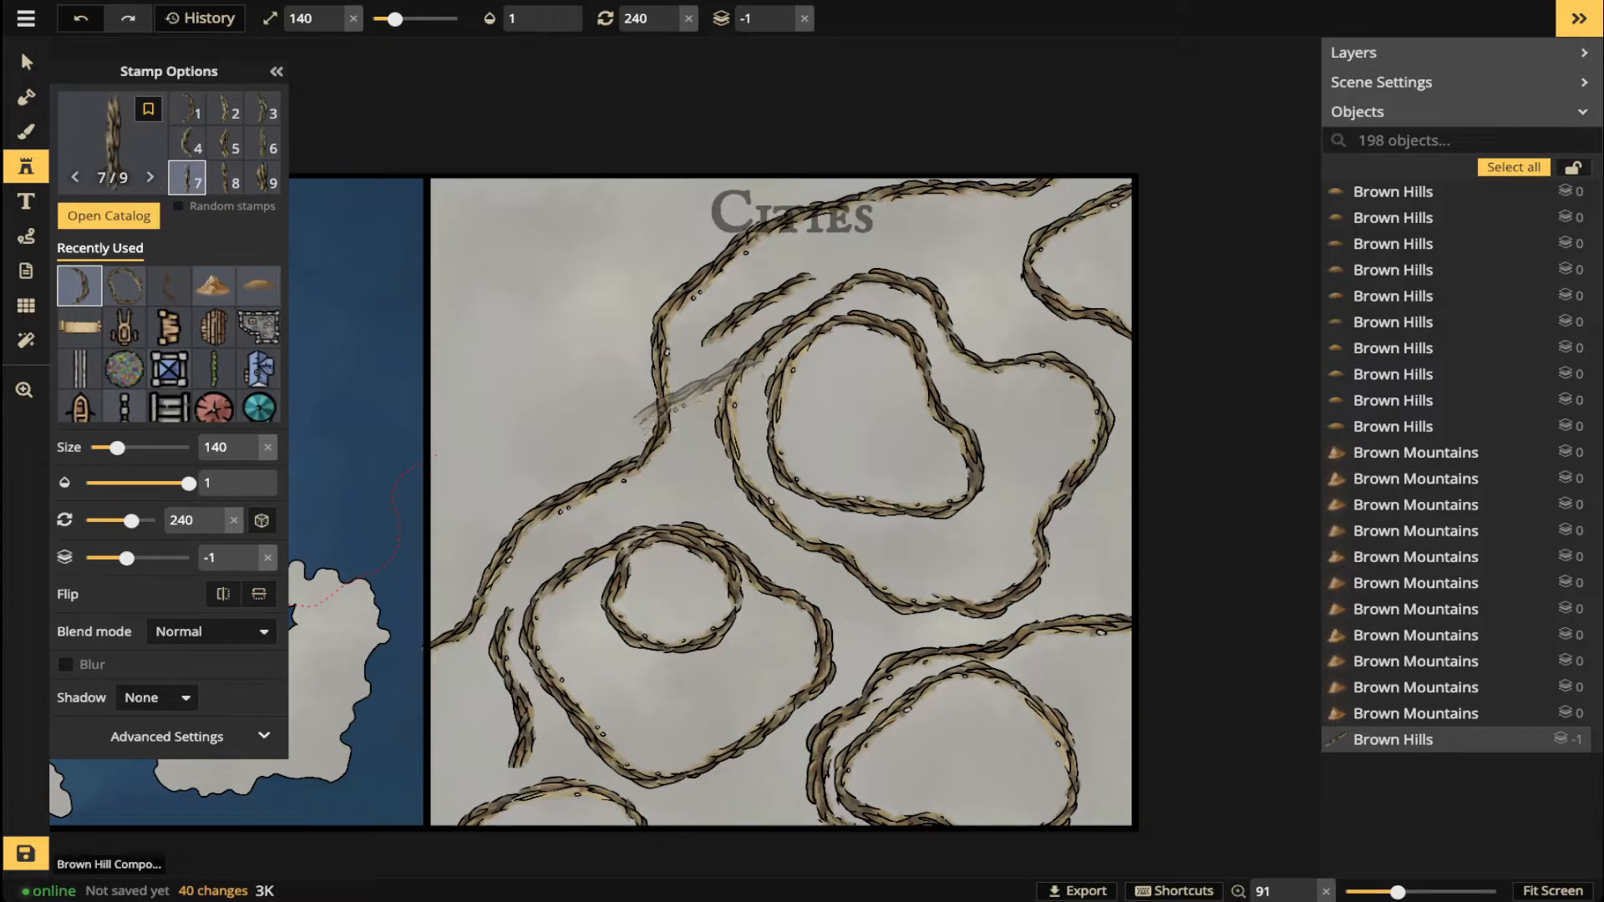
key("6")
scroll(700, 382, "down", 2)
scroll(700, 381, "down", 1)
left_click(700, 380)
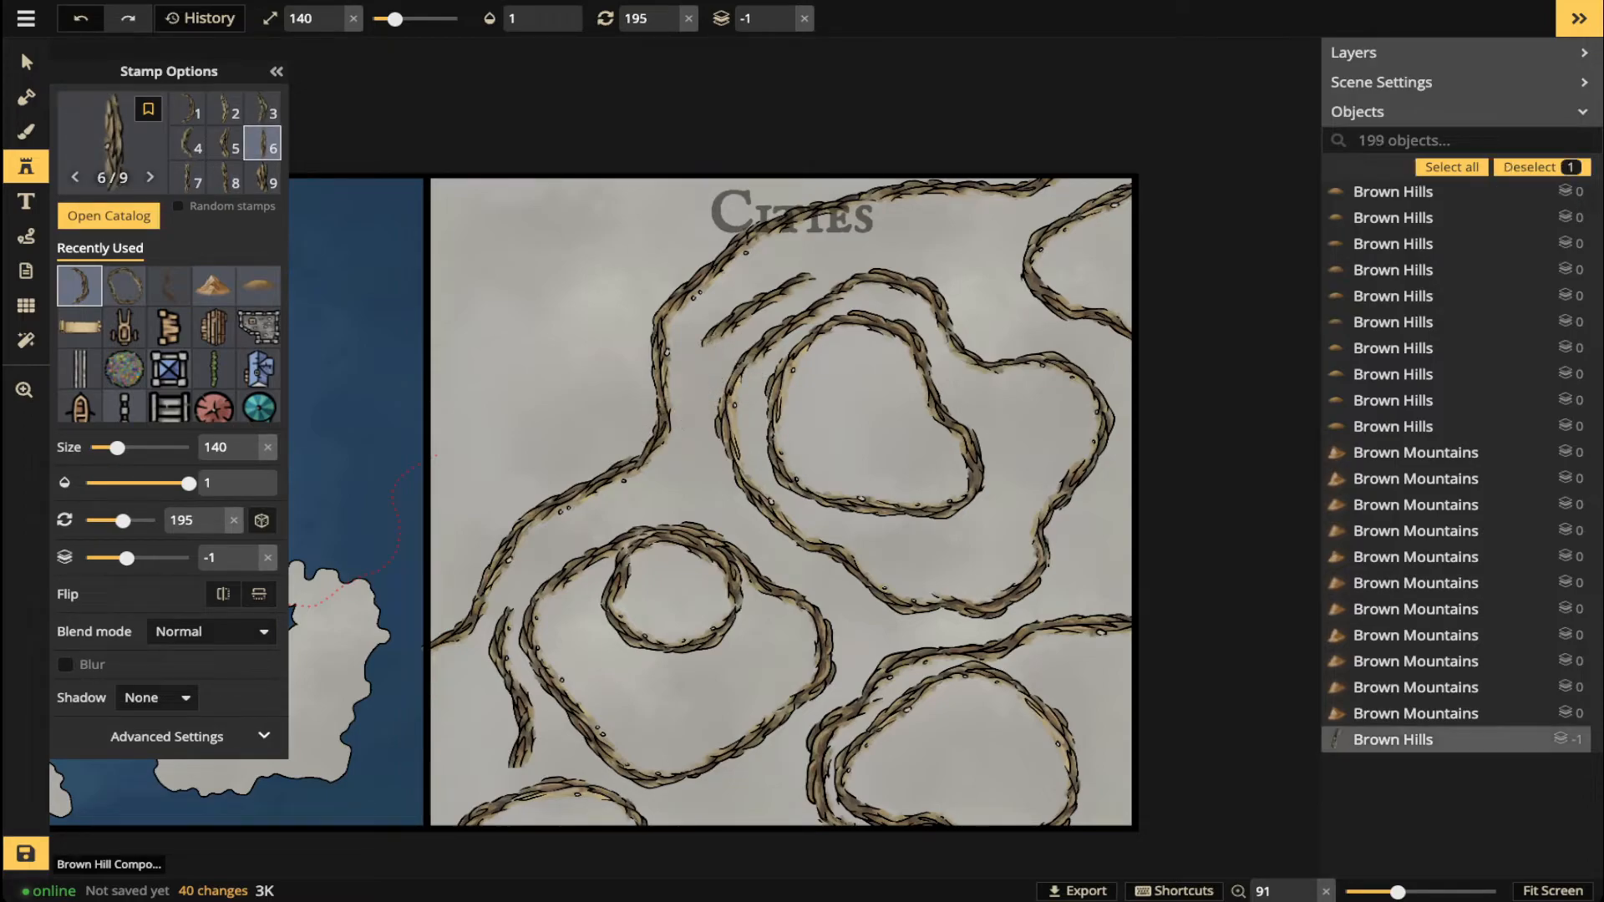
- Continue that ridge southward with two variant 6 Brown Hills segments, the first rotated to 165, curving into the large ring
scroll(698, 474, "down", 2)
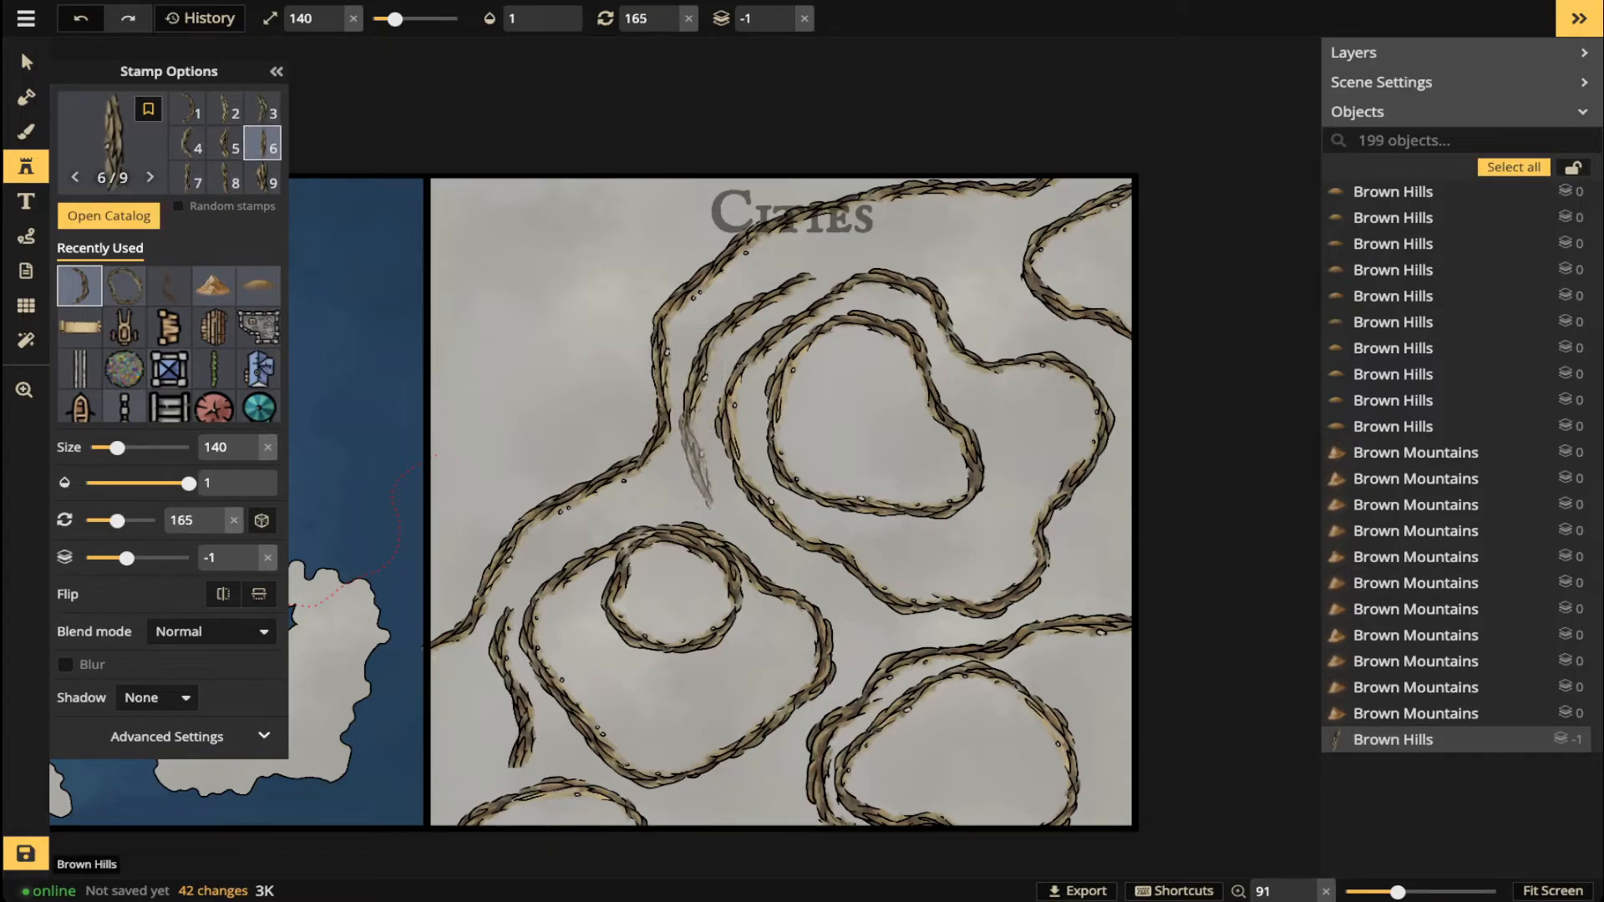
left_click(700, 463)
scroll(747, 513, "down", 3)
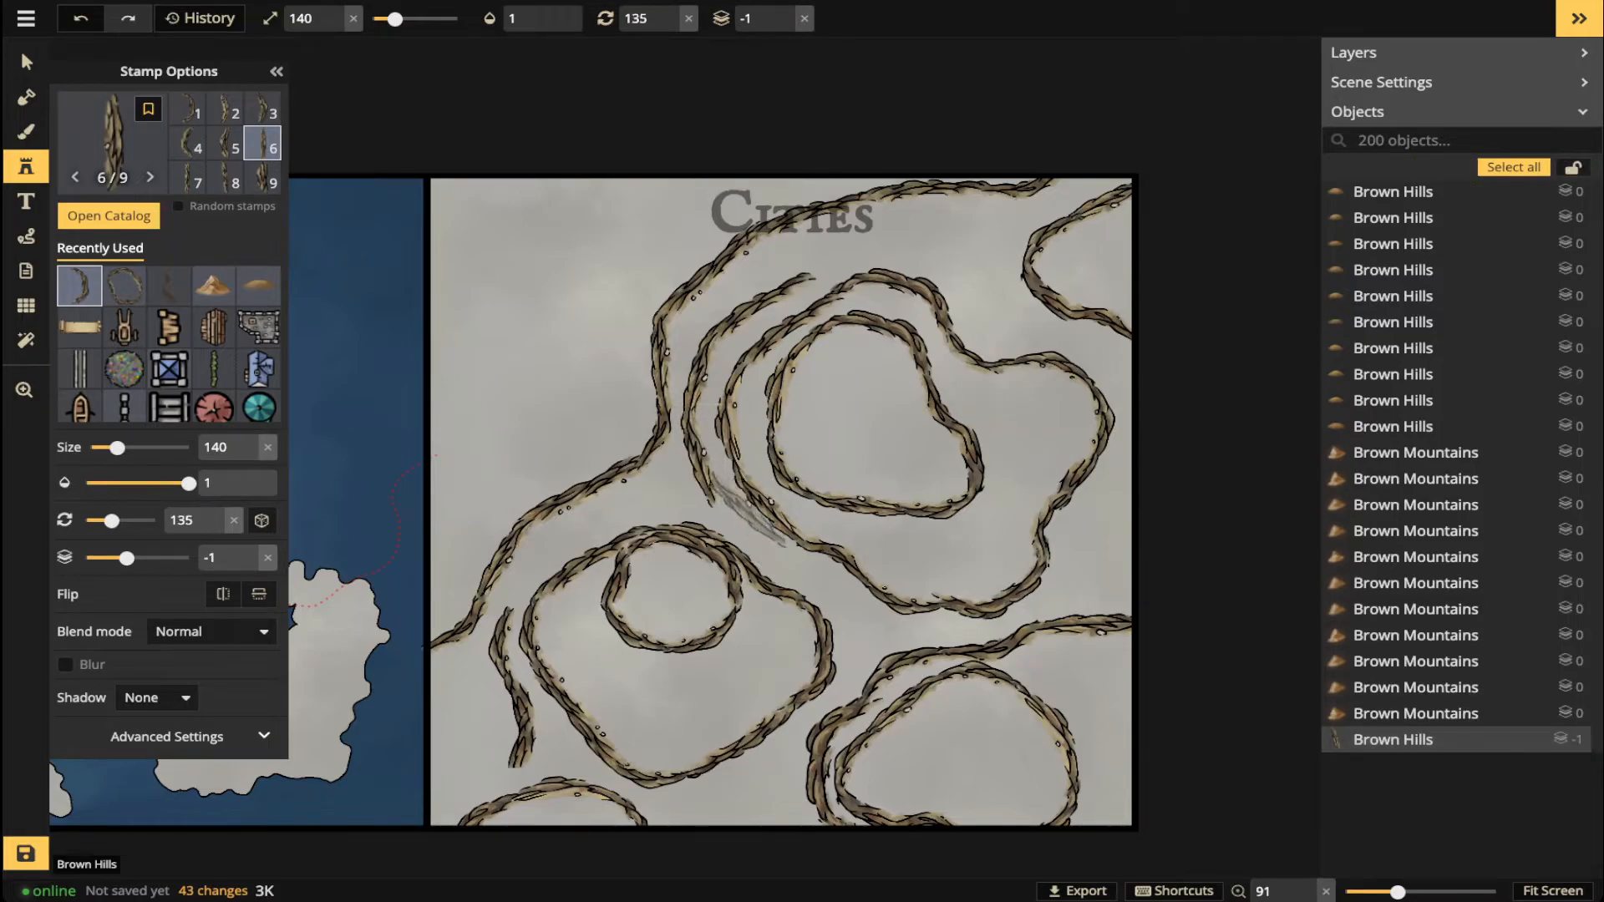
left_click(748, 511)
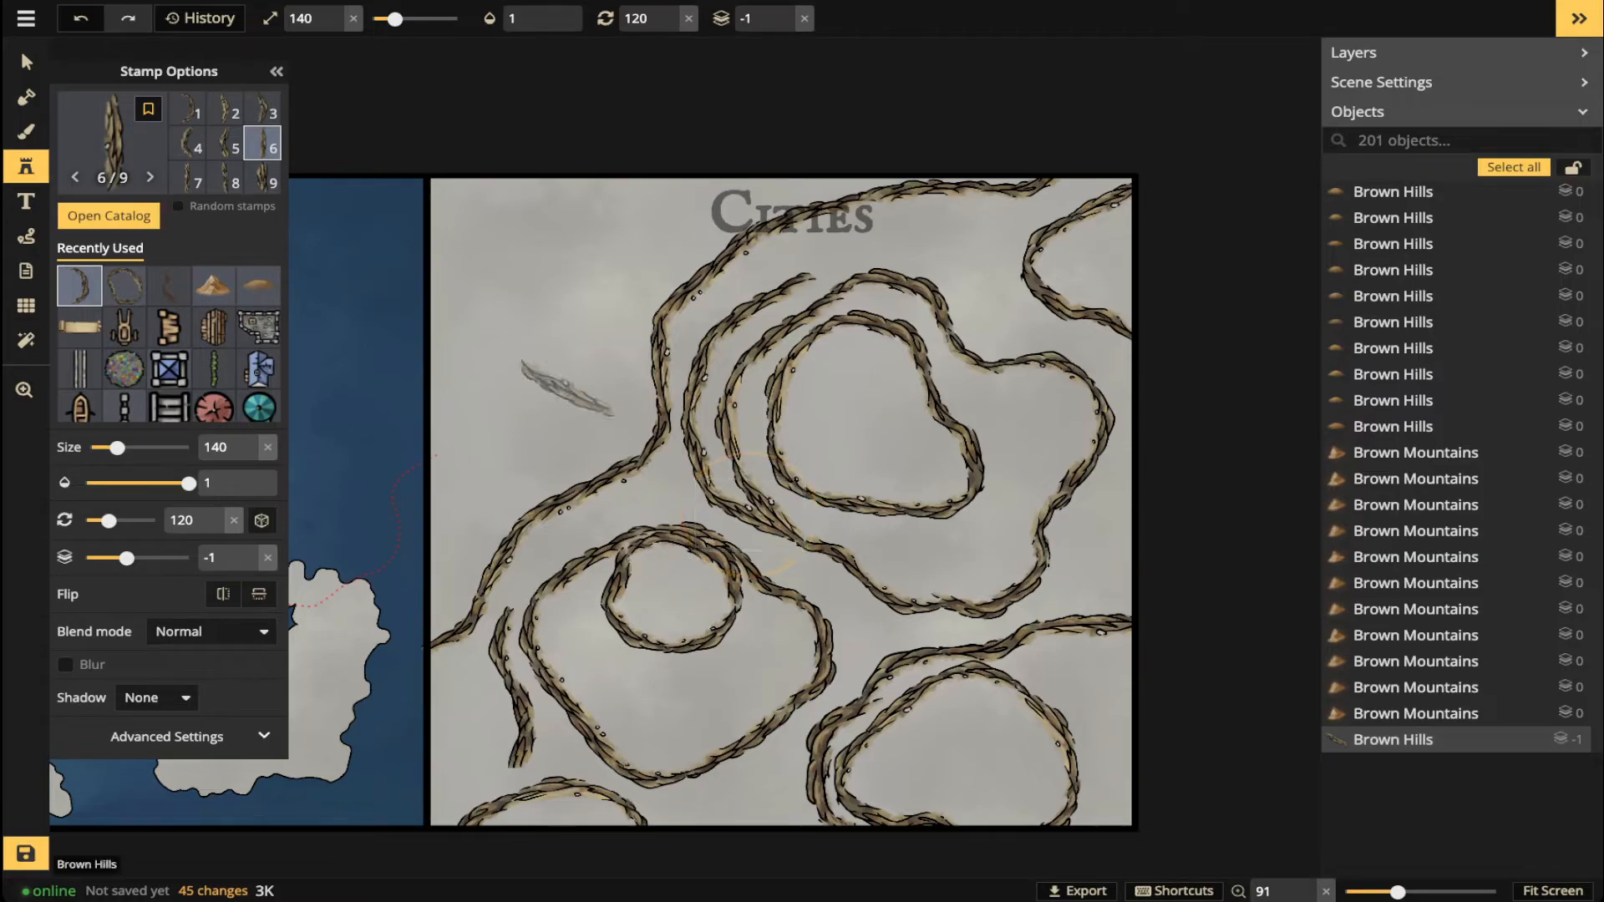
- Place a variant 6 Brown Hills segment rotated to 230 joining the short western ridge to the lower-left ring's upper edge
scroll(543, 578, "up", 3)
scroll(543, 578, "up", 5)
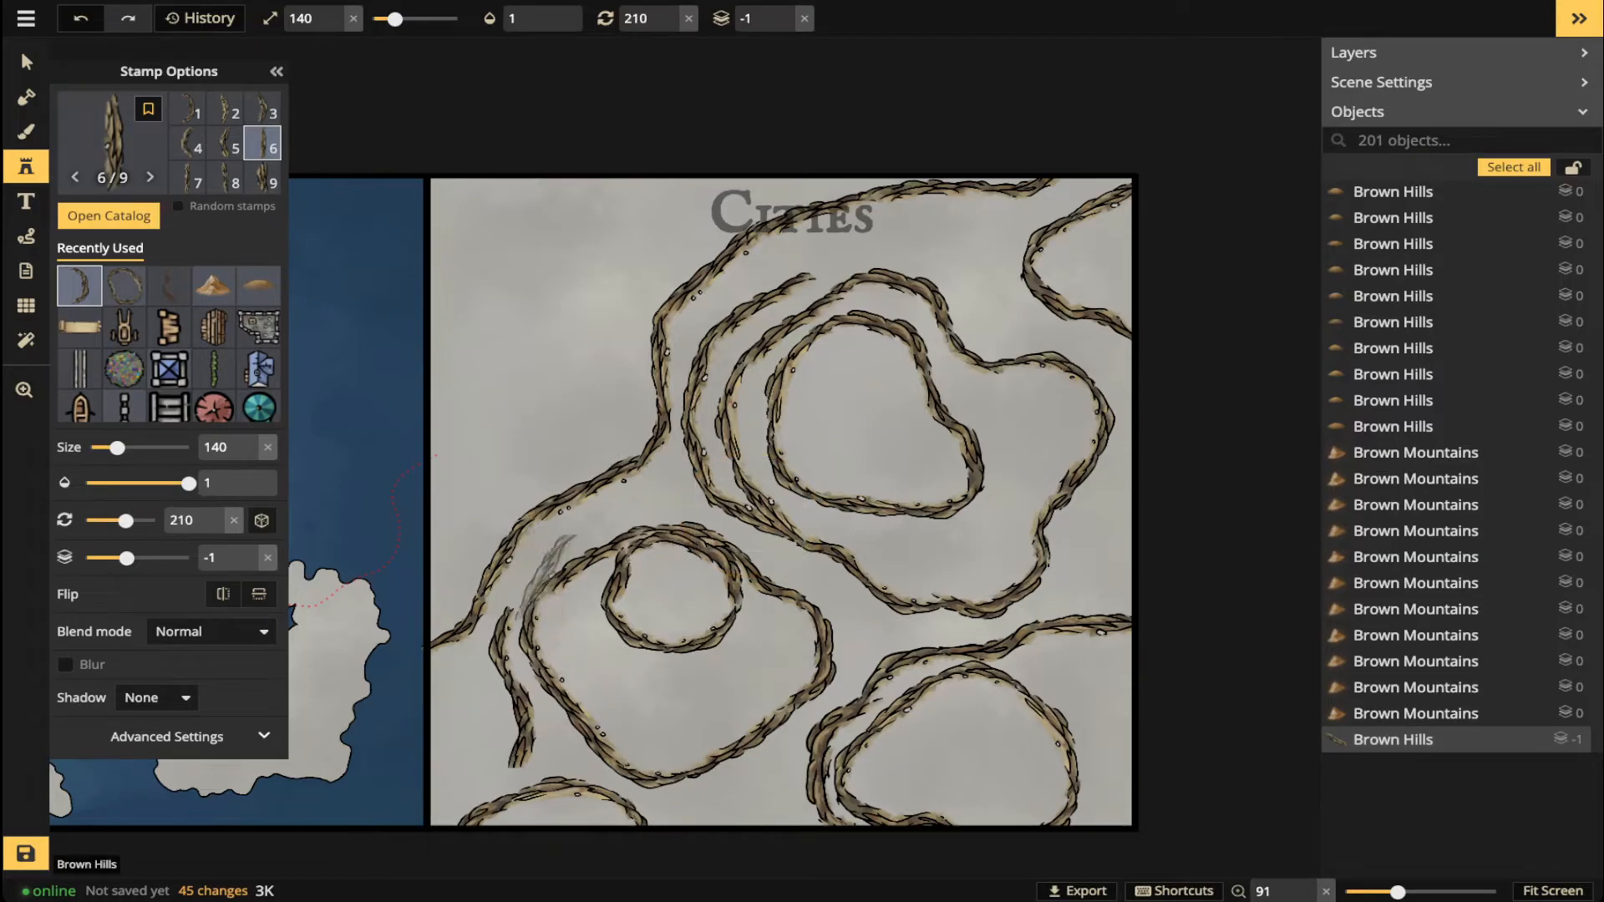
scroll(543, 578, "down", 1)
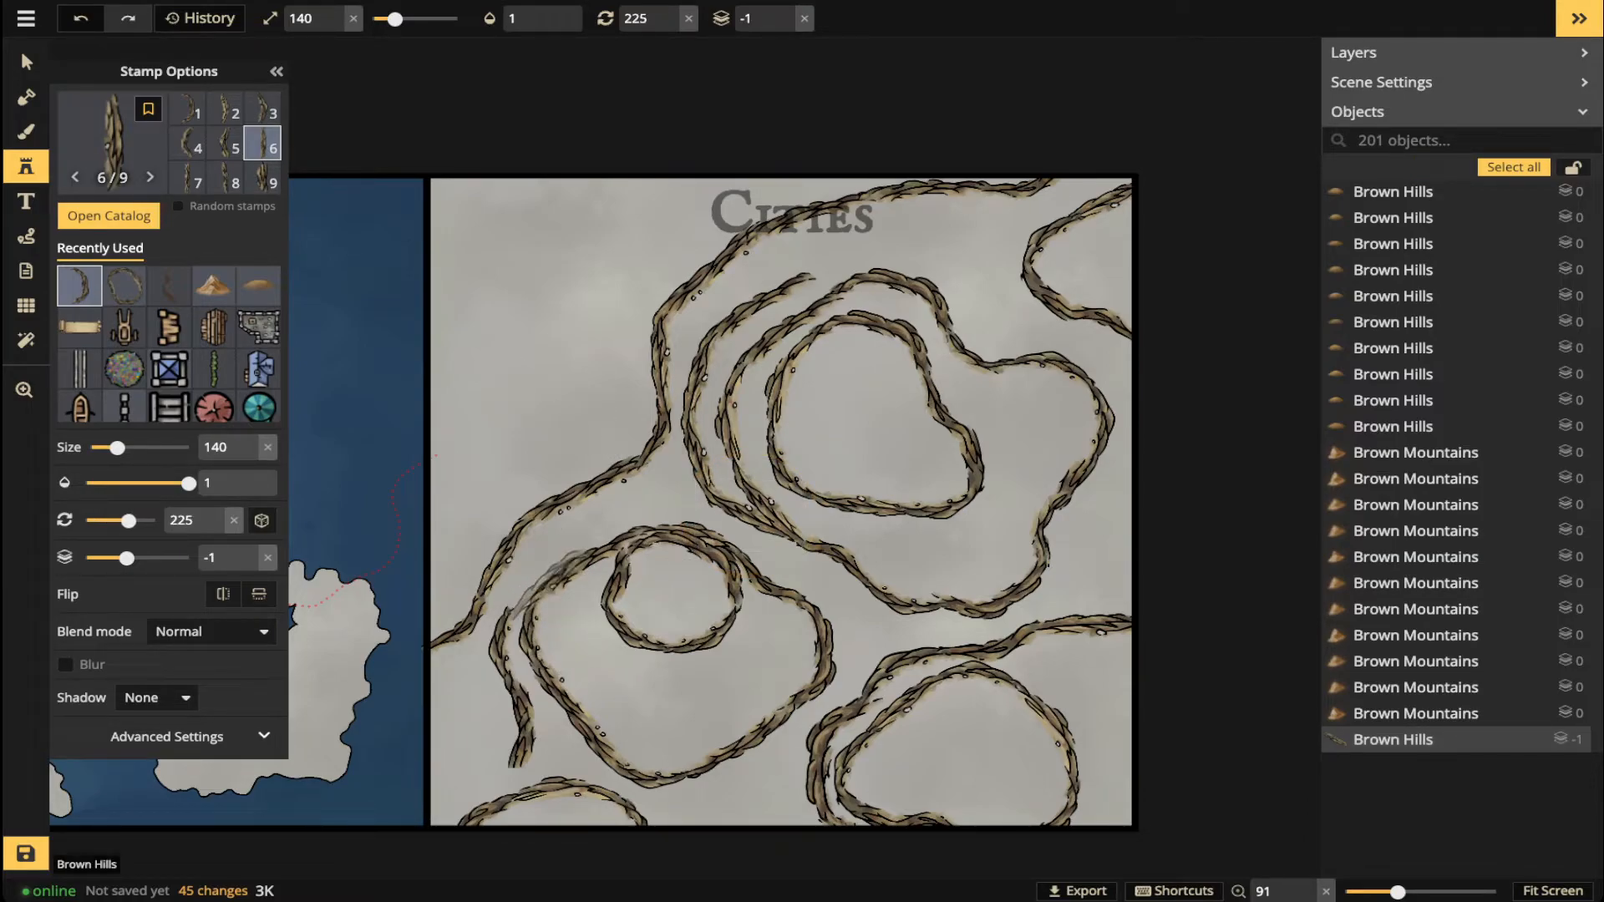
left_click(544, 583)
scroll(544, 602, "up", 2)
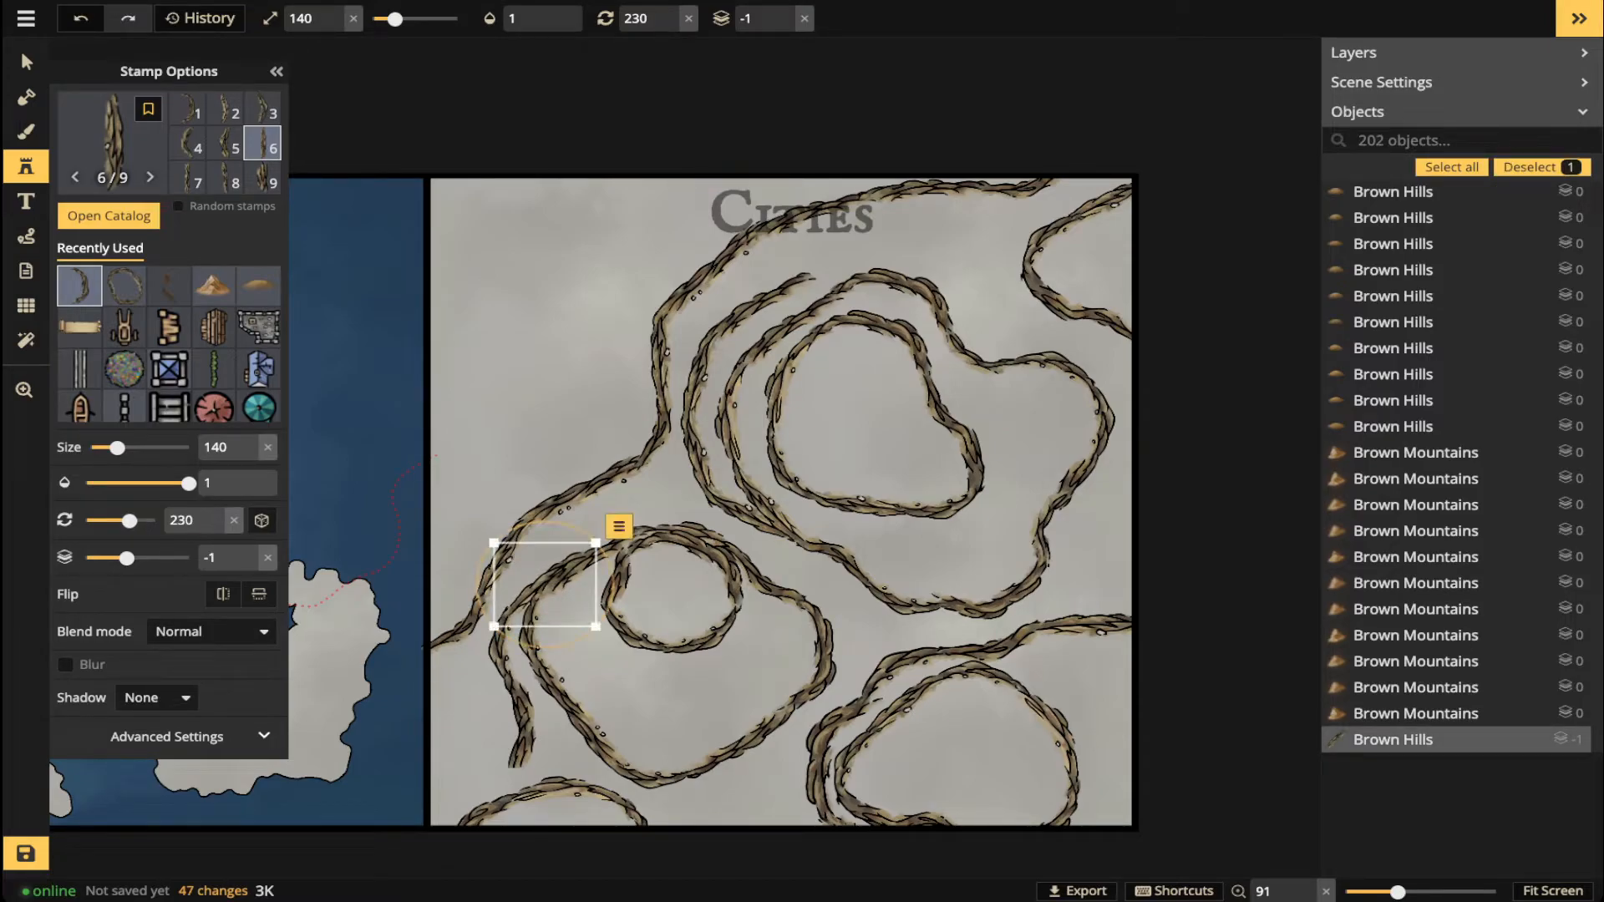
left_click(902, 561)
- Place a variant 4 Brown Hills segment rotated to 230 in the open area northwest of the long ridge
left_click_drag(927, 663, 917, 443)
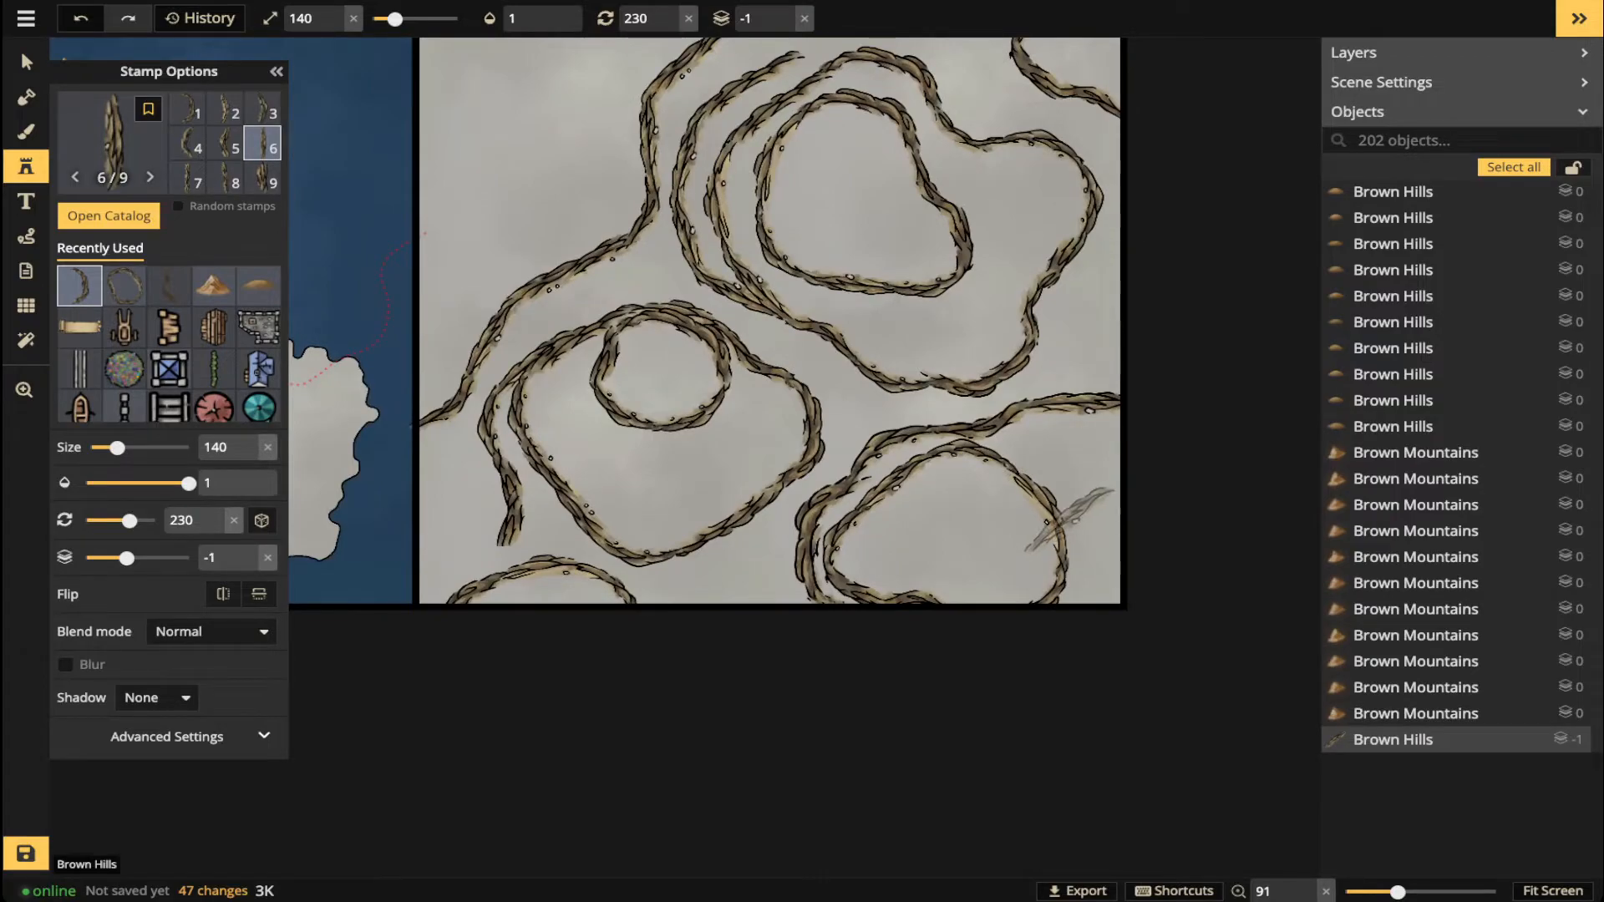
scroll(1069, 513, "up", 3)
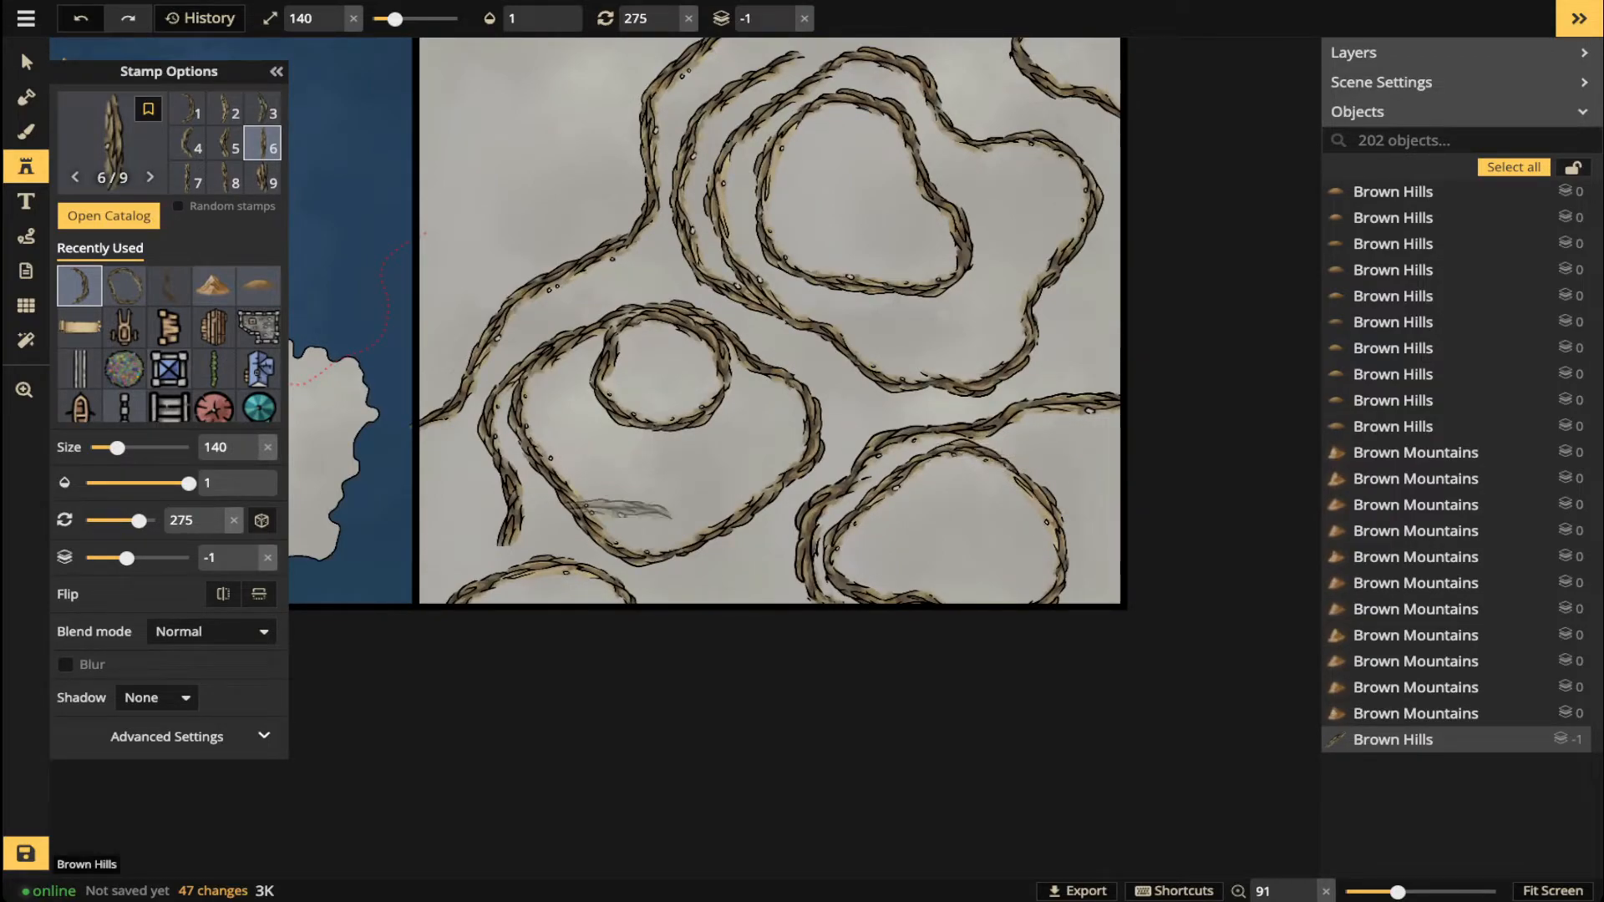
left_click_drag(906, 314, 796, 518)
left_click_drag(406, 386, 627, 369)
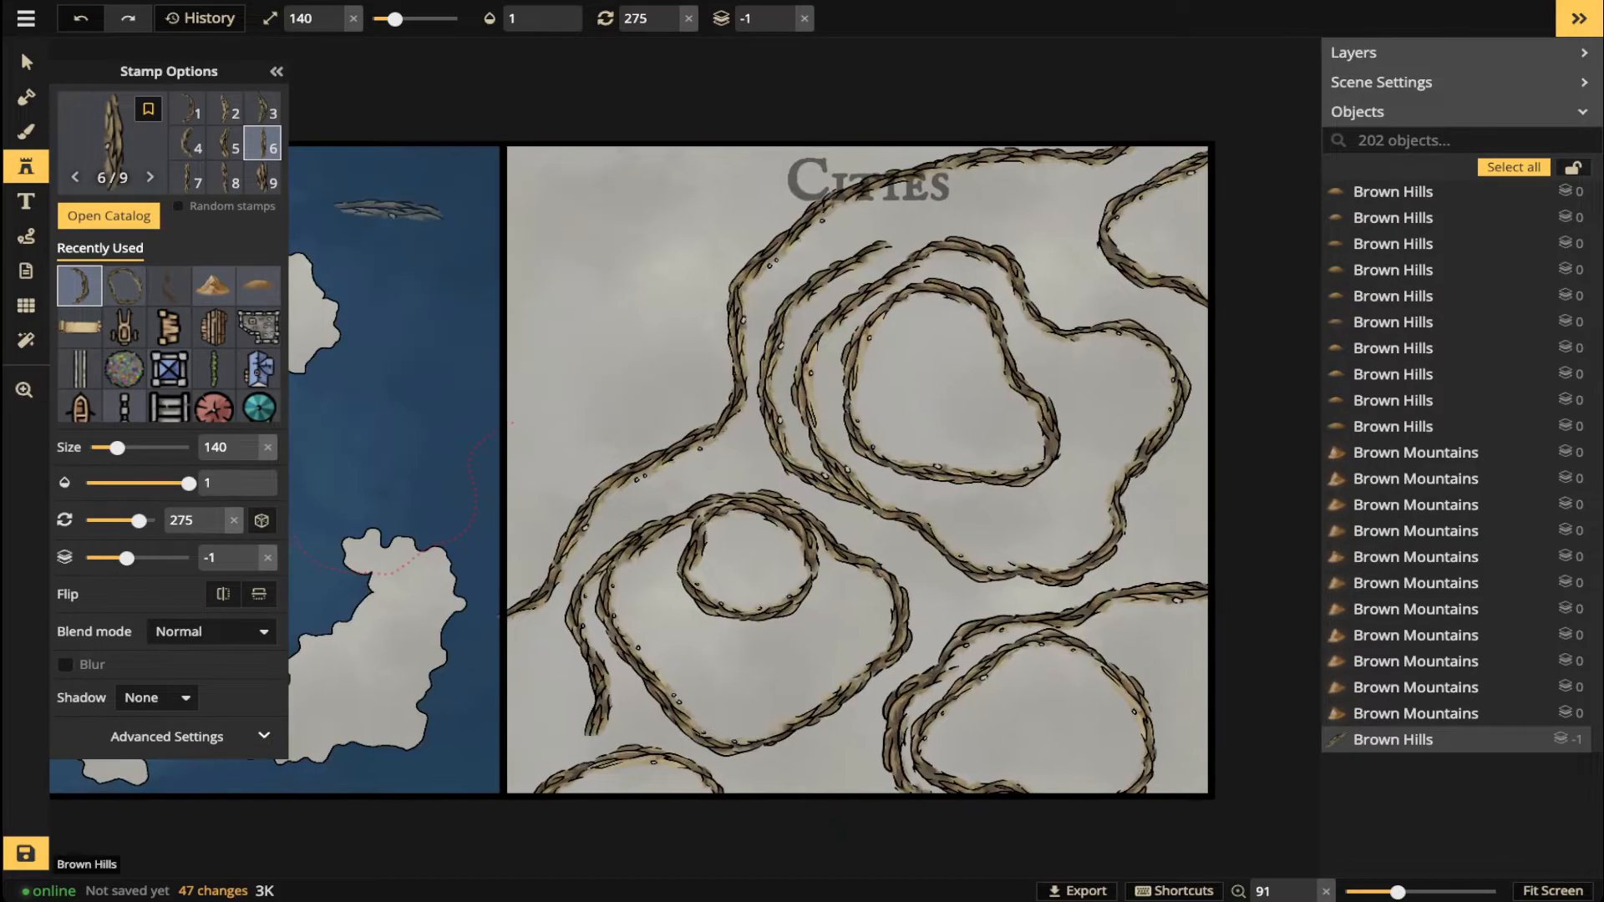
key("4")
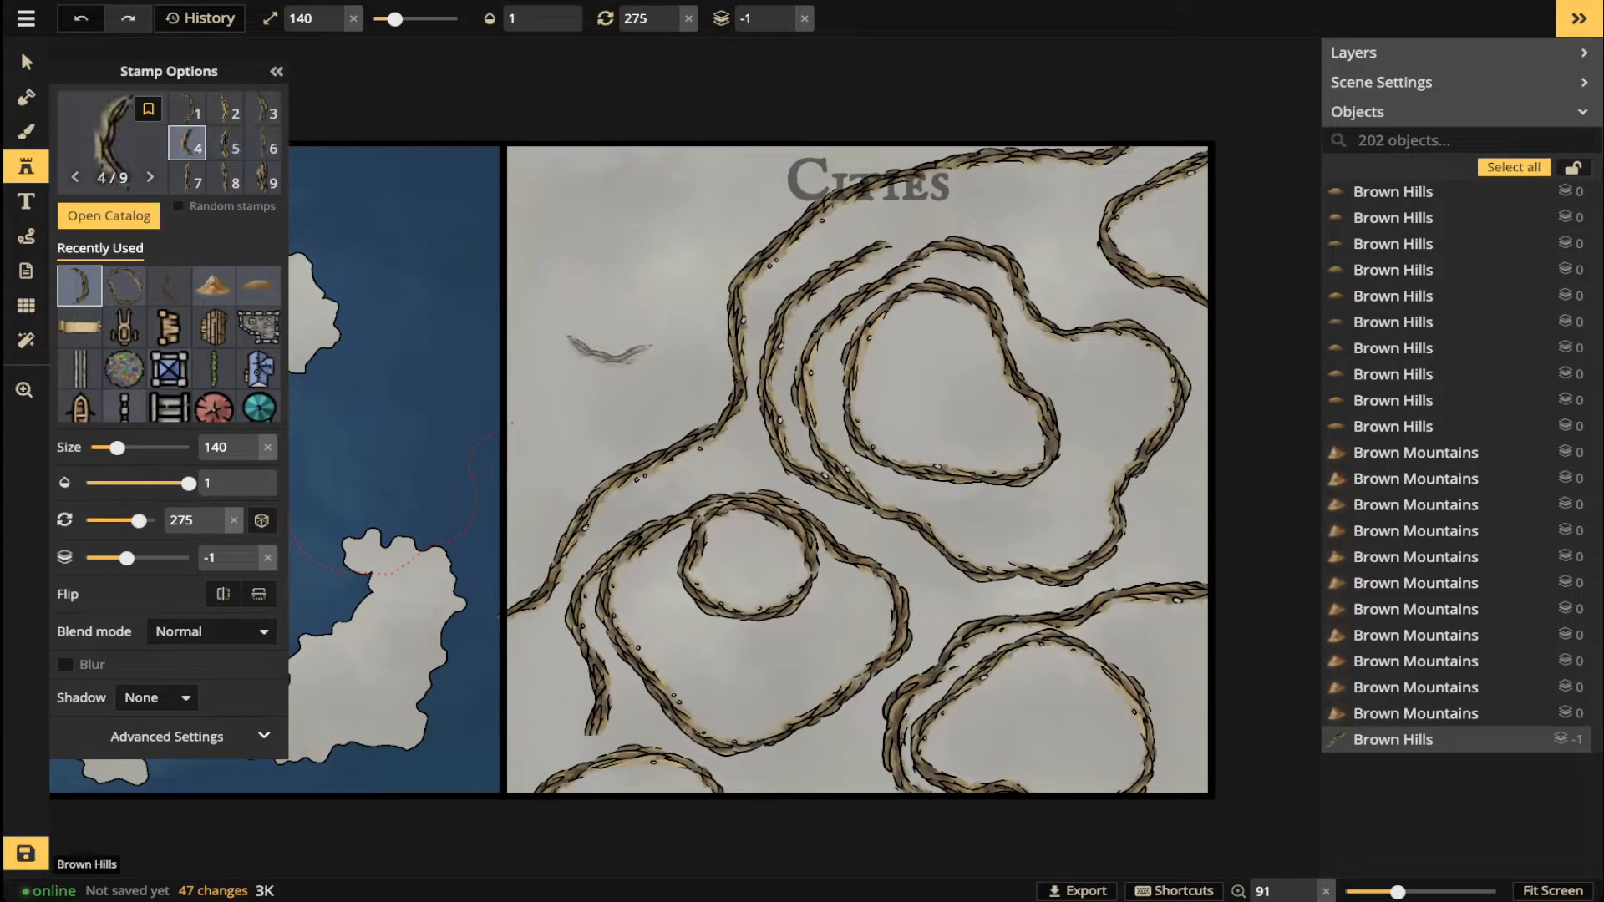
scroll(616, 365, "down", 9)
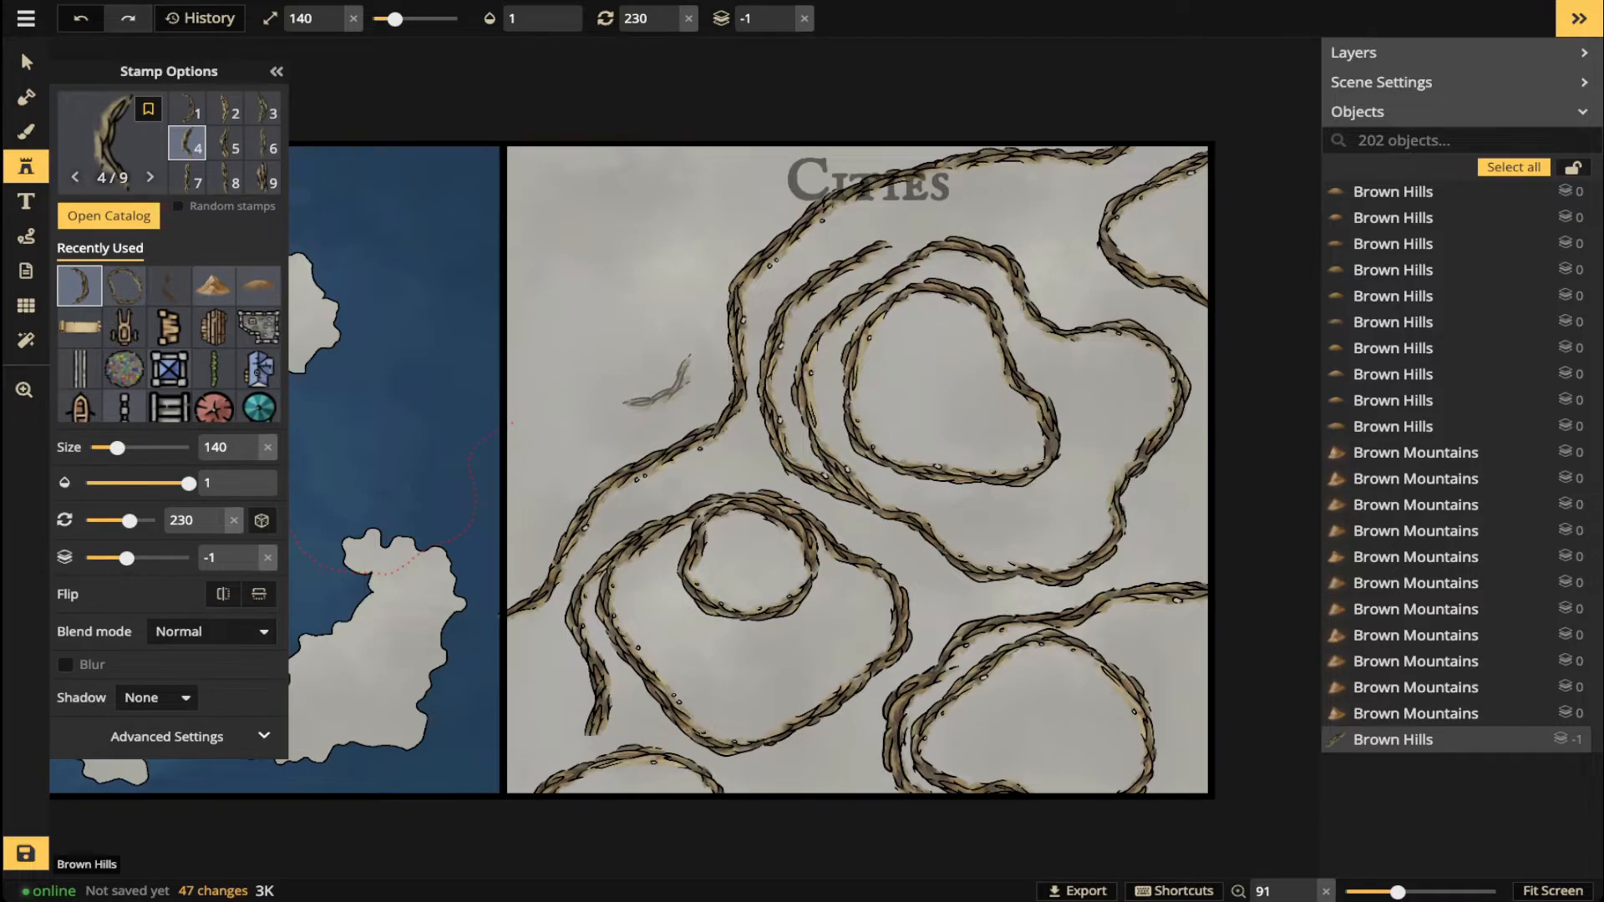
left_click(652, 386)
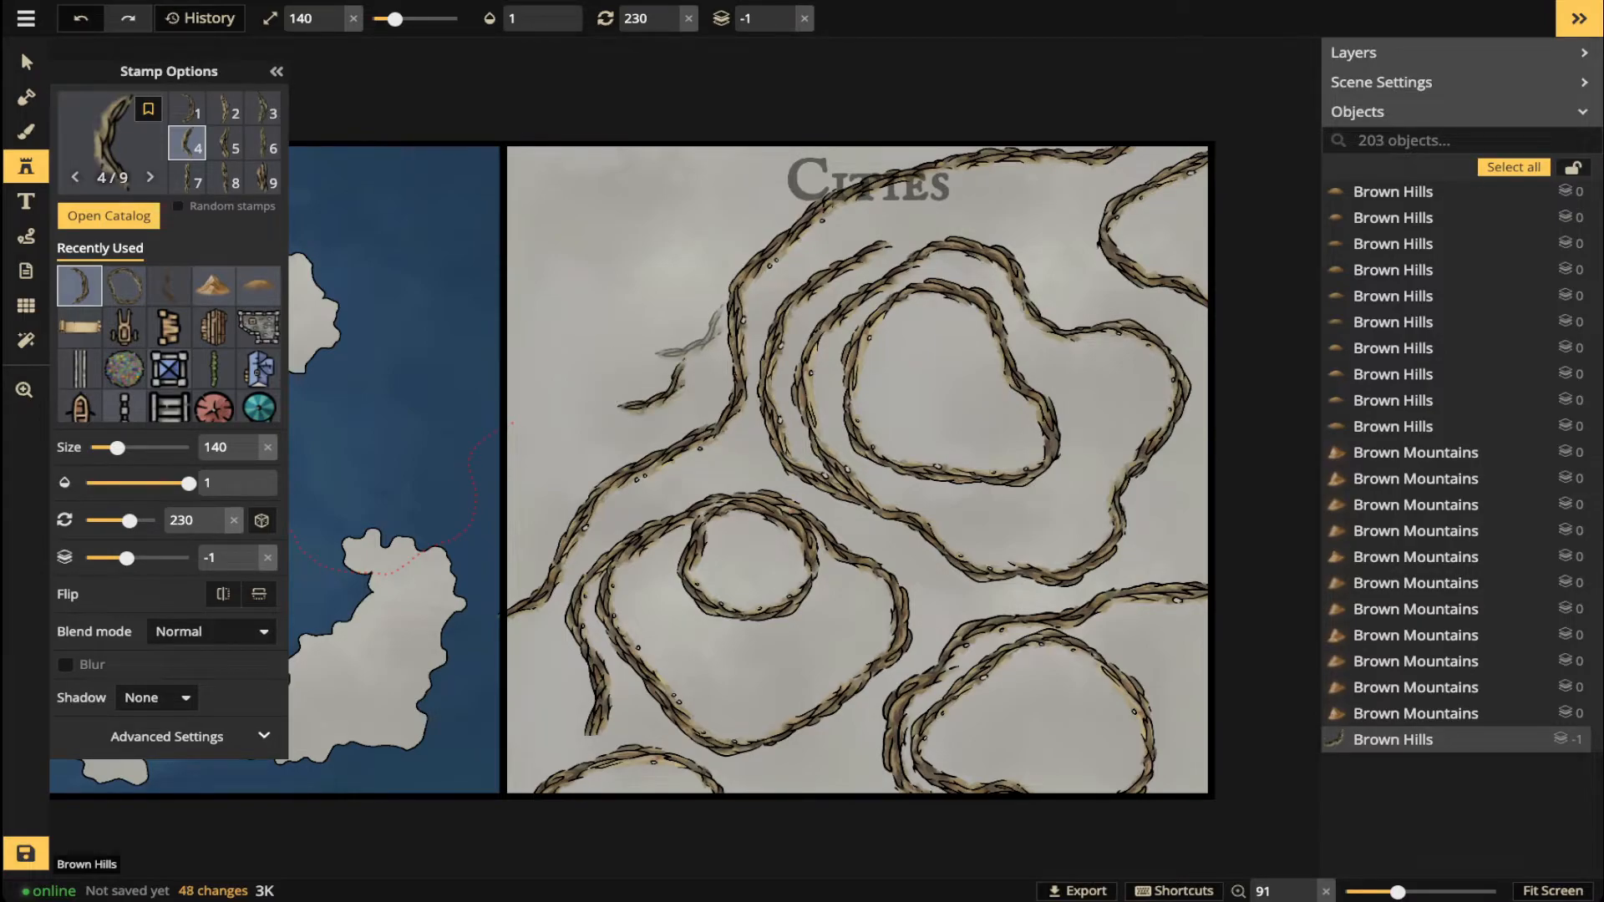
- Complete the small outline with variant 3 Brown Hills segments, two at rotation 230 and one at 170, joining both ends to the long ridge
key("3")
left_click(705, 343)
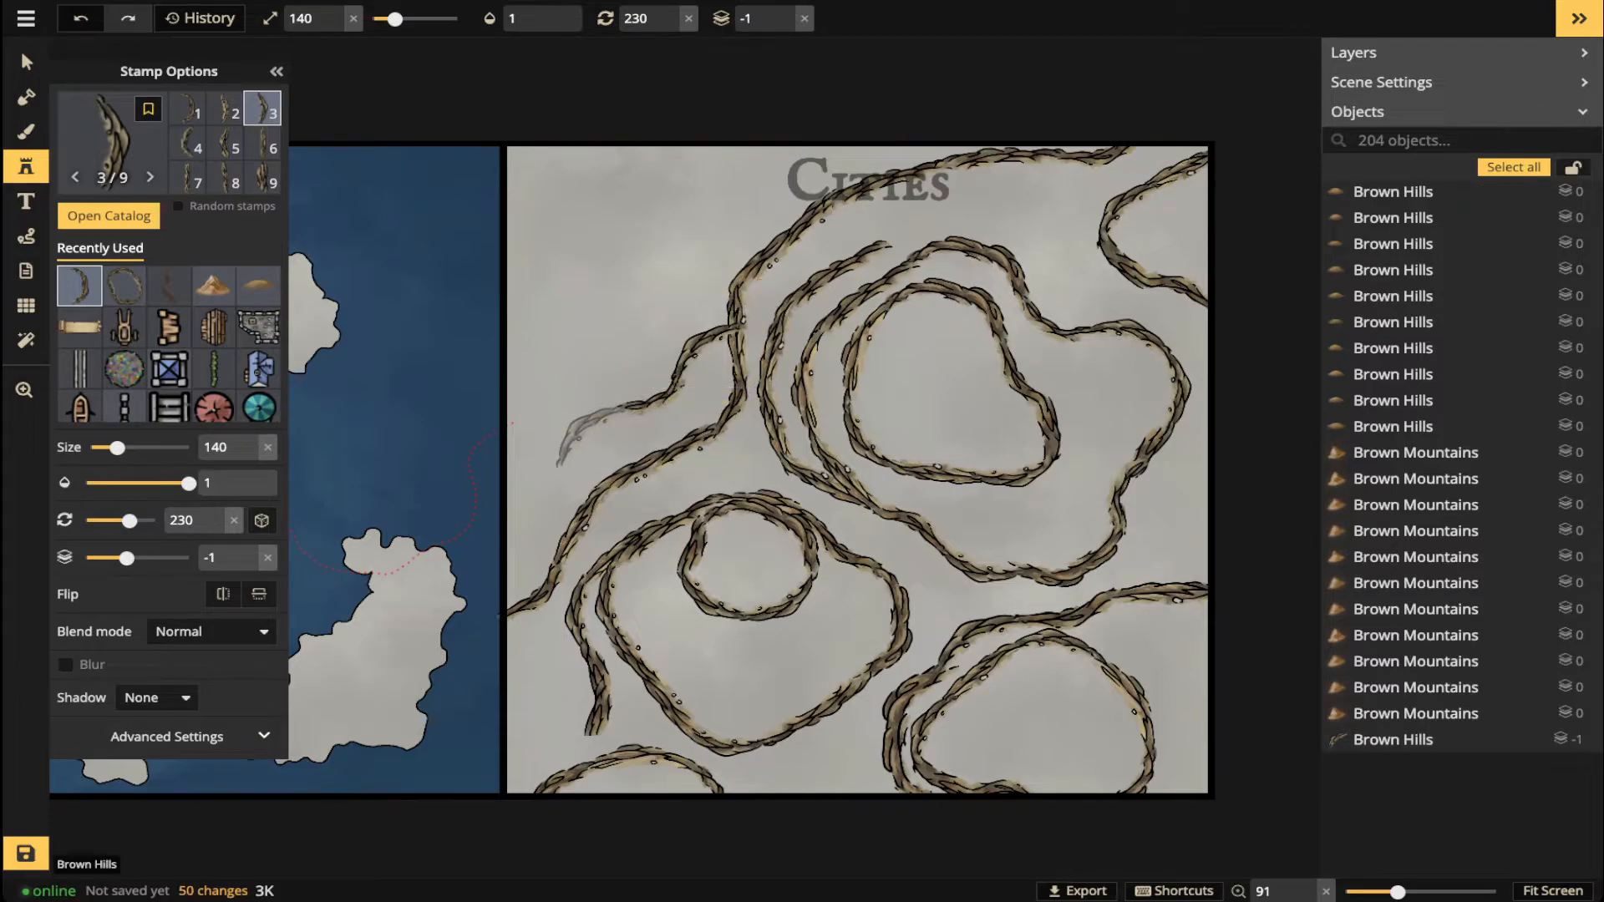
left_click(592, 433)
scroll(556, 489, "down", 12)
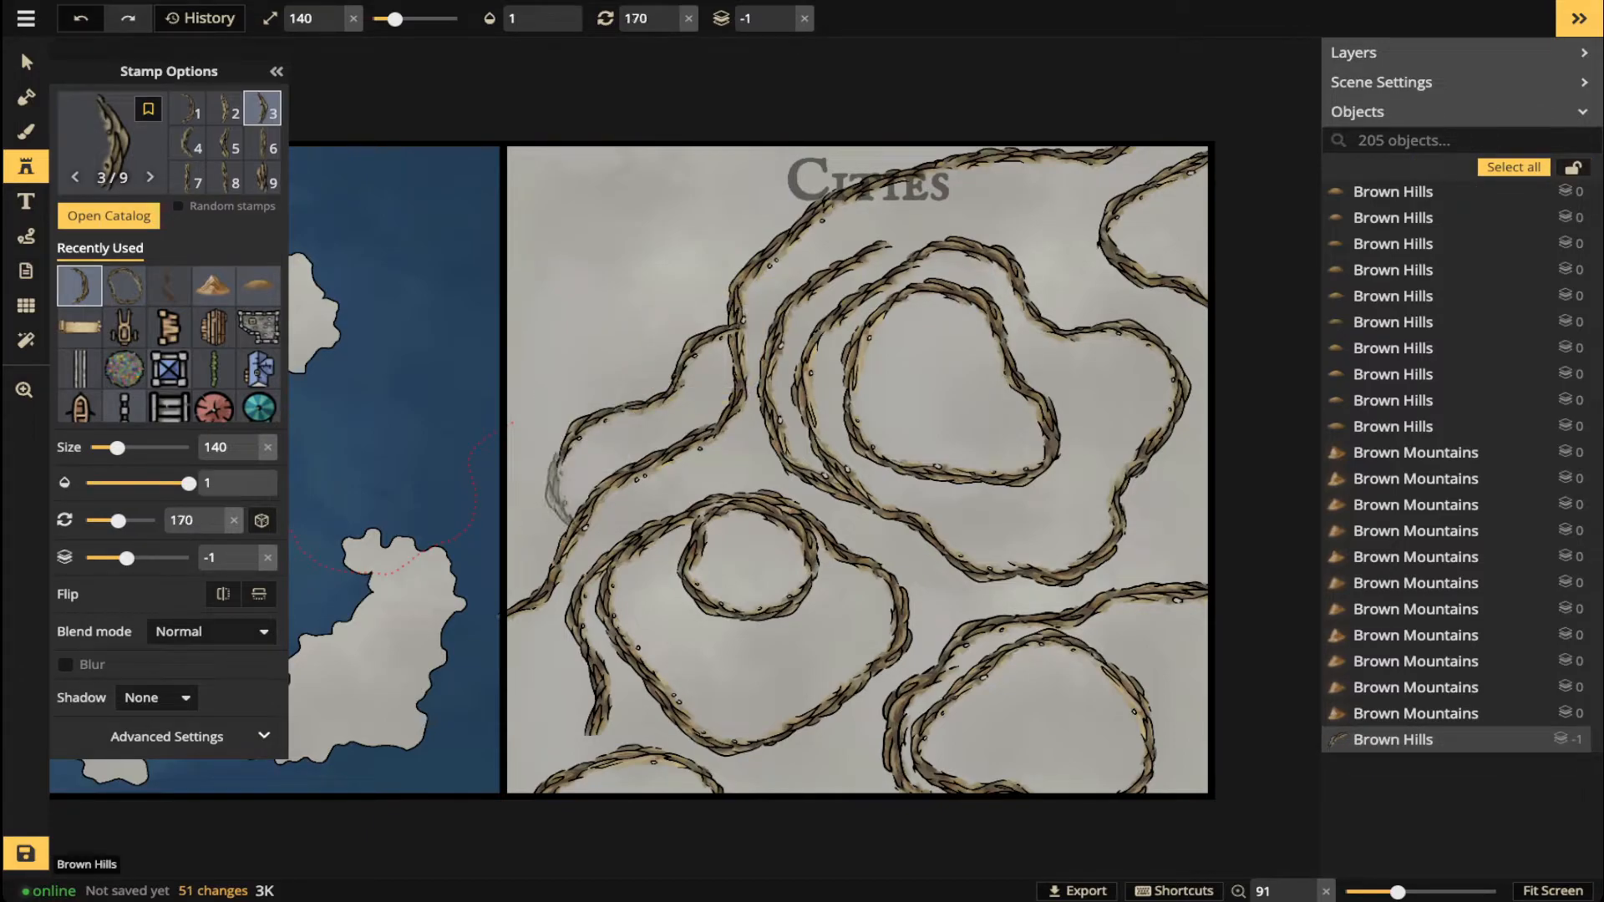
left_click(557, 497)
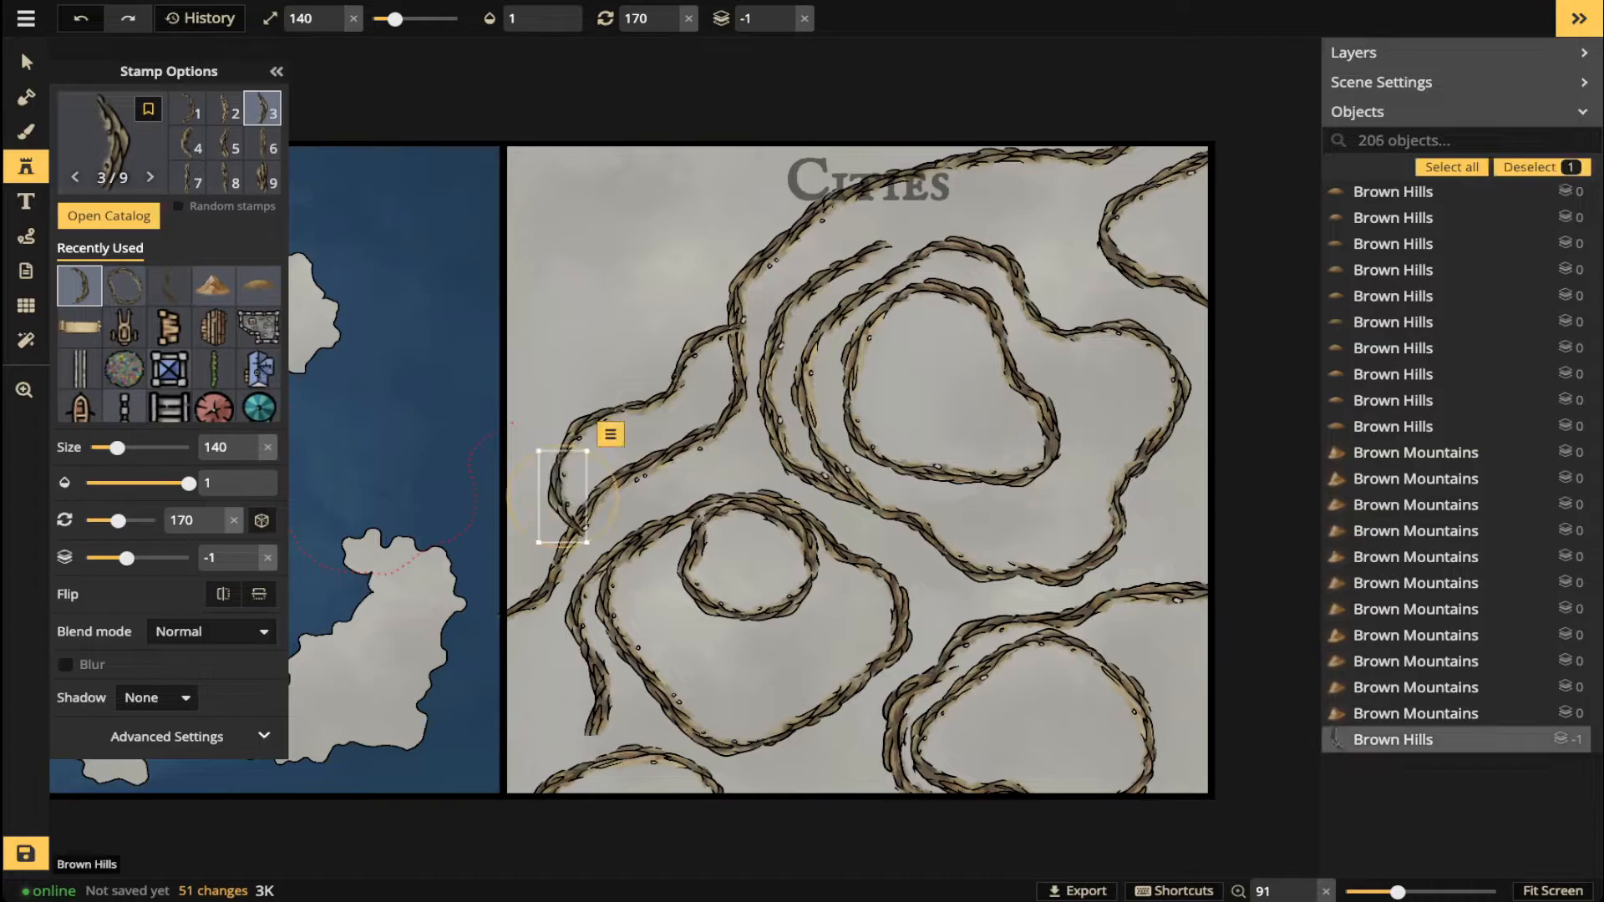
scroll(382, 227, "down", 1)
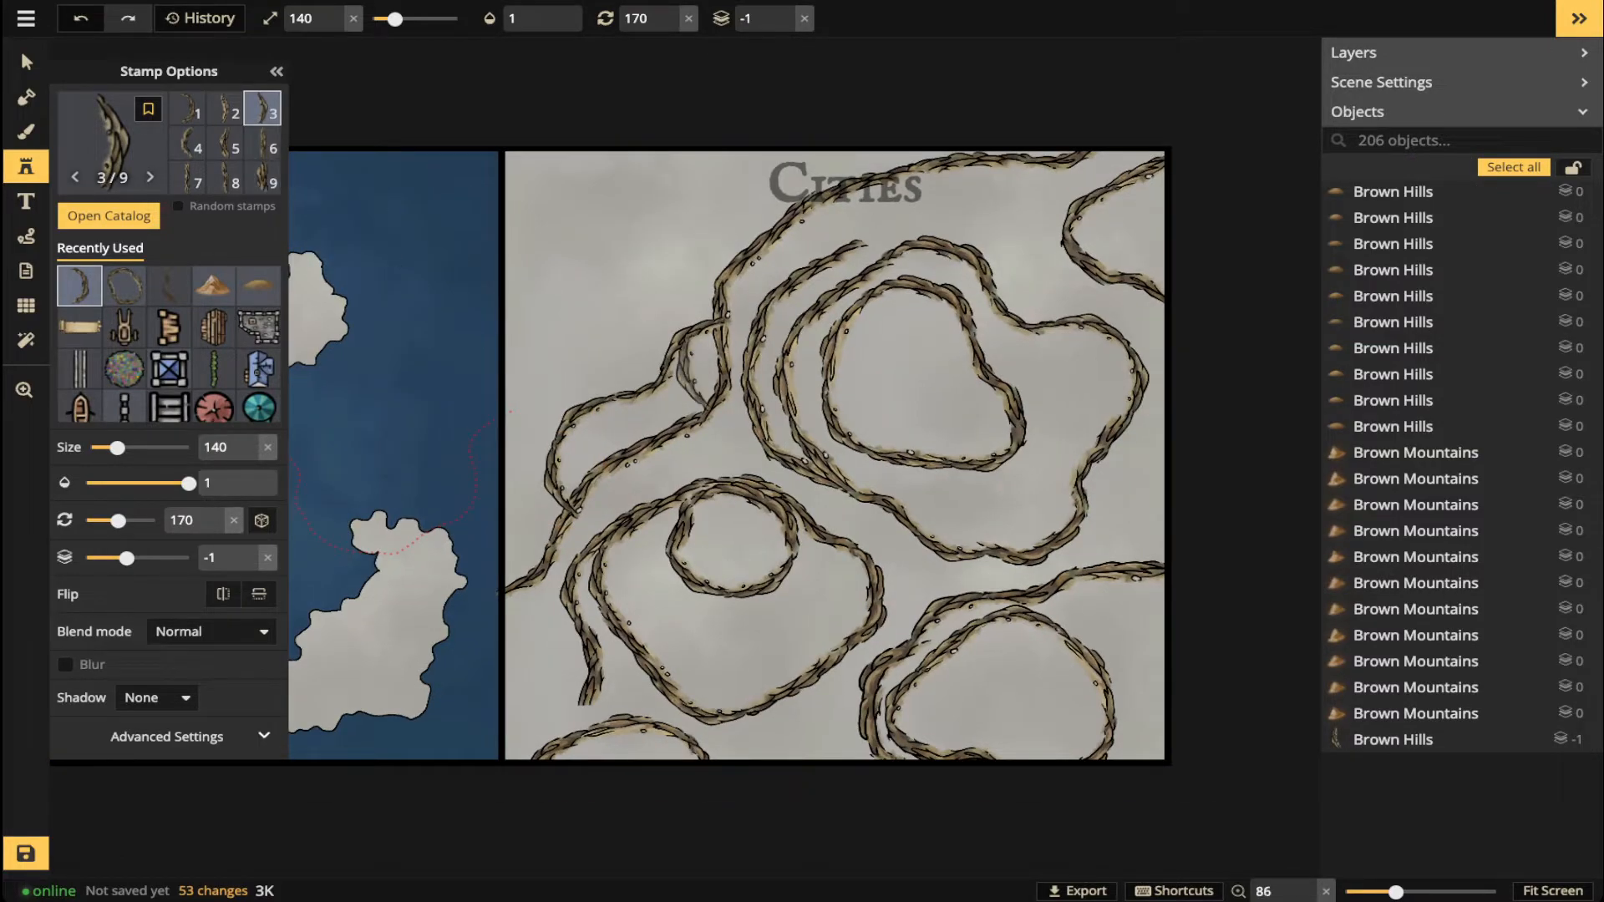
- Move the Cities title to the upper-left corner of its map, clear of the ridge lines
left_click(26, 63)
scroll(846, 222, "down", 1)
left_click(862, 190)
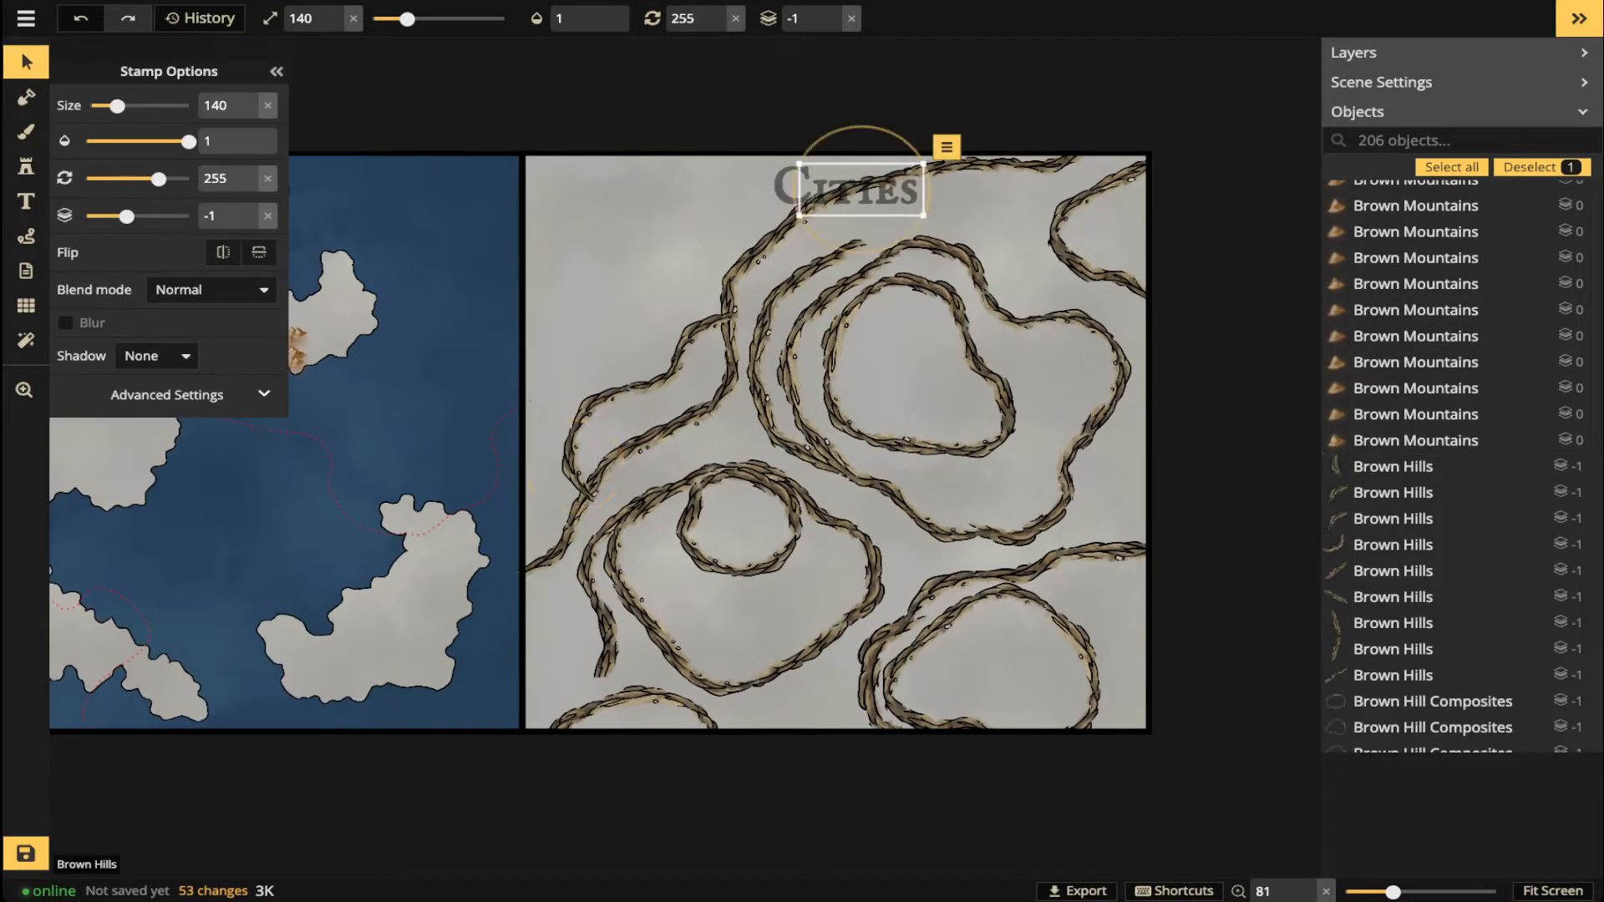
key("Escape")
left_click(845, 189)
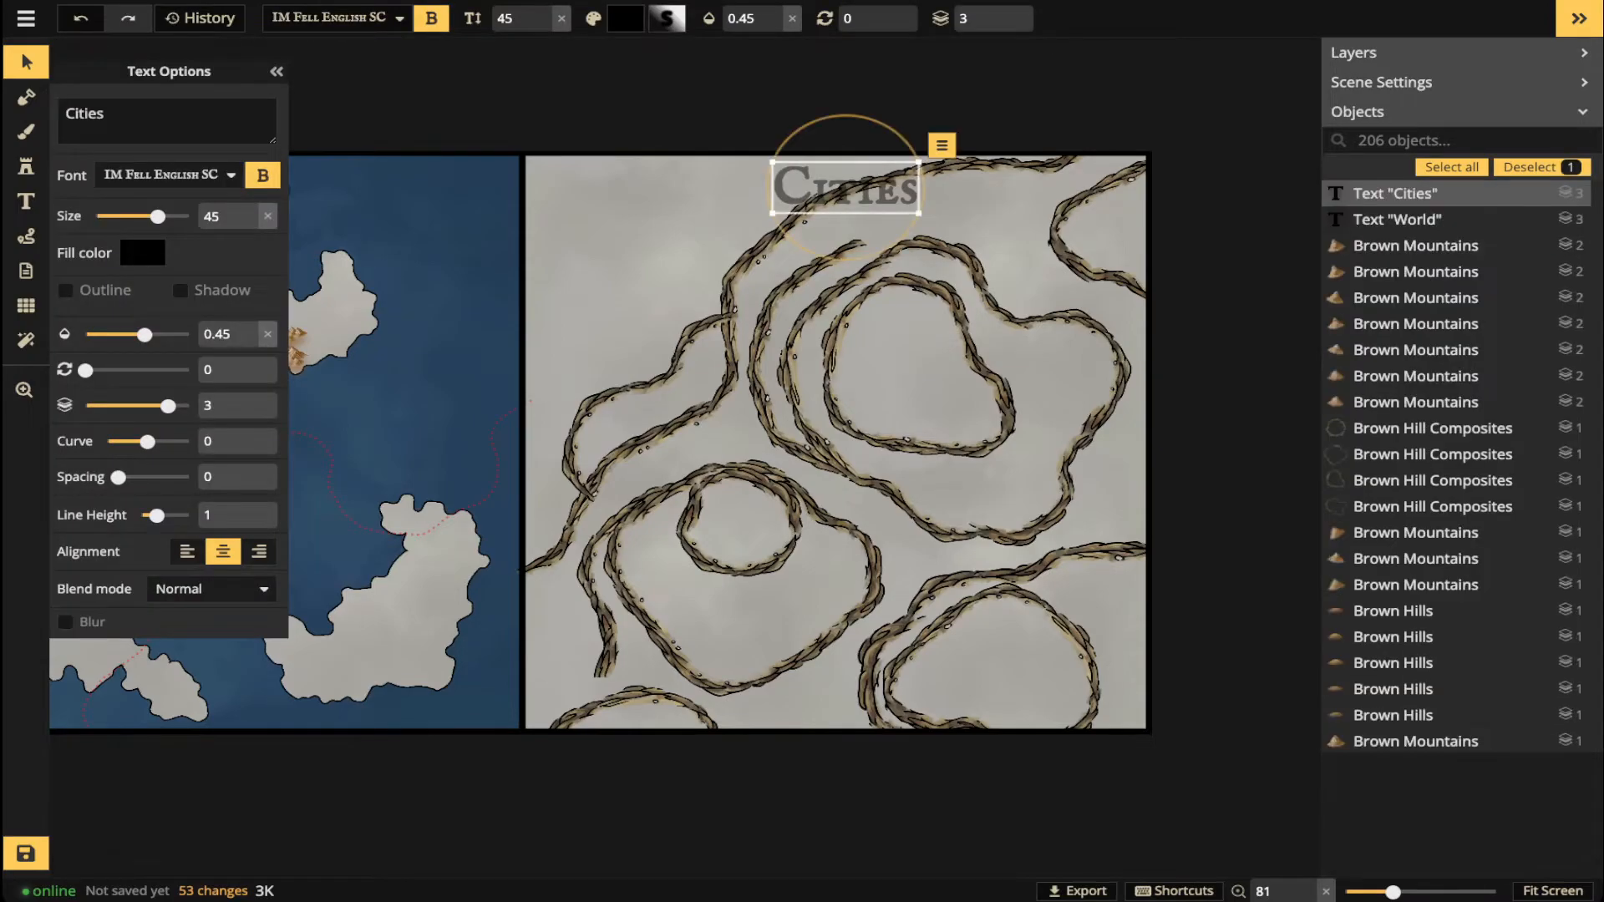
left_click_drag(845, 189, 620, 183)
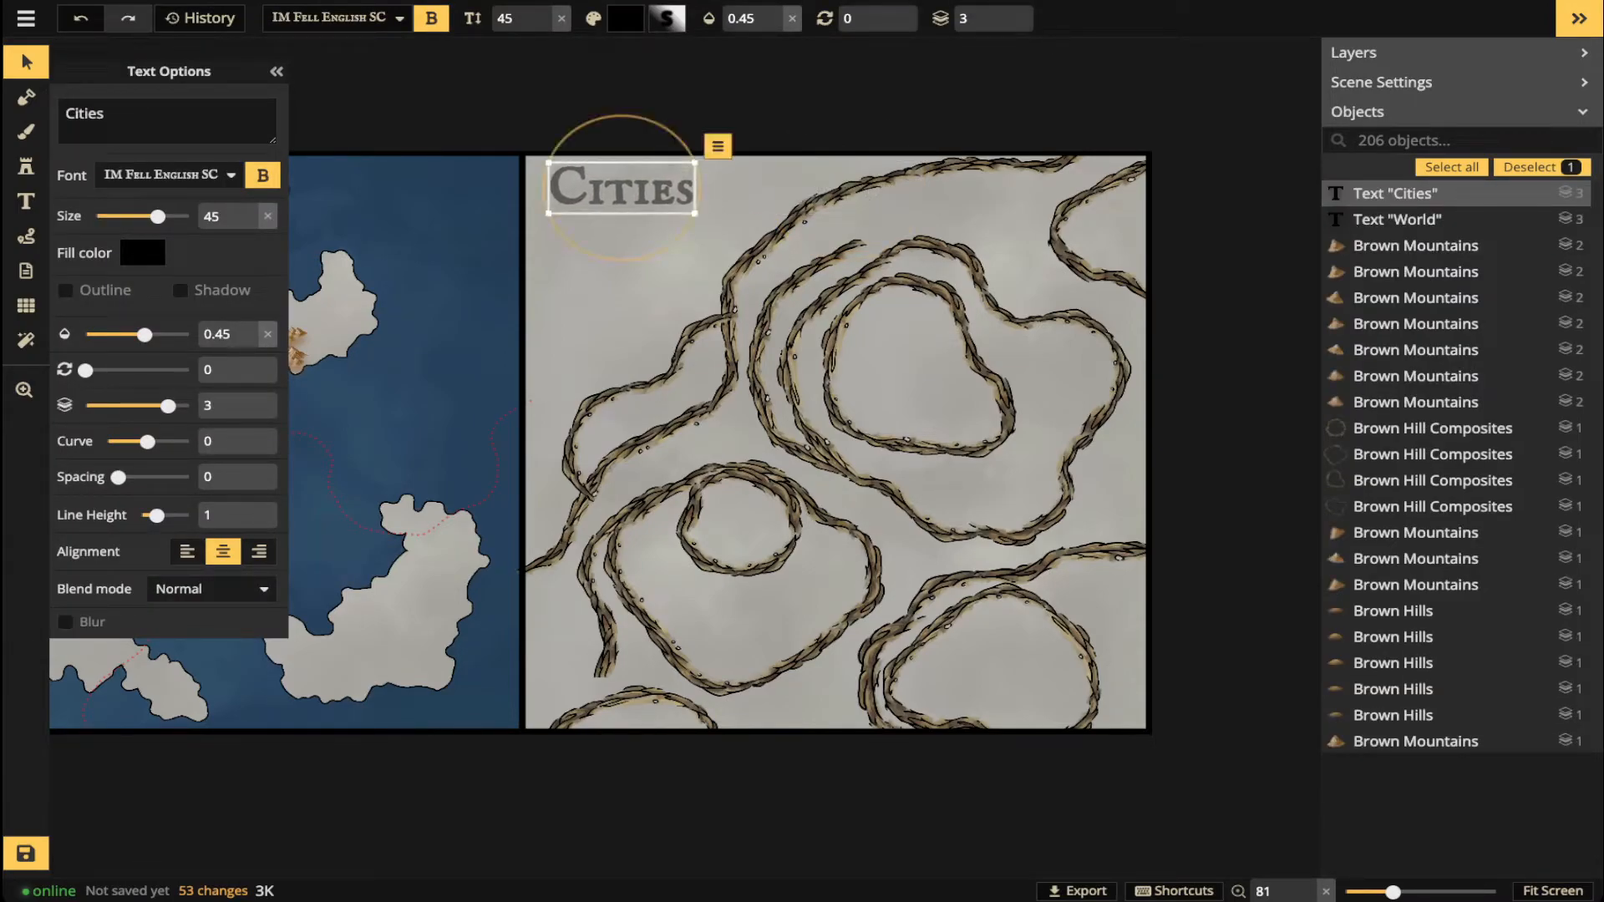
key("Escape")
scroll(585, 201, "down", 1)
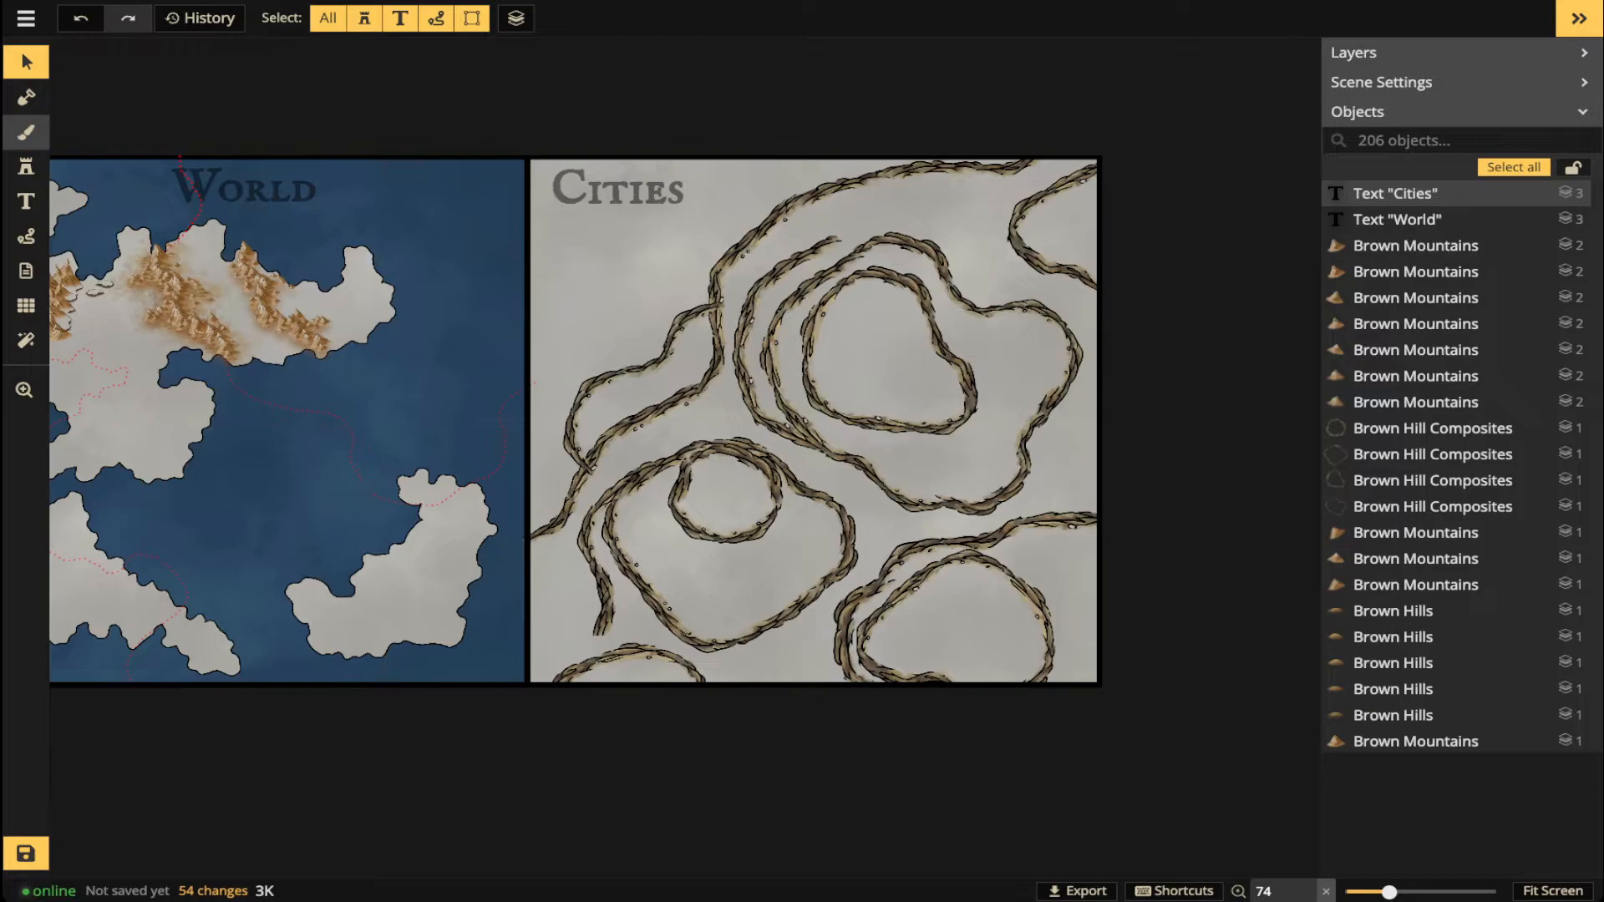
- Choose the mottled olive-brown ground texture from the Watercolor Cities textures for the brush
left_click(26, 131)
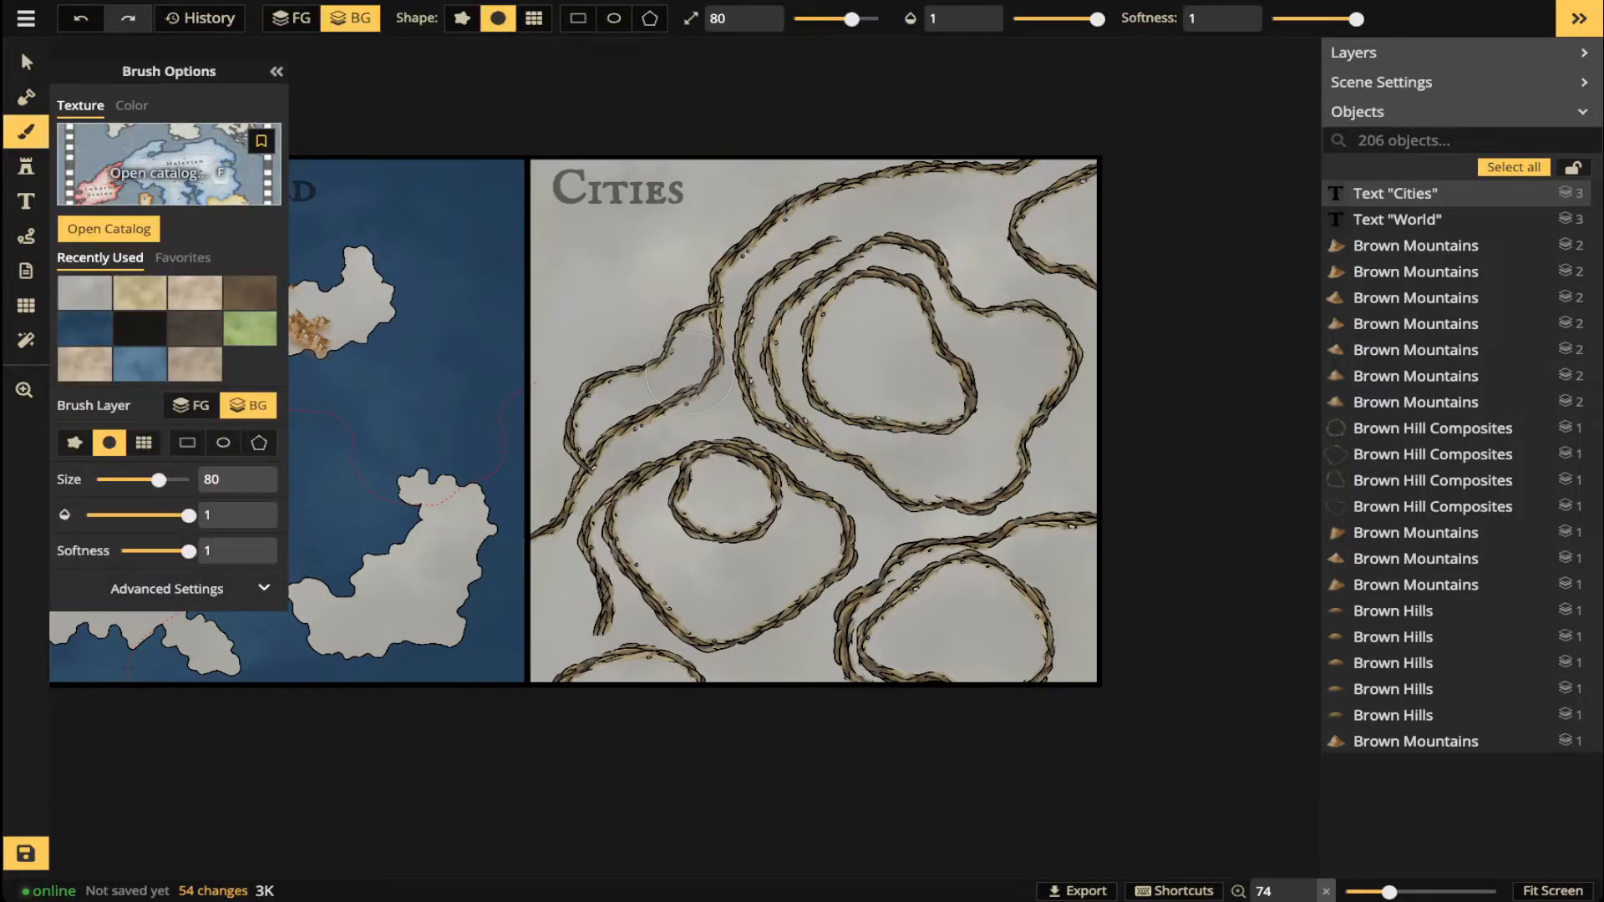
key("f")
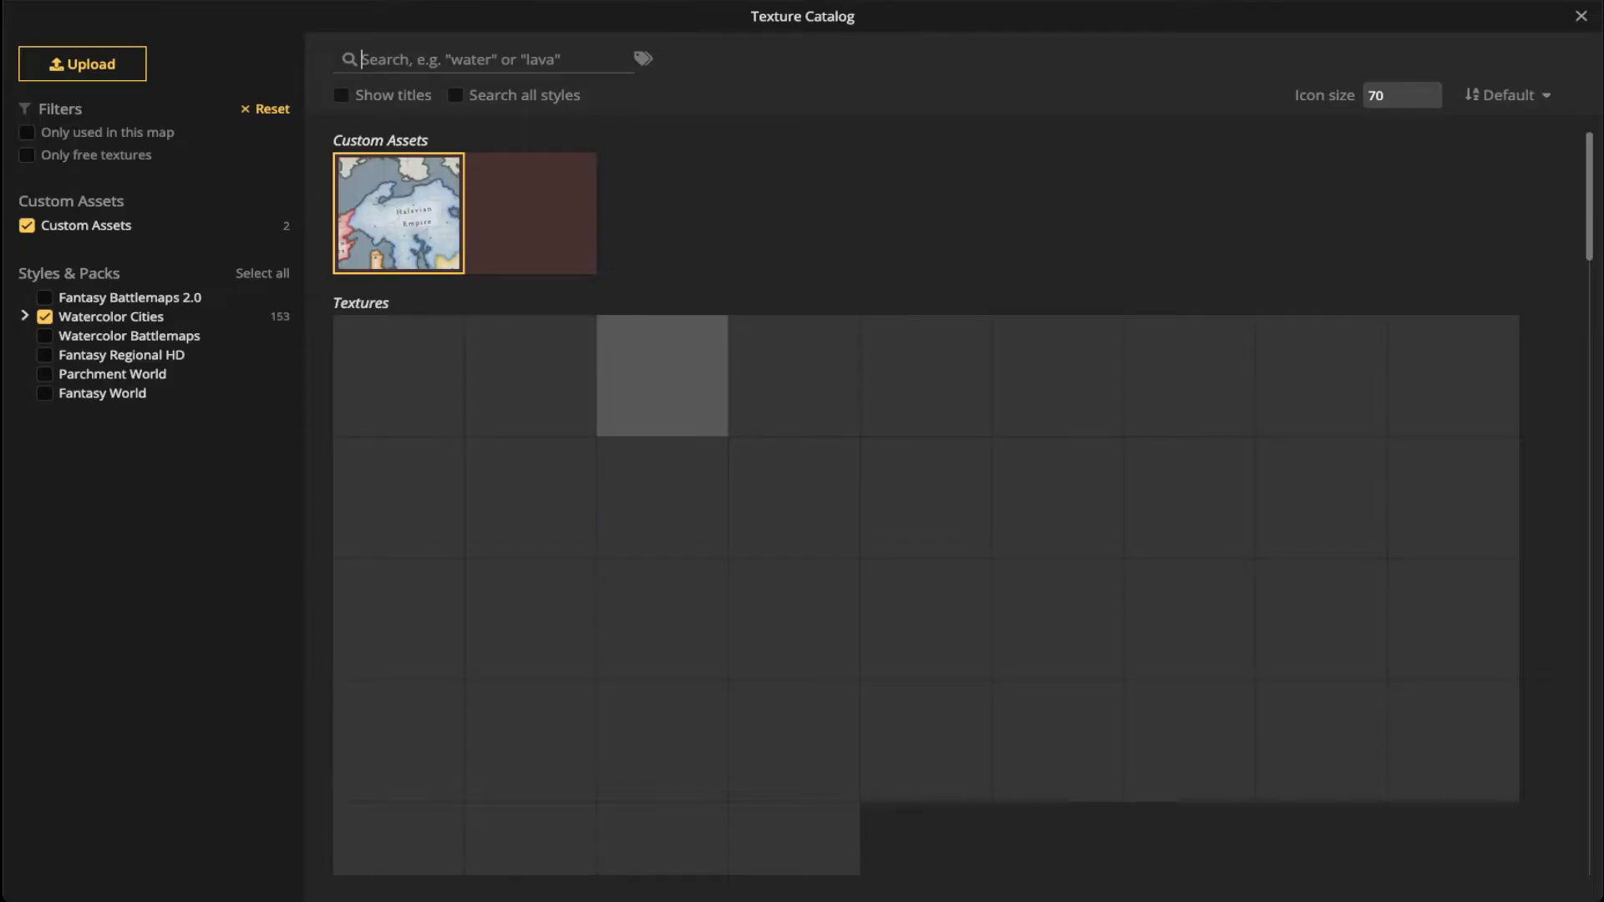
scroll(919, 501, "down", 1)
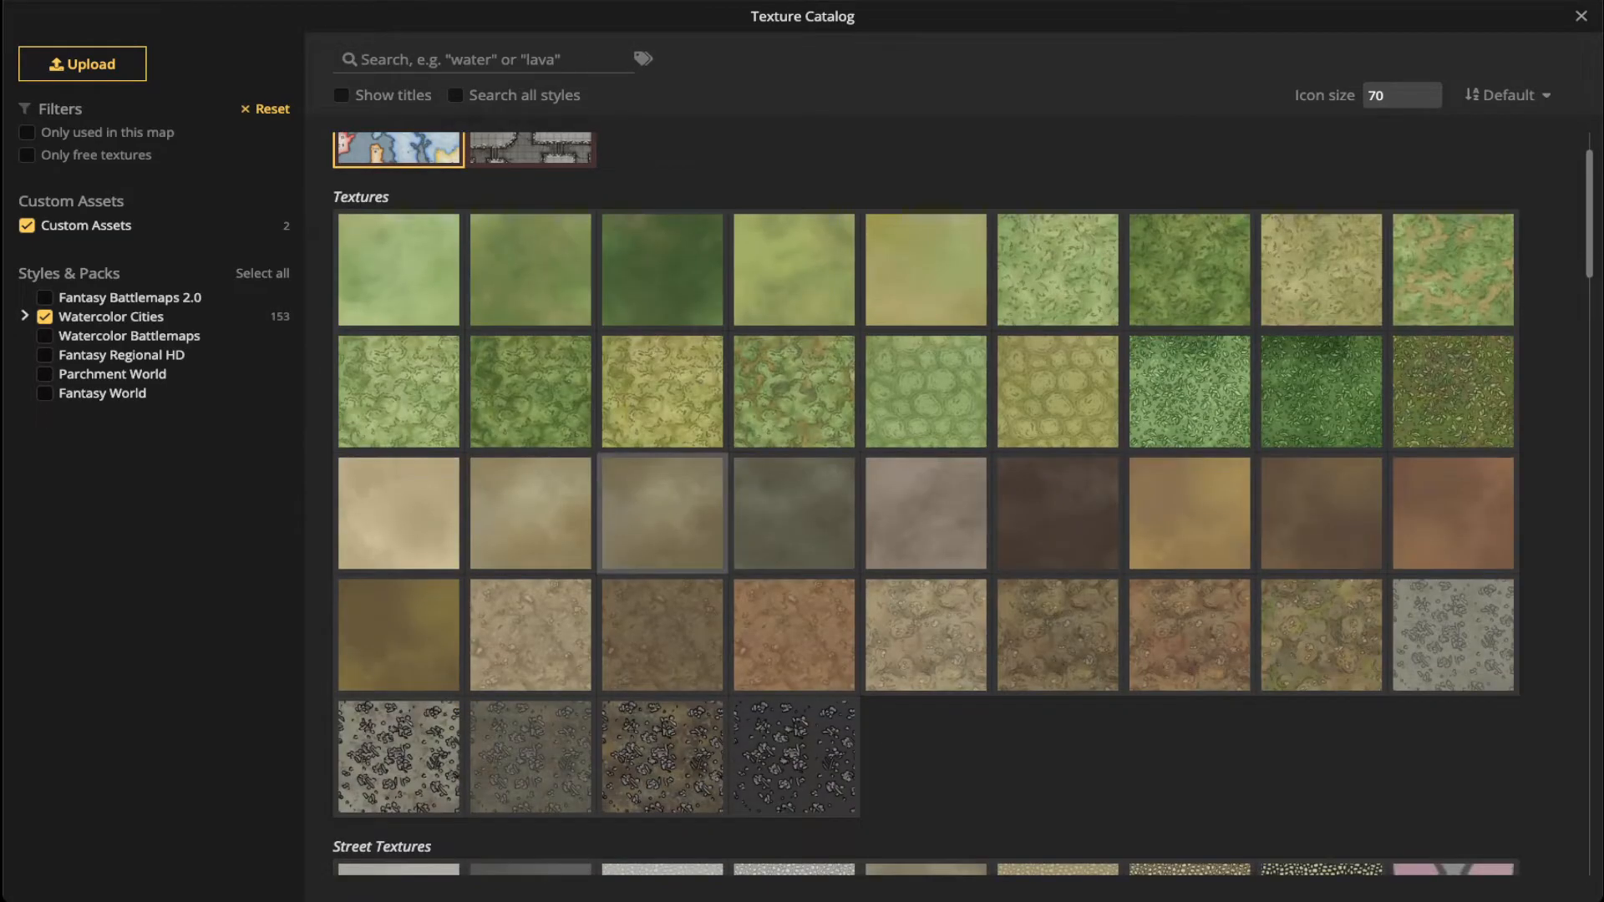
left_click(662, 513)
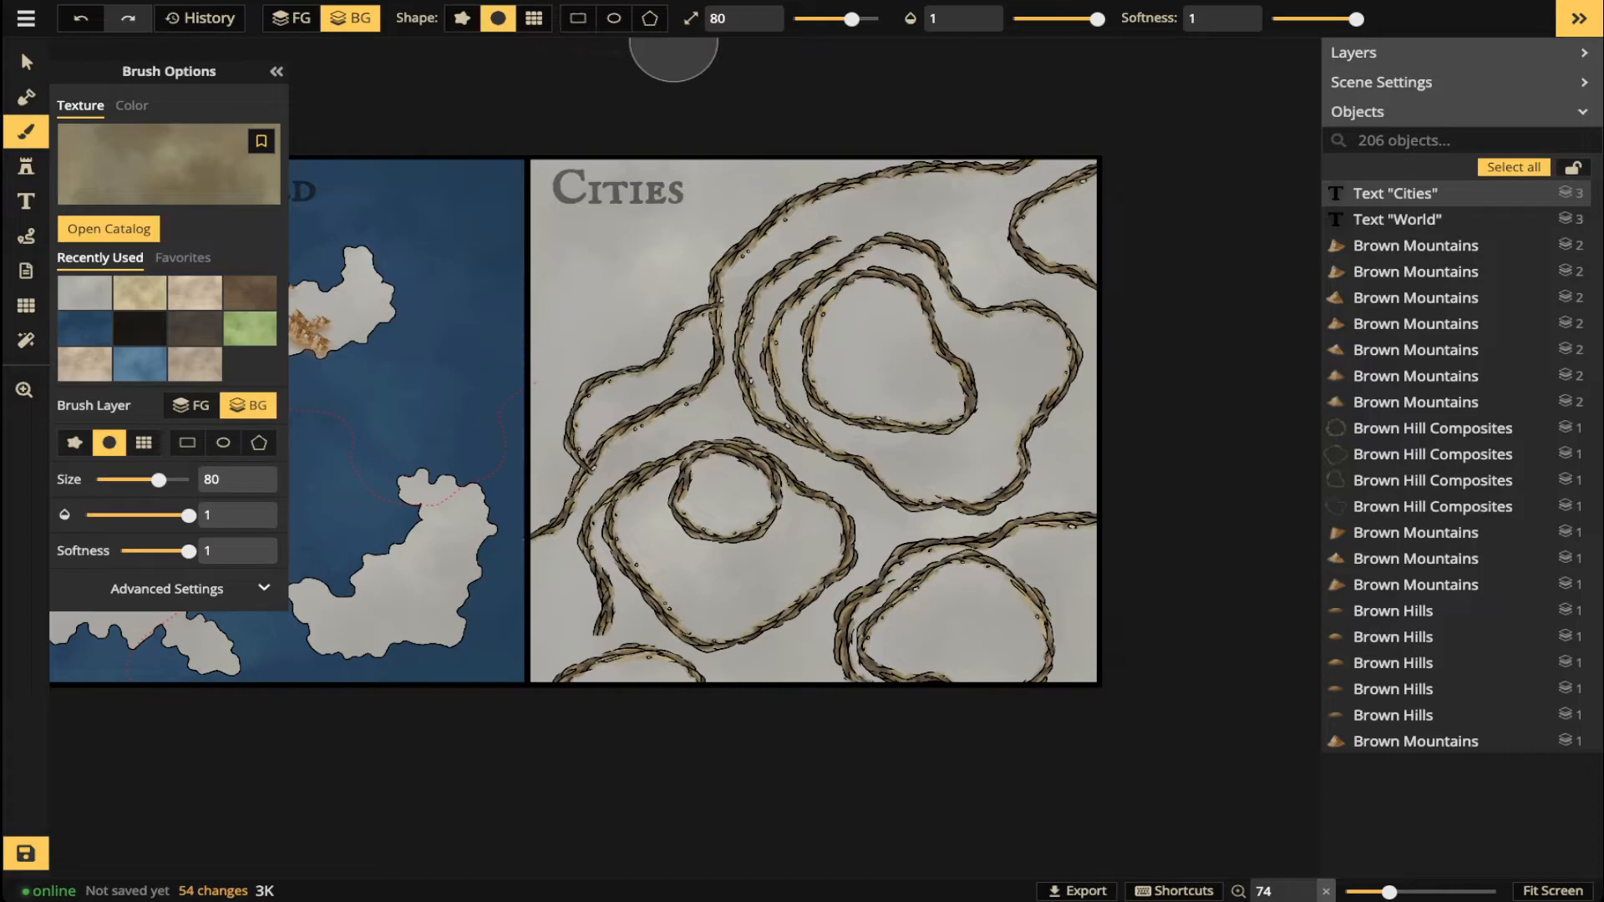
- Fill the entire Cities map with the olive-brown texture on the foreground layer using a rectangle shape
left_click(292, 18)
left_click(577, 18)
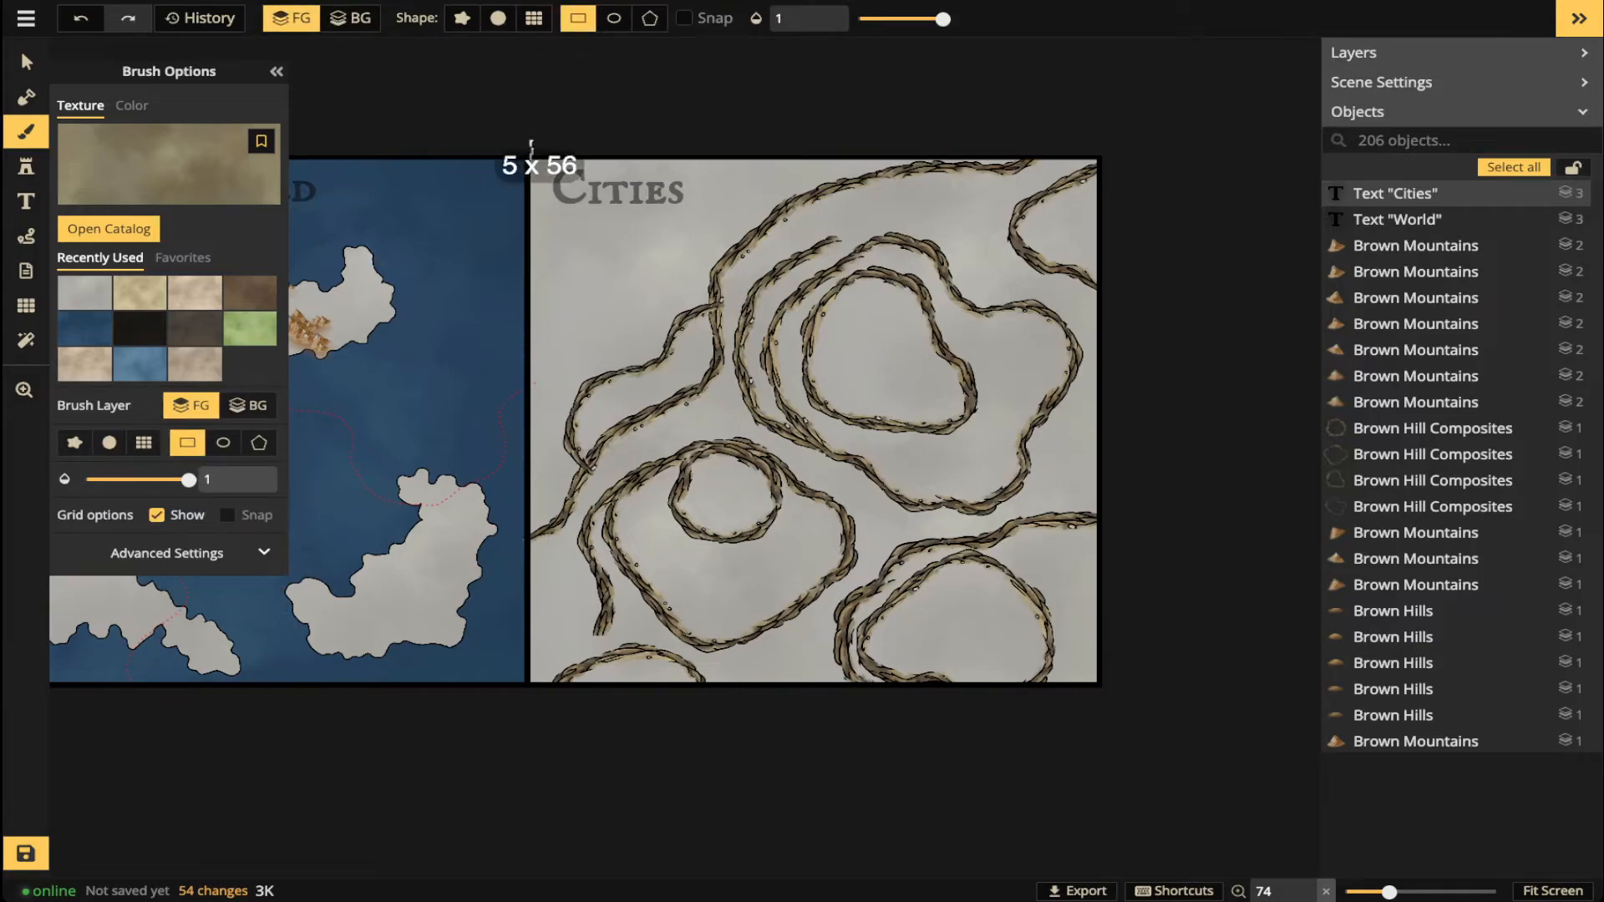
left_click_drag(531, 144, 1225, 761)
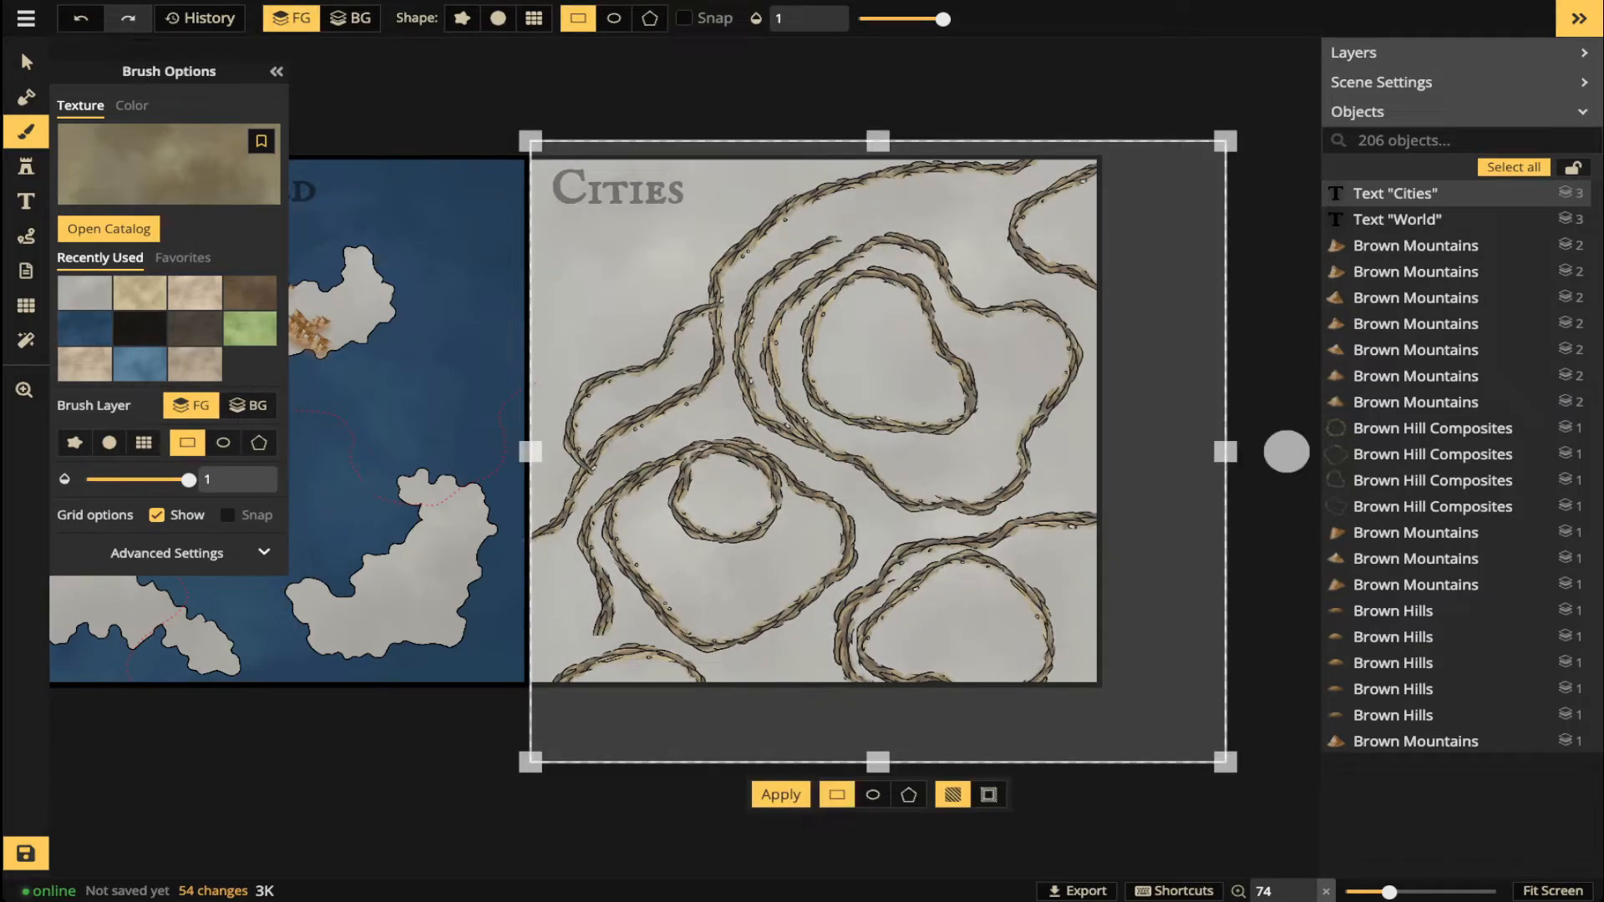
key("Return")
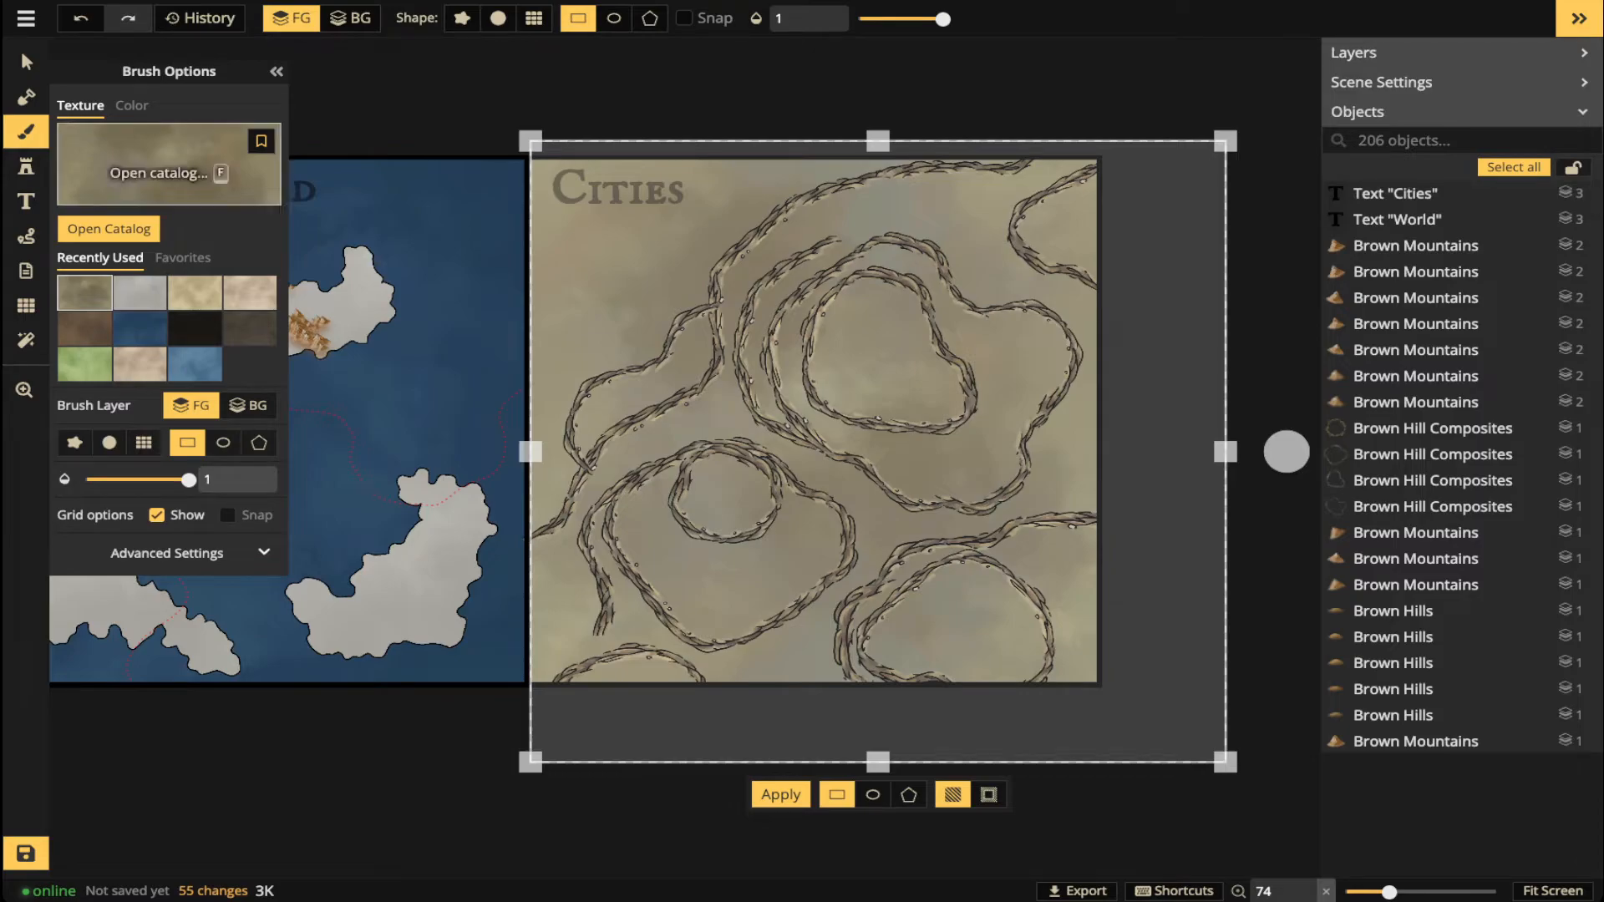
- Move the Cities title off its map onto the ocean of the World map
left_click(26, 62)
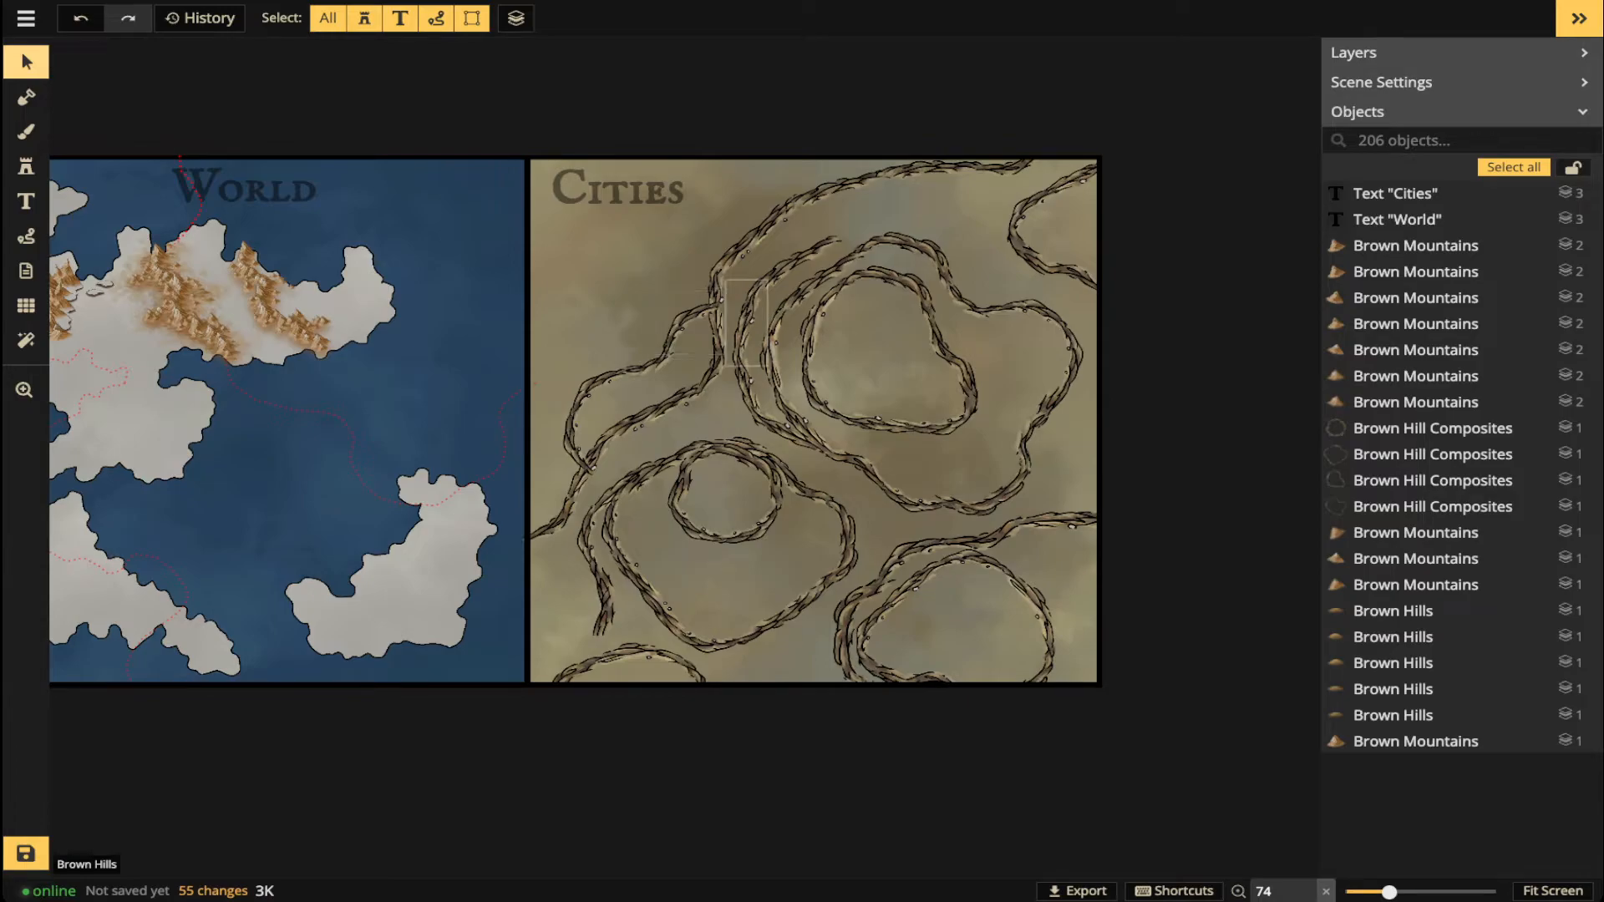
left_click_drag(546, 225, 1190, 761)
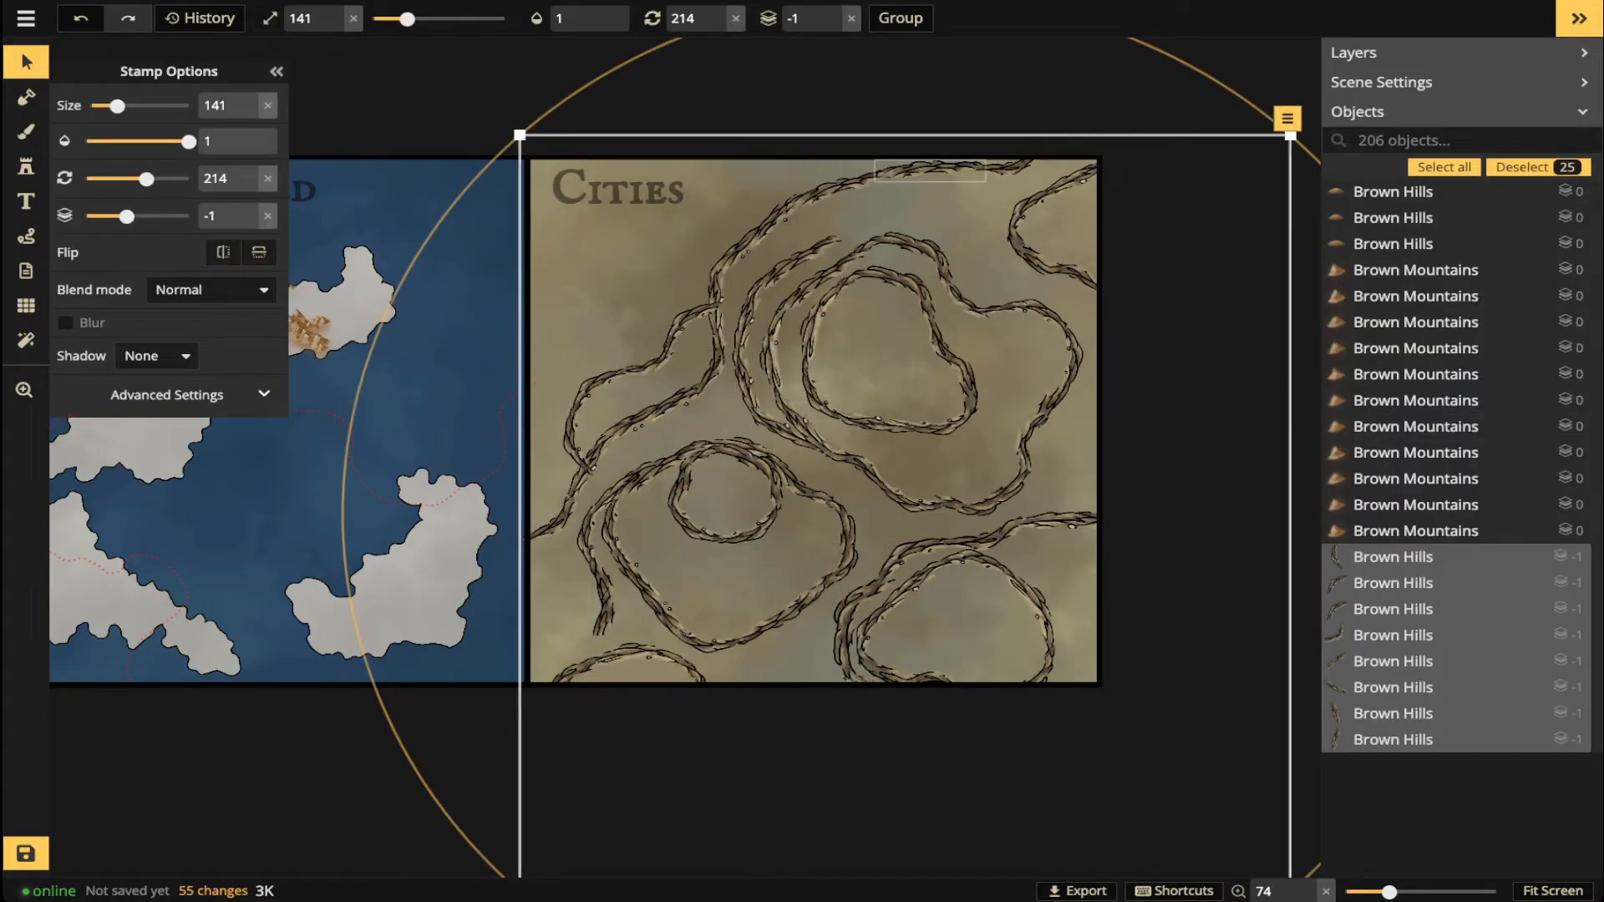
key("Escape")
left_click_drag(618, 191, 421, 363)
- Select all hill stamps on the Cities map and set their blend mode to Luminosity
left_click_drag(590, 302, 1245, 815)
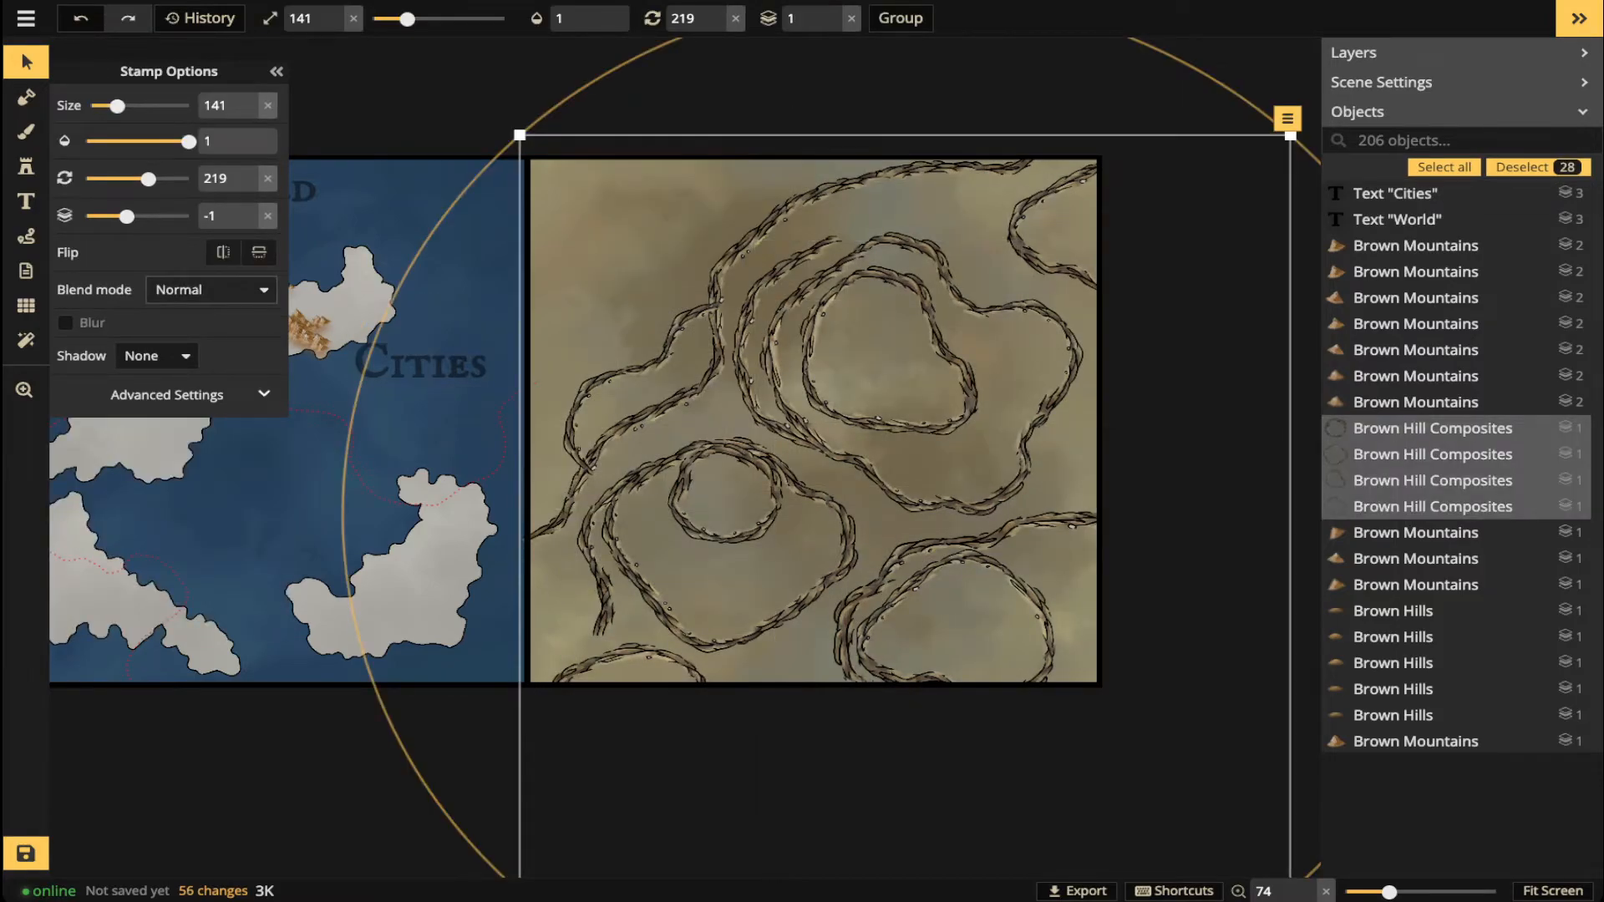
left_click(210, 289)
scroll(162, 576, "down", 1)
left_click(163, 594)
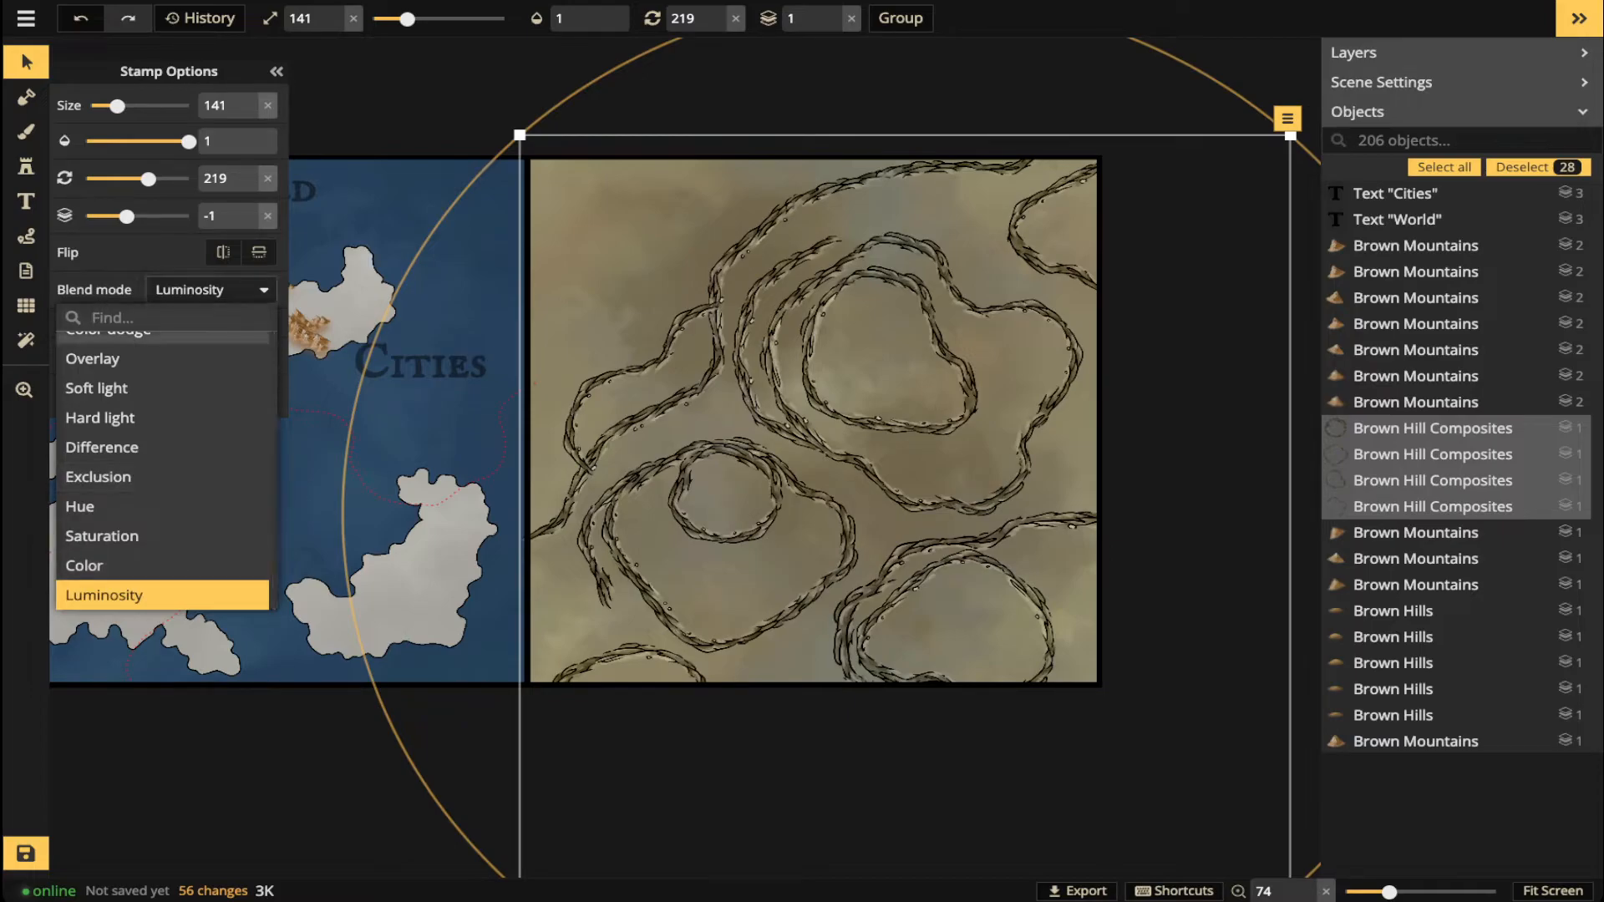
left_click(211, 290)
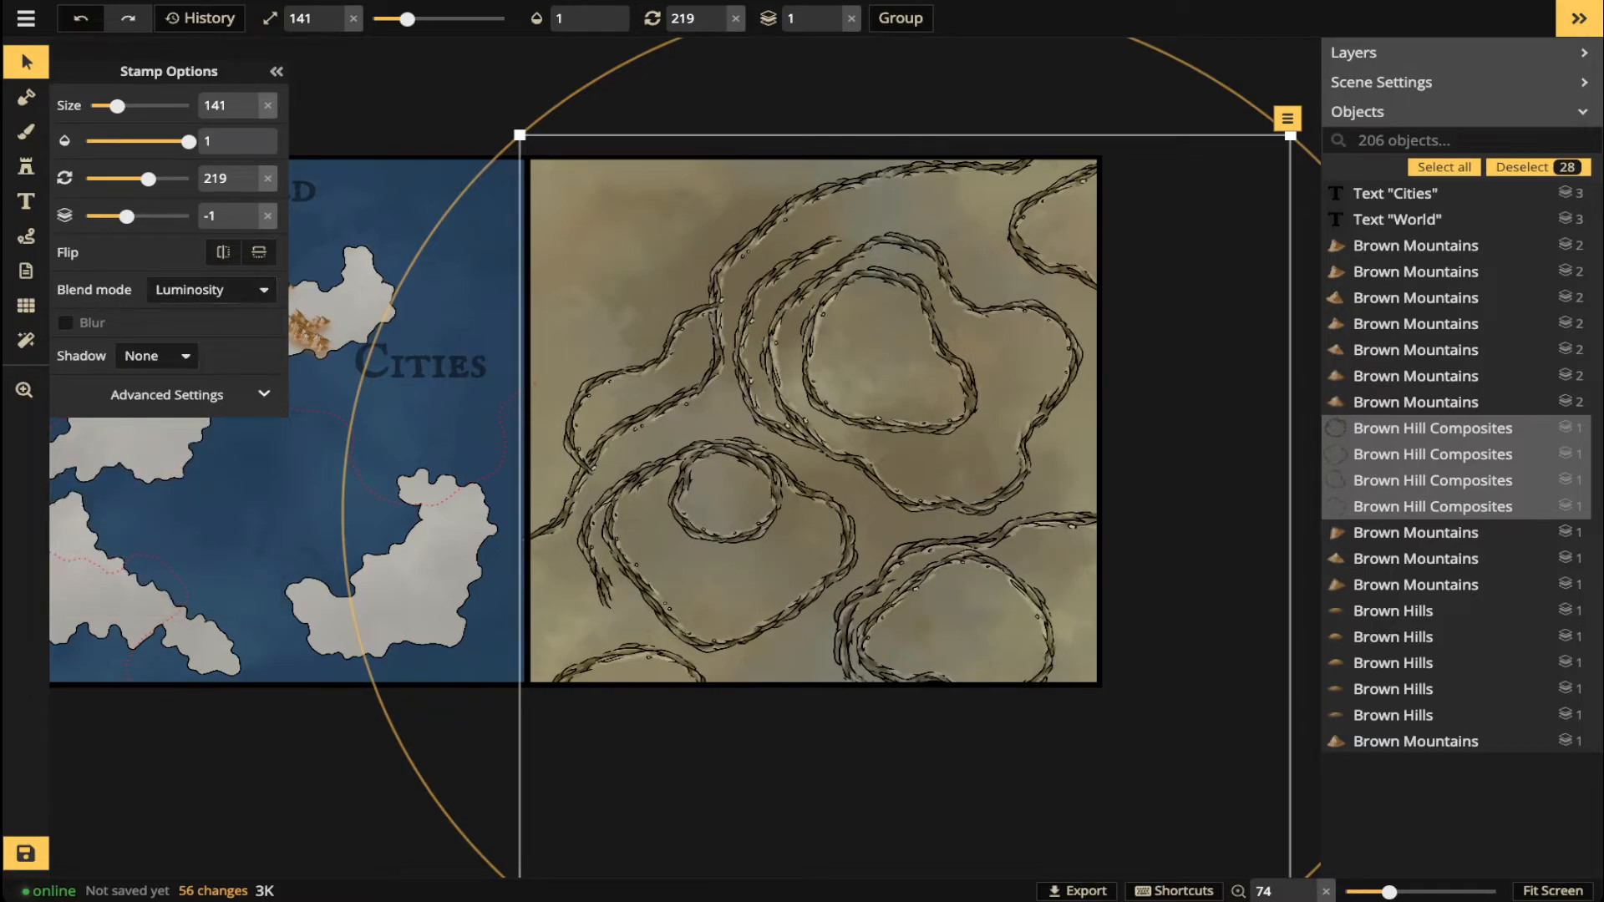
- Try brightness 108 and contrast 121 on all hill stamps of the Cities map
key("Escape")
left_click_drag(525, 77, 1181, 735)
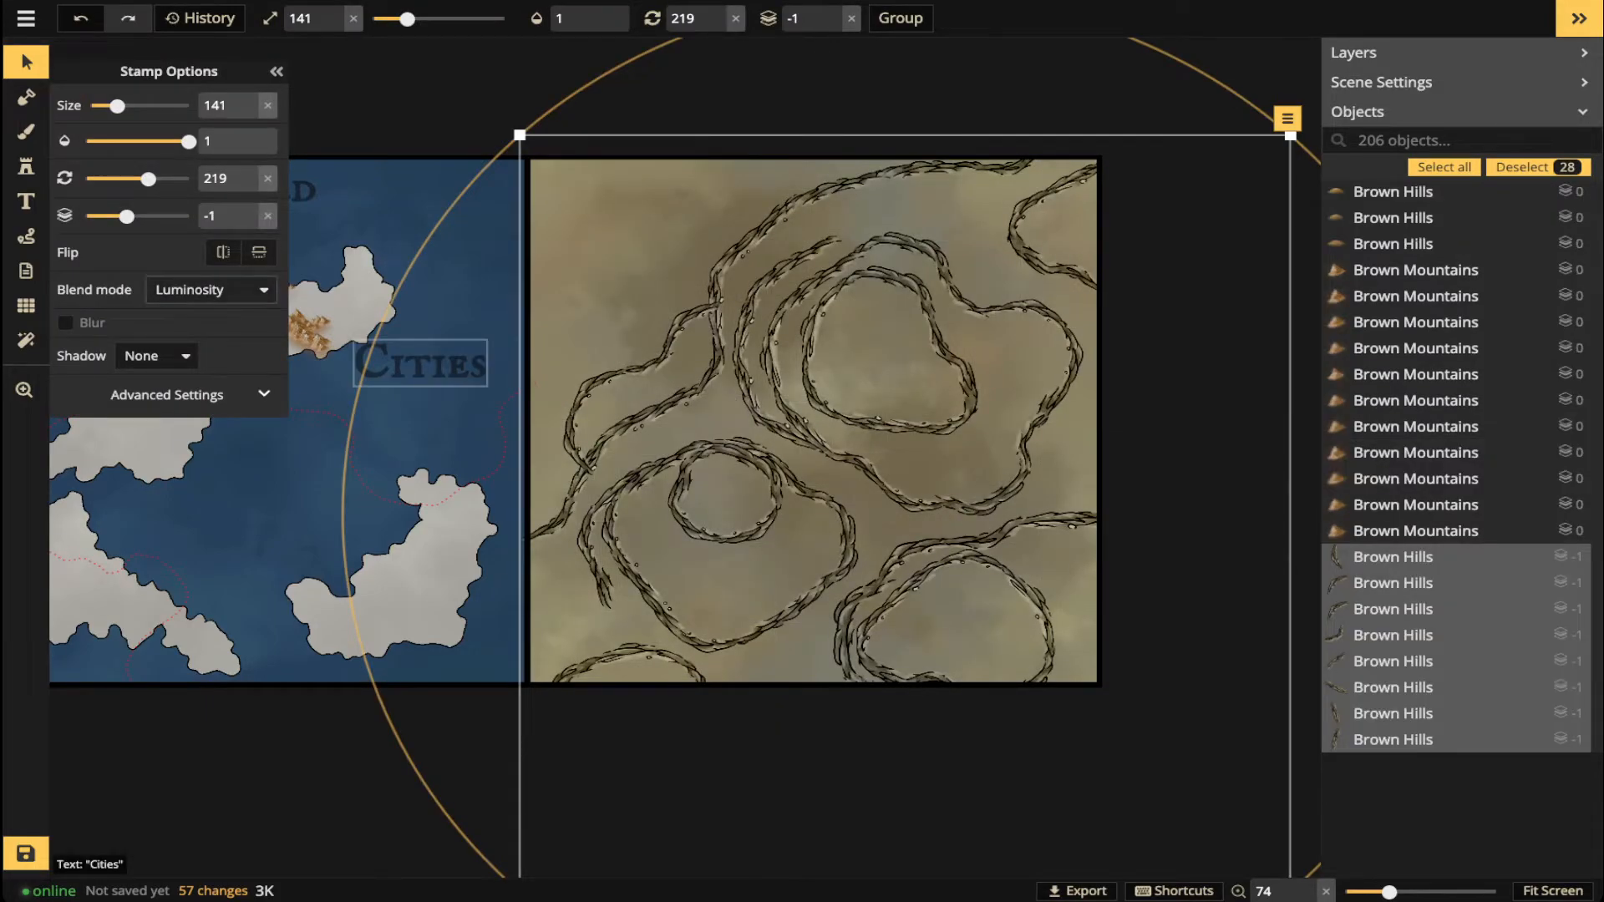
left_click(166, 394)
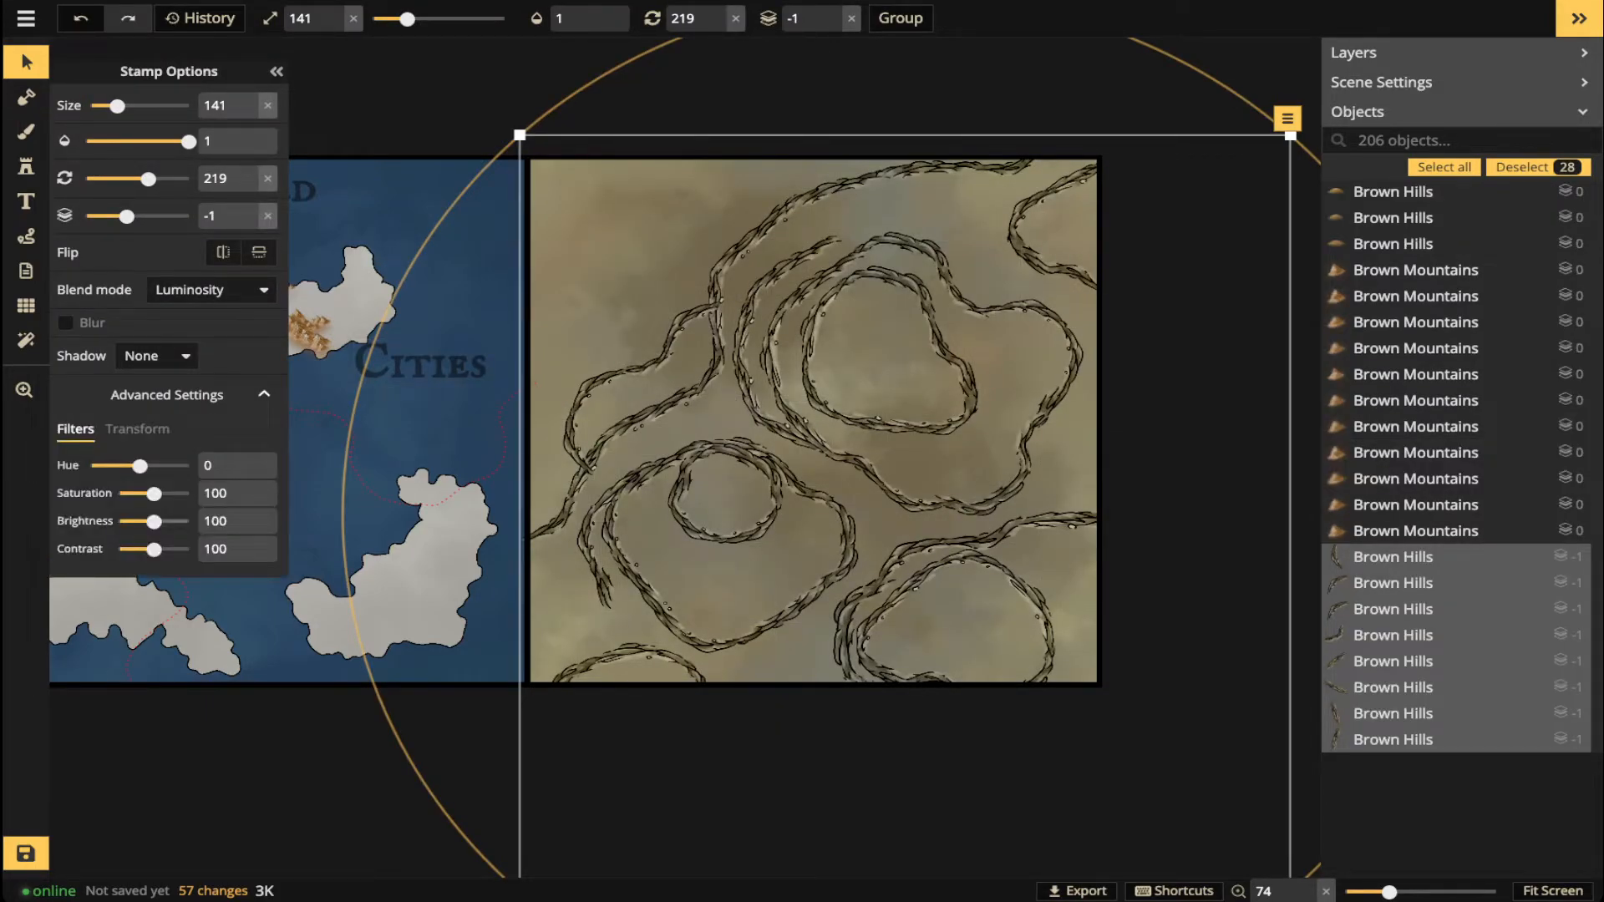
left_click_drag(152, 521, 154, 521)
mouse_move(154, 521)
left_mouse_down()
mouse_move(141, 549)
mouse_move(160, 549)
left_mouse_up()
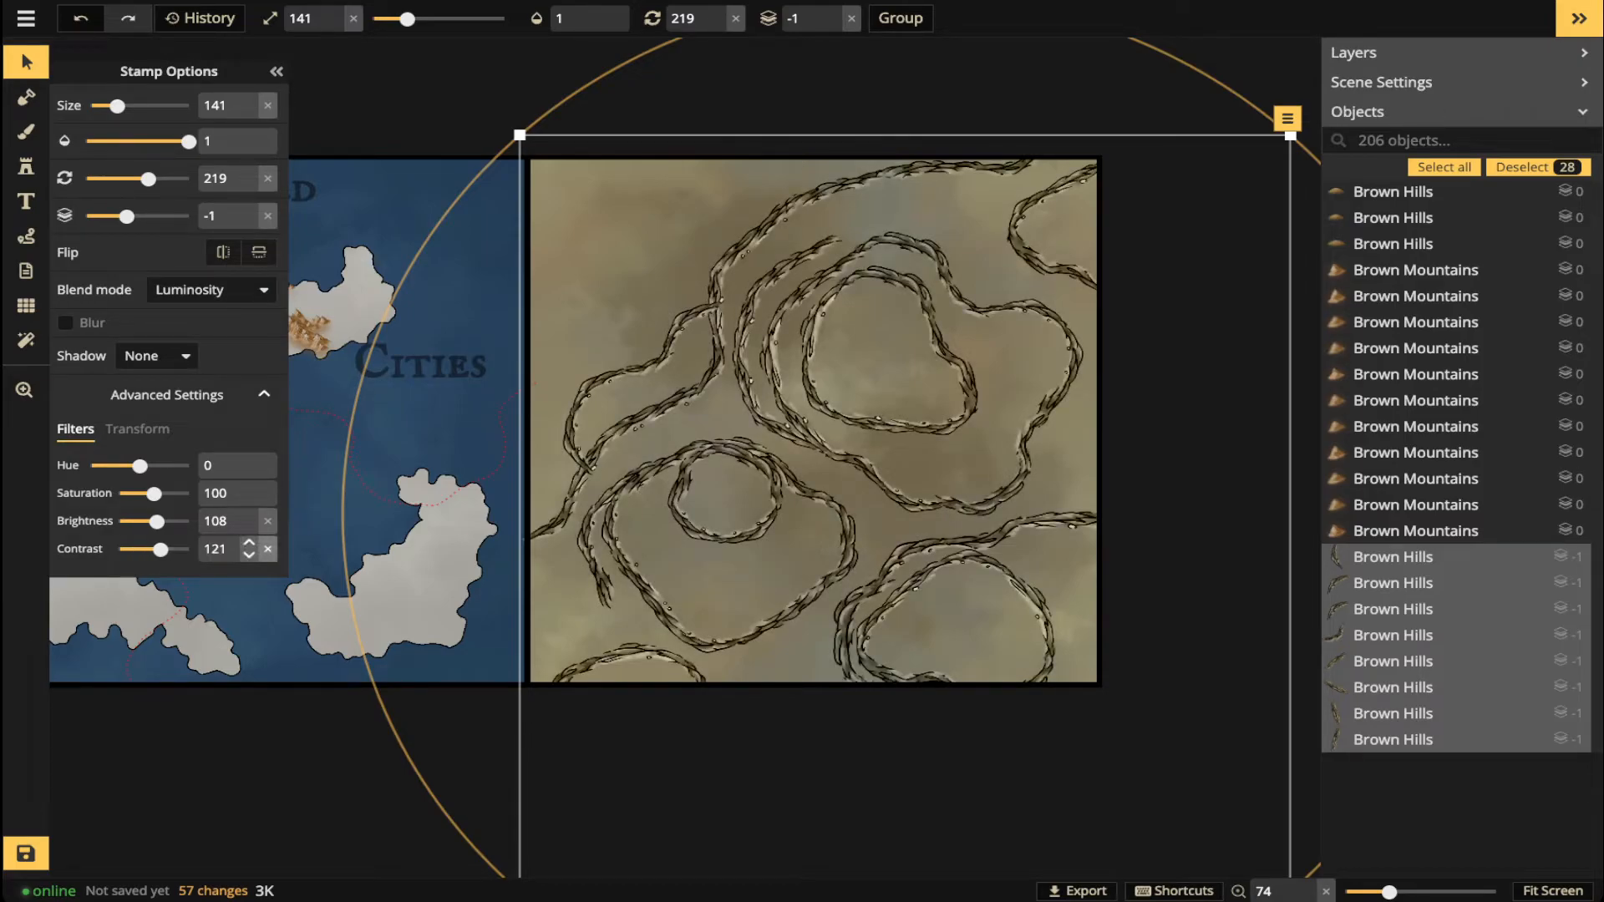
- Reset the contrast and brightness of the selected hill stamps to 100 and deselect them
left_click(267, 549)
left_click(268, 520)
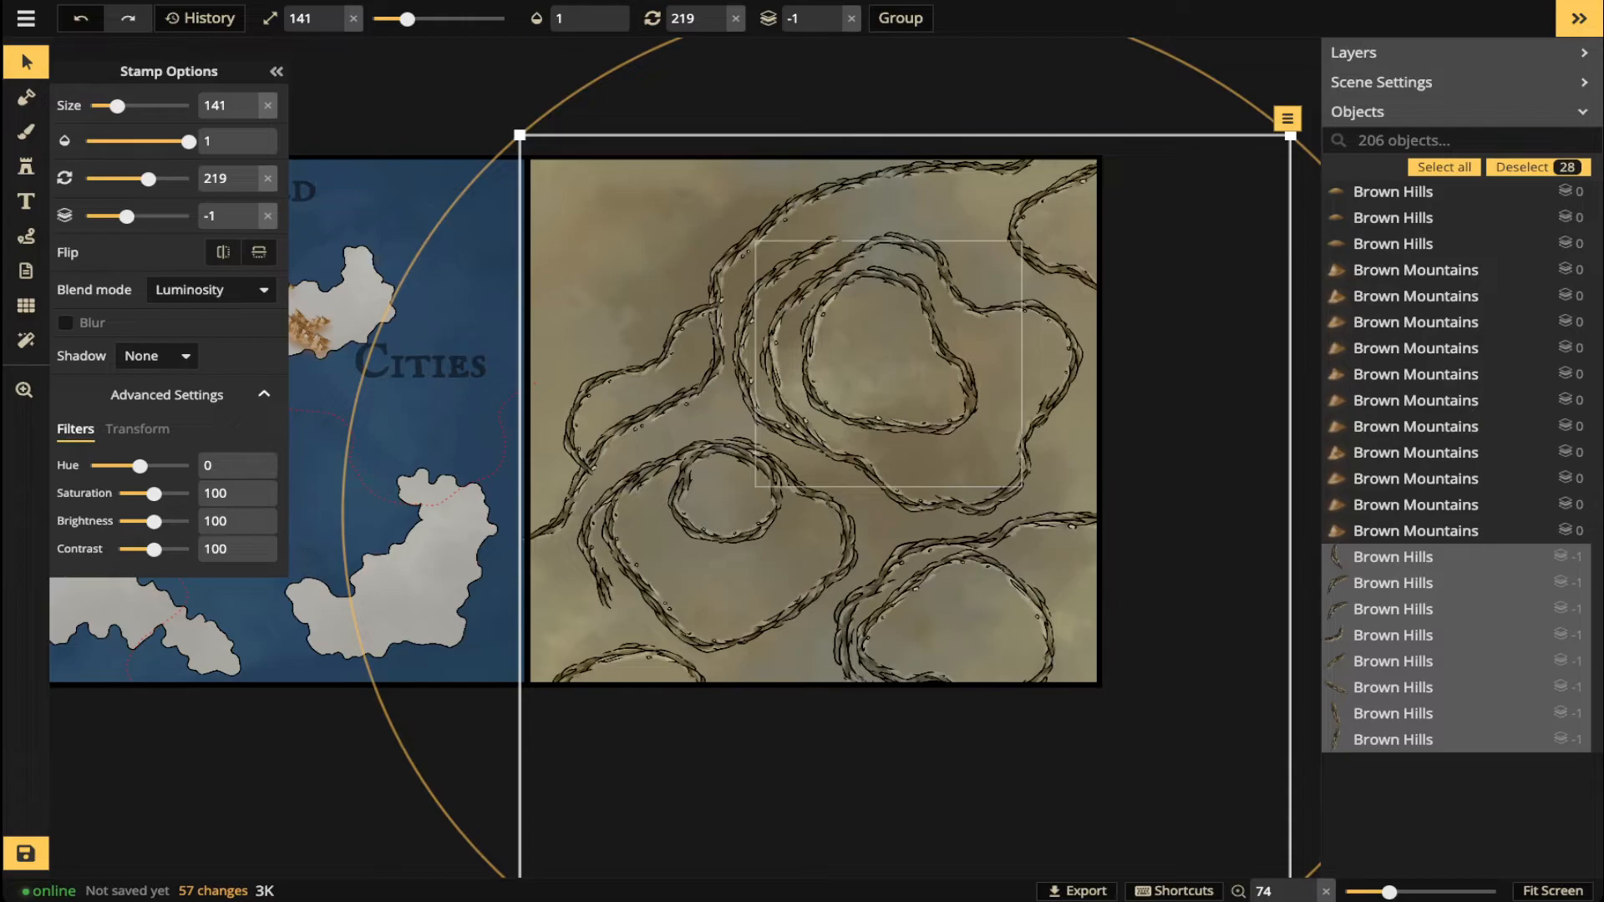
key("Escape")
- Shift the Cities title slightly lower on the ocean of the World map
scroll(827, 370, "down", 3)
scroll(827, 370, "up", 5)
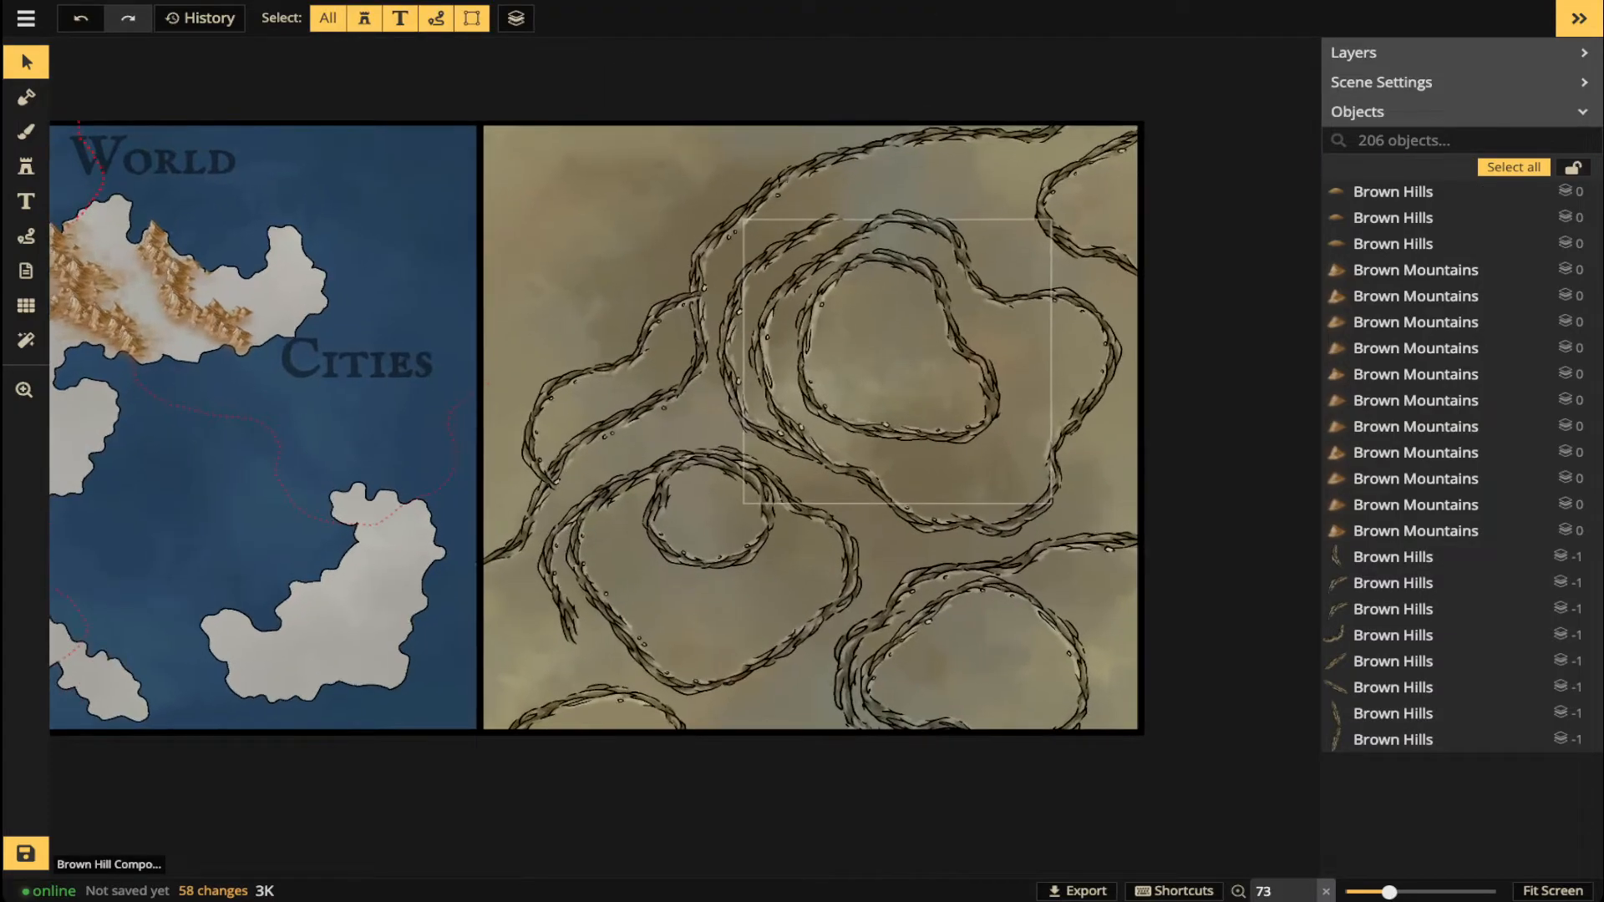
left_click_drag(827, 370, 762, 357)
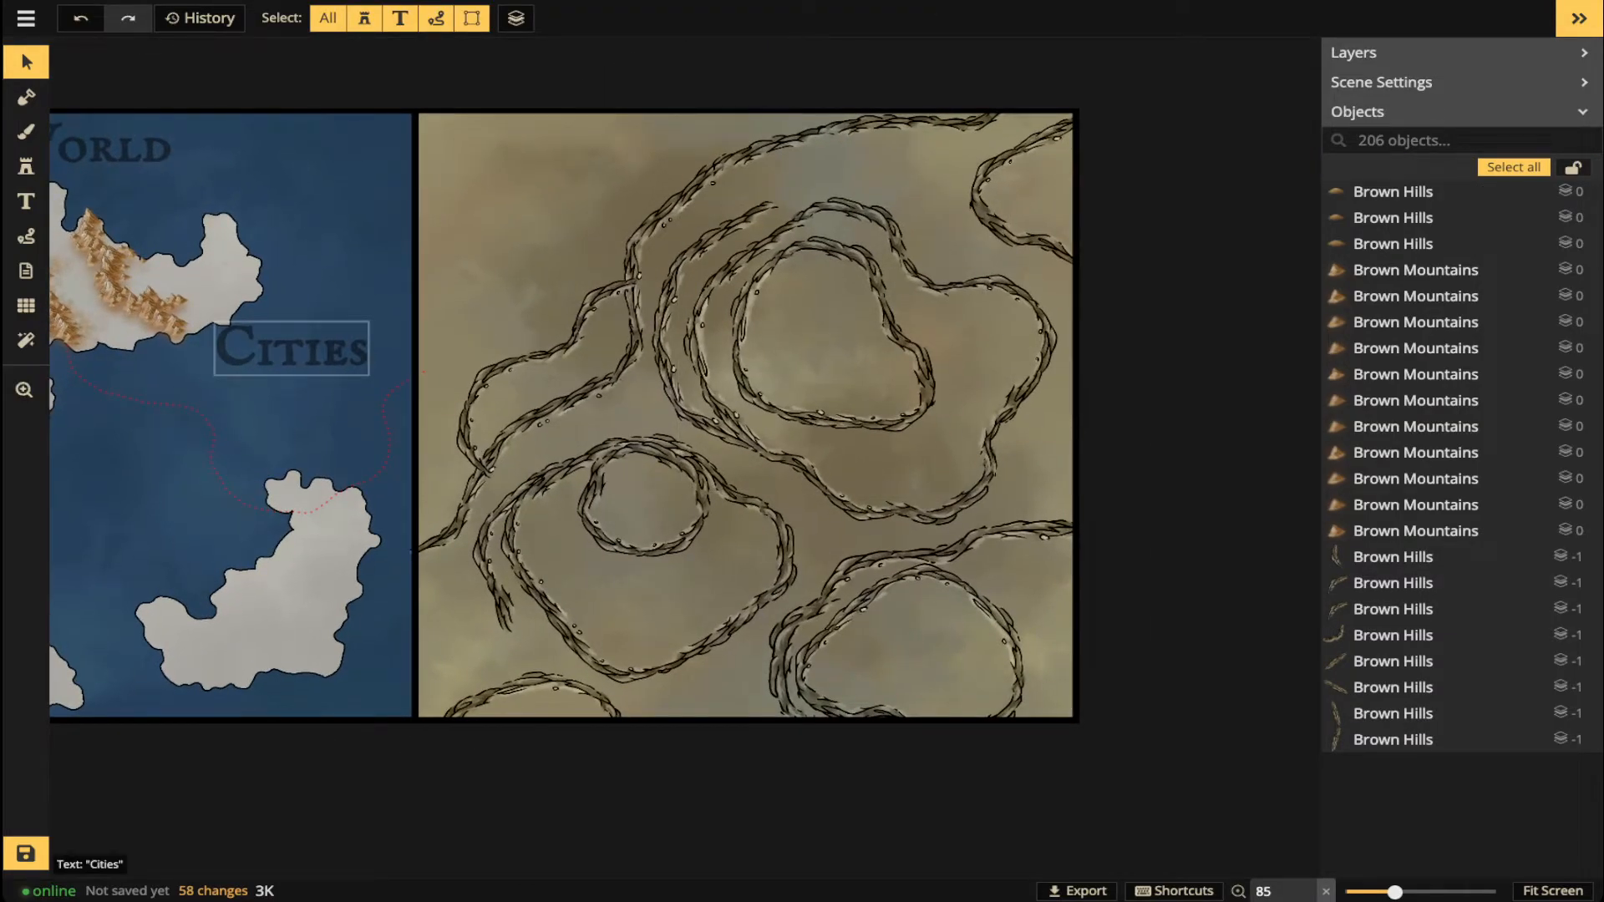
left_click(330, 350)
left_click_drag(330, 349, 337, 371)
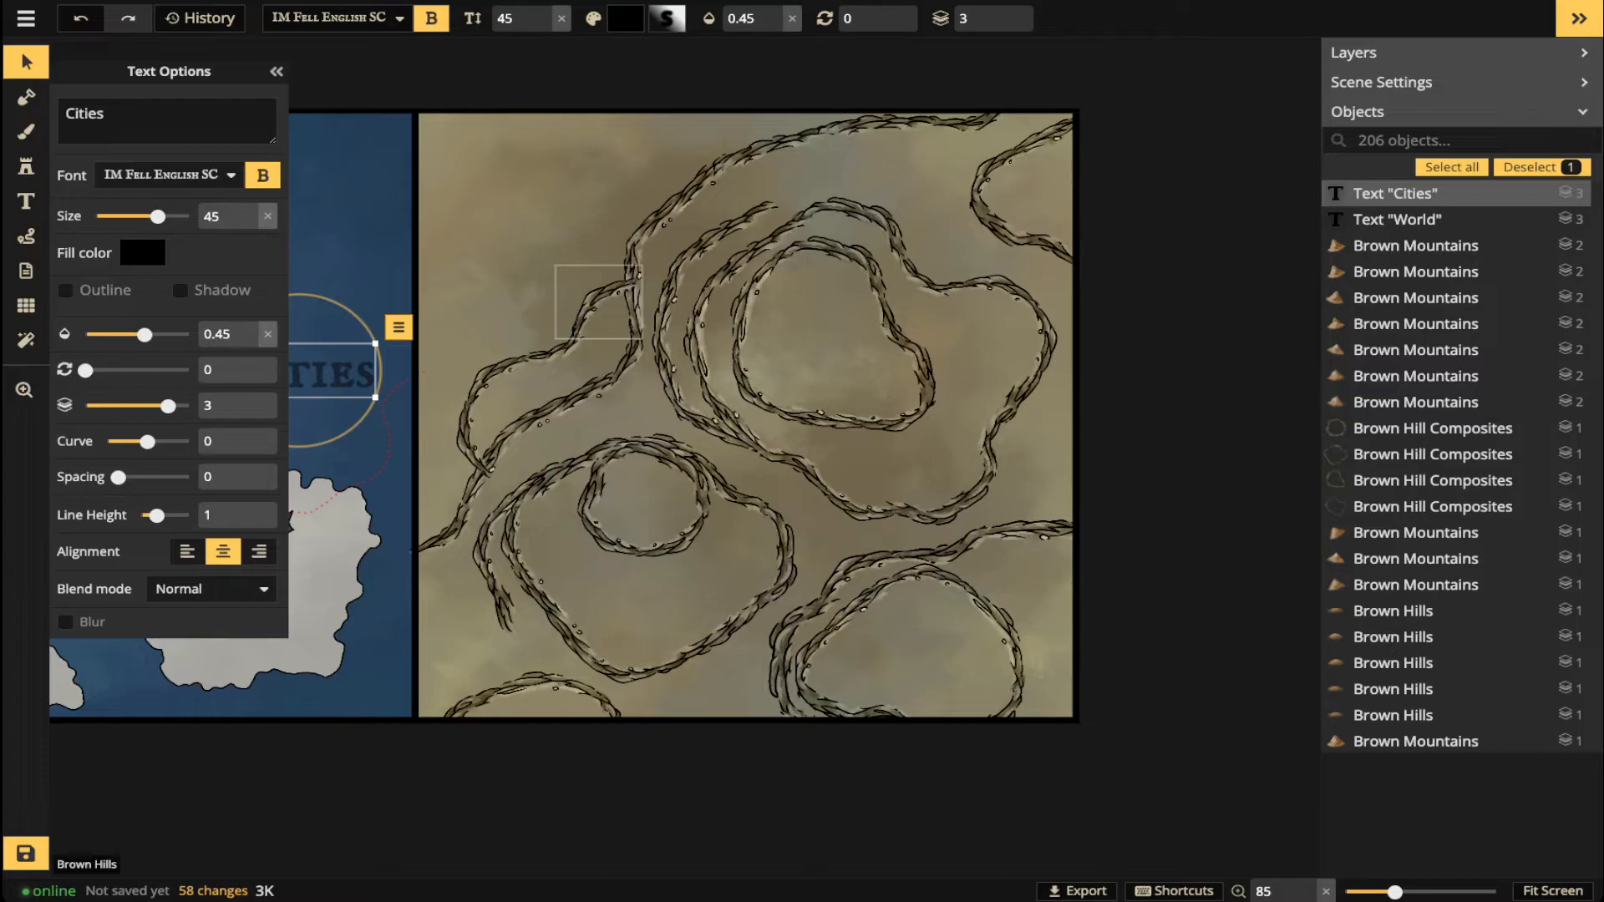
- Set the layer of the Brown Hills segment joining the small northwestern outline to the long ridge to -2
left_click(598, 302)
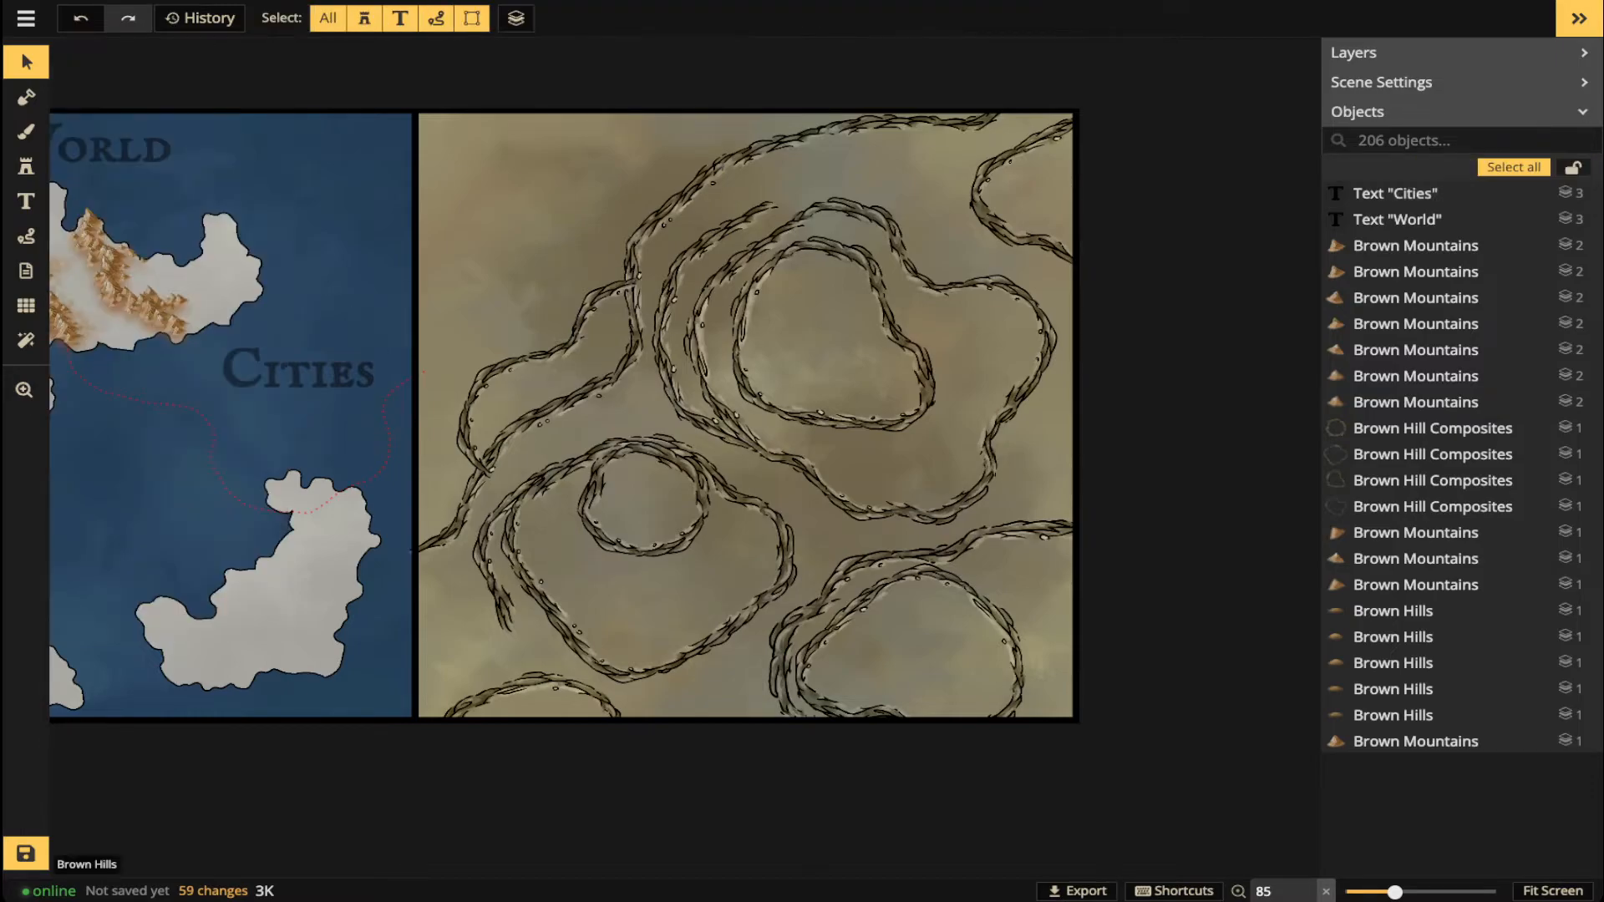
left_click(598, 301)
left_click(831, 24)
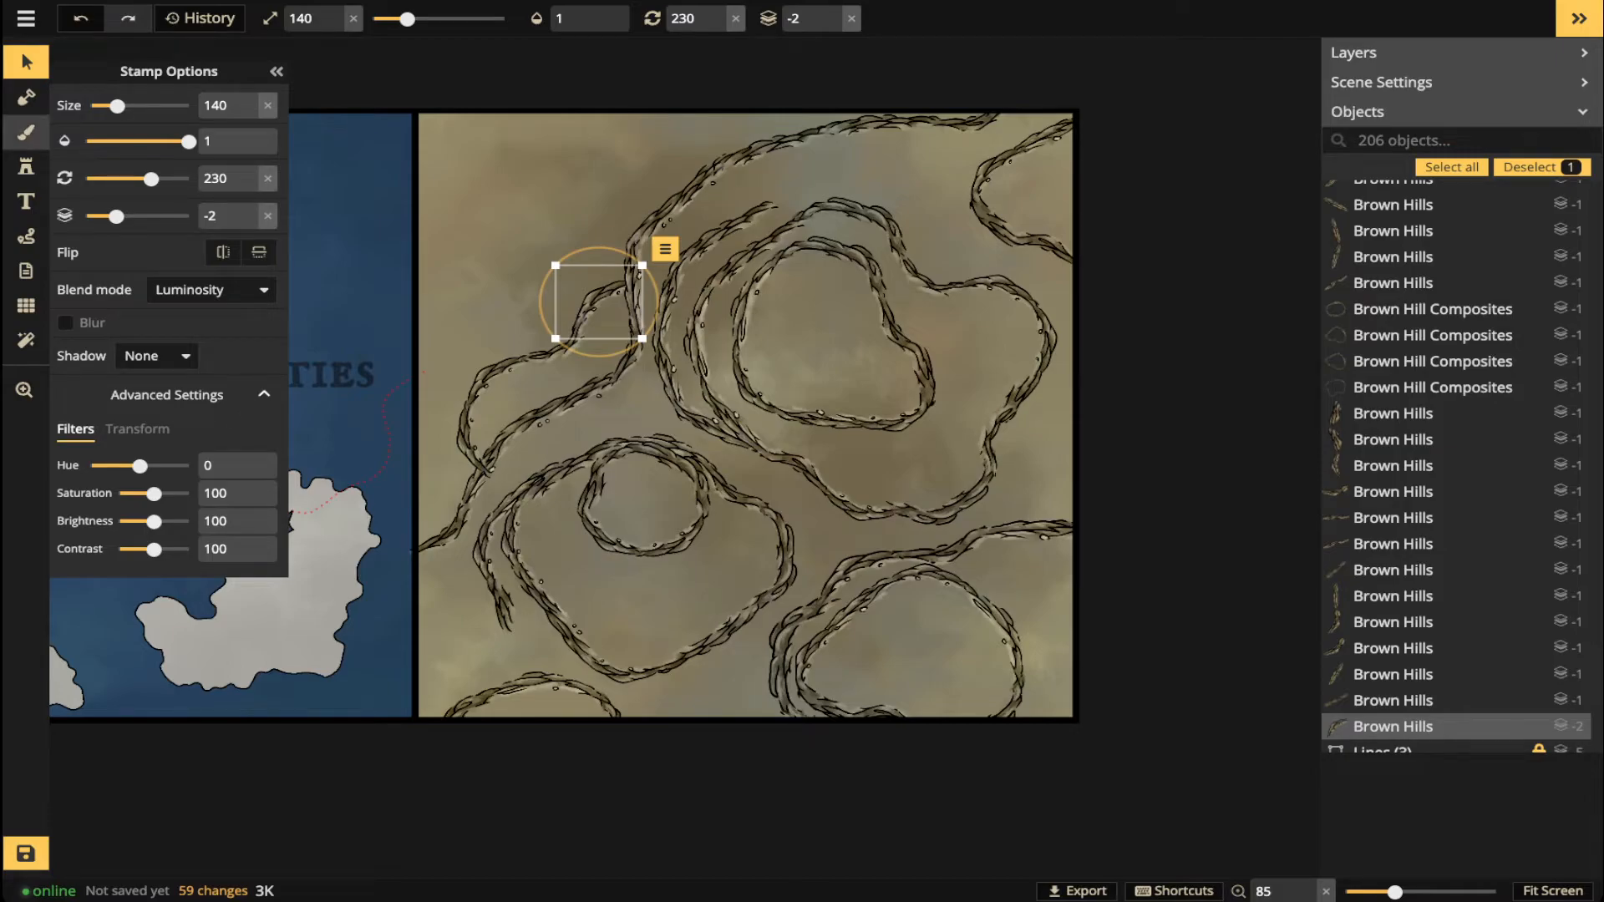
- Darken the olive-brown ground brush texture to brightness 60 and store that variant as a favorite
left_click(26, 131)
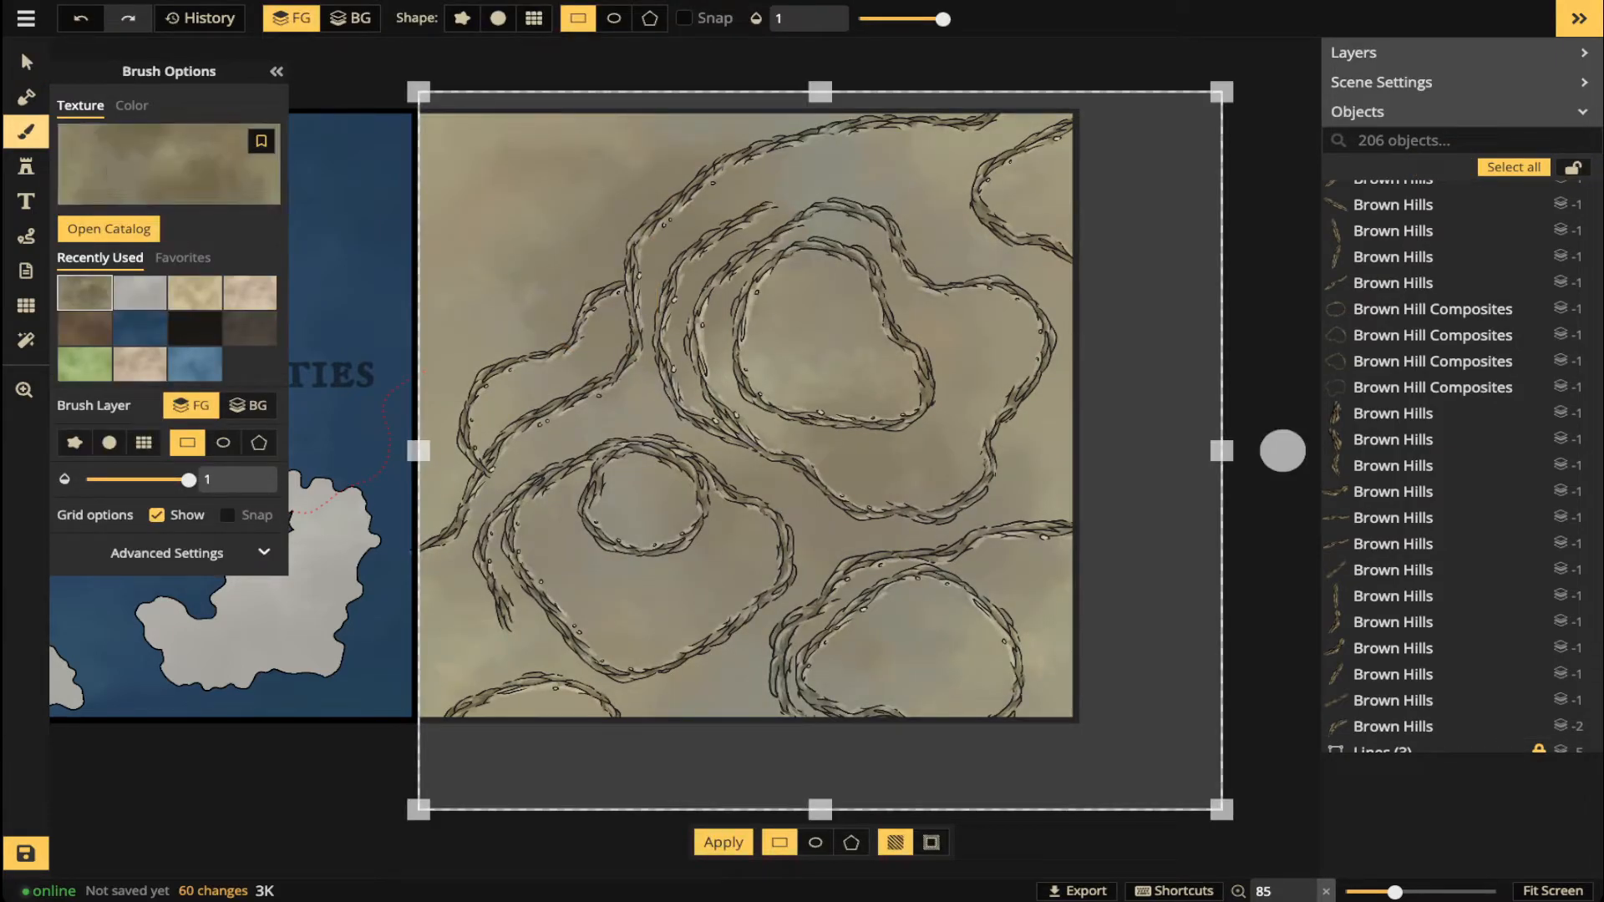
left_click(167, 553)
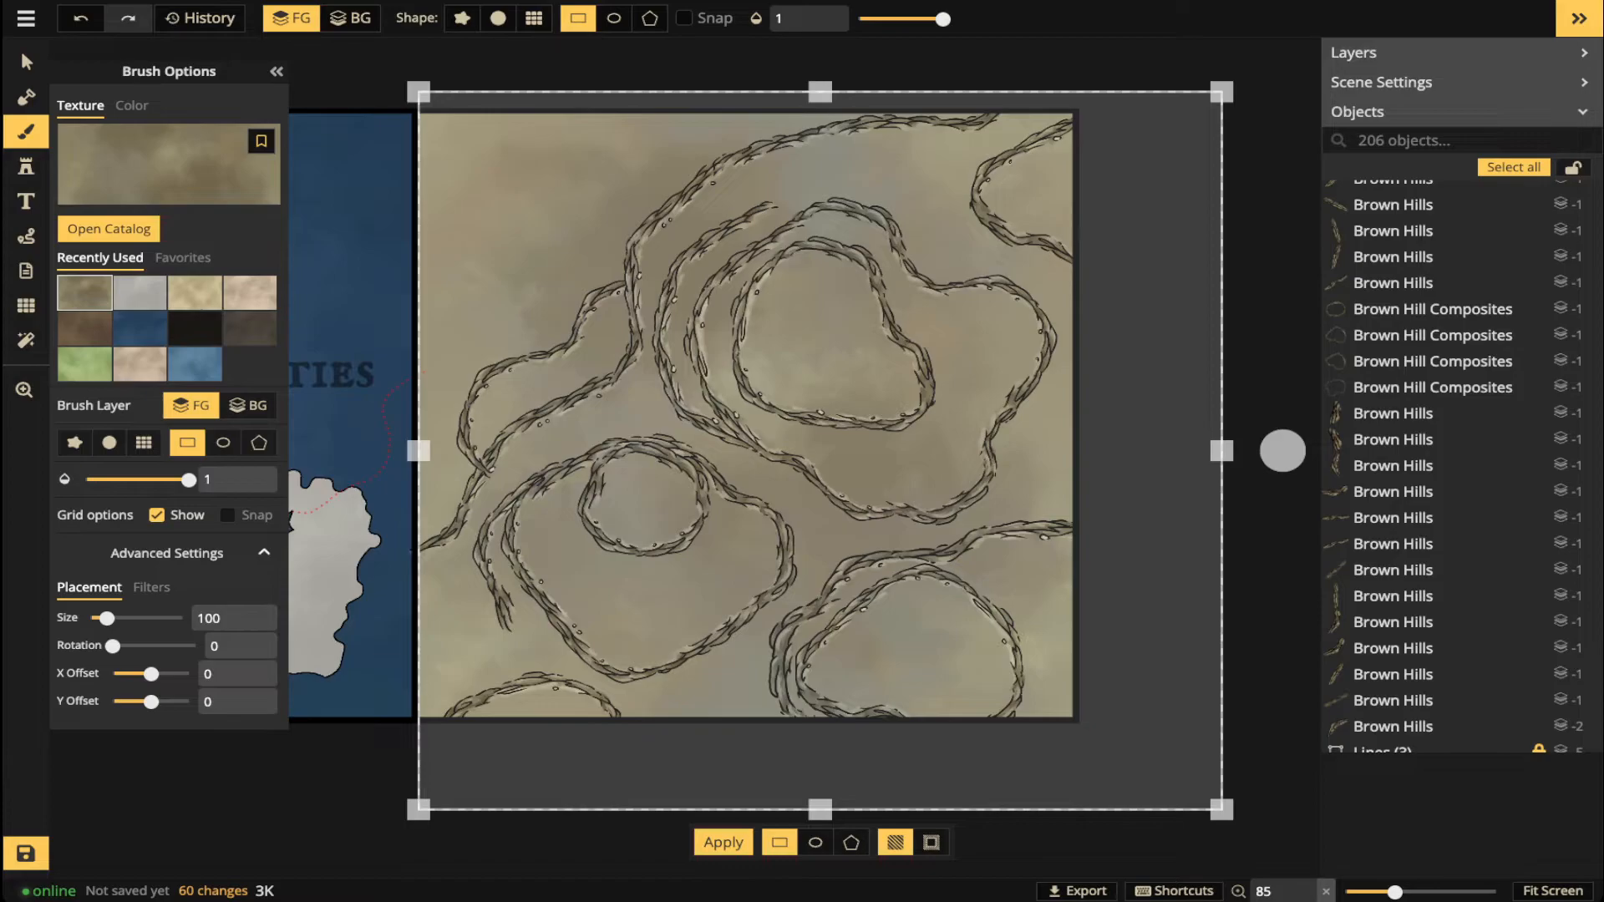
left_click(151, 587)
left_click_drag(154, 673, 140, 673)
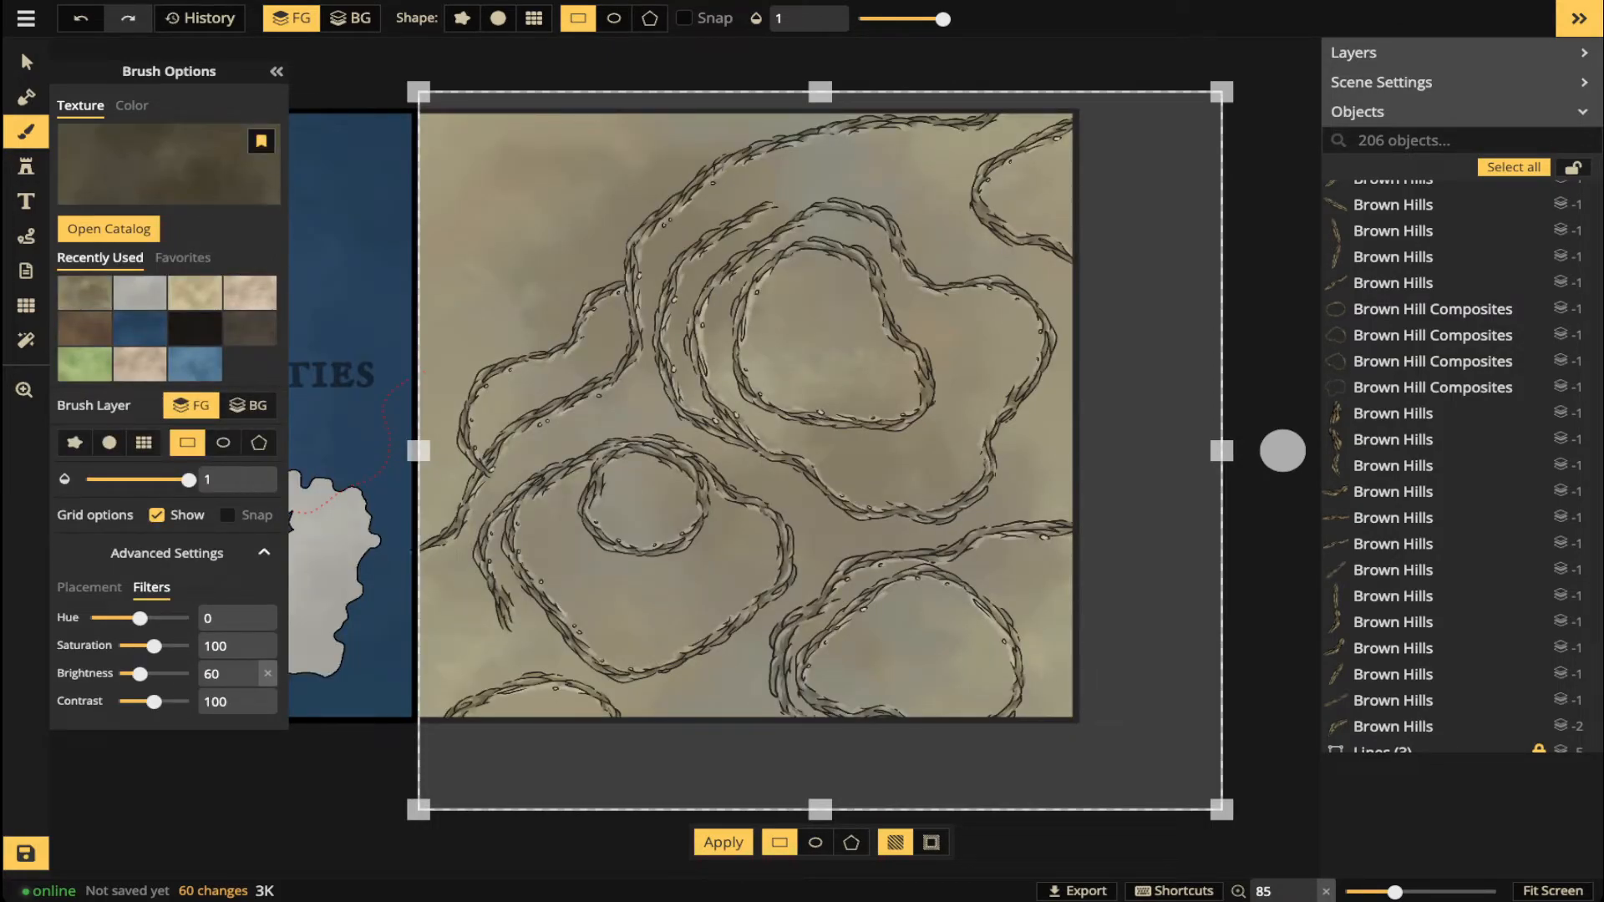
- Store a lighter variant of the texture at brightness 132 as a favorite and remove the unneeded third favorite
left_click(88, 588)
left_click(151, 587)
left_click_drag(139, 673, 165, 673)
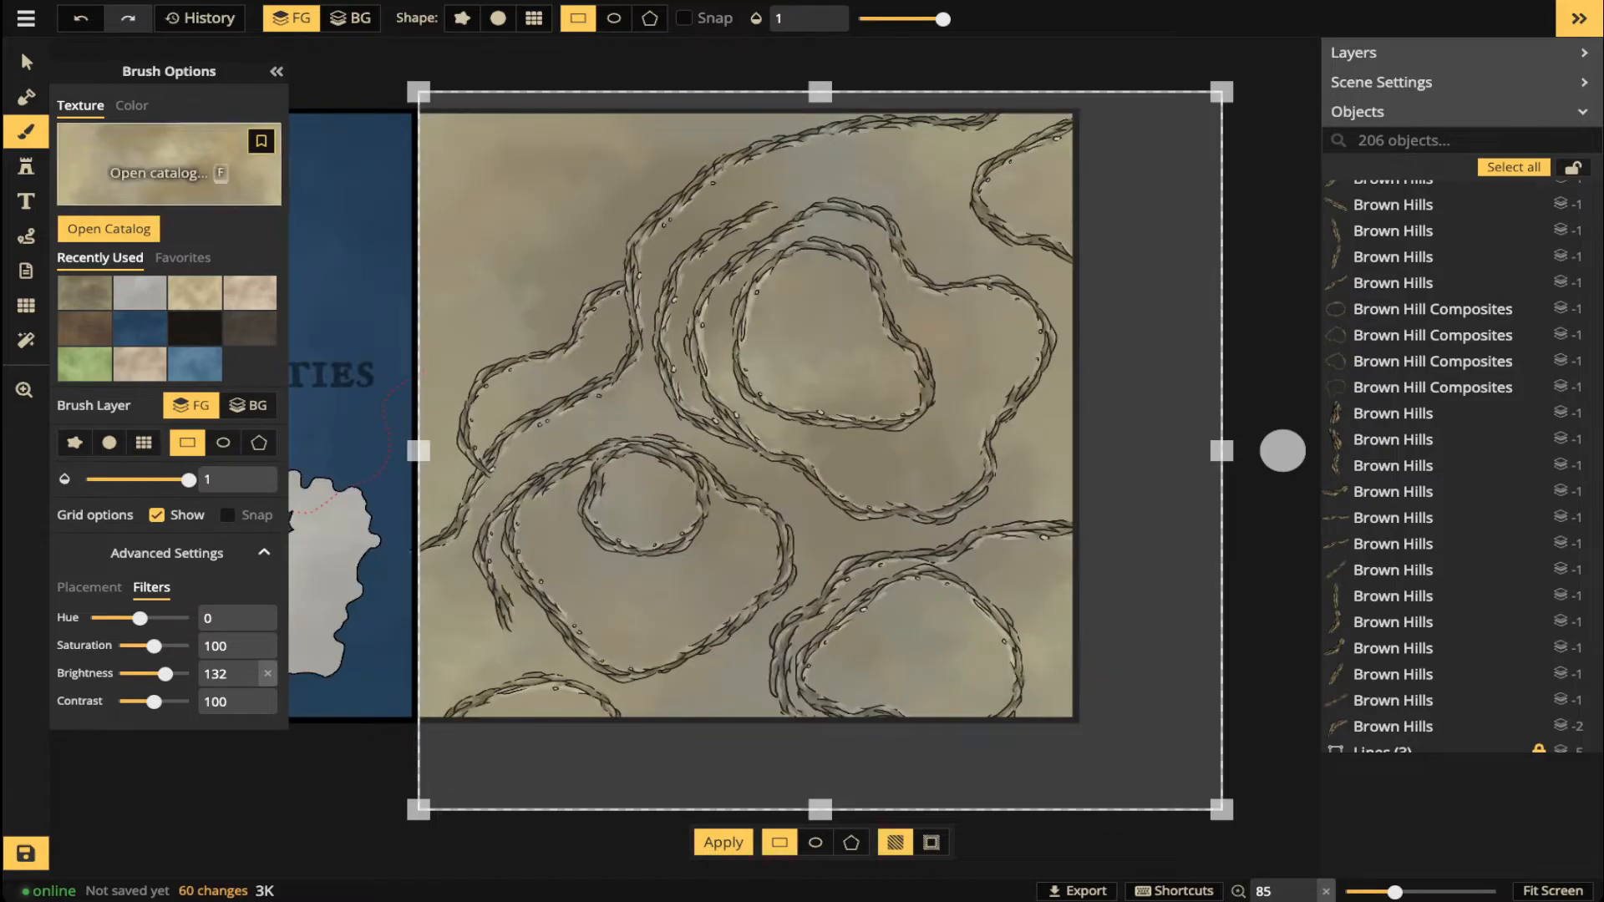
left_click(260, 141)
left_click(182, 258)
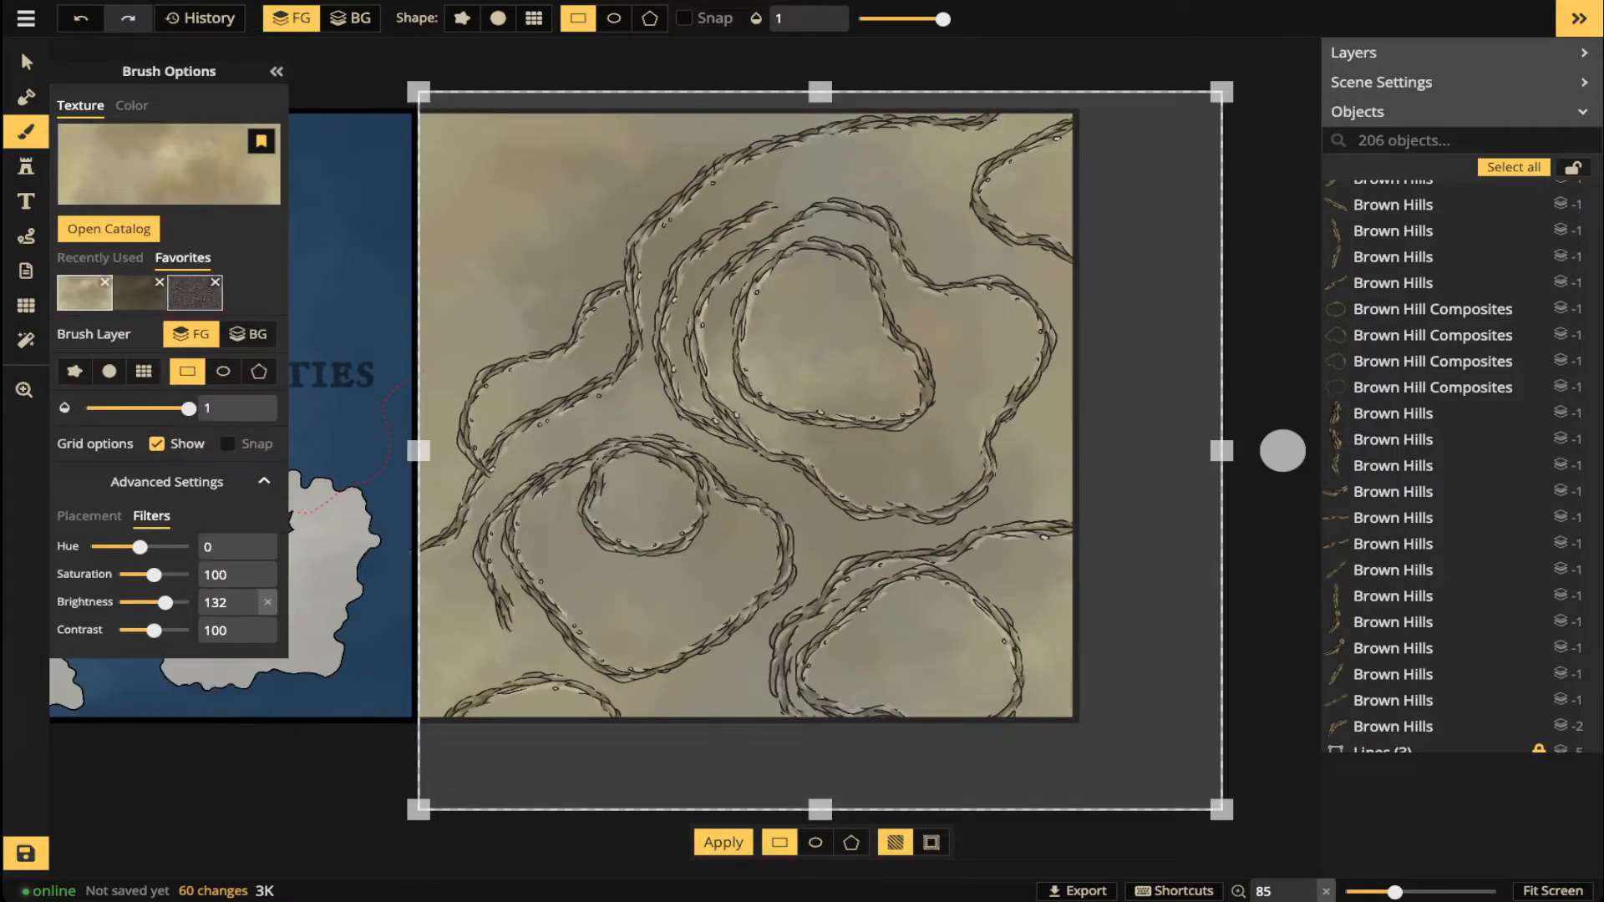
left_click(215, 281)
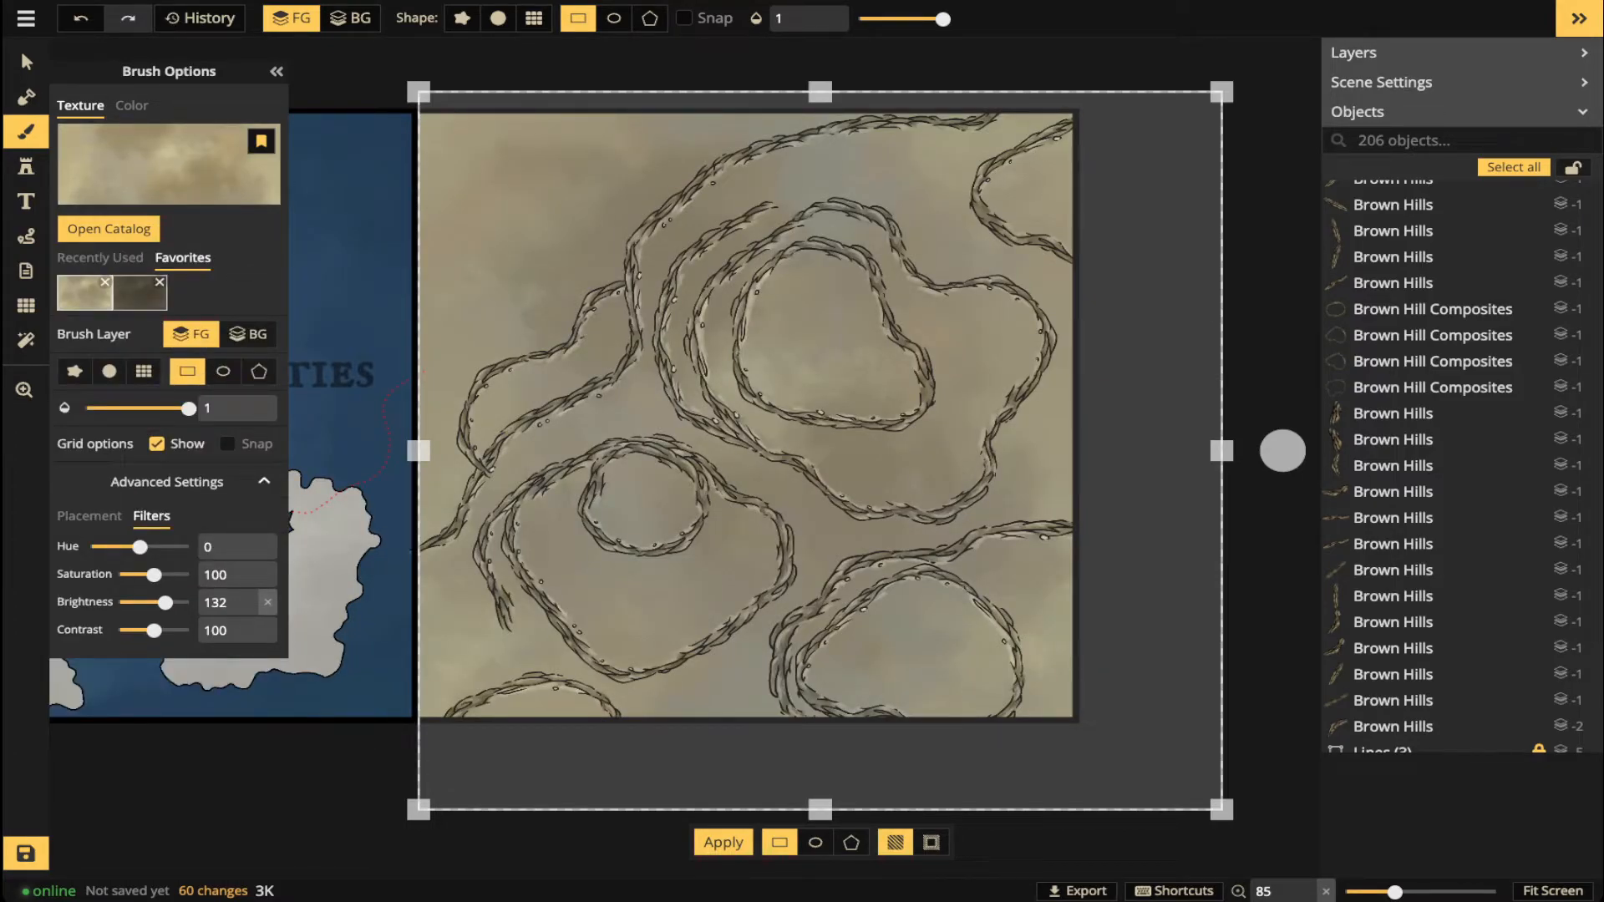
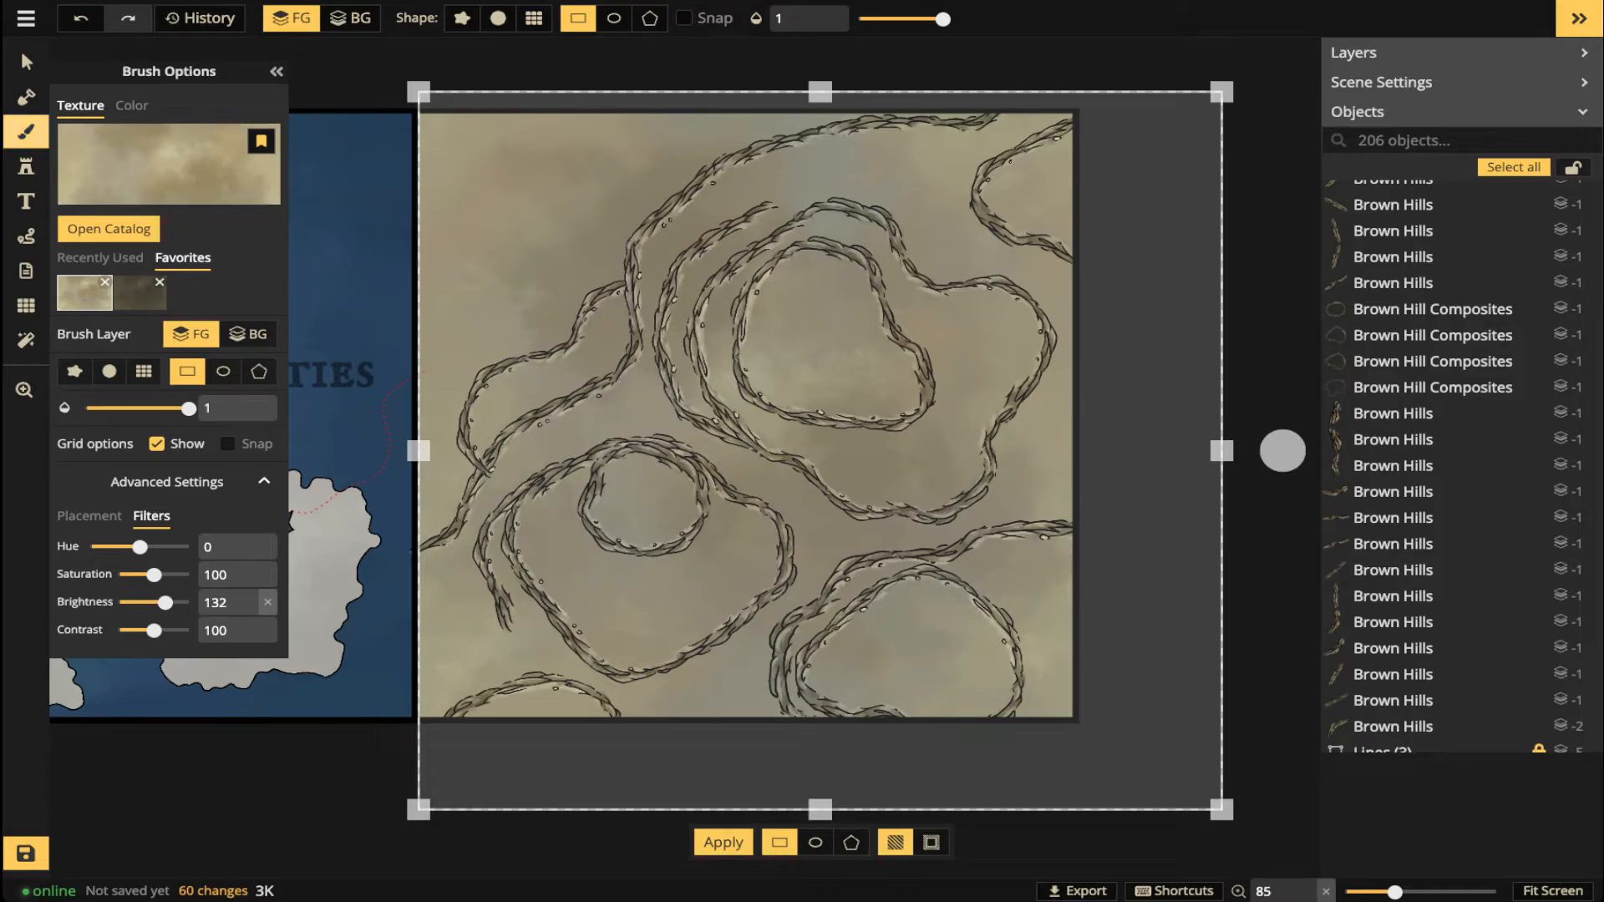
- Paint shading outside the northwestern ridge with the dark favorite texture, using a rough-edged brush at size 22 and opacity 0.28
left_click(139, 292)
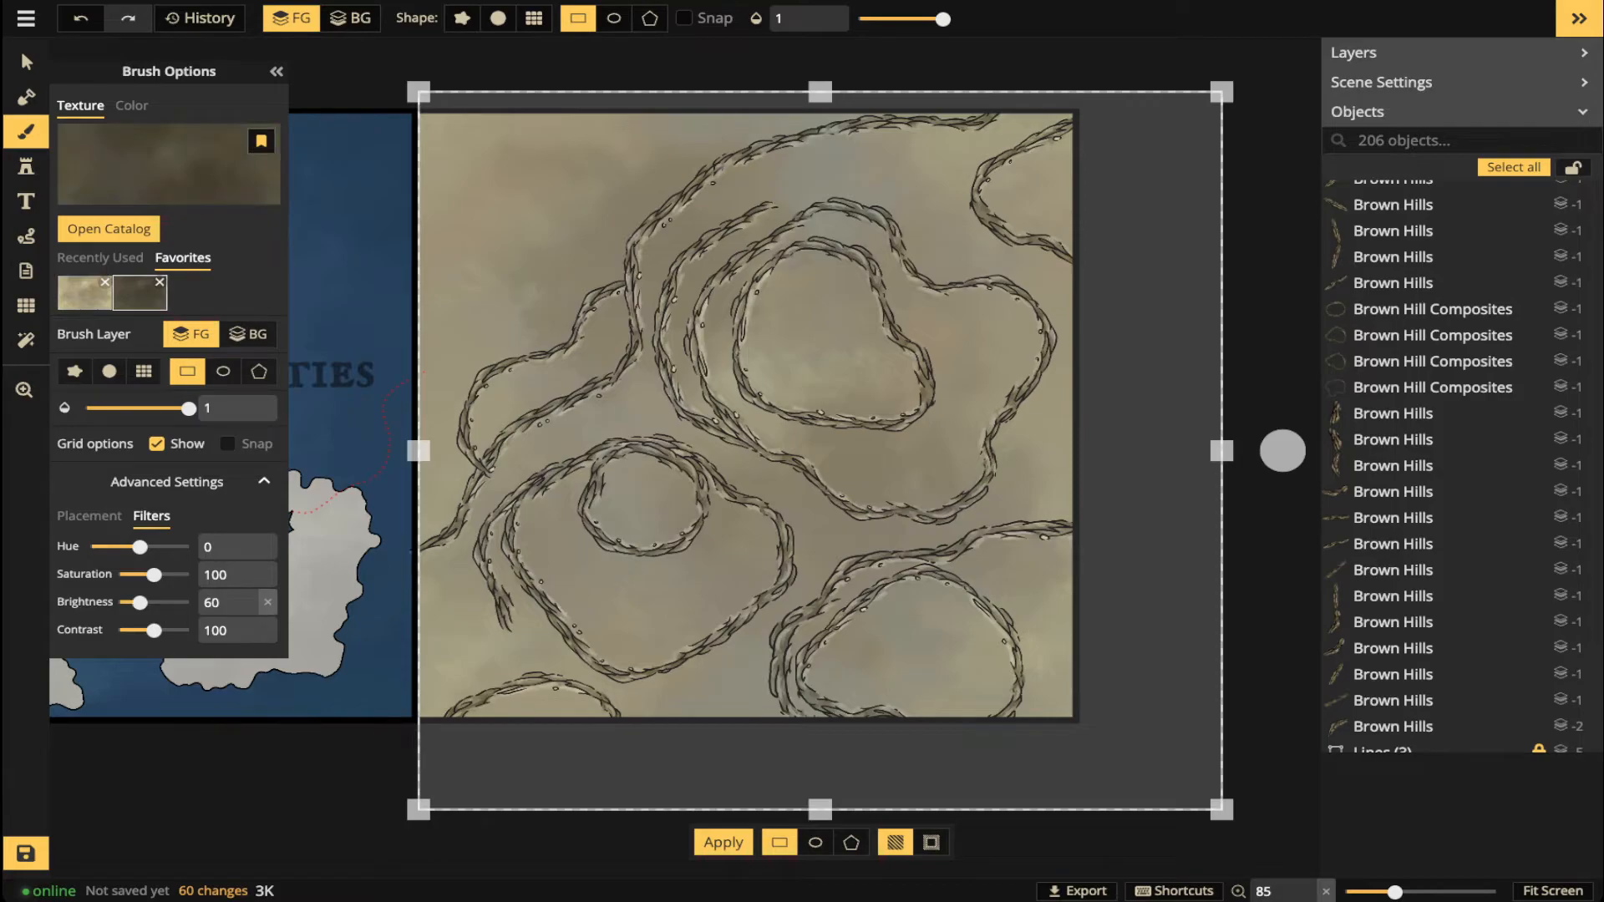
left_click(462, 17)
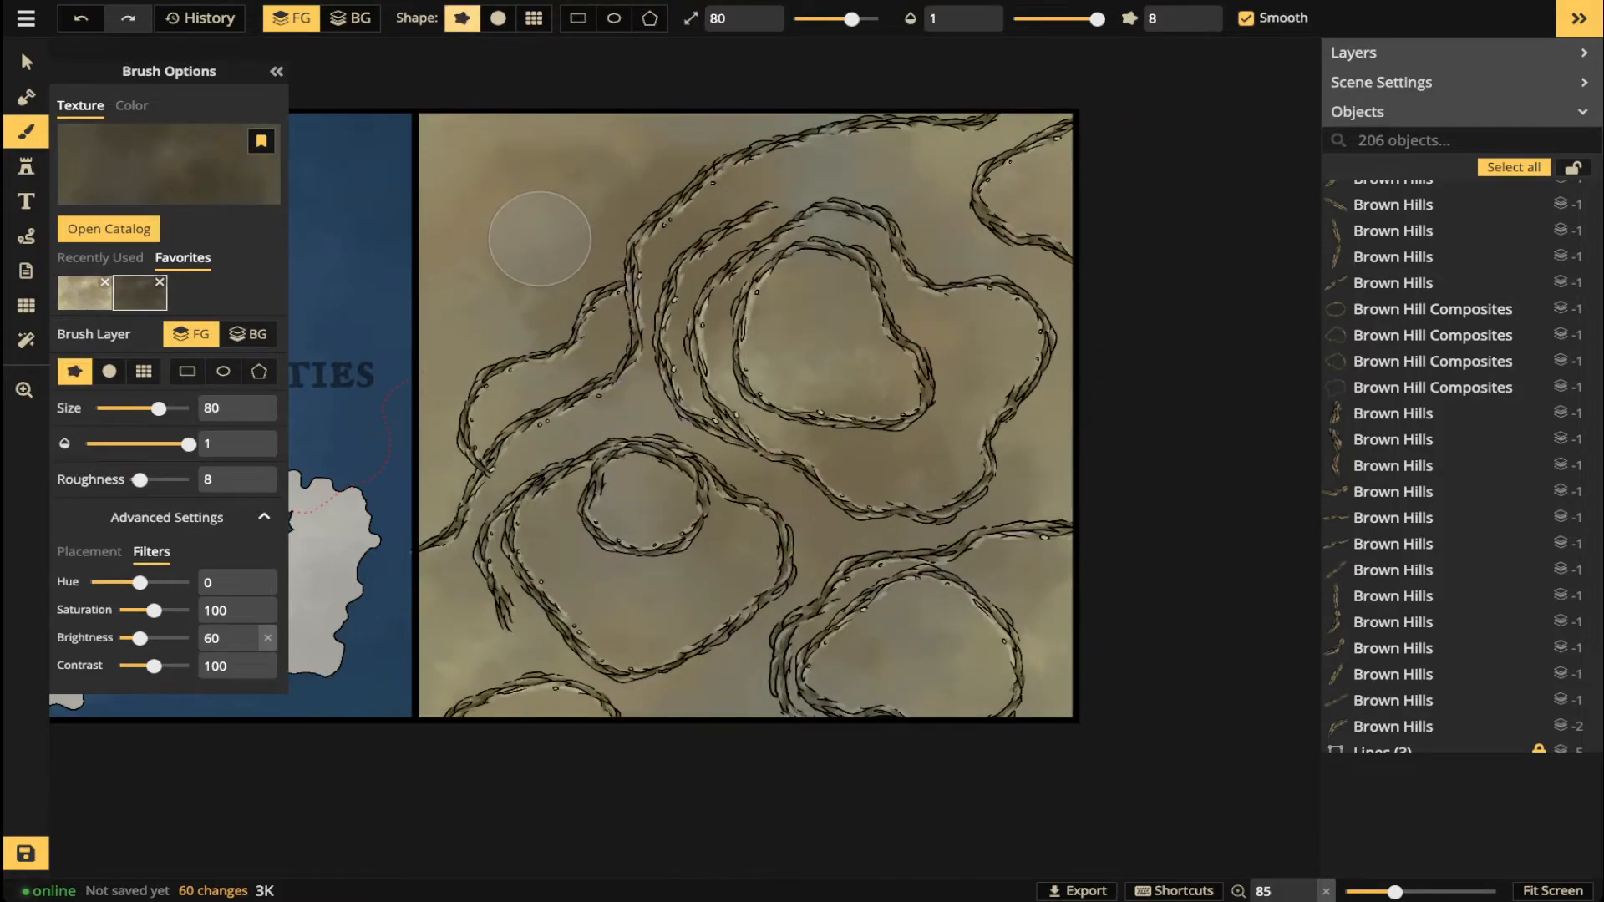
left_click_drag(1097, 19, 1052, 18)
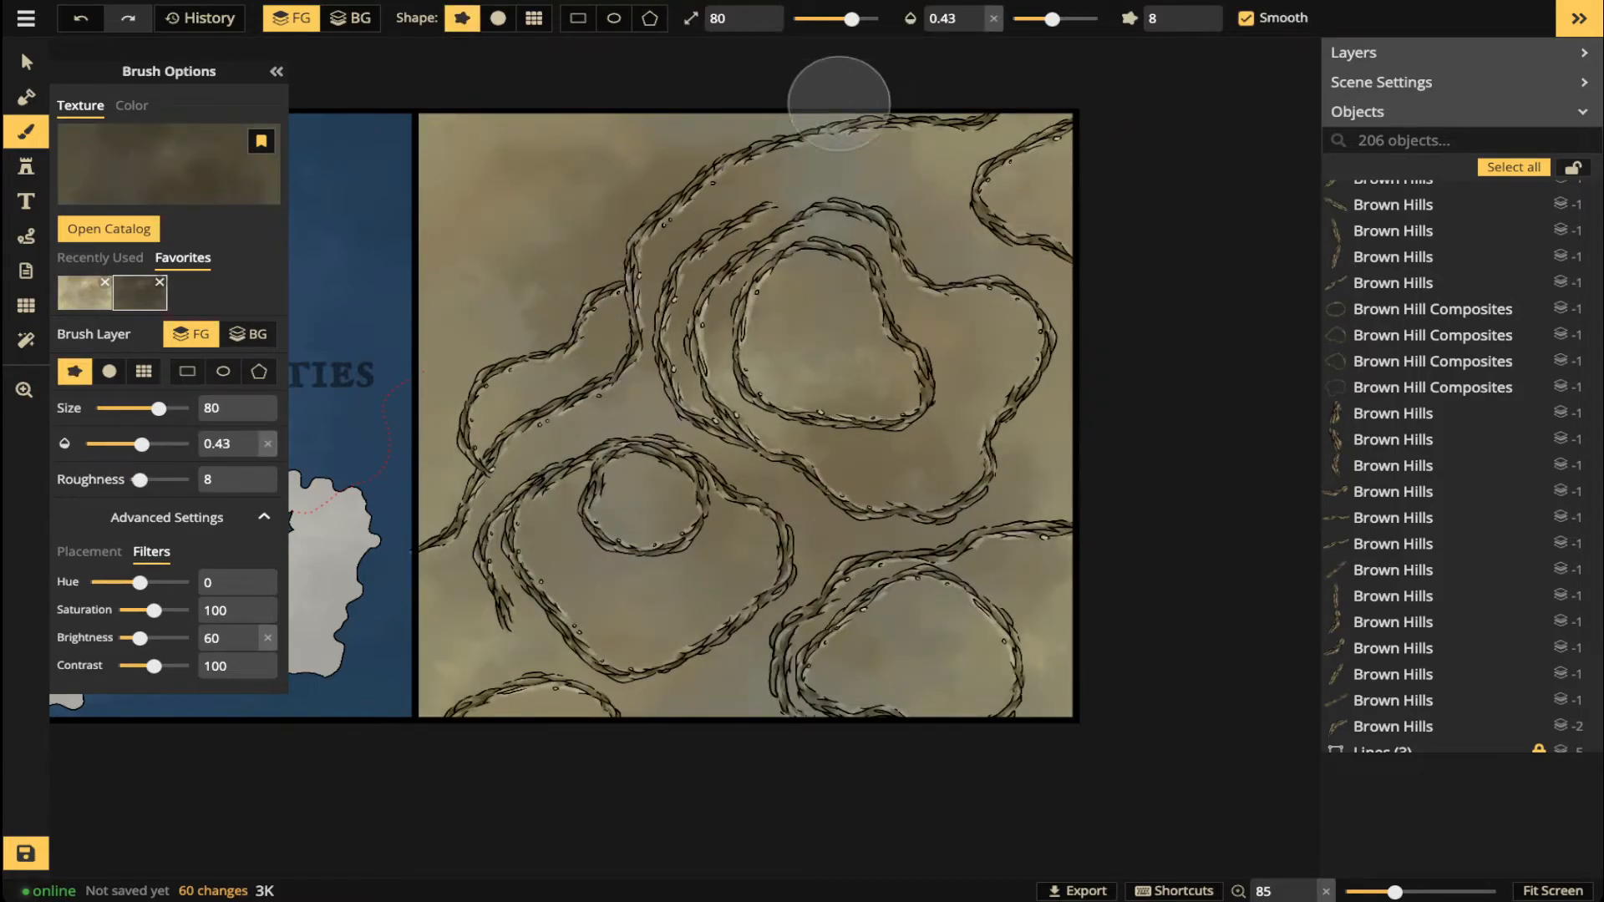
left_click(1035, 19)
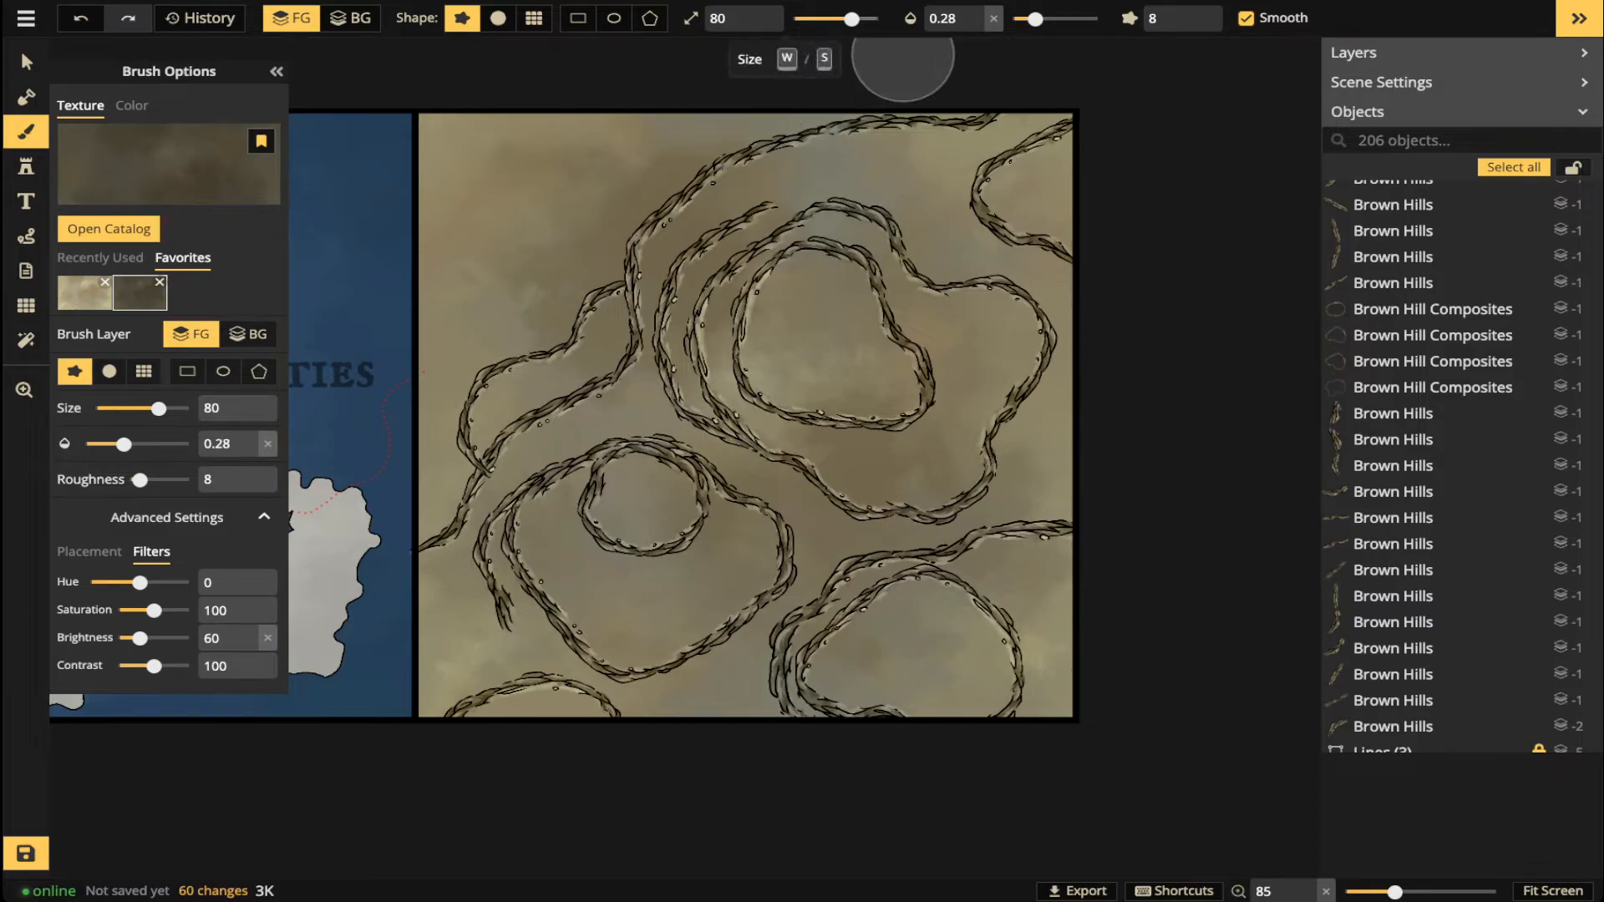
left_click(821, 18)
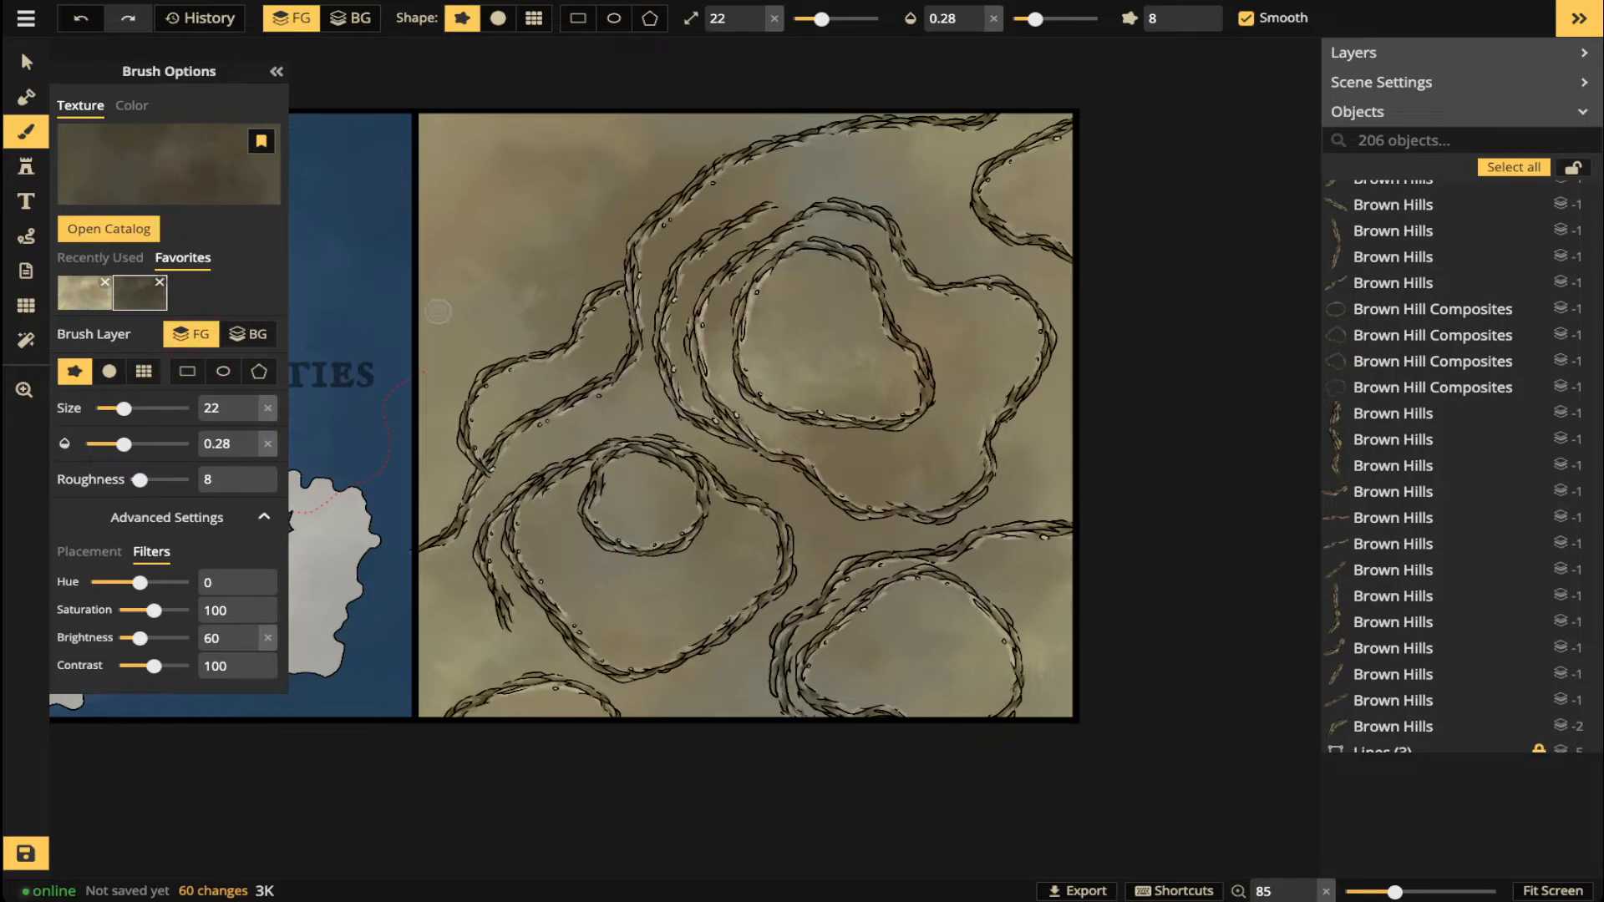
mouse_move(430, 376)
left_mouse_down()
mouse_move(431, 336)
mouse_move(435, 524)
left_mouse_up()
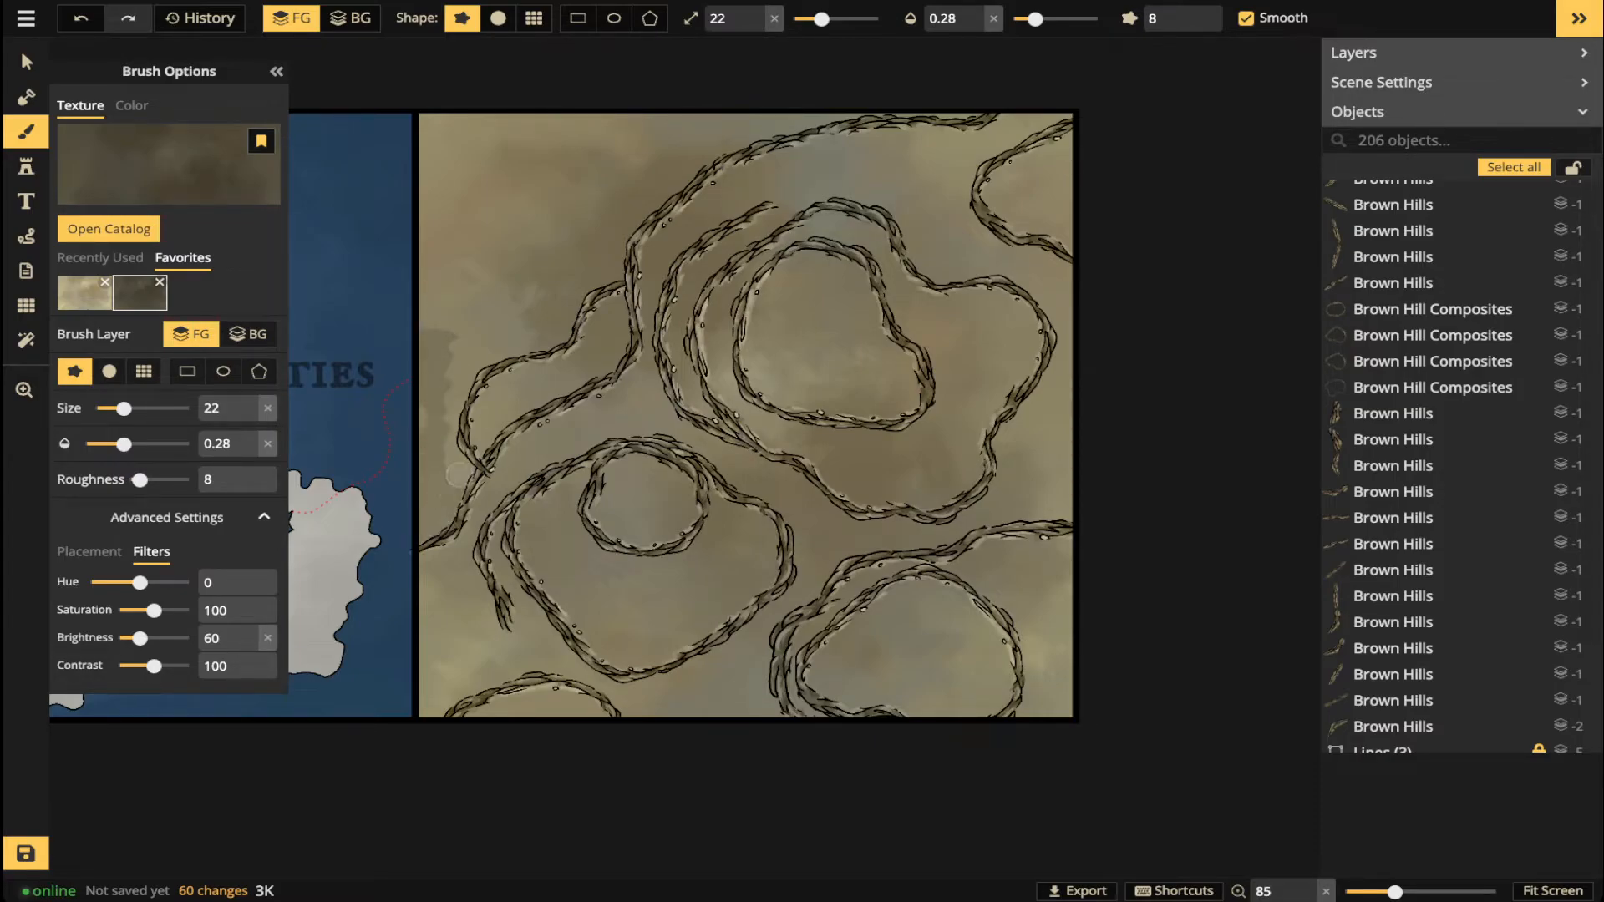
mouse_move(456, 376)
left_mouse_down()
mouse_move(487, 347)
mouse_move(563, 330)
mouse_move(661, 191)
mouse_move(814, 119)
mouse_move(975, 113)
mouse_move(446, 119)
mouse_move(428, 136)
mouse_move(430, 334)
mouse_move(461, 272)
mouse_move(512, 235)
mouse_move(492, 290)
mouse_move(557, 268)
mouse_move(541, 330)
mouse_move(465, 324)
mouse_move(560, 246)
mouse_move(538, 269)
mouse_move(564, 302)
mouse_move(559, 332)
mouse_move(537, 347)
mouse_move(692, 148)
mouse_move(450, 152)
mouse_move(428, 215)
mouse_move(459, 139)
mouse_move(458, 320)
mouse_move(513, 152)
mouse_move(459, 208)
mouse_move(460, 309)
mouse_move(522, 309)
mouse_move(494, 311)
mouse_move(513, 193)
mouse_move(542, 155)
mouse_move(494, 240)
mouse_move(575, 157)
mouse_move(589, 151)
mouse_move(526, 202)
mouse_move(615, 156)
mouse_move(591, 198)
mouse_move(646, 156)
mouse_move(591, 215)
mouse_move(746, 107)
left_mouse_up()
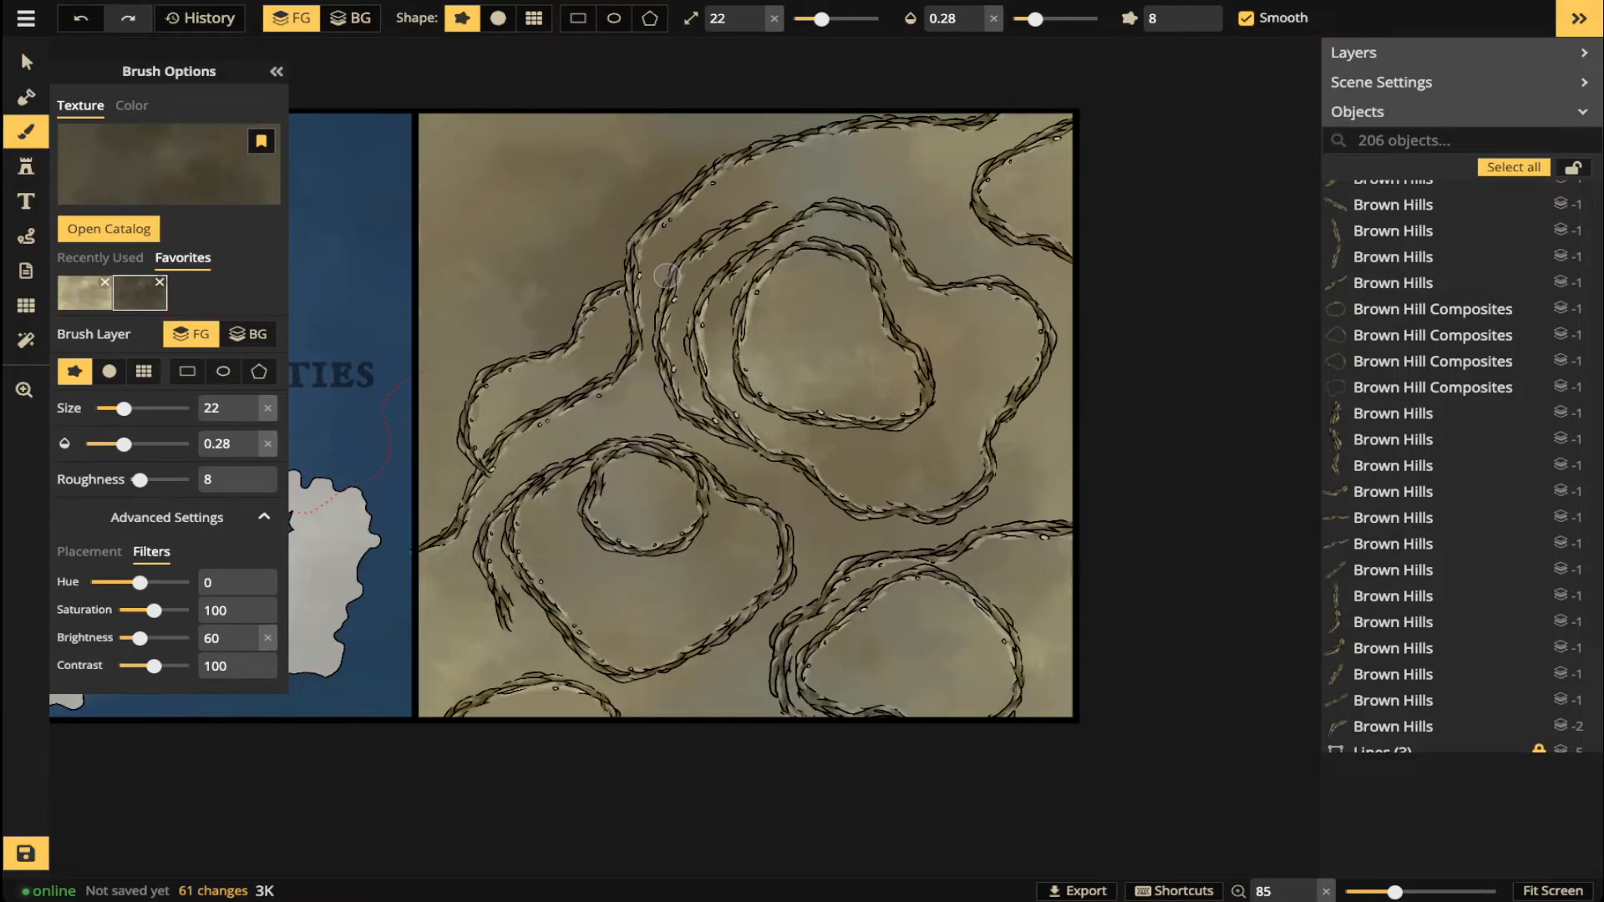
- Widen and deepen the dark shading northwest of the outer ridge, using brush sizes 47 and 17
left_click_drag(822, 18, 838, 18)
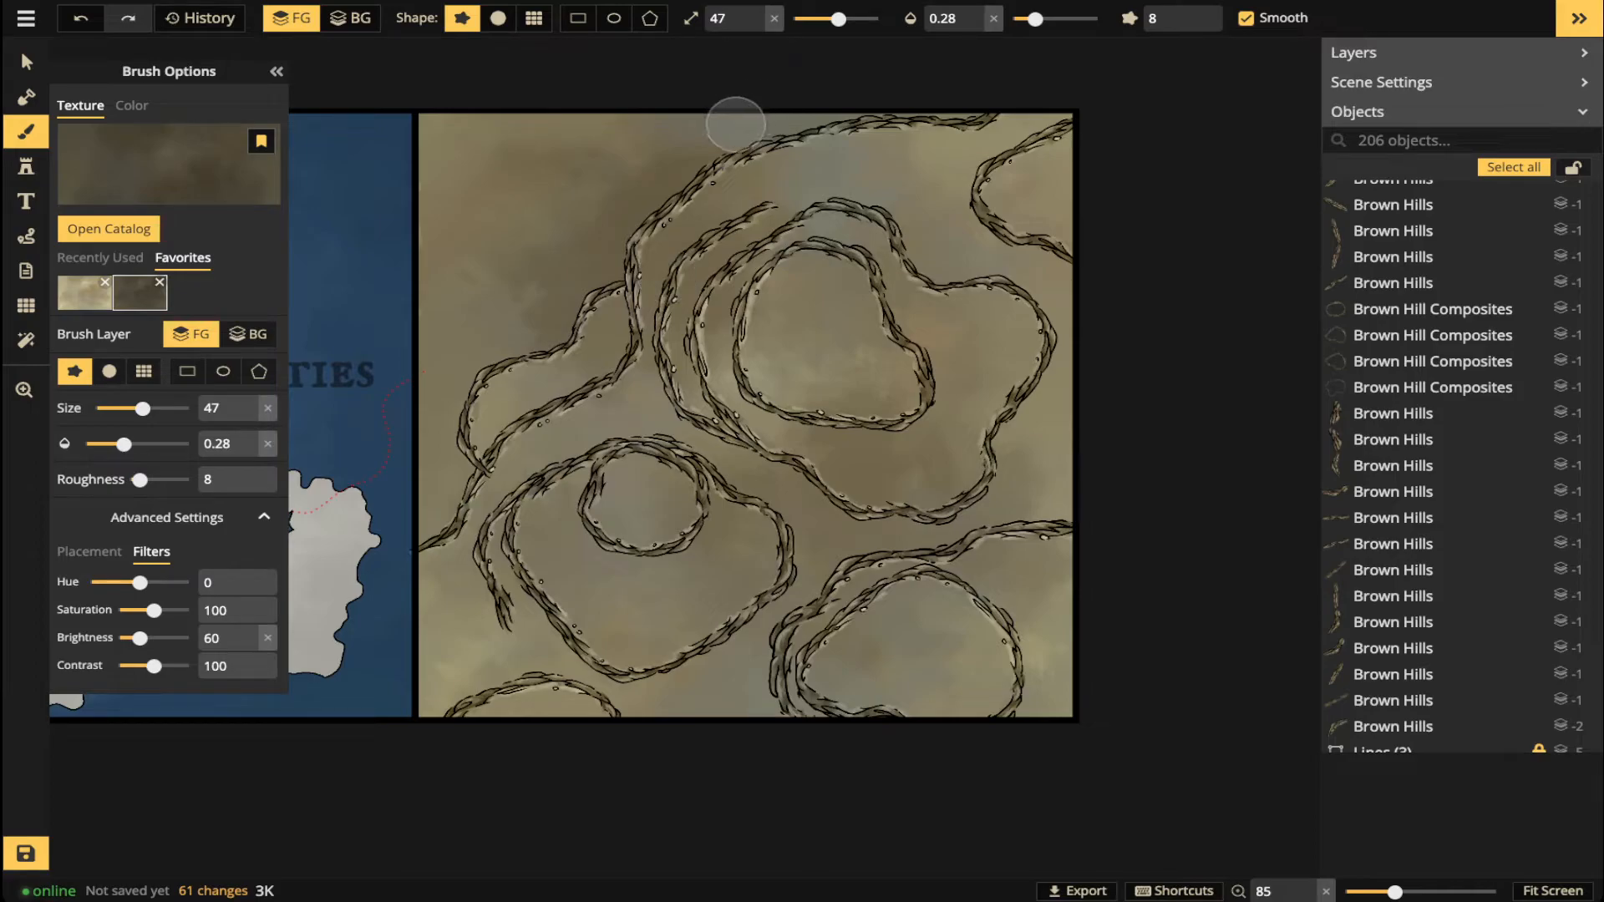
mouse_move(823, 106)
left_mouse_down()
mouse_move(665, 163)
mouse_move(582, 279)
mouse_move(528, 329)
mouse_move(471, 343)
mouse_move(433, 399)
left_mouse_up()
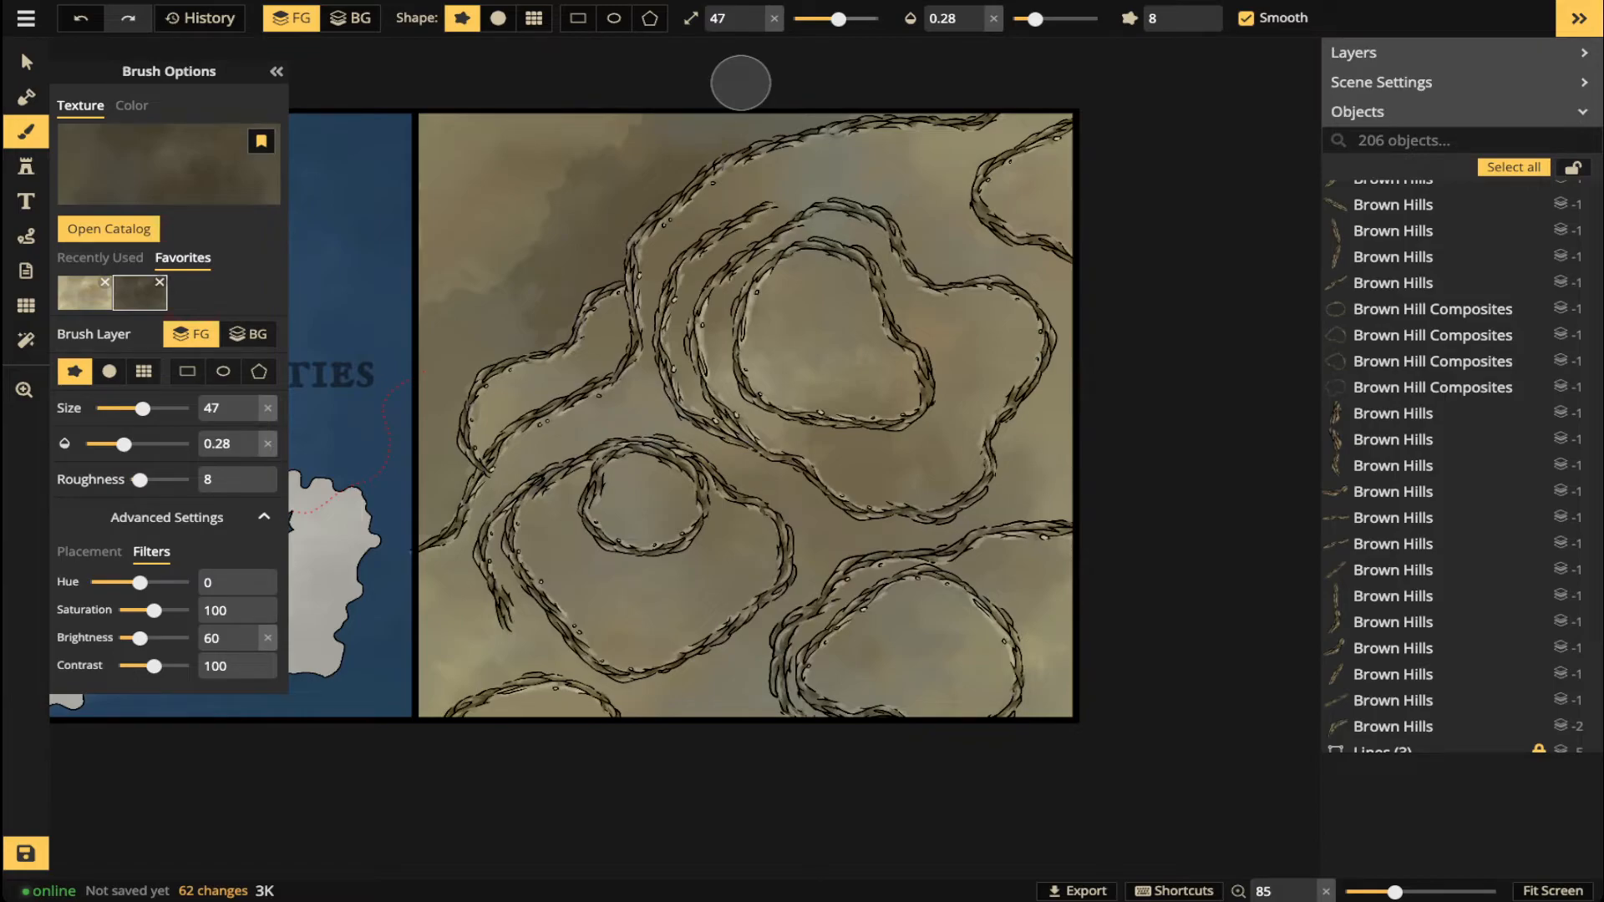
left_click(816, 19)
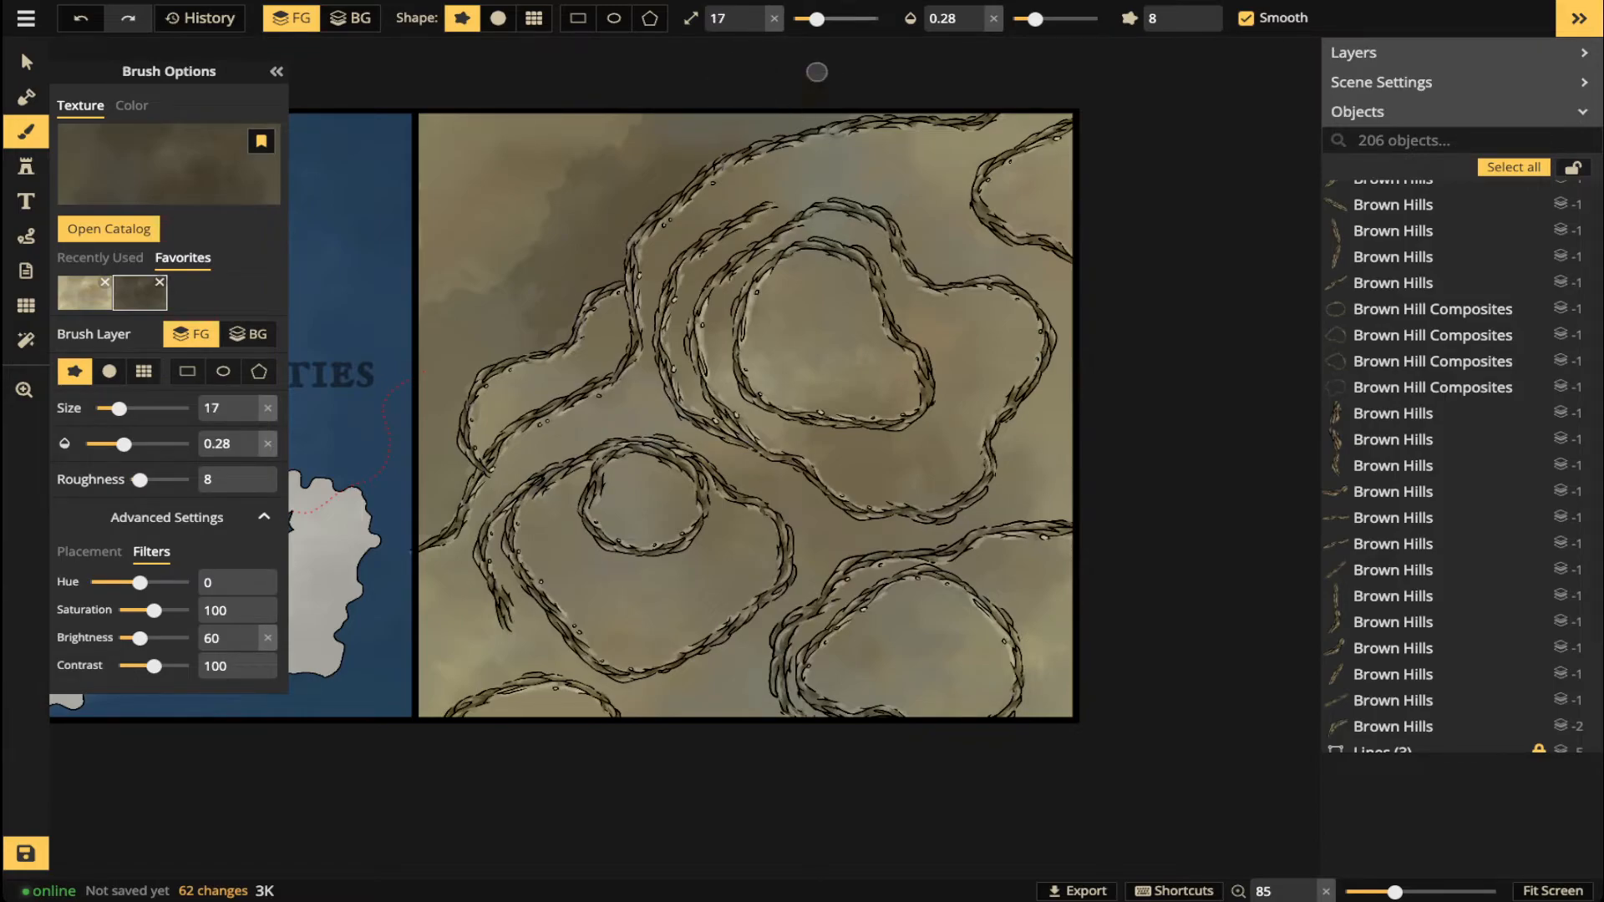
scroll(817, 72, "up", 3)
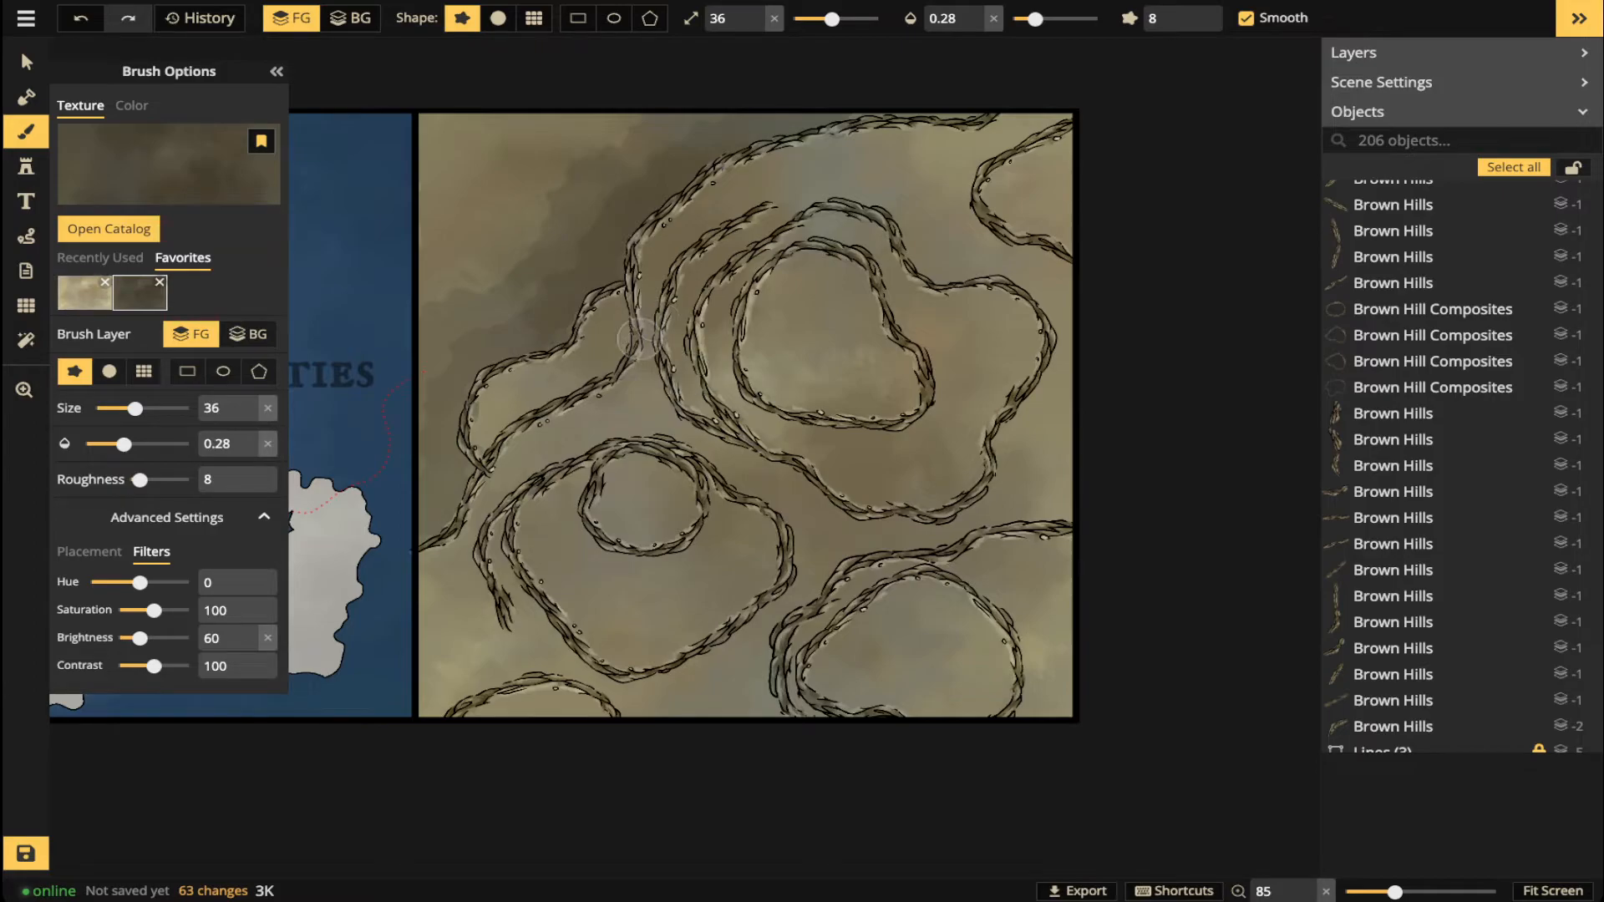
- Paint dark shading at brush size 36 on the lower ground around and between the hill outlines of the Cities map
left_click_drag(598, 349, 542, 379)
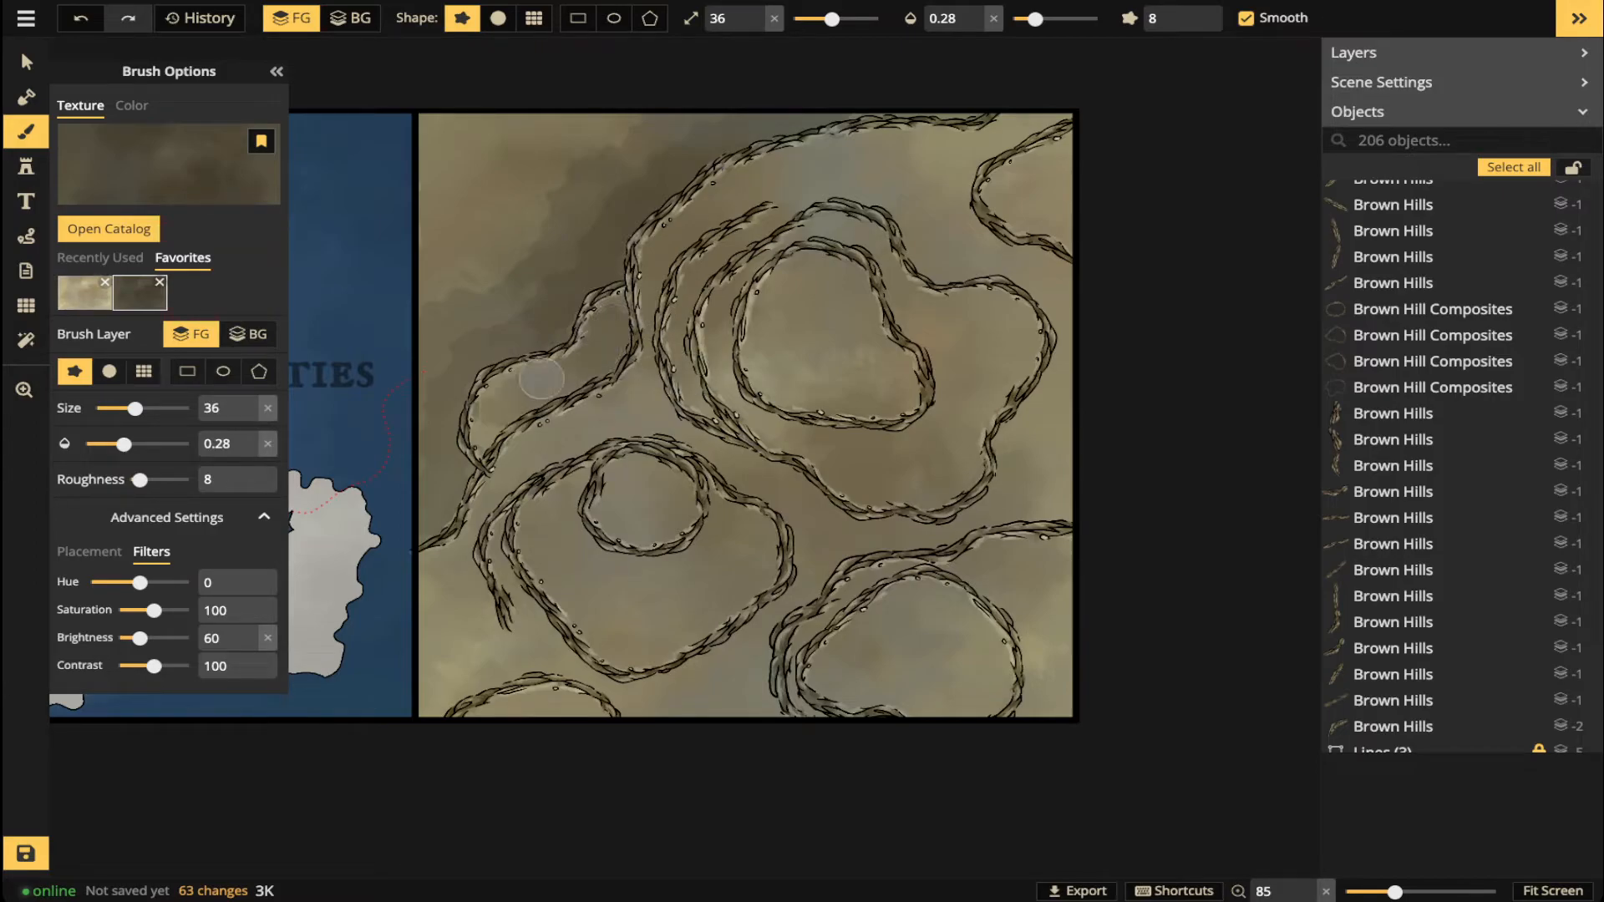
mouse_move(551, 436)
left_mouse_down()
mouse_move(655, 418)
mouse_move(725, 456)
mouse_move(765, 489)
mouse_move(802, 572)
mouse_move(697, 668)
mouse_move(540, 634)
left_mouse_up()
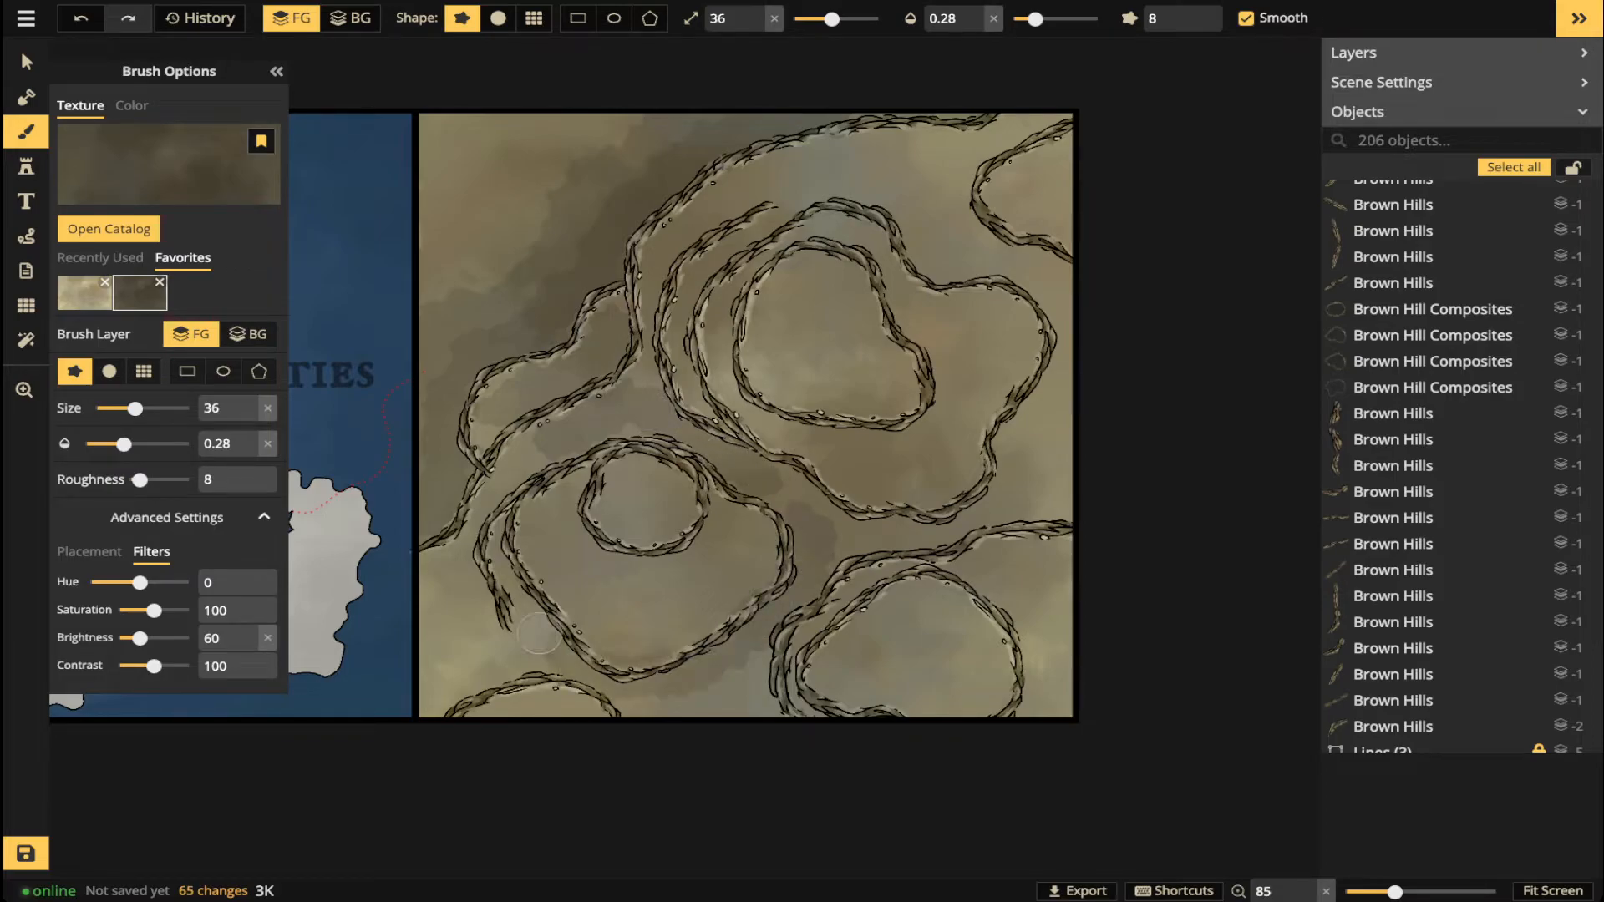
left_click_drag(753, 662, 787, 719)
left_click_drag(923, 519, 865, 535)
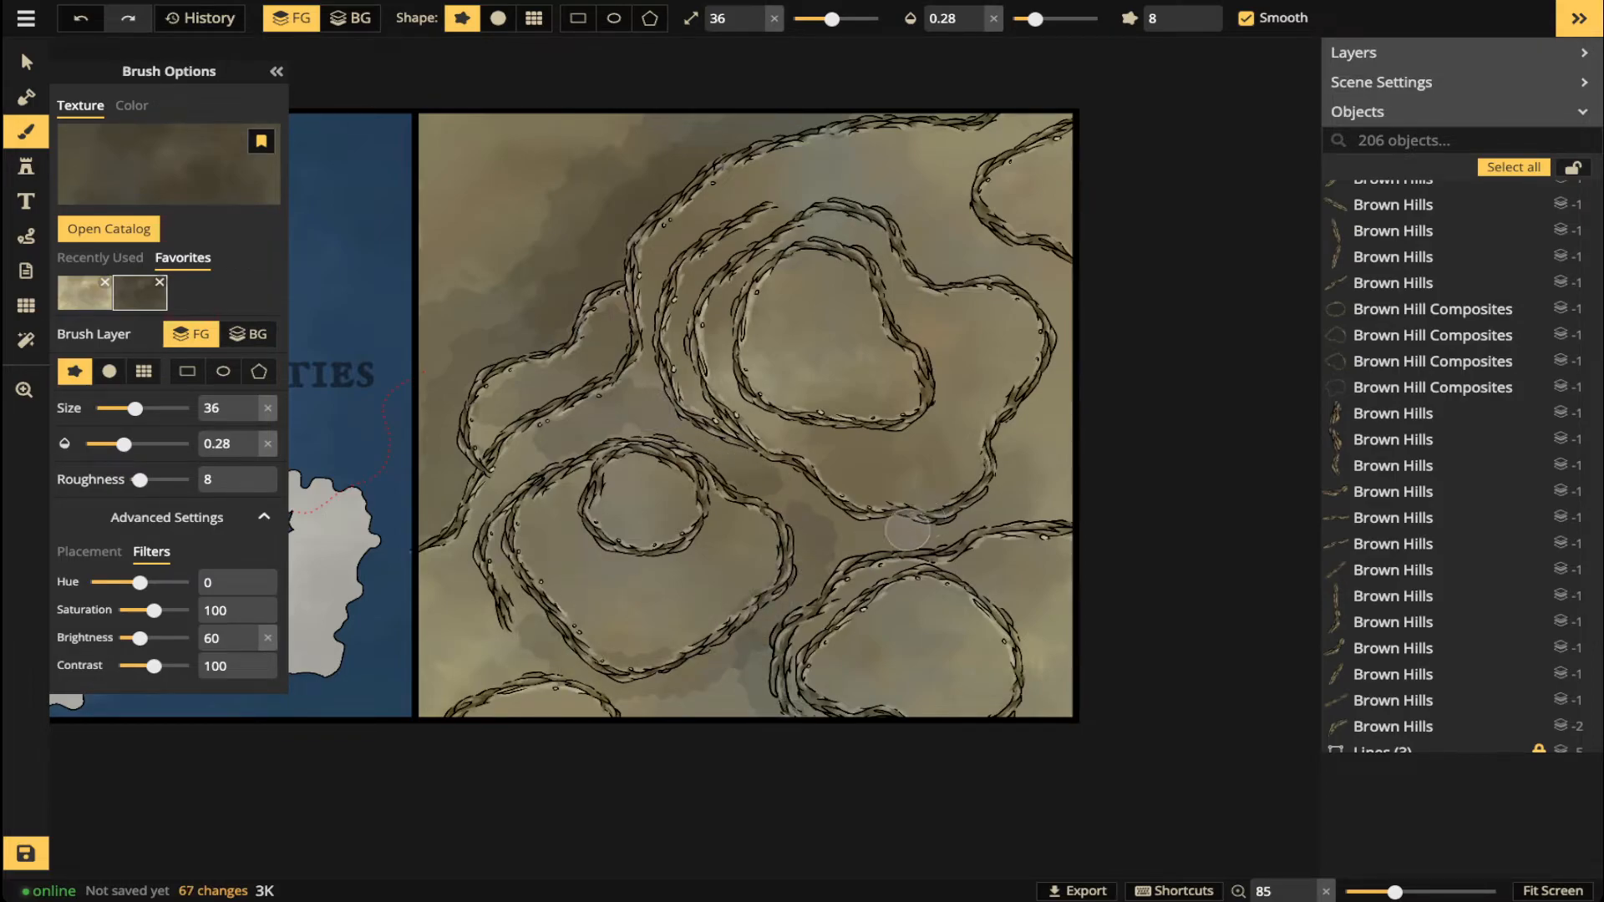
left_click_drag(1059, 338, 998, 492)
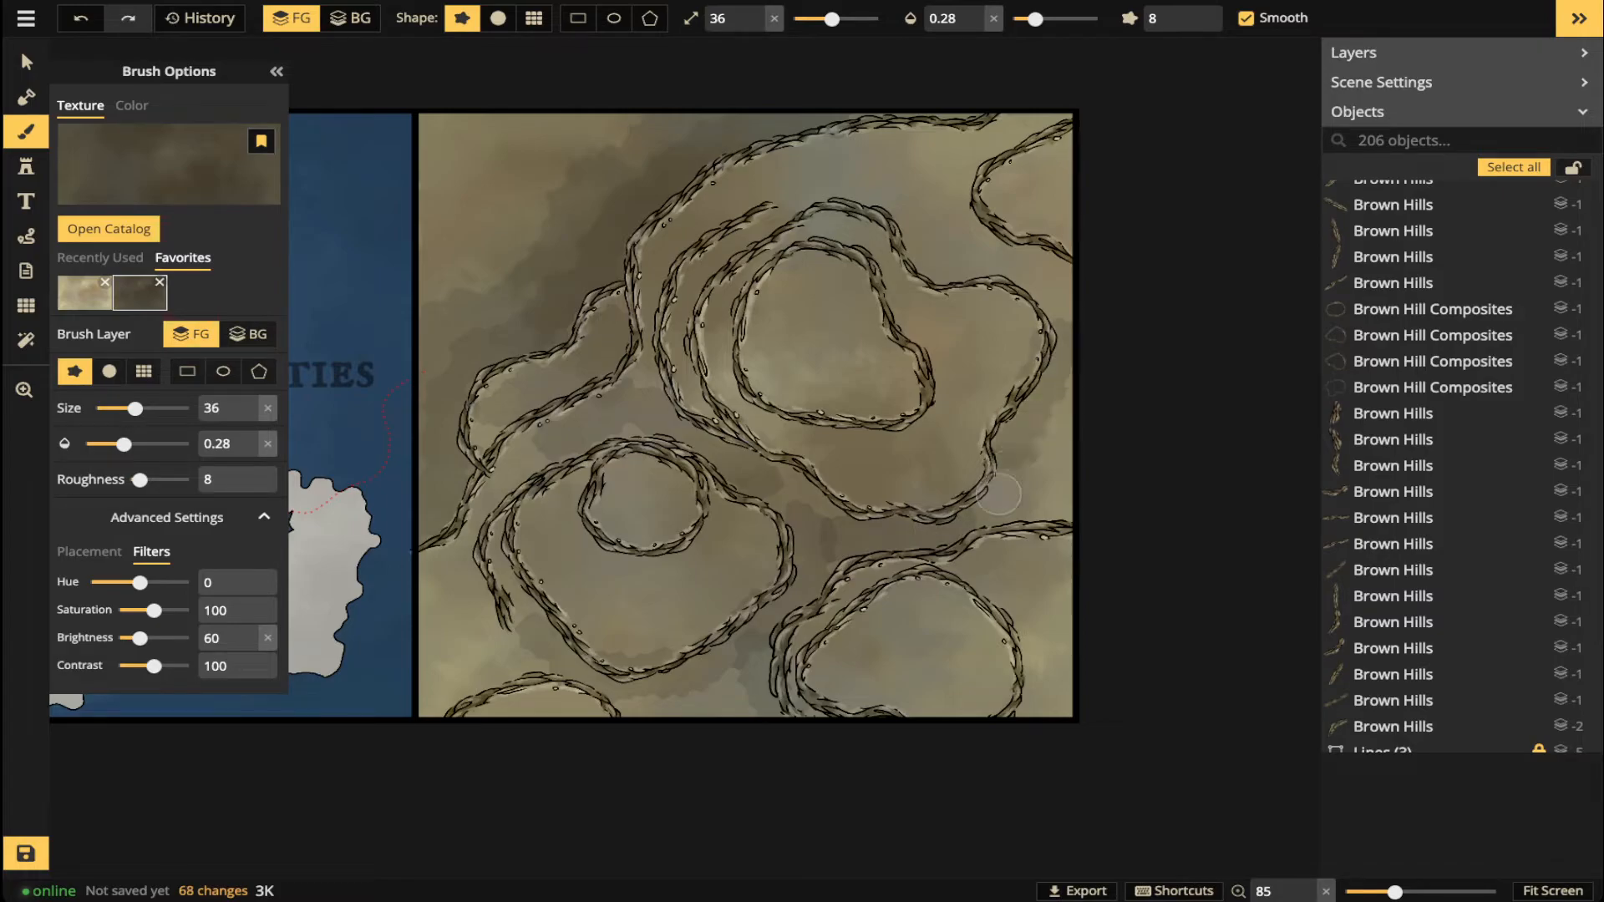
mouse_move(1005, 267)
left_mouse_down()
mouse_move(898, 232)
mouse_move(873, 188)
left_mouse_up()
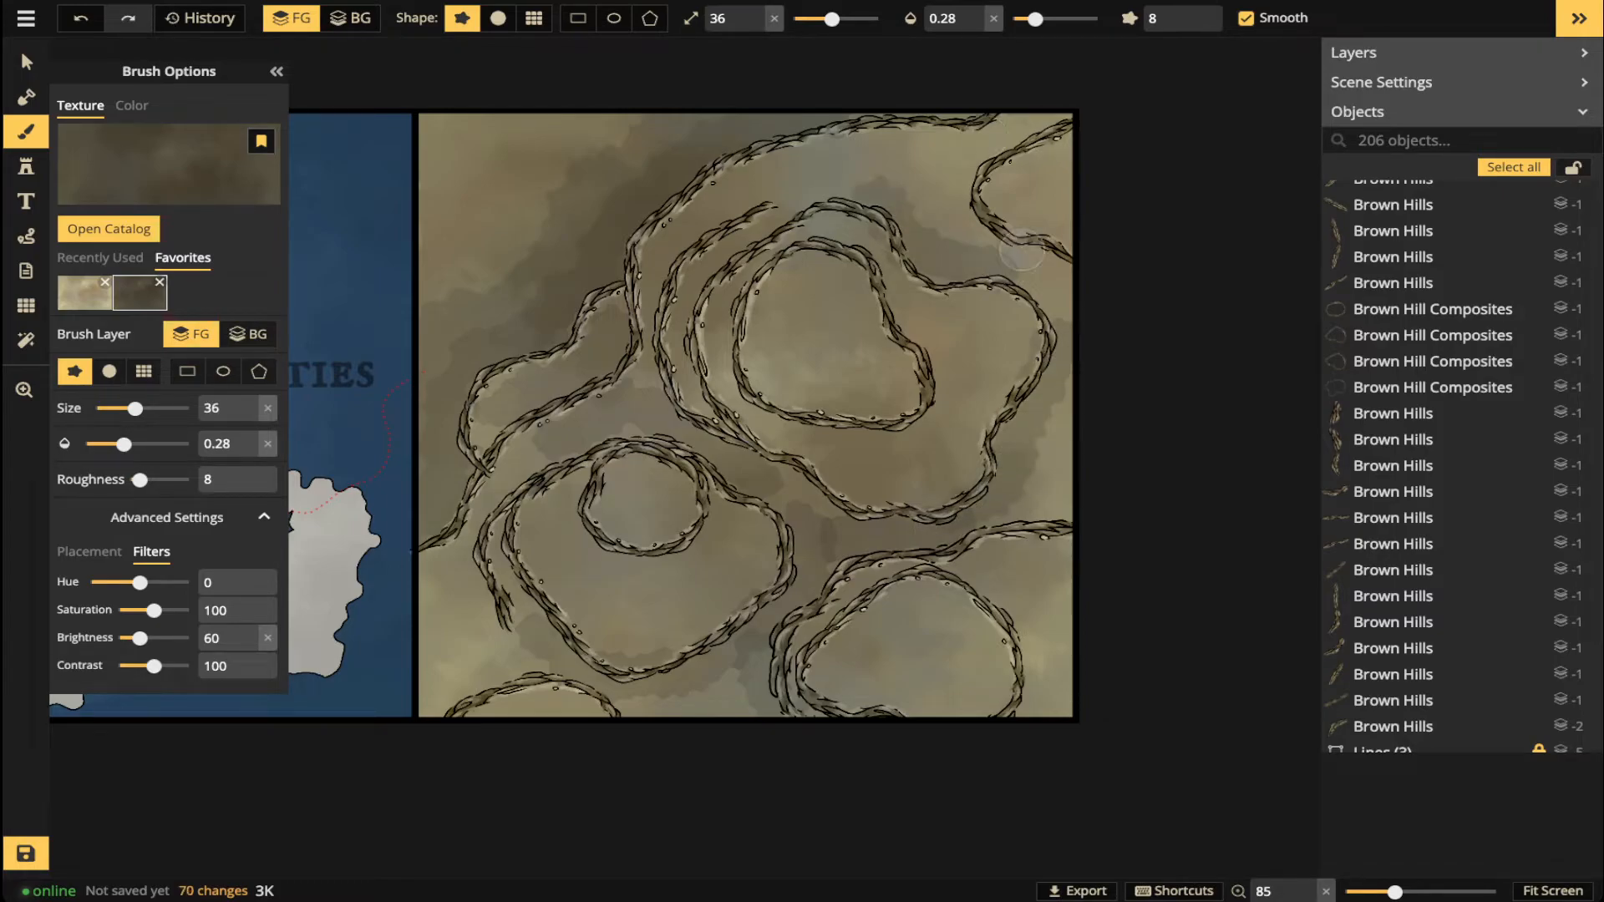
left_click_drag(1023, 251, 1048, 297)
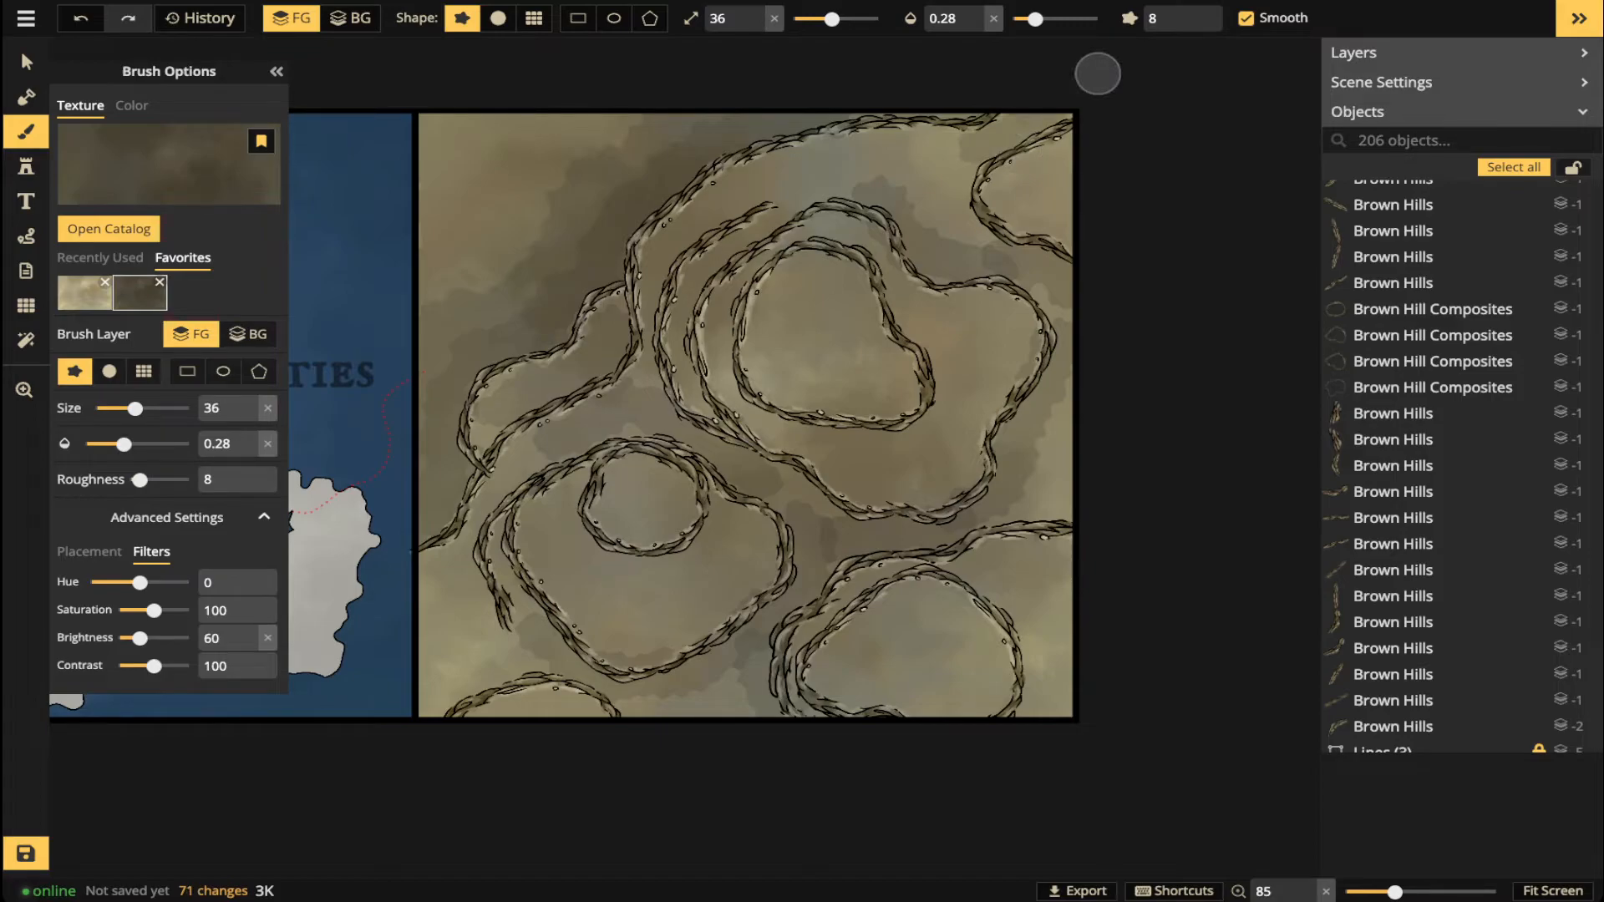
left_click_drag(1039, 511, 1029, 492)
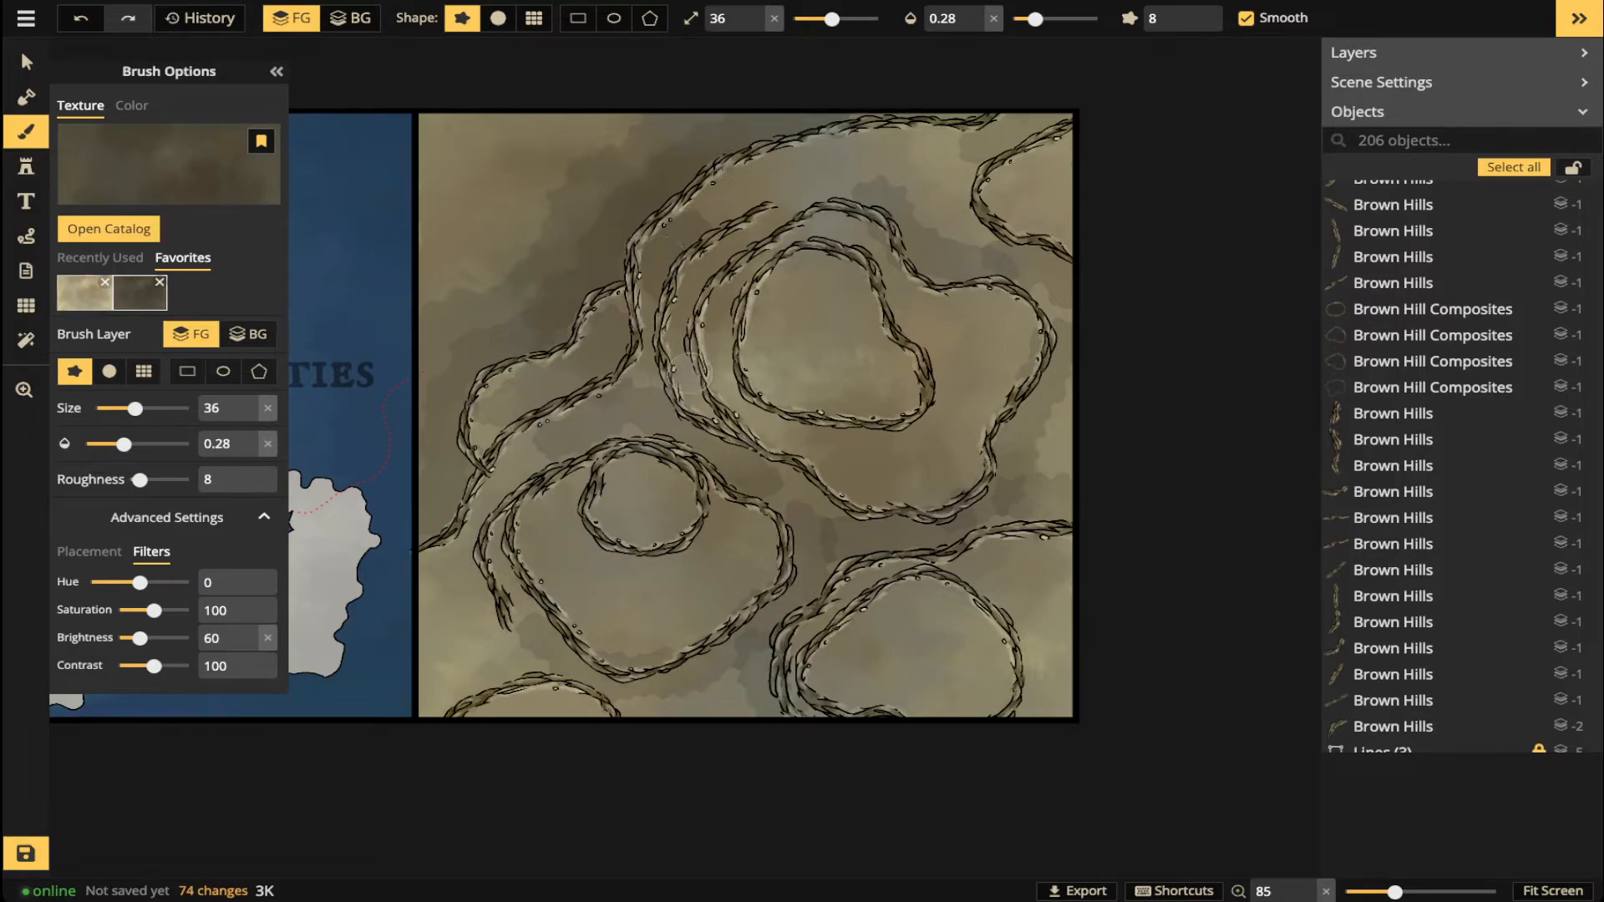
- Paint highlights at opacity 0.28 on the tops of the innermost hills with the light favorite texture at brightness 132
key("1")
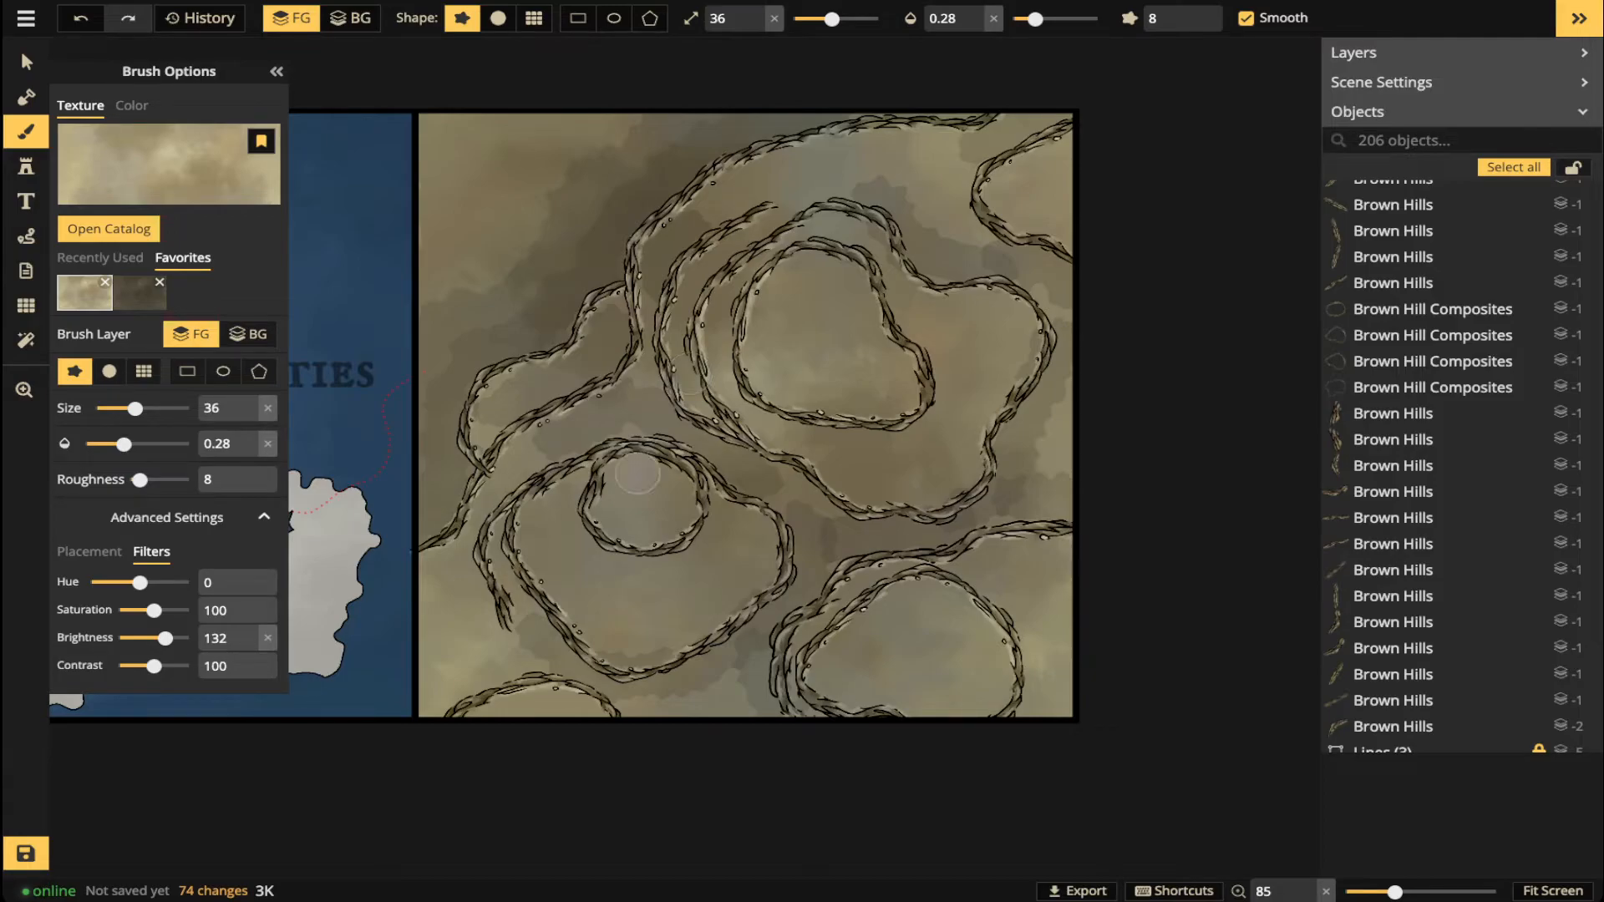
mouse_move(626, 523)
left_mouse_down()
mouse_move(666, 513)
mouse_move(647, 471)
left_mouse_up()
mouse_move(780, 294)
left_mouse_down()
mouse_move(777, 378)
mouse_move(892, 394)
mouse_move(902, 370)
mouse_move(819, 313)
mouse_move(826, 364)
mouse_move(829, 309)
mouse_move(827, 342)
left_mouse_up()
mouse_move(925, 632)
left_mouse_down()
mouse_move(909, 597)
mouse_move(838, 655)
mouse_move(840, 687)
mouse_move(929, 698)
mouse_move(989, 667)
mouse_move(974, 627)
mouse_move(924, 614)
mouse_move(905, 667)
mouse_move(945, 671)
mouse_move(898, 667)
mouse_move(942, 590)
left_mouse_up()
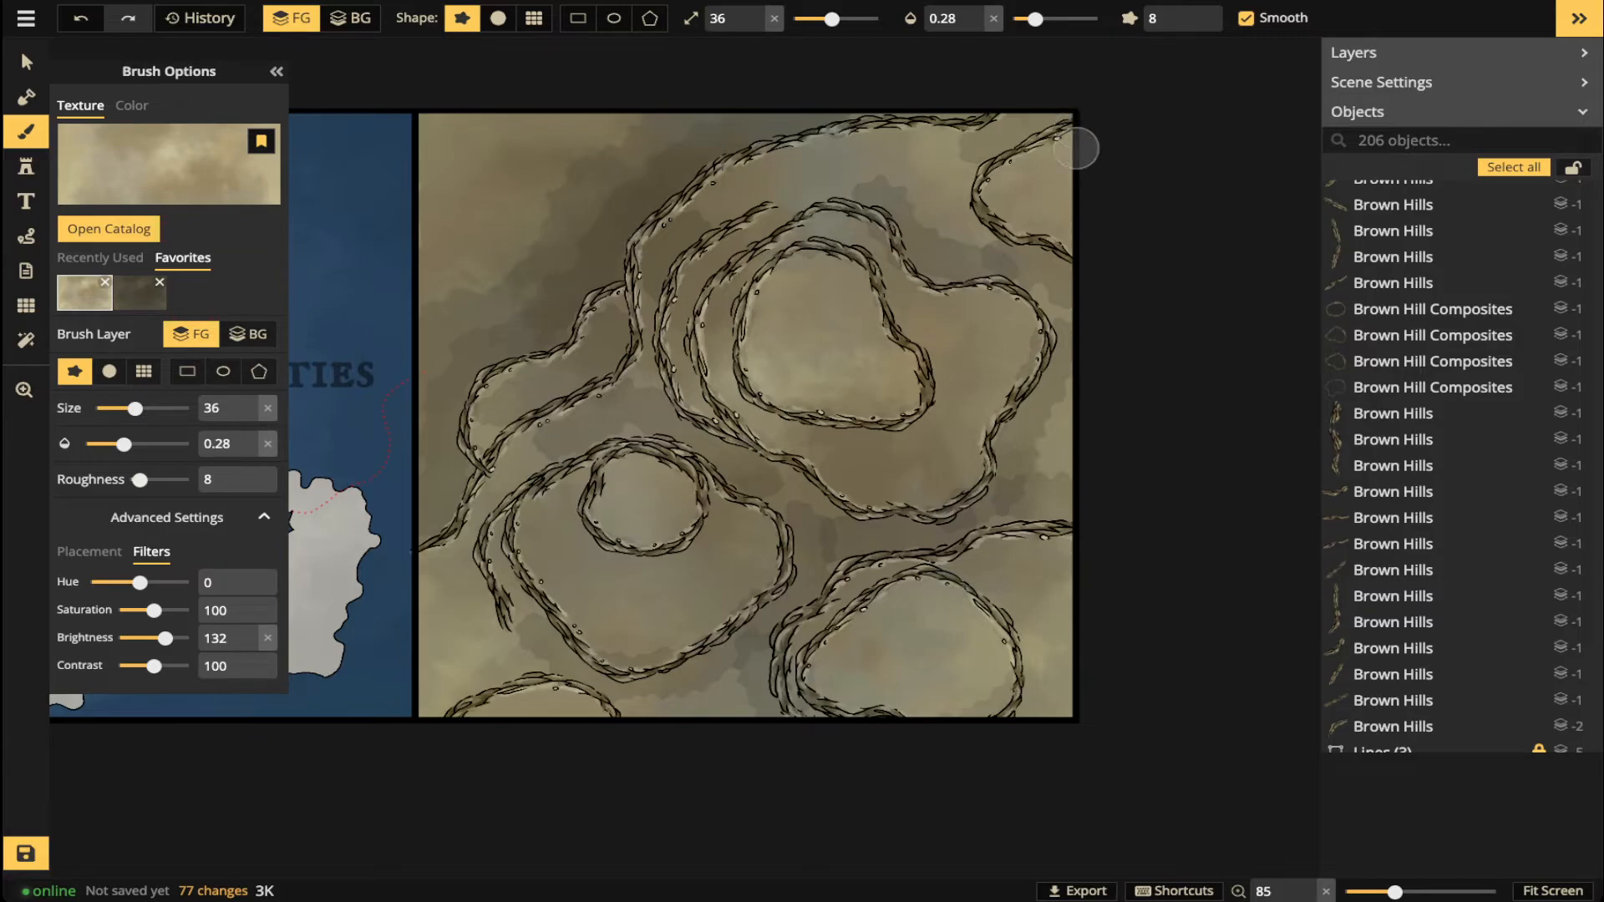
mouse_move(1021, 210)
left_mouse_down()
mouse_move(1077, 226)
mouse_move(1123, 141)
left_mouse_up()
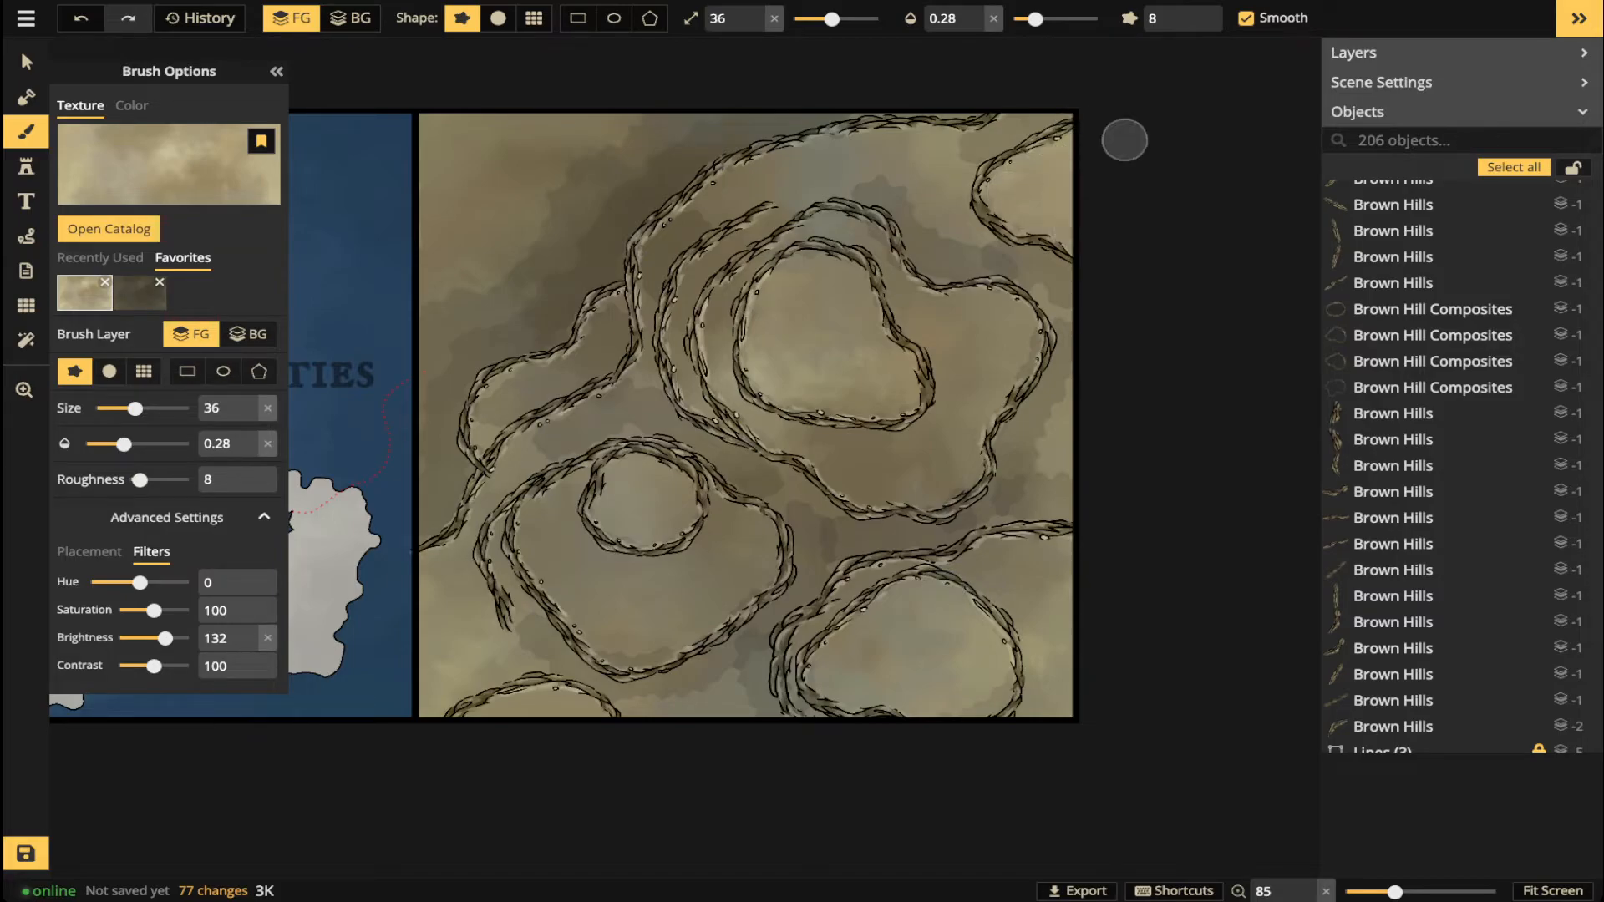
mouse_move(822, 273)
left_mouse_down()
mouse_move(770, 324)
mouse_move(768, 357)
mouse_move(817, 372)
mouse_move(842, 283)
left_mouse_up()
left_click_drag(886, 370, 841, 391)
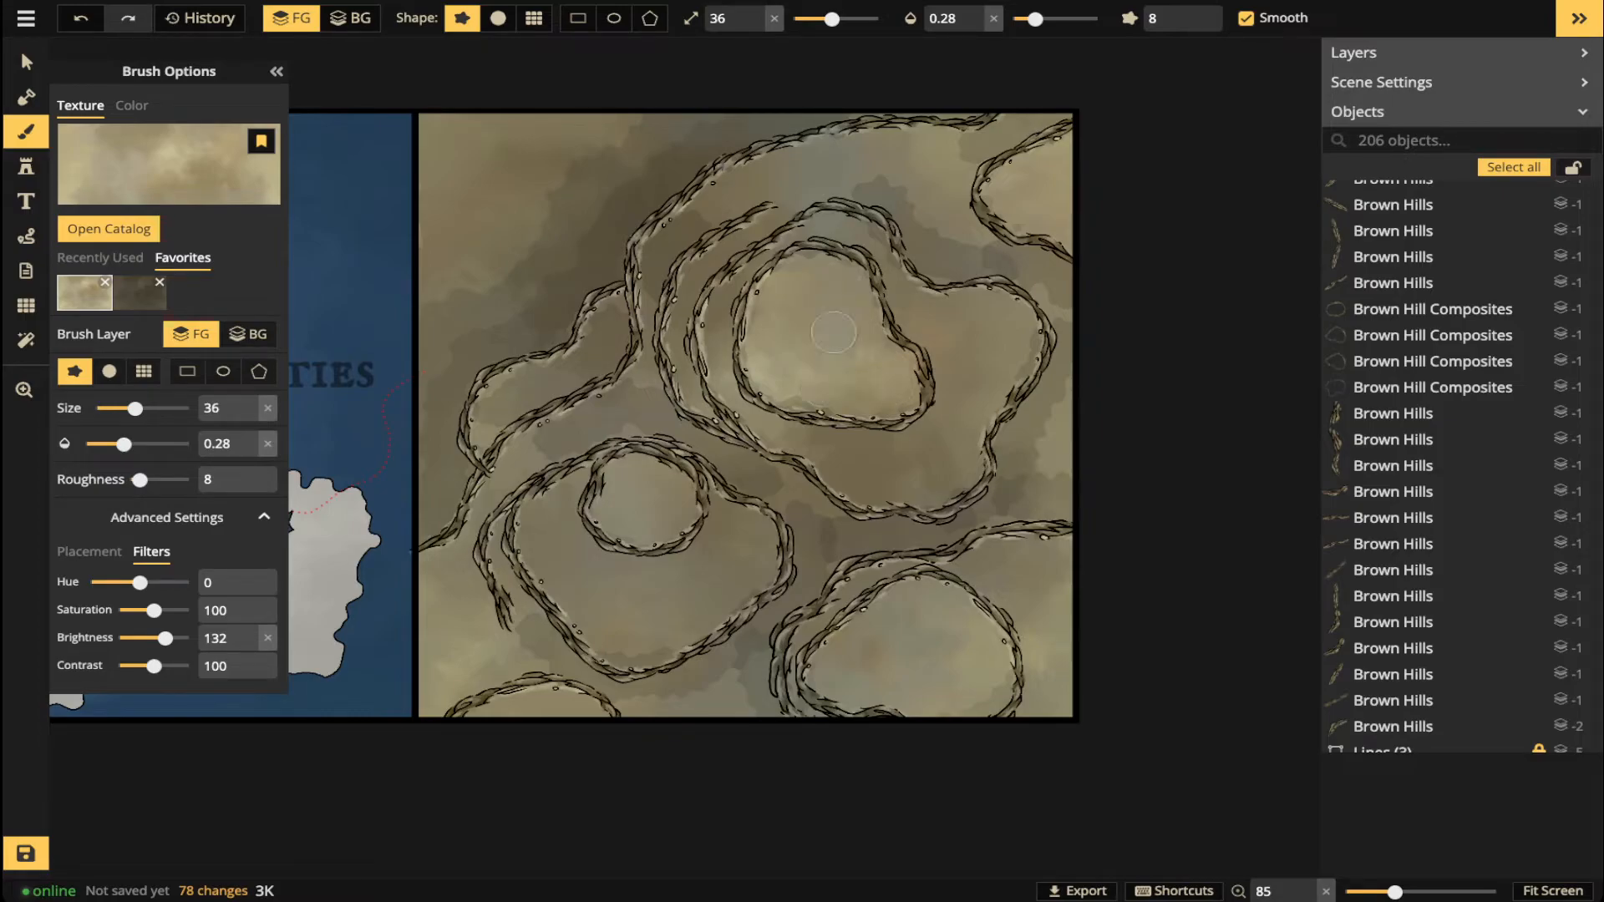
- Strengthen the light highlights on the small round, central, southeastern and northeastern hilltops at opacity 0.41
left_click_drag(1035, 18, 1050, 18)
mouse_move(634, 471)
left_mouse_down()
mouse_move(621, 519)
mouse_move(653, 522)
mouse_move(654, 480)
left_mouse_up()
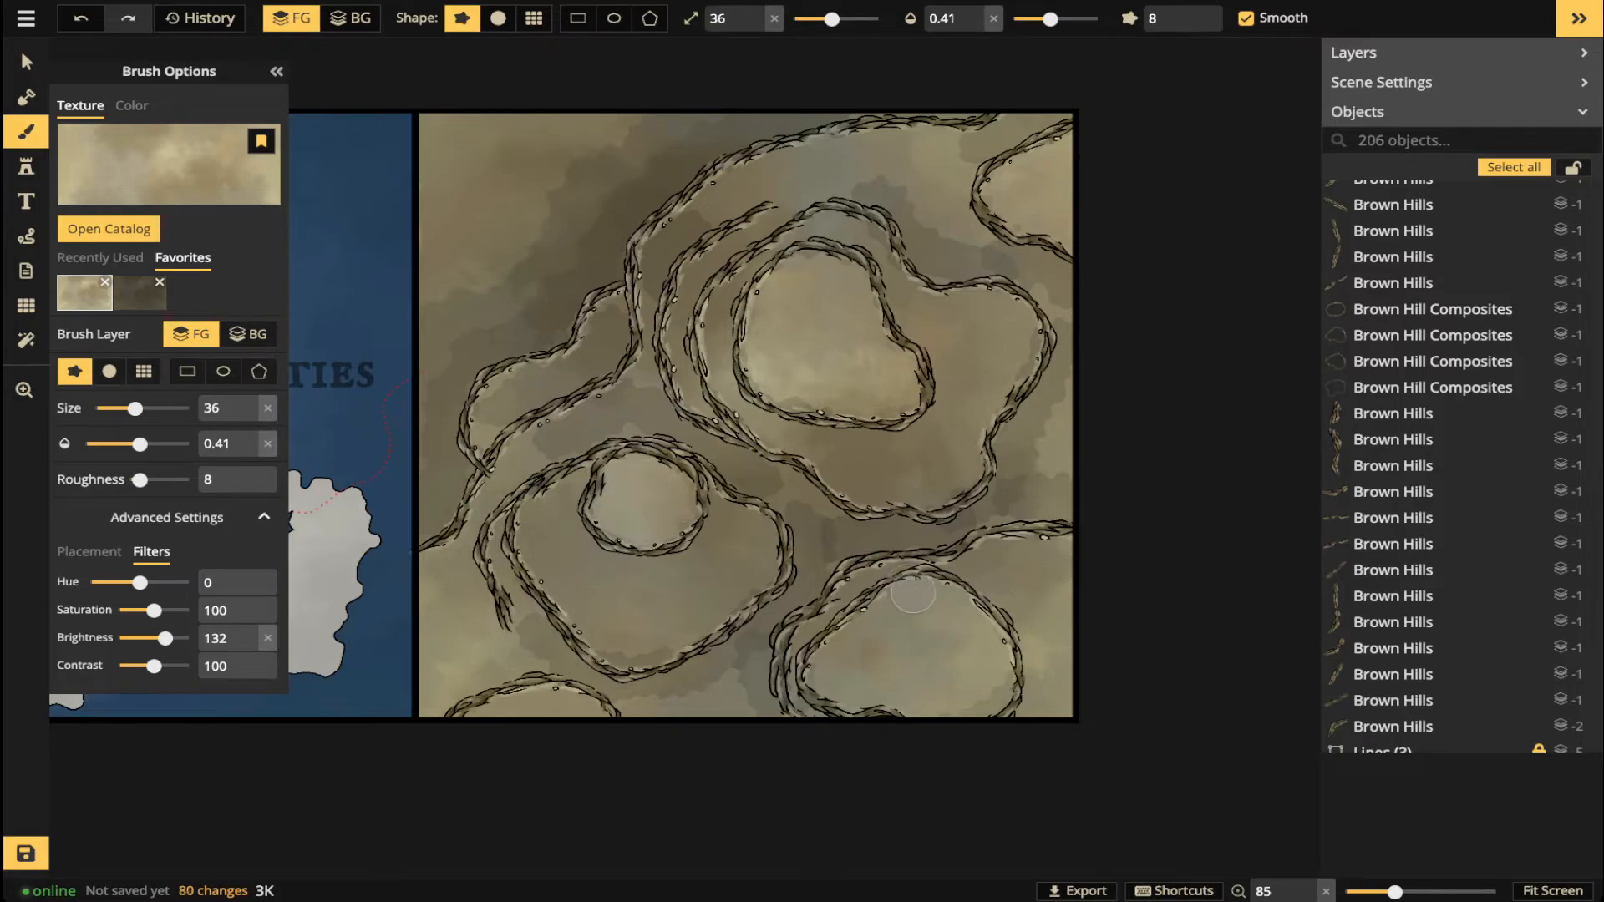
mouse_move(910, 593)
left_mouse_down()
mouse_move(834, 660)
mouse_move(935, 707)
mouse_move(937, 635)
mouse_move(882, 657)
mouse_move(941, 615)
mouse_move(964, 620)
mouse_move(992, 676)
mouse_move(921, 692)
left_mouse_up()
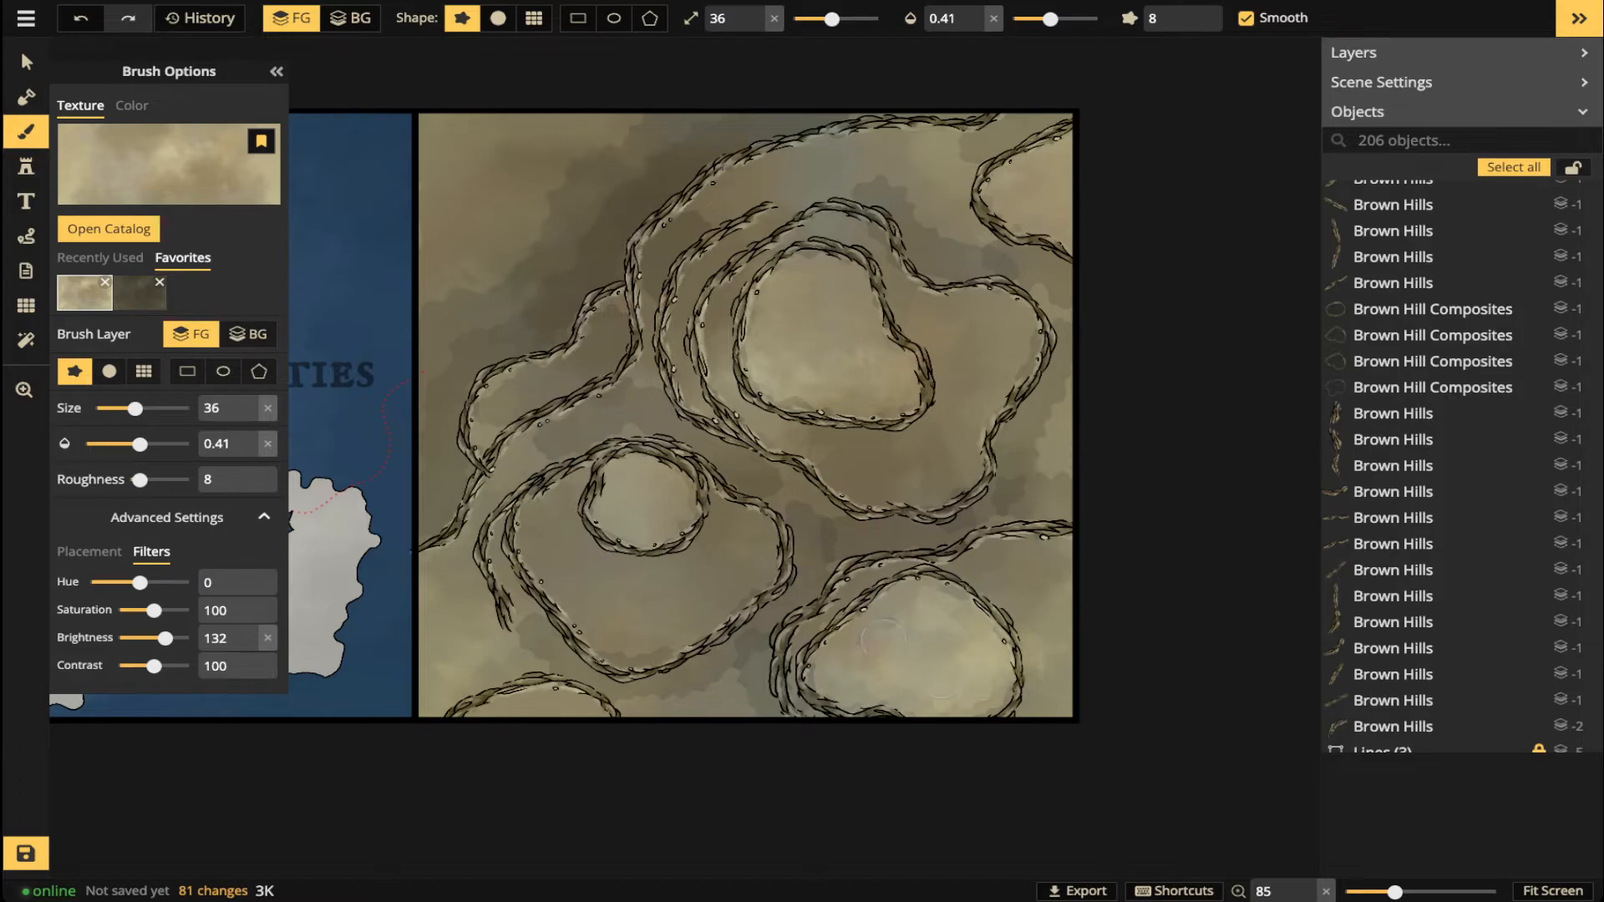
mouse_move(805, 314)
left_mouse_down()
mouse_move(781, 338)
mouse_move(824, 371)
mouse_move(894, 386)
left_mouse_up()
mouse_move(1054, 167)
left_mouse_down()
mouse_move(1028, 200)
mouse_move(1091, 198)
left_mouse_up()
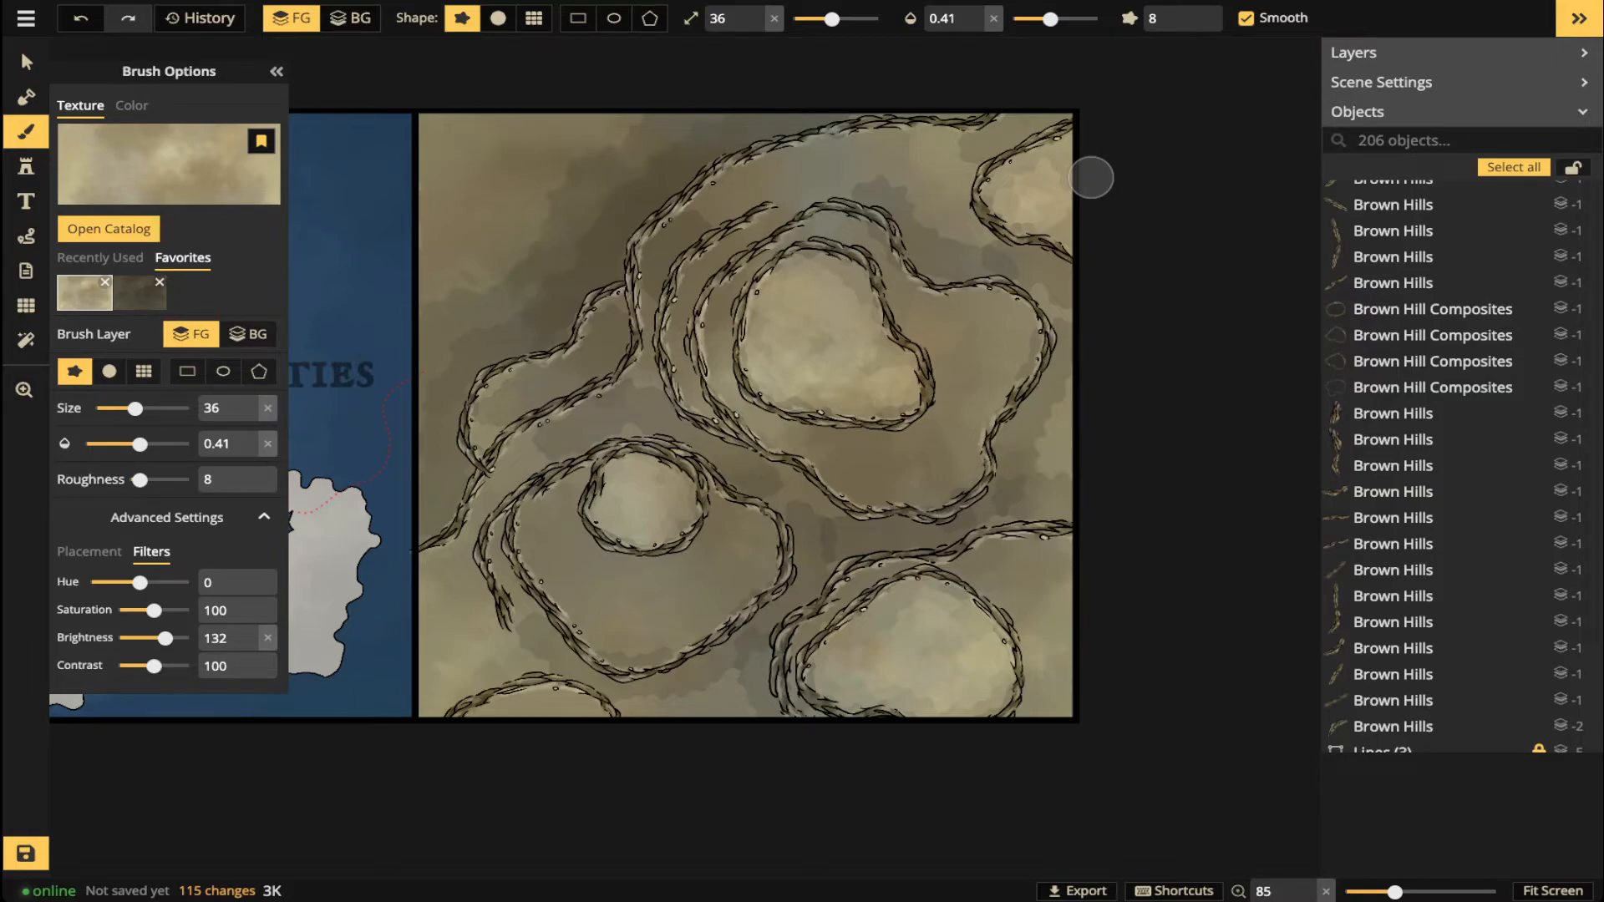
- Paint small light highlights at brush size 3 and opacity 0.23 along both sides of the western ridge lines
left_click(1024, 18)
left_click(802, 18)
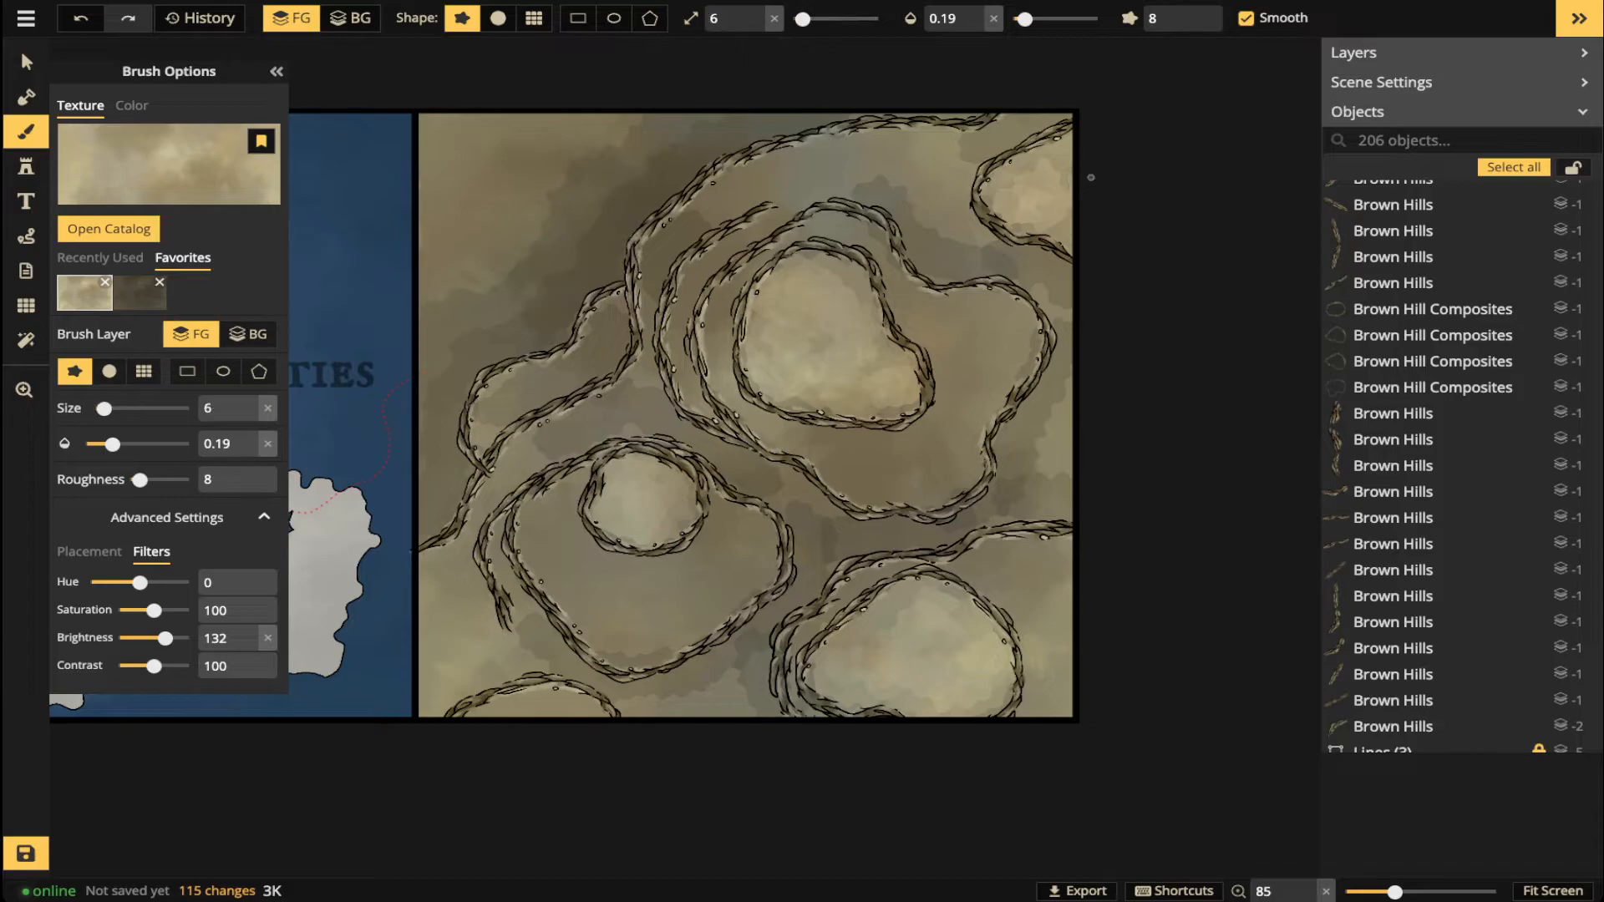
scroll(628, 447, "up", 5)
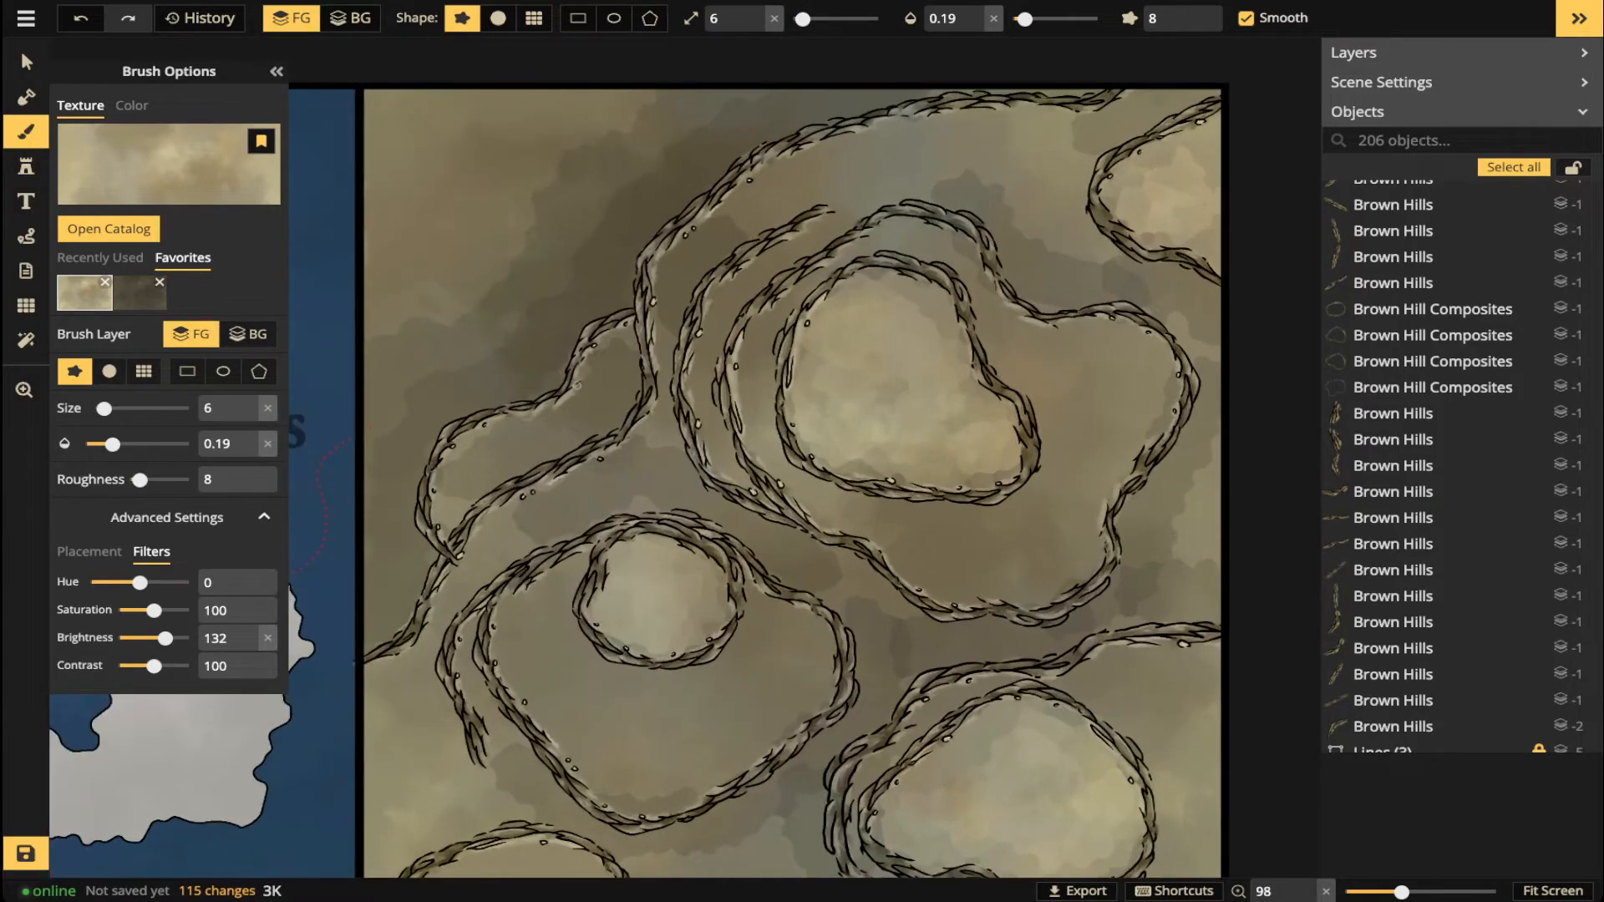
scroll(628, 447, "up", 6)
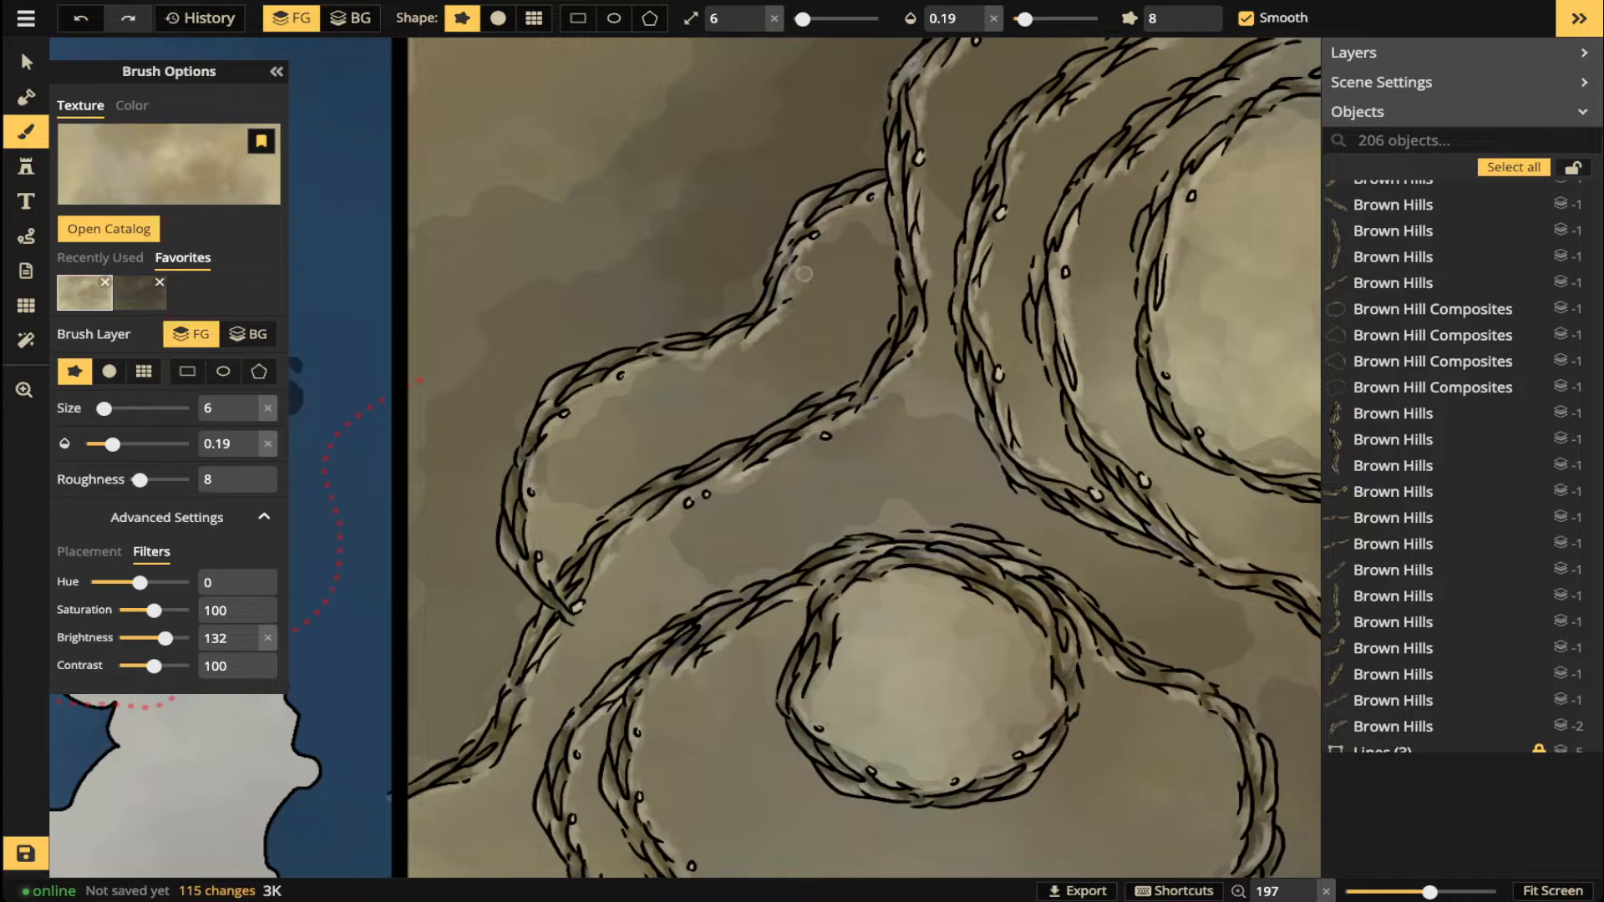
left_click(755, 24)
left_click(755, 25)
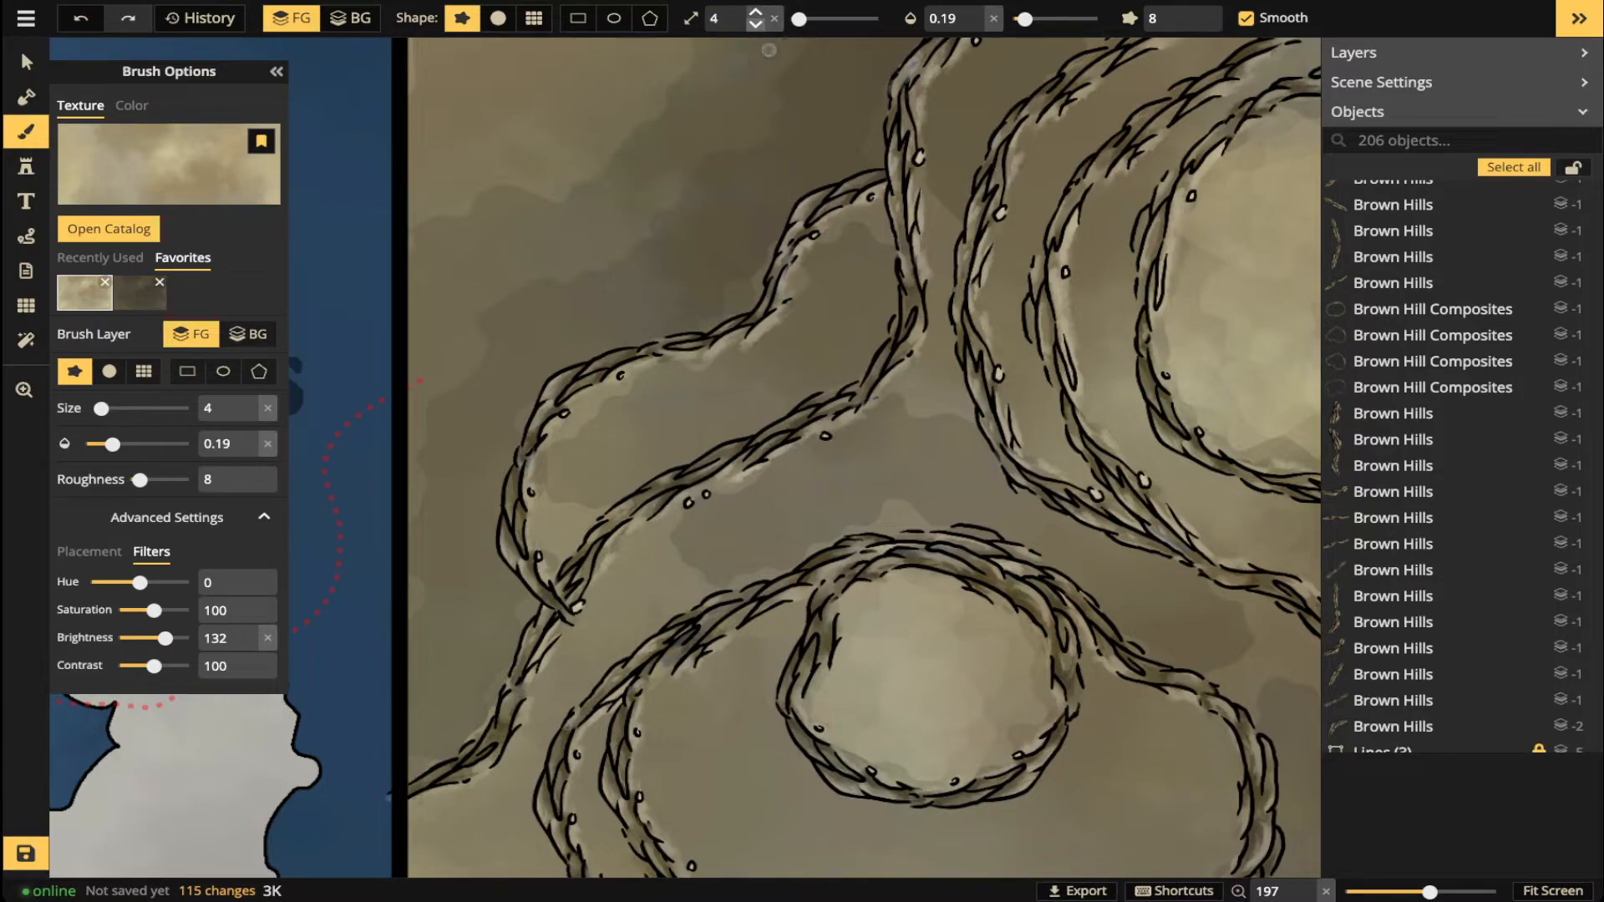
left_click(755, 24)
left_click_drag(1024, 18, 1030, 18)
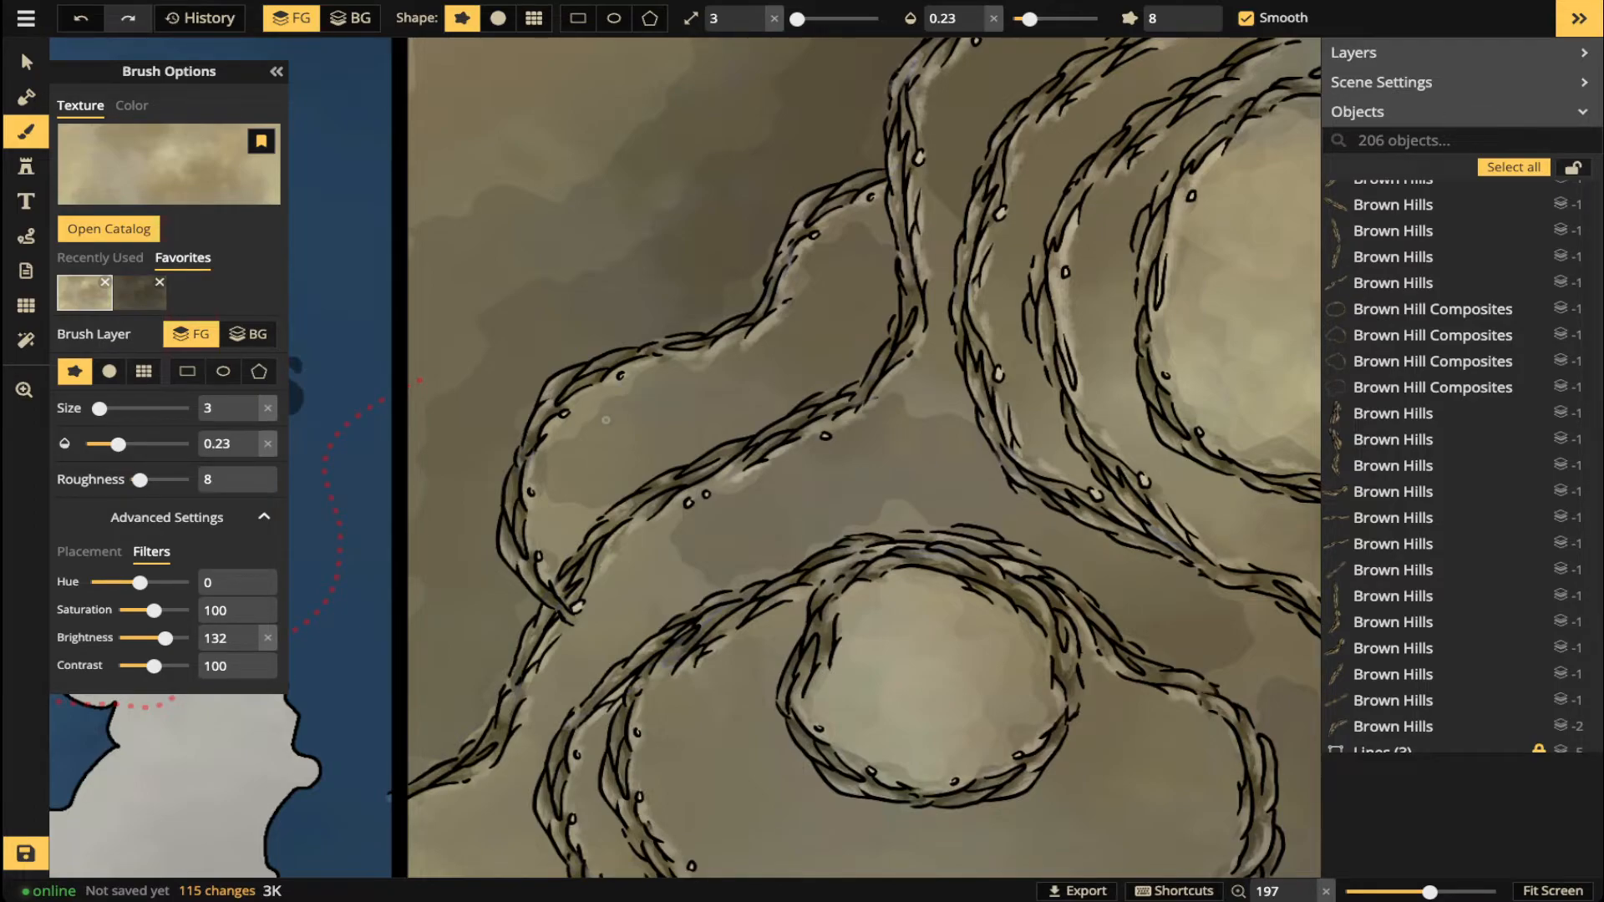
mouse_move(607, 420)
left_mouse_down()
mouse_move(546, 482)
mouse_move(655, 382)
mouse_move(725, 365)
mouse_move(800, 306)
mouse_move(806, 277)
mouse_move(979, 49)
mouse_move(927, 171)
left_mouse_up()
mouse_move(761, 499)
left_mouse_down()
mouse_move(793, 456)
mouse_move(893, 405)
left_mouse_up()
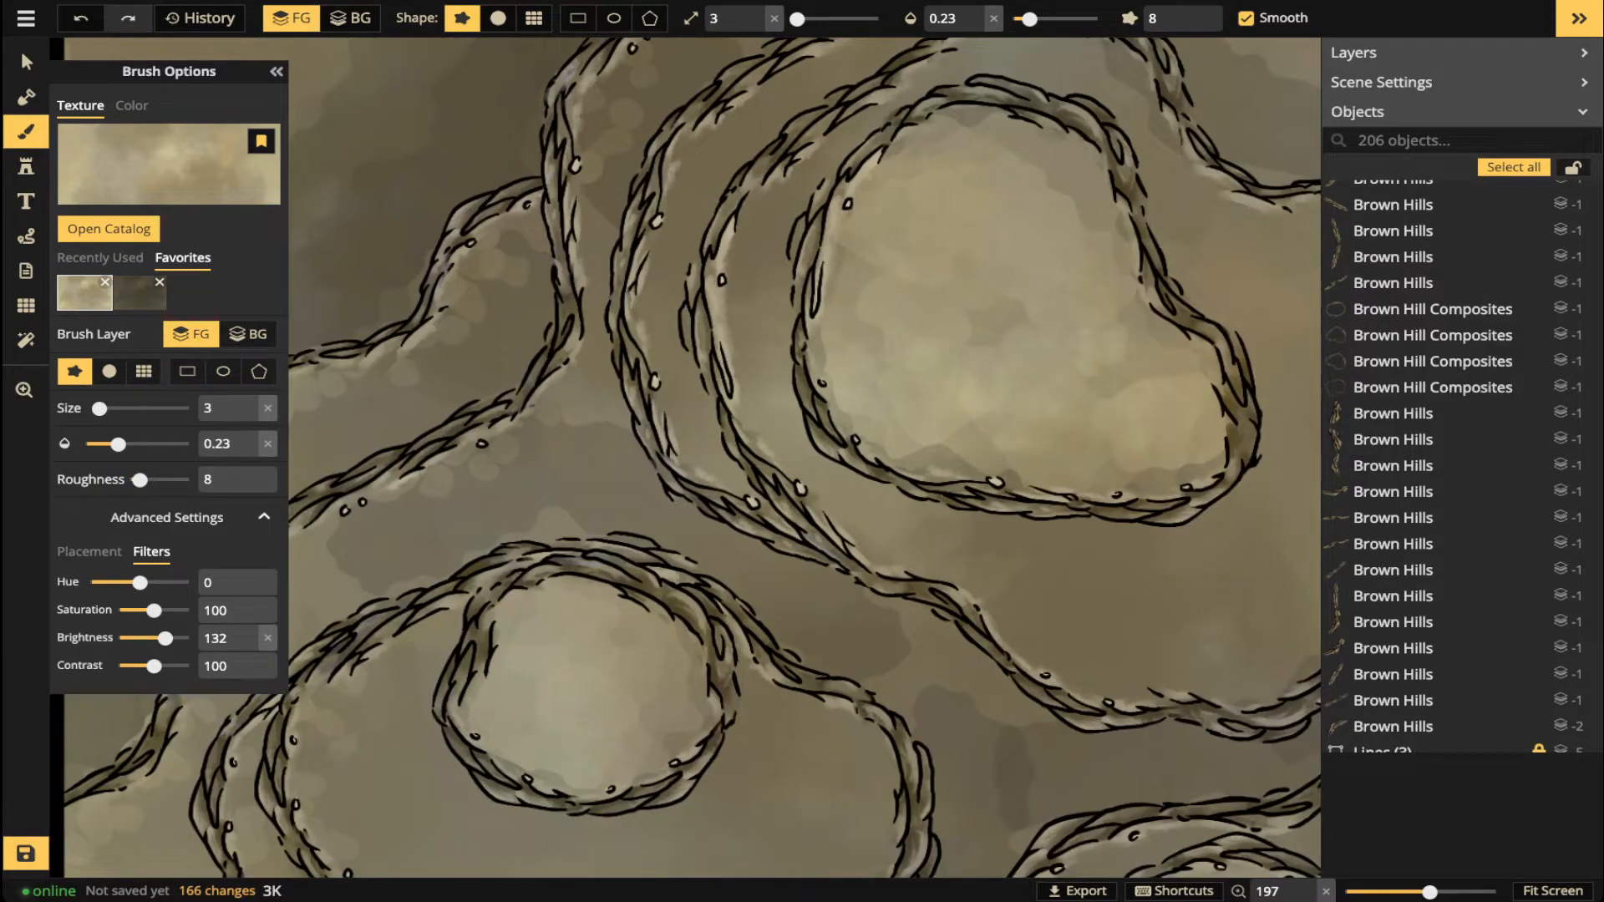
- Paint brighter edge highlights at opacity 0.82 along the western rim of the central hilltop and around the small round hilltop
scroll(844, 268, "up", 7)
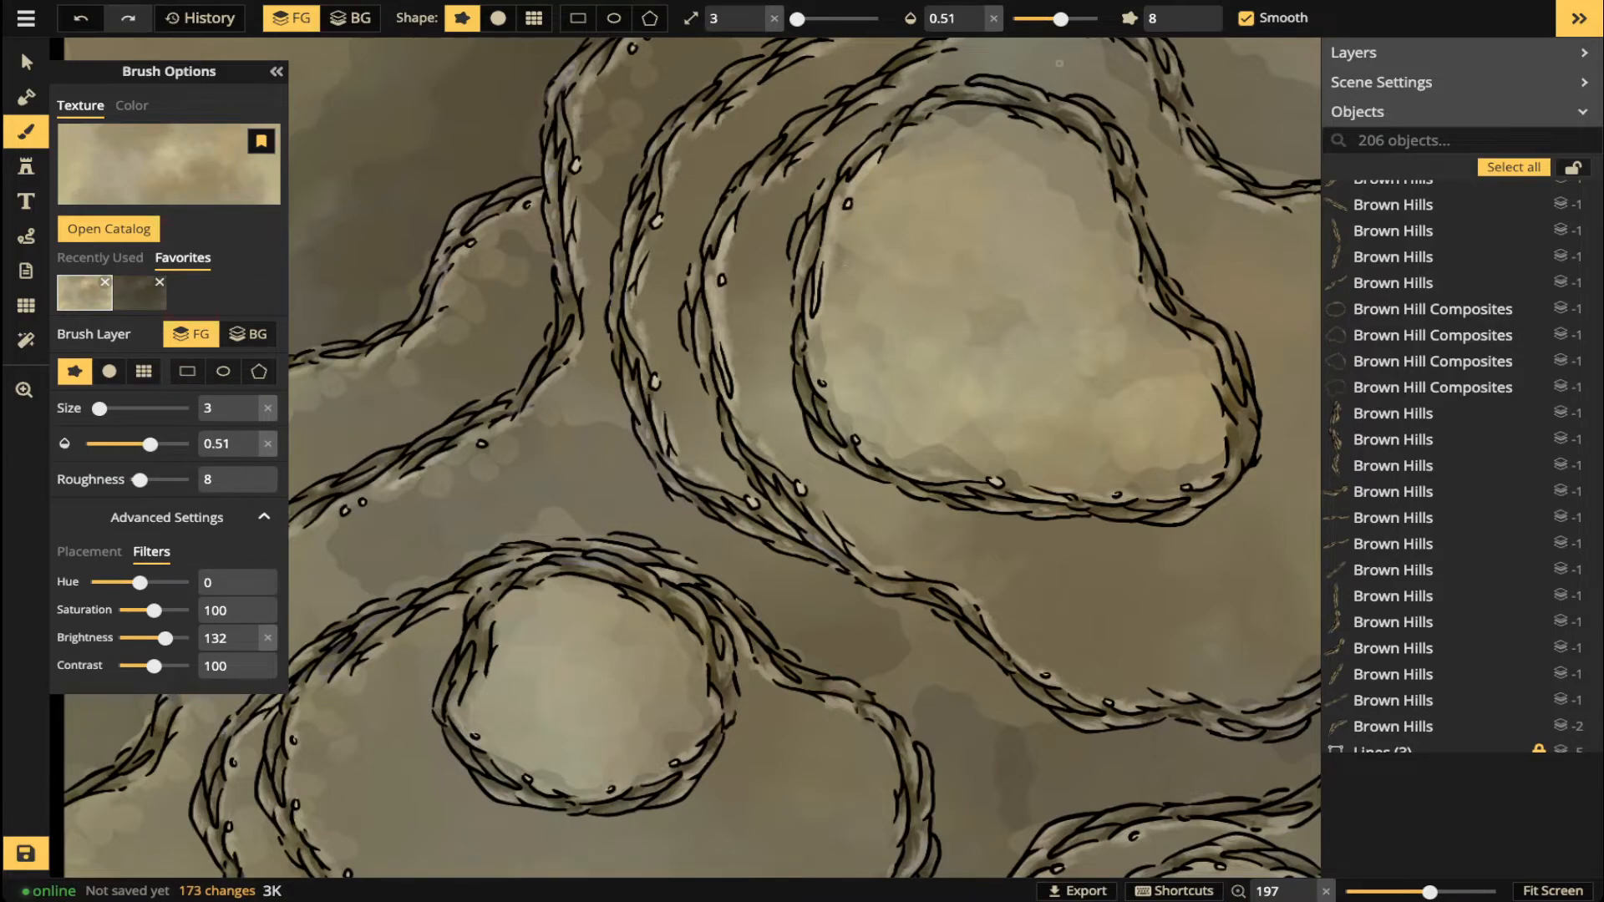
scroll(1059, 63, "up", 8)
mouse_move(838, 246)
left_mouse_down()
mouse_move(848, 409)
mouse_move(894, 459)
mouse_move(1010, 478)
left_mouse_up()
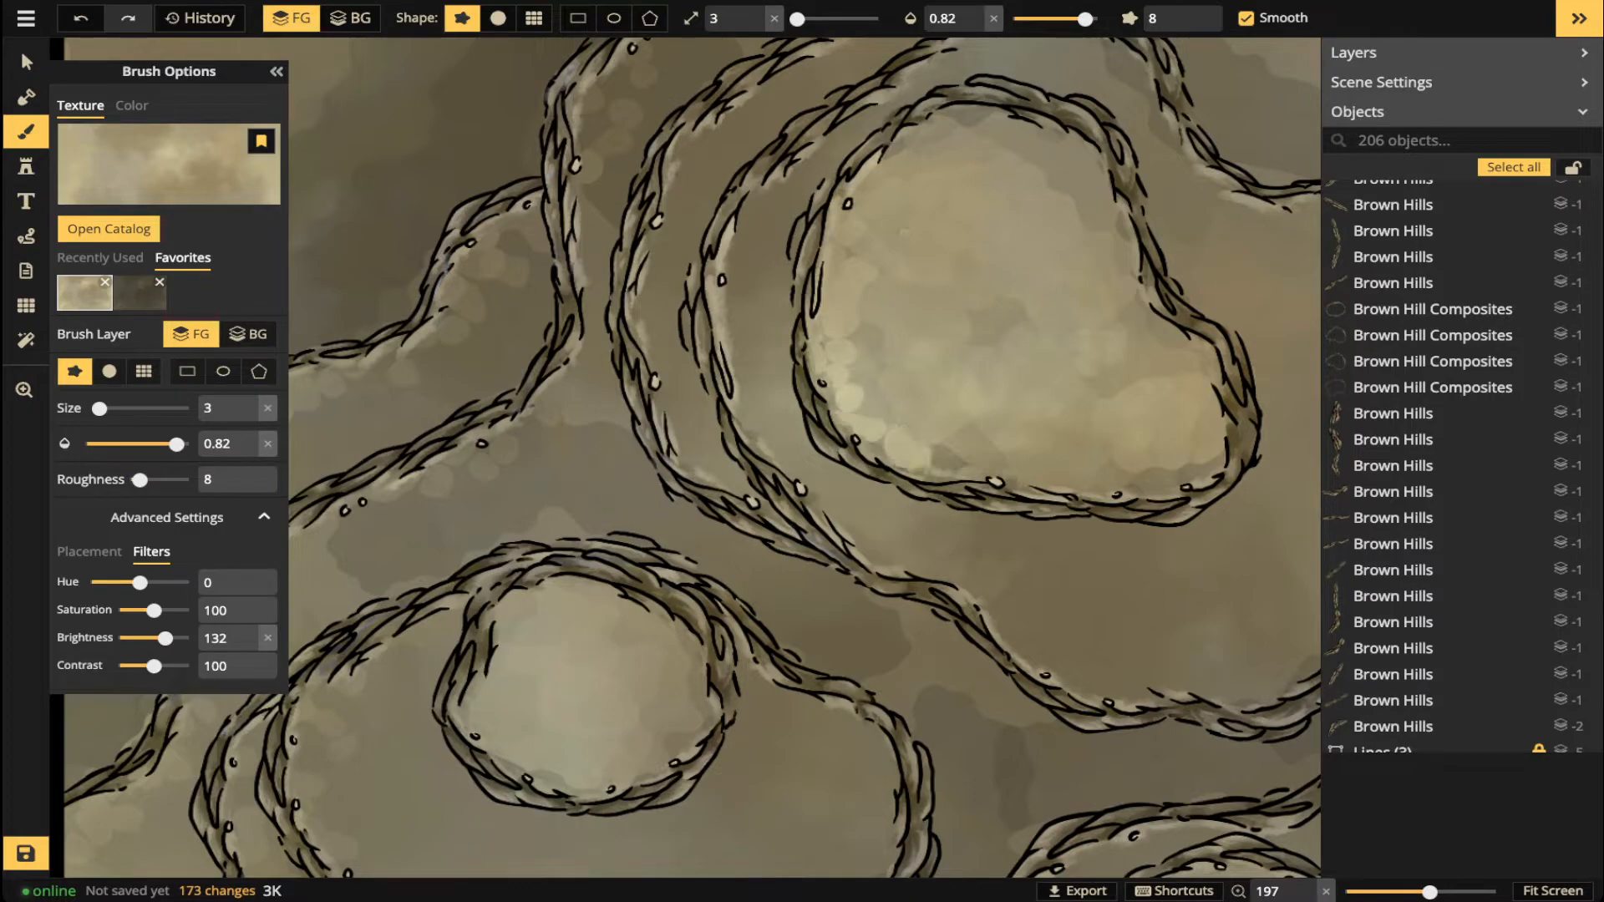
left_click_drag(875, 179, 907, 165)
mouse_move(566, 590)
left_mouse_down()
mouse_move(511, 612)
mouse_move(484, 664)
left_mouse_up()
mouse_move(582, 587)
left_mouse_down()
mouse_move(677, 645)
mouse_move(678, 668)
left_mouse_up()
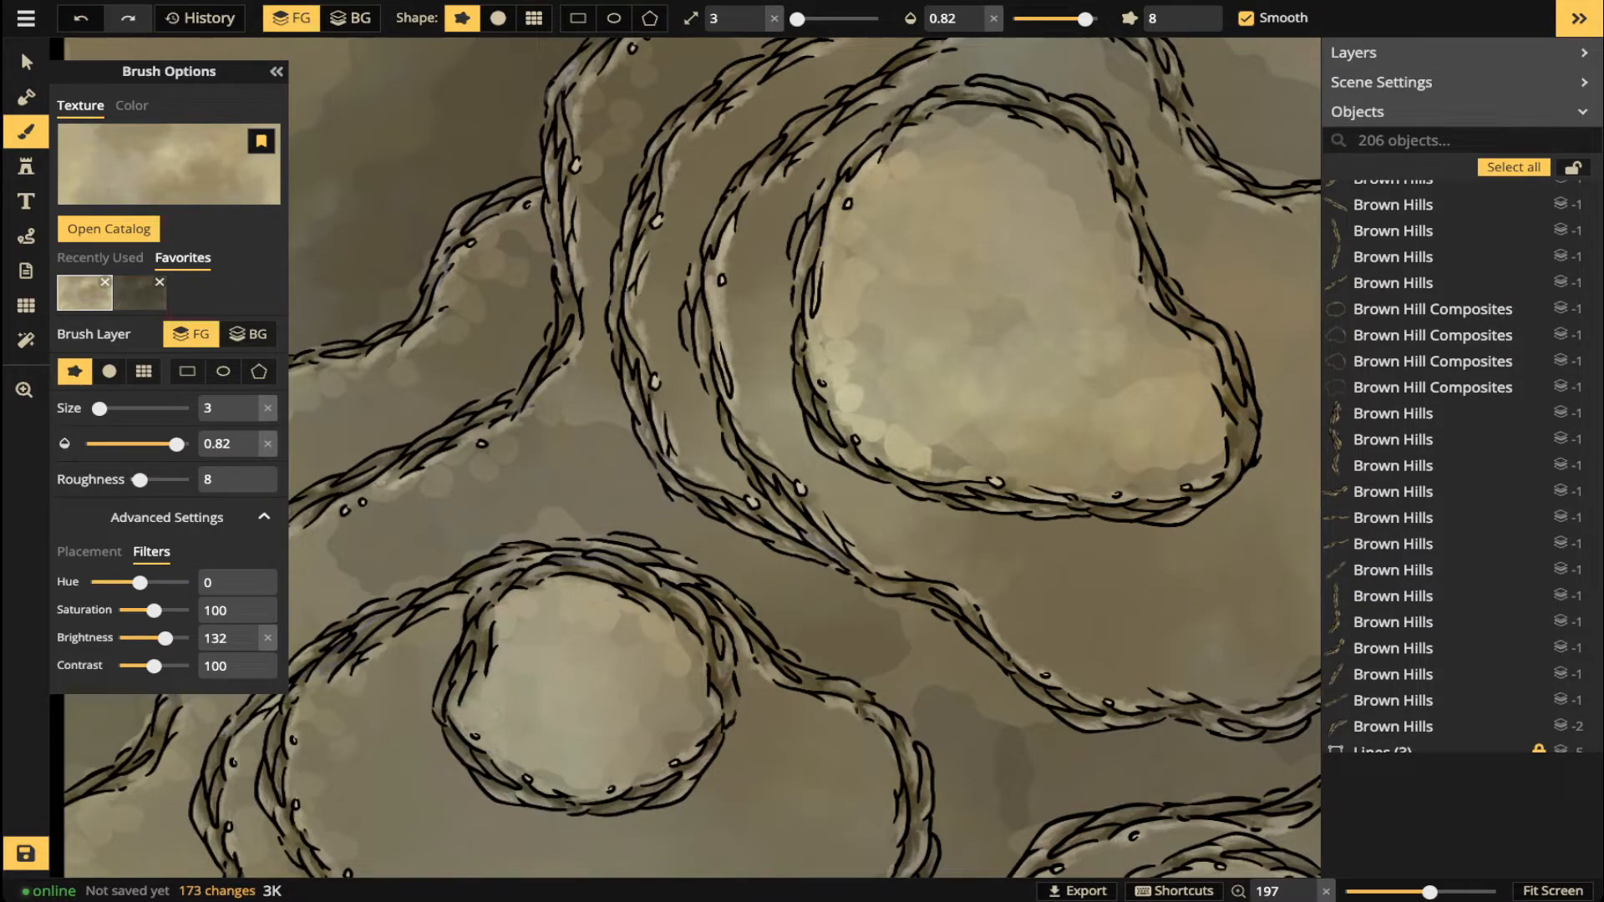
- Add highlight dabs below the western ridge line at opacity 0.56, continuing northward along it at opacity 0.36
left_click(155, 443)
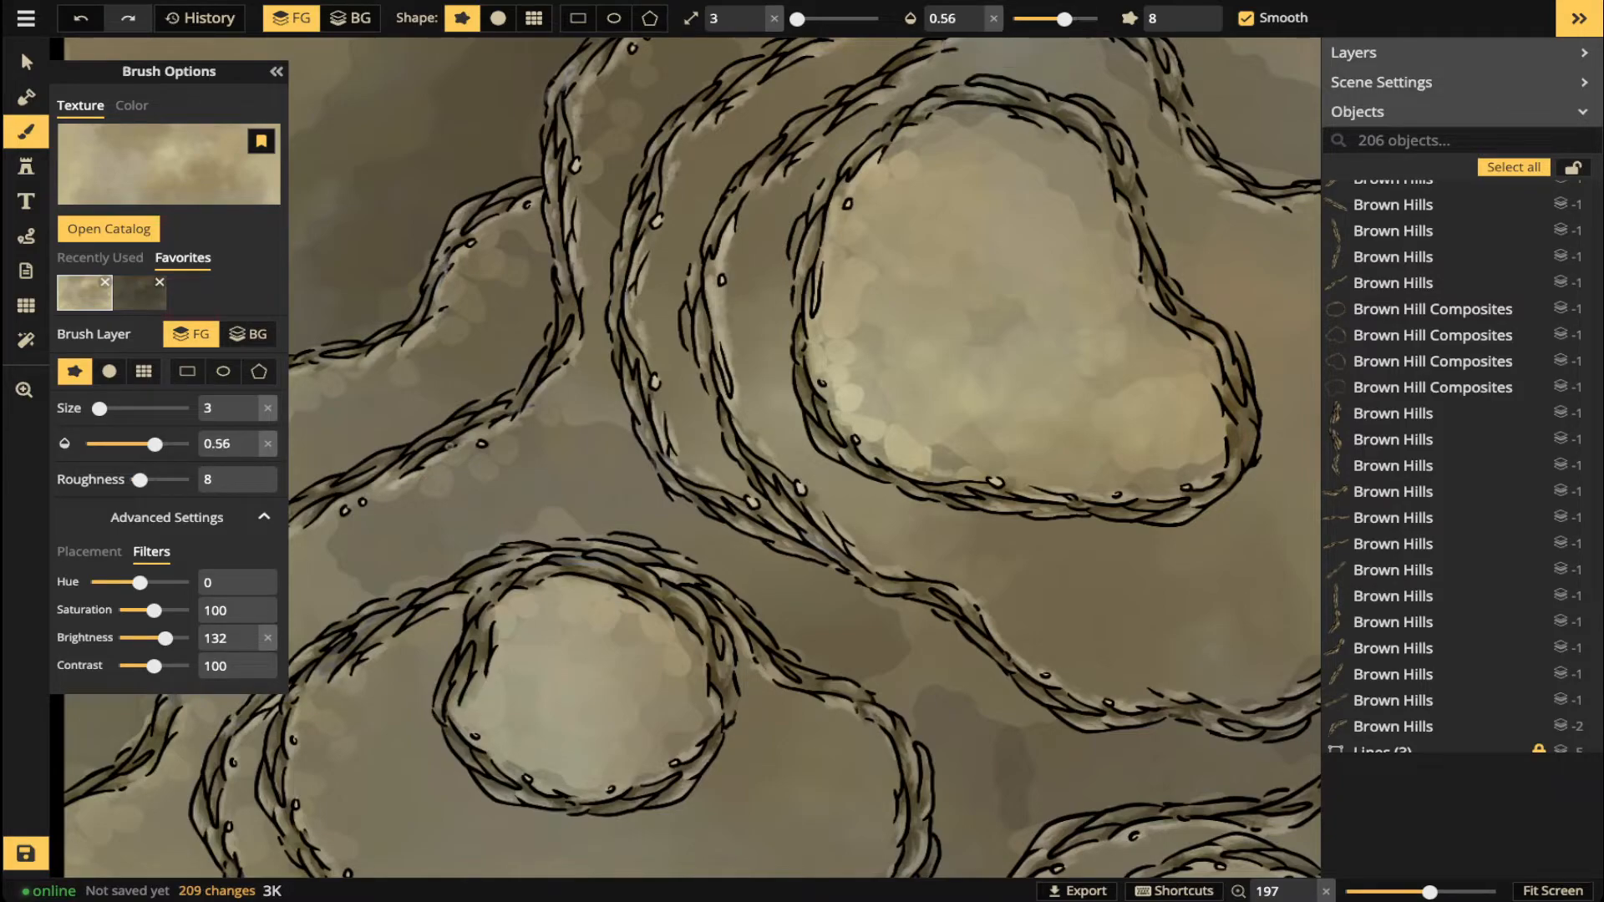
left_click(355, 511)
left_click(383, 517)
left_click(436, 481)
left_click(460, 454)
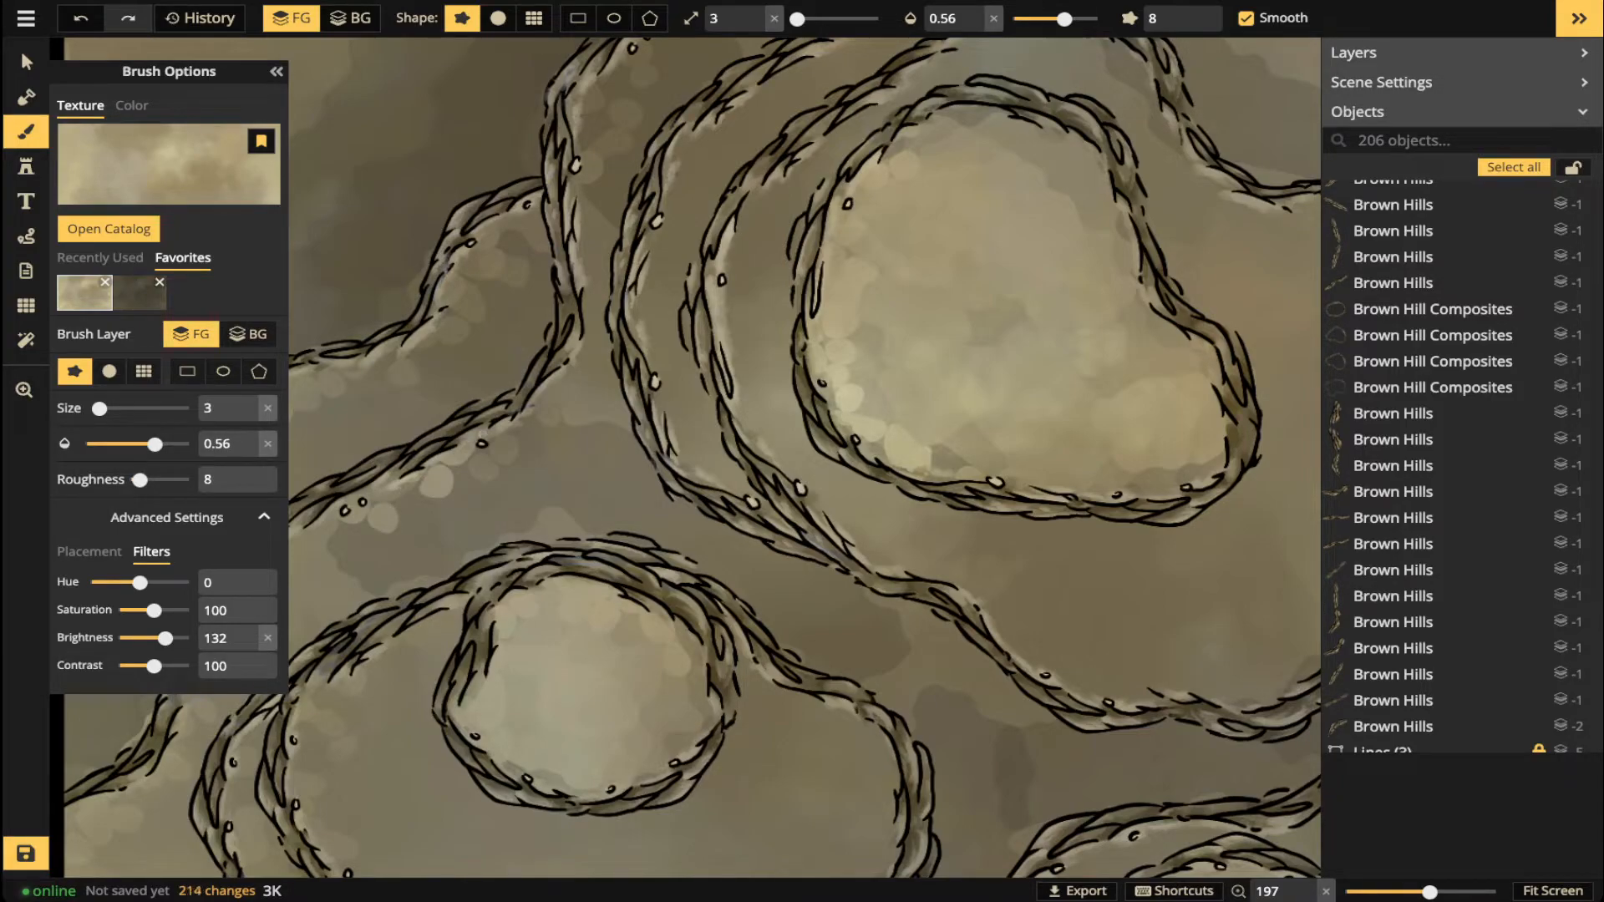
left_click(1044, 18)
mouse_move(501, 446)
left_mouse_down()
mouse_move(541, 407)
mouse_move(582, 308)
mouse_move(585, 217)
left_mouse_up()
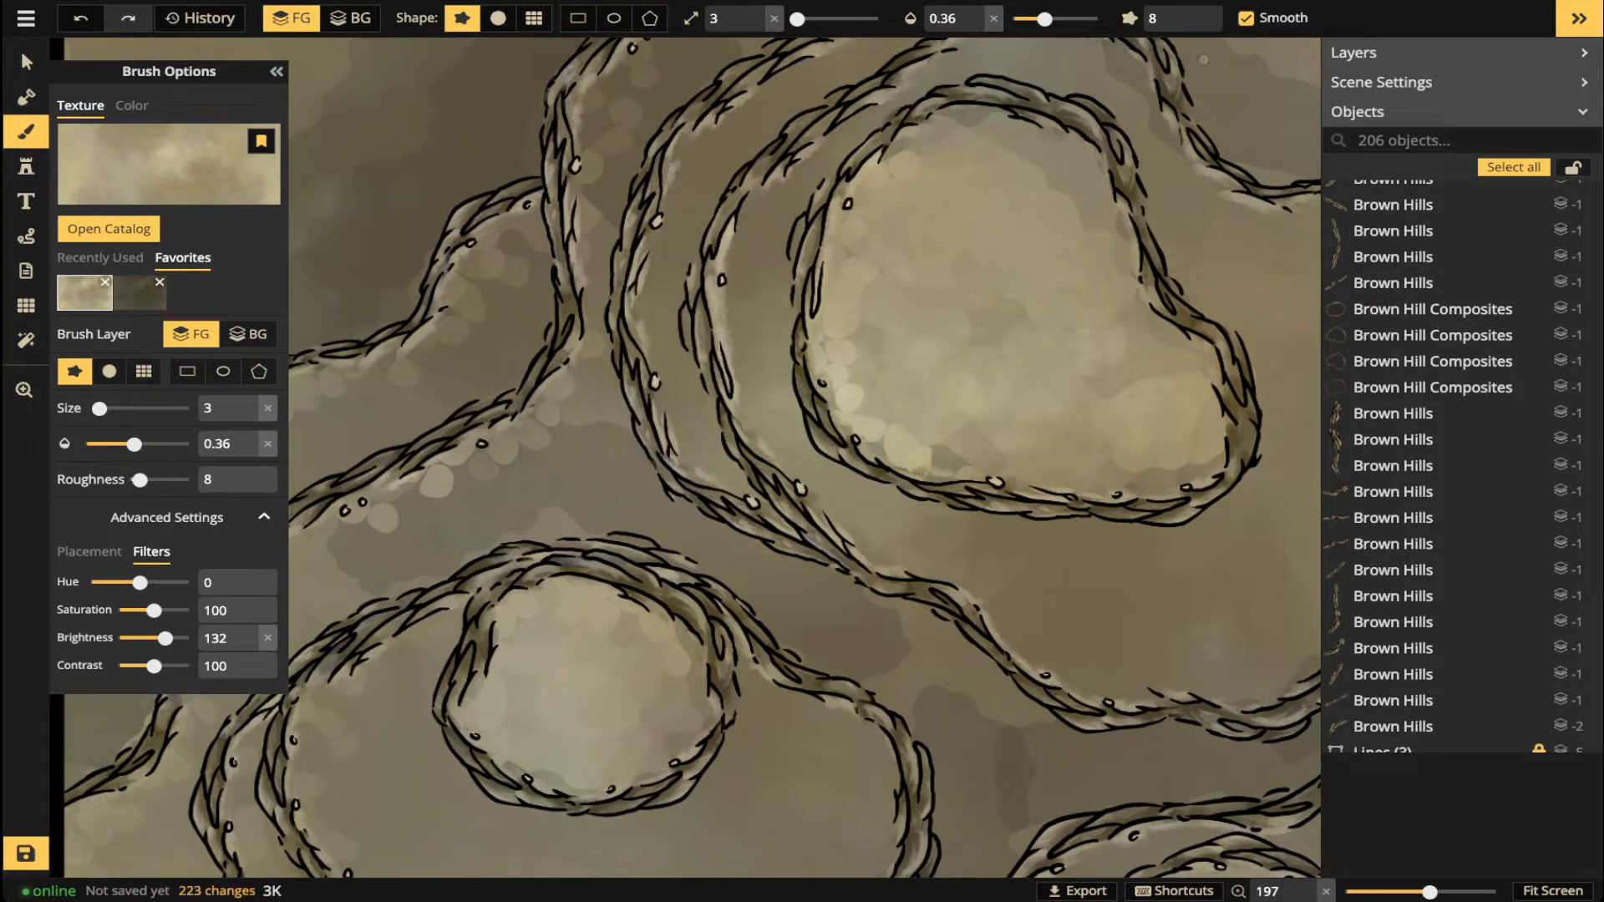
- Dab highlights along the inner edge of the outer northern ridge with the brush roughness set to 4
left_click(1193, 25)
left_click(1194, 25)
left_click(1194, 26)
left_click(1193, 25)
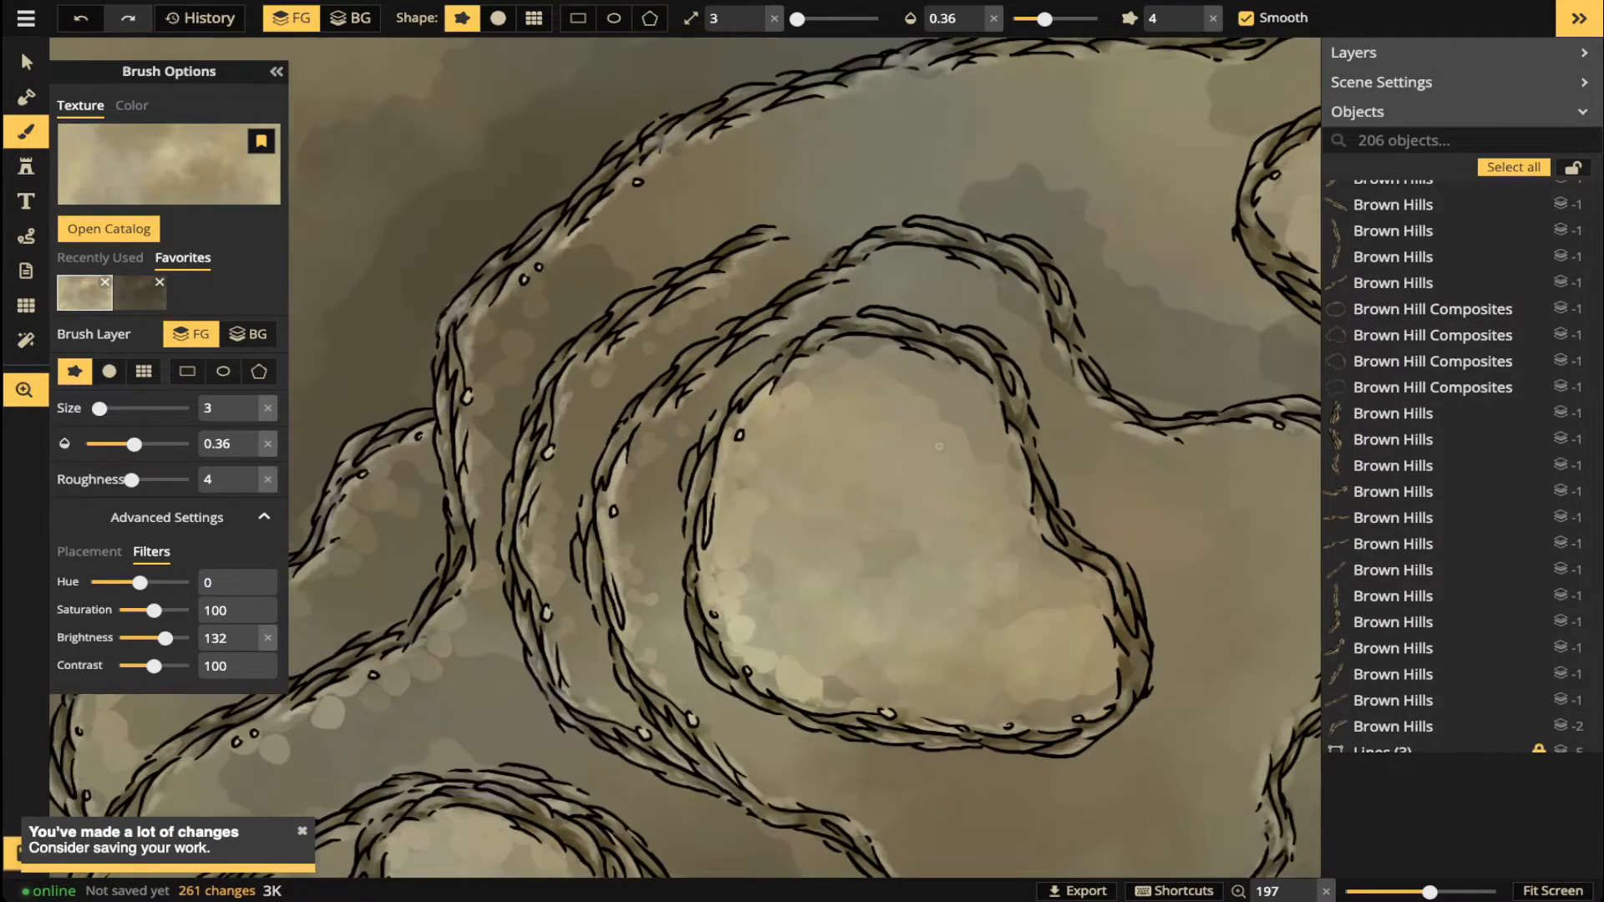
left_click(885, 113)
left_click(875, 137)
left_click(840, 146)
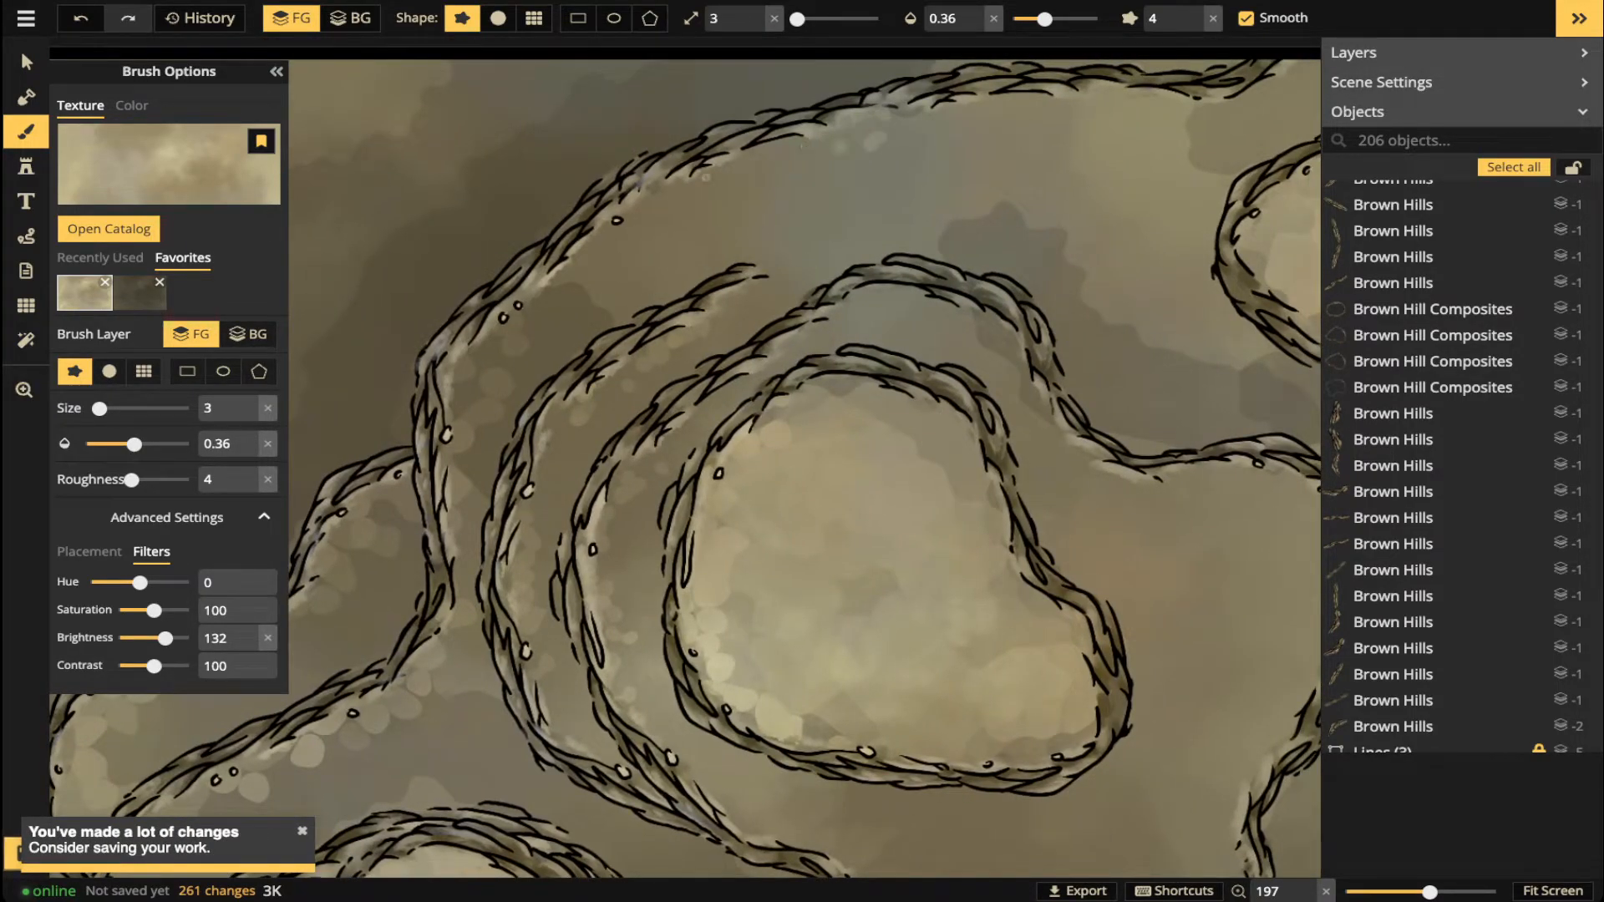
left_click(812, 142)
left_click(756, 155)
left_click(695, 184)
left_click(622, 222)
left_click(582, 259)
left_click(561, 285)
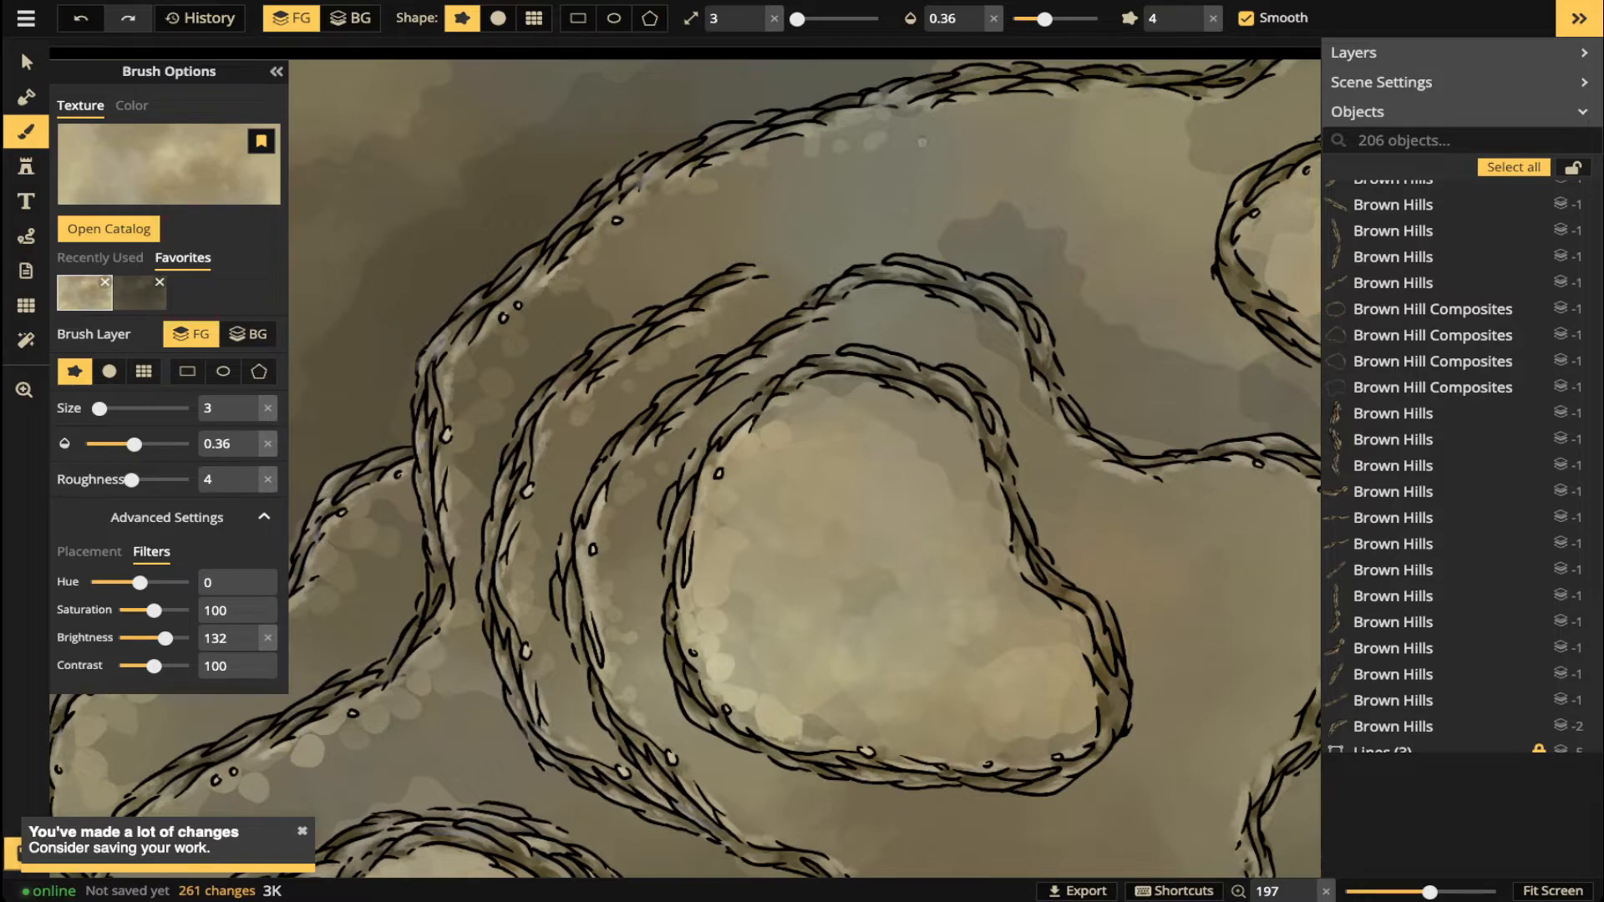
left_click(996, 117)
left_click(1096, 99)
left_click(1047, 99)
left_click(1082, 105)
left_click(1143, 101)
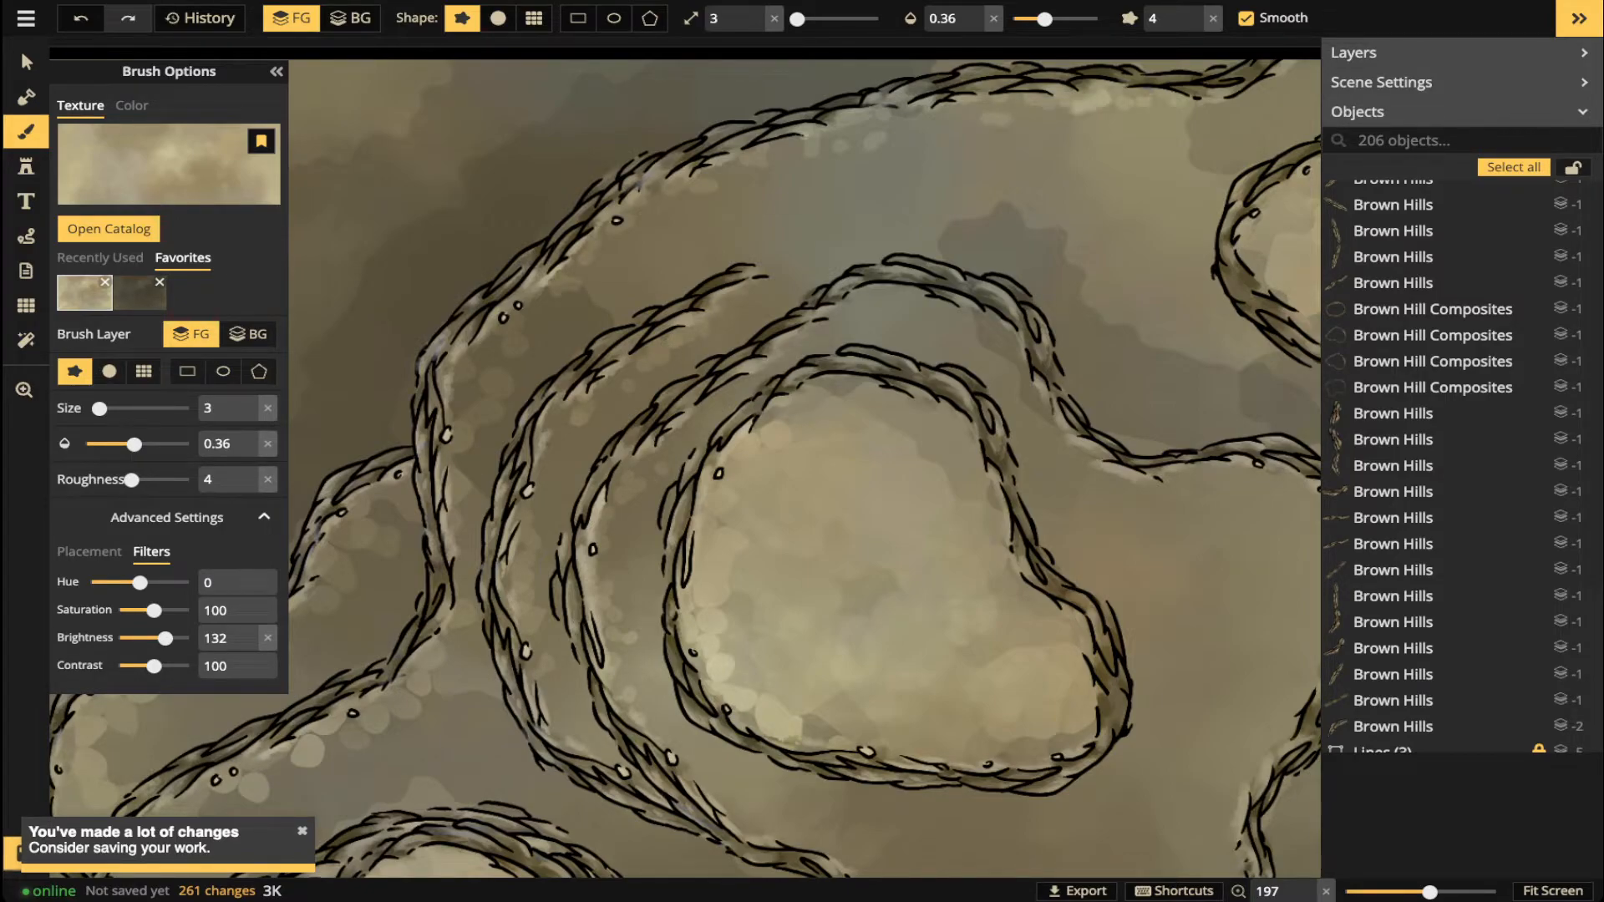
left_click(789, 146)
left_click(871, 112)
- Paint highlight dabs beneath the concave bend in the ridge outline northeast of the central hilltop
scroll(1125, 496, "up", 6)
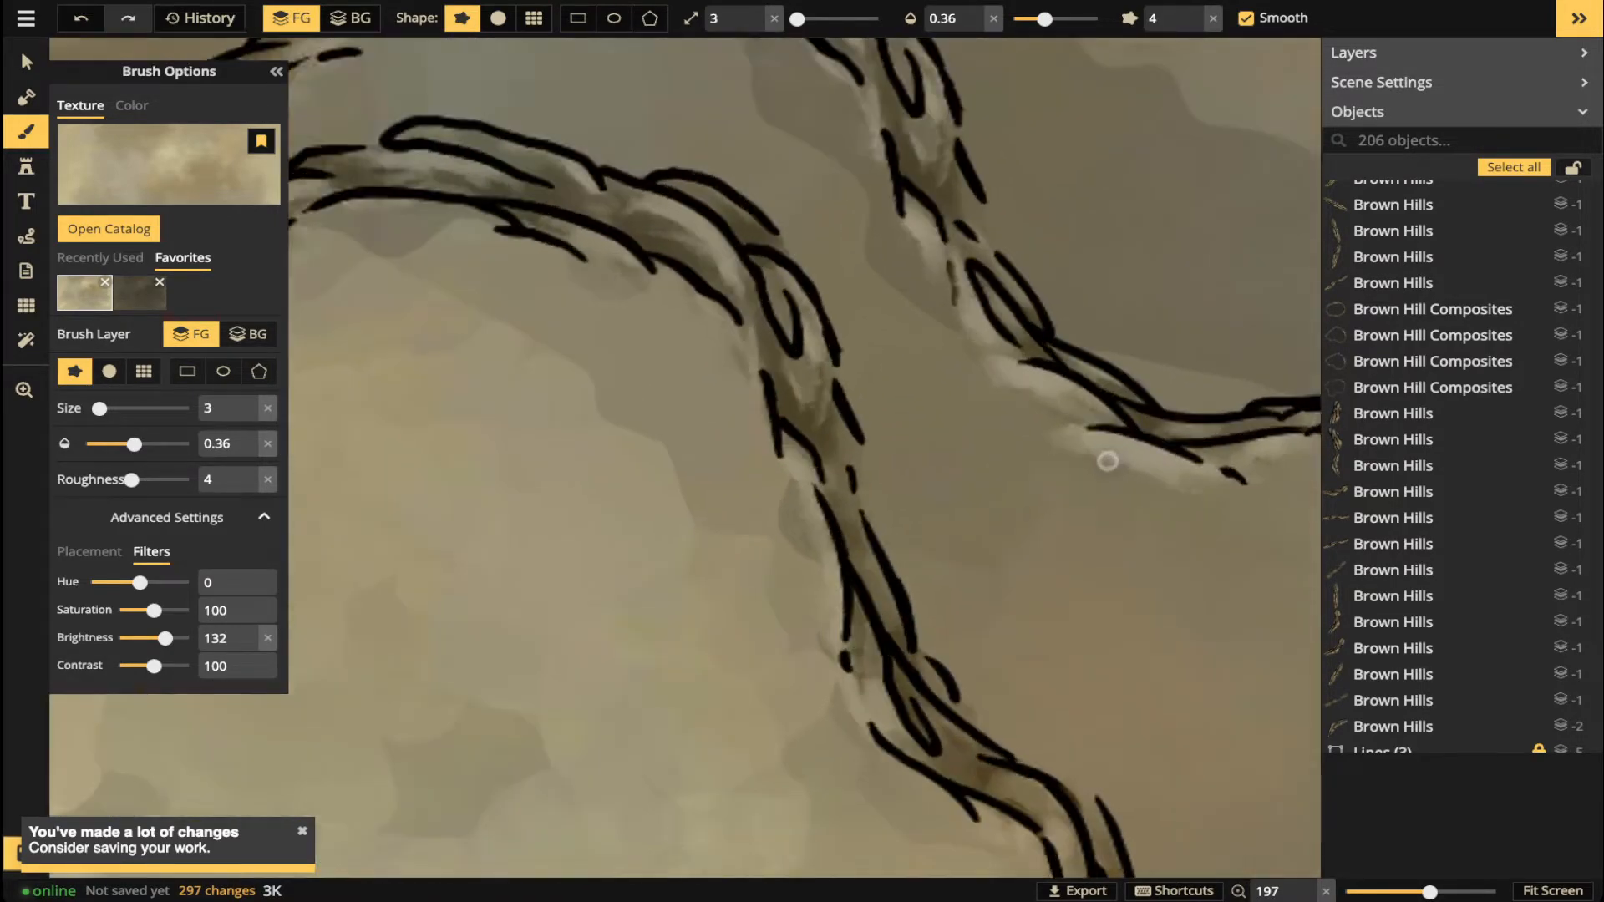
scroll(784, 469, "up", 8)
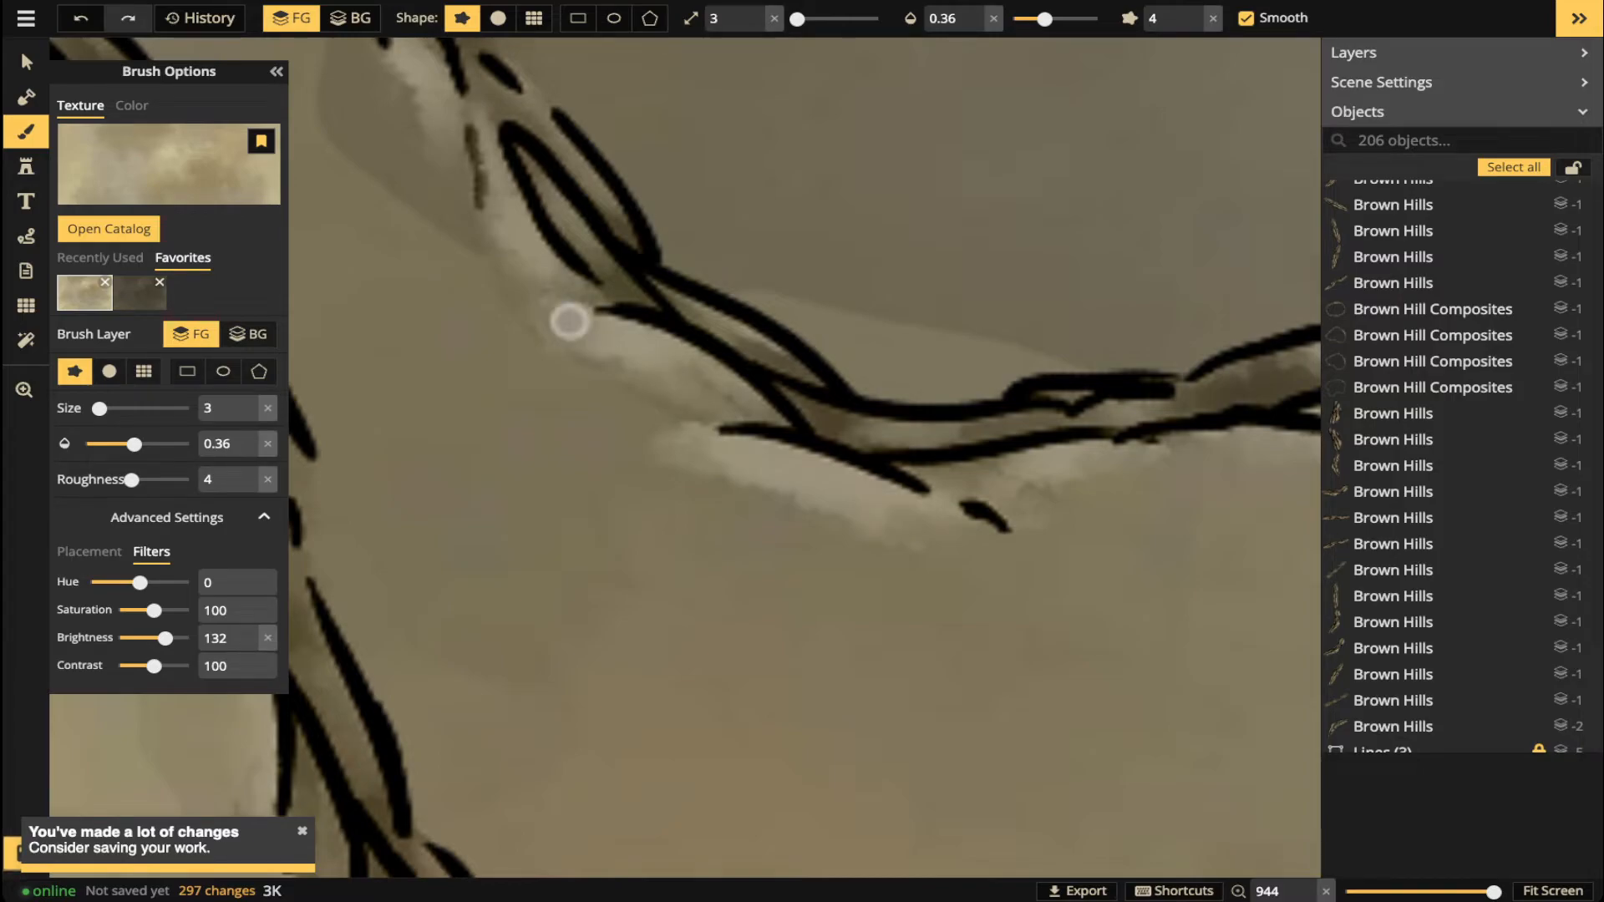
mouse_move(673, 494)
left_mouse_down()
mouse_move(785, 494)
mouse_move(805, 573)
mouse_move(833, 516)
mouse_move(857, 588)
mouse_move(848, 600)
mouse_move(646, 373)
mouse_move(507, 295)
mouse_move(478, 196)
mouse_move(330, 48)
left_mouse_up()
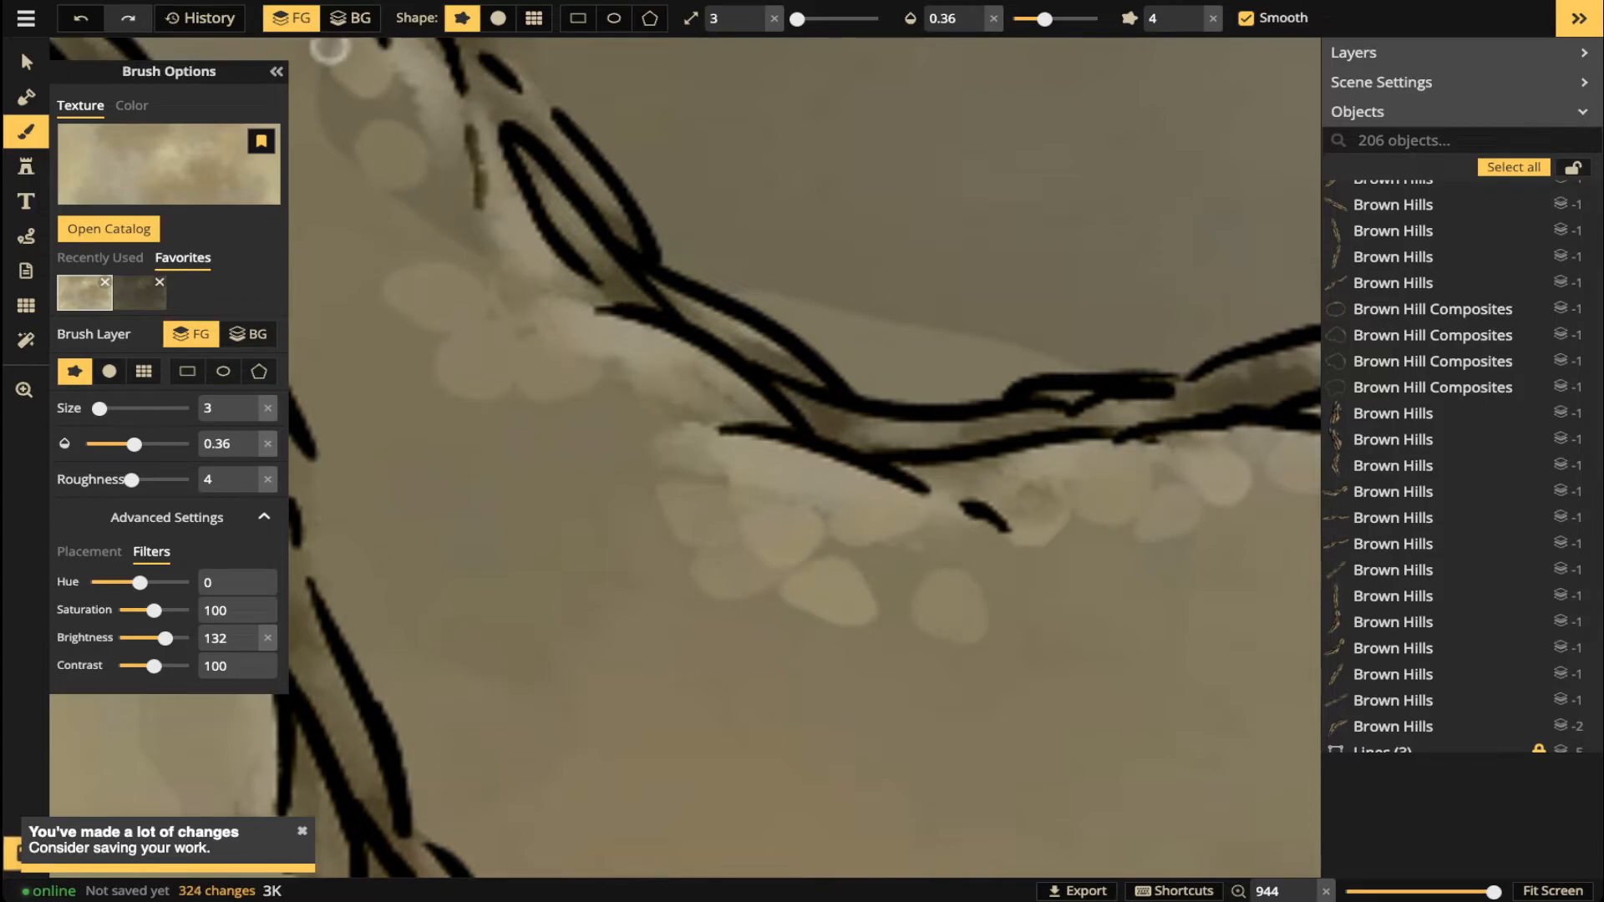
- Examine the shading and highlights across the hill ridges of the Cities map
scroll(687, 368, "down", 5)
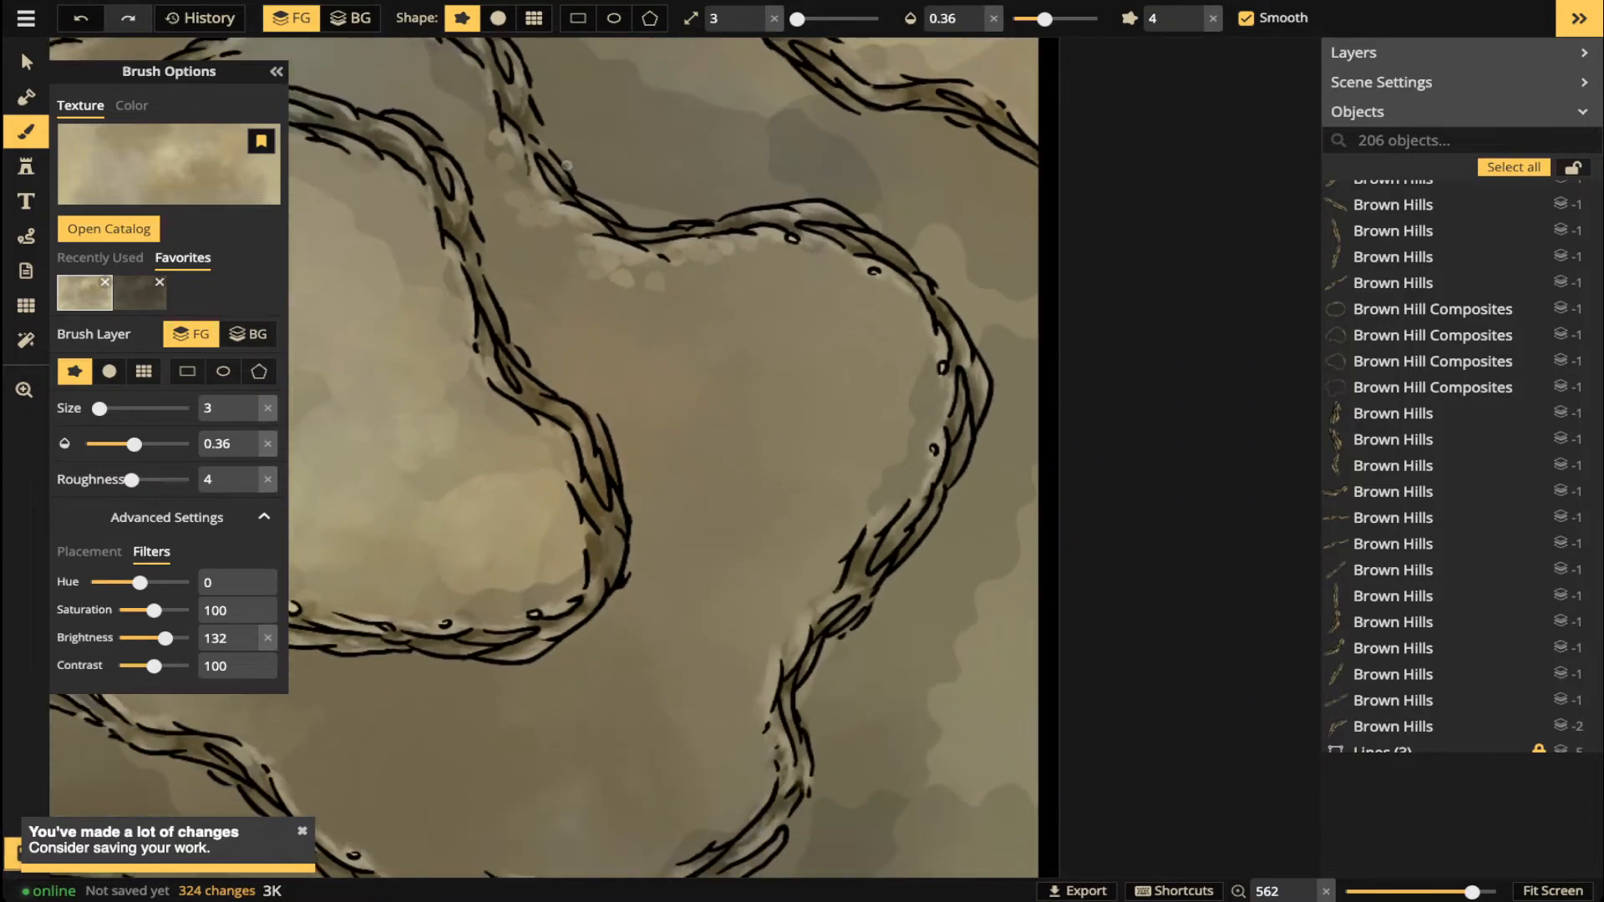
scroll(562, 167, "down", 3)
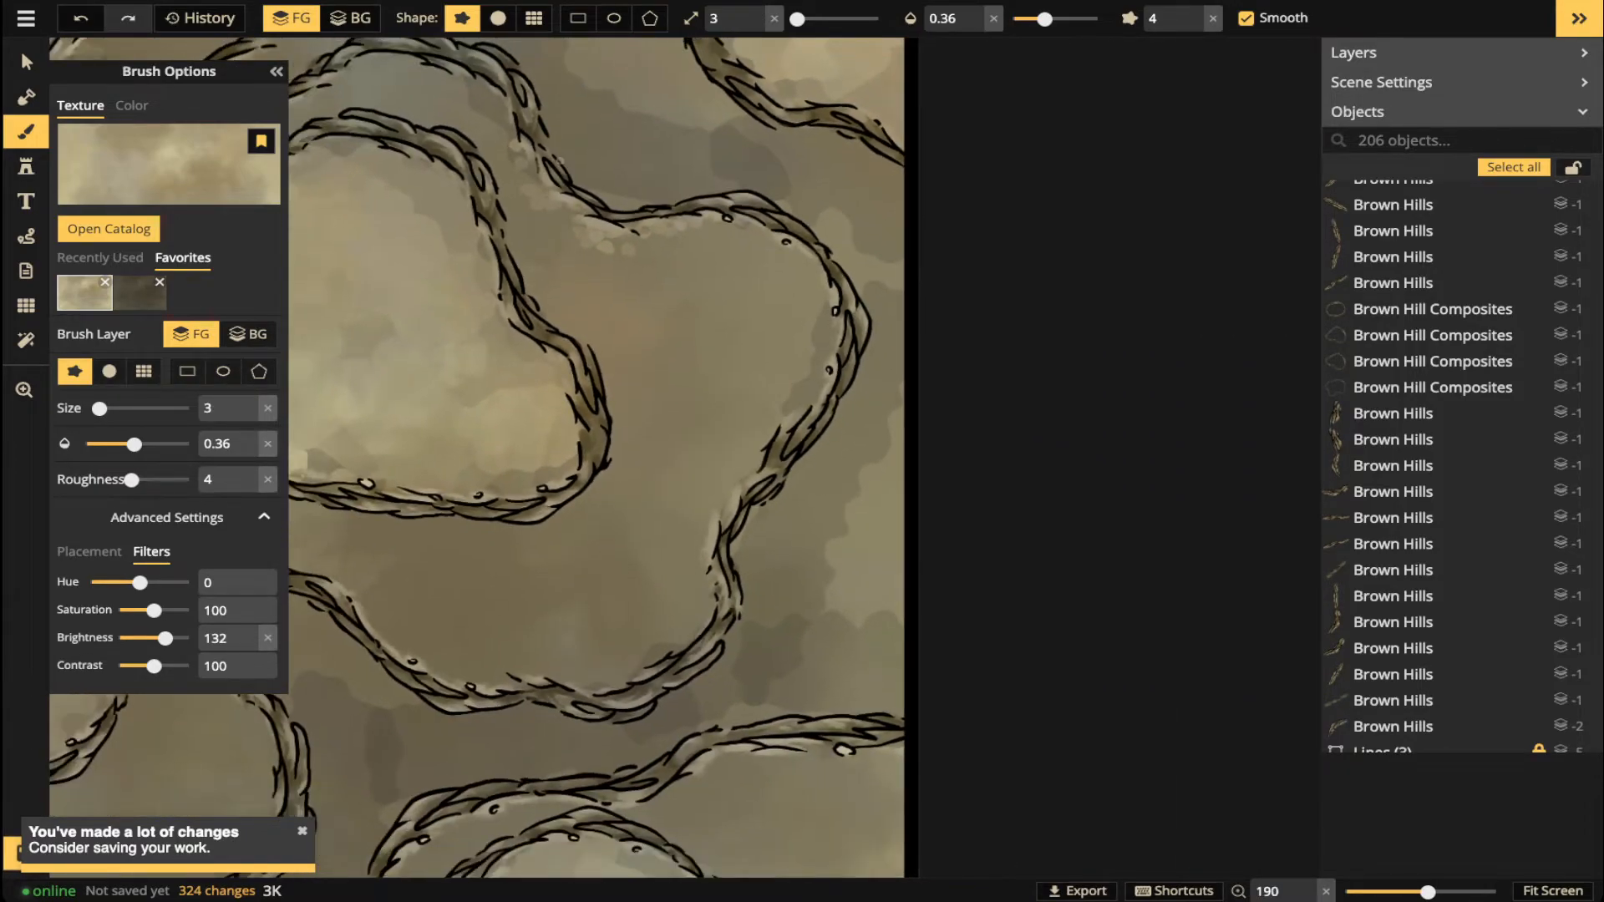
key("space")
left_click_drag(529, 253, 846, 301)
key("space")
left_click_drag(468, 238, 684, 269)
scroll(683, 269, "down", 1)
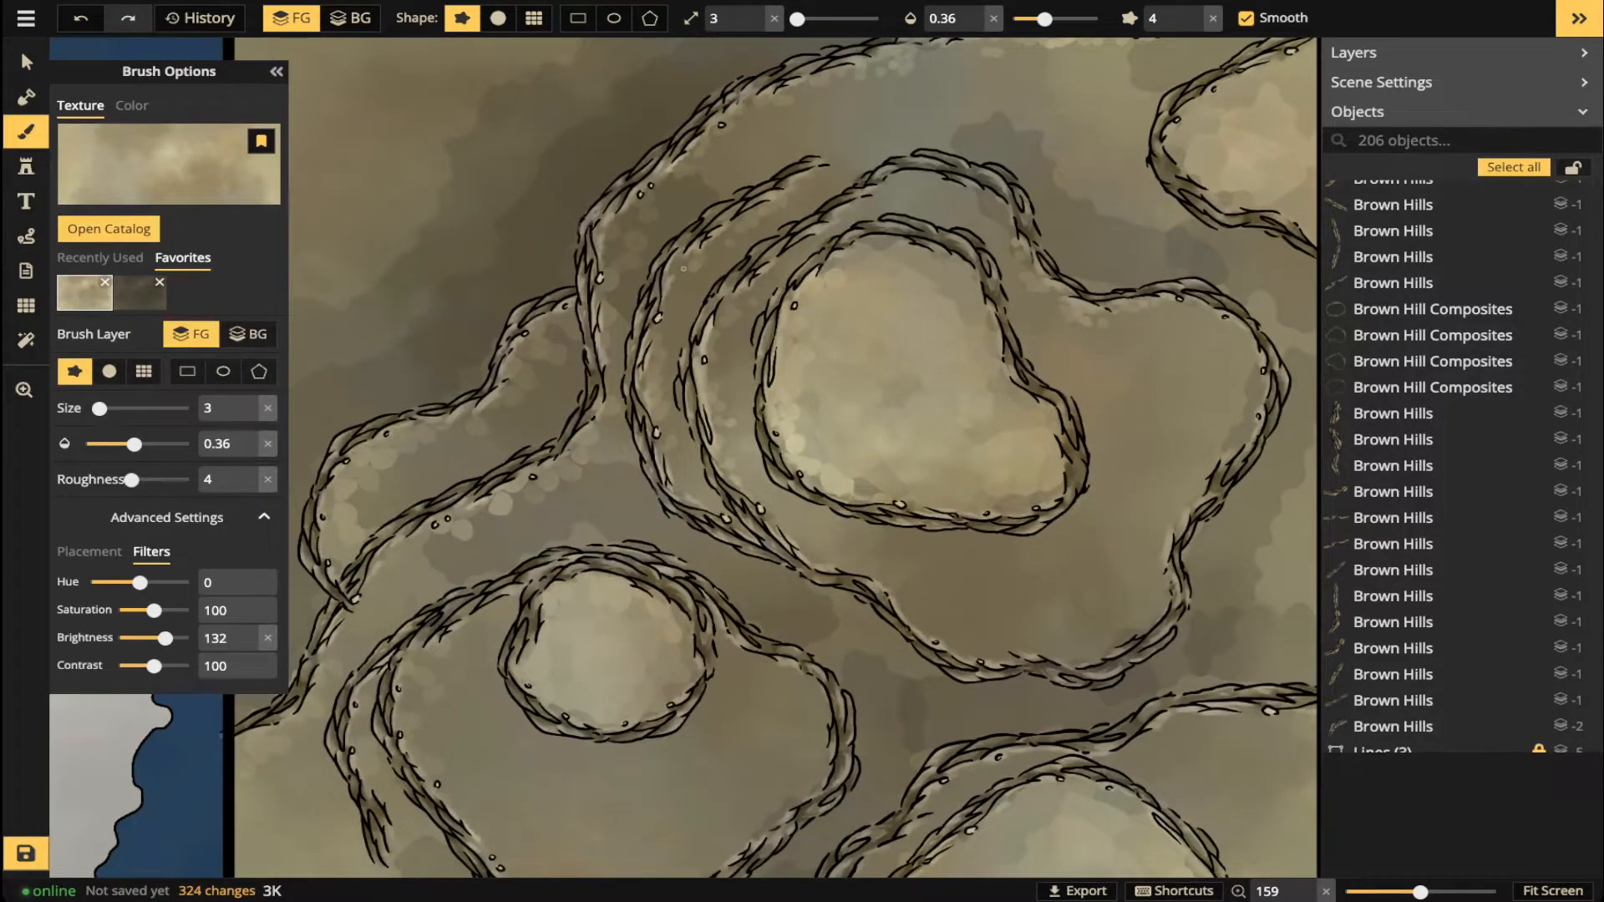
scroll(683, 269, "down", 3)
key("s")
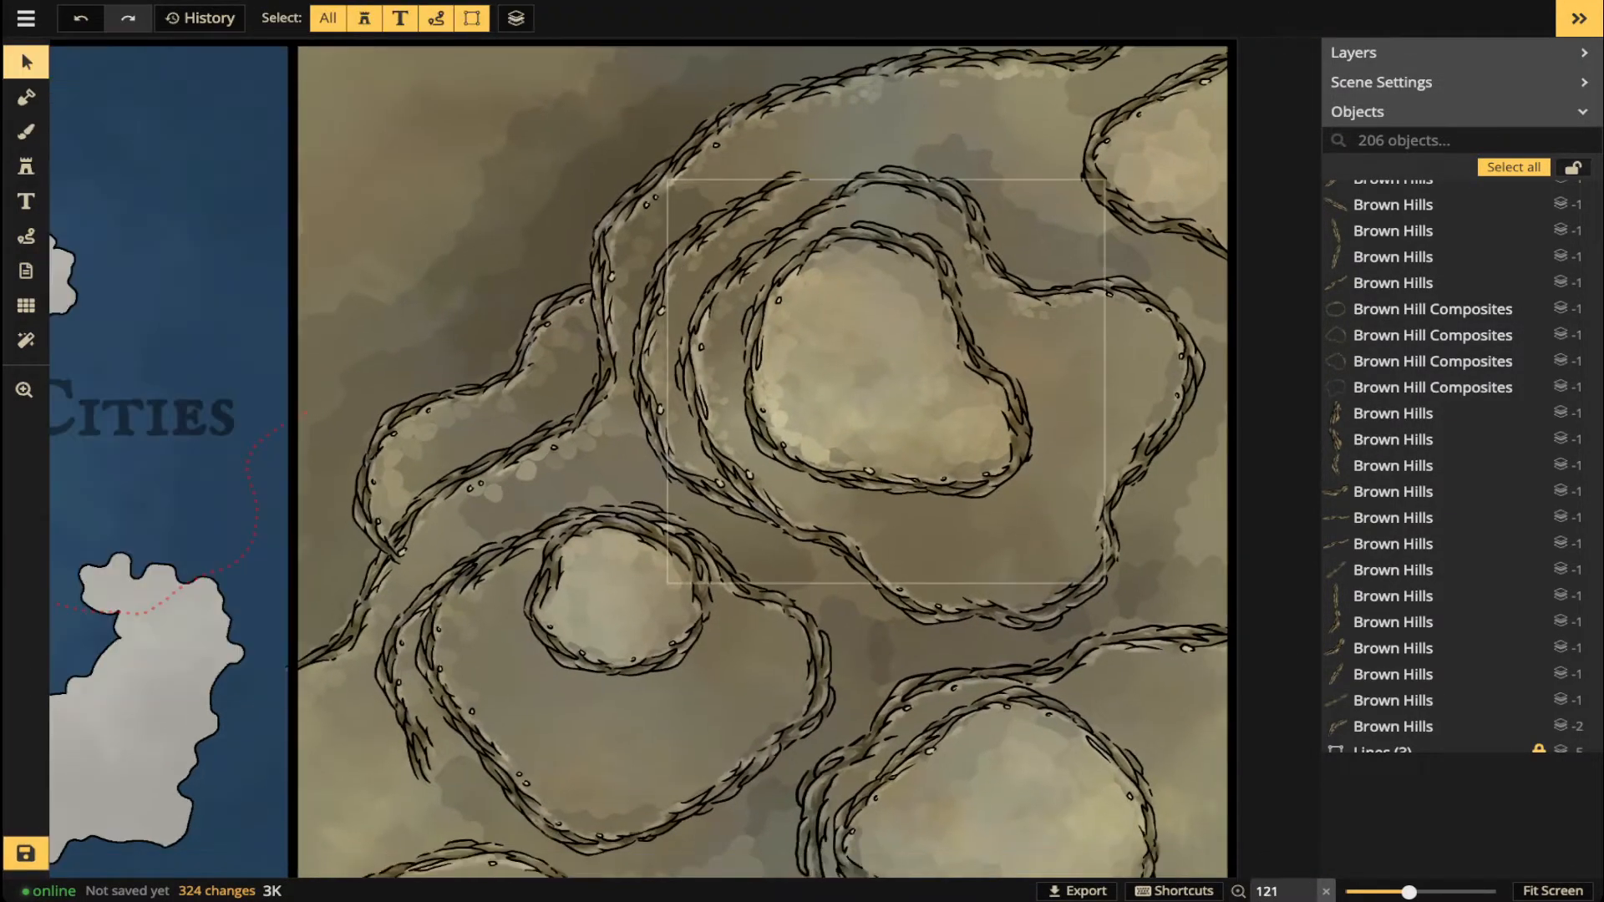
scroll(887, 272, "down", 1)
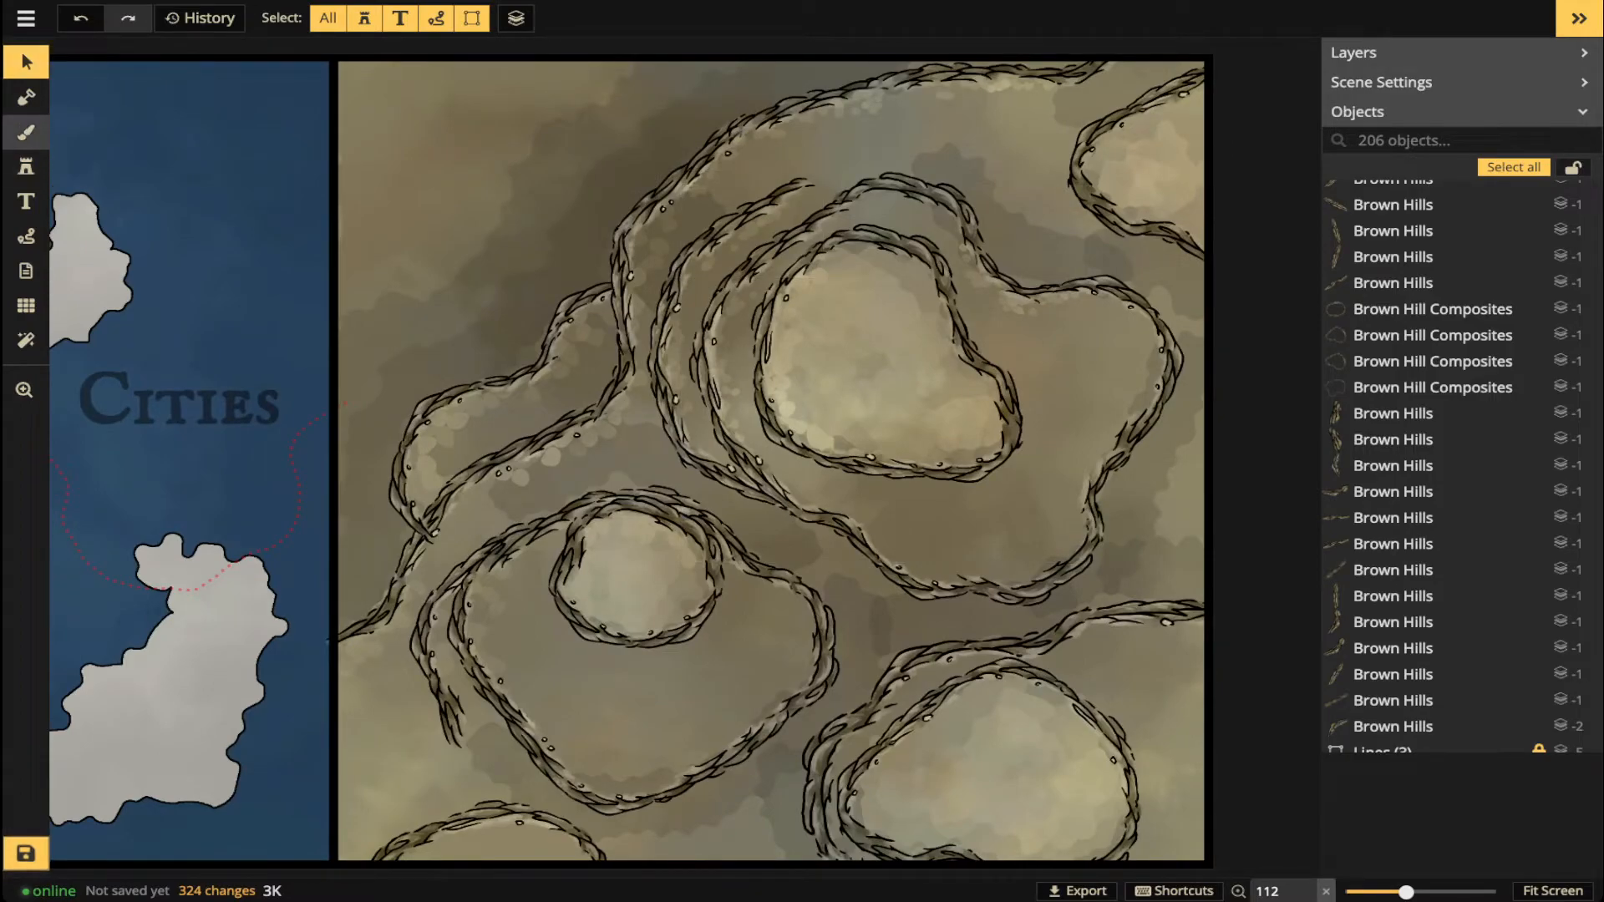
left_click(26, 132)
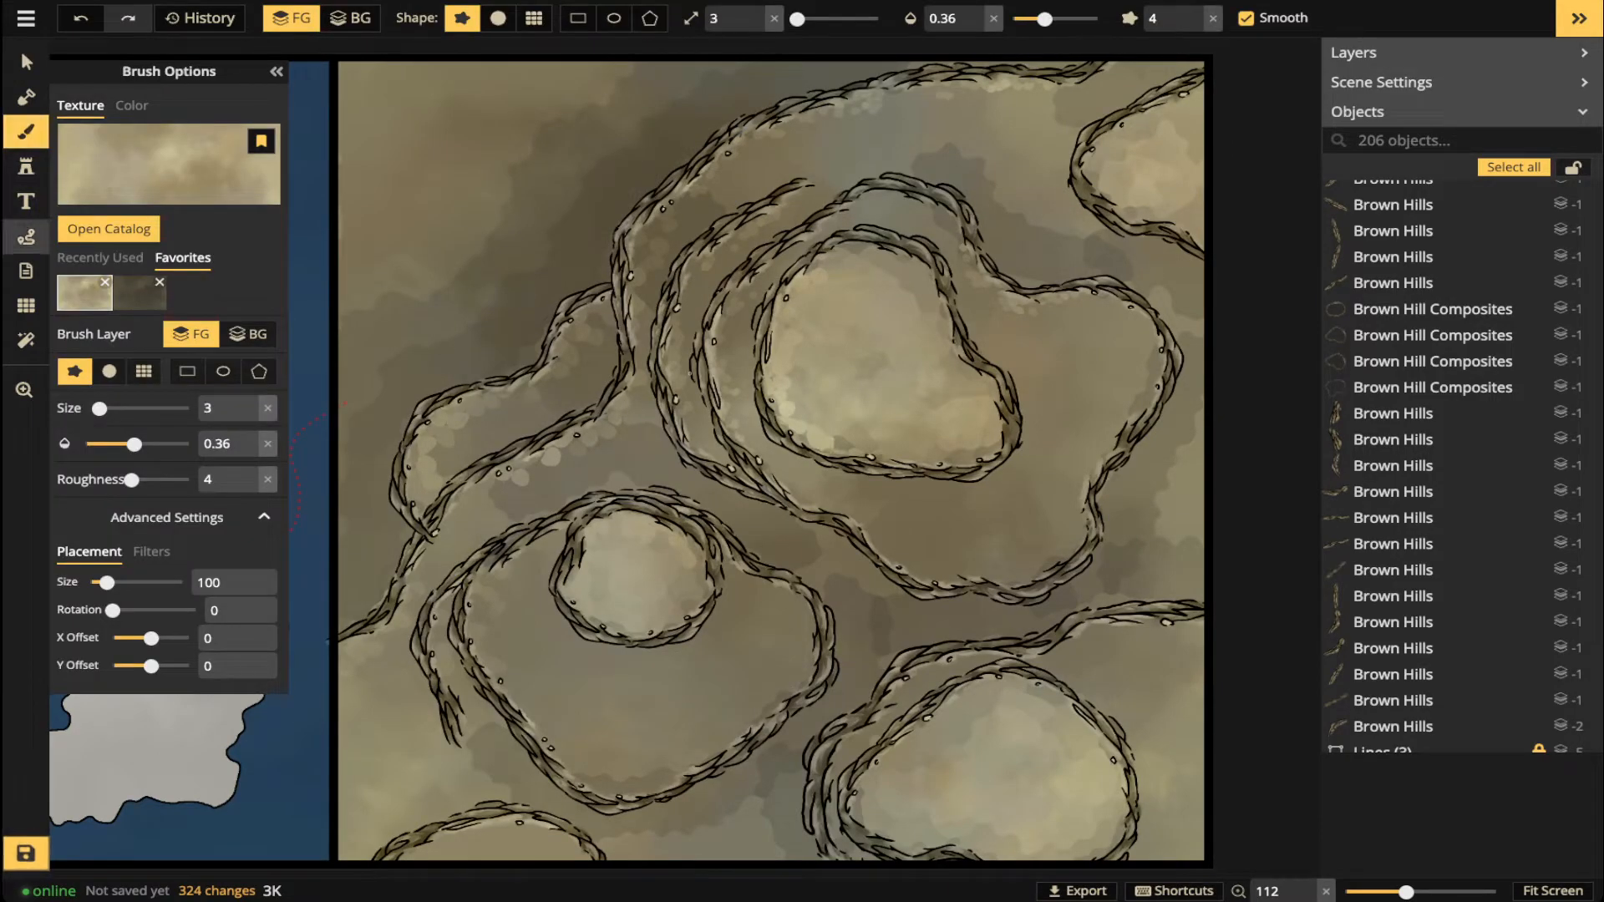
- Set the free-draw path style to solid, try a stroke of width 1.7 in the hill map's northwest corner and undo it
left_click(26, 236)
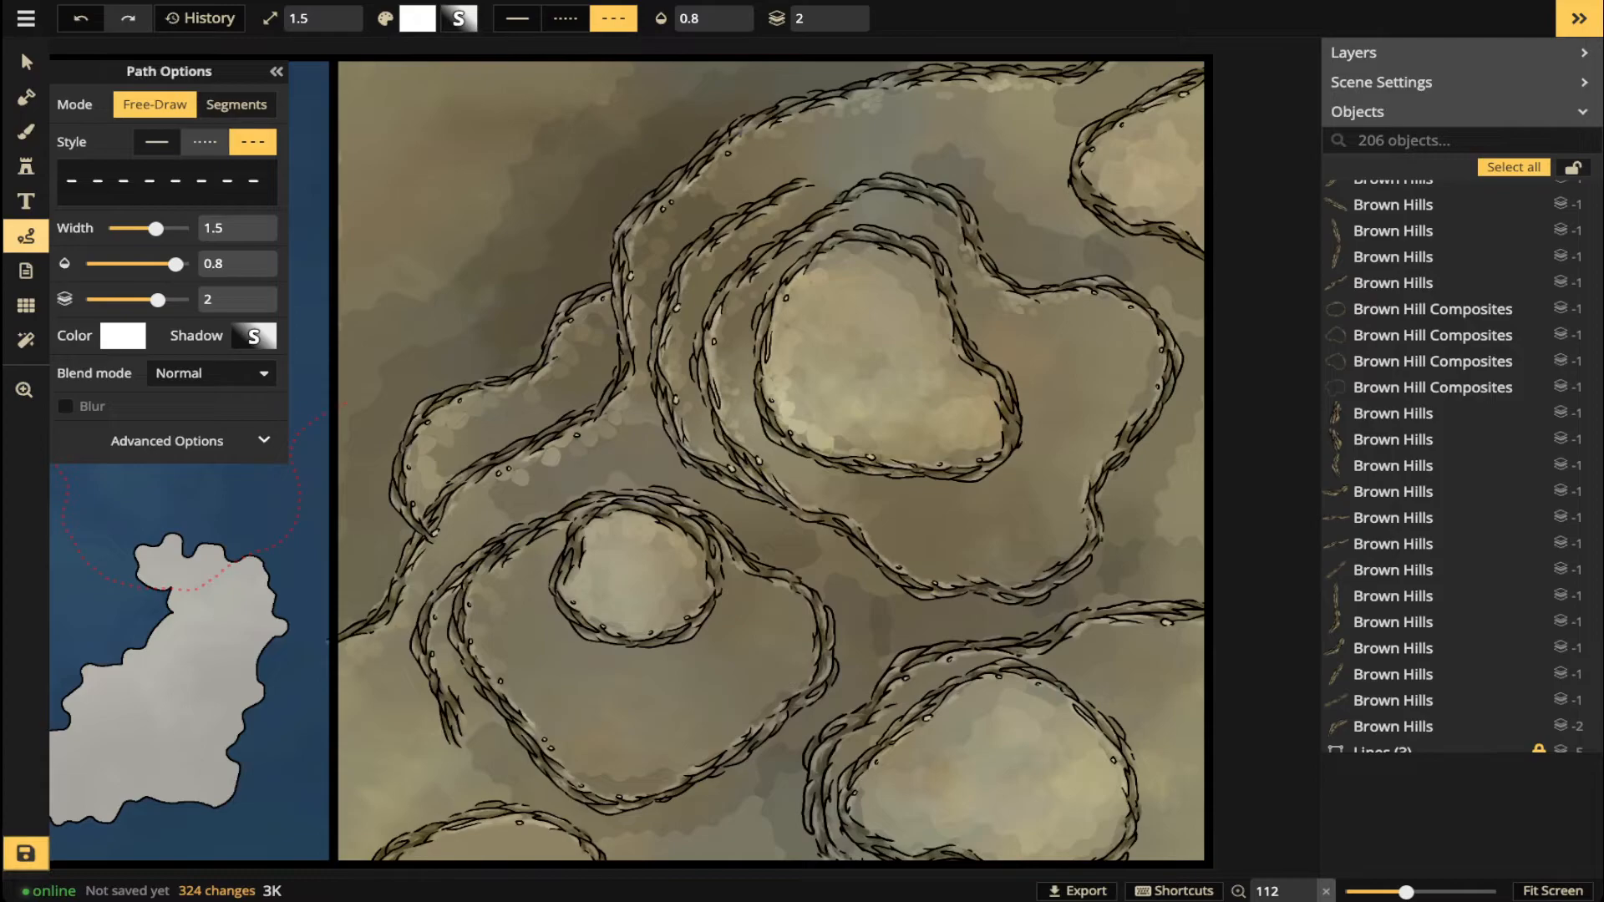
left_click(156, 141)
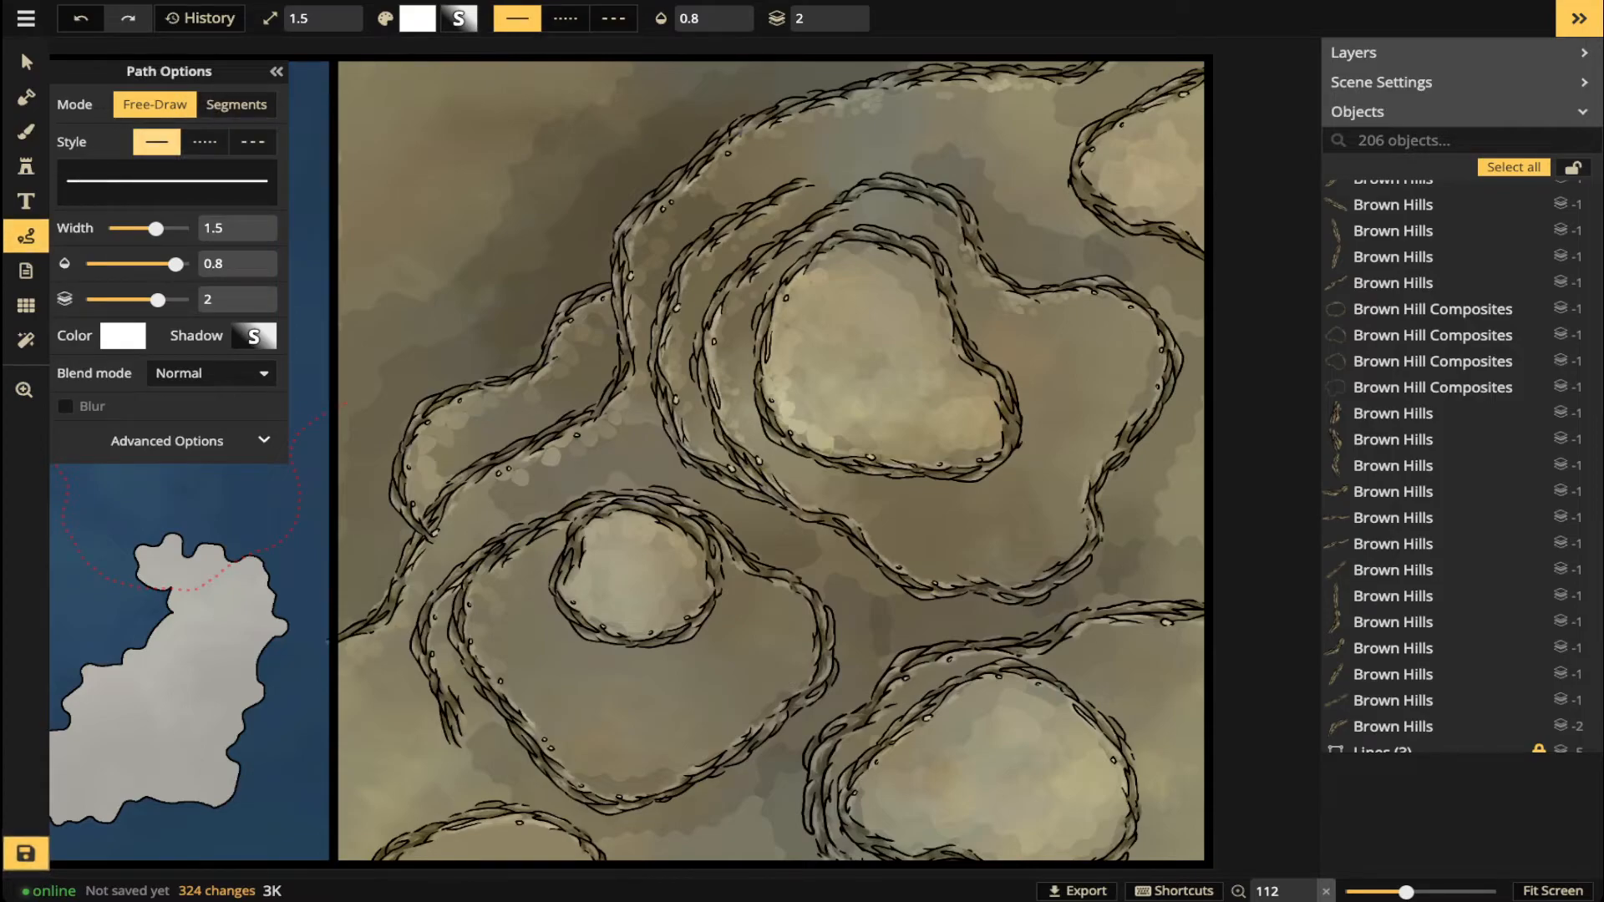
left_click_drag(156, 228, 159, 229)
scroll(752, 468, "up", 3)
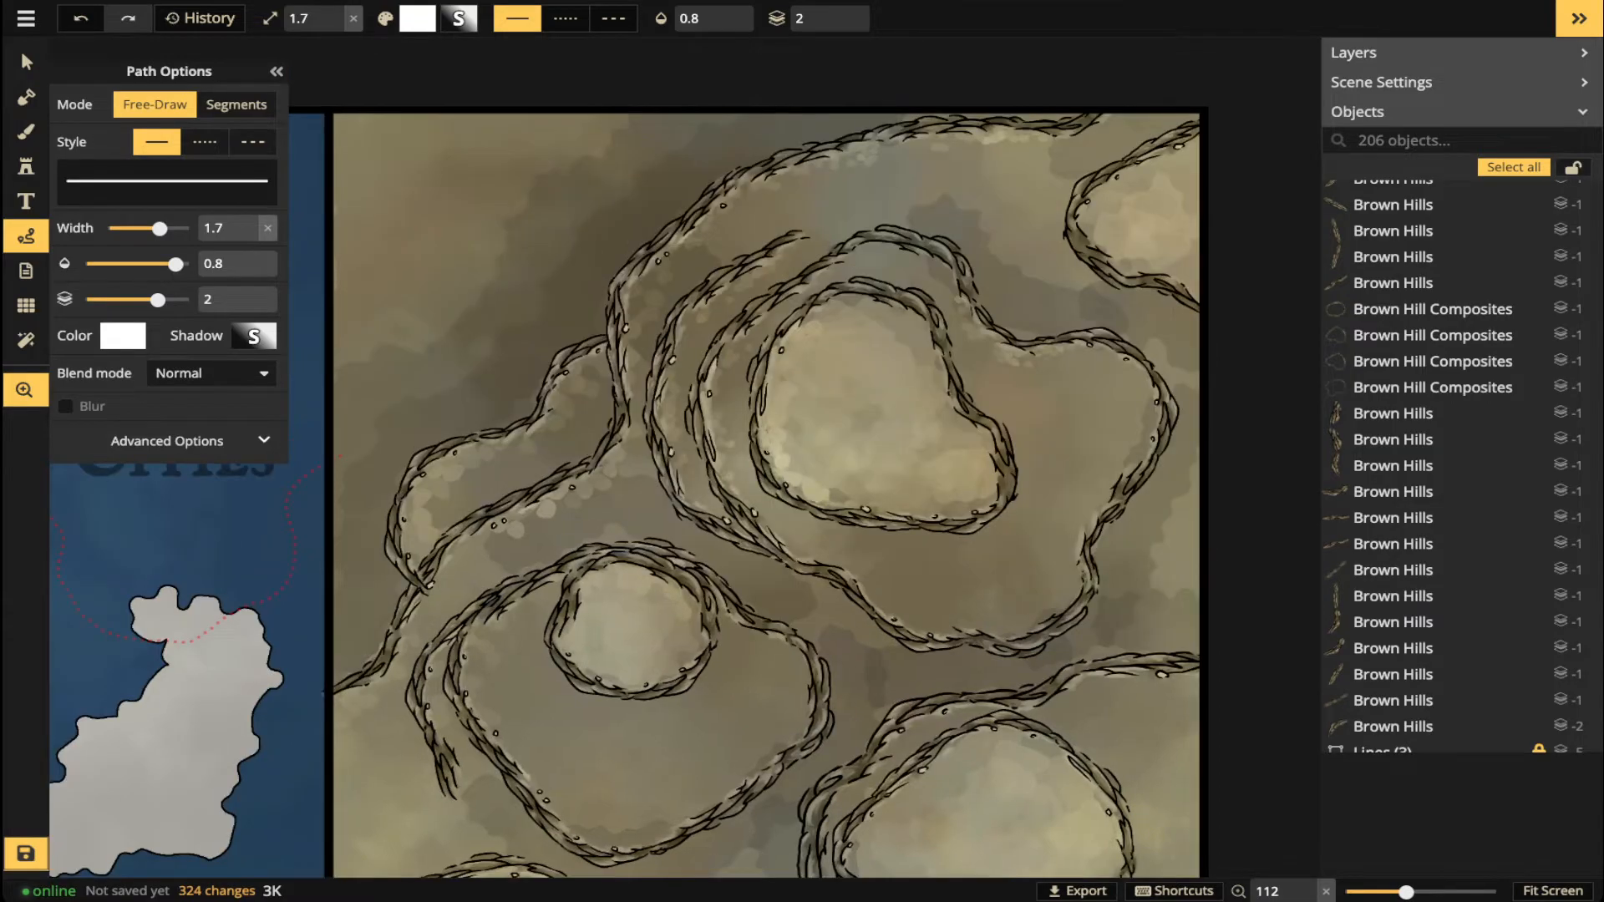
left_click_drag(404, 255, 448, 308)
key("ctrl+z")
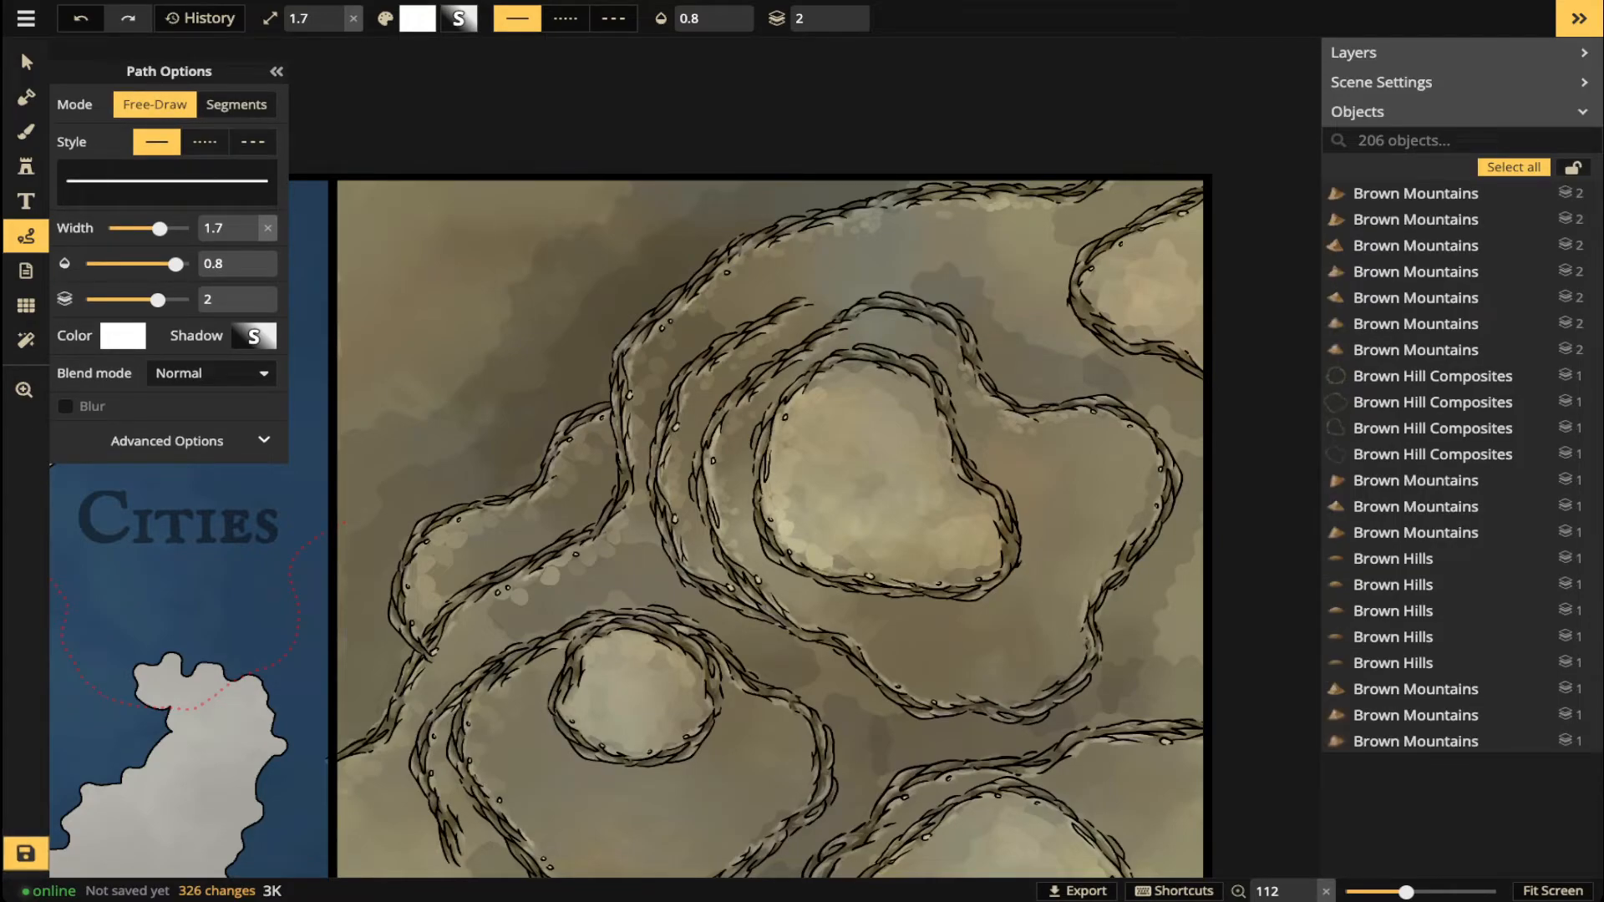
- Increase the path width to 3.3 and save the map
left_click_drag(160, 228, 177, 228)
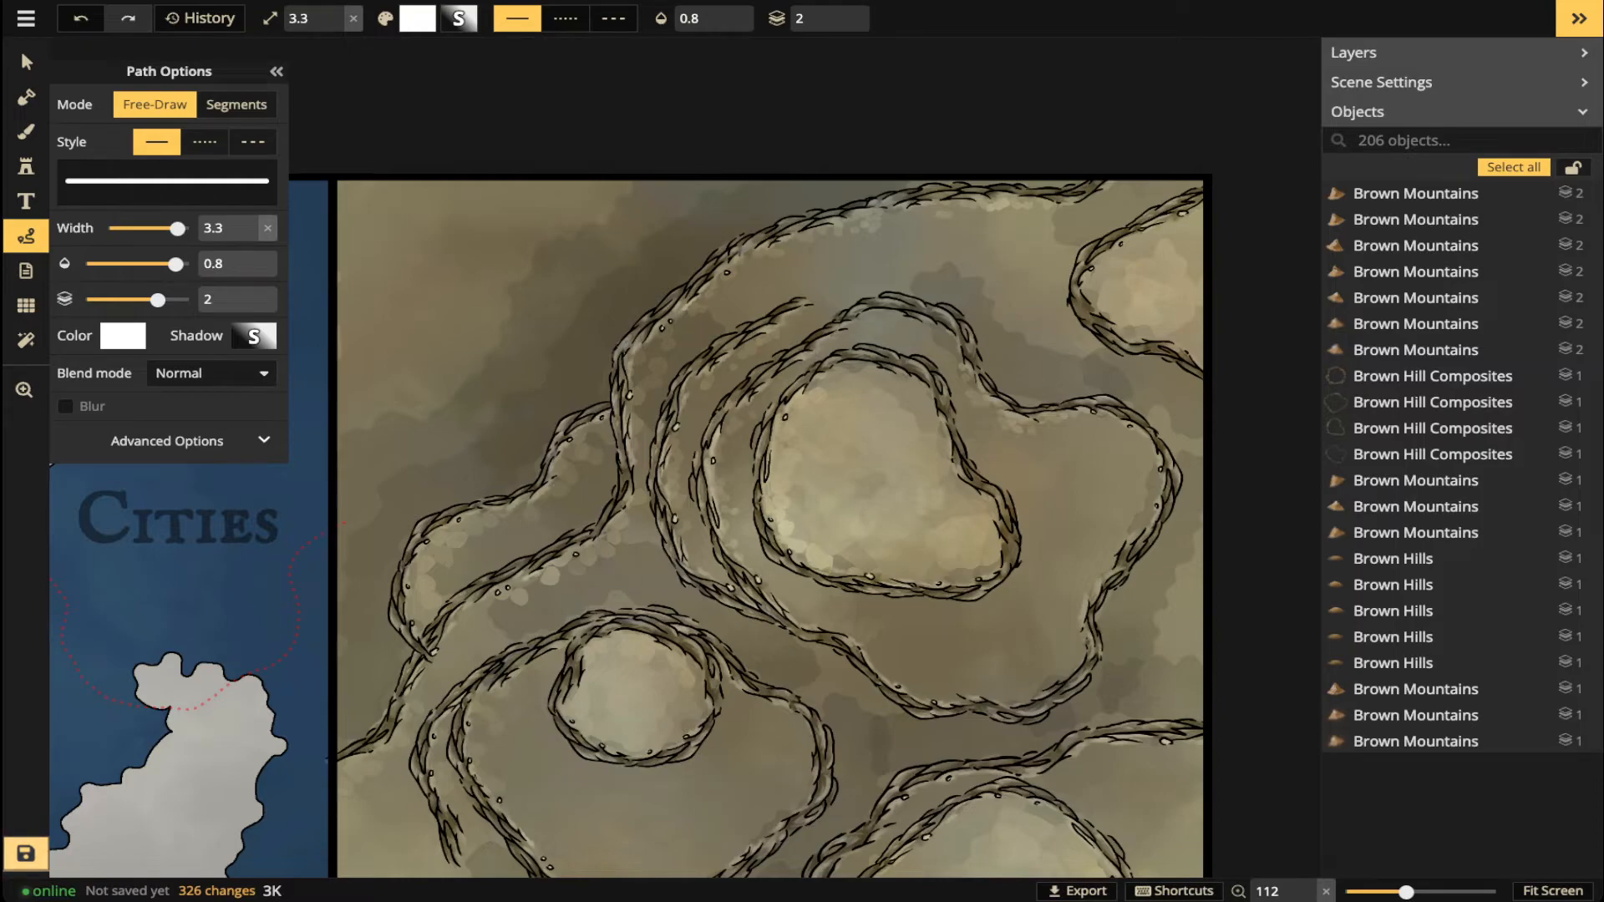
key("ctrl+s")
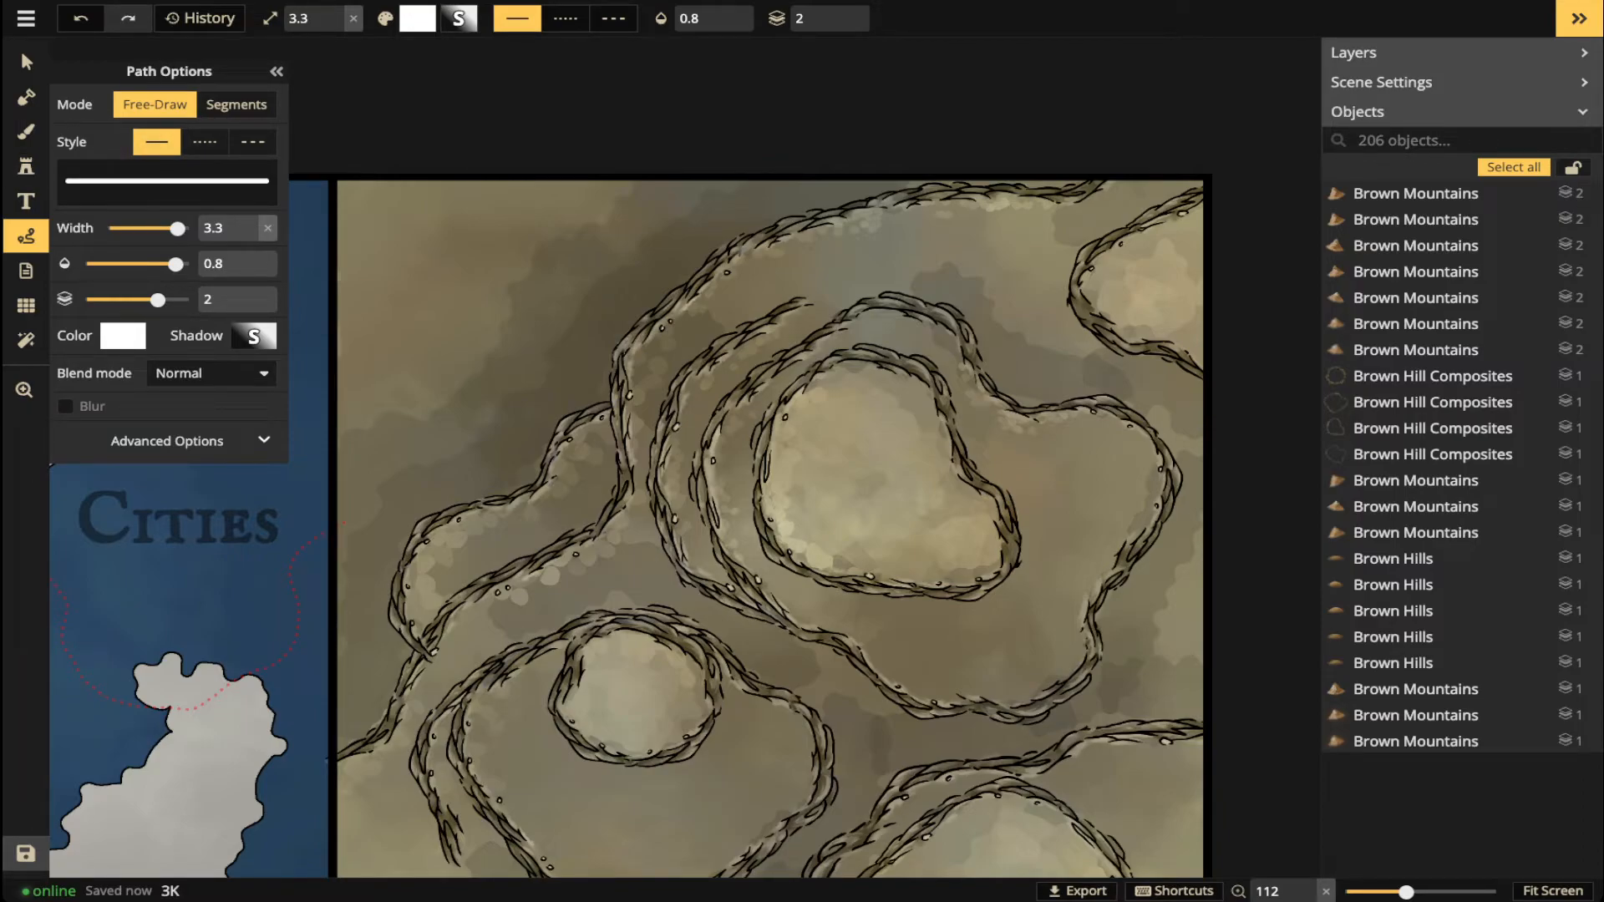
- Draw a solid white arrow of width 5 pointing southeast in the hill map's northwest corner and shift it slightly south
left_click_drag(177, 228, 189, 228)
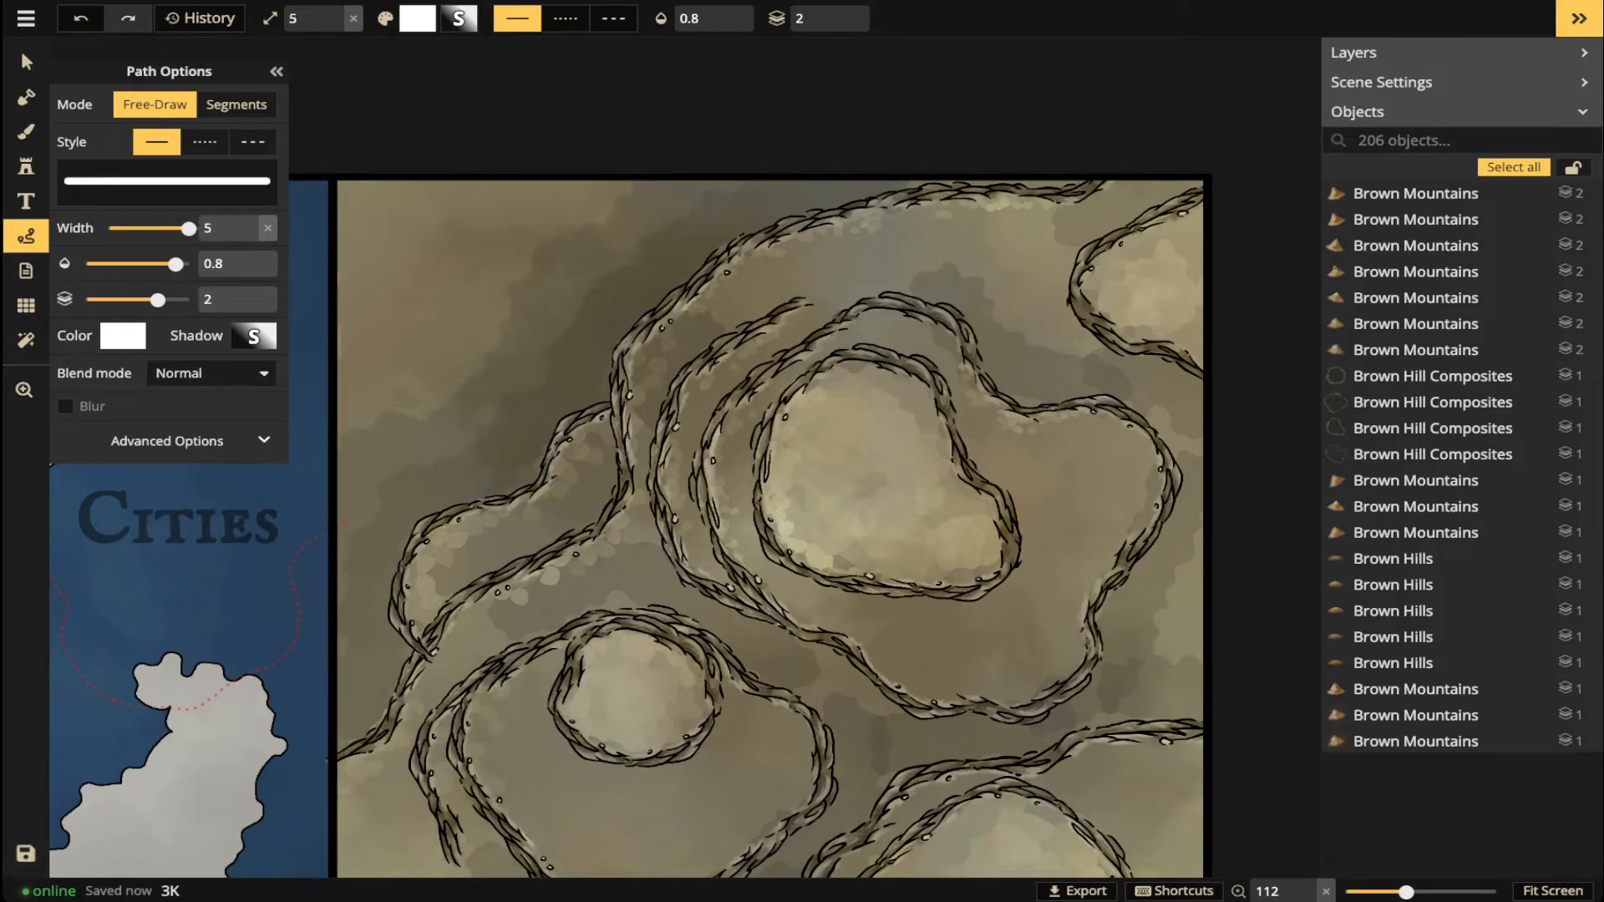
mouse_move(389, 215)
left_mouse_down()
mouse_move(414, 237)
mouse_move(423, 291)
mouse_move(472, 298)
mouse_move(451, 266)
mouse_move(455, 286)
left_mouse_up()
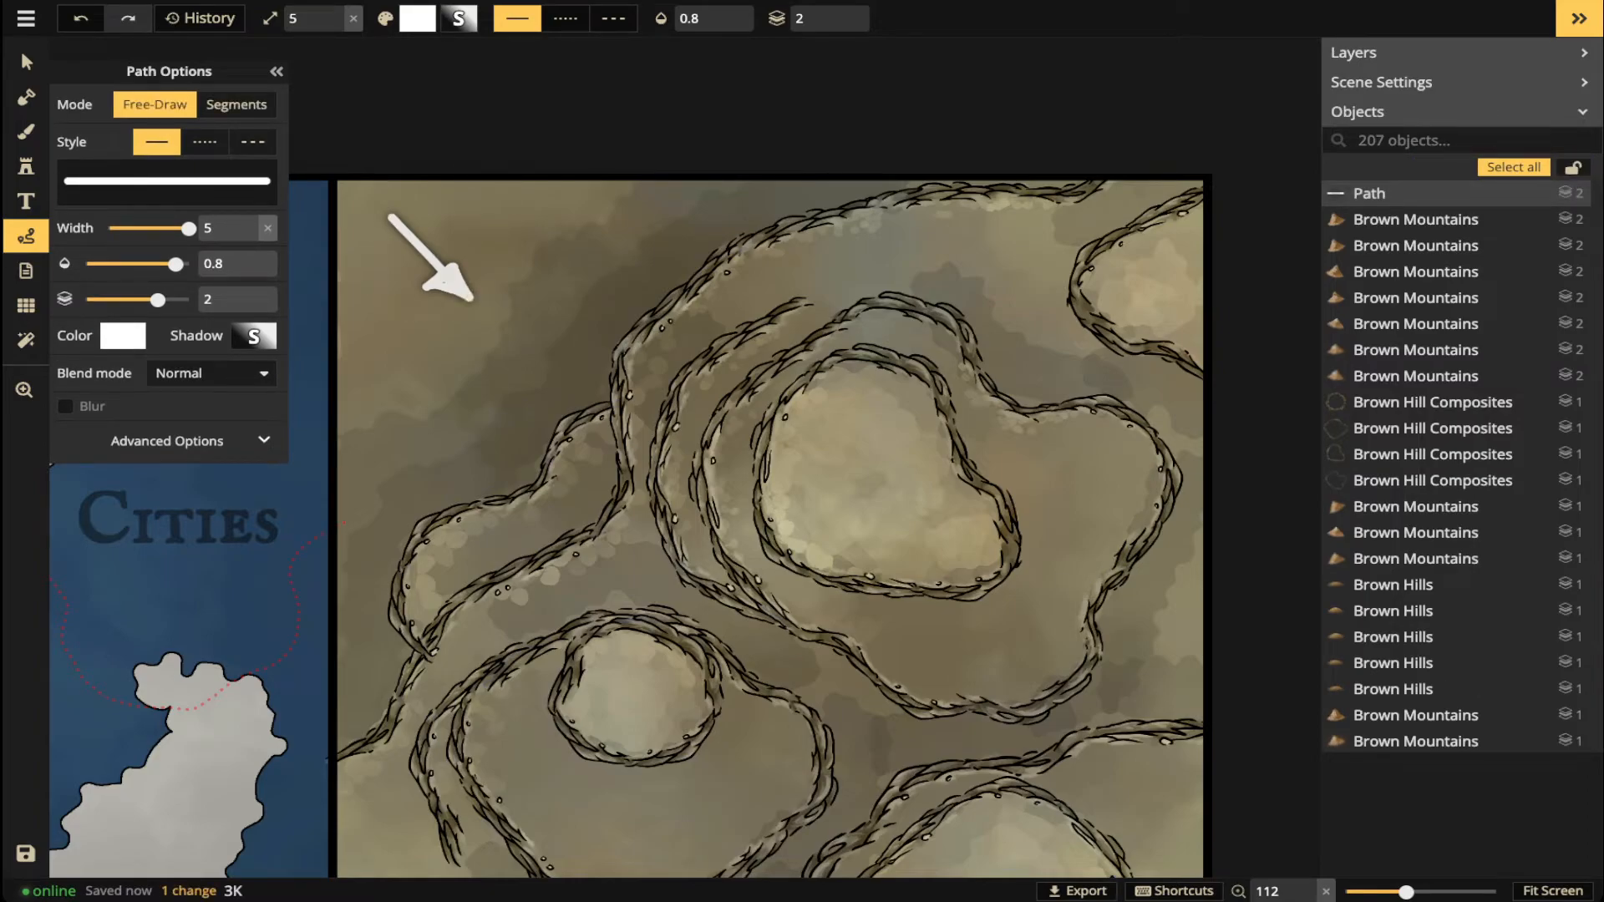
left_click(26, 61)
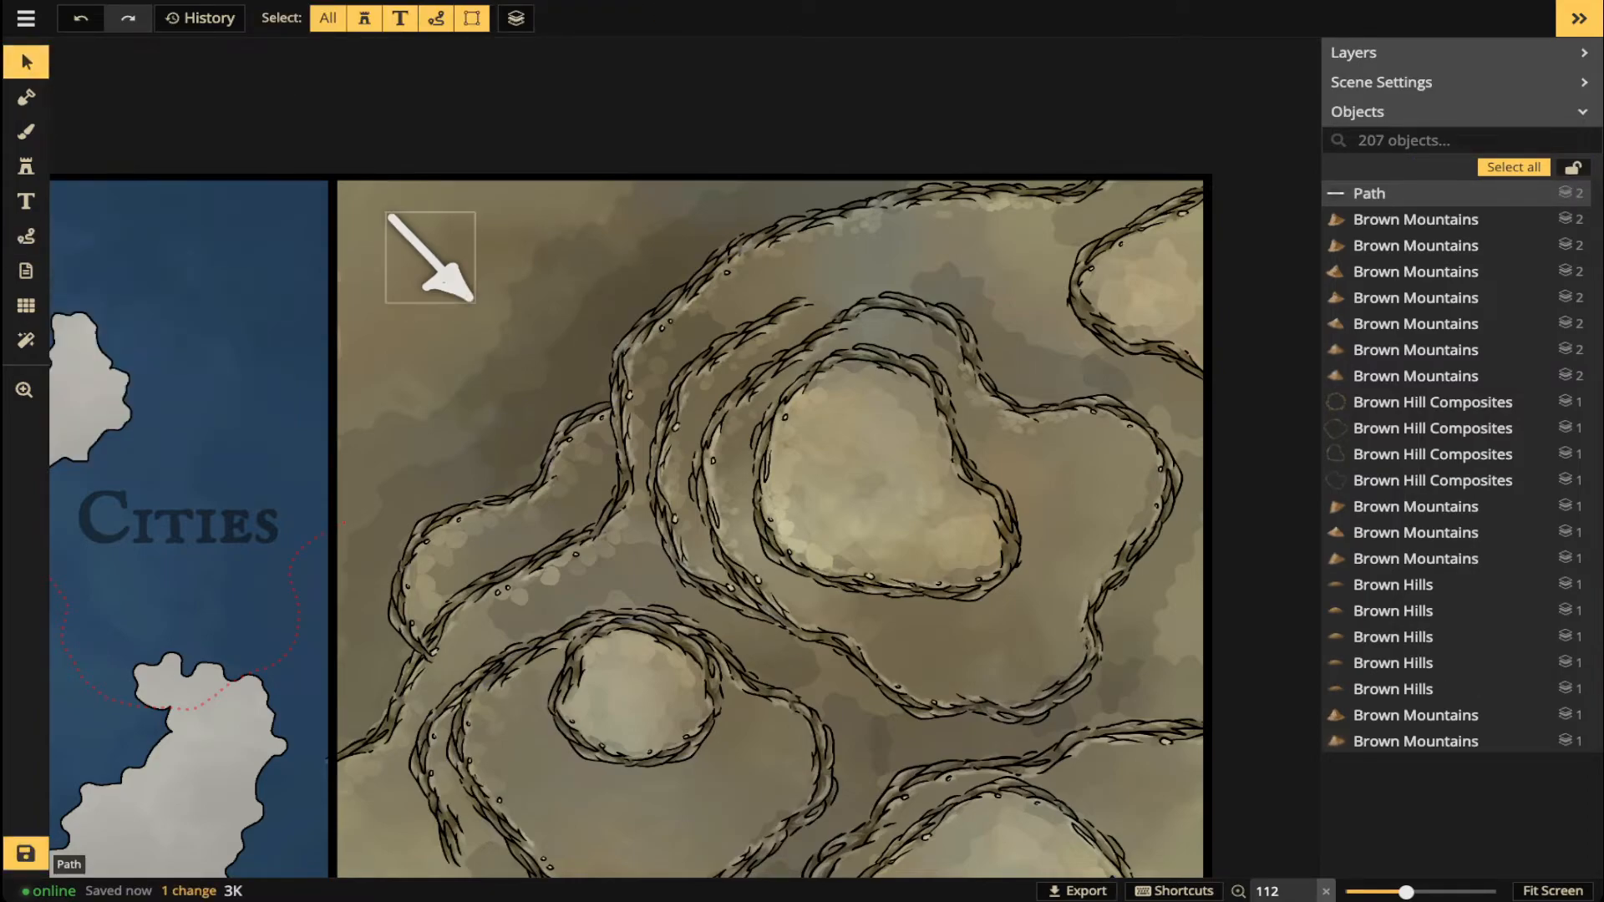
left_click_drag(444, 273, 444, 286)
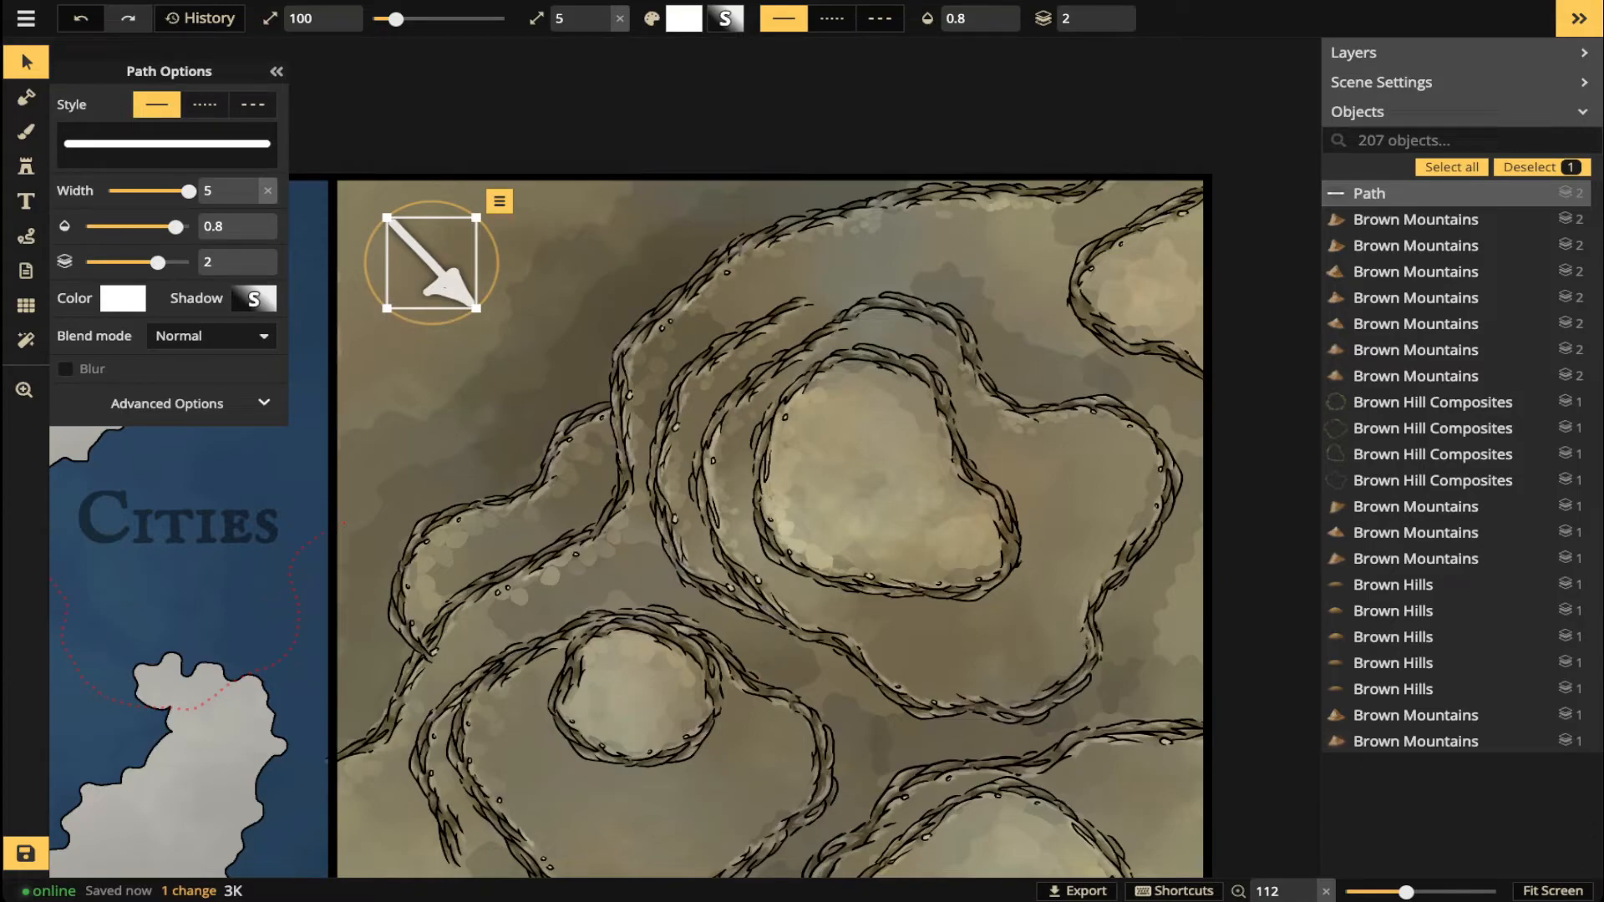
- Paste two copies of the white arrow, on the large central hill and the southwest hill, and shrink the southwest copy
left_click_drag(732, 597, 717, 506)
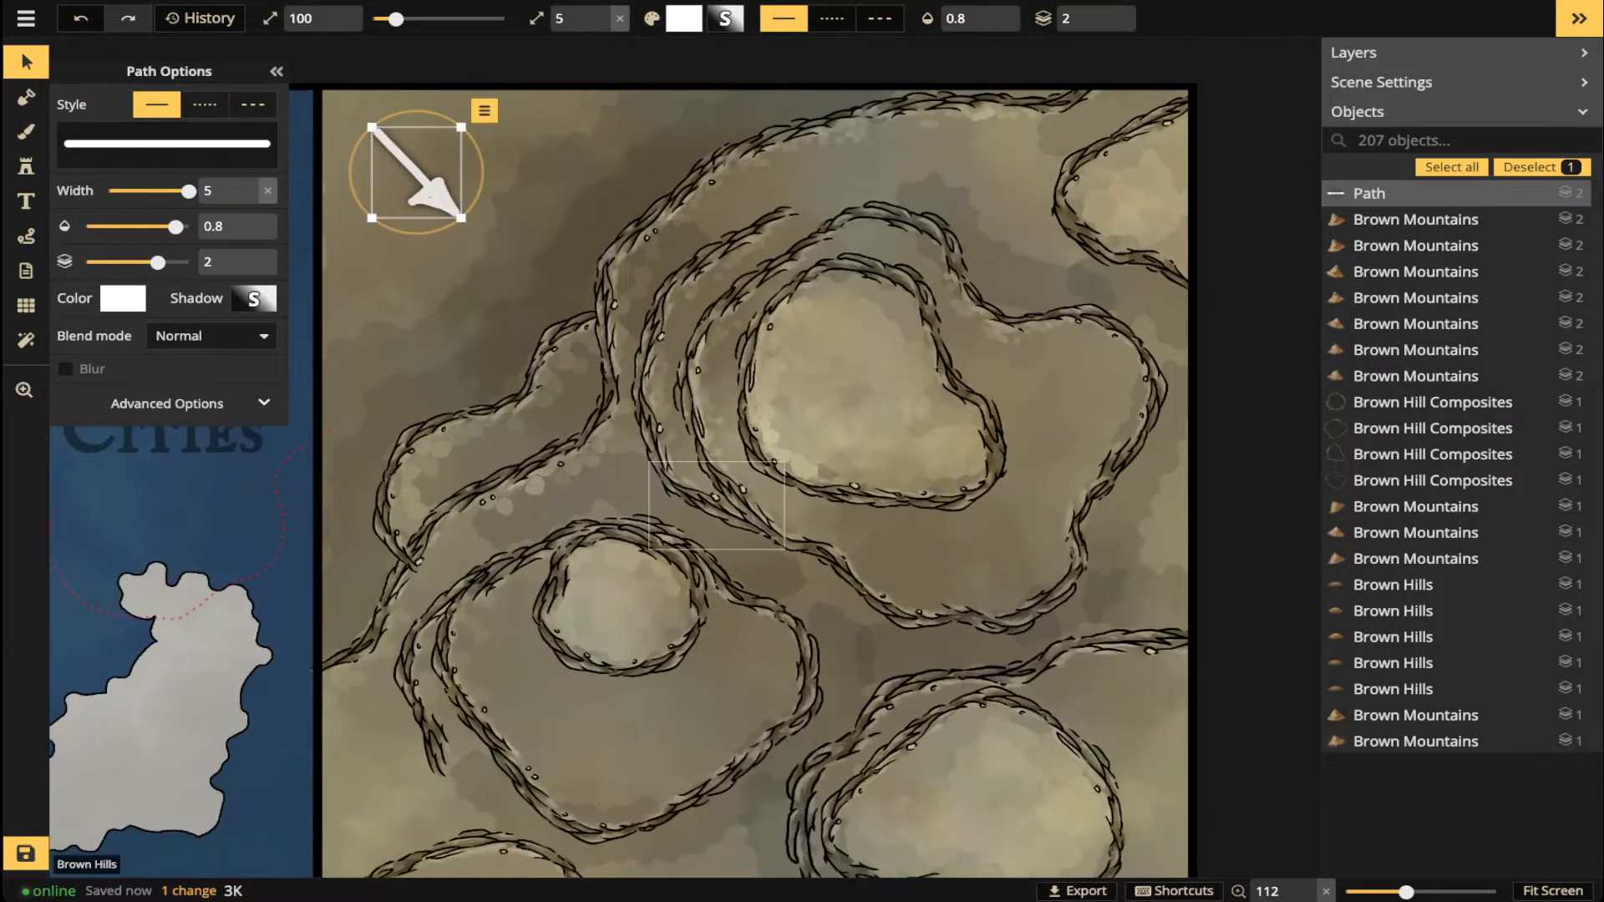
key("ctrl+v")
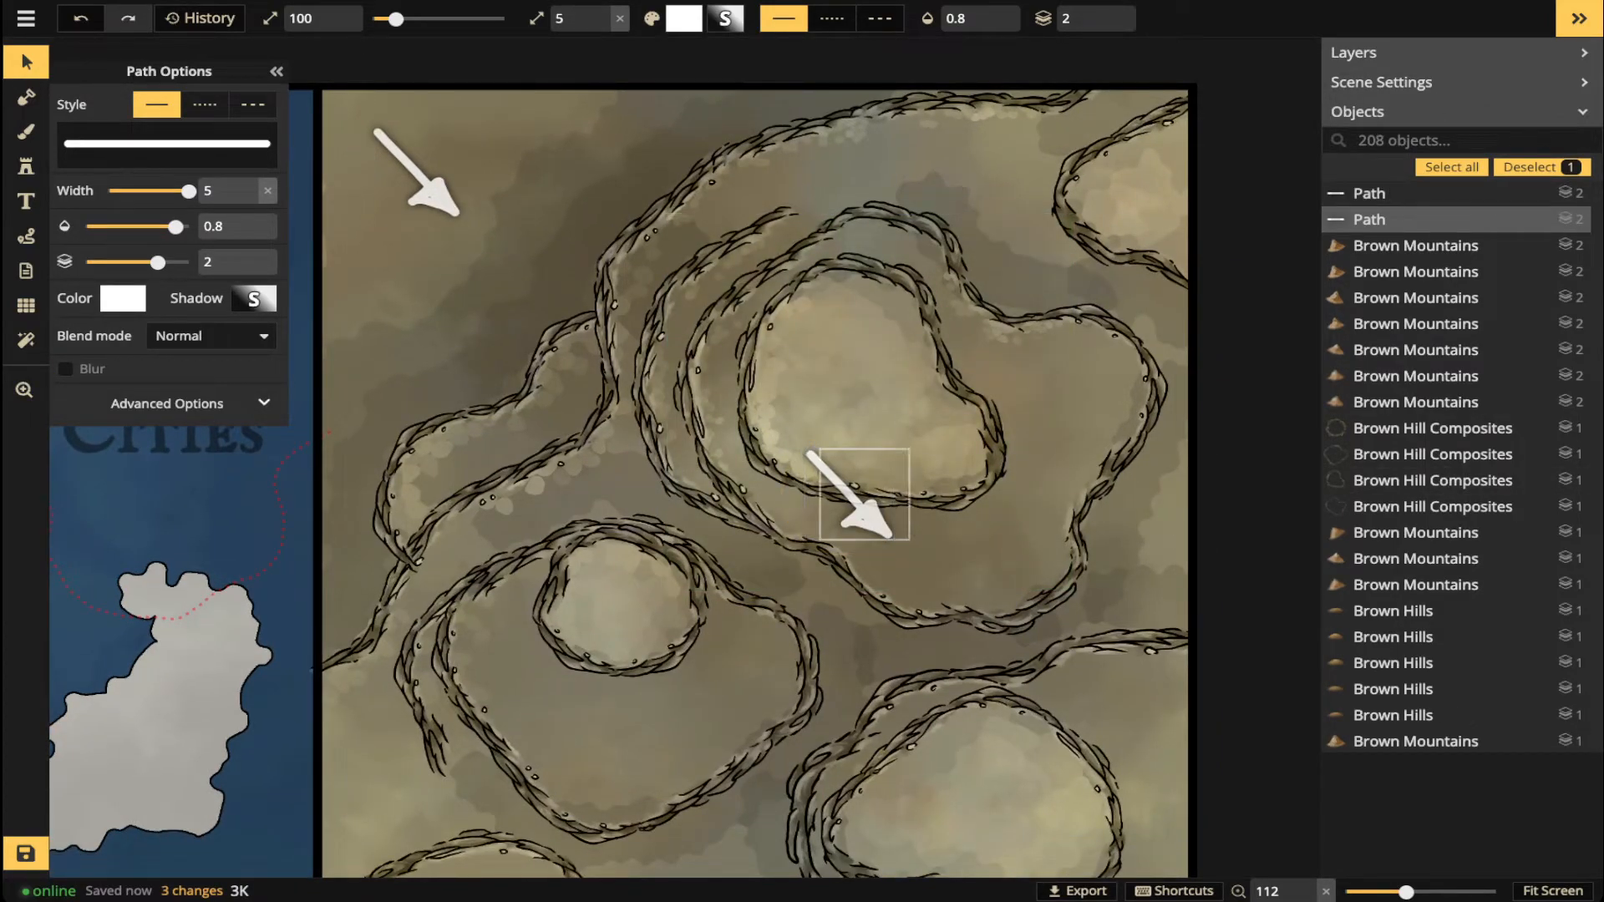
left_click_drag(960, 493, 995, 493)
key("ctrl+v")
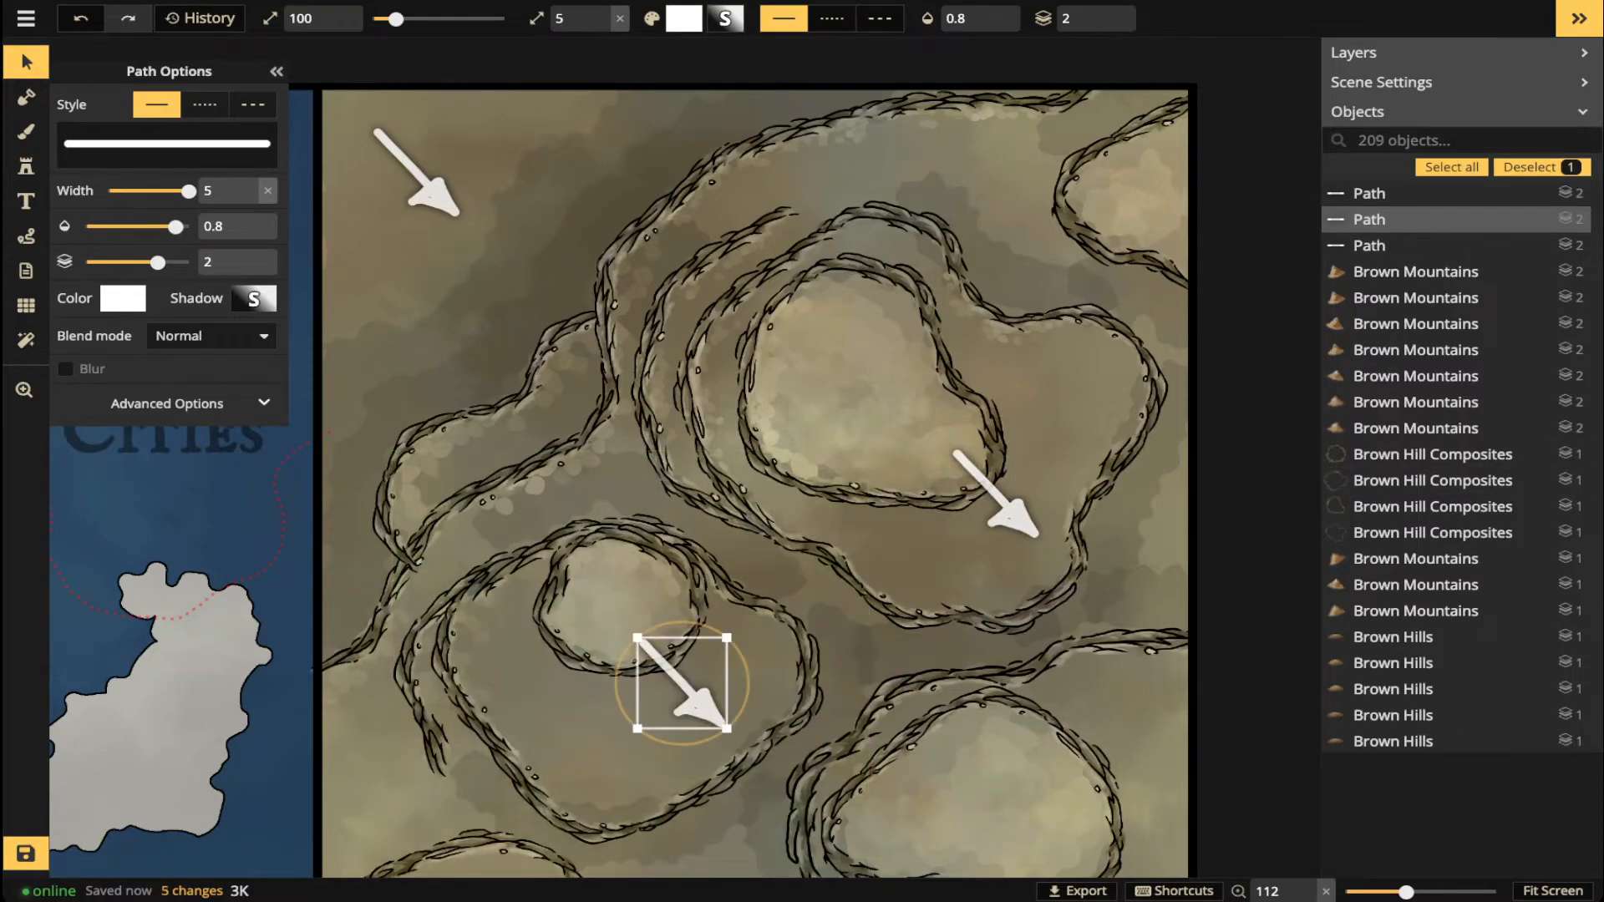
left_click_drag(682, 682, 676, 678)
scroll(919, 710, "down", 1)
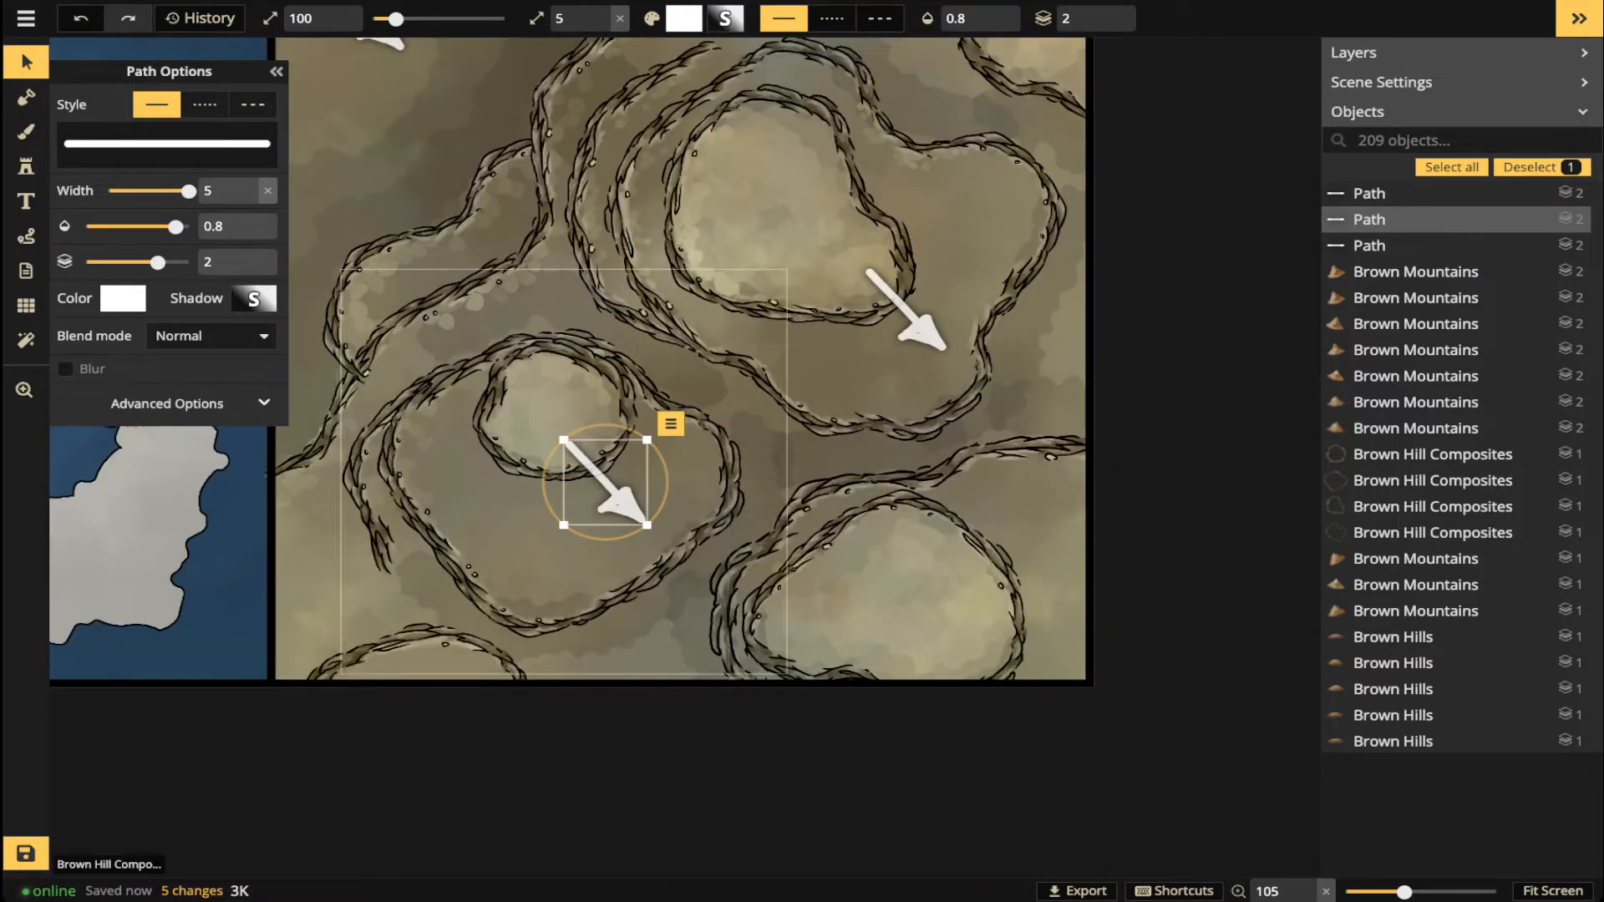
left_click_drag(646, 524, 606, 478)
left_click(905, 310)
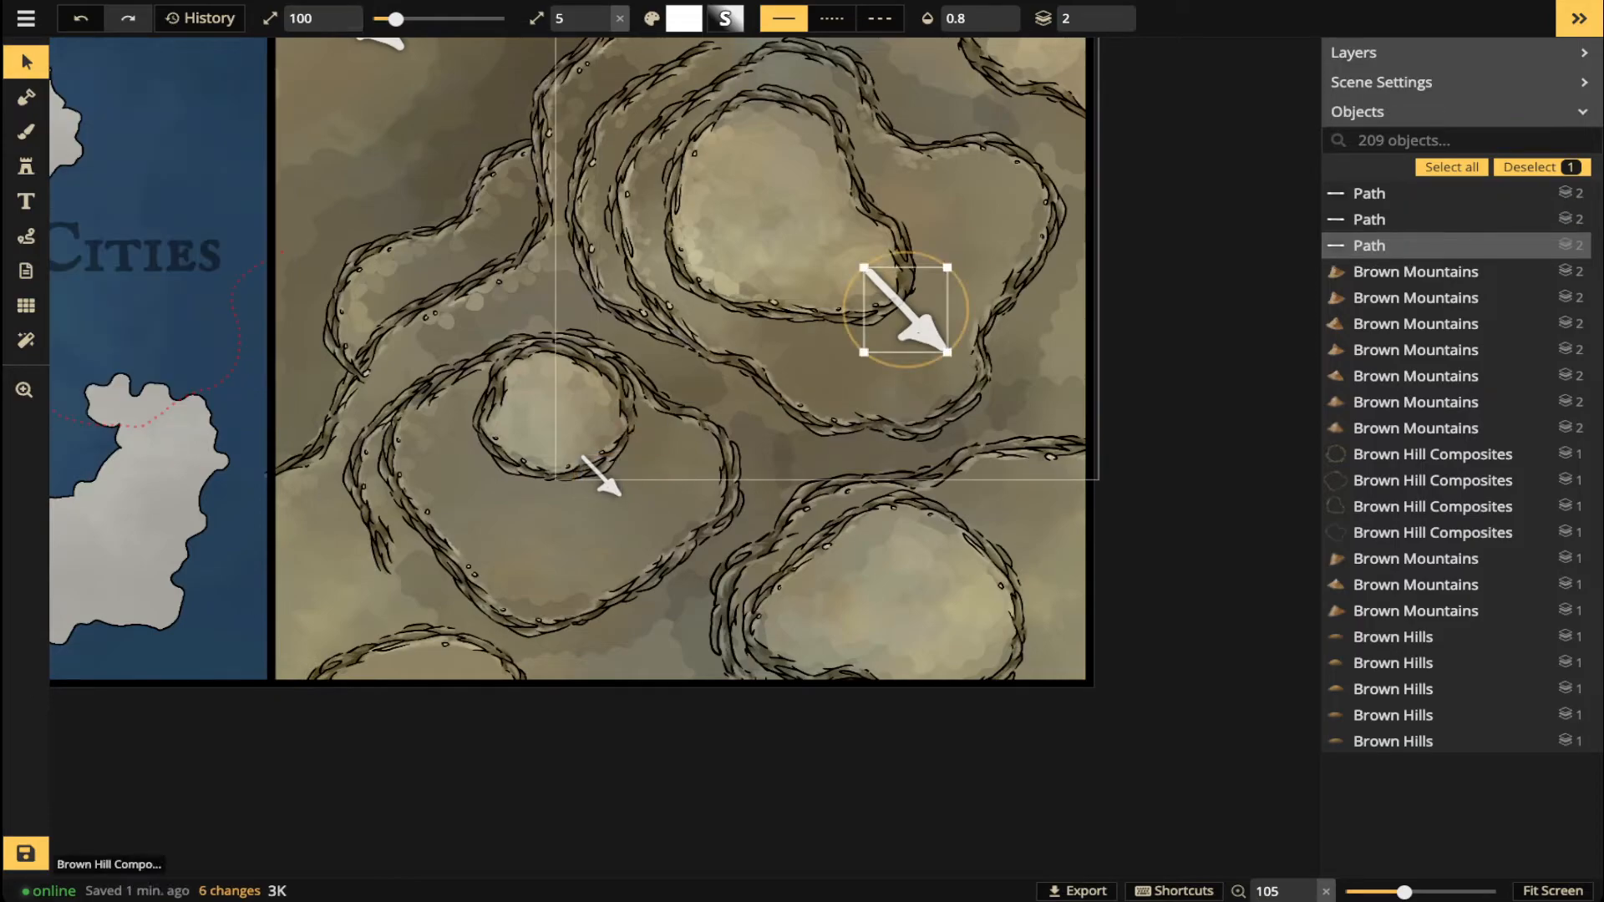
left_click(968, 368)
key("[")
key("[")
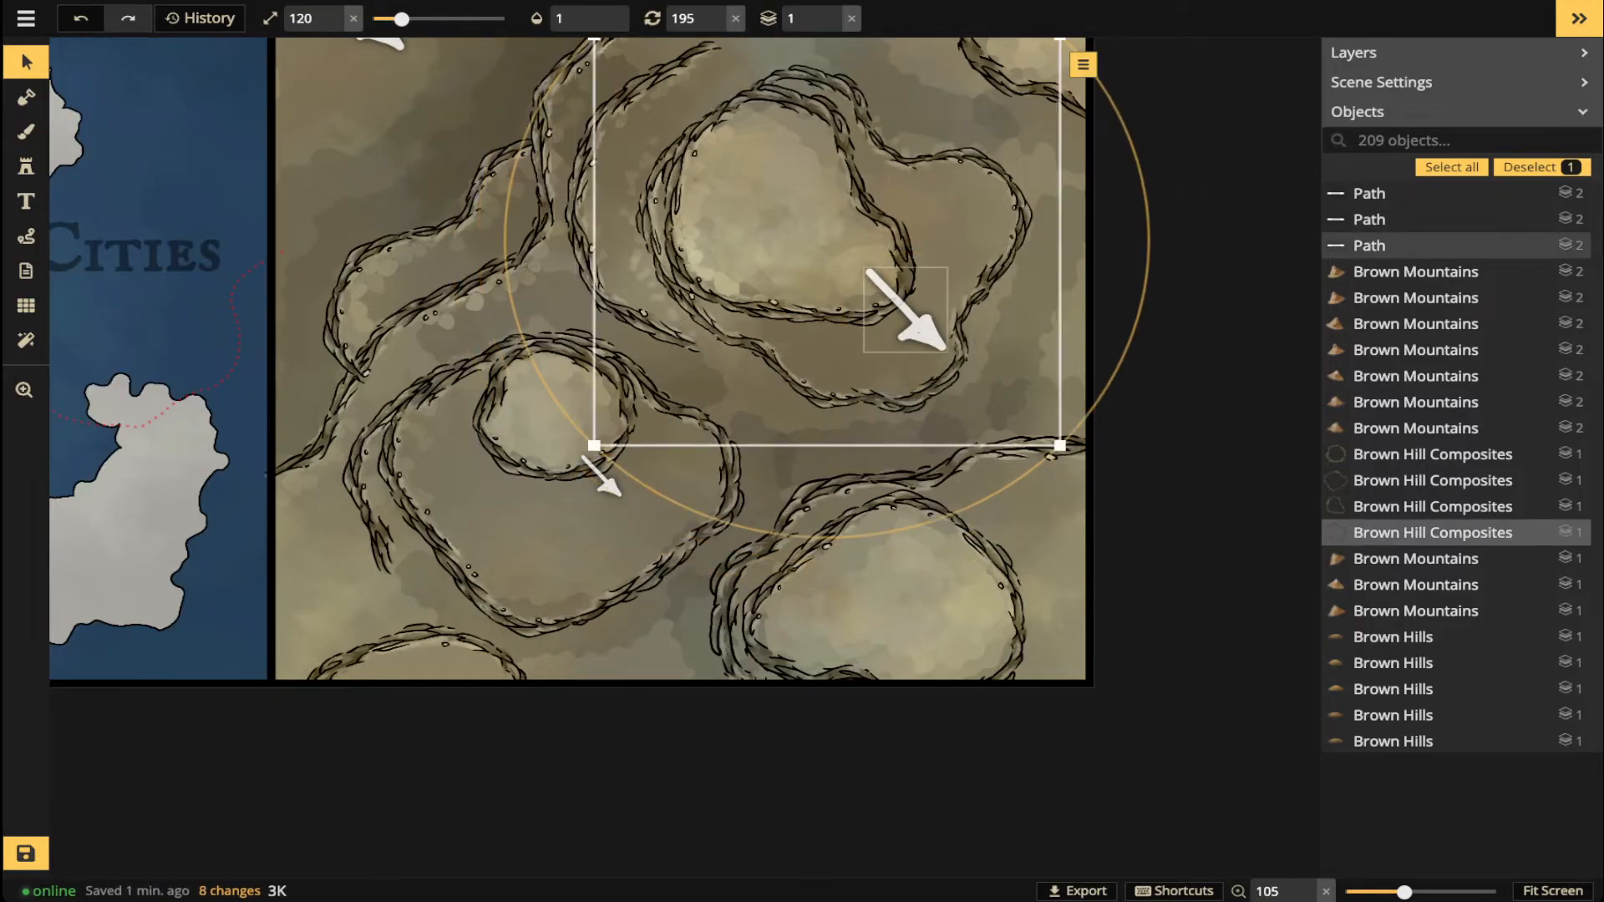
key("bracketright")
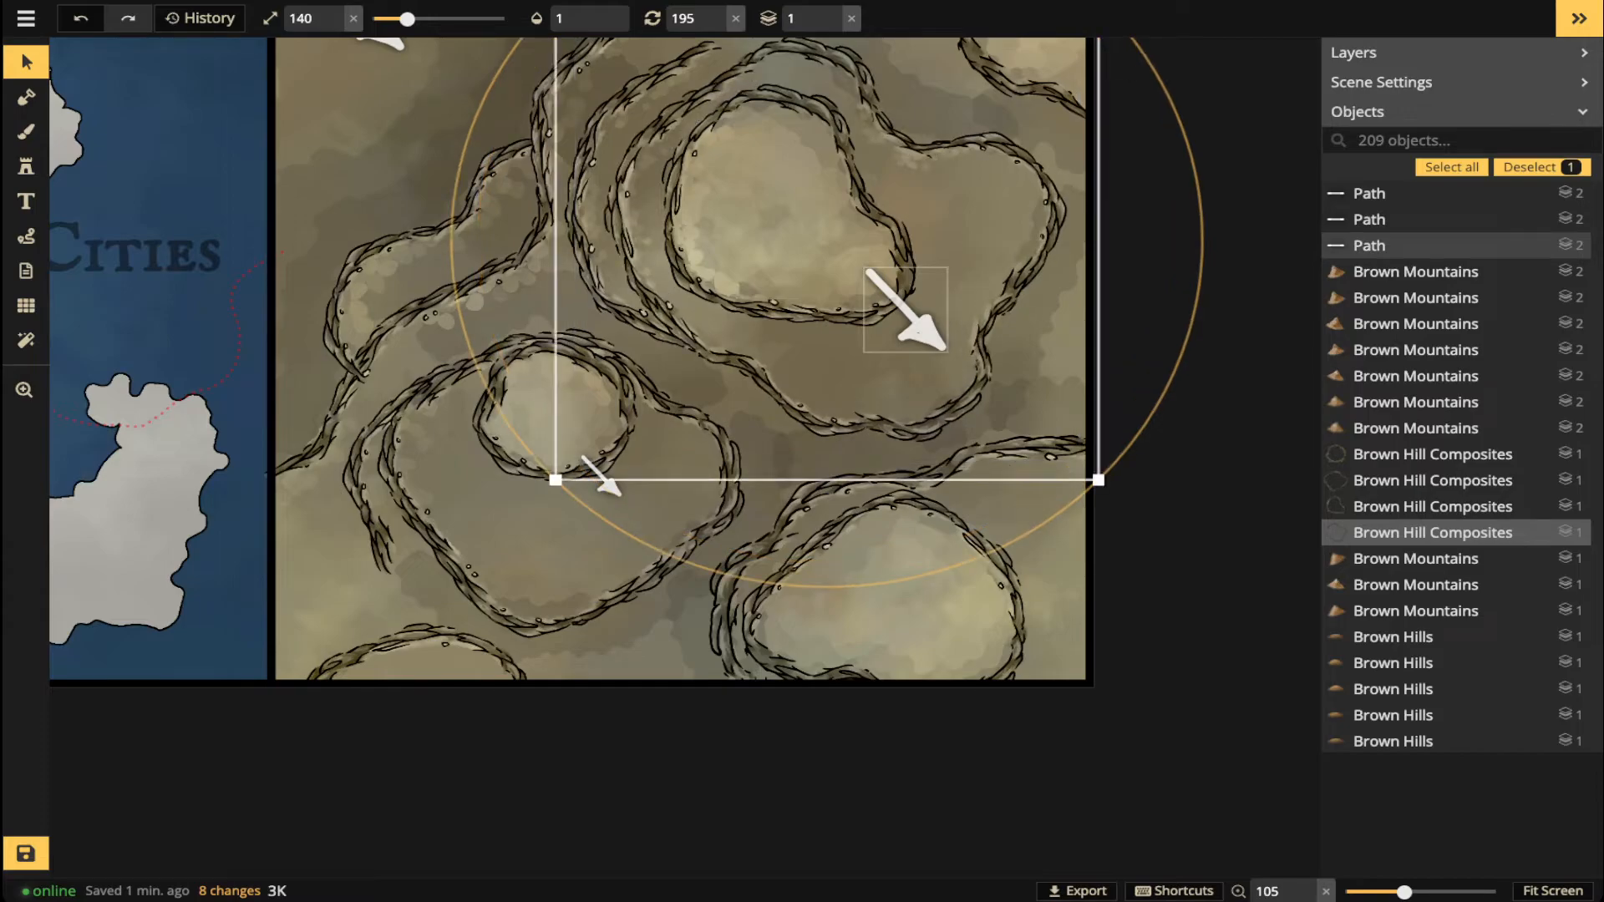
- Scale the arrow copy on the large central hill down to size 50 and place it at the summit's southeast edge
left_click(911, 317)
key("bracketleft")
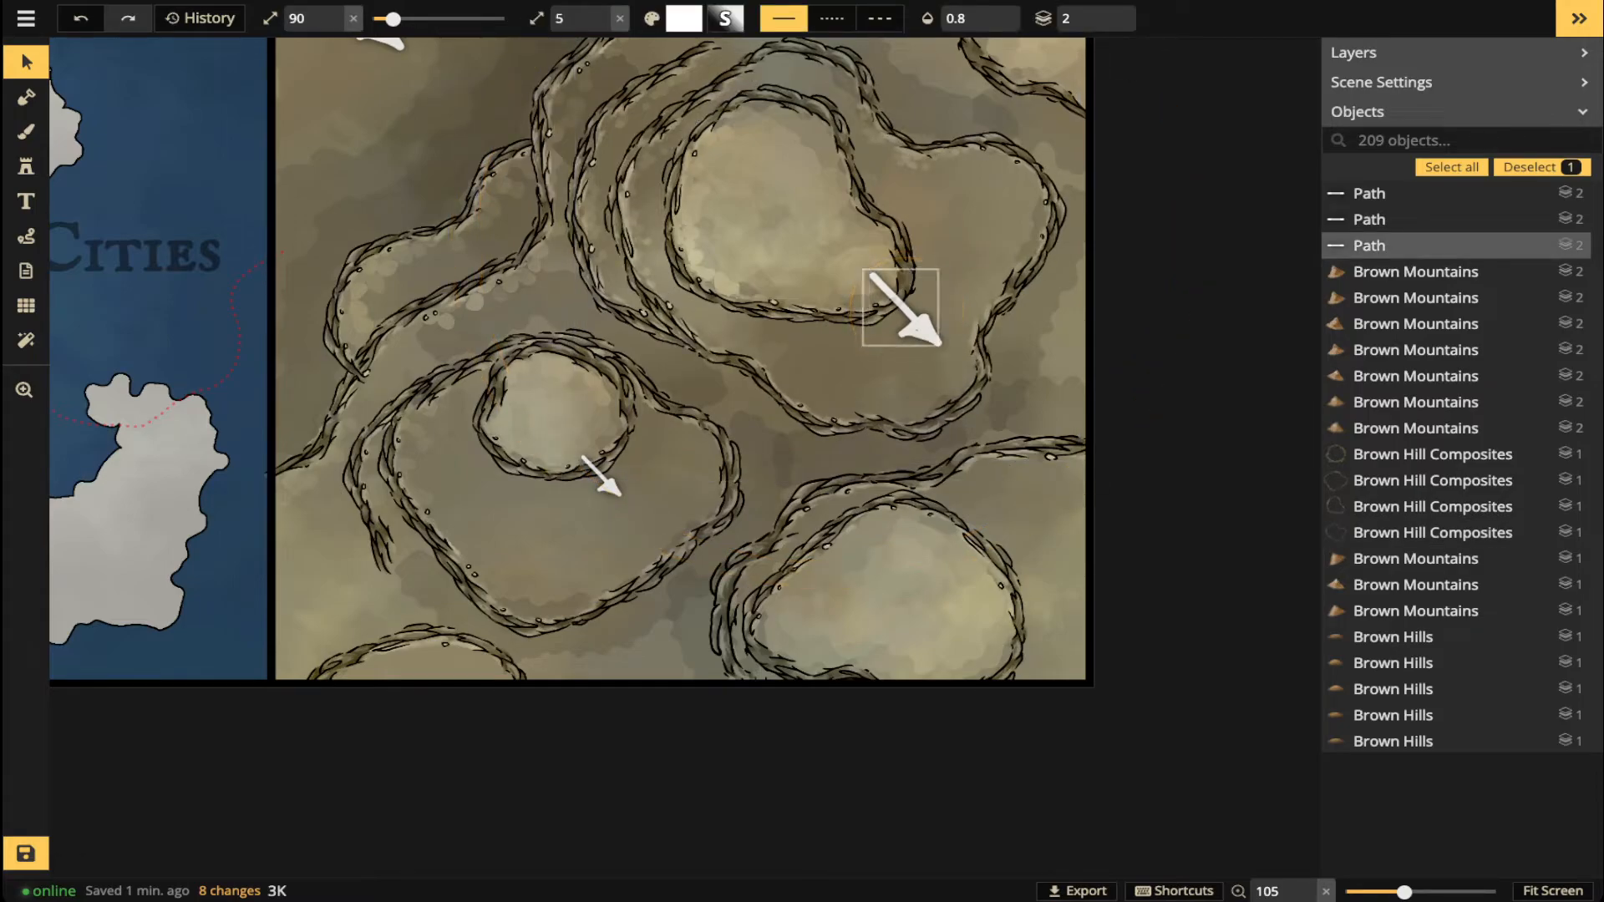
left_click_drag(907, 325, 904, 324)
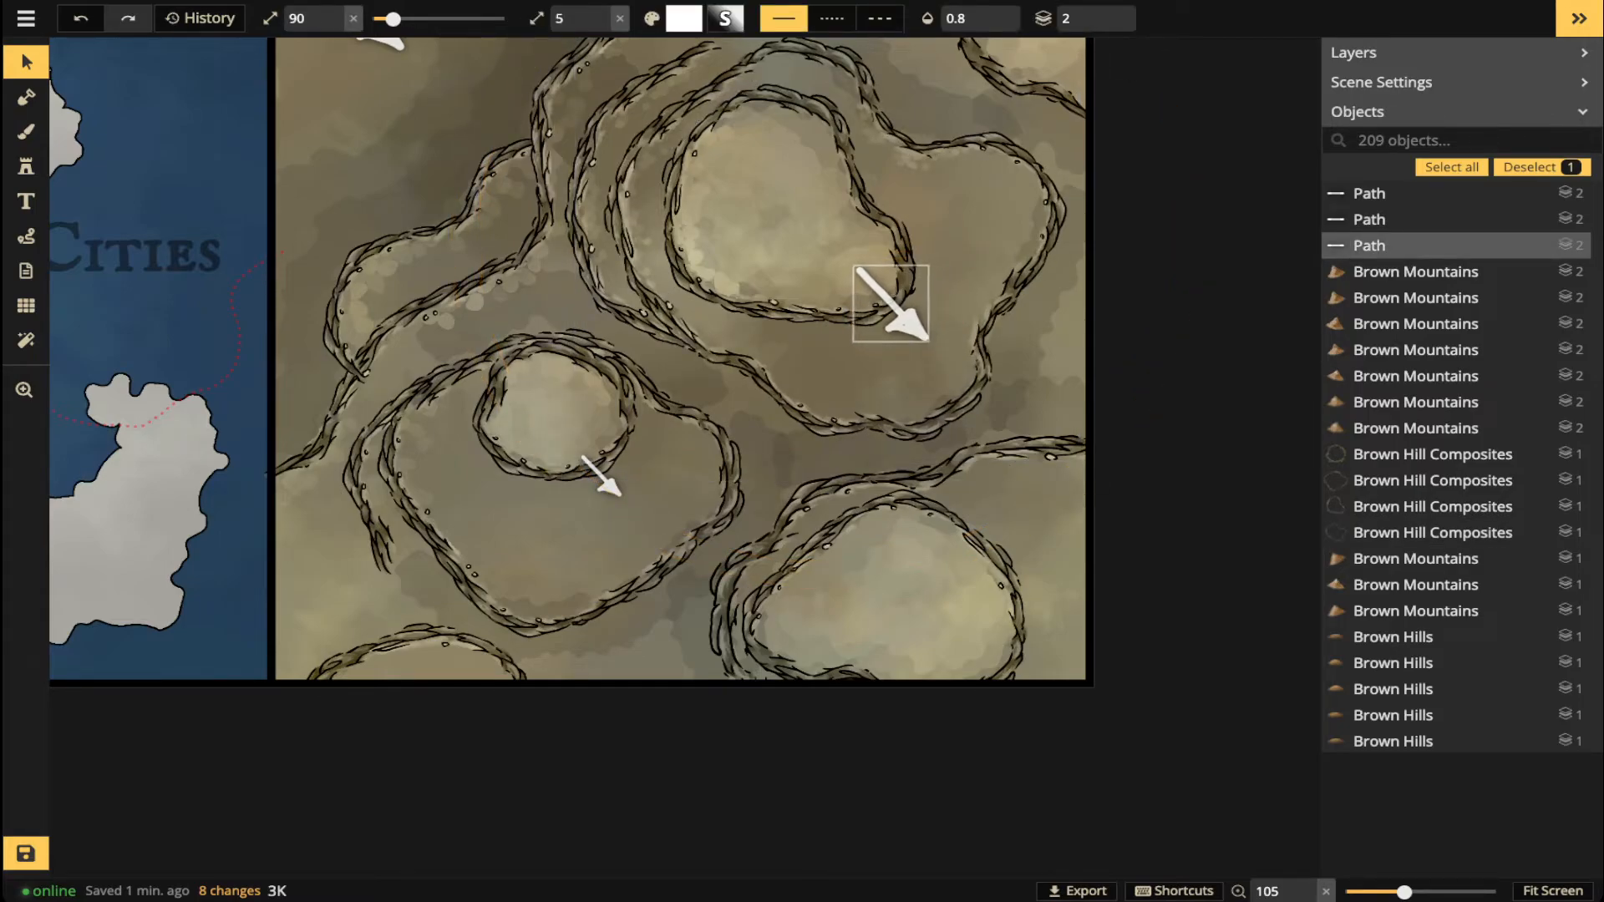
key("bracketleft")
key("bracketleft")
key("bracketleft")
key("bracketleft")
scroll(890, 305, "down", 1)
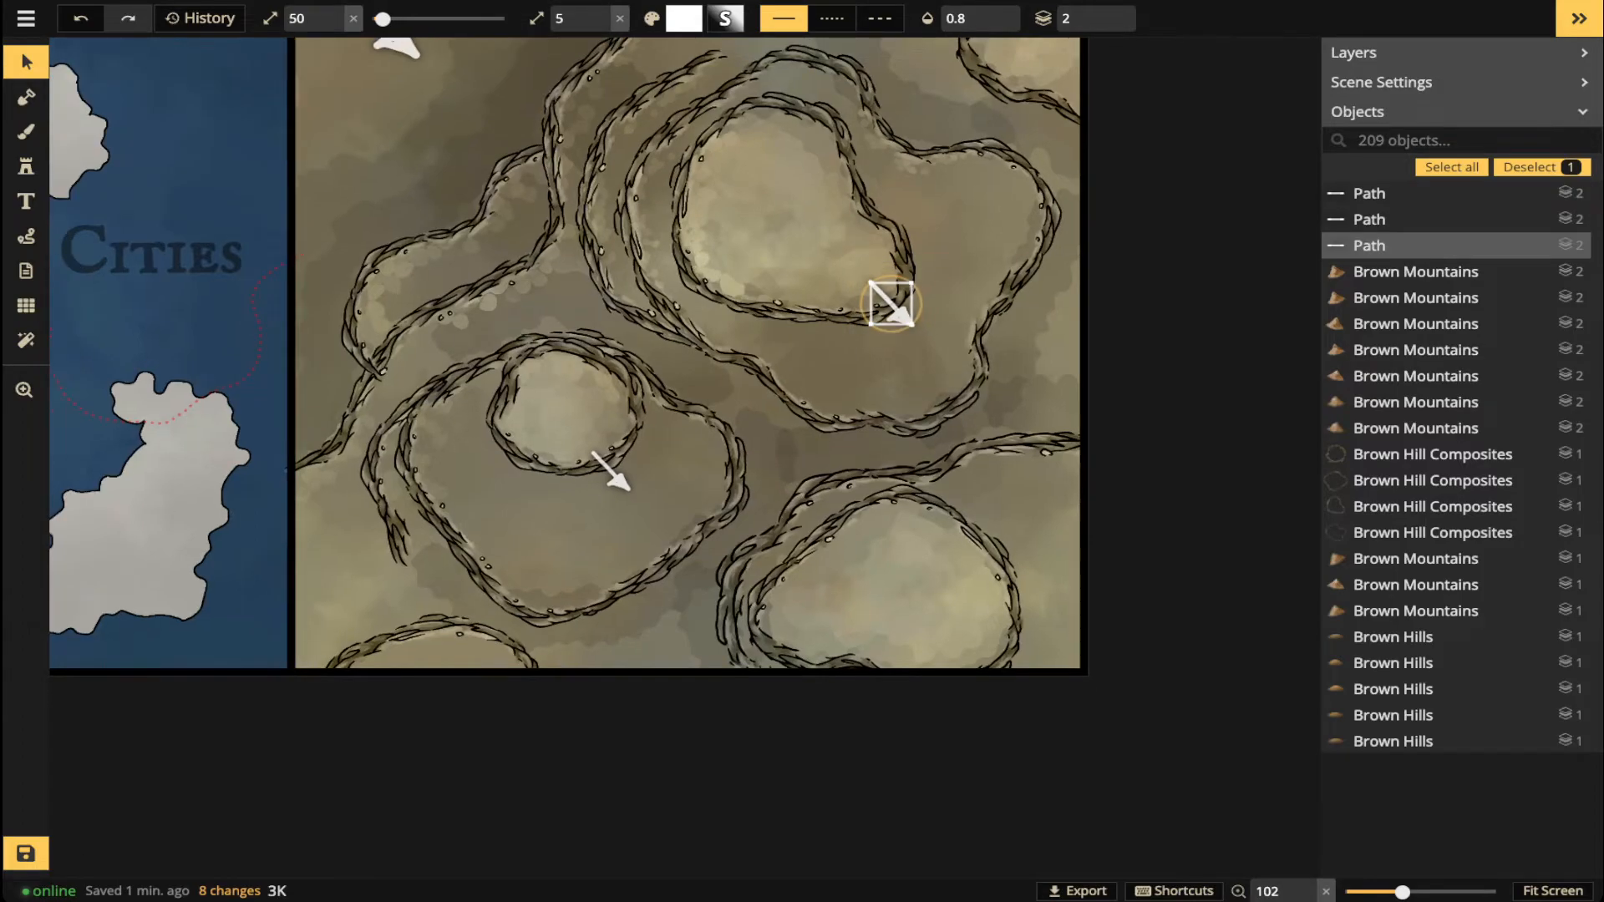
left_click_drag(651, 322, 670, 452)
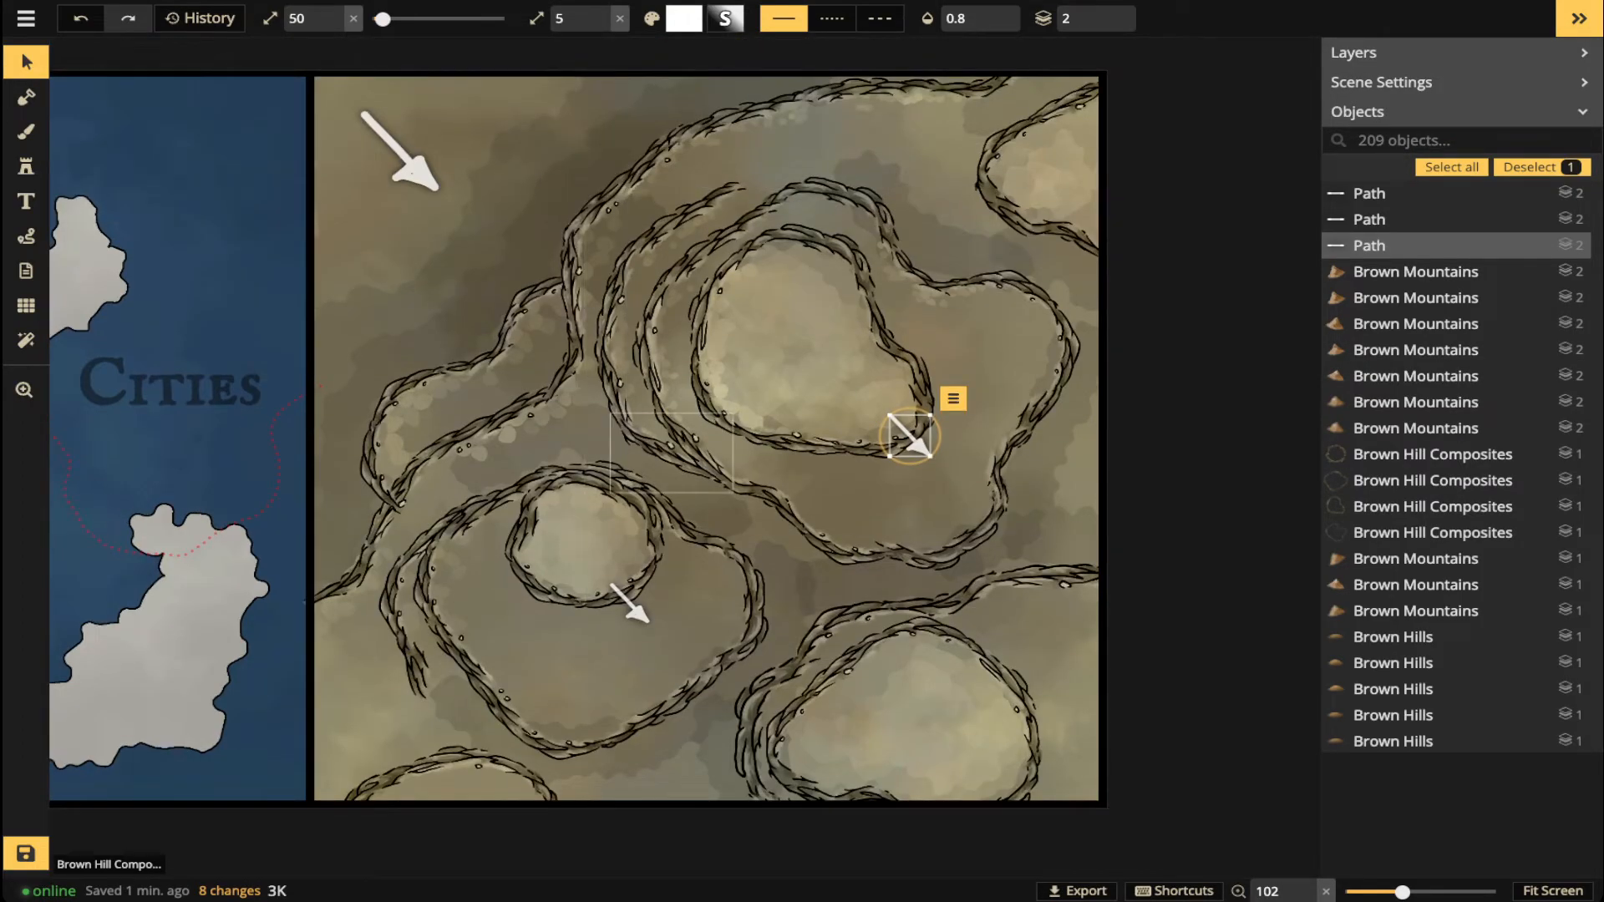
- Delete both arrow copies from the hills and shift the arrow in the map's northwest corner slightly southeast
key("Delete")
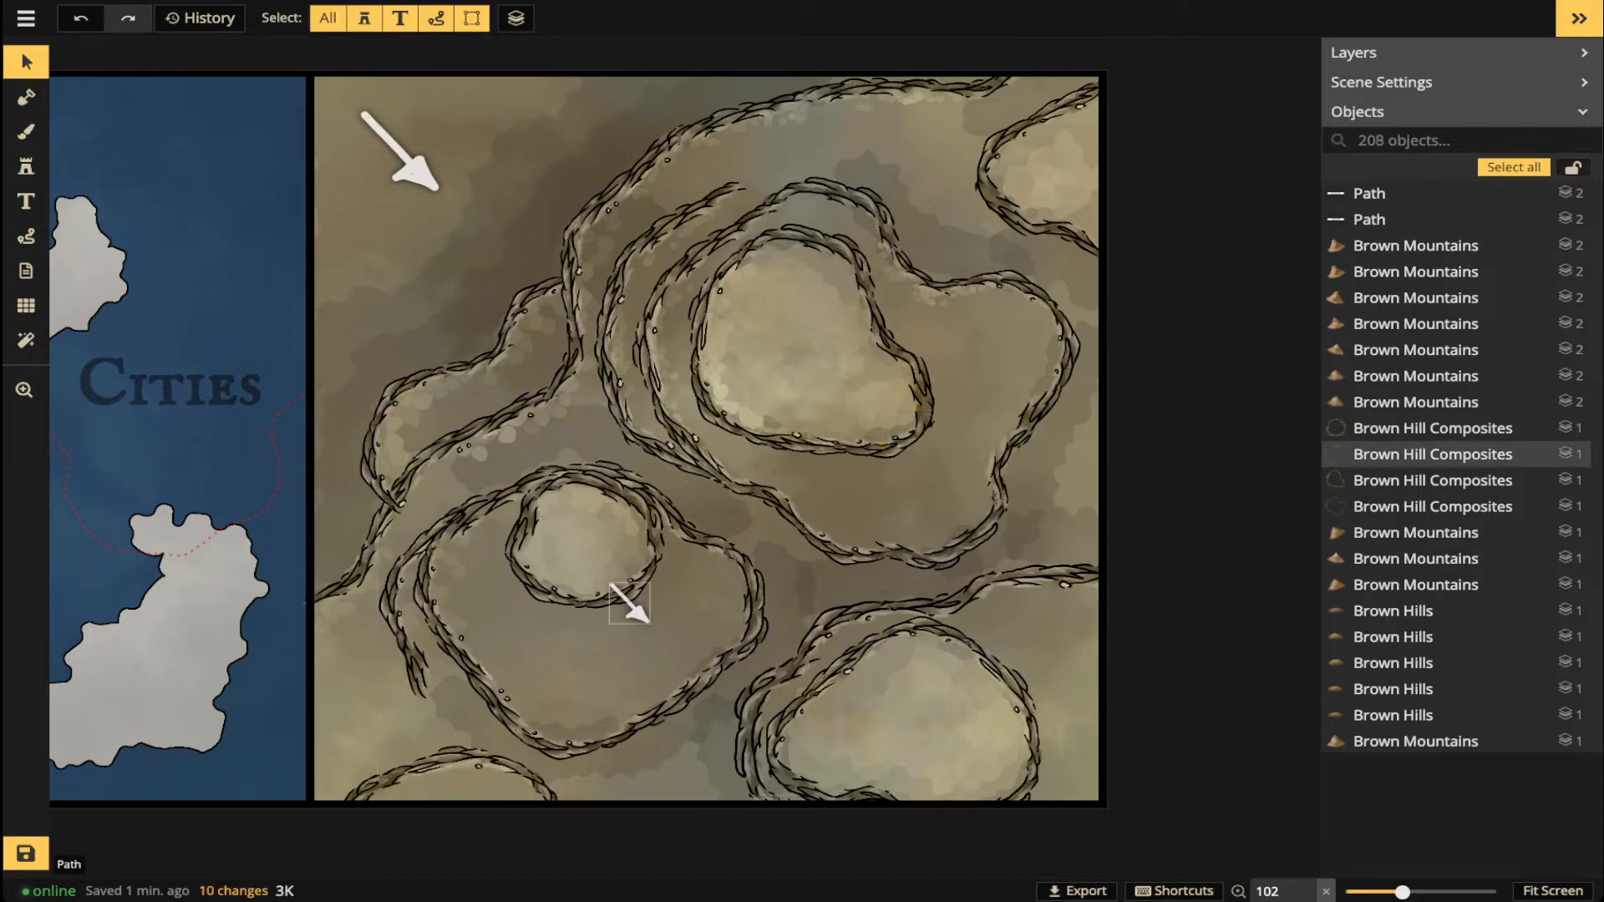
left_click(630, 603)
key("Delete")
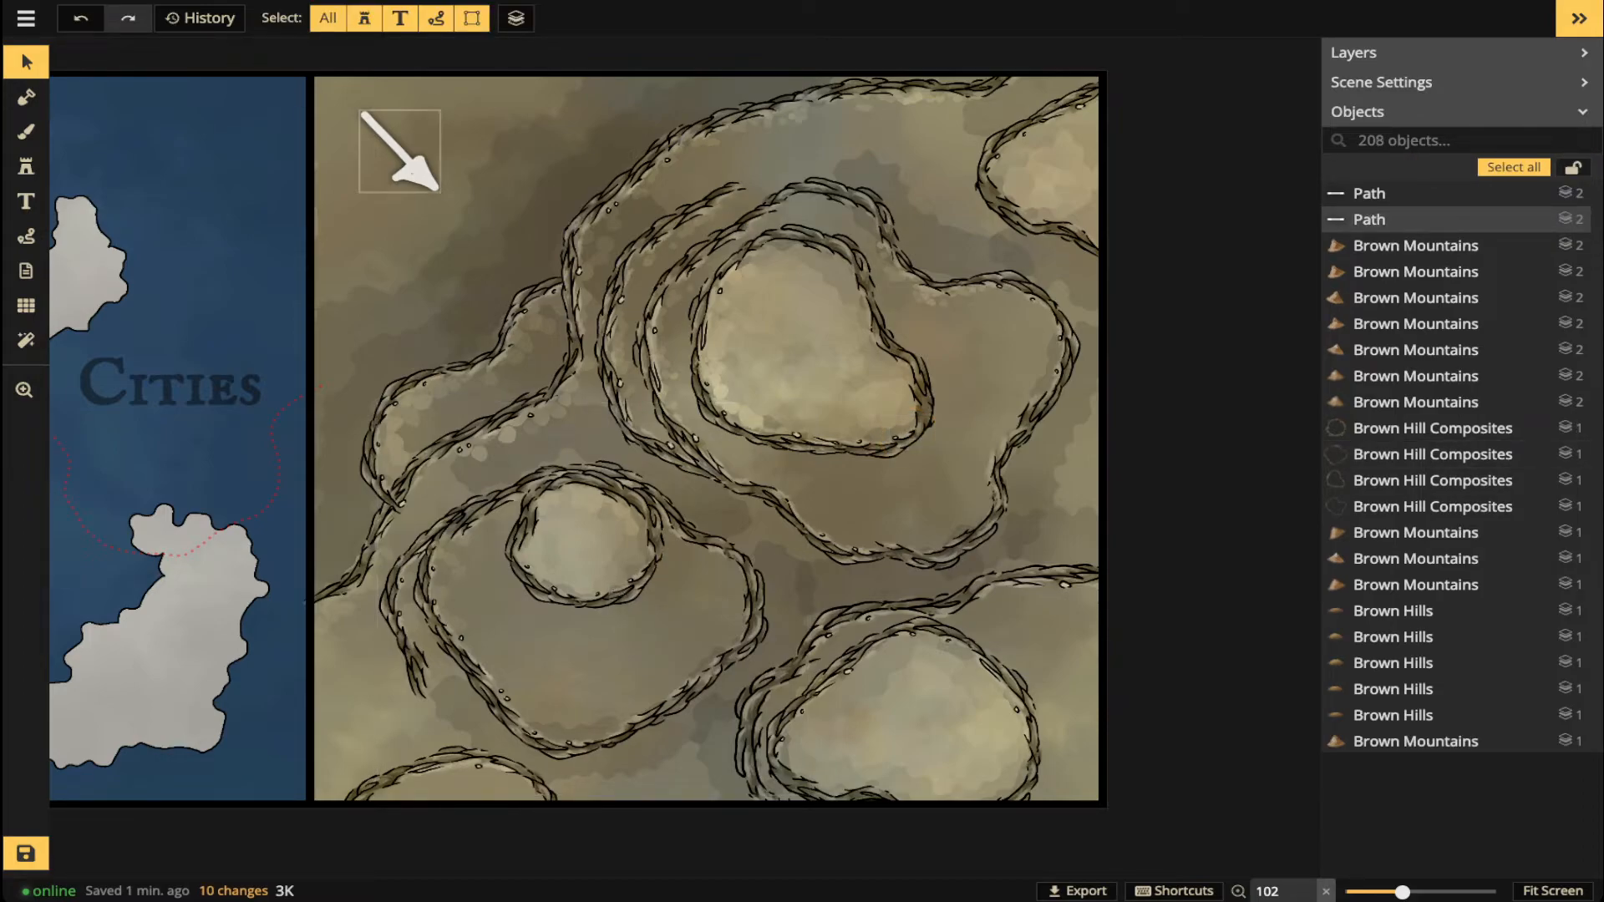
left_click(399, 151)
left_click_drag(399, 151, 435, 182)
- Set the foreground brush to the dark favourite texture at size 47 and paint a dab on the central hill's southern terrace
left_click(26, 131)
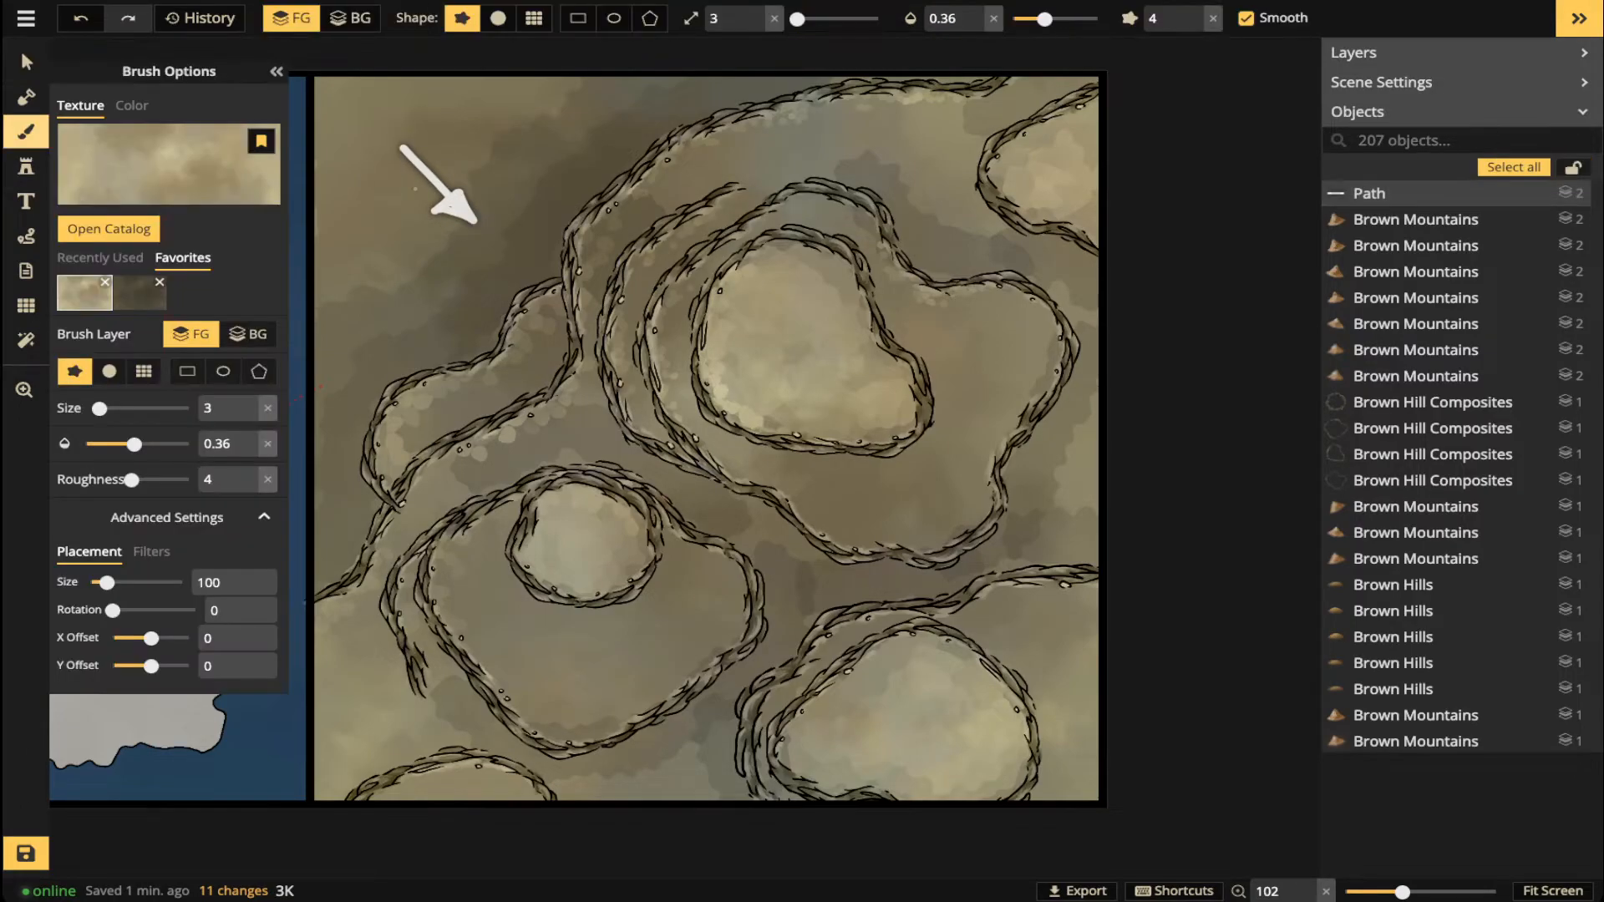
left_click(26, 131)
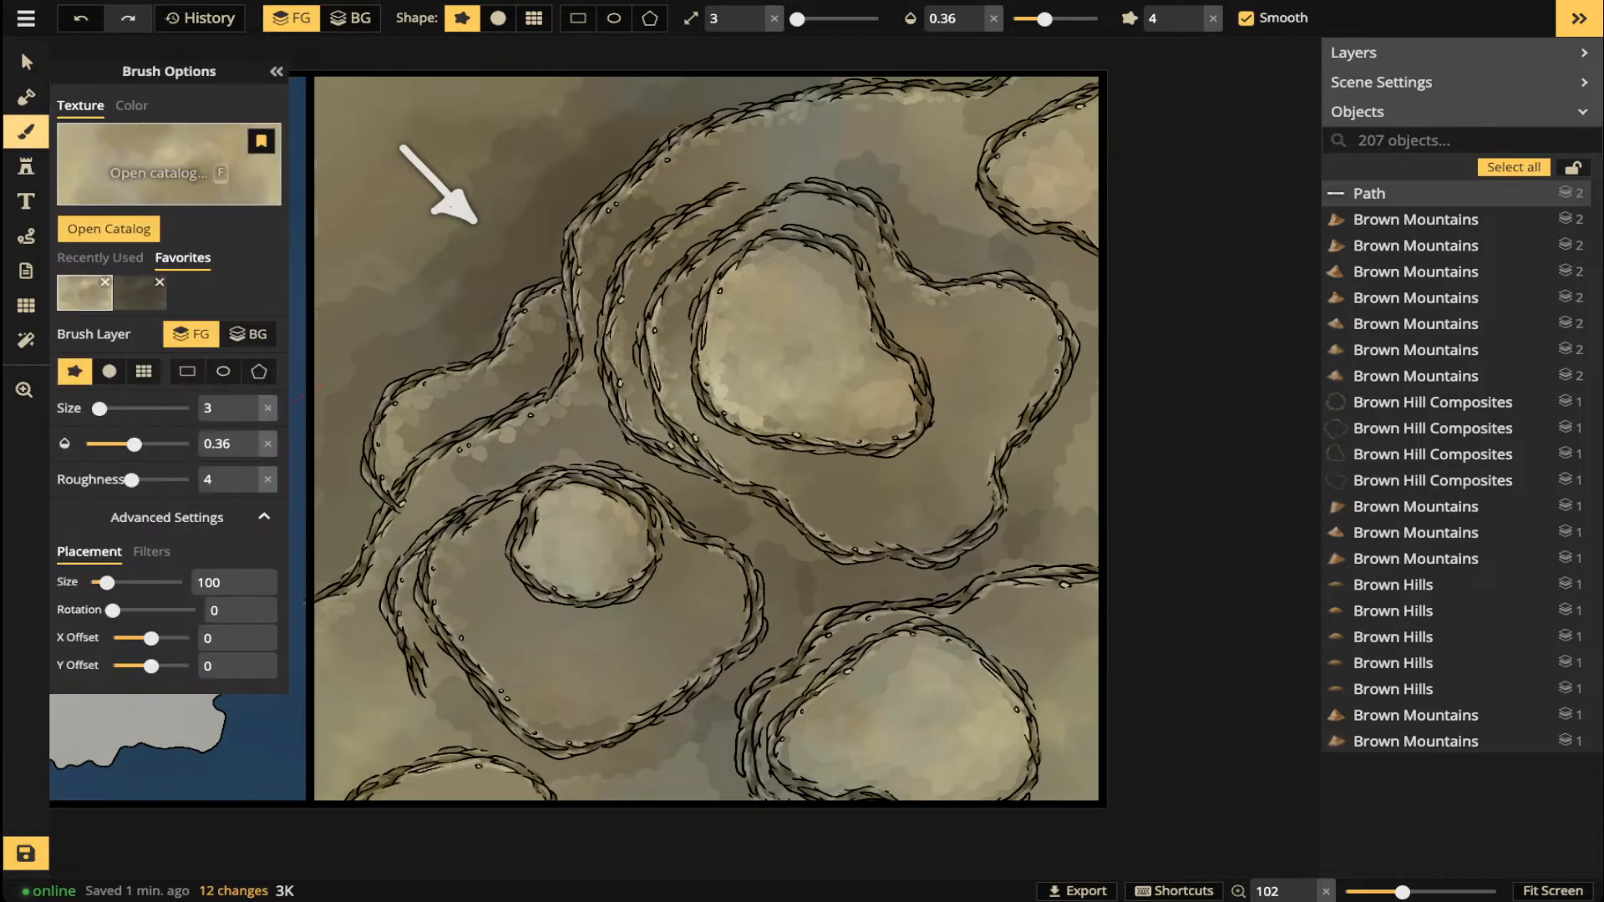
left_click(139, 292)
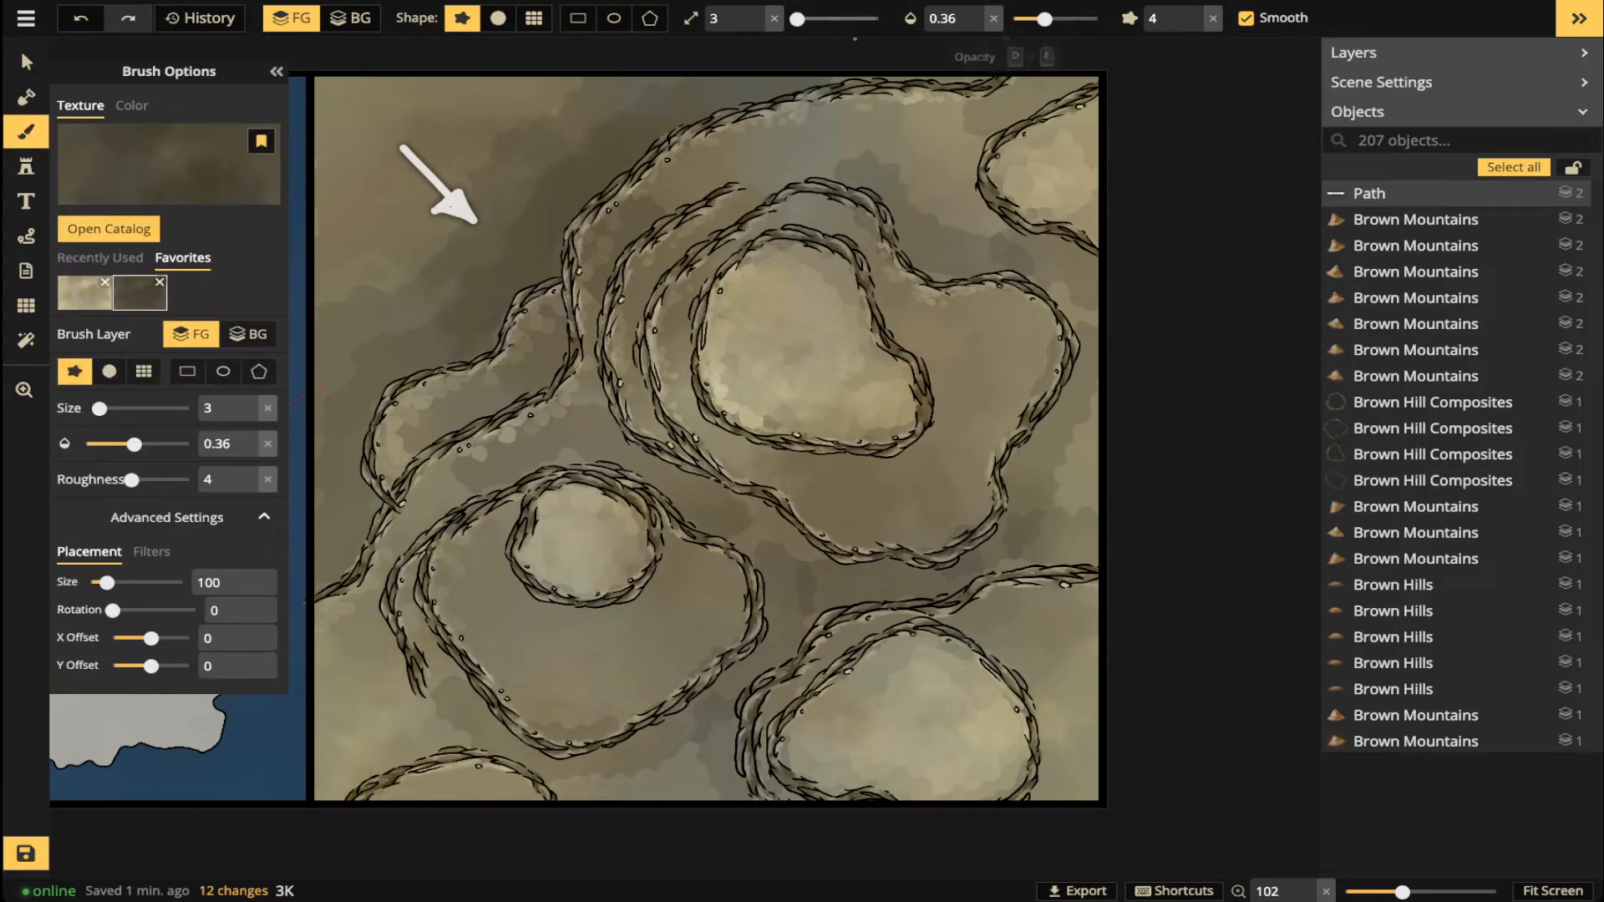
left_click_drag(797, 19, 838, 18)
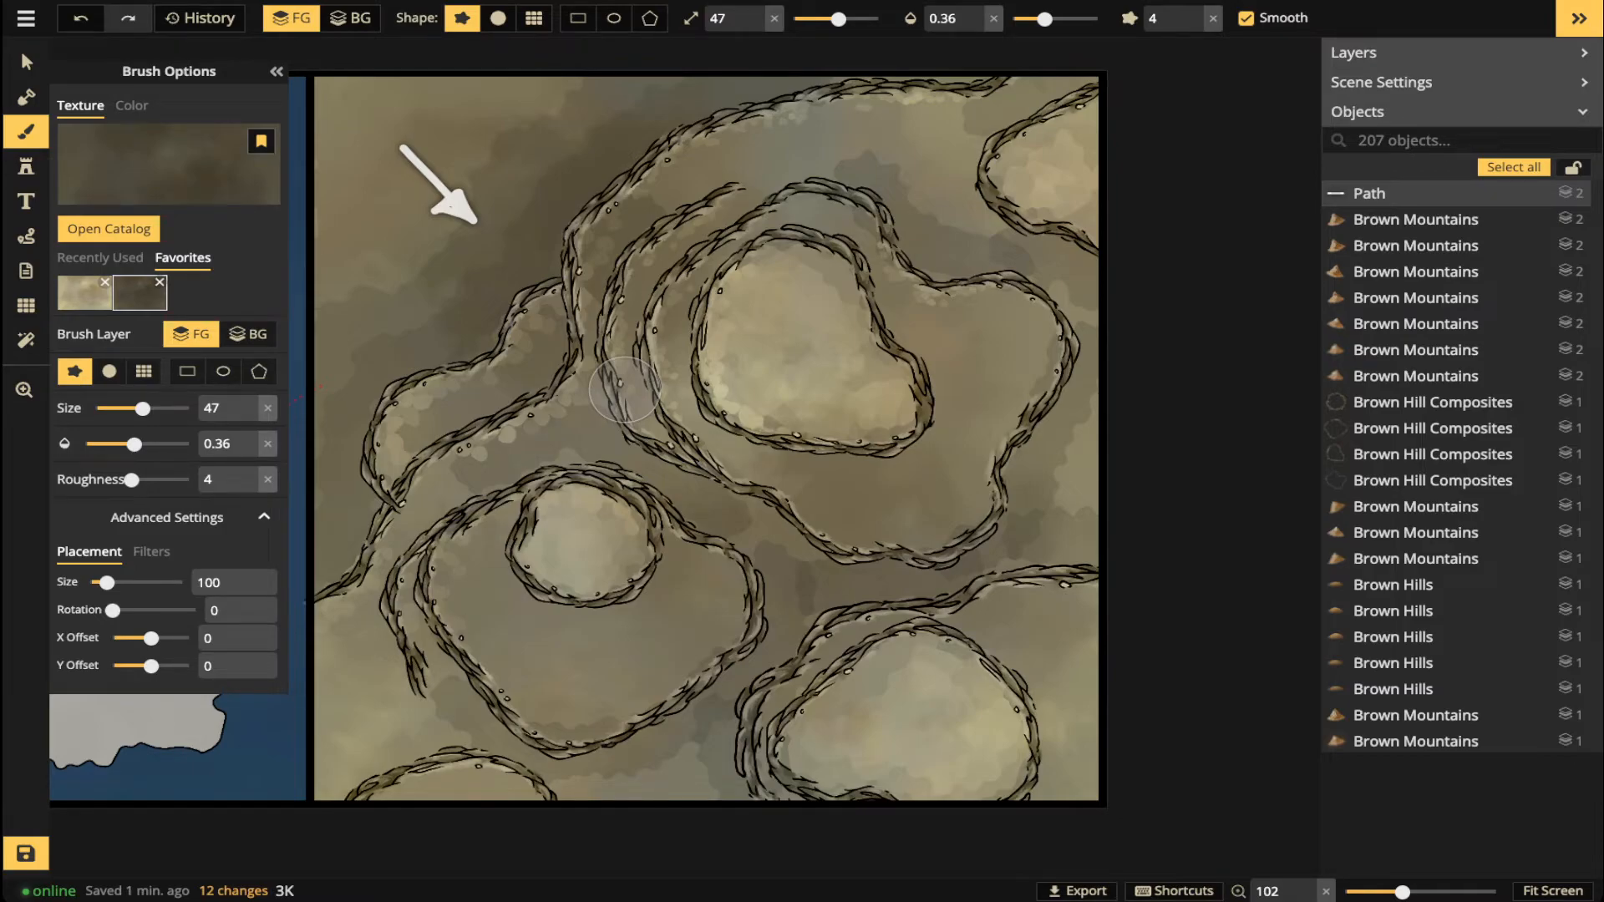
scroll(625, 389, "down", 3)
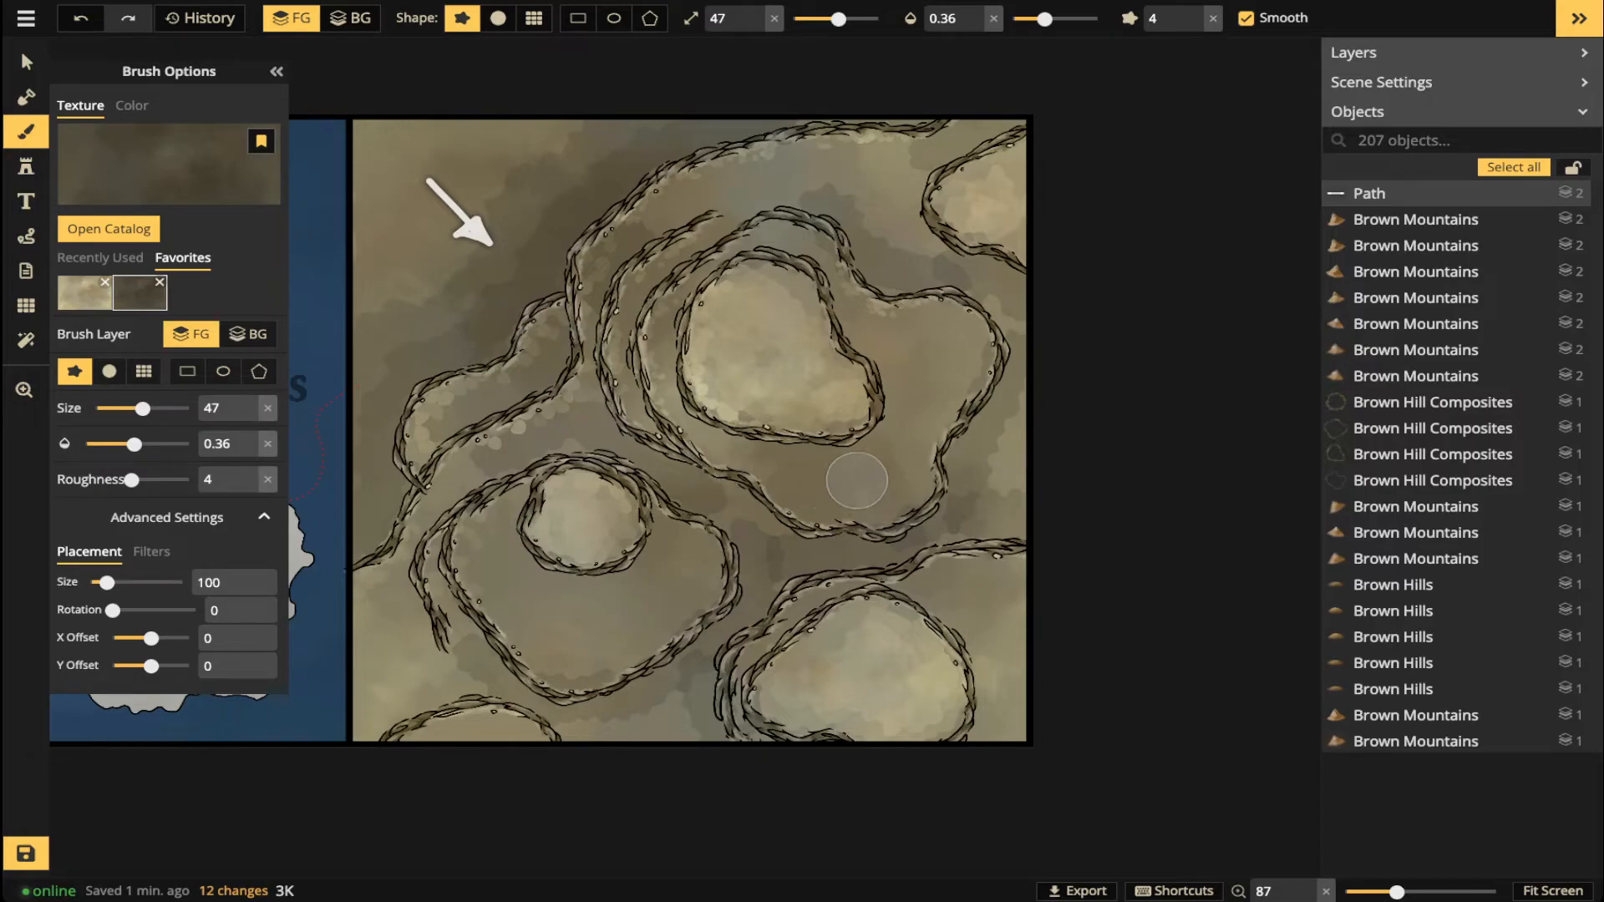
left_click(862, 476)
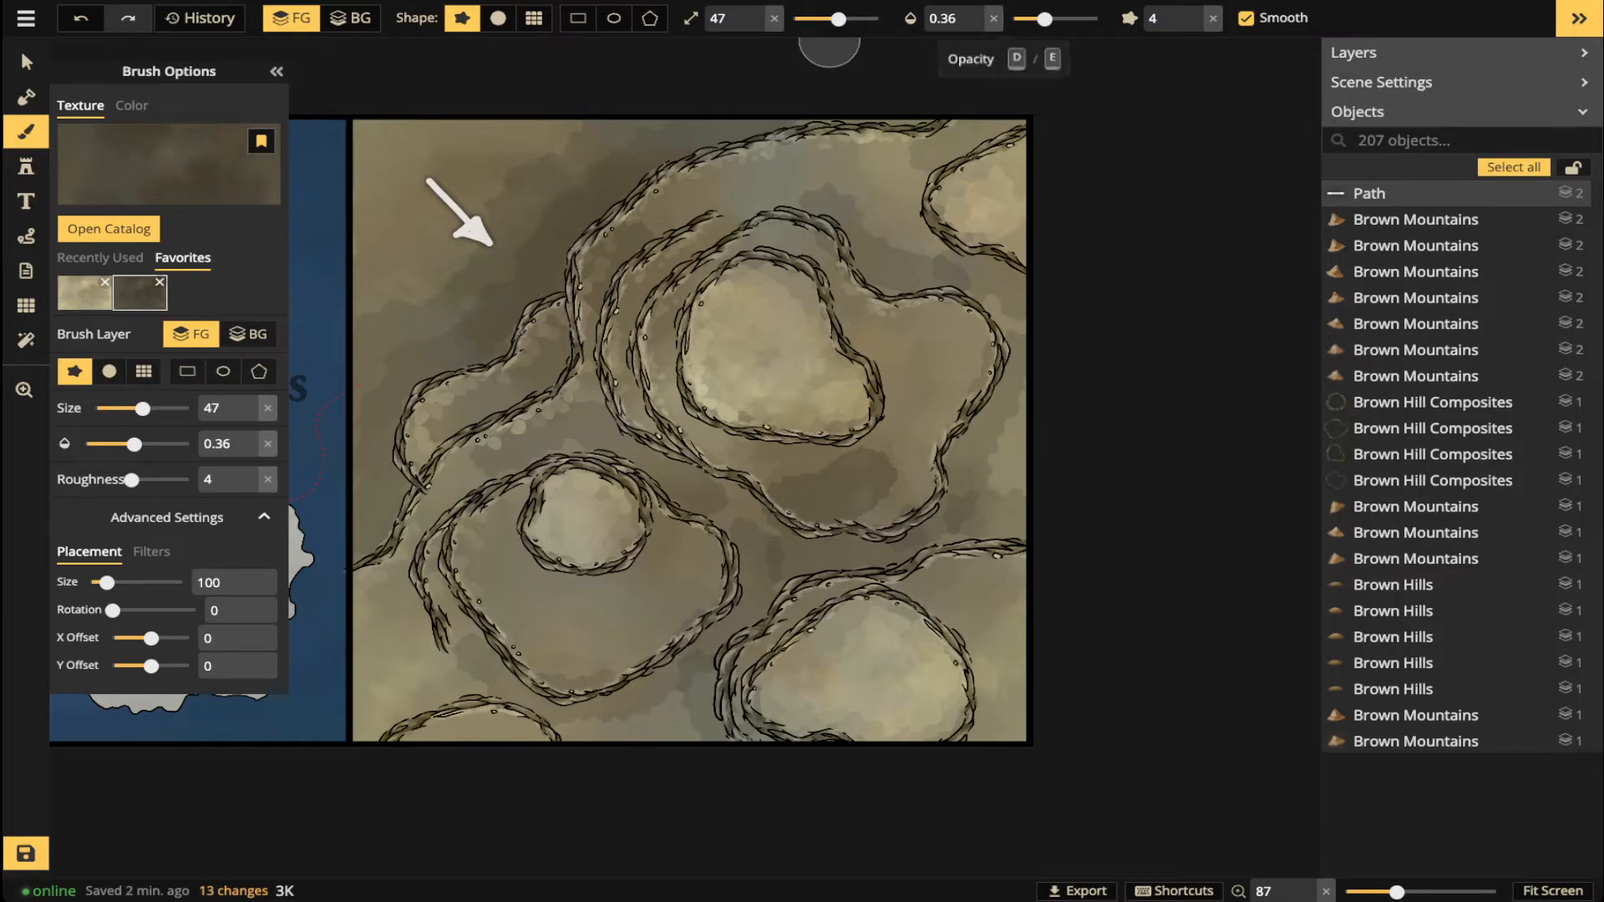
- Raise the brush opacity to 0.4 and undo the dark dab on the central hill
left_click(974, 13)
left_click(973, 13)
left_click(974, 12)
left_click(974, 13)
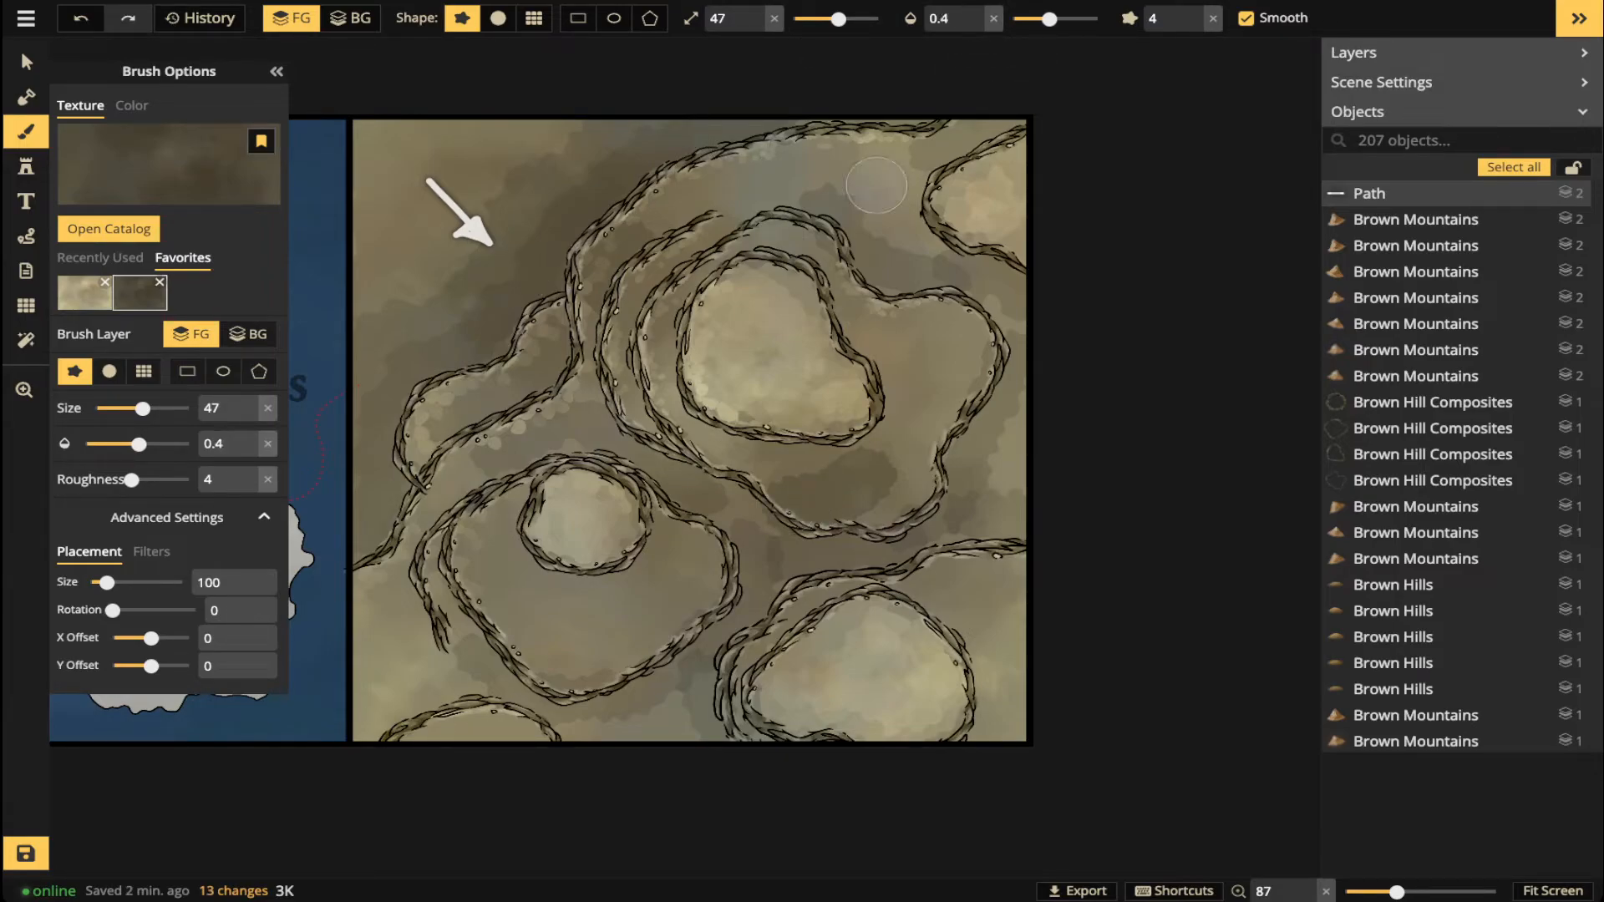
key("ctrl+z")
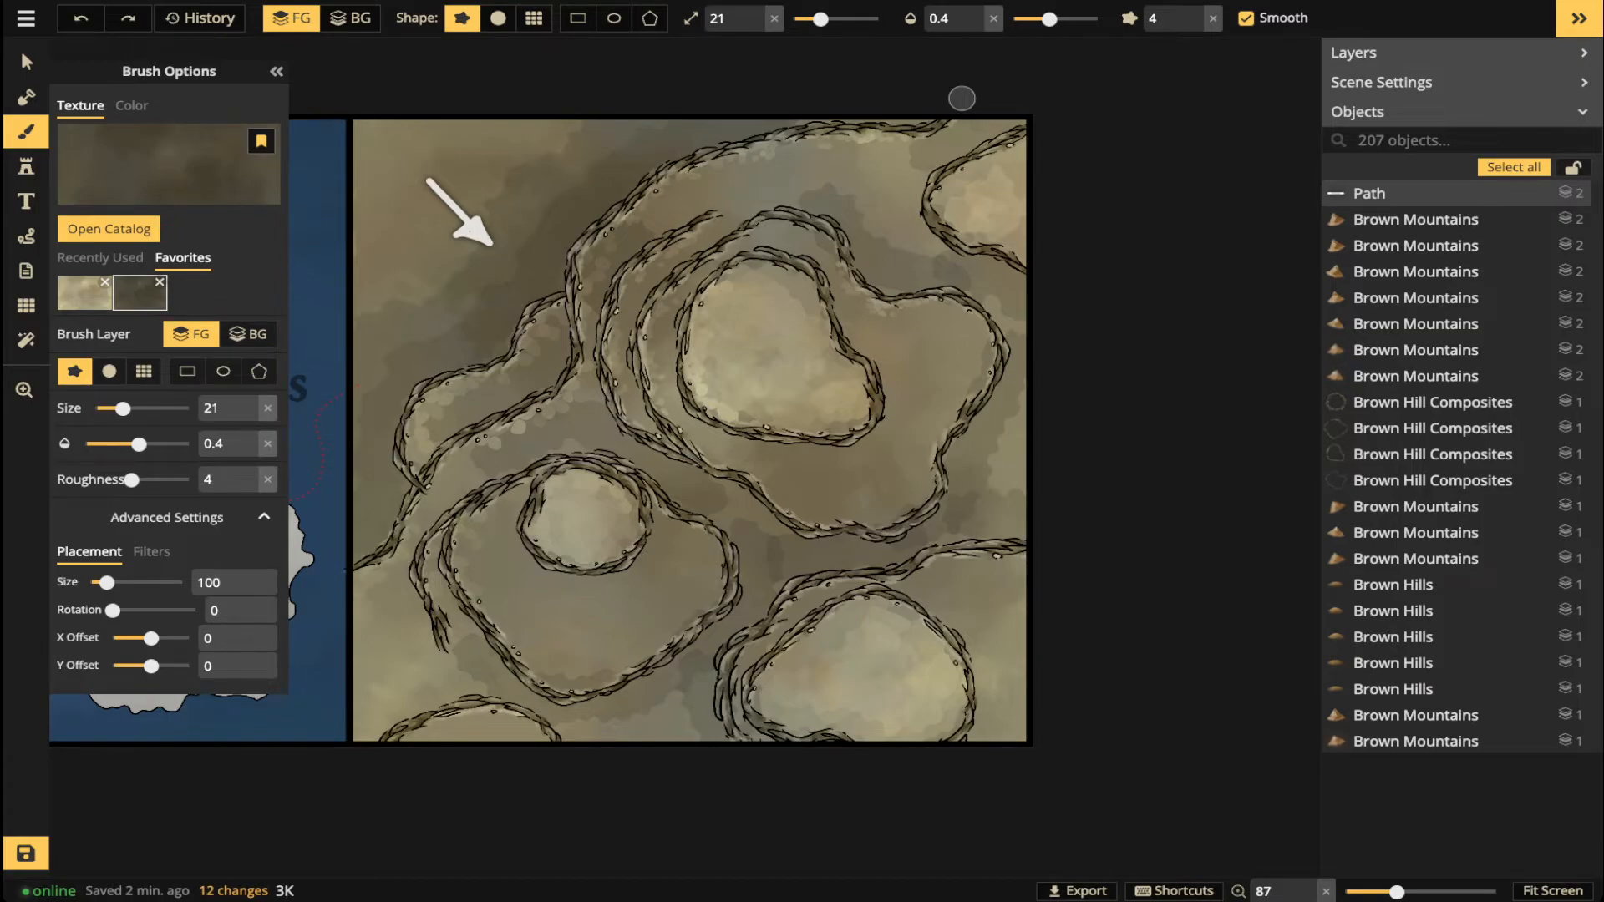
- Set the brush to size 10 and opacity 0.53, and dab dark shading just outside the northwest ridge
left_click(805, 18)
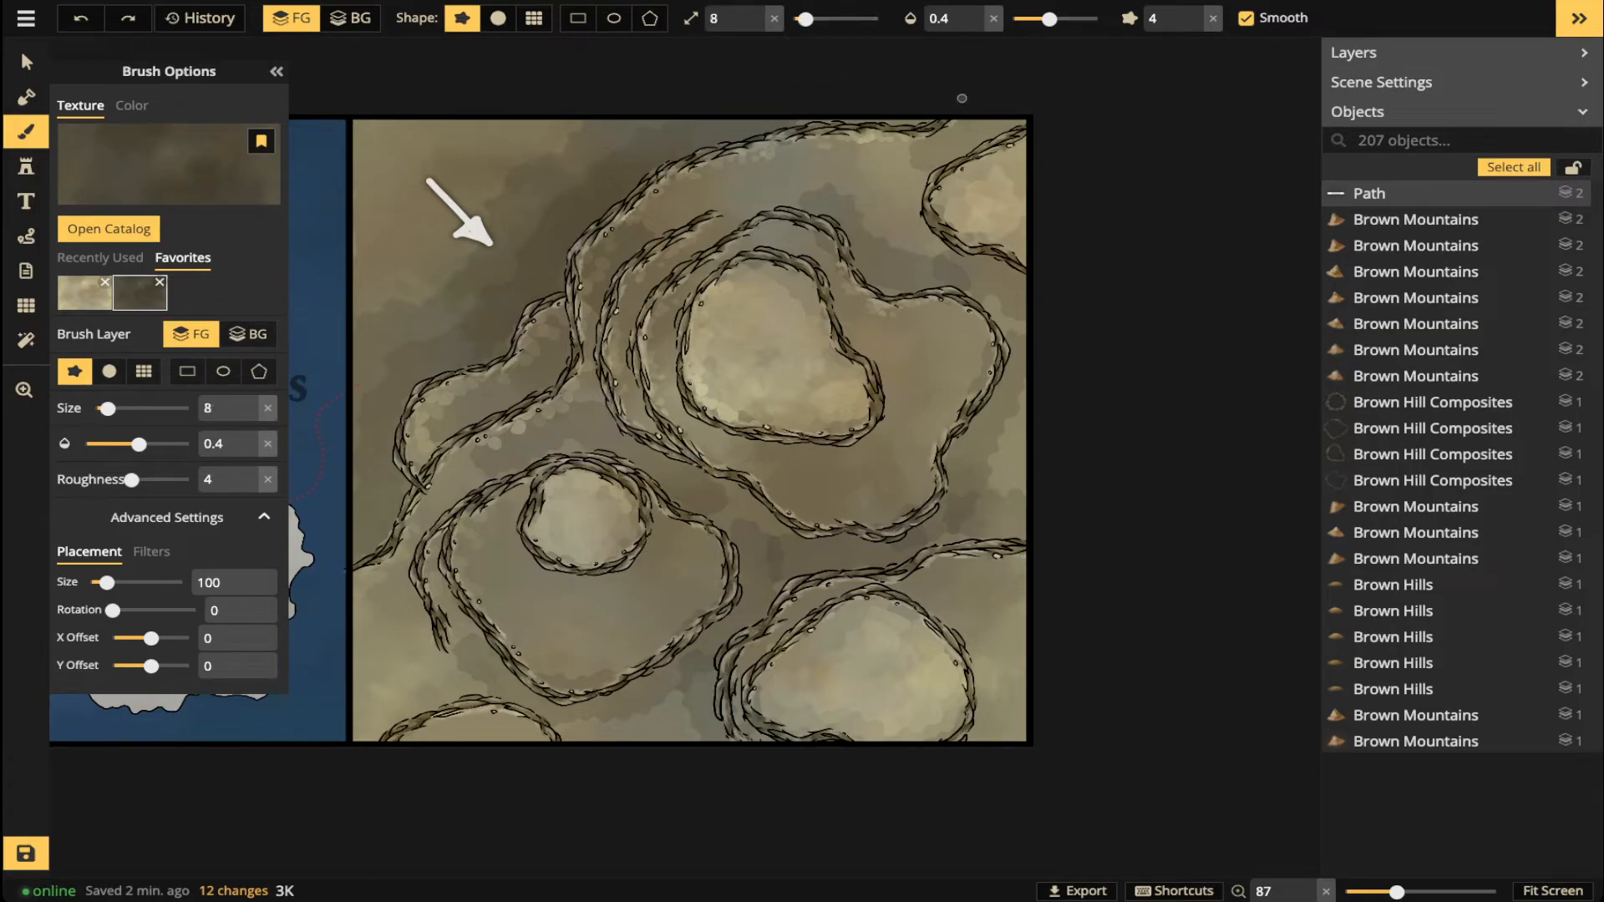
left_click_drag(1050, 19, 1062, 19)
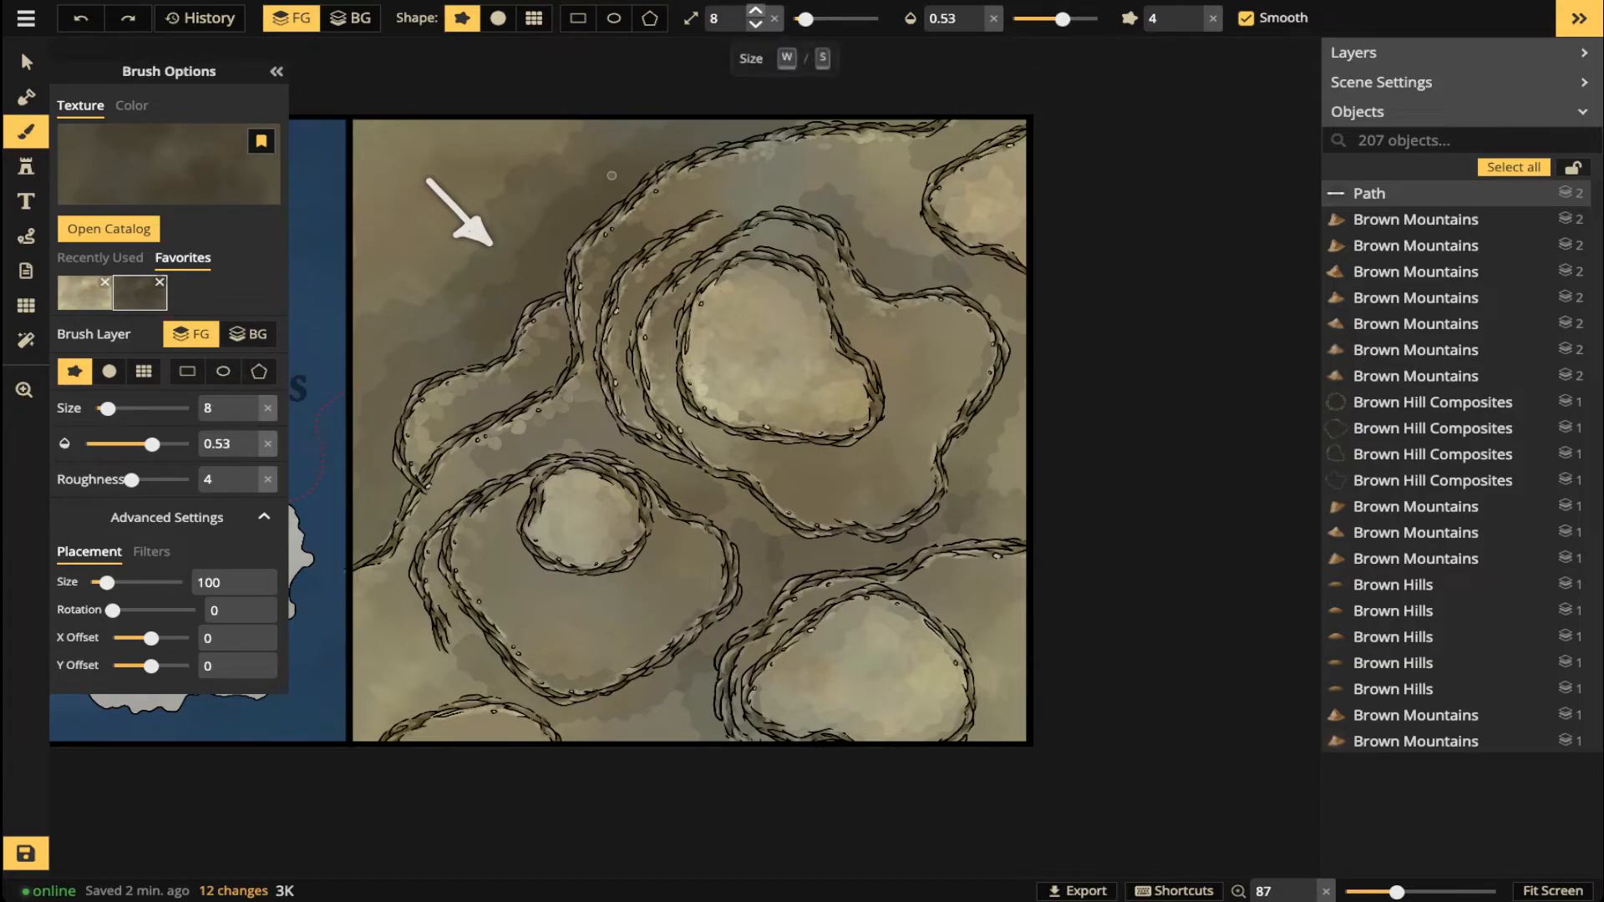
left_click(755, 11)
left_click(755, 11)
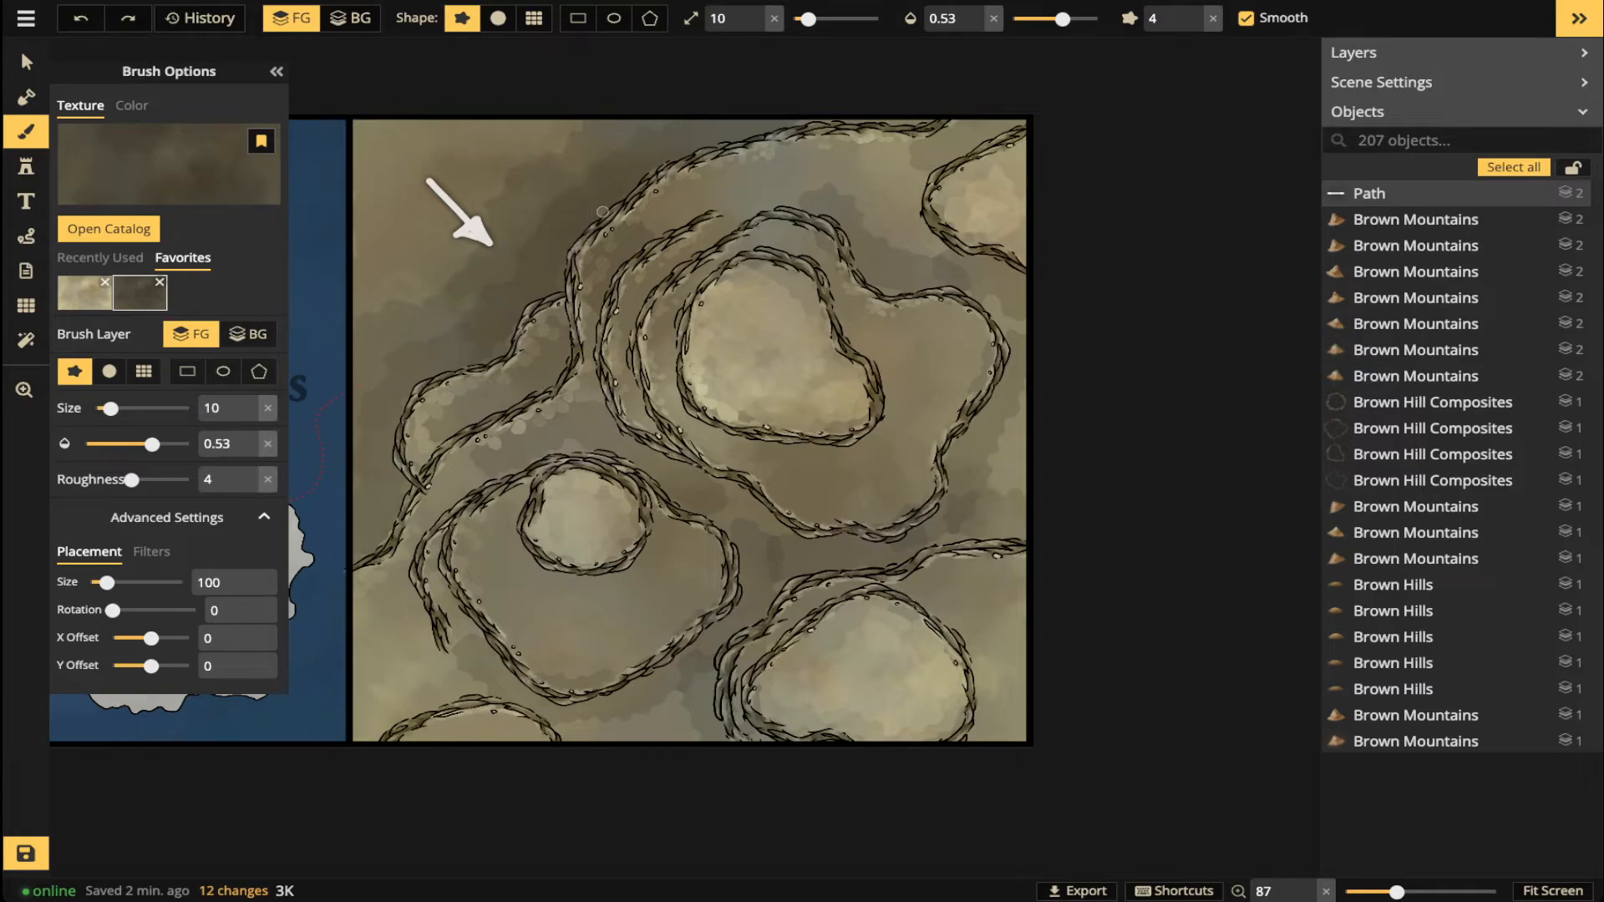
left_click(573, 234)
- Raise the brush opacity to 1 and paint dark shading outside the northwest ridge's bend, southeast of the arrow
key("0")
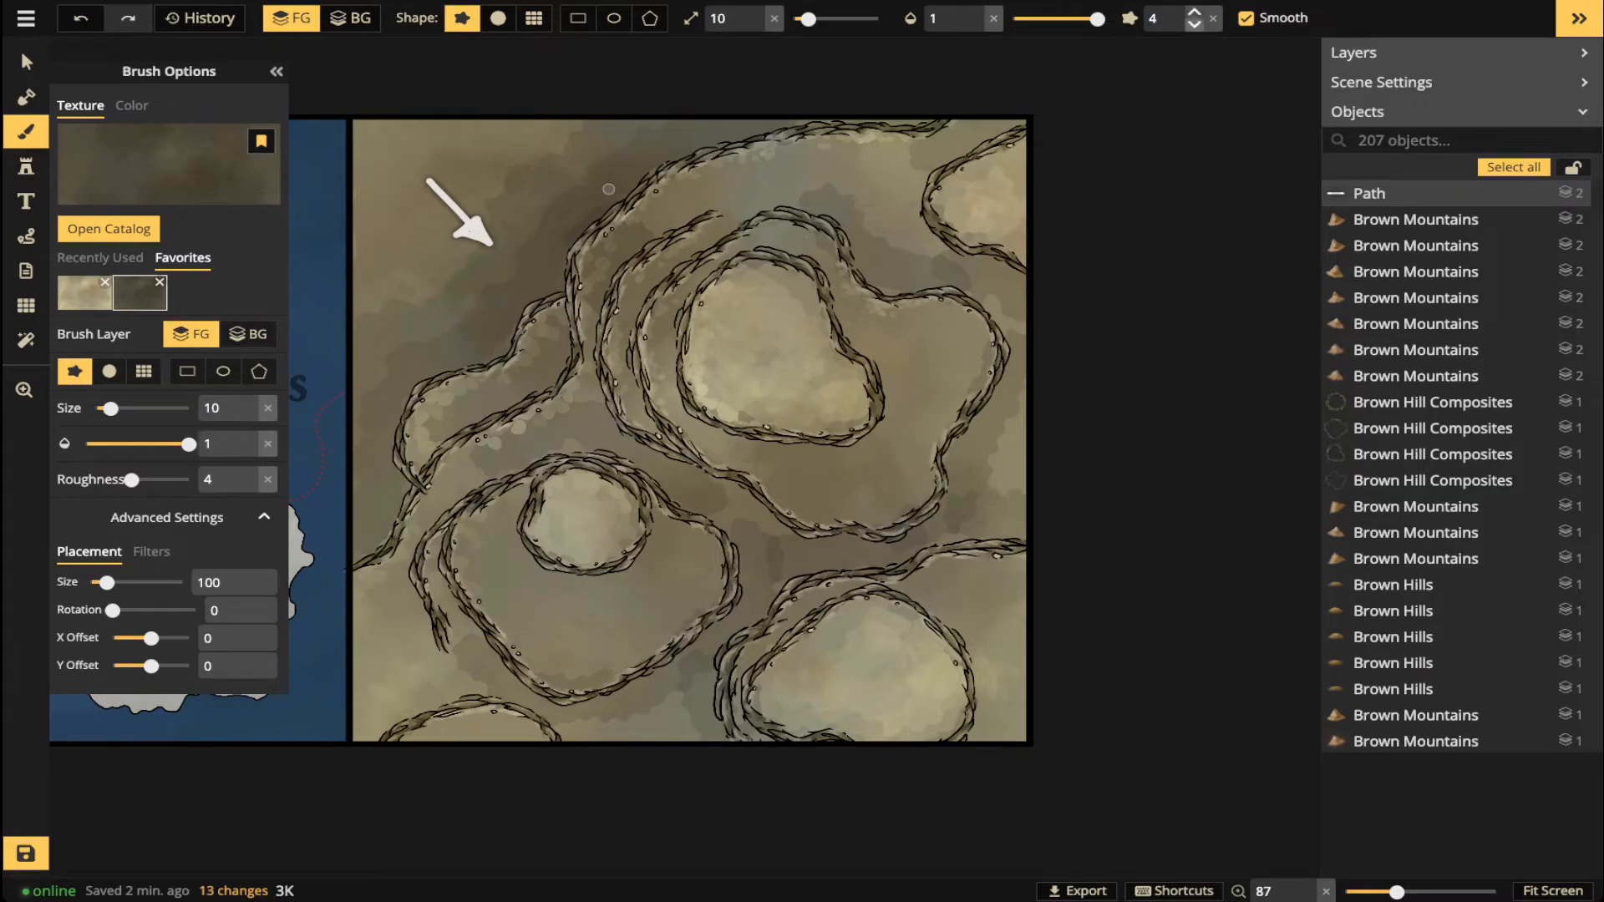
scroll(576, 226, "up", 3)
scroll(596, 223, "up", 5)
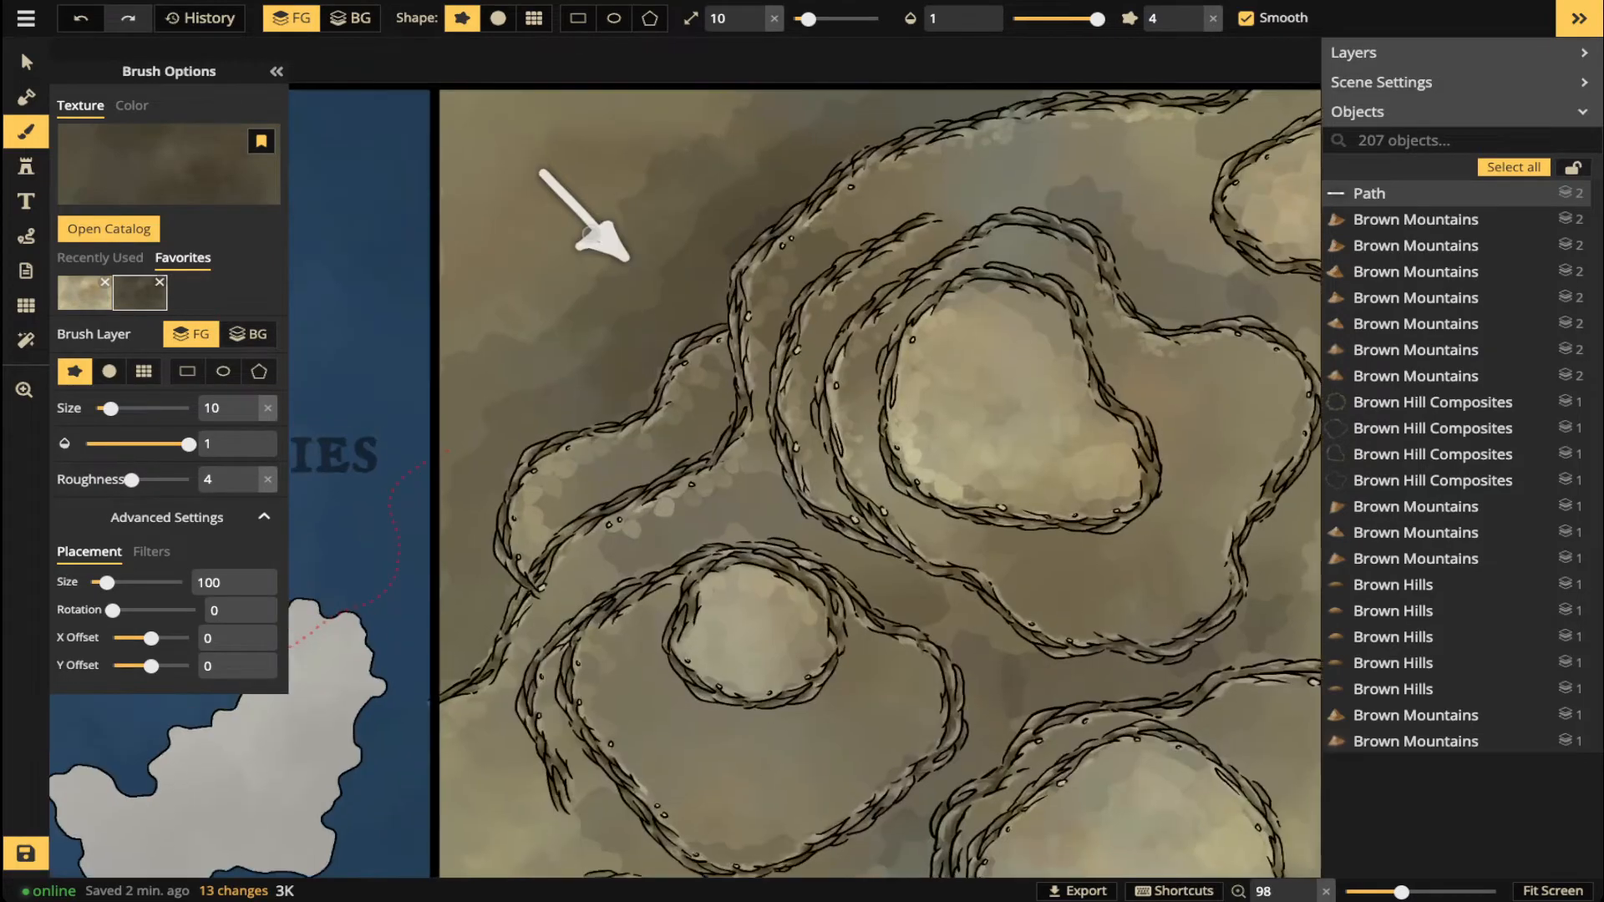
scroll(938, 863, "up", 2)
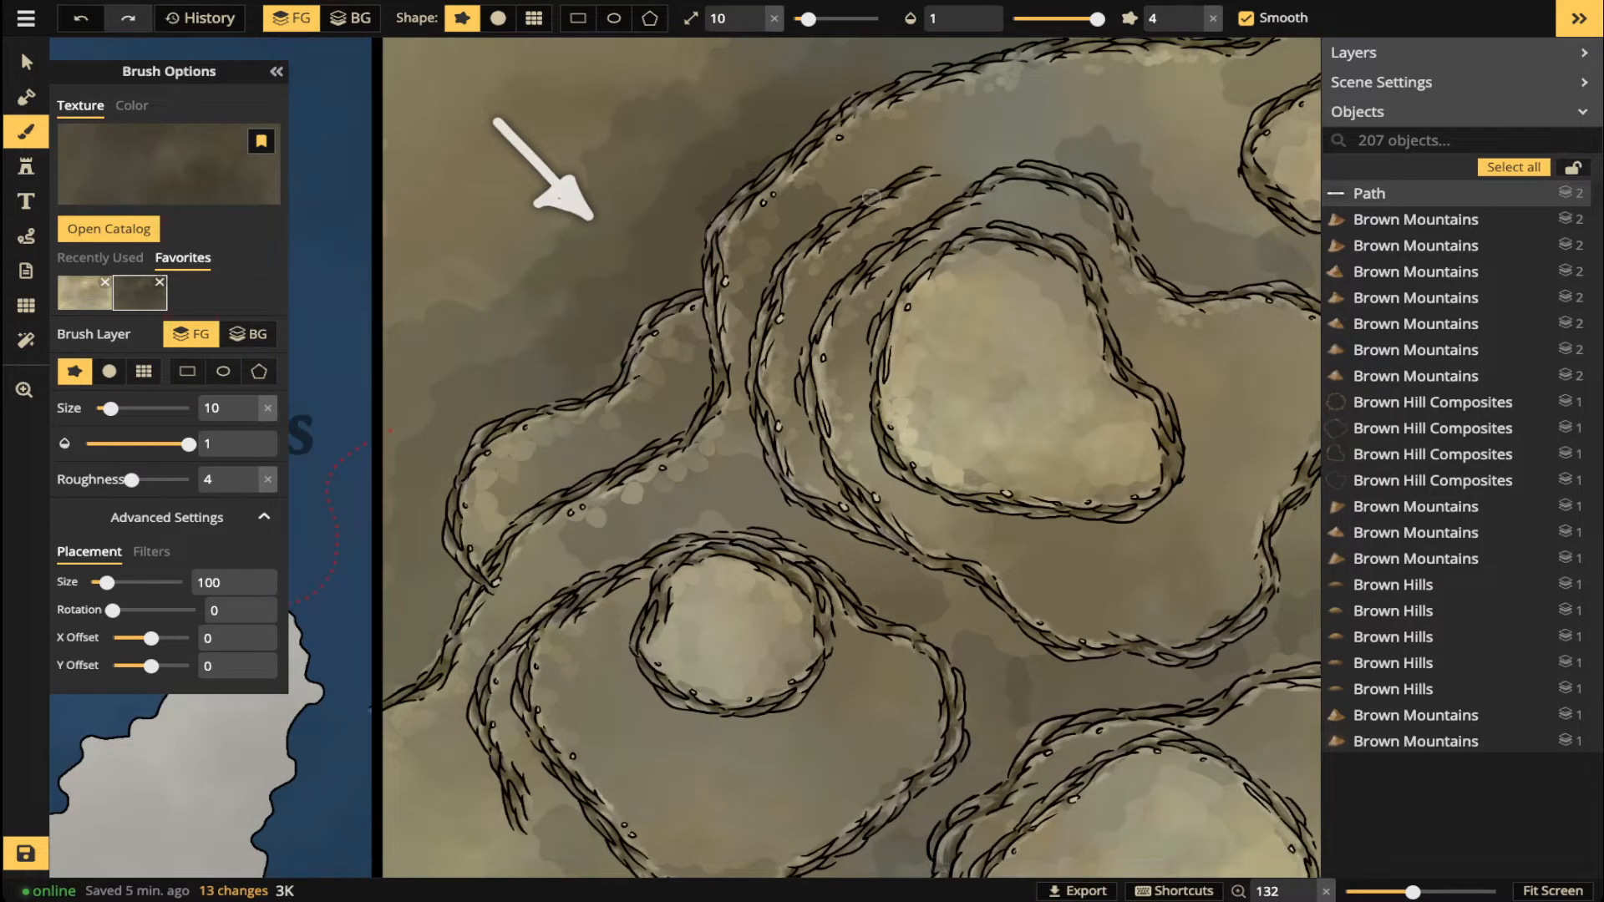
scroll(672, 272, "down", 1)
scroll(674, 268, "up", 1)
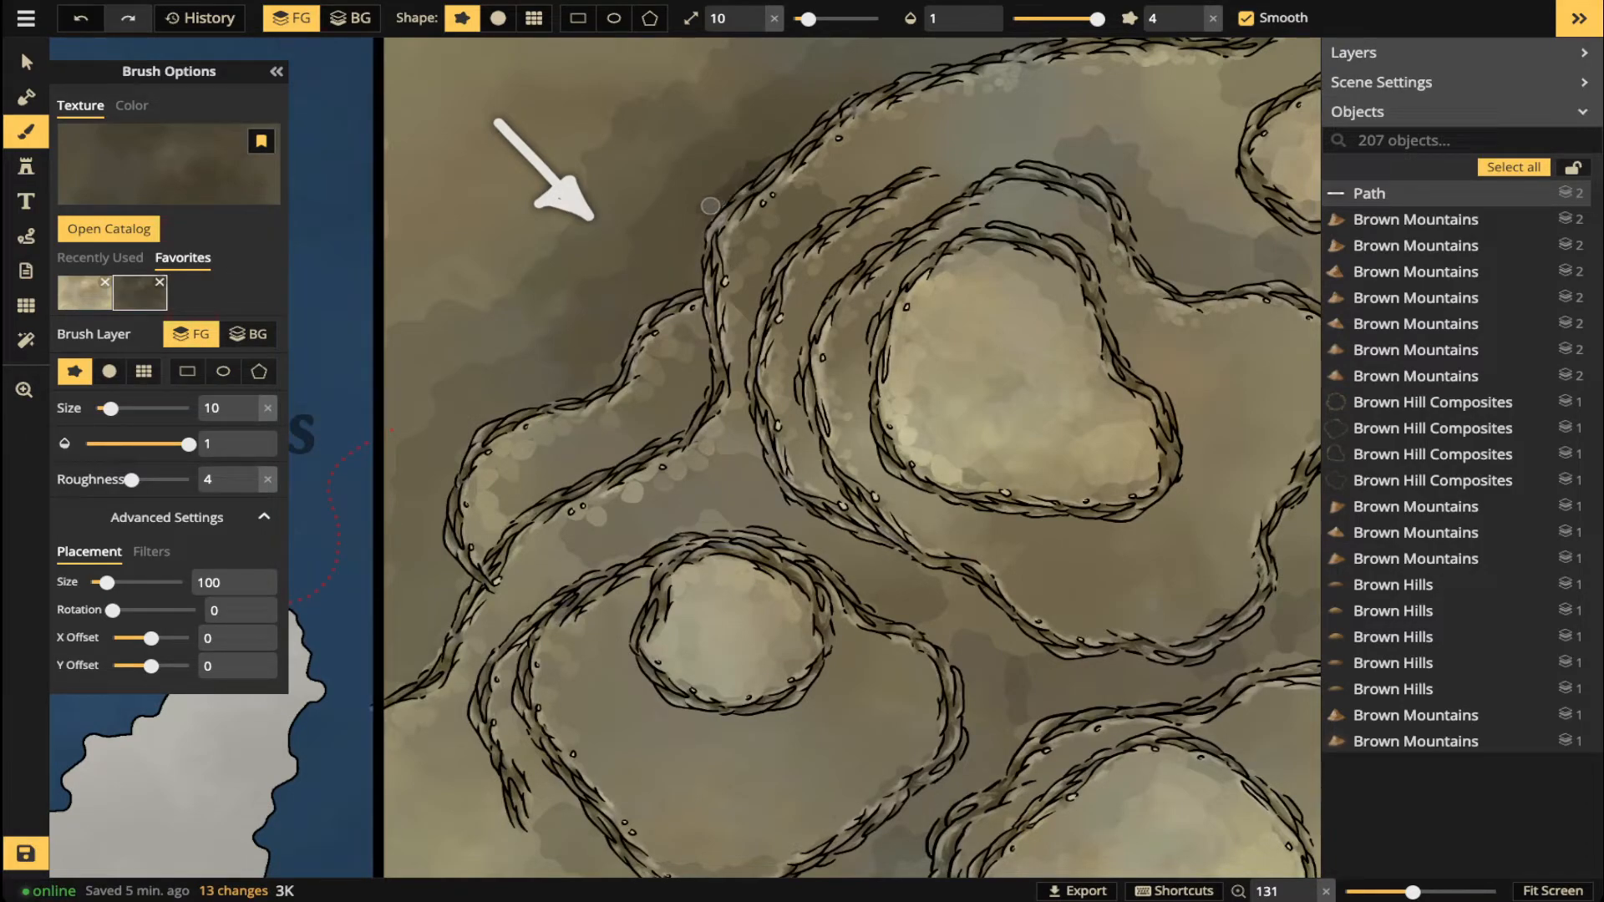
left_click_drag(706, 212, 695, 239)
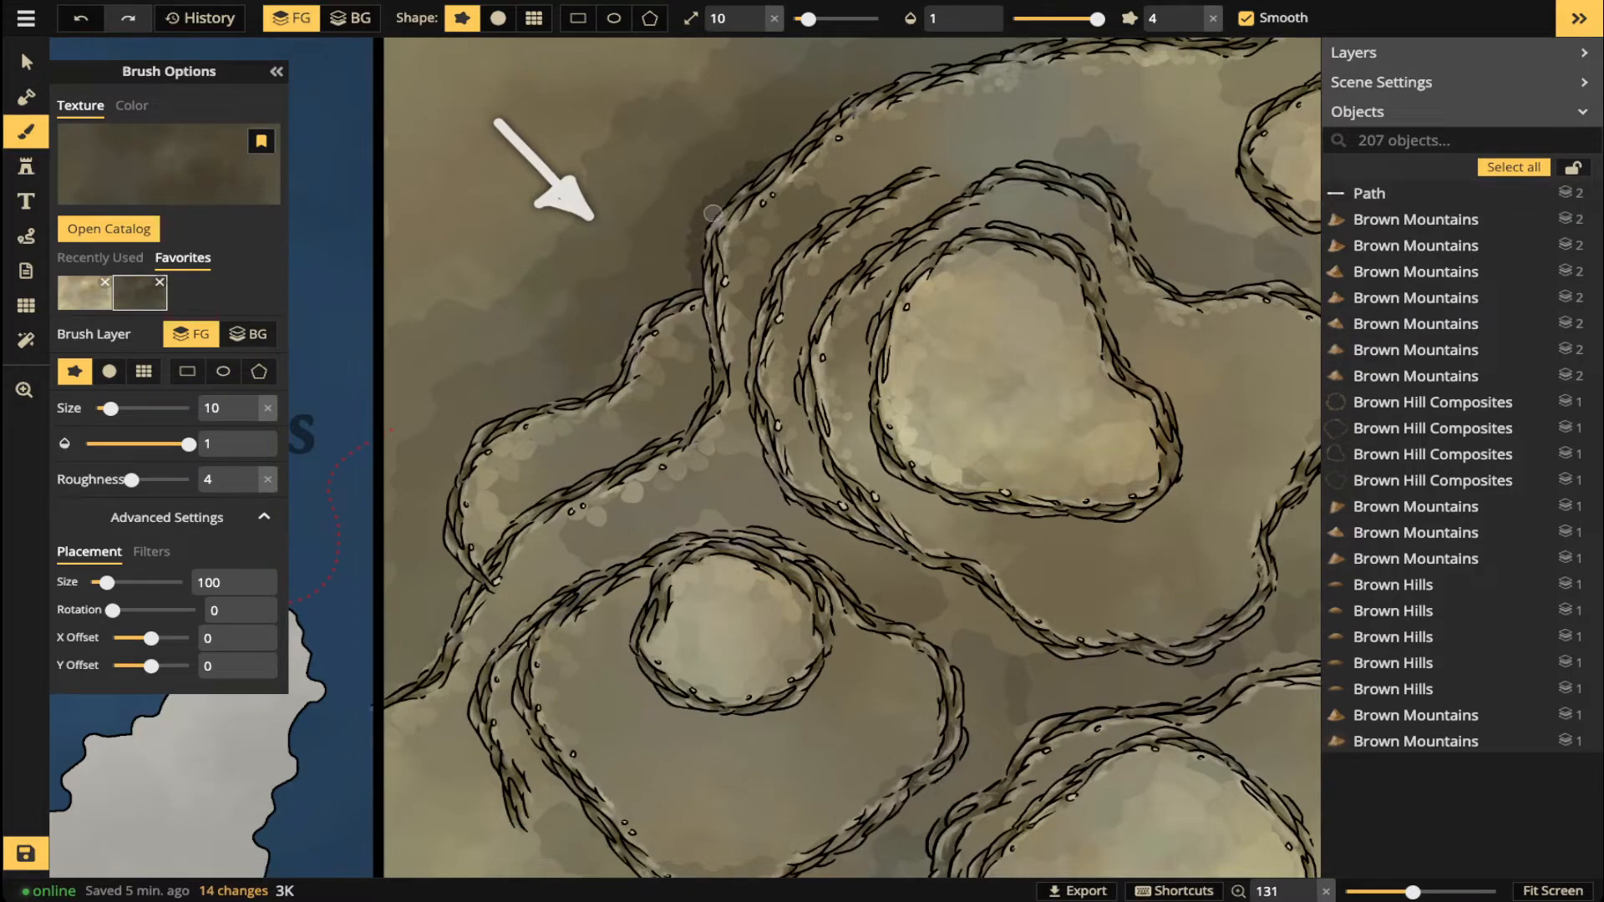
- Extend the dark shading along the outer northwest ridge, around the western lobe to the map's west edge and along its northern stretch
scroll(794, 236, "down", 1)
scroll(794, 236, "down", 2)
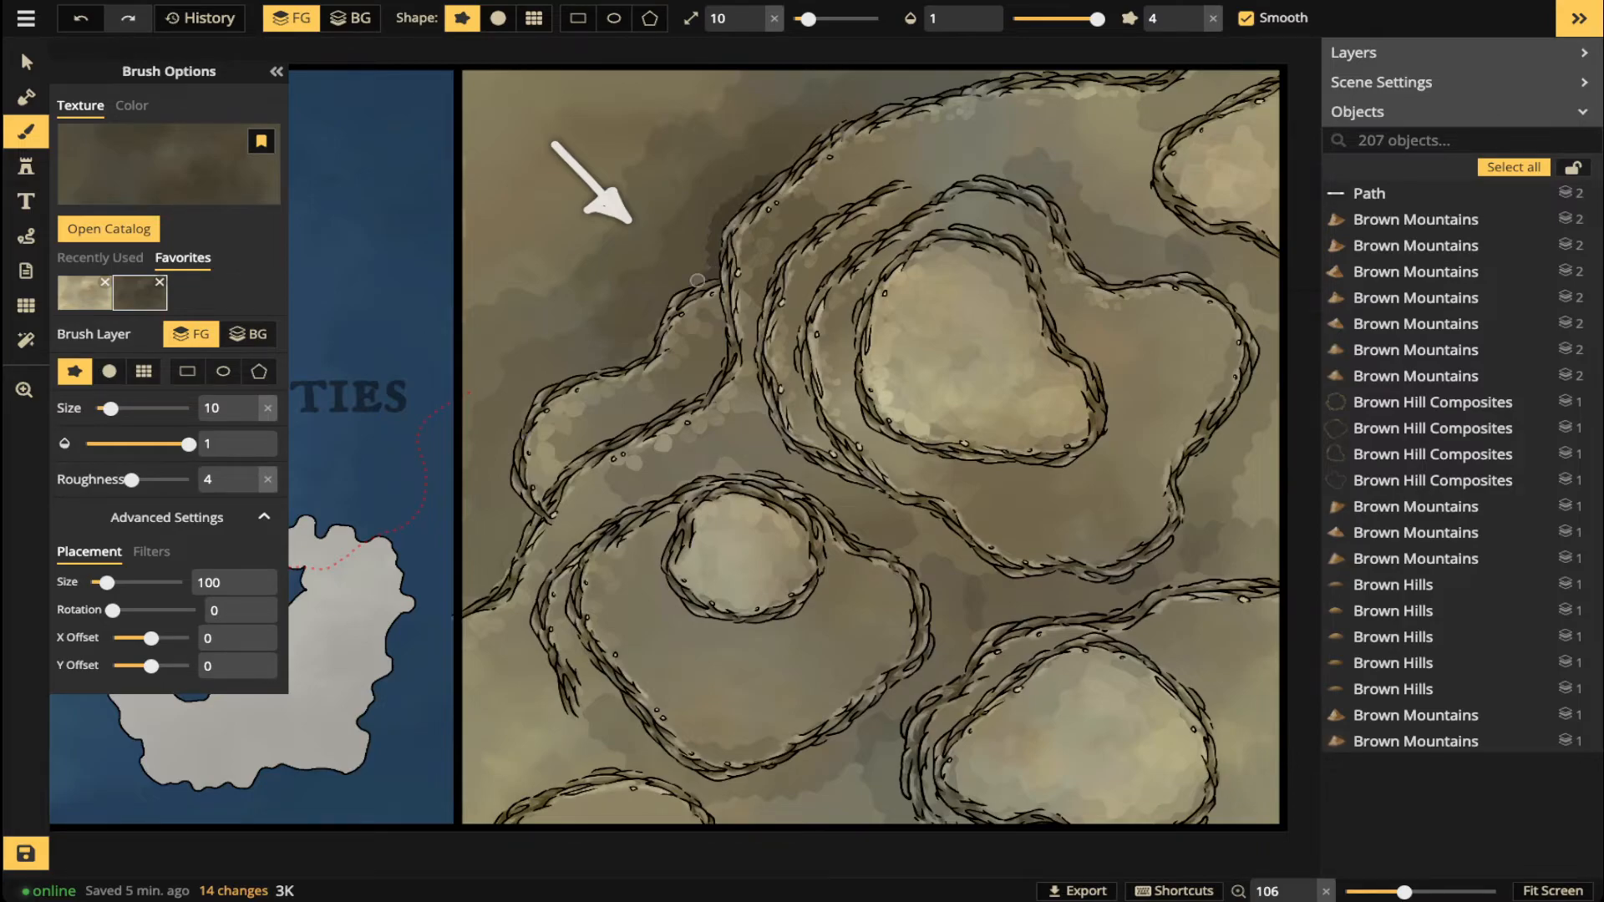
left_click(629, 358)
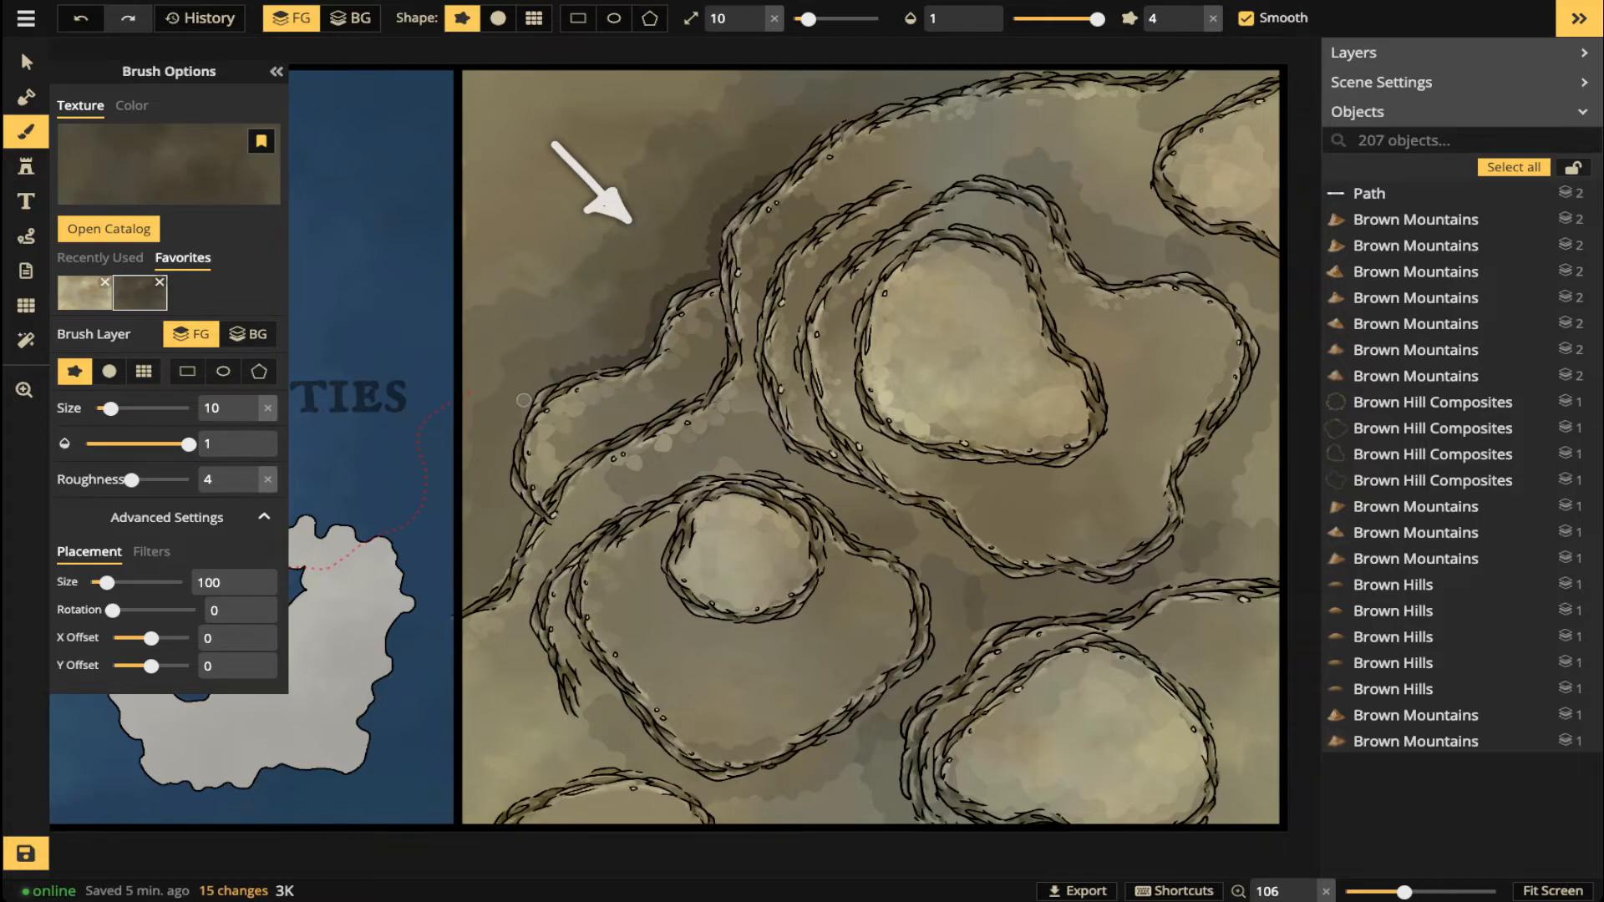
left_click_drag(504, 477, 531, 514)
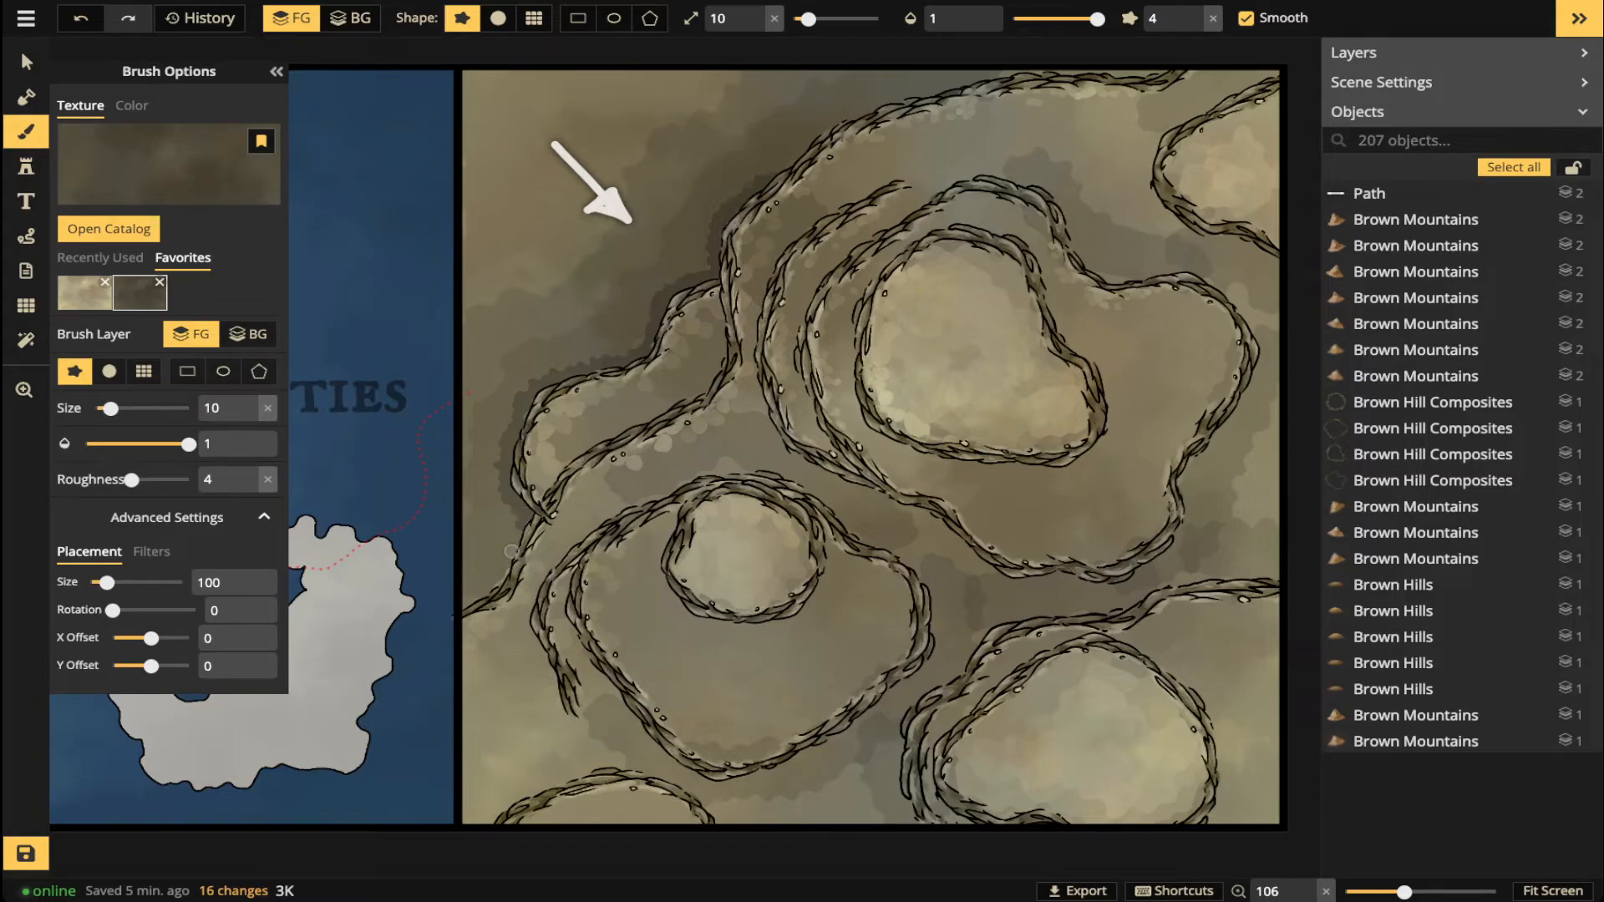
mouse_move(497, 576)
left_mouse_down()
mouse_move(478, 590)
mouse_move(464, 571)
left_mouse_up()
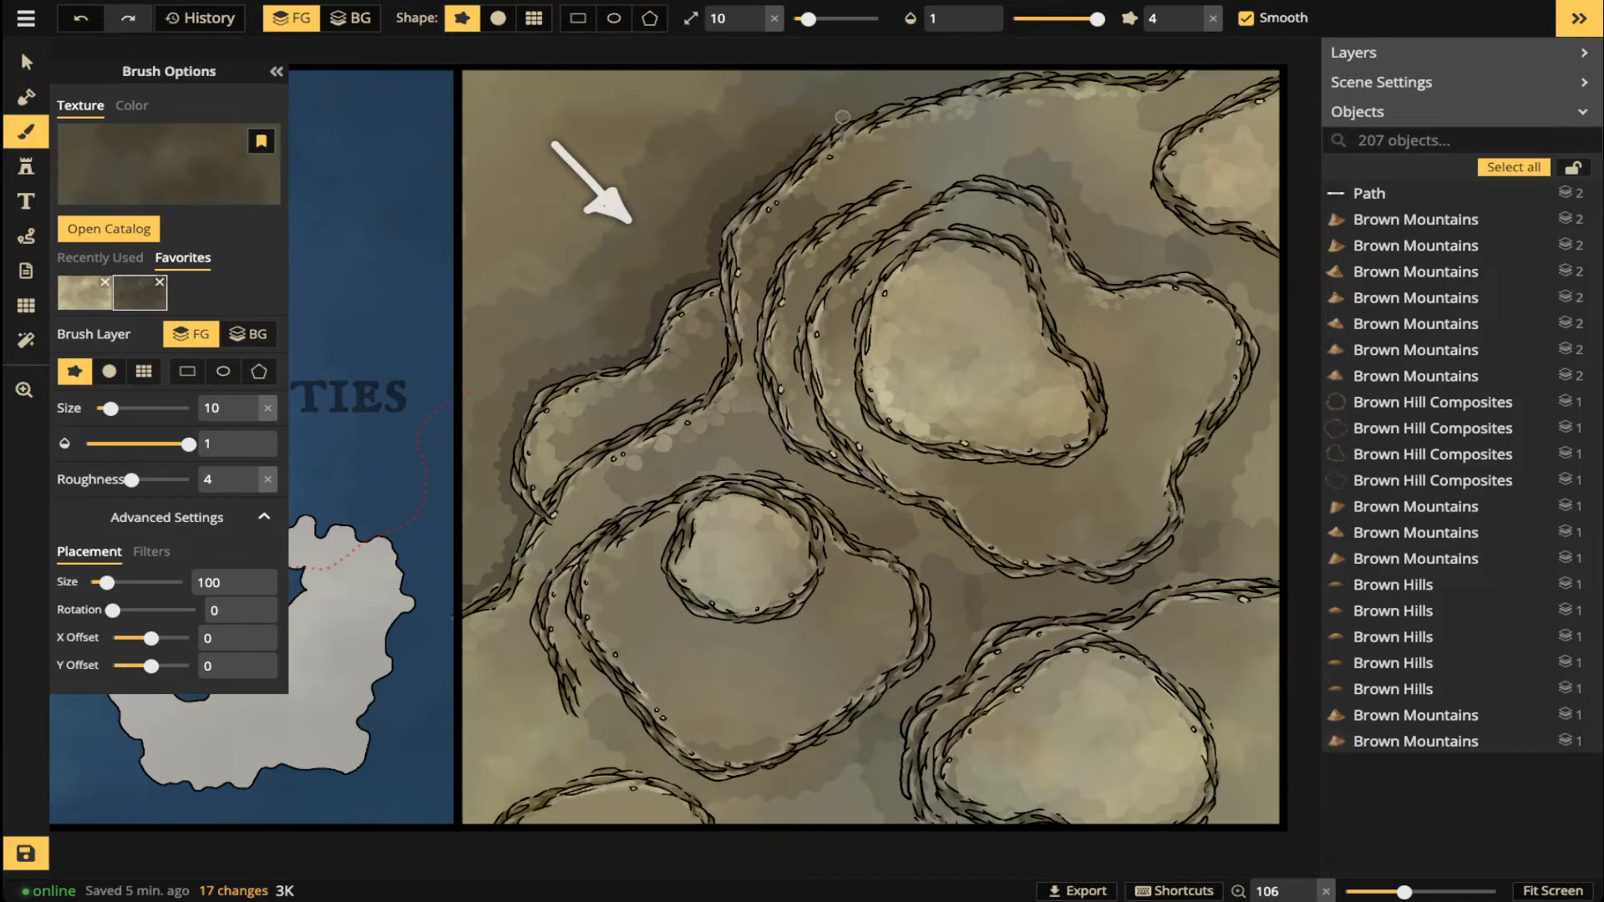
left_click_drag(906, 99, 1013, 55)
scroll(585, 304, "down", 3)
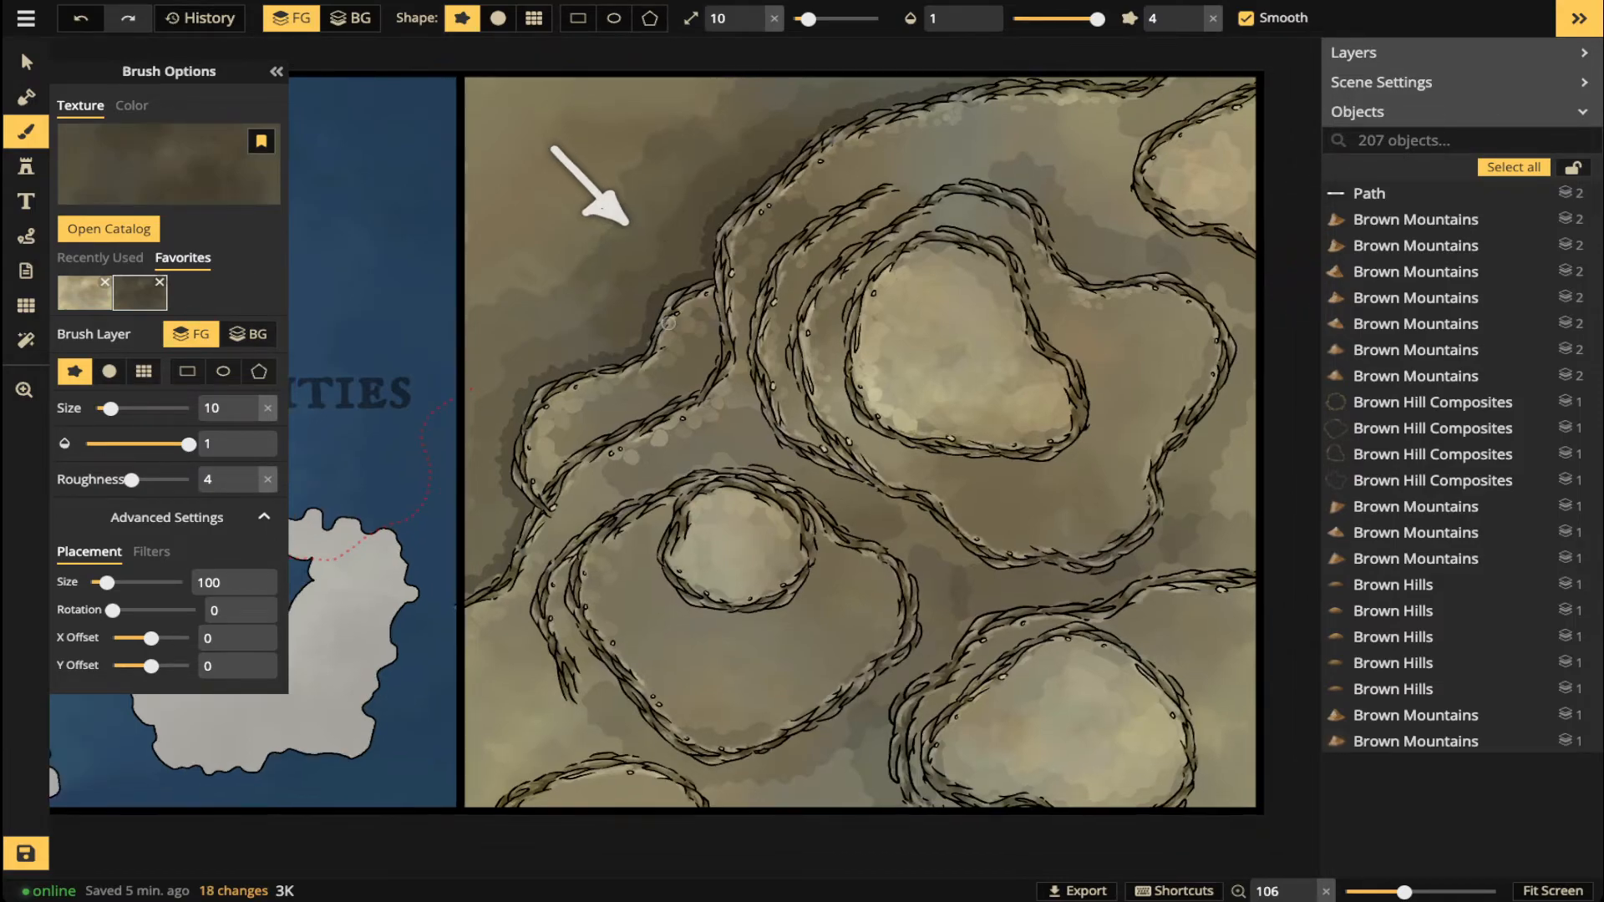
scroll(673, 322, "down", 2)
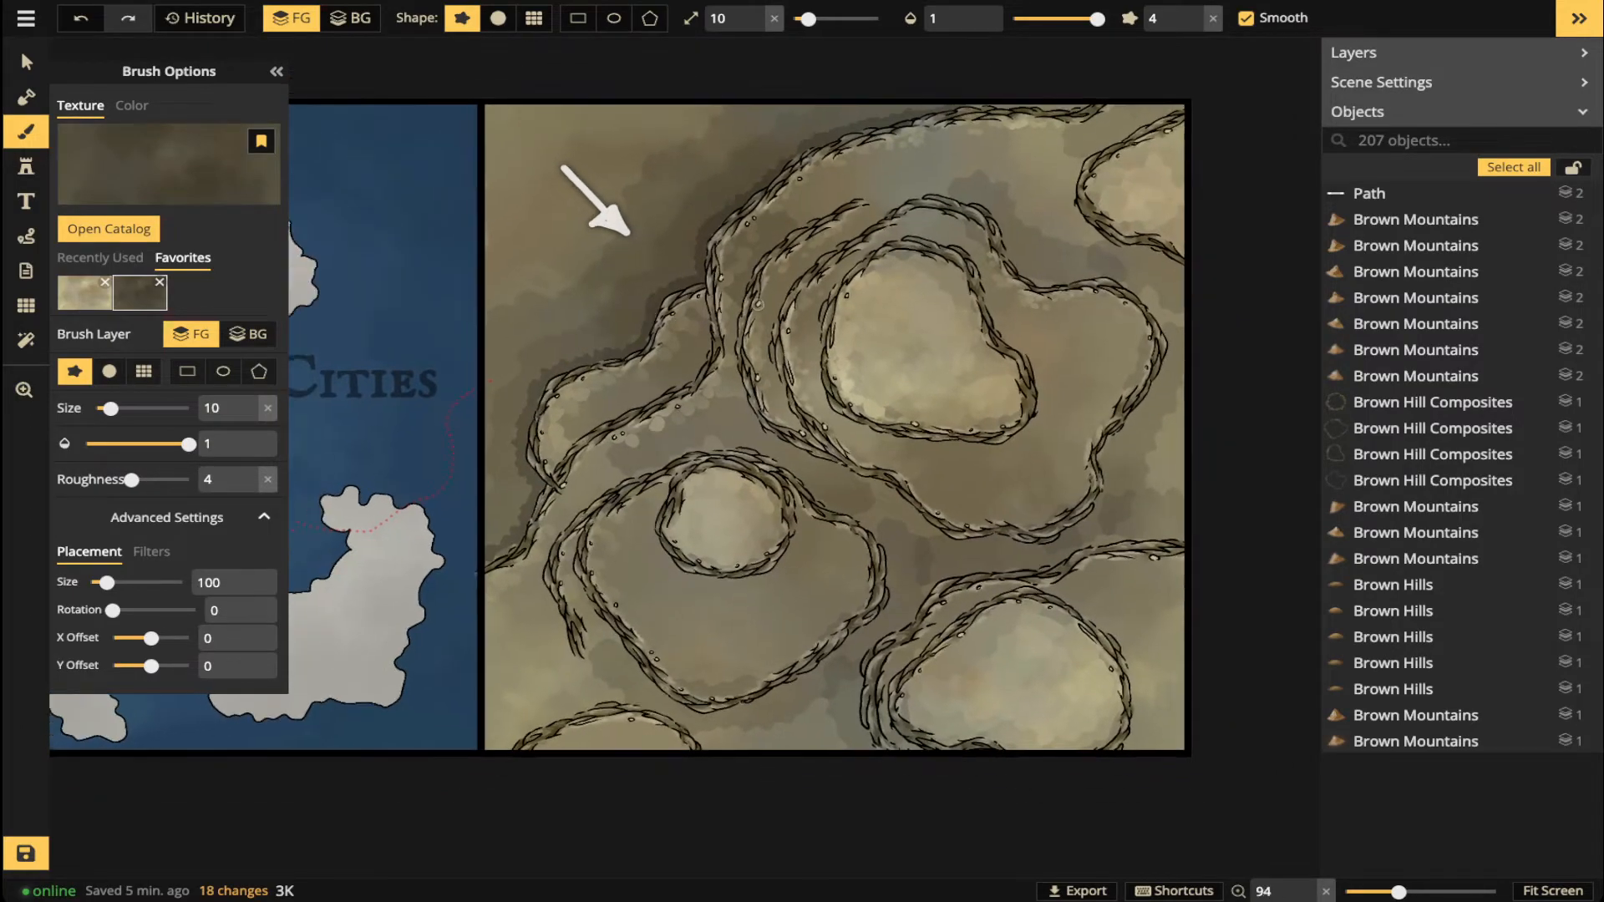
scroll(758, 304, "down", 2)
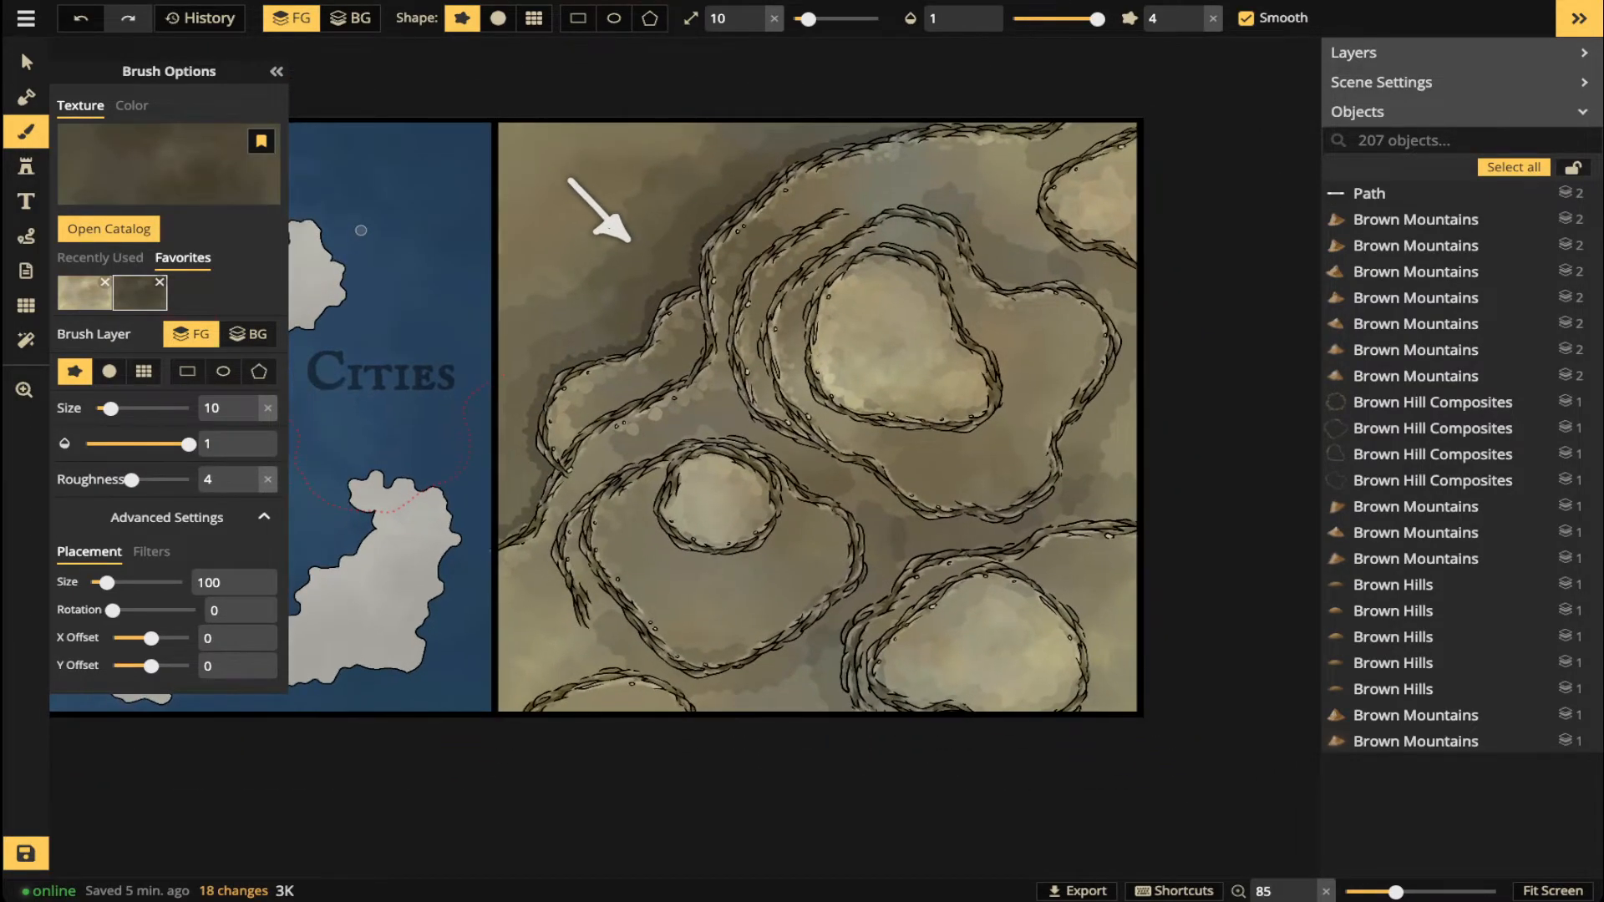
key("v")
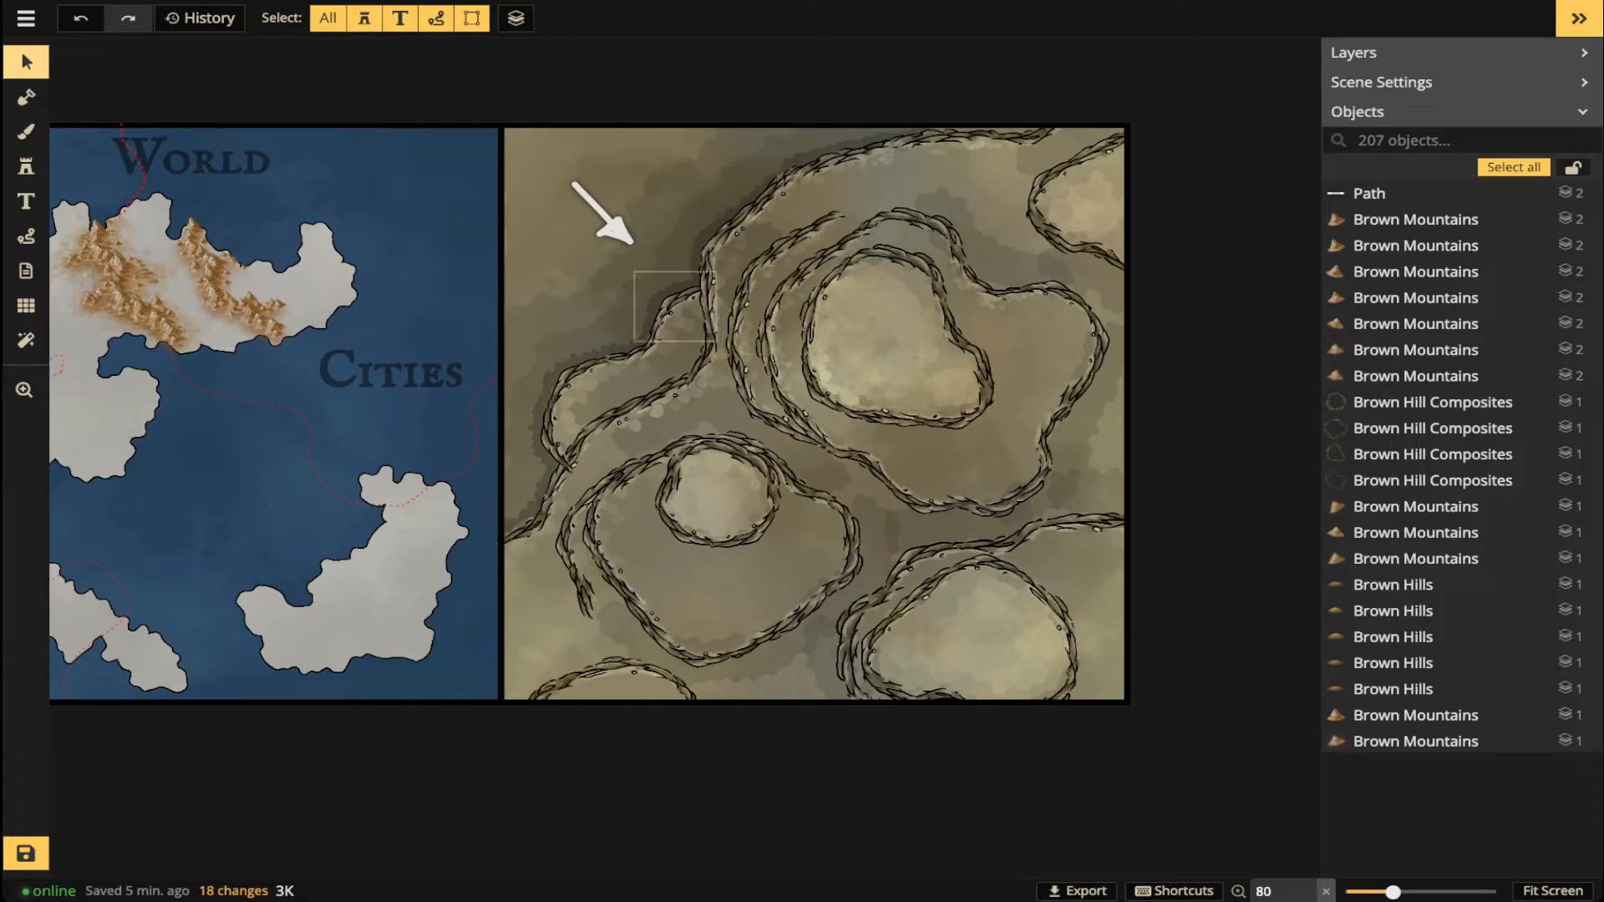
scroll(606, 354, "up", 3)
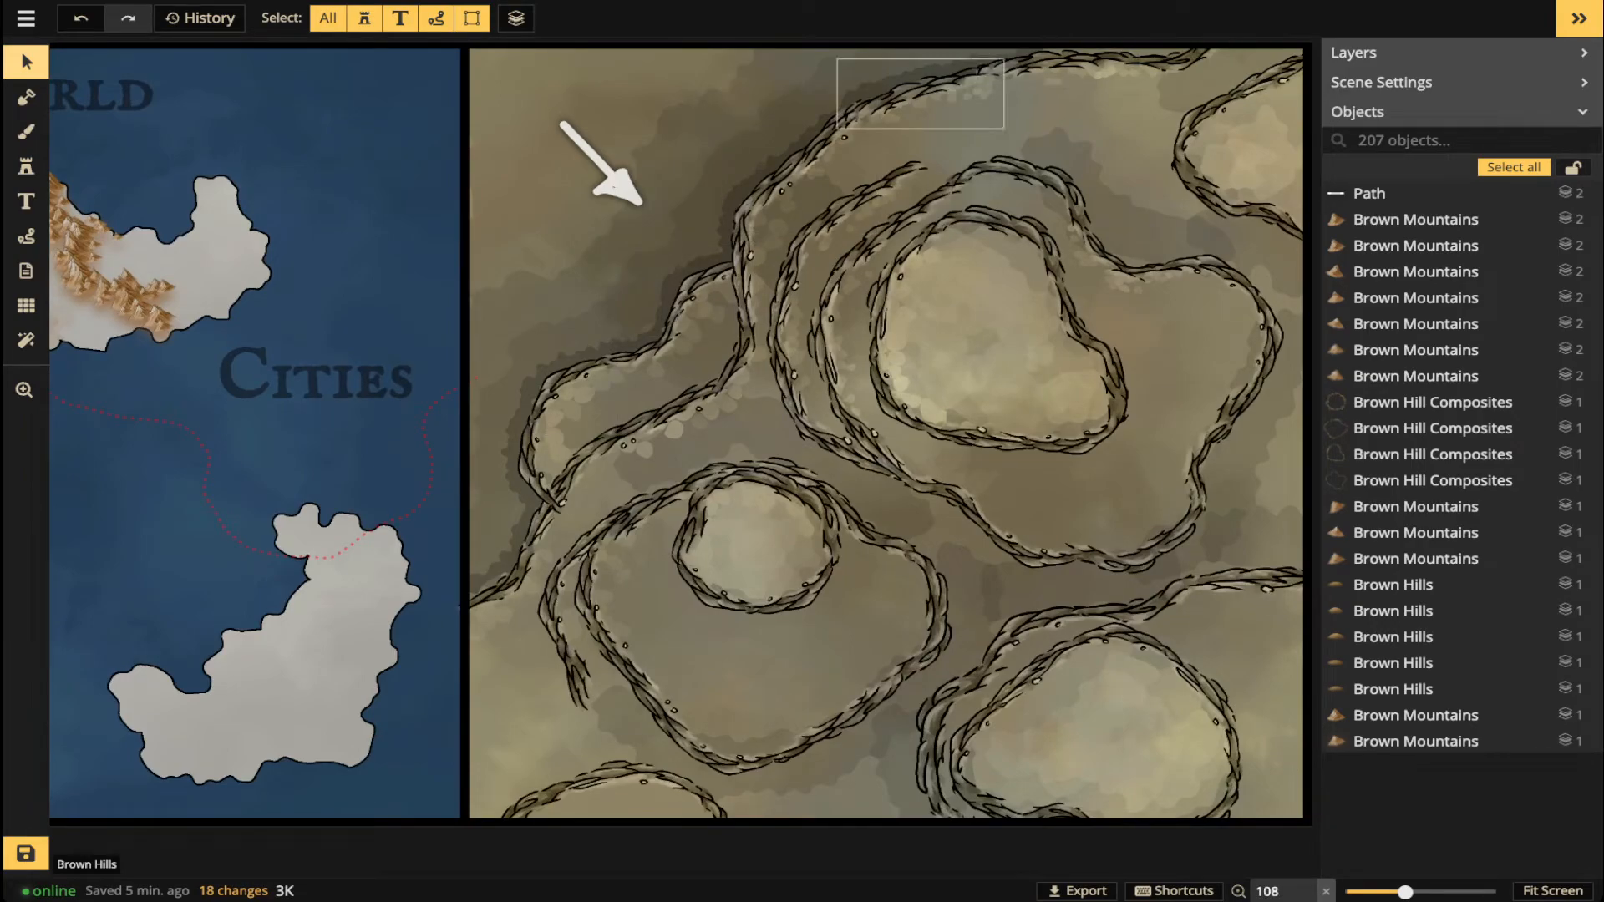
scroll(678, 416, "up", 1)
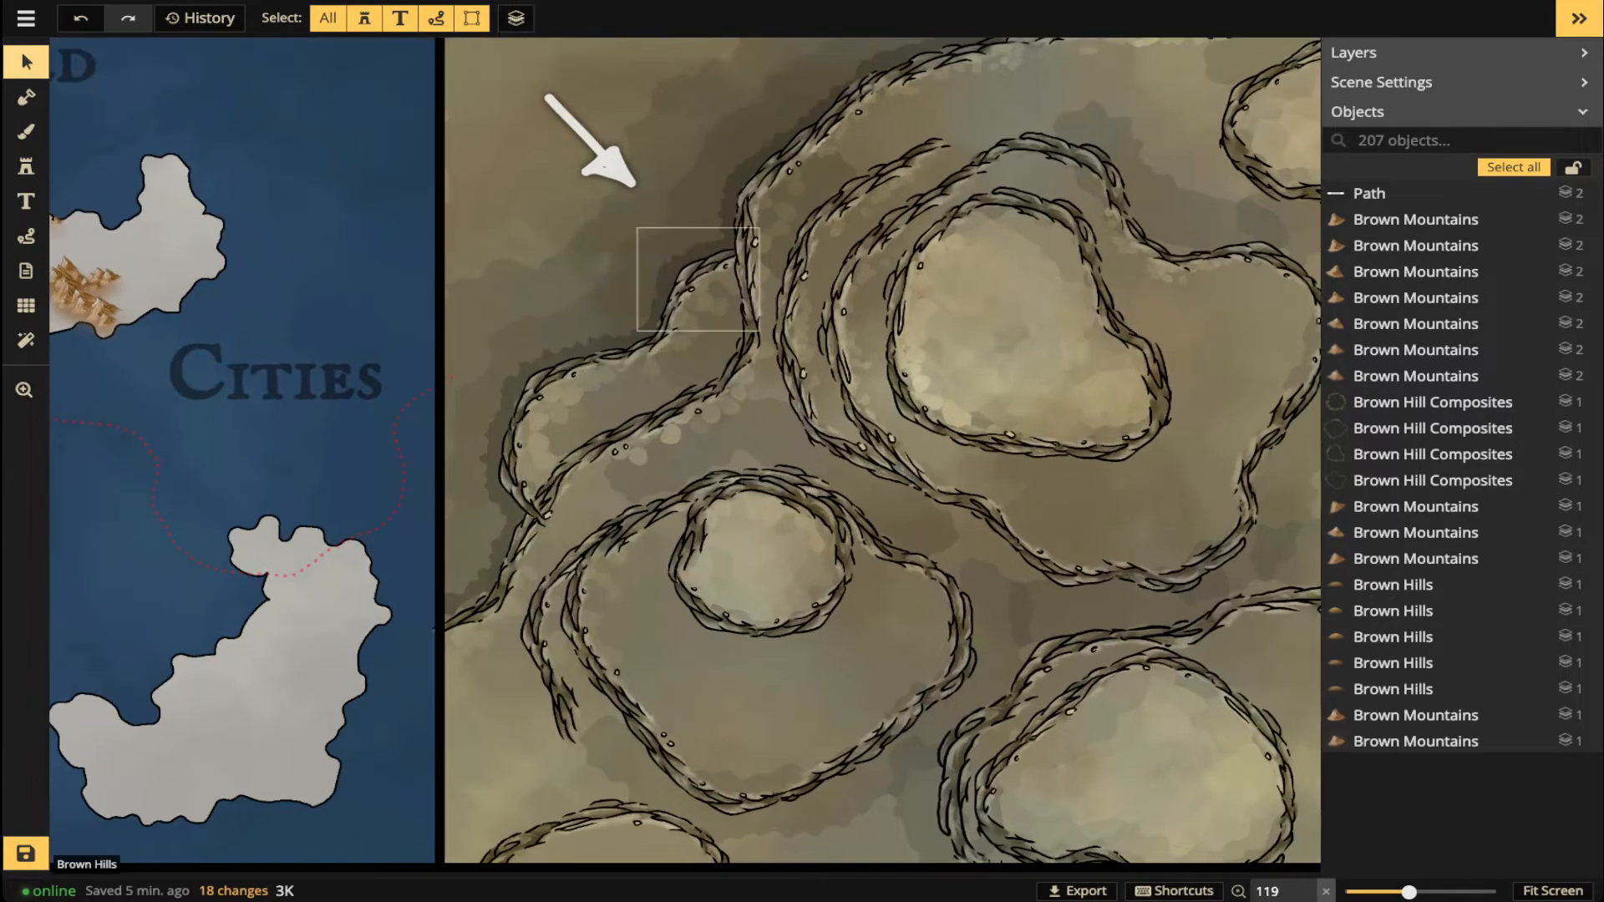
left_click_drag(702, 277, 692, 581)
- Lower the dark texture brush's opacity to 0.35 and set its size to 18
left_click(26, 131)
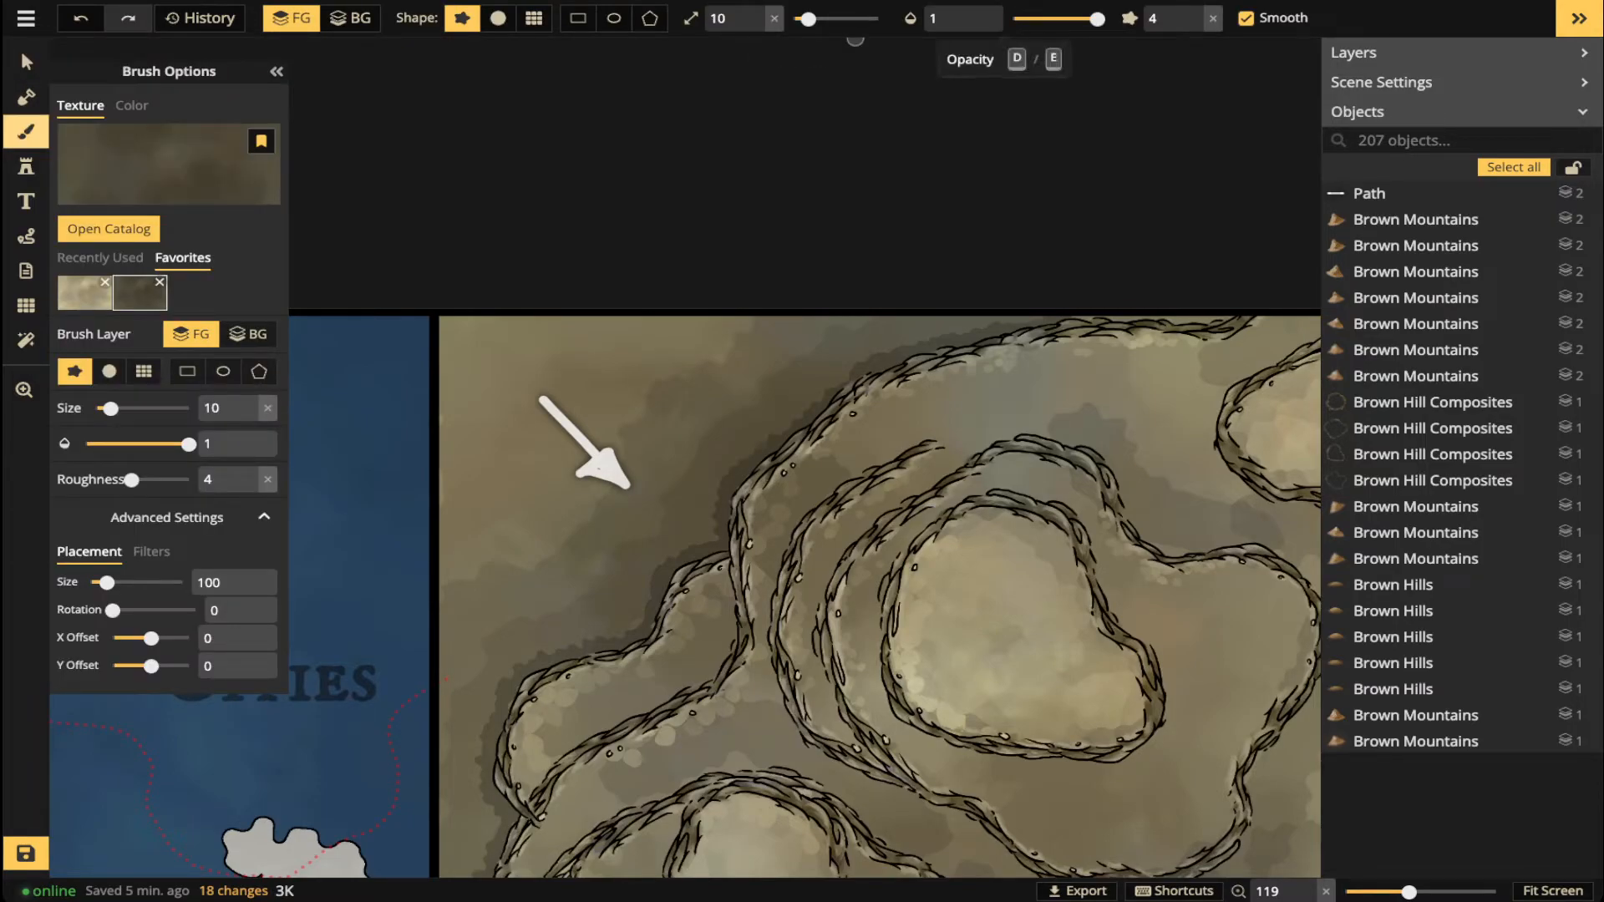
left_click(1057, 18)
left_click(1043, 18)
scroll(918, 332, "down", 1)
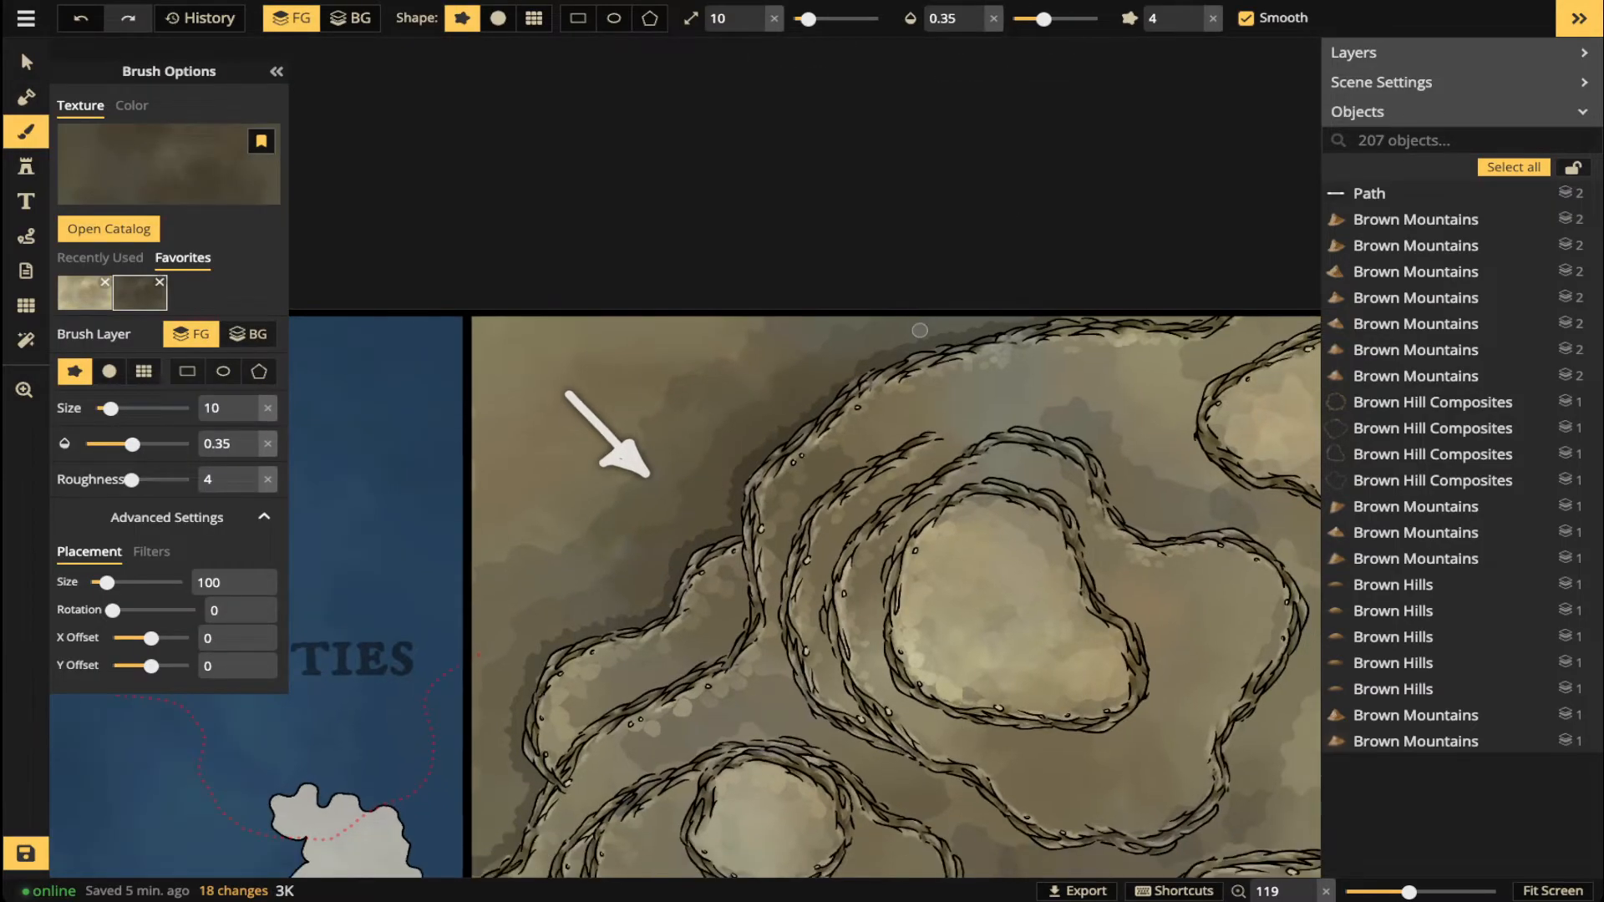
scroll(918, 333, "down", 2)
left_click(833, 18)
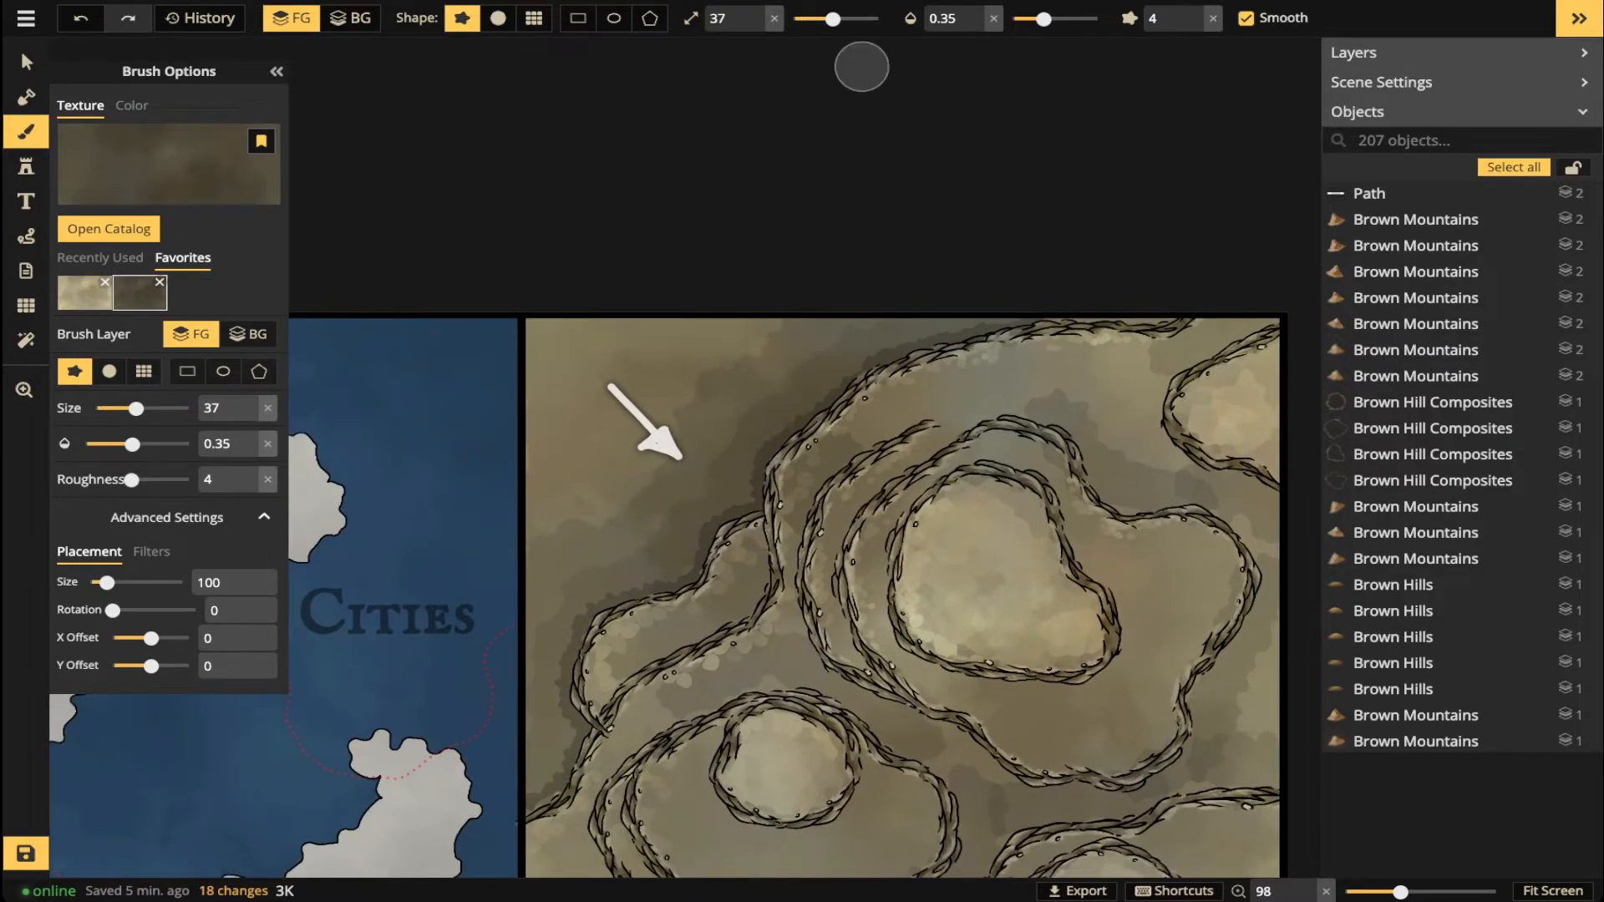
left_click(817, 19)
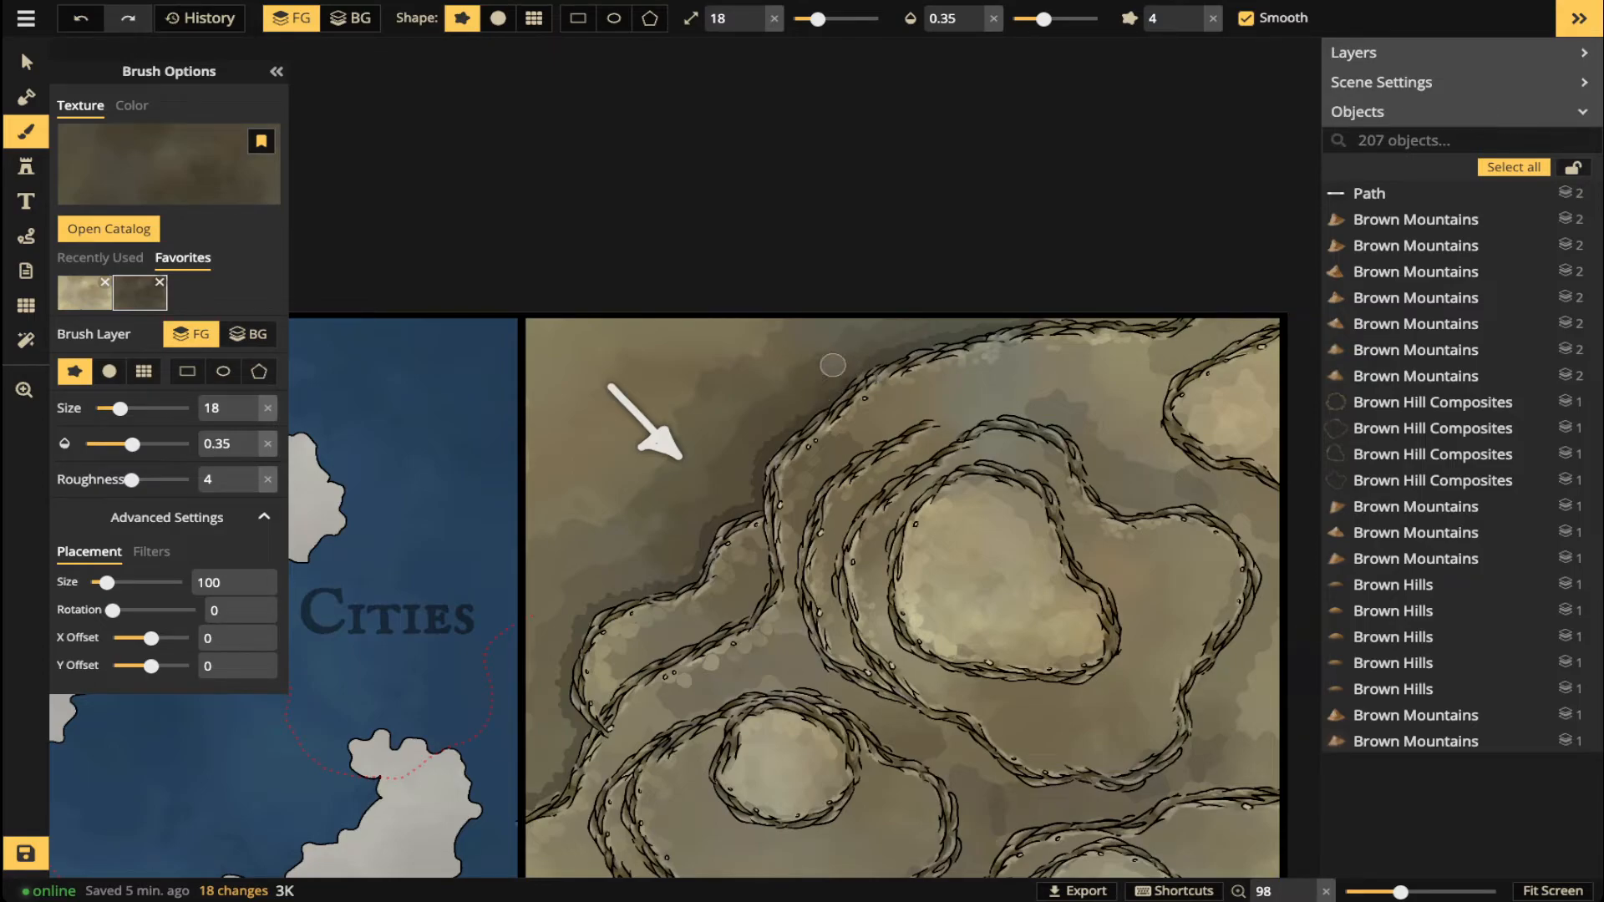
- Set the brush to size 9 and opacity 0.61, and paint dark textured shading along the outside of the northwest ridge
key("5")
left_click_drag(1059, 19, 1068, 18)
left_click_drag(817, 18, 807, 19)
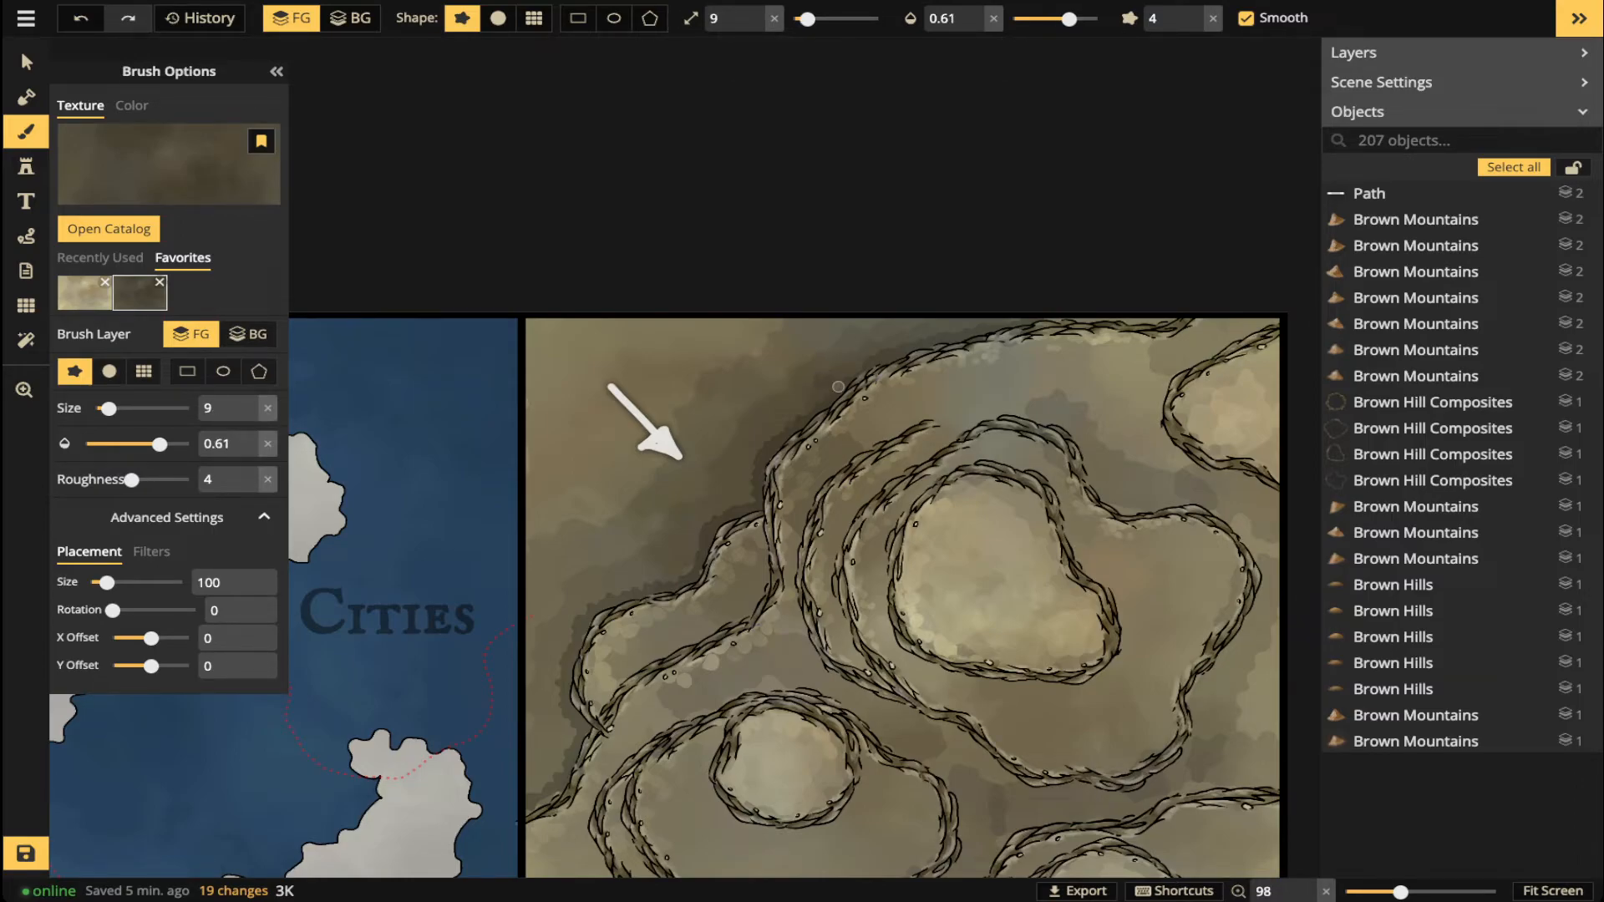
mouse_move(749, 461)
left_mouse_down()
mouse_move(744, 498)
mouse_move(717, 487)
mouse_move(571, 615)
mouse_move(565, 728)
mouse_move(515, 797)
mouse_move(905, 343)
mouse_move(1016, 295)
left_mouse_up()
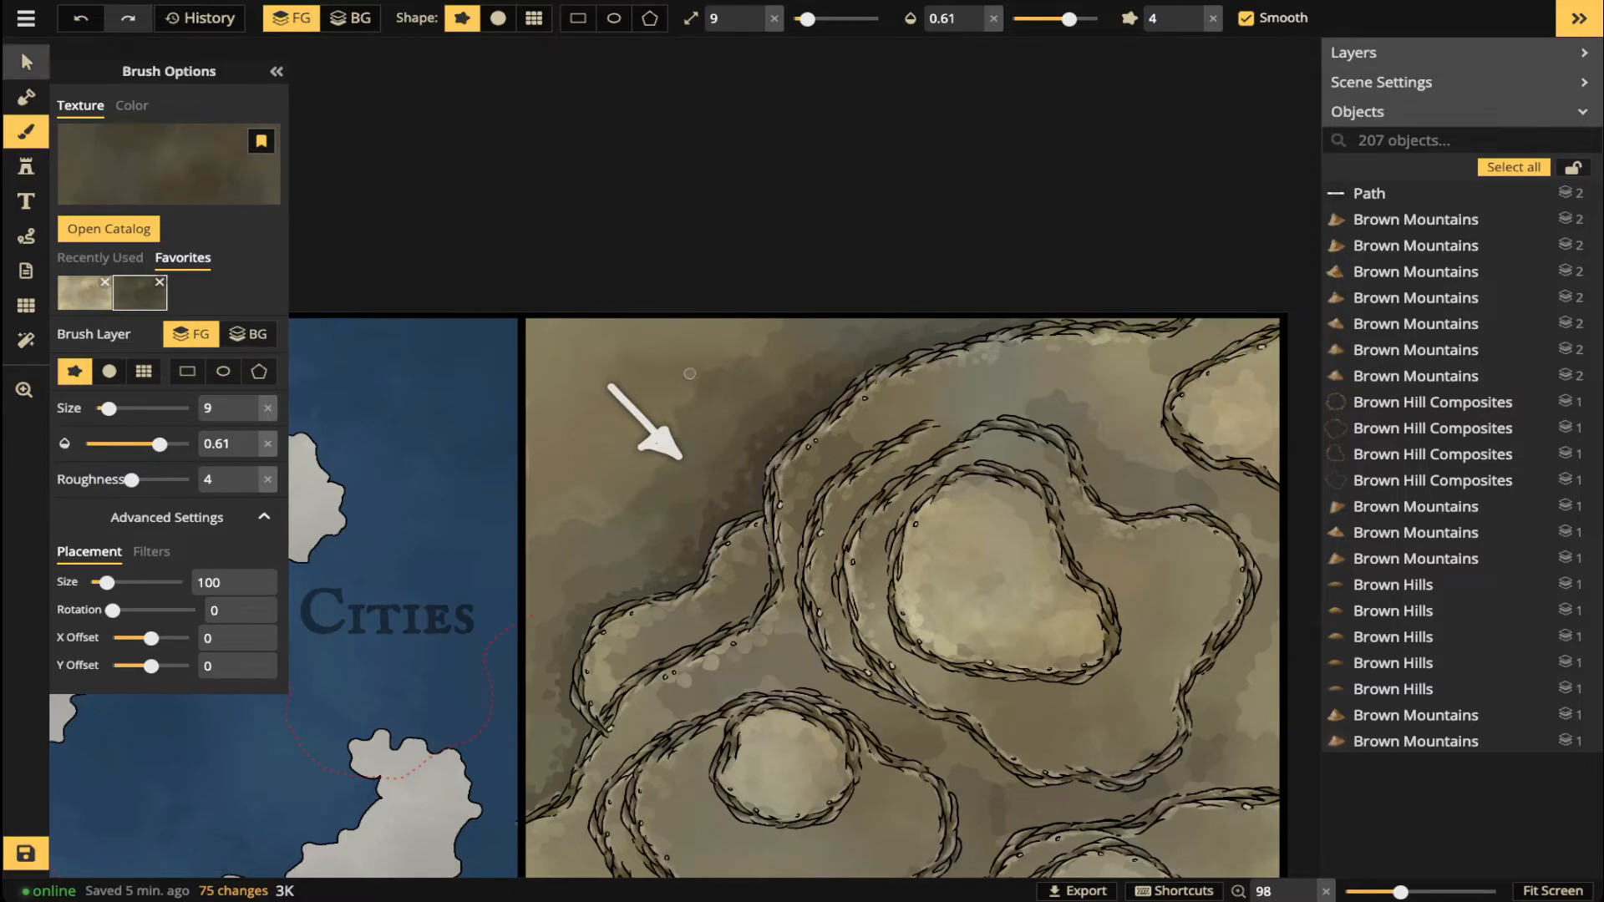
- Switch the brush from the dark texture to solid black (000000) with a round, soft shape
left_click(26, 62)
scroll(685, 381, "down", 1)
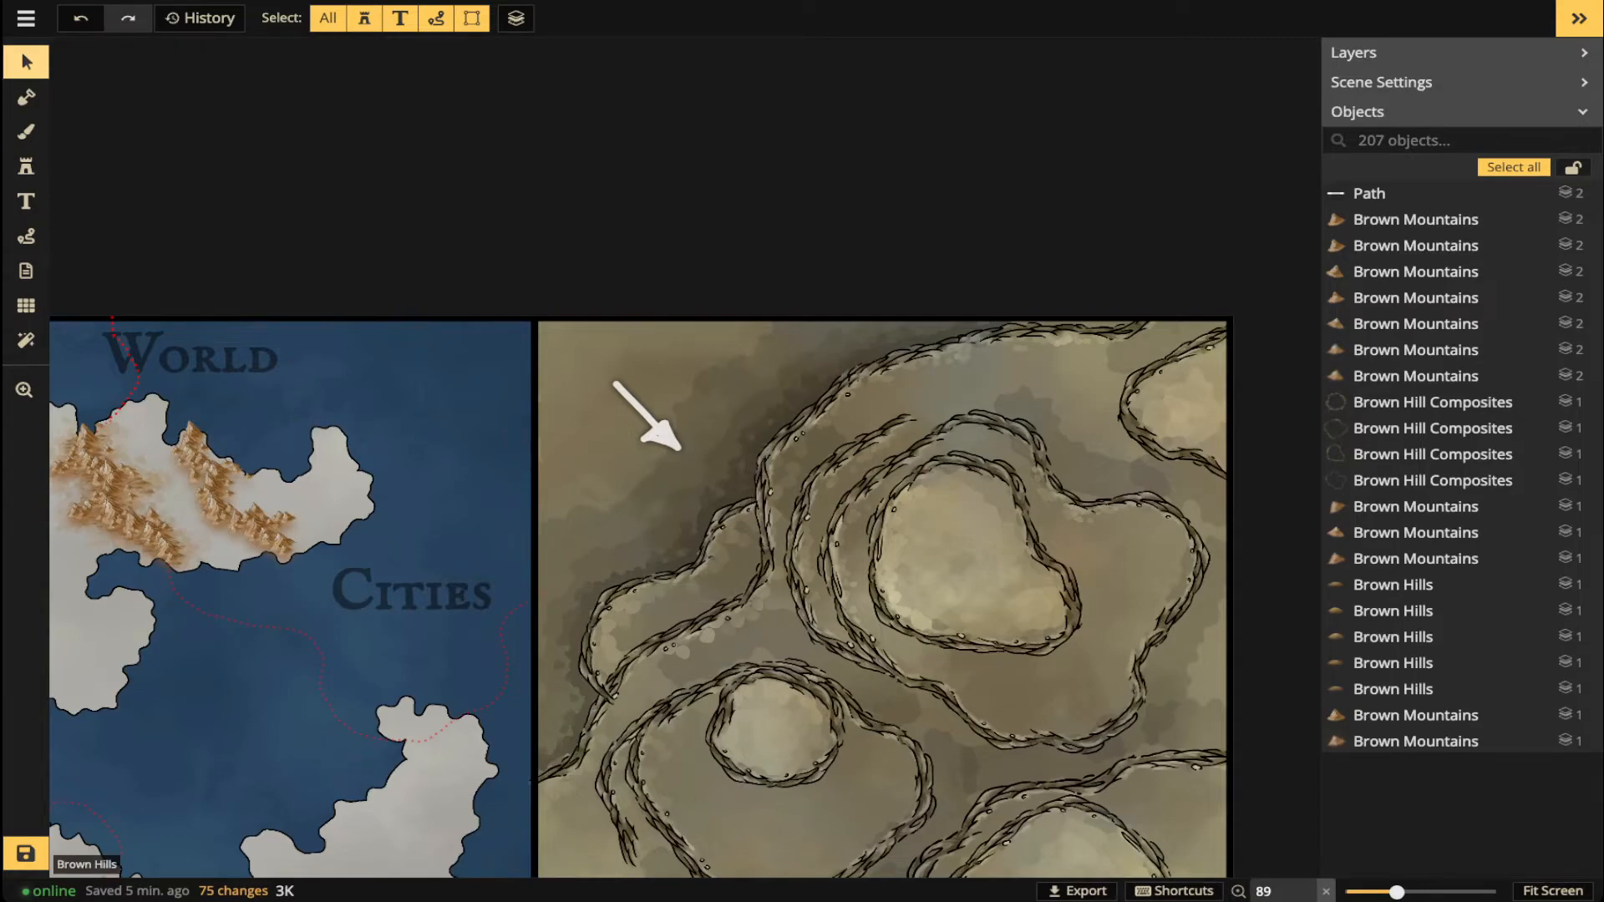
scroll(568, 651, "up", 2)
scroll(687, 586, "up", 2)
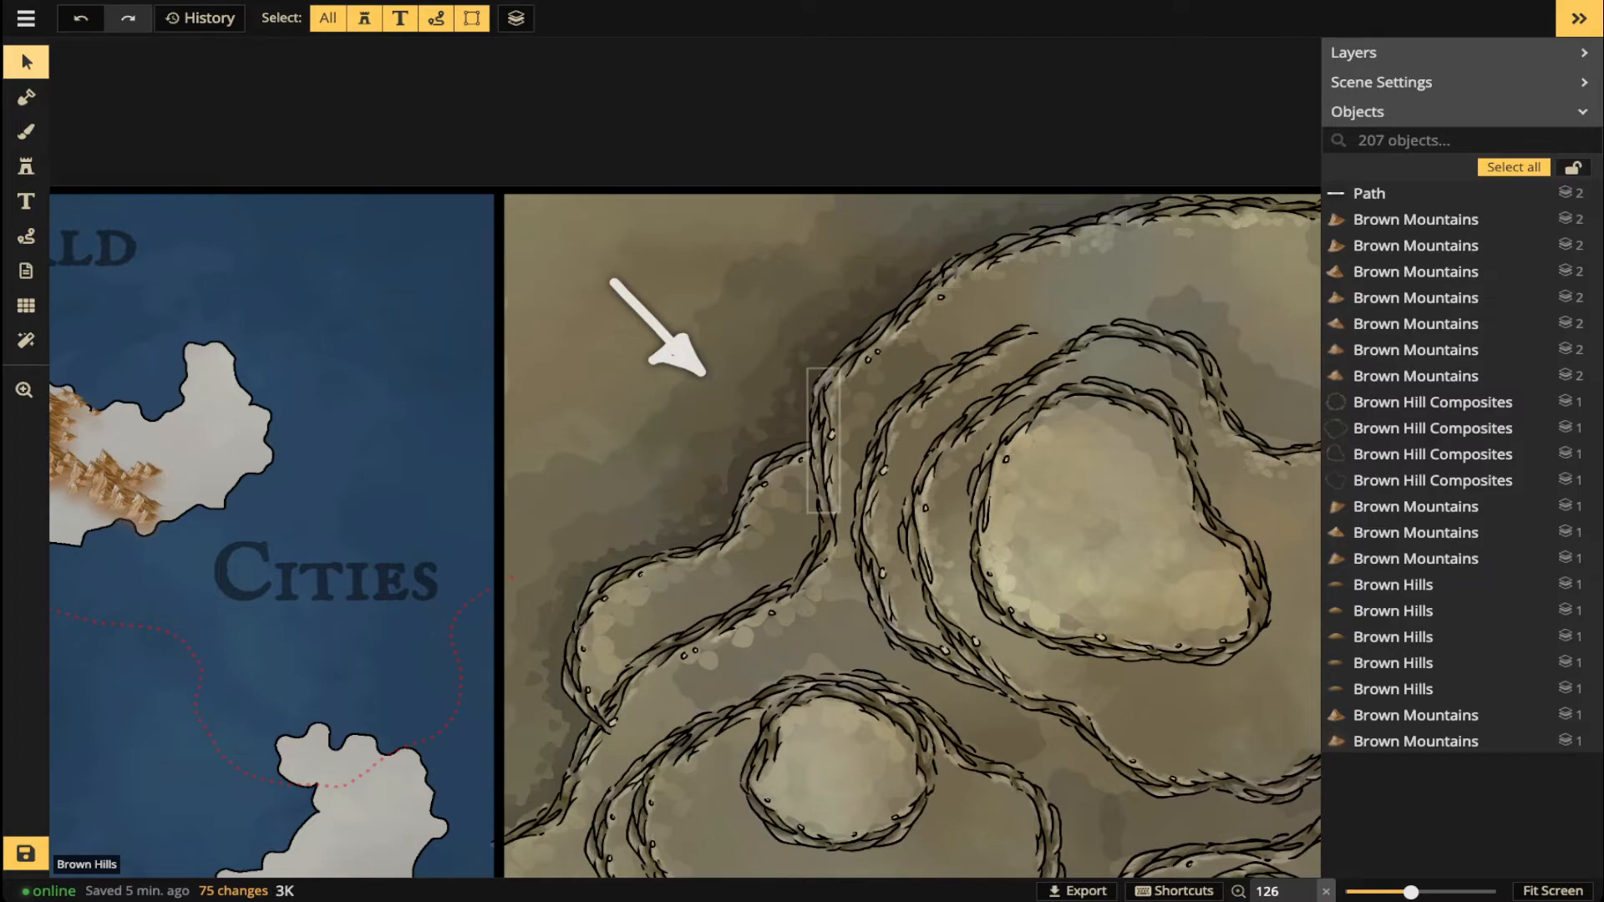
left_click(26, 131)
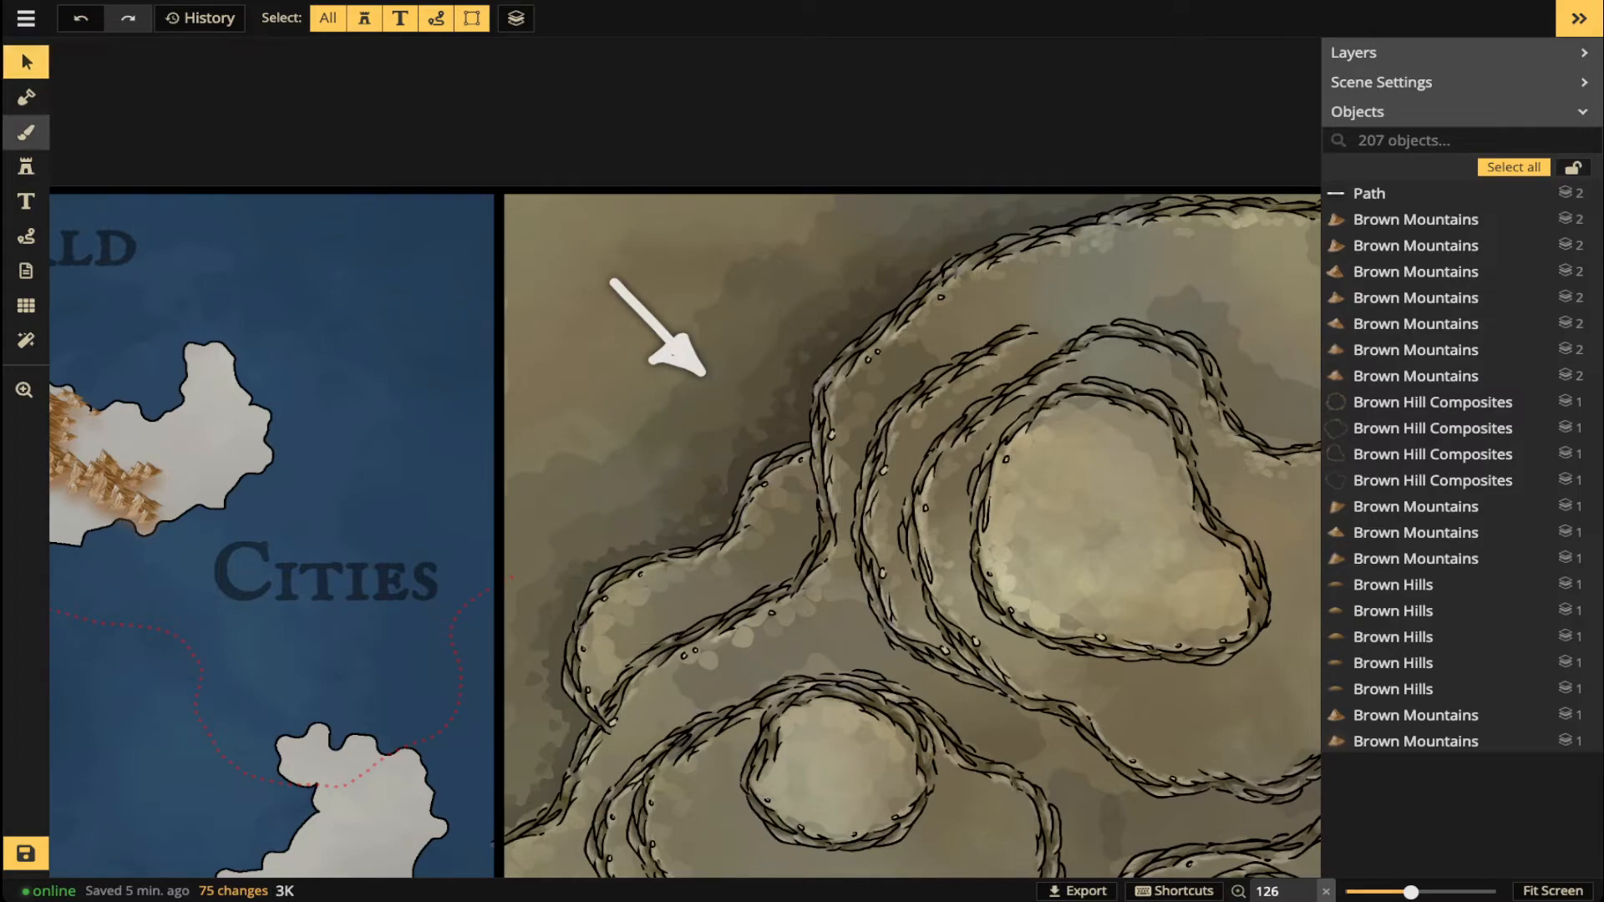
left_click(131, 105)
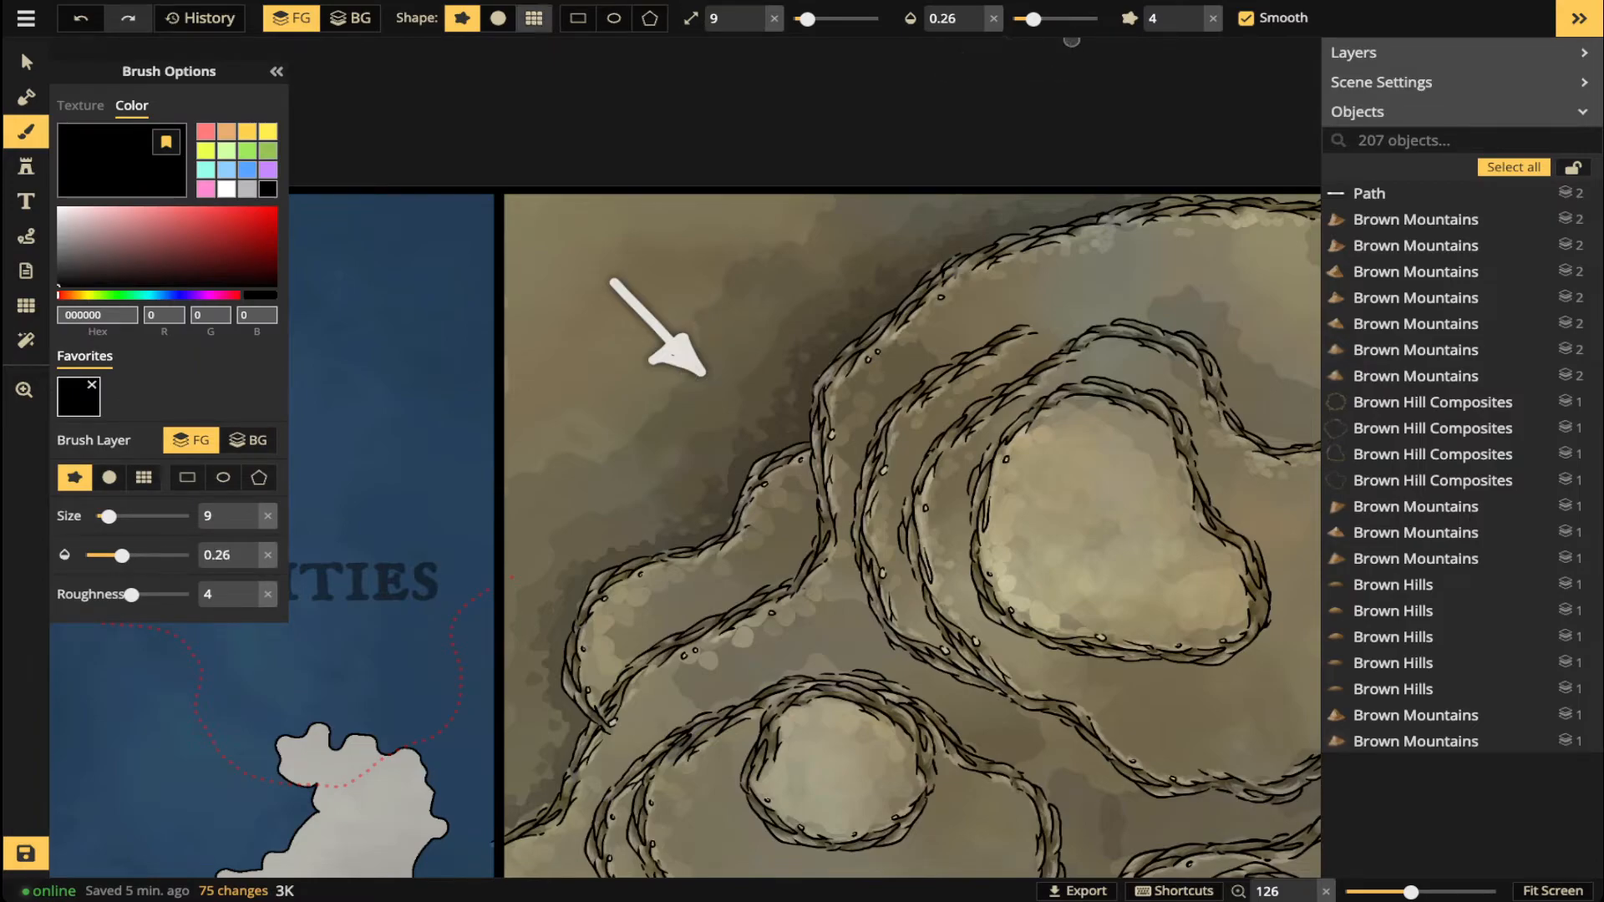
left_click(498, 18)
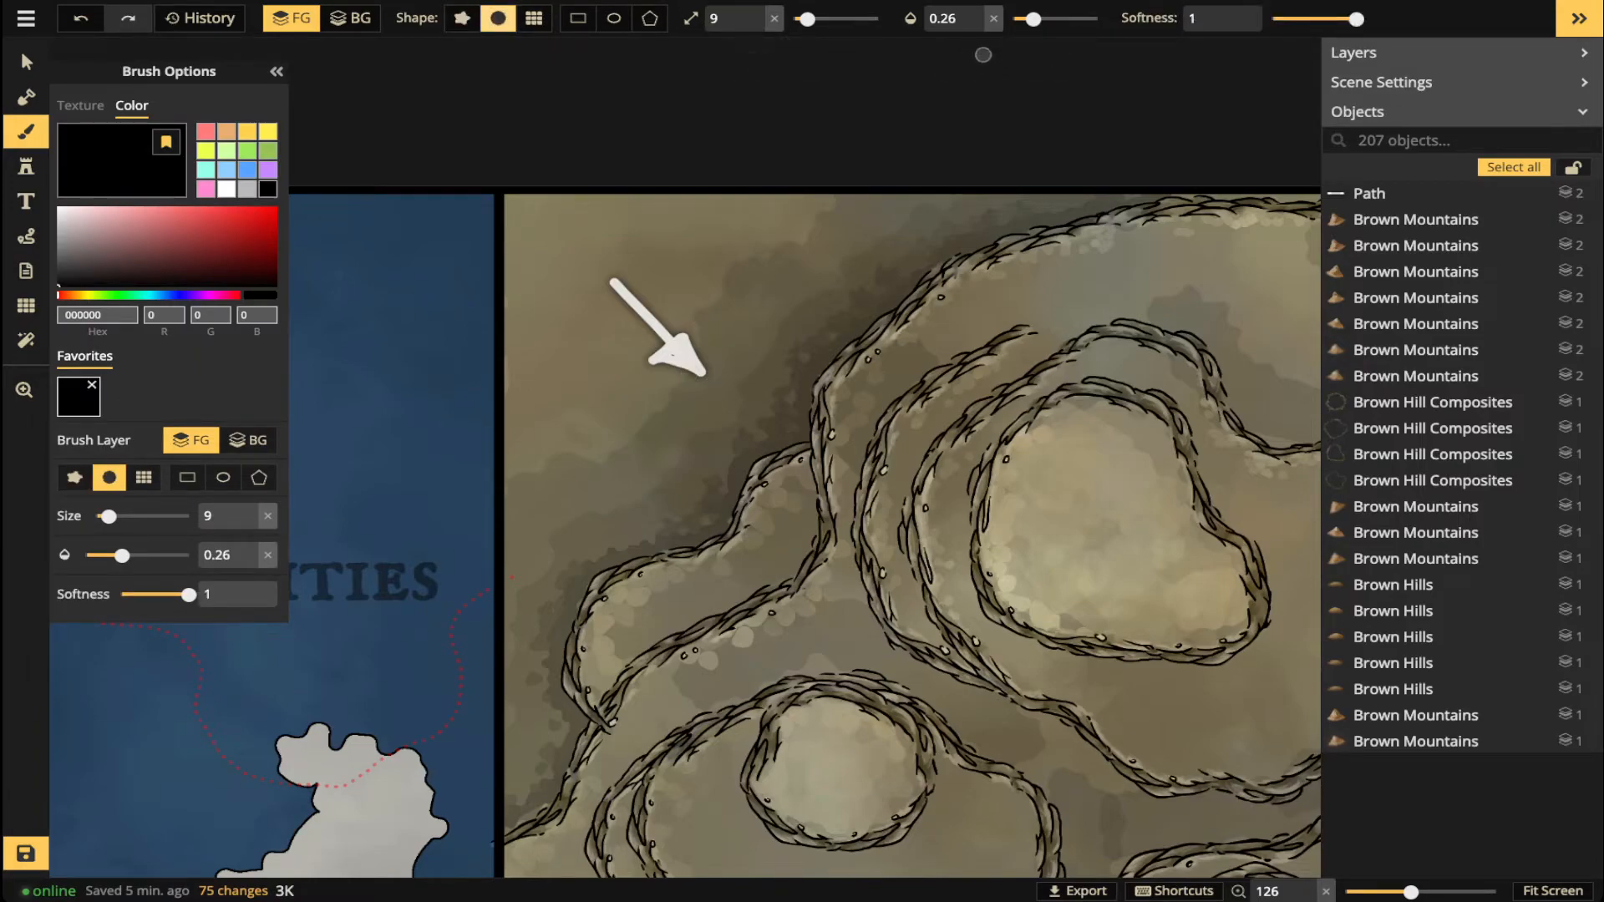
- Try a soft black stroke on the slope inside the northern ridge, raise the brush opacity to 0.61, and undo the stroke
scroll(1076, 264, "up", 1)
scroll(1076, 265, "up", 3)
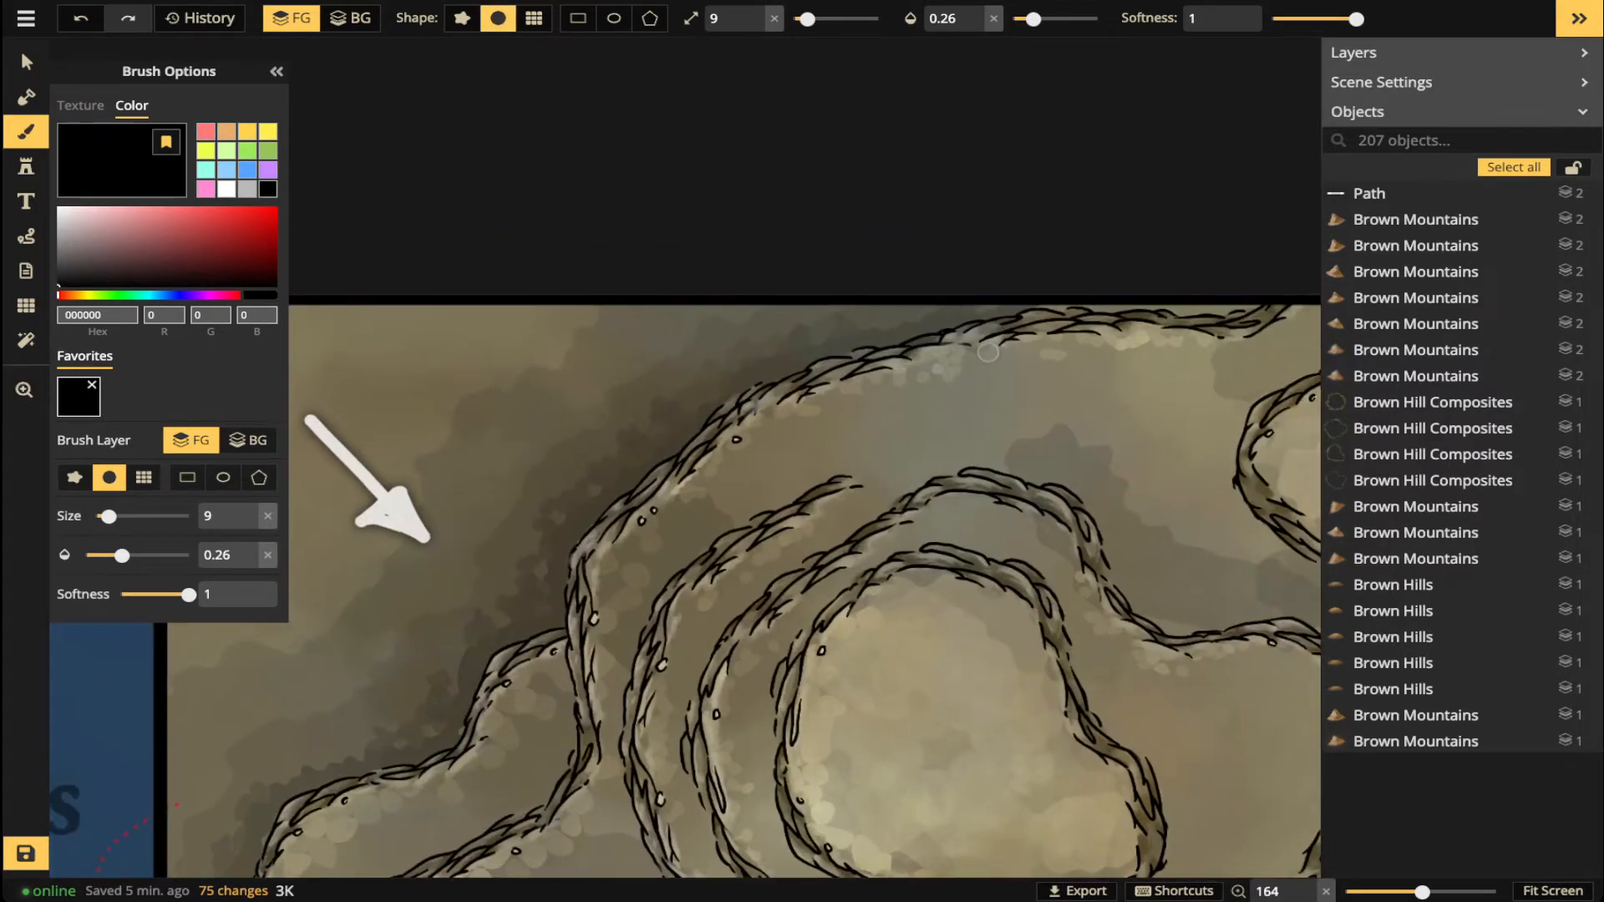
left_click_drag(1033, 19, 1052, 19)
left_click_drag(867, 443, 945, 400)
left_click_drag(1052, 18, 1069, 19)
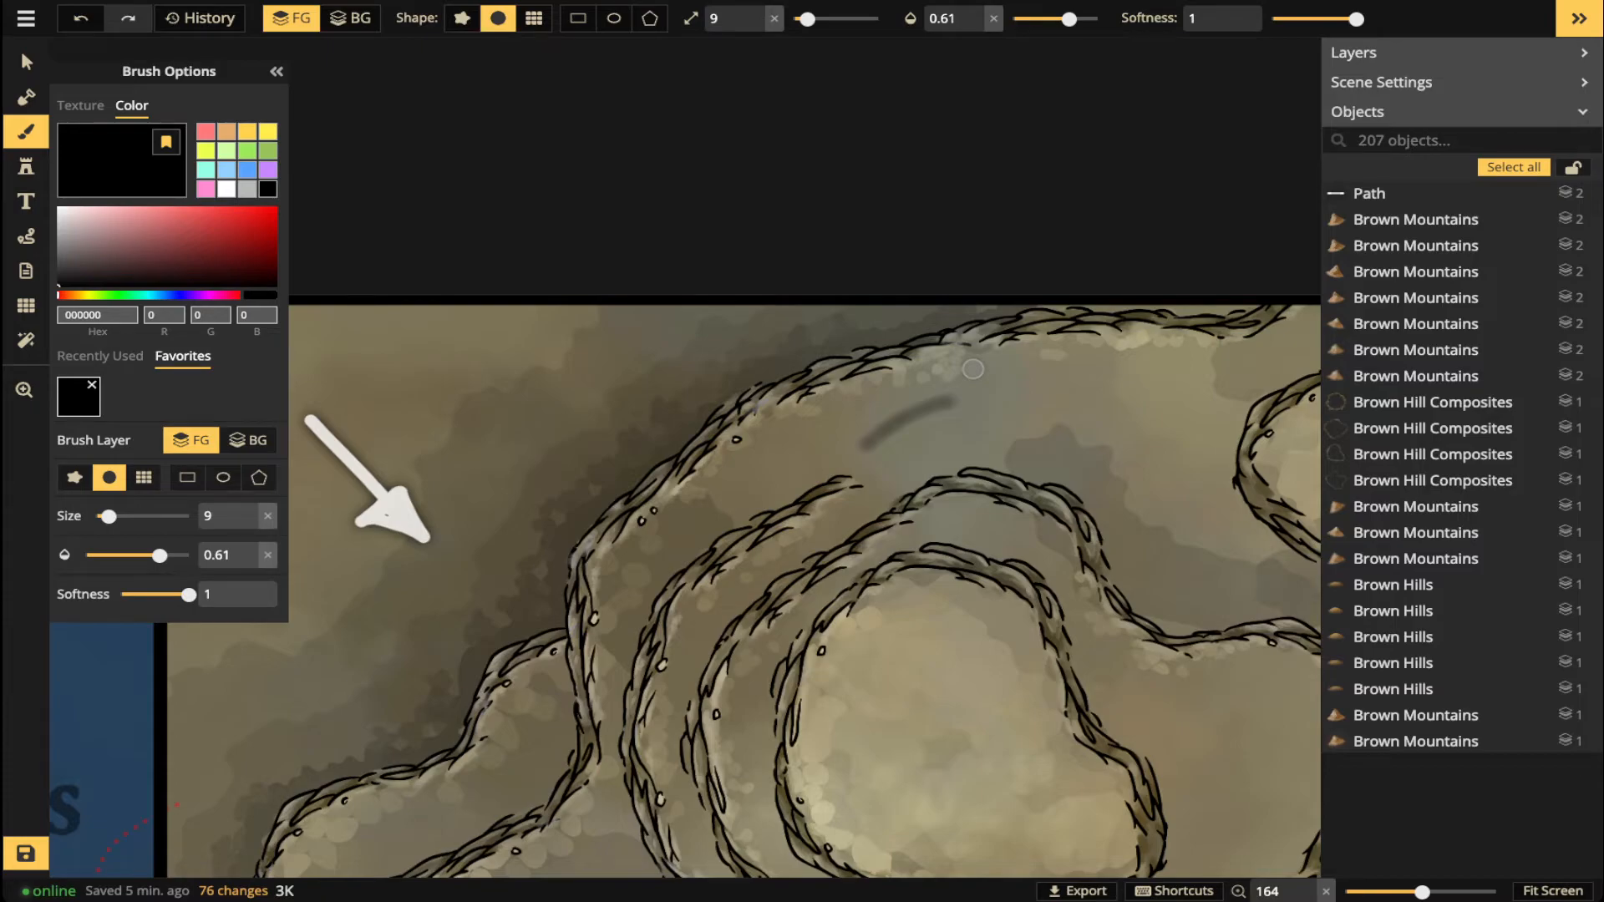
key("ctrl+z")
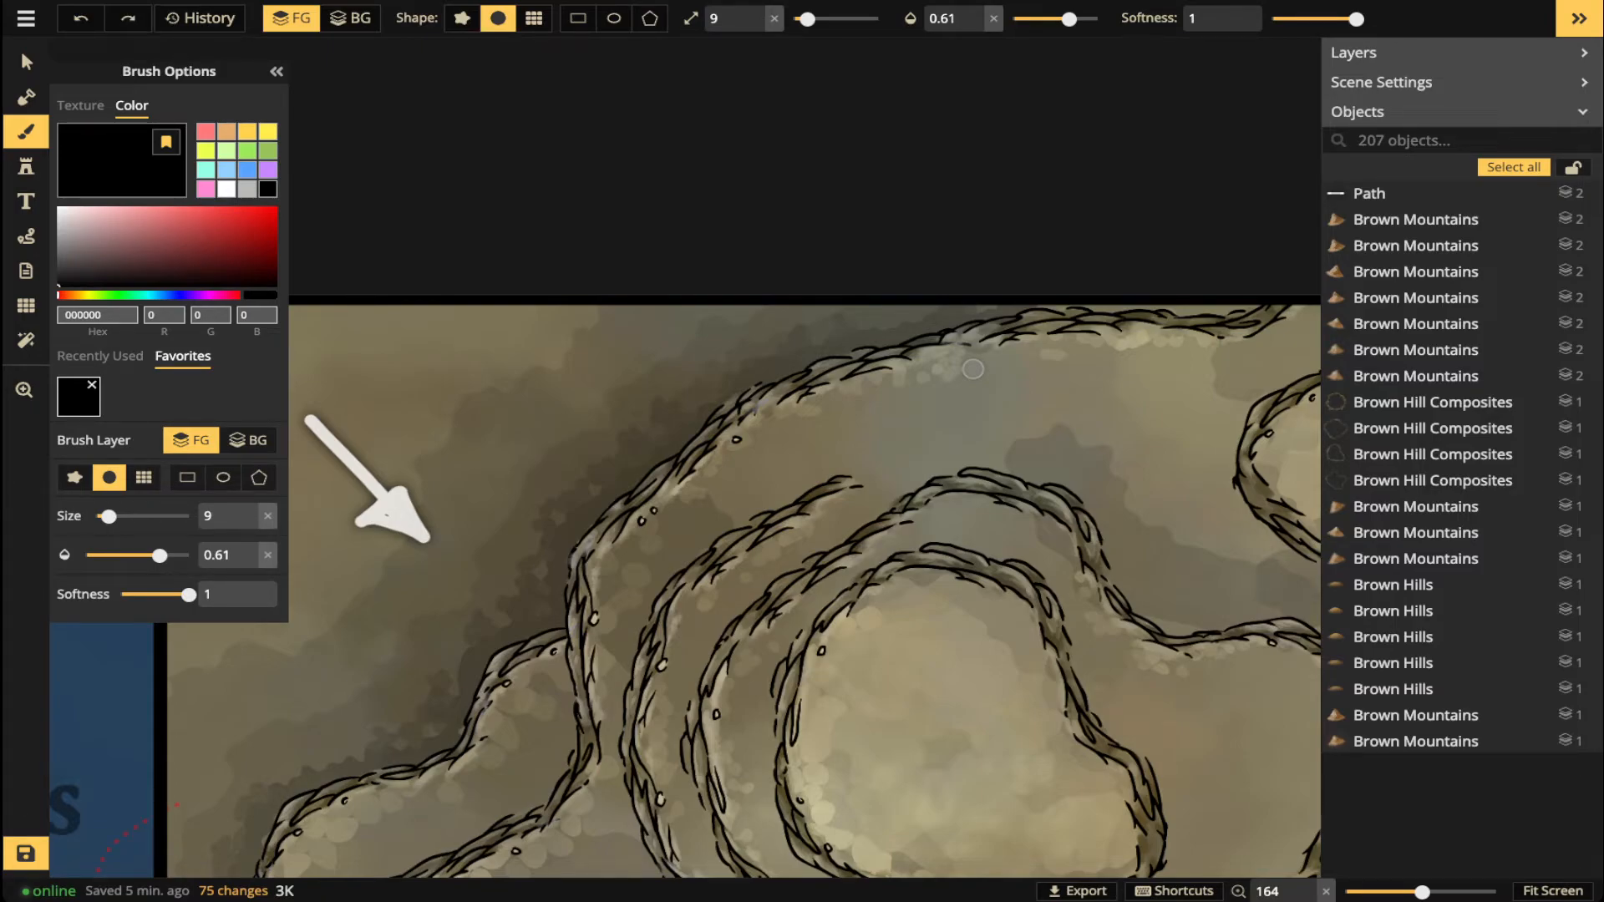
- Paint a soft black shadow tight against the outer edge of the northwest ridge's bend, southeast of the arrow
key("space")
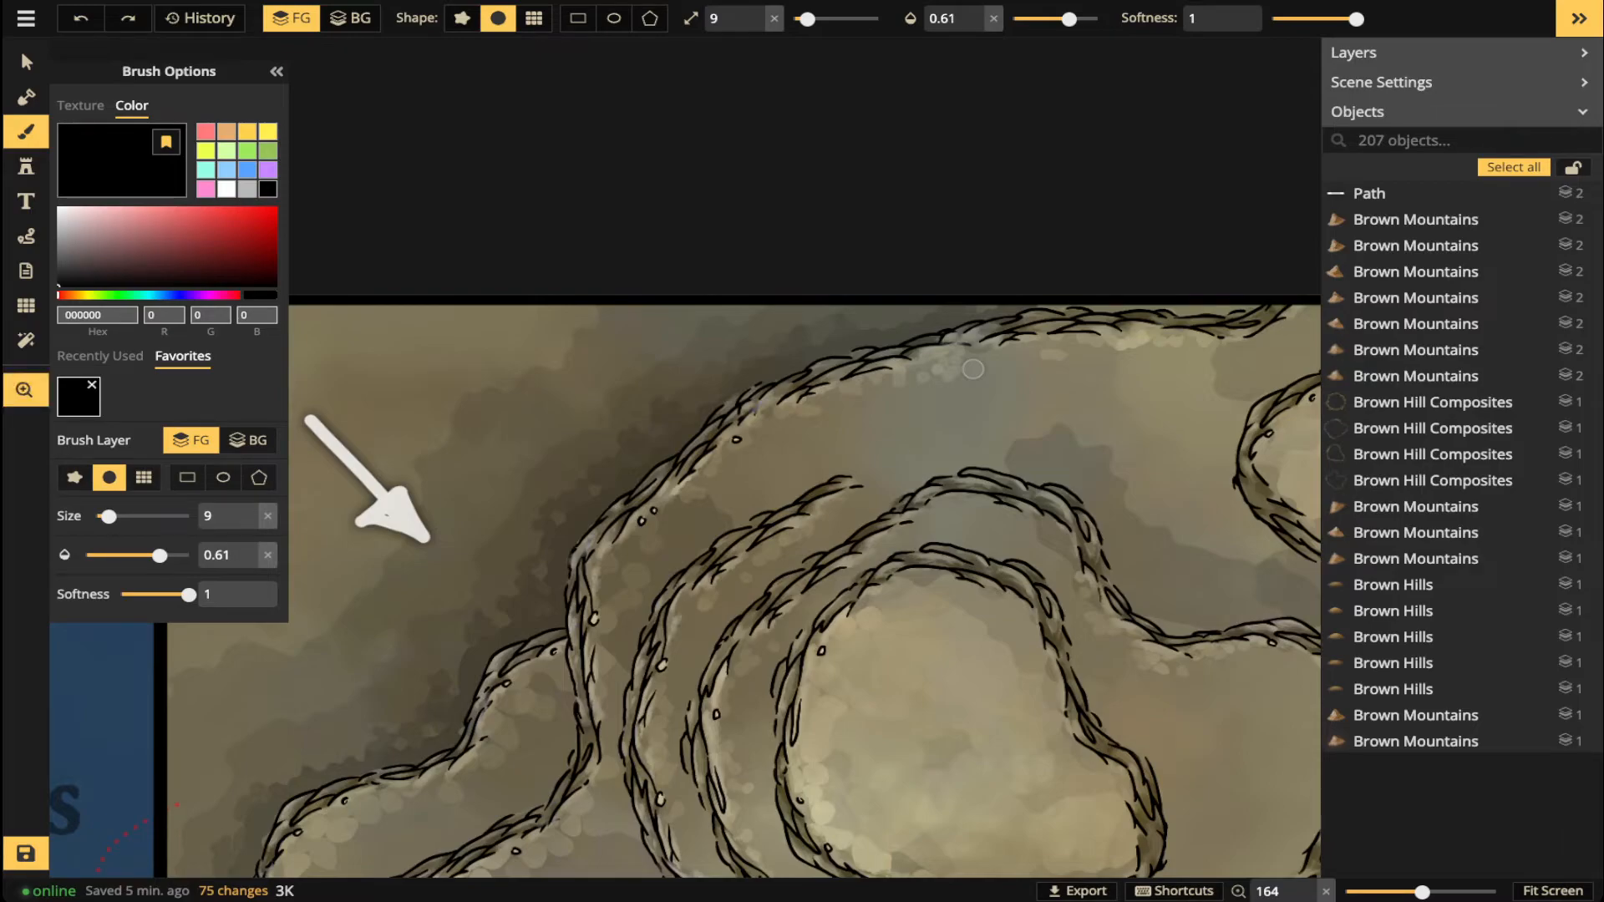
mouse_move(888, 453)
left_mouse_down()
mouse_move(832, 476)
mouse_move(875, 466)
left_mouse_up()
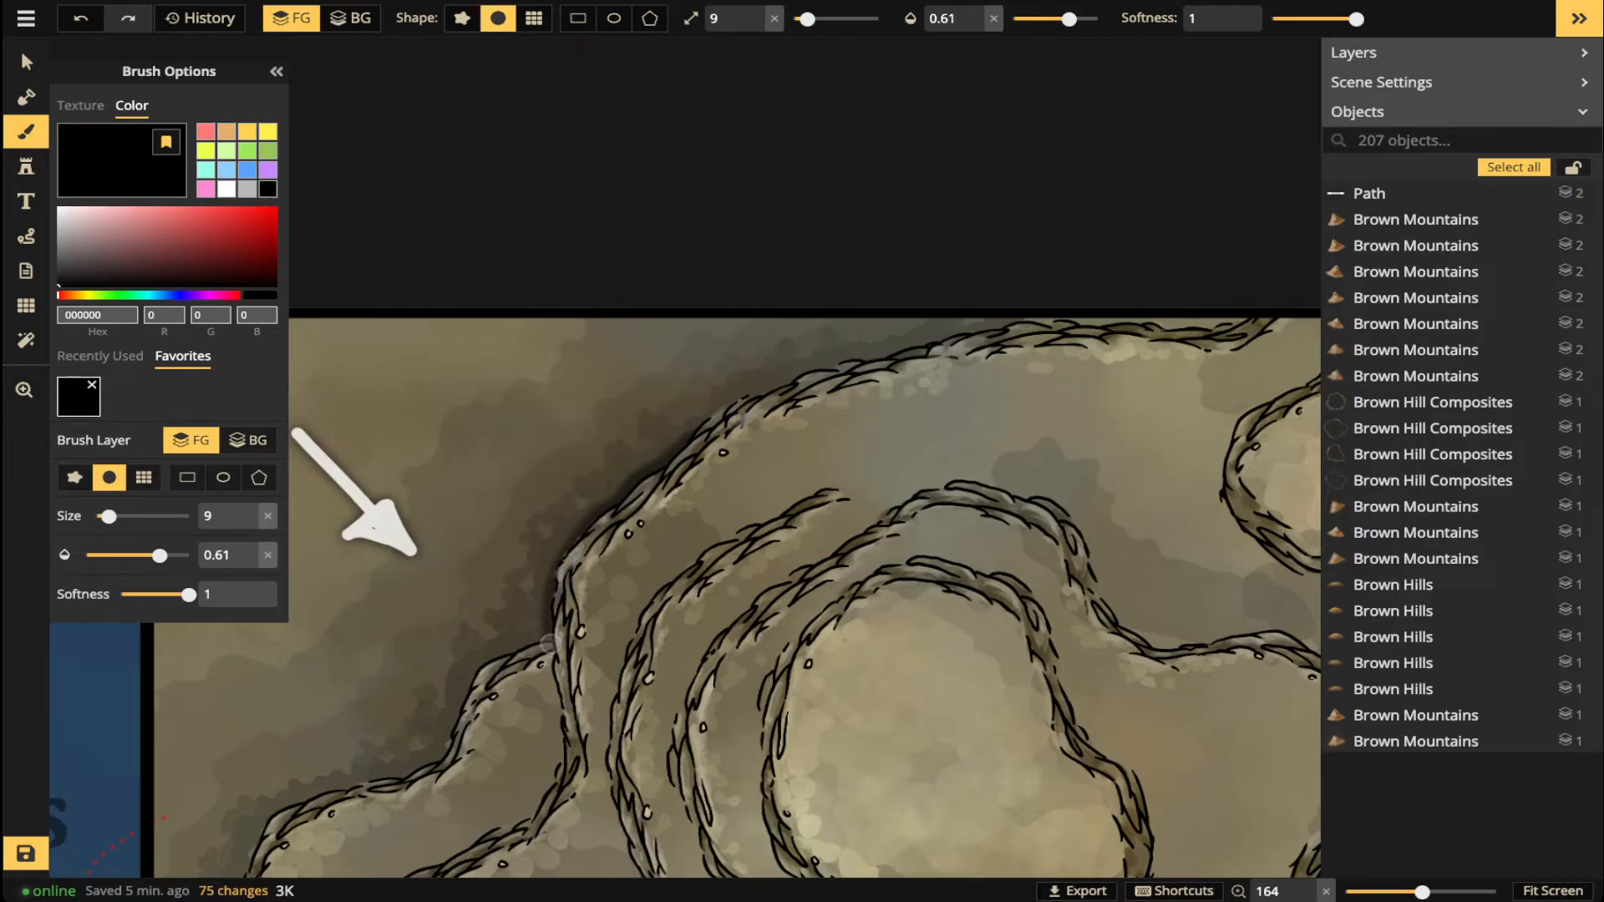
left_click_drag(549, 643, 576, 527)
key("space")
left_click_drag(679, 626, 928, 377)
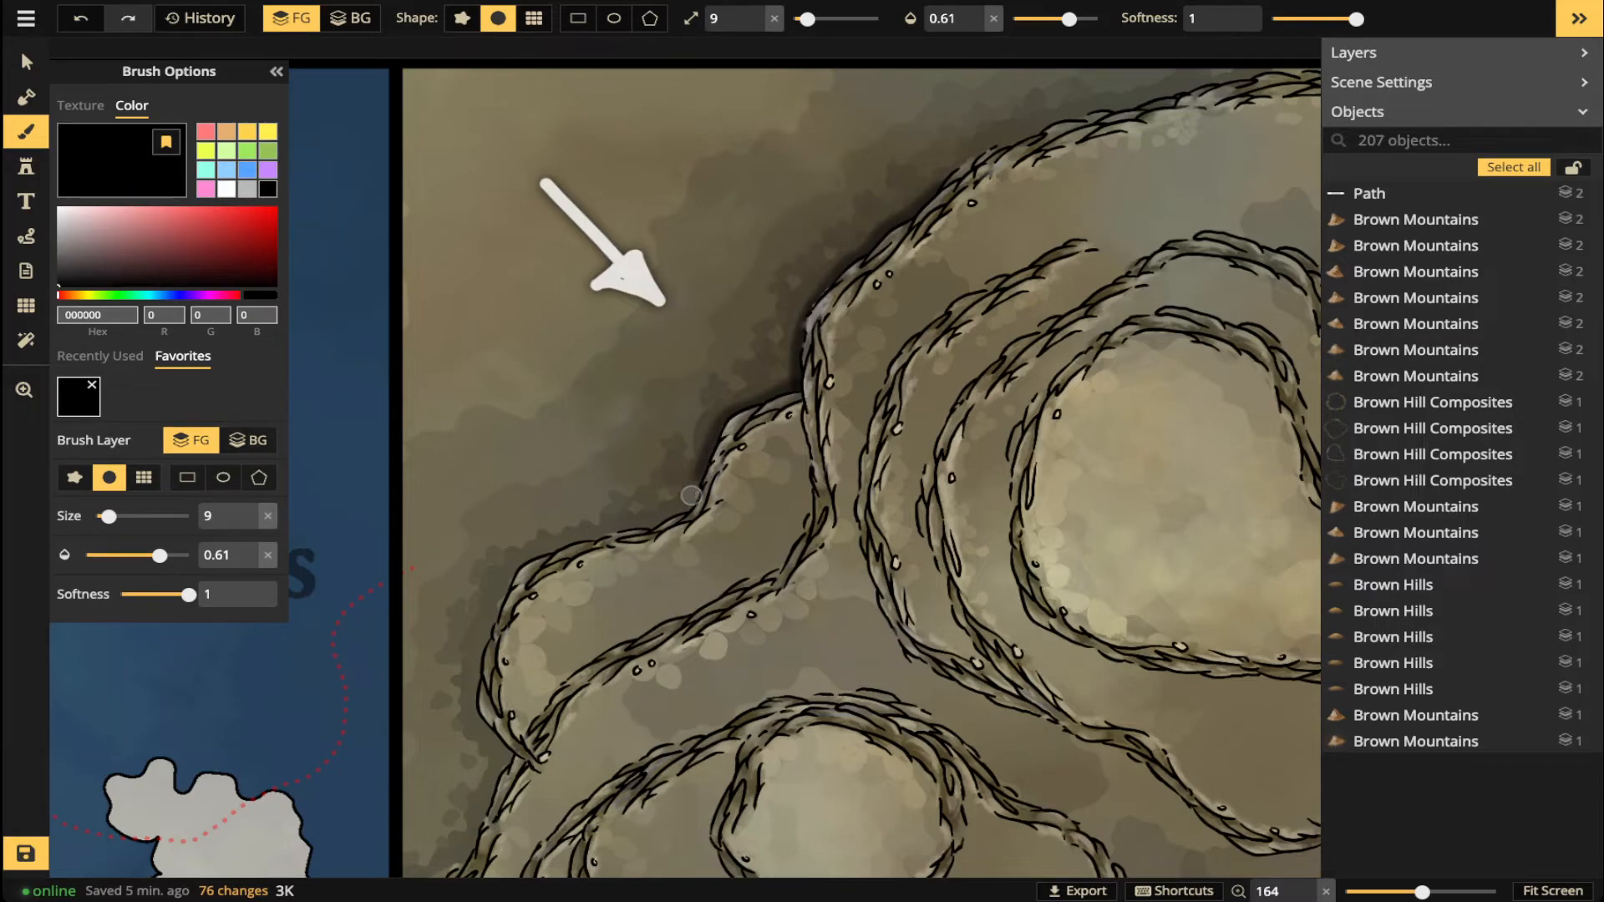
- Continue the soft black shadow around the outside of the western lobe and down to the map's west edge
mouse_move(690, 495)
left_mouse_down()
mouse_move(614, 530)
mouse_move(598, 513)
left_mouse_up()
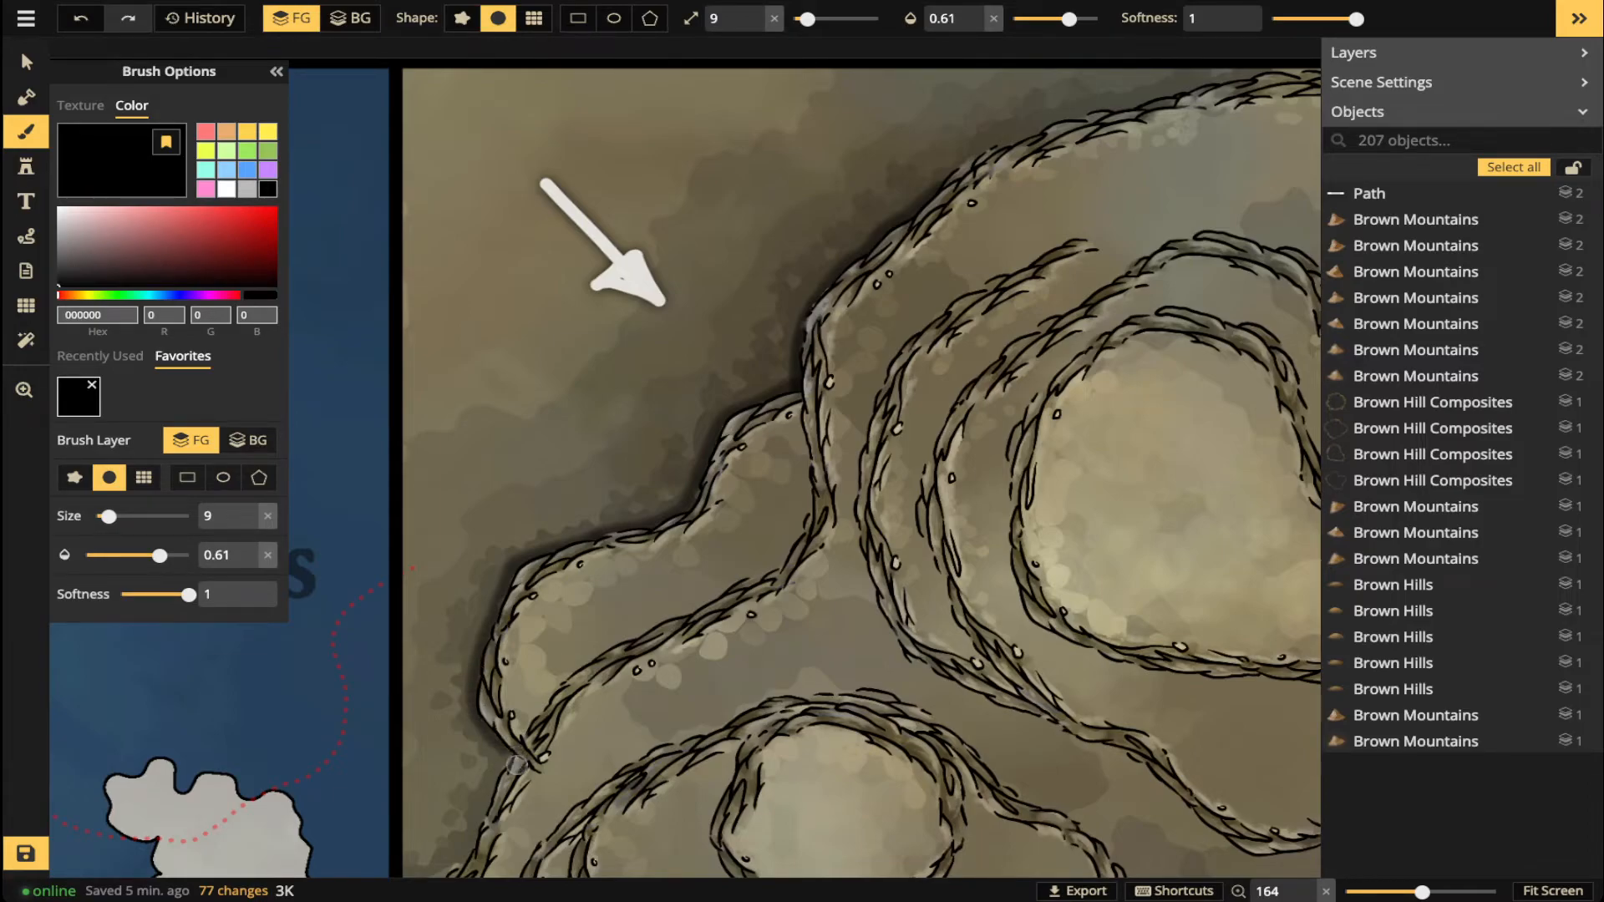
mouse_move(516, 765)
left_mouse_down()
mouse_move(504, 732)
mouse_move(559, 615)
mouse_move(535, 611)
mouse_move(499, 692)
mouse_move(449, 726)
mouse_move(449, 710)
left_mouse_up()
key("space")
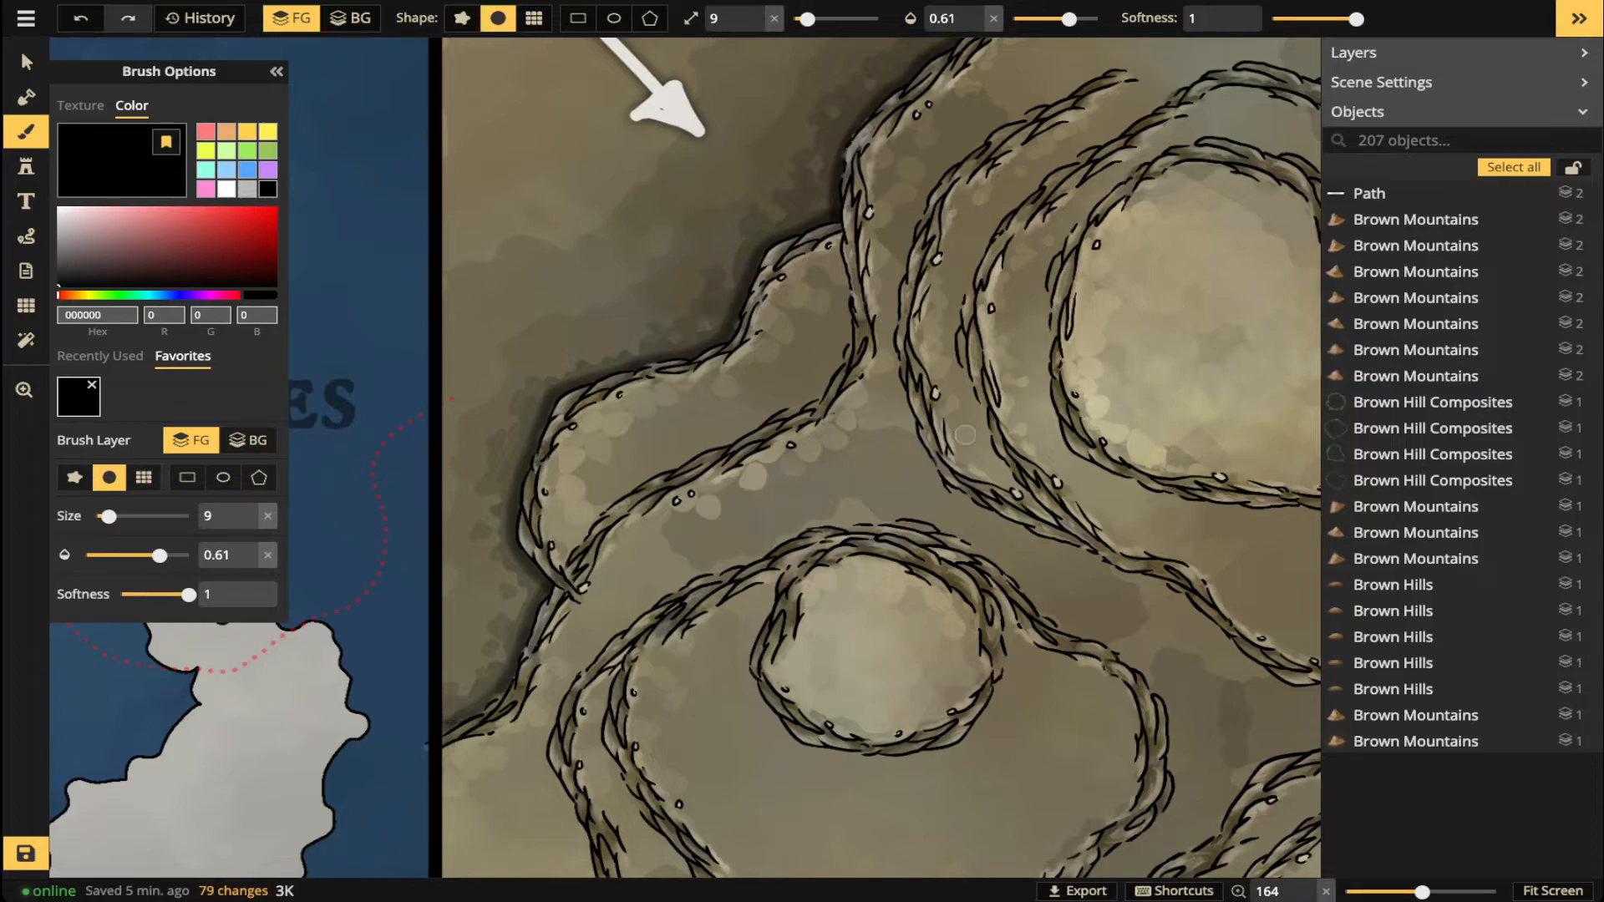
- Extend the soft black shadow along the outer edge of the ridge's northern stretch to the map's top border
key("space")
key("space")
mouse_move(1053, 367)
left_mouse_down()
mouse_move(957, 428)
mouse_move(850, 535)
mouse_move(857, 665)
left_mouse_up()
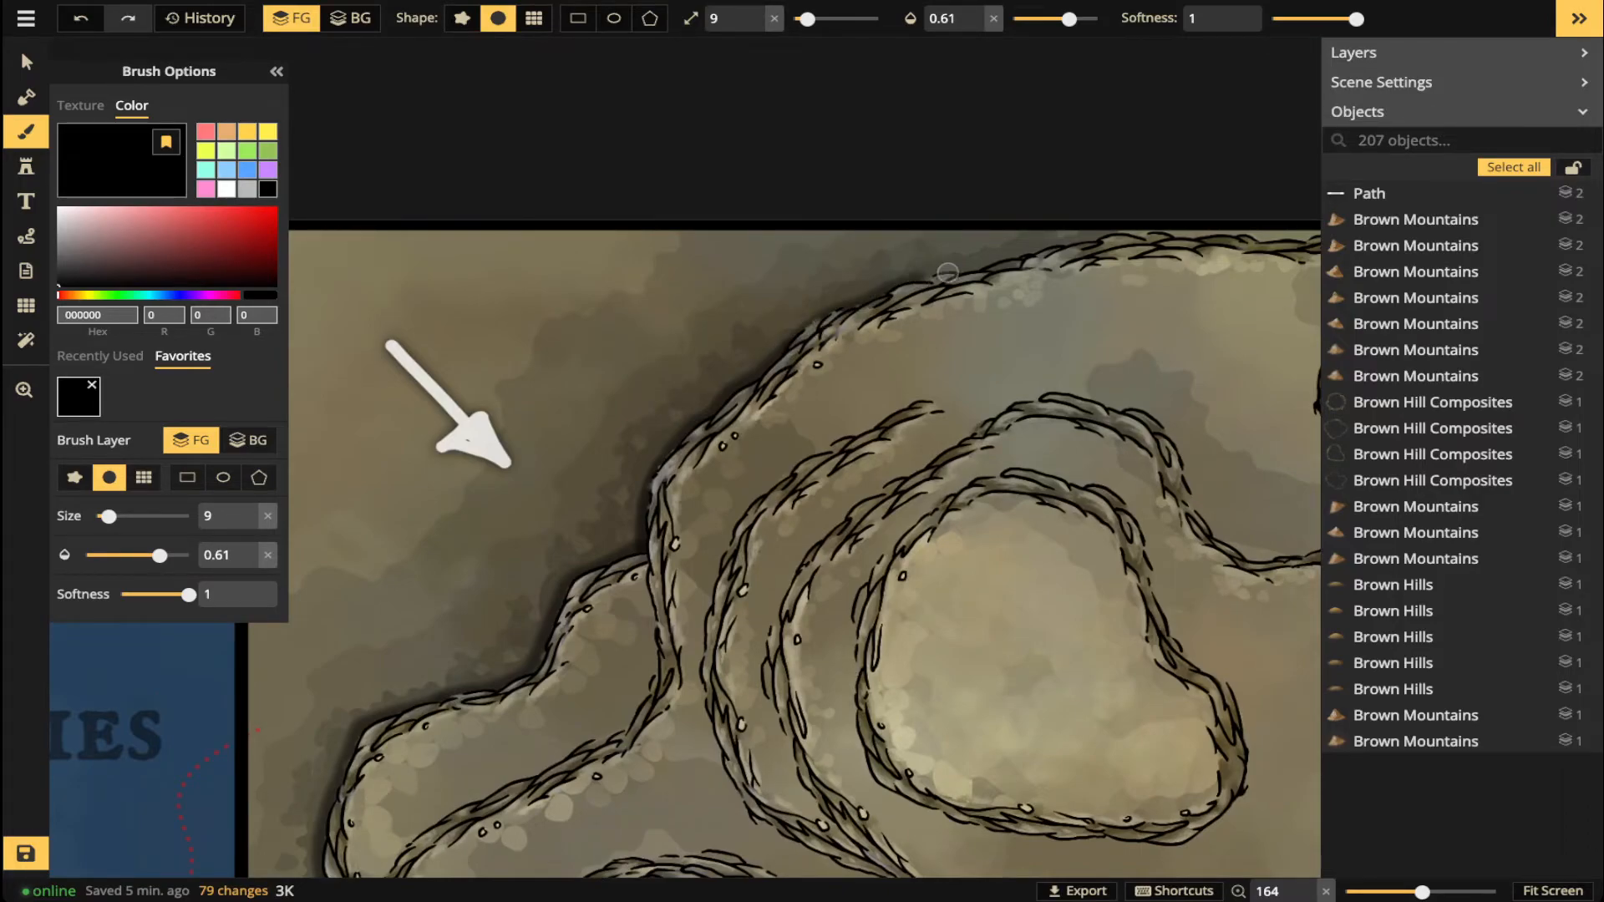
left_click_drag(1049, 248, 1145, 197)
- Stop painting and save the map with the shaded ridge
scroll(944, 289, "down", 3)
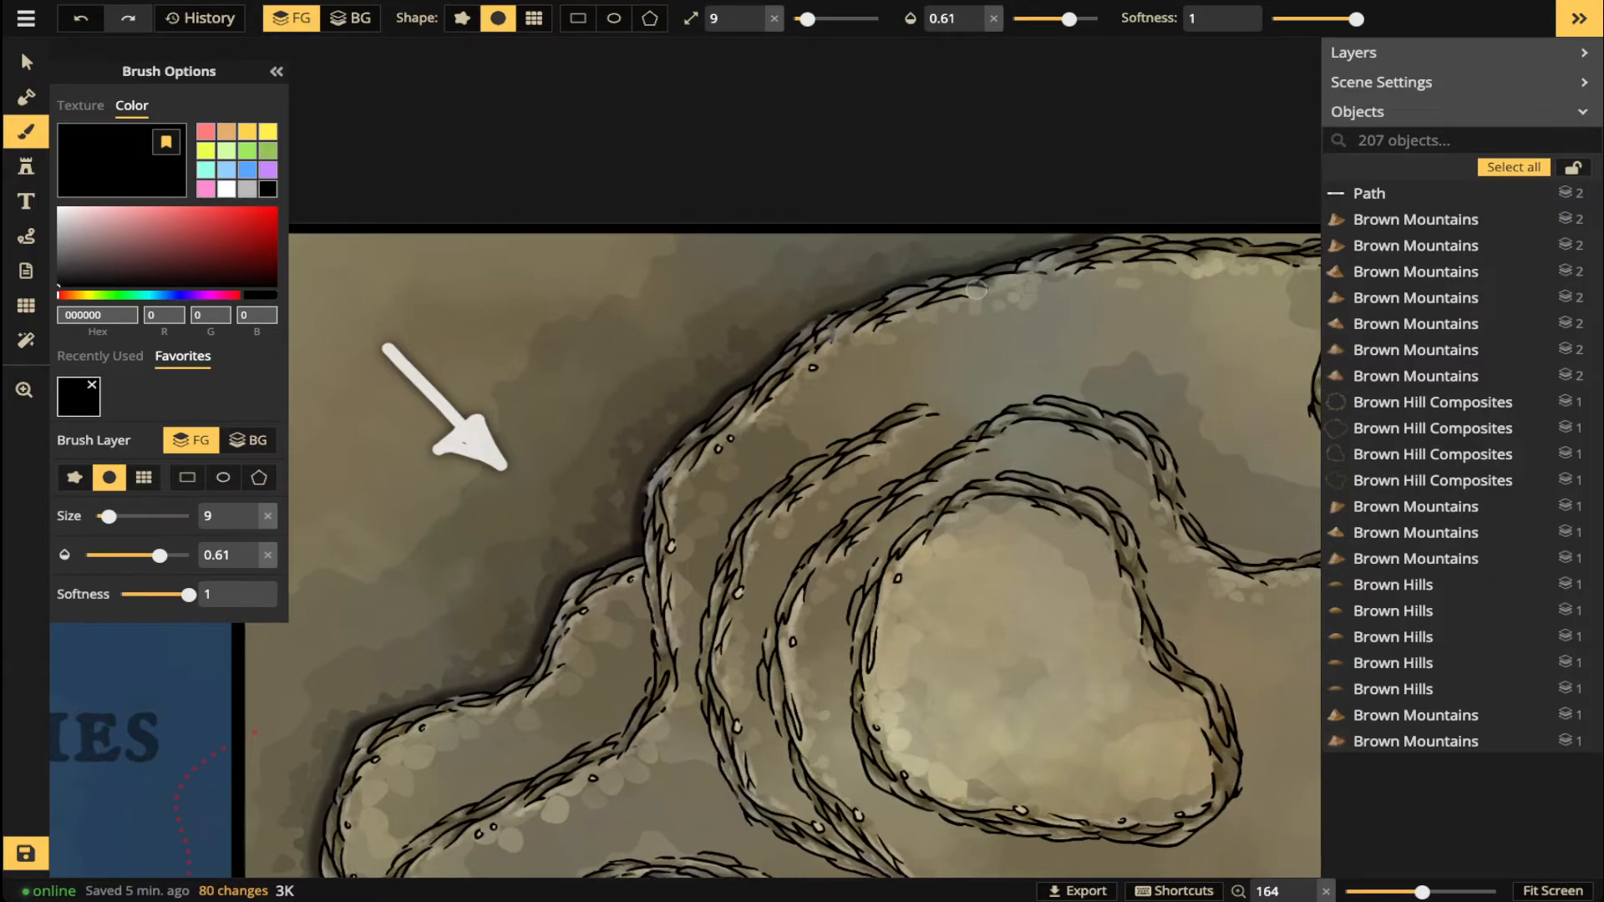
scroll(590, 483, "down", 5)
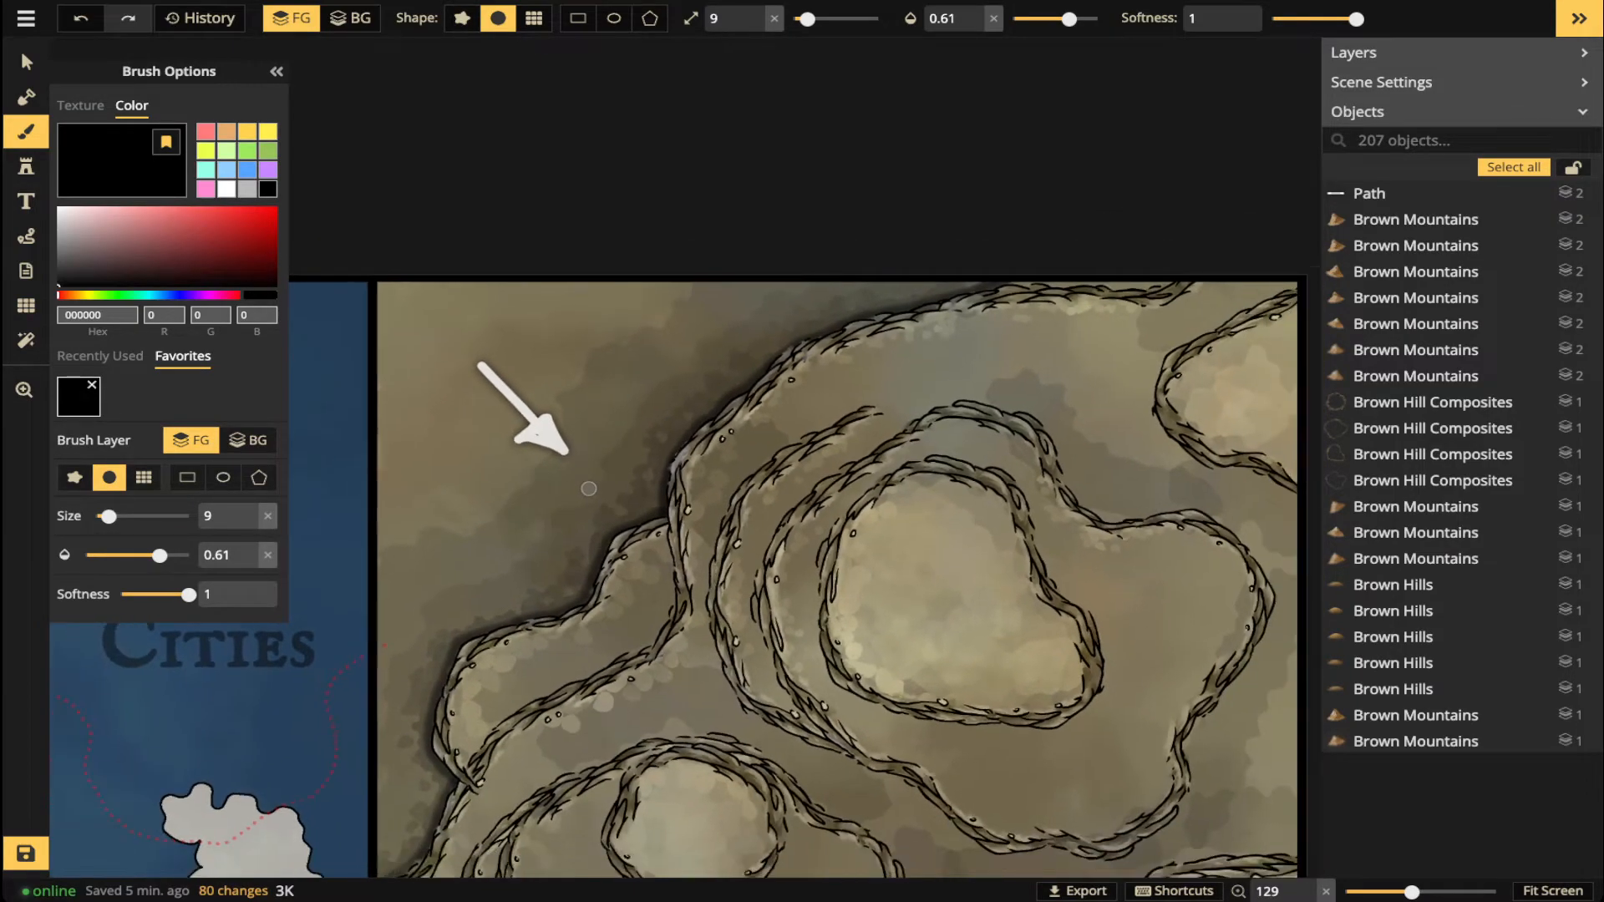
scroll(590, 488, "down", 3)
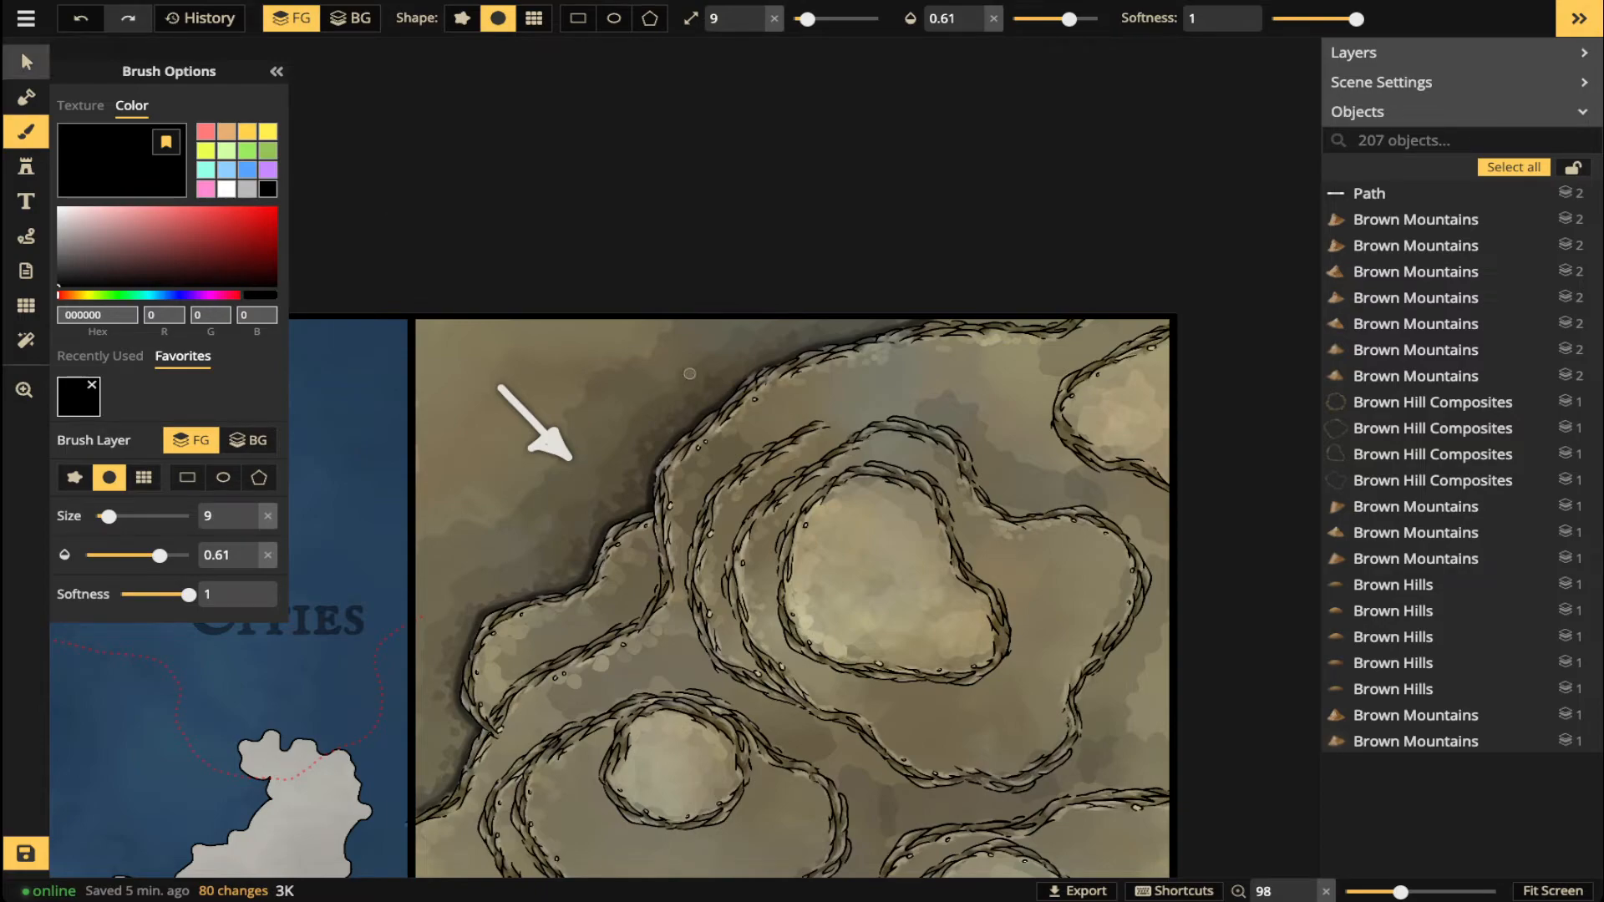
left_click(26, 61)
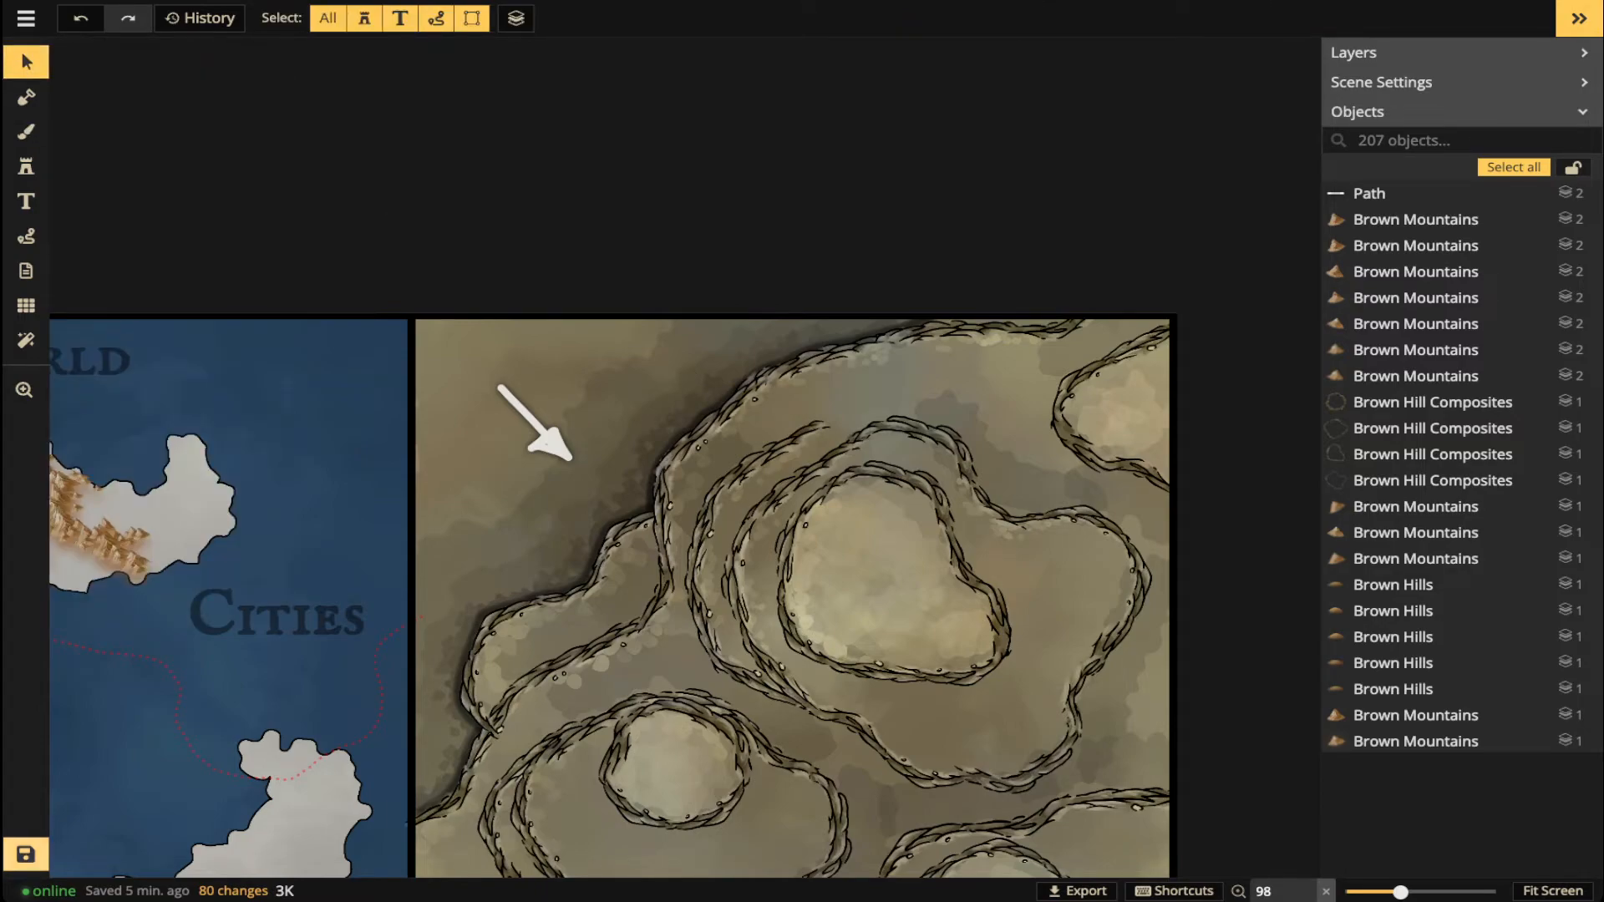
key("ctrl+s")
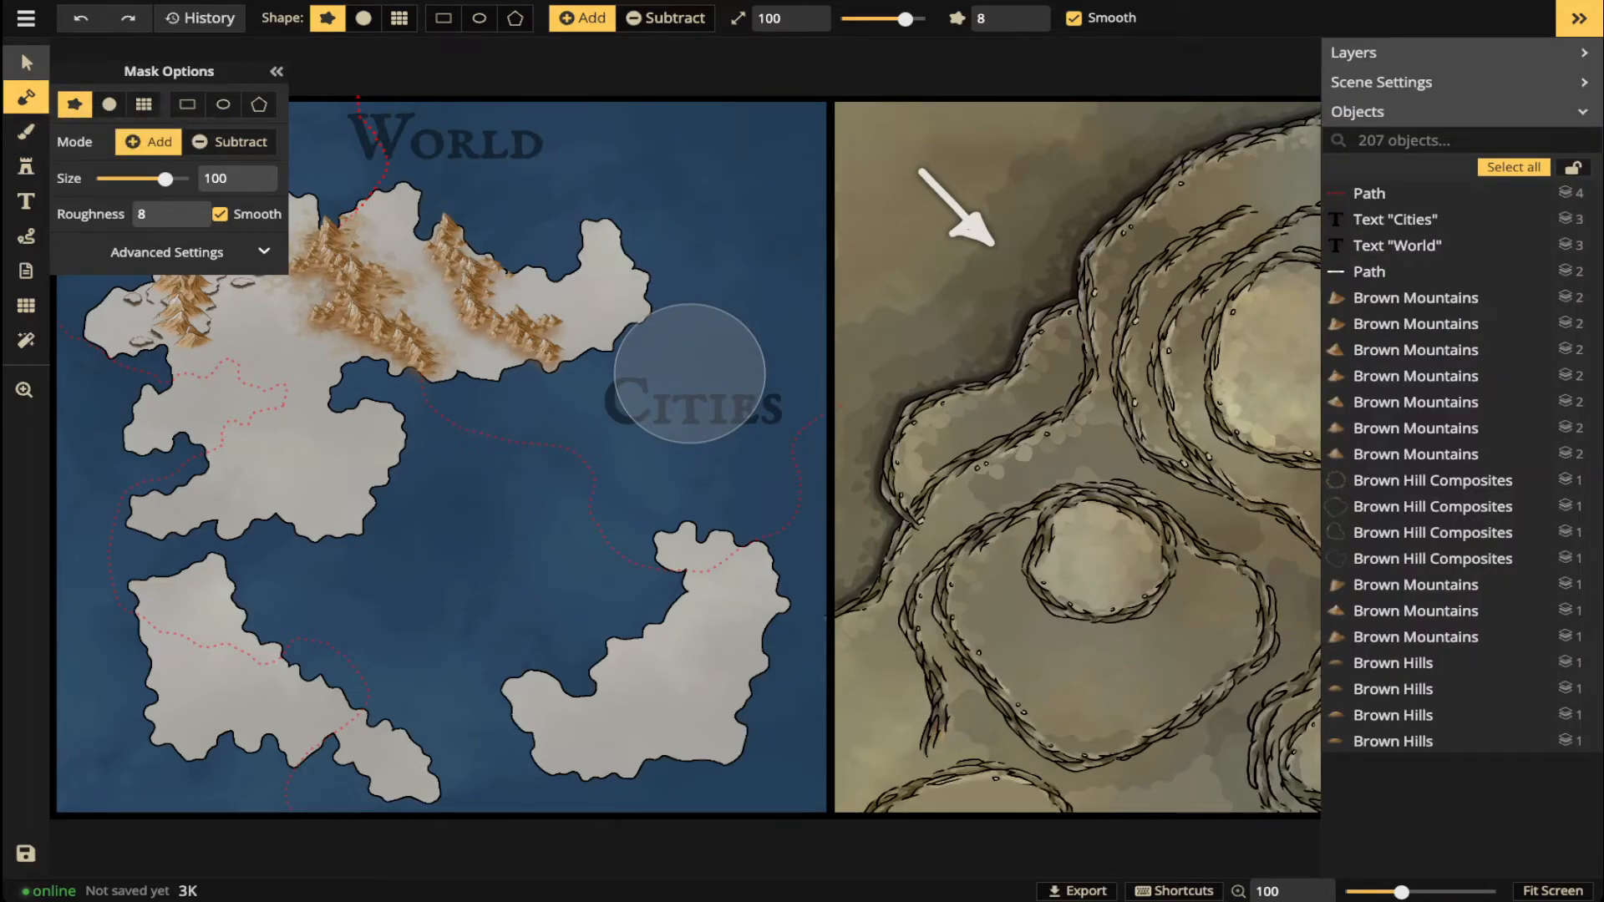
- Try a broad stroke of brown texture with the size 80 brush across the northwest slope and central hill, and undo it
left_click(26, 63)
key("space")
left_click_drag(920, 414, 617, 430)
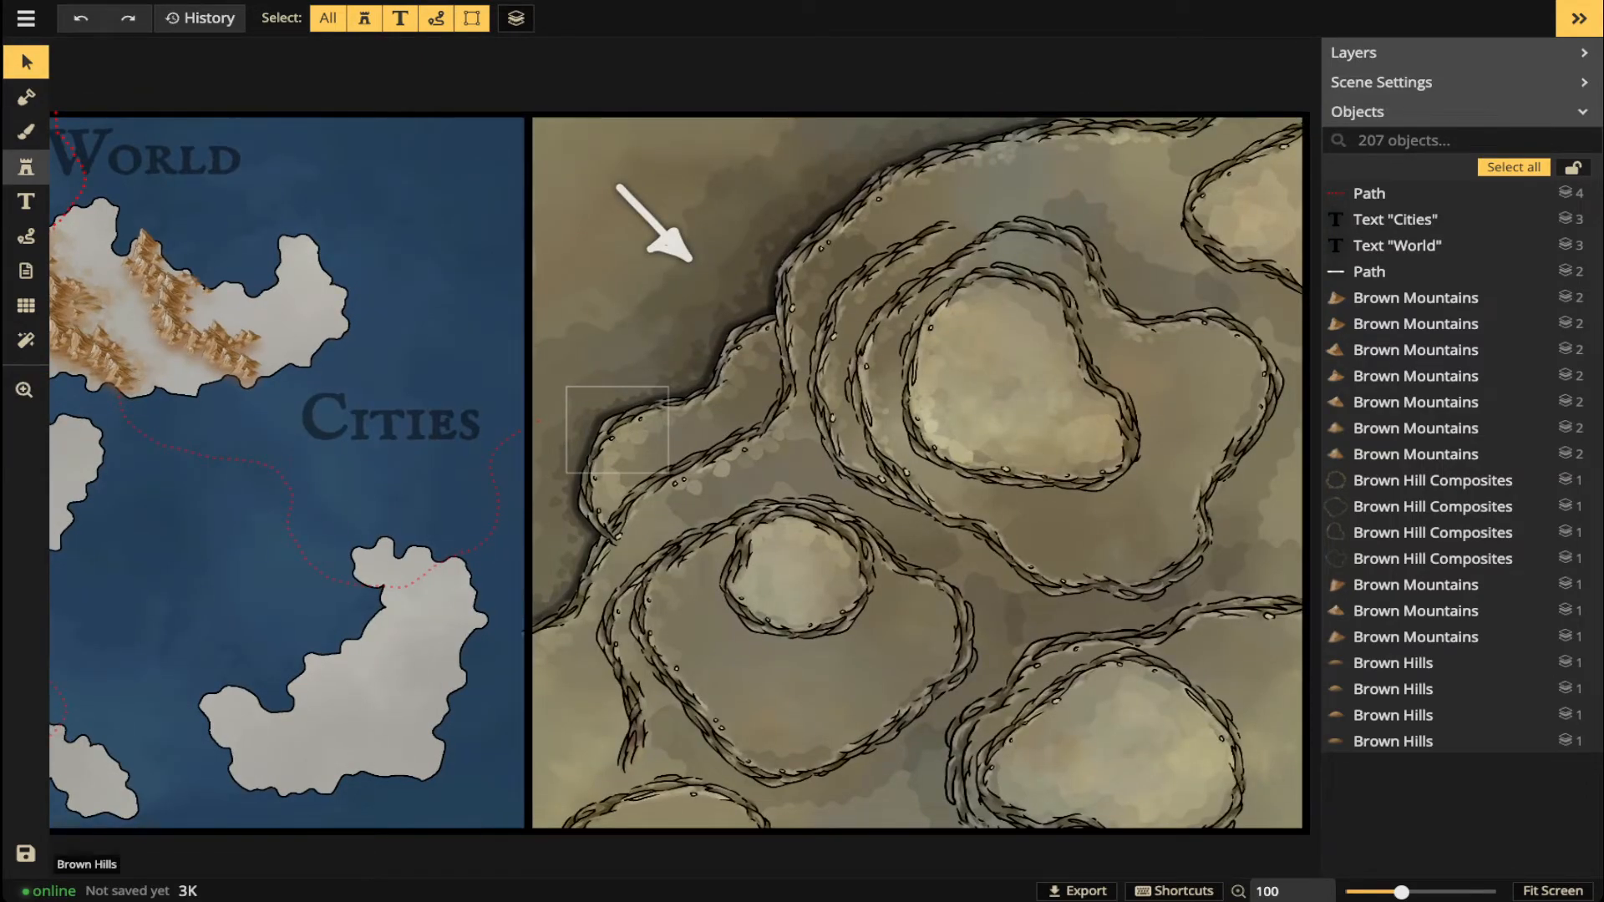
key("b")
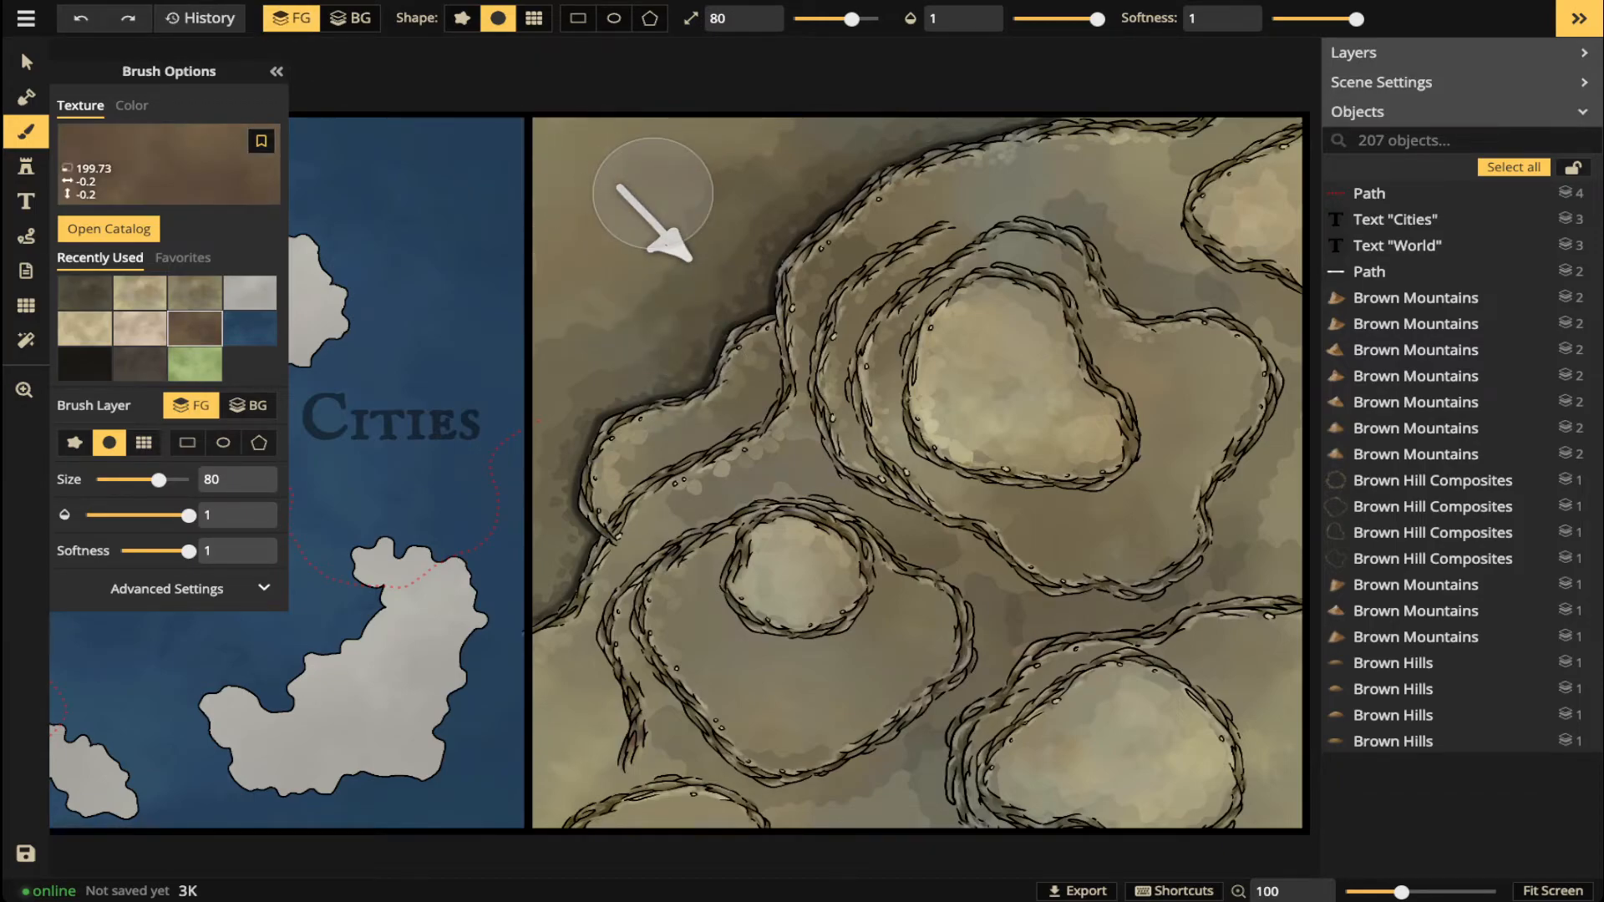
mouse_move(653, 193)
left_mouse_down()
mouse_move(730, 345)
mouse_move(840, 375)
mouse_move(1031, 378)
mouse_move(1050, 417)
mouse_move(908, 445)
mouse_move(728, 382)
mouse_move(710, 242)
left_mouse_up()
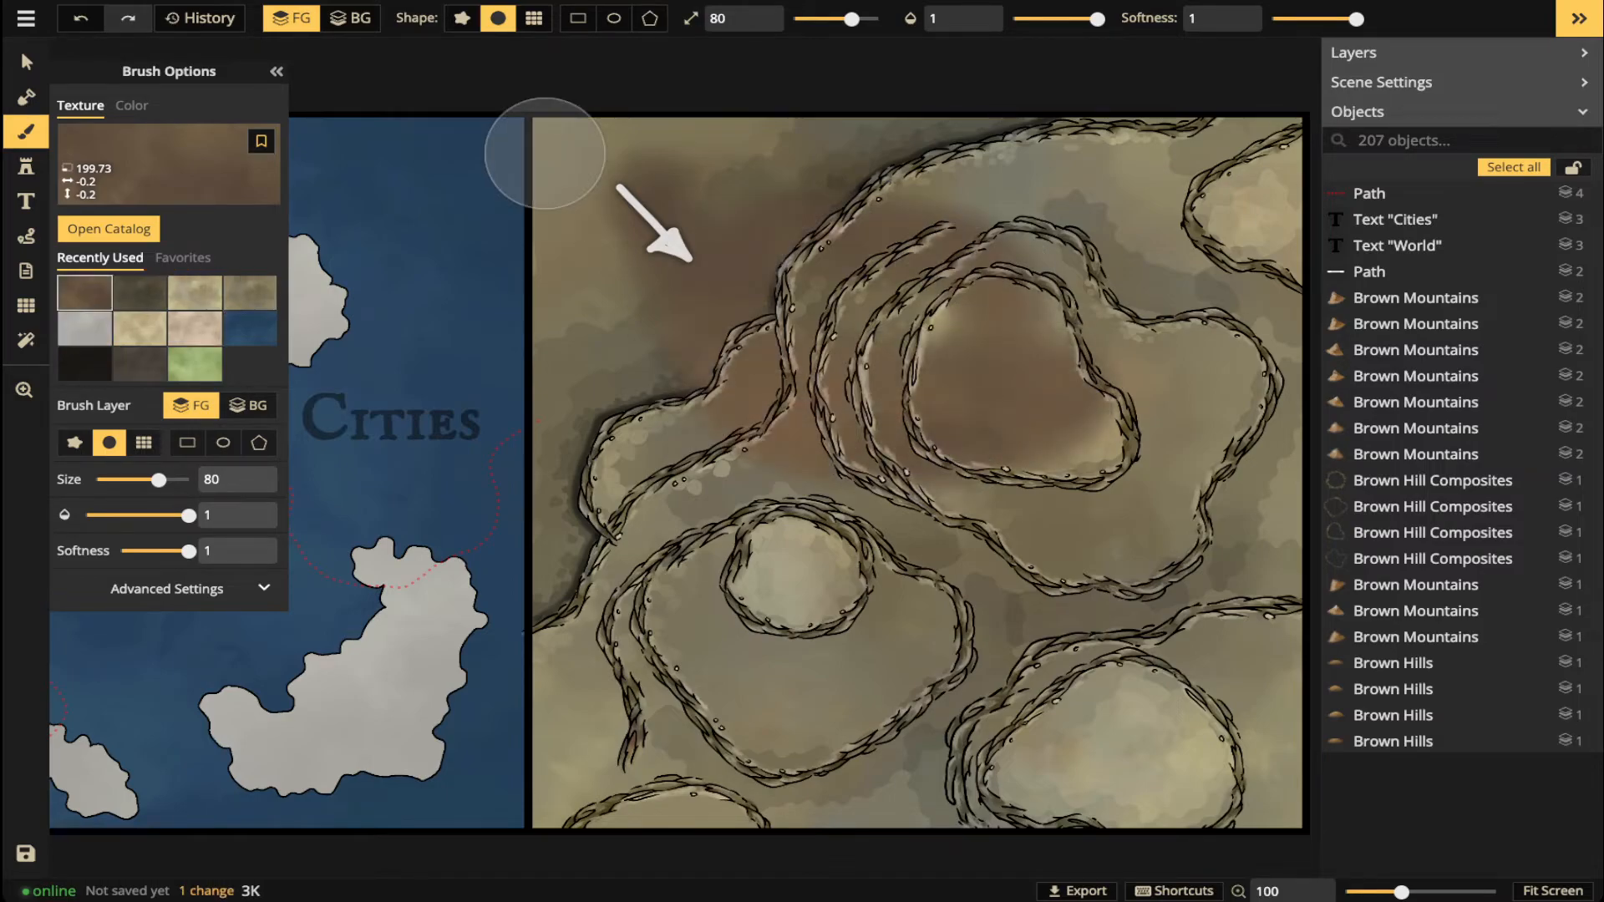
key("ctrl+z")
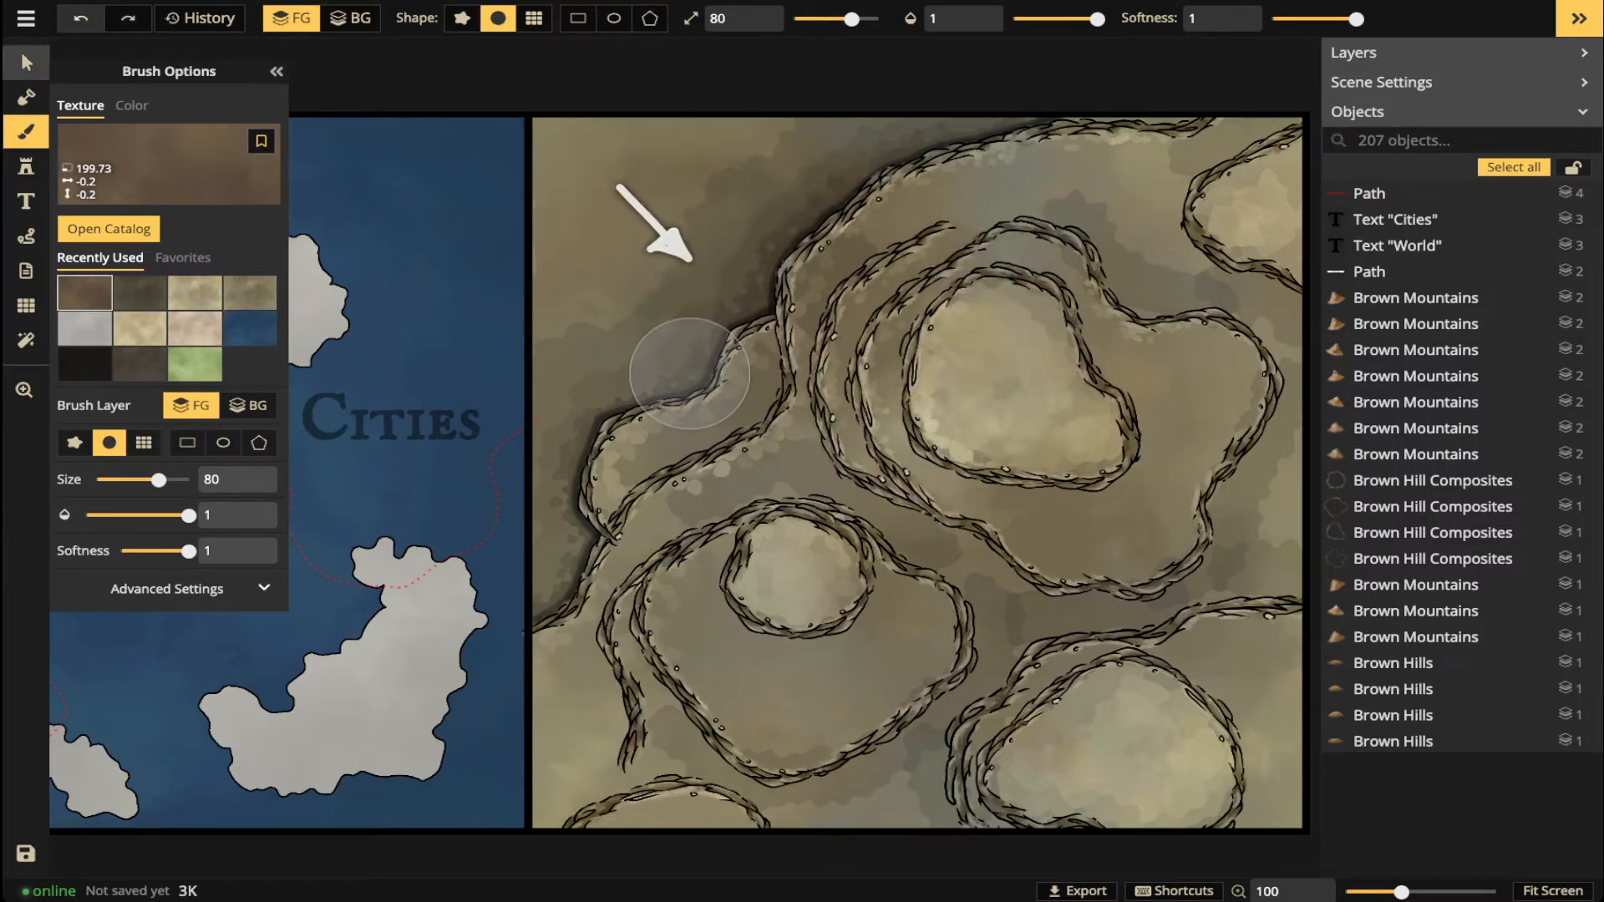
- Set up the rough-shaped brush with the dark olive texture, roughness 3, opacity 0.28 and size 22
left_click(25, 62)
scroll(767, 433, "up", 4)
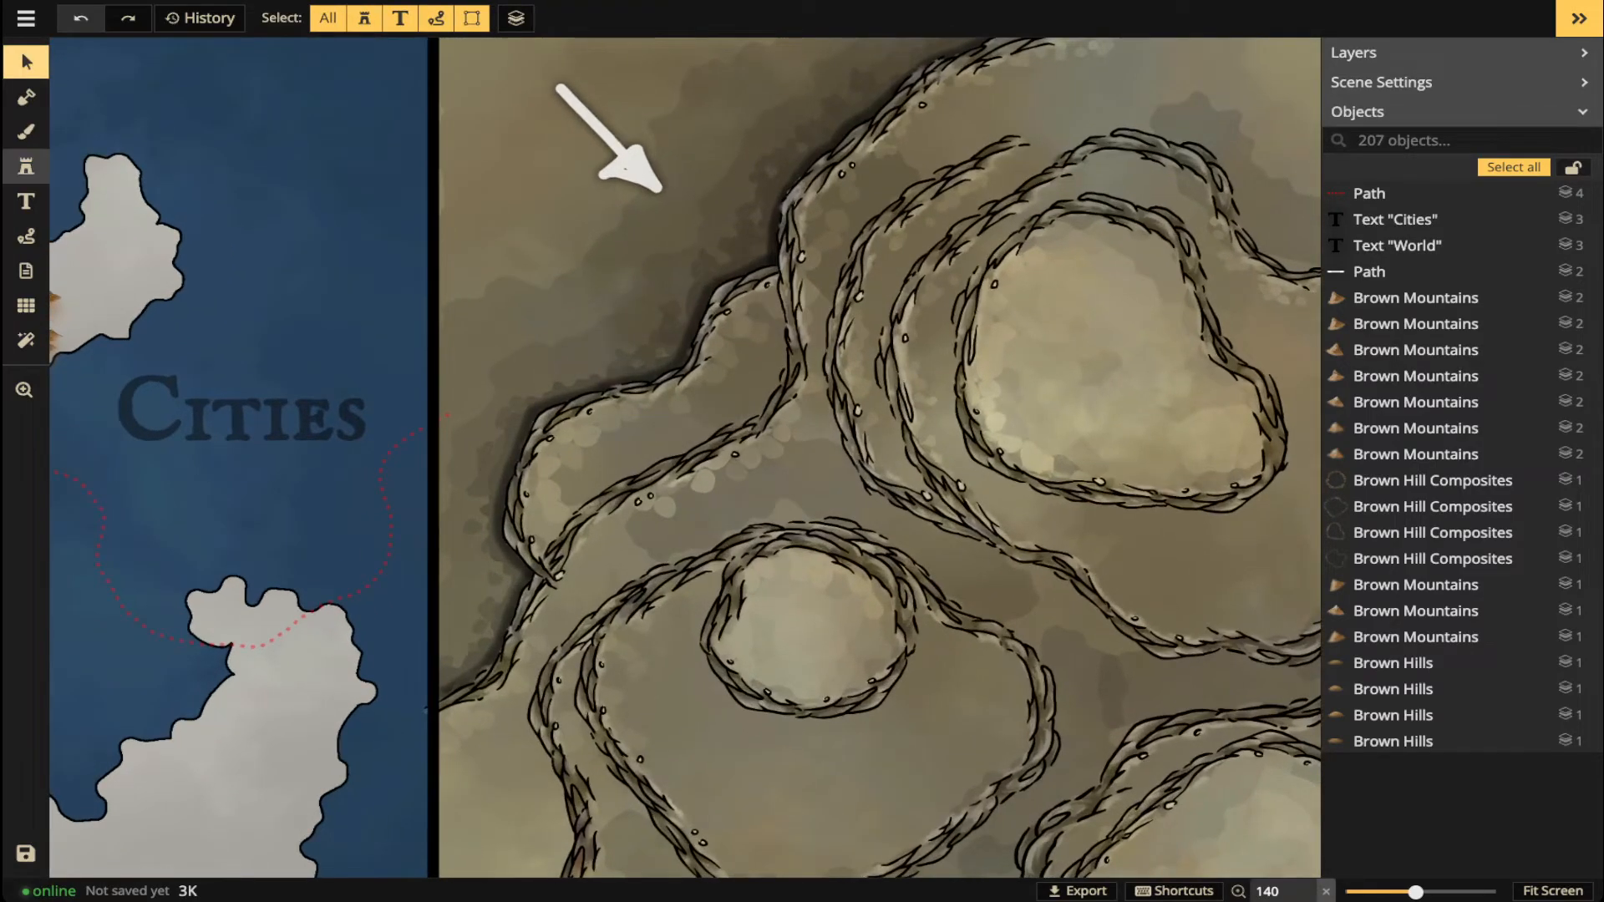
left_click(26, 131)
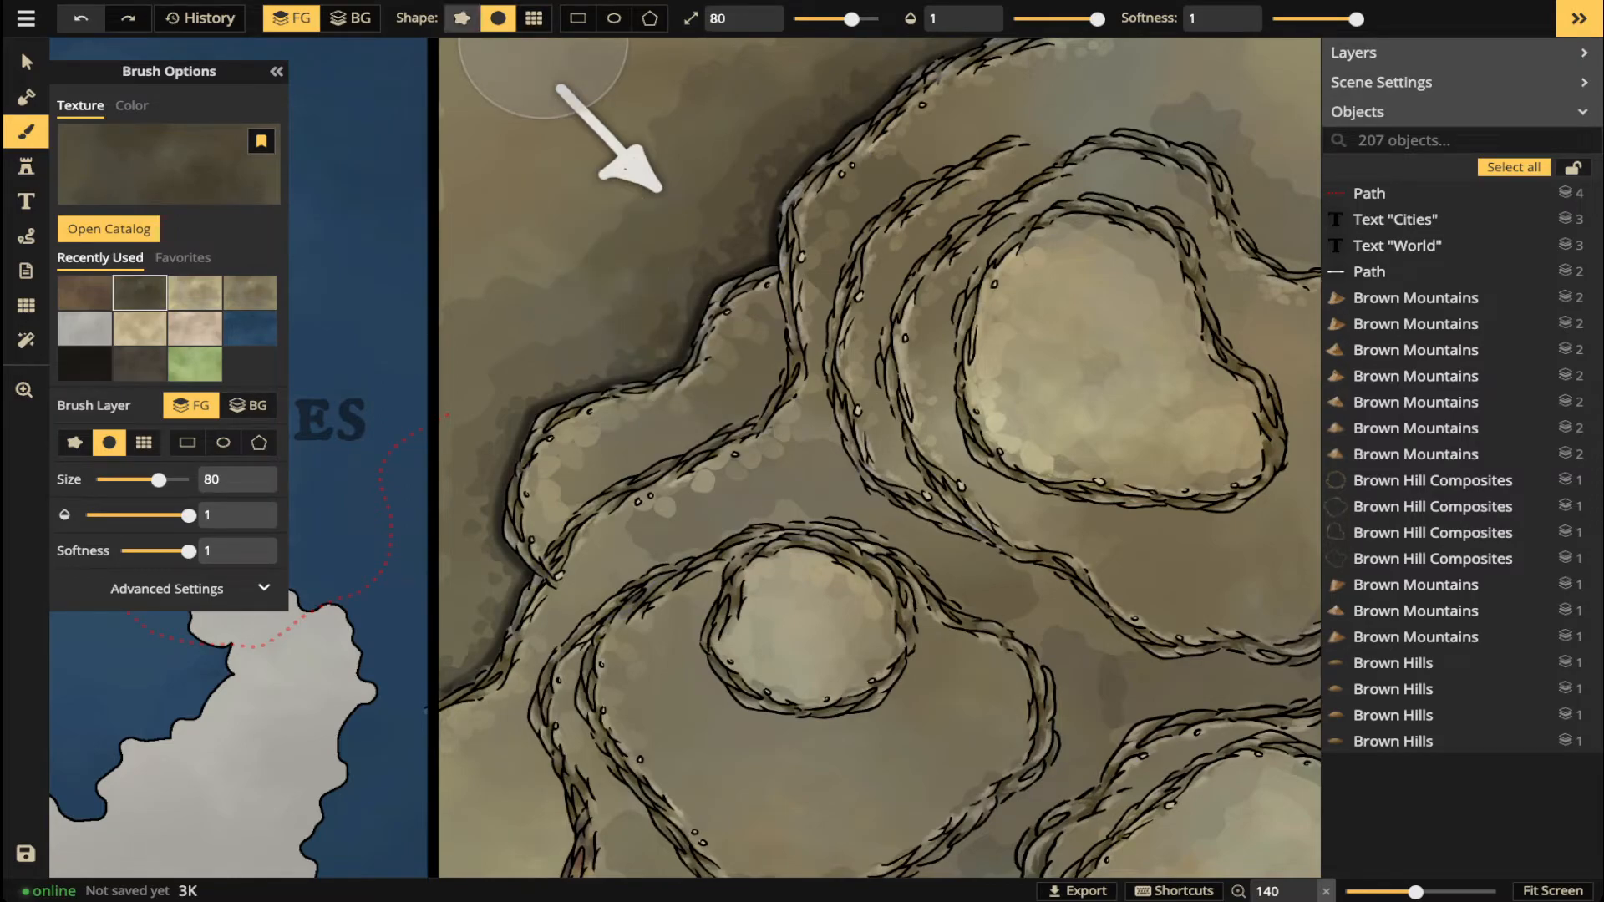
left_click(462, 18)
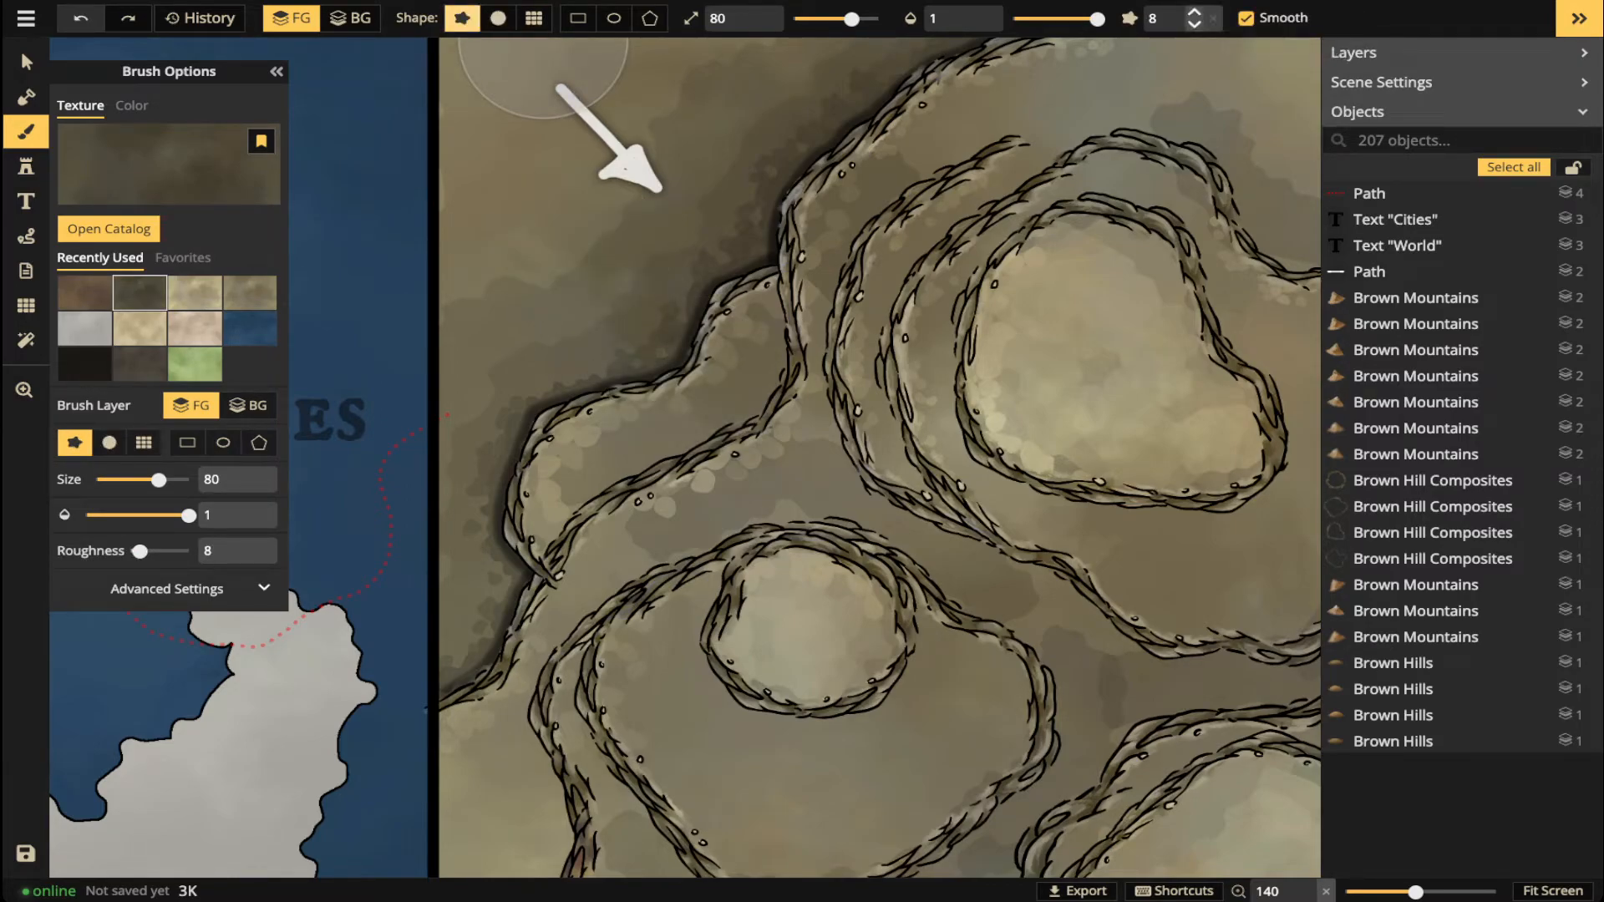
left_click(1194, 24)
left_click(1193, 24)
left_click(1194, 25)
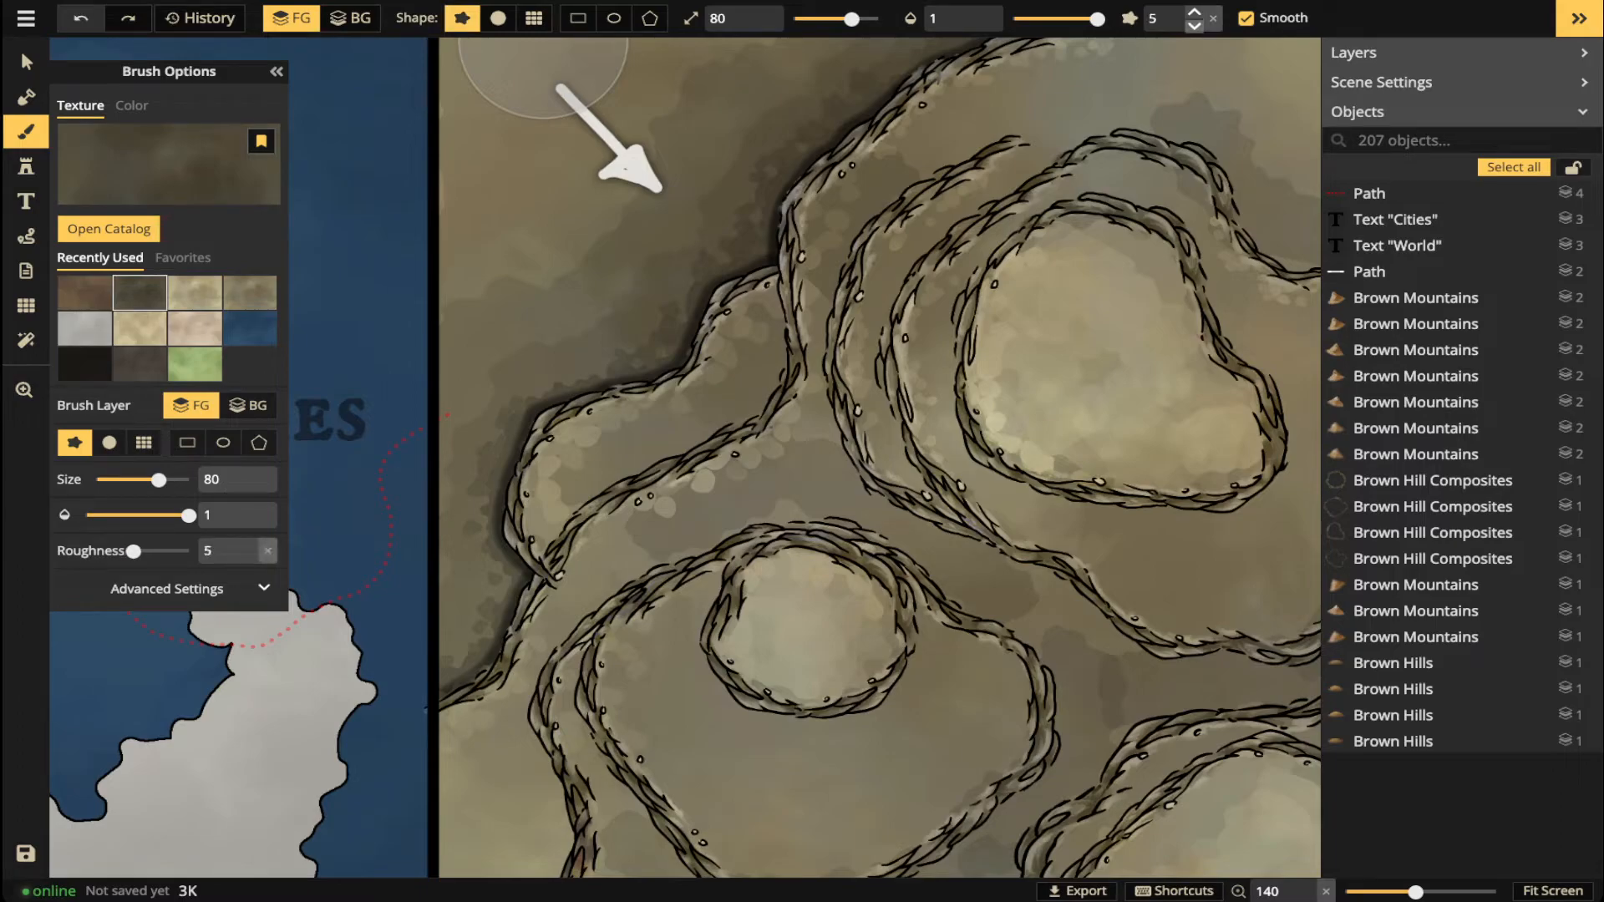
left_click(1194, 25)
left_click(1193, 25)
left_click(1035, 18)
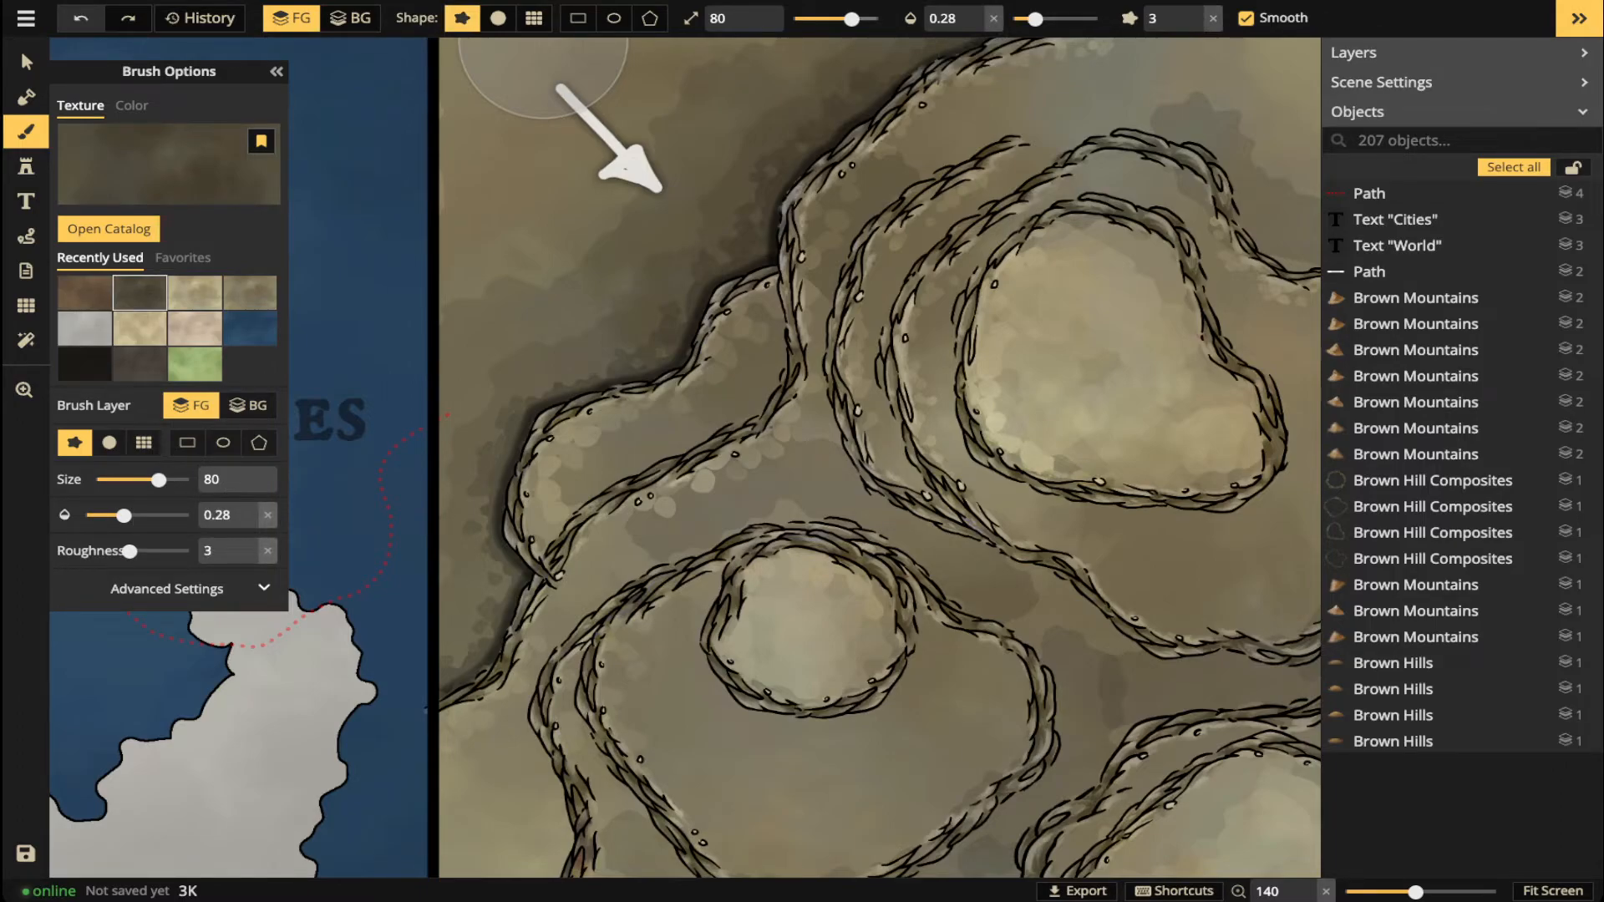
left_click_drag(851, 19, 821, 18)
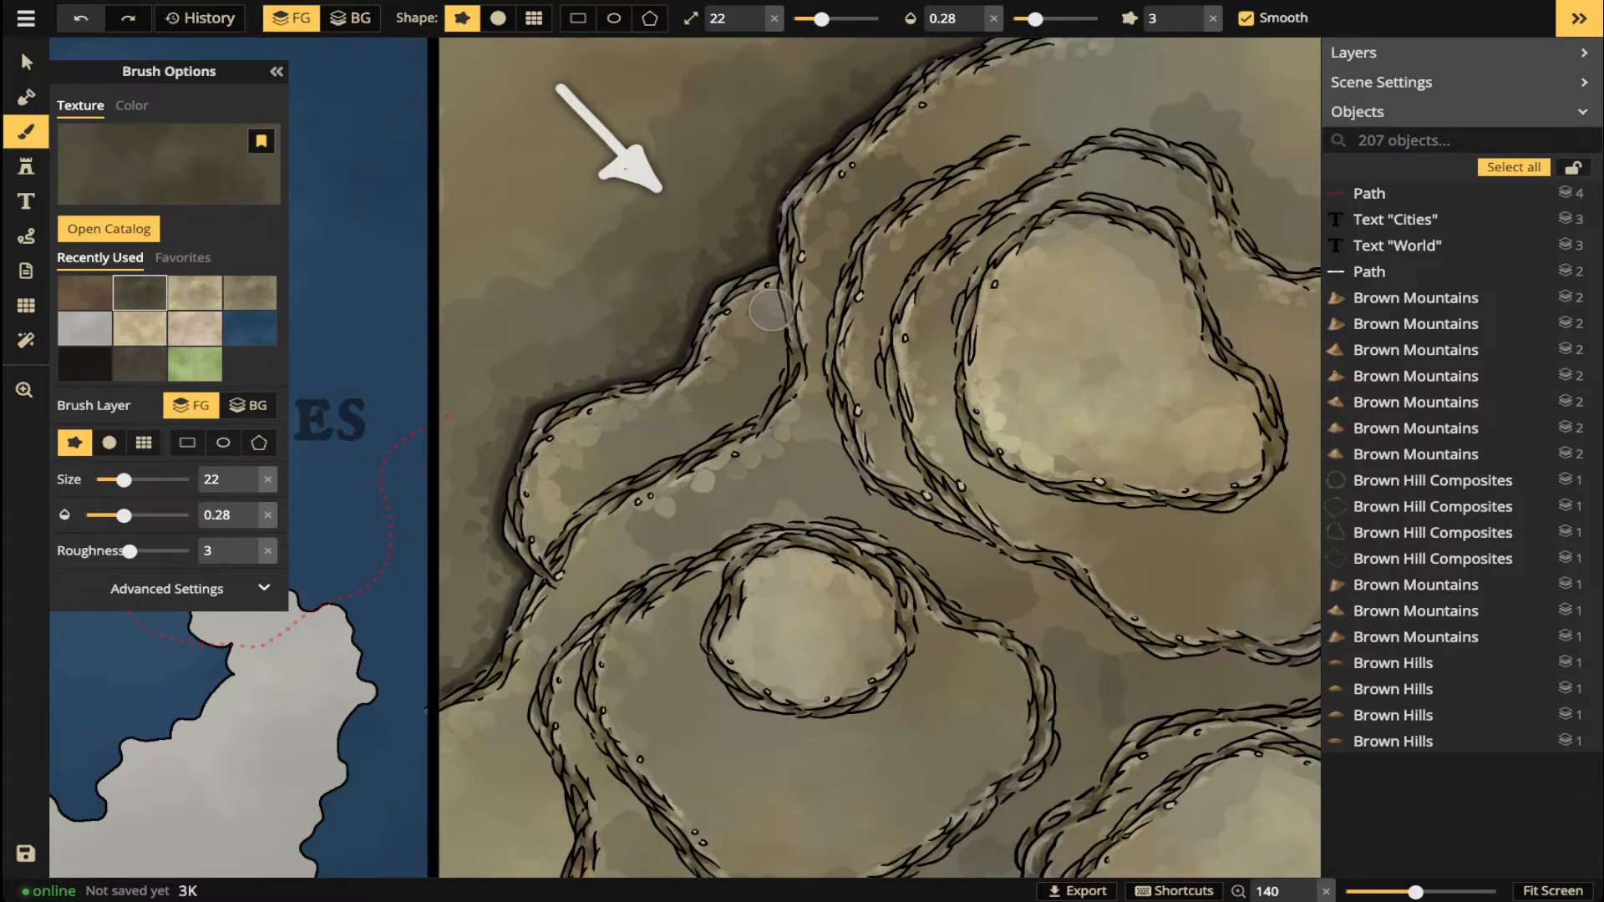
- Shade inside the western lobe and on the slope southeast of it with the dark texture, undoing the last stroke
left_click(769, 370)
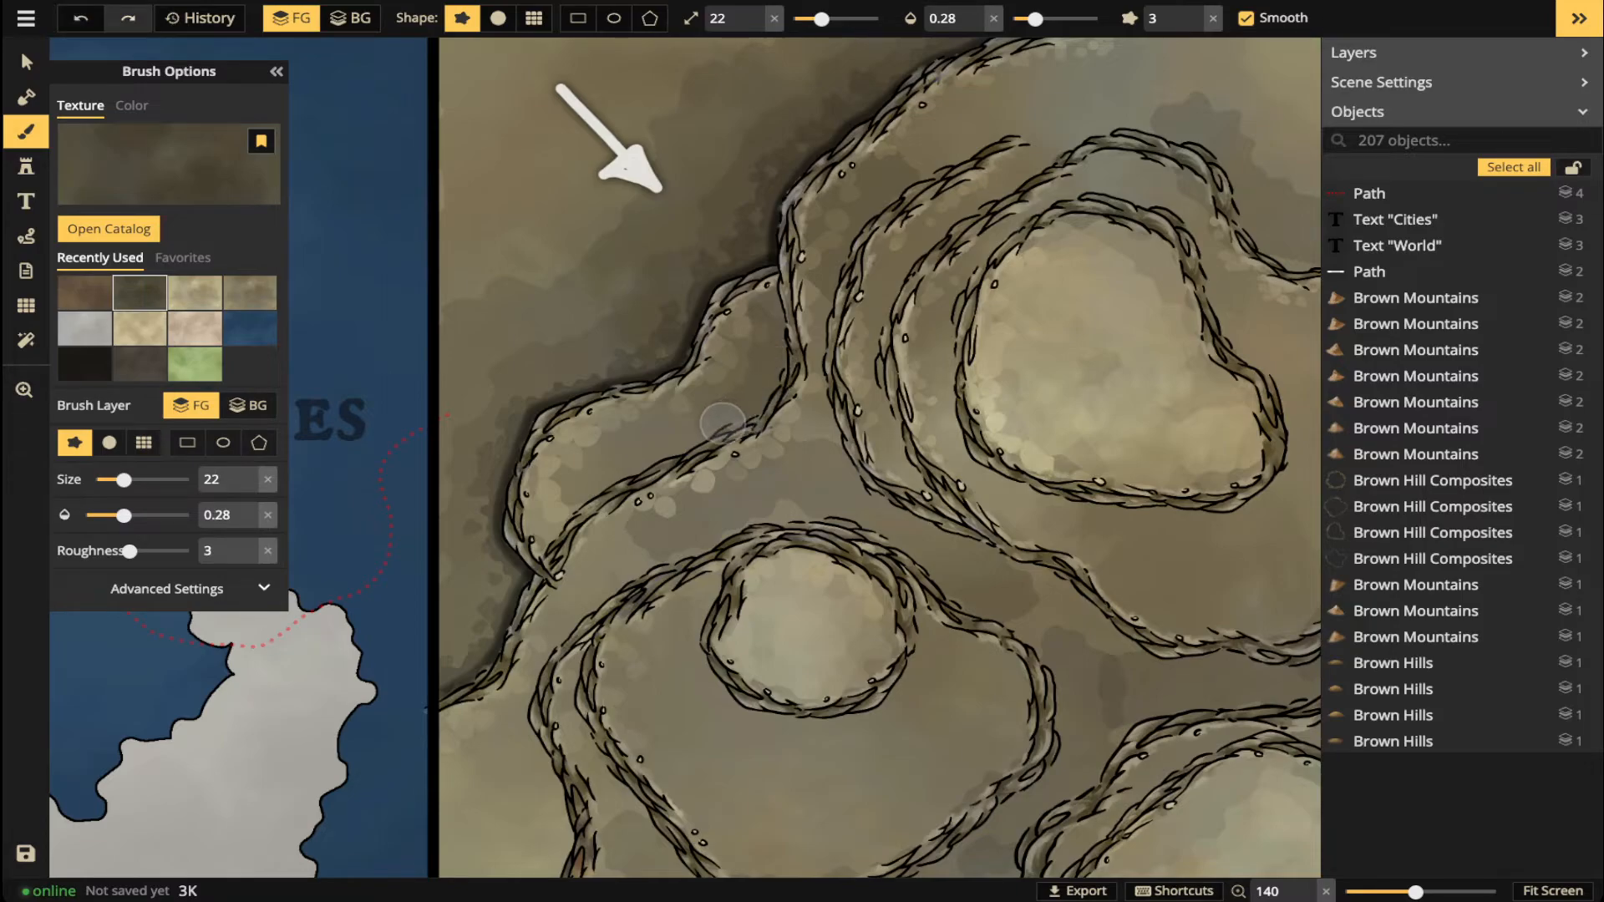
mouse_move(723, 424)
left_mouse_down()
mouse_move(540, 541)
mouse_move(539, 514)
left_mouse_up()
left_click_drag(868, 520, 695, 551)
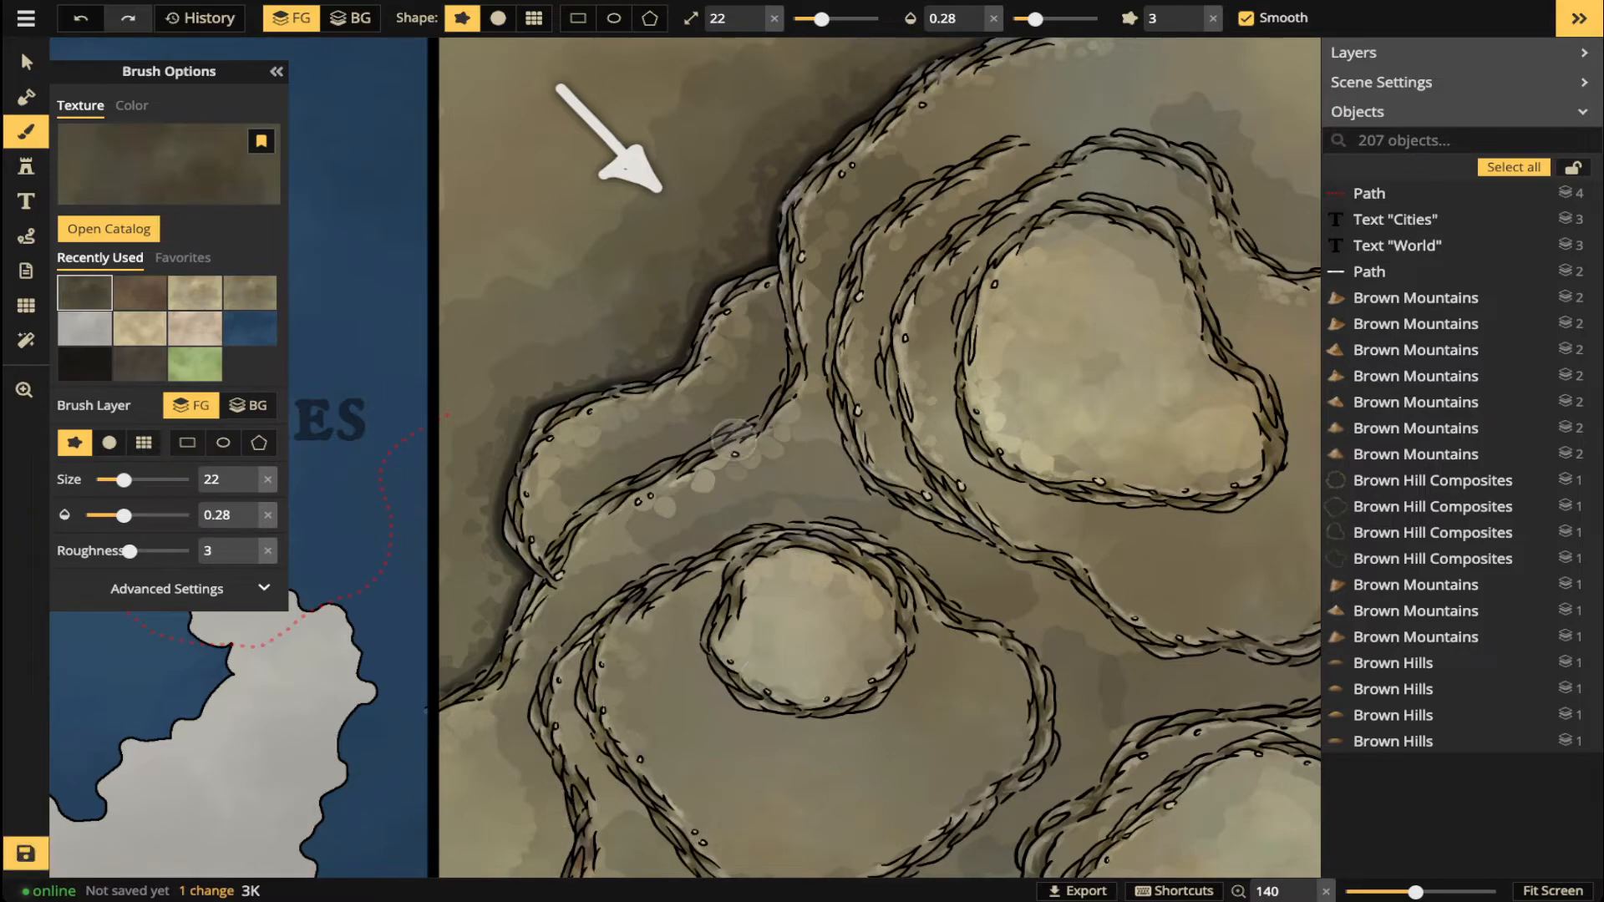
left_click_drag(718, 468, 635, 685)
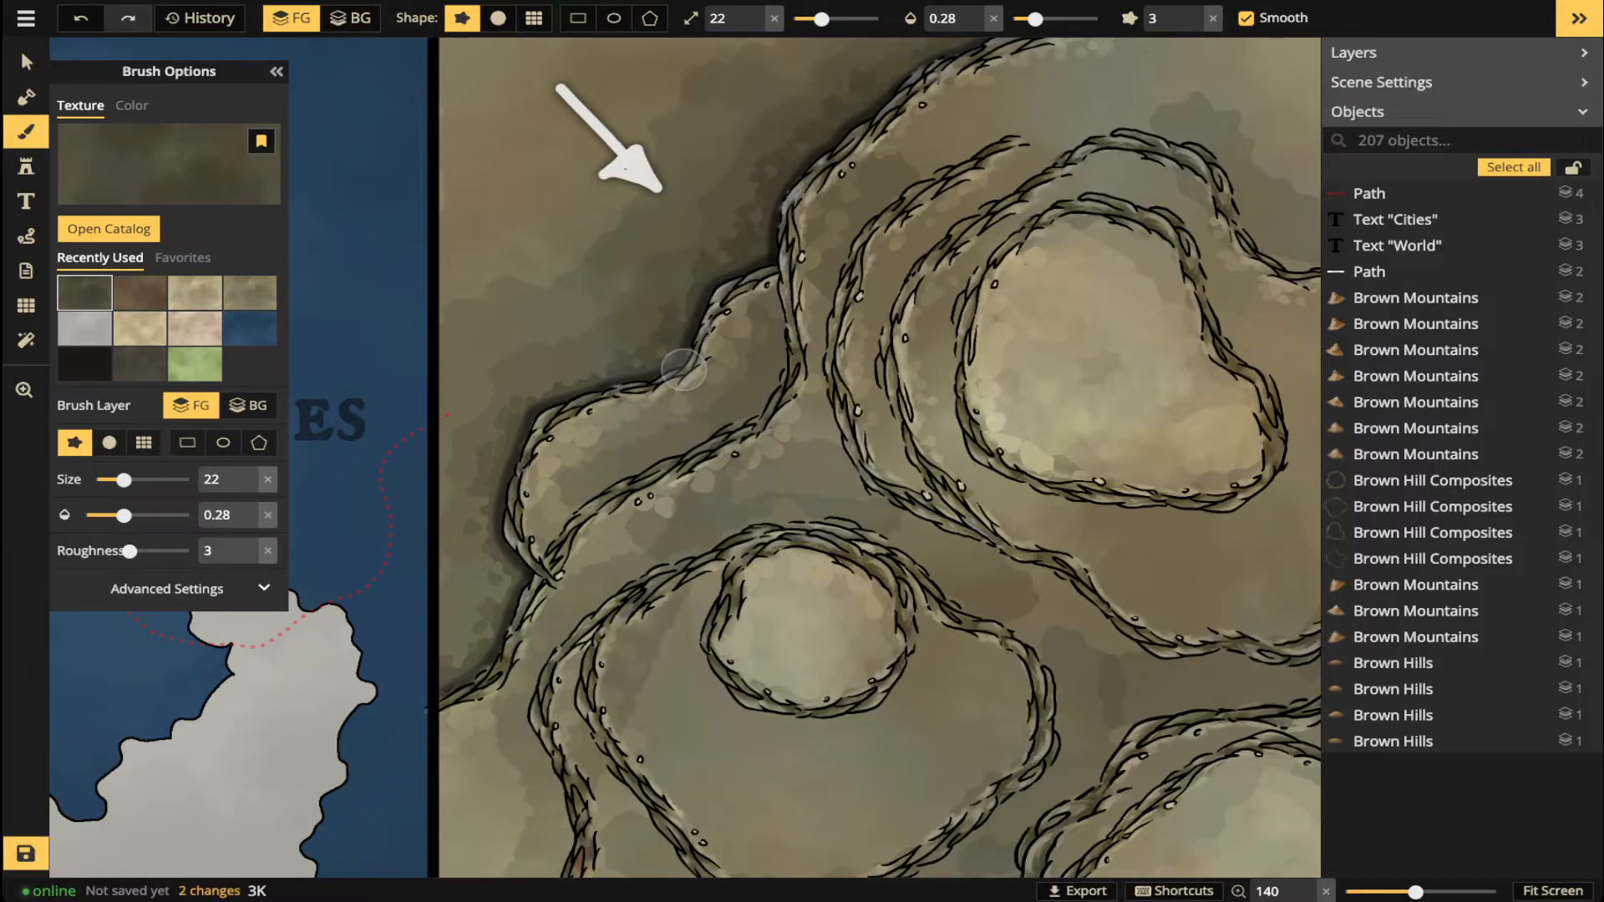
key("ctrl+z")
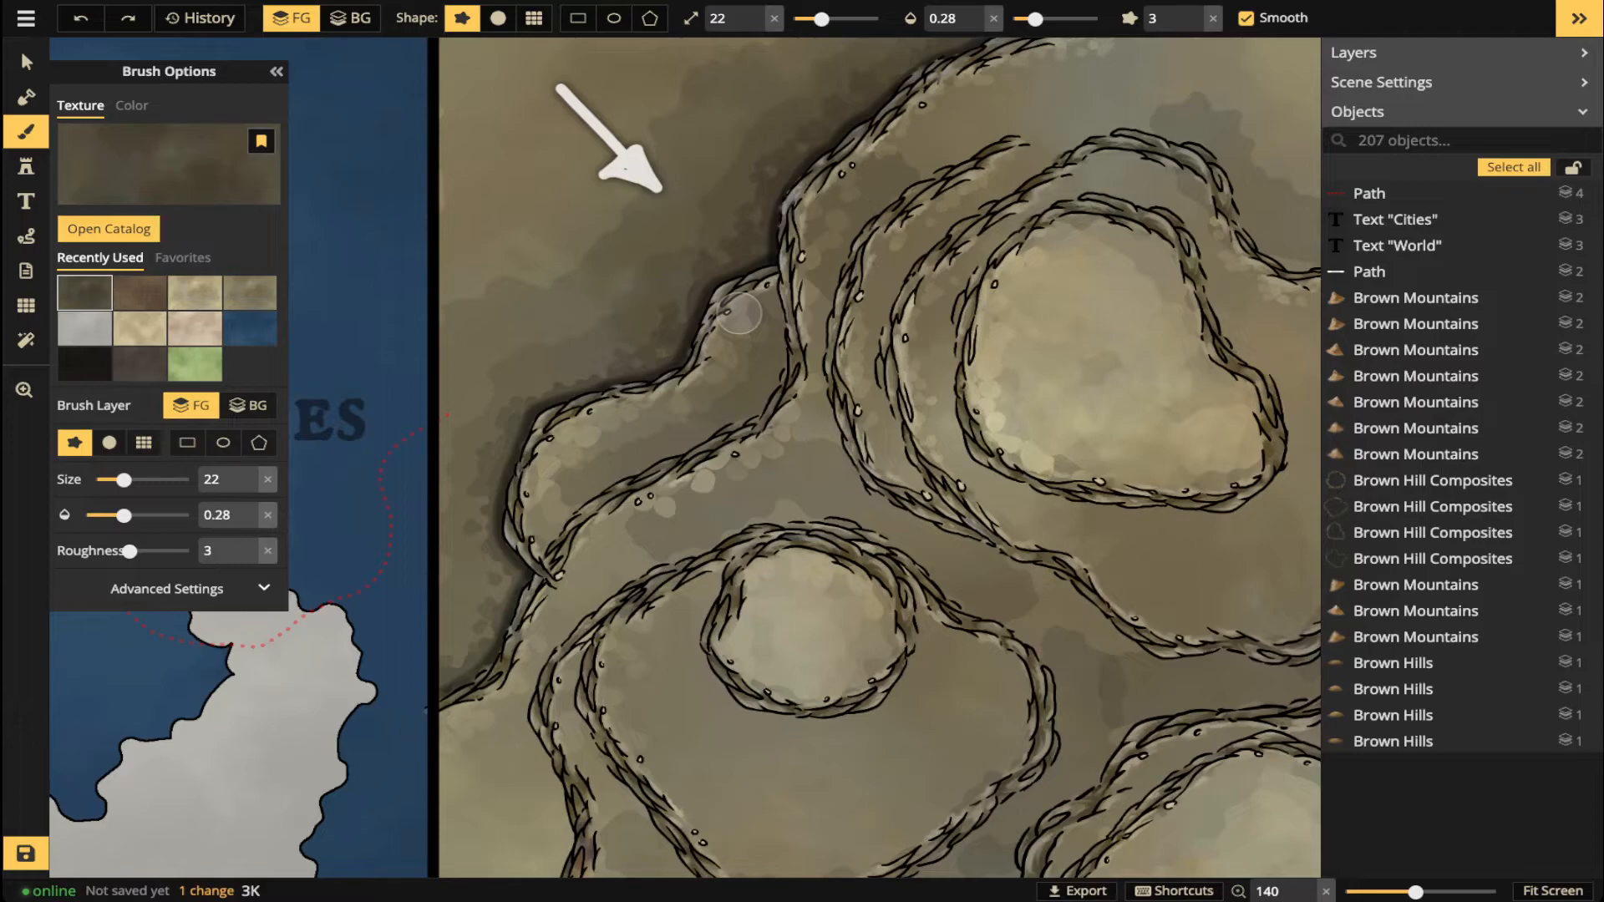
- Reduce the brush size to 10 and shade along the outer edges of the southwestern hill
key("bracketleft")
key("bracketleft")
key("bracketleft")
key("bracketleft")
key("bracketleft")
key("bracketleft")
key("space")
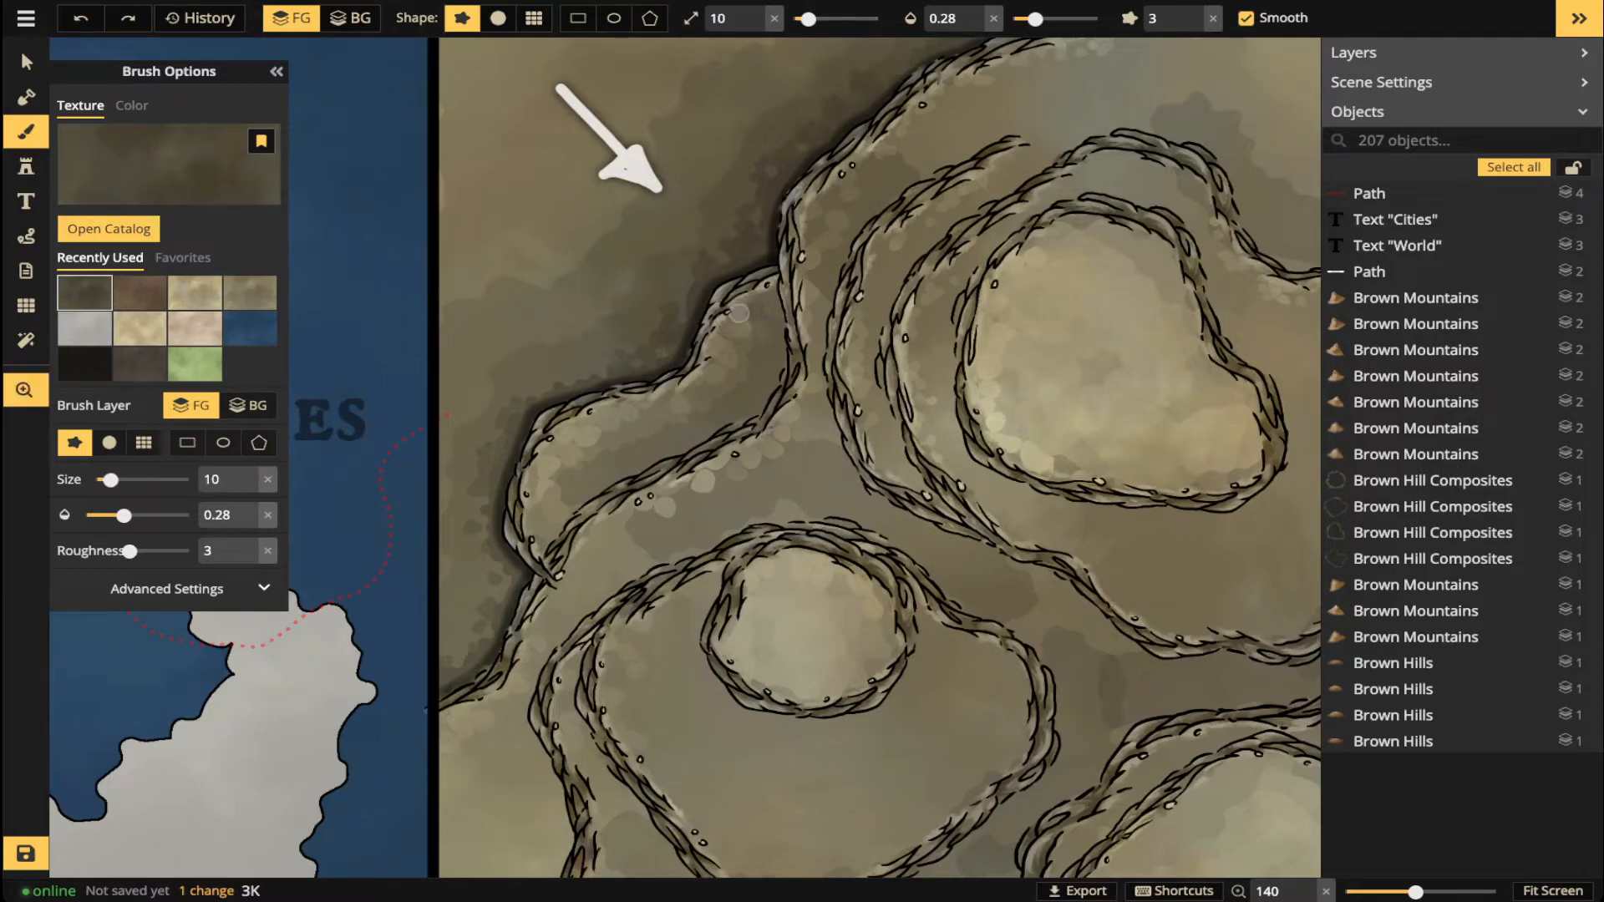
left_click_drag(861, 573, 922, 353)
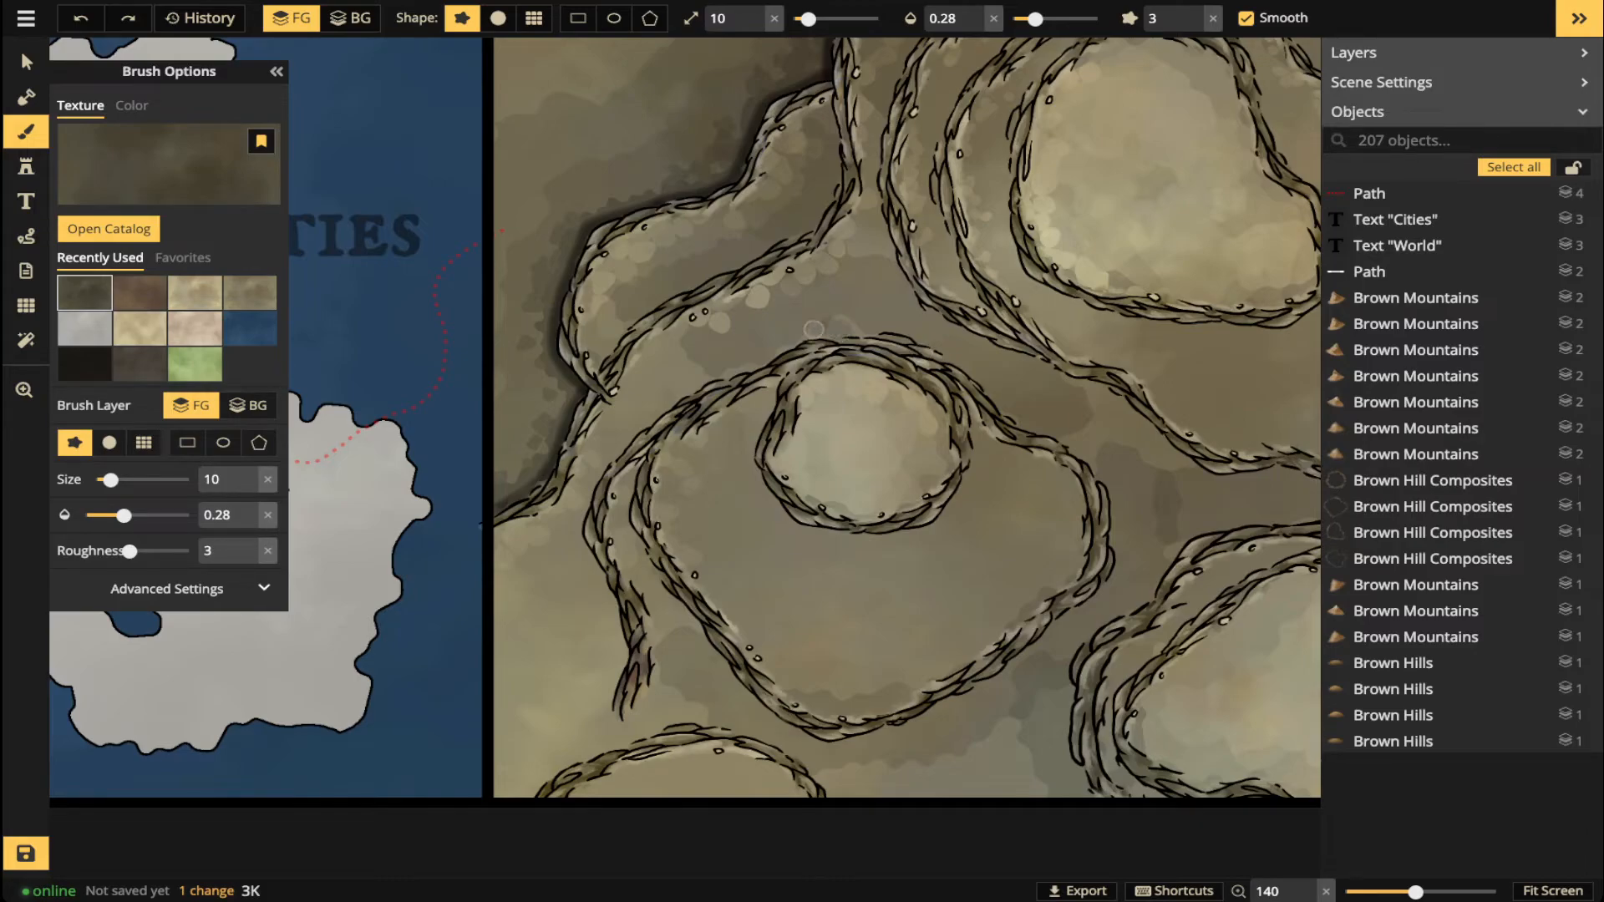
mouse_move(574, 531)
left_mouse_down()
mouse_move(613, 613)
mouse_move(608, 705)
left_mouse_up()
mouse_move(633, 518)
left_mouse_down()
mouse_move(647, 577)
mouse_move(630, 539)
mouse_move(738, 699)
left_mouse_up()
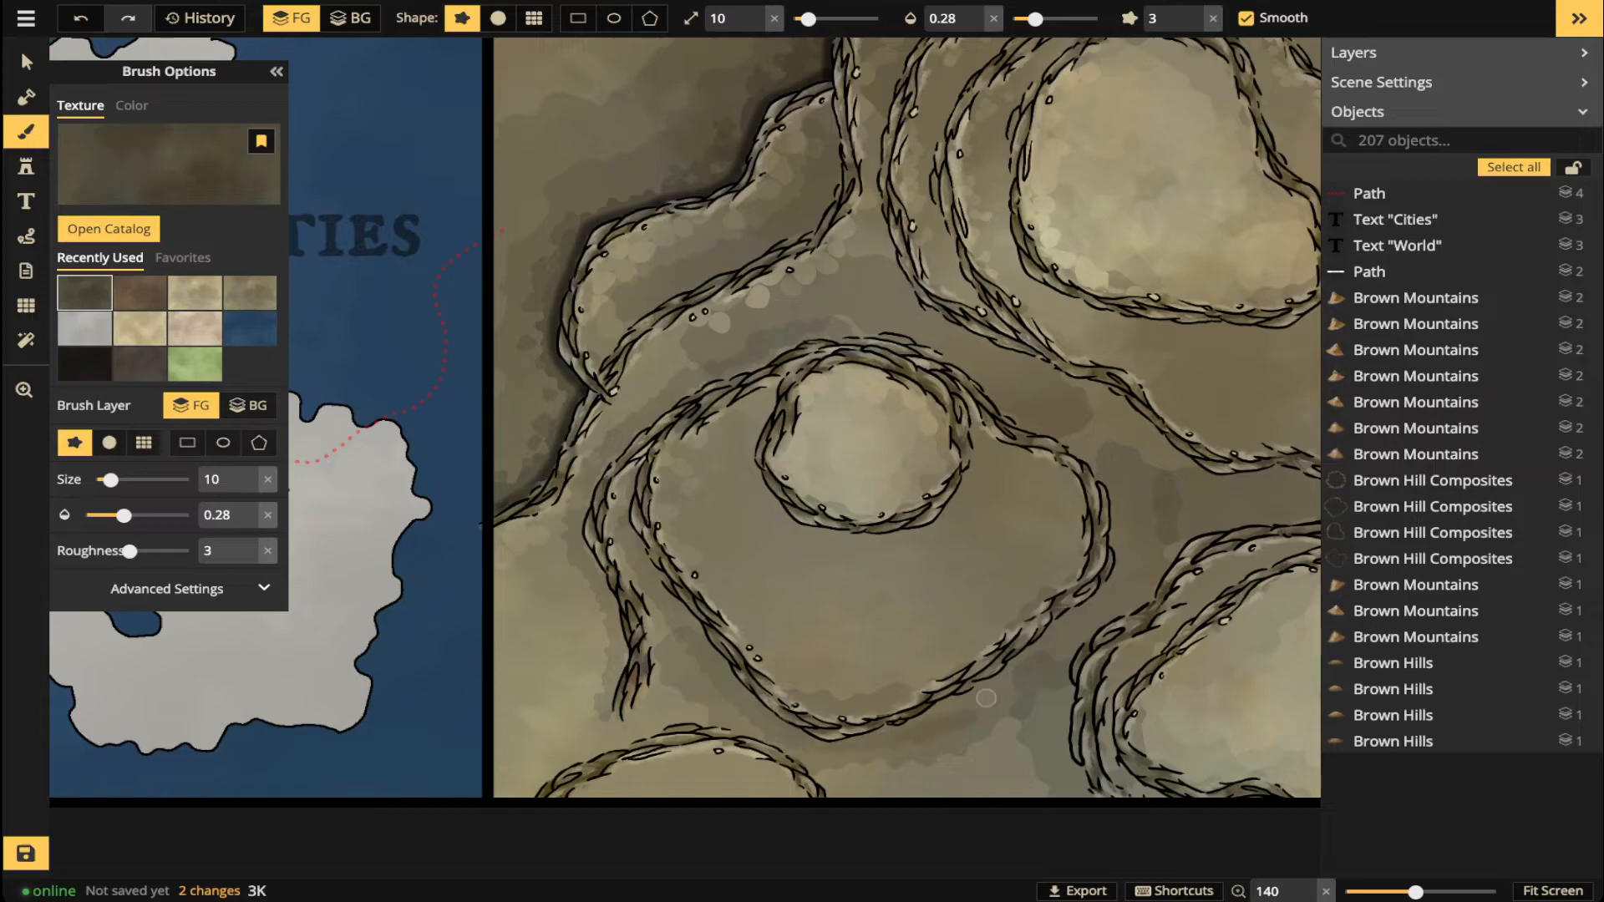
mouse_move(1105, 552)
left_mouse_down()
mouse_move(1031, 421)
mouse_move(1073, 434)
mouse_move(972, 414)
left_mouse_up()
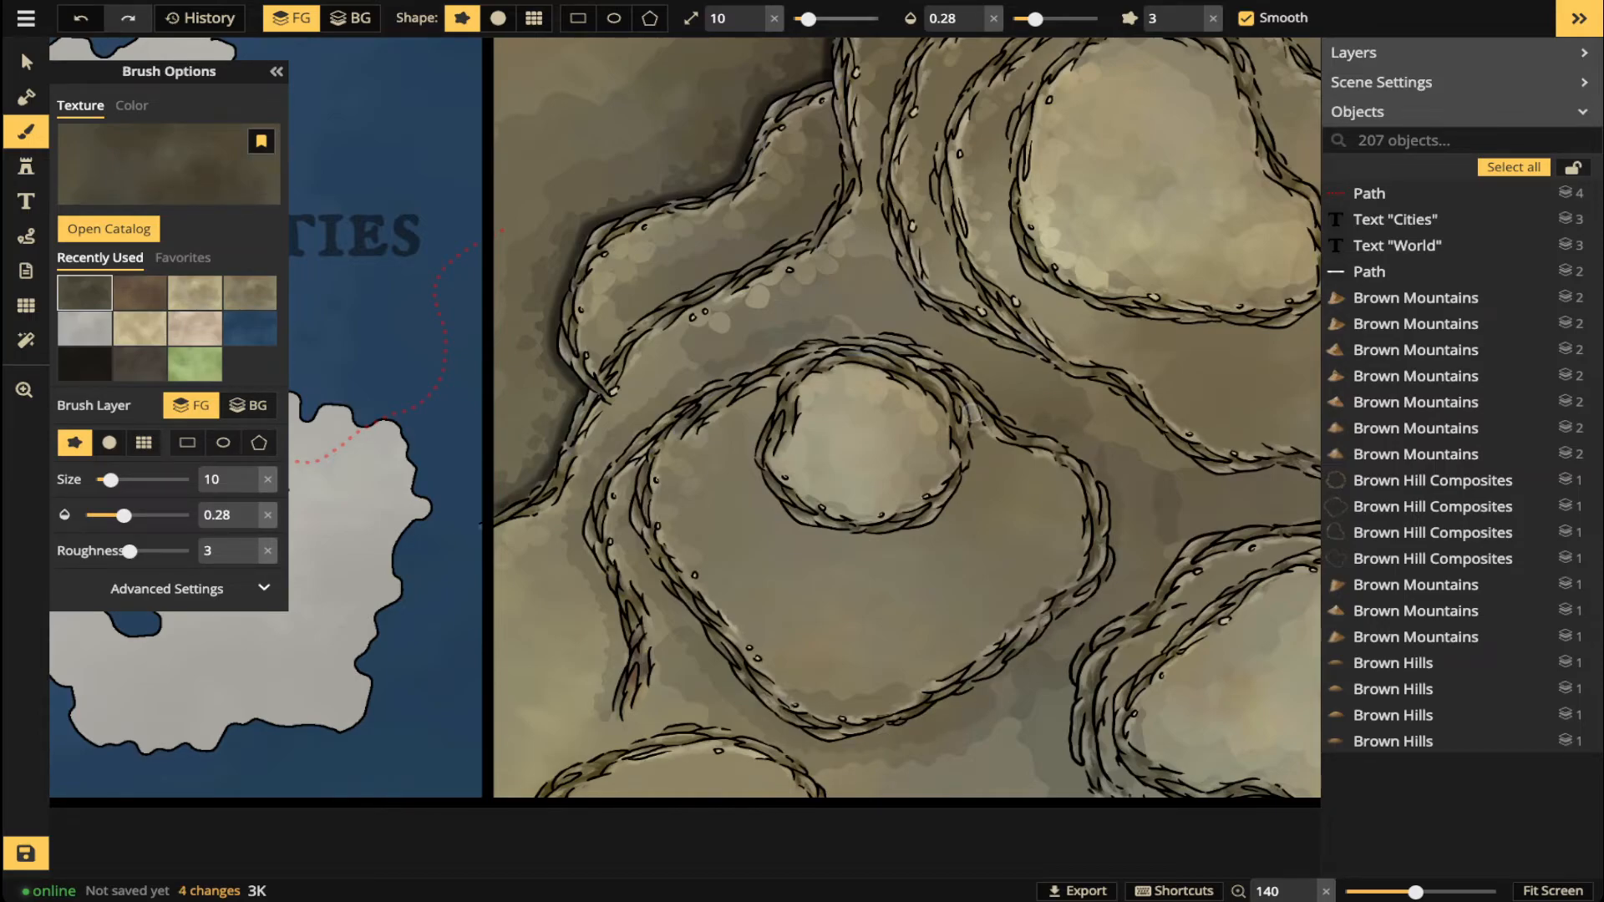
- Enlarge the brush to size 16 and shade around the small round summit and the large northern summit
scroll(973, 414, "up", 3)
mouse_move(980, 469)
left_mouse_down()
mouse_move(979, 439)
mouse_move(990, 476)
mouse_move(935, 537)
mouse_move(863, 545)
mouse_move(746, 424)
mouse_move(765, 391)
left_mouse_up()
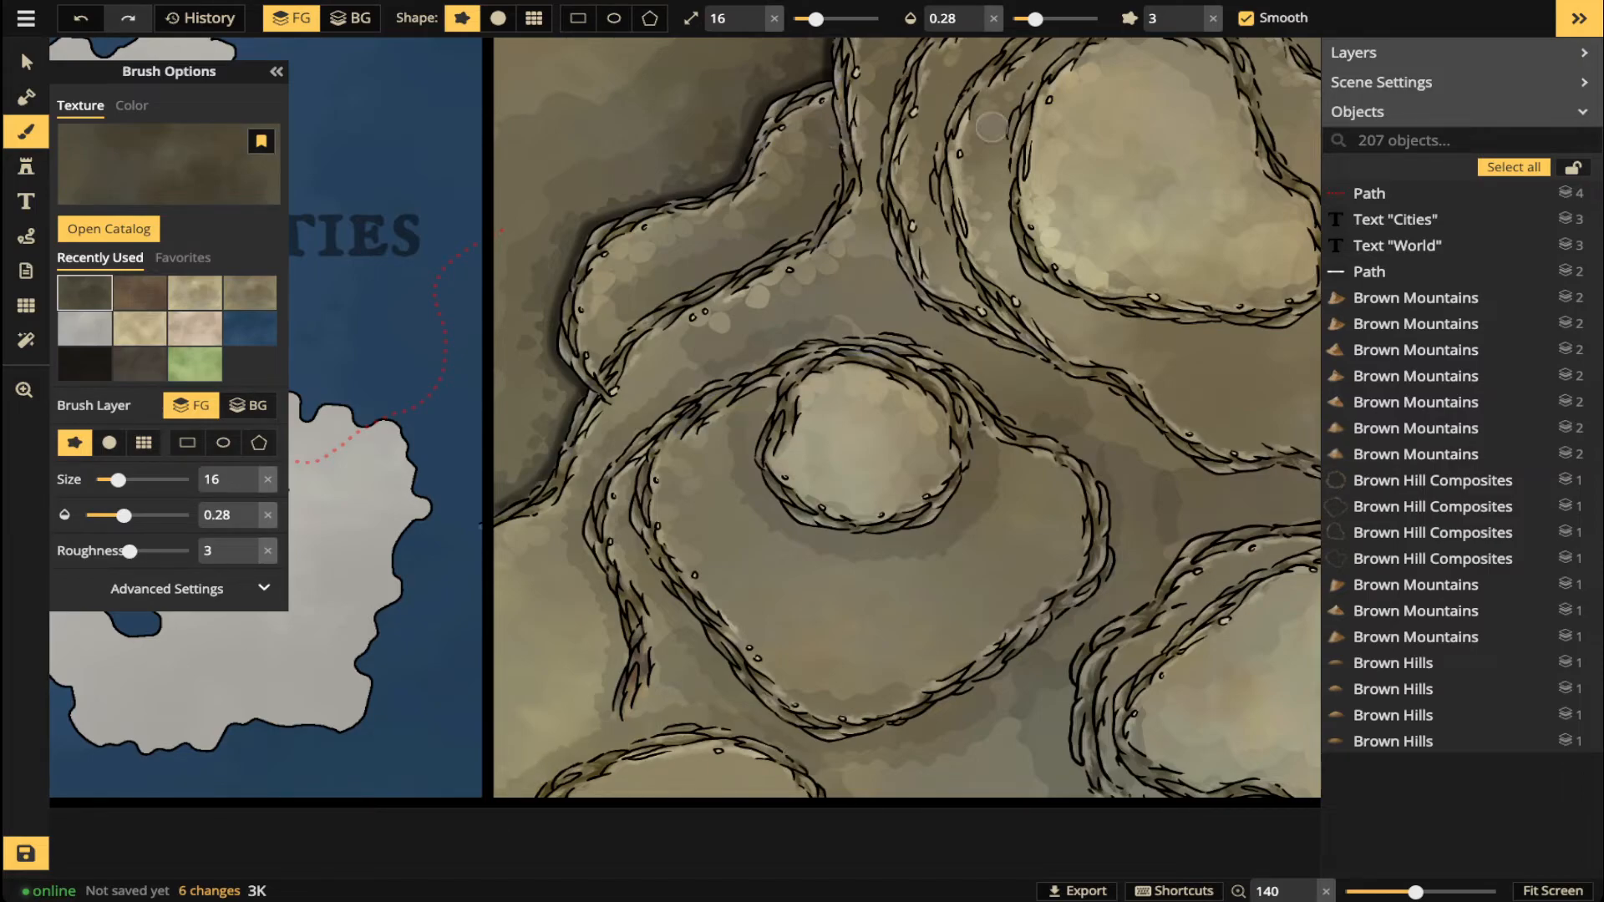
left_click_drag(947, 158, 841, 395)
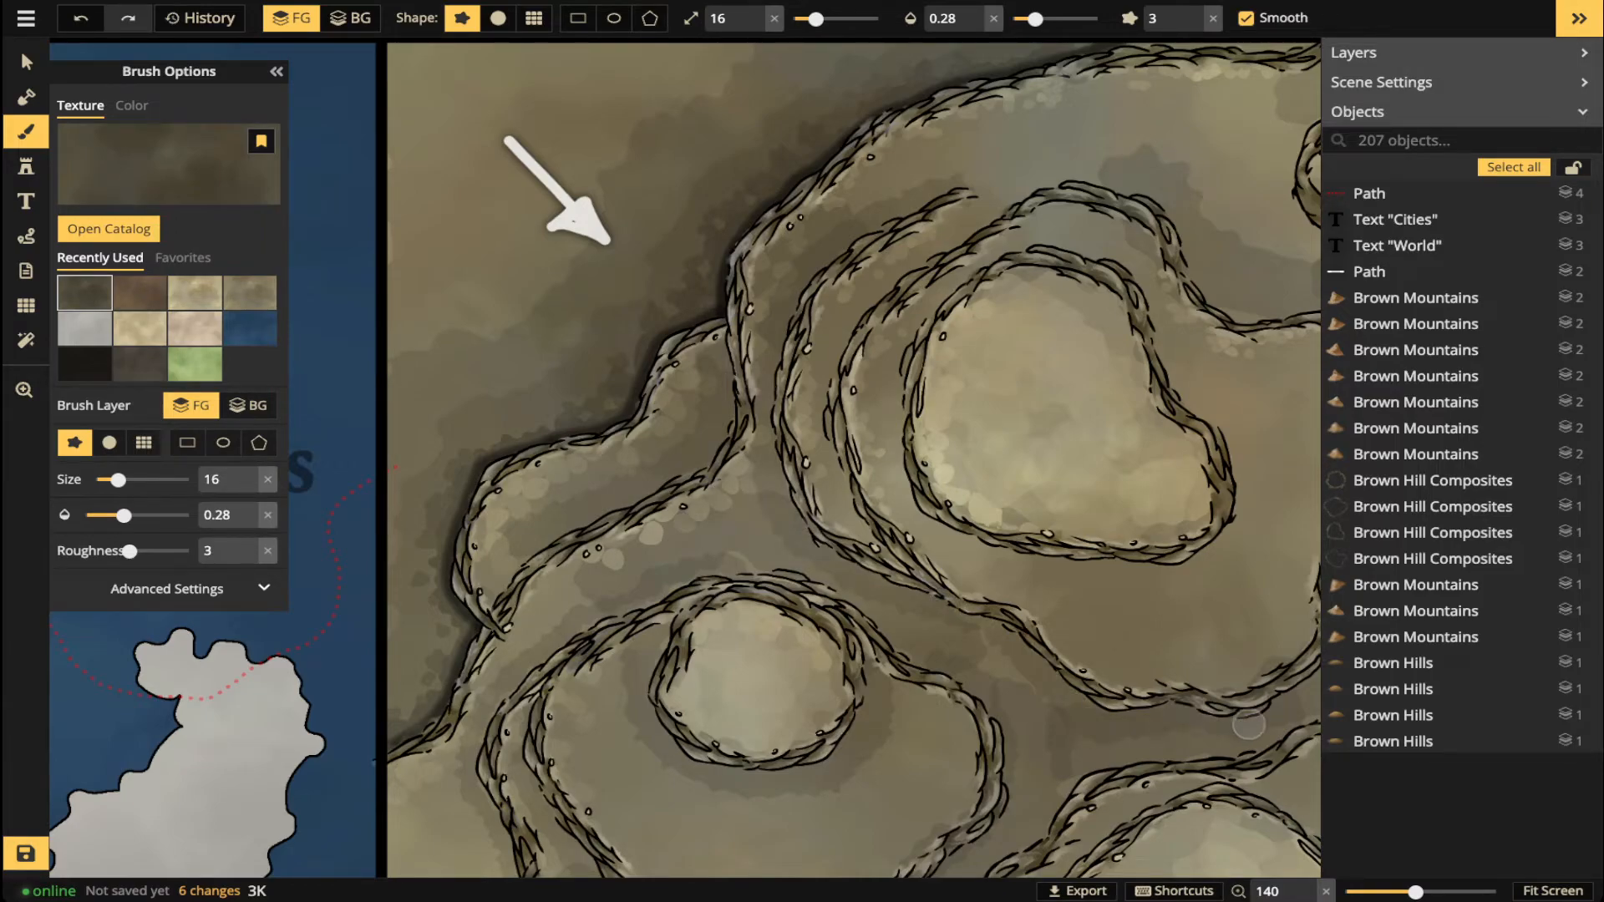
mouse_move(1143, 285)
left_mouse_down()
mouse_move(1184, 382)
mouse_move(1245, 462)
mouse_move(1229, 537)
mouse_move(1196, 559)
mouse_move(1109, 570)
mouse_move(931, 520)
mouse_move(897, 417)
left_mouse_up()
mouse_move(934, 296)
left_mouse_down()
mouse_move(1094, 240)
mouse_move(1147, 189)
mouse_move(1029, 191)
mouse_move(824, 337)
mouse_move(827, 437)
mouse_move(875, 545)
left_mouse_up()
- Continue the dark shading along the map's east side by the northeastern hill and around the southeastern hill
key("space")
left_click_drag(1191, 287, 1060, 516)
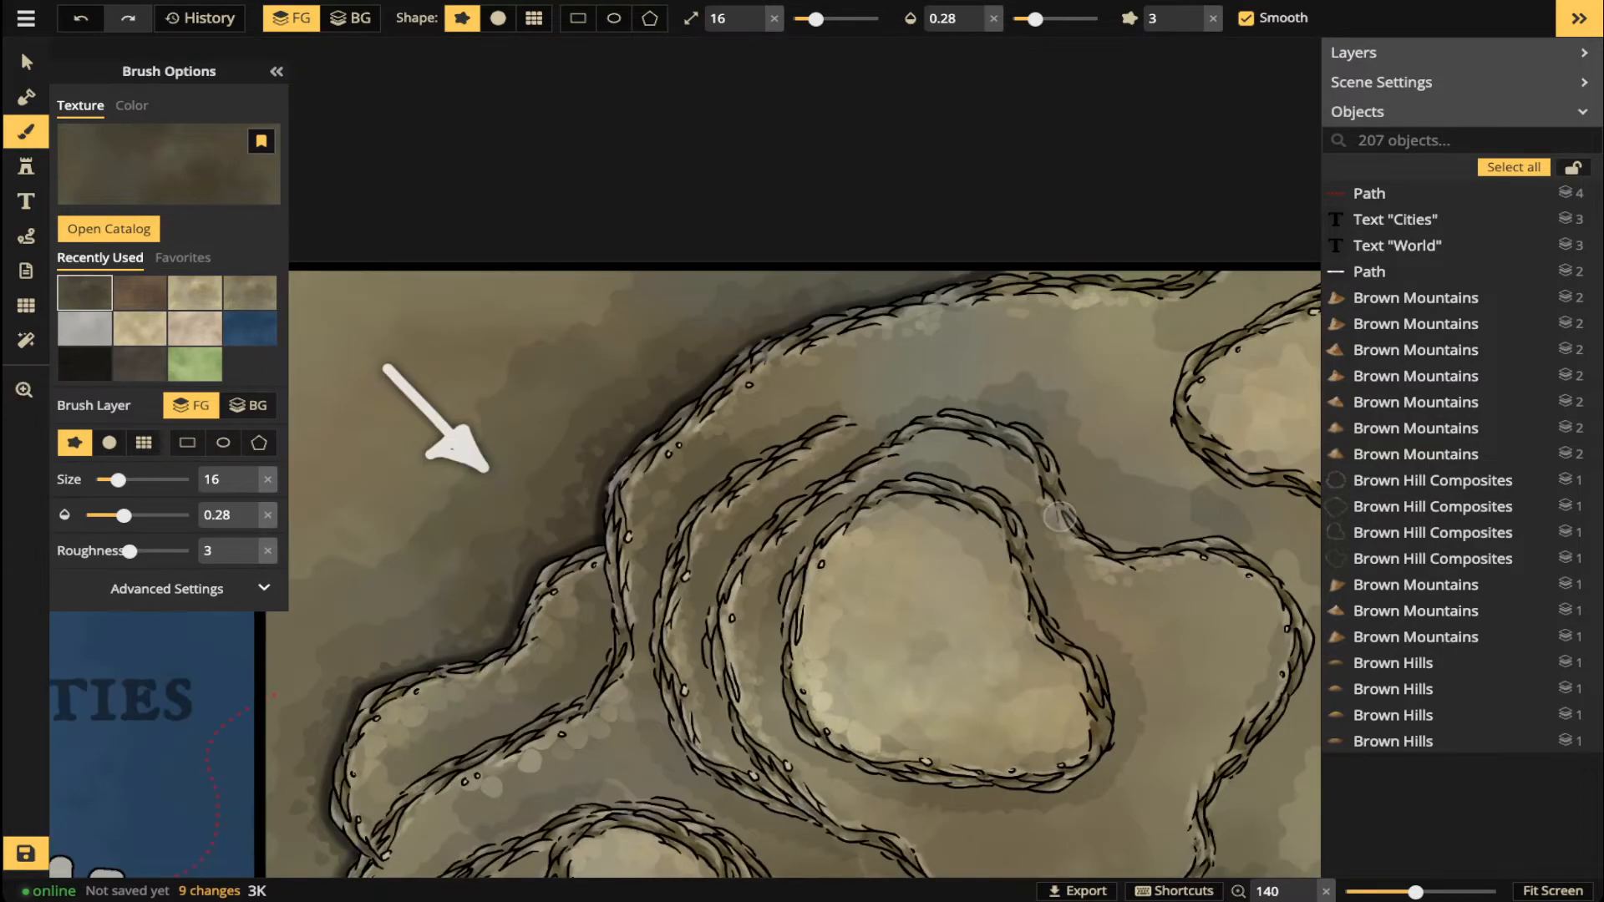
key("space")
left_click_drag(1212, 365, 1052, 330)
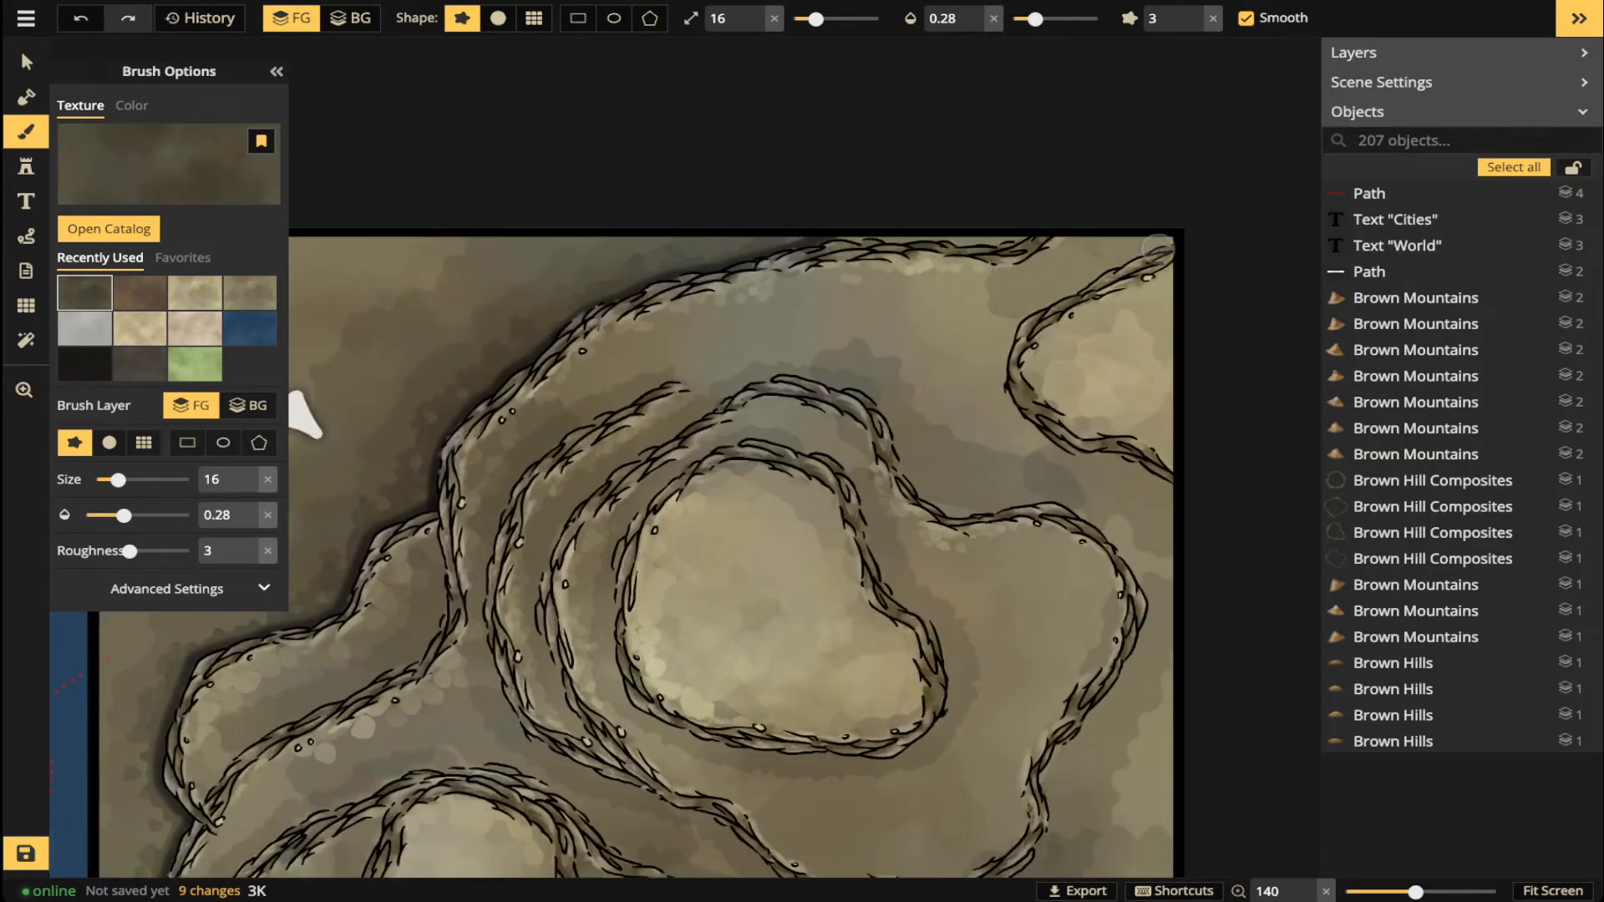
mouse_move(1158, 248)
left_mouse_down()
mouse_move(1013, 321)
mouse_move(998, 400)
mouse_move(1025, 438)
mouse_move(1131, 463)
mouse_move(1182, 515)
left_mouse_up()
key("space")
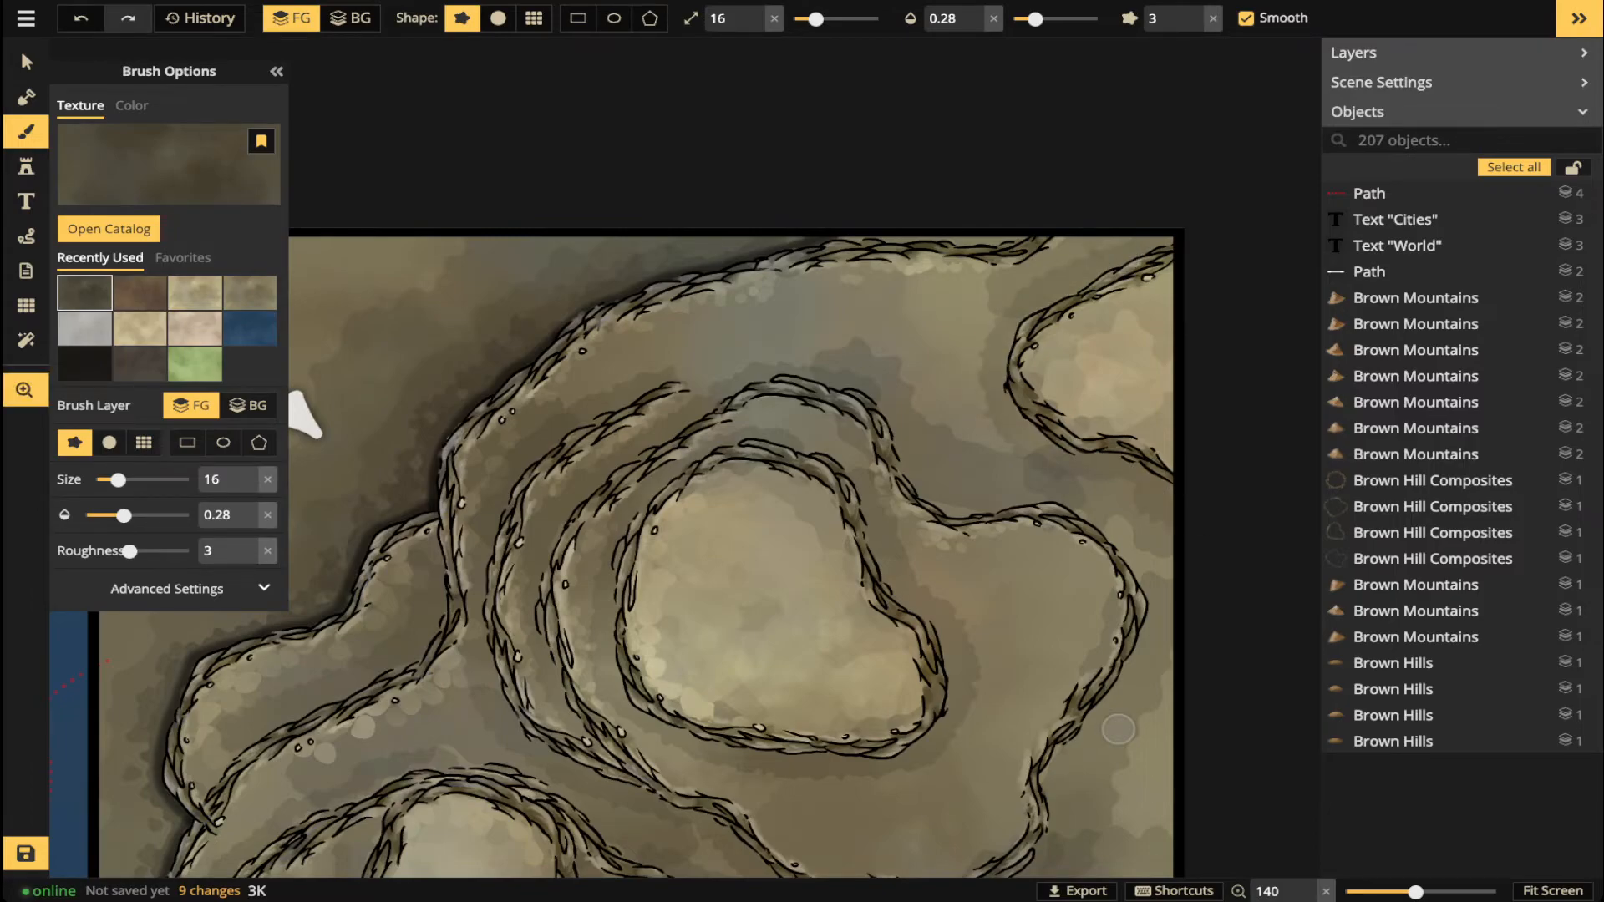
left_click_drag(1117, 729, 1211, 342)
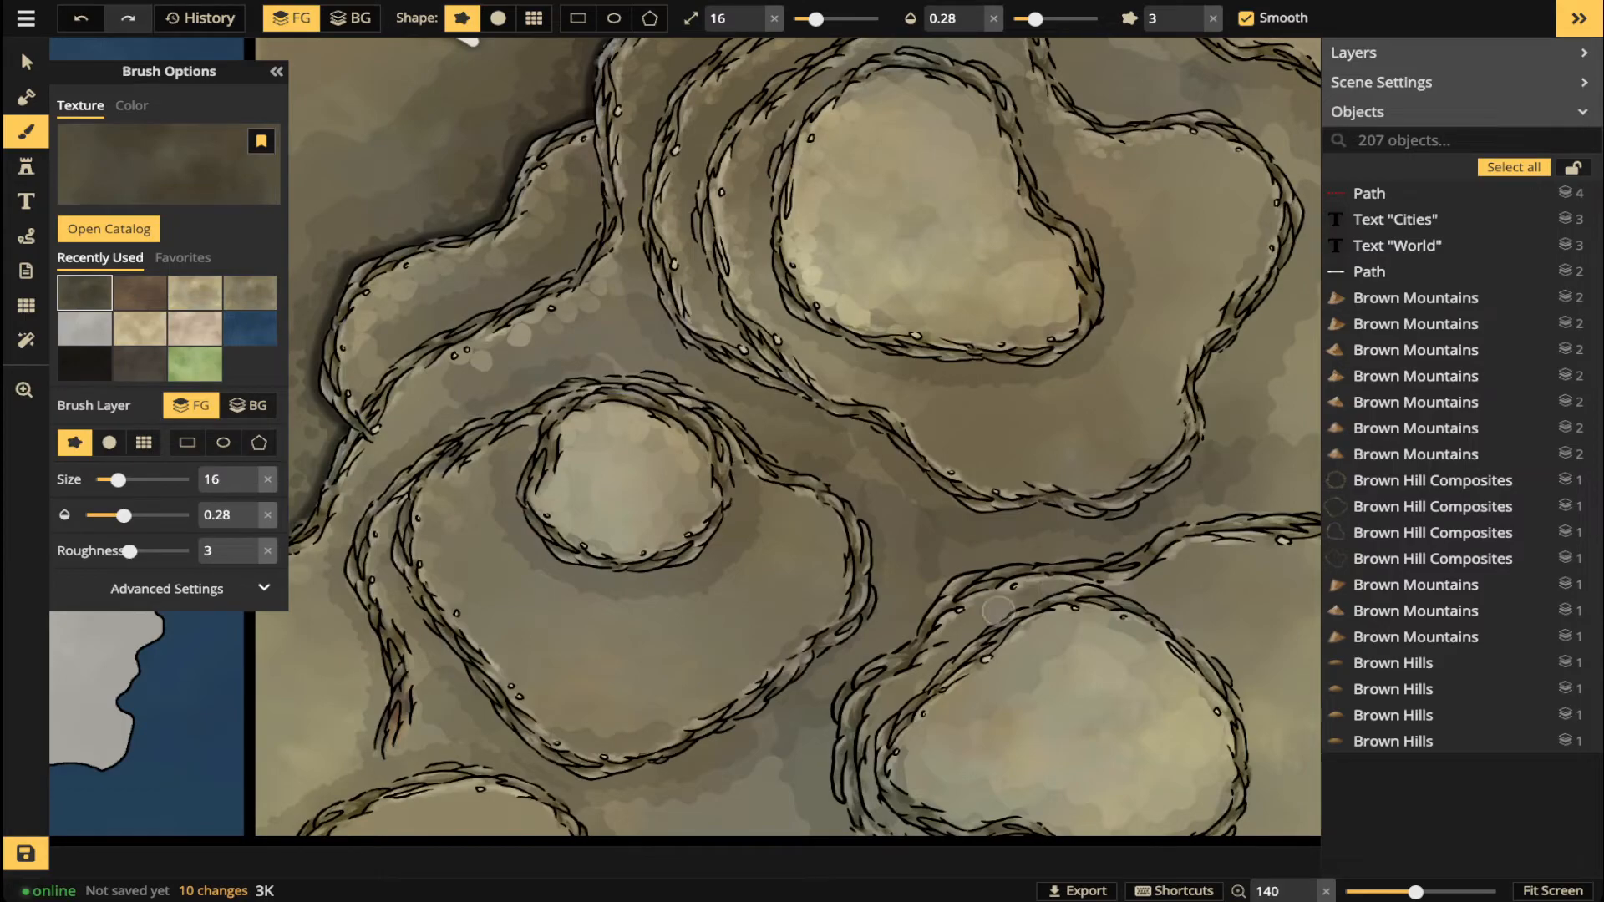
mouse_move(1152, 592)
left_mouse_down()
mouse_move(1231, 654)
mouse_move(1253, 710)
mouse_move(1263, 751)
mouse_move(1240, 852)
left_mouse_up()
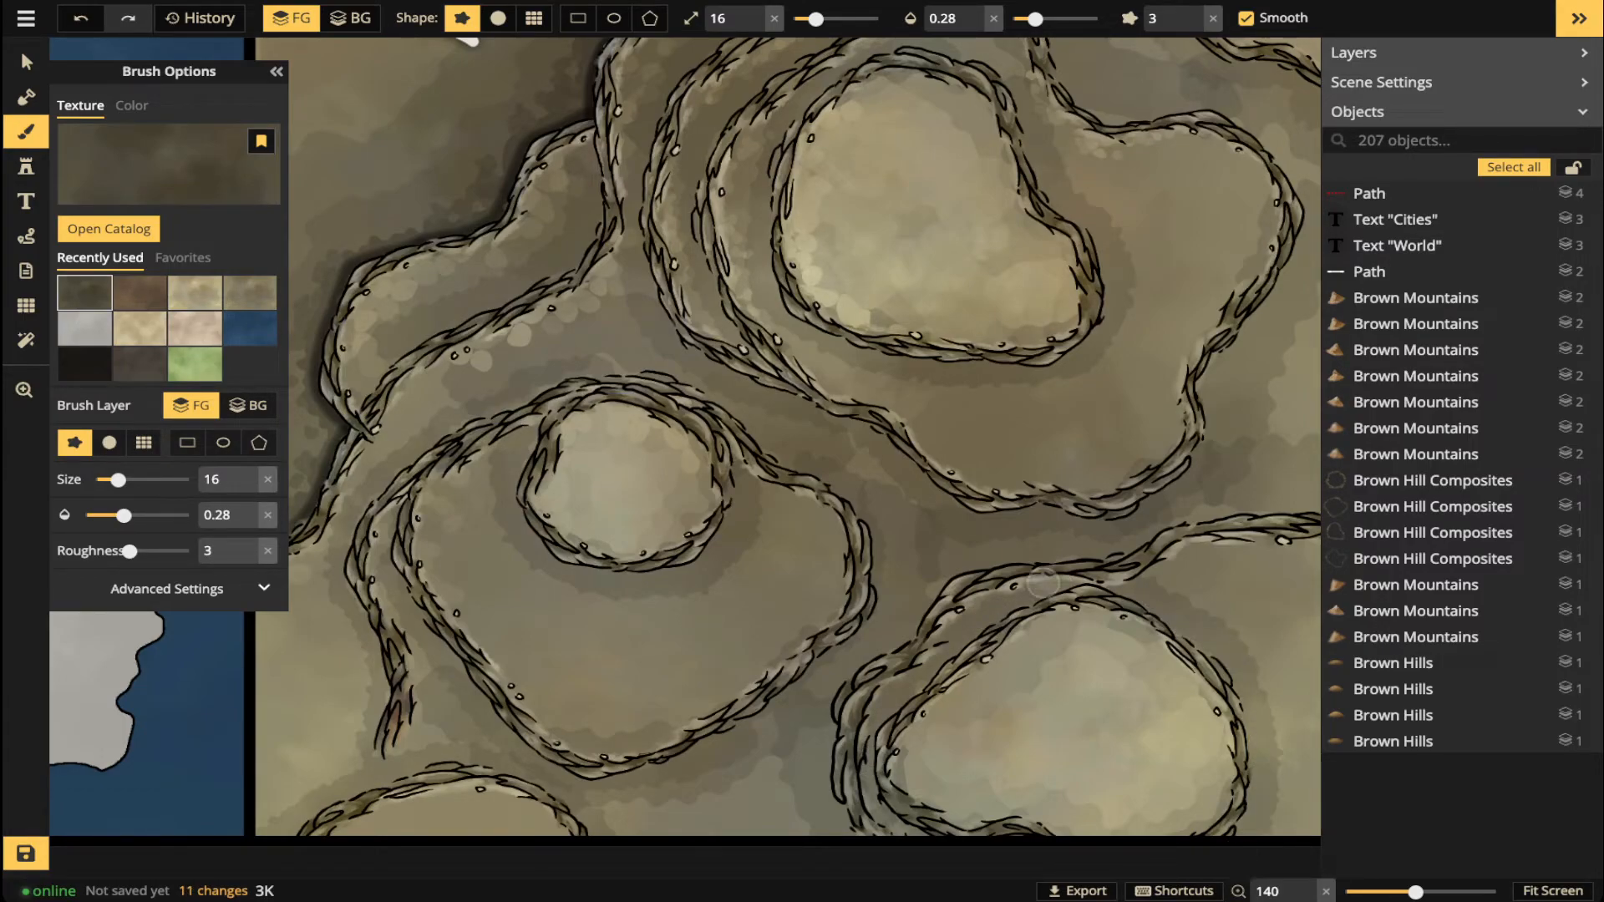
- Set the brush to opacity 0.55 and size 7, and darken the outer foot of the large northern summit's ridge
scroll(739, 455, "down", 4)
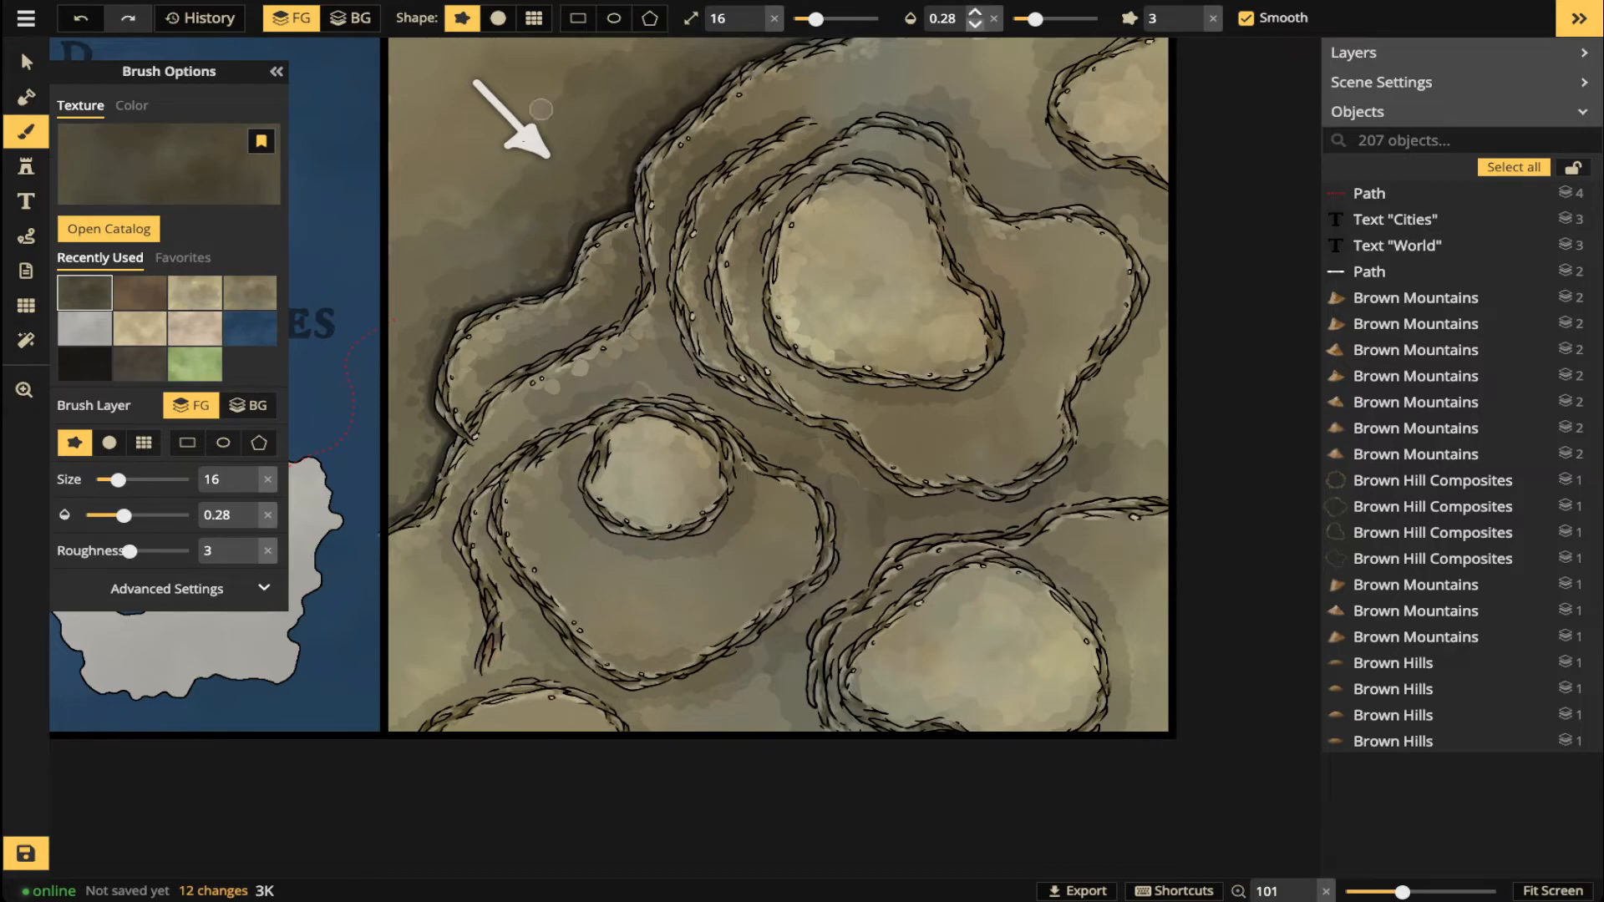
key("e")
key("e")
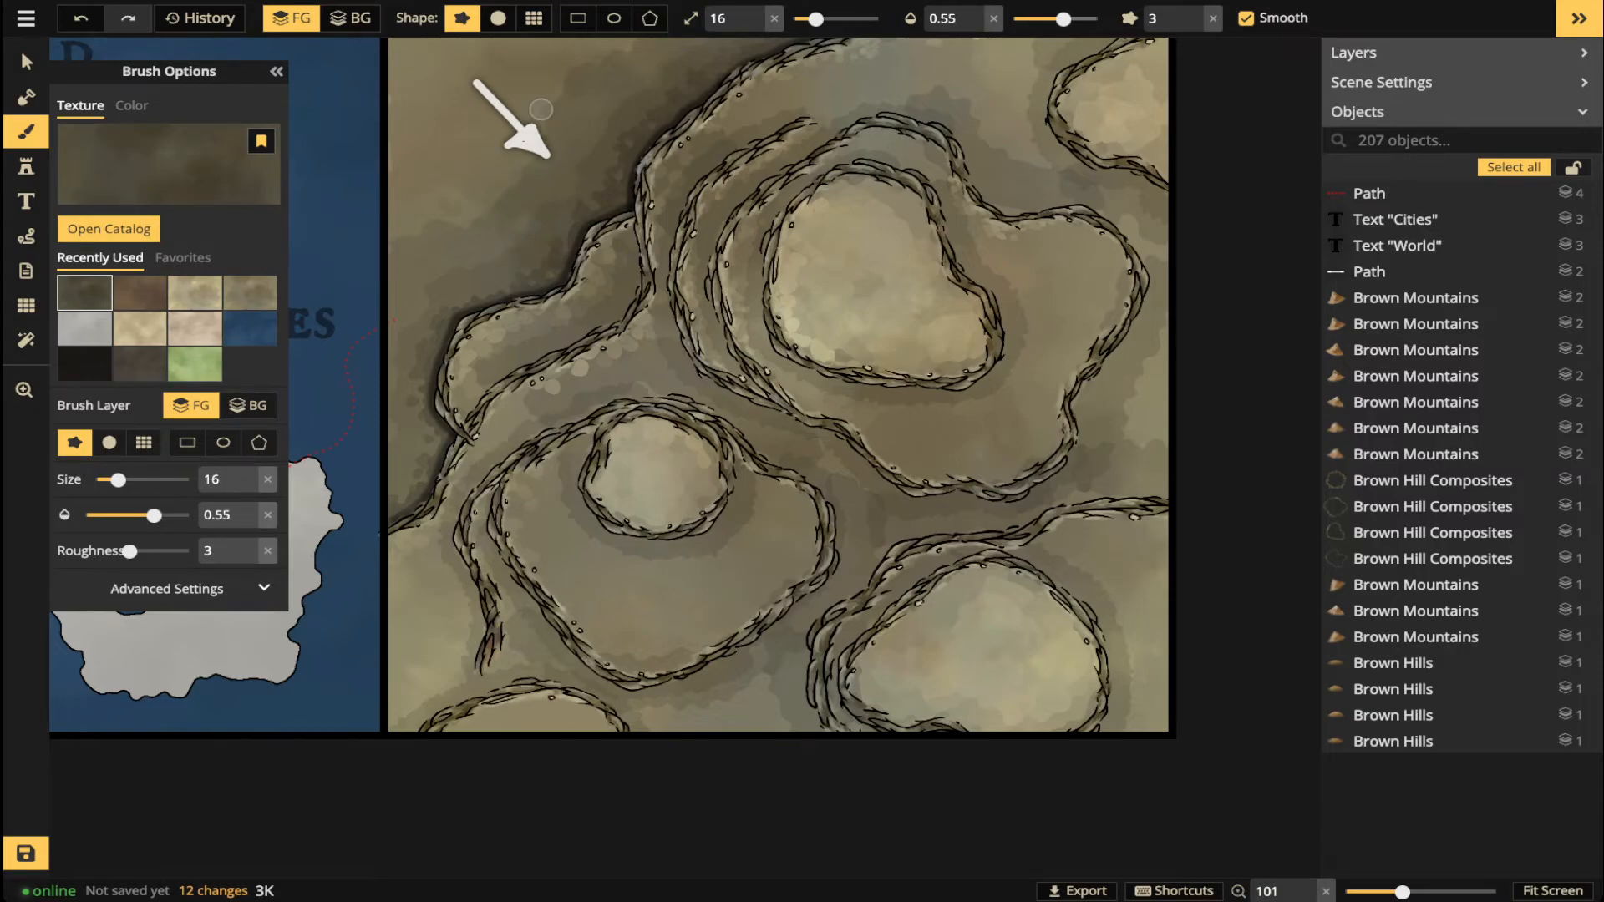
scroll(717, 347, "up", 5)
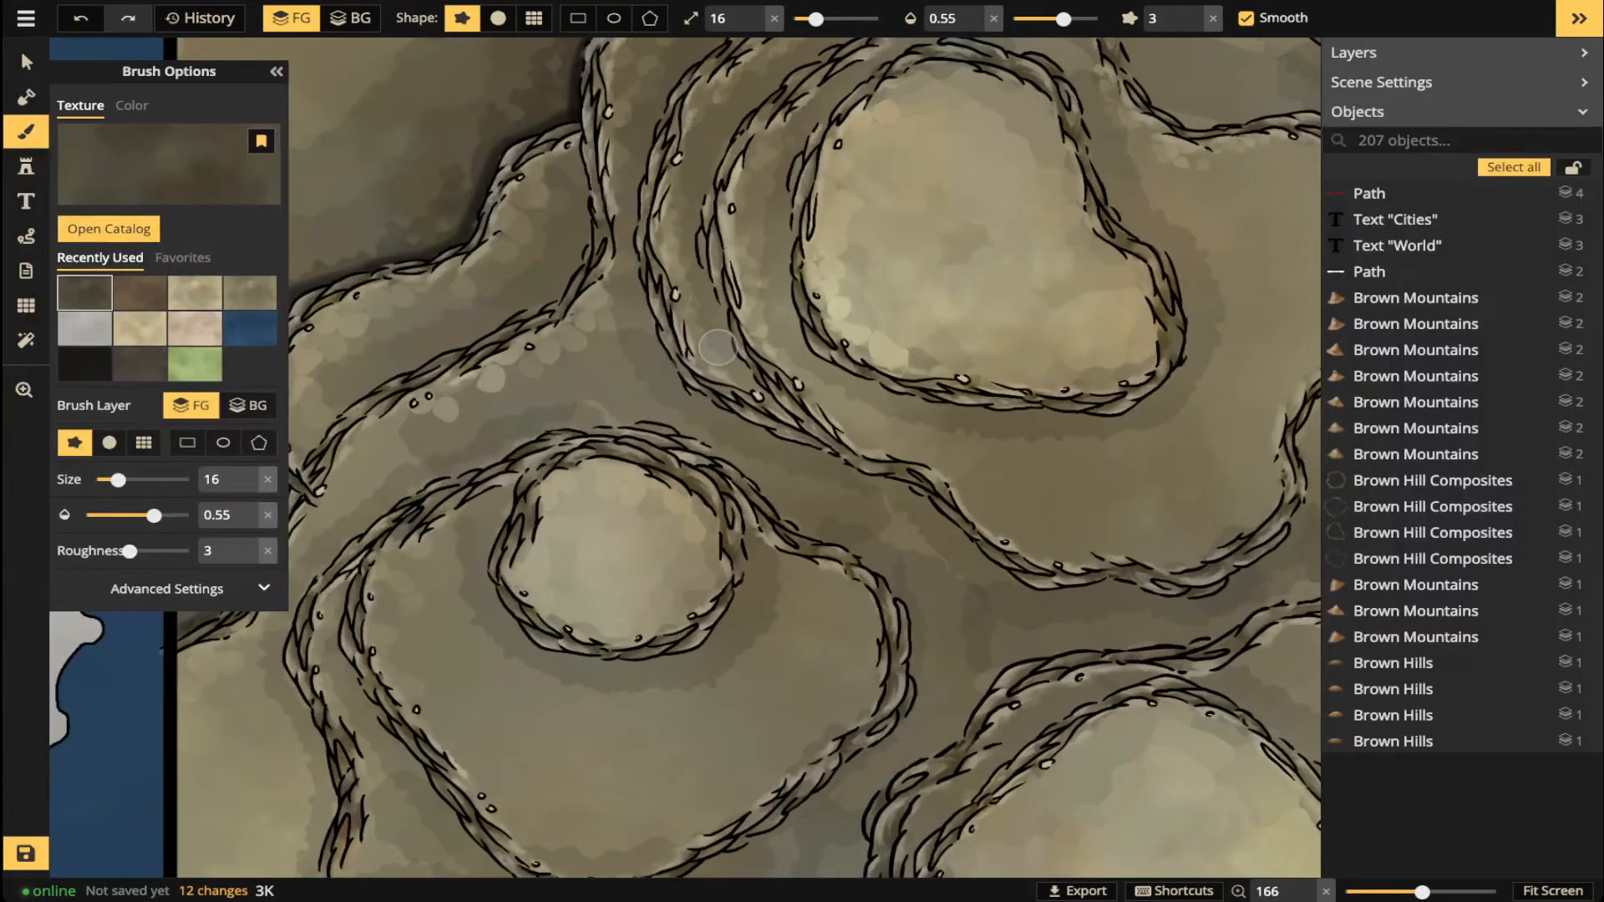
left_click(803, 19)
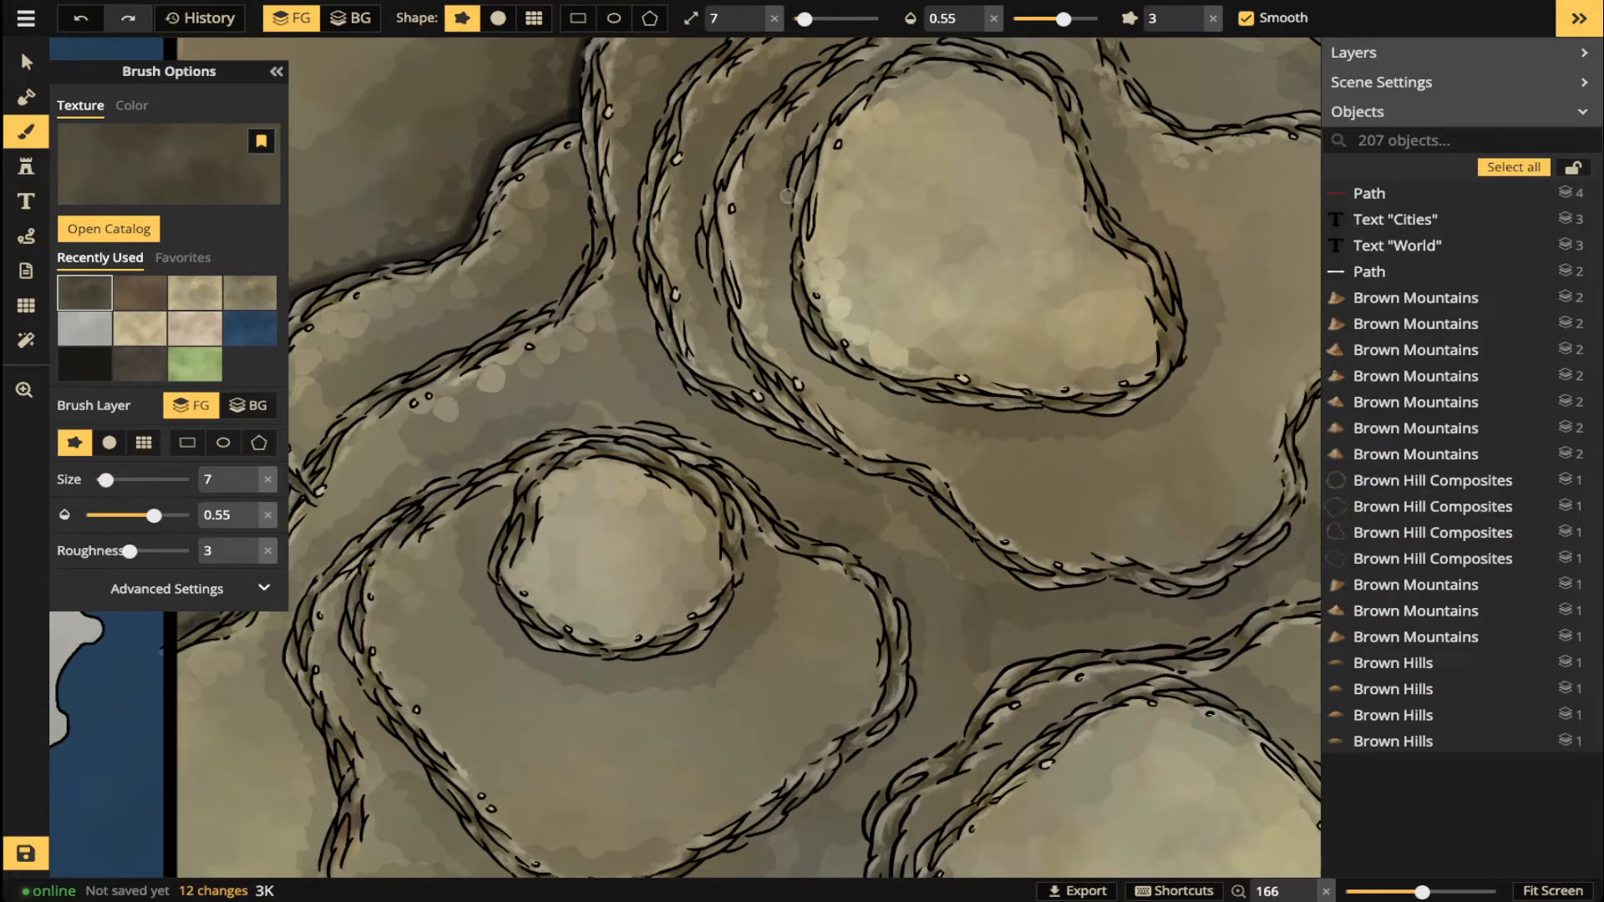
mouse_move(785, 262)
left_mouse_down()
mouse_move(796, 335)
mouse_move(835, 370)
mouse_move(916, 400)
mouse_move(1071, 406)
left_mouse_up()
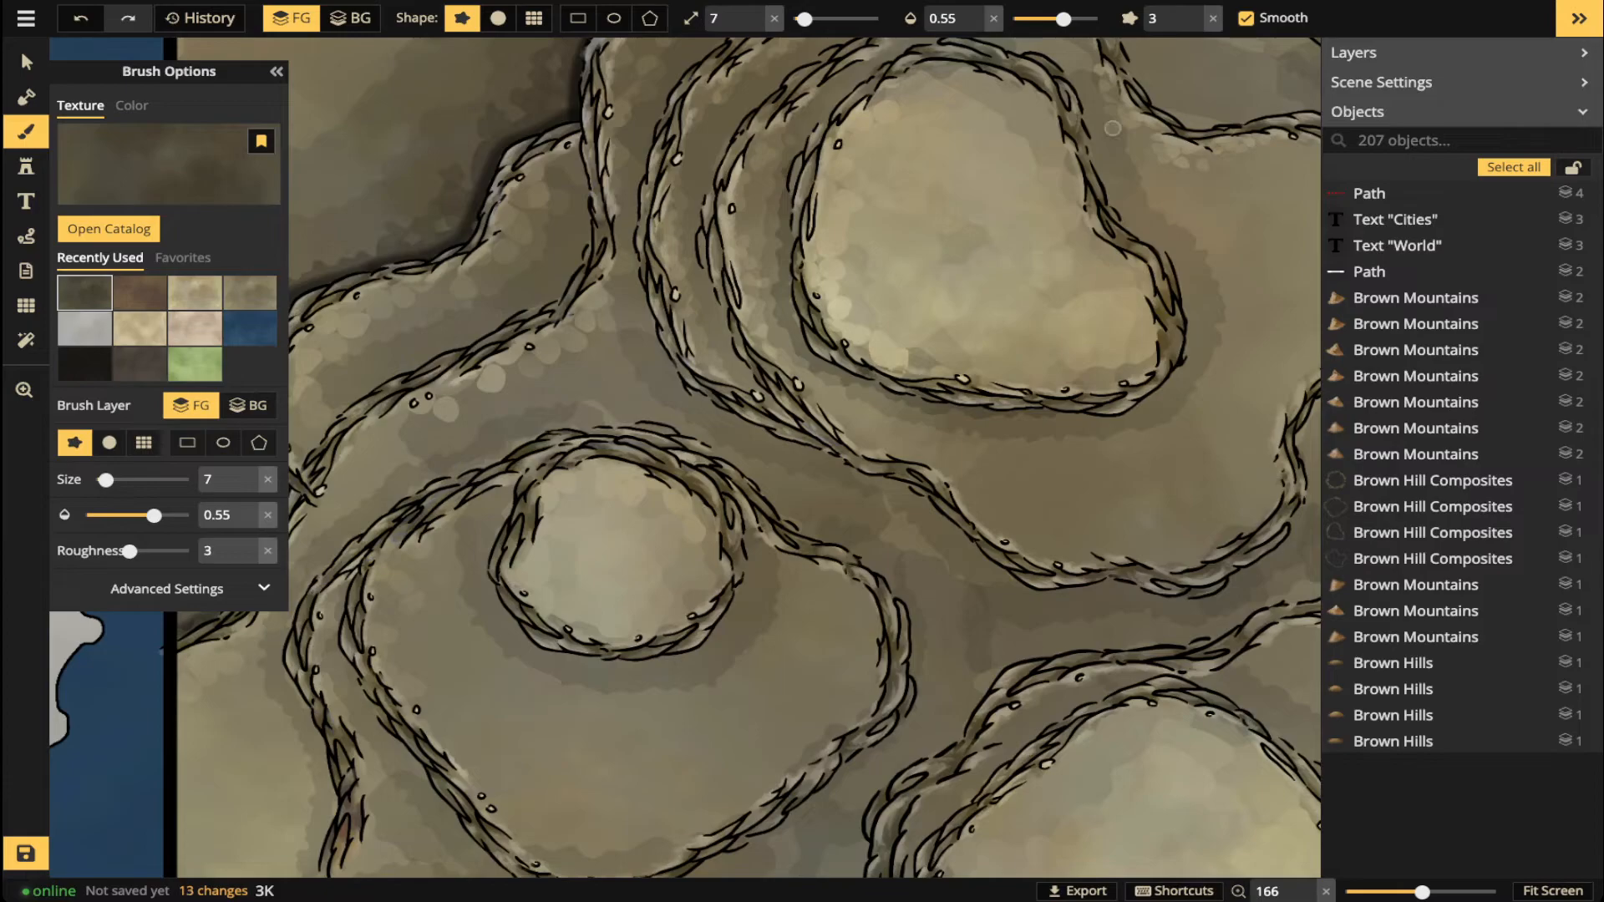
left_click_drag(1105, 159, 1129, 221)
mouse_move(1166, 248)
left_mouse_down()
mouse_move(1161, 401)
mouse_move(1100, 398)
left_mouse_up()
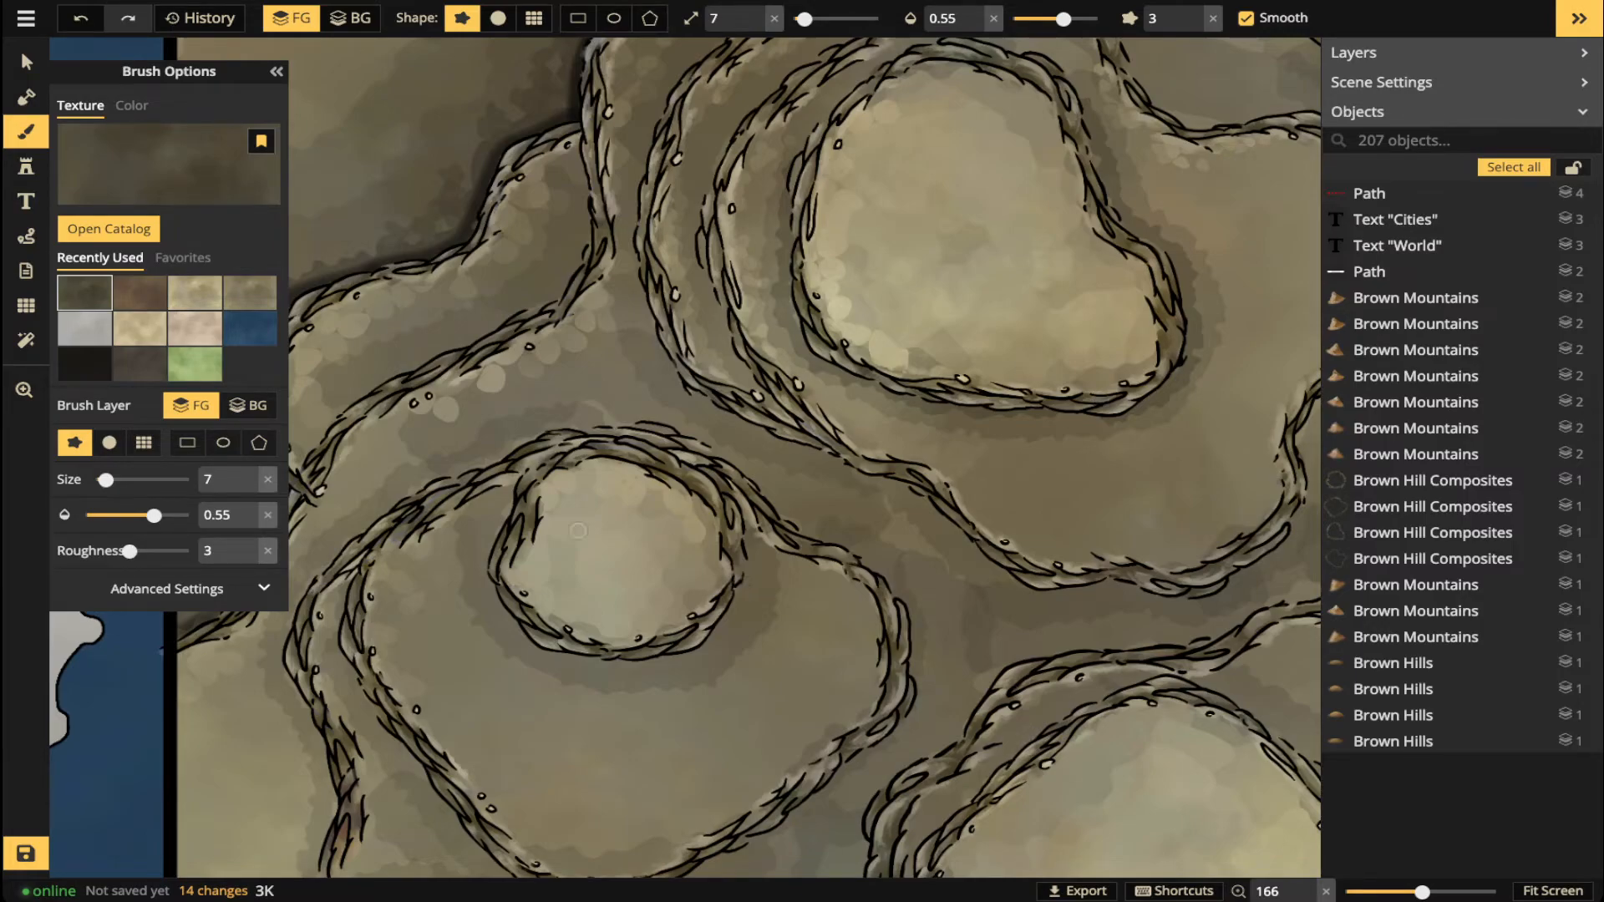
- Stop painting and move the white light-direction arrow slightly east on the northwest slope
left_click(26, 132)
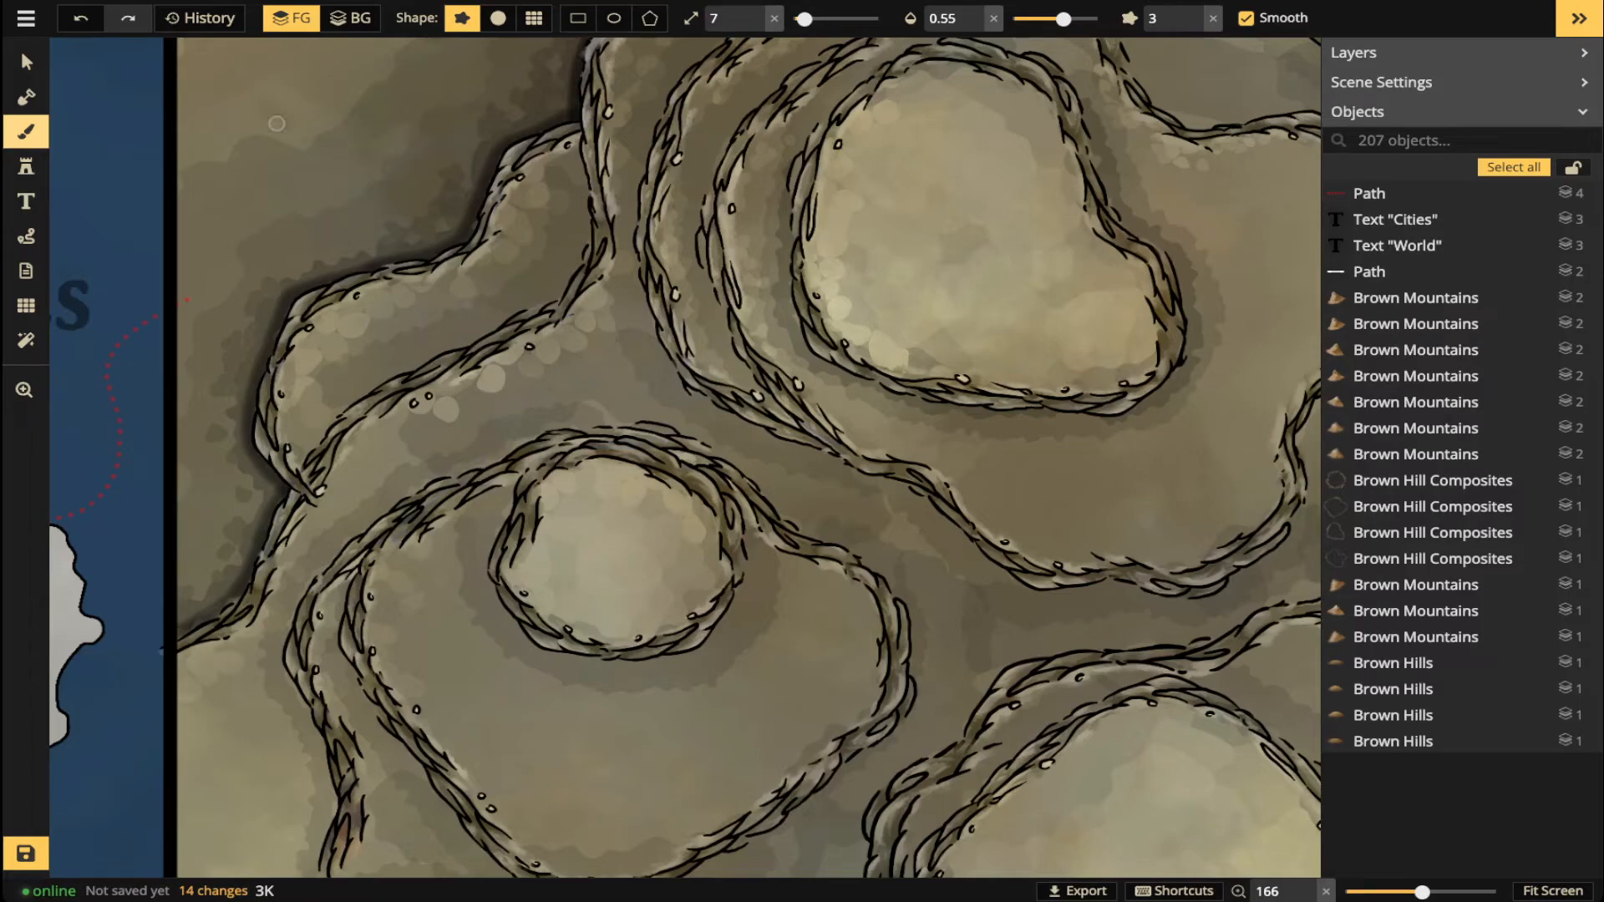
left_click(26, 63)
scroll(605, 697, "down", 1)
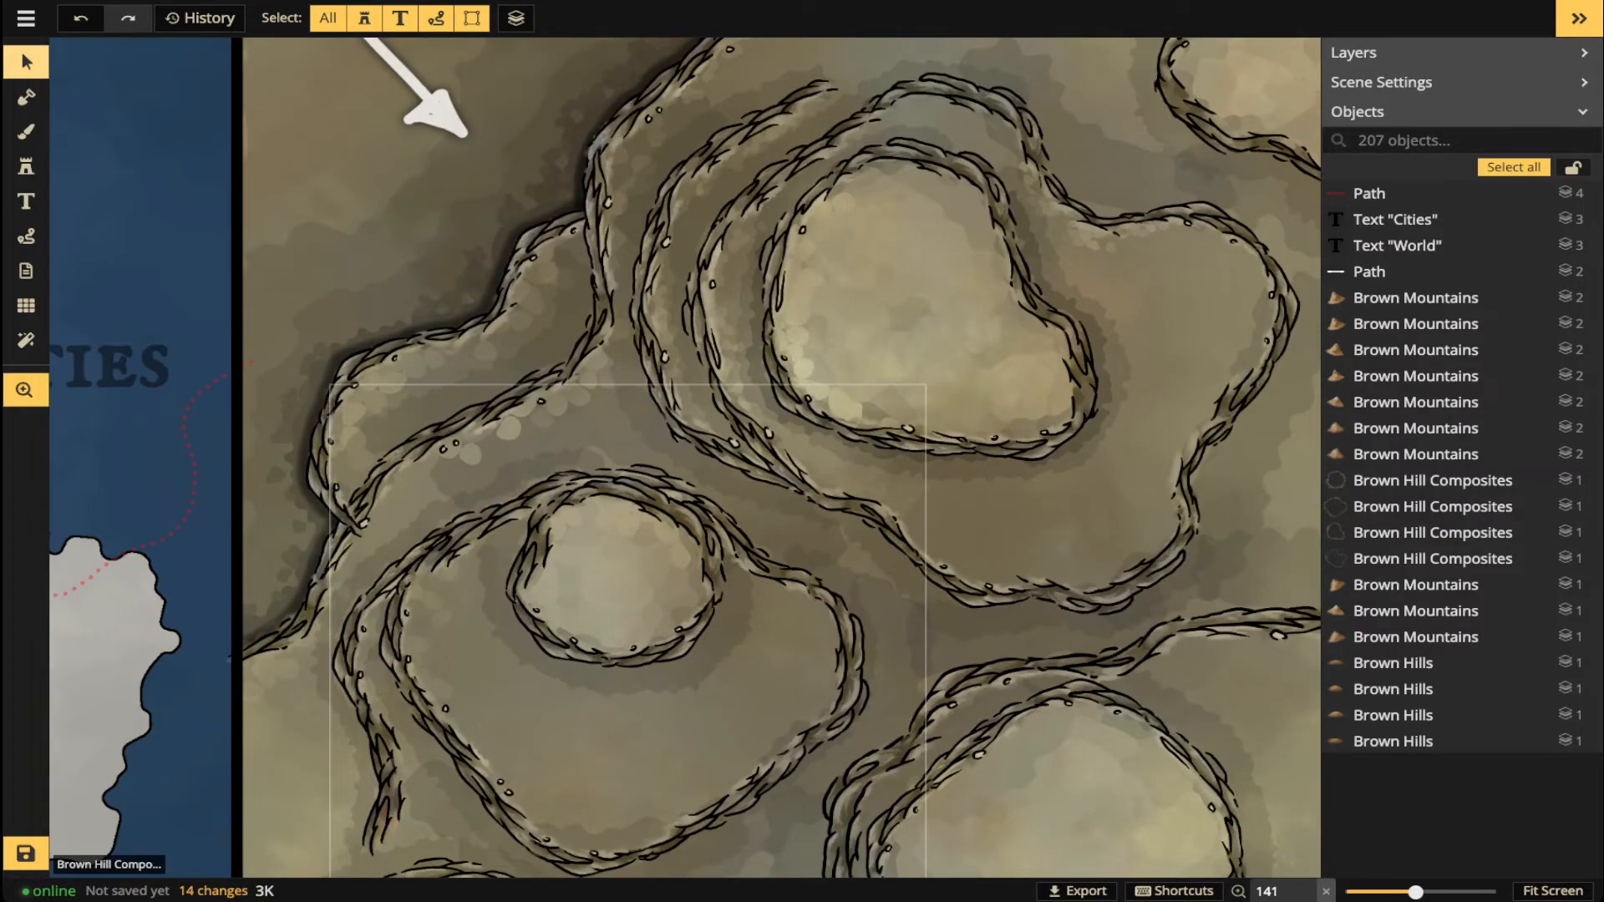
left_click_drag(604, 697, 450, 889)
left_click_drag(472, 725, 497, 783)
left_click_drag(639, 735, 637, 535)
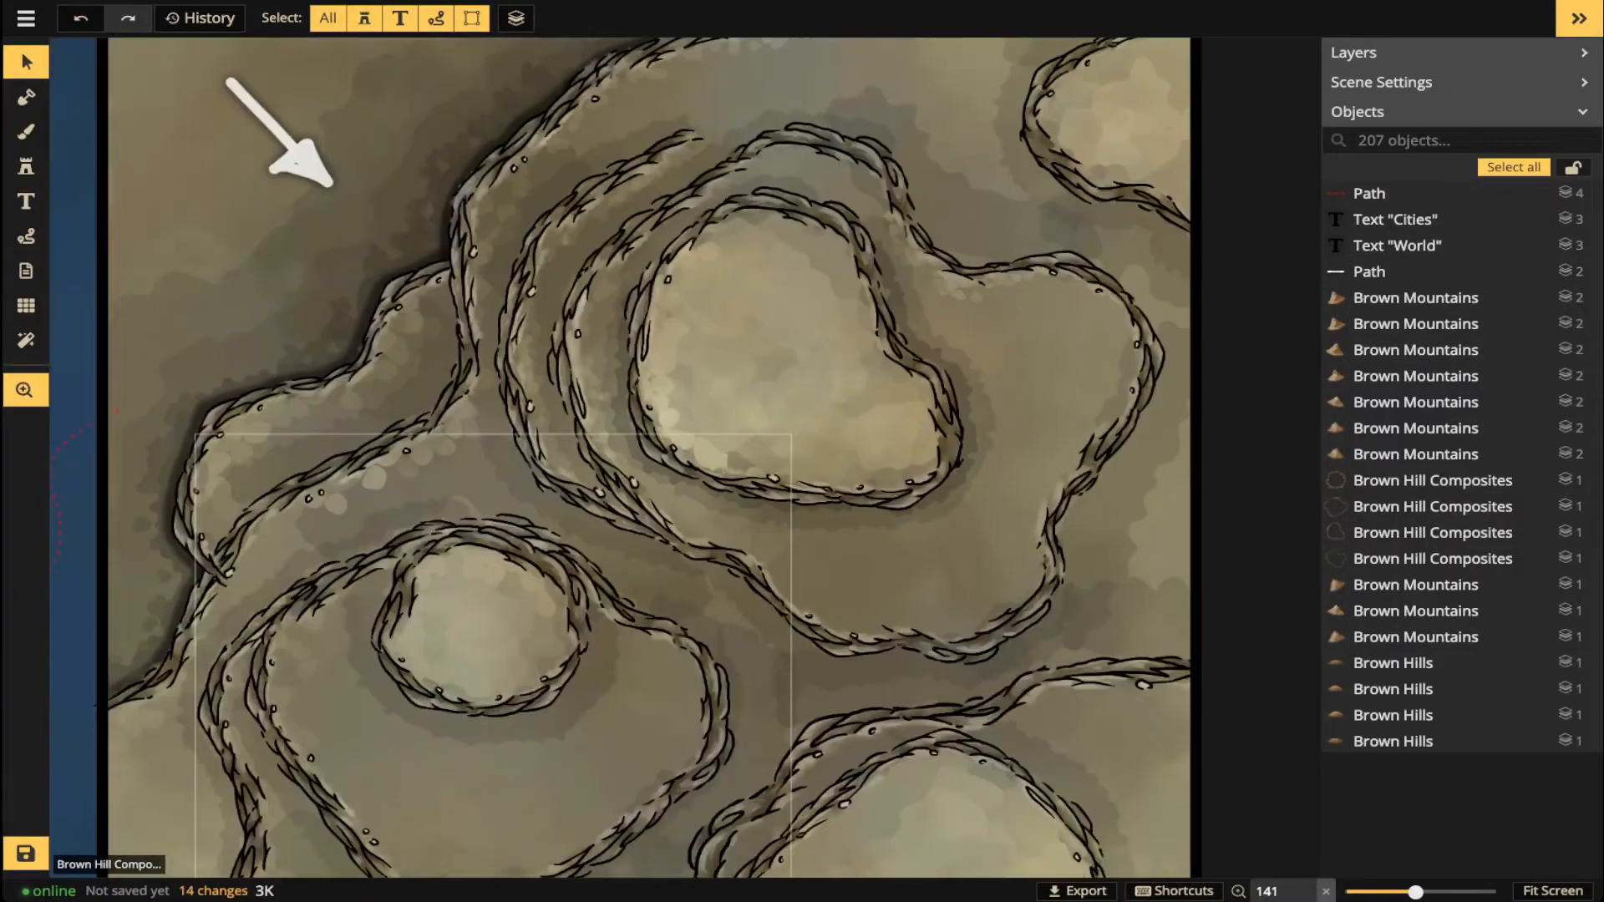
scroll(637, 535, "down", 1)
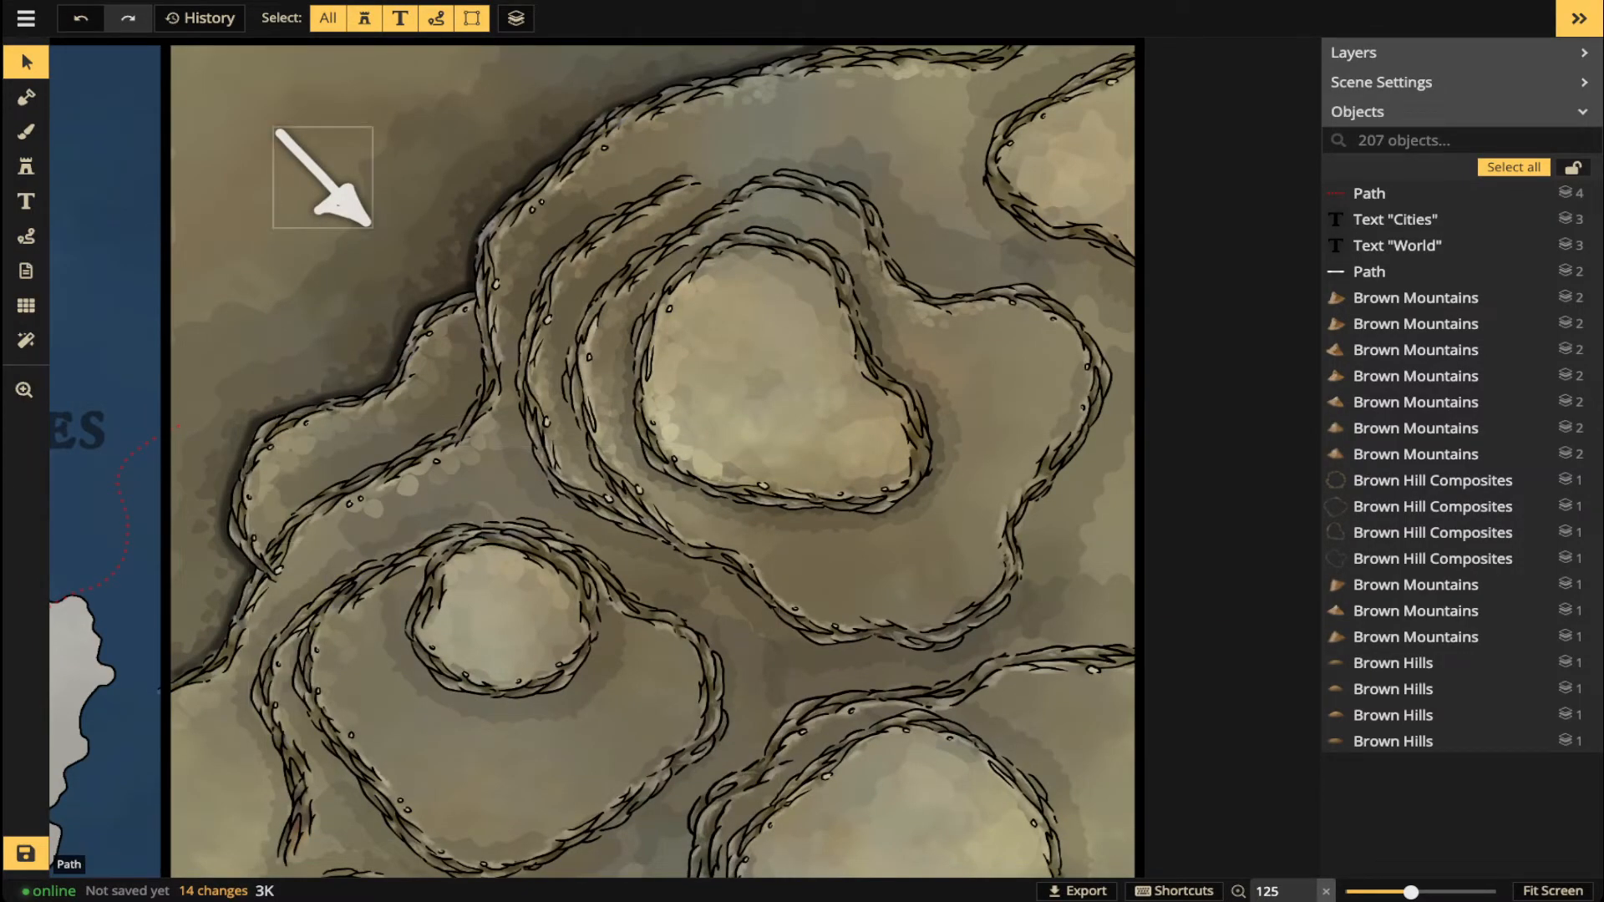
left_click(330, 179)
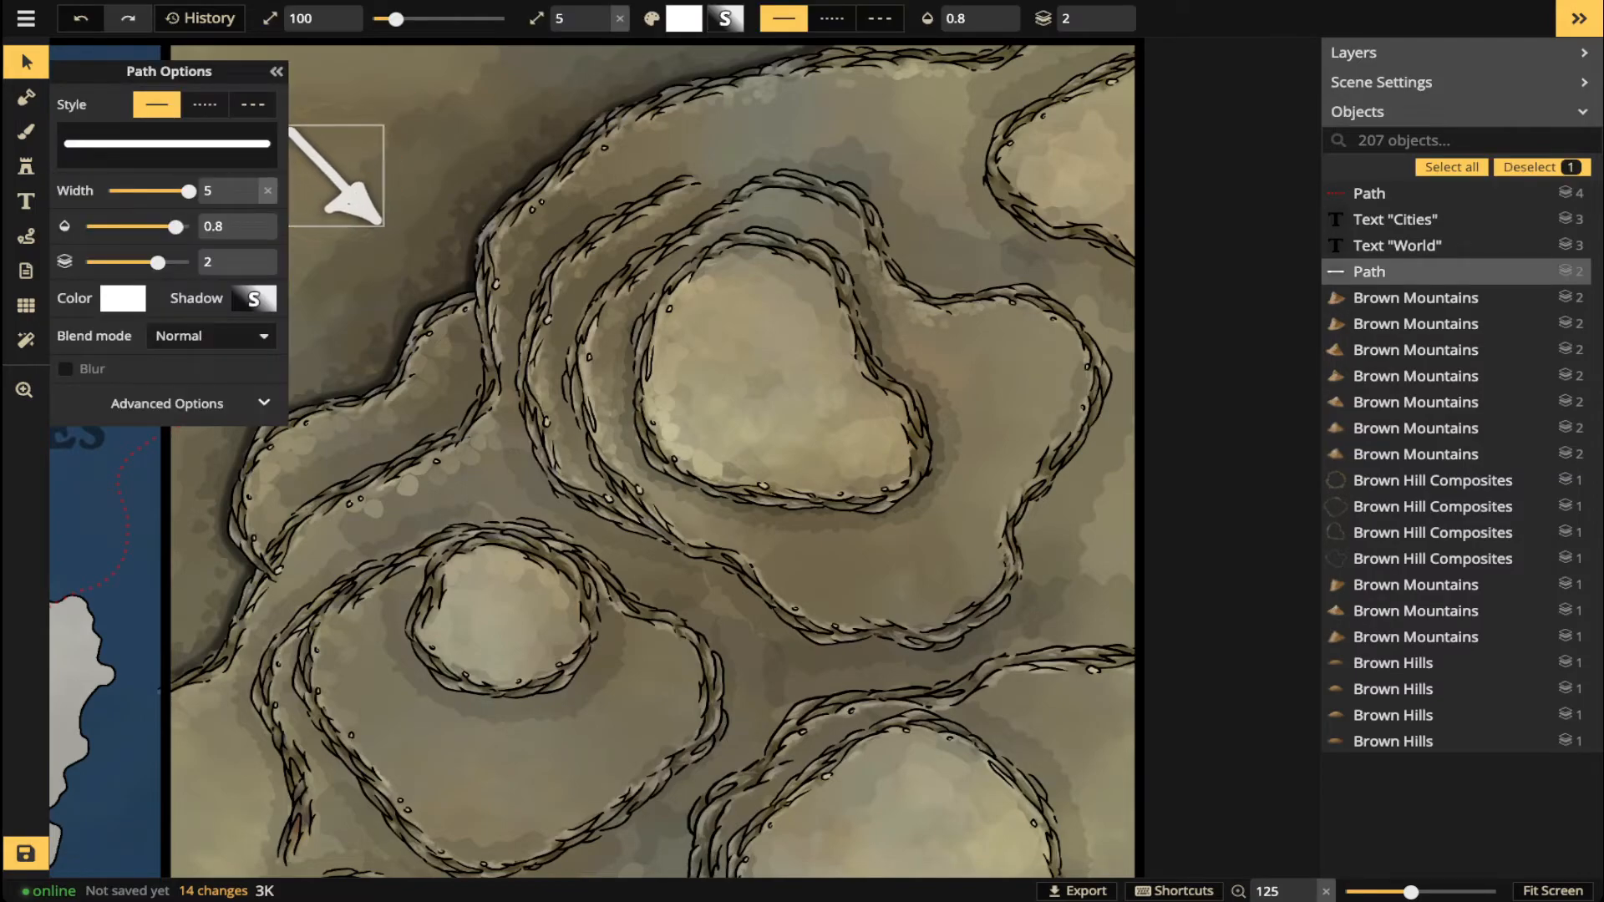
left_click_drag(407, 175, 355, 198)
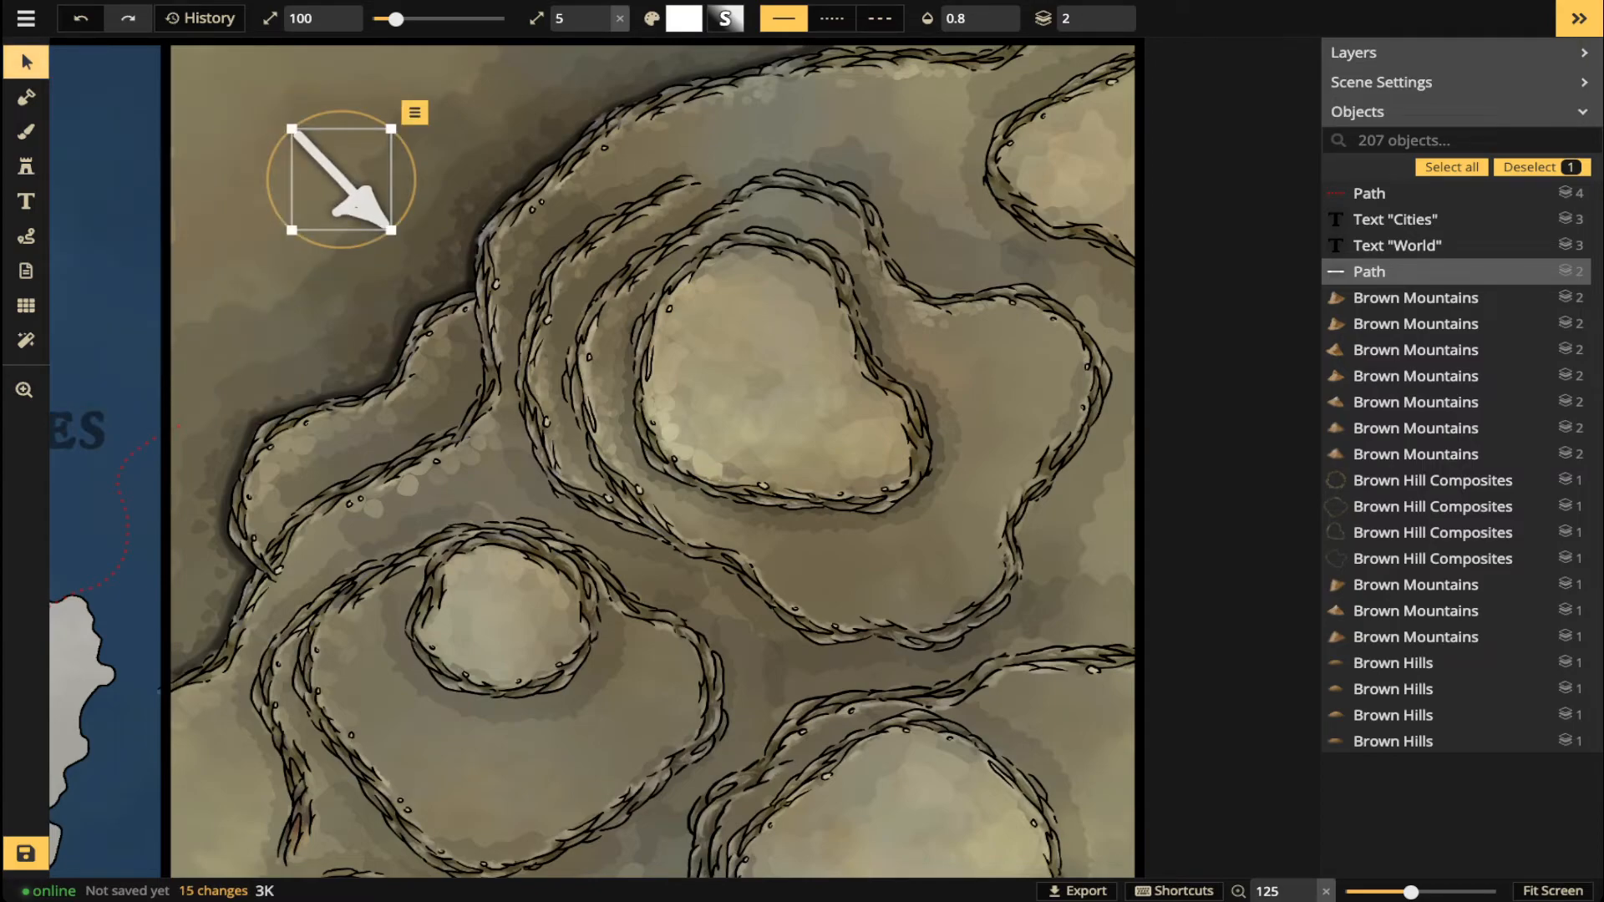
- Resume painting with the dark texture and darken the foot of the southwestern hill's ridge, the northern hill's outer rim and its summit's west side
scroll(332, 178, "down", 1)
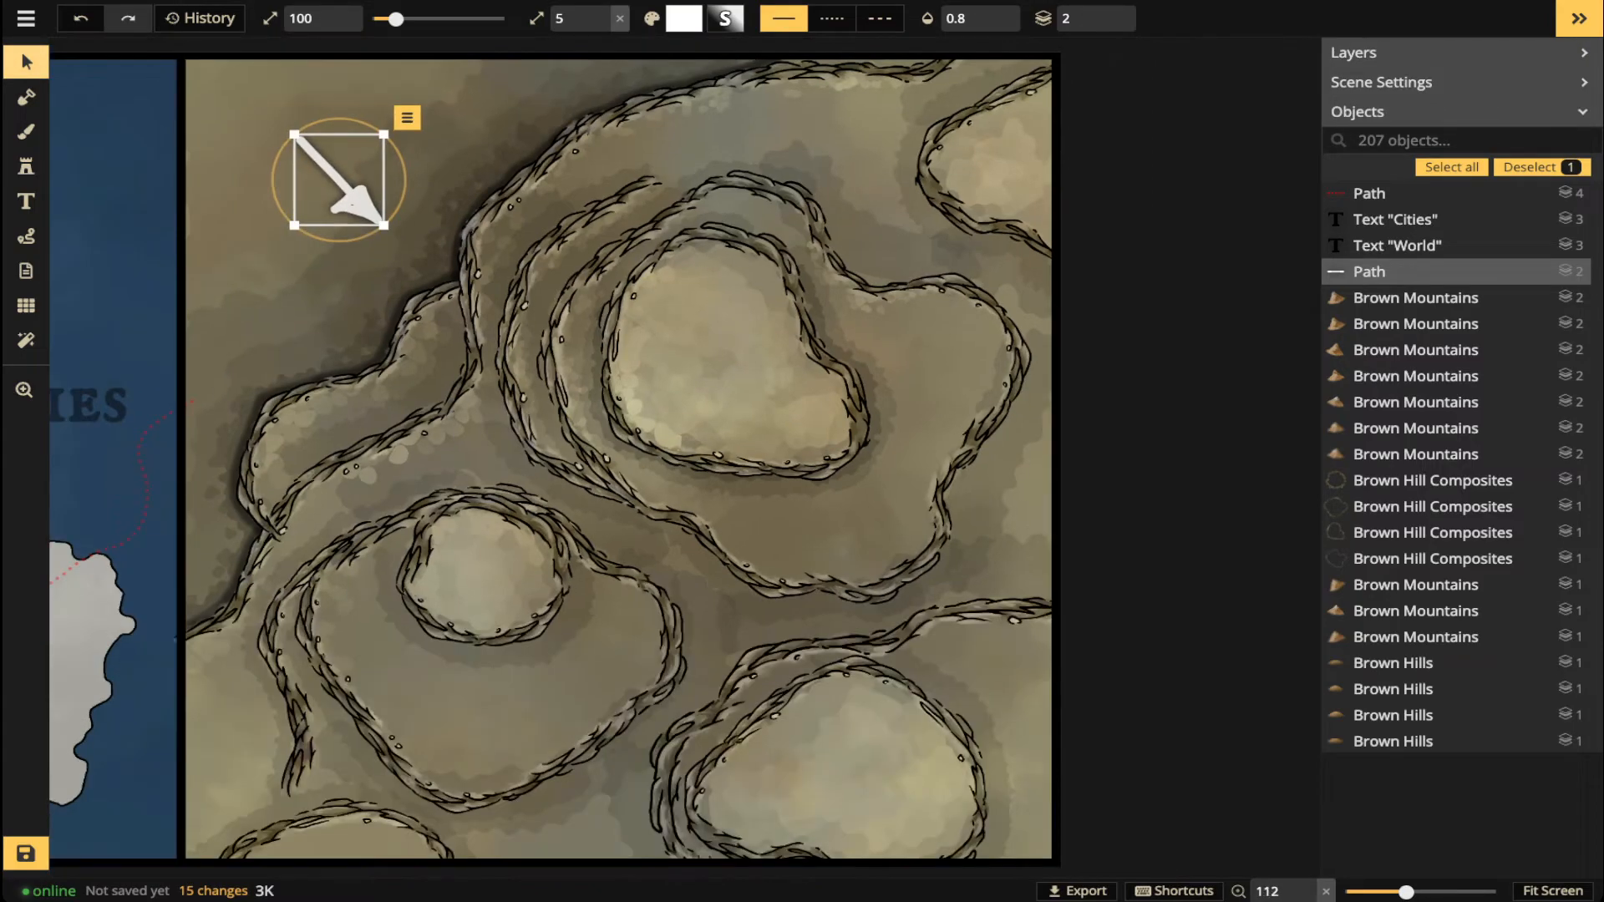
left_click_drag(585, 359, 477, 363)
key("b")
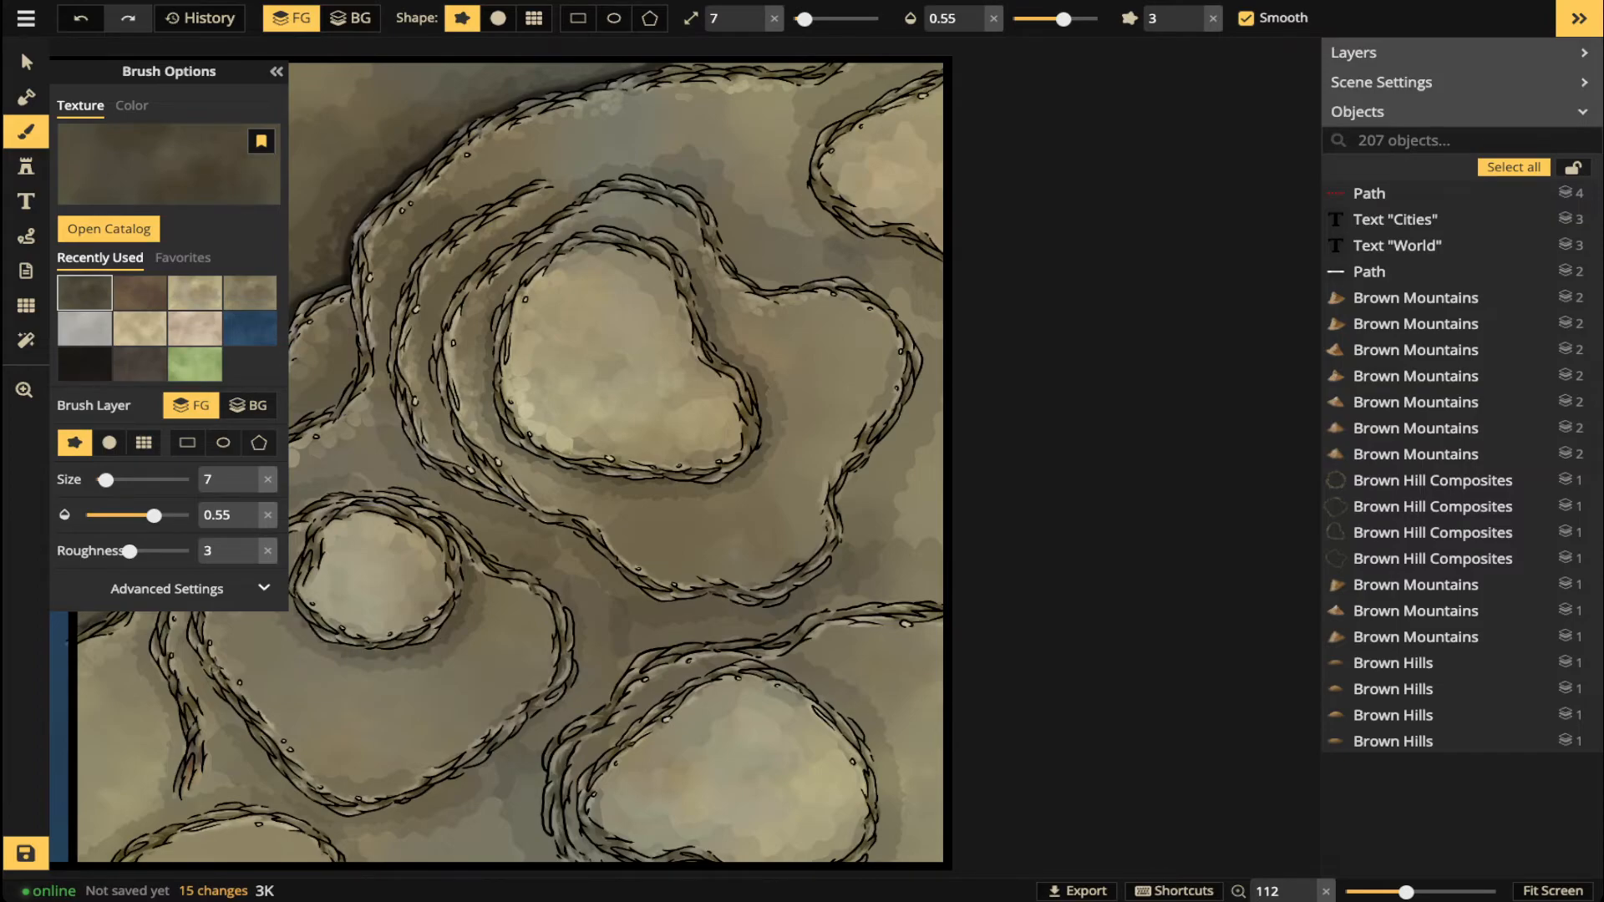
mouse_move(182, 618)
left_mouse_down()
mouse_move(183, 643)
mouse_move(326, 818)
mouse_move(522, 740)
mouse_move(577, 668)
mouse_move(564, 589)
mouse_move(459, 518)
mouse_move(317, 489)
left_mouse_up()
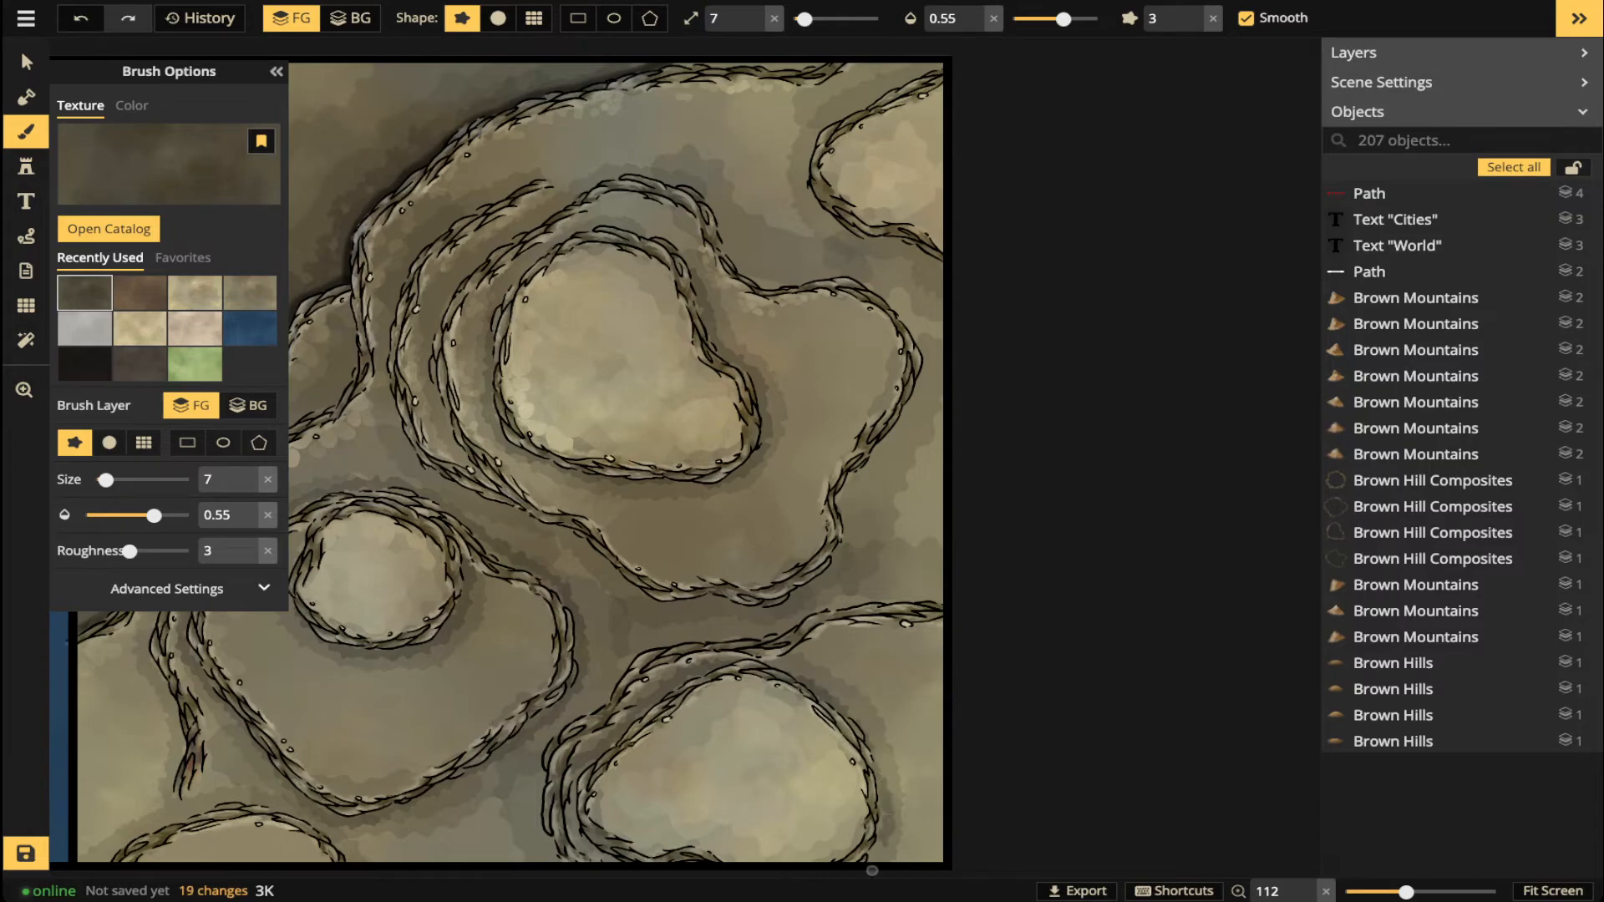
mouse_move(895, 299)
left_mouse_down()
mouse_move(917, 342)
mouse_move(845, 563)
mouse_move(735, 614)
mouse_move(634, 597)
mouse_move(559, 525)
mouse_move(447, 489)
mouse_move(389, 325)
mouse_move(506, 190)
mouse_move(429, 372)
mouse_move(457, 452)
left_mouse_up()
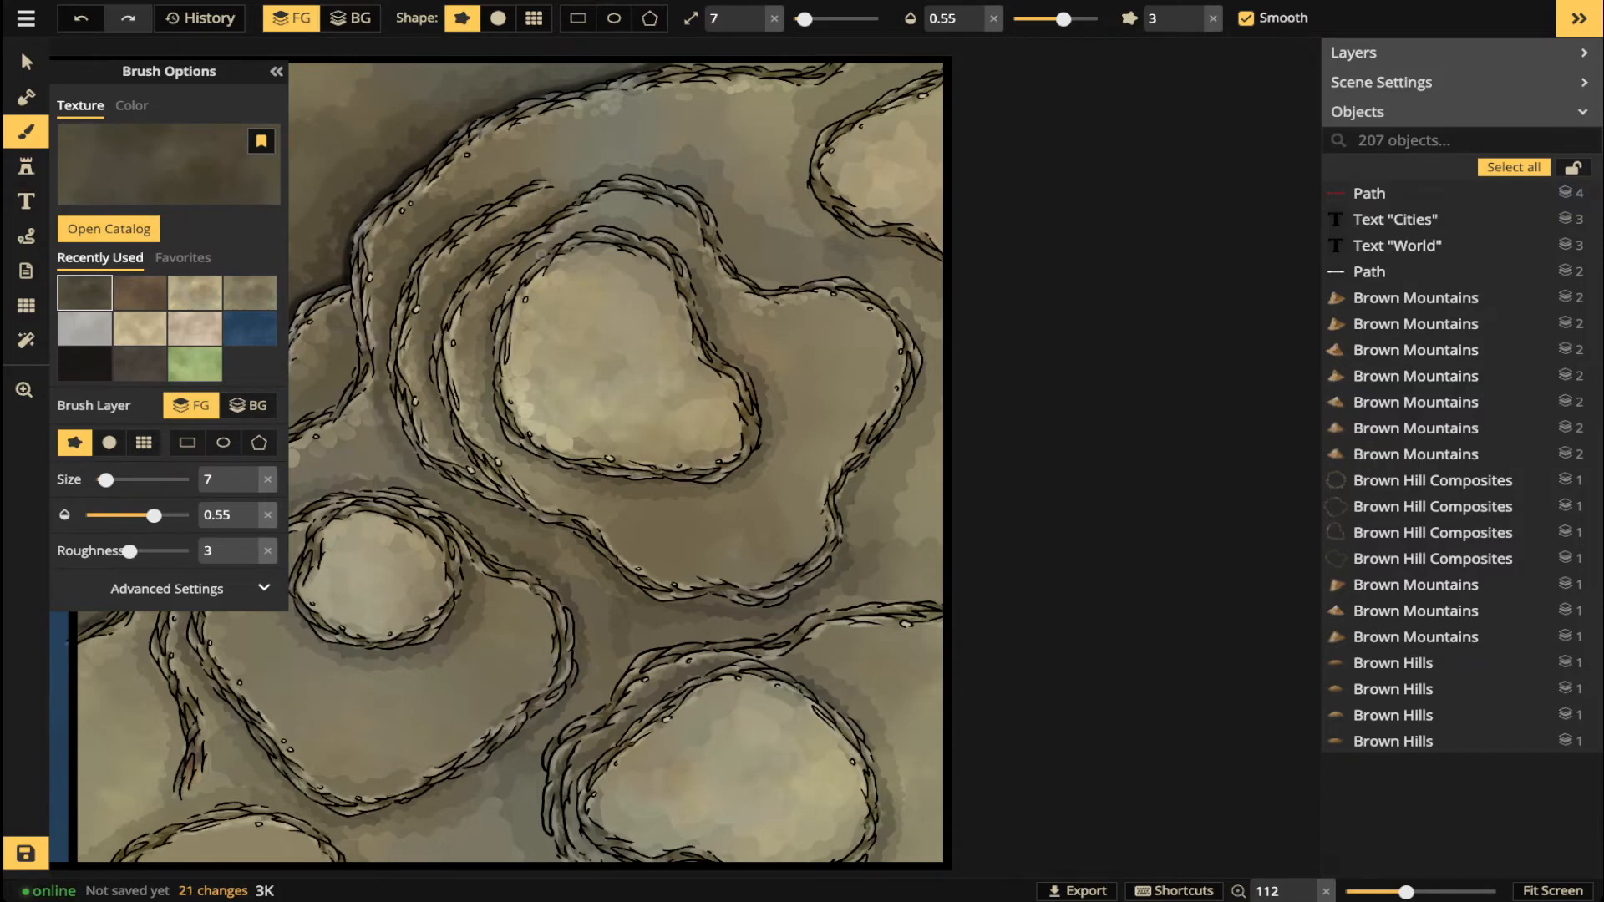
left_click_drag(527, 264, 498, 417)
- Continue the dark textured shading along the southernmost hill's rim, the southwestern hill's west ridge and the northern hill's upper terrace ridges
key("space")
left_click_drag(549, 562, 878, 370)
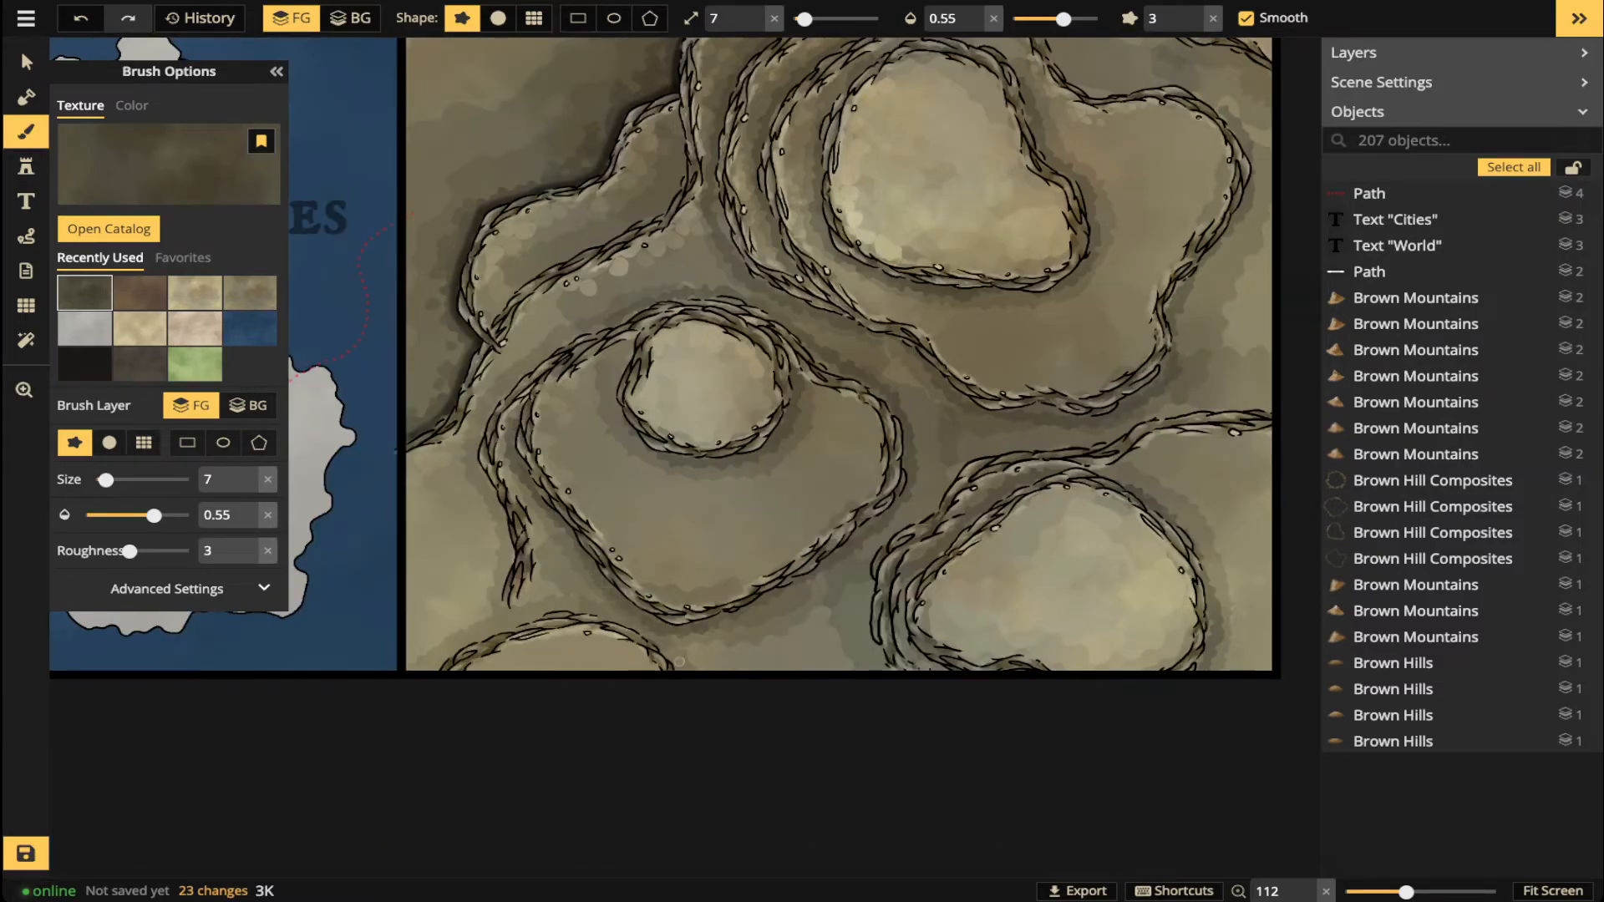
mouse_move(603, 611)
left_mouse_down()
mouse_move(463, 639)
mouse_move(434, 665)
left_mouse_up()
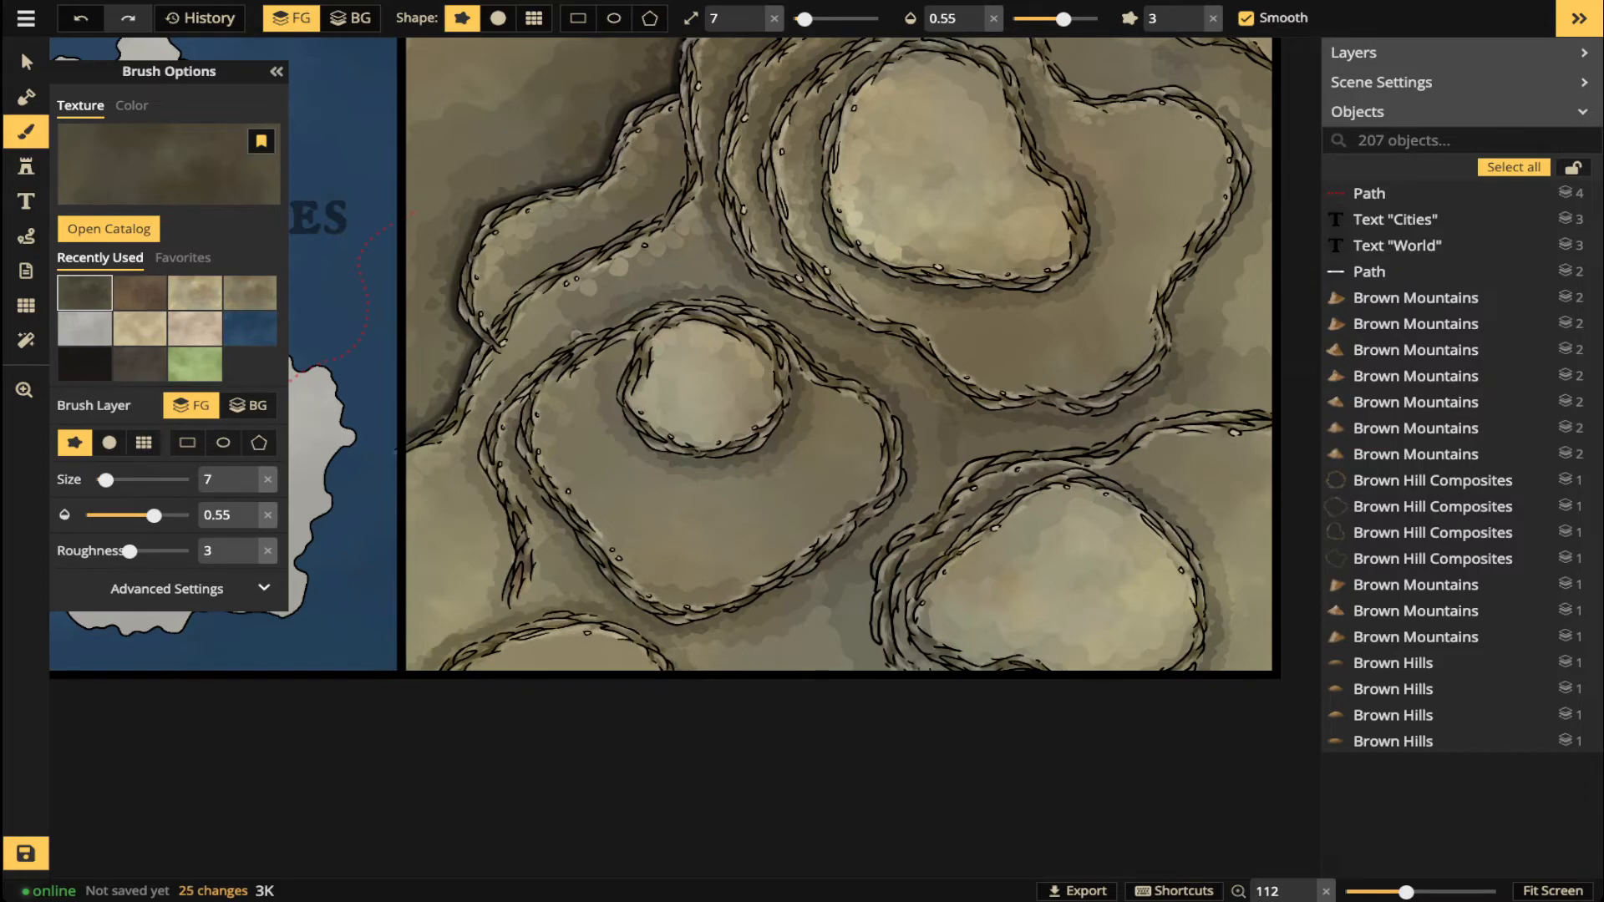
mouse_move(530, 368)
left_mouse_down()
mouse_move(476, 462)
mouse_move(508, 565)
left_mouse_up()
key("space")
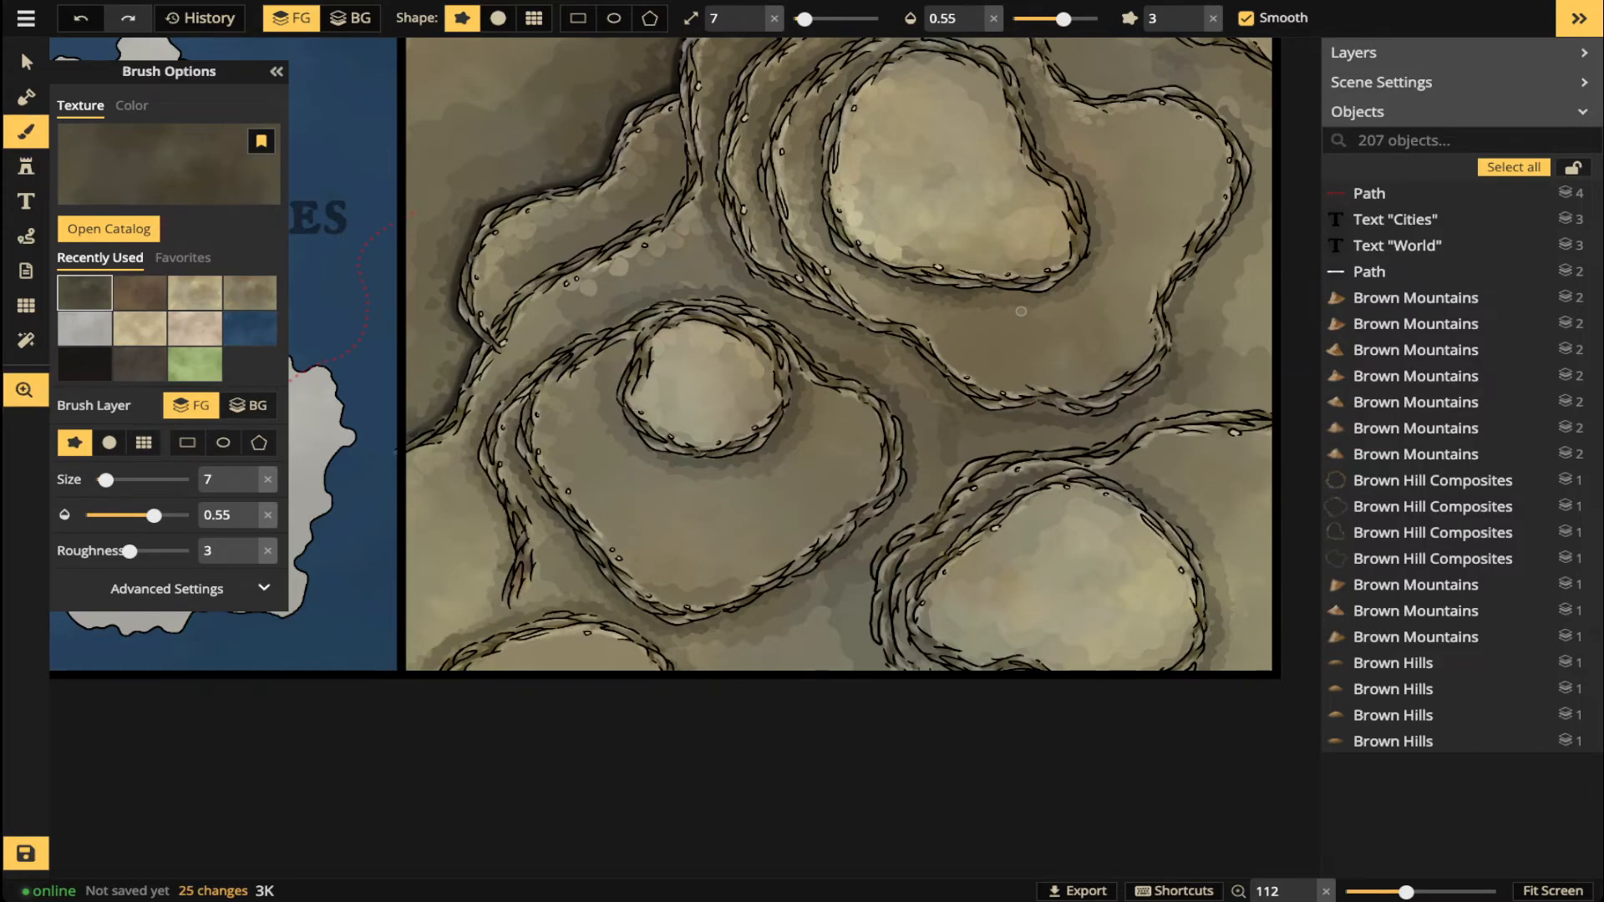
left_click_drag(1021, 270, 863, 485)
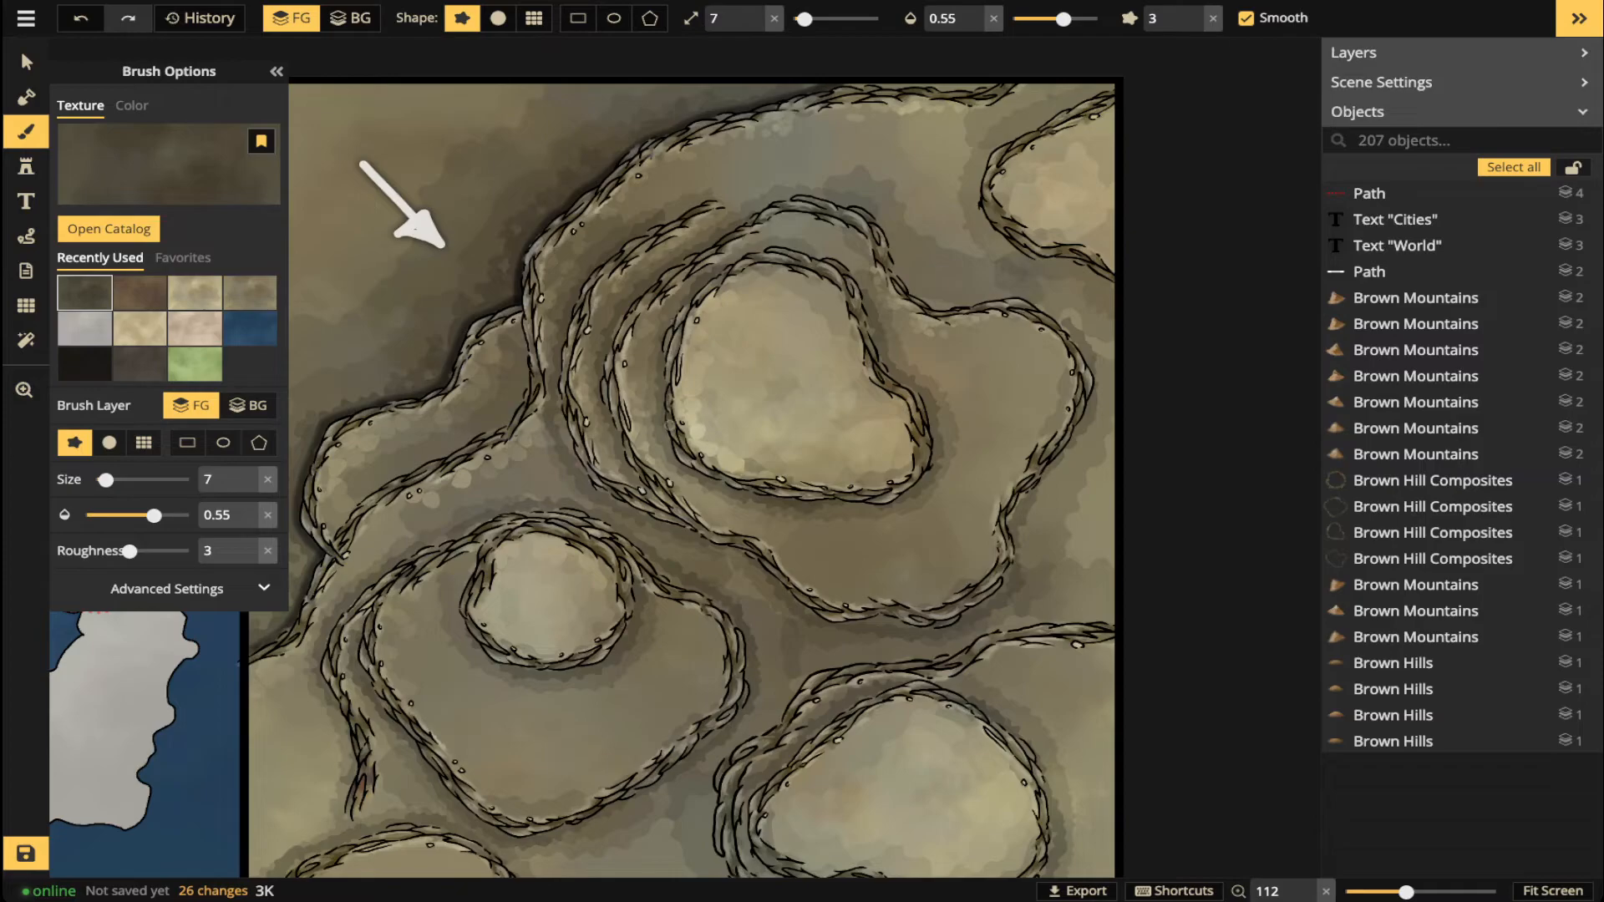
mouse_move(733, 212)
left_mouse_down()
mouse_move(659, 268)
mouse_move(621, 316)
mouse_move(577, 271)
left_mouse_up()
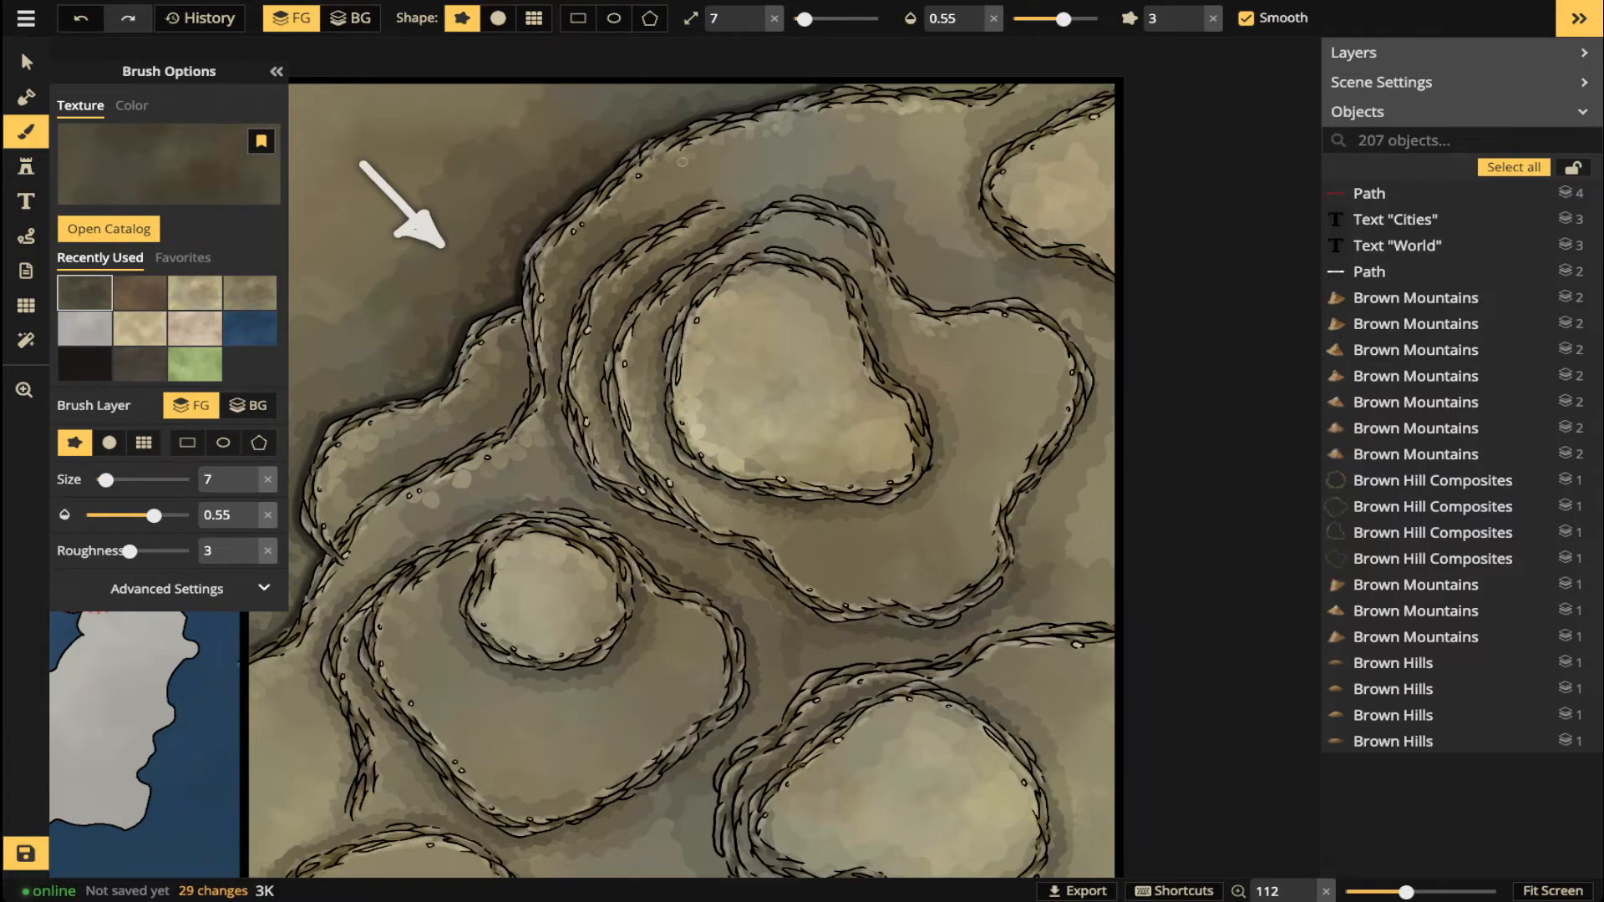
- Switch the brush to solid black at opacity 0.31 and shade the northwest edge of the large northern summit
left_click(84, 364)
left_click(131, 105)
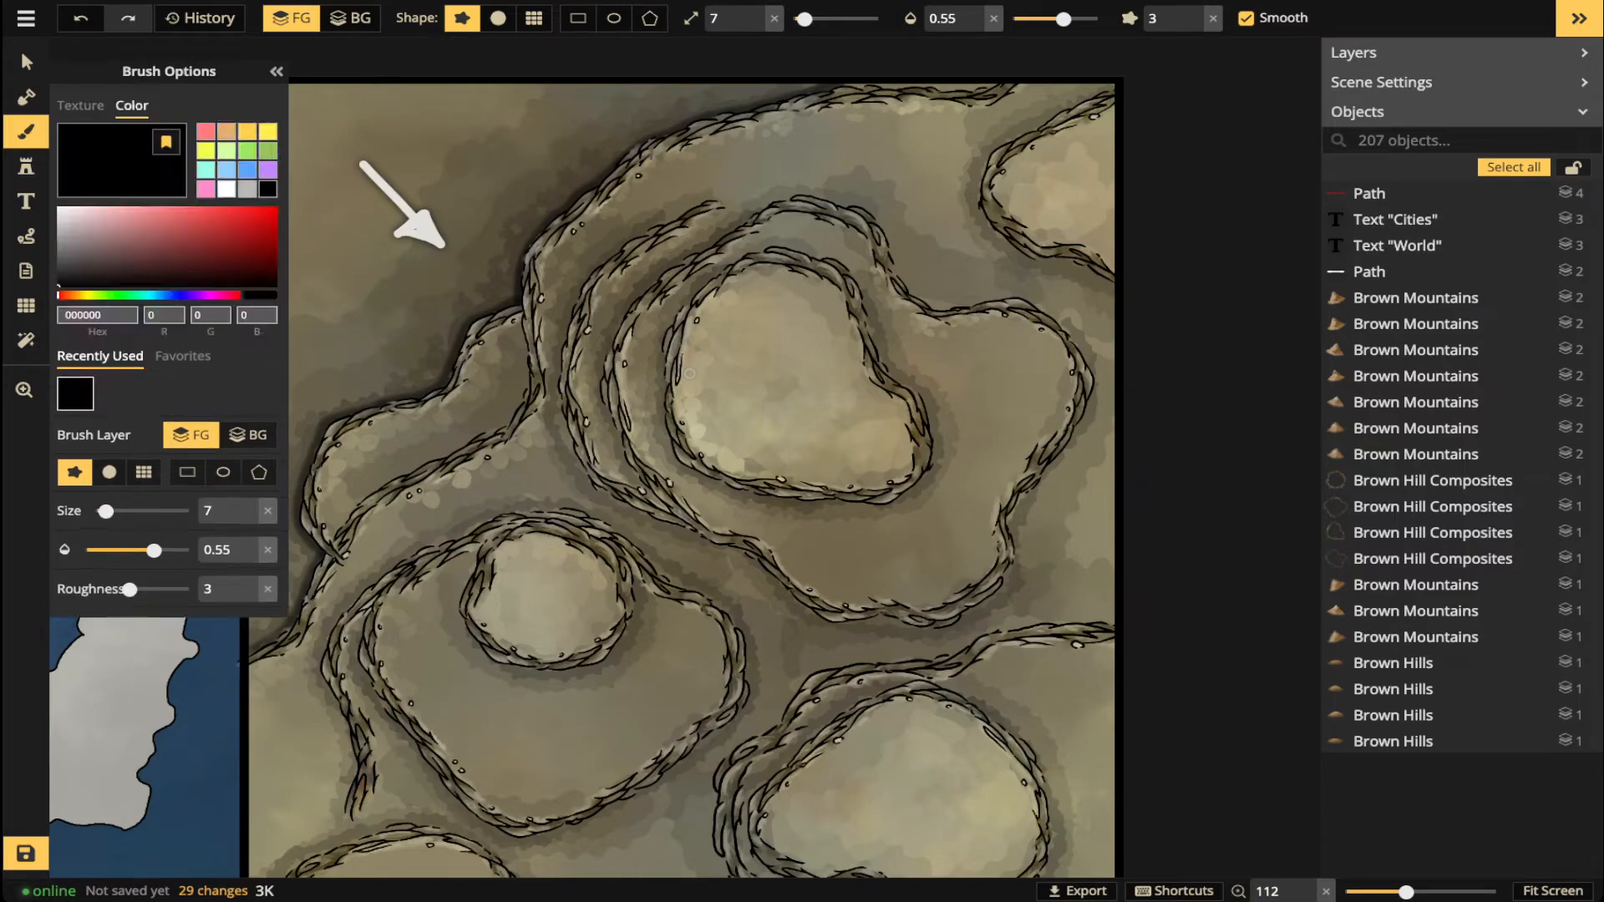
left_click(1038, 19)
scroll(637, 427, "up", 5)
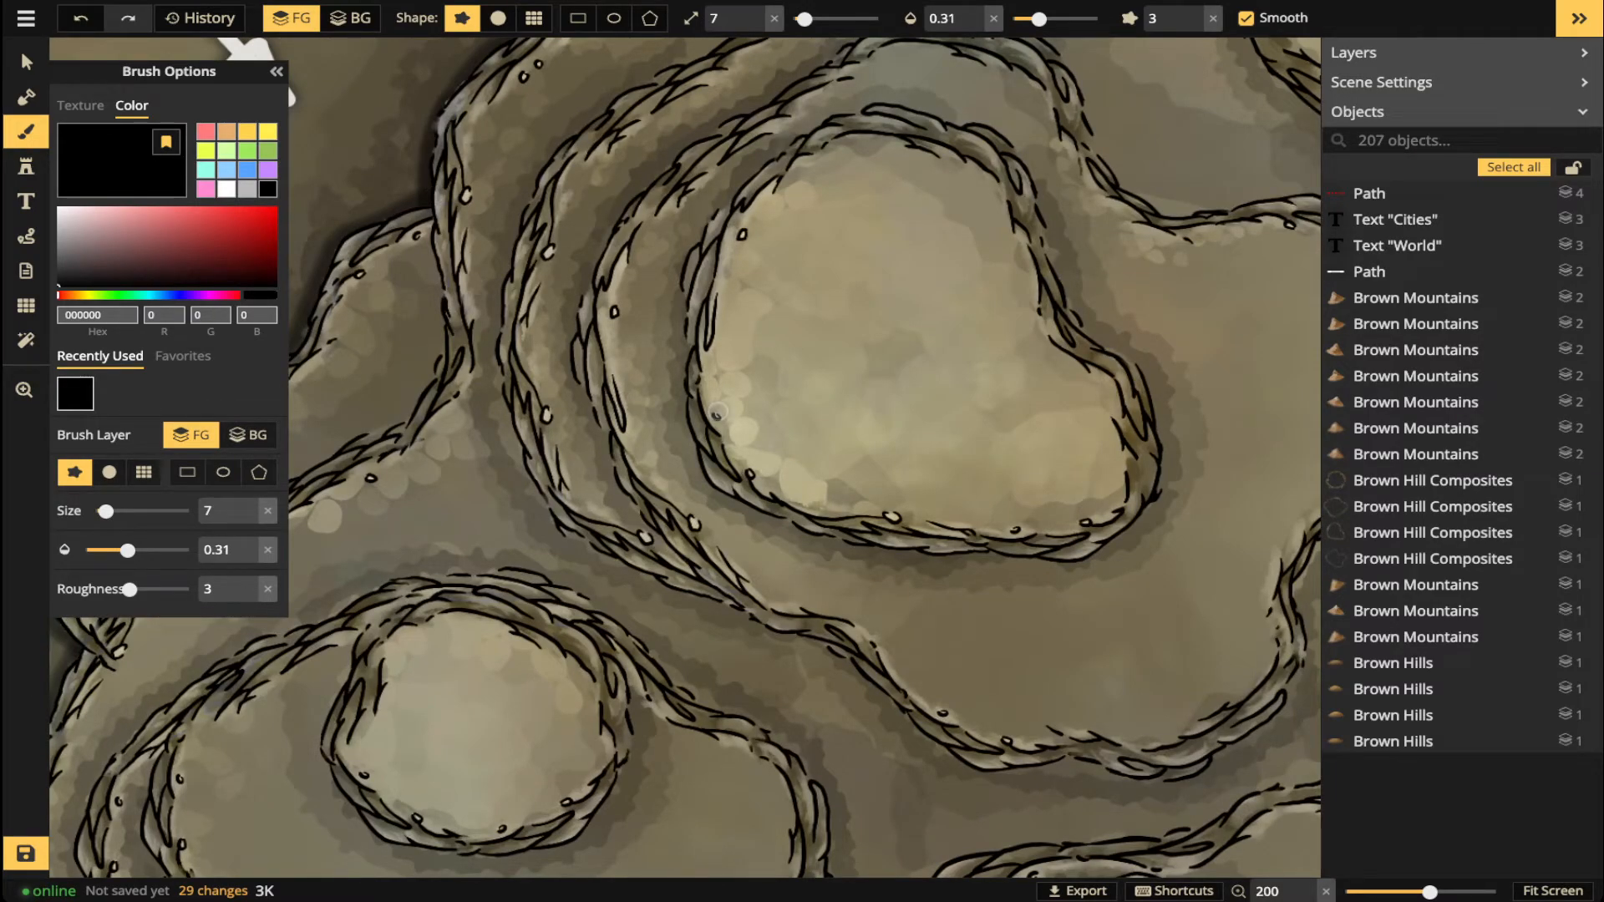
left_click_drag(805, 131, 741, 191)
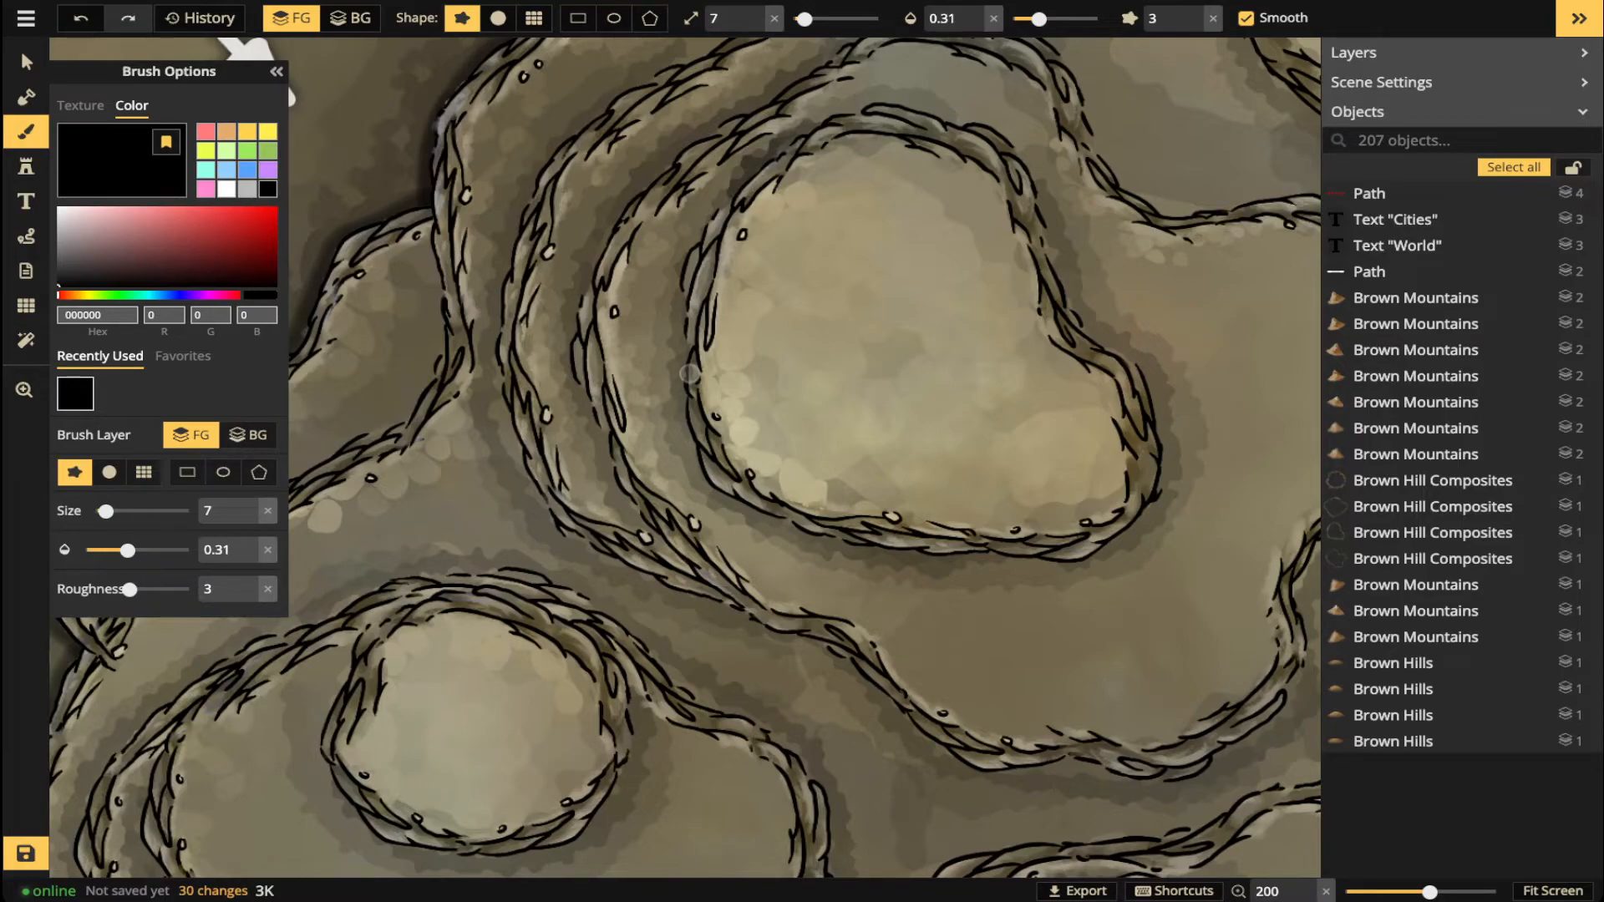
- Switch to the soft round brush and shade black around the large northern summit, using opacity 0.41 and then 0.54
left_click(497, 19)
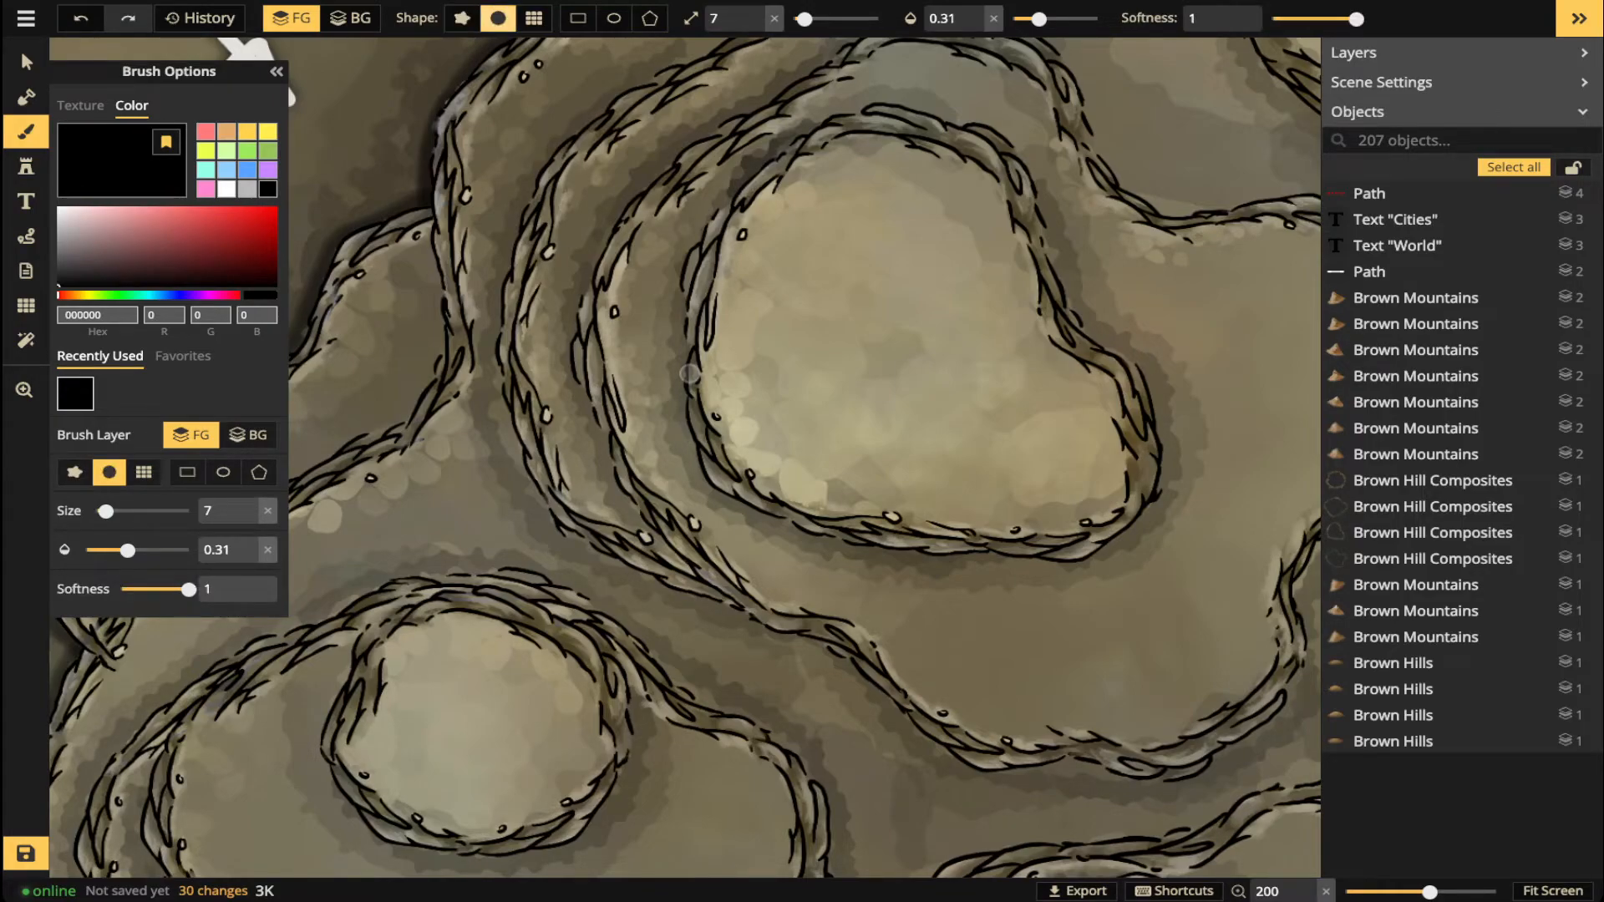
left_click(1050, 18)
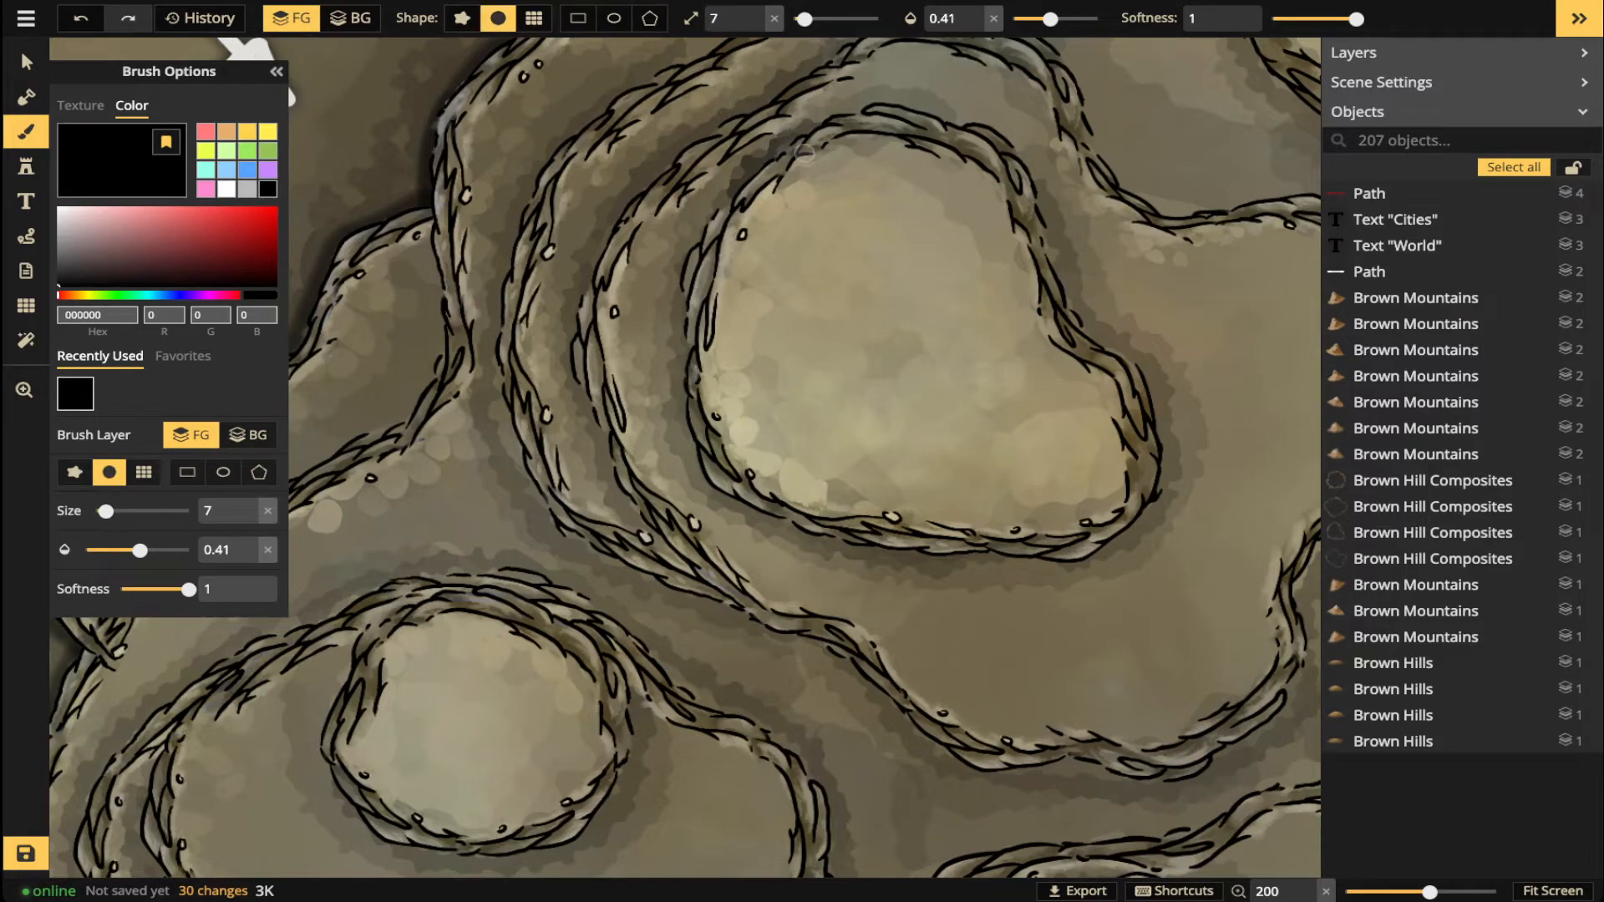
mouse_move(706, 225)
left_mouse_down()
mouse_move(677, 287)
mouse_move(680, 321)
mouse_move(702, 308)
mouse_move(682, 313)
mouse_move(679, 433)
mouse_move(683, 419)
mouse_move(725, 499)
mouse_move(884, 554)
mouse_move(1055, 560)
mouse_move(1116, 536)
mouse_move(1131, 492)
left_mouse_up()
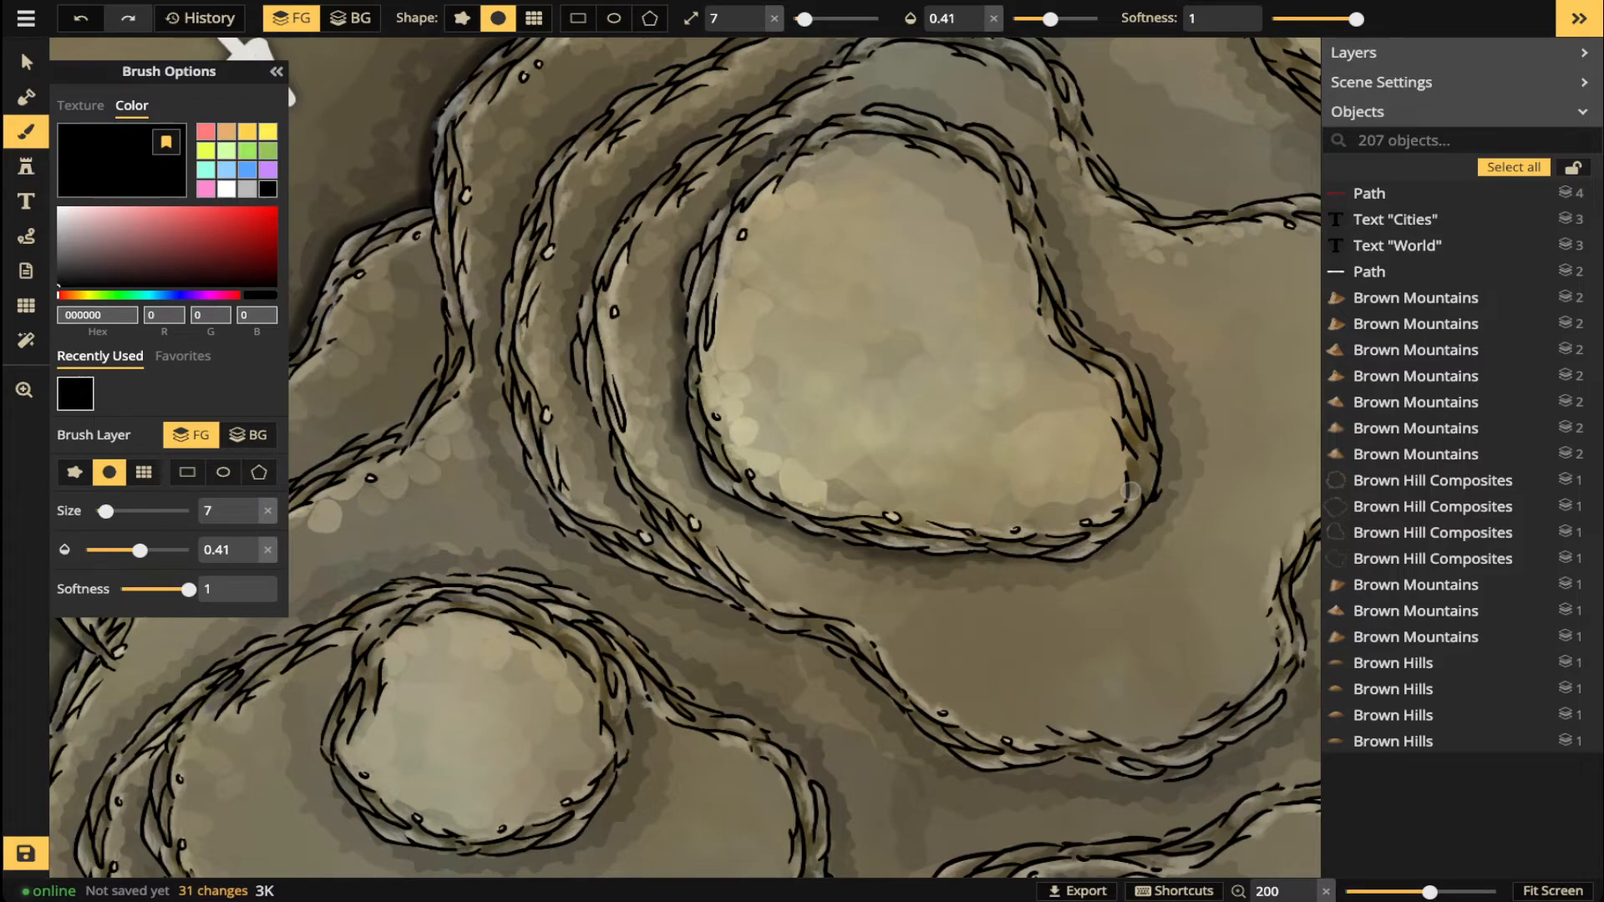
left_click(1063, 18)
mouse_move(1073, 562)
left_mouse_down()
mouse_move(1144, 511)
mouse_move(1166, 460)
mouse_move(1161, 408)
mouse_move(1132, 354)
mouse_move(1104, 342)
mouse_move(1010, 137)
mouse_move(896, 100)
mouse_move(826, 115)
mouse_move(699, 221)
left_mouse_up()
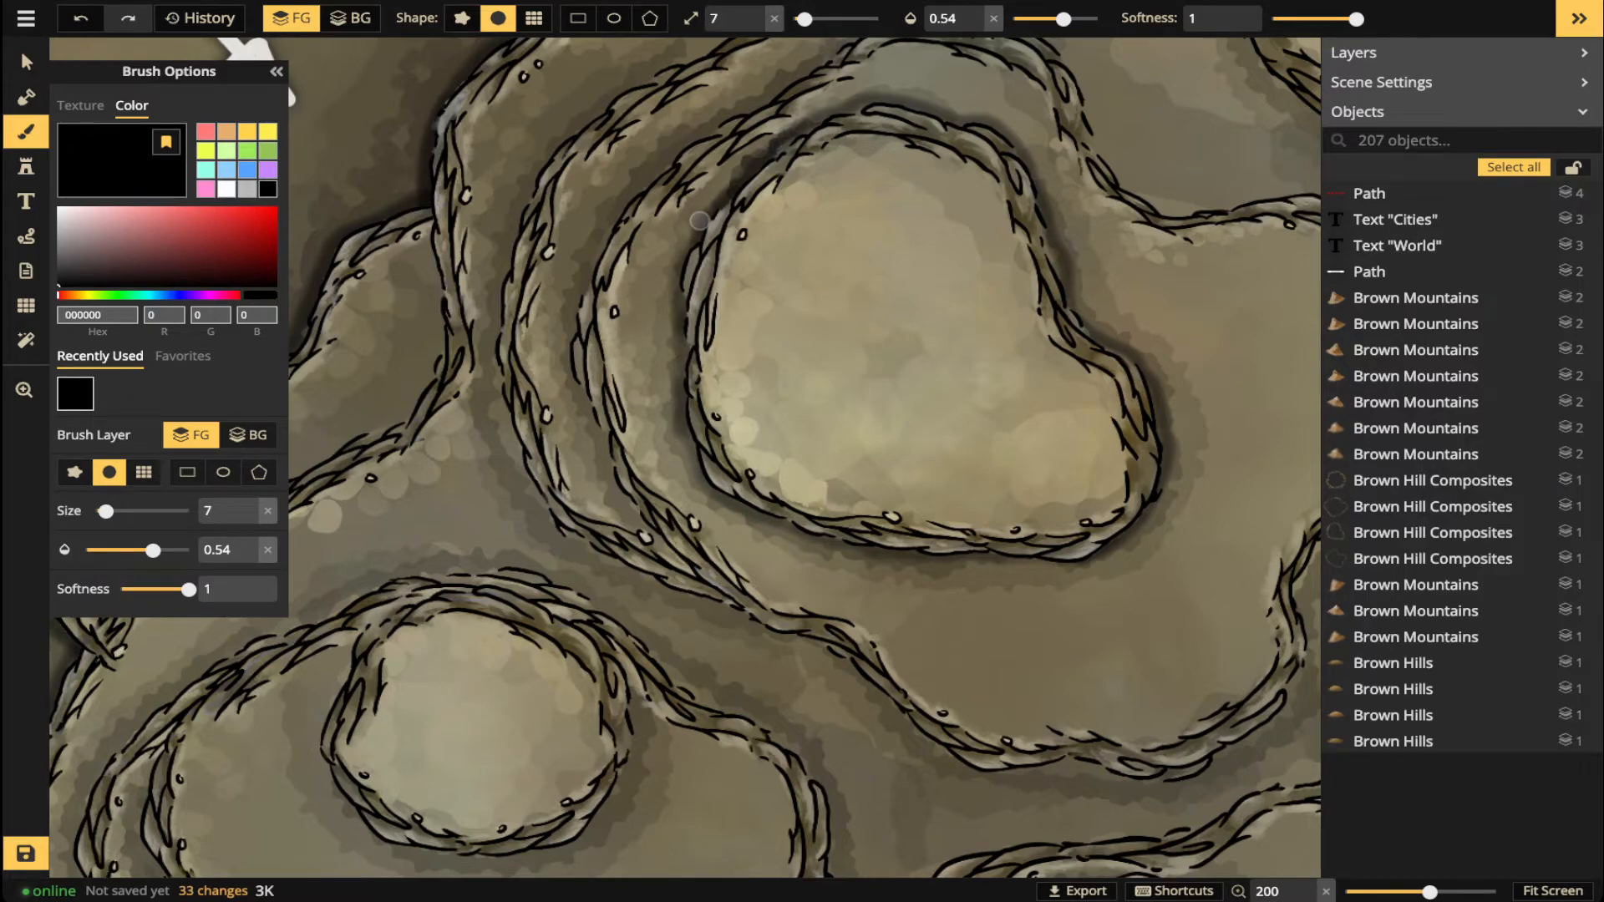
- Paint soft black shading around the small round summit and along the northern hill's outer rim from its east side to the southwest
mouse_move(635, 700)
left_mouse_down()
mouse_move(639, 750)
mouse_move(572, 844)
mouse_move(409, 850)
mouse_move(375, 840)
mouse_move(314, 739)
mouse_move(349, 616)
left_mouse_up()
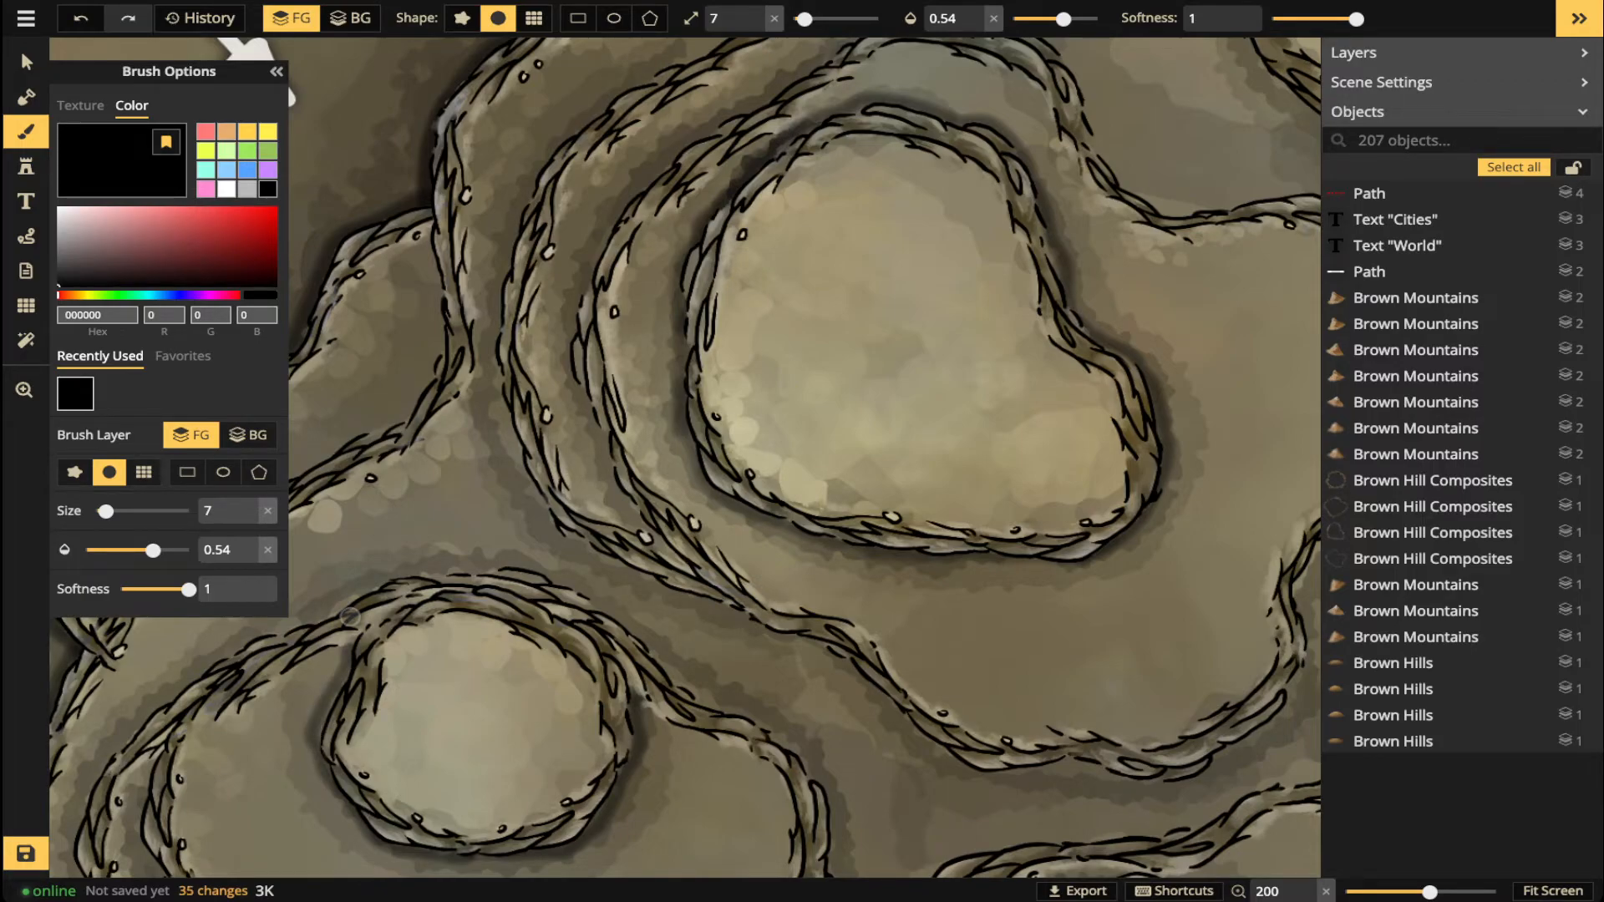
scroll(345, 682, "down", 3)
key("space")
left_click_drag(345, 682, 490, 516)
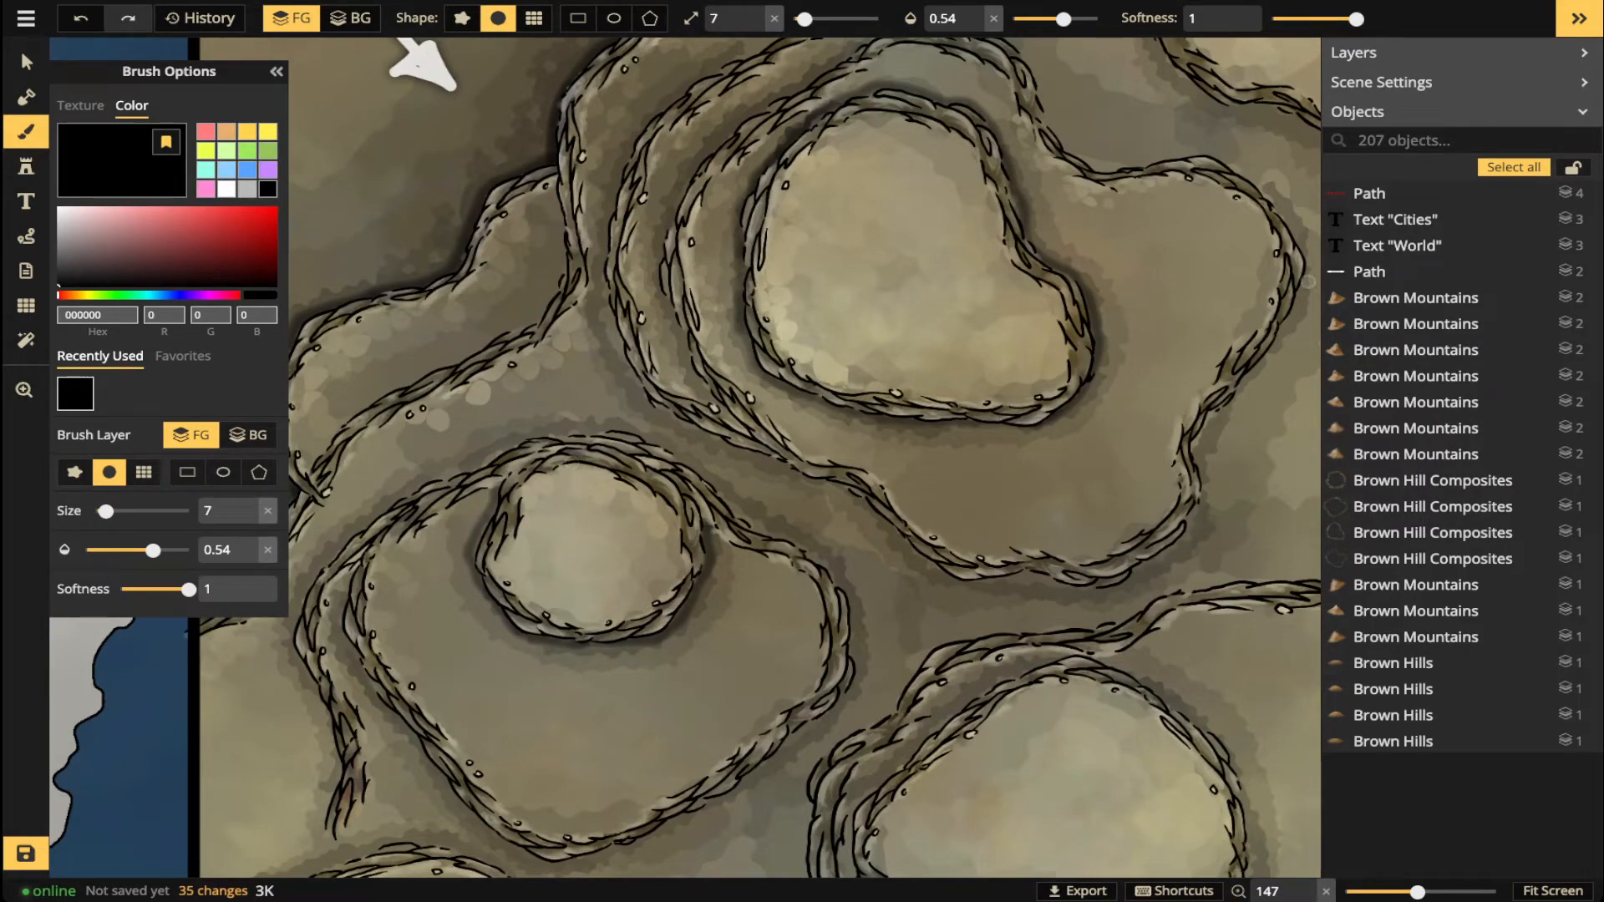
mouse_move(1301, 281)
left_mouse_down()
mouse_move(1194, 441)
mouse_move(1179, 543)
mouse_move(1081, 588)
mouse_move(1032, 548)
mouse_move(1090, 590)
mouse_move(957, 585)
mouse_move(844, 486)
mouse_move(780, 462)
left_mouse_up()
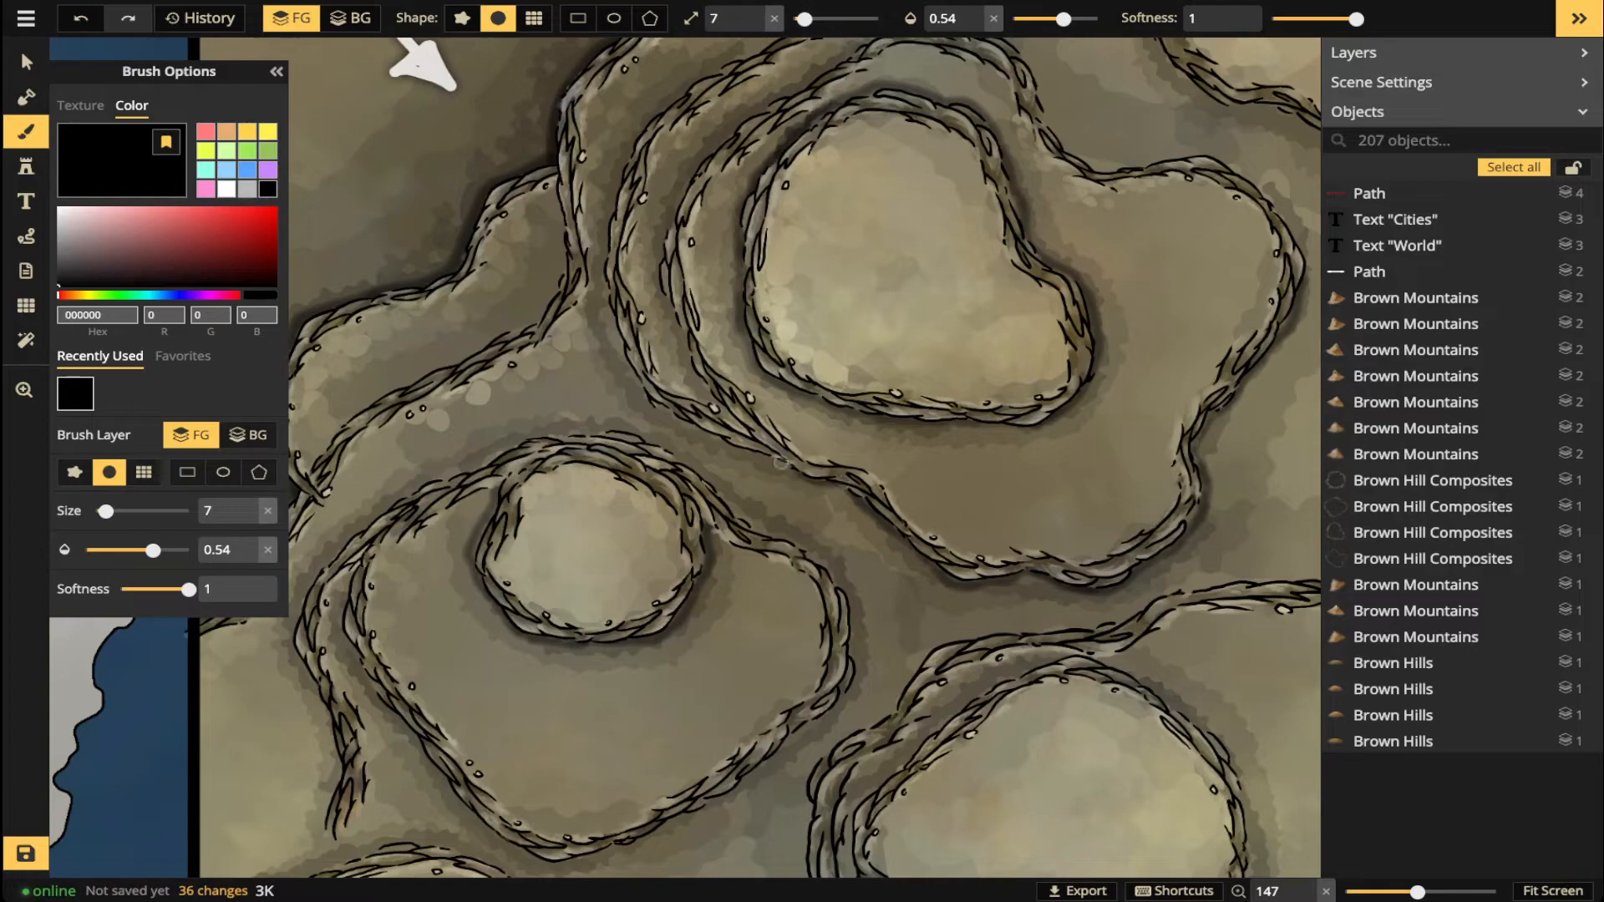
scroll(780, 411, "down", 4)
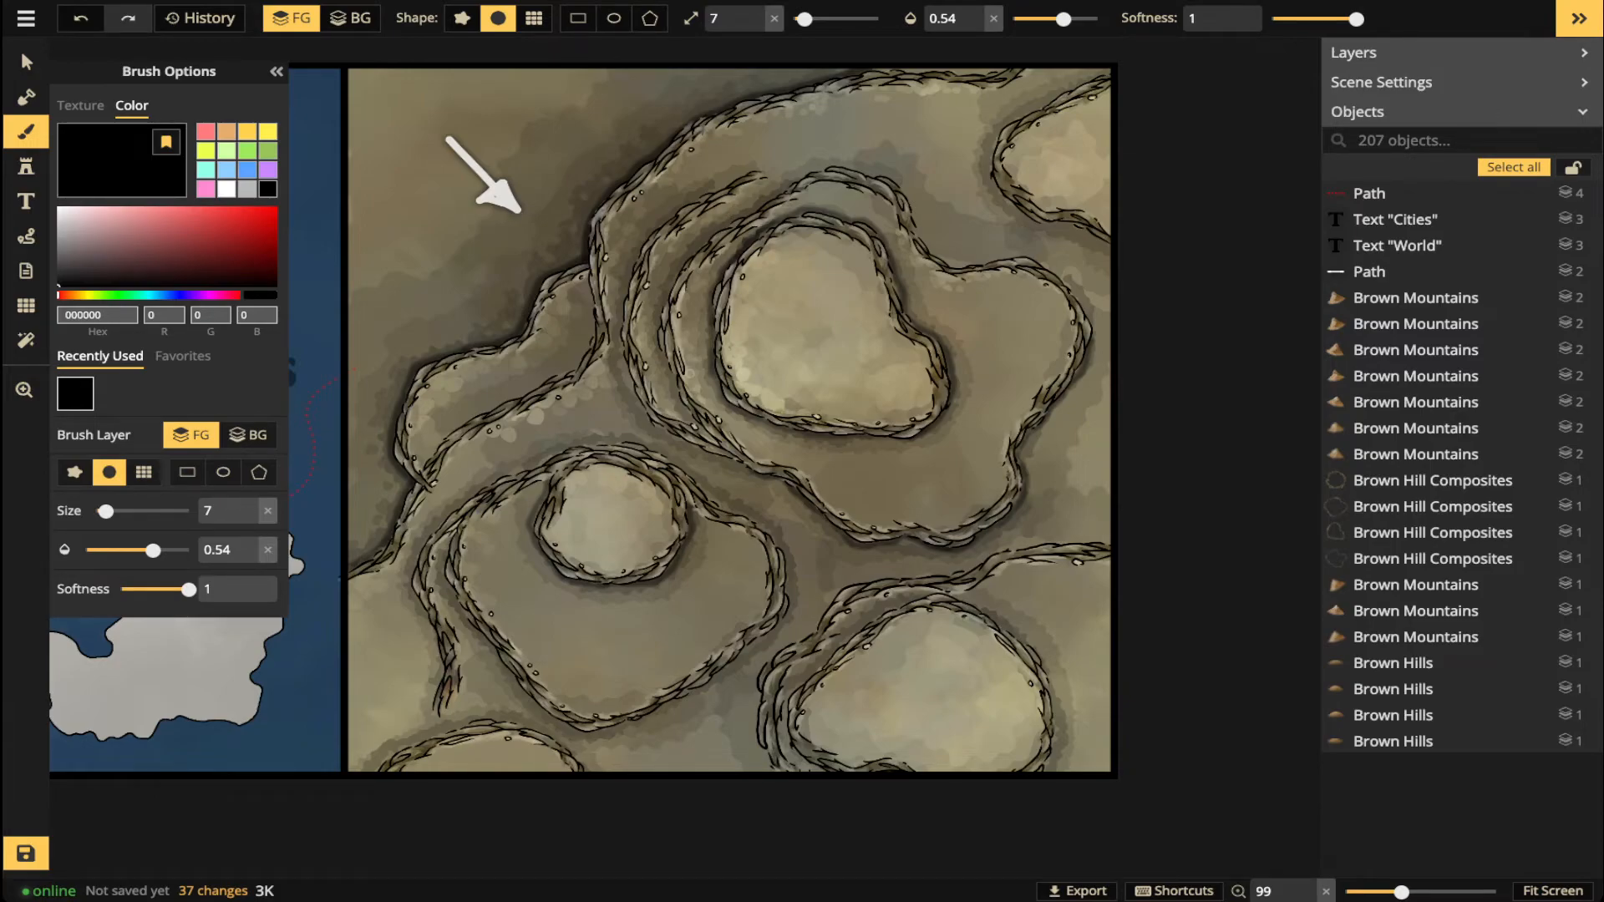
key("c")
key("c")
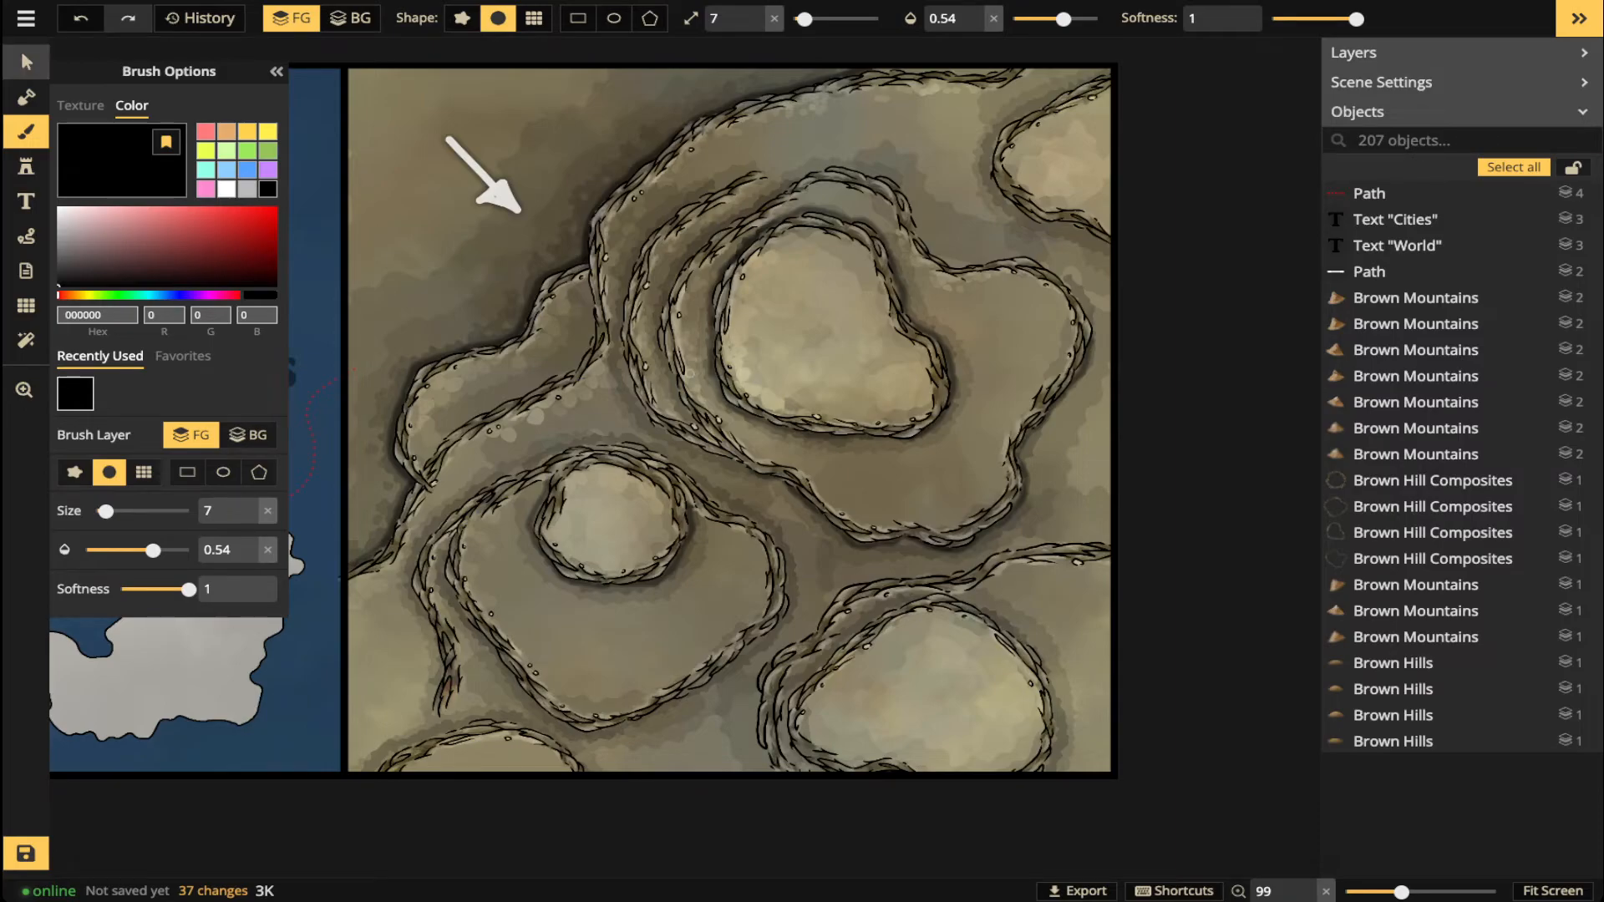
left_click(26, 166)
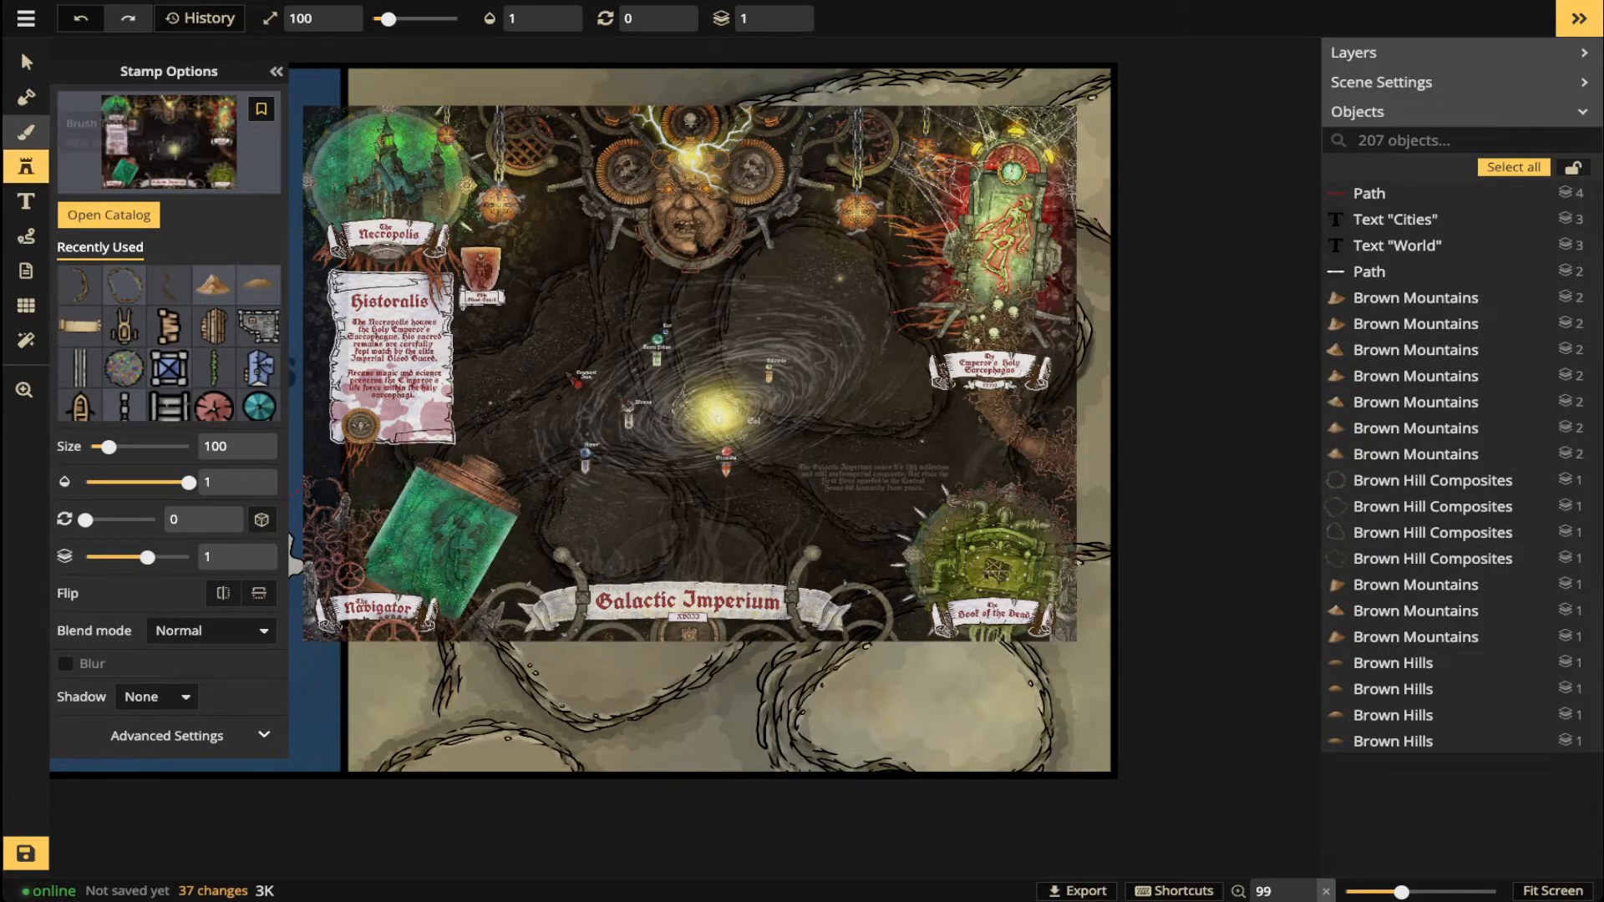
left_click(26, 131)
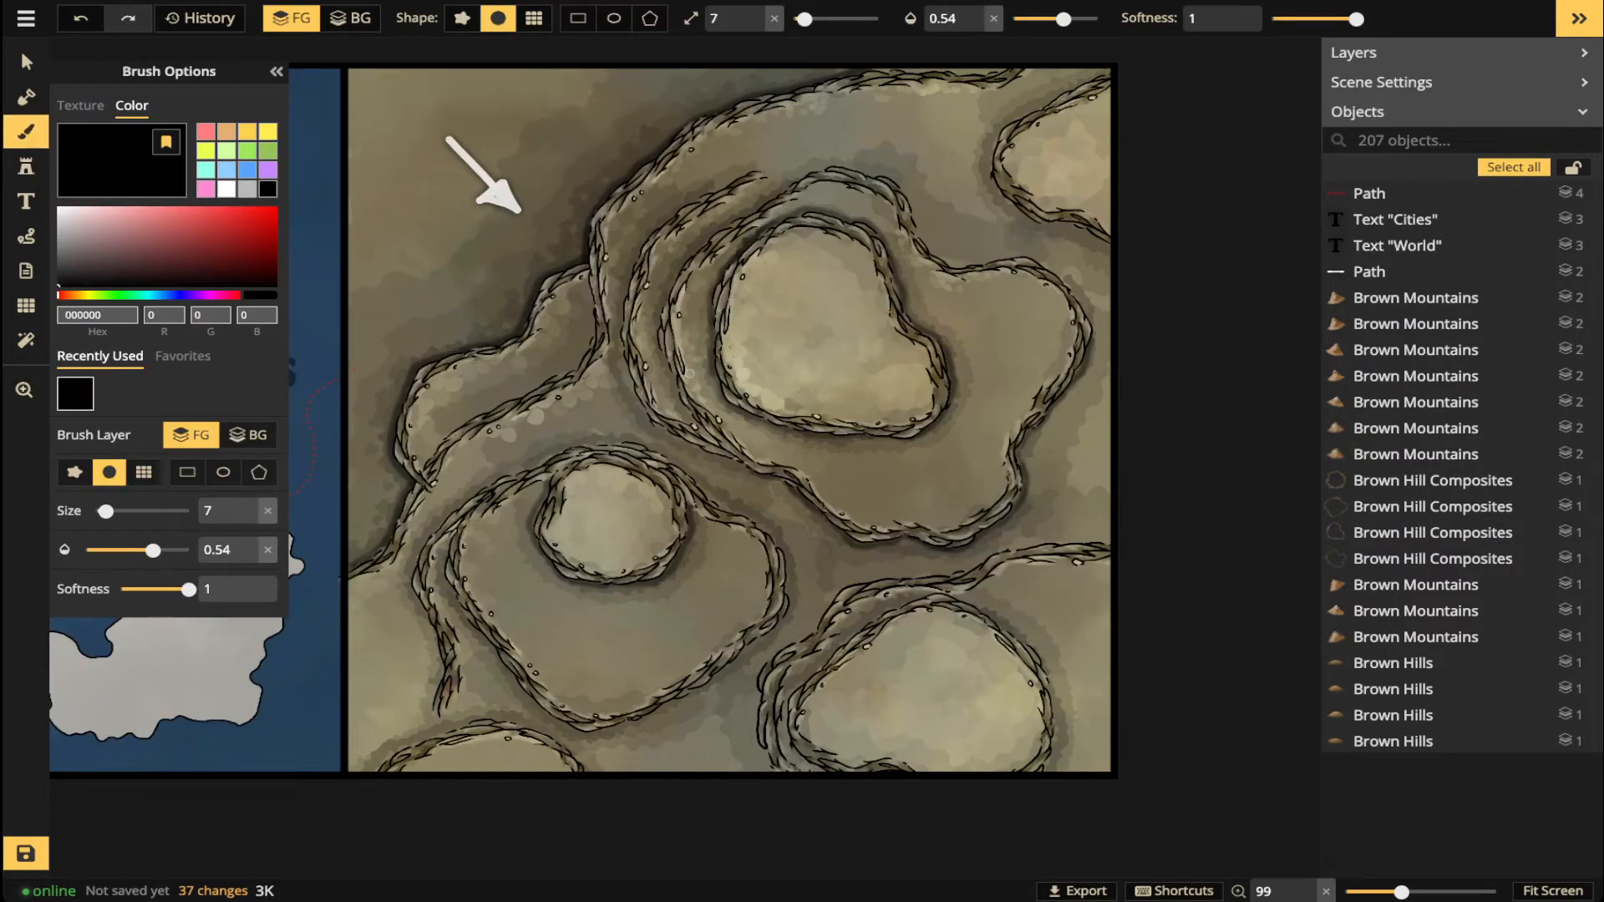
- Set the brush to the dark brown texture, opacity 0.49 and size 33, and undo a soft round test stroke beside the large summit
left_click(80, 106)
left_click(84, 292)
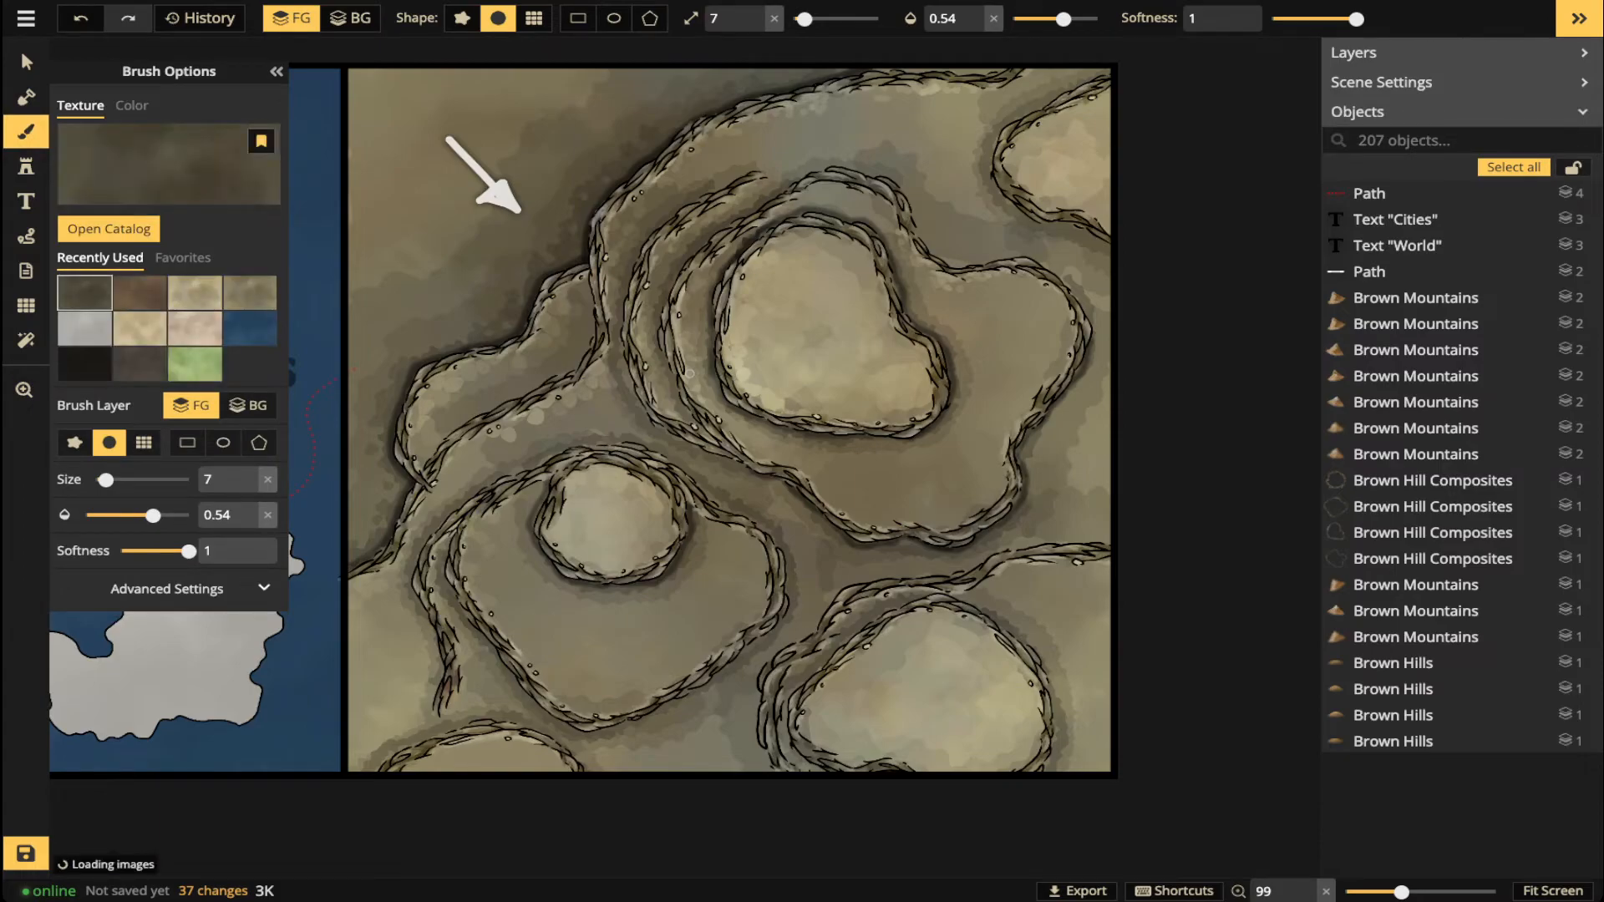
left_click_drag(1063, 18, 1057, 18)
left_click_drag(804, 18, 830, 19)
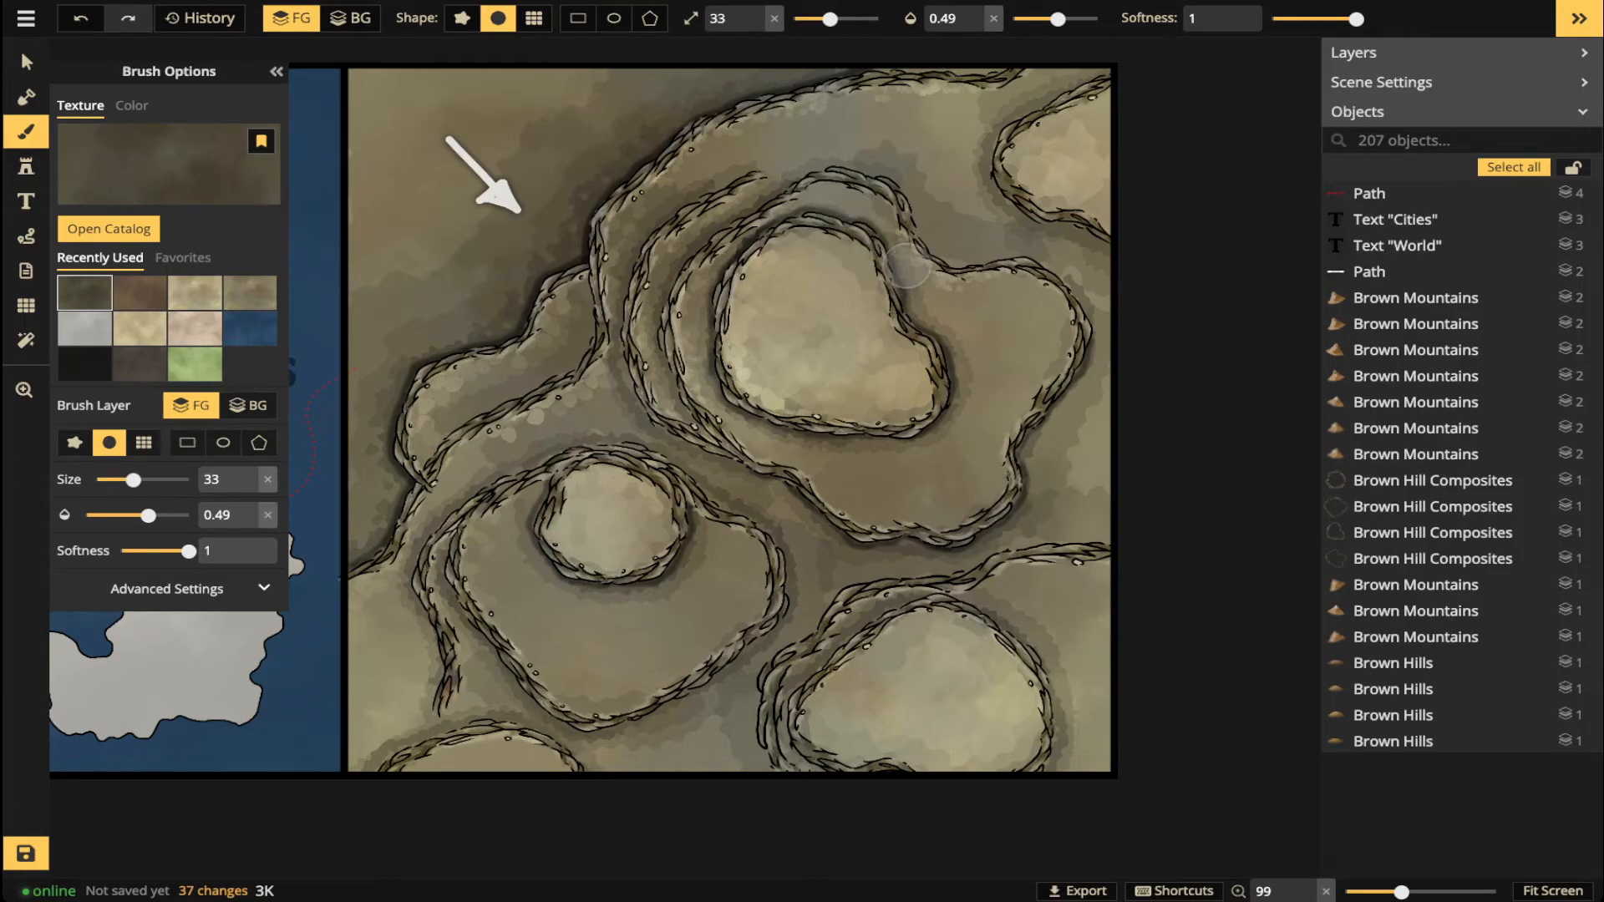
left_click_drag(980, 351, 979, 346)
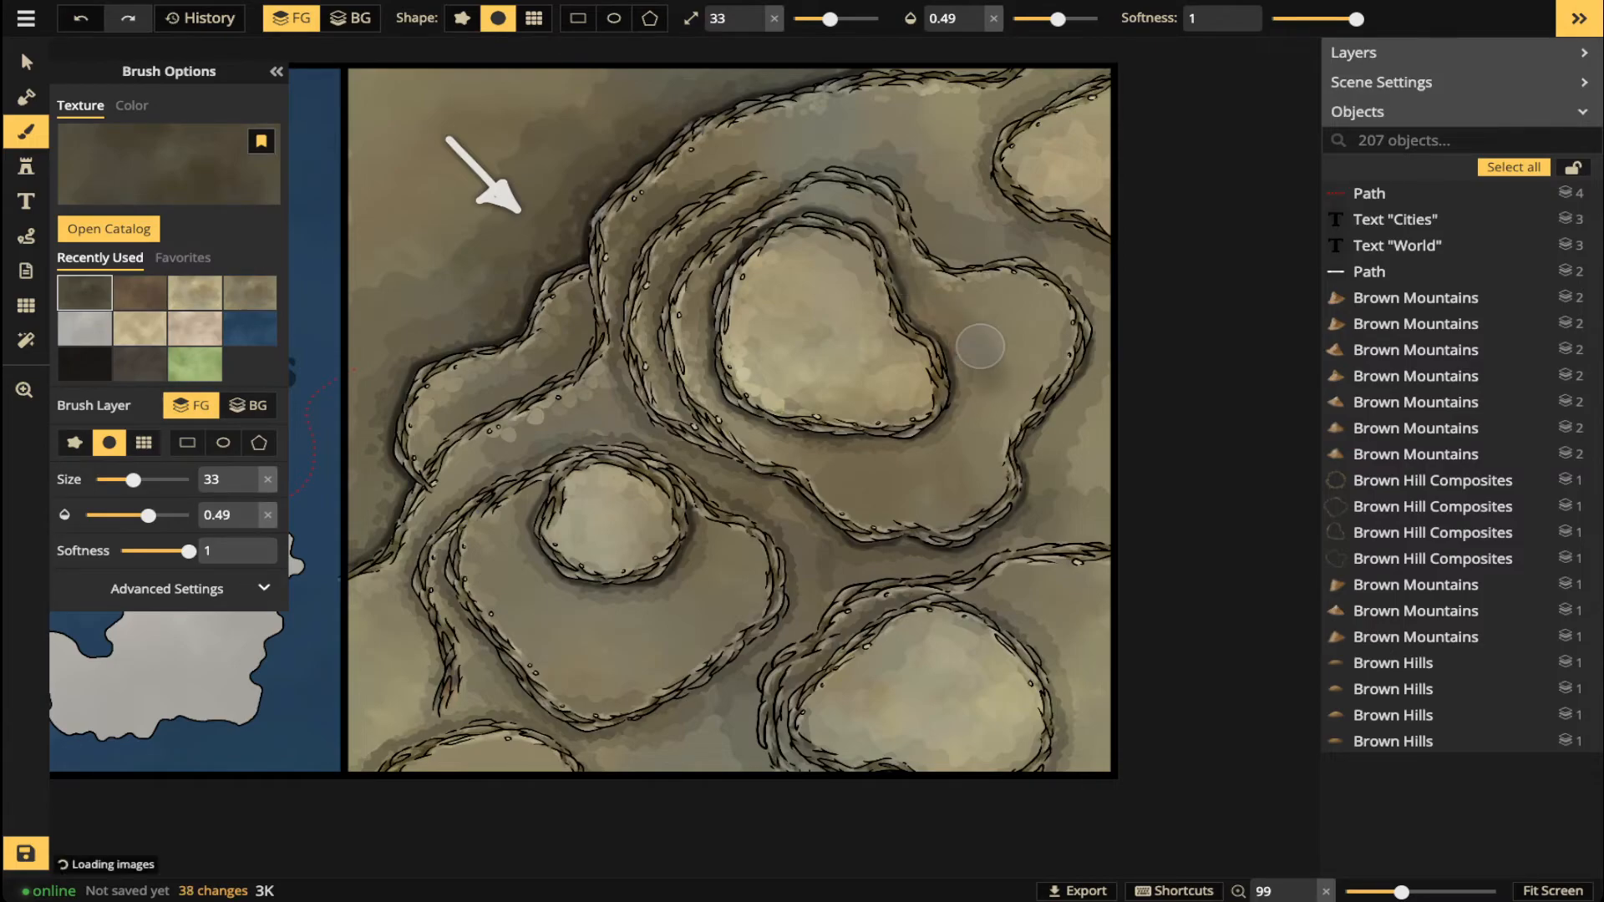
key("ctrl+z")
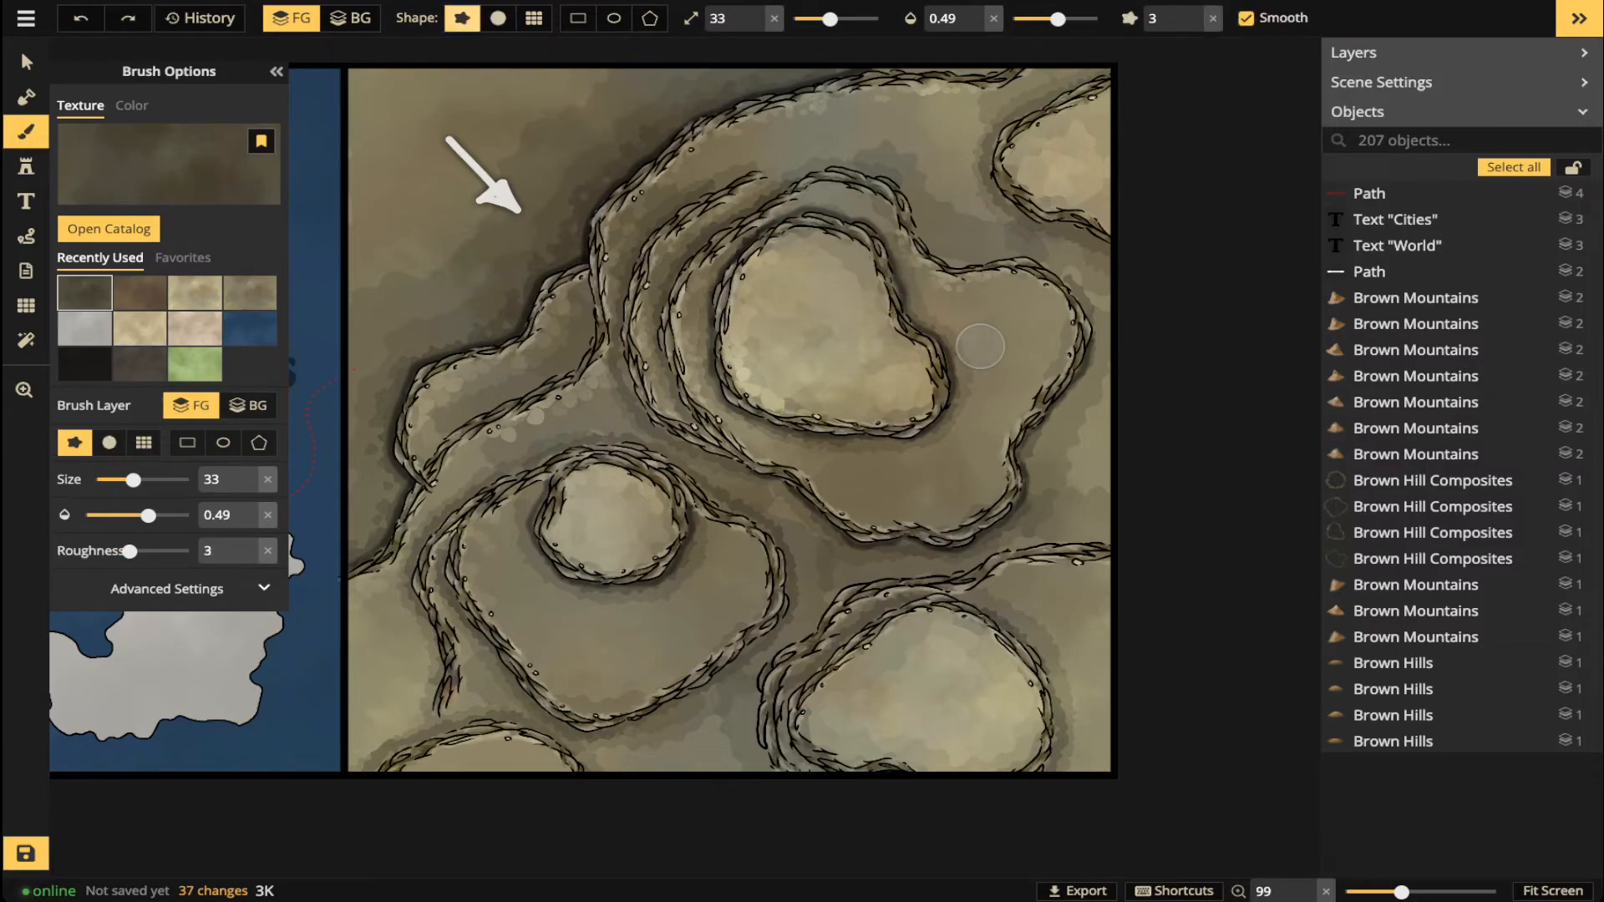
- Paint wide rough-edged shadow bands on the southeast sides of the large northern summit, the southeastern hill and the small round summit
mouse_move(917, 296)
left_mouse_down()
mouse_move(970, 354)
mouse_move(974, 416)
mouse_move(954, 445)
mouse_move(873, 453)
mouse_move(777, 433)
mouse_move(881, 446)
mouse_move(955, 432)
mouse_move(975, 359)
mouse_move(904, 272)
left_mouse_up()
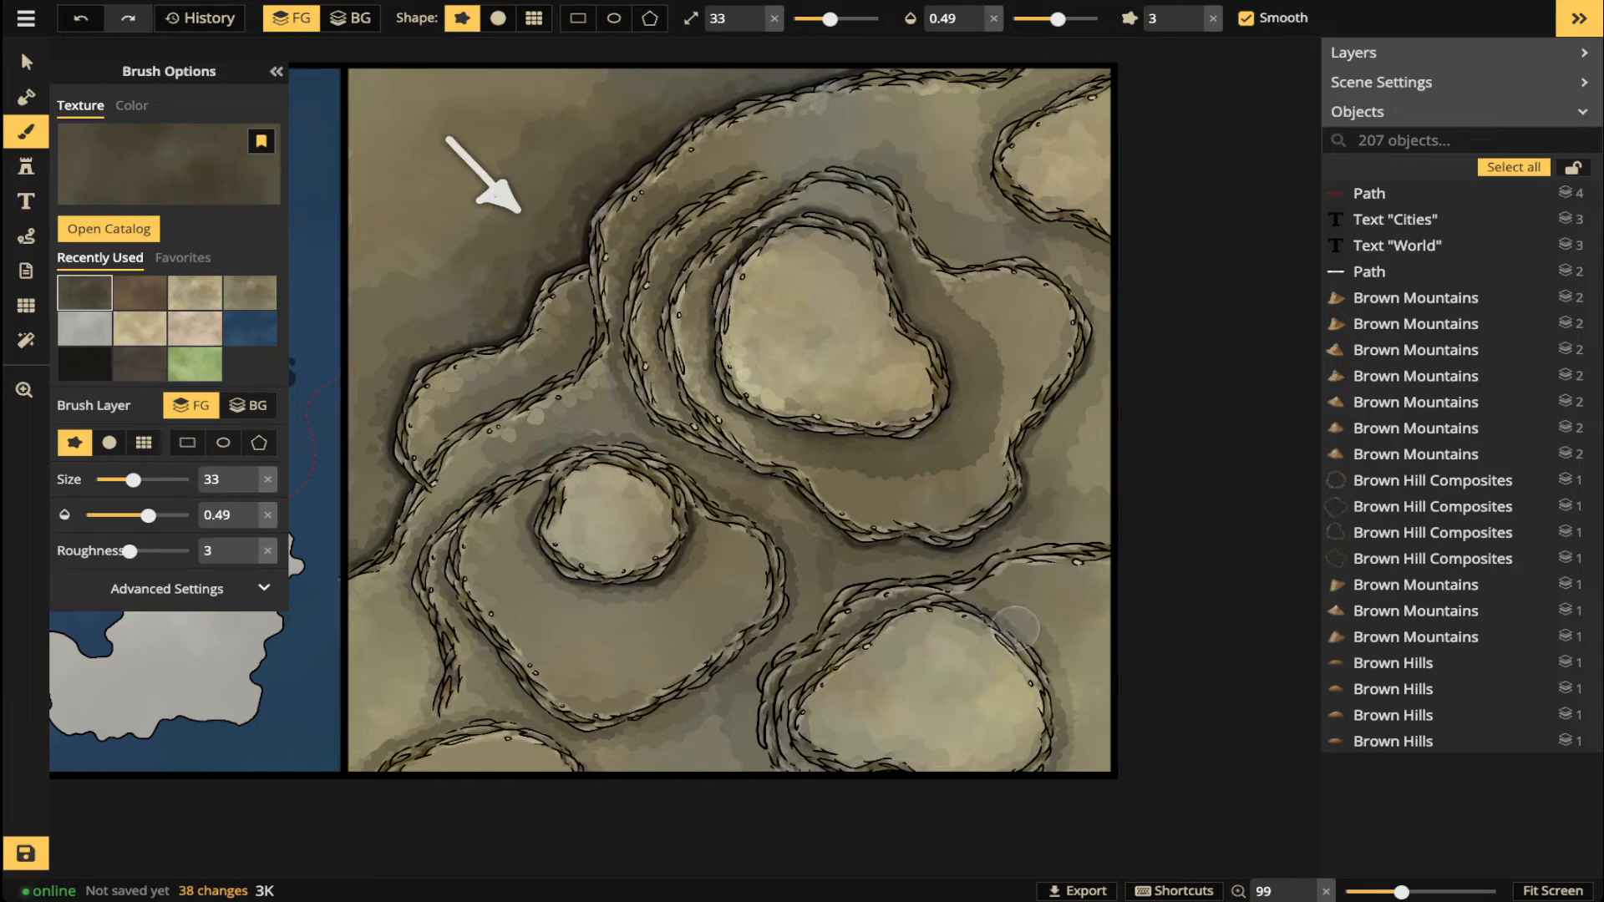
mouse_move(1015, 628)
left_mouse_down()
mouse_move(1077, 729)
mouse_move(1040, 789)
mouse_move(1051, 720)
mouse_move(1089, 715)
mouse_move(1080, 734)
mouse_move(1051, 667)
left_mouse_up()
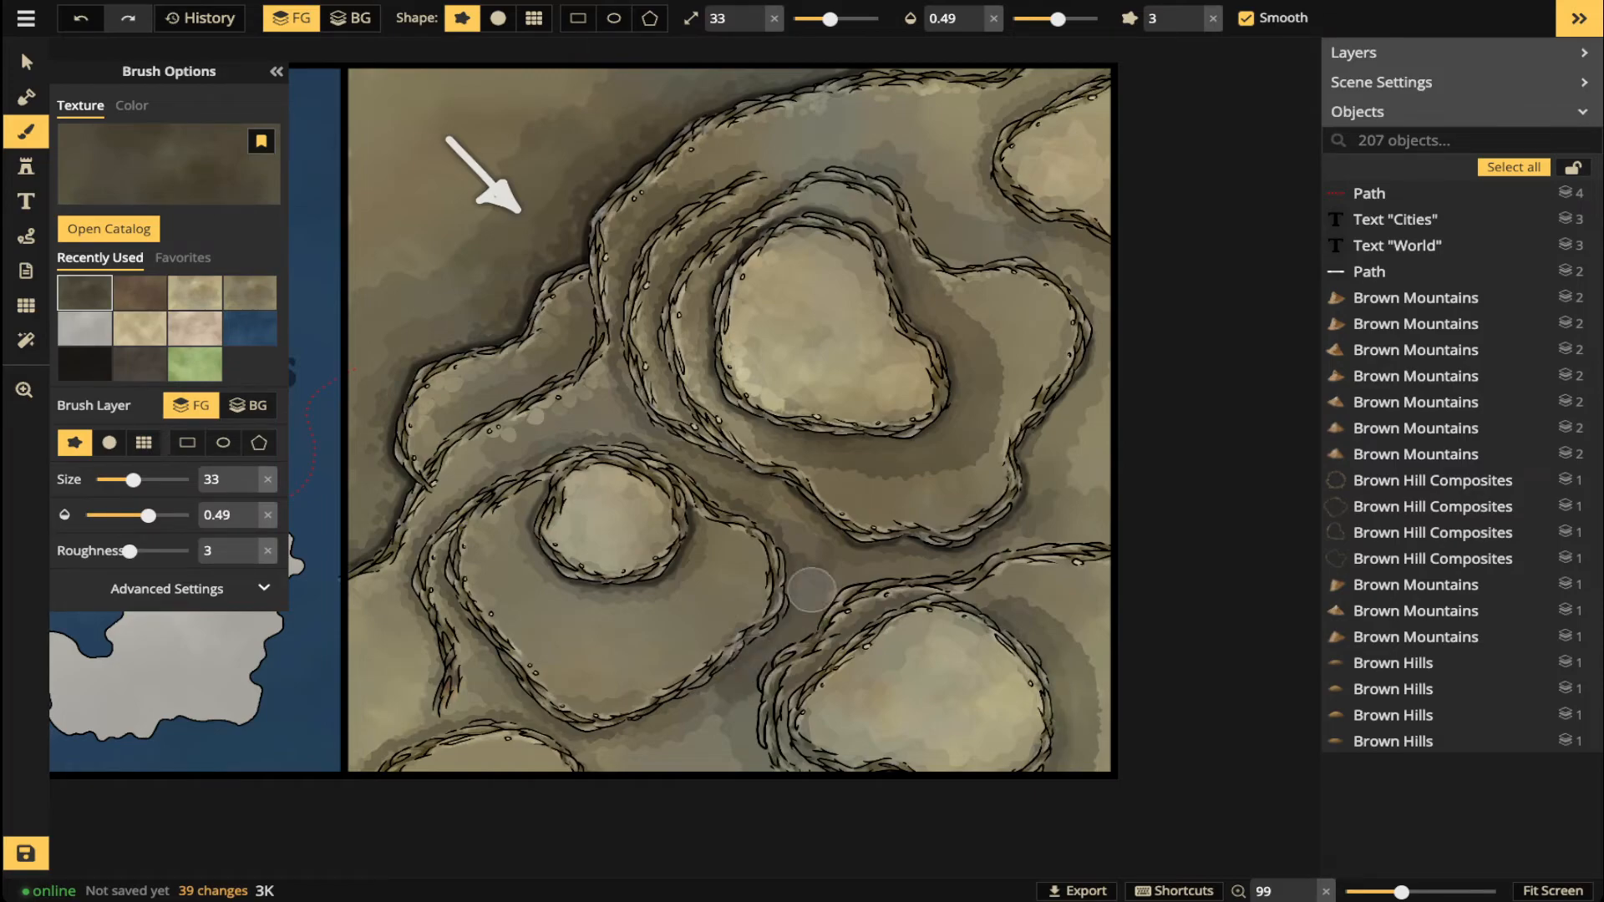
mouse_move(705, 536)
left_mouse_down()
mouse_move(657, 592)
mouse_move(588, 588)
left_mouse_up()
- Stamp the first Brown Hills ridge variant, size 140 and rotated to 60, along the southeast edge of the small round summit
key("space")
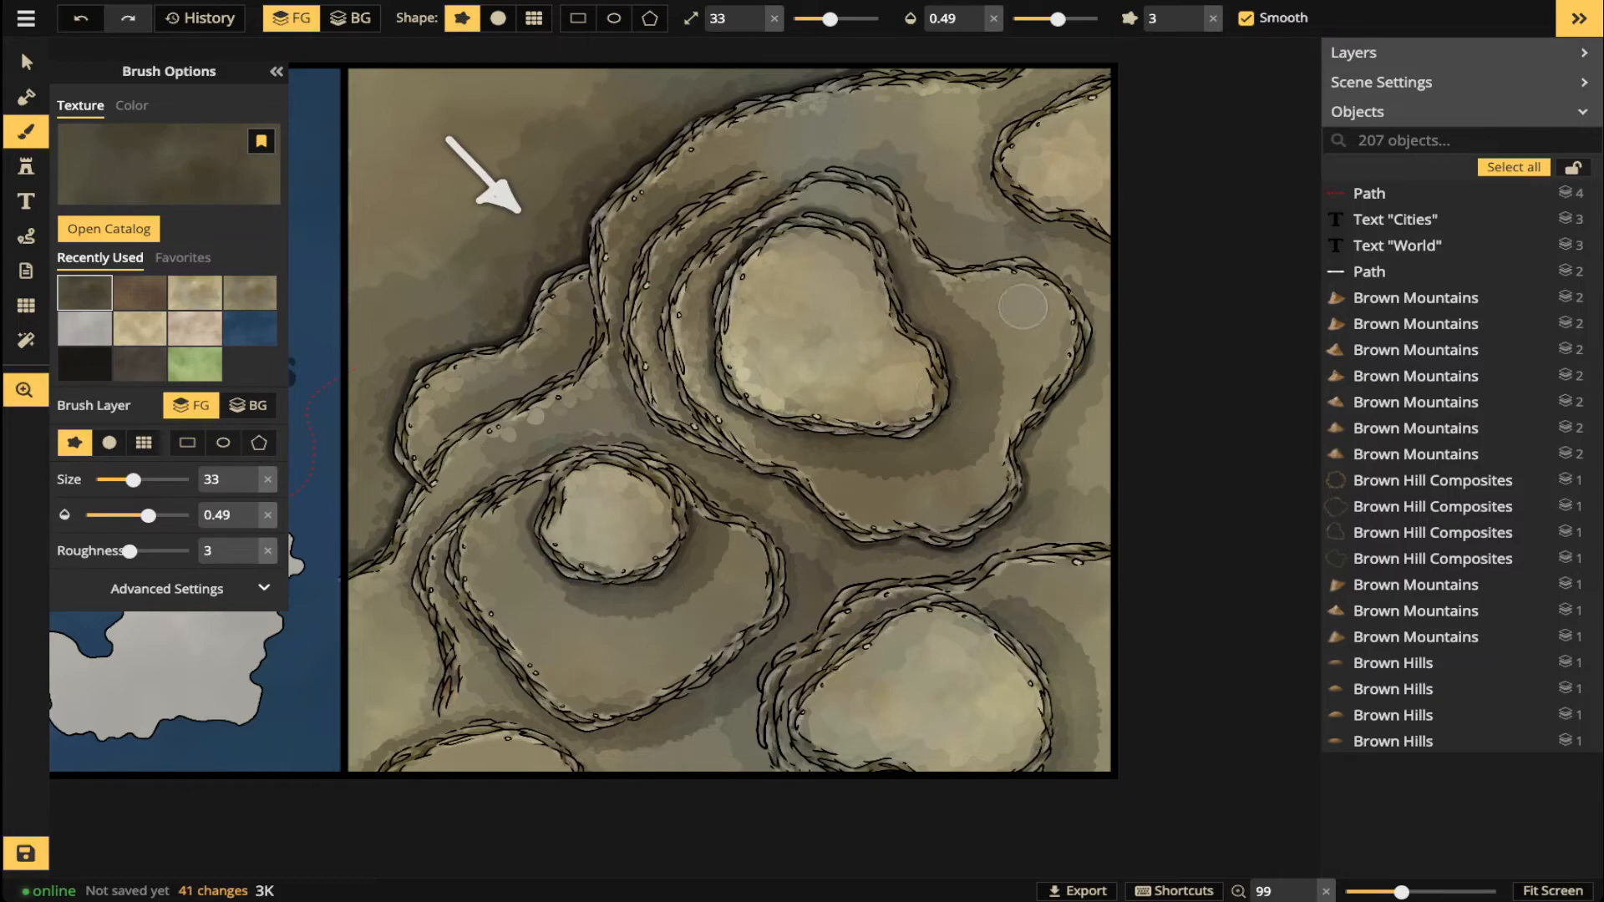
mouse_move(1017, 314)
left_mouse_down()
mouse_move(1015, 388)
mouse_move(1076, 116)
mouse_move(1091, 257)
left_mouse_up()
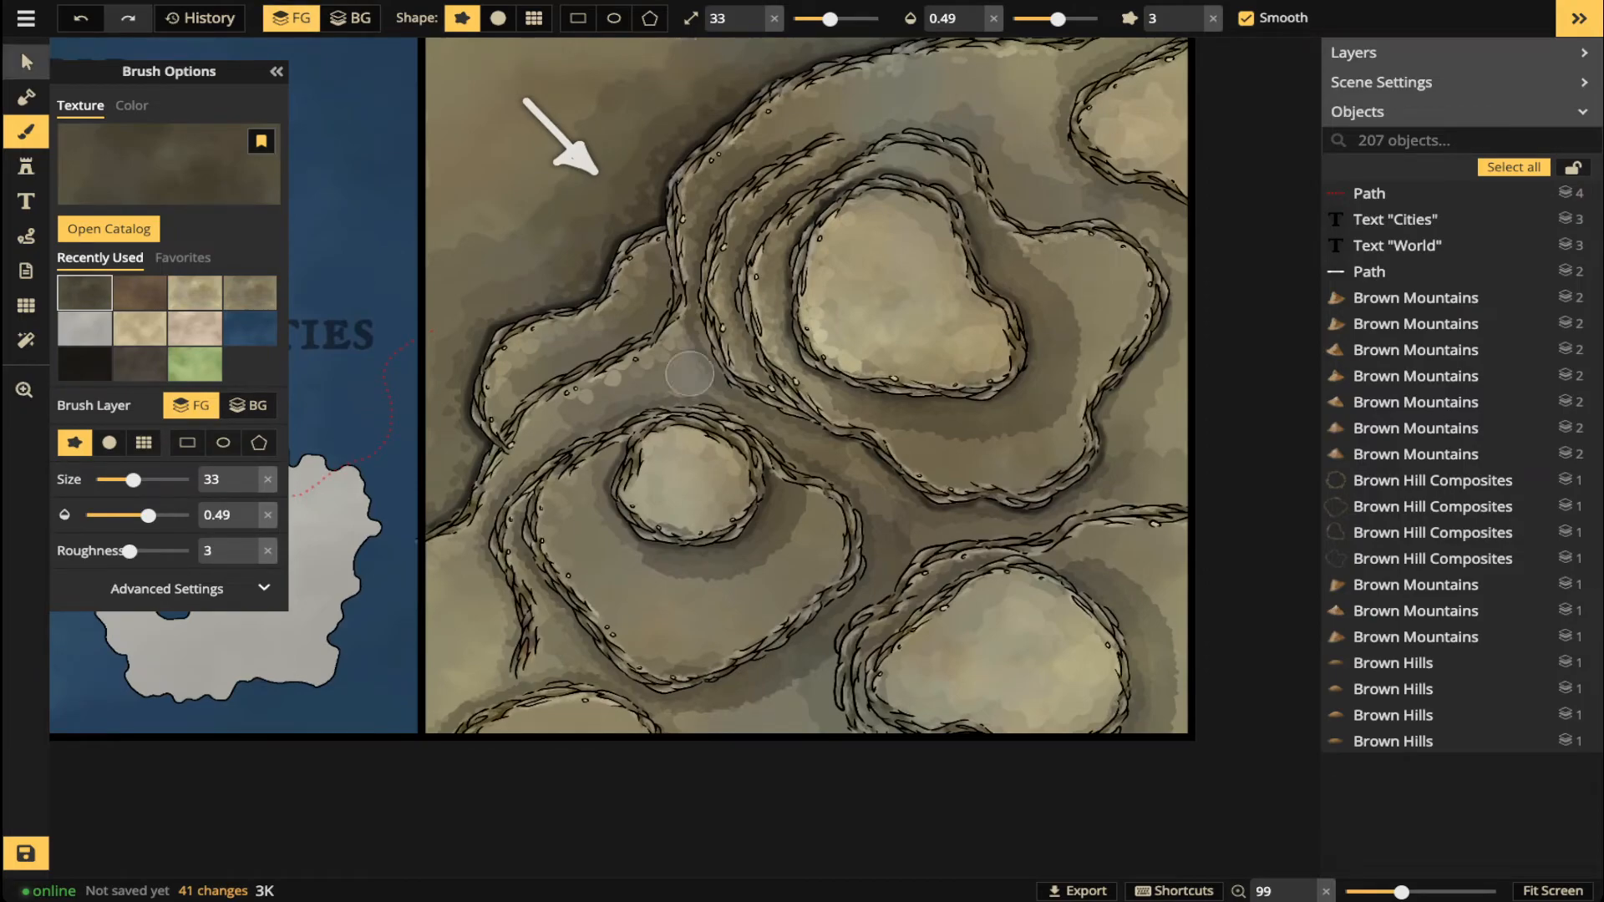
key("v")
scroll(717, 417, "up", 2)
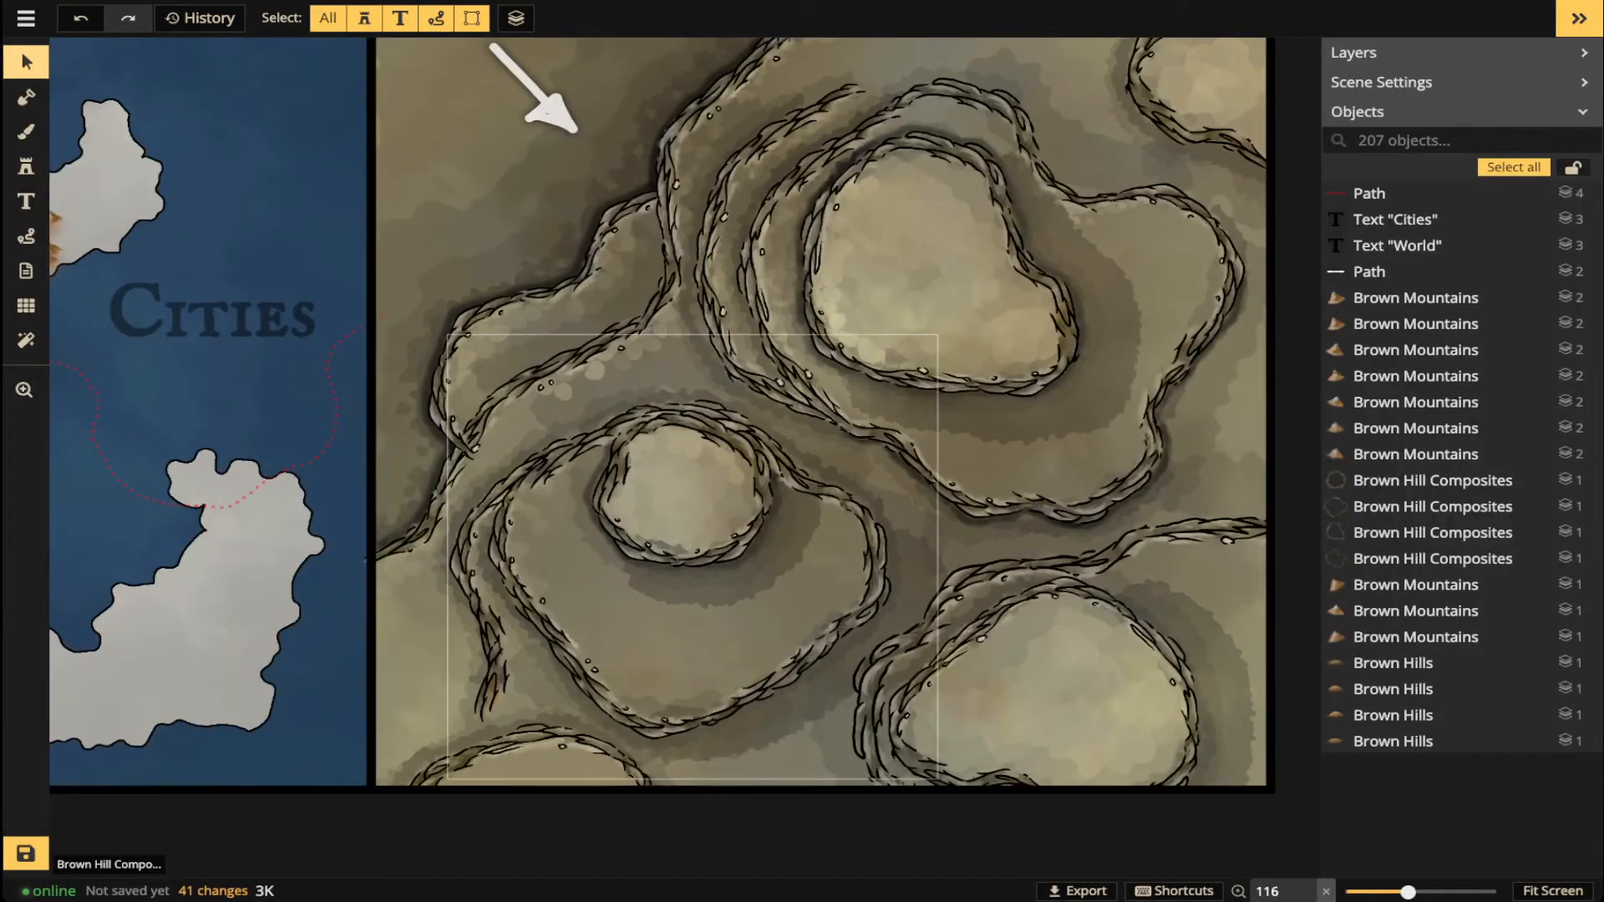
left_click(682, 493)
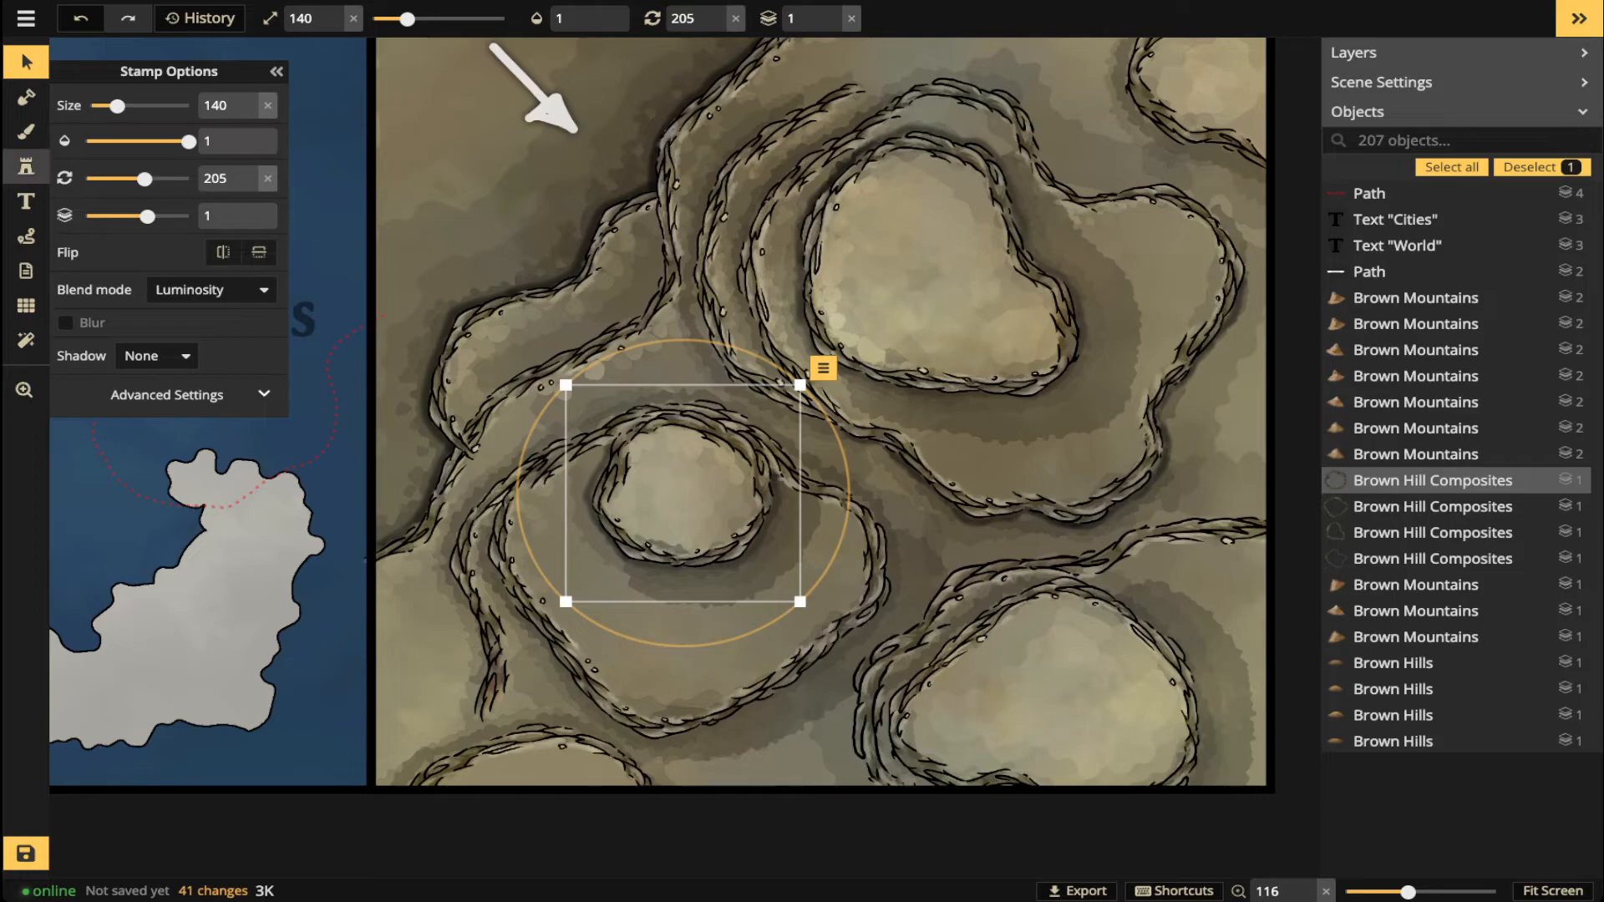
left_click(26, 167)
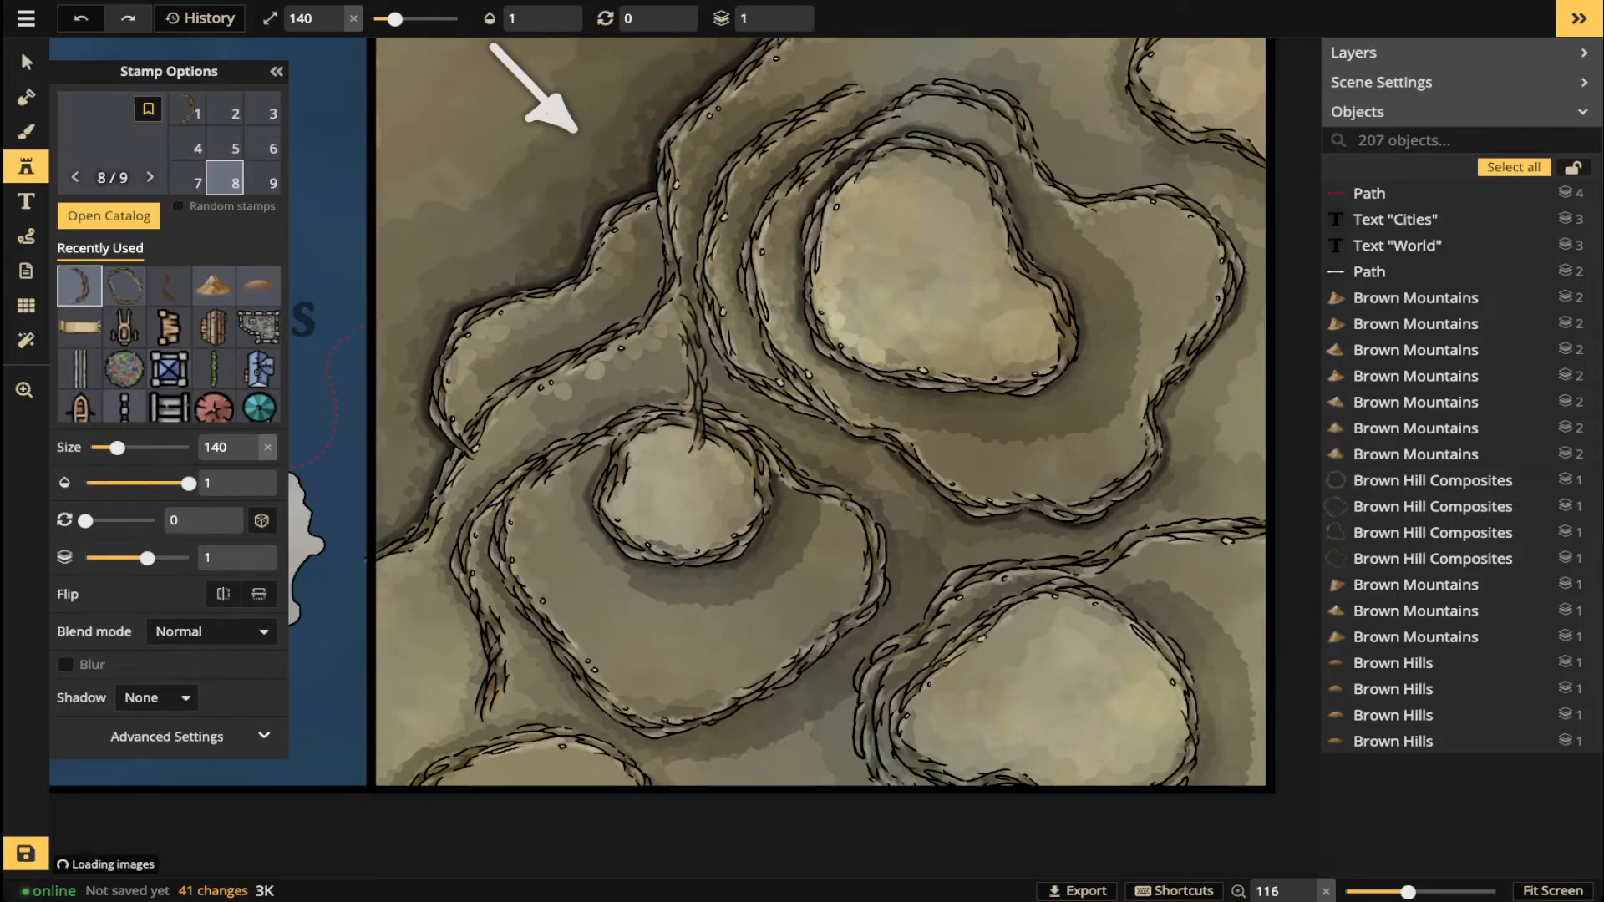
left_click(693, 374)
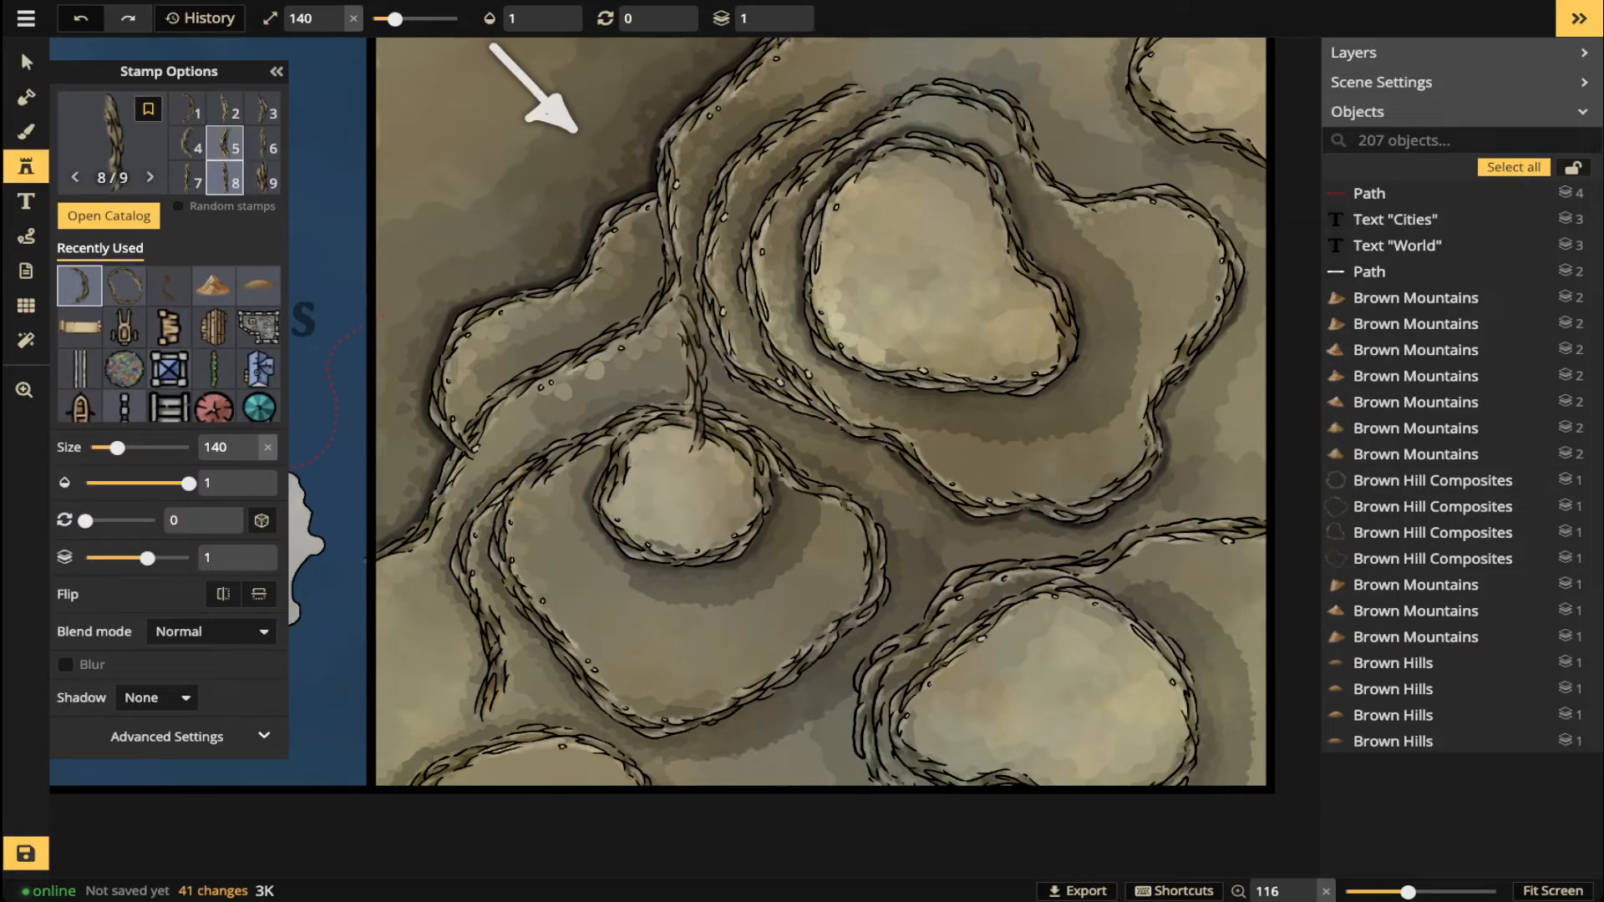
key("1")
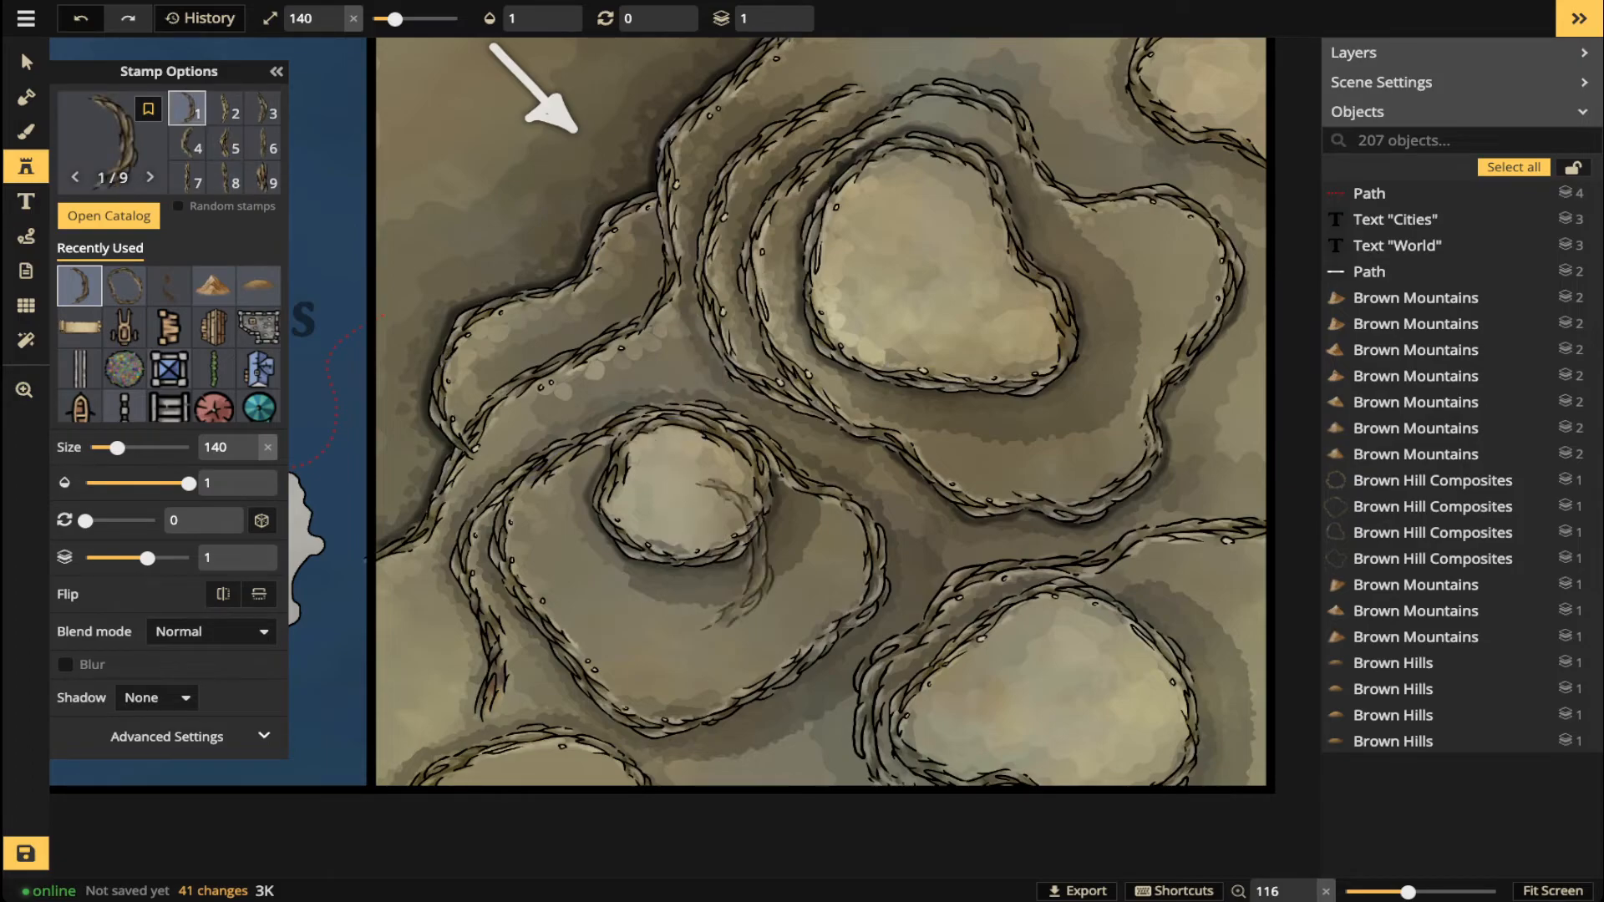
scroll(729, 543, "up", 2)
scroll(693, 501, "up", 2)
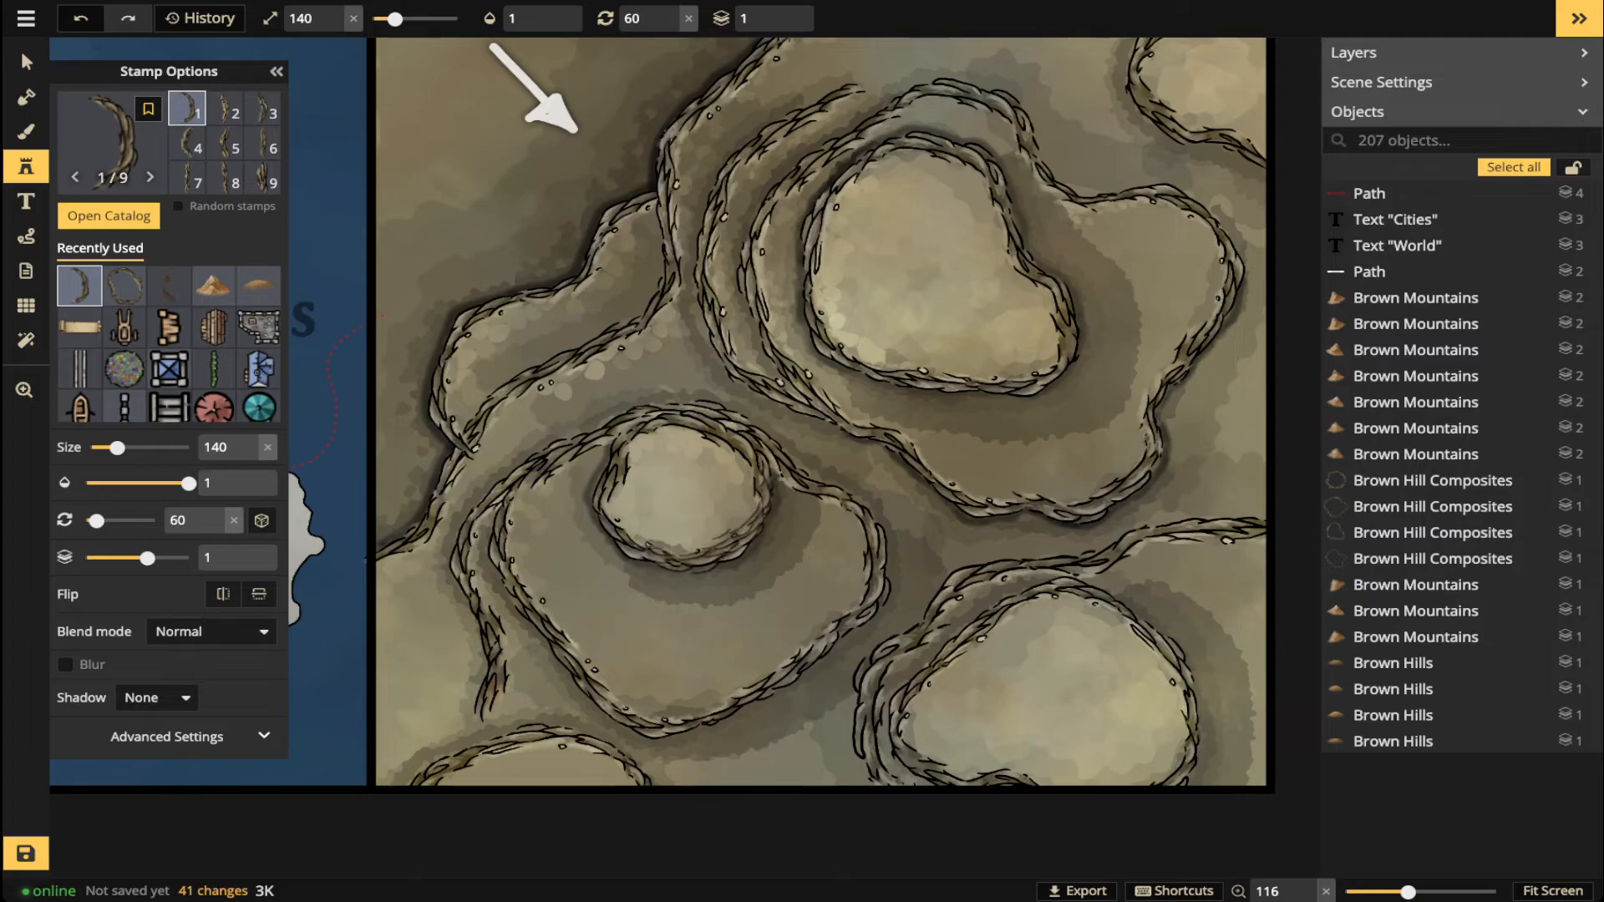
left_click(710, 528)
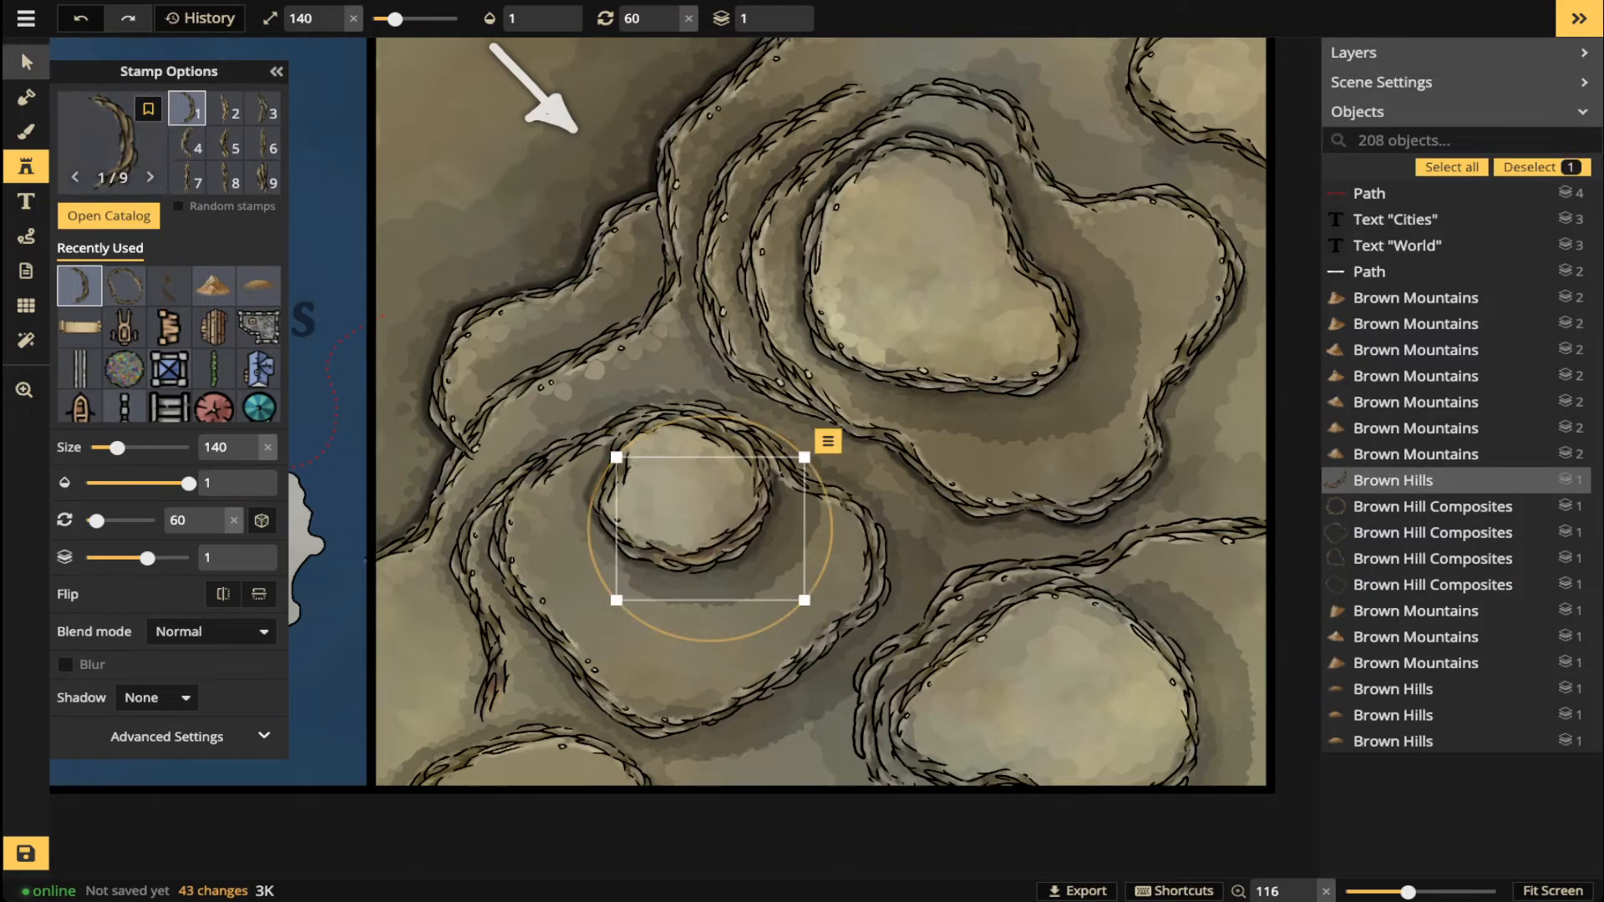
- Give the ridge stamp on the small round summit the Luminosity blend mode and a brightness of 57
left_click(25, 62)
left_click(167, 394)
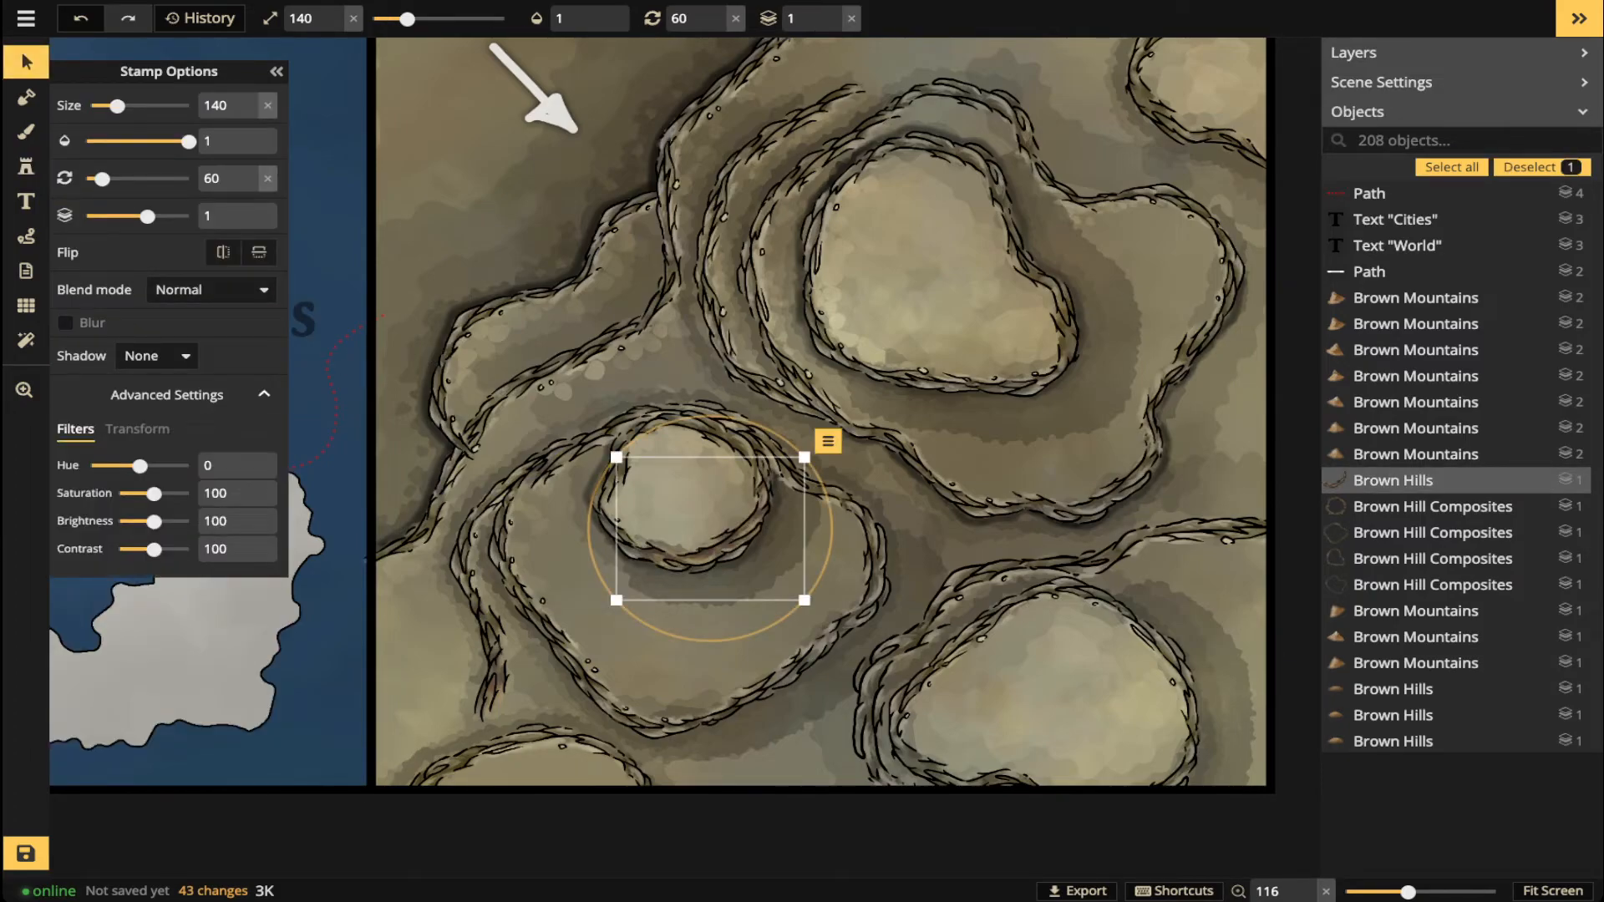
left_click(211, 290)
scroll(159, 431, "down", 2)
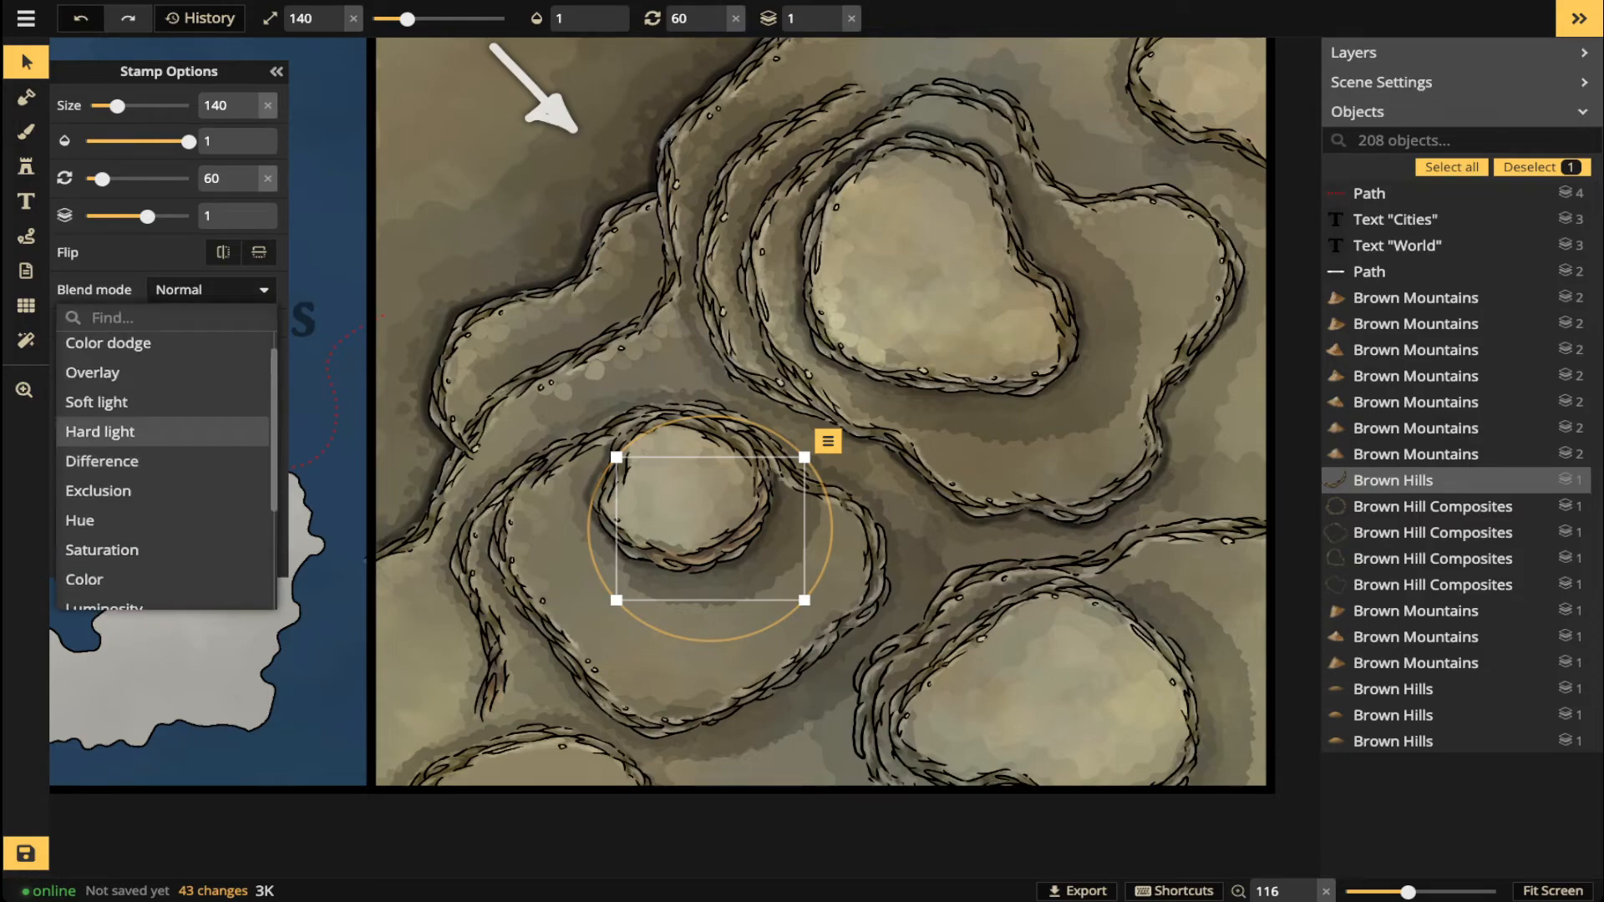
scroll(159, 577, "down", 1)
left_click(104, 594)
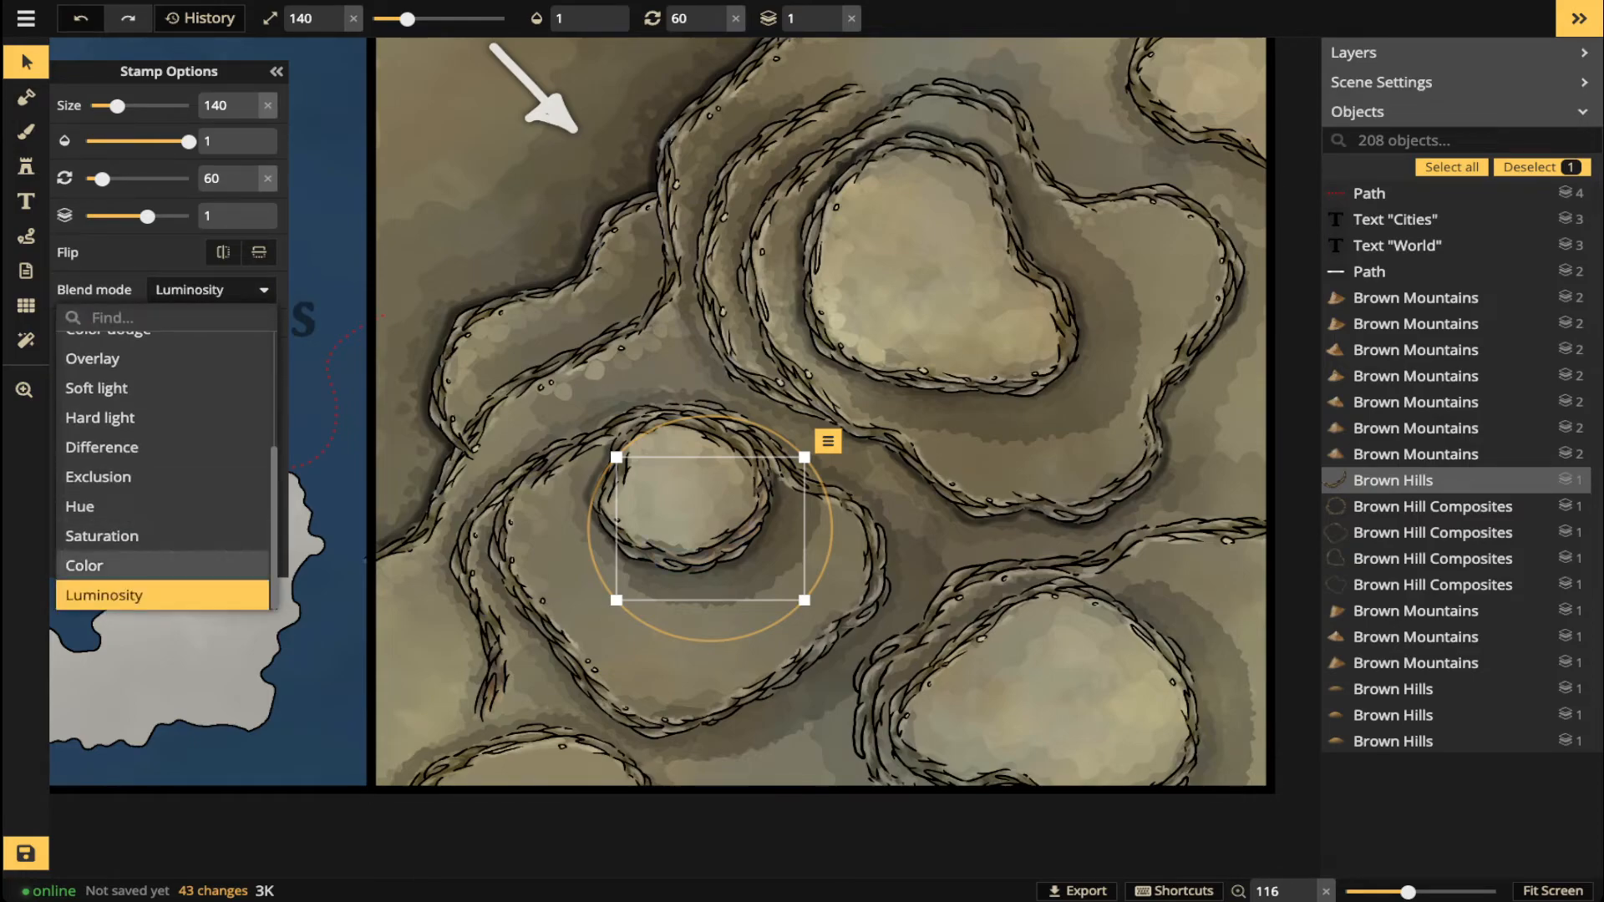
left_click_drag(153, 521, 141, 522)
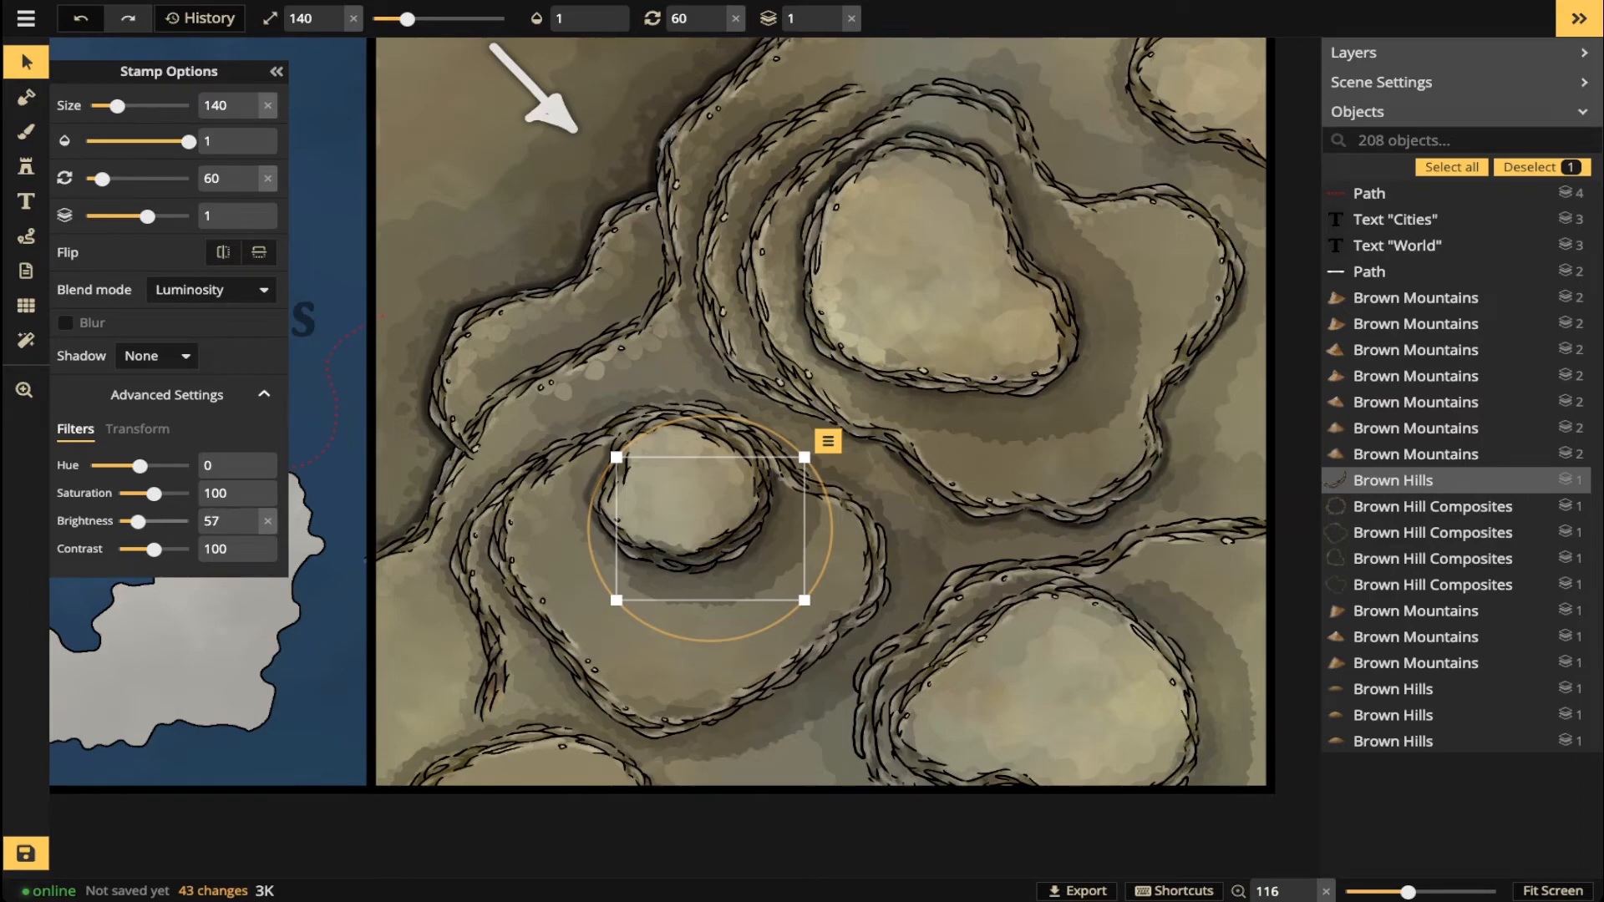
left_click(254, 669)
scroll(254, 669, "down", 1)
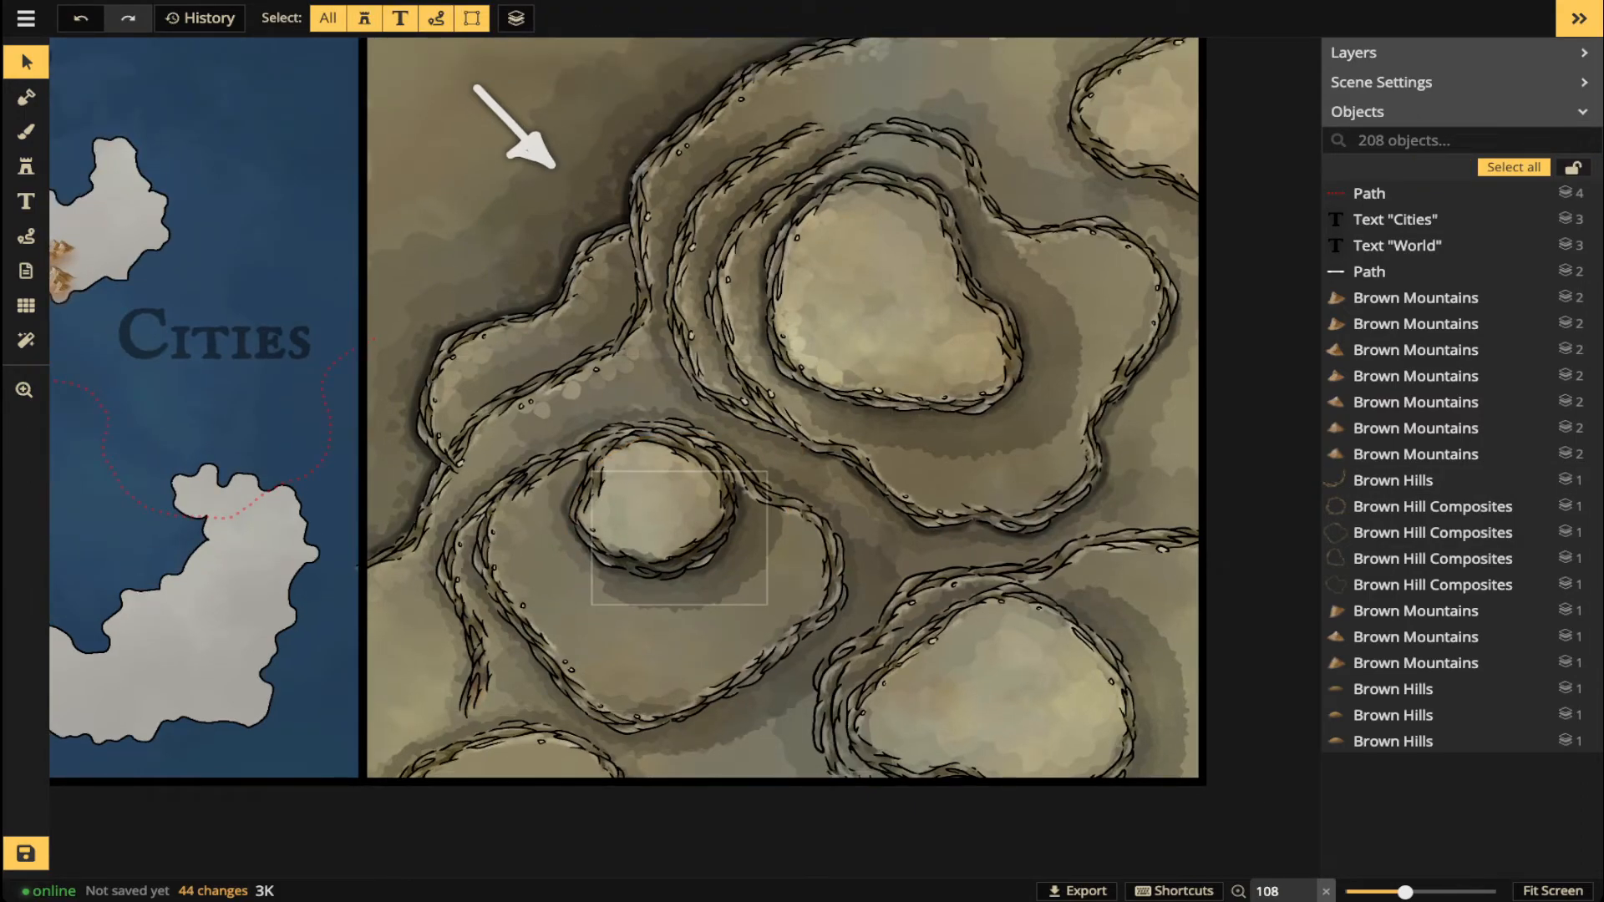
- Duplicate the darkened ridge stamp onto the large northern summit's southeast edge and rotate the copy to 45
left_click(675, 561)
left_click_drag(674, 561, 674, 563)
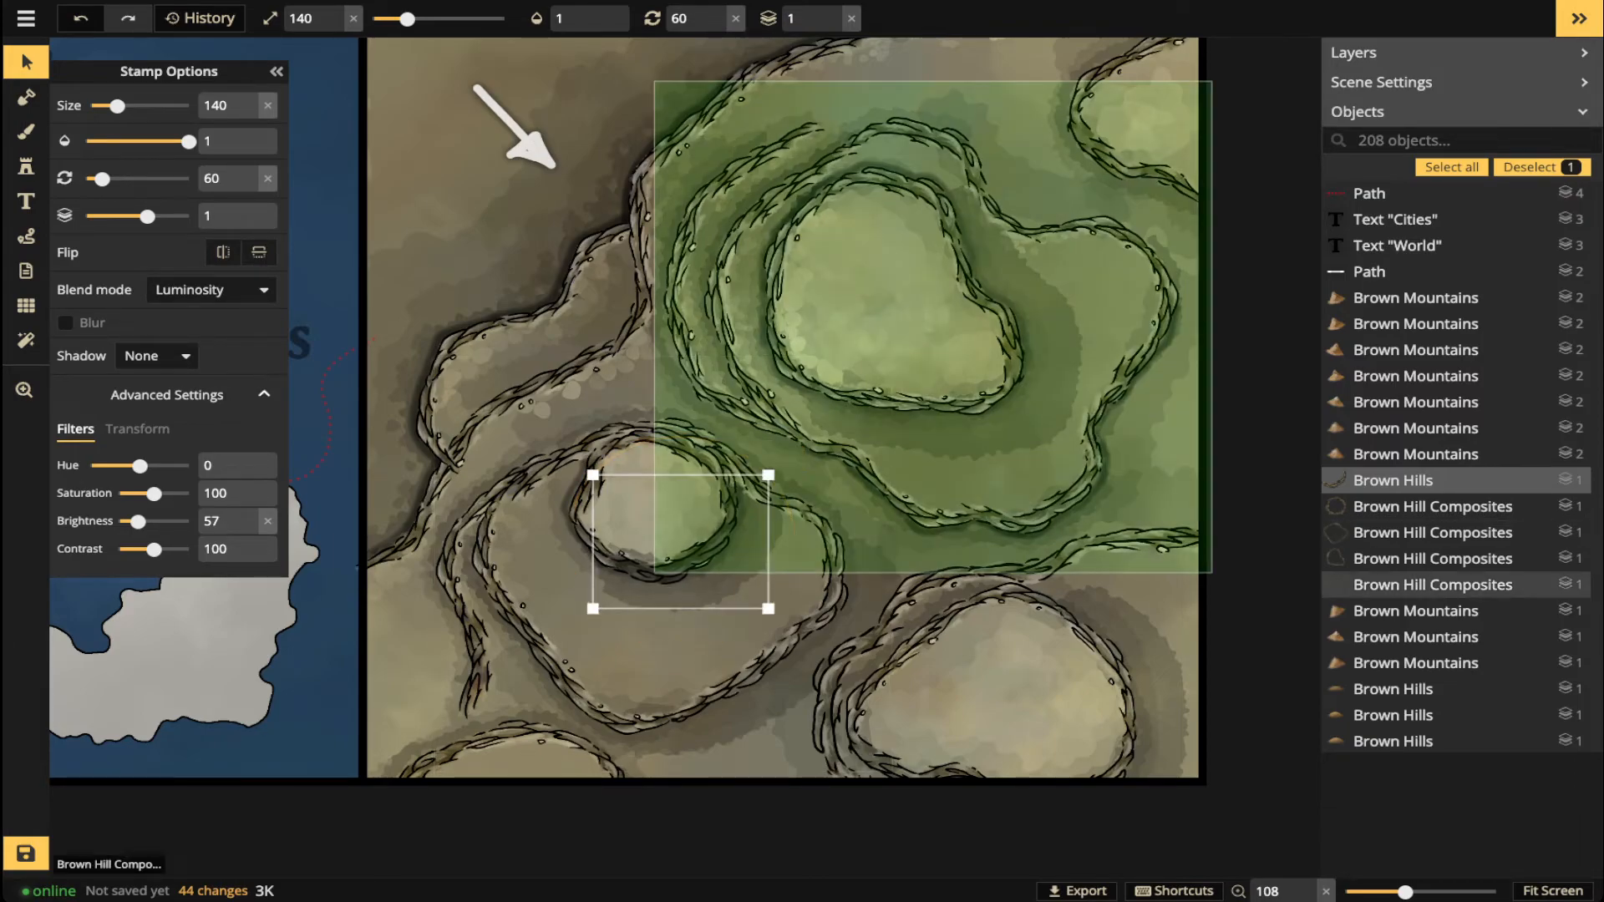
key("ctrl+d")
left_click_drag(931, 539, 987, 388)
left_click_drag(1081, 307, 1061, 286)
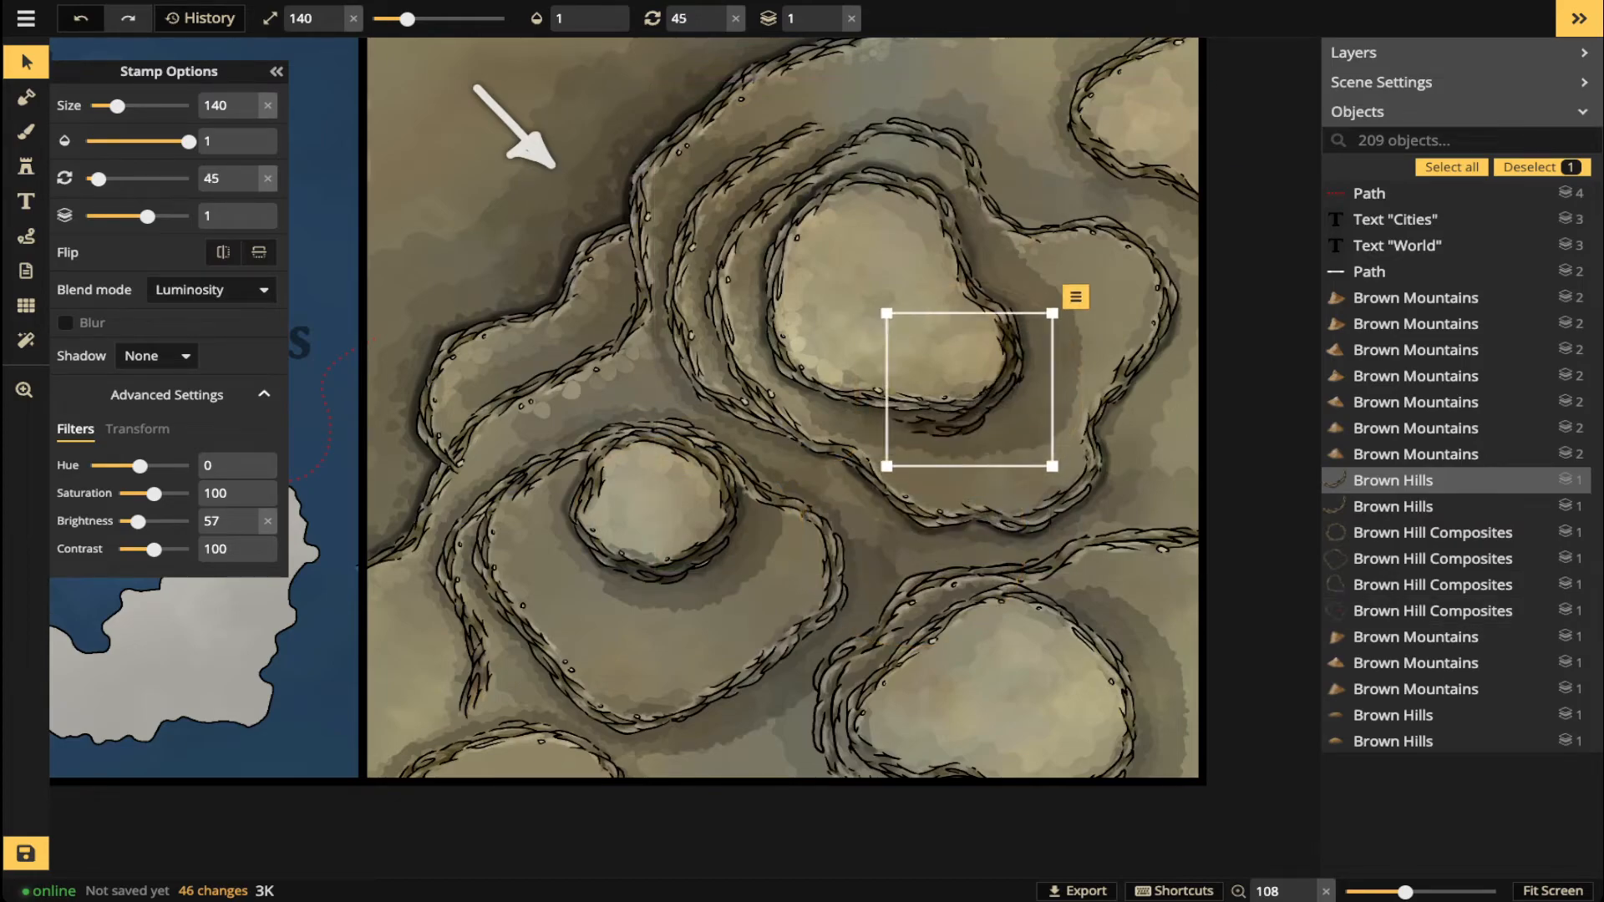
left_click_drag(987, 401, 994, 384)
- Copy the darkened ridge stamp to the east edge of the southeastern summit and rotate it to 30
key("ctrl+c")
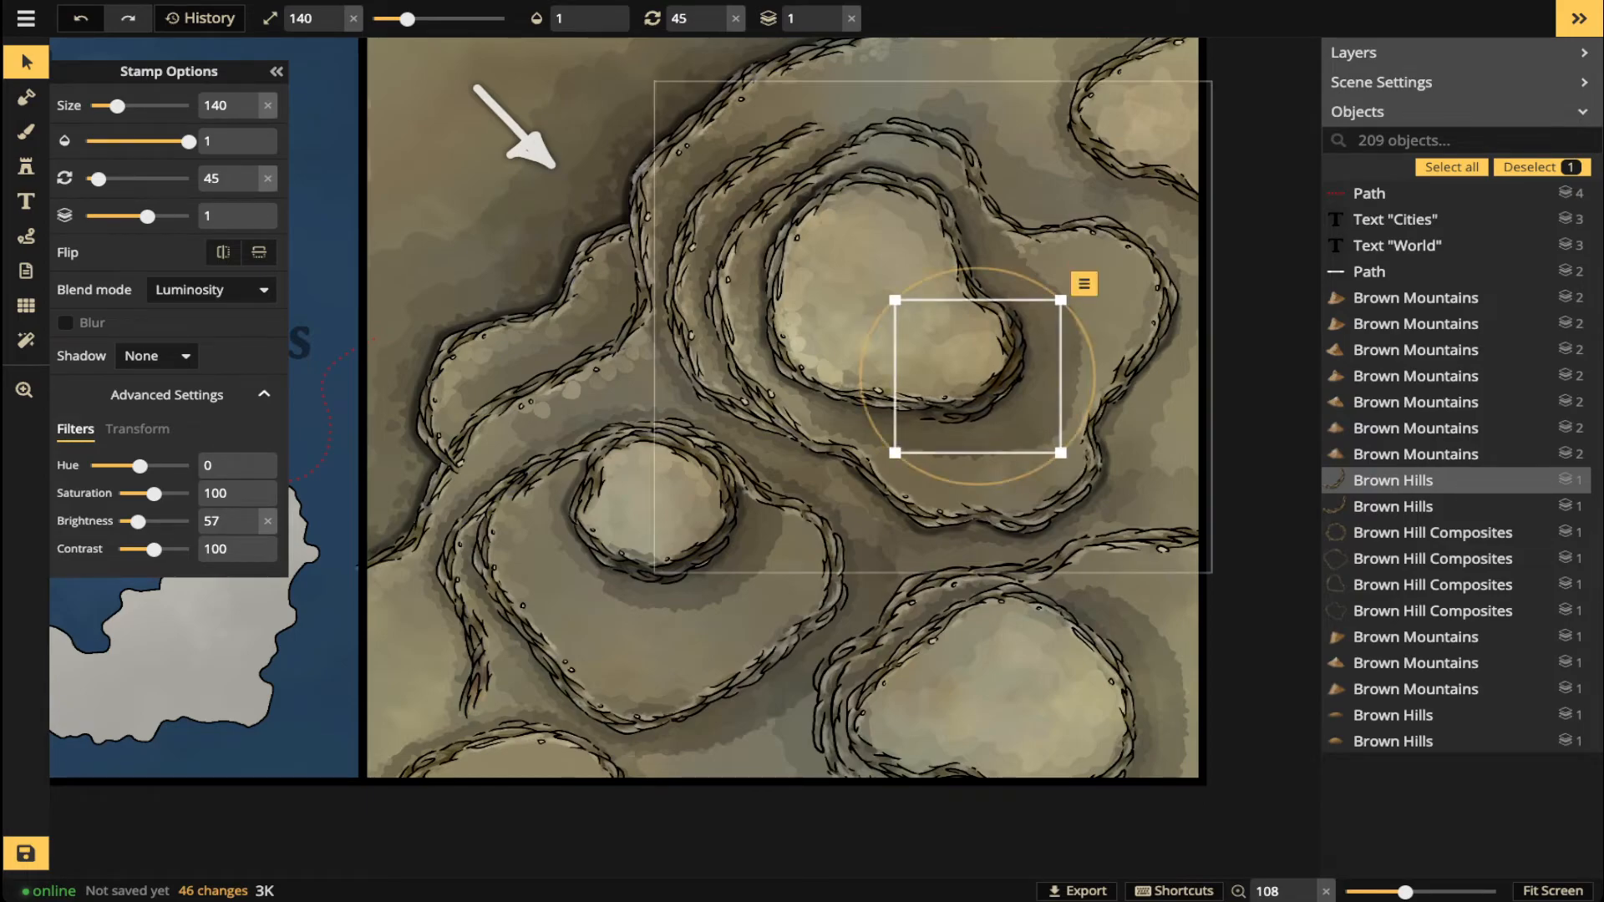
key("ctrl+v")
scroll(1050, 625, "down", 2)
scroll(1050, 626, "down", 2)
left_click_drag(1050, 626, 1105, 745)
scroll(1112, 695, "up", 1)
scroll(1114, 721, "up", 1)
scroll(1111, 730, "up", 1)
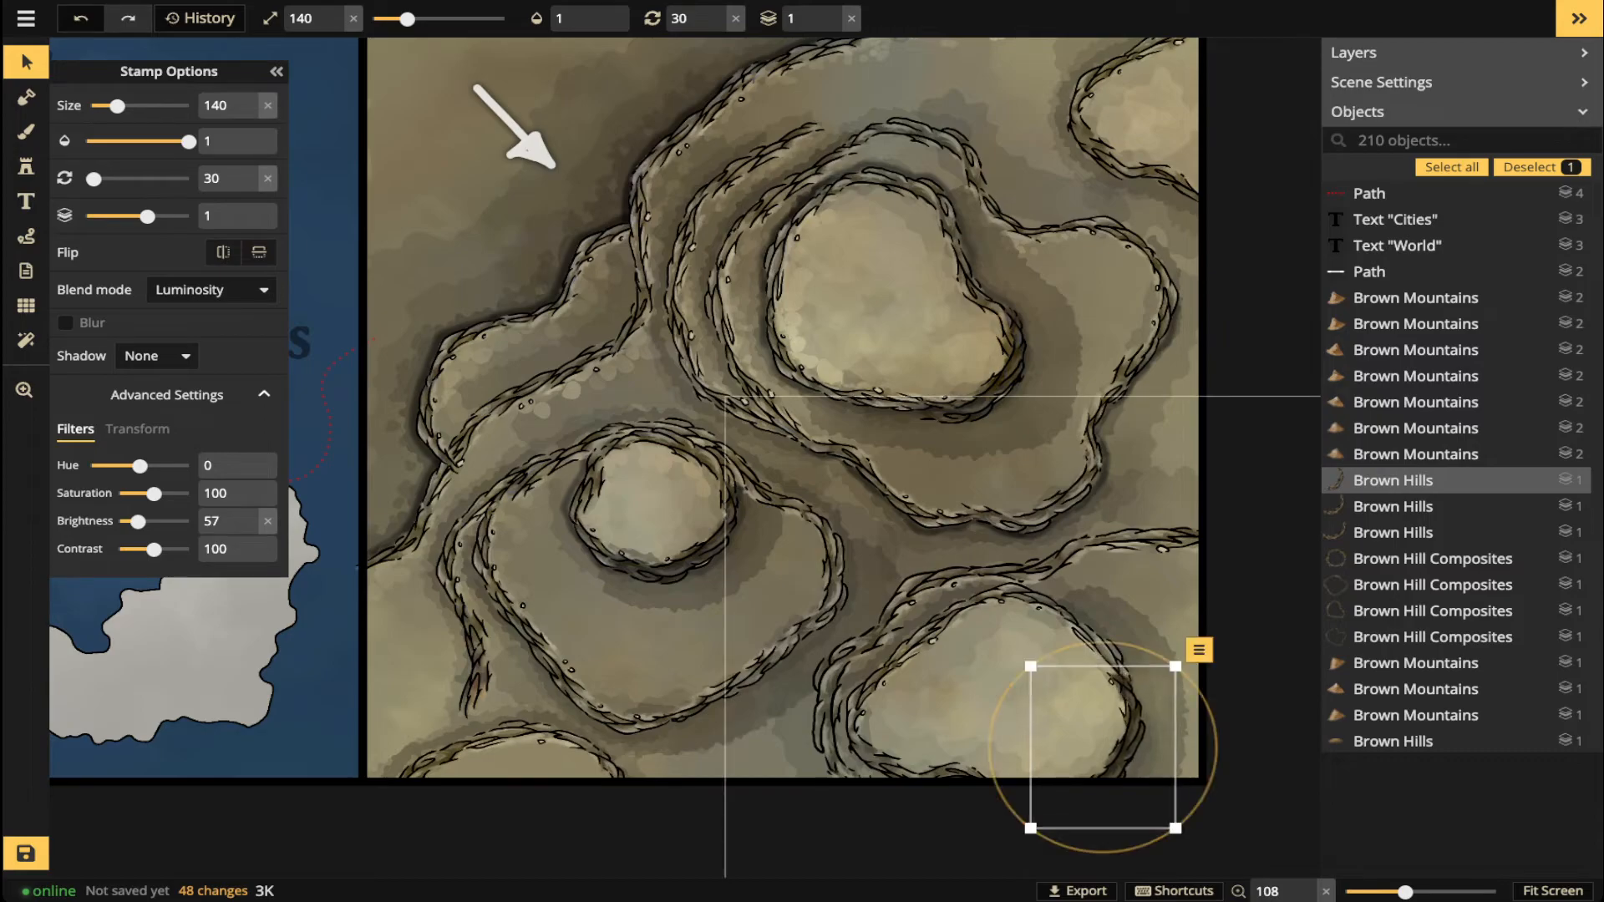
key("Escape")
- Stamp Brown Hills variant 9 twice along the southeastern summit's northeast rim, at size 140 rotated to 330 and size 130 rotated to 315
key("s")
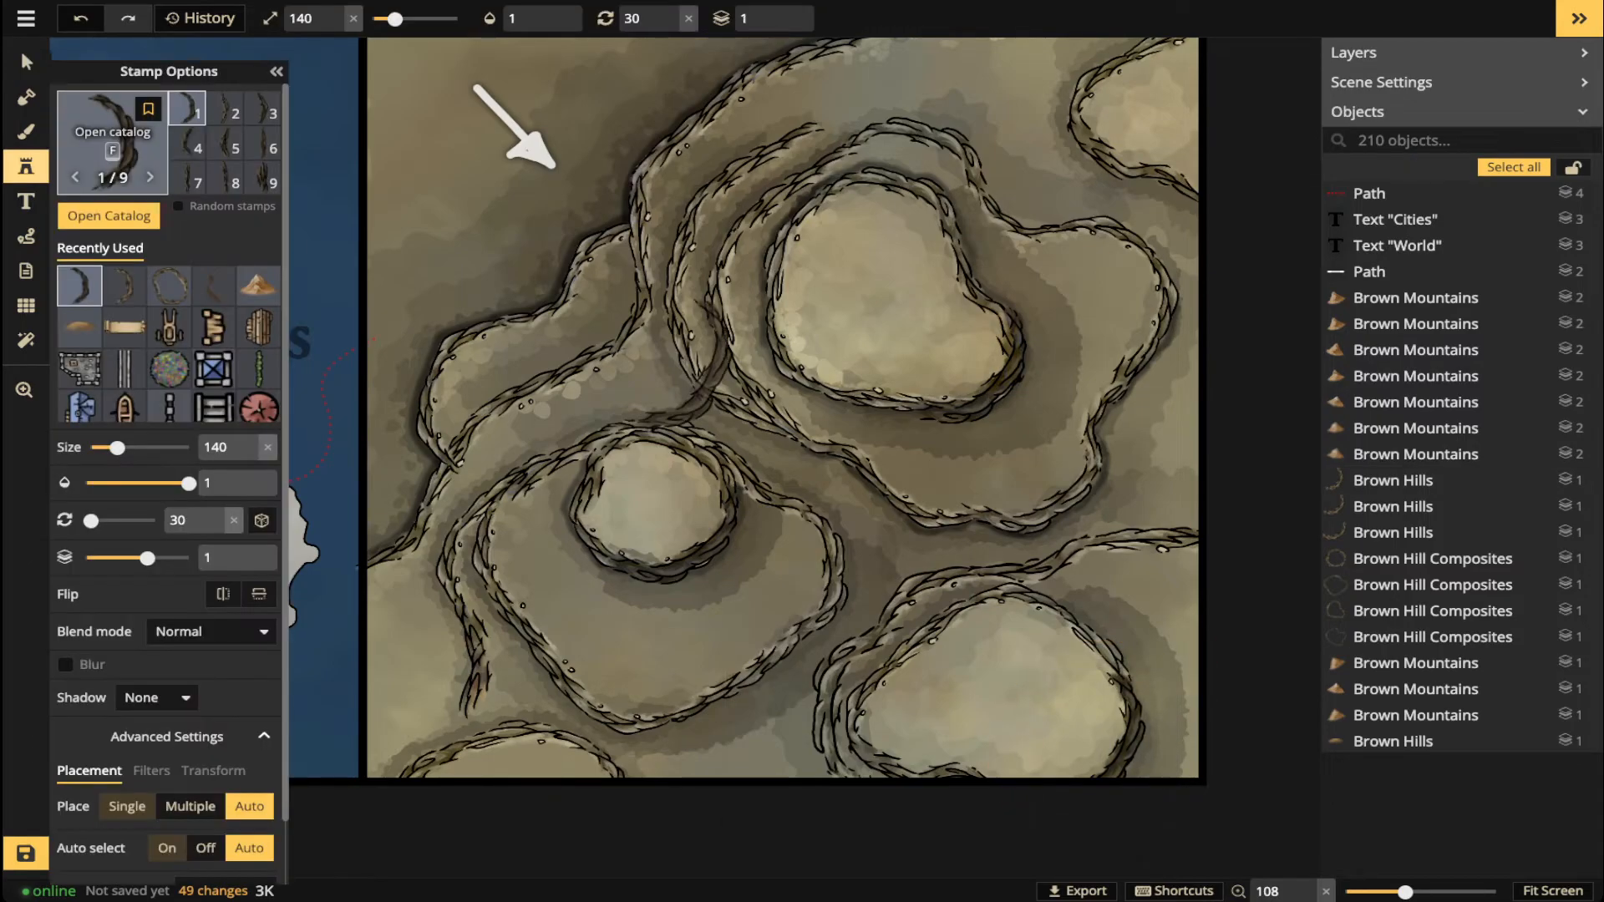
left_click(262, 177)
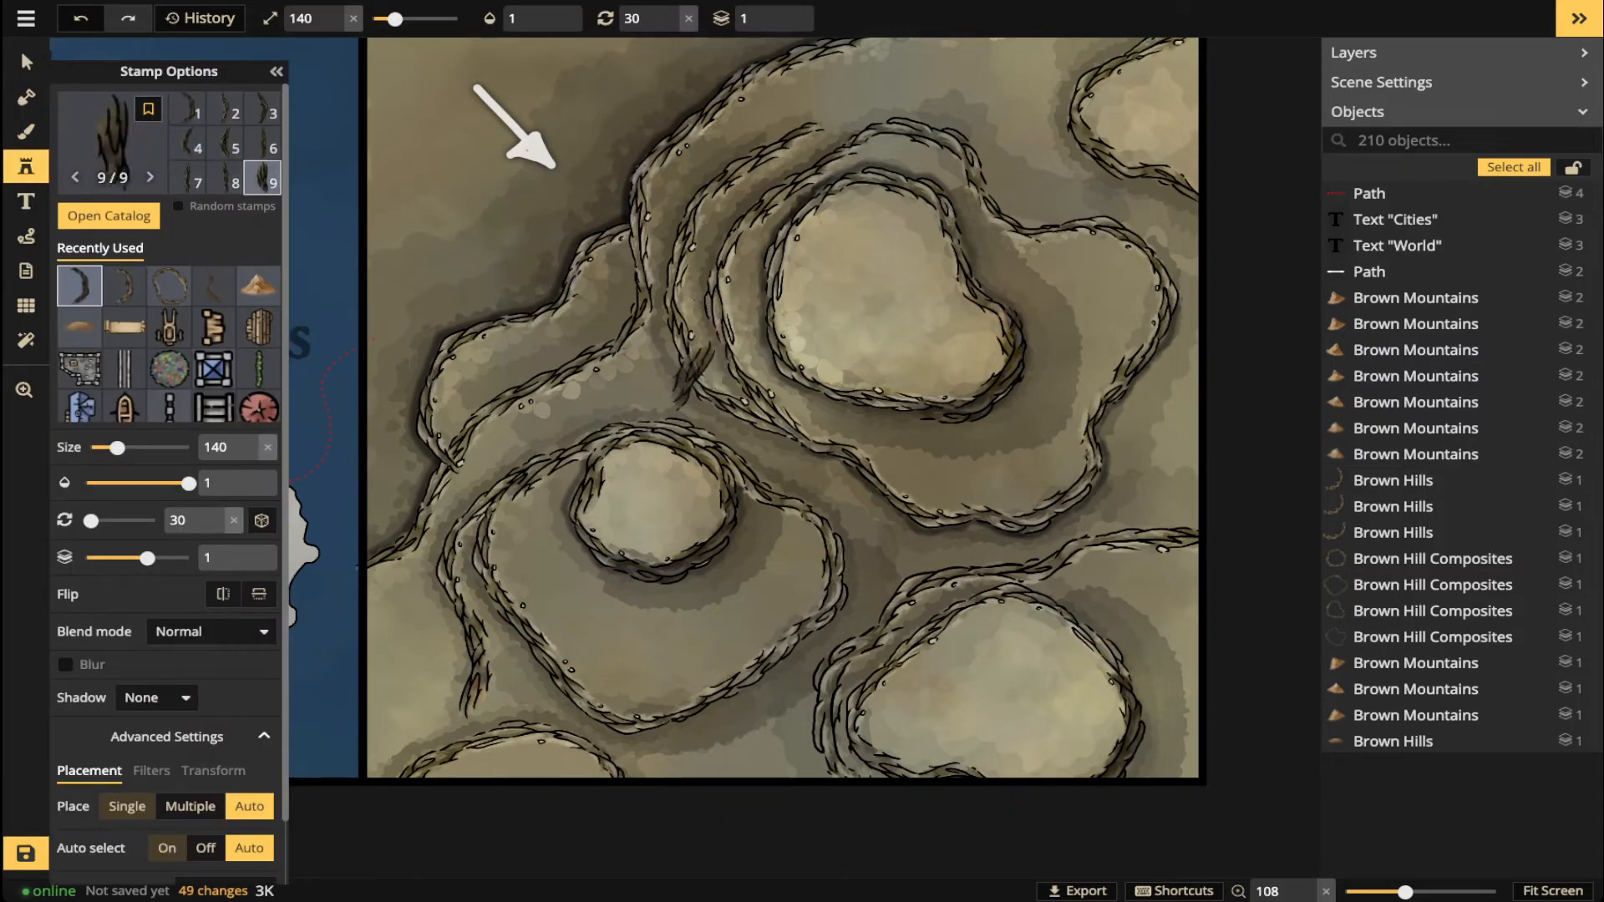
scroll(1075, 658, "up", 1)
scroll(1107, 616, "down", 5)
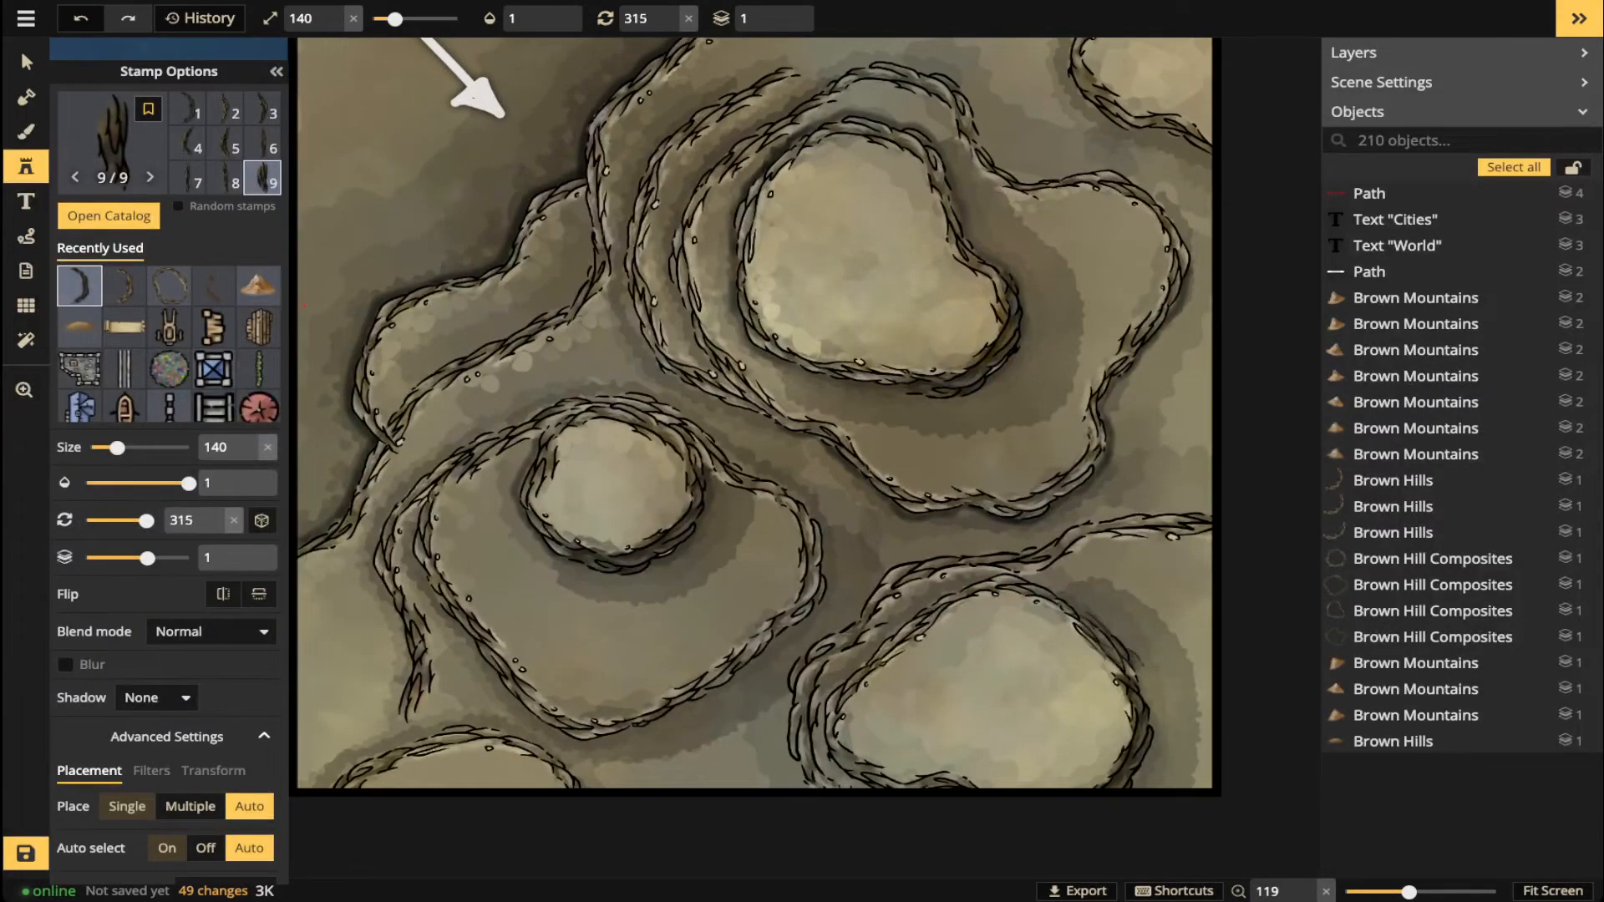
scroll(1103, 622, "up", 1)
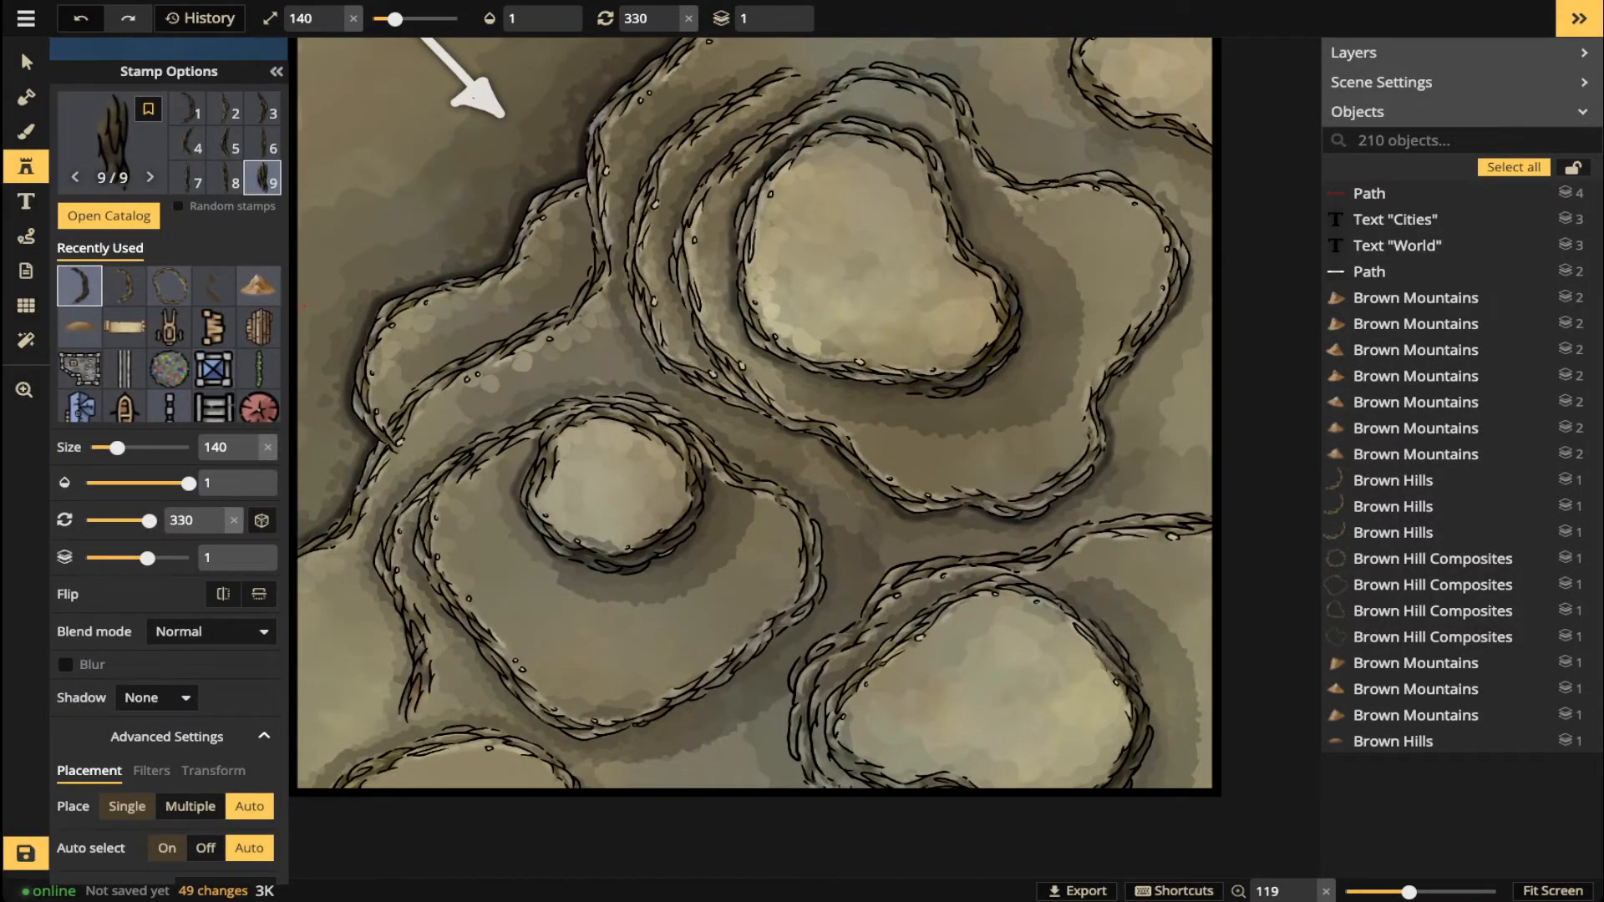
left_click(1109, 655)
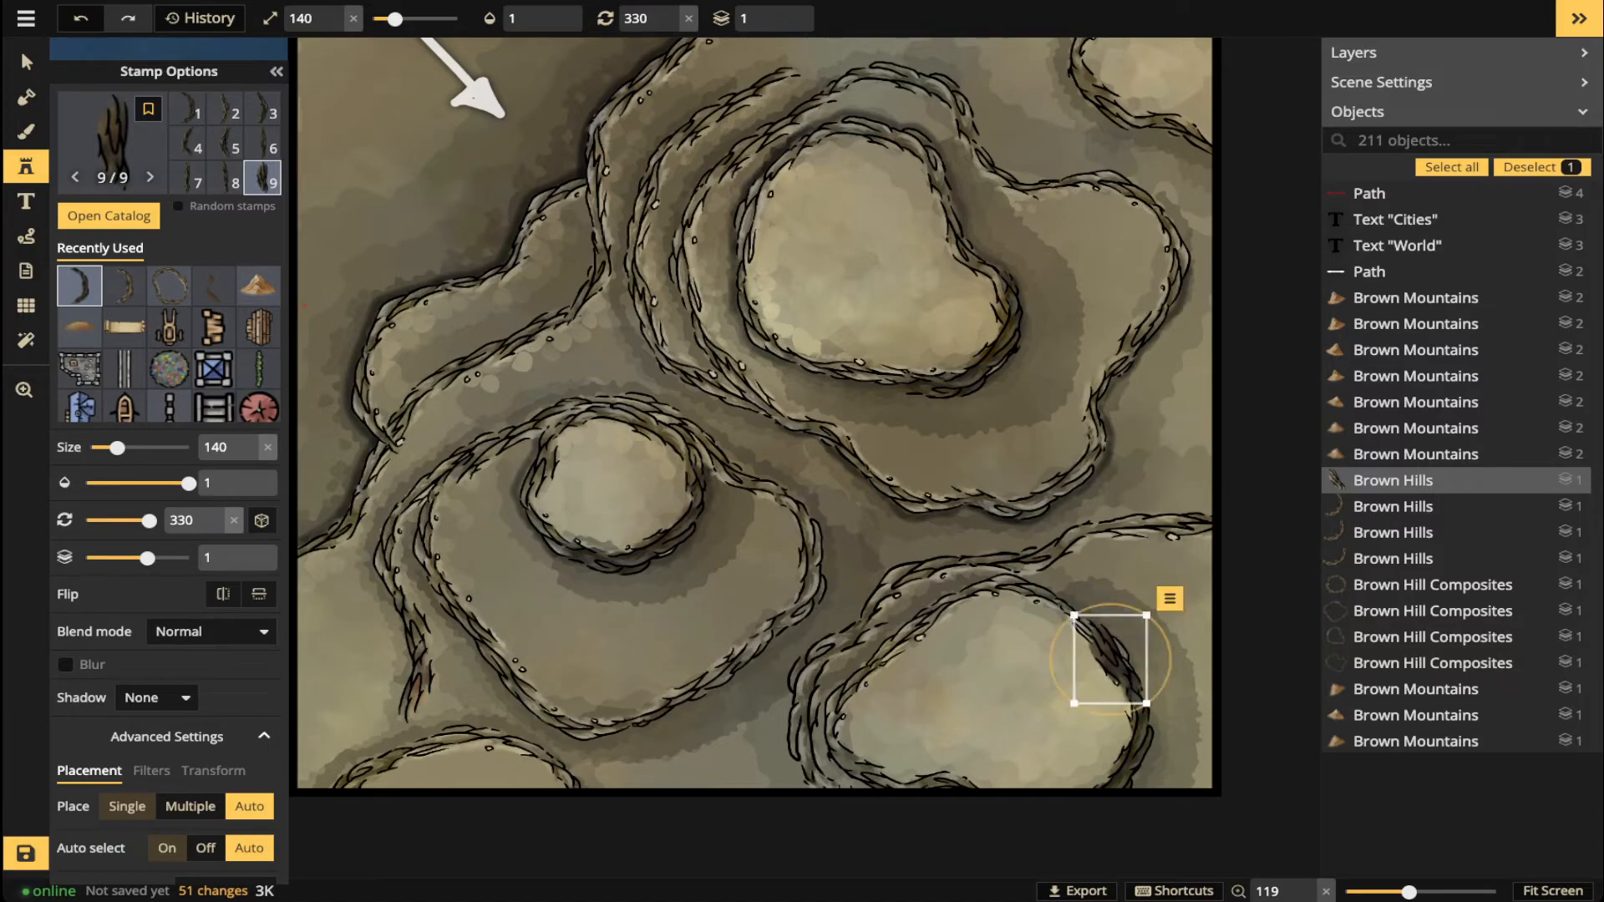
key("Escape")
key("q")
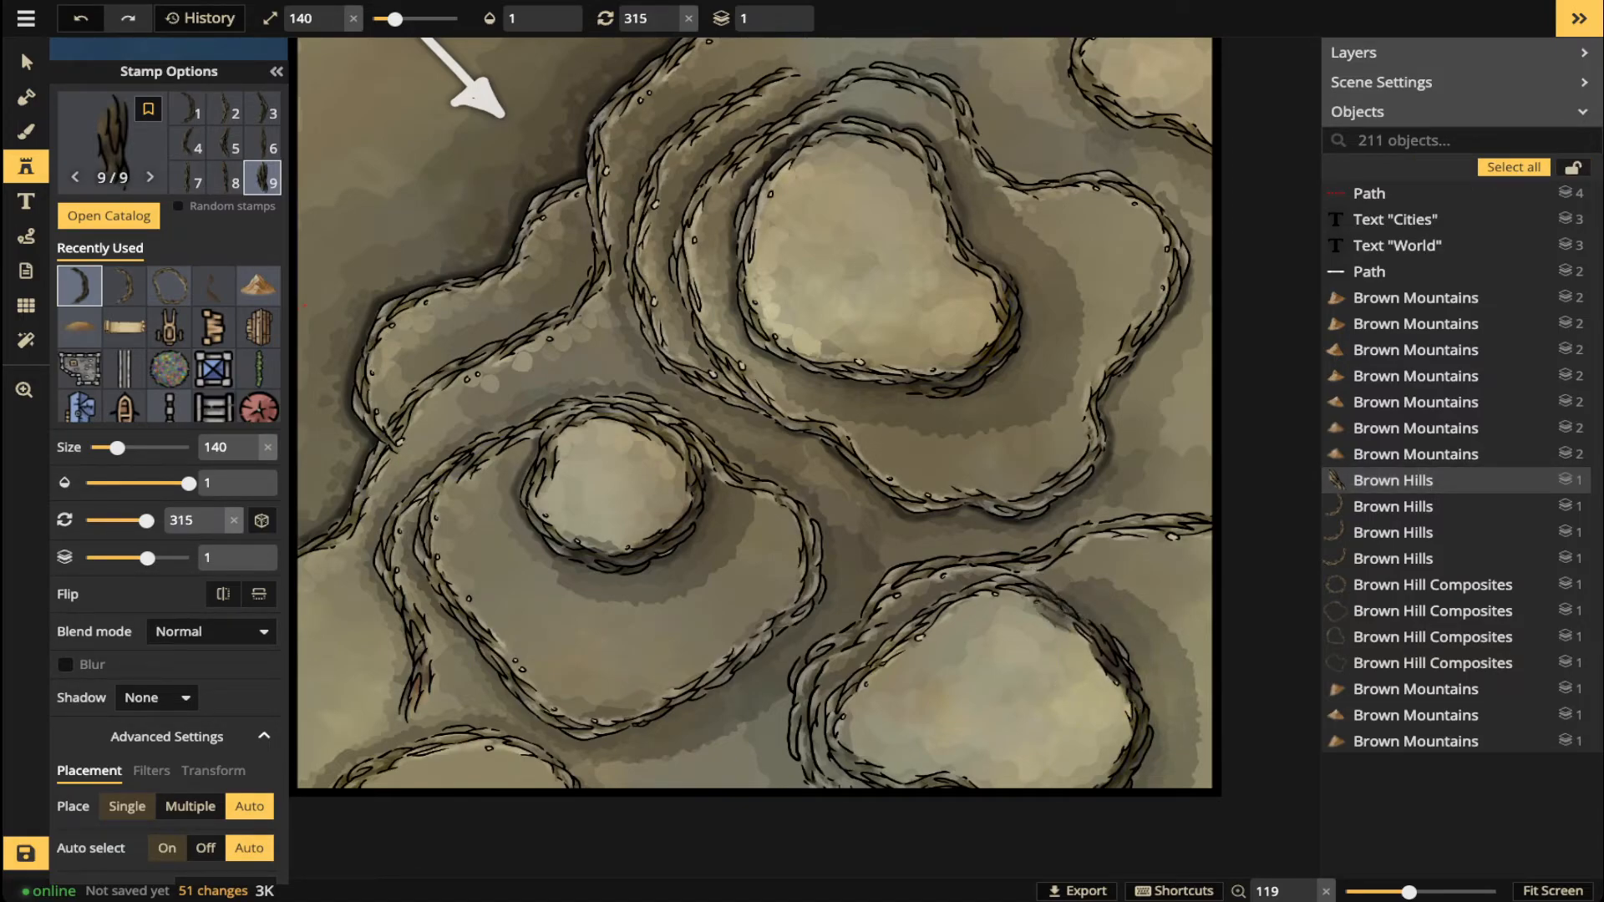
left_click(1059, 612)
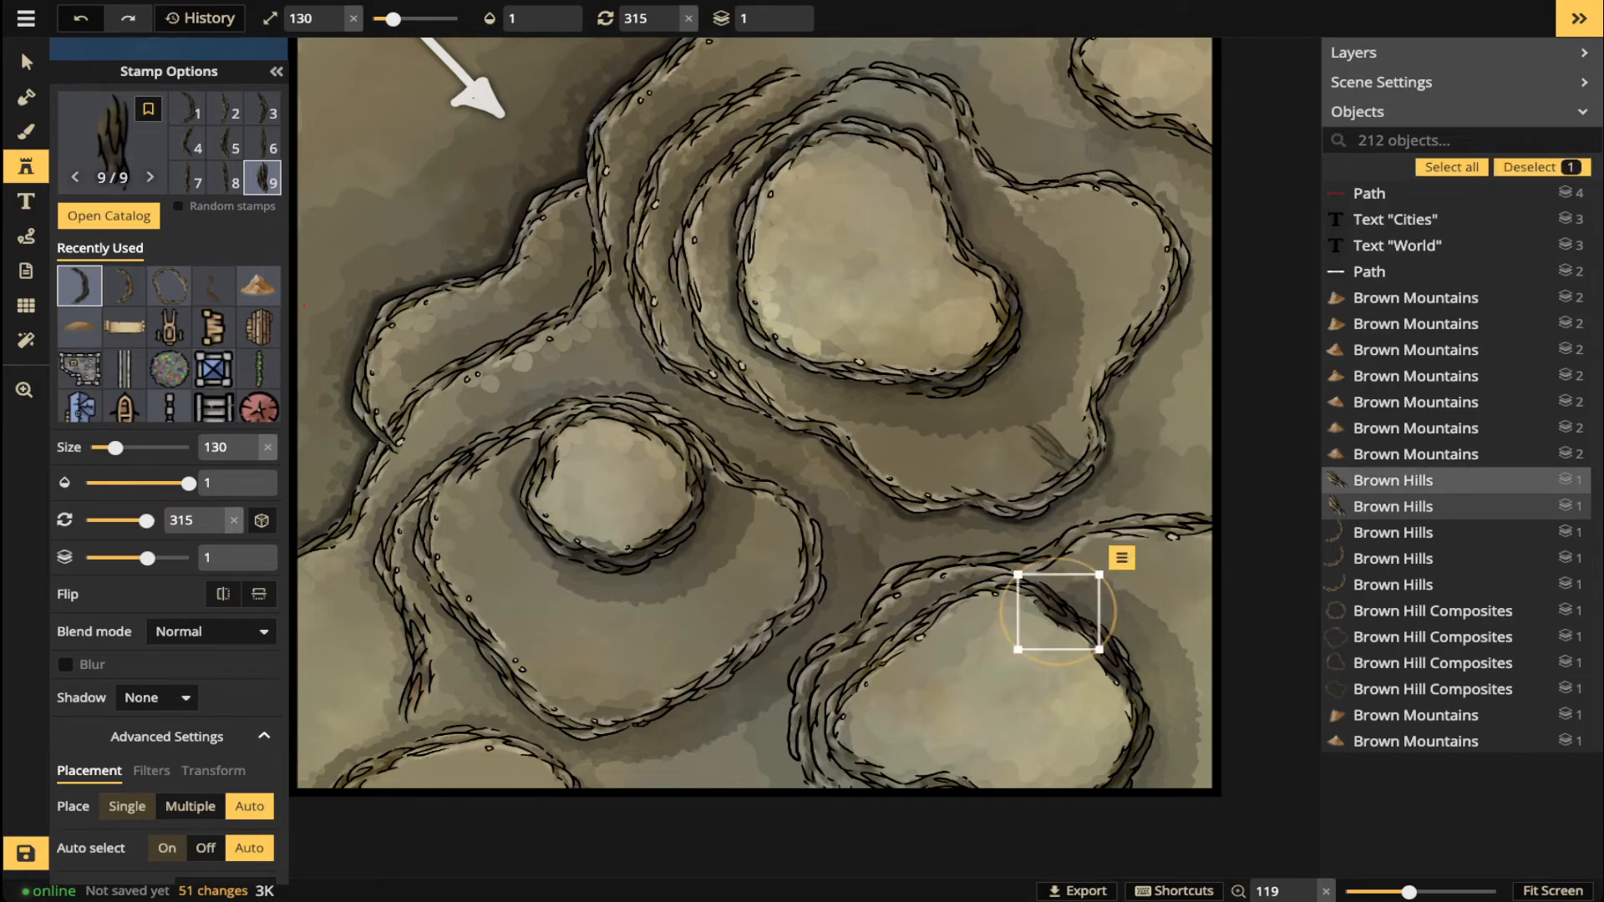
key("Escape")
- Stamp Brown Hills variant 9 at size 140 on the large northern summit's south rim, fine-tuning its rotation to 101 and its position
scroll(1054, 447, "down", 2)
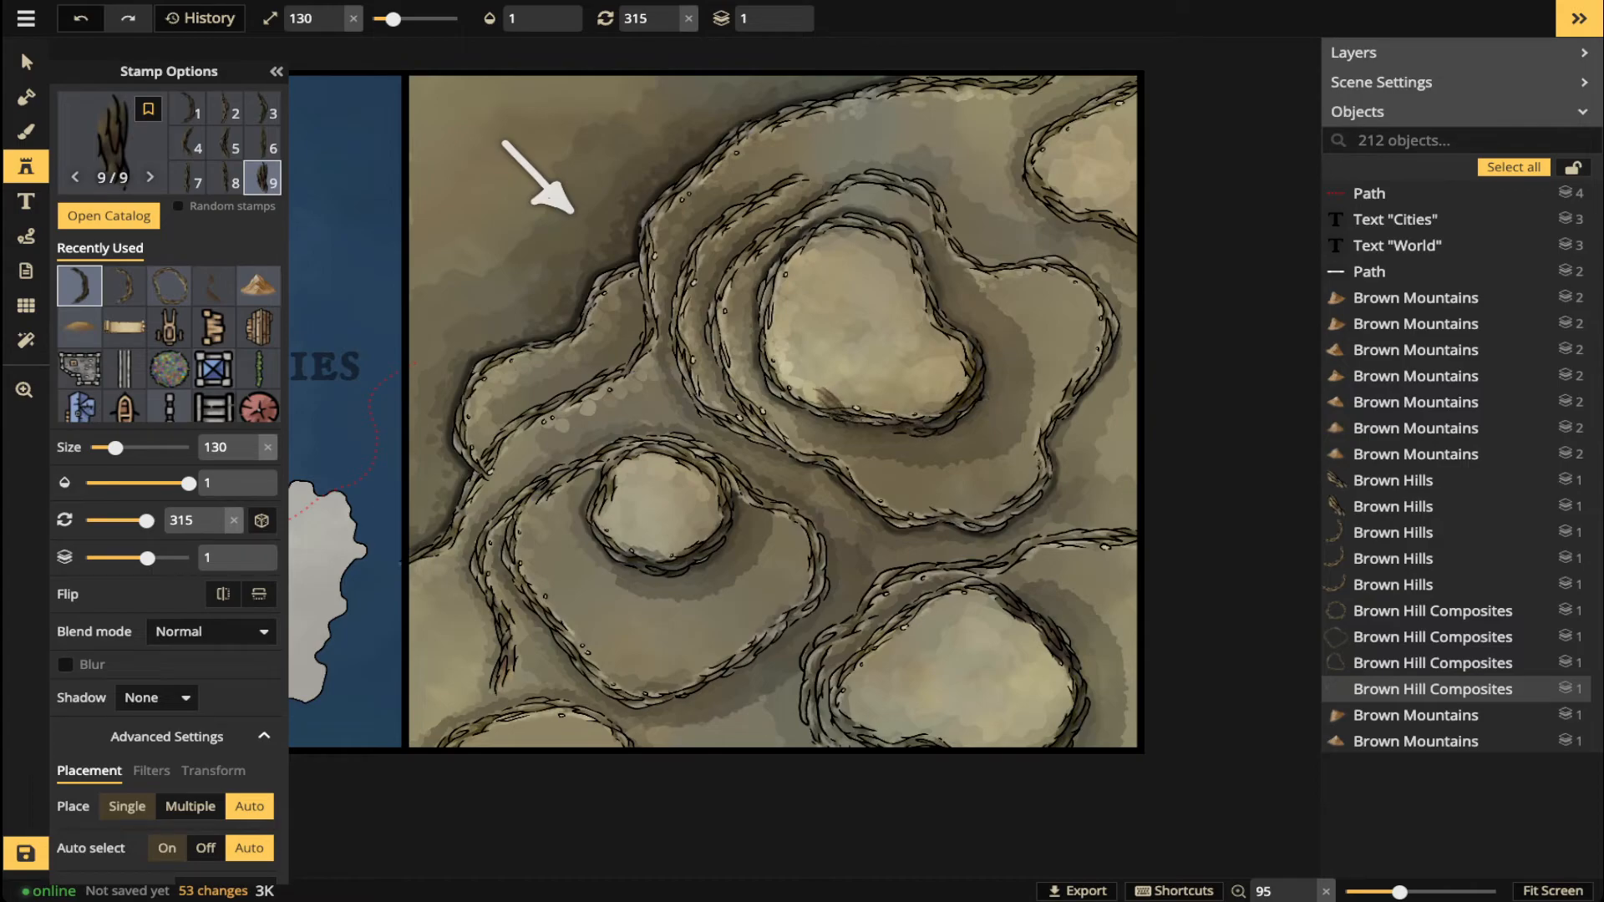
scroll(840, 405, "up", 1)
scroll(860, 405, "up", 1)
scroll(862, 408, "down", 10)
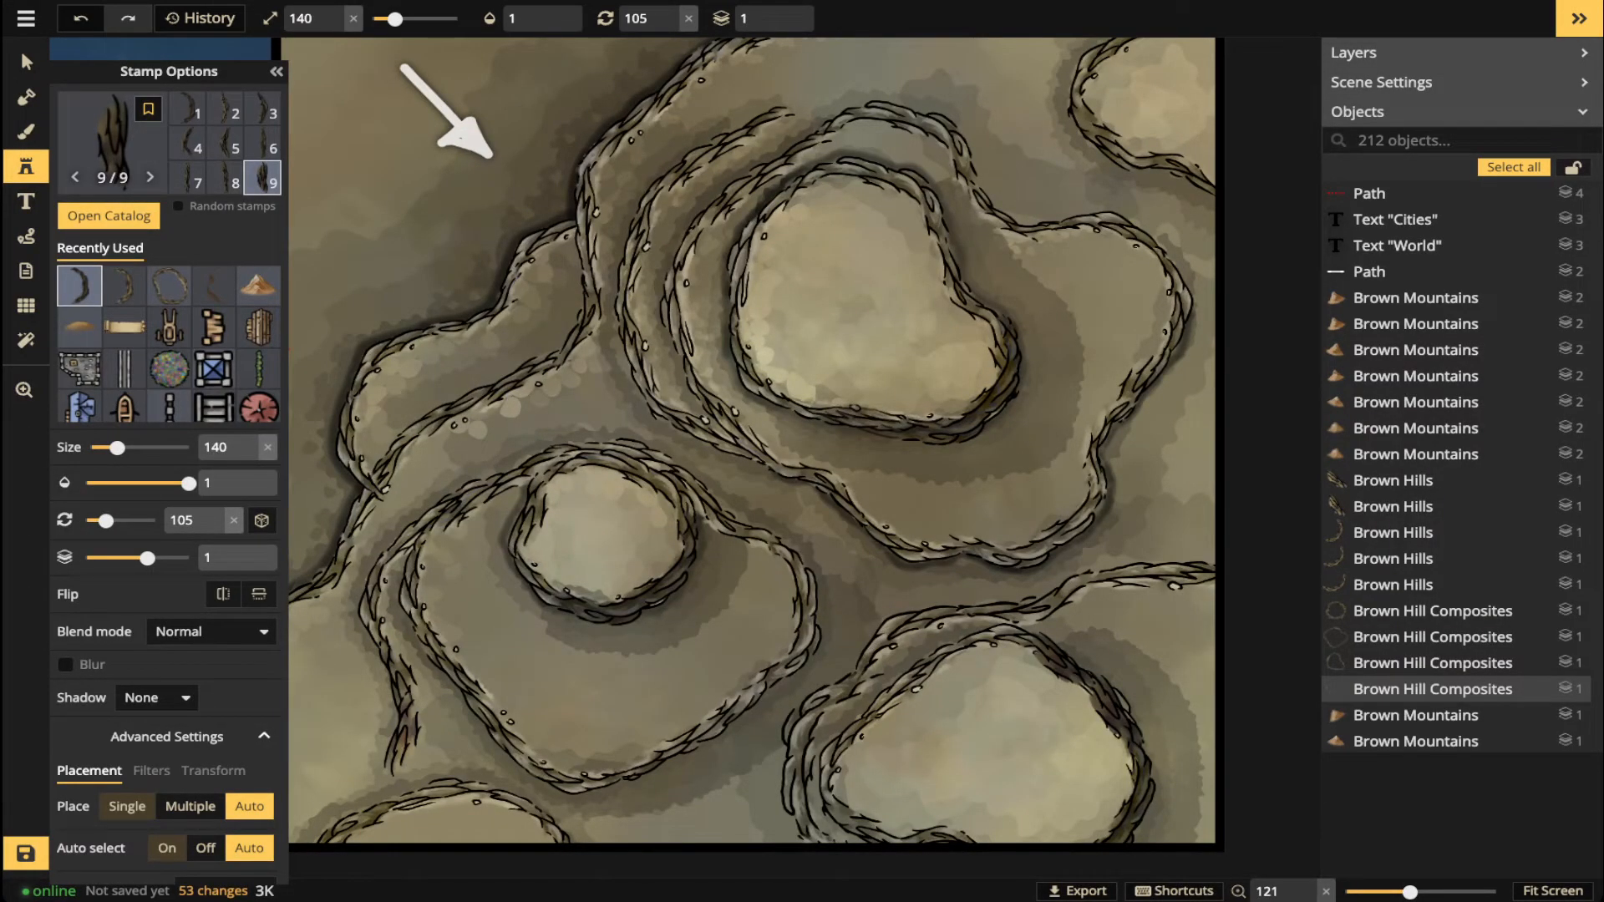
left_click(864, 418)
scroll(865, 419, "down", 4)
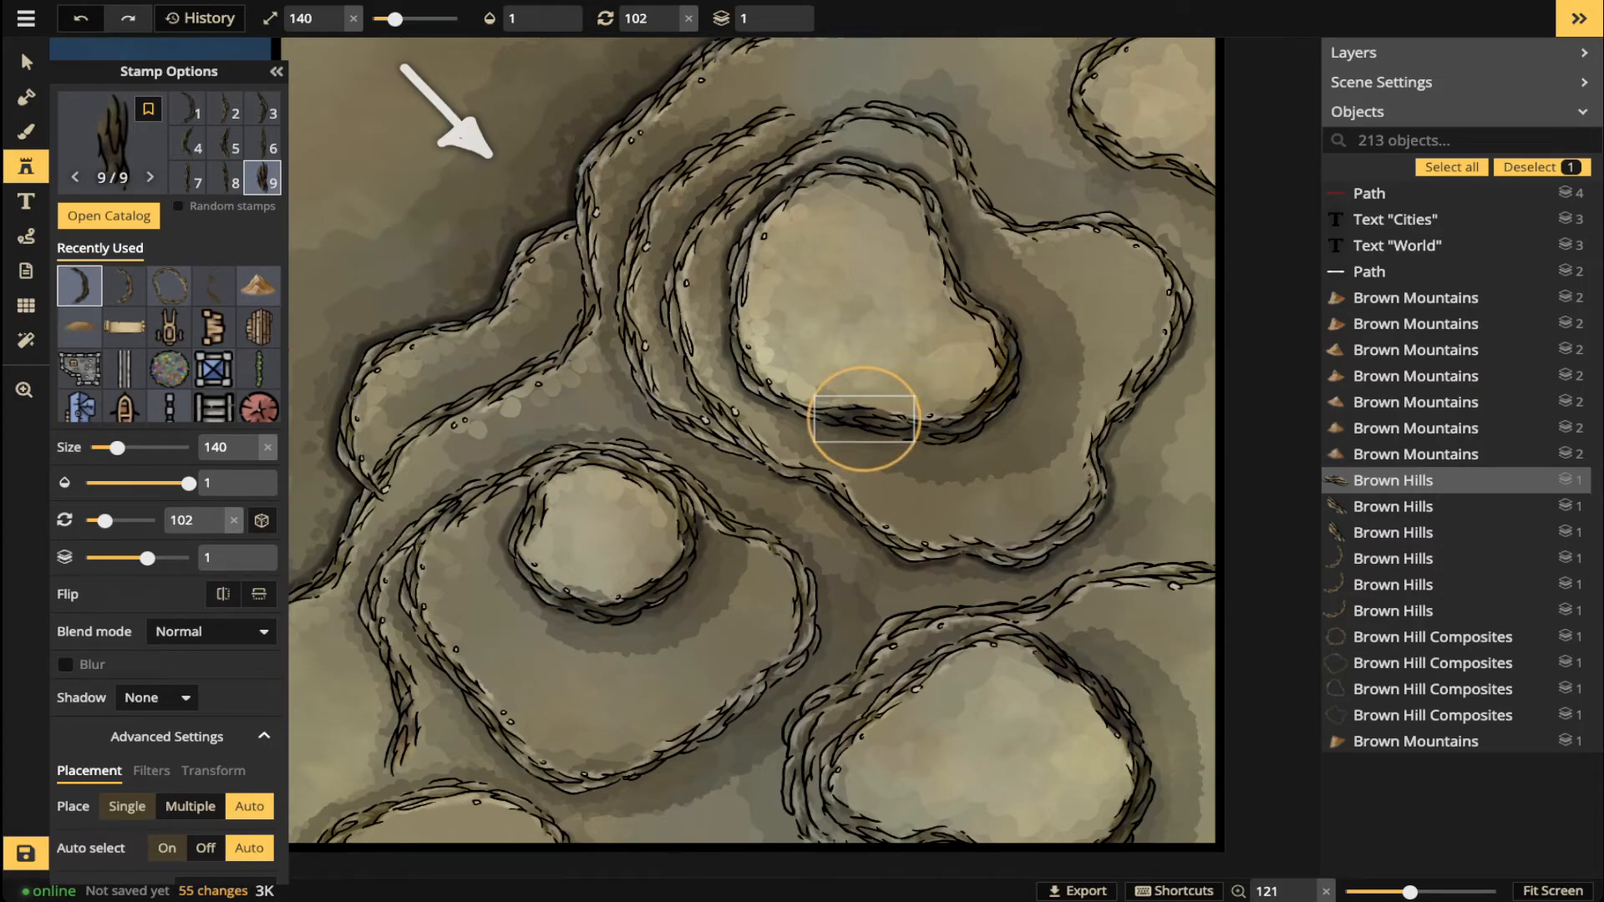
left_click_drag(864, 419, 867, 421)
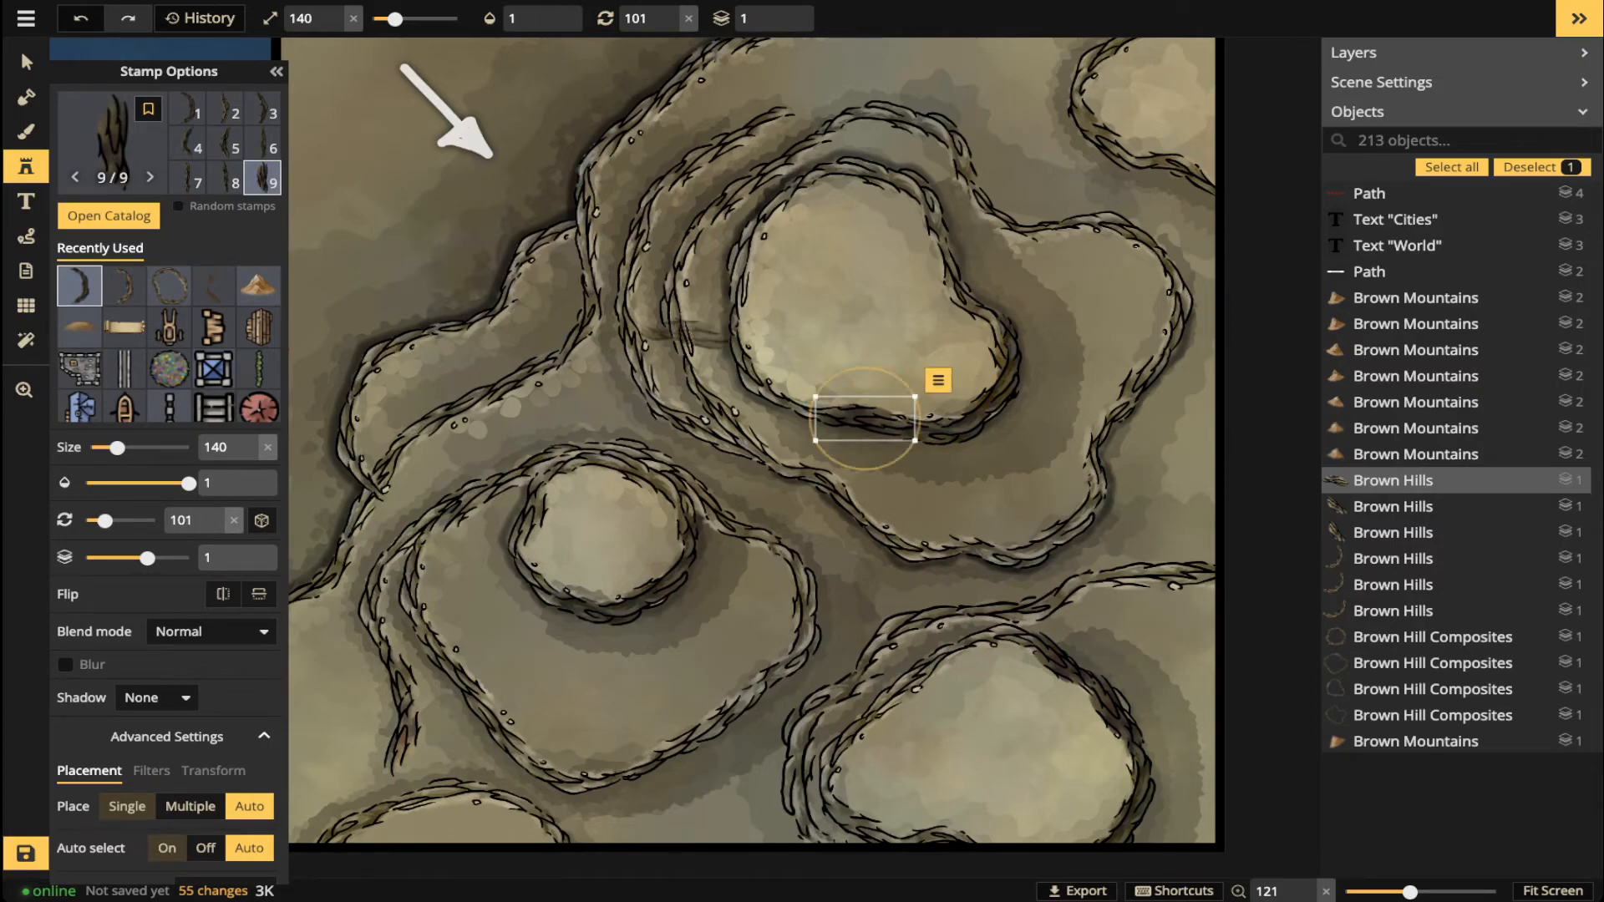
scroll(464, 305, "down", 2)
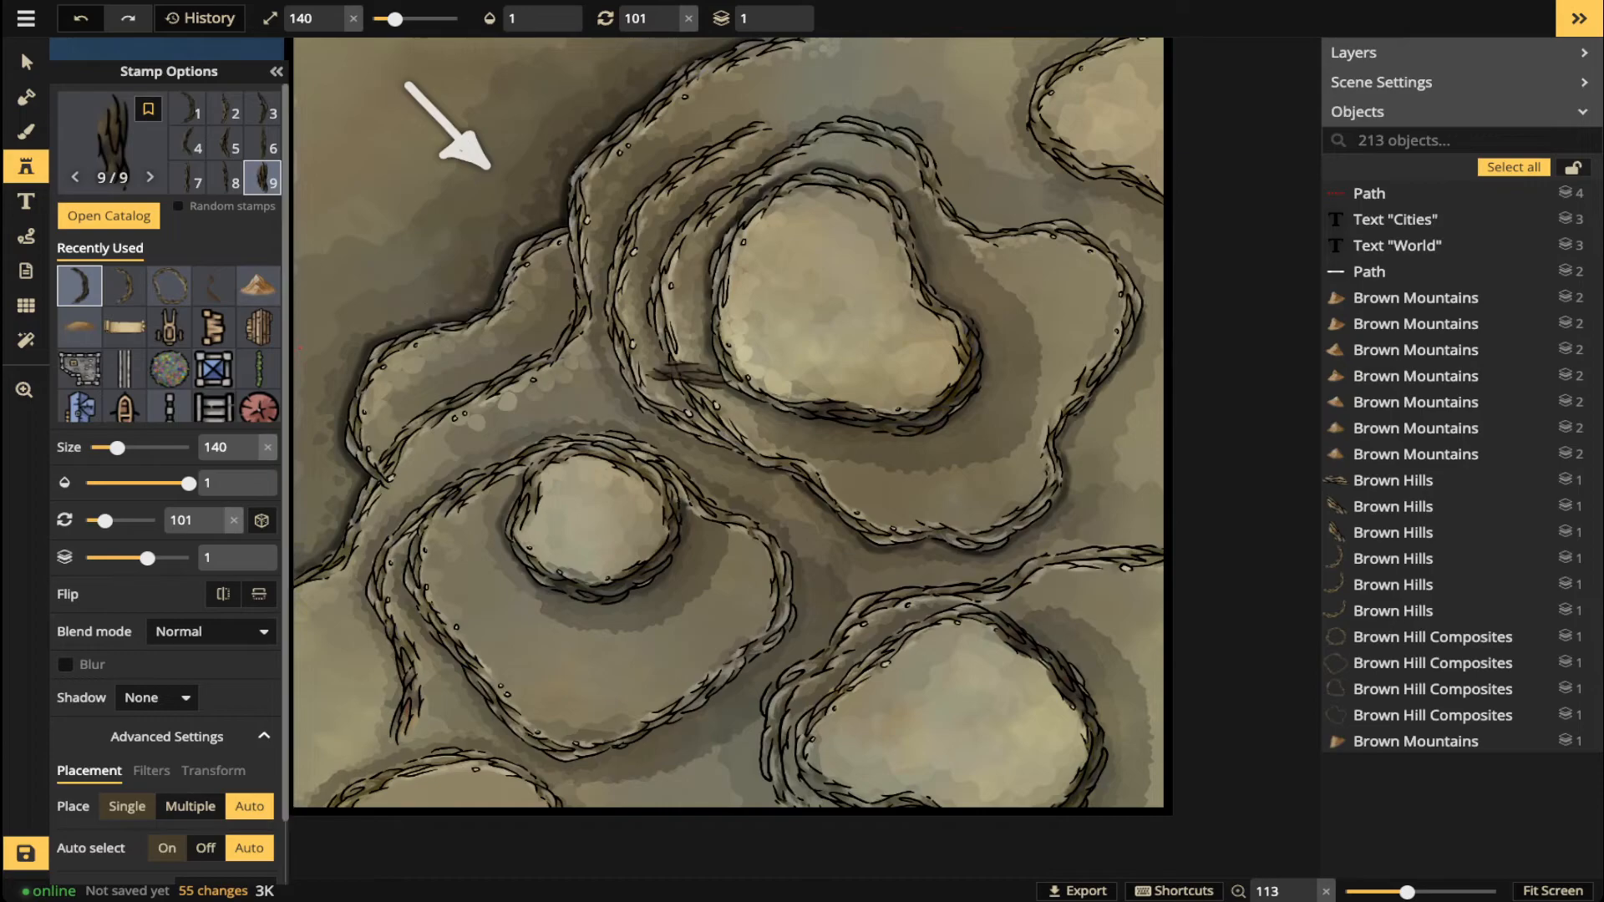
- Switch the stamp to Brown Hills variant 1, raise its brightness to 121 and set its blend mode to Luminosity
left_click(124, 286)
left_click(79, 286)
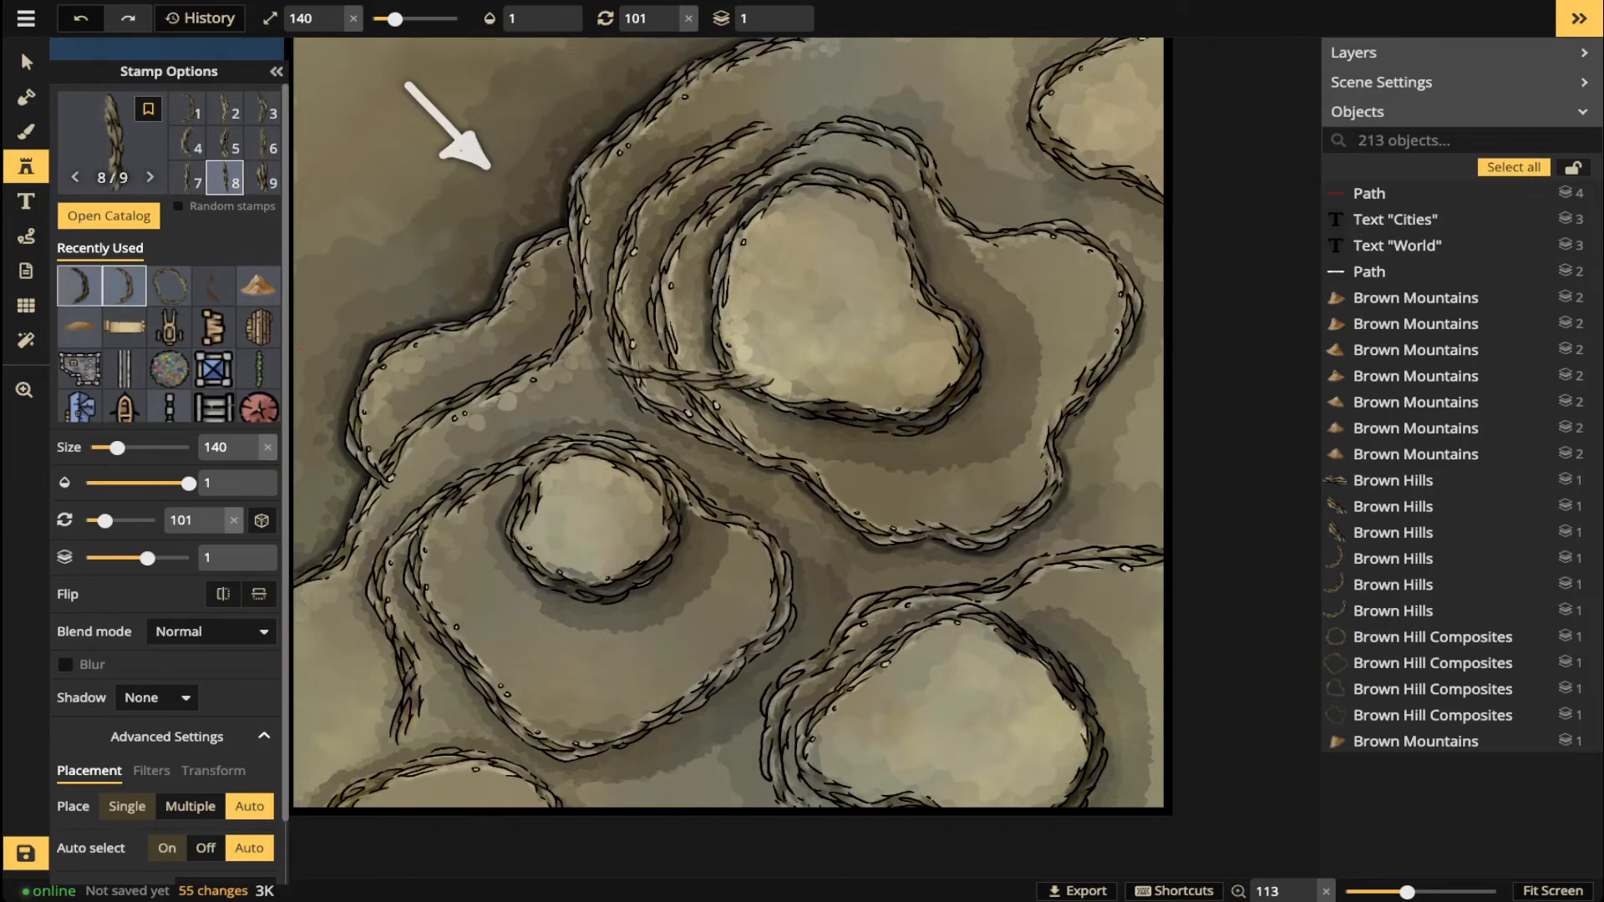
left_click(151, 770)
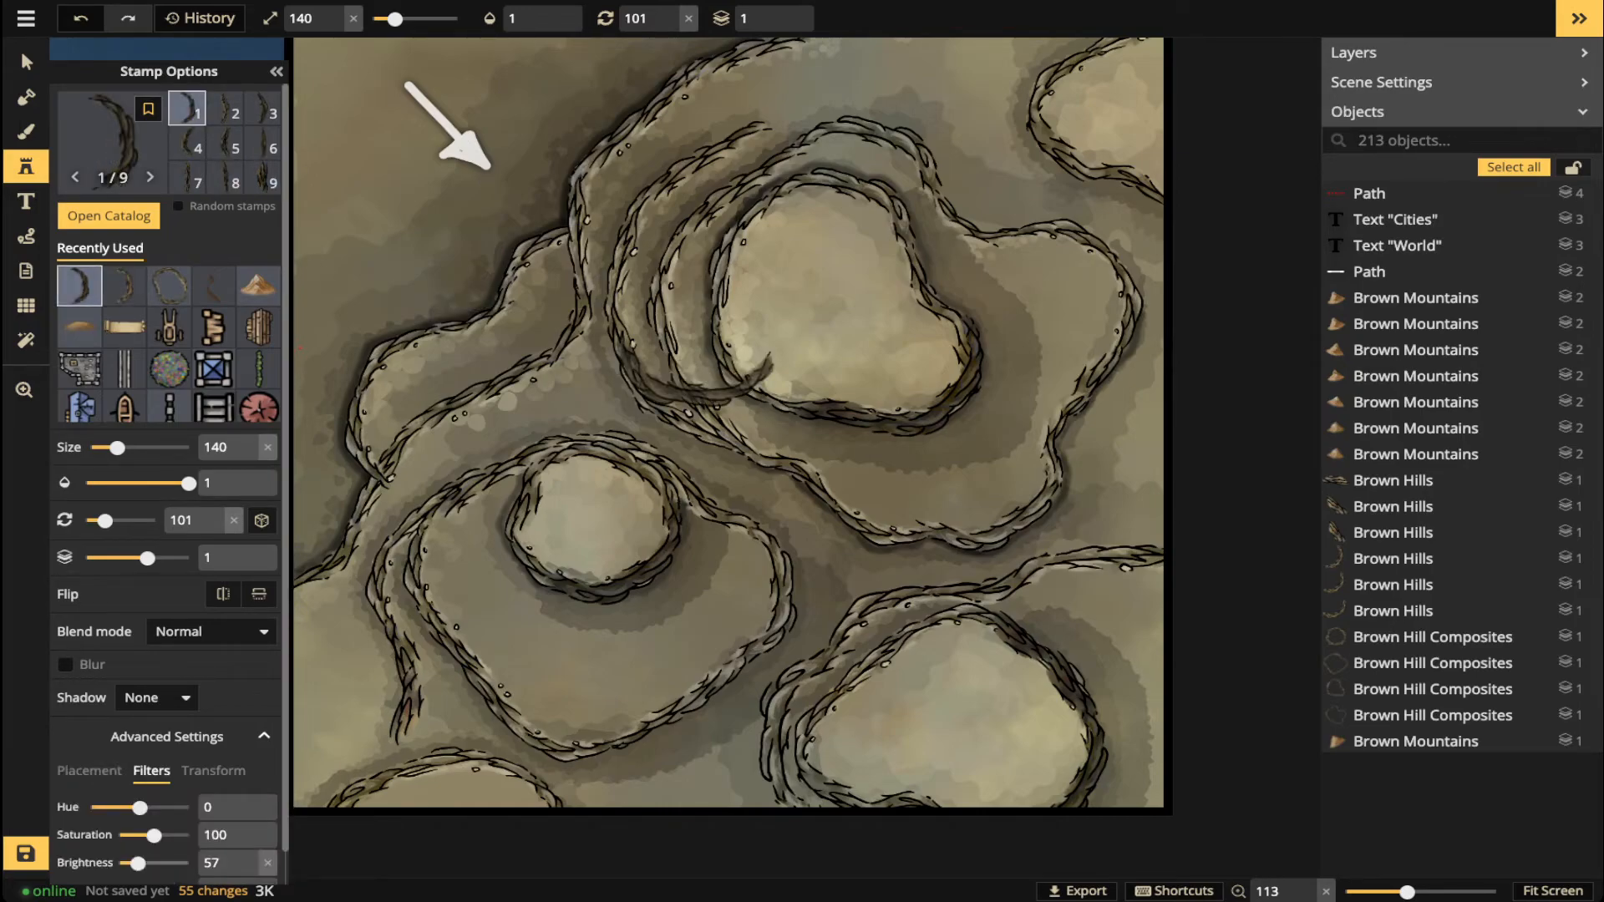
left_click_drag(137, 863, 161, 863)
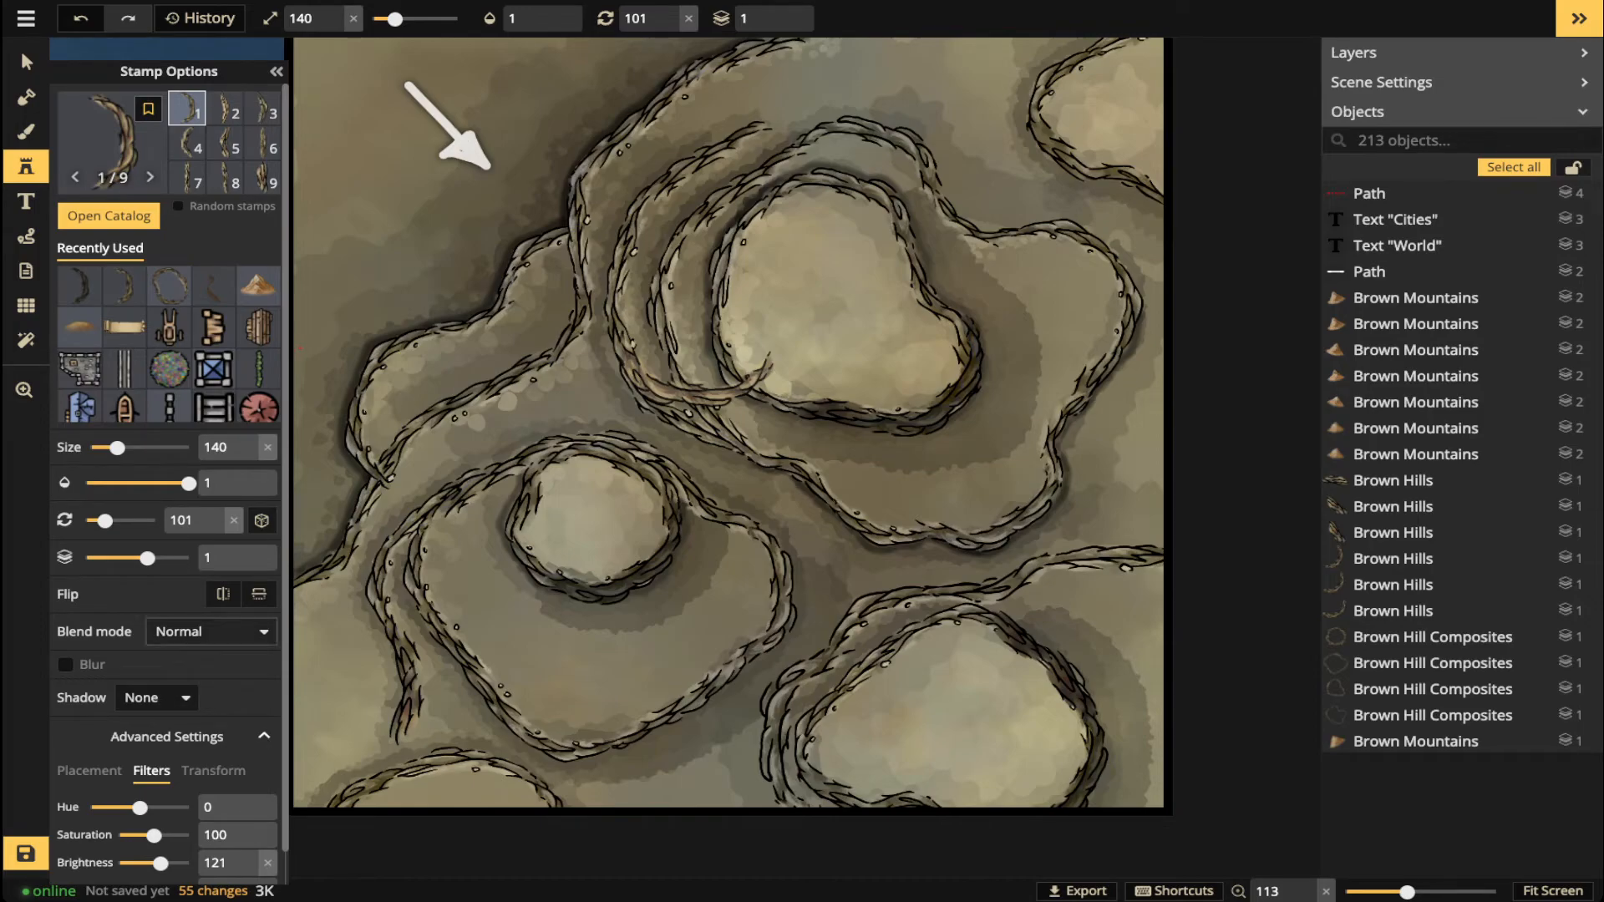
left_click(210, 631)
scroll(211, 632, "down", 1)
scroll(163, 547, "down", 3)
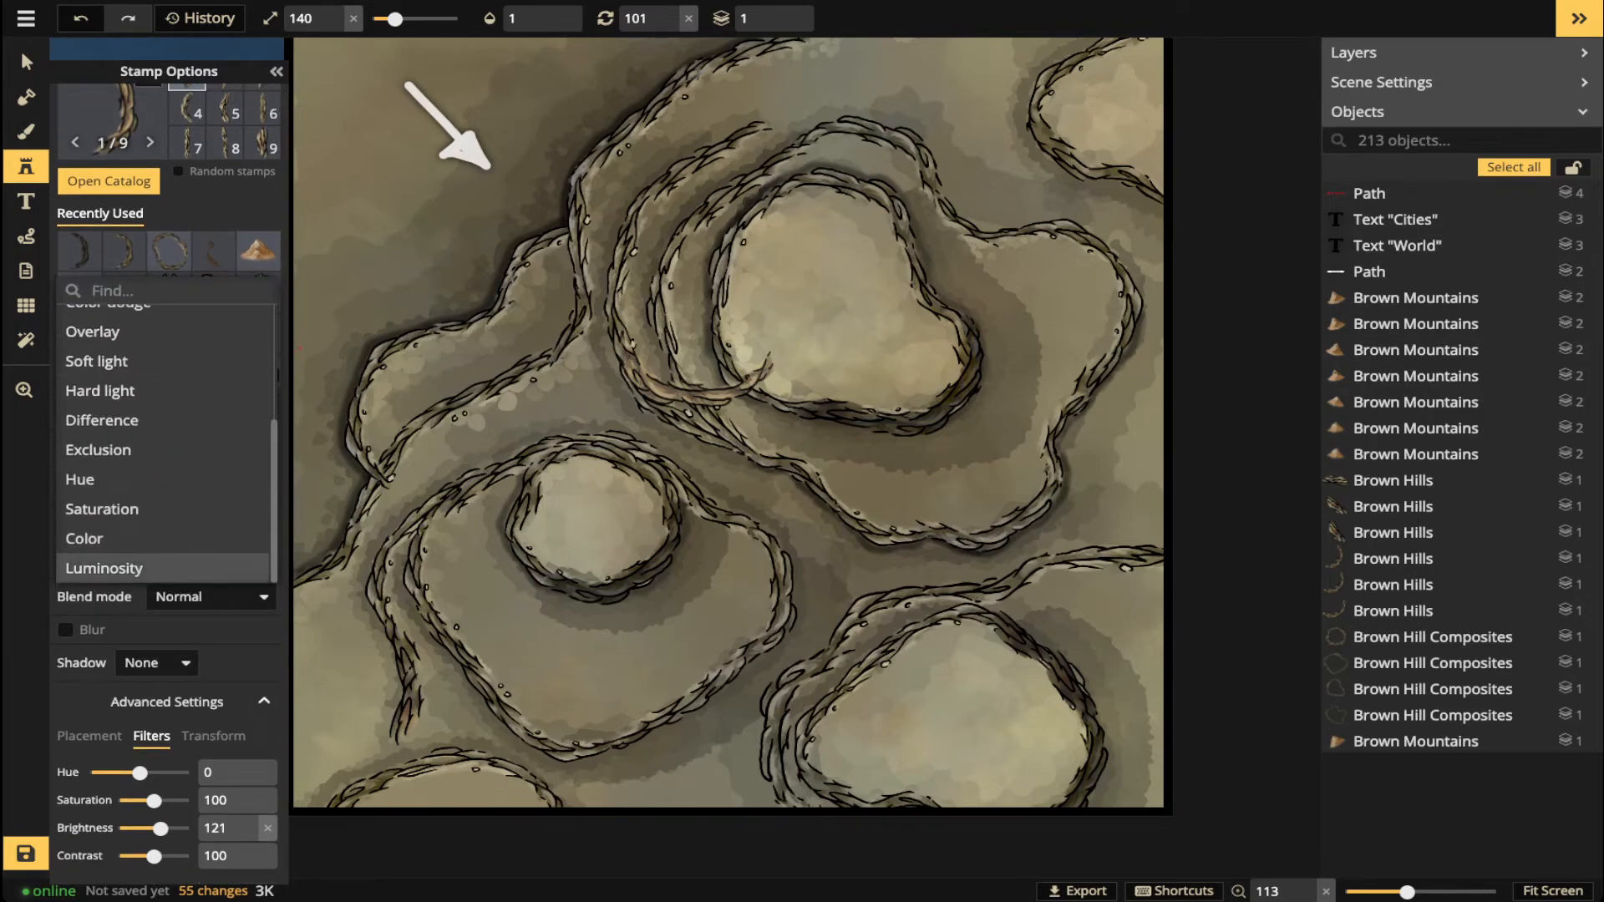
left_click(163, 568)
- Stamp the brightened ridge on the small southwestern summit's northwest rim, rotated to 206, and raise its brightness to 145
scroll(552, 489, "down", 10)
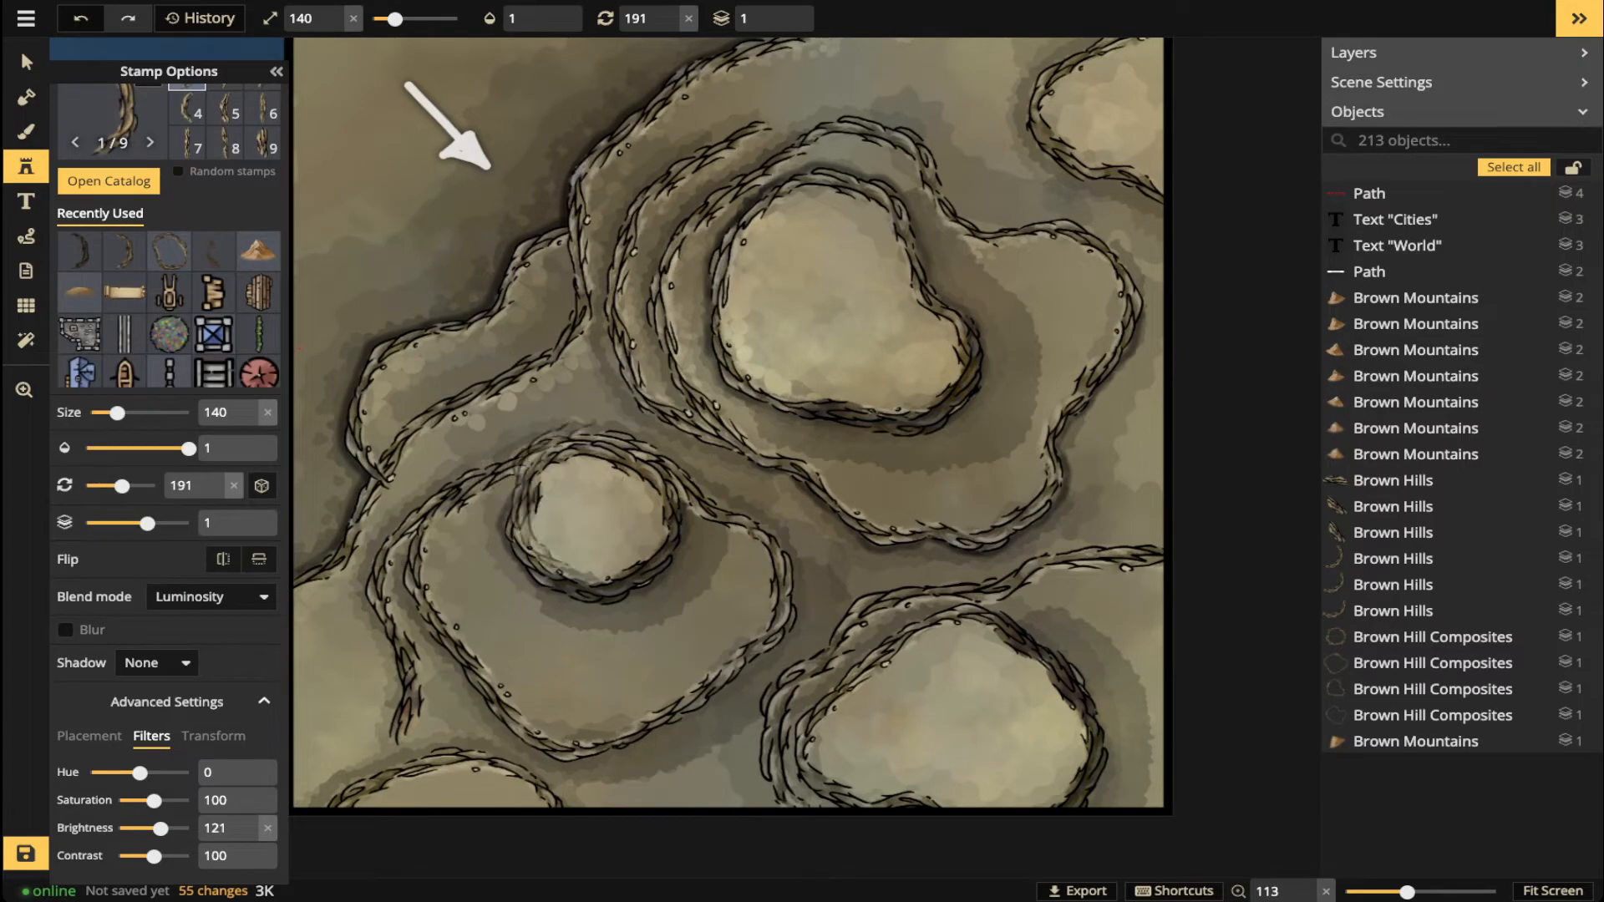
left_click(547, 494)
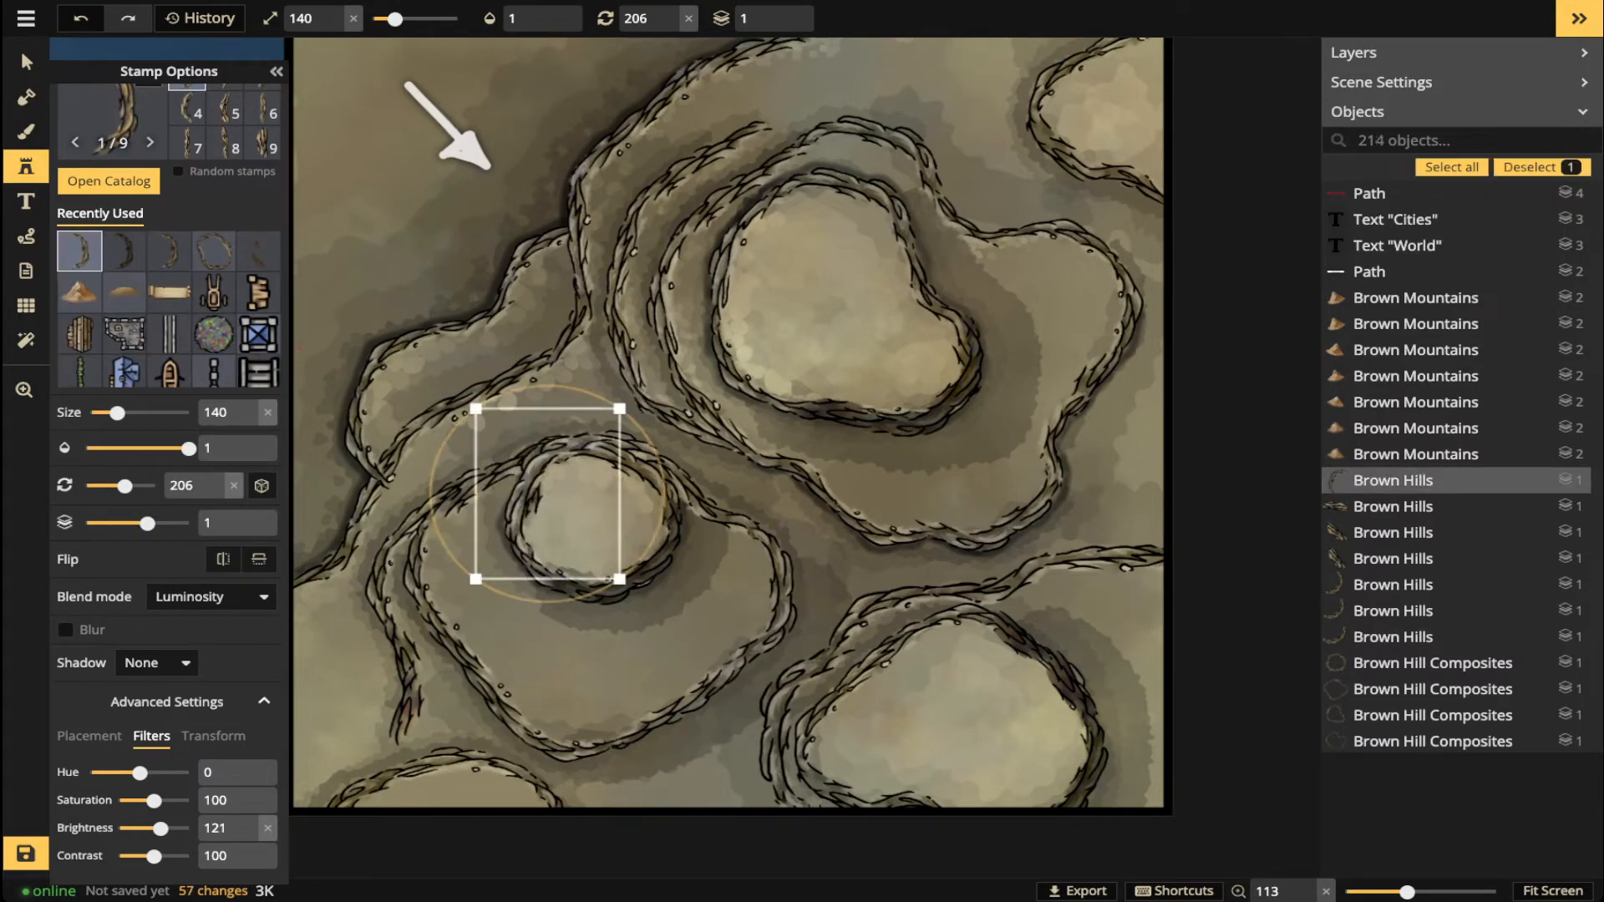
left_click(545, 497)
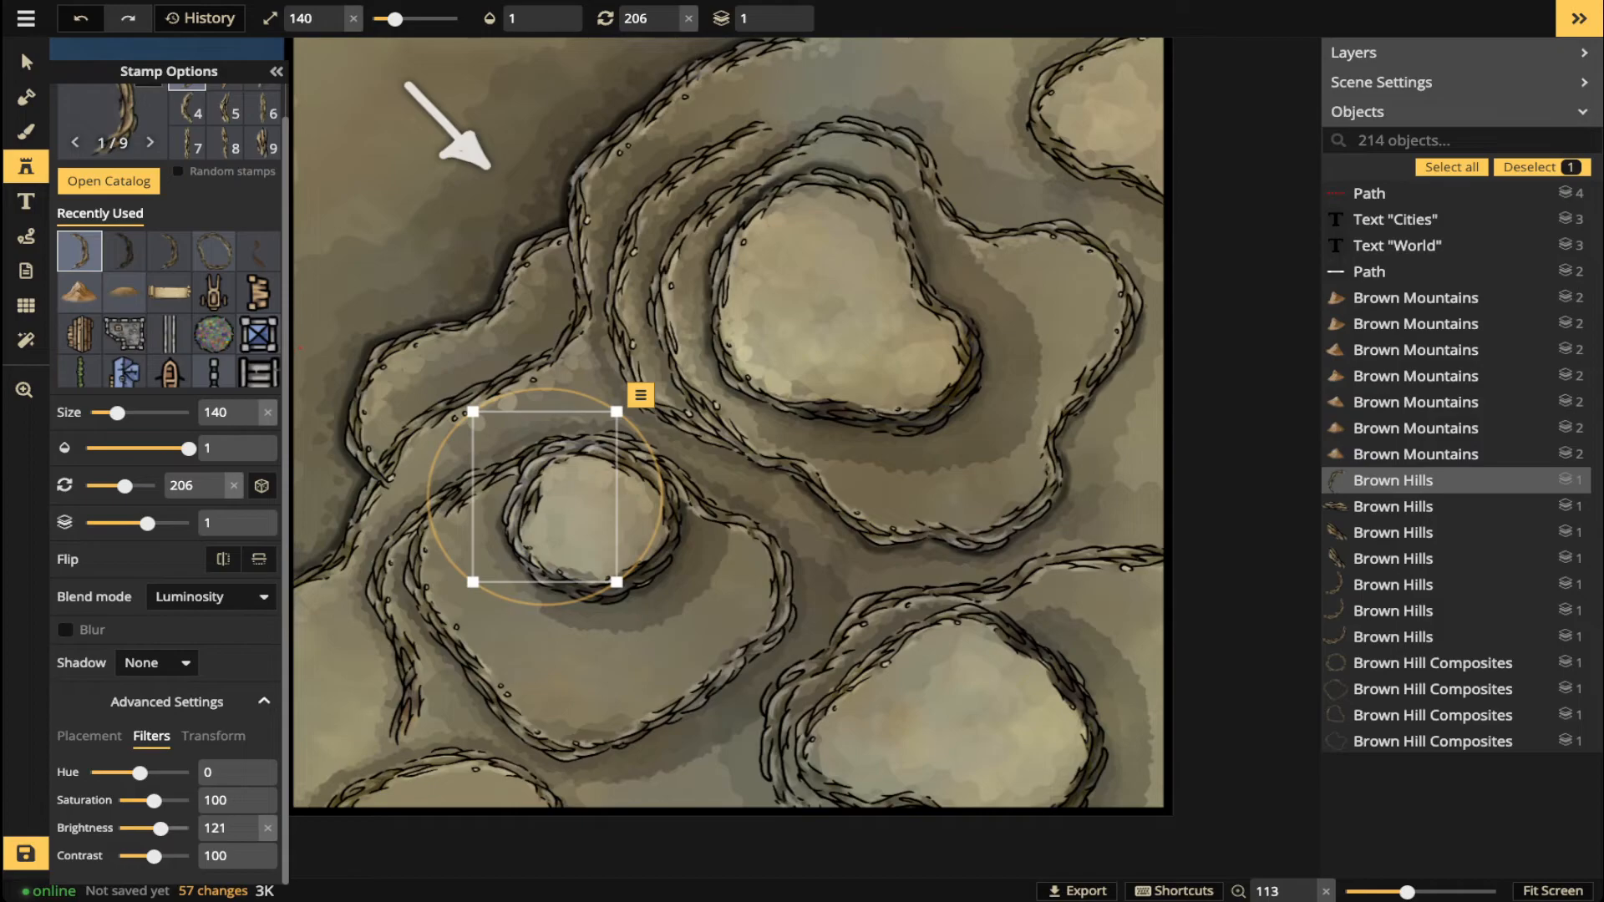
left_click_drag(160, 828, 168, 828)
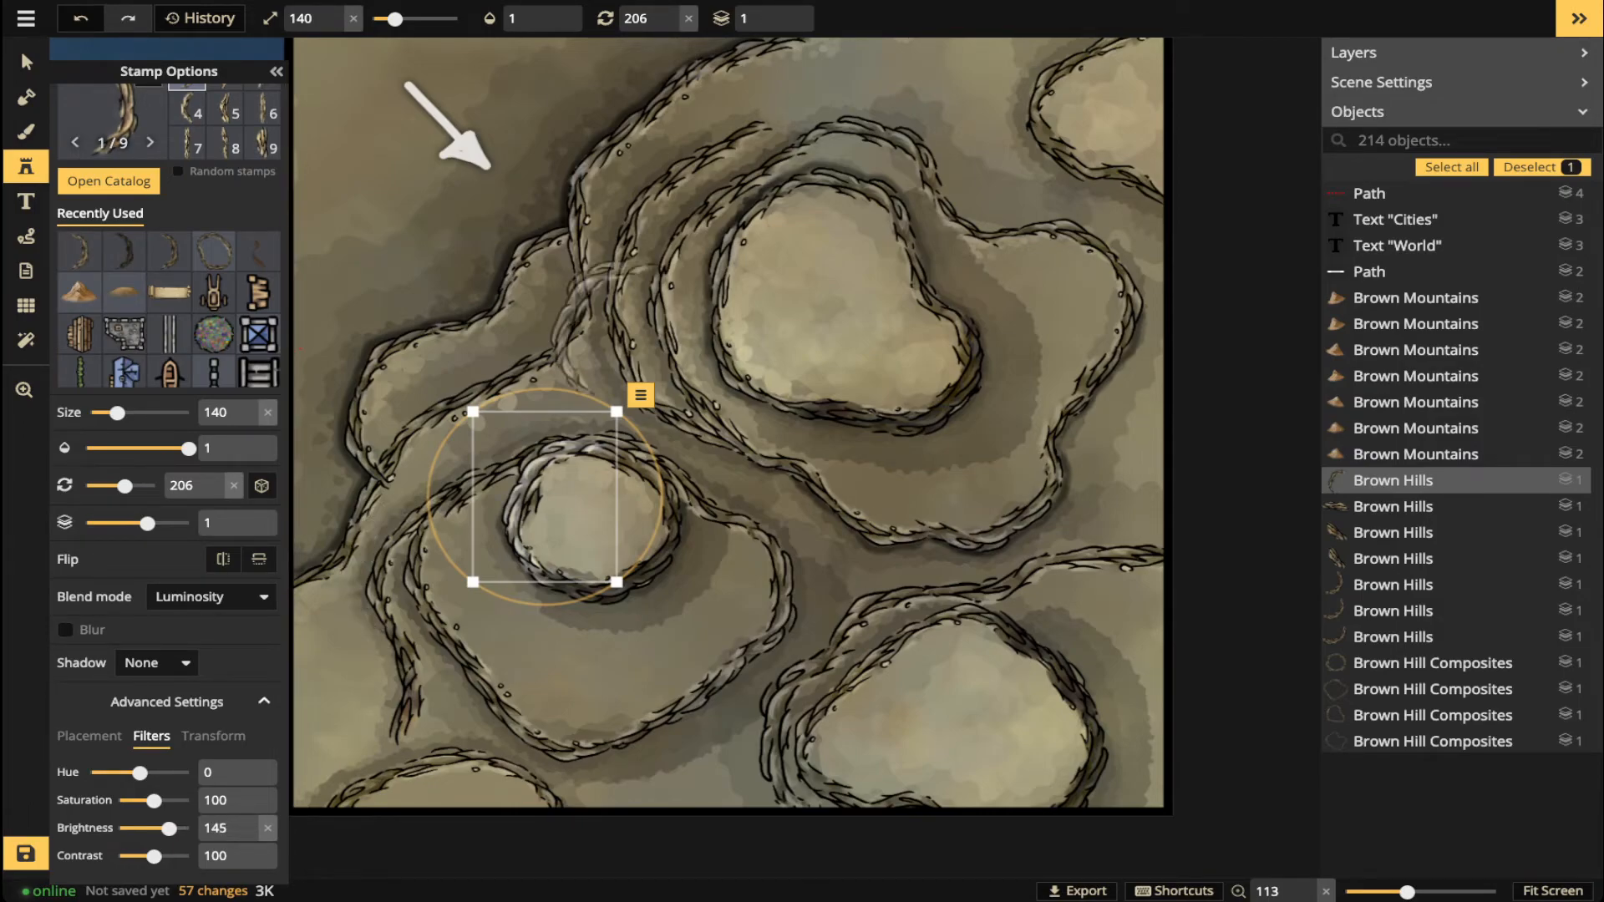
key("Escape")
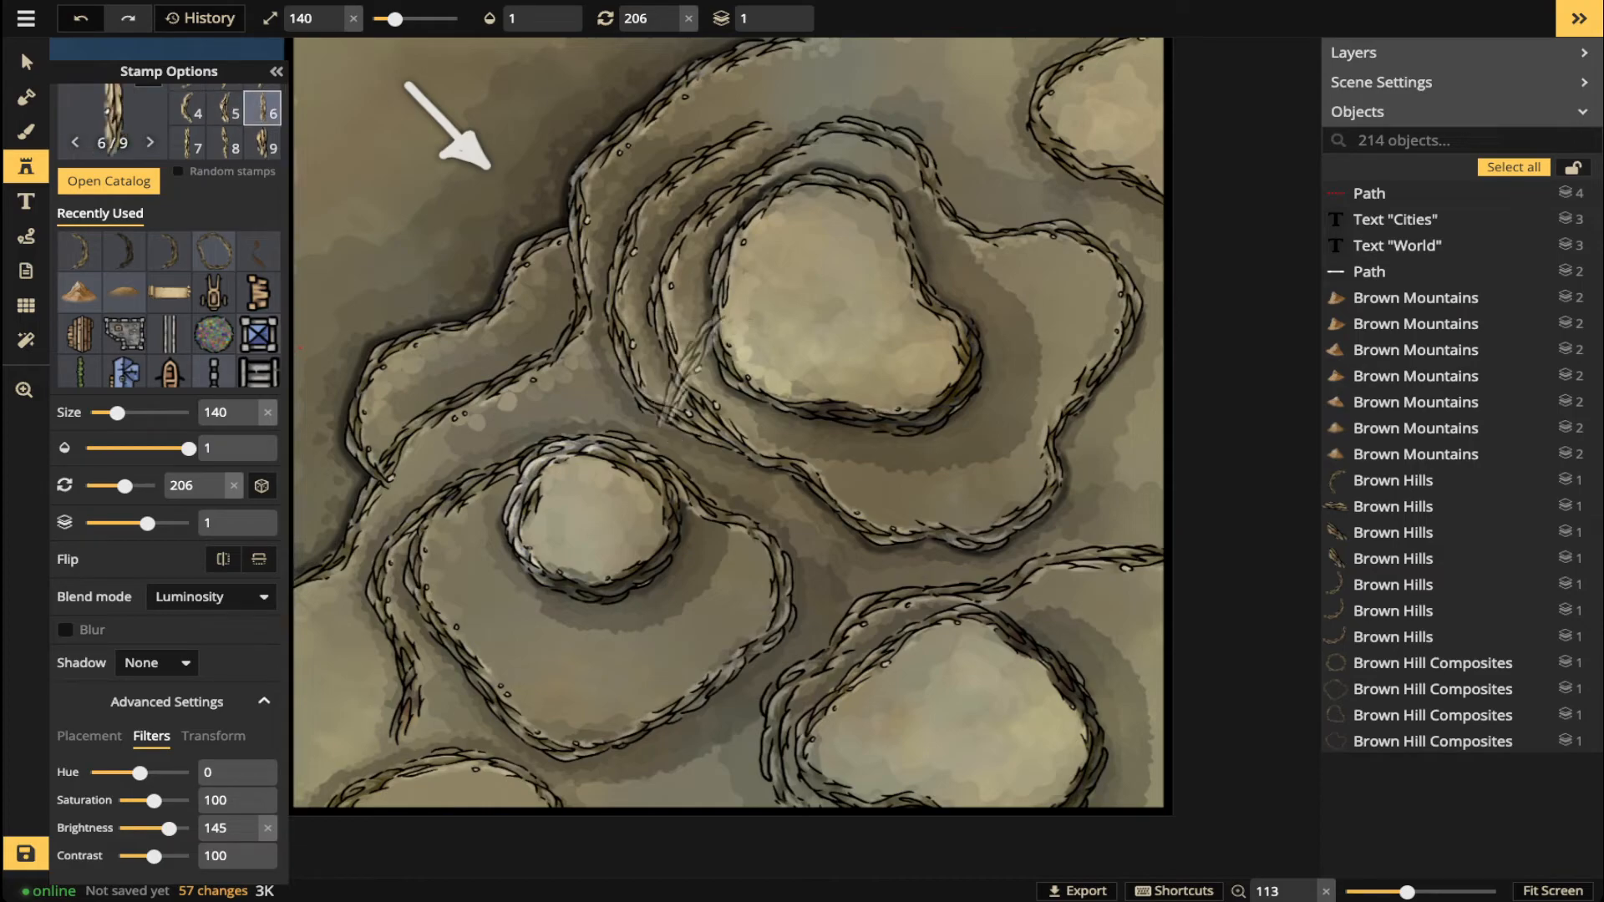
- Stamp Brown Hills variant 6 twice on the large northern summit's rim, rotated to 180 on the west side and 225 on the northwest
scroll(685, 376, "up", 3)
scroll(728, 242, "down", 3)
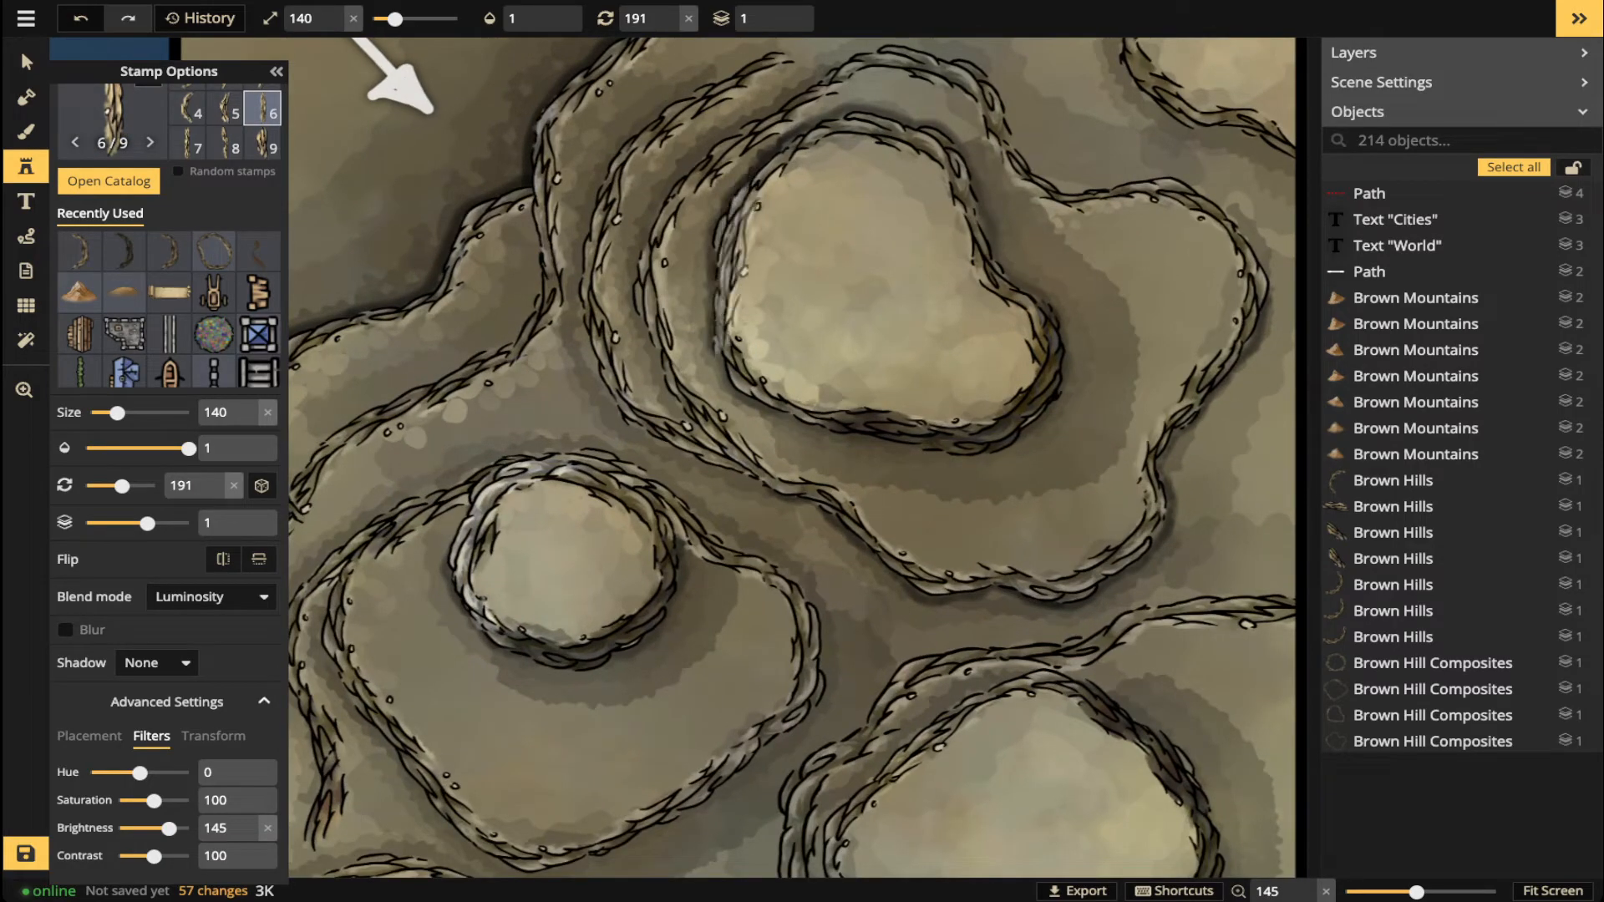
left_click(728, 282)
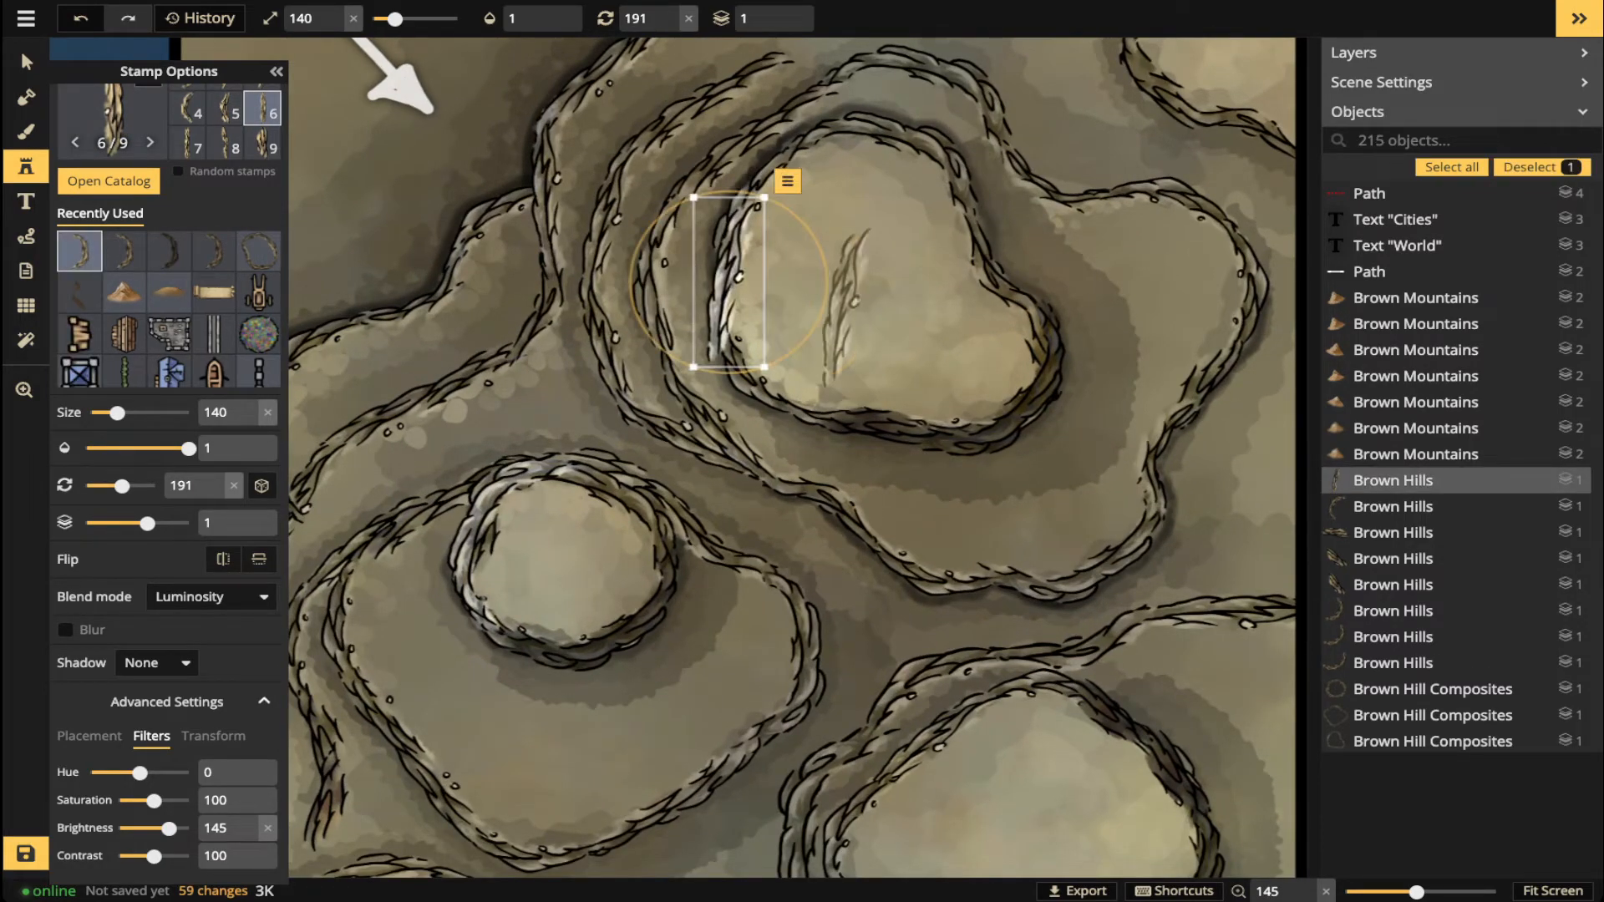
scroll(729, 283, "down", 2)
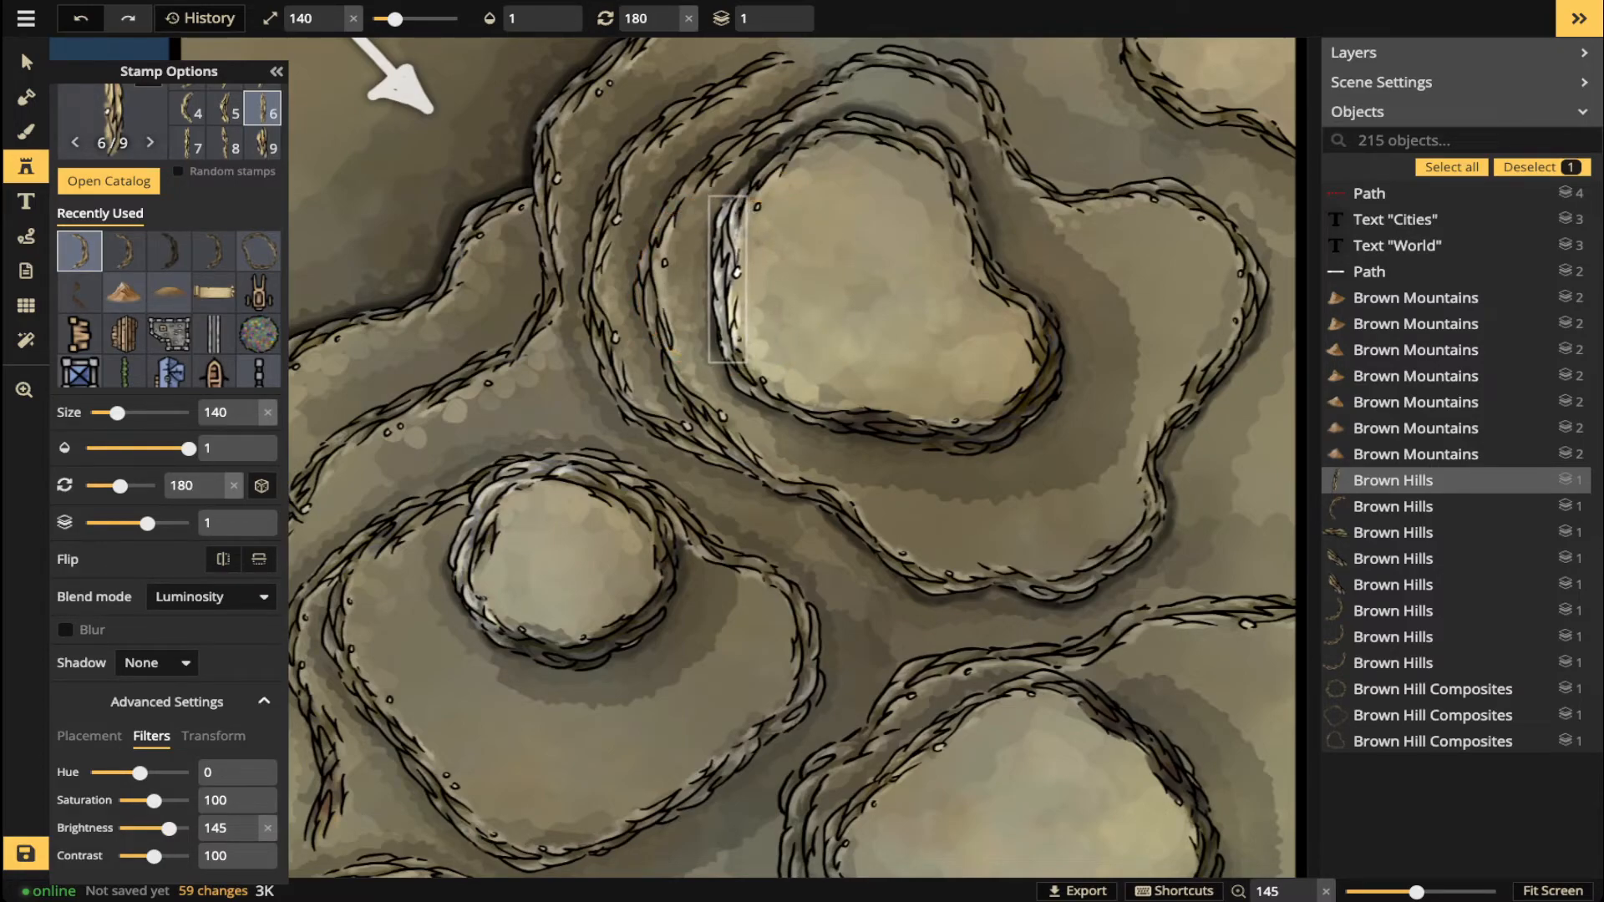
scroll(791, 164, "up", 3)
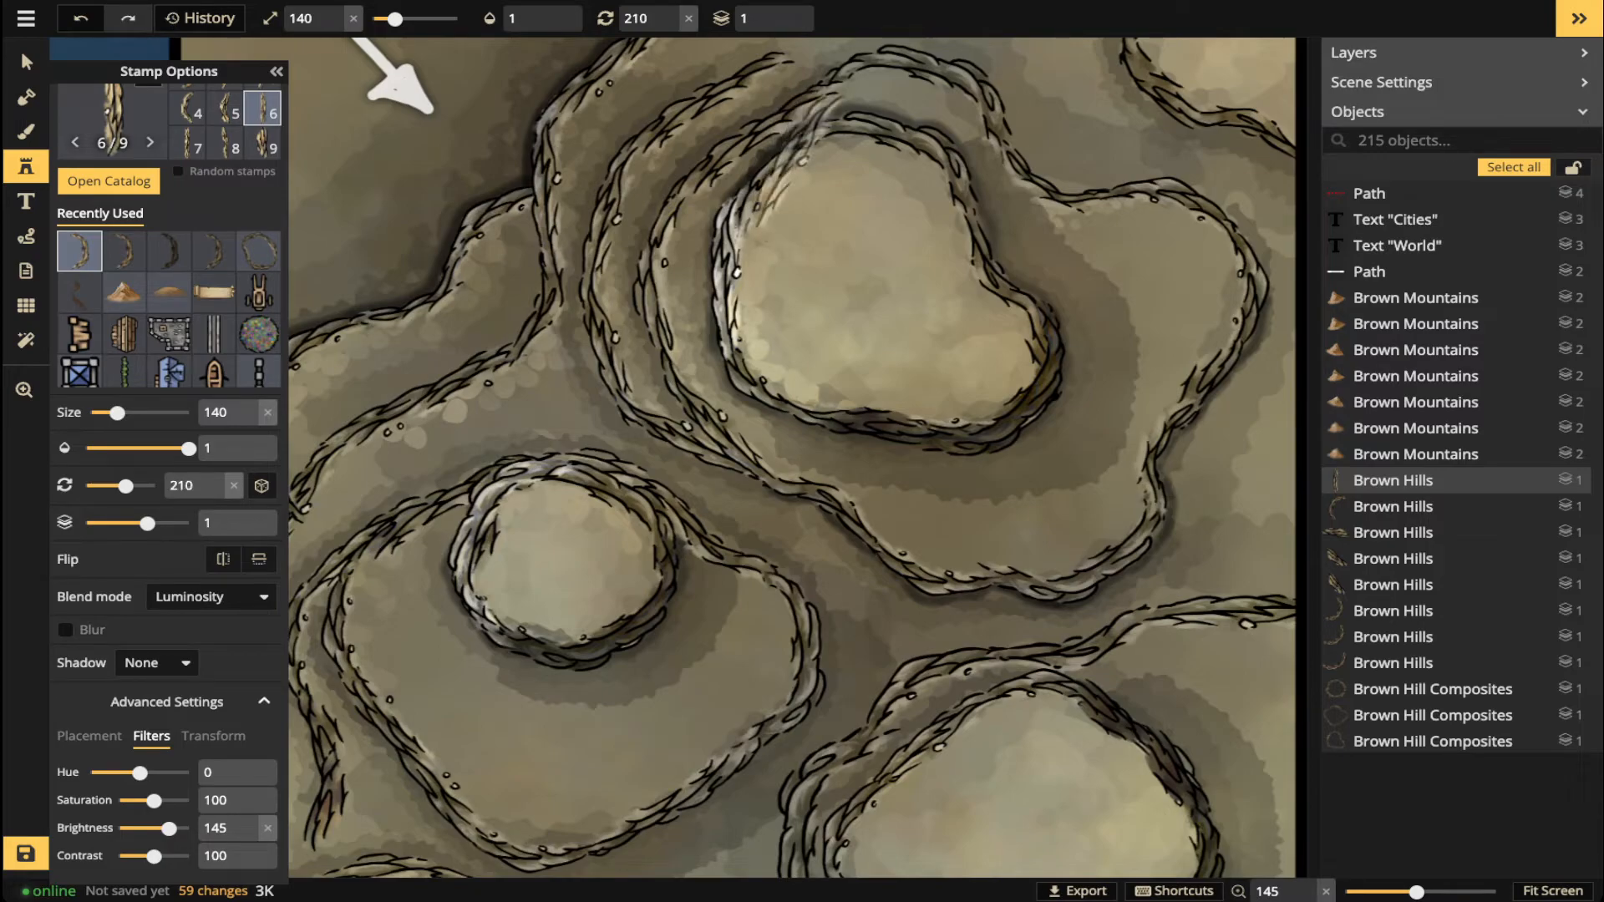
left_click(778, 162)
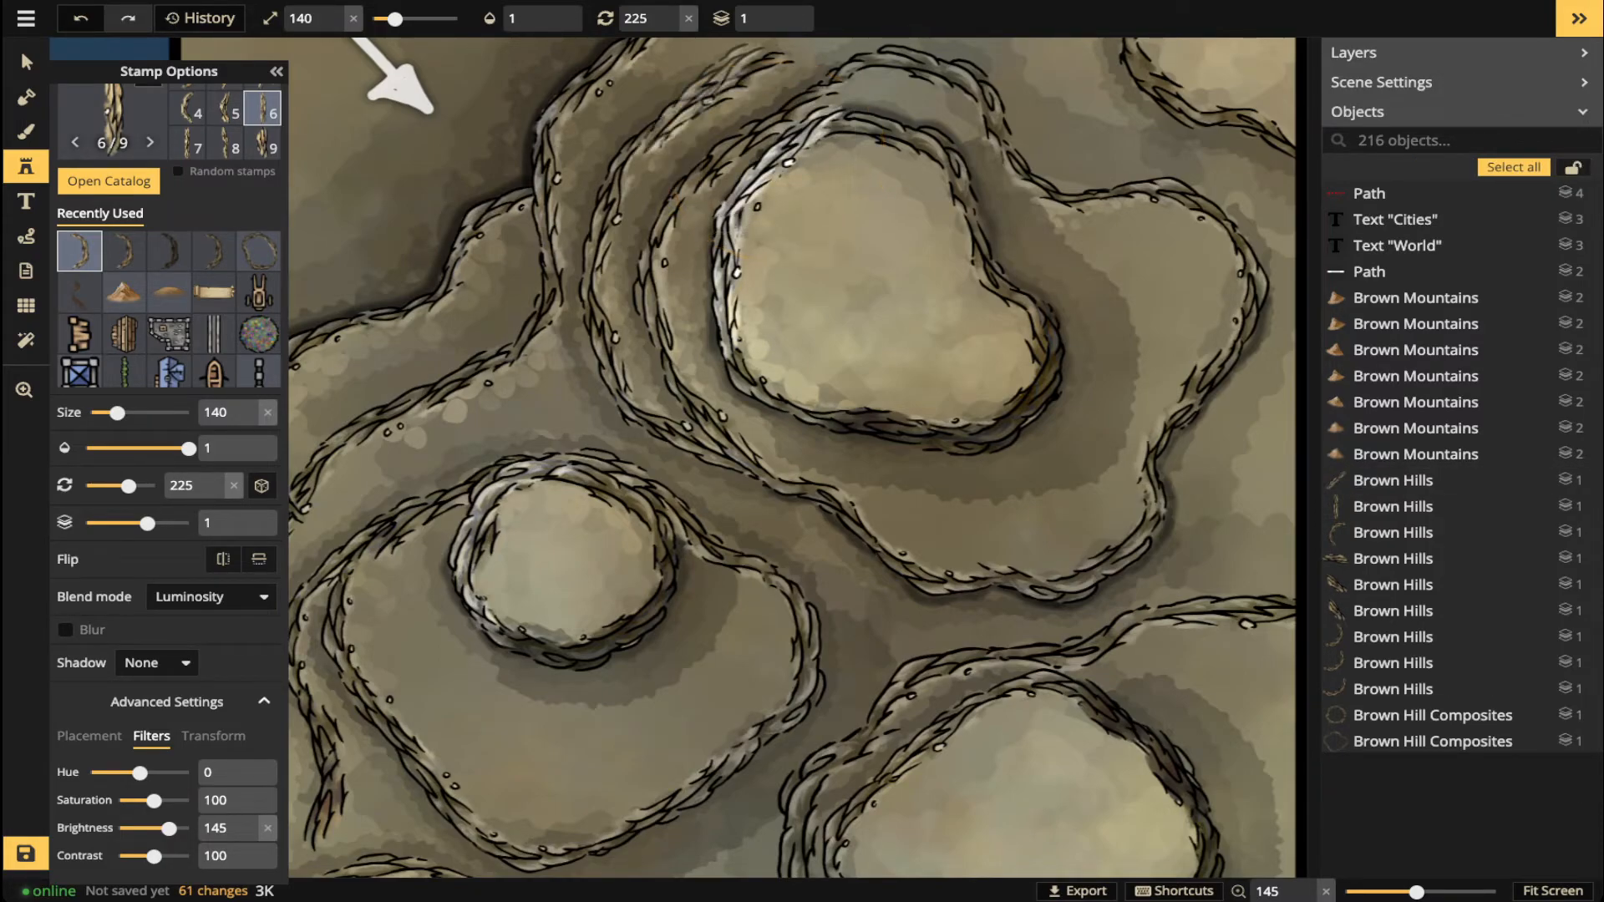
- Stamp variant 6 twice along the outer ridge northwest of the large summit, rotated to 240 on the upper stretch and 195 further down
scroll(709, 100, "up", 1)
left_click(706, 100)
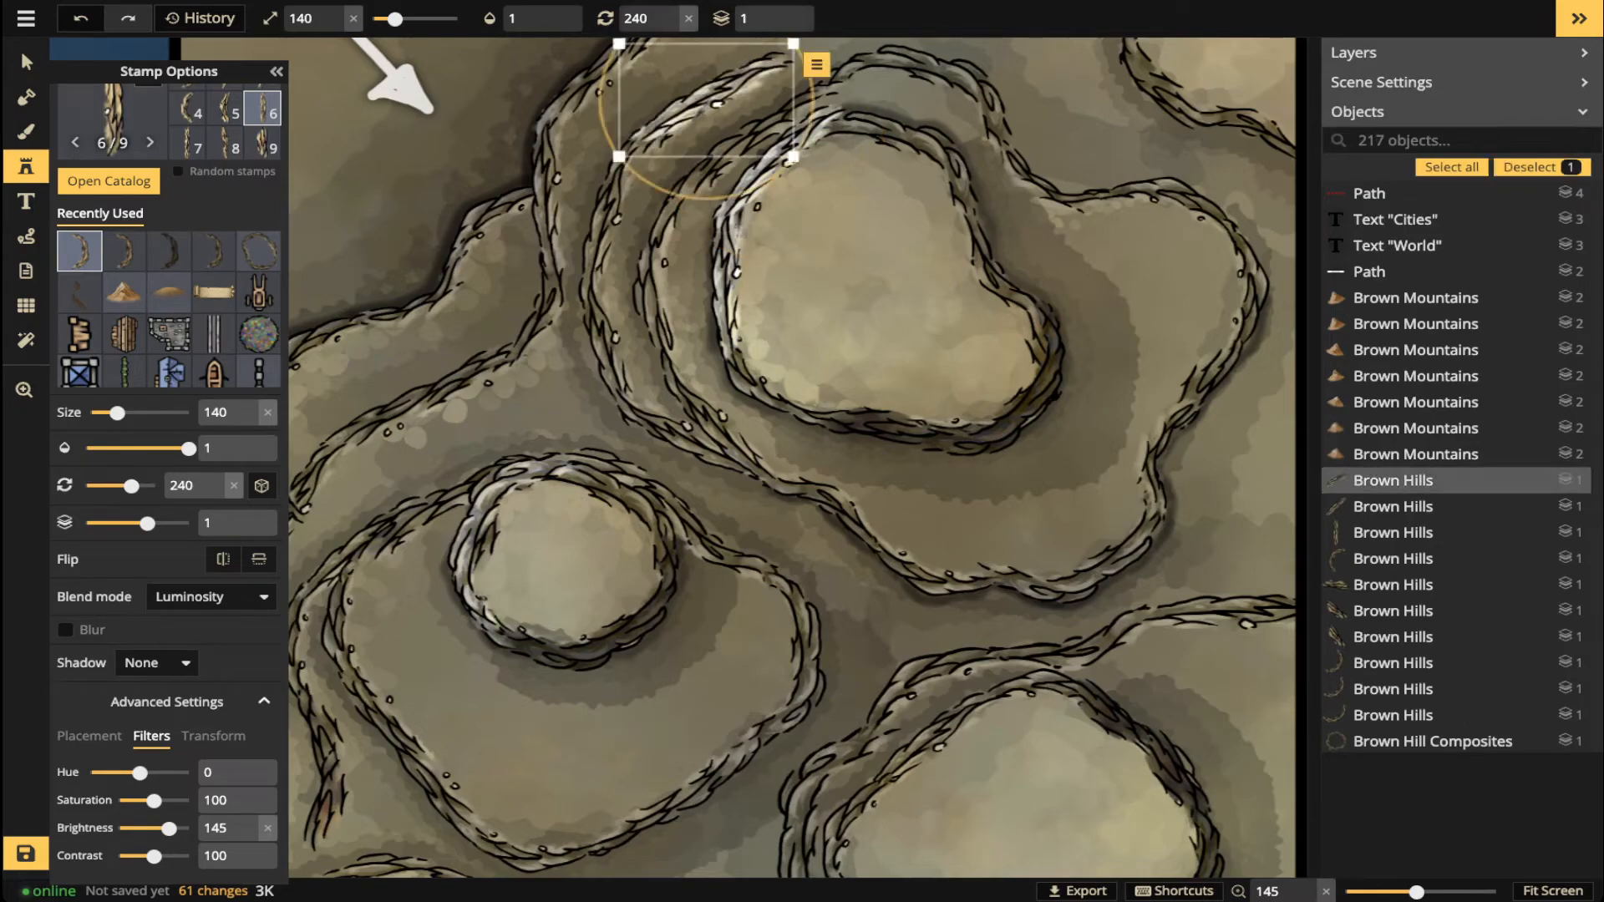
scroll(635, 184, "down", 2)
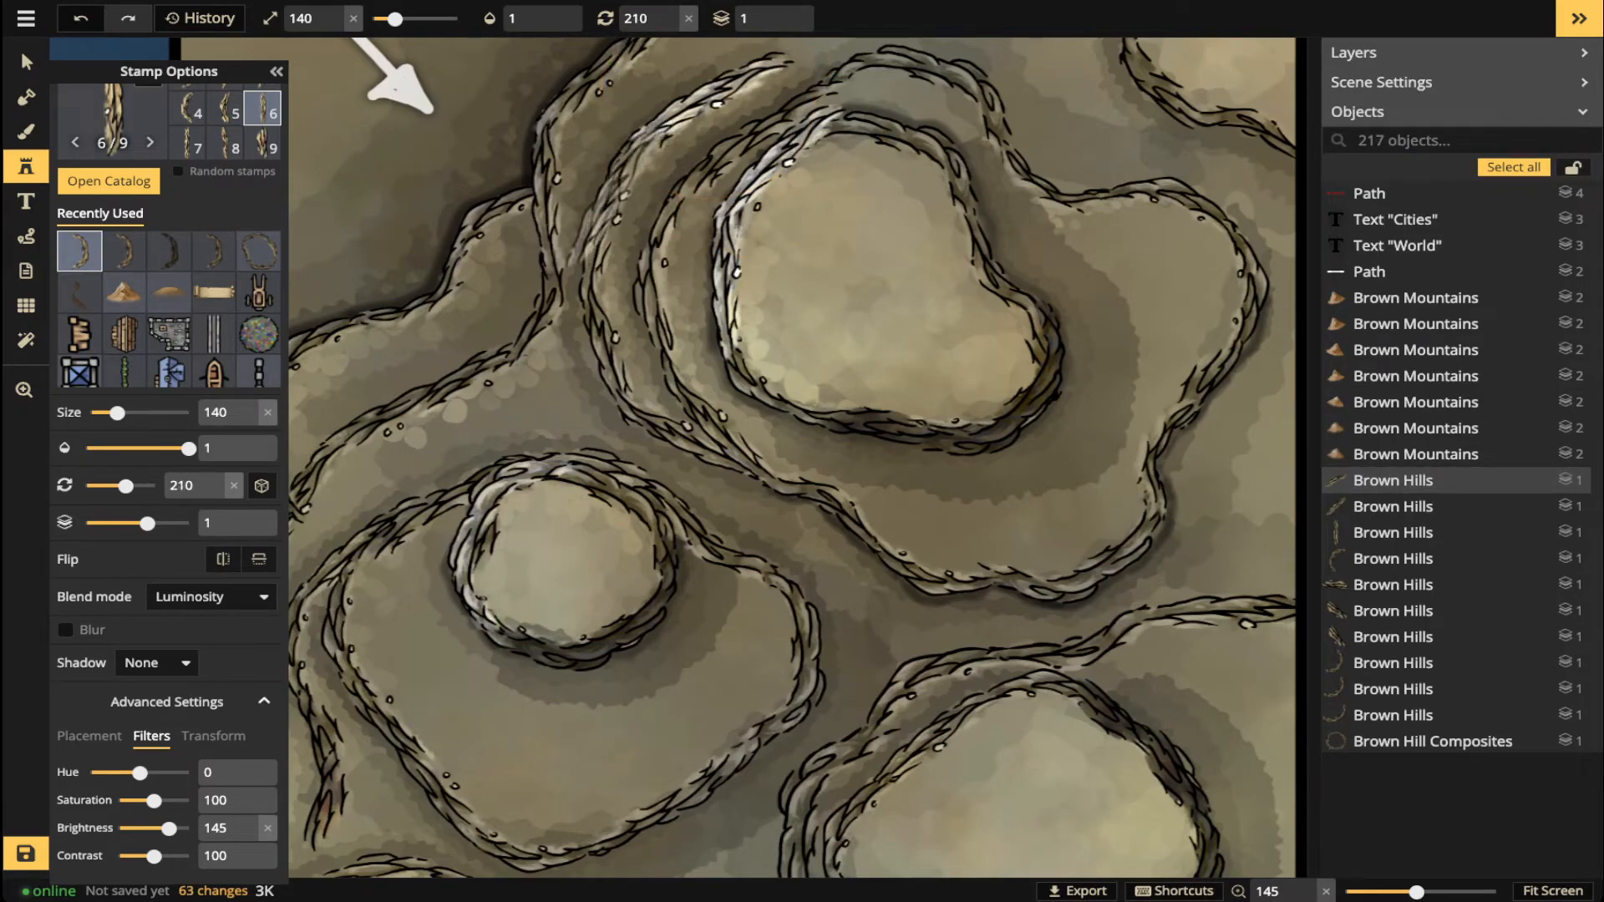
scroll(616, 208, "down", 1)
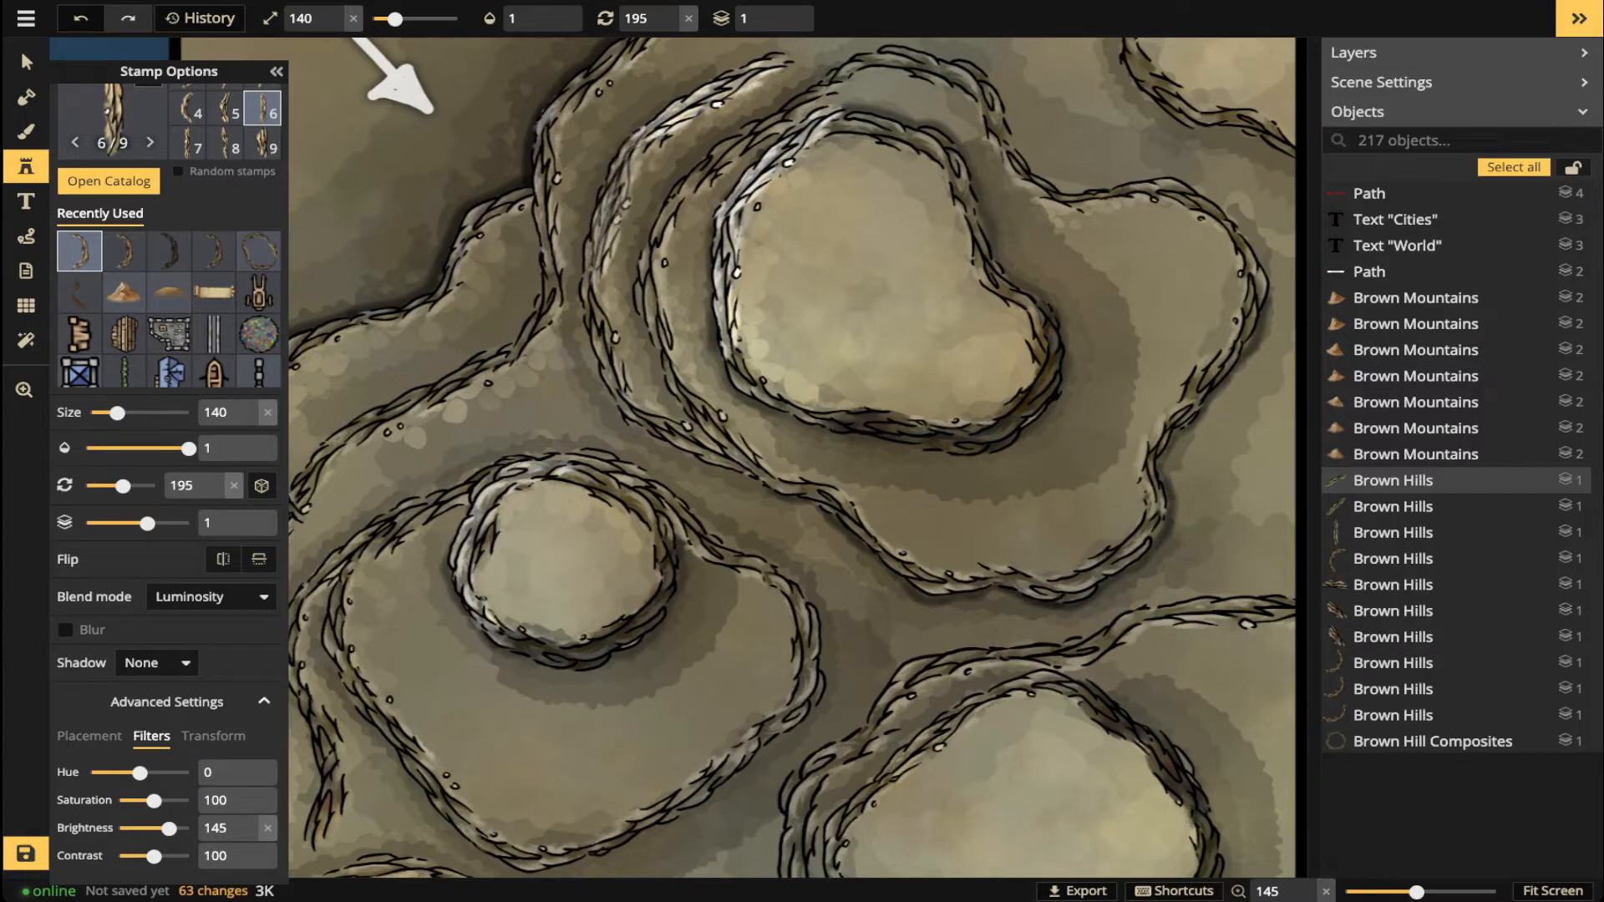
left_click(615, 208)
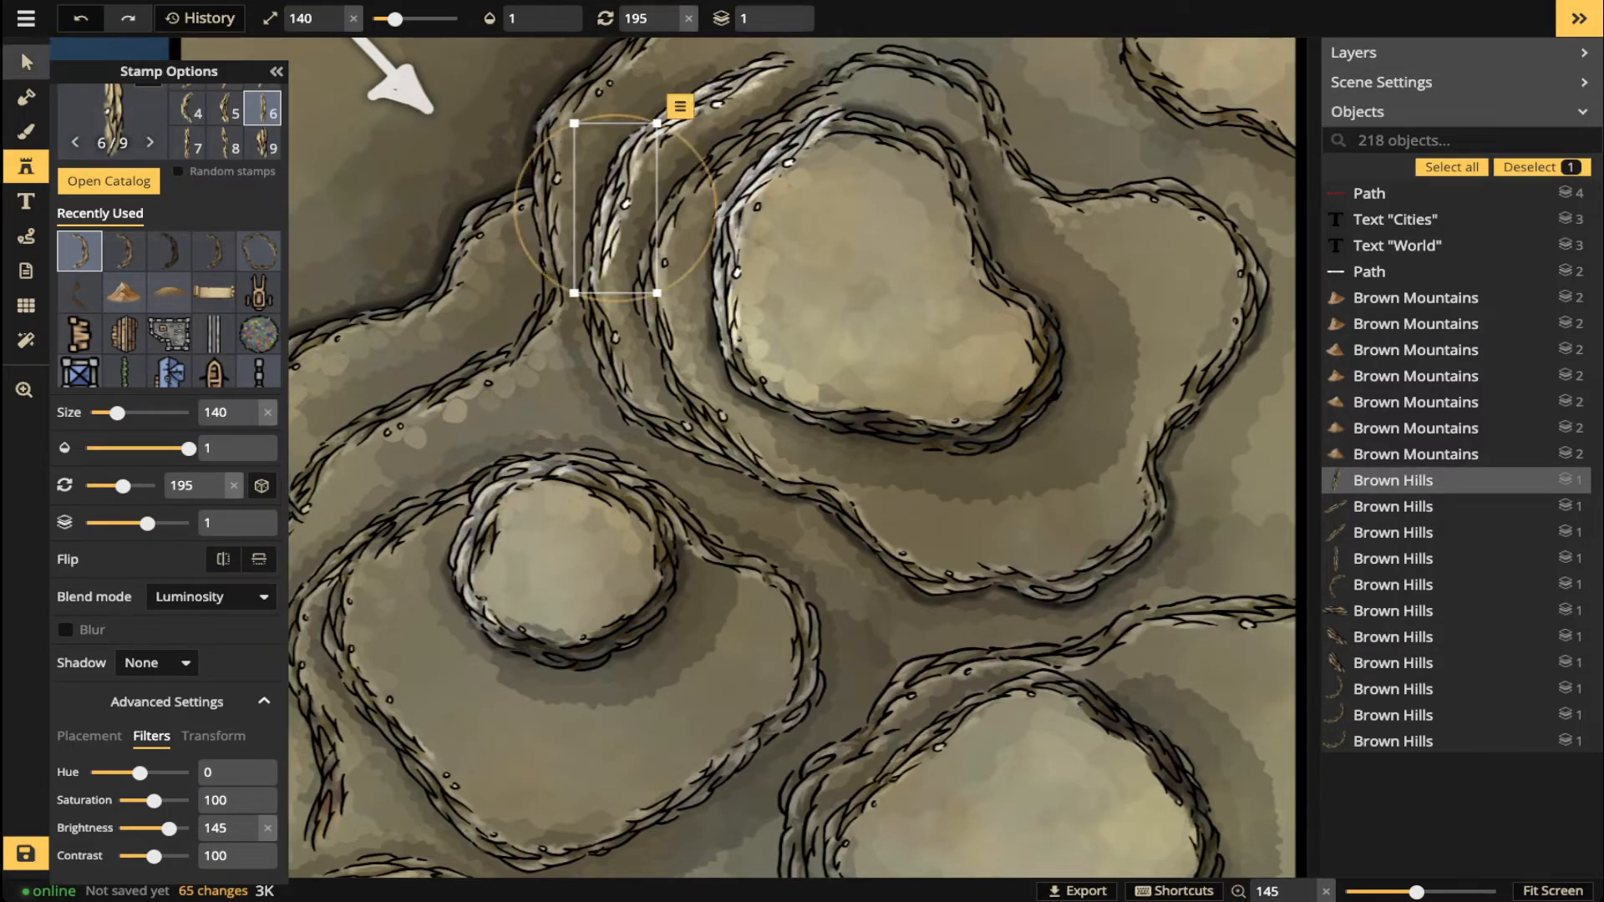
- Select all five brightened ridge stamps and soften them to brightness 126 and contrast 87
left_click(26, 62)
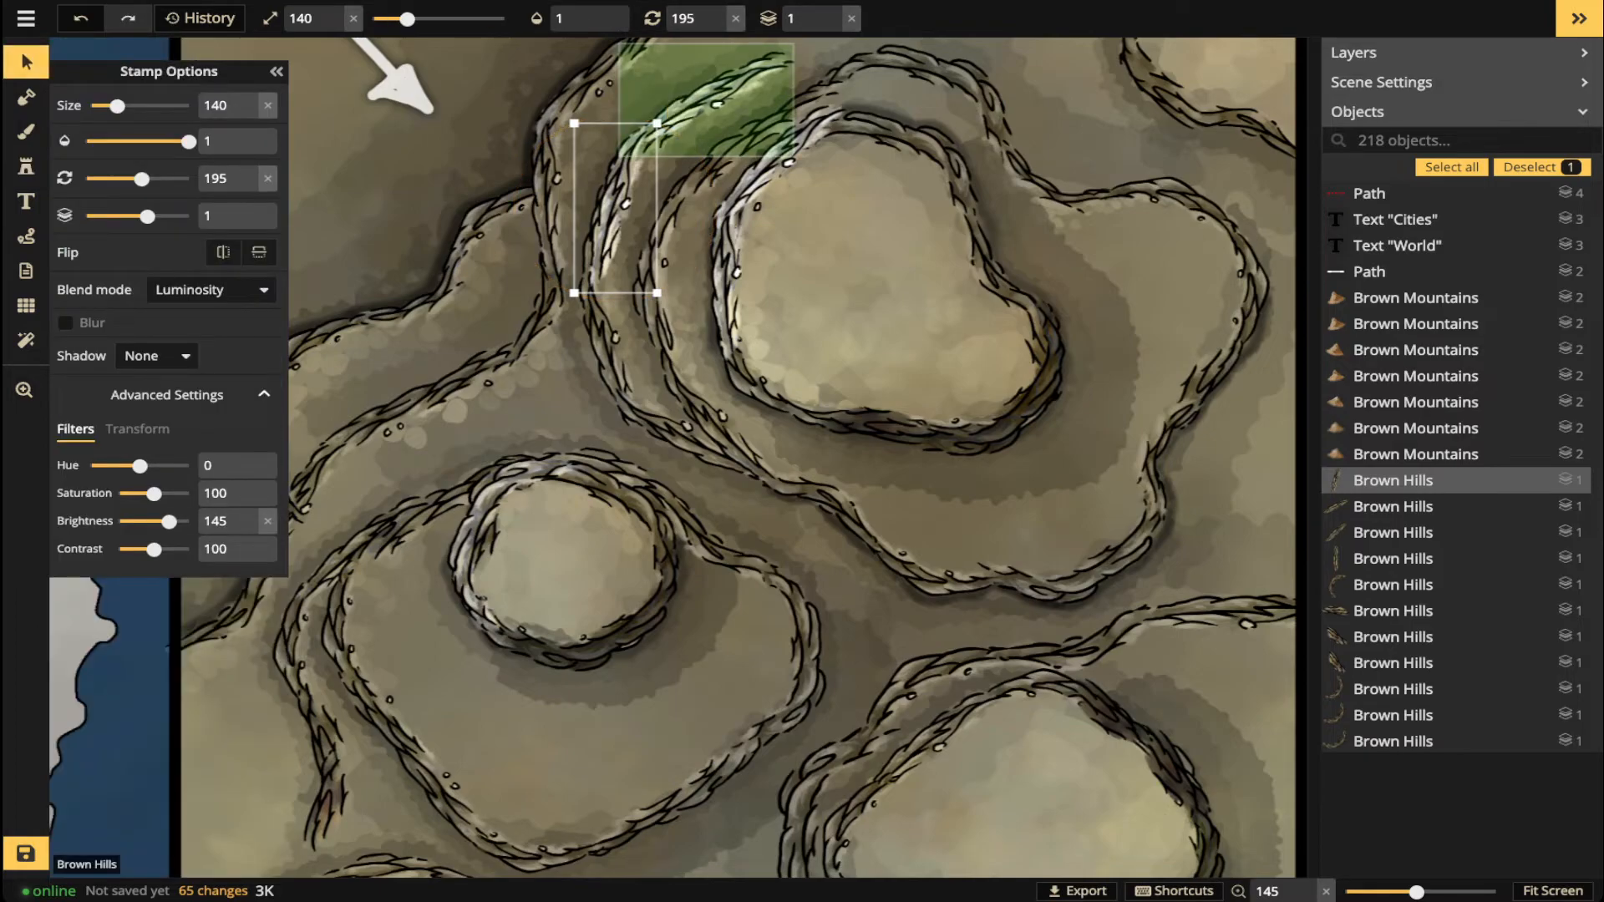
left_click(706, 100, "shift")
left_click(727, 275, "shift")
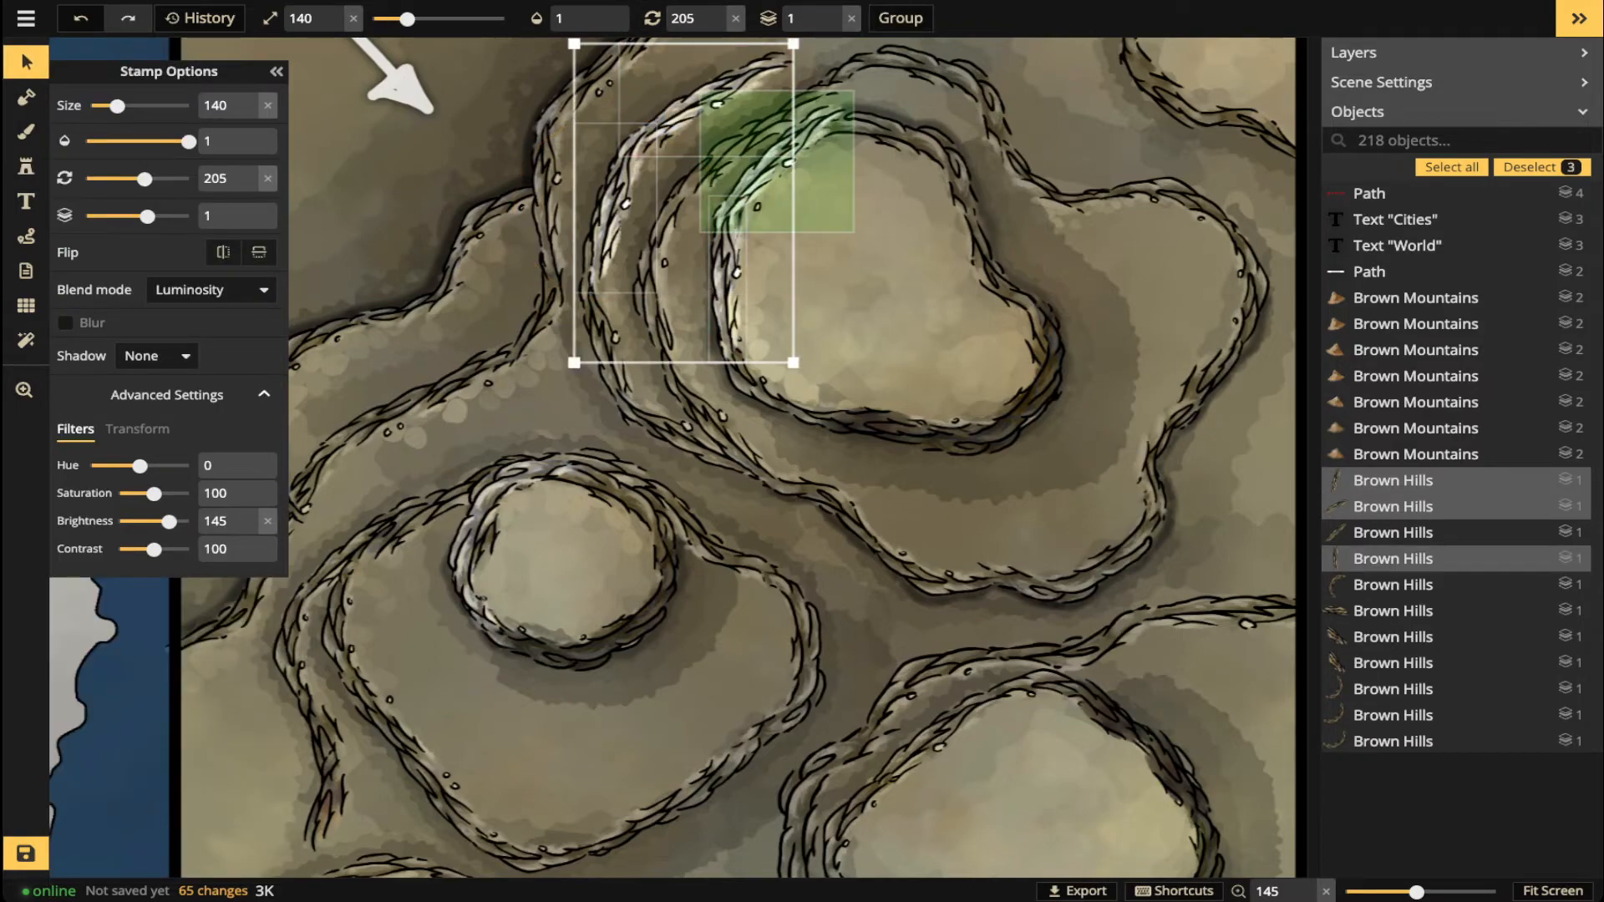
left_click(764, 163, "shift")
left_click(501, 535, "shift")
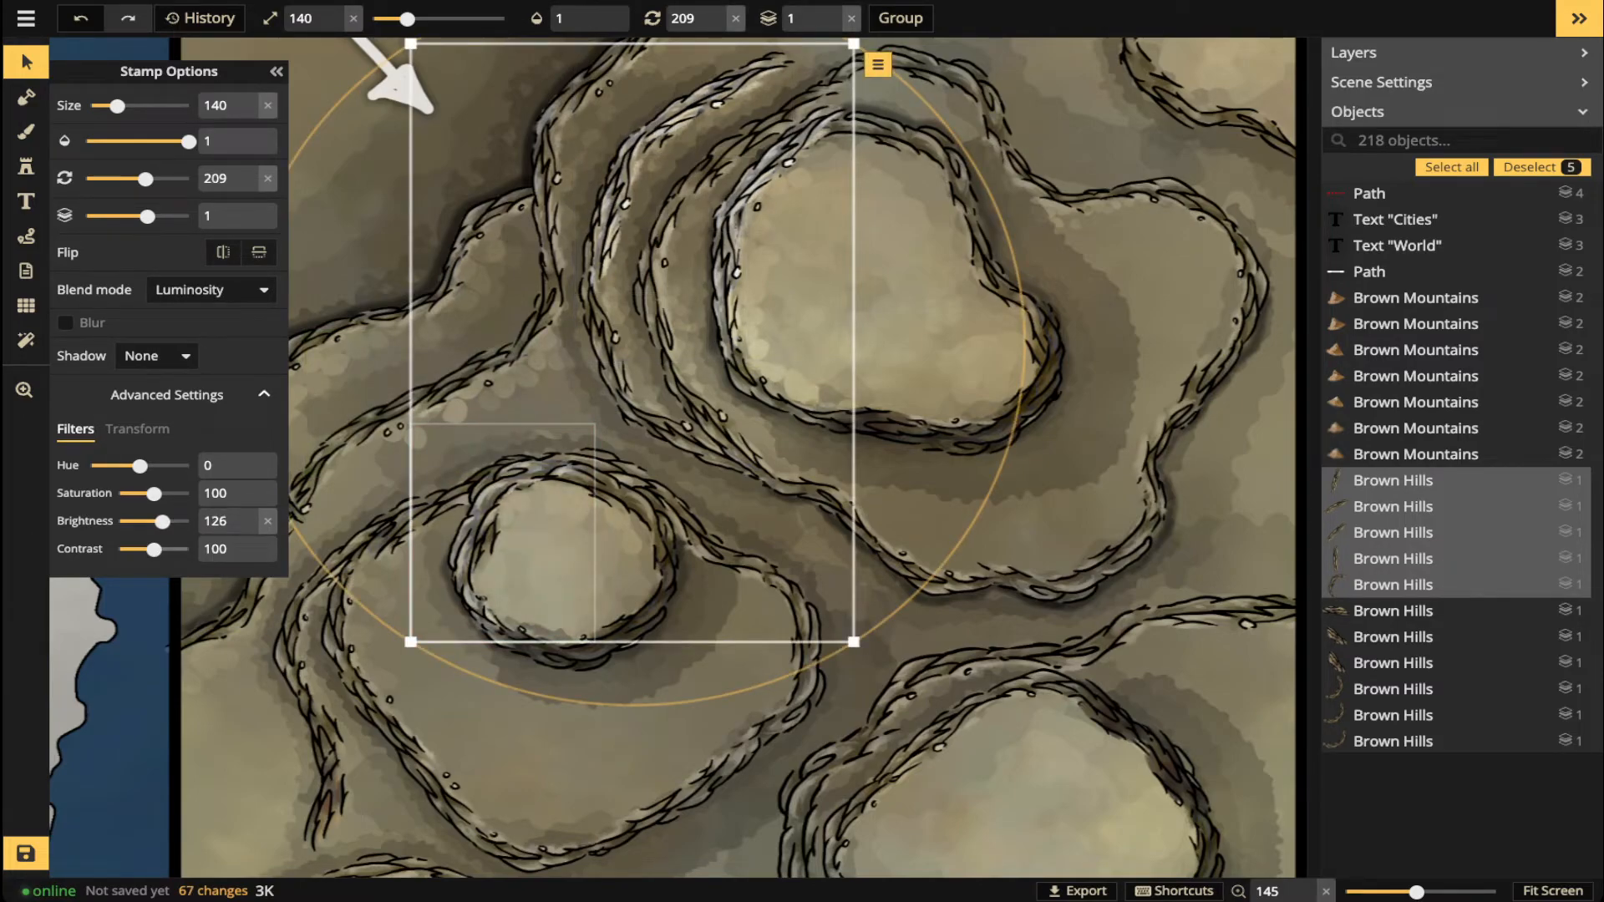
left_click_drag(154, 549, 149, 548)
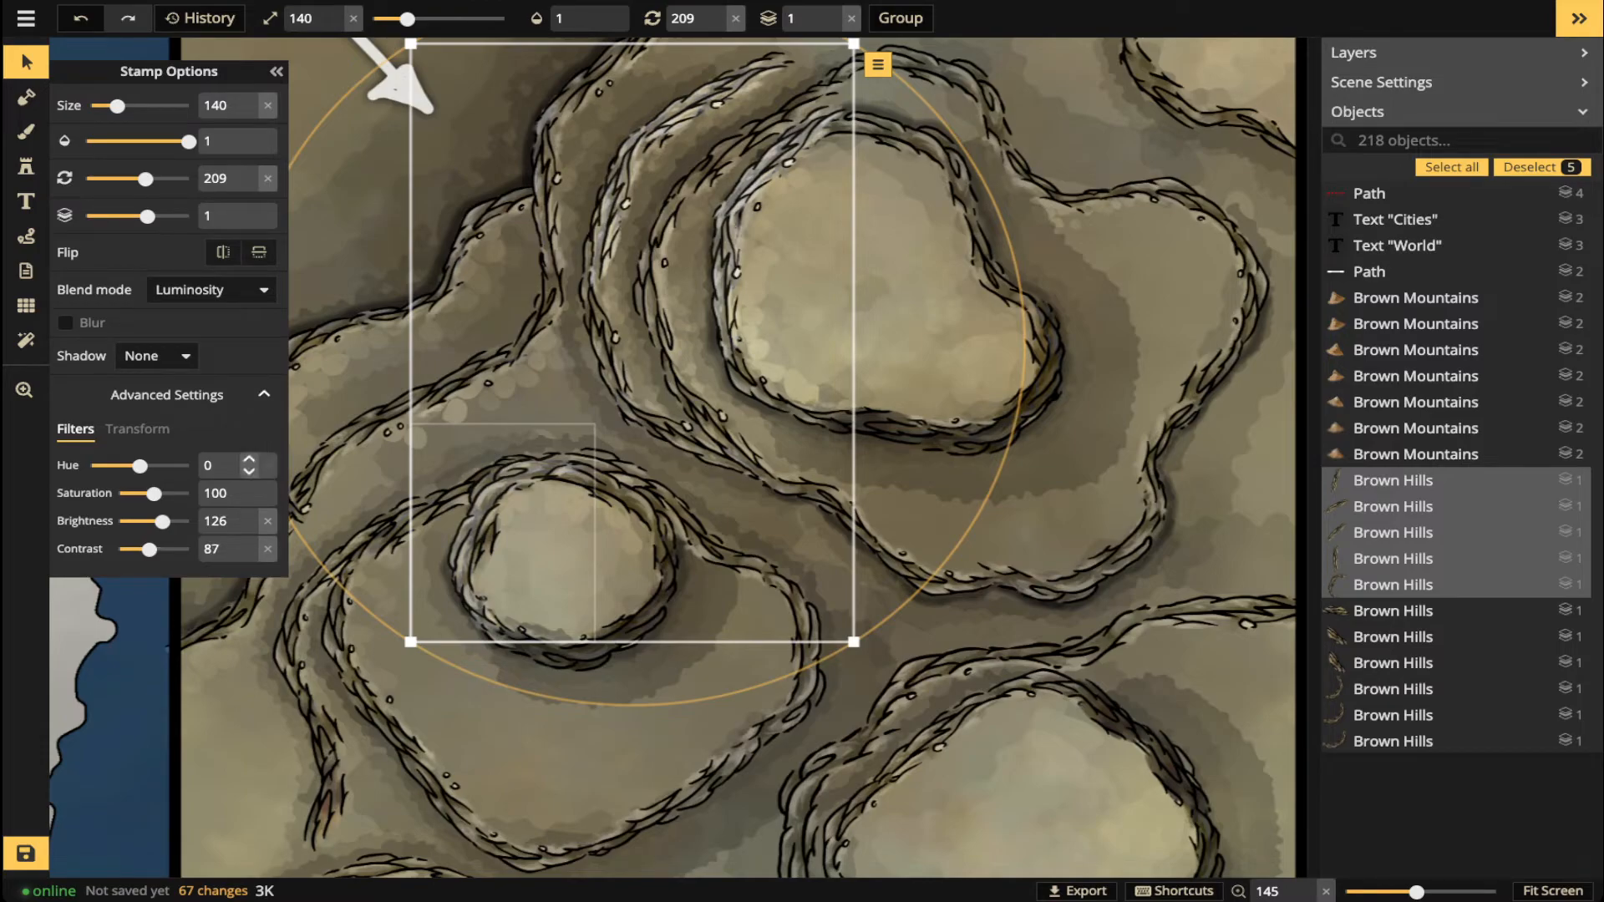
key("Escape")
scroll(459, 314, "down", 5)
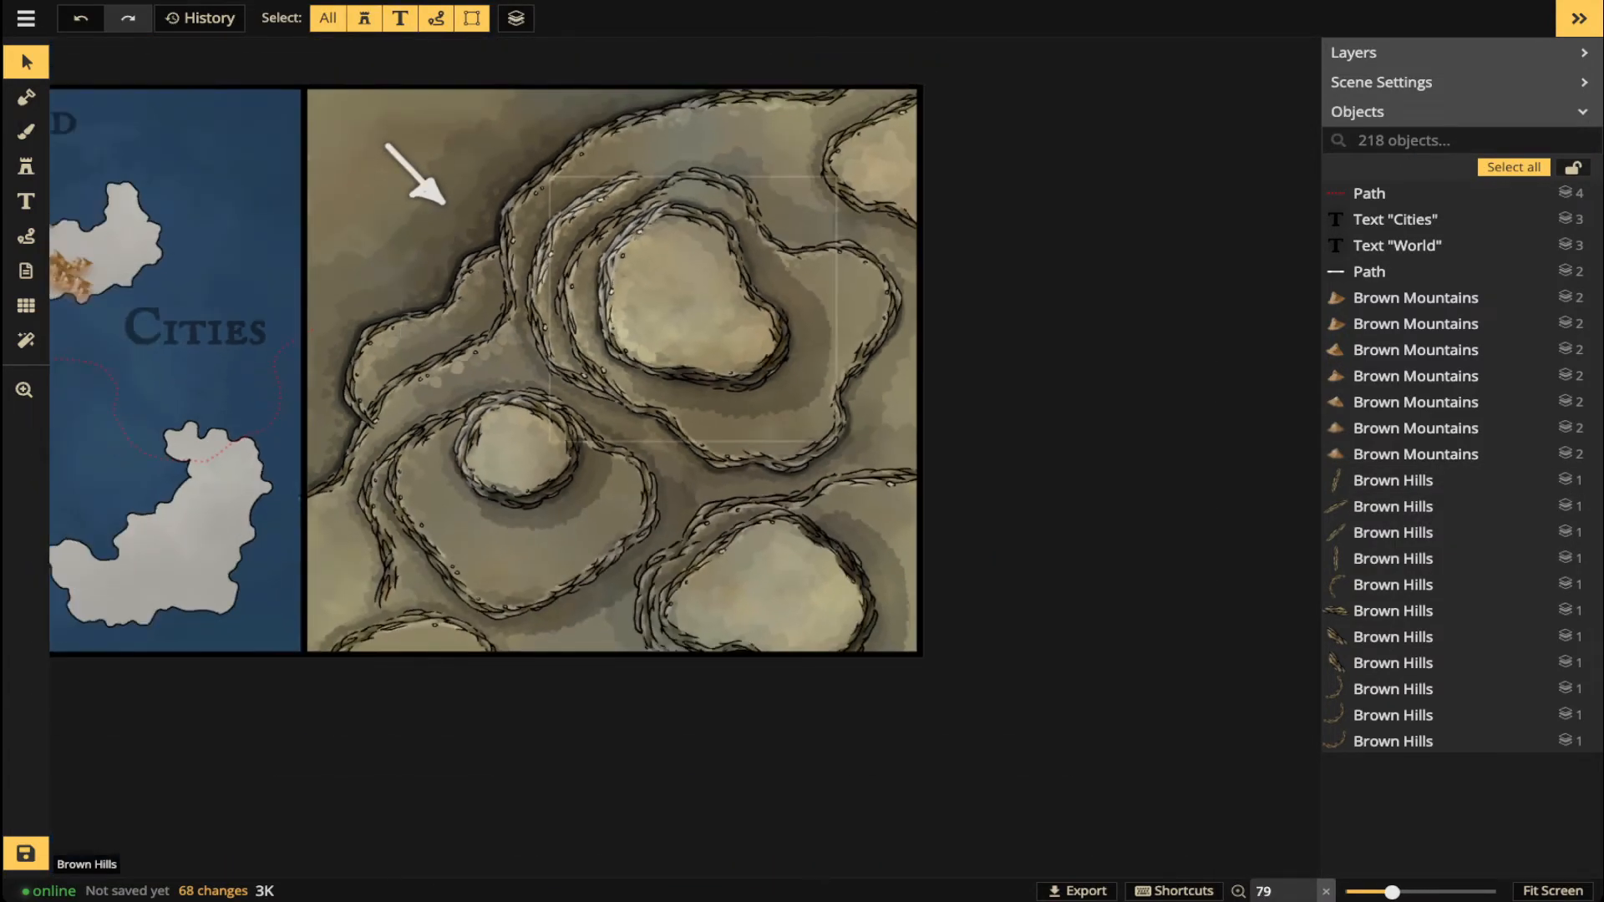
scroll(794, 414, "down", 1)
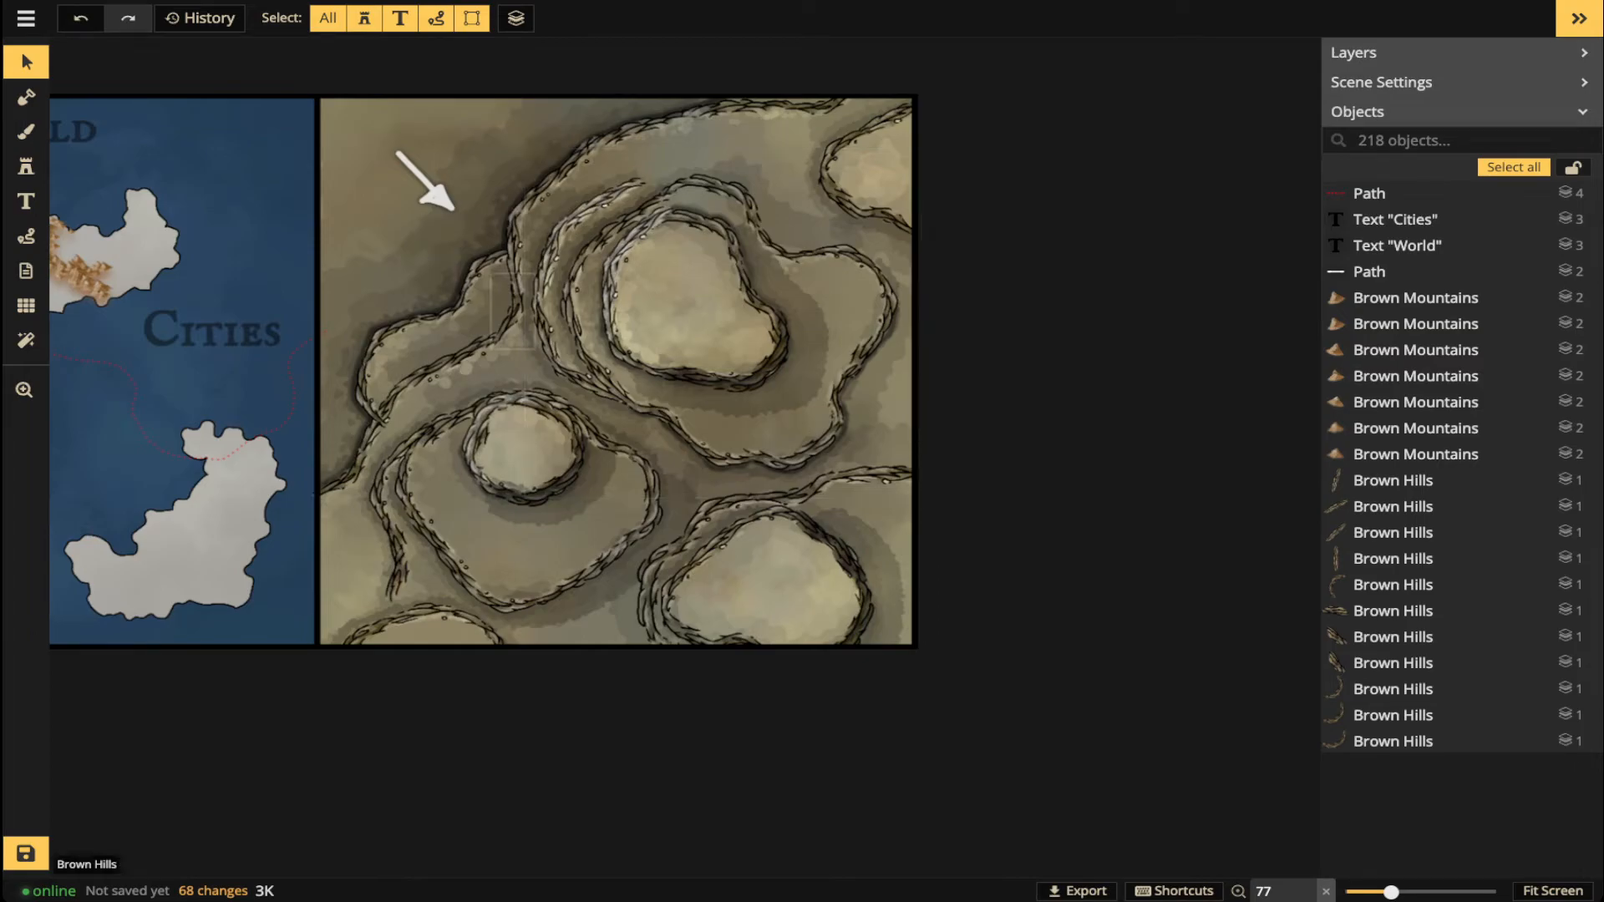
- Set the free-draw path style to dotted and try it with a trial line down to the small southwestern summit, removing that line
left_click(26, 237)
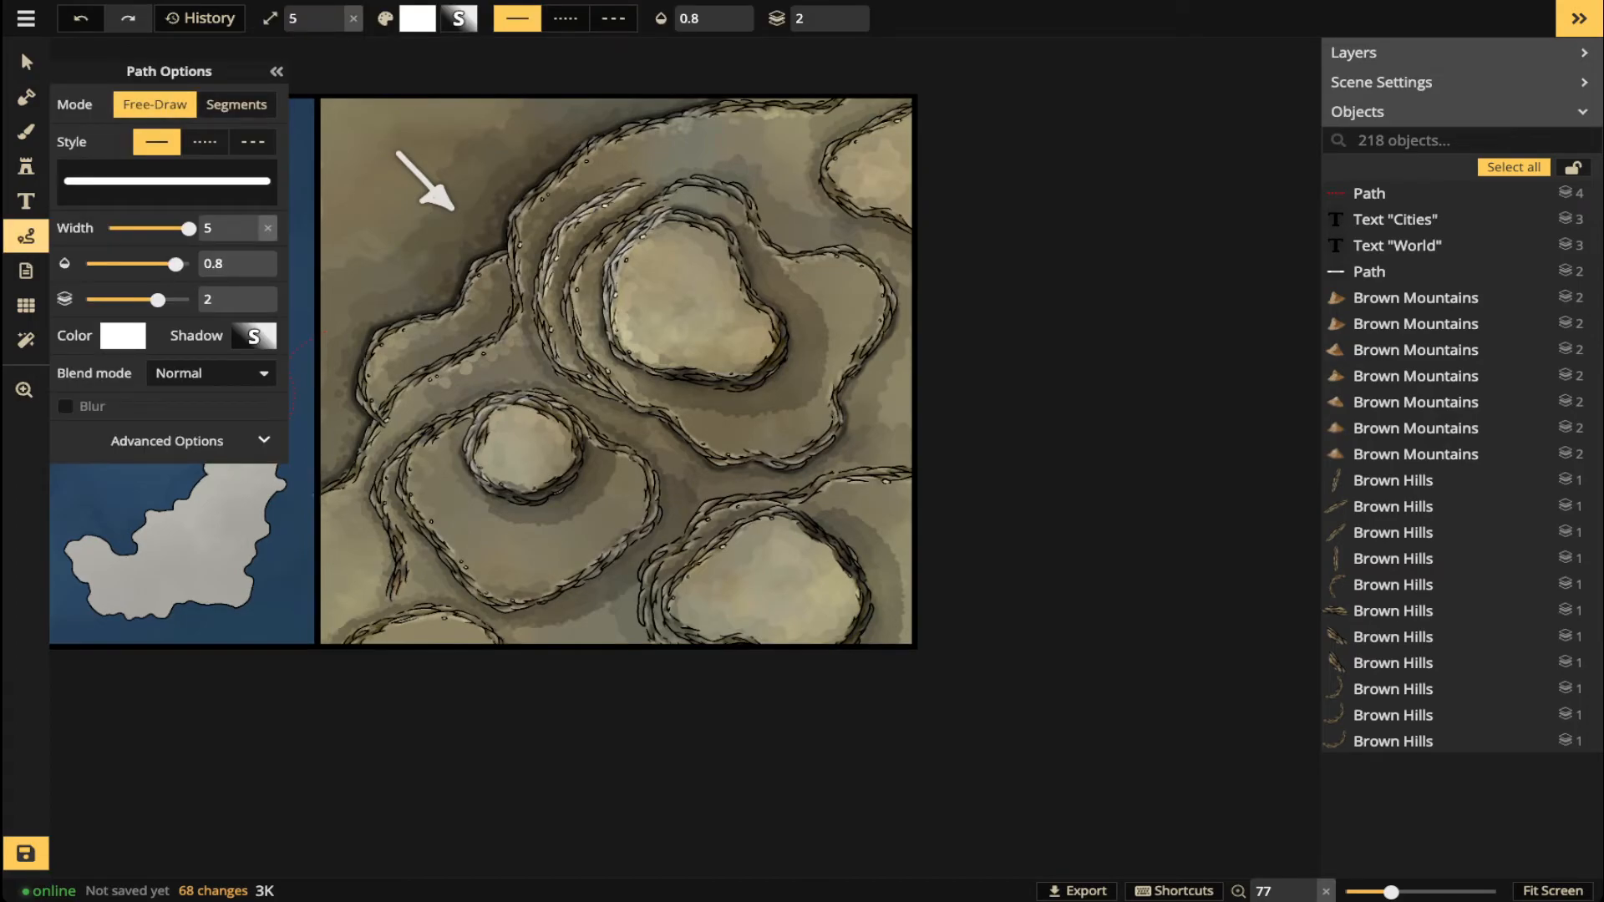
left_click(205, 141)
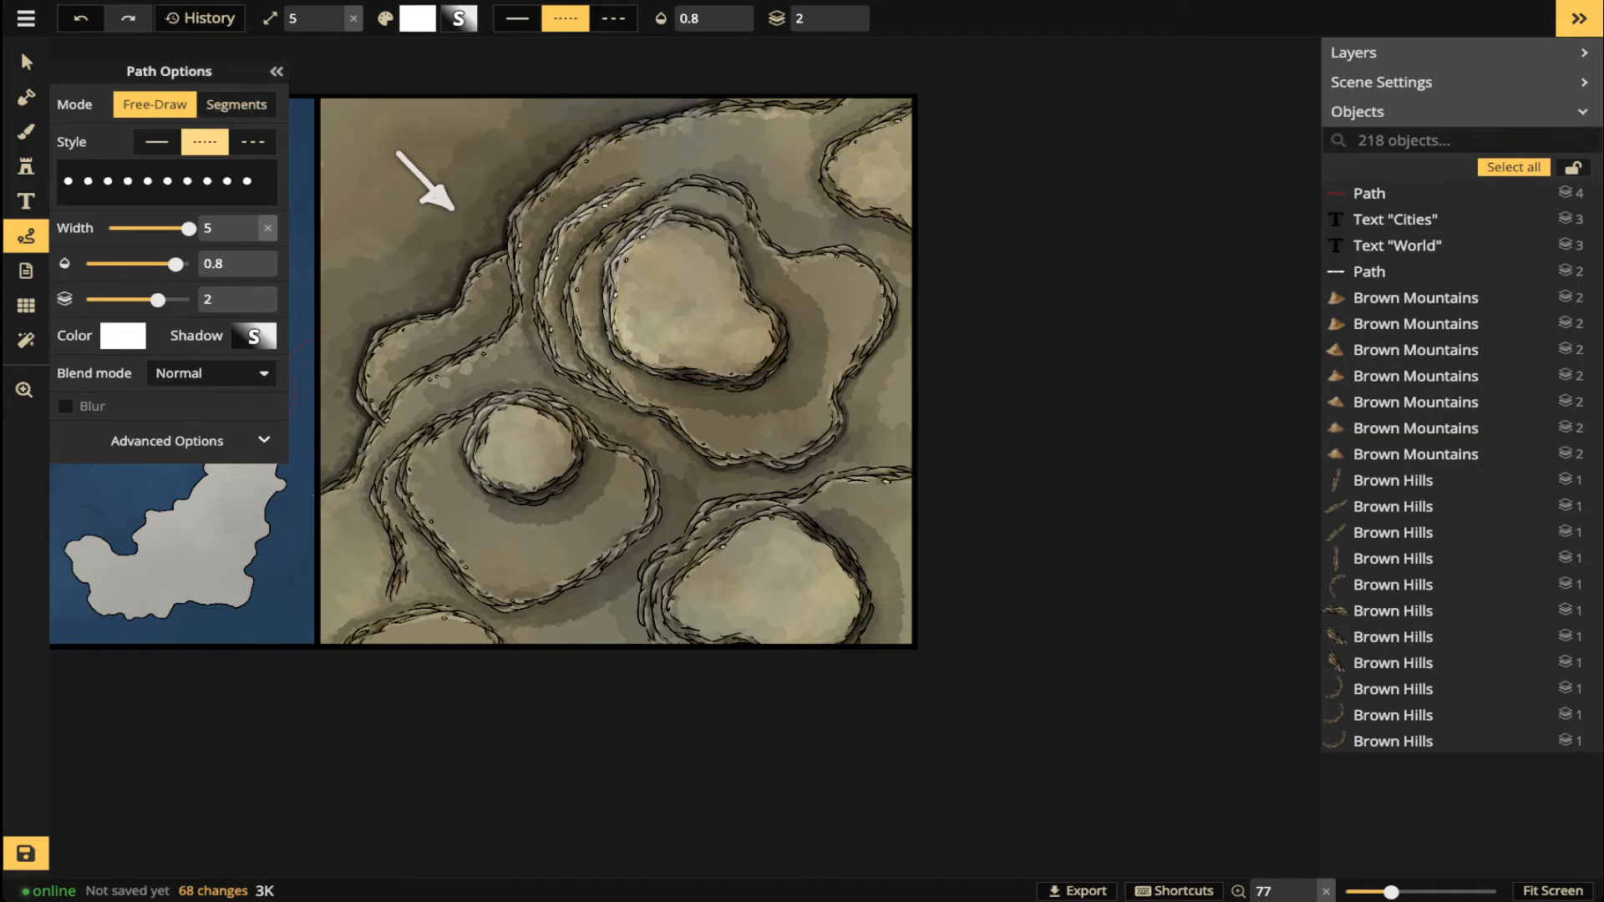
mouse_move(540, 236)
left_mouse_down()
mouse_move(459, 350)
mouse_move(524, 472)
left_mouse_up()
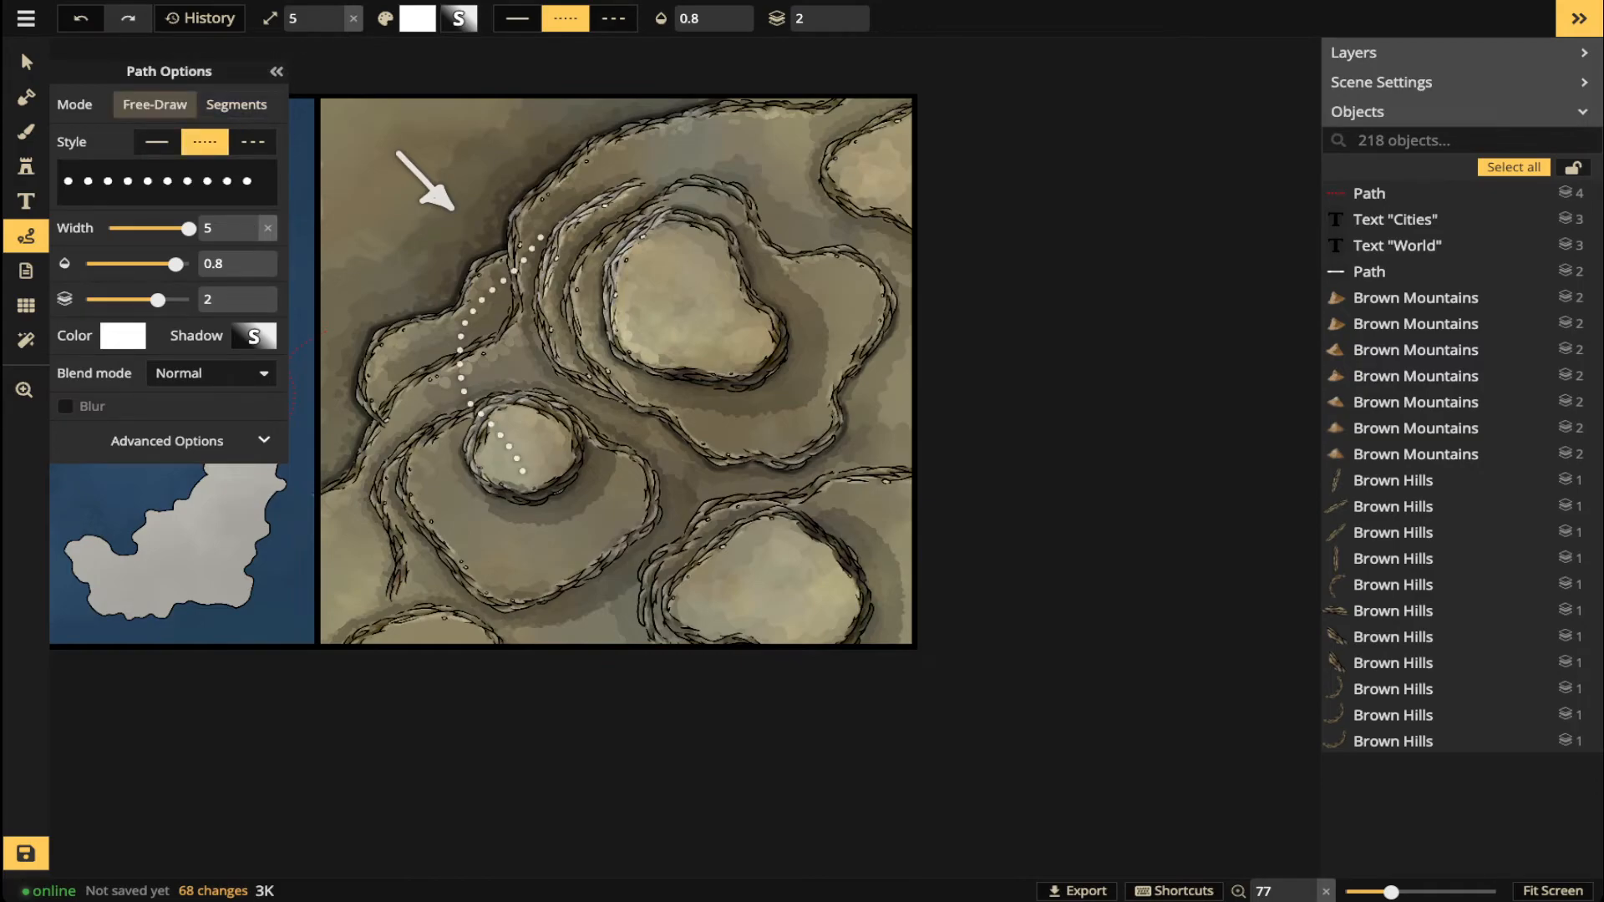
key("Delete")
scroll(591, 327, "up", 1)
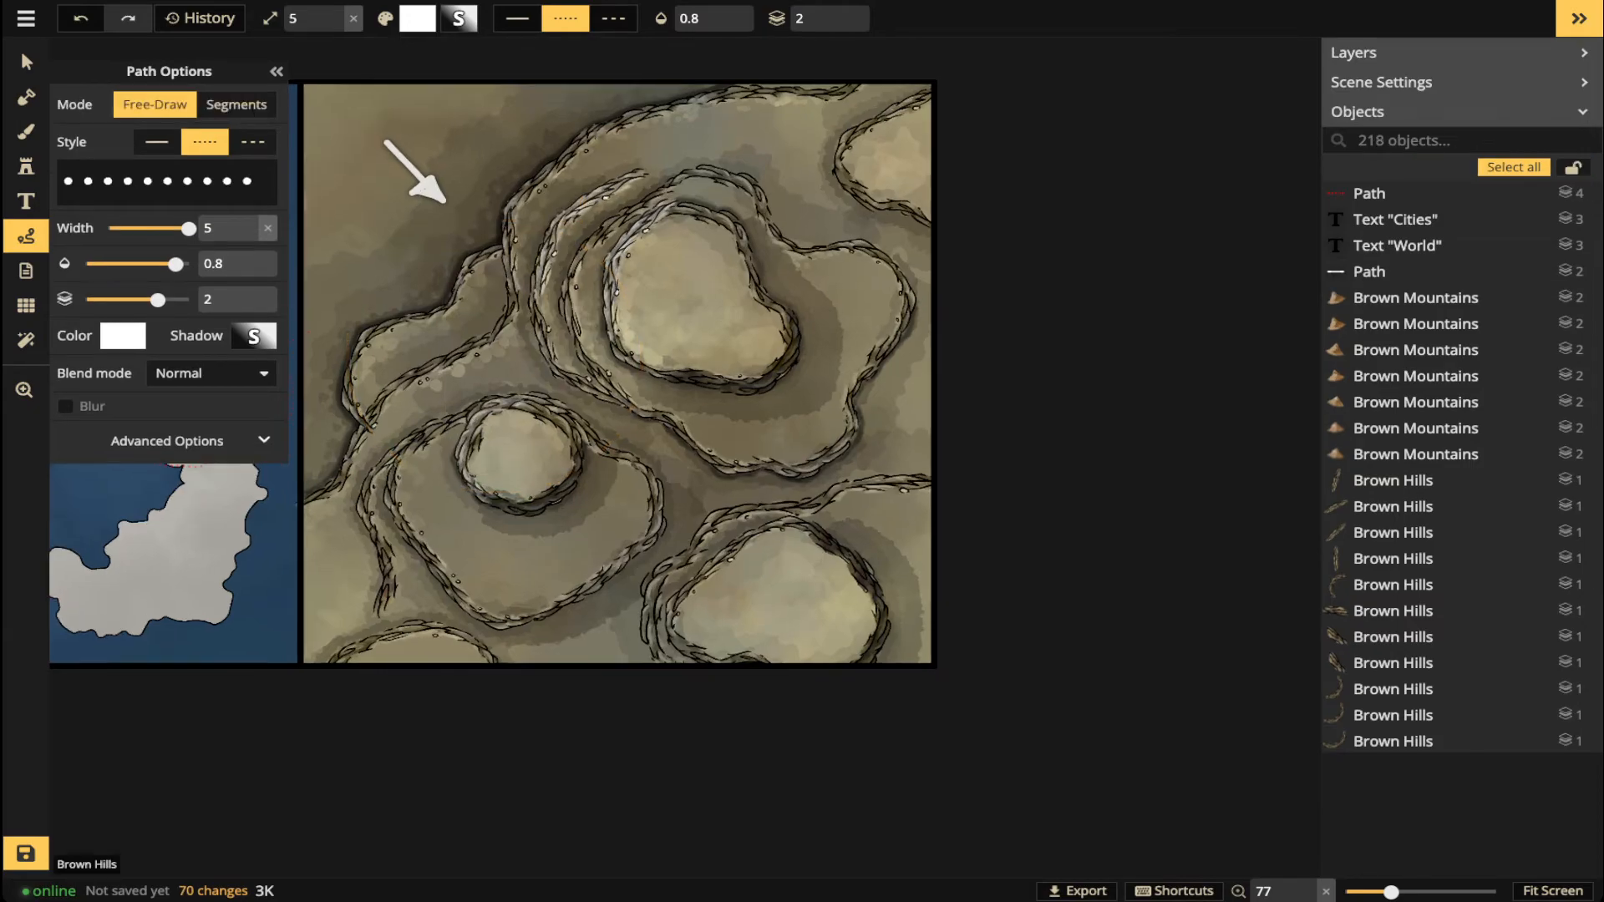
- Draw a closed white dotted path following the ridge around the southwestern hill tier that holds the small summit
left_click_drag(592, 327, 625, 432)
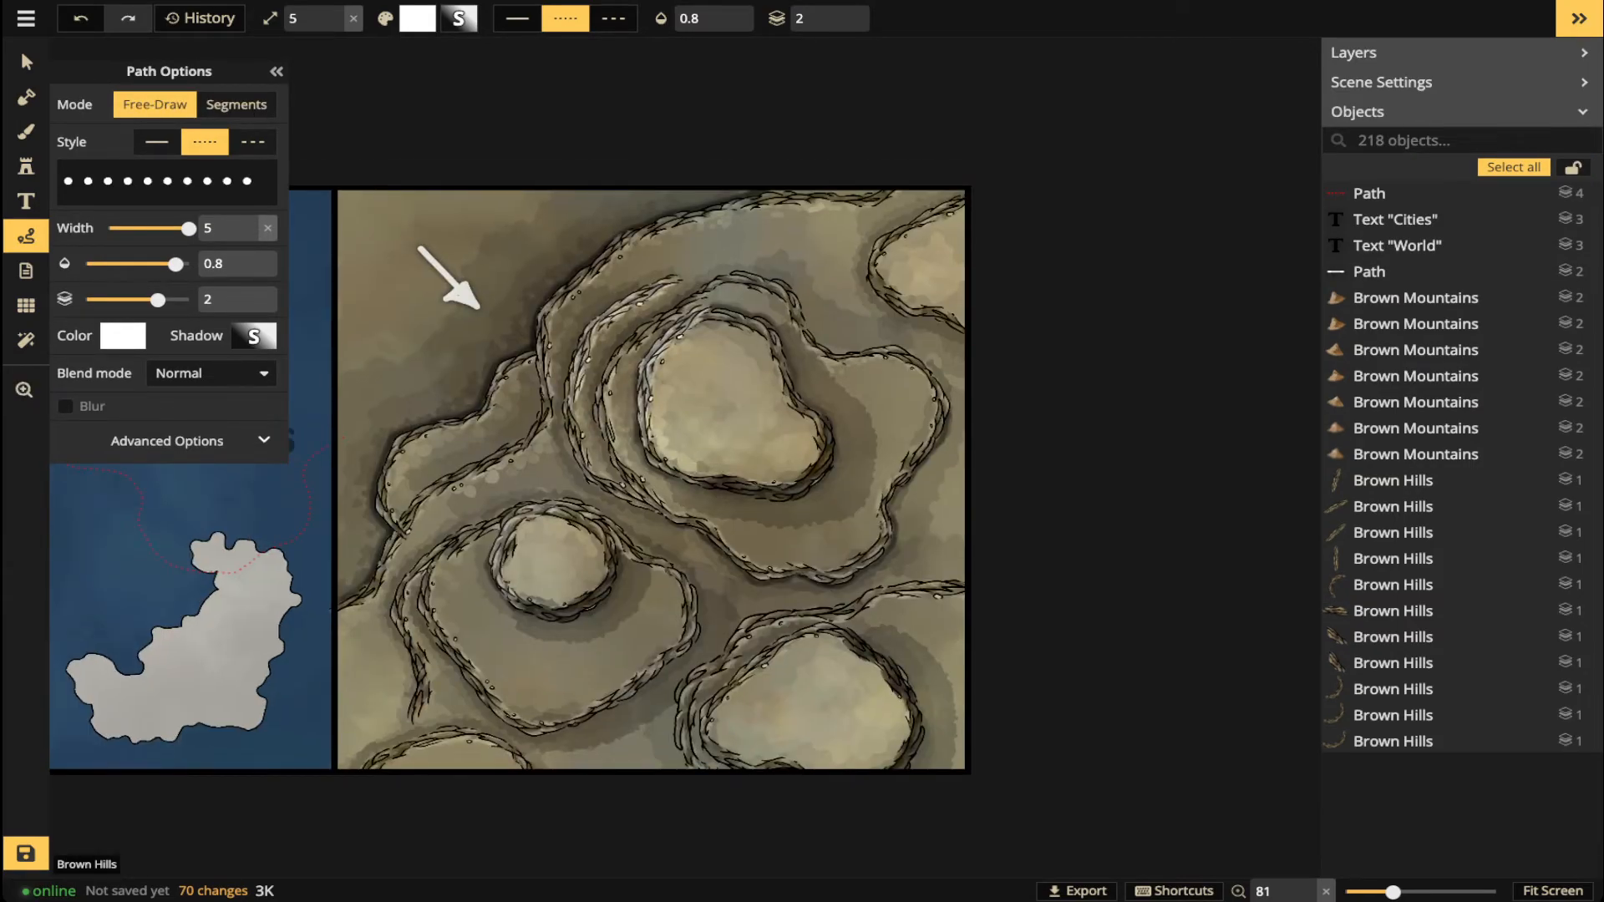
left_click_drag(617, 547, 663, 563)
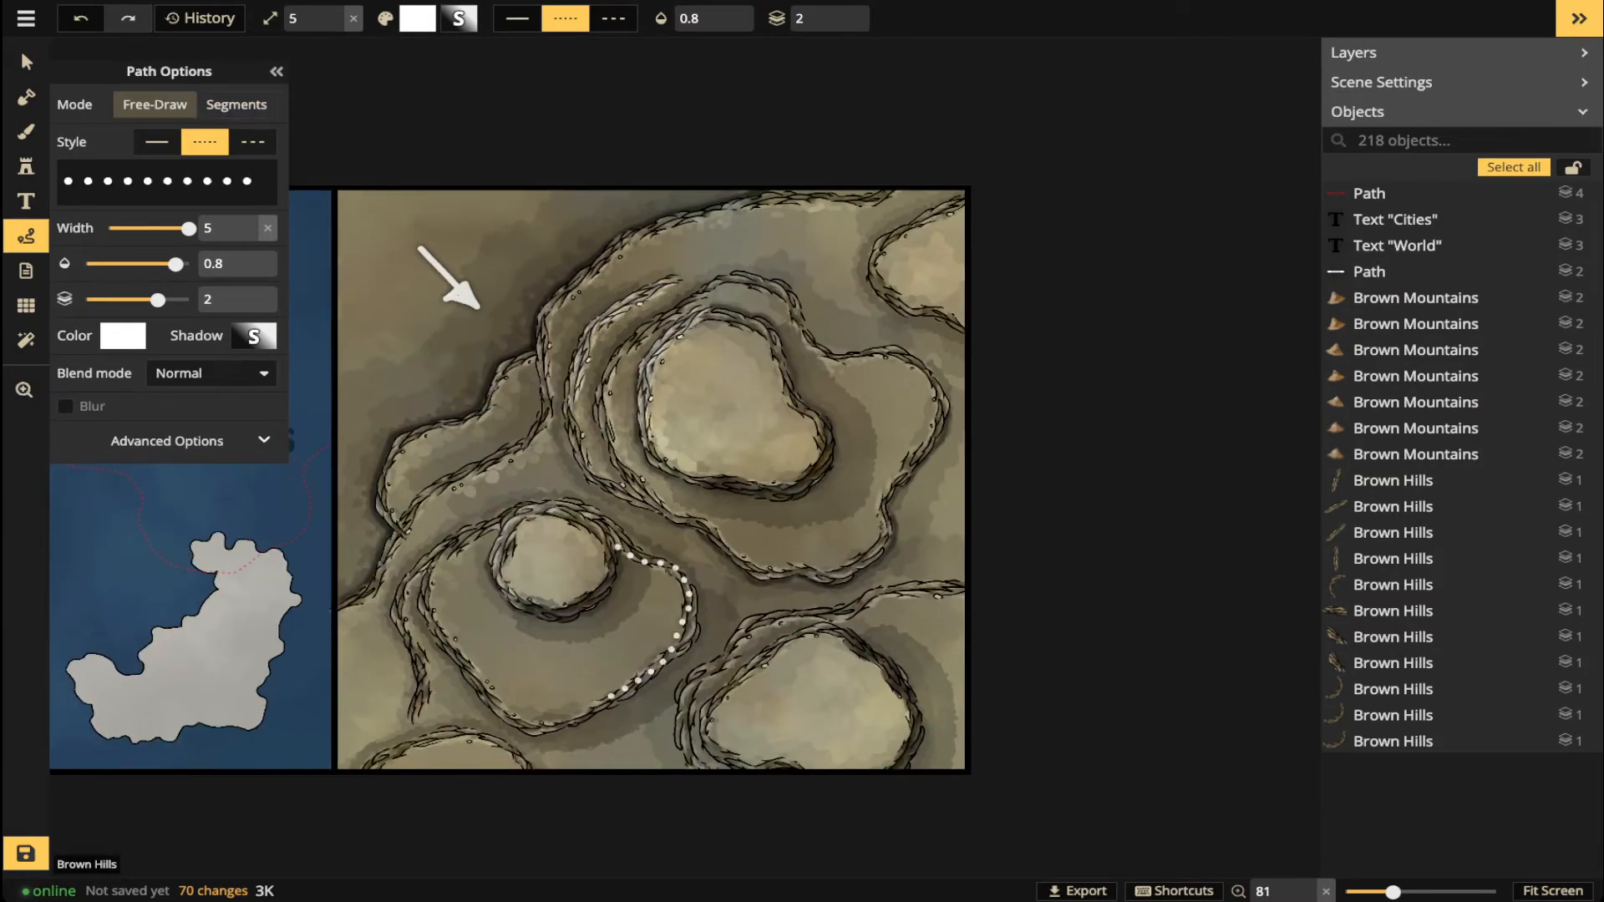
mouse_move(612, 696)
left_mouse_down()
mouse_move(522, 728)
mouse_move(432, 649)
left_mouse_up()
left_click_drag(575, 508, 590, 515)
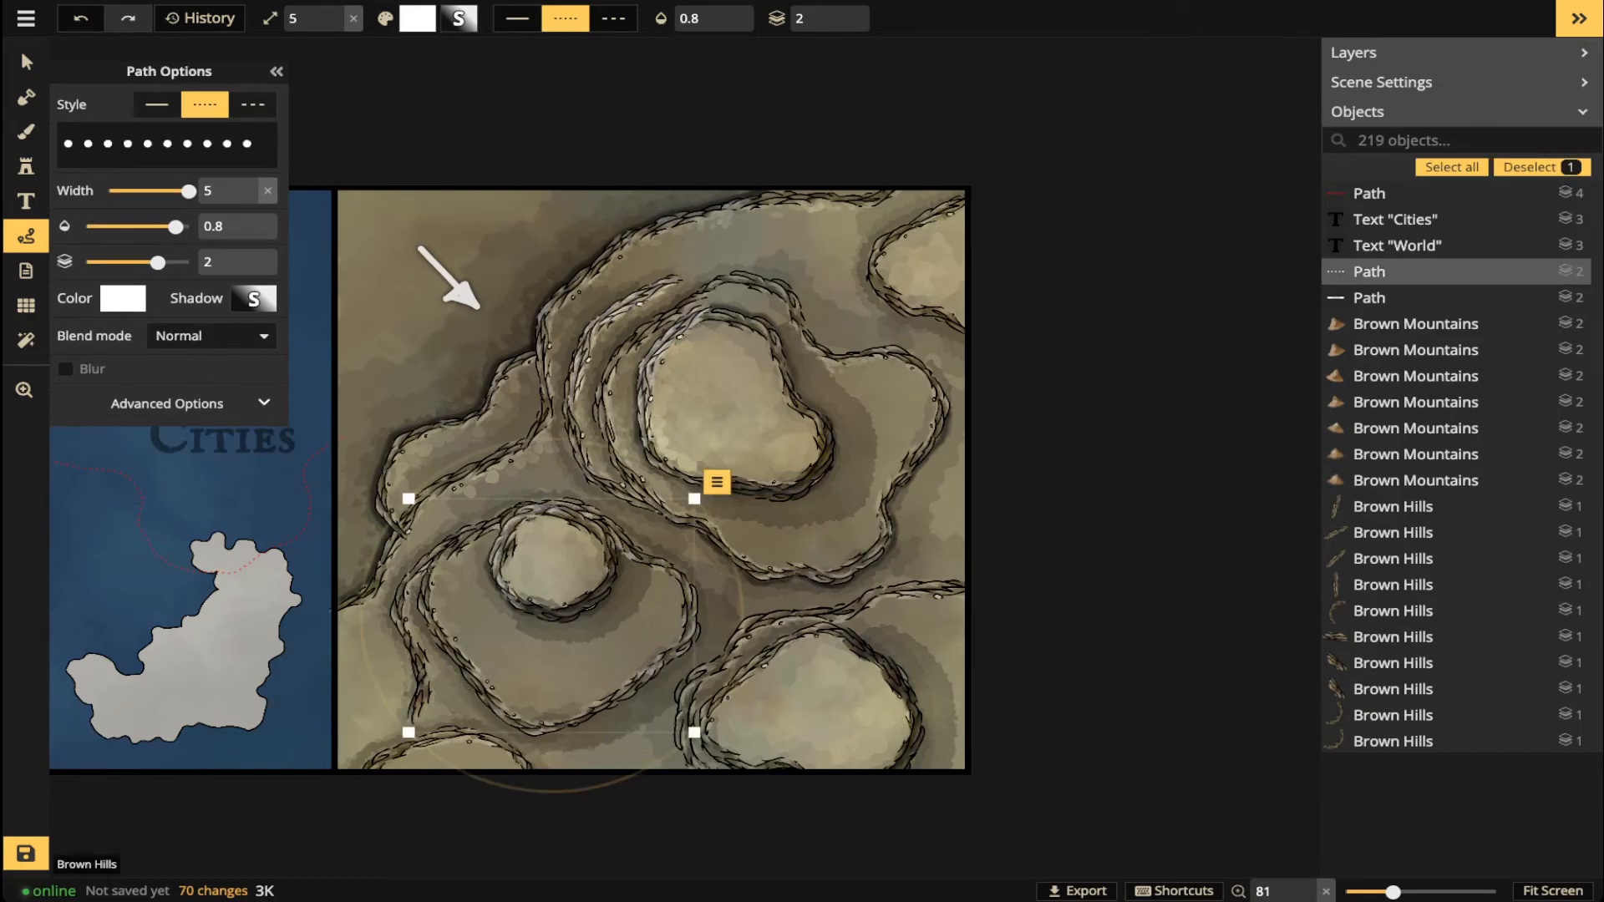
- Draw a closed white dotted path following the ridge of the tier surrounding the large northern summit
left_click(680, 296)
left_click_drag(681, 297, 739, 274)
mouse_move(607, 385)
left_mouse_down()
mouse_move(609, 421)
mouse_move(719, 541)
left_mouse_up()
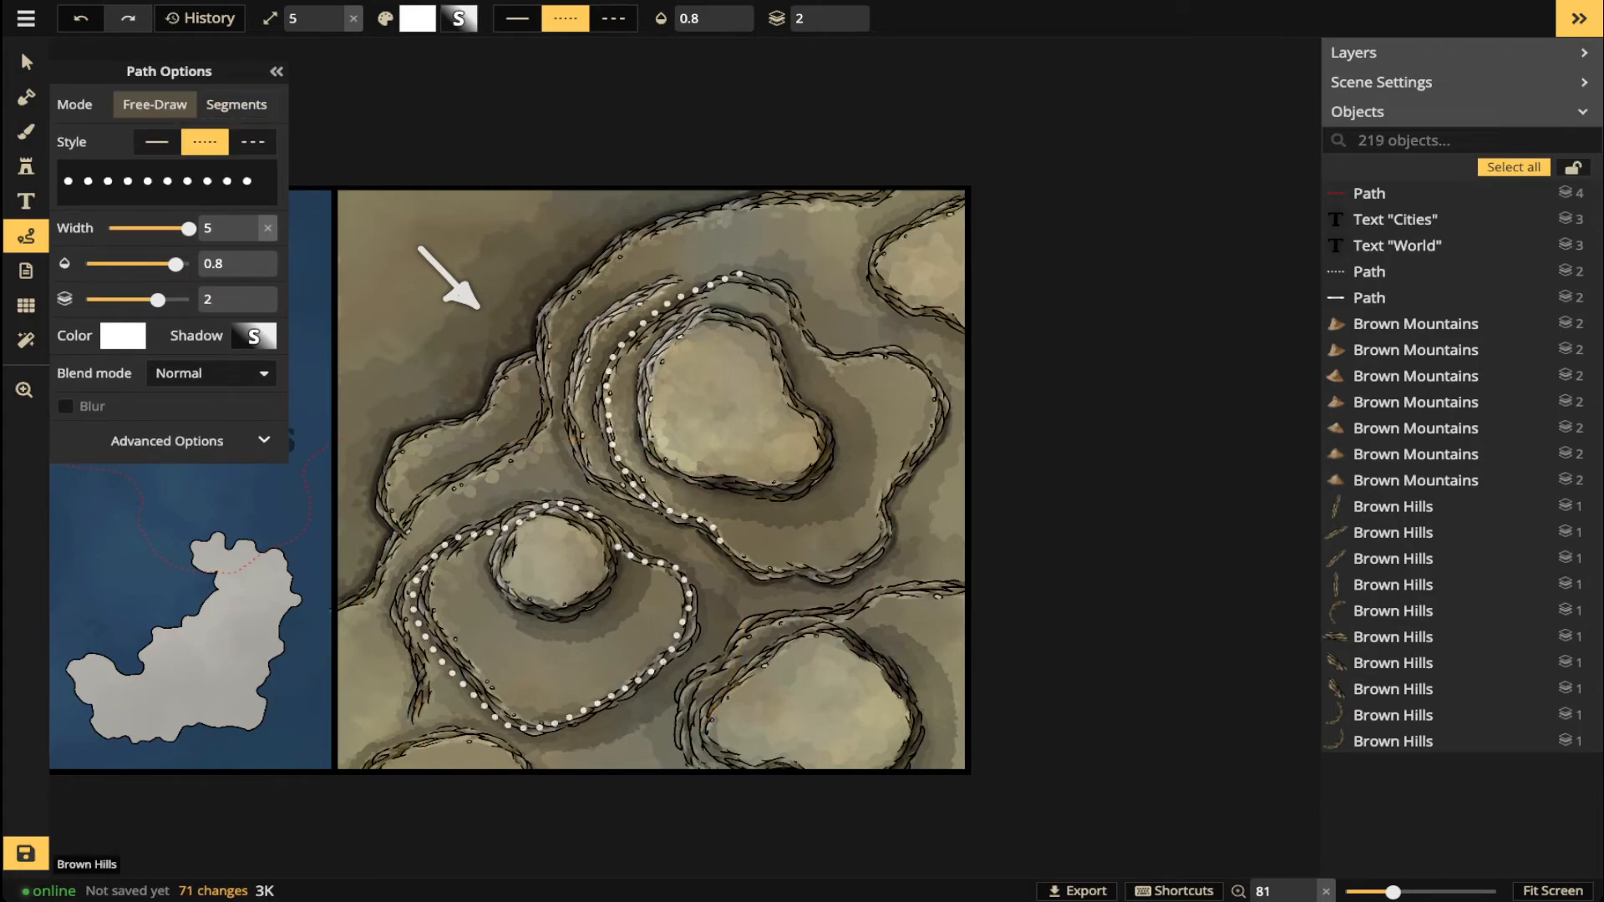
left_click_drag(835, 569, 889, 548)
mouse_move(935, 398)
left_mouse_down()
mouse_move(802, 304)
mouse_move(730, 282)
left_mouse_up()
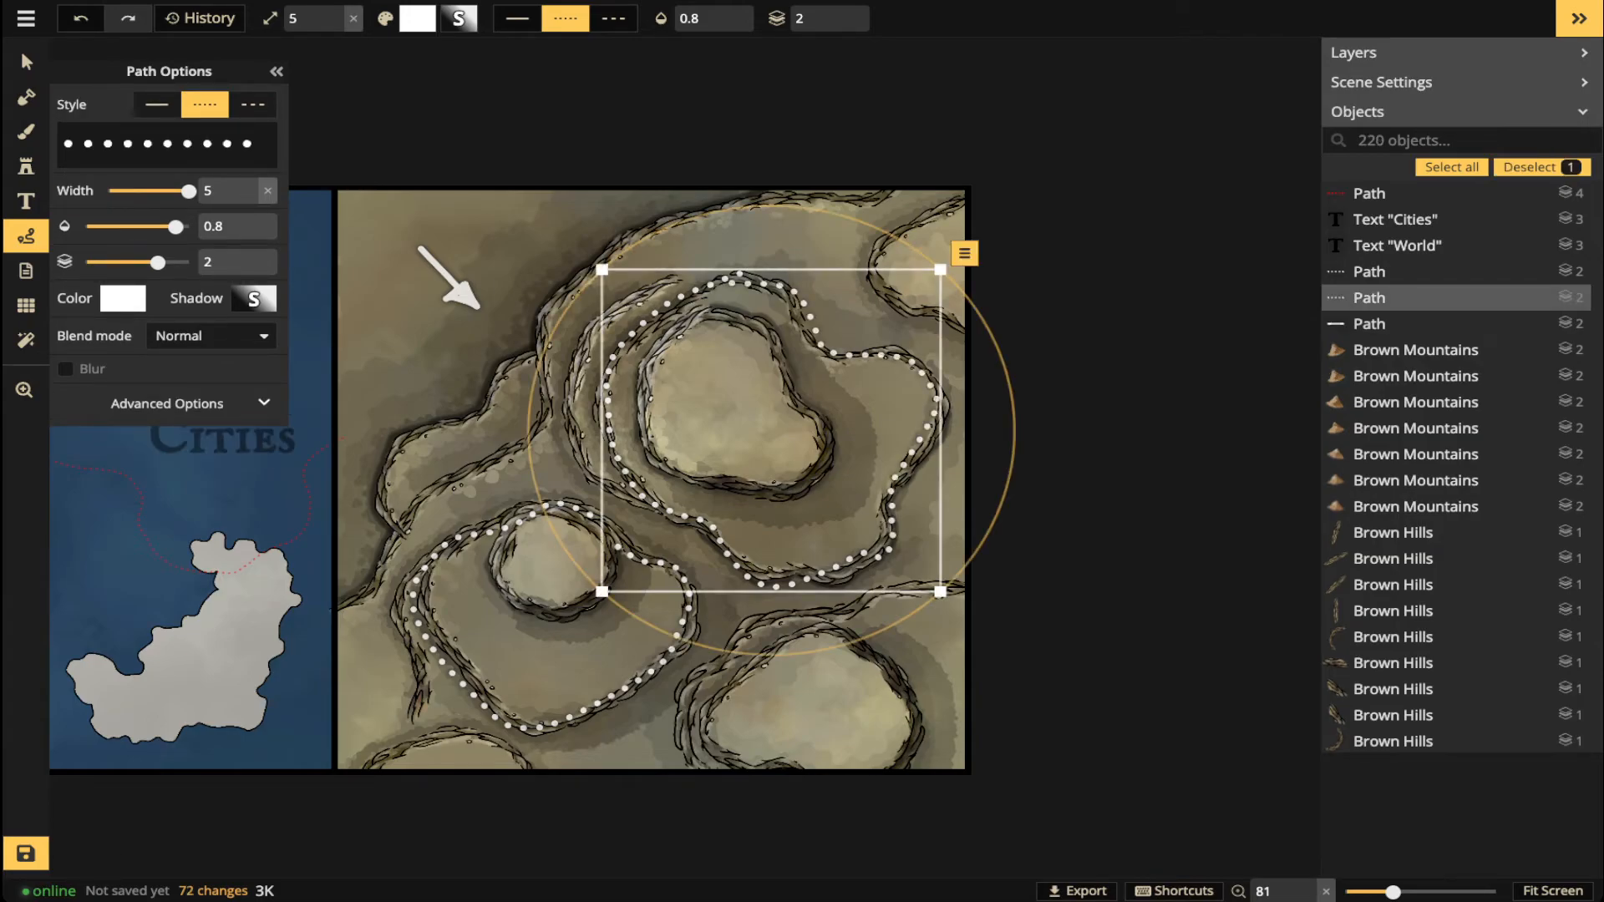
key("Escape")
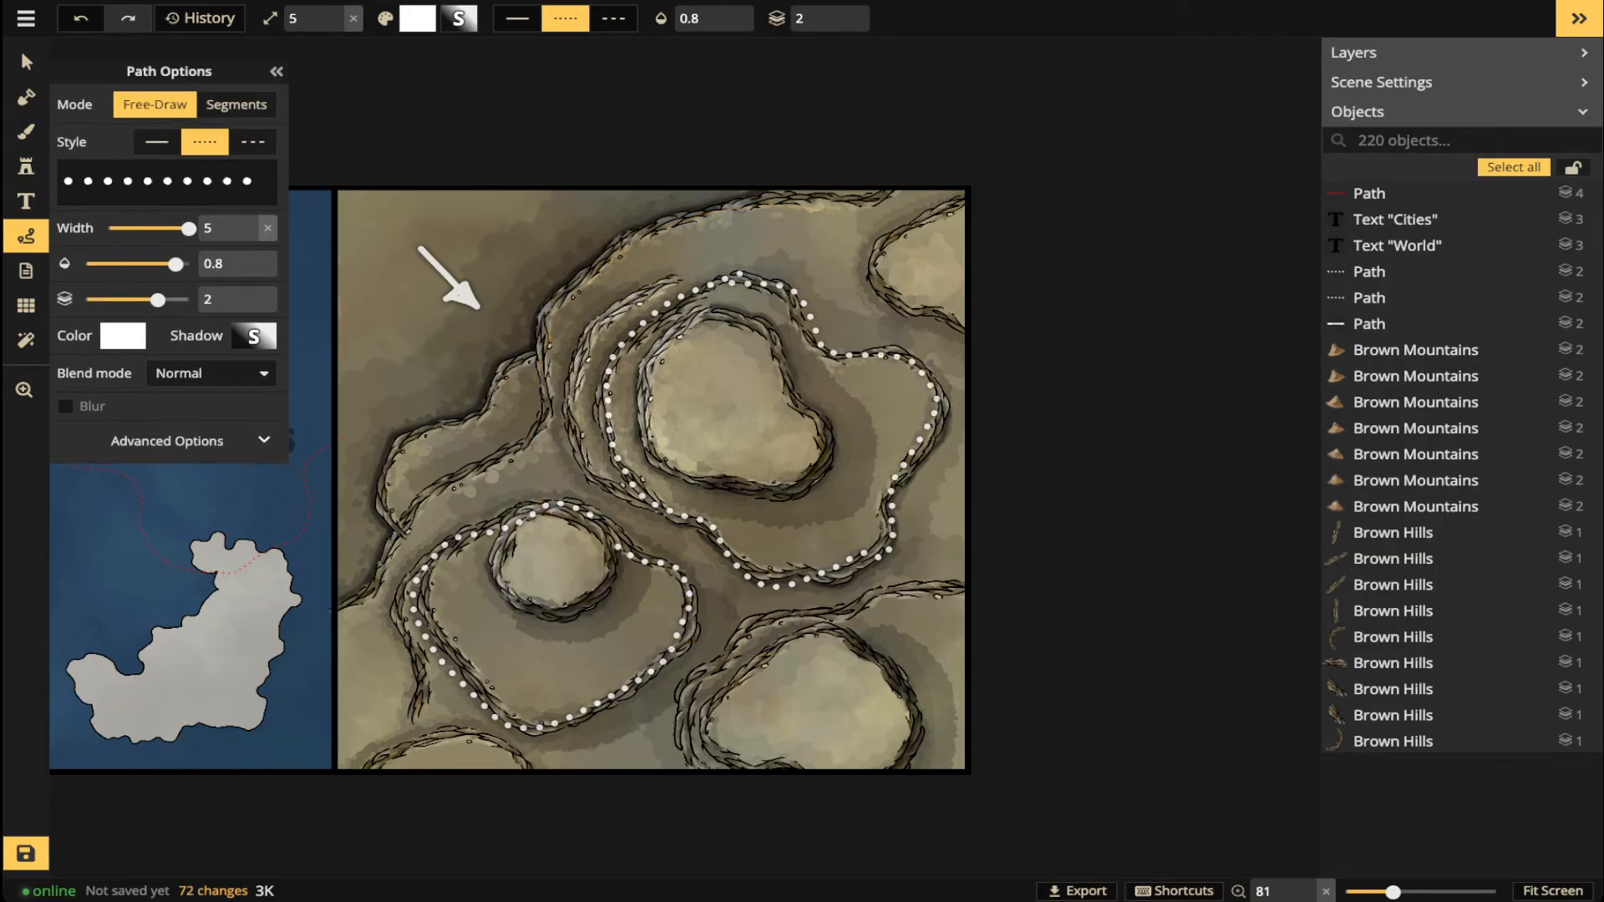
- Set the path colour to pure red (FF0000) and outline the large northern summit with a closed dotted path
left_click(123, 335)
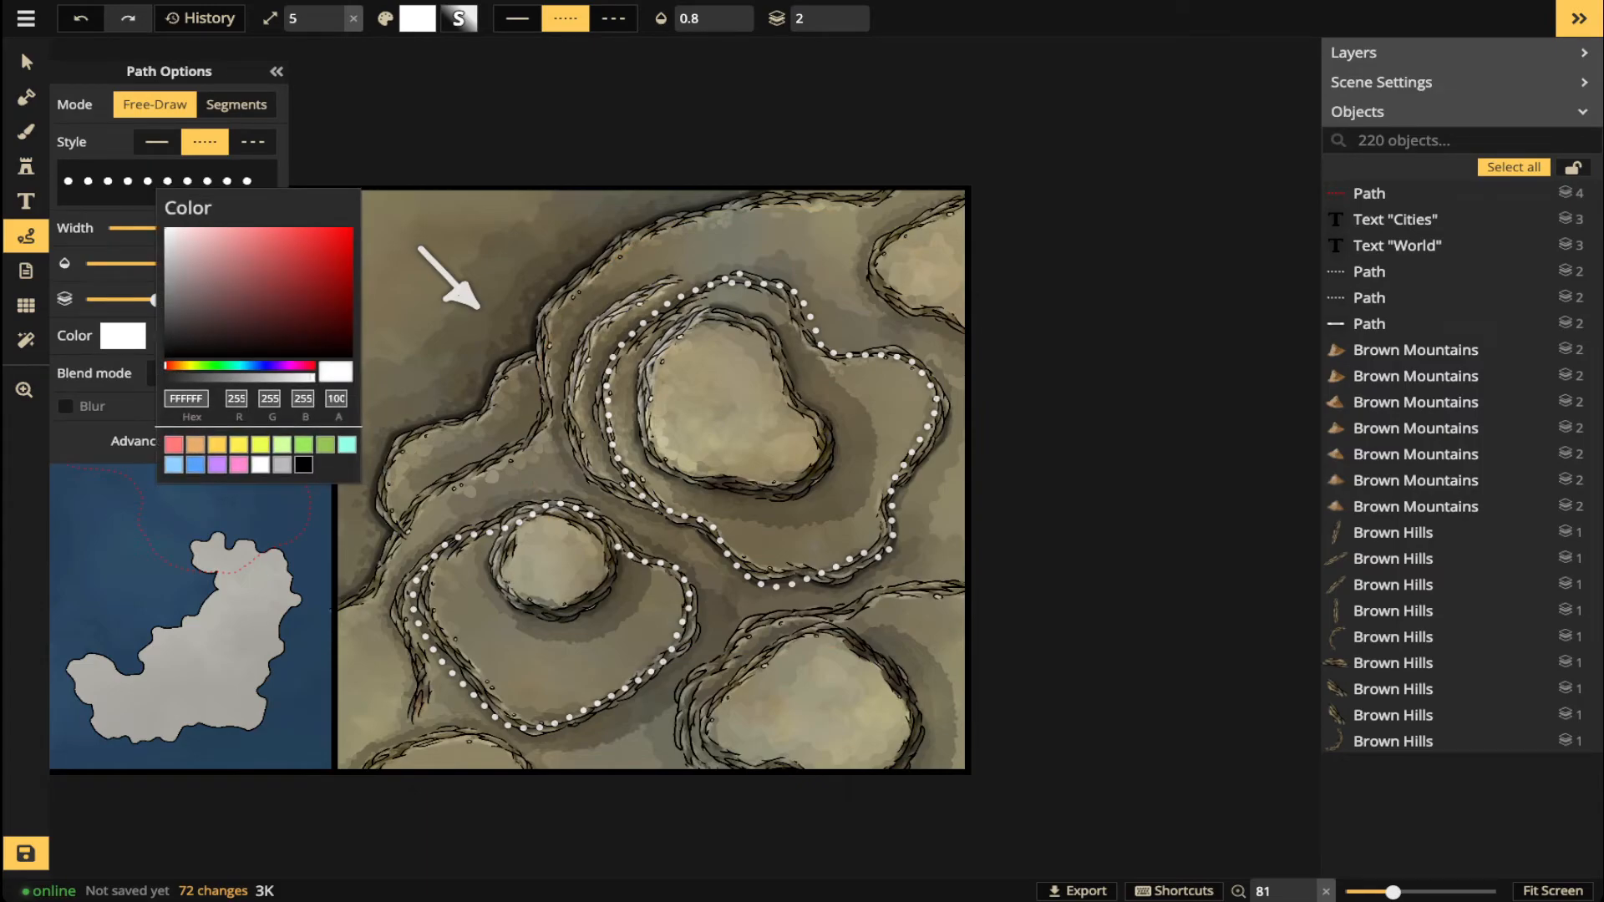
left_click(174, 444)
left_click(351, 229)
key("Escape")
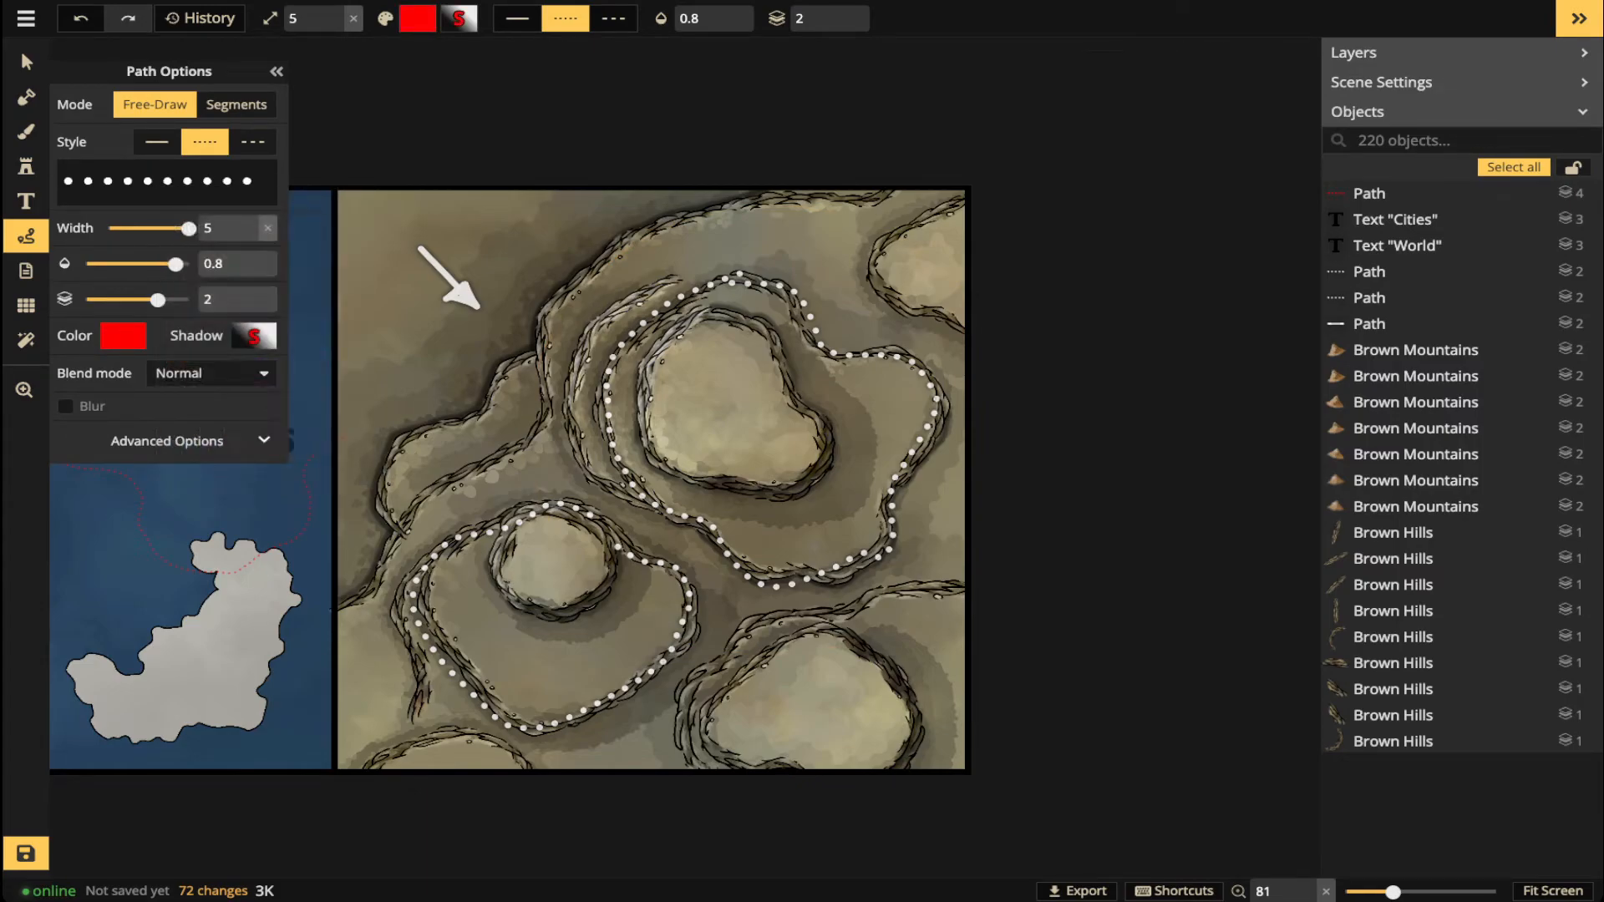
mouse_move(717, 318)
left_mouse_down()
mouse_move(673, 337)
mouse_move(649, 434)
mouse_move(678, 464)
mouse_move(827, 460)
left_mouse_up()
left_click_drag(700, 308, 695, 310)
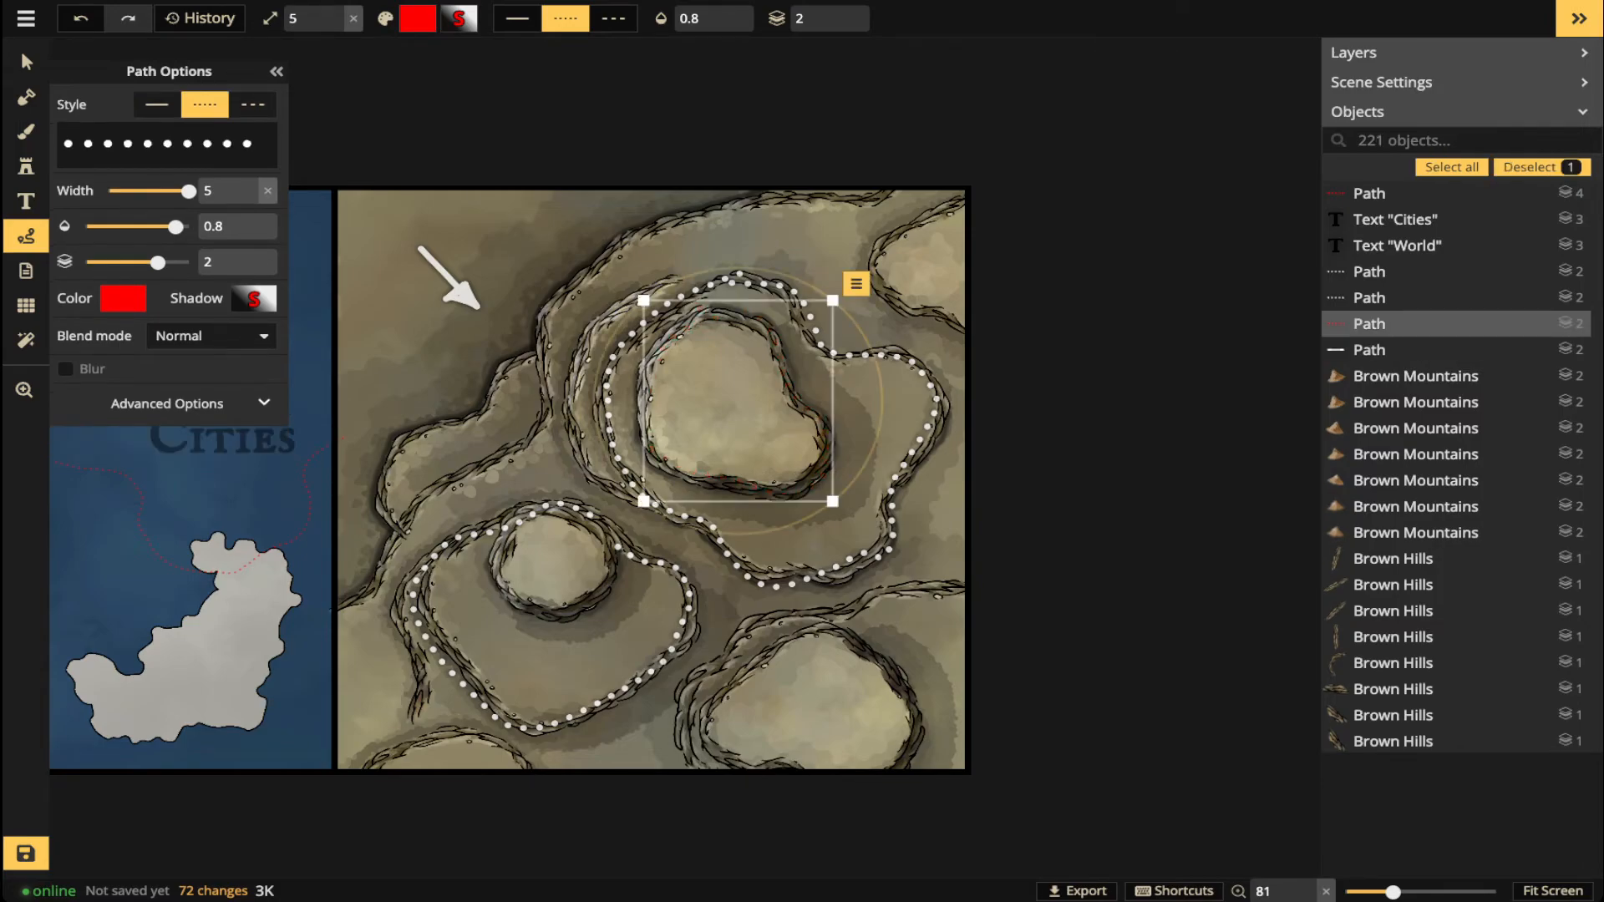
key("Escape")
- Draw red dotted paths around the small southwestern summit, the northeastern summit and the southeastern summit
mouse_move(533, 517)
left_mouse_down()
mouse_move(568, 610)
mouse_move(528, 516)
left_mouse_up()
key("Escape")
mouse_move(892, 238)
left_mouse_down()
mouse_move(878, 278)
mouse_move(968, 331)
left_mouse_up()
key("Escape")
left_click_drag(740, 681, 709, 728)
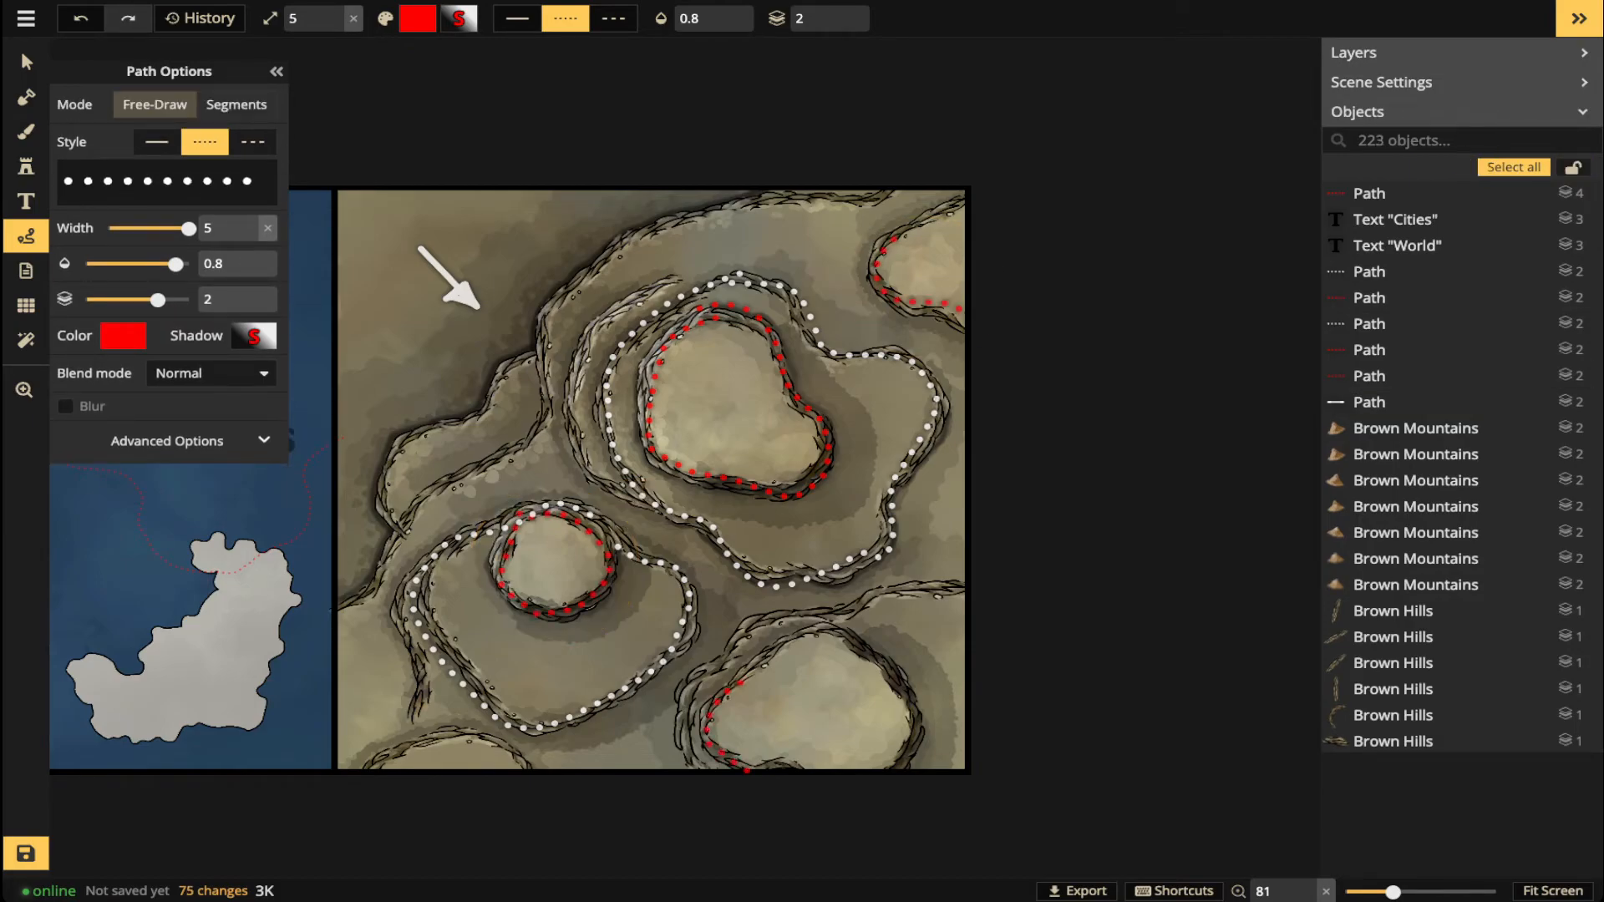
left_click_drag(743, 675, 745, 674)
key("Escape")
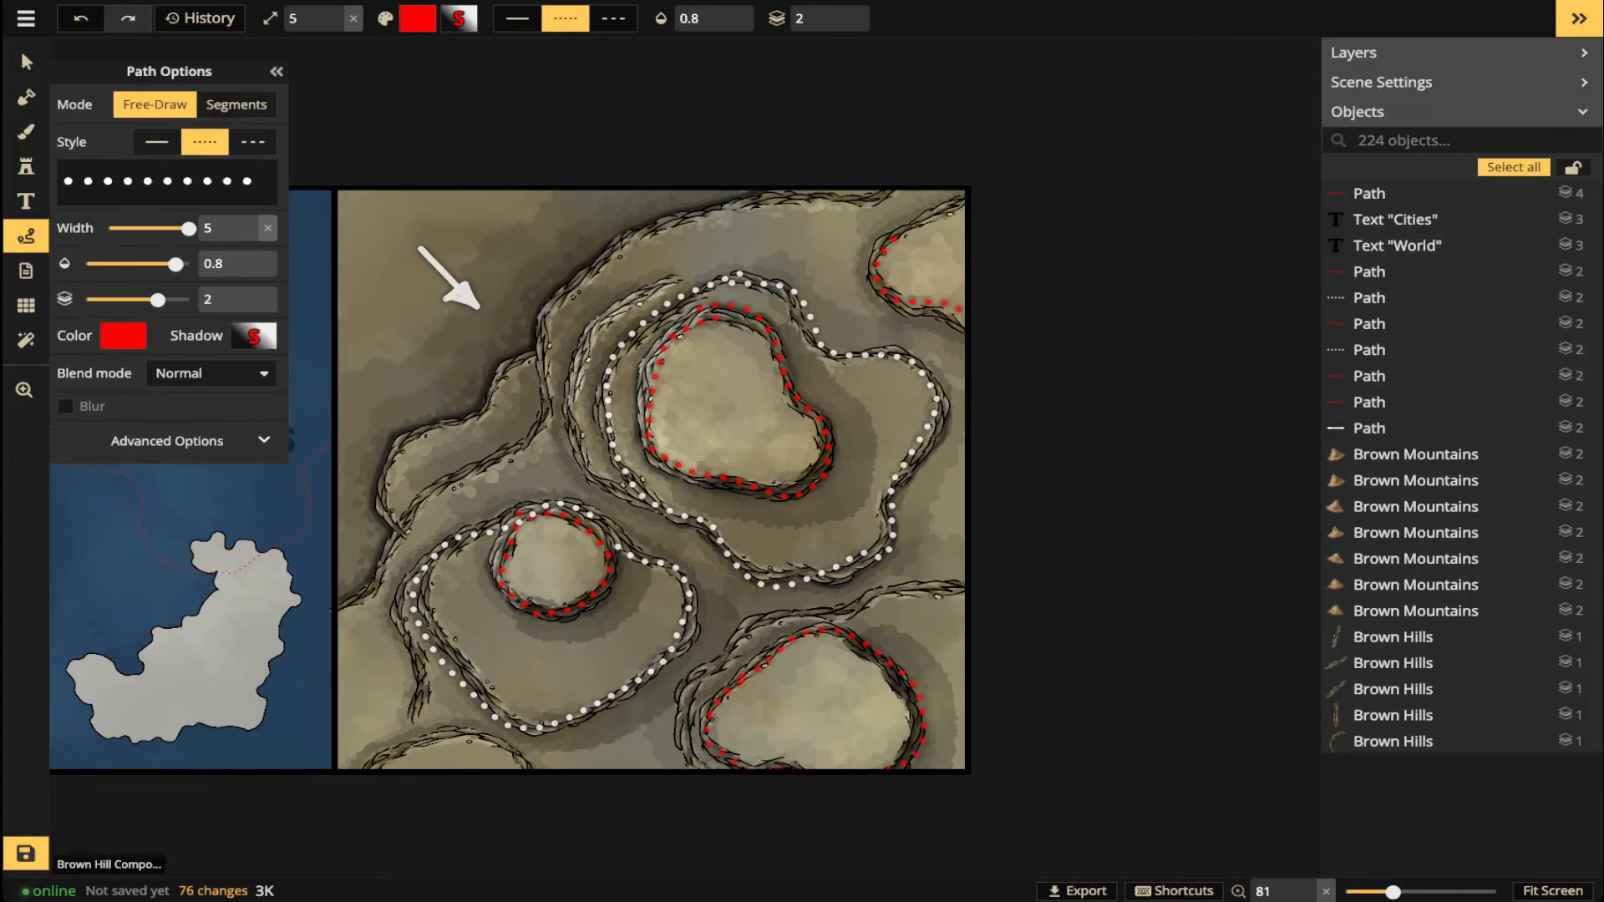
- Set the path colour to yellow and trace the outermost northwestern ridge with dotted paths from the northern to the western map edge
left_click(123, 335)
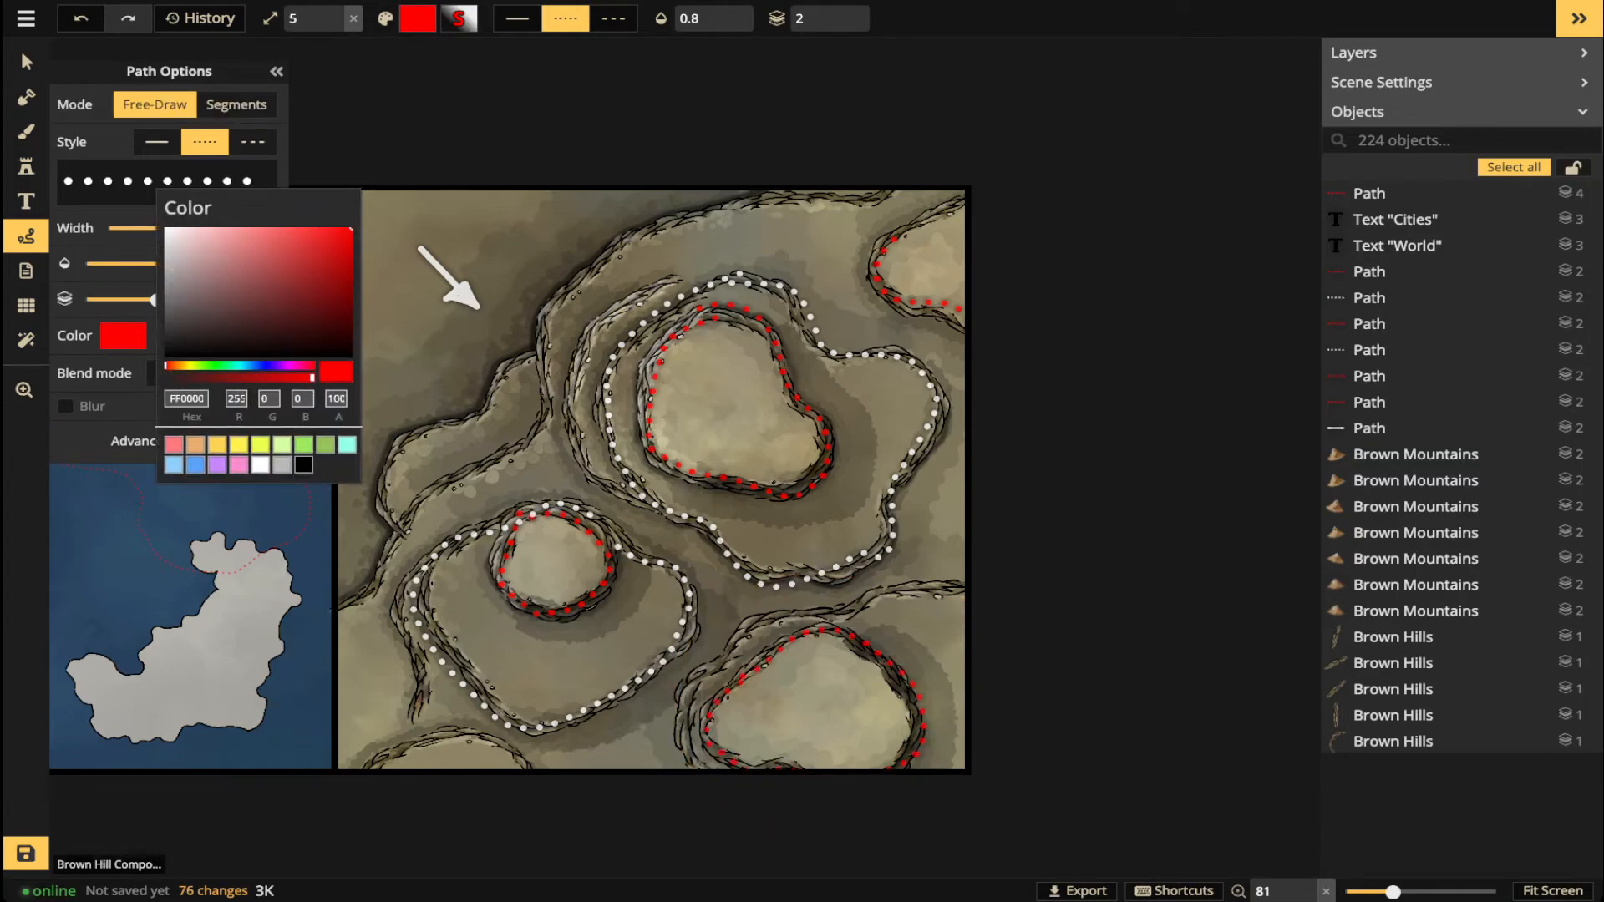
left_click(216, 444)
key("Escape")
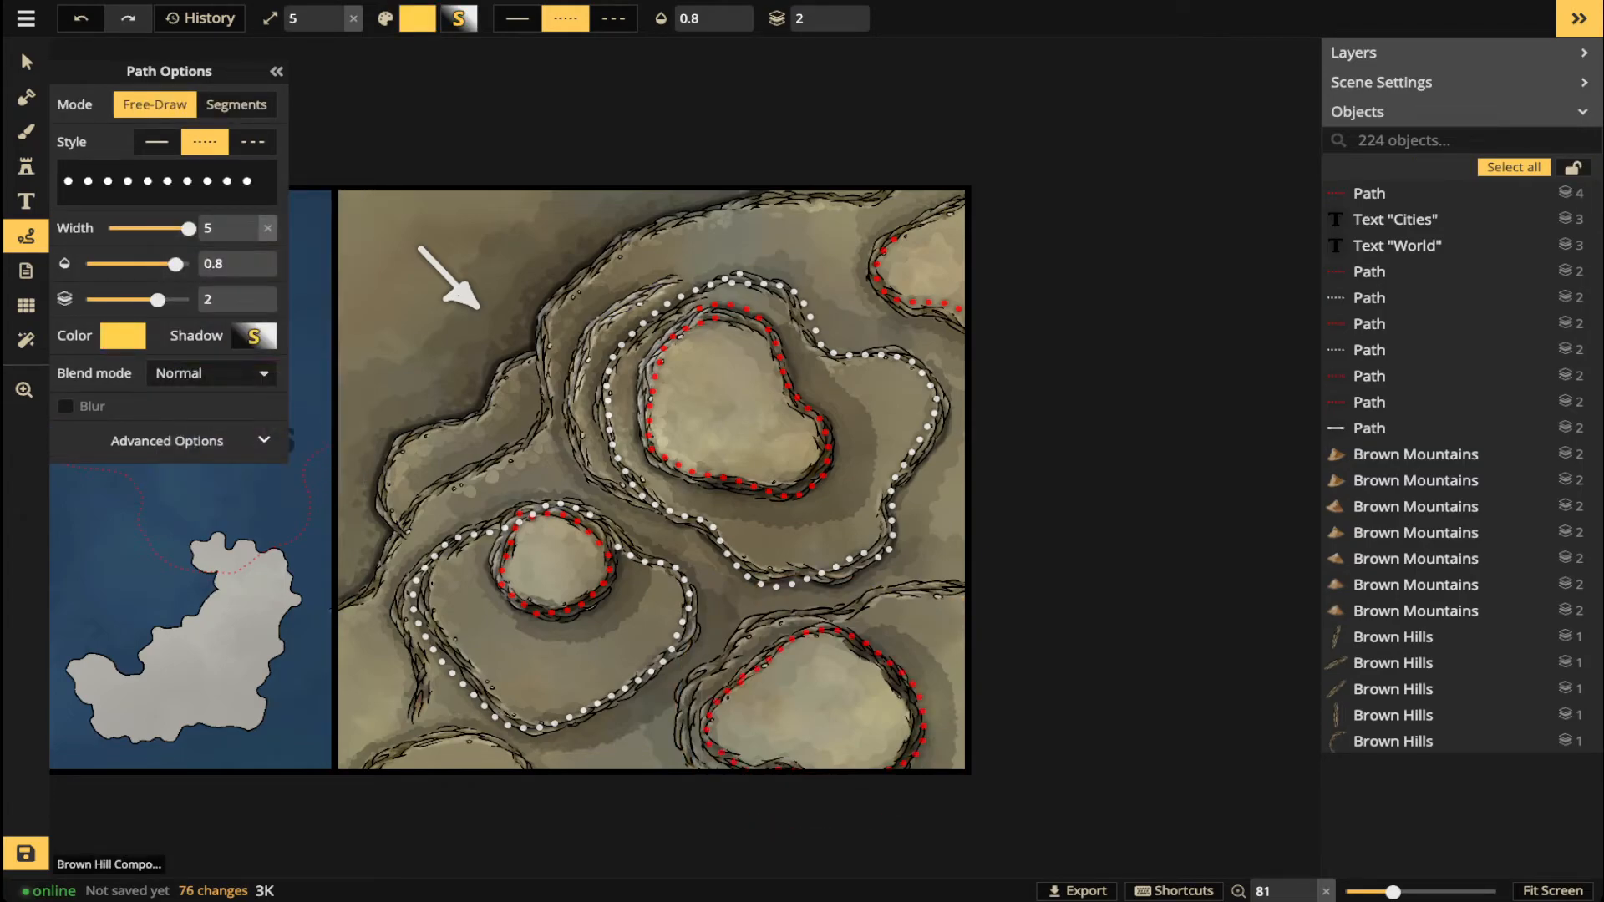
left_click_drag(880, 192, 804, 200)
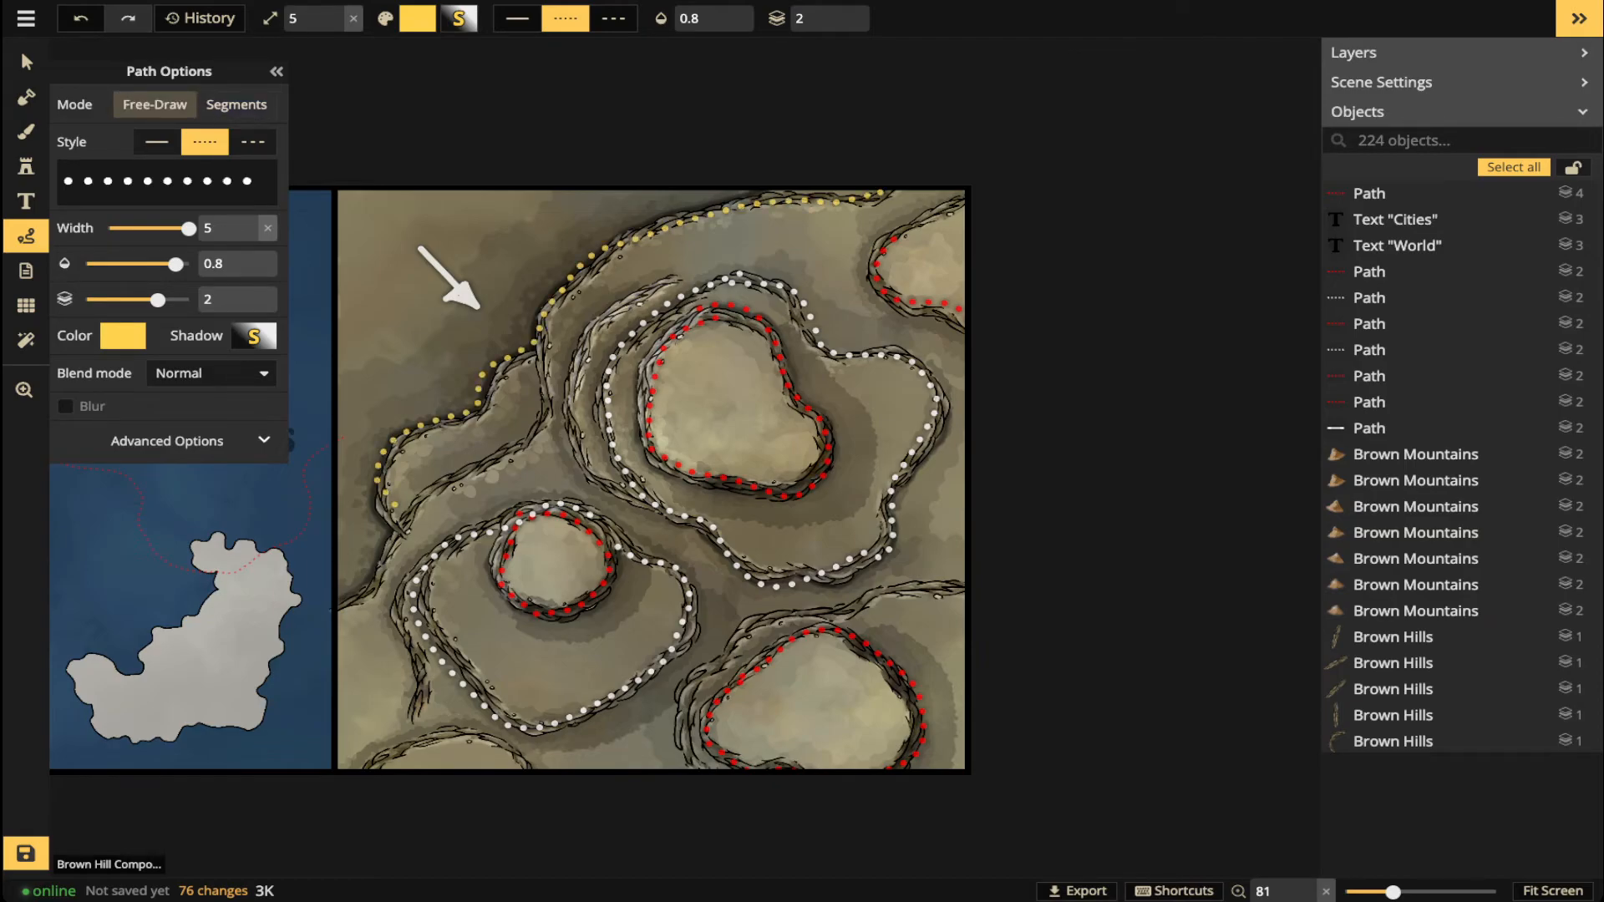
left_click_drag(328, 610, 317, 610)
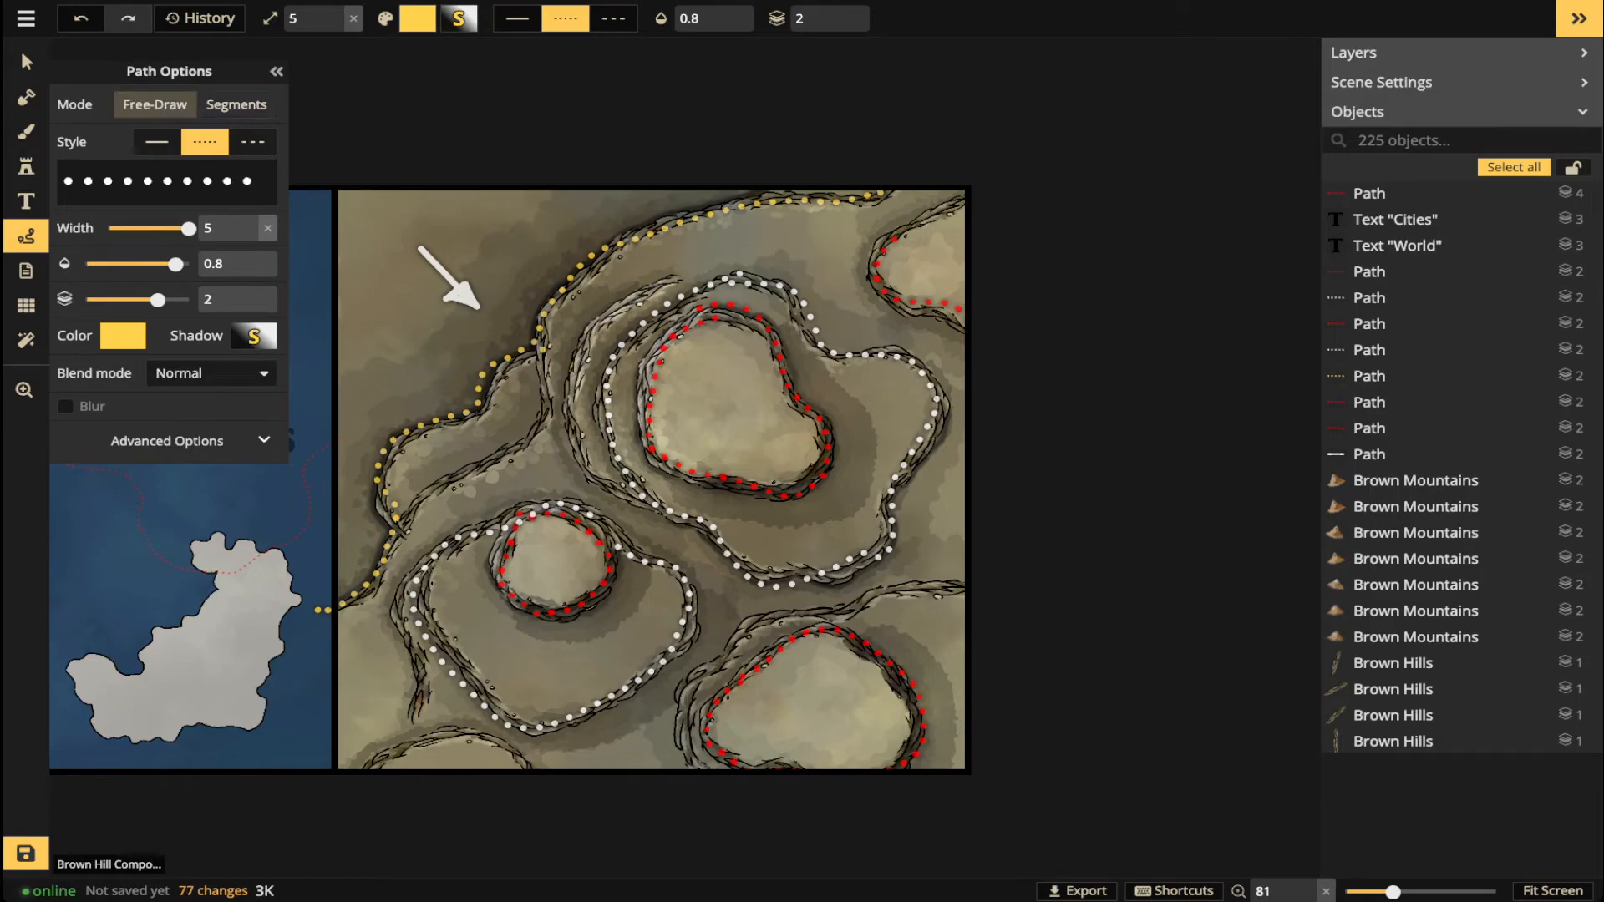
- Trace yellow dotted paths along the inner western ridges and the outer ridge of the southeastern hill
left_click_drag(394, 578, 393, 635)
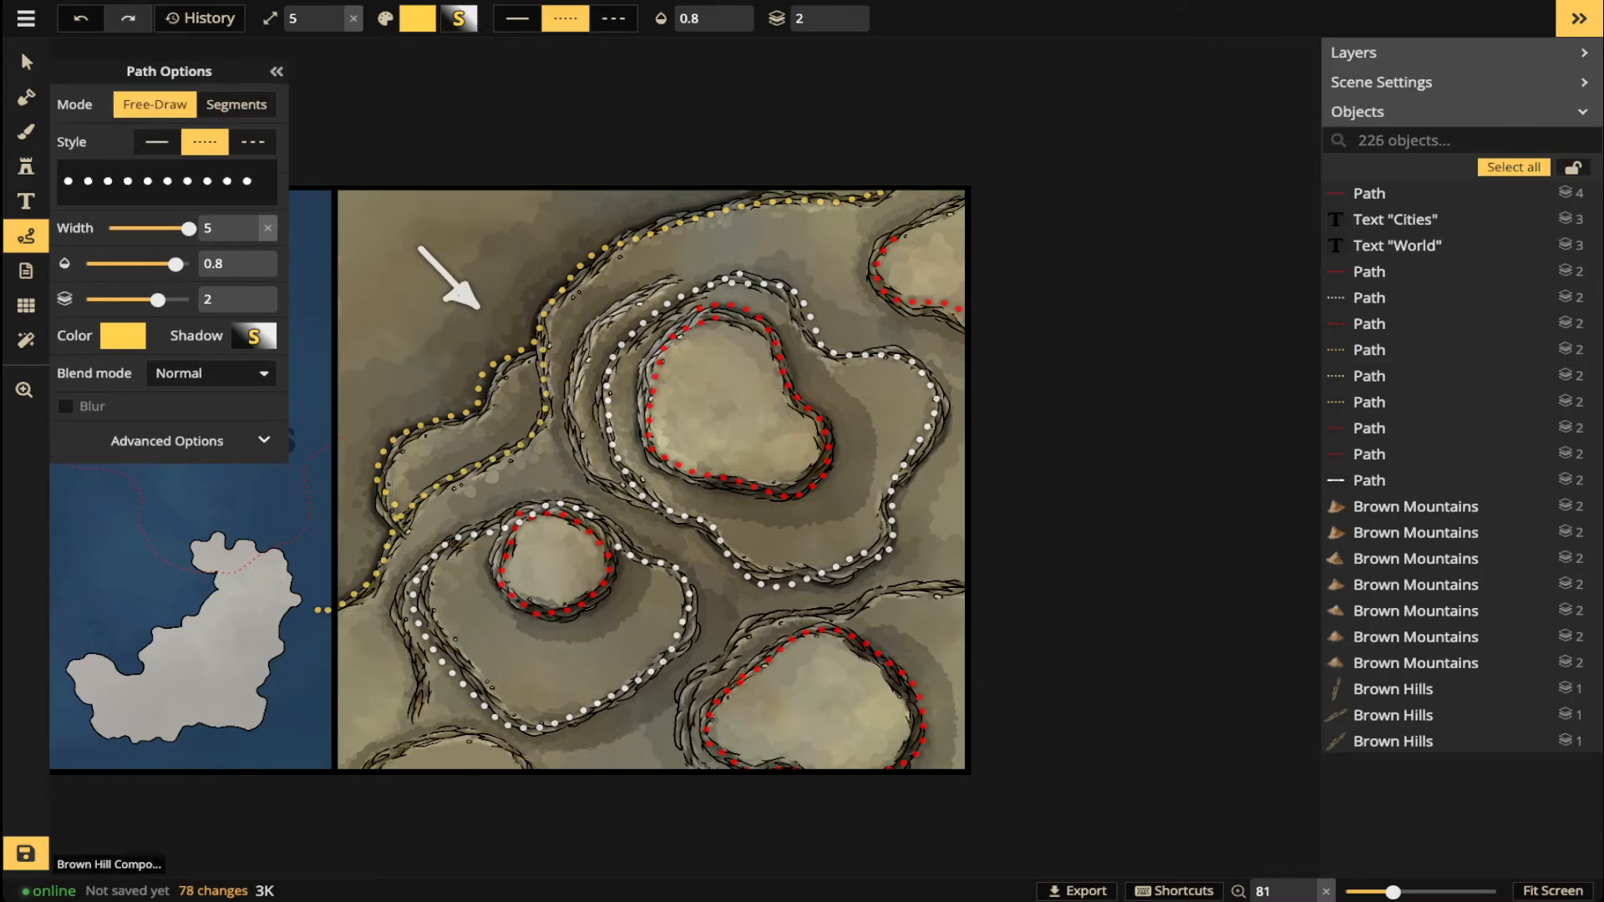
left_click_drag(414, 701, 407, 714)
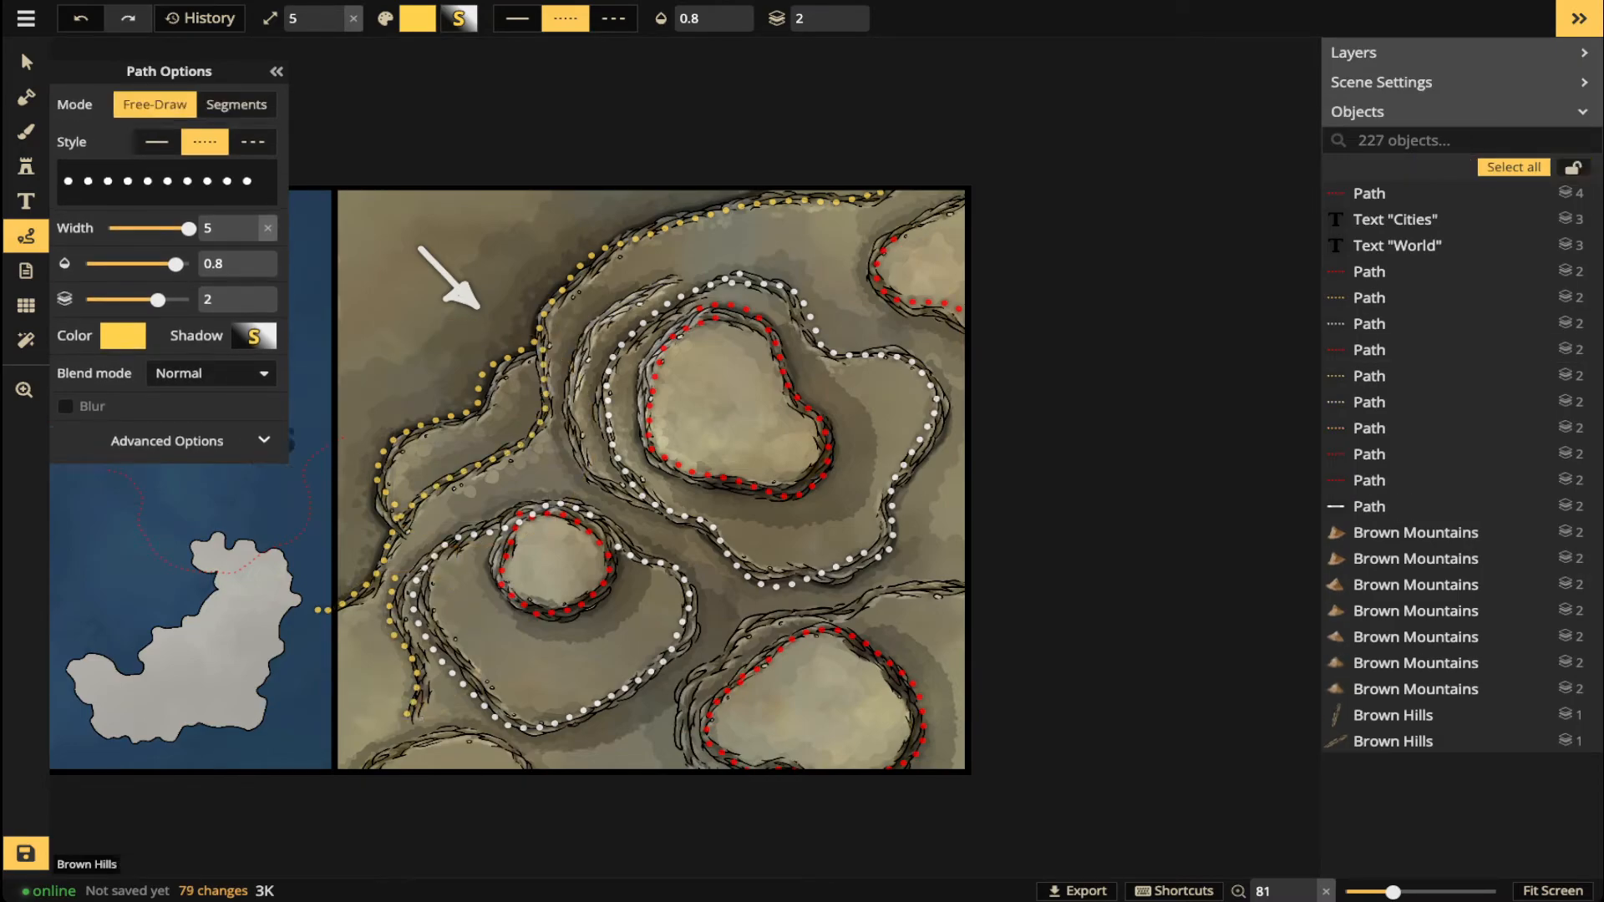
left_click_drag(964, 582, 952, 584)
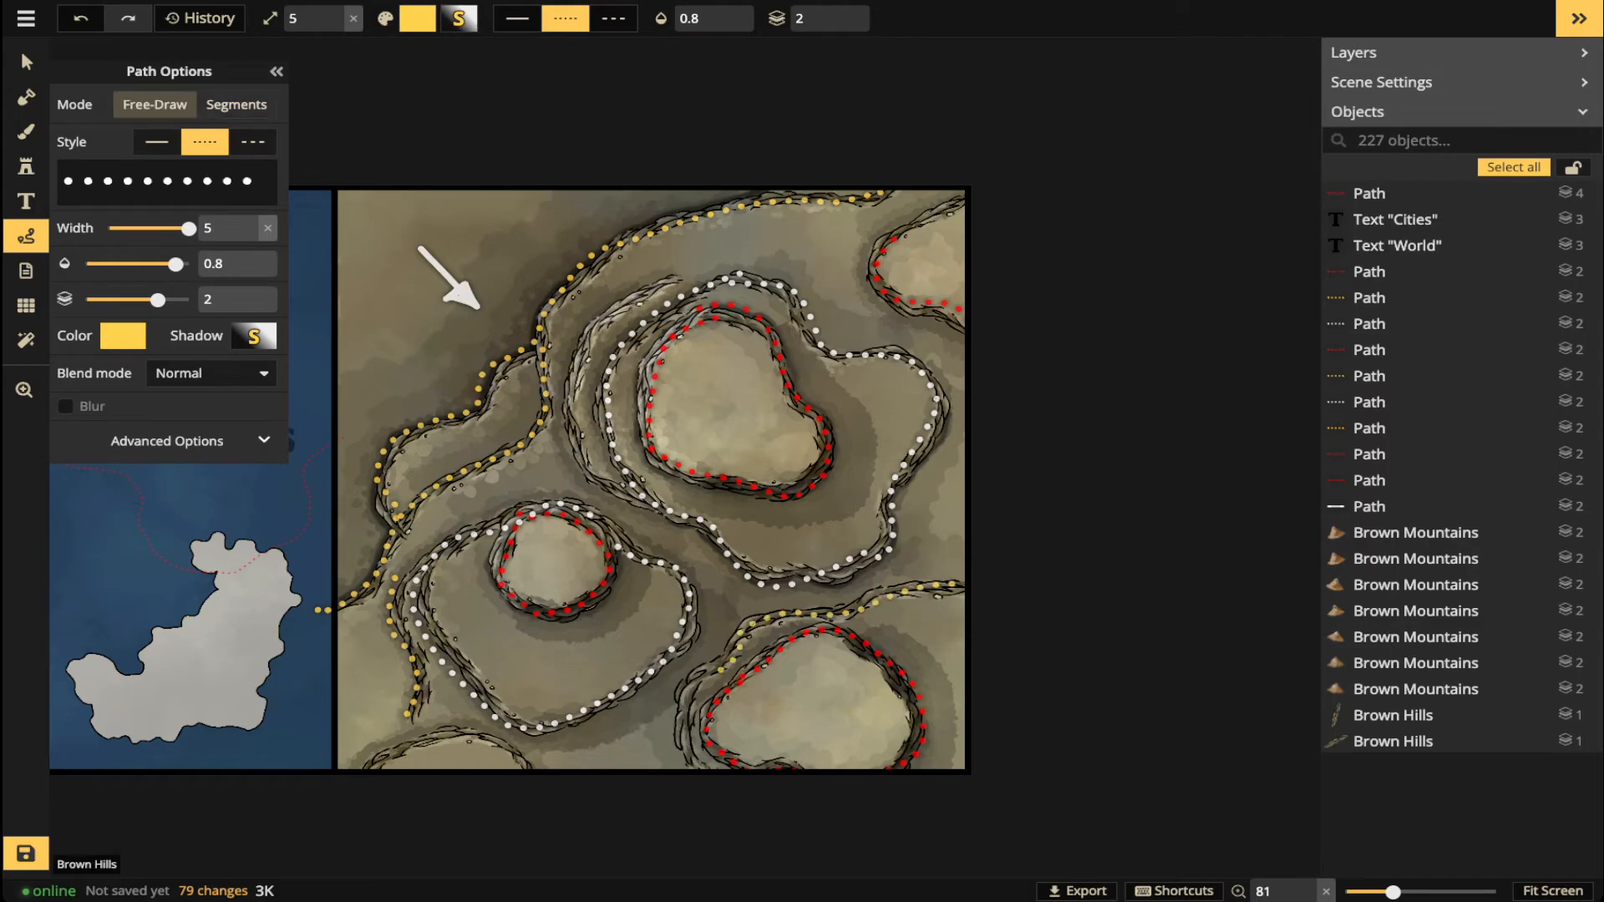
left_click_drag(695, 754, 698, 763)
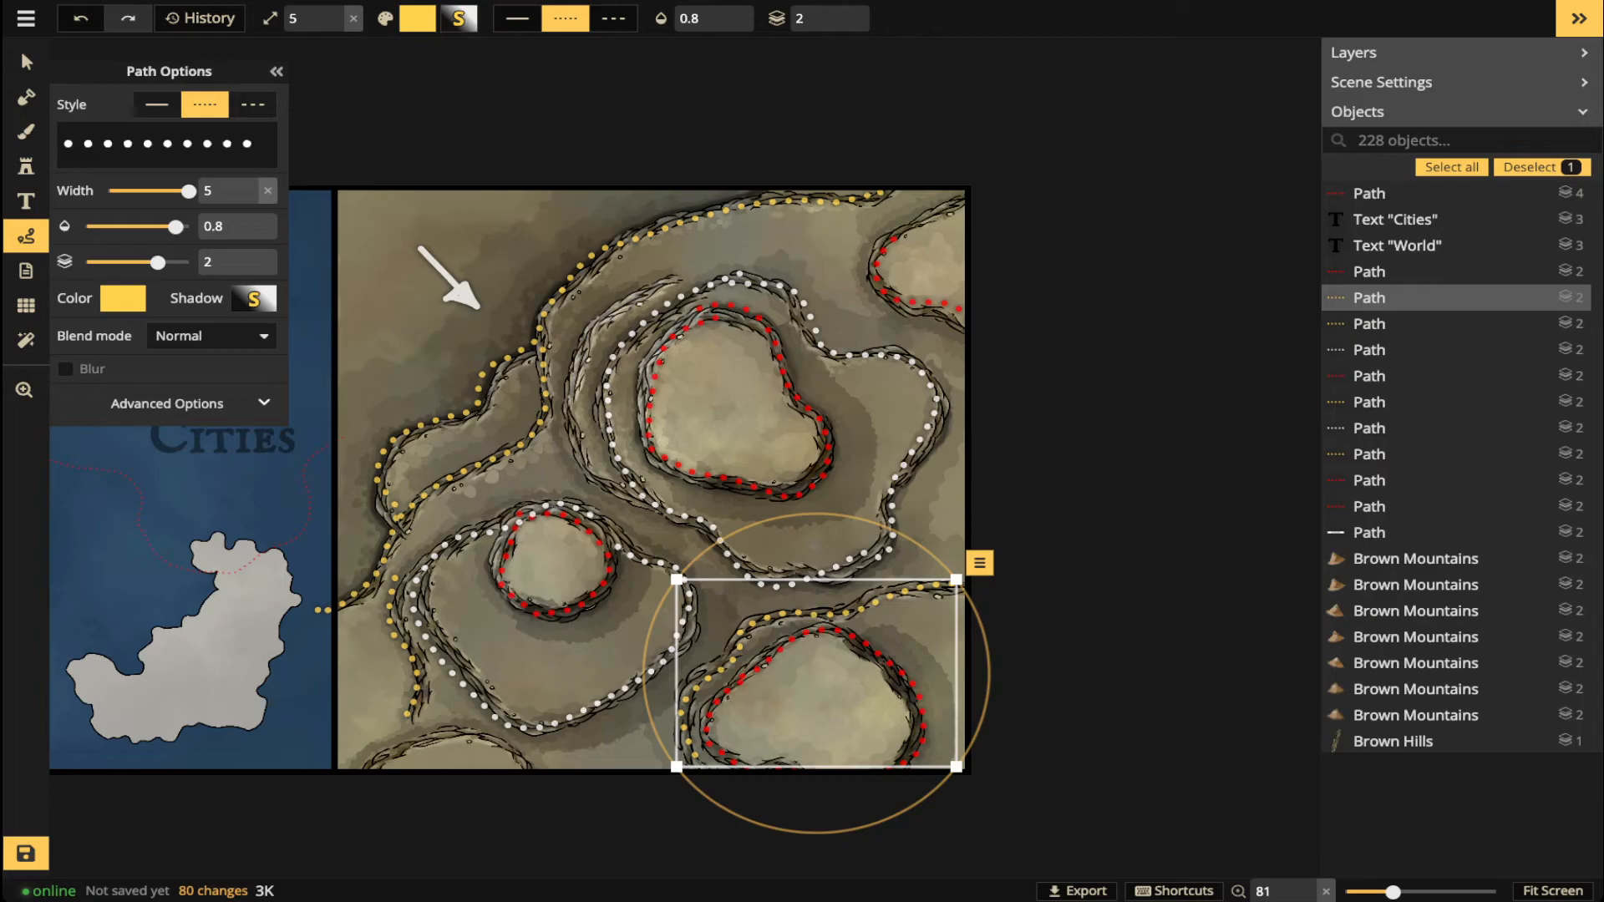
key("Escape")
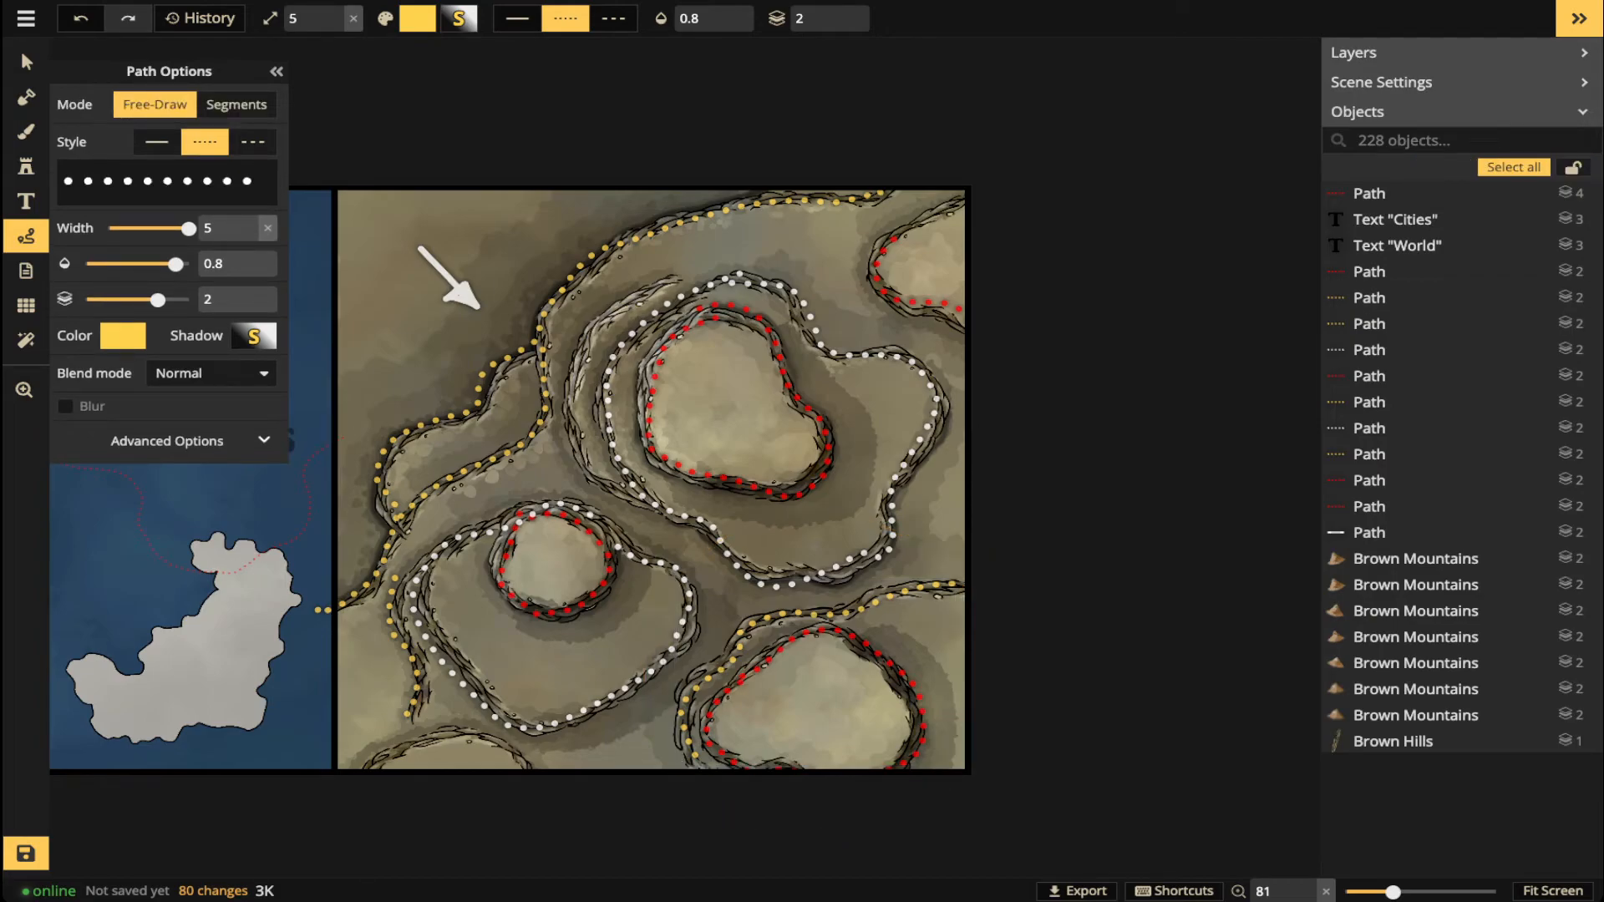
- Delete every path and text object, including the tier outlines, the arrow and the World and Cities labels
left_click(1420, 193)
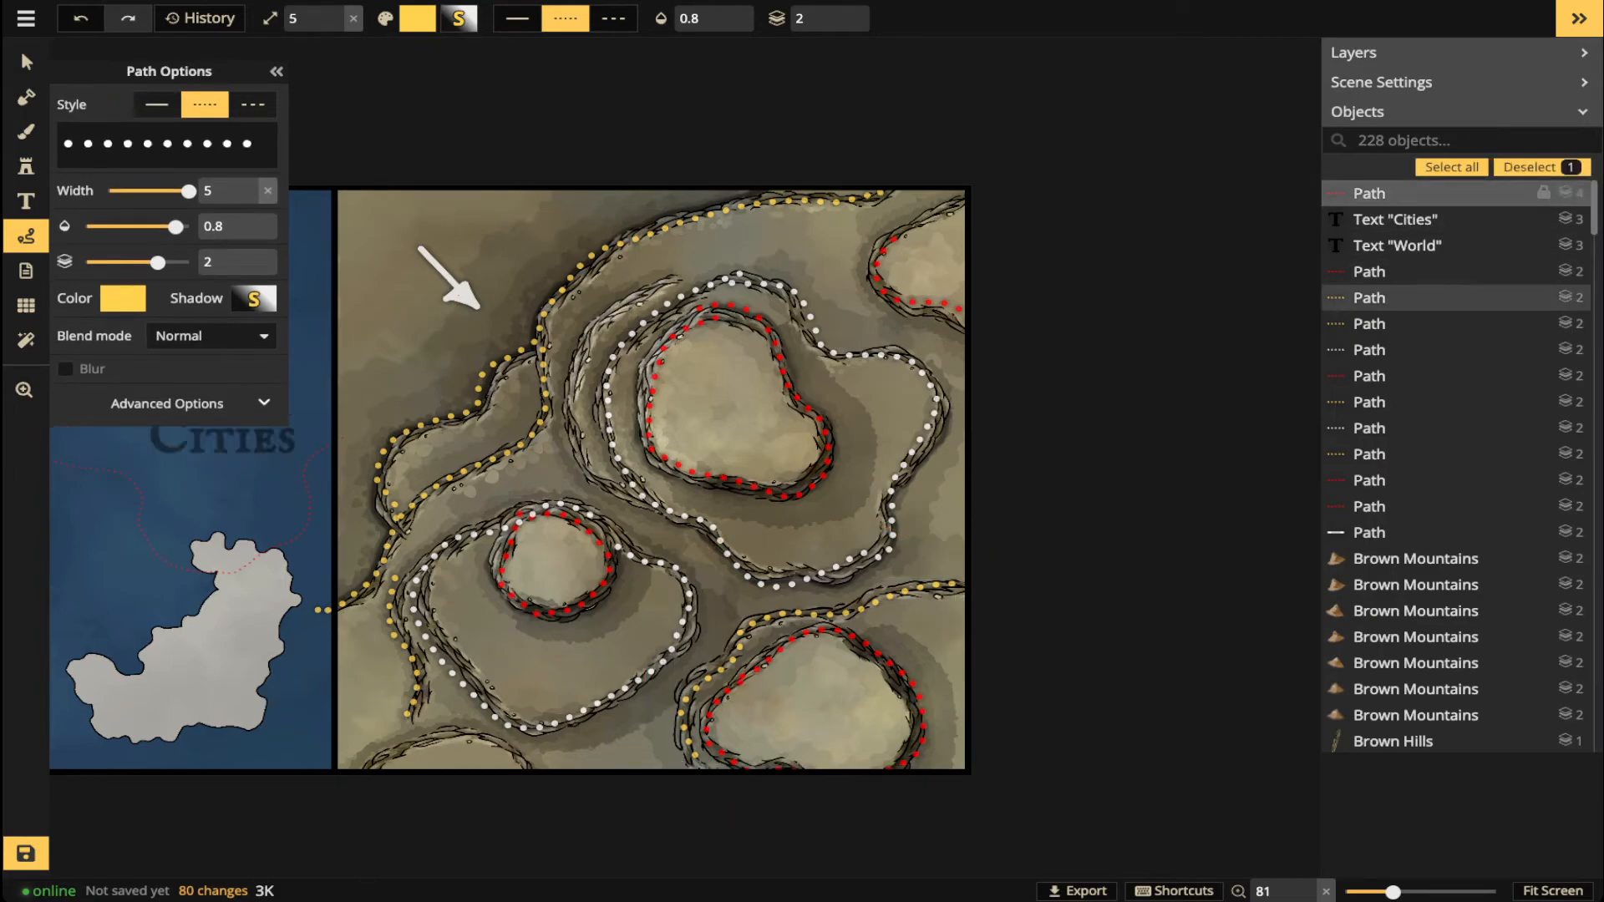
left_click(1420, 532, "shift")
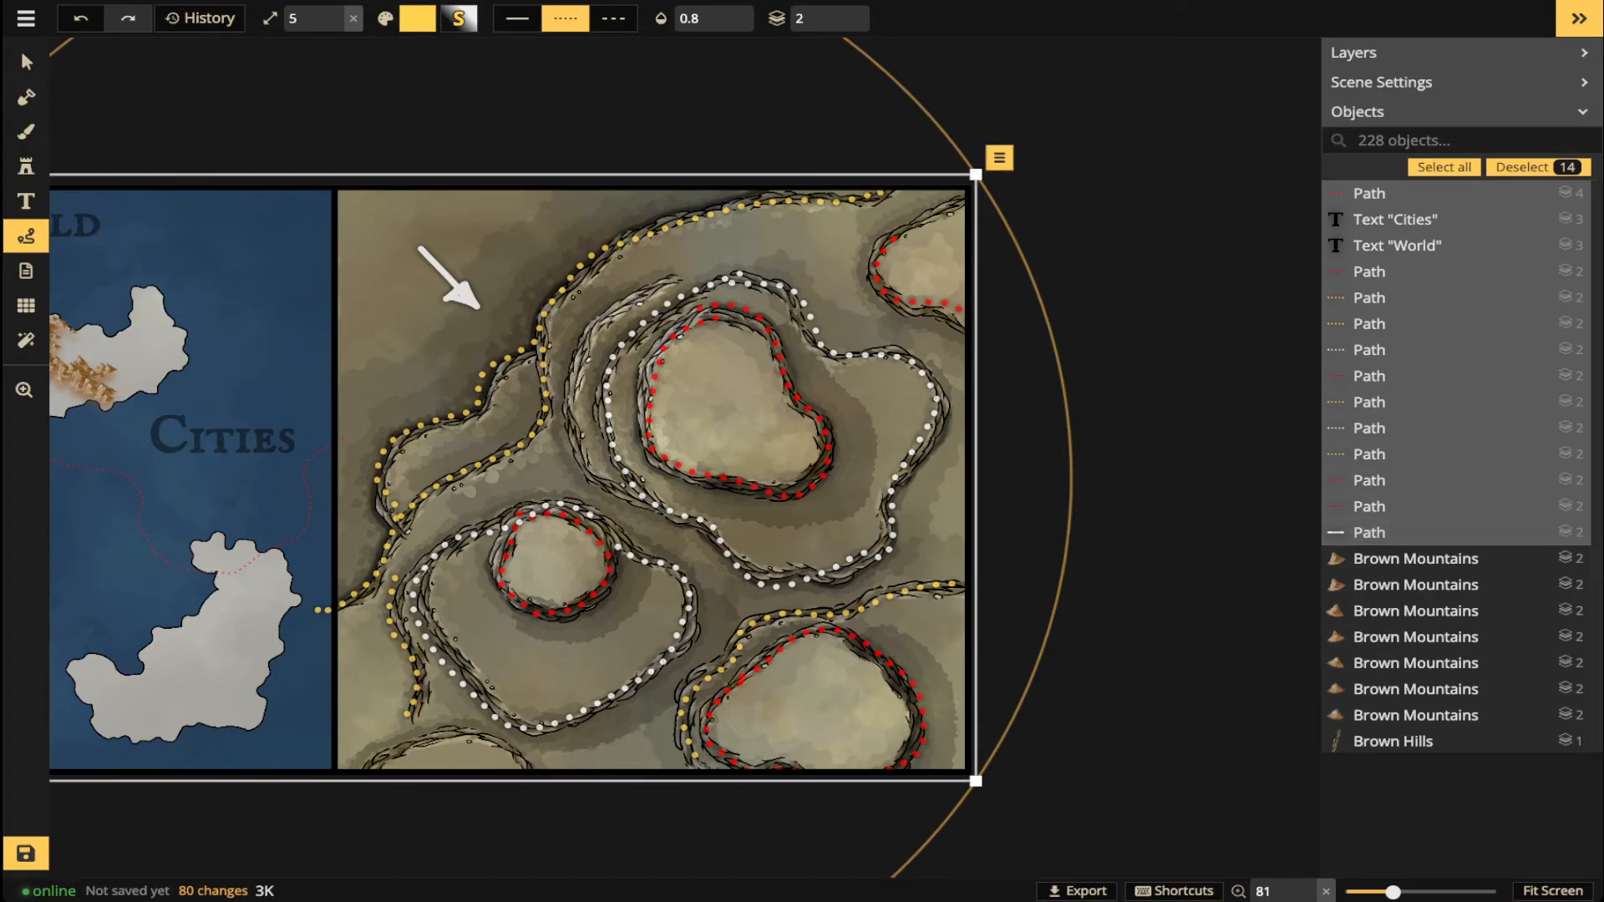
key("Delete")
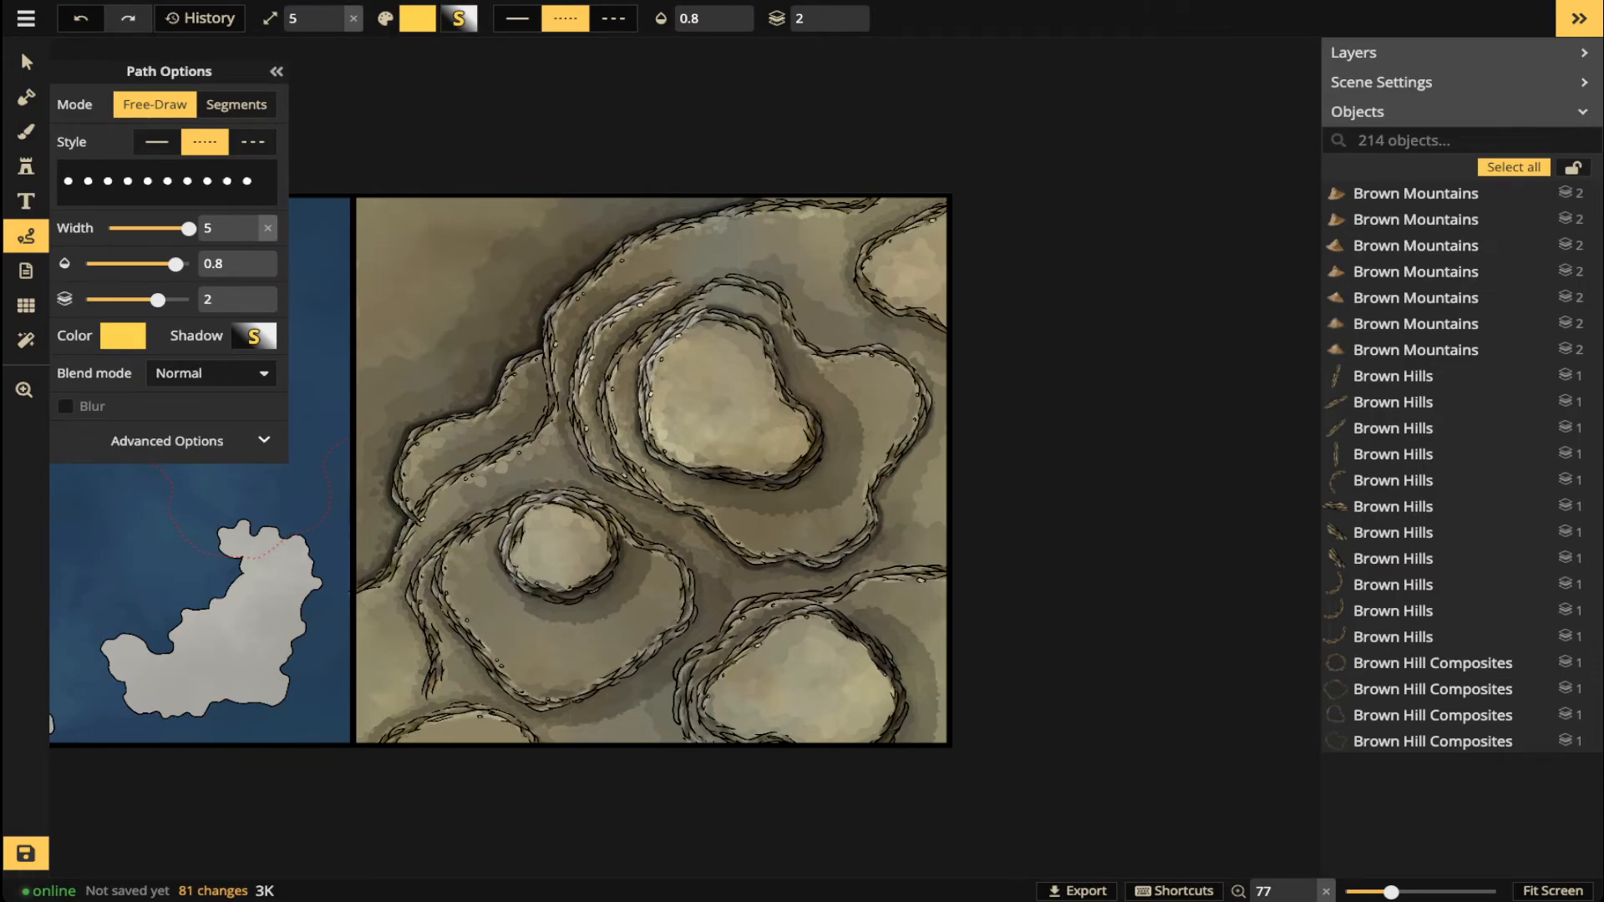
- Compare the light and dark favourite terrain textures for the Brush, ending on the dark one
key("b")
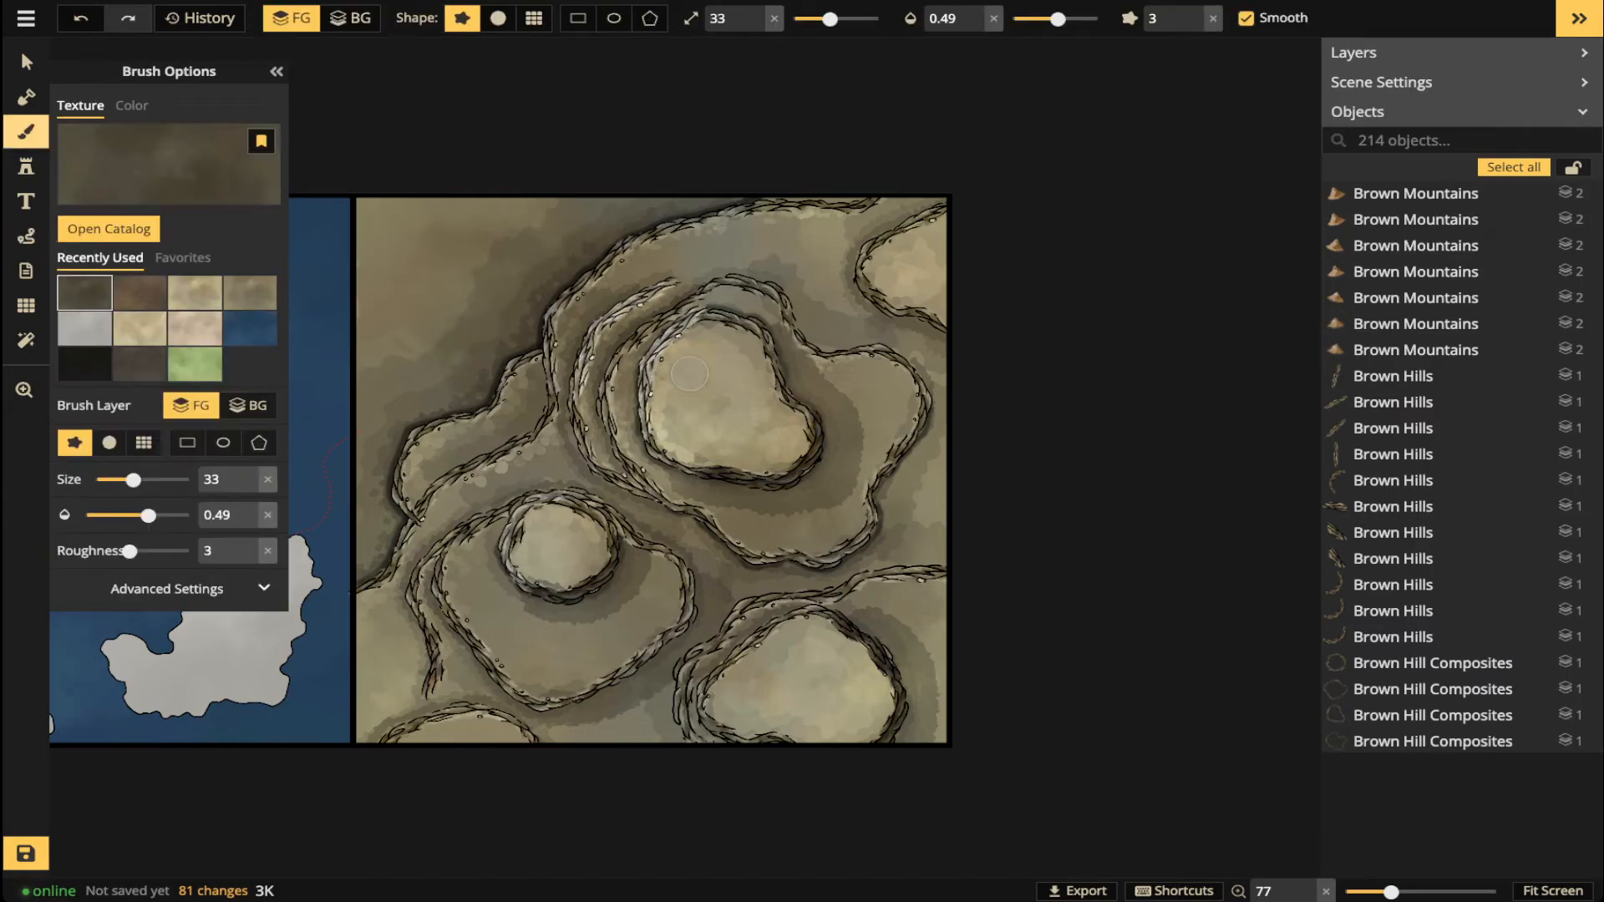
left_click(183, 257)
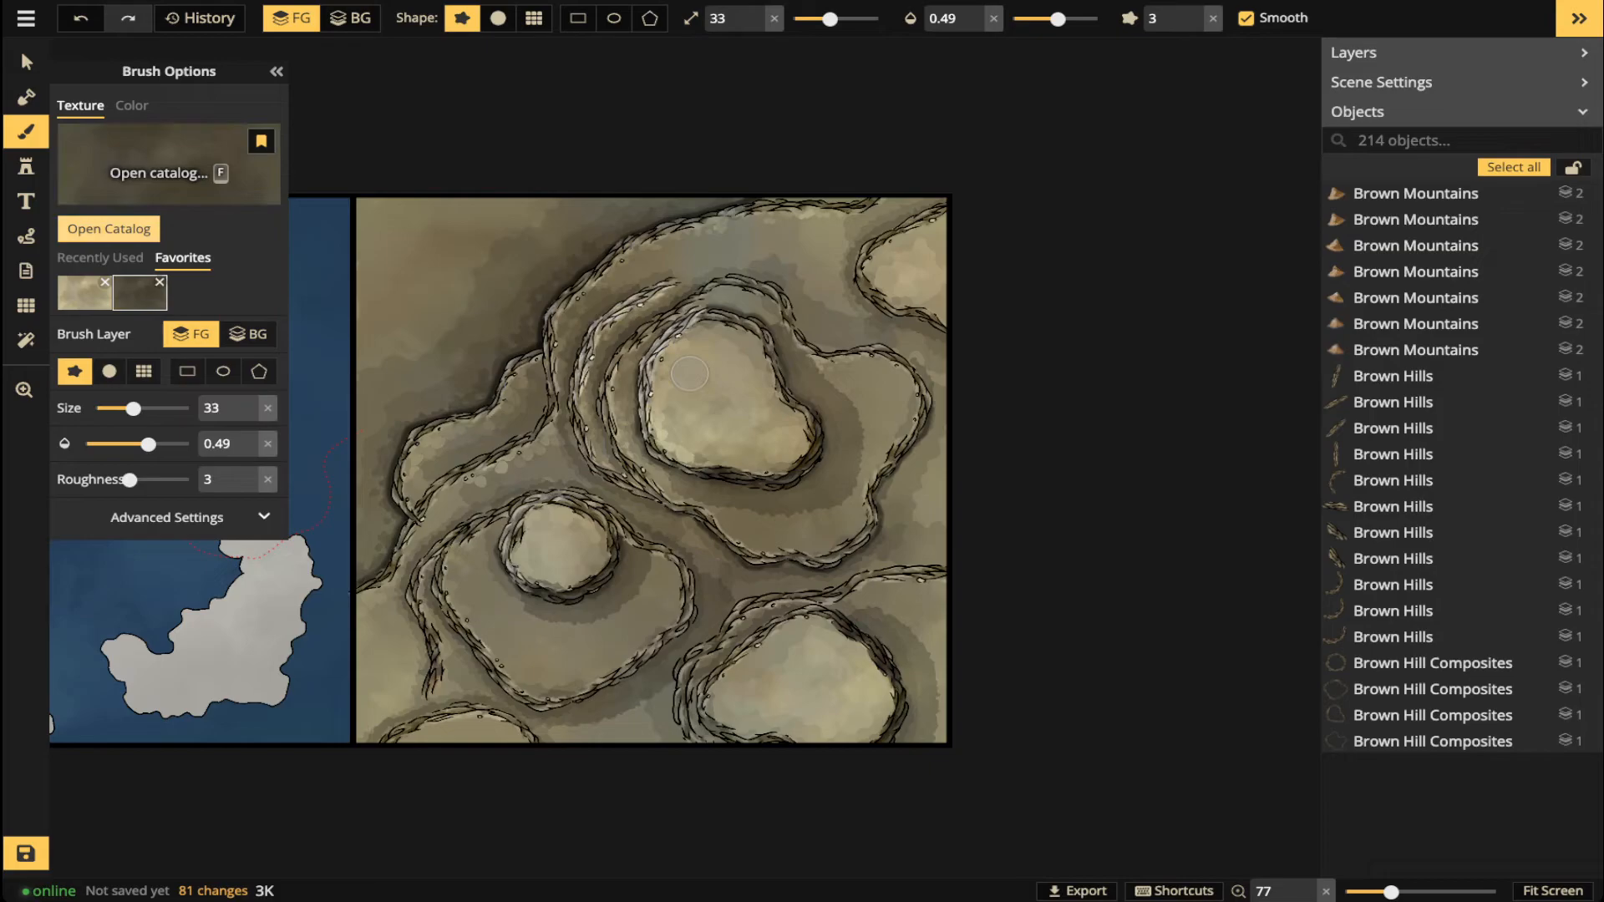
left_click(83, 293)
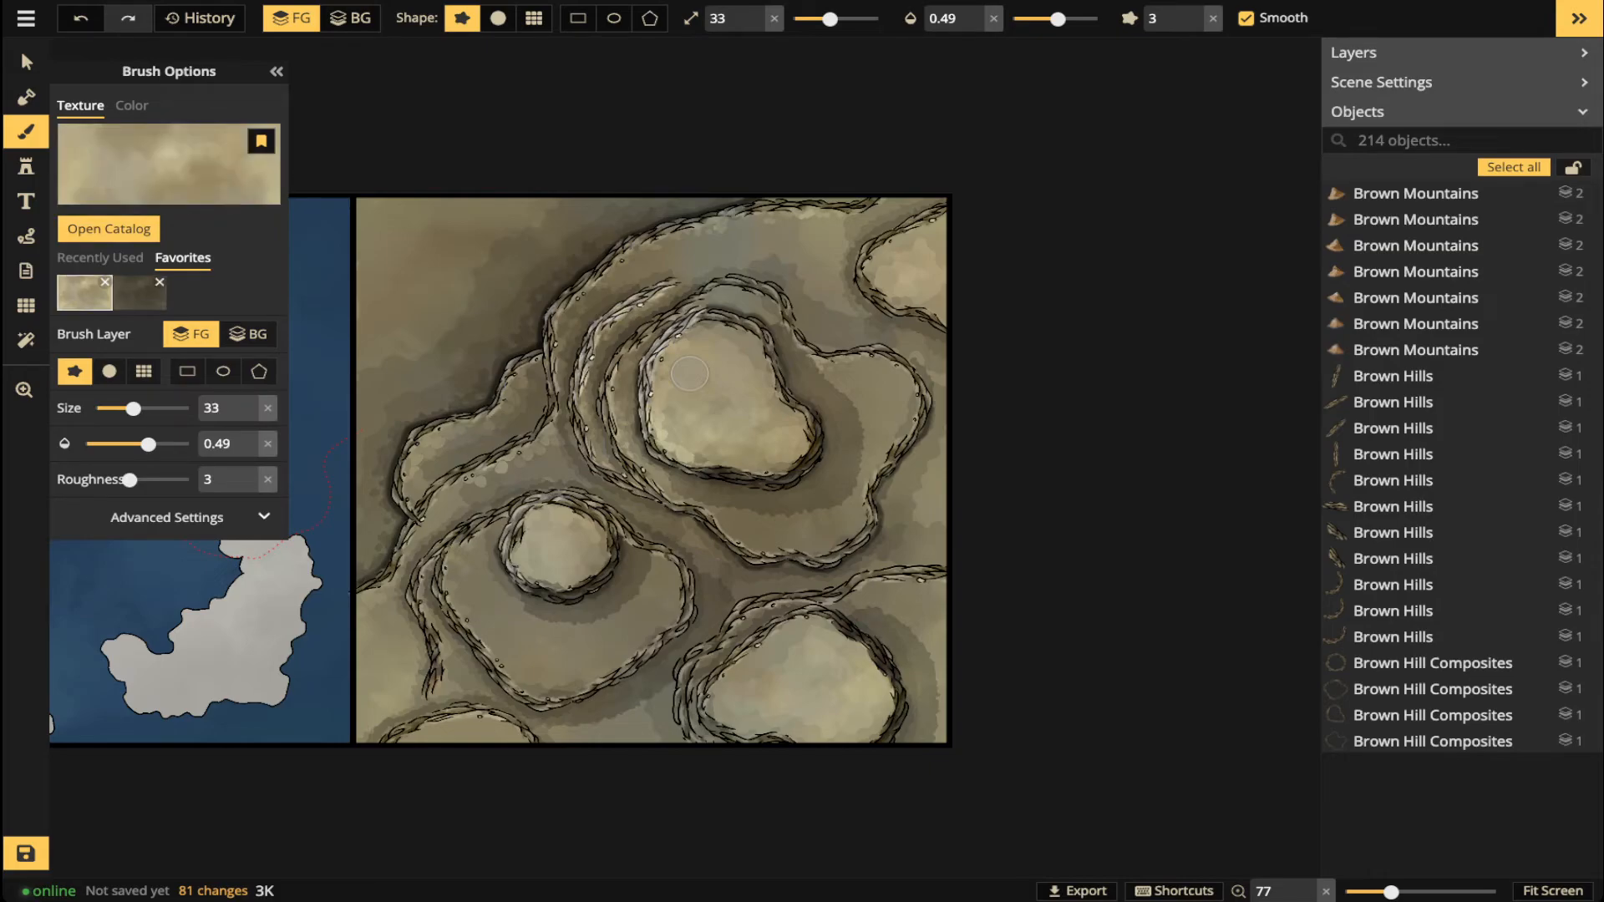
left_click(140, 292)
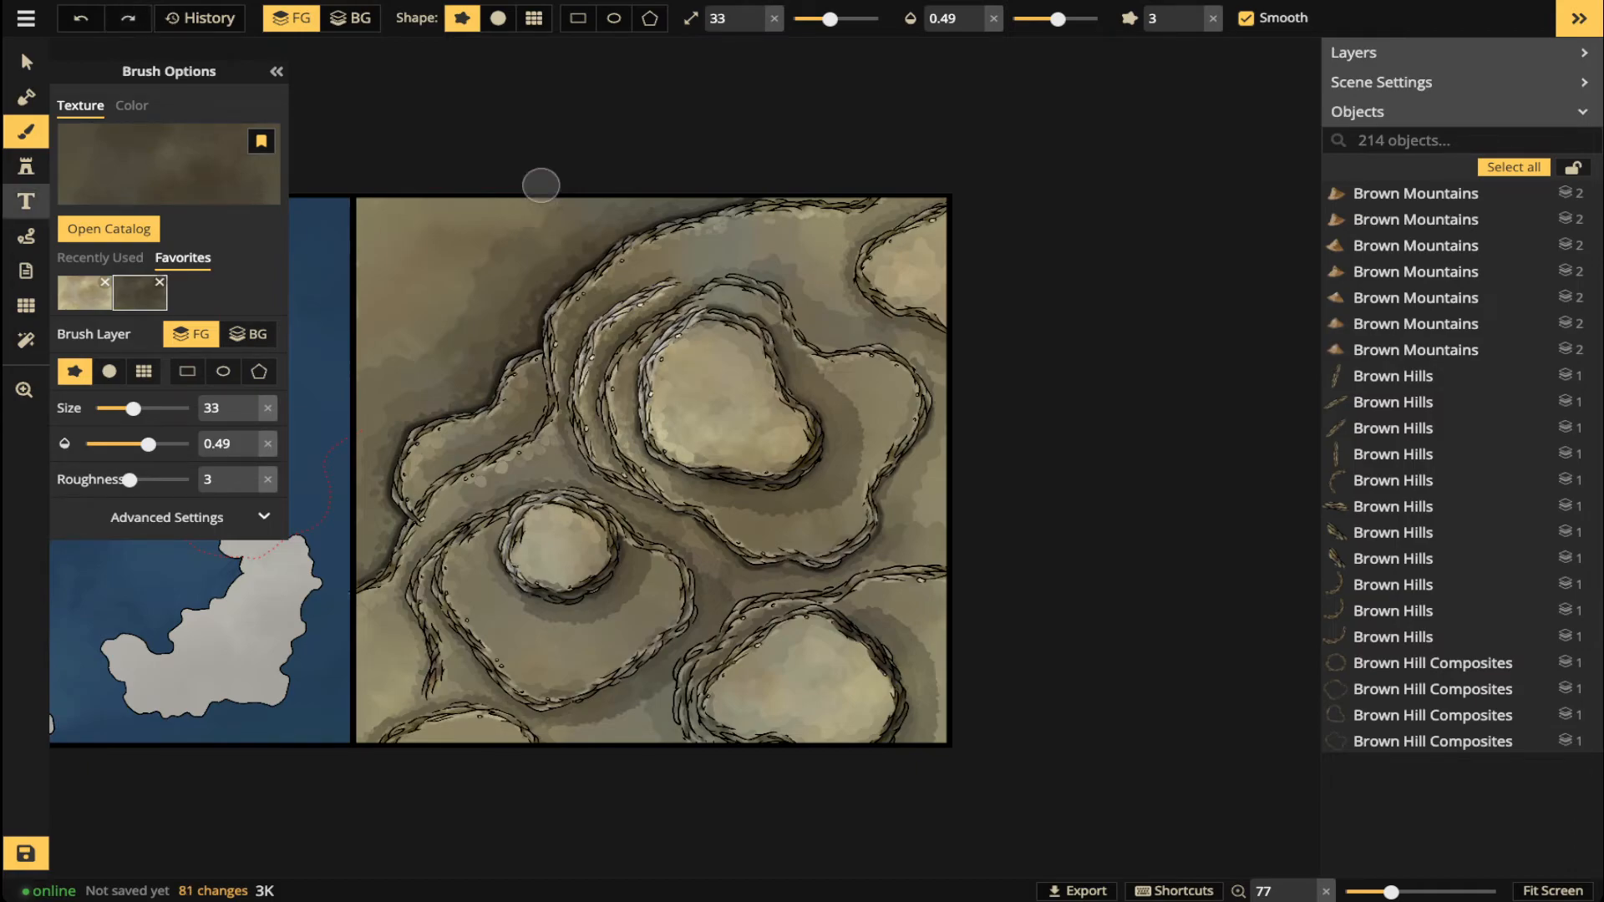
- Draw a closed yellow dotted path around the northwestern lowland, following the map edges and the outer ridge
left_click(26, 237)
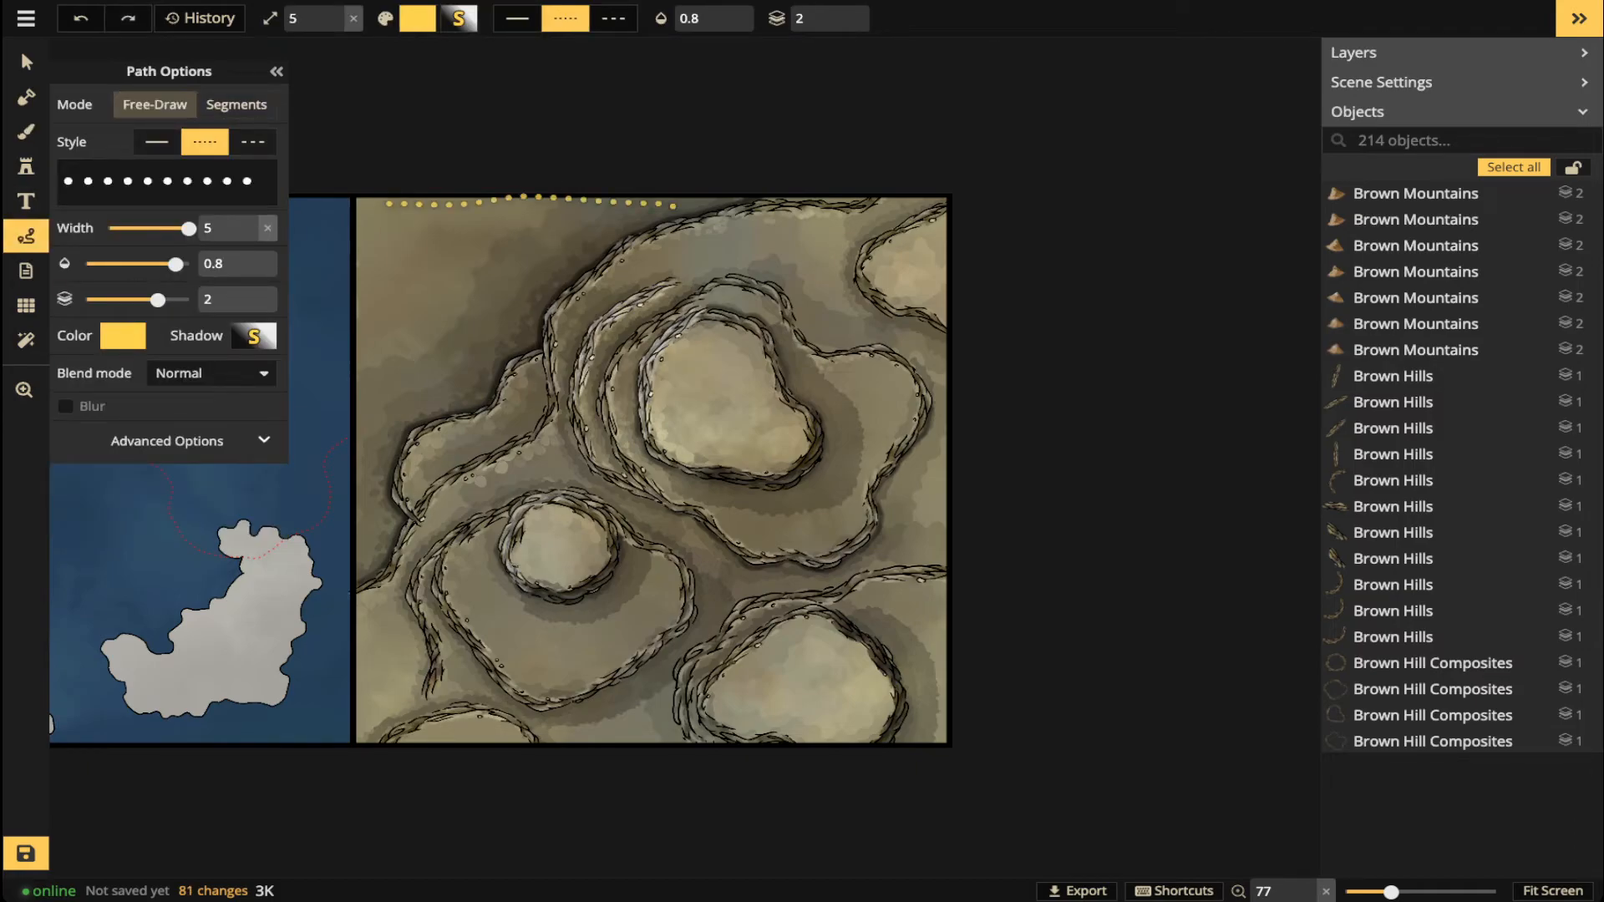
left_click_drag(388, 203, 362, 233)
left_click_drag(618, 226, 714, 201)
key("Escape")
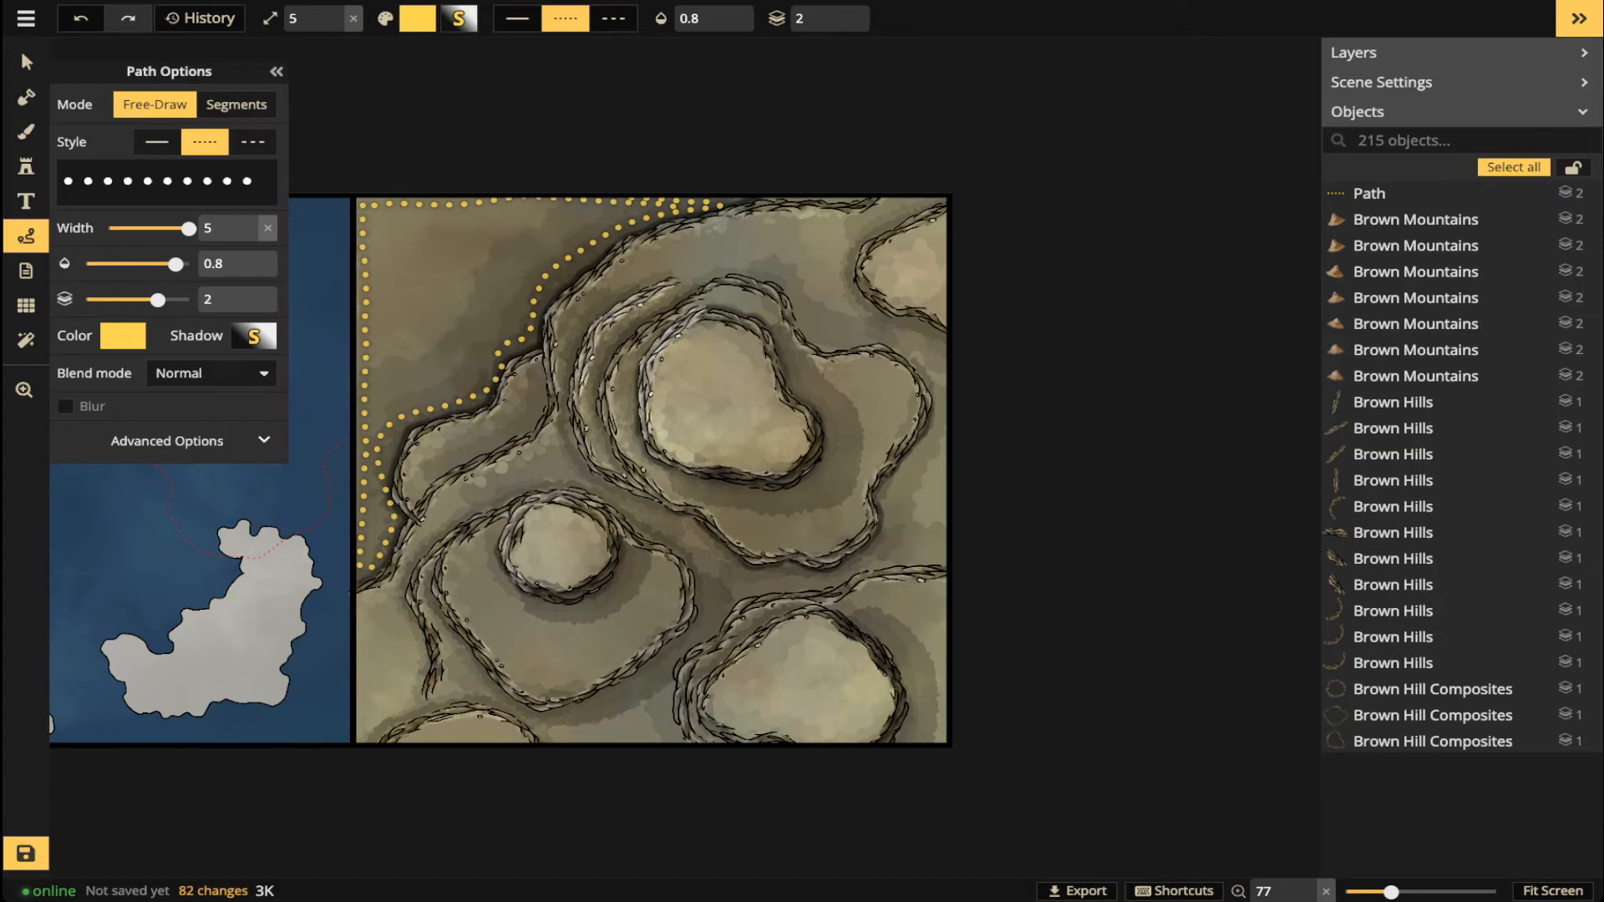
- Outline the northern, small southwestern, northeastern and southeastern summits with yellow dotted paths just inside their ridges
mouse_move(706, 326)
left_mouse_down()
mouse_move(660, 430)
mouse_move(687, 458)
mouse_move(760, 471)
mouse_move(800, 422)
left_mouse_up()
left_click_drag(736, 327, 708, 324)
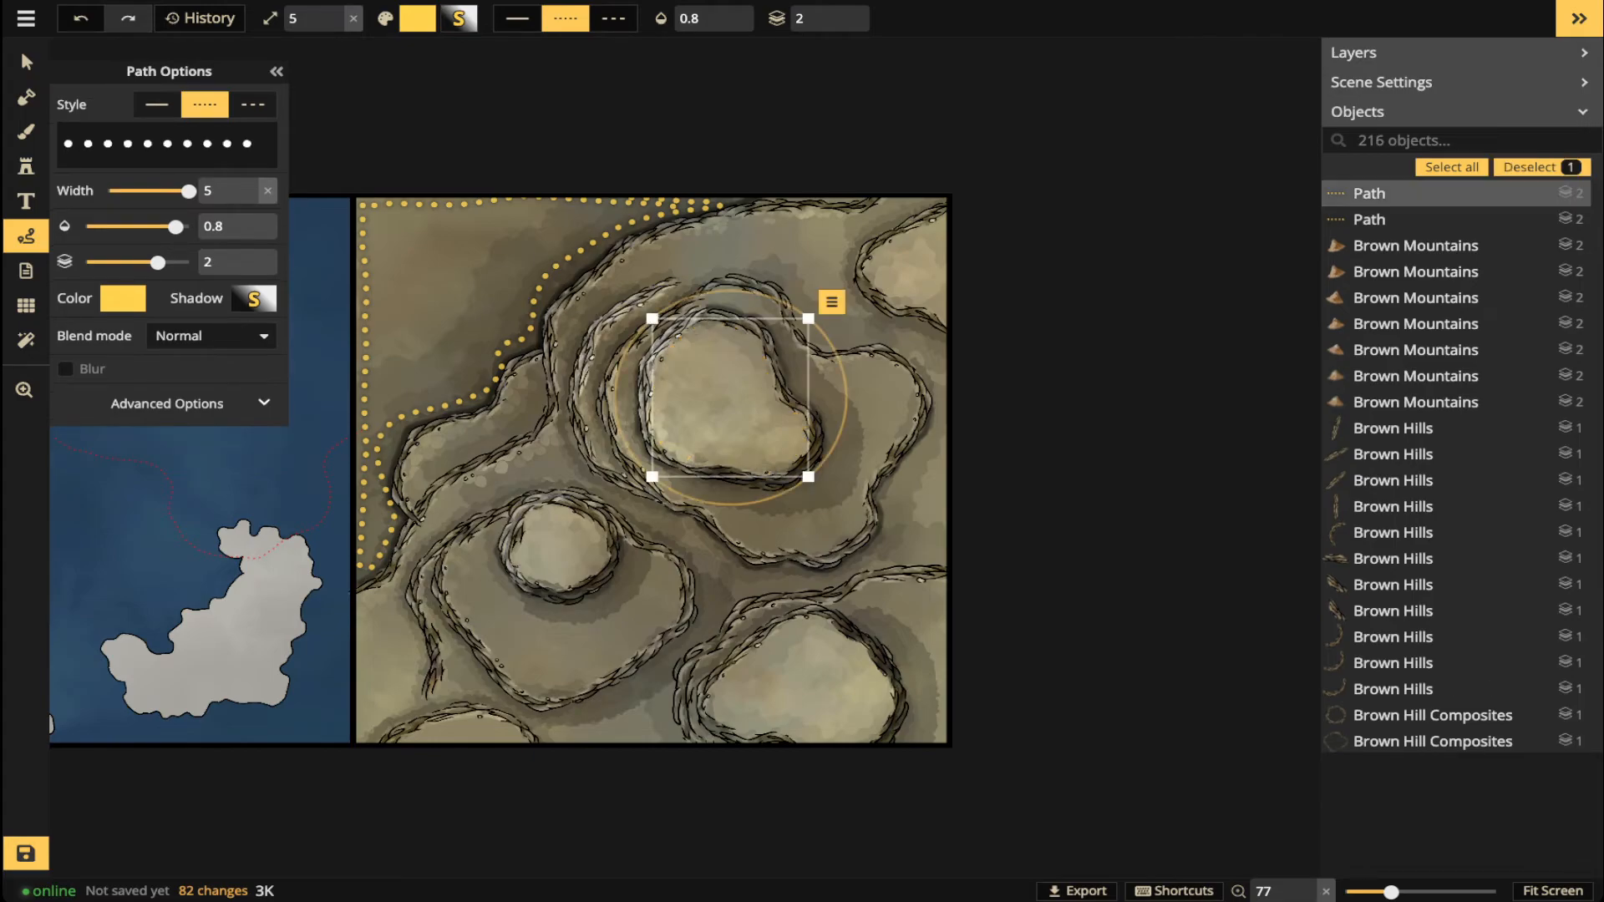
mouse_move(531, 519)
left_mouse_down()
mouse_move(531, 573)
mouse_move(609, 559)
mouse_move(584, 524)
mouse_move(529, 518)
left_mouse_up()
mouse_move(937, 221)
left_mouse_down()
mouse_move(874, 267)
mouse_move(943, 315)
left_mouse_up()
mouse_move(794, 623)
left_mouse_down()
mouse_move(718, 686)
mouse_move(805, 738)
mouse_move(854, 652)
mouse_move(795, 623)
left_mouse_up()
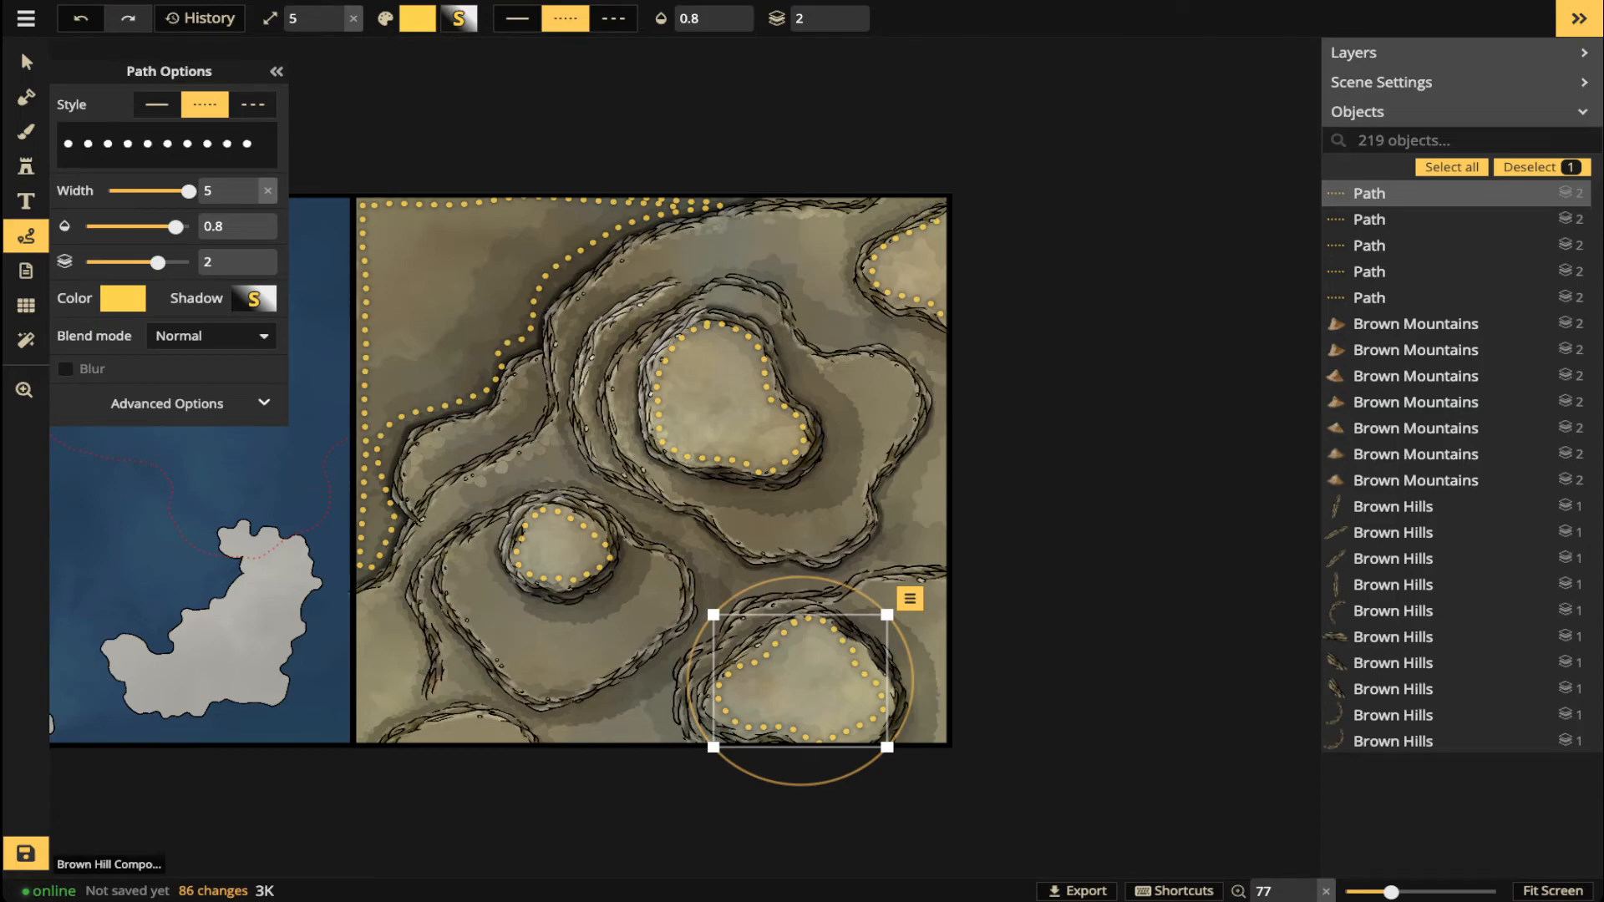
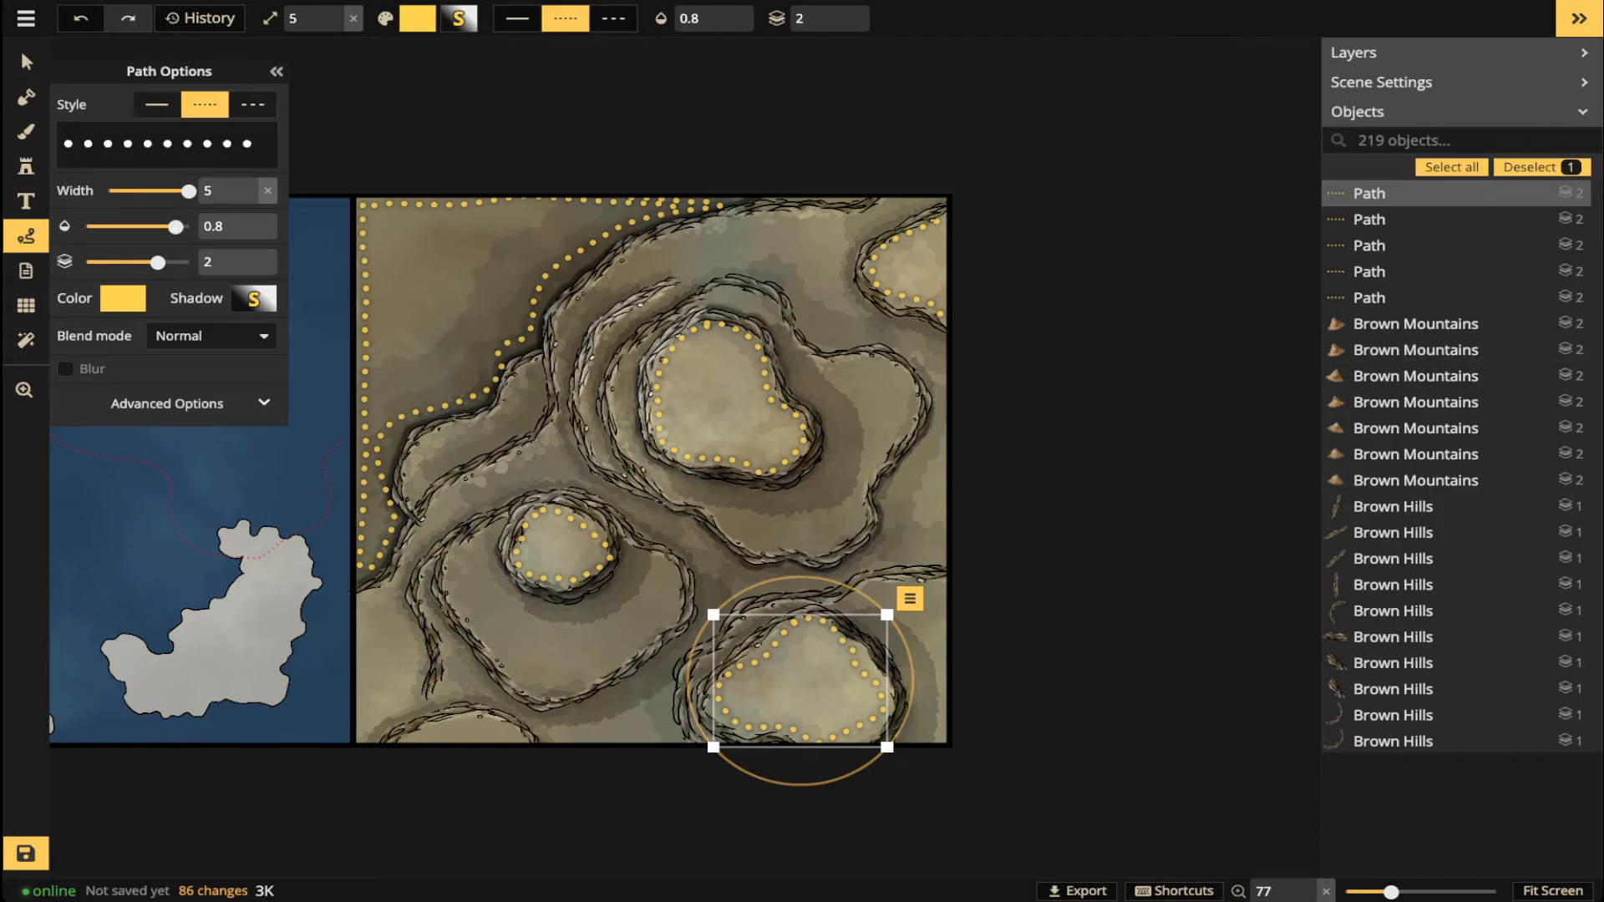
- Delete the five yellow dotted paths marking the northwestern lowland and the four summits
left_click(1387, 298)
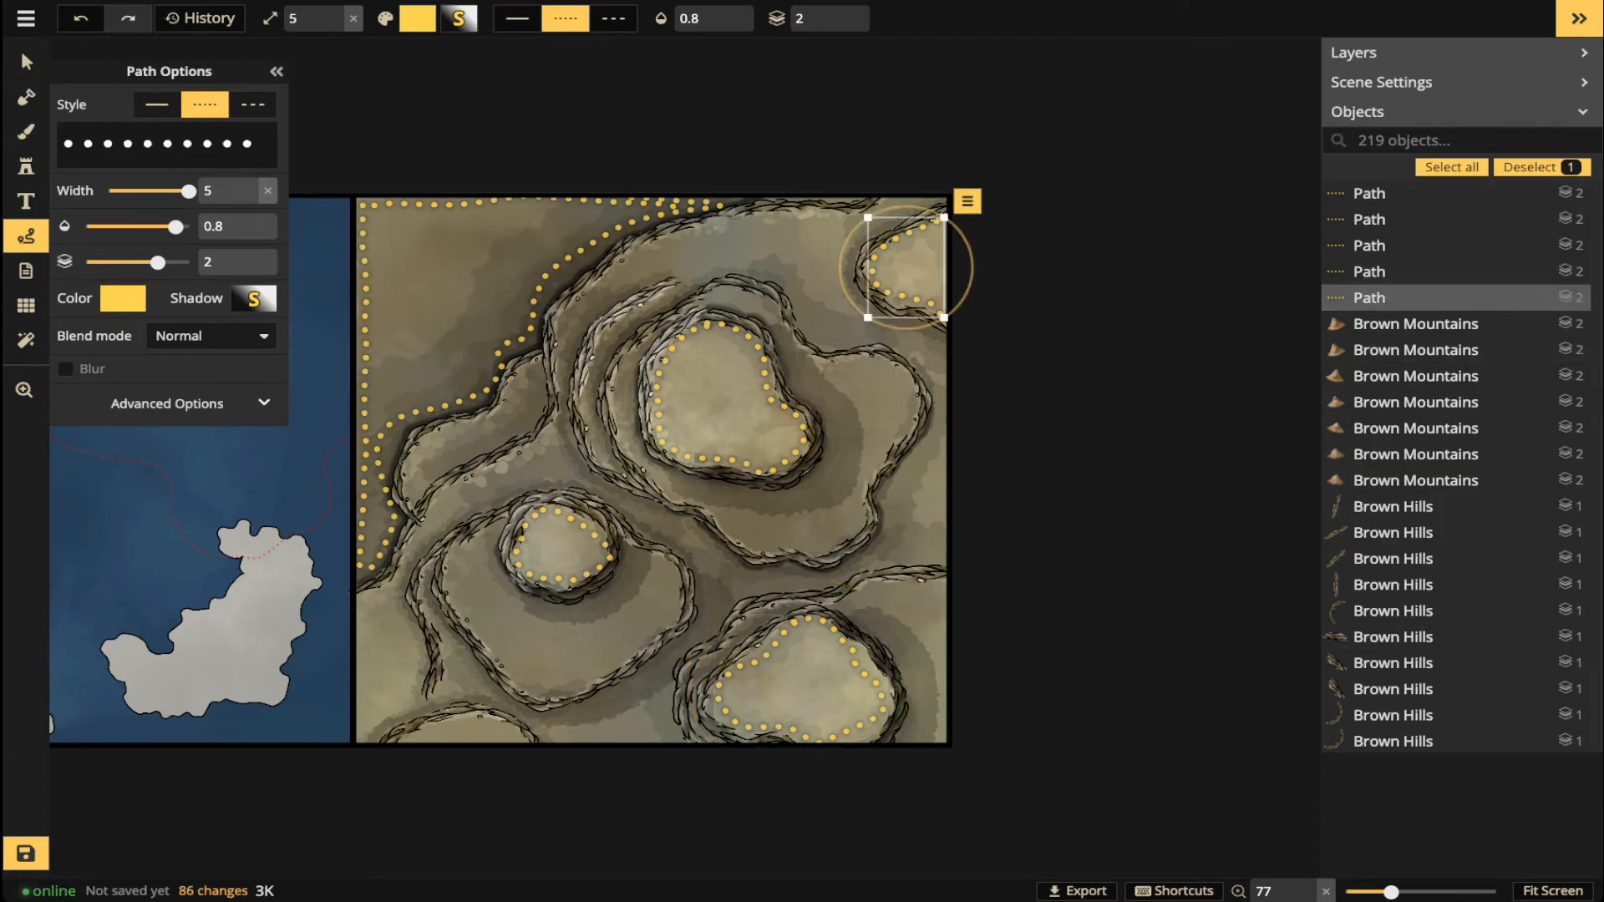
left_click(1370, 193, "shift")
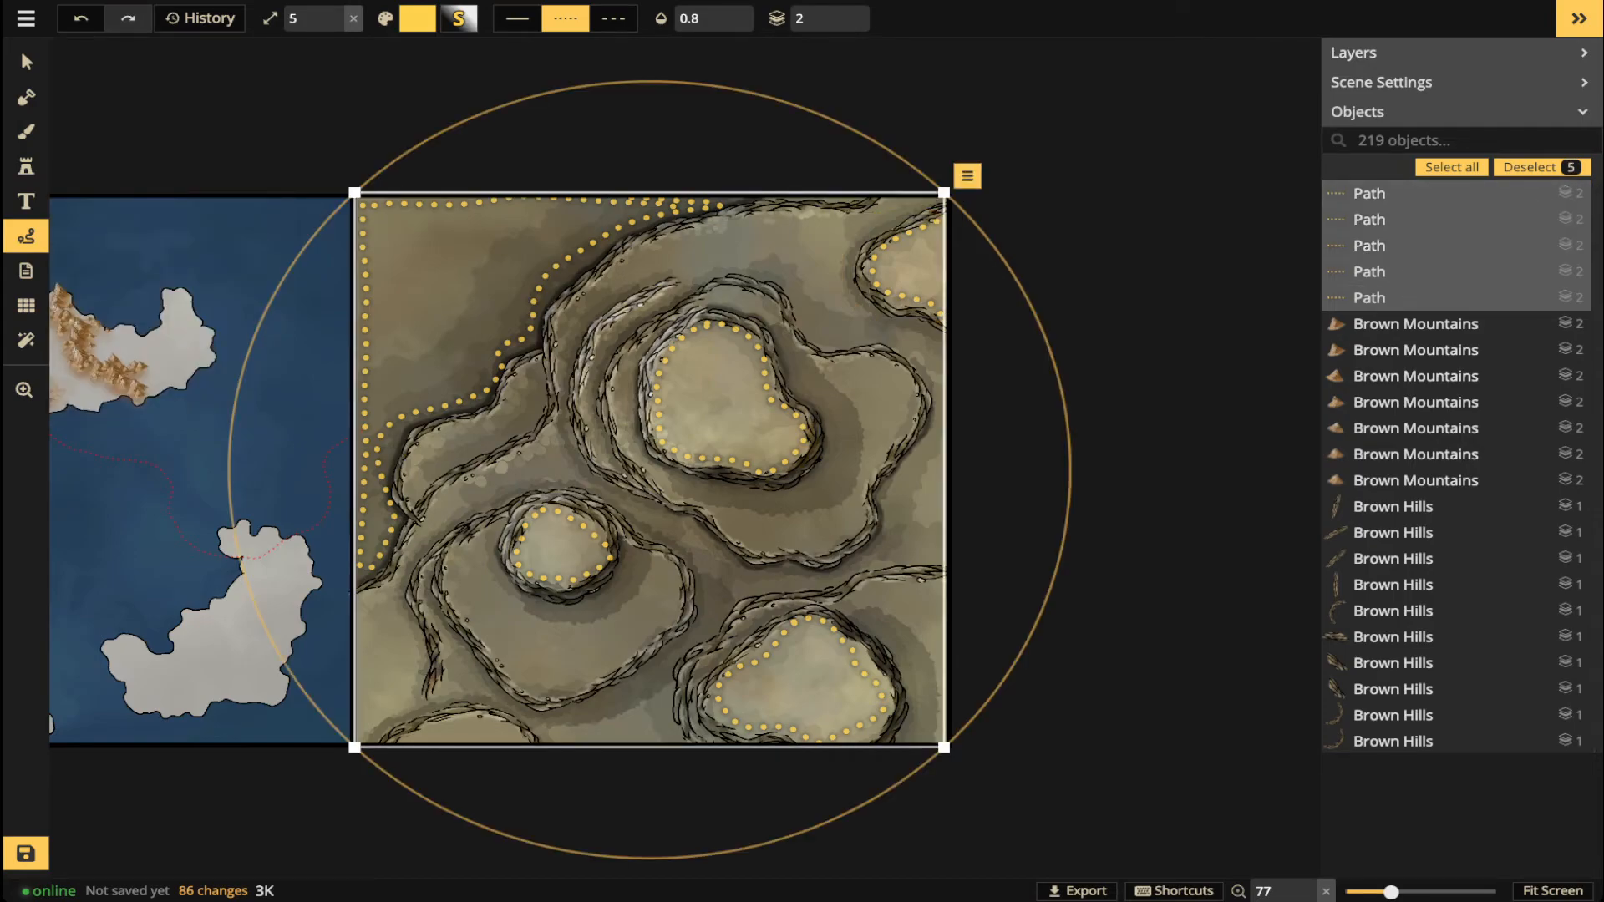
key("Delete")
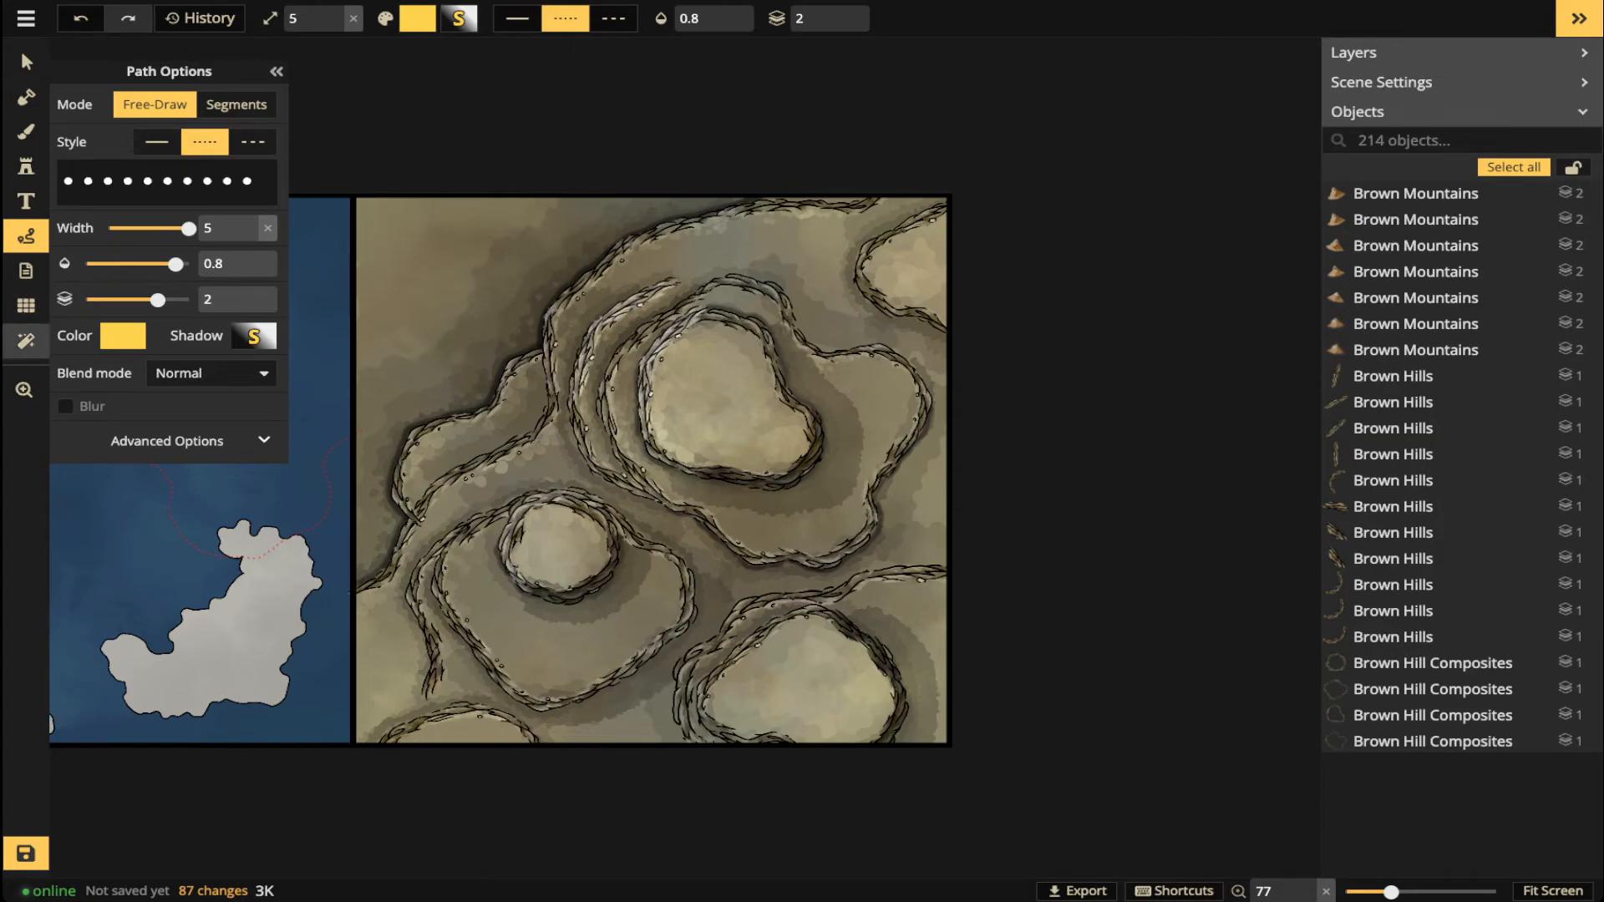
- Add a custom HSBC filter to the map and raise its opacity to 1
left_click(26, 340)
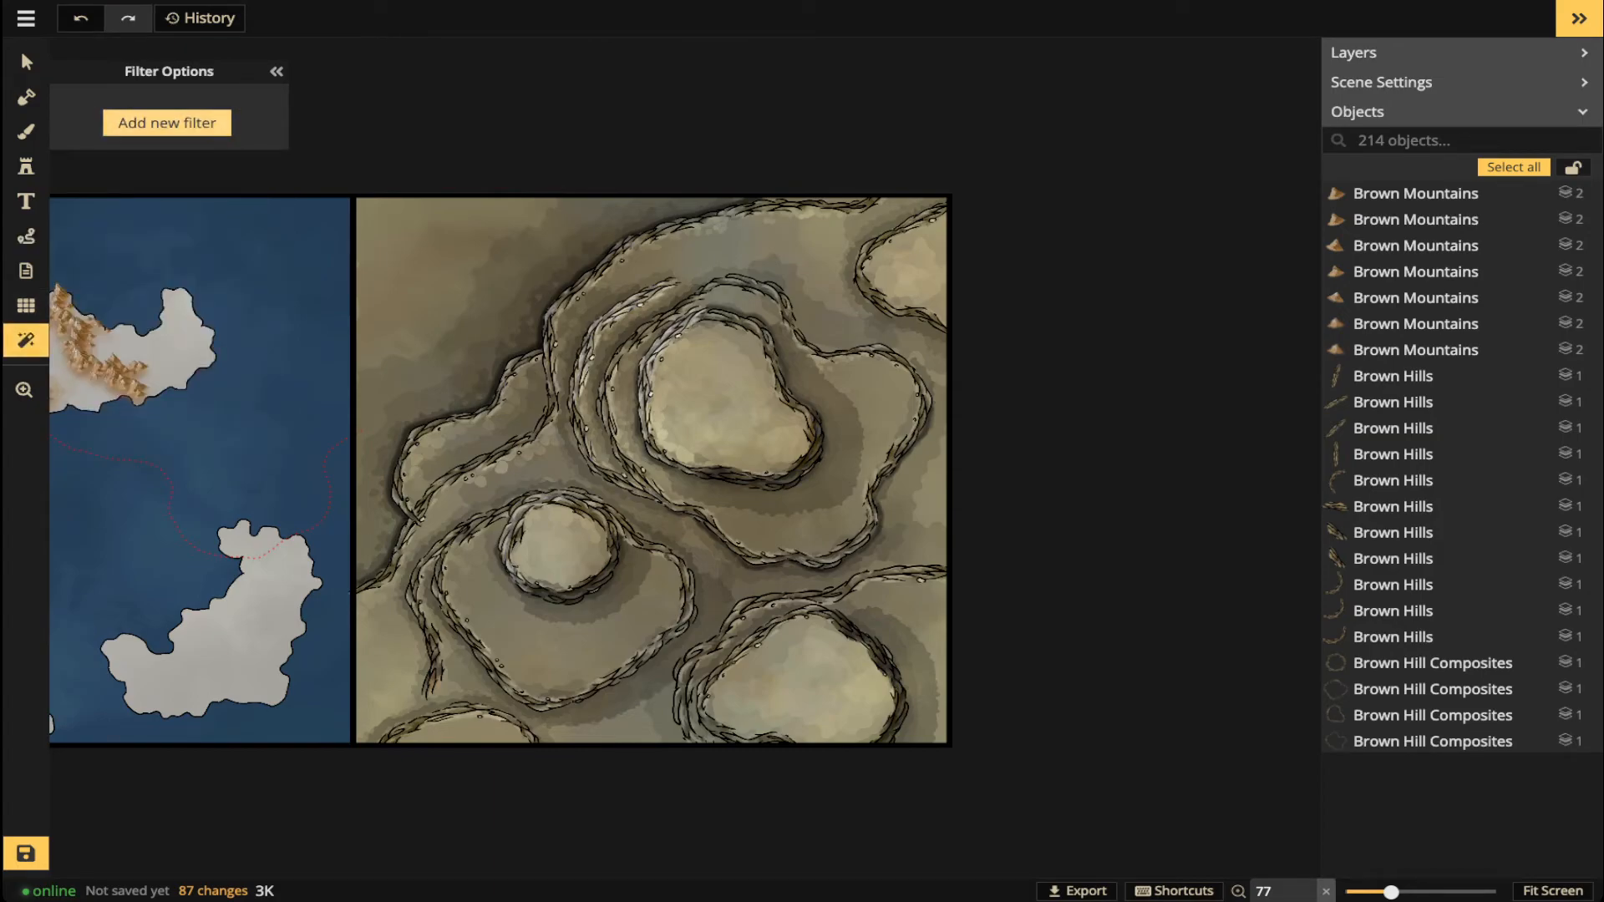
left_click(167, 123)
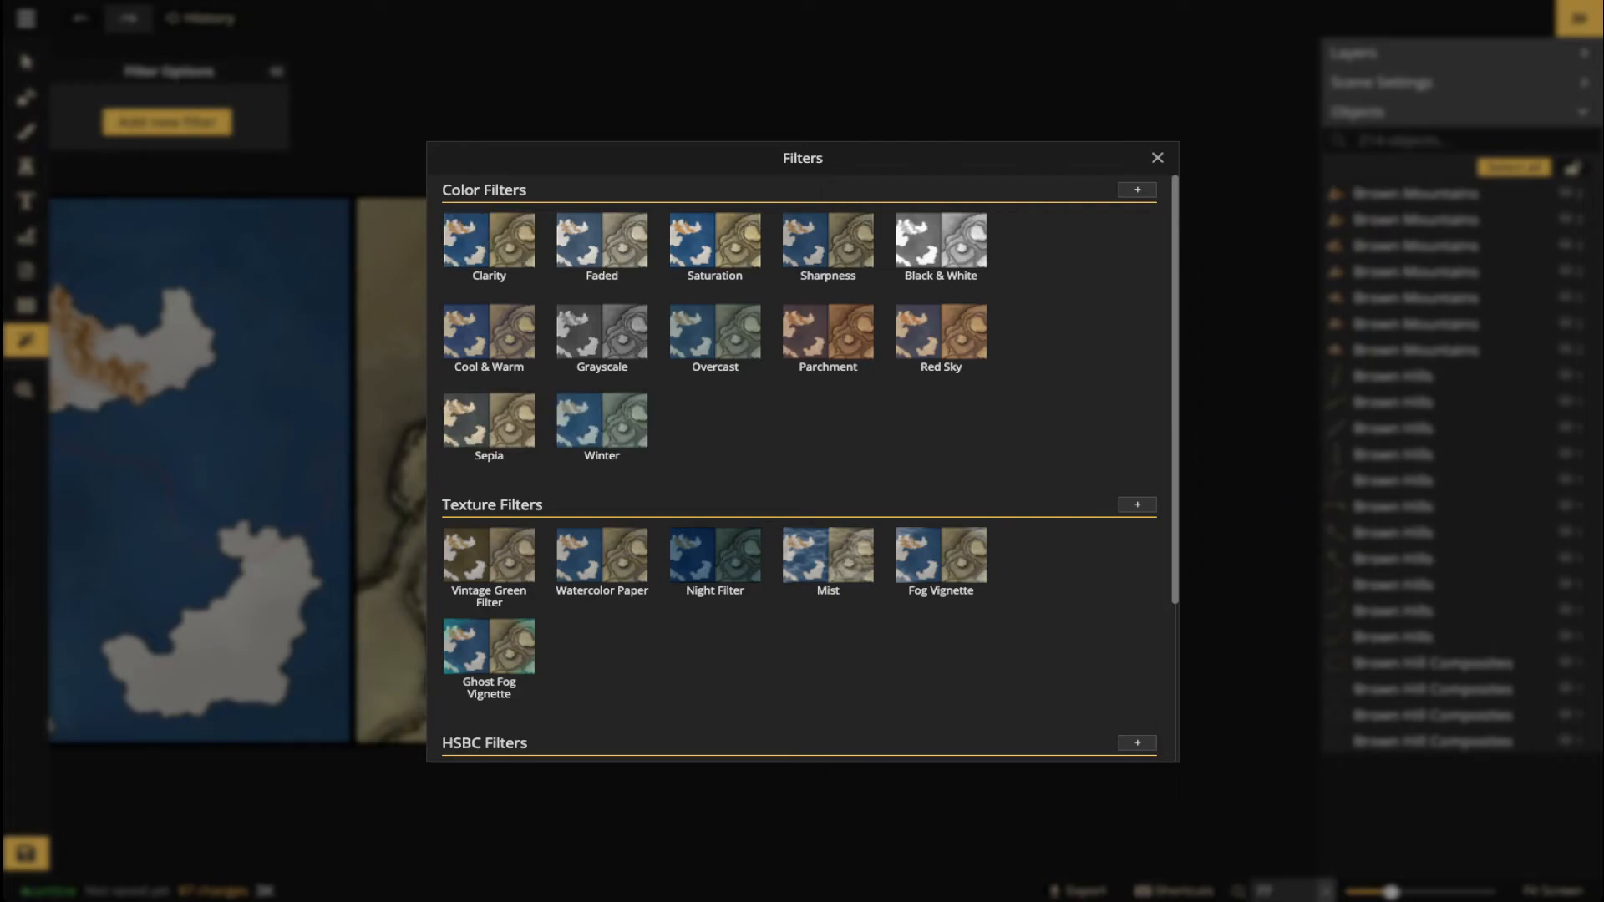
scroll(802, 468, "down", 2)
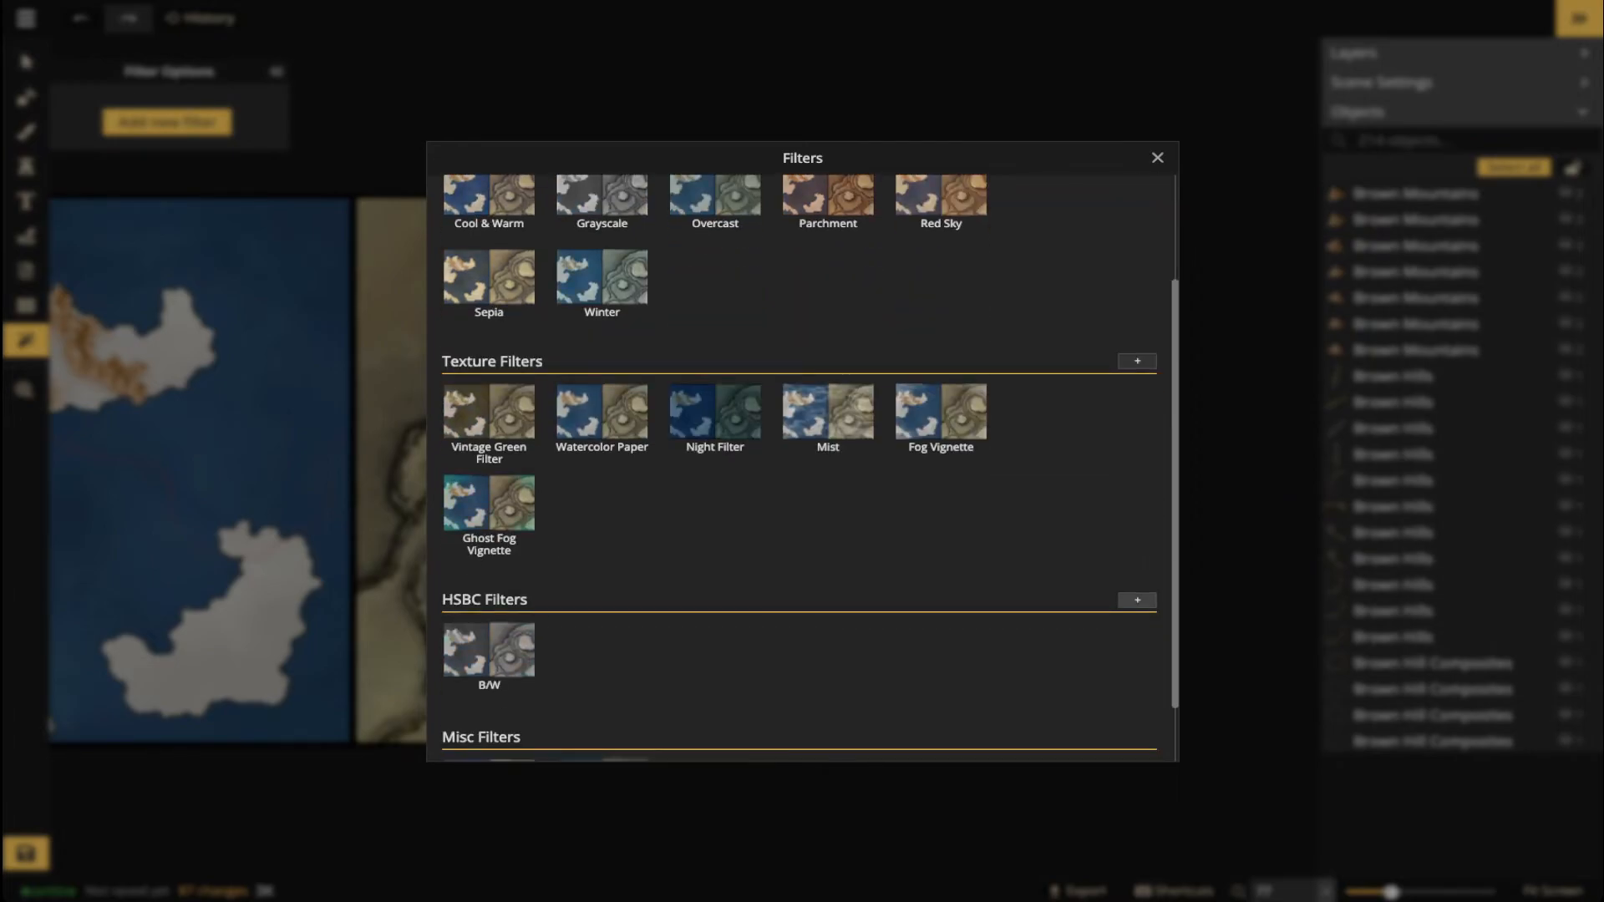
left_click(1136, 599)
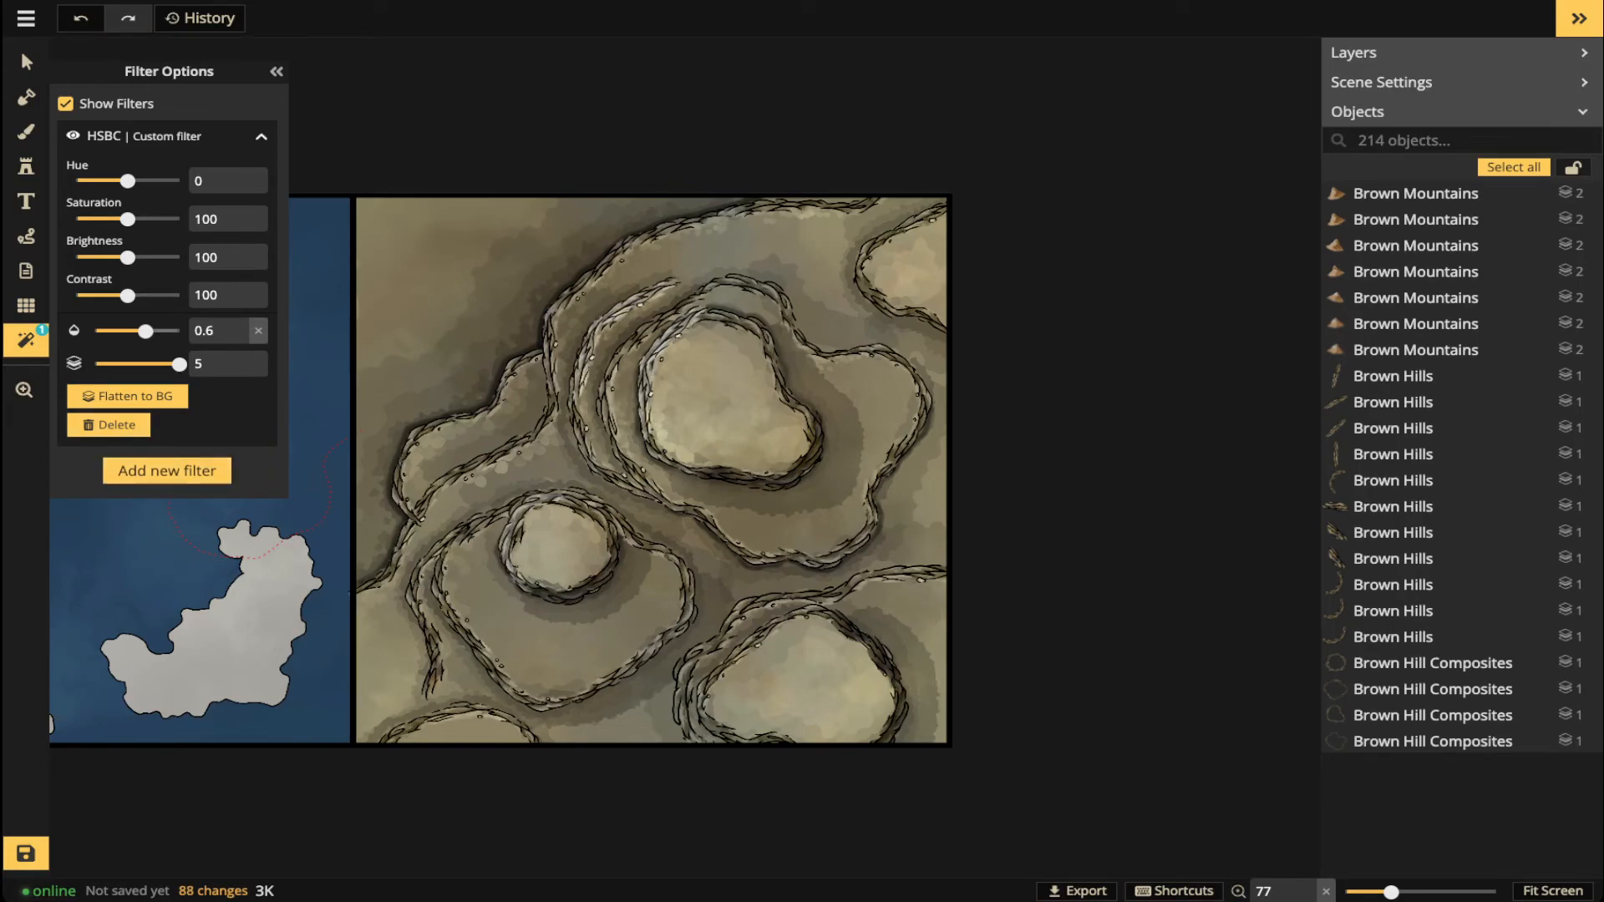
left_click_drag(145, 330, 179, 330)
- Try hue shifts of 66, -121, -55 and 167 on the HSBC filter, with the saturation raised to 151, and reset the saturation
left_click_drag(127, 181, 146, 180)
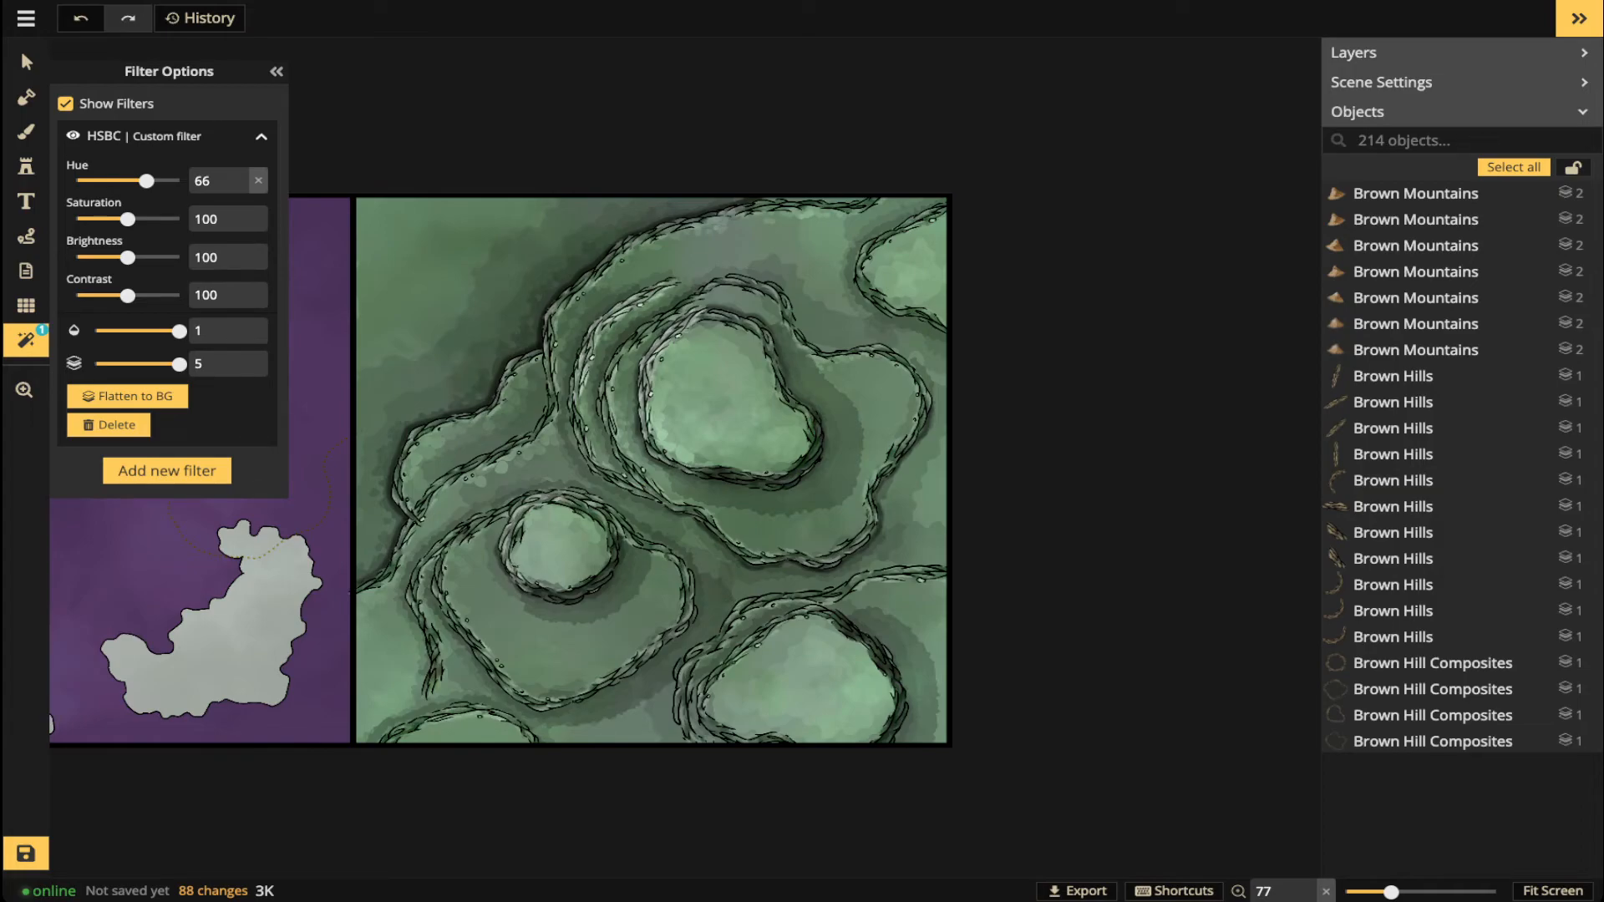
left_click_drag(146, 180, 93, 181)
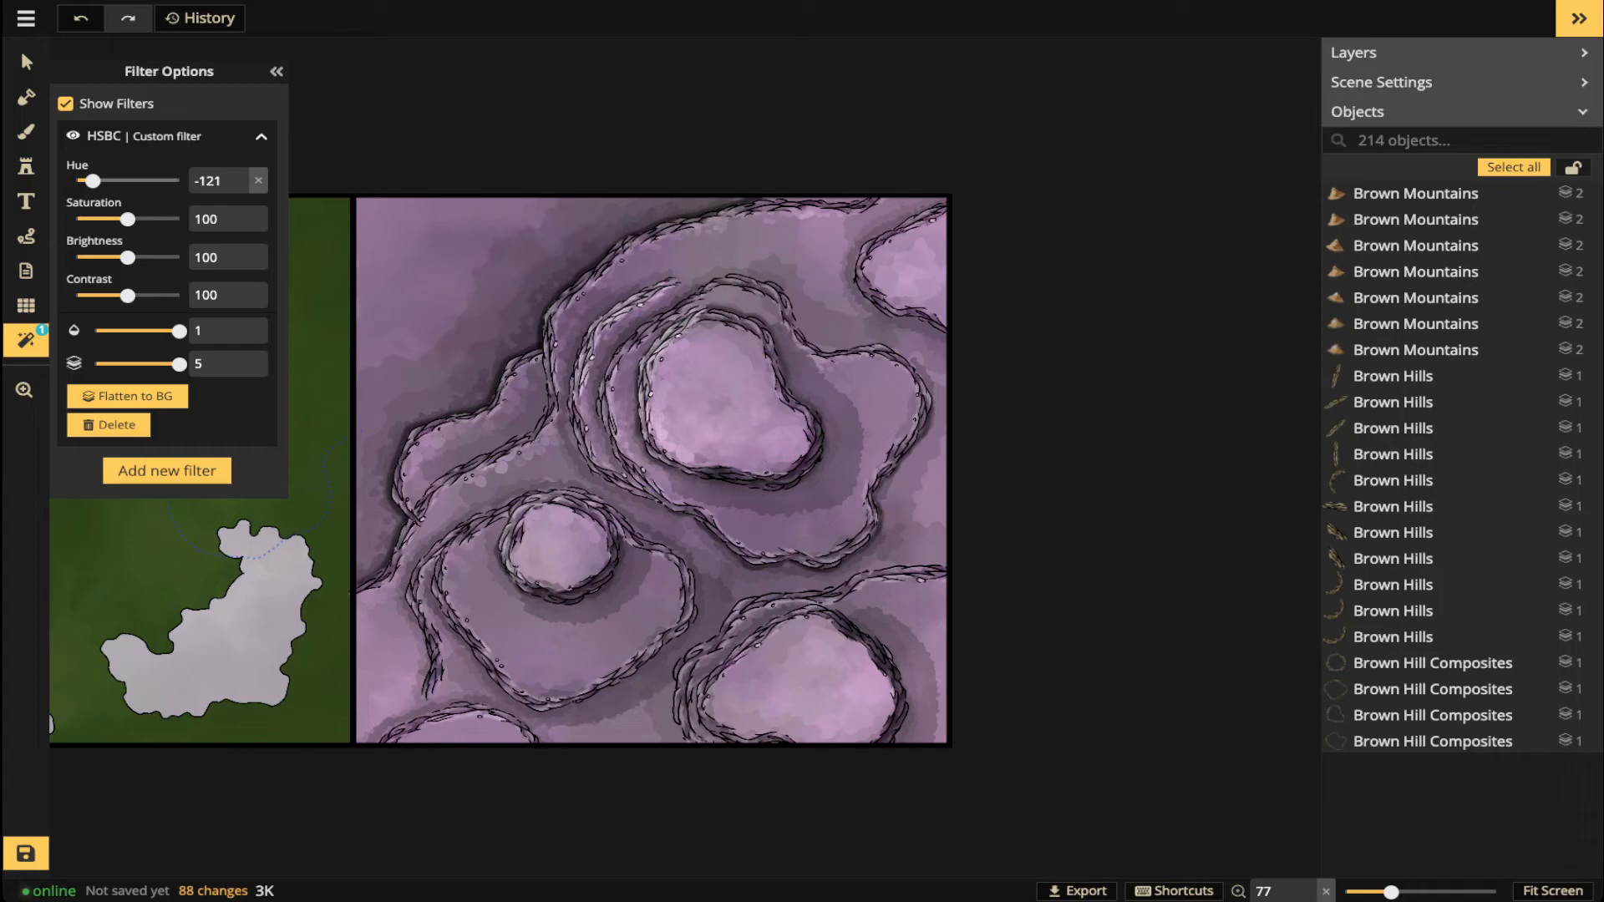
left_click_drag(92, 181, 153, 219)
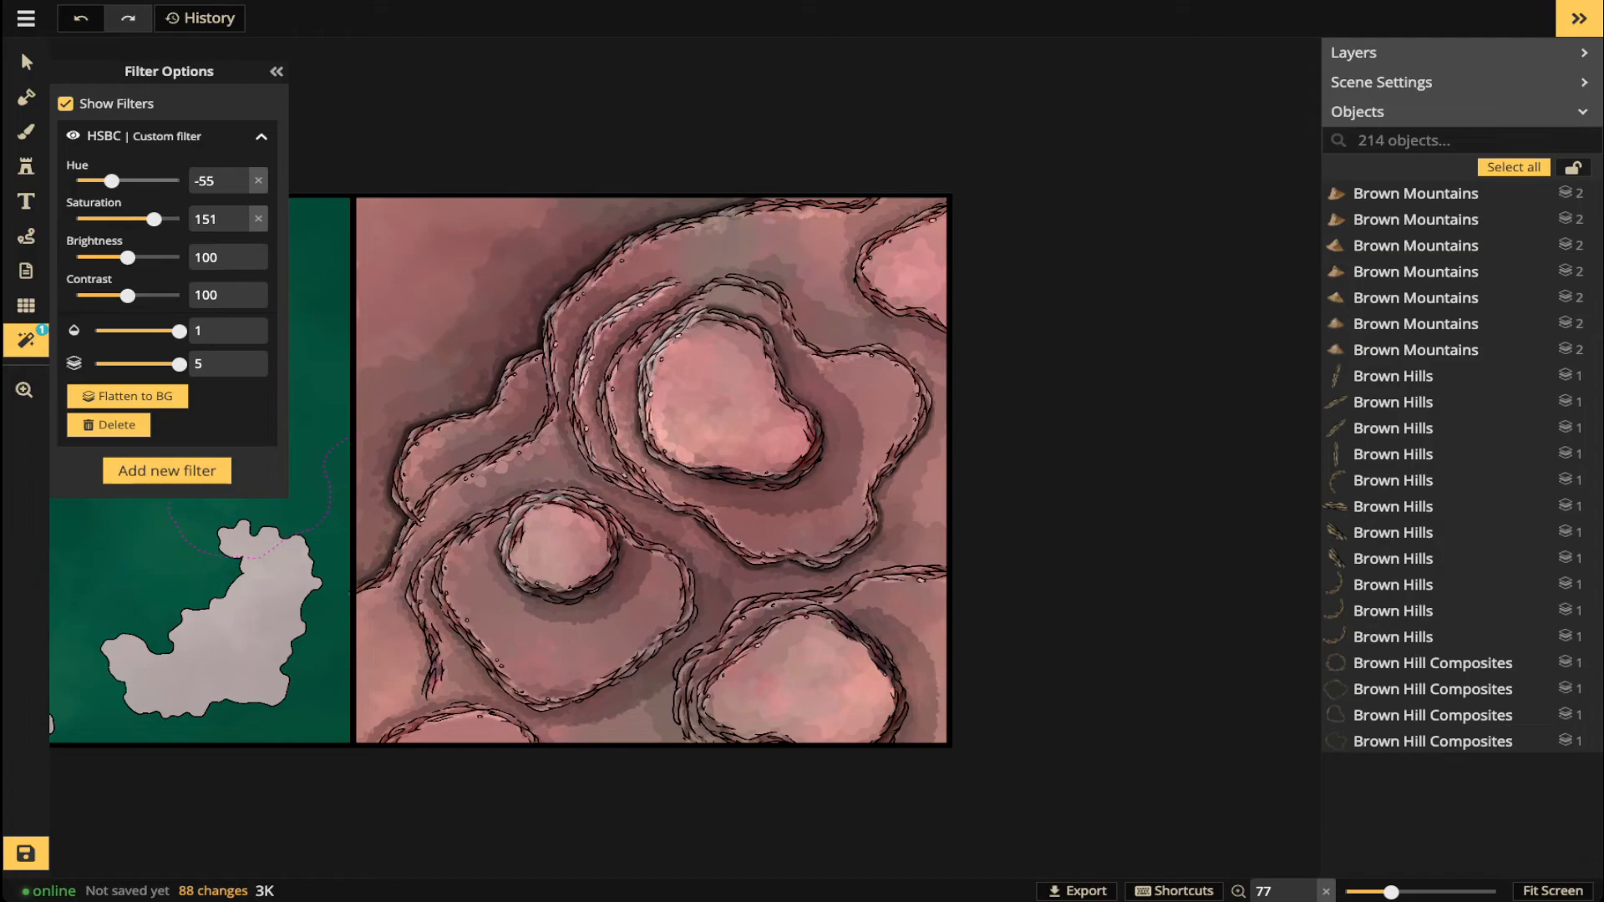
left_click_drag(111, 181, 175, 180)
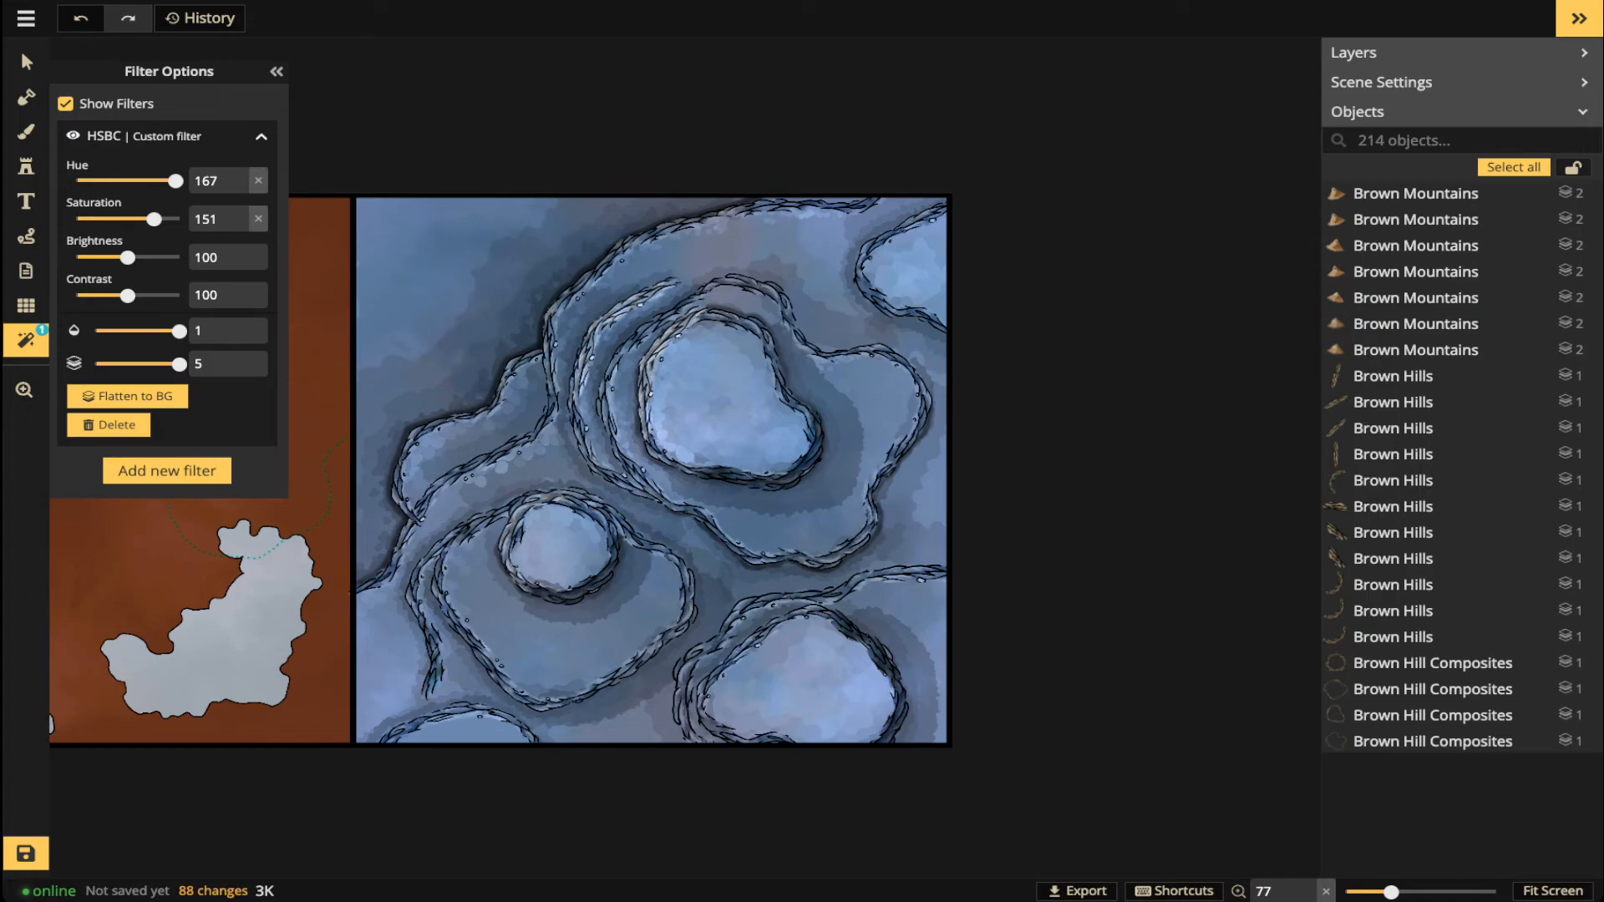
left_click(258, 219)
- Set the HSBC filter's saturation to 200 and its hue to -141, and save the map
left_click_drag(128, 219, 127, 180)
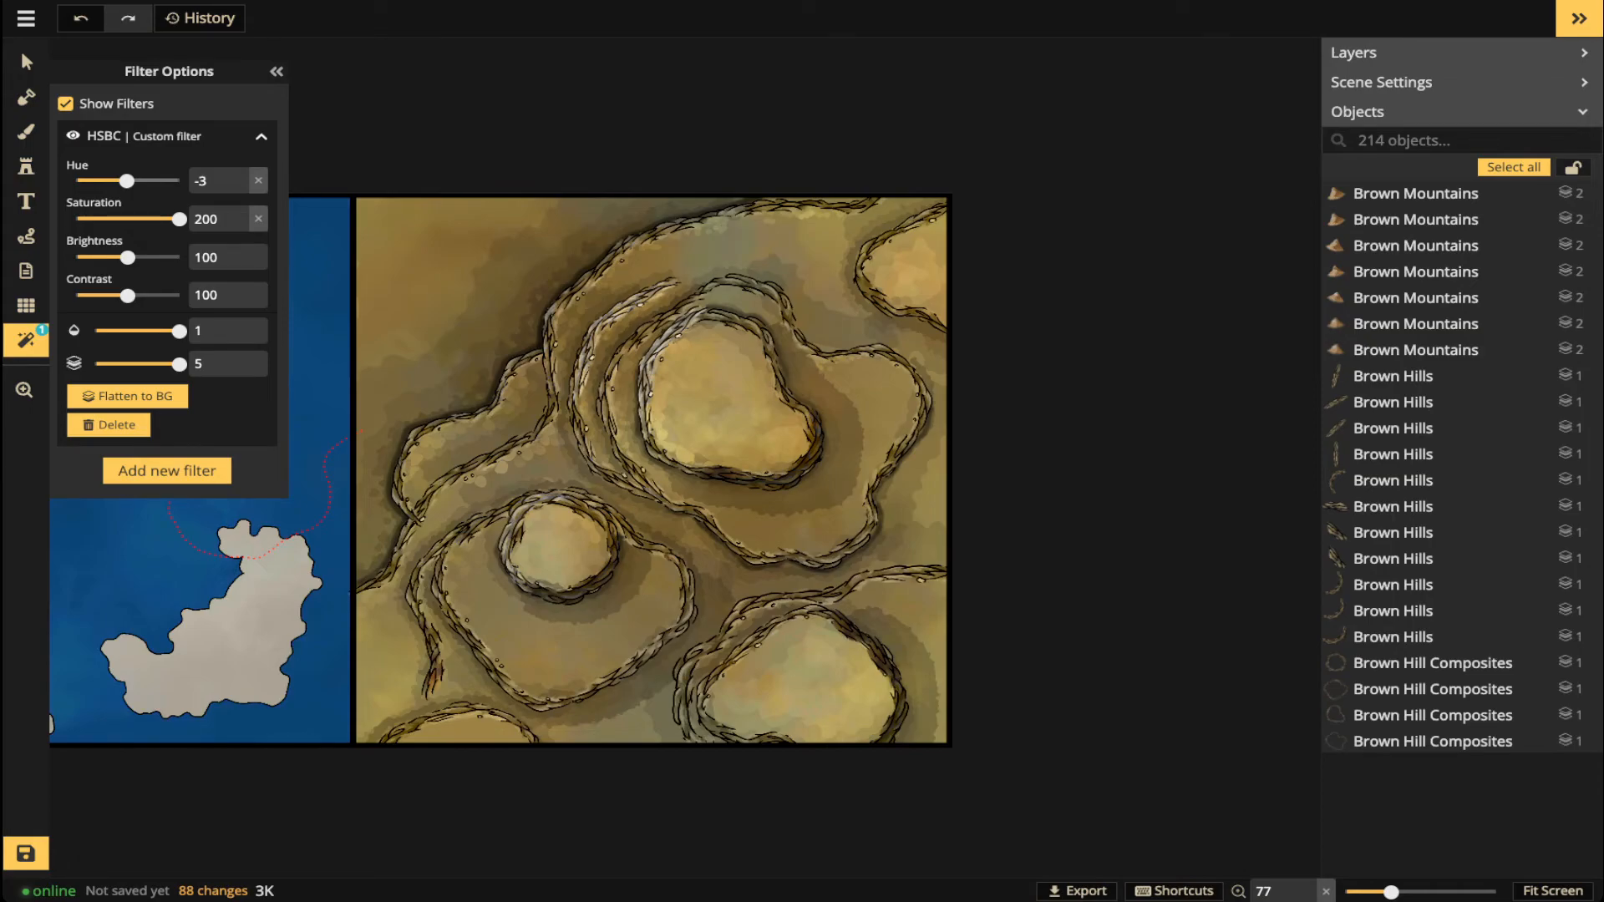
left_click_drag(127, 180, 112, 180)
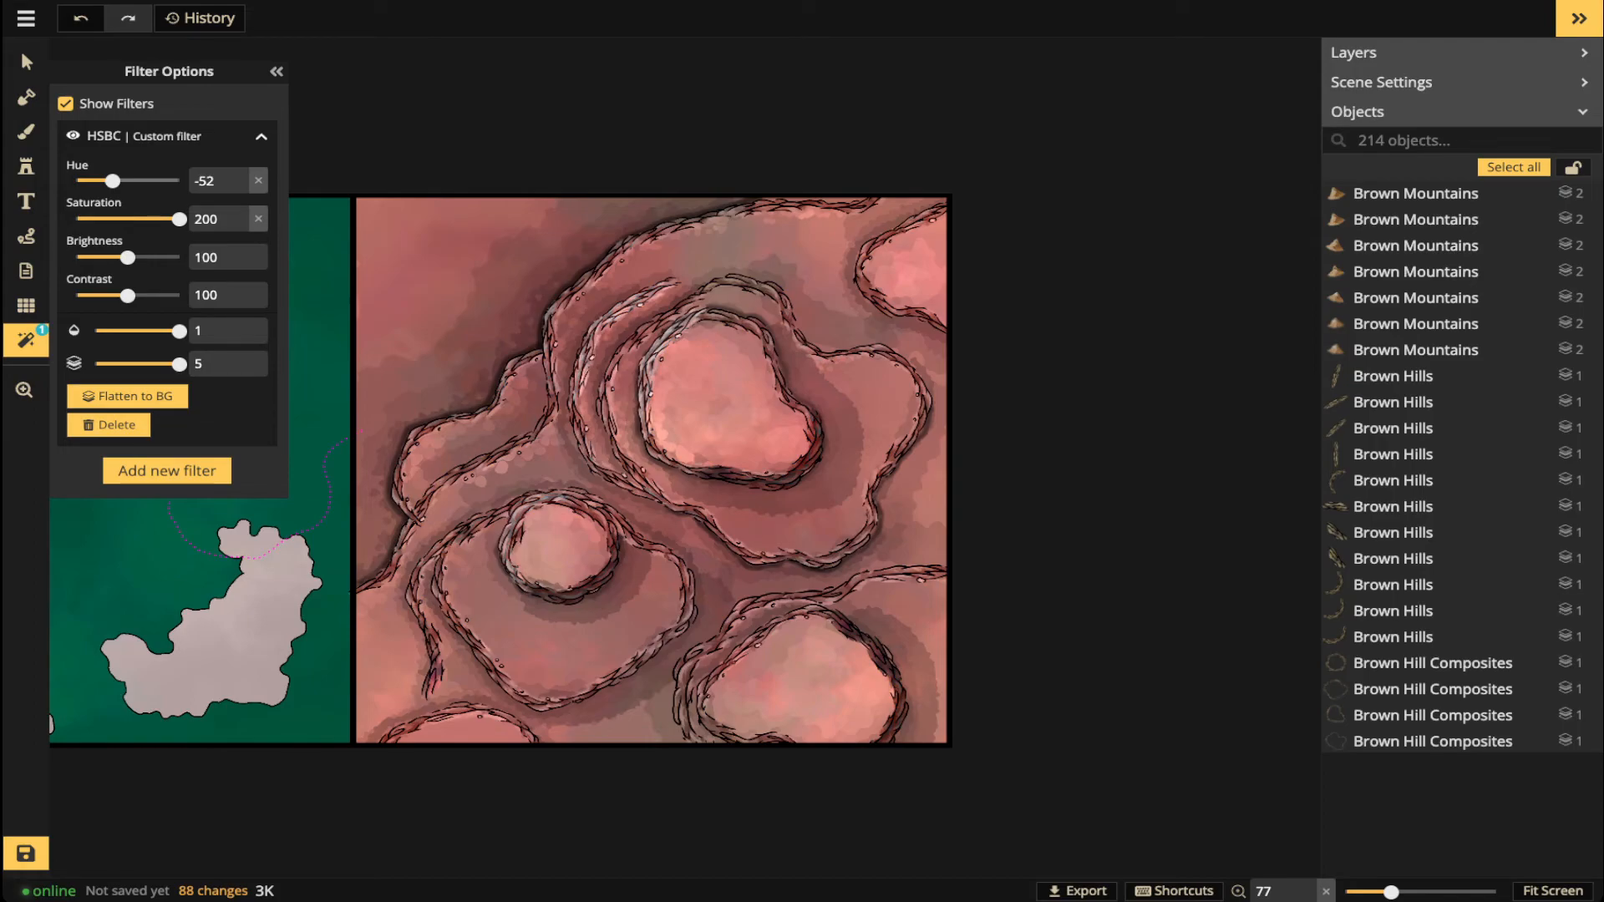
left_click_drag(112, 181, 100, 180)
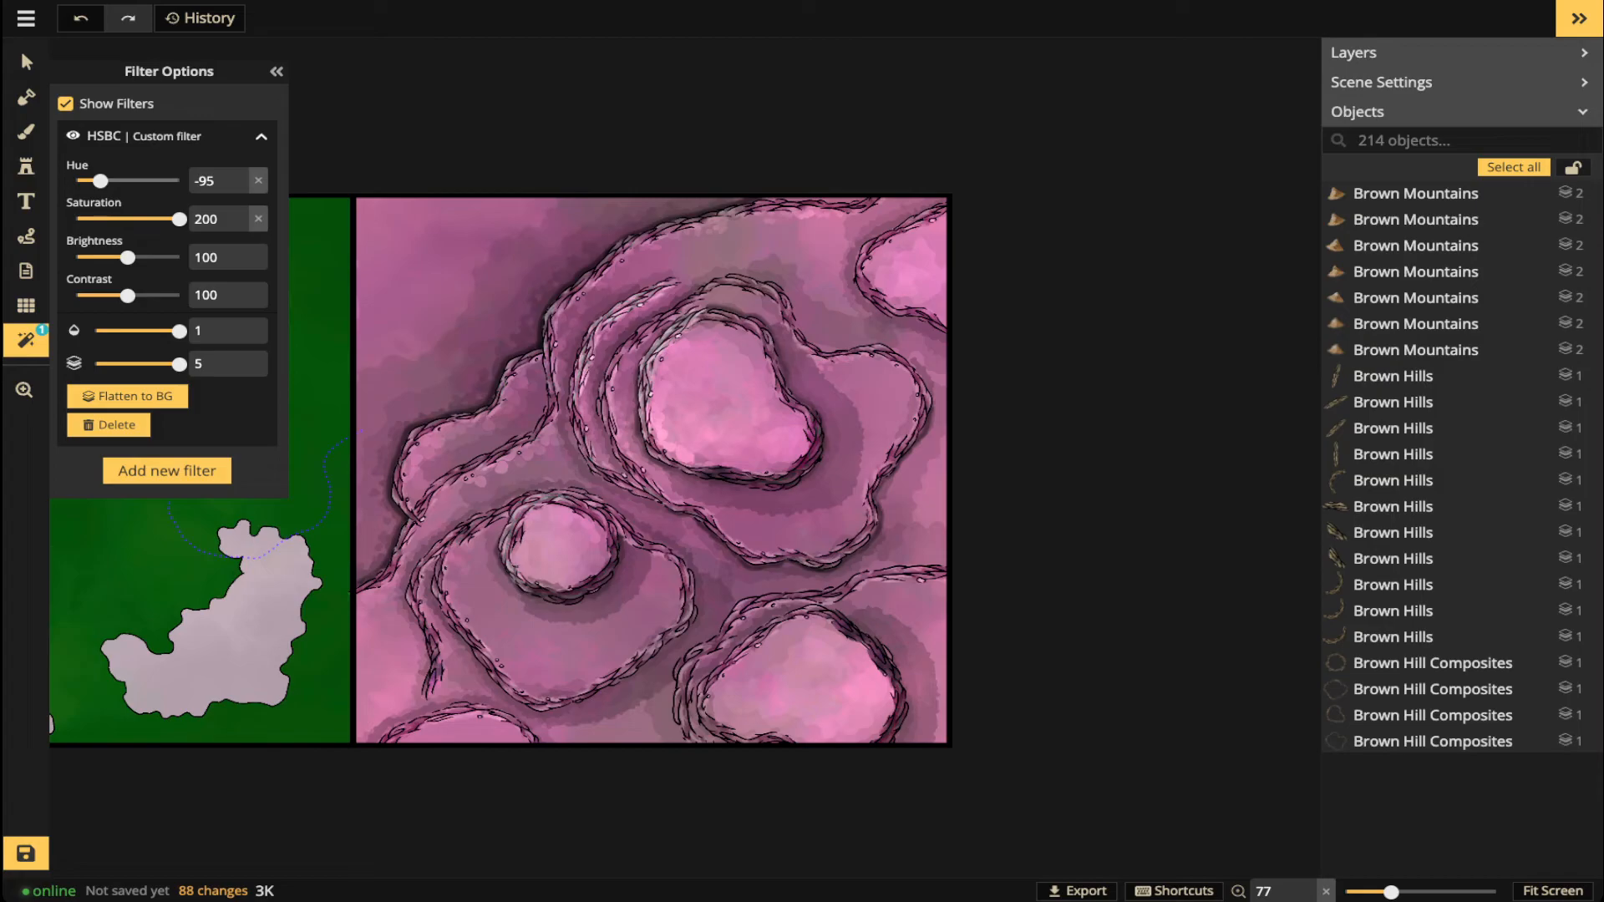
left_click_drag(100, 181, 86, 181)
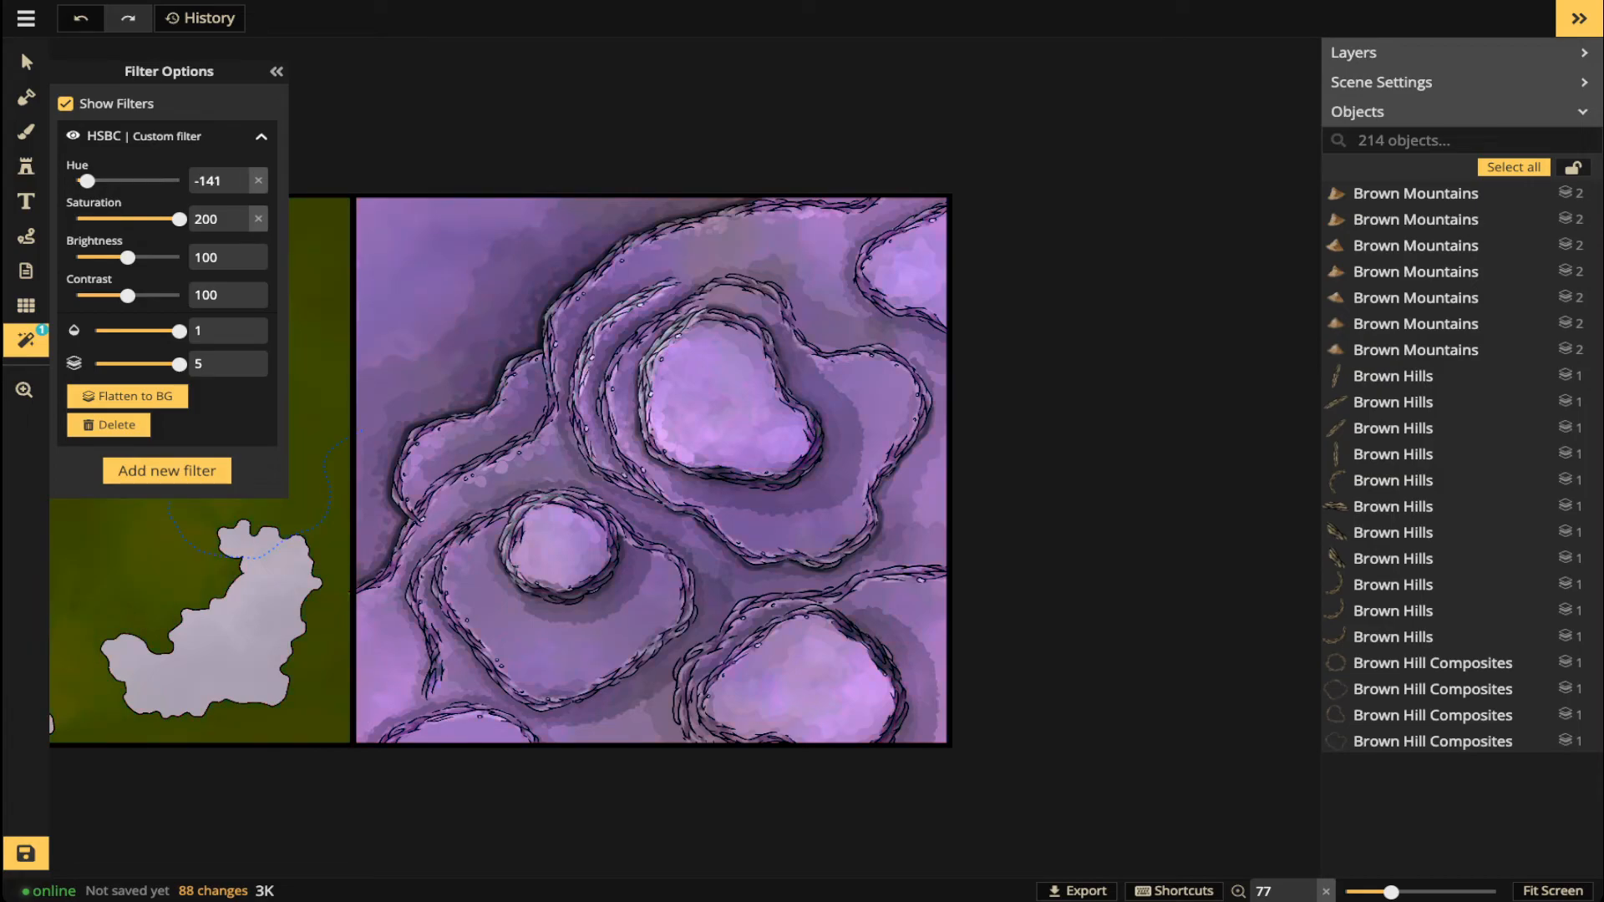
left_click(25, 60)
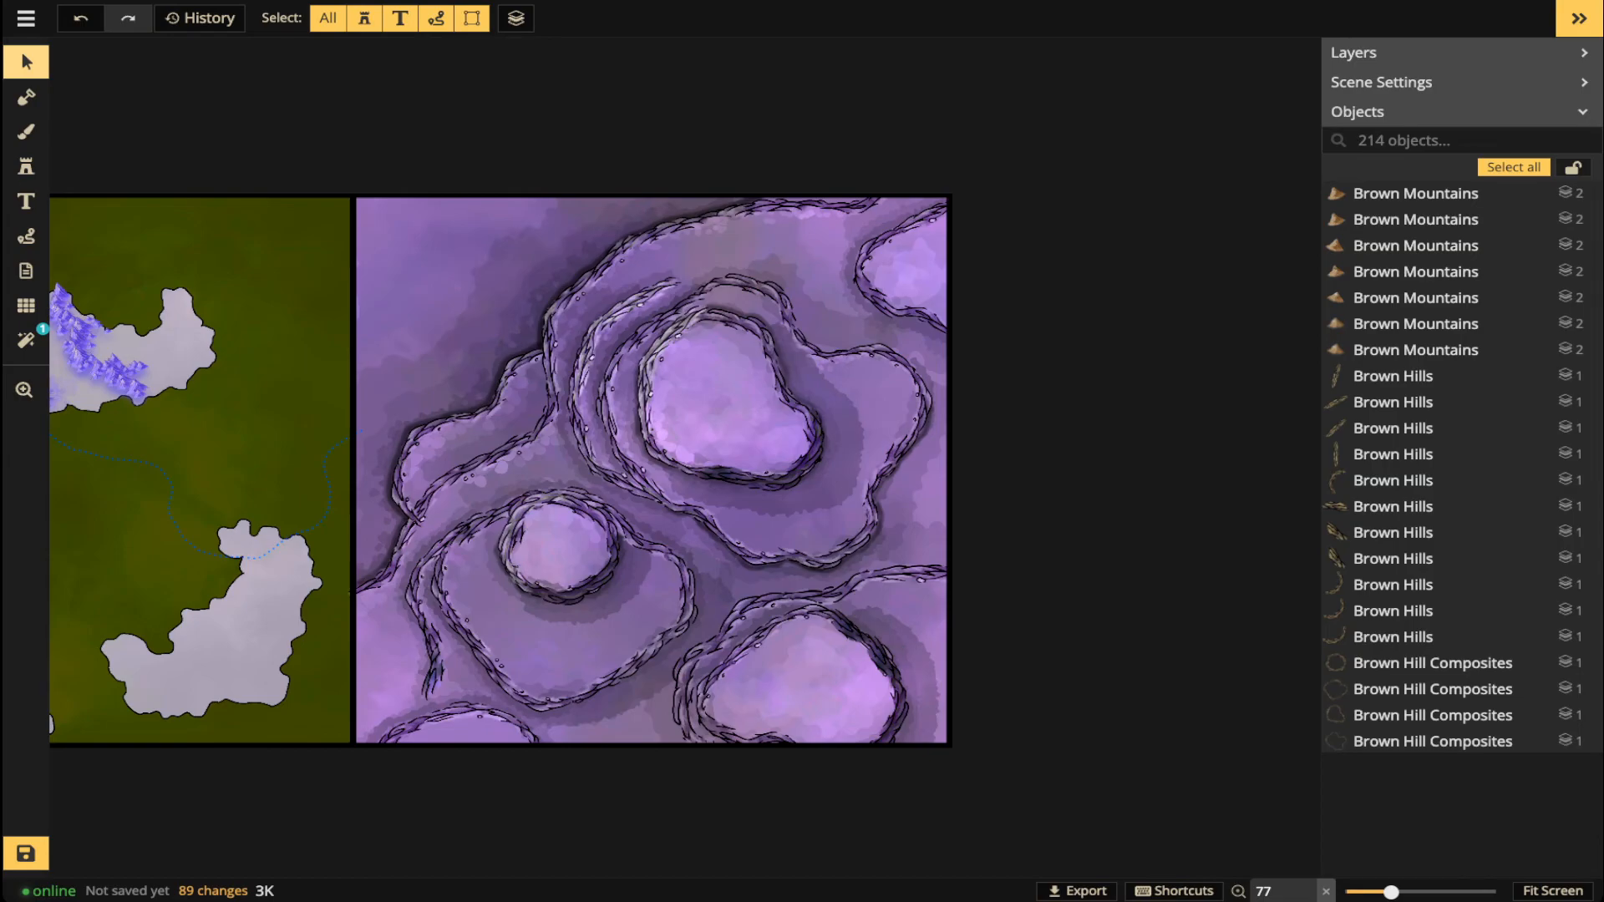
key("ctrl+s")
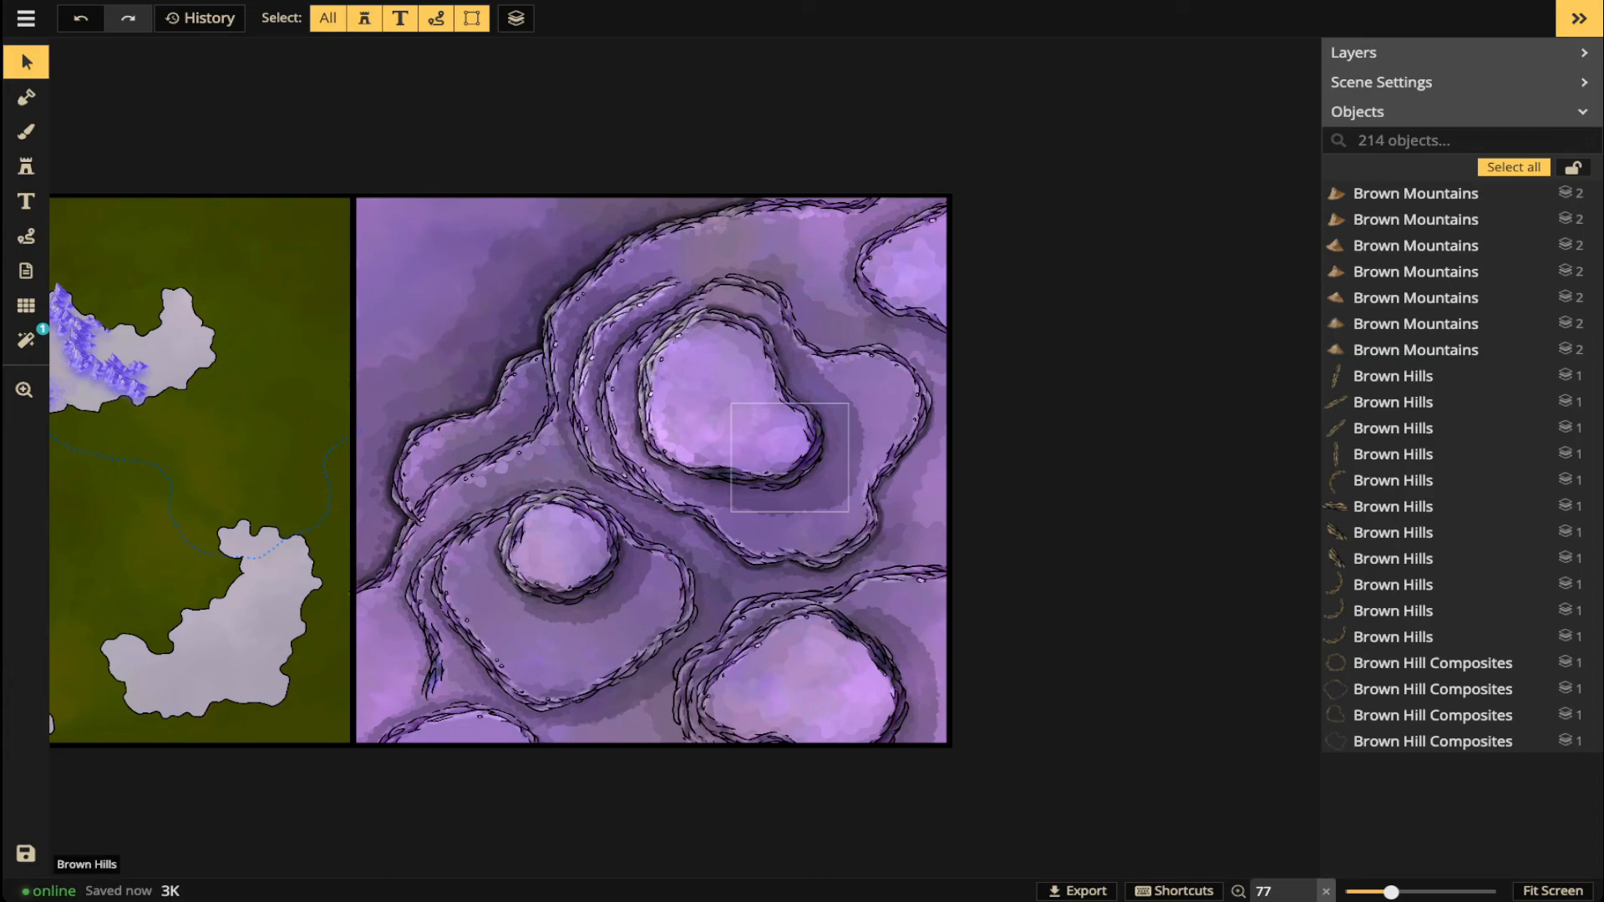
scroll(752, 393, "down", 2)
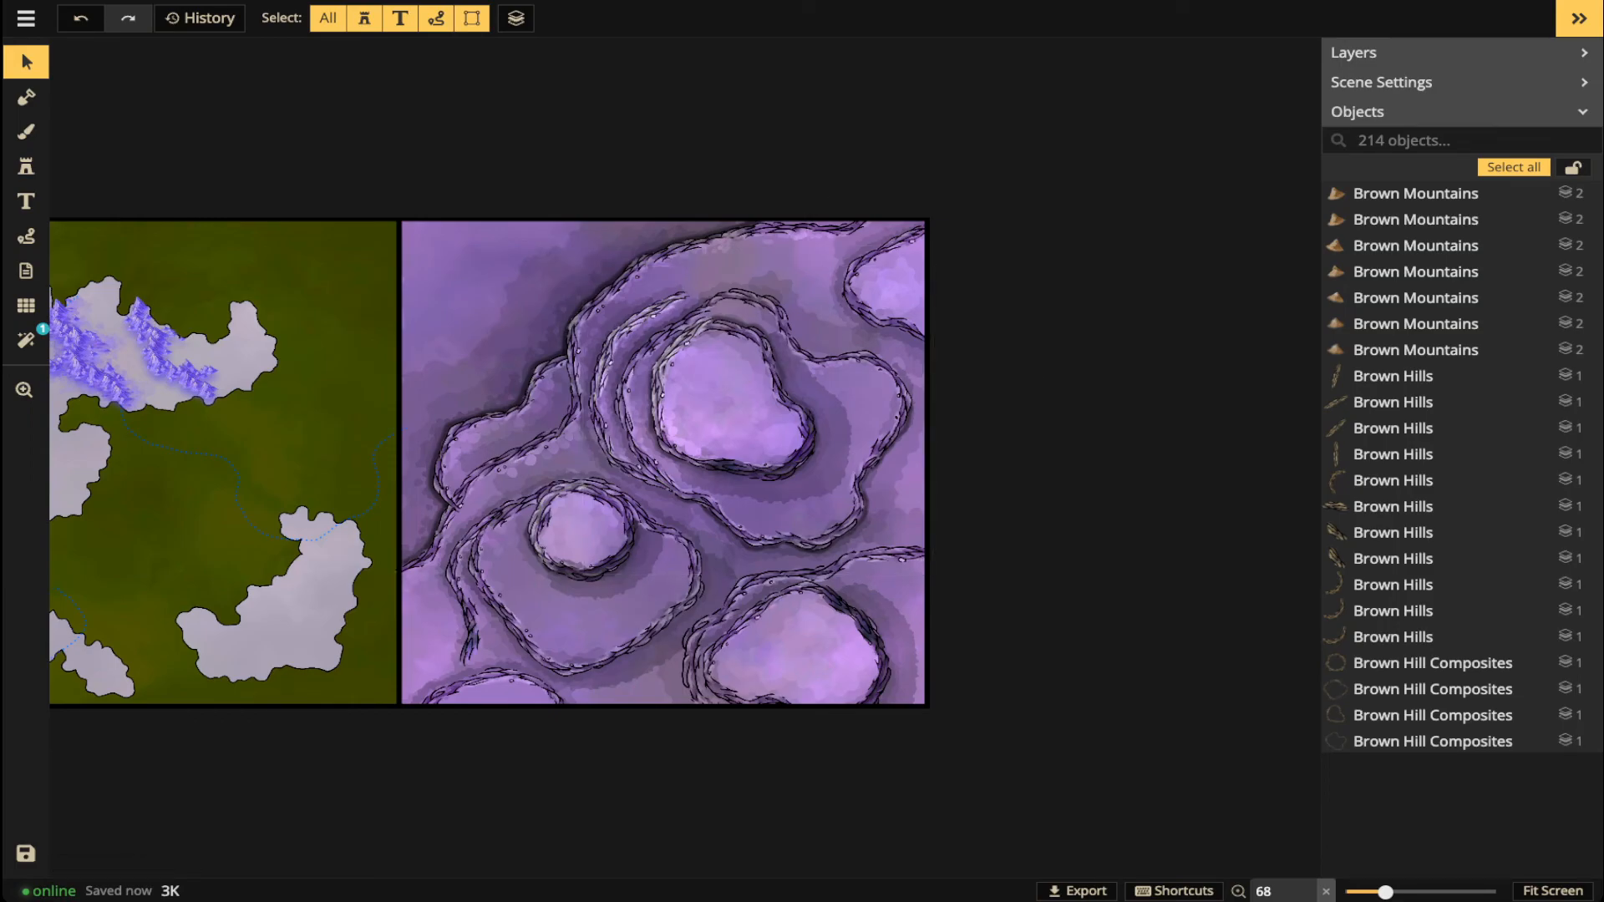
left_click(751, 435)
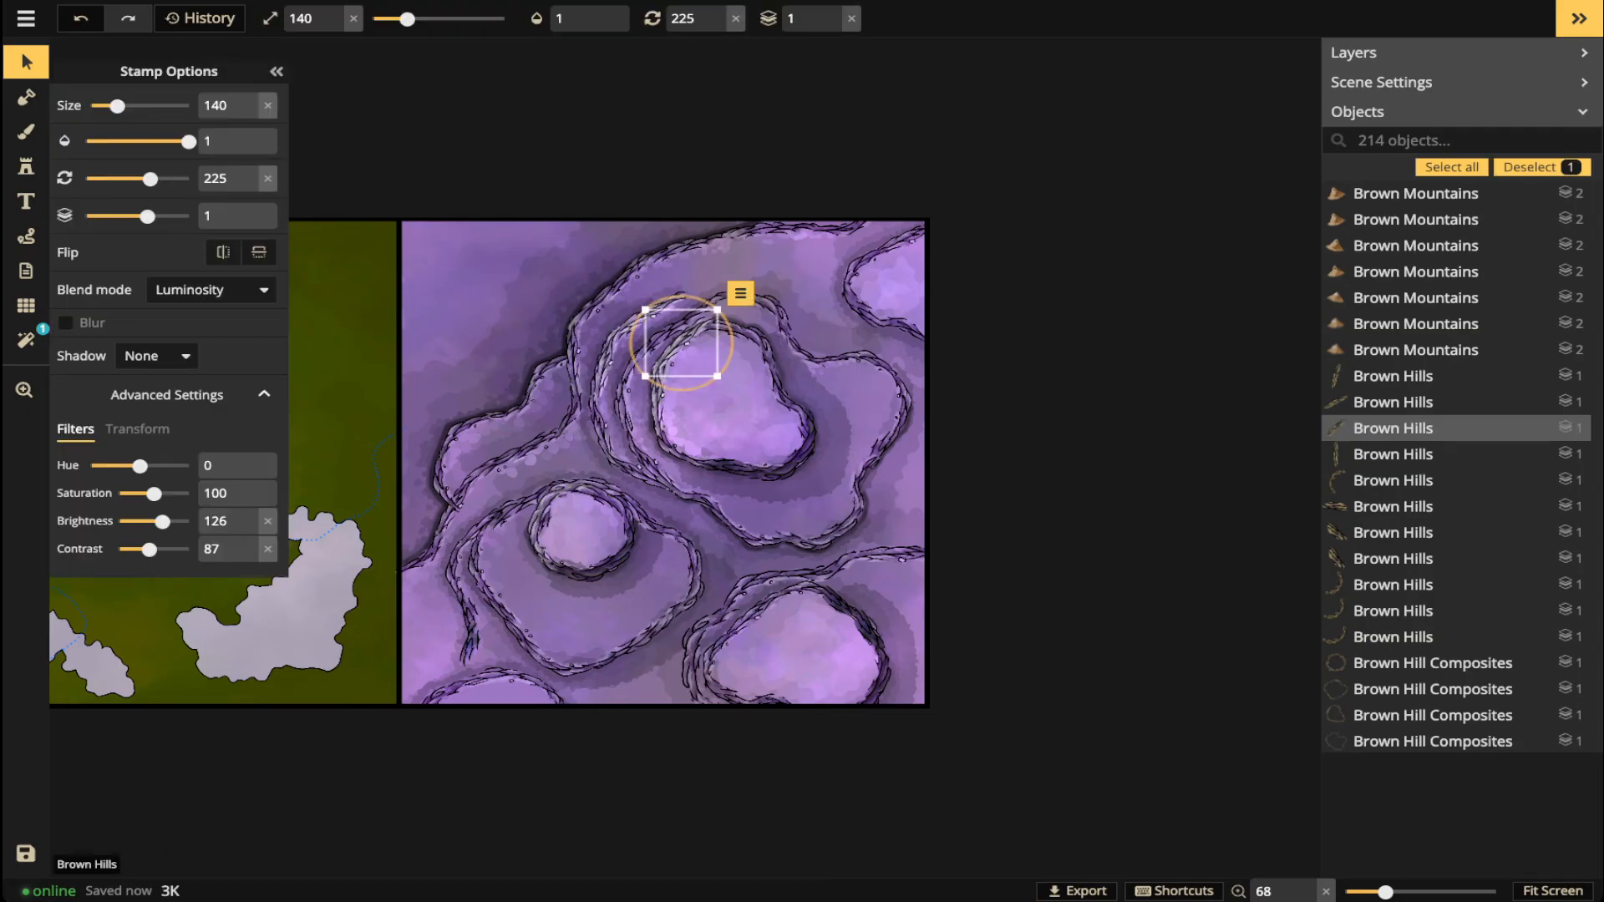
scroll(752, 439, "up", 1)
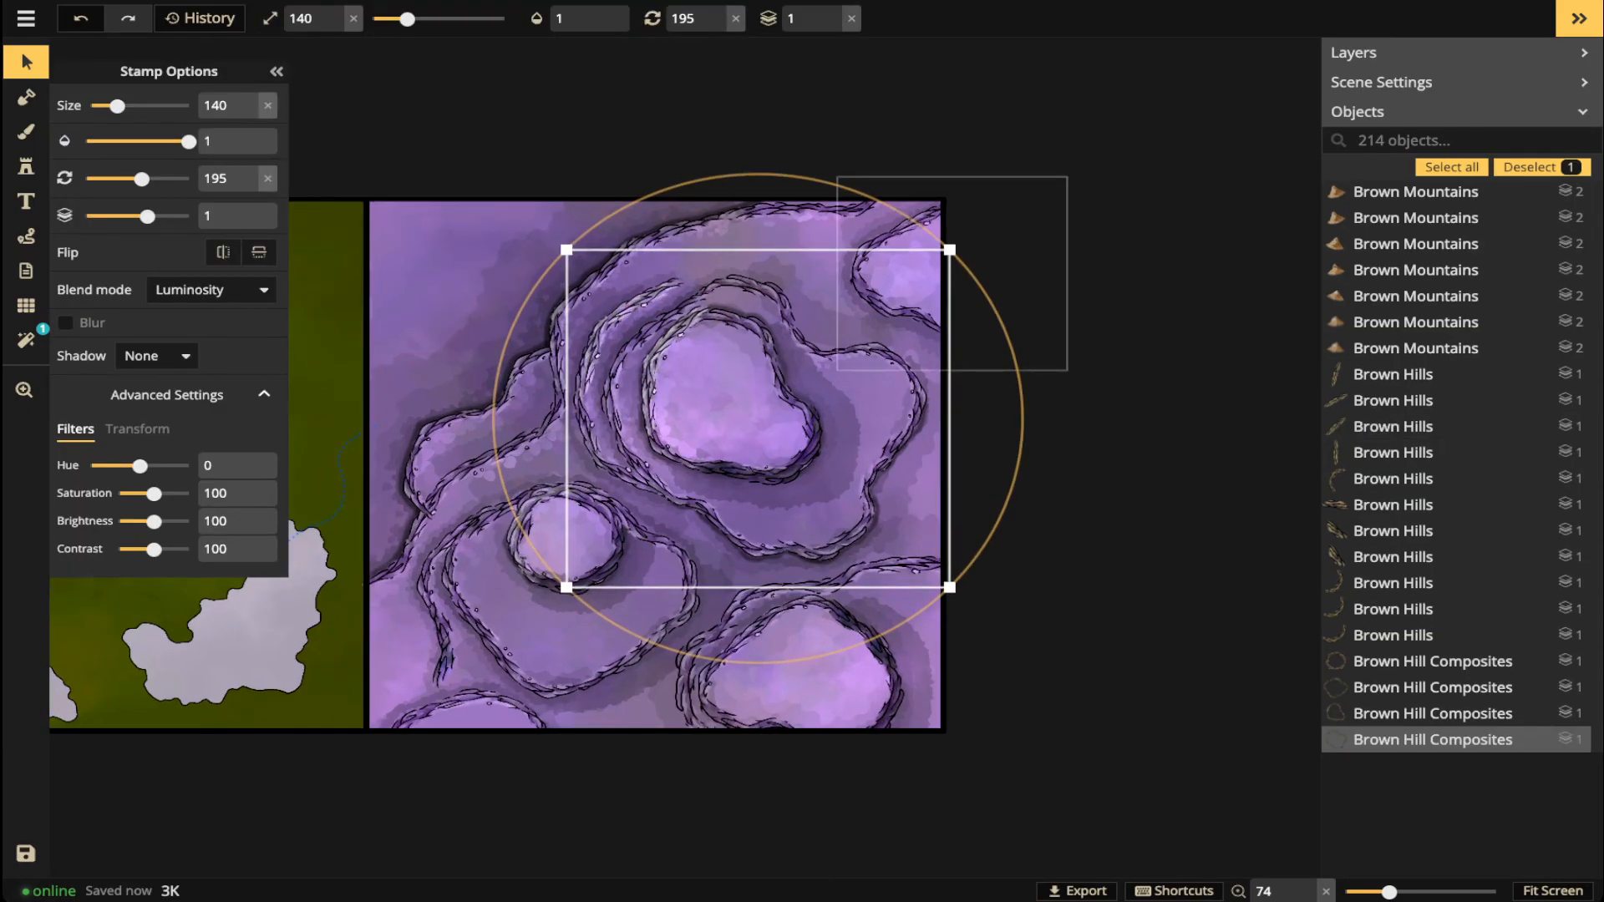
left_click(952, 274)
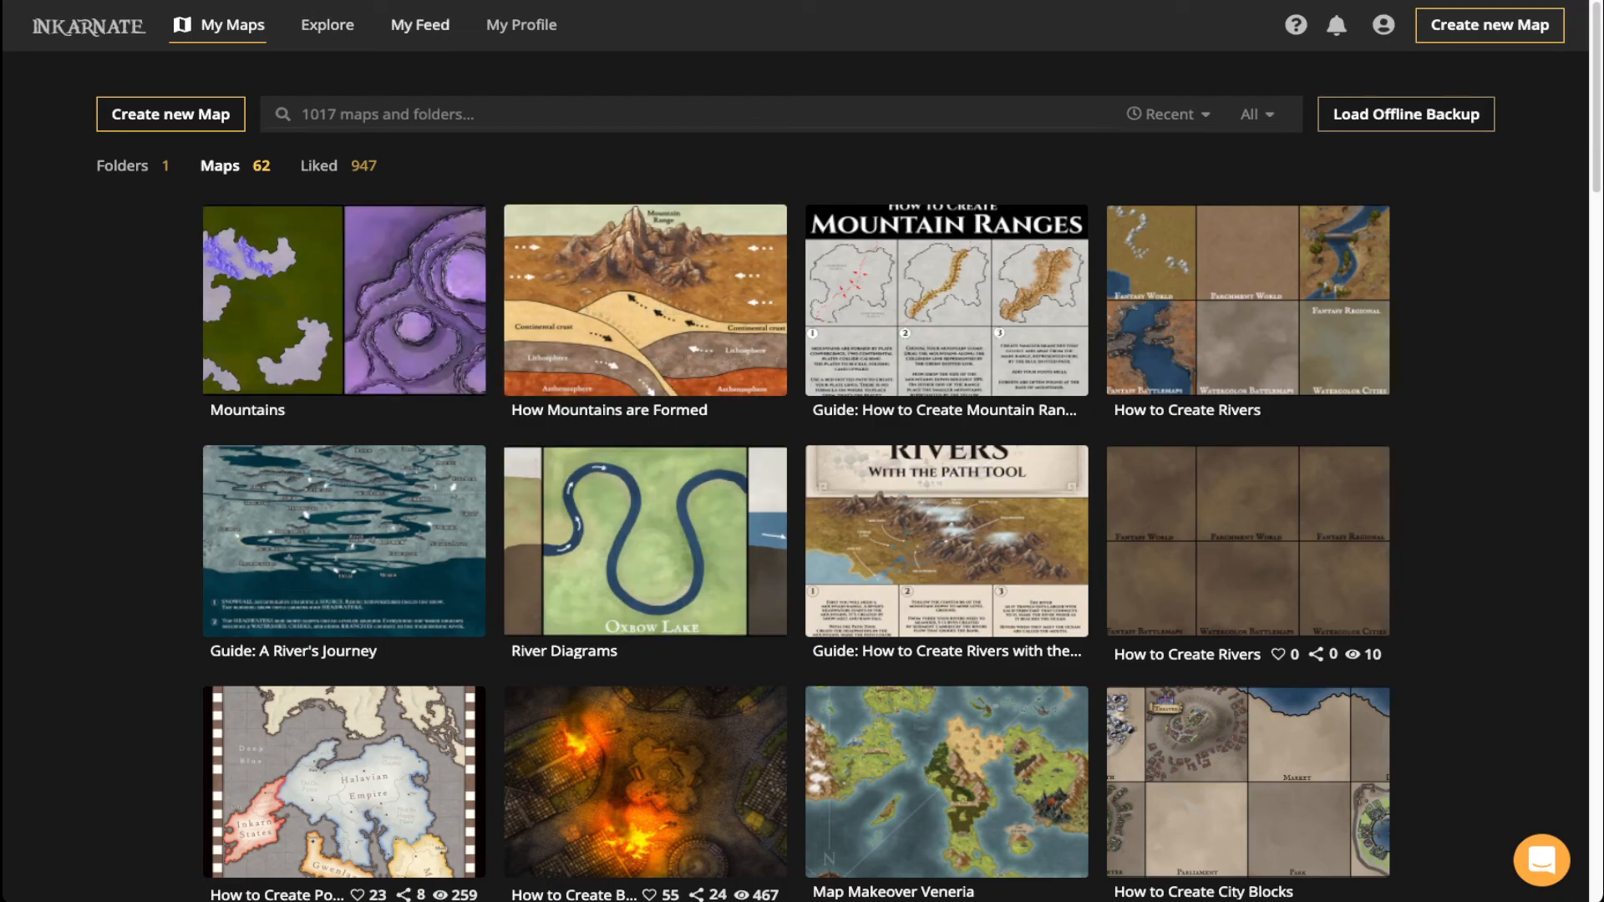
- Open the June 2022 Stream Calendar map from My Feed and examine the stream schedule at full size
left_click(421, 24)
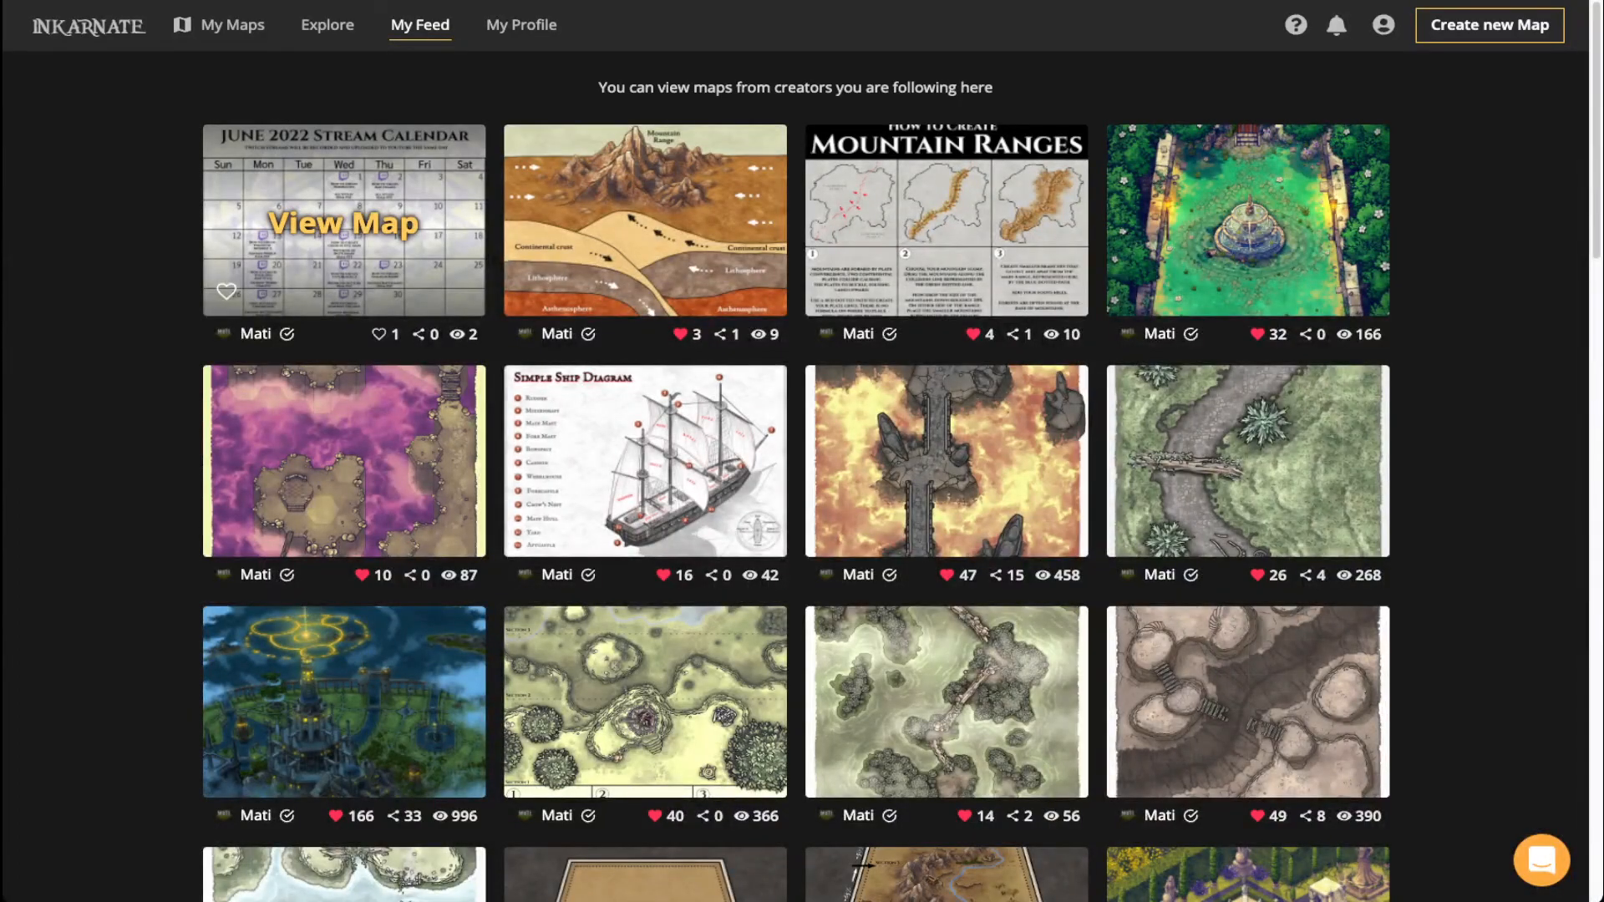
left_click(343, 222)
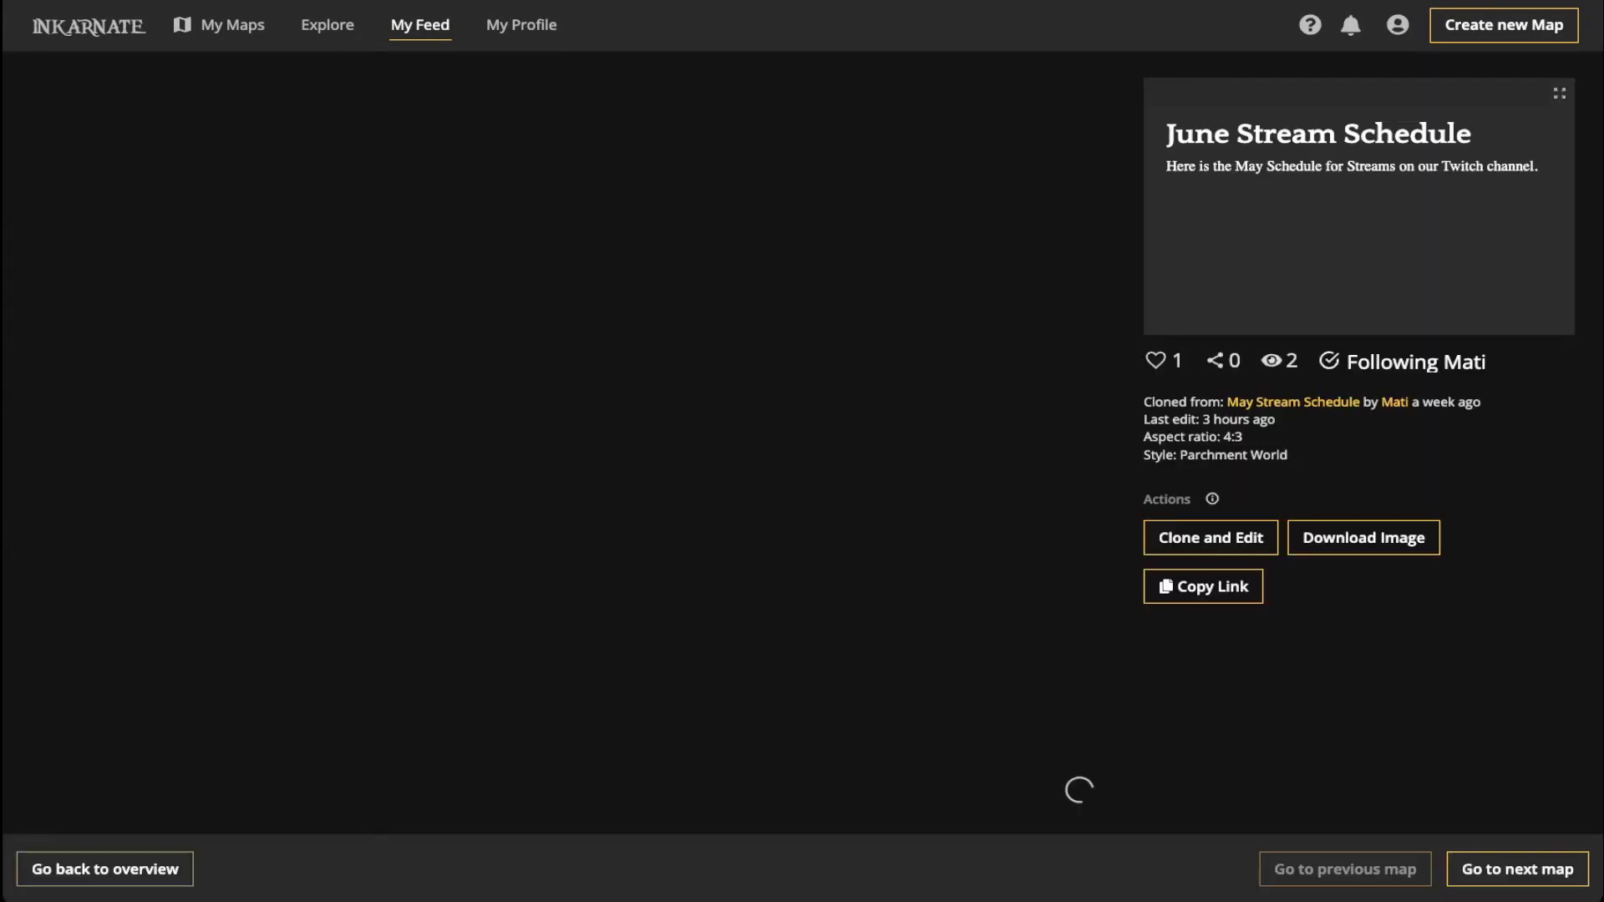
left_click(343, 222)
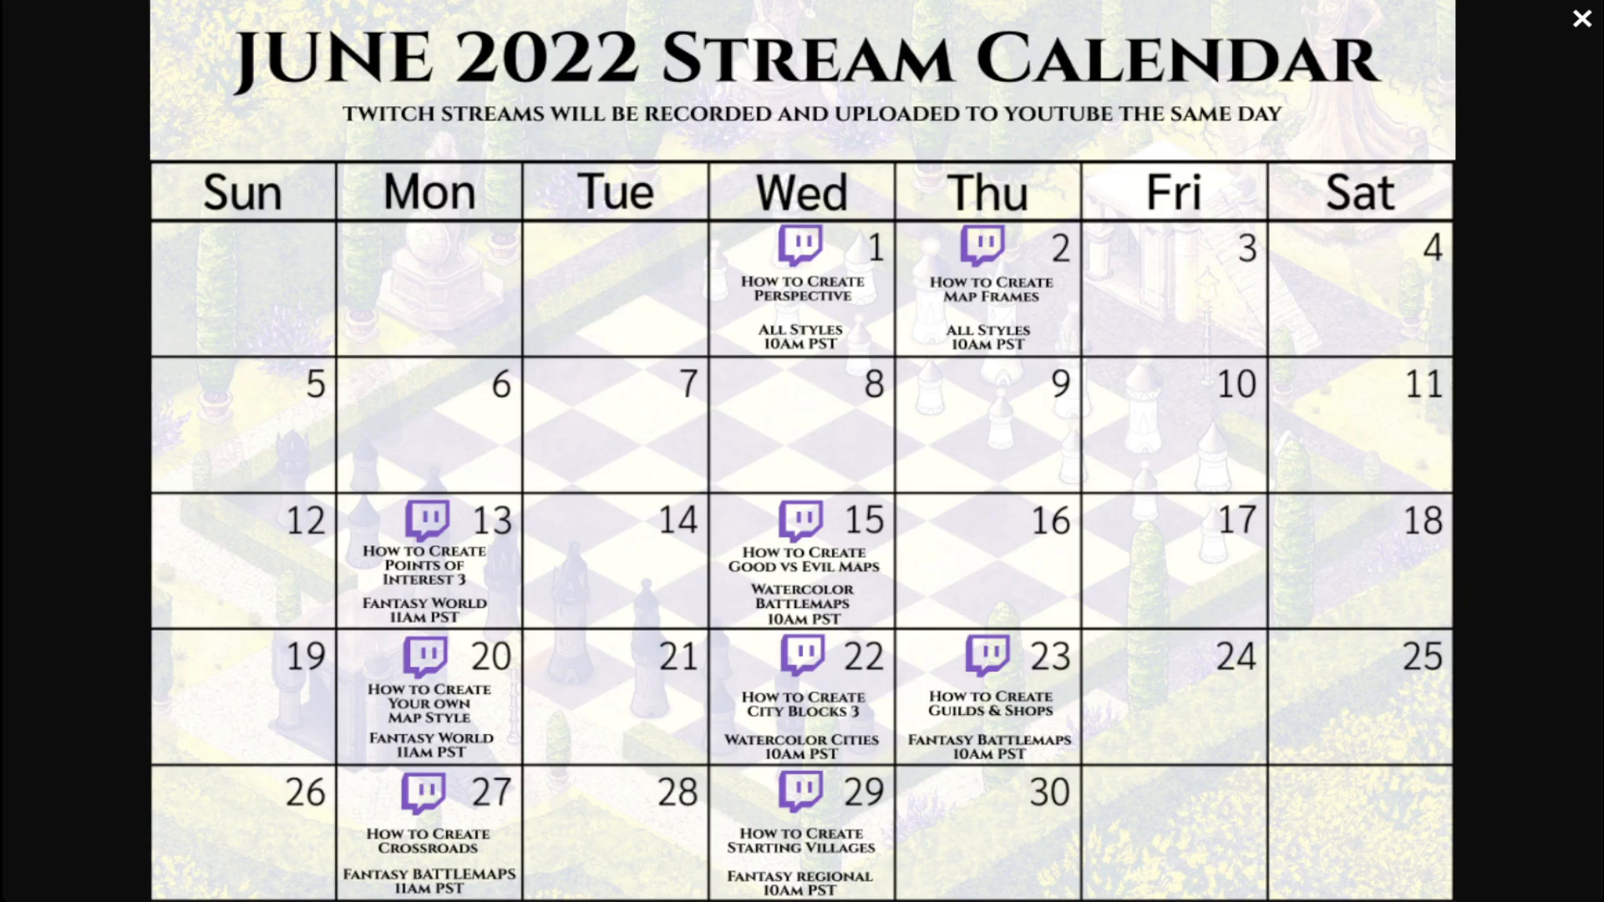
key("Escape")
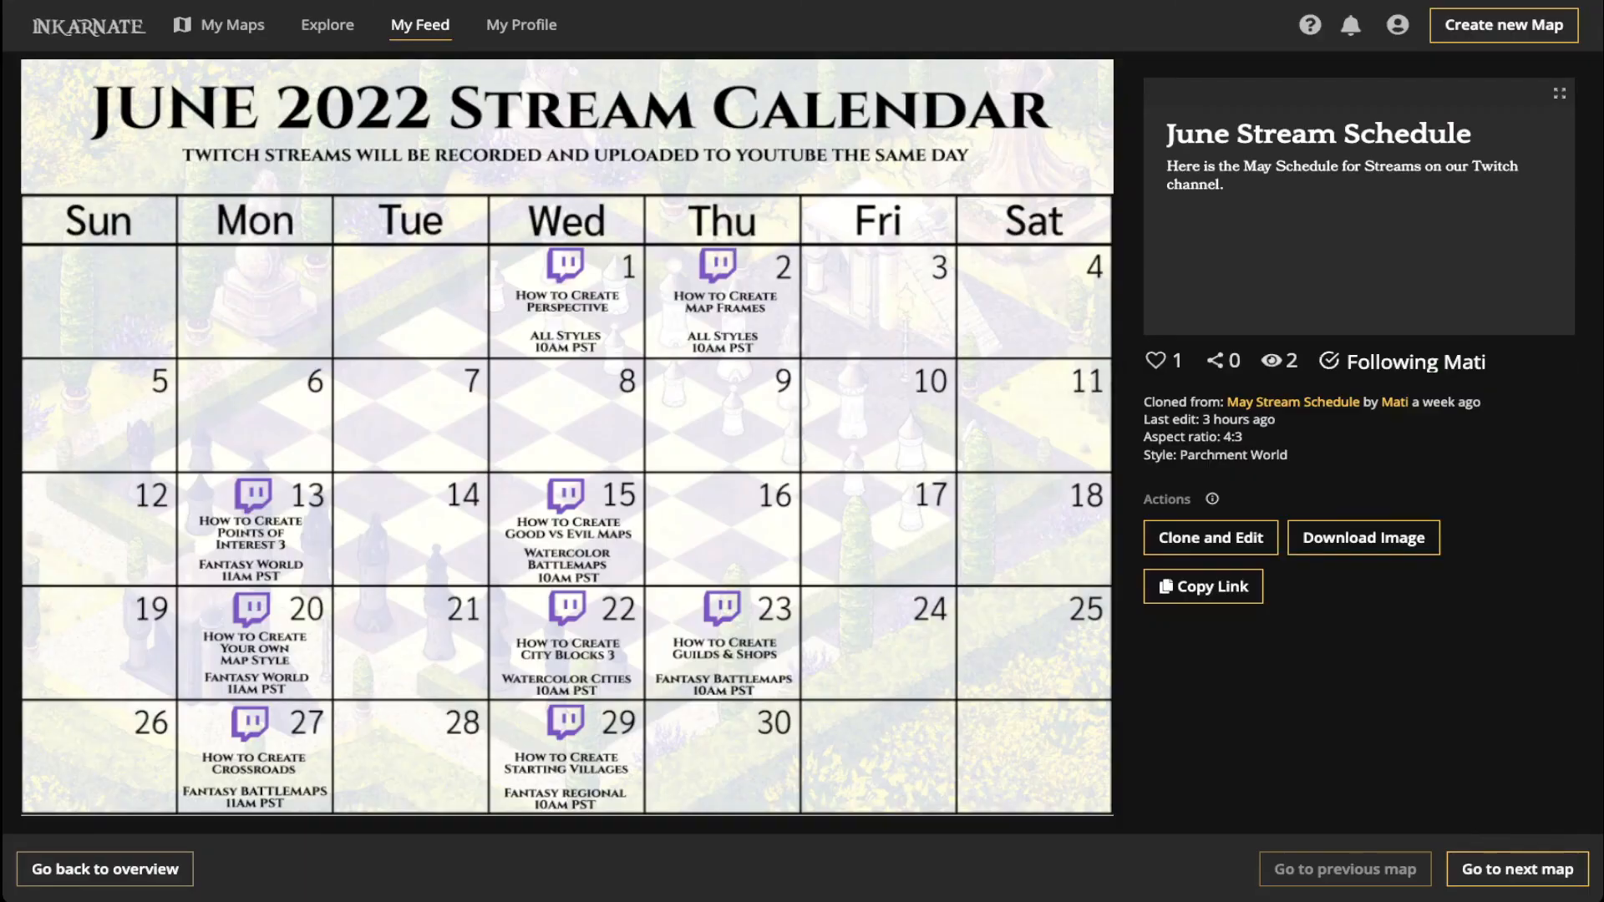
- Return to the feed and open the How Mountains are Formed map to view its diagram
key("alt+Left")
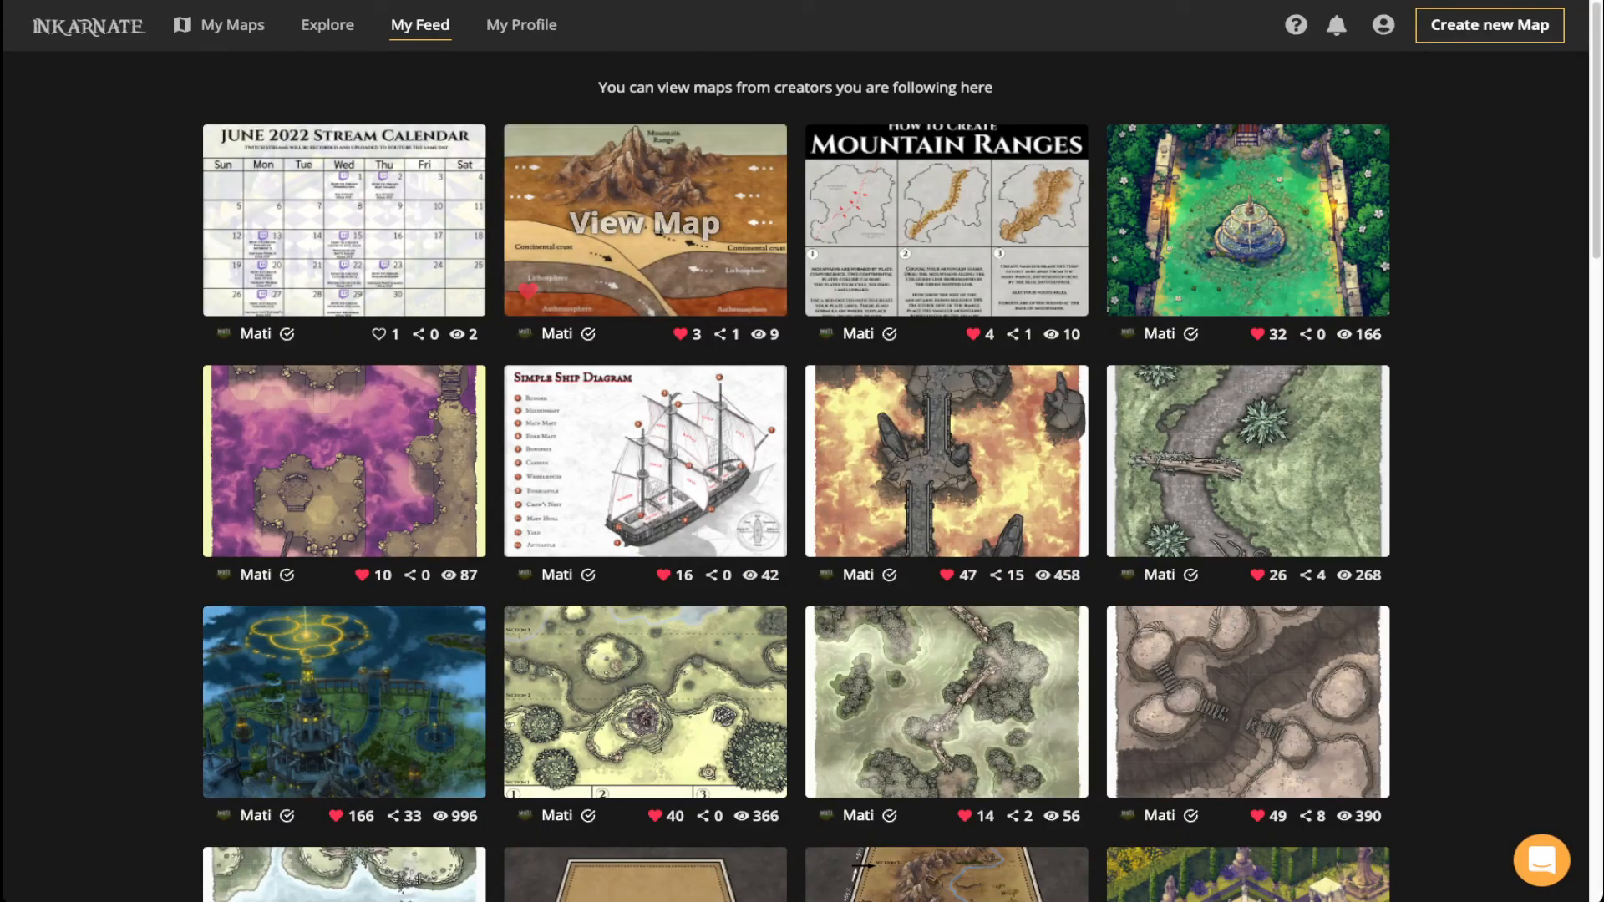
left_click(644, 224)
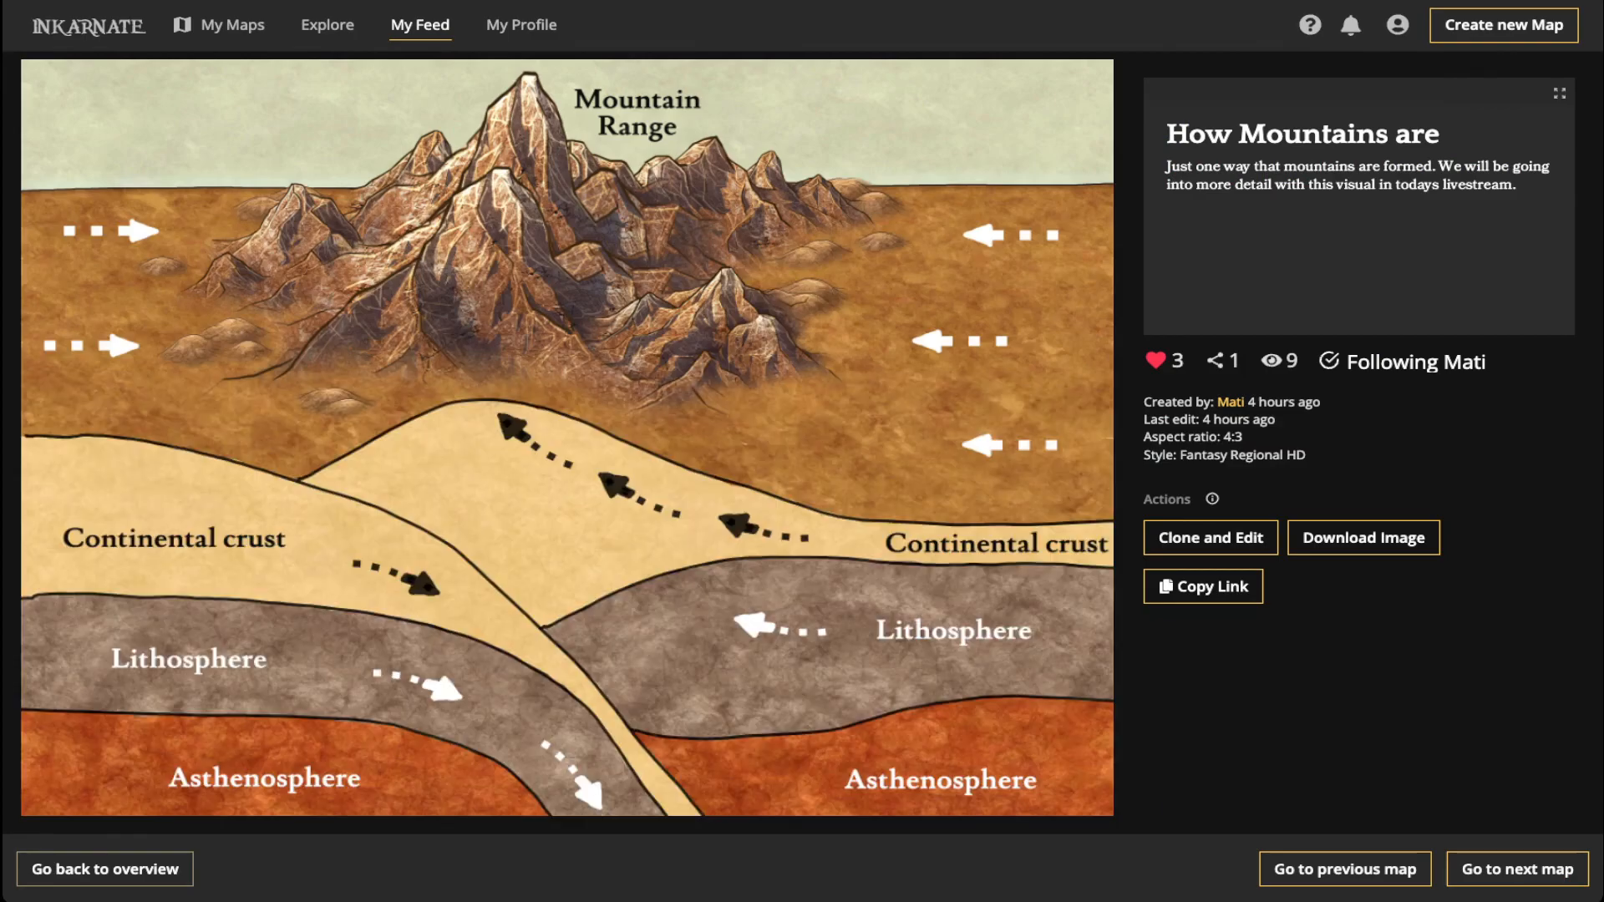